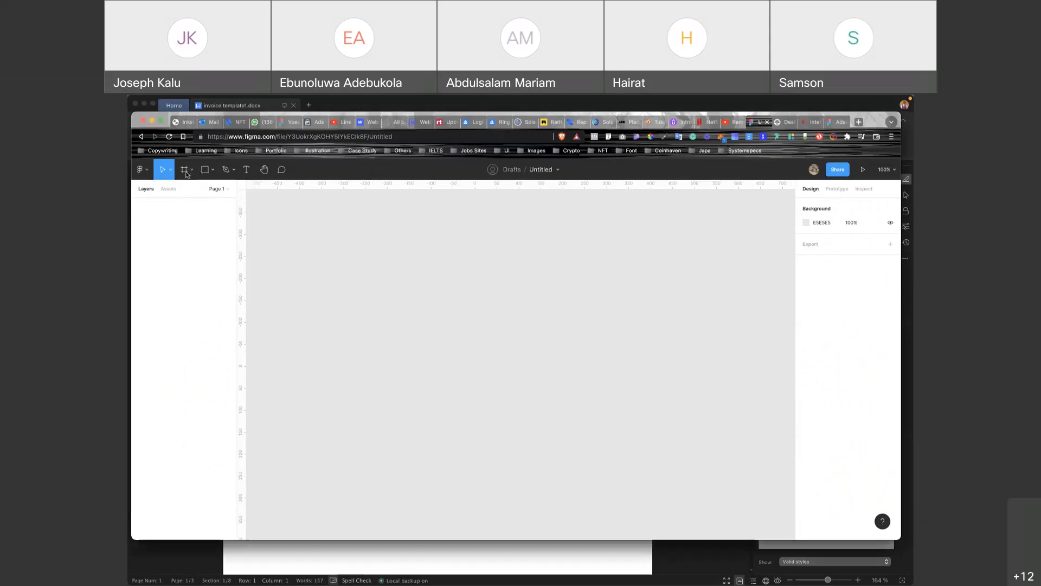
Pick the Frame tool to list the preset device sizes, and enlarge the browser window.
left_click(187, 173)
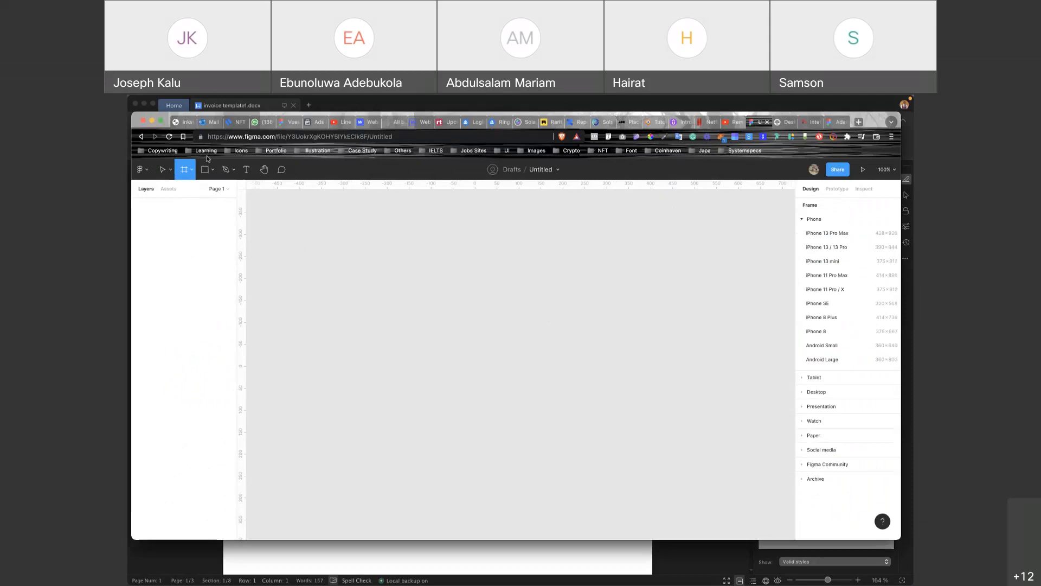
left_click(161, 124)
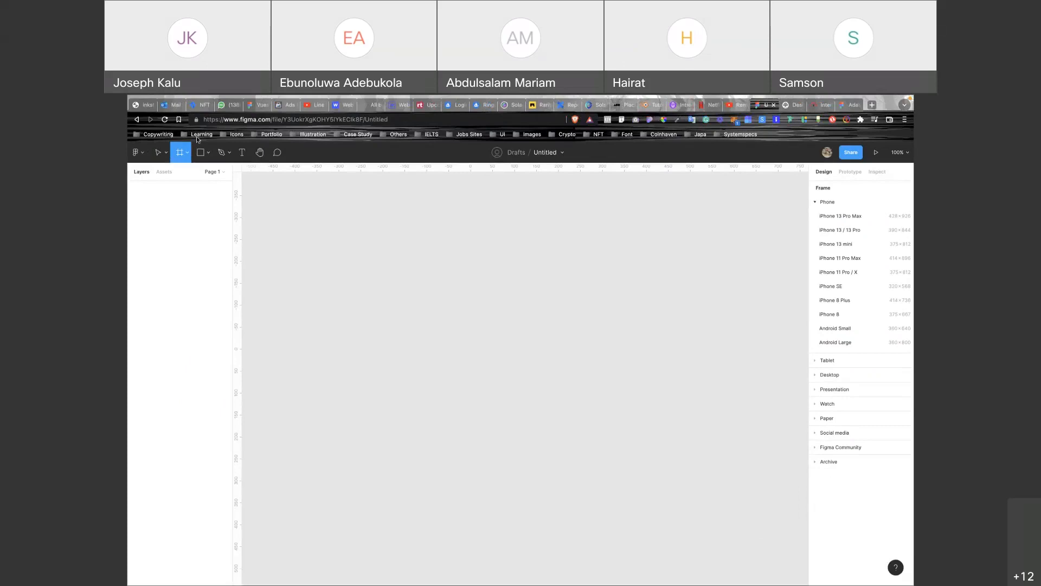
Add an iPhone 13 Pro Max frame and name it 'Sign in'.
left_click(891, 217)
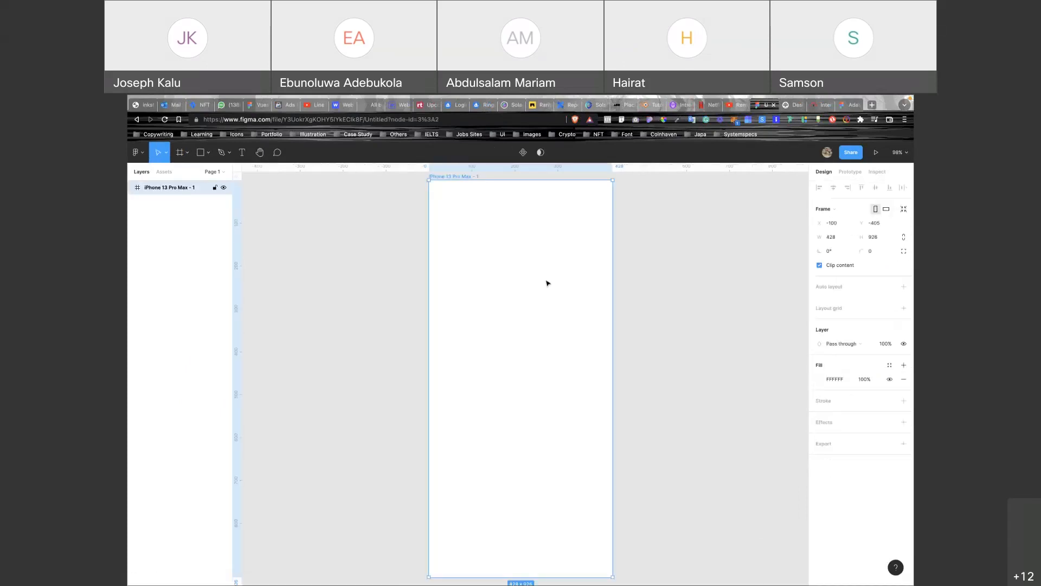
key("shift+1")
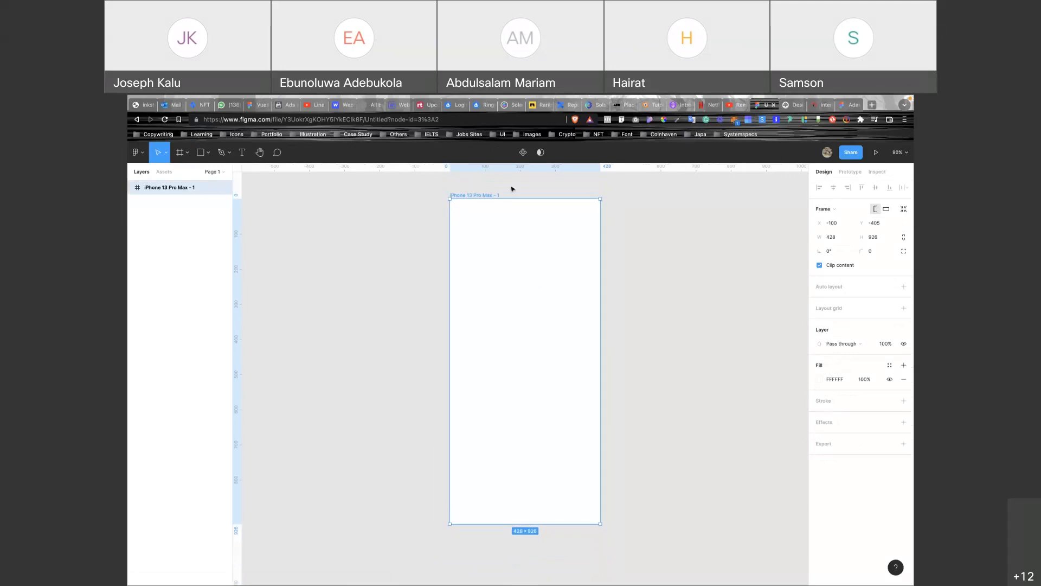
double_click(492, 195)
type("Sign in")
left_click(679, 260)
scroll(671, 261, "right", 2)
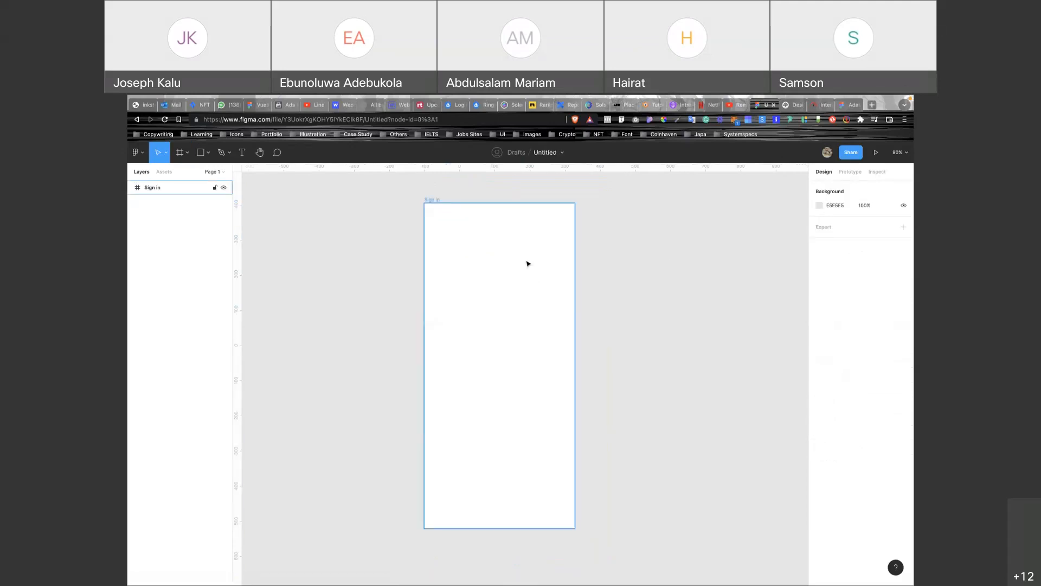
Draw a grey placeholder rectangle near the frame's top and centre it horizontally.
key("r")
left_click_drag(444, 242, 554, 331)
left_click(835, 188)
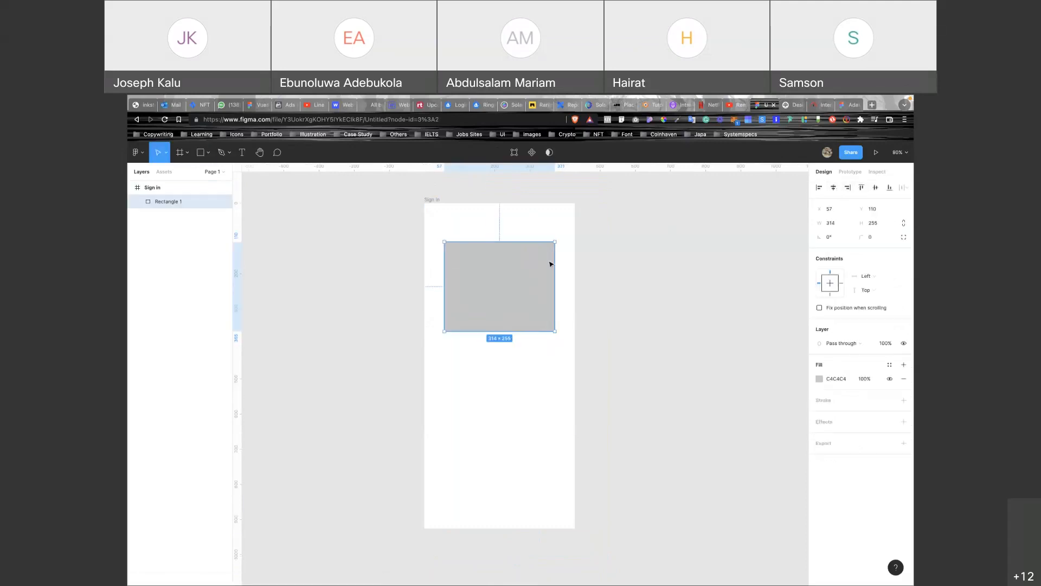
left_click(323, 284)
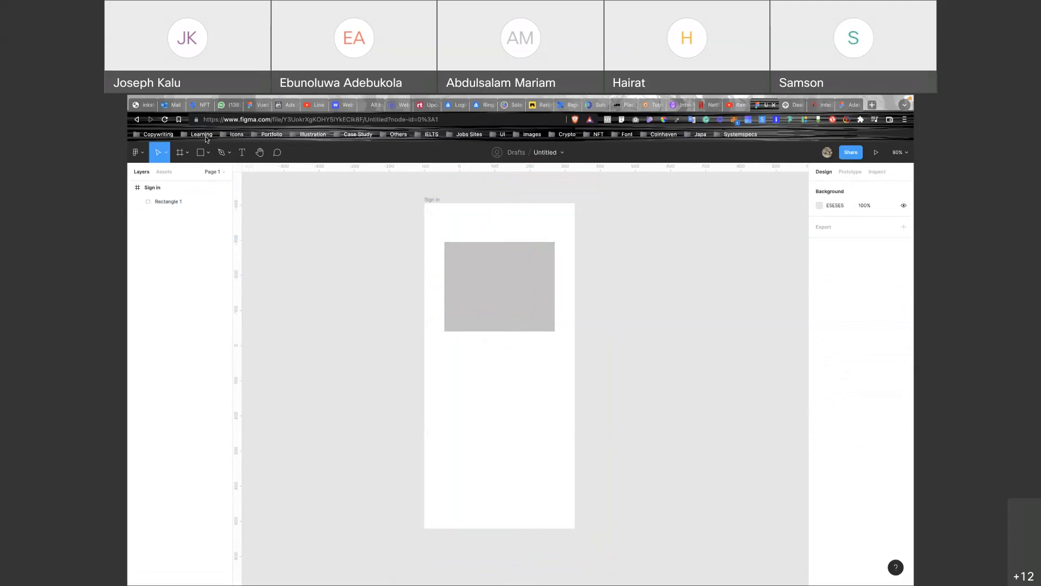
Draw a 56-high input box below the rectangle with radius 4, white fill and black border.
left_click(180, 152)
left_click_drag(445, 366, 557, 386)
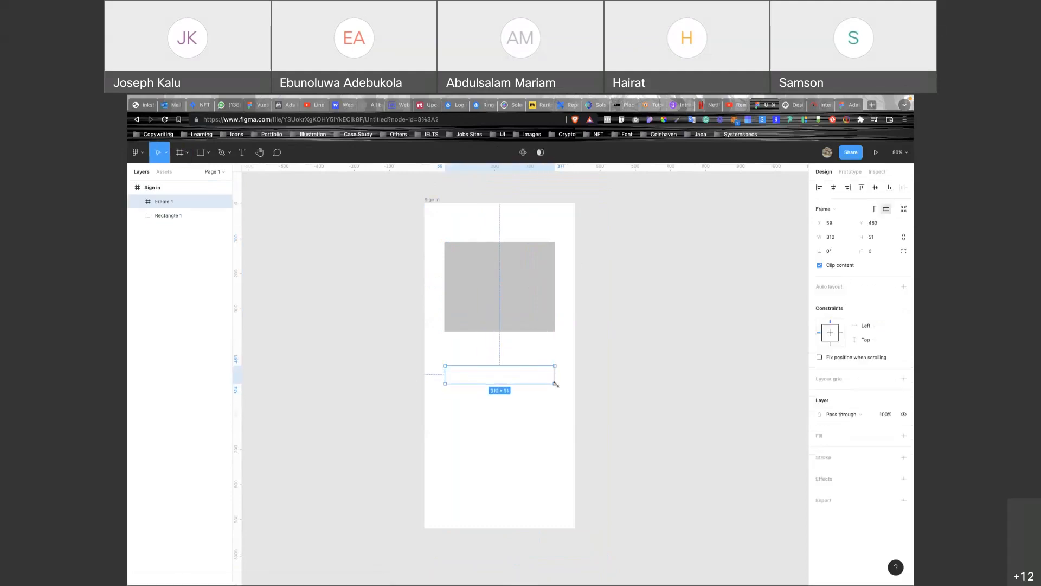
left_click(875, 238)
type("56")
key("Return")
left_click(880, 253)
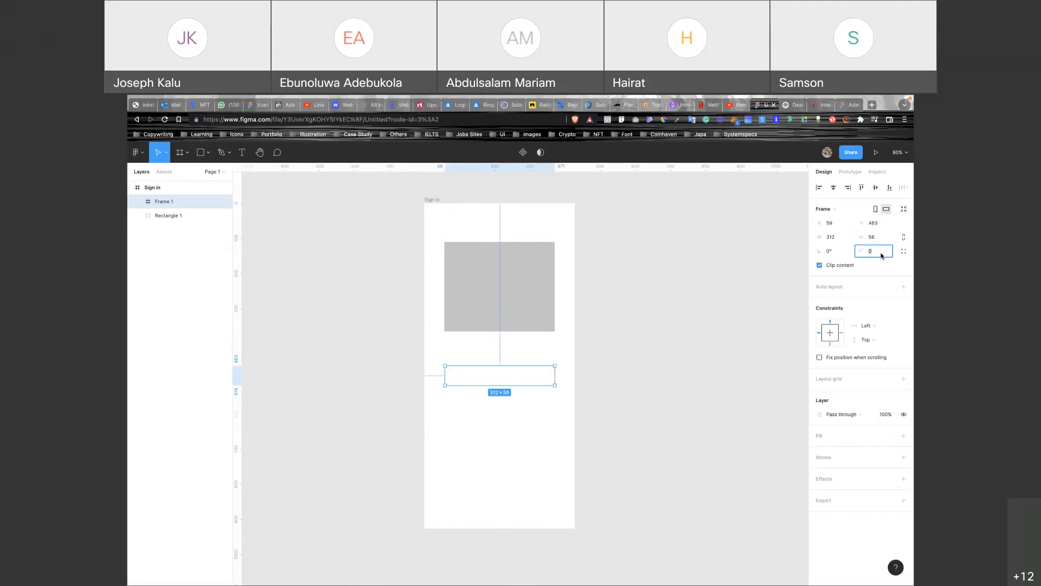
type("4")
left_click(903, 436)
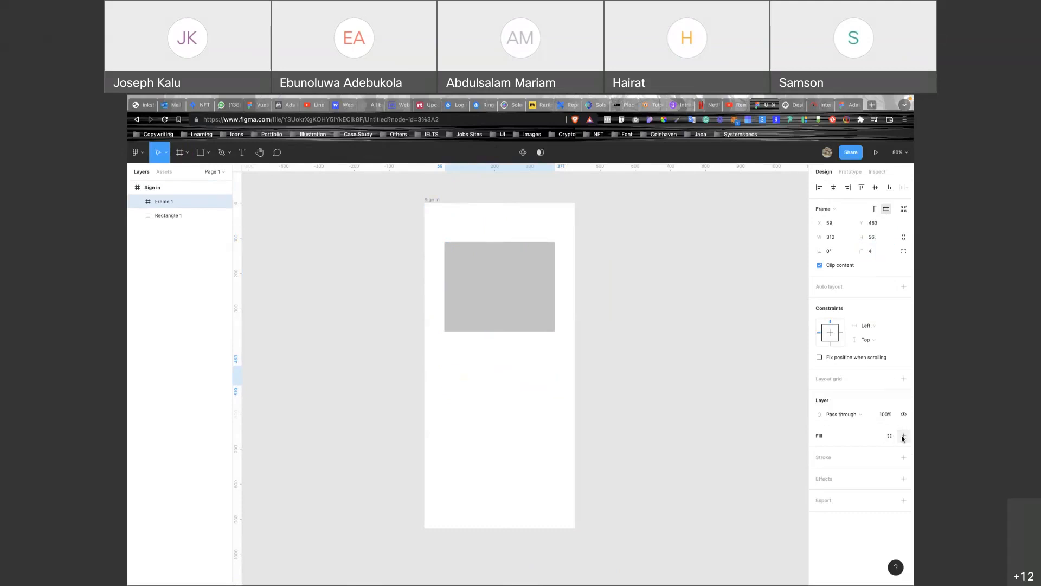
left_click(903, 471)
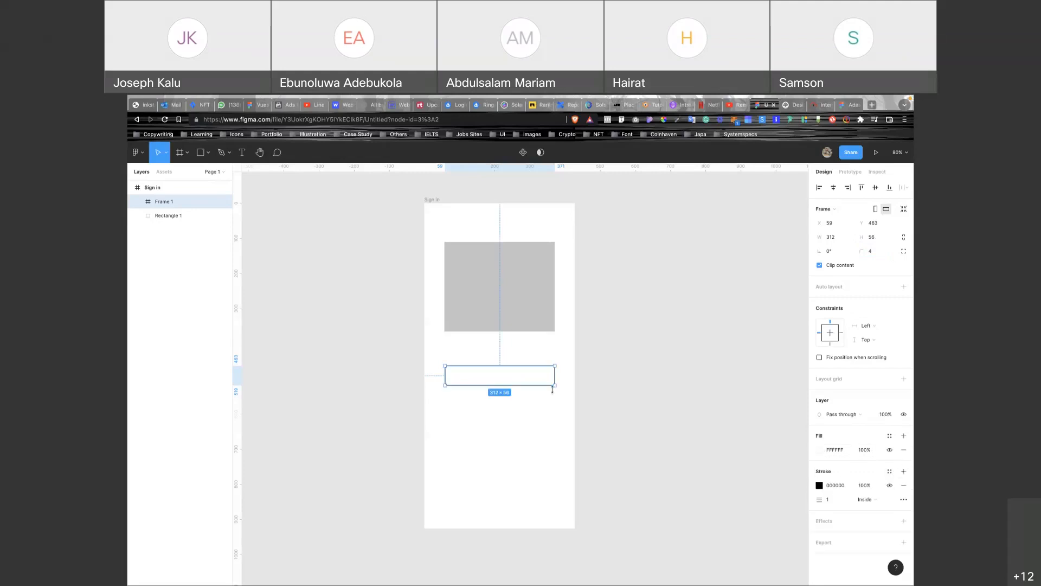
scroll(553, 391, "up", 5)
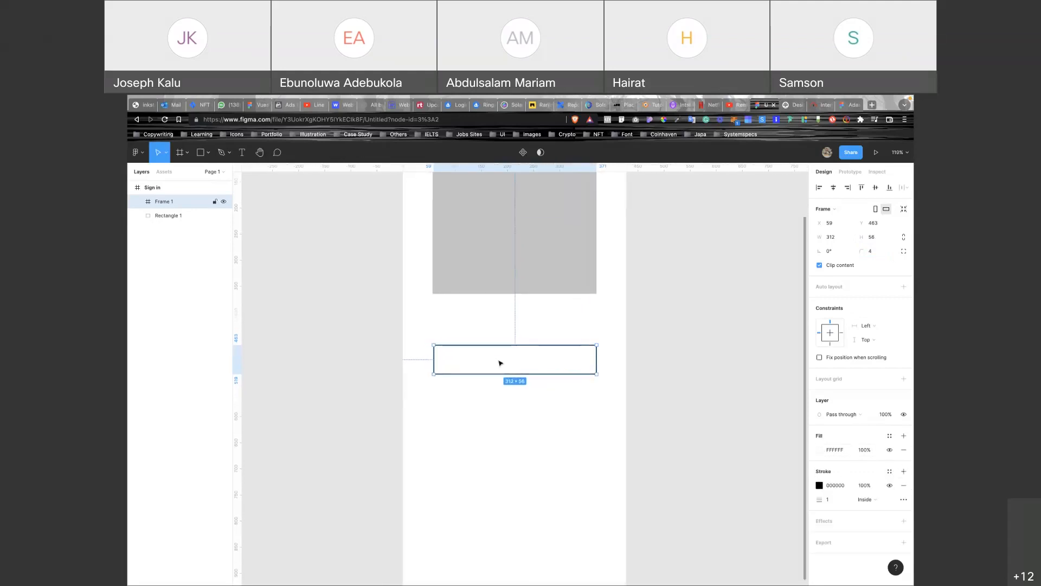
key("Escape")
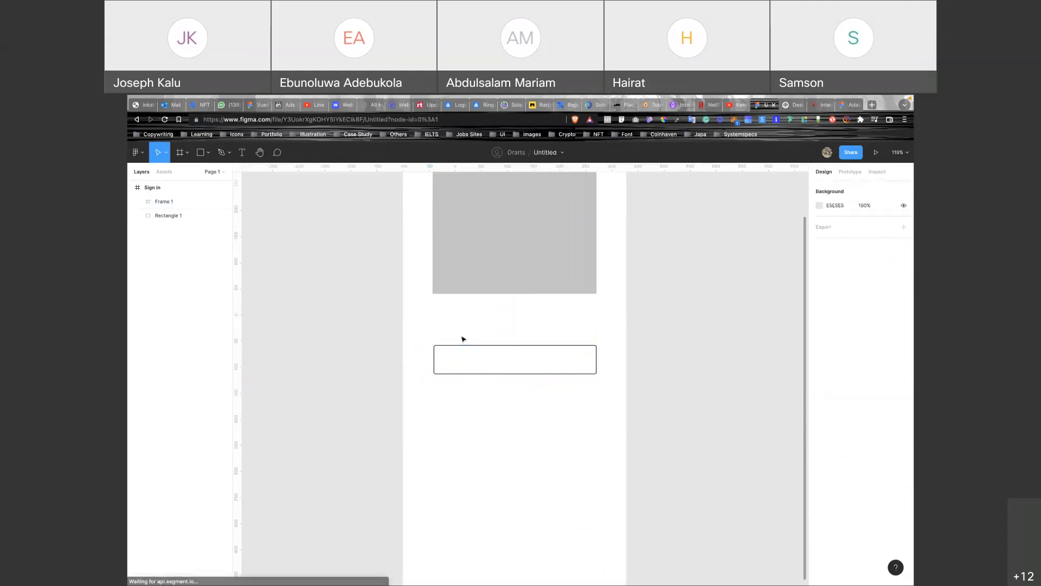
Add an 'Email Address' label above the input box.
key("t")
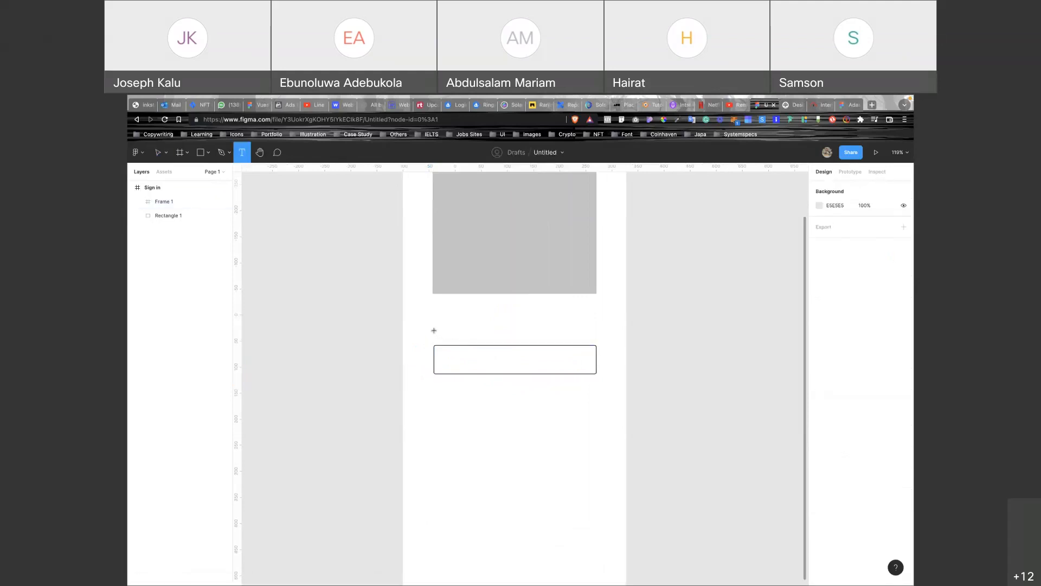
left_click(433, 330)
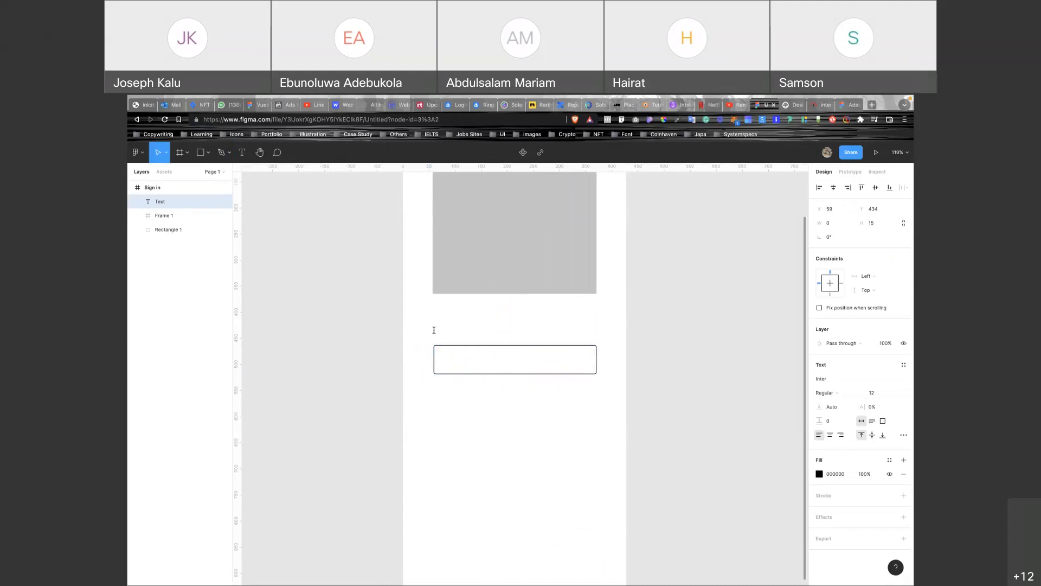
type("Email Adress")
key("Left")
key("Left")
key("Left")
type("d")
key("Escape")
key("Tab")
scroll(495, 326, "down", 5, "ctrl")
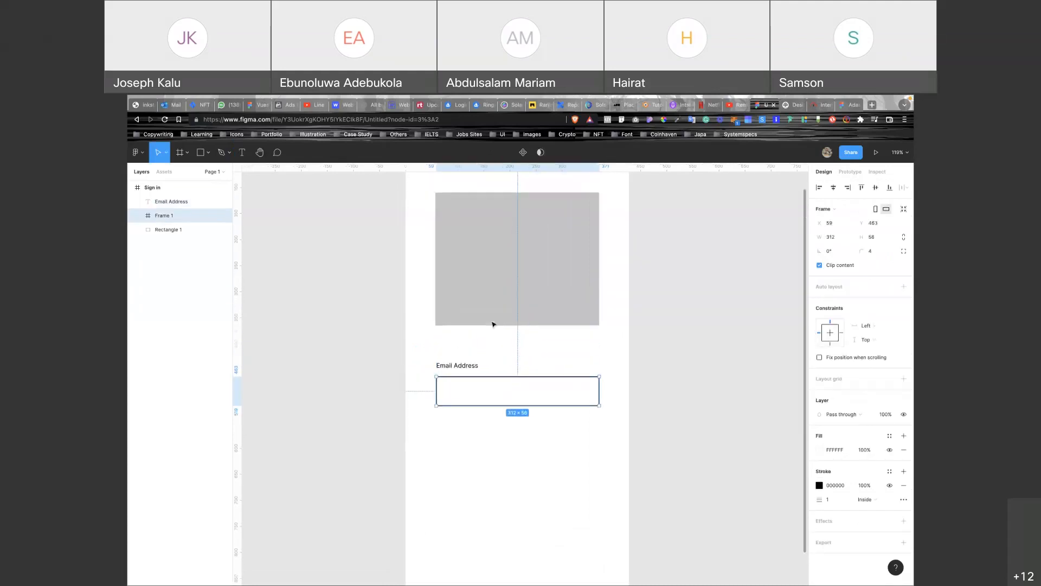
key("Escape")
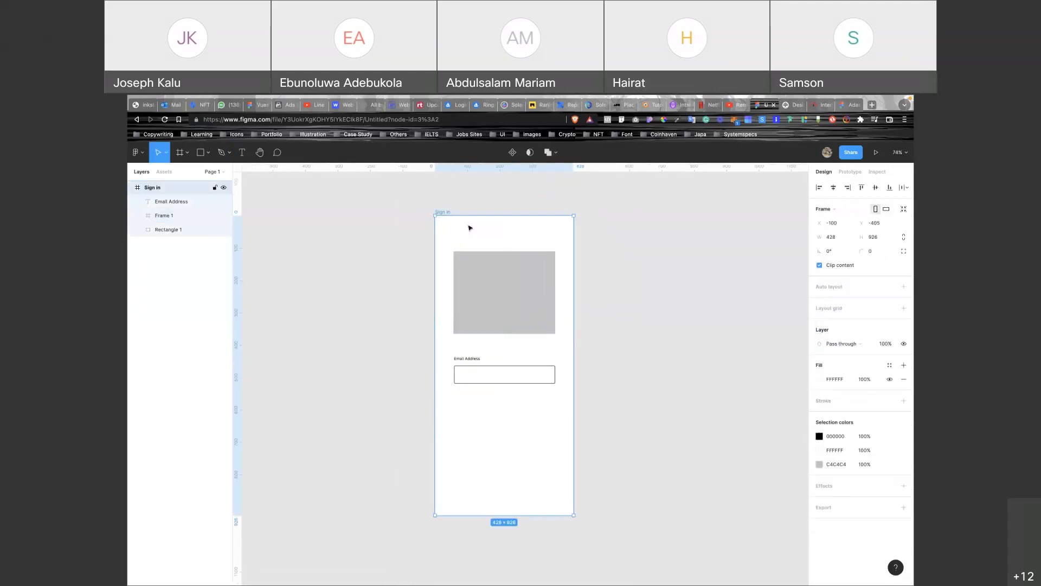
Give the Sign in frame a 6-column layout grid with margin 24.
left_click(903, 308)
left_click(819, 322)
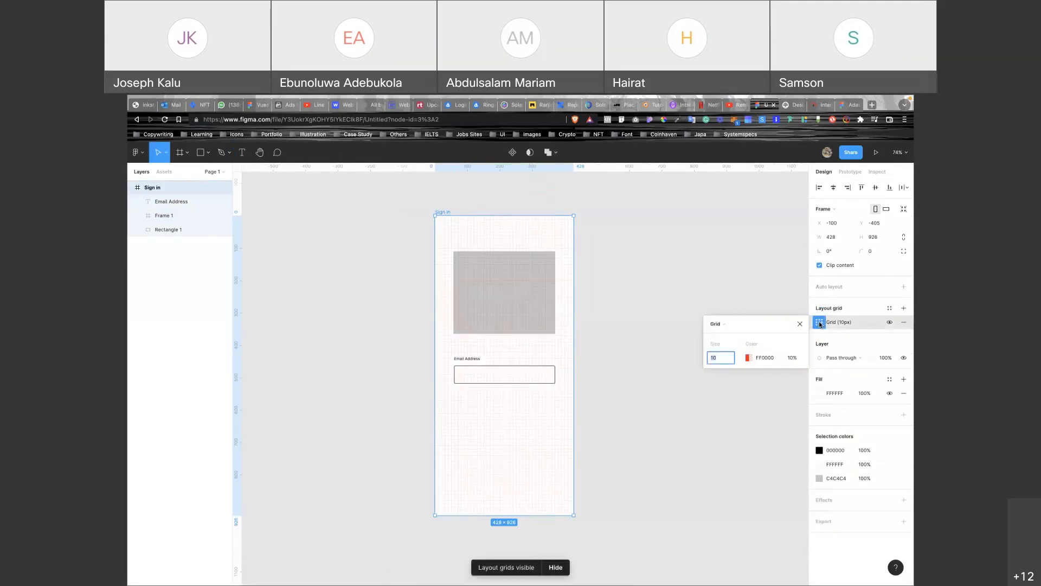
left_click(724, 324)
left_click(722, 336)
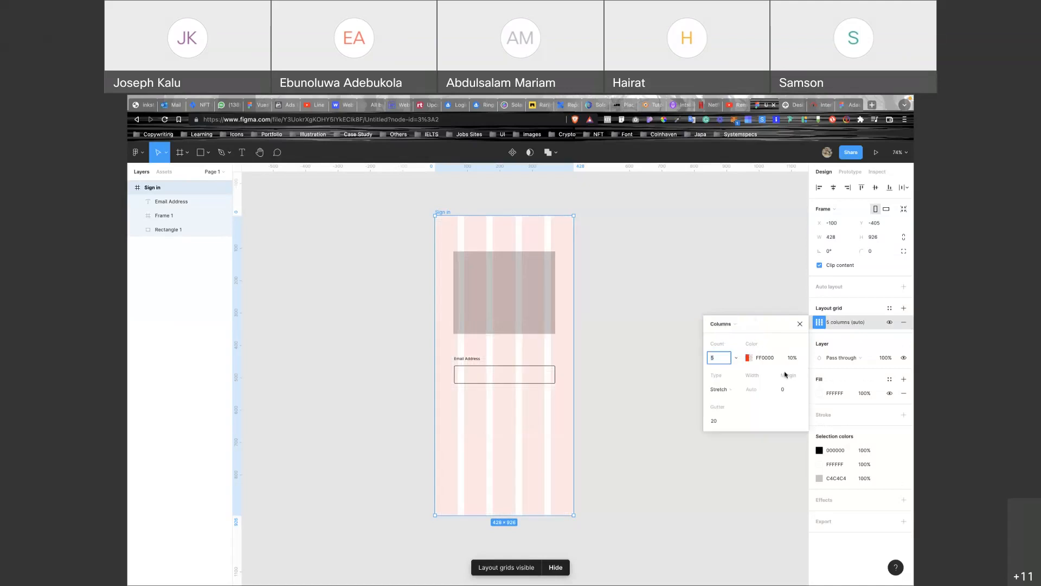
left_click(784, 389)
type("24")
left_click(719, 358)
type("6")
key("Return")
Stretch the email input box to the grid margins, making it 380 wide.
left_click(464, 379)
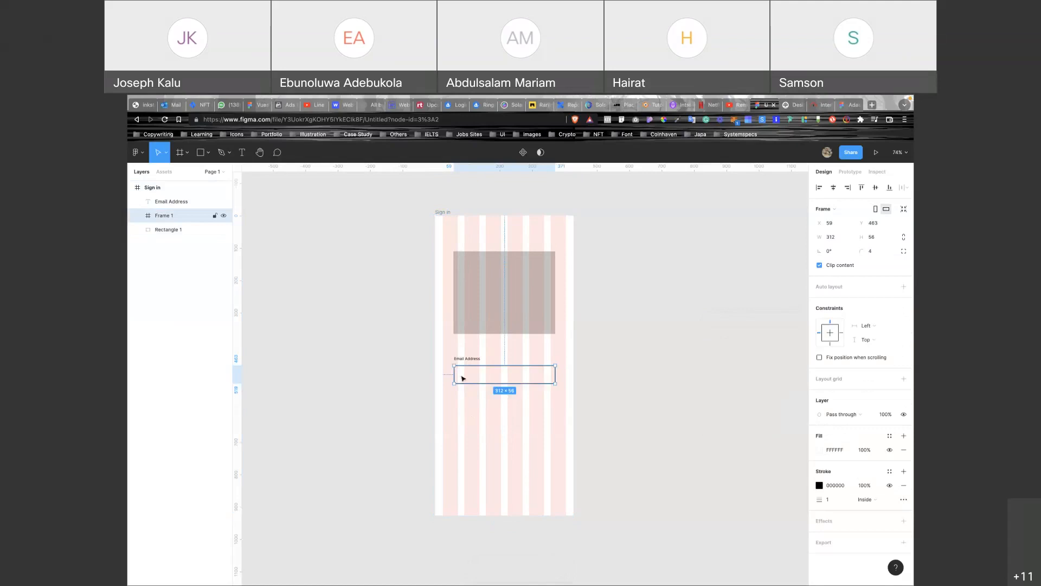
left_click_drag(453, 374, 443, 374)
left_click_drag(555, 371, 566, 371)
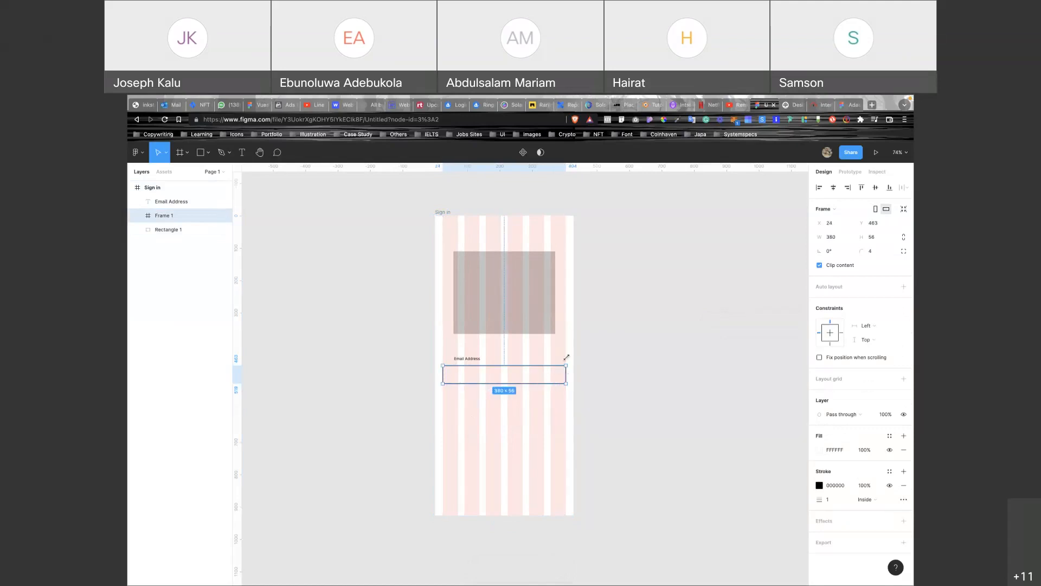
scroll(498, 363, "up", 3, "ctrl")
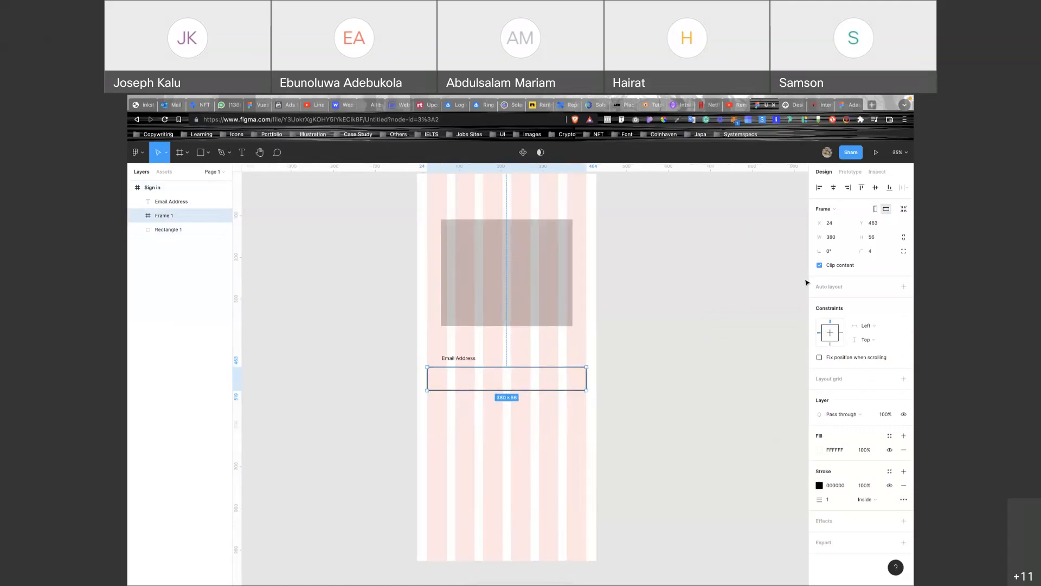
scroll(551, 233, "up", 1)
left_click(437, 247)
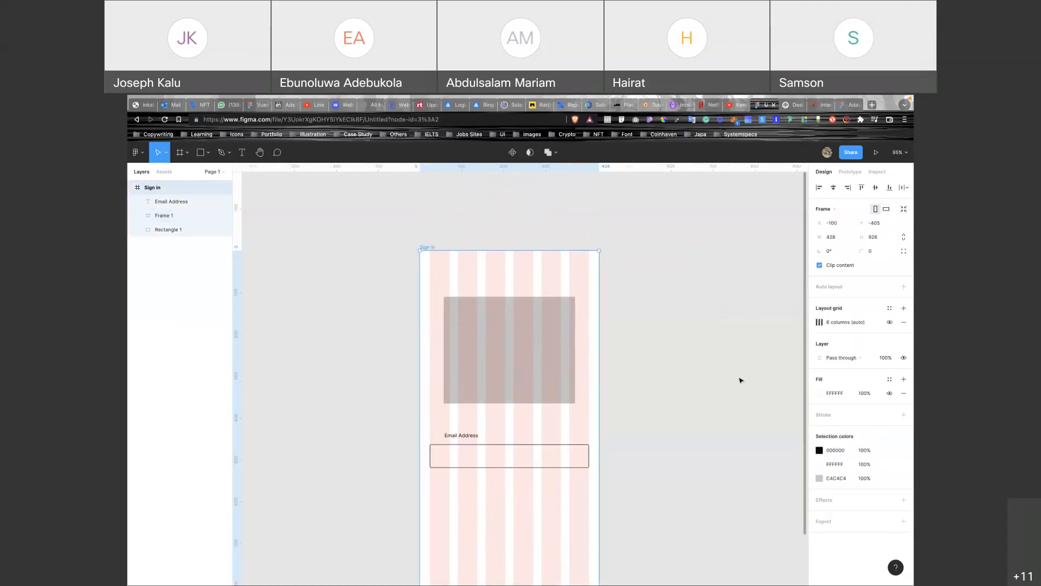
Hide the grid and set the Email Address label to size 16, aligned with the box's left edge.
left_click(889, 323)
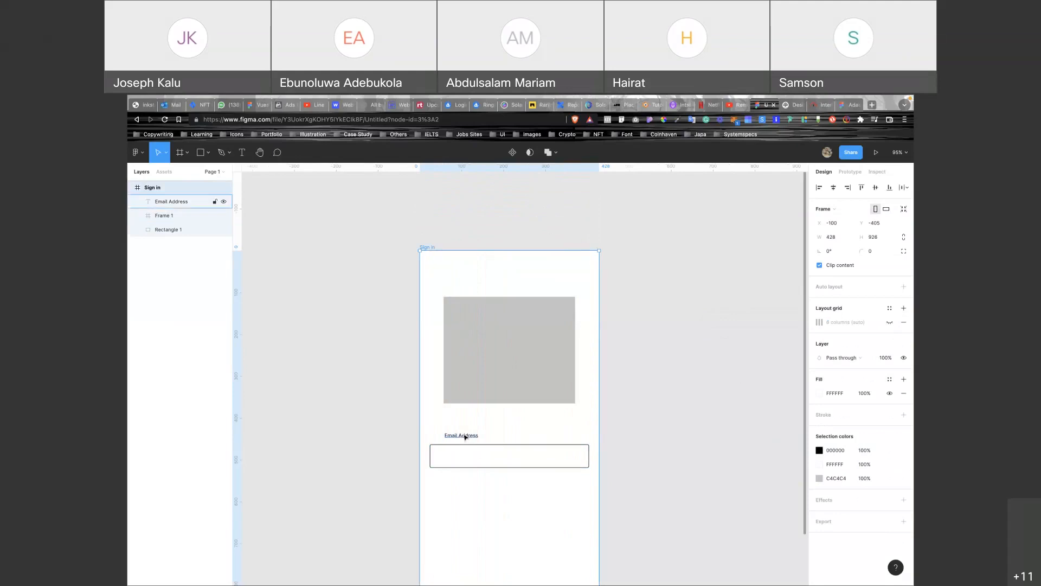
left_click(465, 437)
left_click(875, 394)
type("16")
key("Return")
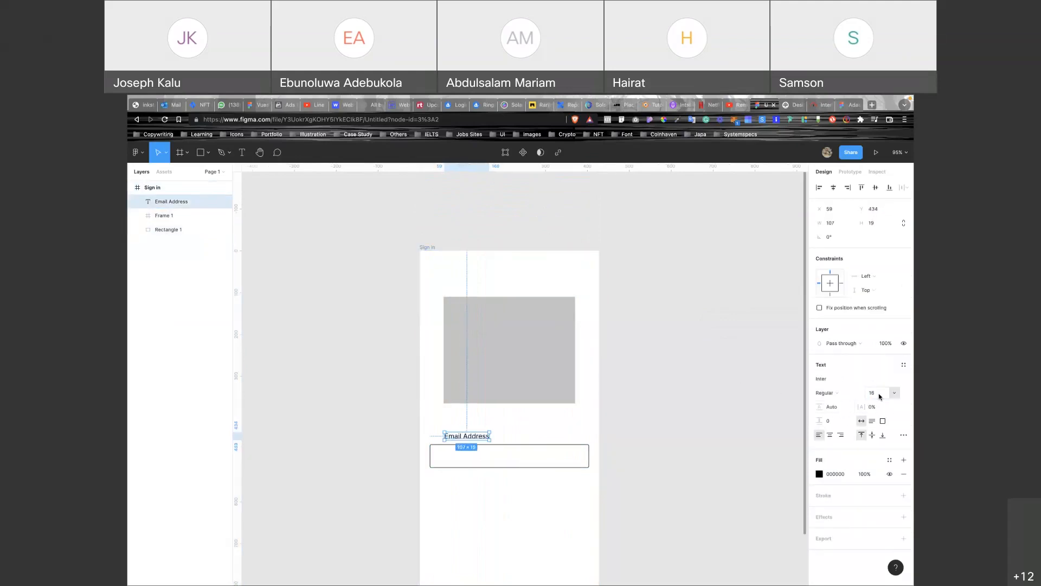
left_click_drag(470, 437, 455, 440)
left_click_drag(457, 438, 457, 438)
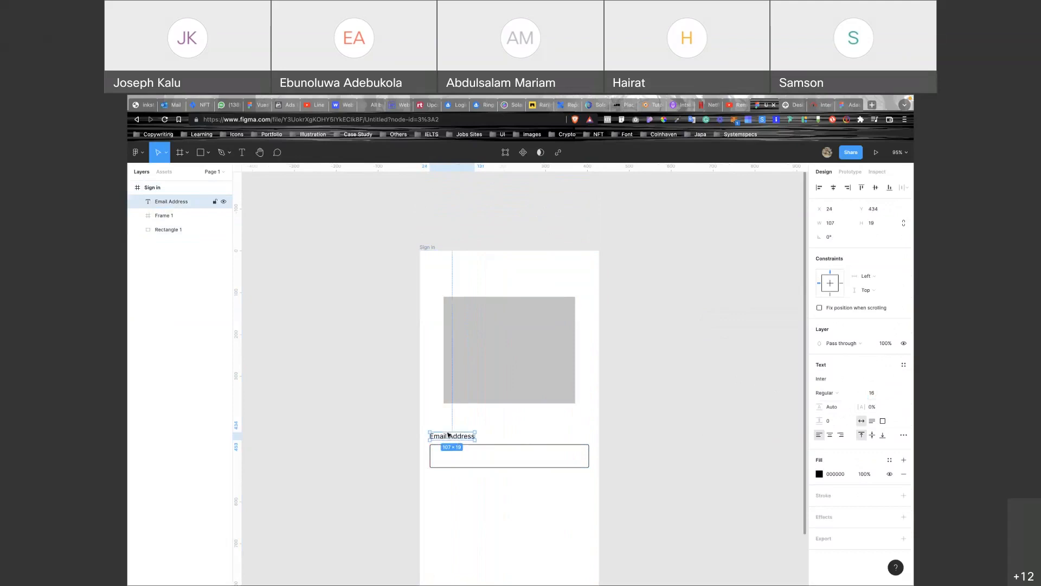
Group the label with its input box and duplicate the field below with 24 spacing.
key("alt")
left_click(474, 460, "shift")
key("ctrl+g")
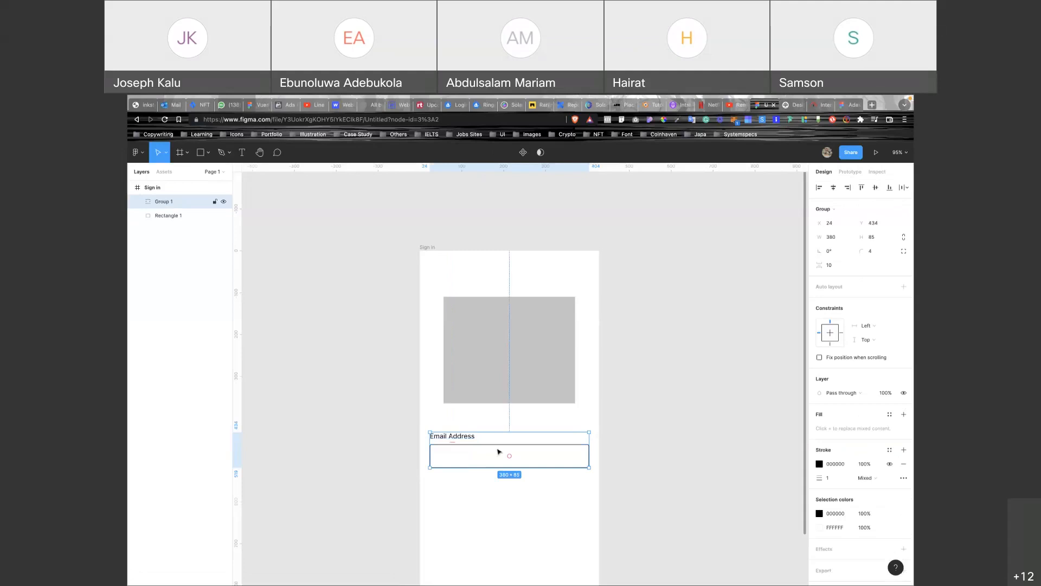
left_click_drag(499, 451, 503, 499)
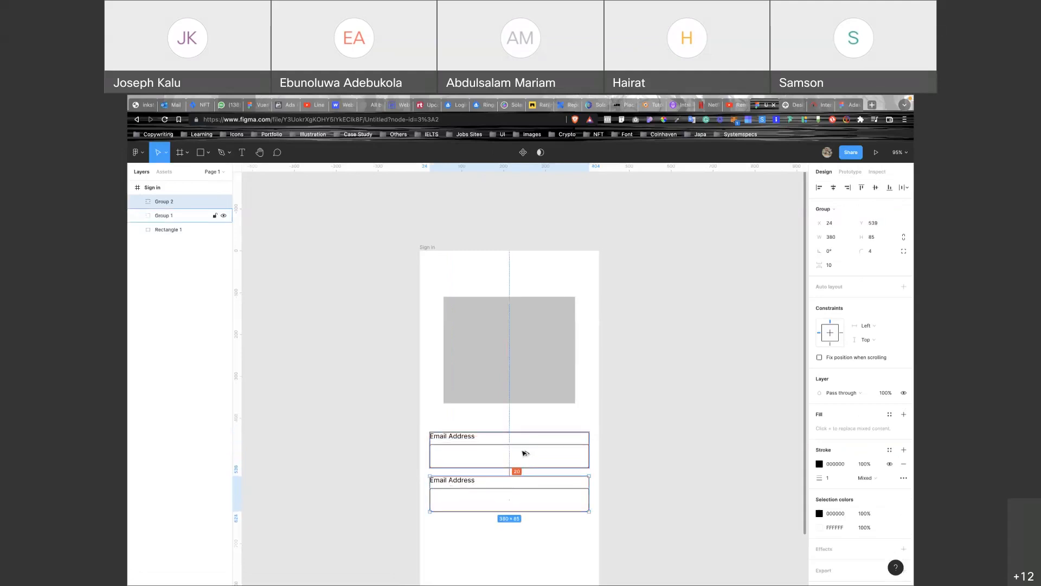
key("Down")
key("Down")
key("Down")
key("Down")
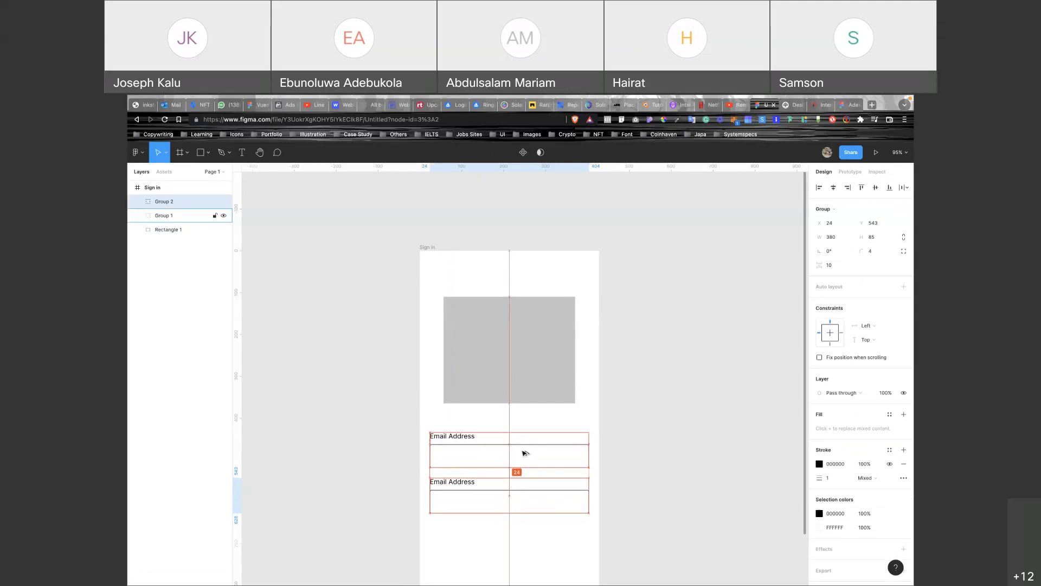
Relabel the copied field 'Password'.
double_click(458, 483)
key("Return")
type("Pa")
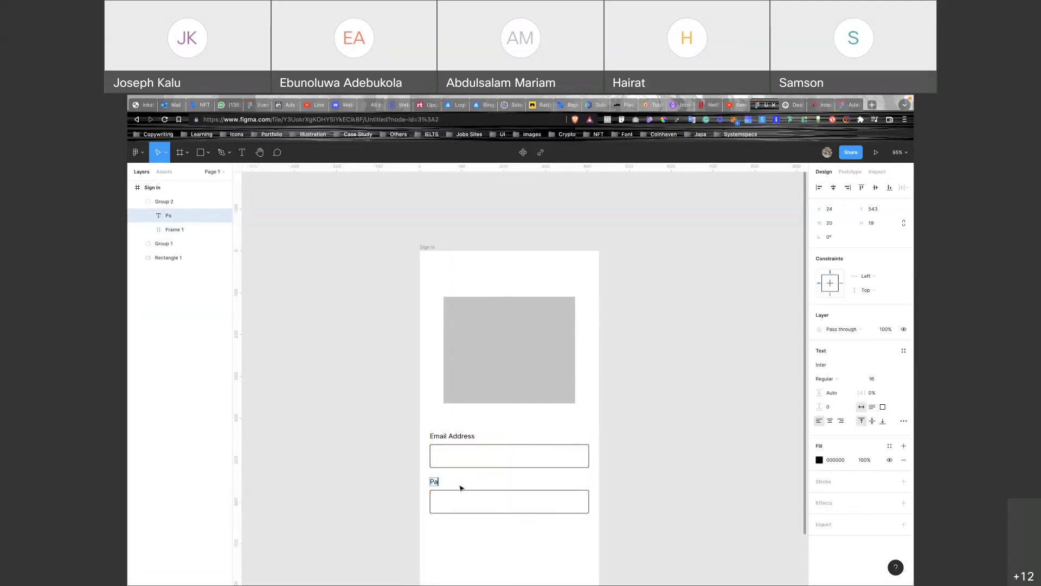
type("ssword")
scroll(645, 489, "down", 3)
left_click(516, 489)
scroll(516, 490, "down", 1)
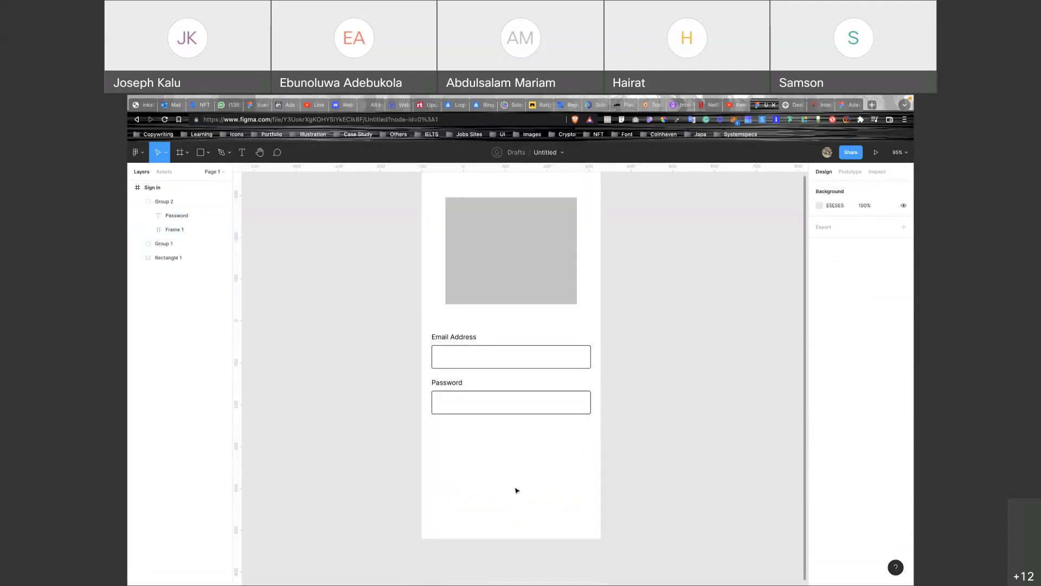
Draw a 14×14 square with a black outline and no fill, lined up with the fields.
key("r")
left_click_drag(435, 421, 439, 427)
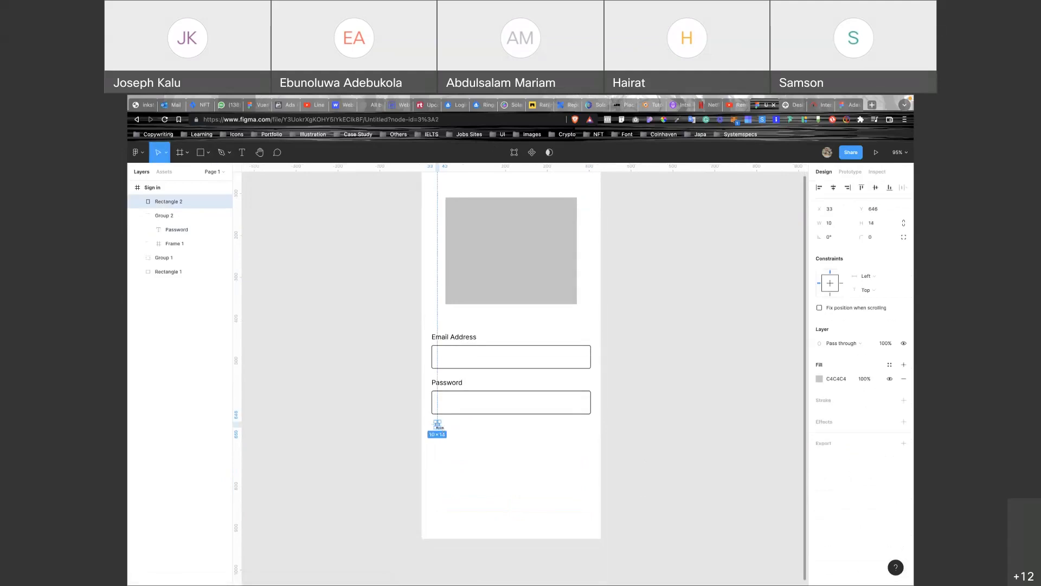
left_click(841, 223)
type("14")
left_click(903, 400)
left_click(903, 379)
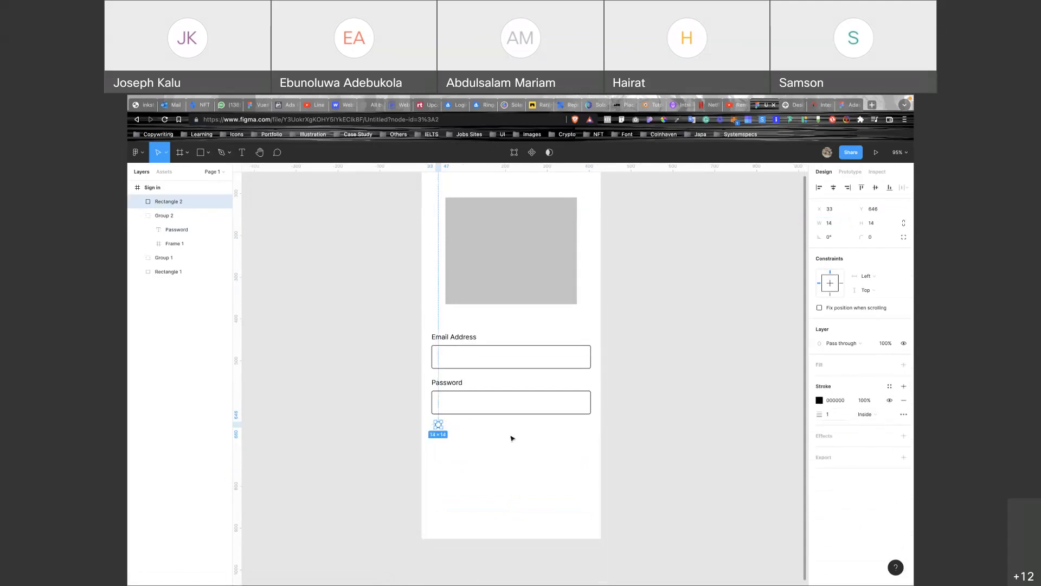
scroll(439, 425, "up", 5)
left_click_drag(431, 420, 421, 418)
Add a size-14 'Show Password' label beside the square.
key("t")
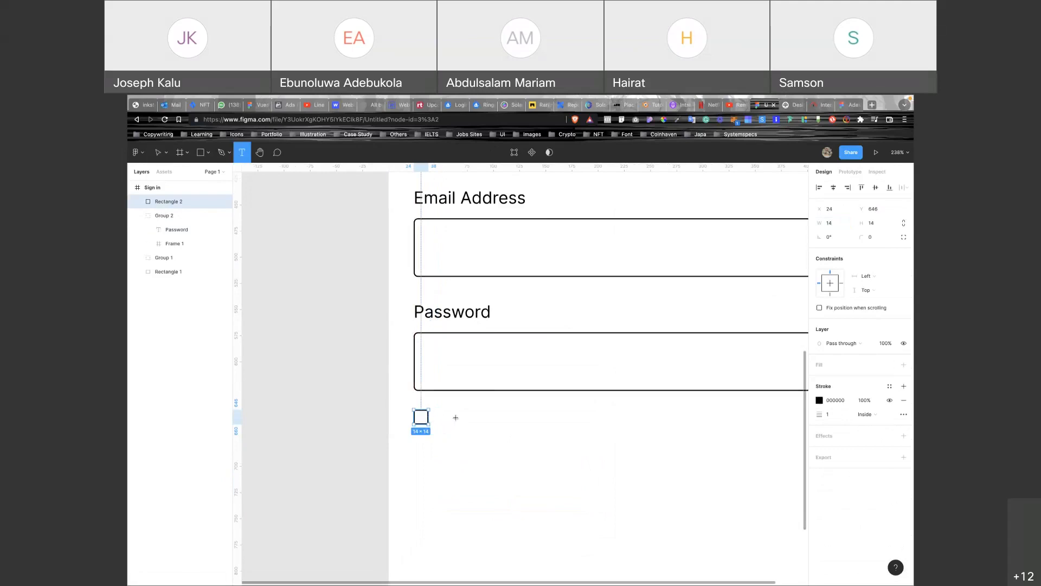
left_click(450, 414)
type("Sh")
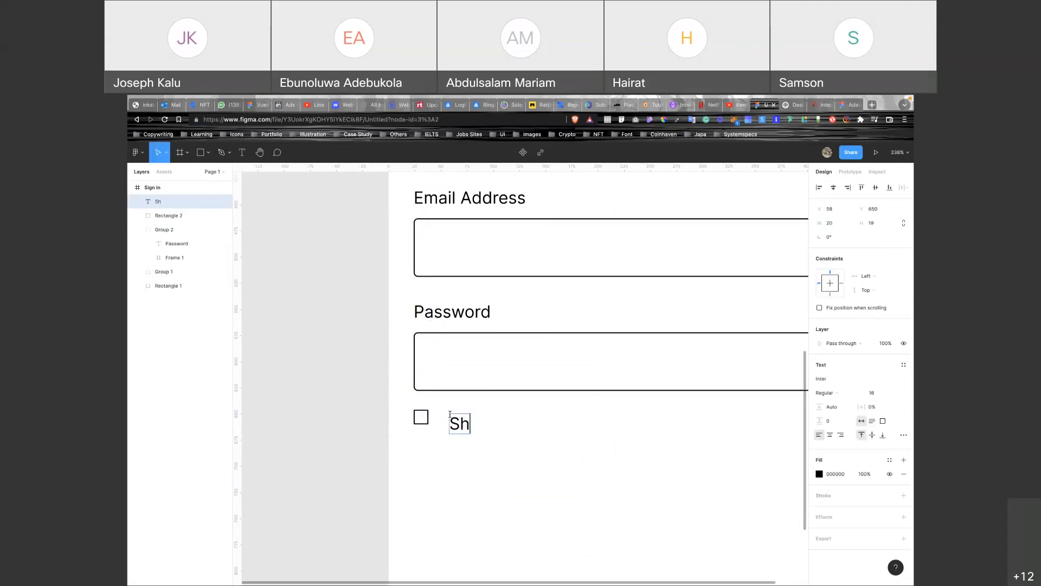
type("ow Password")
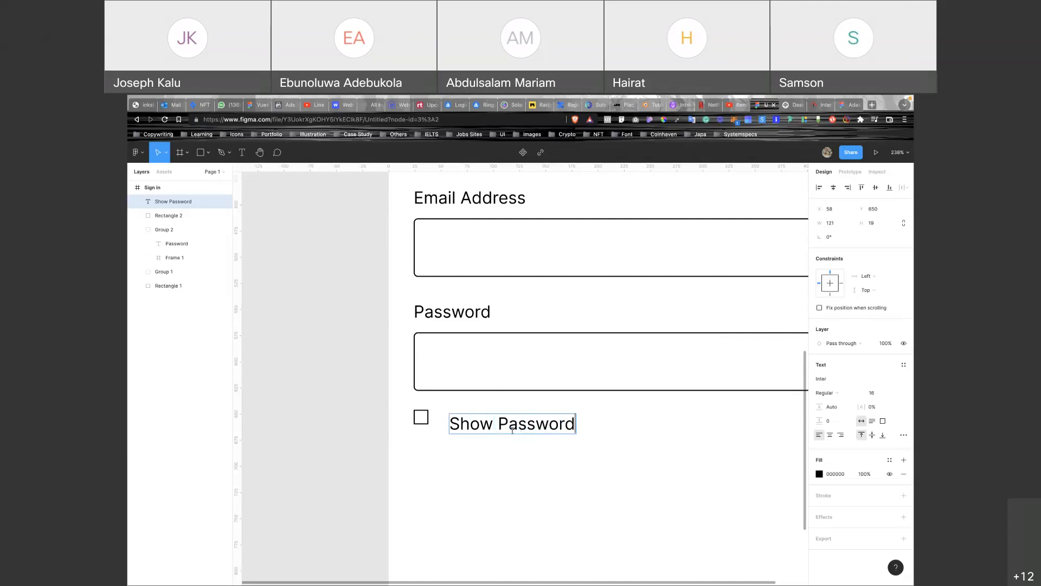
key("Escape")
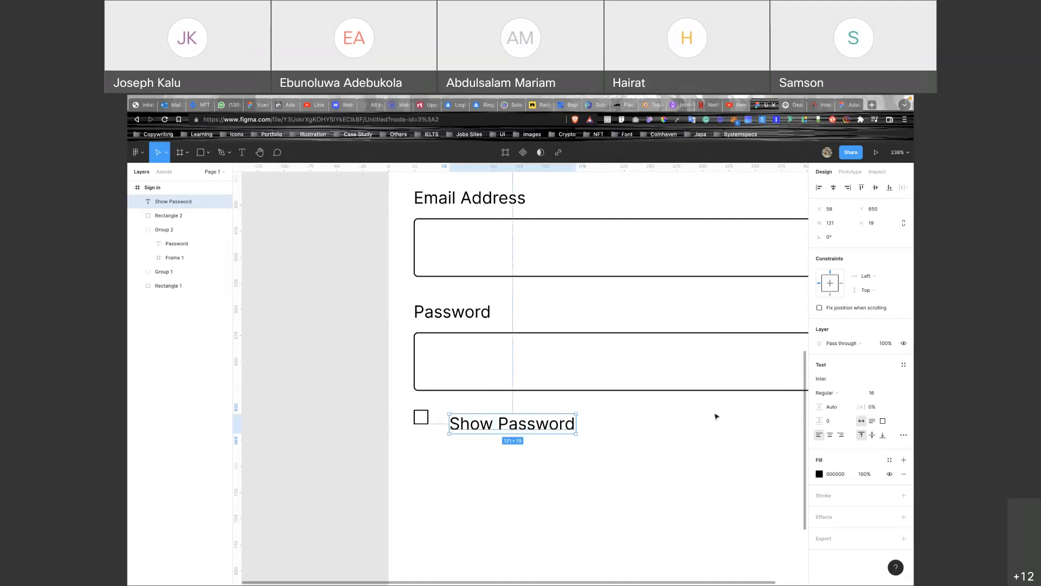
left_click(873, 393)
type("14")
key("Return")
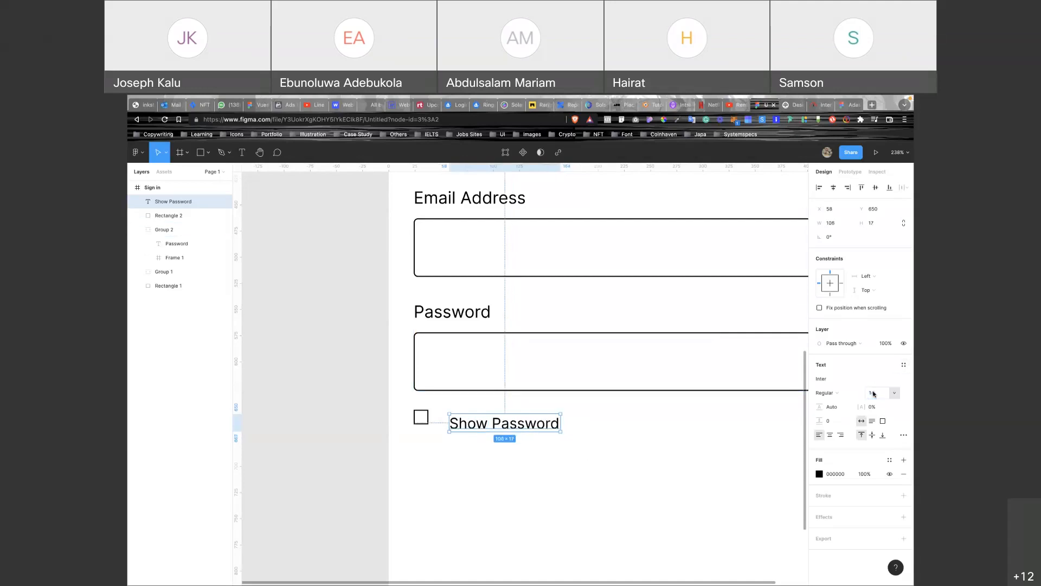
left_click_drag(495, 428, 485, 423)
left_click(600, 449)
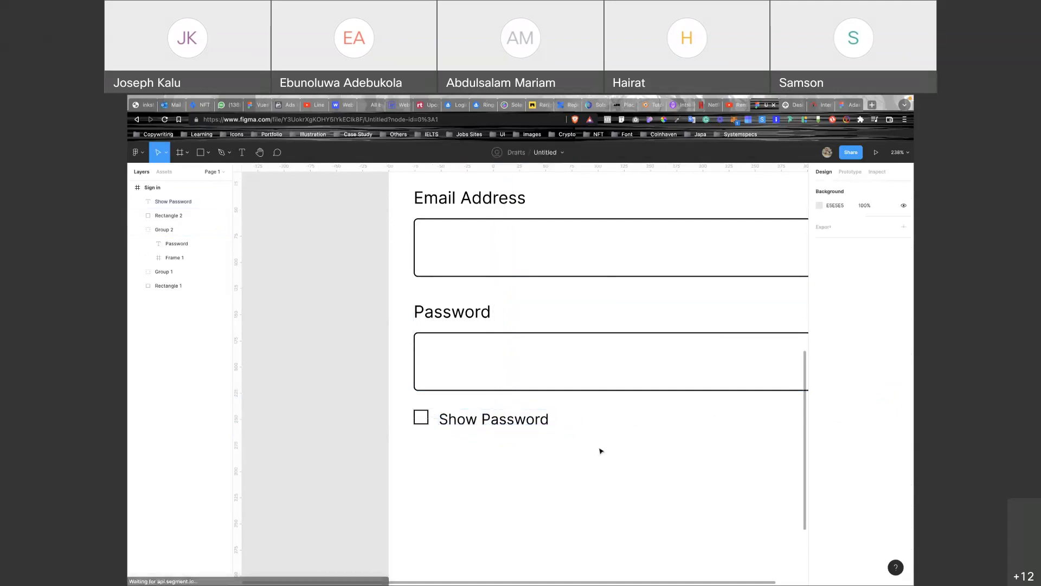
Group the square and the Show Password label into one checkbox.
left_click_drag(405, 403, 481, 435)
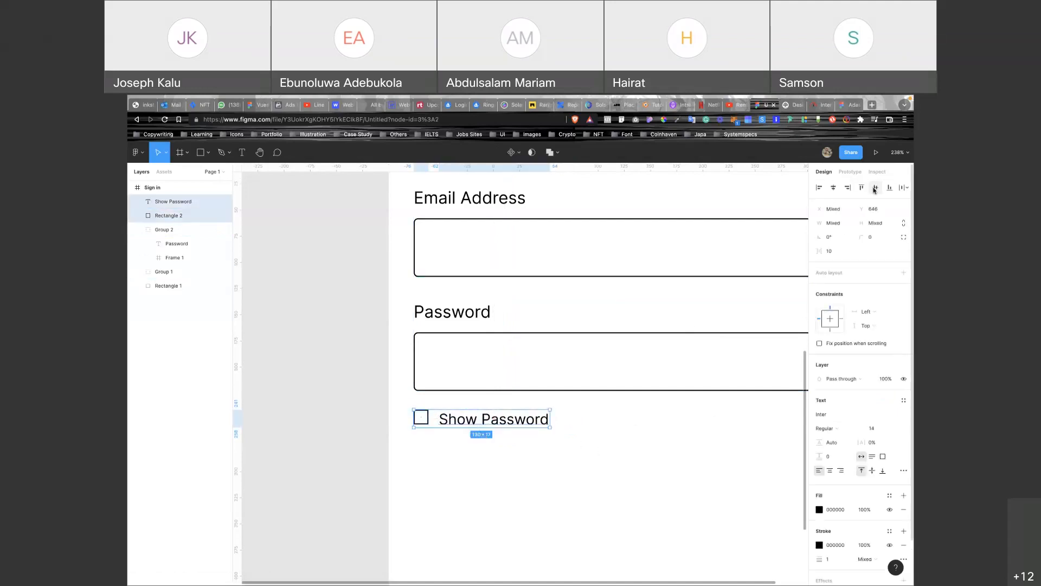
key("ctrl+g")
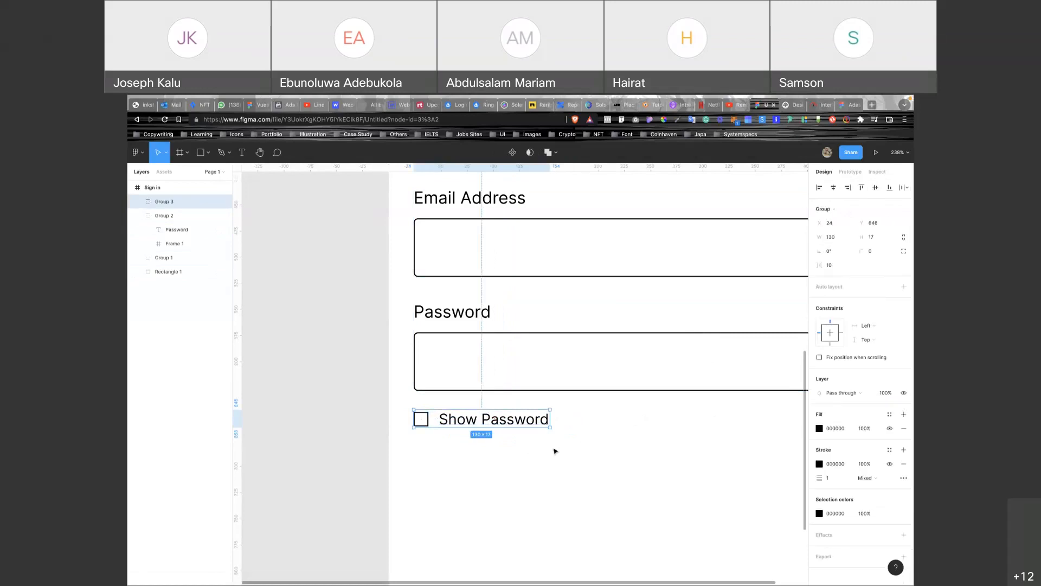
scroll(555, 467, "down", 5)
scroll(510, 450, "right", 1)
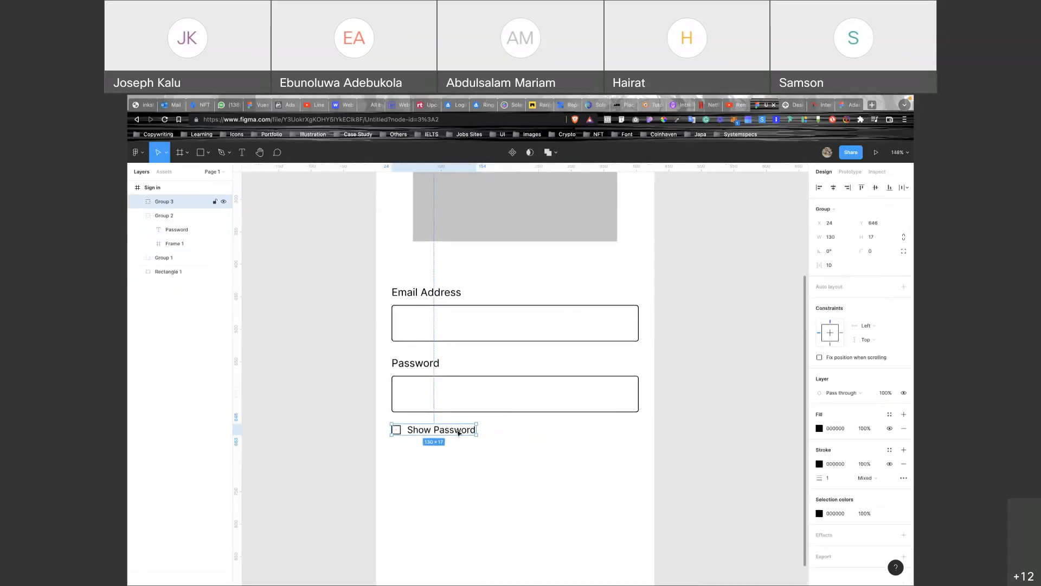
scroll(464, 437, "down", 2)
left_click(465, 457)
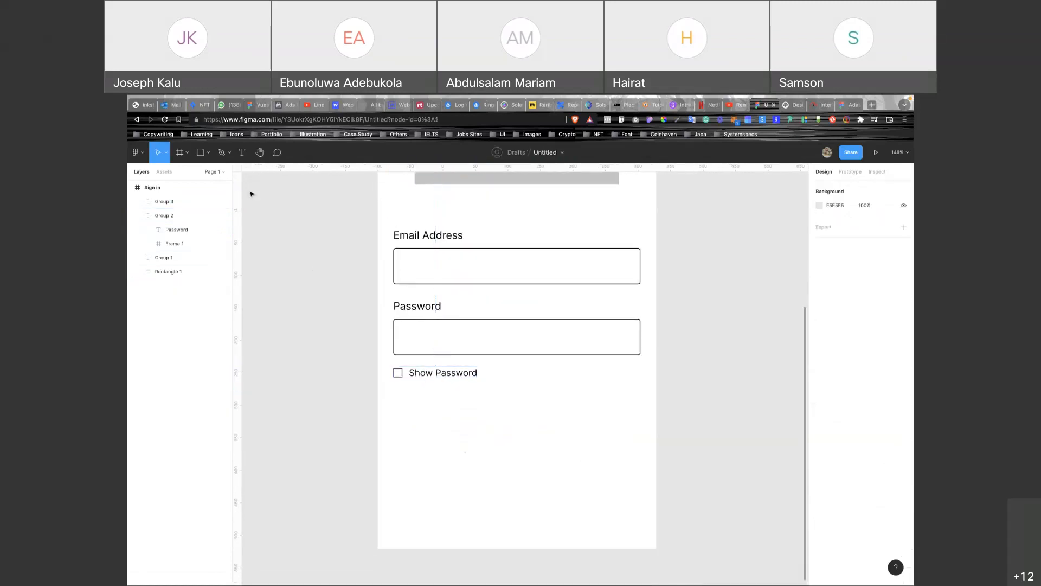
left_click(175, 154)
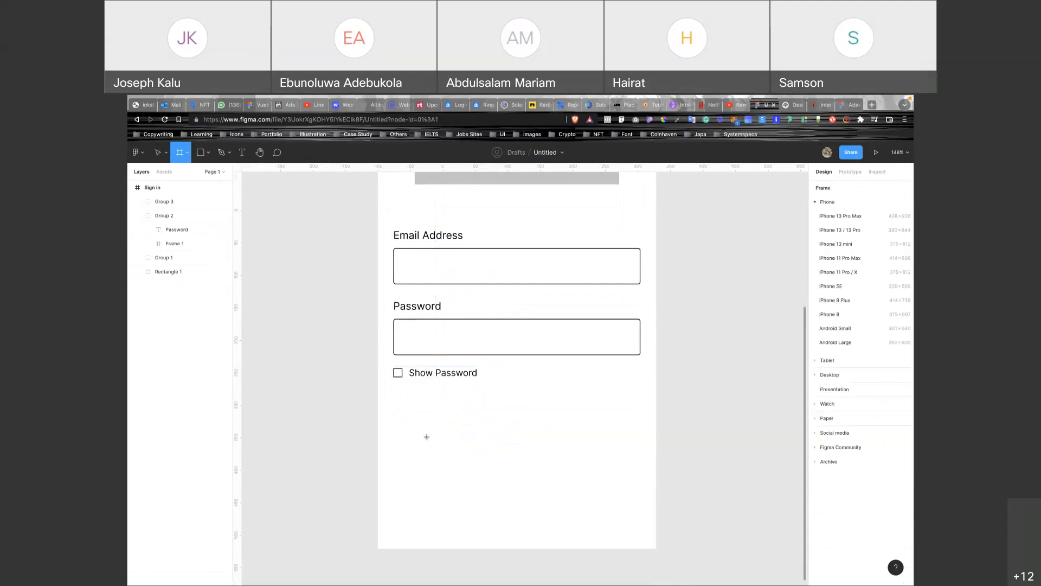
Draw a button frame 50 high with corner radius 4 and grey C4C4C4 fill.
left_click_drag(401, 438, 636, 478)
left_click(878, 237)
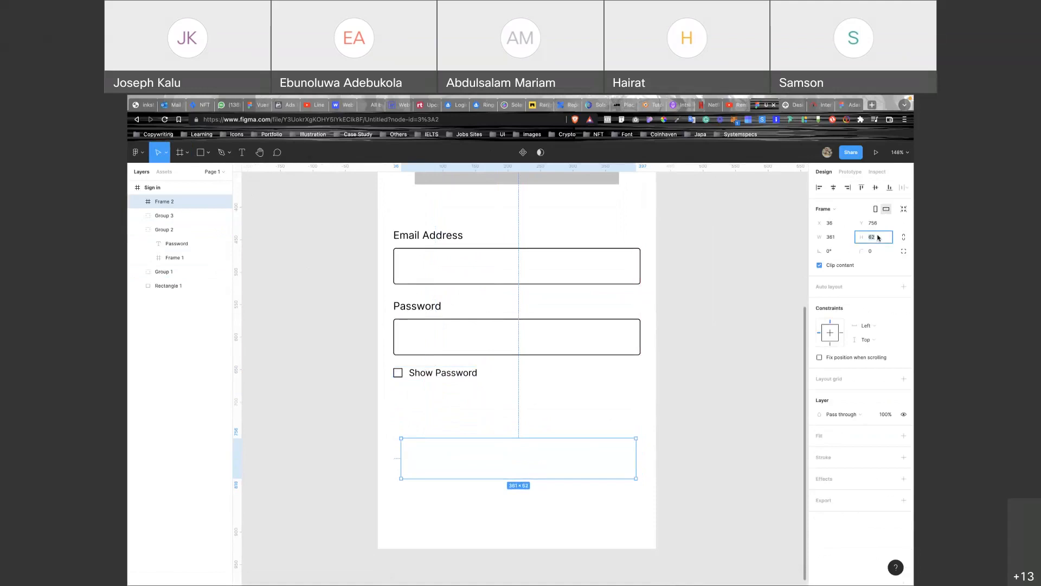
type("50")
key("Return")
left_click(877, 254)
type("4")
left_click(903, 436)
left_click(820, 450)
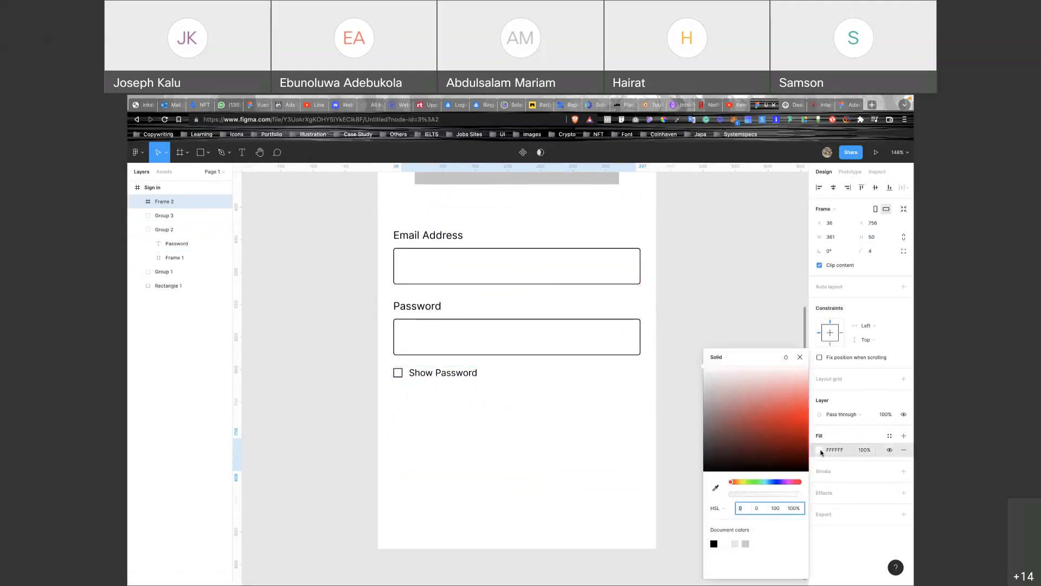
left_click(745, 543)
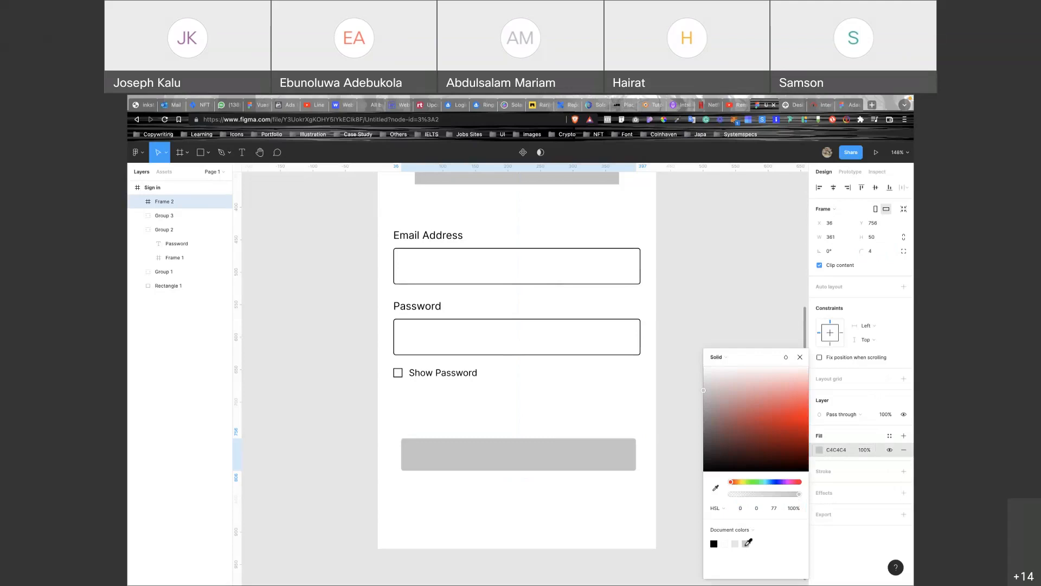
left_click(799, 357)
Widen the button to 380 so its edges align with the fields.
left_click(580, 411)
left_click(578, 449)
left_click_drag(404, 449, 395, 451)
left_click(651, 454)
left_click(635, 454)
left_click_drag(635, 454, 640, 454)
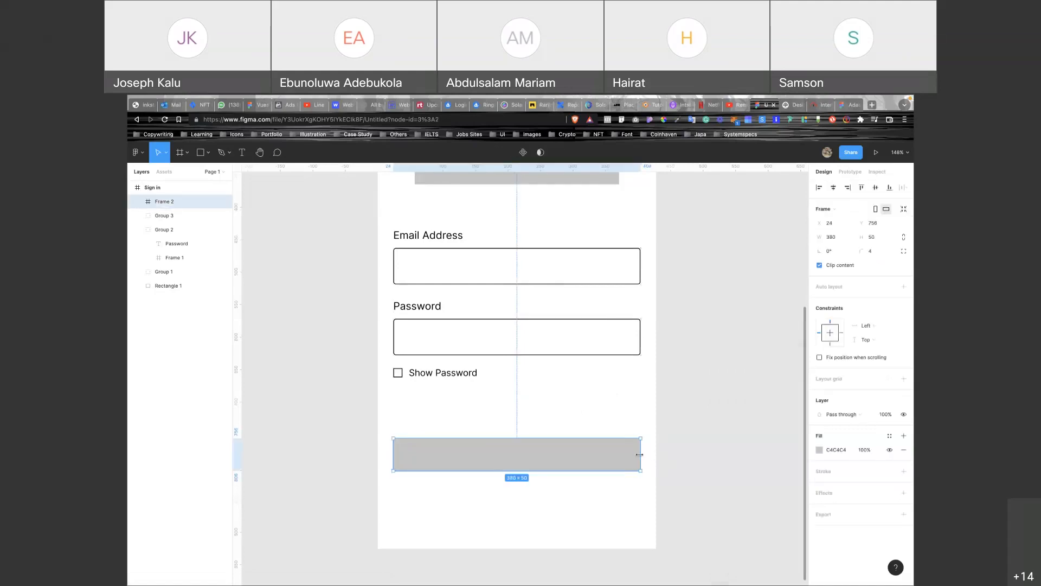
left_click(600, 430)
left_click(575, 455)
Place 'Sign in' text on the grey button, vertically centred, at font size 16.
key("t")
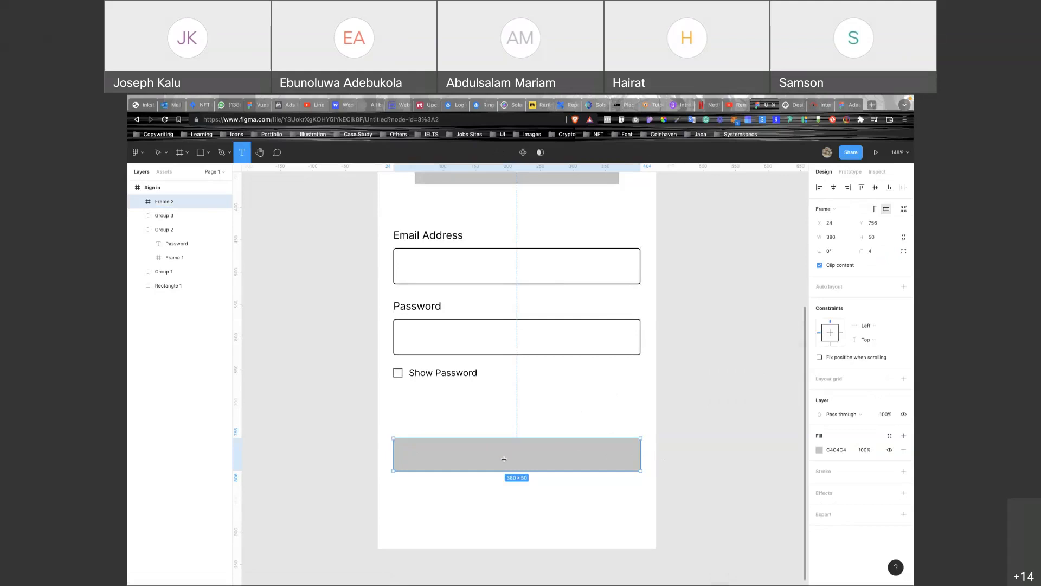
left_click(503, 457)
type("Si")
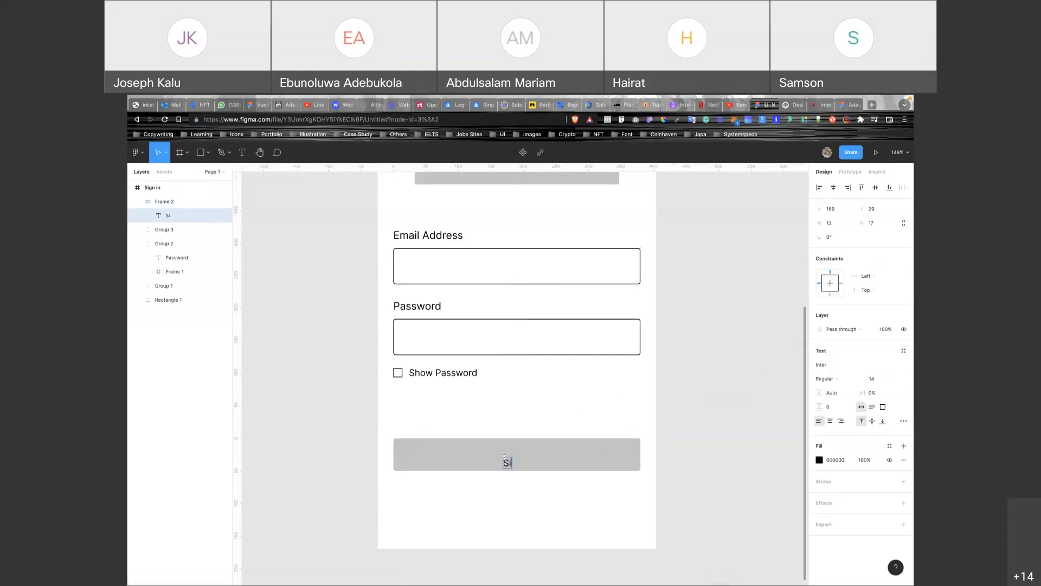
type("gn in")
key("Escape")
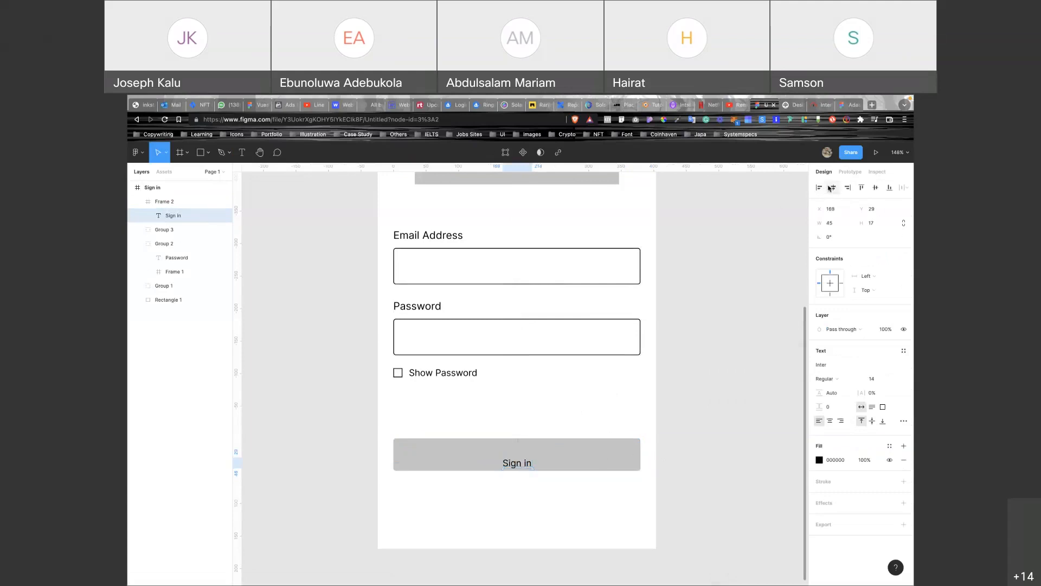
left_click(878, 187)
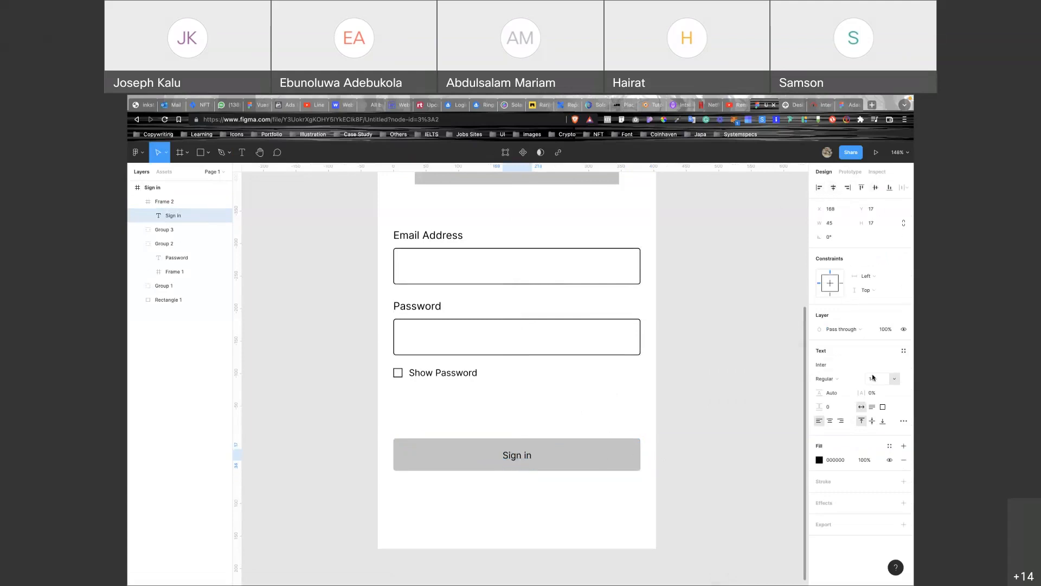
left_click(872, 378)
type("16")
key("Return")
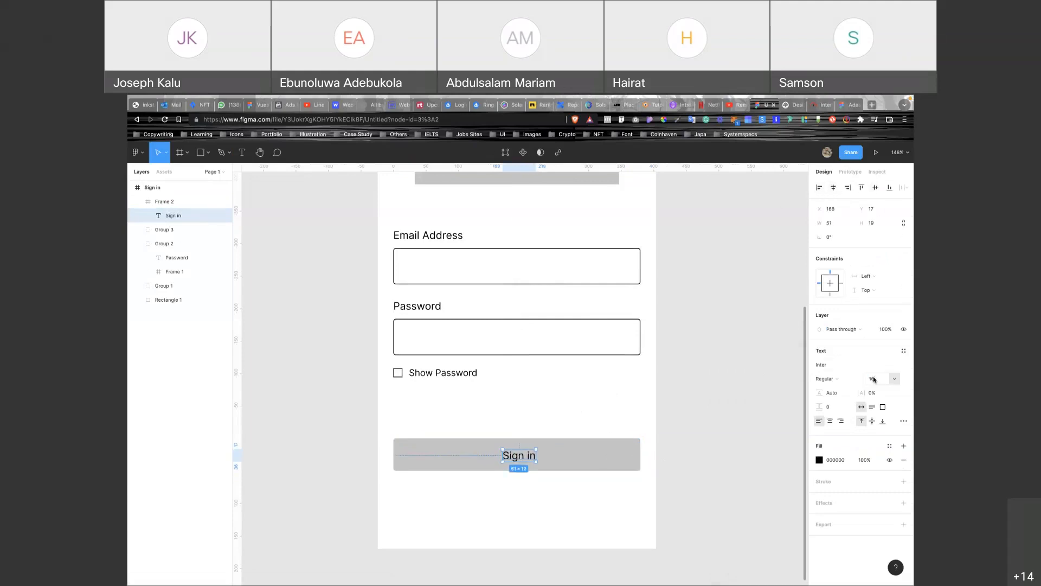
Keep Regular weight, centre the label horizontally, and drop a copy below the button.
left_click(835, 379)
left_click(836, 383)
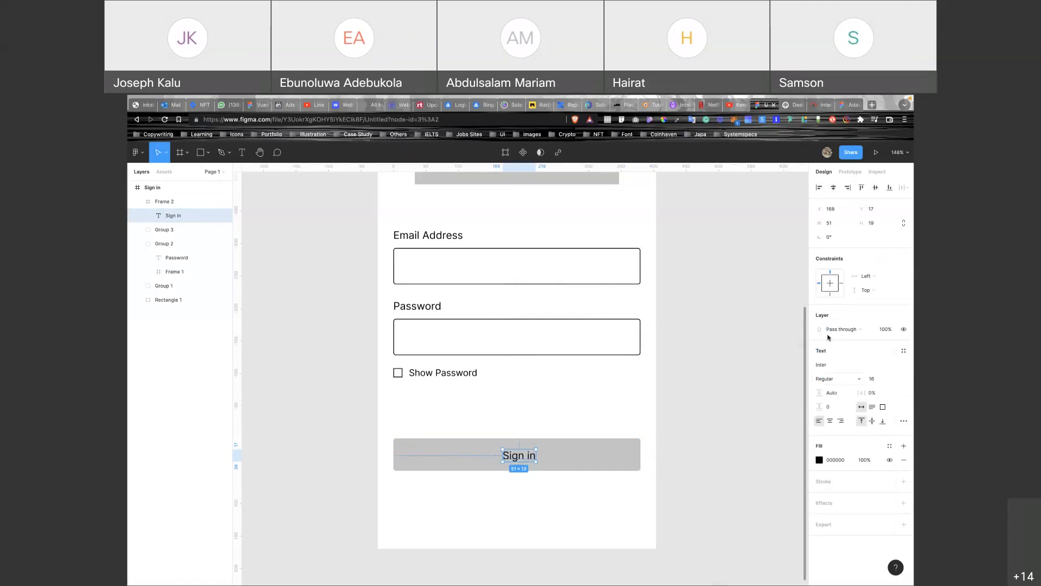
left_click(833, 187)
left_click(875, 187)
scroll(543, 407, "down", 1)
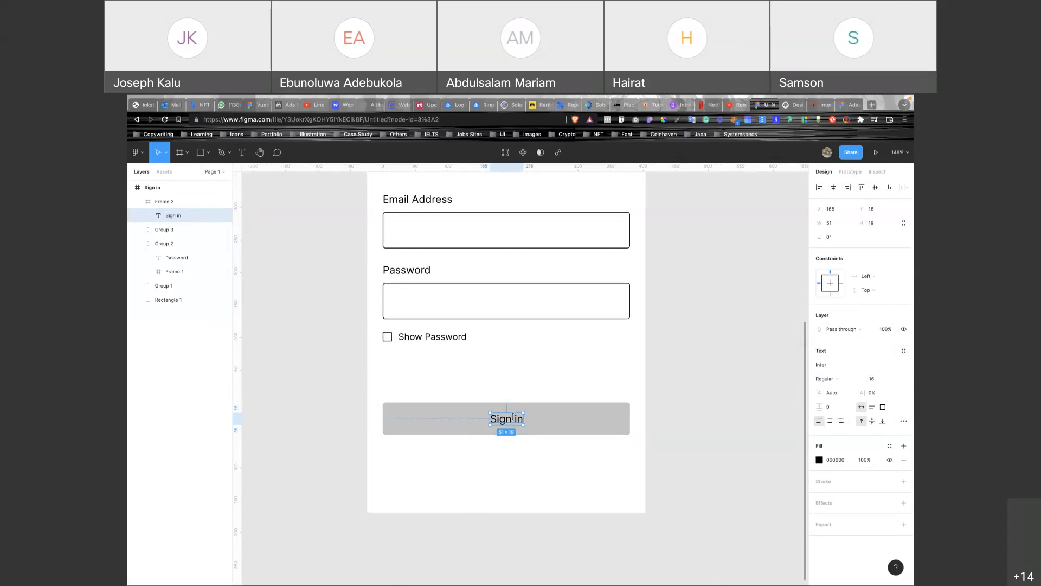
left_click_drag(515, 420, 513, 459)
Rewrite the copied text to read 'Don't have an account? Sign Up'.
double_click(513, 458)
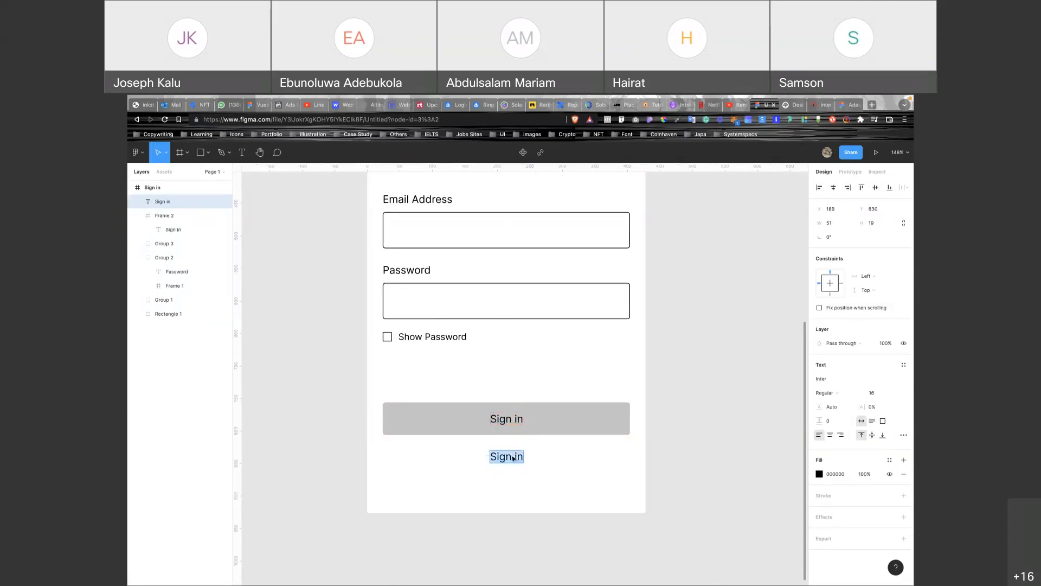
type("Already have an a")
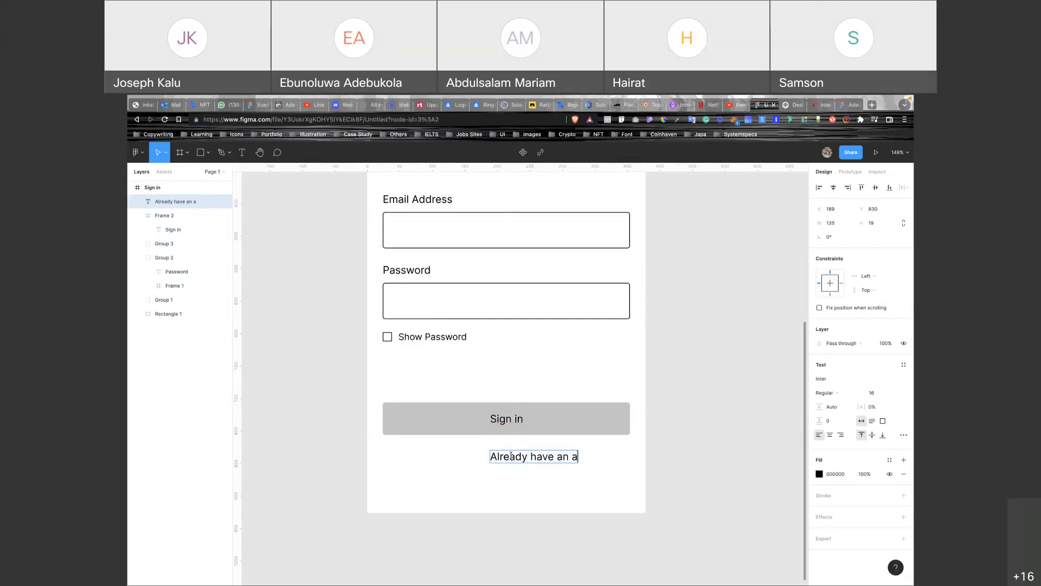
type("ccount? Sign Up")
double_click(508, 457)
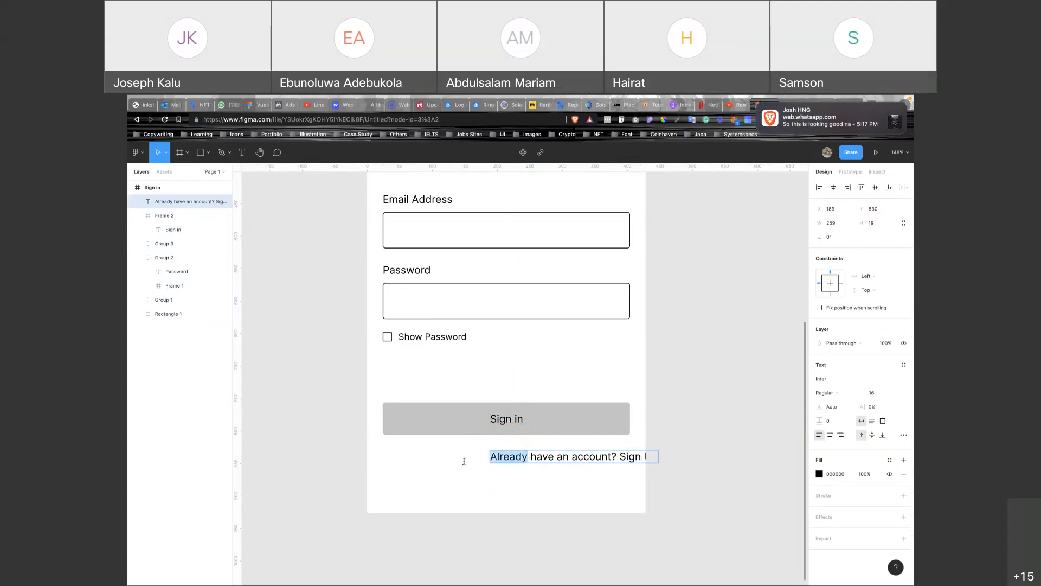
type("Don't")
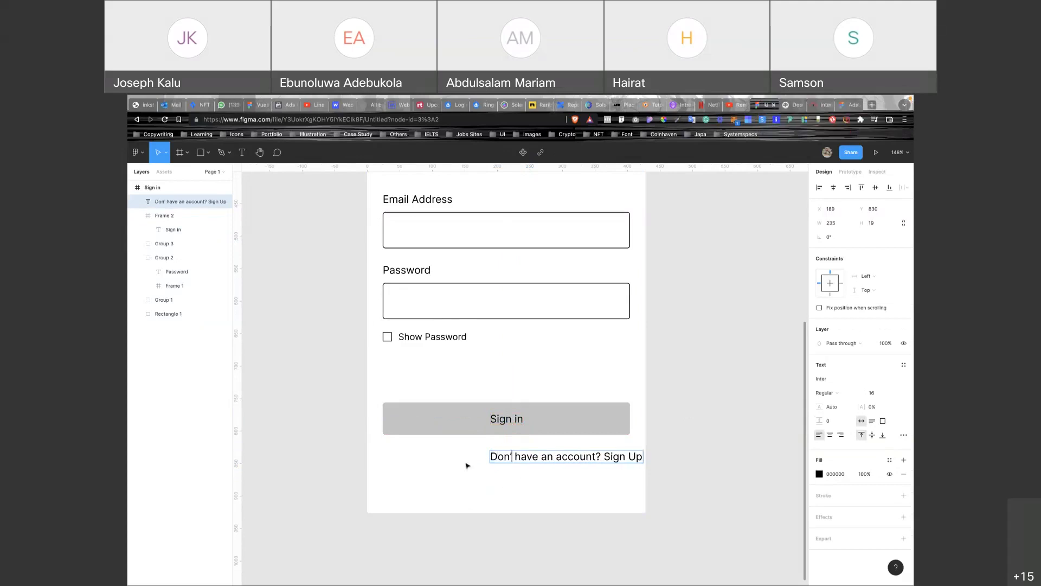
key("Escape")
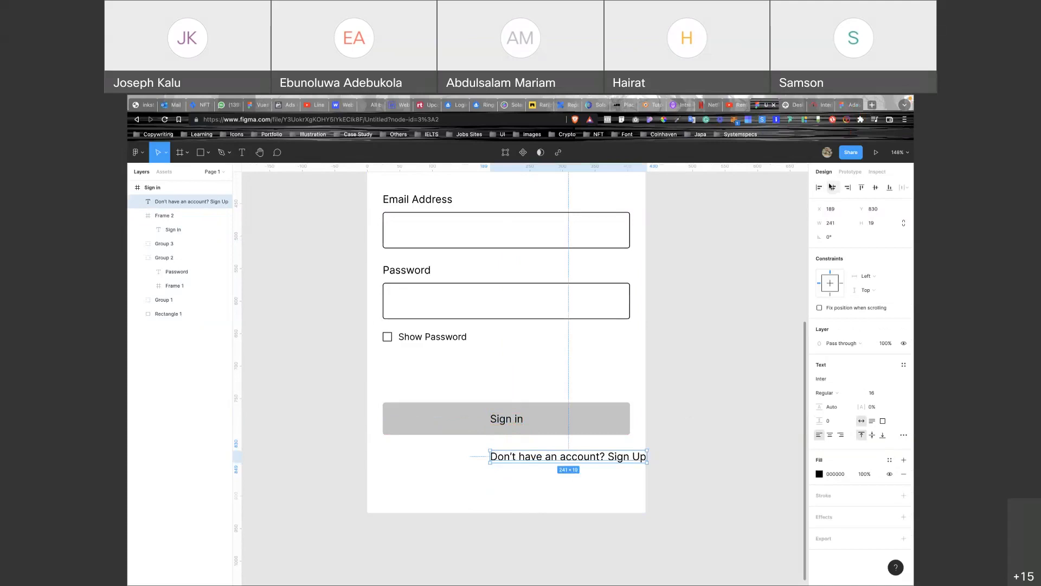
Centre the line in the frame and colour 'Don't have an account?' grey B1AEAE.
key("alt+h")
double_click(553, 456)
left_click_drag(542, 456, 392, 459)
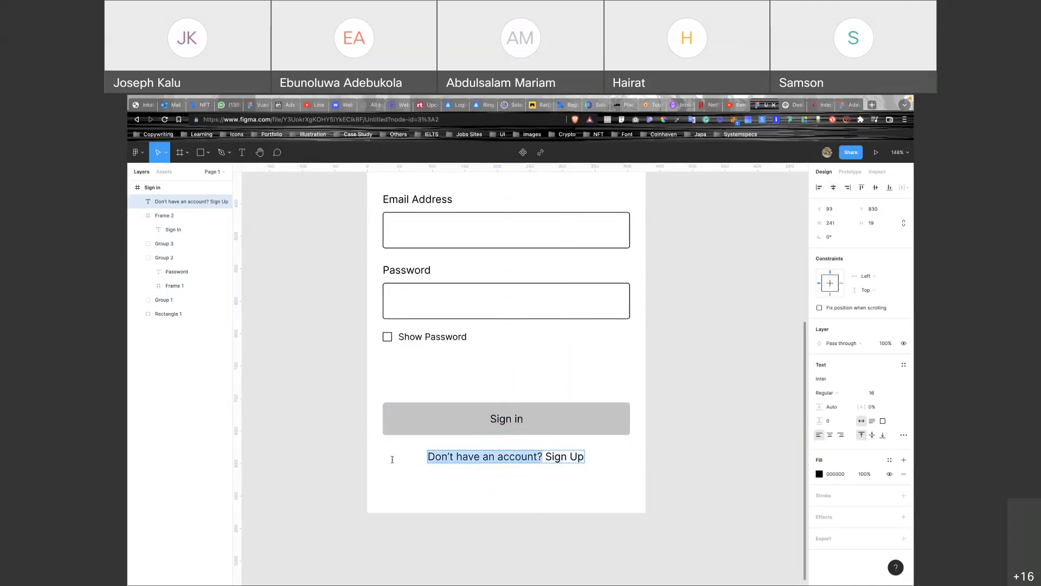
left_click(820, 473)
left_click(734, 544)
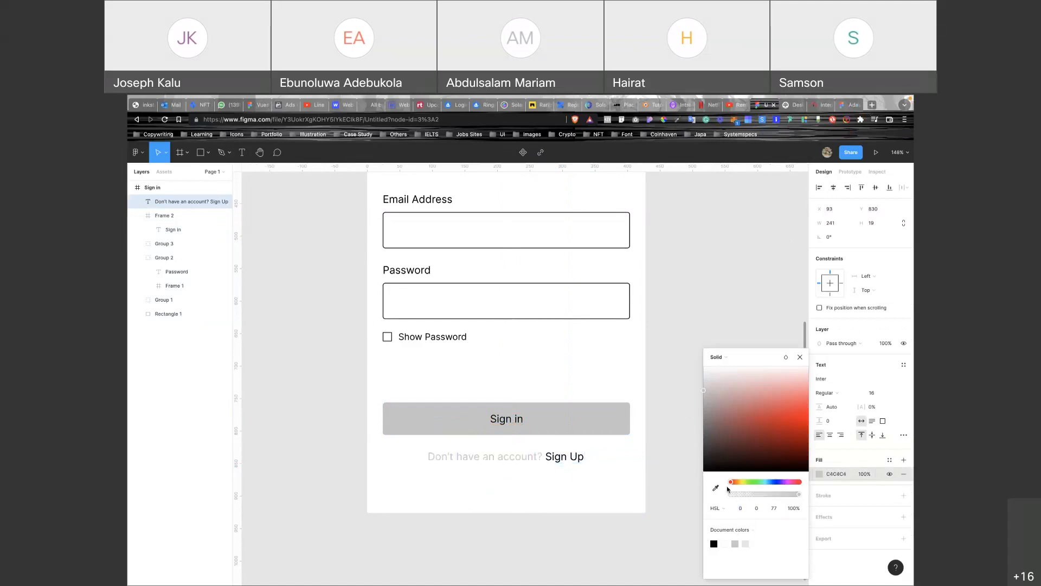
left_click_drag(709, 393, 704, 399)
left_click(699, 405)
left_click(698, 406)
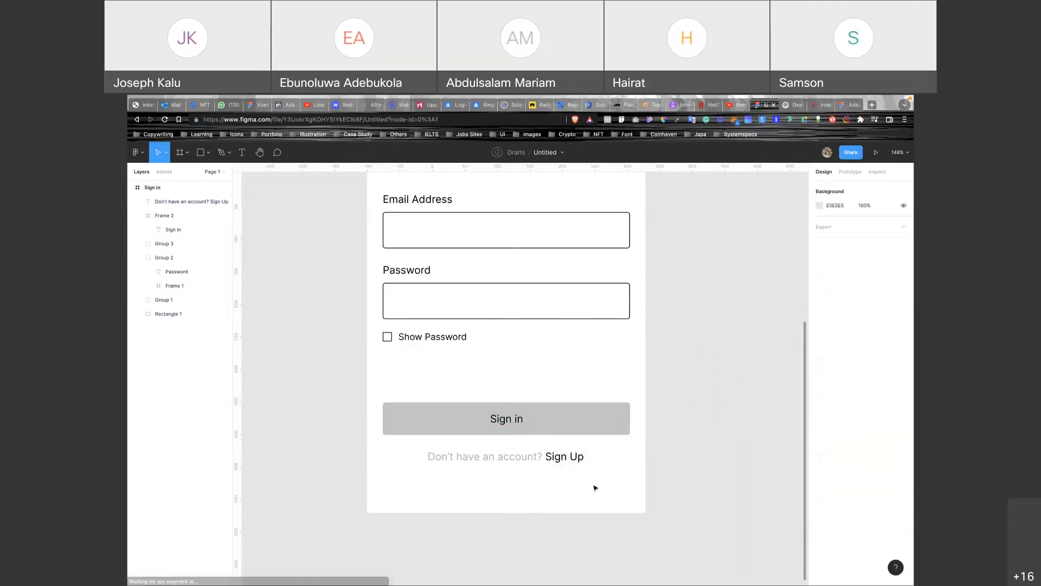
Duplicate the Sign in frame.
scroll(585, 573, "down", 3)
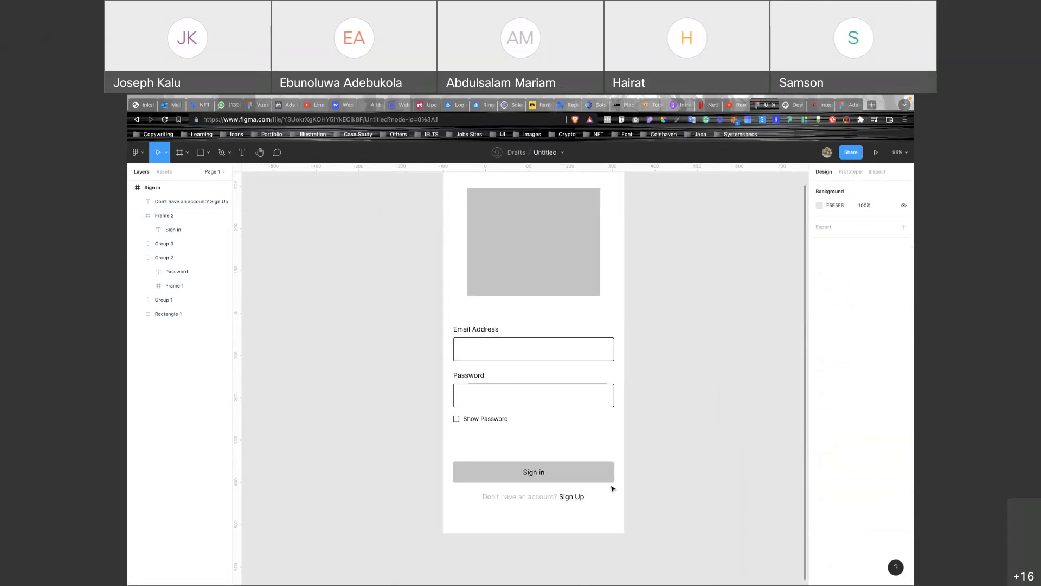
scroll(613, 489, "down", 3)
scroll(613, 489, "right", 2)
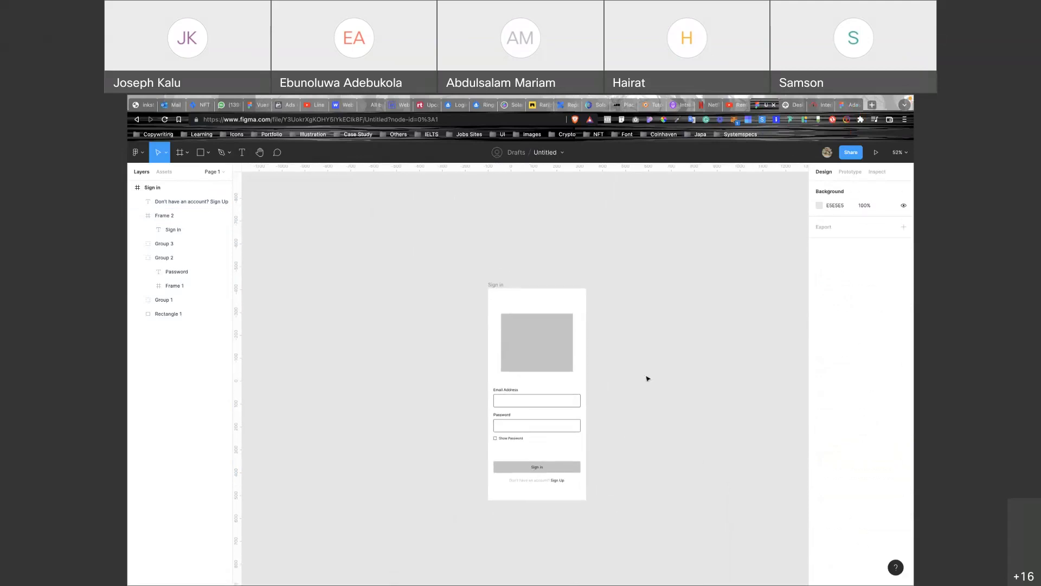
left_click(492, 293)
key("ctrl+d")
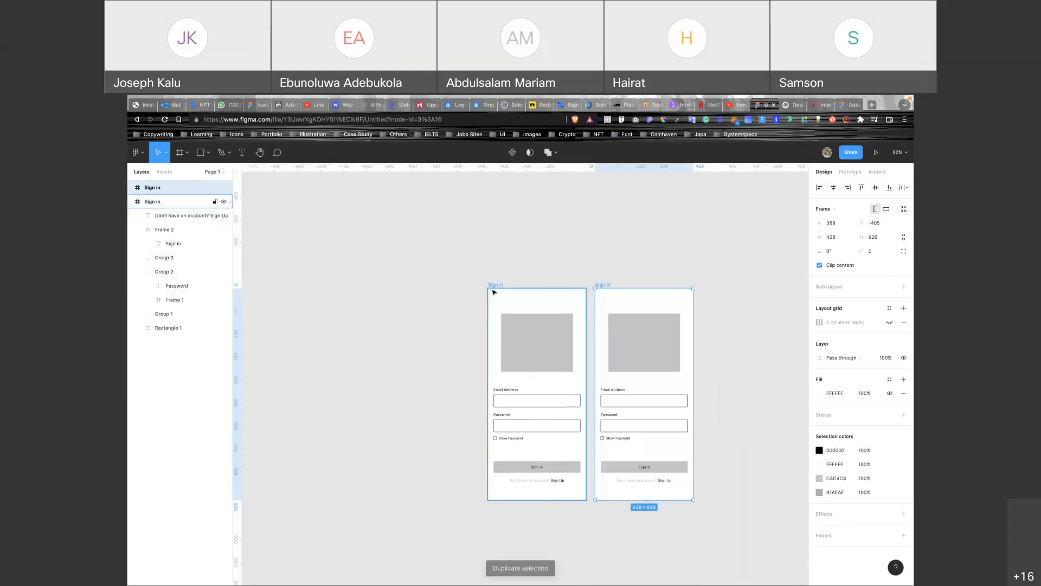
Type a sample e-mail address into the copy's Email Address box and position it neatly.
scroll(674, 425, "right", 2)
scroll(618, 389, "up", 3)
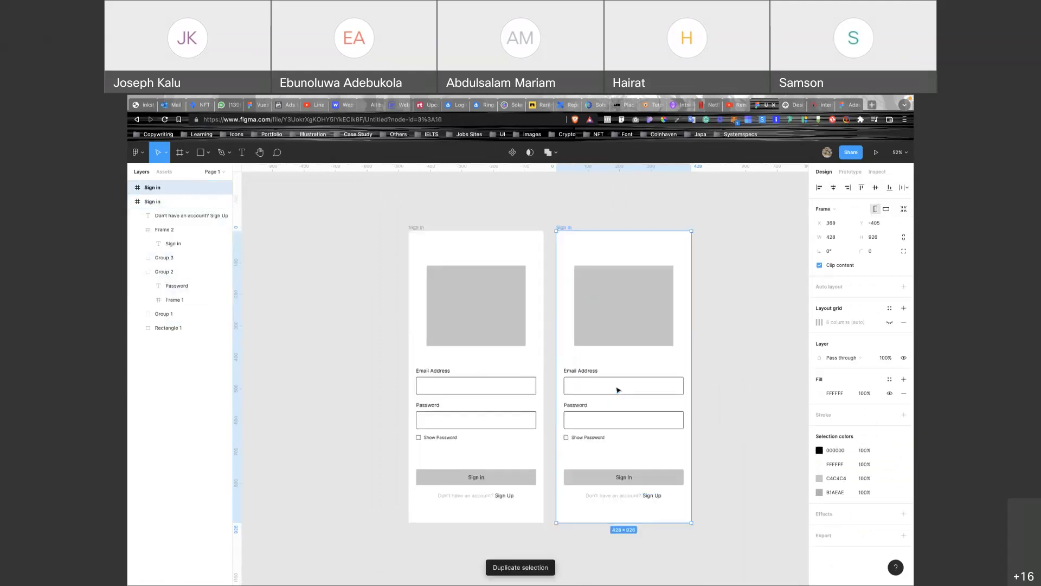
scroll(618, 389, "up", 3)
left_click(587, 389)
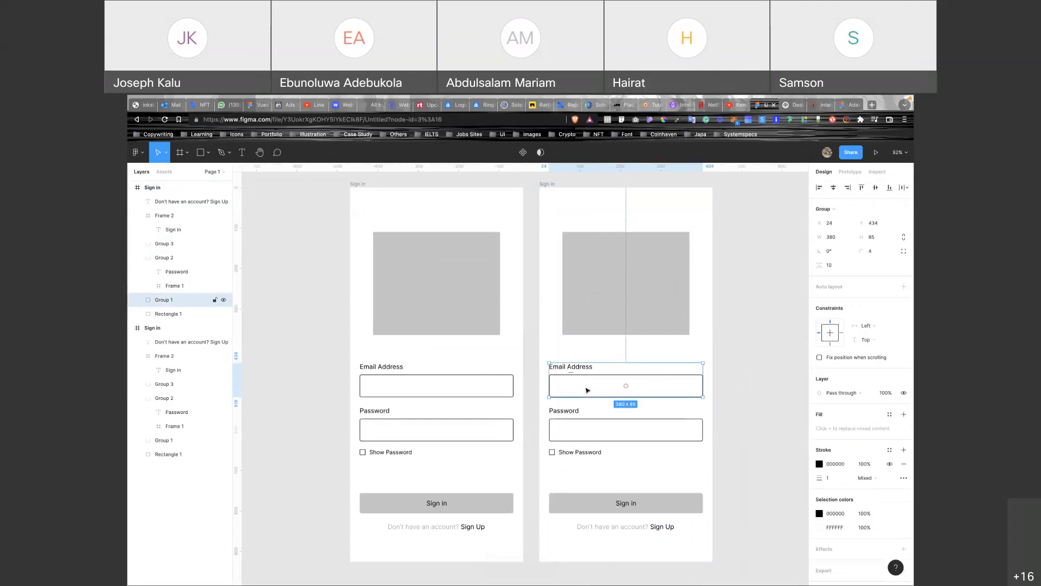
double_click(587, 389)
key("t")
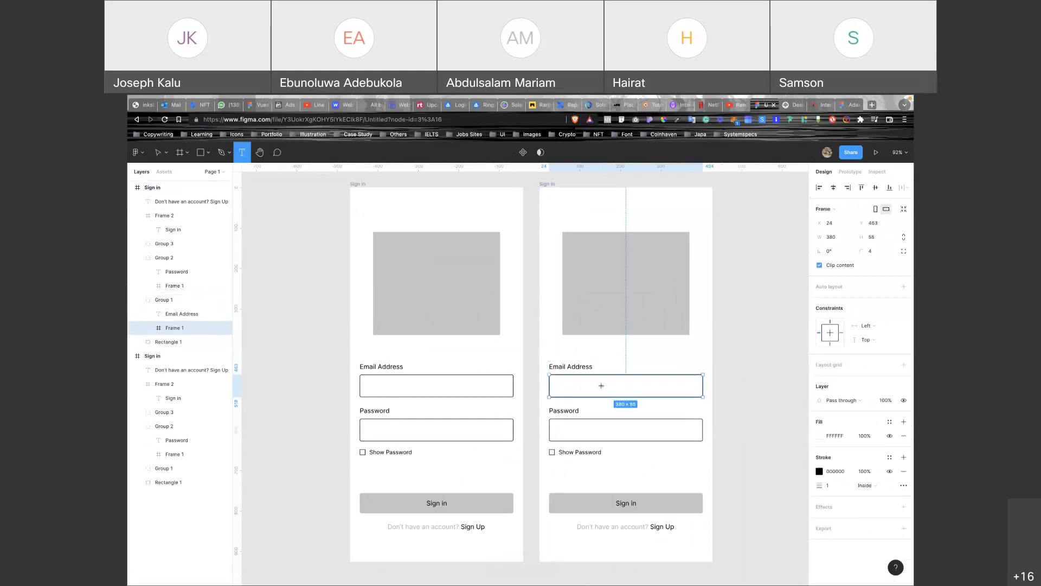
left_click(569, 385)
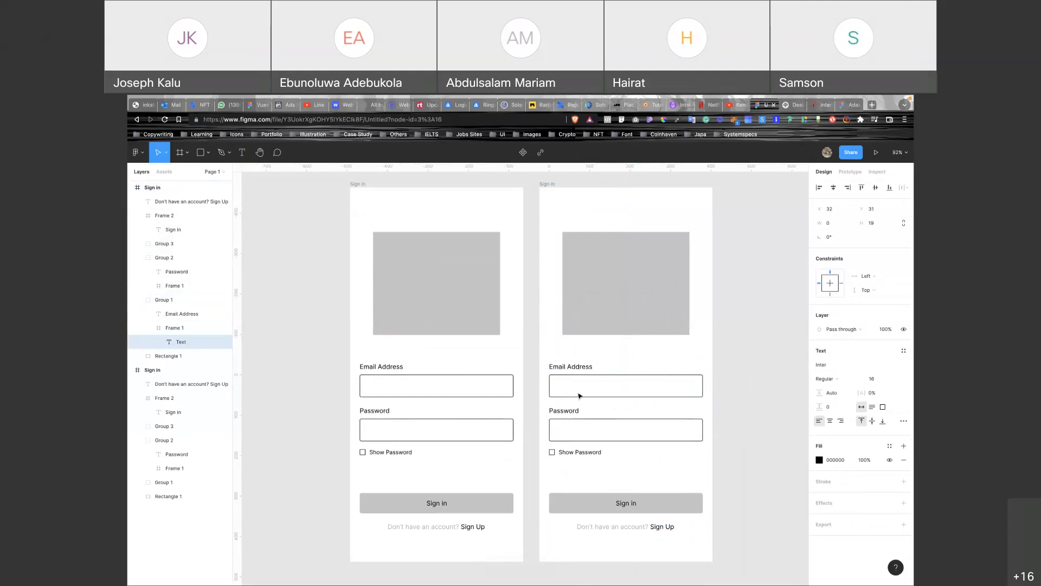
type("aminat@exzmple.com")
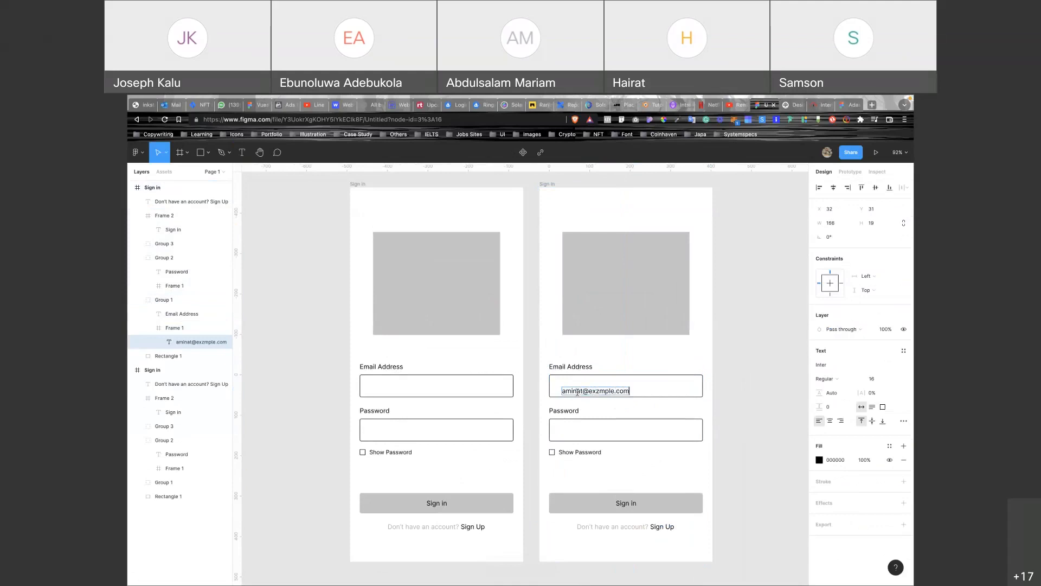
key("Escape")
left_click_drag(607, 394, 605, 389)
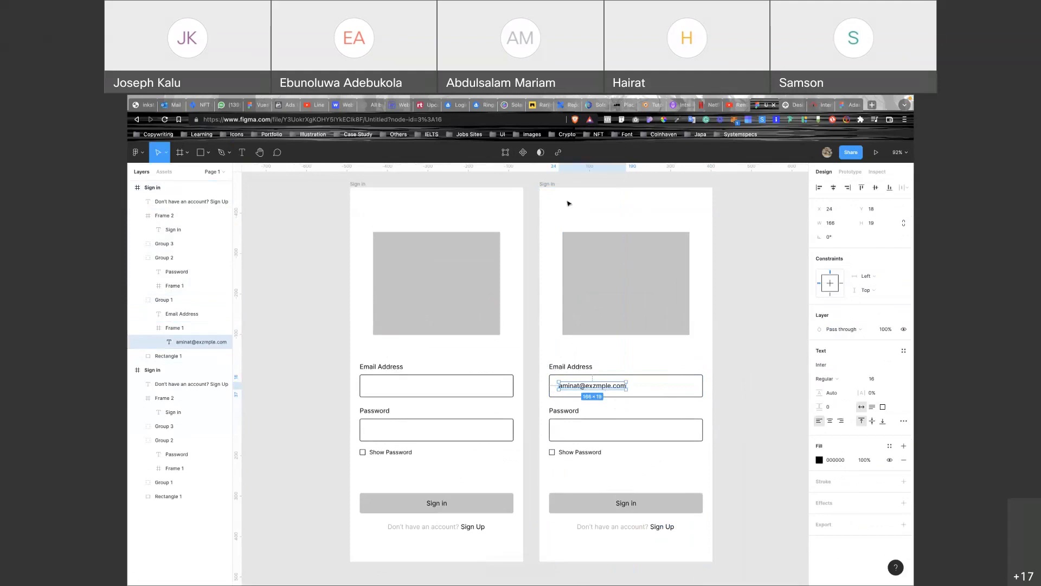
left_click(544, 185)
scroll(546, 188, "down", 3)
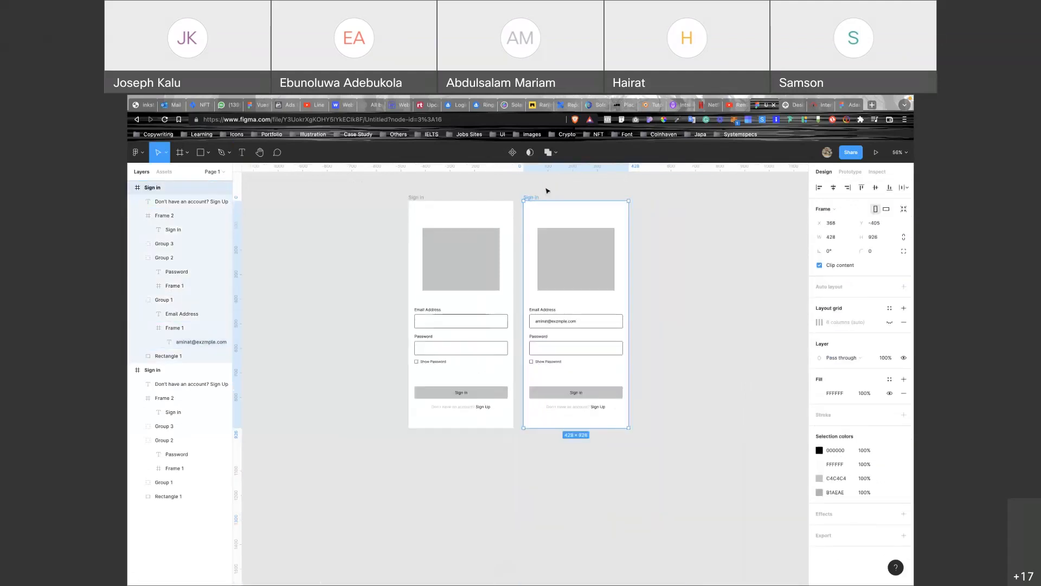
Duplicate the second Sign in screen and fill its Password field with seven asterisks (*******).
key("ctrl+d")
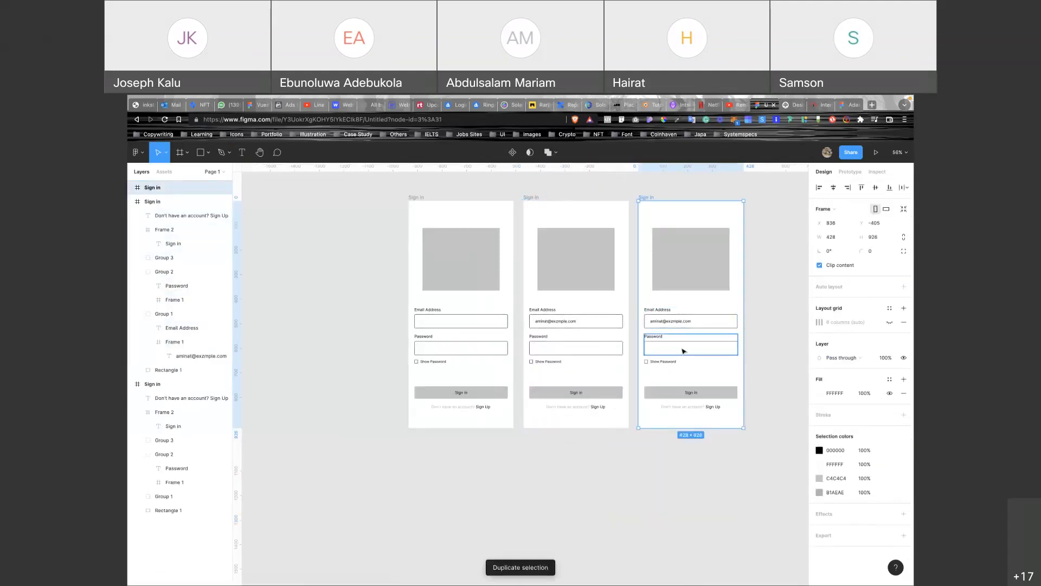
key("t")
left_click(651, 348)
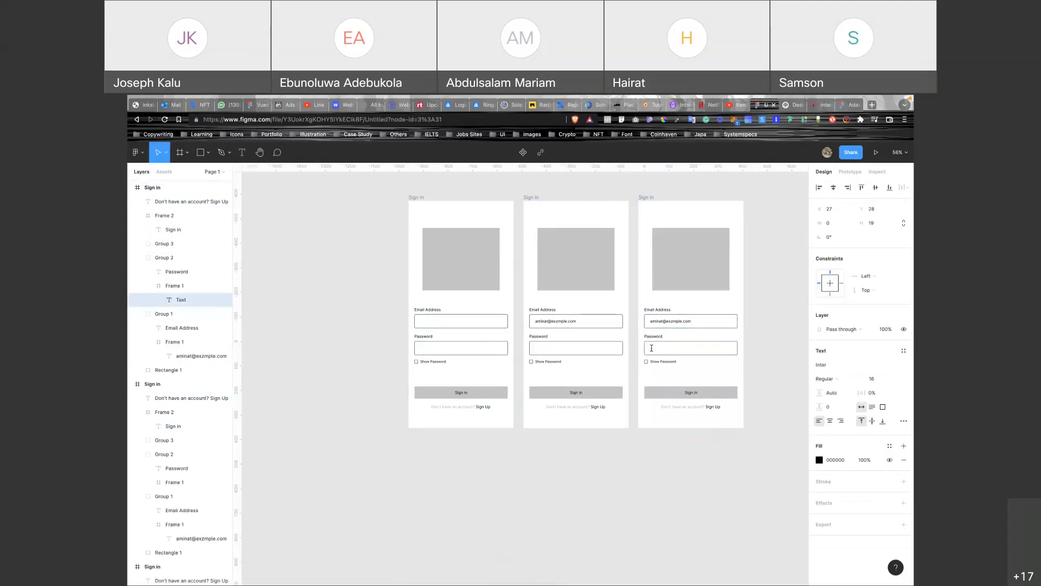
type("*******")
scroll(652, 348, "up", 5)
left_click_drag(679, 358, 676, 351)
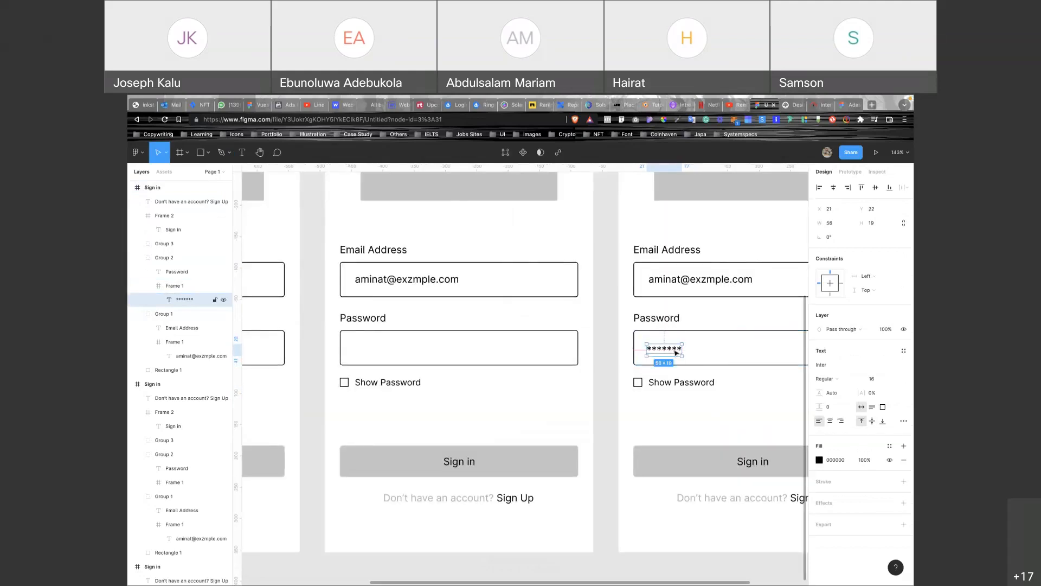
scroll(676, 351, "down", 5)
left_click(697, 335)
scroll(702, 340, "up", 3)
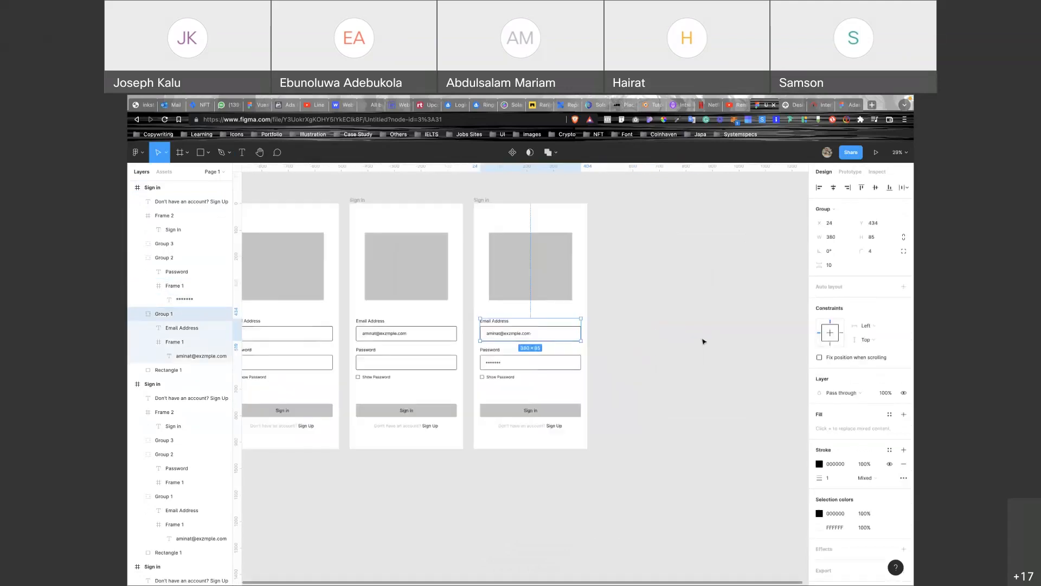
left_click(476, 200)
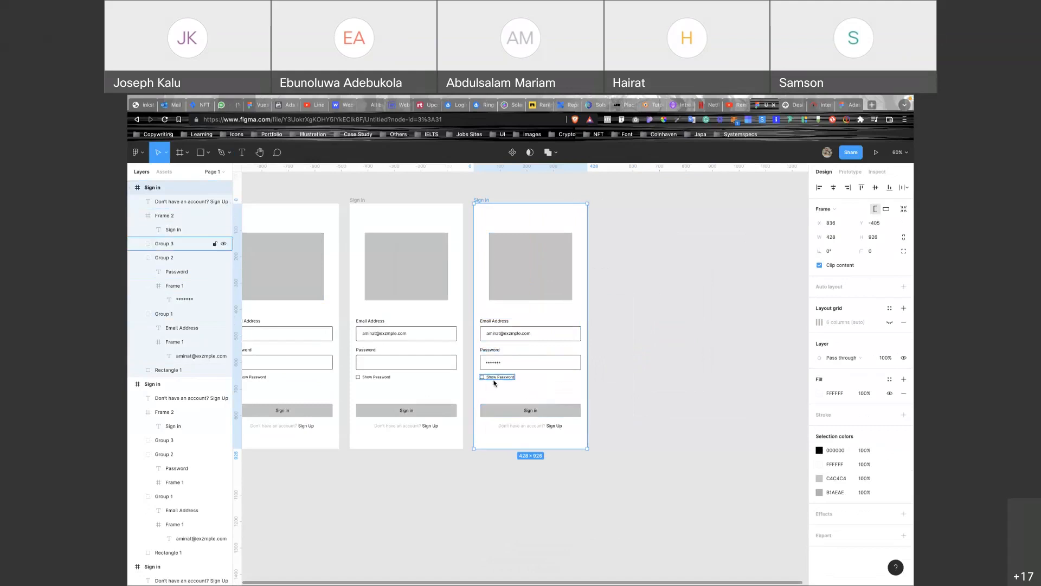
Select the checkbox square inside the third screen's Show Password group.
scroll(494, 383, "up", 5)
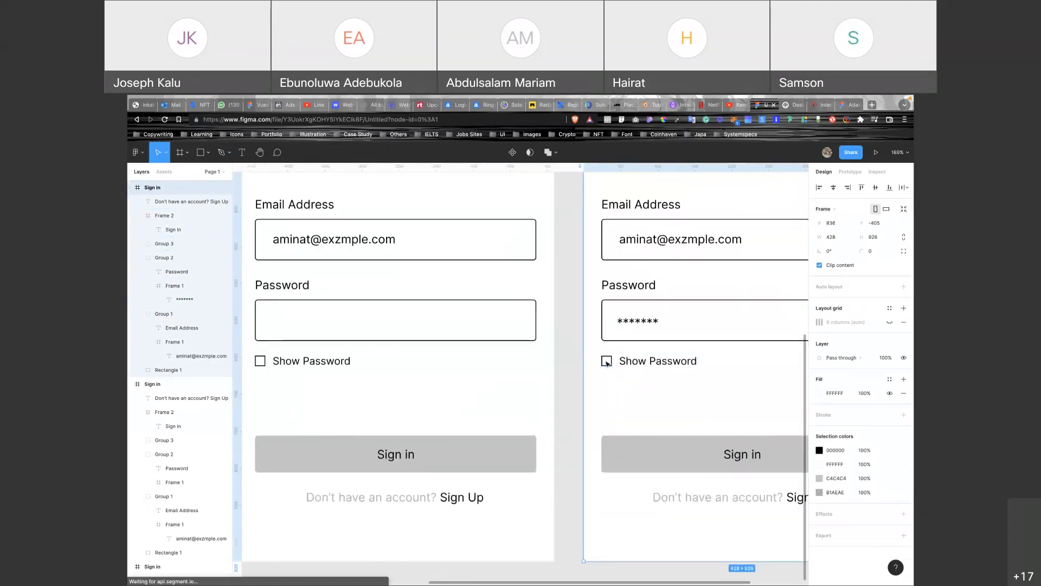
key("Escape")
scroll(606, 363, "right", 2)
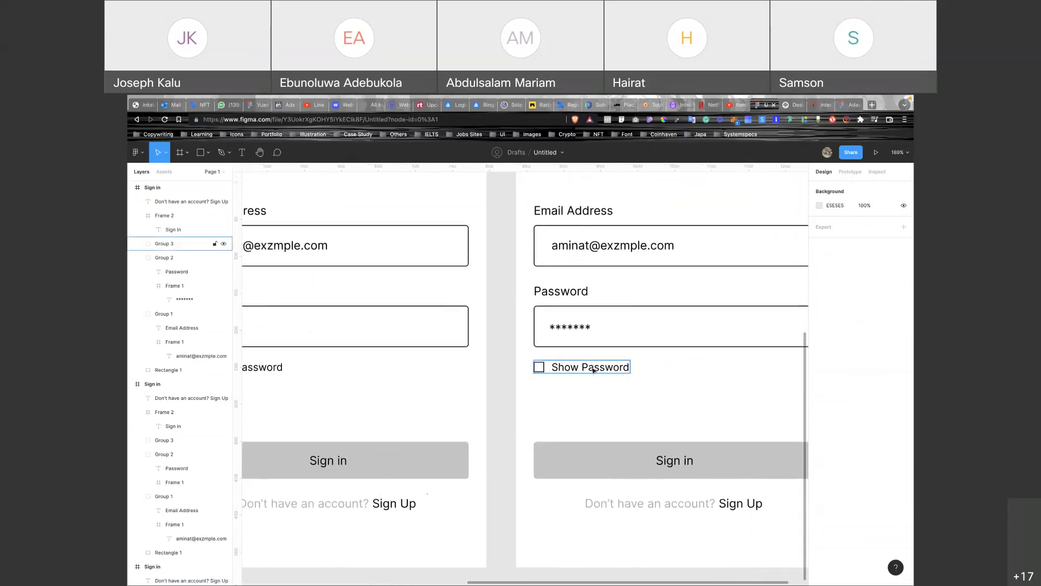
left_click(593, 370)
double_click(594, 369)
key("Escape")
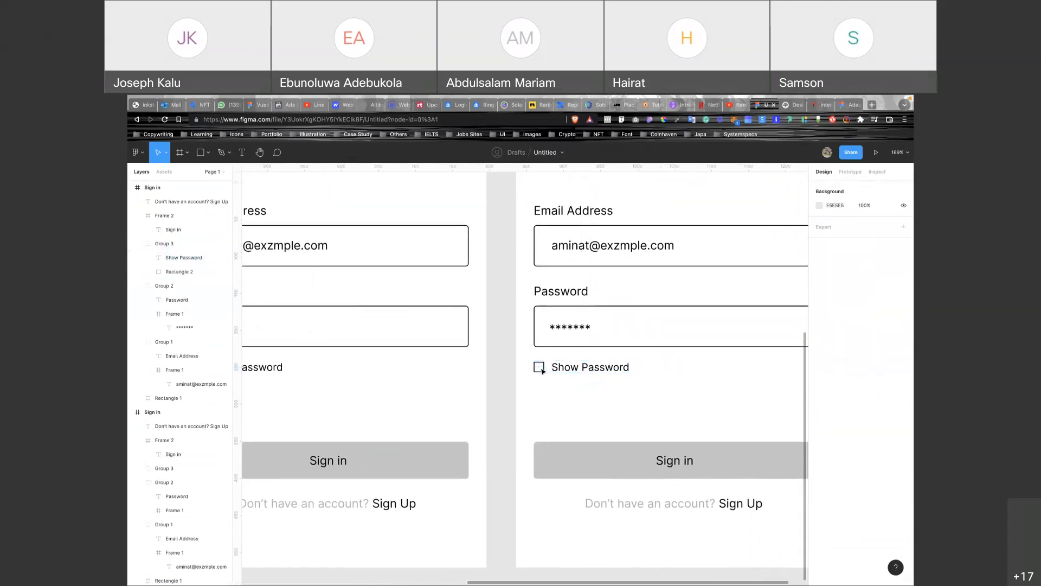
left_click(543, 371)
scroll(543, 371, "down", 5)
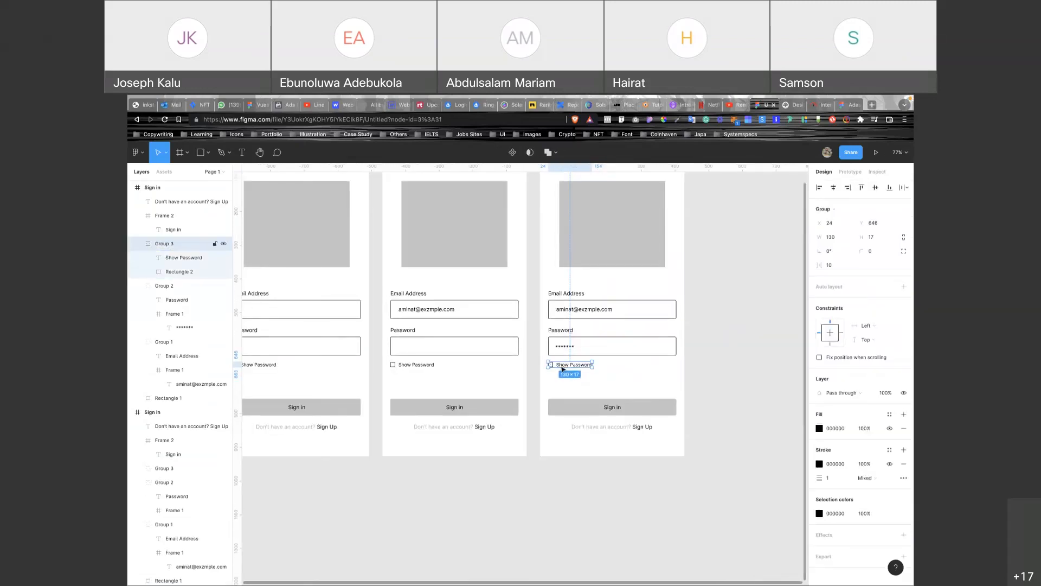
scroll(562, 369, "up", 4)
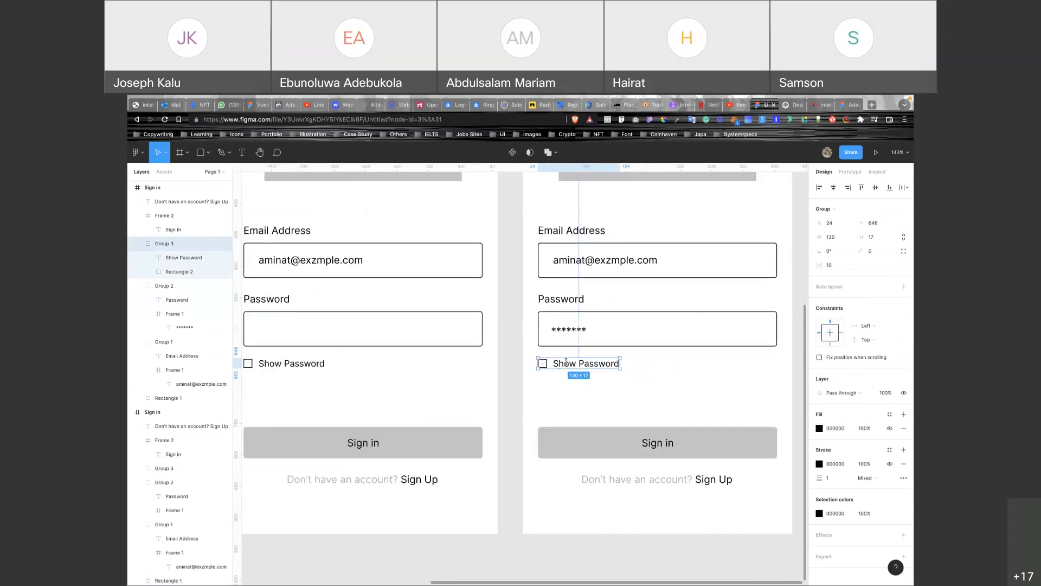
double_click(568, 367)
scroll(566, 368, "up", 5)
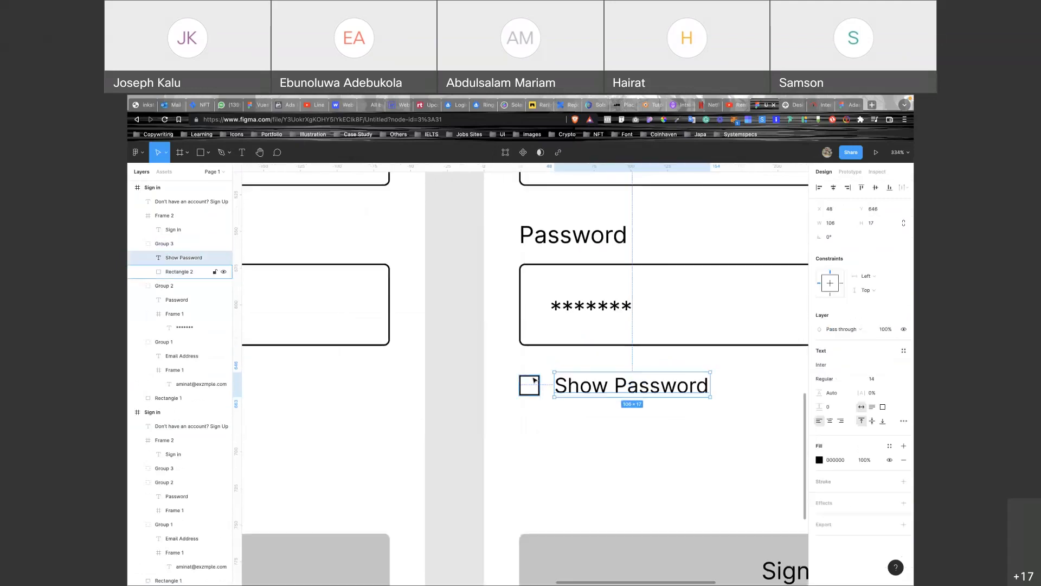
left_click(535, 380)
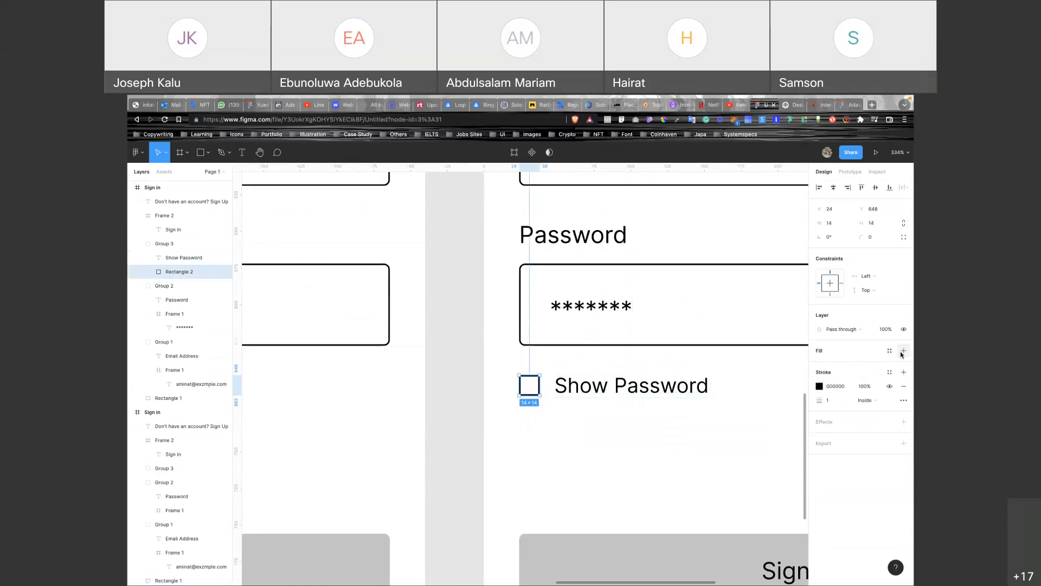
Set the checkbox's fill colour to 000000 so it looks ticked.
left_click(828, 366)
type("000000")
key("Return")
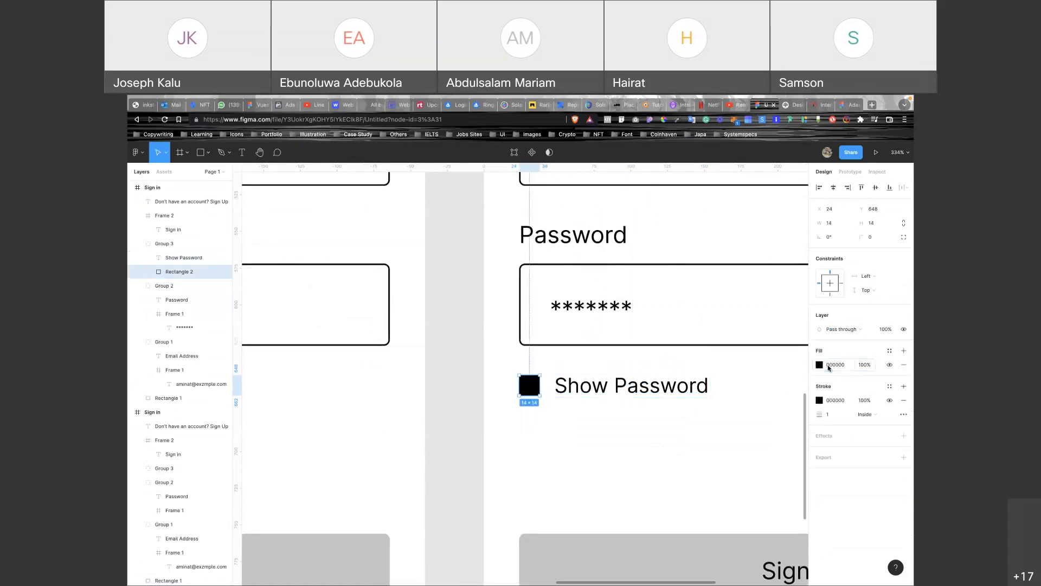
scroll(661, 409, "down", 10)
scroll(660, 407, "up", 3)
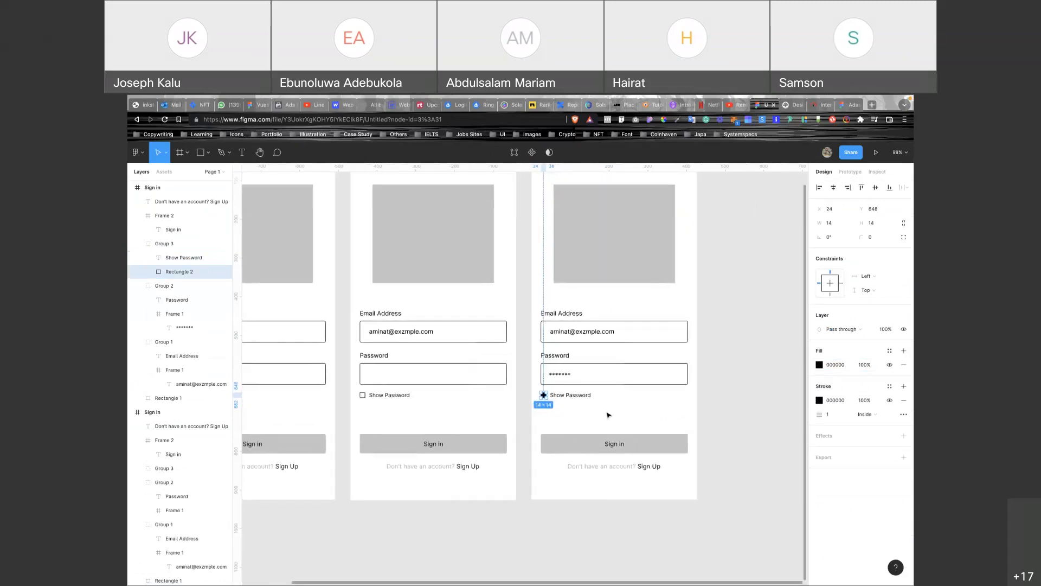
Undo the checkbox's black fill and duplicate the third Sign in screen.
key("ctrl+z")
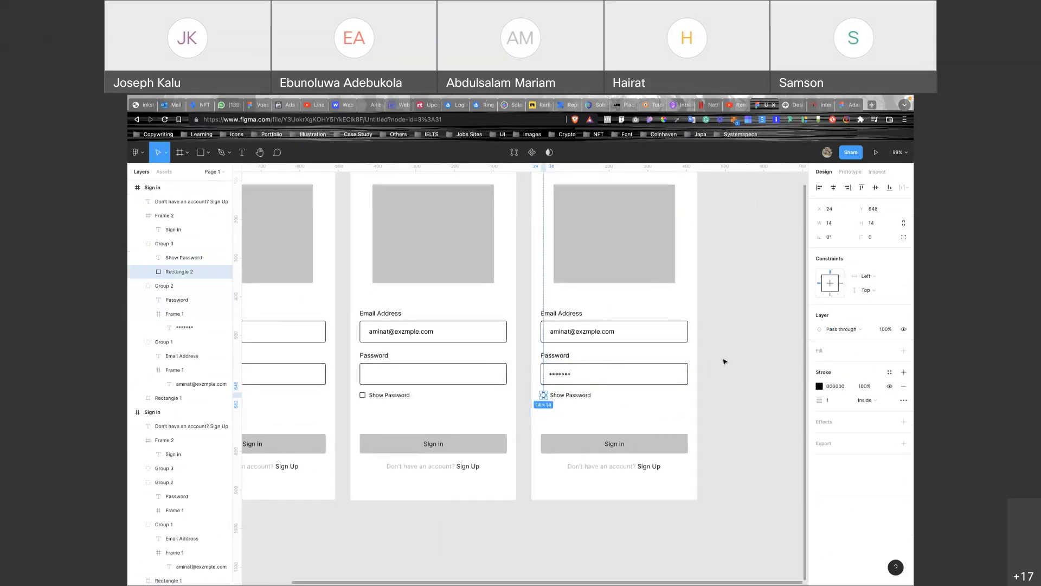
scroll(725, 362, "down", 5)
left_click(651, 255)
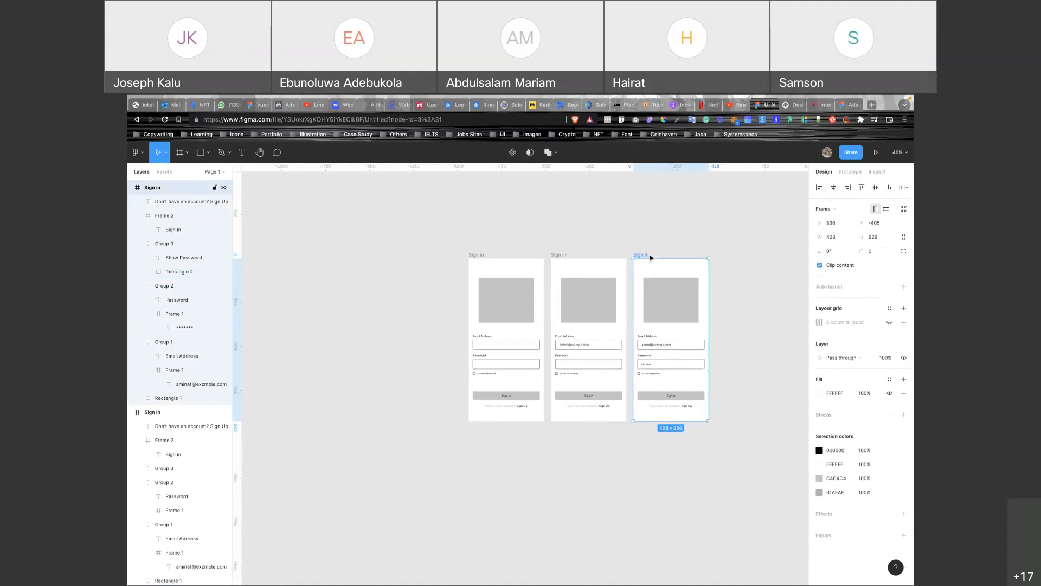
key("ctrl+d")
scroll(727, 372, "down", 1)
scroll(683, 373, "up", 10)
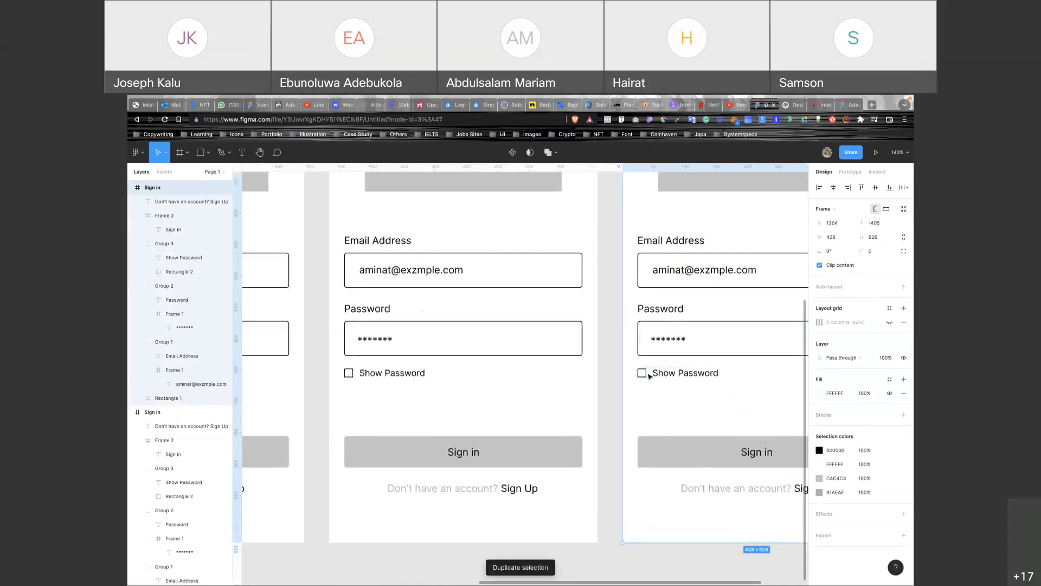
Add a solid black fill to the new screen's Show Password checkbox.
double_click(642, 373)
left_click(901, 351)
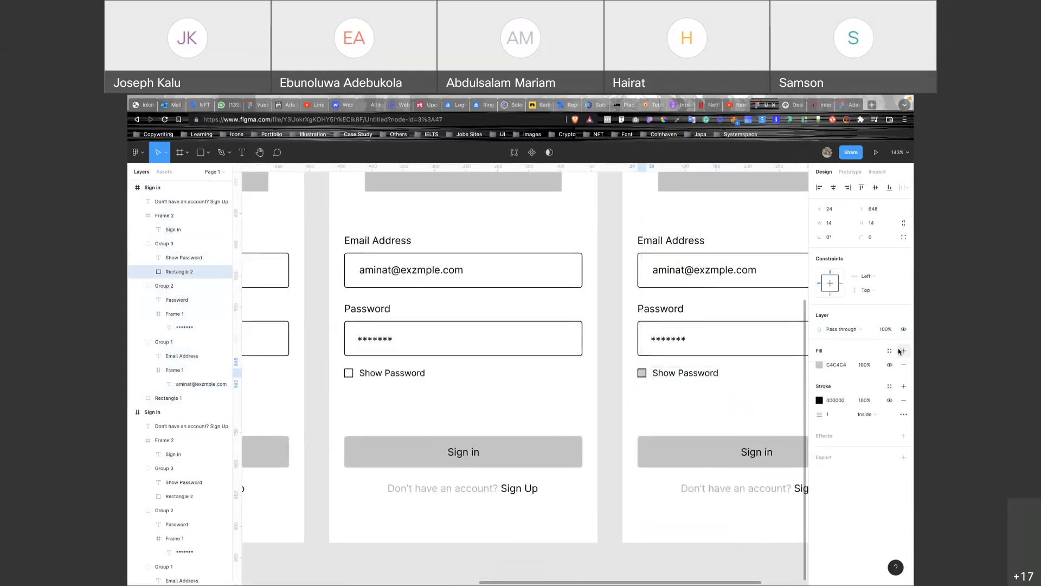
left_click(828, 365)
type("00")
key("Return")
left_click(668, 397)
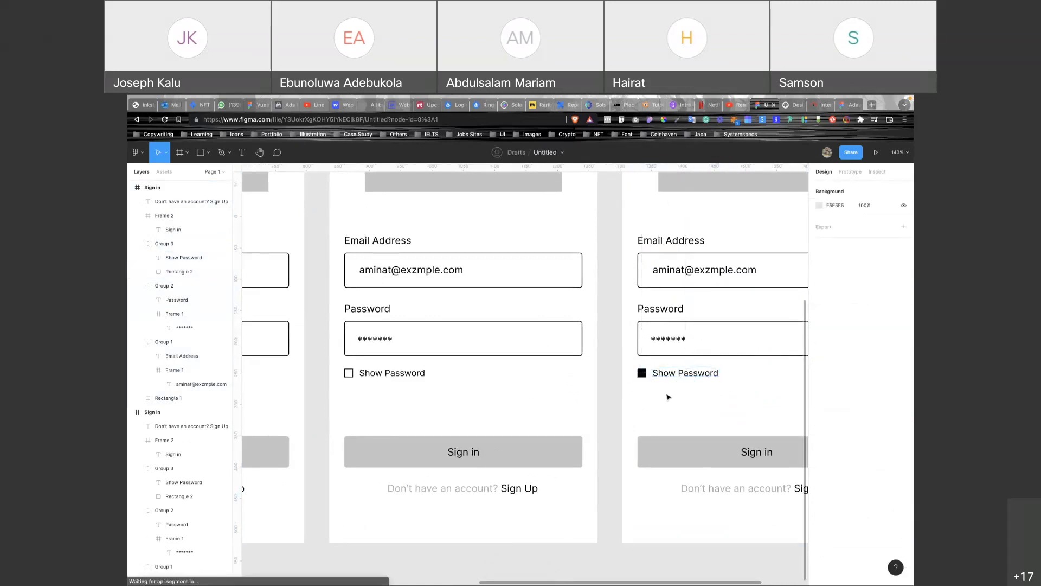
scroll(668, 397, "down", 5)
left_click(565, 238)
scroll(562, 232, "down", 2)
scroll(562, 232, "down", 2)
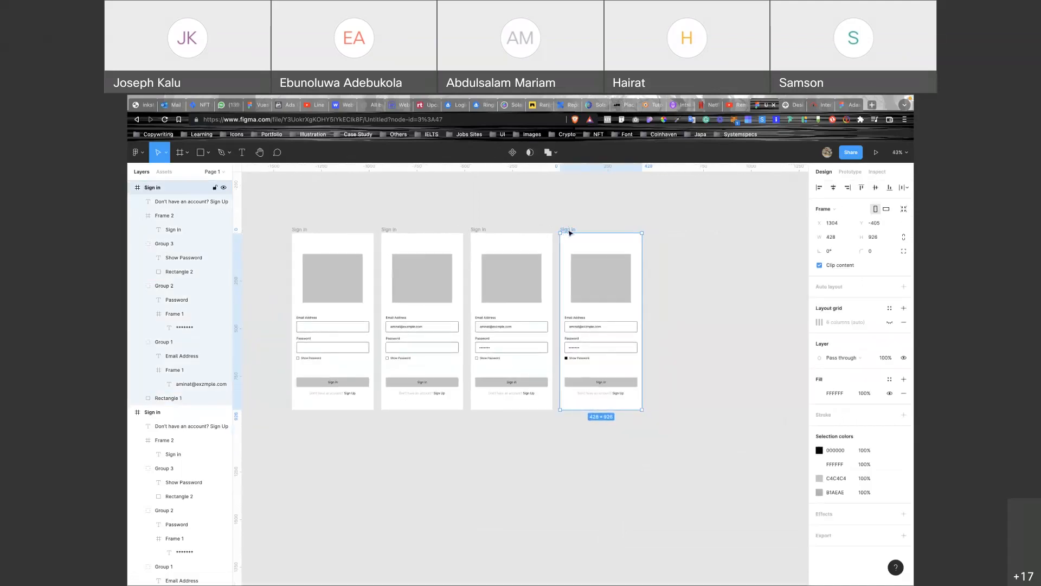
scroll(569, 233, "right", 1)
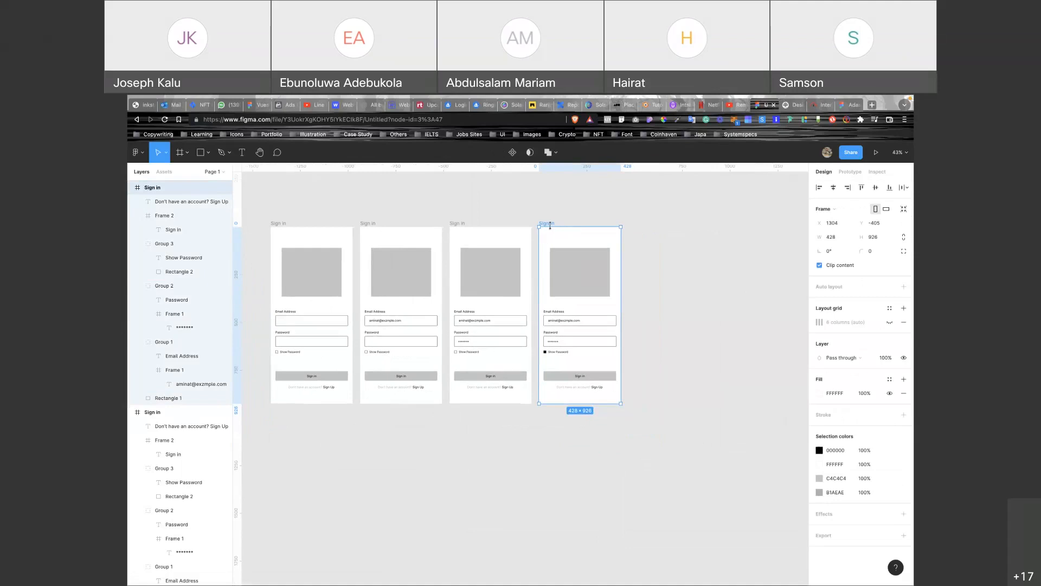
scroll(550, 226, "up", 3)
left_click(561, 423)
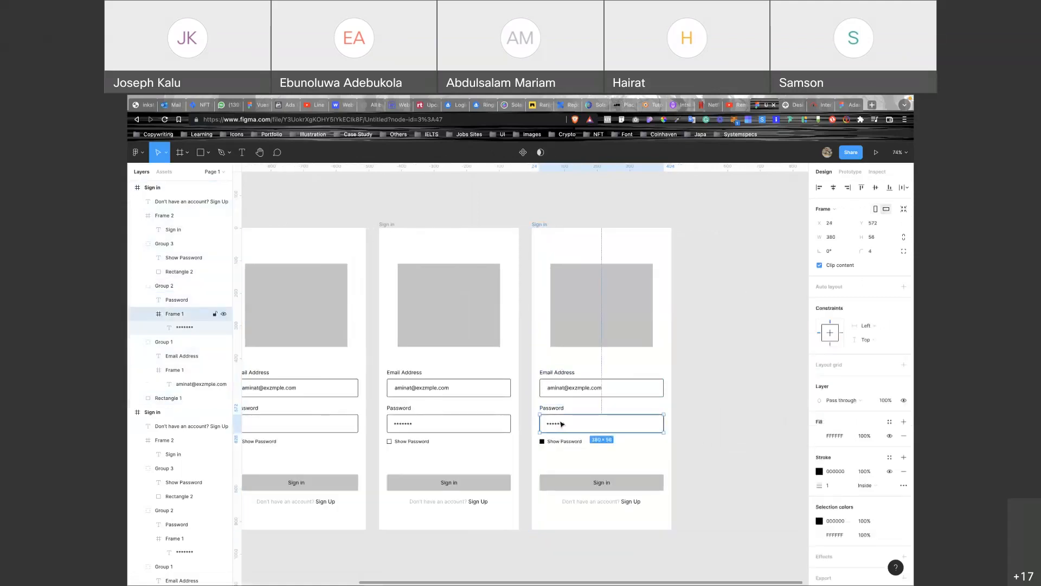
double_click(560, 423)
type("1234567")
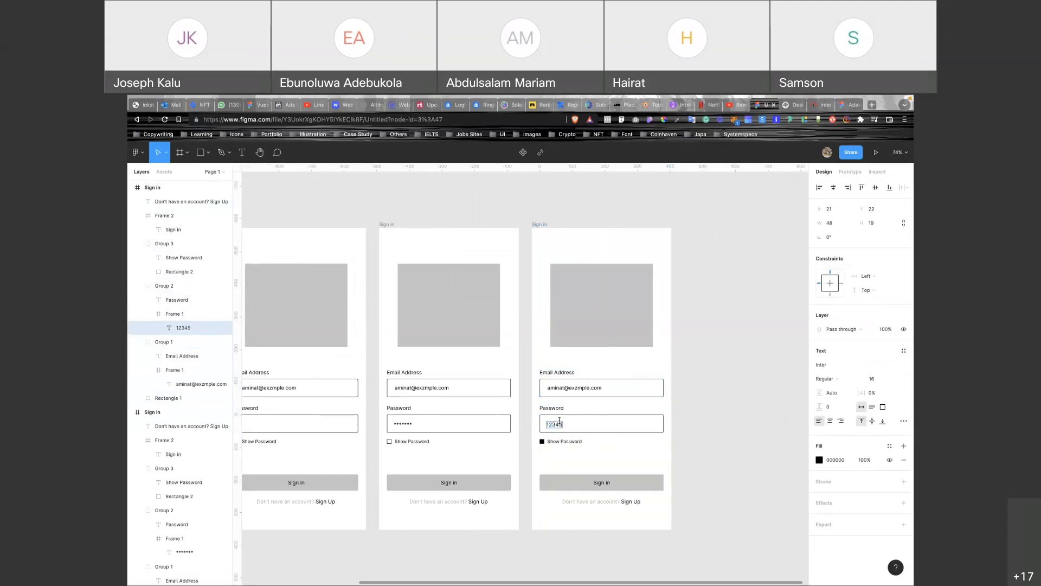
key("Escape")
left_click(730, 427)
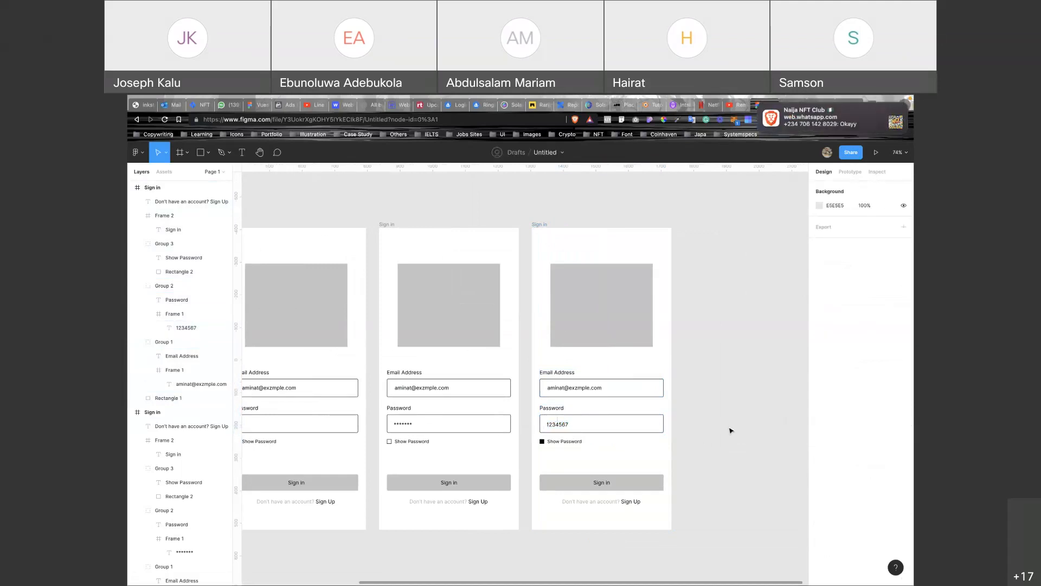
scroll(731, 427, "down", 3)
scroll(729, 428, "down", 2)
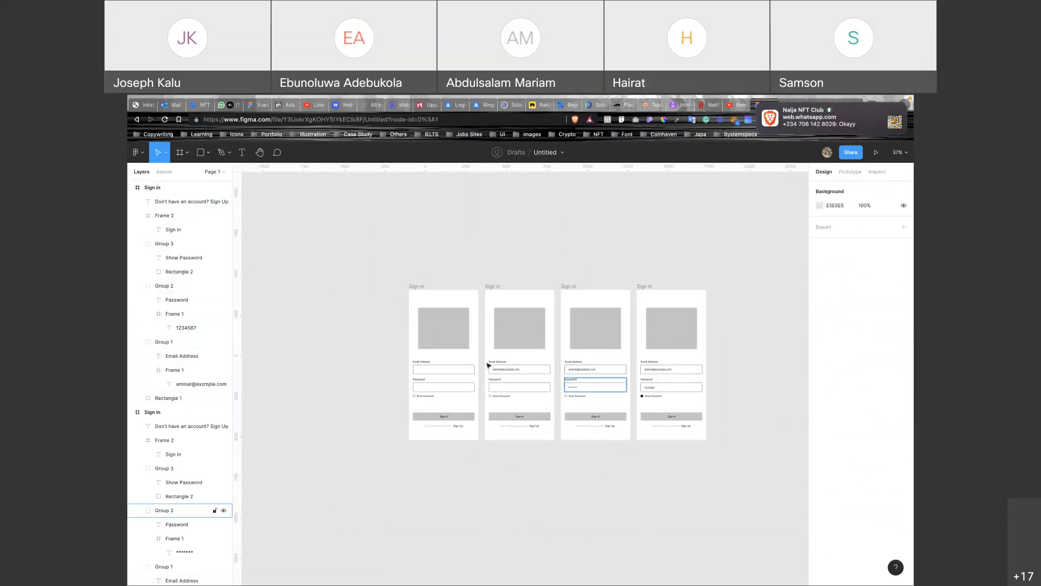
Copy the first Sign in screen below the original and rename the copy 'Sign up'.
left_click(413, 289)
left_click_drag(413, 288, 425, 486)
scroll(425, 486, "down", 1)
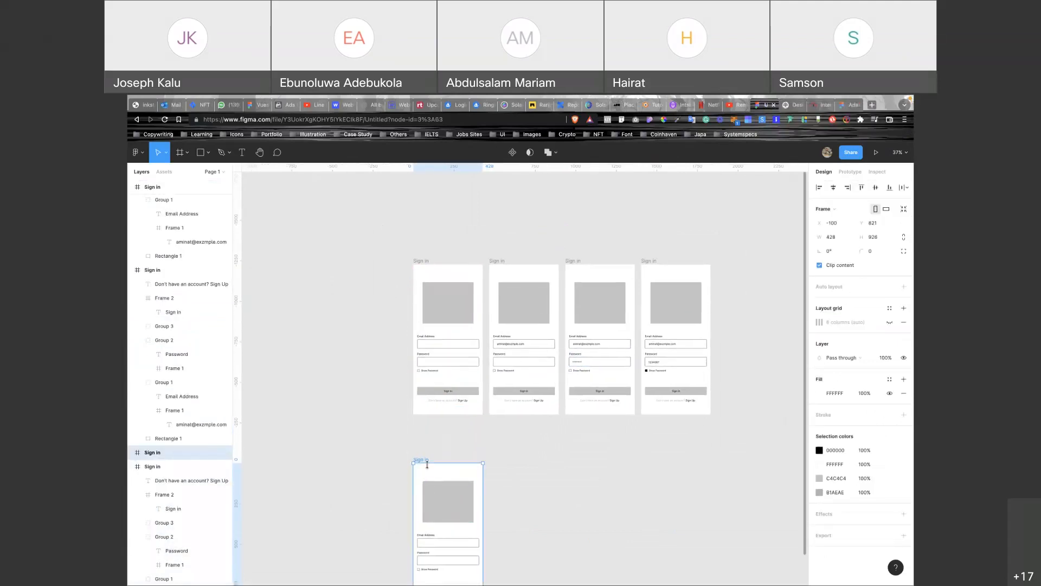
double_click(430, 461)
type("Sign u")
left_click(535, 508)
Delete the grey image placeholder and place a copy of the Email Address field above it.
scroll(533, 505, "down", 1)
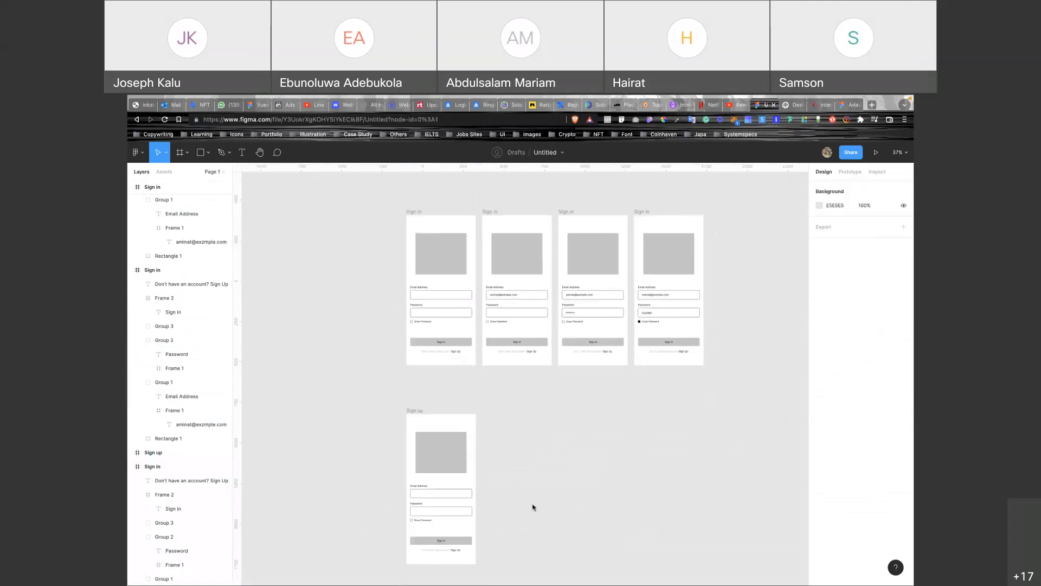
scroll(490, 506, "up", 5)
scroll(491, 507, "down", 2)
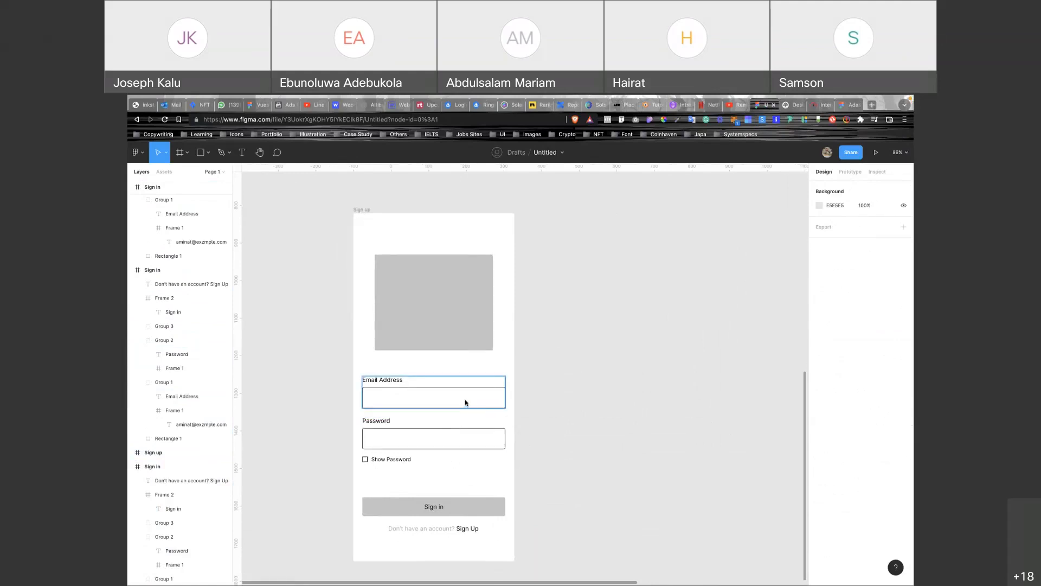
left_click(444, 338)
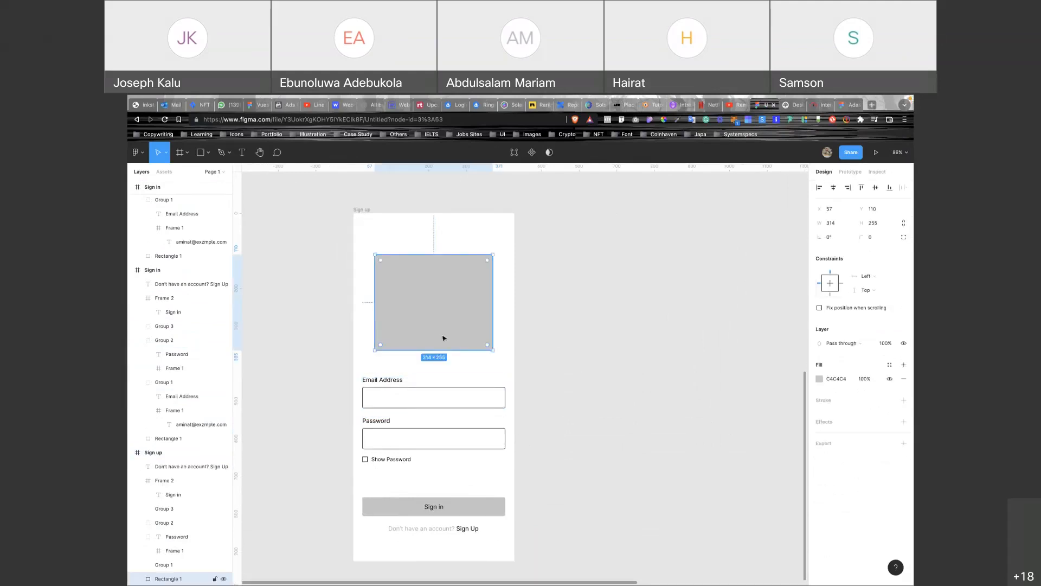
key("Delete")
left_click(422, 400)
left_click_drag(422, 400, 419, 316, "alt")
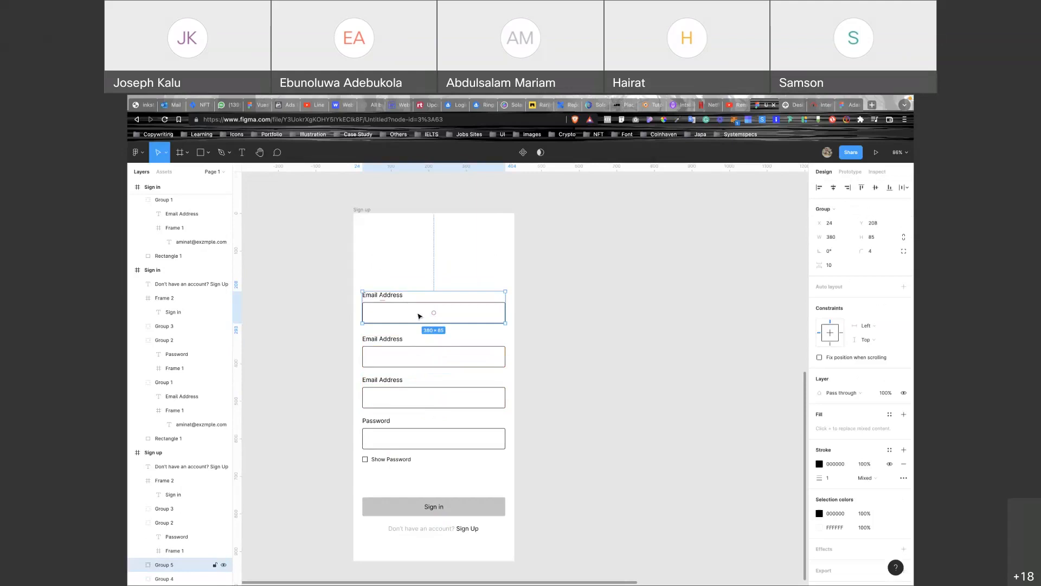
Relabel the top field as Full name and the third field as Password.
double_click(403, 296)
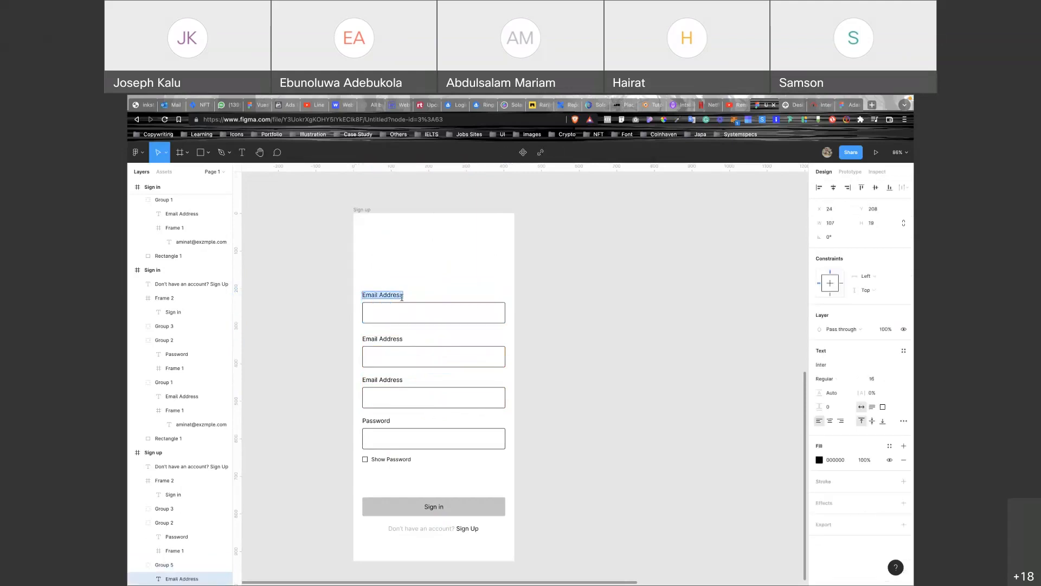
type("Full name")
double_click(384, 379)
type("Passw")
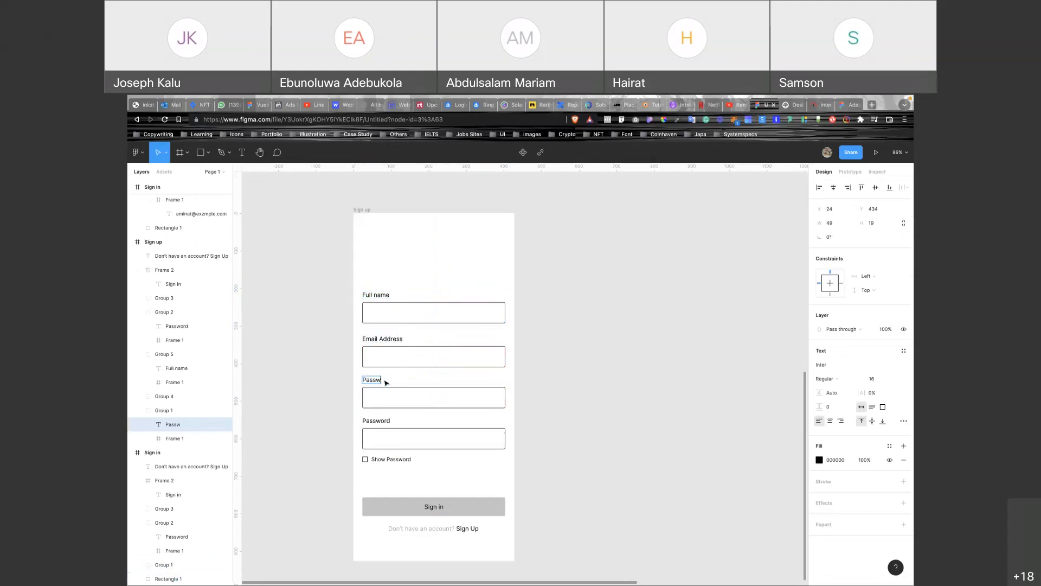
type("ord")
Rename the lower Password label to Confirm Password.
double_click(383, 425)
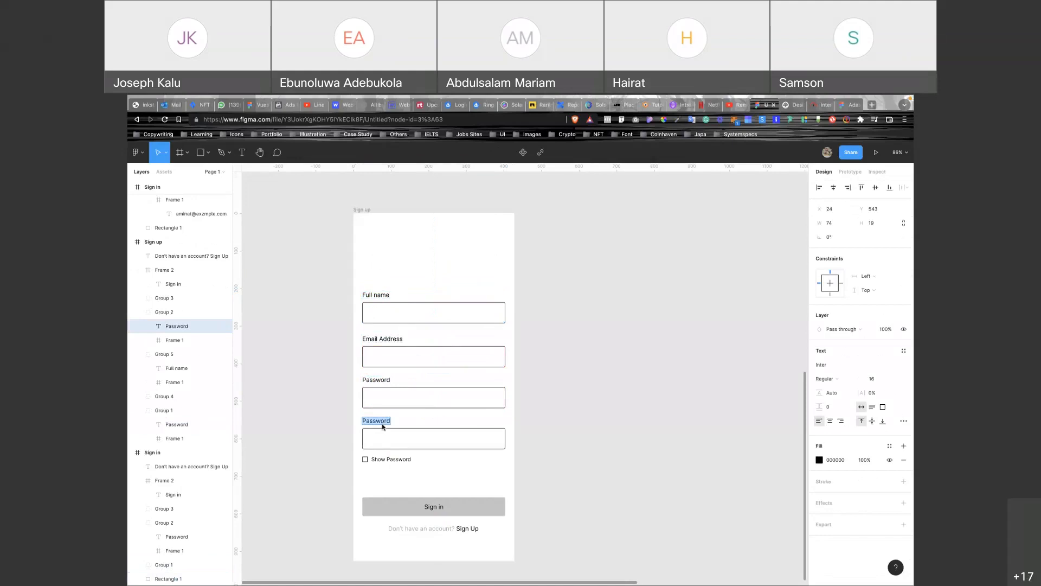
left_click(380, 420)
type("Confirm")
key("Escape")
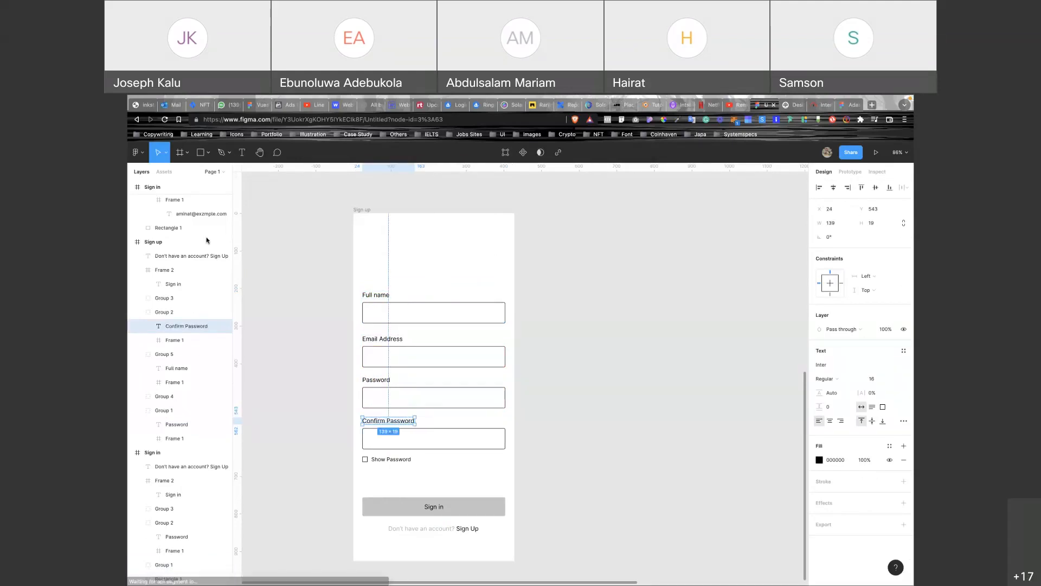
mouse_move(144, 96)
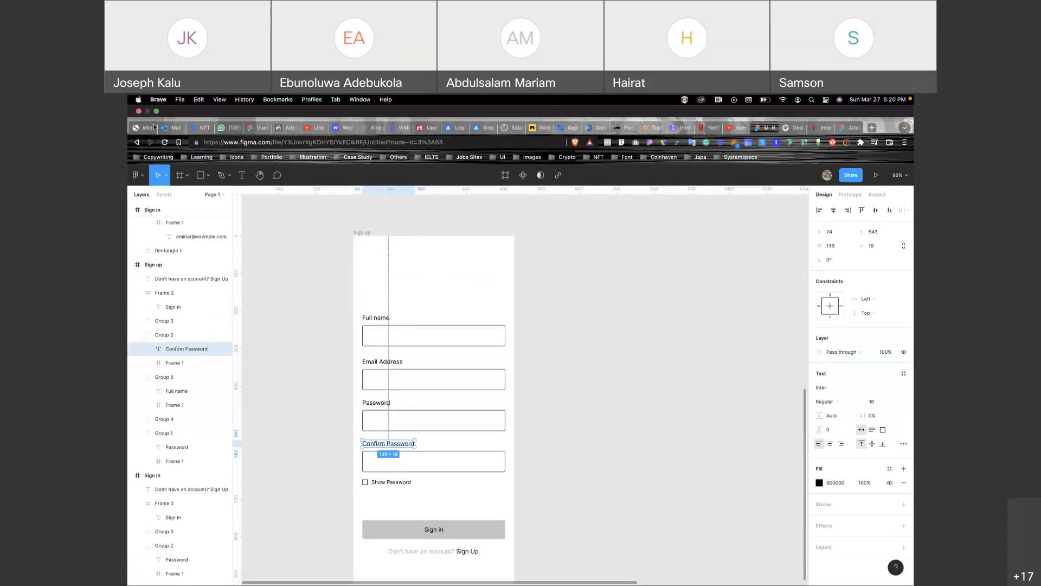
left_click(157, 112)
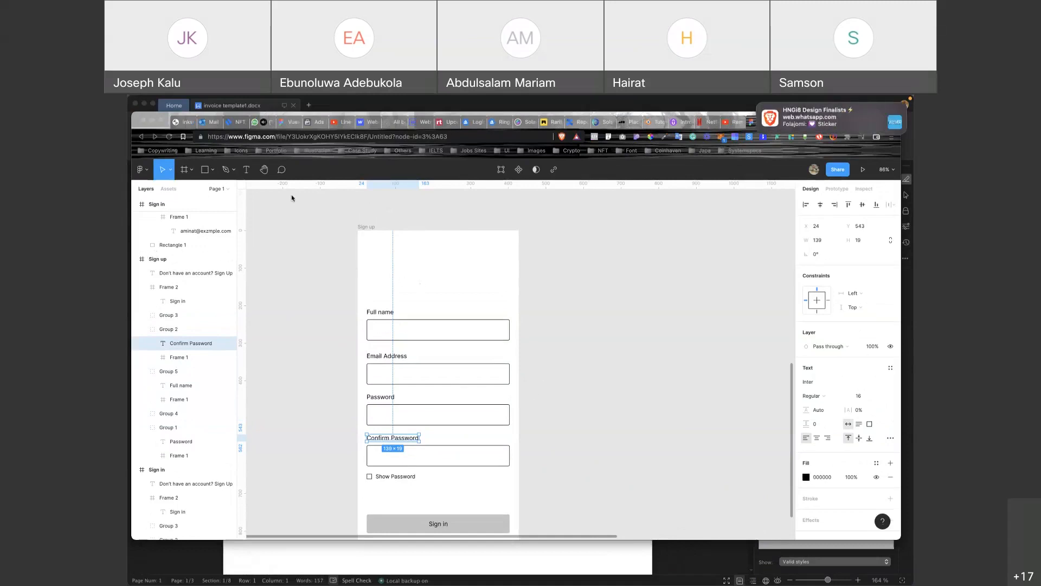
left_click(161, 123)
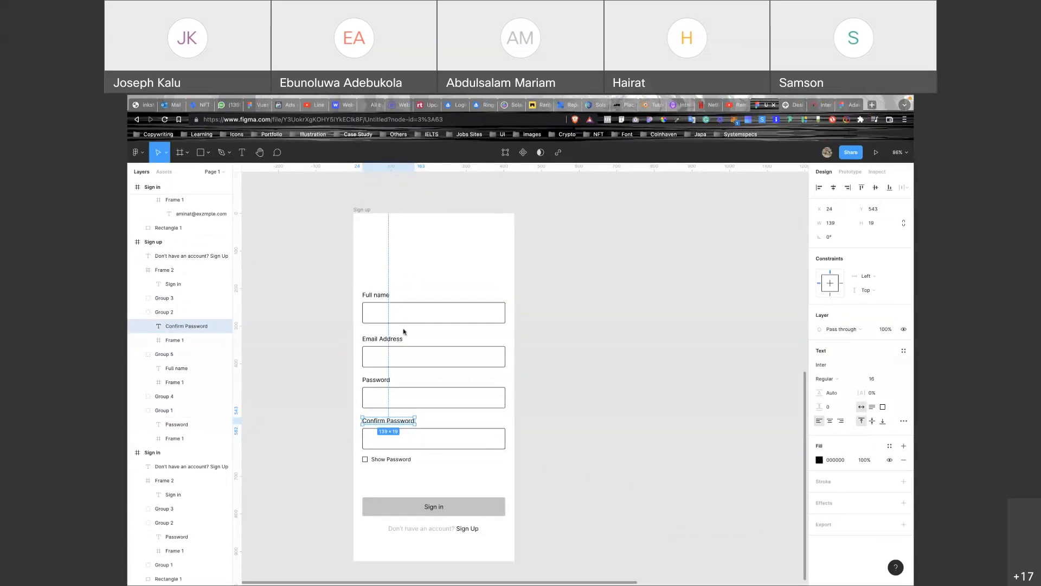
left_click(541, 438)
scroll(541, 438, "right", 1)
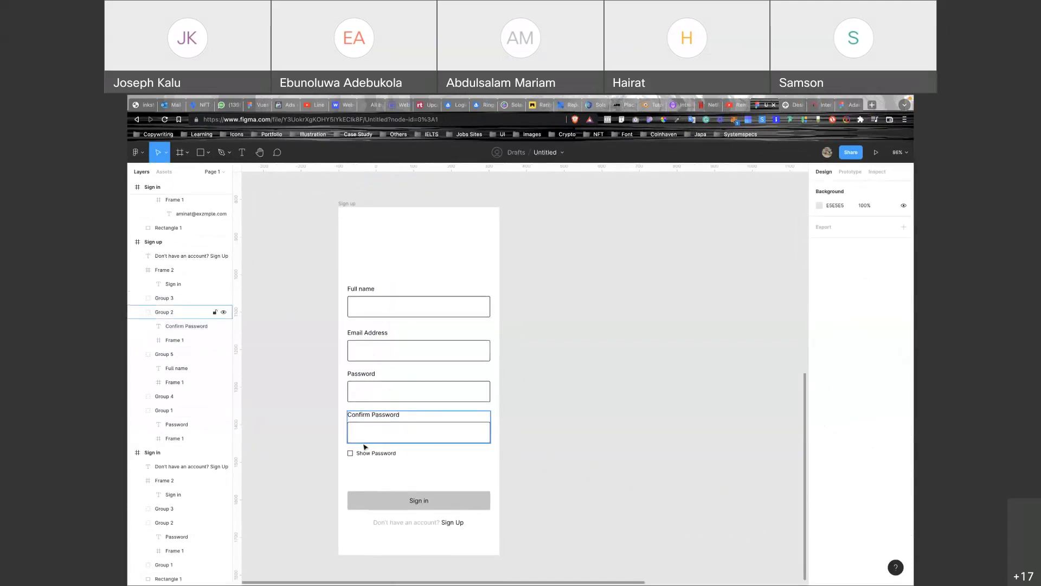
Change the button text to 'Sign Up' and the footer to 'Already have an account? Sign In'.
left_click(419, 499)
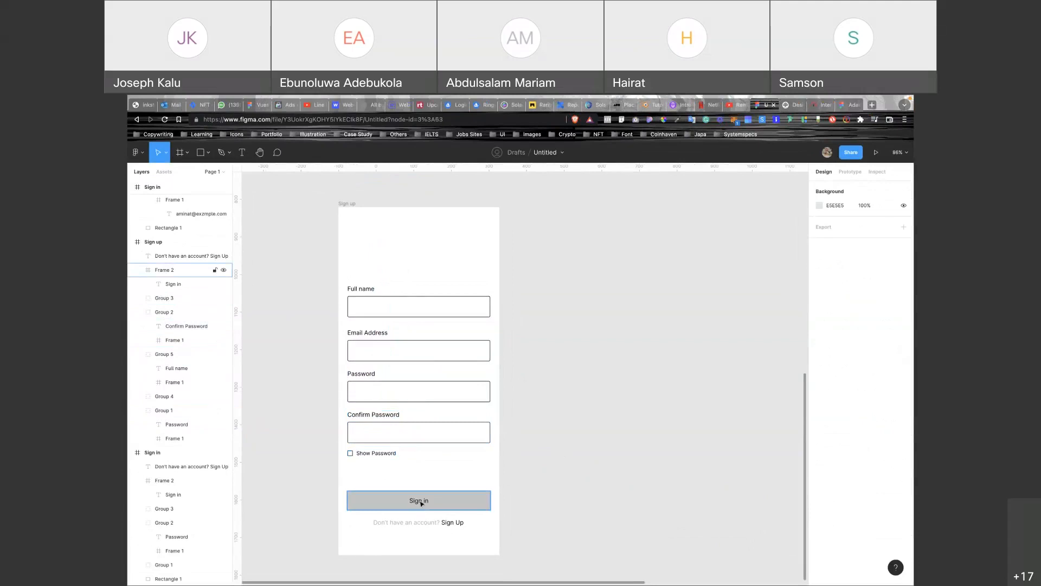
double_click(419, 500)
type("Sign Up")
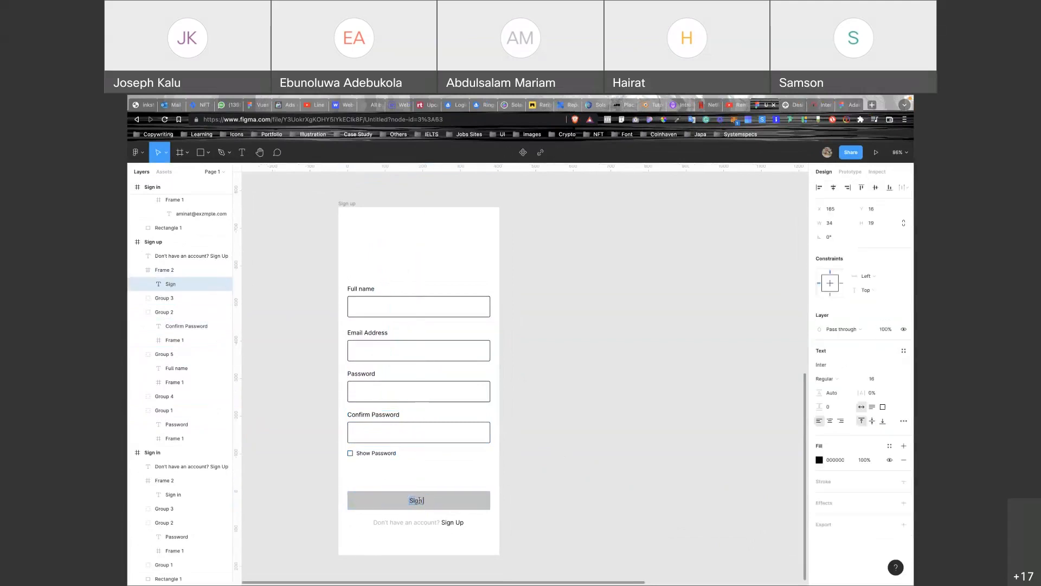
double_click(389, 523)
left_click_drag(389, 522, 372, 523)
type("Alread")
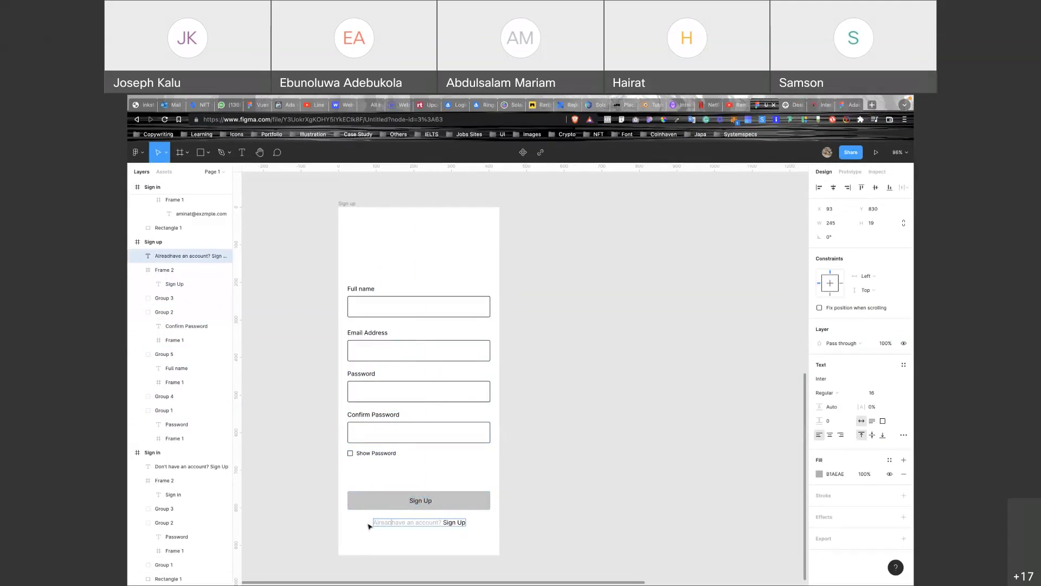
type("y")
left_click_drag(368, 526, 486, 521)
type("In")
key("Escape")
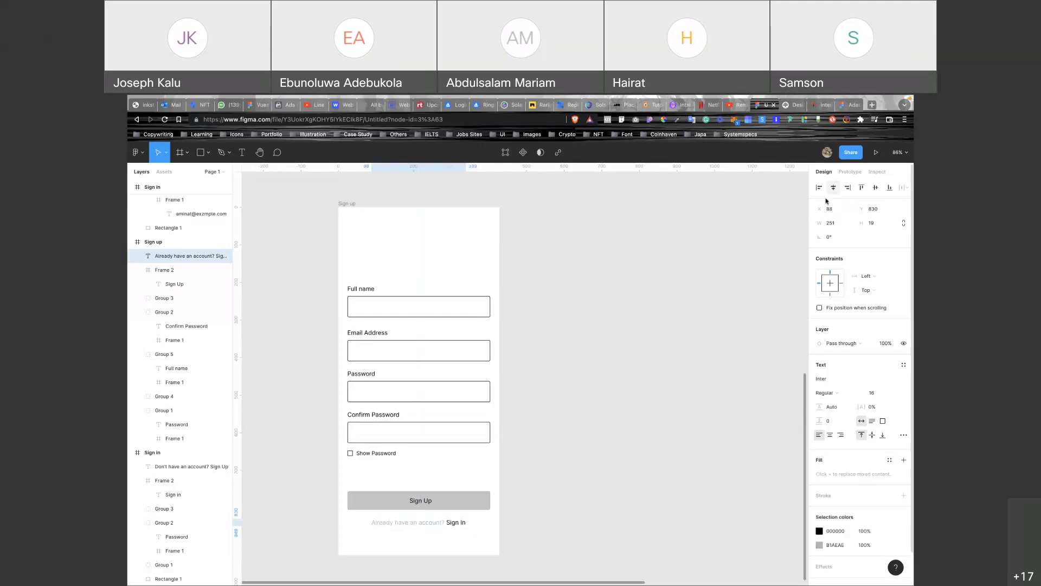
Duplicate the Sign up screen.
left_click(627, 386)
scroll(628, 384, "down", 2)
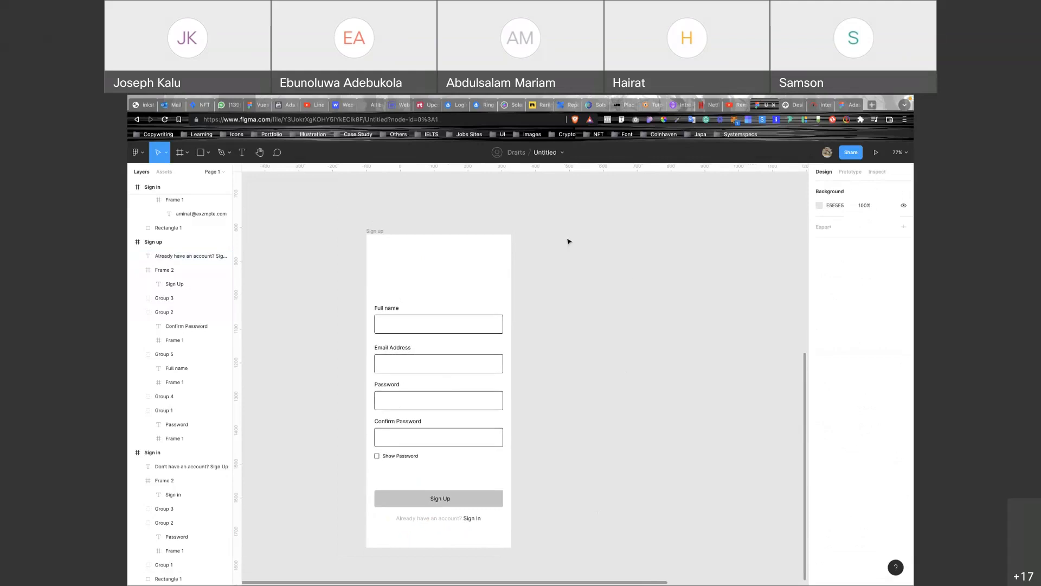
left_click(379, 231)
key("ctrl+d")
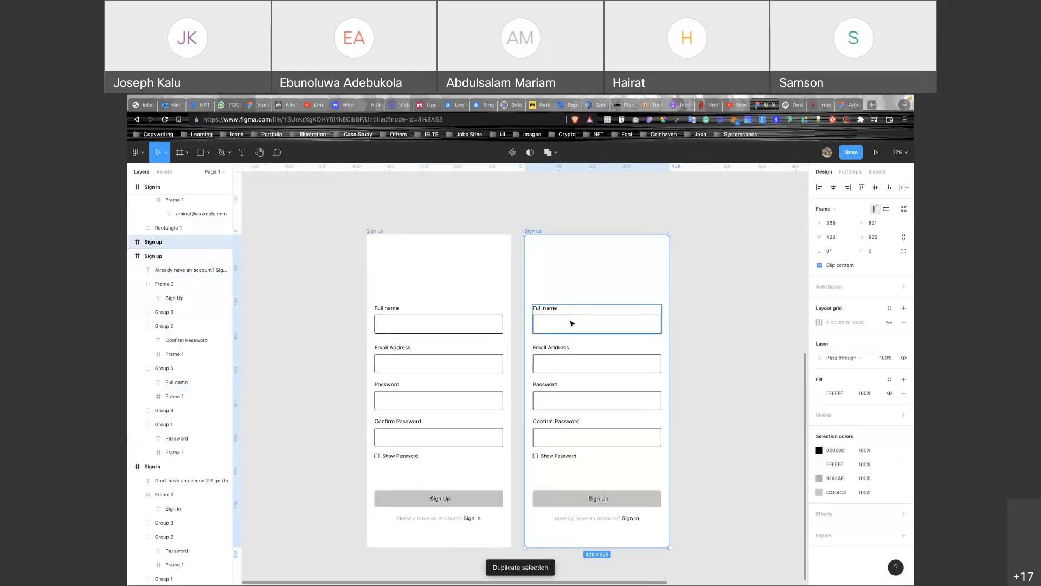
Type a sample full name, left-aligned, into the copy's Full name field.
key("t")
left_click(568, 323)
type("Aminat")
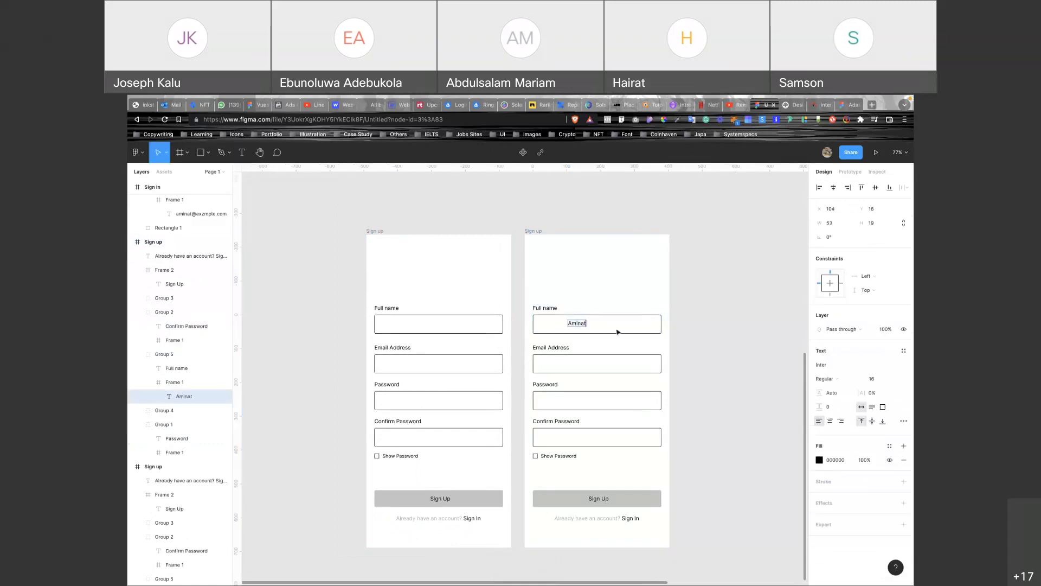
key("Escape")
scroll(617, 332, "up", 2)
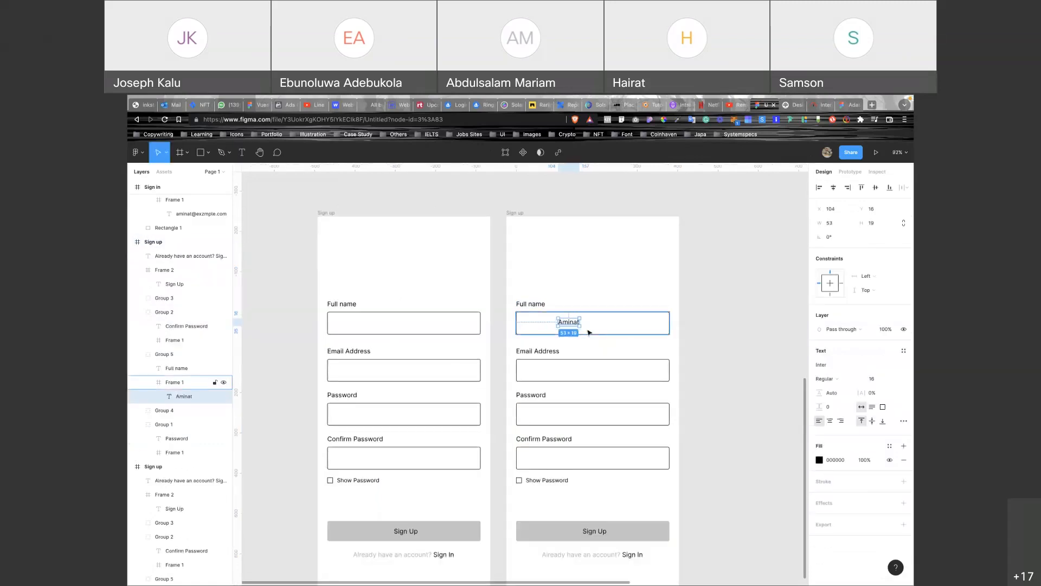
left_click_drag(587, 331, 546, 326)
double_click(545, 323)
key("Right")
type("Aminat")
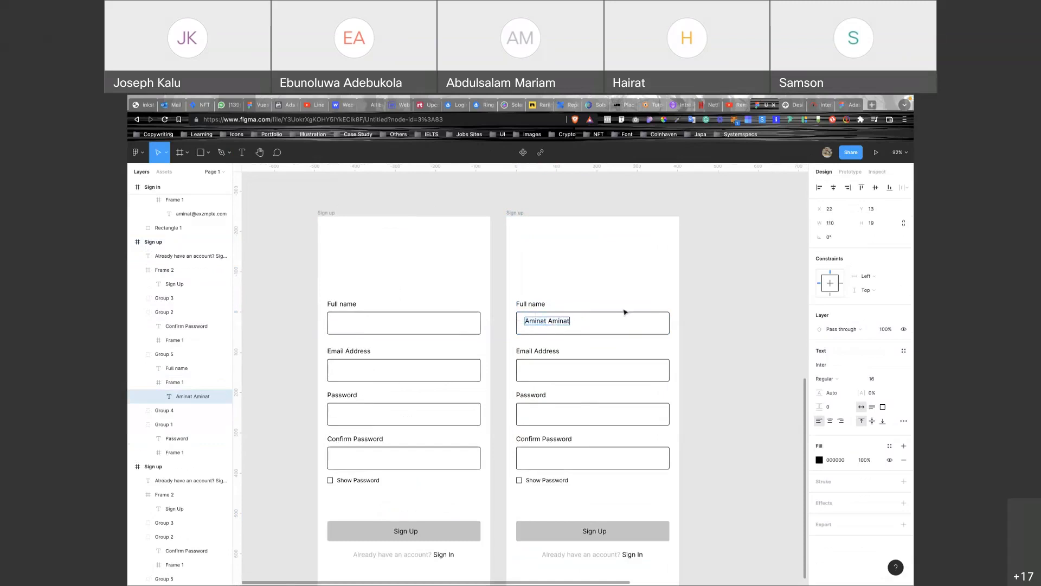
key("Escape")
scroll(569, 322, "up", 3)
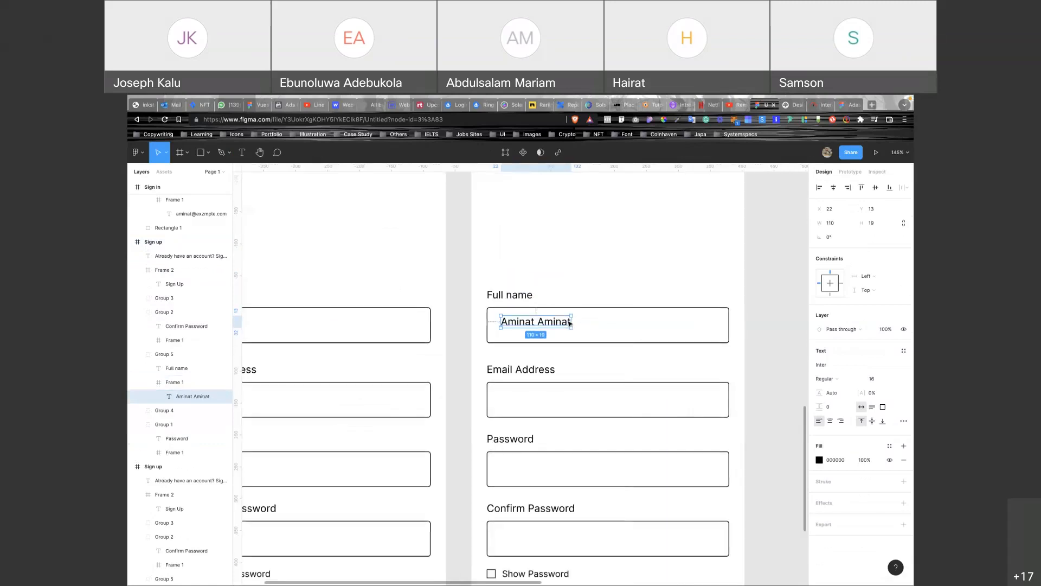
scroll(569, 323, "down", 5)
Duplicate the second Sign up screen and type a sample e-mail into its Email field.
left_click(540, 265)
key("ctrl+d")
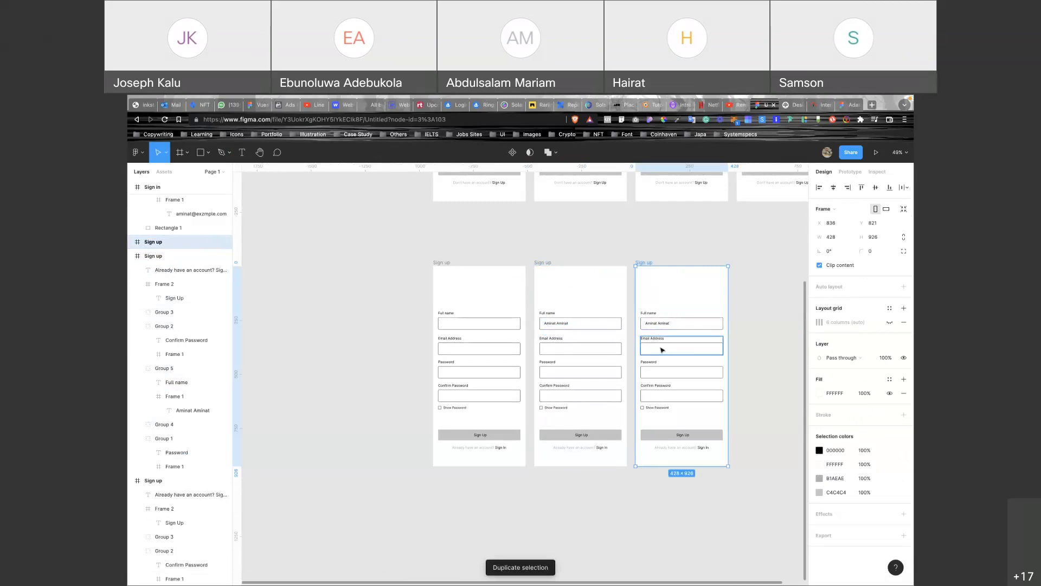
key("t")
left_click(660, 347)
type("a")
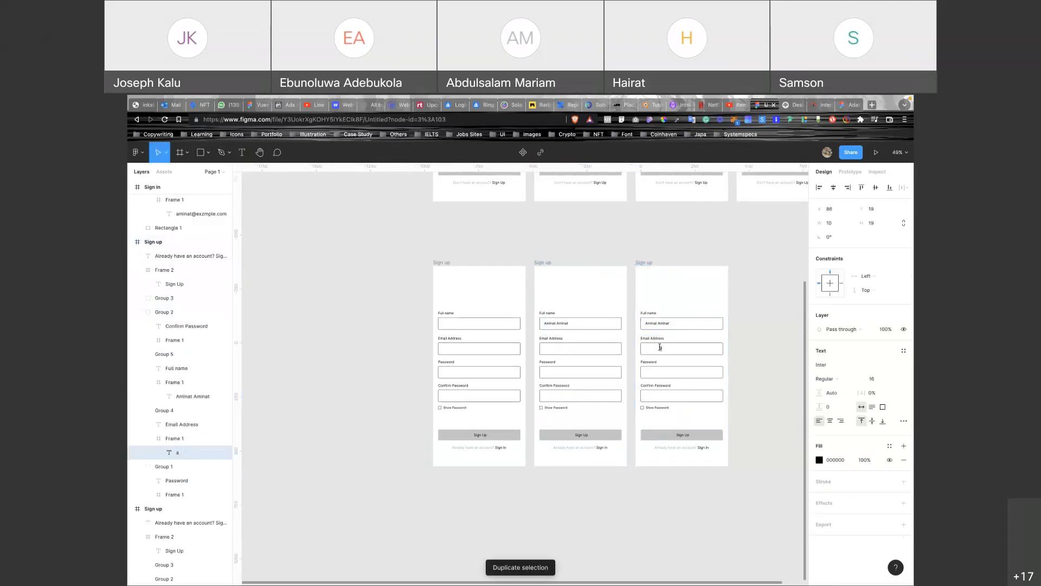
type("minat@example.co")
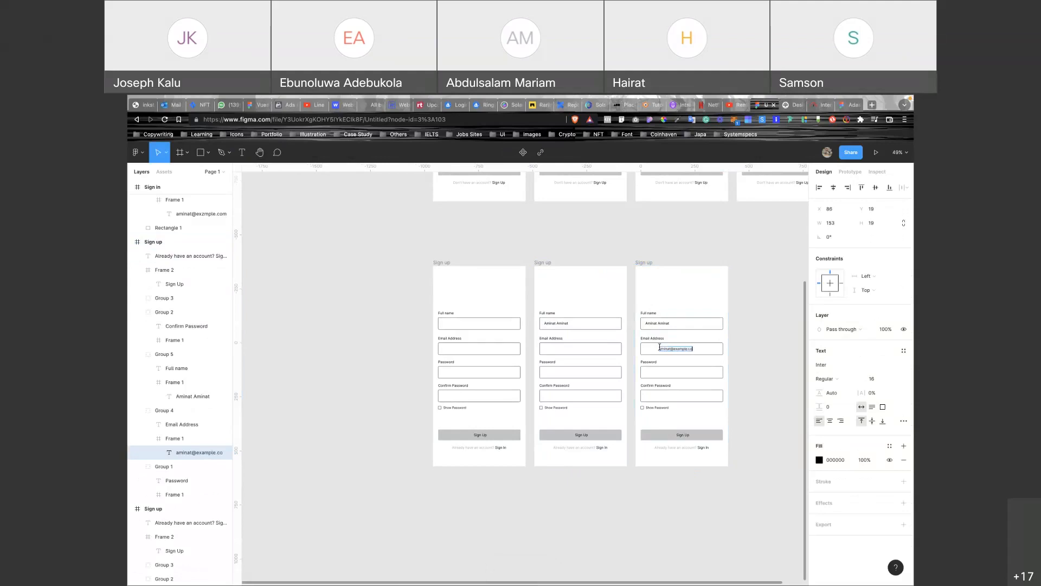
scroll(748, 348, "up", 5)
left_click_drag(623, 363, 581, 363)
scroll(580, 363, "down", 5)
left_click(548, 283)
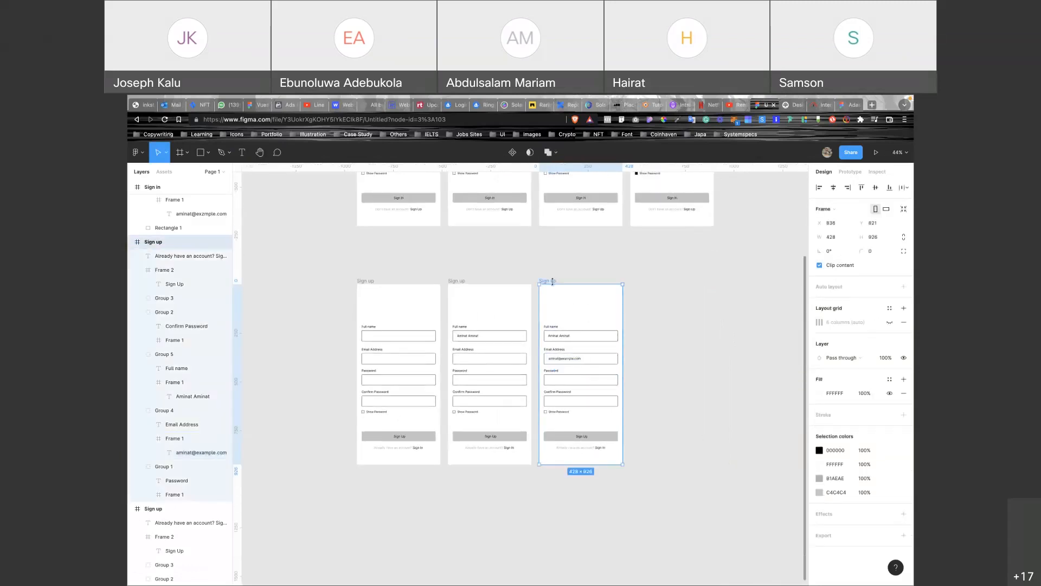
Duplicate the third Sign up screen and mask its password as ******* in the Password field.
key("ctrl+d")
scroll(684, 363, "up", 5)
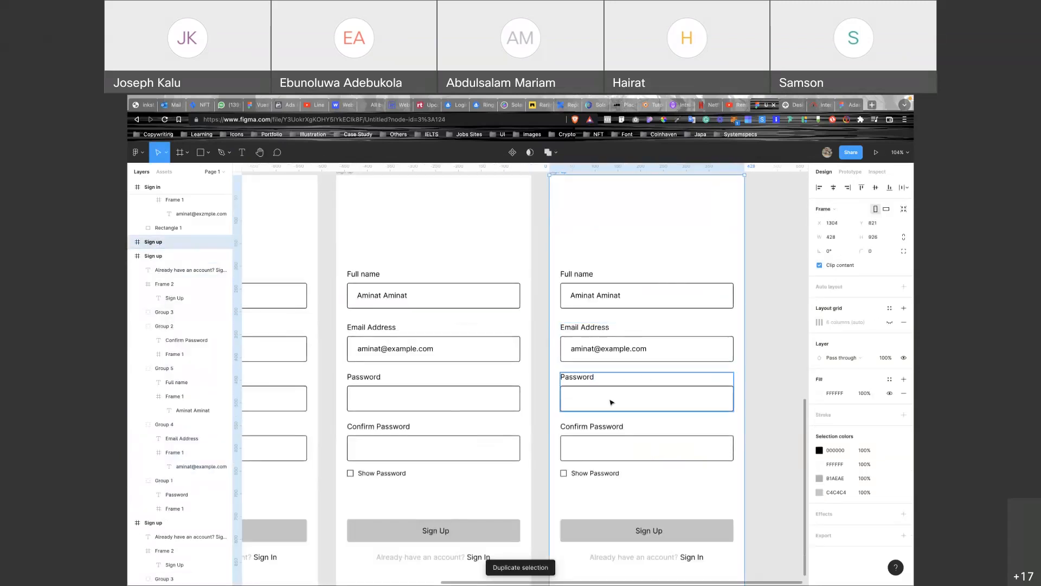
key("t")
left_click(578, 398)
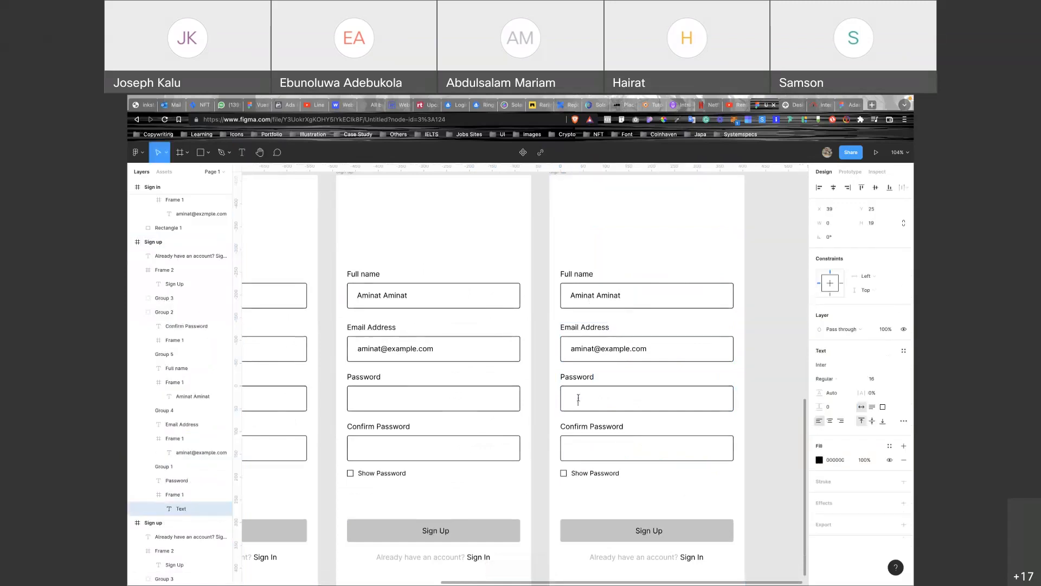
type("*******")
key("Escape")
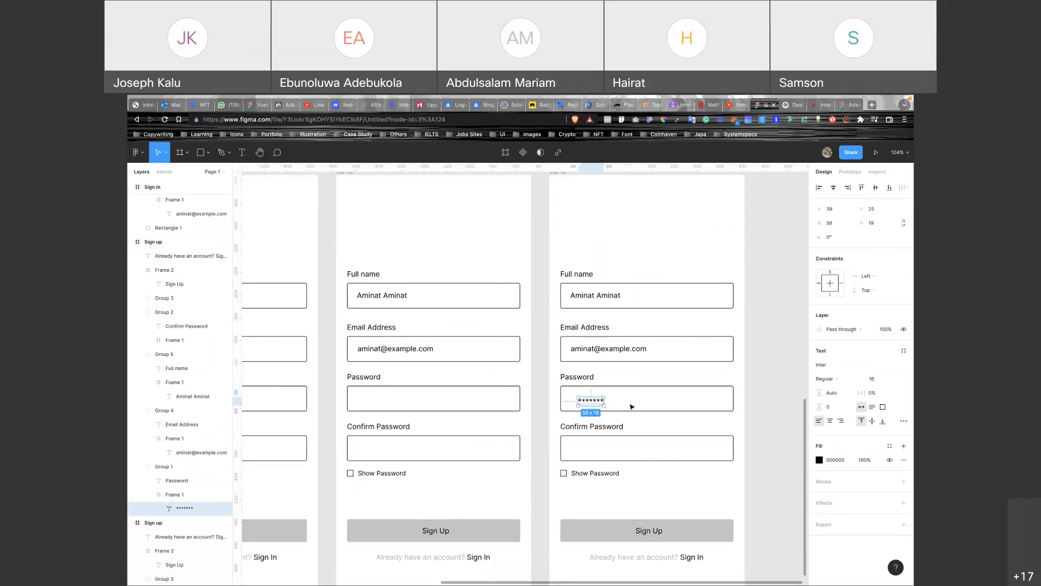
left_click_drag(599, 404, 593, 403)
scroll(593, 415, "down", 3)
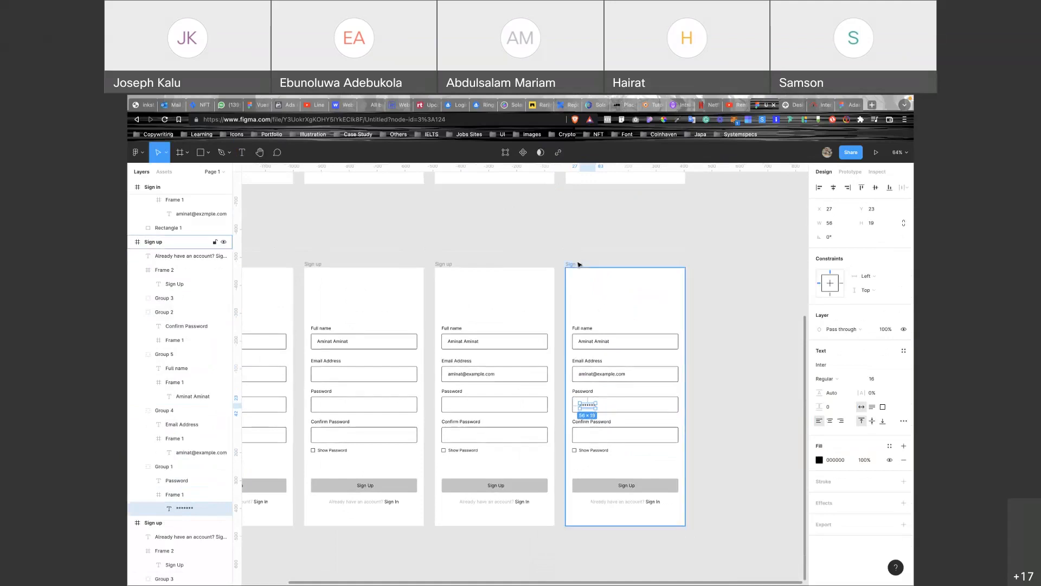
Duplicate the masked screen and tick its Show Password checkbox with a 000000 fill.
left_click(579, 265)
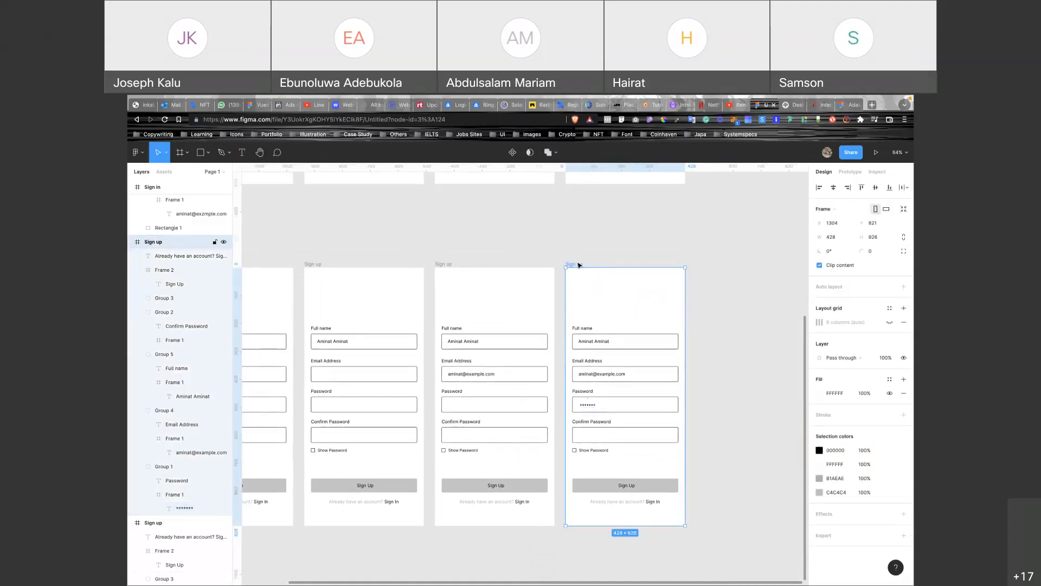
key("ctrl+d")
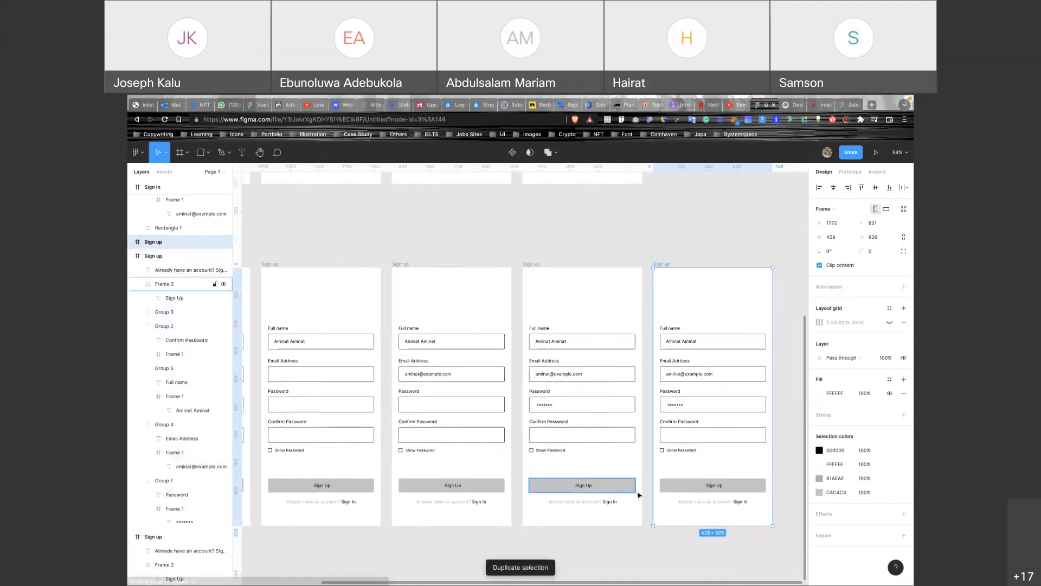
left_click(662, 450)
left_click(847, 350)
left_click(840, 364)
type("000000")
key("Return")
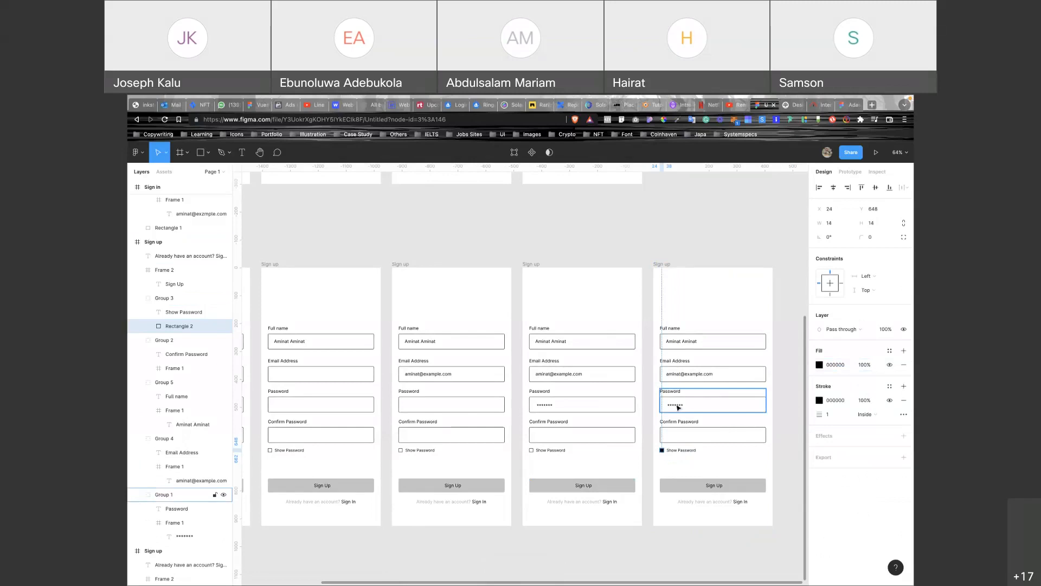
double_click(677, 406)
type("123456")
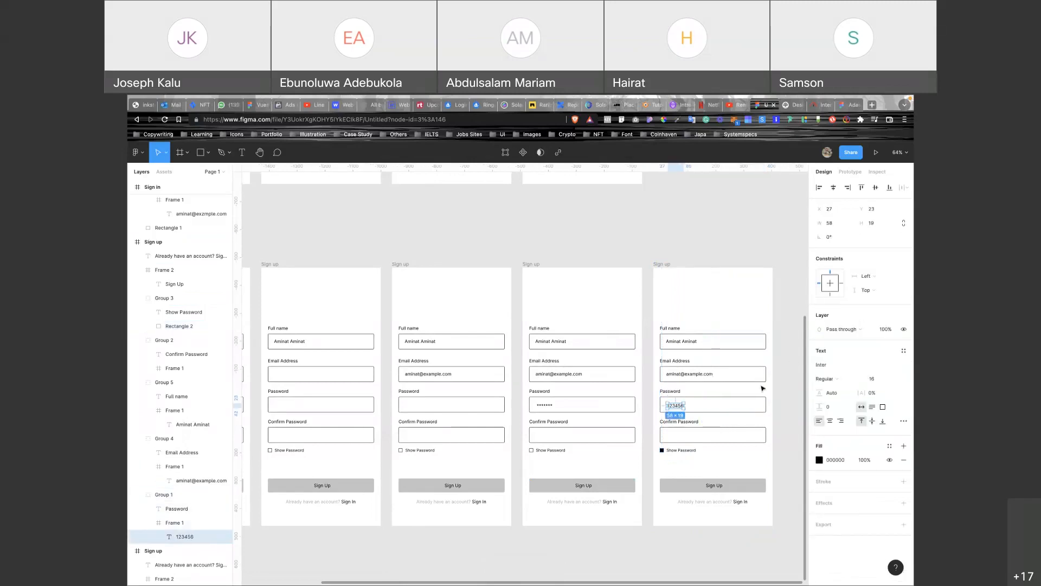
scroll(789, 369, "right", 3)
scroll(760, 387, "up", 3)
scroll(524, 233, "down", 5)
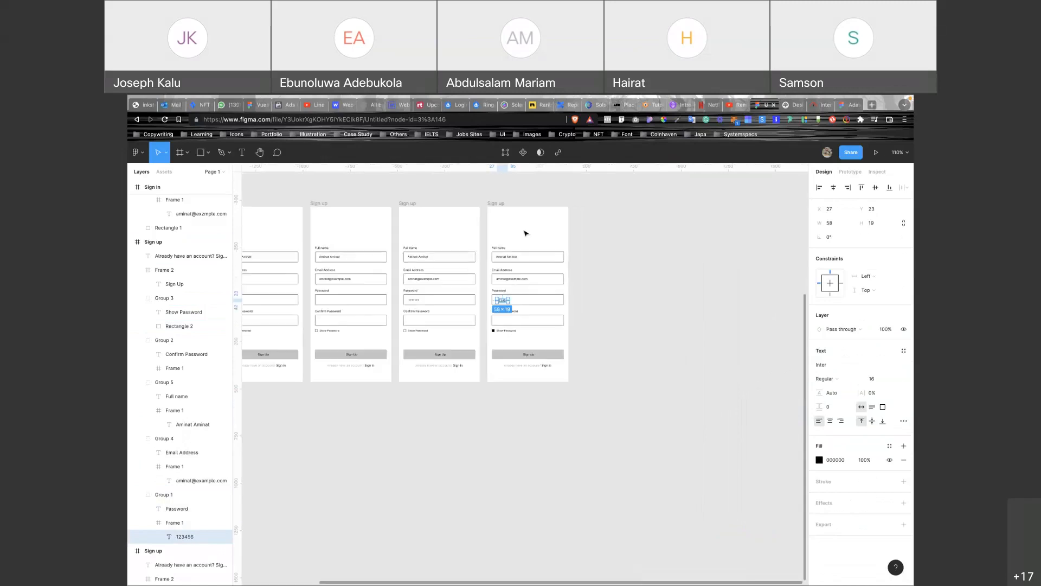
left_click(495, 205)
Duplicate the latest Sign up screen and target its Confirm Password field.
key("ctrl+d")
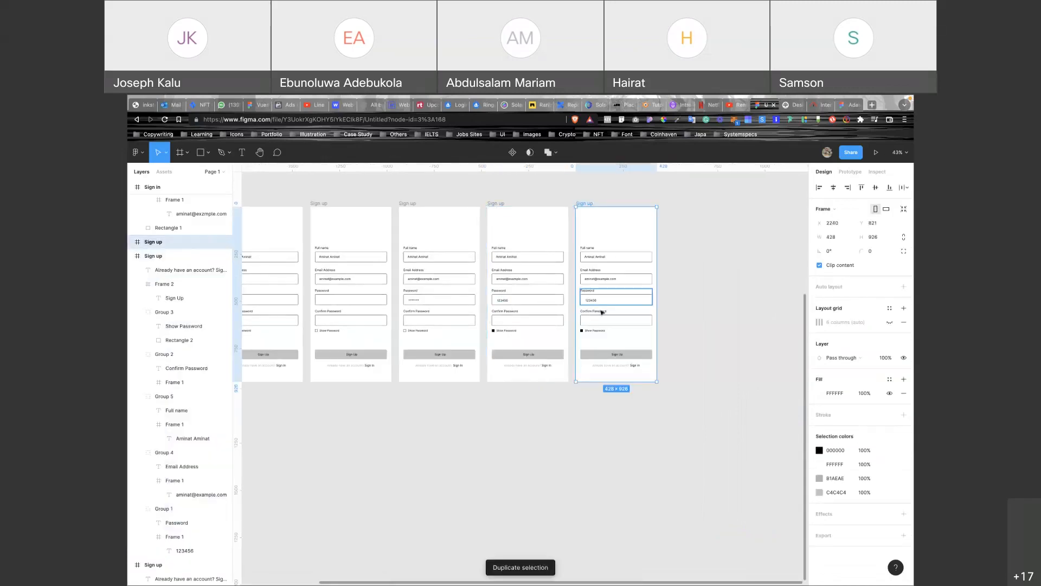
double_click(595, 319)
key("t")
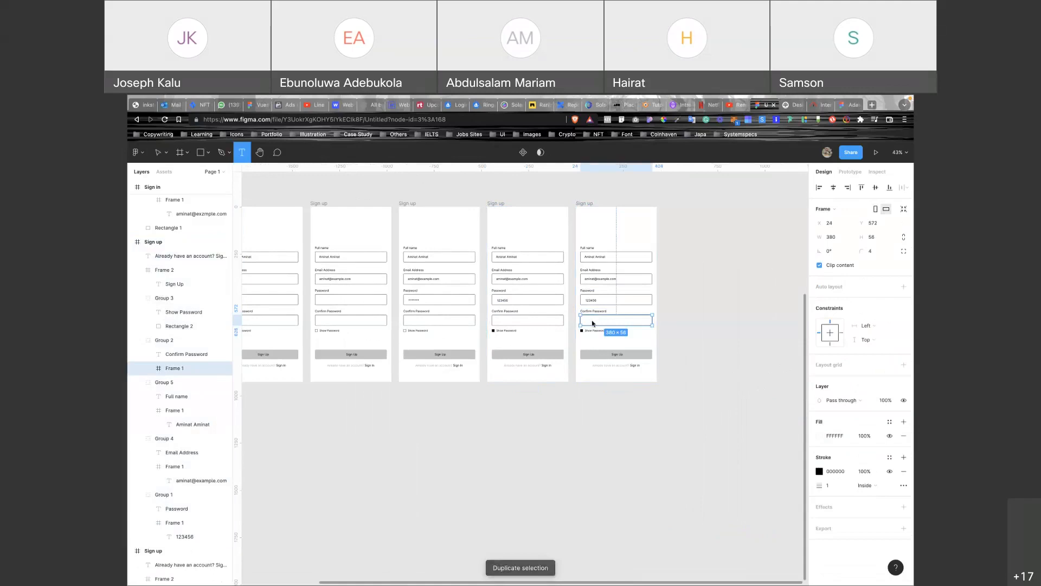
left_click(592, 323)
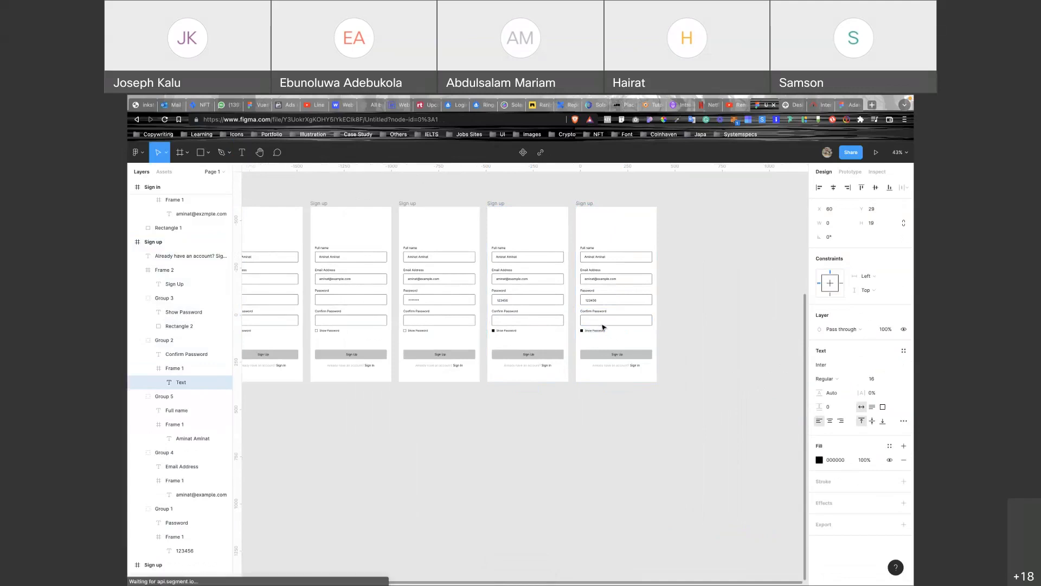
key("Escape")
scroll(601, 325, "up", 5)
key("t")
left_click(561, 316)
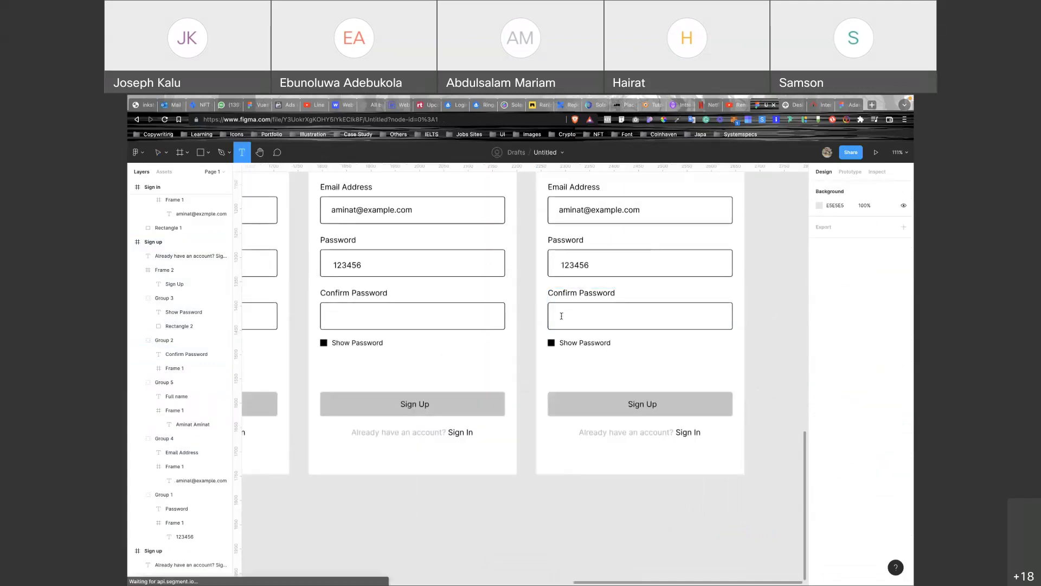
type("123456")
key("Escape")
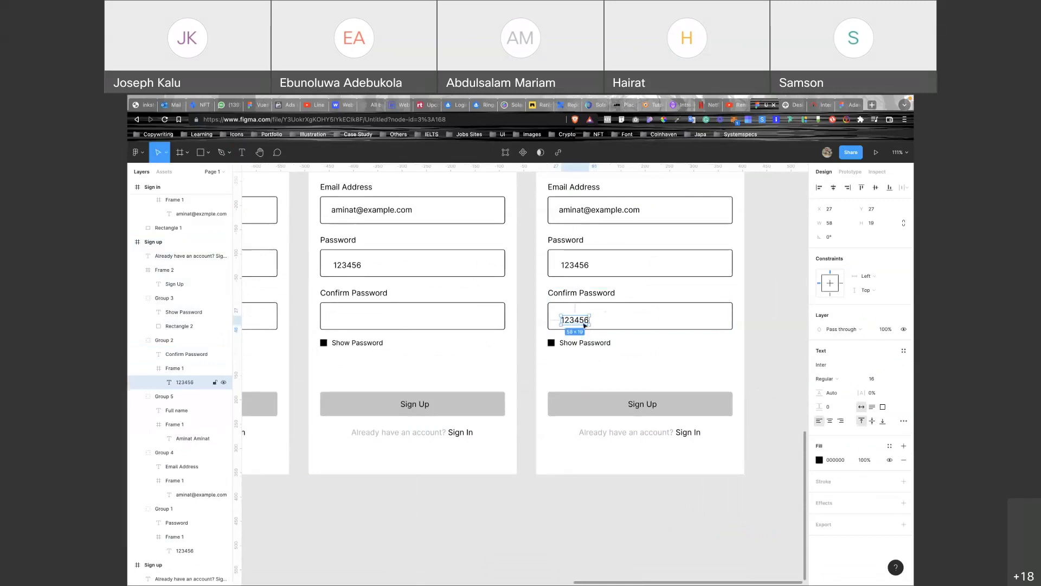
left_click_drag(583, 323, 580, 321)
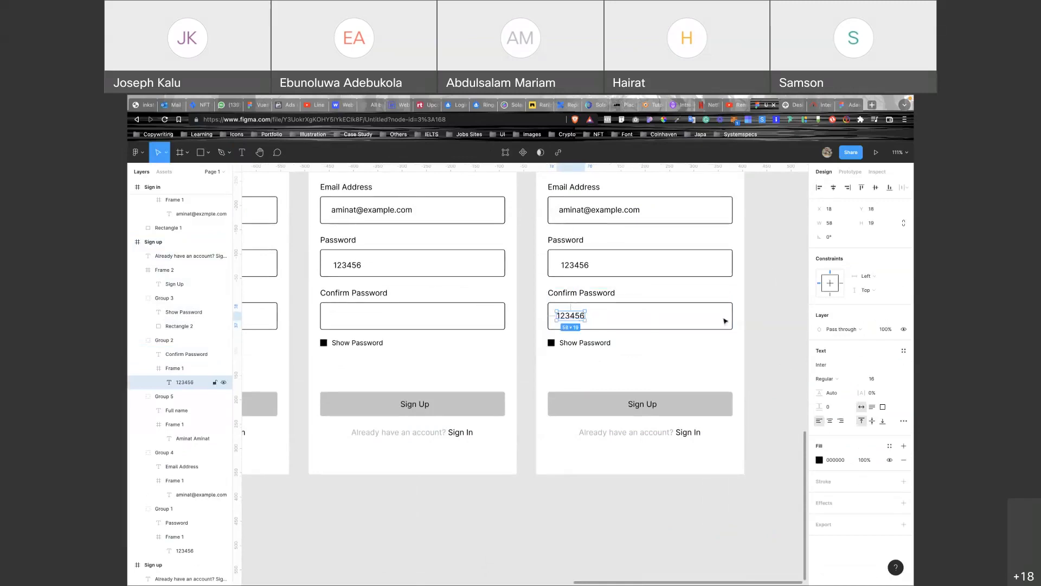
left_click(758, 317)
scroll(757, 317, "down", 5)
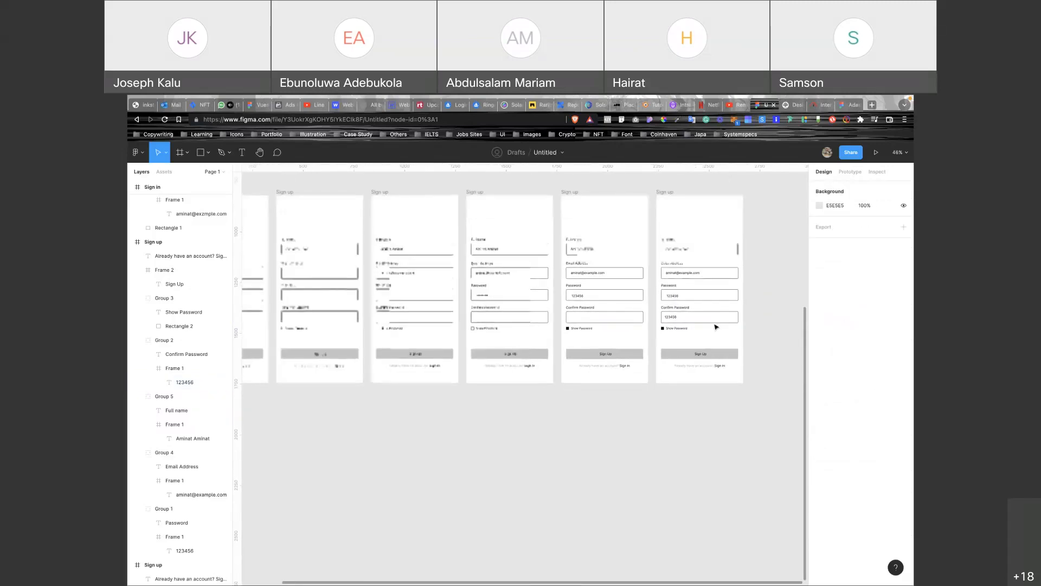
scroll(665, 337, "up", 1)
scroll(666, 336, "up", 2)
scroll(665, 336, "down", 4)
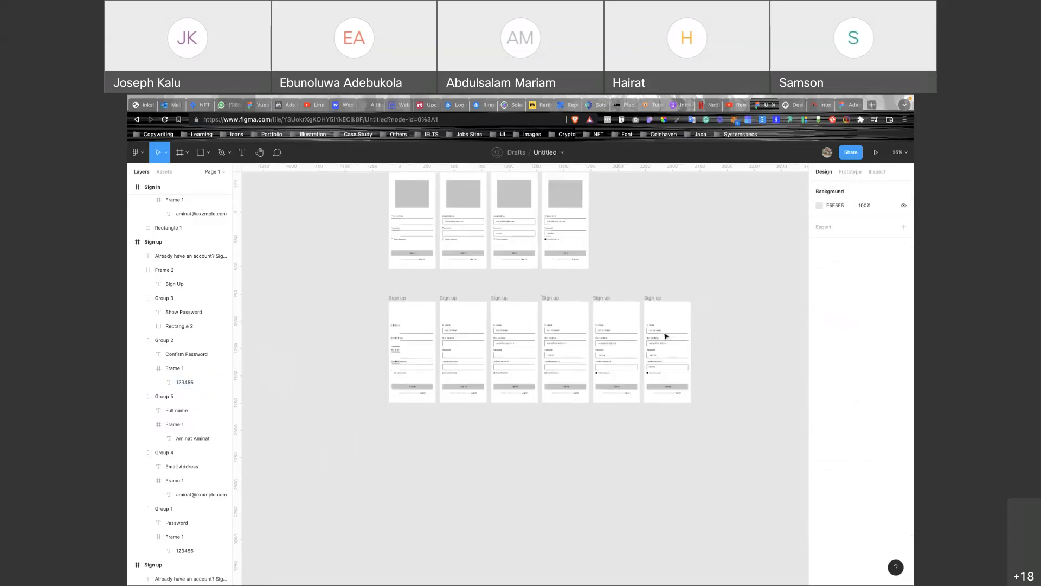
scroll(493, 275, "up", 3)
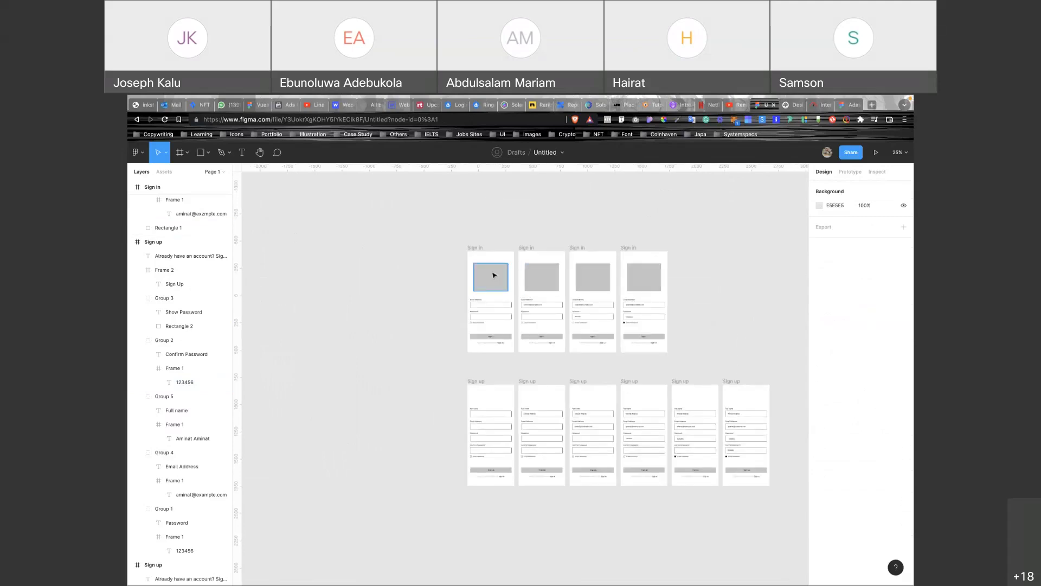
key("plus")
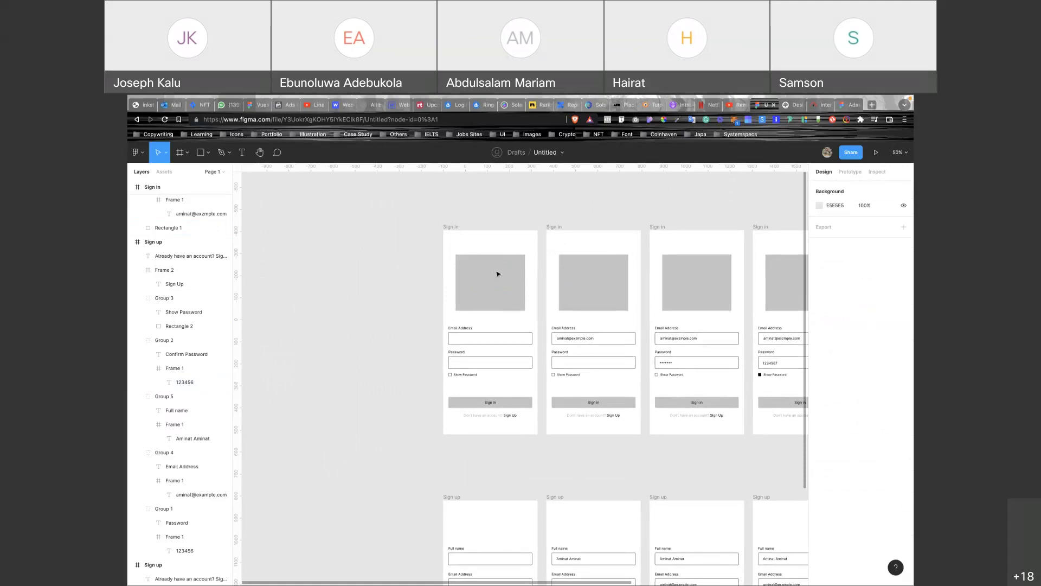
Set the iPhone 13 Pro Max preview model to Gold, keeping the 000000 background.
left_click(845, 172)
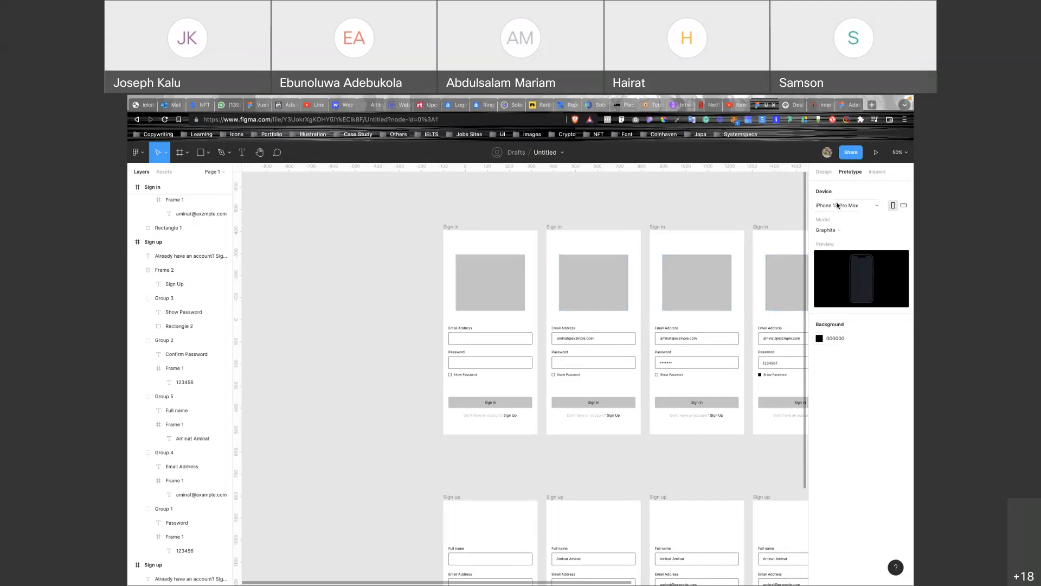
left_click(837, 231)
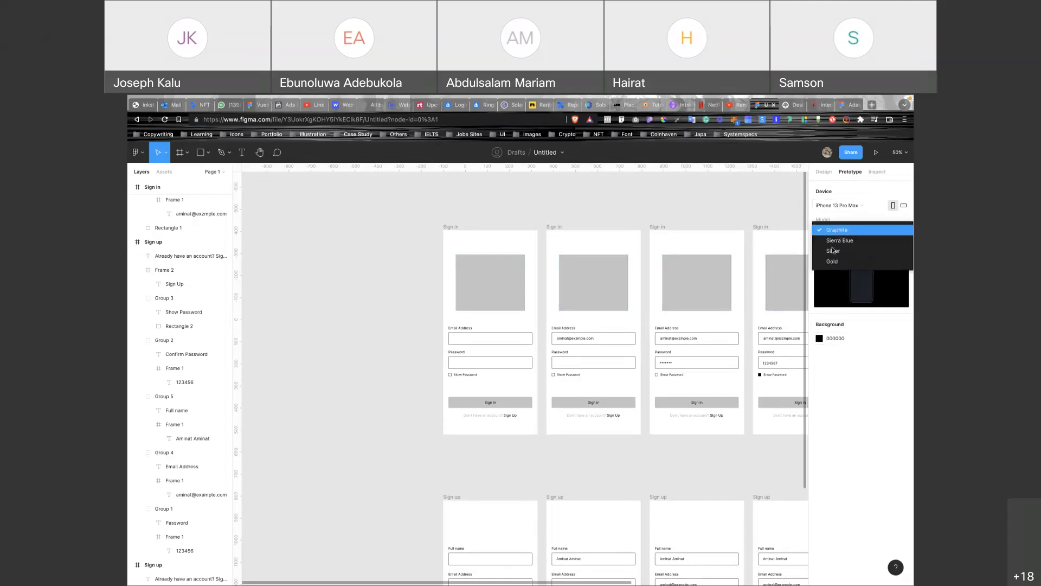
left_click(832, 251)
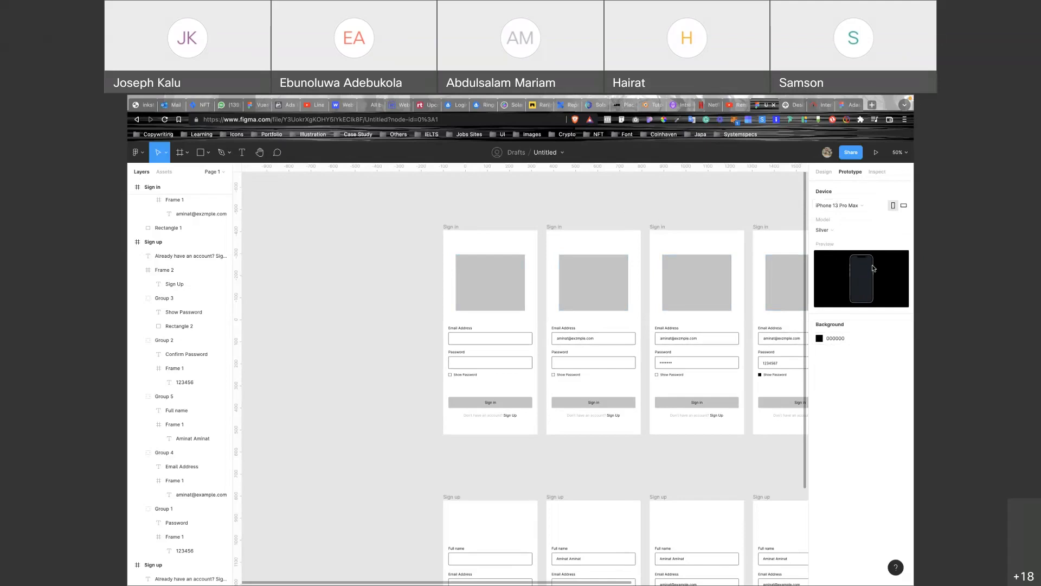
left_click(845, 233)
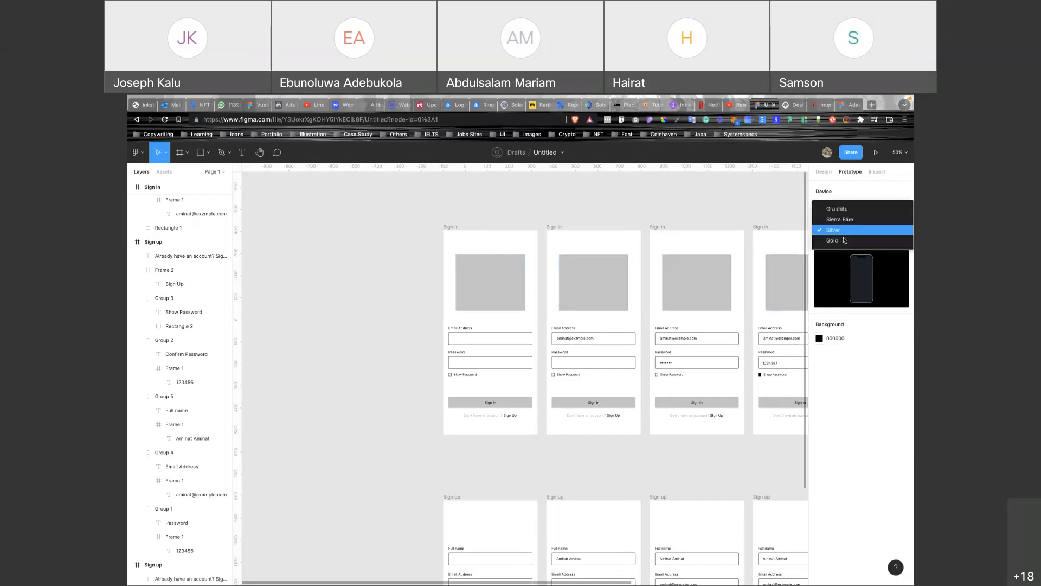
left_click(844, 242)
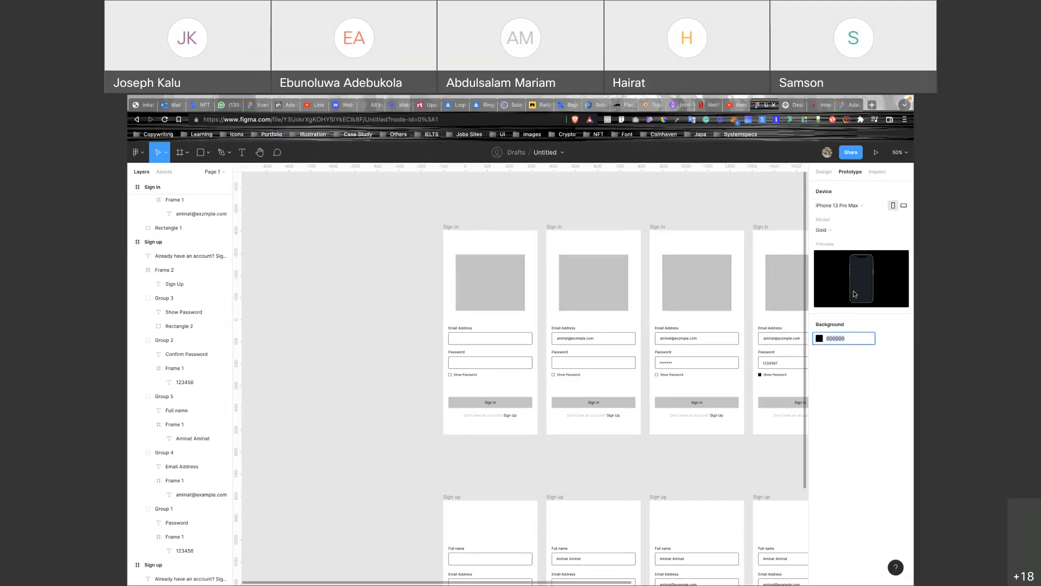
left_click(840, 339)
left_click(597, 246)
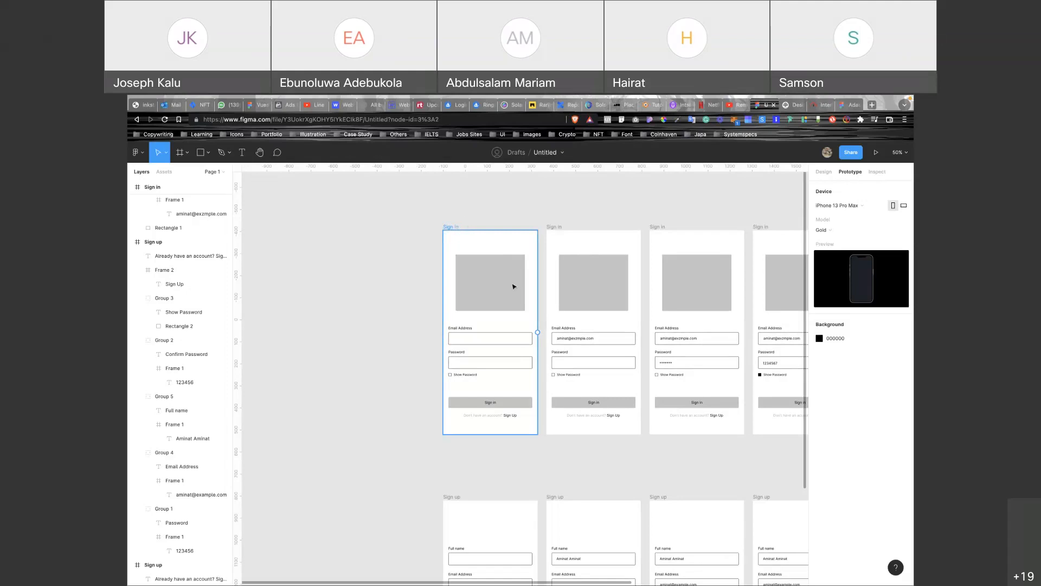
left_click(526, 320)
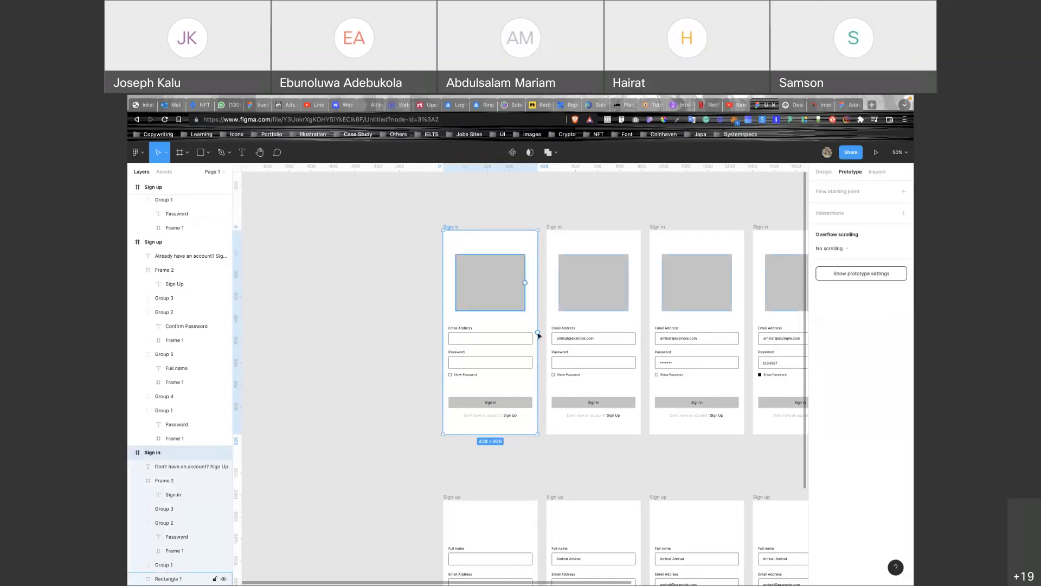
scroll(539, 335, "up", 10)
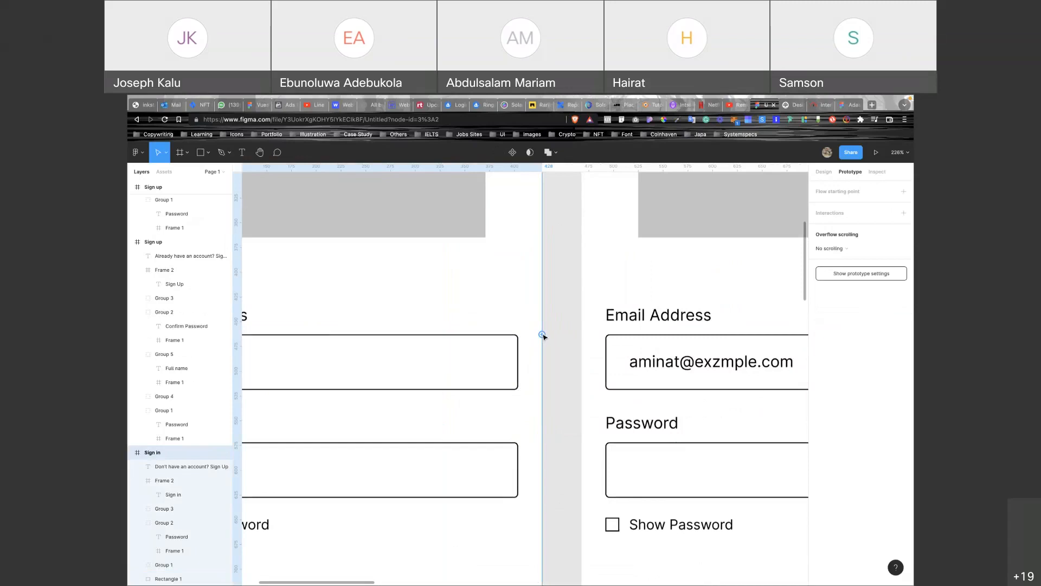
scroll(543, 335, "down", 5)
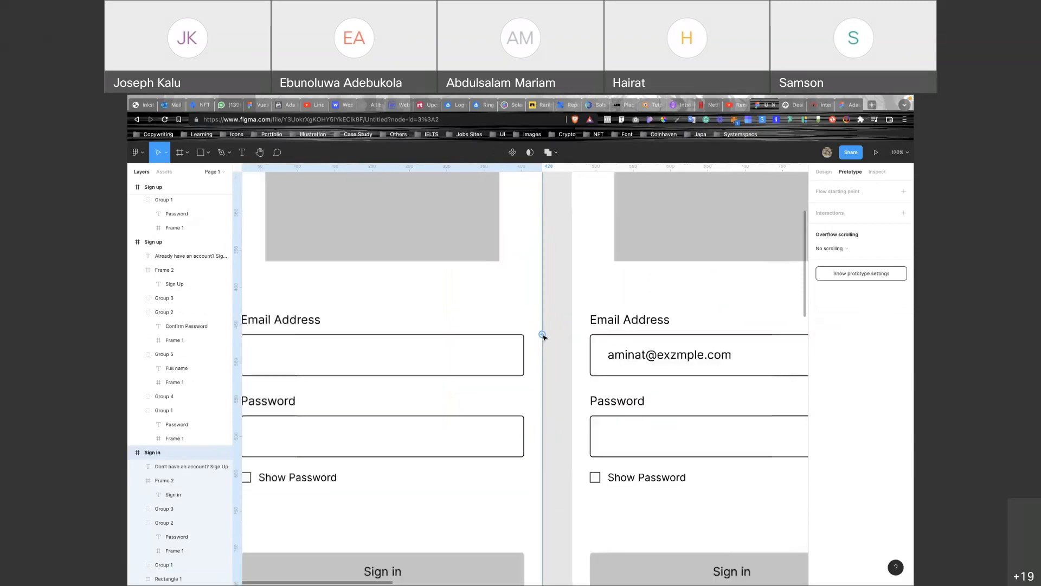
scroll(542, 335, "down", 10)
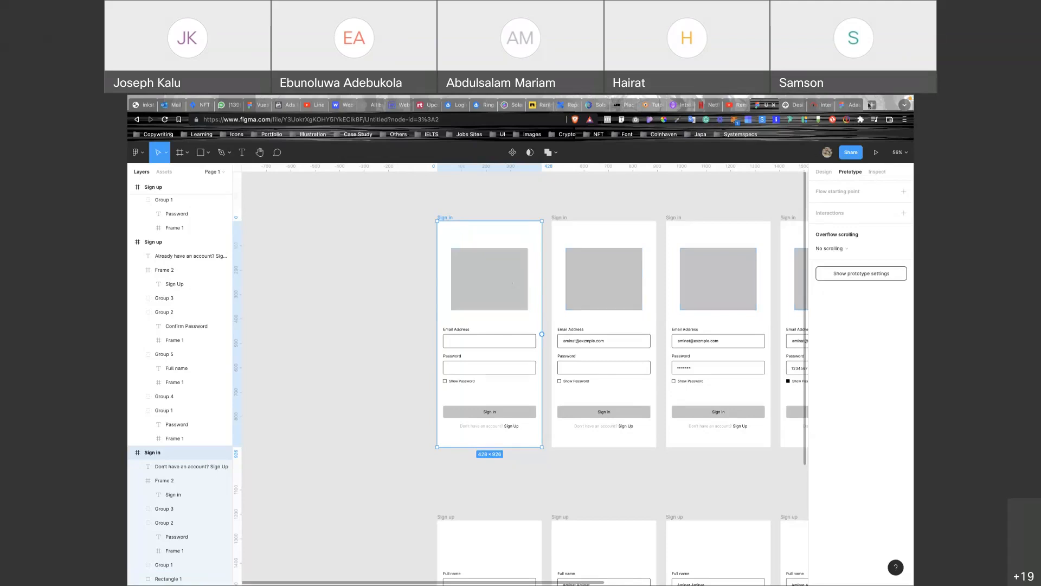
mouse_move(871, 104)
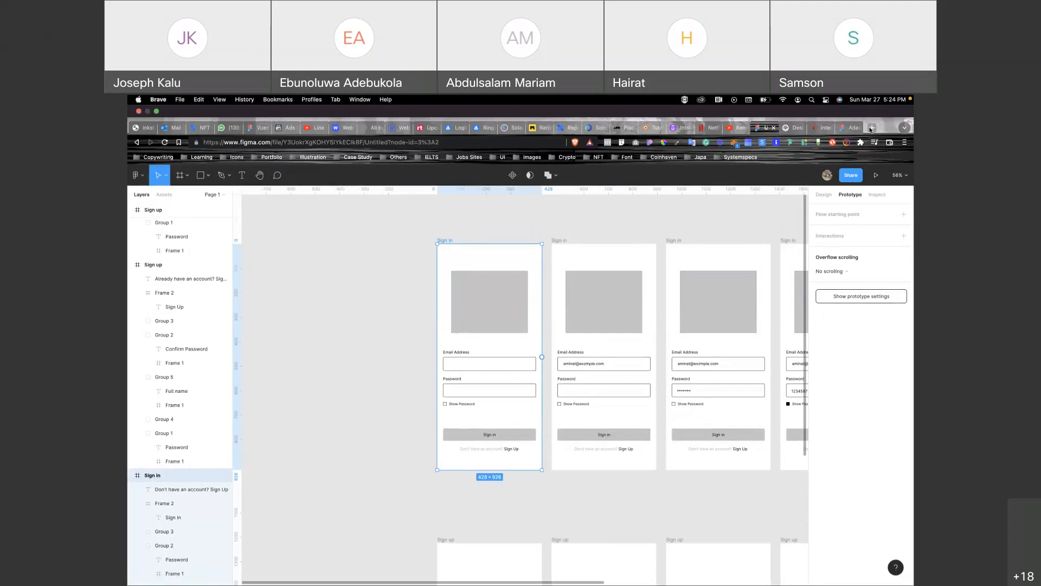
Open a new Brave tab and go to piggyvest.com by typing 'piggy'.
left_click(871, 128)
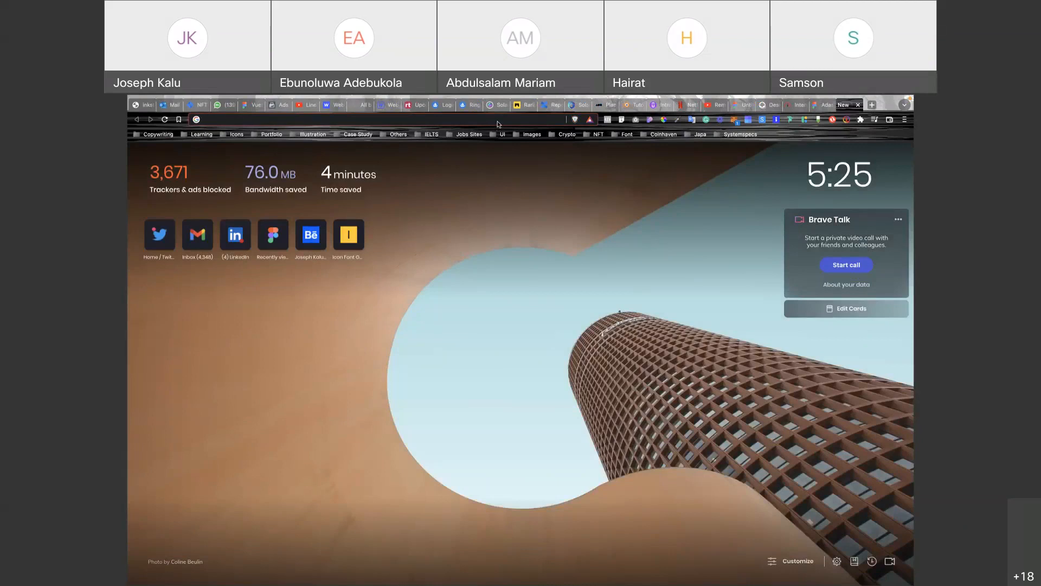
left_click(499, 124)
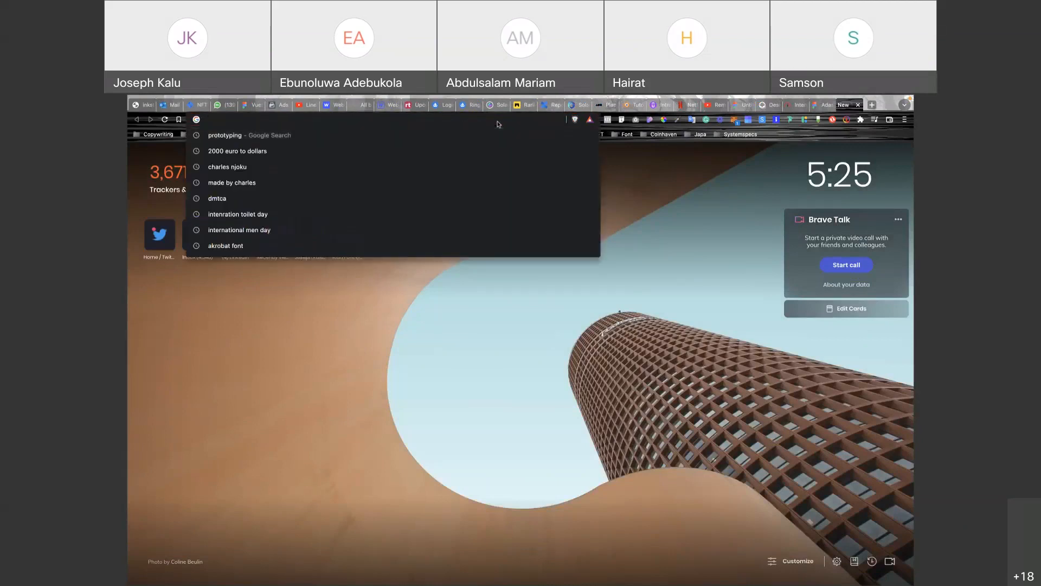
type("piggyvest.com")
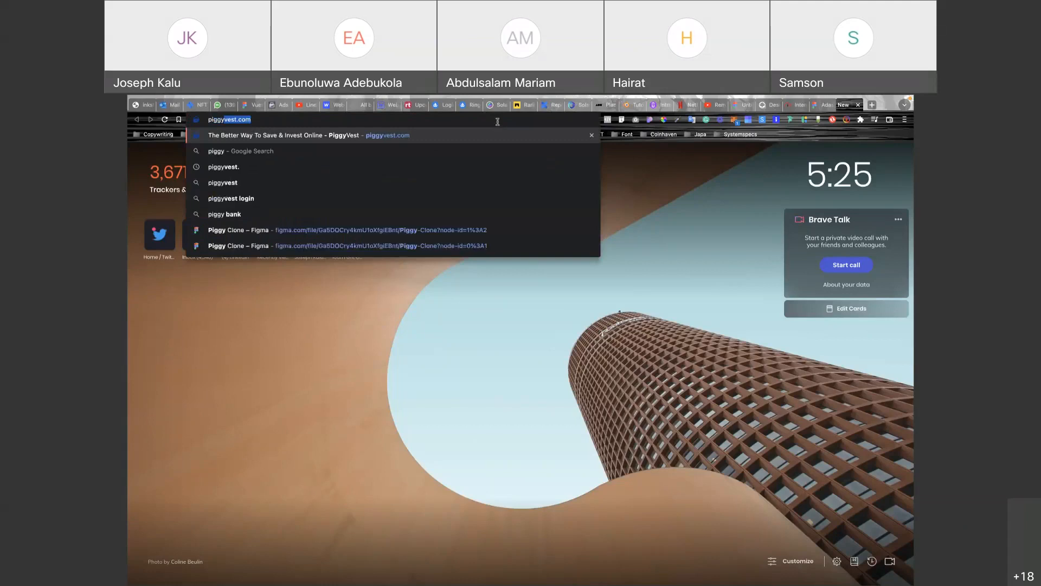
key("Return")
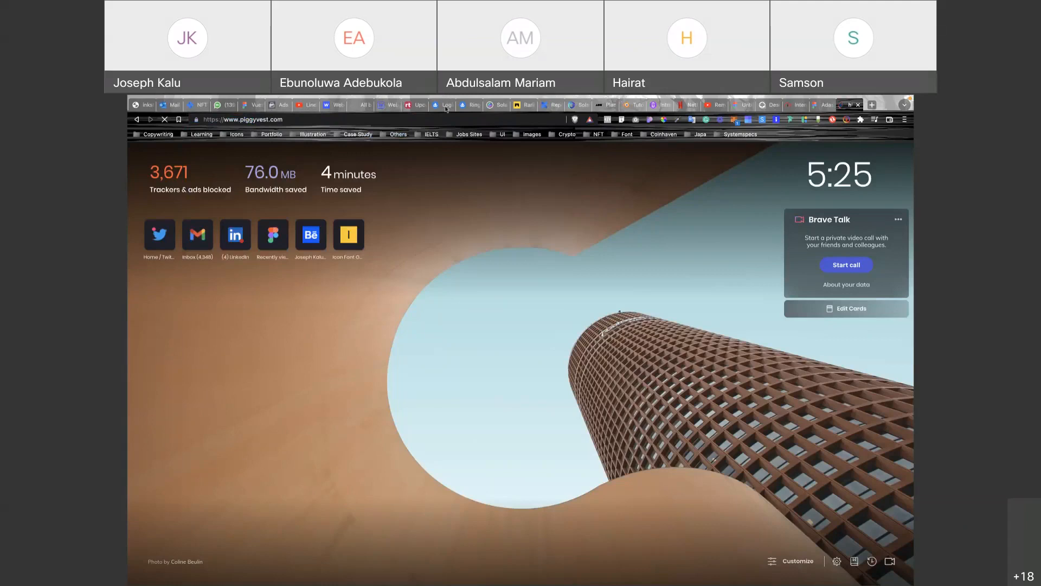
Review the PiggyVest home page, then switch back to the Figma tab.
mouse_move(537, 97)
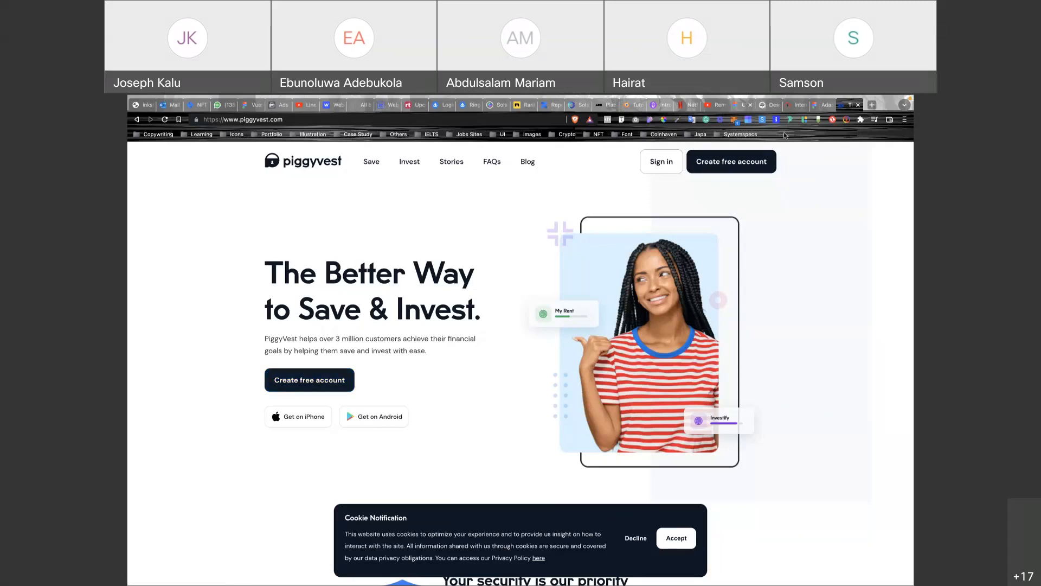
left_click(742, 105)
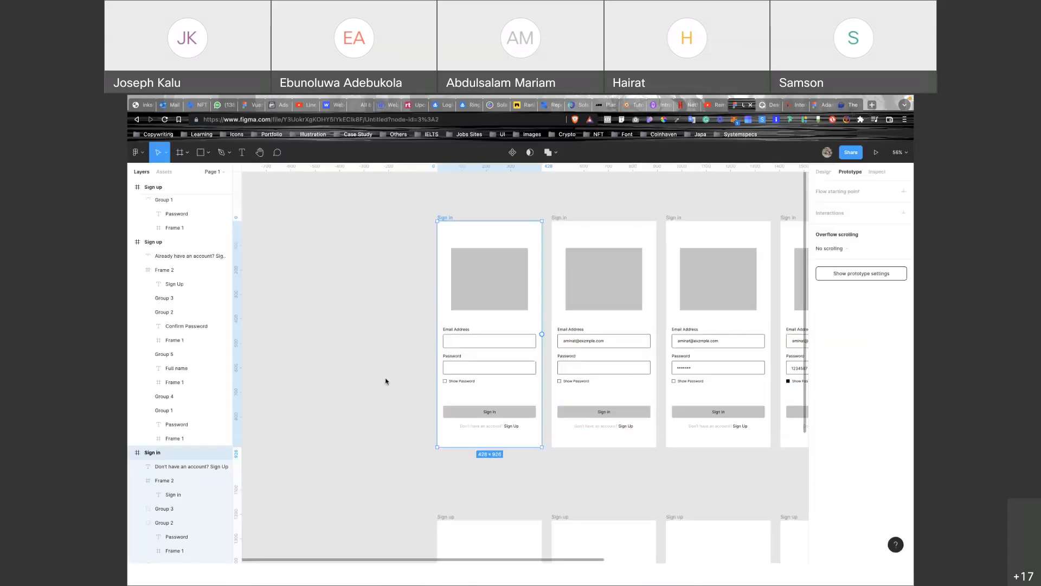
key("super+9")
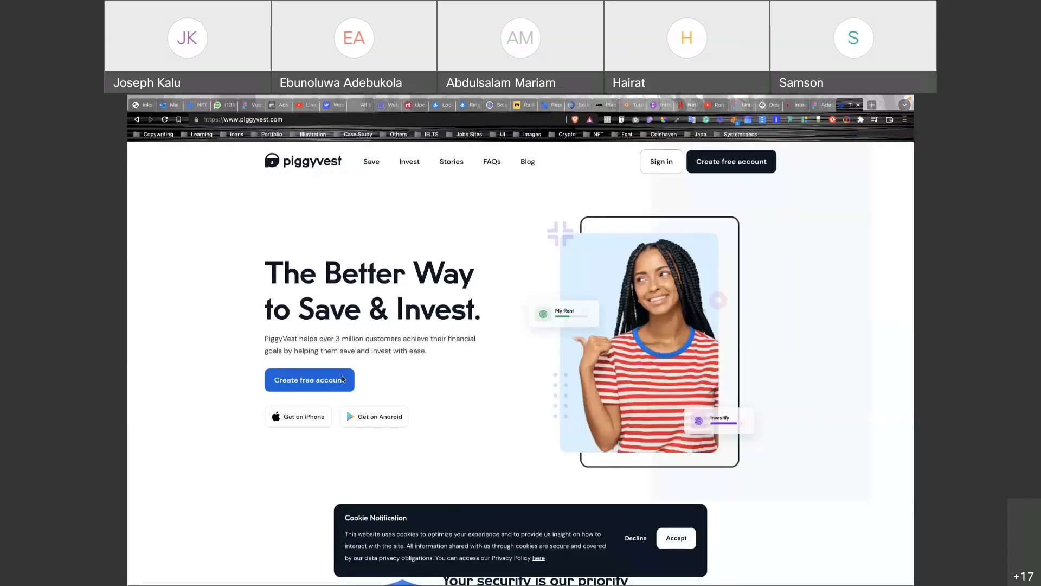
left_click(343, 379)
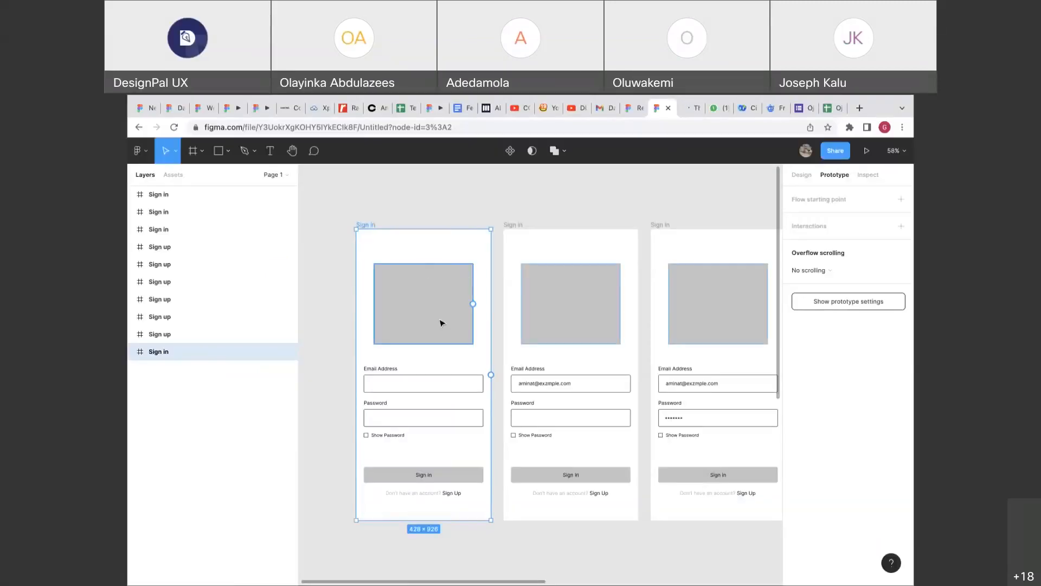
Link Rectangle 1 to the second Sign in screen, then delete the link, leaving Flow 1 at the first screen.
left_click(437, 328)
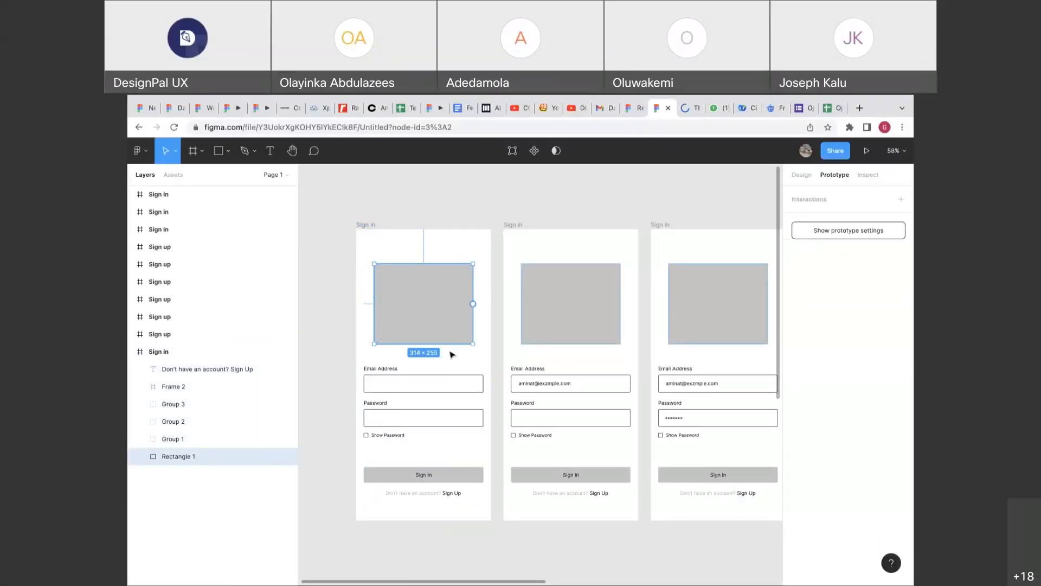
left_click(434, 384)
left_click(444, 341)
left_click_drag(474, 304, 544, 304)
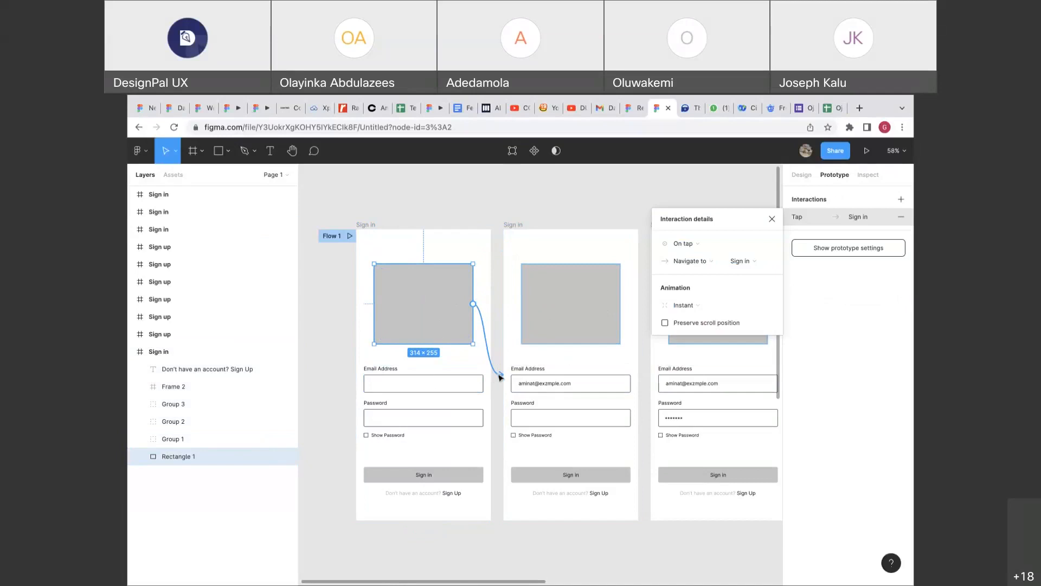
left_click_drag(499, 375, 370, 262)
left_click(368, 241)
left_click_drag(493, 375, 549, 335)
left_click(456, 338)
left_click_drag(501, 374, 501, 373)
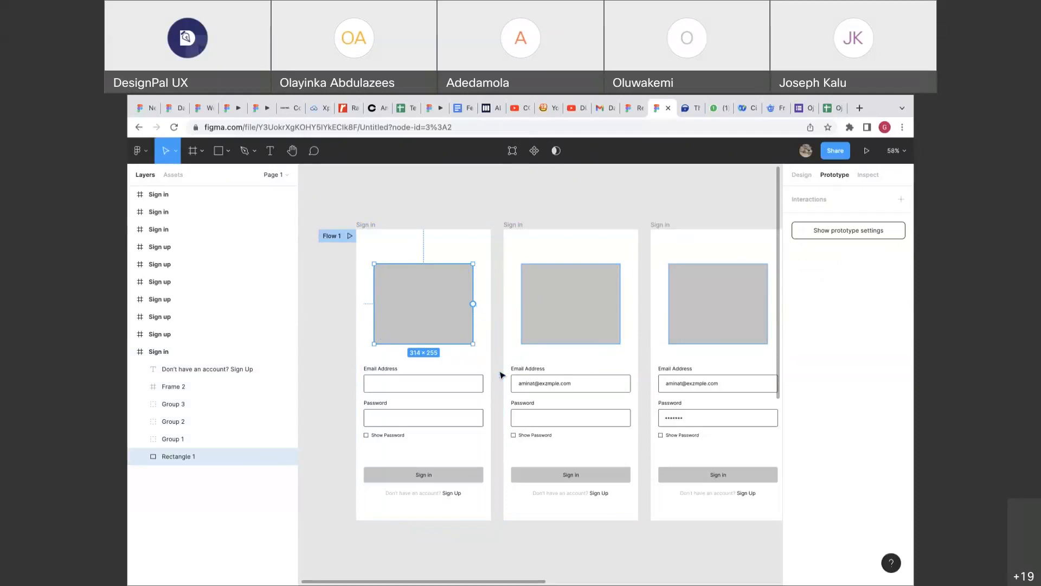
left_click(425, 227)
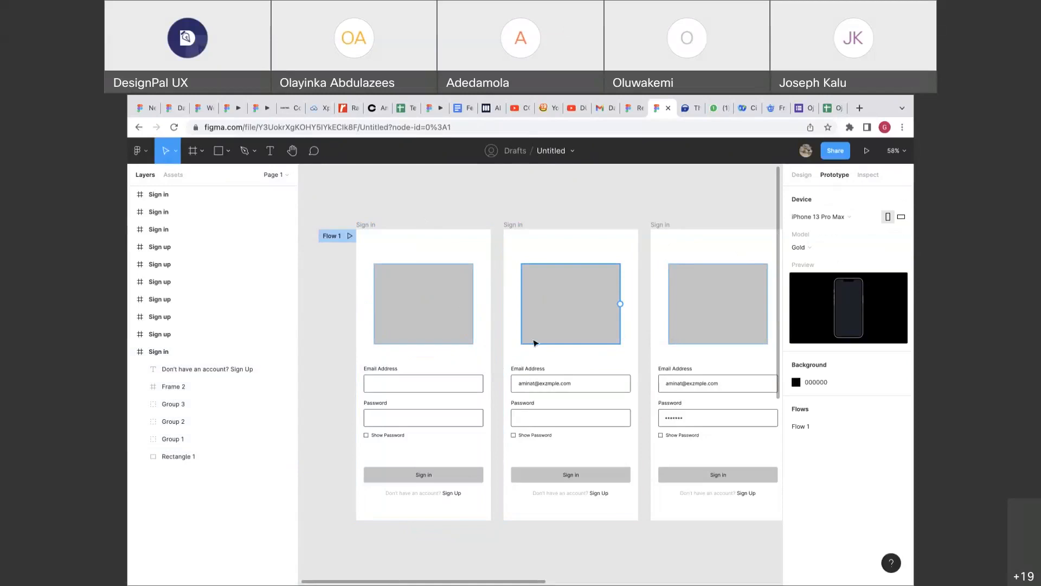
scroll(534, 342, "down", 3)
scroll(534, 341, "right", 1)
scroll(534, 342, "left", 5)
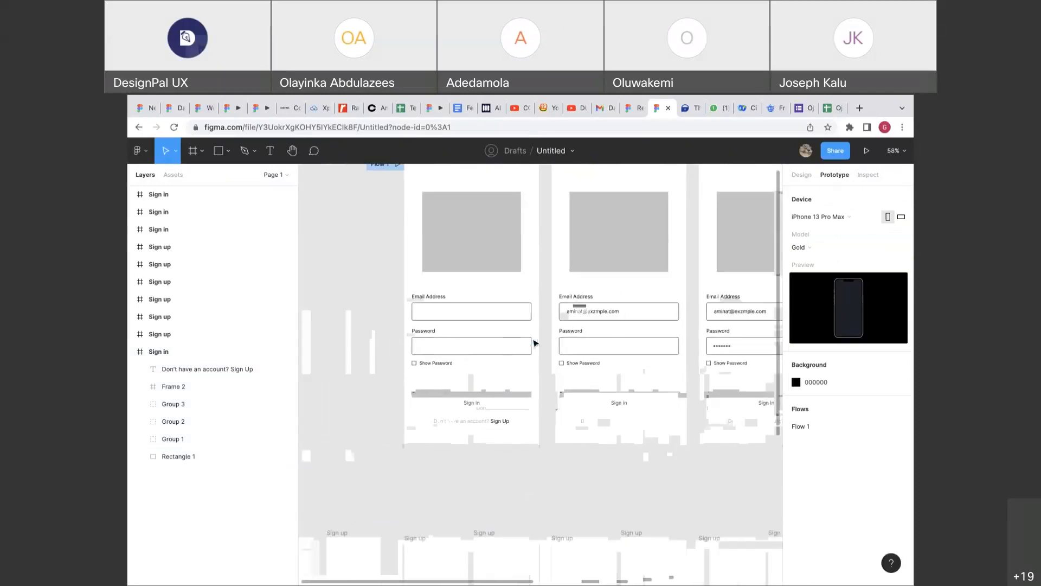
scroll(535, 343, "right", 4)
scroll(535, 343, "up", 1)
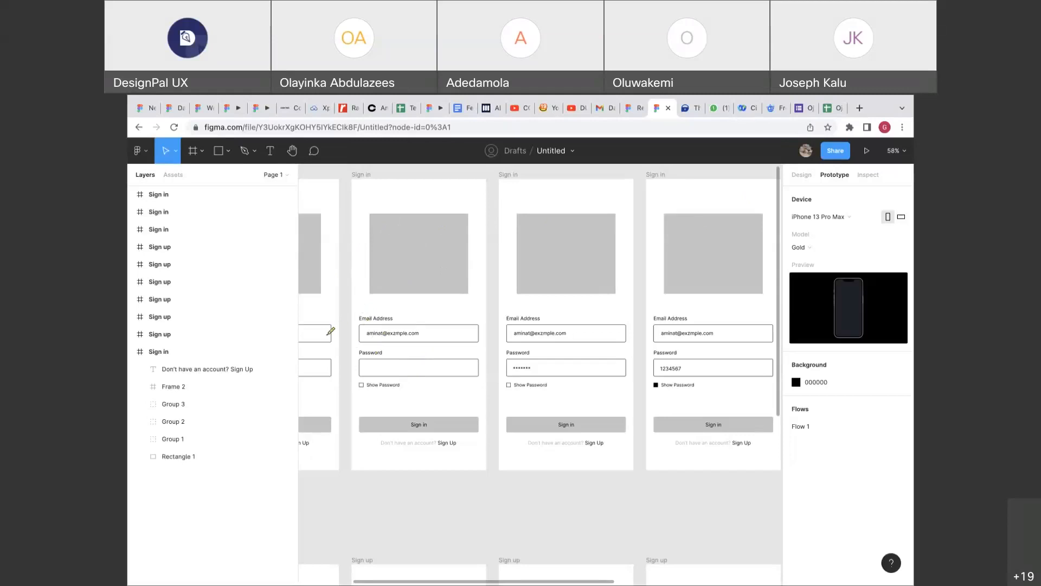
mouse_move(324, 332)
left_mouse_down()
mouse_move(352, 316)
mouse_move(402, 331)
left_mouse_up()
scroll(326, 386, "left", 5)
scroll(326, 386, "up", 1)
scroll(332, 386, "left", 5)
scroll(332, 386, "down", 1)
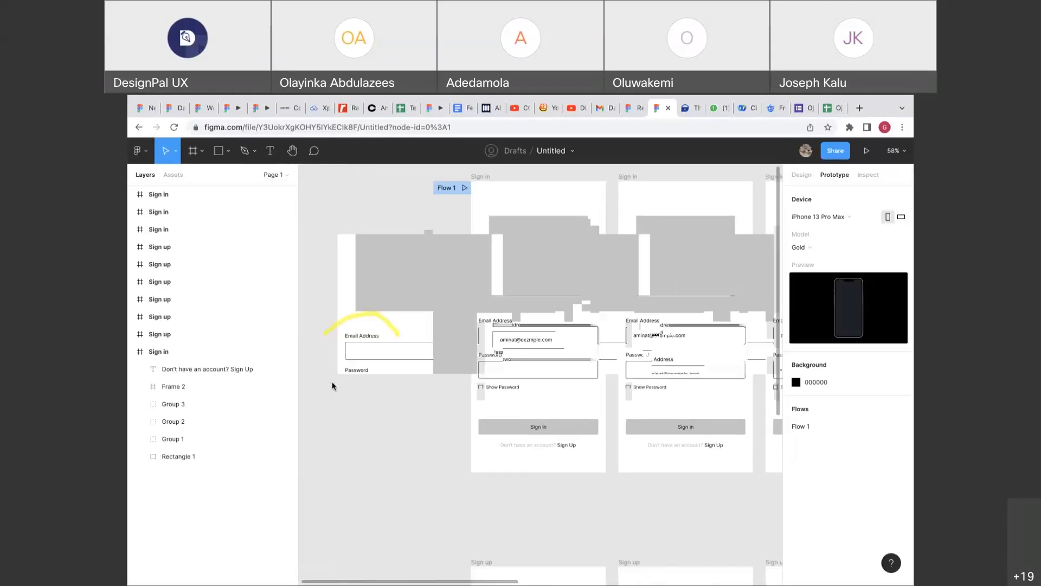
scroll(332, 386, "right", 6)
scroll(332, 385, "up", 1)
scroll(331, 386, "down", 1)
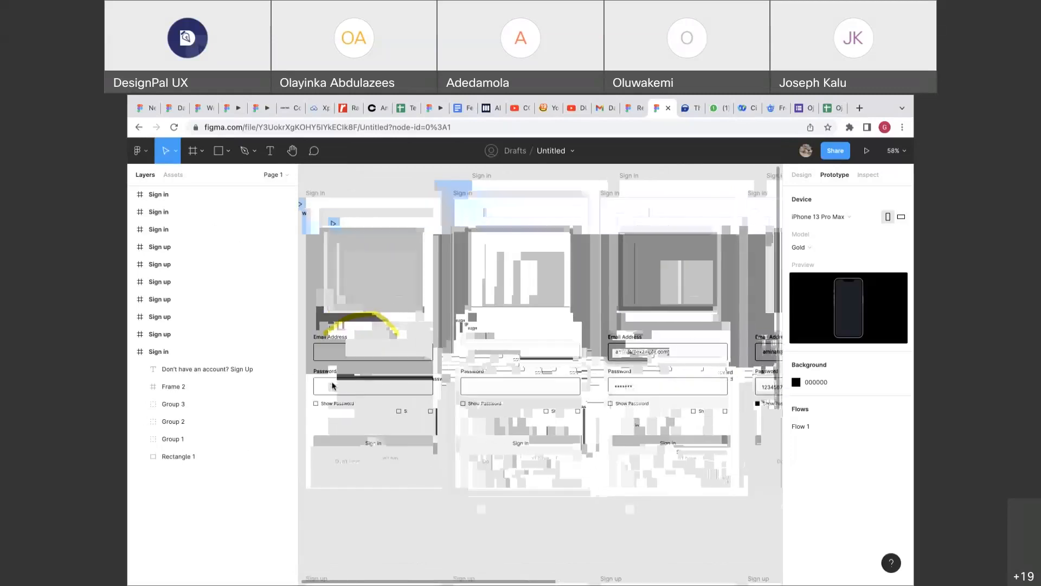
scroll(390, 307, "up", 2)
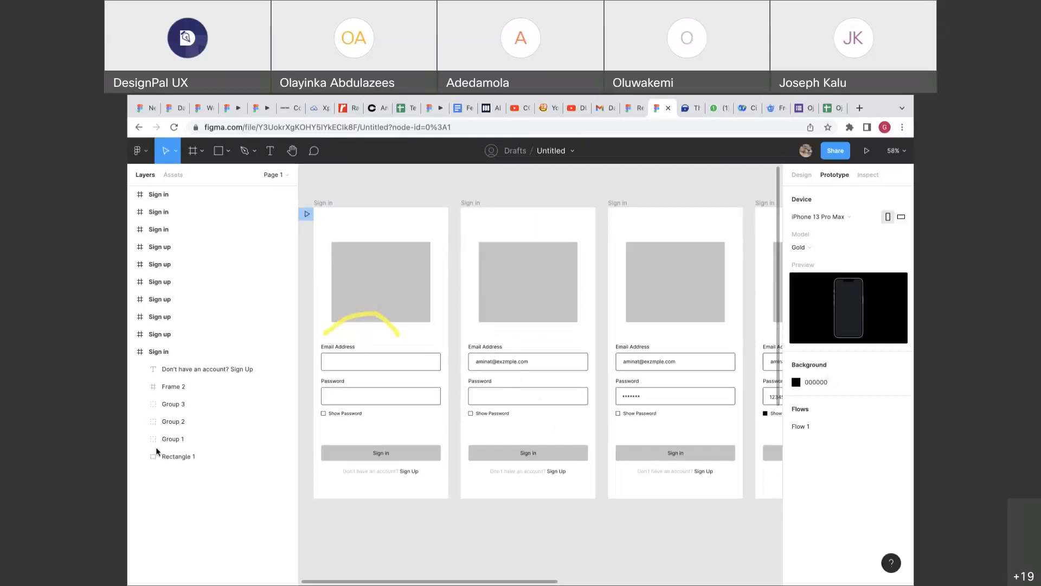
scroll(360, 372, "left", 3)
scroll(360, 372, "up", 2)
scroll(360, 372, "right", 2)
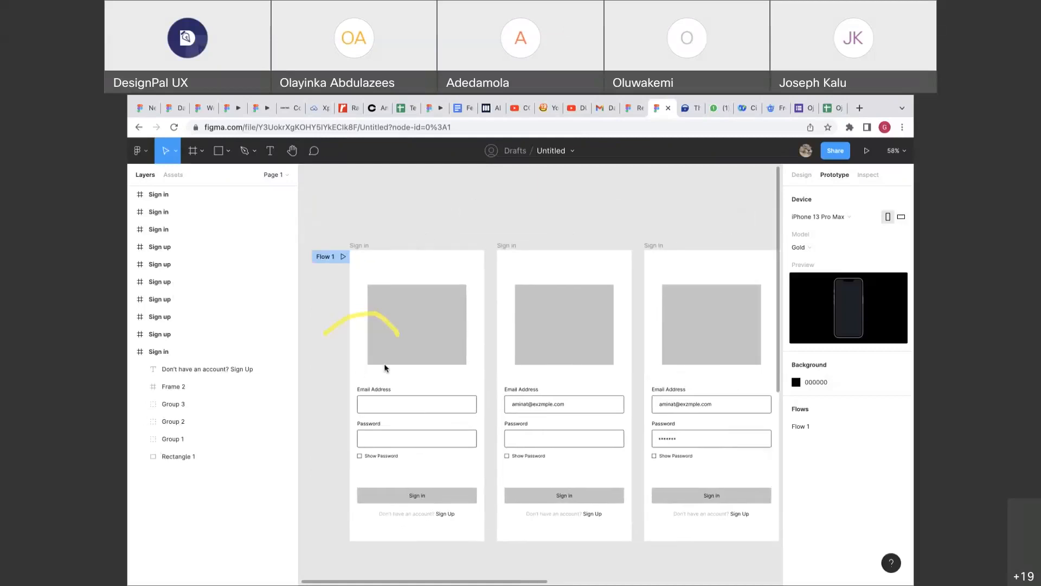
Link the first screen's image placeholder to the second screen, then remove that link.
double_click(390, 300)
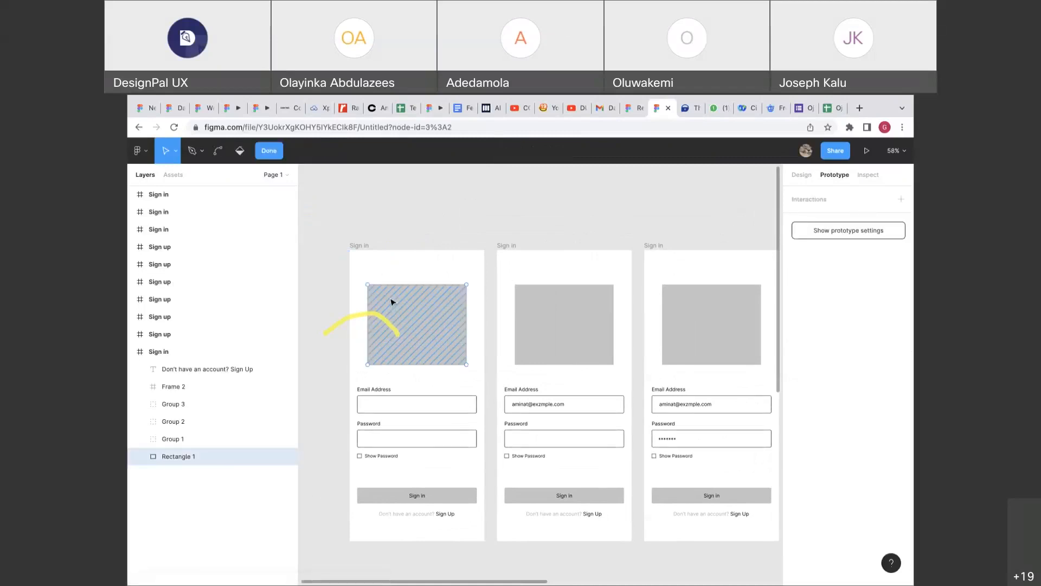
key("Escape")
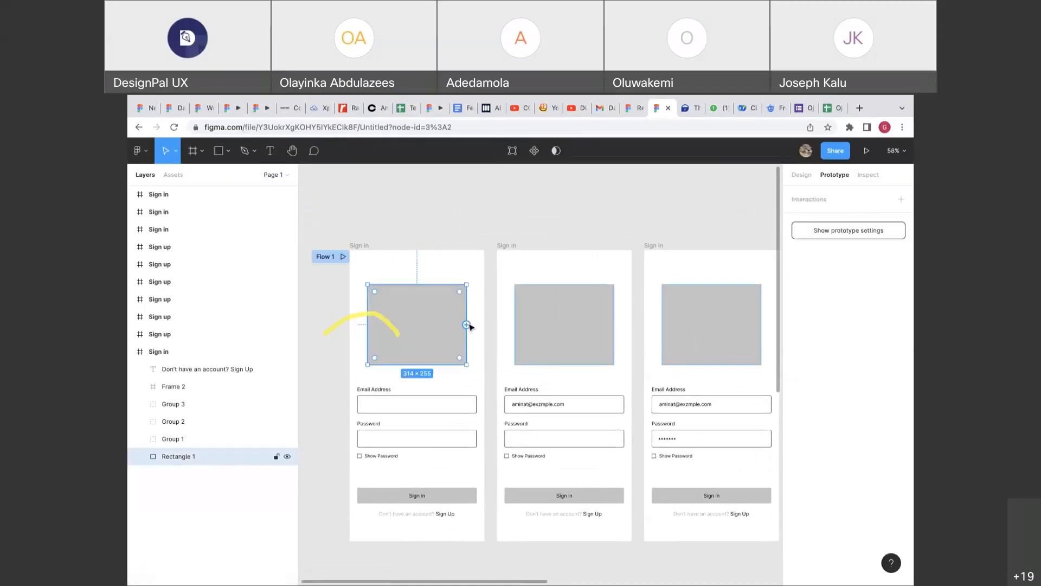
left_click_drag(467, 325, 499, 390)
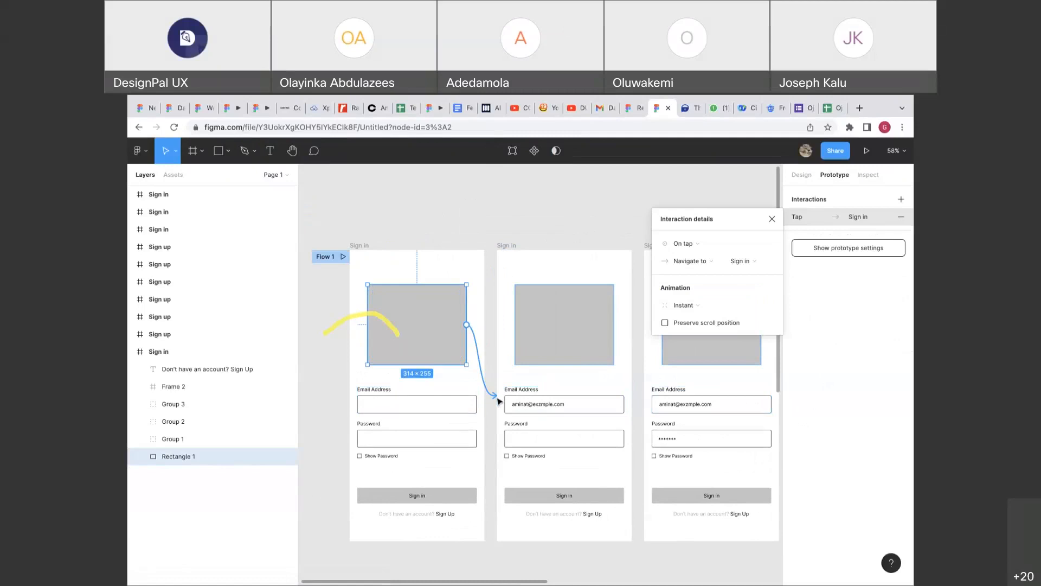
left_click_drag(496, 398, 508, 394)
left_click_drag(495, 397, 390, 327)
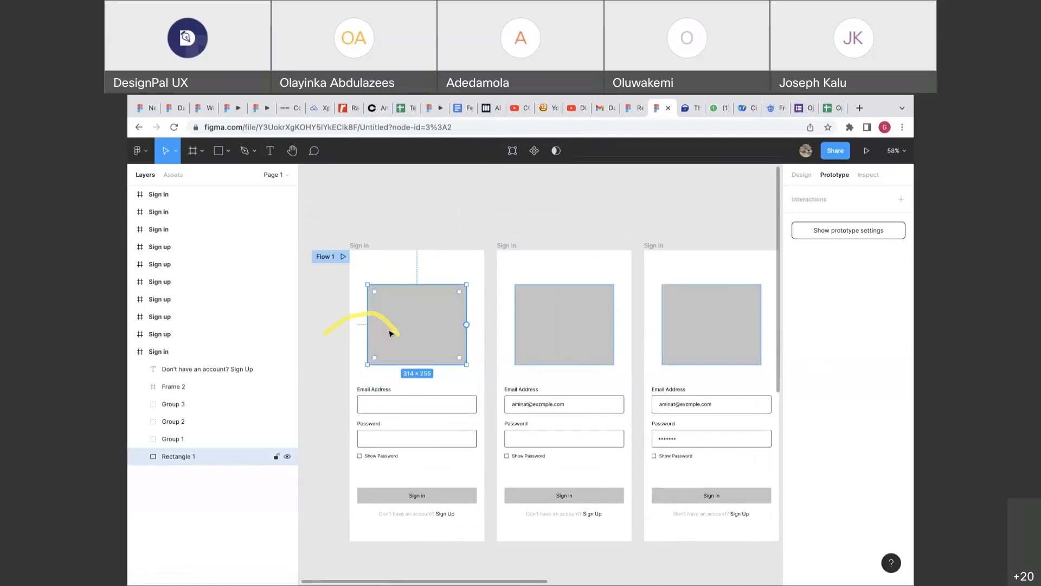
left_click(416, 257)
Re-link the placeholder to the second Sign in screen as On tap, Navigate to, Instant.
left_click(365, 247)
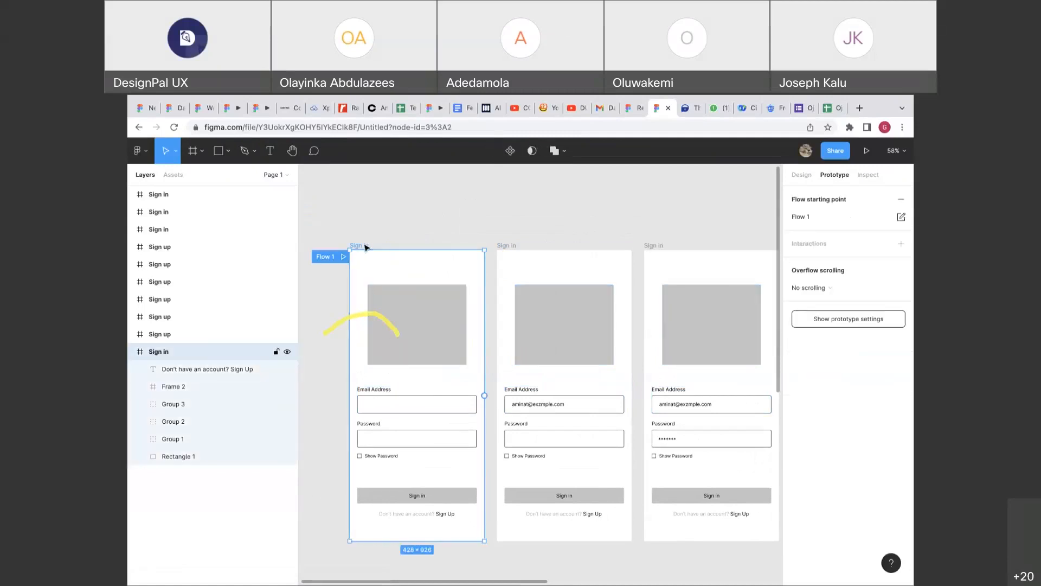
left_click(407, 303)
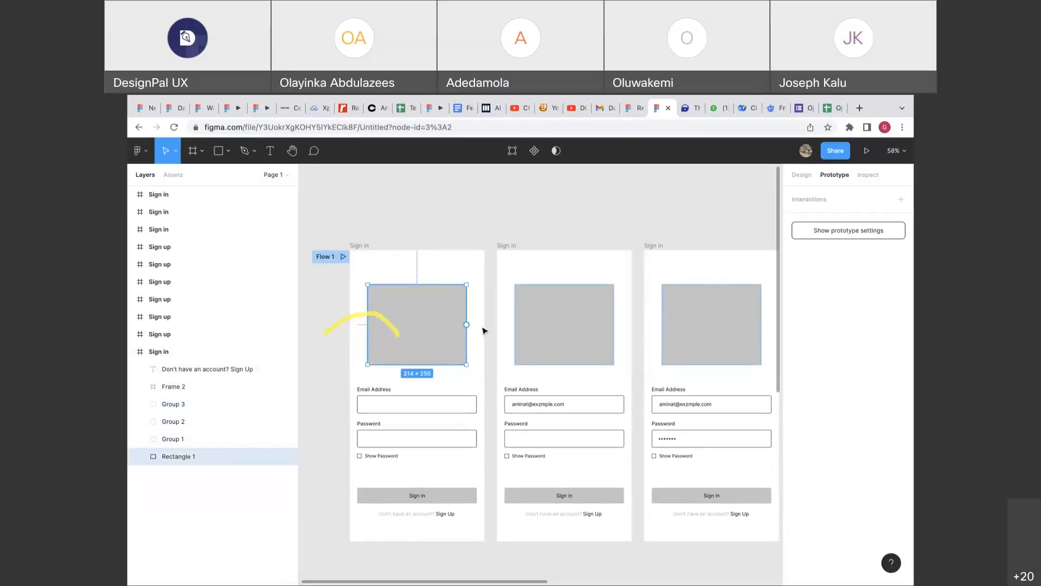
left_click_drag(466, 324, 512, 266)
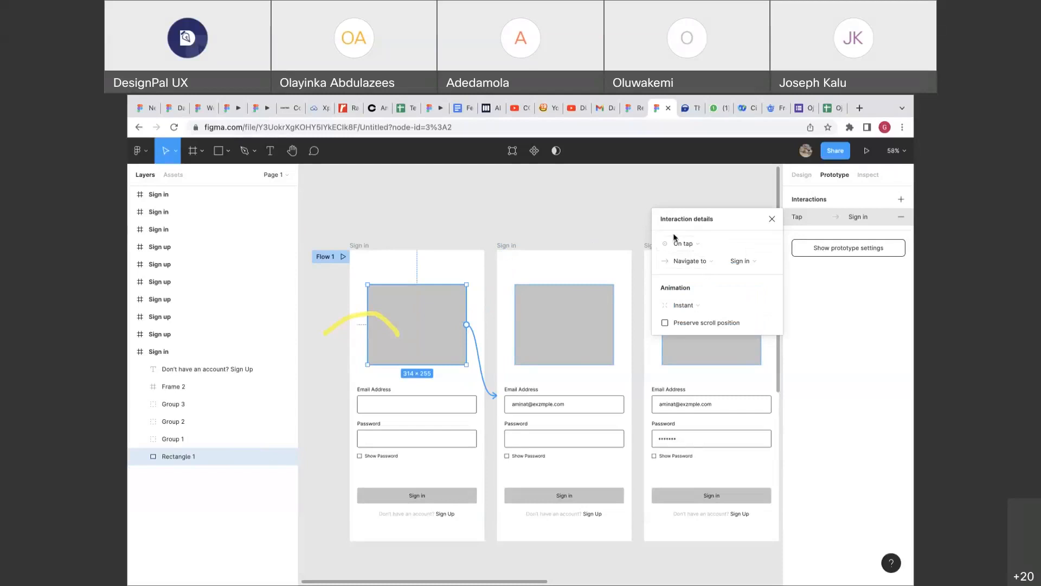
mouse_move(664, 234)
left_mouse_down()
mouse_move(729, 245)
mouse_move(681, 239)
left_mouse_up()
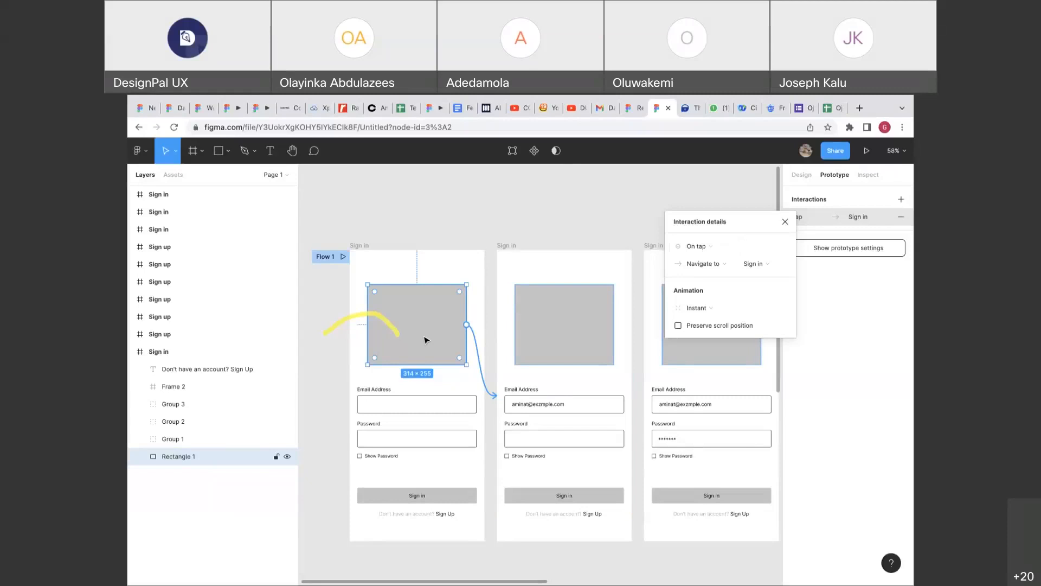
scroll(425, 340, "up", 5)
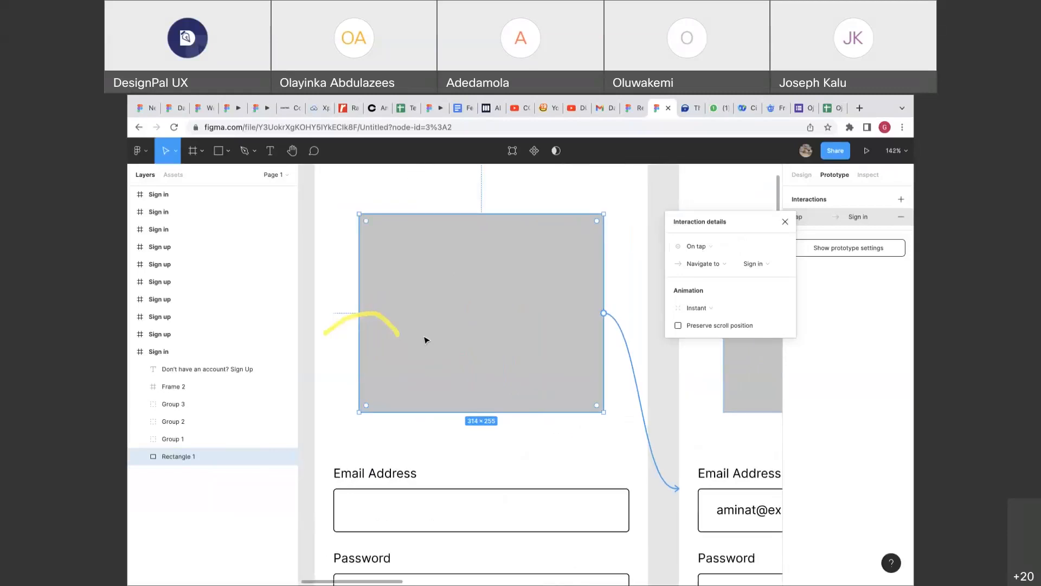
scroll(426, 340, "down", 3)
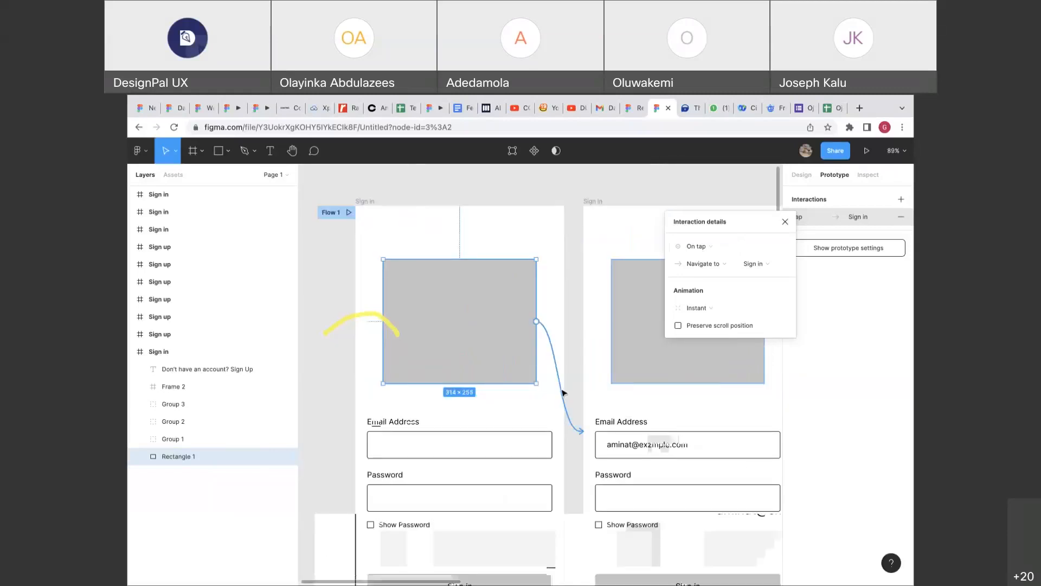
Remove the image placeholder's interaction and the Flow 1 starting point.
left_click_drag(563, 392, 398, 218)
left_click(386, 203)
scroll(386, 202, "up", 3)
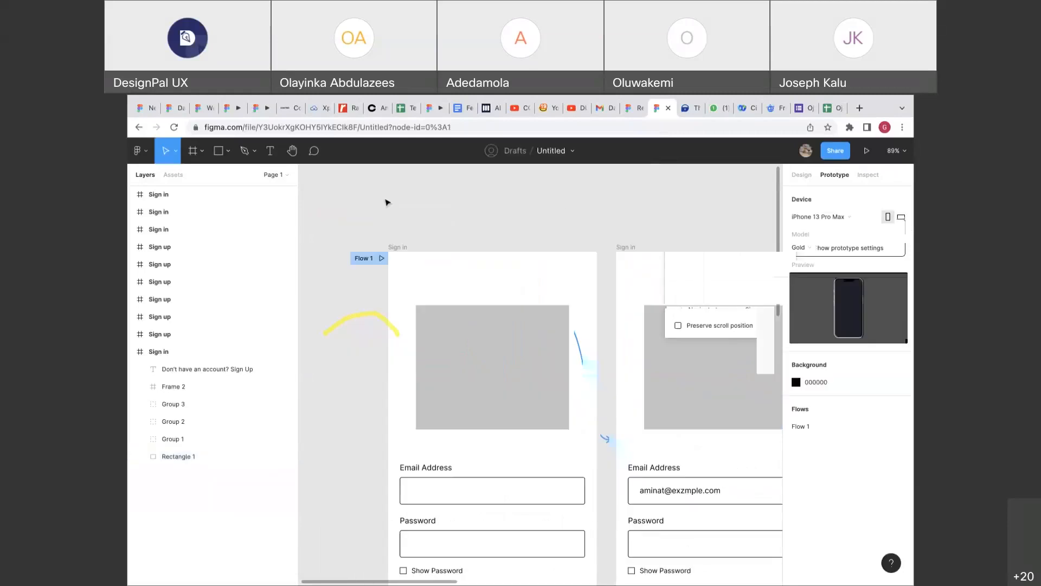
left_click(802, 172)
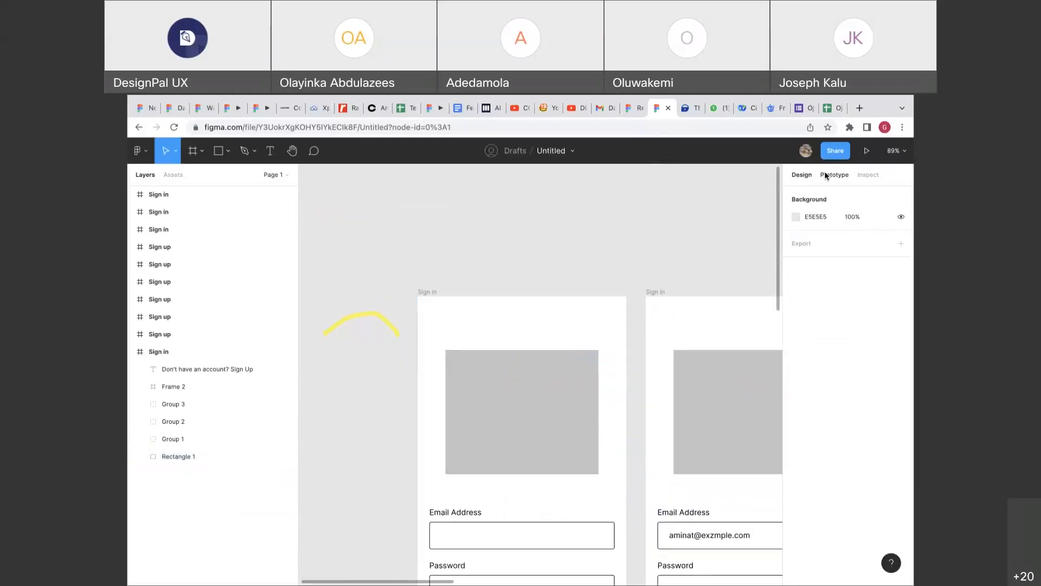
left_click(827, 175)
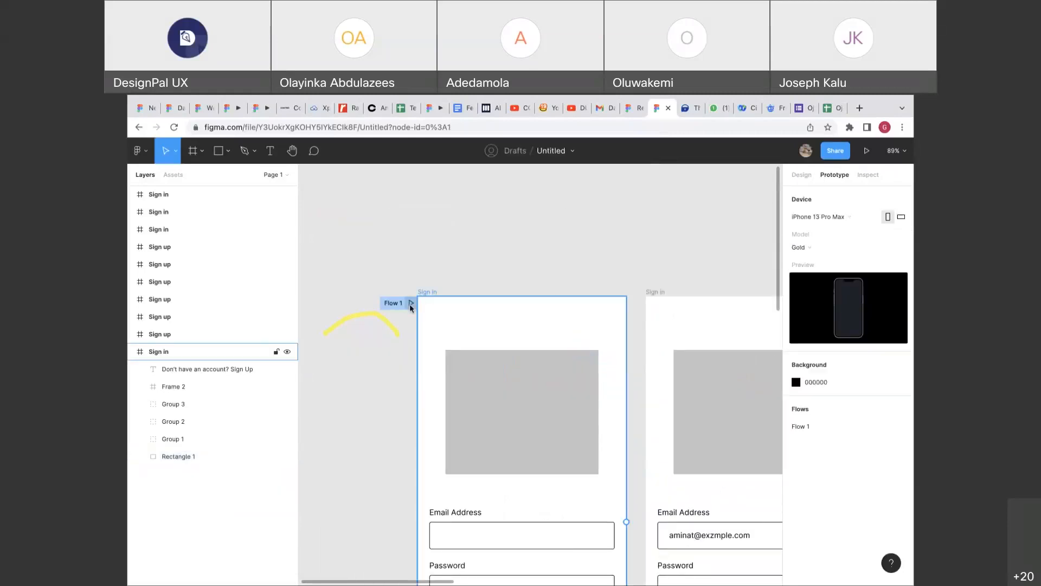
scroll(409, 304, "up", 5)
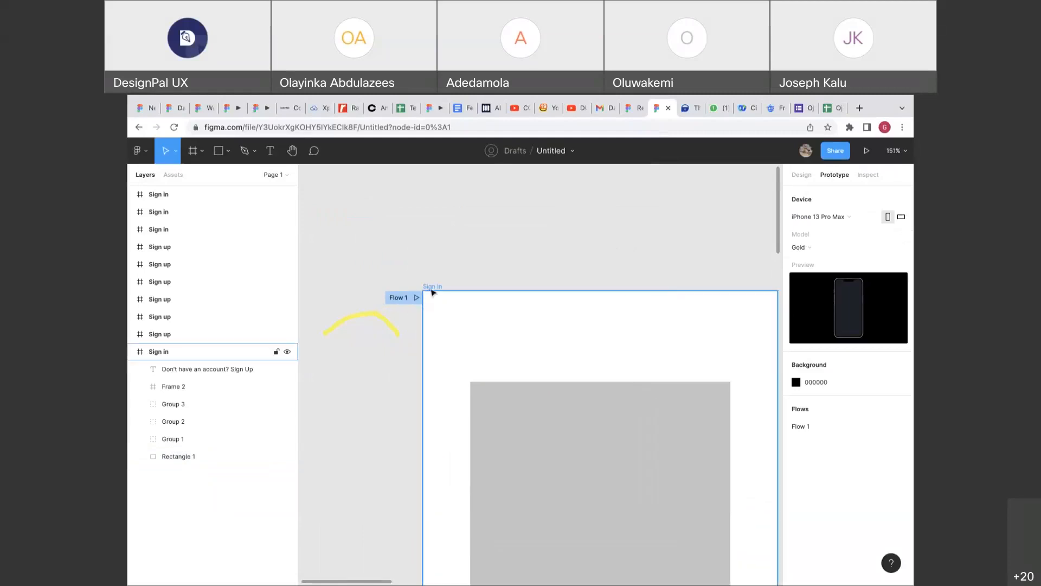
left_click(432, 292)
scroll(432, 293, "down", 8)
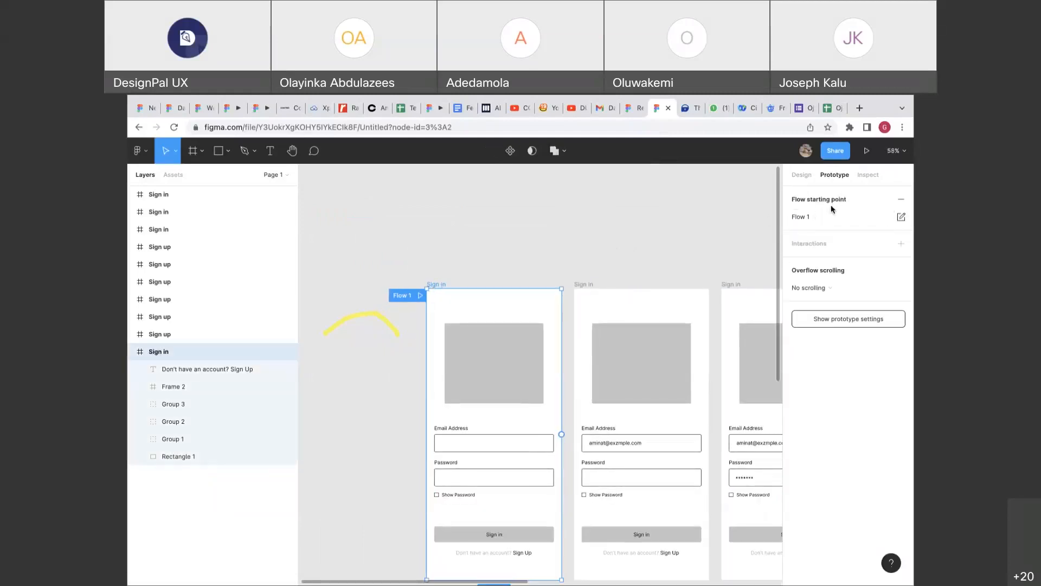
left_click(901, 196)
Link the whole first Sign in screen to the second screen.
scroll(671, 215, "right", 3)
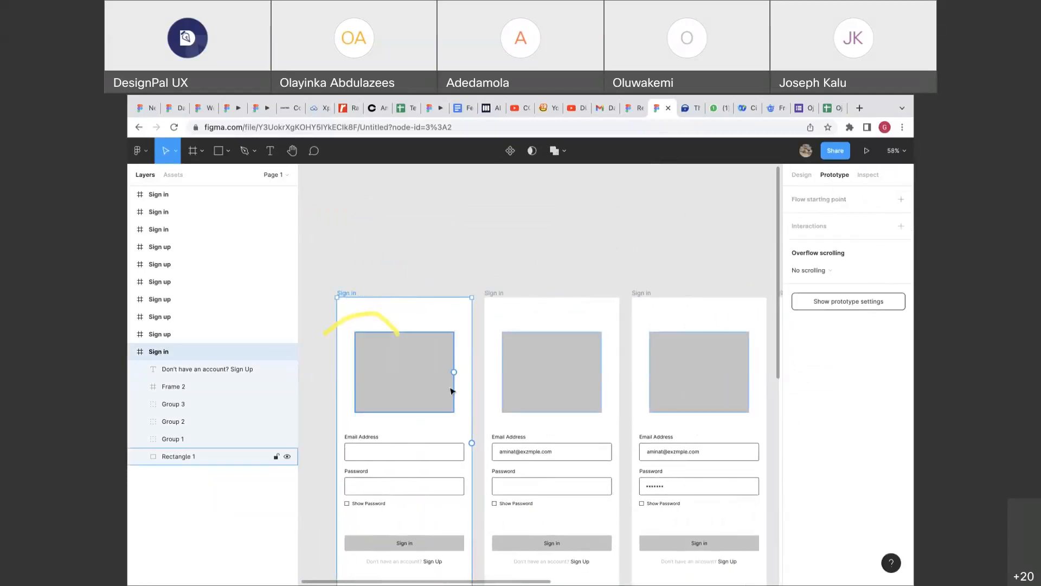
left_click_drag(471, 442, 507, 434)
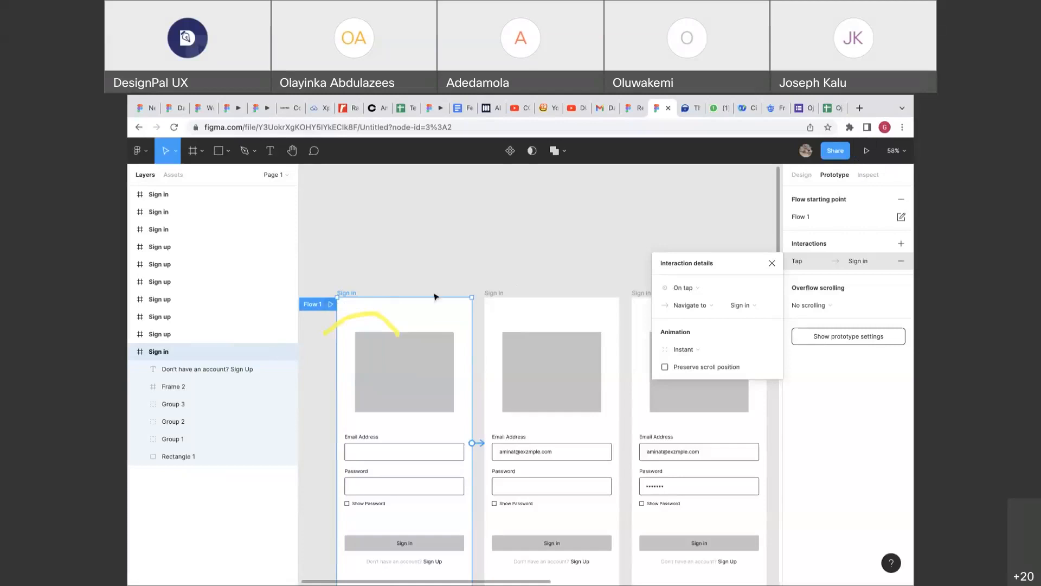
left_click(799, 201)
Rename the flow to Start and launch its prototype preview.
left_click(810, 217)
type("Start")
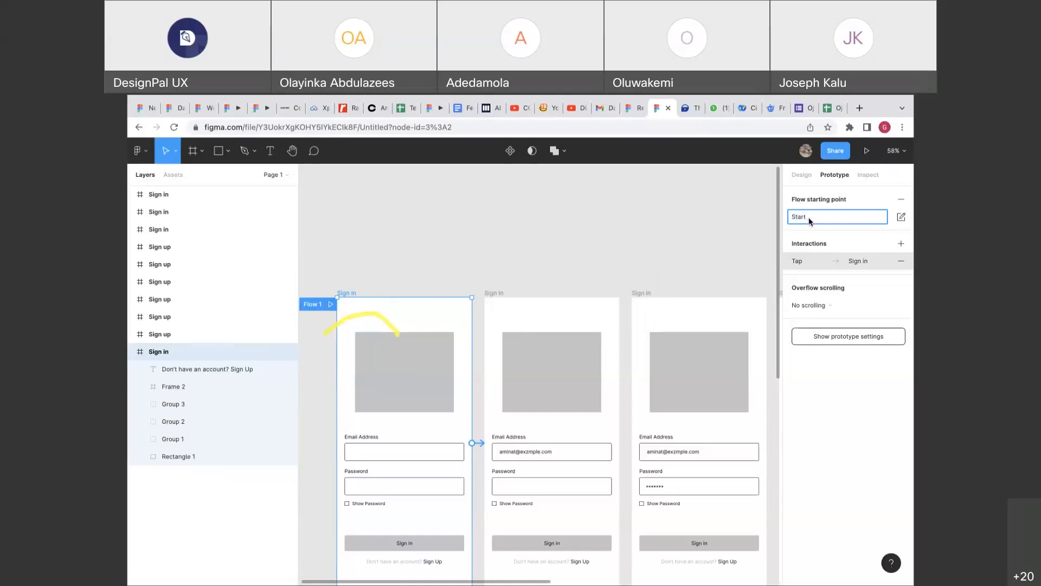
key("Return")
scroll(402, 318, "left", 1)
scroll(402, 318, "left", 3)
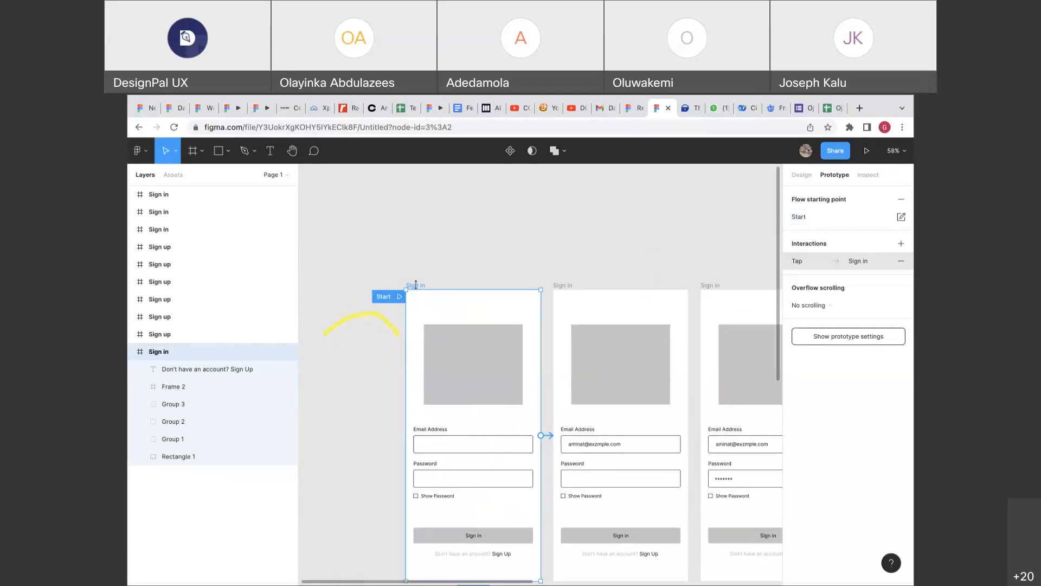
left_click(399, 297)
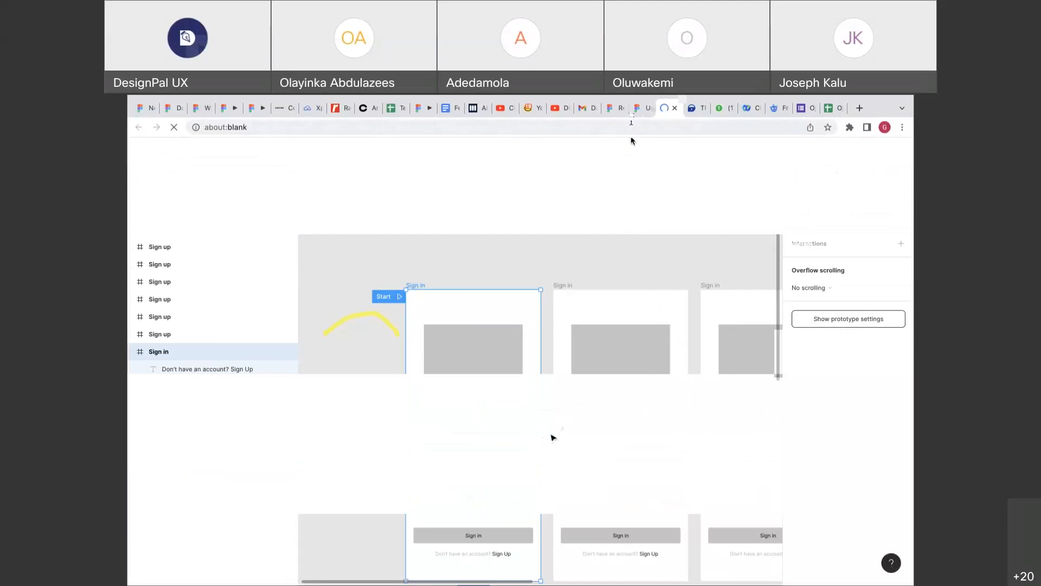
View the Sign in screen in the Gold iPhone preview, then return to the design file.
scroll(552, 437, "down", 2)
left_click(668, 108)
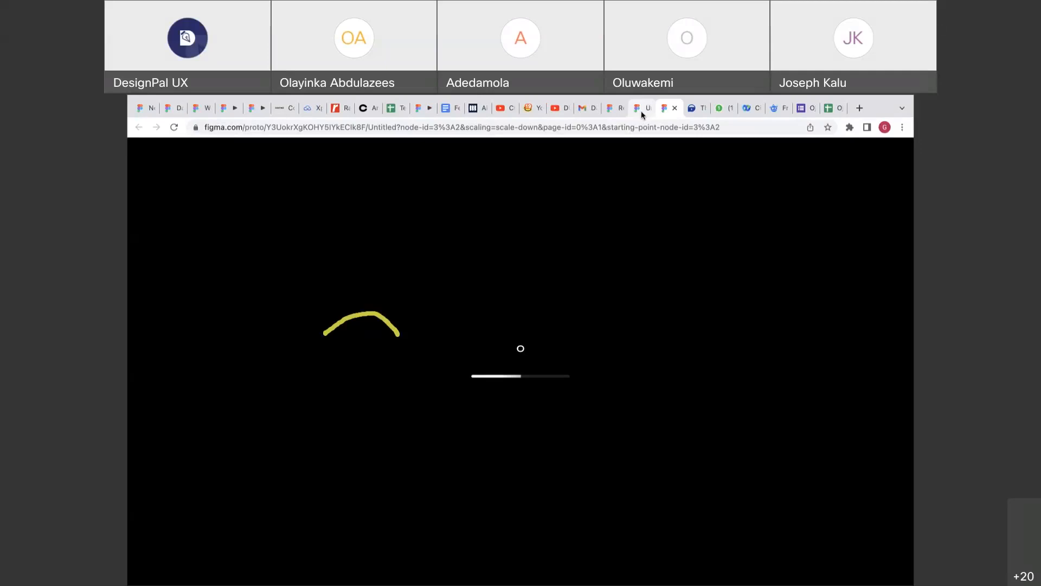
left_click(639, 111)
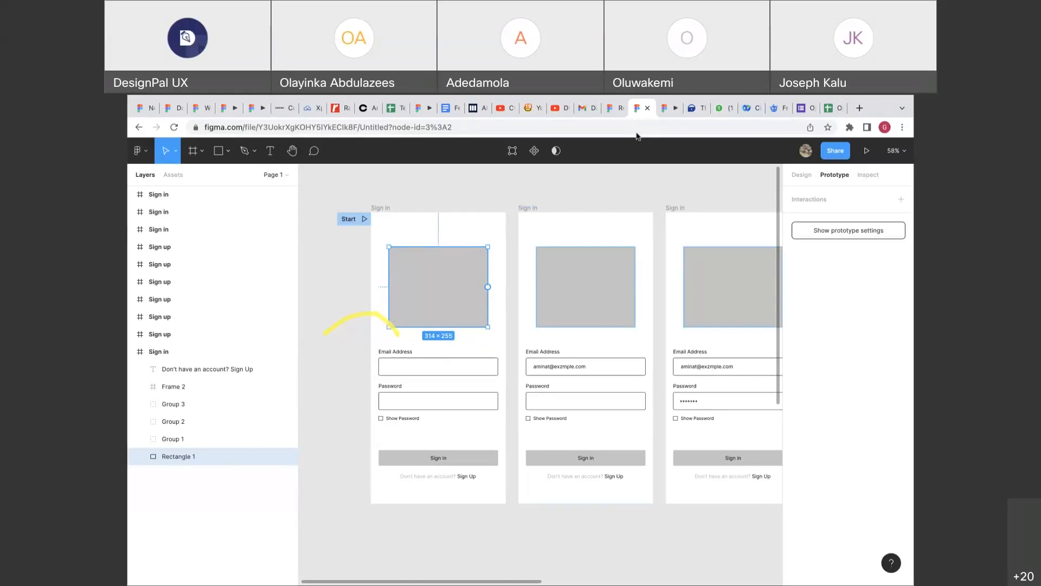
left_click(662, 111)
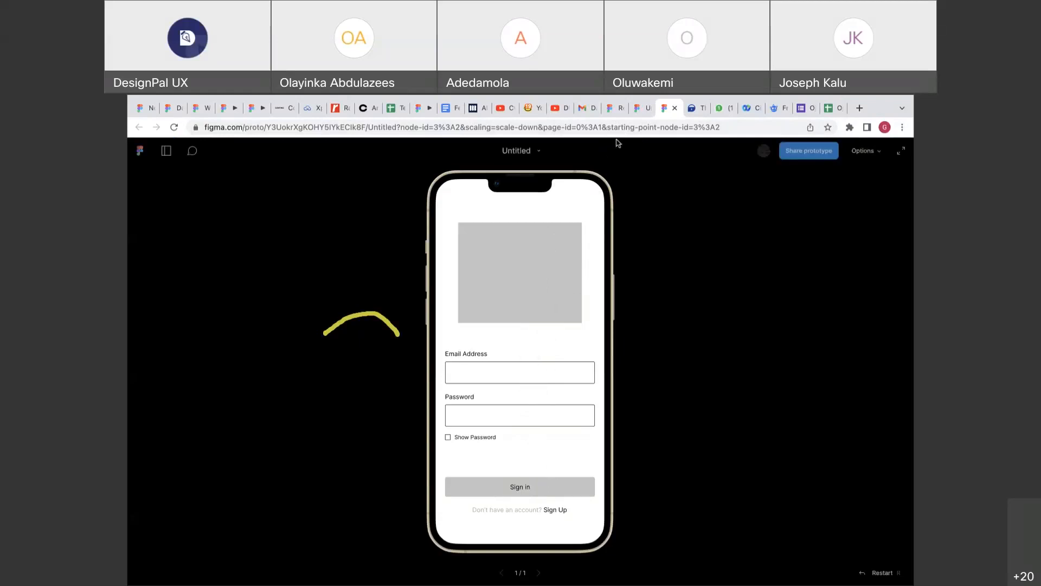
left_click(642, 108)
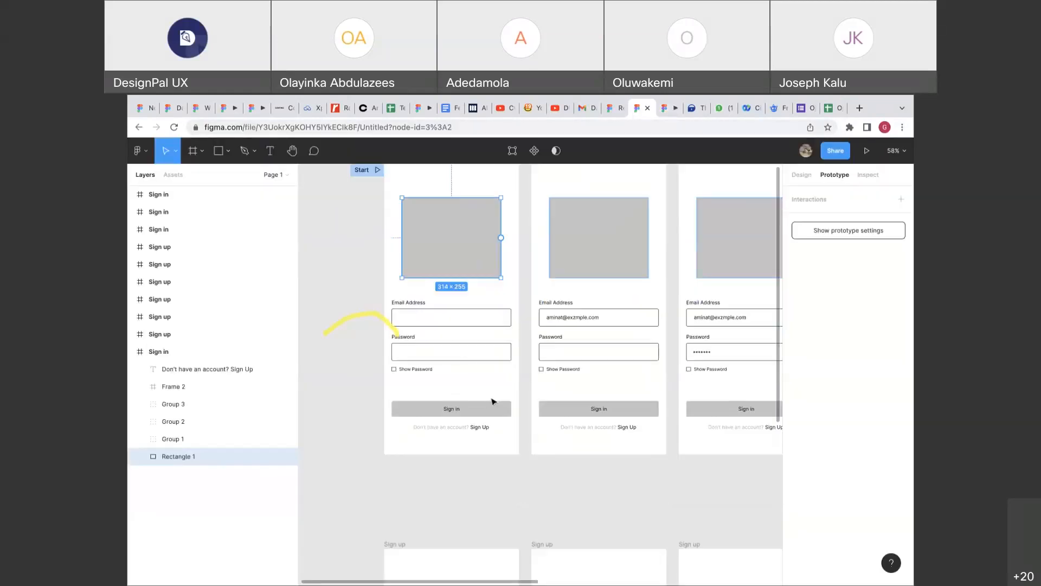
Link the first screen's Sign in button on tap to the second screen.
left_click(492, 416)
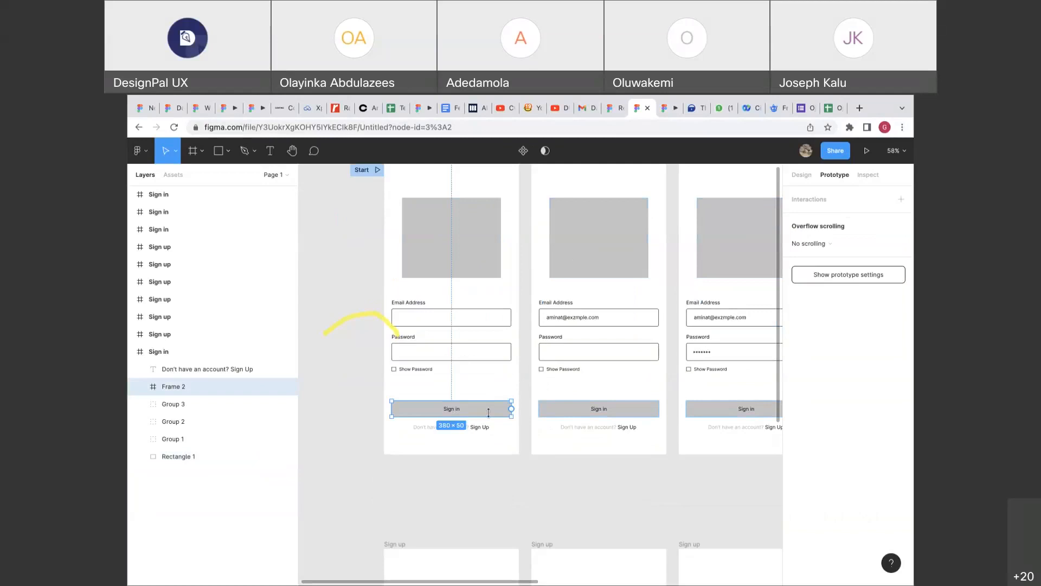
left_click_drag(511, 408, 545, 363)
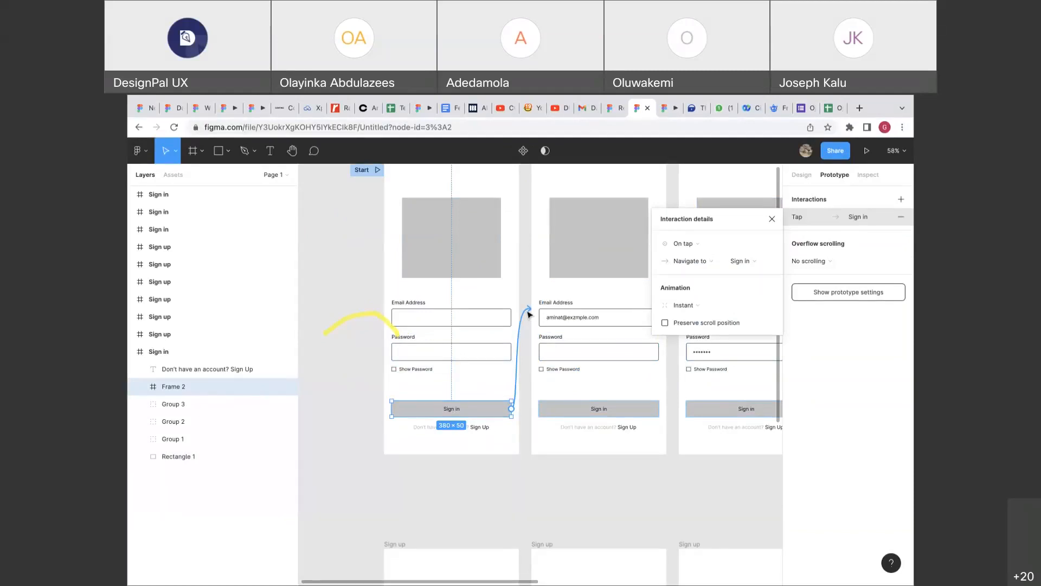
key("super+z")
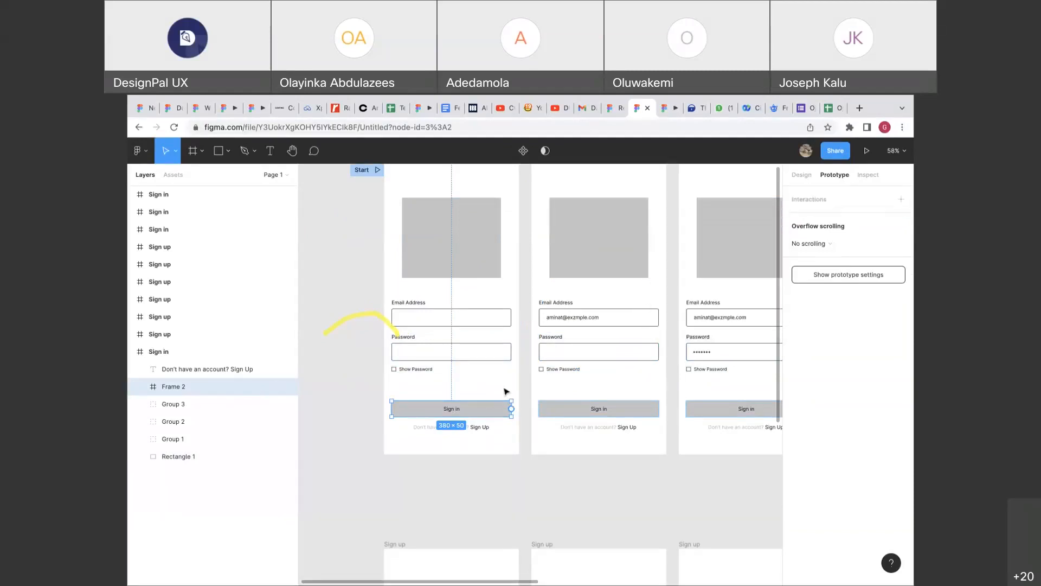
scroll(490, 405, "up", 5)
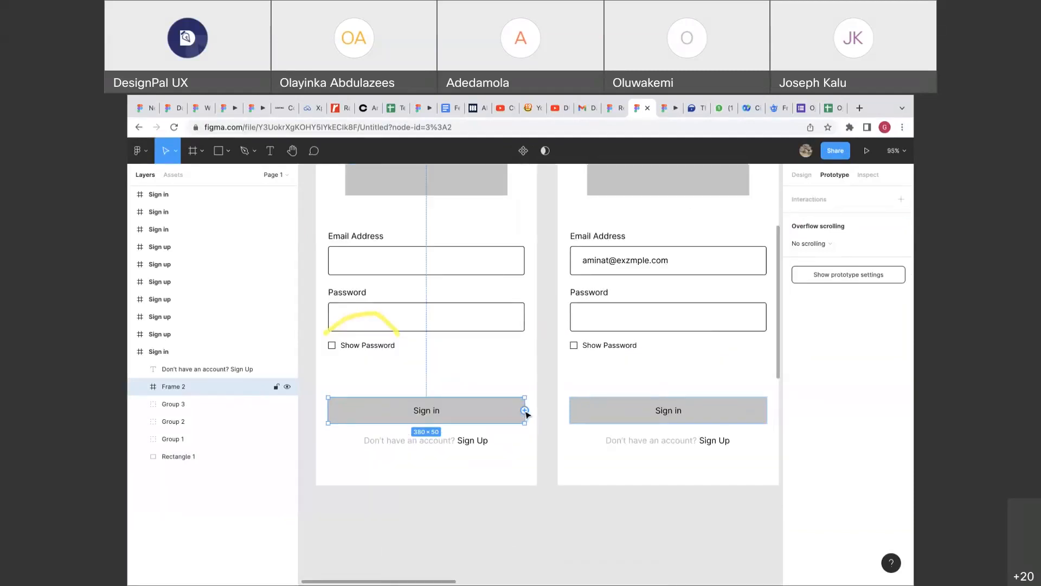
left_click(537, 410)
left_click(524, 415)
left_click_drag(525, 410, 568, 353)
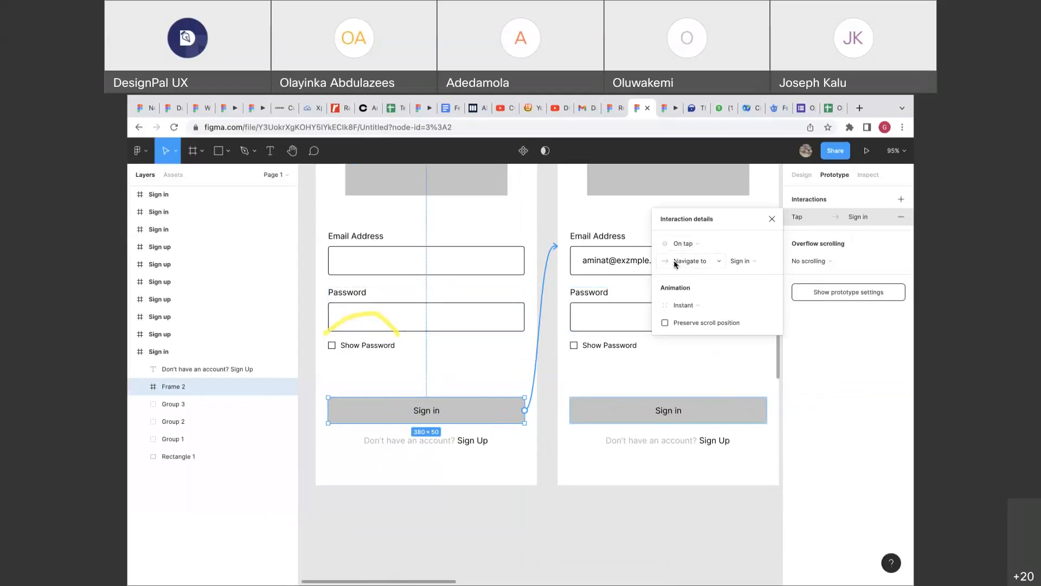
Rename the second screen to 'FirstName'.
scroll(616, 281, "up", 5)
scroll(616, 282, "left", 2)
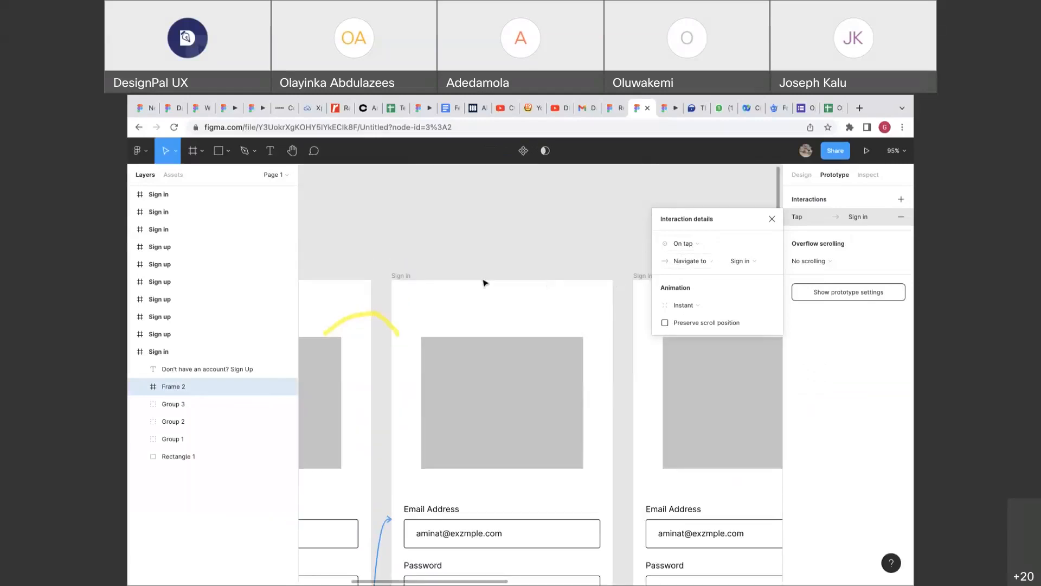
double_click(408, 277)
type("Fi")
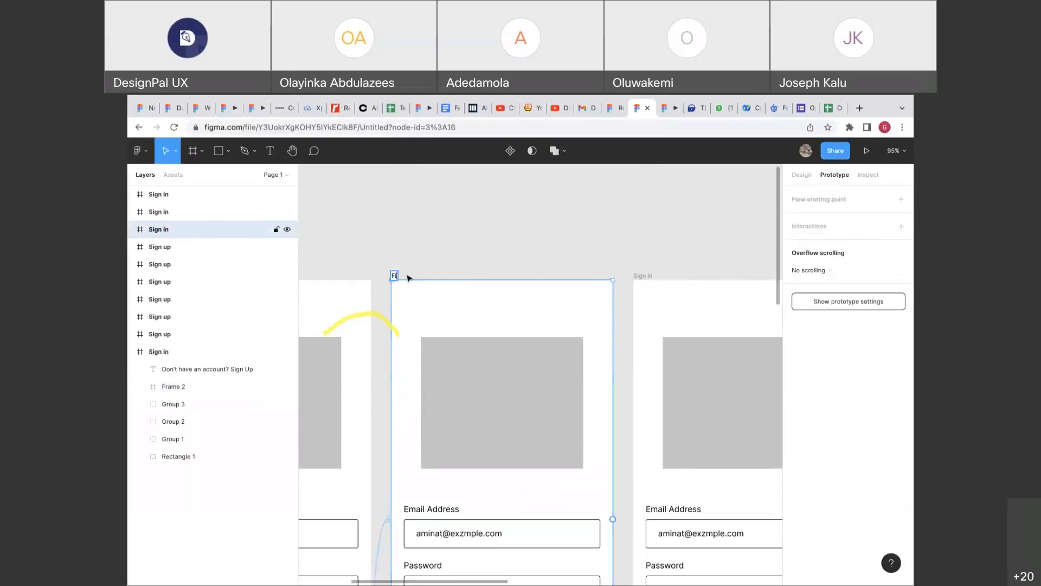
type("rstName")
key("Return")
Inspect the Sign in button's tap link to the renamed screen.
scroll(456, 294, "down", 1)
scroll(456, 294, "left", 1)
scroll(511, 388, "down", 3)
scroll(511, 388, "right", 2)
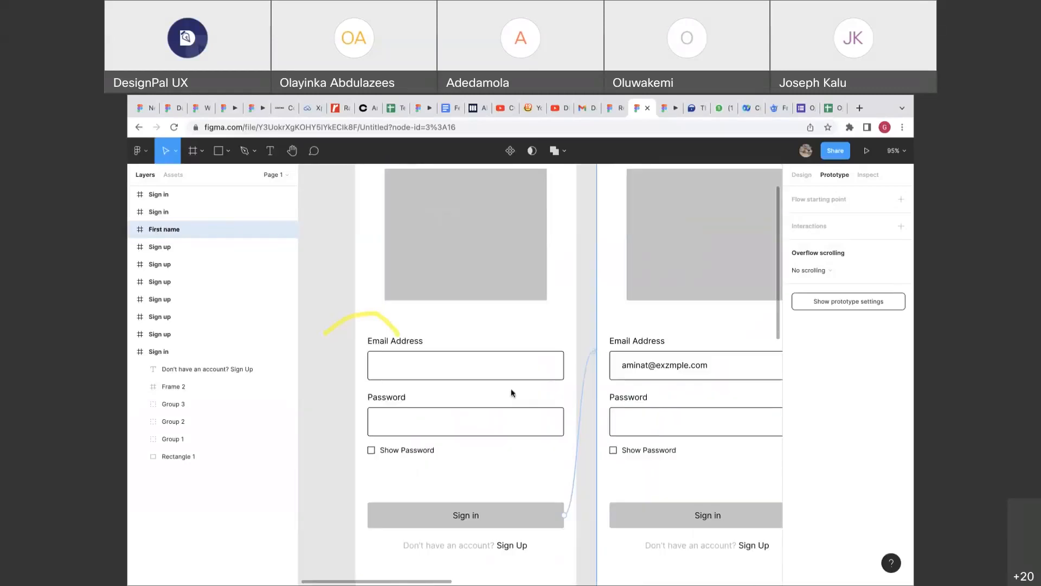
left_click(572, 362)
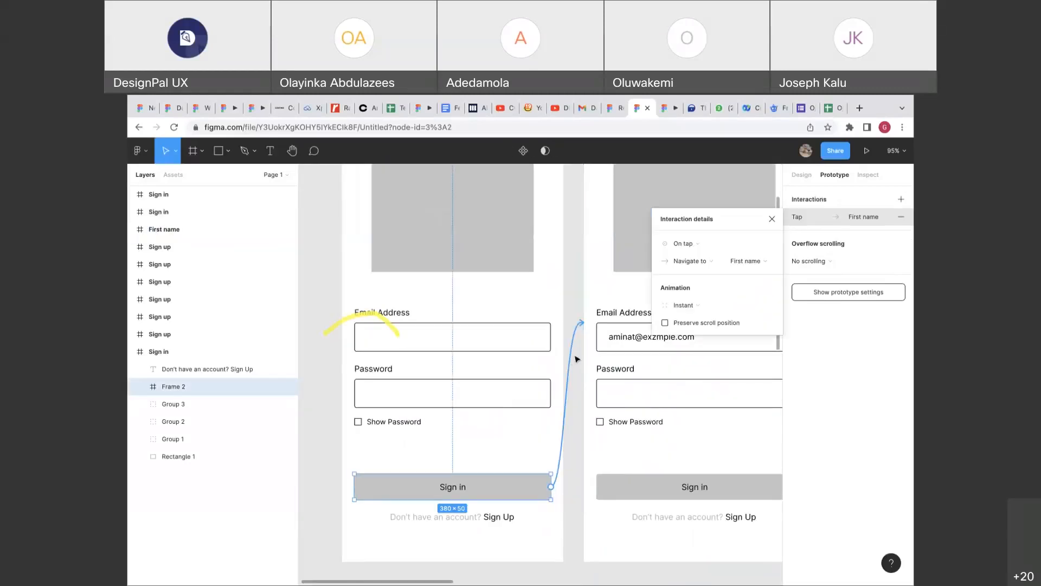
scroll(602, 299, "up", 2)
scroll(602, 299, "right", 2)
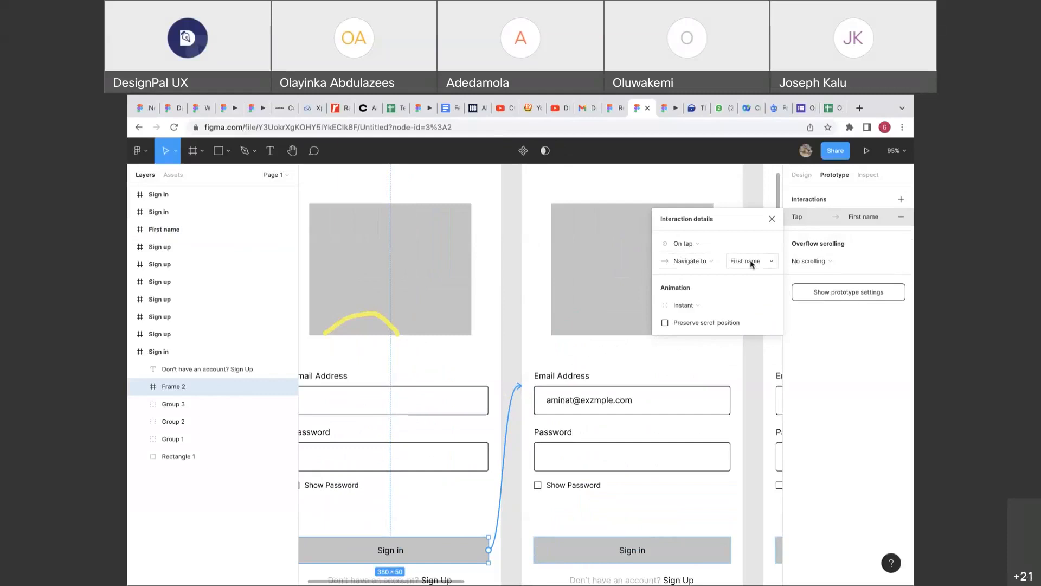
Verify in the preview that tapping Sign in advances from the empty sign-in screen to the filled-email screen.
left_click(667, 108)
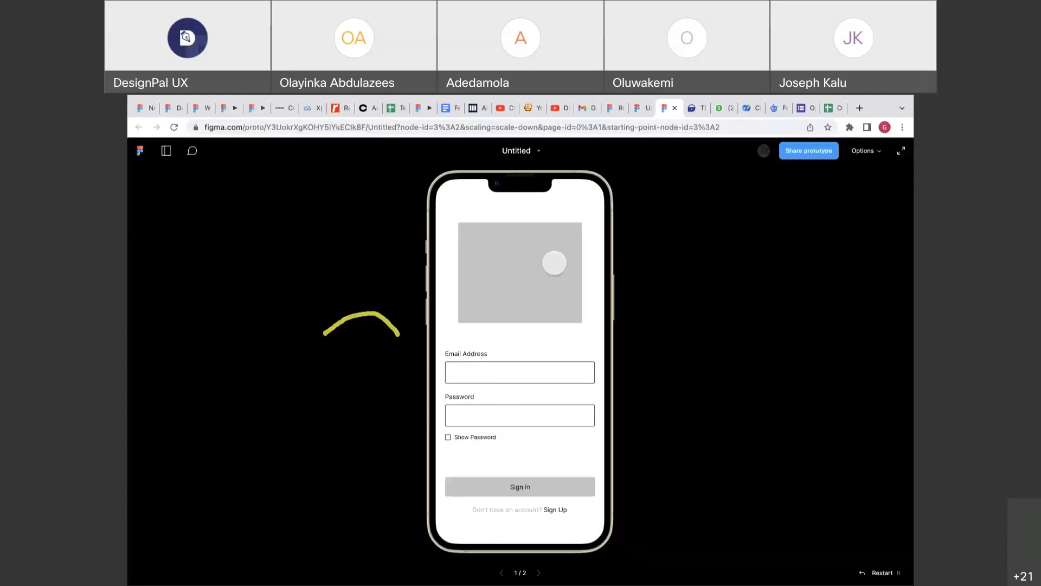
left_click(517, 486)
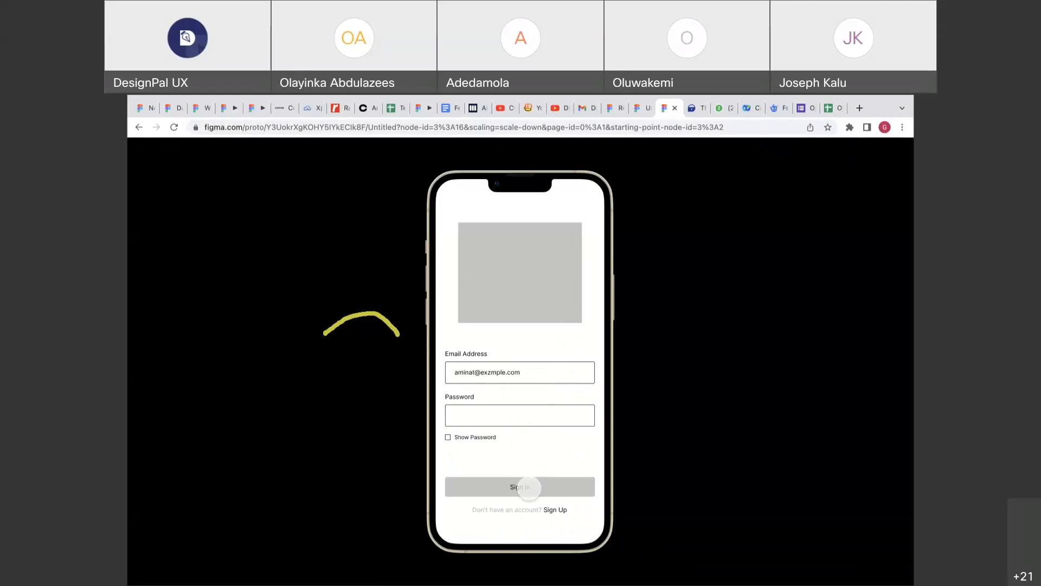
left_click(529, 487)
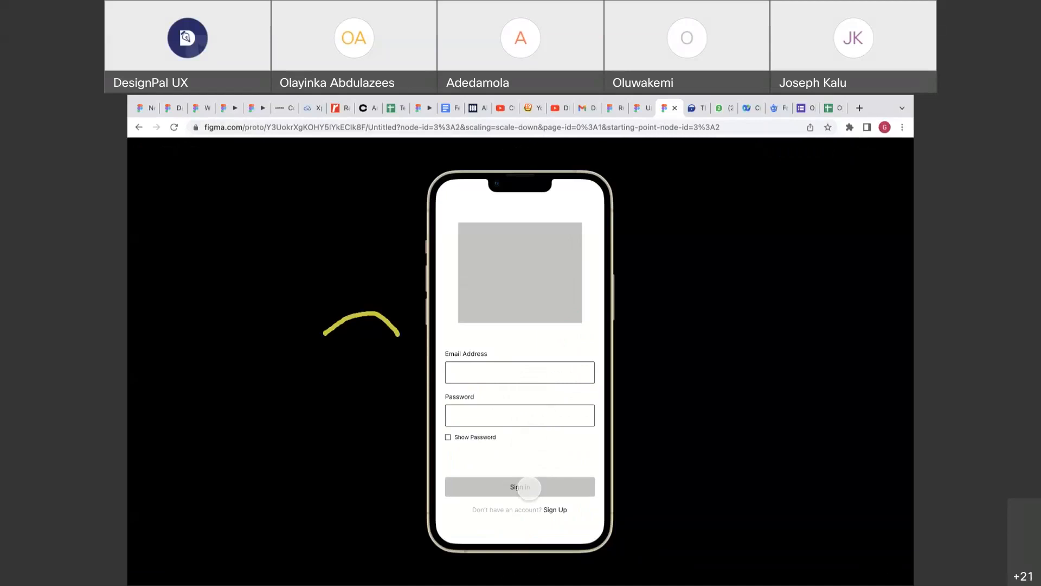
left_click(533, 487)
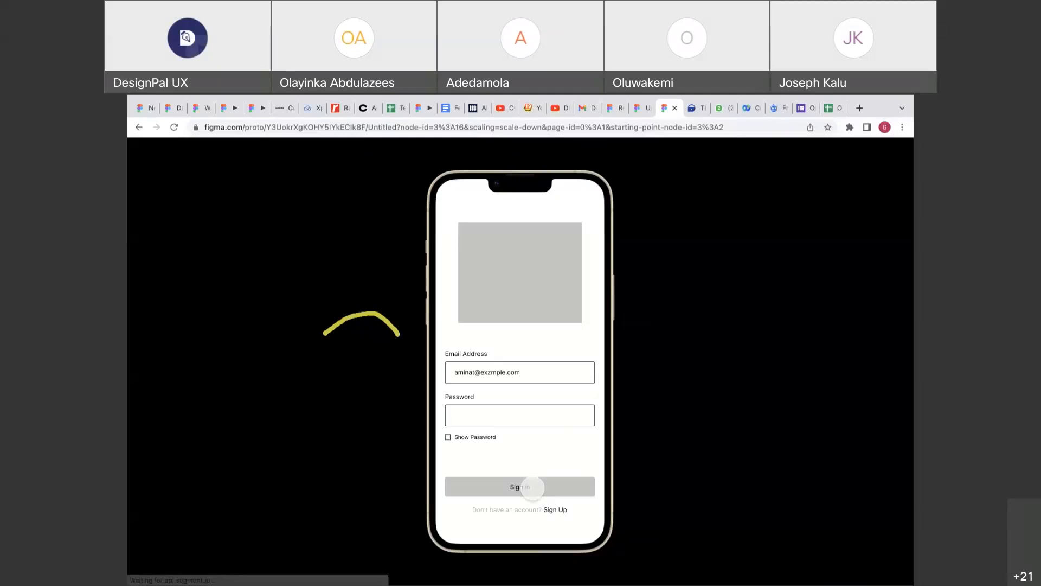
left_click(639, 111)
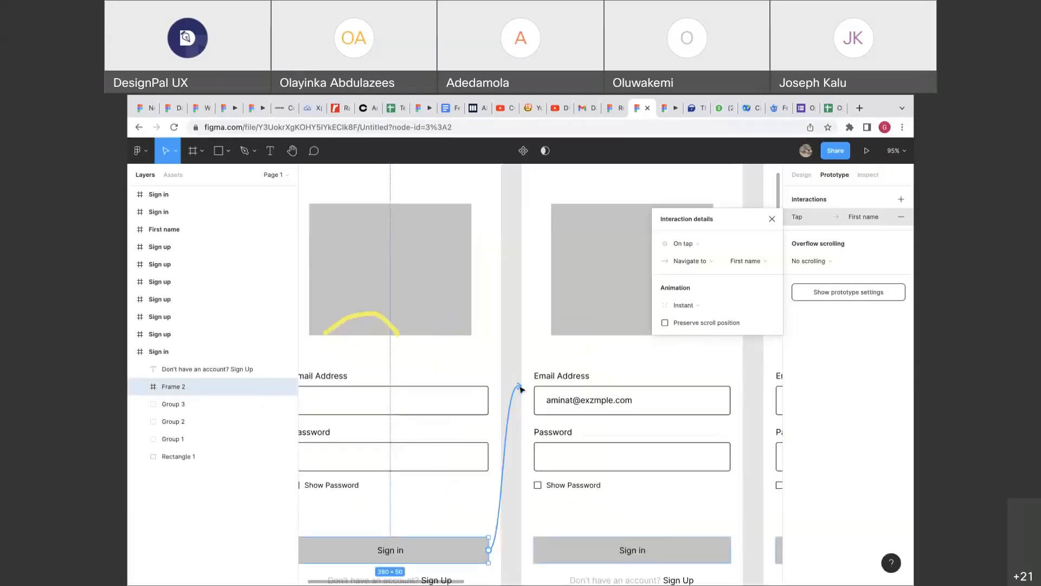
Switch the Sign in interaction trigger to On drag and nudge the button slightly upward.
left_click(705, 248)
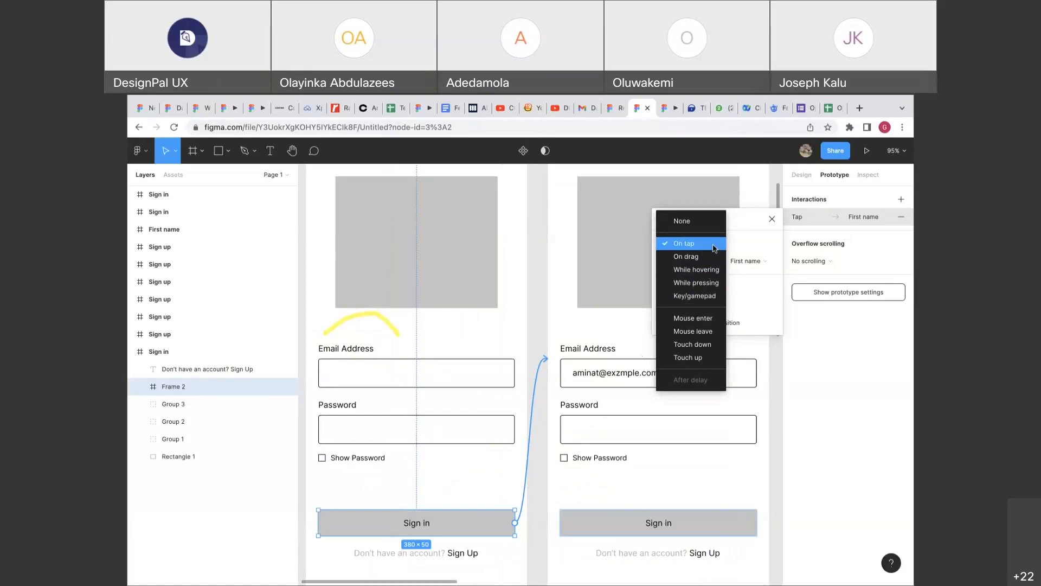
left_click(687, 256)
scroll(530, 461, "down", 2)
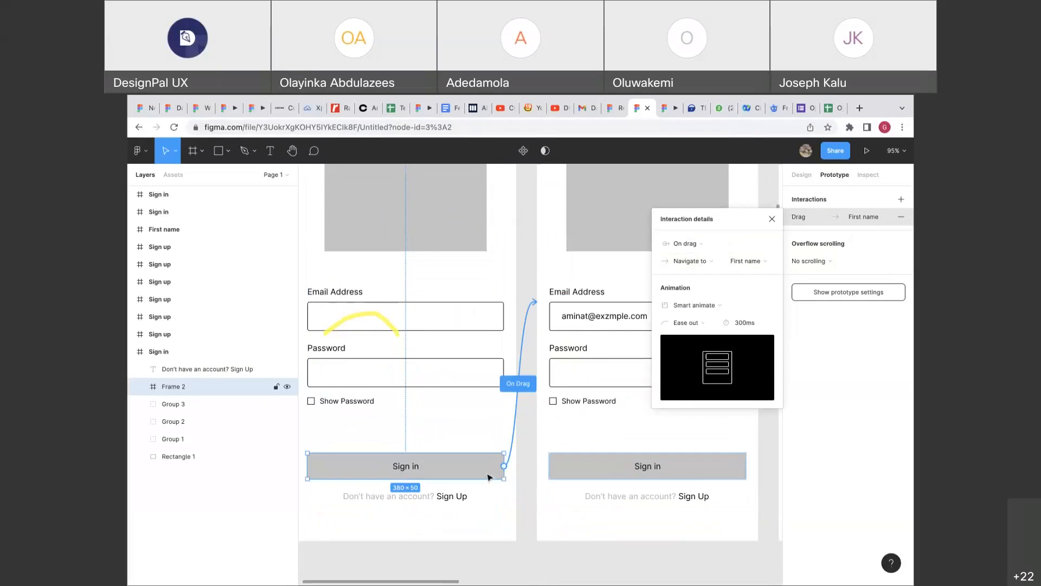
left_click_drag(490, 477, 489, 476)
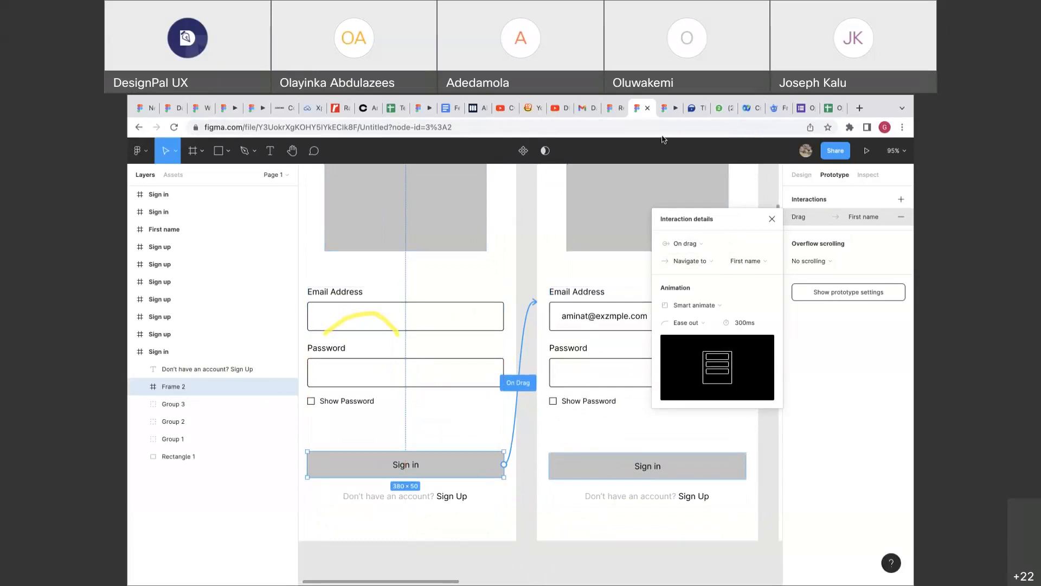
left_click(665, 110)
Restart the prototype and repeatedly test the Sign in drag transition to the filled-email screen.
key("r")
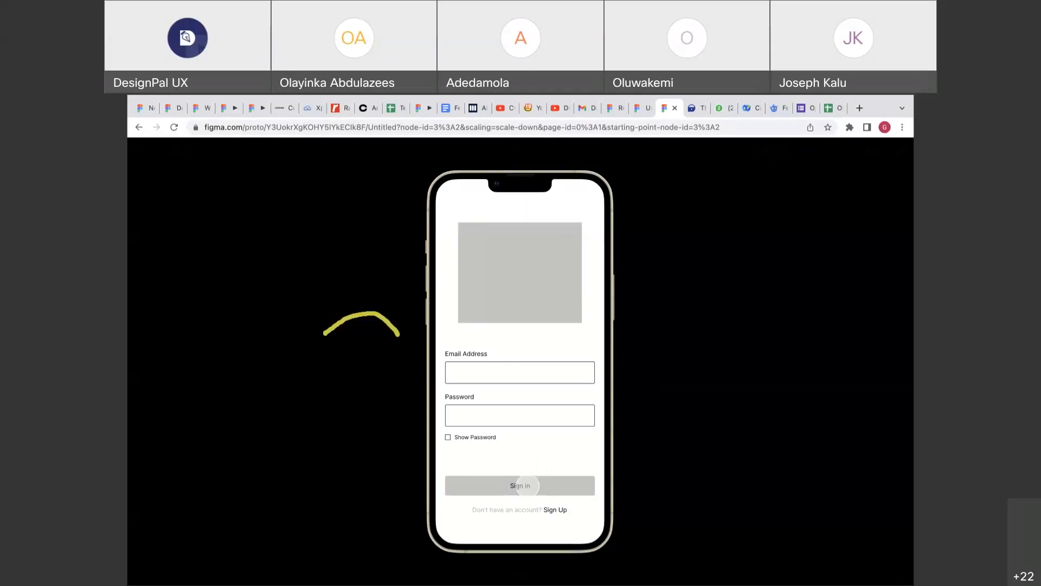
left_click(538, 484)
left_click(564, 405)
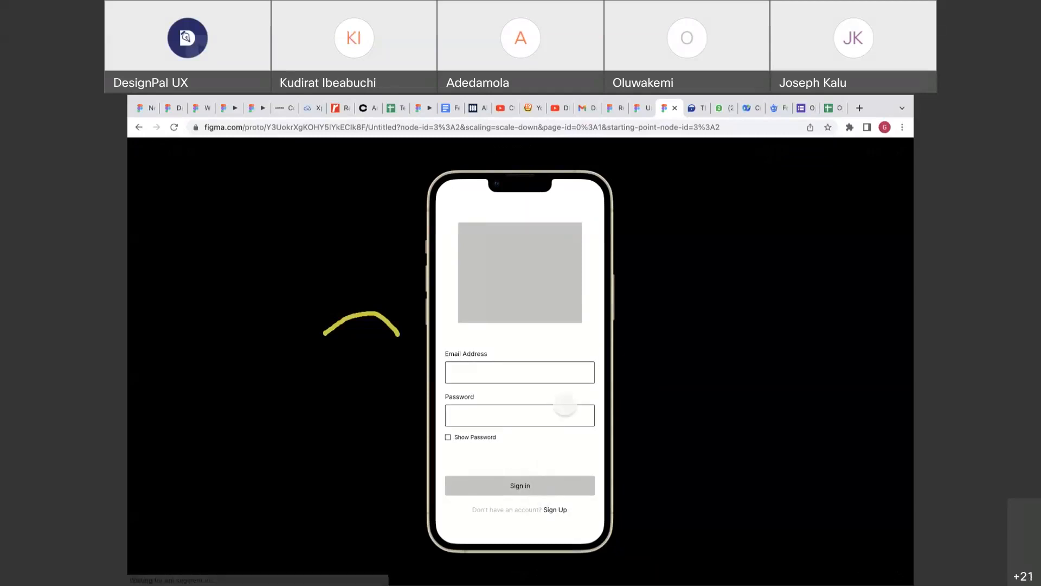
left_click(531, 487)
left_click(531, 487)
left_click(530, 488)
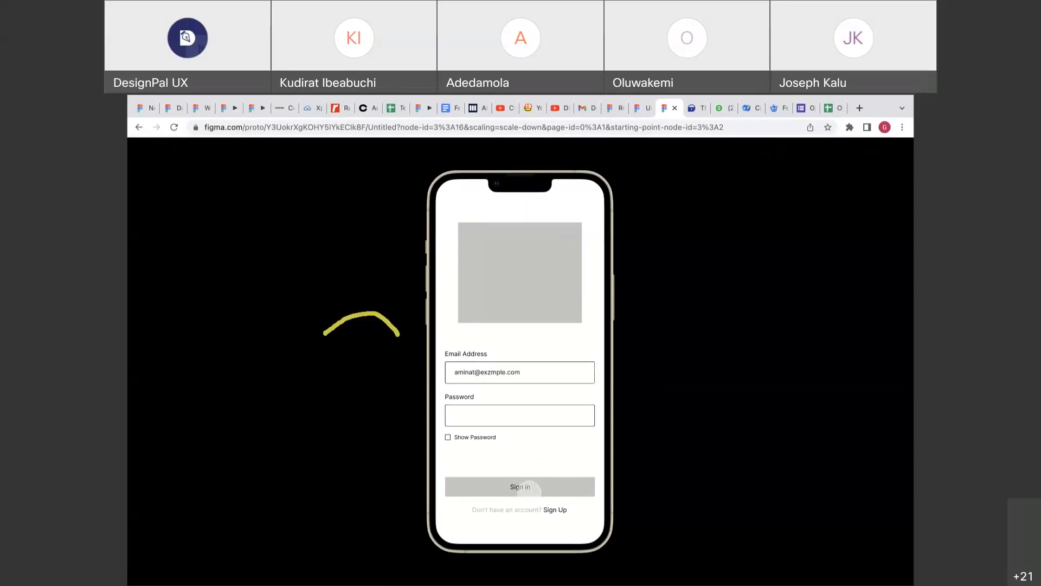
left_click(530, 488)
left_click(531, 489)
left_click(531, 489)
left_click(530, 490)
left_click(525, 490)
left_click(524, 490)
left_click(522, 489)
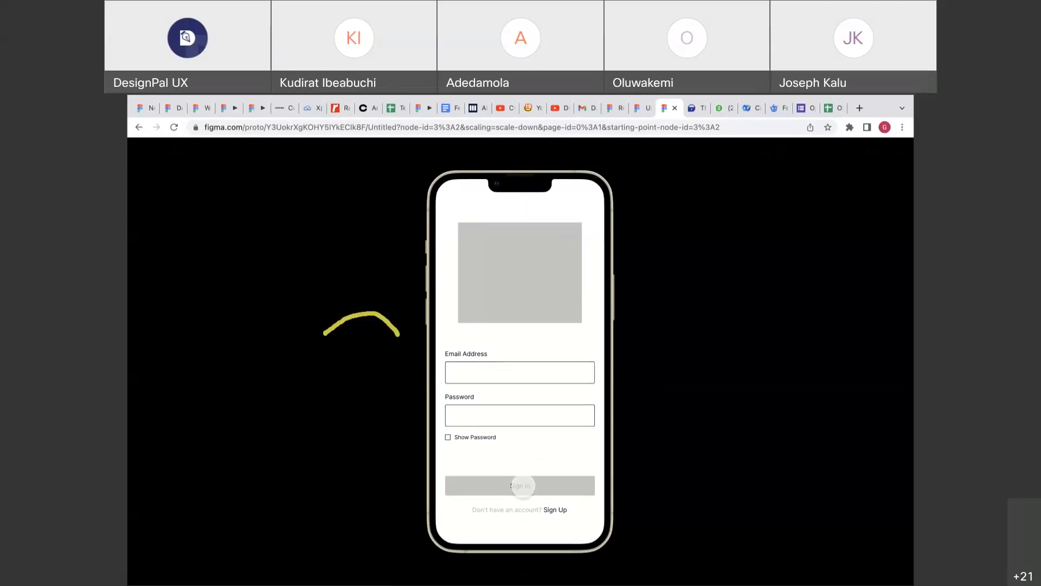
left_click(522, 487)
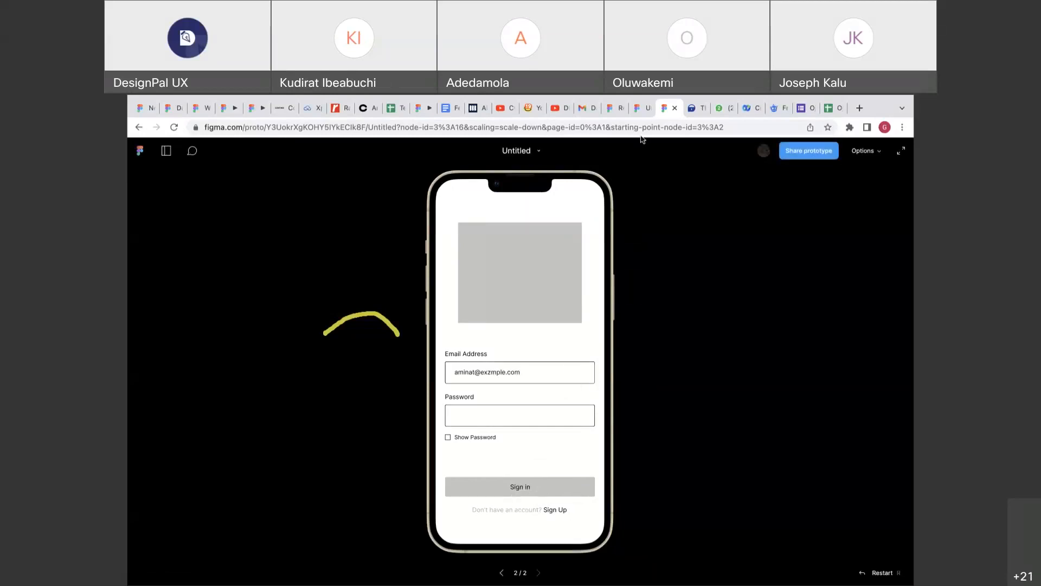
Set the Sign in trigger to While hovering and test it in the preview.
left_click(637, 109)
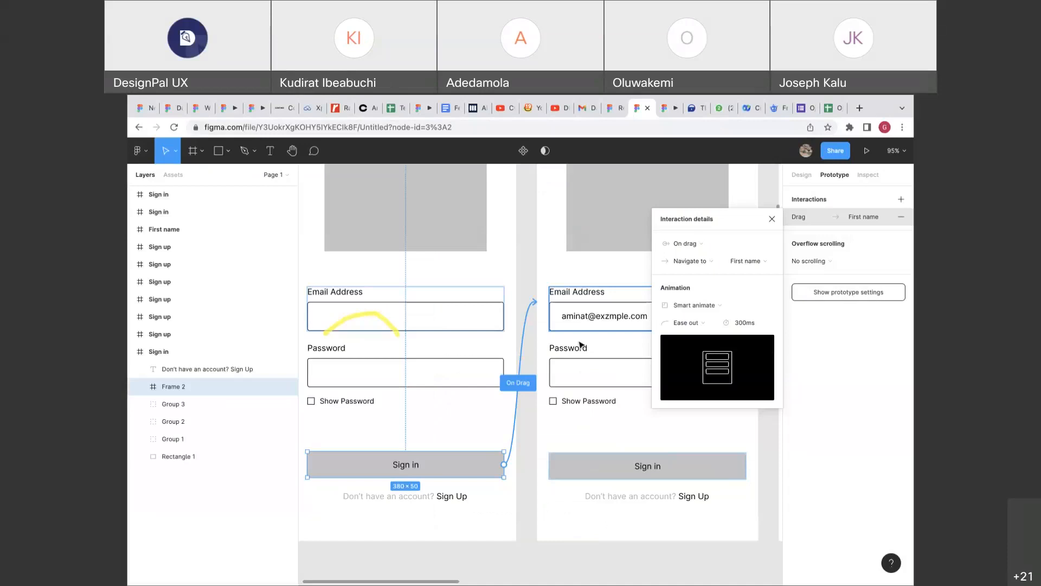
left_click(686, 244)
left_click(696, 257)
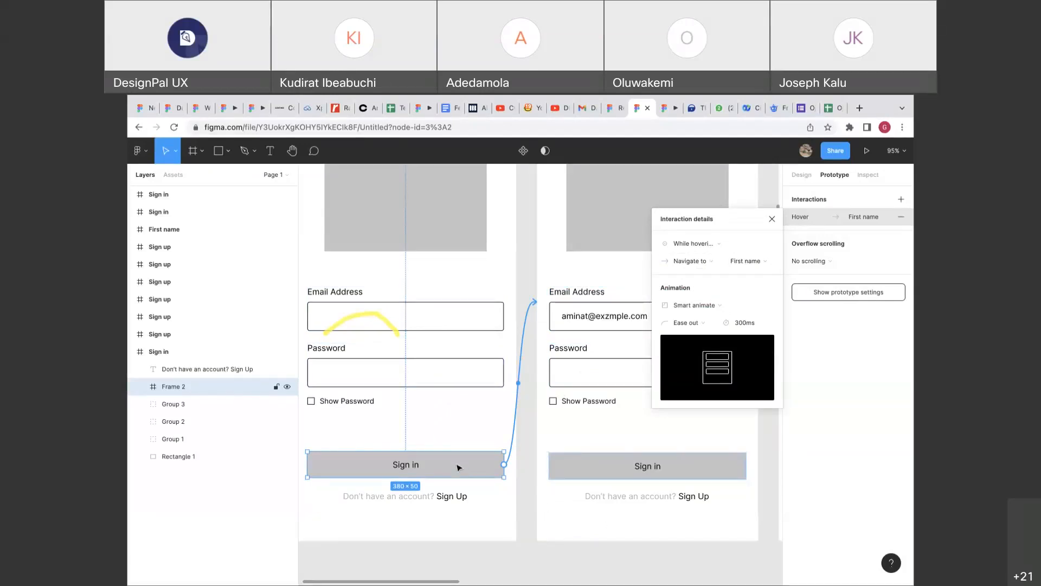
left_click(660, 112)
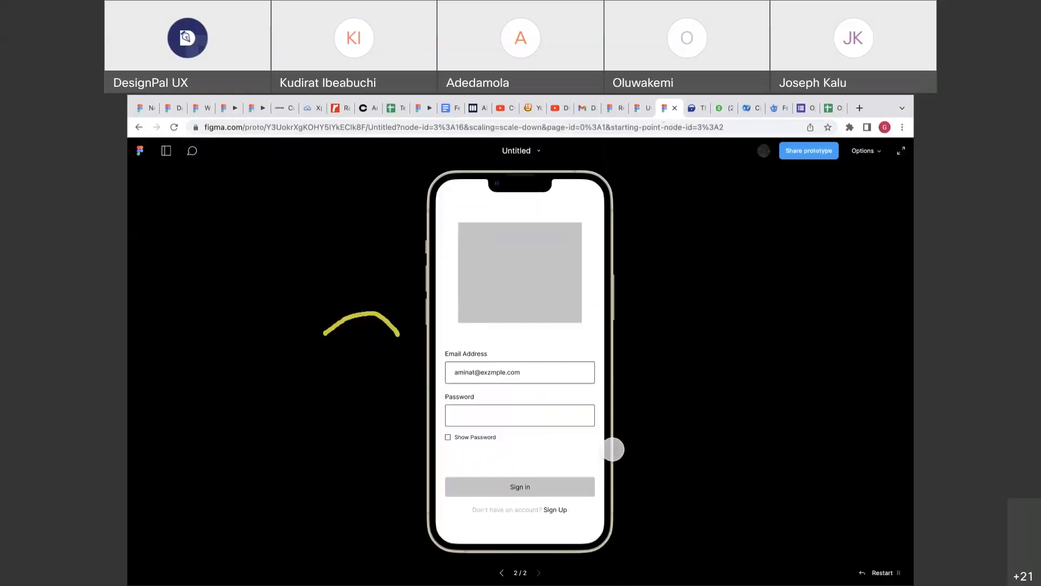
left_click(554, 489)
left_click(554, 490)
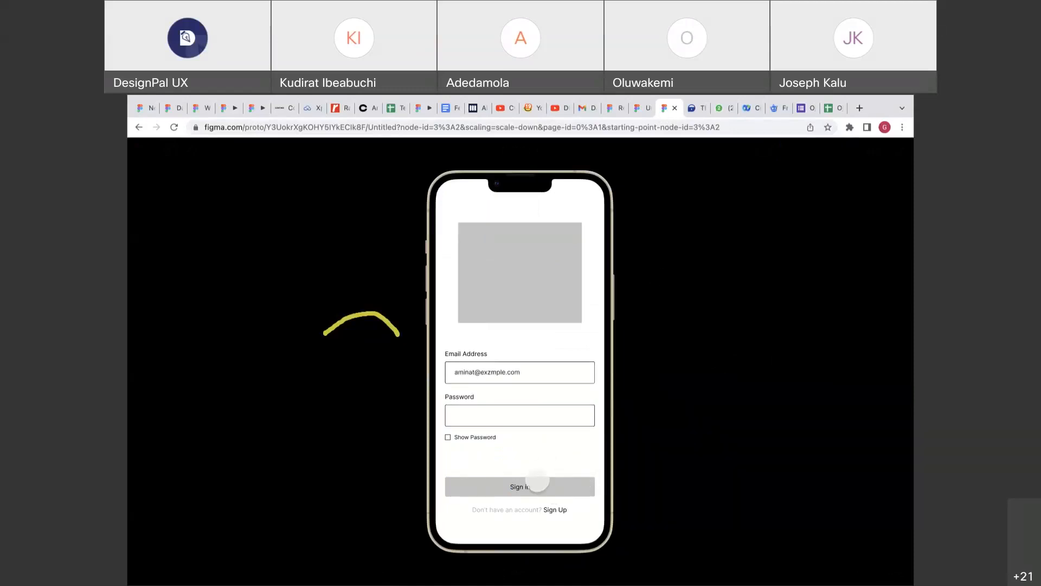
left_click(537, 478)
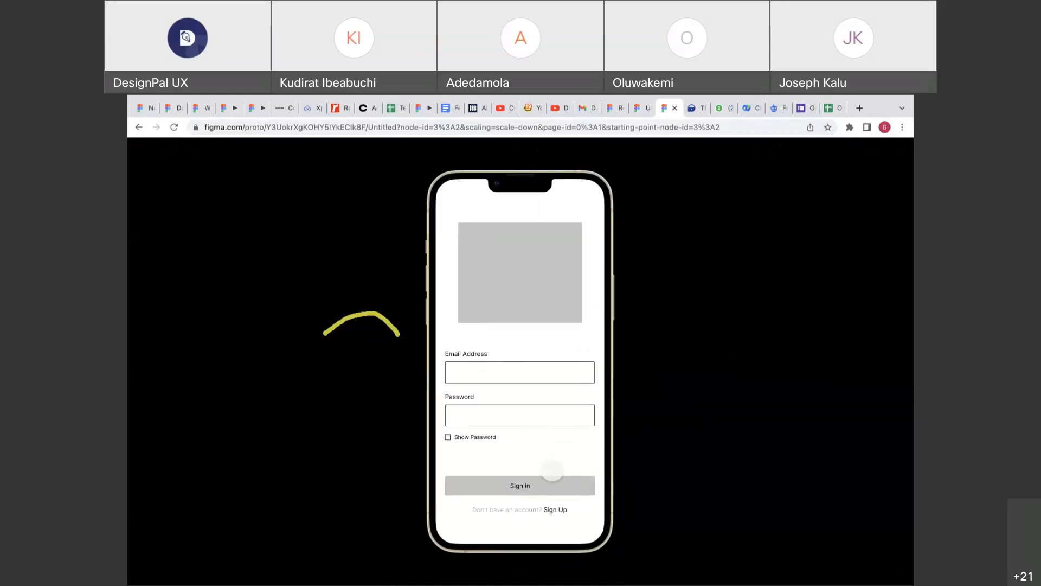
Set the Sign in trigger to While pressing and test holding the button in the preview.
left_click(641, 109)
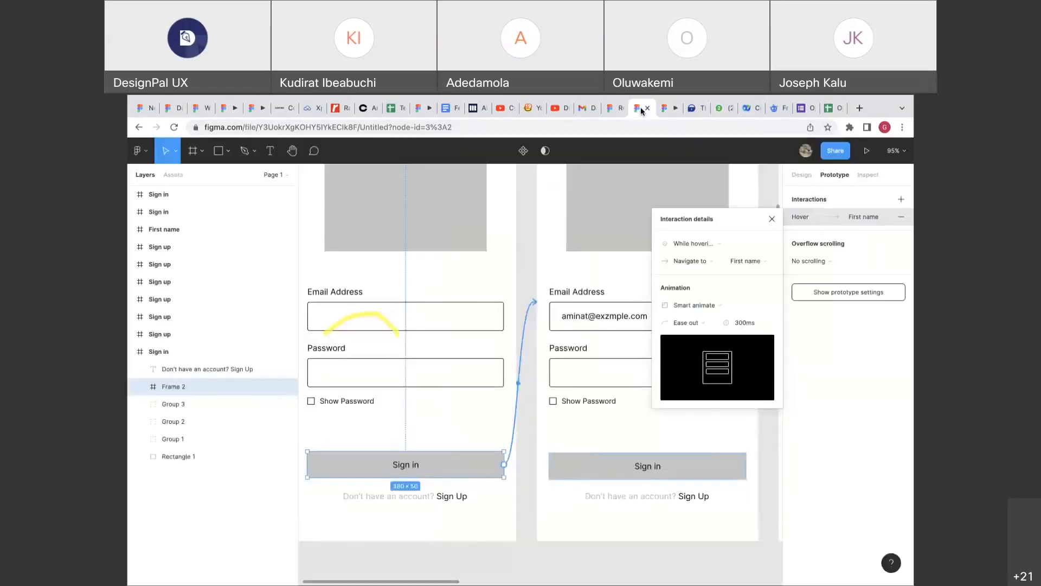
left_click(681, 244)
left_click(685, 257)
left_click(663, 112)
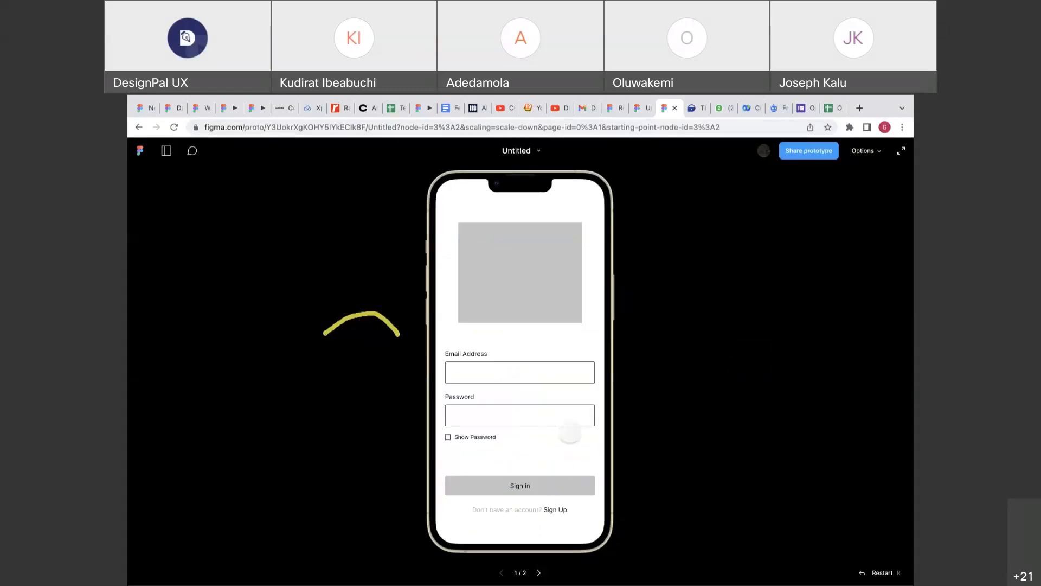
left_click(545, 486)
left_click(545, 486)
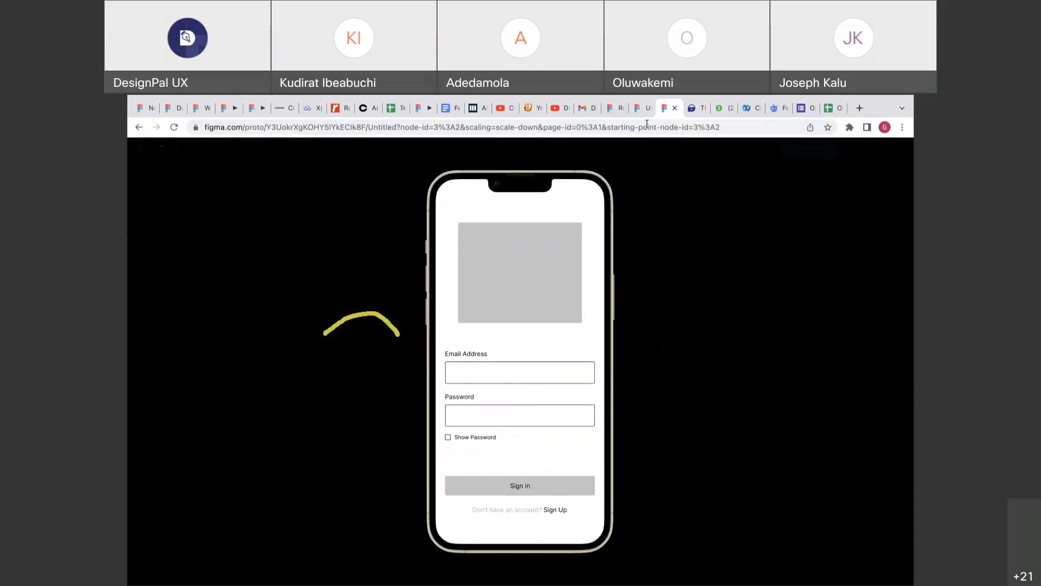
left_click(640, 108)
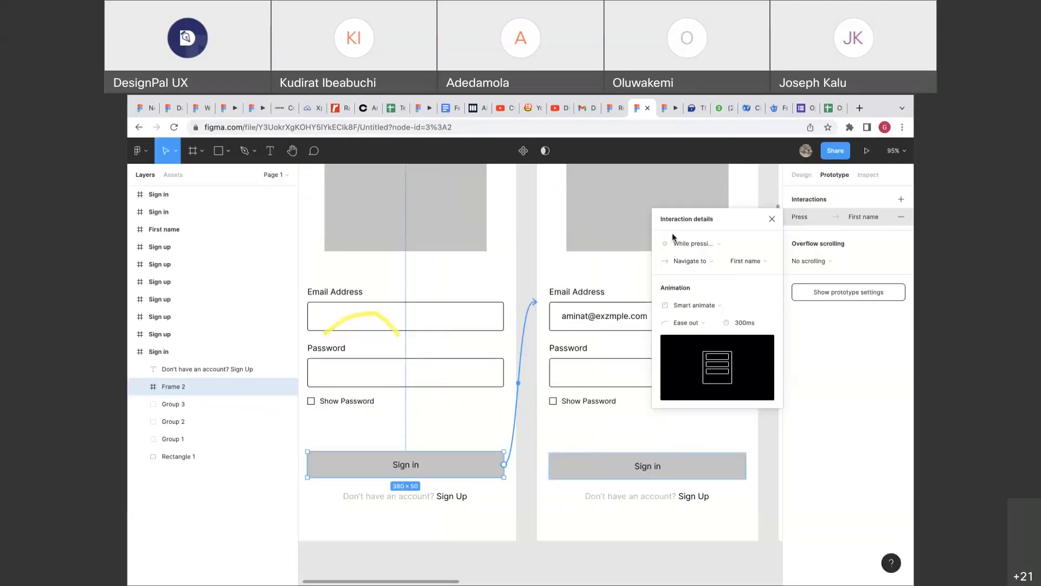
Try the Key/gamepad trigger, then settle on Mouse enter and preview it.
left_click(678, 243)
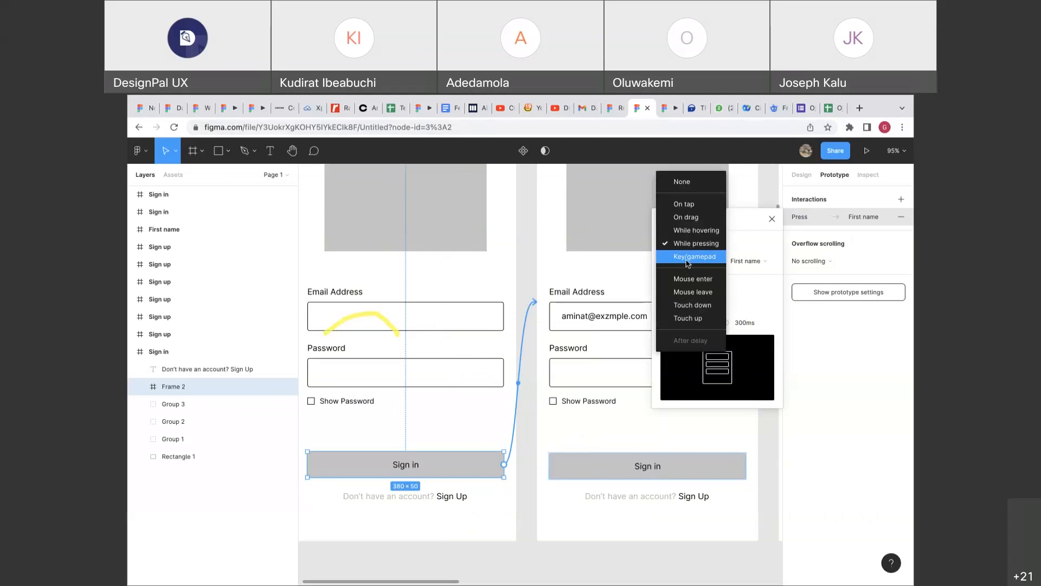
left_click(687, 257)
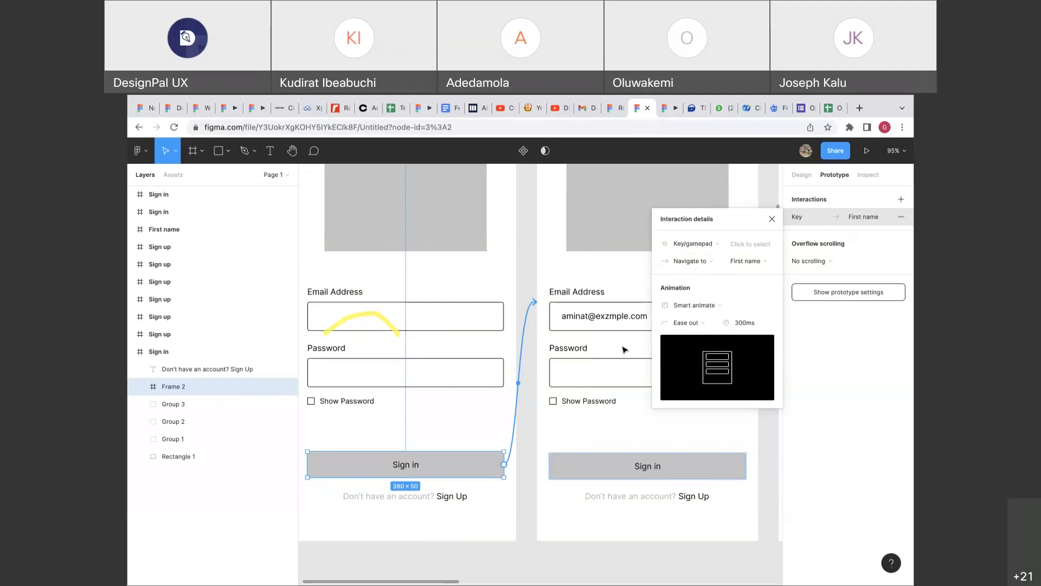
left_click(692, 244)
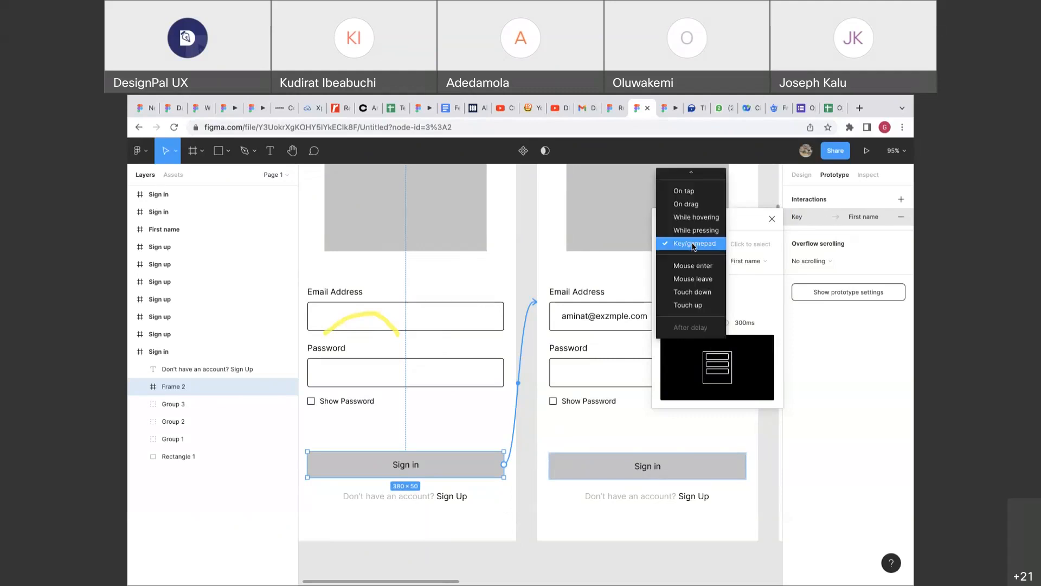
left_click(693, 266)
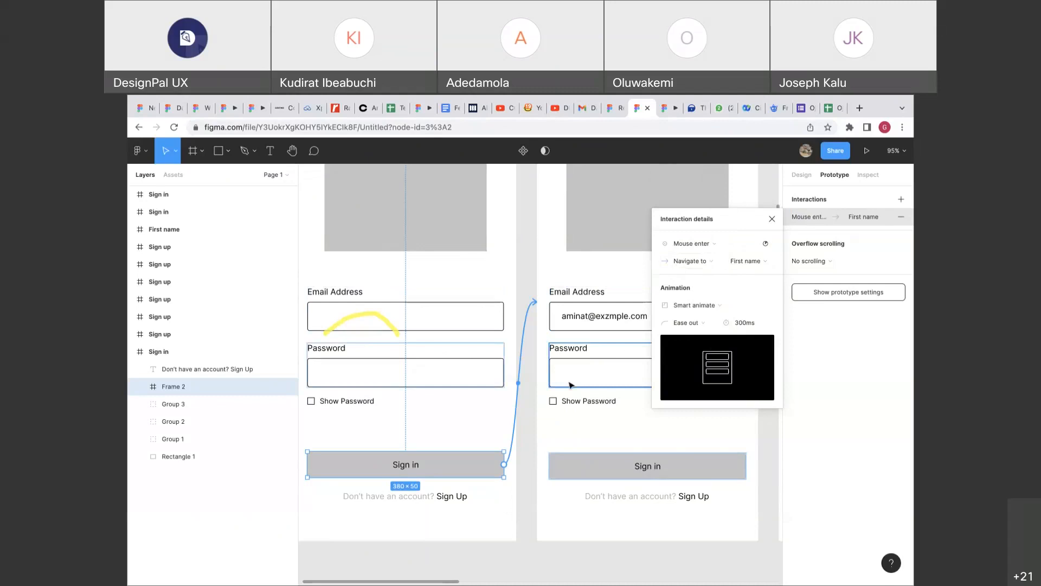
left_click(692, 244)
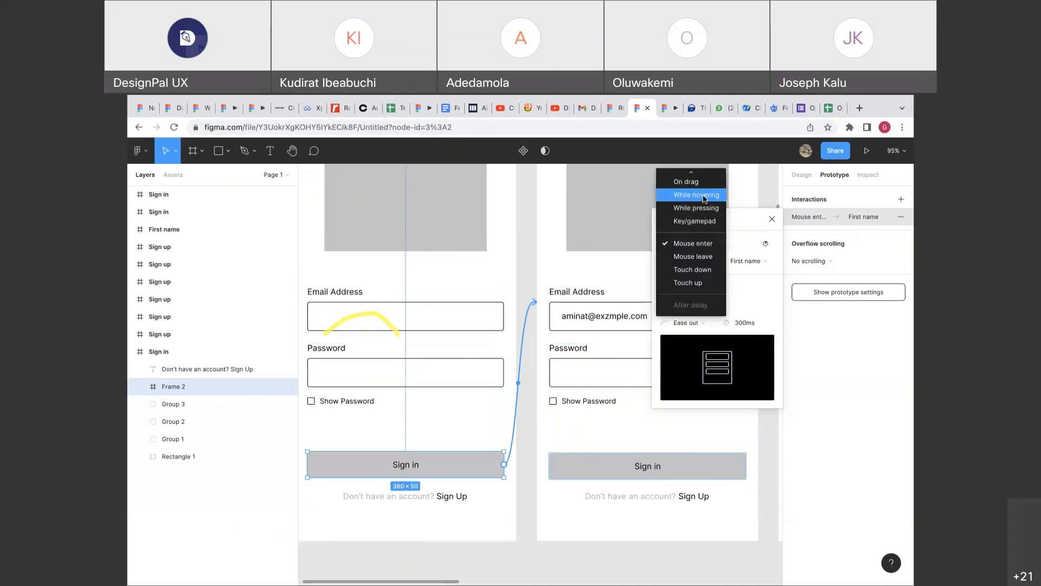
left_click(686, 243)
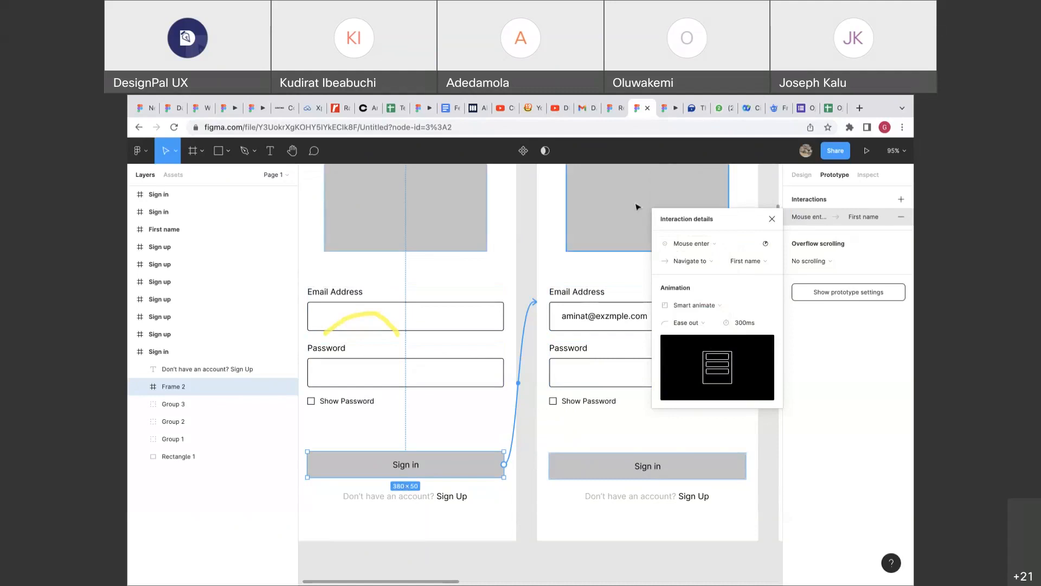
left_click(673, 108)
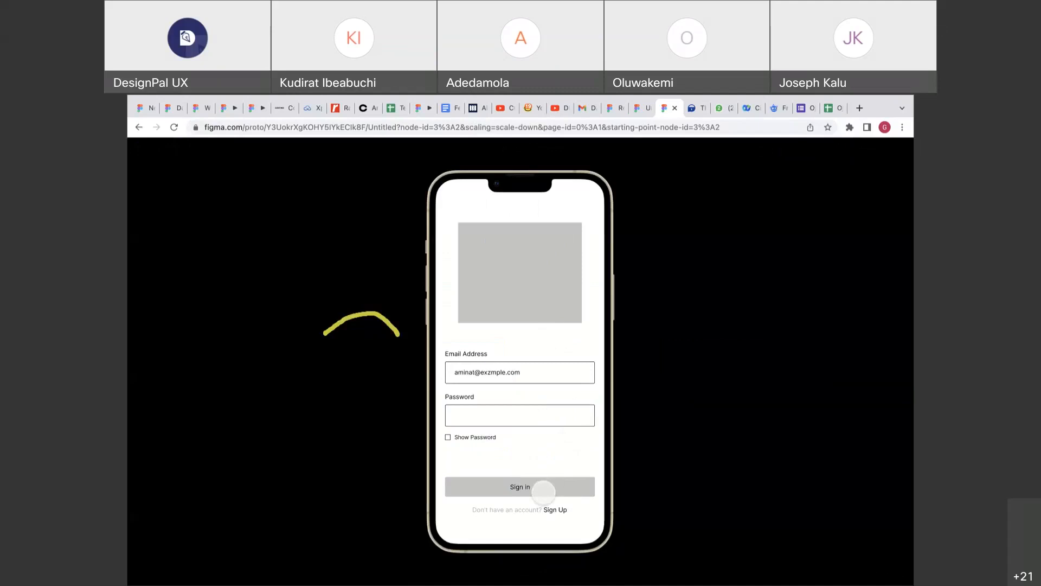
Change the Sign in trigger to Mouse leave and preview it.
left_click(639, 113)
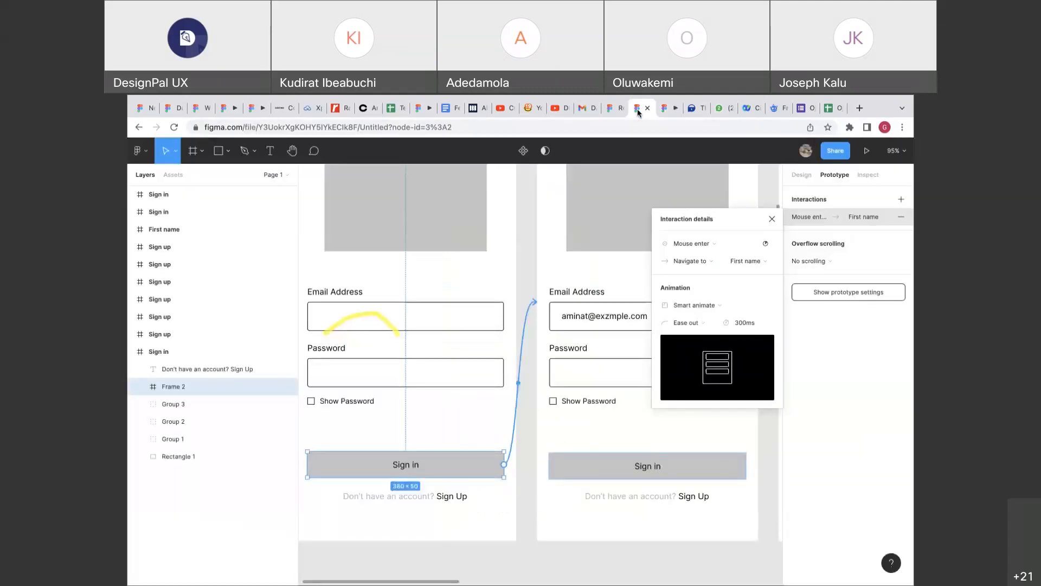
left_click(692, 243)
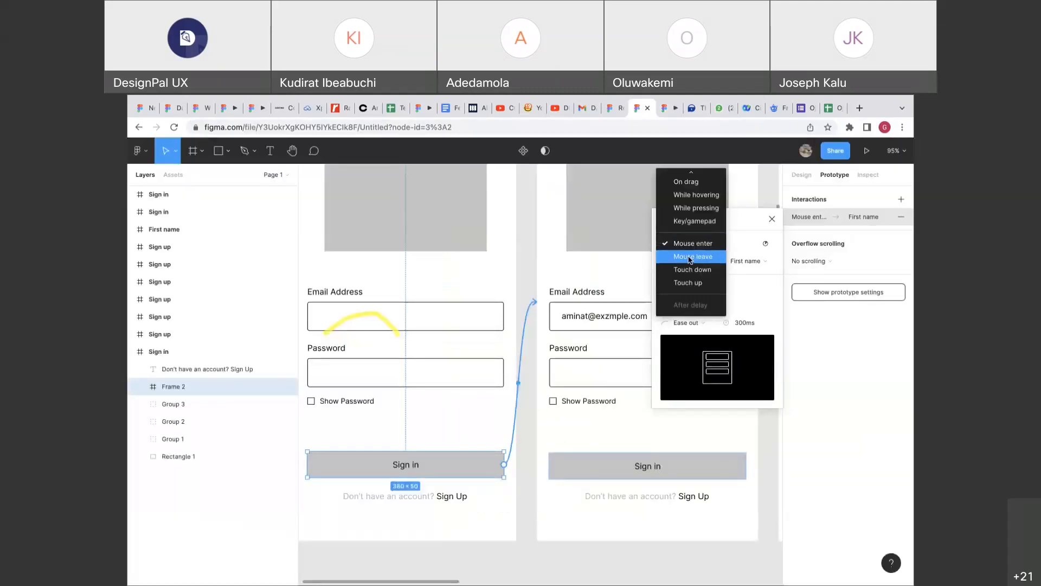
left_click(692, 256)
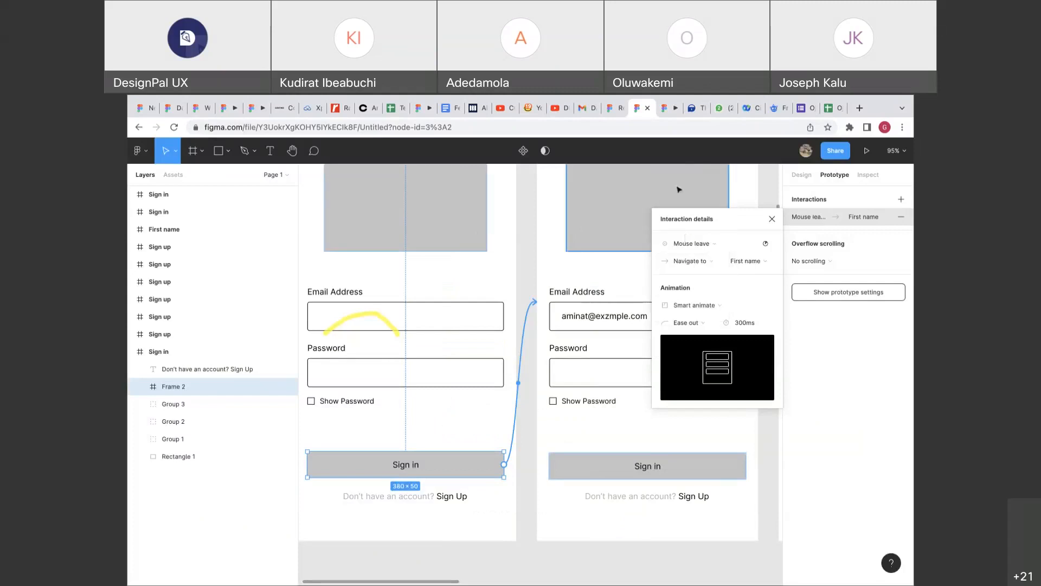
left_click(662, 112)
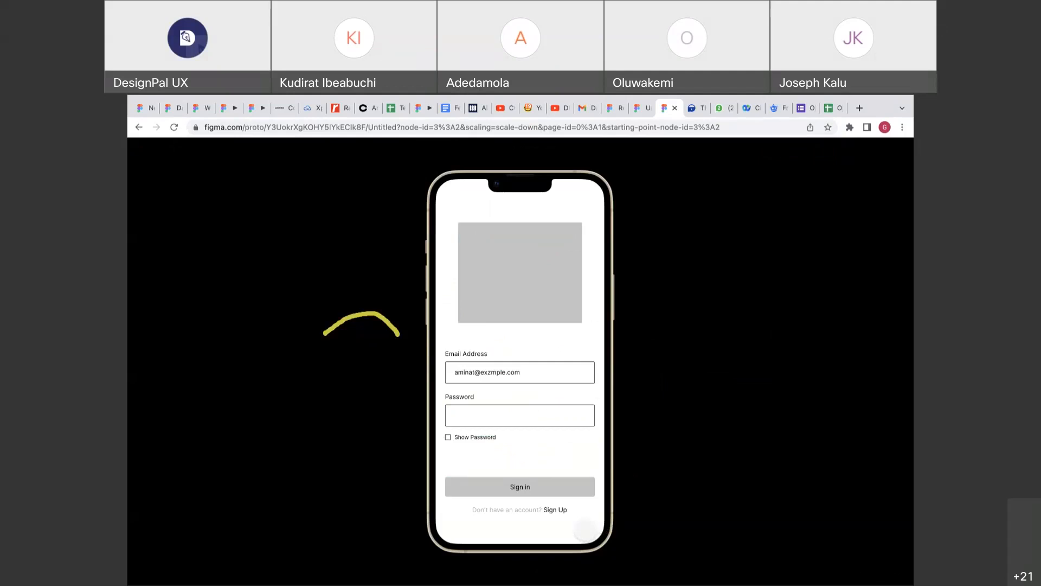
Change the Sign in trigger to While hovering and return to the phone preview.
left_click(635, 112)
left_click(692, 243)
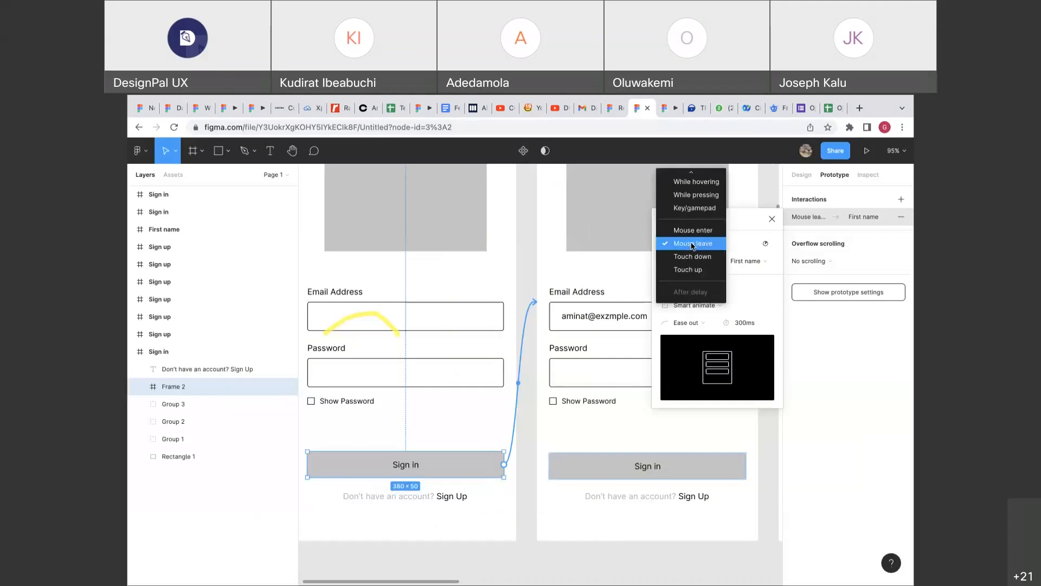
left_click(690, 182)
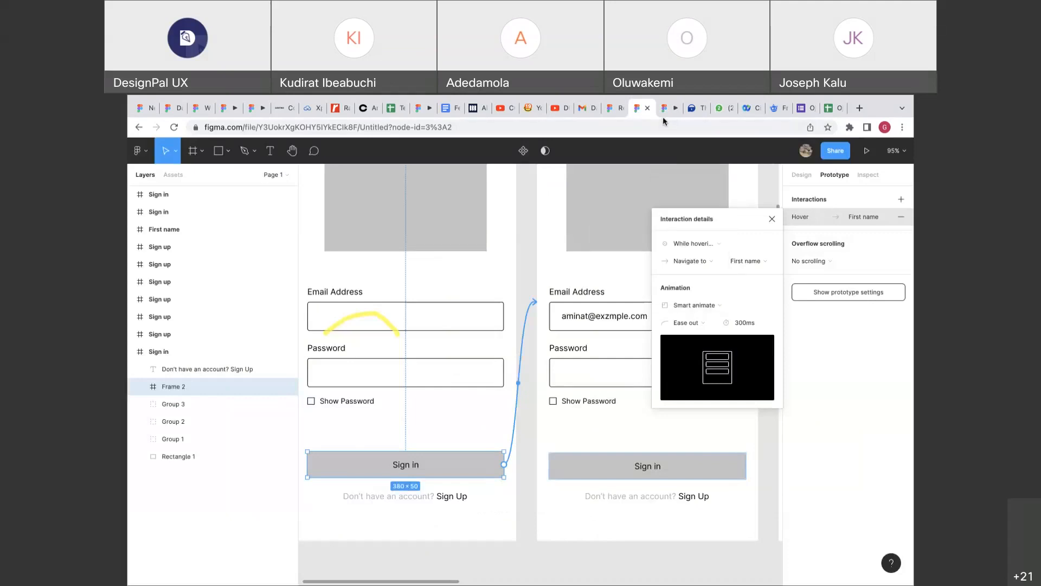
left_click(663, 114)
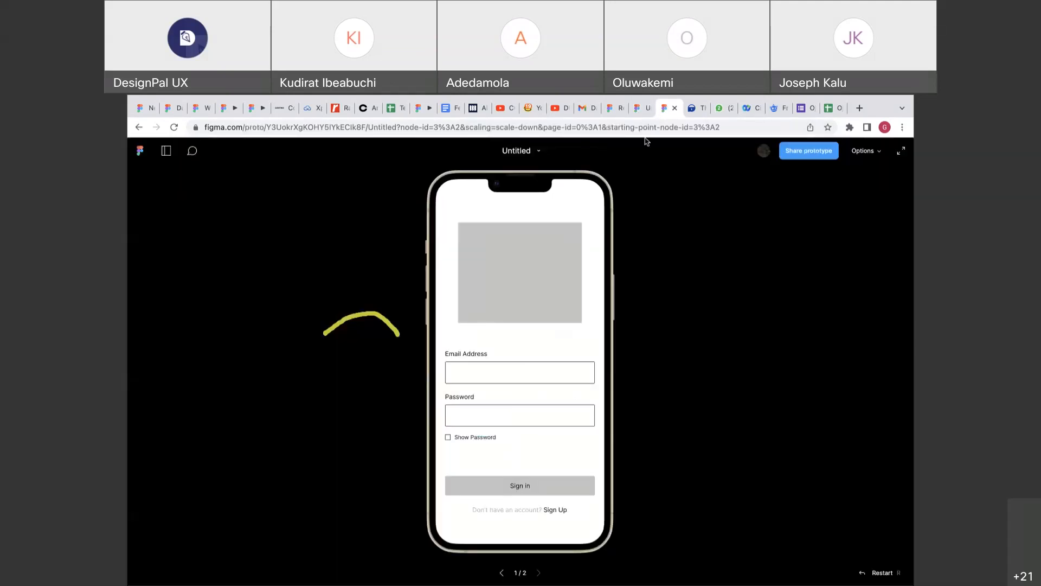
Change the Sign in trigger to Mouse enter and test it in the preview.
mouse_move(518, 482)
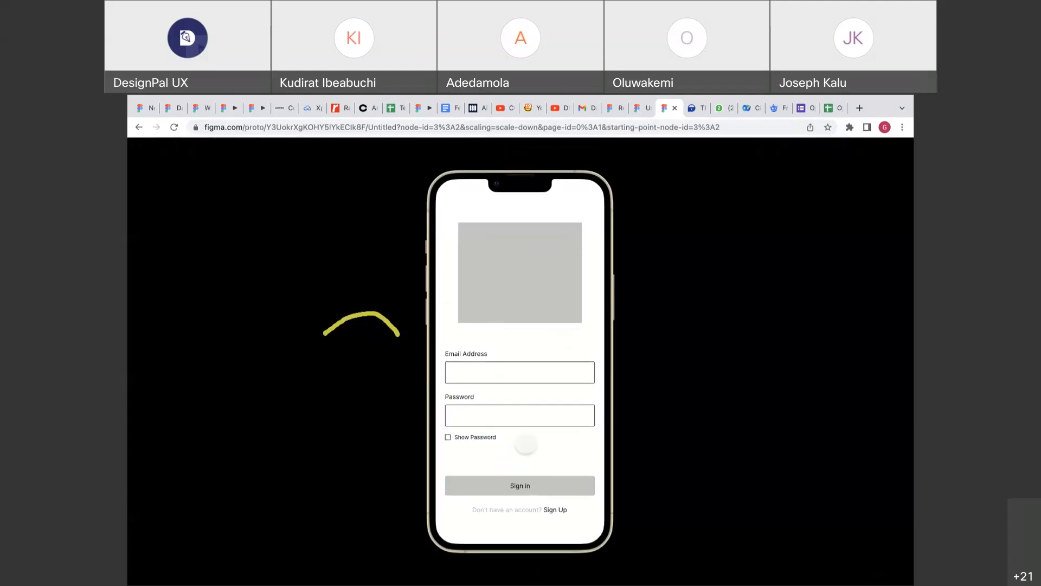
left_click(642, 111)
left_click(688, 247)
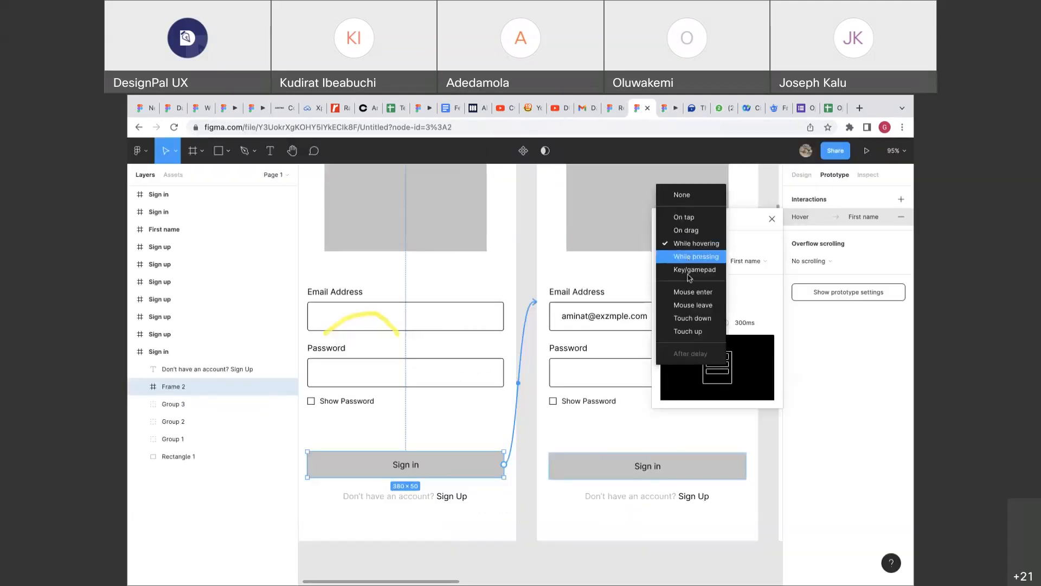
left_click(687, 296)
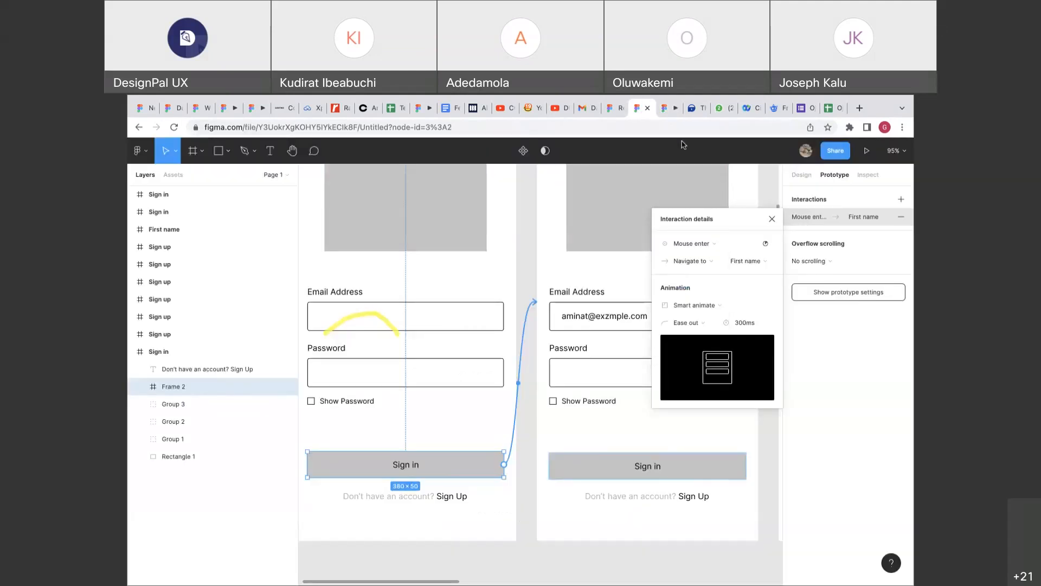
key("ctrl+Tab")
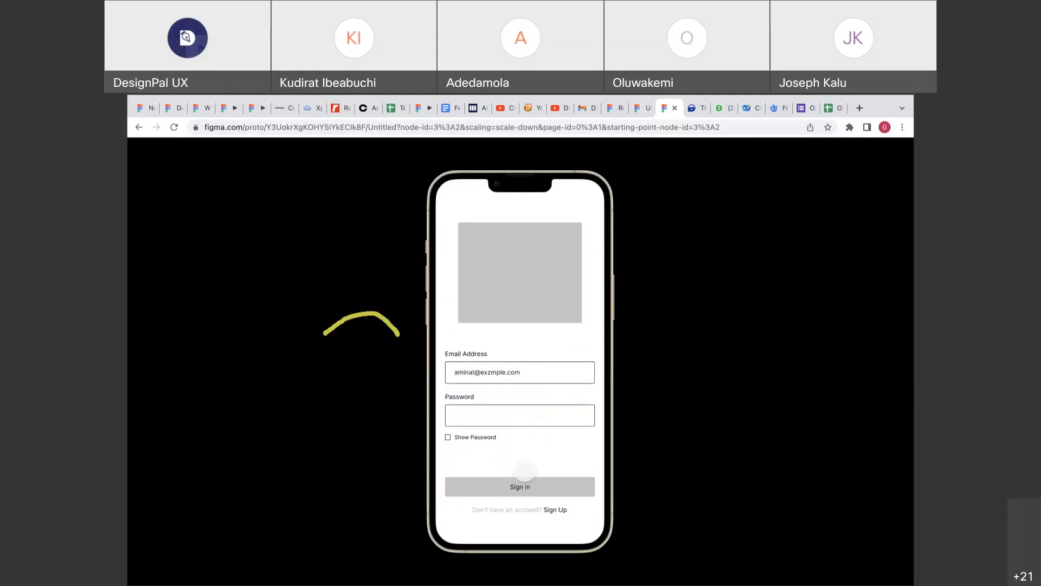
Change the Sign in trigger to Mouse leave and test it in the preview.
left_click(641, 117)
left_click(689, 243)
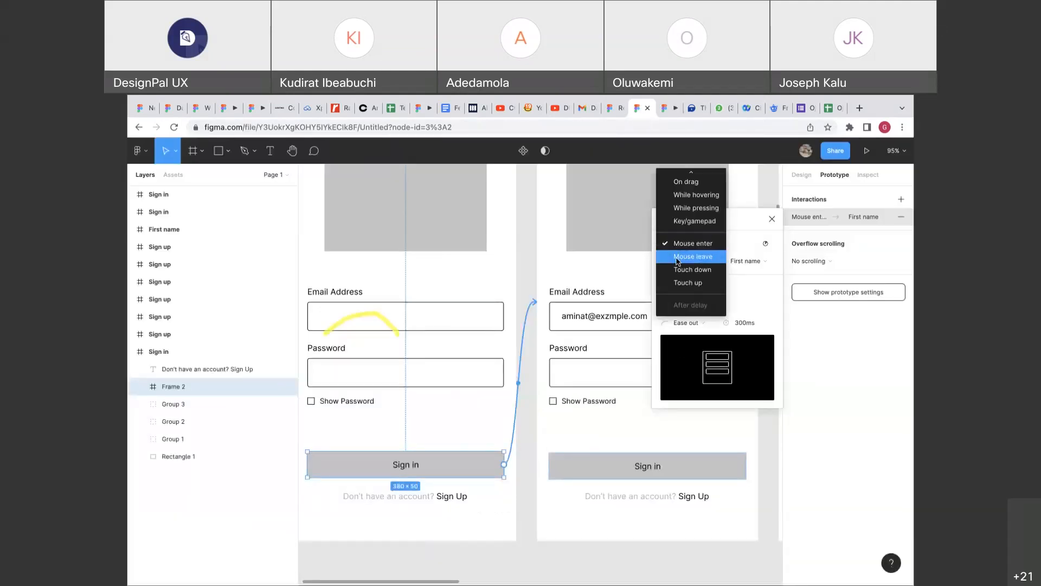
left_click(677, 257)
left_click(663, 111)
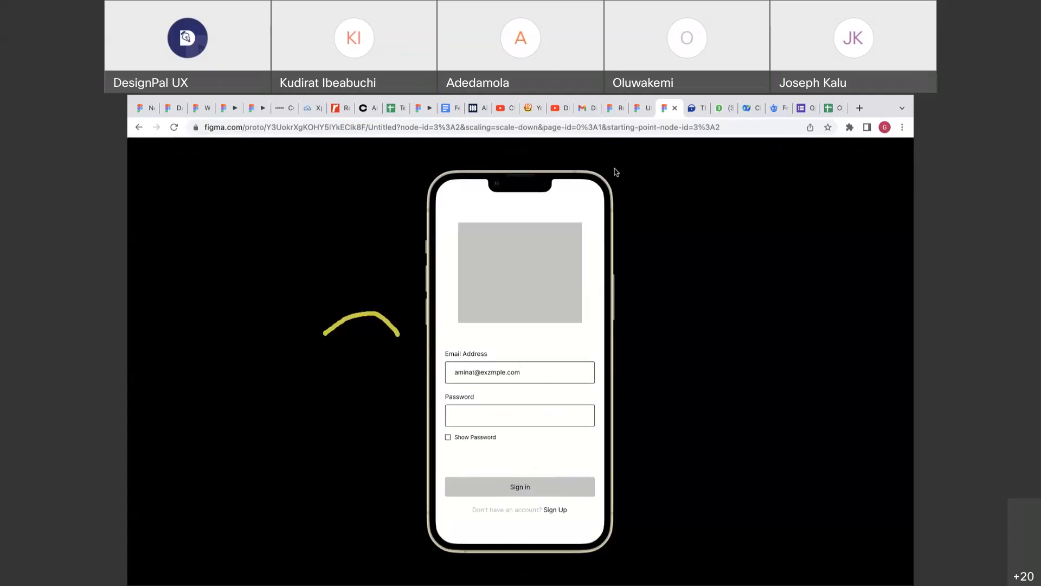
Change the trigger to Touch down, restart the prototype and press Sign in to test it.
left_click(643, 107)
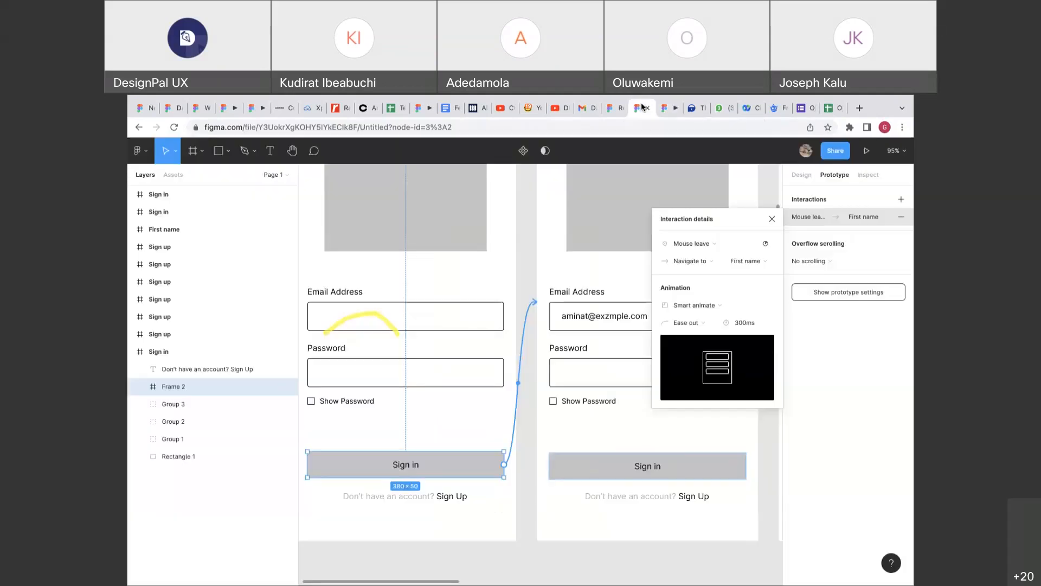
left_click(672, 243)
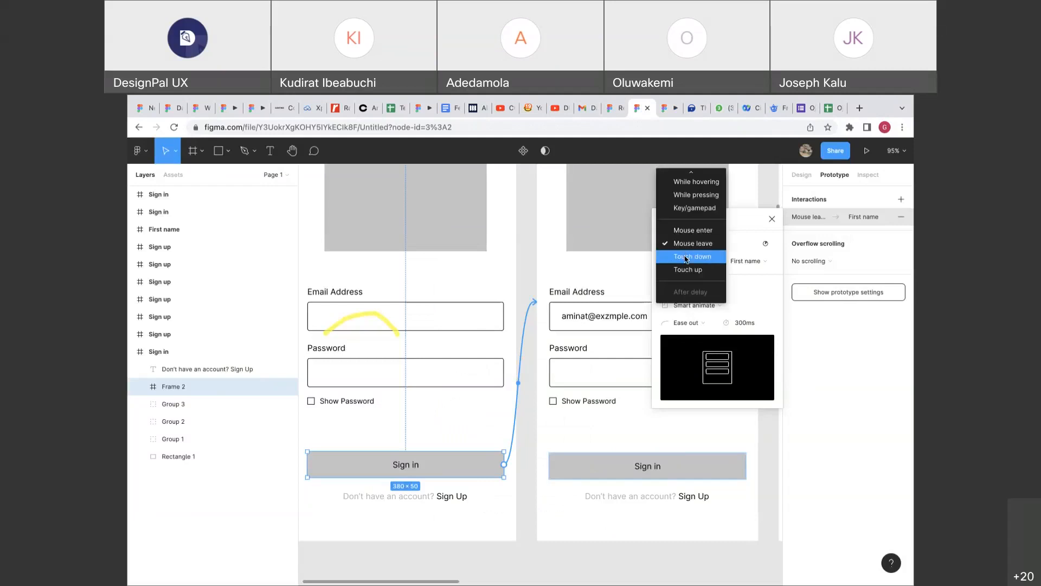
left_click(686, 257)
left_click(670, 107)
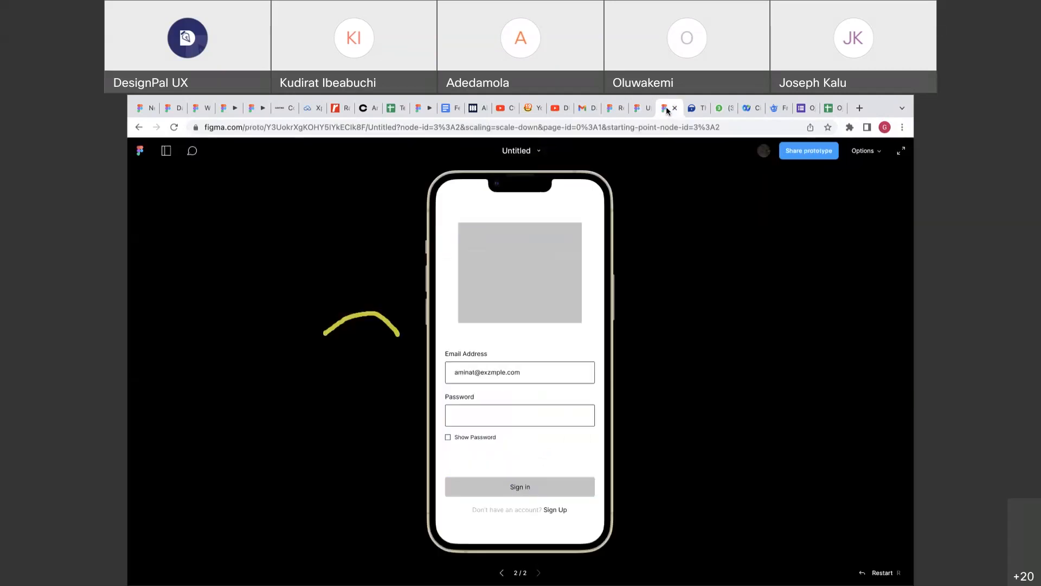
key("r")
left_click(540, 487)
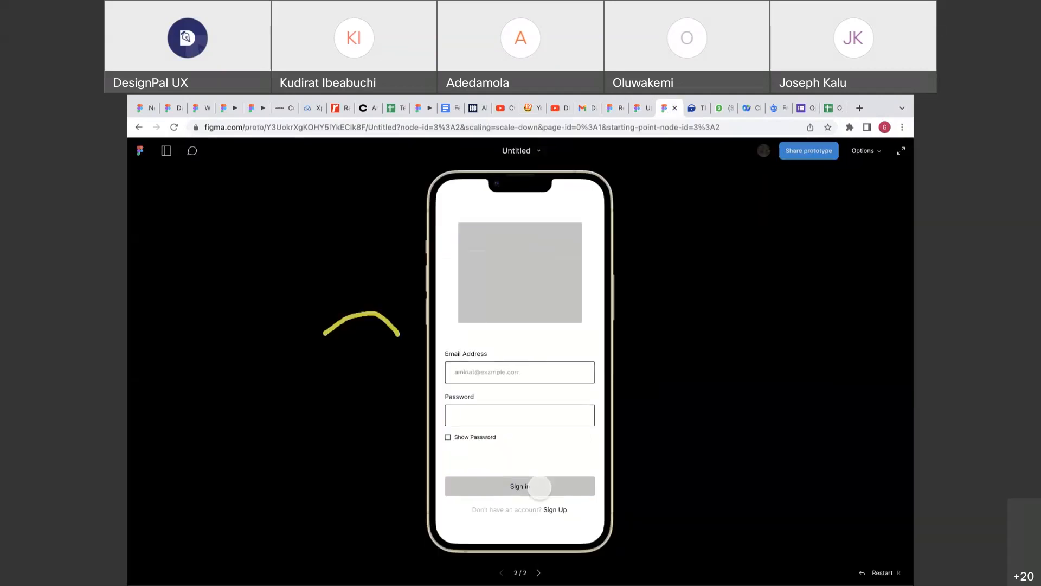
left_click(528, 483)
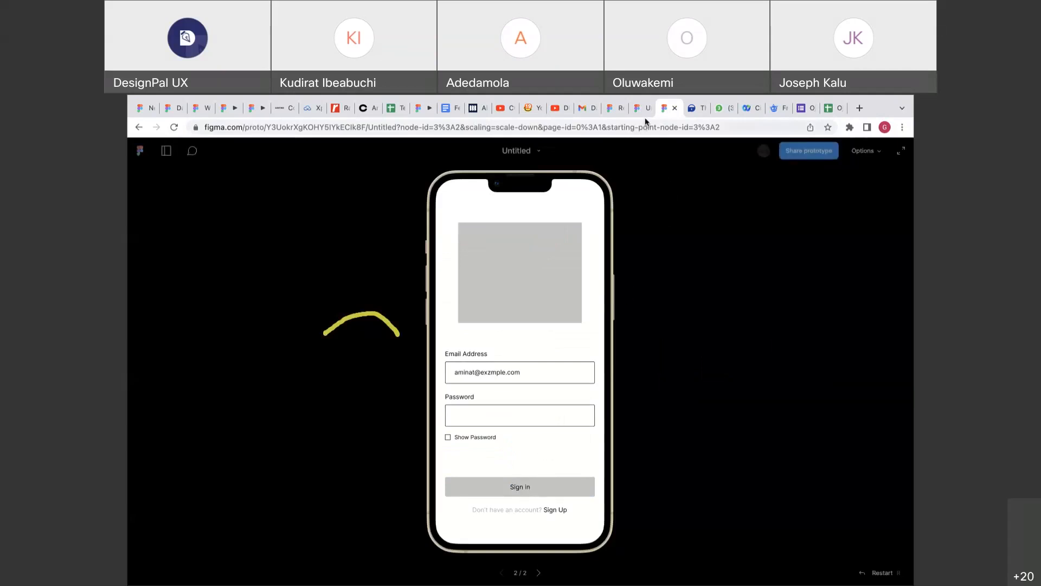
Keep the Navigate to action and set the Sign in trigger back to On tap.
left_click(640, 109)
left_click(692, 262)
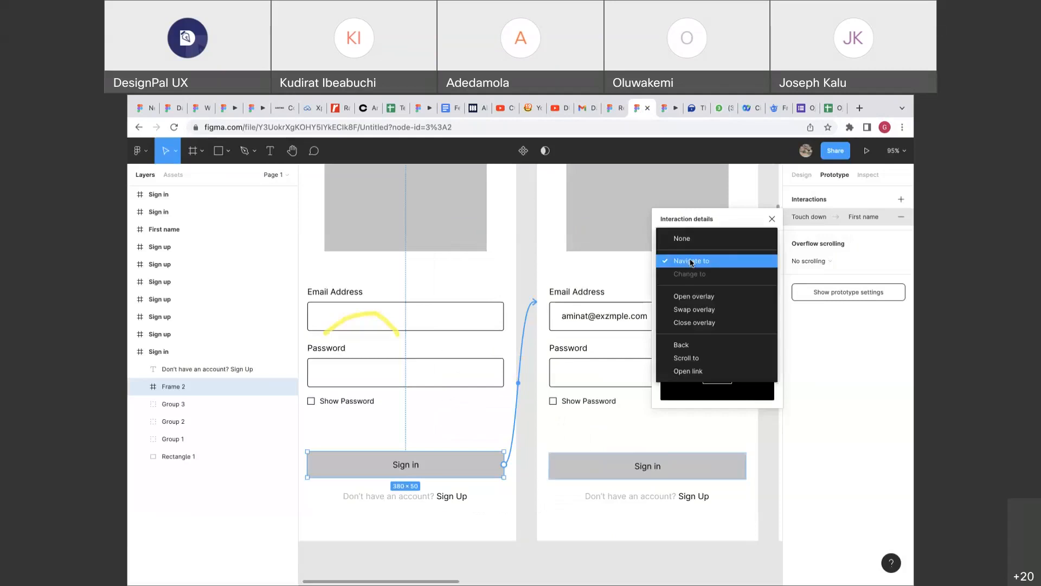
left_click(691, 261)
left_click(696, 242)
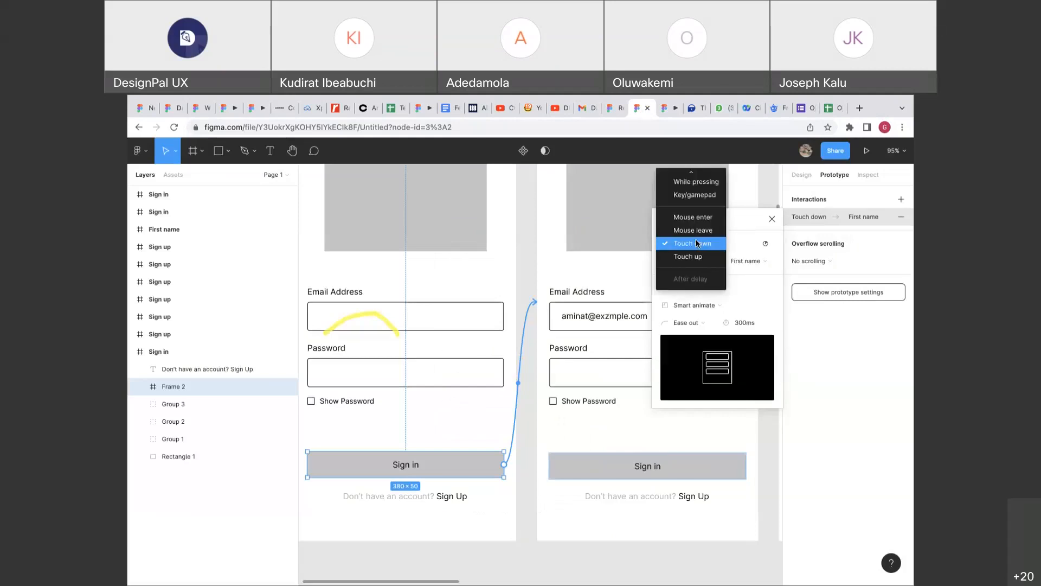
scroll(691, 226, "up", 2)
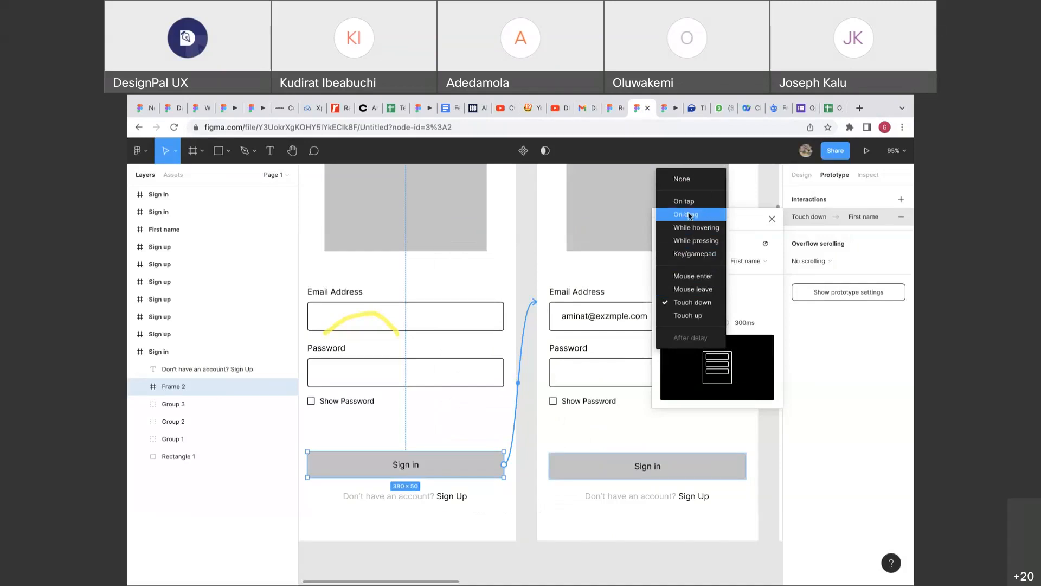
left_click(686, 201)
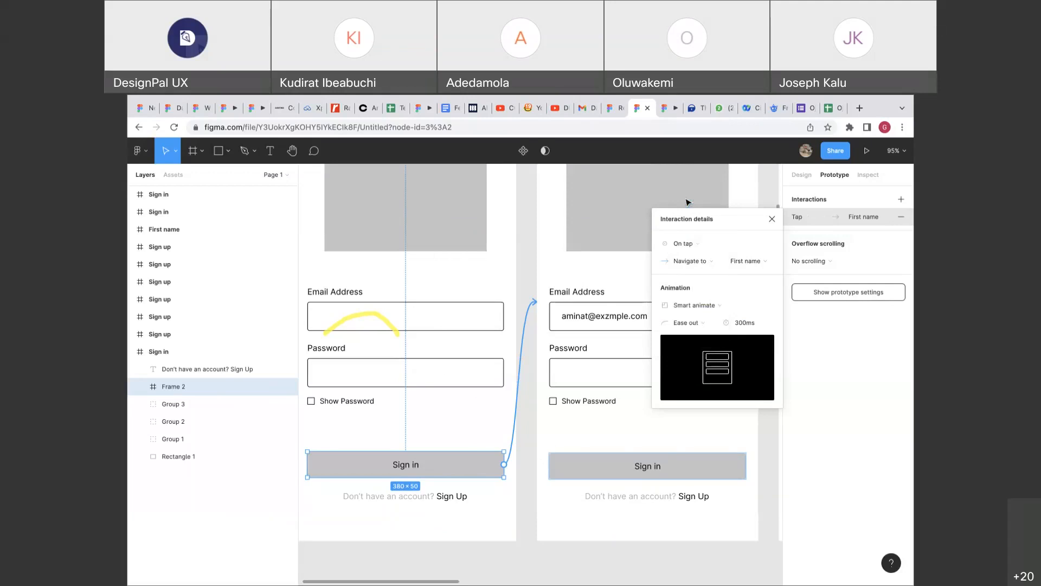
Decline the PiggyVest cookie banner and leave its home page open beside the Figma file.
left_click(693, 108)
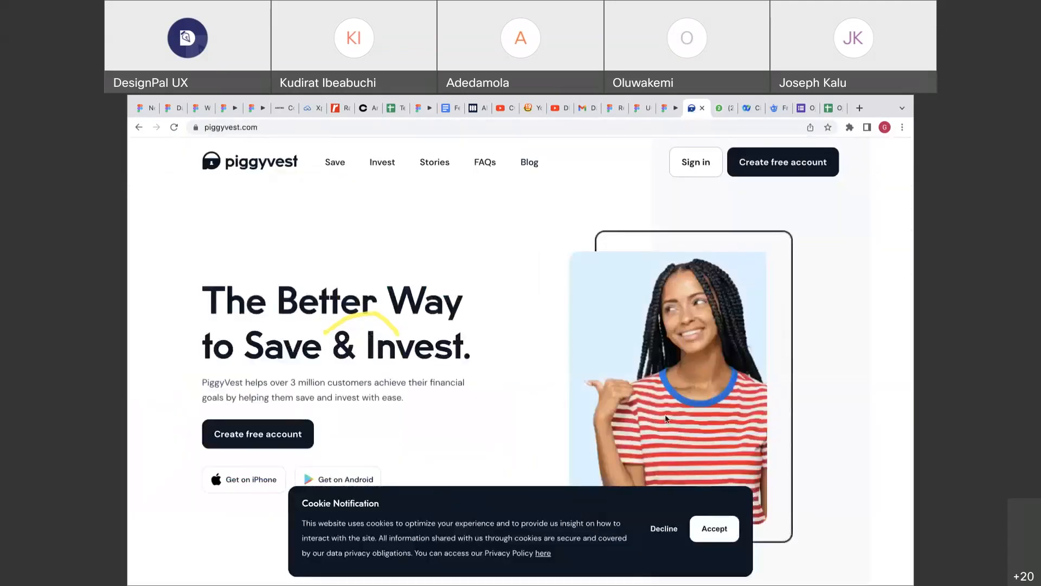
left_click(656, 523)
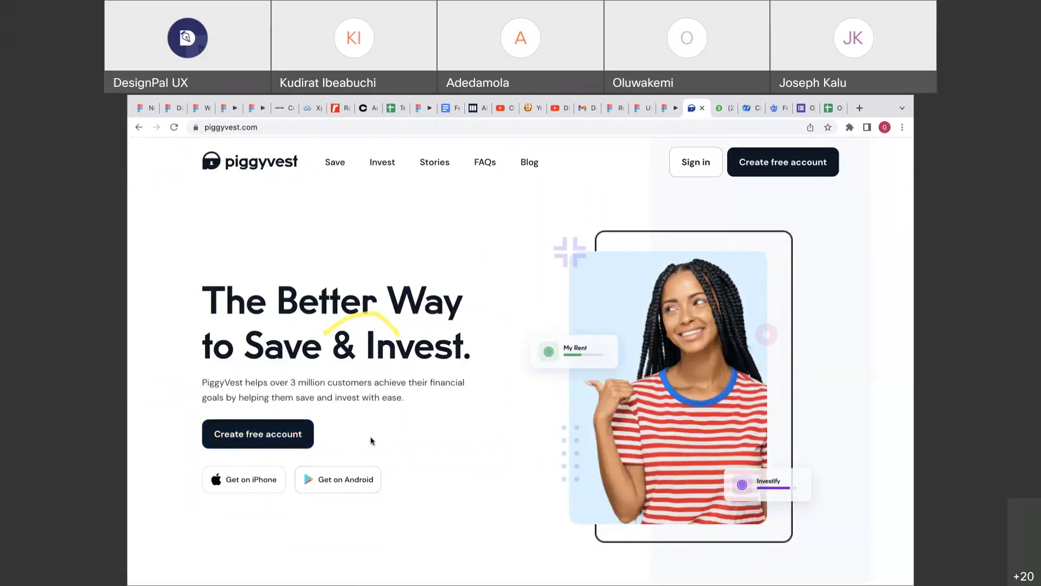
left_click(639, 114)
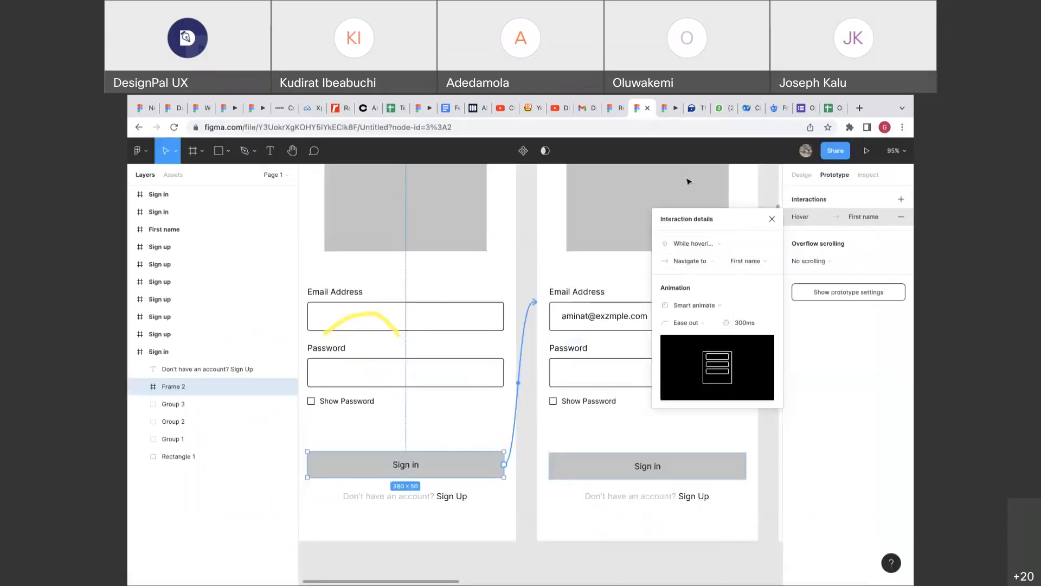
left_click(697, 108)
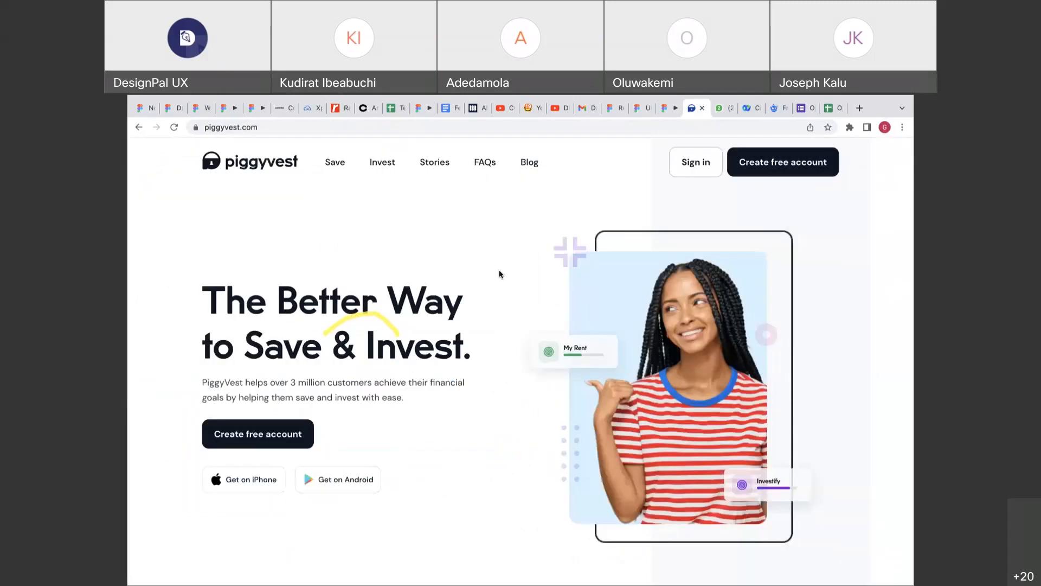
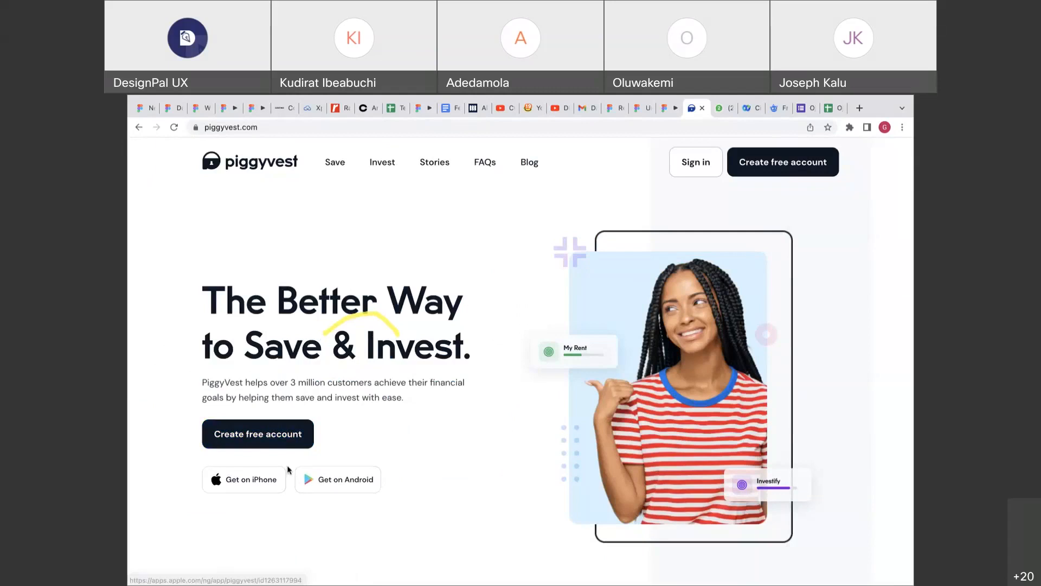
Scroll the PiggyVest homepage down to its 'Your security is our priority' section.
scroll(407, 451, "down", 5)
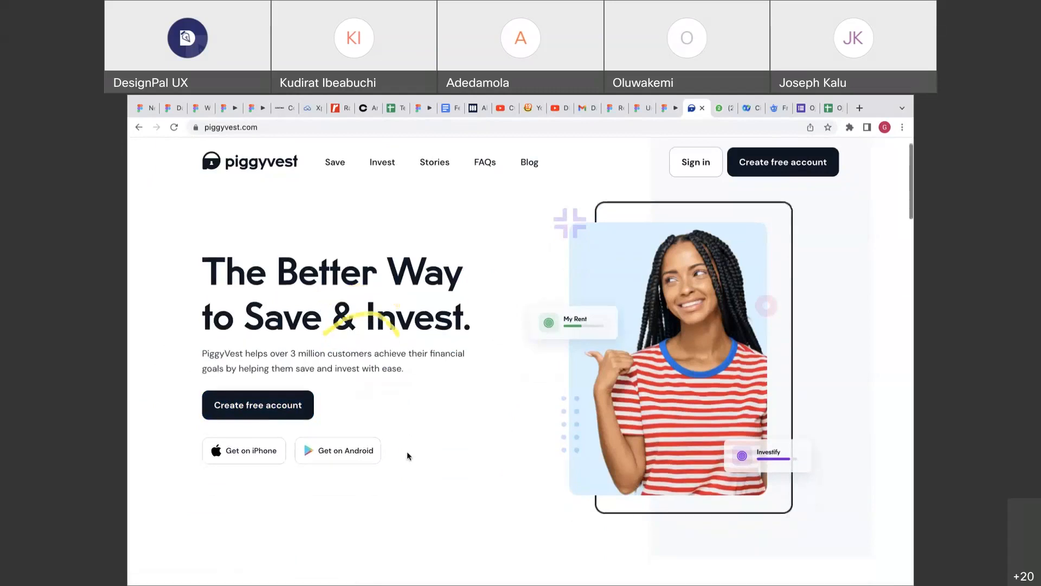
scroll(406, 451, "down", 2)
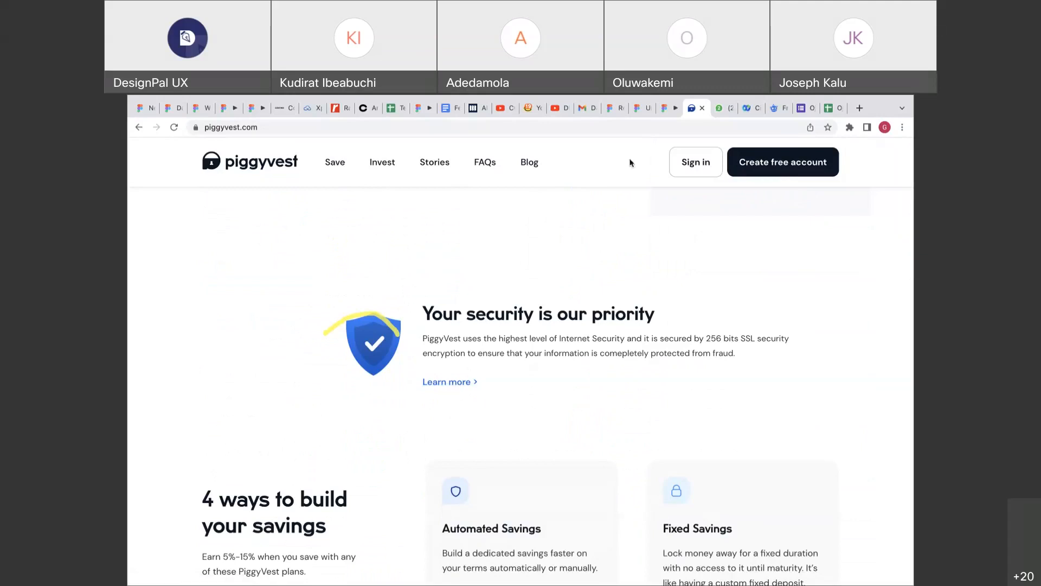
Delete the Sign in hover interaction and link the button to the First name screen.
left_click(639, 110)
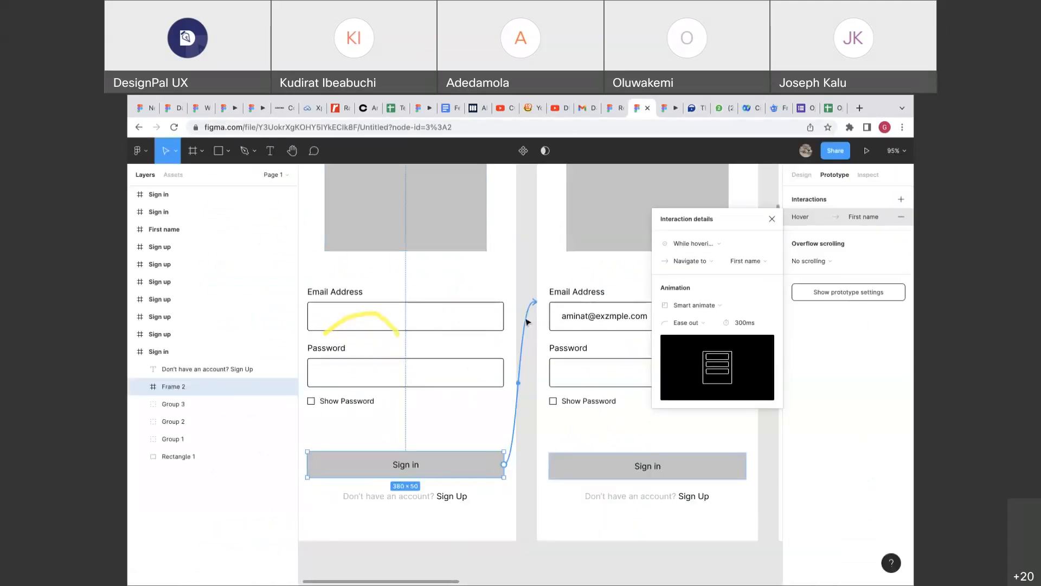
key("Delete")
scroll(528, 322, "down", 5)
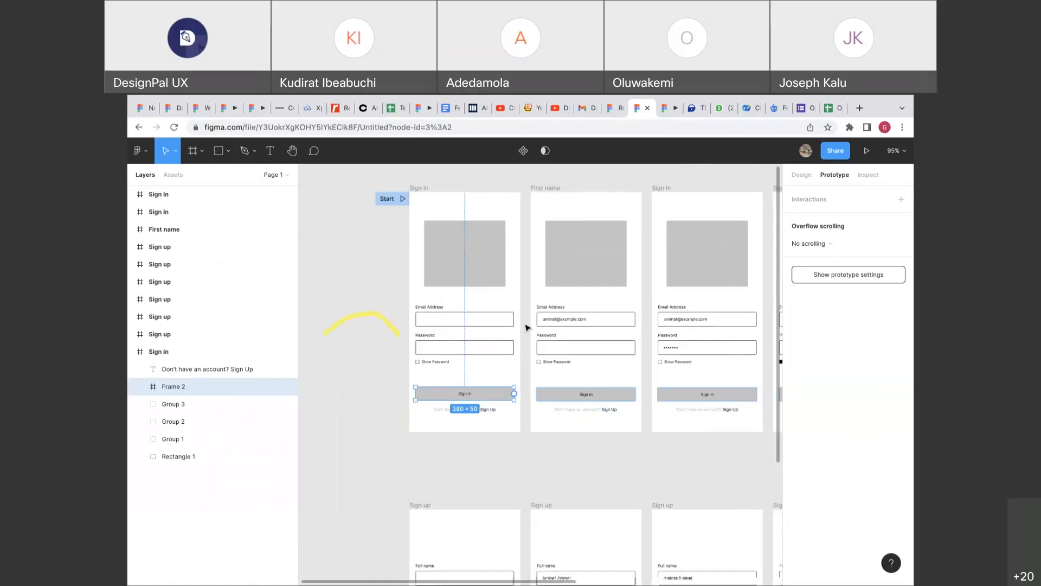
scroll(532, 304, "down", 2)
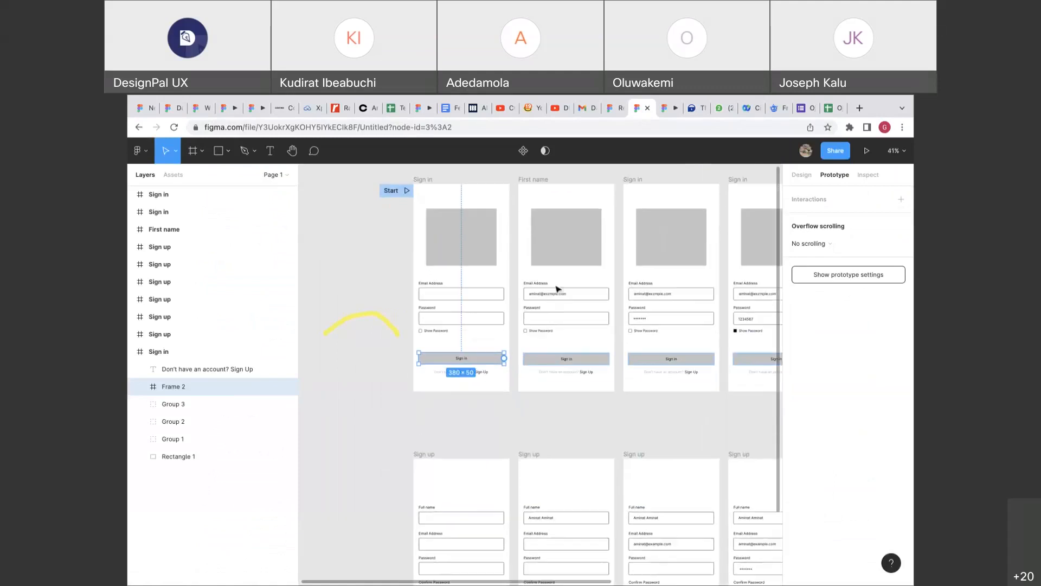
left_click_drag(503, 359, 547, 328)
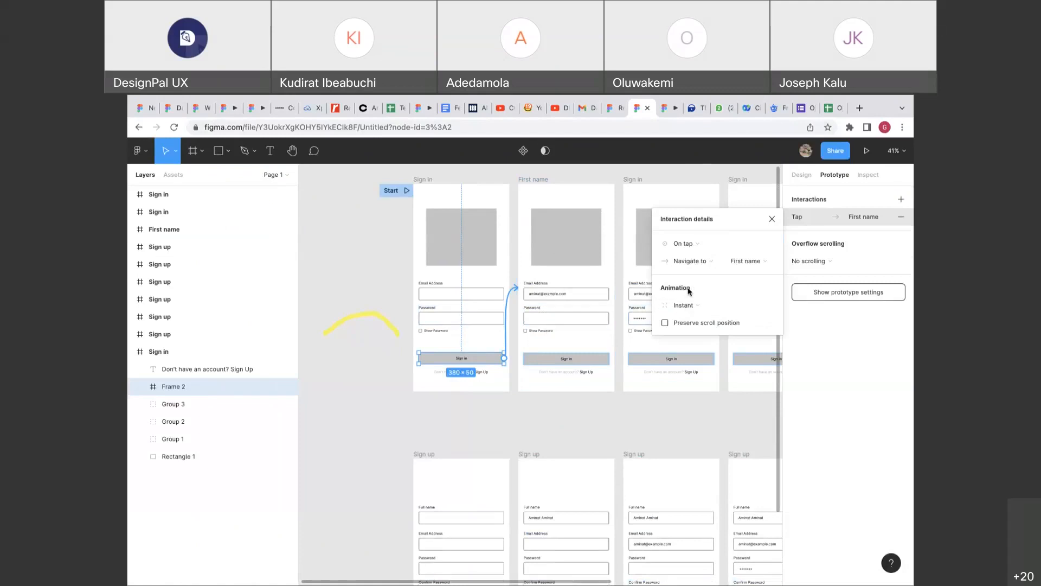
scroll(517, 323, "up", 3)
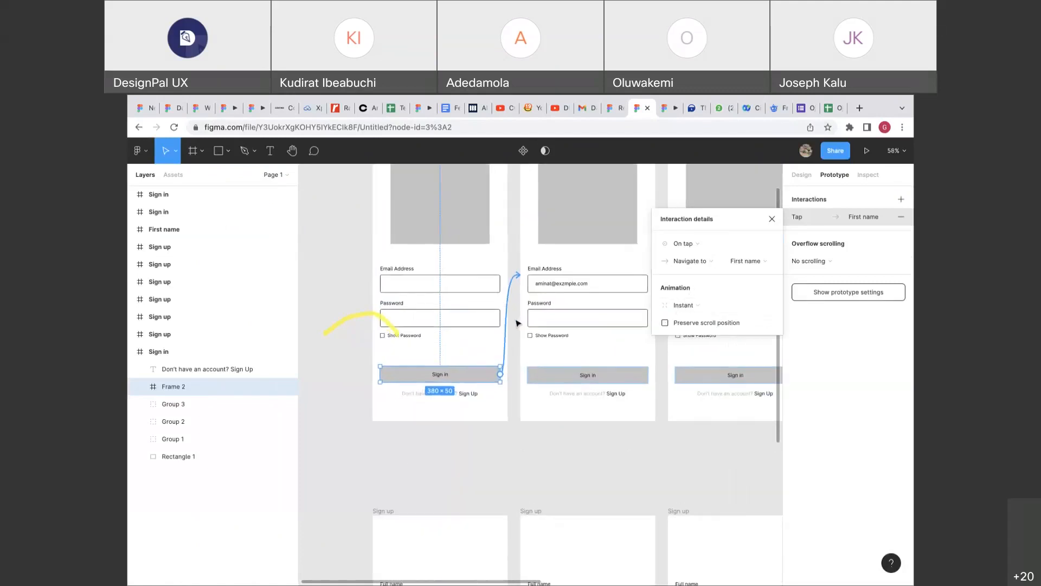
scroll(518, 323, "right", 2)
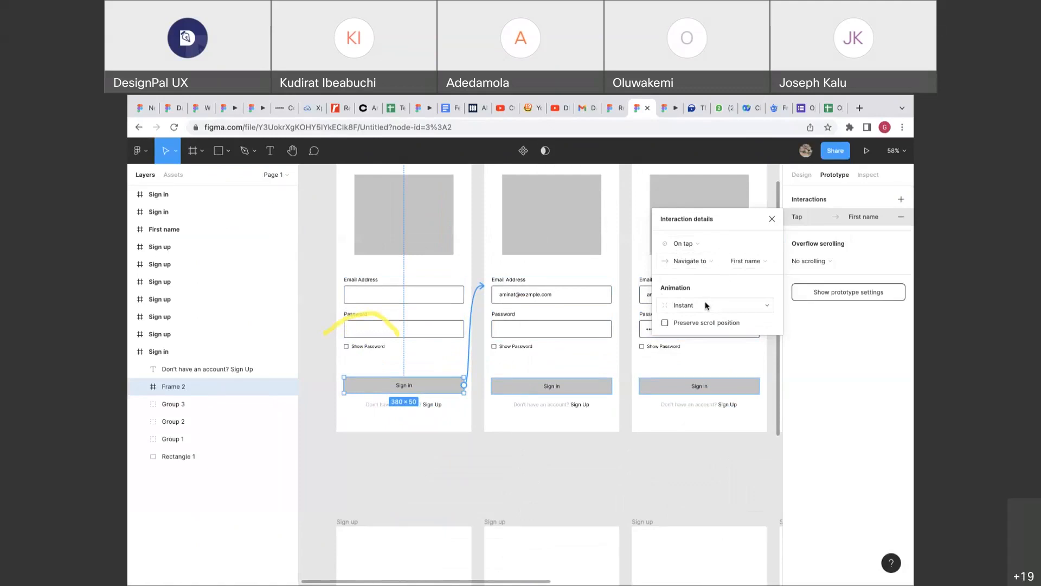
Make the transition a Dissolve and restart the prototype preview from the first screen.
left_click(689, 306)
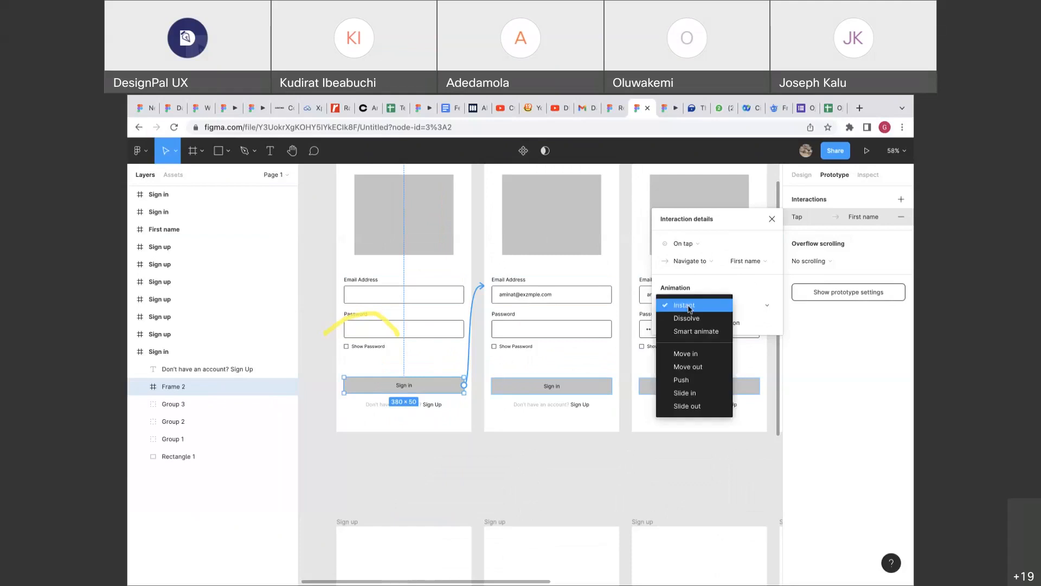
left_click(686, 317)
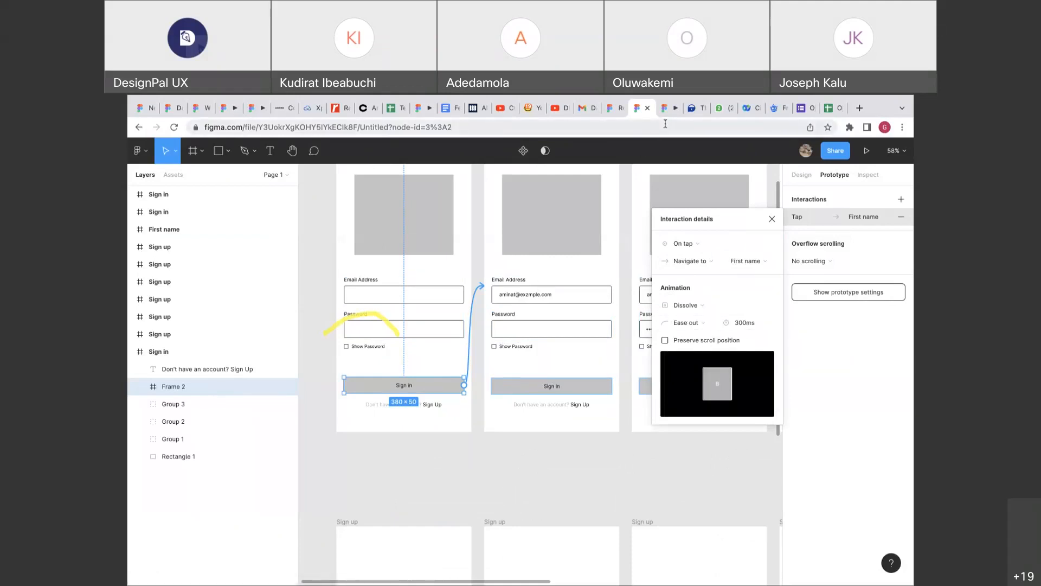
left_click(667, 108)
key("r")
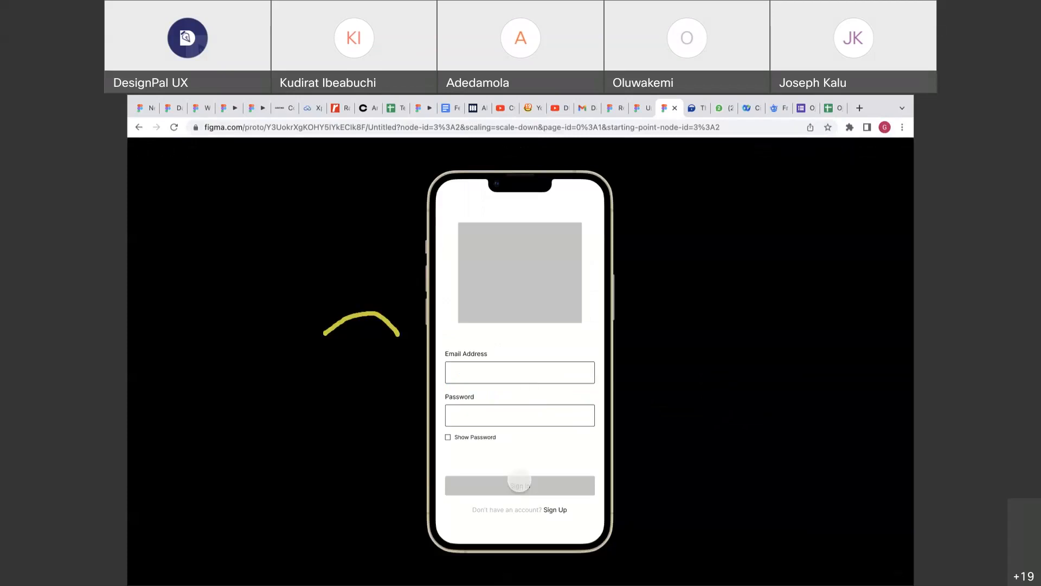
Try the Sign in tap in the preview, go back to the first screen, then scroll PiggyVest.
left_click(530, 485)
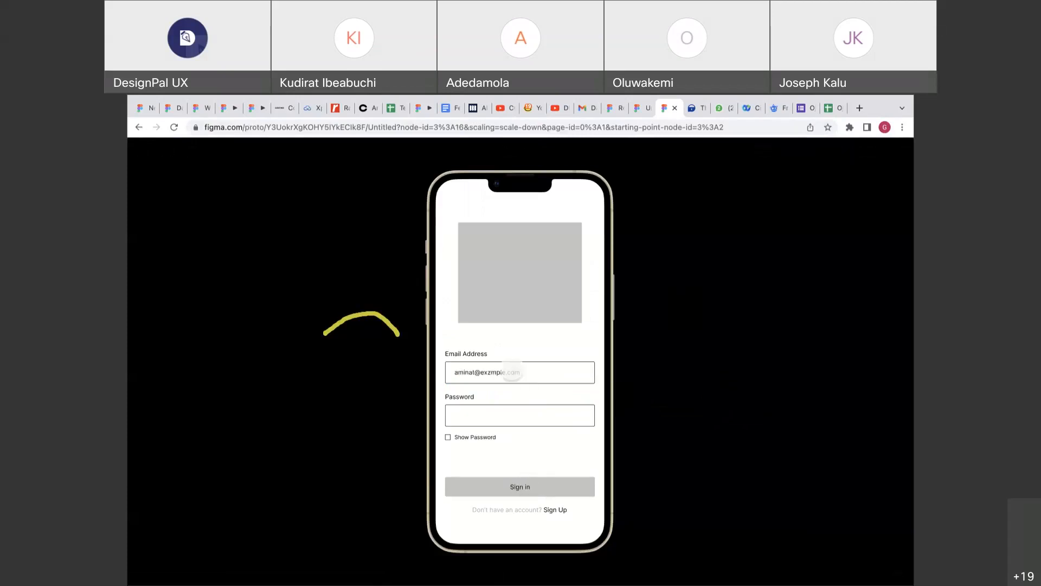
left_click(551, 372)
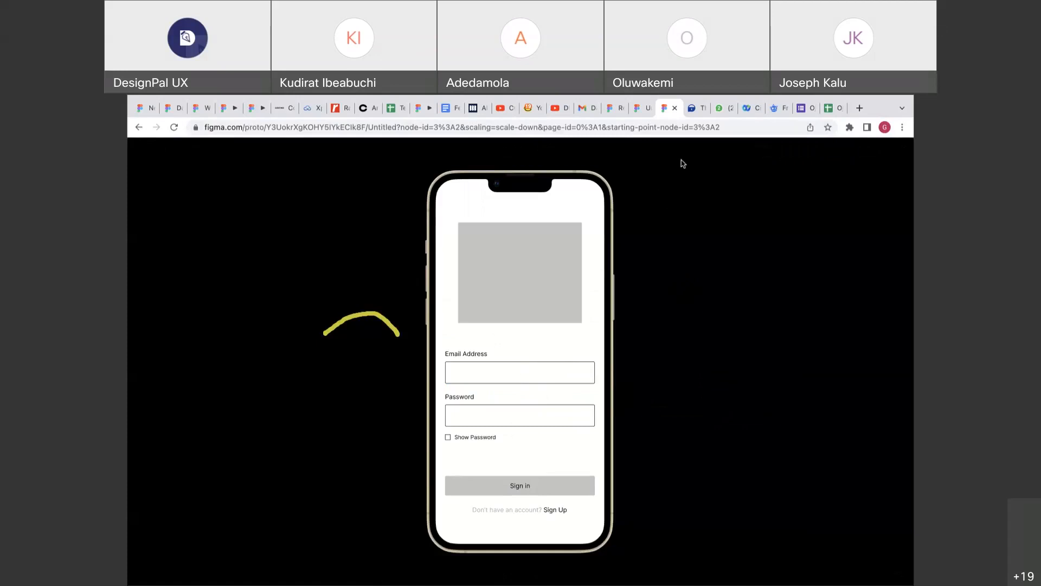
left_click(692, 109)
scroll(634, 325, "down", 2)
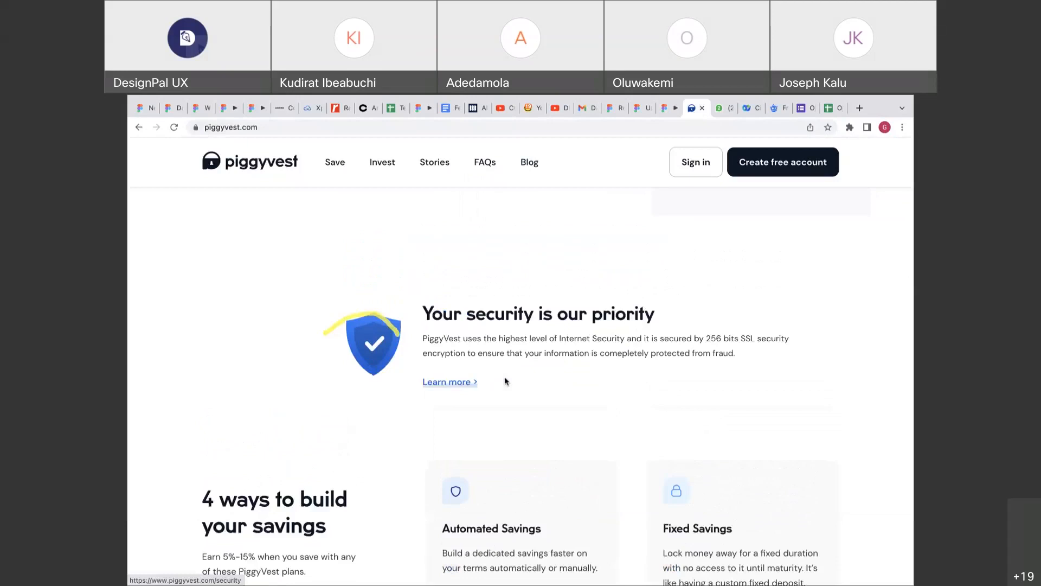
Look over PiggyVest's '4 ways to build your savings' cards, then bring up Figma's animation options.
scroll(580, 399, "down", 4)
scroll(581, 398, "down", 1)
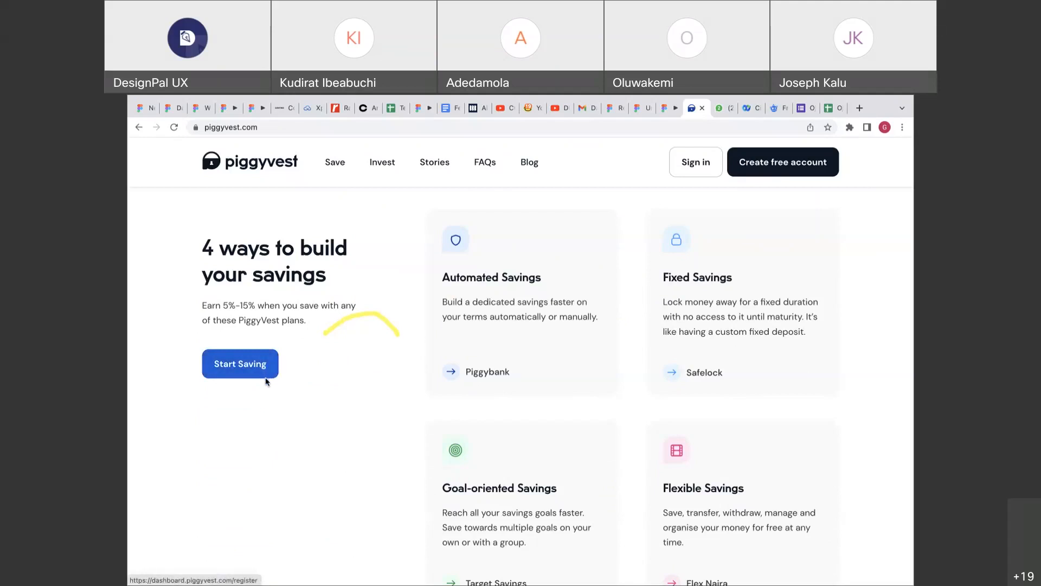
left_click(640, 108)
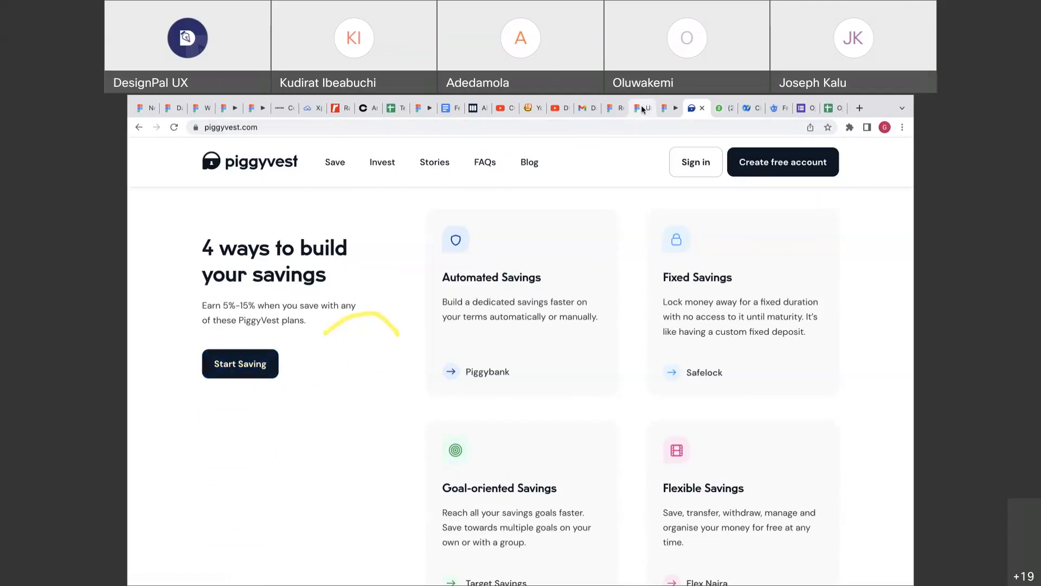
left_click(694, 308)
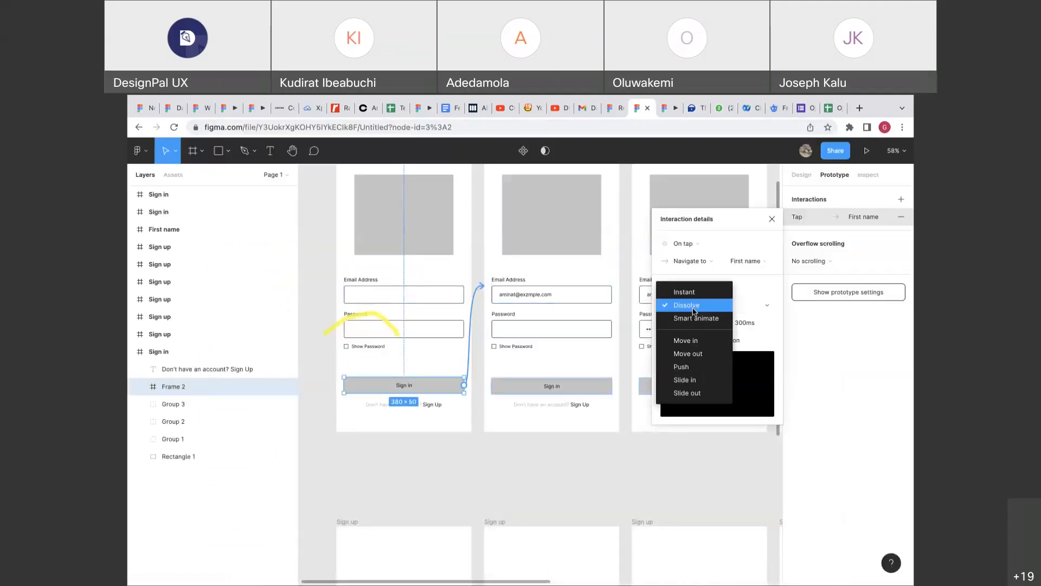
Keep Dissolve and set the easing to Ease in and out with a 1000ms duration.
left_click(694, 308)
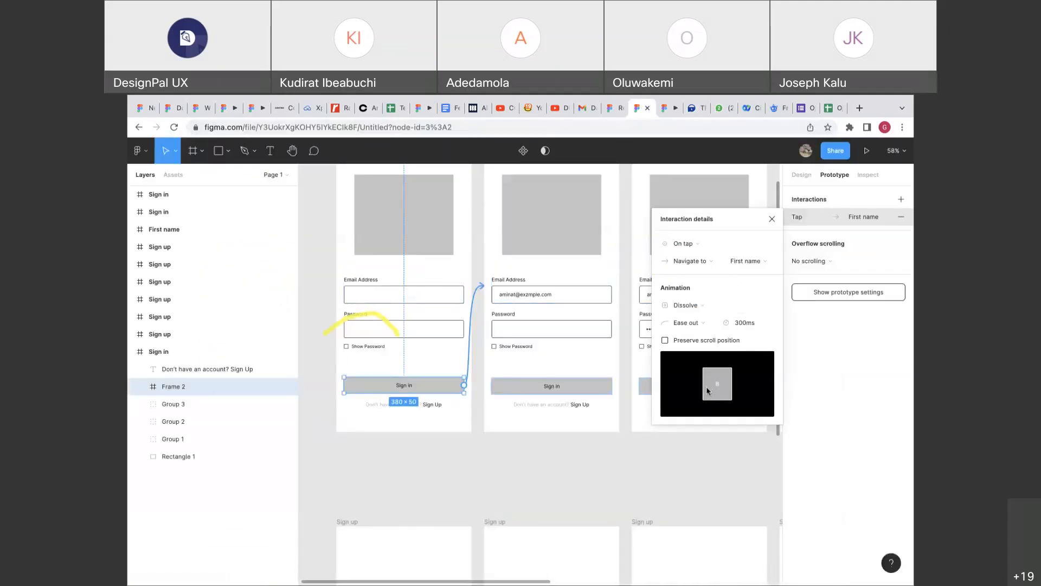
left_click(692, 313)
left_click(692, 313)
left_click(705, 325)
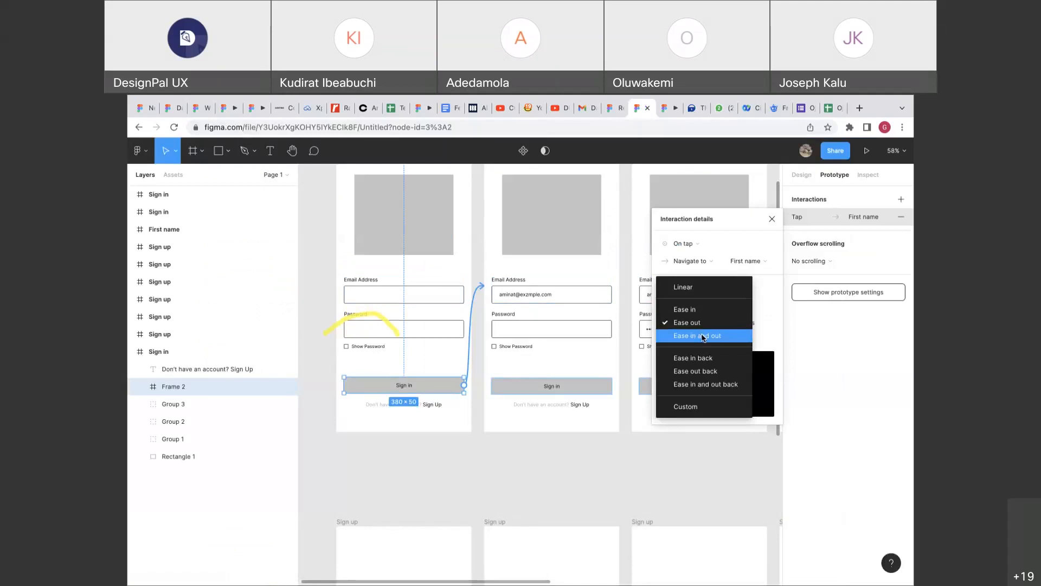
left_click(704, 336)
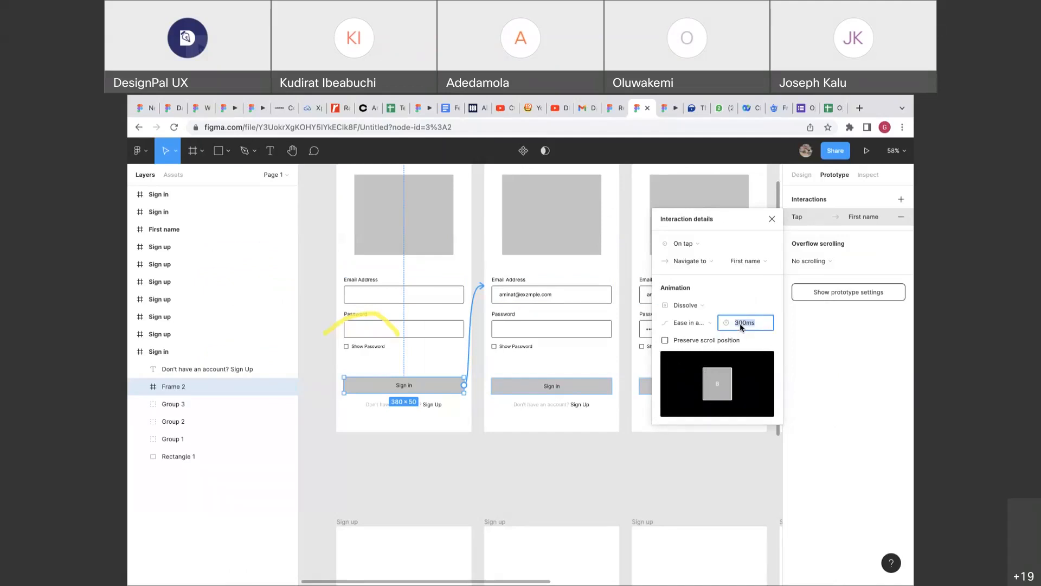
type("1000")
key("Return")
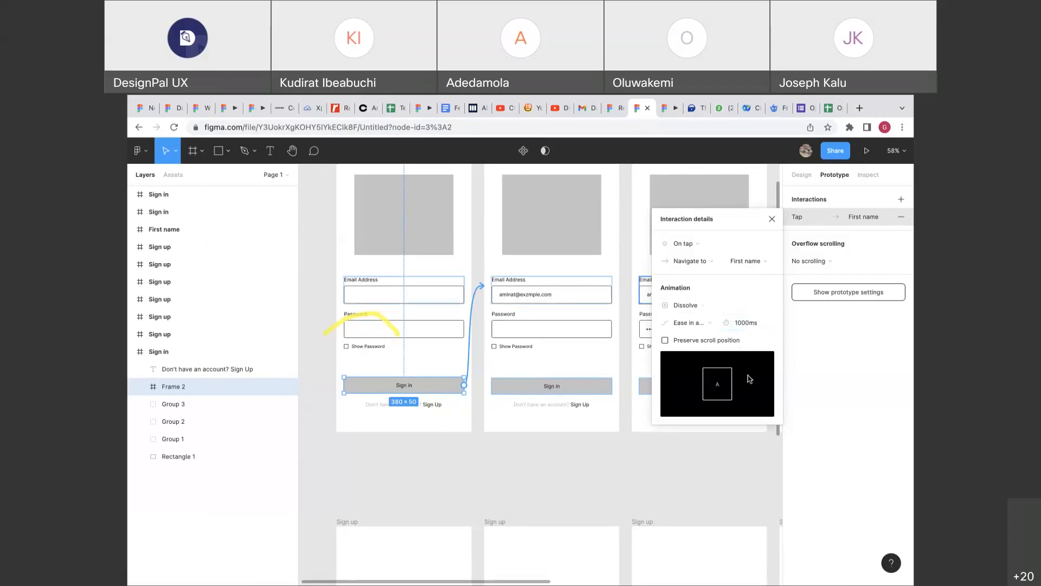
Change the animation to Smart animate, keeping Ease in and out easing.
left_click(746, 322)
left_click(746, 324)
left_click(743, 304)
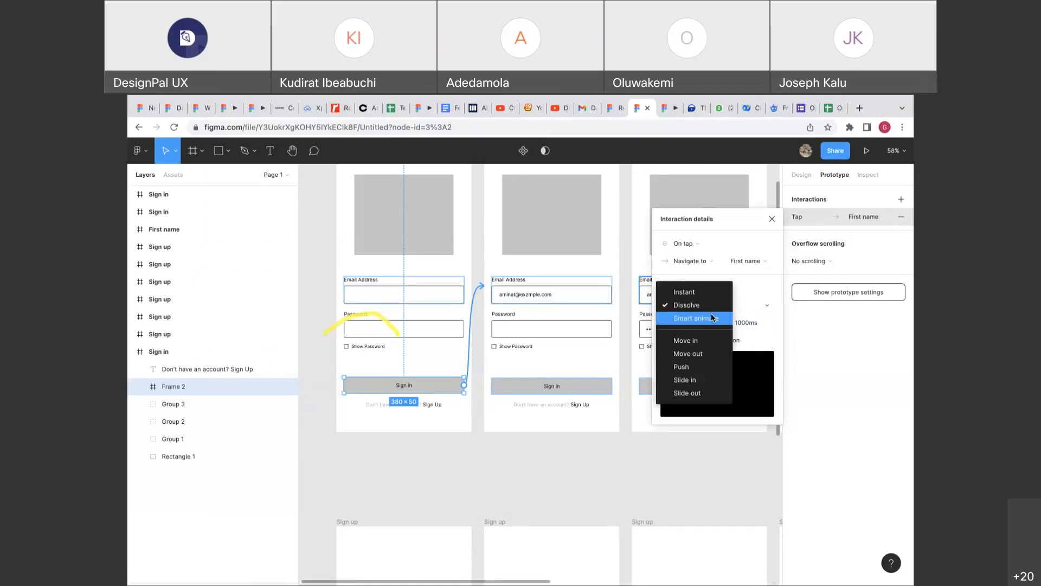
left_click(712, 318)
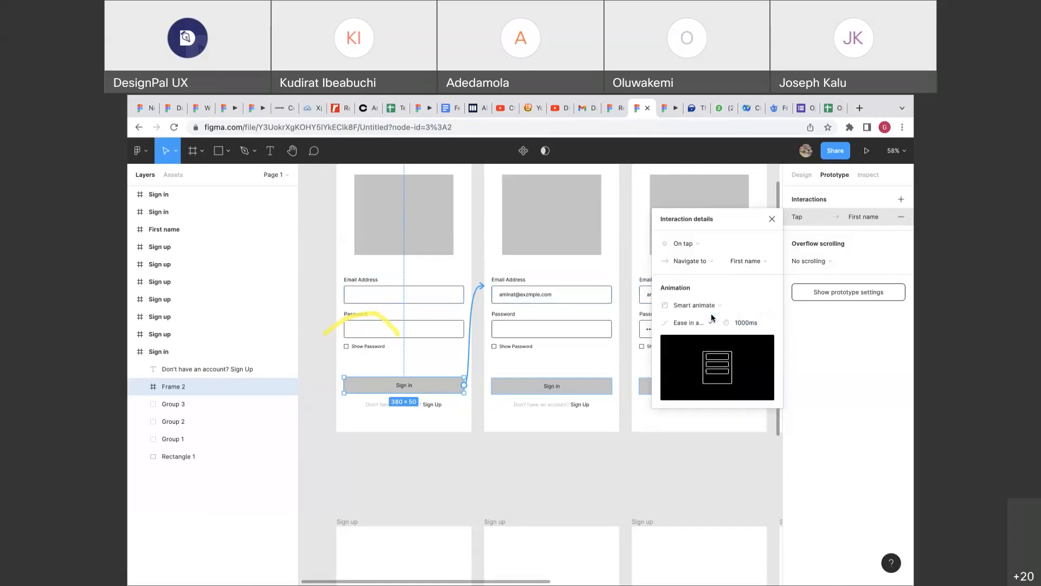
left_click(701, 324)
left_click(701, 323)
left_click(697, 108)
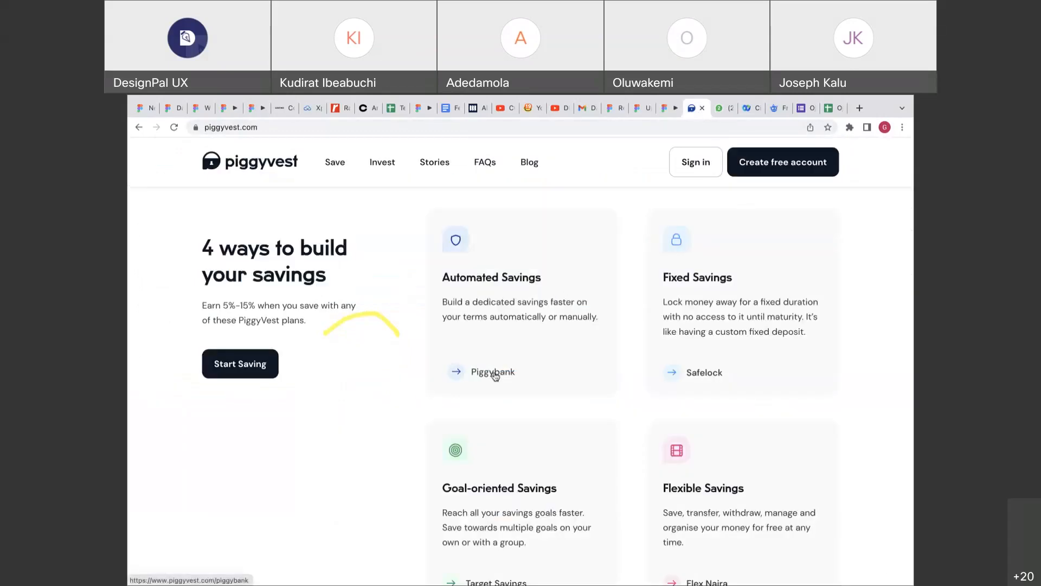
Scroll back up to PiggyVest's security section, then return to the Figma file.
scroll(494, 375, "up", 5)
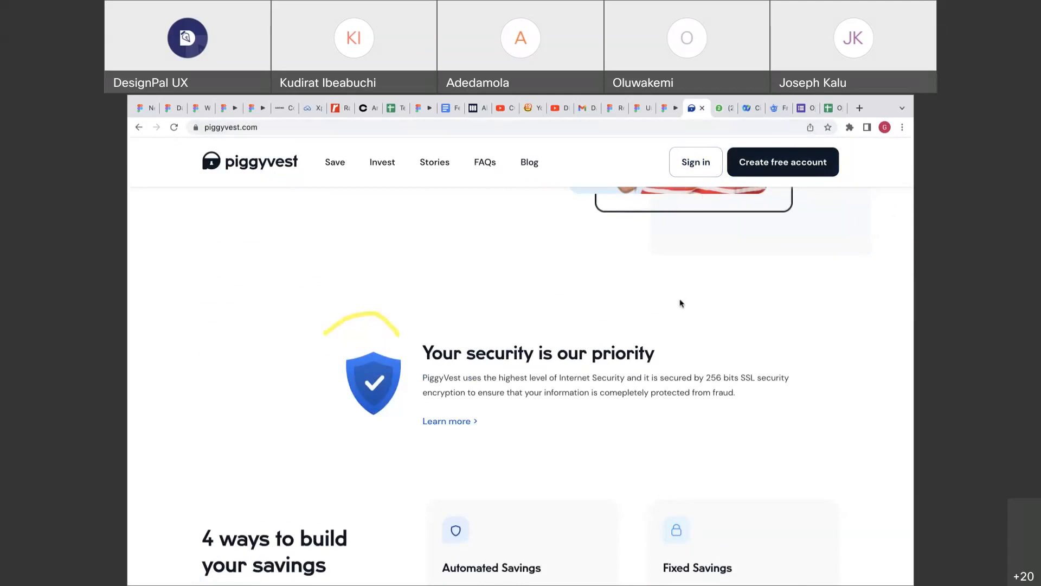
left_click(644, 108)
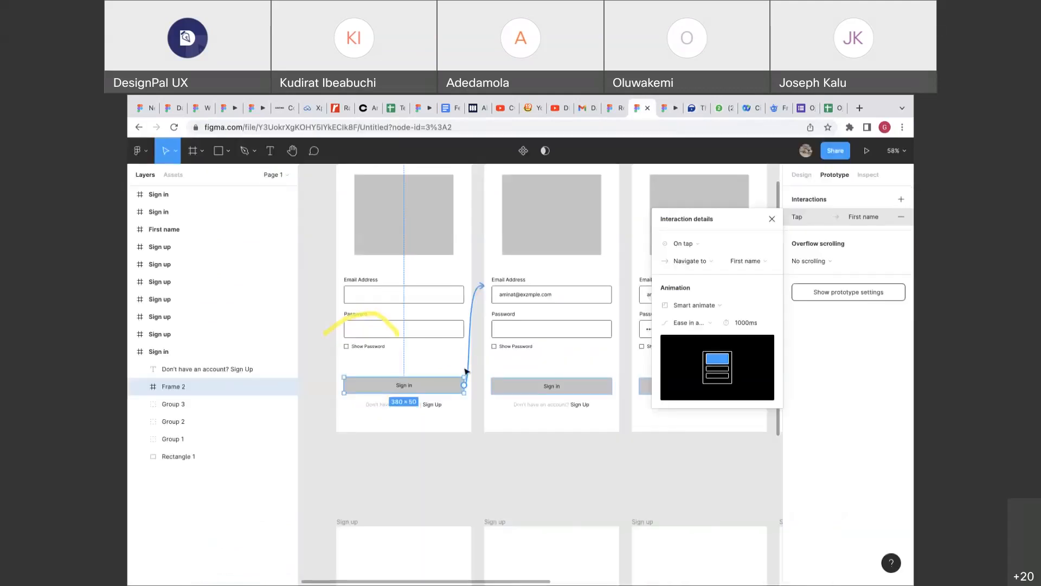
Confirm Ease in and out easing and test the Smart animate Sign in tap in the preview.
left_click(678, 322)
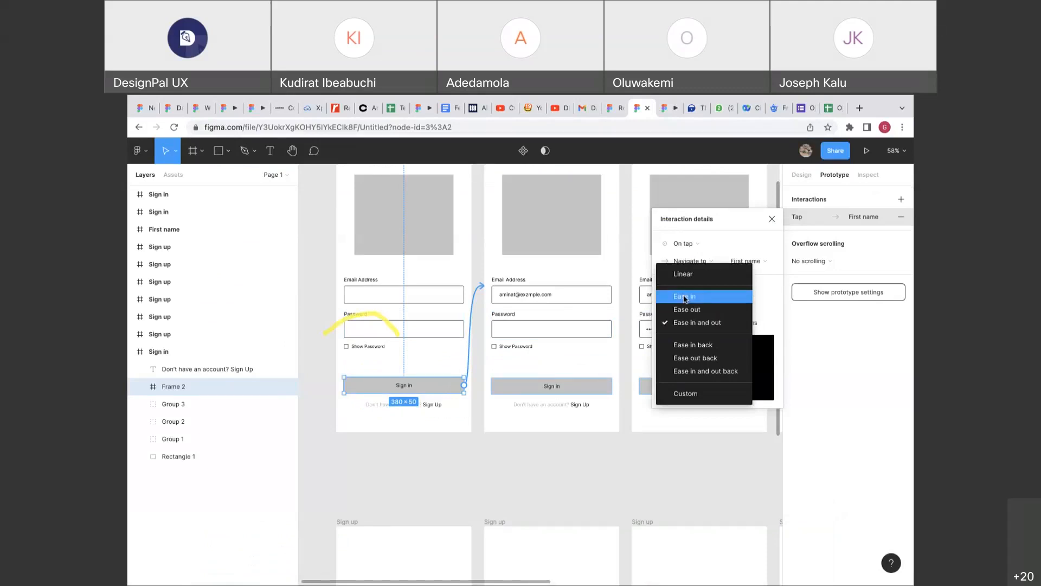
left_click(695, 324)
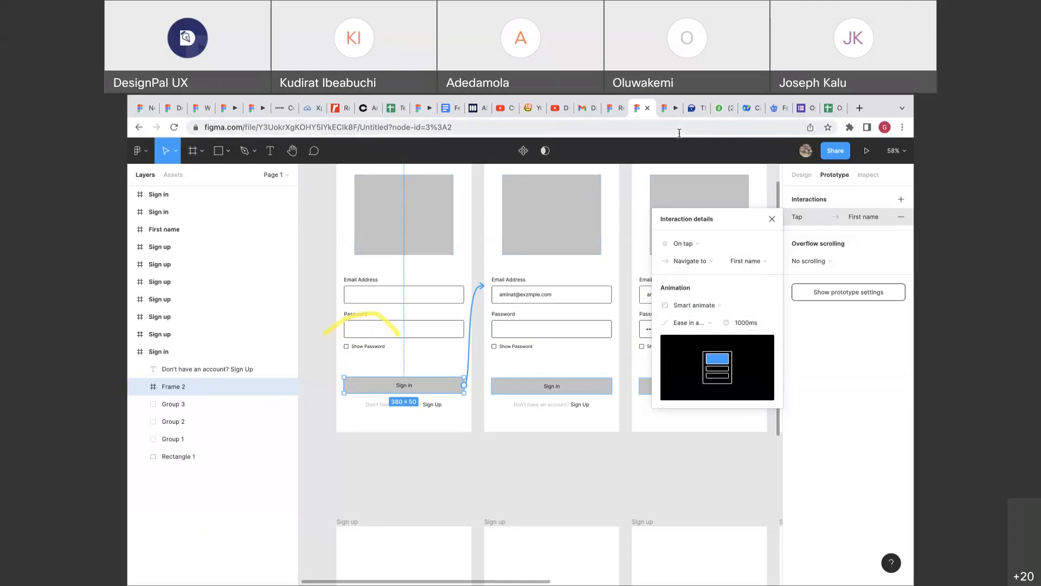
left_click(668, 108)
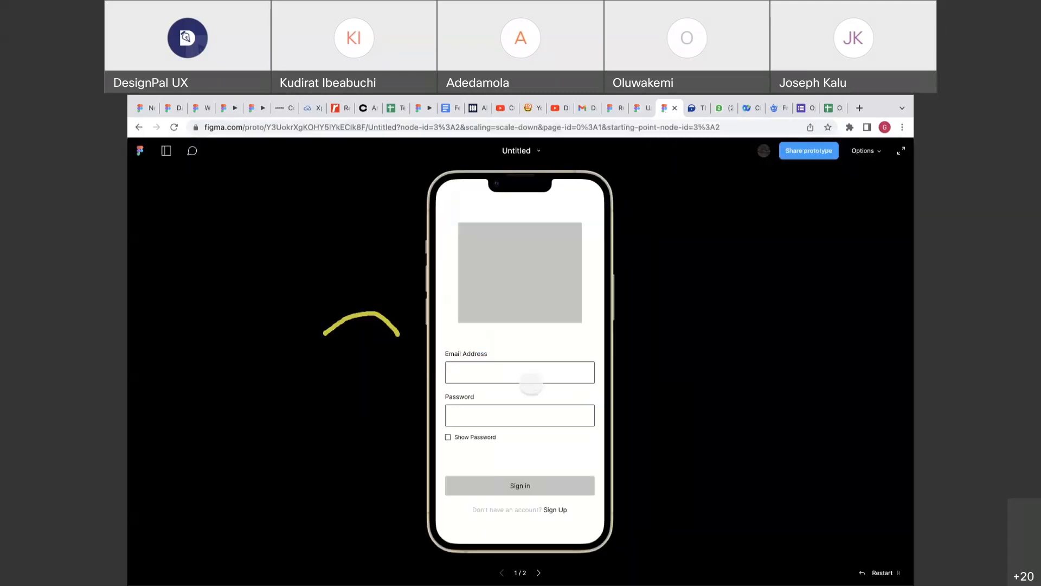
left_click(512, 484)
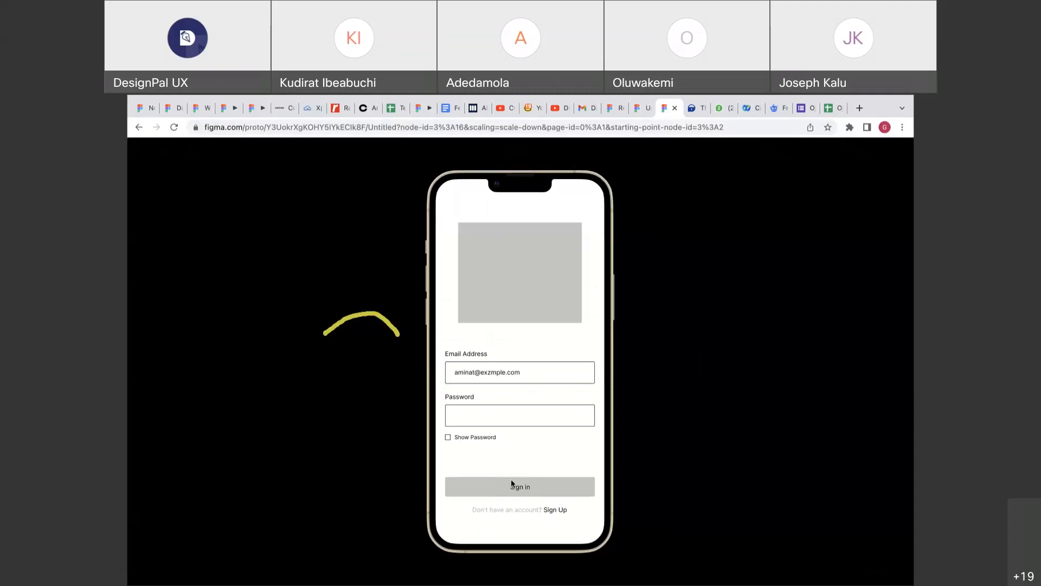
left_click(519, 486)
left_click(640, 109)
mouse_move(656, 97)
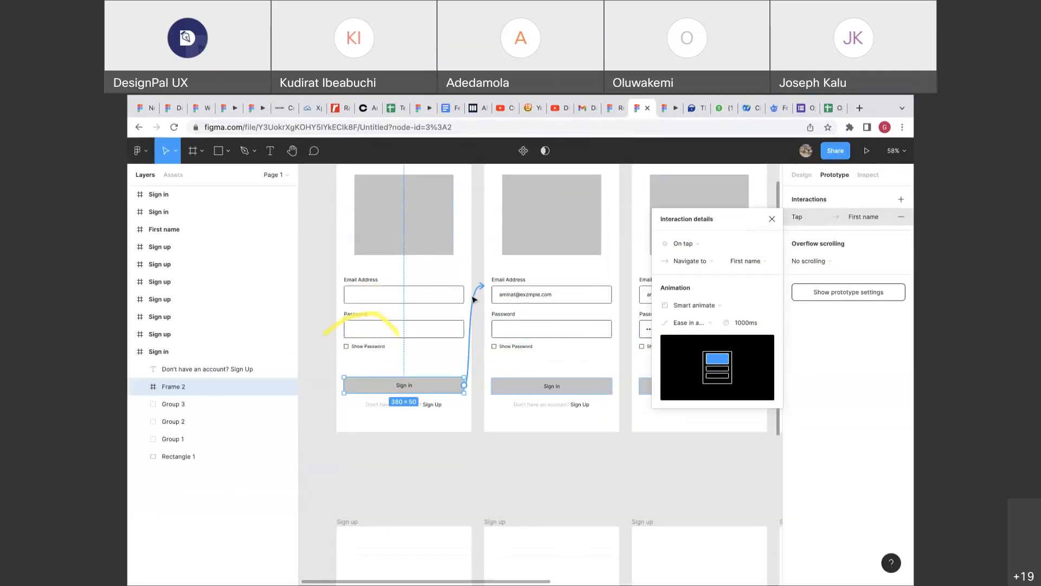
Select the Sign in connection and try Ease out and Ease in before returning to Ease in and out.
left_click(473, 299)
mouse_move(473, 299)
left_mouse_down()
mouse_move(727, 238)
mouse_move(786, 213)
mouse_move(539, 286)
mouse_move(483, 291)
left_mouse_up()
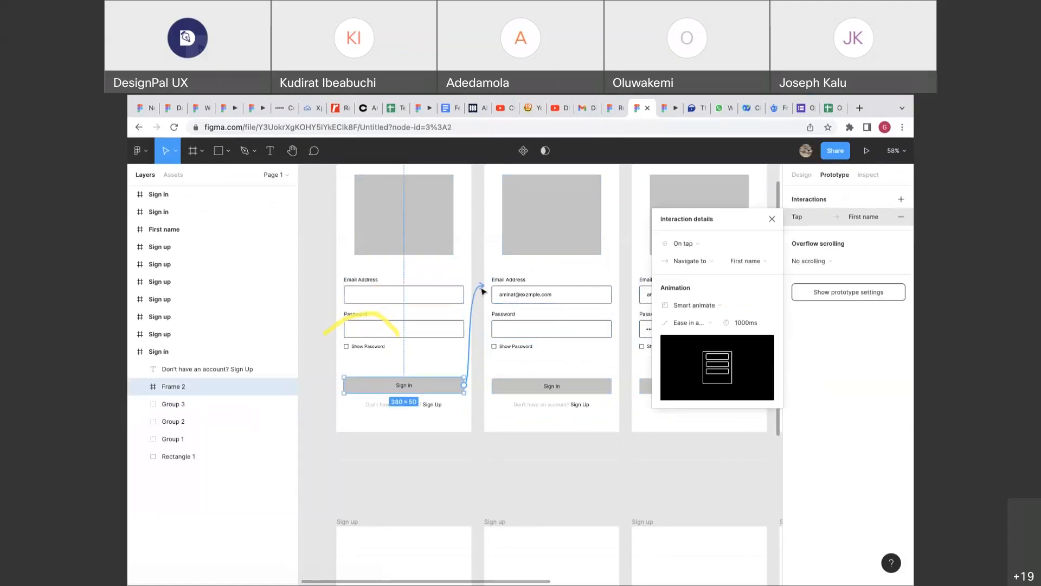
left_click(696, 323)
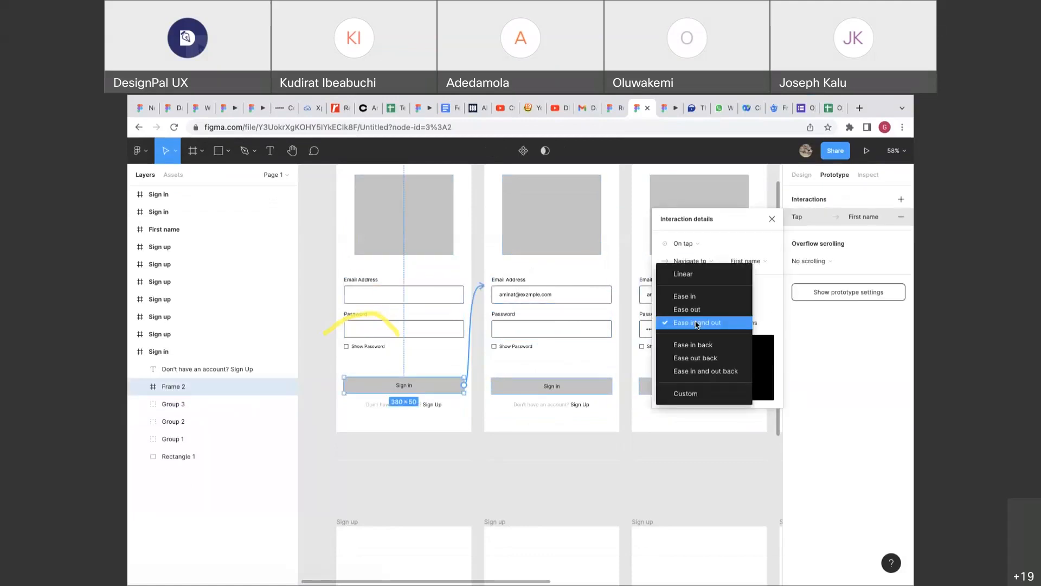
left_click(698, 323)
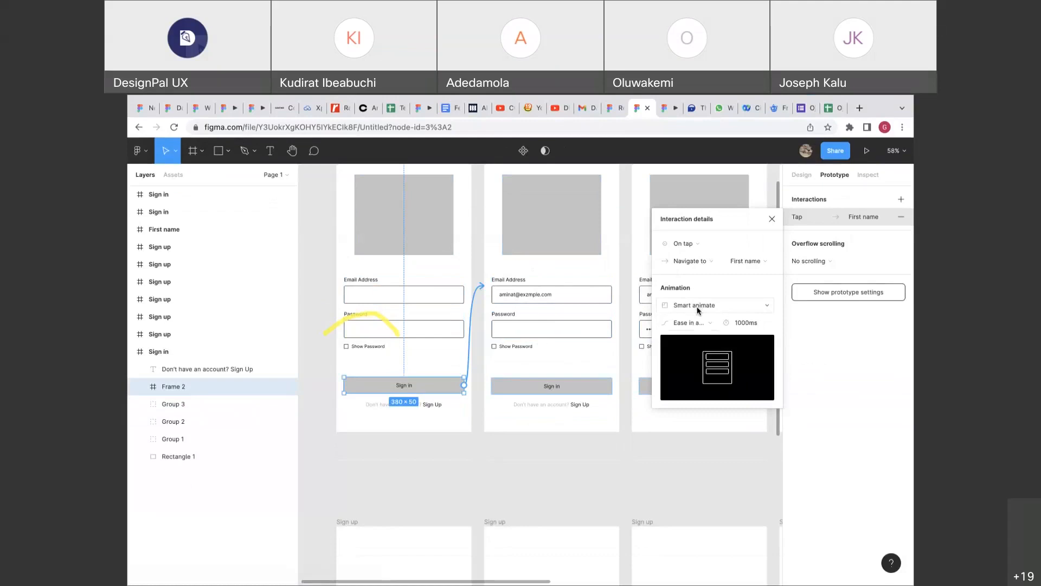
left_click(703, 324)
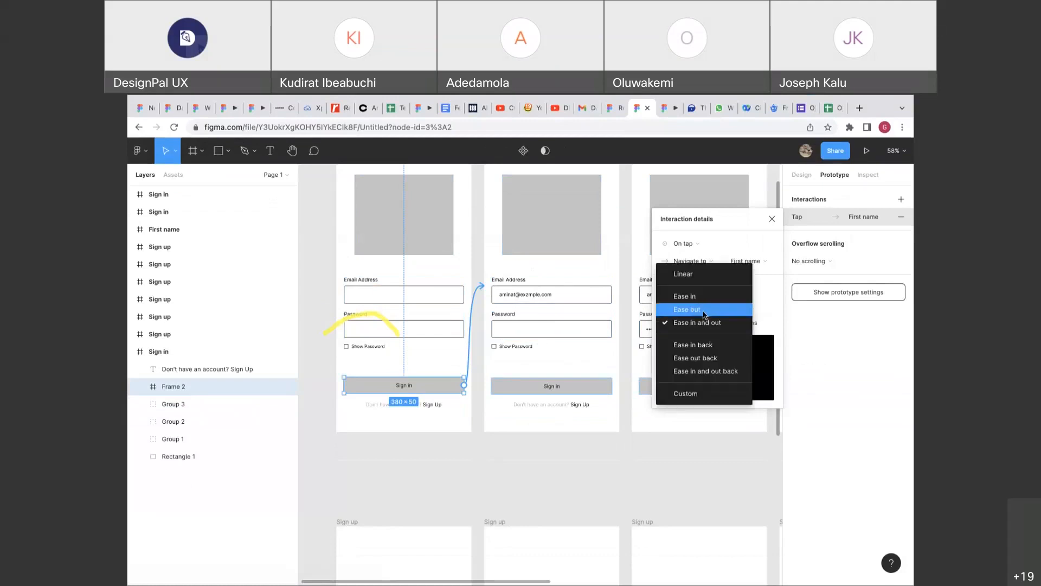
left_click(704, 315)
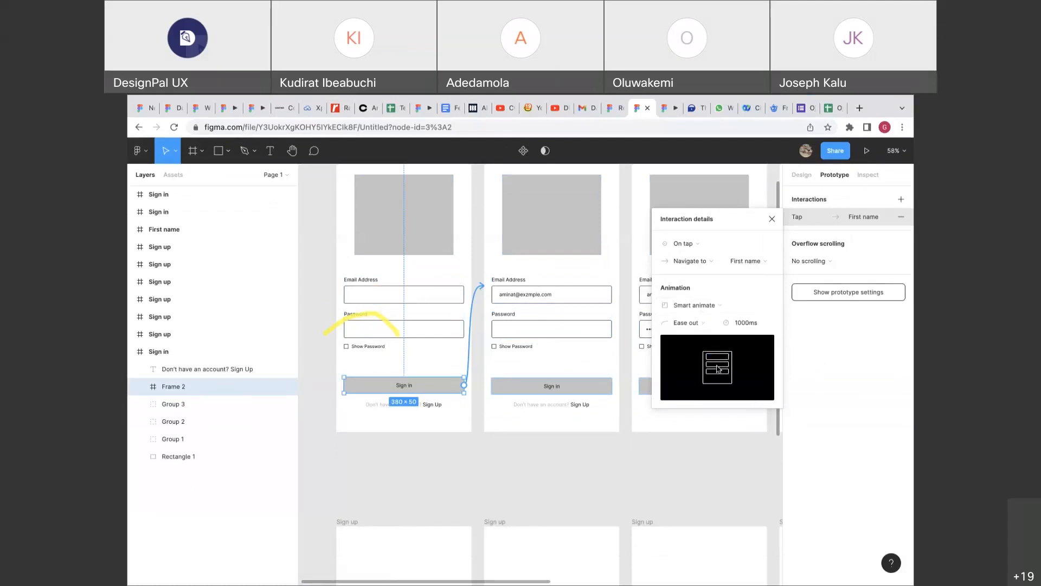
left_click(694, 323)
left_click(712, 312)
left_click(698, 324)
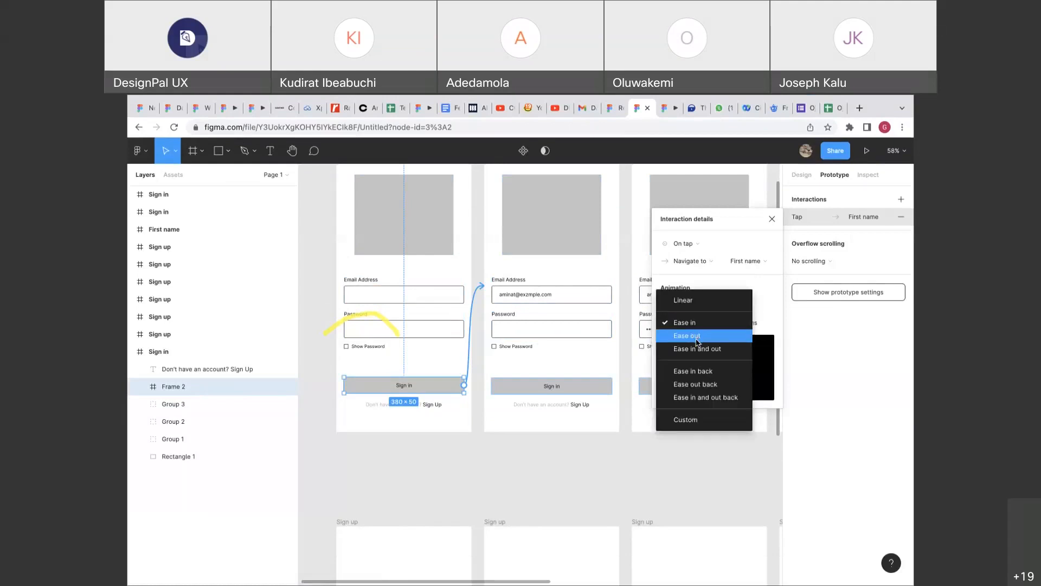
left_click(701, 344)
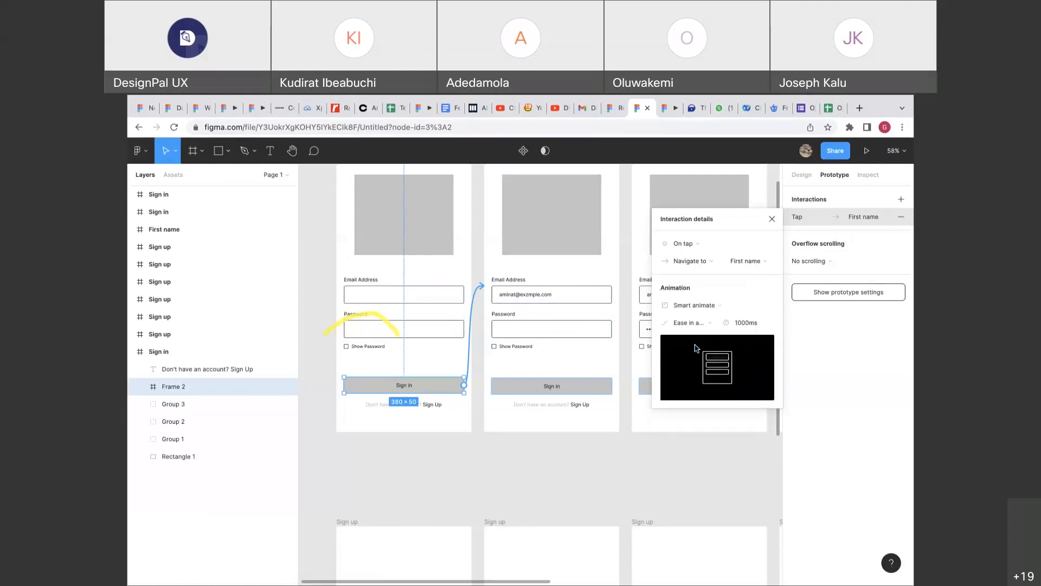
Change the animation to Move in, trying top and bottom before settling on the rightward direction.
left_click(694, 306)
left_click(691, 326)
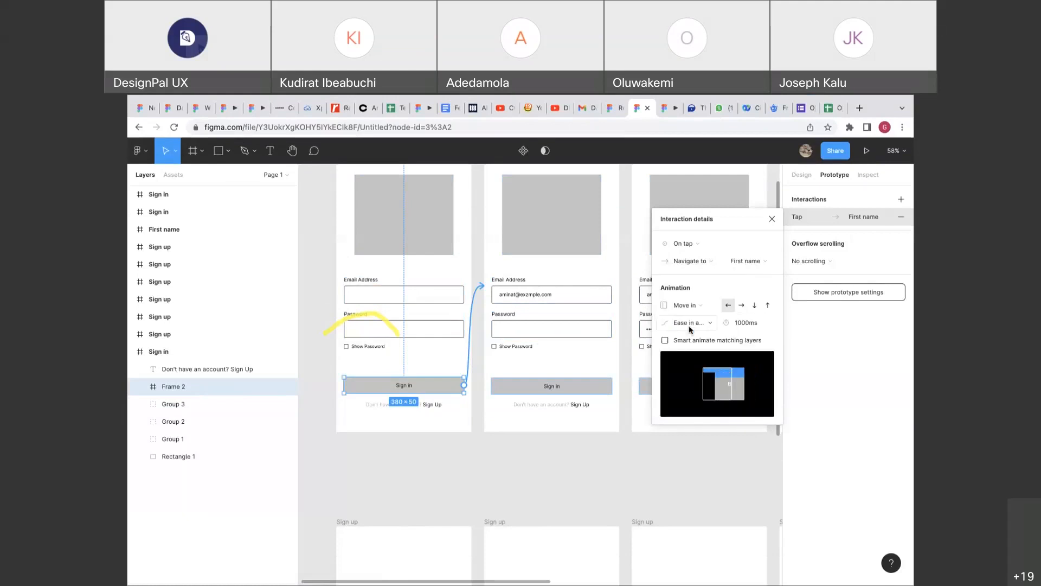
left_click(754, 305)
left_click(767, 305)
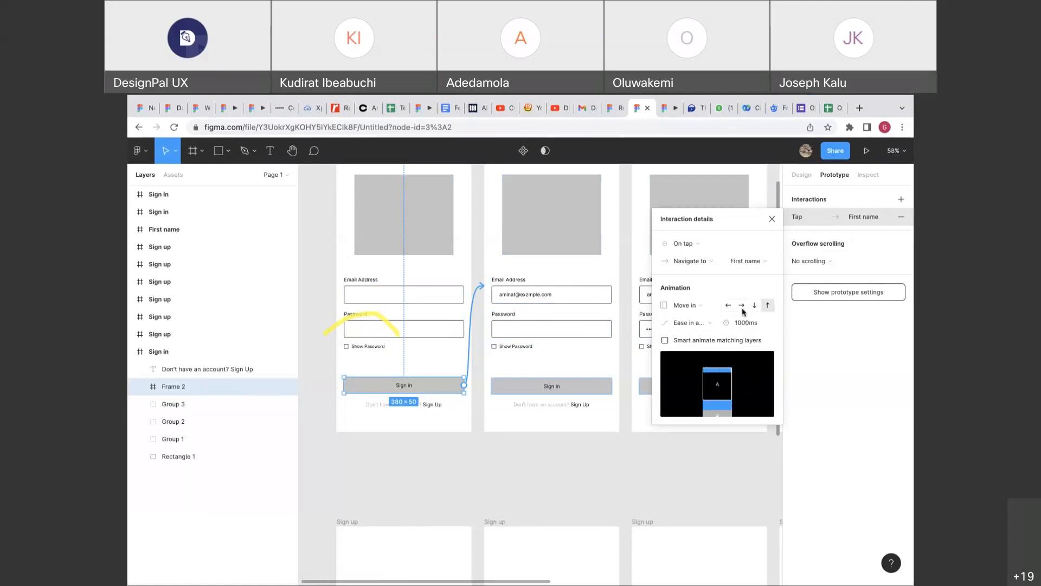
left_click(741, 307)
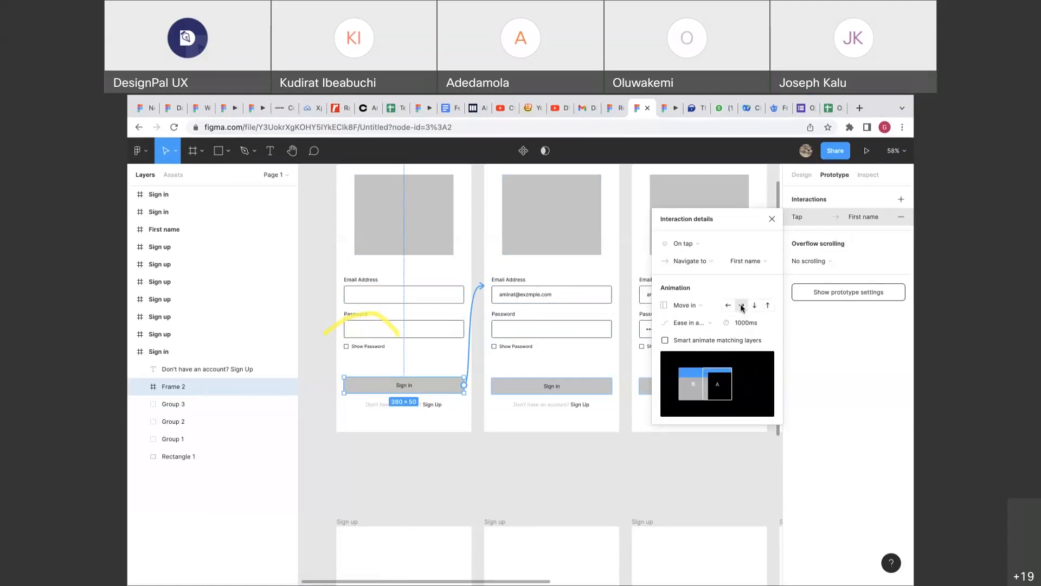
left_click(665, 111)
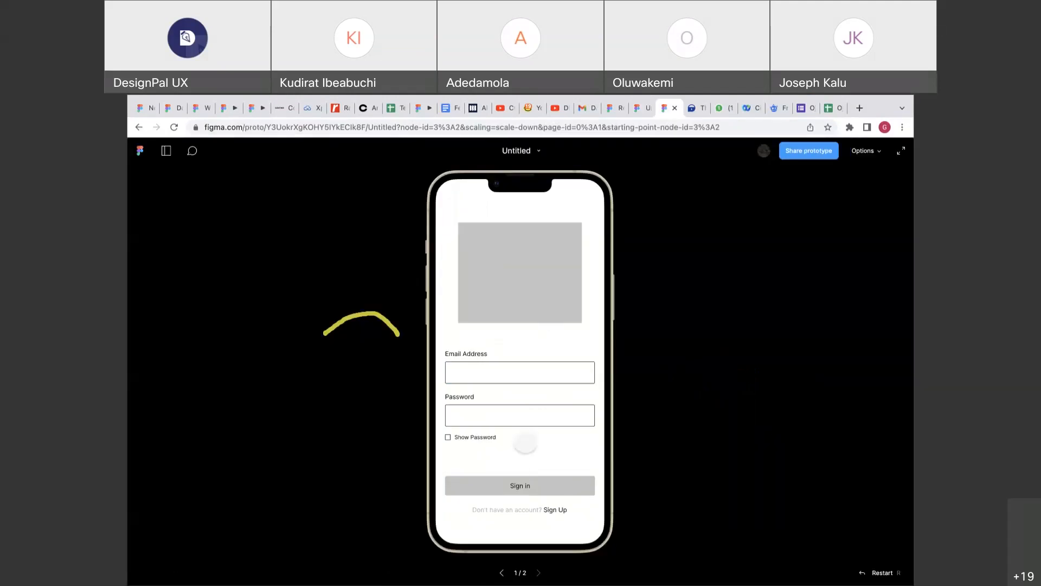
Play the rightward Move in Sign in transition in the preview several times.
left_click(516, 484)
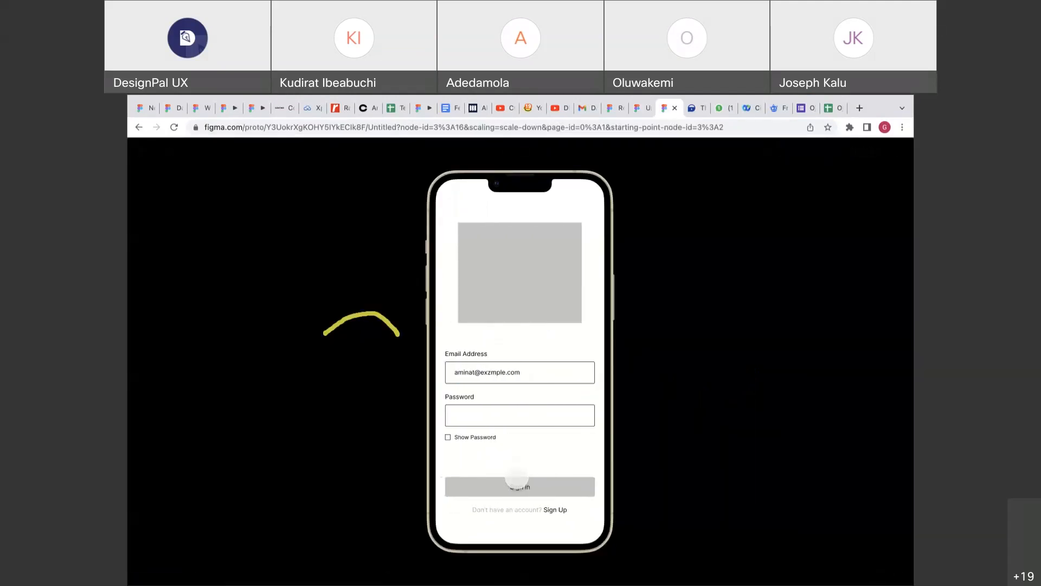
left_click(517, 482)
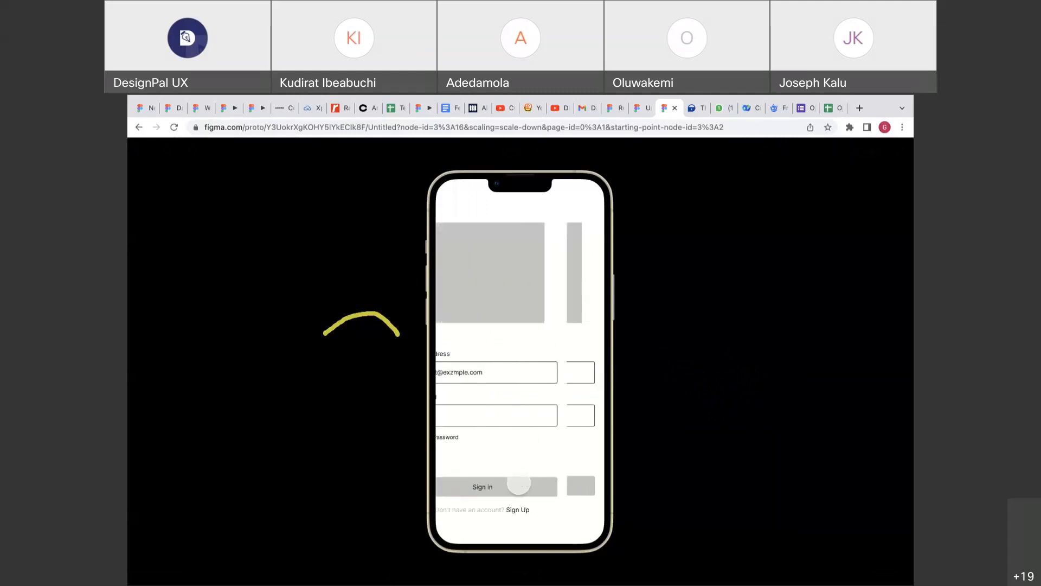
left_click(644, 113)
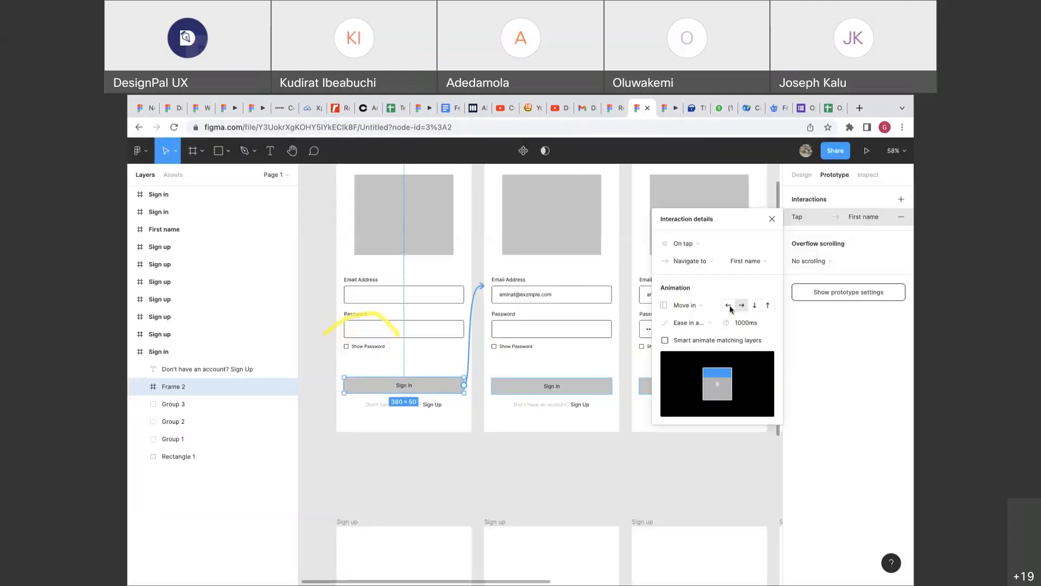
left_click(668, 108)
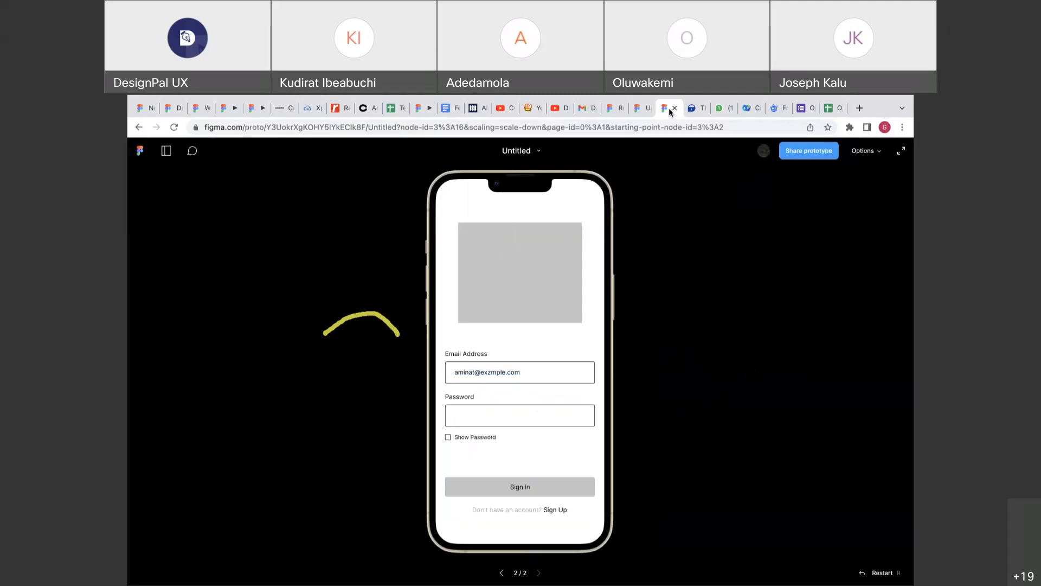
left_click(517, 484)
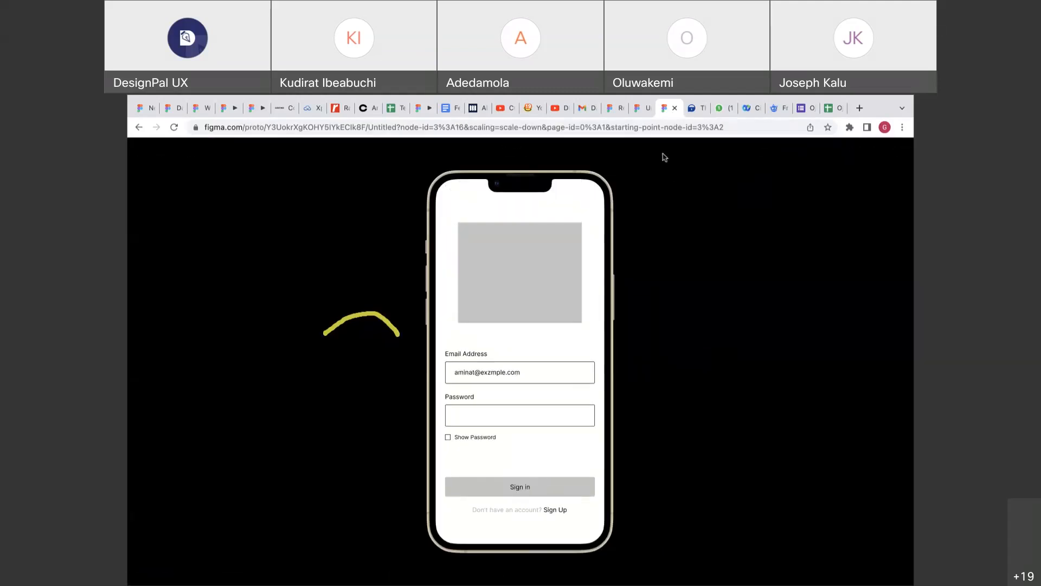
left_click(640, 109)
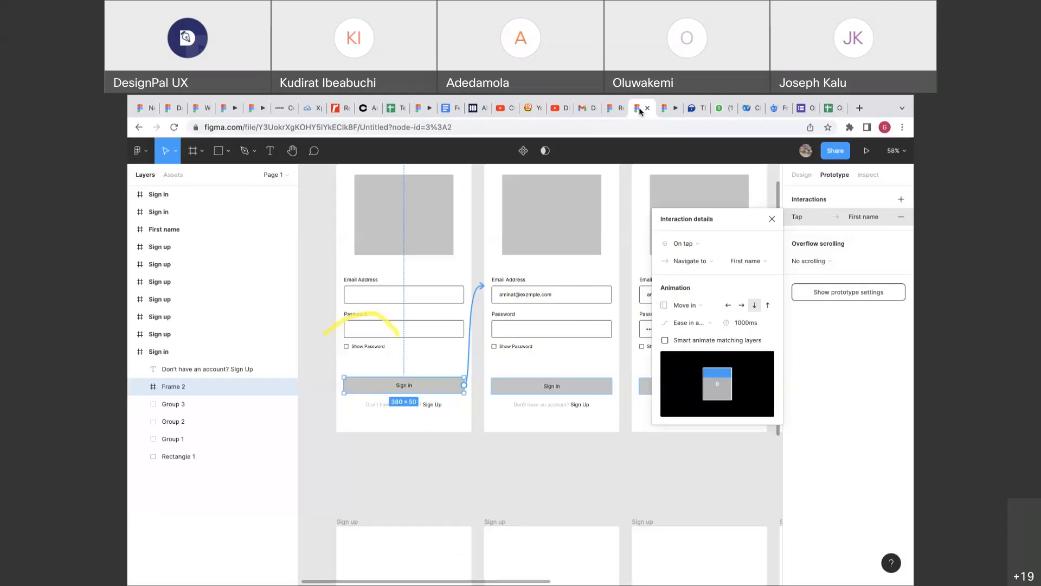
Try Move out, then switch the Sign in animation to Push.
left_click(691, 307)
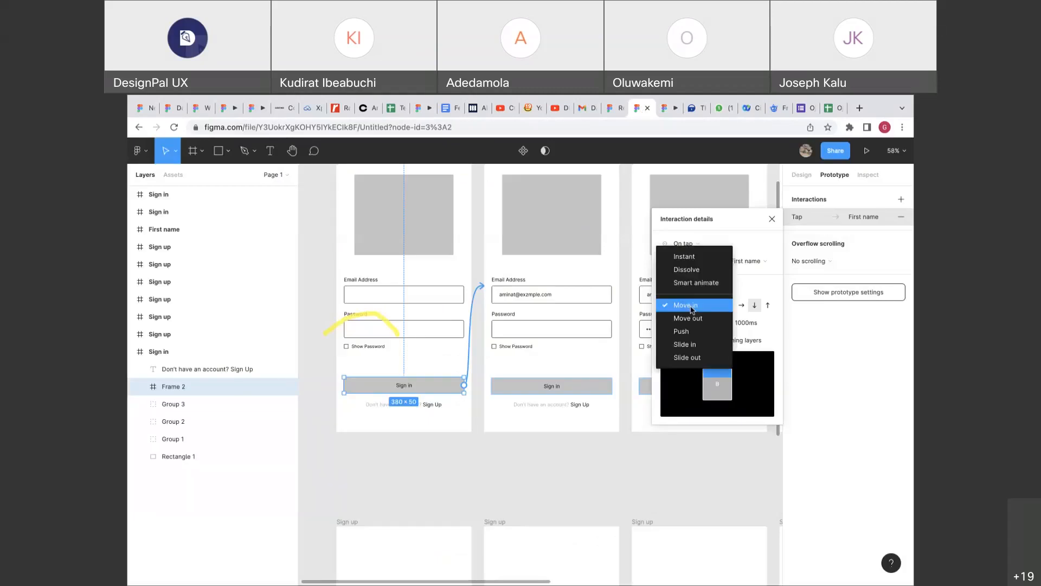
left_click(687, 318)
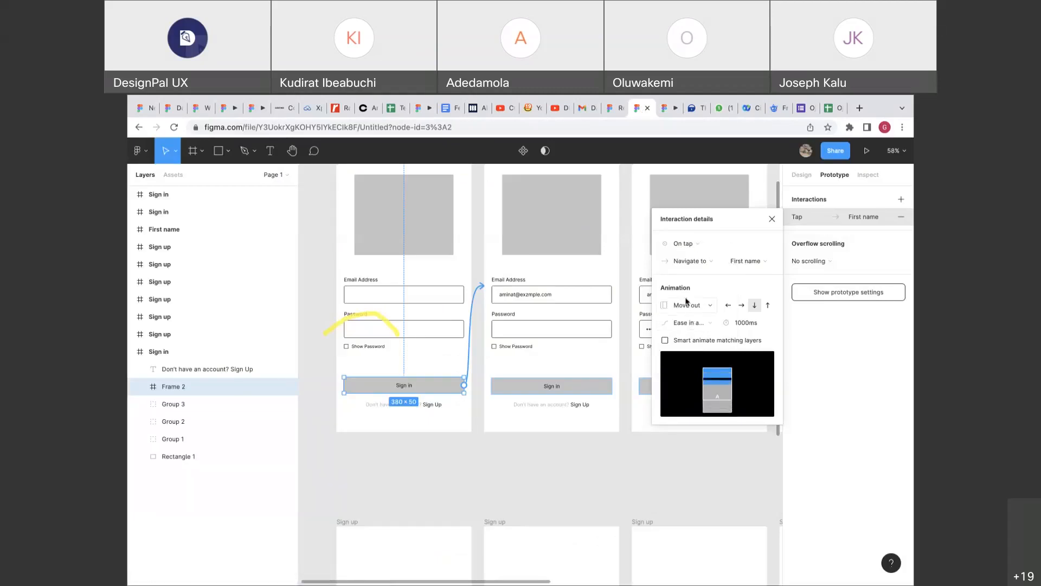
left_click(686, 304)
left_click(685, 318)
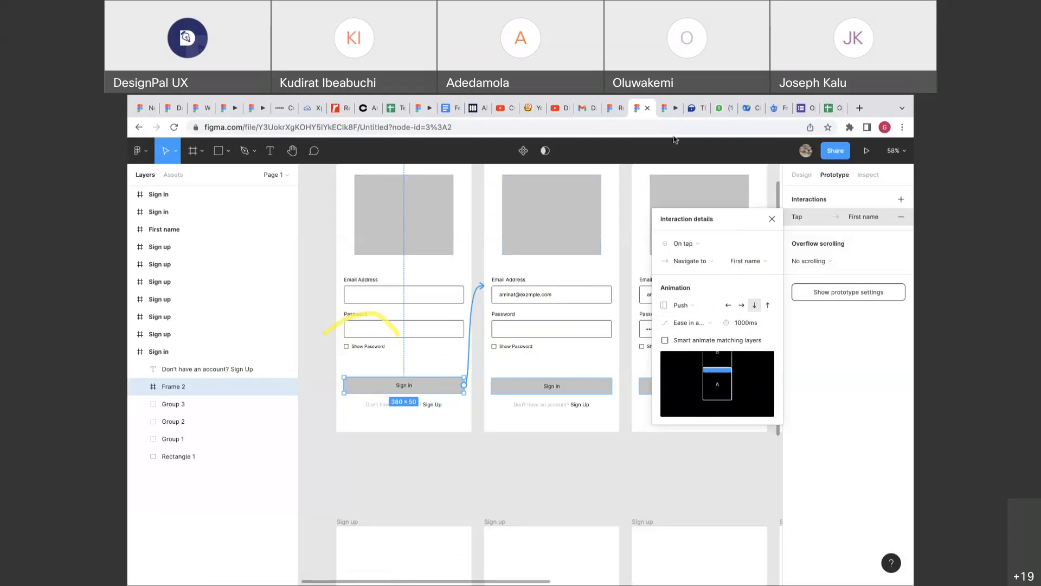
Replay the Push transition in the preview until the filled-email screen appears.
left_click(669, 112)
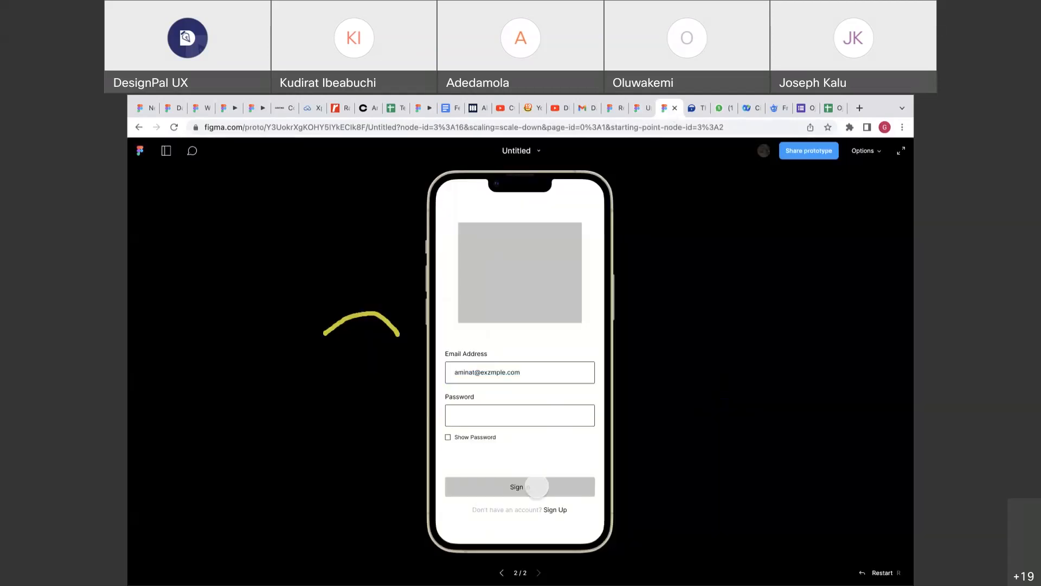
left_click(537, 486)
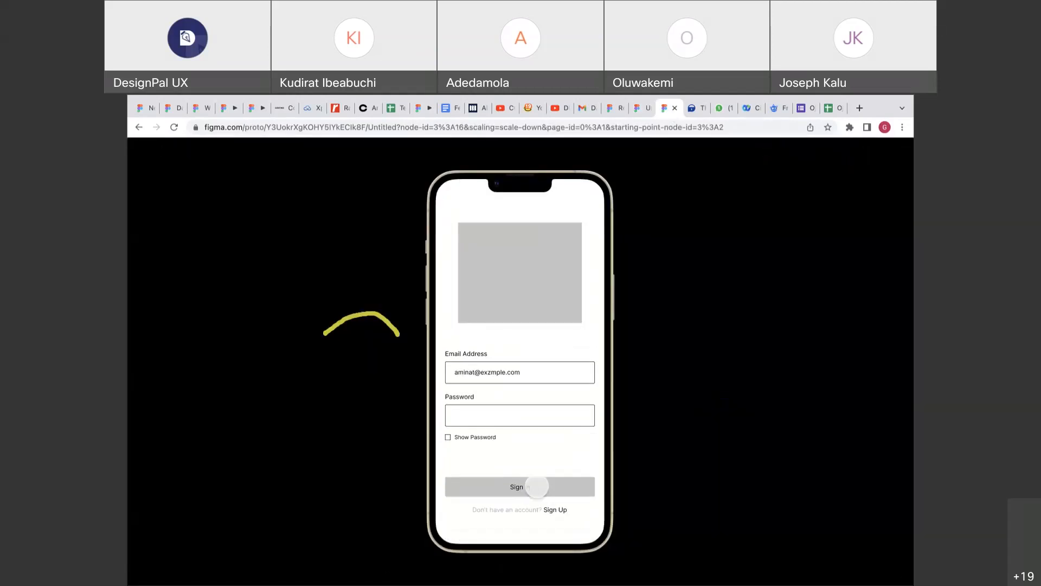
left_click(537, 486)
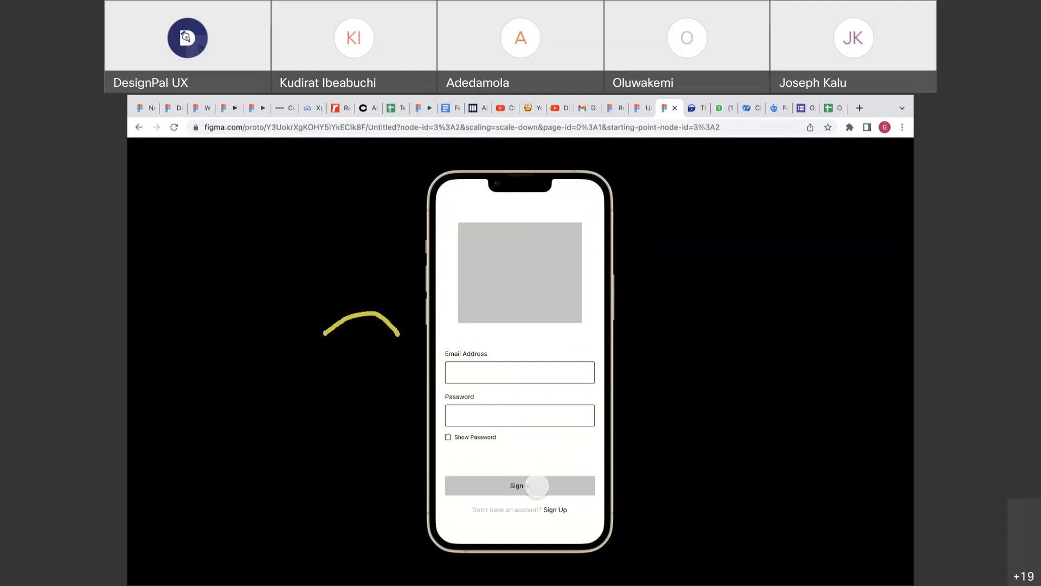
left_click(537, 486)
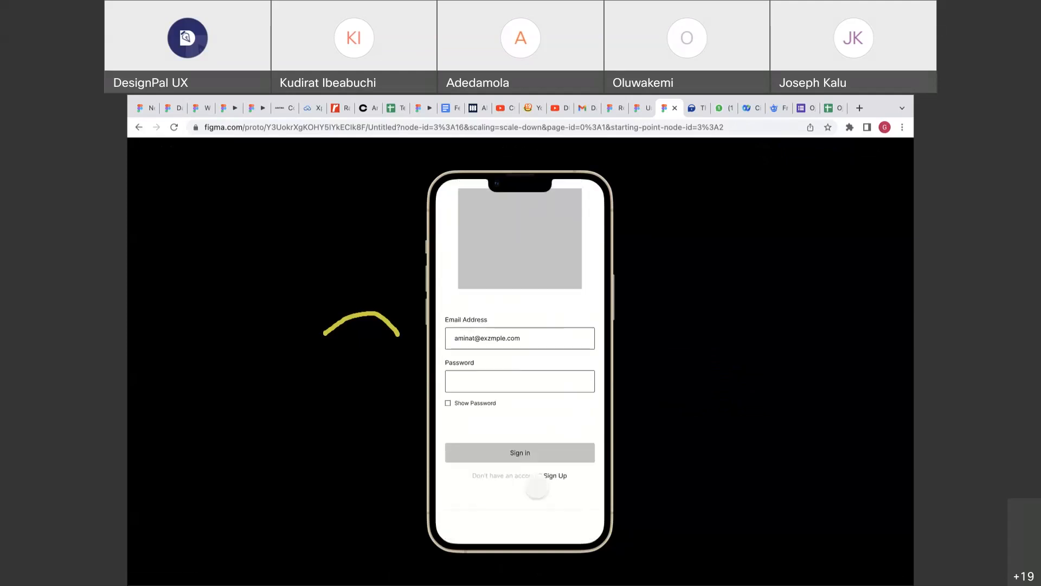
left_click(537, 485)
left_click(537, 485)
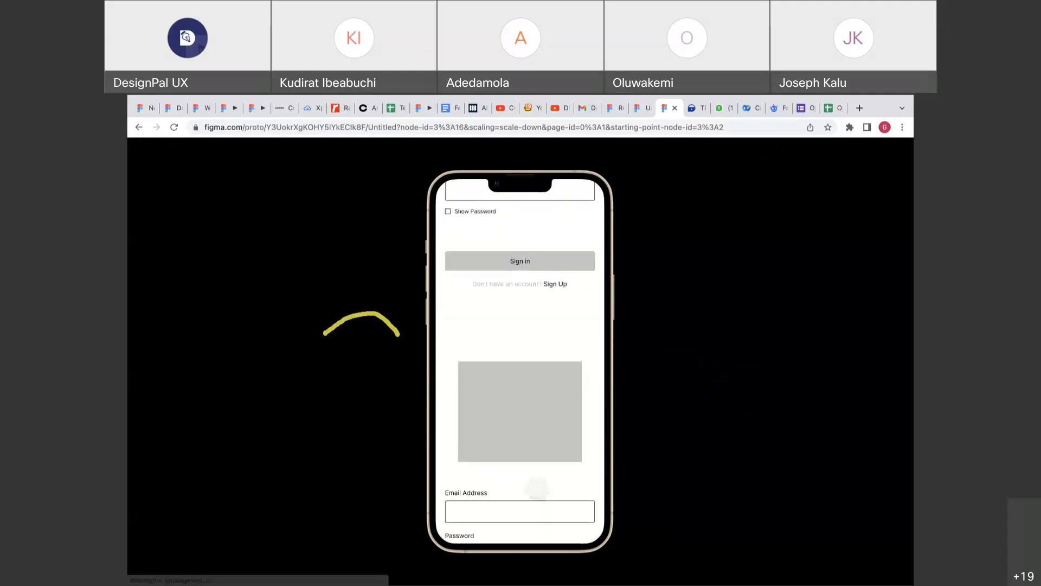
left_click(641, 108)
Try Slide in and Slide out, then set the animation to Instant and close the details.
left_click(694, 305)
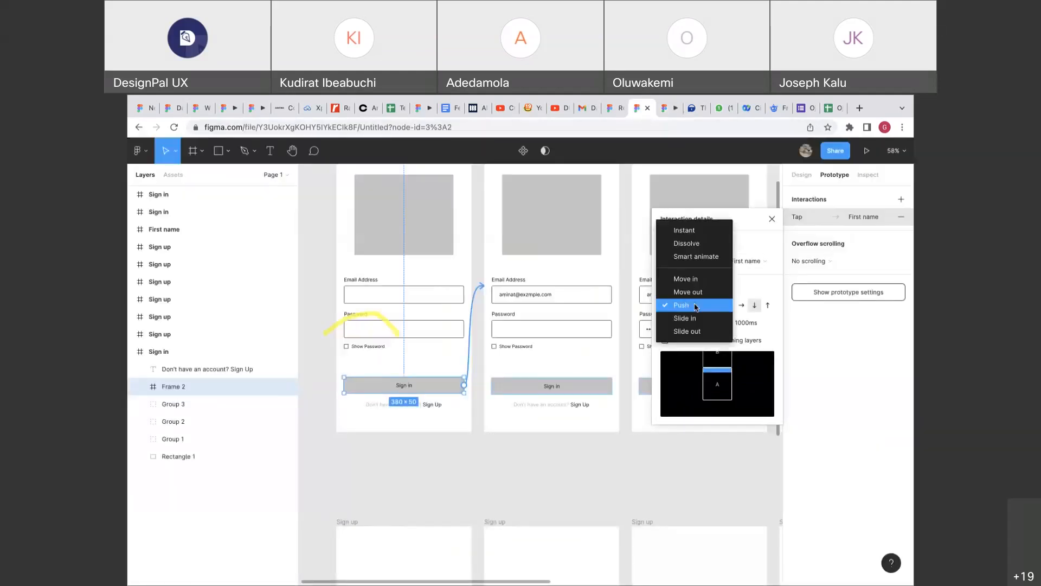
left_click(689, 319)
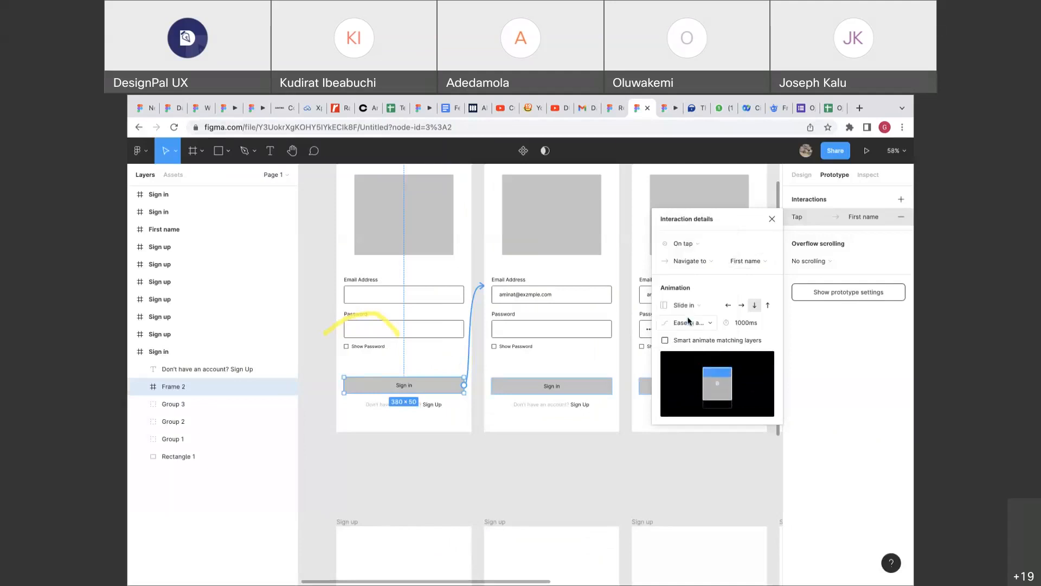
left_click(687, 311)
left_click(687, 318)
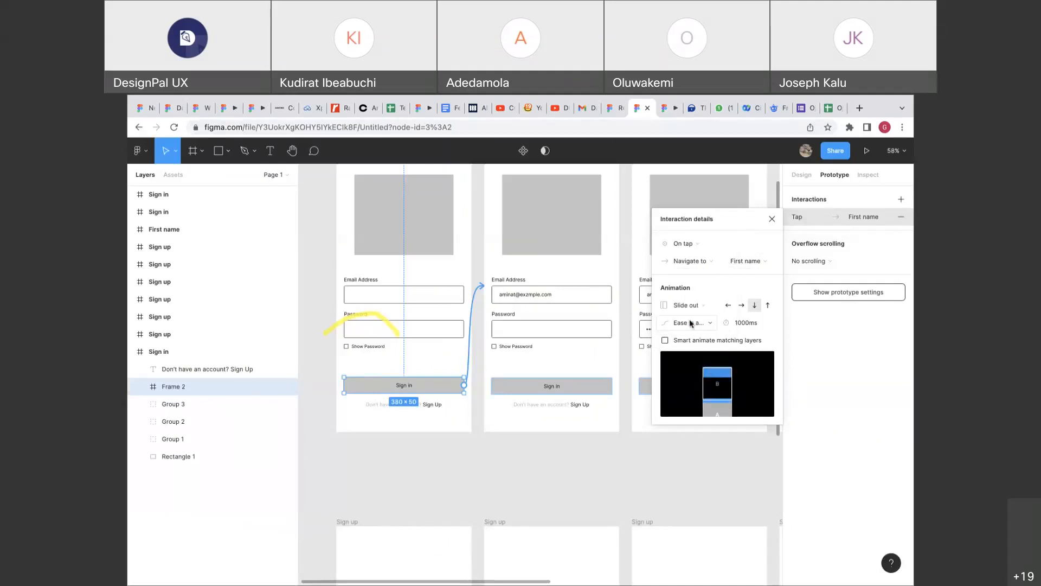
left_click(691, 307)
left_click(684, 204)
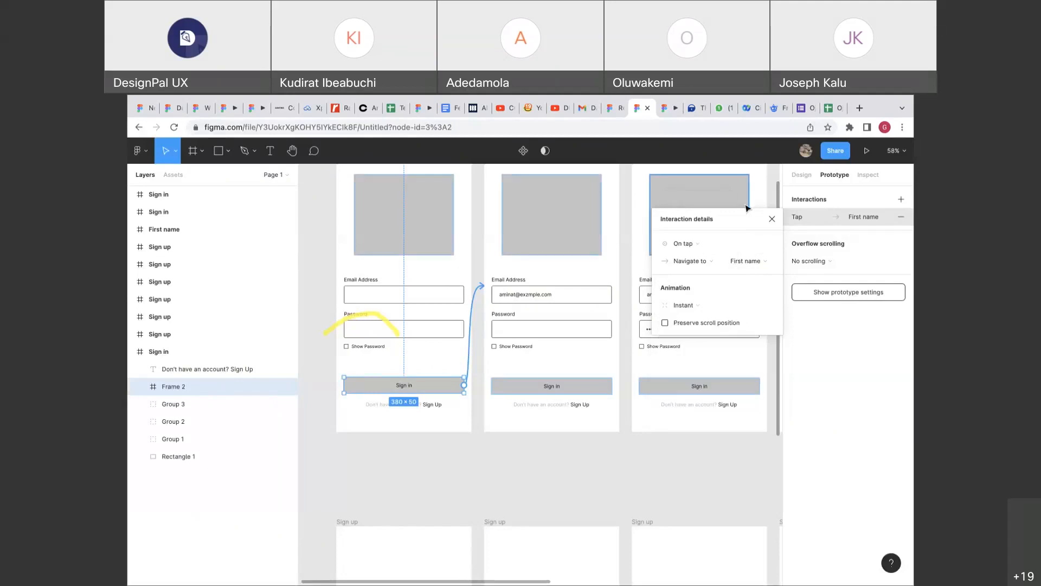
left_click(771, 219)
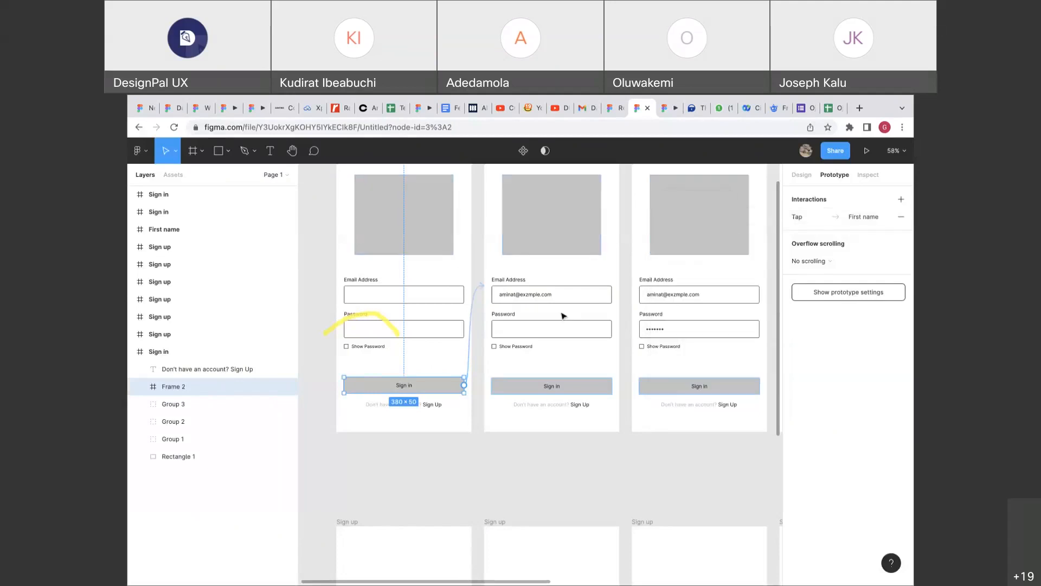
left_click(481, 289)
Delete the Sign in button's tap interaction so it no longer goes to the First name frame.
key("BackSpace")
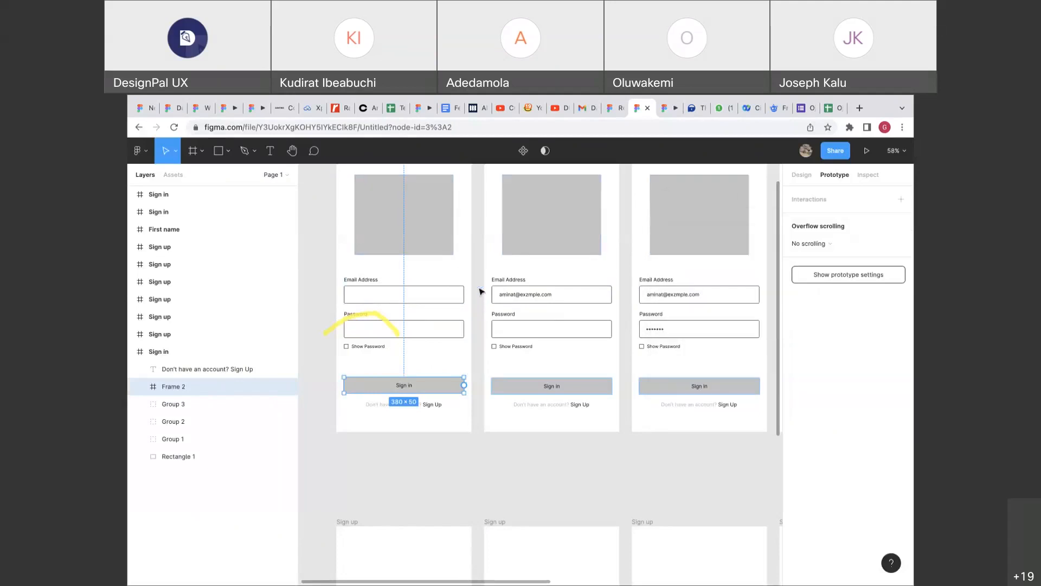
scroll(481, 291, "up", 3)
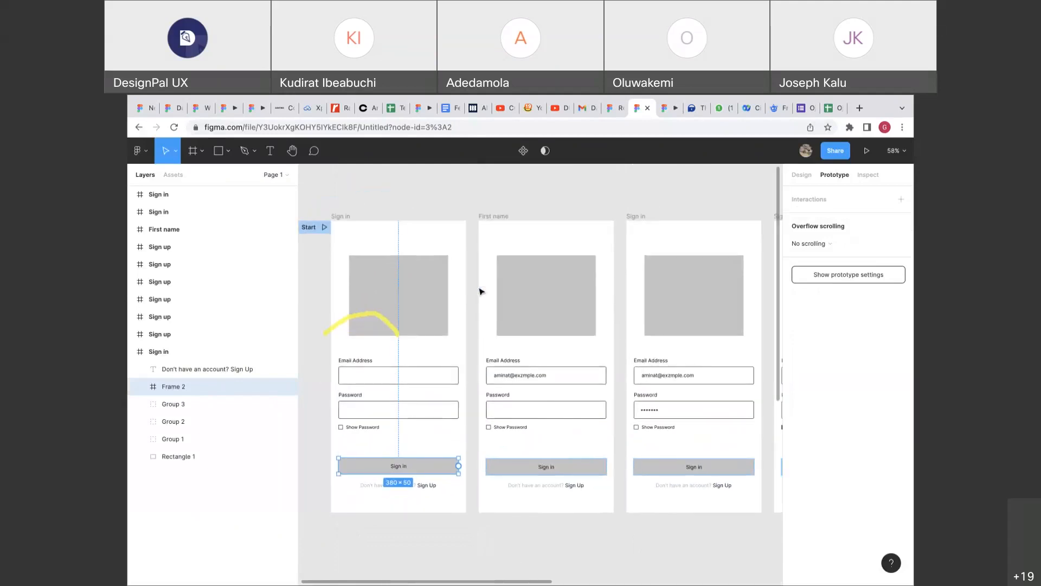
scroll(481, 291, "down", 2)
left_click(449, 294)
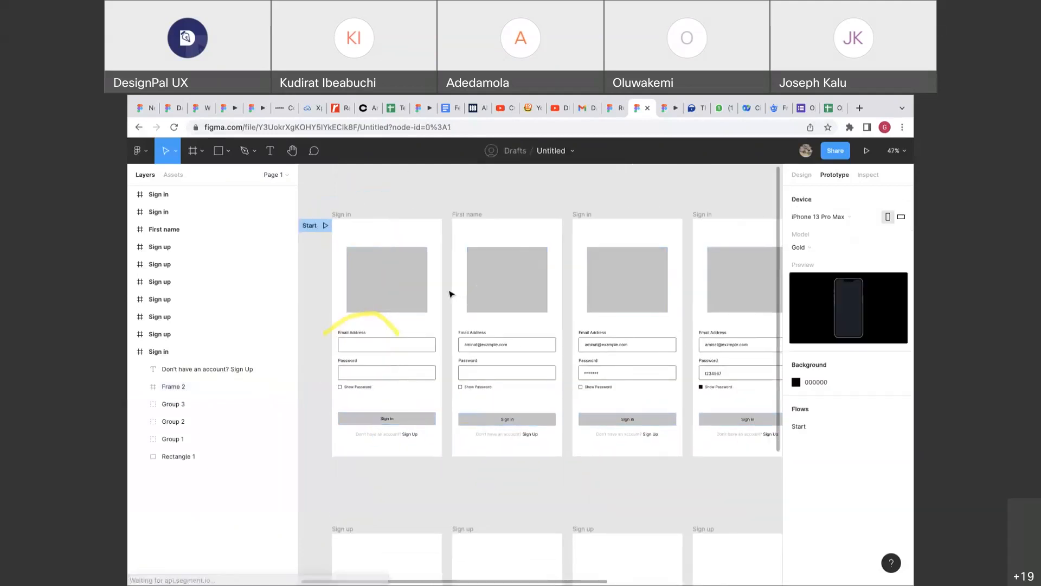
Pan and zoom across the canvas to review the Sign in and Sign up frames.
scroll(450, 294, "left", 2)
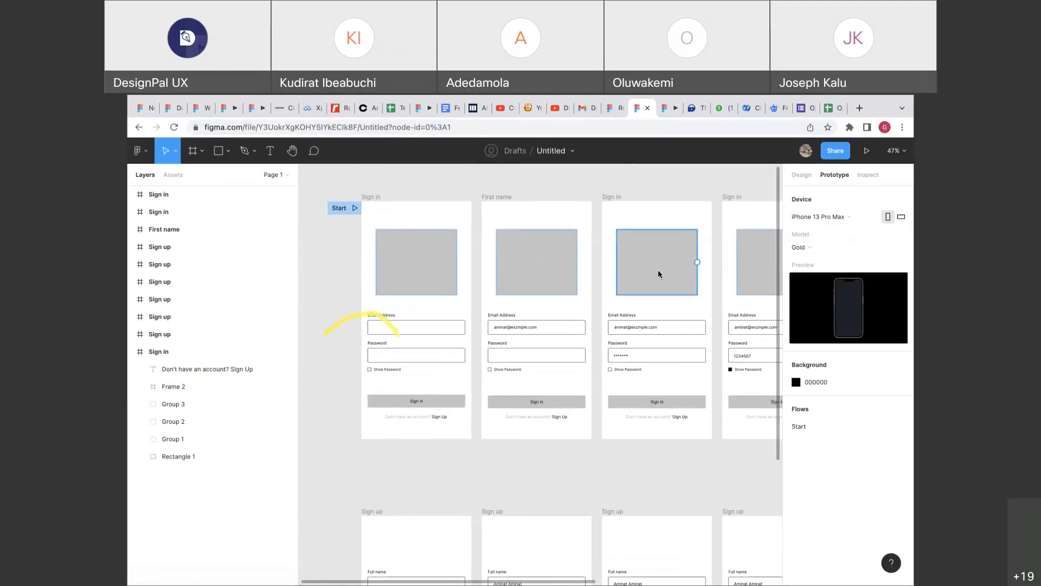
scroll(525, 311, "right", 2)
scroll(525, 311, "left", 2)
scroll(525, 311, "up", 1)
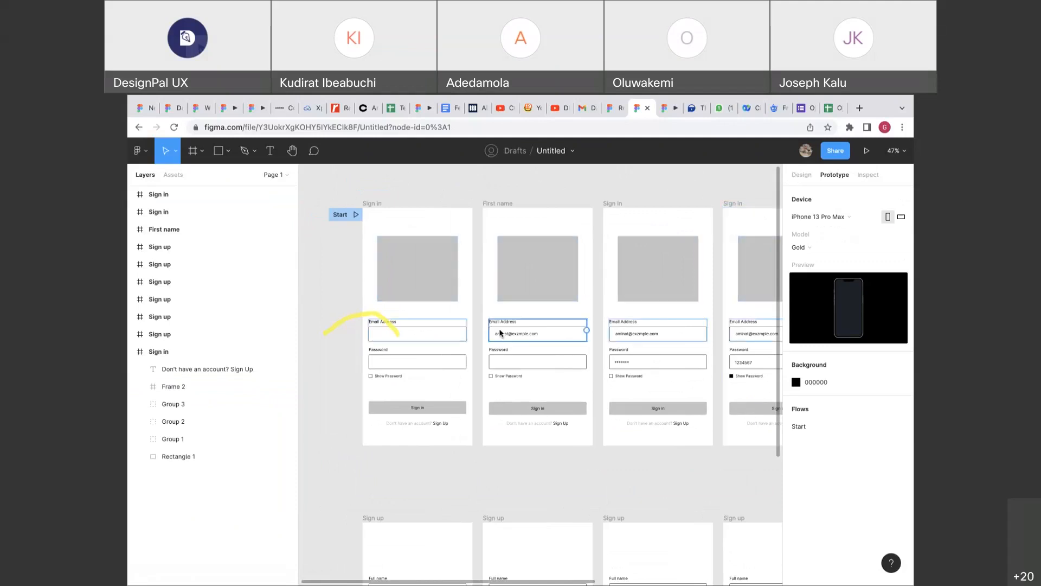
scroll(471, 350, "right", 2)
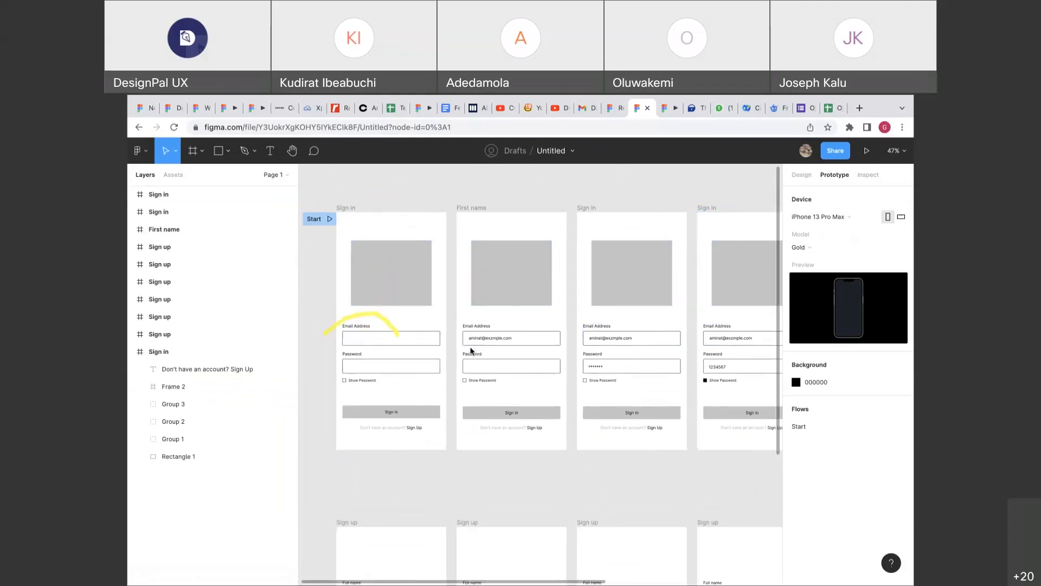
scroll(471, 350, "up", 2)
scroll(414, 349, "left", 1)
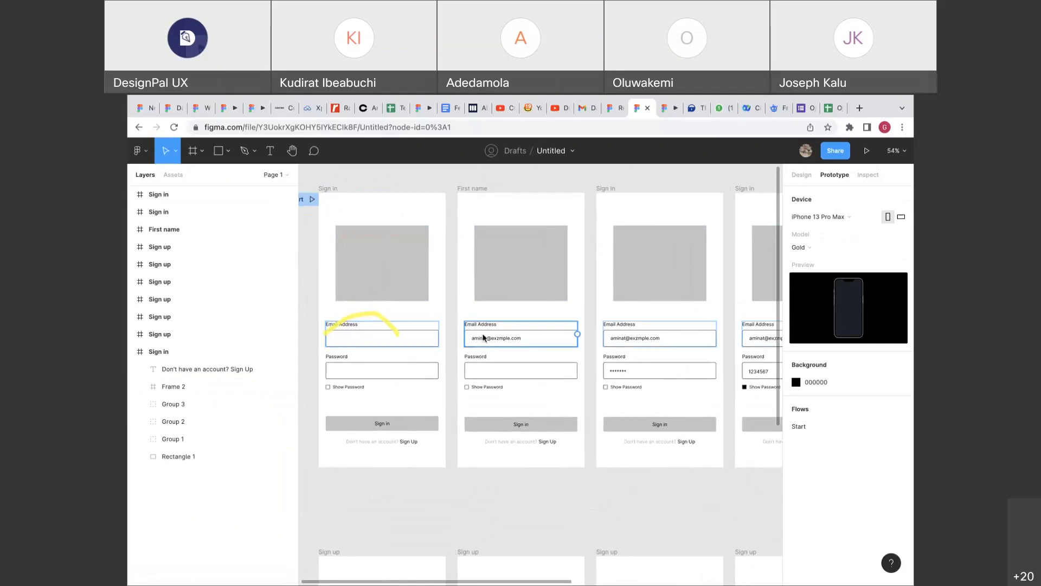
scroll(484, 337, "right", 3)
scroll(484, 337, "up", 1)
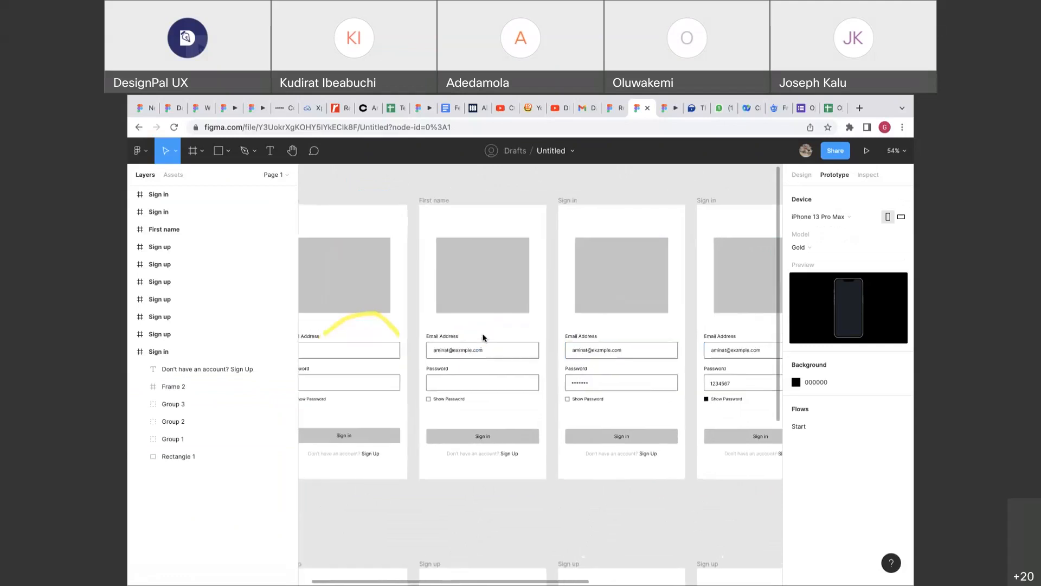
scroll(411, 341, "up", 5)
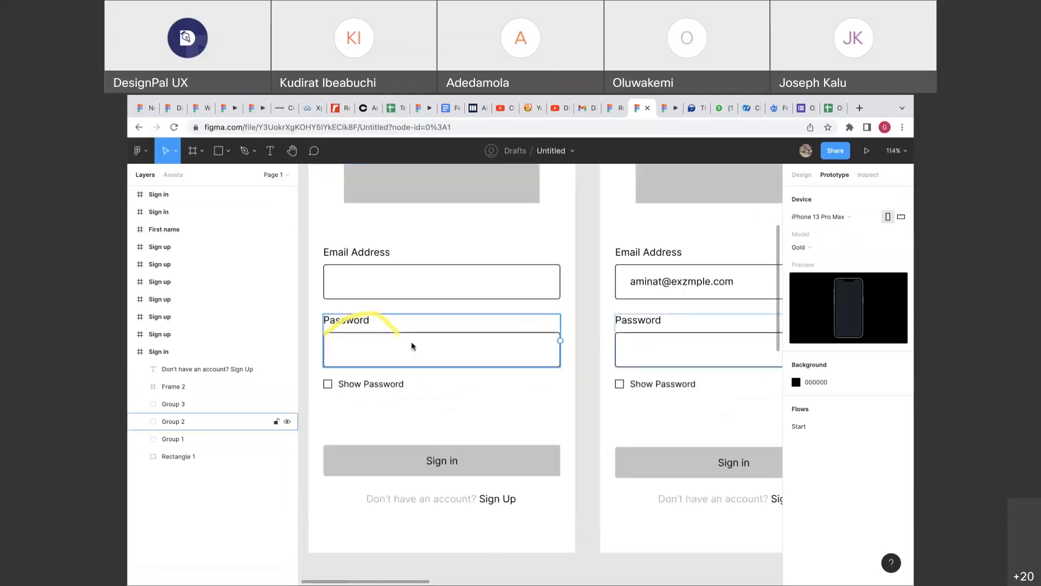
scroll(429, 331, "down", 3)
scroll(430, 327, "up", 3)
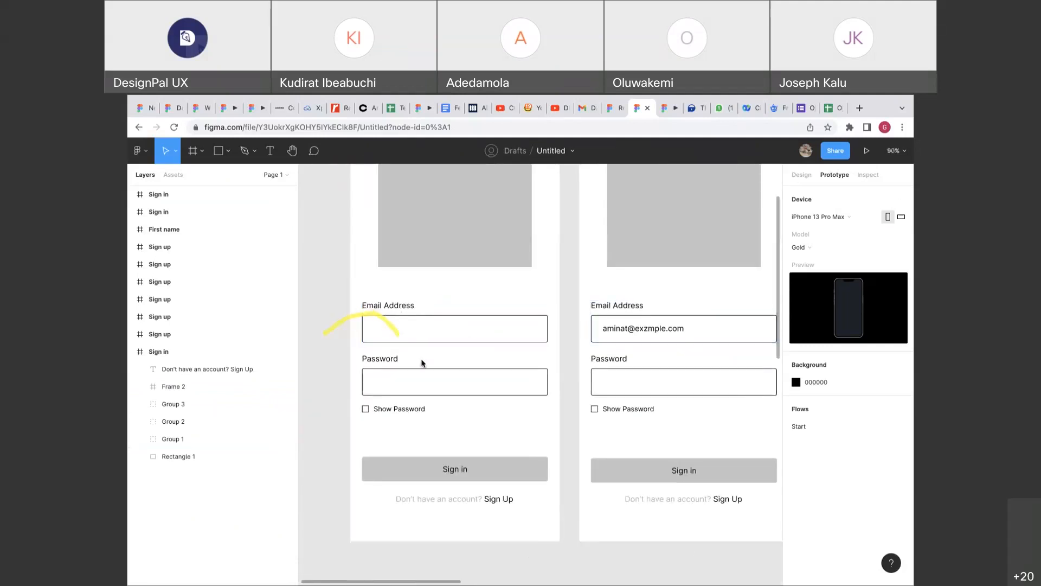
scroll(421, 377, "down", 2)
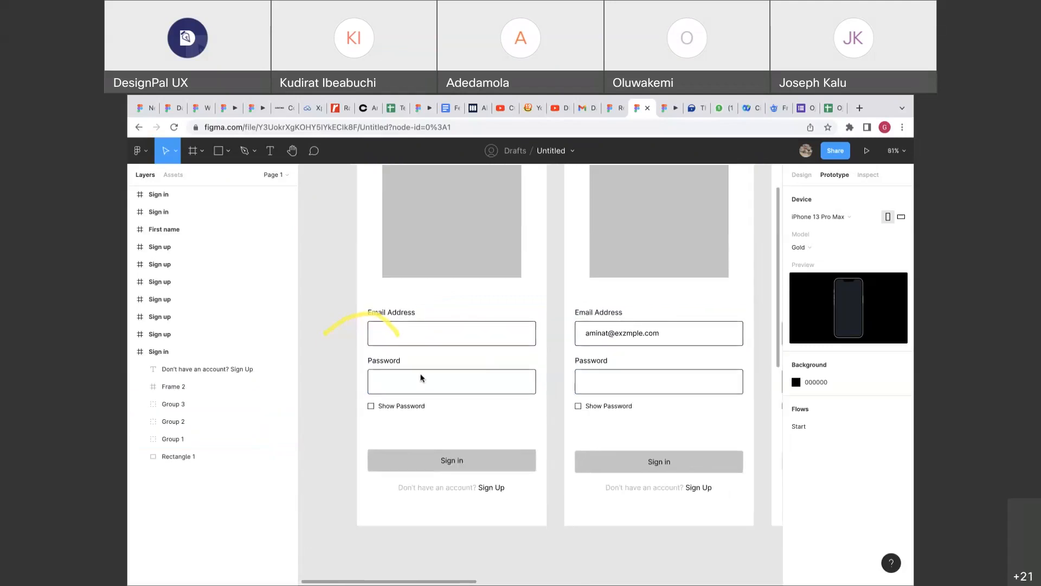
scroll(439, 361, "down", 2)
scroll(457, 353, "right", 5)
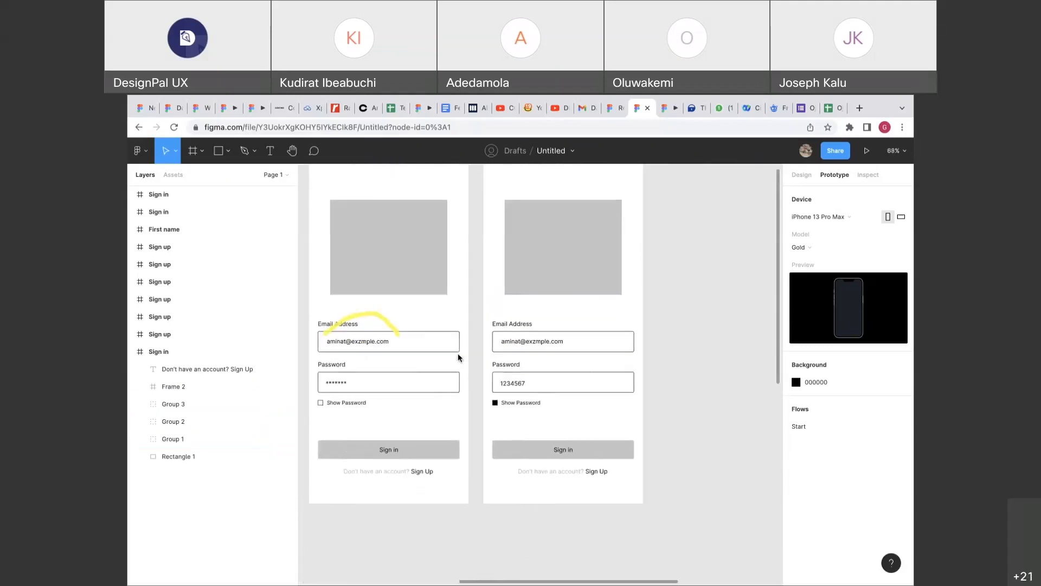
scroll(539, 397, "left", 8)
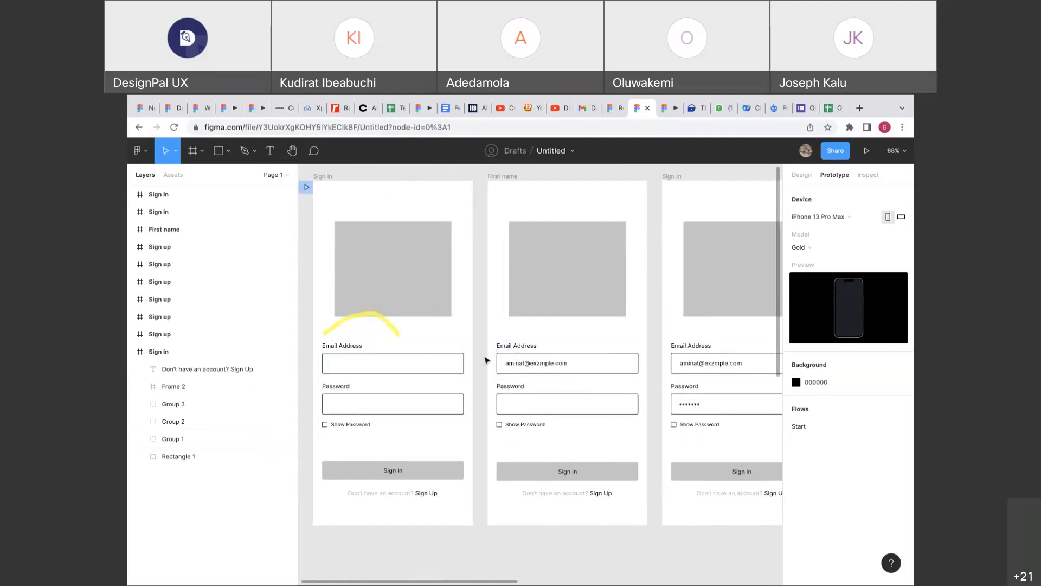
scroll(486, 360, "left", 2)
scroll(486, 360, "up", 1)
scroll(485, 360, "down", 5)
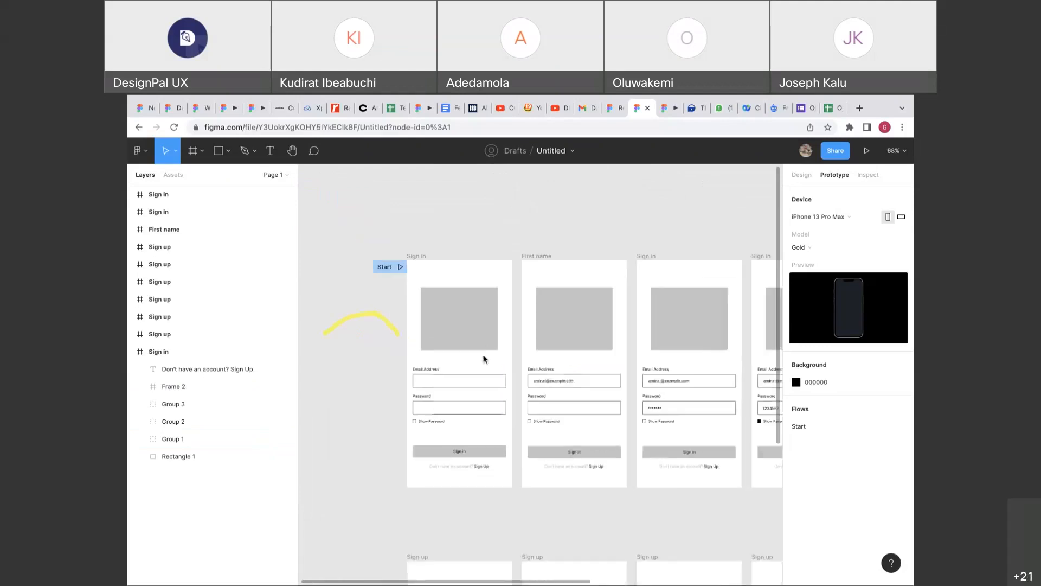
scroll(468, 367, "right", 3)
scroll(467, 367, "down", 1)
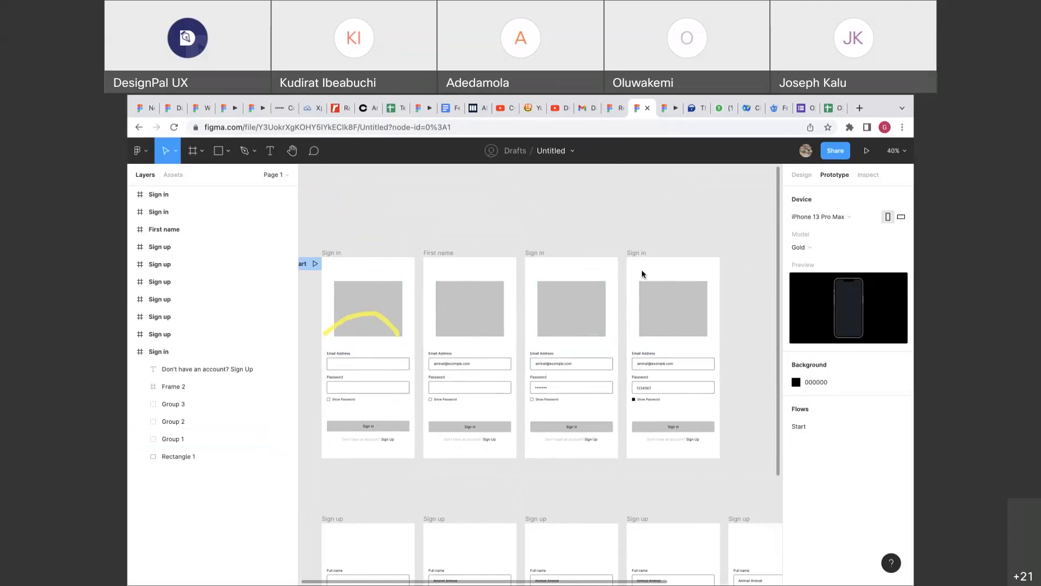
scroll(519, 319, "left", 5)
scroll(520, 319, "down", 1)
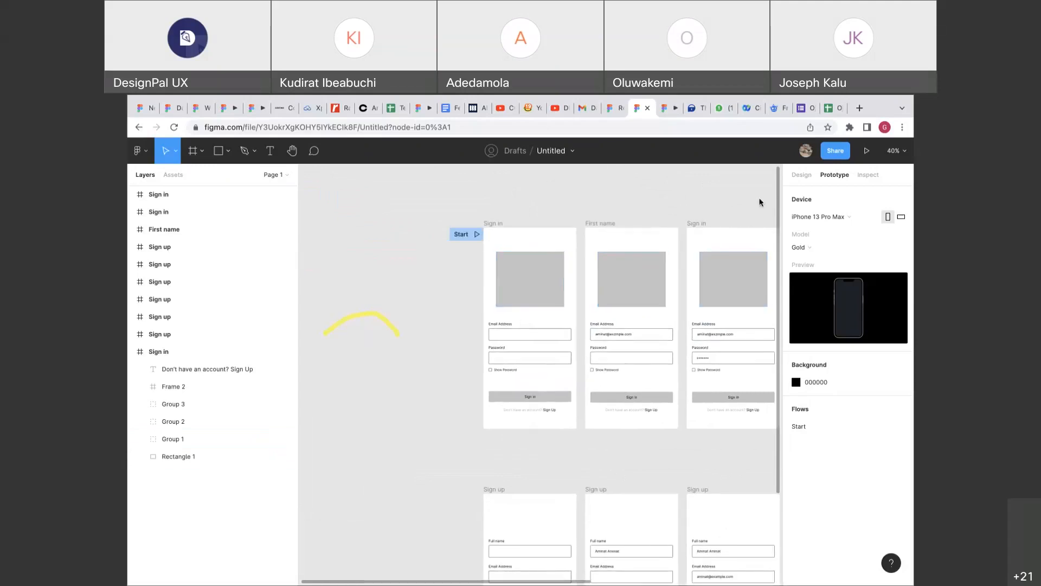
Switch the right panel to Design properties and select the first Sign in frame.
left_click(801, 175)
right_click(458, 298)
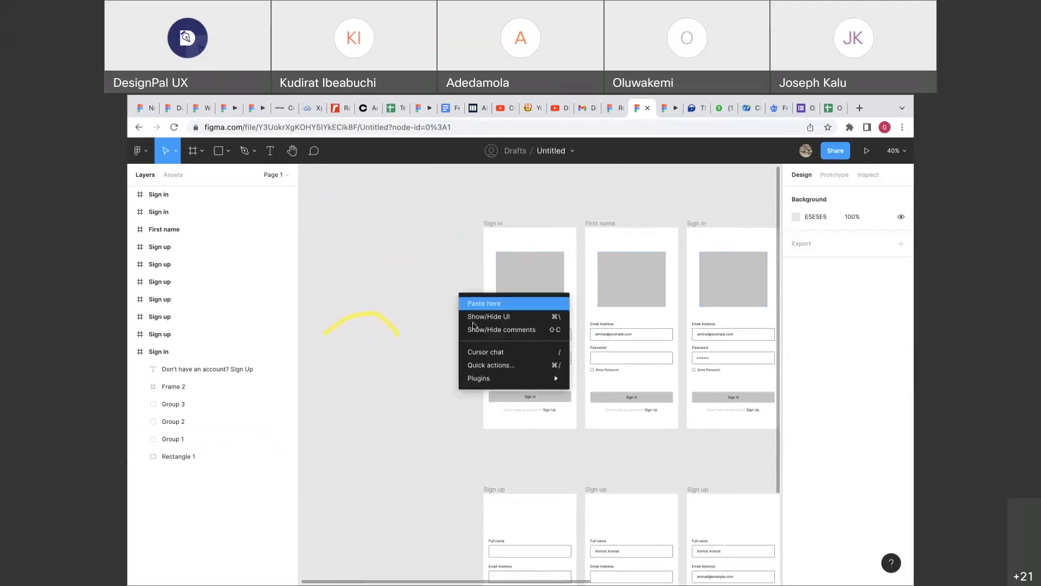
left_click(462, 281)
left_click(484, 237)
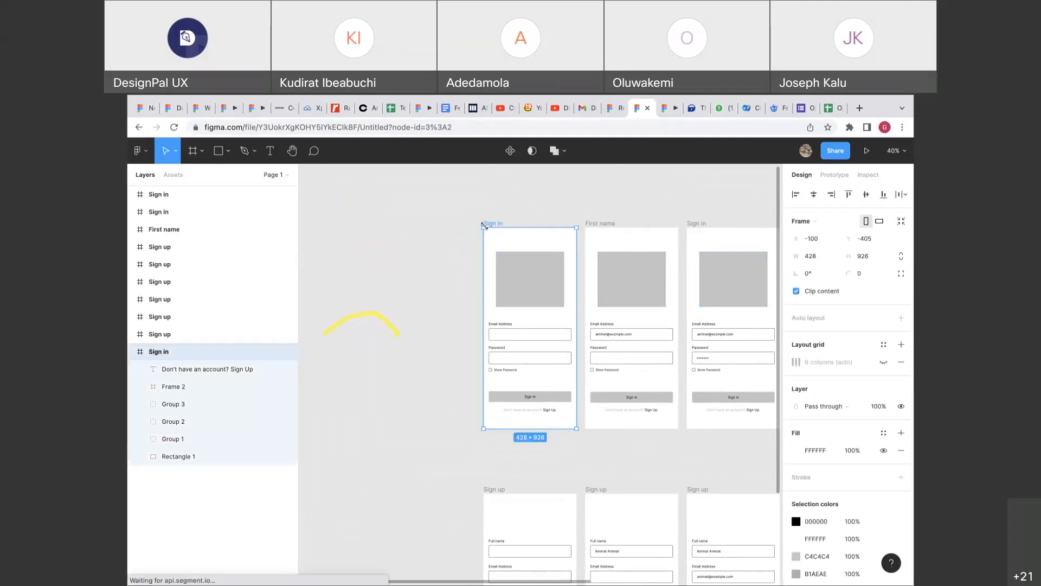
right_click(487, 234)
left_click(472, 404)
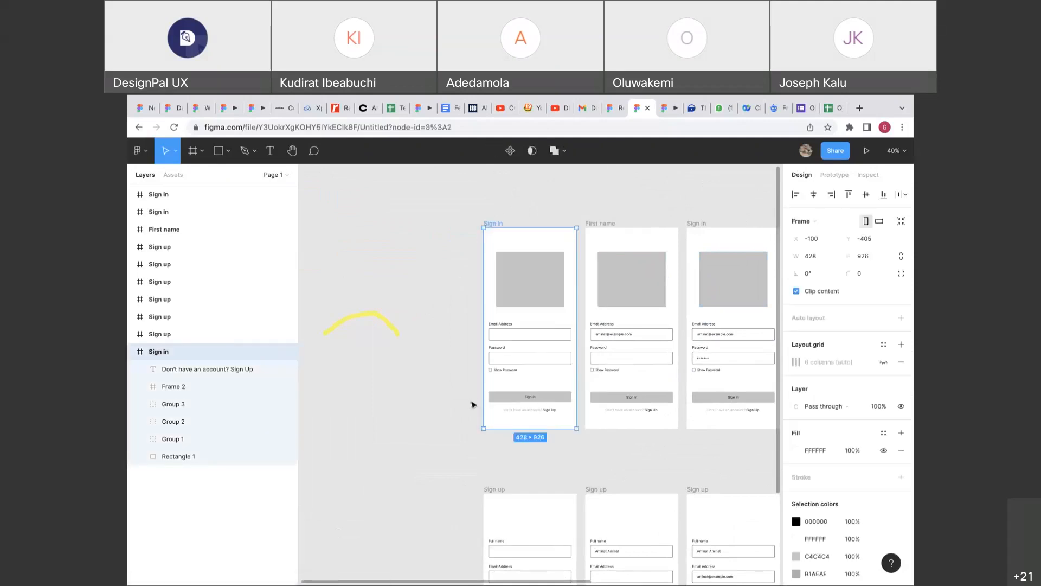
Deselect the frame and zoom through the Sign in frames up to the filled, password-revealed screen.
scroll(602, 344, "up", 3)
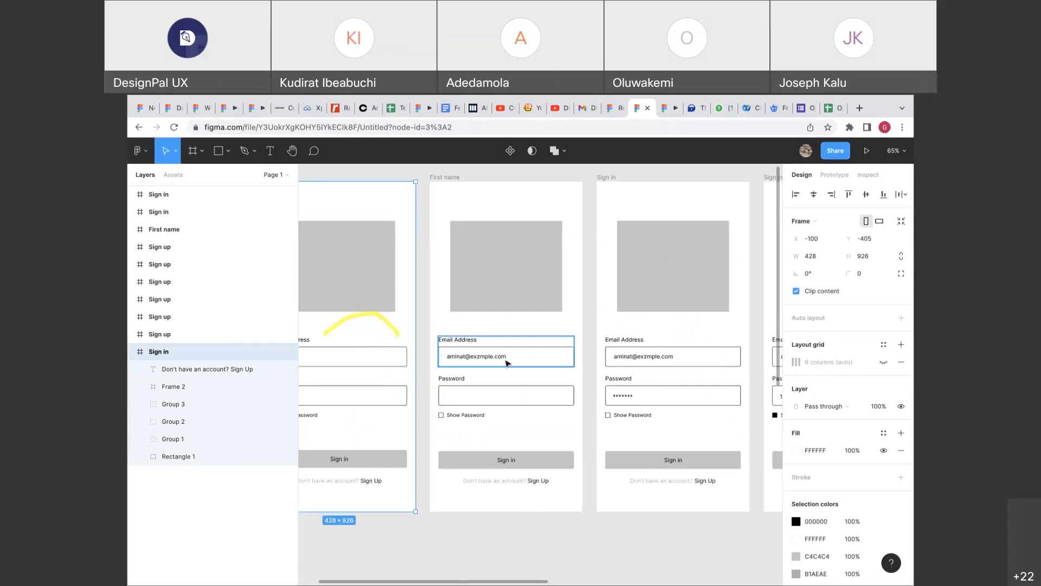
scroll(506, 360, "down", 3)
scroll(479, 362, "up", 2)
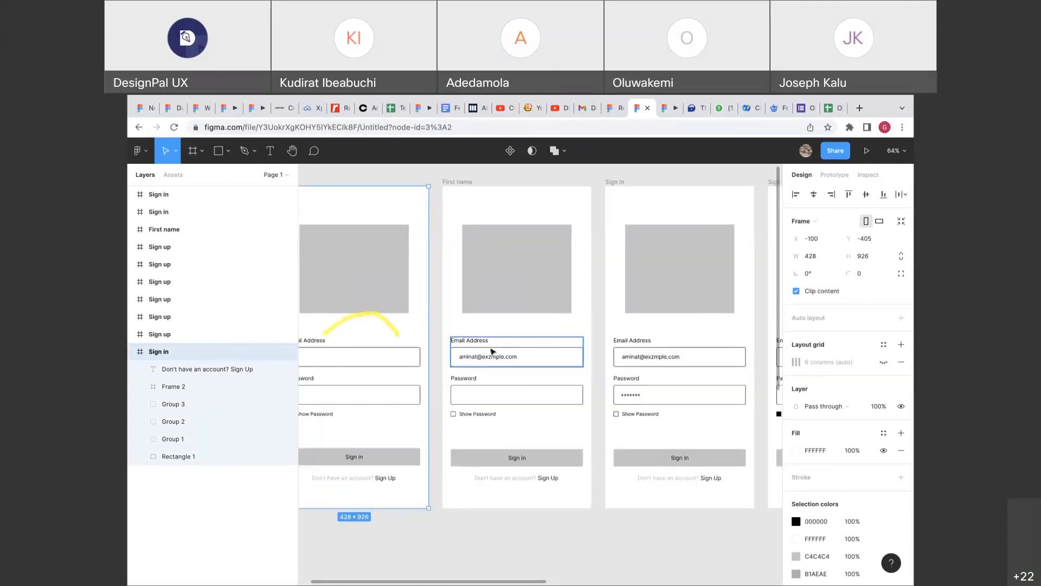
scroll(469, 363, "down", 3)
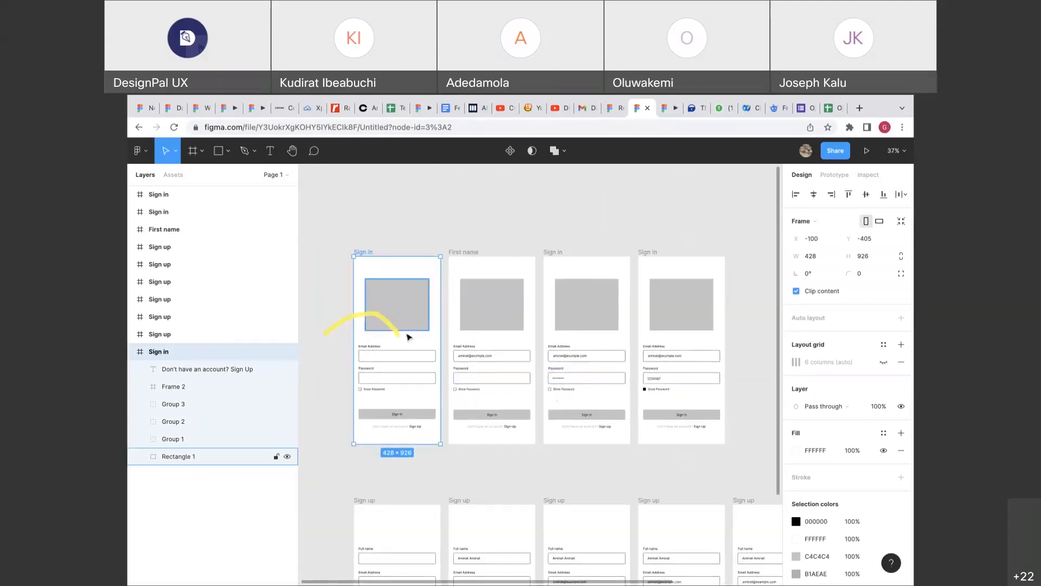
left_click(337, 278)
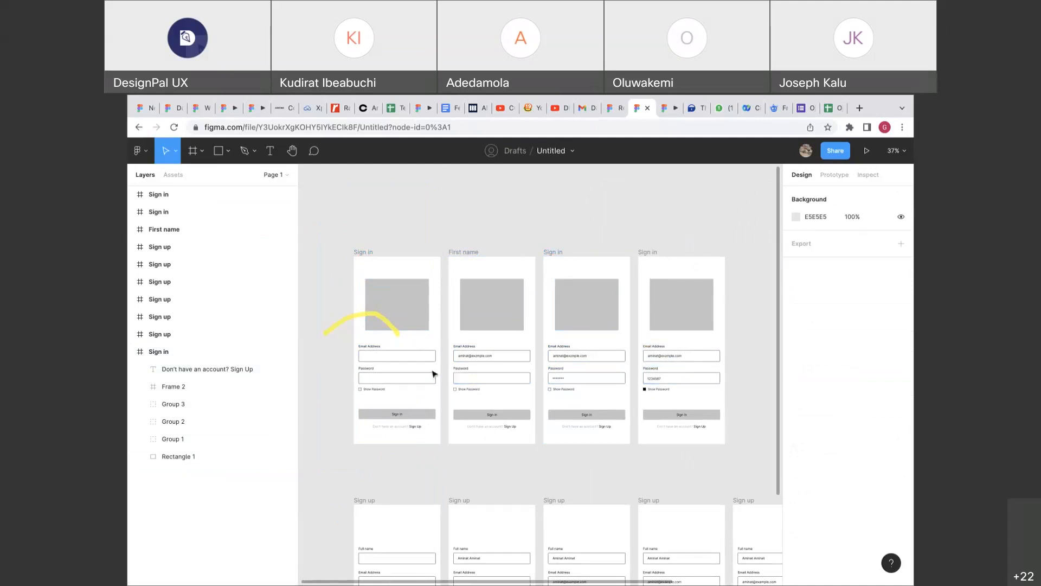
scroll(416, 367, "up", 2)
scroll(416, 369, "up", 3)
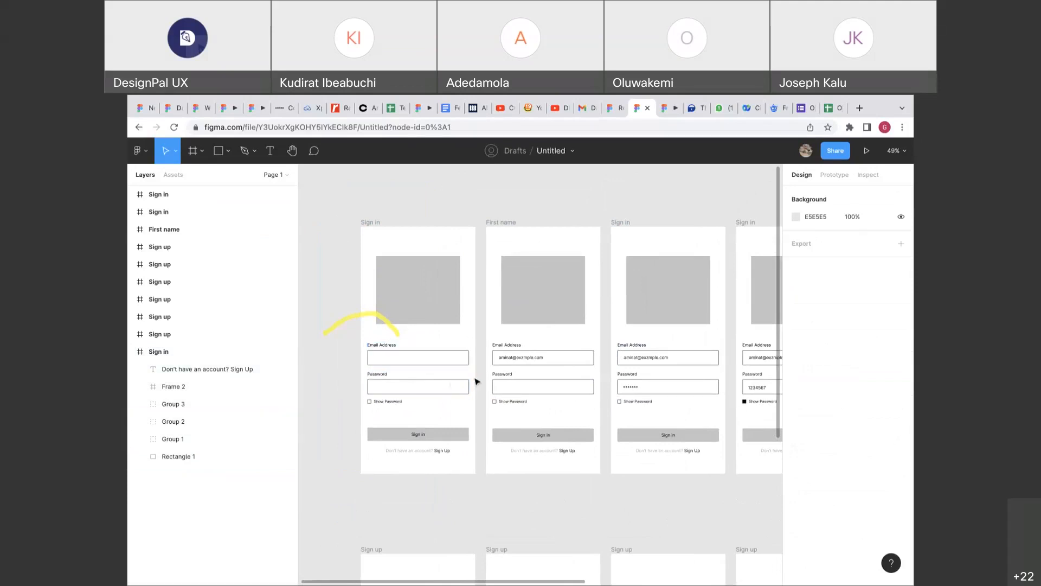
scroll(476, 381, "right", 3)
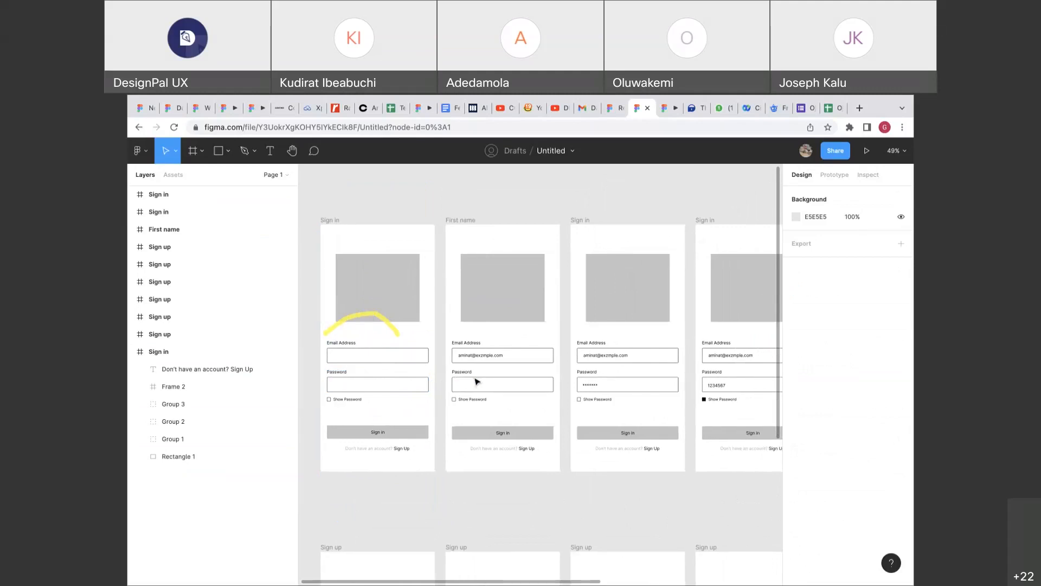
scroll(476, 381, "right", 3)
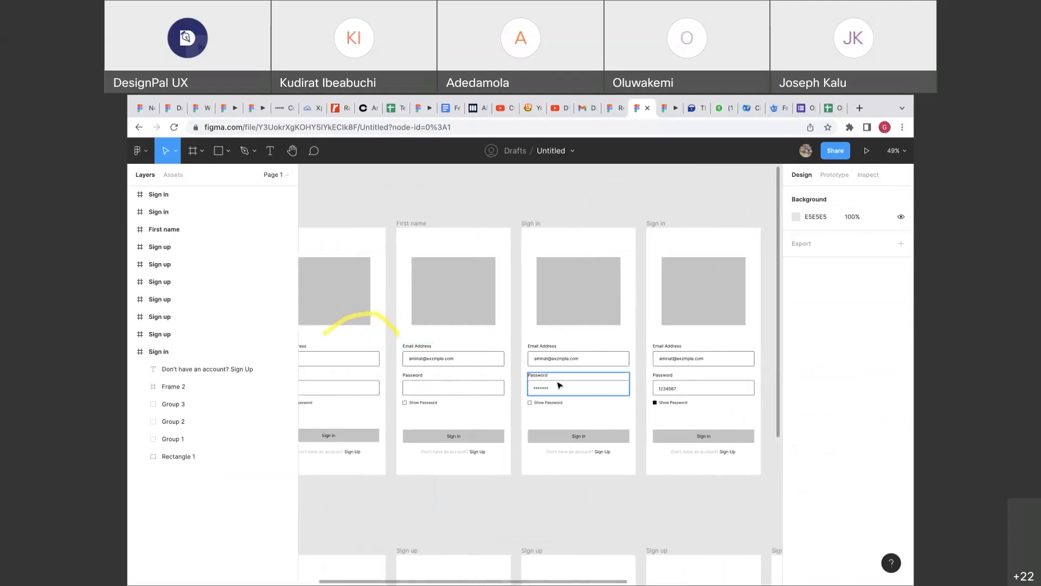
scroll(652, 385, "up", 5)
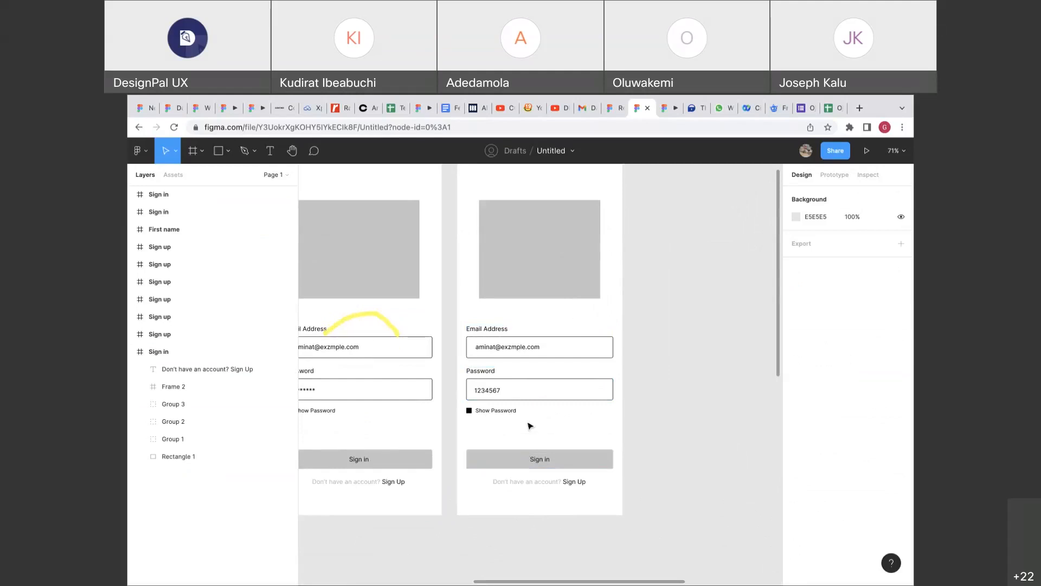
scroll(530, 425, "up", 2)
scroll(530, 425, "right", 1)
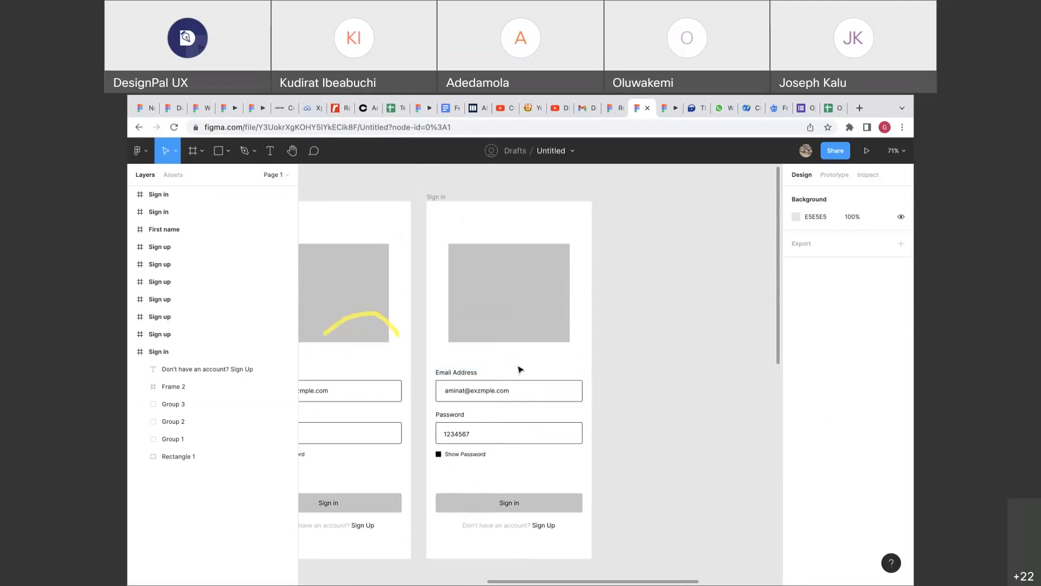
scroll(520, 370, "left", 5)
scroll(519, 369, "down", 1)
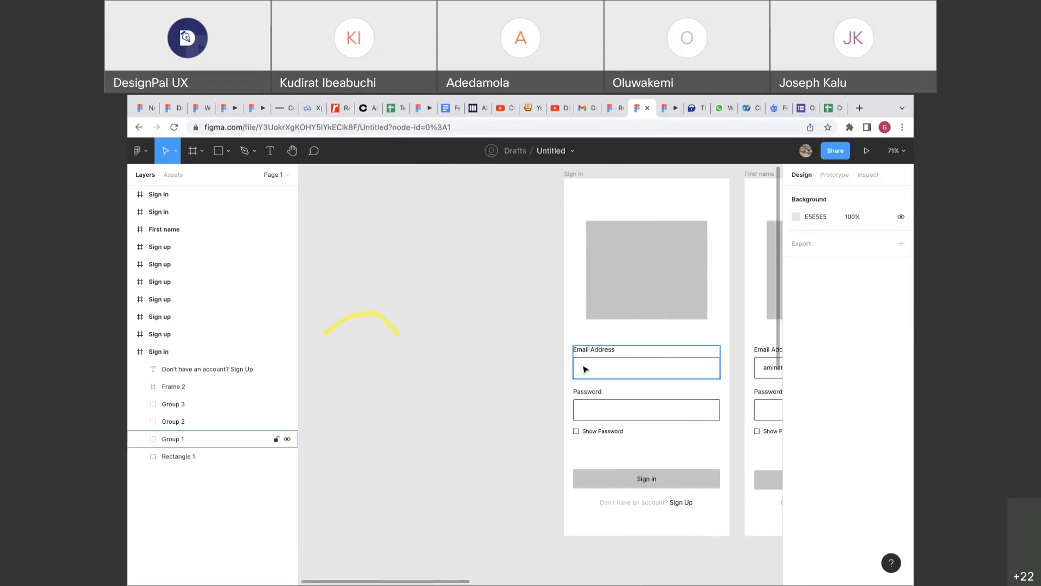
scroll(585, 369, "right", 8)
scroll(585, 369, "up", 1)
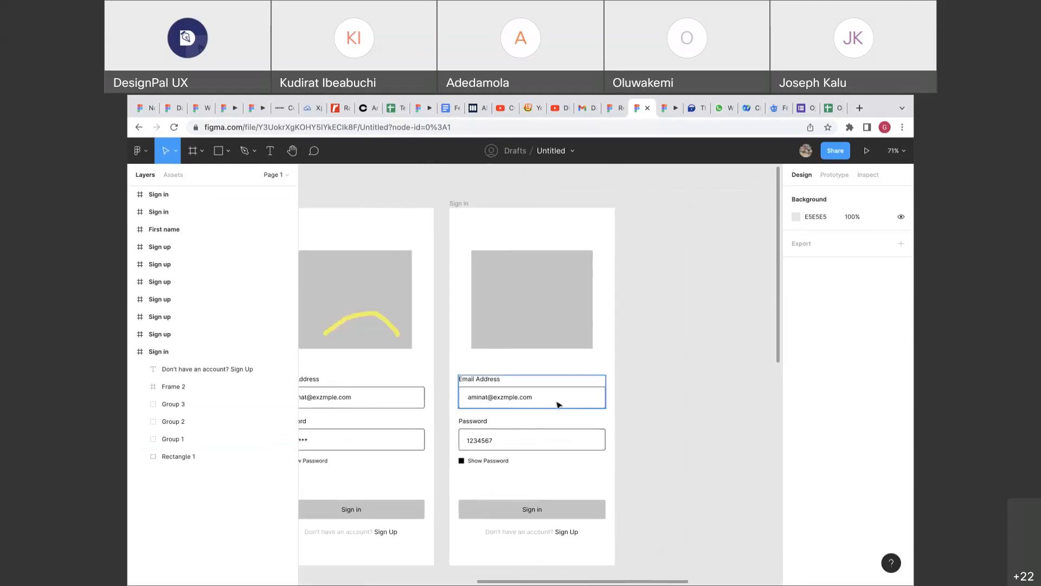
scroll(559, 404, "left", 10)
scroll(559, 404, "down", 1)
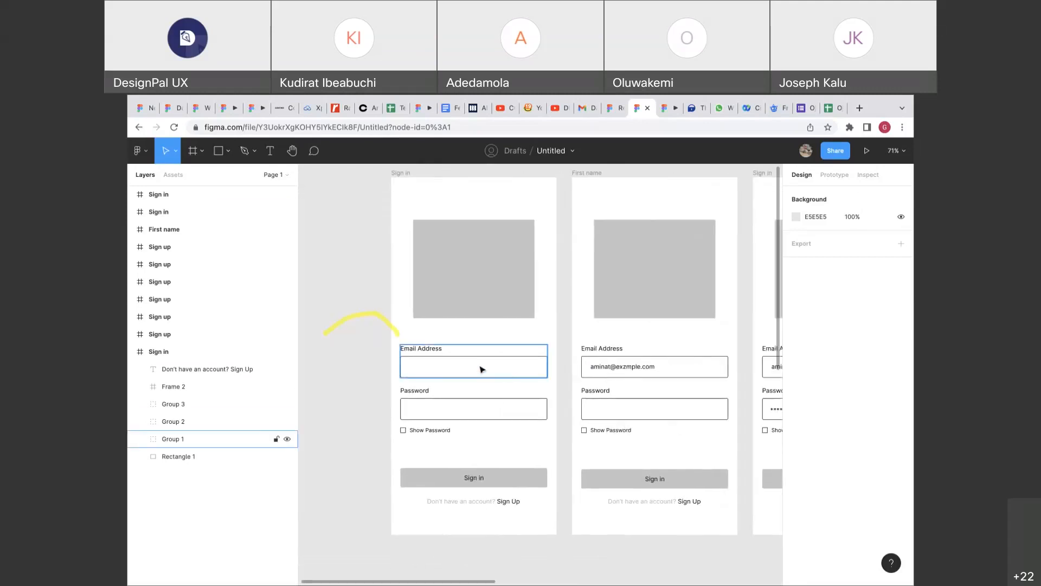
scroll(482, 369, "right", 6)
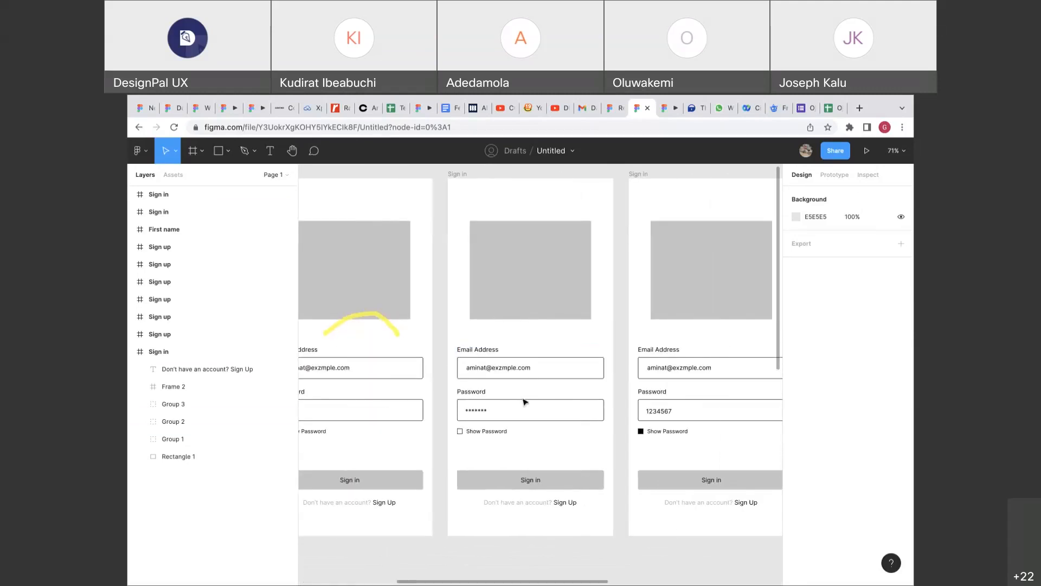
scroll(524, 402, "right", 3)
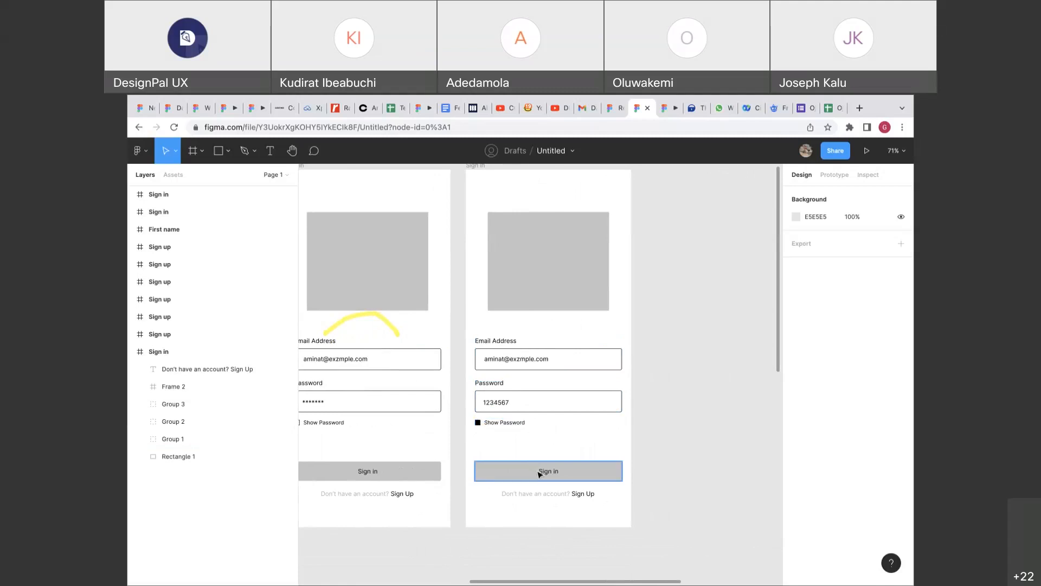
left_click(584, 494)
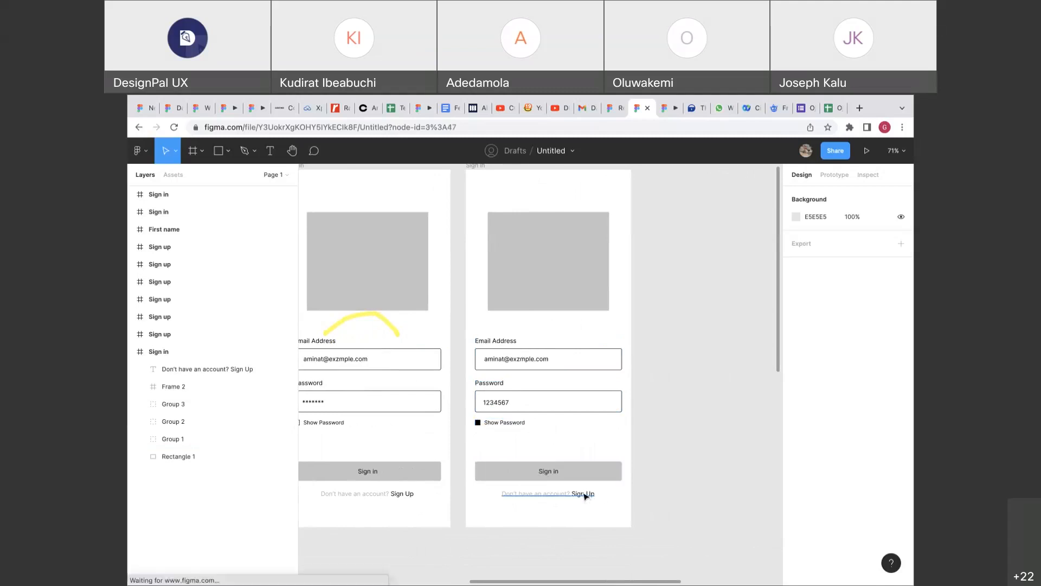
left_click(595, 458)
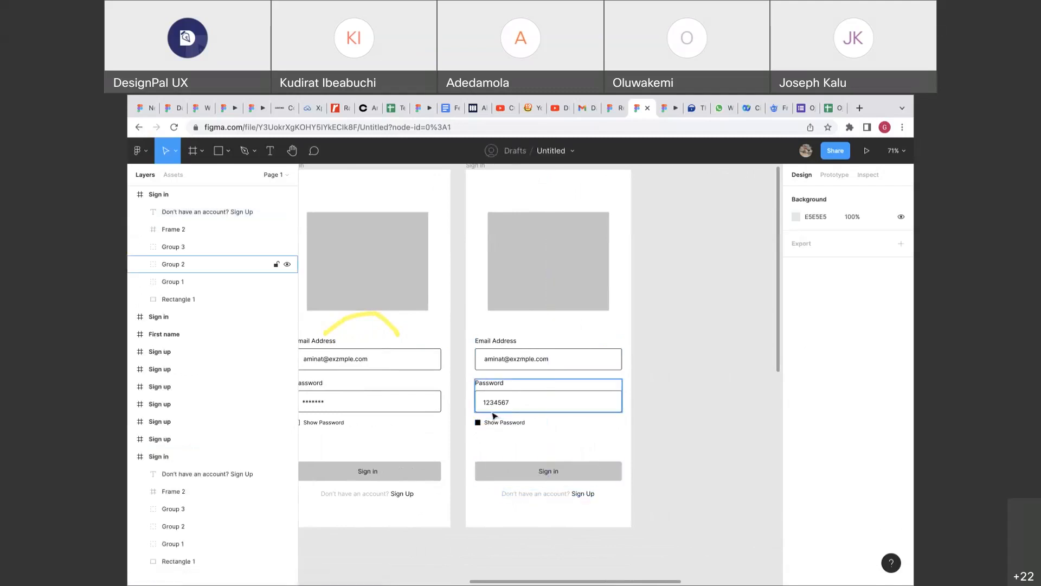
scroll(488, 401, "left", 1)
double_click(469, 397)
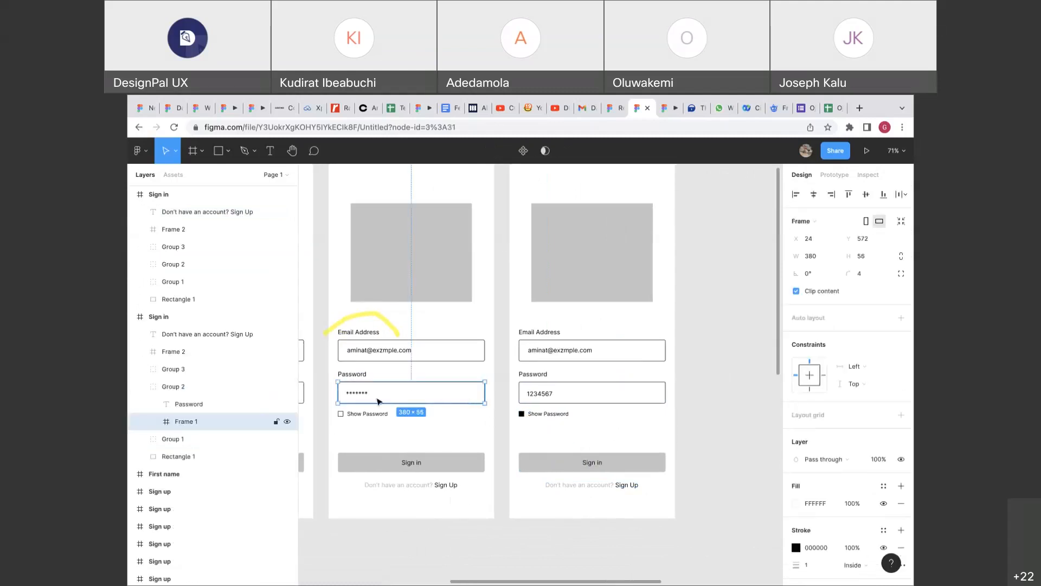
left_click(370, 415)
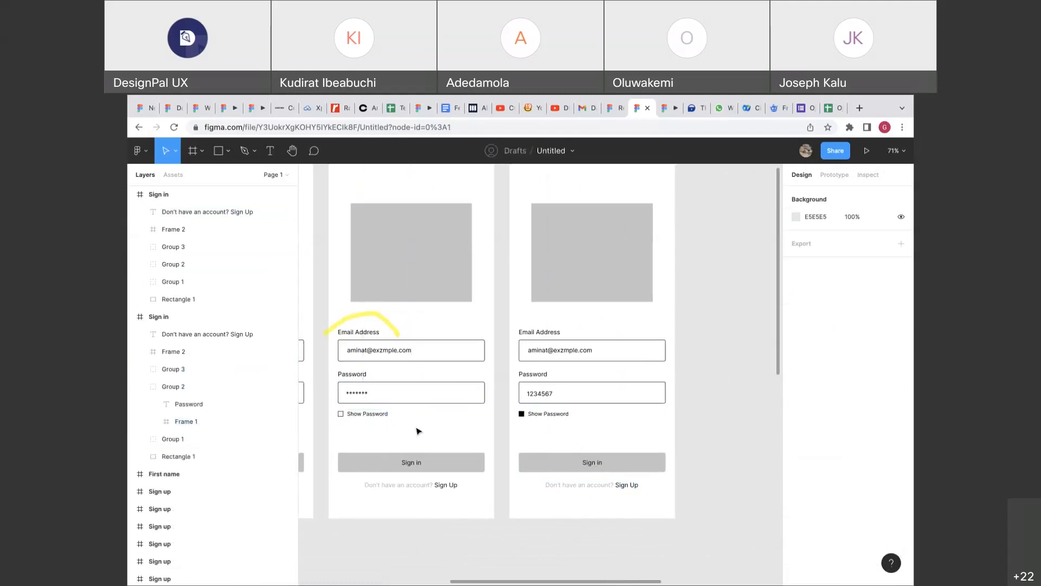
scroll(418, 431, "left", 2)
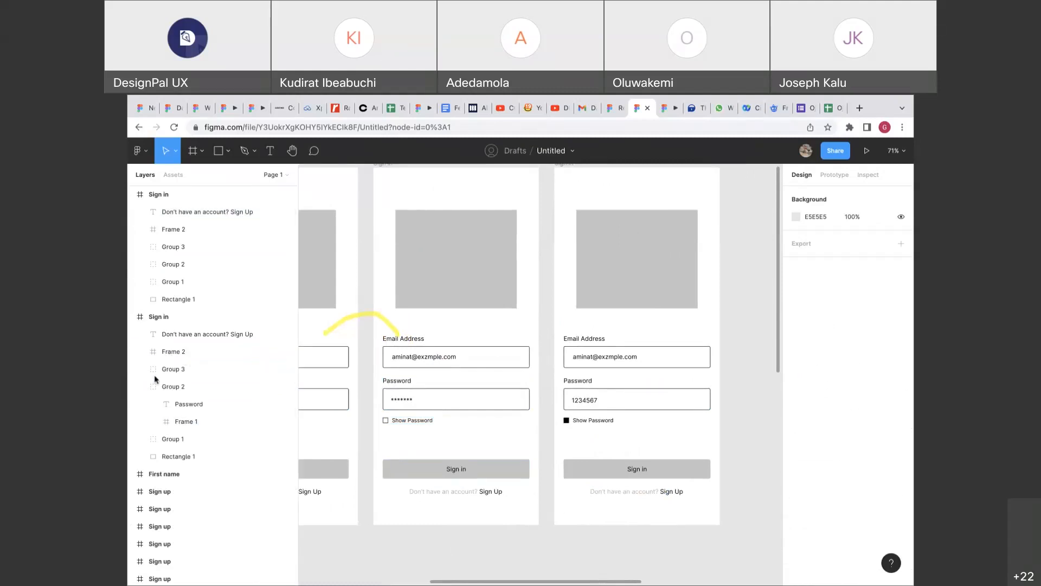
left_click(348, 318)
scroll(374, 400, "left", 5)
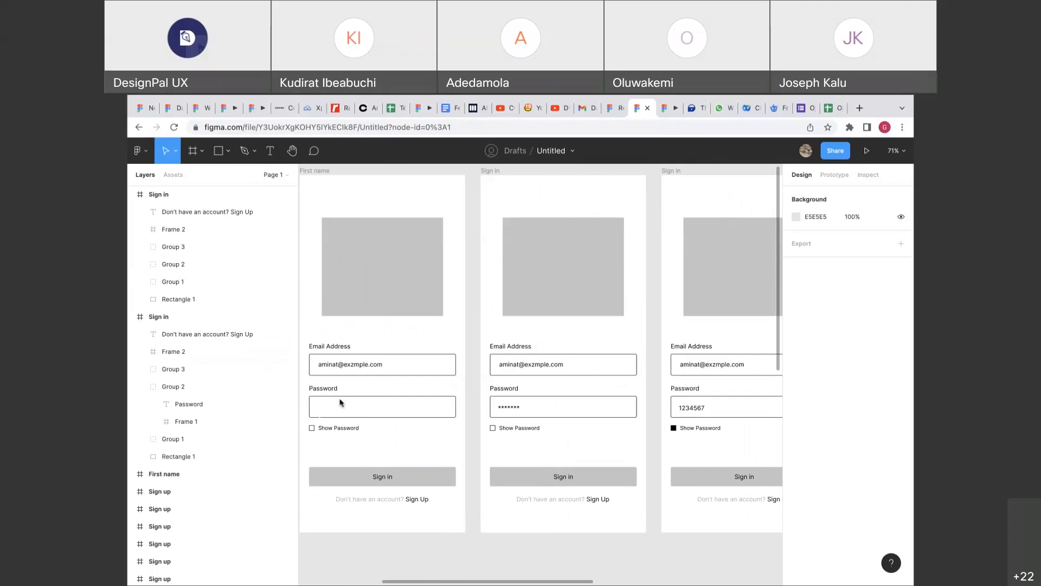
scroll(340, 403, "left", 1)
scroll(340, 403, "left", 5)
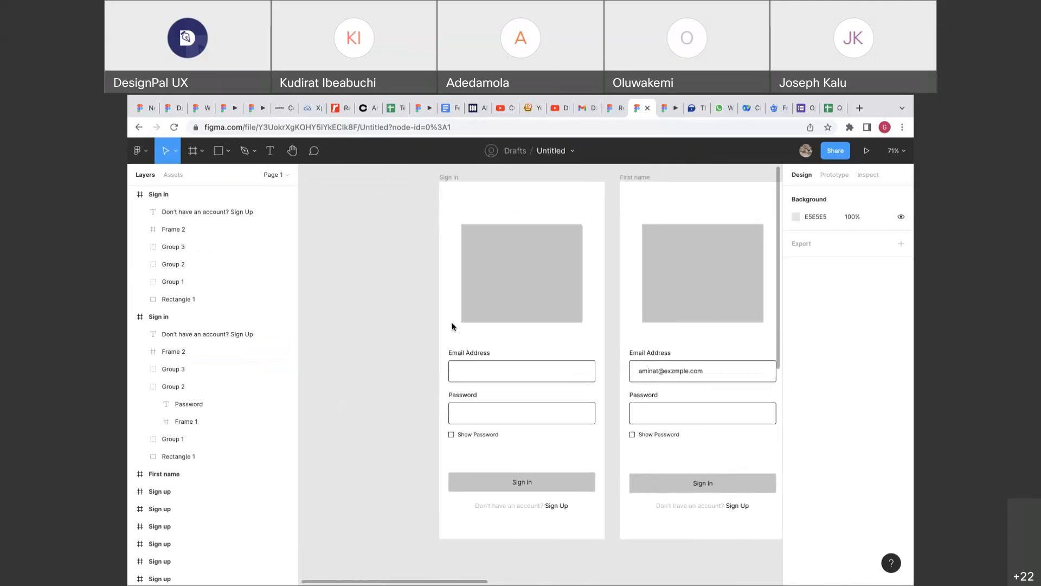
scroll(453, 326, "right", 3)
scroll(453, 326, "up", 2)
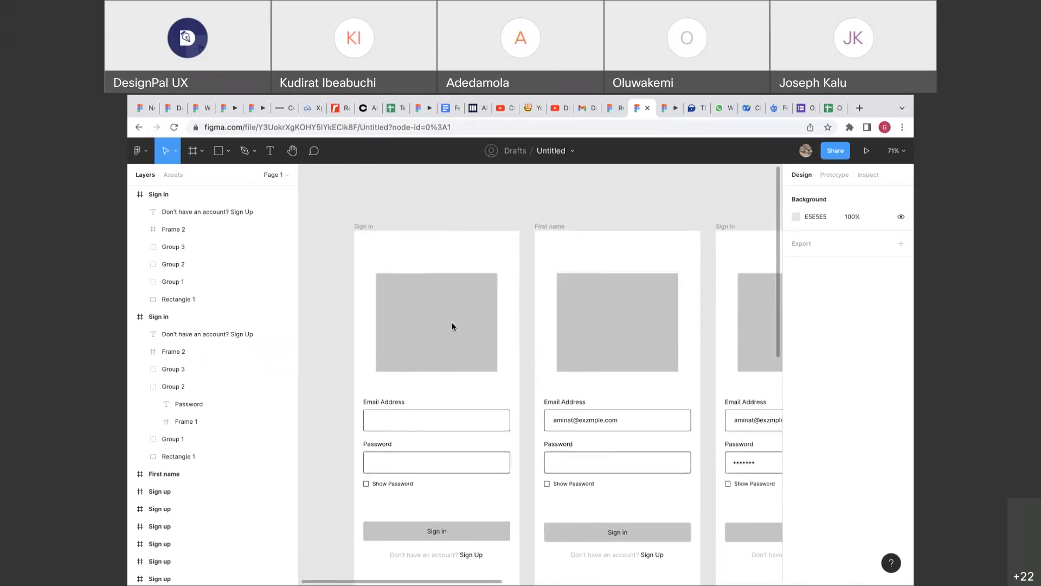
scroll(452, 326, "down", 5)
scroll(453, 326, "up", 6)
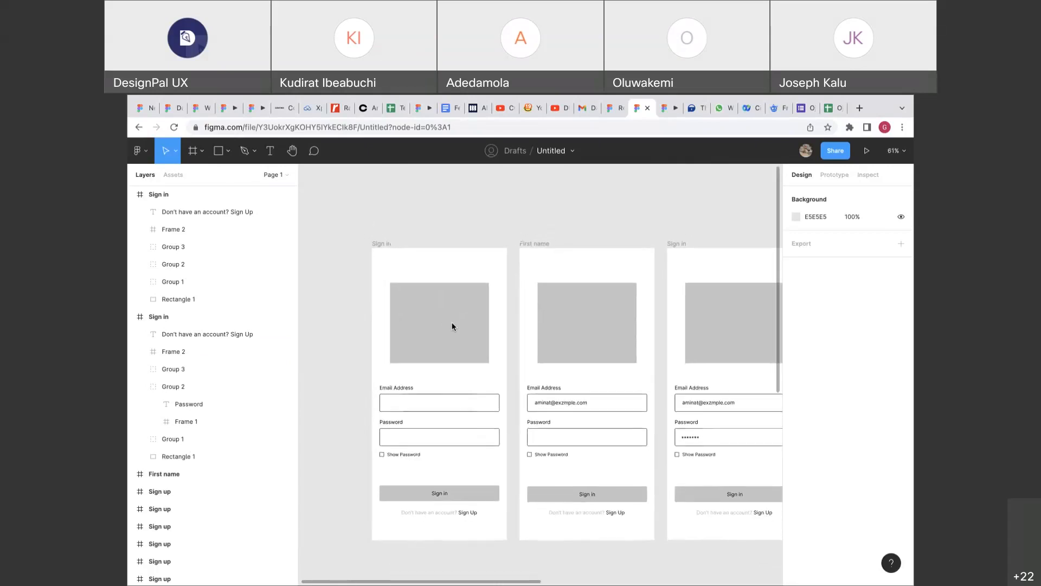
scroll(453, 326, "down", 4)
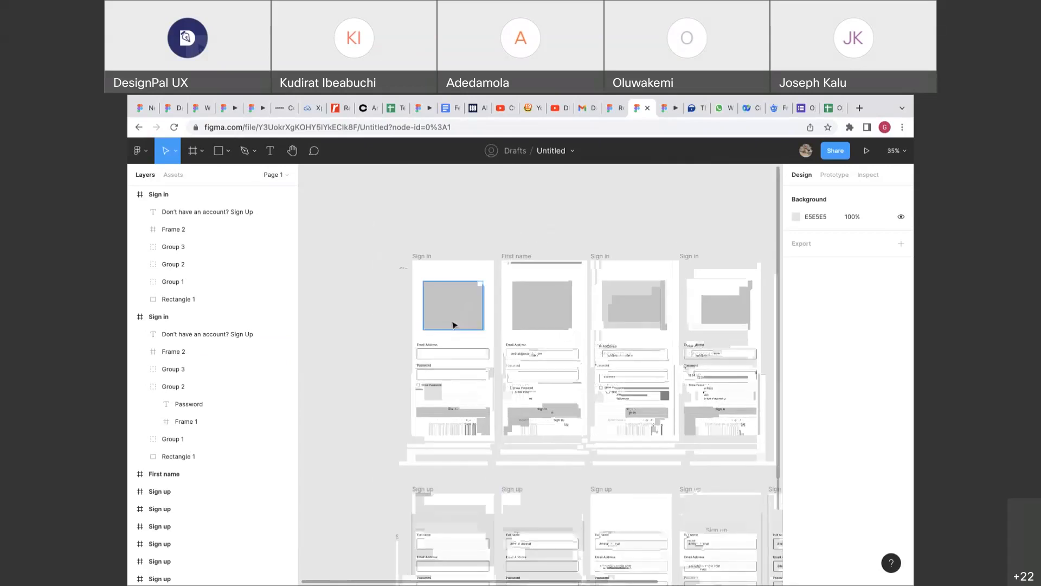
scroll(454, 324, "up", 4)
scroll(411, 308, "up", 1)
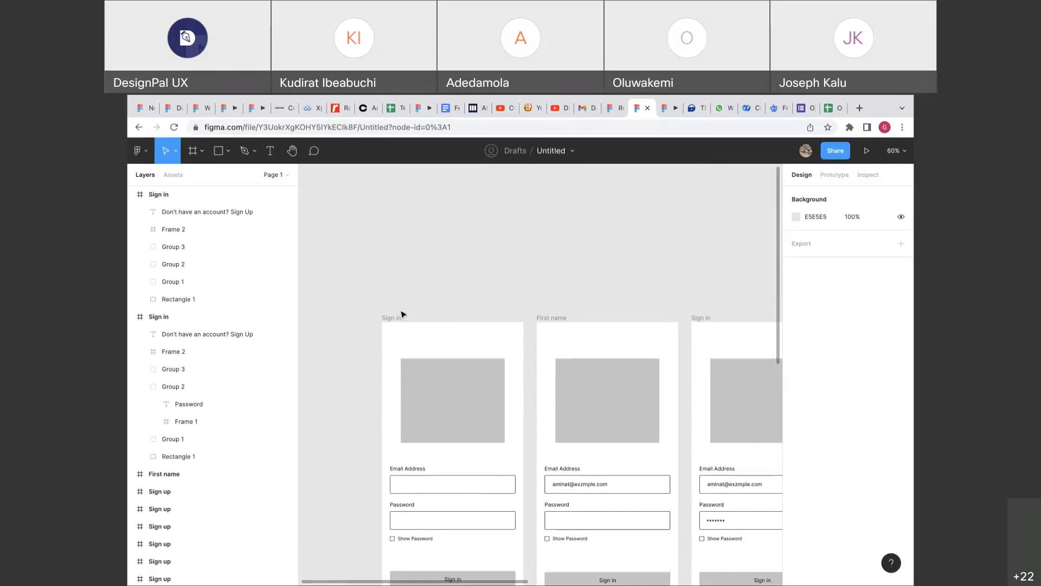
scroll(403, 314, "down", 2)
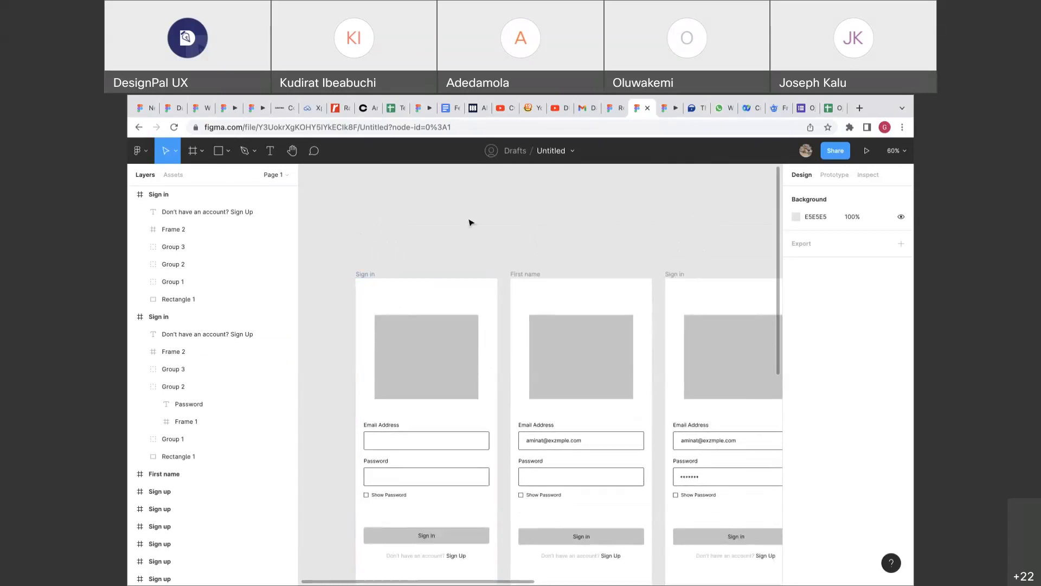
scroll(454, 268, "down", 2)
left_click(389, 374)
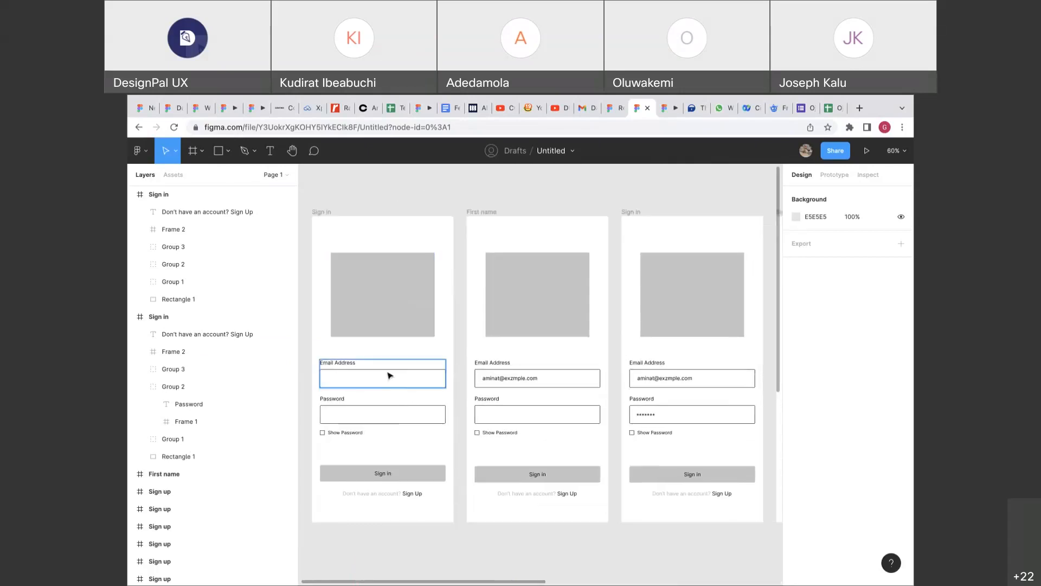
left_click(389, 417)
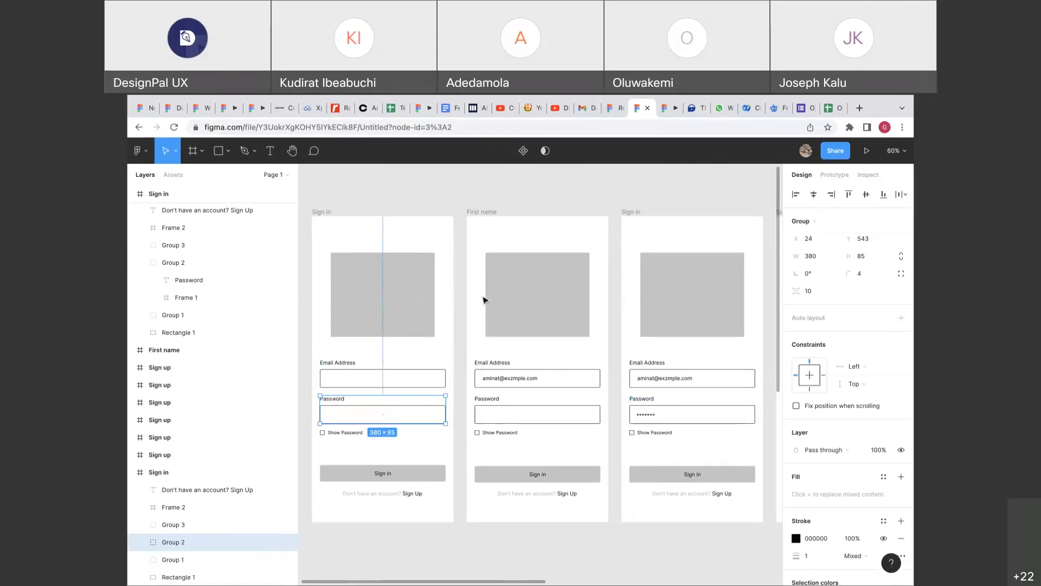
left_click(439, 384)
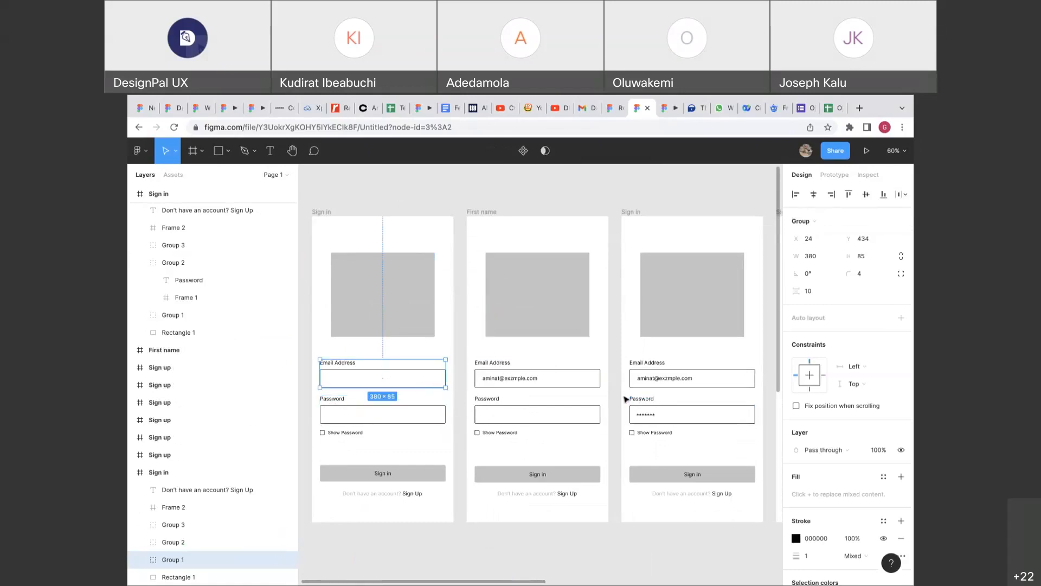
left_click(460, 282)
scroll(459, 282, "down", 5)
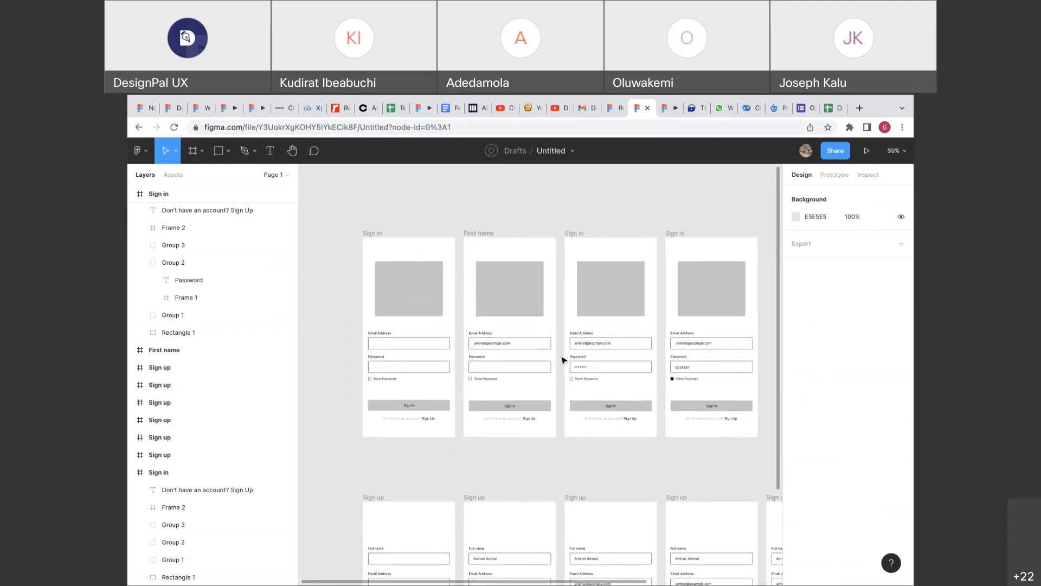
scroll(564, 359, "right", 3)
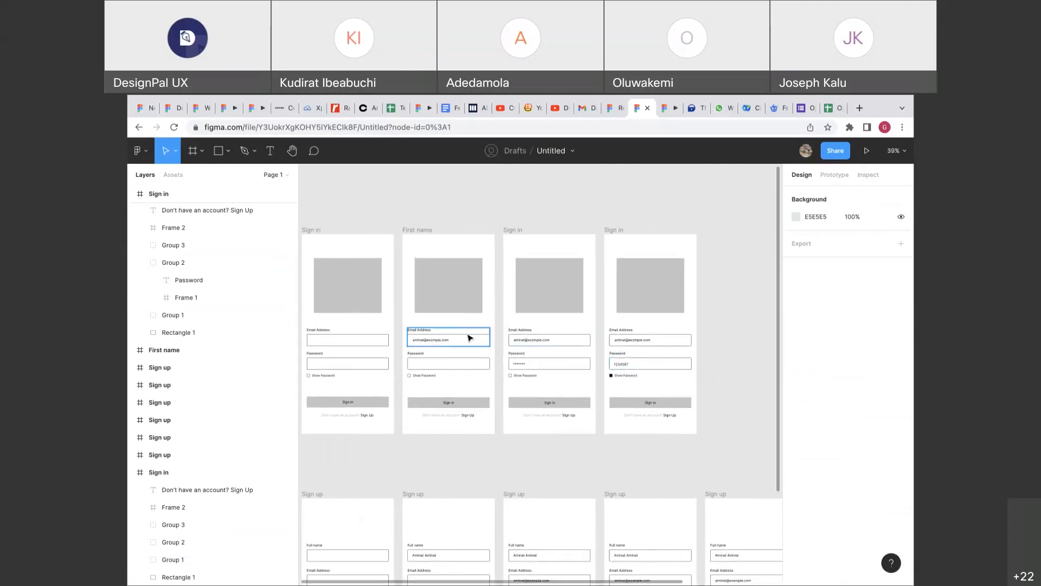
scroll(534, 346, "down", 3)
scroll(538, 347, "down", 4)
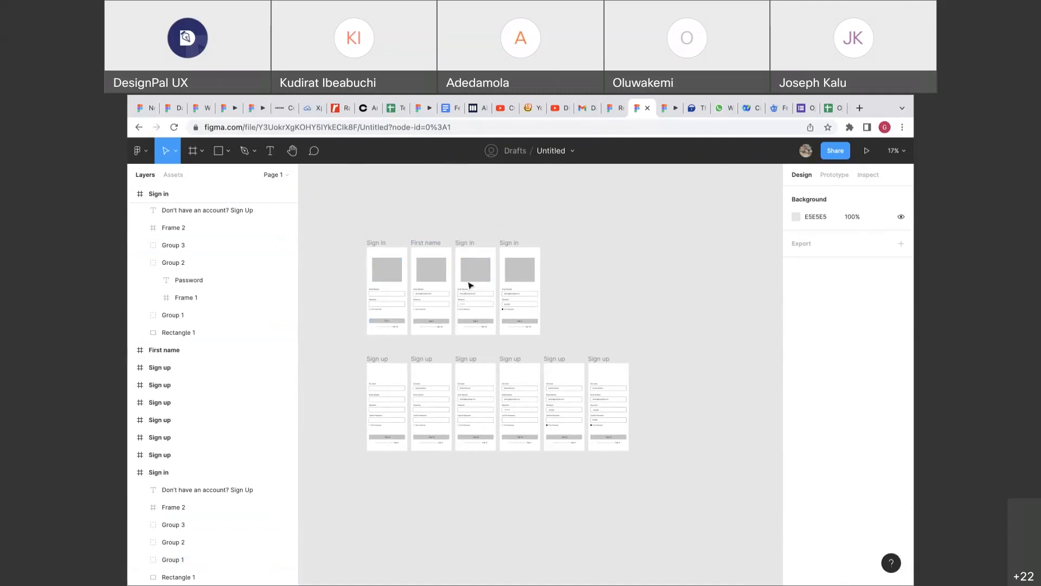
scroll(404, 292, "up", 10)
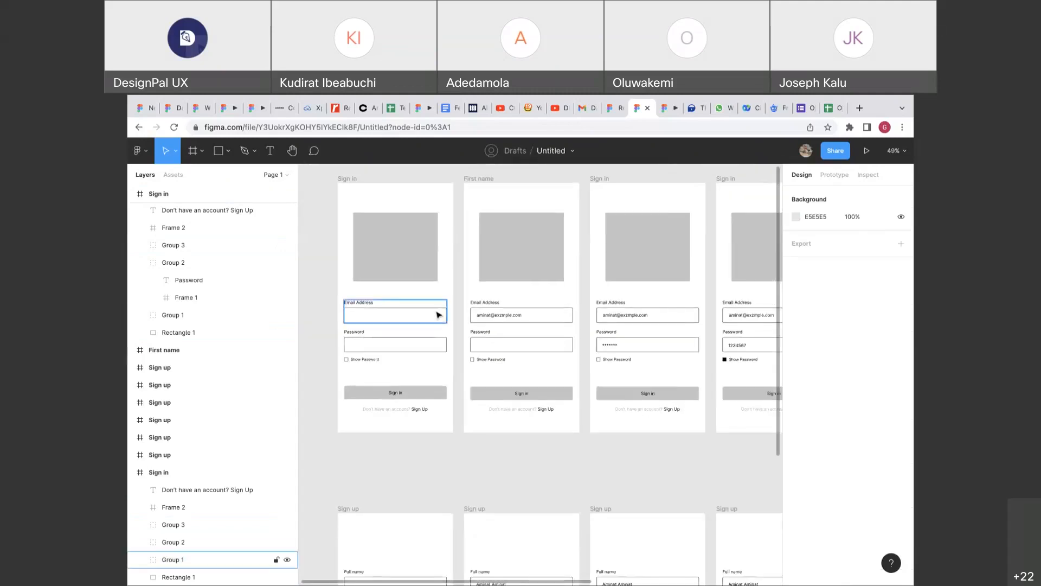
scroll(437, 310, "down", 4)
Link the empty Sign in screen's email field (Group 1) to the First name frame: On tap, Navigate to, Instant.
left_click(828, 177)
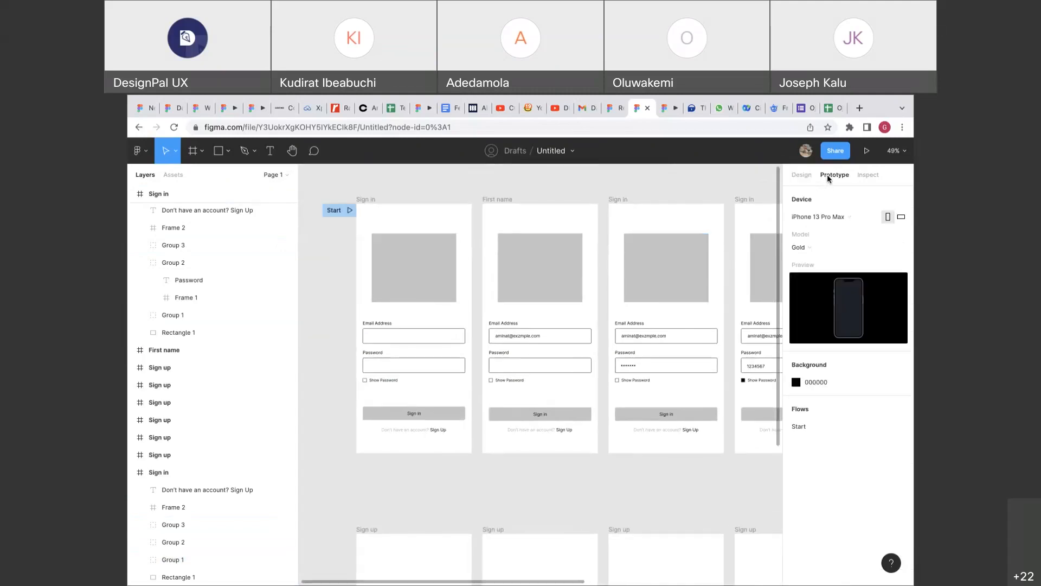
left_click(434, 338)
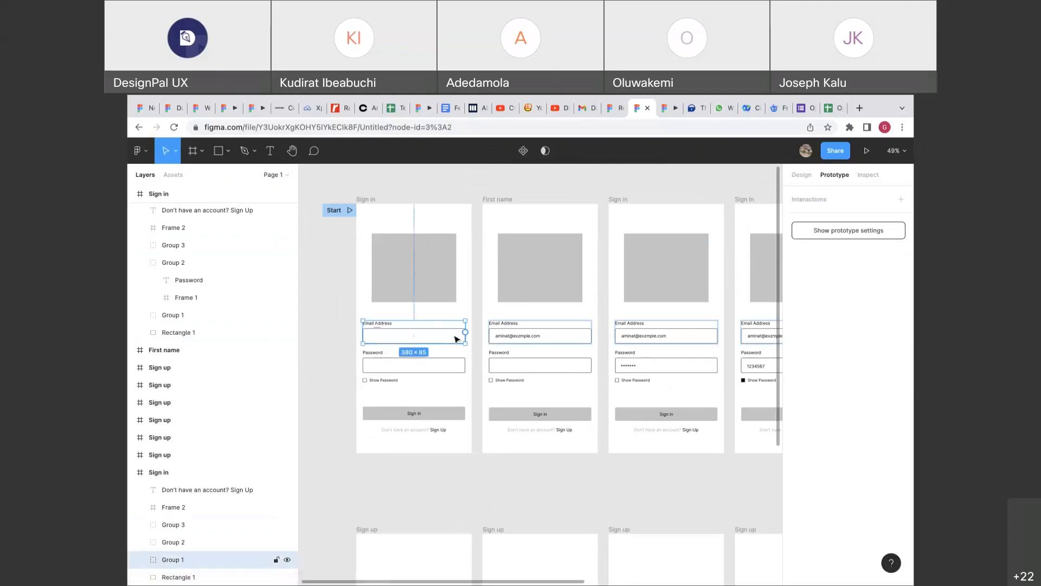
left_click_drag(466, 333, 500, 309)
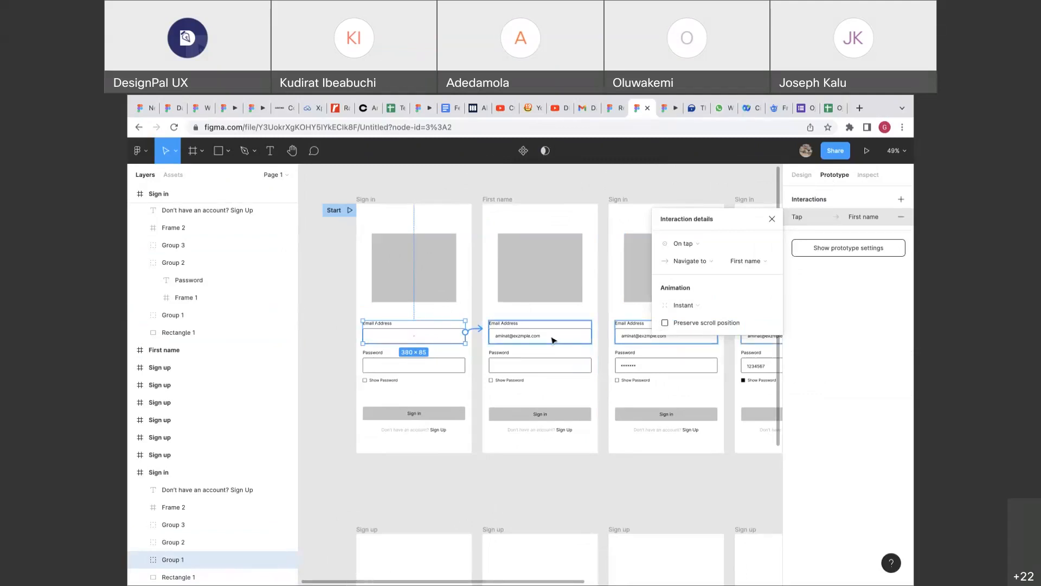
scroll(553, 340, "right", 2)
scroll(491, 353, "down", 2)
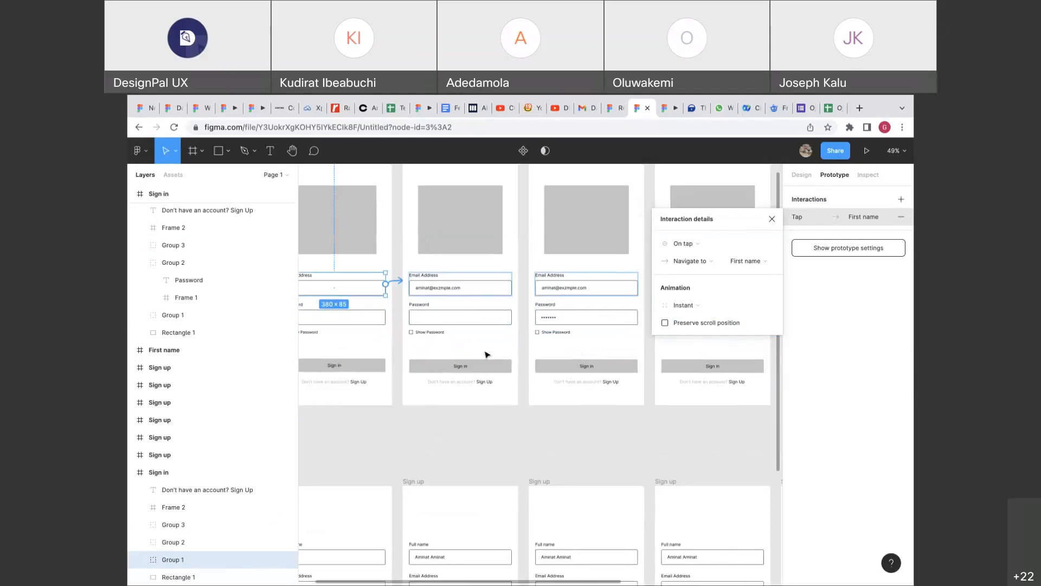
scroll(486, 354, "up", 5)
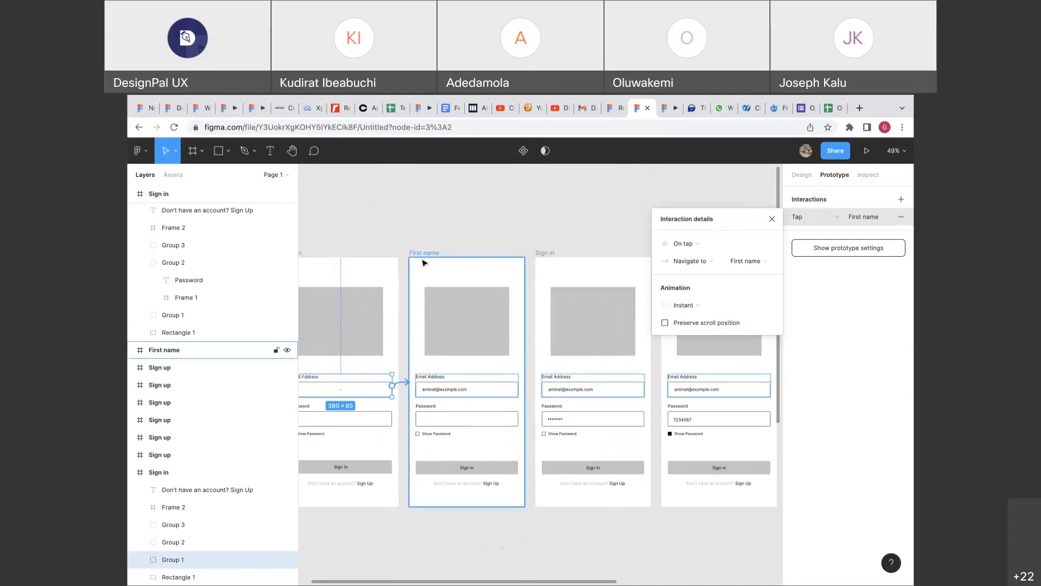
left_click(694, 108)
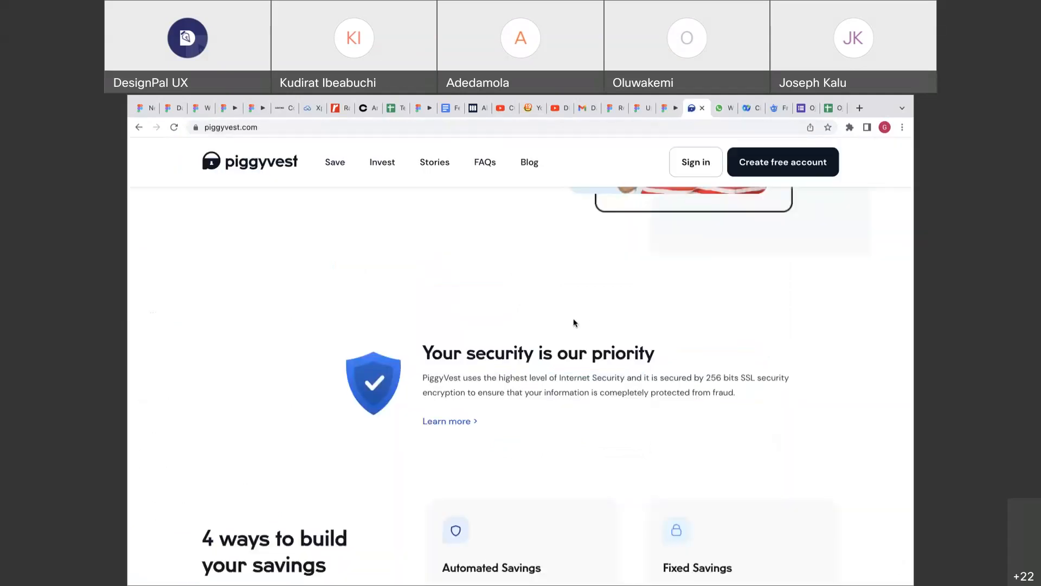
left_click(770, 162)
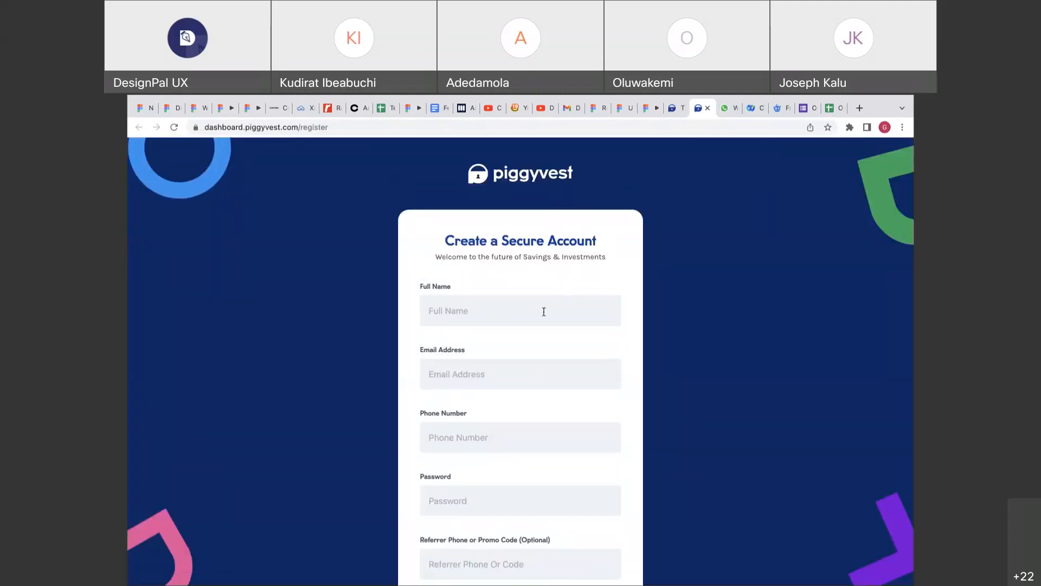
scroll(544, 310, "down", 1)
scroll(544, 310, "up", 1)
left_click(536, 309)
scroll(536, 309, "down", 3)
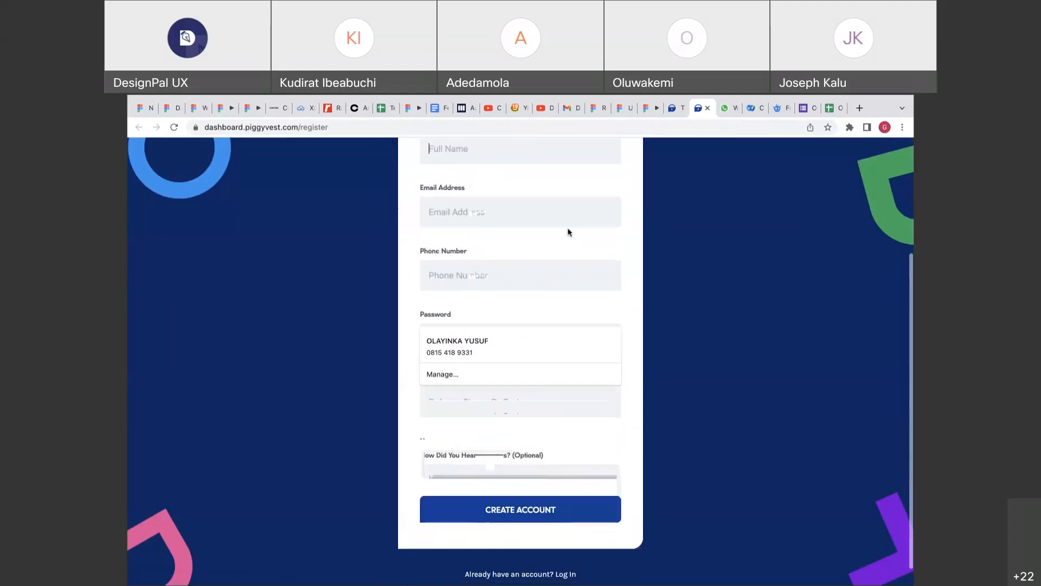
left_click(572, 213)
scroll(580, 193, "down", 1)
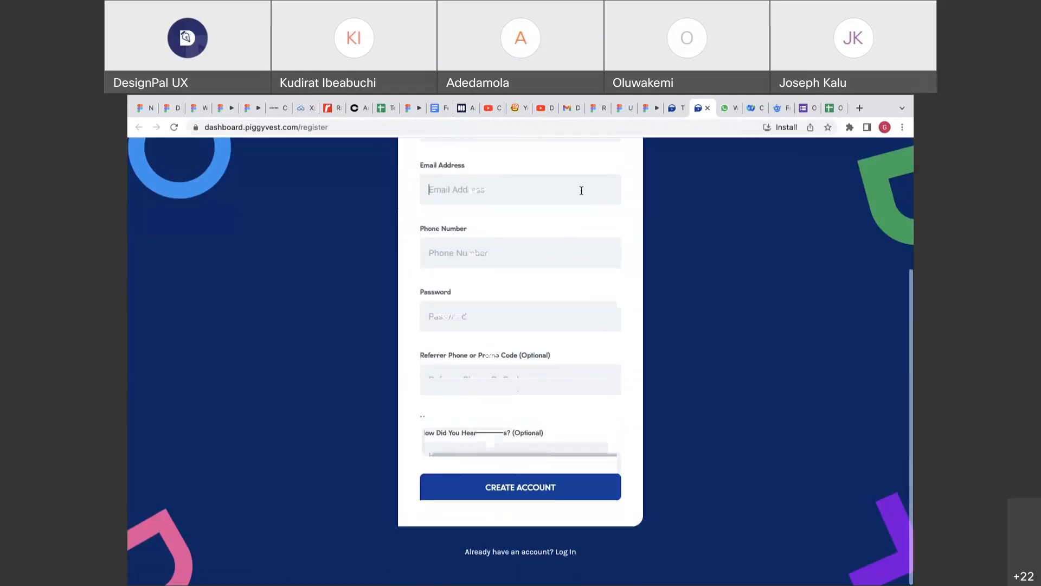
scroll(581, 190, "down", 1)
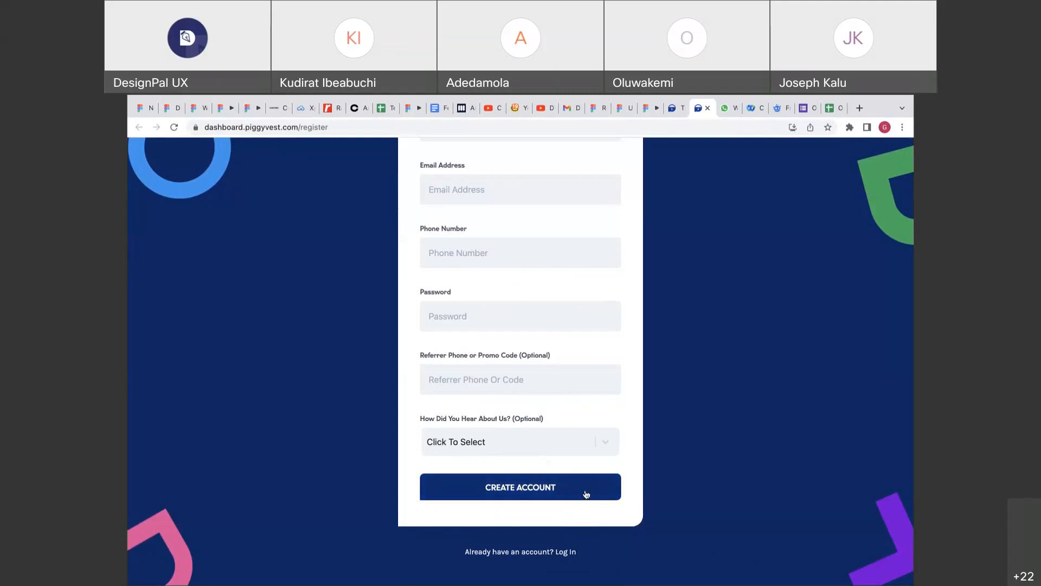
scroll(586, 494, "up", 4)
scroll(586, 490, "down", 3)
scroll(585, 491, "up", 3)
scroll(586, 495, "down", 3)
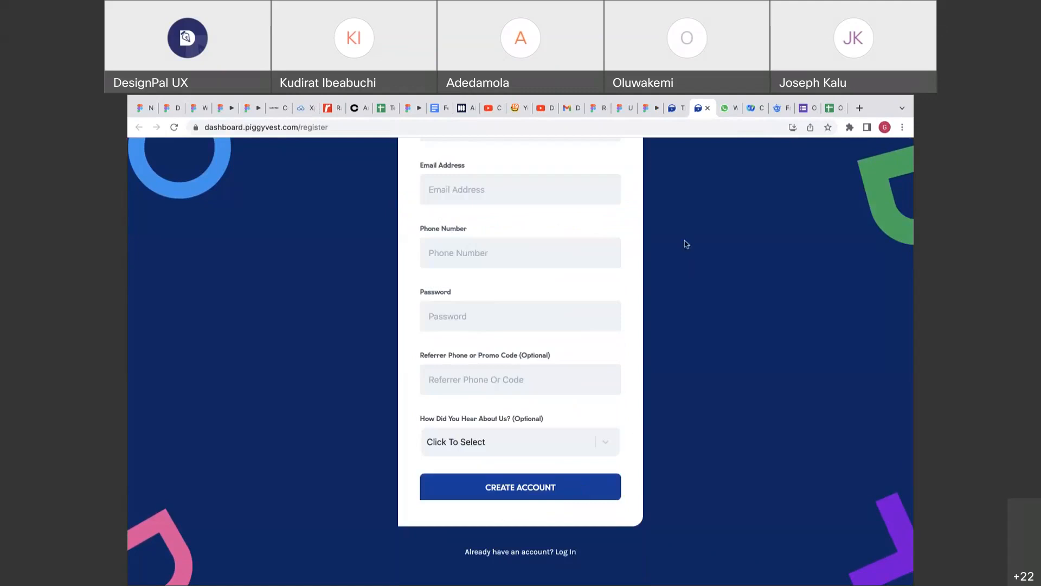
left_click(623, 111)
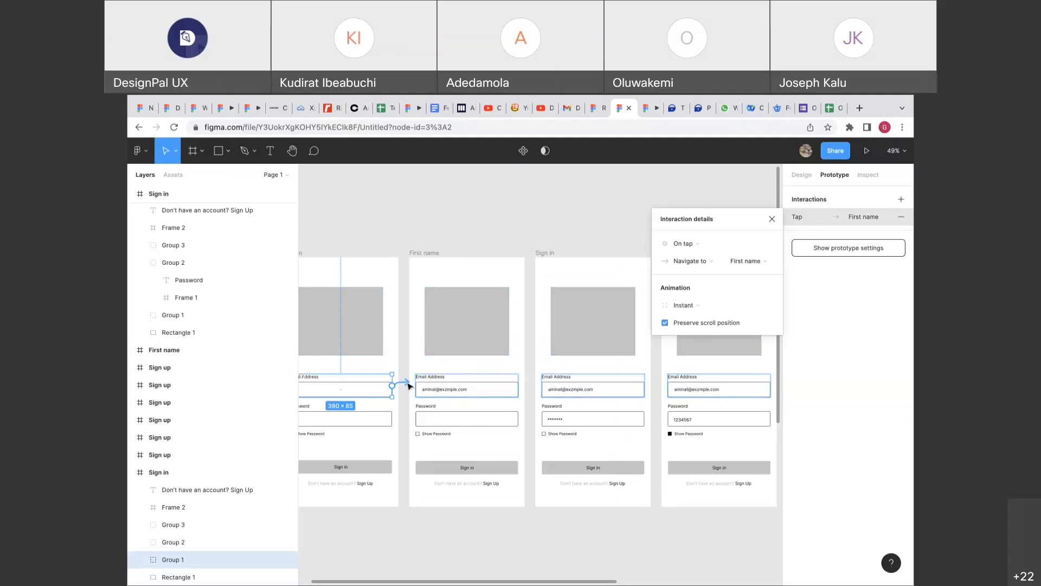
Link the Sign in password field and Show Password checkbox to the next Sign in frames.
scroll(408, 384, "left", 1)
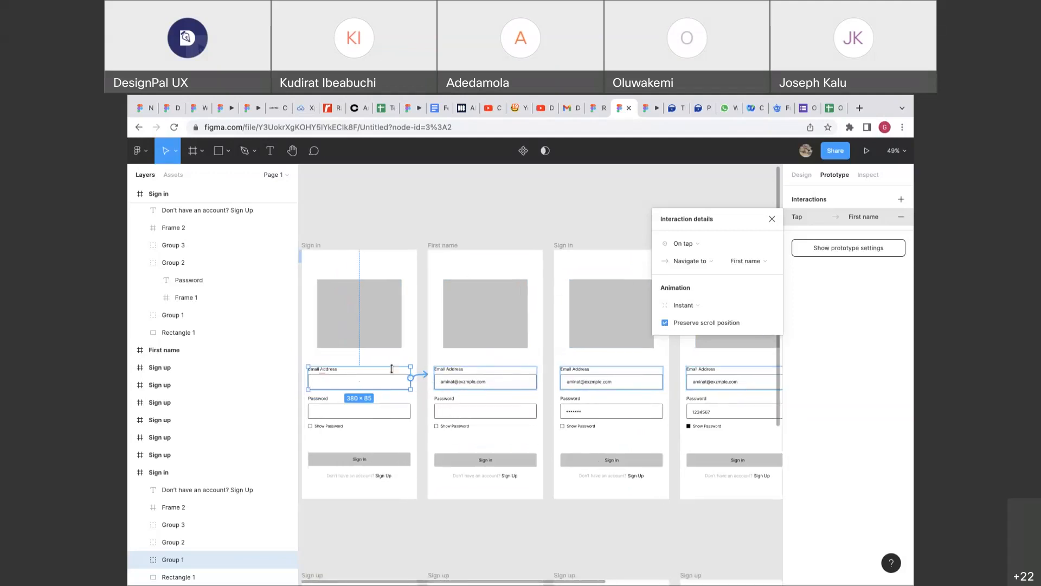
key("alt")
scroll(403, 388, "up", 5)
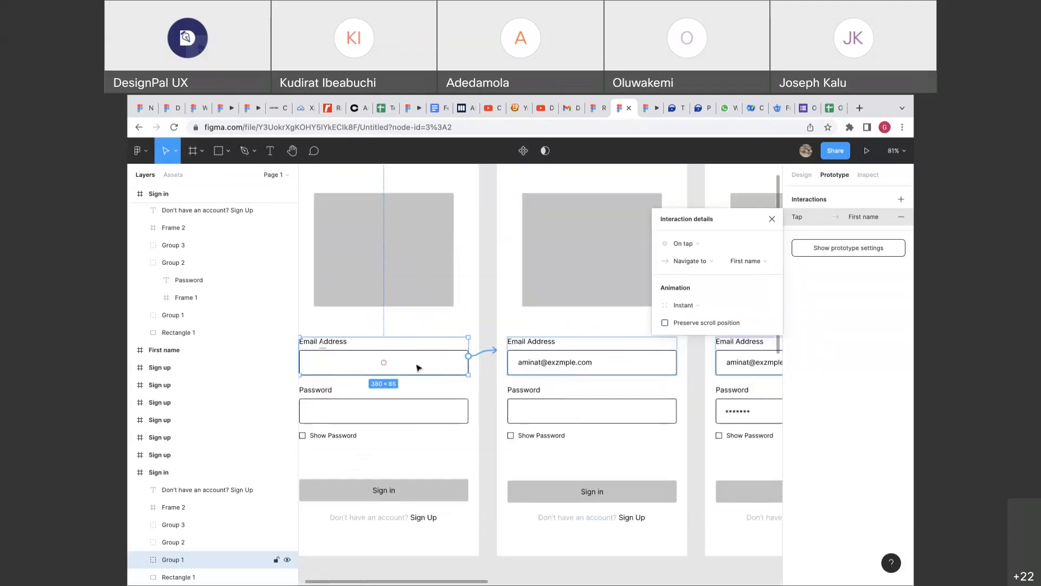
scroll(547, 359, "right", 5)
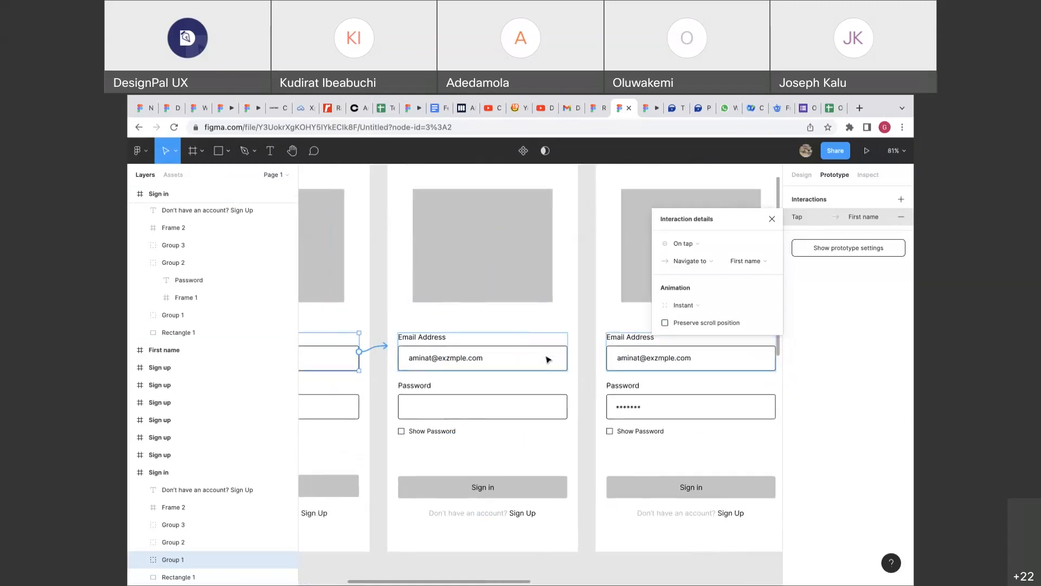
left_click(477, 380)
left_click_drag(492, 374, 542, 344)
scroll(542, 344, "right", 5)
left_click(366, 429)
left_click_drag(420, 428, 568, 396)
Make the last Sign in frame's Sign Up text open the first Sign up frame.
scroll(570, 412, "right", 4)
scroll(570, 412, "down", 2)
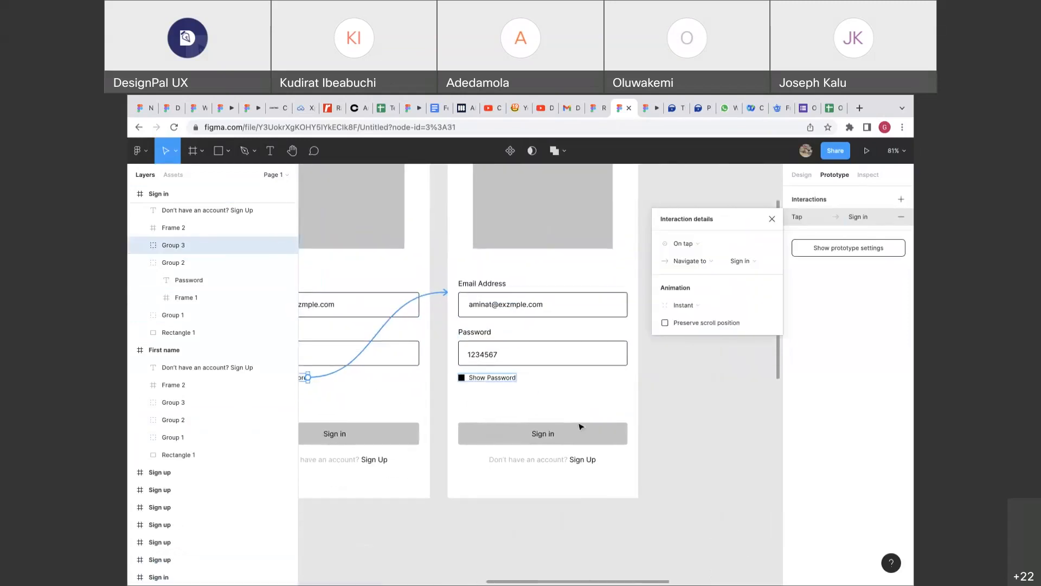
scroll(569, 436, "up", 5)
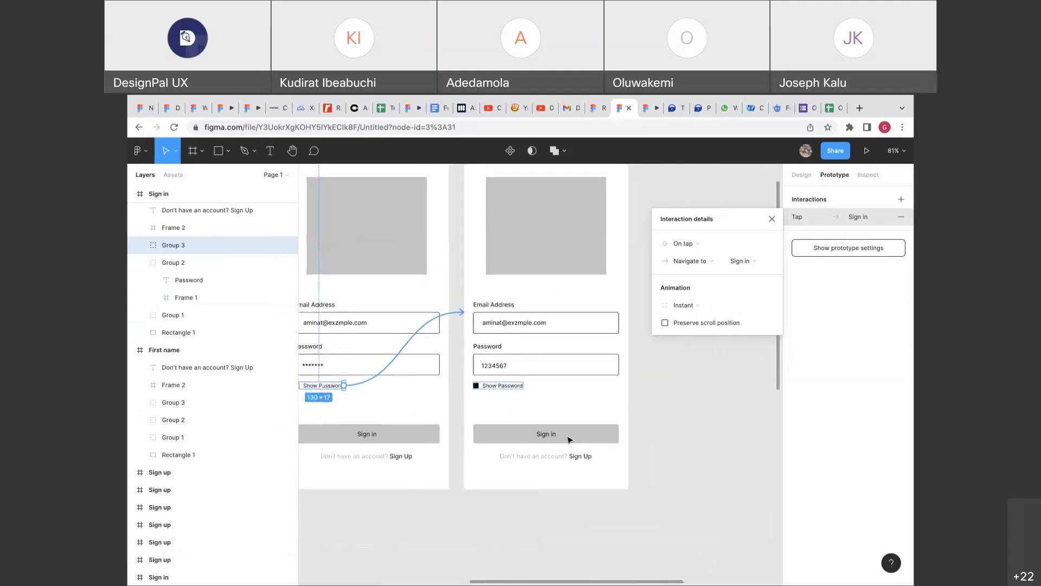
left_click(586, 471)
scroll(585, 471, "down", 10)
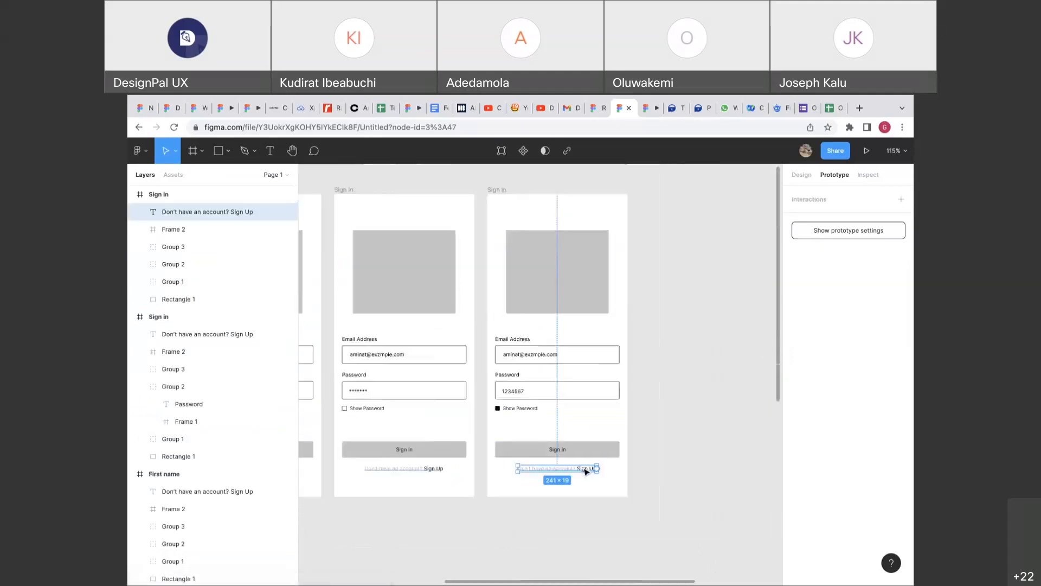
left_click_drag(589, 467, 383, 539)
Link the 'Already have an account? Sign In' text to the Sign in frame.
scroll(383, 540, "down", 1)
scroll(383, 540, "down", 3)
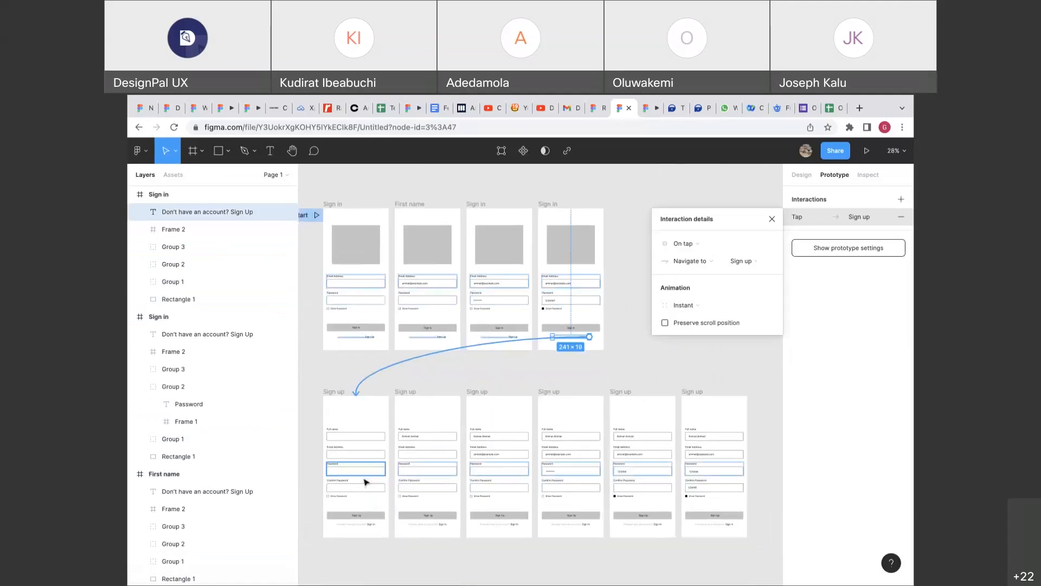
scroll(365, 481, "up", 8)
scroll(365, 481, "down", 1)
left_click(388, 494)
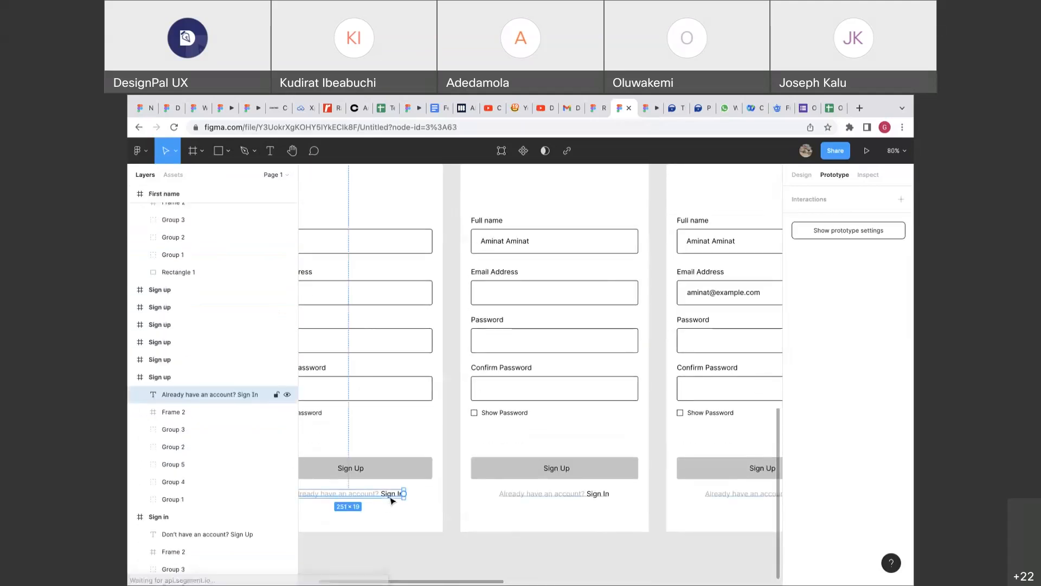
scroll(393, 493, "down", 5)
left_click_drag(397, 495, 388, 293)
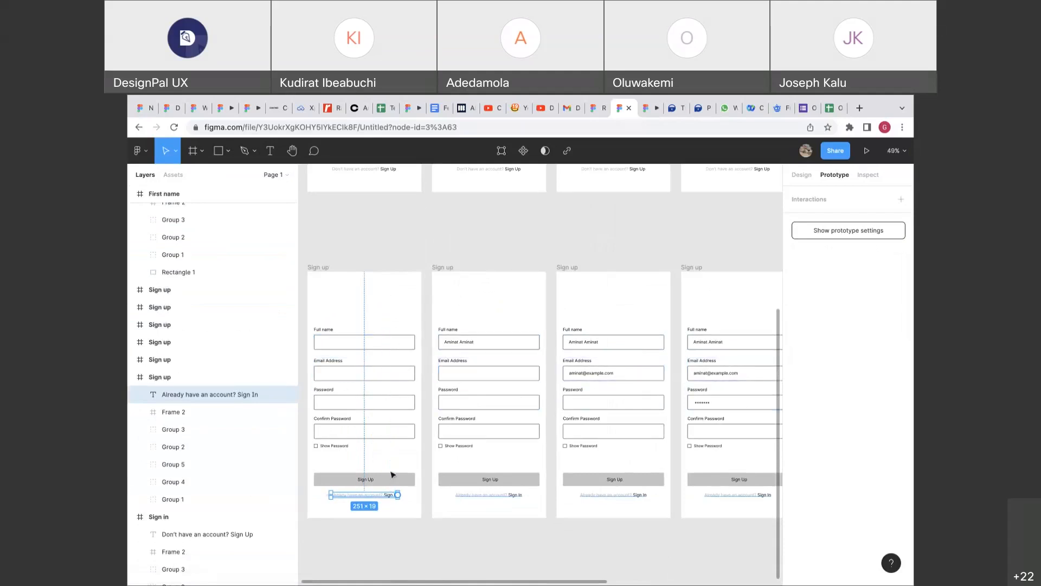
left_click_drag(398, 494, 396, 194)
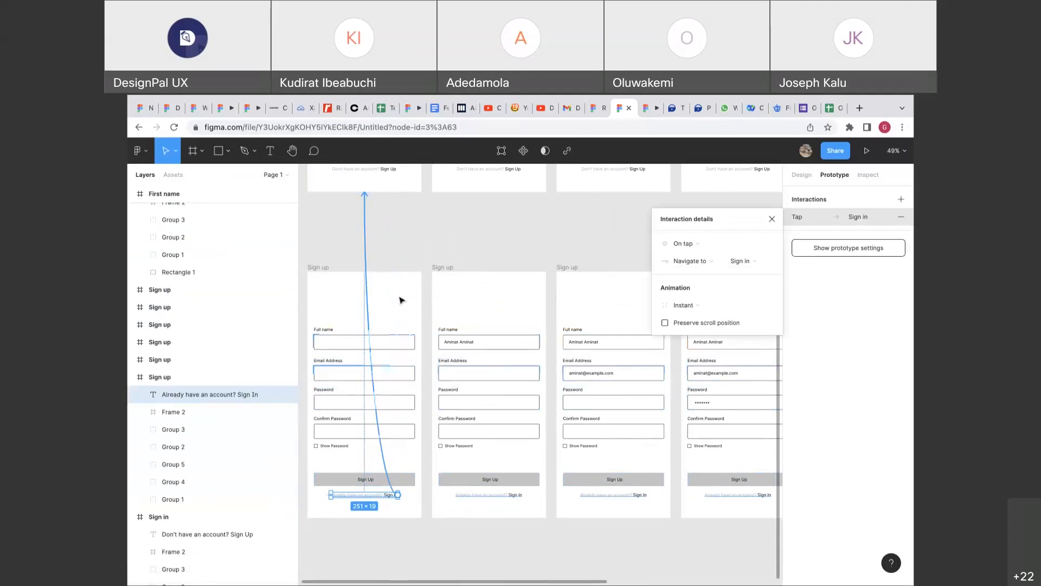
Link the Sign up email, password, Show Password and Confirm Password fields to their next frames.
left_click(532, 372)
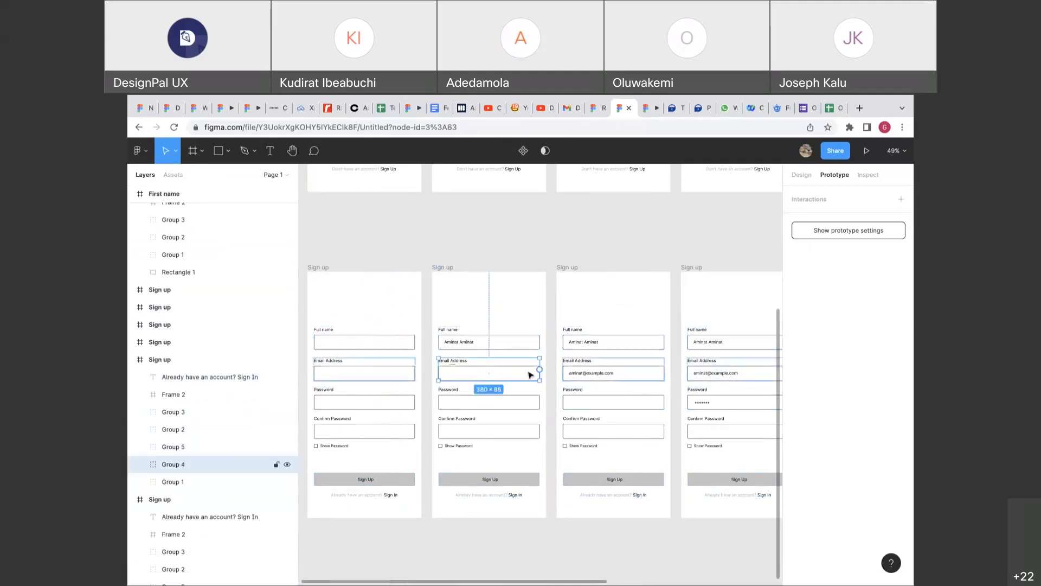
left_click_drag(540, 371, 575, 372)
scroll(576, 372, "right", 3)
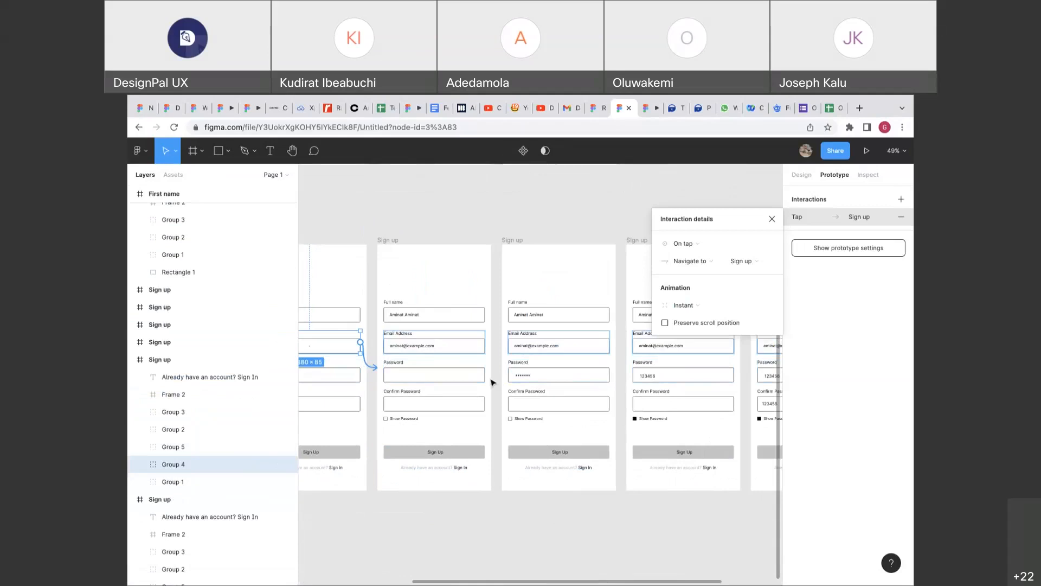
left_click(482, 379)
left_click_drag(484, 371, 555, 374)
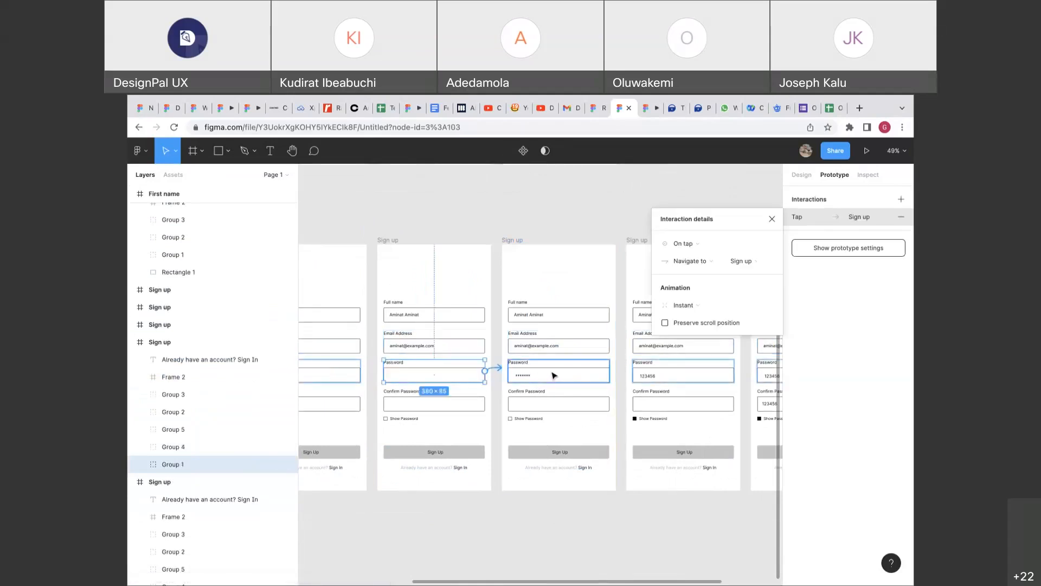
left_click(514, 418)
left_click_drag(543, 418, 646, 395)
scroll(646, 395, "right", 3)
left_click(544, 362)
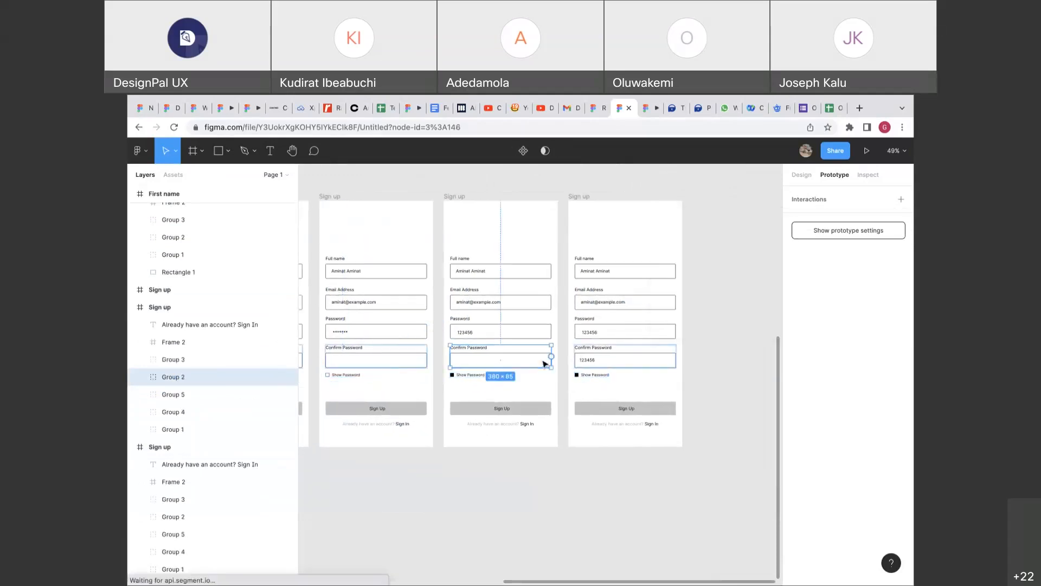
left_click_drag(551, 356, 615, 358)
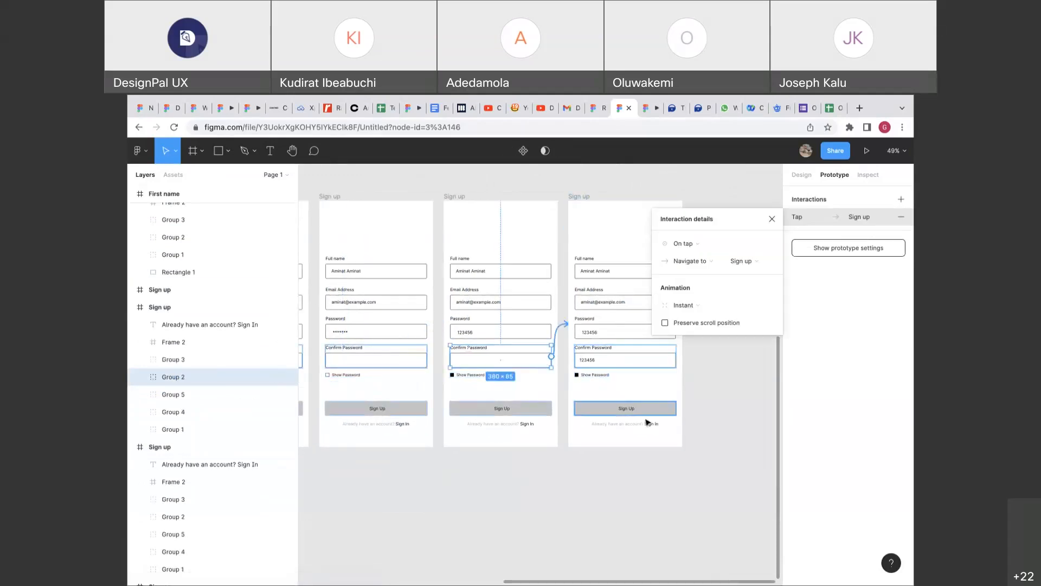
Link the last Sign up frame's Sign In text back to the first Sign in frame.
left_click(654, 424)
scroll(654, 425, "down", 3)
scroll(654, 424, "down", 3)
left_click_drag(654, 424, 310, 276)
left_click_drag(315, 249, 418, 228)
scroll(472, 261, "up", 2)
scroll(473, 261, "right", 2)
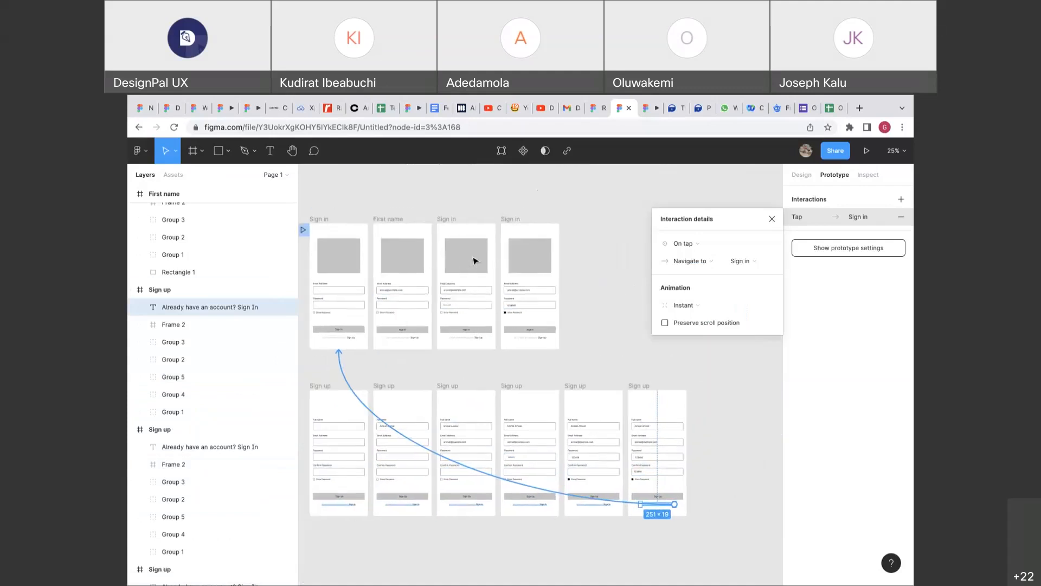
Link the Sign In text on the fifth, fourth, third and second Sign up frames to the first Sign in frame.
scroll(472, 260, "down", 2)
left_click(212, 446)
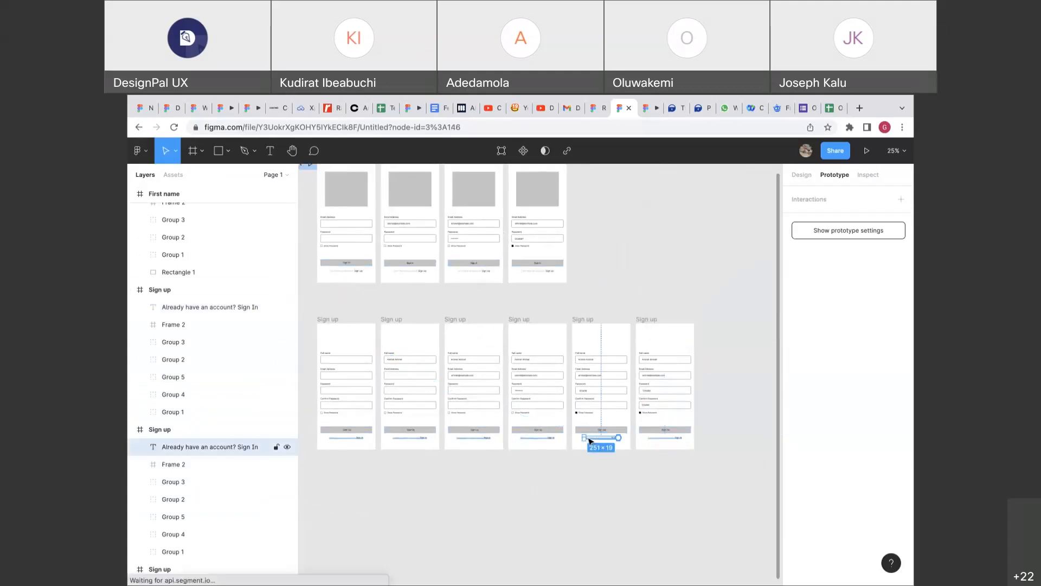
left_click_drag(618, 439, 378, 278)
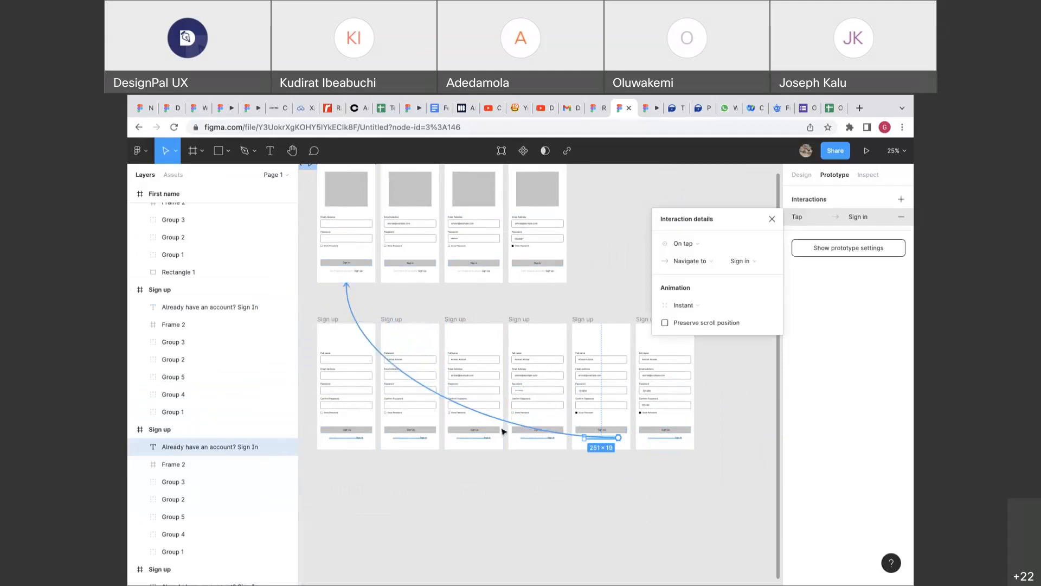
left_click(537, 438)
left_click_drag(554, 437, 376, 279)
left_click(477, 437)
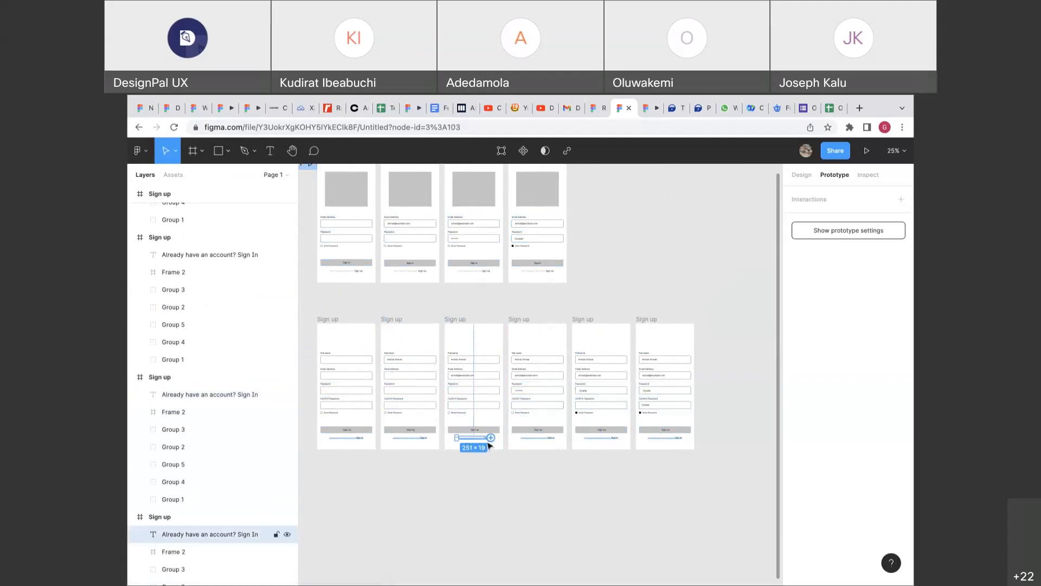
left_click_drag(491, 437, 347, 282)
left_click(399, 436)
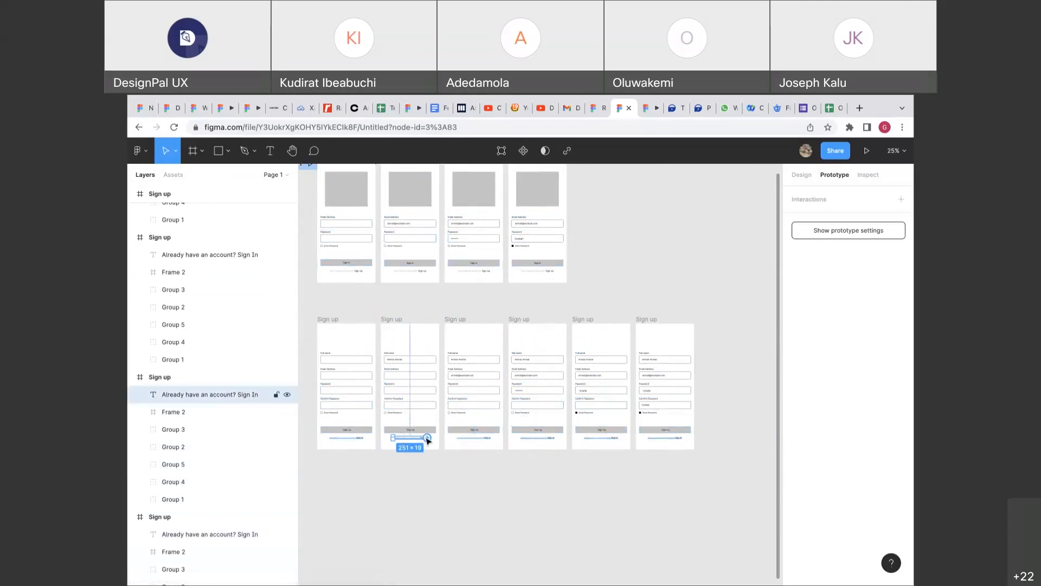
left_click_drag(427, 437, 361, 284)
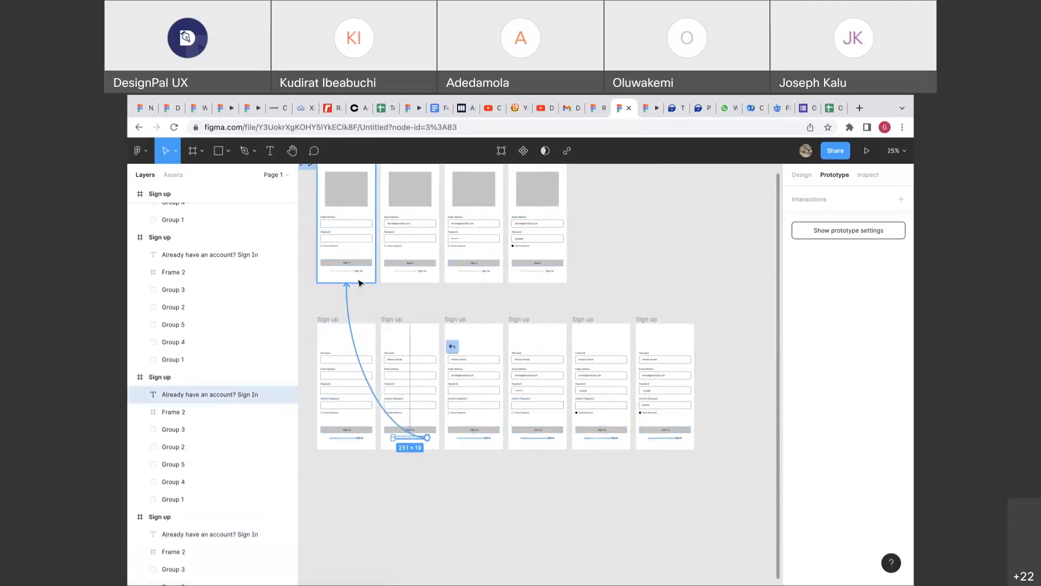
left_click(356, 439)
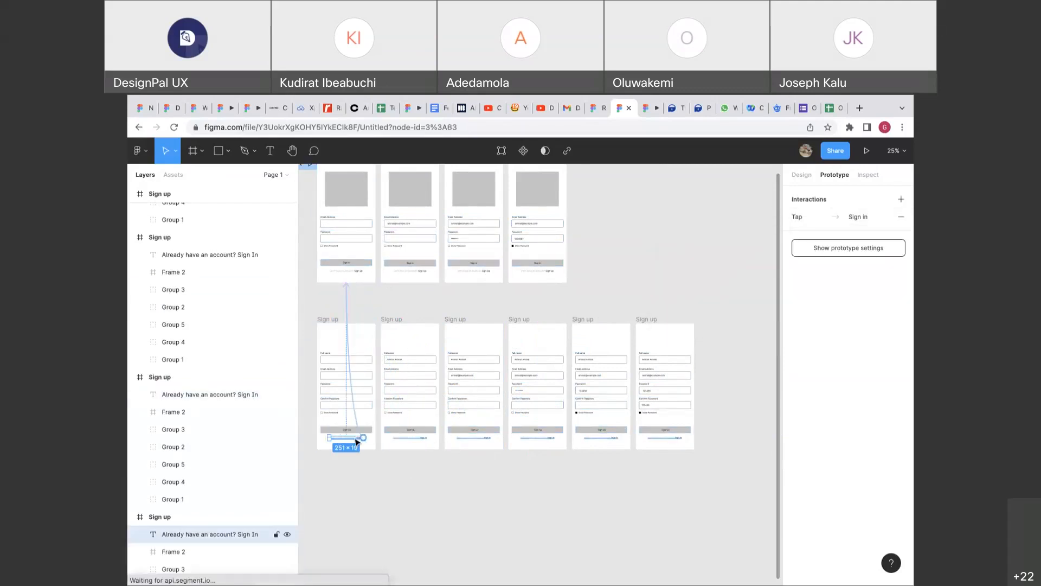
left_click(593, 298)
scroll(594, 298, "up", 3)
scroll(594, 297, "right", 2)
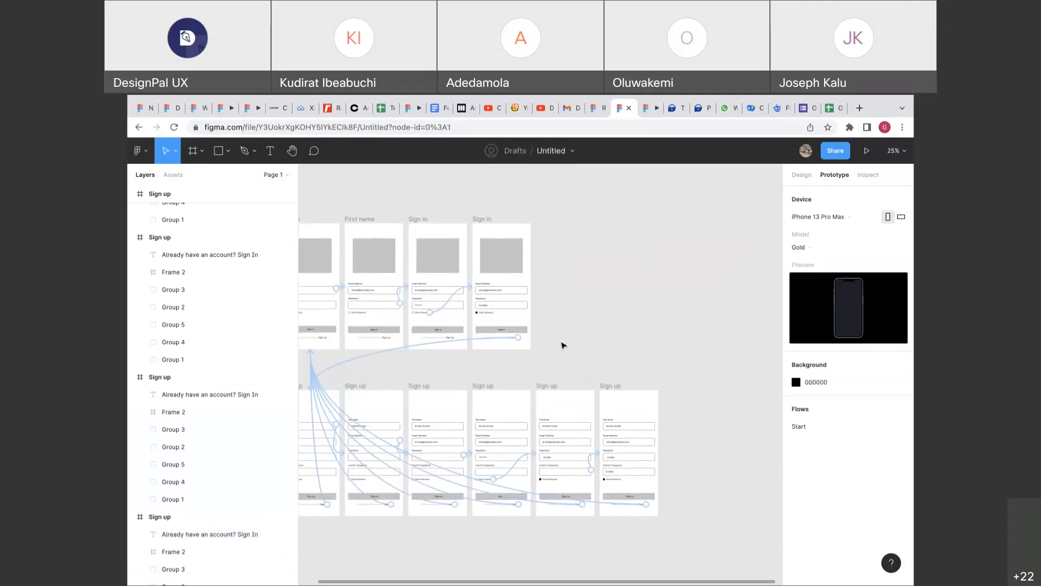
Play the Start flow prototype, opening the empty Sign in screen in the viewer.
scroll(562, 346, "up", 2)
scroll(562, 345, "left", 4)
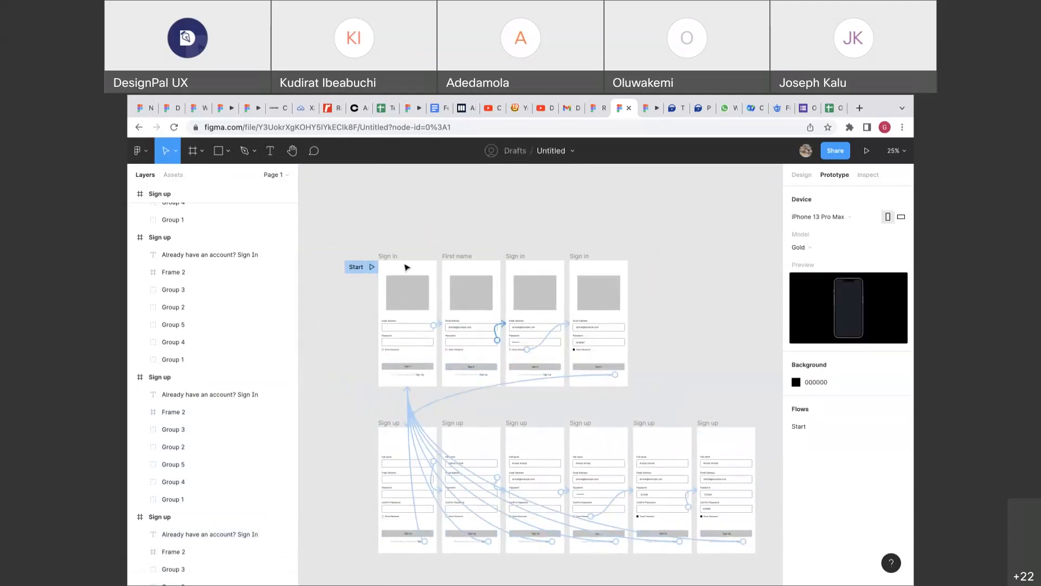
left_click(372, 267)
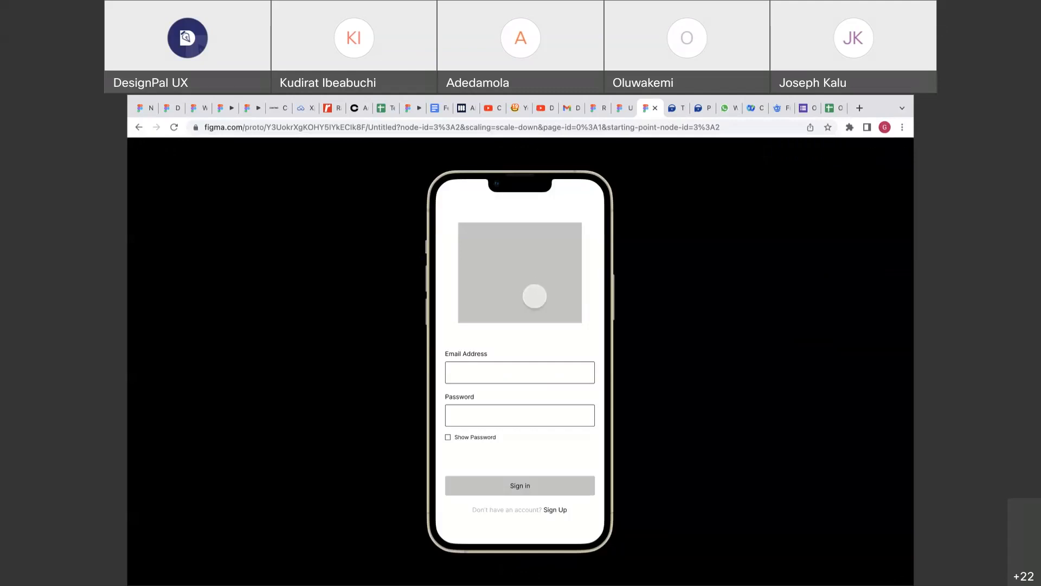
Test taps around the top and image placeholder of the Sign in screen to find responsive areas.
left_click(557, 216)
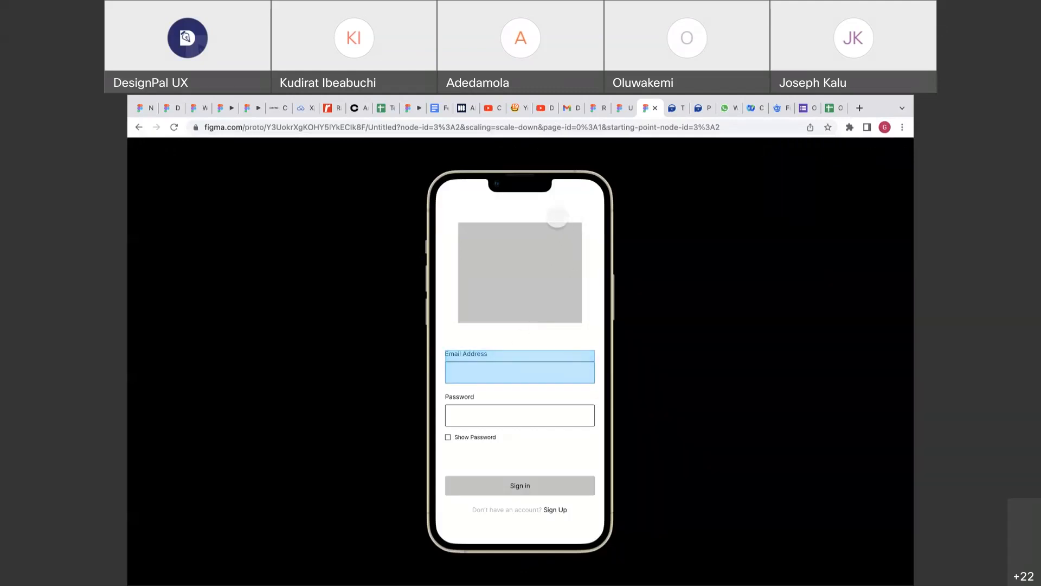
left_click(557, 216)
left_click(557, 217)
left_click(557, 217)
left_click(525, 309)
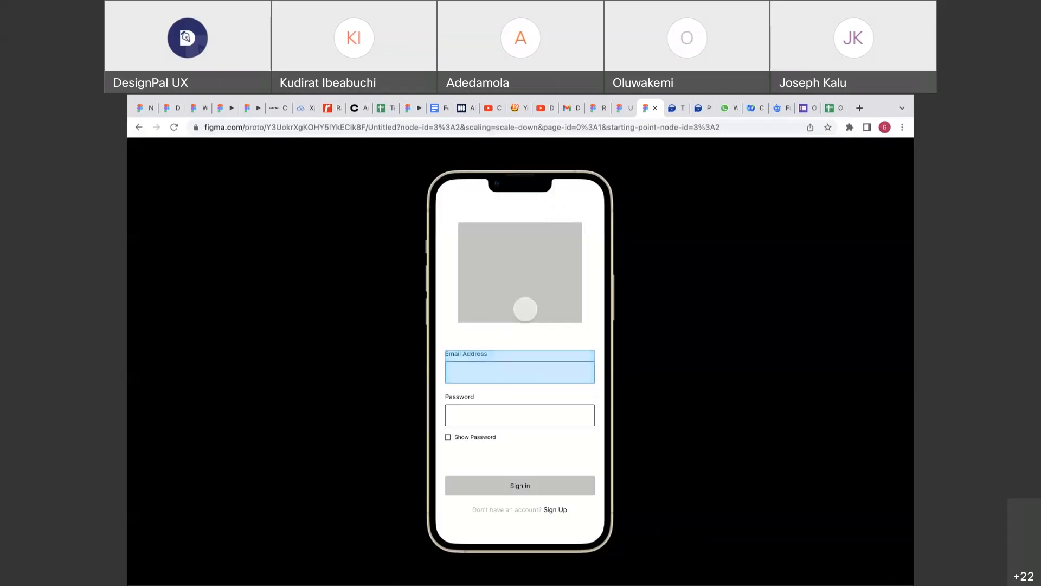
left_click(540, 306)
left_click(540, 306)
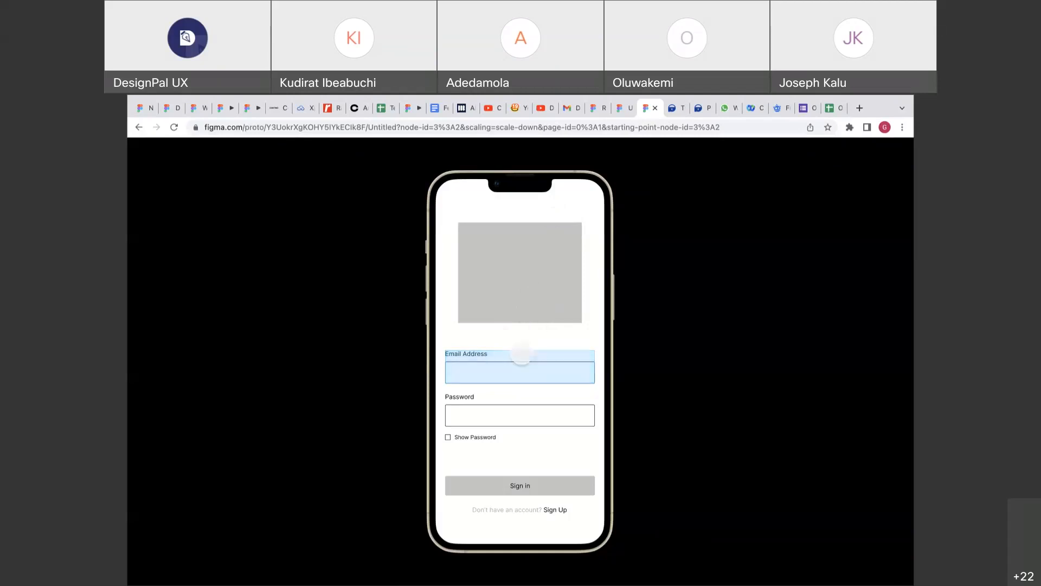
left_click(539, 321)
left_click(539, 321)
left_click(538, 321)
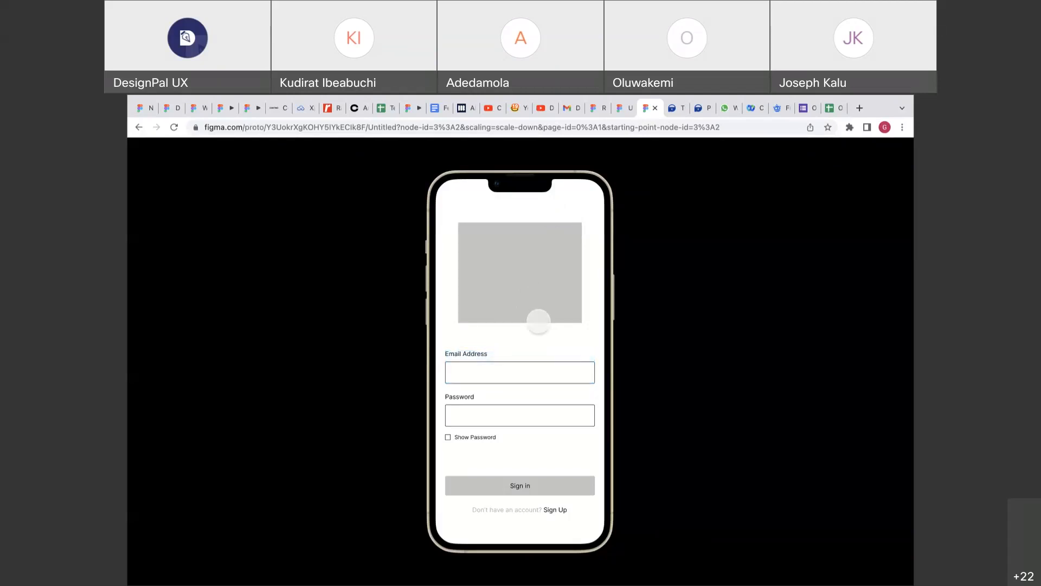
Fill the email and password, reveal the password, then follow the Sign Up link.
left_click(509, 367)
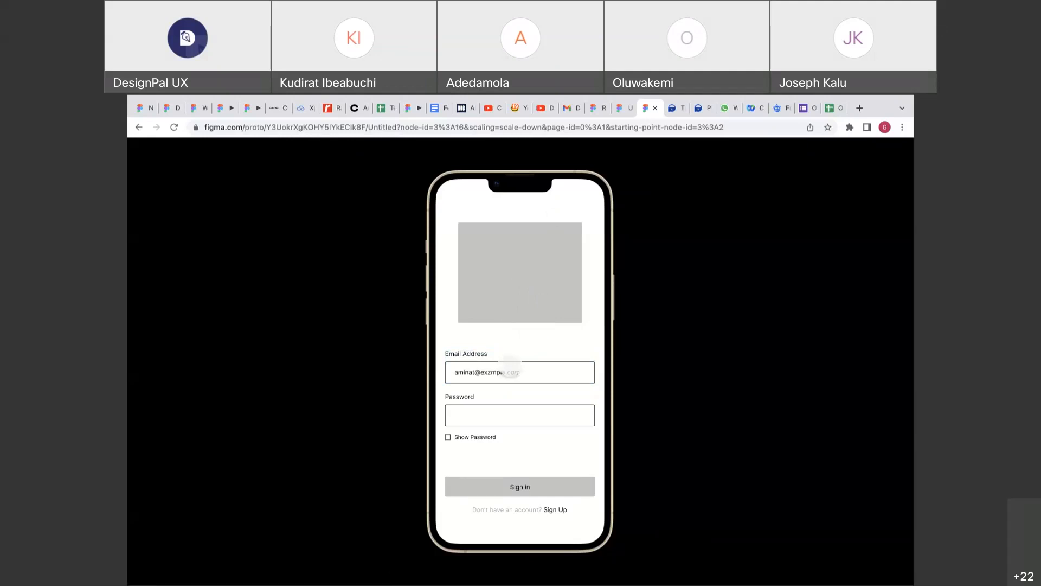
left_click(515, 411)
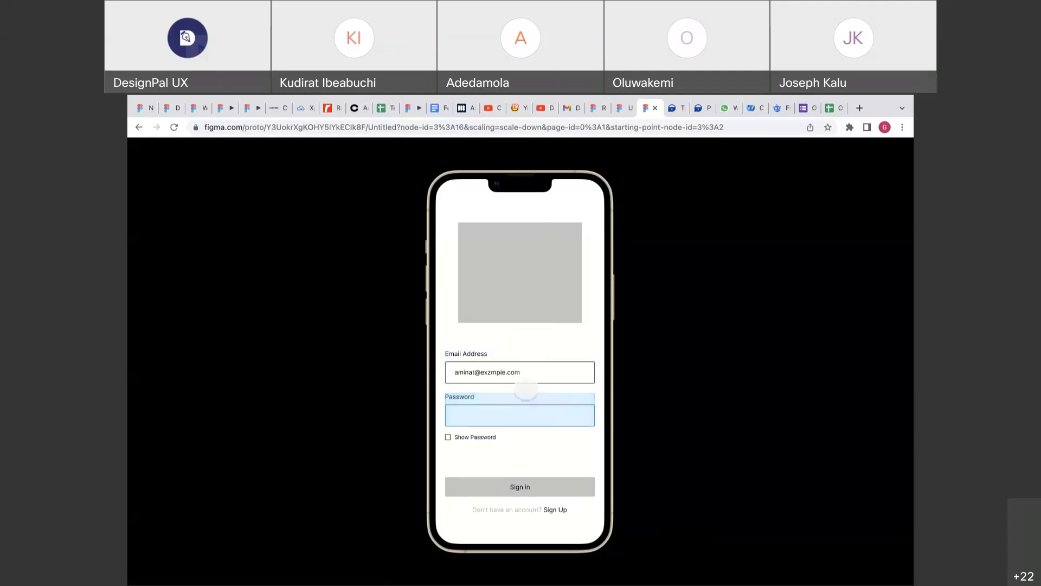
left_click(450, 437)
left_click(500, 489)
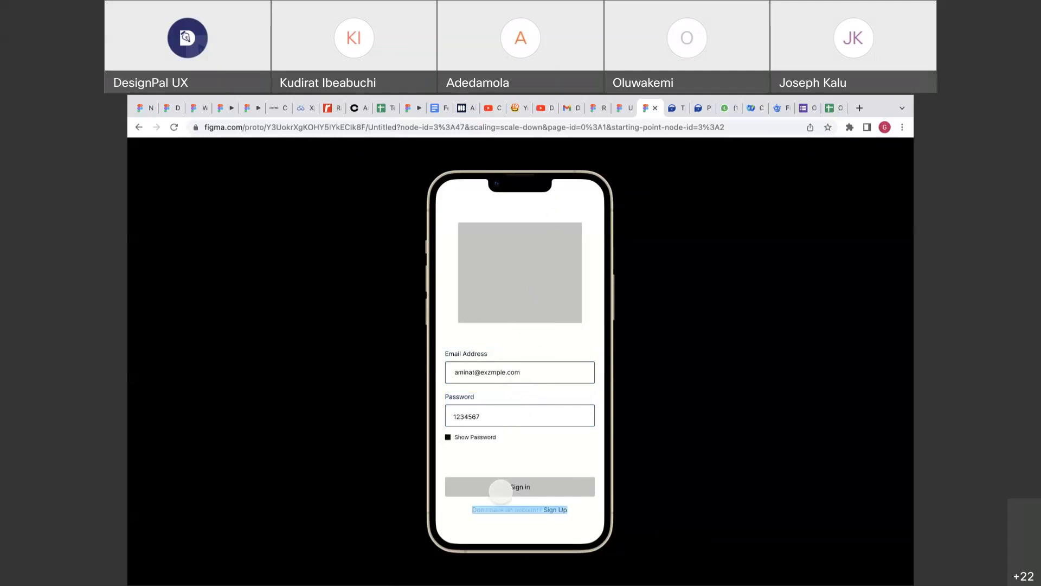
left_click(557, 513)
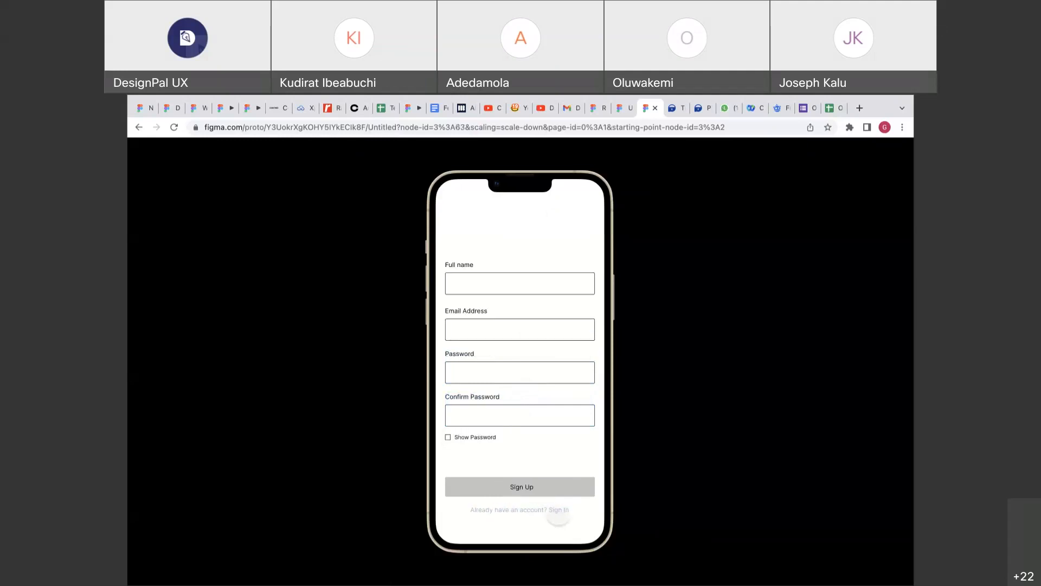
Return to the Sign In screen, fill the email and password fields, and reveal the password.
left_click(564, 512)
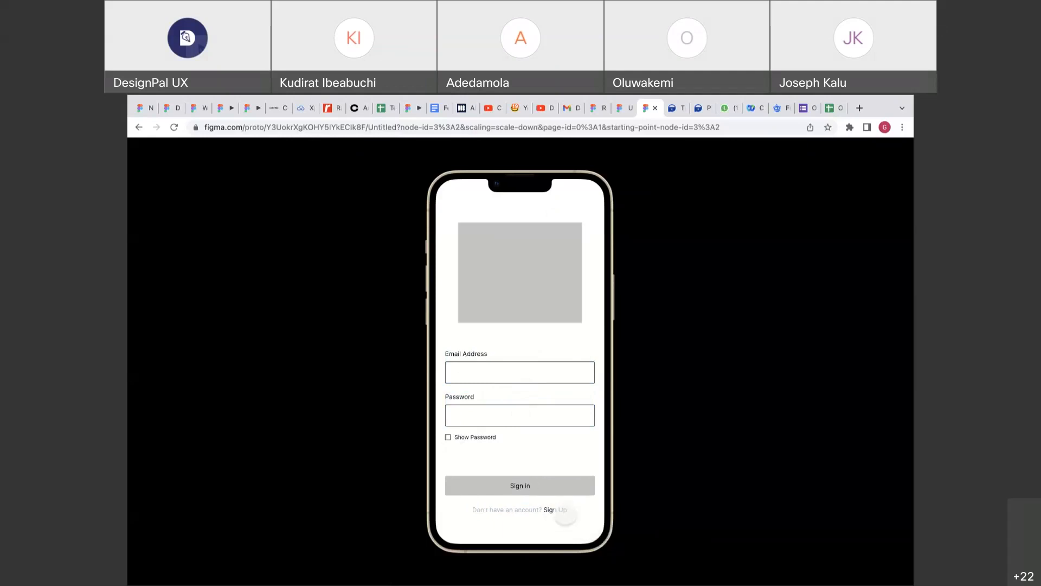
left_click(565, 515)
left_click(499, 378)
left_click(497, 416)
left_click(497, 415)
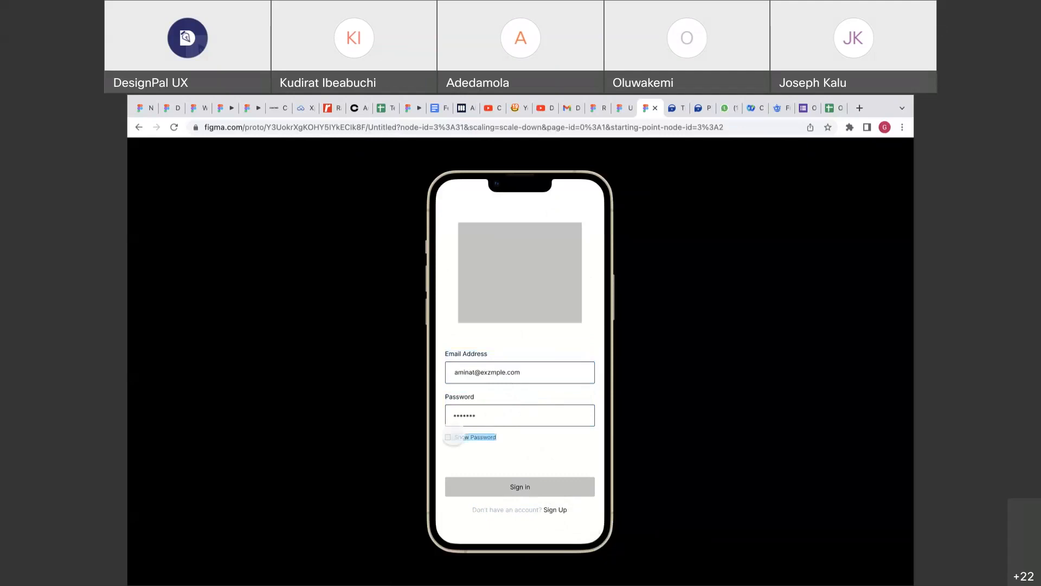
left_click(458, 438)
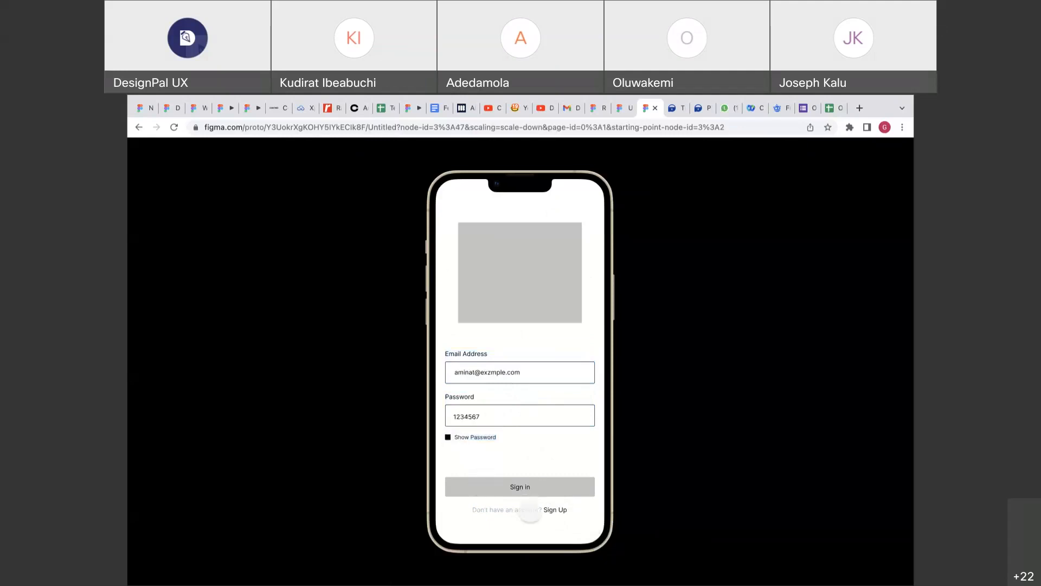
Switch to Sign Up and tap through Full name, Email, Password, Confirm Password and Show Password.
left_click(548, 513)
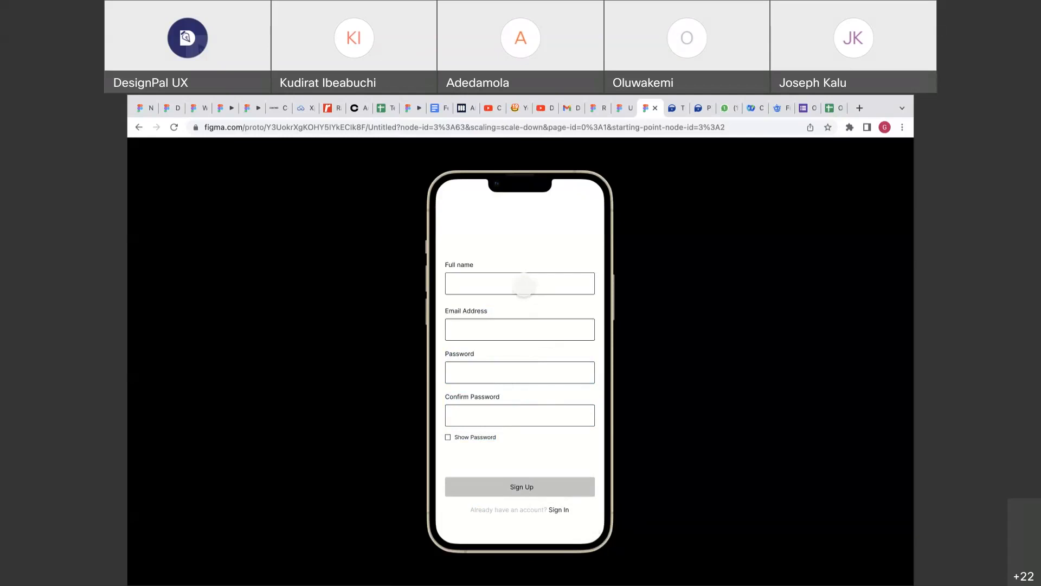
left_click(524, 285)
left_click(507, 329)
left_click(491, 369)
left_click(480, 416)
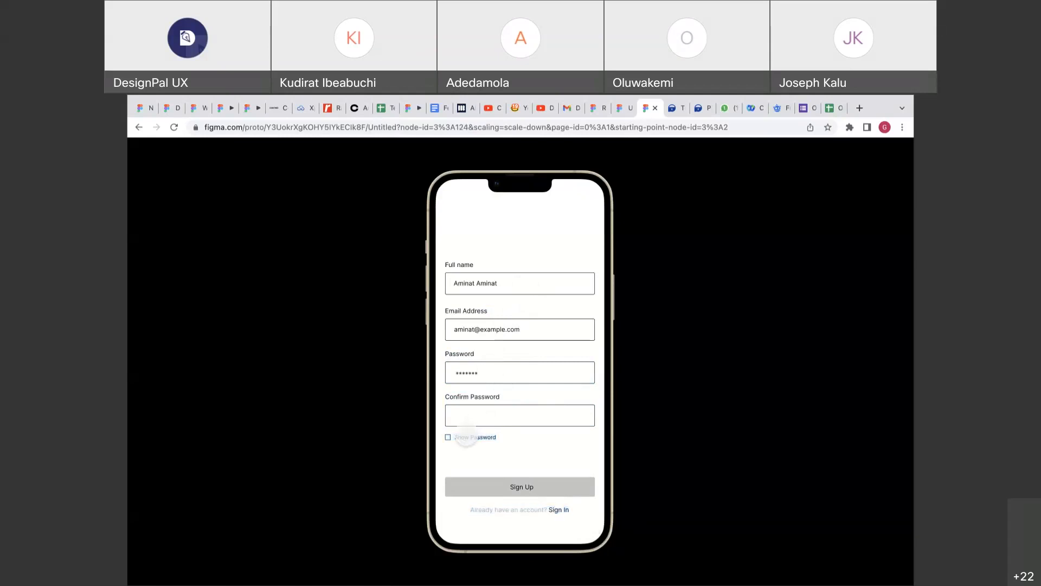
left_click(463, 437)
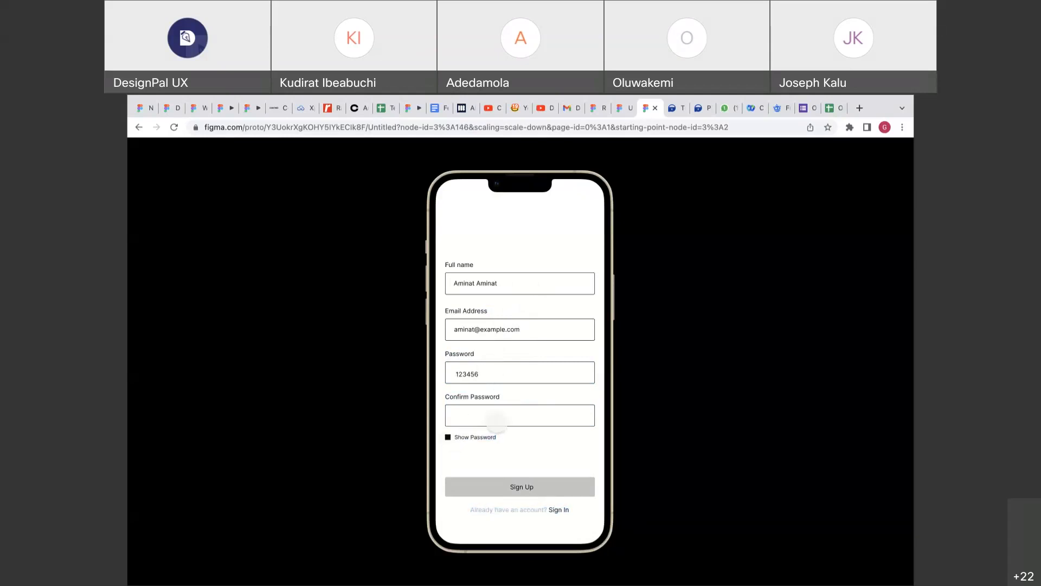
left_click(542, 470)
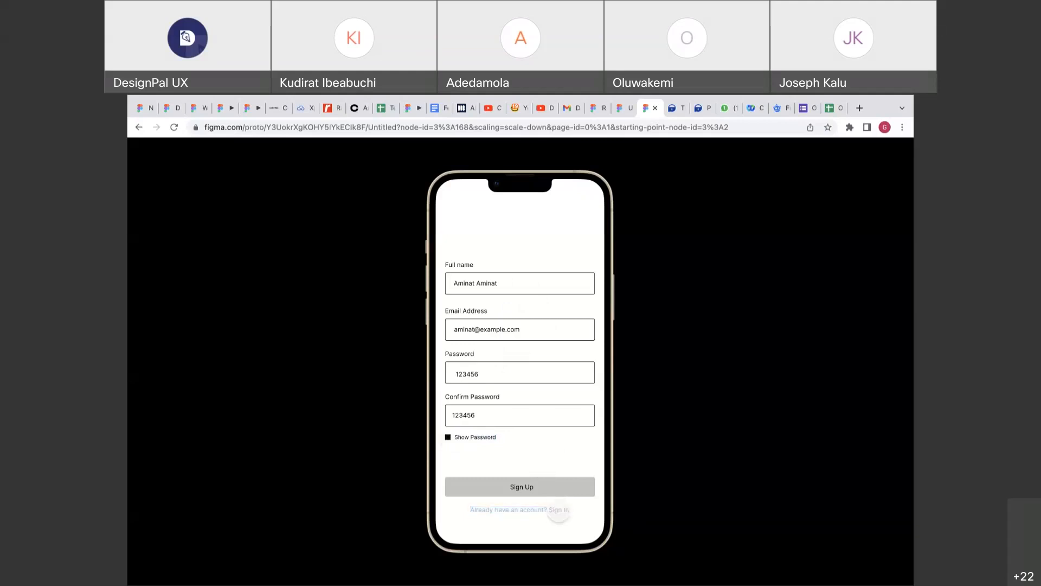
Rerun Sign In with email, password and reveal, then reach Sign Up and return to the editor.
left_click(559, 509)
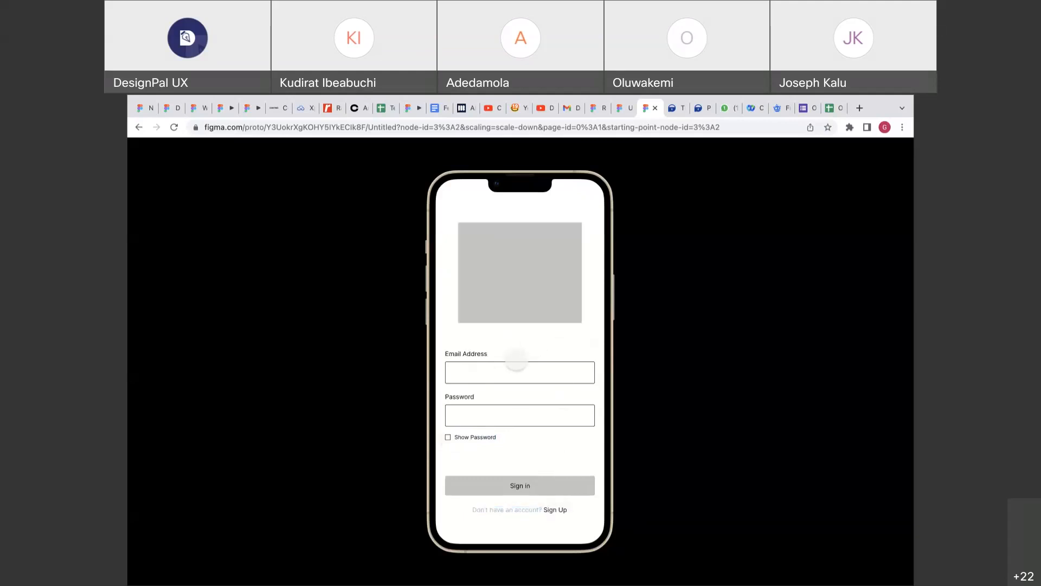
left_click(514, 366)
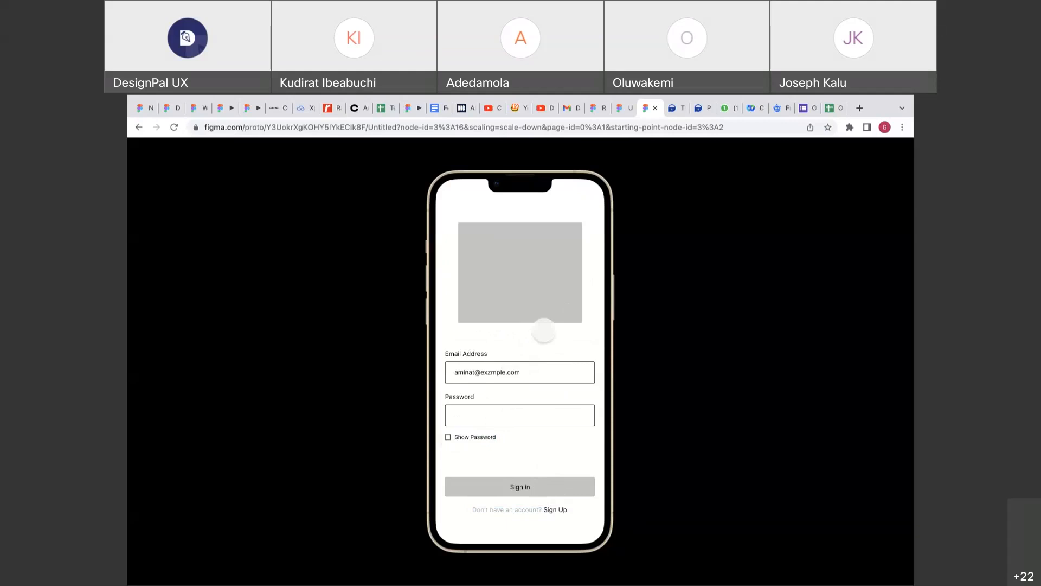
left_click(527, 373)
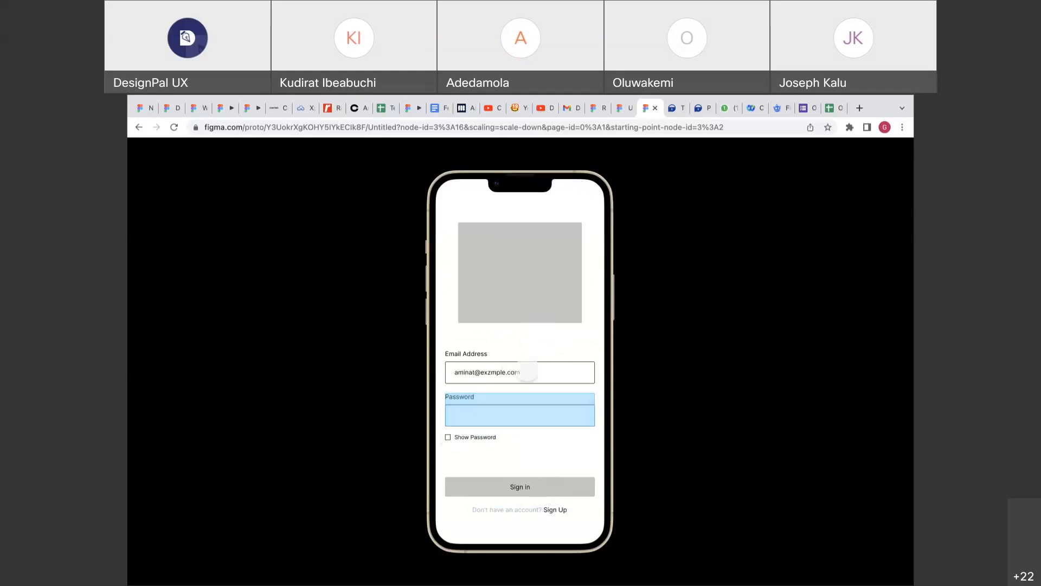
left_click(462, 437)
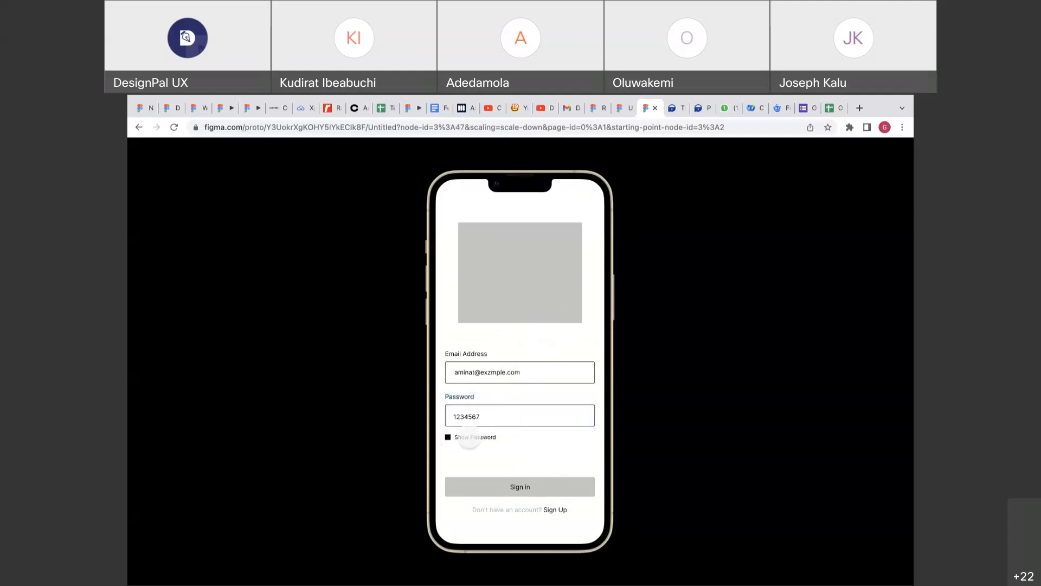
left_click(555, 509)
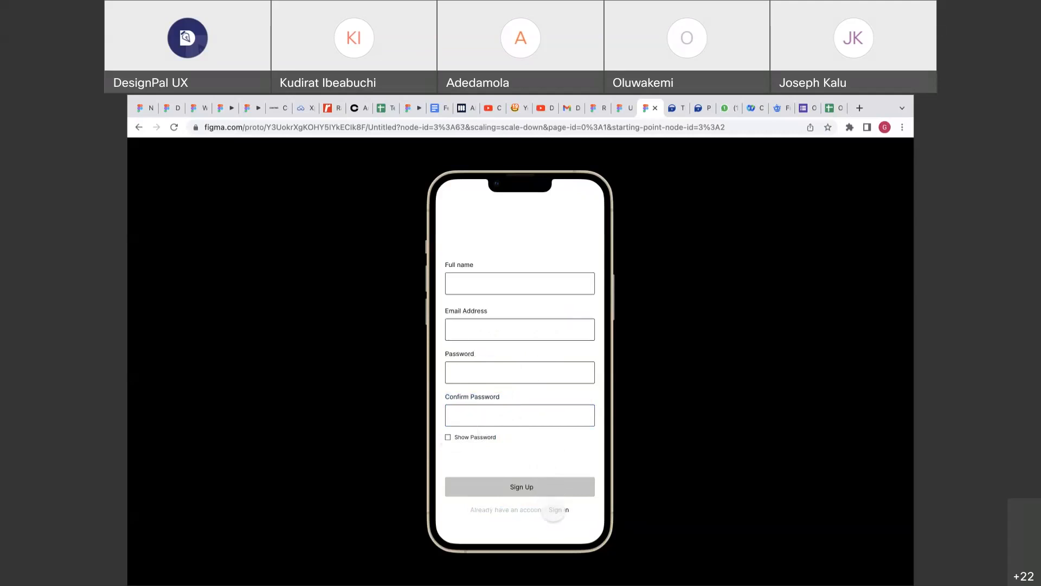
left_click(624, 108)
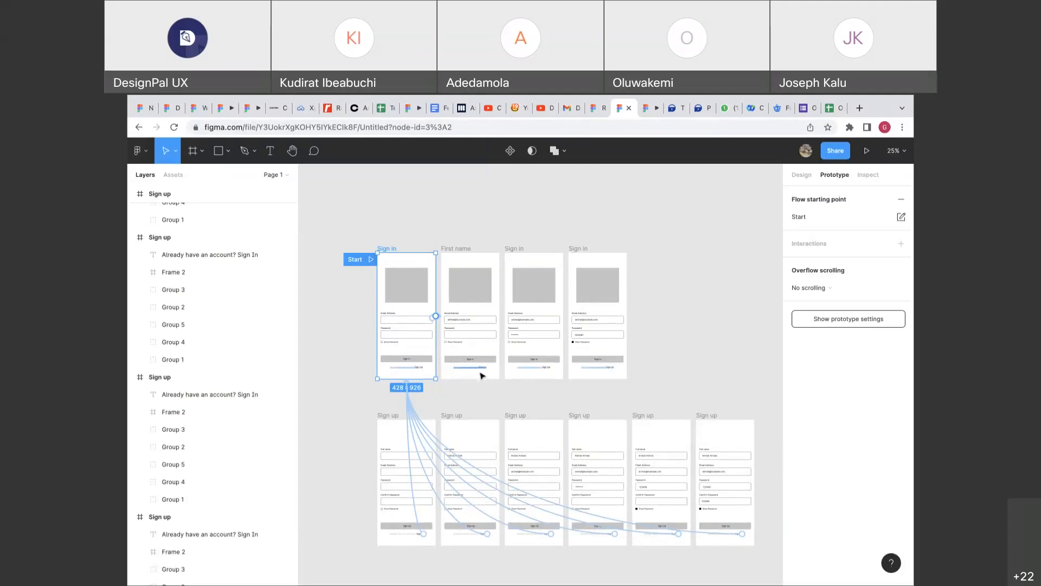
Select the first Sign up frame and switch back to the prototype preview.
left_click(429, 422)
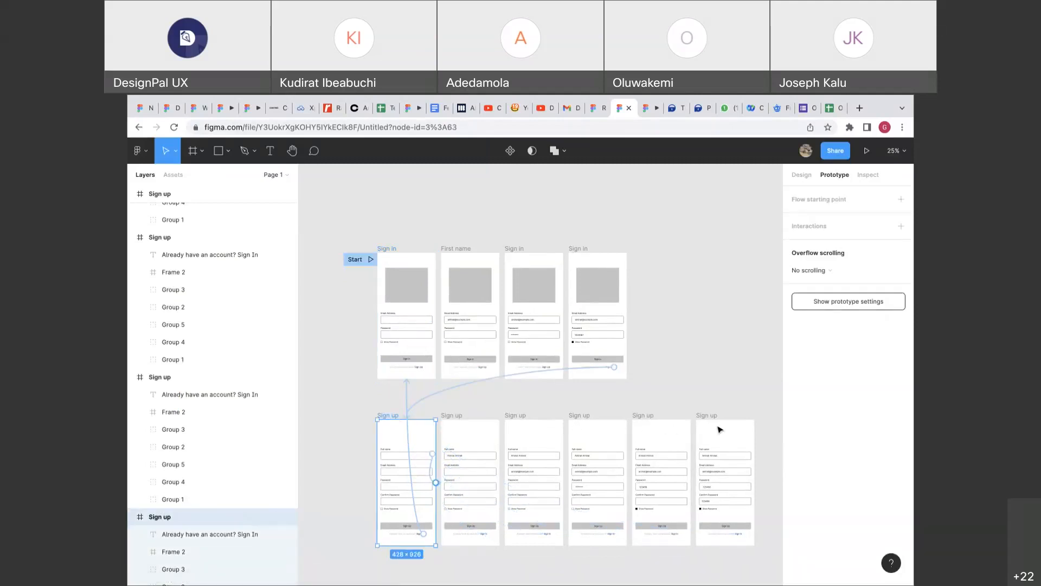
left_click(646, 108)
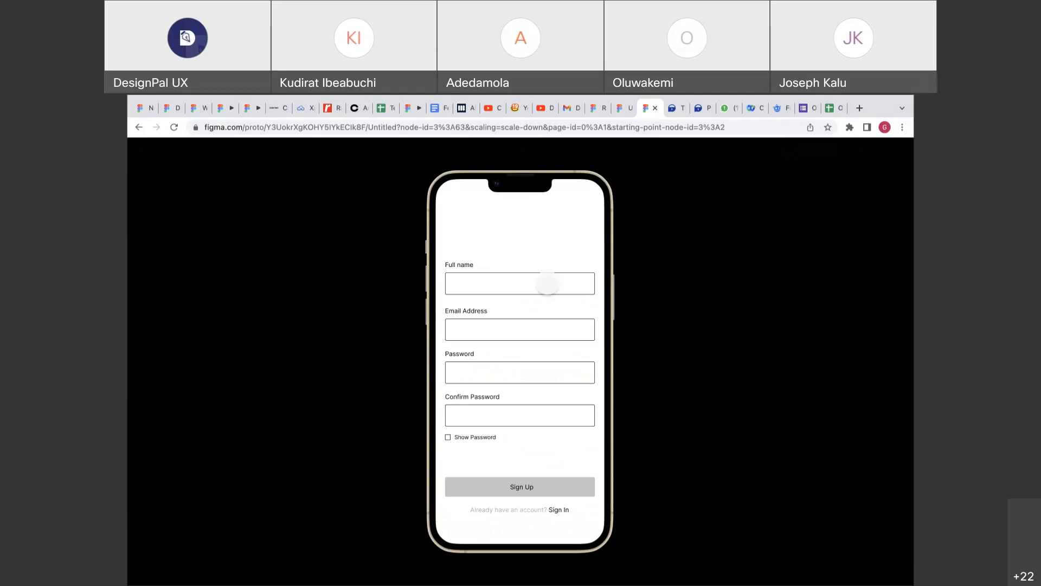
Fill Full name, Email Address and Password in the Sign up prototype, reveal the password, and return to the editor.
left_click(548, 283)
left_click(537, 328)
left_click(516, 375)
left_click(457, 437)
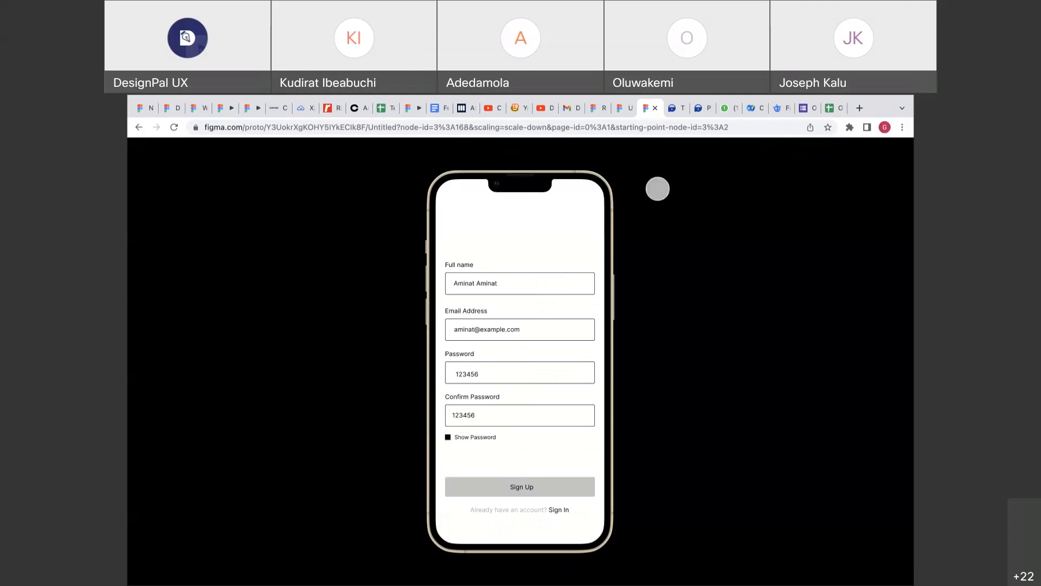
left_click(623, 108)
scroll(488, 418, "up", 5)
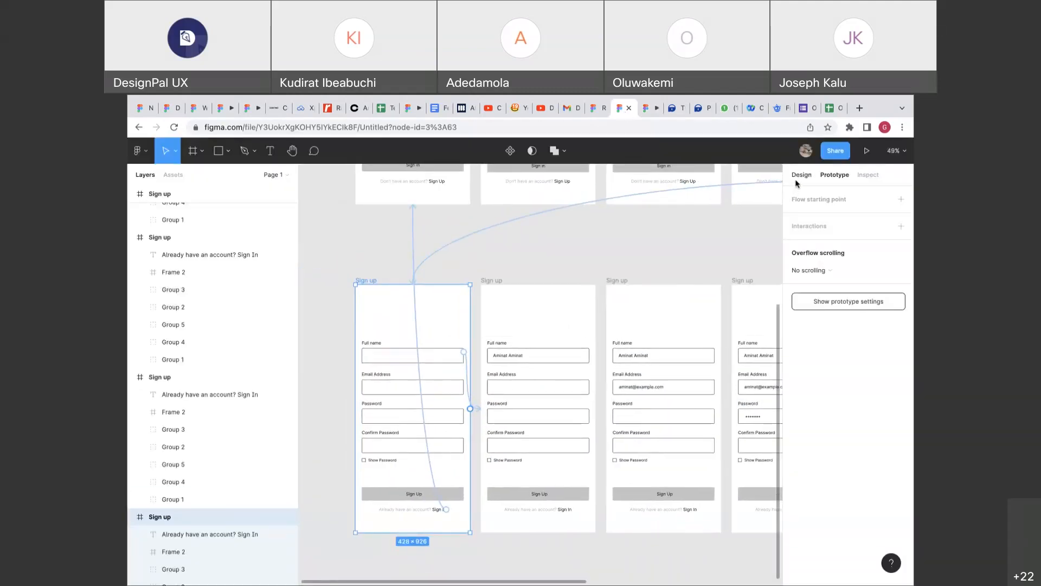
left_click(796, 181)
left_click(382, 259)
left_click(367, 280)
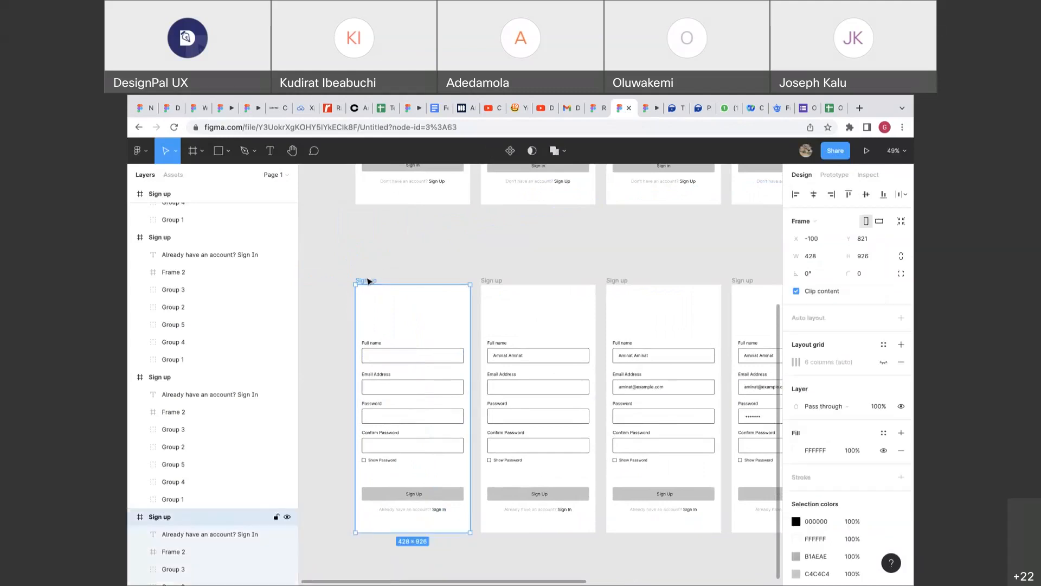
scroll(368, 281, "right", 5)
left_click(533, 267)
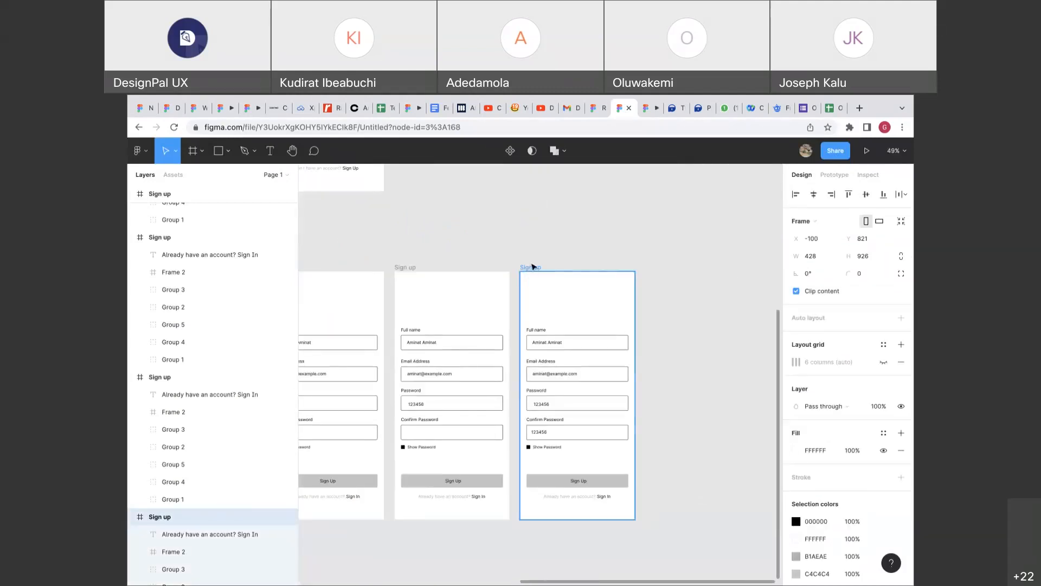
left_click(532, 267)
scroll(533, 267, "left", 10)
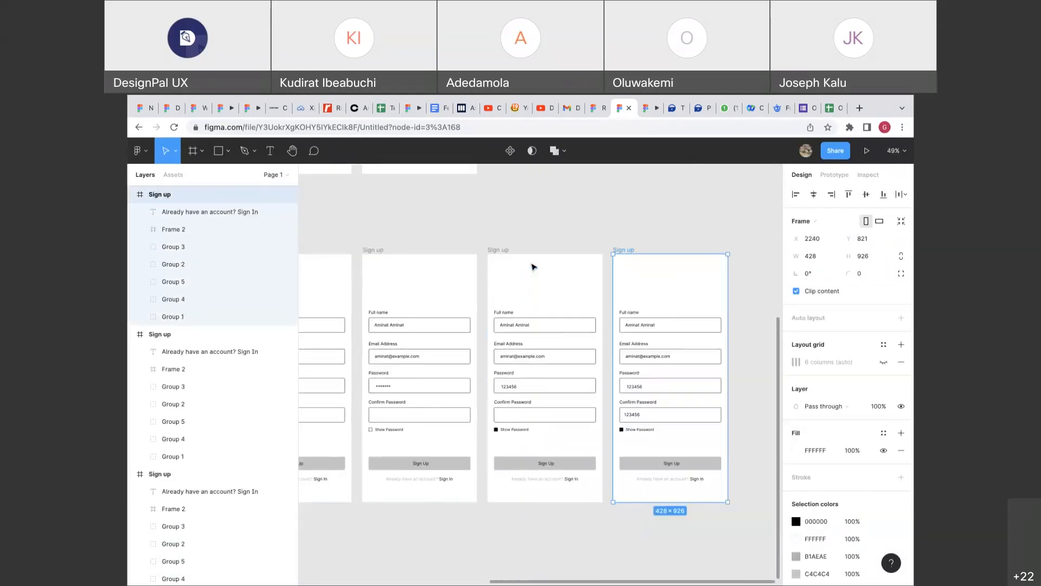
scroll(533, 267, "down", 2)
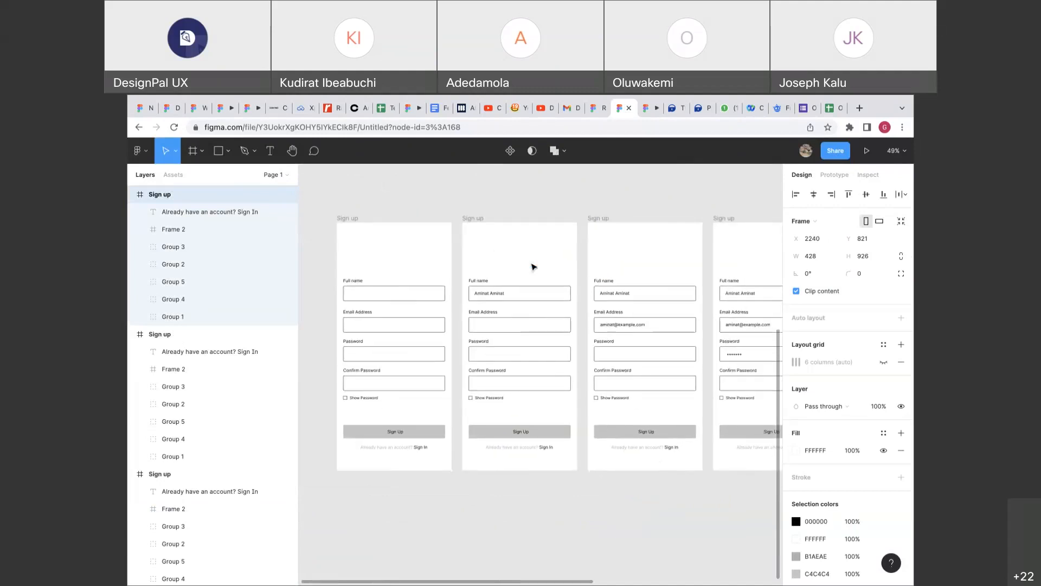
scroll(533, 267, "right", 7)
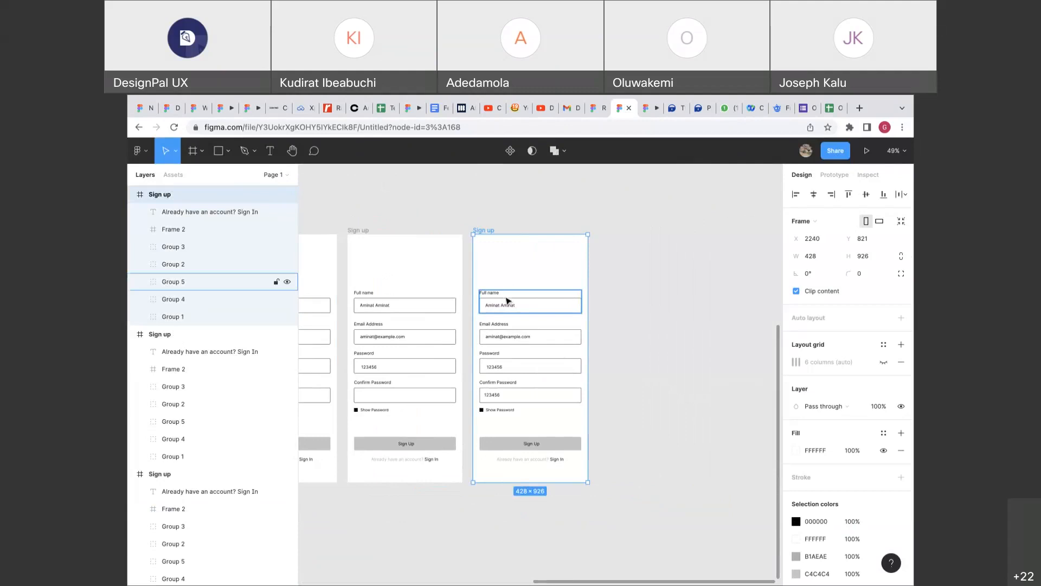
left_click(591, 298)
scroll(590, 298, "up", 5)
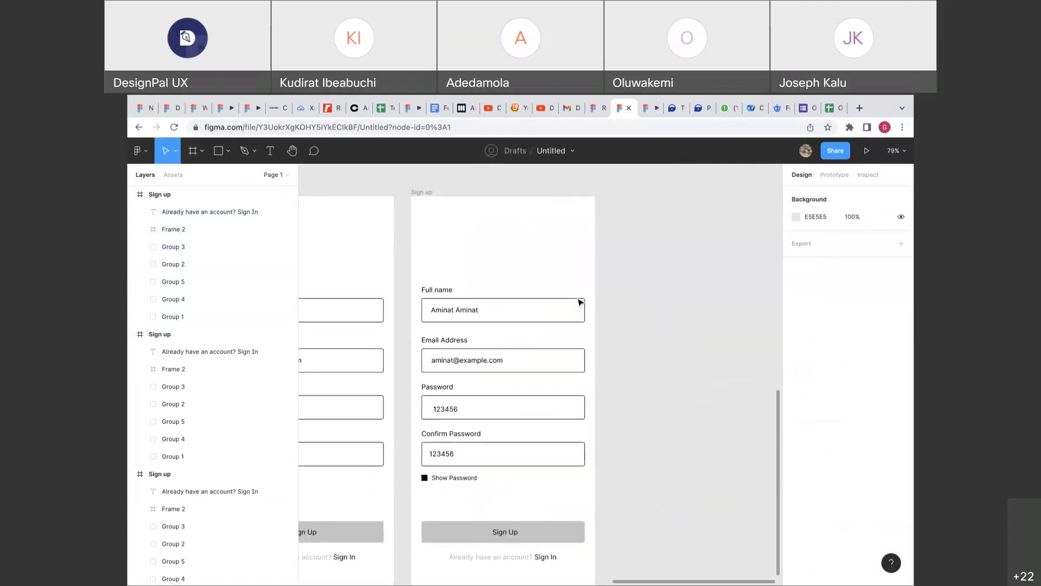
scroll(580, 302, "down", 8)
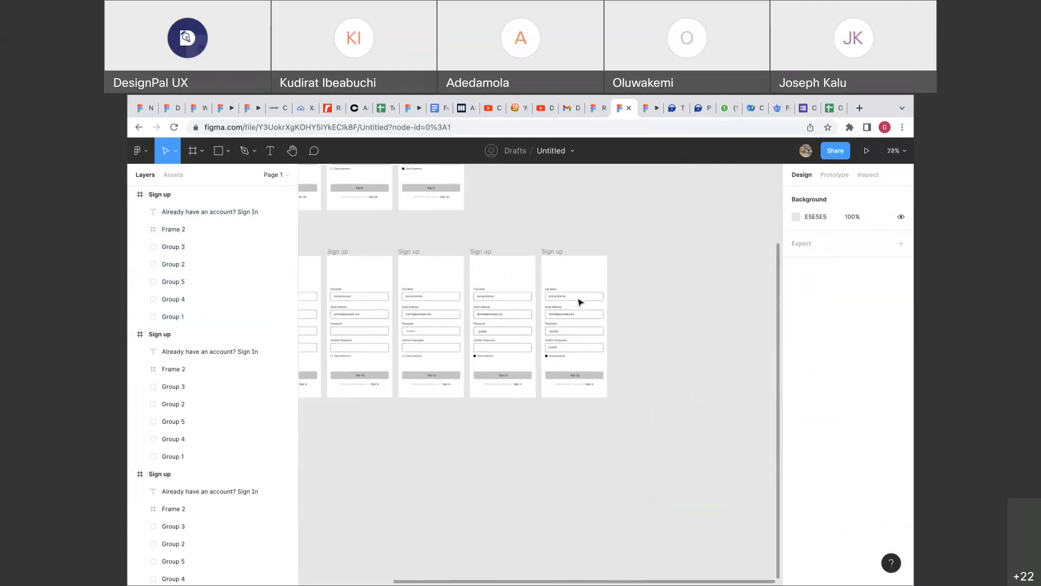
scroll(580, 302, "left", 4)
scroll(579, 300, "up", 5)
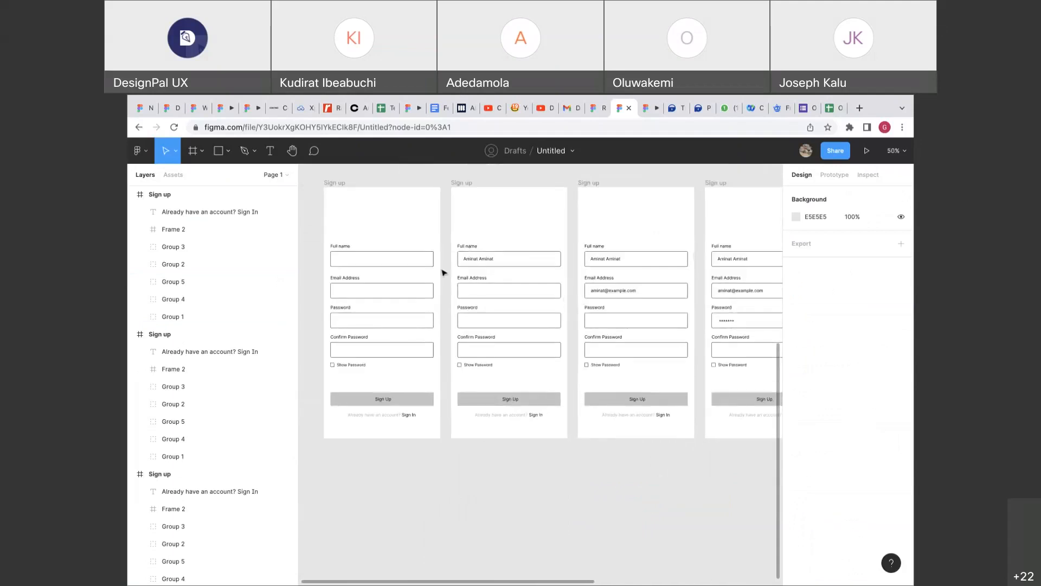
left_click(431, 263)
left_click(423, 288)
left_click(418, 314)
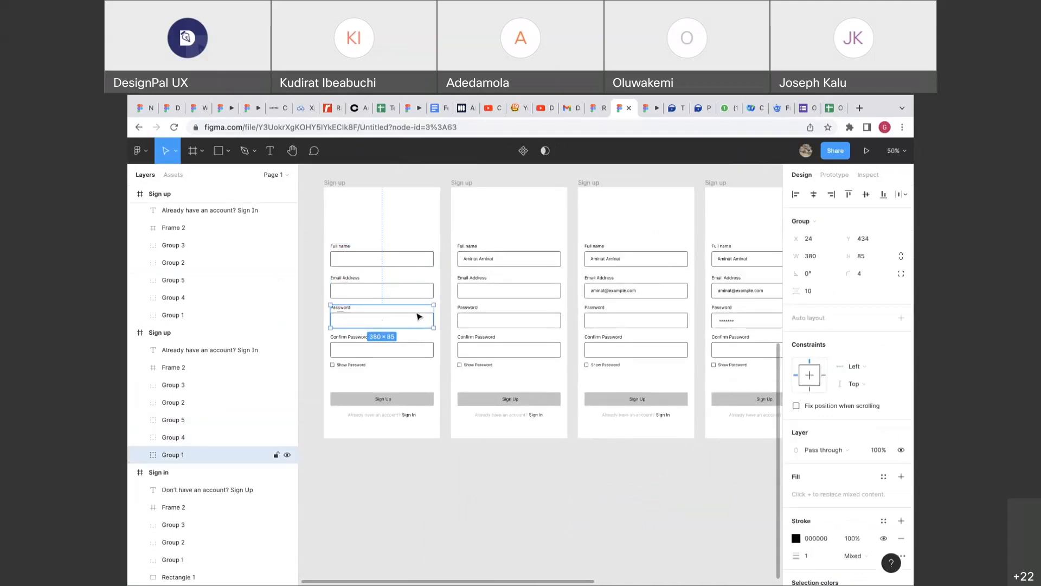
left_click(411, 348)
left_click(340, 364)
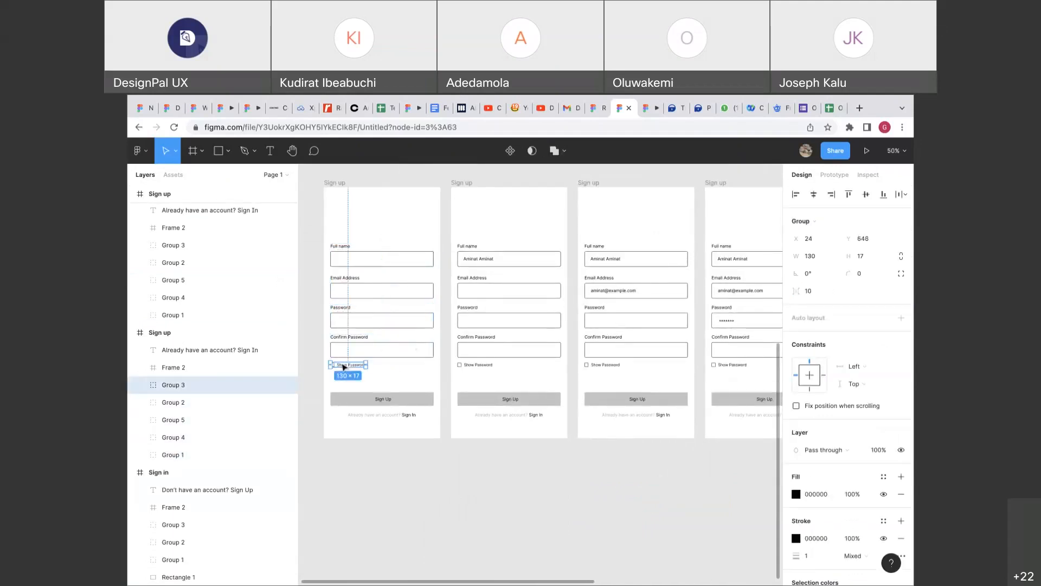
left_click(373, 406)
scroll(476, 367, "right", 4)
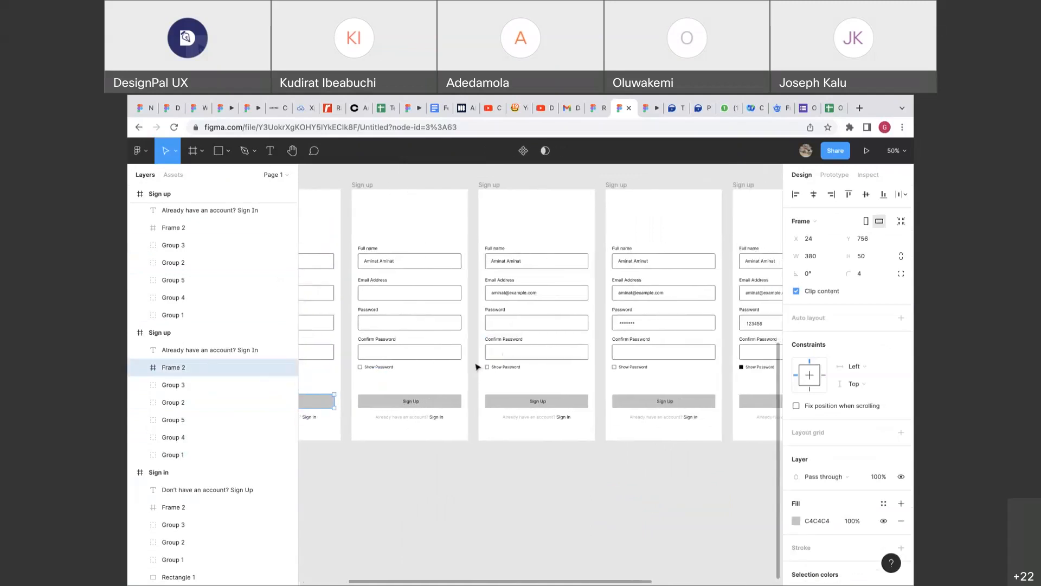
left_click(475, 368)
scroll(475, 368, "down", 5)
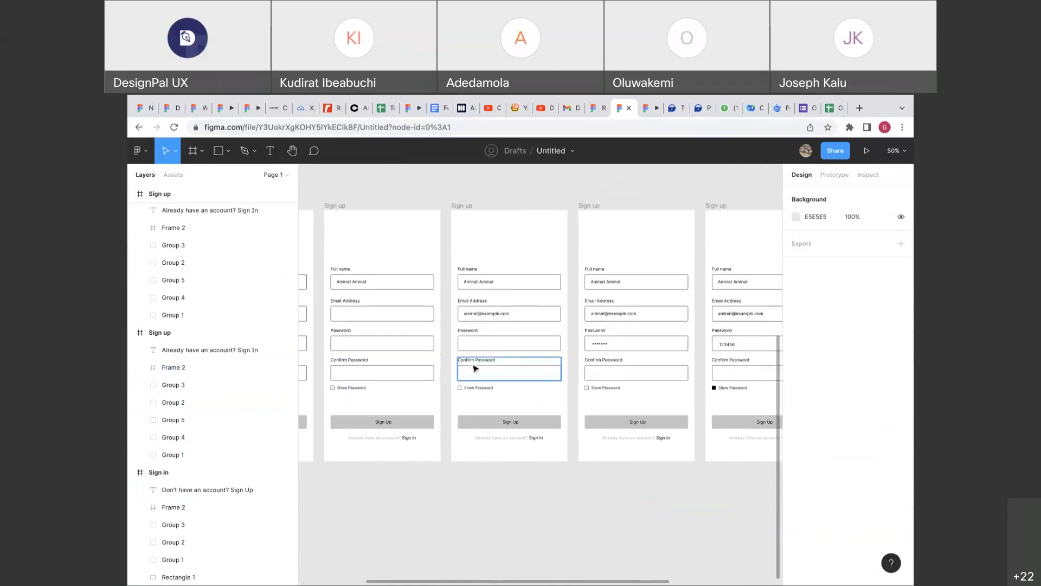
scroll(475, 368, "up", 2)
scroll(478, 366, "left", 2)
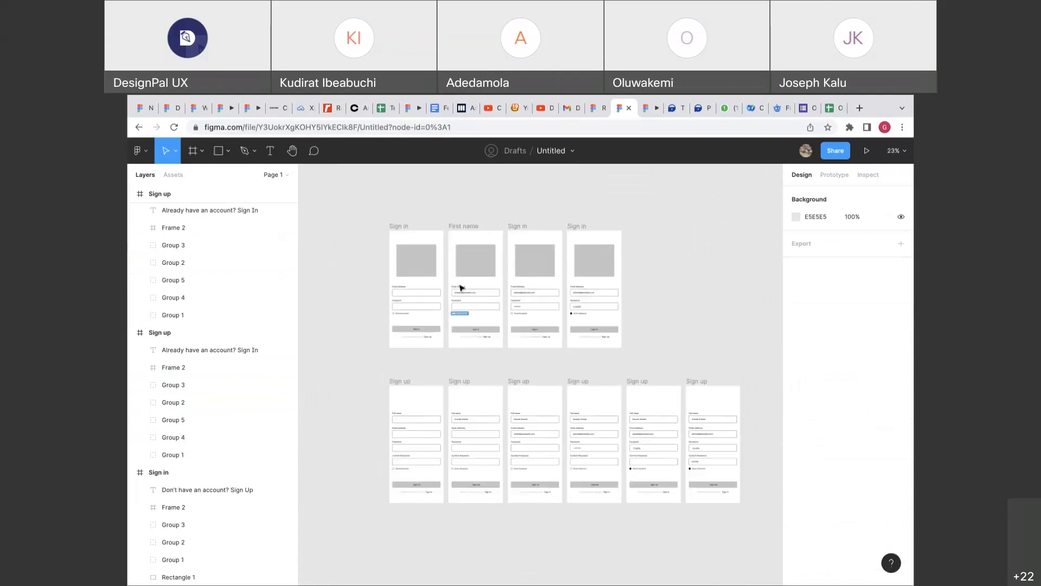
left_click(405, 231)
left_click(825, 178)
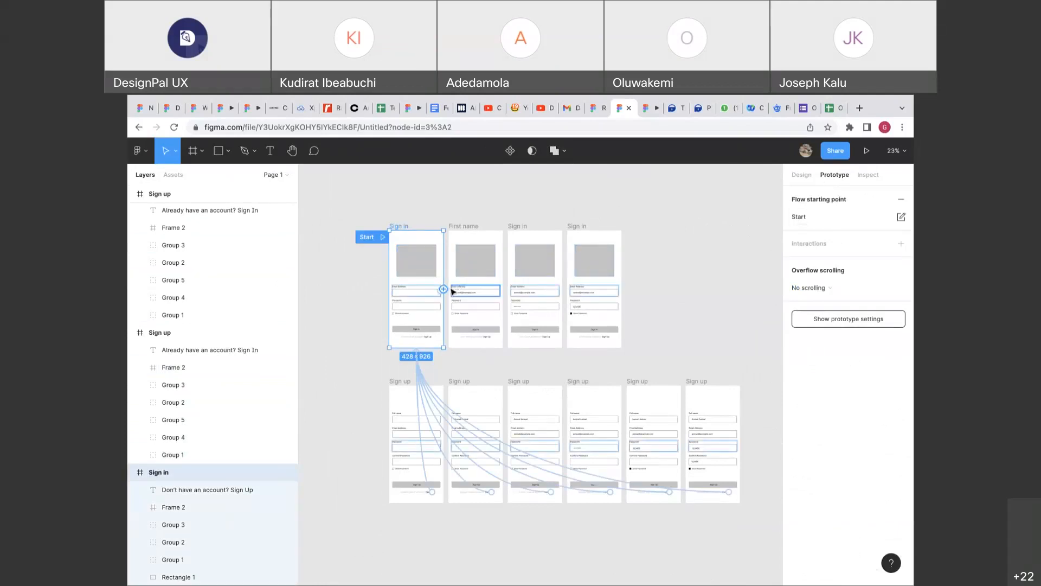
scroll(451, 287, "up", 6)
left_click(431, 305)
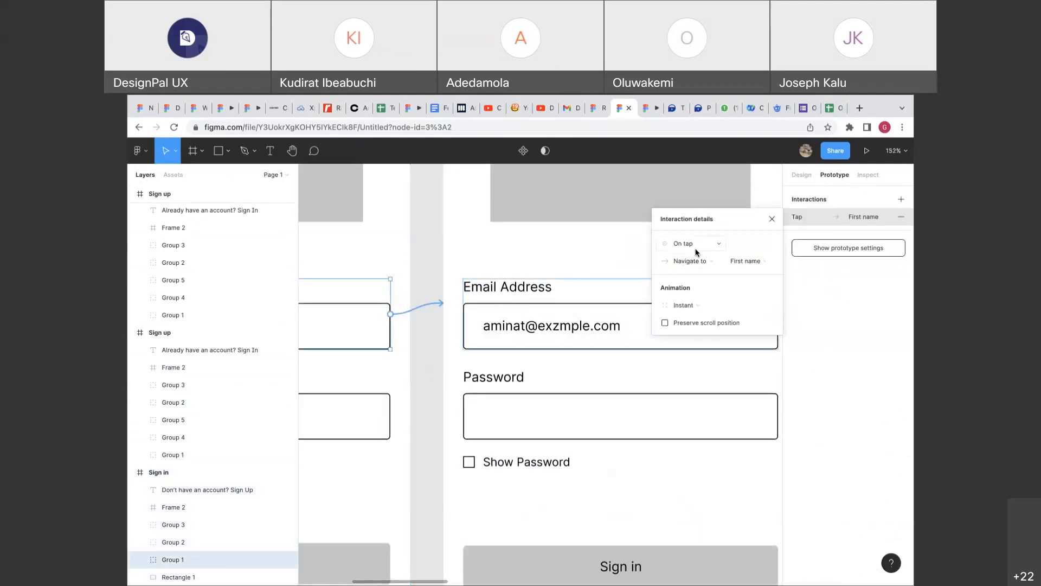
left_click(697, 252)
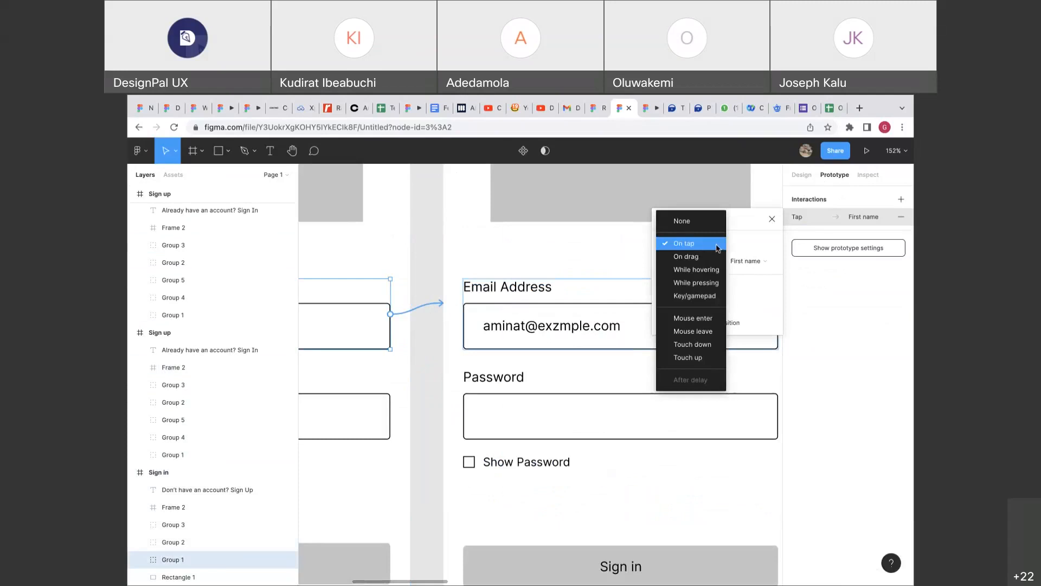
left_click(717, 247)
key("Escape")
scroll(595, 294, "down", 5)
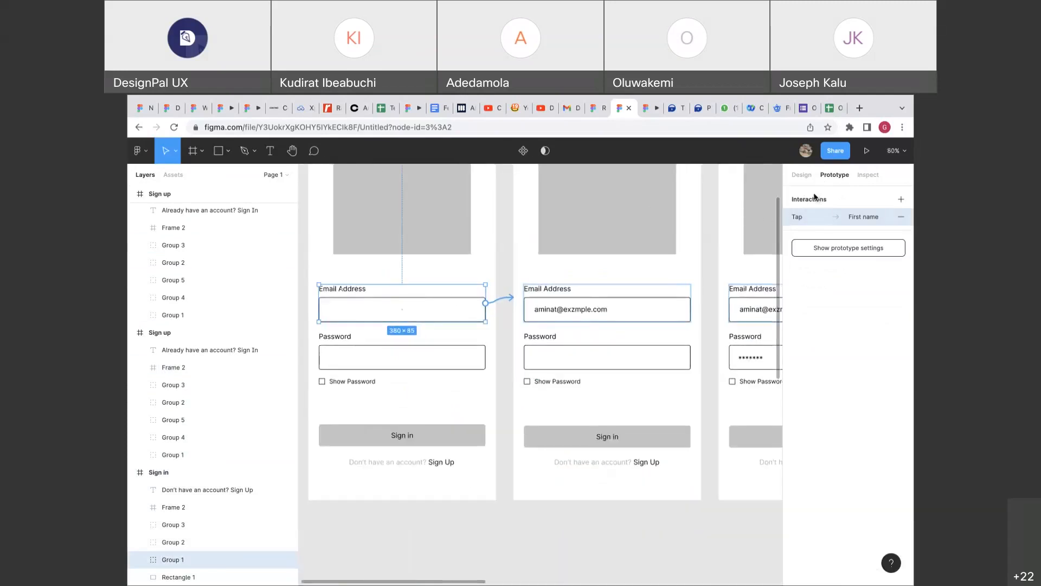
left_click(801, 175)
scroll(553, 279, "left", 3)
scroll(553, 279, "down", 2)
scroll(535, 287, "down", 1)
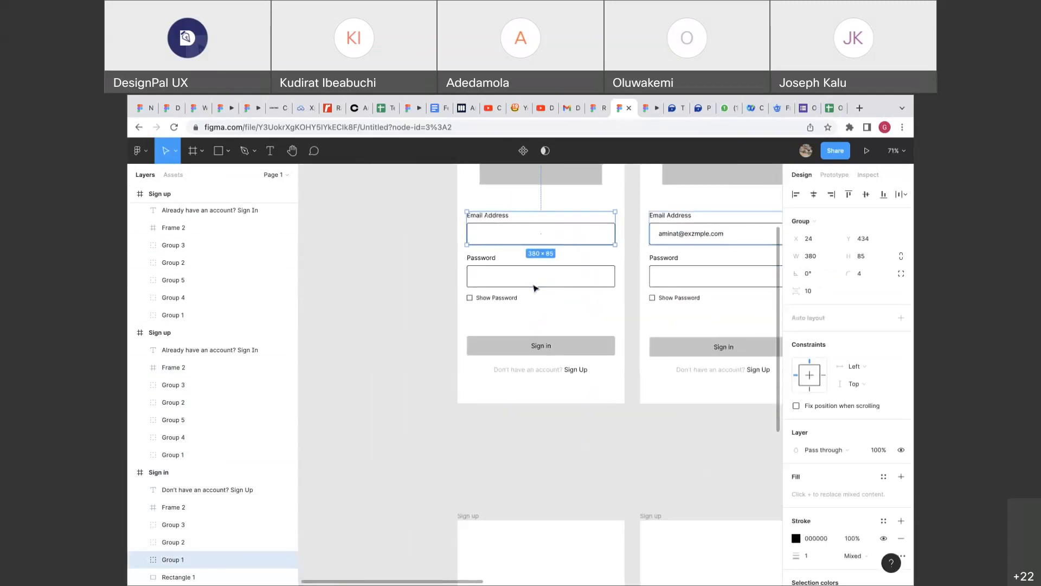
scroll(534, 288, "down", 5)
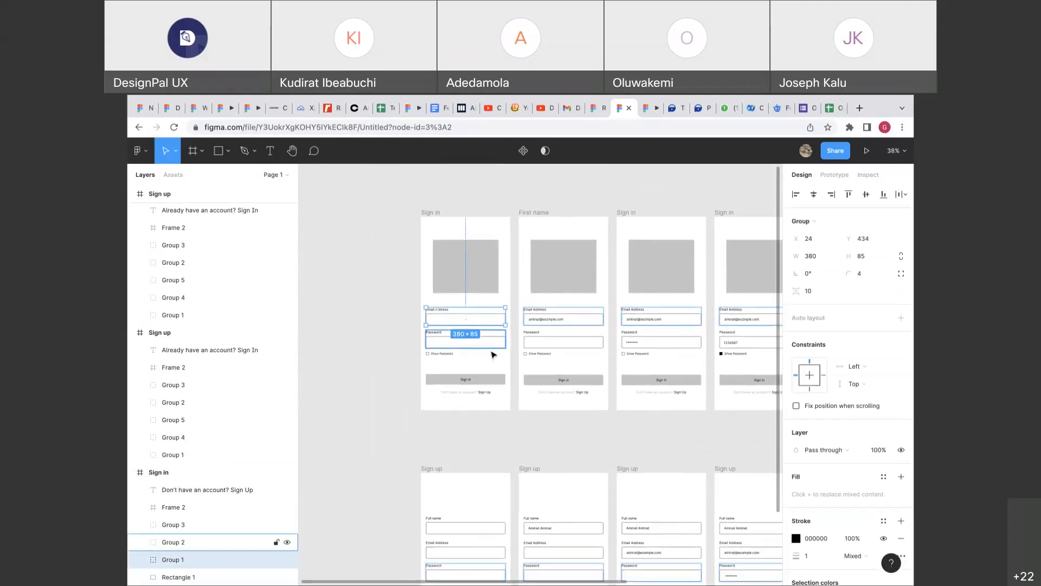
scroll(493, 354, "up", 2)
left_click(510, 336)
scroll(515, 328, "up", 2)
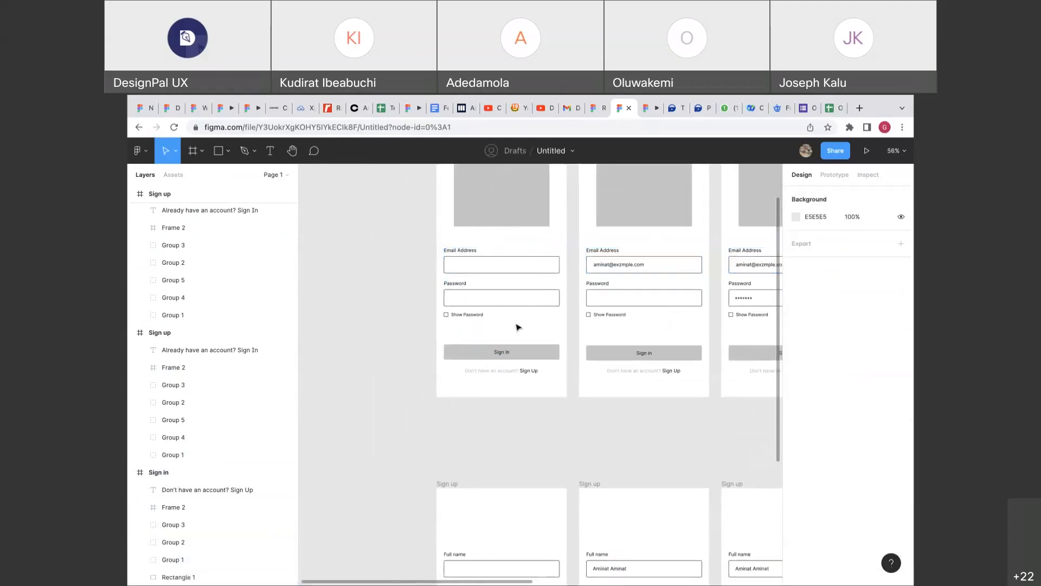
left_click(671, 111)
scroll(439, 249, "up", 10)
scroll(439, 249, "down", 1)
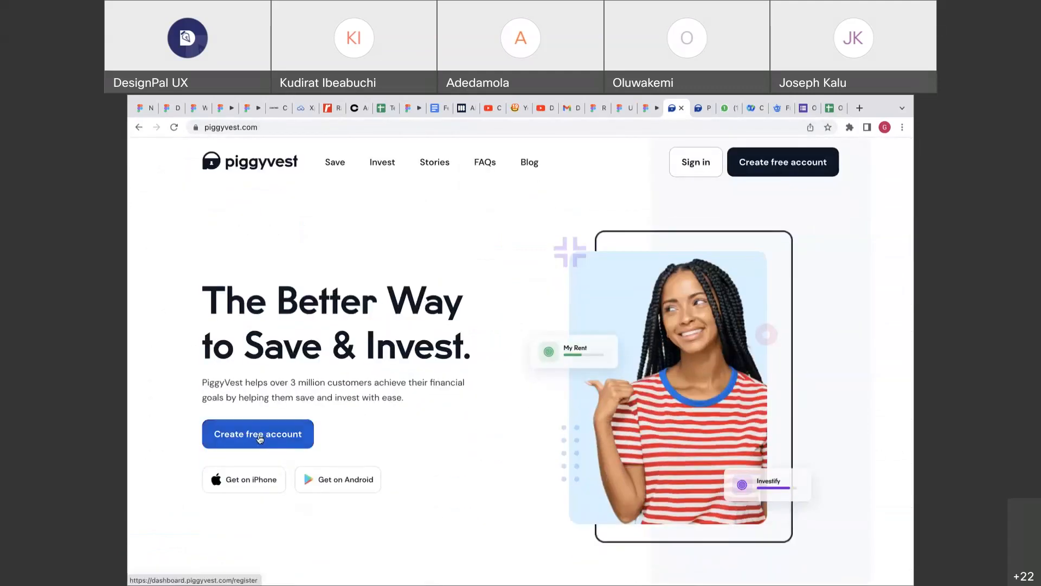
left_click(620, 108)
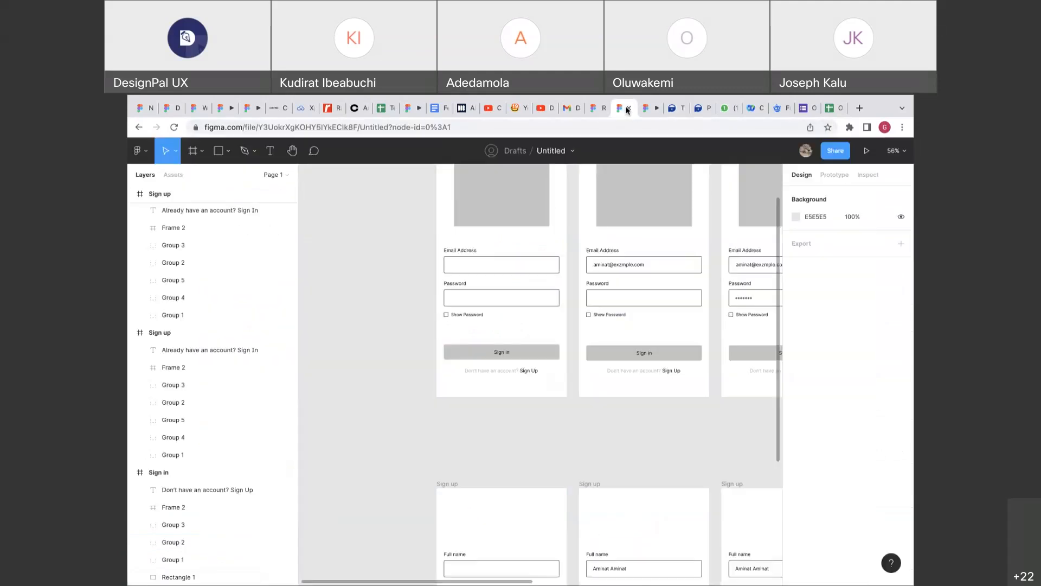
Copy the Sign in button onto empty canvas left of the screens and rename it Active.
left_click(511, 351)
left_click_drag(515, 356, 372, 356)
scroll(372, 356, "left", 2)
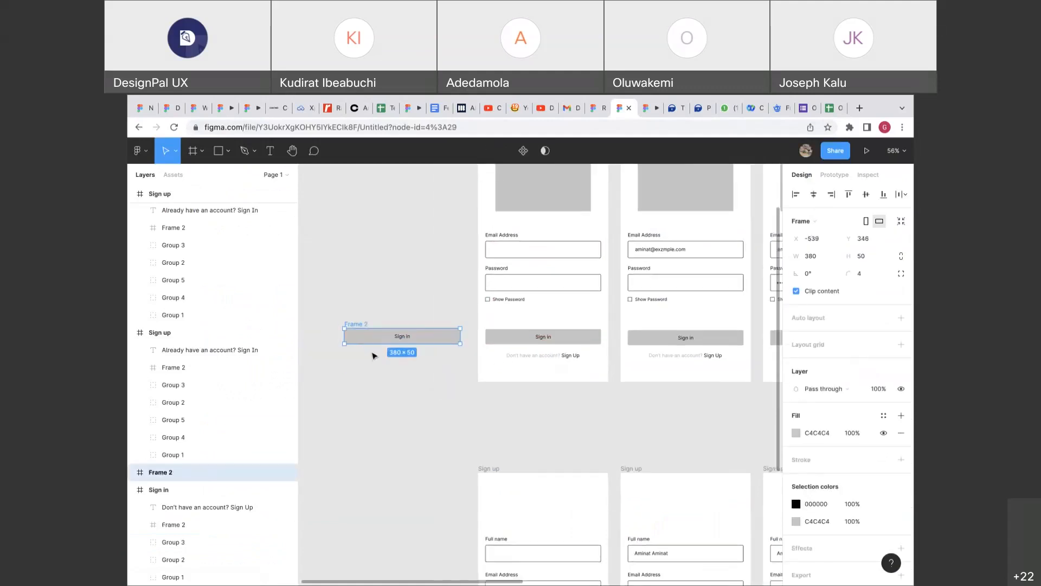
scroll(372, 356, "up", 3)
left_click(438, 287)
scroll(437, 286, "down", 3)
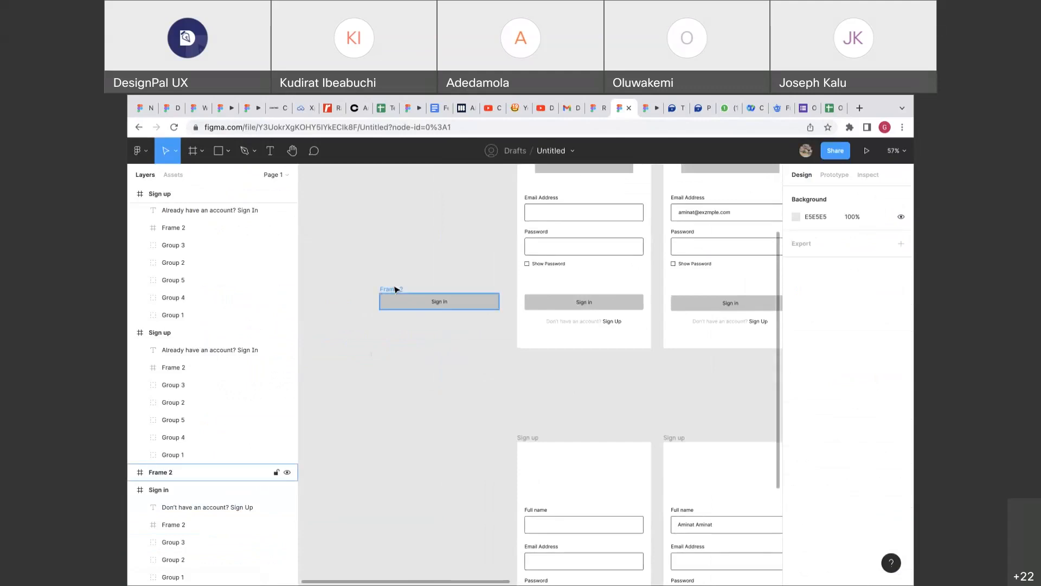
left_click(396, 289)
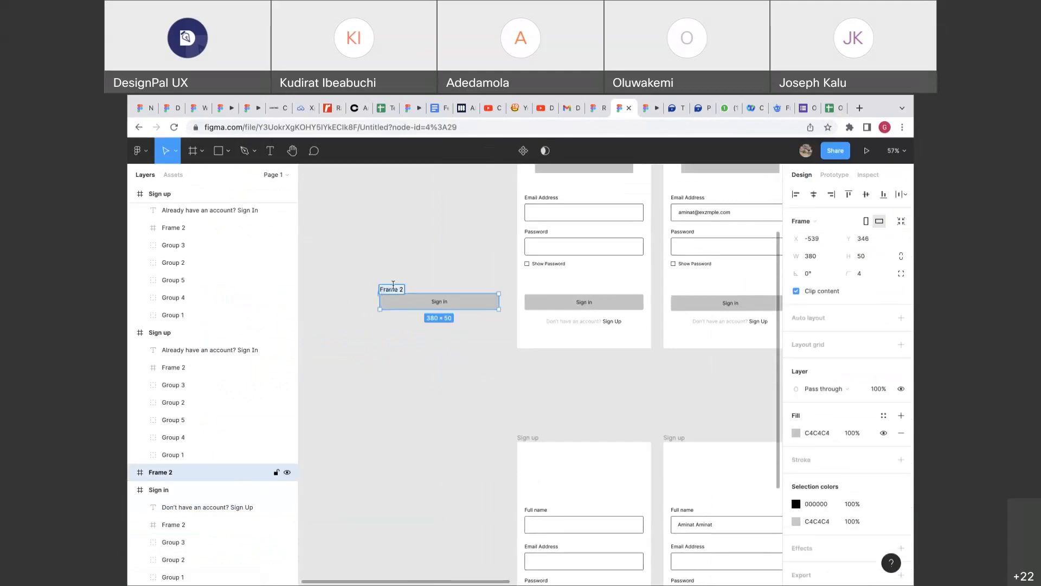
type("Active")
key("Return")
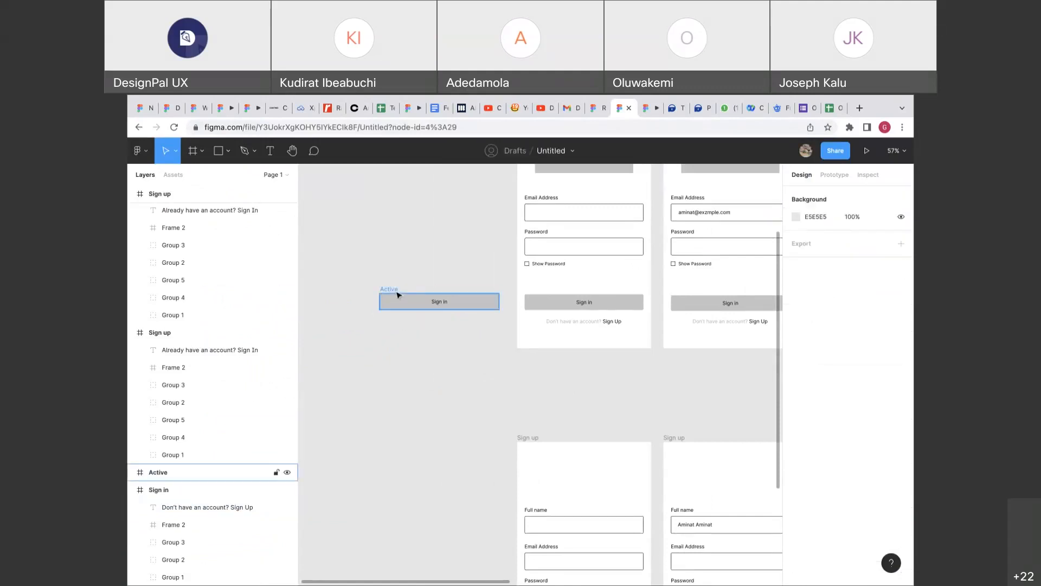
Duplicate the Active button just below it and name the copy Hover.
left_click_drag(395, 292, 390, 316)
type("Hover")
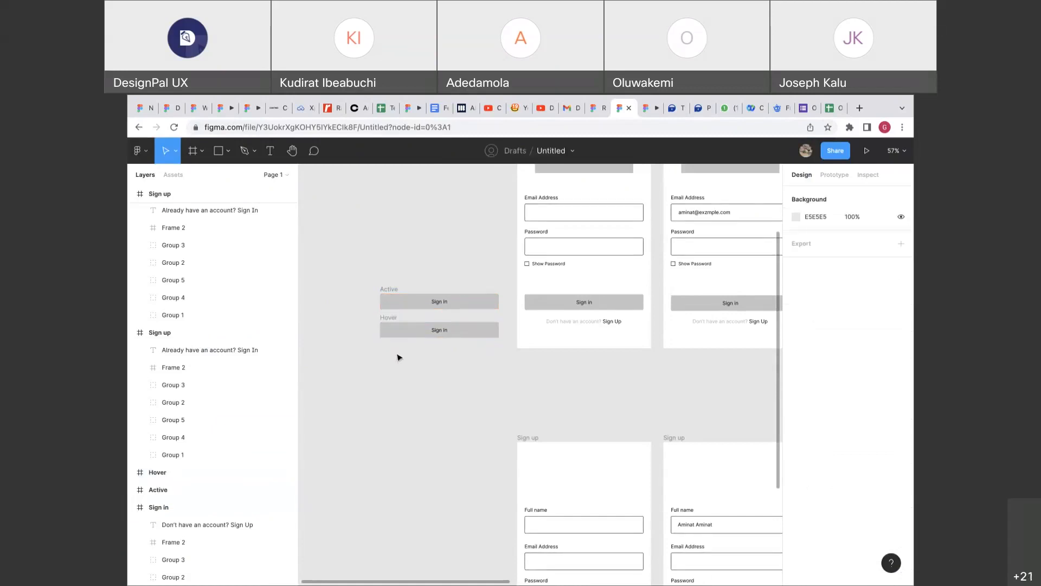
scroll(399, 357, "up", 5)
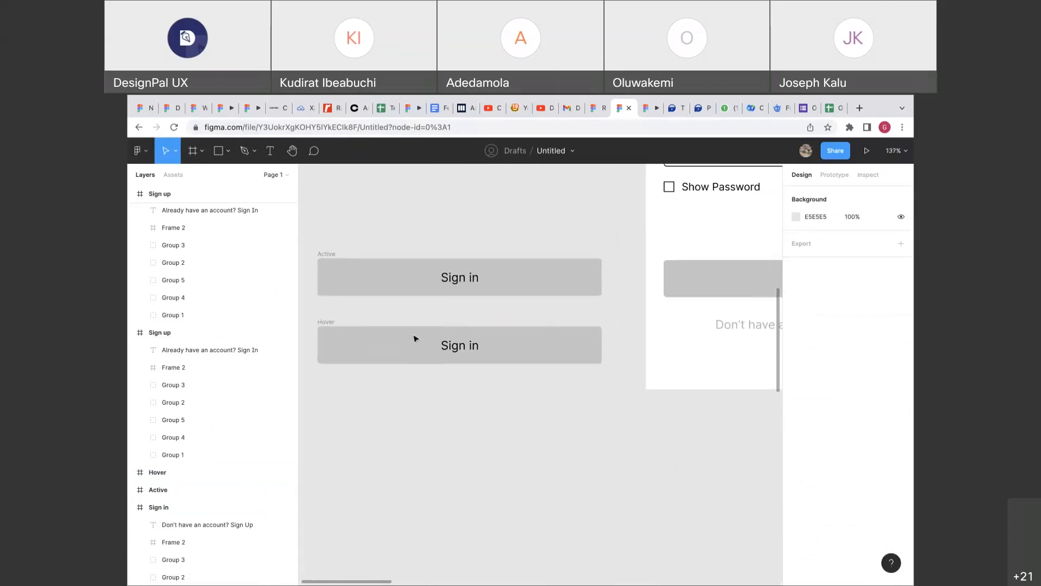
Give the Hover button a black fill.
left_click(331, 323)
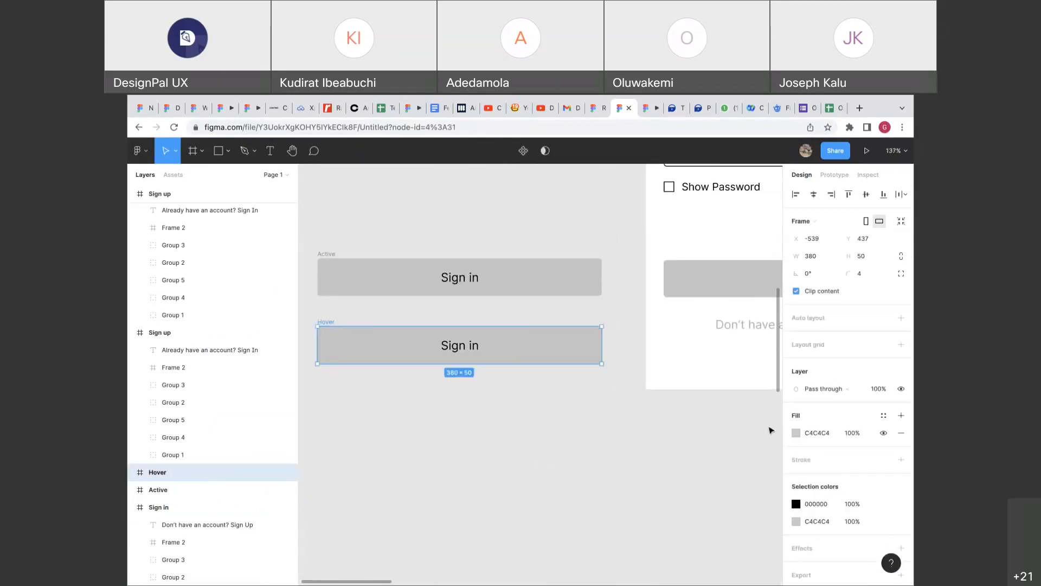
left_click(796, 433)
left_click(665, 533)
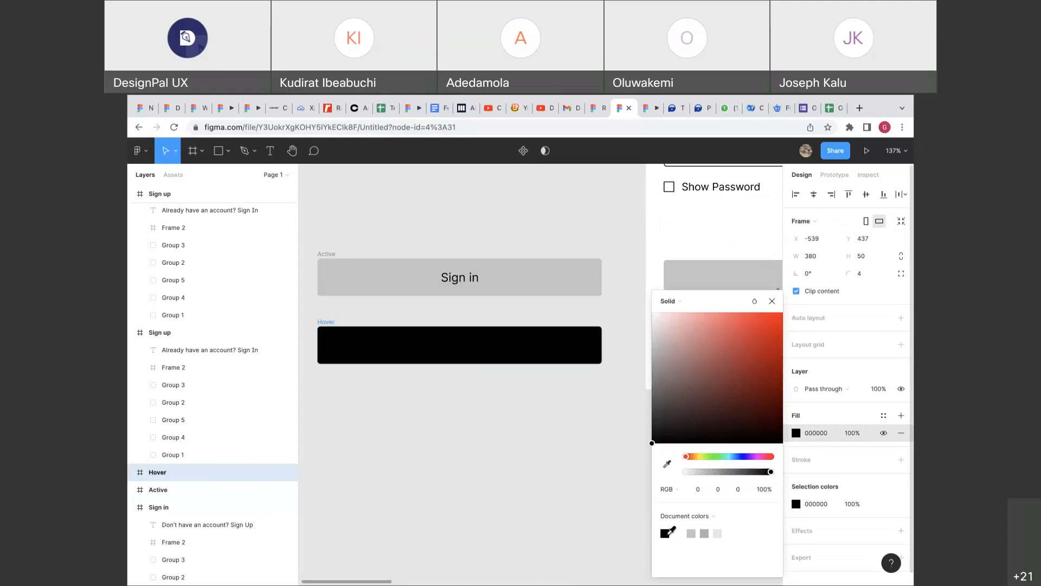
Set the Hover button's Sign in label fill to white (fff).
key("ctrl+v")
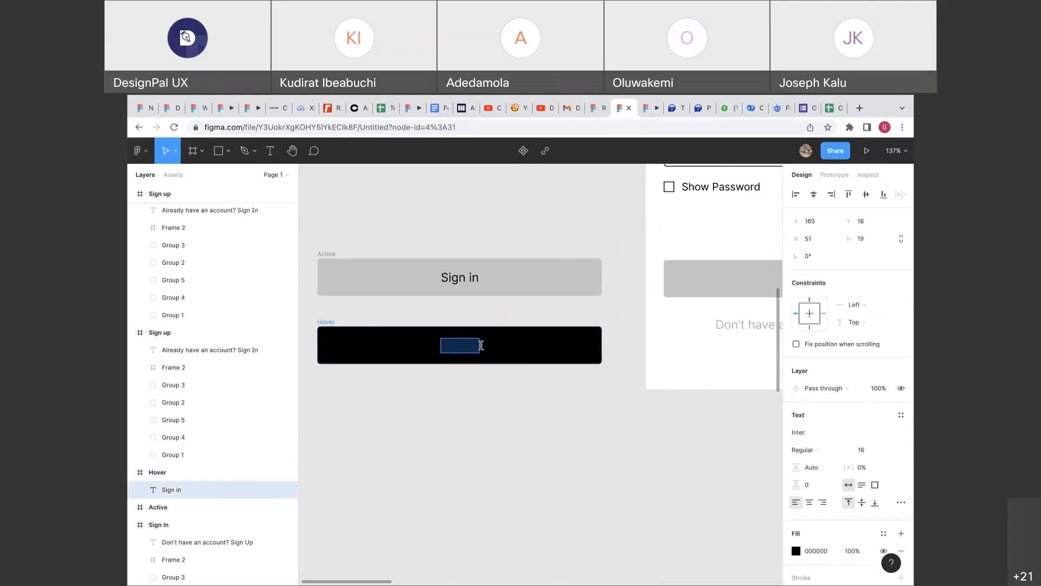
left_click(805, 552)
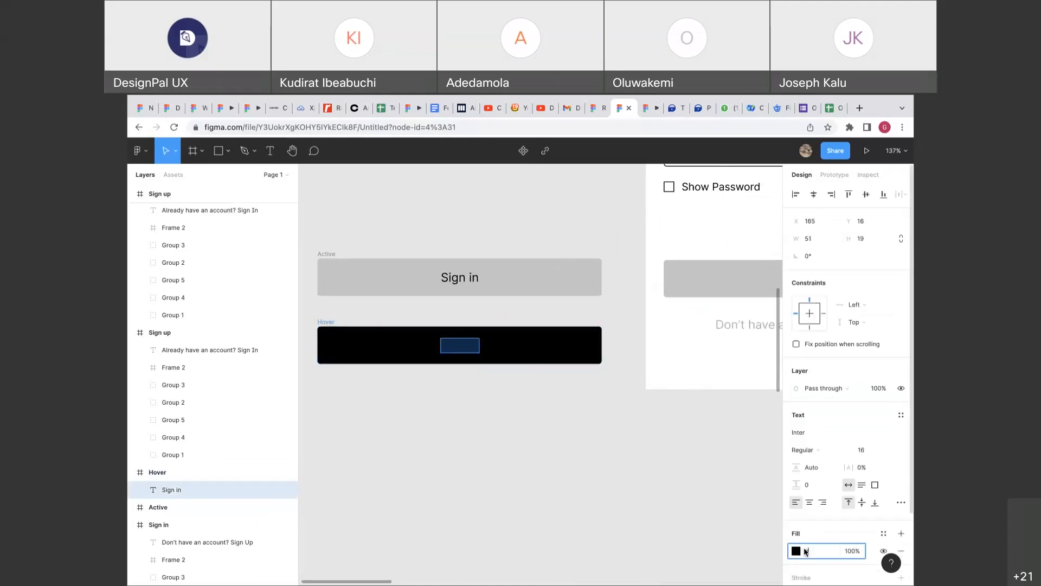
type("fff")
key("Return")
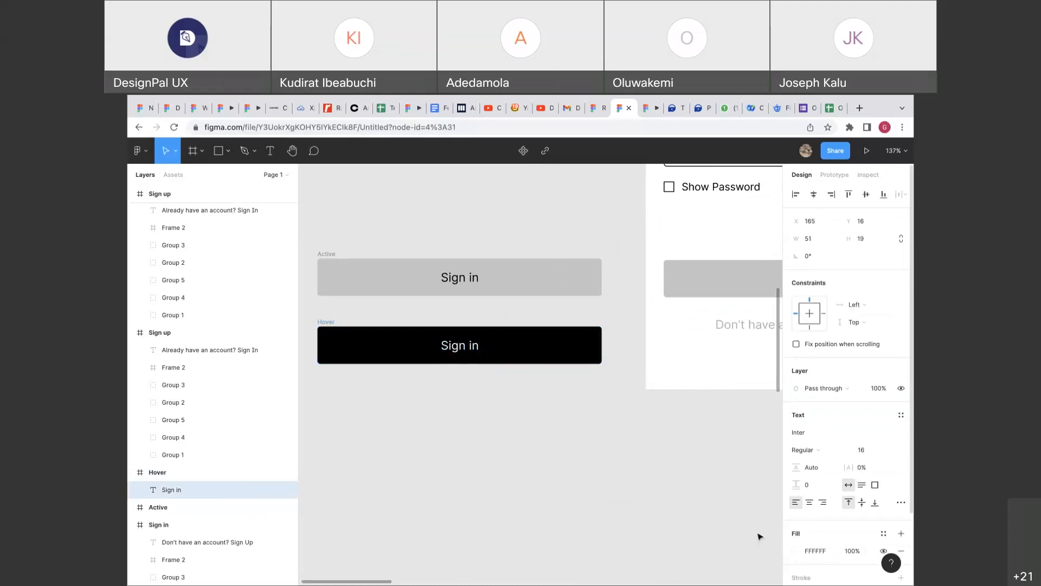
left_click(658, 516)
scroll(659, 519, "right", 3)
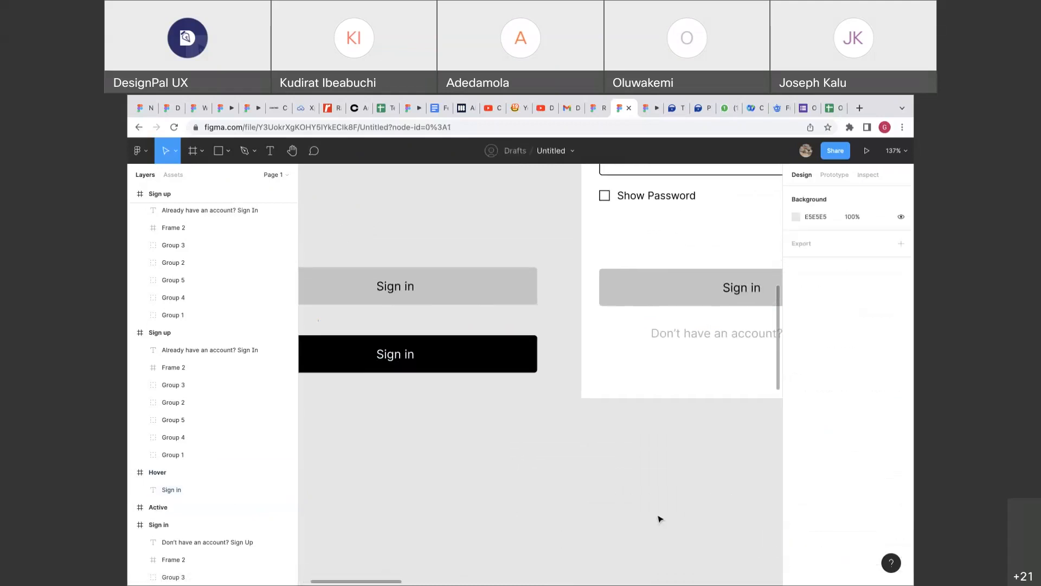
scroll(659, 519, "down", 5)
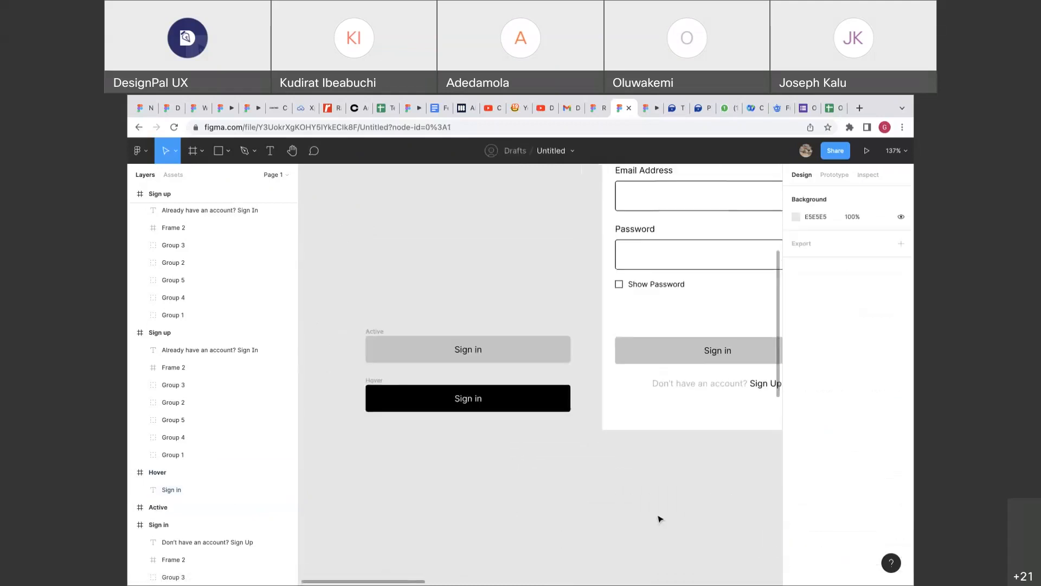
Select the sign-in form's Sign in button in the Prototype tab.
left_click(714, 362)
scroll(770, 304, "right", 2)
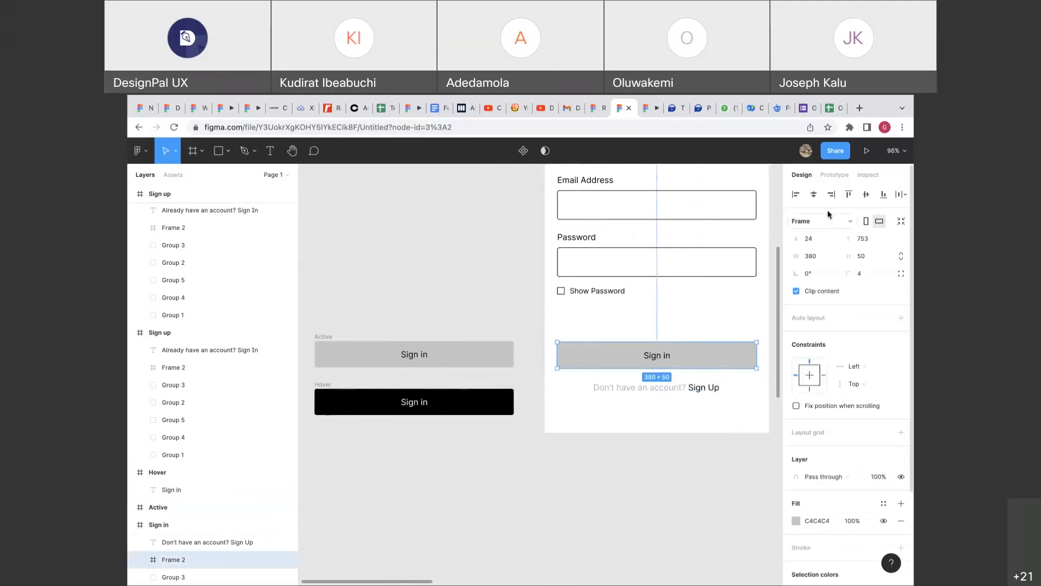
left_click(833, 175)
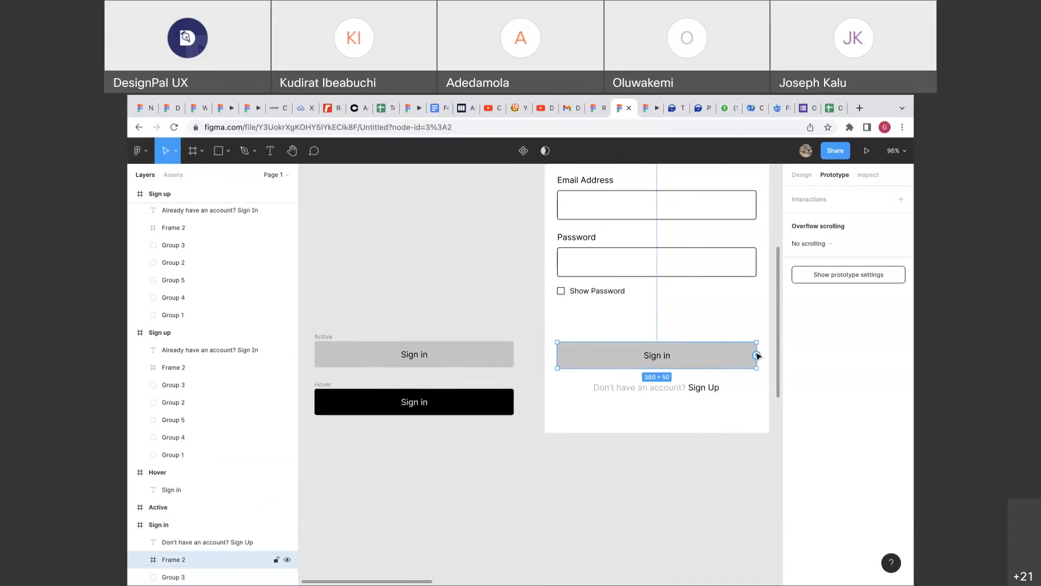
scroll(757, 355, "right", 2)
scroll(758, 356, "down", 1)
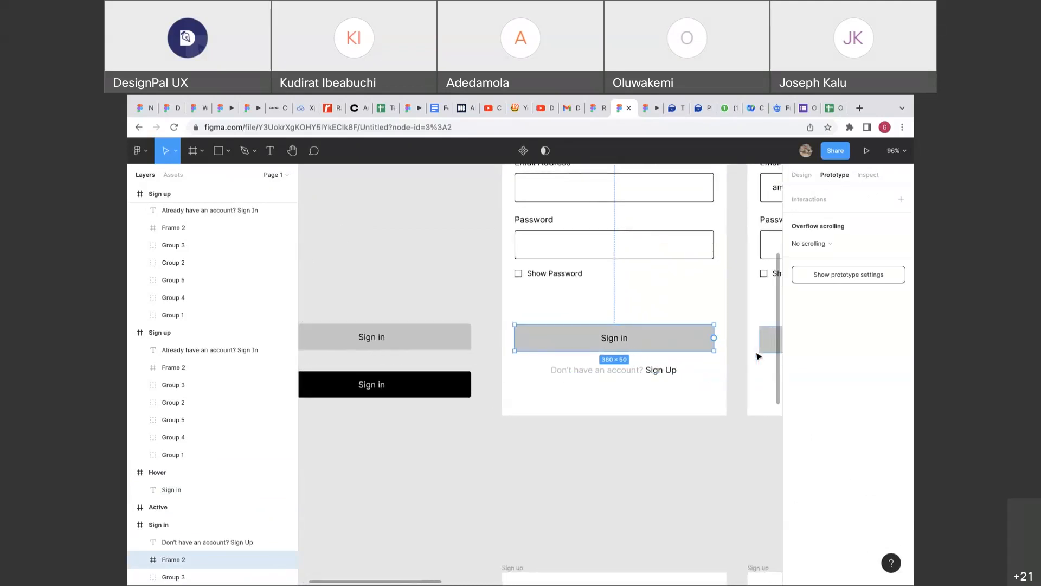
scroll(758, 356, "up", 2)
scroll(757, 355, "right", 2)
scroll(677, 346, "down", 1)
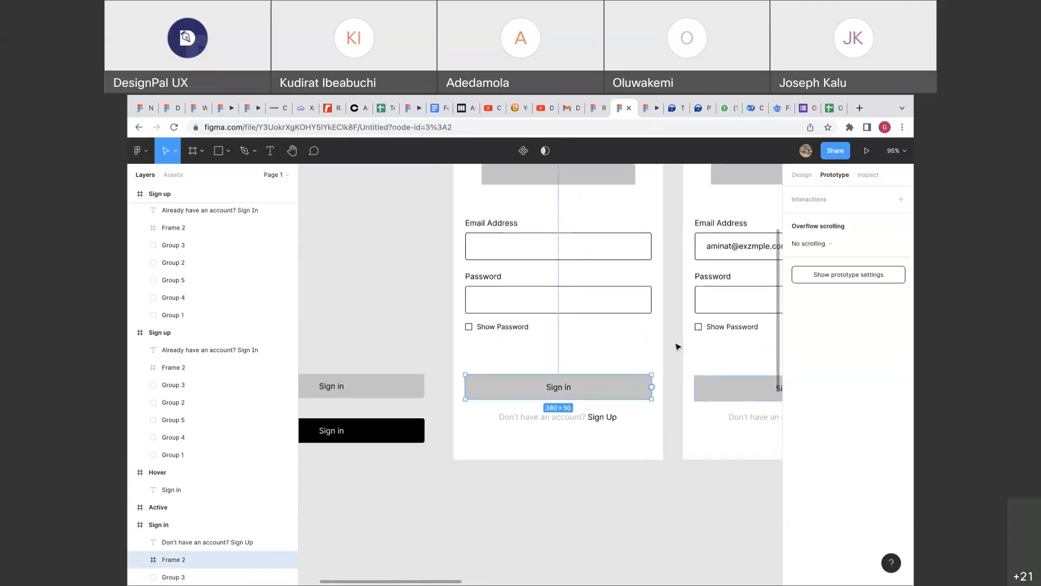
scroll(678, 347, "down", 3)
left_click(677, 347)
left_click(655, 372)
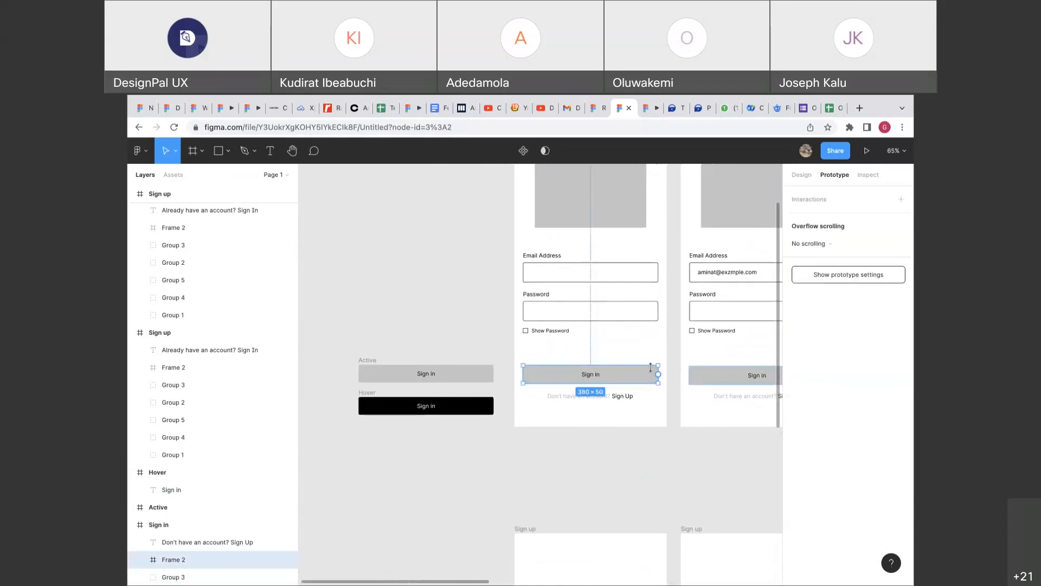
scroll(660, 374, "up", 3)
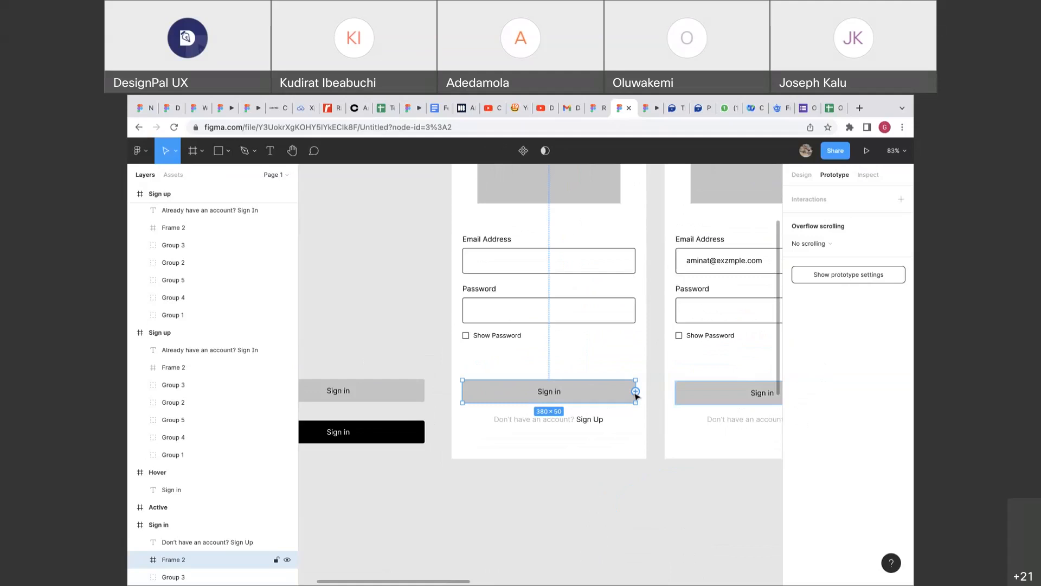
scroll(635, 393, "left", 2)
Connect the Sign in button to the Hover frame with a While hovering trigger, Navigate to Hover.
left_click_drag(700, 357, 488, 393)
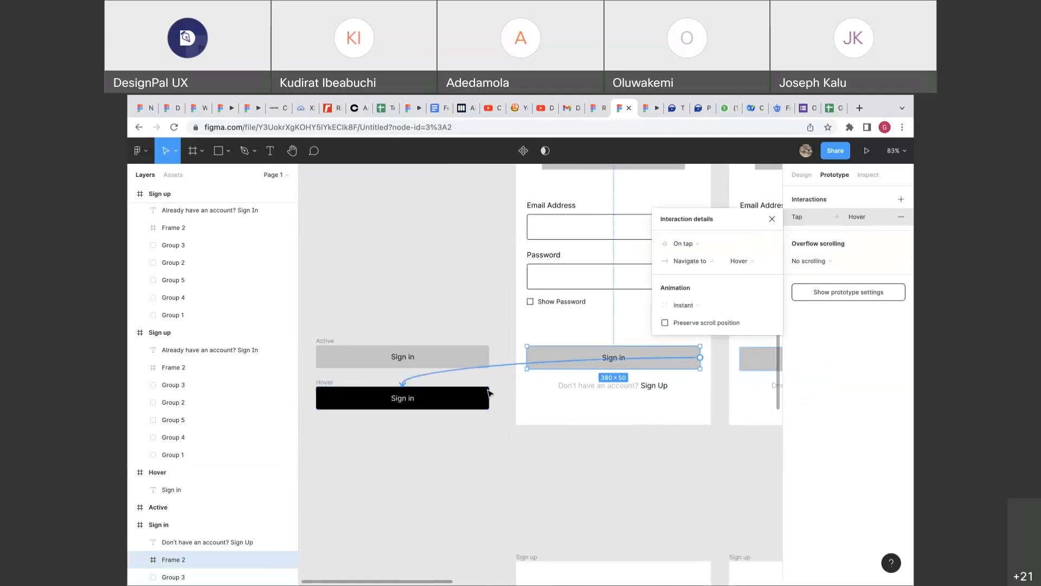
left_click(680, 246)
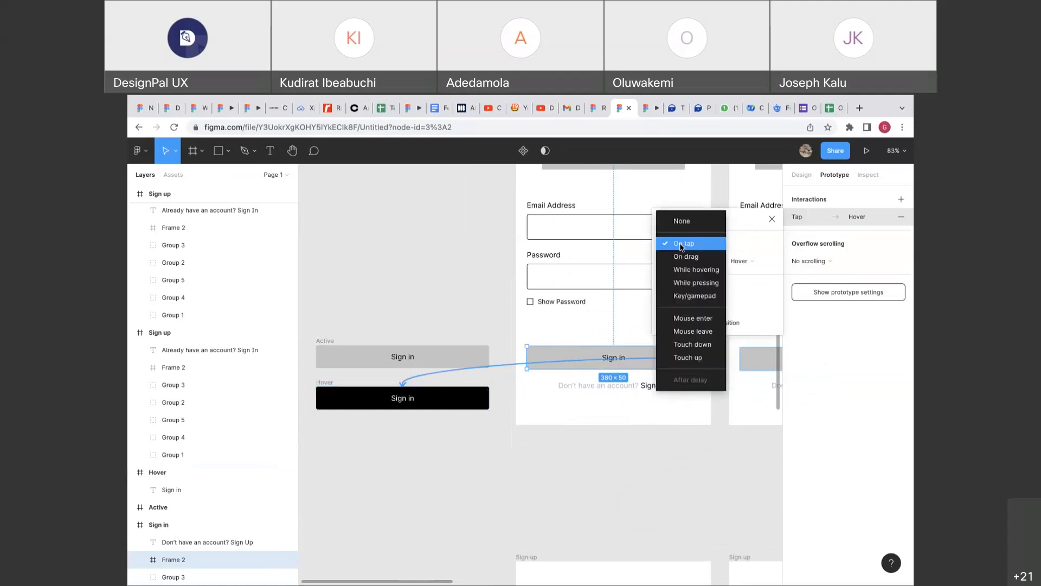
left_click(681, 270)
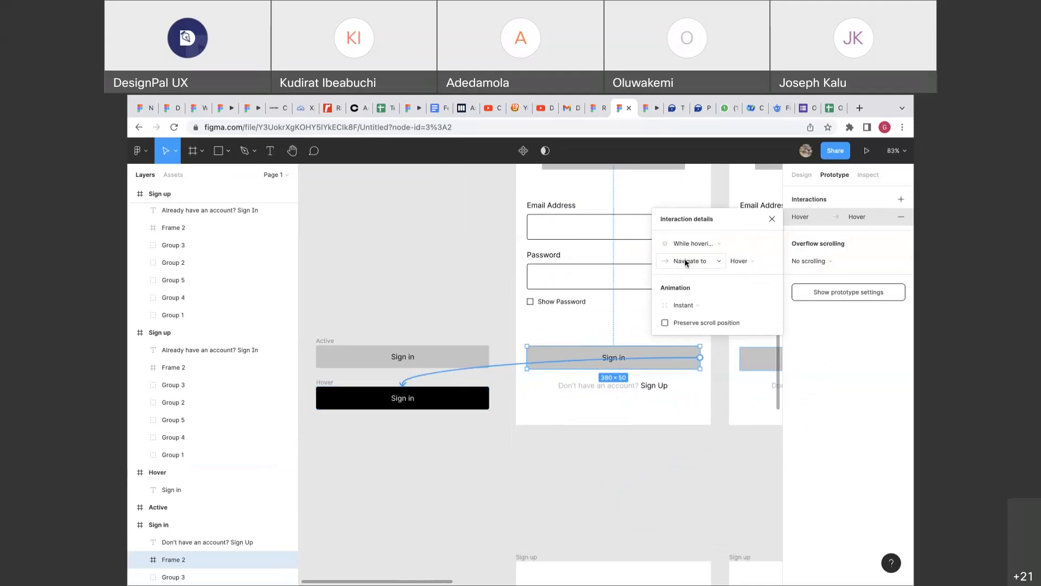
left_click(686, 262)
left_click(686, 262)
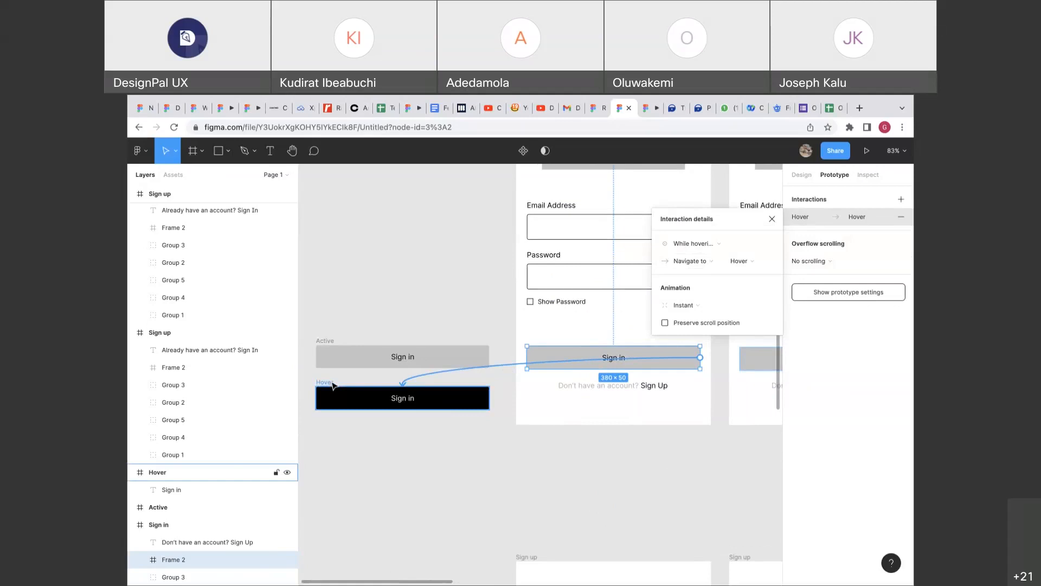
scroll(333, 384, "right", 3)
scroll(333, 385, "up", 2)
scroll(333, 385, "left", 5)
scroll(333, 385, "down", 1)
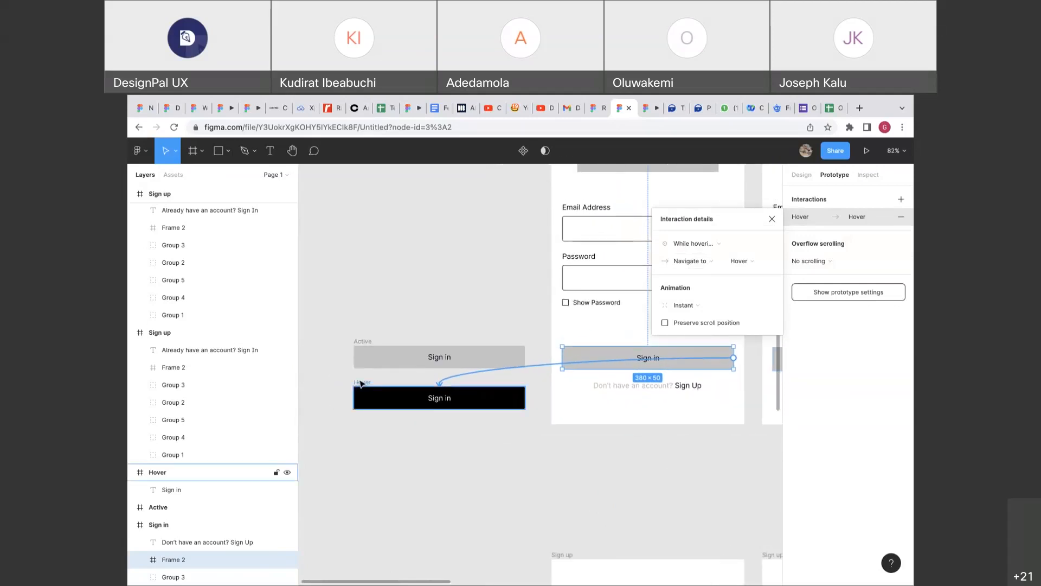
scroll(360, 384, "down", 3)
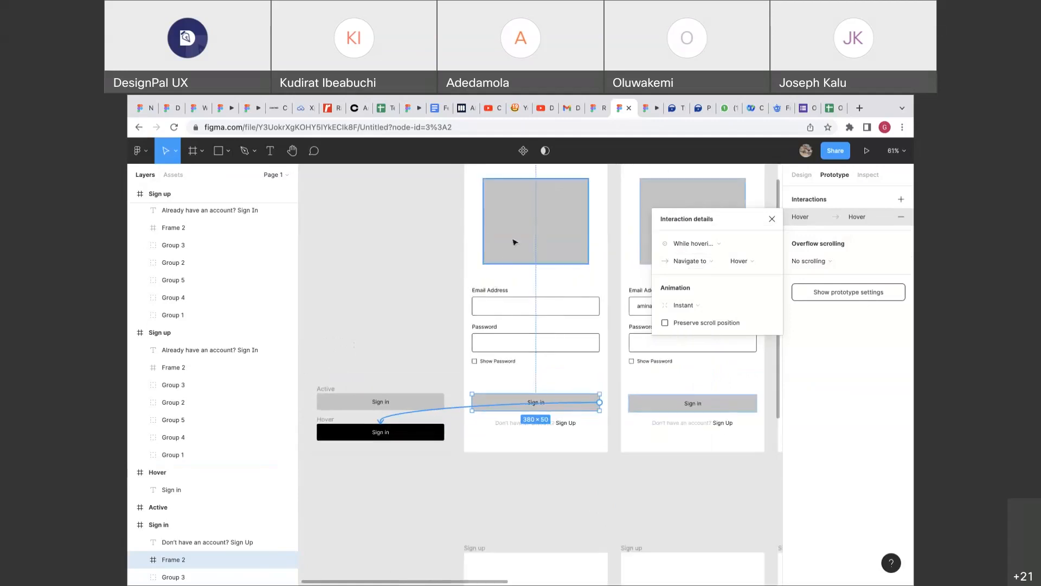
scroll(517, 251, "up", 3)
scroll(517, 251, "right", 2)
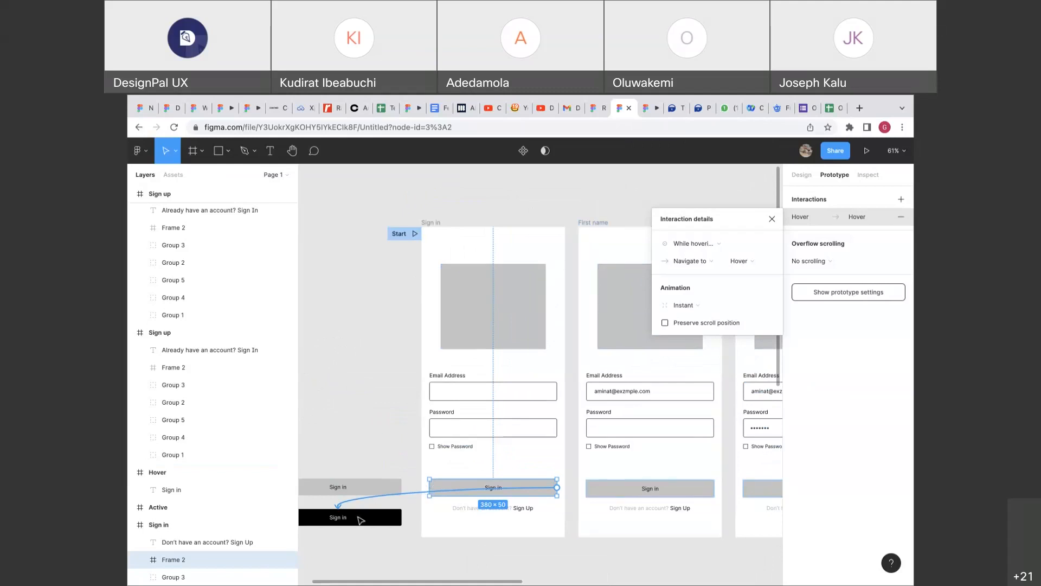
Preview the prototype's Sign in screen, then check the Hover frame in the editor.
left_click(646, 112)
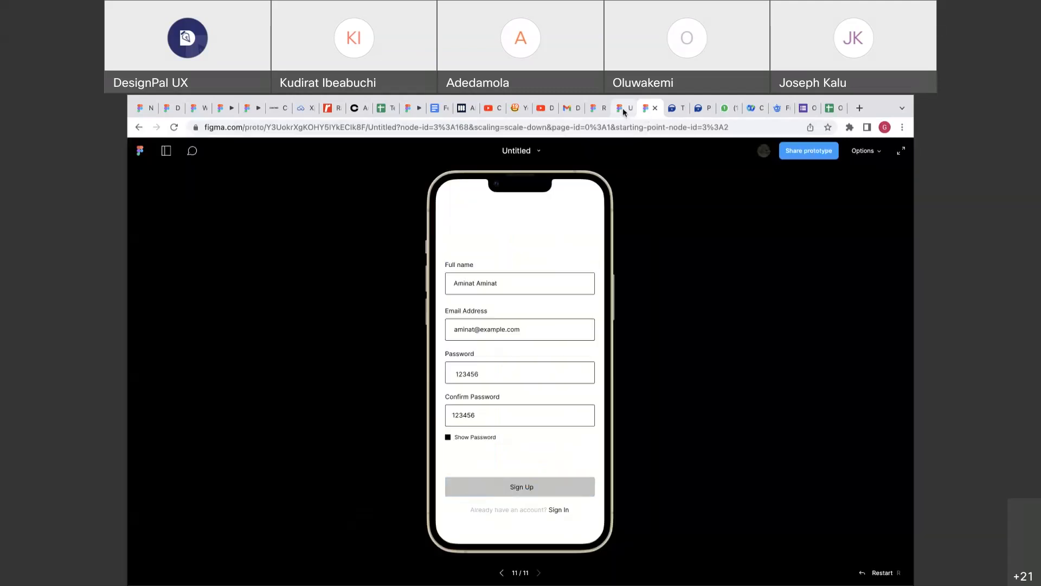
left_click(558, 510)
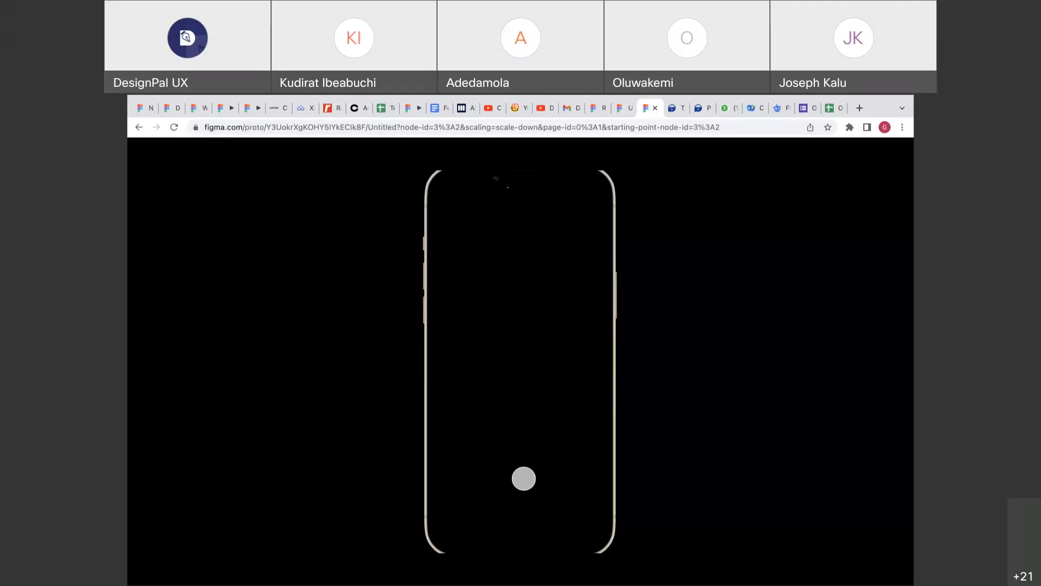
left_click(621, 111)
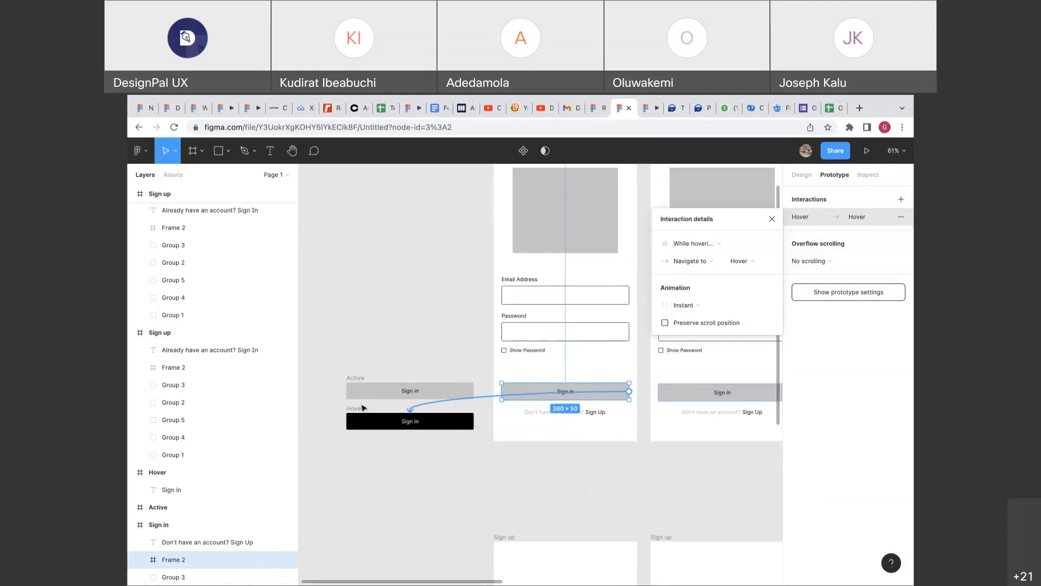
left_click(362, 407)
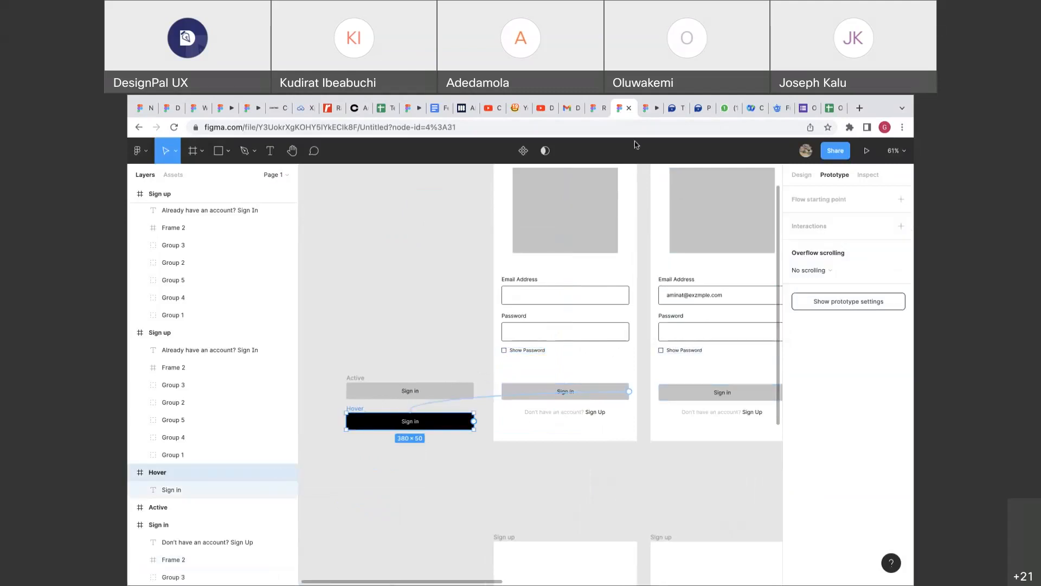
left_click(649, 107)
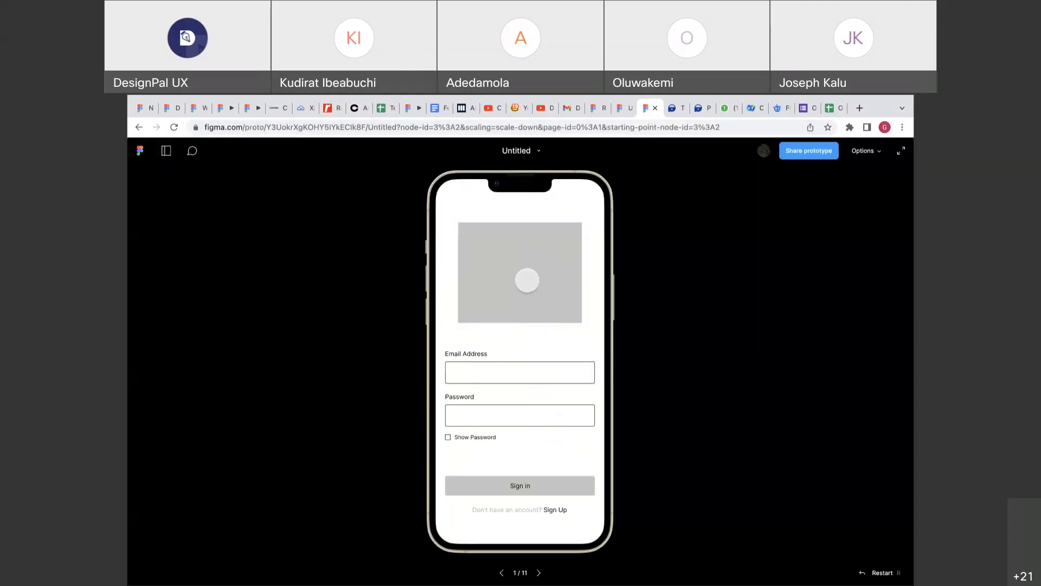
left_click(621, 108)
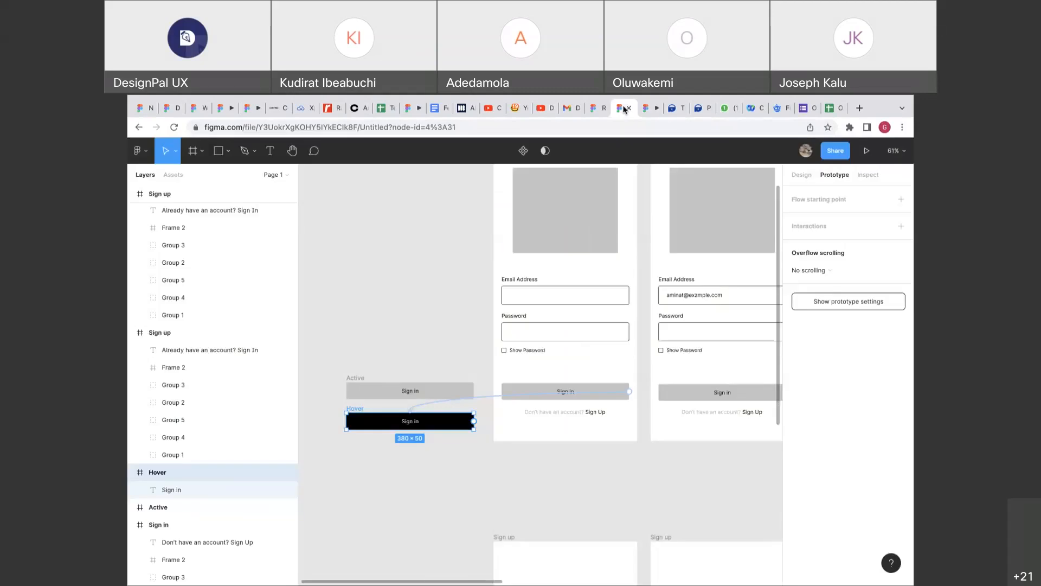
Open the Sign in button's hover interaction and list its action choices.
left_click(501, 399)
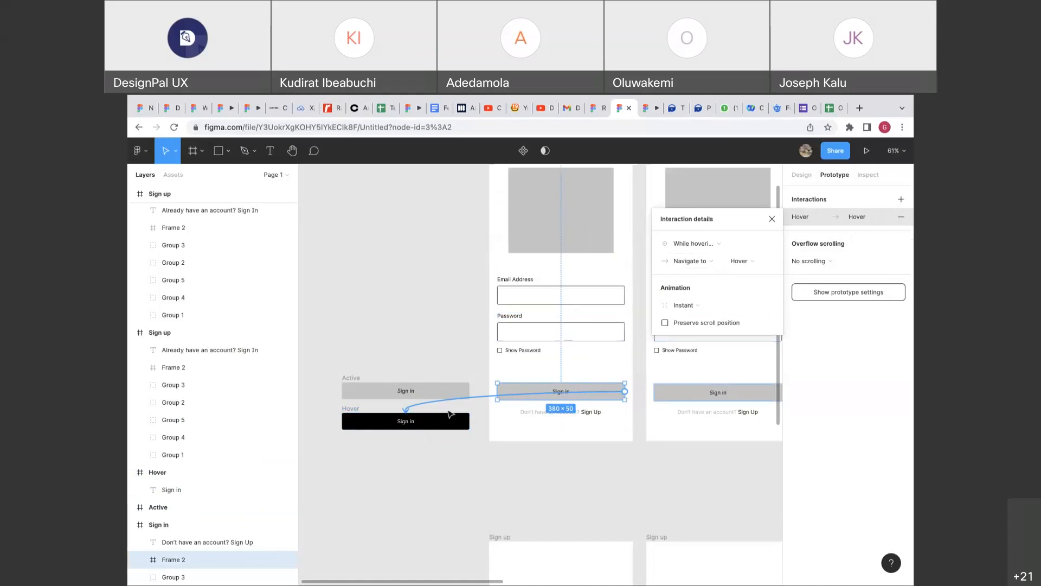
scroll(450, 414, "right", 1)
left_click(678, 263)
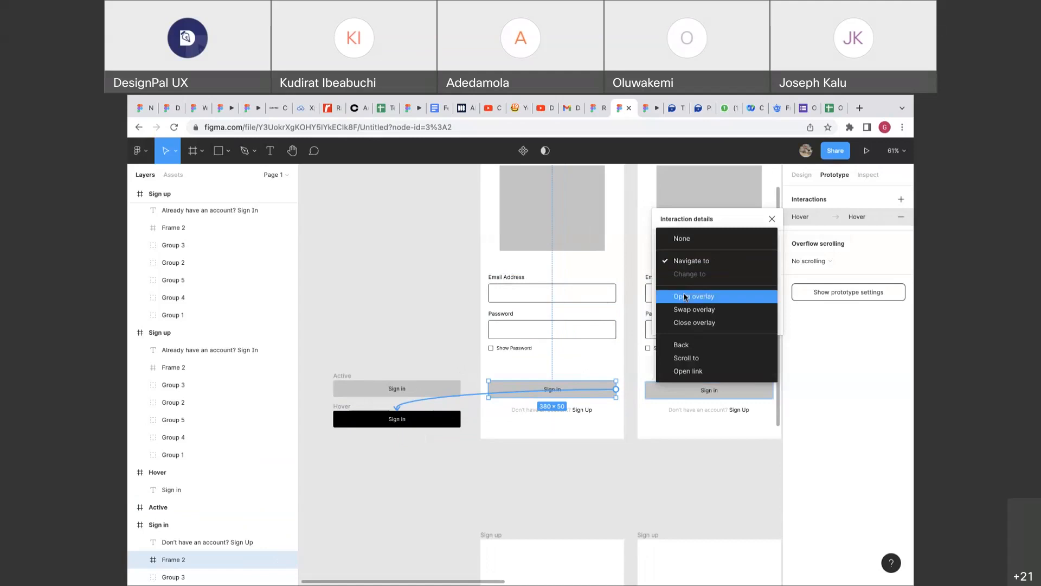
left_click(674, 109)
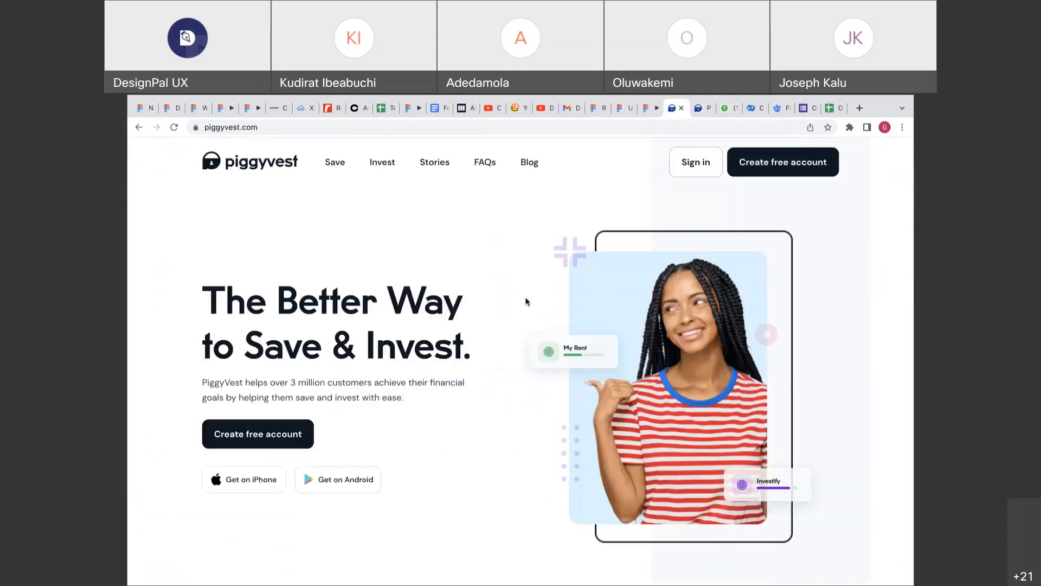
Browse the PiggyVest homepage and its Piggybank page, then scroll back up to the hero.
scroll(526, 299, "down", 5)
scroll(525, 300, "down", 6)
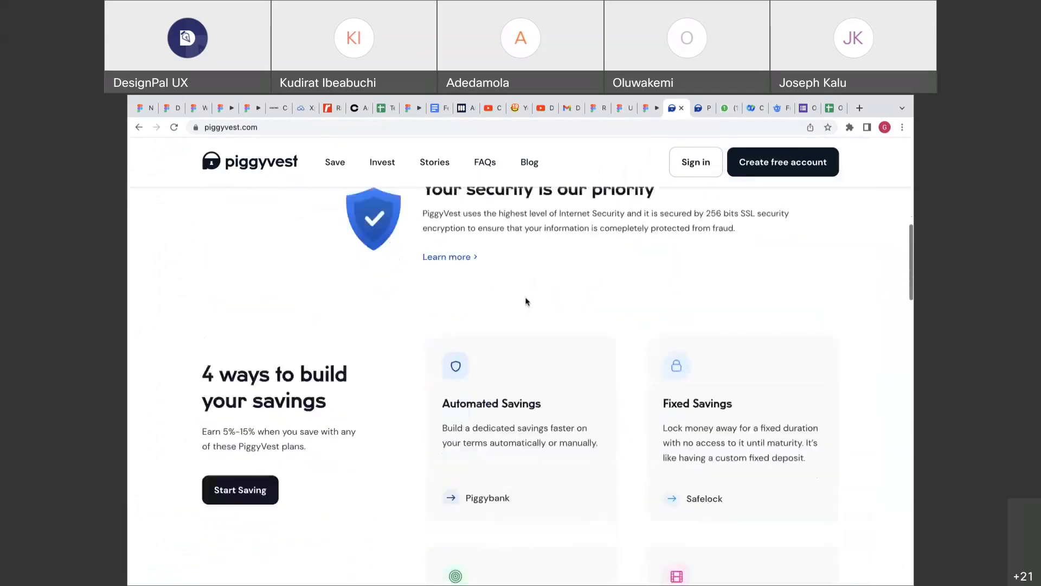
scroll(526, 302, "up", 2)
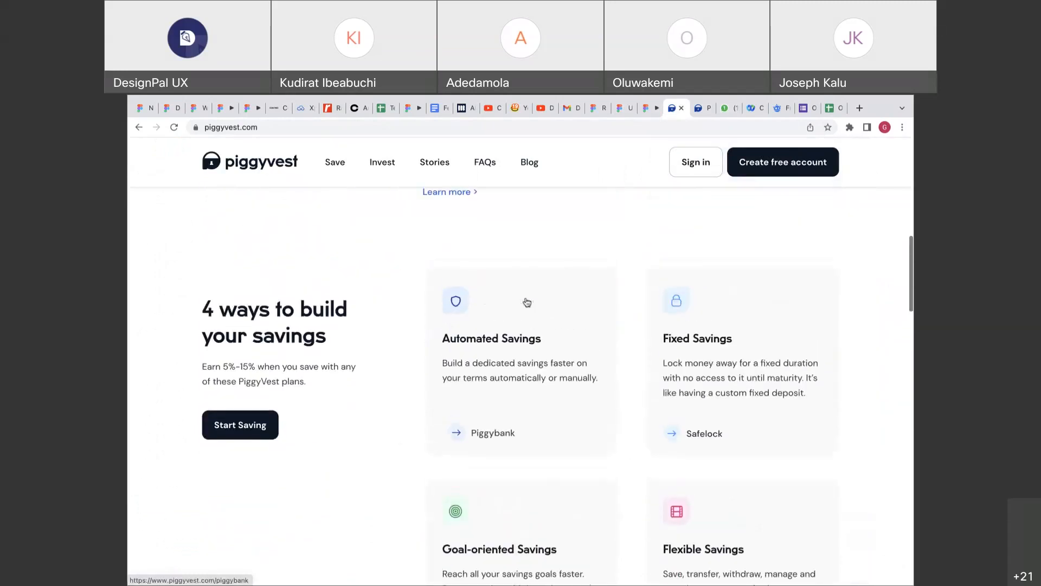
left_click(484, 432)
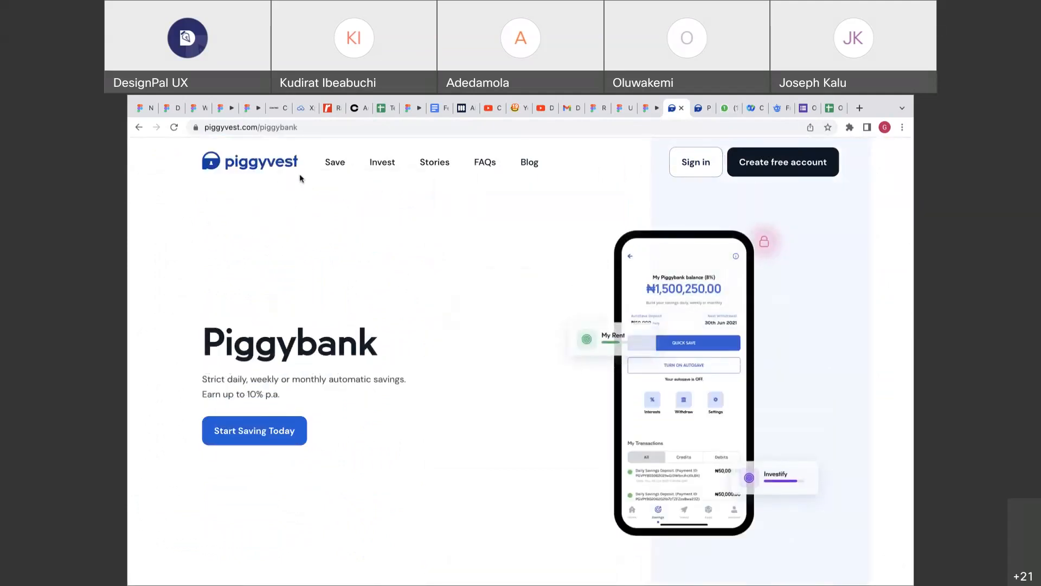
left_click(219, 166)
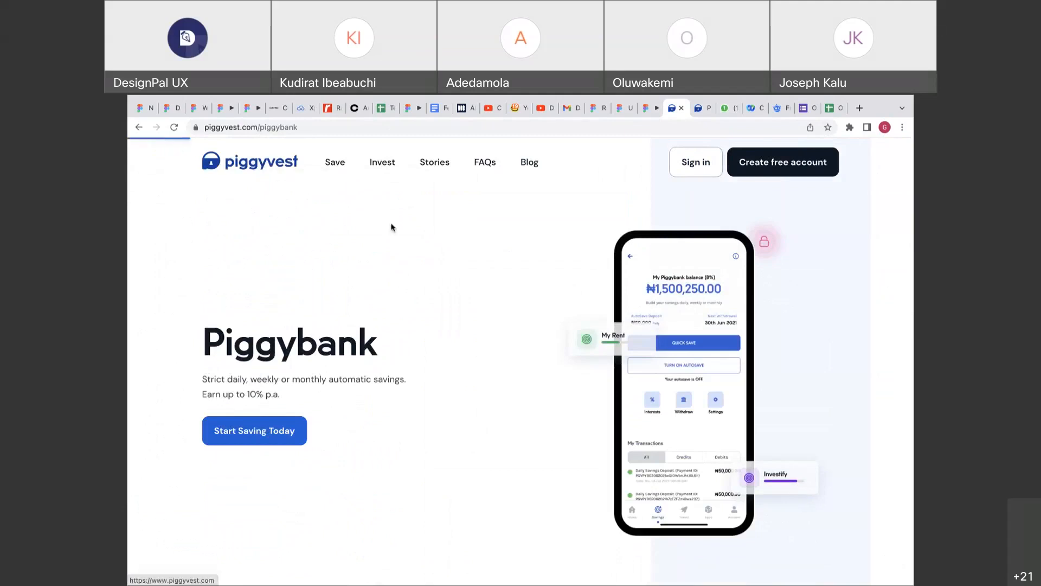
scroll(420, 258, "down", 5)
scroll(423, 259, "down", 15)
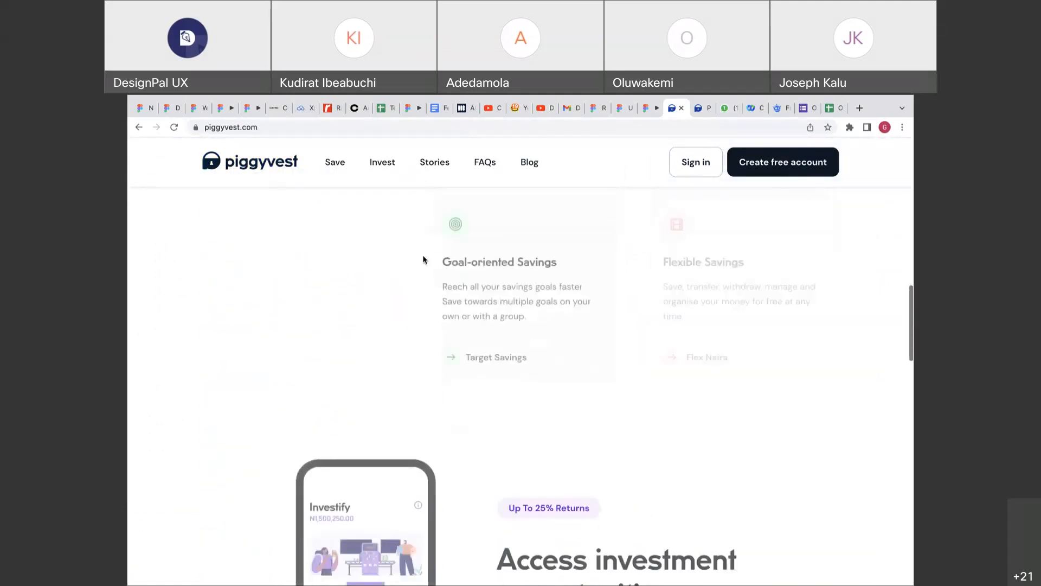
scroll(423, 259, "down", 12)
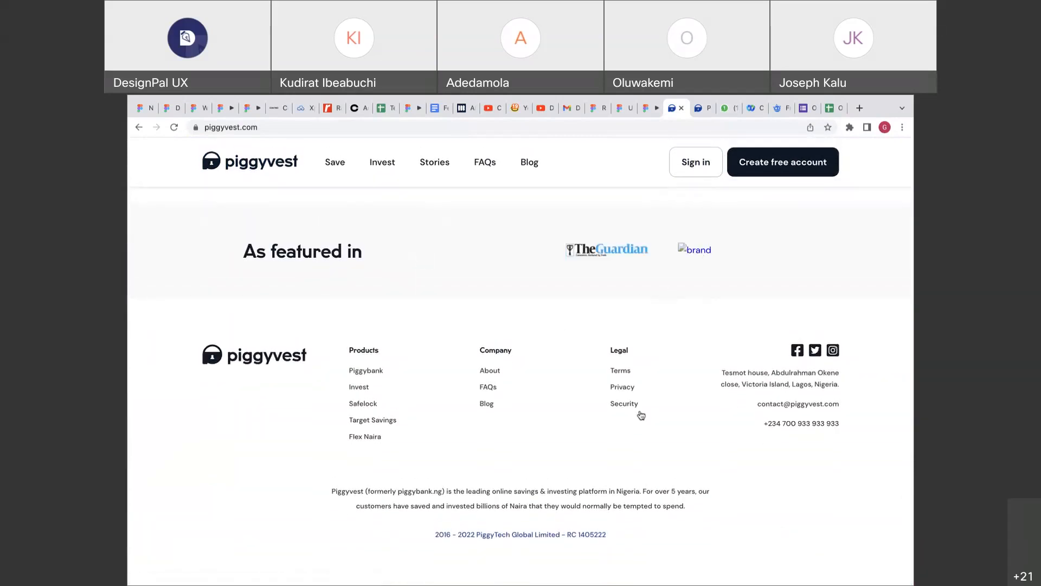
scroll(639, 413, "up", 5)
scroll(641, 304, "up", 10)
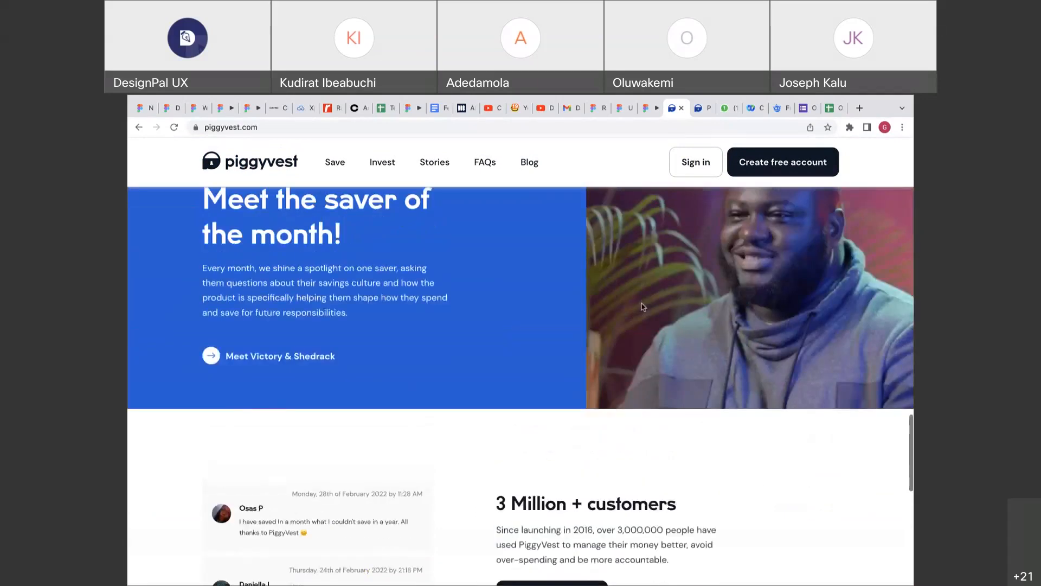
scroll(642, 306, "up", 10)
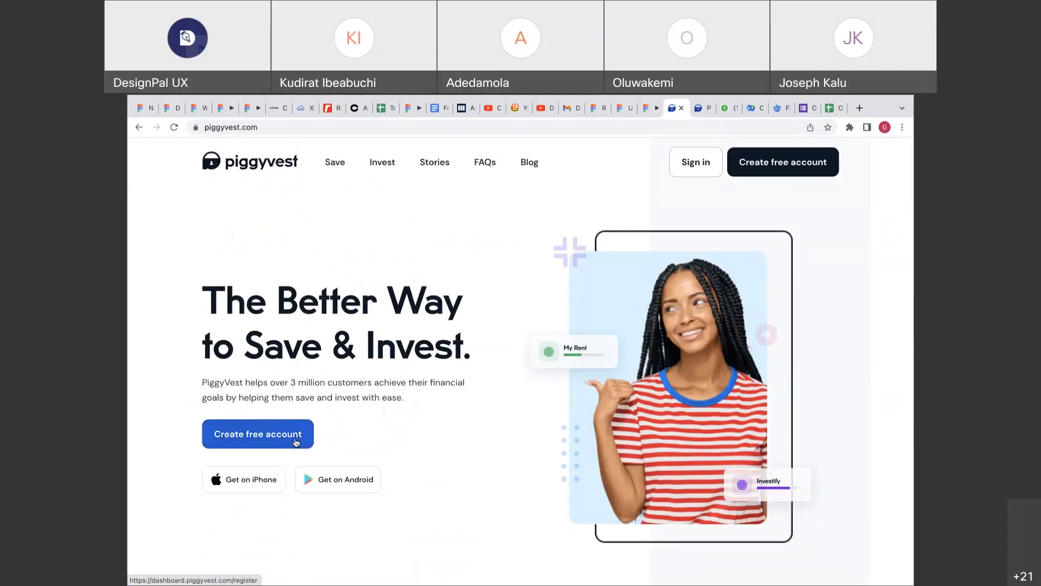
Search 'fundacause' in a new tab and open the fundacause.net site.
left_click(859, 108)
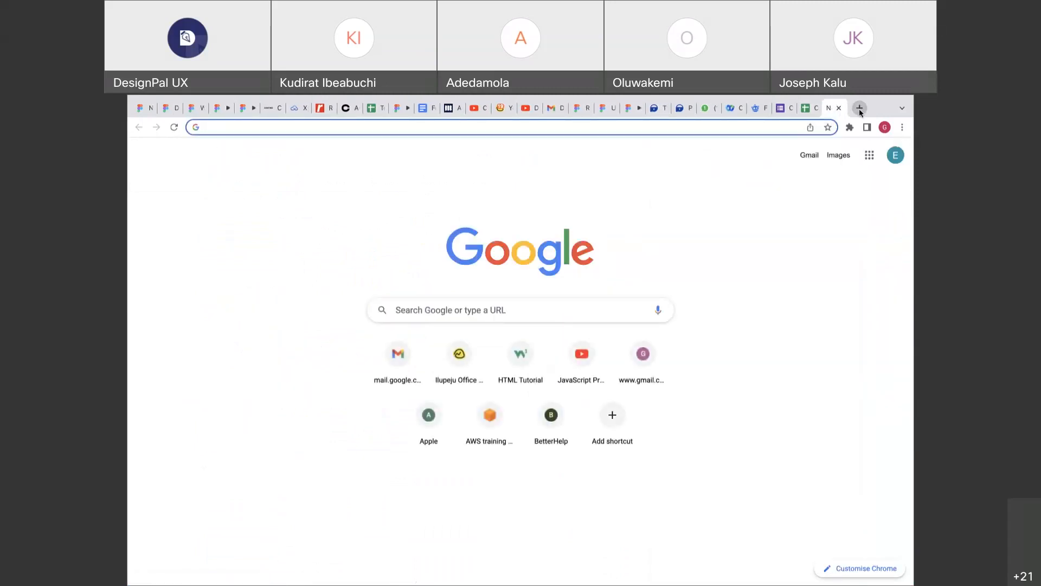
type("fun")
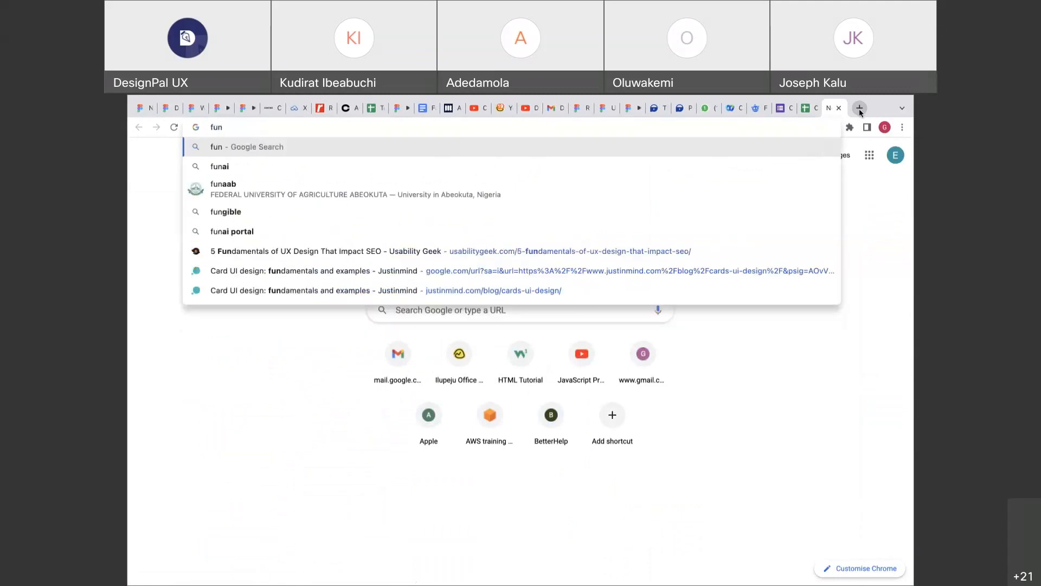
type("dacause")
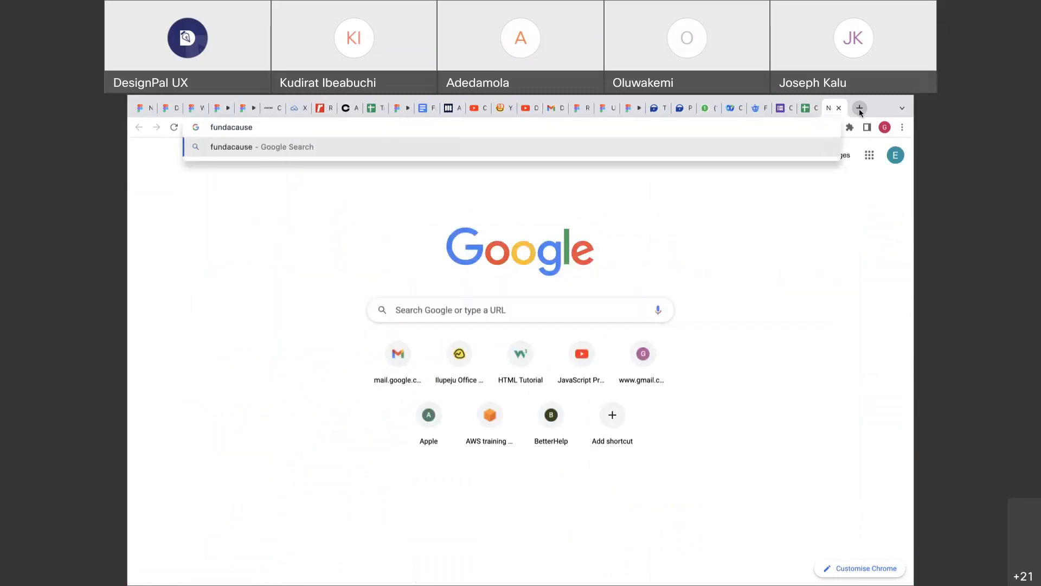
key("Return")
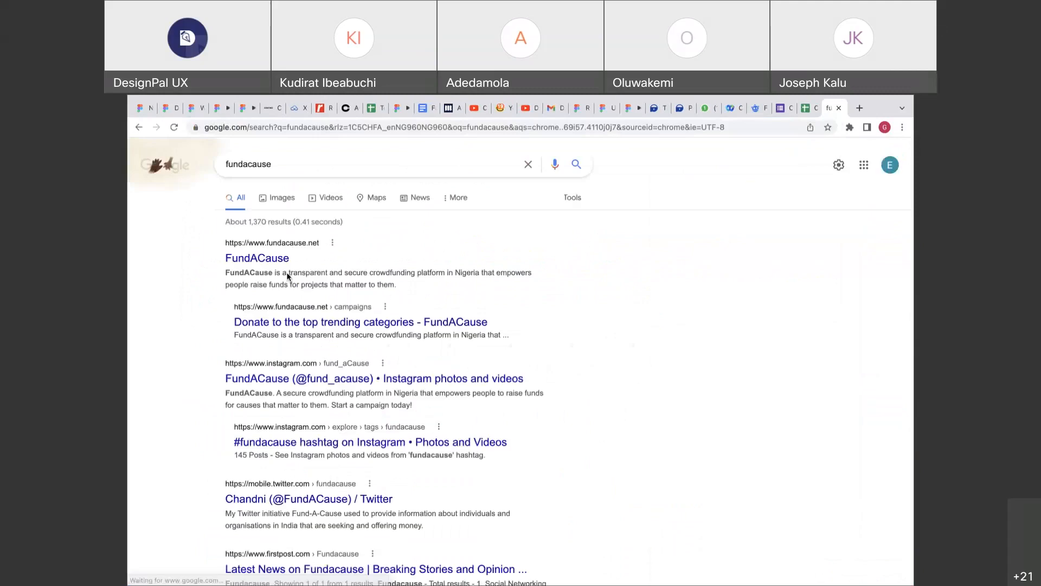
left_click(271, 260)
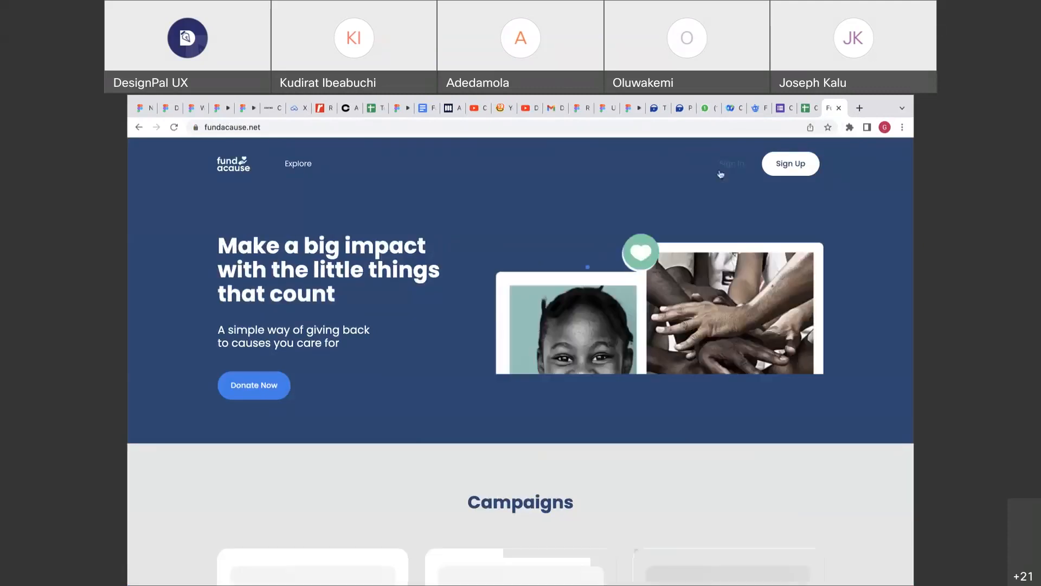
Browse the Campaigns page, return home, and open the Getting Started sign-up dialog.
left_click(283, 385)
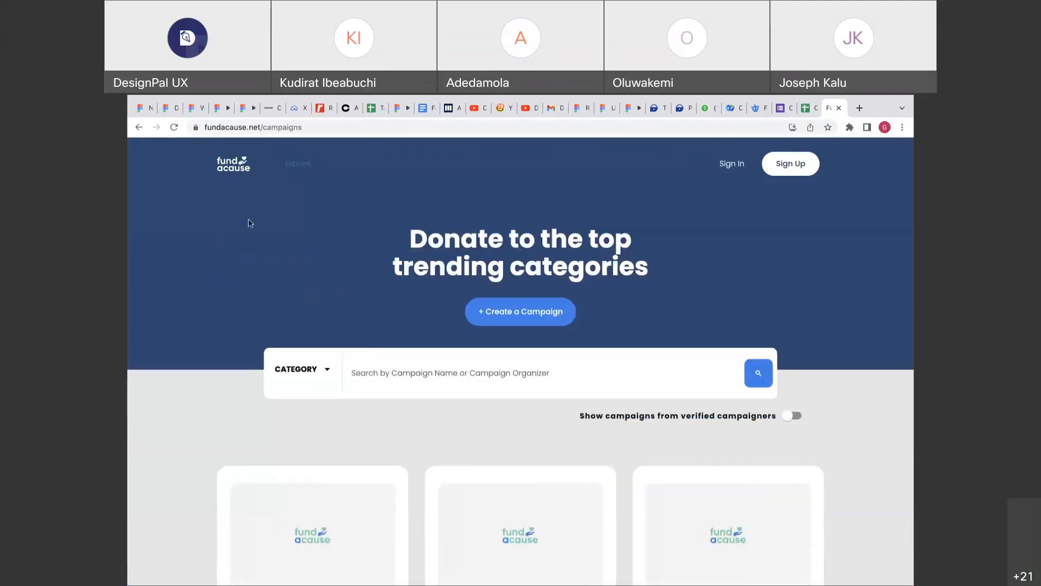
left_click(138, 127)
left_click(768, 170)
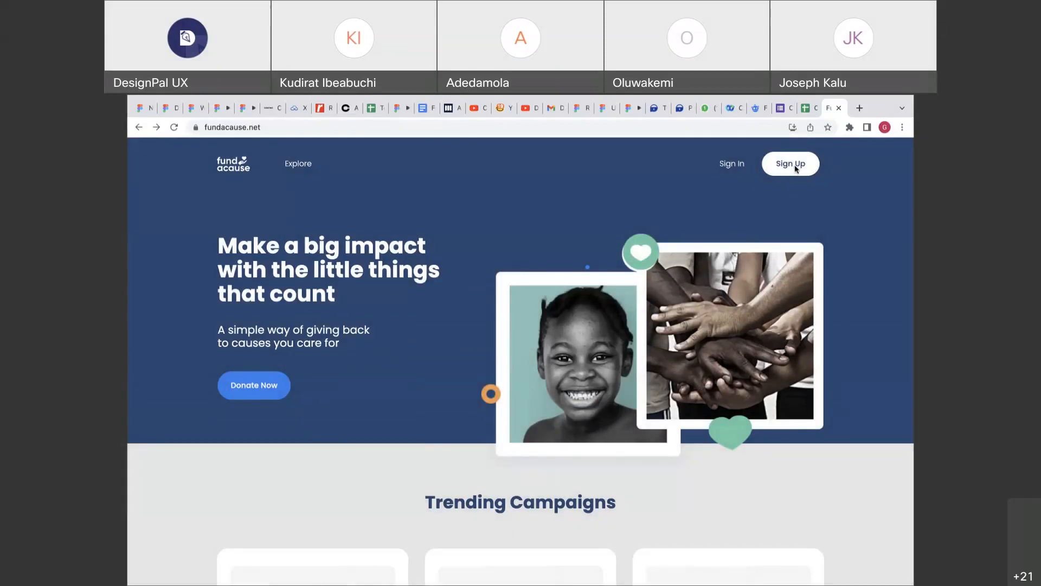
left_click(795, 166)
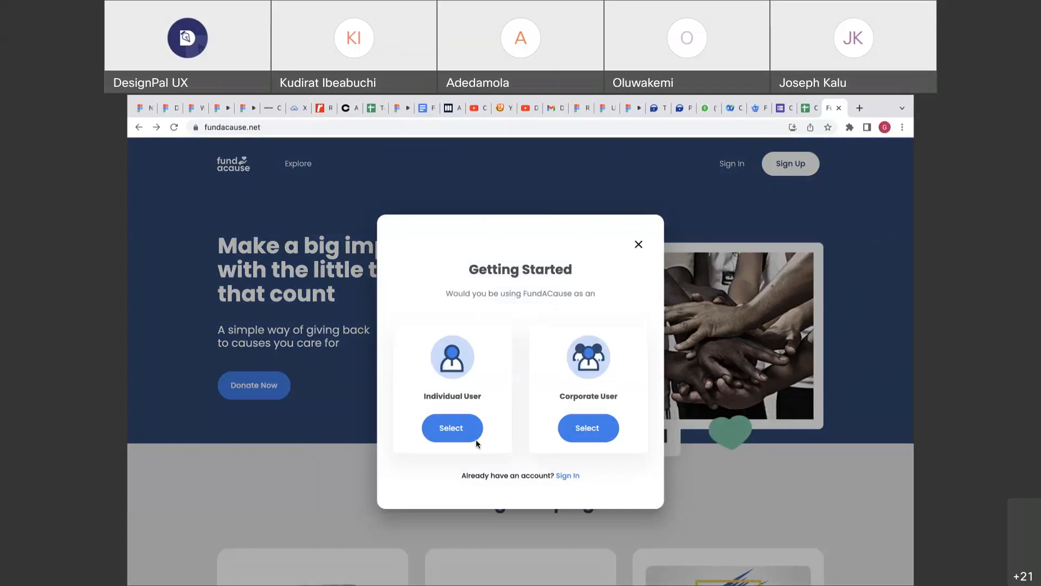
left_click(606, 108)
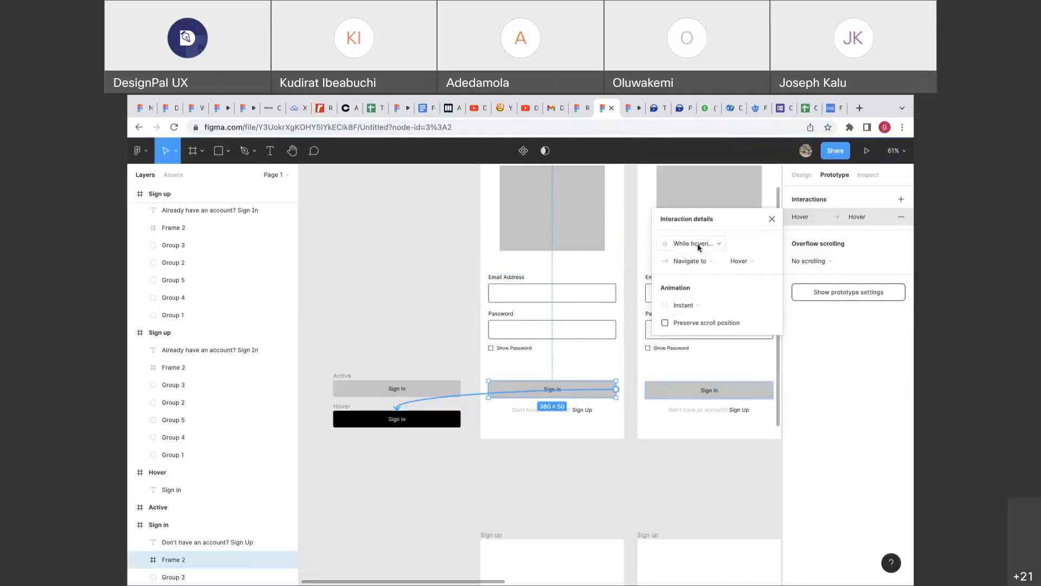
Change the Sign in hover action from Navigate to to Open overlay with Hover.
left_click(690, 261)
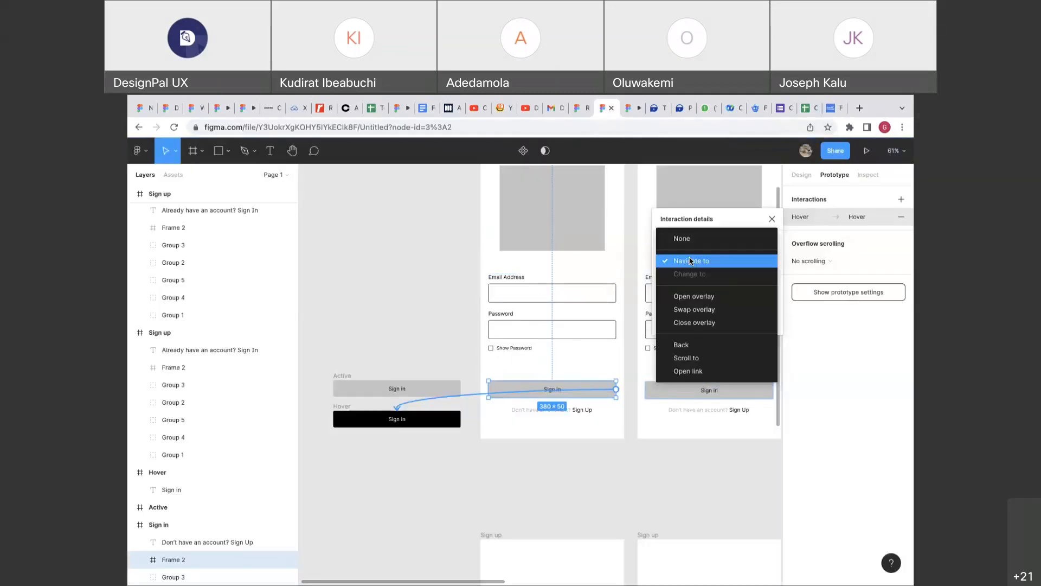
left_click(689, 298)
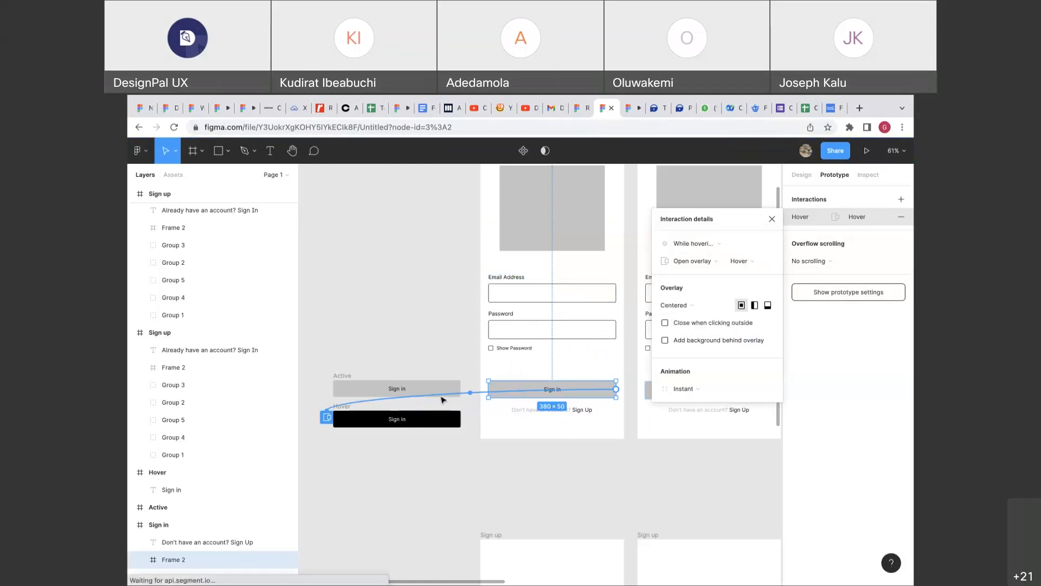
scroll(442, 400, "right", 5)
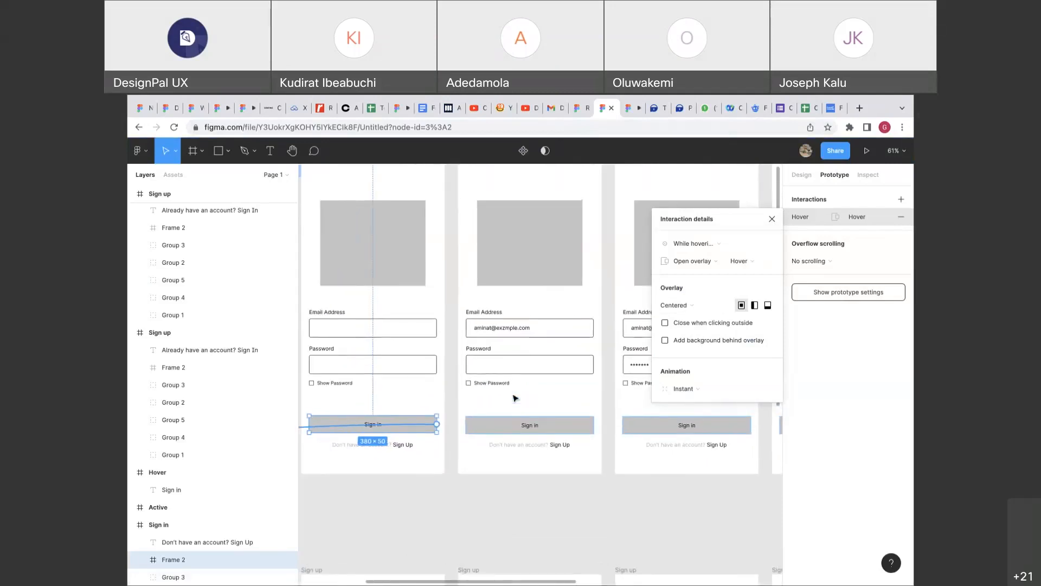
scroll(466, 416, "left", 2)
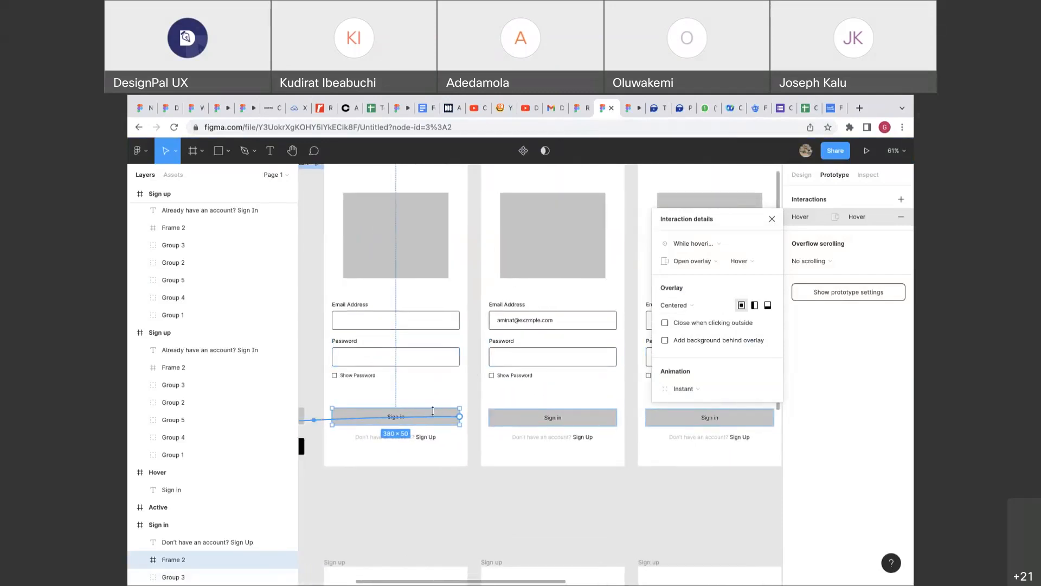
left_click(834, 108)
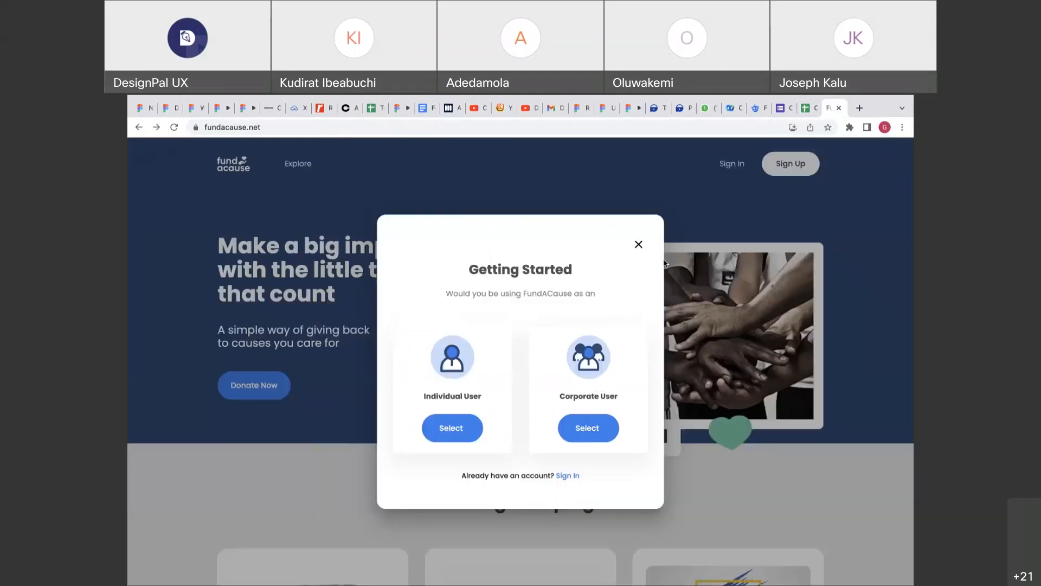
left_click(603, 108)
Test the Sign in hover overlay in the prototype preview, then return to the editor.
left_click(632, 108)
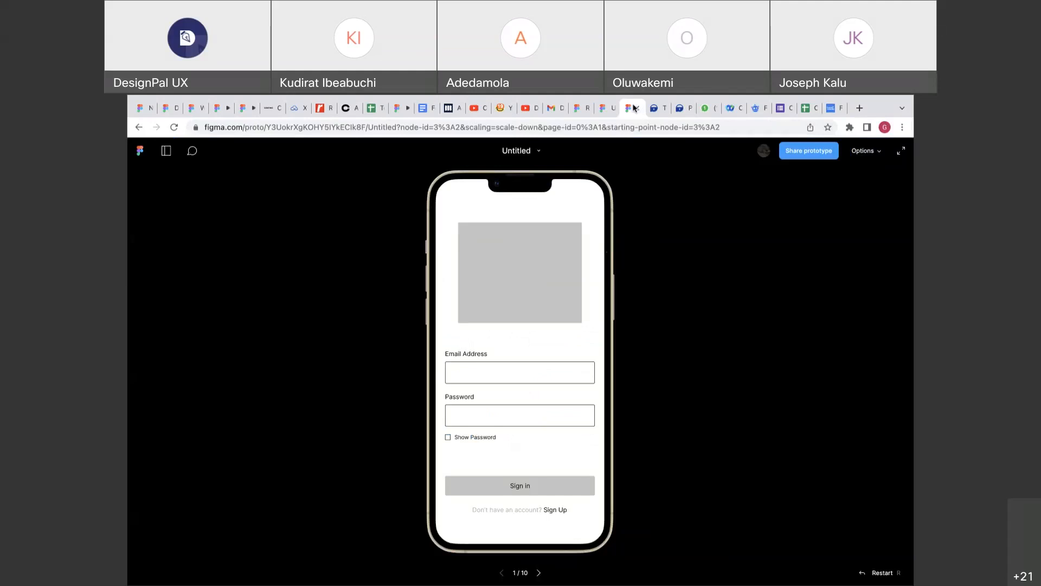
left_click(548, 484)
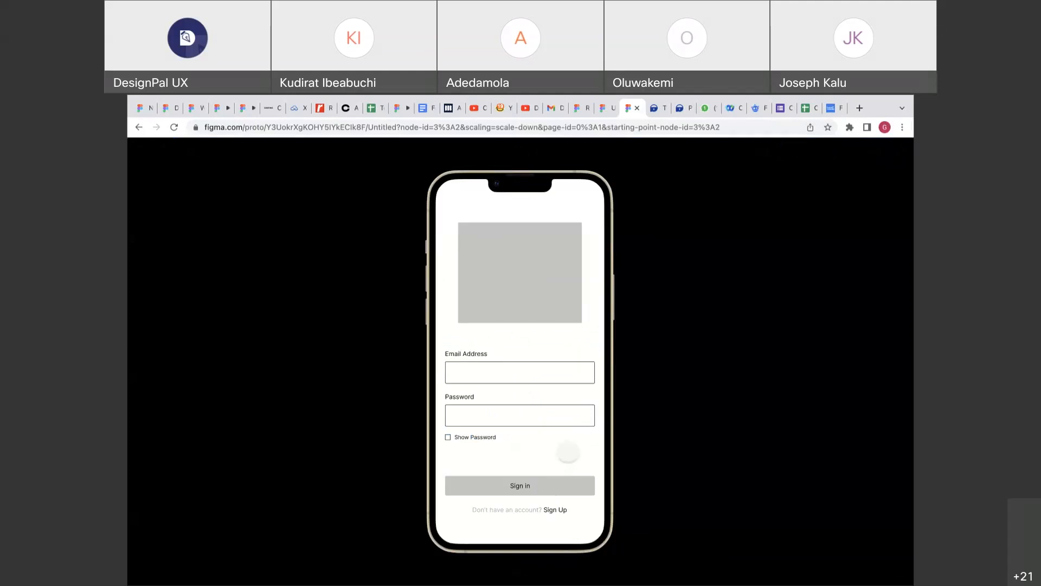
left_click(550, 479)
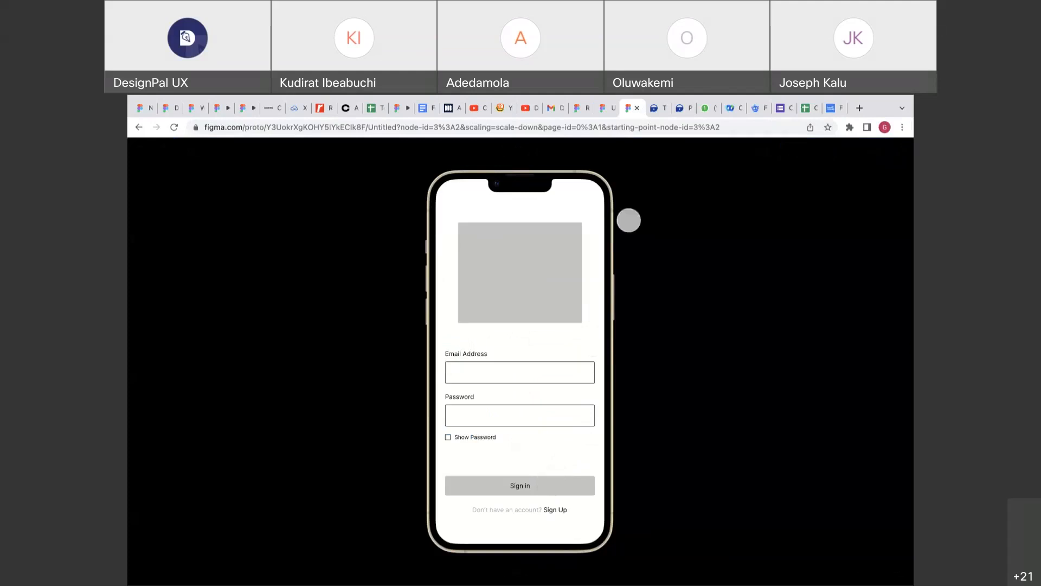
left_click(607, 108)
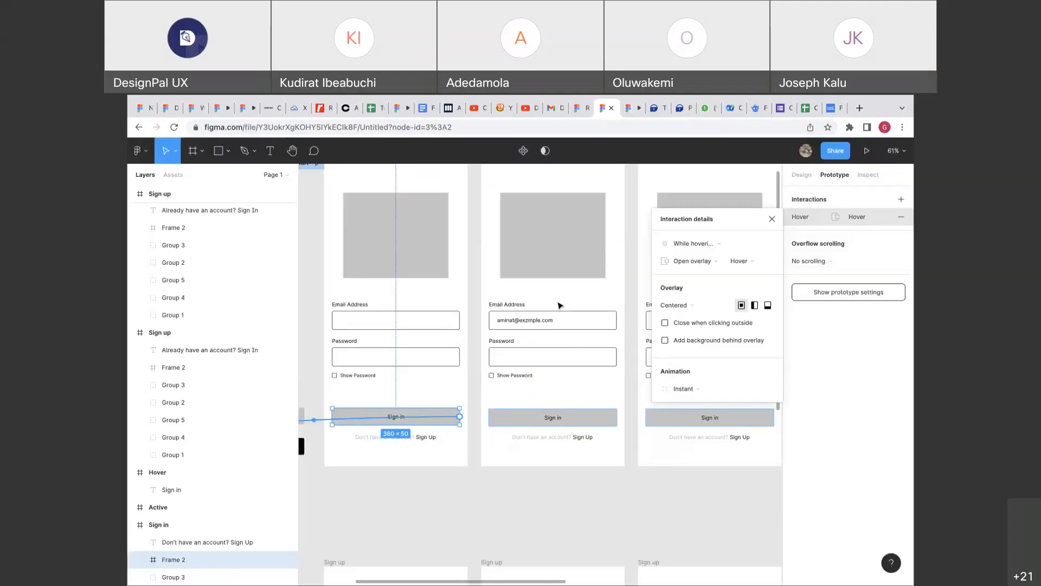
Add a black 000000 background behind the Sign in overlay at 75% opacity.
scroll(560, 304, "left", 3)
scroll(560, 305, "down", 2)
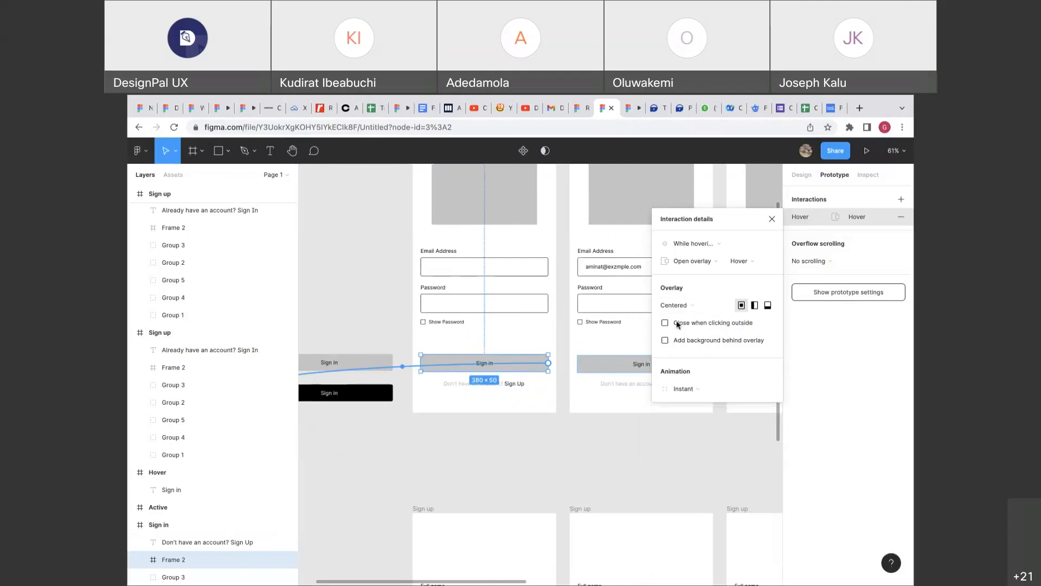
left_click(665, 340)
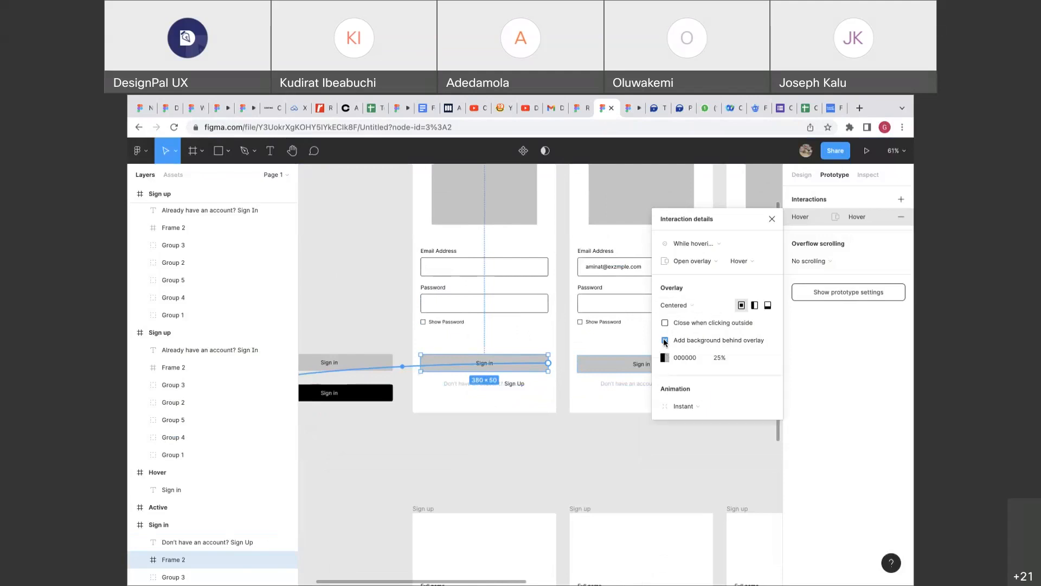
left_click(713, 357)
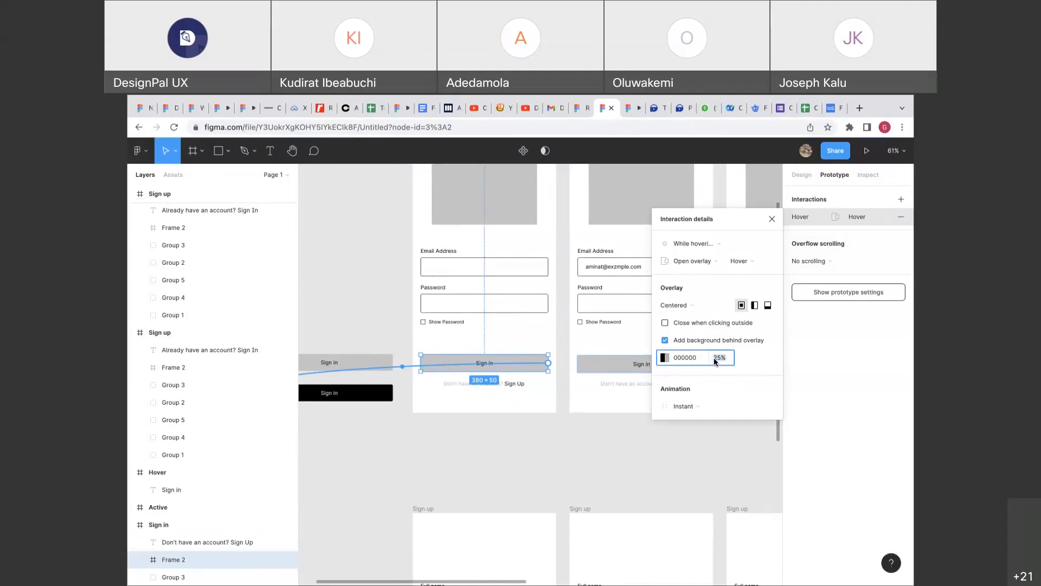
type("75")
key("Return")
Test the dimmed Sign in overlay in the prototype preview and compare it with FundACause's dialog.
left_click(629, 109)
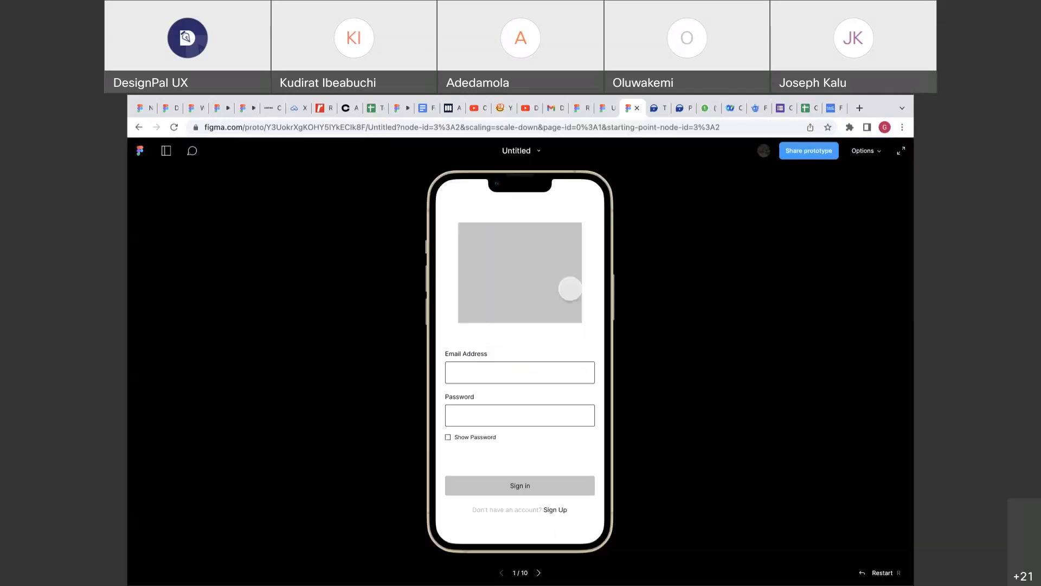
left_click(546, 477)
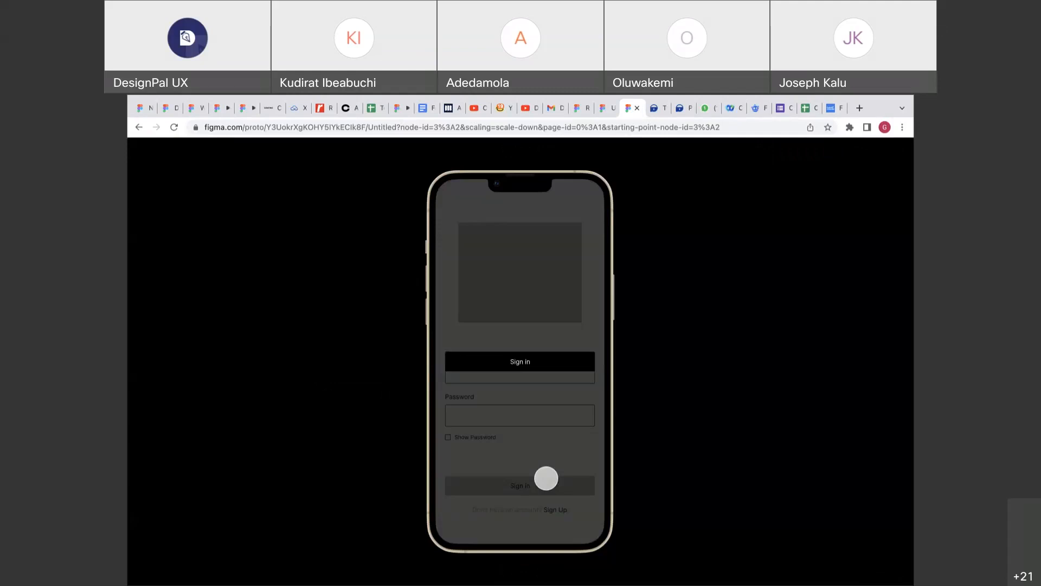
left_click(833, 108)
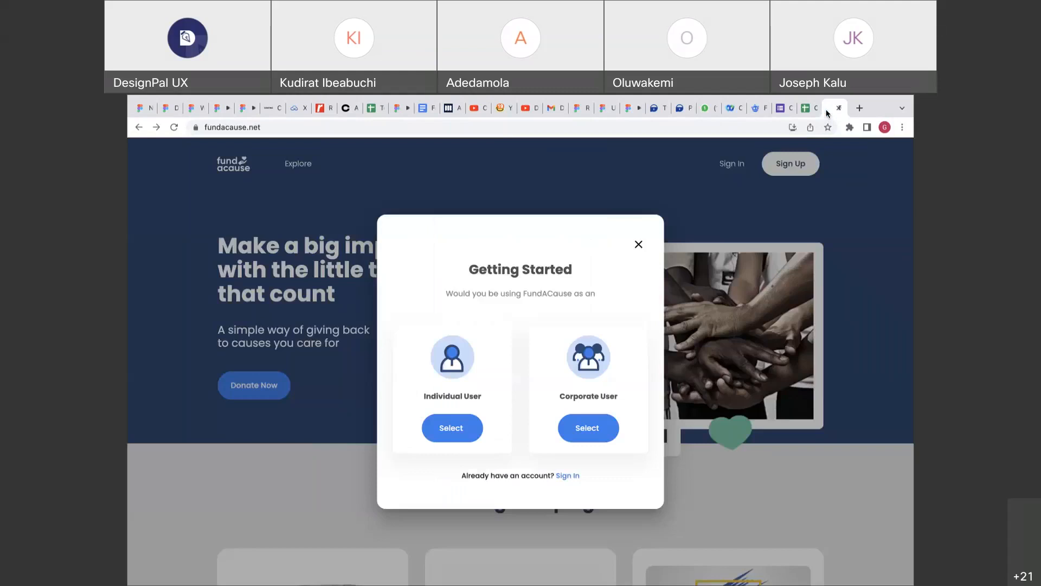
left_click(639, 246)
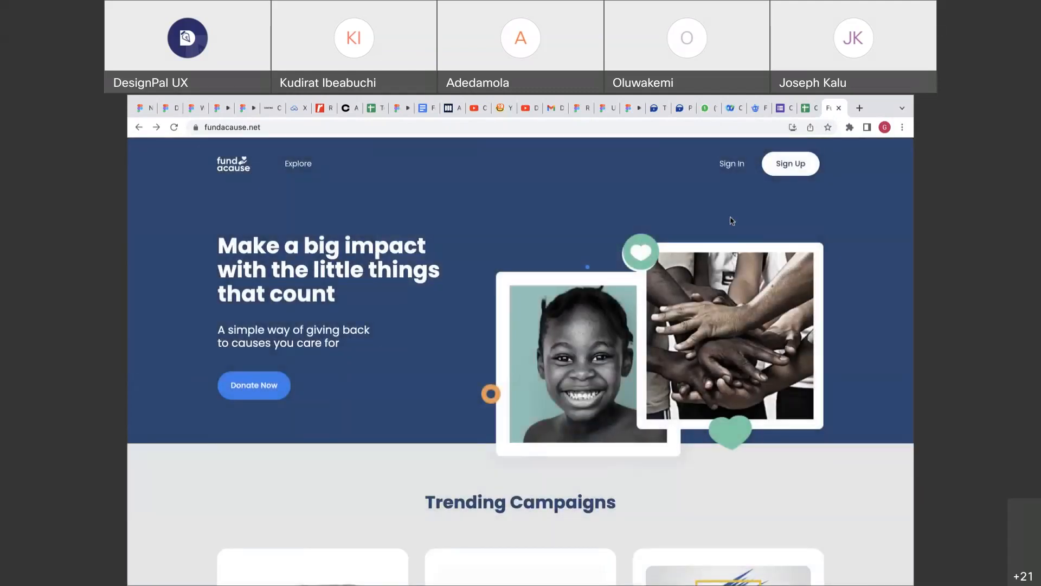
left_click(792, 175)
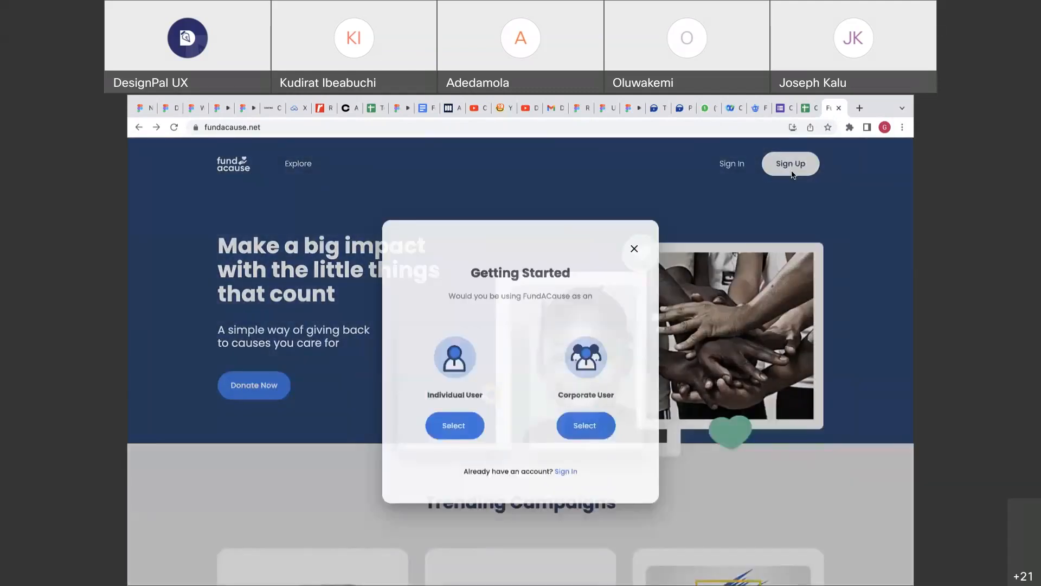
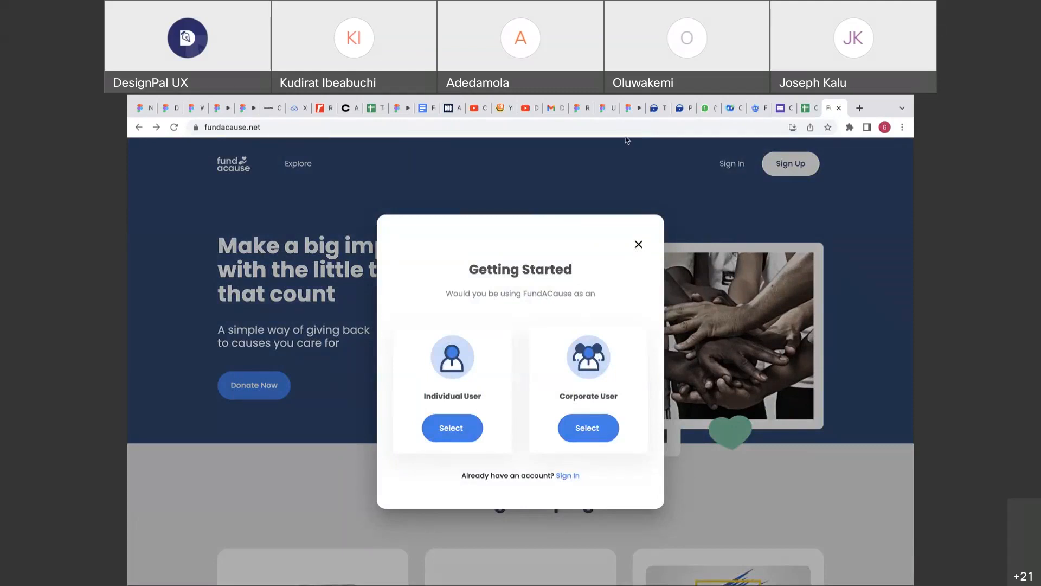
Switch from fundacause.net back to the Figma file with the sign-in screens.
left_click(605, 108)
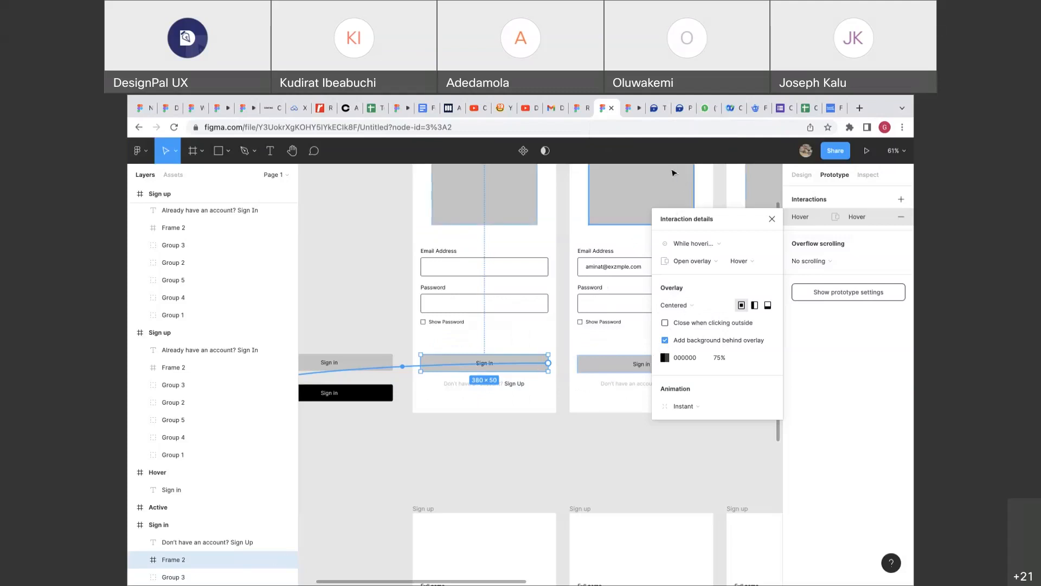
Check the current Sign in hover overlay in the prototype preview.
left_click(633, 111)
mouse_move(532, 484)
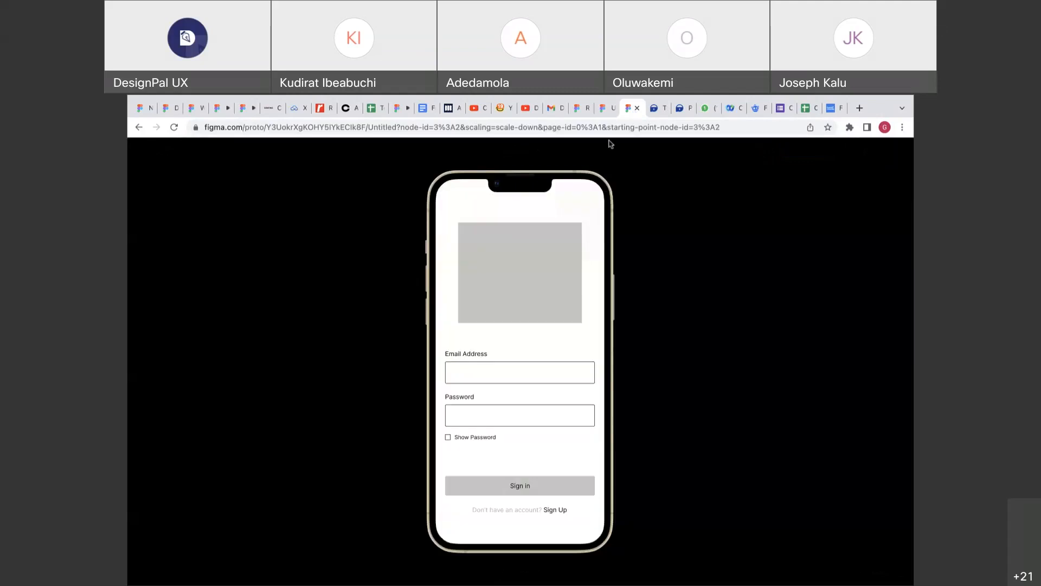
left_click(604, 108)
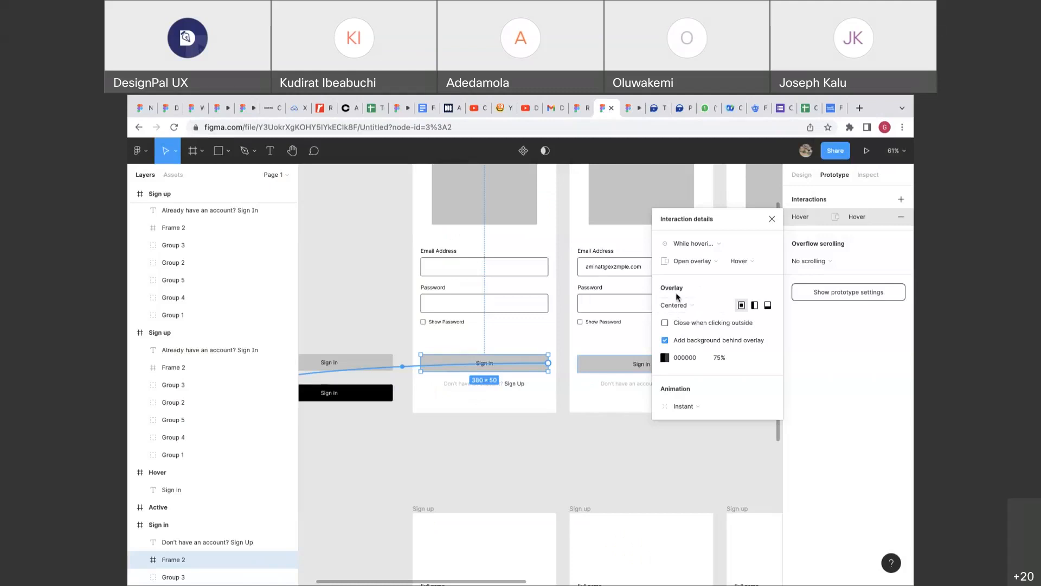
Keep Open overlay, set Overlay position to Manual, and align the overlay over Sign in.
left_click(686, 268)
left_click(685, 269)
scroll(434, 368, "left", 3)
scroll(433, 368, "down", 2)
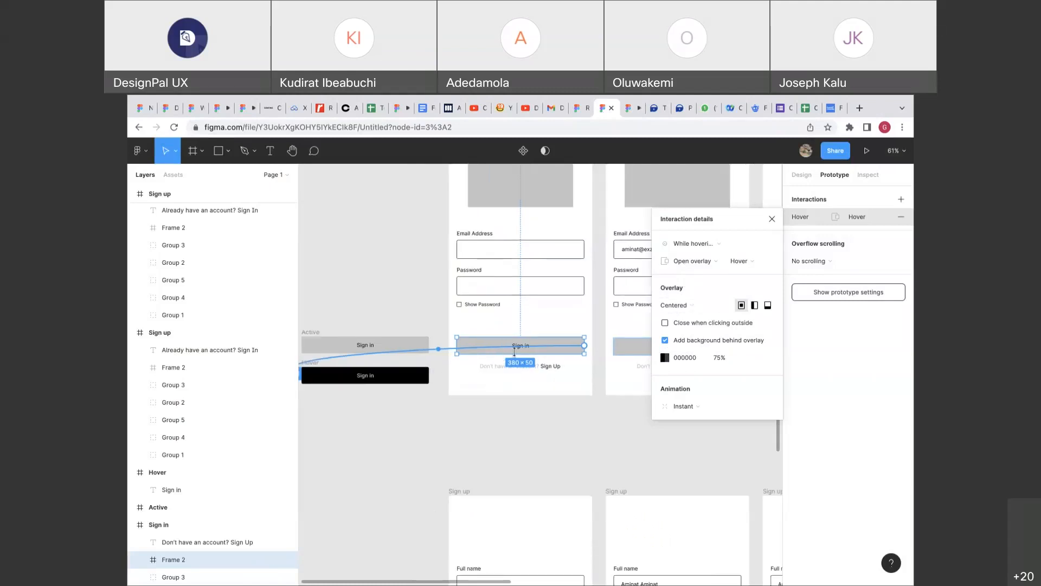
left_click(683, 309)
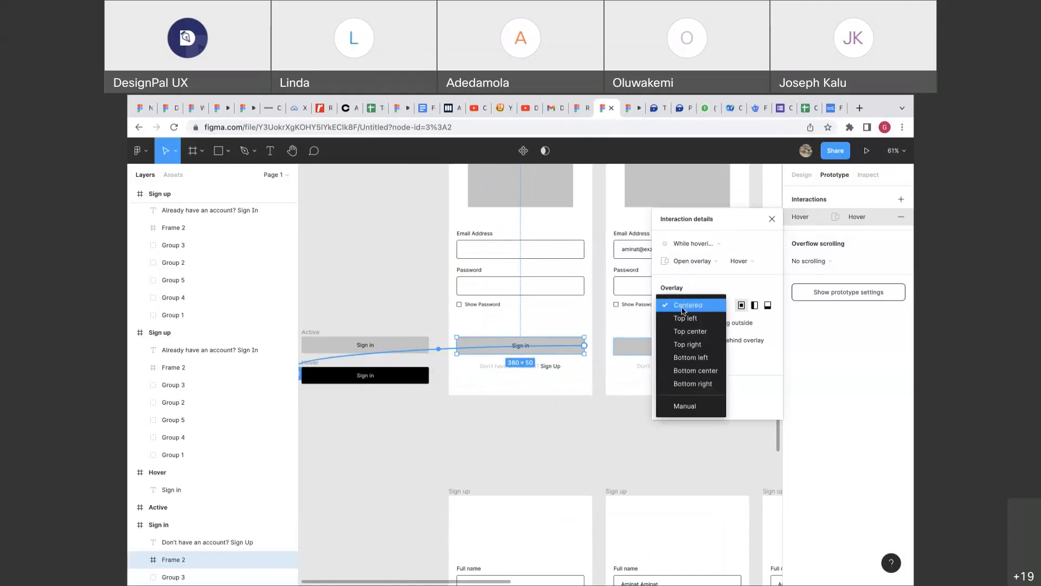
left_click(675, 406)
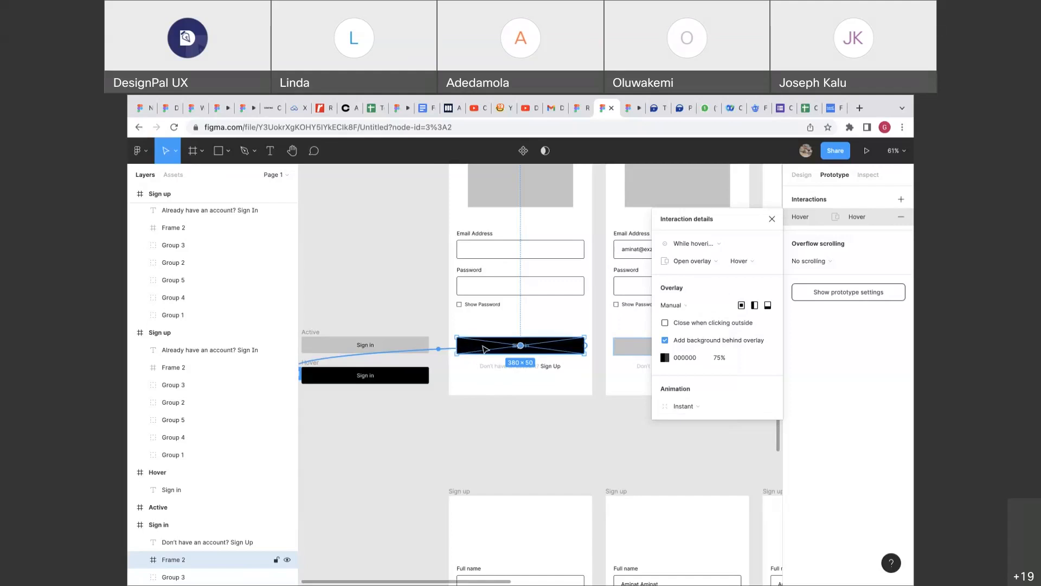
scroll(484, 349, "up", 5)
mouse_move(486, 358)
left_mouse_down()
mouse_move(485, 306)
mouse_move(461, 313)
mouse_move(486, 355)
left_mouse_up()
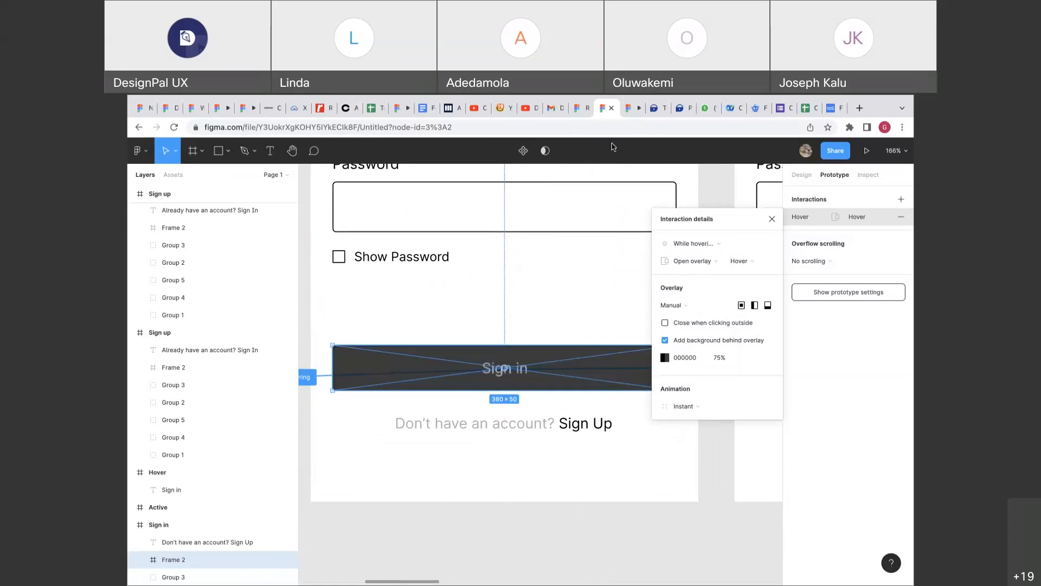
Test the repositioned overlay, then turn off Add background behind overlay.
left_click(628, 110)
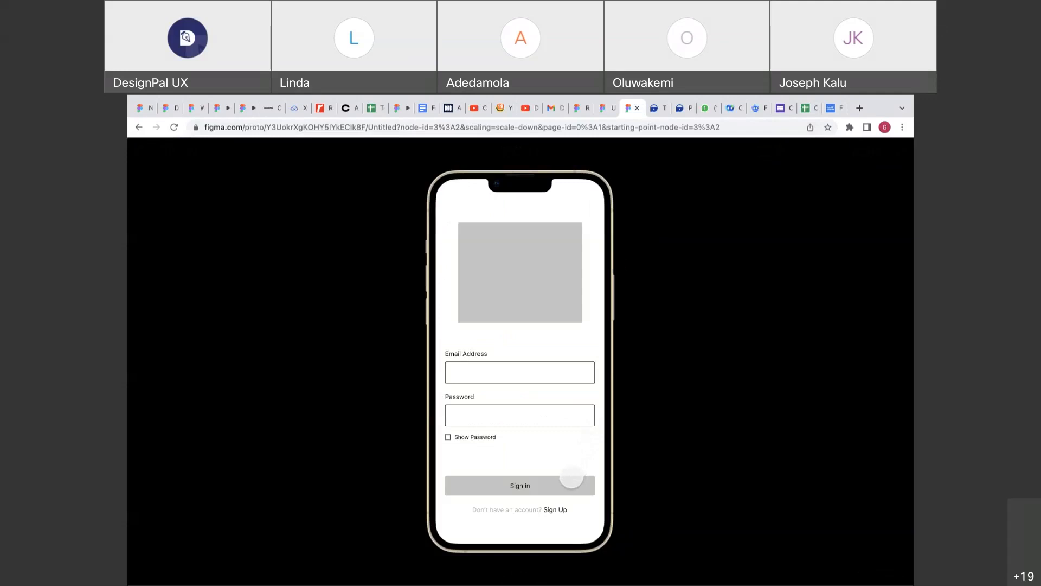
left_click(569, 479)
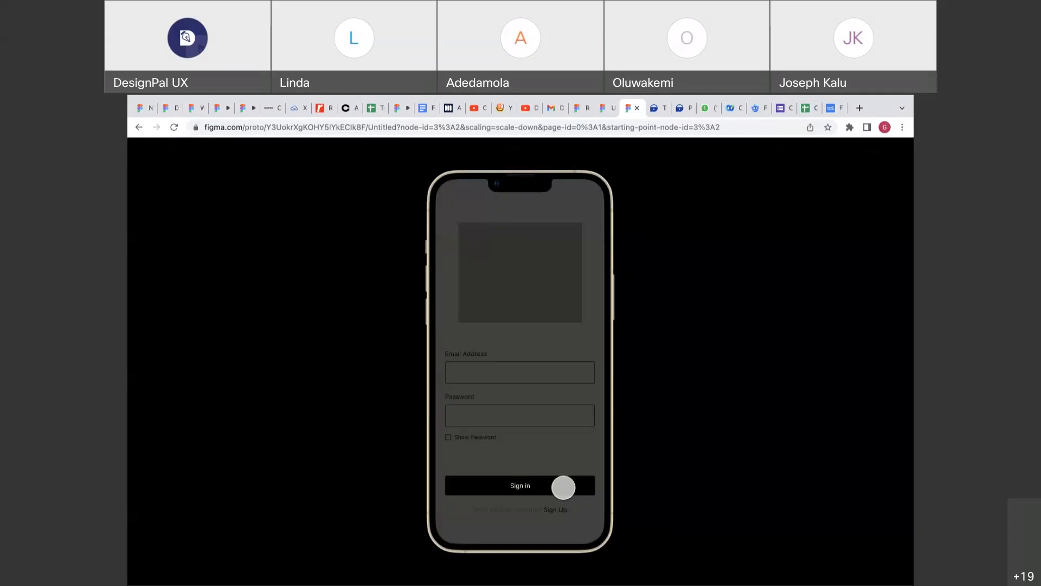
left_click(604, 110)
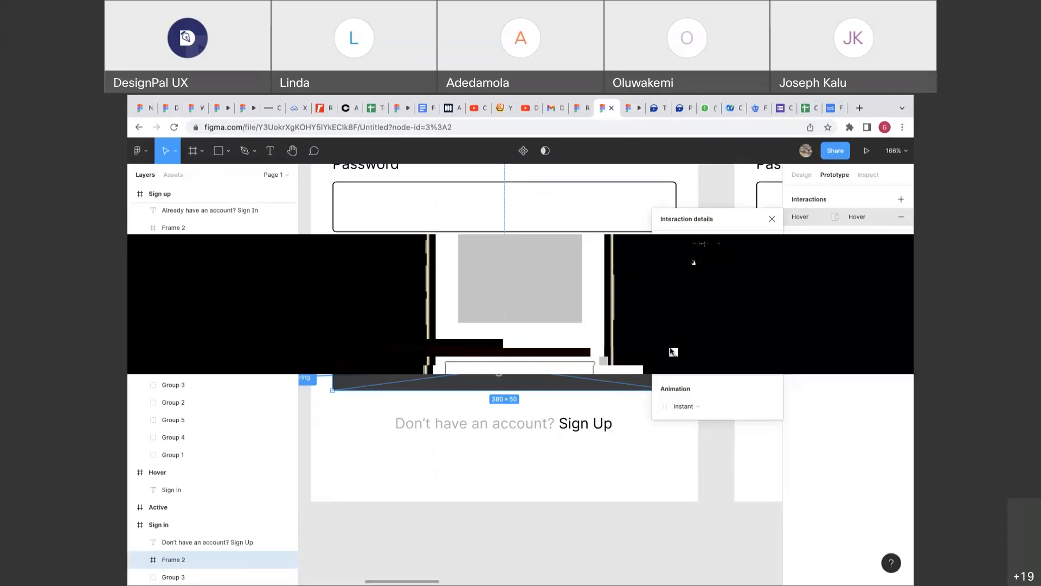
left_click(665, 340)
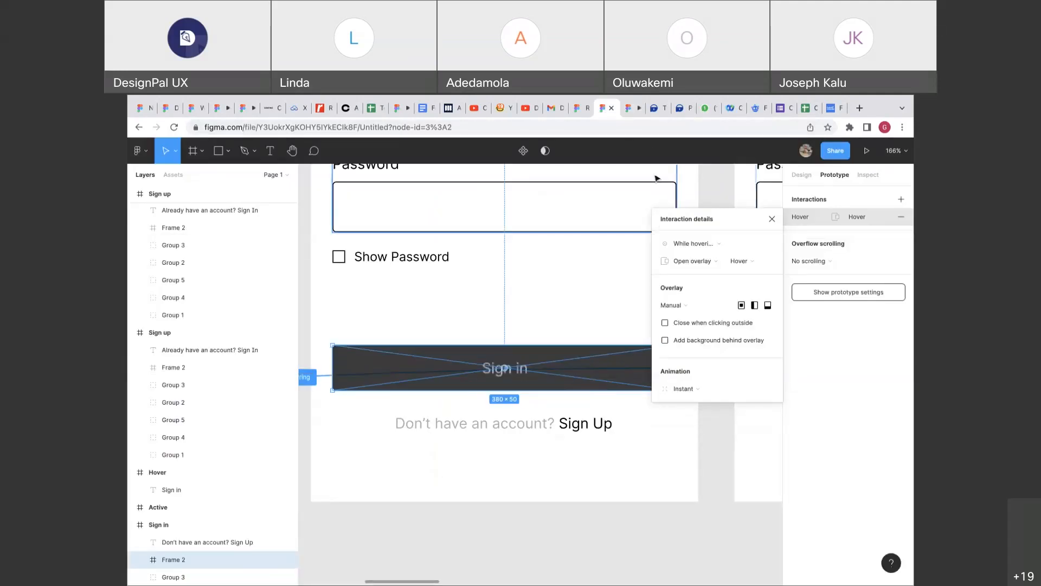
Set the hover overlay's animation to Dissolve with an easing curve.
left_click(631, 111)
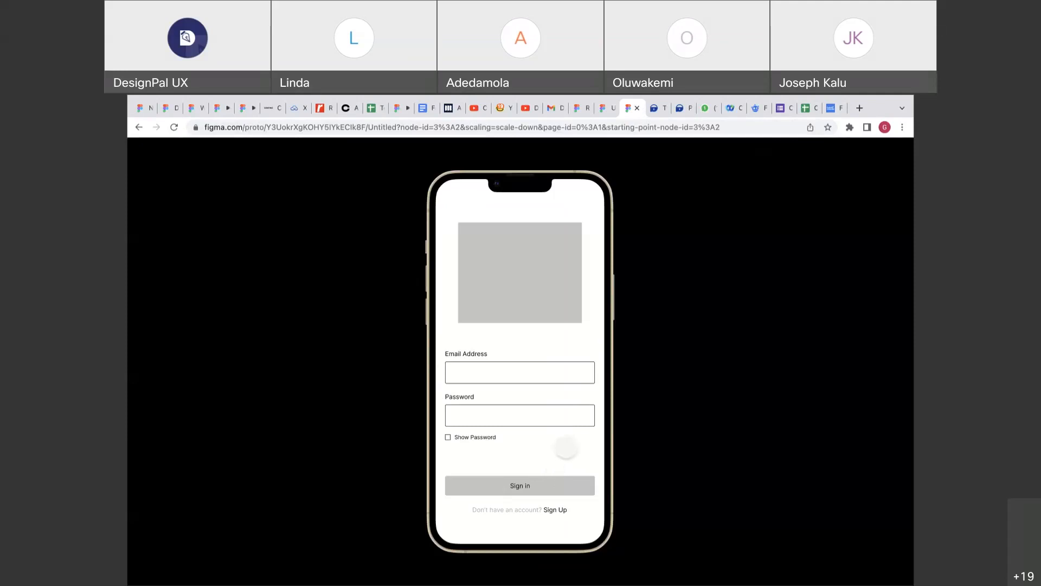
left_click(608, 112)
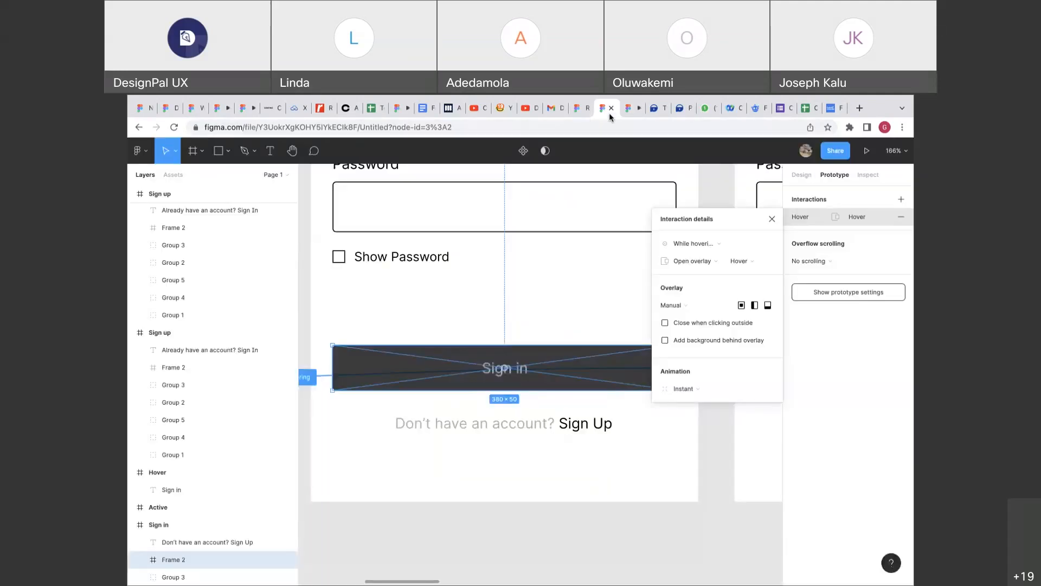
scroll(504, 358, "down", 3)
scroll(503, 361, "down", 3)
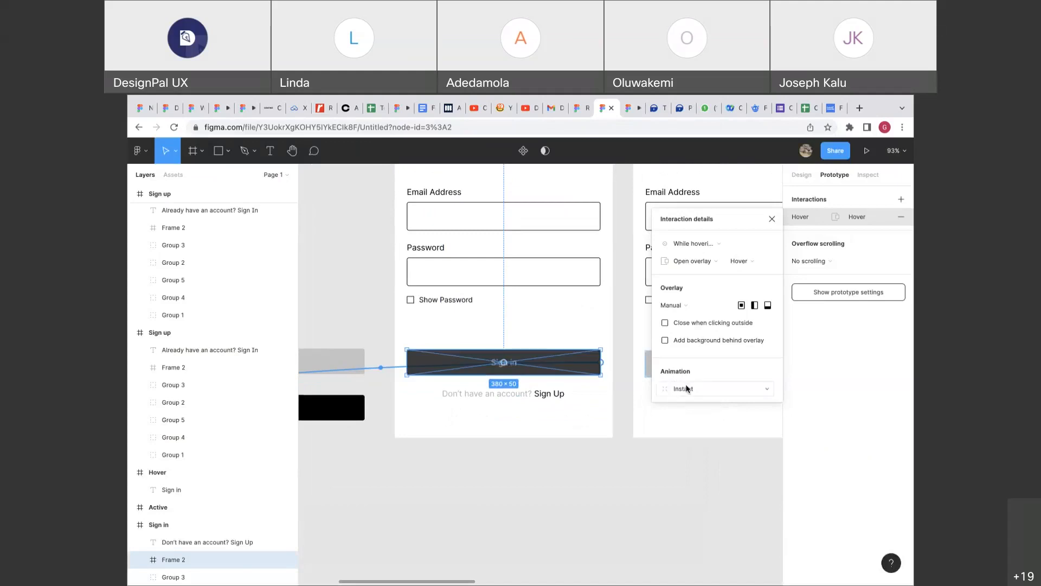
left_click(686, 389)
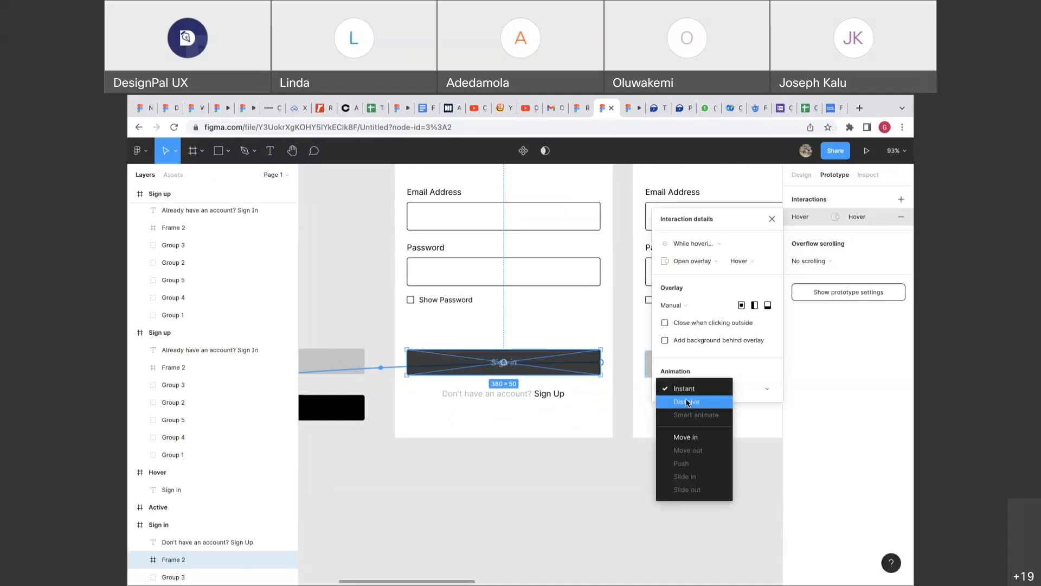
left_click(687, 401)
left_click(703, 407)
left_click(701, 371)
Test the dissolving overlay on Sign in in the prototype, then open the PiggyVest site.
left_click(630, 110)
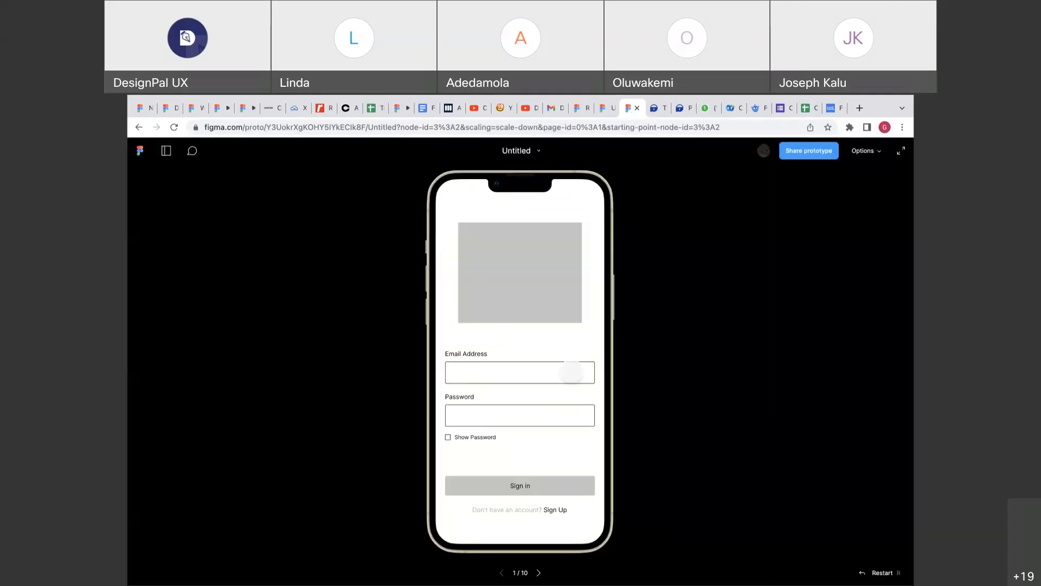
left_click(536, 479)
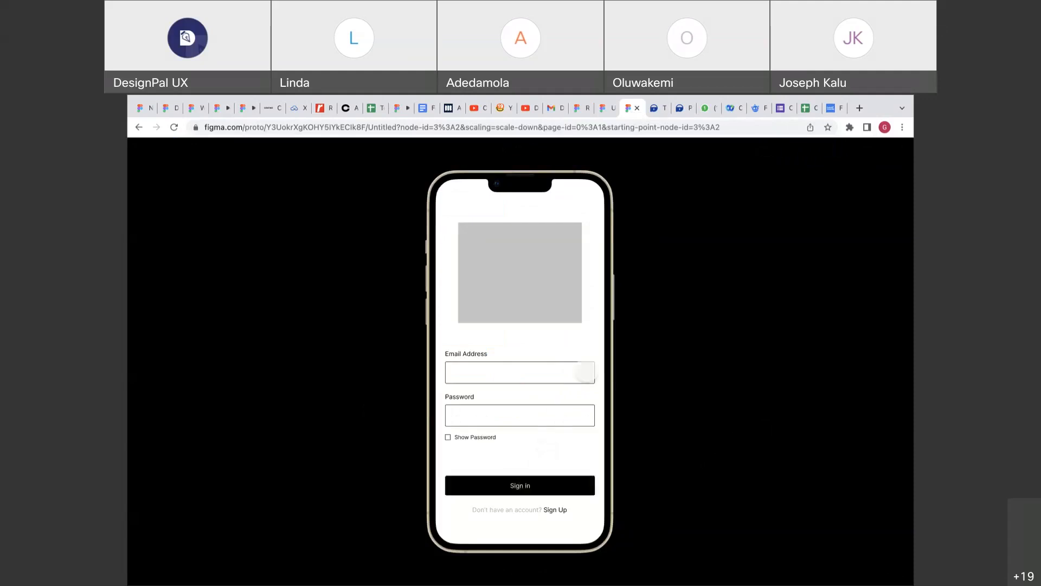
left_click(653, 108)
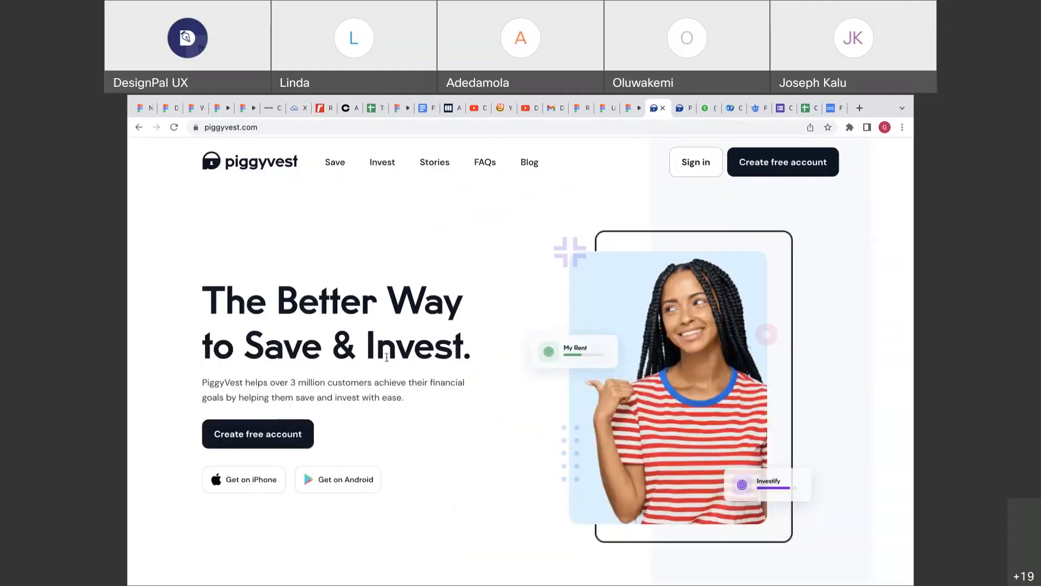
Back in Figma, set the dissolve animation duration to 500ms.
left_click(610, 108)
type("500")
key("Return")
Check the 500ms dissolve in the prototype and compare with PiggyVest.
left_click(639, 115)
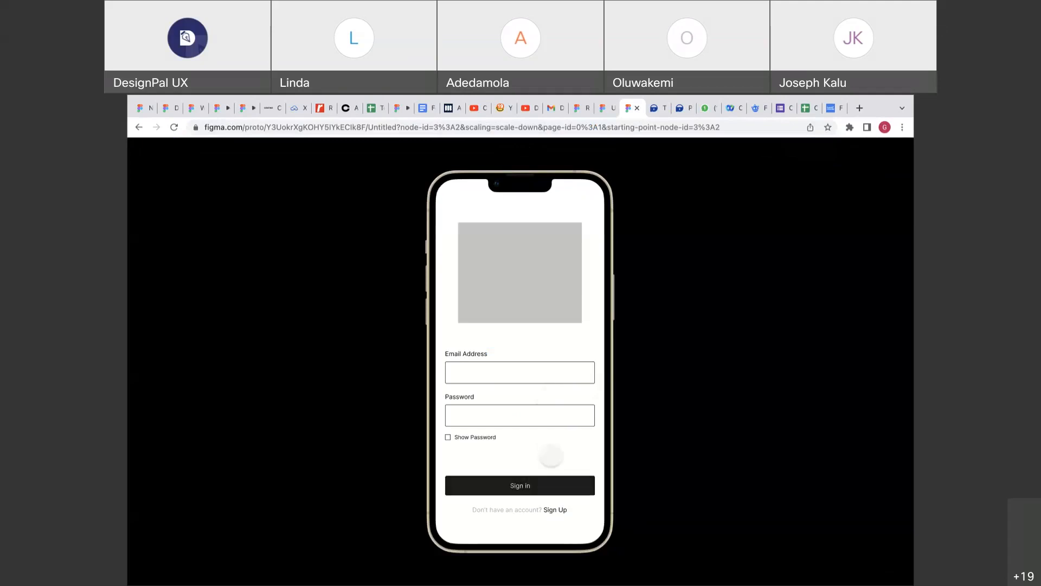
left_click(604, 110)
left_click(656, 108)
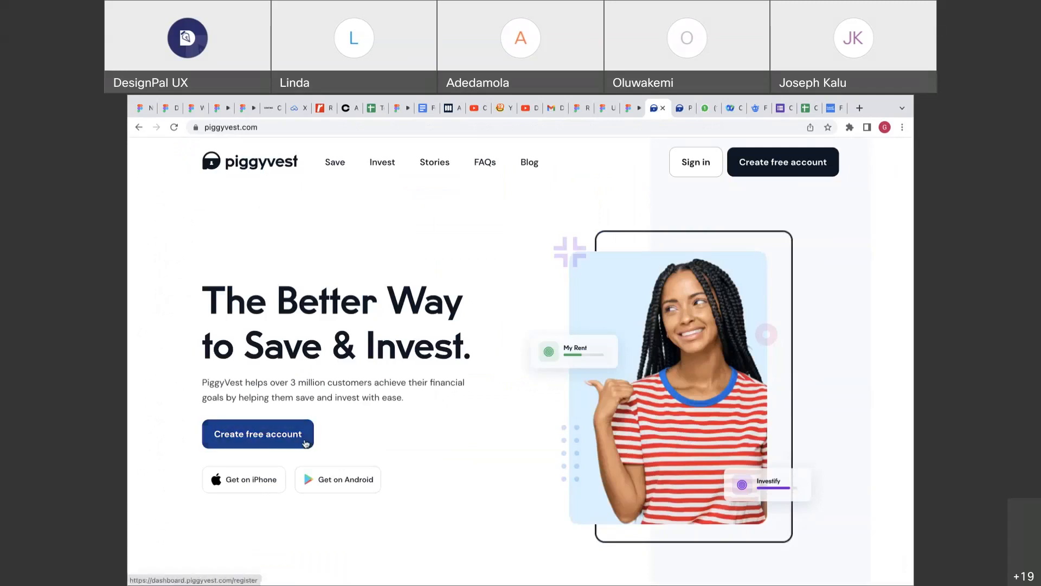
left_click(606, 109)
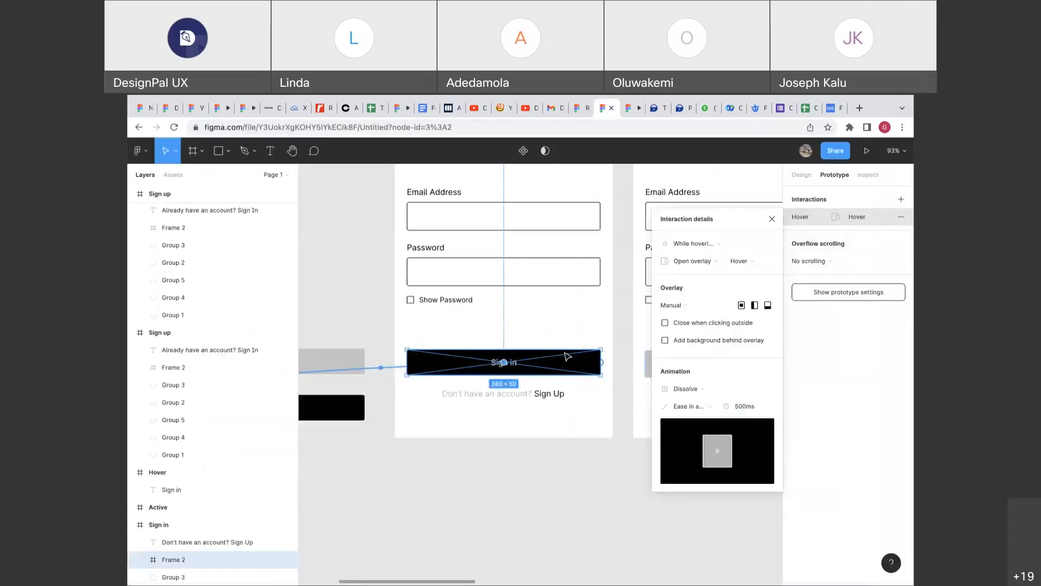
Review the Sign in hover interaction, keeping Open overlay as its action.
scroll(566, 356, "down", 3)
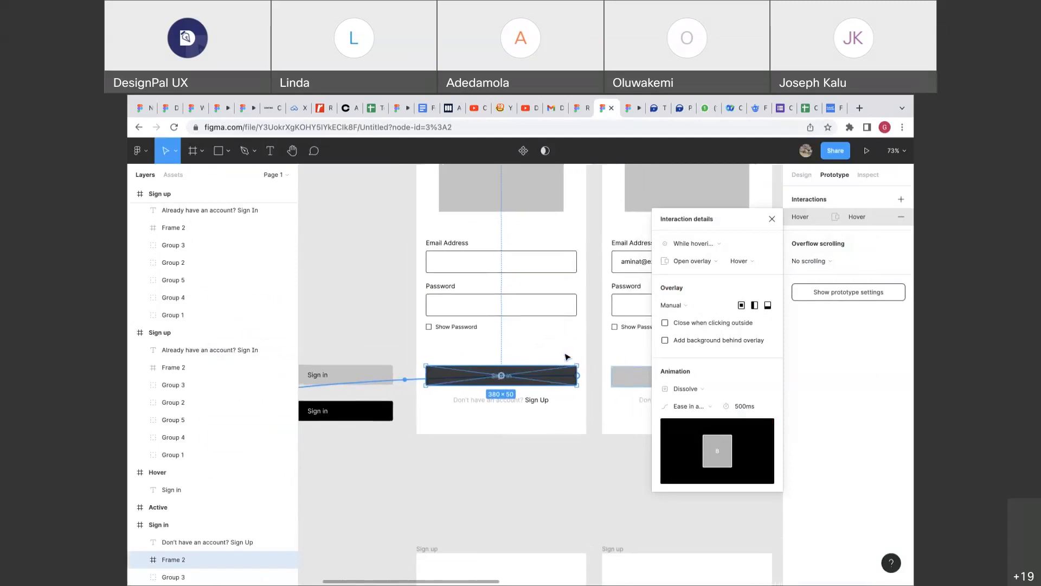
mouse_move(641, 97)
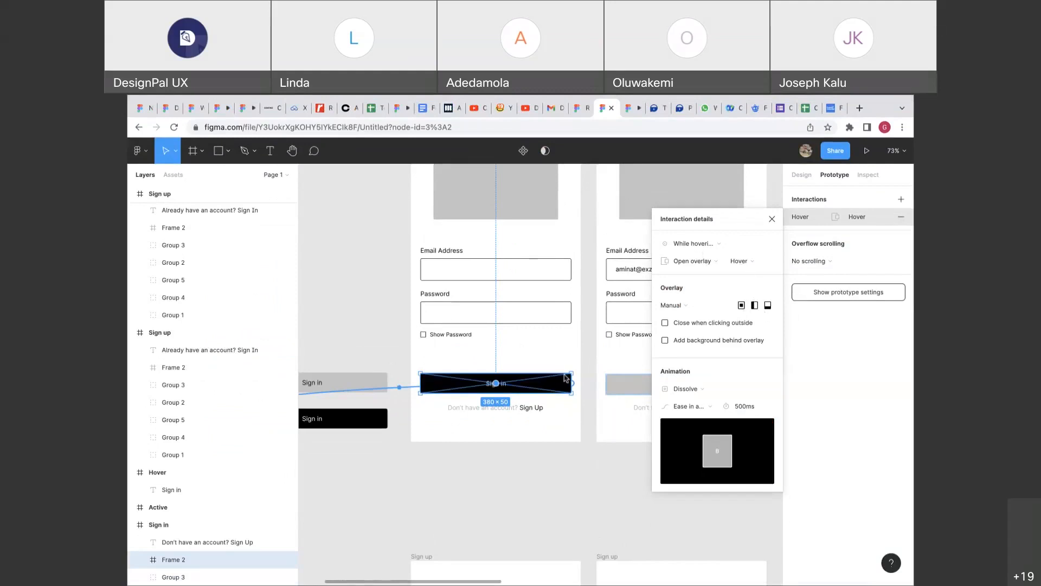
scroll(565, 378, "down", 2)
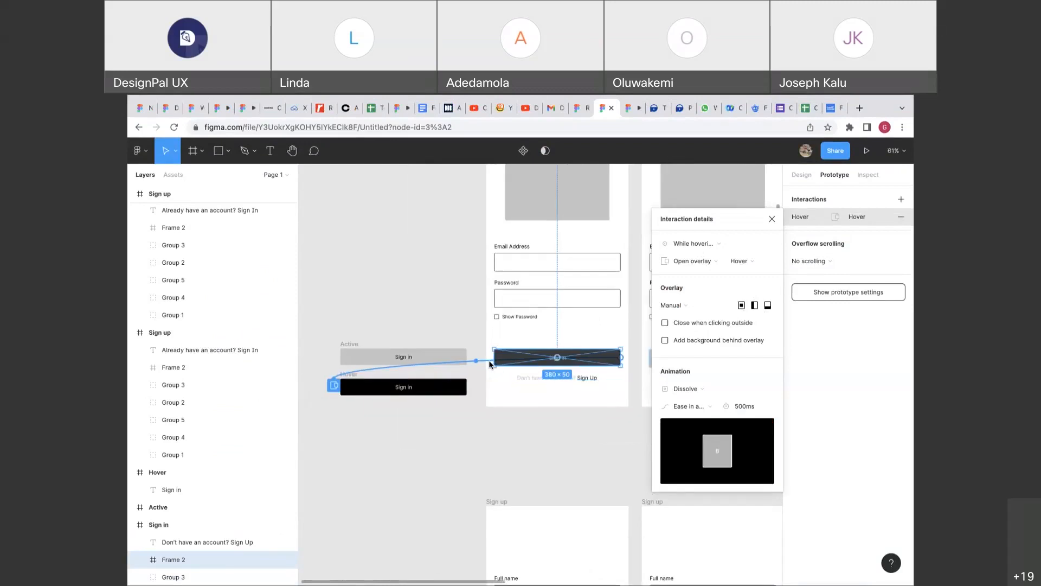
scroll(490, 364, "right", 2)
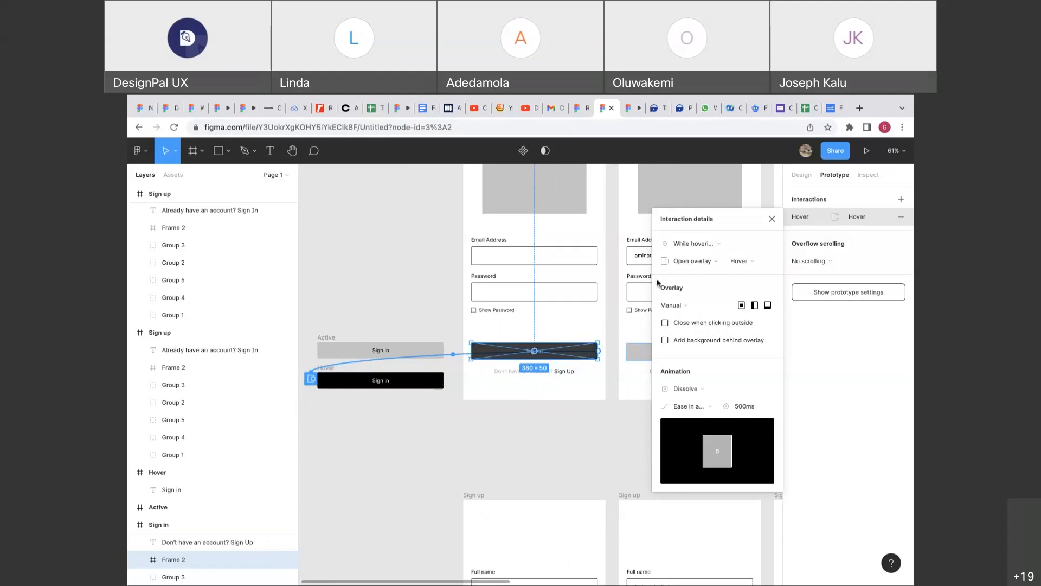
left_click(698, 252)
left_click(698, 252)
left_click(702, 263)
left_click(701, 266)
Try the overlay position options, briefly settling on Center.
left_click(677, 307)
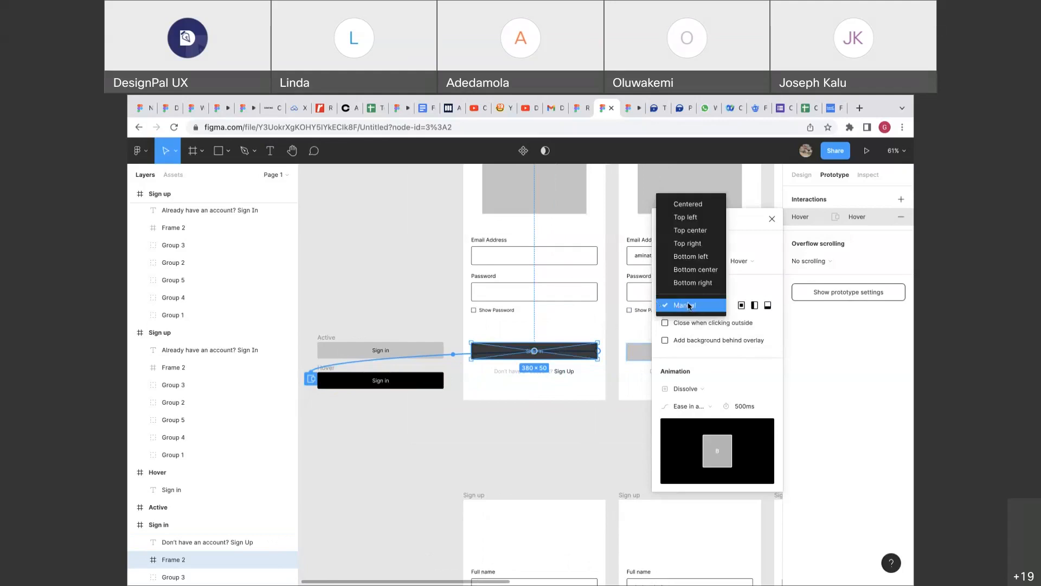
left_click(692, 305)
left_click(684, 307)
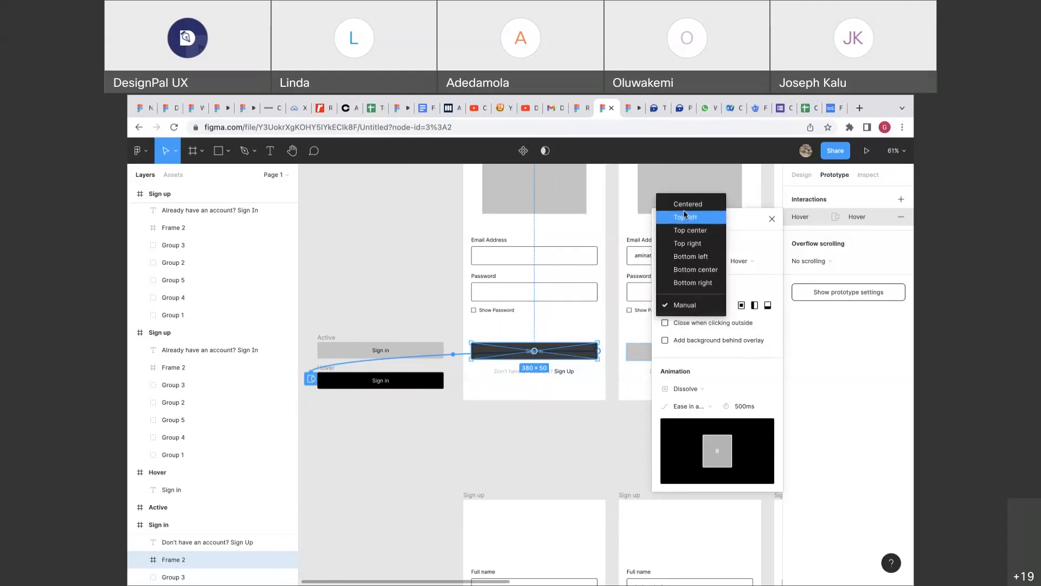
left_click(684, 207)
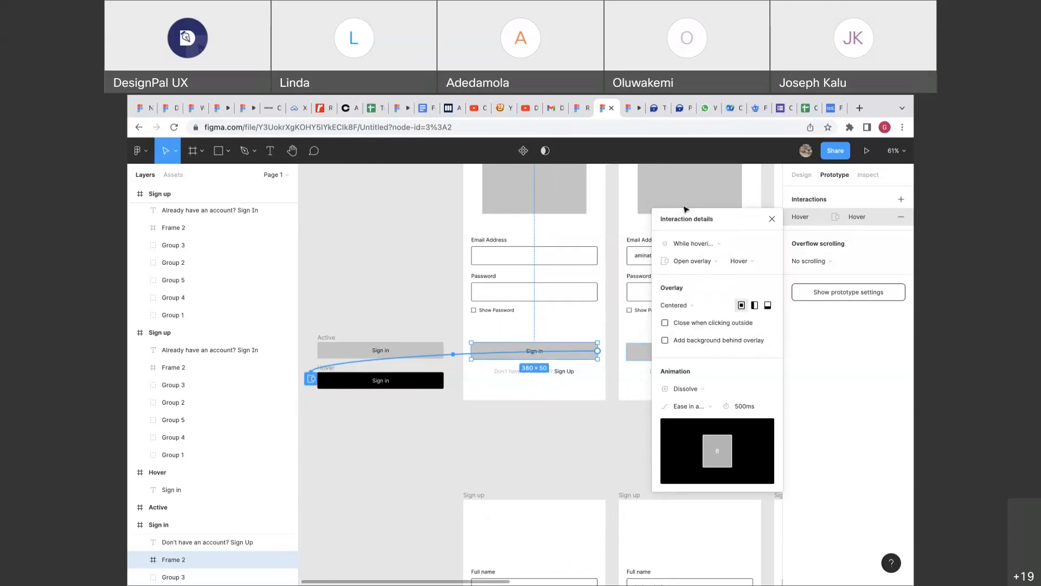
left_click(700, 311)
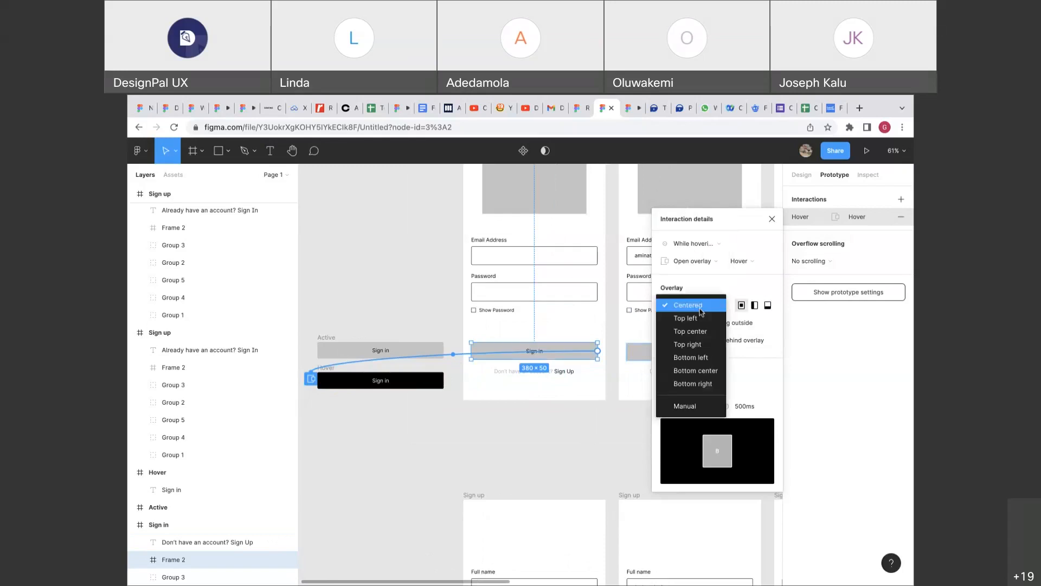
left_click(688, 305)
scroll(473, 435, "up", 3)
scroll(473, 435, "right", 3)
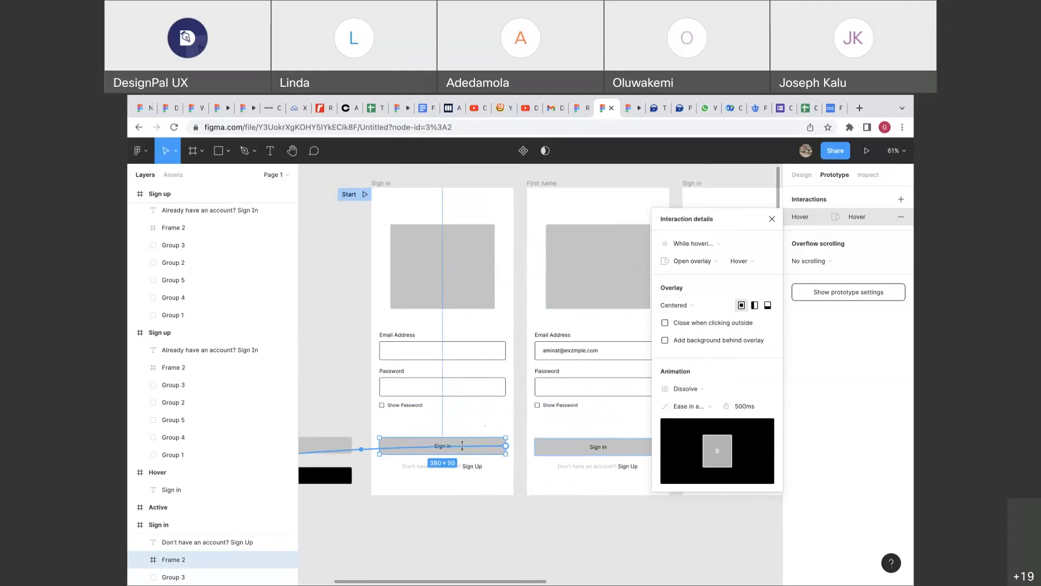
Try Top left for the overlay position, then switch it to Manual.
left_click(681, 308)
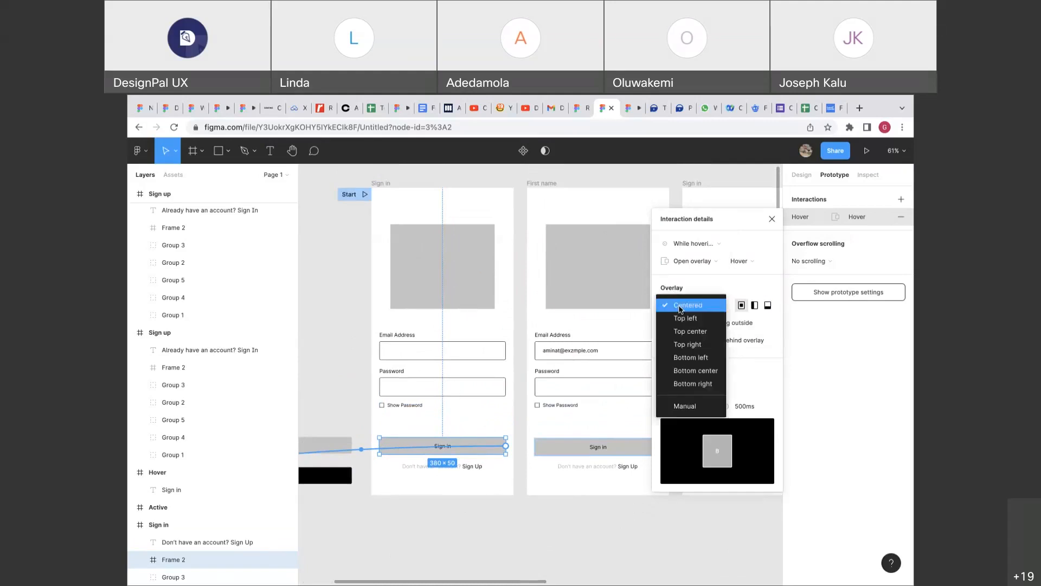
left_click(683, 317)
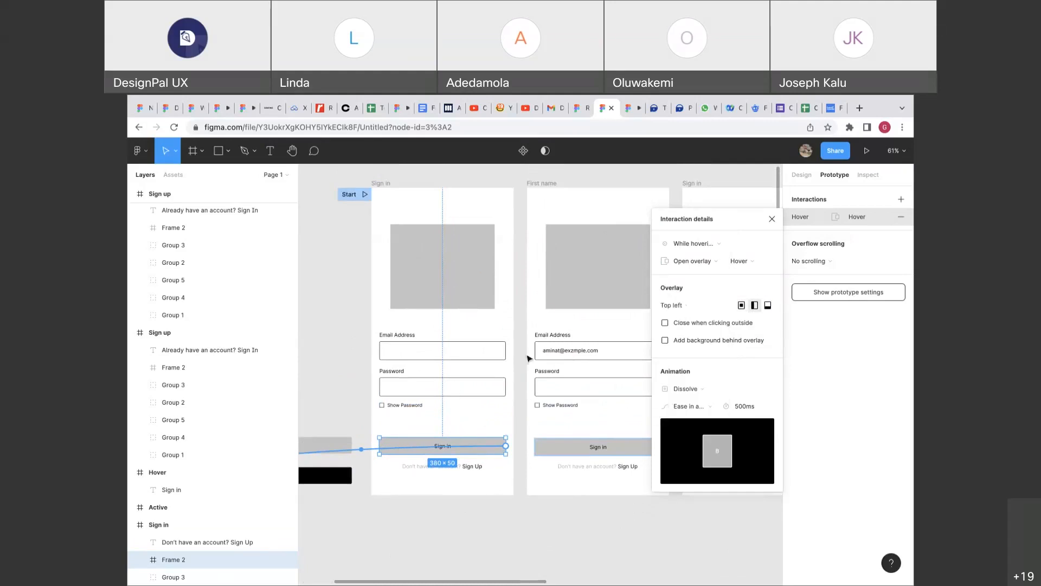
left_click(689, 308)
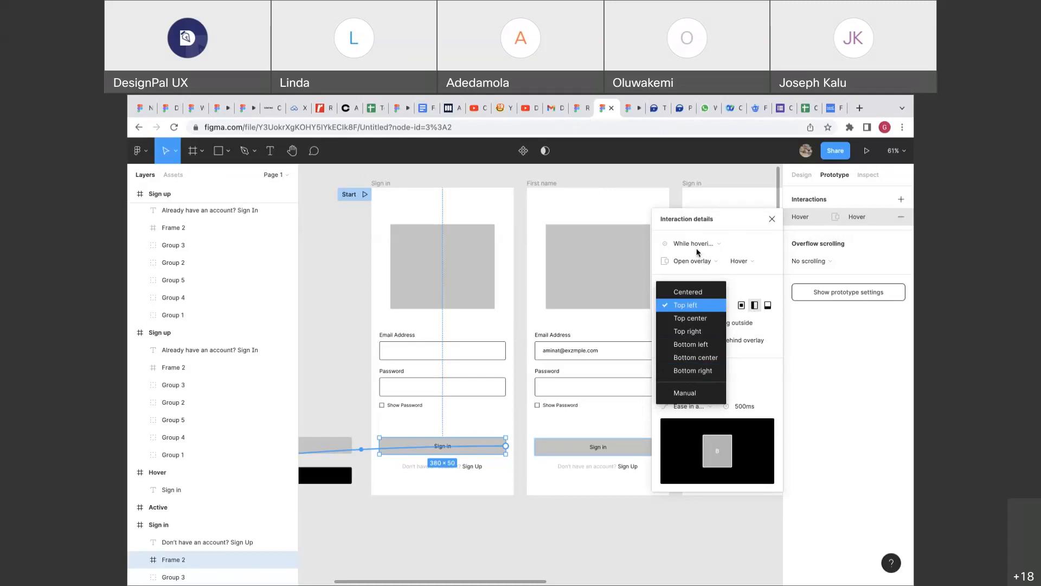
left_click(670, 388)
scroll(517, 416, "down", 2)
scroll(517, 417, "left", 2)
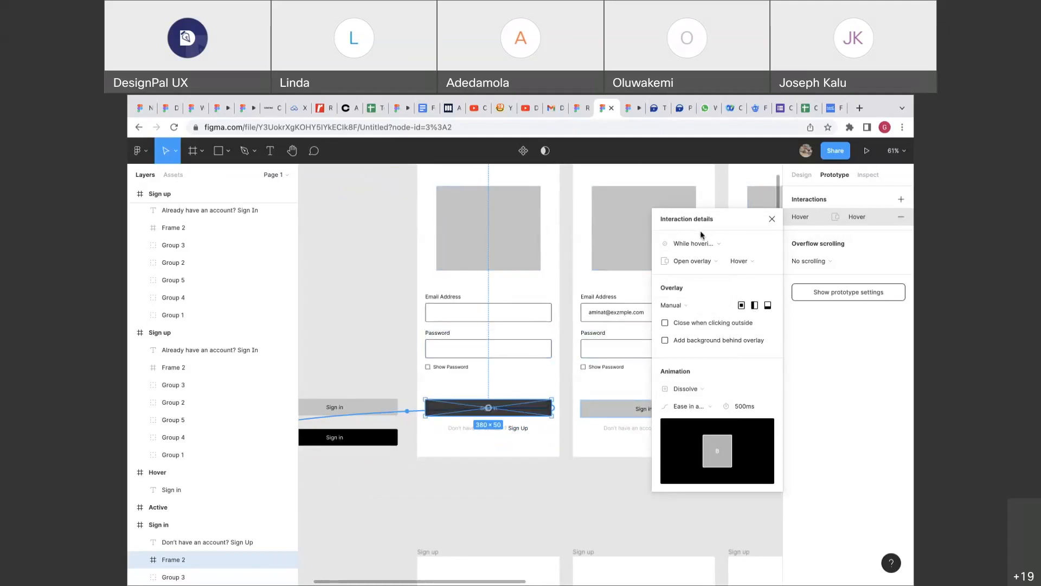
Confirm the hover overlay's position stays Manual.
scroll(536, 367, "up", 3)
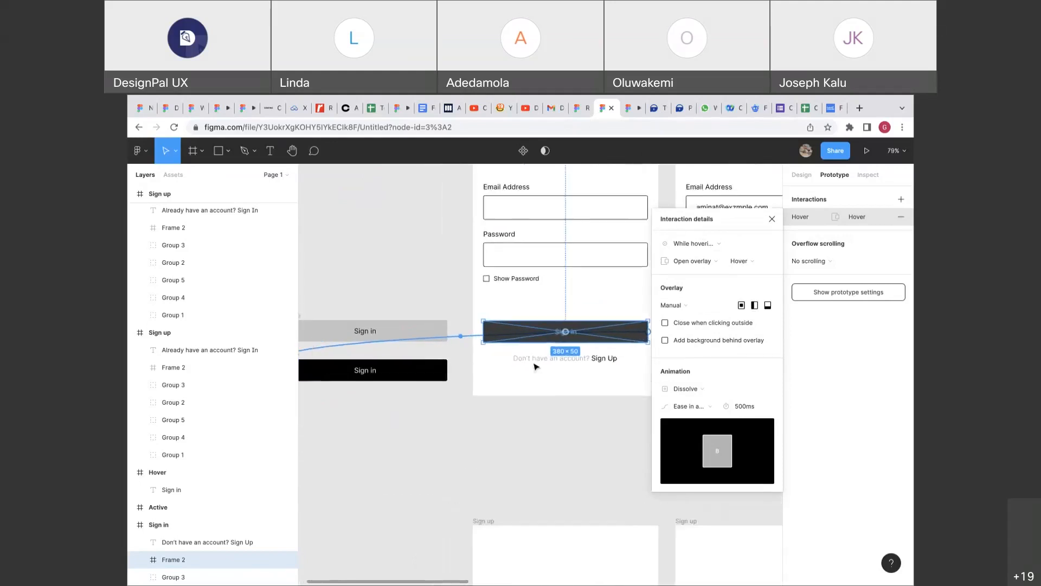
scroll(535, 367, "up", 1)
scroll(535, 367, "left", 1)
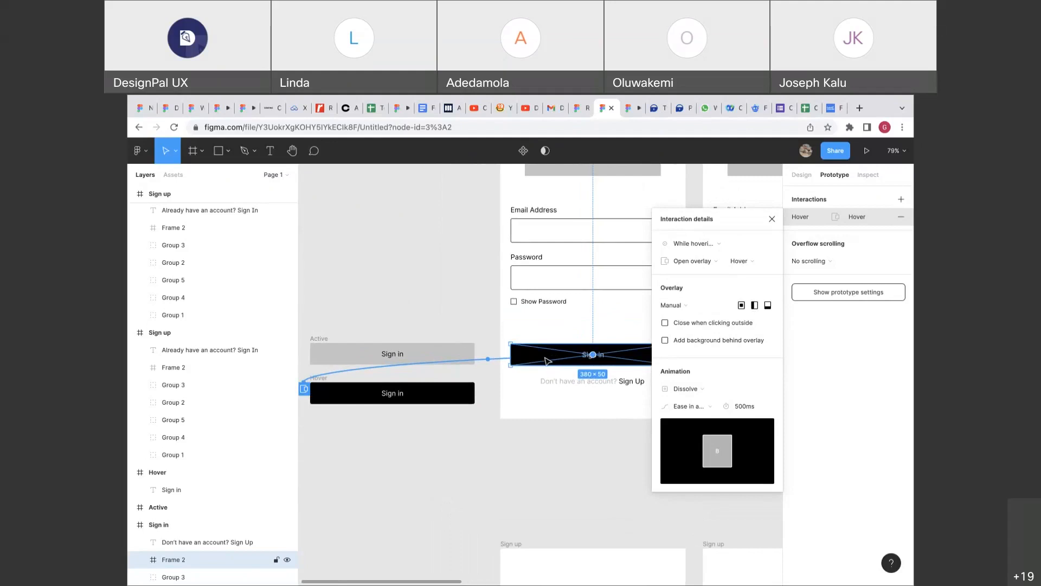
scroll(557, 356, "right", 1)
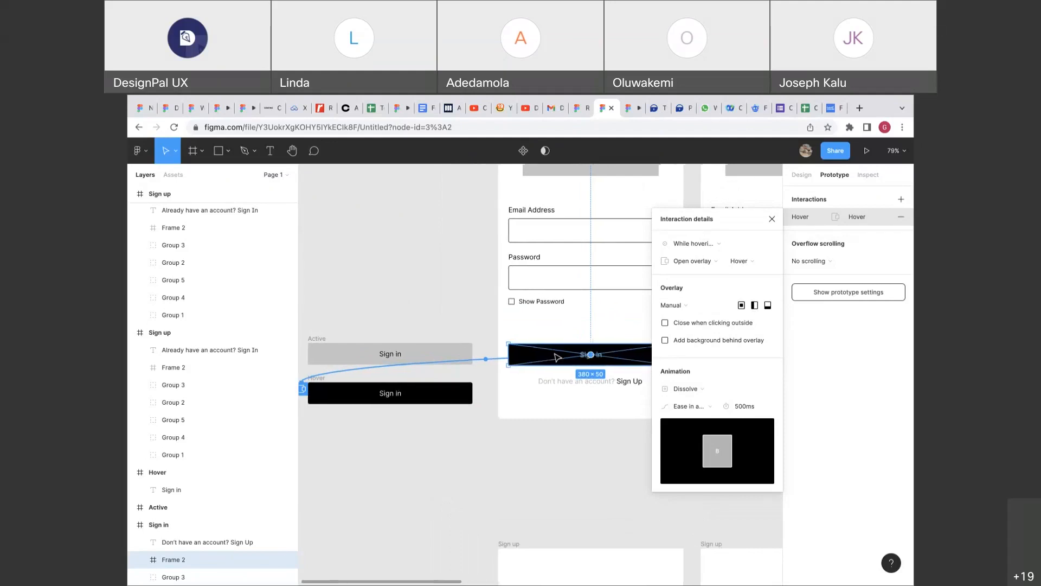
scroll(557, 357, "right", 2)
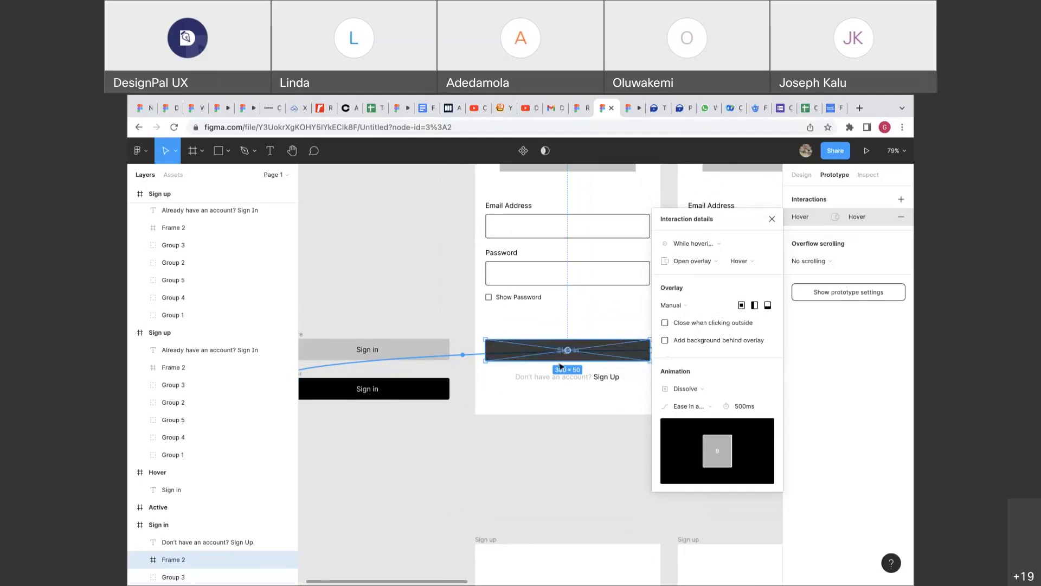
left_click(675, 310)
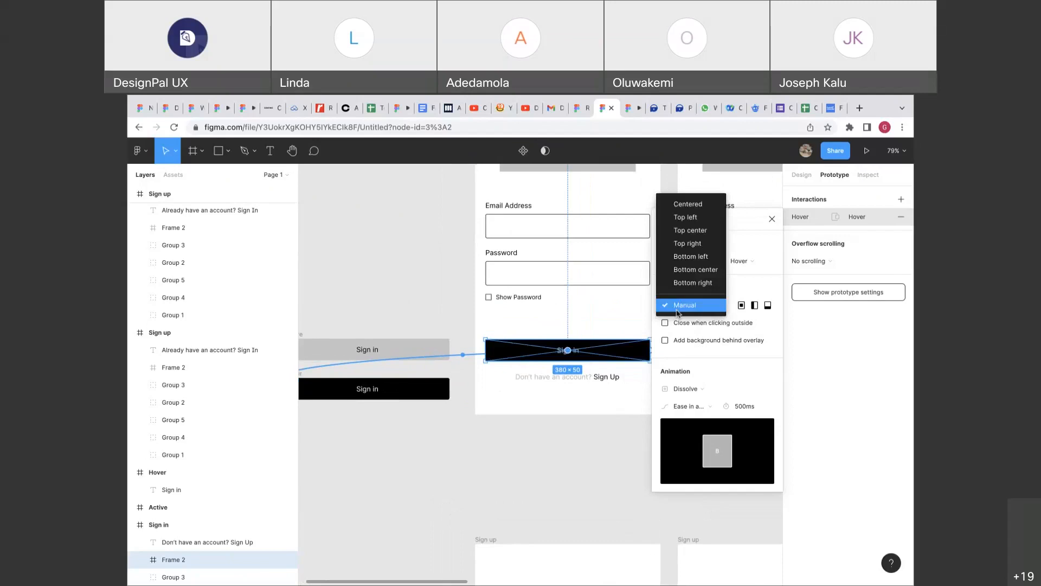
left_click(678, 306)
Drag the dark overlay preview until it sits exactly over the grey Sign in button.
scroll(599, 355, "up", 5)
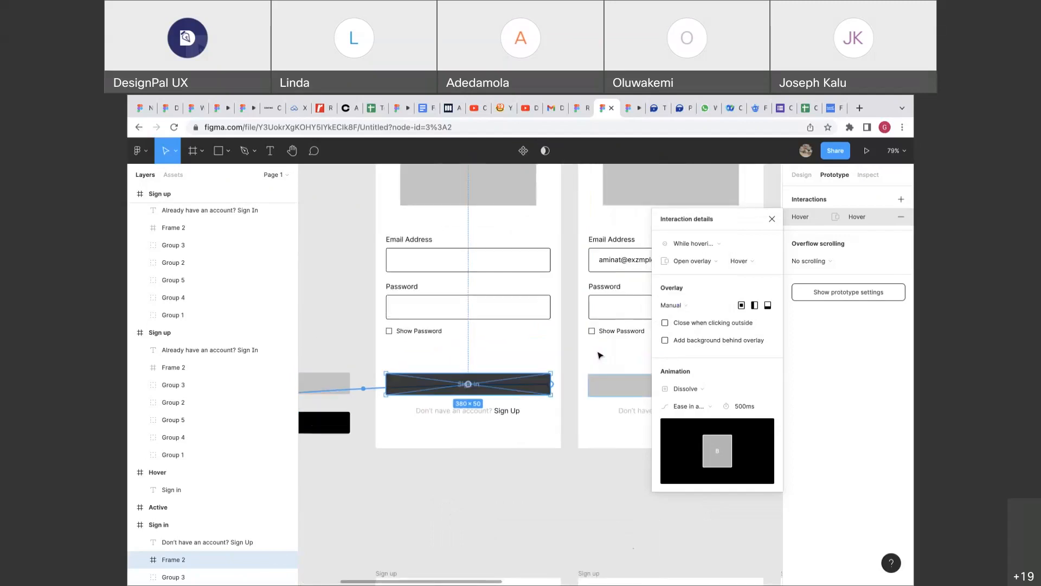
scroll(599, 355, "up", 2)
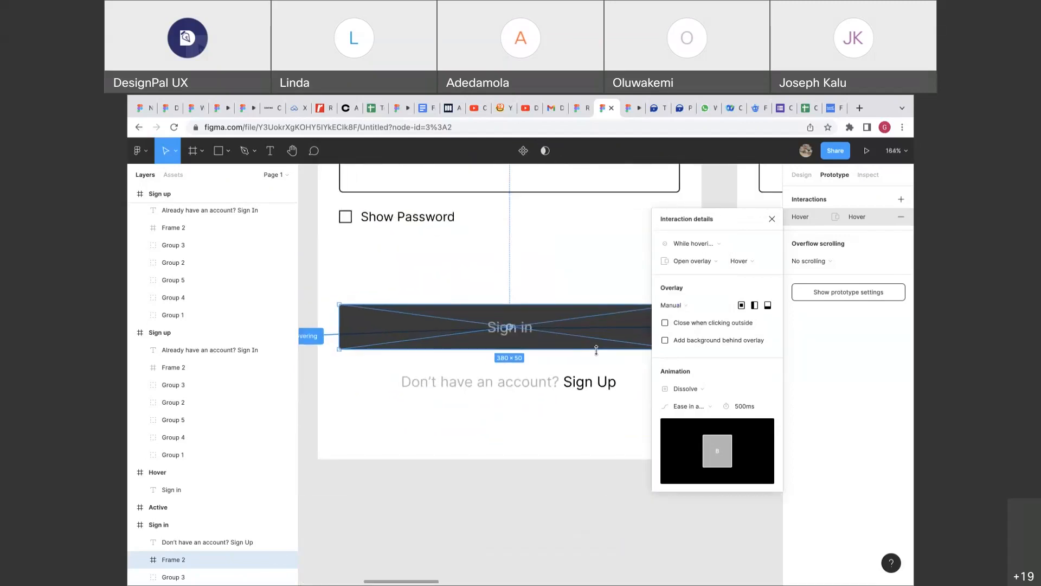
scroll(576, 351, "down", 1)
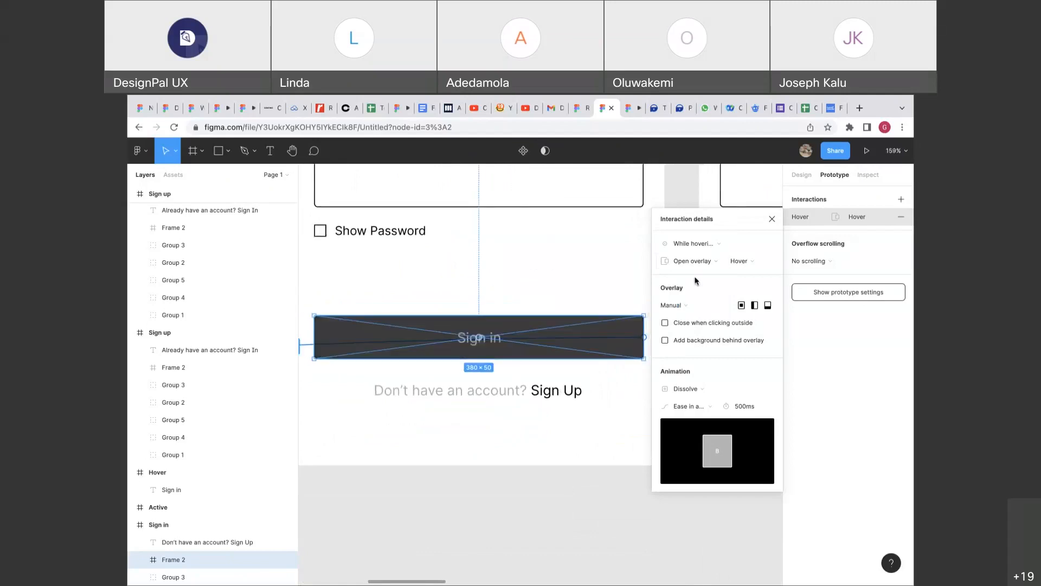
left_click_drag(692, 222, 733, 223)
left_click_drag(593, 330, 609, 246)
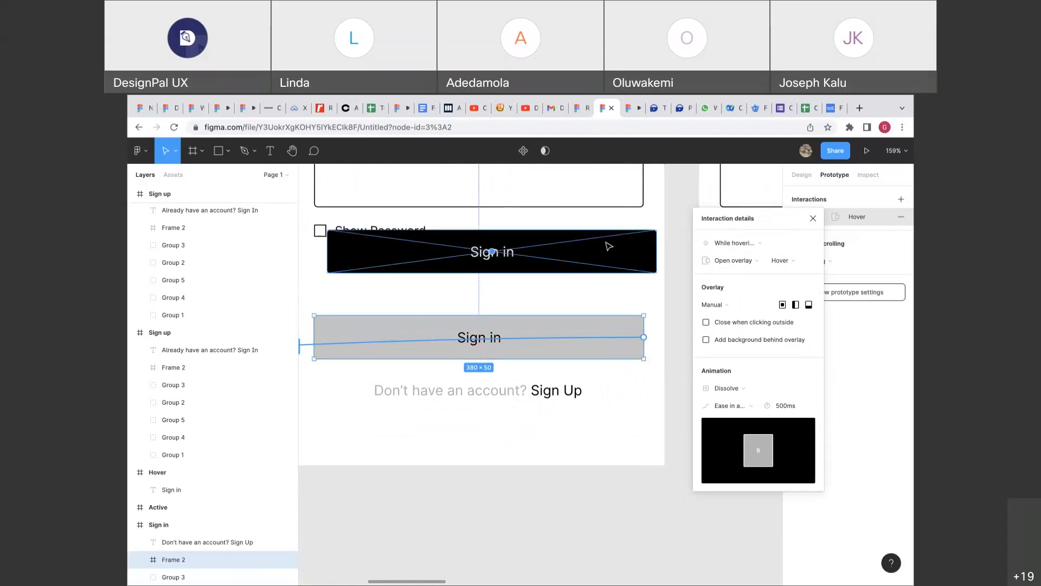
key("alt")
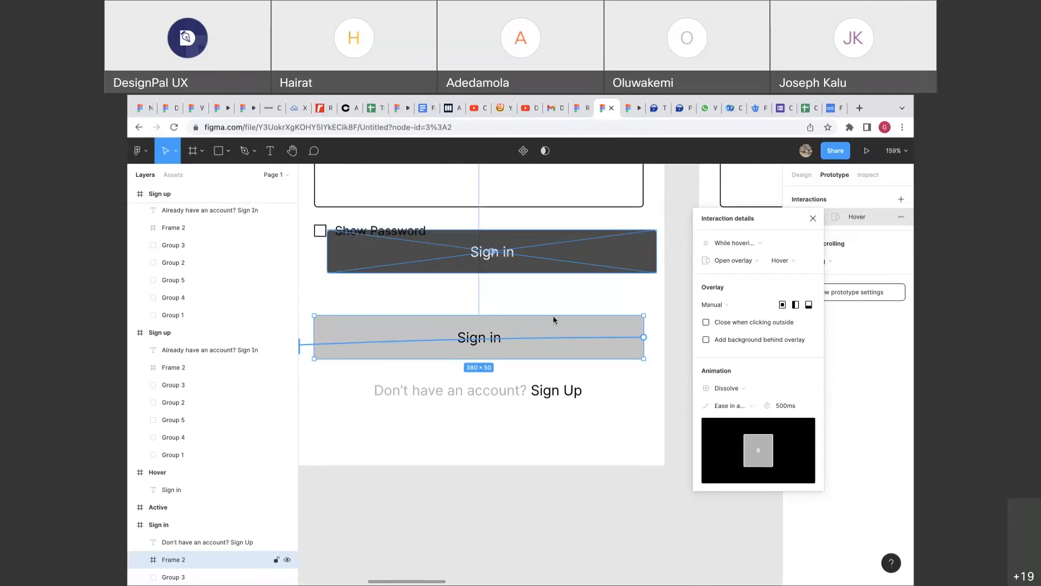
left_click_drag(575, 255, 574, 272)
scroll(574, 272, "left", 1)
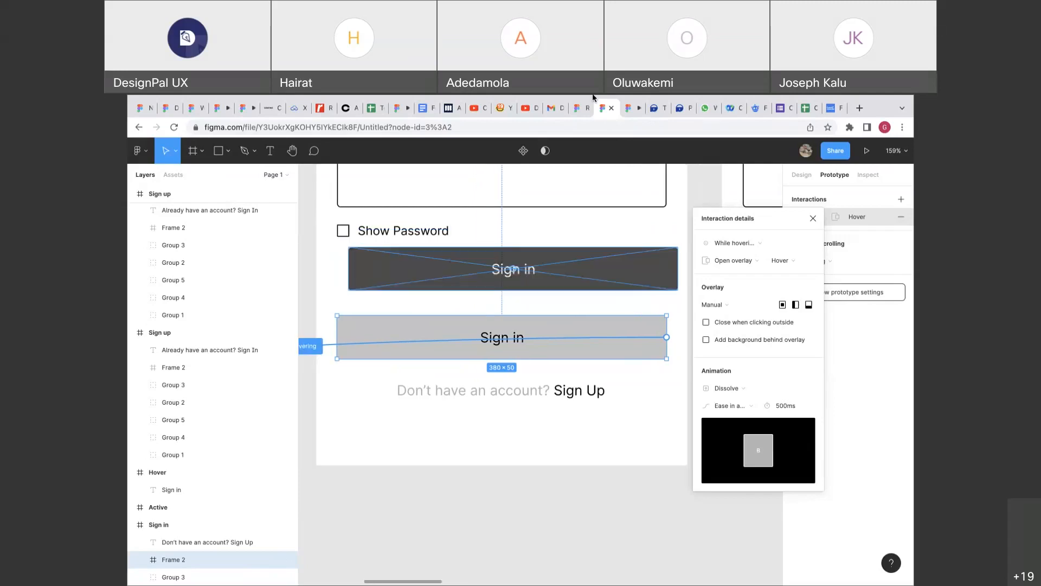
left_click_drag(599, 267, 593, 346)
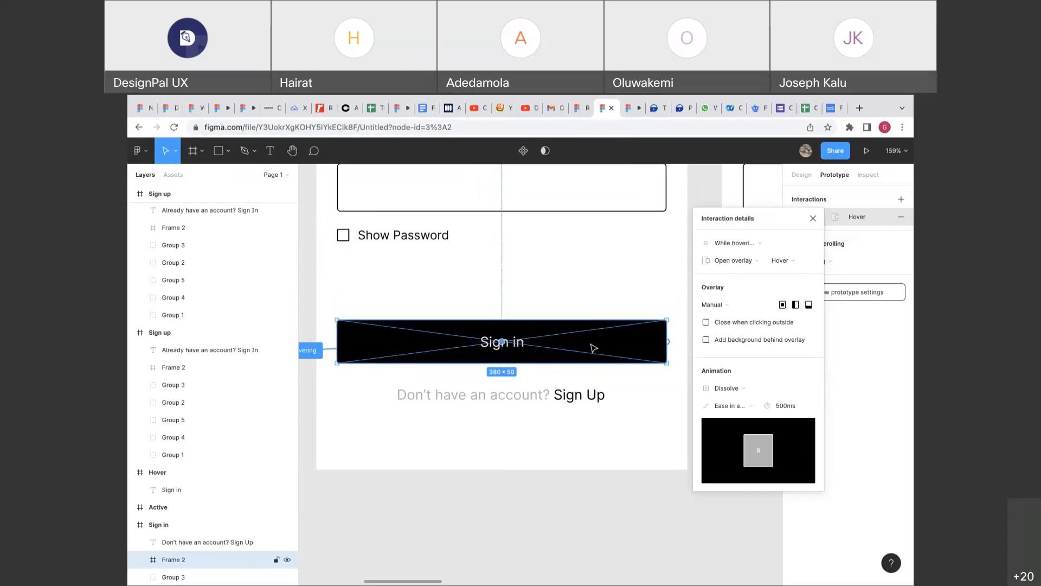
Test the manually placed hover overlay in the prototype preview.
left_click(627, 111)
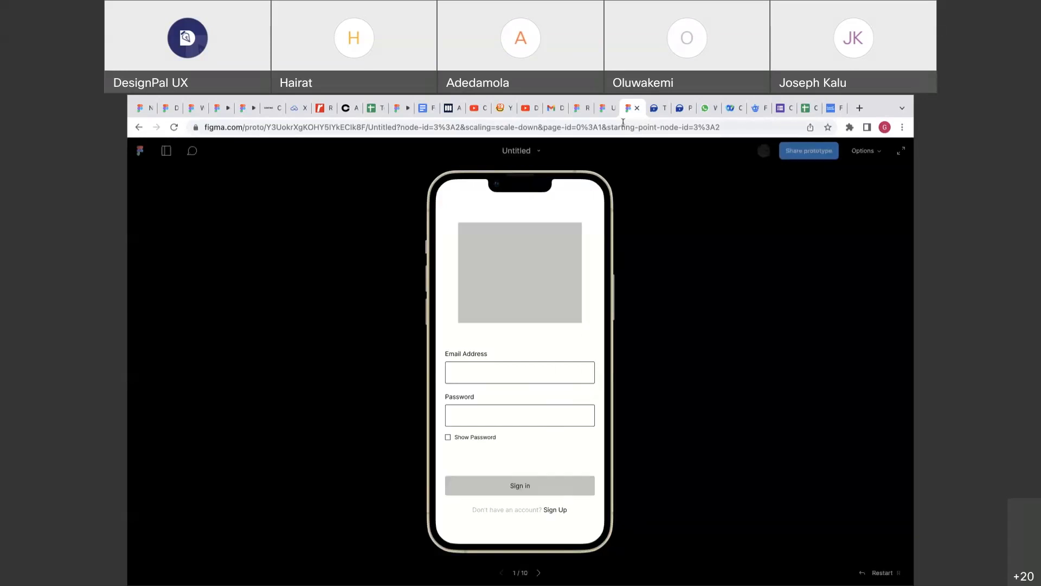
left_click(607, 109)
scroll(512, 344, "down", 5)
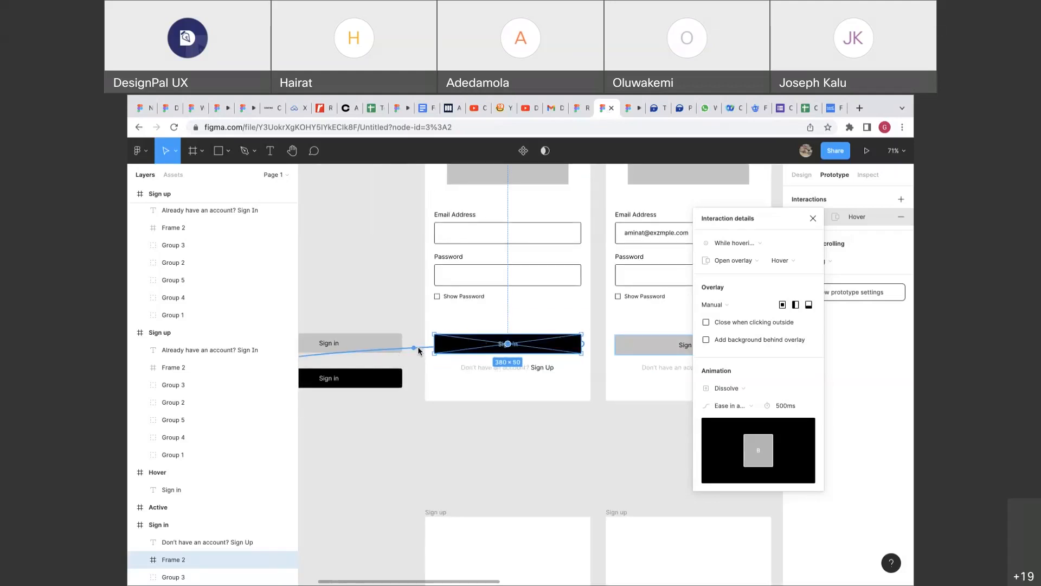
scroll(485, 295, "down", 8)
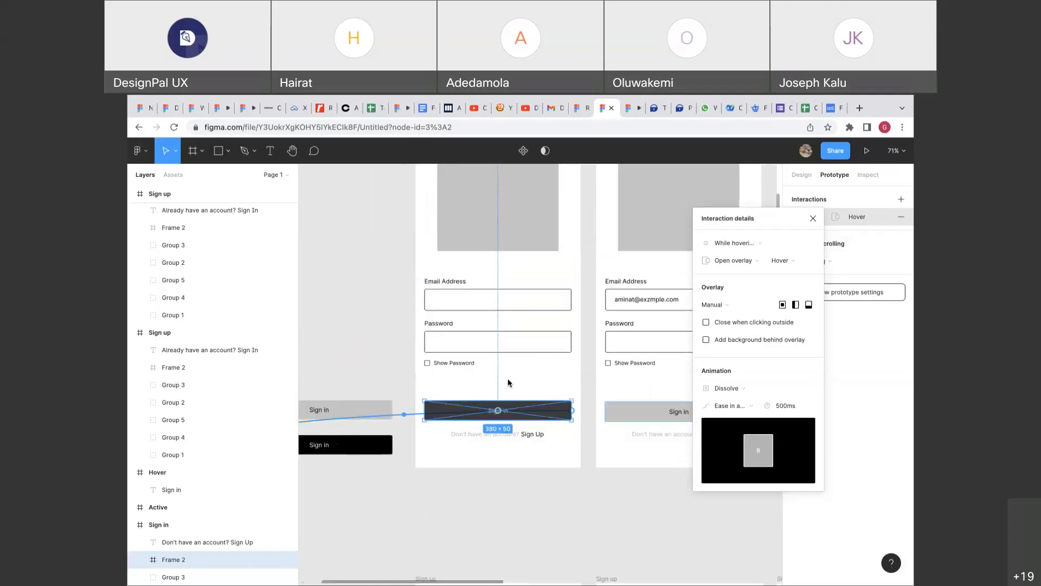
scroll(480, 396, "up", 5)
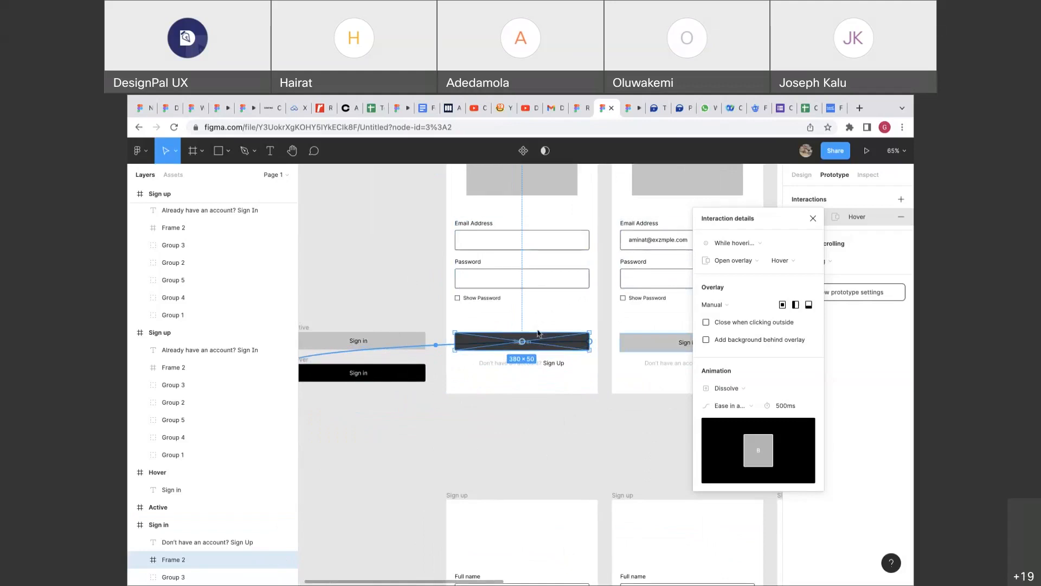
scroll(539, 335, "up", 3)
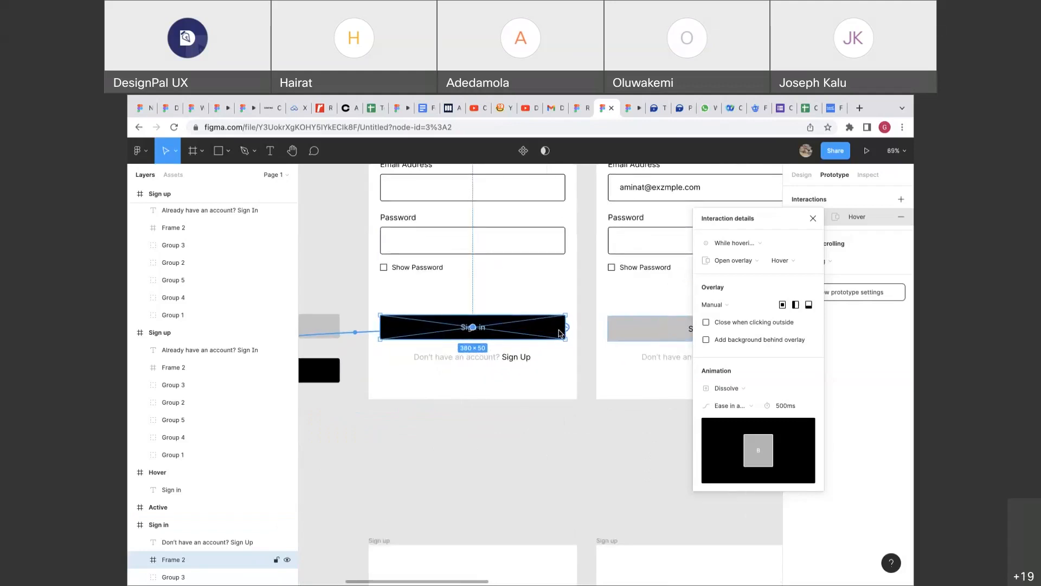
scroll(563, 331, "left", 2)
Reselect the Sign in button and confirm its action remains Open overlay.
left_click(574, 303)
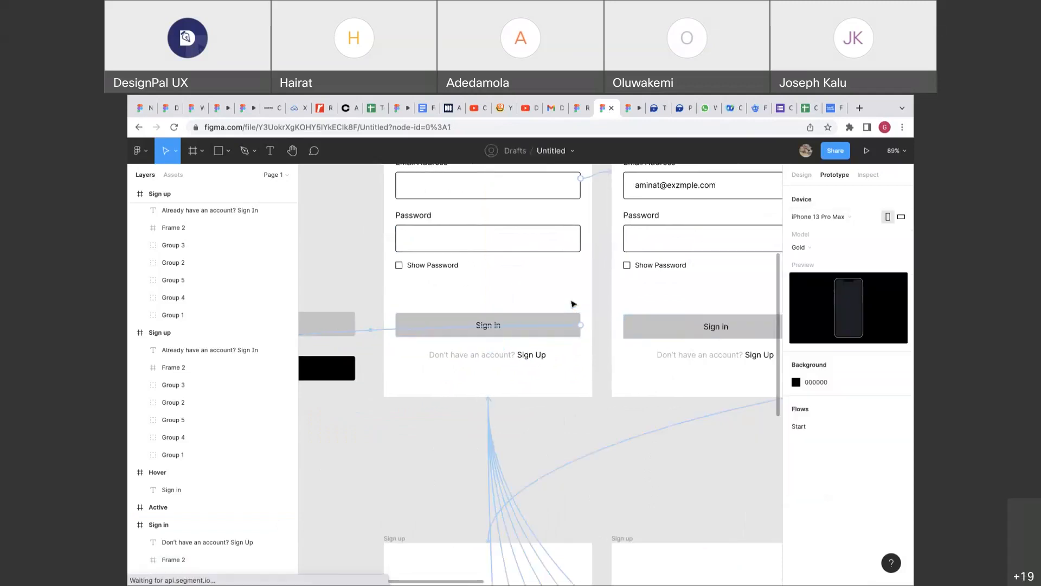
left_click(448, 331)
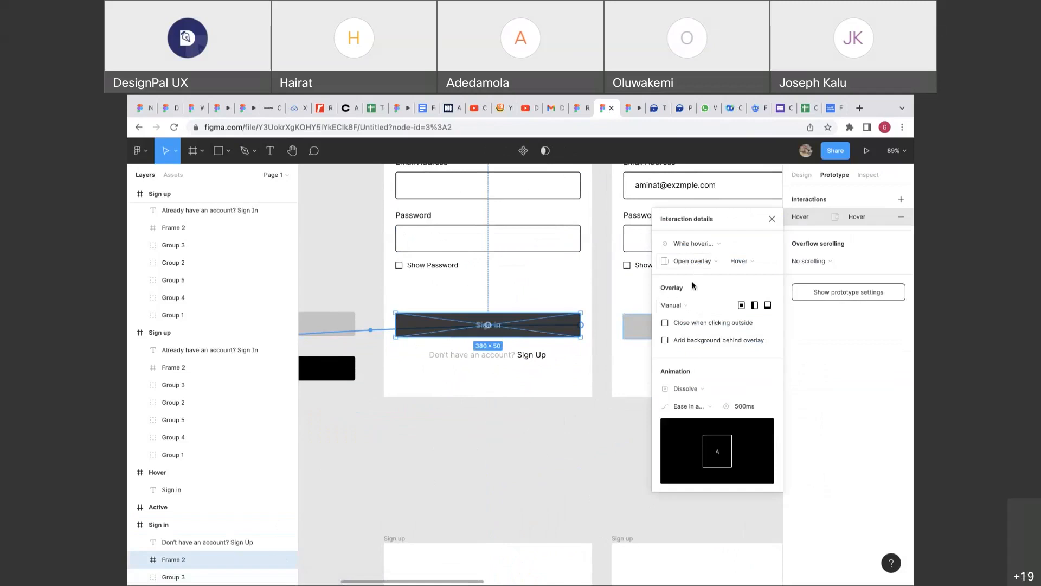
left_click(688, 262)
left_click(686, 262)
left_click(605, 321)
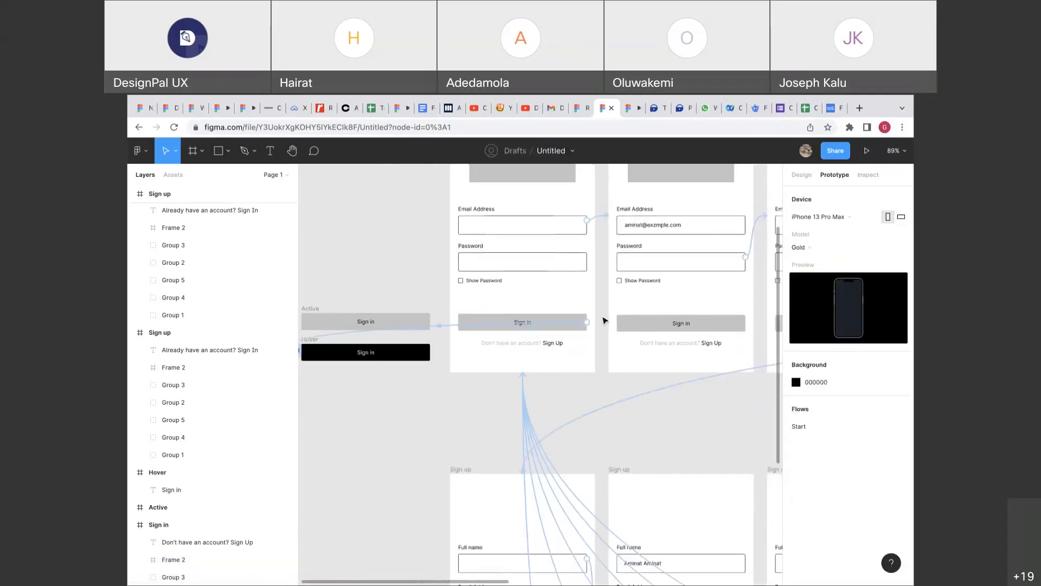
key("ctrl+alt+Return")
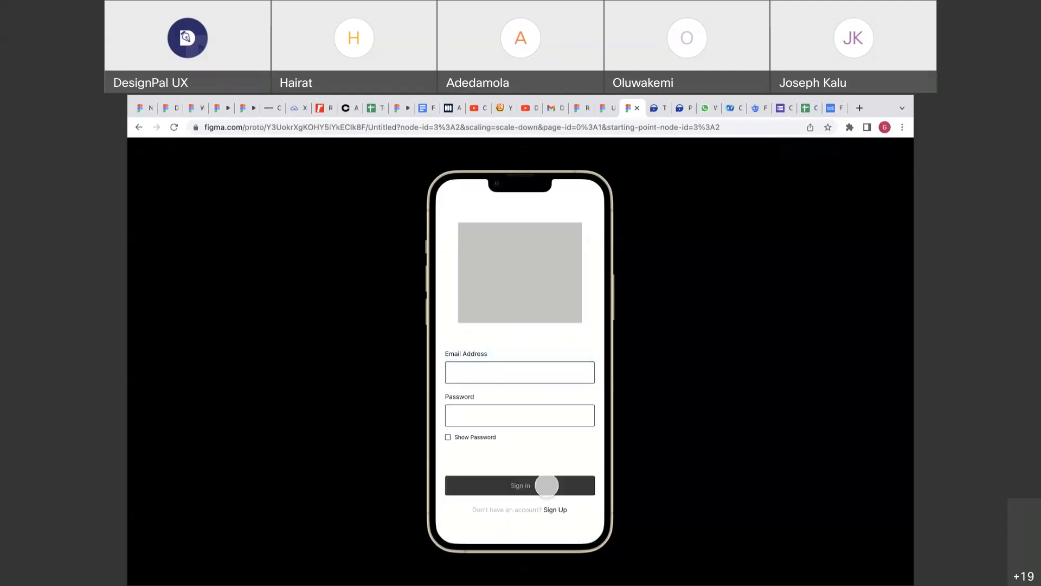
left_click(607, 108)
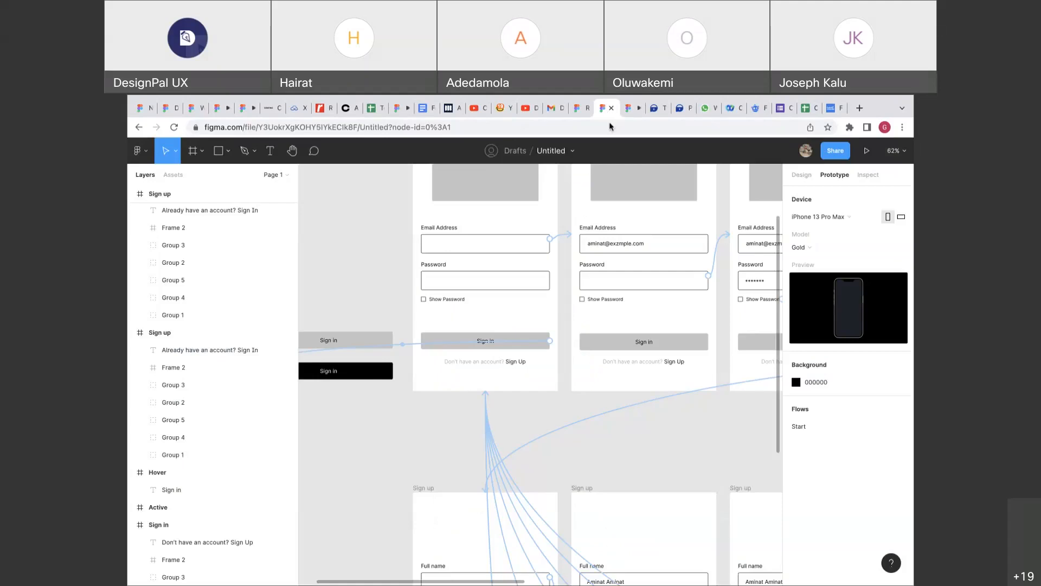
left_click(630, 108)
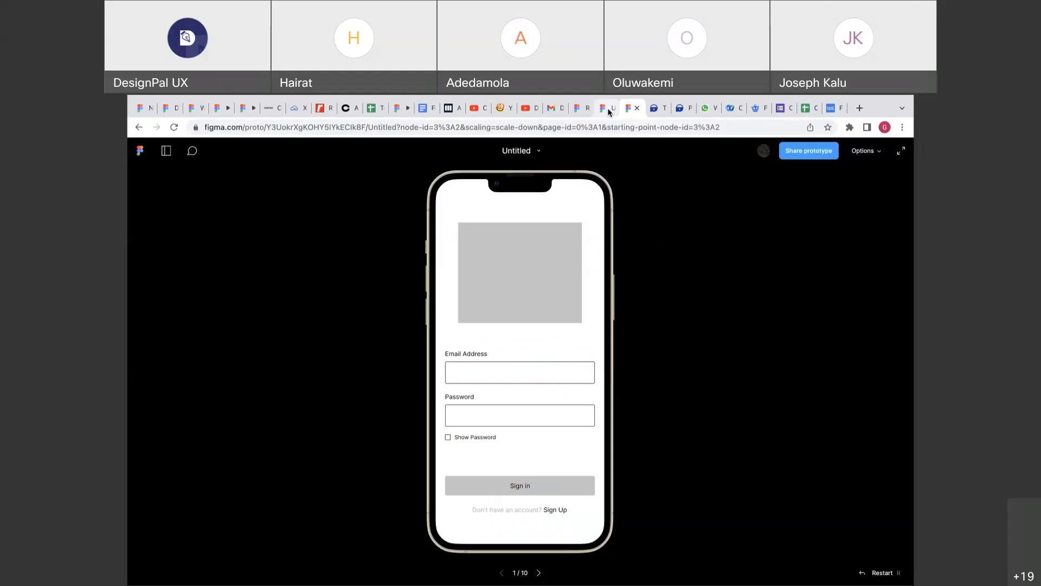
left_click(608, 109)
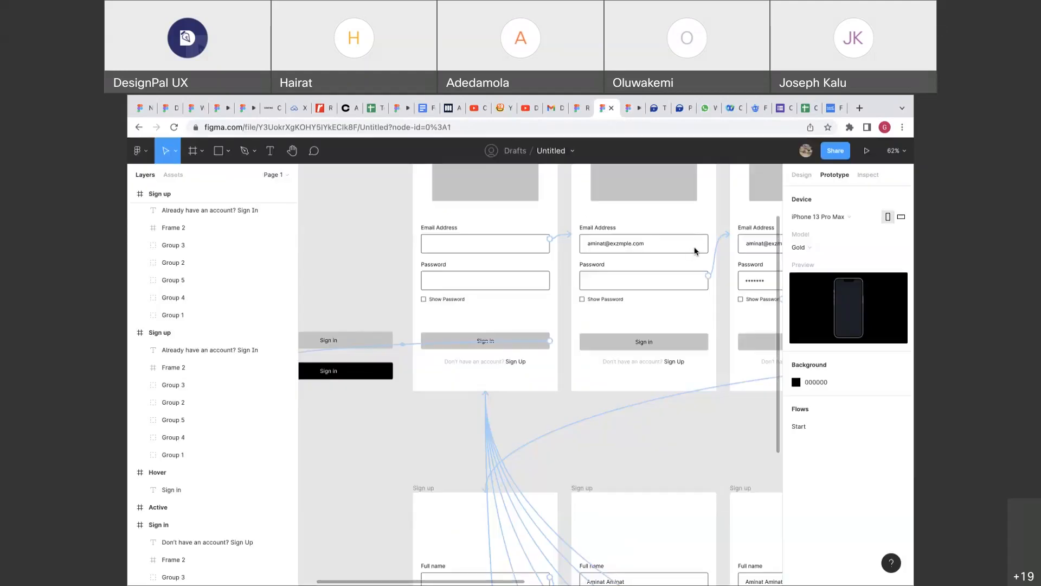
scroll(605, 205, "left", 3)
scroll(605, 205, "down", 1)
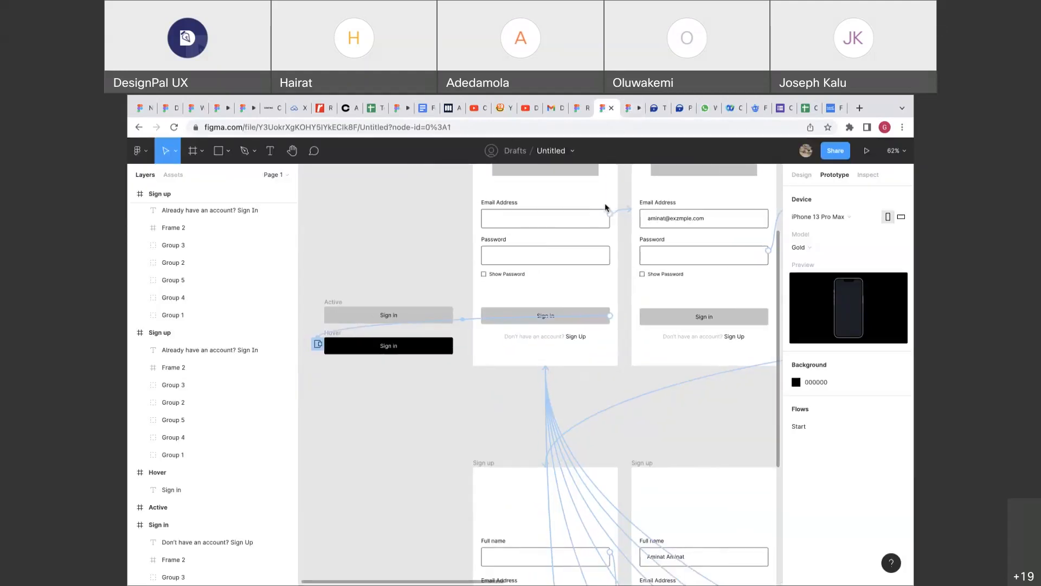
Select the first frame's Sign in button and open its hover interaction details.
scroll(502, 321, "left", 1)
left_click(503, 320)
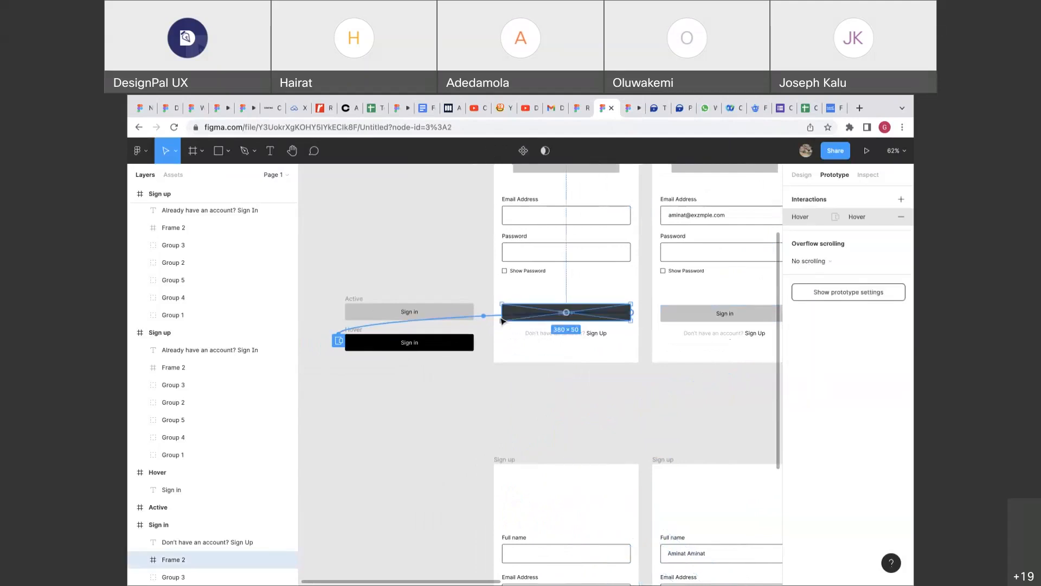
left_click(501, 321)
scroll(499, 319, "right", 3)
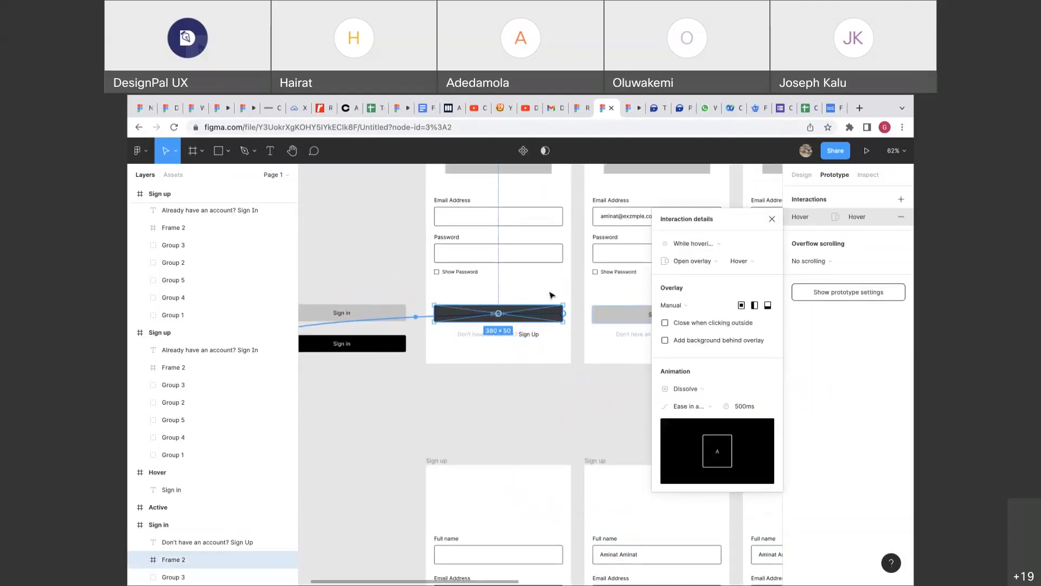
scroll(551, 294, "down", 4)
scroll(539, 302, "up", 4)
left_click(535, 293)
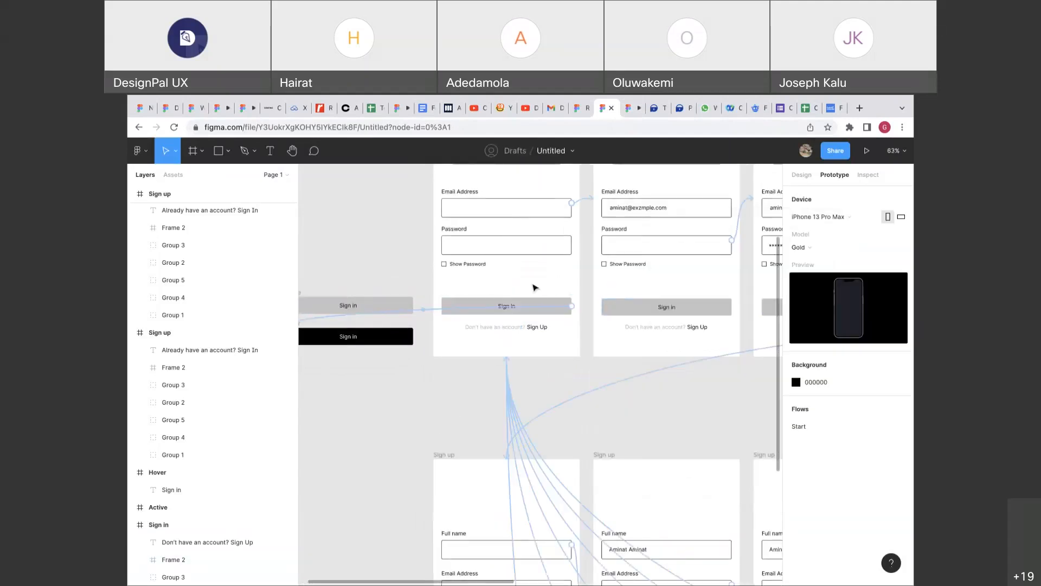
left_click(542, 311)
scroll(542, 311, "up", 3)
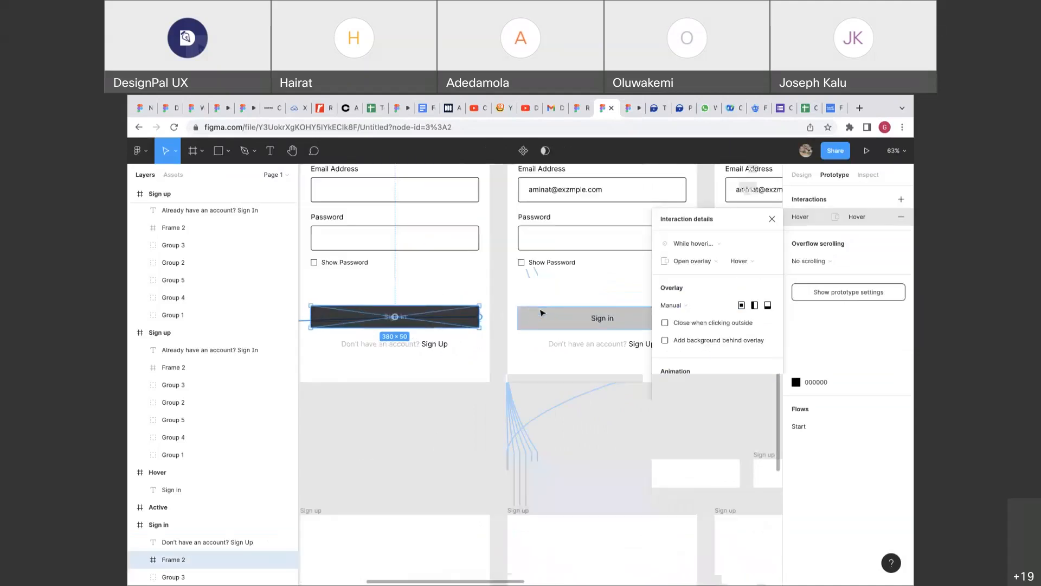
Inspect the button's existing While hovering → Open overlay interaction.
left_click(477, 290)
scroll(476, 292, "left", 2)
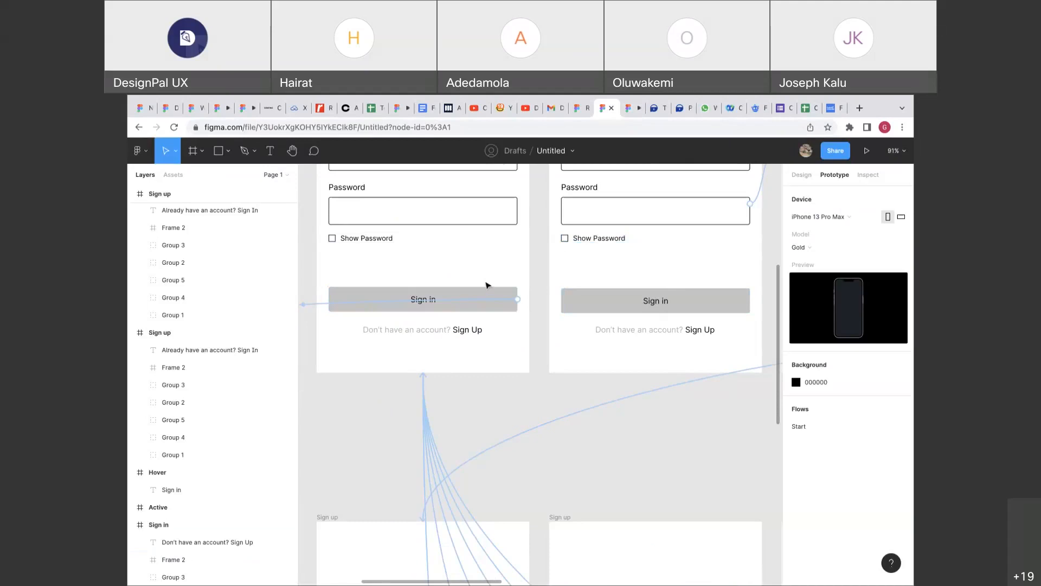
left_click(476, 303)
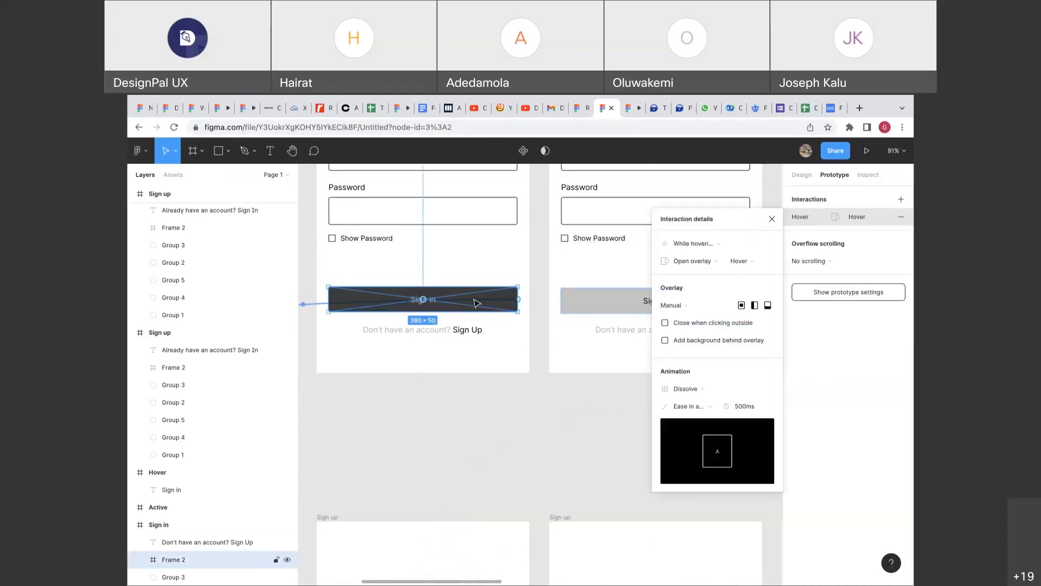
scroll(476, 303, "left", 2)
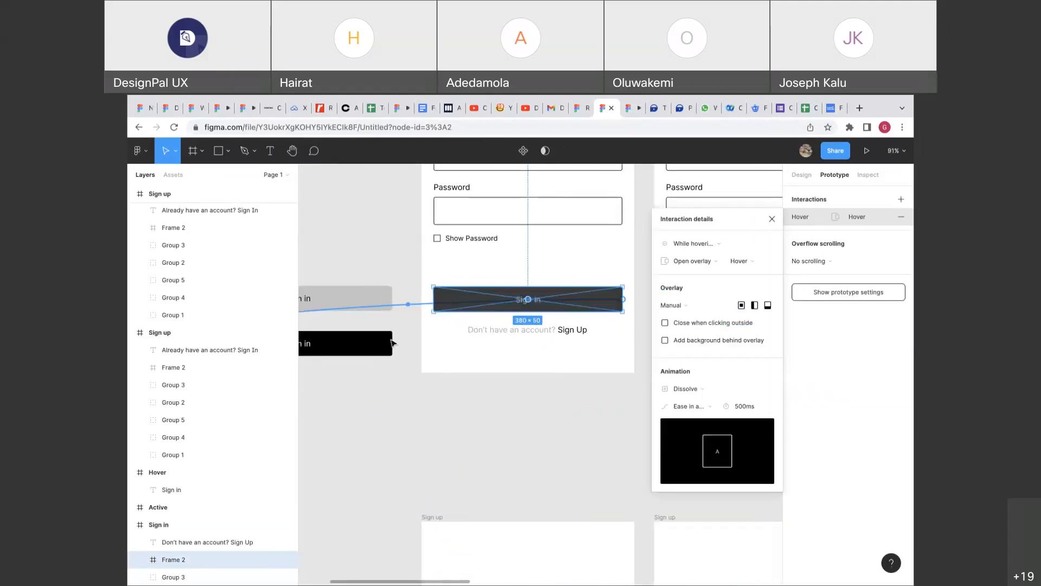
scroll(393, 343, "left", 1)
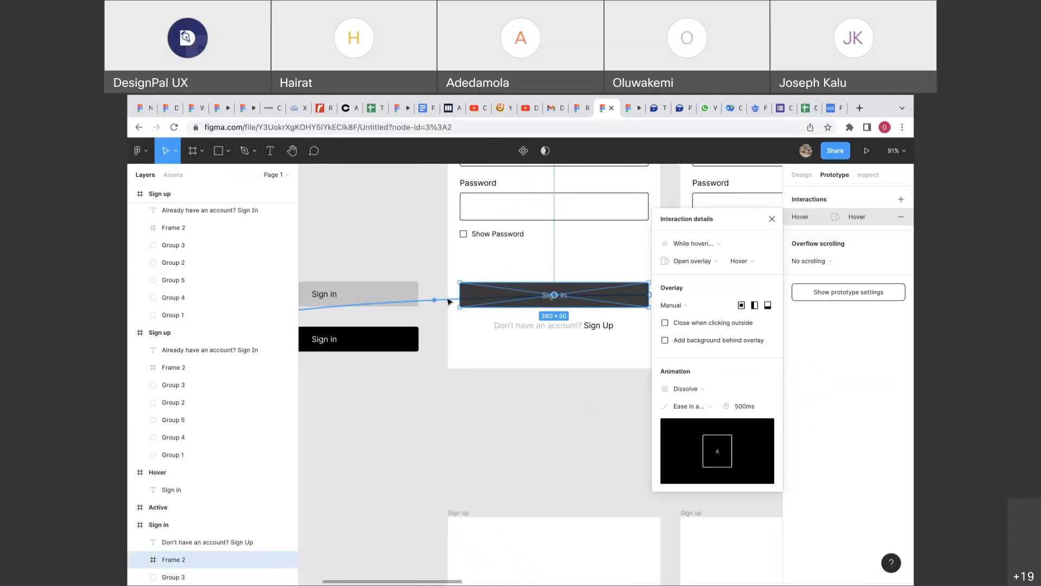
scroll(448, 302, "right", 2)
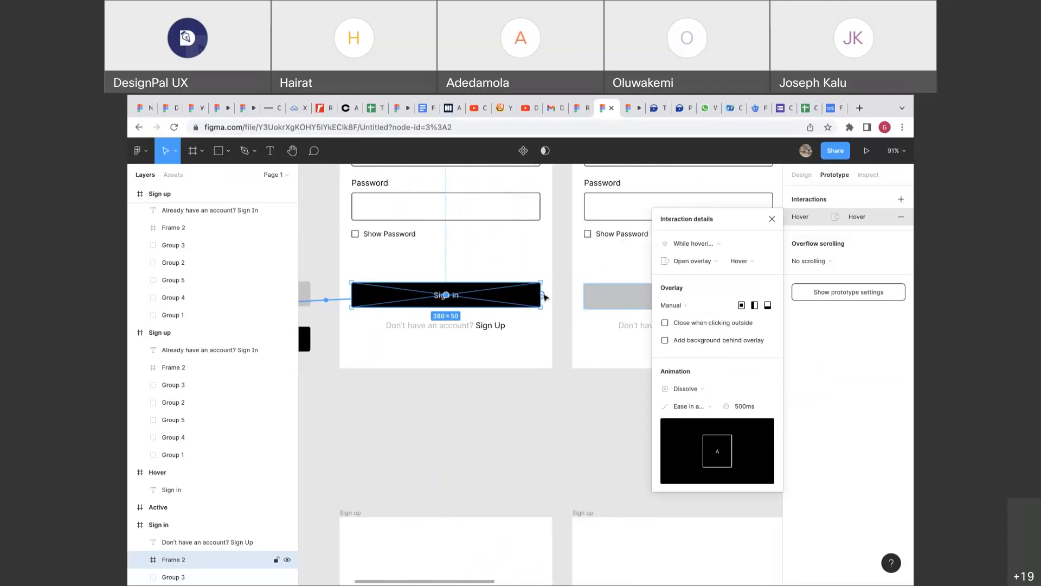
left_click(544, 297)
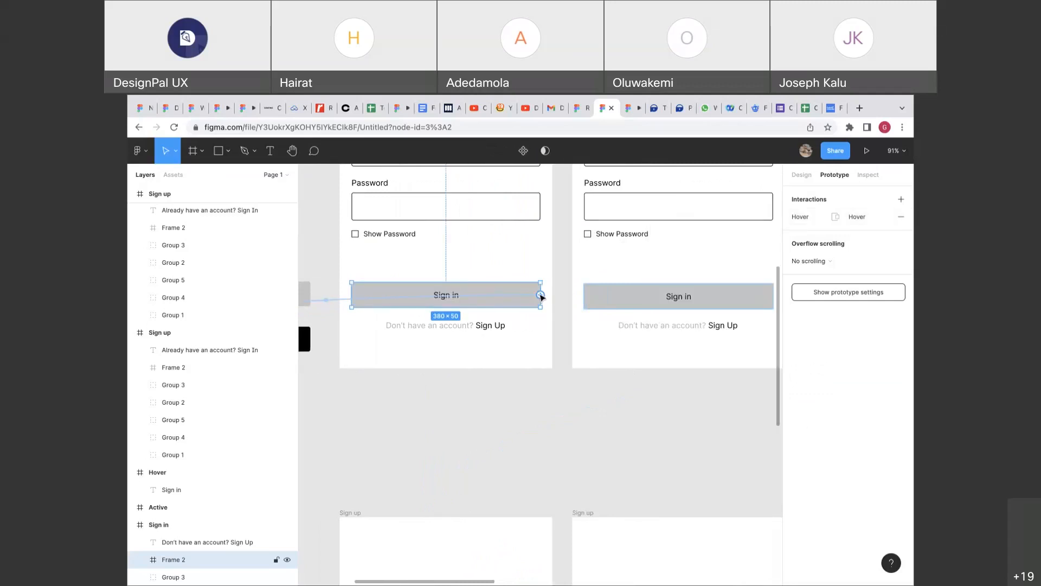
Drag the Sign in button's connection handle toward the Hover frame.
scroll(541, 296, "up", 5)
mouse_move(544, 300)
left_mouse_down()
mouse_move(601, 305)
mouse_move(548, 303)
left_mouse_up()
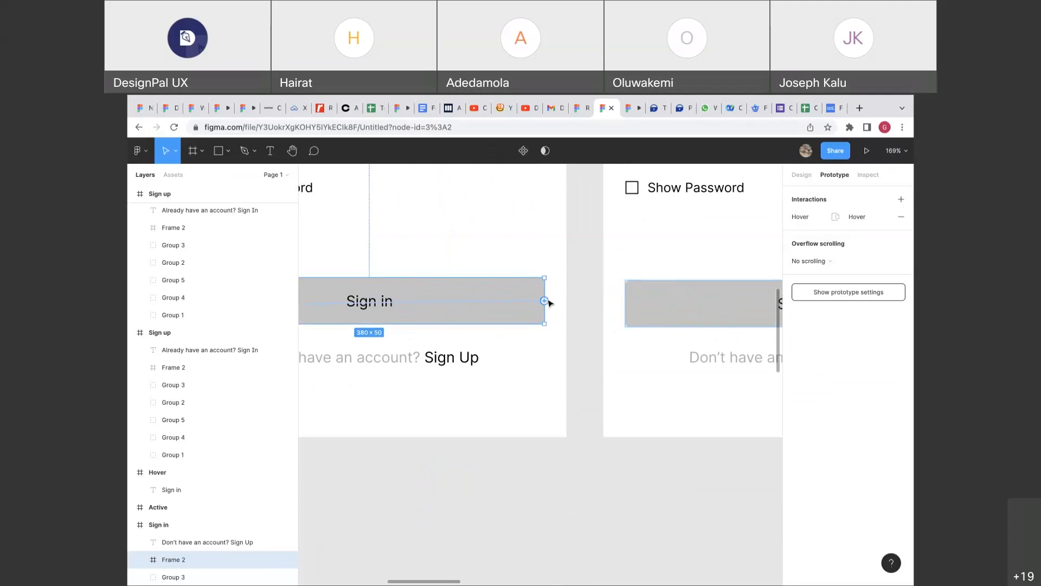
scroll(540, 305, "down", 8)
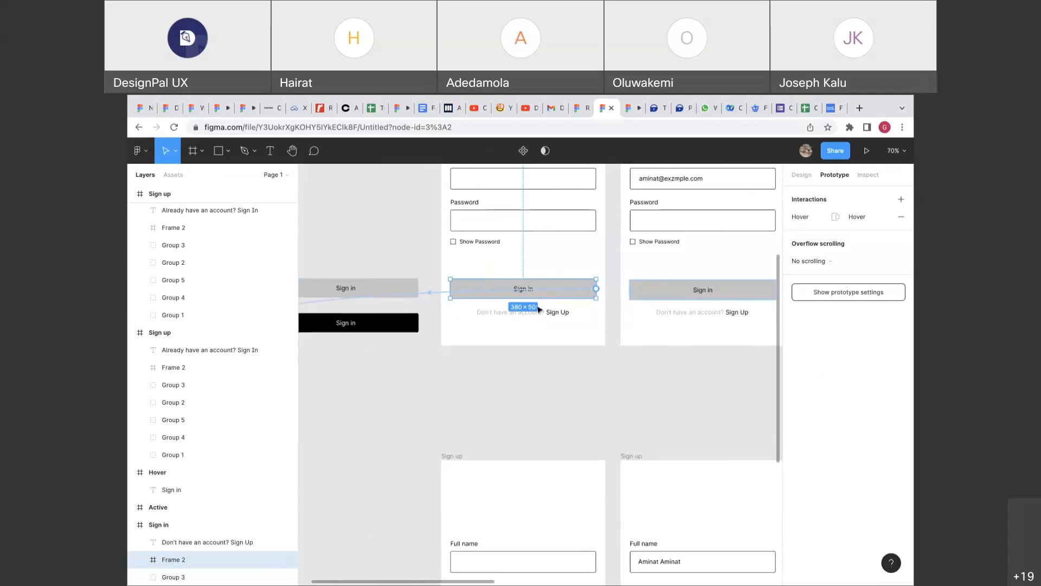
scroll(539, 309, "left", 3)
left_click(476, 307)
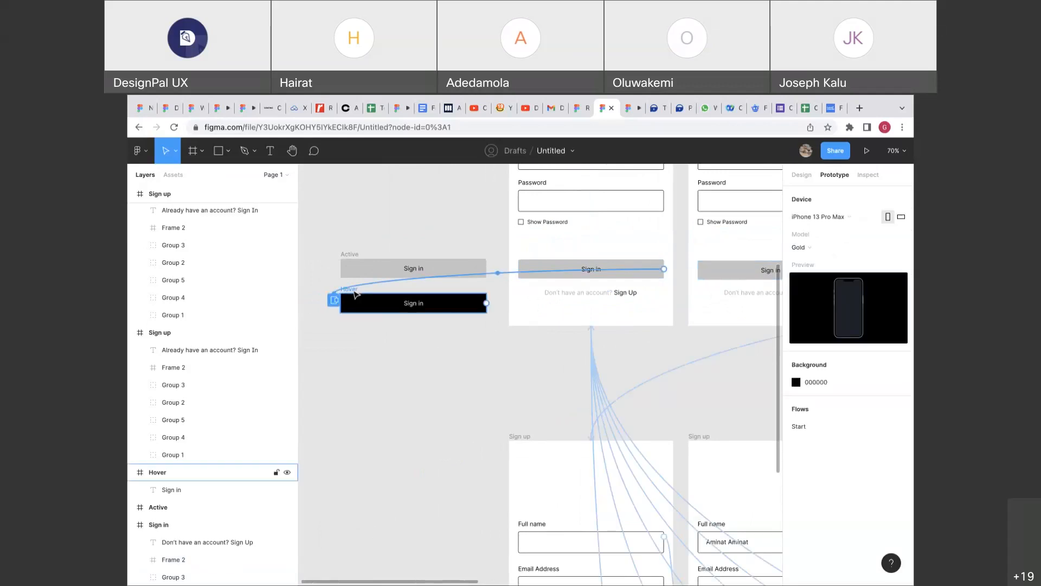
Finish linking Sign in to the Hover overlay and select the Hover frame.
left_click_drag(356, 294, 356, 294)
scroll(355, 293, "up", 5)
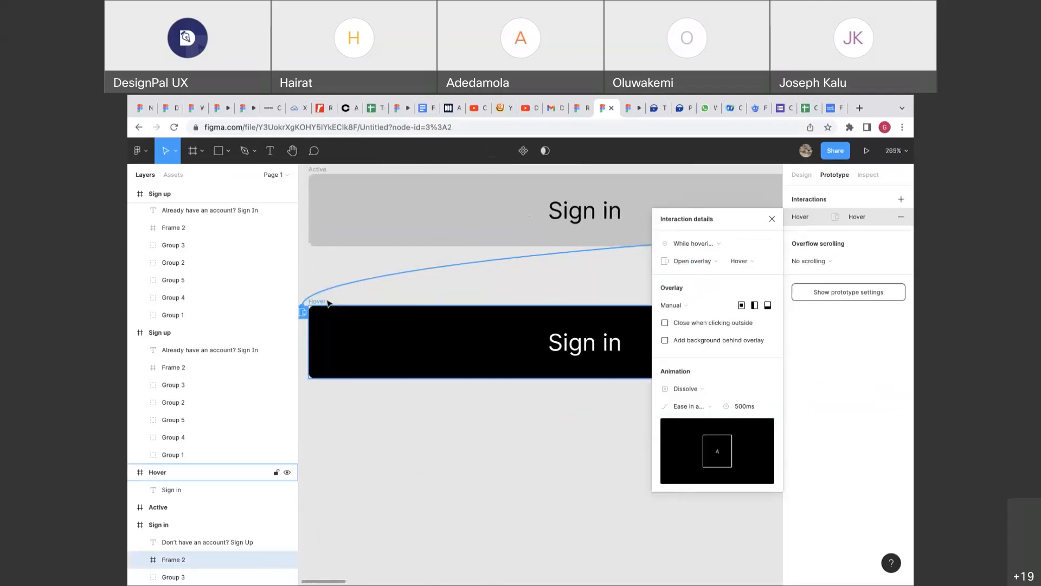
left_click(324, 301)
scroll(324, 300, "down", 4)
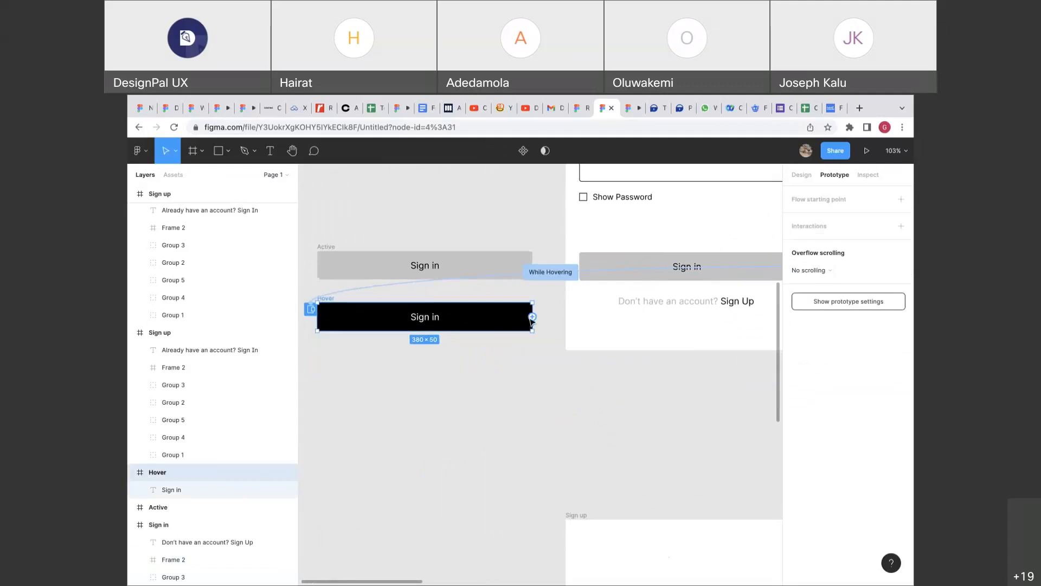
scroll(531, 319, "down", 3)
scroll(531, 320, "down", 2)
Connect the Hover button's tap to navigate to the fourth Sign in screen.
left_click_drag(530, 318, 777, 337)
scroll(570, 237, "right", 5)
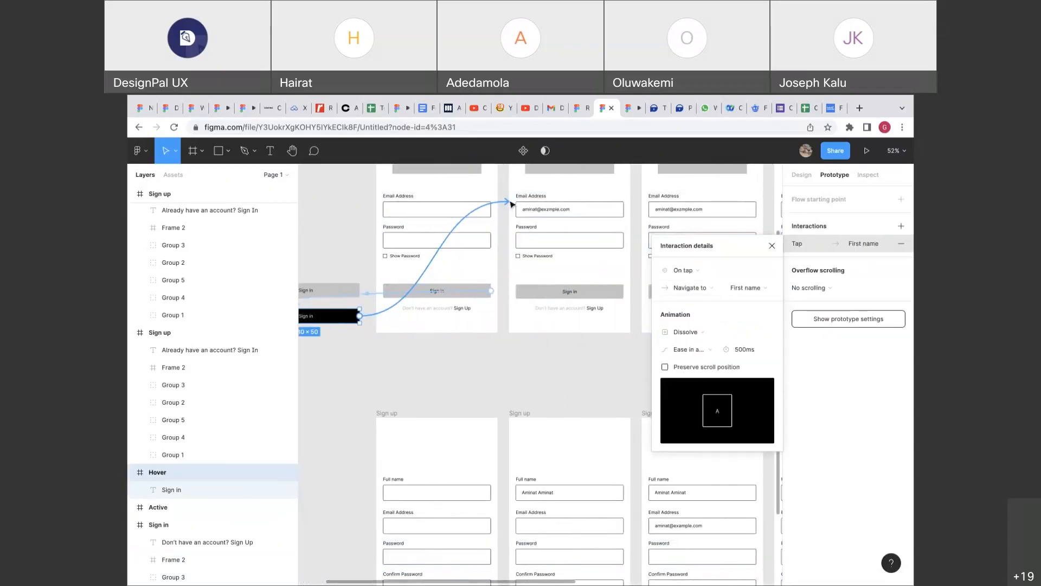
left_click_drag(509, 203, 641, 202)
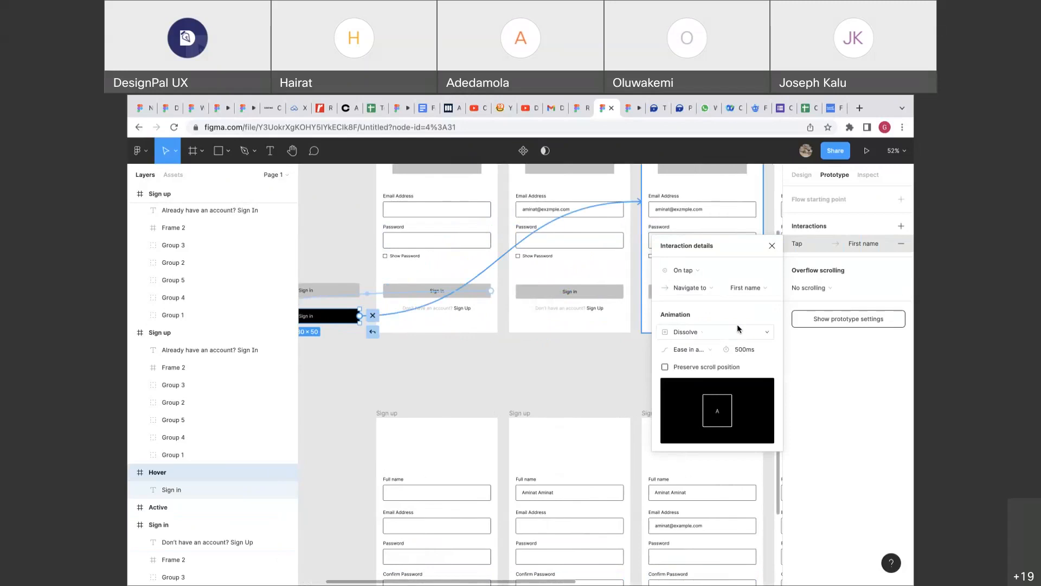
scroll(674, 295, "down", 5)
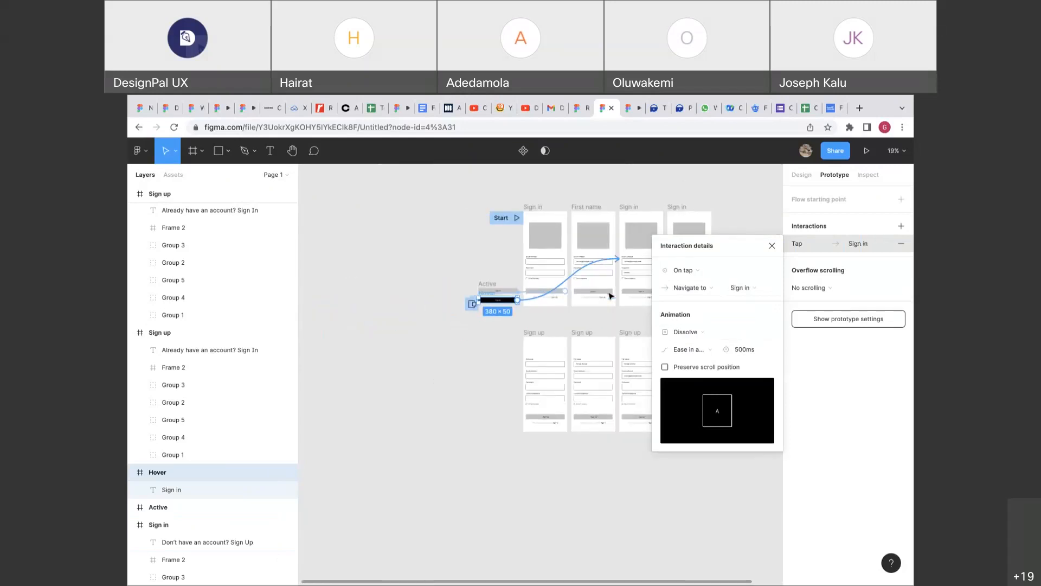
scroll(610, 296, "right", 2)
left_click_drag(443, 268, 494, 278)
scroll(449, 281, "up", 5)
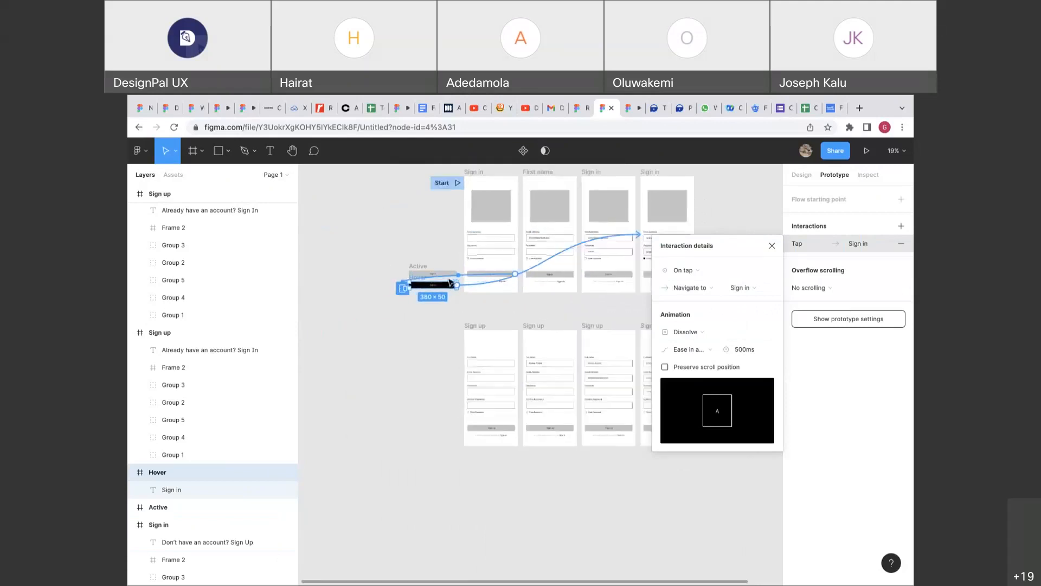
scroll(449, 281, "up", 3)
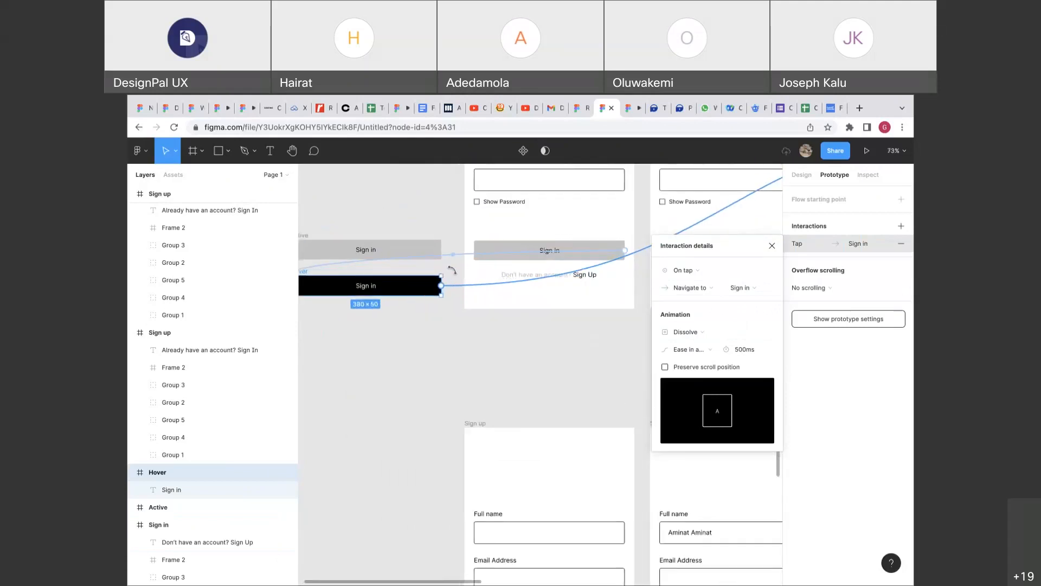
left_click(465, 255)
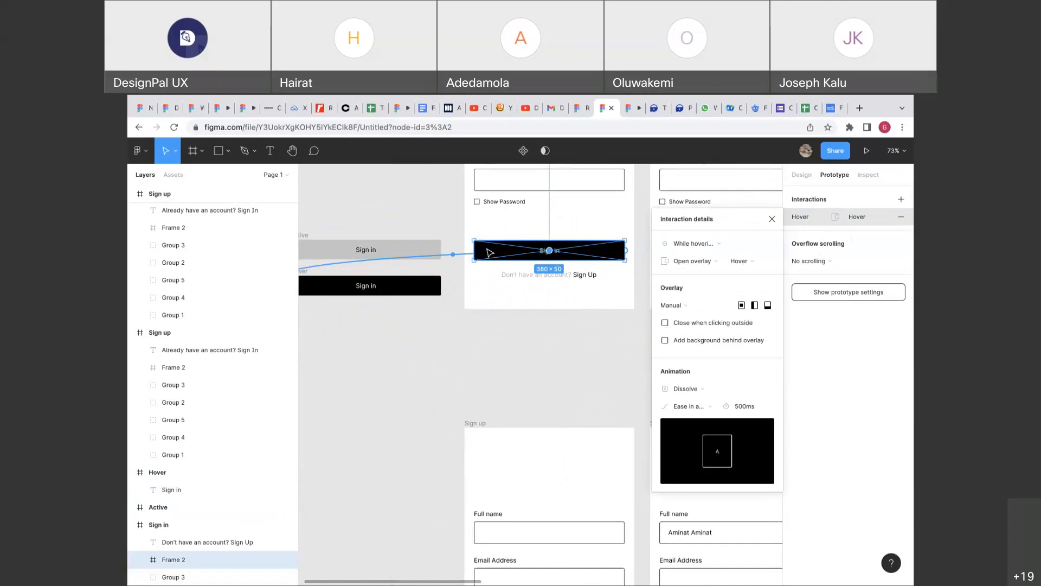
Change the Hover button's tap transition from Dissolve to Instant.
left_click(423, 284)
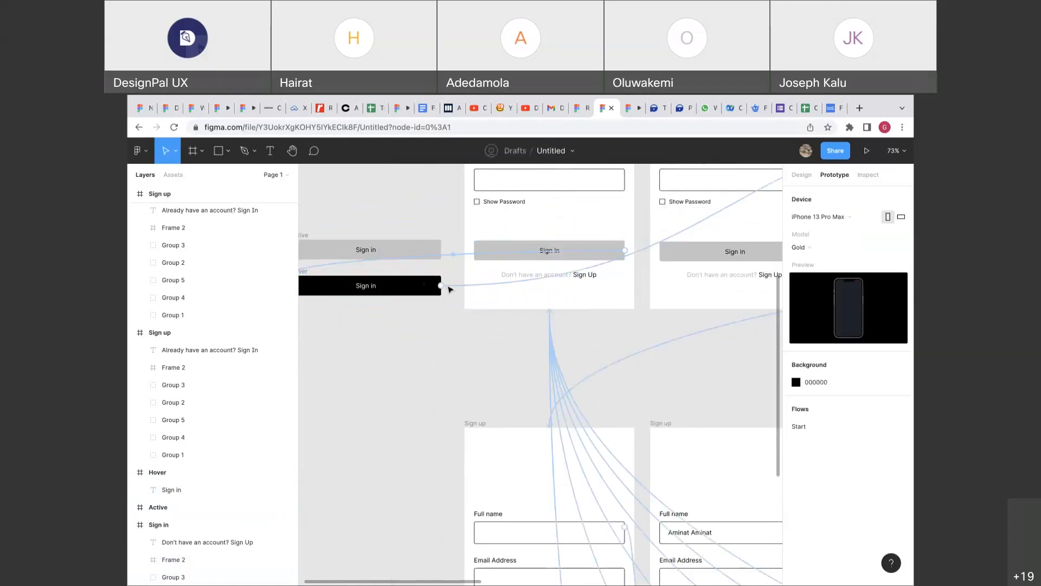
left_click(444, 287)
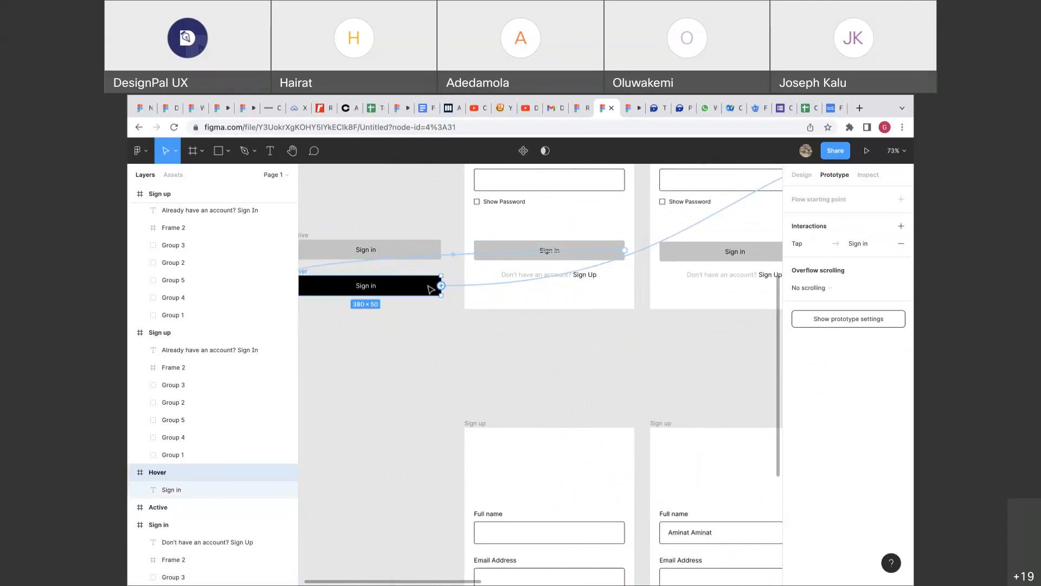
left_click(457, 286)
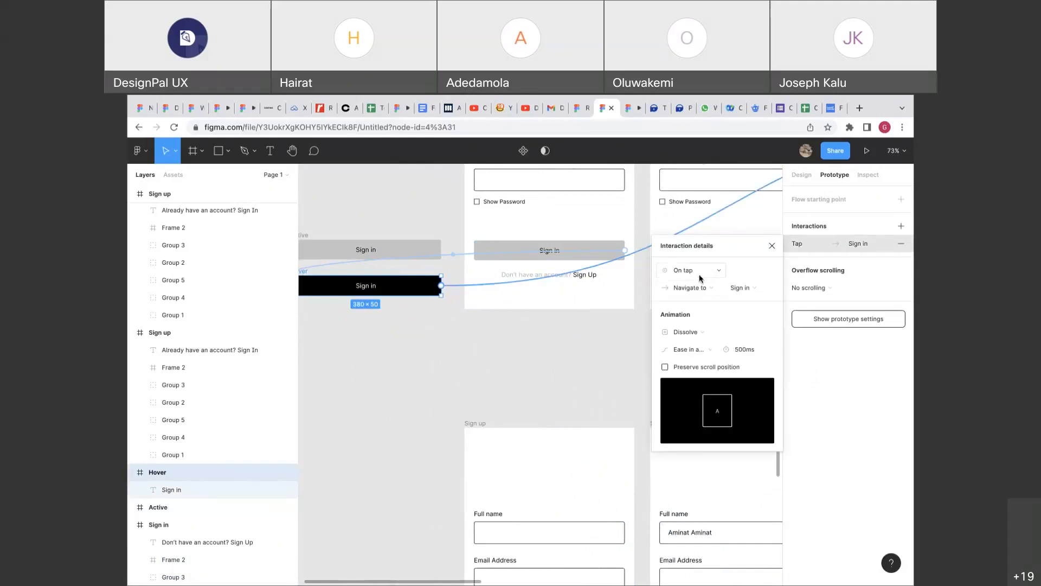
left_click(697, 330)
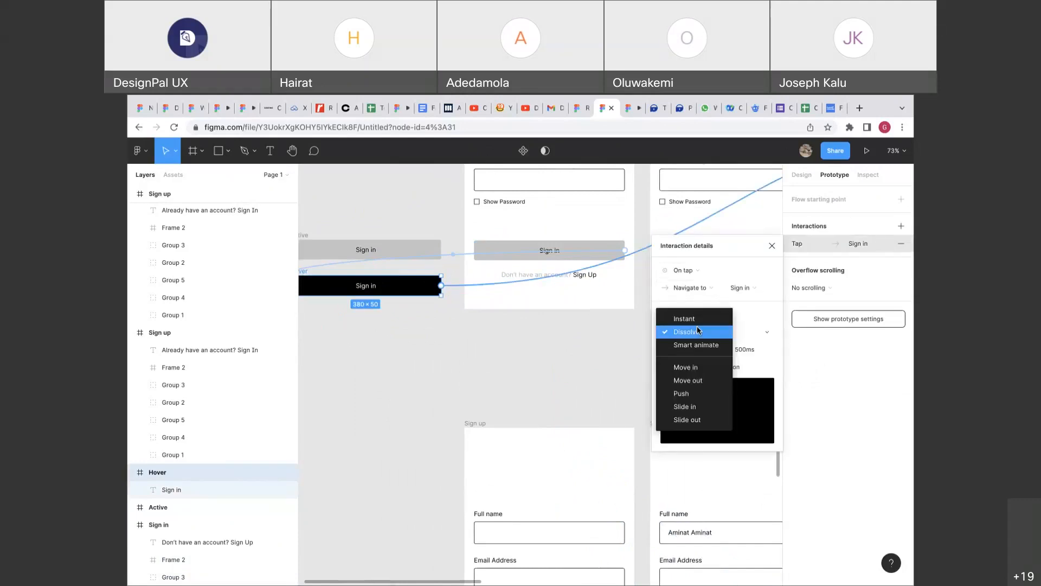
left_click(686, 318)
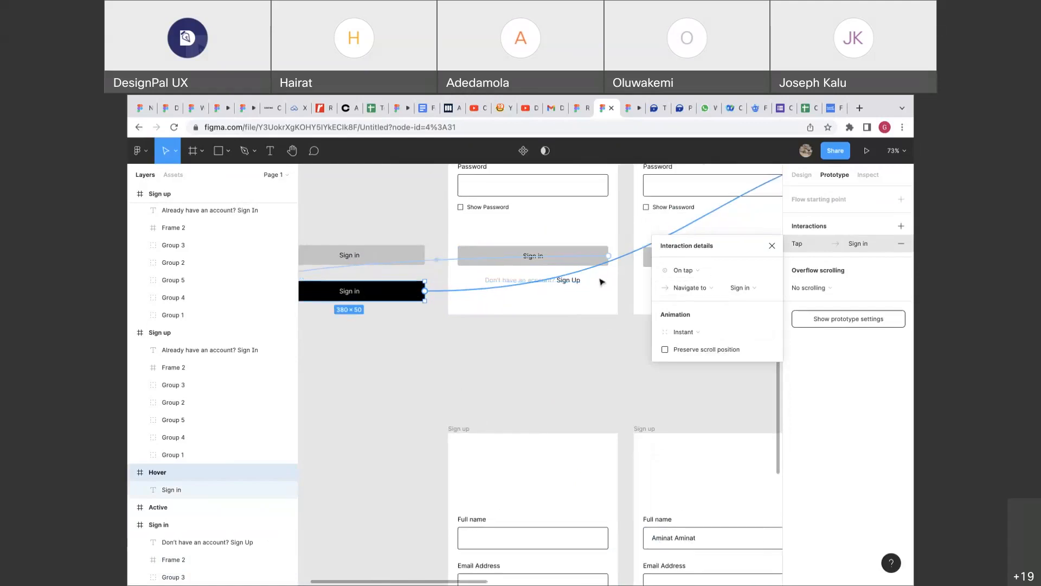
Fit all screens in view with Shift+1 and launch the prototype preview.
key("shift+1")
scroll(603, 266, "right", 2)
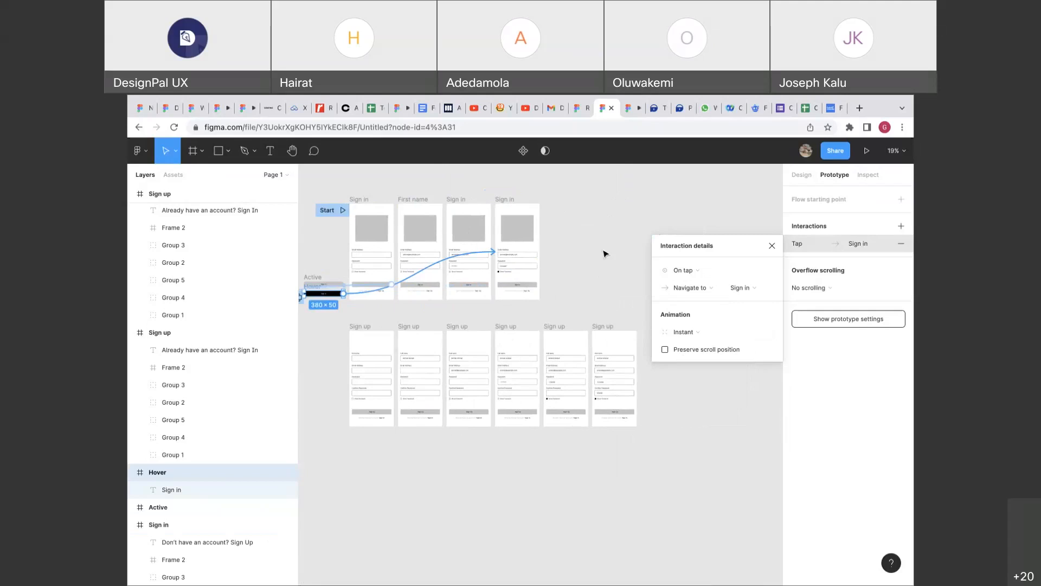
key("super+alt+Return")
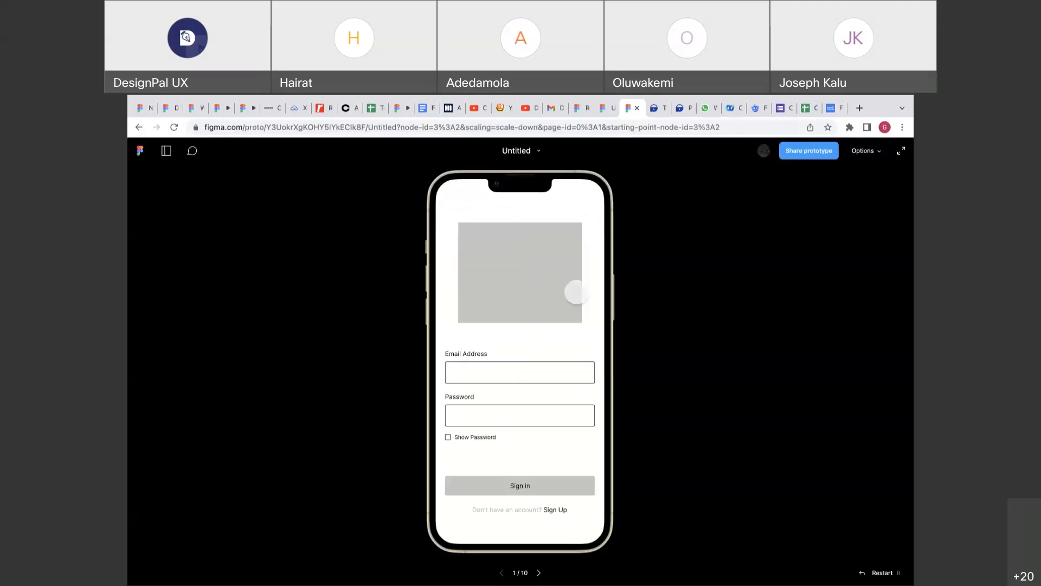
Try Sign in's hover and tap in the prototype, check PiggyVest, then return to Figma.
left_click(549, 487)
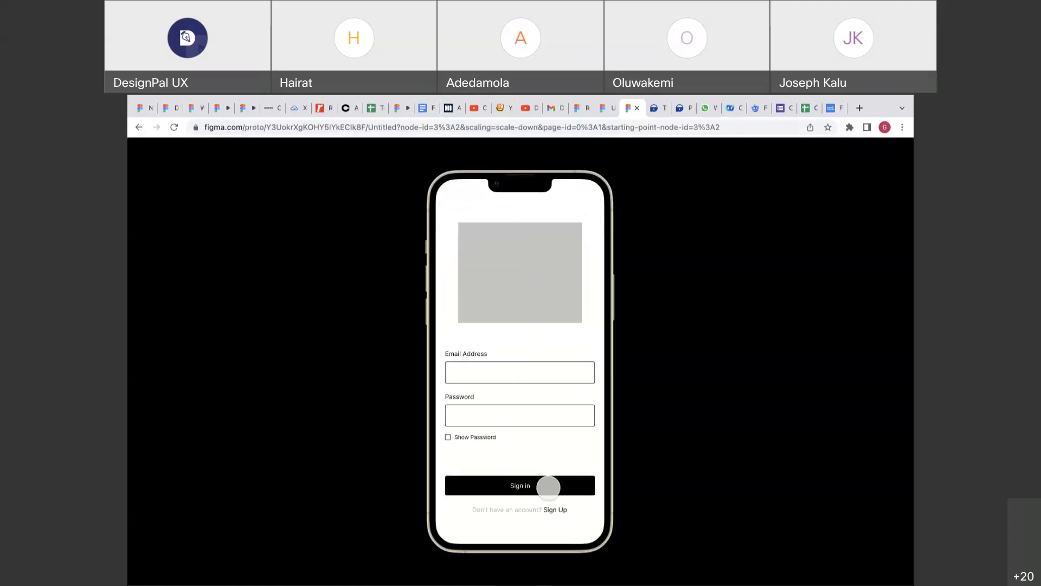
left_click(548, 487)
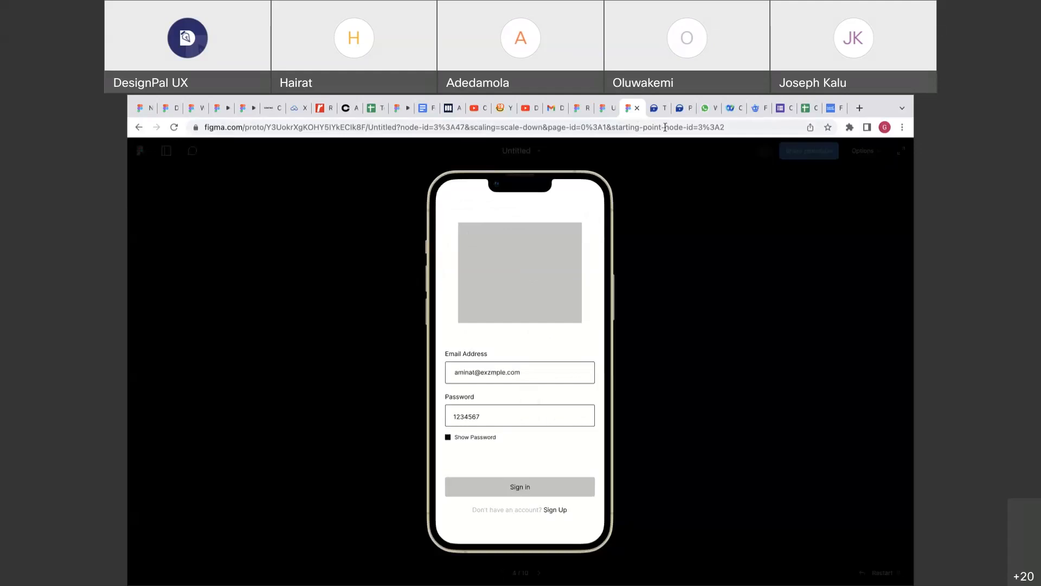
left_click(659, 108)
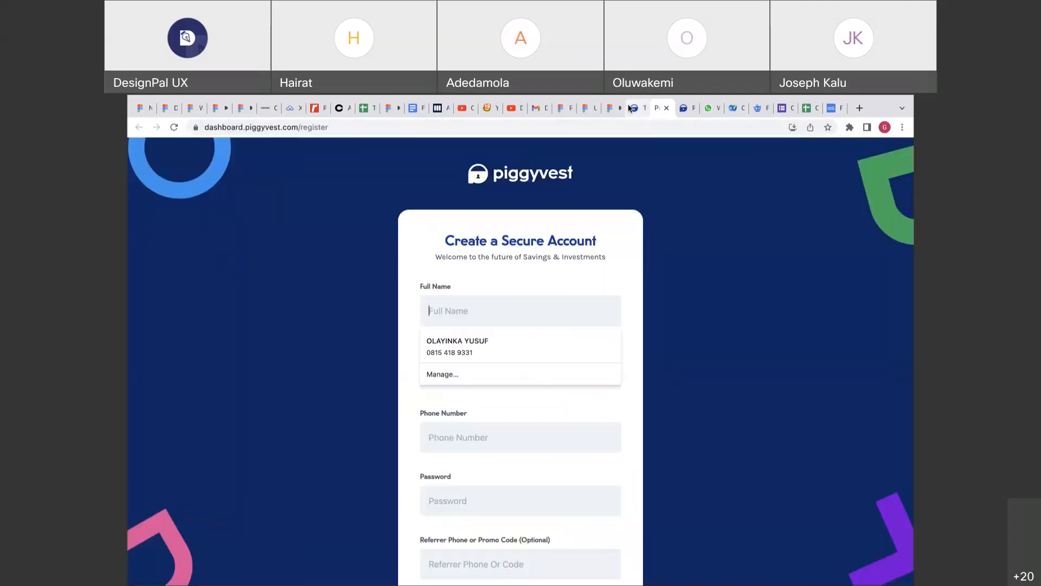
left_click(592, 113)
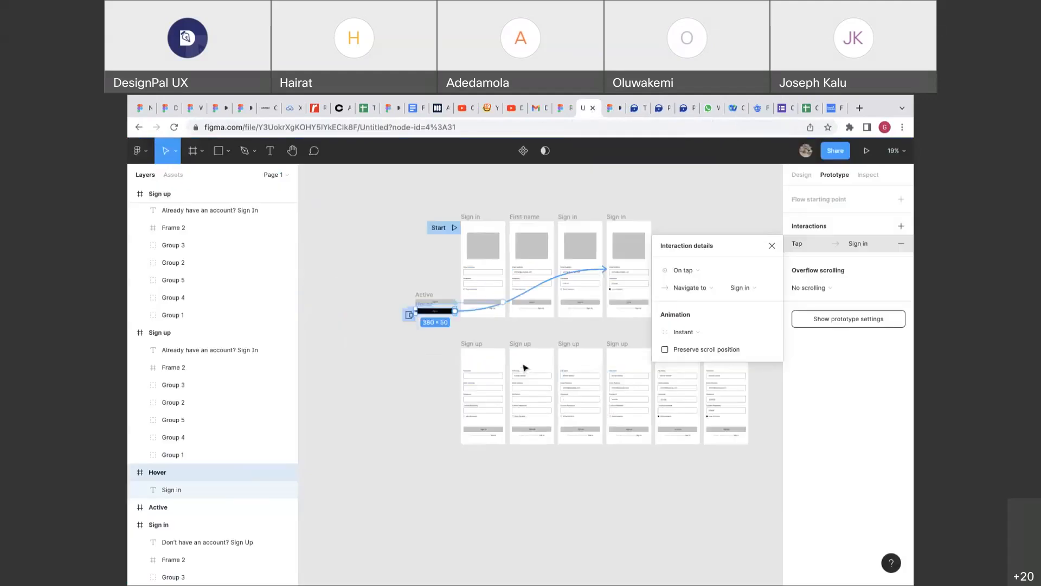
scroll(521, 364, "up", 2)
scroll(513, 335, "up", 5)
scroll(514, 336, "down", 5)
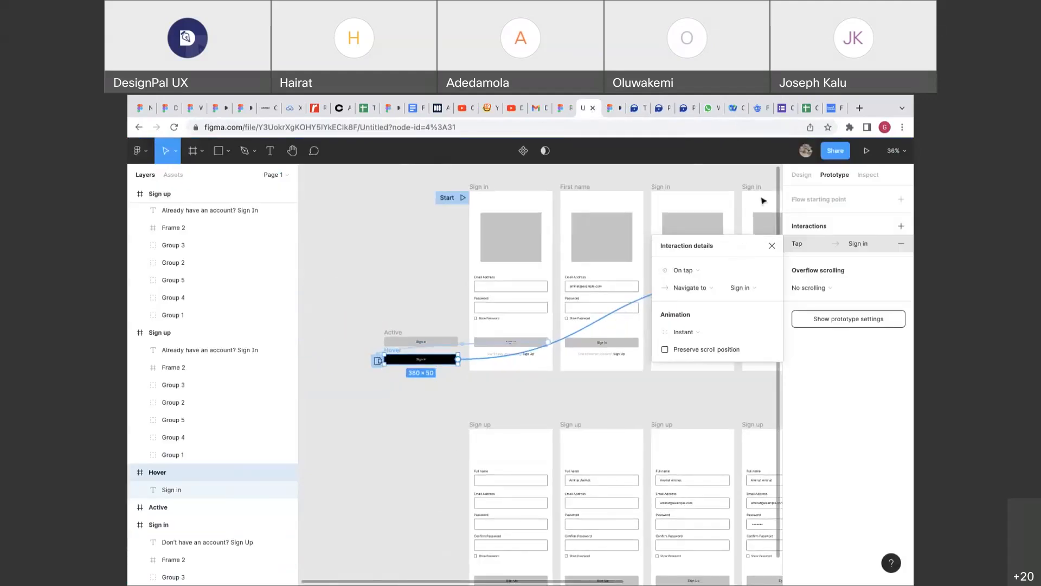
left_click(801, 174)
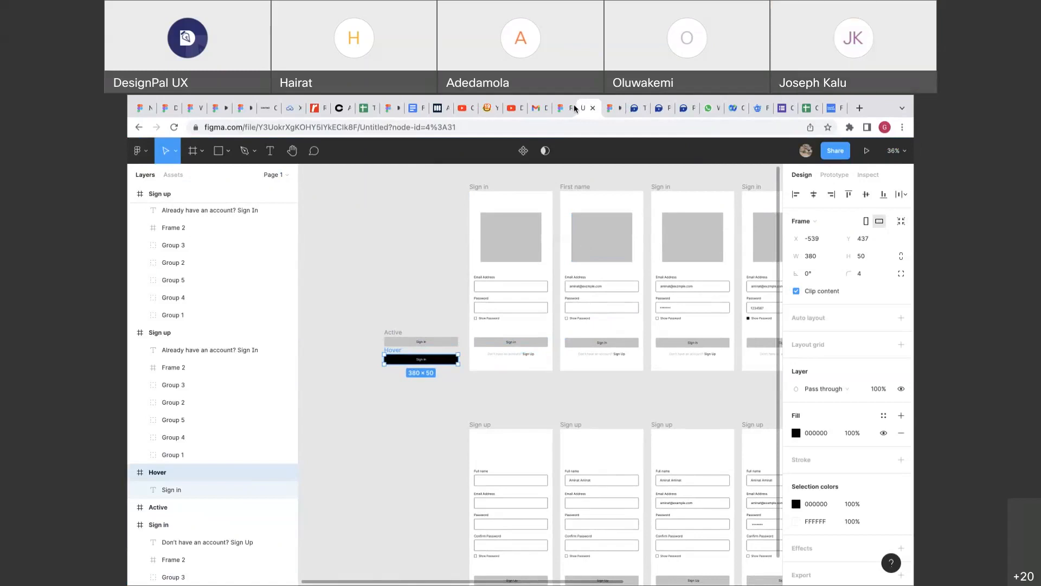
mouse_move(651, 109)
mouse_move(567, 109)
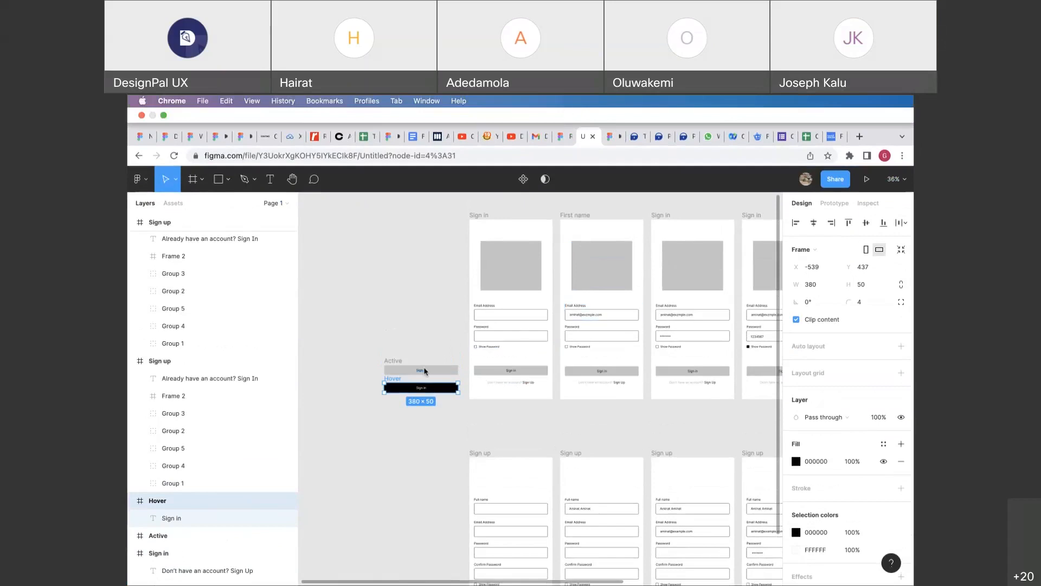
scroll(457, 376, "down", 1)
left_click(457, 379)
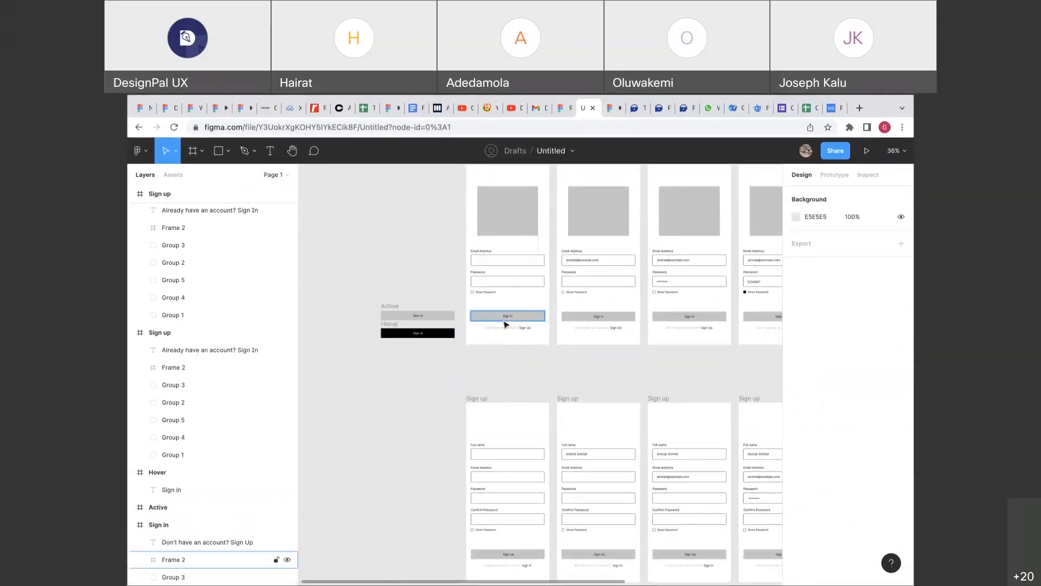
scroll(463, 342, "up", 3)
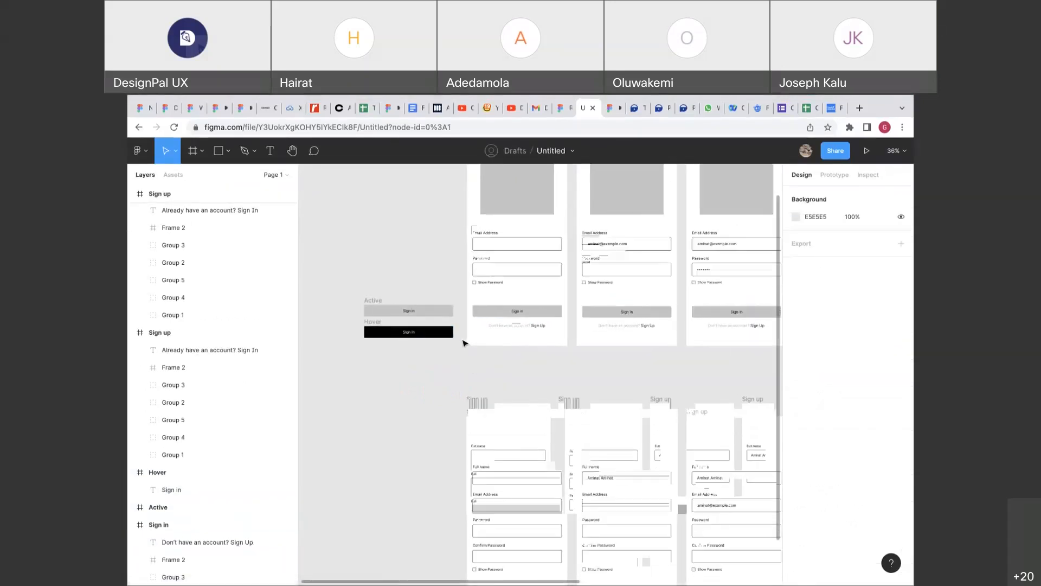
scroll(464, 343, "up", 2)
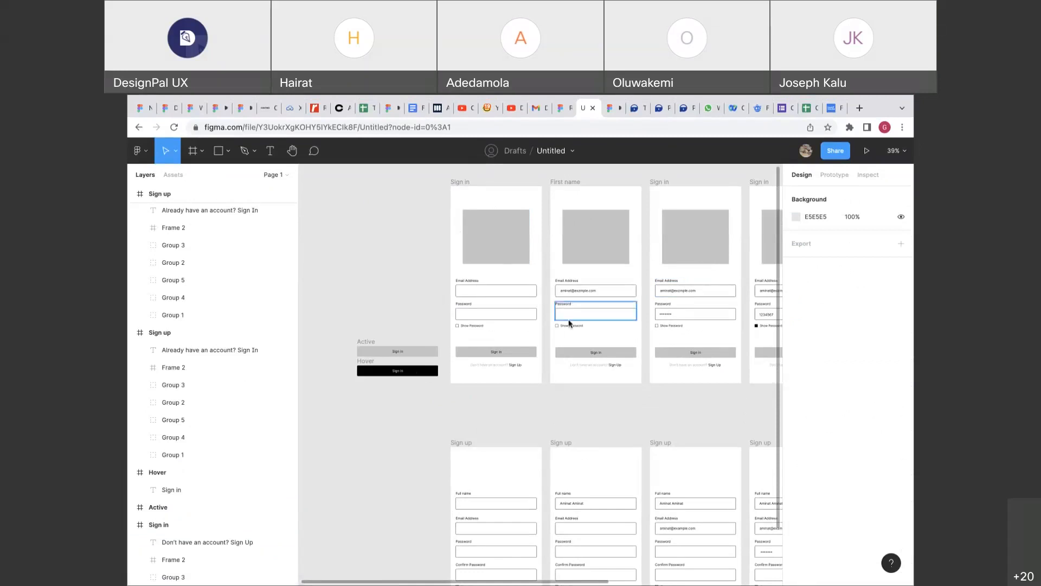
scroll(569, 321, "down", 3)
scroll(569, 324, "right", 2)
scroll(570, 324, "down", 1)
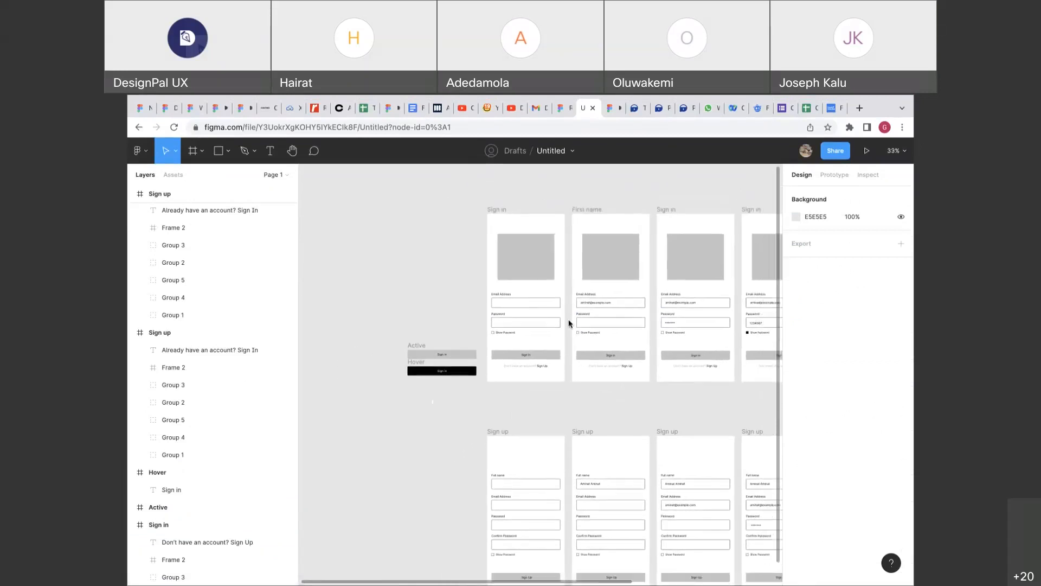
scroll(569, 324, "left", 3)
scroll(569, 324, "up", 2)
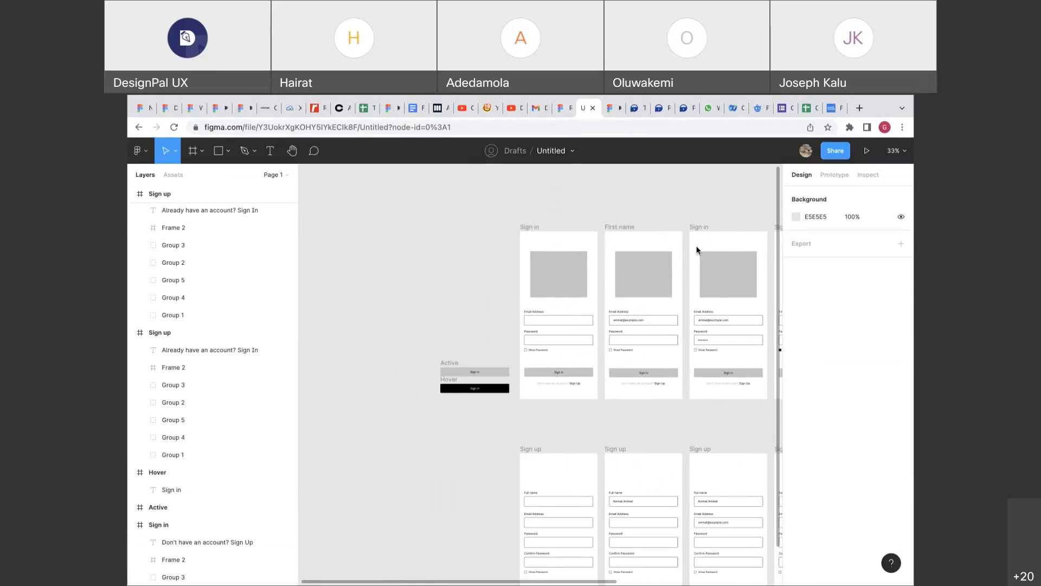
scroll(624, 292, "down", 2)
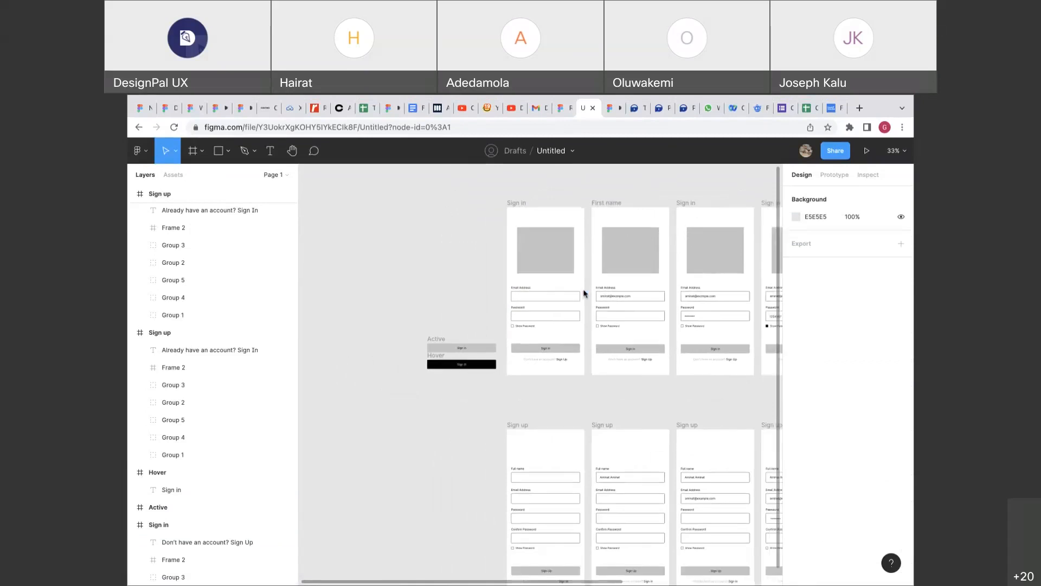
scroll(537, 327, "right", 2)
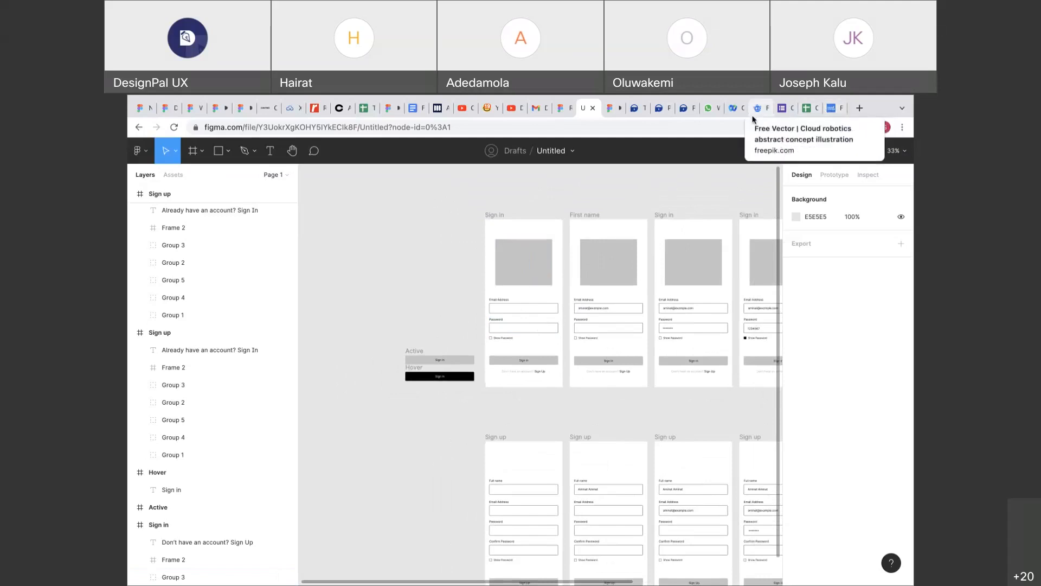
From the FundACause tab, search Google for 'interaction design foundation'.
left_click(832, 109)
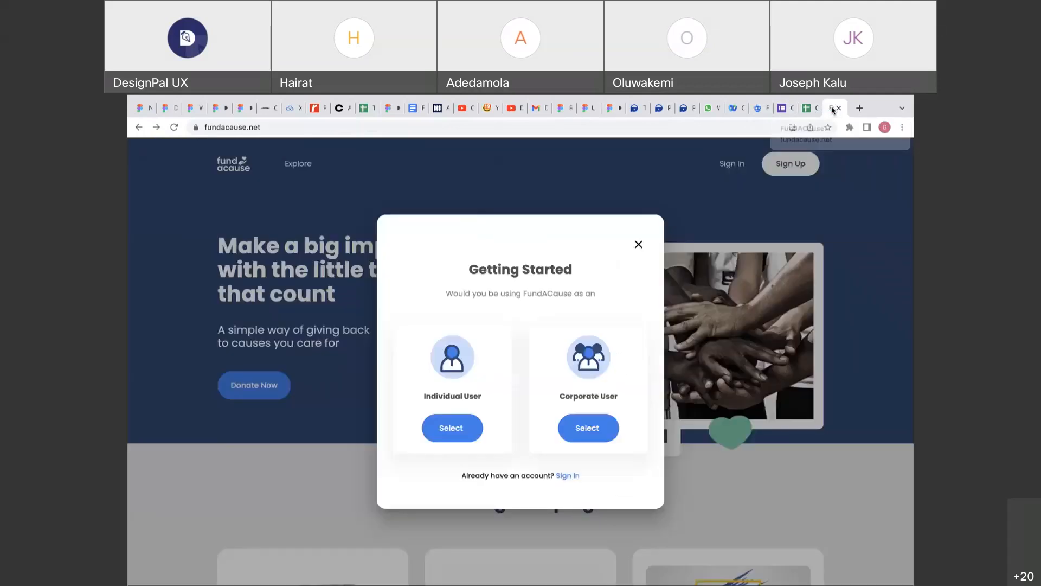
left_click(522, 131)
type("integ")
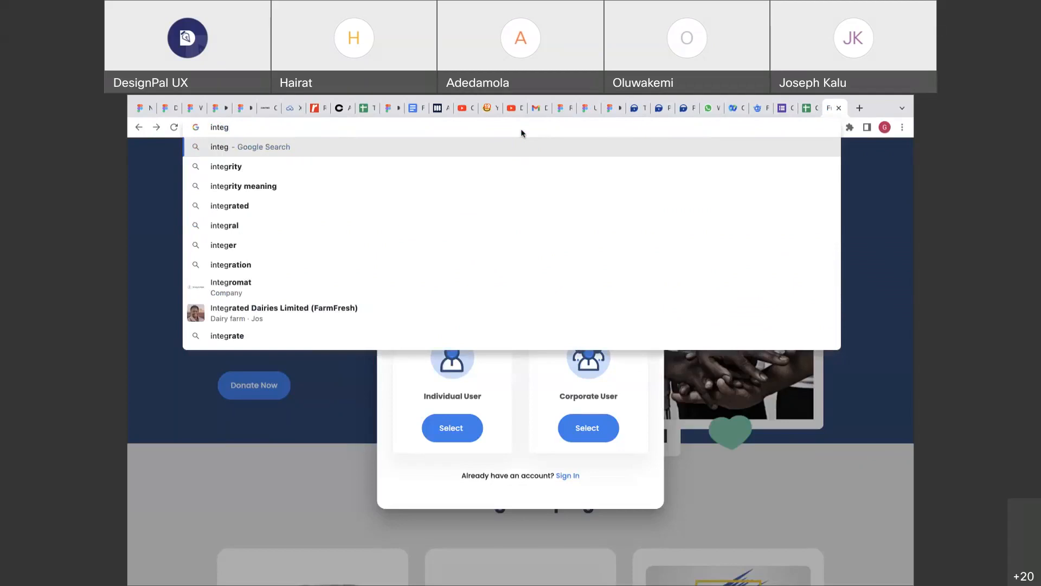
key("BackSpace")
key("BackSpace")
type("racti")
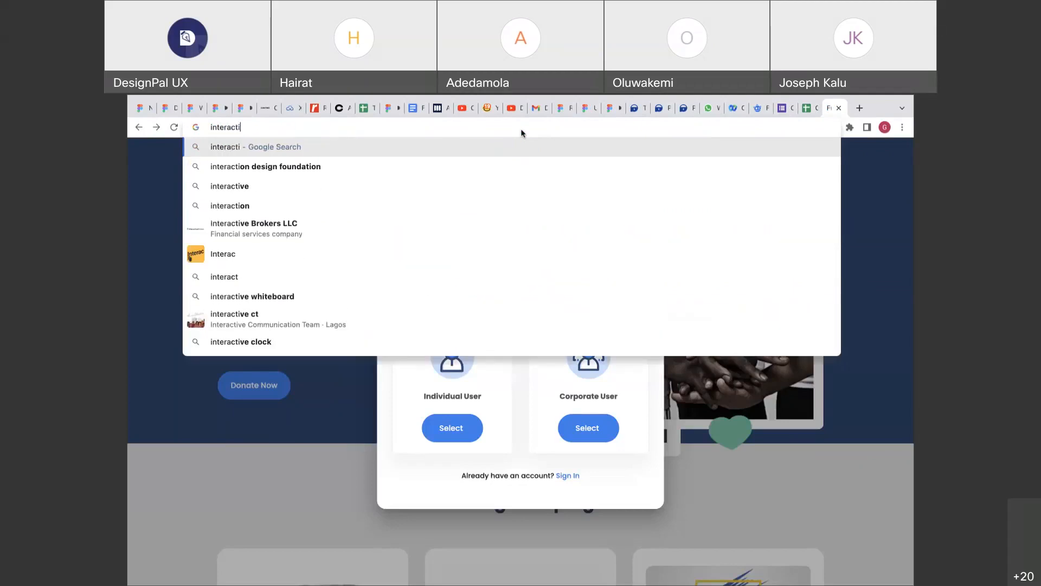
type("on design")
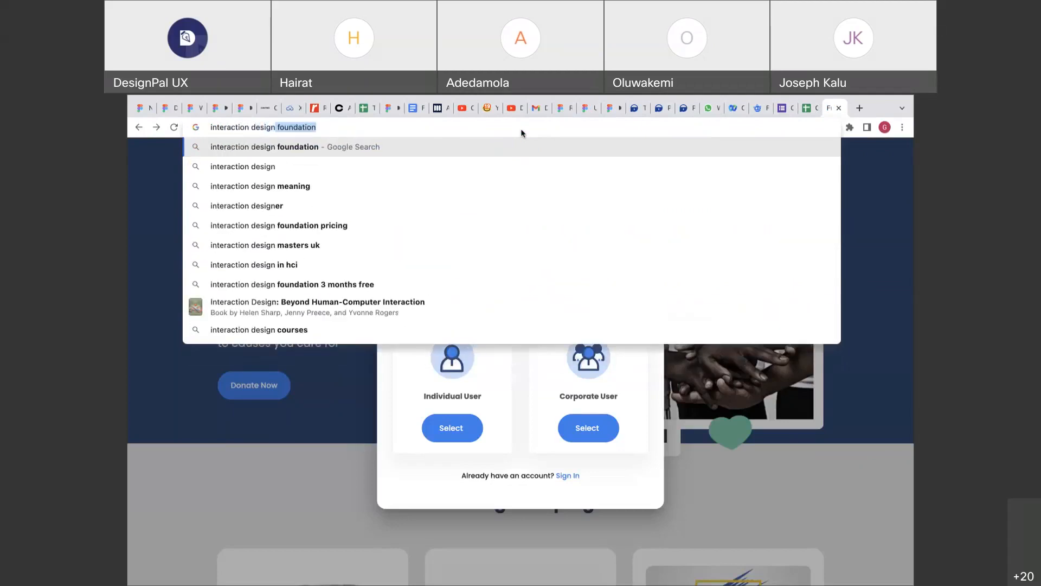
key("Return")
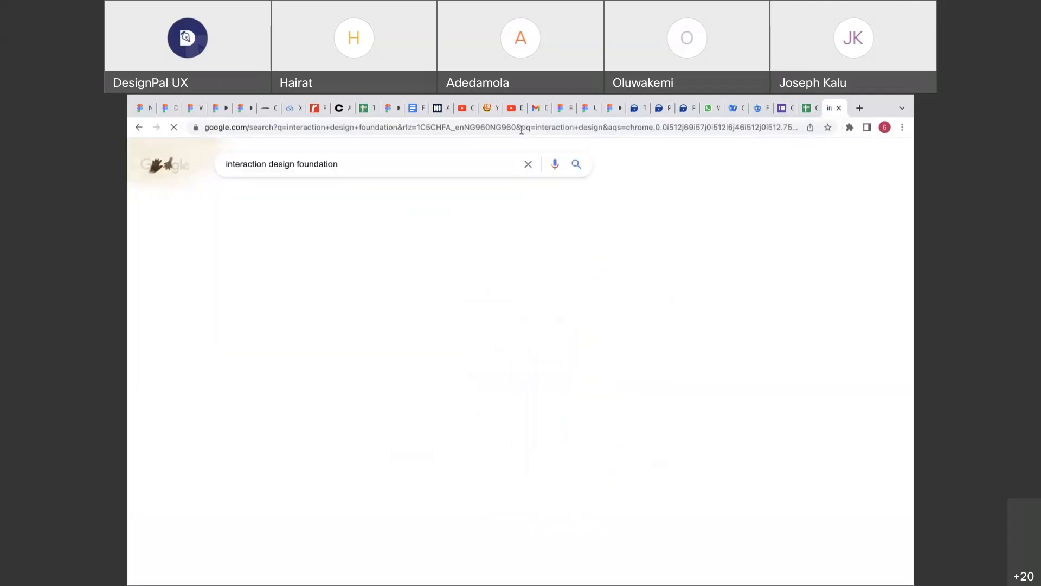
scroll(400, 376, "down", 2)
scroll(399, 375, "up", 2)
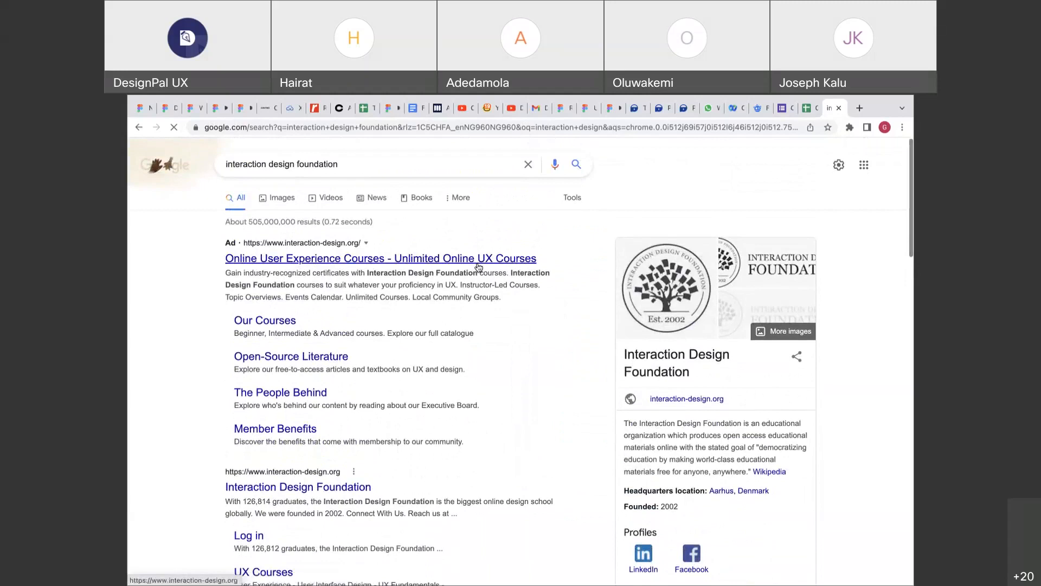
Open the interaction-design.org result, scroll through its courses and pricing, then close the tab.
left_click(478, 266)
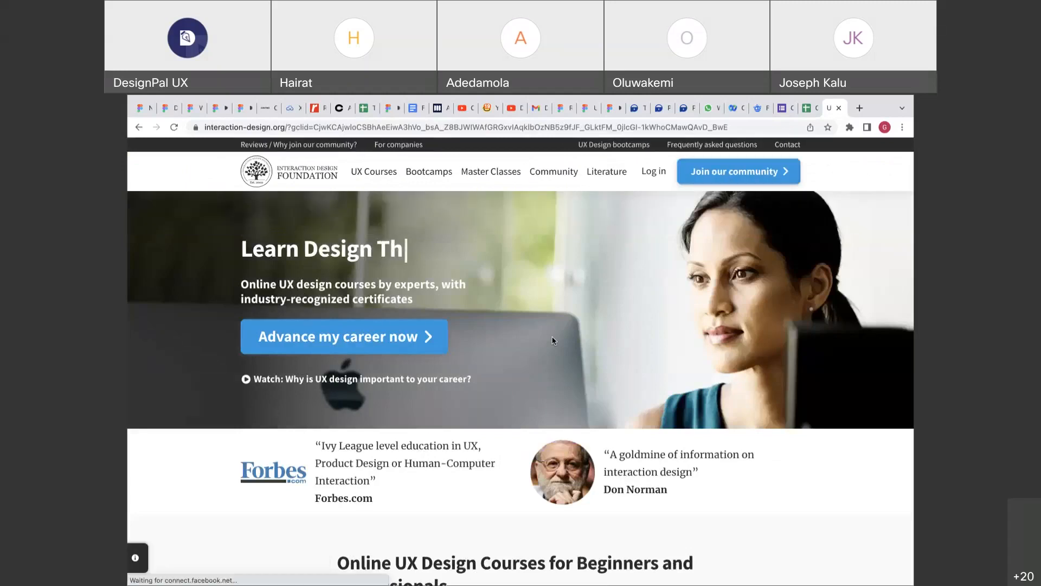
scroll(552, 340, "down", 8)
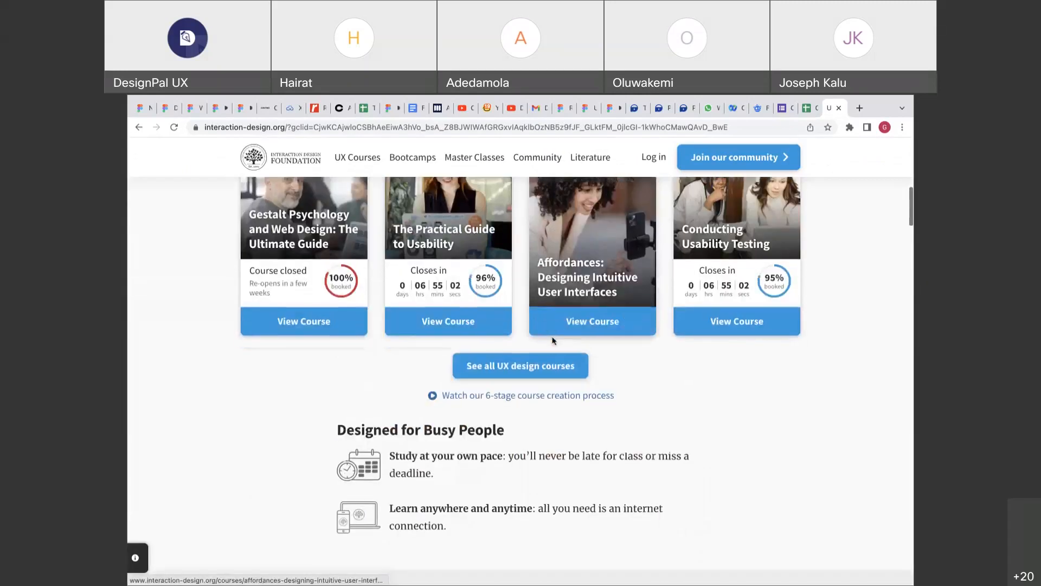
scroll(552, 340, "down", 5)
scroll(659, 326, "down", 7)
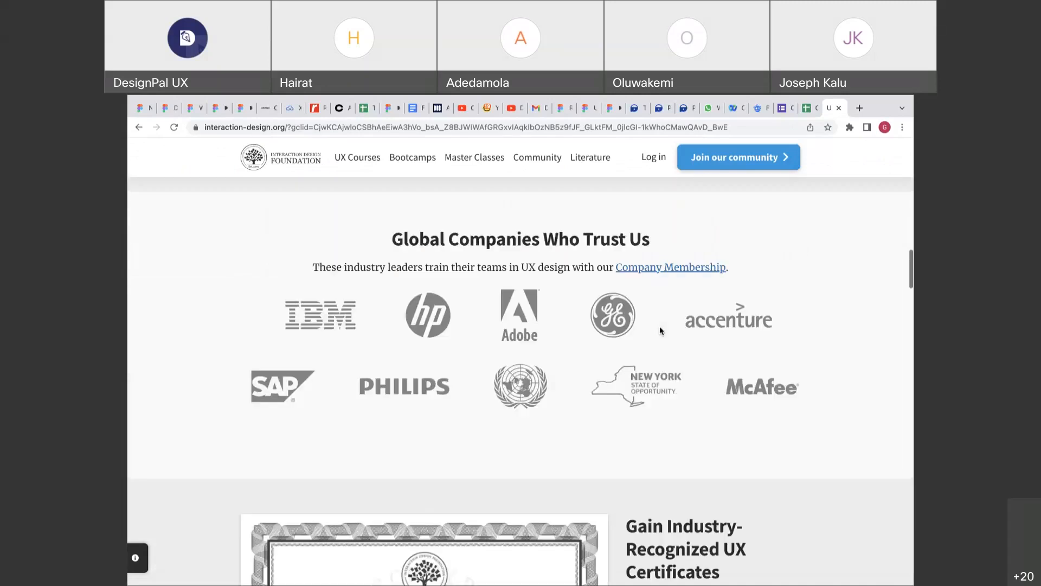
scroll(659, 326, "down", 4)
scroll(660, 327, "up", 9)
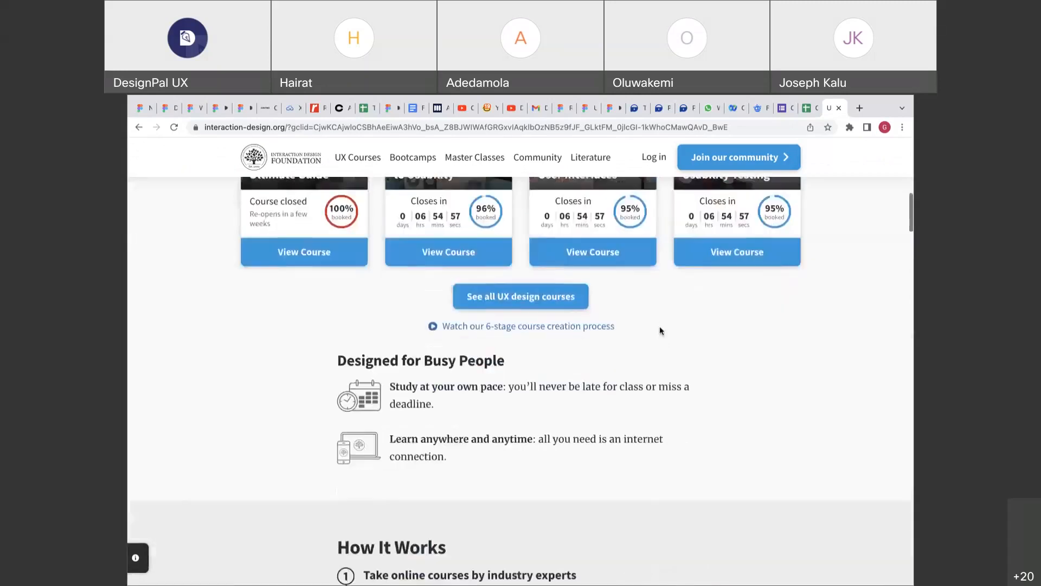
scroll(660, 330, "down", 1)
scroll(661, 330, "down", 10)
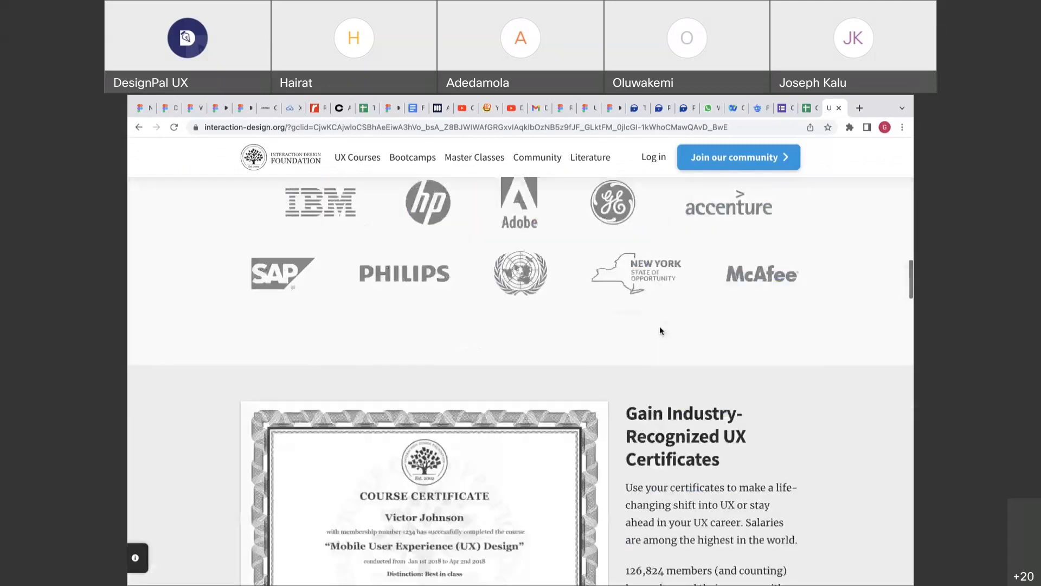
scroll(659, 328, "down", 15)
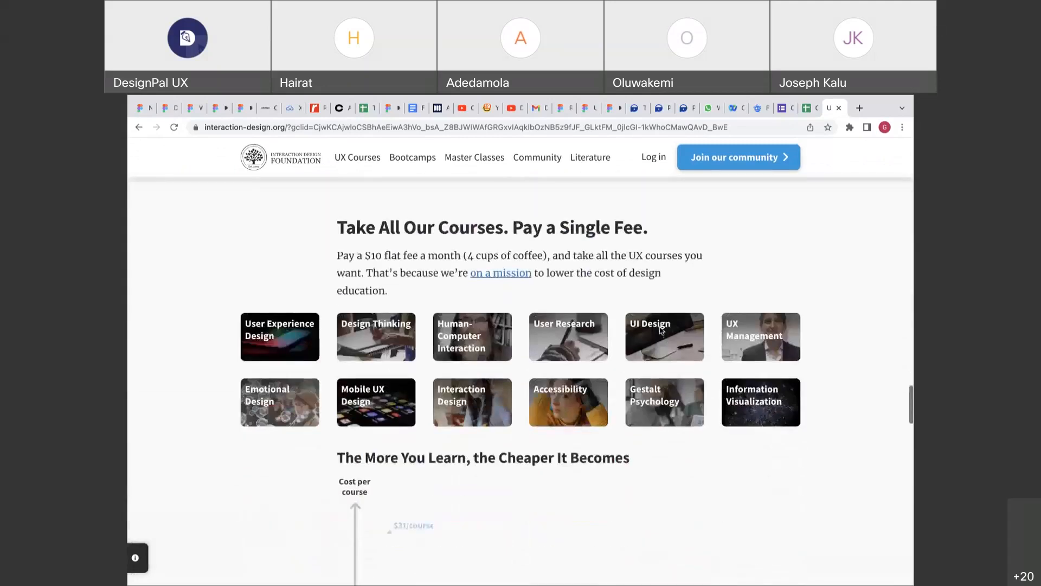
scroll(660, 329, "down", 5)
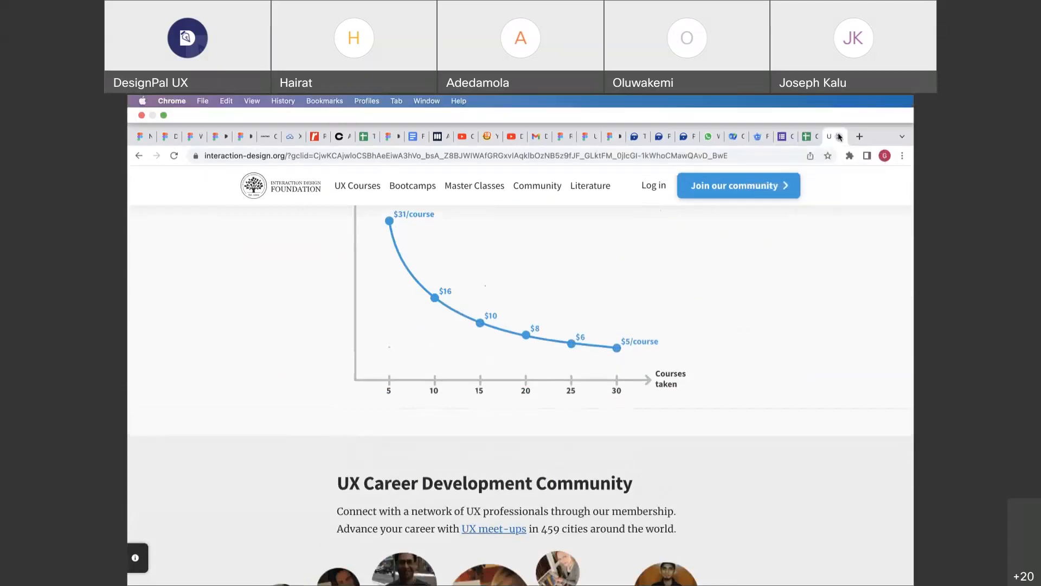
left_click(838, 136)
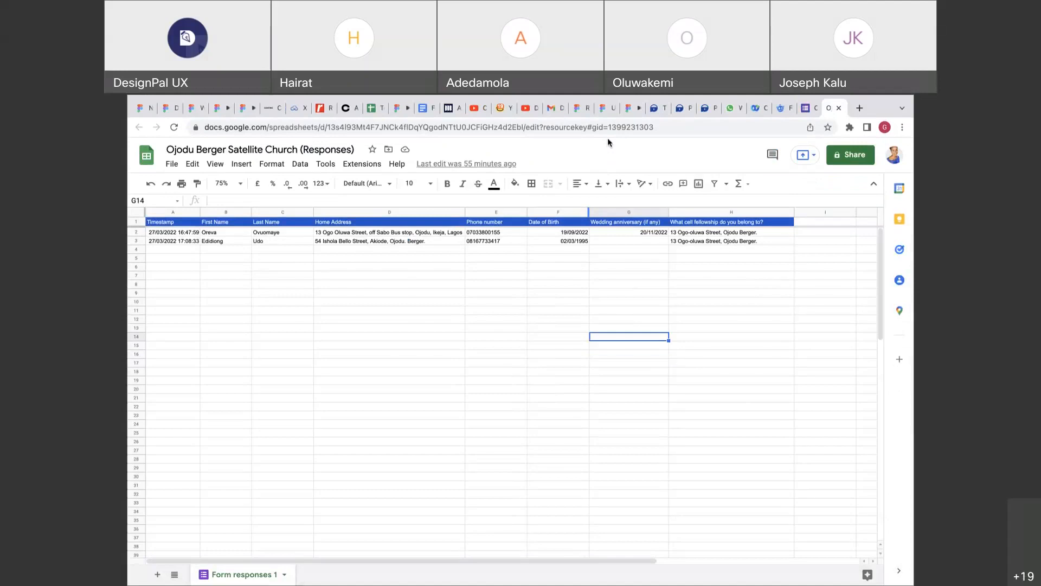
Back in Figma, draw a new Frame 3 to the left of the sign-in screens.
left_click(612, 112)
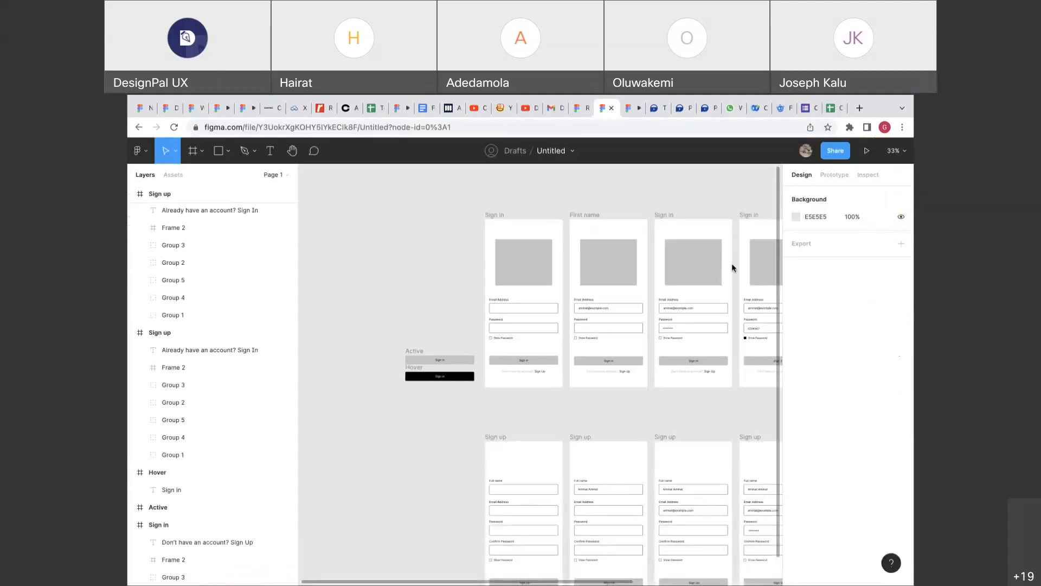
scroll(557, 335, "up", 3)
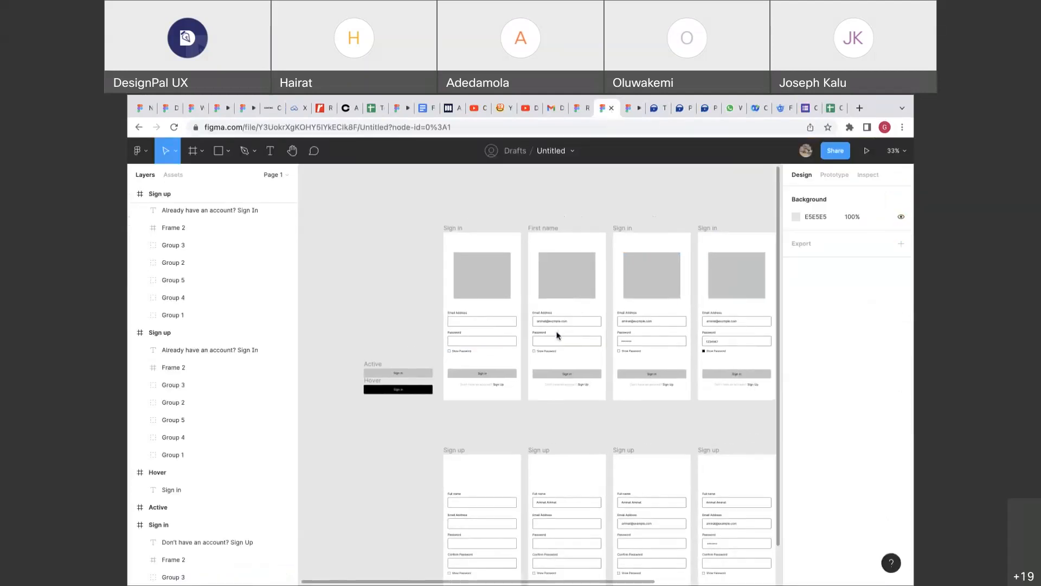
scroll(557, 335, "left", 5)
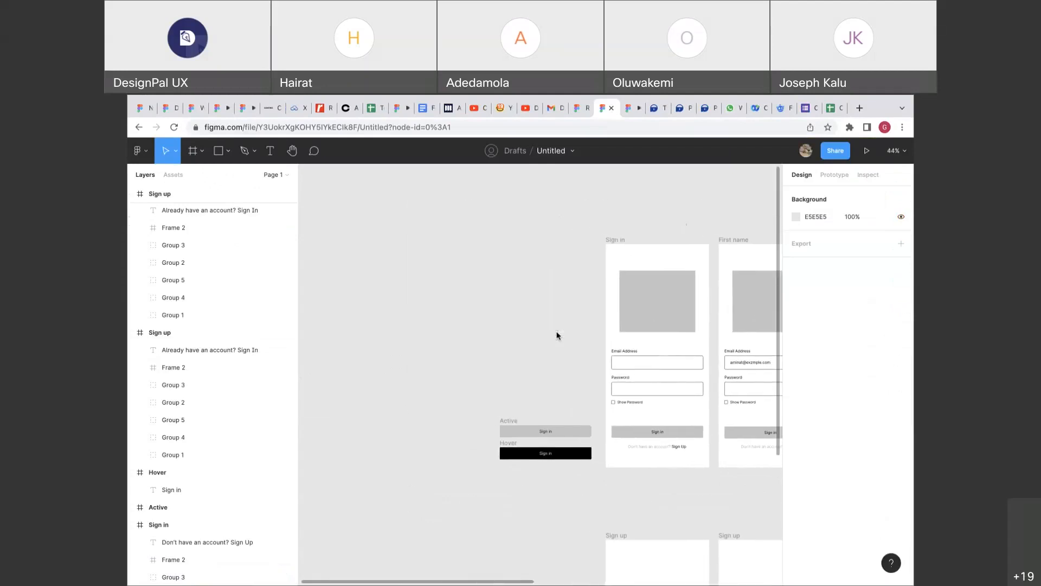
scroll(557, 335, "right", 3)
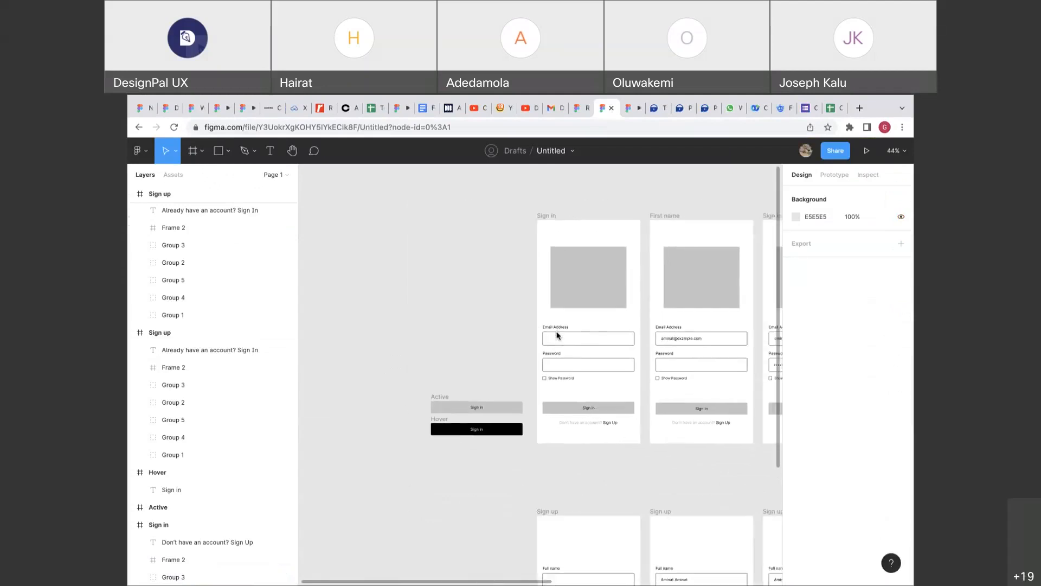
key("f")
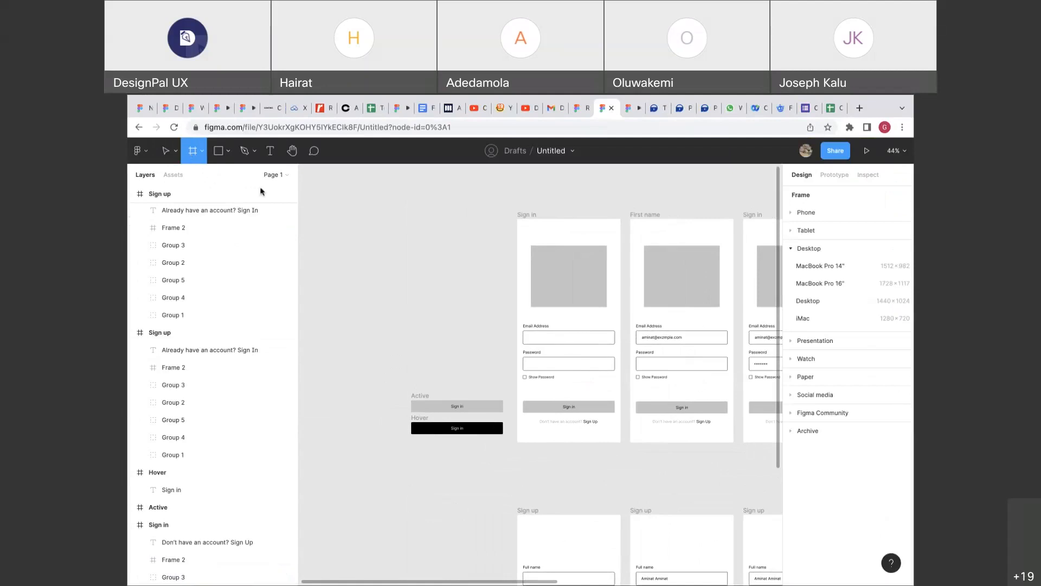
left_click_drag(369, 252, 442, 301)
Add the greeting 'Welcome, <participant's name> to designpal' inside Frame 3.
key("t")
left_click(405, 285)
type("Hikmah")
left_click(405, 285)
type("Welcome,")
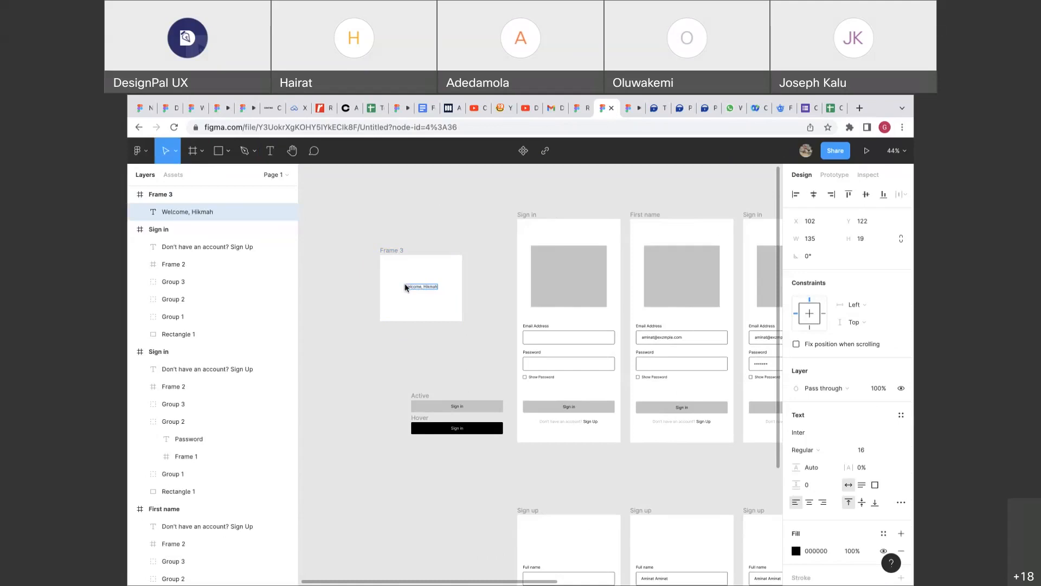
scroll(425, 286, "up", 3)
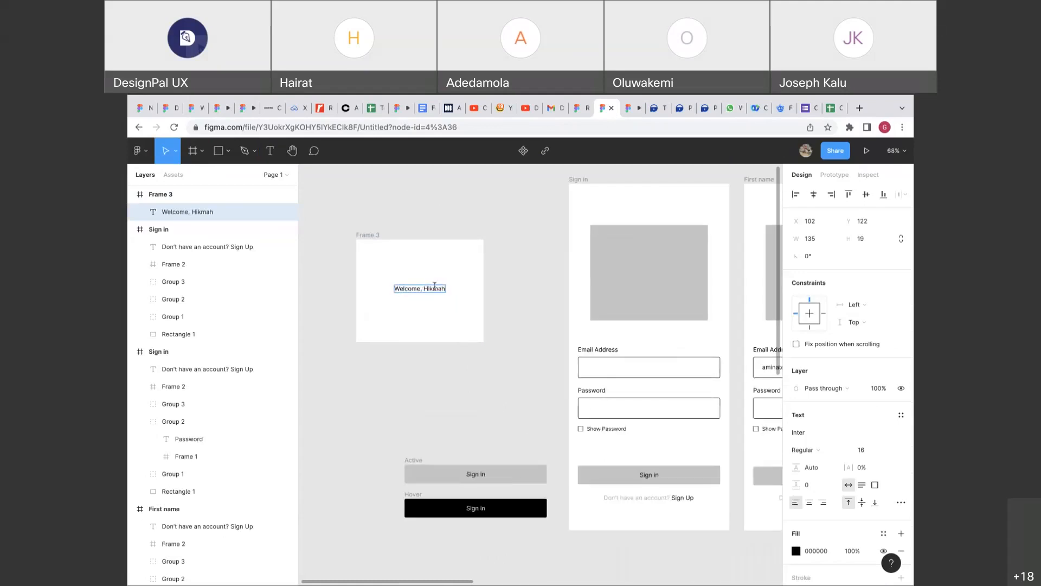
key("Right")
type("to designpal")
key("Escape")
Centre the greeting horizontally and vertically within Frame 3.
left_click(808, 195)
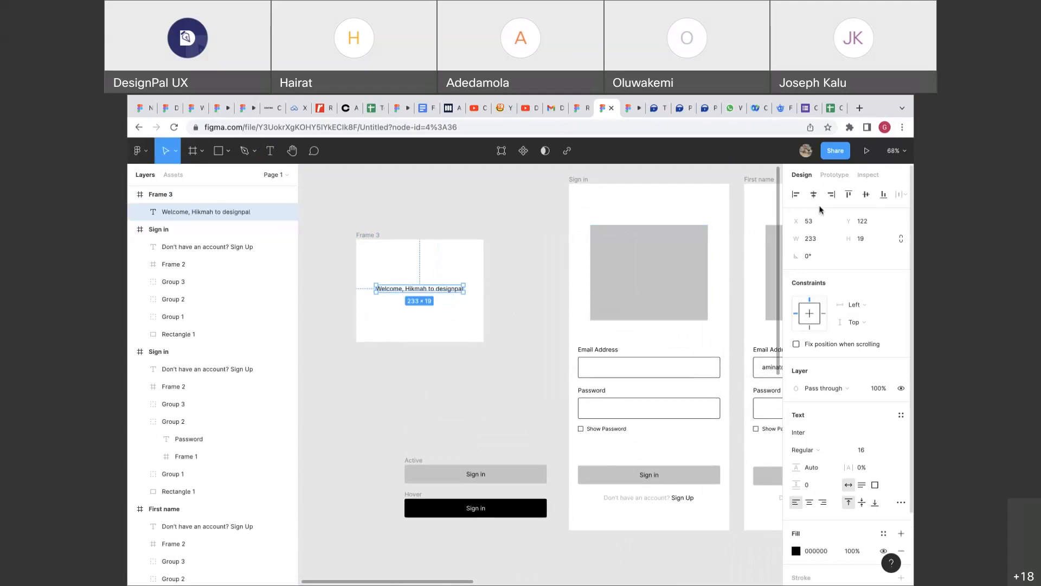
left_click(866, 194)
left_click(555, 261)
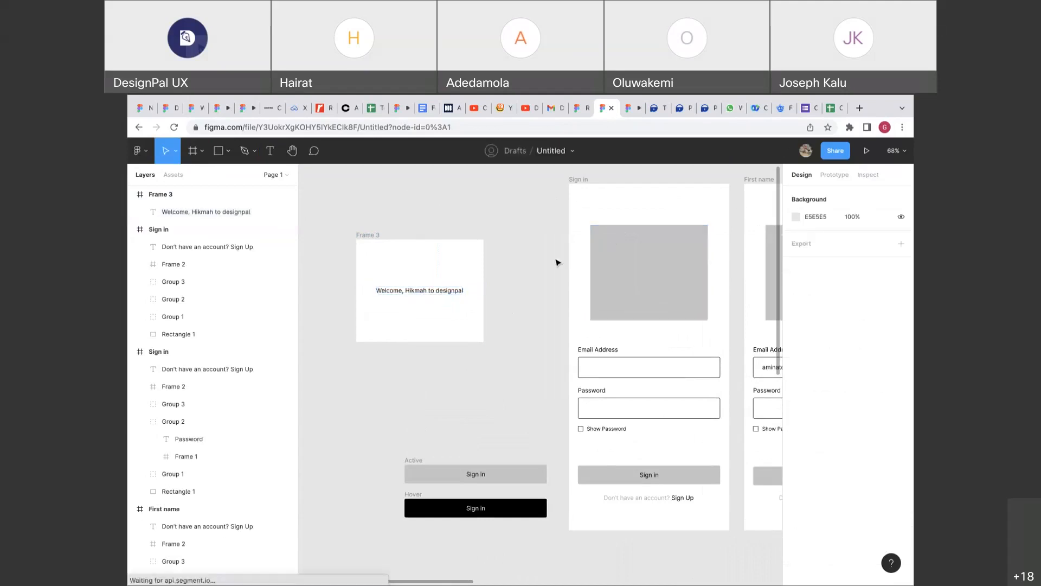
Switch the right panel to Prototype and select the Sign in screen.
scroll(557, 262, "down", 3)
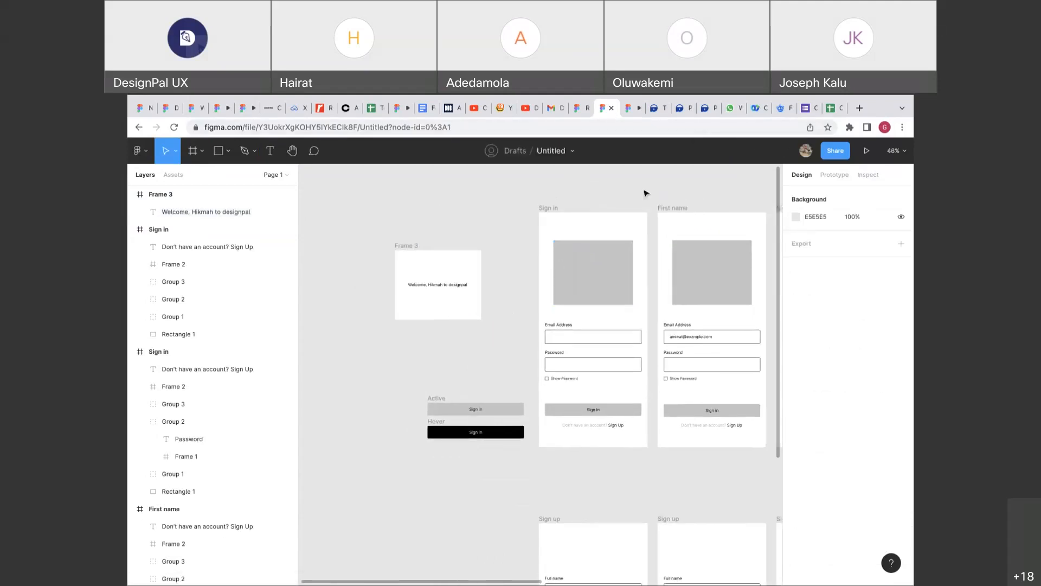
scroll(618, 220, "right", 1)
scroll(619, 220, "right", 4)
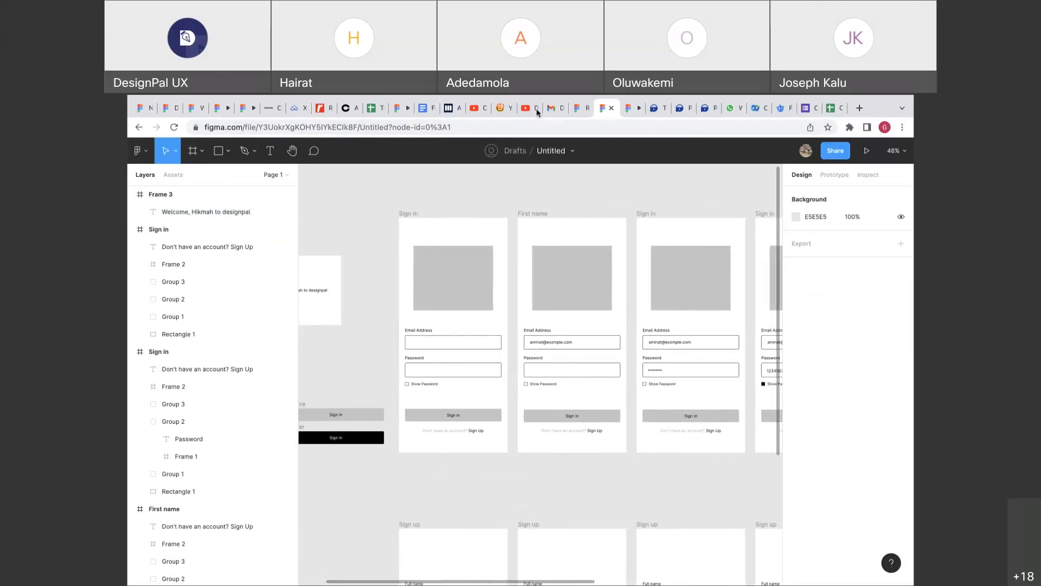
scroll(491, 206, "left", 5)
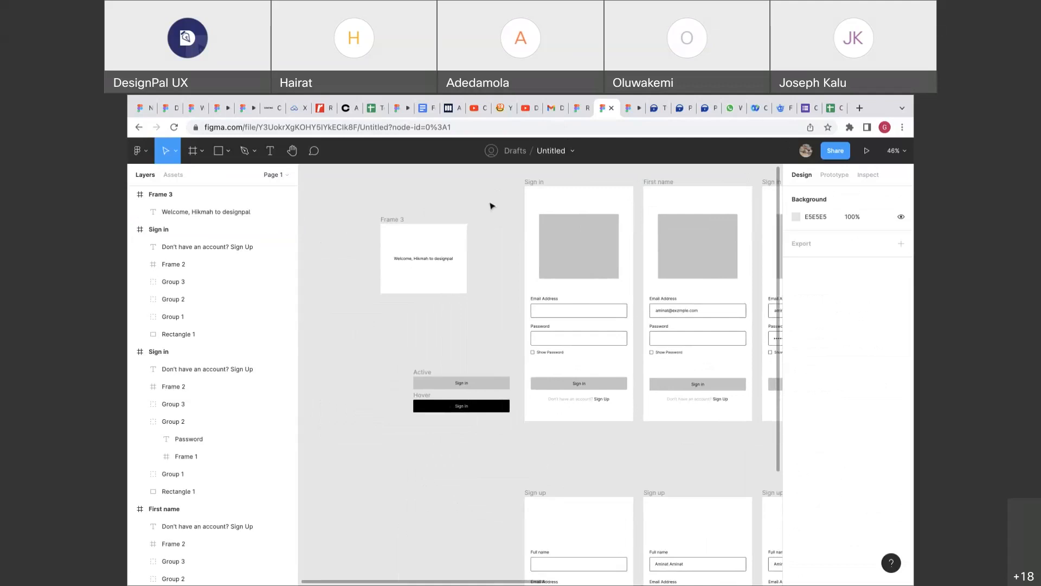
scroll(492, 206, "right", 1)
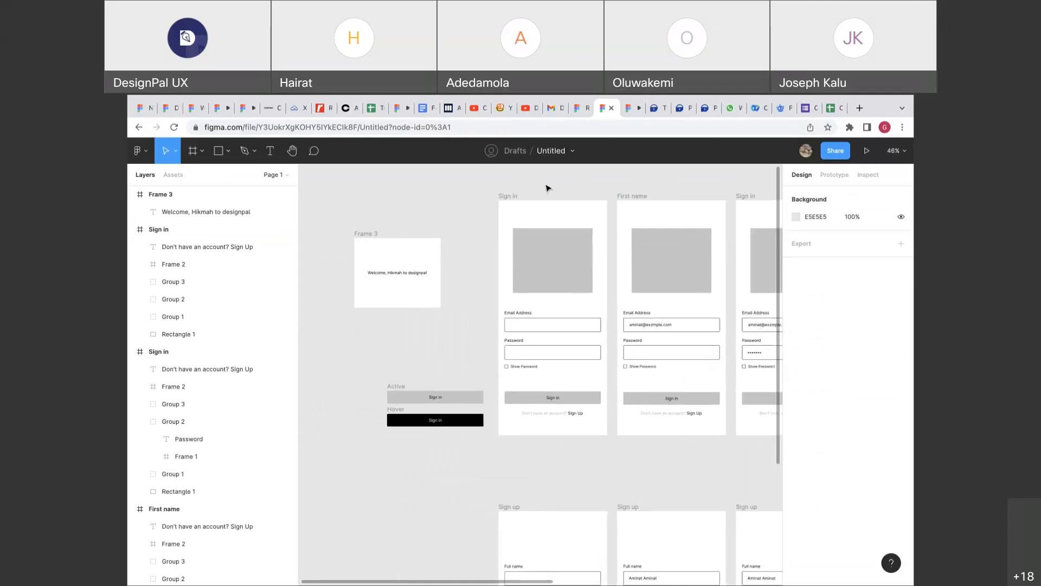
left_click(822, 176)
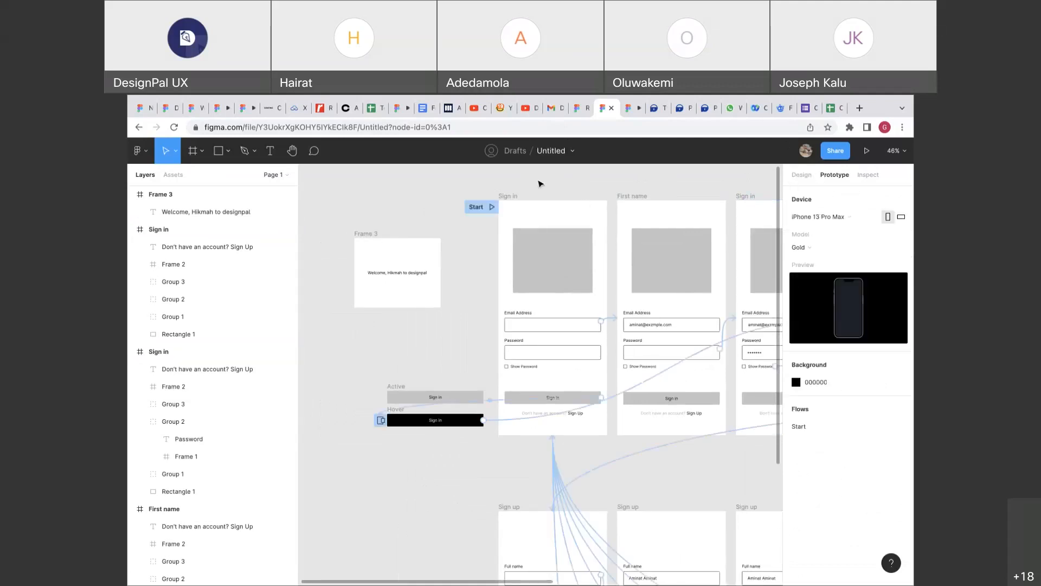
left_click(516, 198)
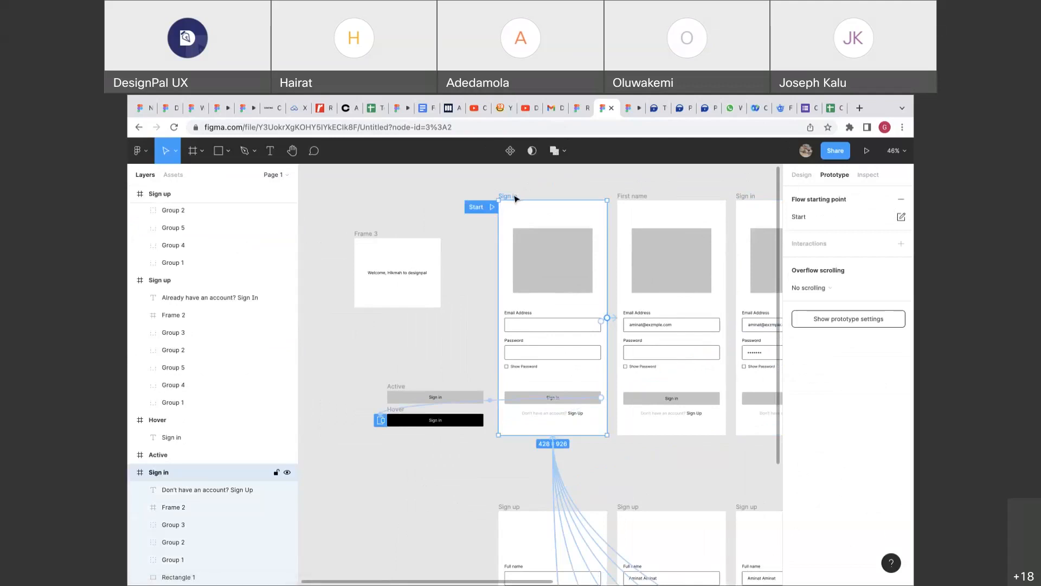
scroll(515, 198, "up", 5)
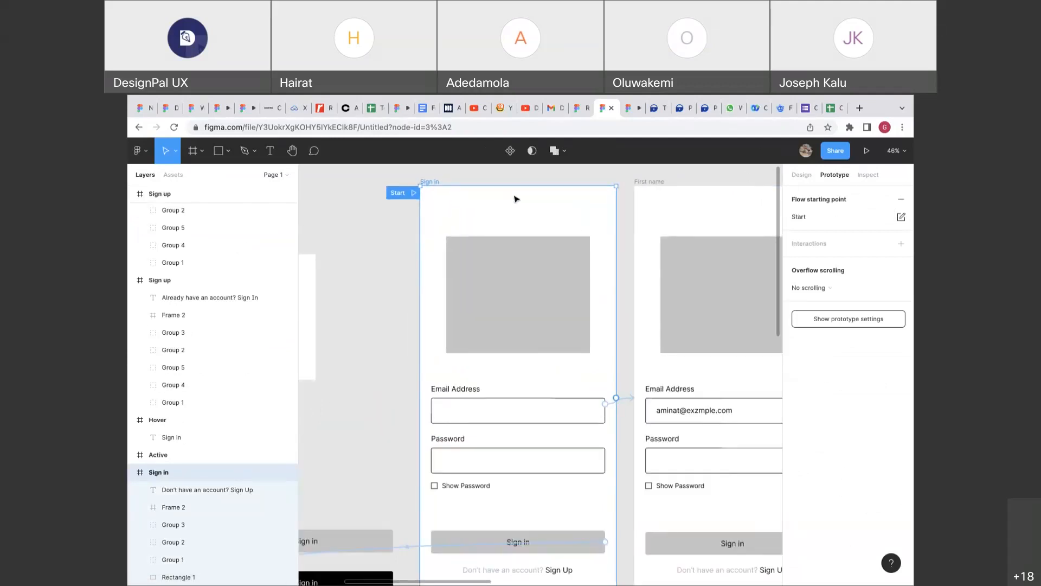
scroll(621, 407, "up", 10)
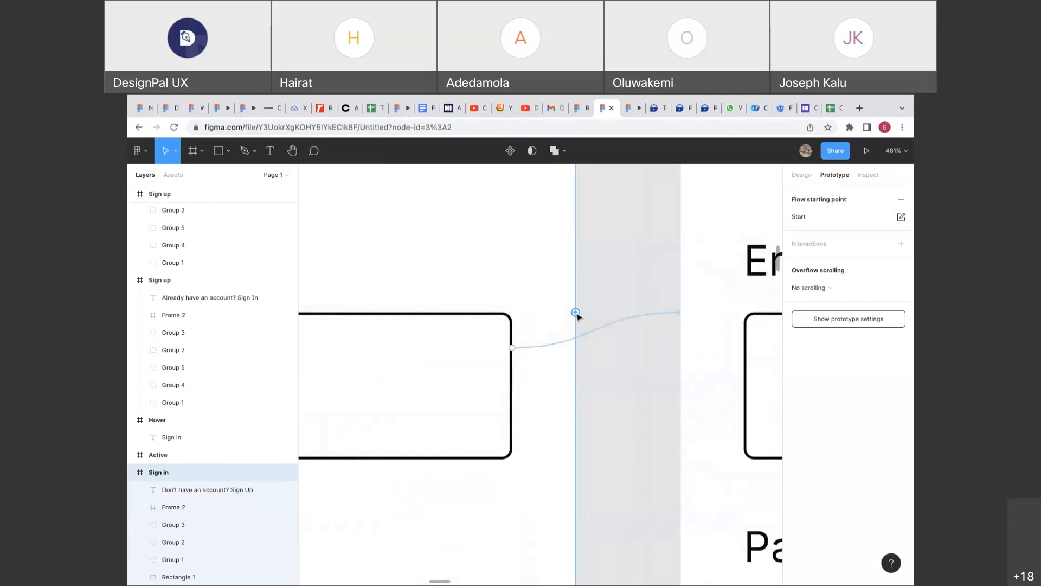
scroll(578, 316, "down", 10)
Connect the Sign in screen to Frame 3 with an After delay trigger.
left_click_drag(575, 314, 428, 271)
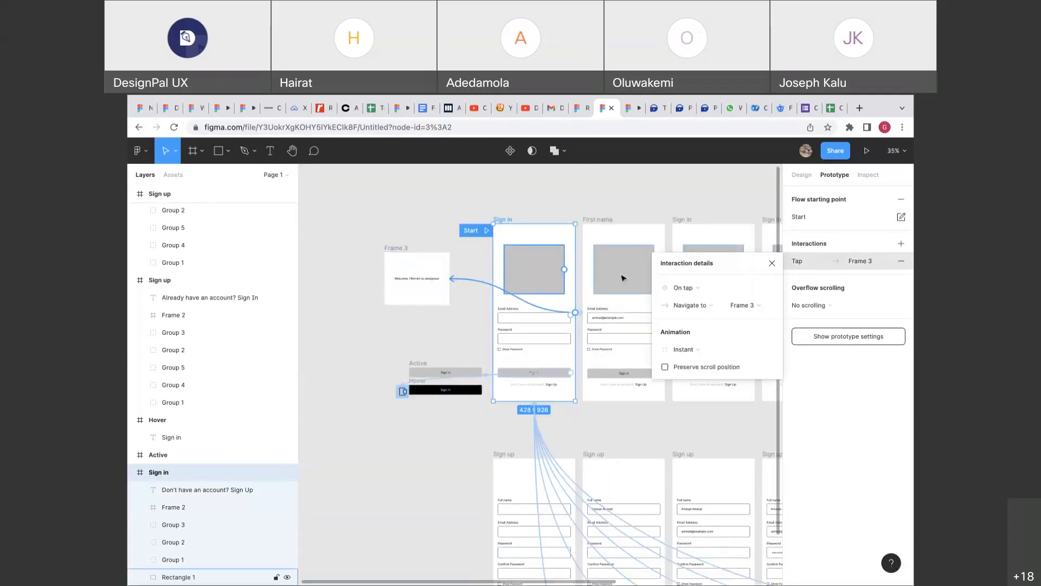
left_click(686, 291)
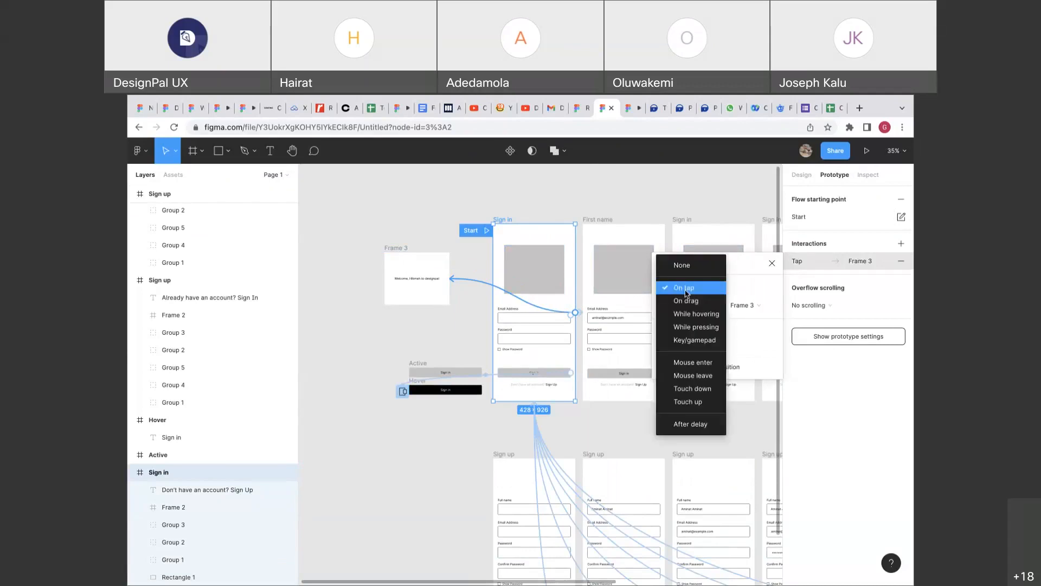
left_click(682, 424)
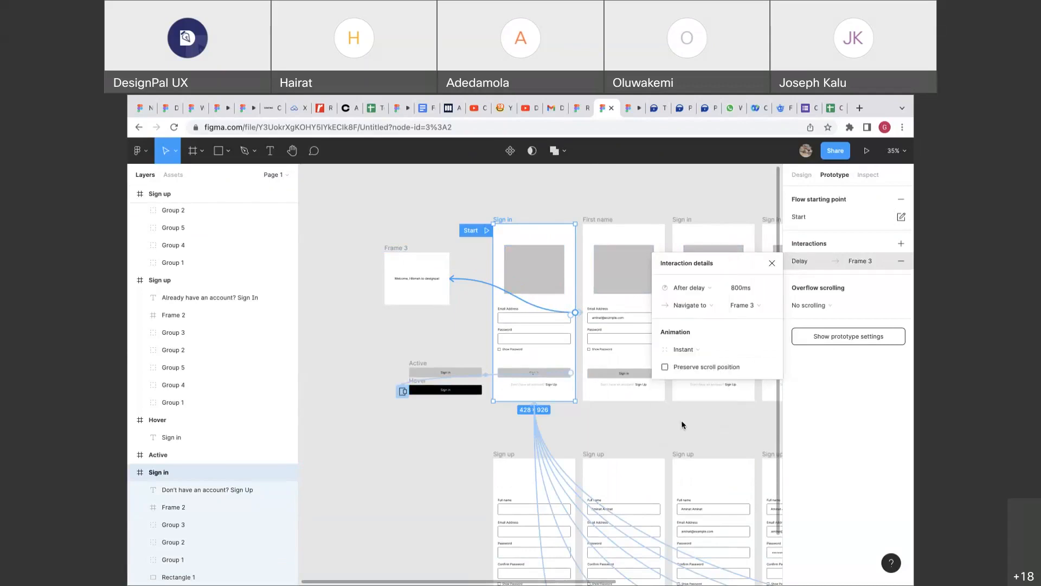
scroll(562, 255, "right", 2)
scroll(562, 255, "down", 1)
scroll(563, 254, "up", 5)
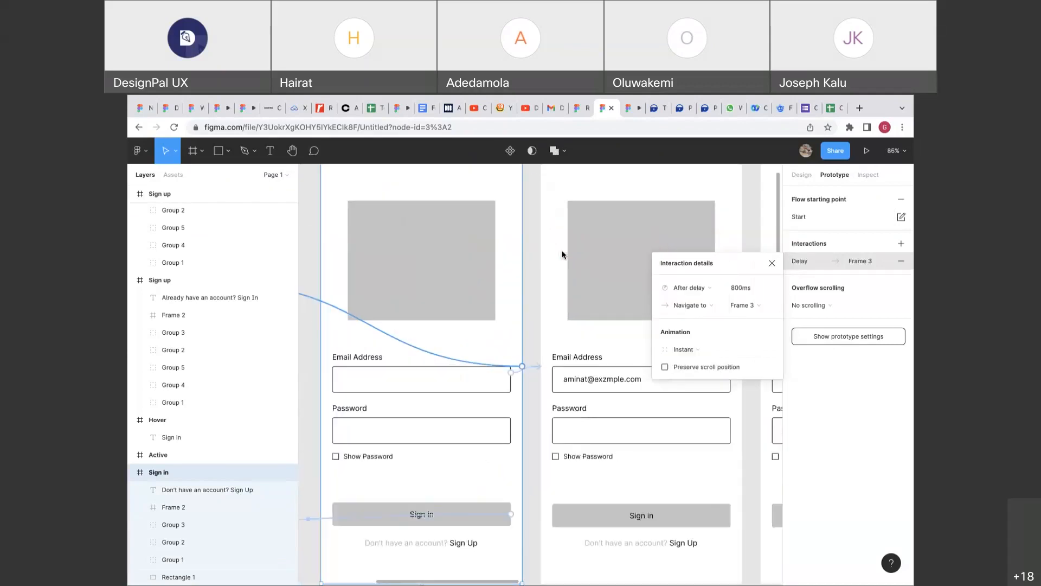
scroll(562, 254, "down", 5)
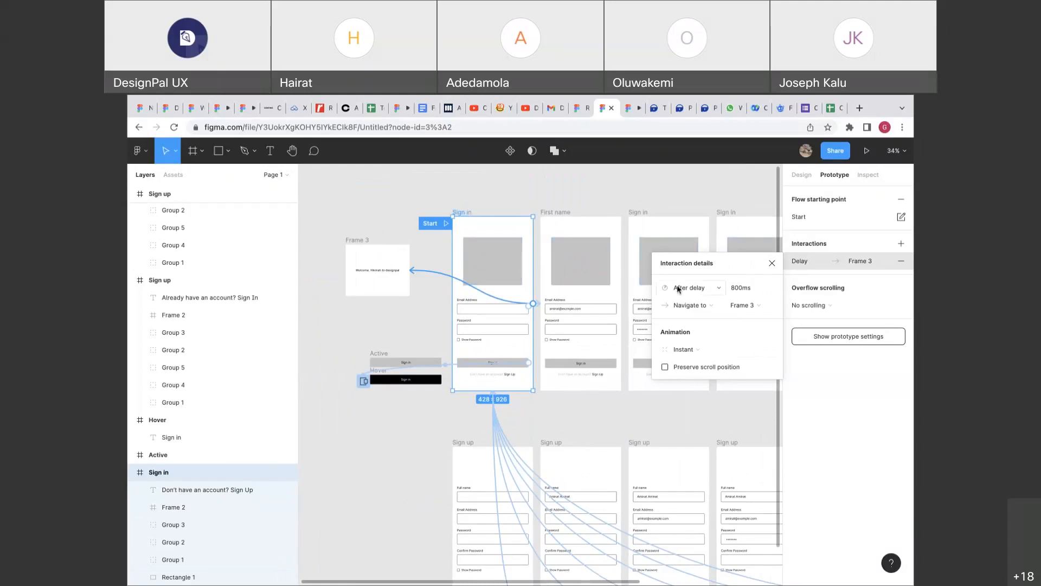
Set the delay to 2000ms and the action to Open overlay.
left_click(745, 292)
type("000")
left_click(712, 307)
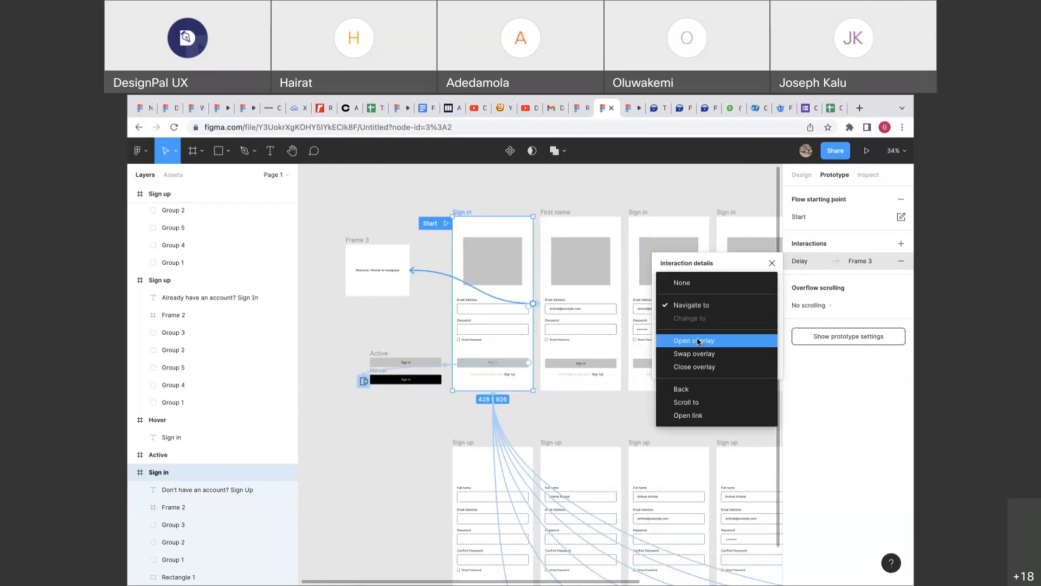
left_click(698, 341)
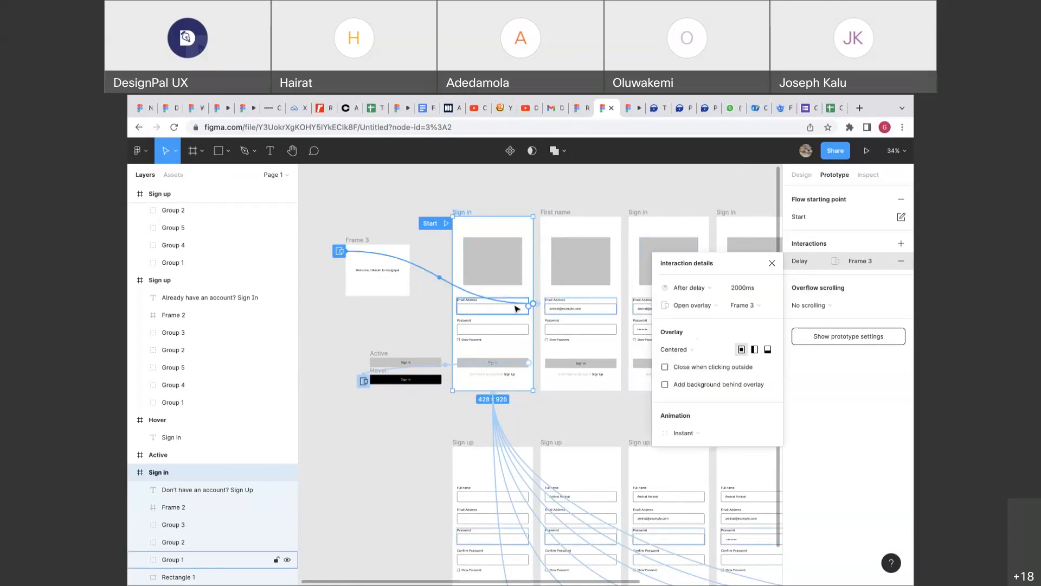
scroll(436, 288, "down", 2)
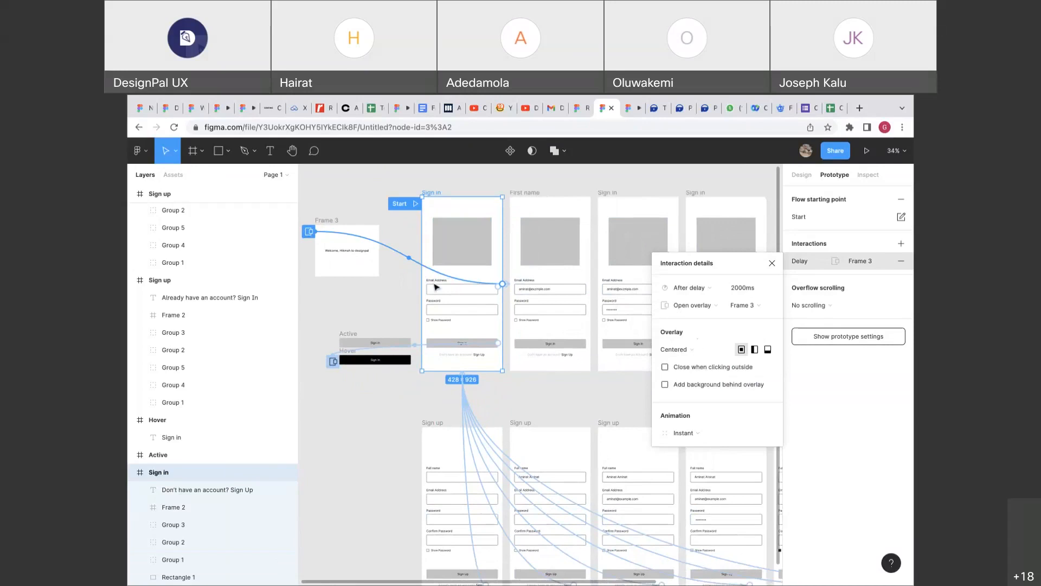
scroll(435, 287, "up", 2)
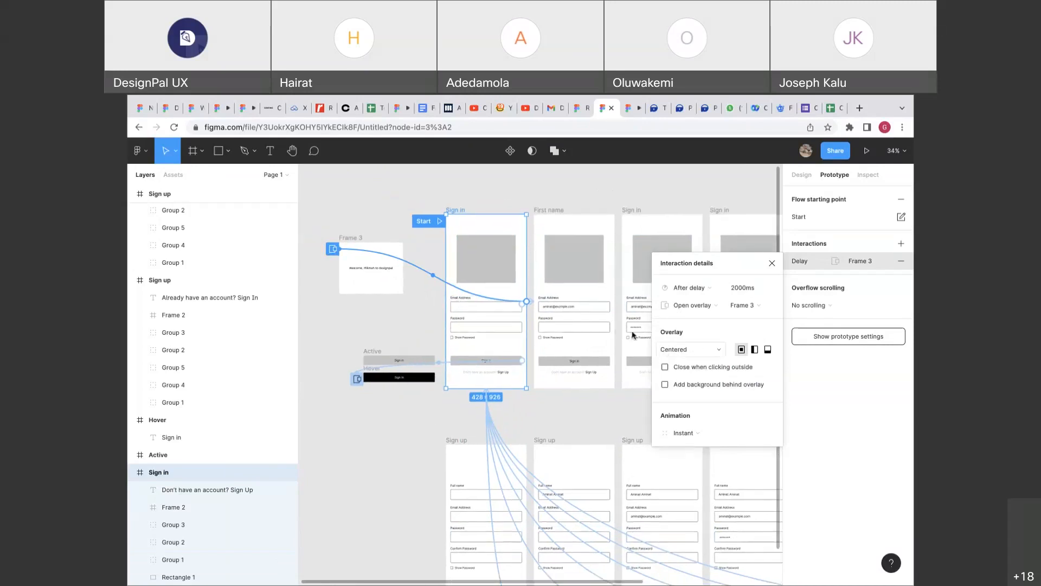
Link Frame 3 to the First name screen with a 2000ms After delay trigger.
left_click(353, 240)
left_click_drag(403, 276, 557, 227)
scroll(387, 291, "up", 3)
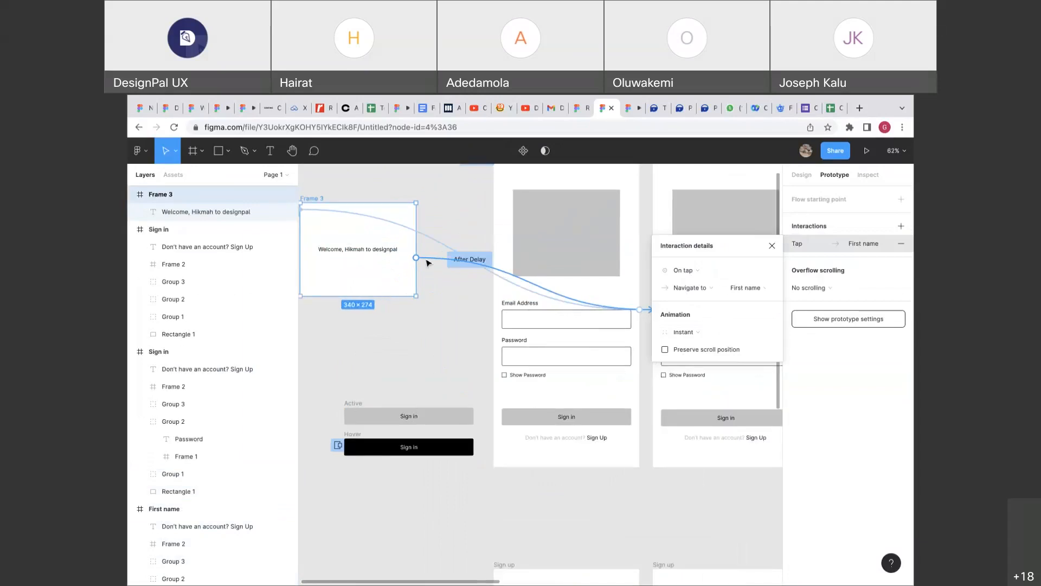
left_click(684, 270)
left_click(695, 408)
left_click(750, 275)
type("2000")
key("Return")
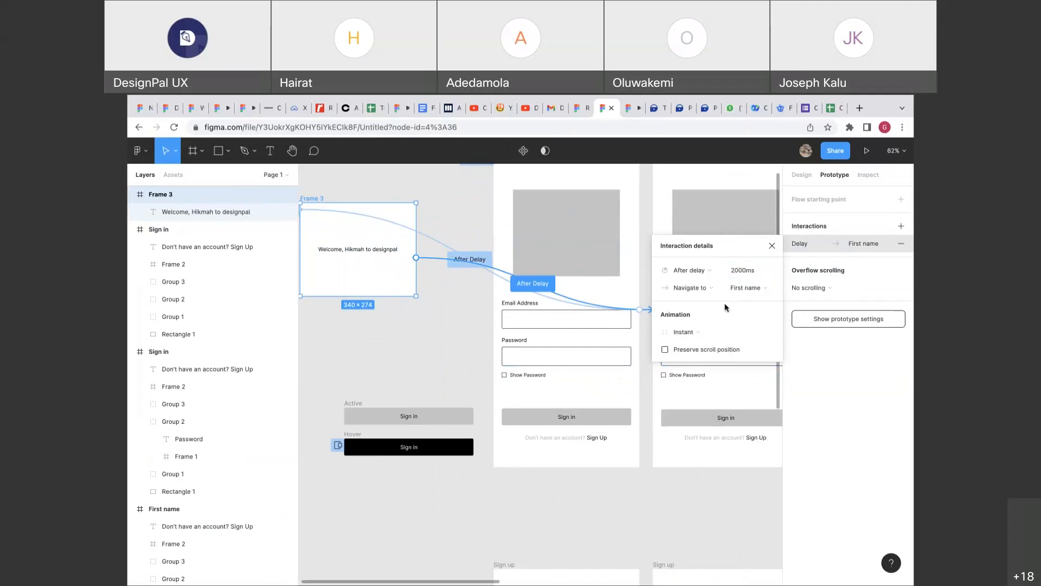
Select Sign in and undo three times, removing its overlay, delay and Frame 3 link.
scroll(707, 230, "down", 2)
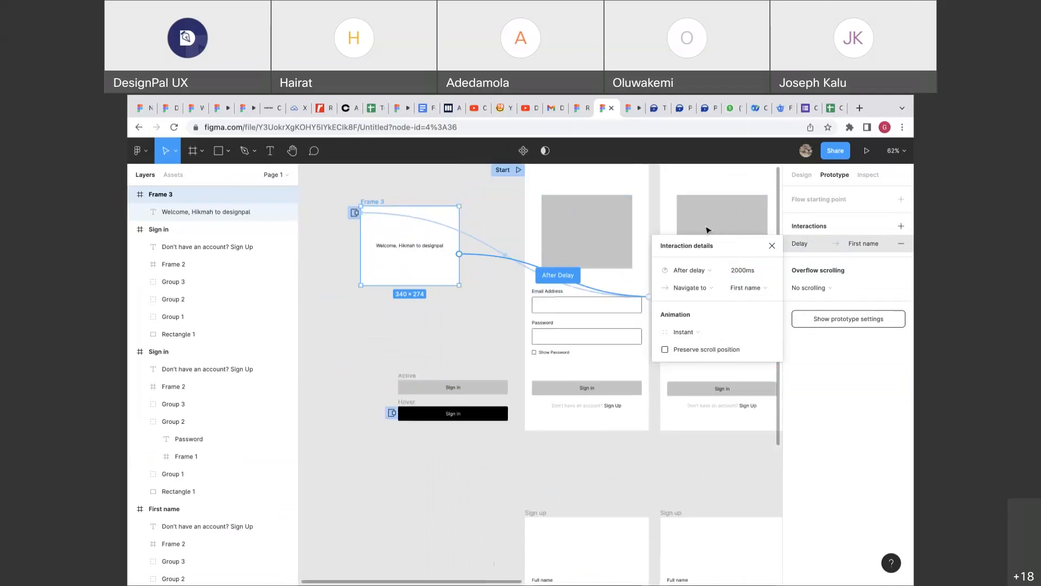
scroll(707, 230, "down", 5)
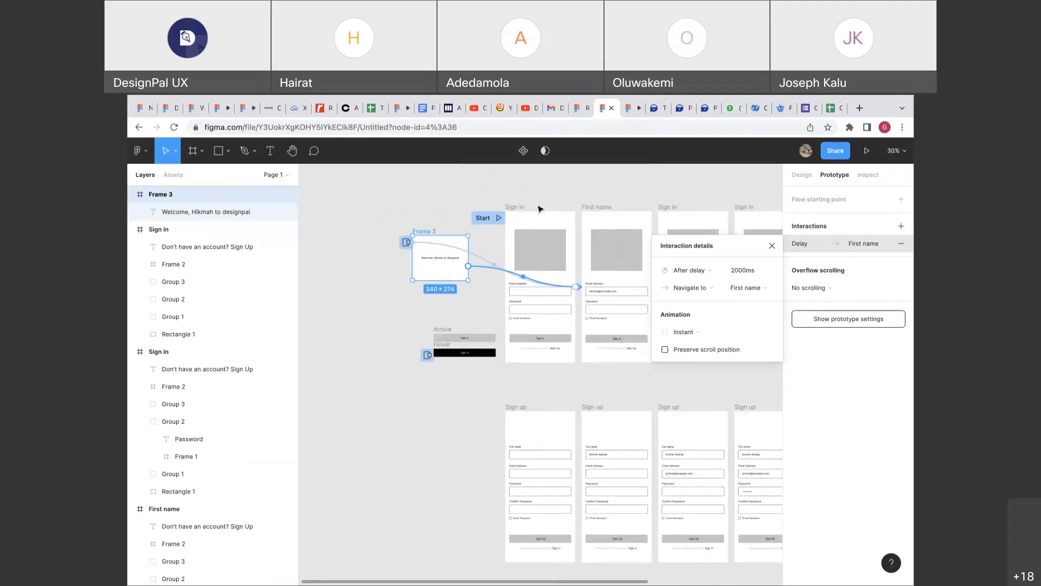
left_click(515, 202)
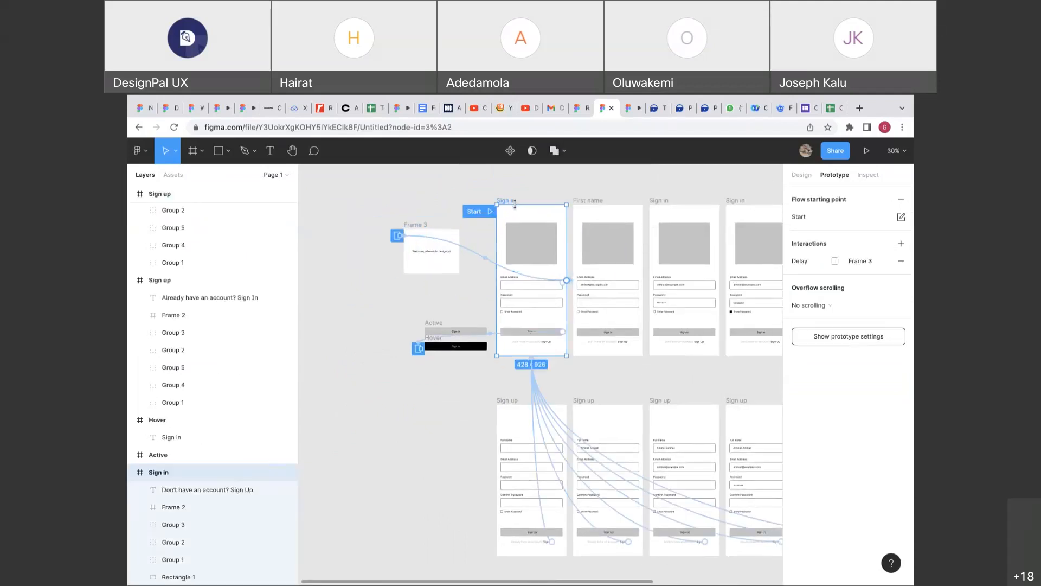
scroll(515, 205, "up", 8)
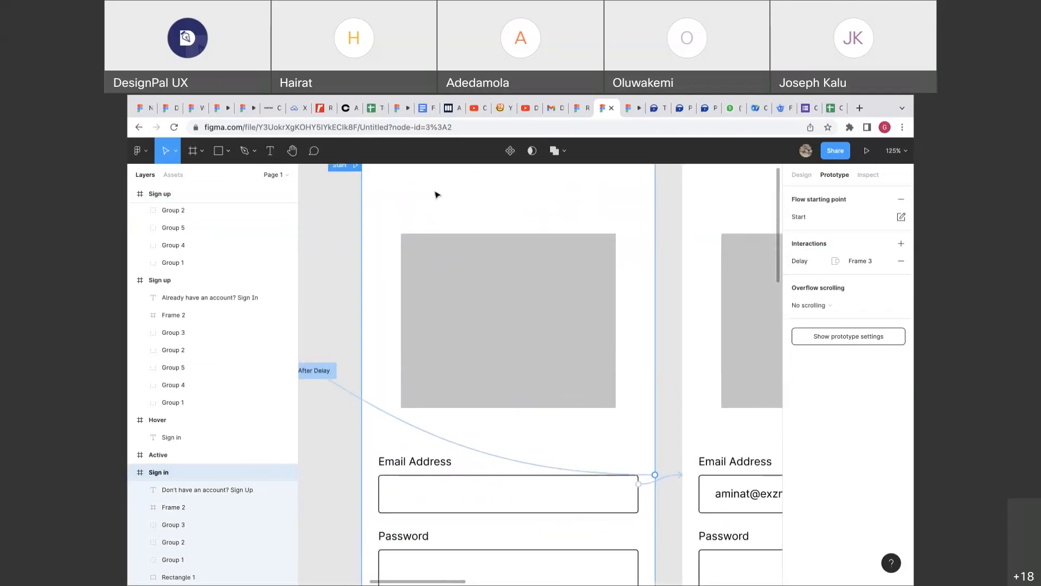
scroll(434, 197, "down", 2)
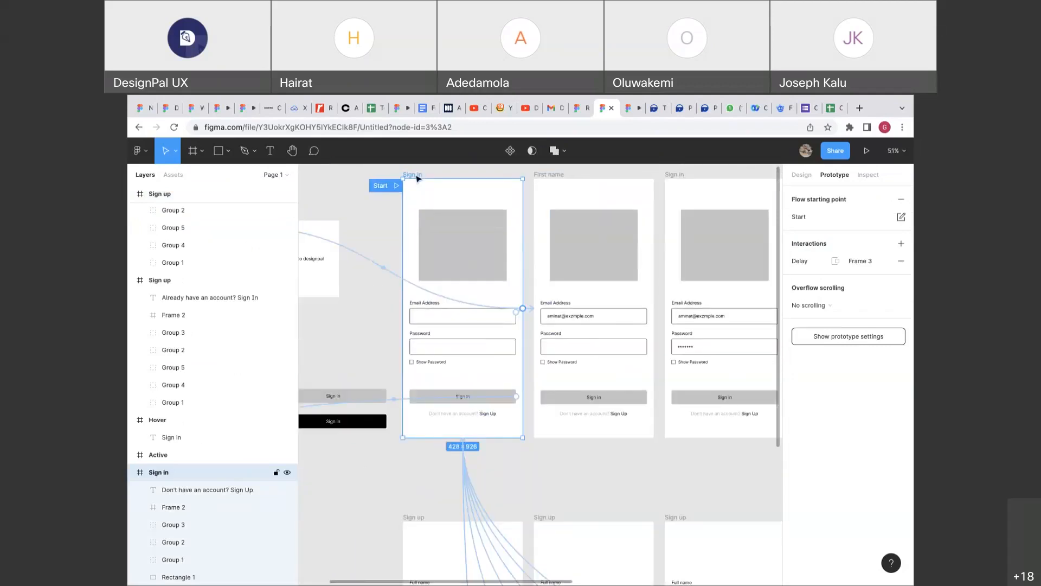
key("ctrl+z")
key("ctrl+z")
key("ctrl+z")
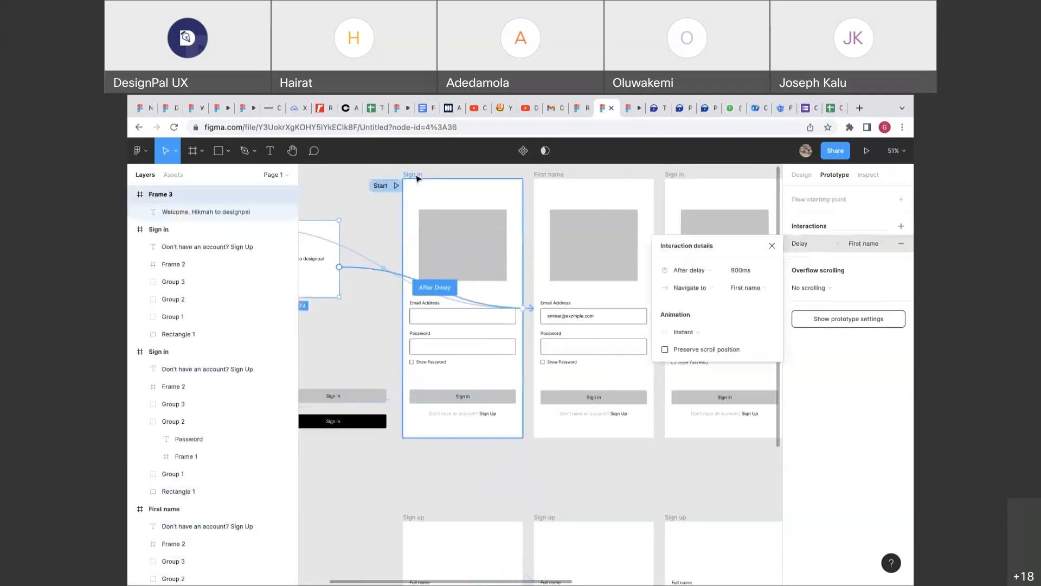
key("ctrl+z")
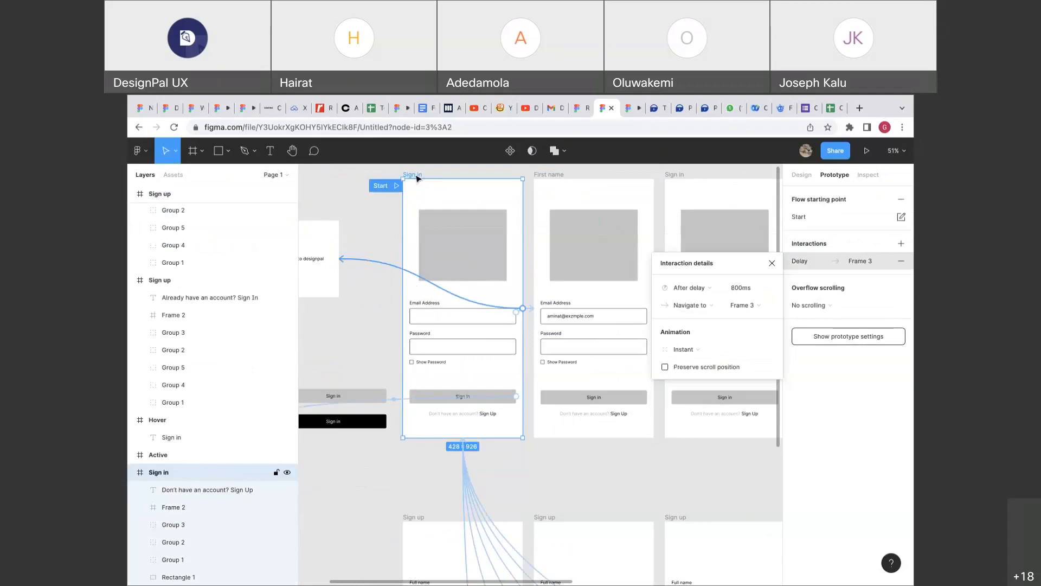
key("ctrl+z")
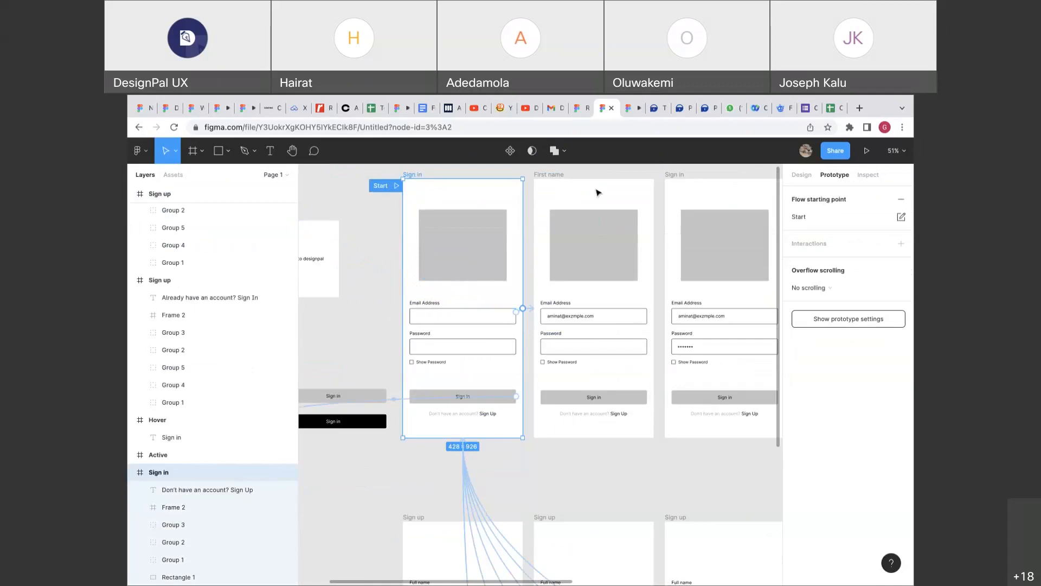
scroll(550, 211, "up", 2)
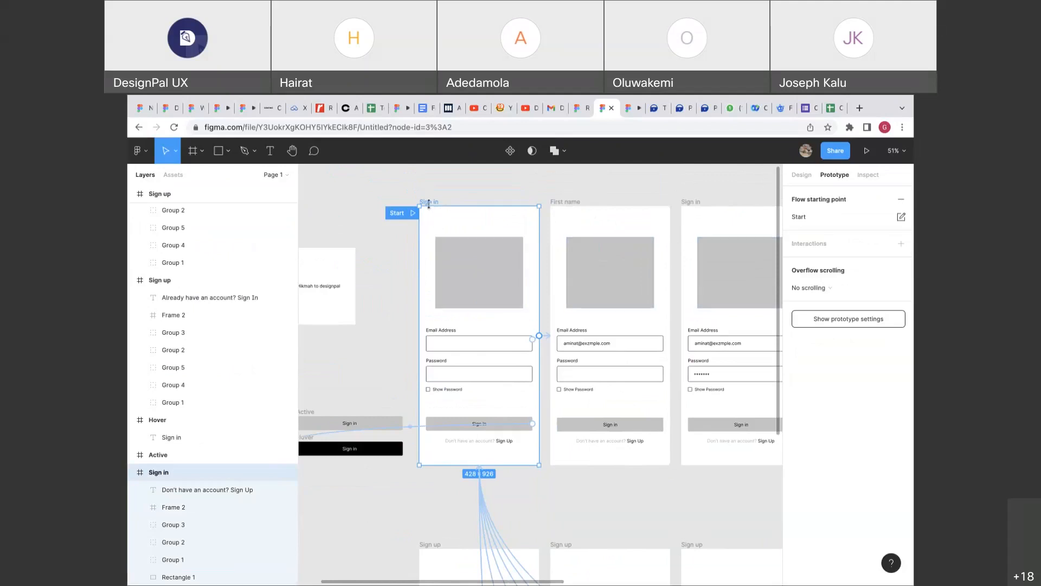
scroll(414, 230, "left", 3)
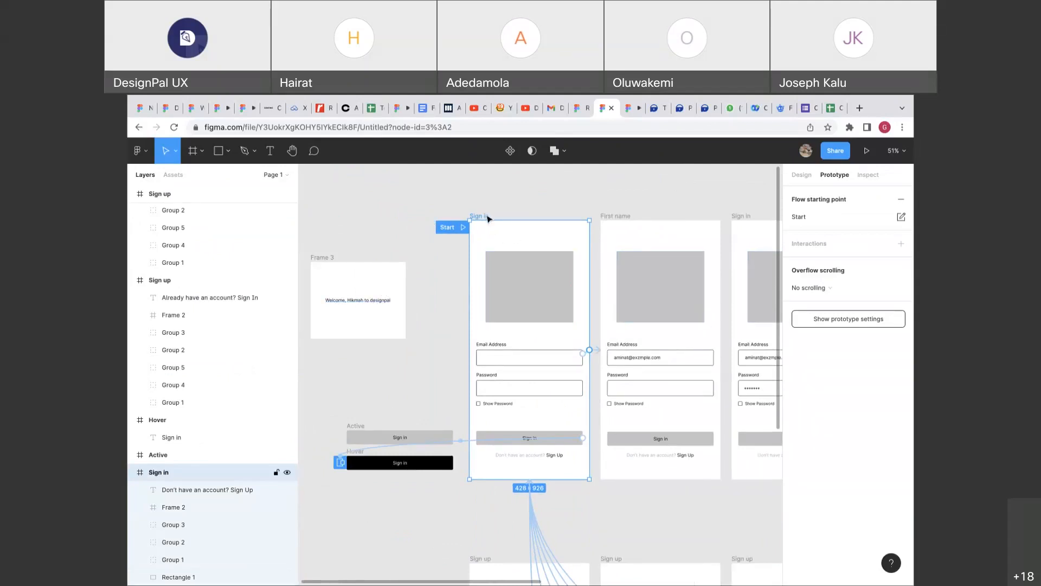
Reconnect Sign in to Frame 3 using After delay 2000ms and the Open overlay action.
left_click_drag(590, 350, 410, 284)
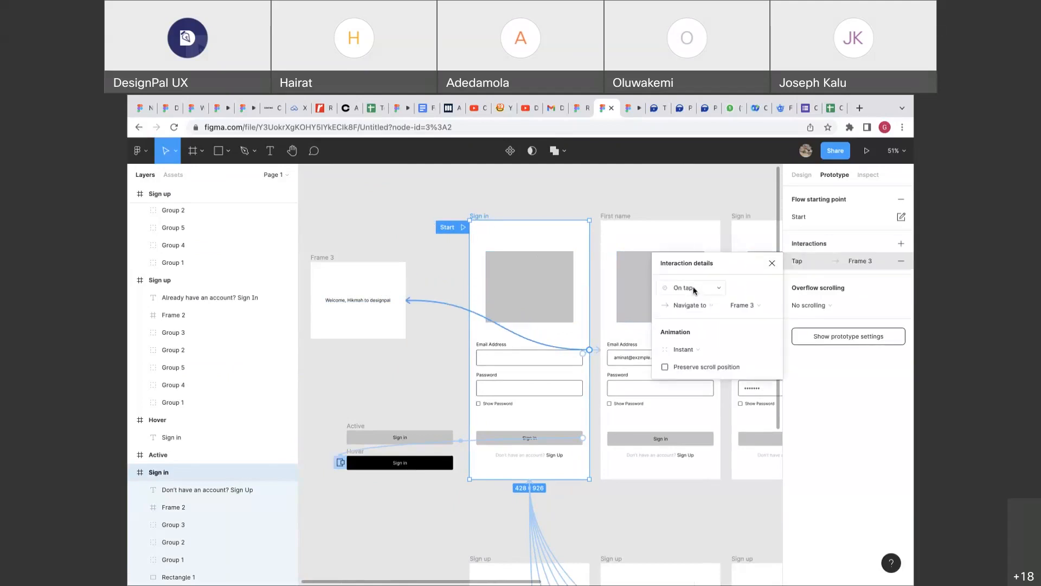
left_click(694, 290)
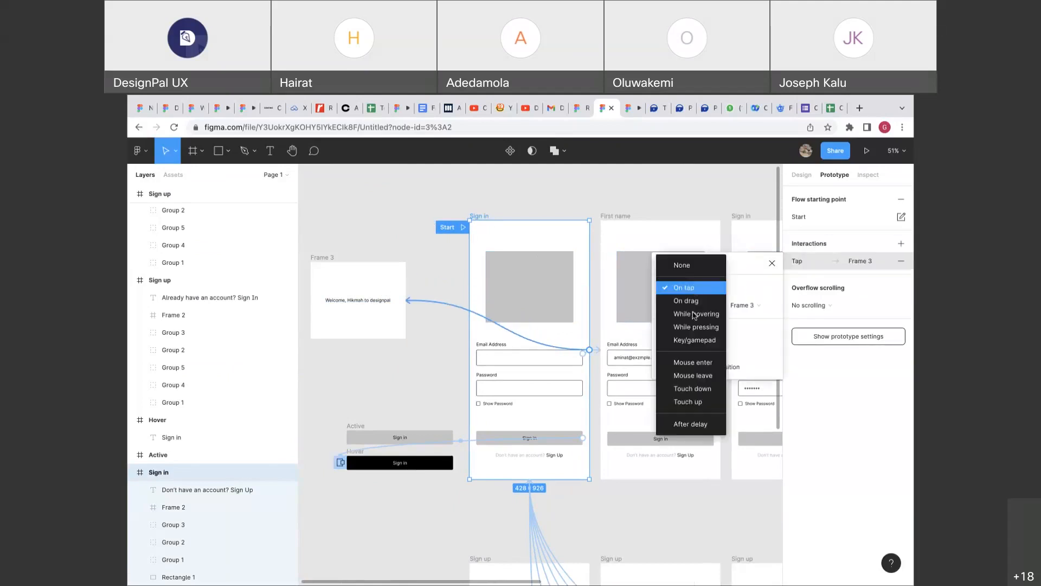
left_click(692, 423)
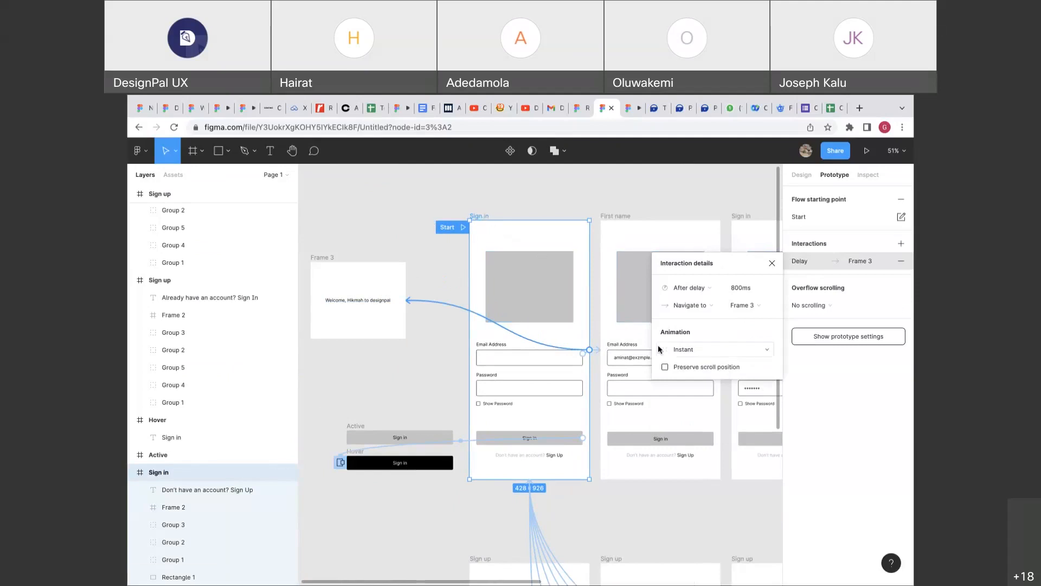
left_click(737, 288)
type("2000")
key("Return")
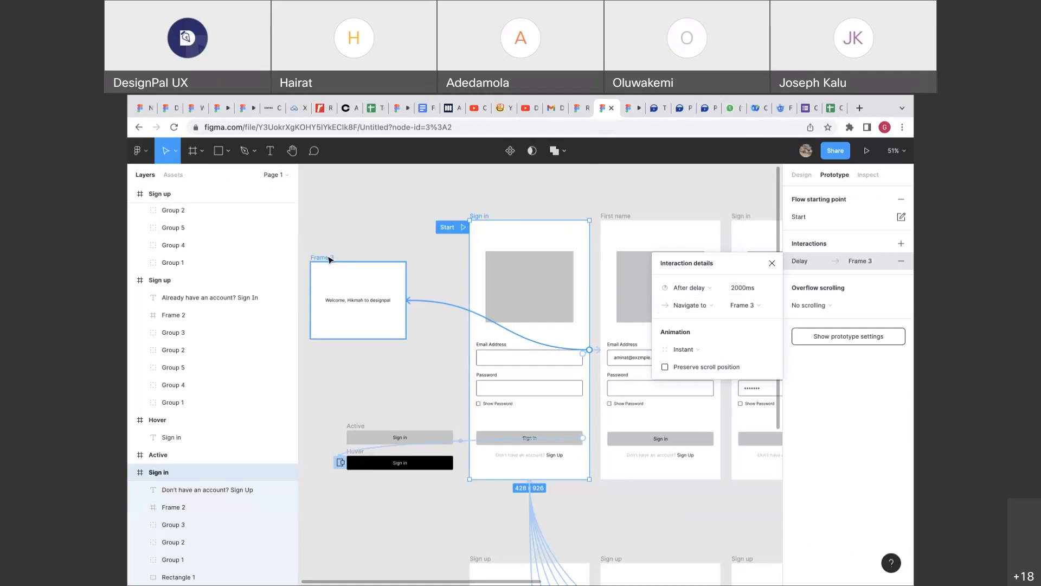
left_click(690, 305)
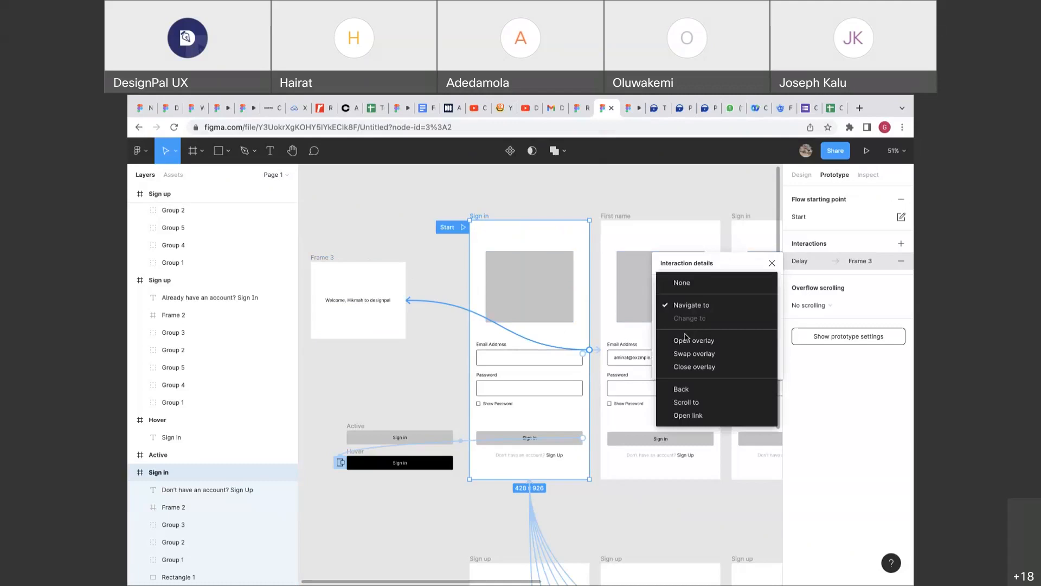
left_click(686, 338)
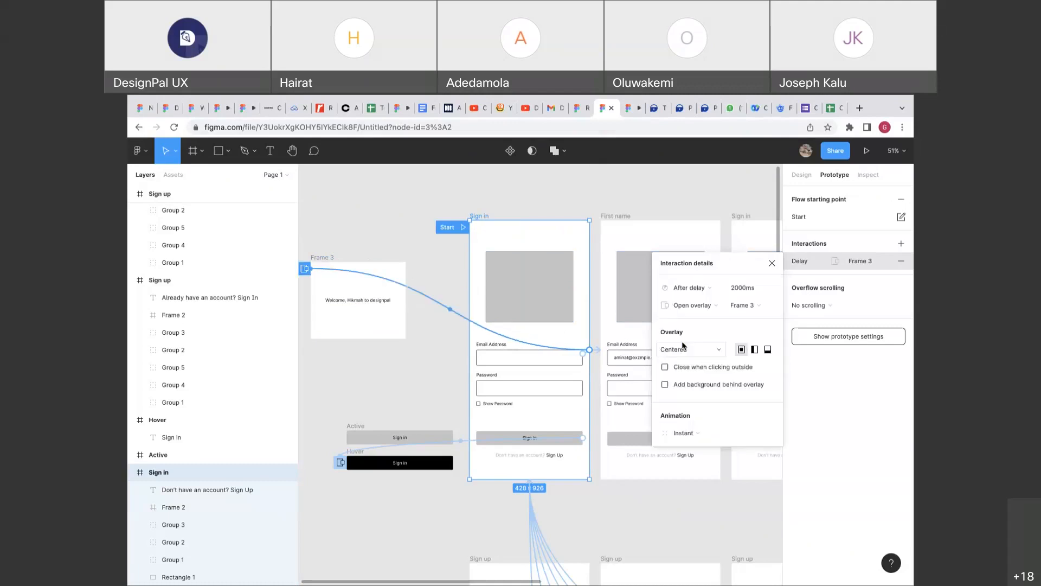
left_click(335, 260)
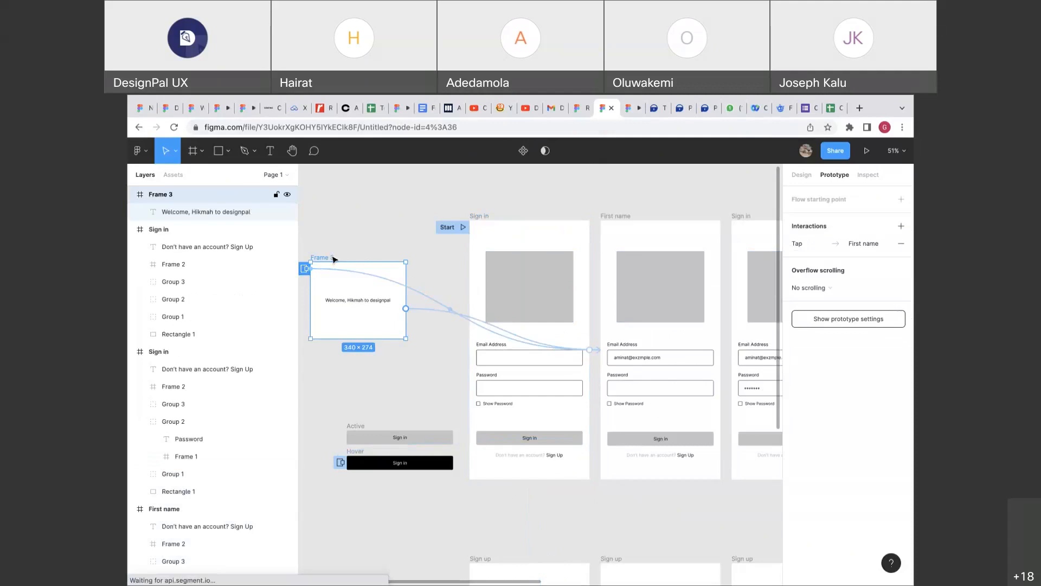
Replace Frame 3's Tap link with a 2000ms After delay link to First name.
left_click_drag(414, 311, 407, 308)
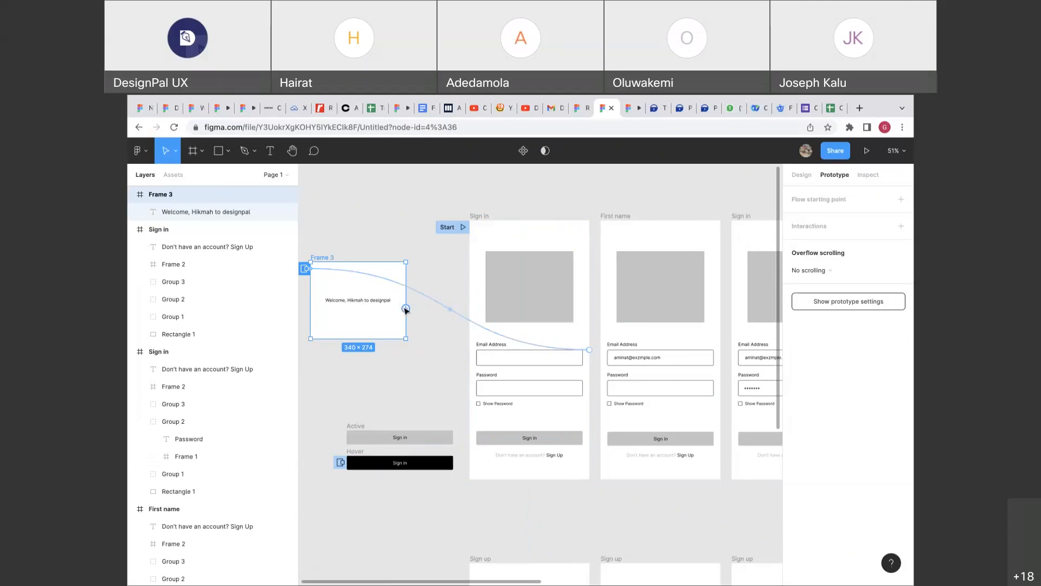
left_click_drag(405, 309, 614, 230)
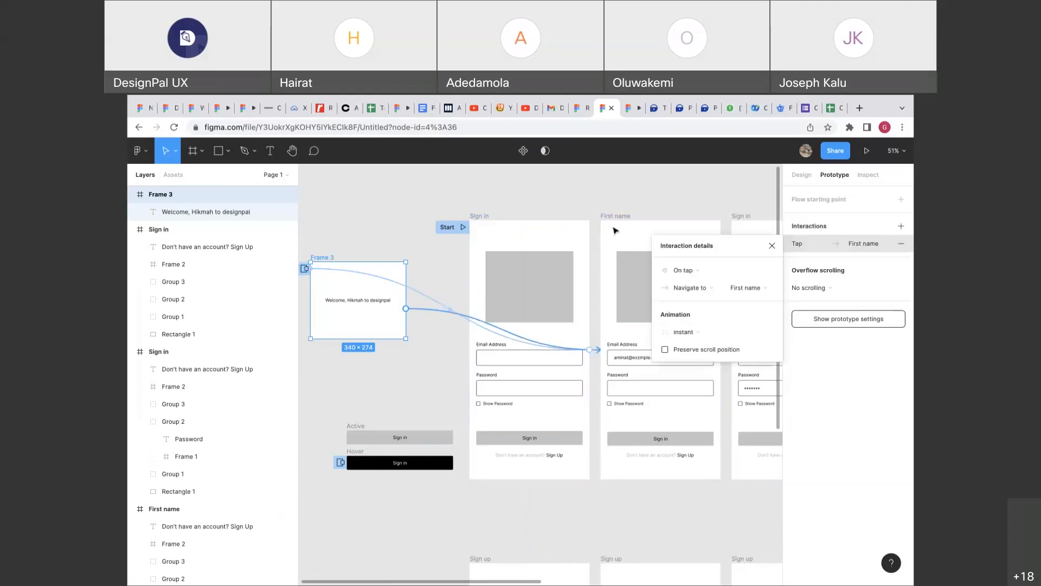
left_click(678, 270)
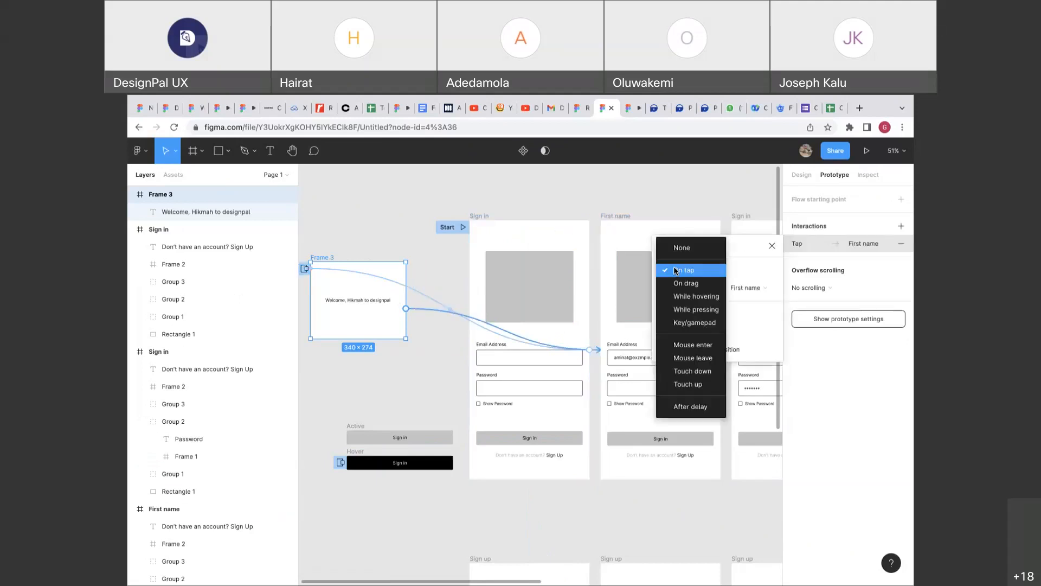
left_click(694, 407)
left_click(757, 277)
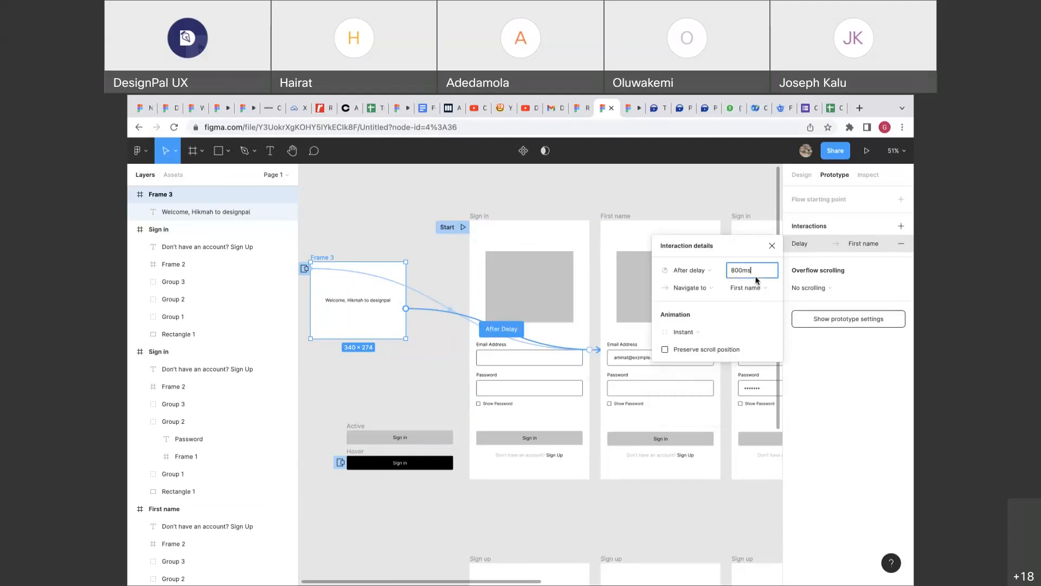
type("2000")
key("Return")
Return to the Design panel and draw a short horizontal line beside Frame 3.
left_click(809, 172)
scroll(476, 290, "left", 3)
scroll(476, 291, "up", 5, "ctrl")
left_click(532, 283)
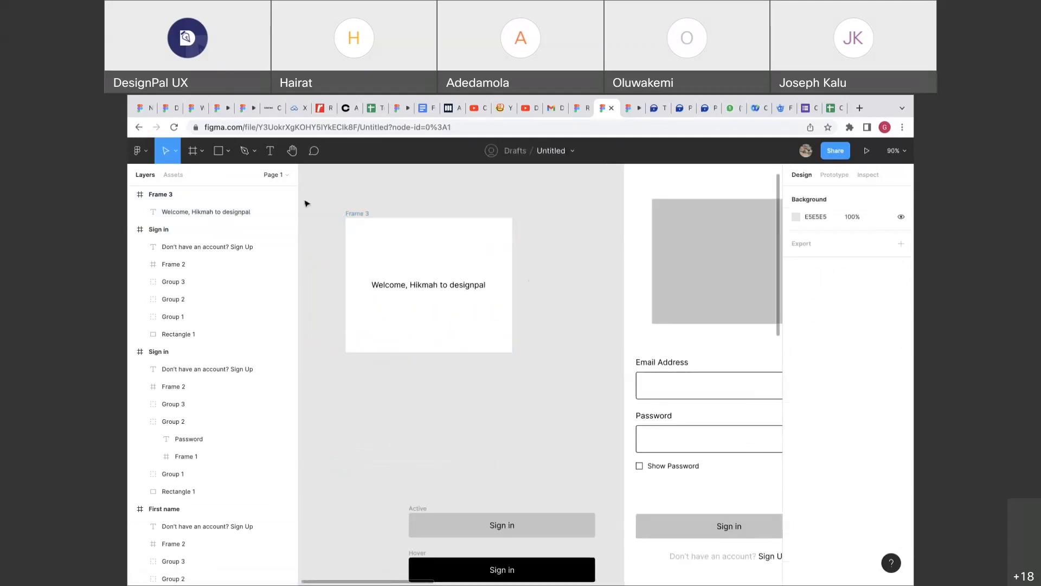
left_click(228, 151)
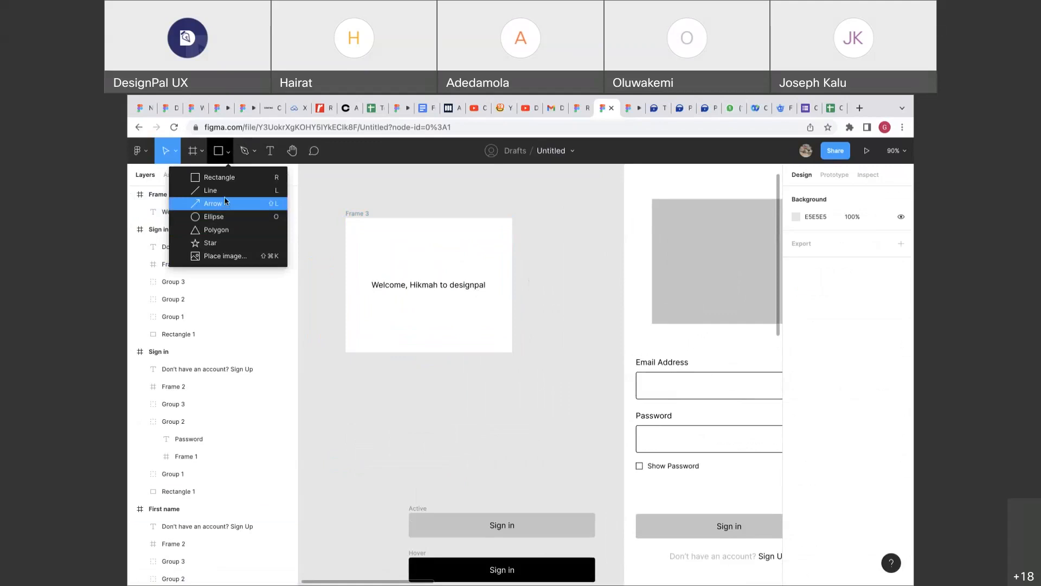
left_click(226, 190)
mouse_move(538, 233)
left_mouse_down()
mouse_move(567, 257)
mouse_move(554, 250)
mouse_move(558, 233)
left_mouse_up()
Duplicate the line, rotate the copy into an X, and group both lines.
key("ctrl+d")
key("ctrl+z")
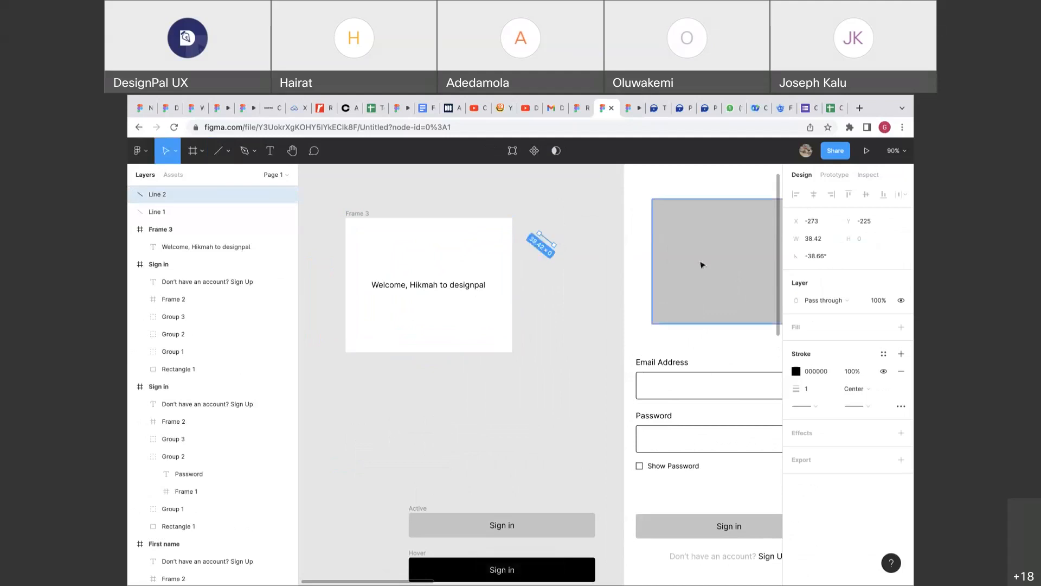
key("shift+2")
left_click_drag(450, 244, 442, 292)
left_click_drag(515, 297, 515, 240)
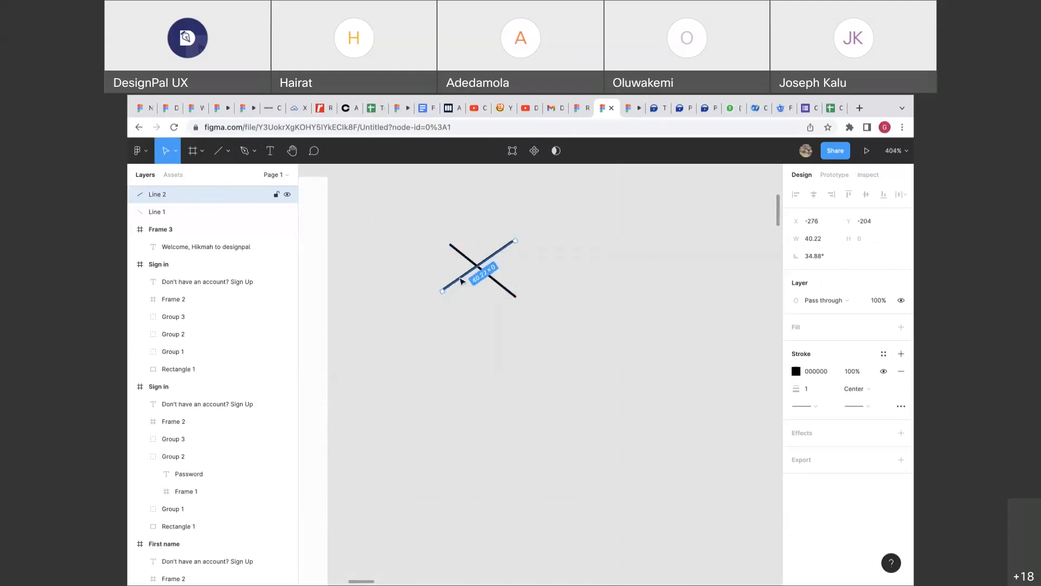
left_click_drag(442, 291, 448, 304)
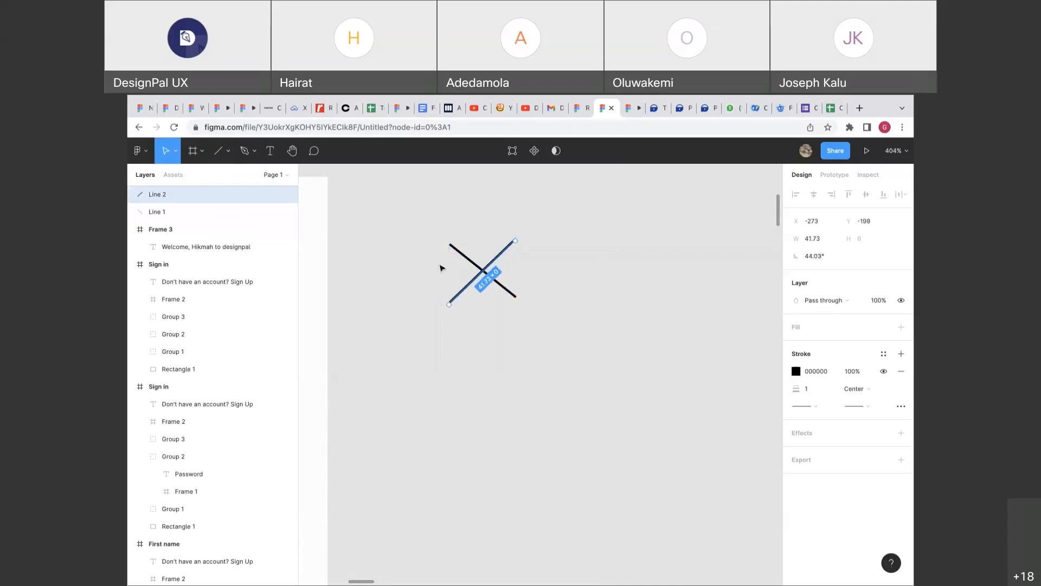
left_click_drag(432, 239, 480, 298)
key("ctrl+g")
scroll(523, 305, "down", 10)
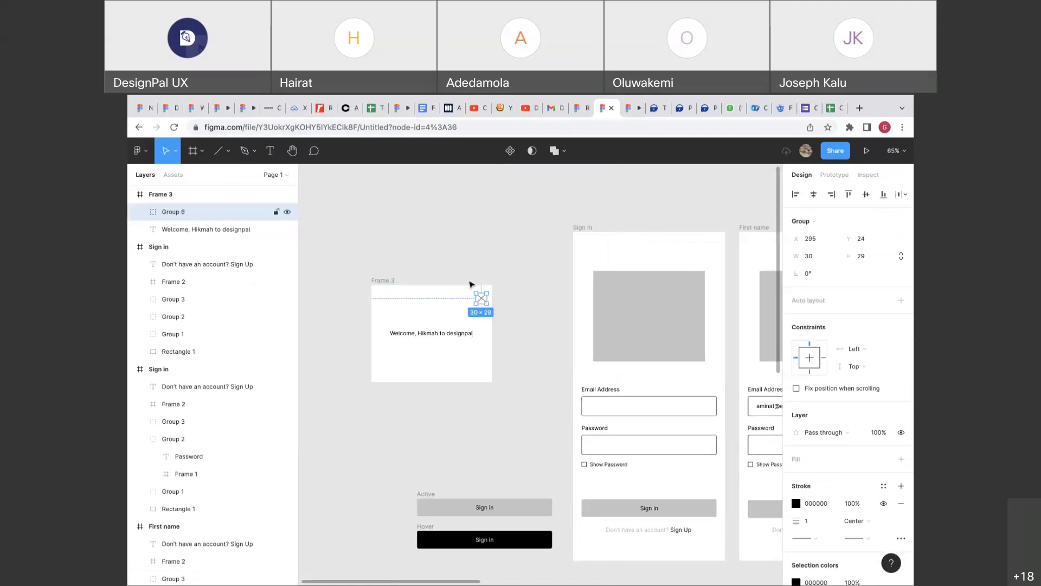
Delete Frame 3's After Delay connection to the First name screen.
left_click(452, 265)
left_click(834, 174)
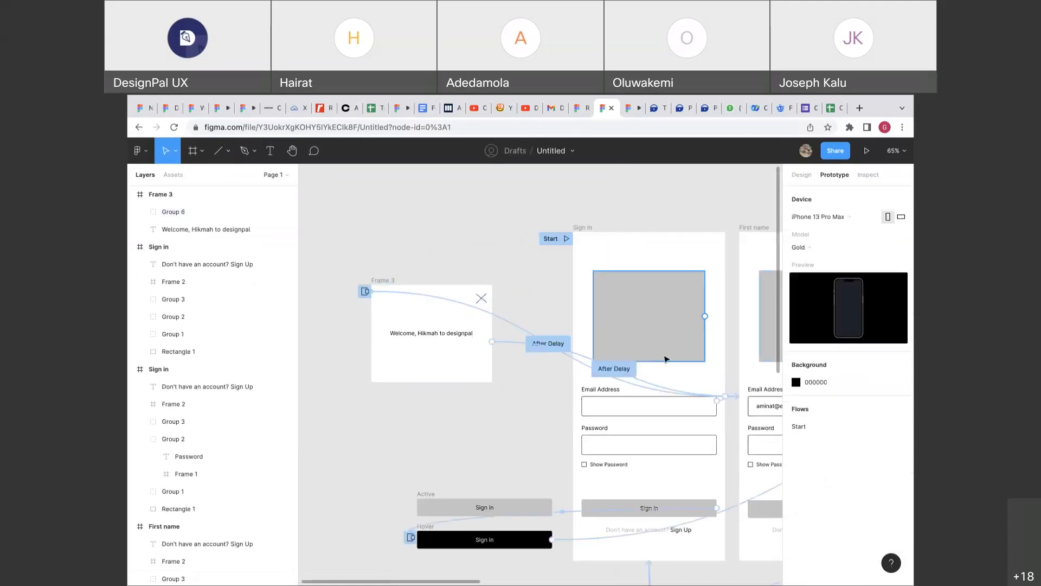
left_click(515, 345)
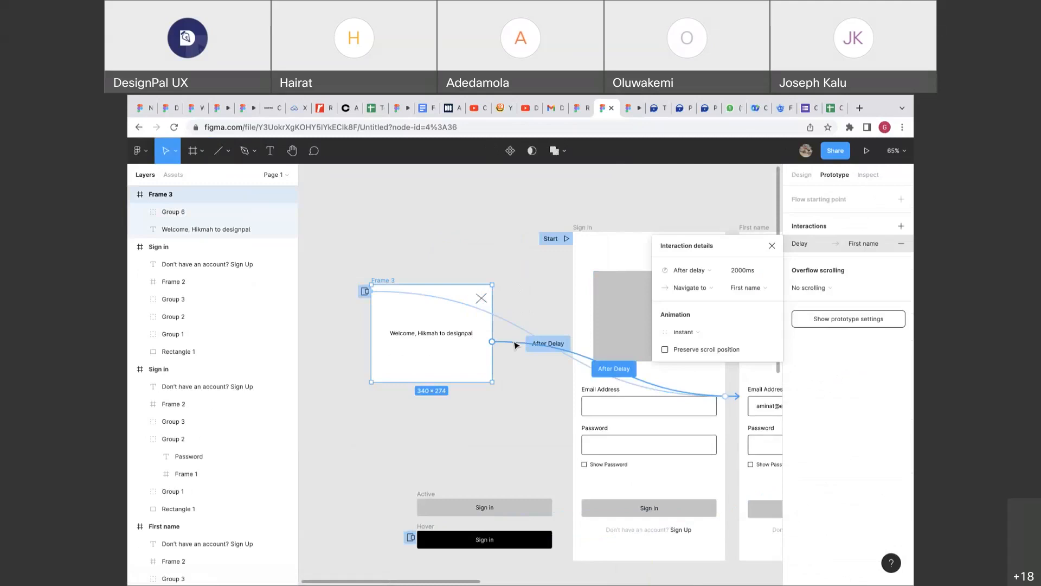
scroll(515, 344, "right", 3)
key("Delete")
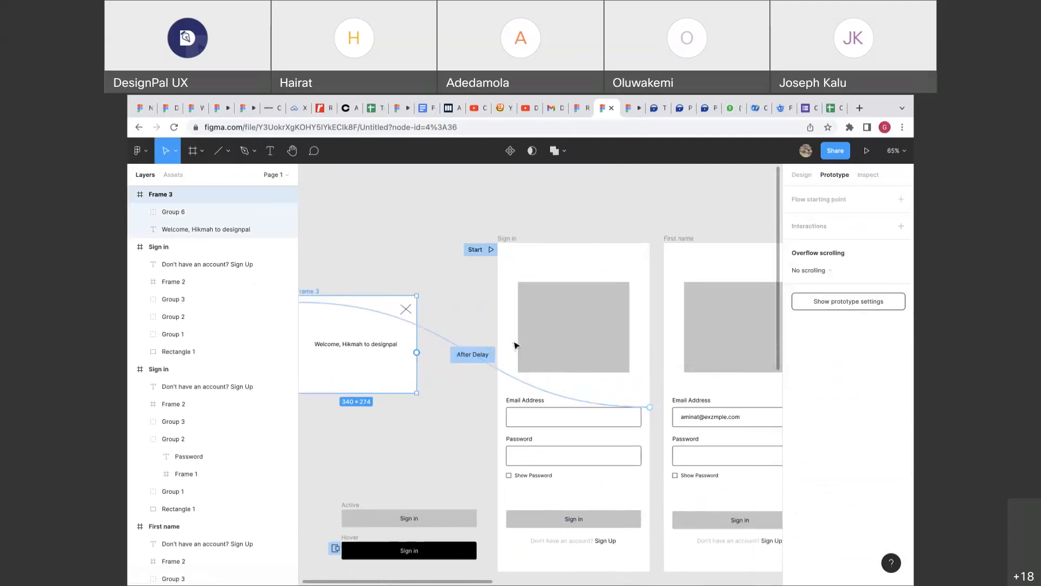
Make tapping the X icon in Frame 3 close the overlay.
left_click(411, 314)
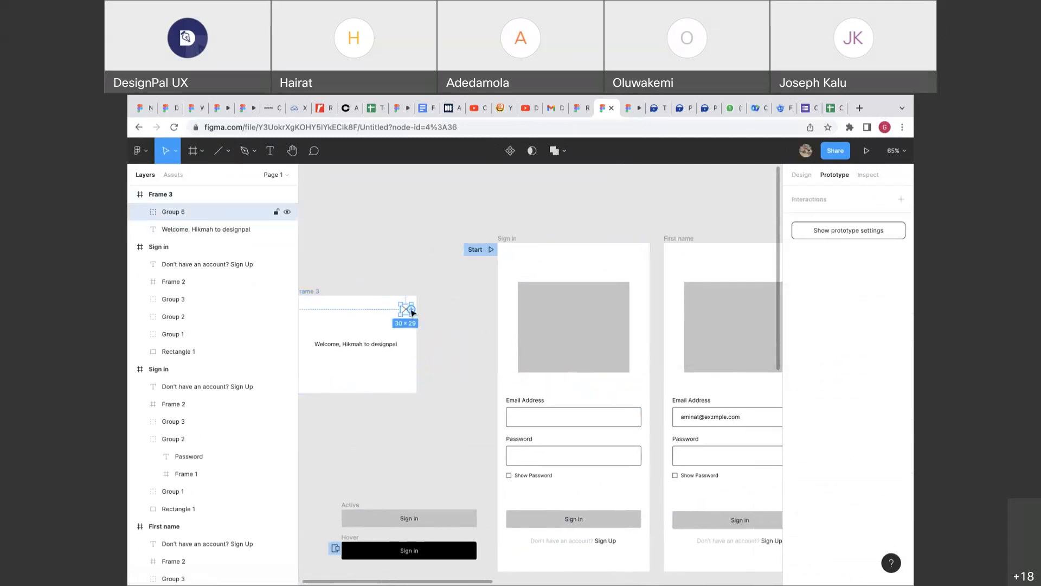
left_click_drag(411, 309, 436, 310)
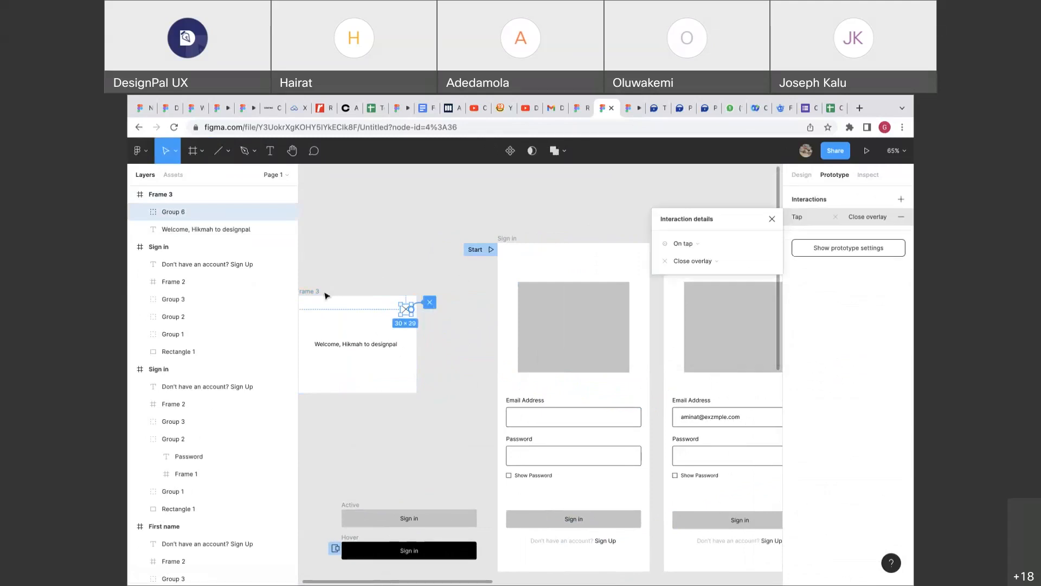
scroll(442, 295, "down", 2)
scroll(442, 296, "left", 2)
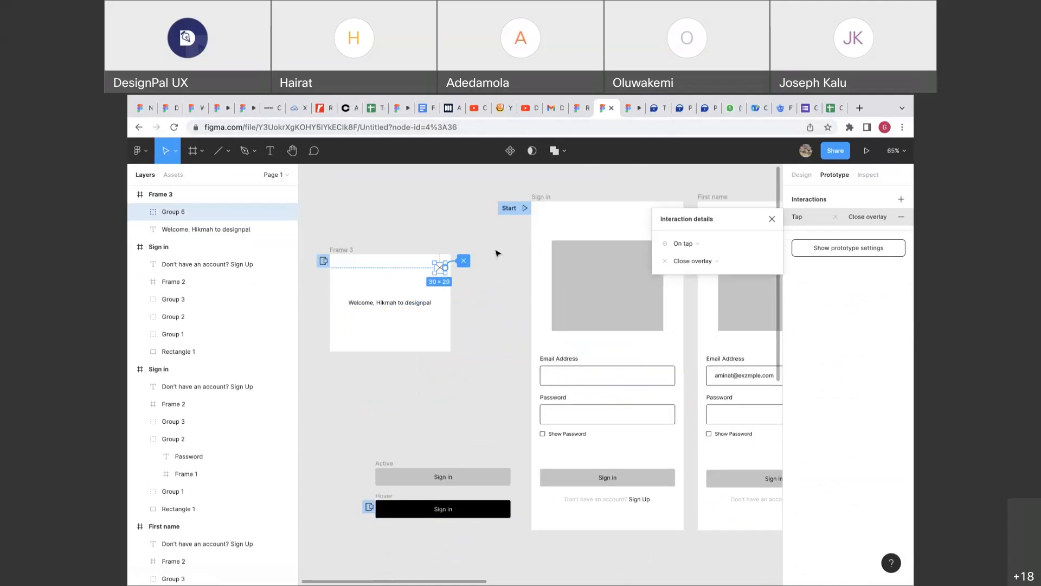
left_click(772, 219)
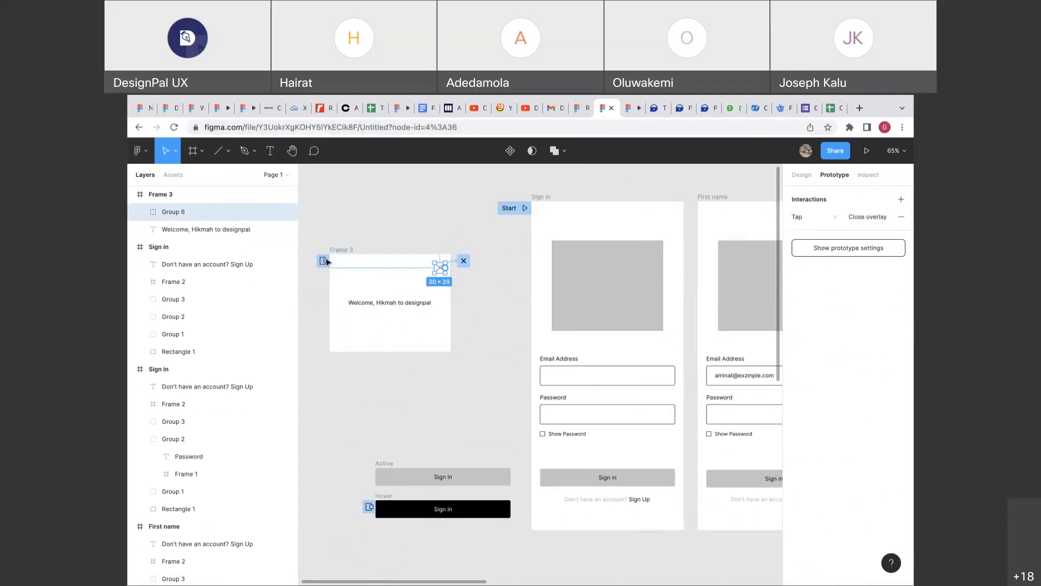
Check the Sign in and X icon interactions, then preview the Sign in flow.
left_click(326, 261)
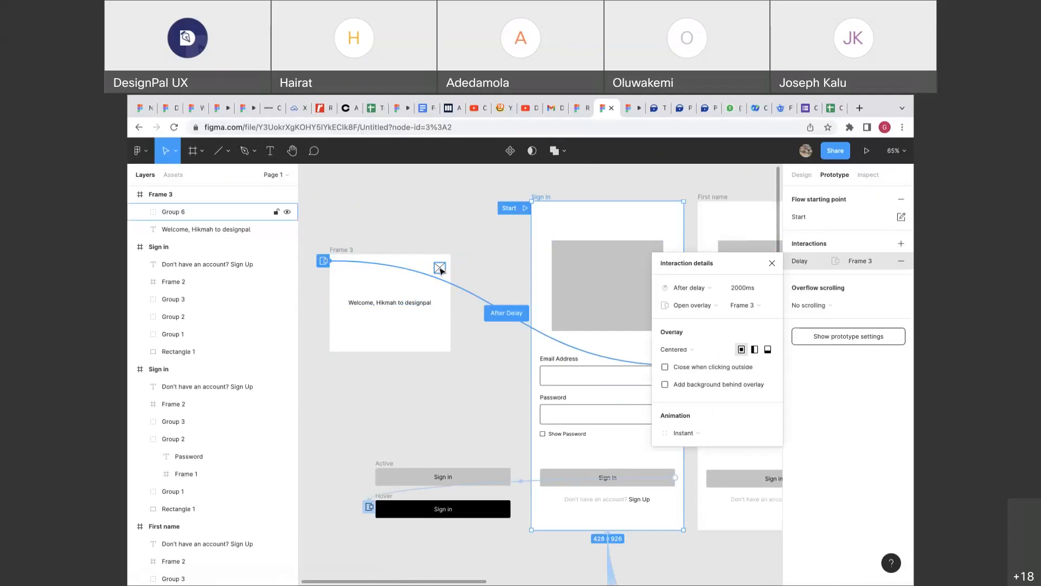
left_click(440, 269)
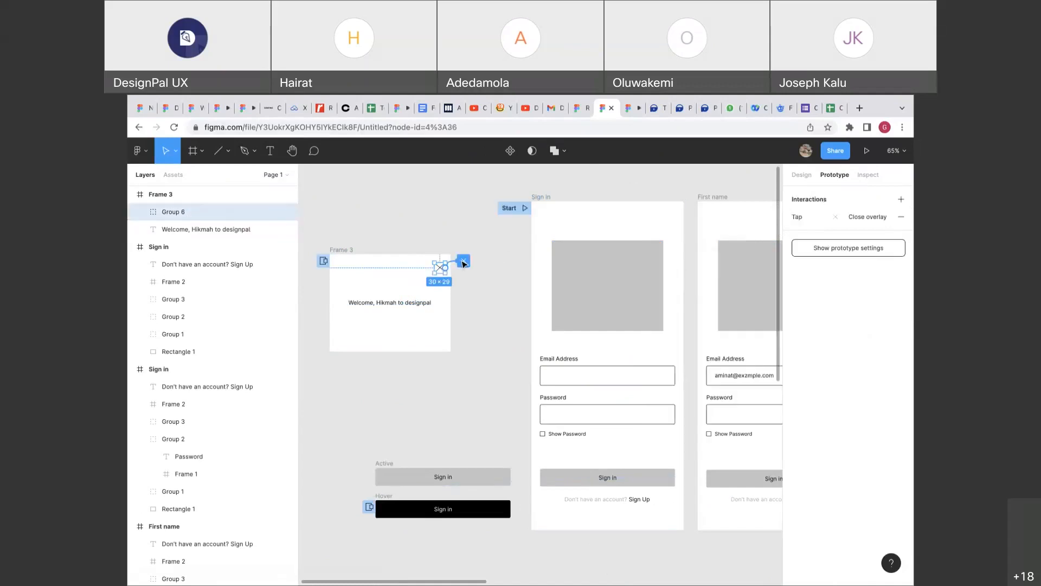
left_click(525, 208)
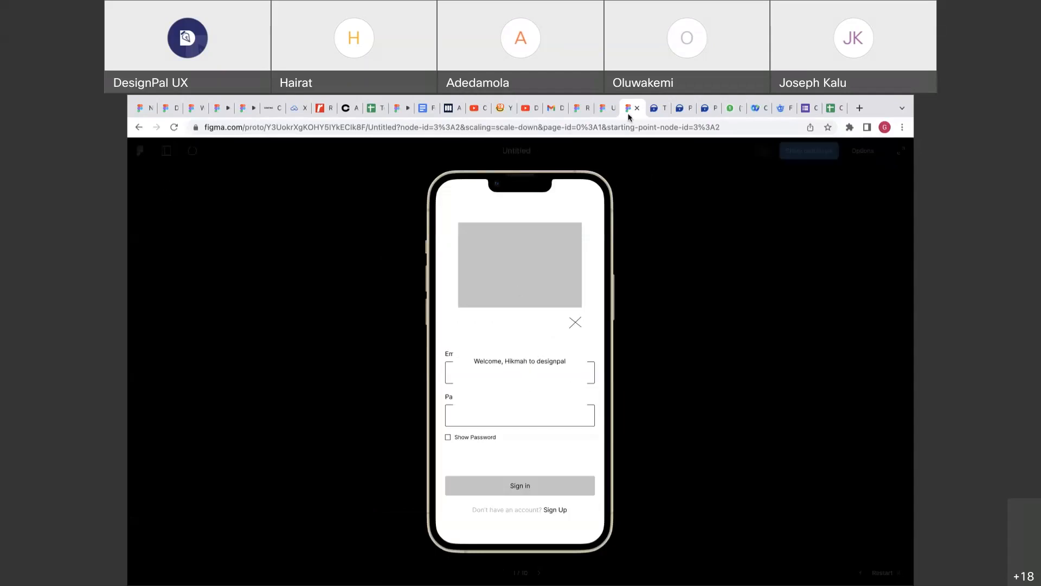
Add a 50% black background behind the Sign in screen's welcome overlay.
left_click(604, 109)
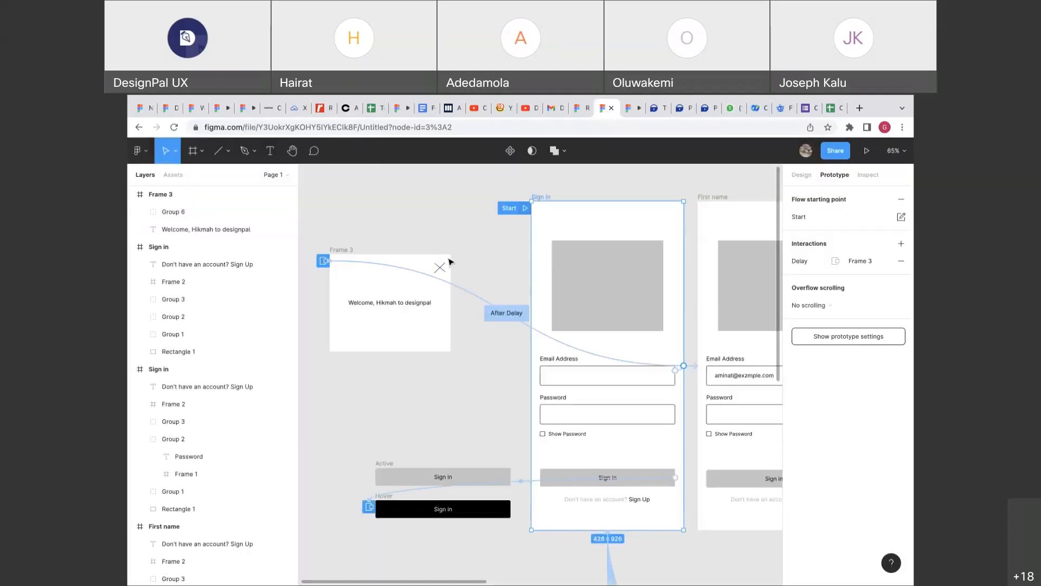
left_click(332, 263)
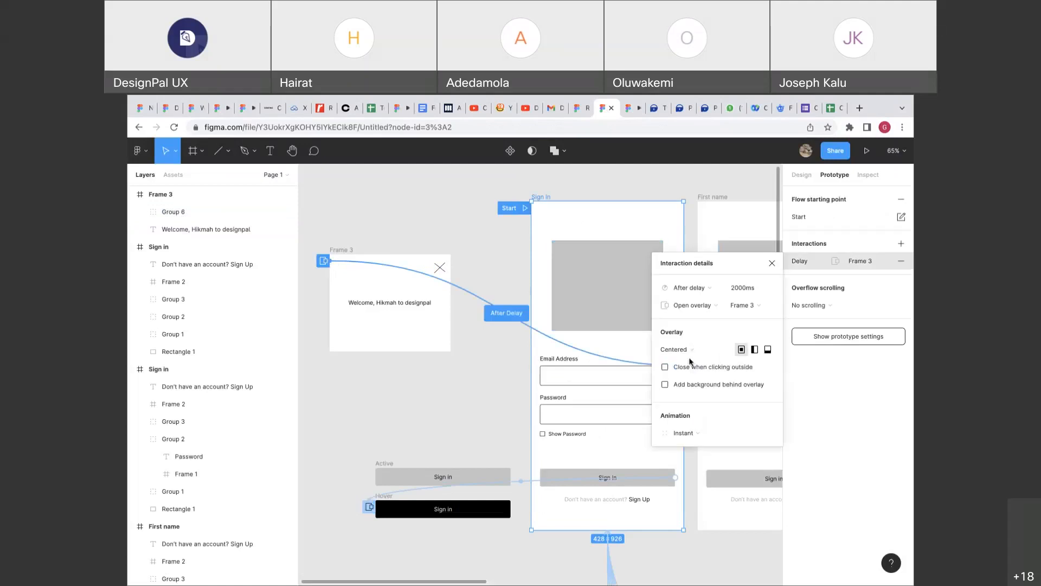
left_click(665, 384)
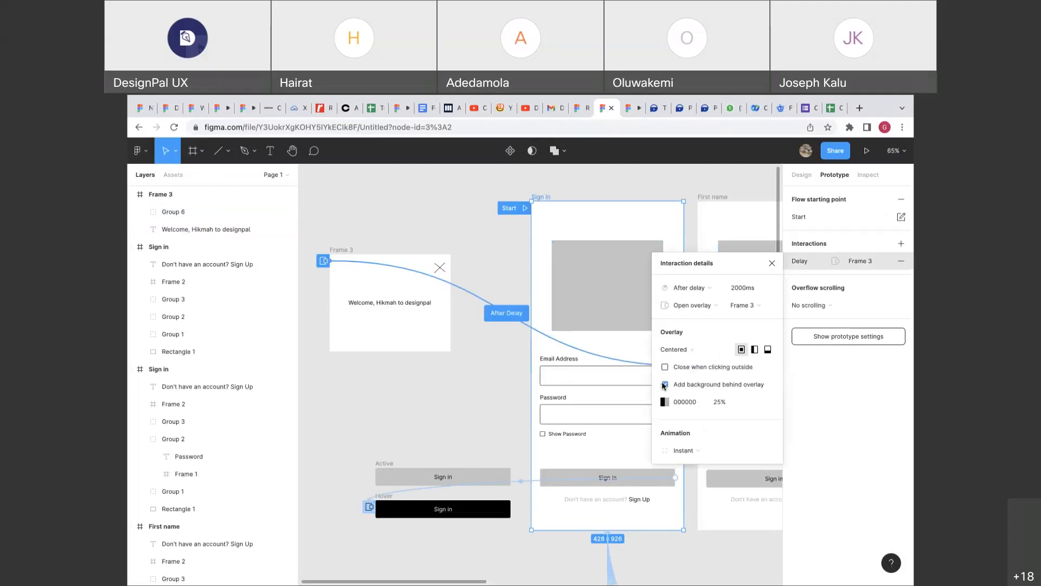
left_click(720, 404)
type("50")
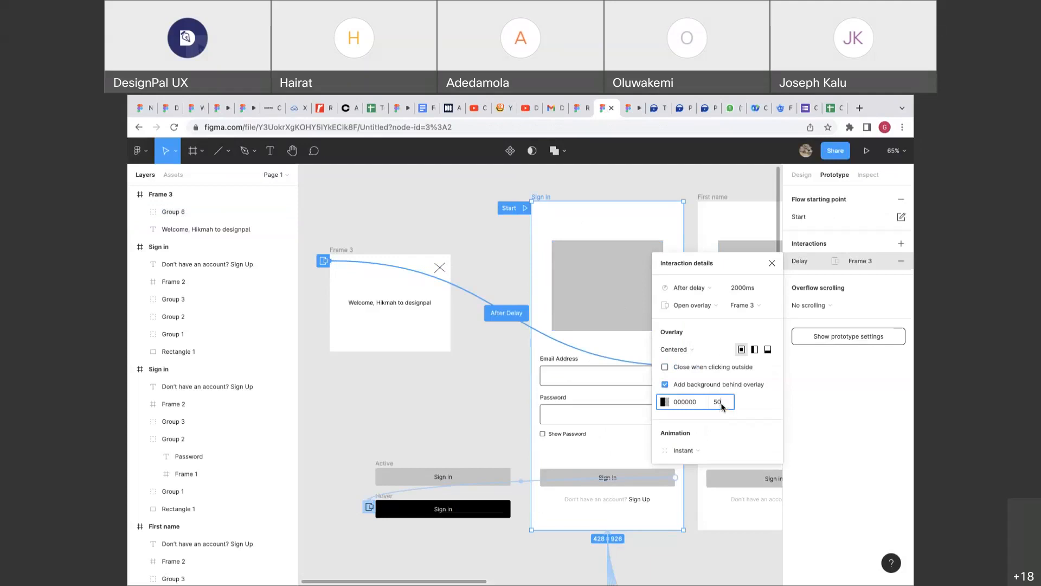
Preview the dimmed overlay by restarting the prototype from Sign in.
left_click(632, 112)
left_click(878, 573)
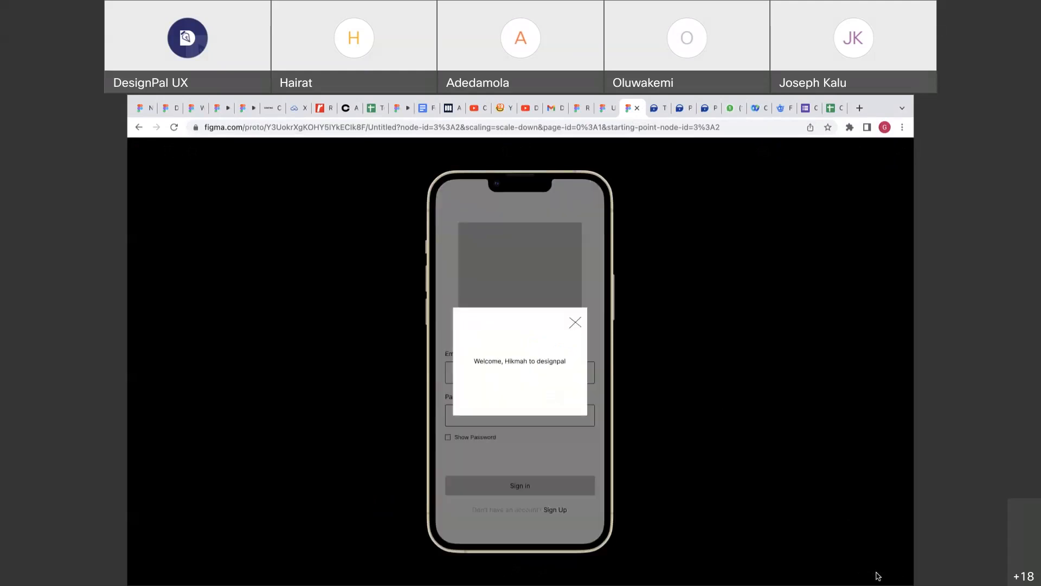
left_click(608, 109)
Change the overlay's After Delay time from 2000ms to 5000ms.
left_click(751, 289)
type("5000")
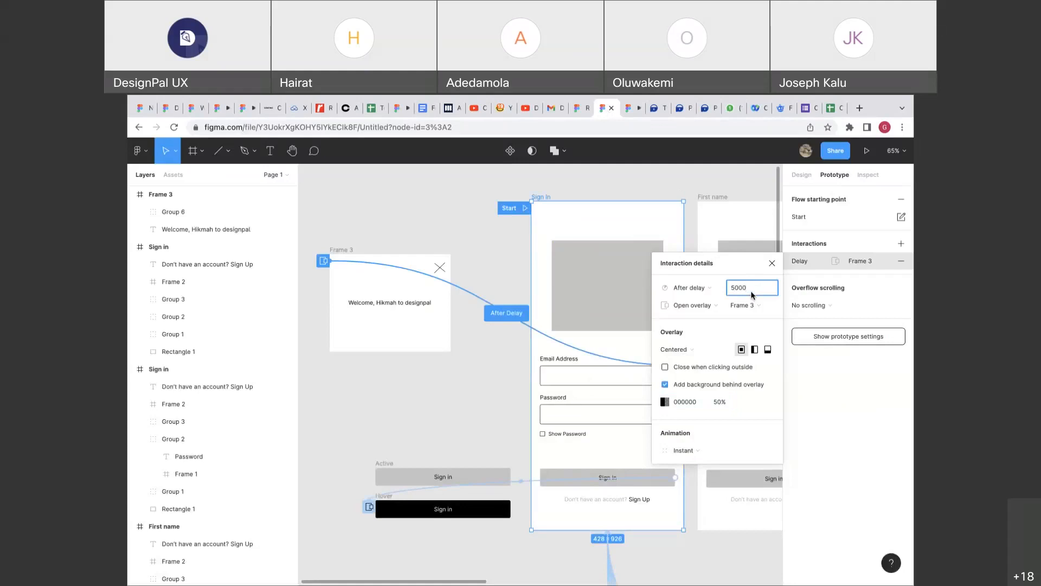
key("Return")
scroll(561, 192, "right", 1)
scroll(561, 192, "down", 1)
scroll(561, 192, "right", 1)
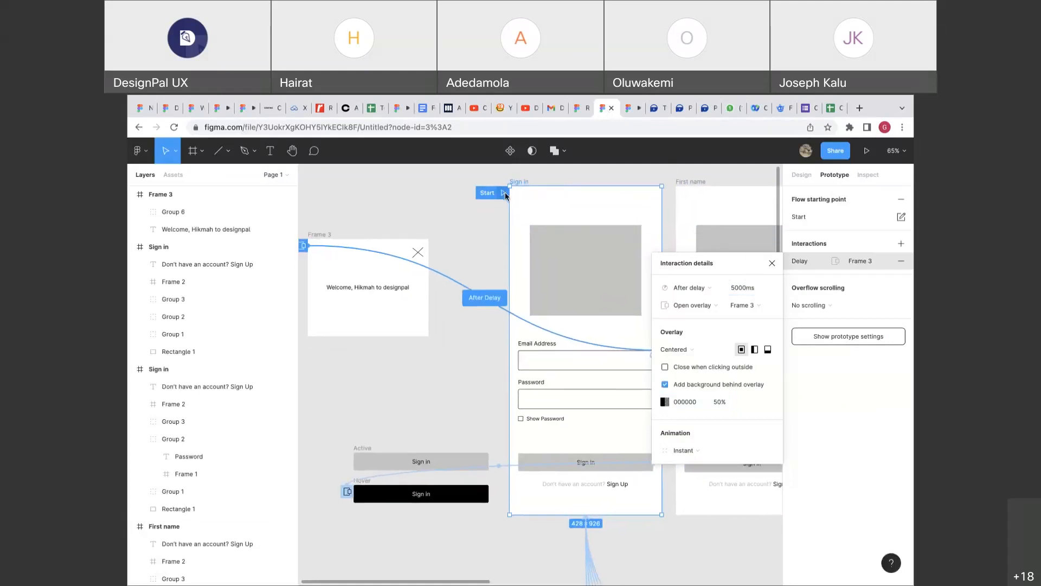
Restart the prototype and tap the X to confirm it closes the Welcome overlay.
left_click(627, 115)
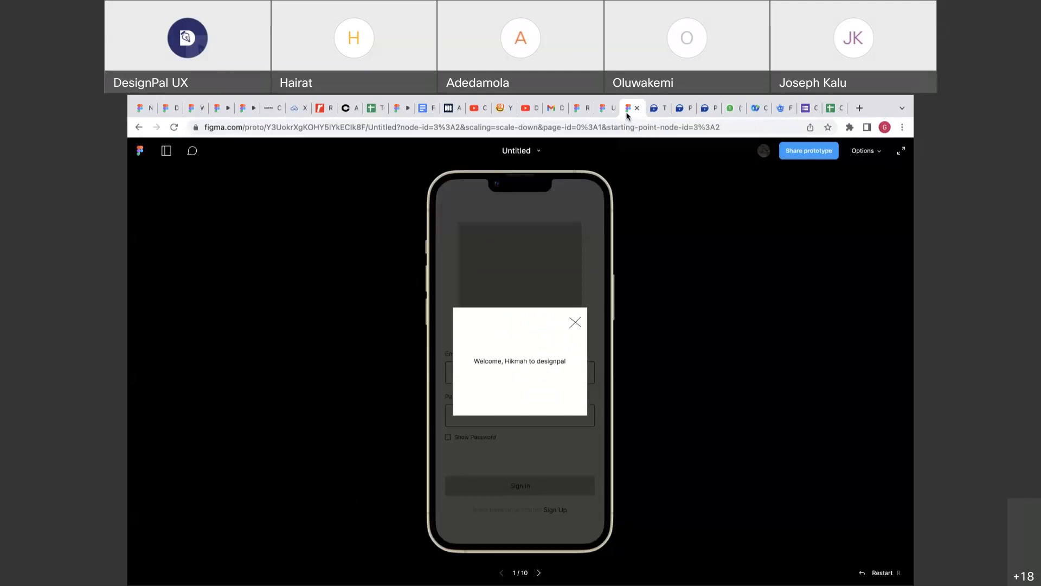
left_click(866, 572)
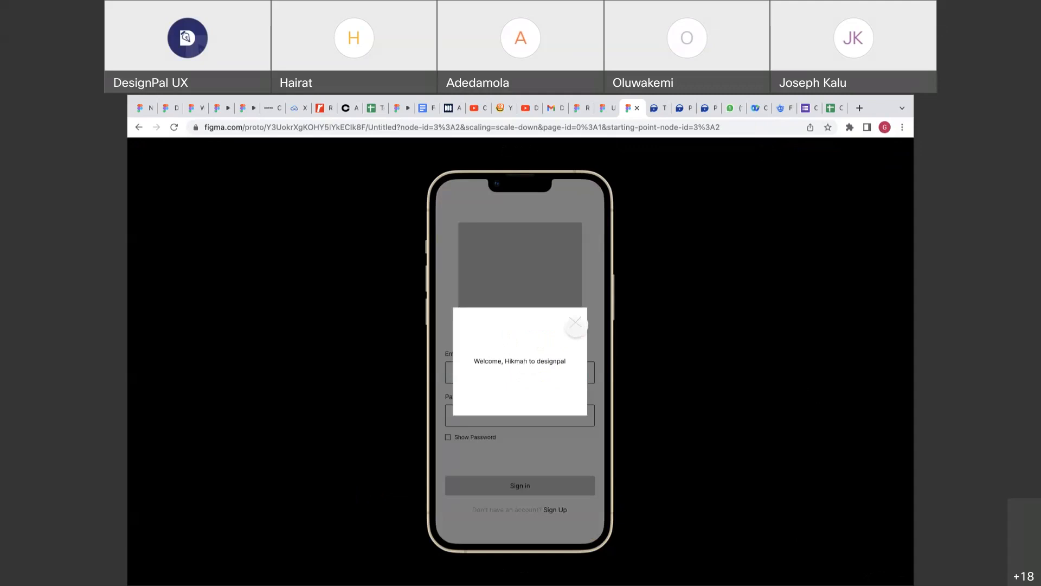
left_click(576, 323)
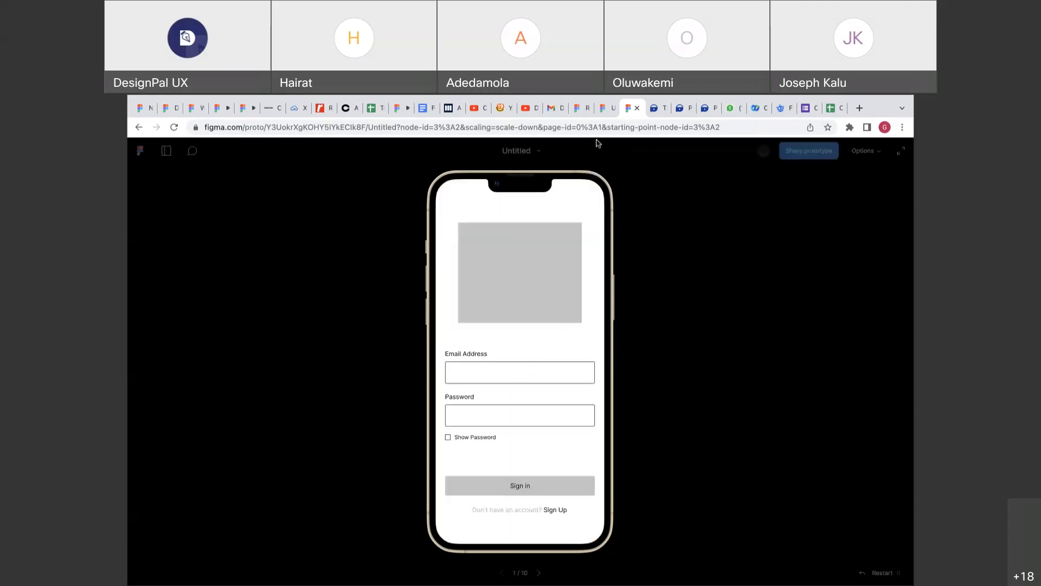
Connect the Frame 3 welcome card to the Sign in screen.
left_click(601, 108)
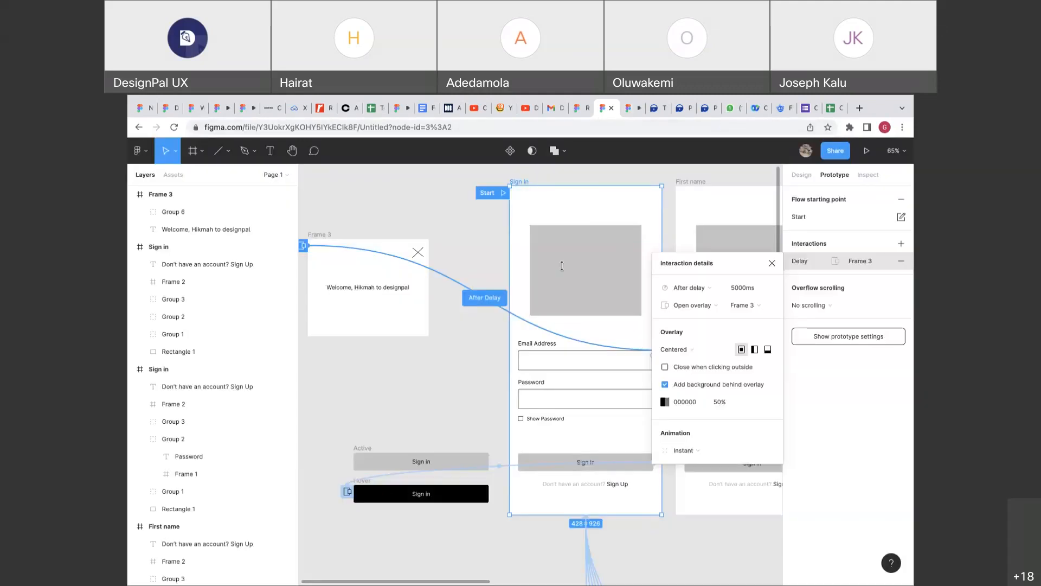
left_click(332, 236)
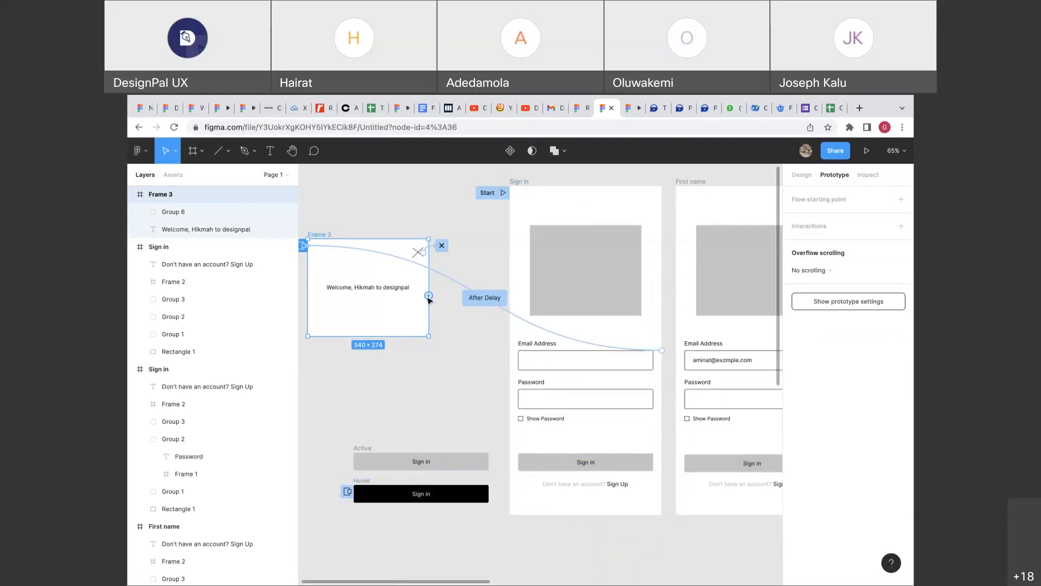
left_click_drag(429, 295, 677, 271)
Set the new Frame 3 interaction's trigger to After delay.
left_click(678, 271)
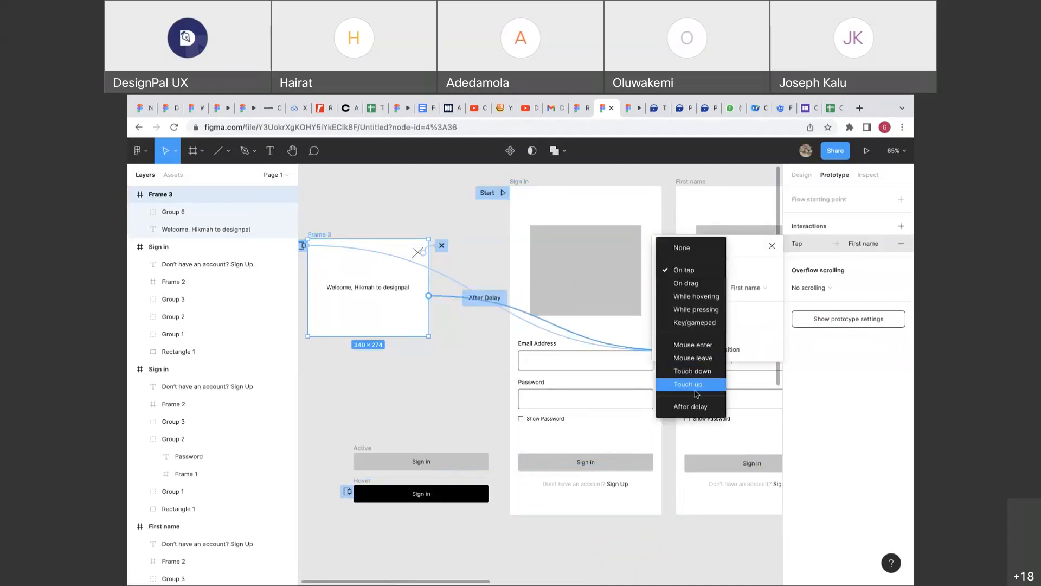
left_click(691, 407)
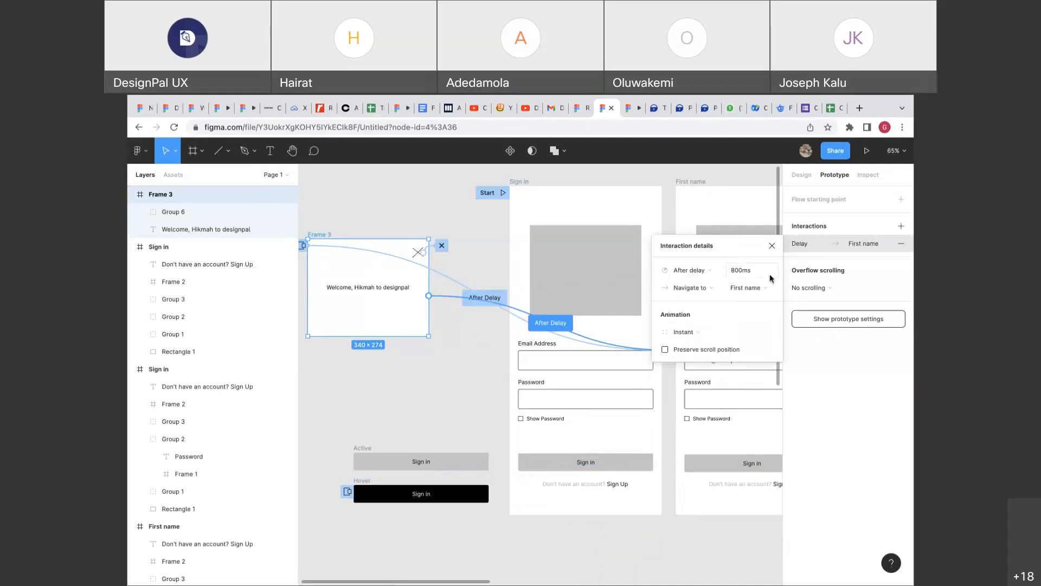
left_click(771, 246)
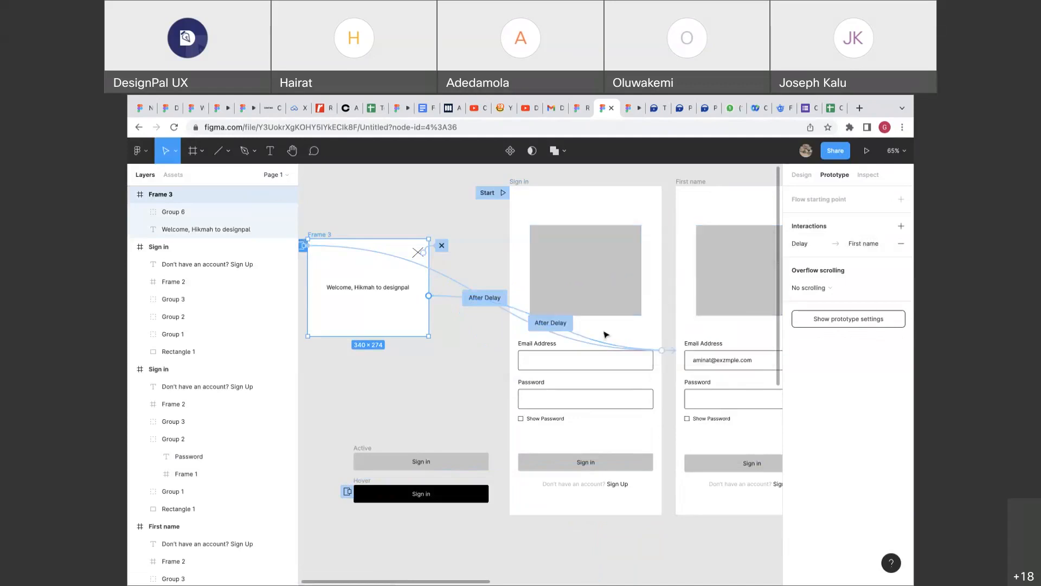
Delete Frame 3's after-delay connection to First name.
left_click(605, 333)
left_click(464, 303)
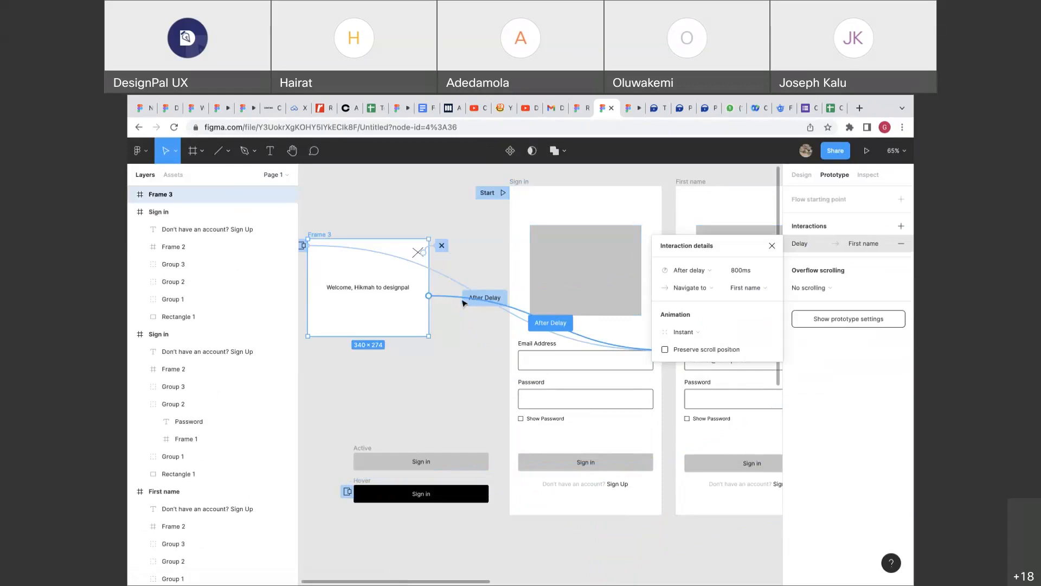
key("BackSpace")
Move Frame 3 up beside the Sign in frame and reselect Sign in.
left_click(525, 181)
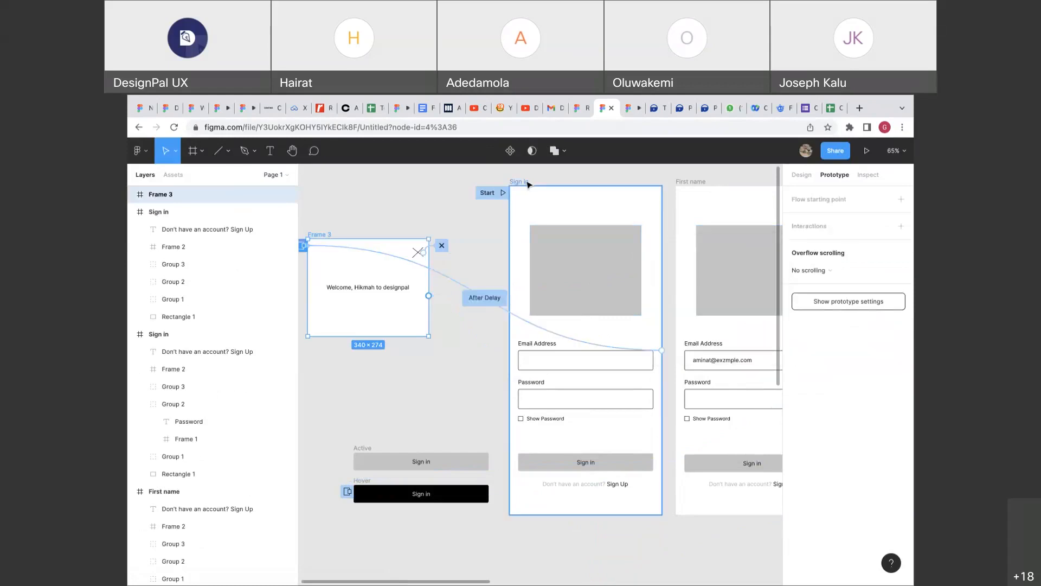
scroll(526, 181, "down", 4)
scroll(412, 267, "up", 2)
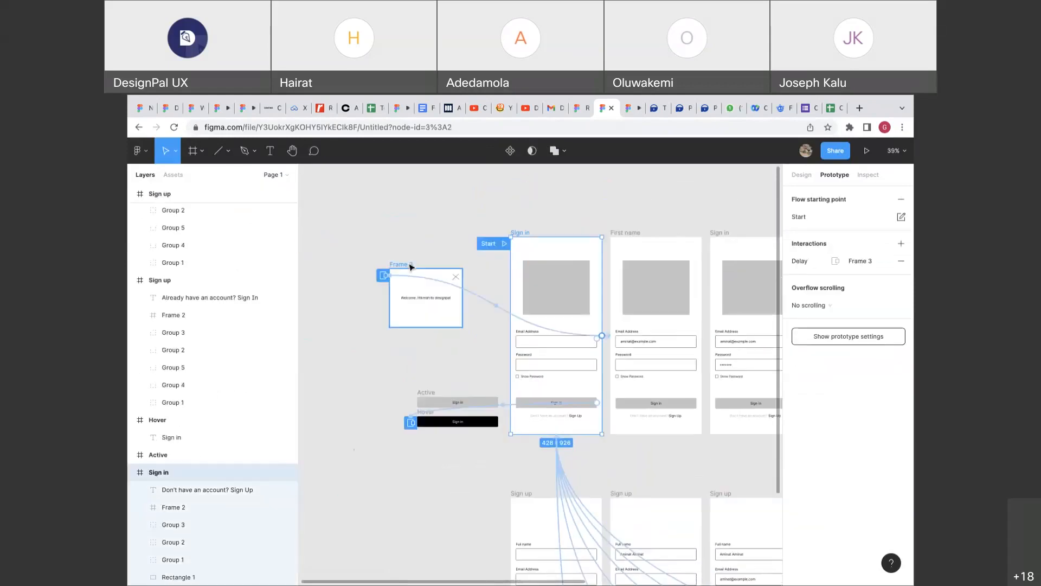
left_click_drag(411, 267, 426, 236)
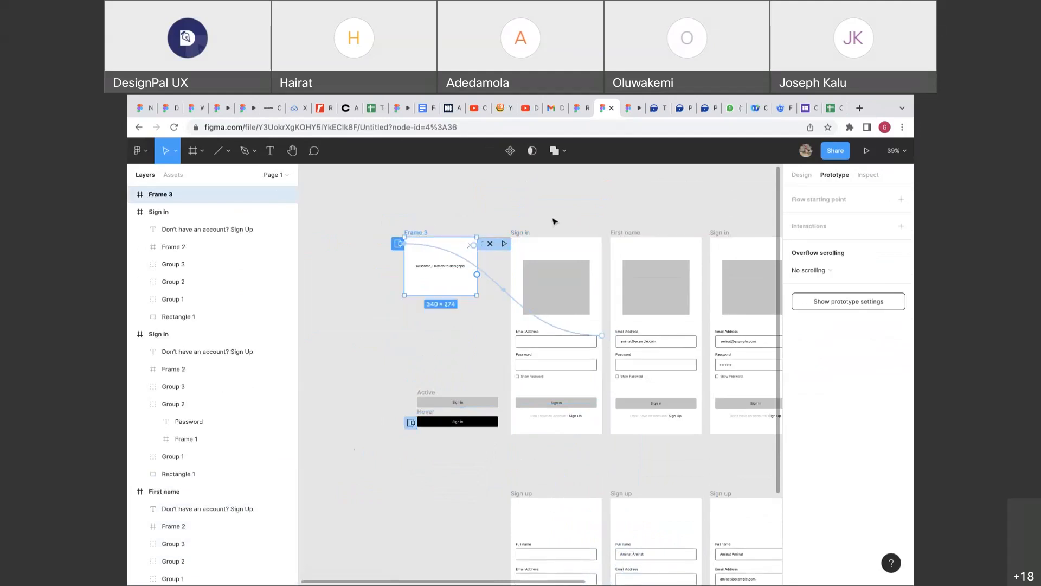
left_click(549, 220)
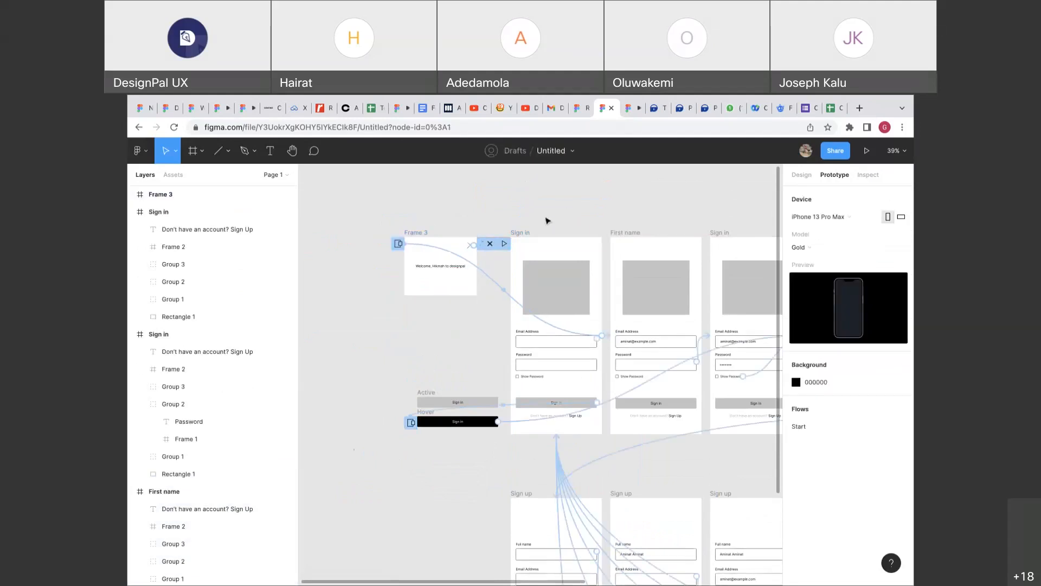
left_click(522, 237)
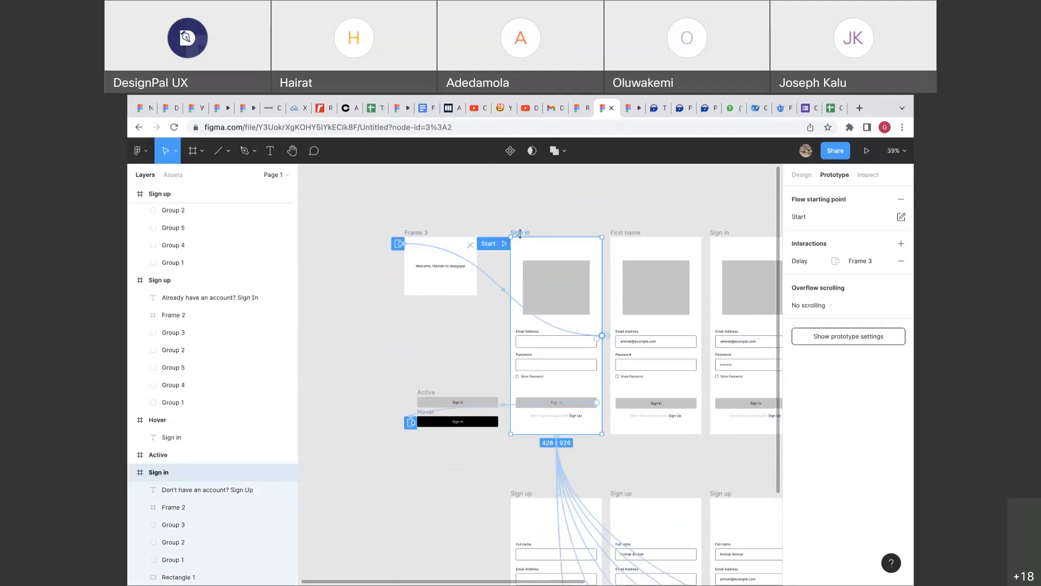
left_click(622, 110)
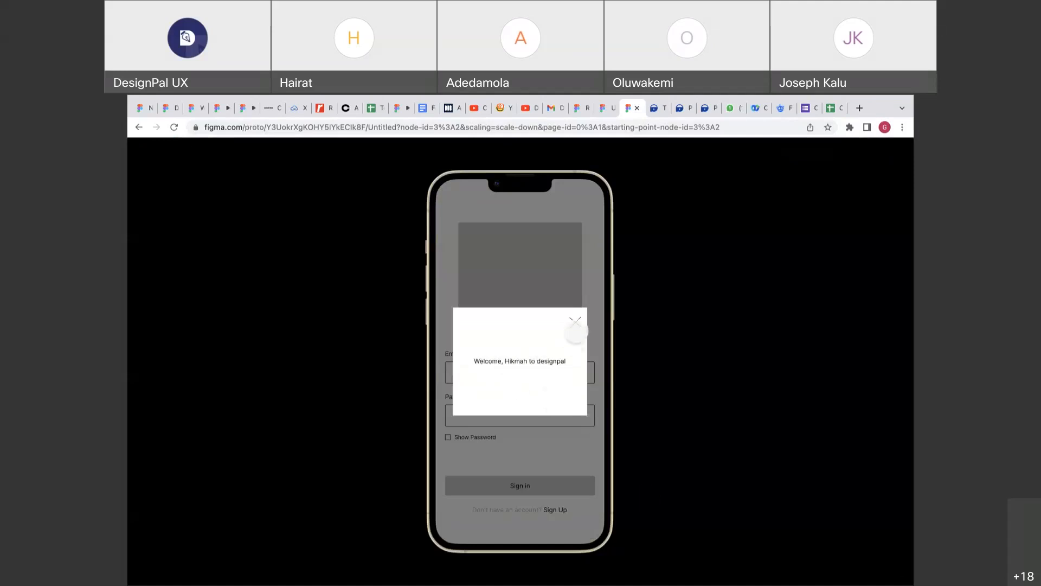
left_click(576, 324)
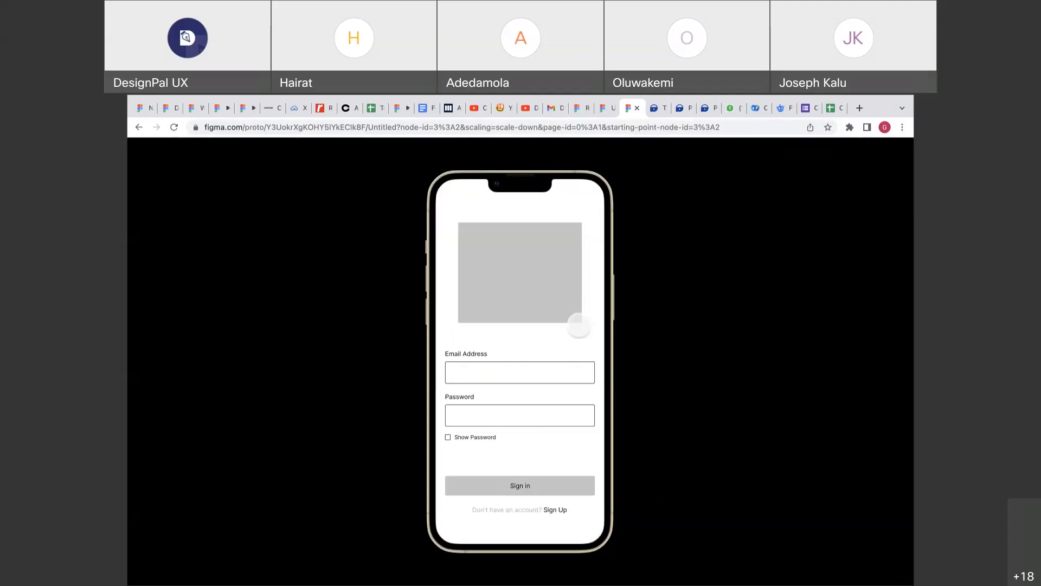
left_click(602, 109)
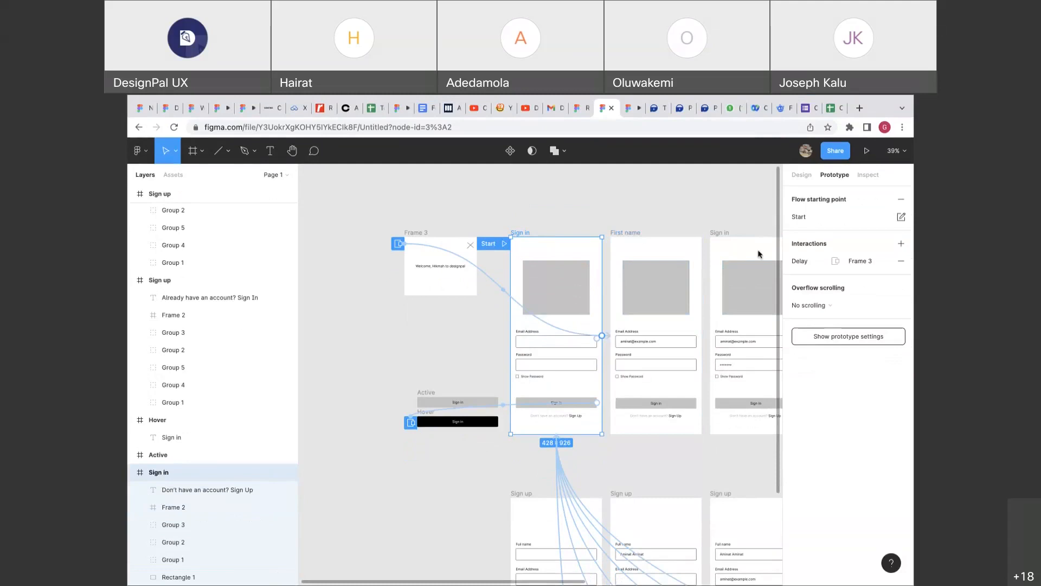
Draw a test frame on the empty canvas, then delete it.
left_click(801, 175)
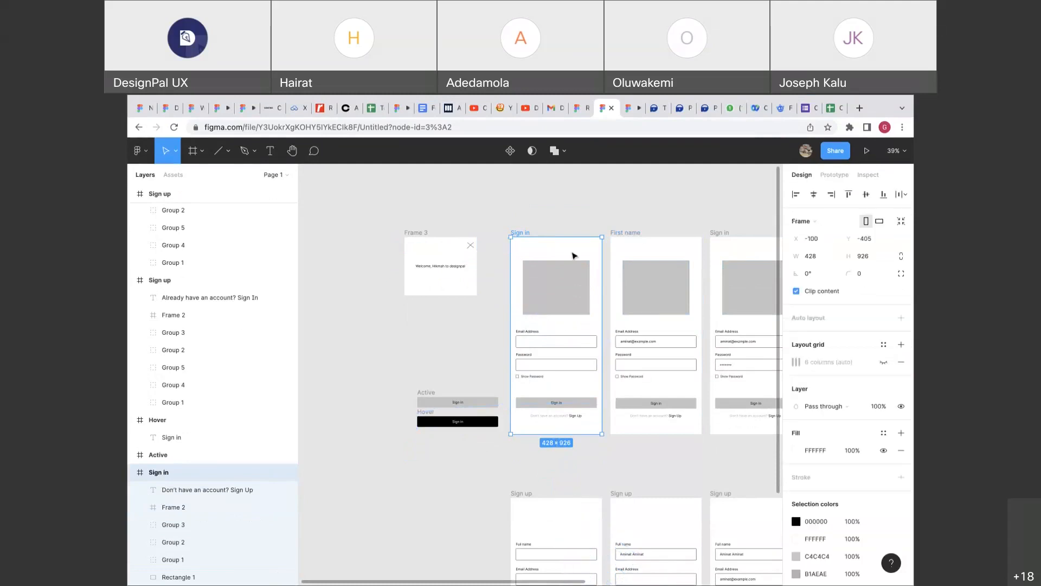
scroll(573, 255, "right", 8)
scroll(574, 256, "up", 2)
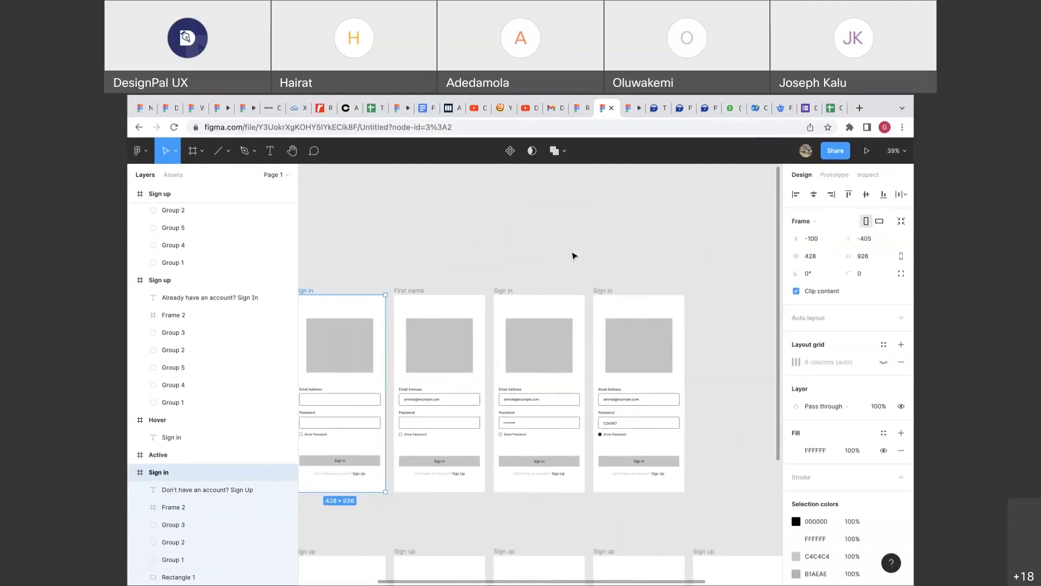
scroll(573, 255, "down", 4)
scroll(571, 255, "right", 10)
left_click(527, 280)
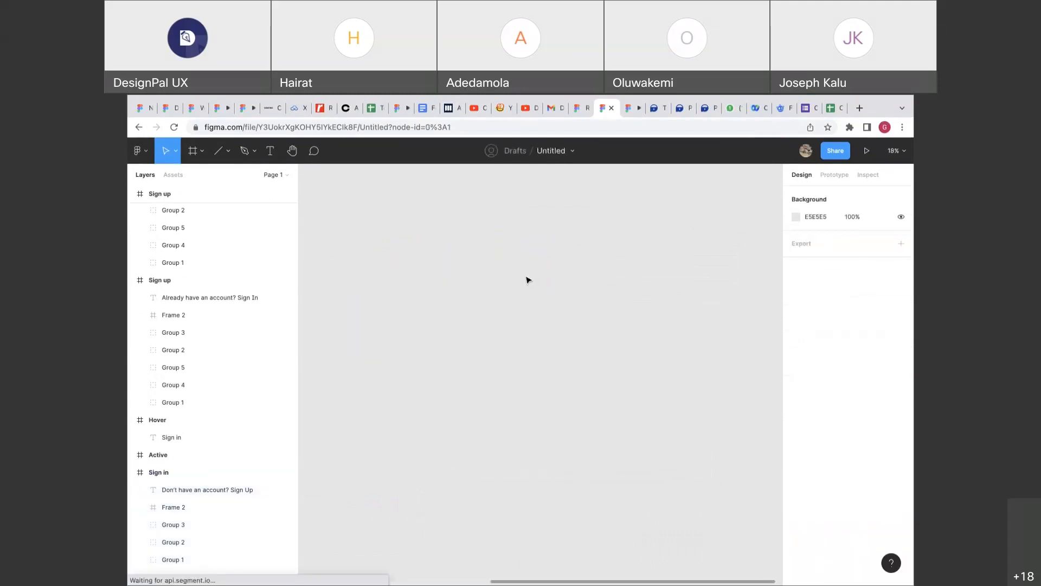
left_click(192, 151)
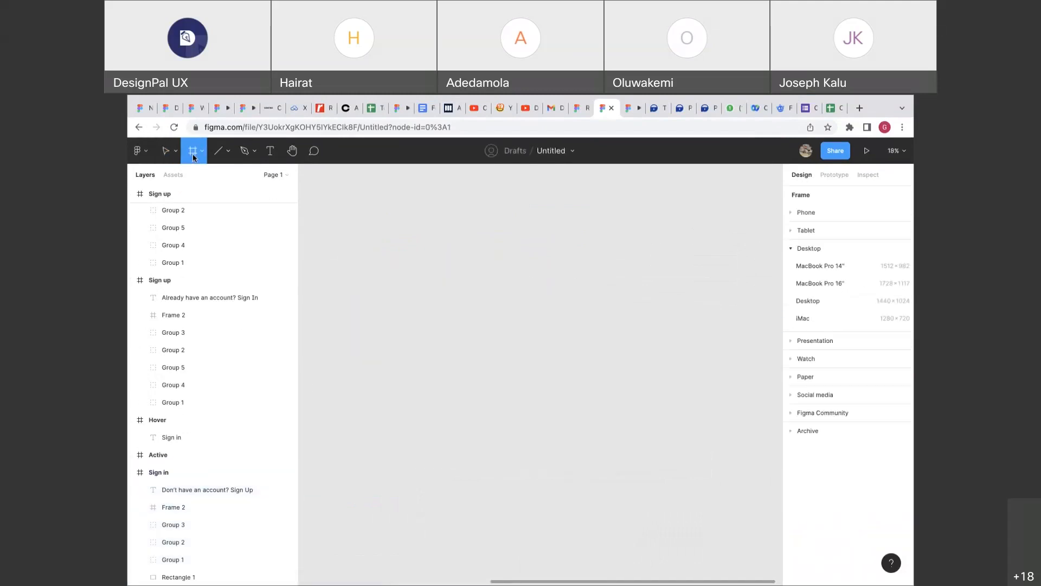
left_click_drag(363, 225, 509, 292)
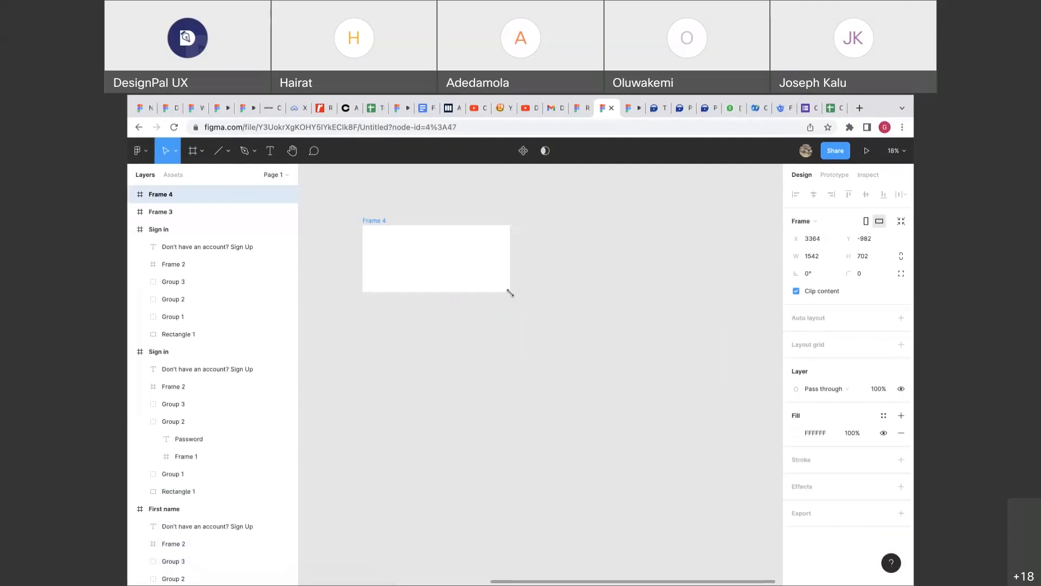
key("Delete")
Create a MacBook Pro 14" preset frame and duplicate it.
key("f")
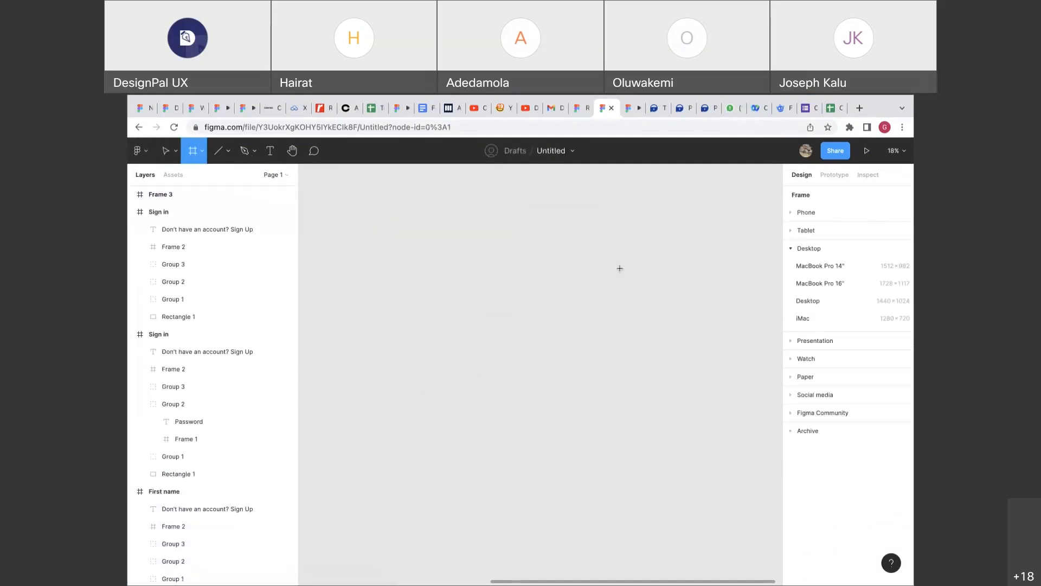
left_click(845, 270)
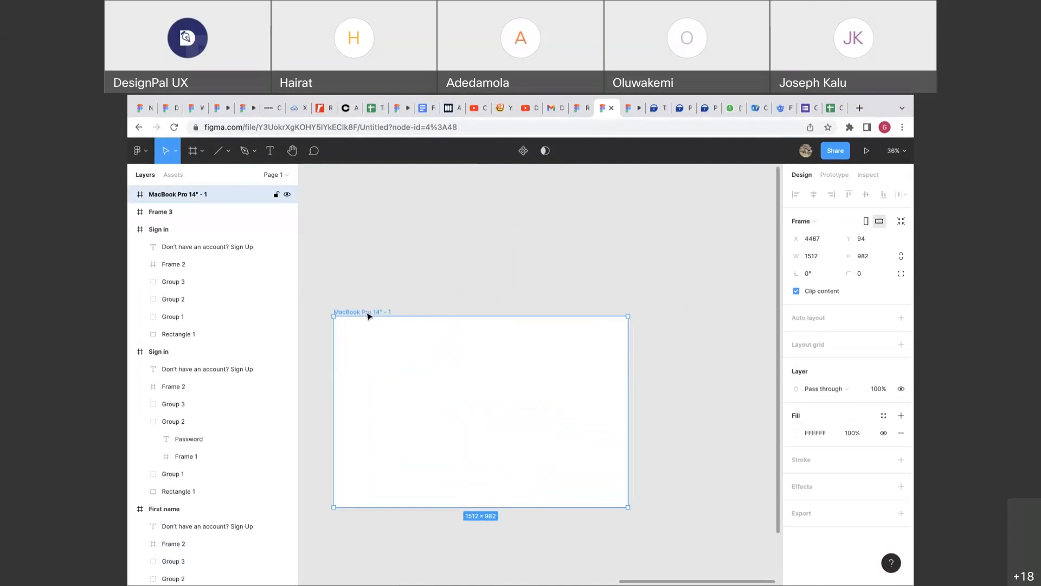
key("ctrl+d")
Set the duplicate frame's height to 100 for a 1512×100 navbar strip.
scroll(460, 383, "down", 3)
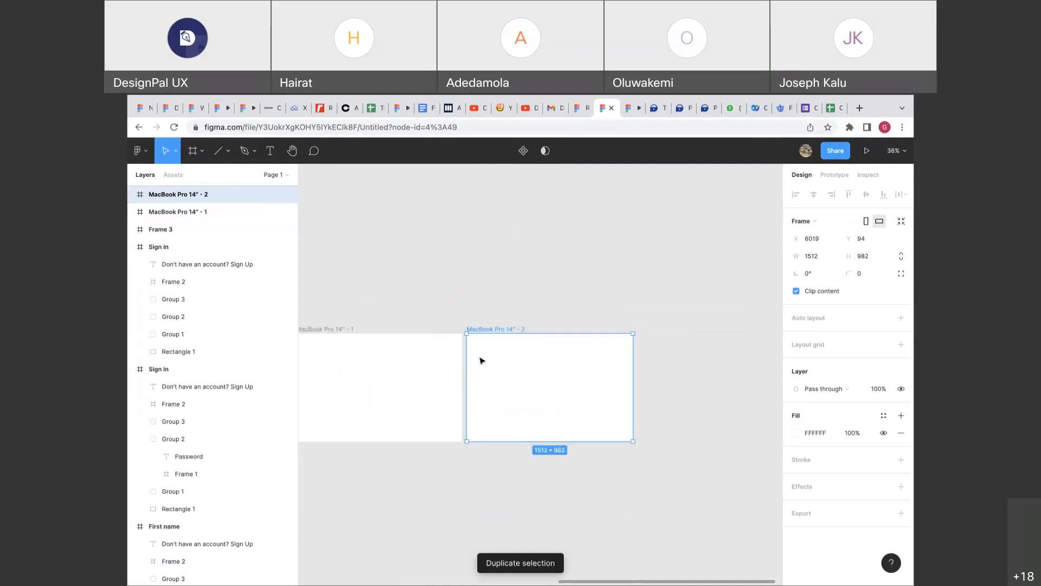
left_click(860, 259)
type("100")
key("Return")
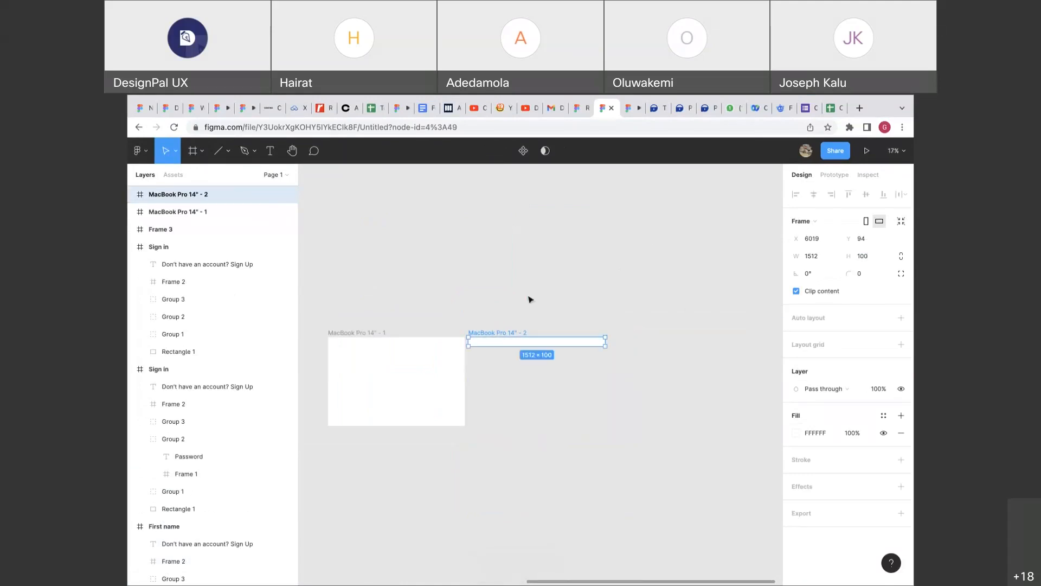
Draw a placeholder rectangle inside the navbar frame and centre it vertically.
scroll(491, 345, "down", 2)
scroll(491, 345, "left", 2)
scroll(491, 344, "up", 3)
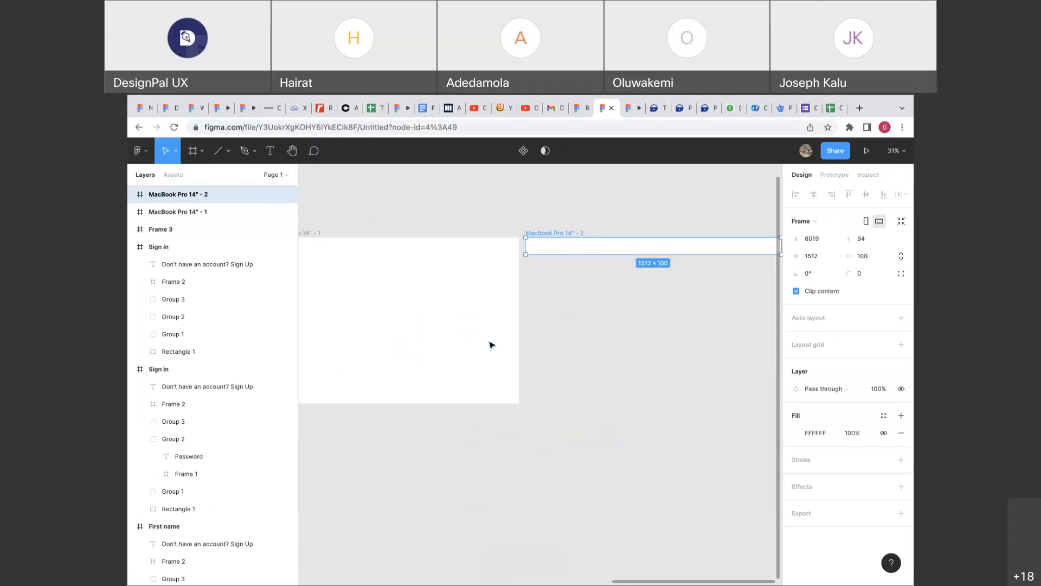
scroll(490, 343, "right", 2)
scroll(490, 343, "up", 1)
scroll(491, 344, "up", 2)
left_click(485, 360)
key("r")
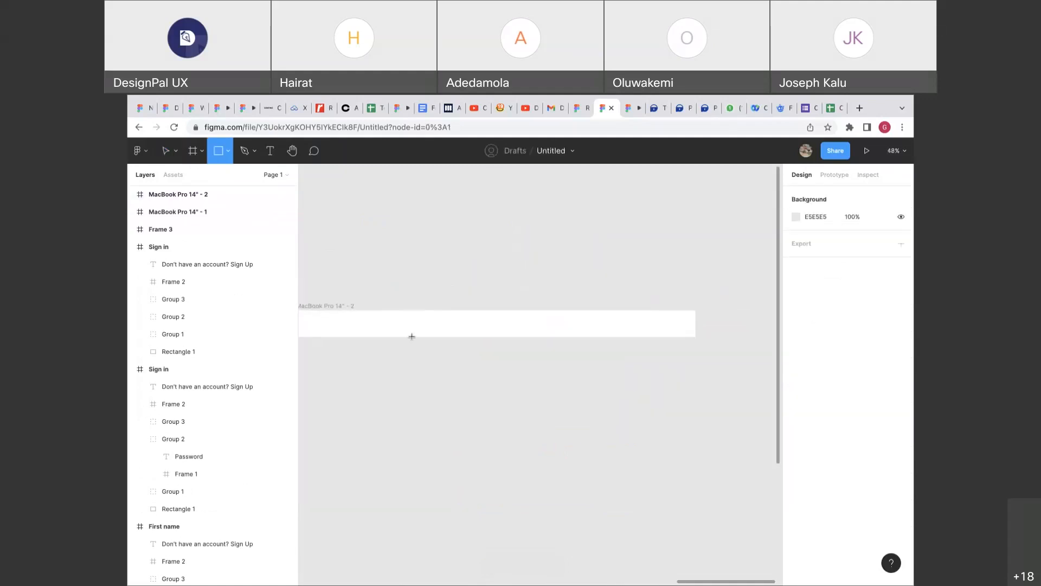
scroll(412, 336, "left", 3)
left_click_drag(404, 317, 439, 332)
left_click(813, 194)
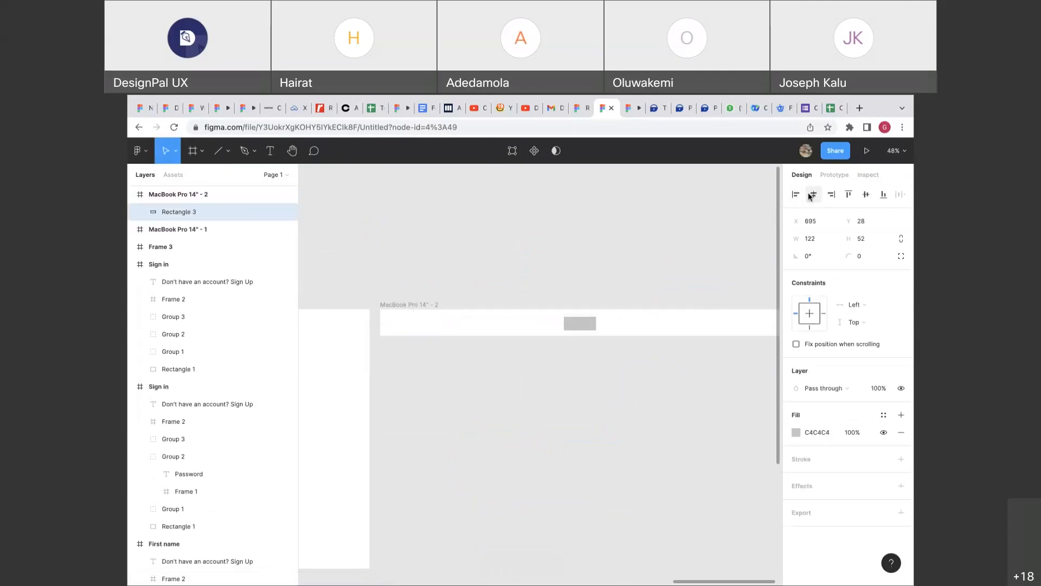
key("ctrl+z")
left_click(866, 194)
scroll(548, 321, "right", 1)
scroll(548, 320, "up", 1)
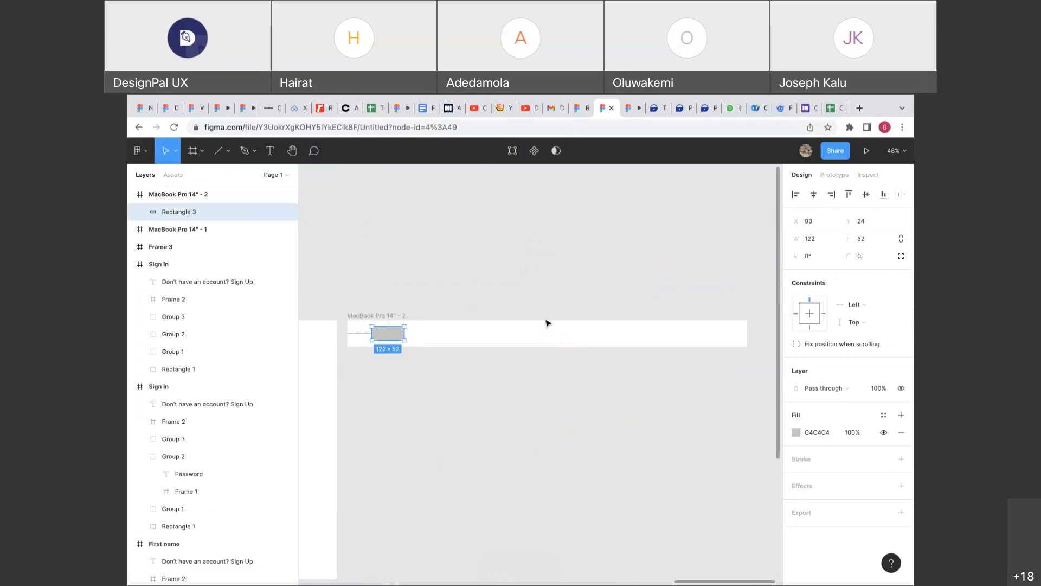
Add an 'About' text label and centre it vertically in the navbar.
key("t")
left_click(586, 332)
type("About")
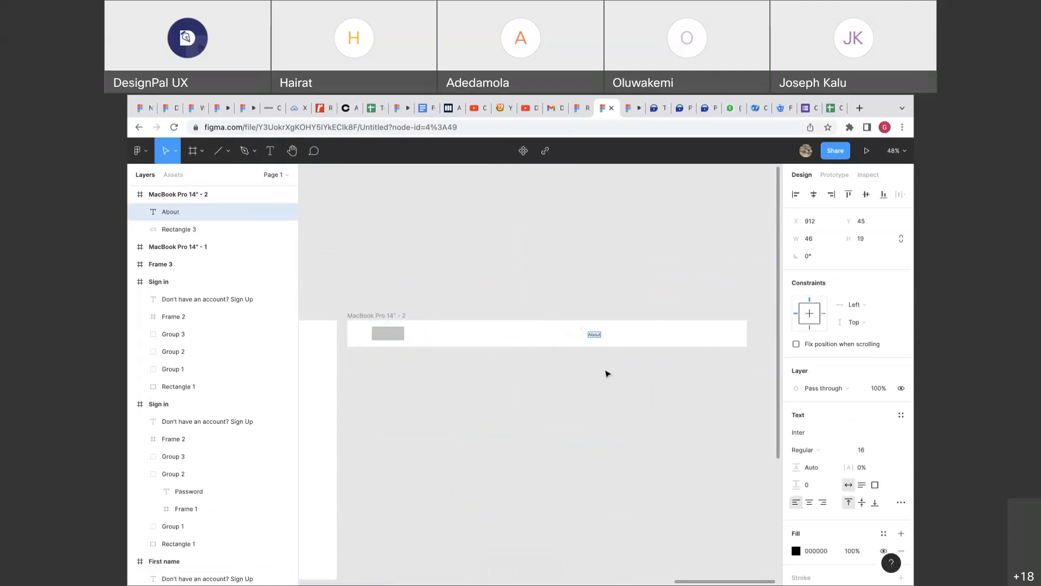
key("Escape")
scroll(606, 372, "up", 5)
scroll(519, 330, "right", 4)
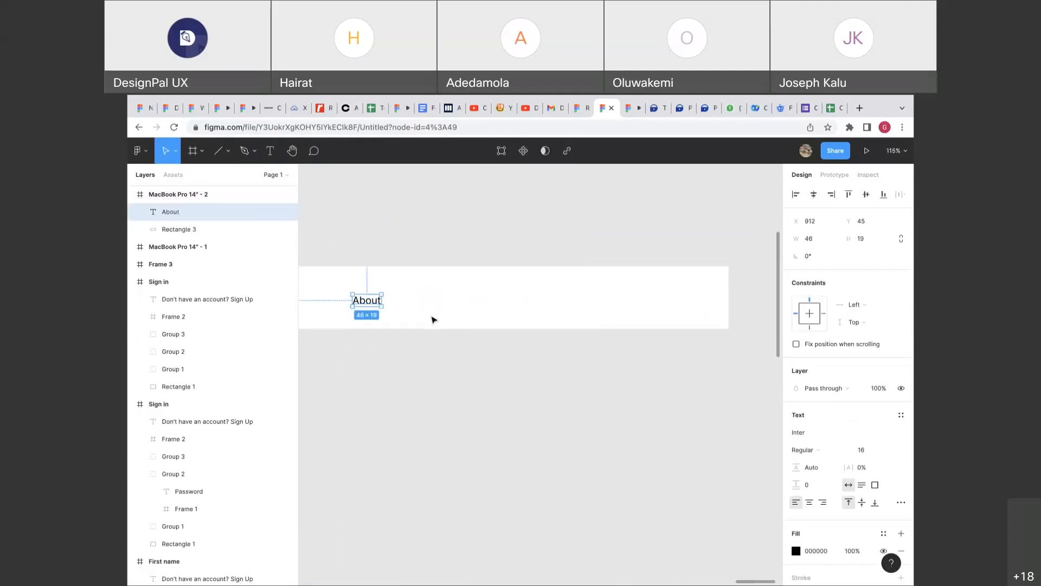
left_click(866, 195)
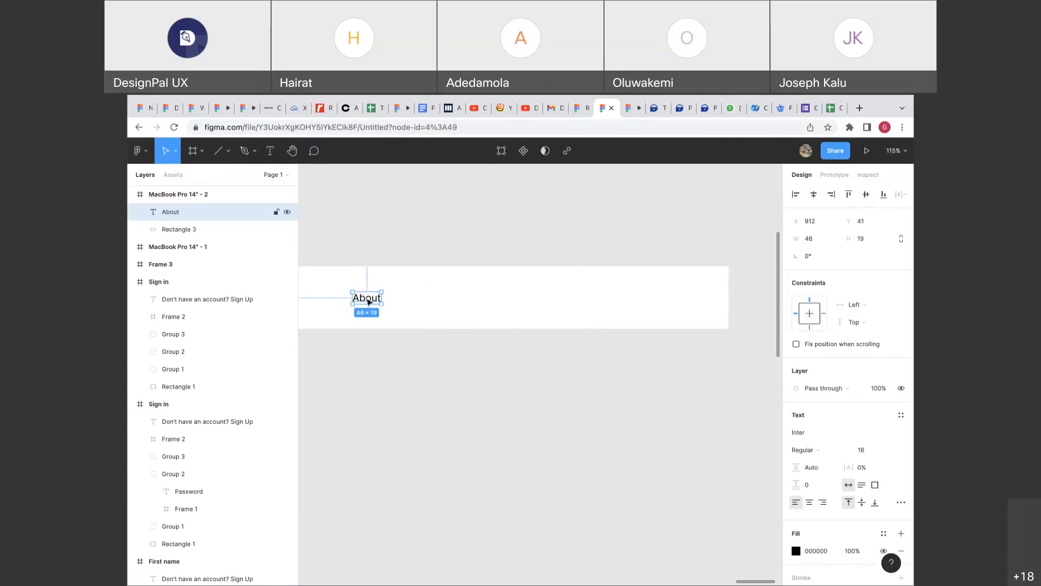
Copy the label rightwards twice, renaming the copies 'Profile' and 'Contact us'.
left_click_drag(367, 301, 439, 302)
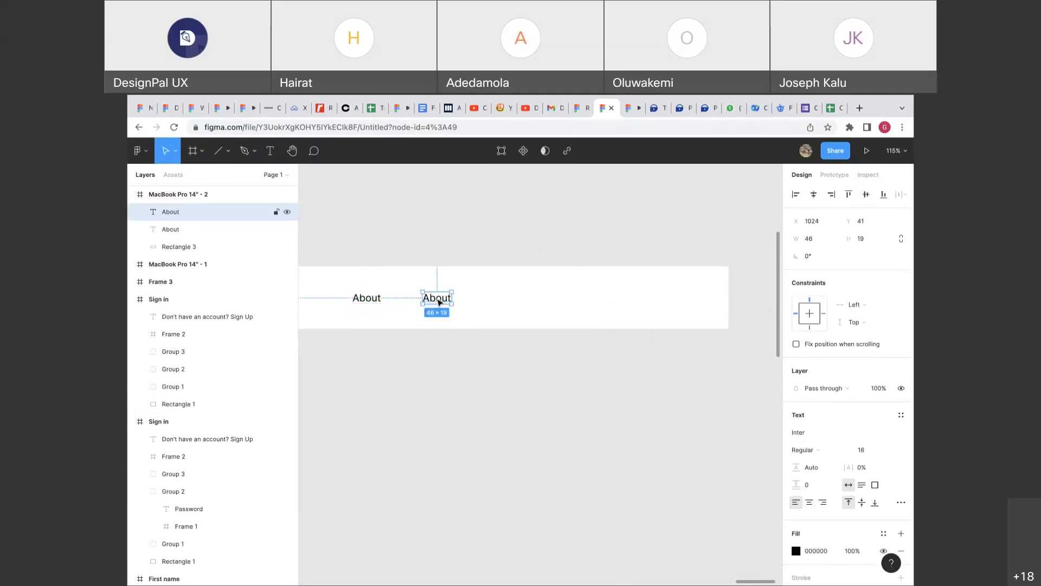
double_click(439, 302)
type("Pr")
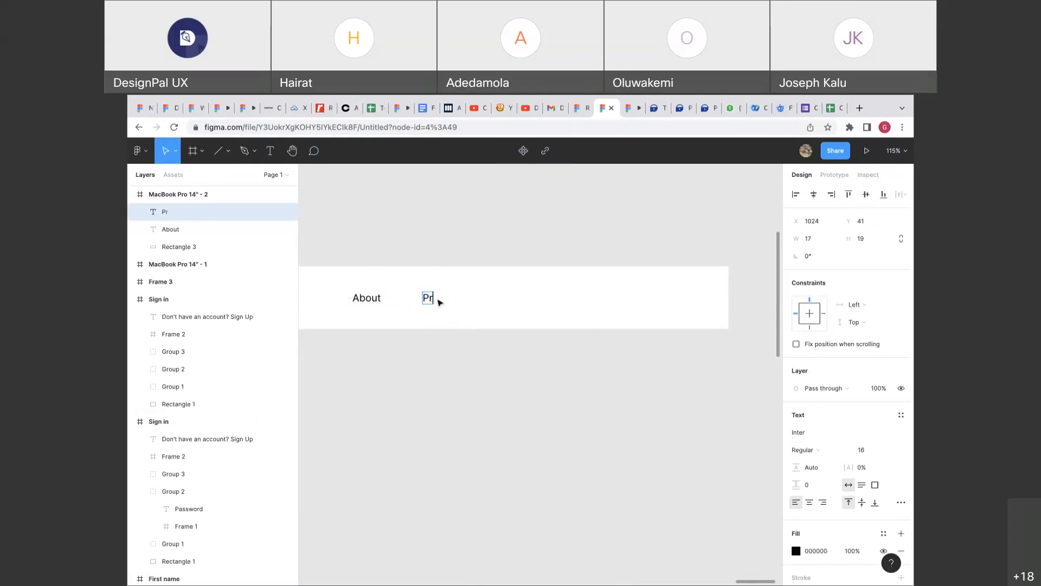
type("ofile")
key("Escape")
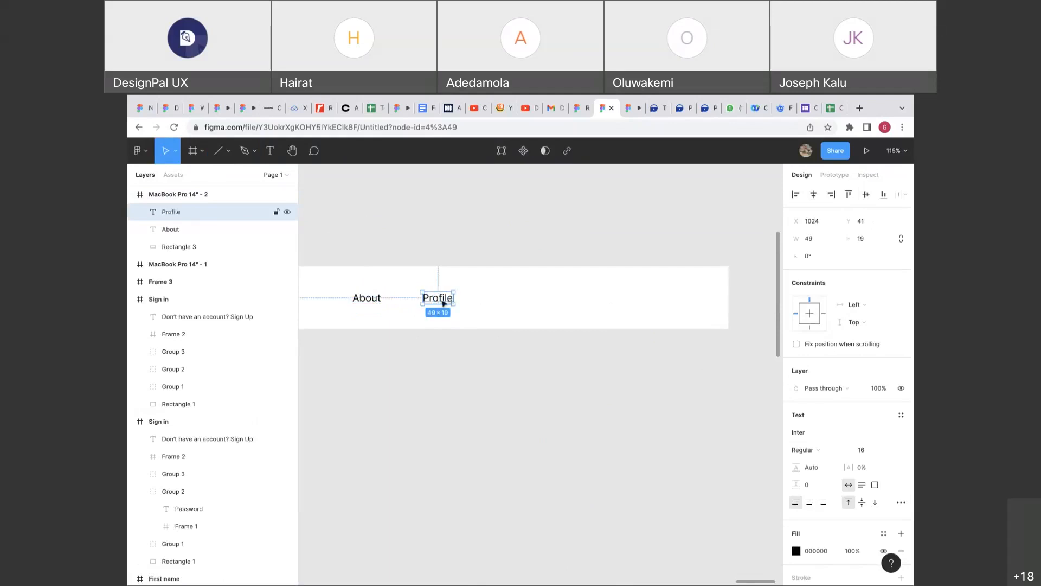
left_click_drag(447, 303, 510, 303)
double_click(507, 299)
type("Contact us")
key("Escape")
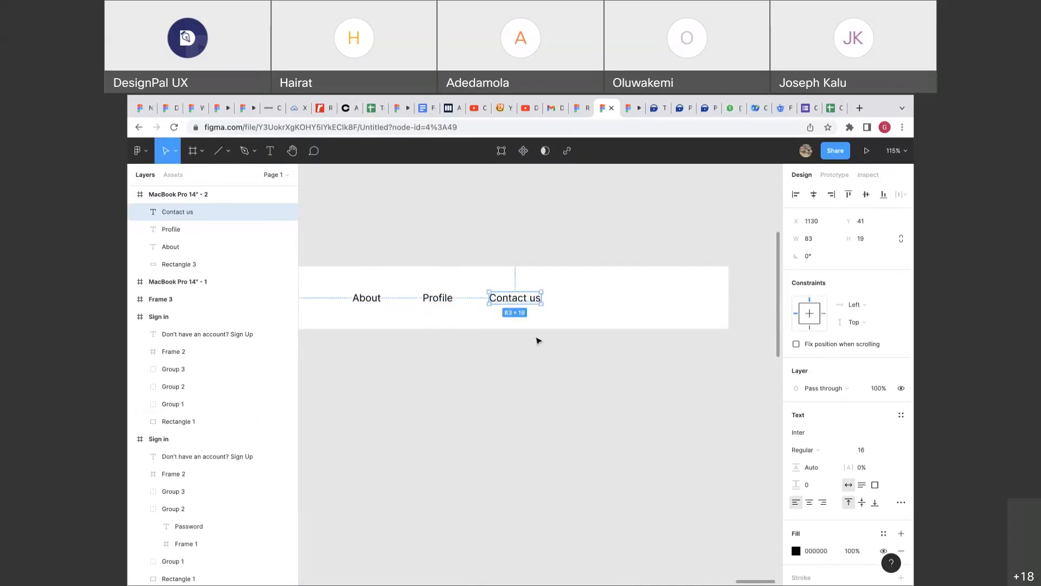
scroll(540, 339, "right", 2)
left_click(428, 315)
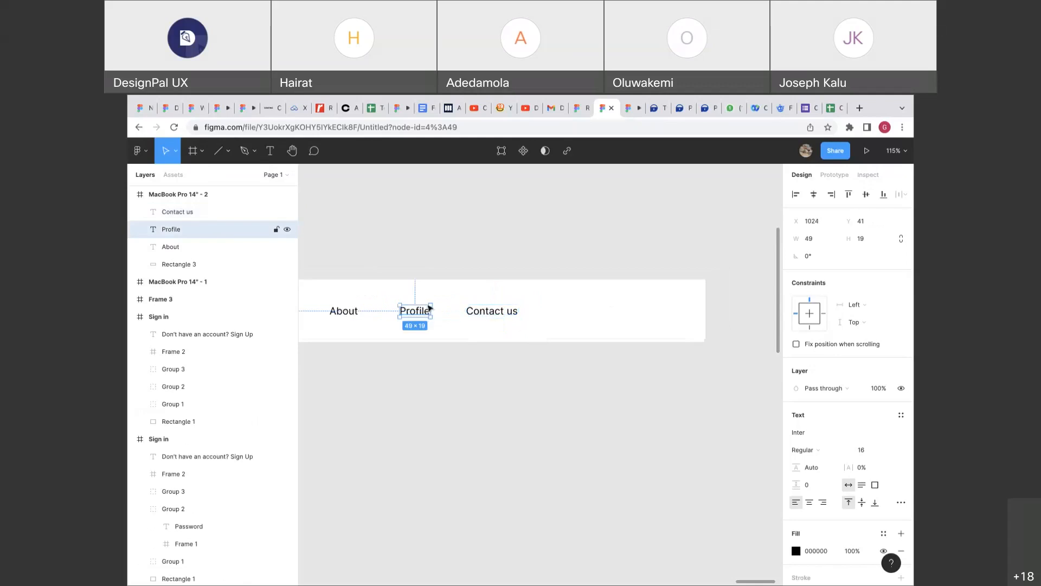
left_click(438, 289)
scroll(433, 287, "up", 5)
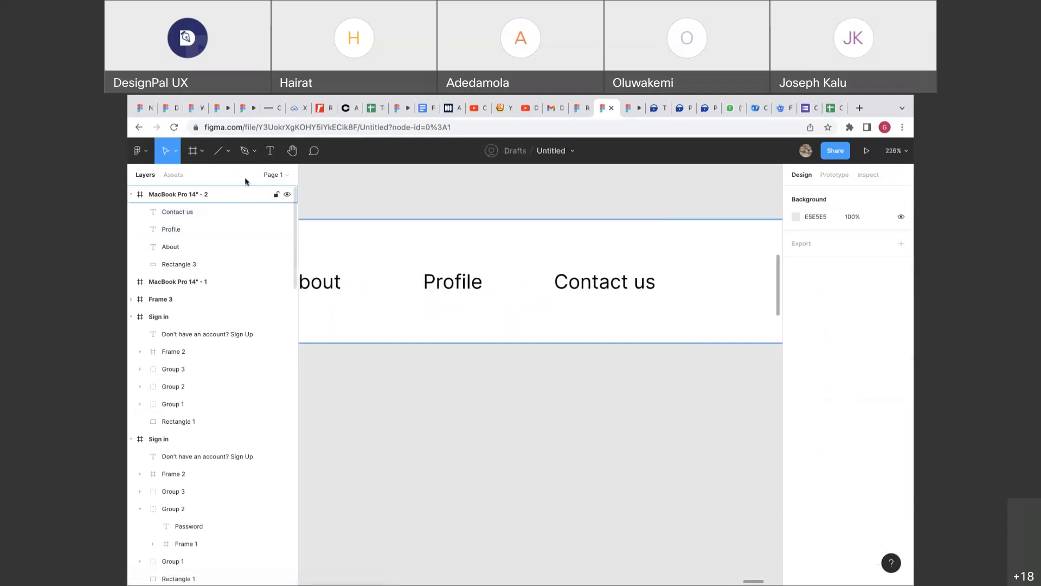
Draw a small polygon triangle below the navbar and rotate it 180°.
left_click(228, 155)
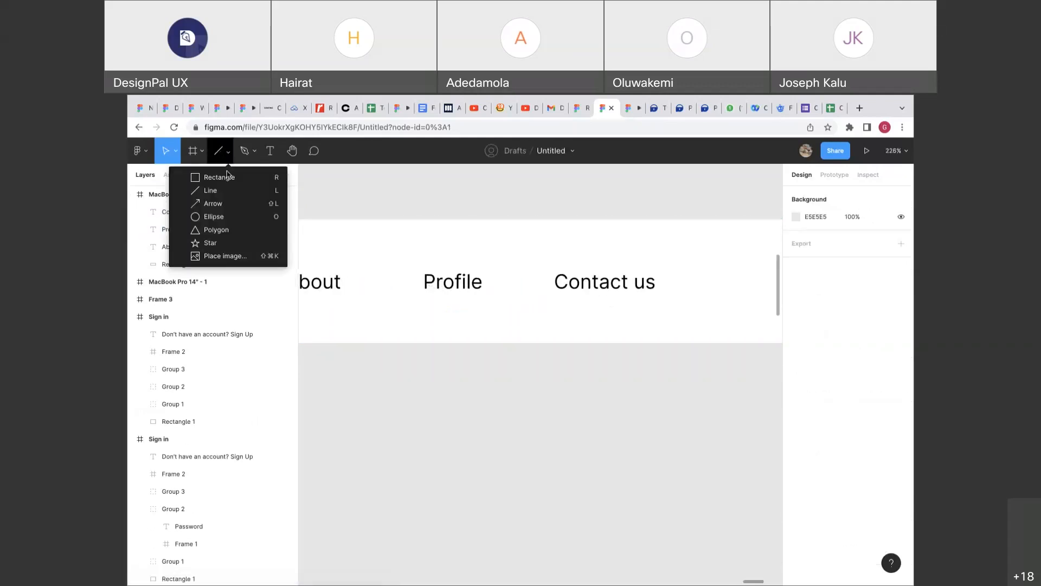
left_click(210, 230)
left_click_drag(493, 366, 508, 380)
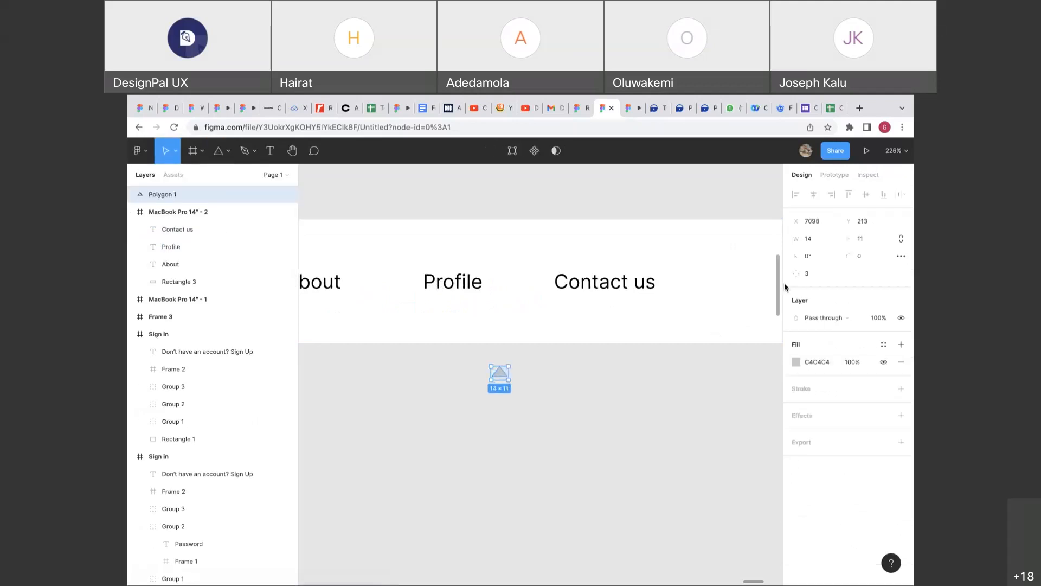
left_click(813, 260)
type("180")
key("Return")
Fill the triangle with 000000 and move it next to the Profile label.
left_click(815, 361)
type("000000")
key("Return")
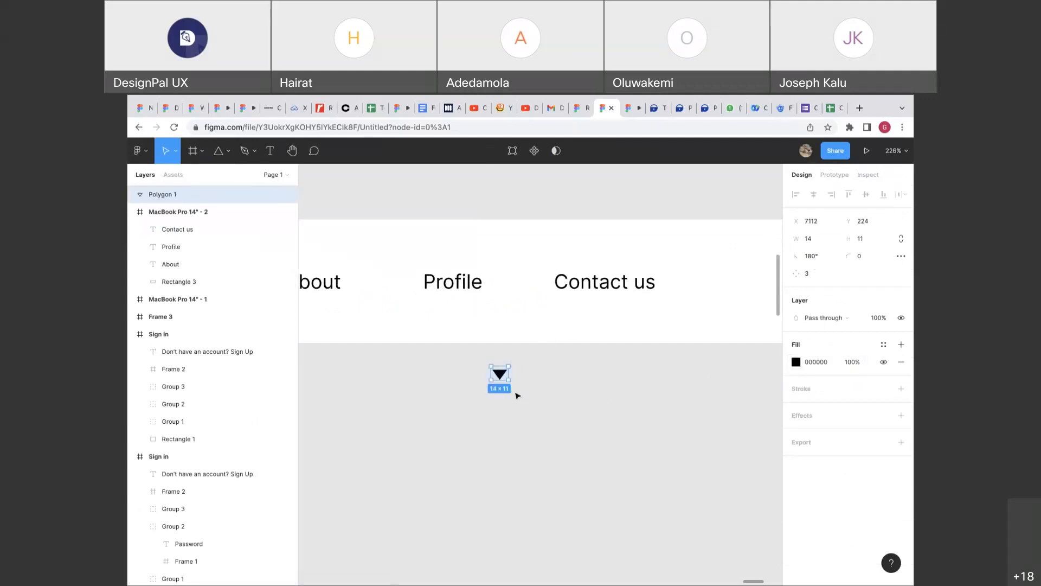
left_click_drag(501, 375, 503, 289)
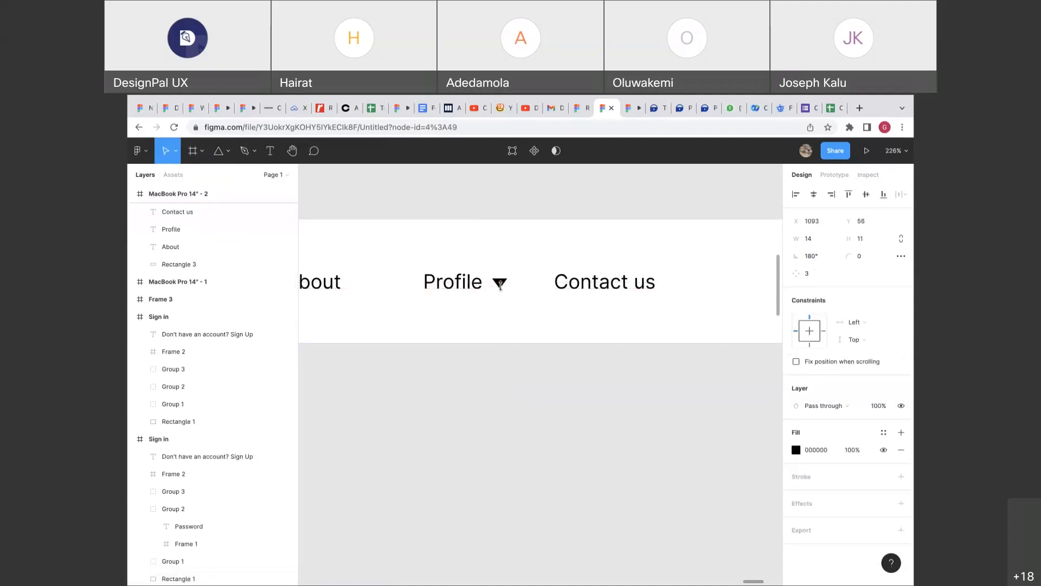
left_click(515, 323)
scroll(516, 323, "down", 10)
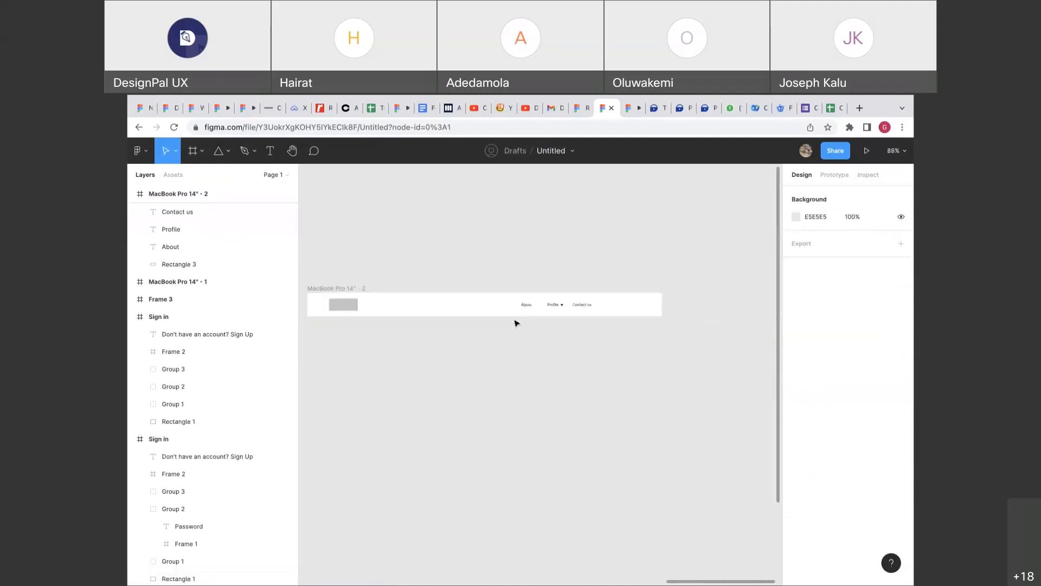
Move the navbar frame into MacBook Pro 14" - 1 at its left edge, aligned top.
left_click_drag(559, 286, 327, 300)
scroll(326, 300, "left", 3)
scroll(325, 299, "up", 2)
left_click_drag(461, 304, 444, 299)
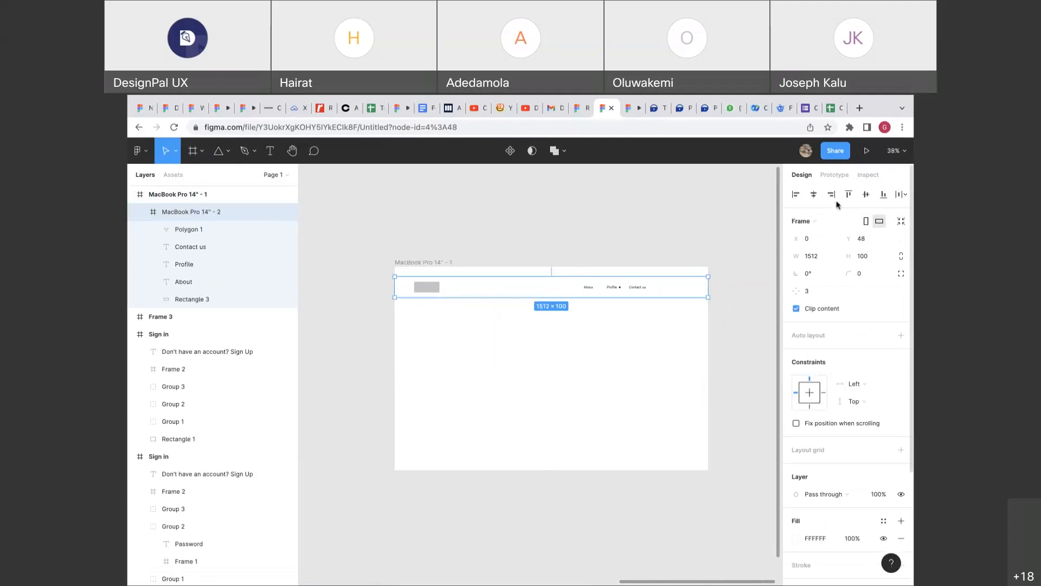
left_click(849, 194)
scroll(692, 289, "right", 2)
scroll(693, 290, "up", 3)
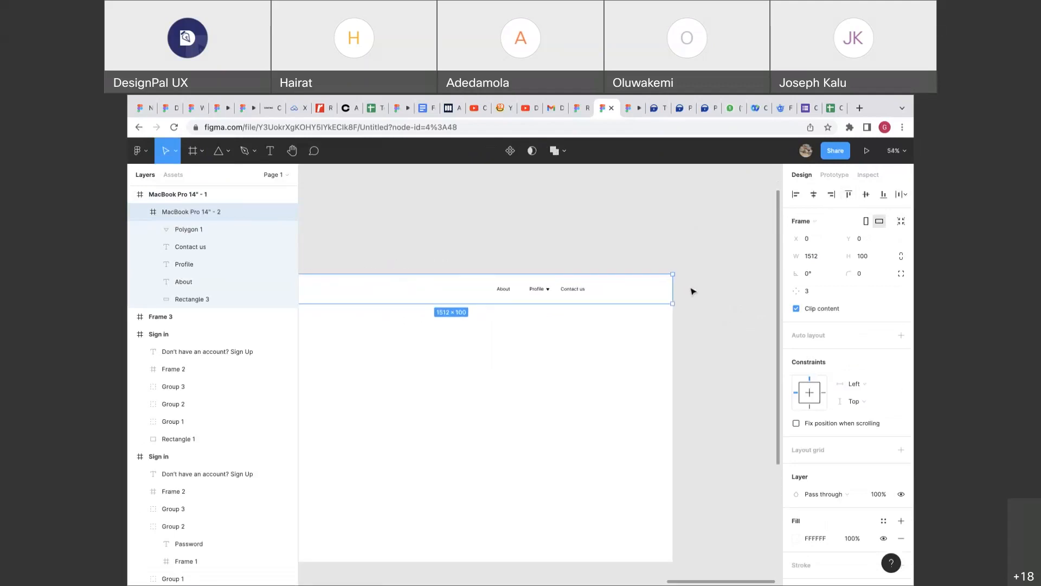
left_click(692, 291)
scroll(692, 291, "down", 4)
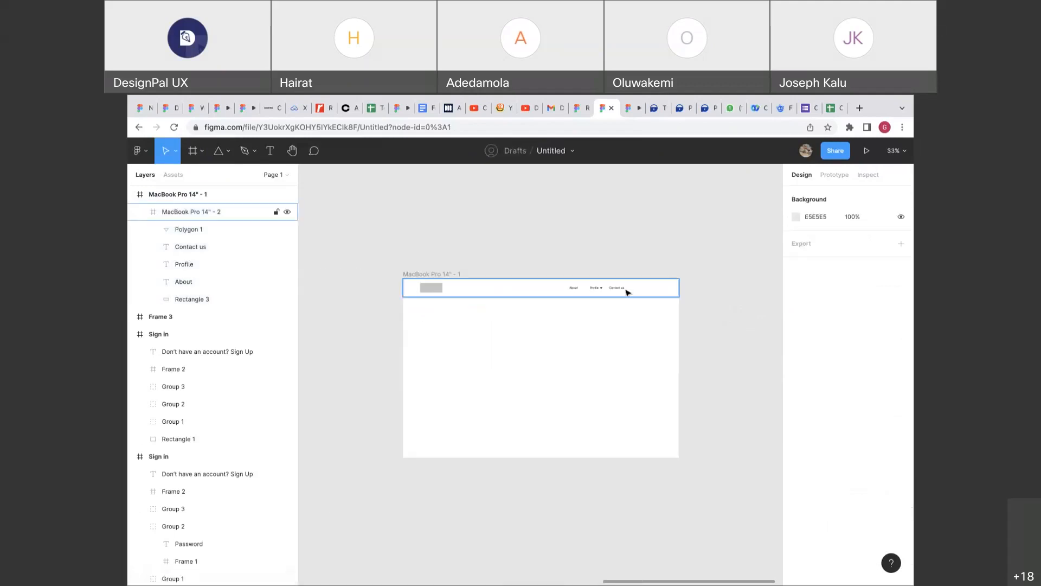
scroll(626, 292, "up", 3)
scroll(628, 293, "down", 2)
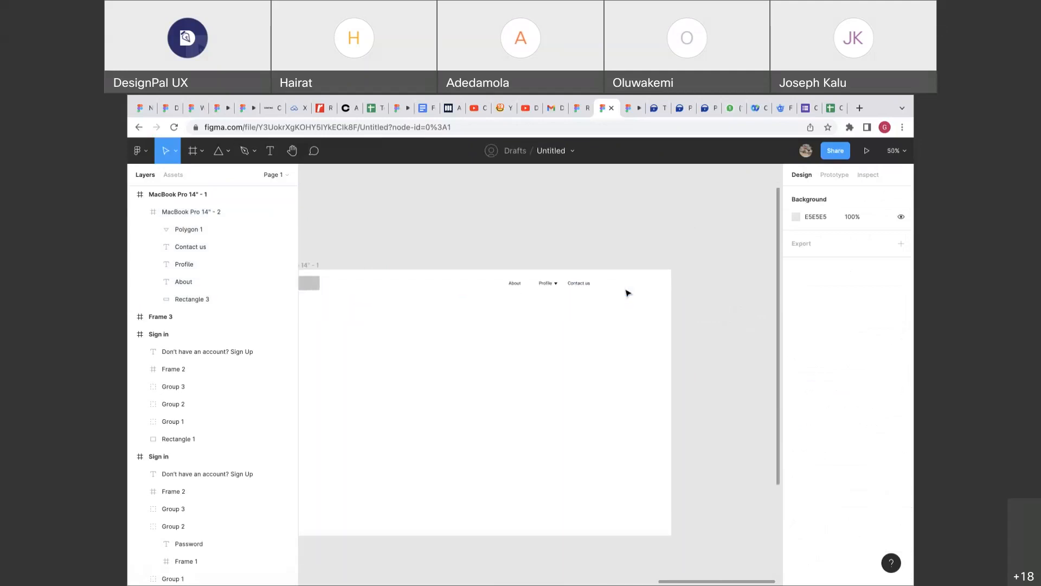
Check the MacBook Pro 14" - 1 frame and its nested navbar.
left_click(411, 273)
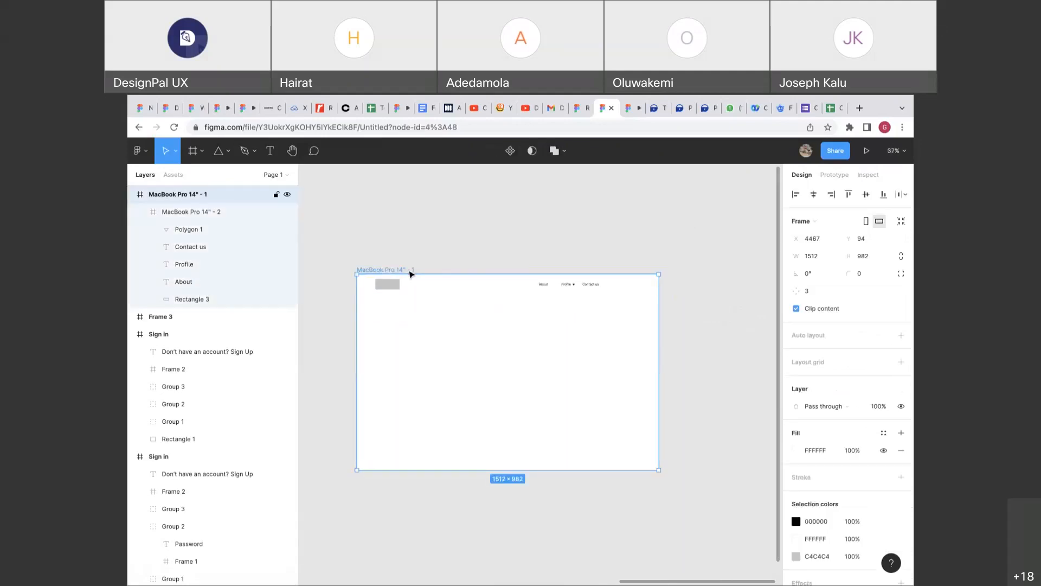
left_click(566, 286)
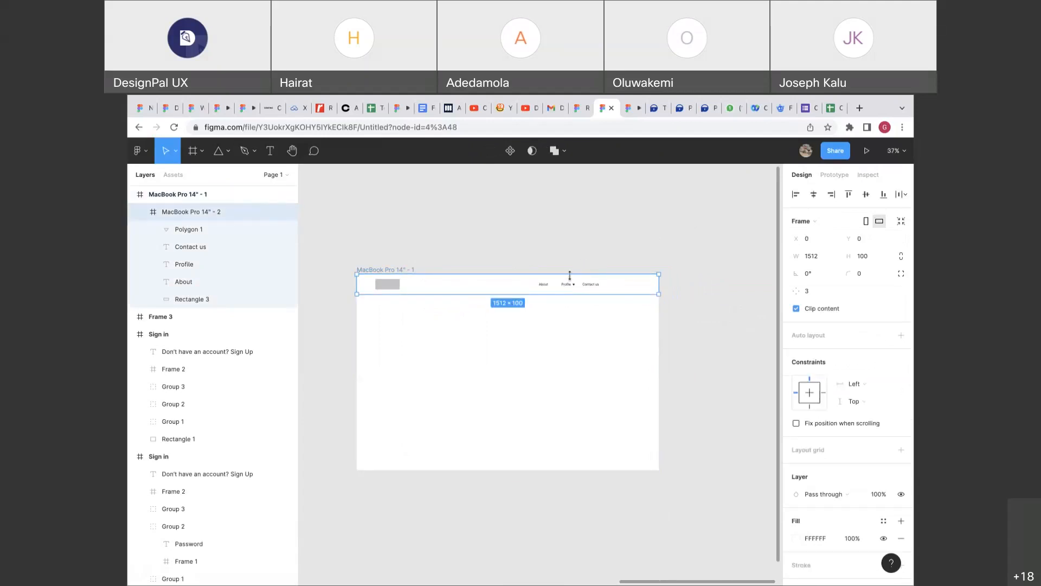
scroll(569, 275, "right", 1)
scroll(571, 278, "up", 3)
key("Escape")
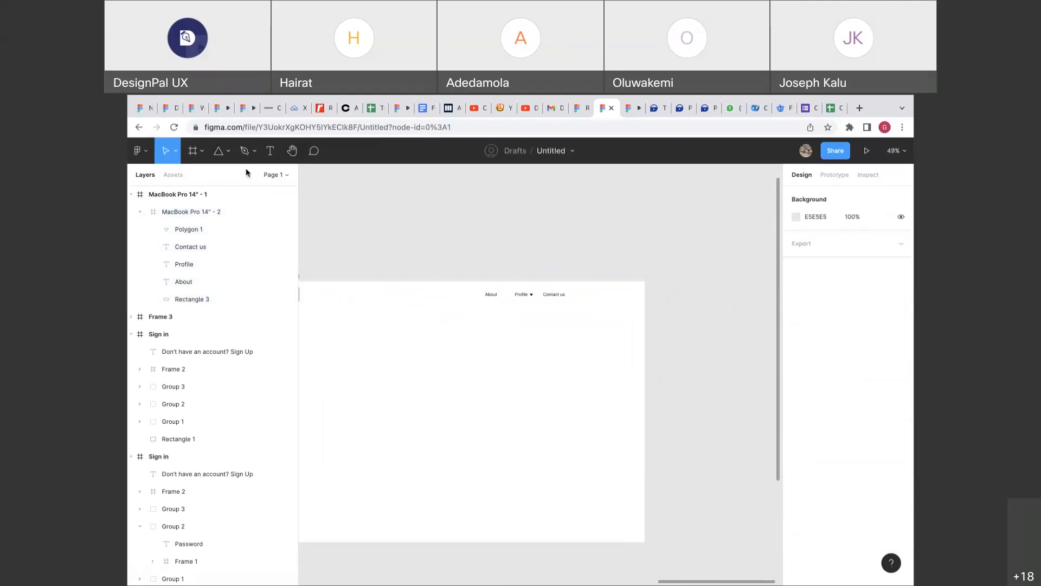
Draw a small Frame 4 above the navbar and add a 'Company' text label in it.
key("f")
left_click_drag(508, 212, 522, 260)
scroll(545, 249, "up", 5)
key("Escape")
key("t")
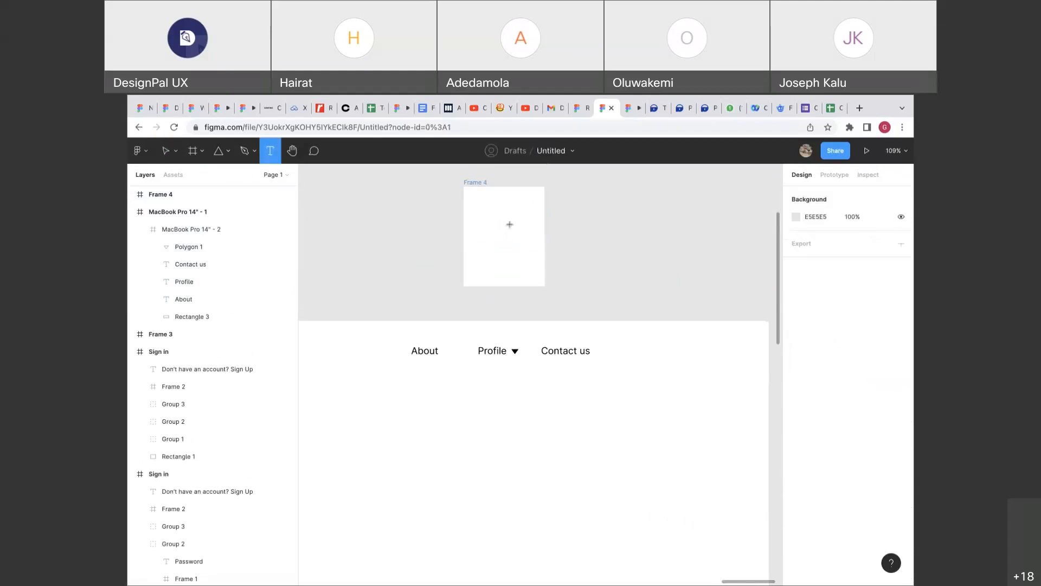
left_click(468, 202)
type("Com")
type("pany")
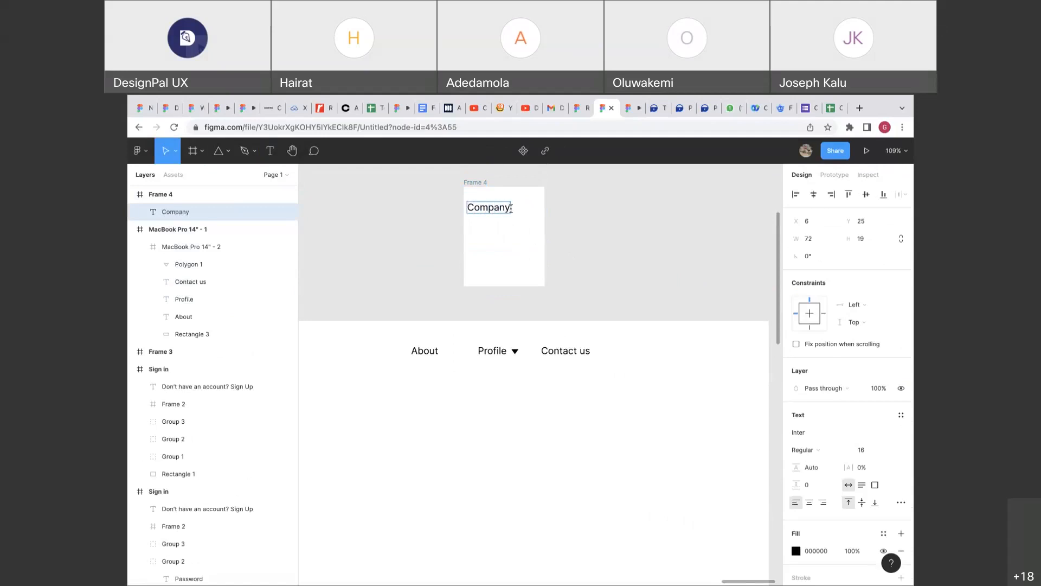
key("Escape")
Duplicate the label twice below it, renaming the copies 'Careers' and 'Vision'.
left_click_drag(497, 212, 498, 230)
double_click(498, 230)
type("Careers")
key("Escape")
left_click_drag(494, 231, 493, 245, "alt")
double_click(494, 245)
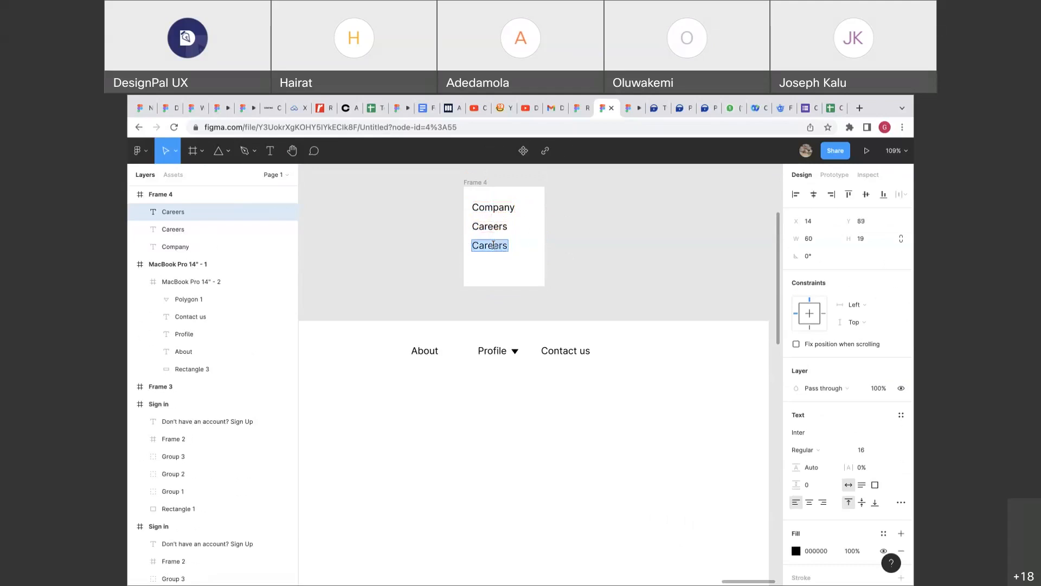
type("Vision")
key("Escape")
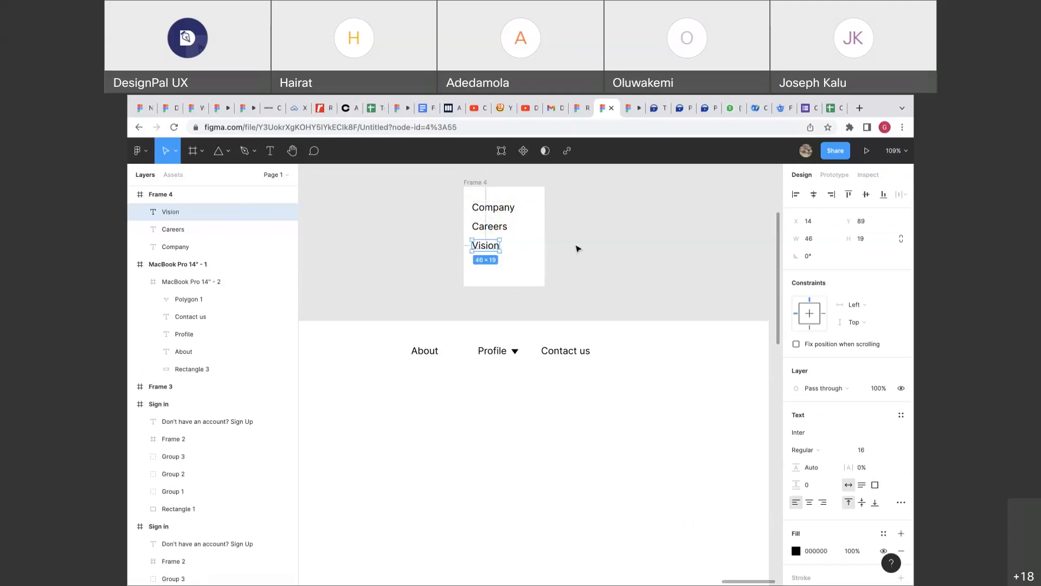
Move Frame 4 slightly right and down into position.
left_click(560, 219)
left_click_drag(487, 185, 497, 207)
left_click(513, 191)
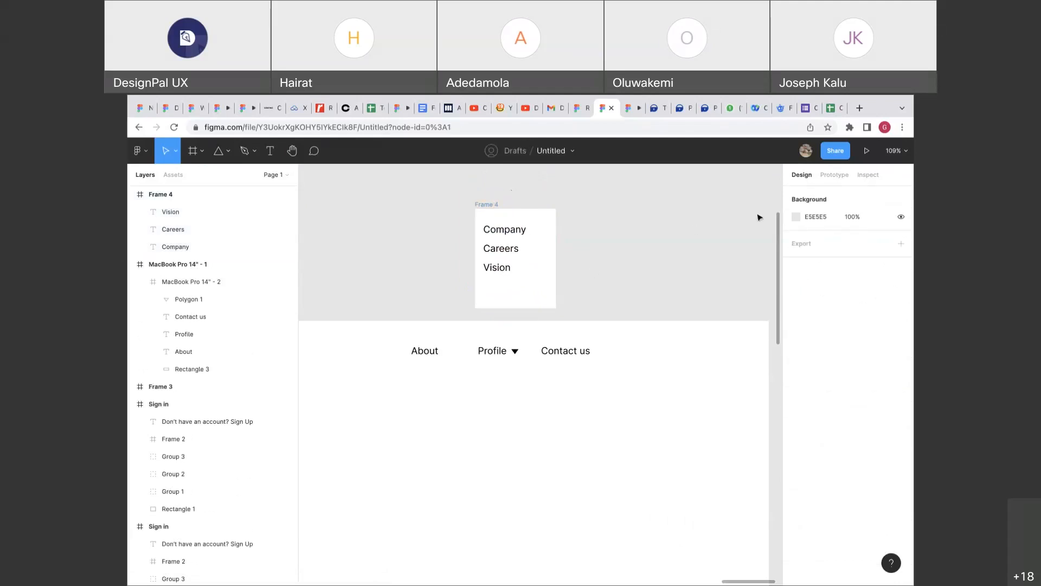
Group the navbar's Profile label with its arrow triangle.
left_click(829, 175)
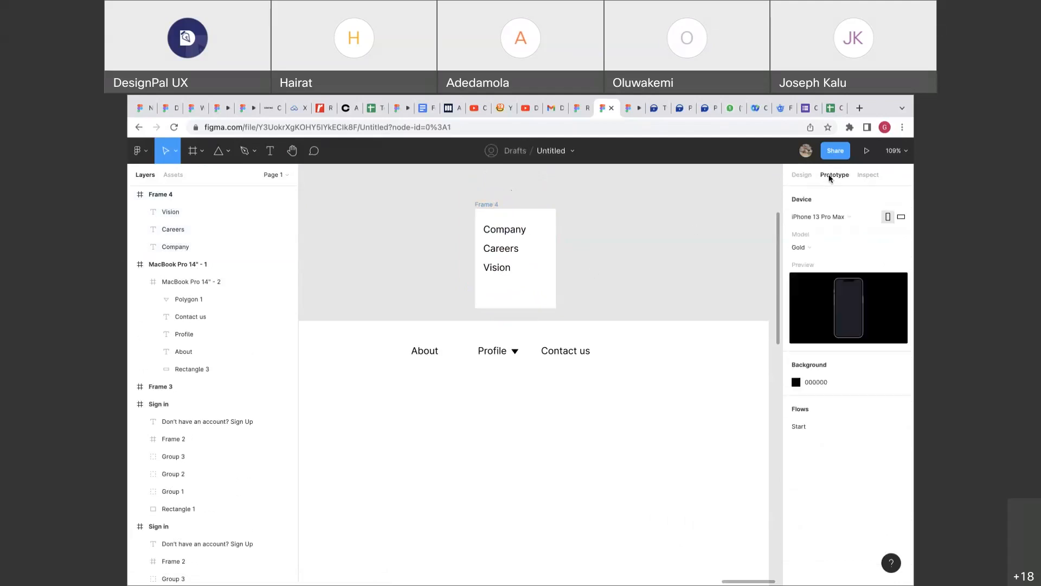
left_click(511, 355)
double_click(509, 353)
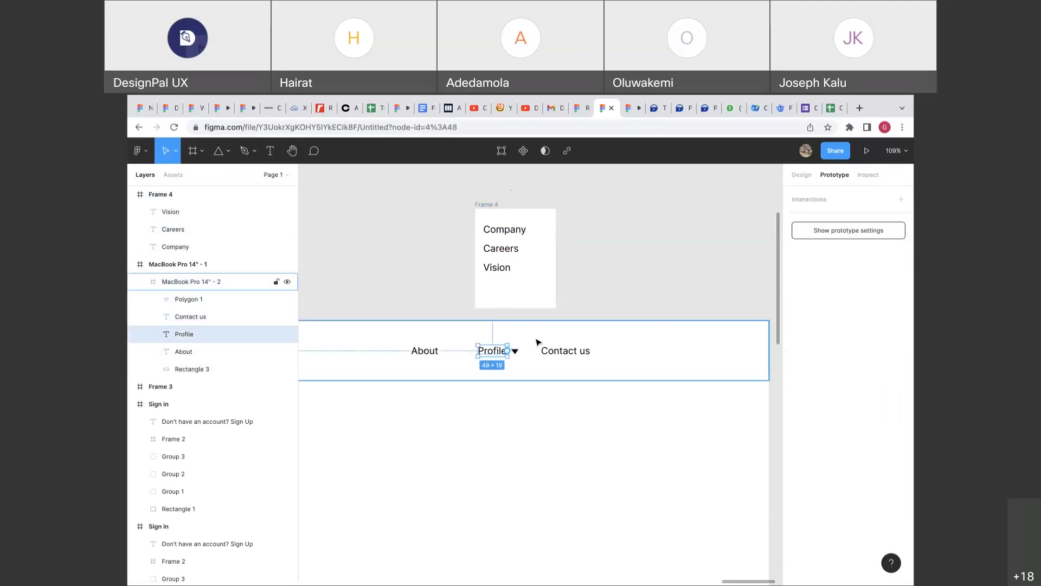
left_click(797, 177)
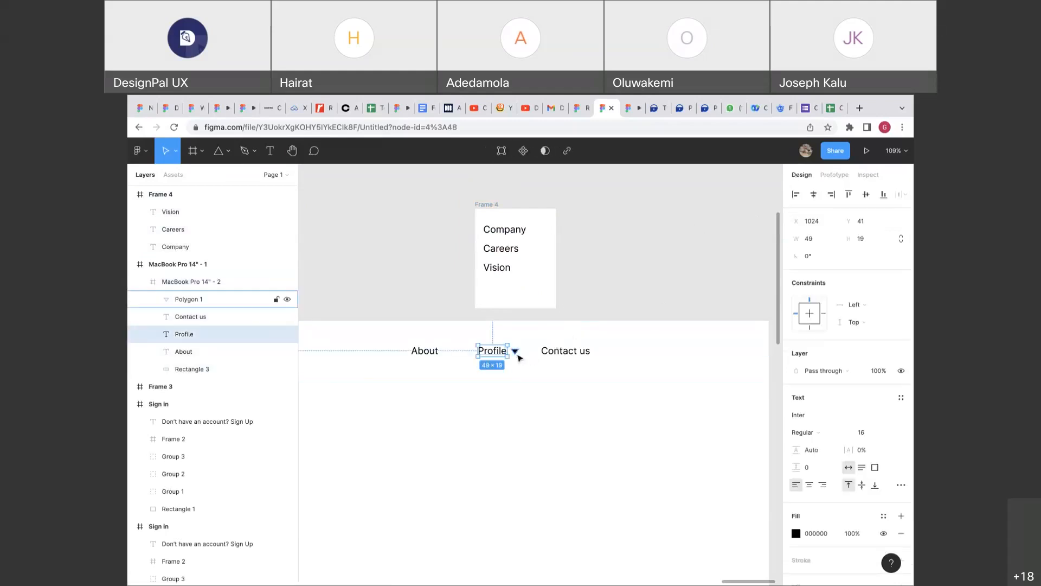
left_click(517, 355, "shift")
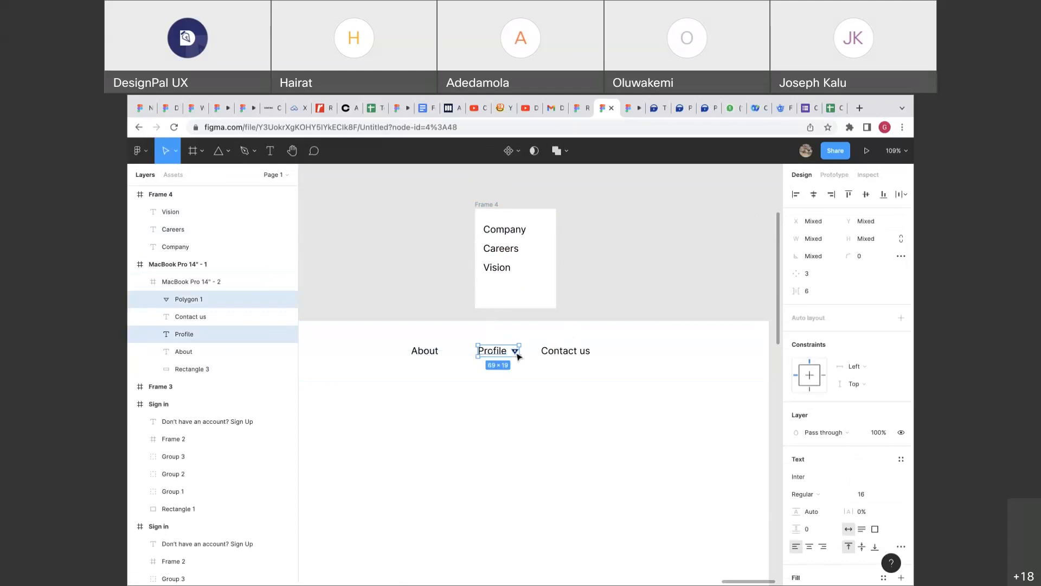
key("ctrl+g")
Link the Profile group to Frame 4: On tap, Open overlay, manually positioned just below Profile.
key("shift+e")
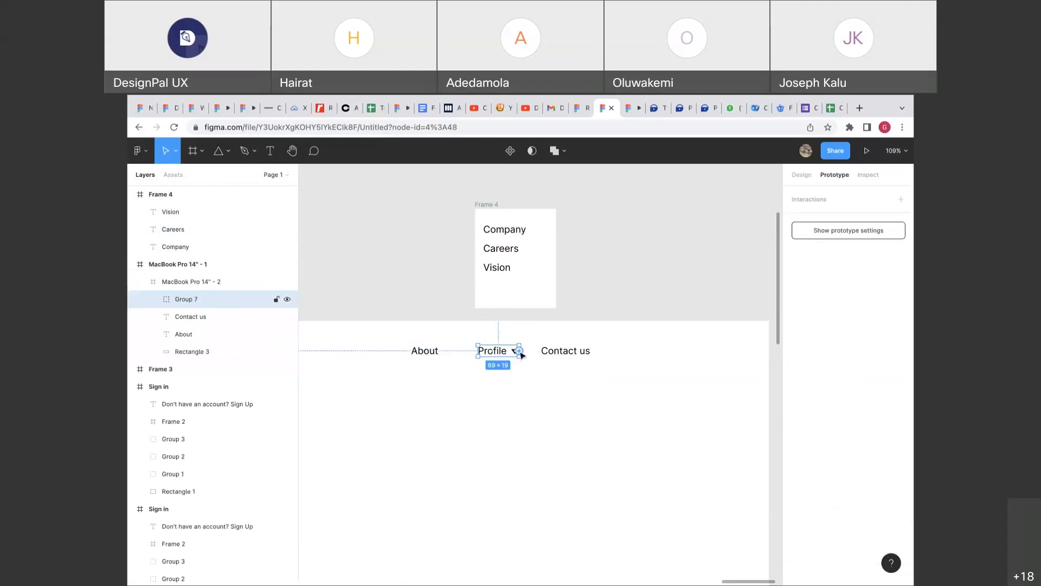
left_click_drag(520, 352, 548, 305)
left_click(683, 244)
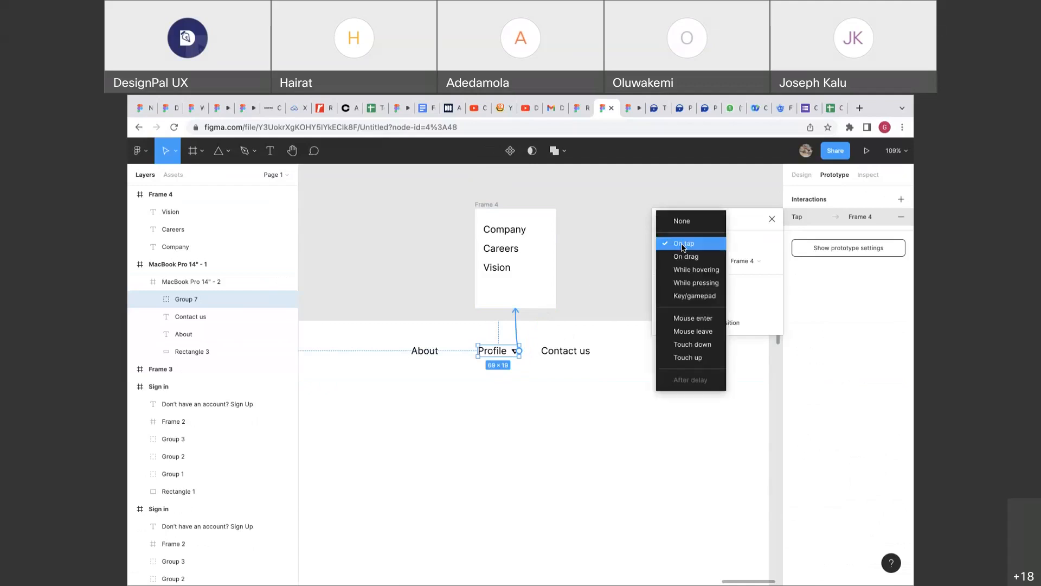
left_click(683, 245)
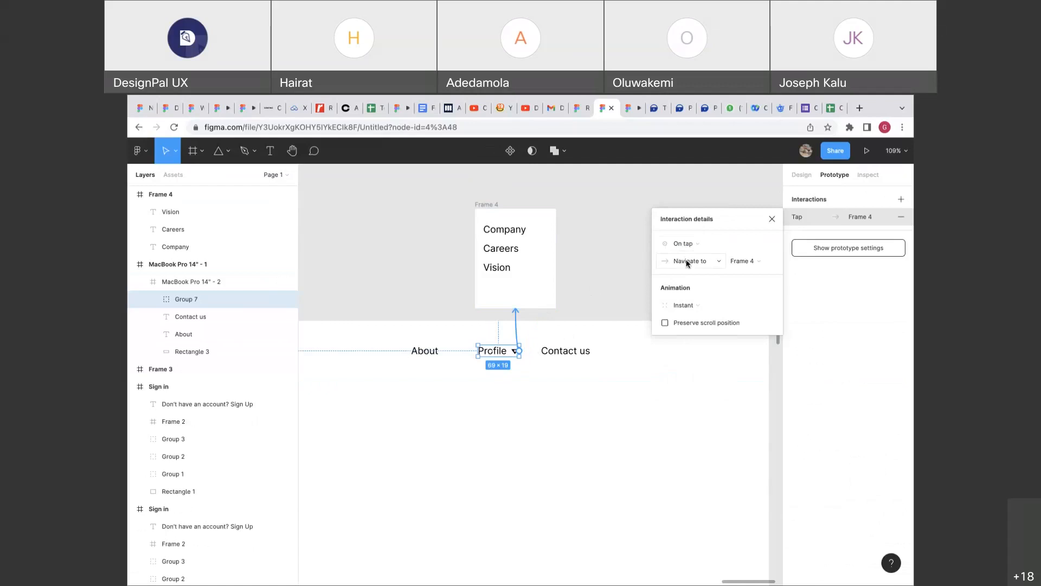
left_click(687, 263)
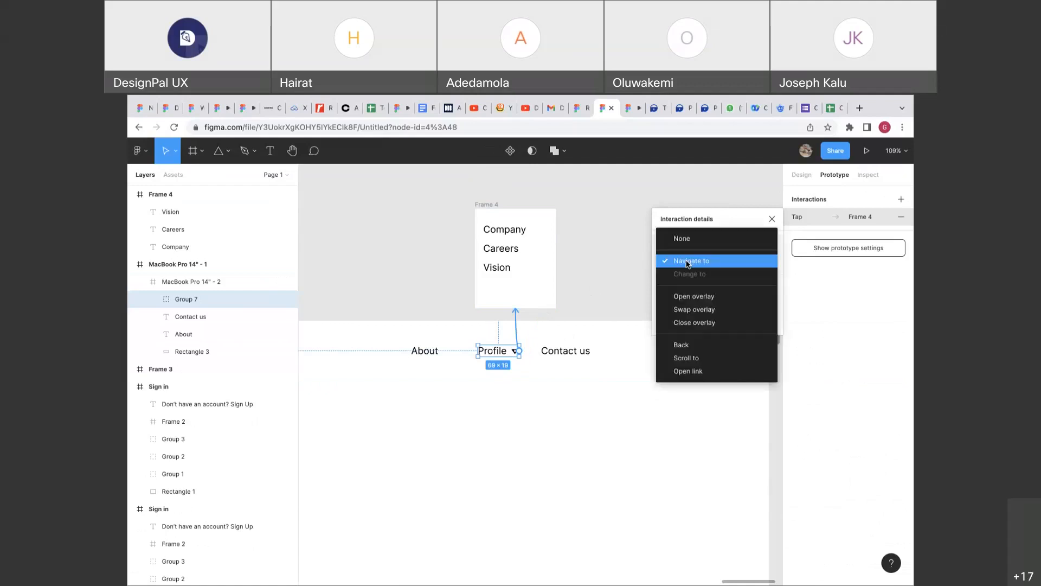
left_click(683, 299)
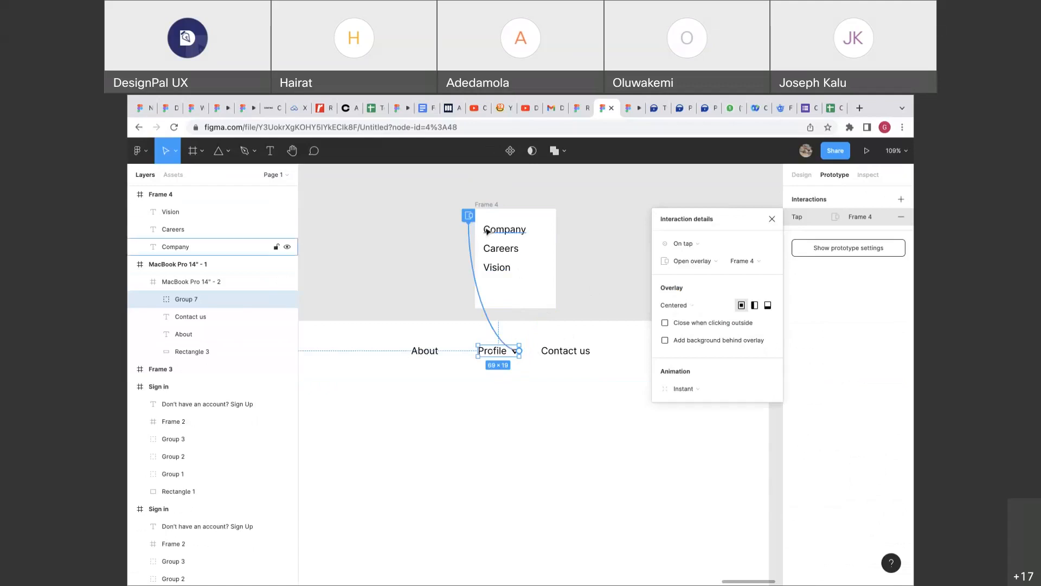
scroll(479, 224, "right", 2)
scroll(479, 224, "down", 1)
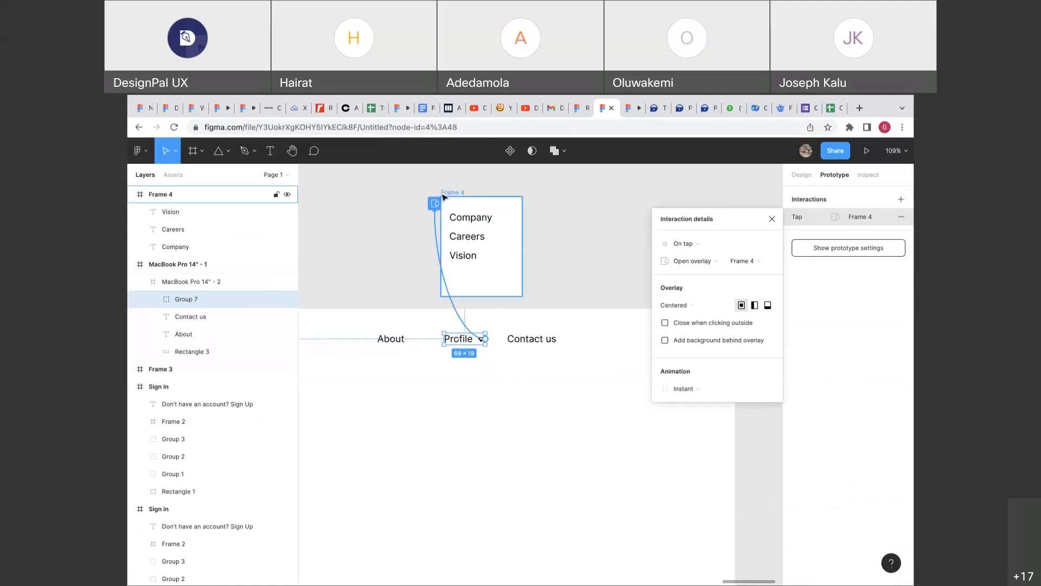
left_click(674, 305)
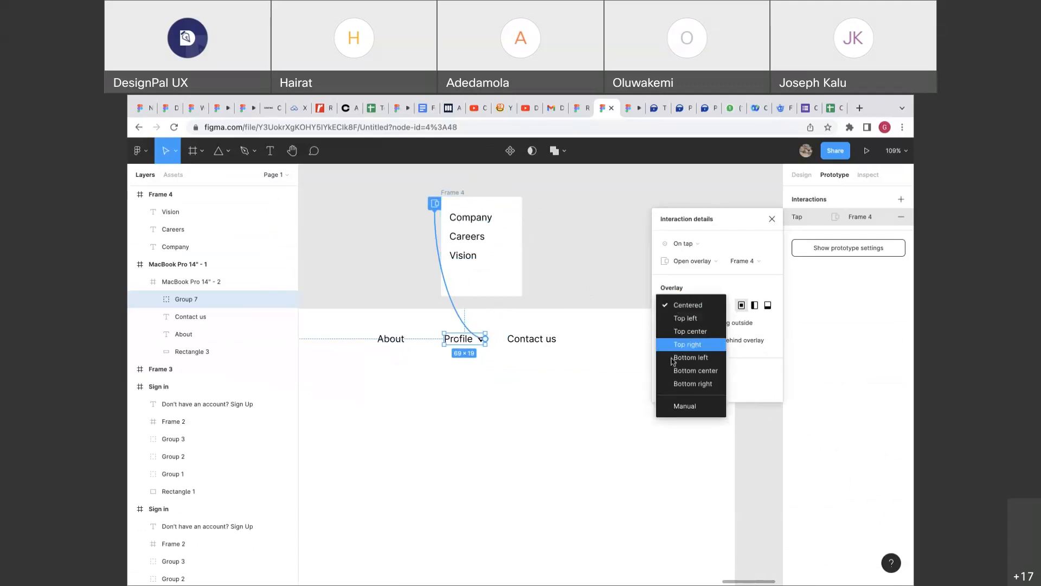
left_click(675, 401)
left_click_drag(474, 350, 473, 359)
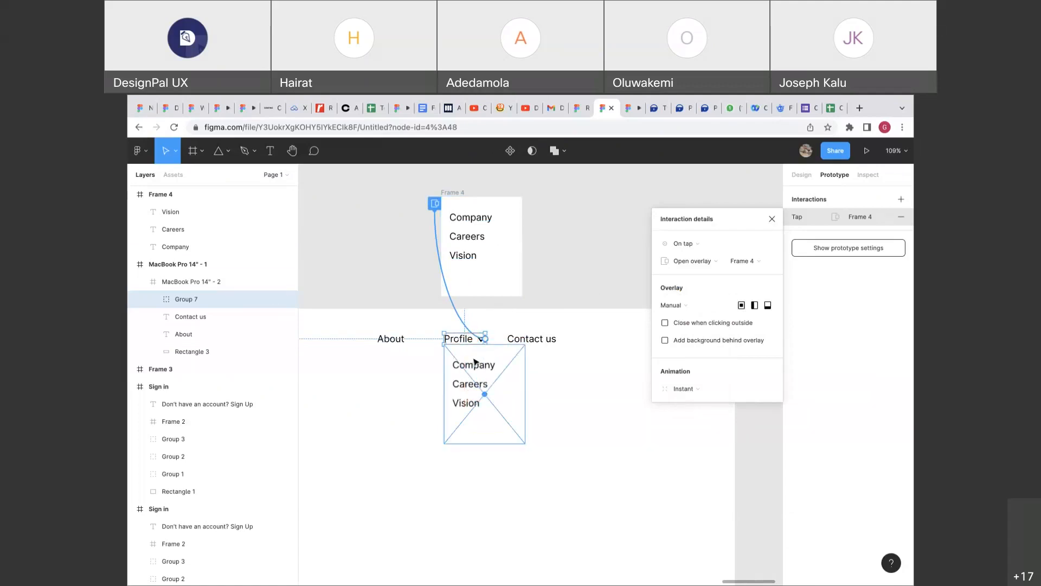
left_click(799, 178)
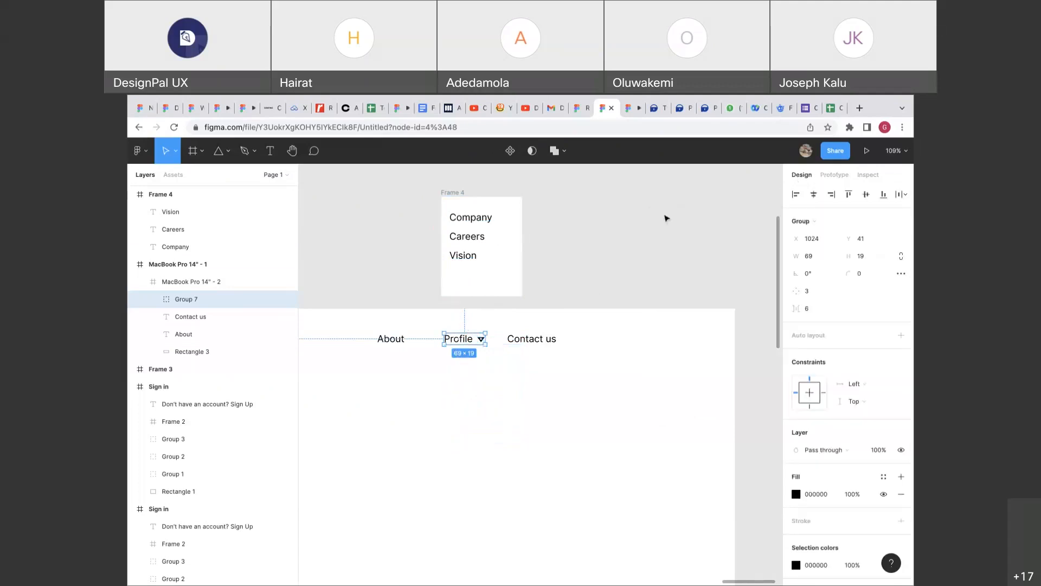
Copy the Profile triangle next to the Company label in Frame 4.
left_click(616, 234)
scroll(616, 234, "right", 3)
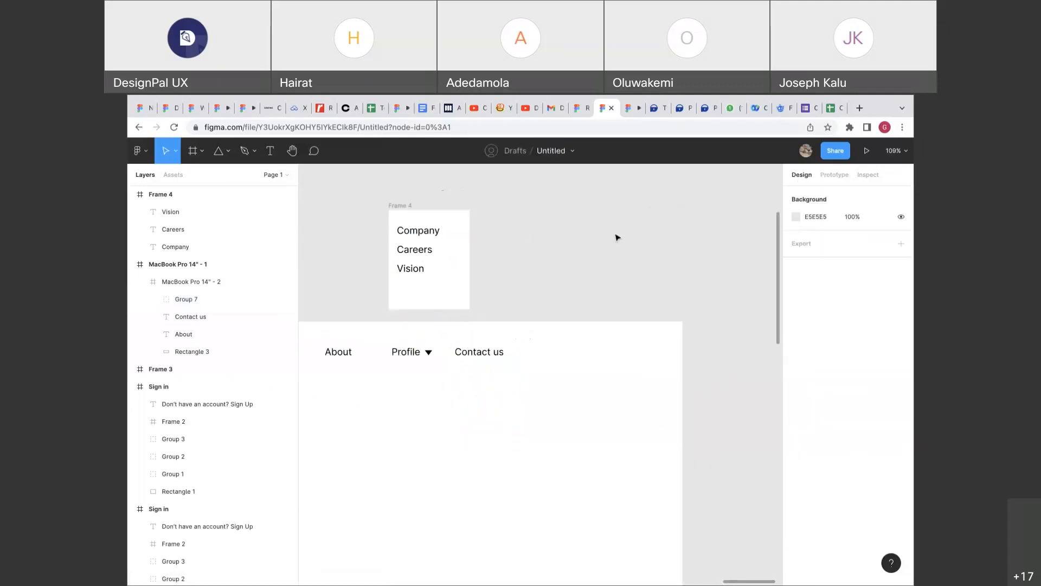
left_click(427, 240)
left_click(446, 245)
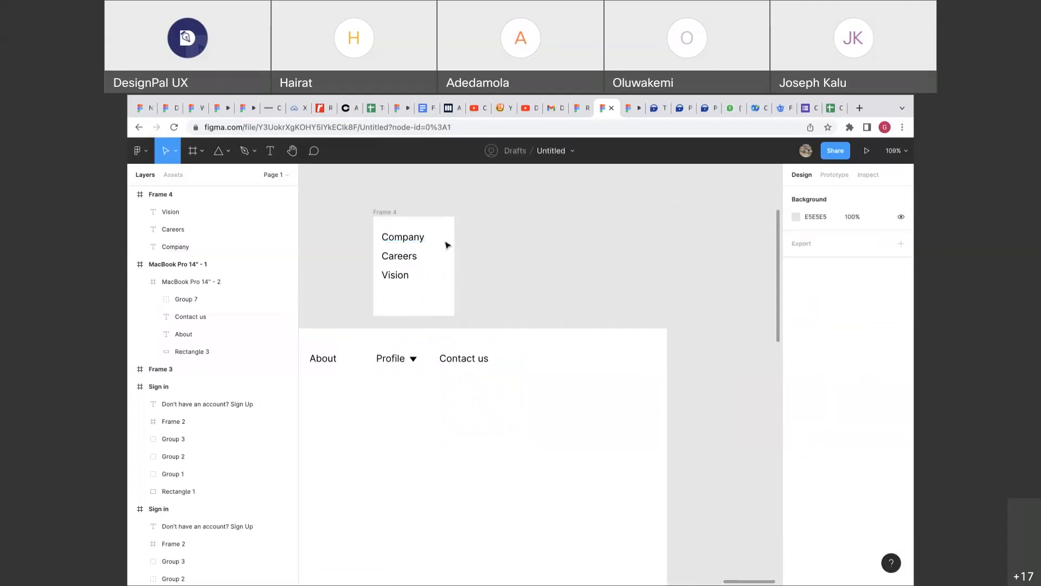
scroll(446, 244, "up", 2)
left_click(407, 389)
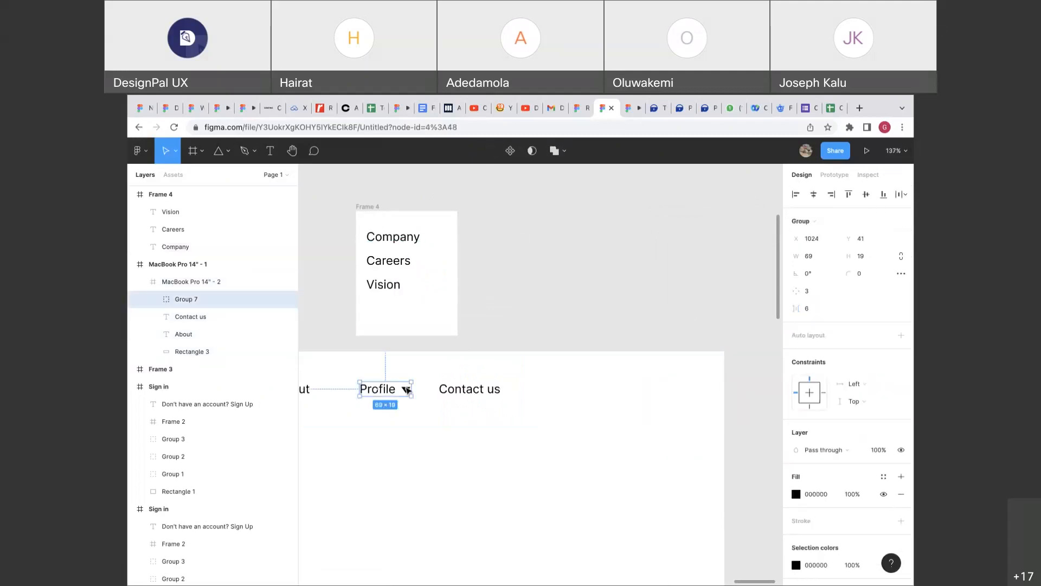
double_click(406, 390)
left_click_drag(406, 389, 432, 244)
left_click(467, 204)
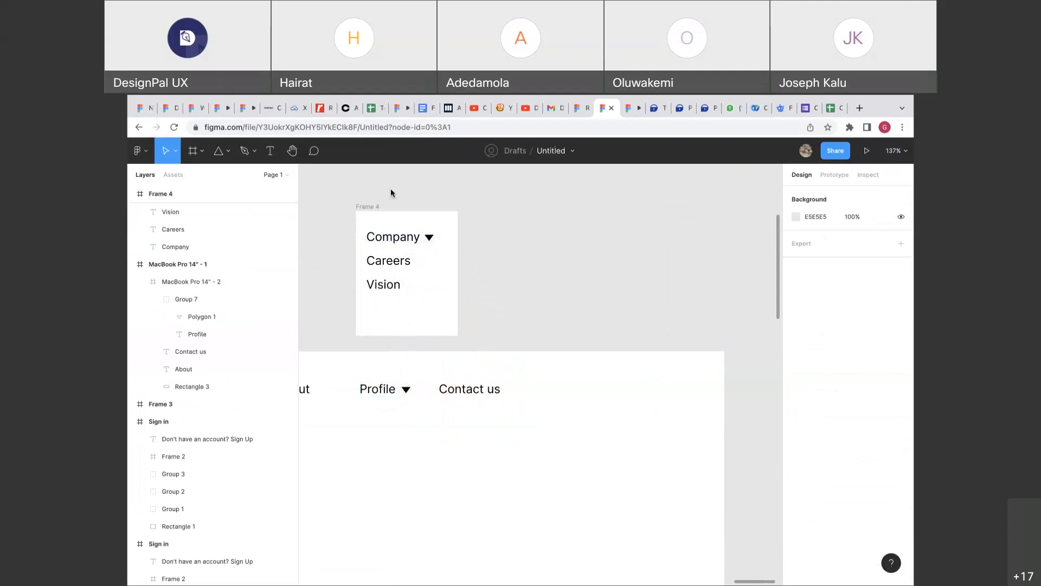
Duplicate Frame 4 as a new Frame 5 beside it.
left_click(373, 208)
left_click_drag(373, 207, 496, 208)
left_click(551, 237)
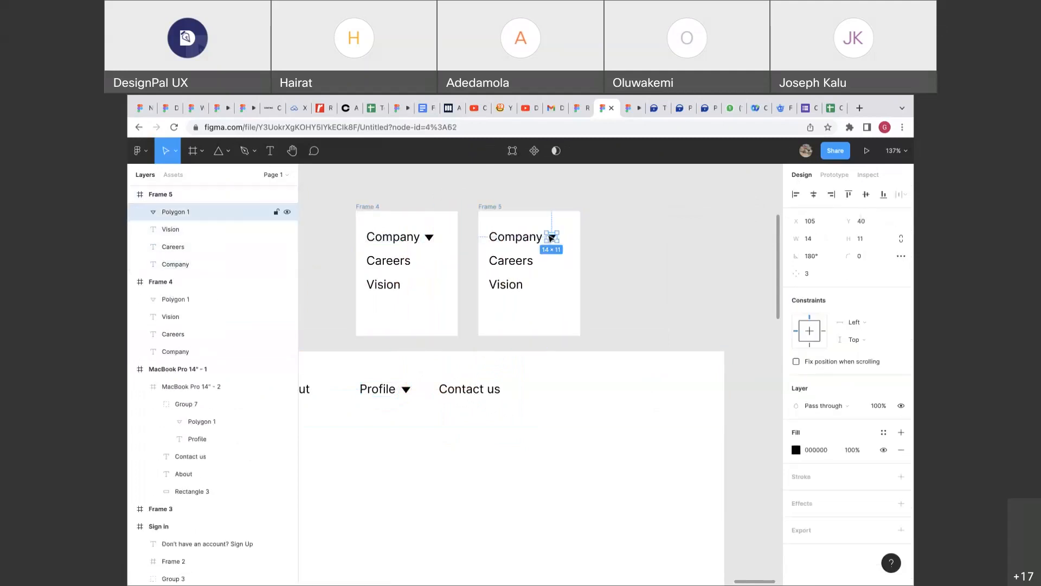
Delete the triangle in Frame 5 and retype Company as 'About us'.
key("Delete")
left_click(531, 237)
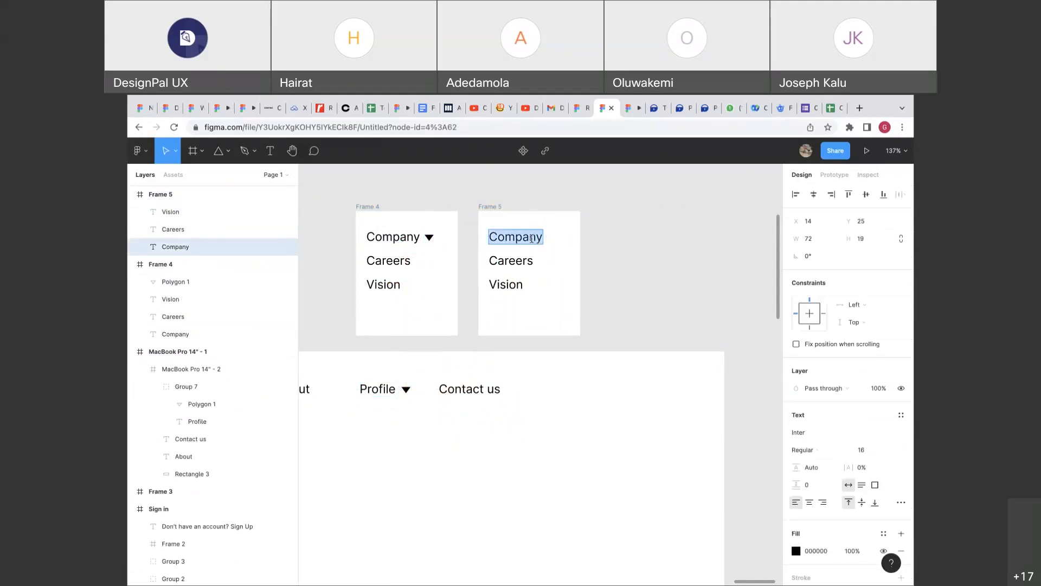
type("Vi")
key("BackSpace")
key("BackSpace")
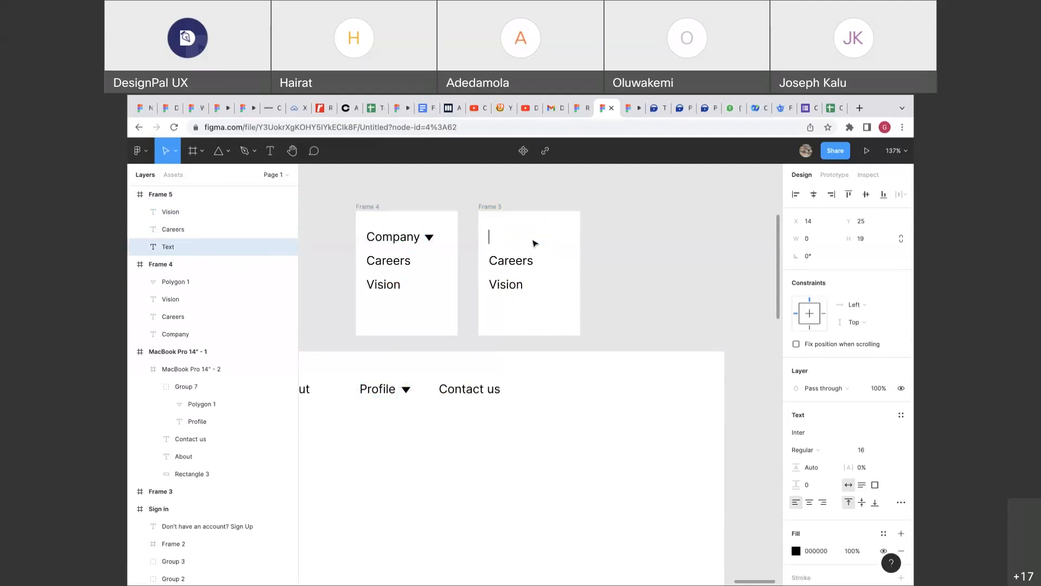
type("About")
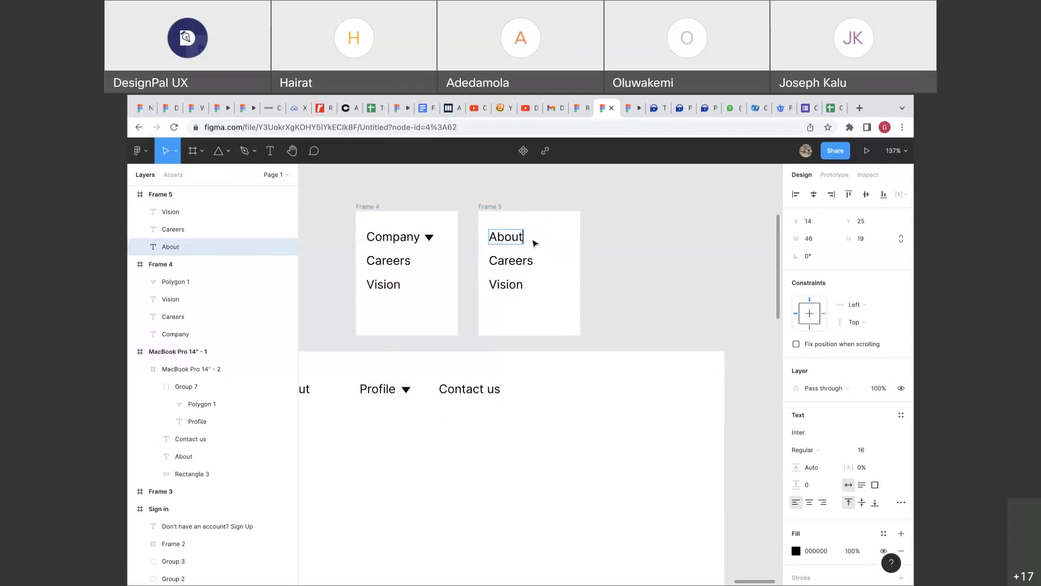
type(" us")
Rename Careers to 'Locations' and delete the Vision item from Frame 5.
double_click(522, 263)
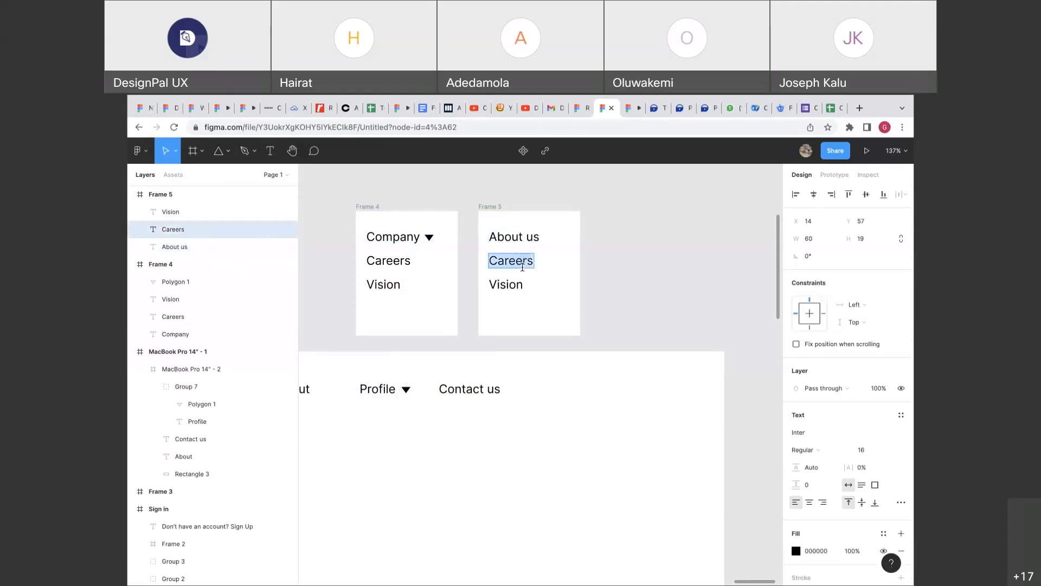
type("Locations")
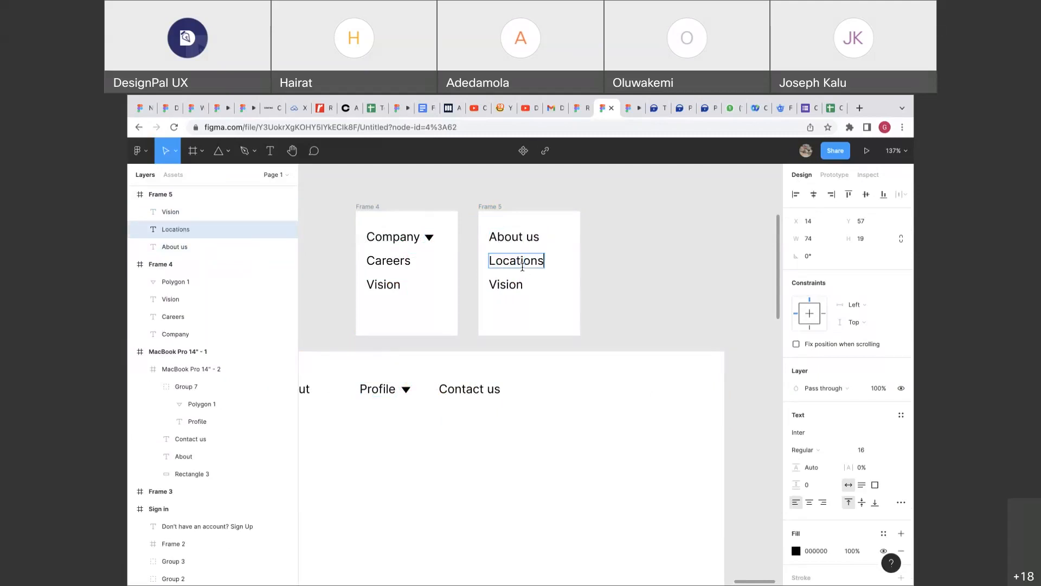
left_click(507, 284)
key("Delete")
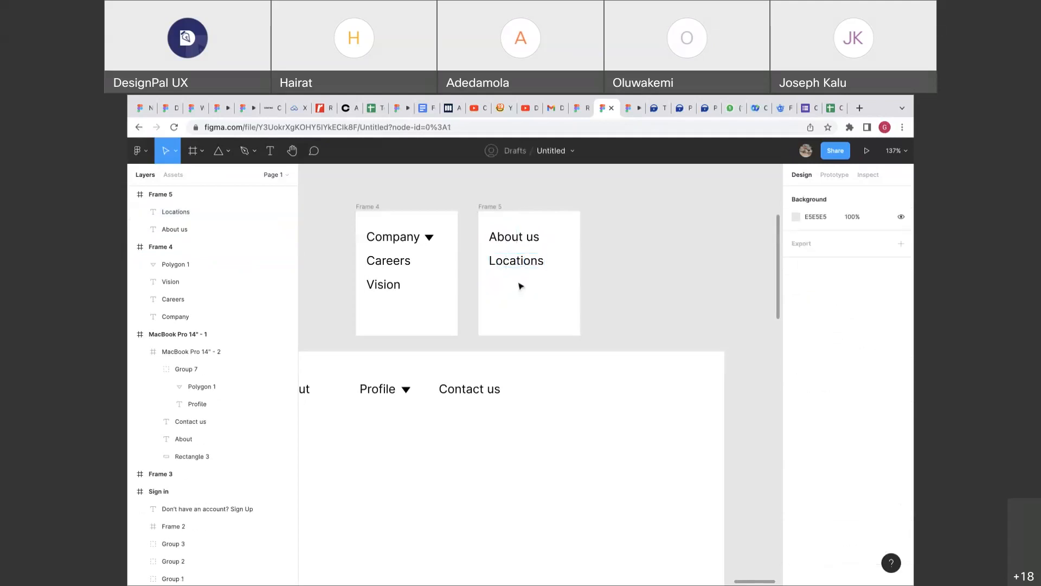
scroll(592, 290, "right", 1)
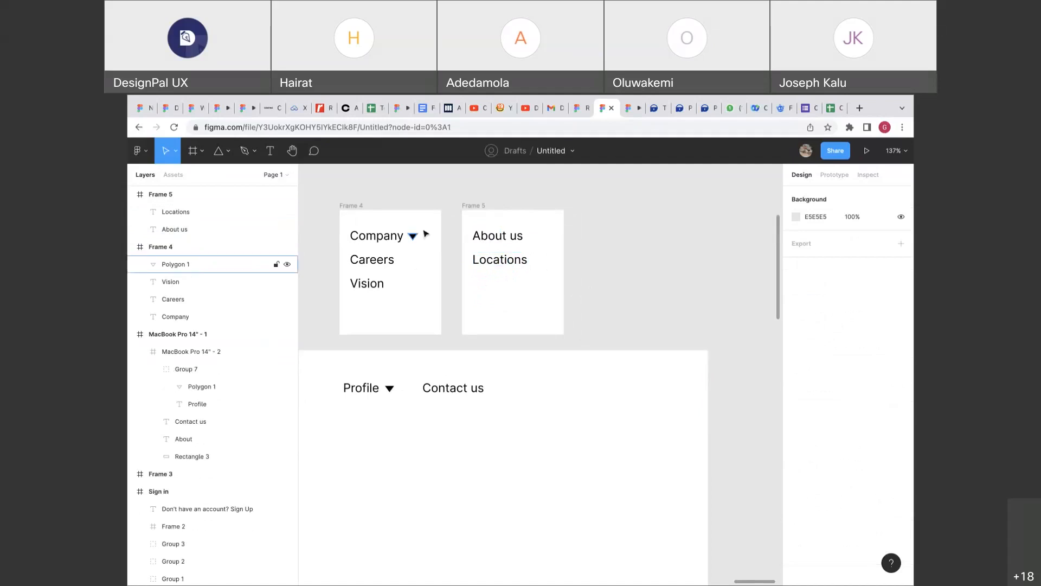
Show prototype connections and select Profile to confirm its Open overlay link to Frame 4.
left_click(820, 176)
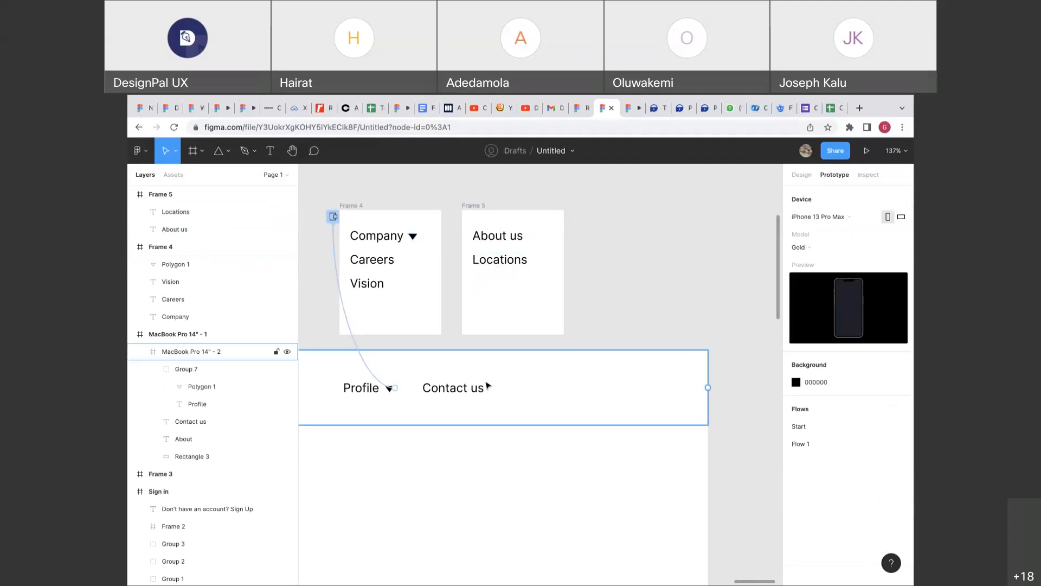
left_click(389, 387)
left_click(390, 387)
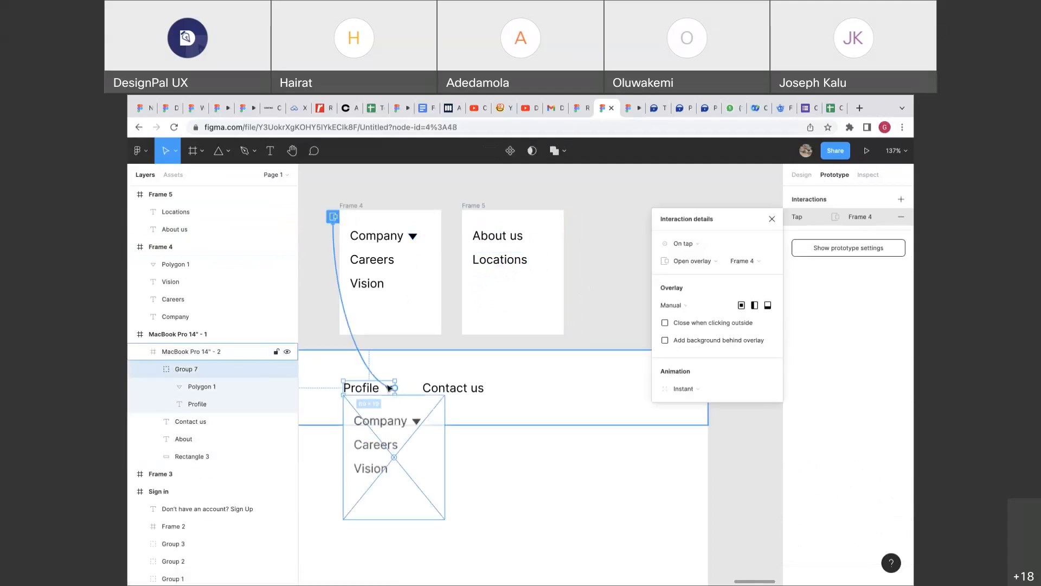
scroll(383, 398, "down", 3)
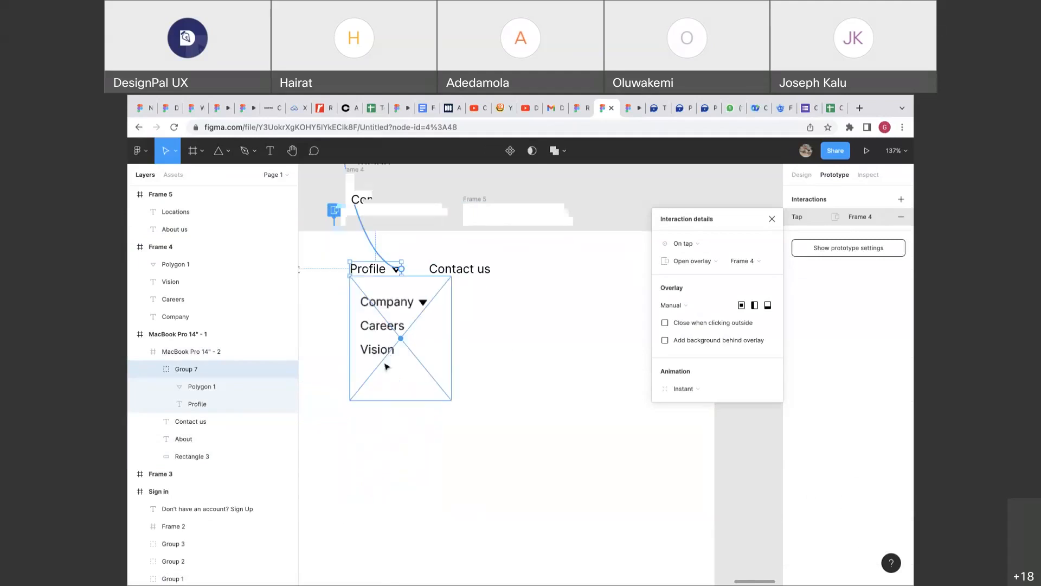
scroll(378, 409, "up", 5)
left_click(383, 316)
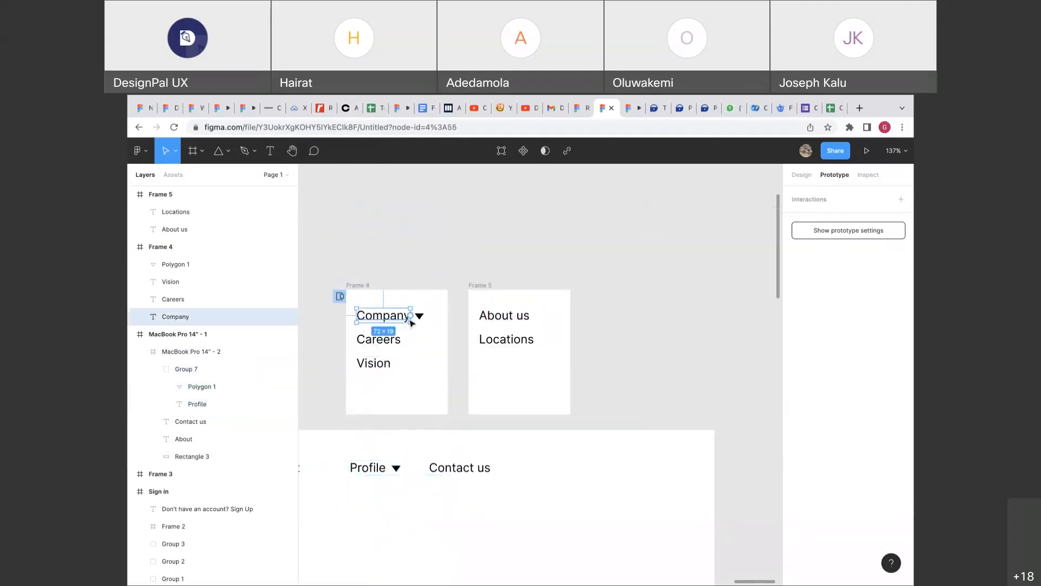
left_click(428, 322)
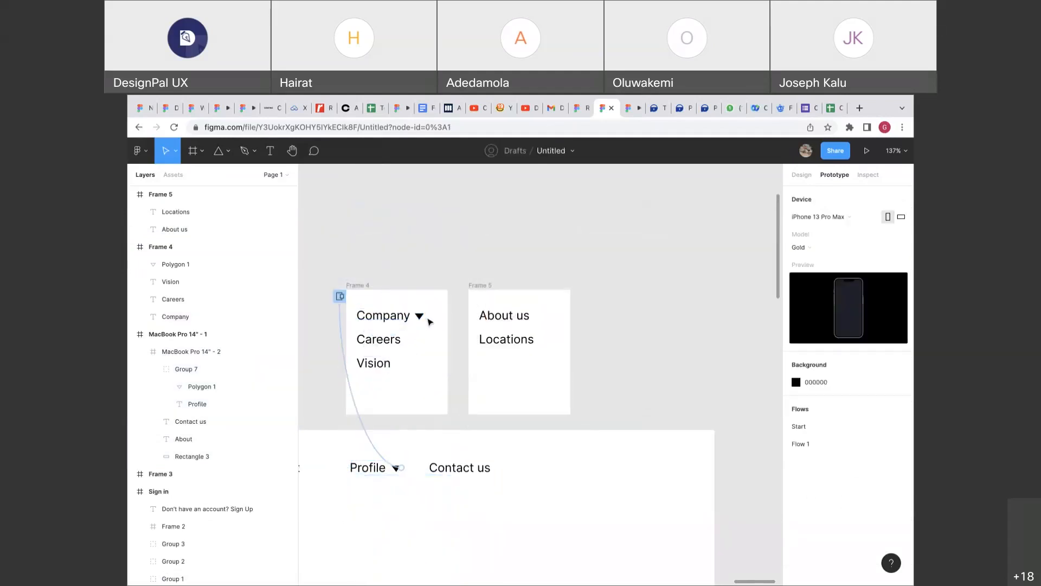
Group the Company label with its triangle in Frame 4.
left_click(801, 174)
left_click(419, 316)
left_click(400, 320, "shift")
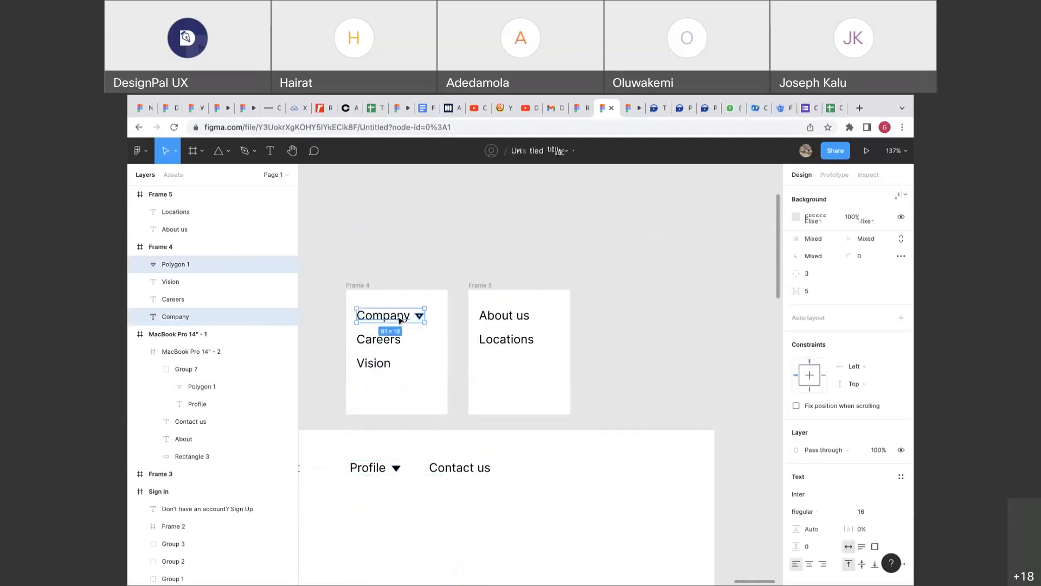
key("ctrl+g")
Link the Company group to Frame 5 with an On tap, Swap overlay interaction.
left_click(834, 175)
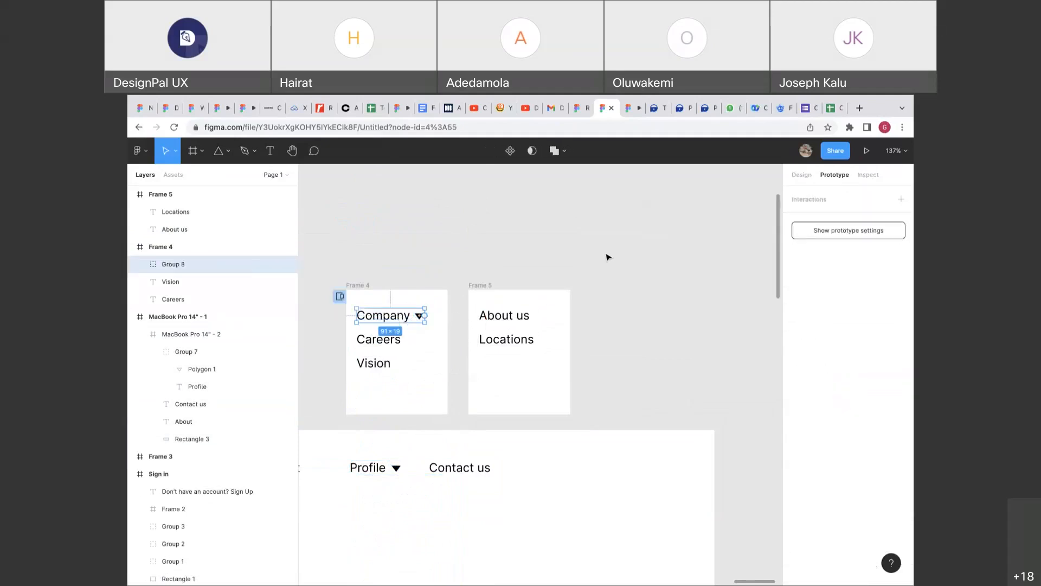
left_click_drag(424, 315, 477, 319)
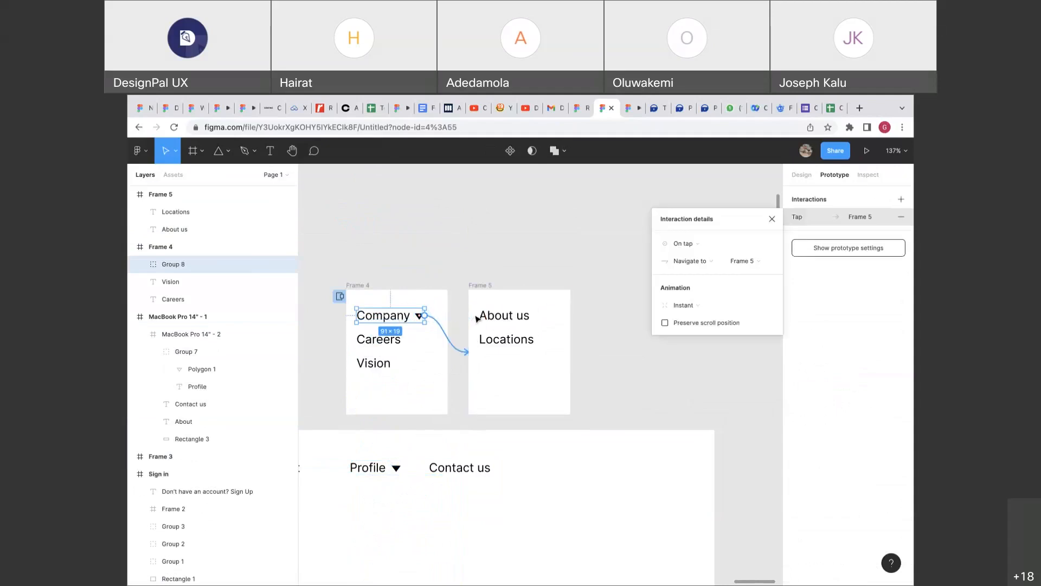
left_click(681, 244)
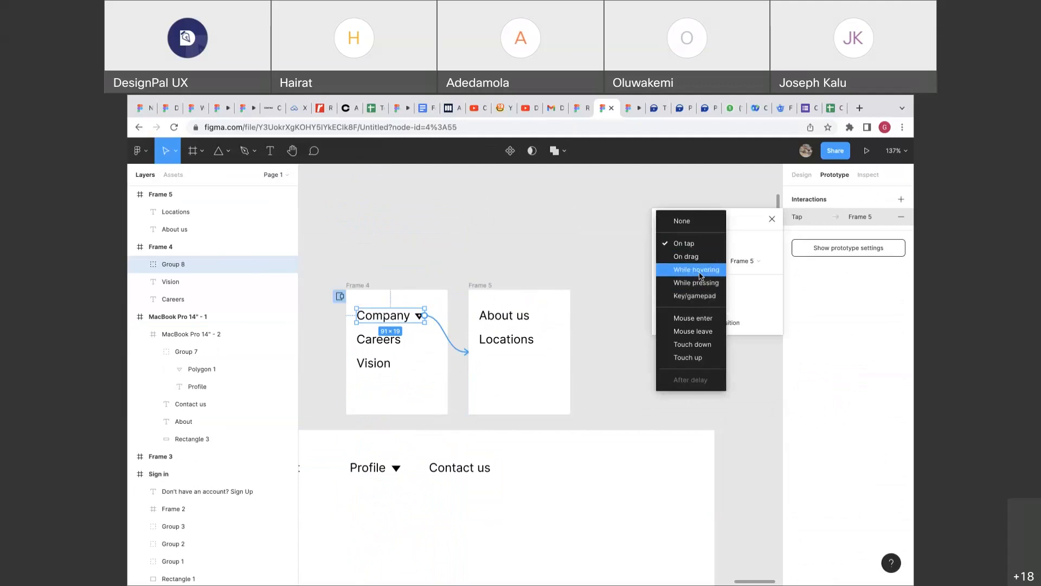
left_click(684, 243)
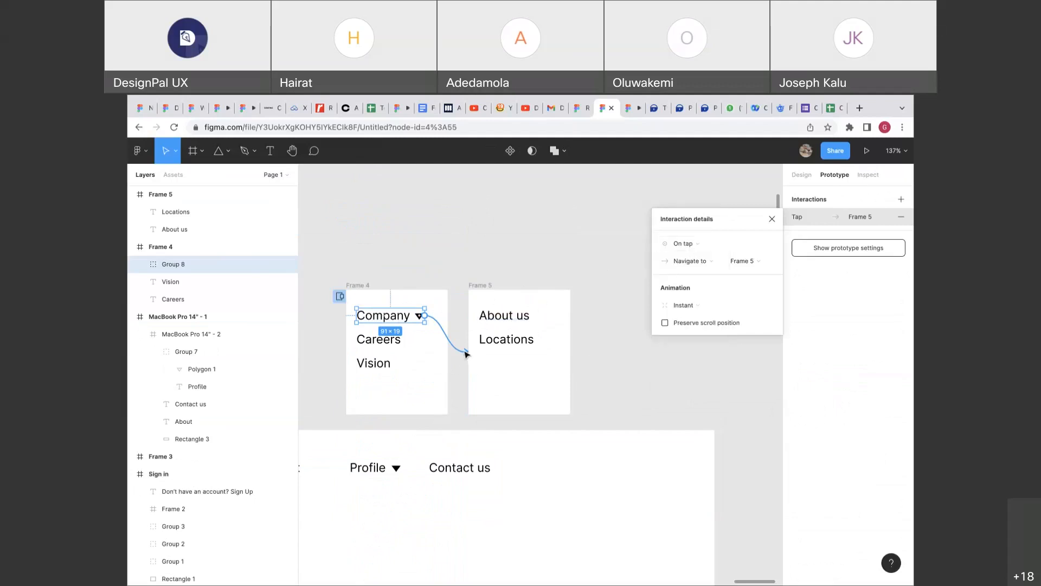
left_click(692, 263)
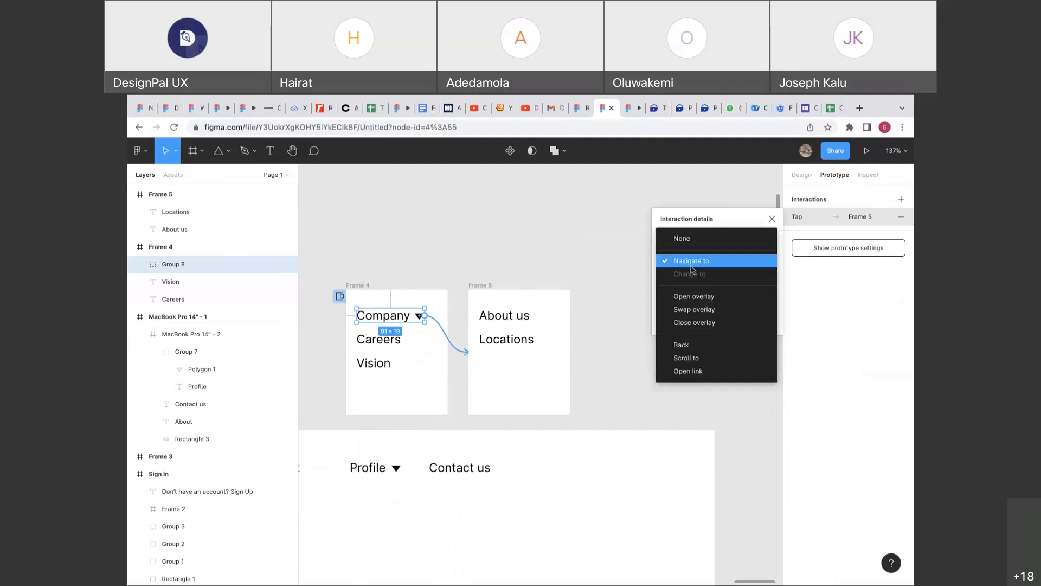
left_click(687, 310)
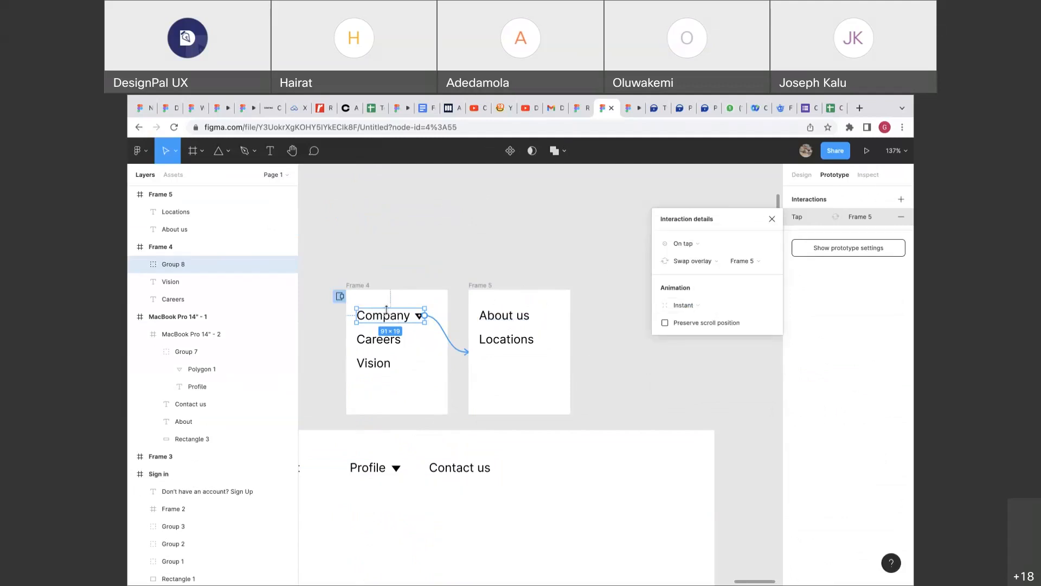
left_click(362, 293)
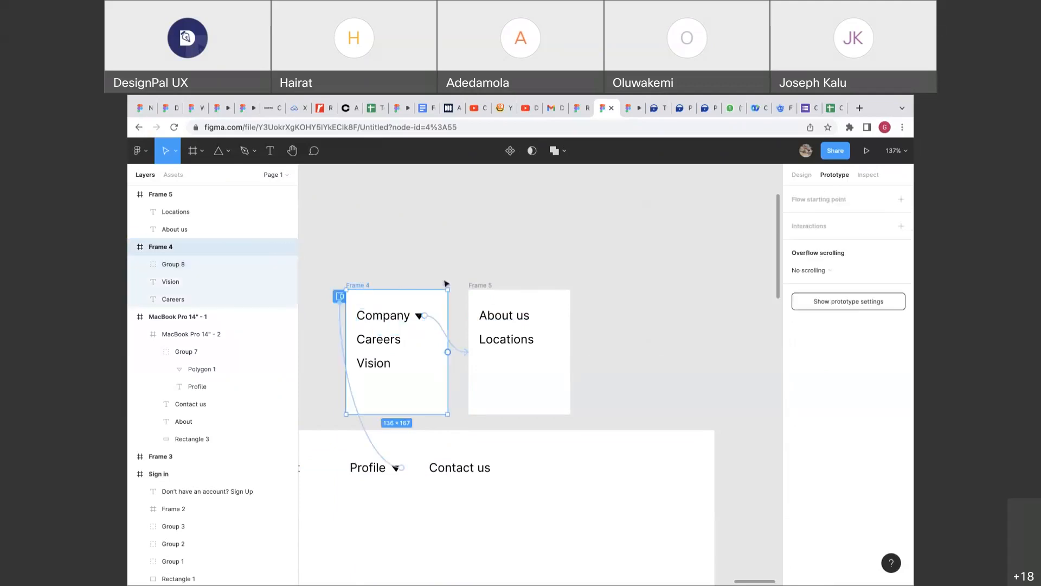
left_click(473, 287)
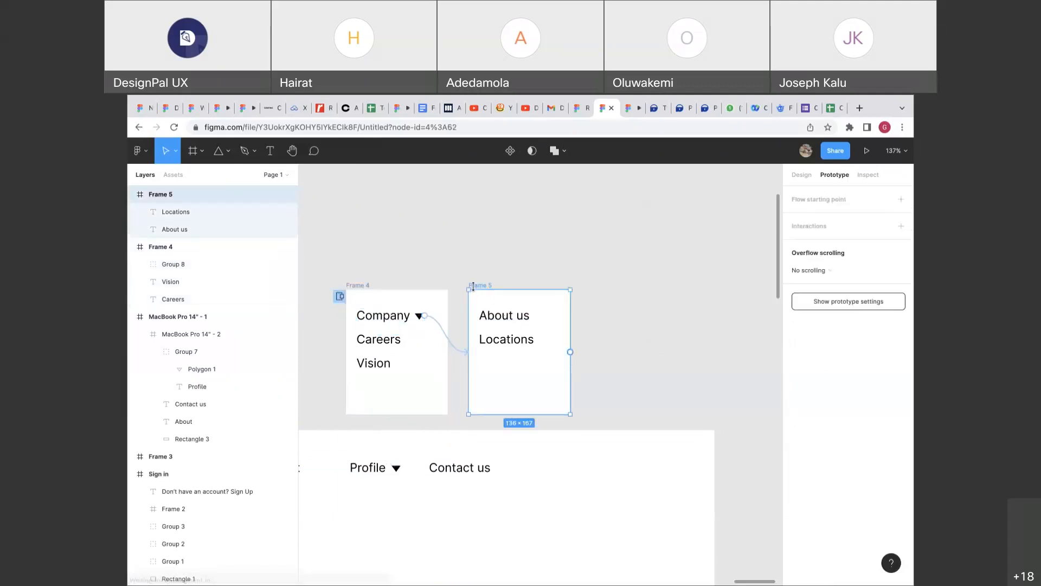
left_click(451, 342)
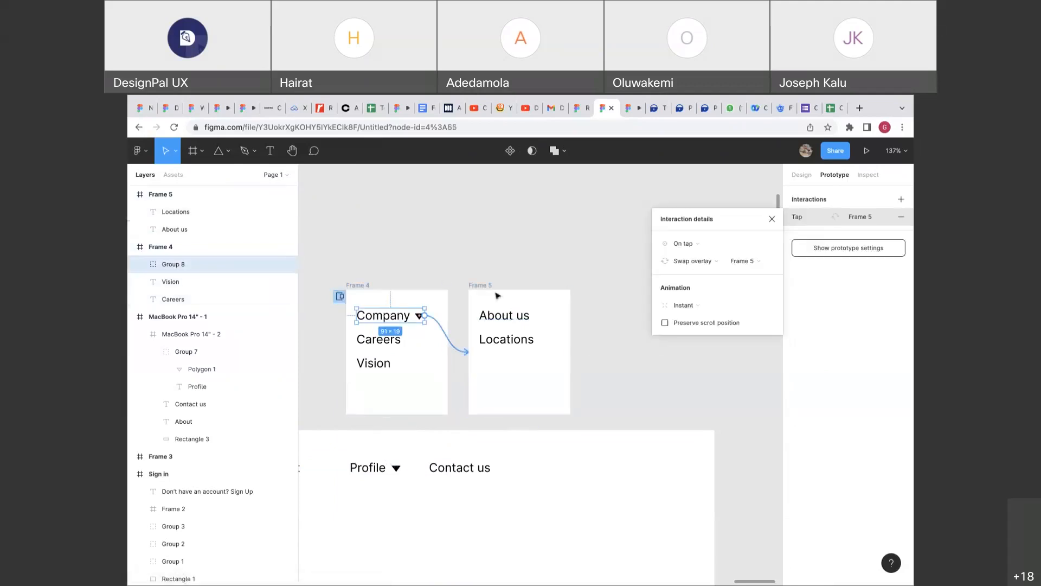
Play Flow 1 to preview the prototype from the Sign in screen.
left_click(638, 110)
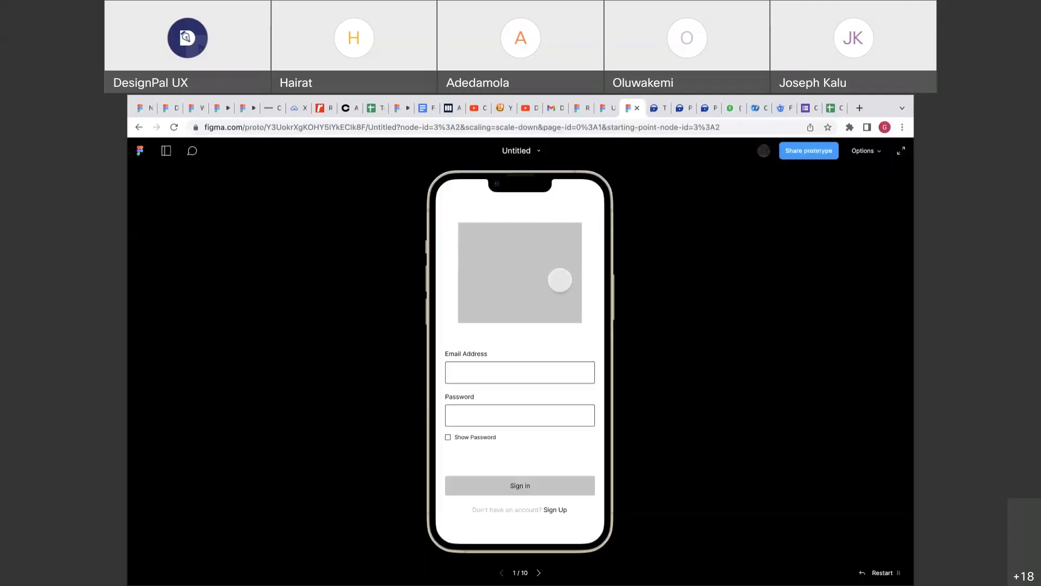
left_click(607, 111)
scroll(553, 268, "down", 1)
left_click(449, 324)
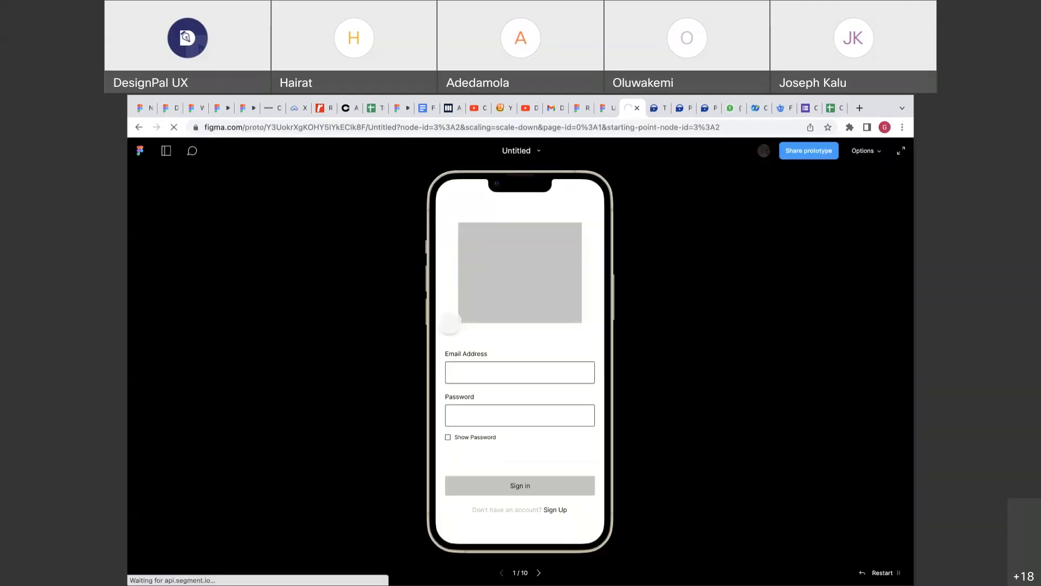
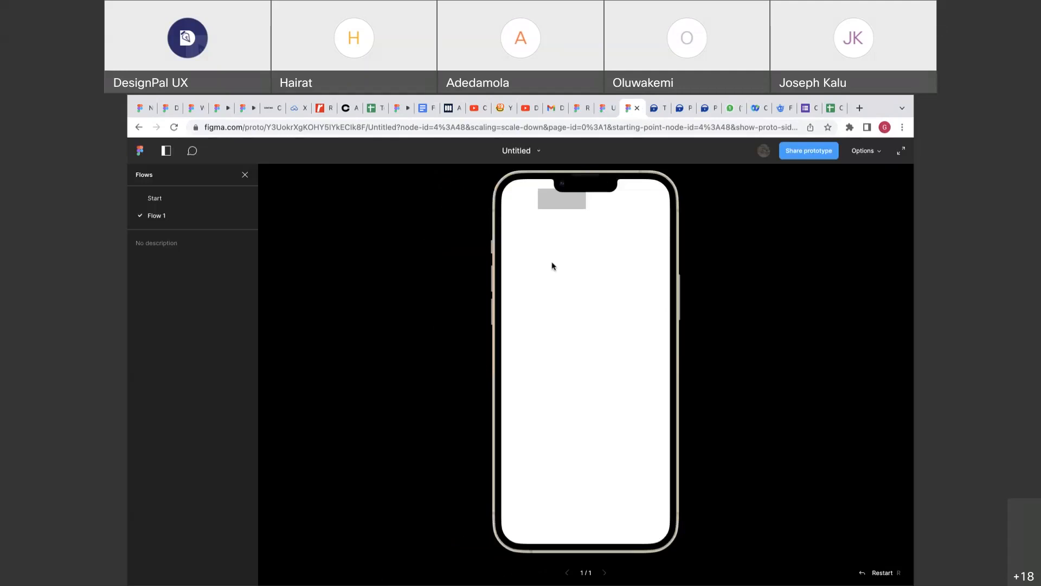
Try the MacBook Pro 14" Silver preview device, then set the prototype device to None.
left_click(598, 111)
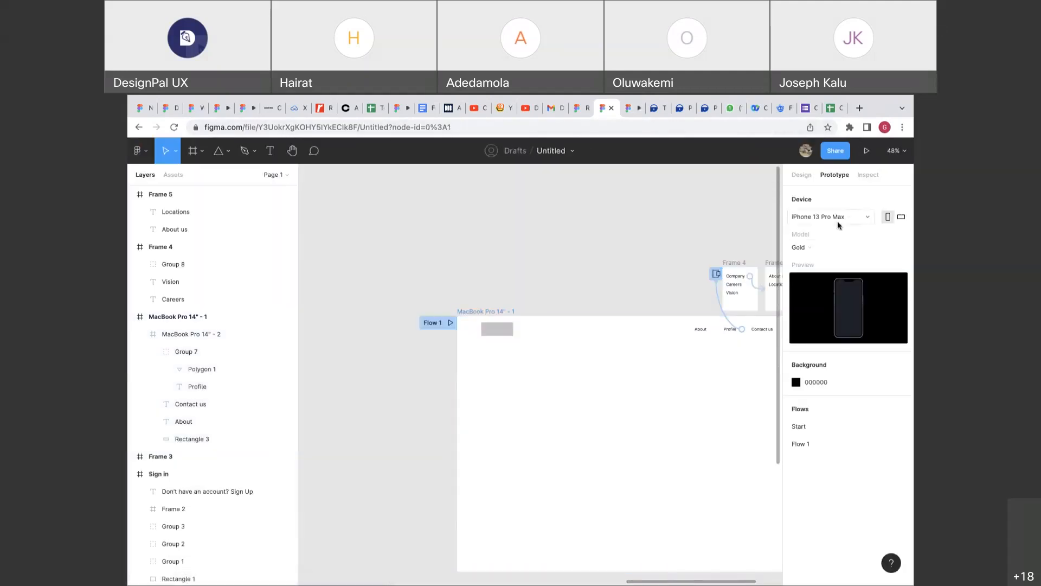
left_click(841, 216)
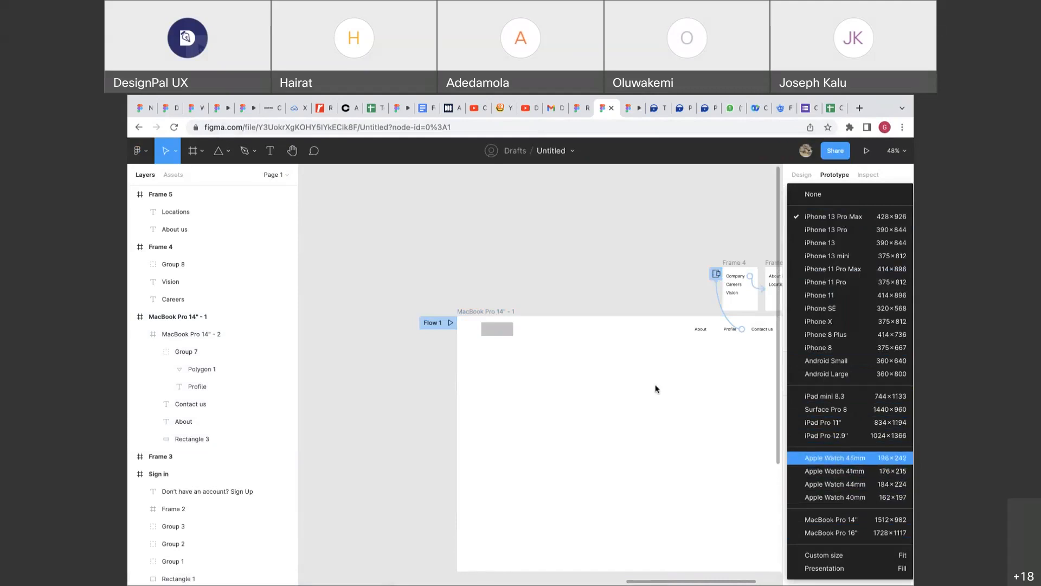
left_click(843, 520)
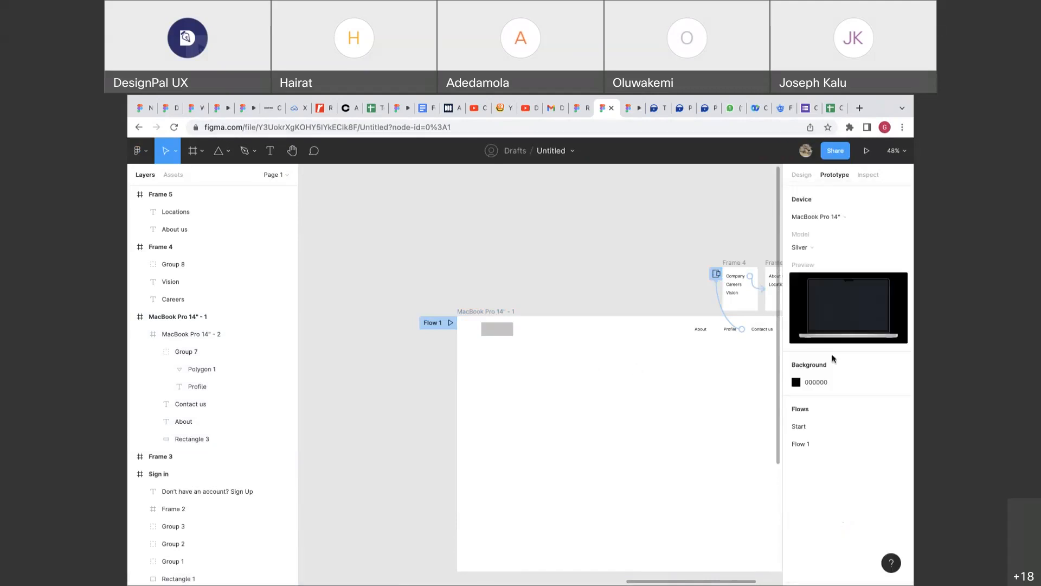
left_click(826, 251)
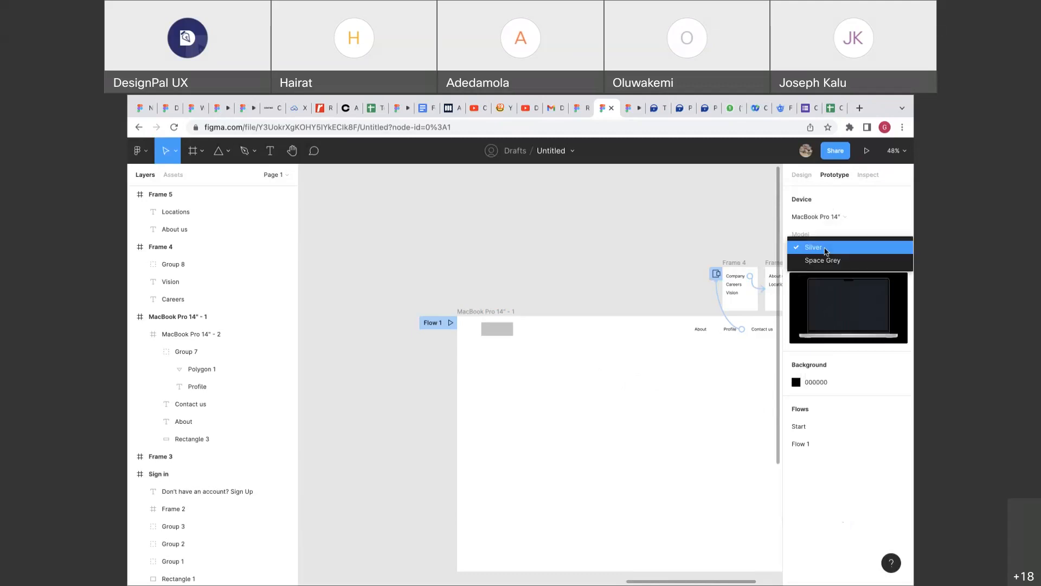
left_click(825, 248)
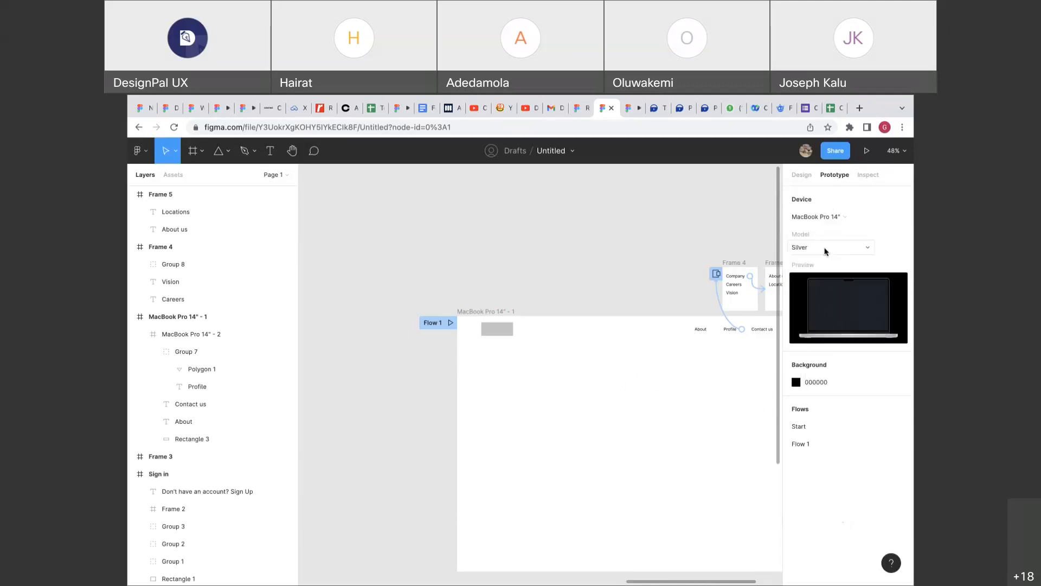
left_click(843, 215)
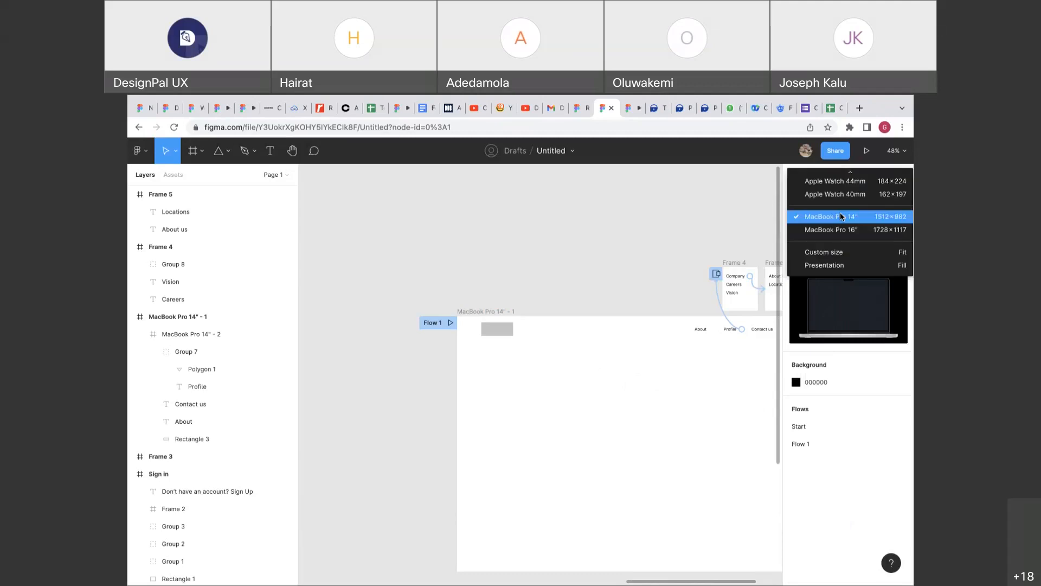
scroll(840, 215, "up", 5)
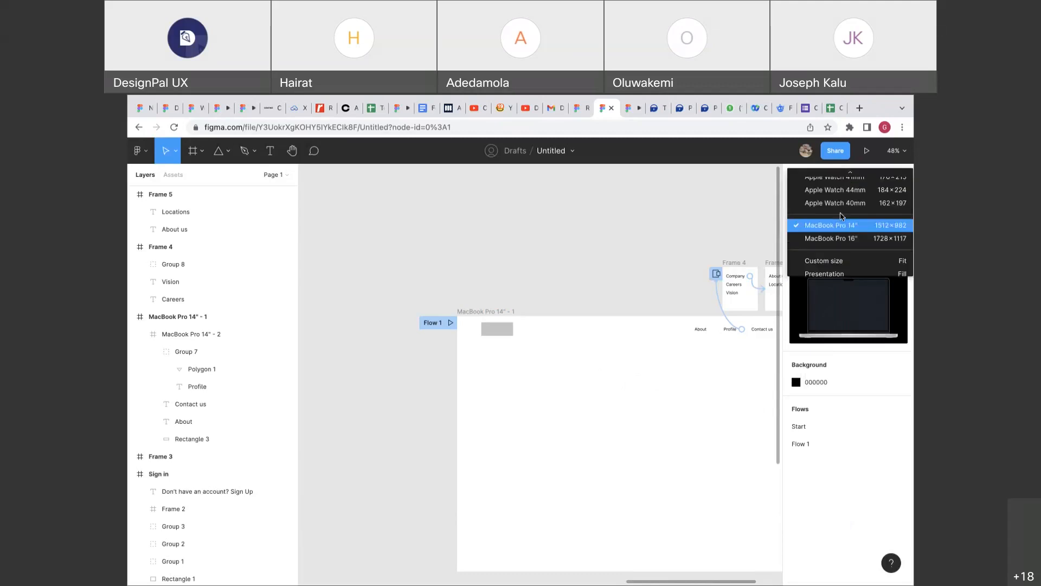
left_click(836, 180)
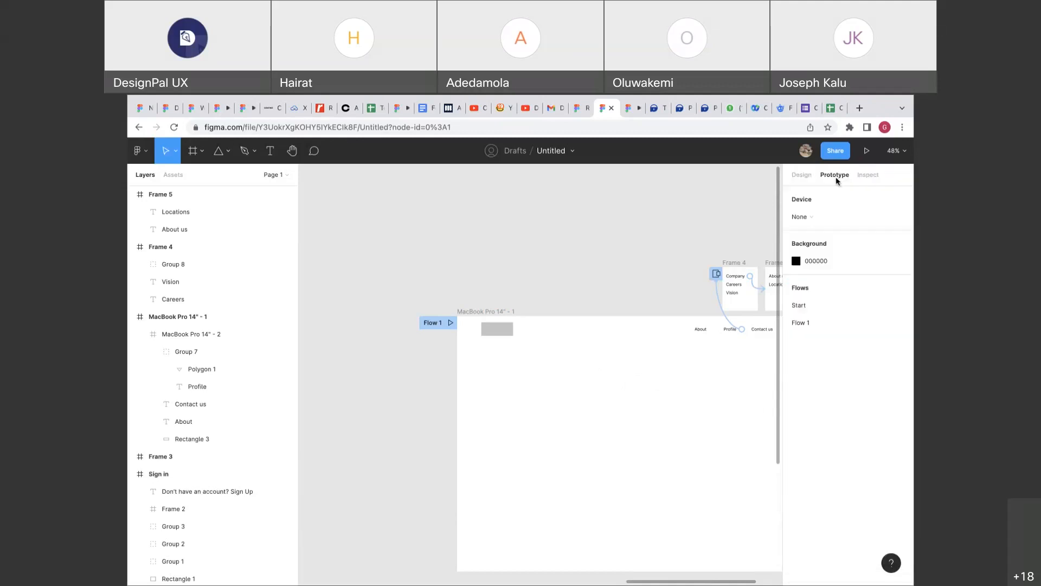
Test the Profile dropdown in the prototype and open the Profile link's interaction details.
left_click(631, 110)
left_click(558, 298)
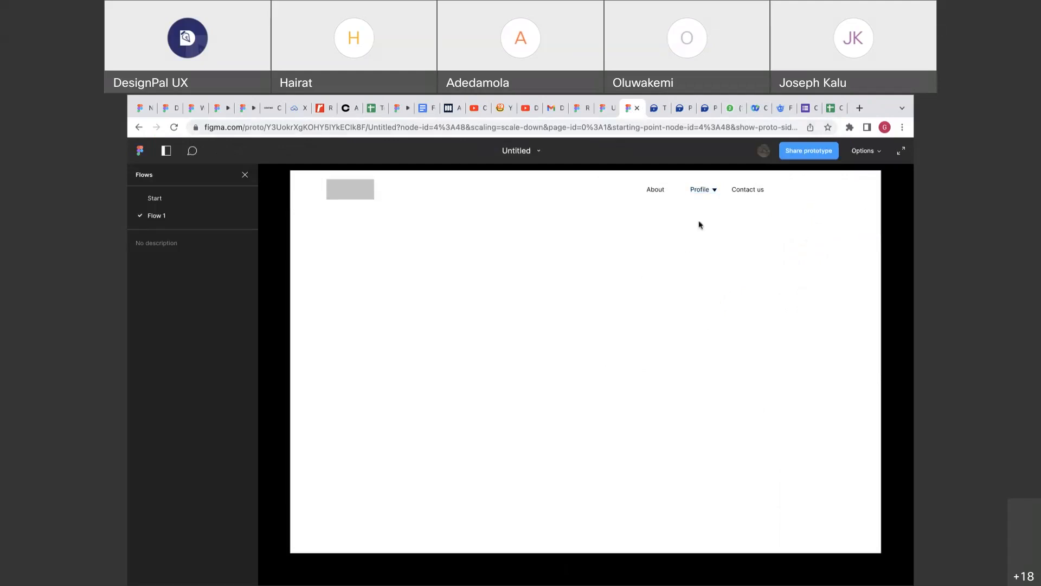
left_click(715, 193)
left_click(612, 111)
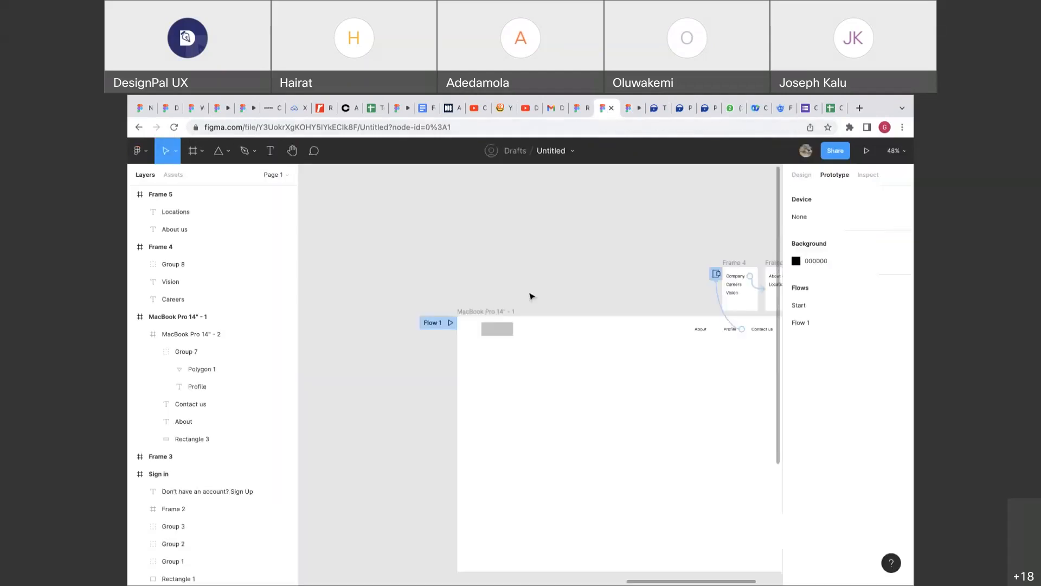
scroll(530, 294, "right", 5)
left_click(489, 332)
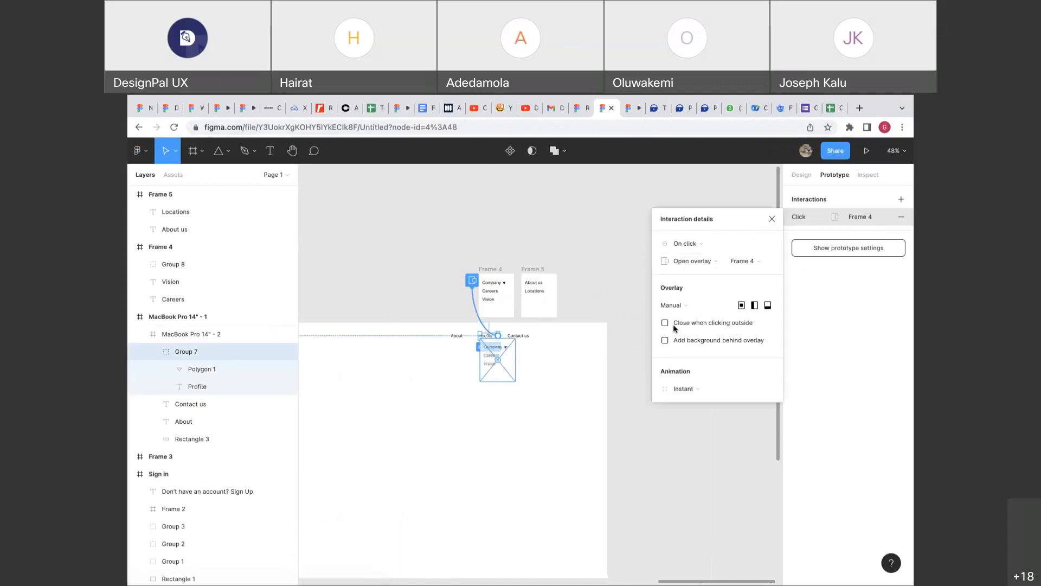
scroll(561, 332, "up", 5)
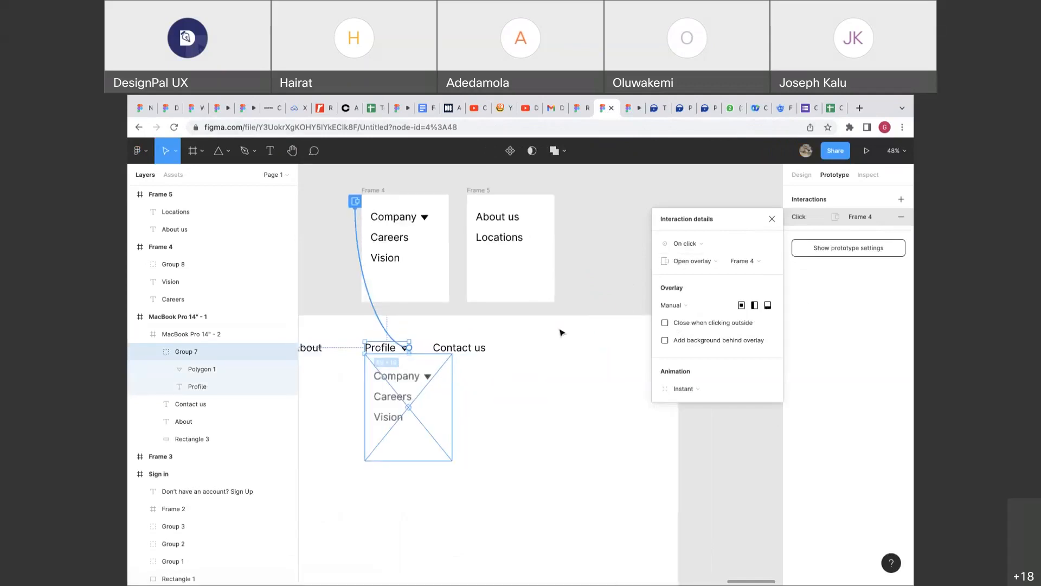
left_click(632, 107)
left_click(699, 245)
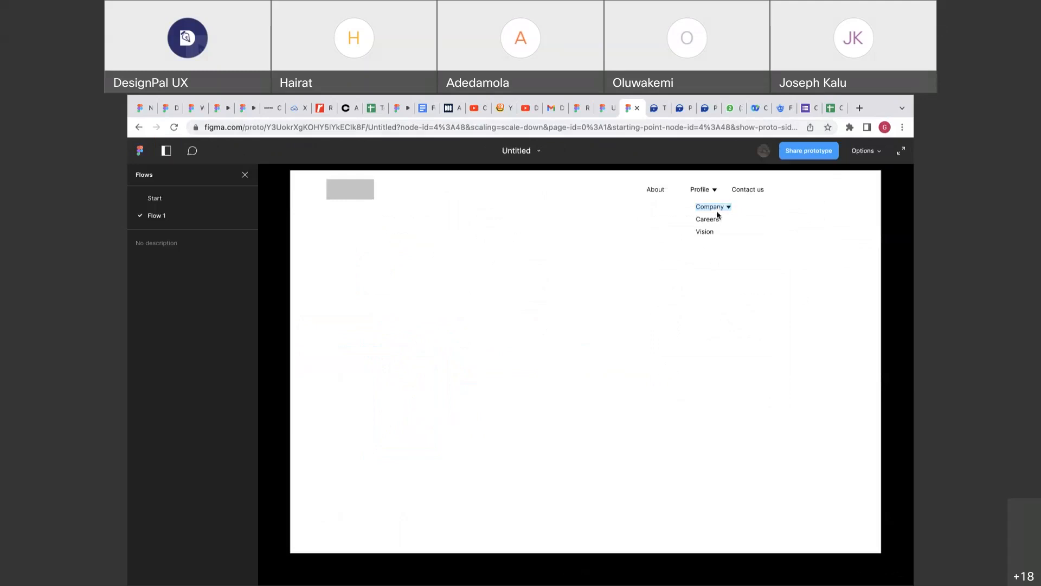
left_click(608, 111)
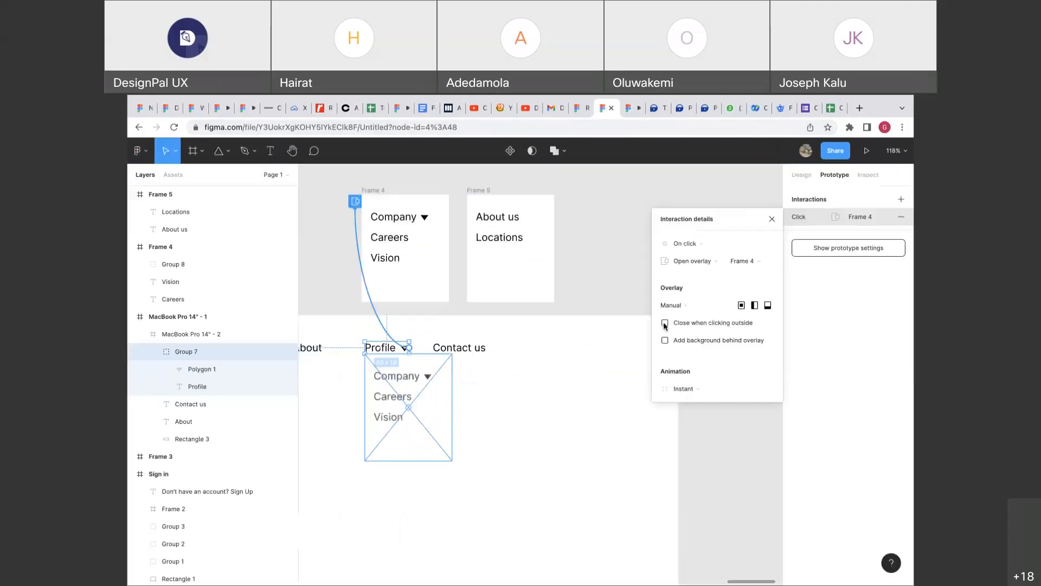
Tick 'Close when clicking outside' for the Profile overlay and test it.
left_click(664, 323)
left_click(632, 107)
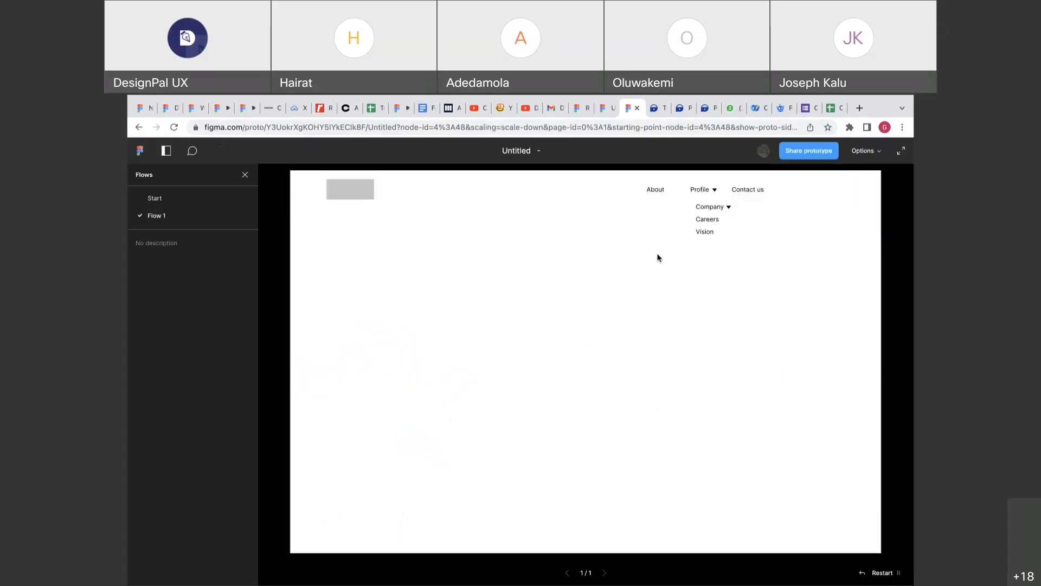
left_click(701, 190)
left_click(608, 110)
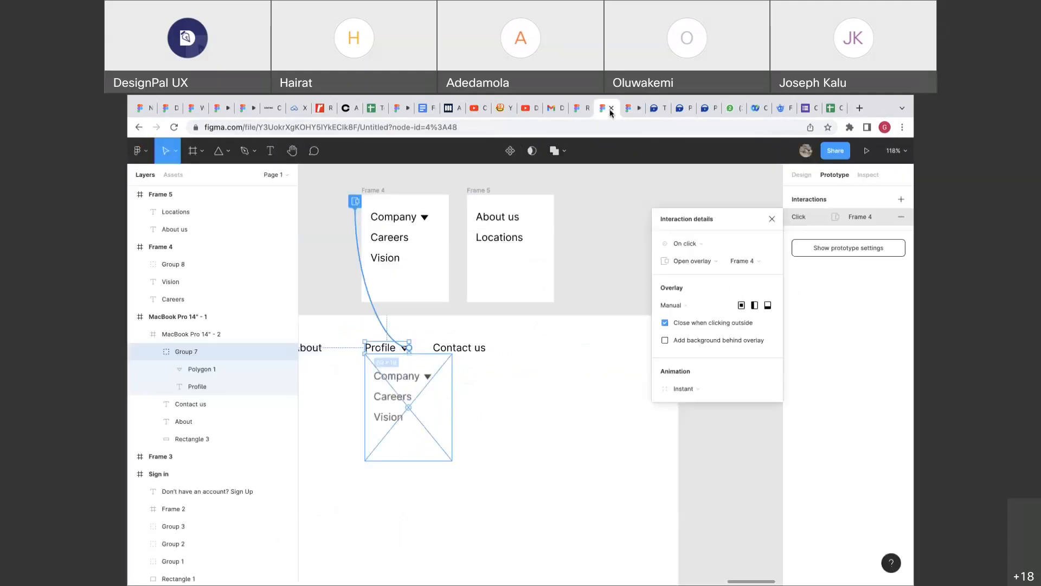
Change the overlay animation to Move in and preview the dropdown opening and closing.
left_click(683, 389)
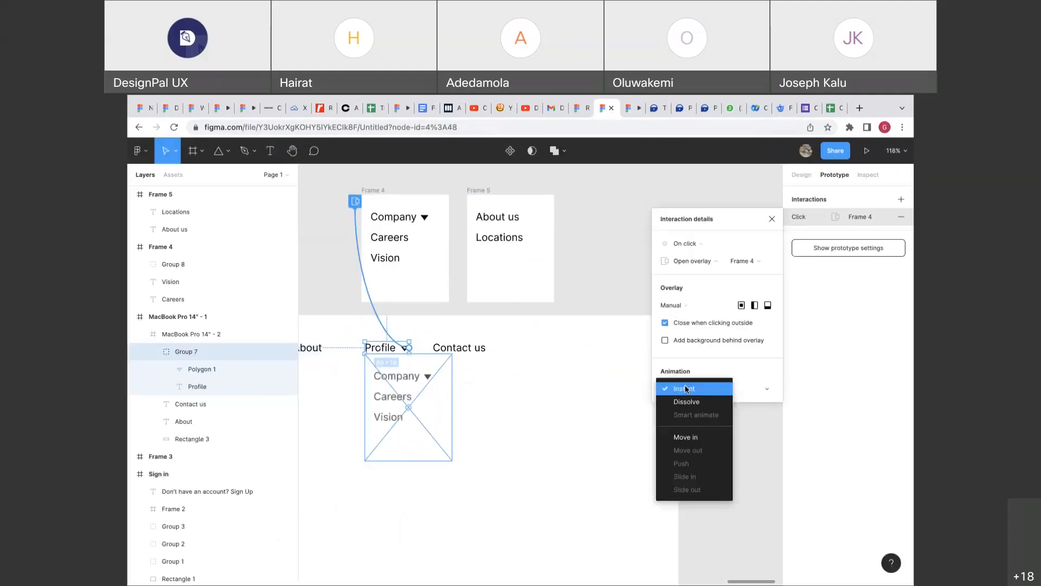
left_click(686, 437)
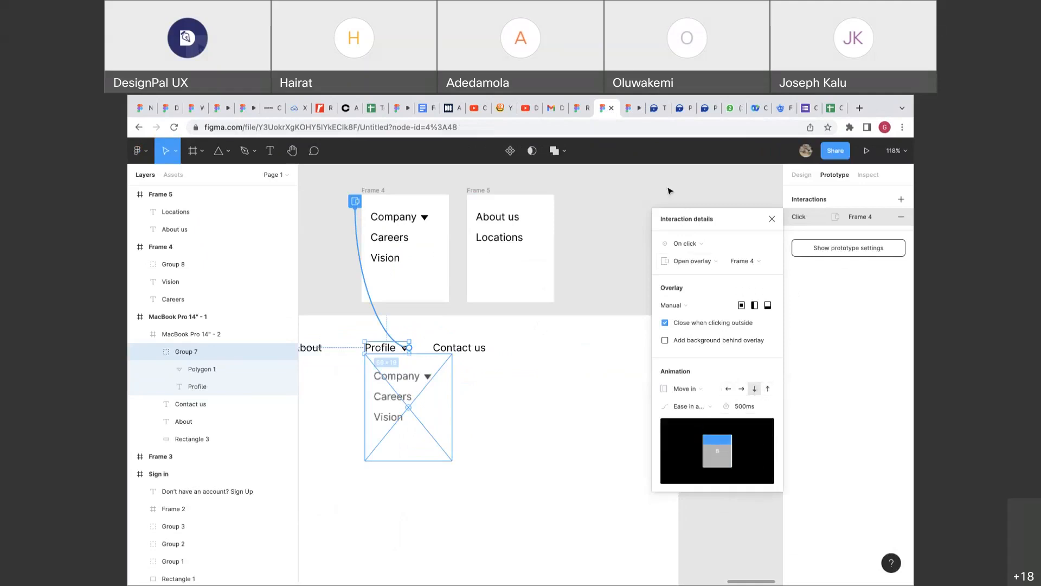
left_click(629, 111)
left_click(662, 258)
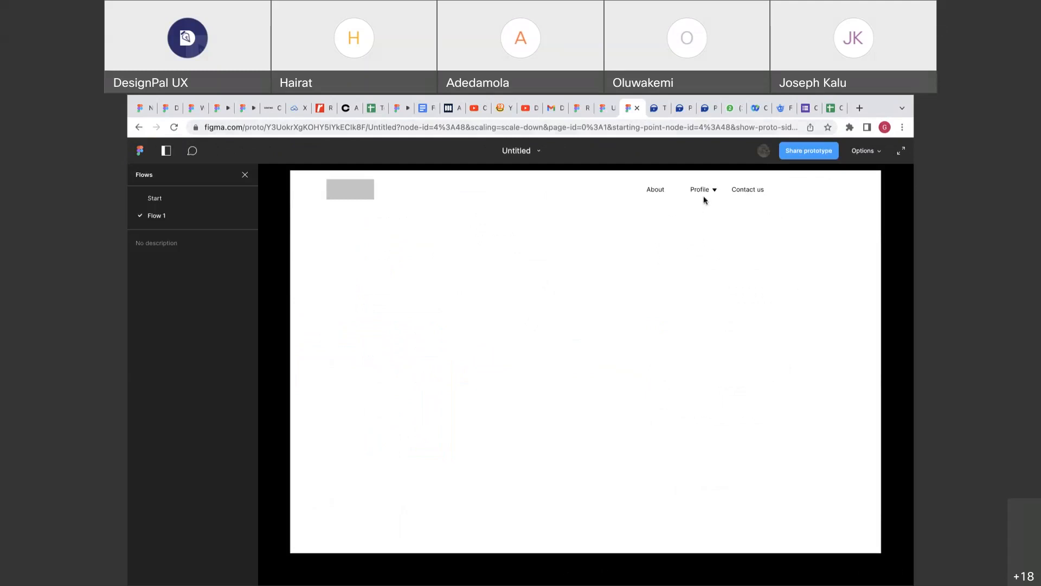
left_click(711, 192)
left_click(643, 245)
left_click(716, 190)
left_click(647, 217)
Set the overlay animation back to Instant and test the Company item in the prototype.
left_click(607, 108)
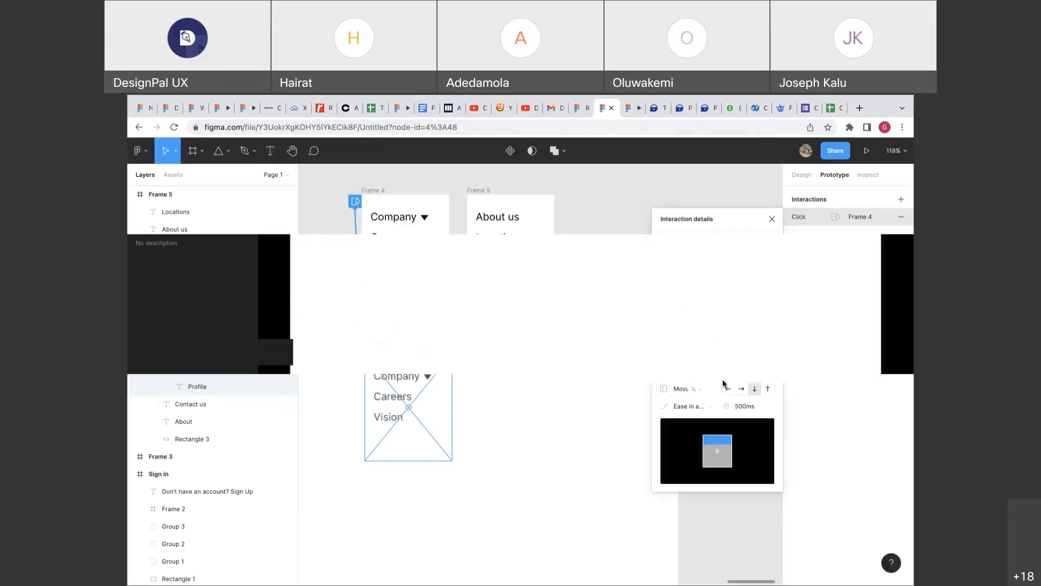
left_click(693, 348)
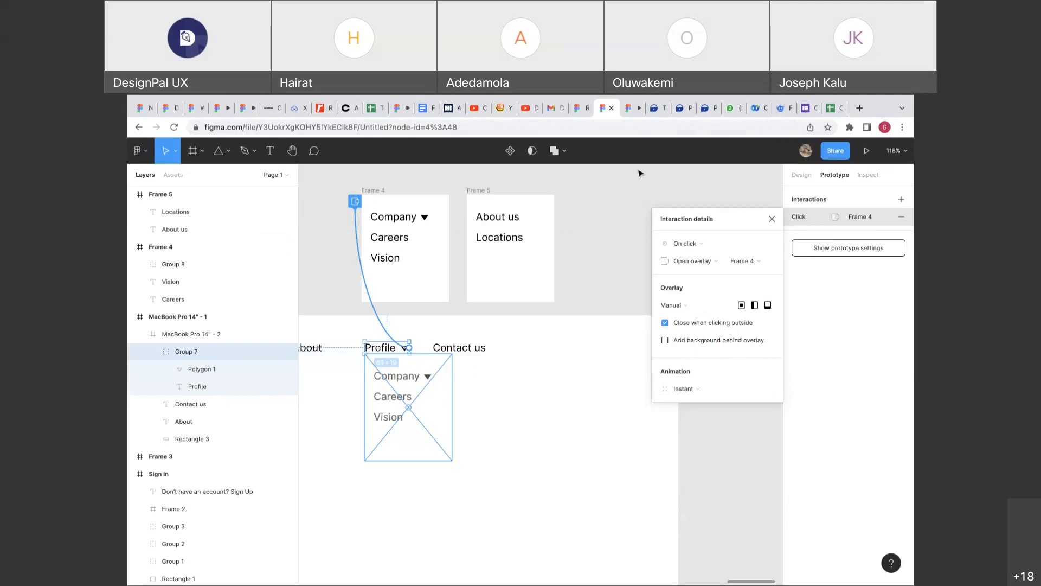
key("ctrl+Tab")
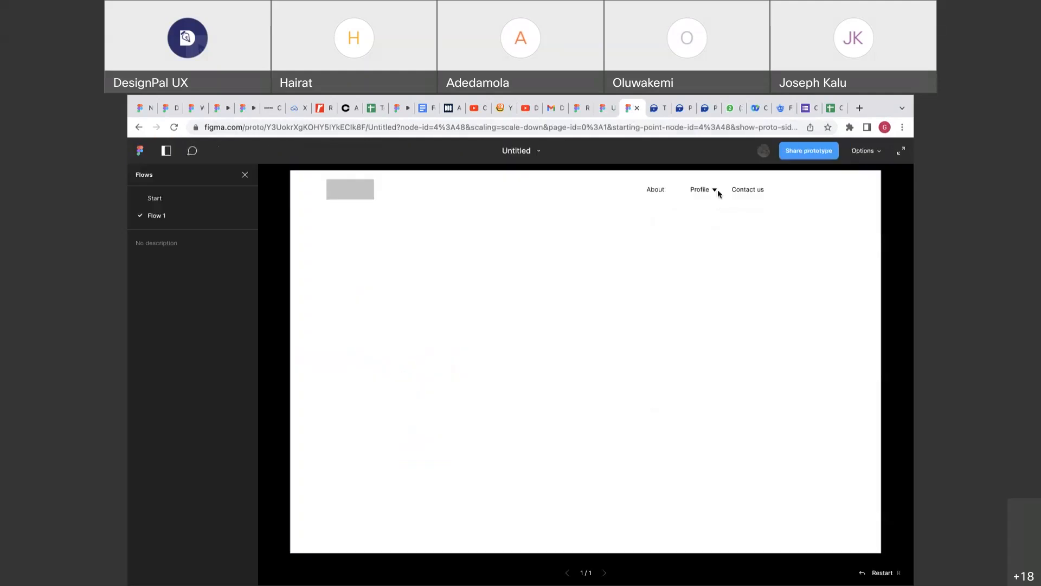
left_click(714, 191)
left_click(714, 209)
Copy the triangle beside Company in Frame 4 next to About us in Frame 5.
left_click(605, 111)
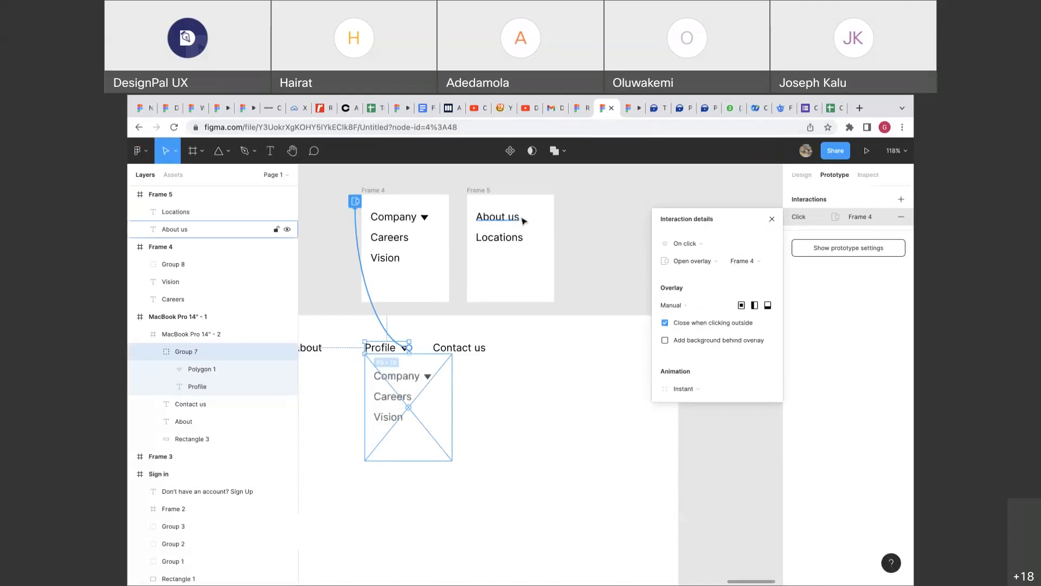
left_click(802, 175)
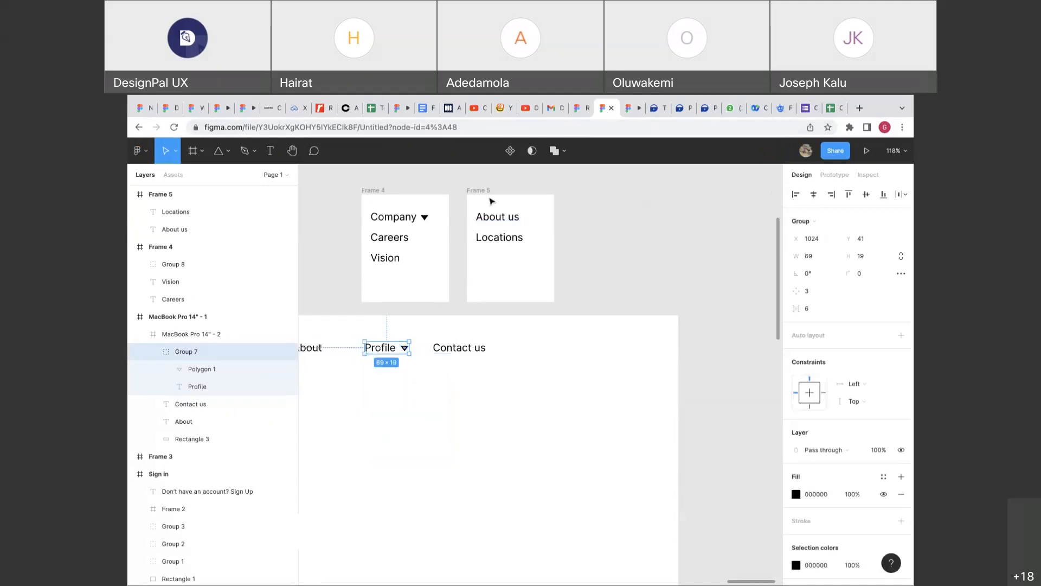
left_click(426, 220)
double_click(426, 220)
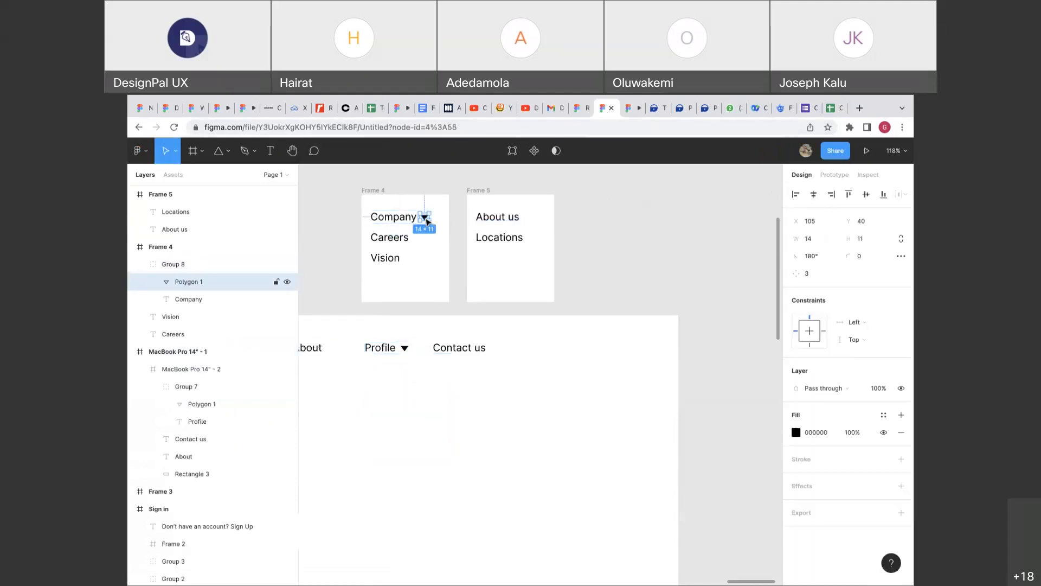
left_click_drag(426, 220, 541, 222)
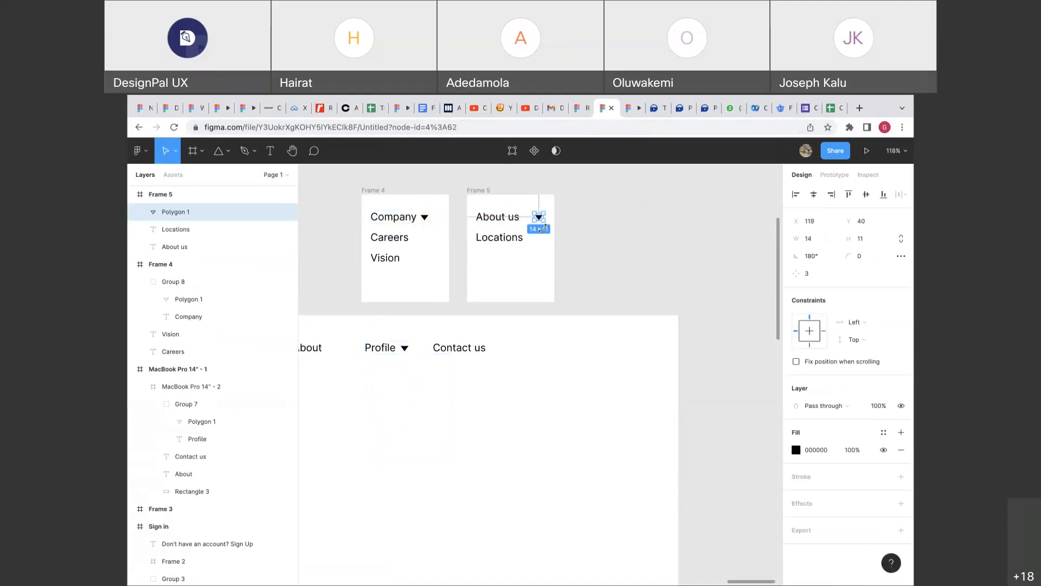
Rotate the copied triangle to 90° so it points left as a back arrow.
scroll(542, 228, "up", 10)
left_click_drag(548, 266, 507, 268)
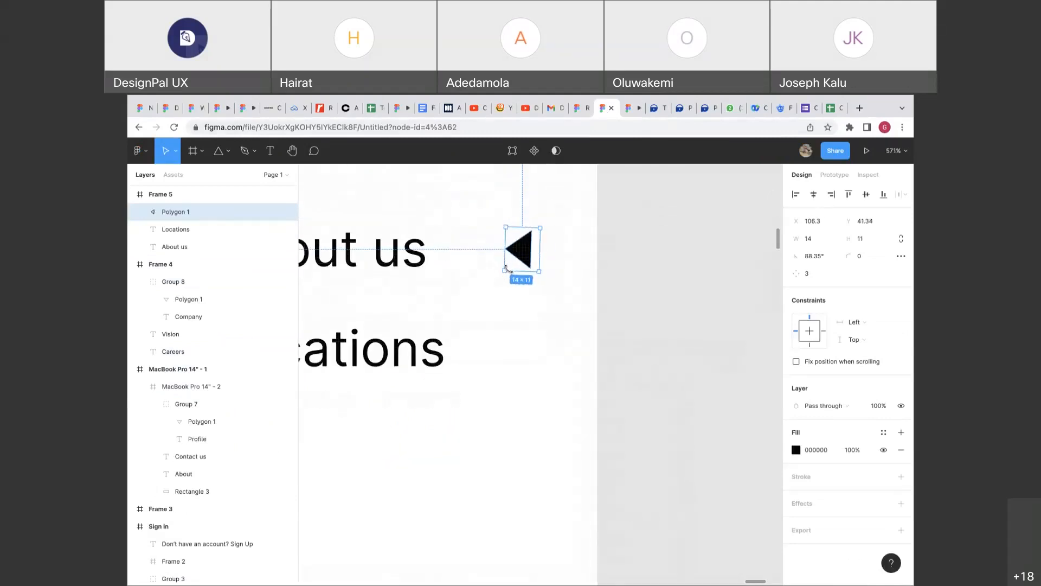
left_click(809, 258)
type("90")
key("Return")
scroll(609, 232, "down", 3)
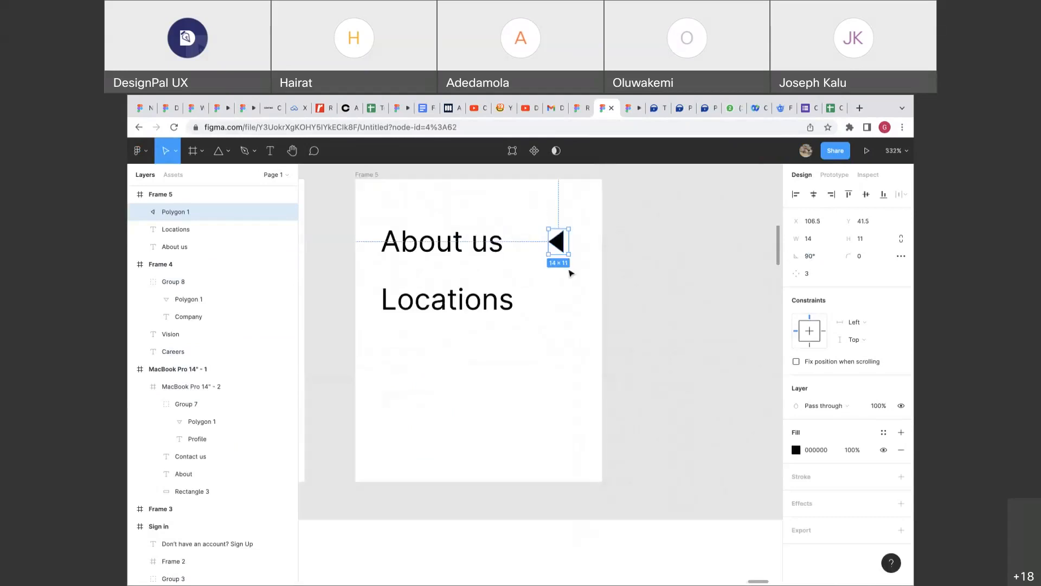
left_click(537, 247)
left_click(554, 244)
scroll(516, 253, "down", 2)
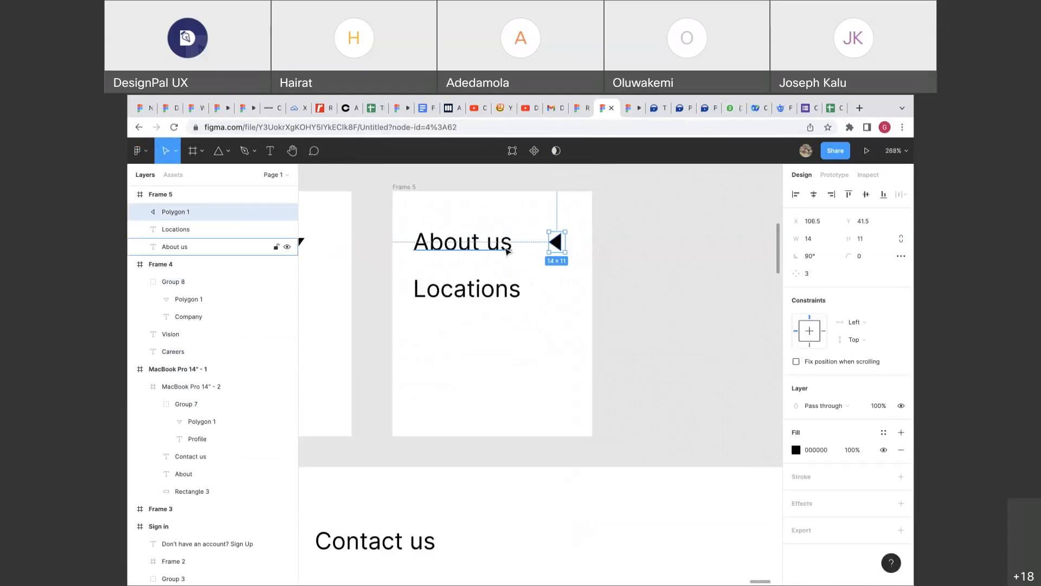
left_click(552, 287)
Move About us and Locations lower and shift the back arrow left in Frame 5.
left_click(503, 252)
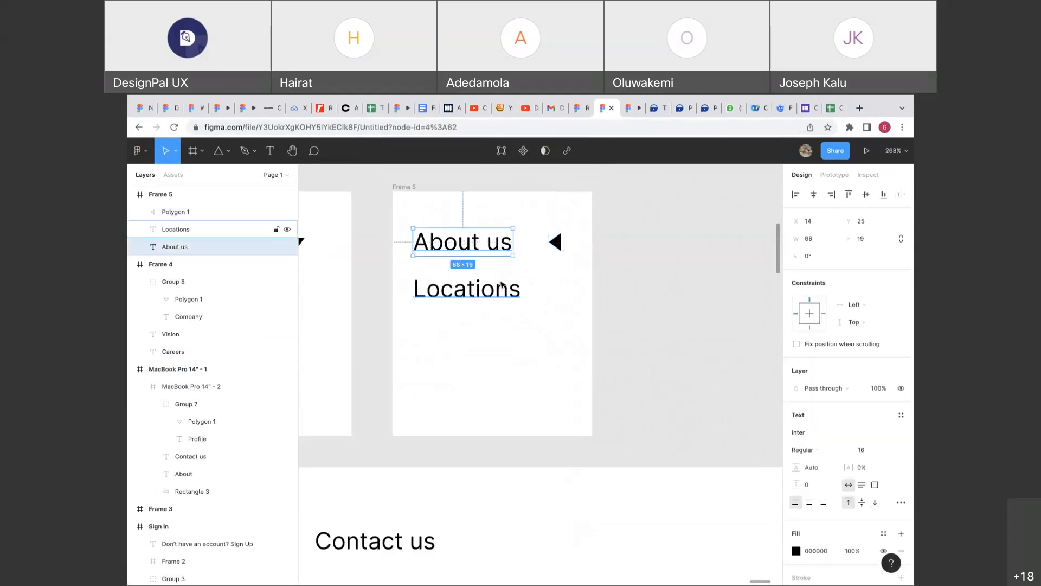
left_click(502, 284, "shift")
left_click_drag(497, 270, 498, 313)
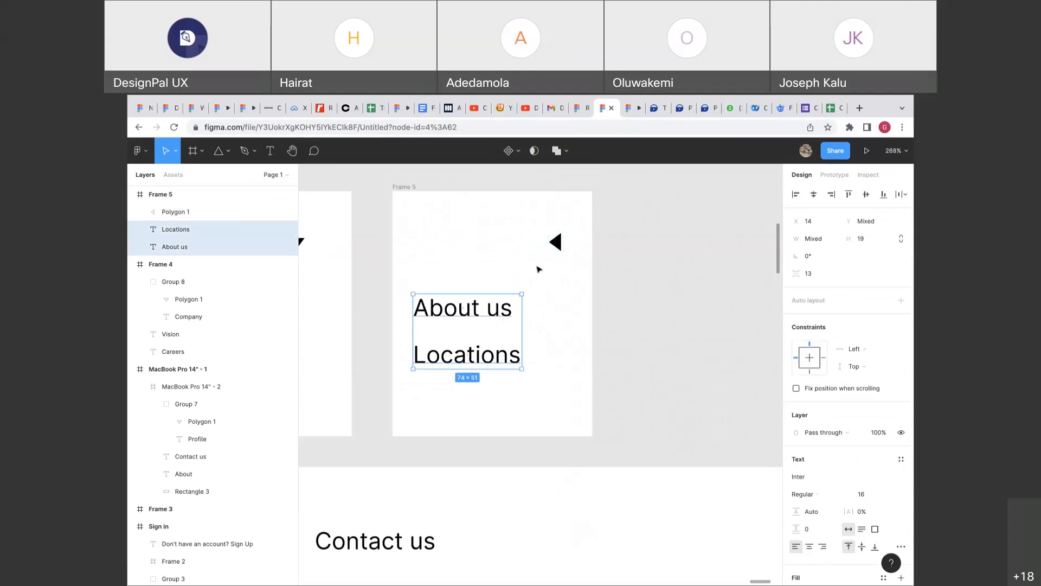
left_click_drag(555, 242, 420, 242)
Nudge the About us and Locations labels slightly back up beneath the arrow.
scroll(422, 253, "down", 2, "ctrl")
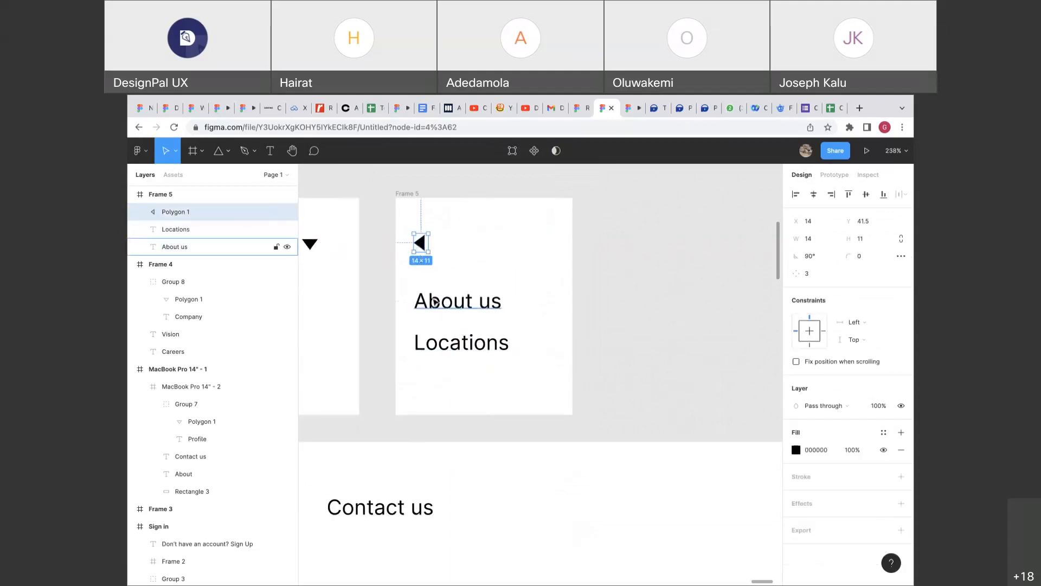
left_click(435, 301)
left_click(439, 338, "shift")
left_click_drag(446, 321, 446, 311)
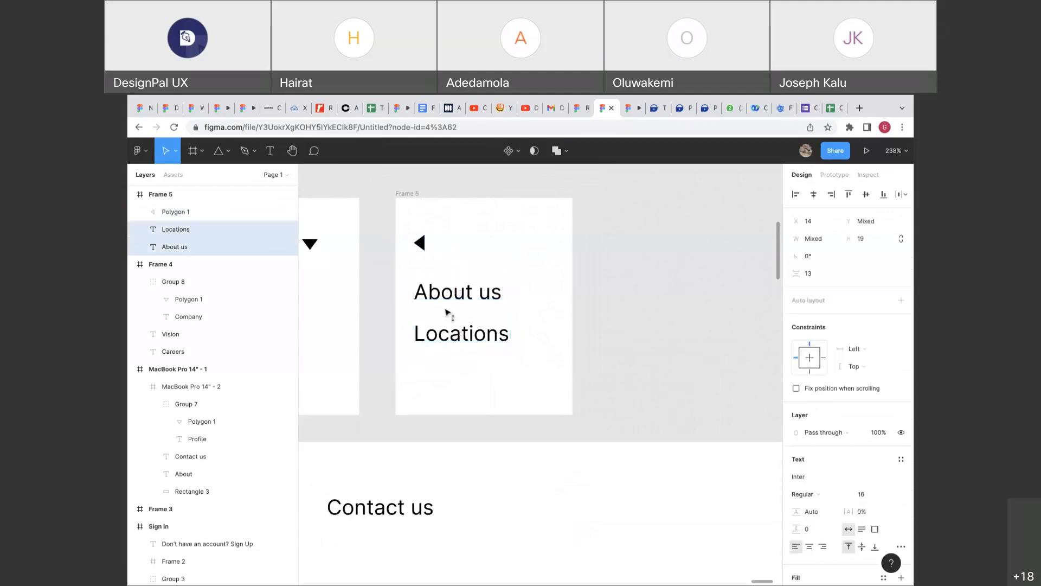
left_click(560, 326)
scroll(560, 325, "down", 4)
left_click(823, 178)
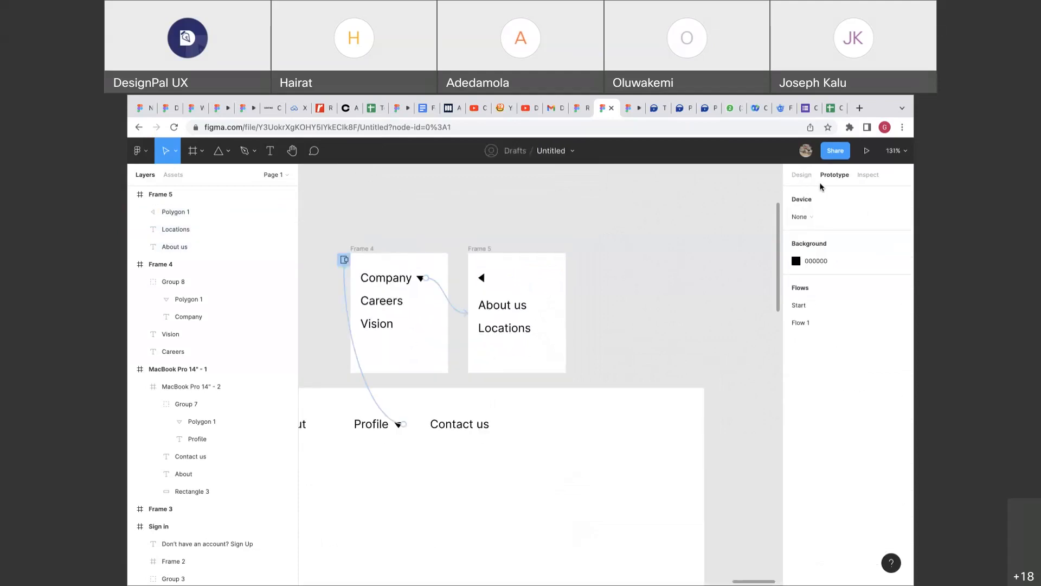
Link Frame 5's back arrow to Frame 4 with a Swap overlay action.
left_click(482, 277)
left_click_drag(488, 278, 433, 266)
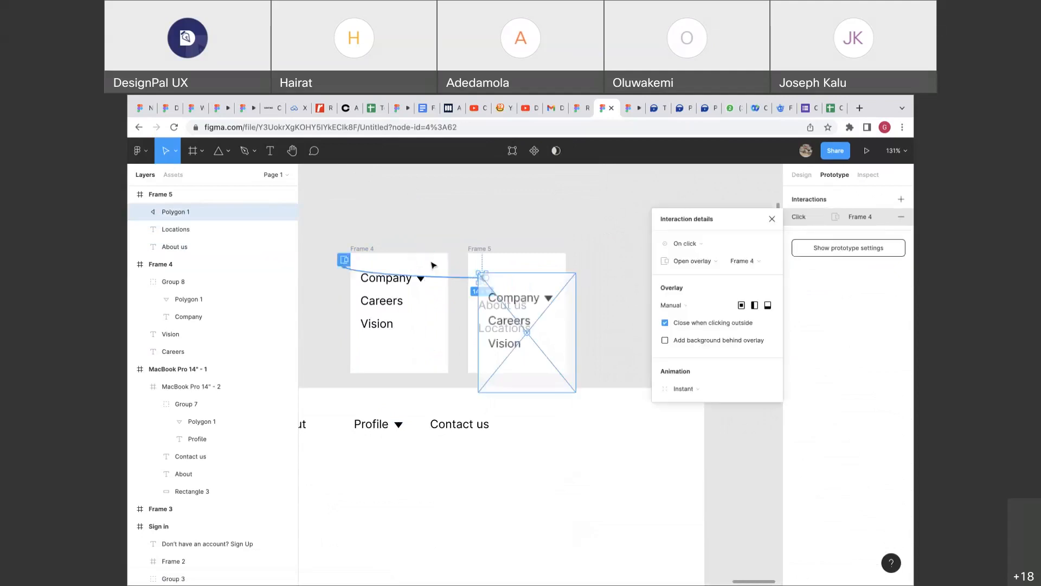
left_click(681, 259)
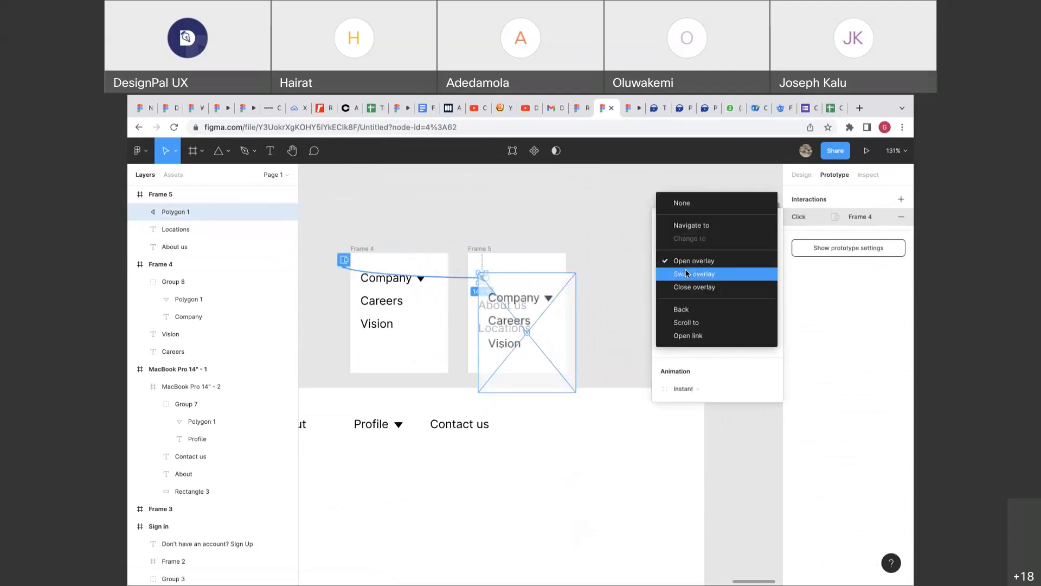
left_click(687, 273)
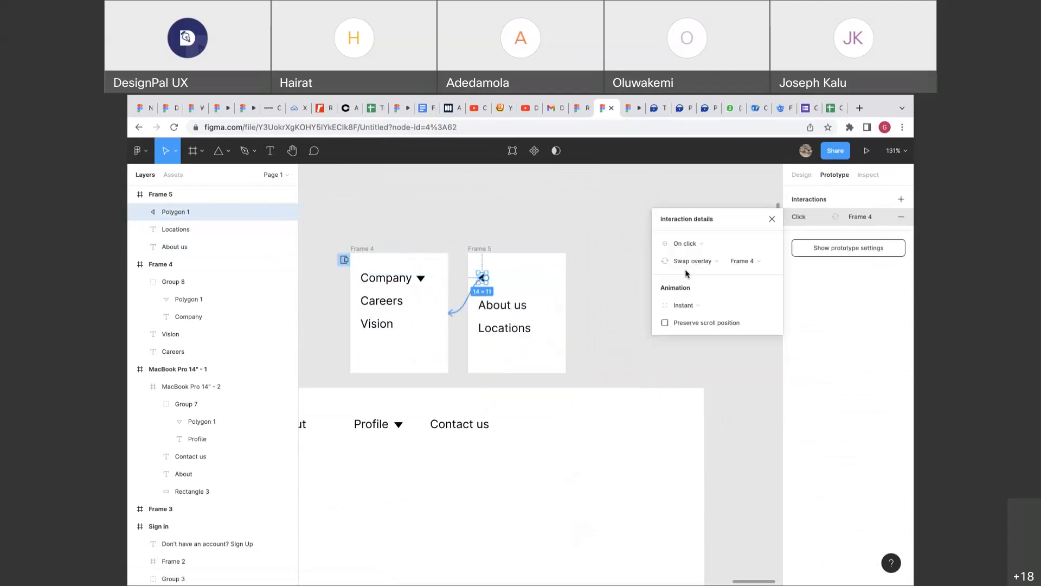
Test the Company submenu and back arrow switching between menus in the prototype.
left_click(627, 110)
left_click(665, 243)
left_click(700, 191)
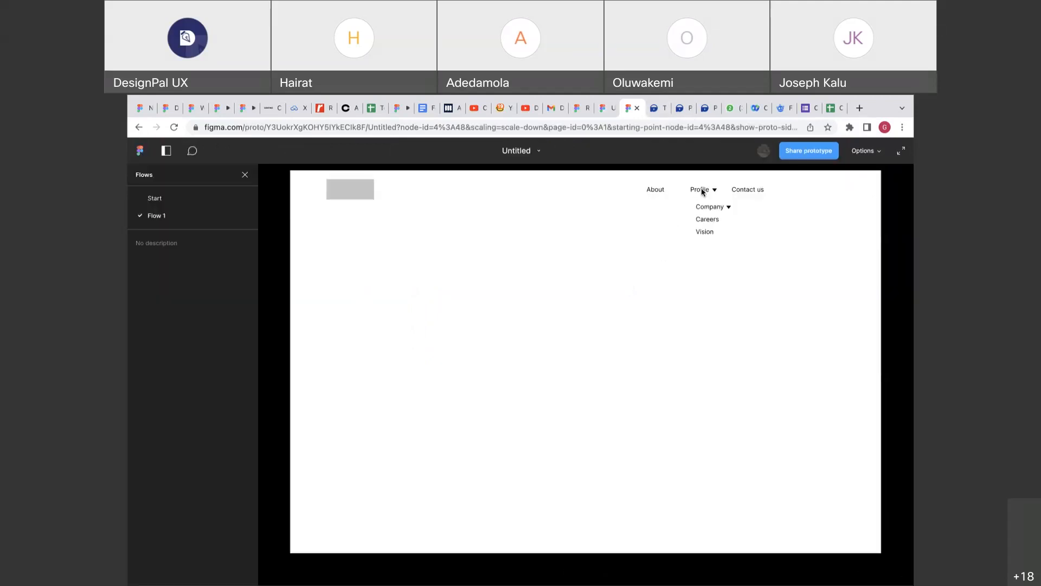
left_click(707, 208)
left_click(699, 210)
left_click(699, 209)
left_click(699, 209)
Review the back arrow's action unchanged, then select the Profile link's interaction trigger.
left_click(607, 108)
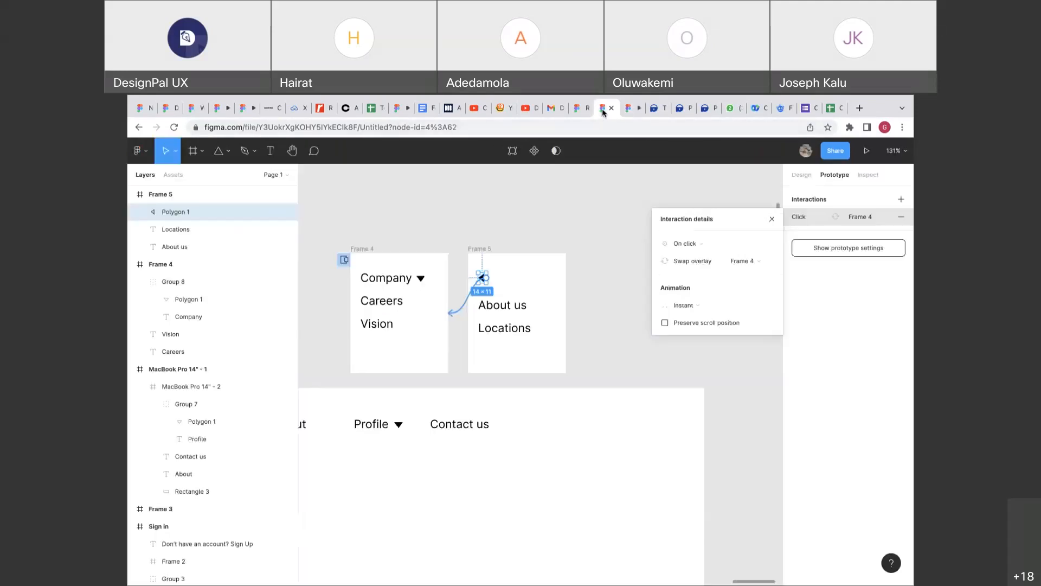
left_click(692, 259)
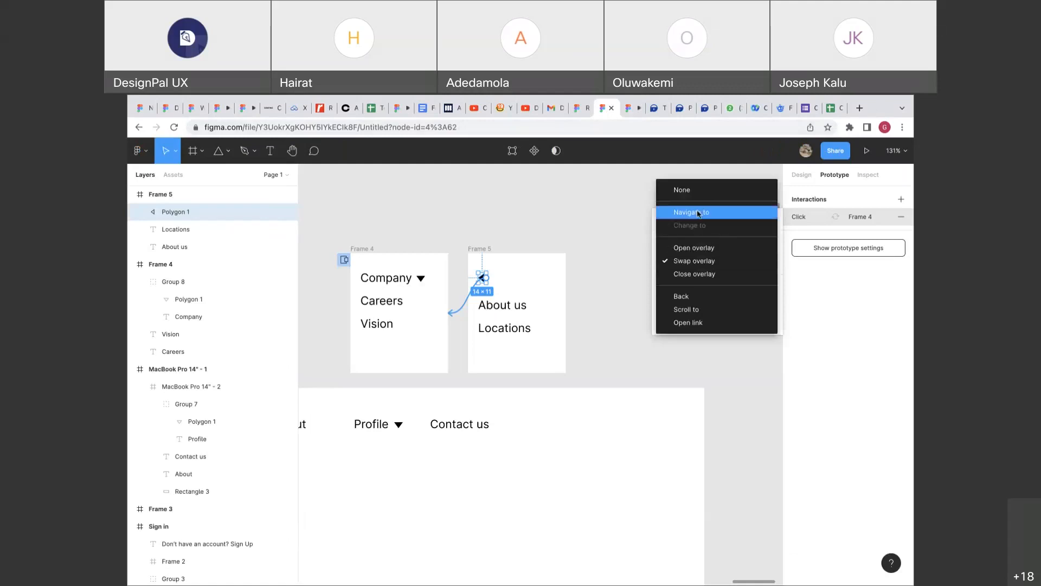
left_click(624, 231)
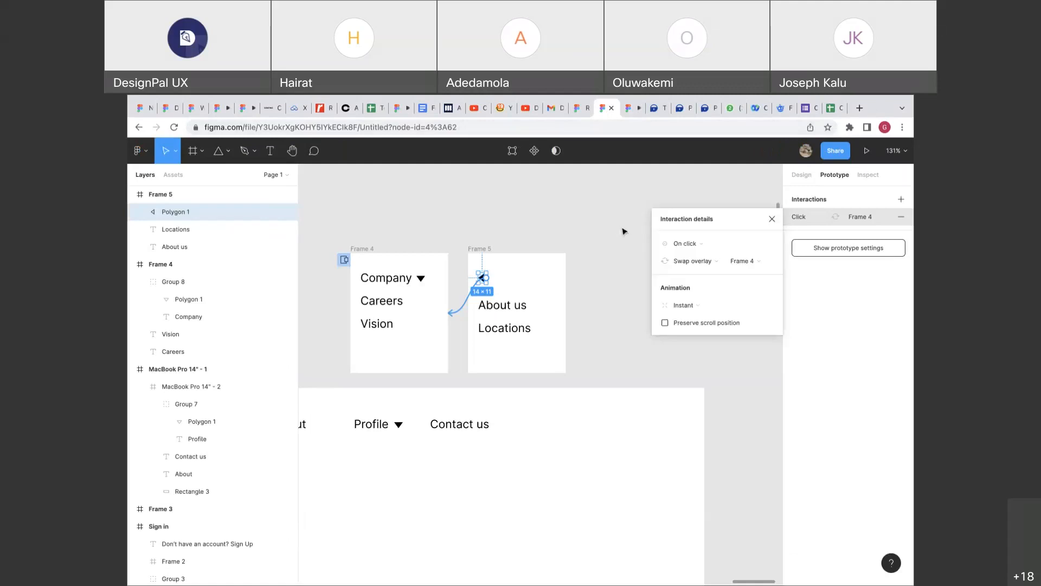
left_click(624, 112)
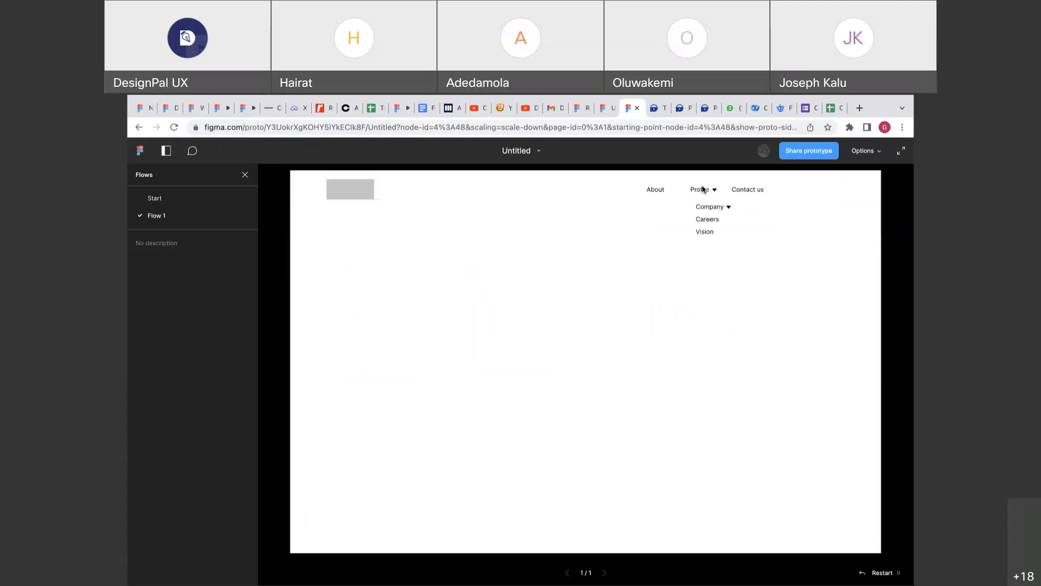
left_click(604, 111)
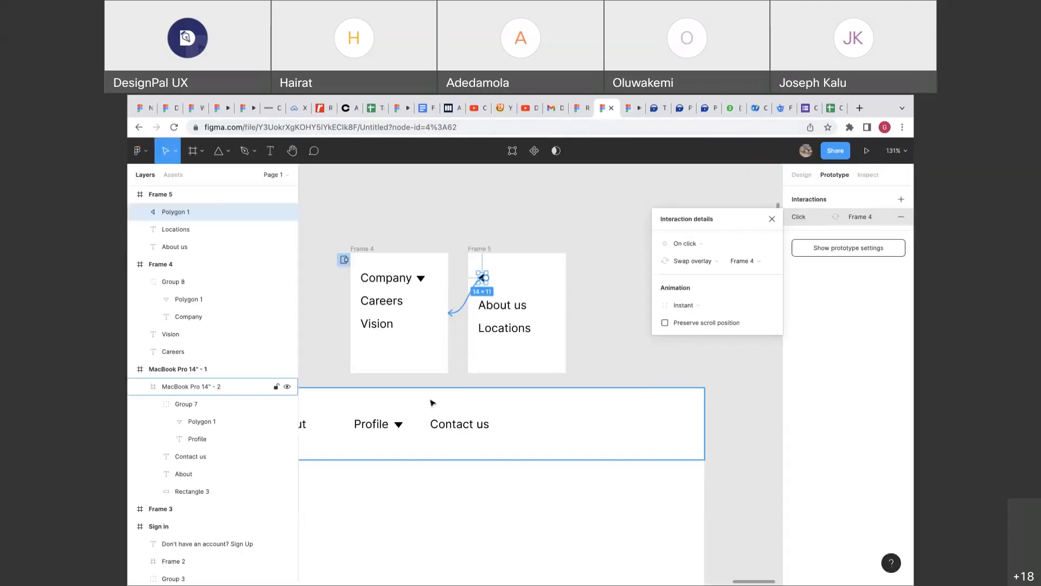
key("Escape")
left_click(399, 426)
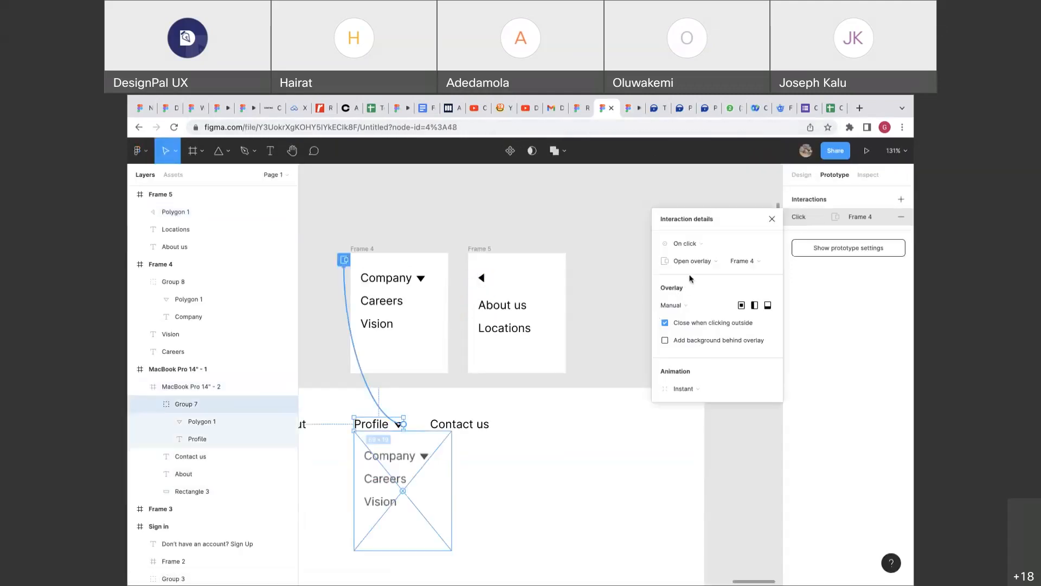
left_click(709, 247)
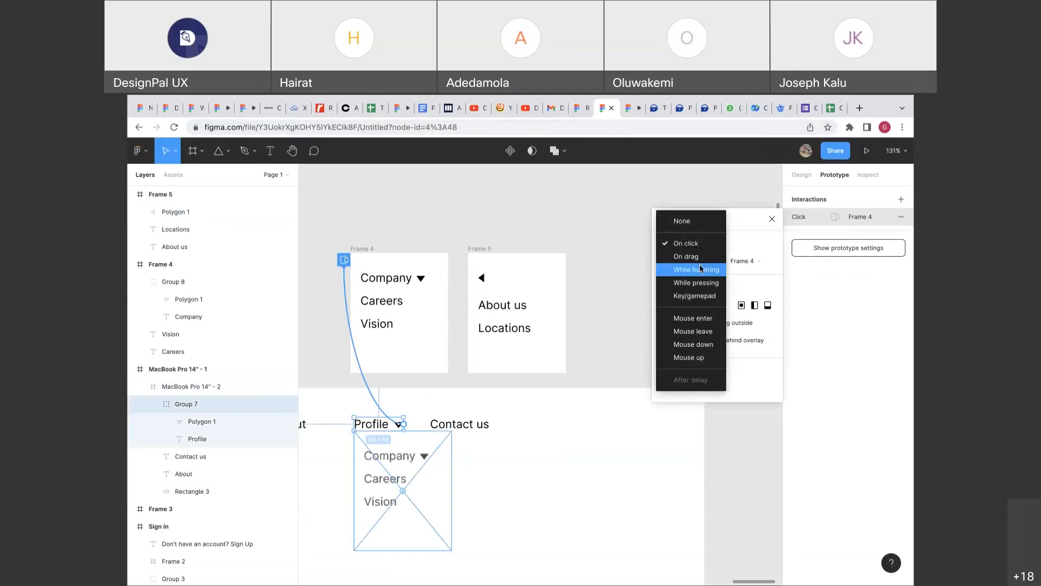
Switch the Profile trigger to While hovering and test the hover dropdown in the prototype.
left_click(698, 270)
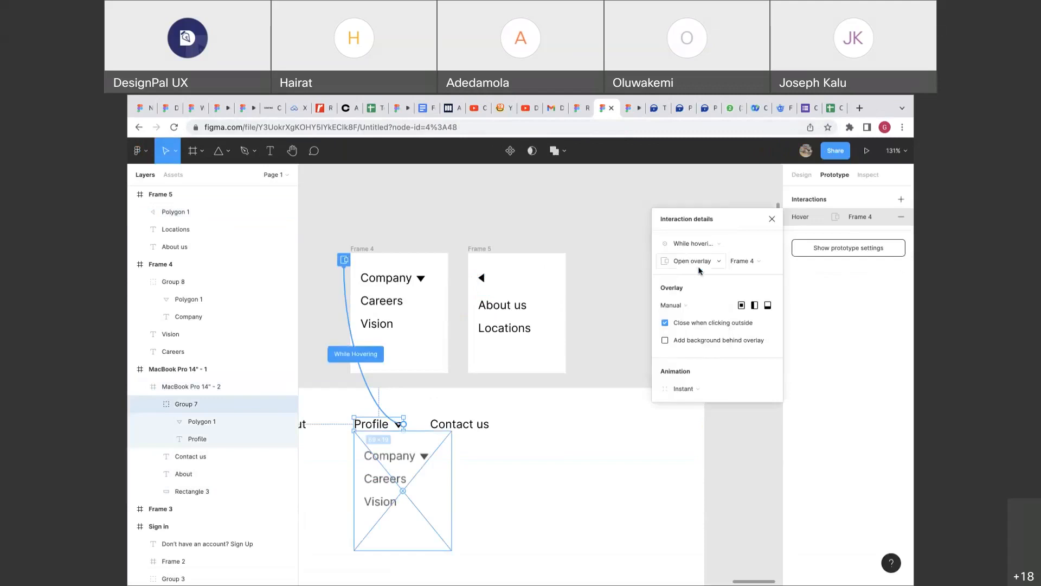
left_click(631, 111)
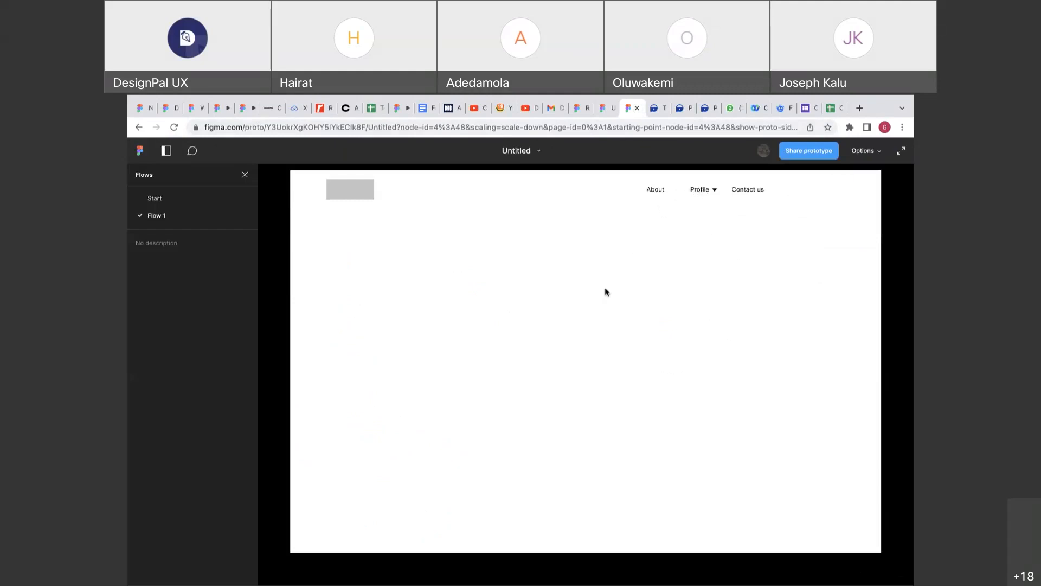
mouse_move(699, 191)
left_click(604, 109)
left_click(629, 109)
mouse_move(709, 194)
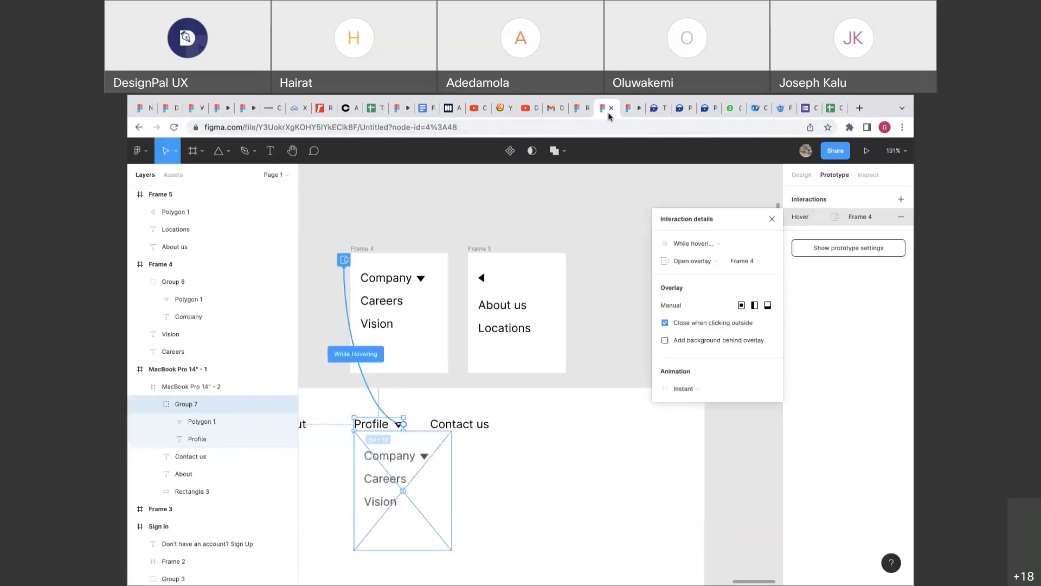
left_click(607, 108)
Change the Profile trigger to Mouse enter and test reaching the Company submenu.
left_click(707, 247)
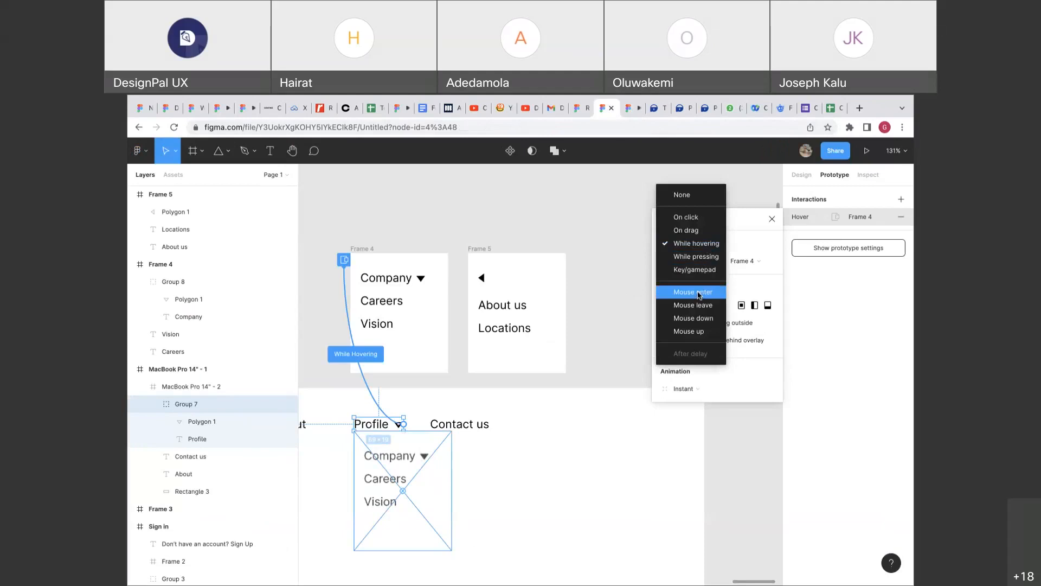
left_click(699, 293)
left_click(629, 108)
mouse_move(709, 191)
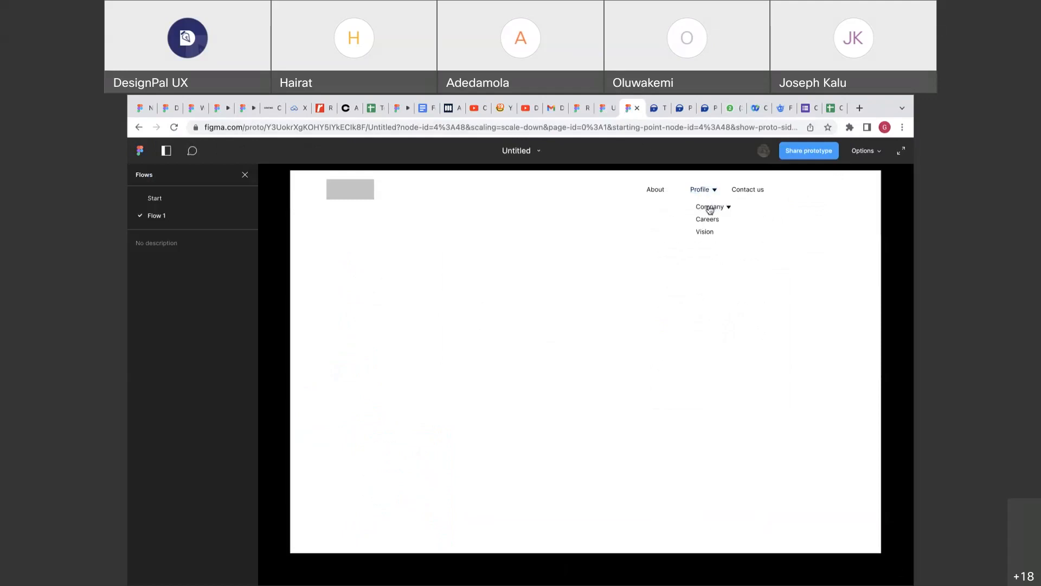
left_click(709, 210)
left_click(697, 208)
mouse_move(697, 190)
Recheck the Profile trigger list, leaving Mouse enter unchanged, and zoom out the canvas.
left_click(609, 115)
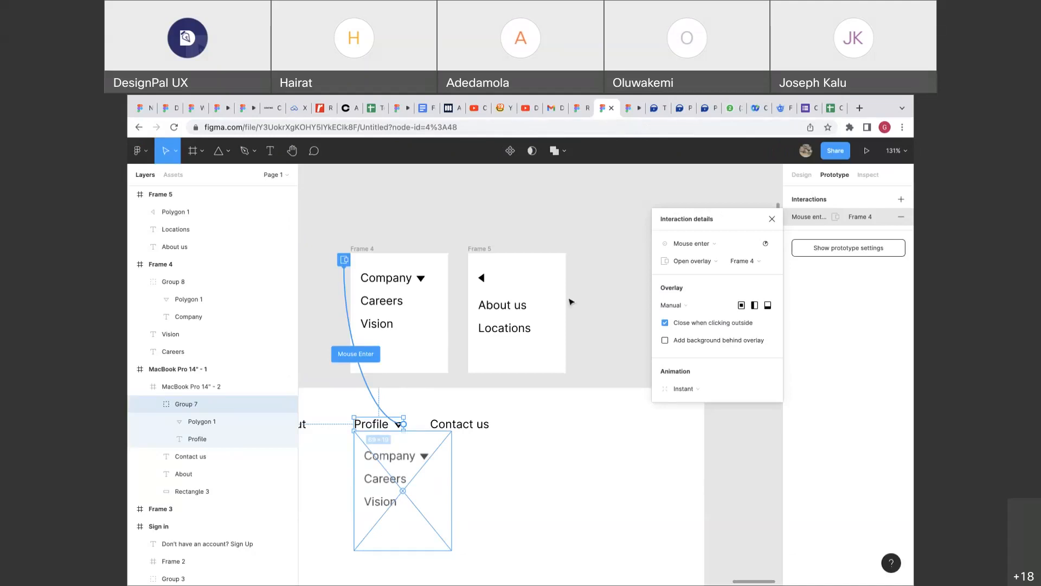
left_click(686, 250)
left_click(685, 251)
mouse_move(696, 98)
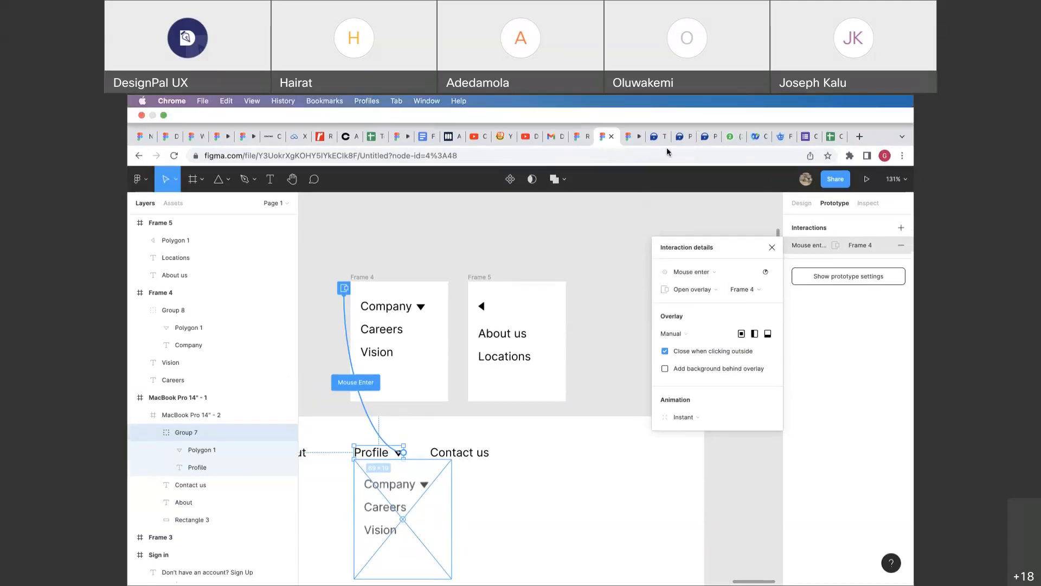
scroll(594, 311, "down", 6)
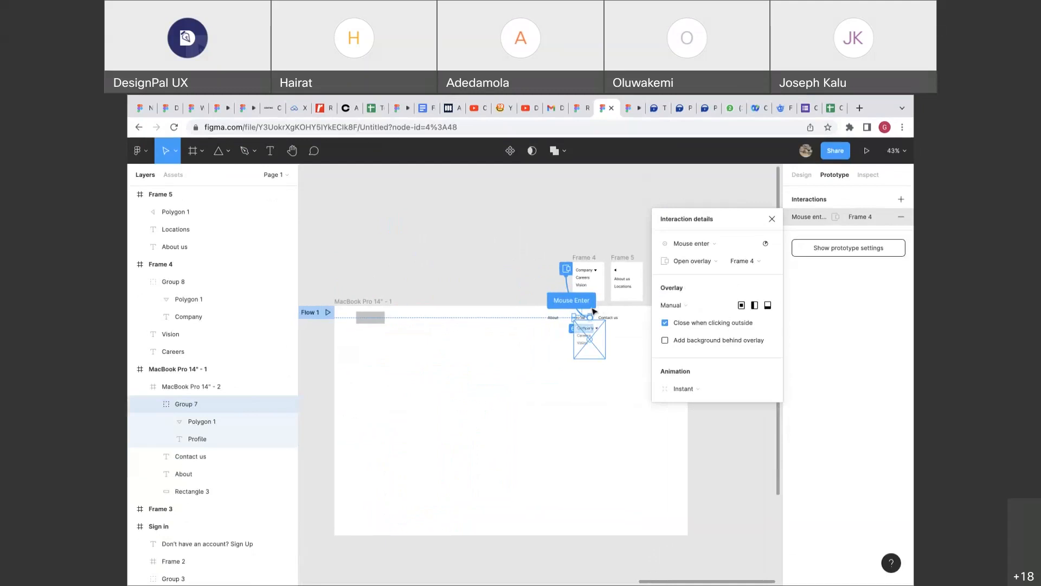
Draw a black 316×180 frame with a 12 corner radius for the speech bubble.
left_click(771, 219)
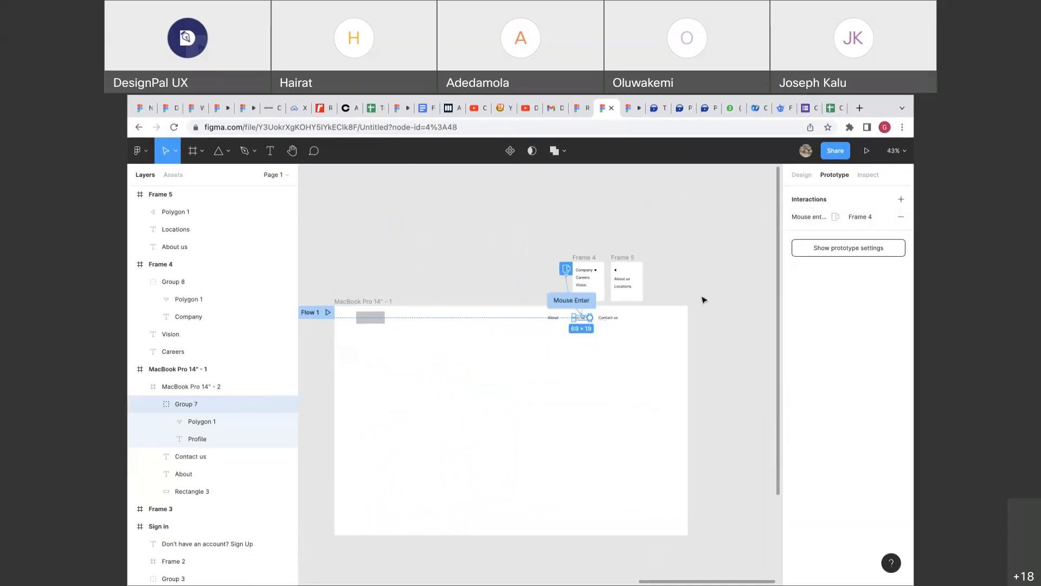
left_click(799, 175)
scroll(714, 283, "down", 3)
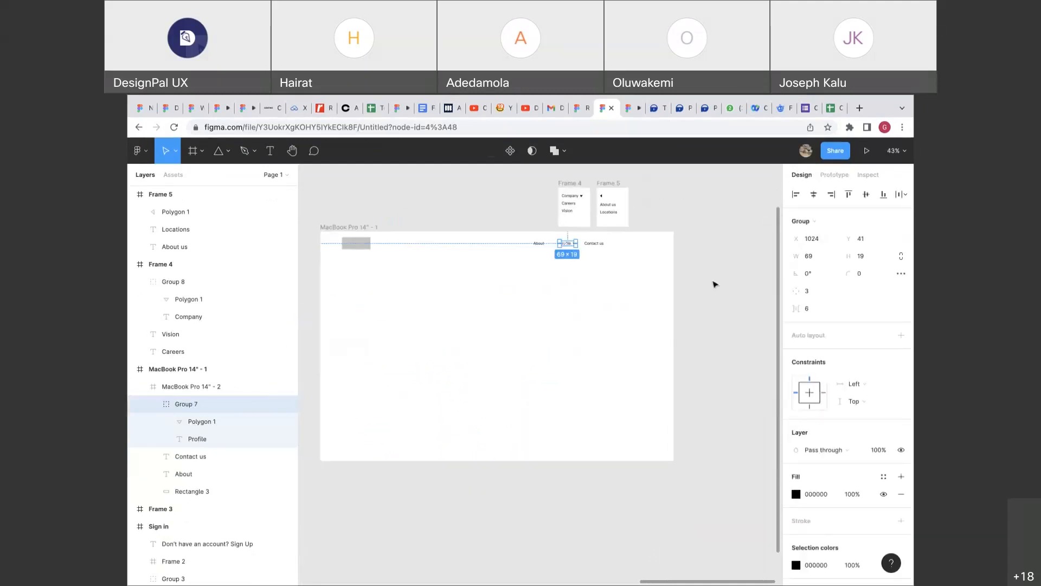
left_click(713, 283)
scroll(714, 283, "up", 3)
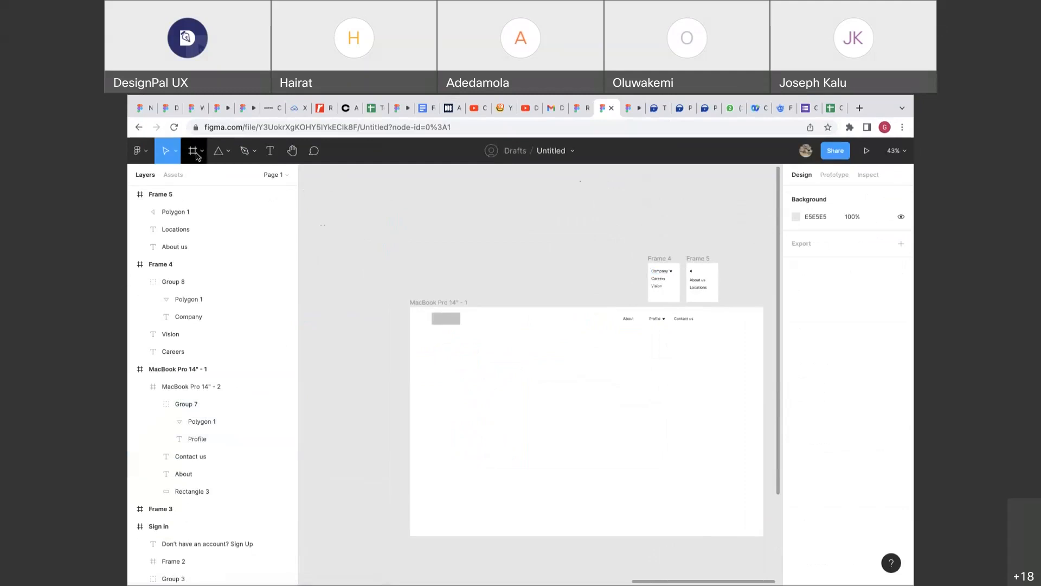
left_click(193, 151)
mouse_move(461, 230)
left_mouse_down()
mouse_move(525, 246)
mouse_move(536, 272)
left_mouse_up()
left_click(825, 433)
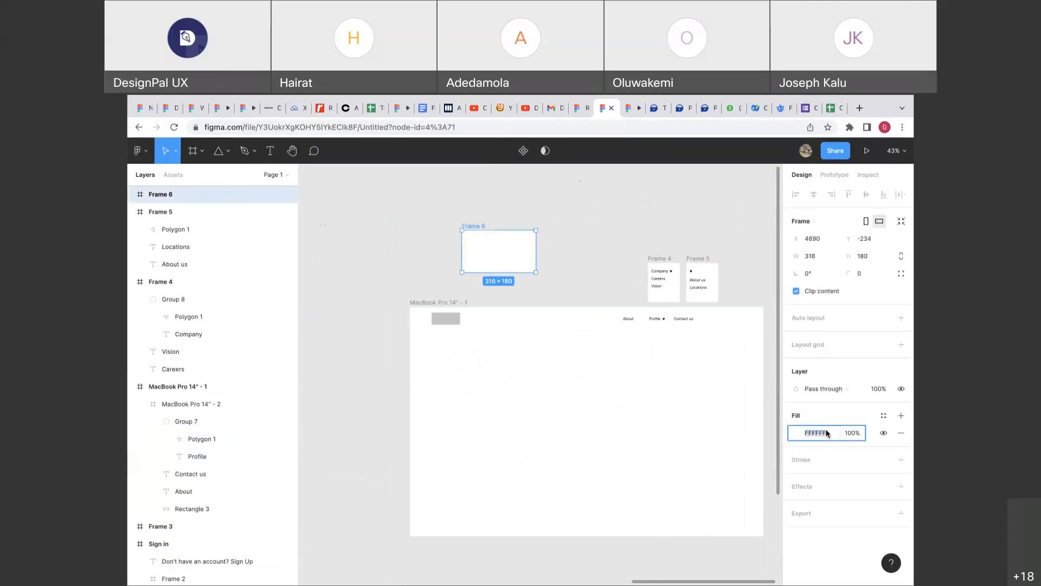
type("000000")
left_click(869, 277)
key("Return")
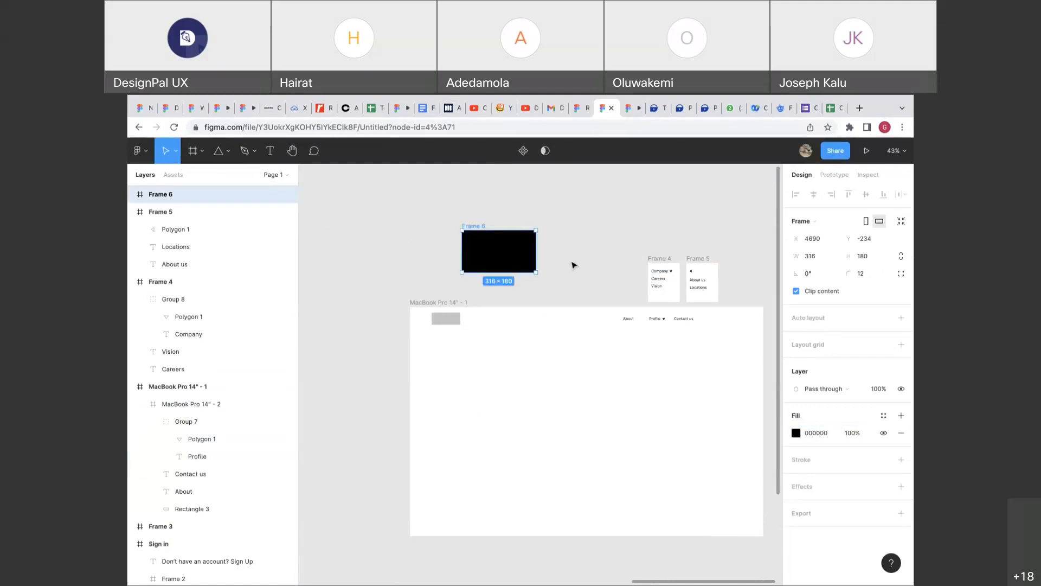
Draw a black triangle rotated 180° below the frame, then delete it.
scroll(573, 265, "up", 5)
scroll(574, 266, "left", 3)
left_click(220, 152)
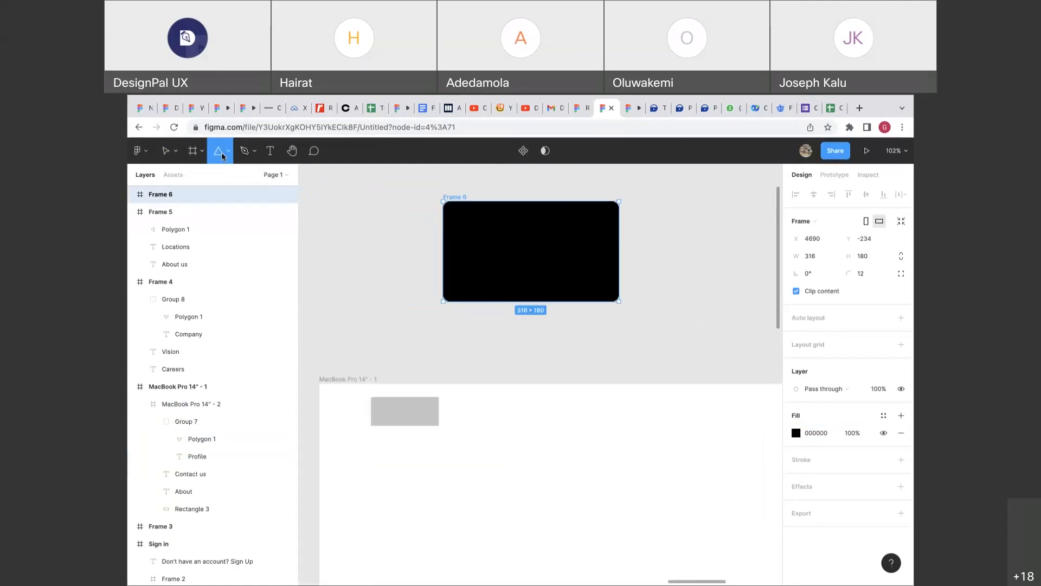
mouse_move(501, 302)
left_mouse_down()
mouse_move(526, 332)
mouse_move(536, 326)
left_mouse_up()
left_click(813, 262)
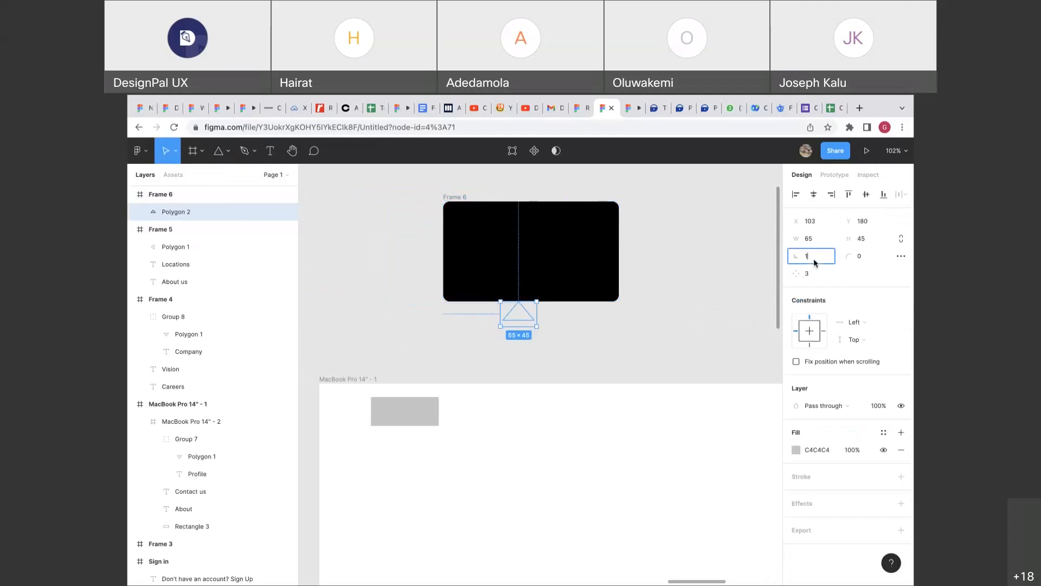
type("180")
key("Return")
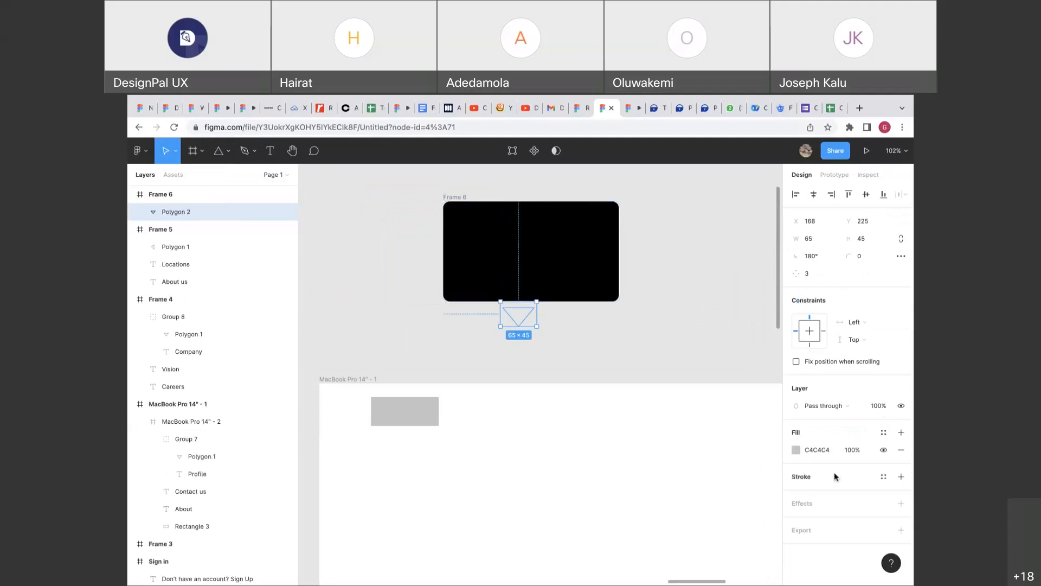
left_click(824, 451)
type("000000")
key("Return")
left_click_drag(635, 336, 688, 247)
key("Delete")
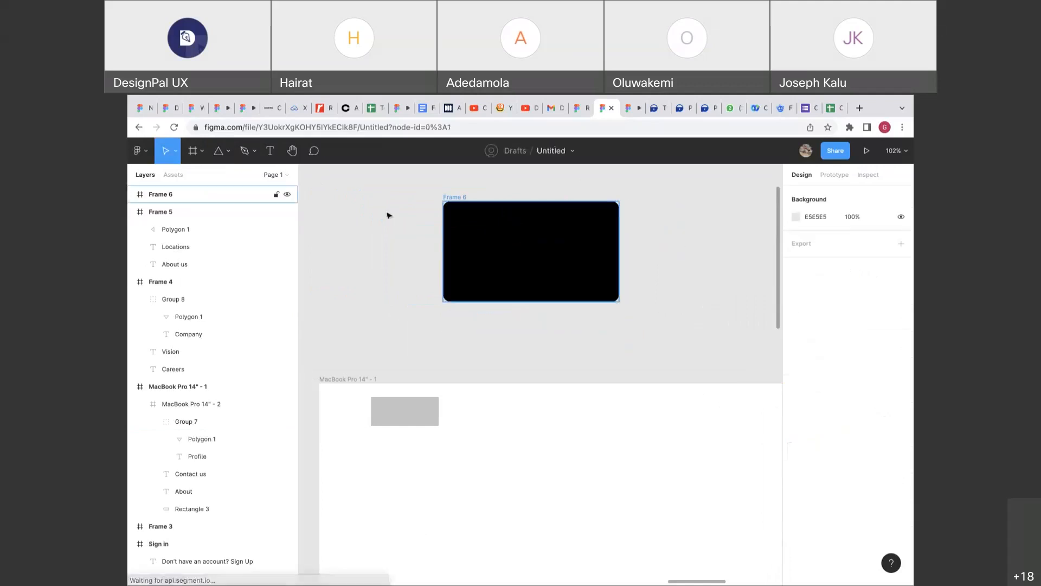
Draw a new black triangle rotated 180° and place it on Frame 6's bottom edge.
left_click(218, 150)
left_click_drag(384, 325, 416, 349)
left_click(813, 361)
type("000000")
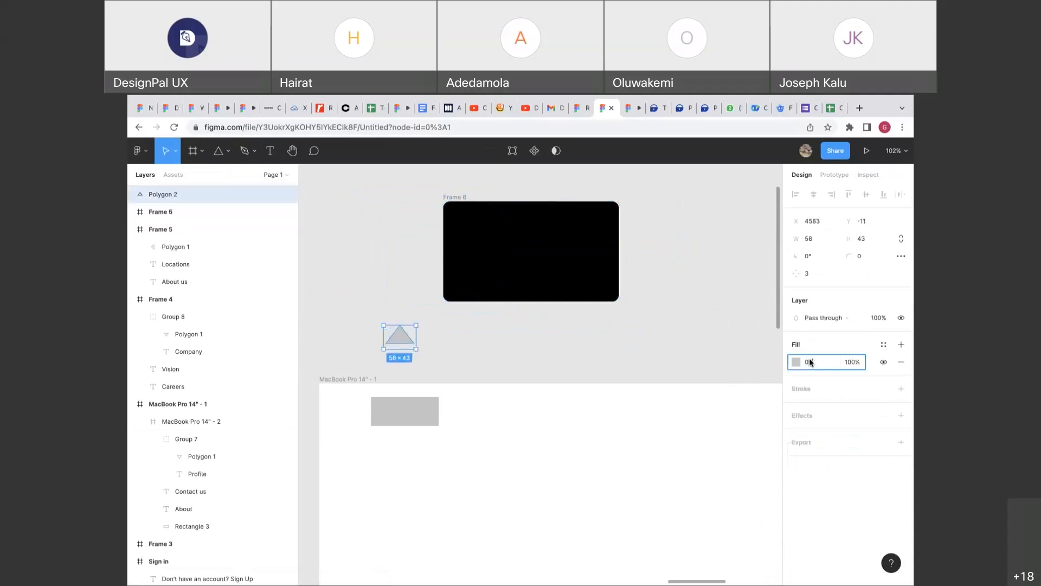
key("Return")
left_click(816, 262)
type("180")
key("Return")
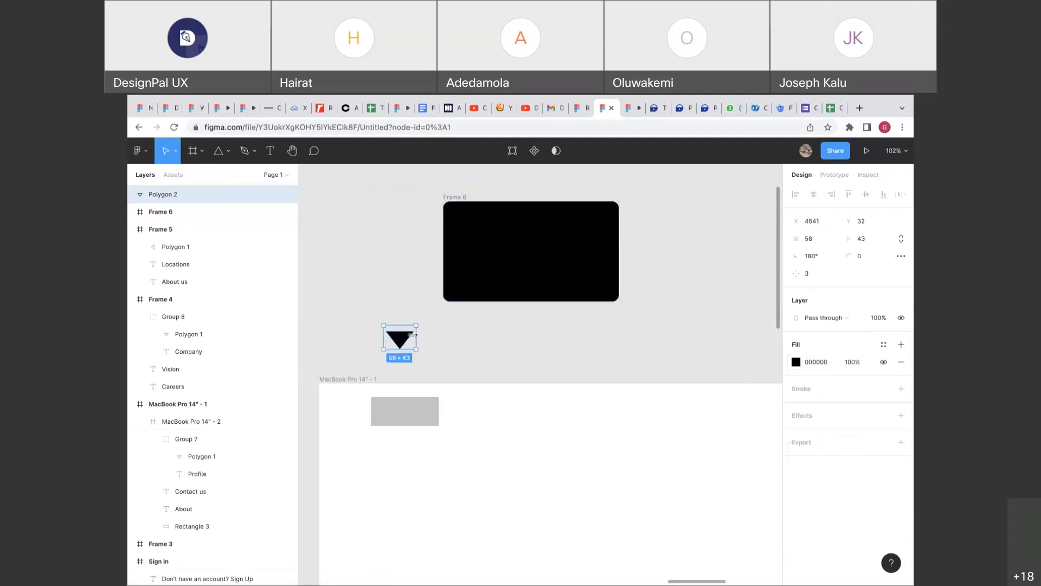
left_click_drag(411, 341, 608, 310)
left_click(635, 338)
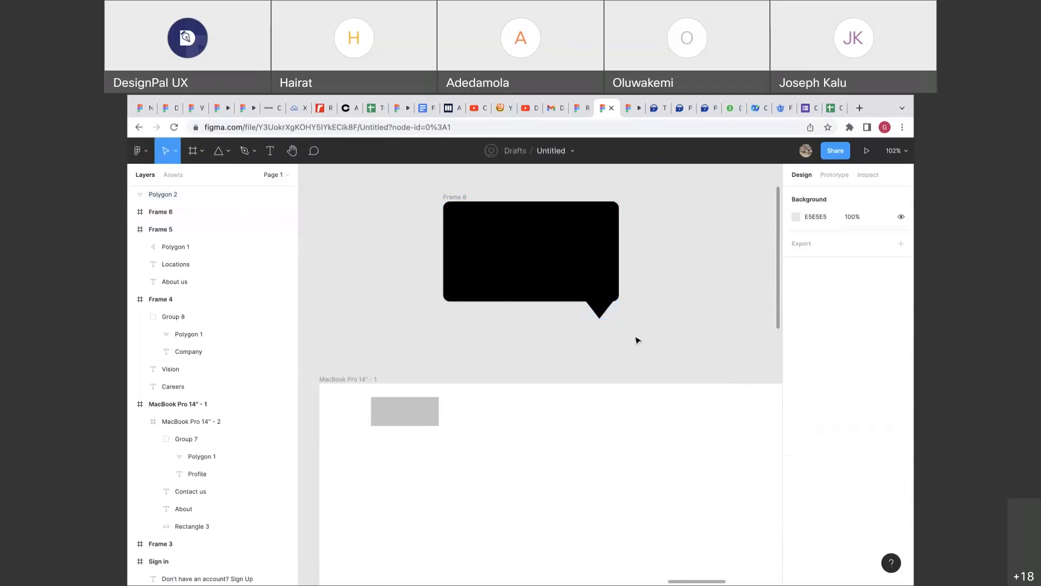
Add the caption 'This is just a test' inside the black bubble.
key("t")
left_click(492, 236)
type("This is just a texs")
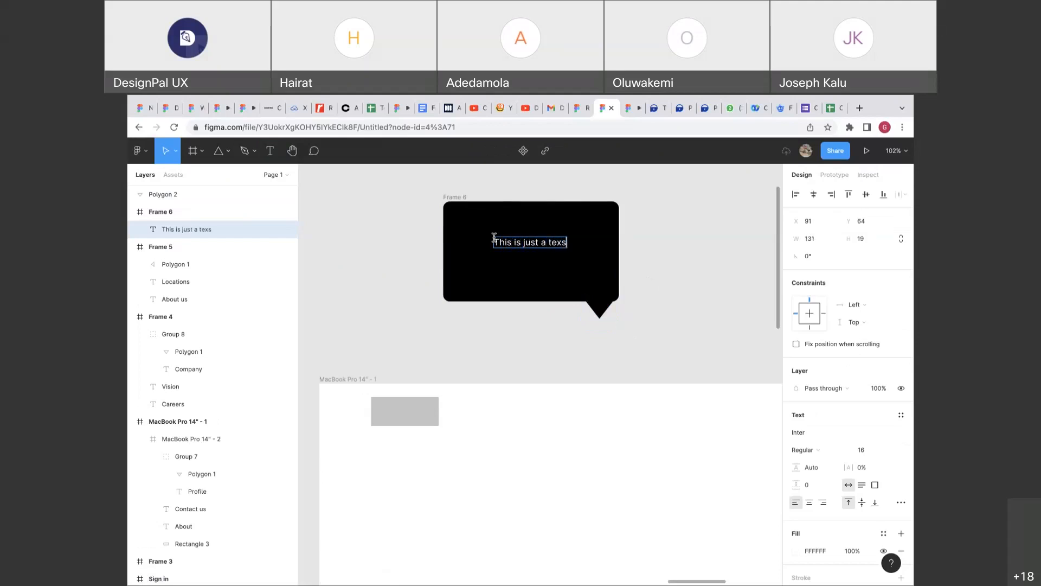
key("BackSpace")
key("BackSpace")
key("Escape")
Group Frame 6 and its pointer triangle as Group 9.
left_click_drag(627, 326, 459, 213)
left_click(626, 280)
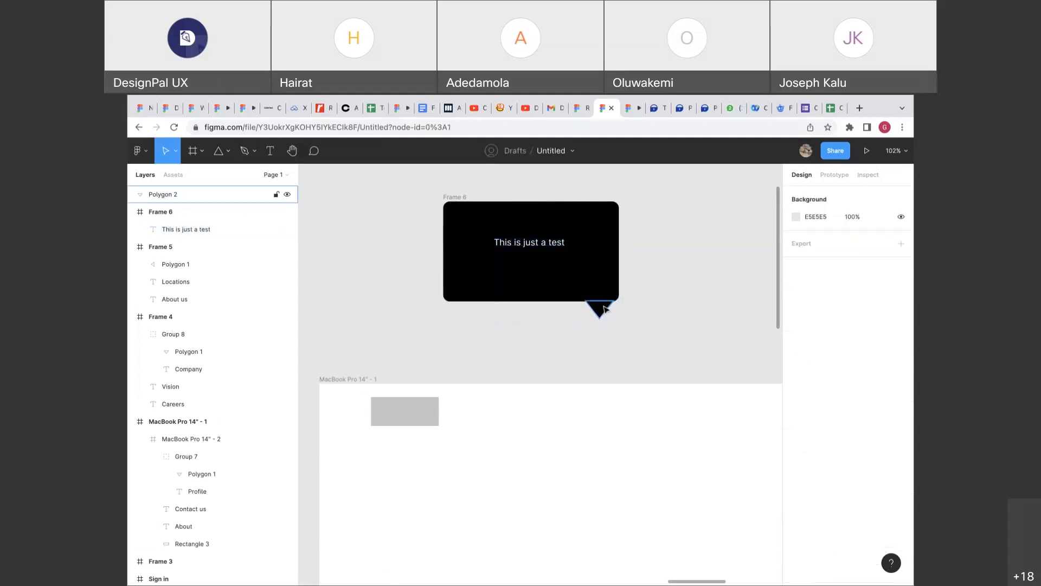
left_click(604, 308)
left_click(449, 199, "shift")
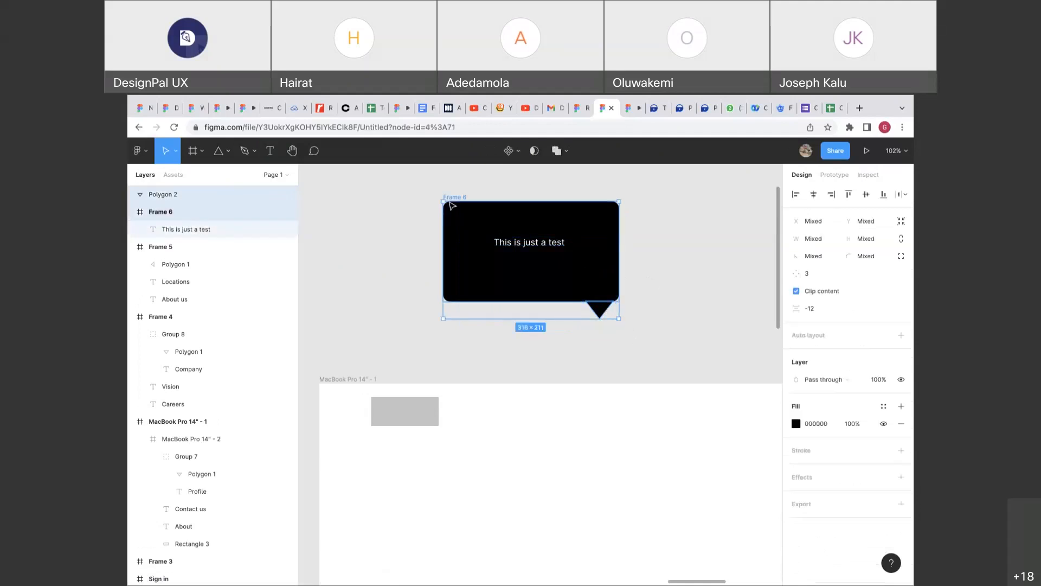
key("ctrl+g")
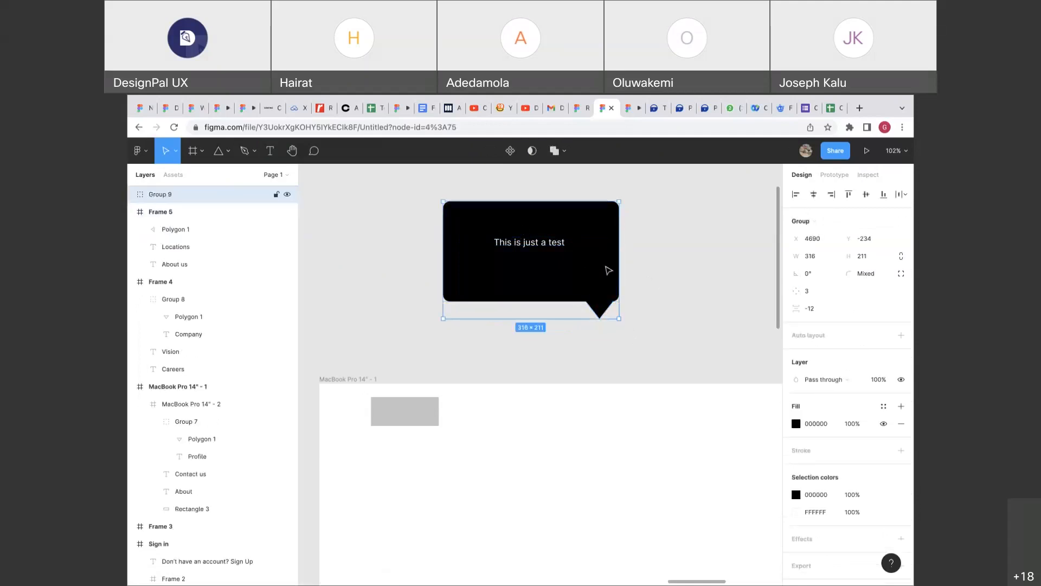
Zoom out and drag the speech bubble group toward the Sign up screens.
left_click(637, 284)
scroll(637, 284, "down", 1)
scroll(637, 284, "right", 1)
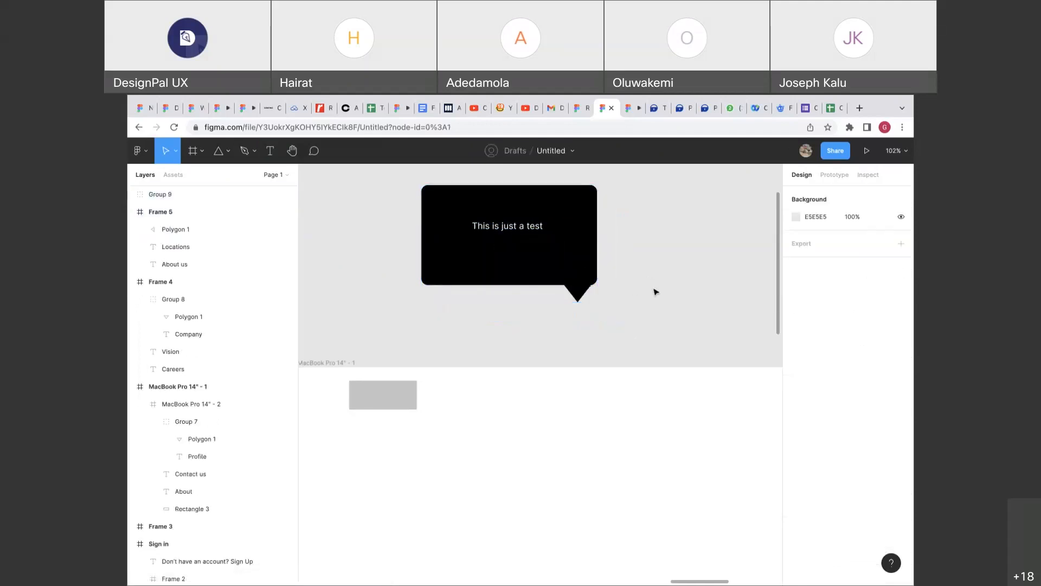
scroll(656, 291, "up", 1)
scroll(655, 291, "right", 2)
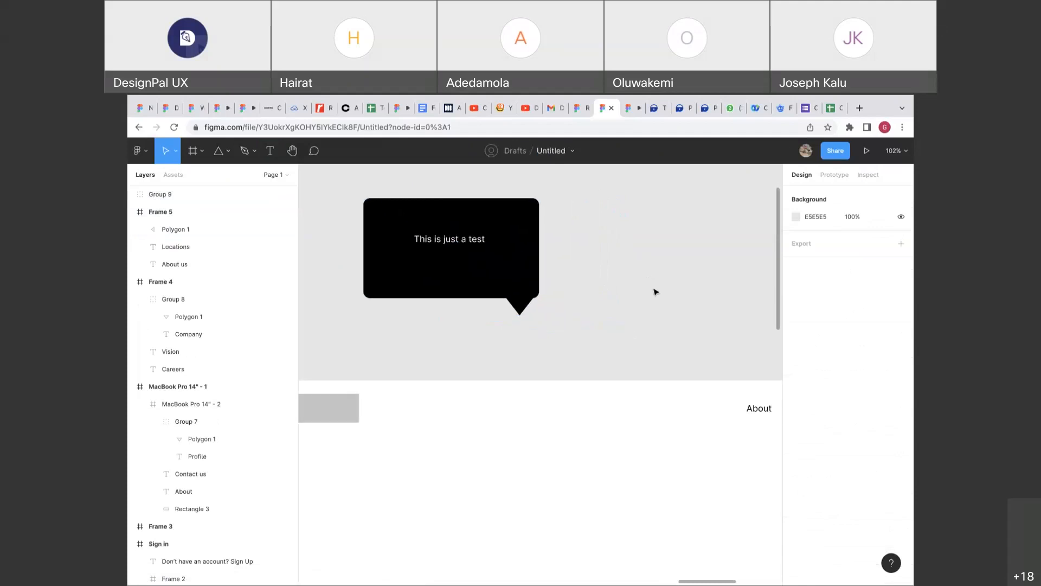
scroll(655, 291, "down", 1)
scroll(656, 292, "left", 1)
scroll(656, 291, "down", 5)
scroll(655, 292, "right", 4)
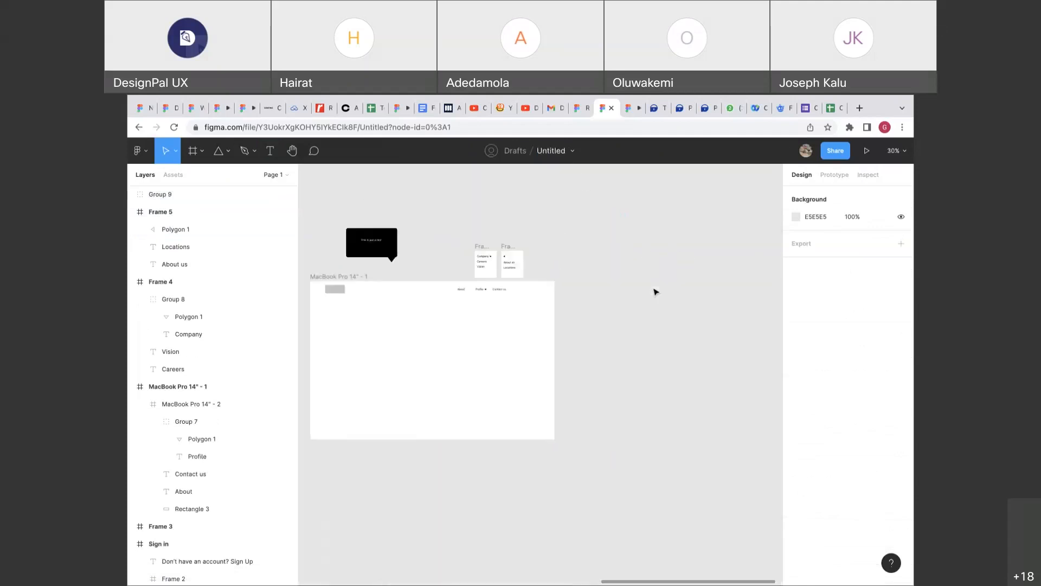
scroll(655, 292, "left", 5)
scroll(656, 292, "down", 2)
scroll(655, 292, "left", 3)
scroll(655, 292, "left", 1)
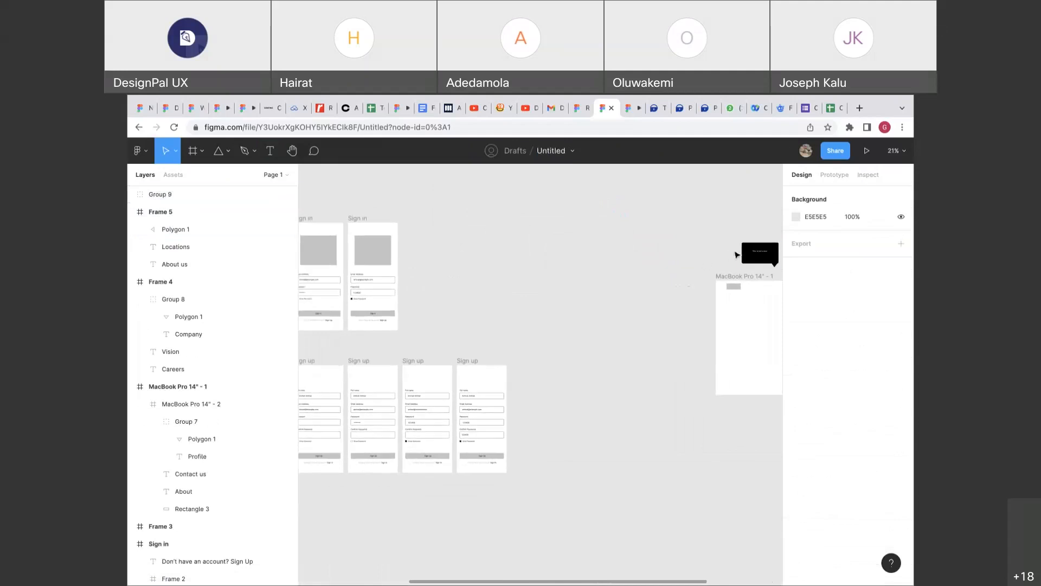
left_click_drag(754, 256, 580, 382)
Settle the bubble beside the last Sign up screen and zoom in on it.
scroll(581, 383, "down", 4)
scroll(580, 382, "left", 5)
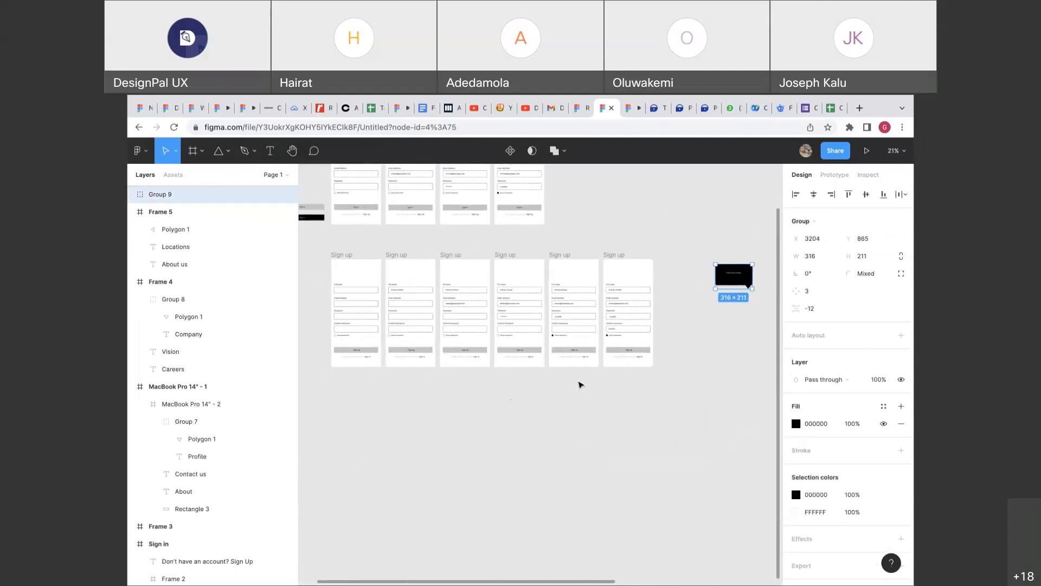
scroll(580, 385, "up", 2)
left_click_drag(728, 316, 683, 367)
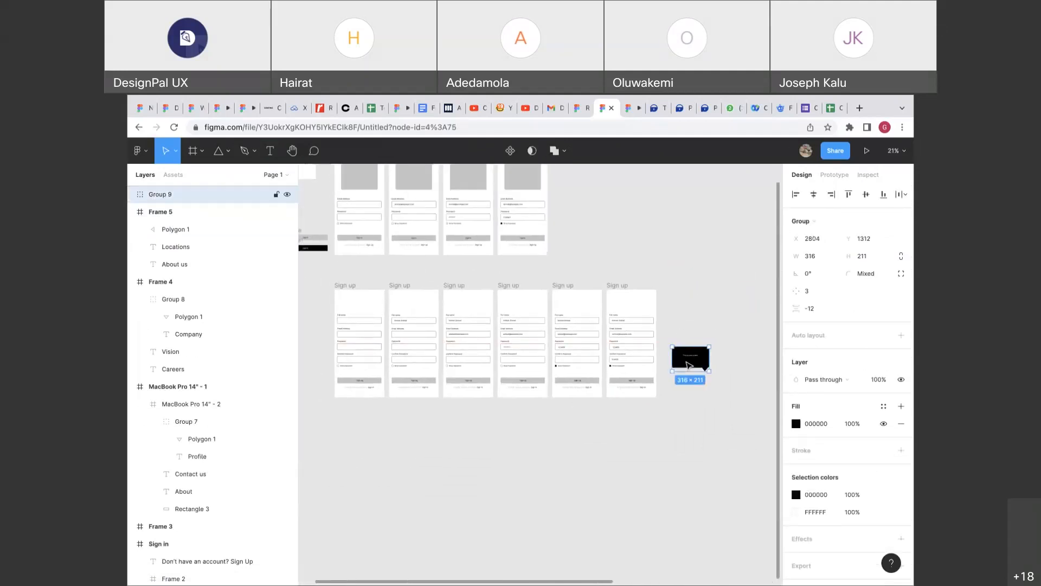
scroll(620, 375, "up", 2)
scroll(619, 376, "up", 3)
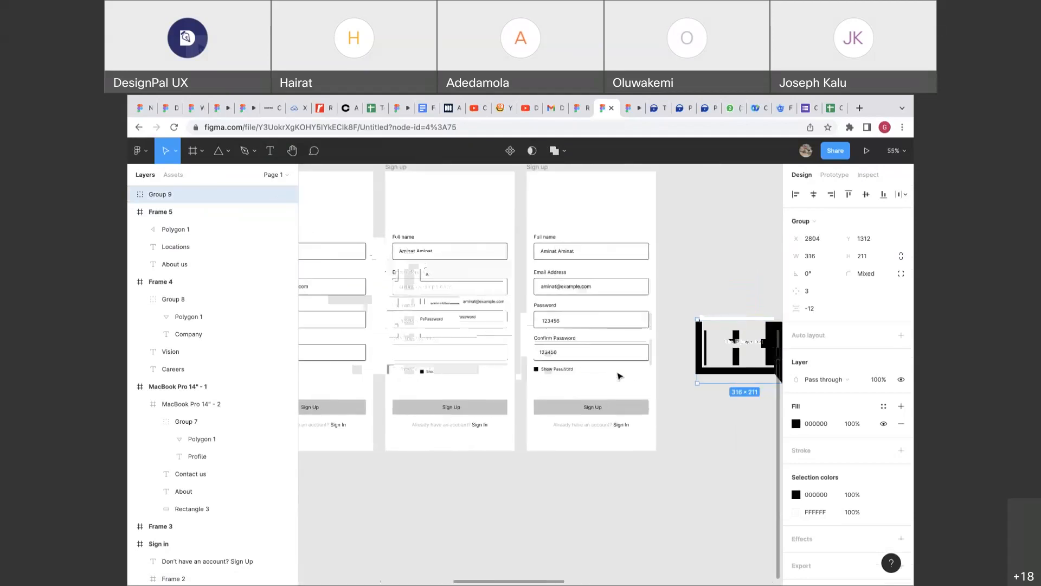
scroll(620, 376, "up", 3)
left_click(689, 392)
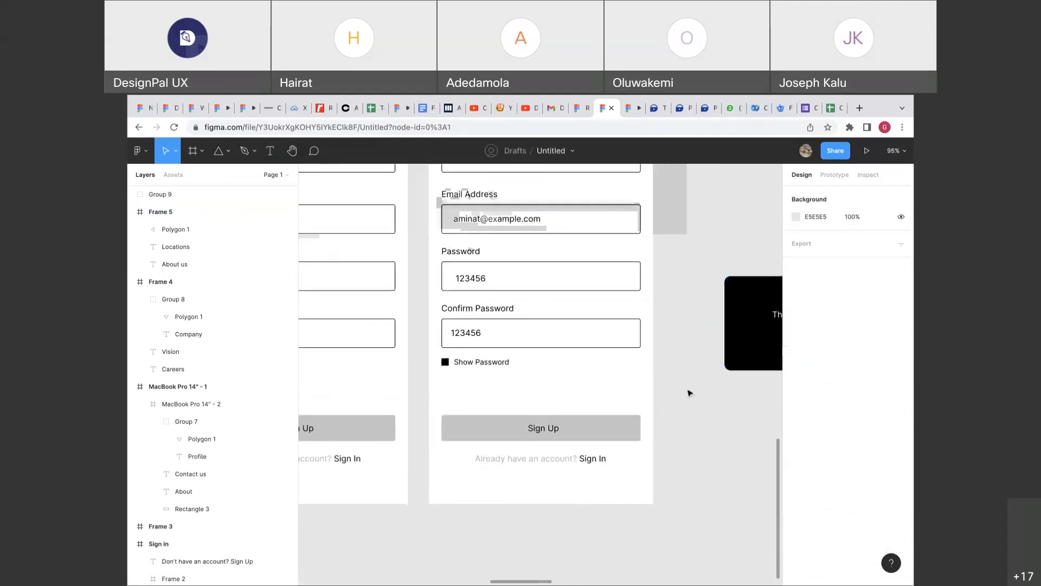
scroll(678, 394, "up", 2)
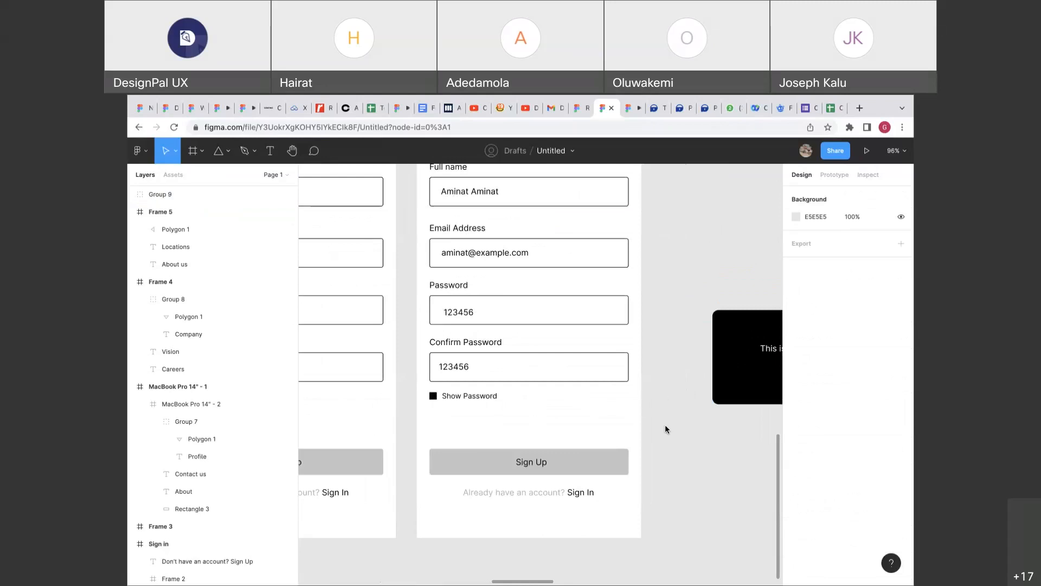
left_click_drag(666, 423, 670, 439)
Make a 24×24 circle with a '?' on it and group them into a help icon.
key("o")
left_click(833, 239)
type("24")
left_click(703, 444)
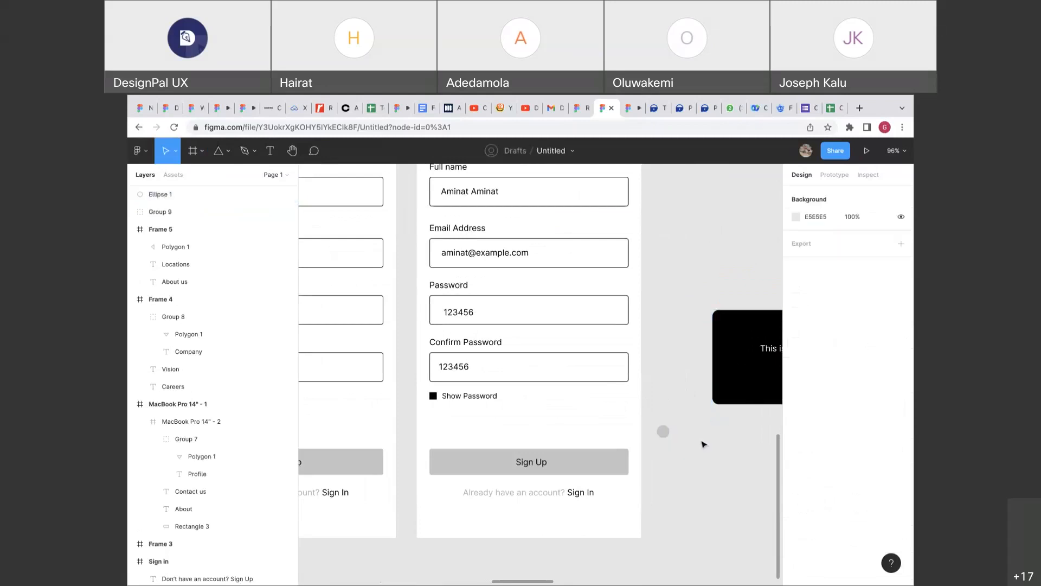
key("t")
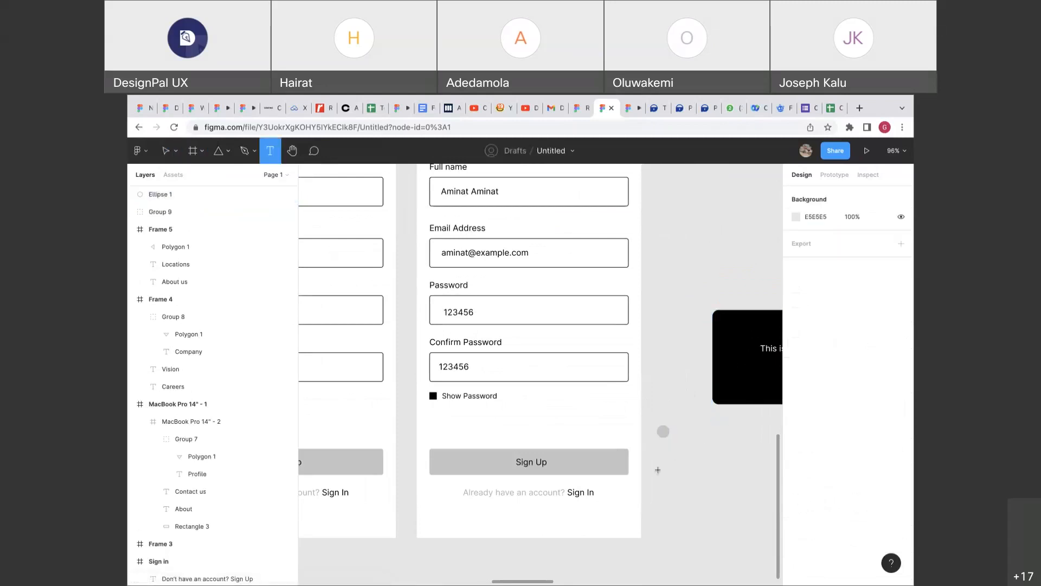
left_click(667, 464)
key("Escape")
scroll(685, 477, "up", 5)
left_click_drag(645, 397, 641, 390)
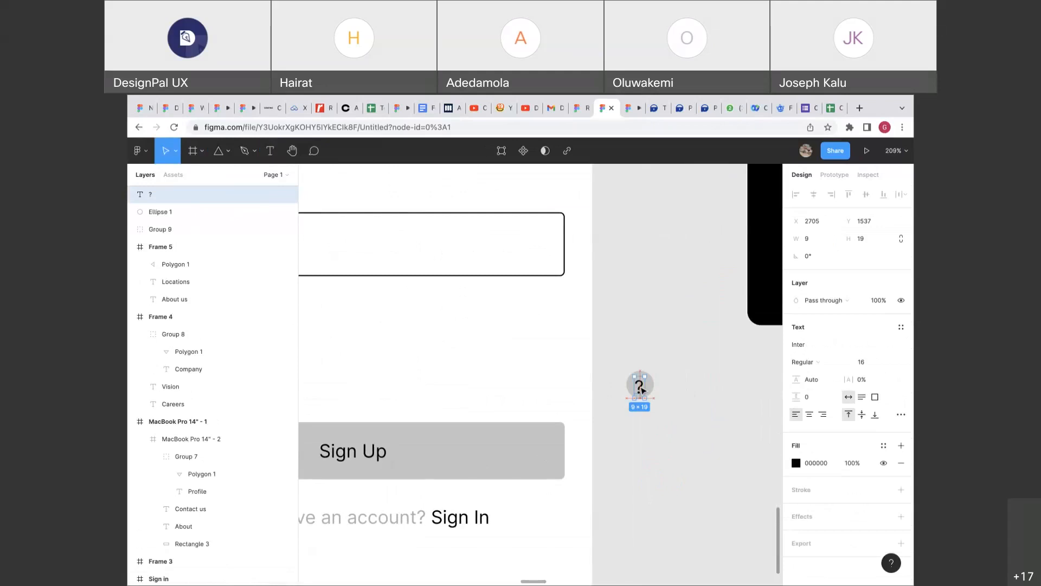
left_click_drag(669, 425, 631, 362)
key("ctrl+g")
Place the ? help icon beside Show Password.
scroll(631, 363, "down", 3)
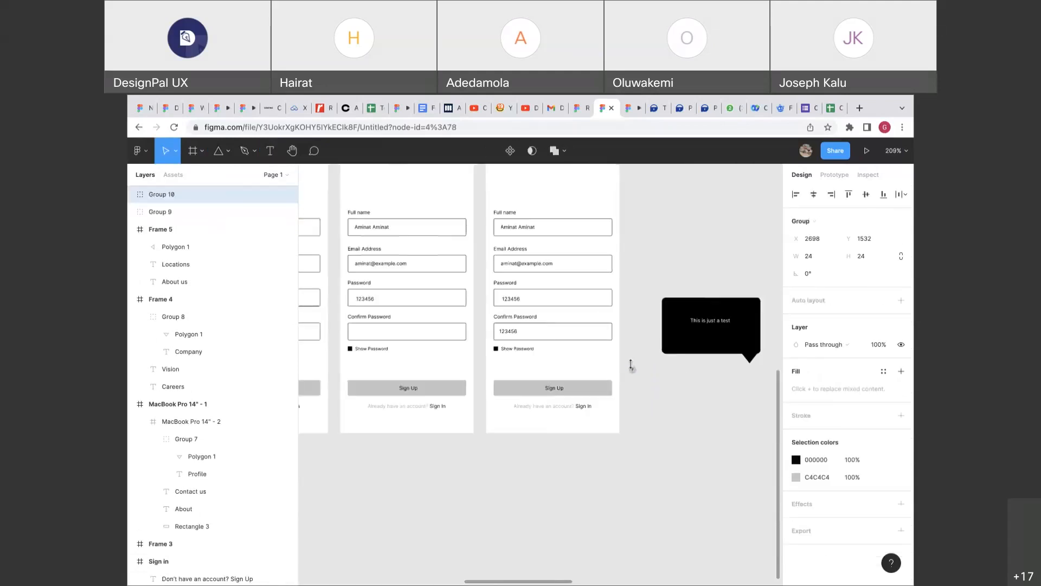
scroll(630, 365, "left", 1)
scroll(632, 366, "up", 5)
left_click_drag(695, 382, 448, 330)
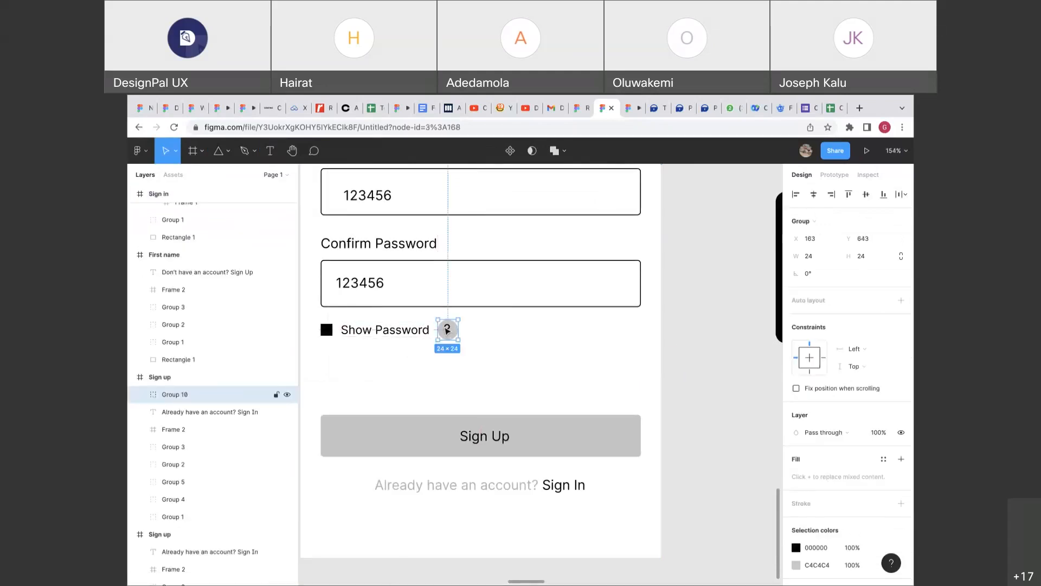
scroll(443, 327, "up", 1)
scroll(444, 327, "left", 1)
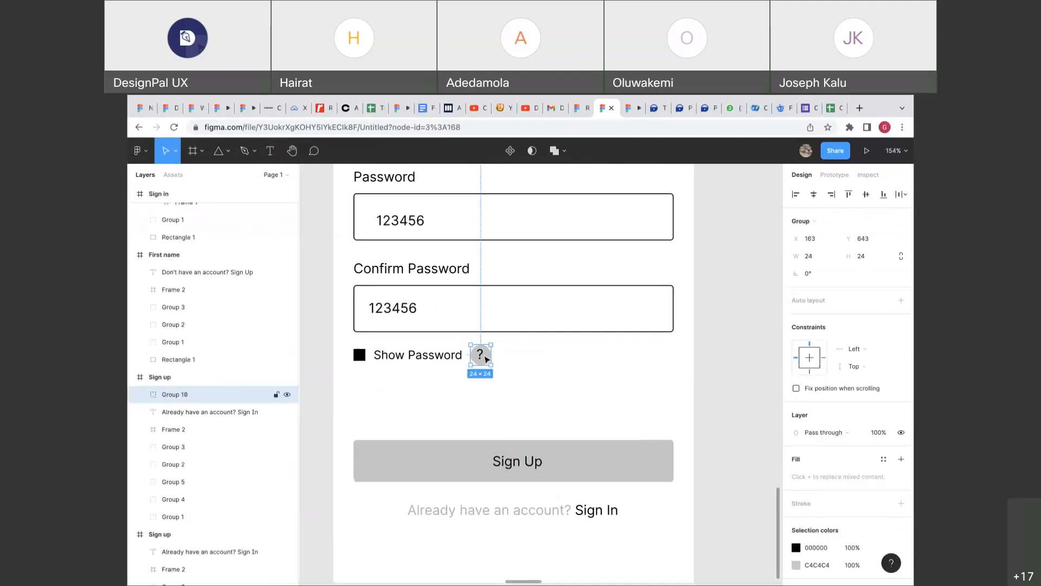
left_click(538, 367)
Shrink the speech bubble to about 177×118 and centre its caption.
scroll(538, 366, "down", 5)
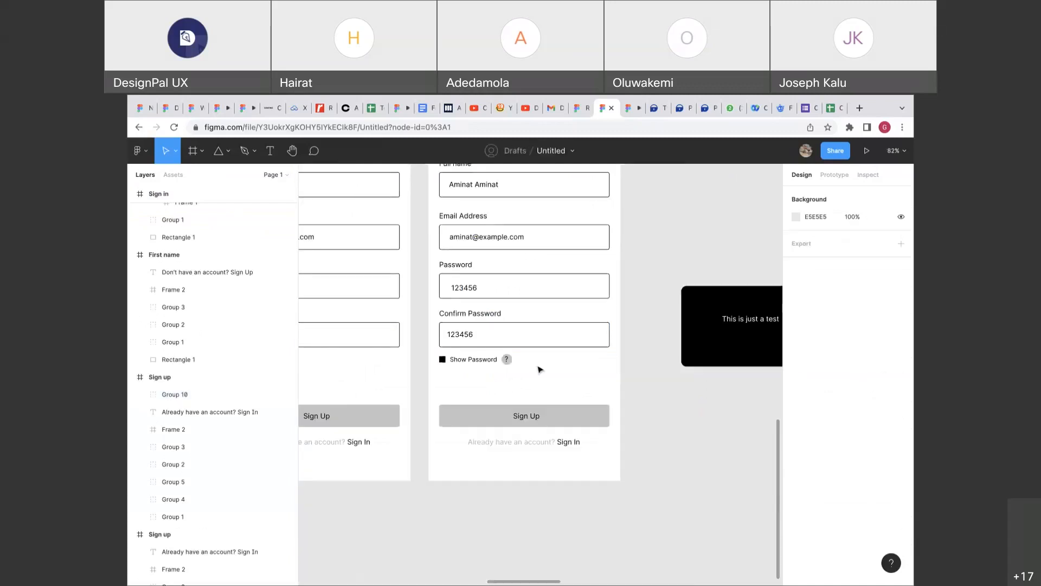
scroll(538, 367, "up", 1)
scroll(538, 366, "right", 1)
left_click(687, 354)
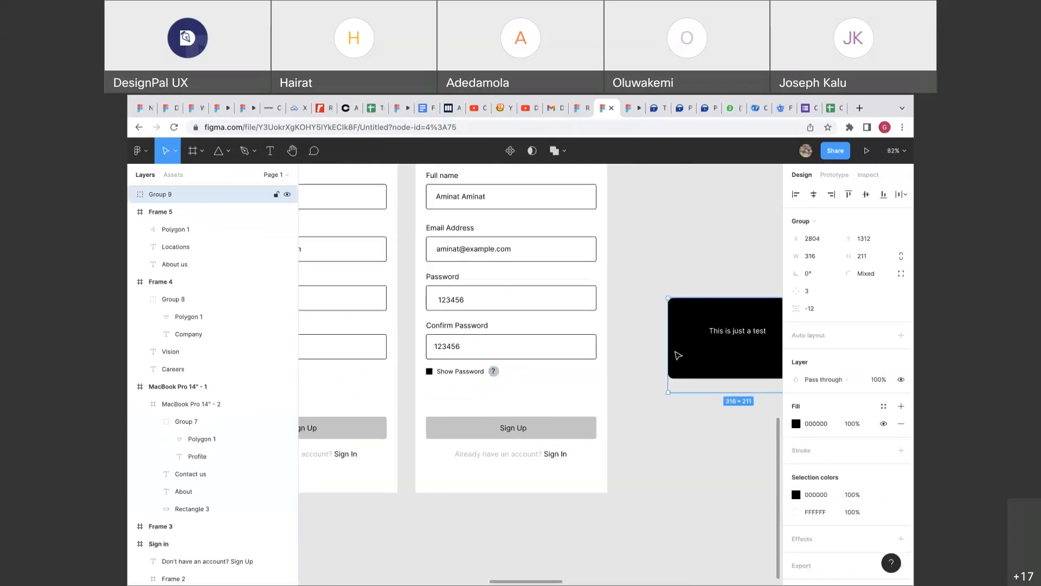
scroll(677, 356, "right", 4)
left_click_drag(700, 395, 635, 353)
double_click(623, 336)
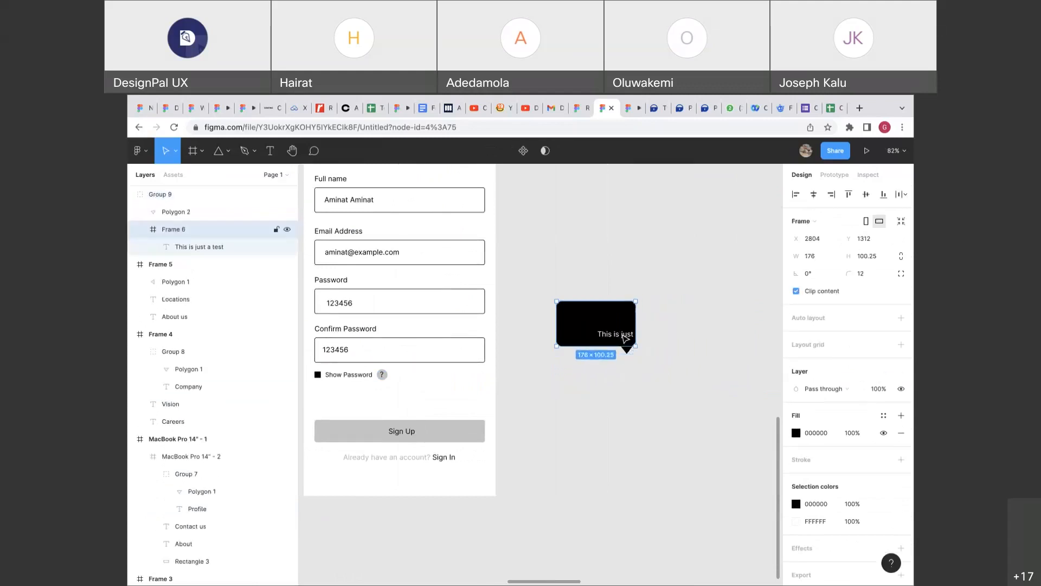
left_click_drag(625, 337, 595, 327)
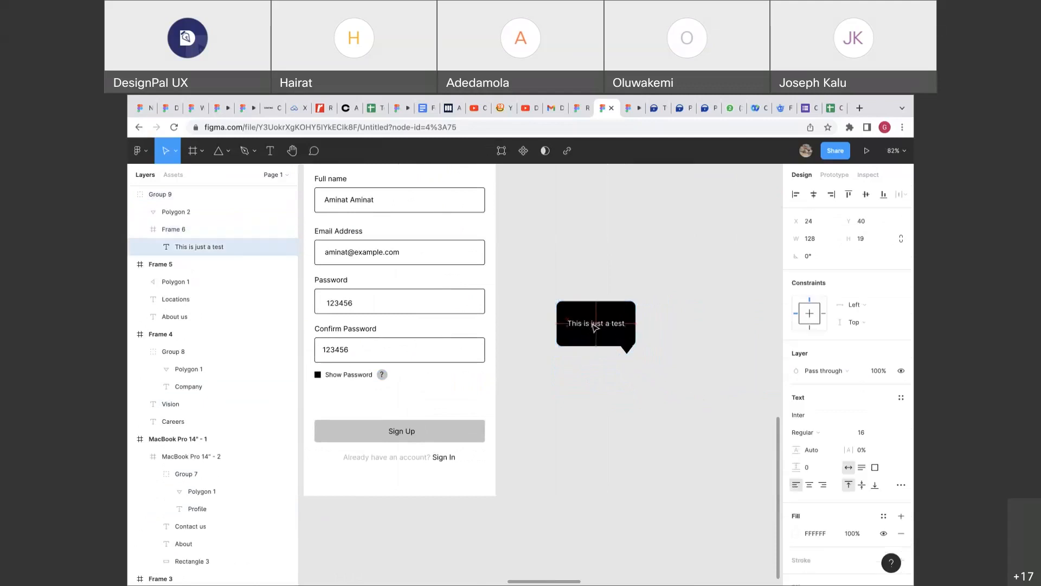
Move the speech bubble closer to the sign-up form.
left_click(599, 308)
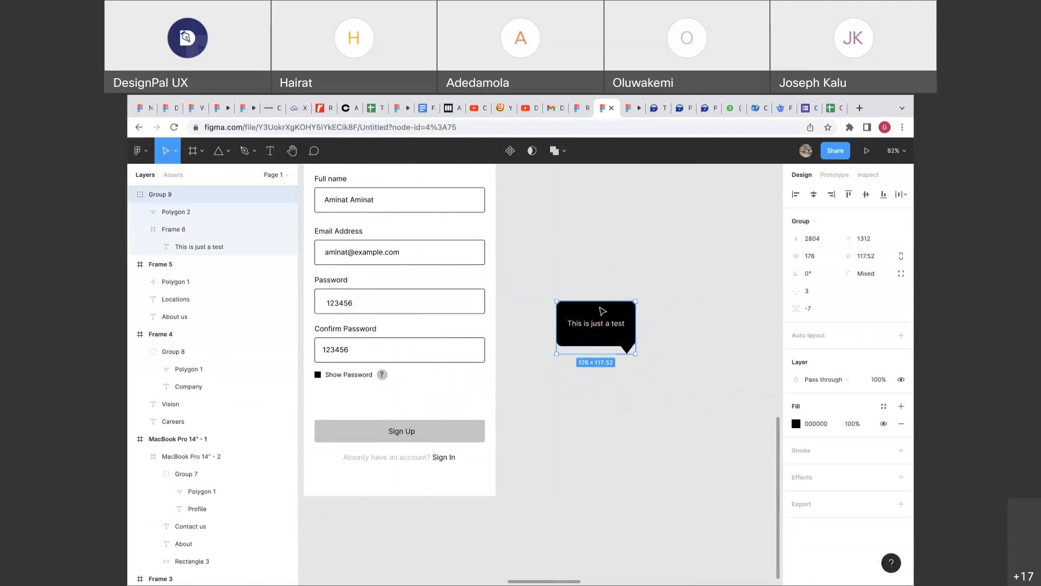
left_click_drag(603, 311, 560, 343)
left_click(579, 319)
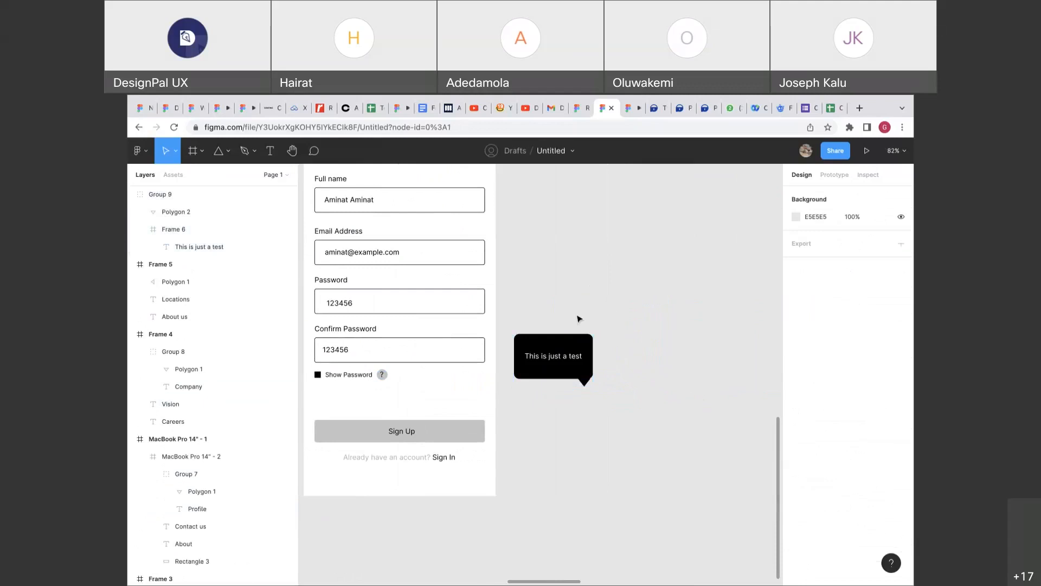
left_click(833, 175)
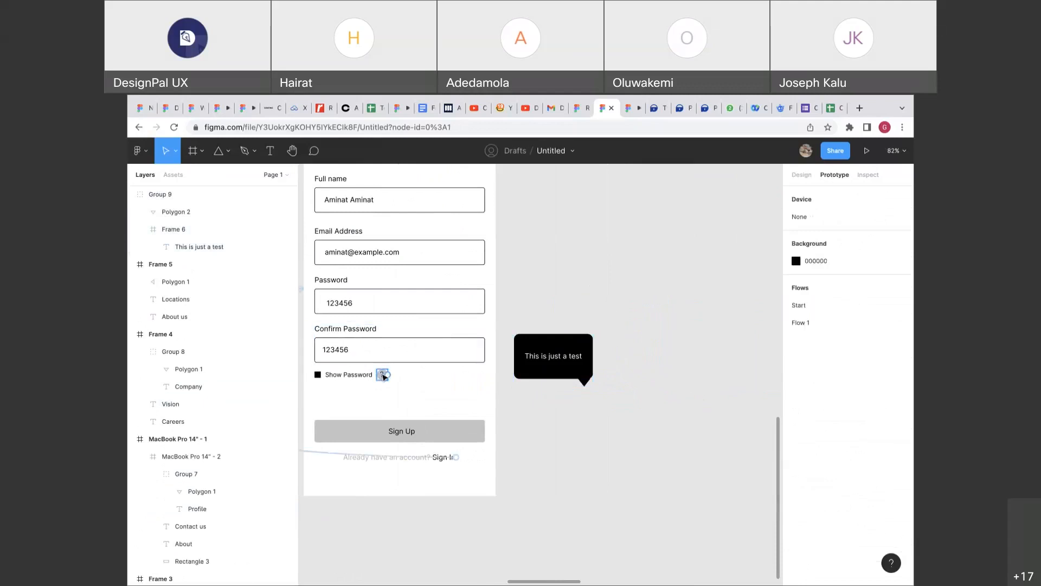
scroll(383, 377, "down", 8)
scroll(383, 377, "left", 4)
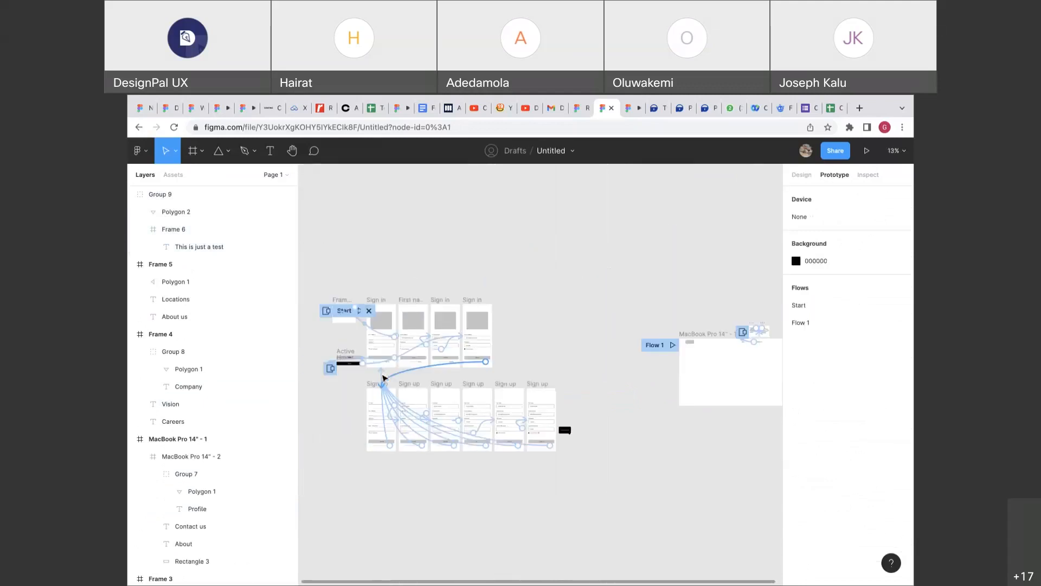
left_click(800, 175)
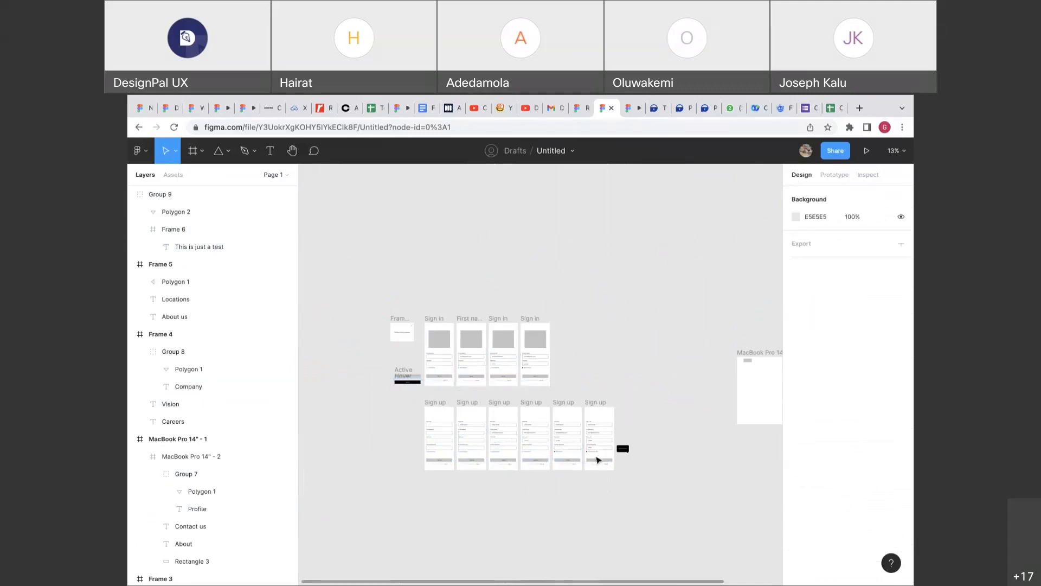
Try moving the icon and tooltip above the Sign in screens, then undo and view all frames.
left_click(597, 450)
left_click(621, 449, "shift")
left_click_drag(623, 450, 472, 289)
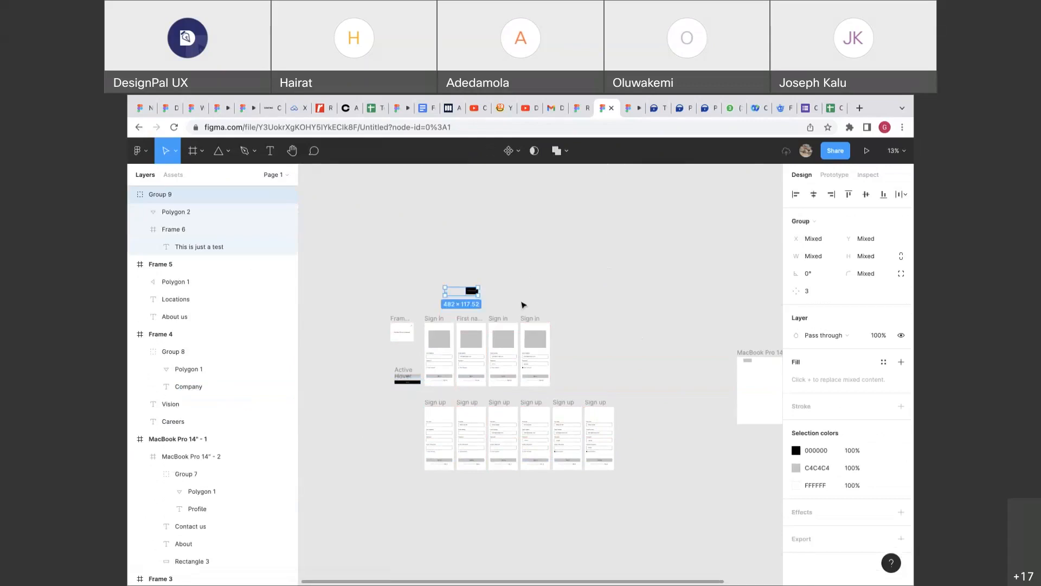
scroll(524, 305, "up", 5)
left_click(511, 295)
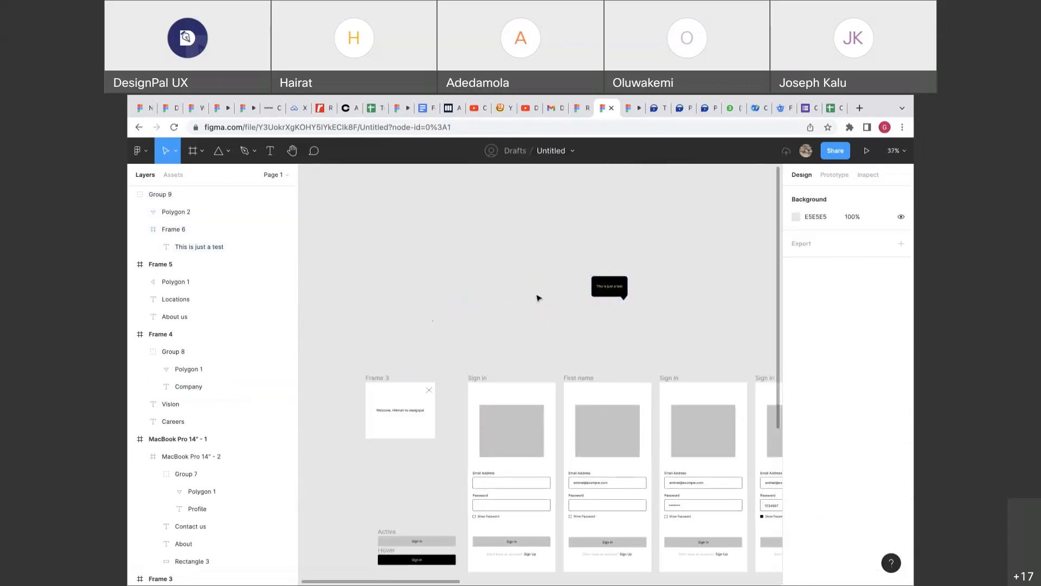
key("ctrl+z")
key("shift+1")
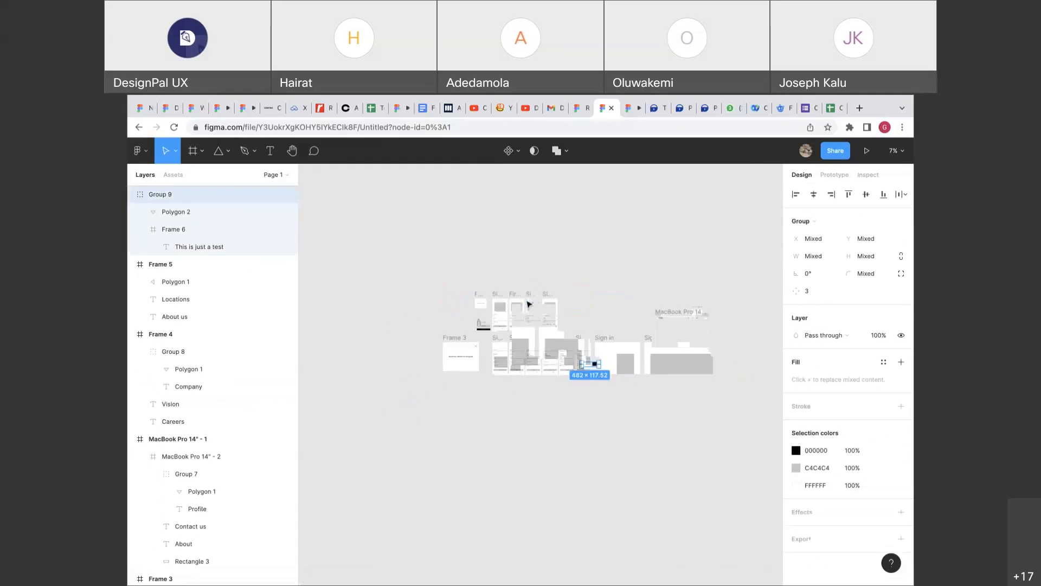
key("Escape")
scroll(529, 303, "up", 8)
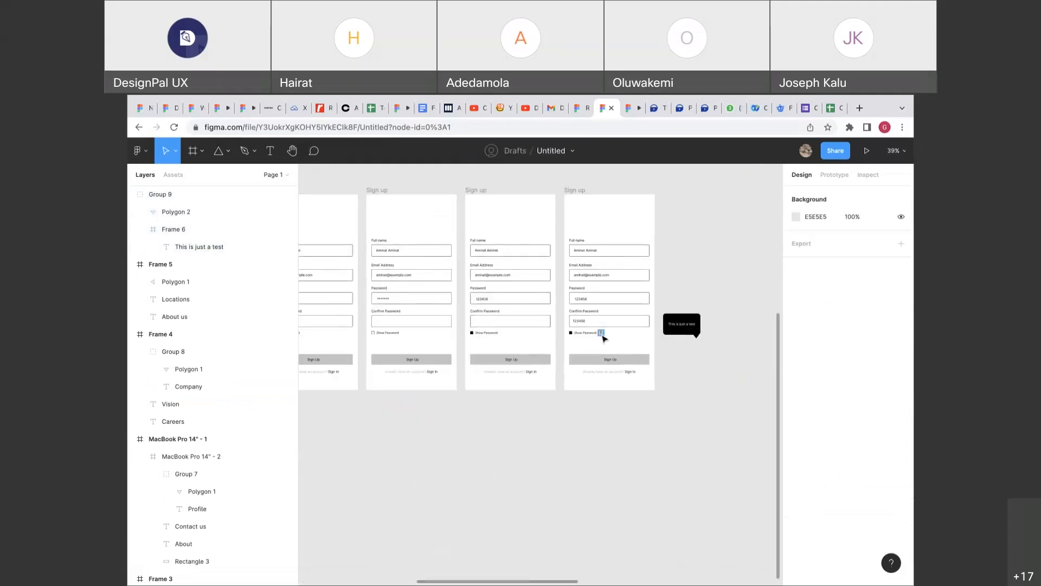
Put the ? help icon into the first Sign in screen right beside Show Password.
left_click(602, 335)
scroll(602, 335, "down", 3)
left_click_drag(602, 335, 355, 201)
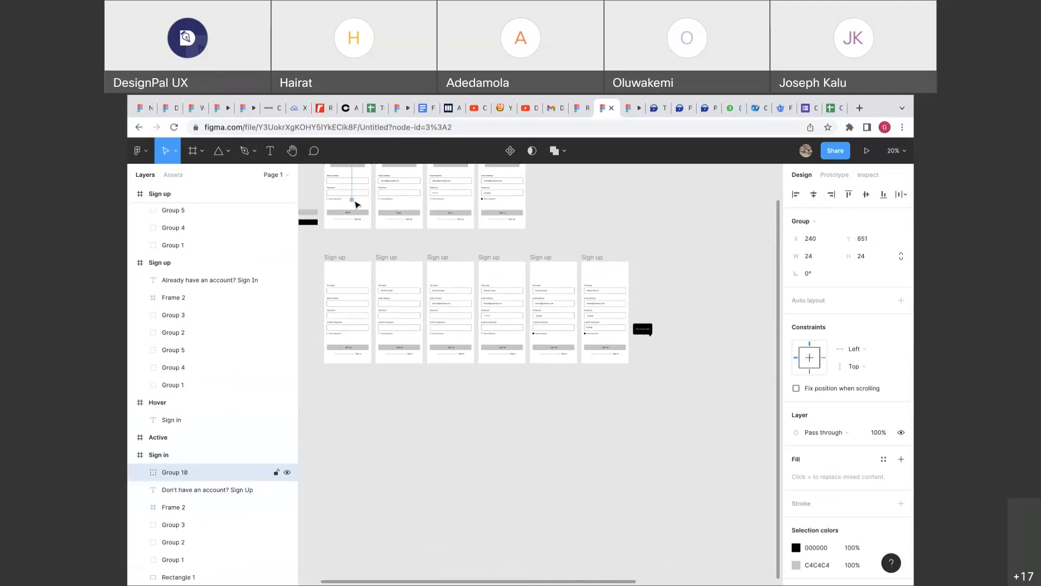
scroll(355, 204, "up", 5)
left_click_drag(701, 408, 668, 404)
Position the black tooltip just above the Sign in screen.
scroll(666, 407, "down", 5)
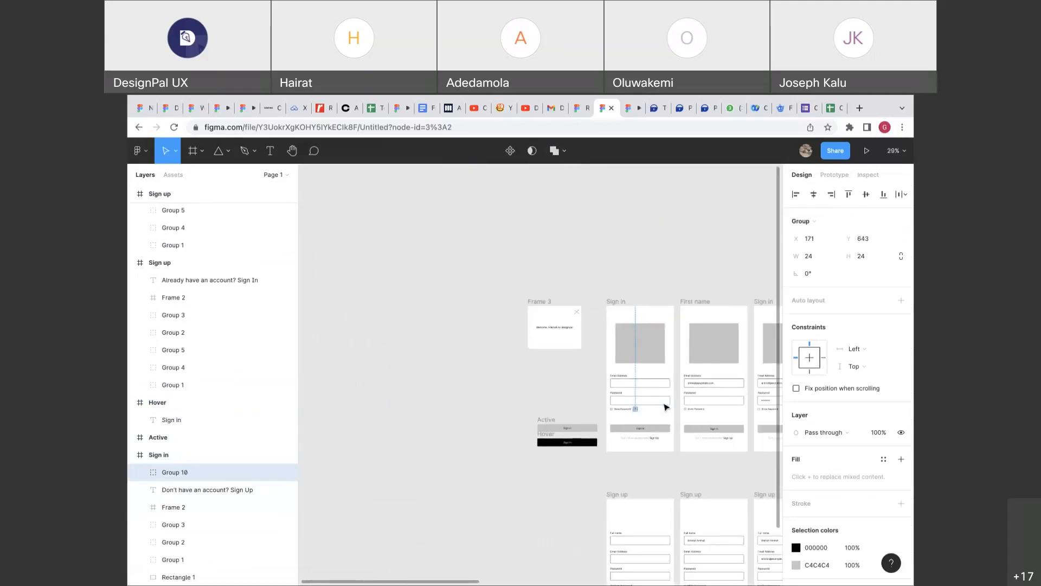
scroll(703, 530, "right", 6)
scroll(704, 529, "down", 3)
scroll(628, 514, "down", 4)
left_click_drag(628, 513, 464, 380)
scroll(463, 380, "down", 3)
scroll(464, 380, "left", 3)
scroll(454, 361, "right", 5)
scroll(601, 361, "up", 5)
left_click_drag(657, 274, 632, 291)
scroll(631, 289, "up", 2)
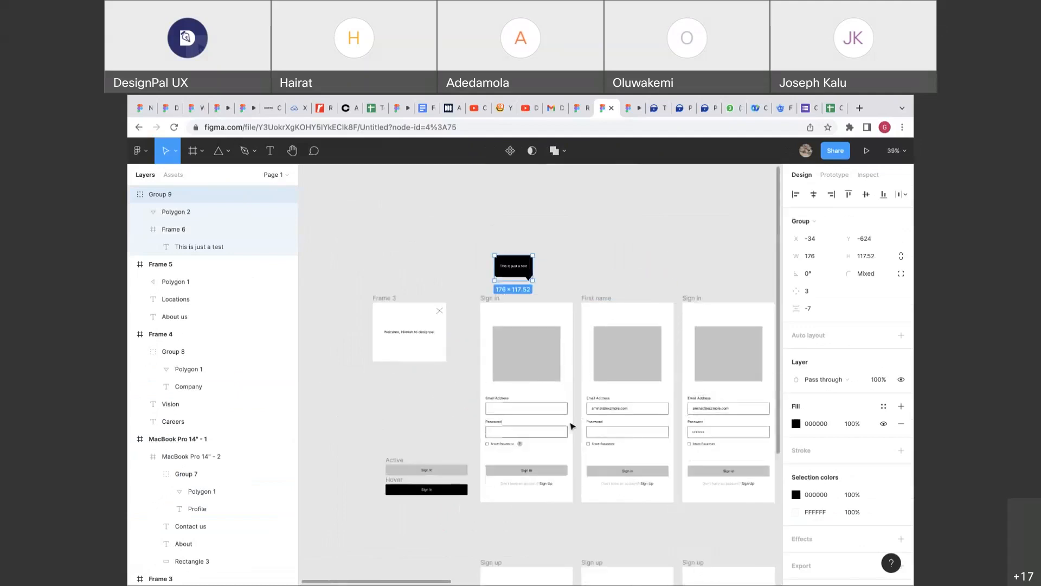
Try linking the ? help icon's prototype connection onto the black tooltip group.
scroll(571, 425, "up", 6)
scroll(572, 426, "left", 3)
scroll(572, 425, "down", 3)
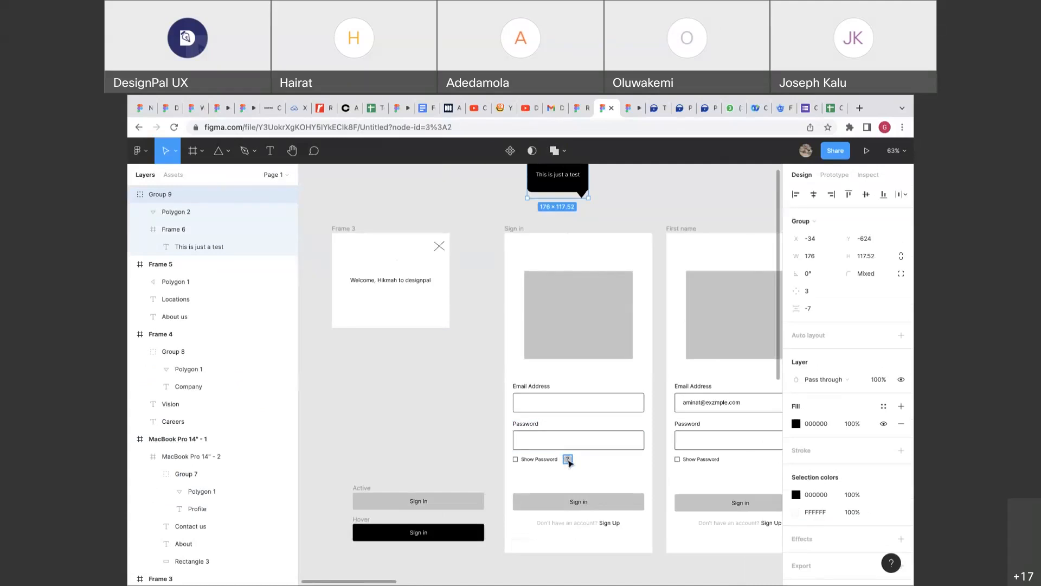
left_click(569, 462)
left_click(834, 175)
left_click_drag(574, 460, 569, 214)
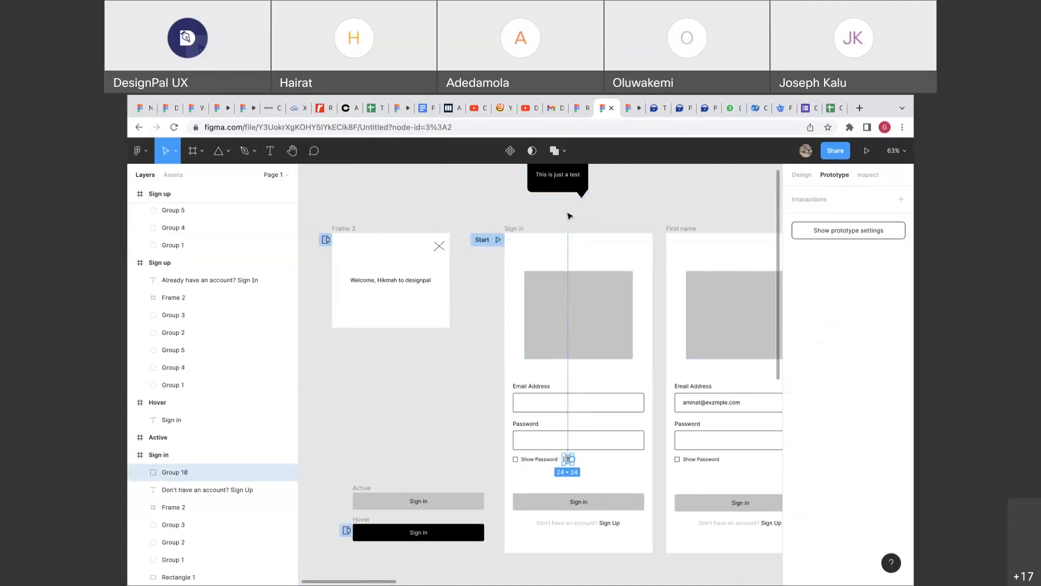
left_click(569, 214)
left_click(570, 461)
left_click_drag(573, 458, 551, 182)
scroll(553, 353, "up", 2)
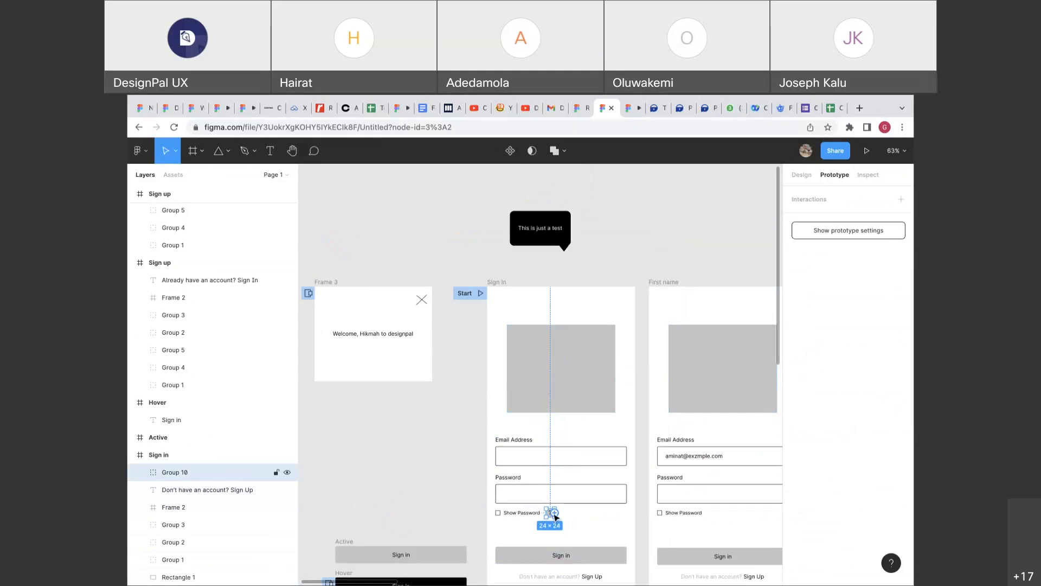
left_click_drag(554, 513, 548, 236)
Wrap the tooltip Group 9 in its own frame, Frame 7, keeping its 176×117.52 size.
left_click(802, 175)
left_click(546, 230)
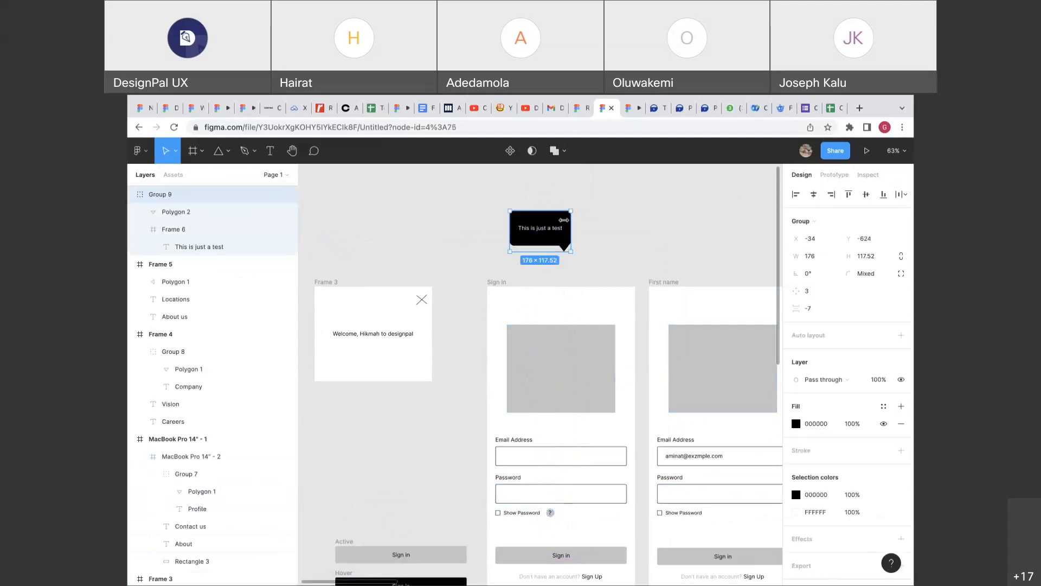
right_click(559, 223)
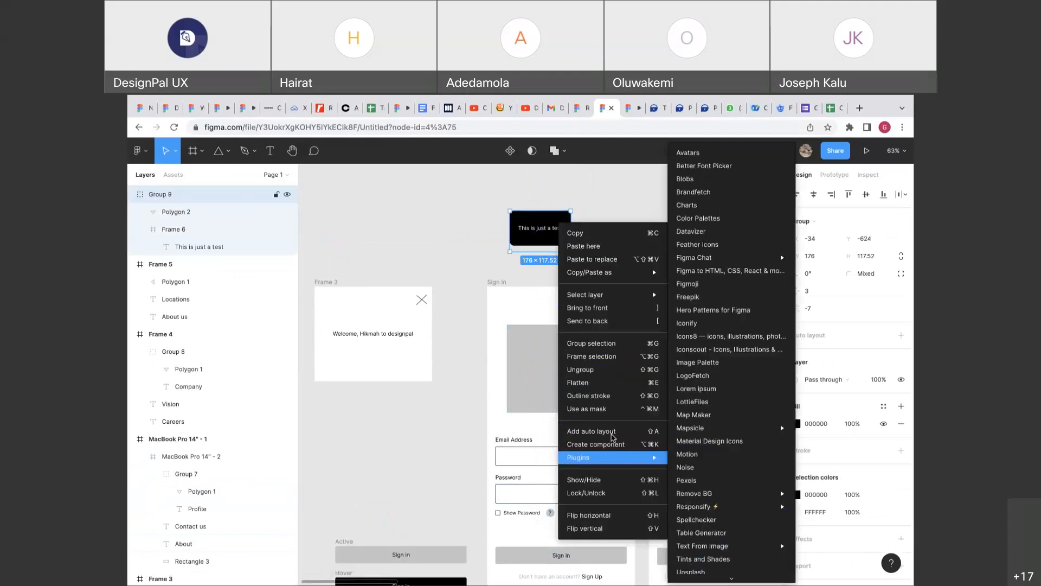
left_click(592, 356)
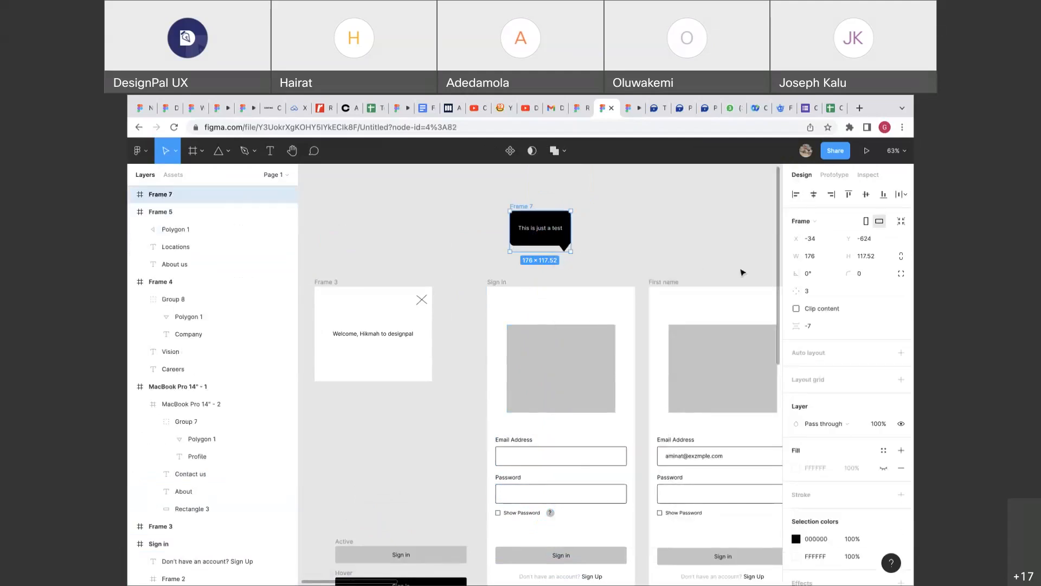
left_click(834, 175)
Link the ? help icon, Group 10, to Frame 7 as a click interaction.
left_click(550, 512)
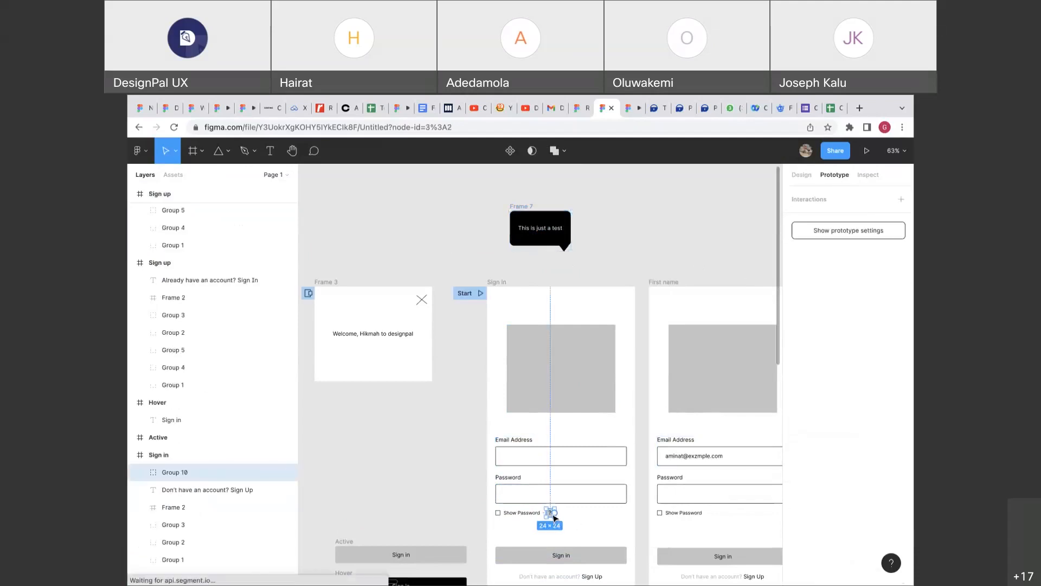
left_click_drag(554, 512, 562, 245)
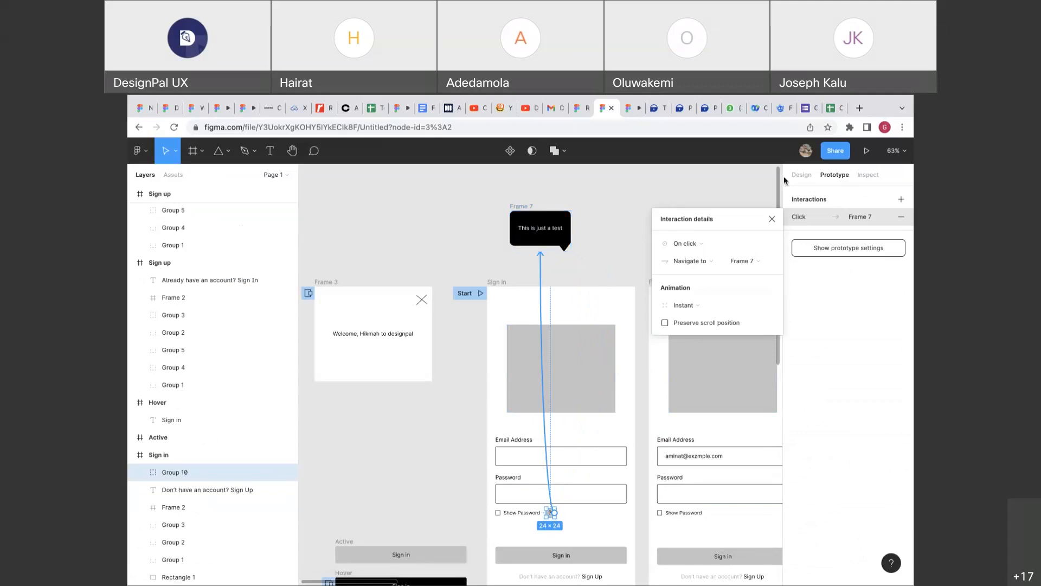
left_click(801, 175)
Shift the Frame 7 tooltip slightly left above the ? help icon.
left_click(557, 449)
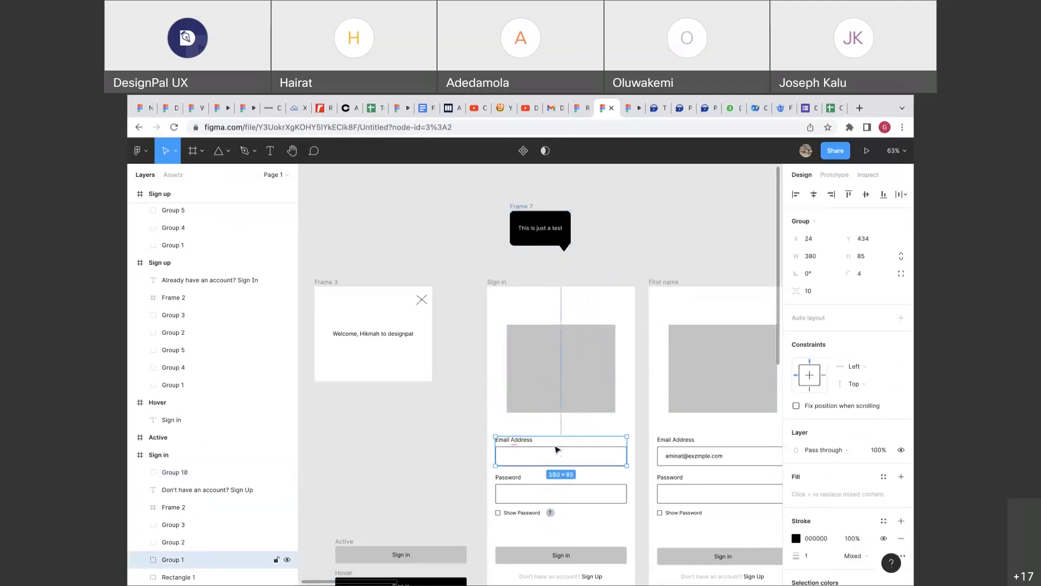
scroll(557, 449, "down", 2)
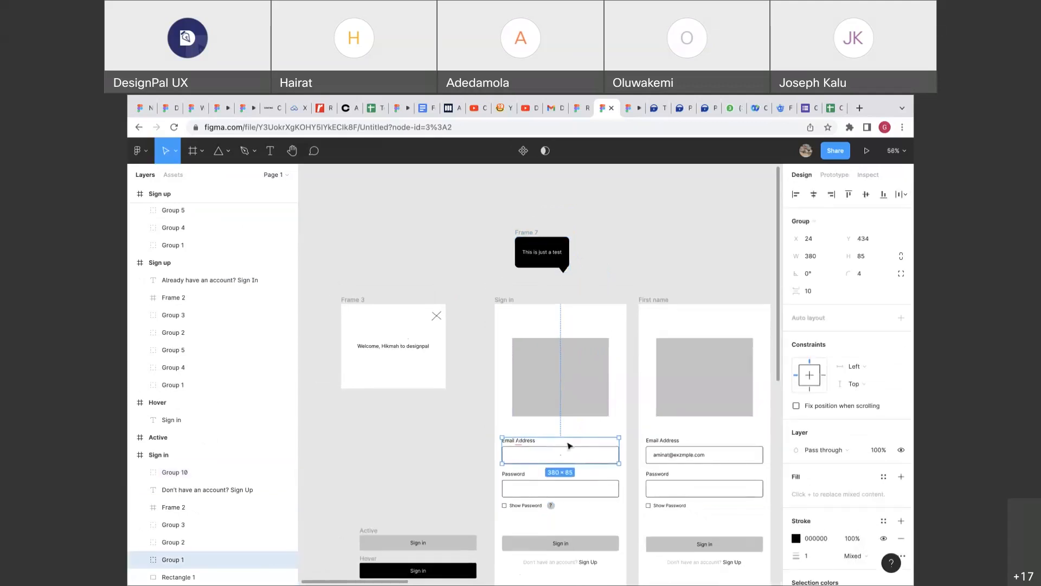
double_click(593, 459)
left_click(599, 396)
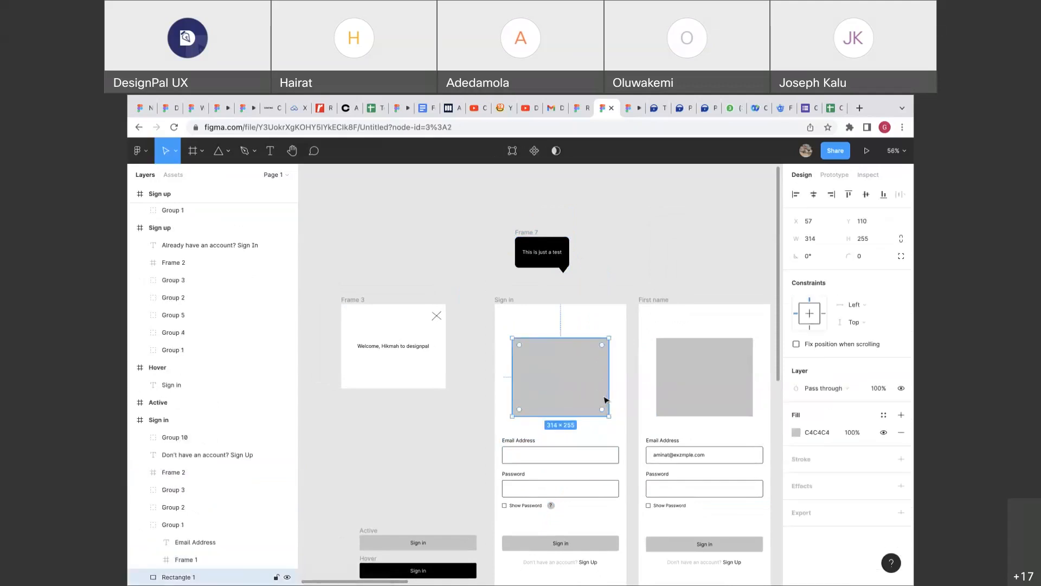
left_click(537, 260)
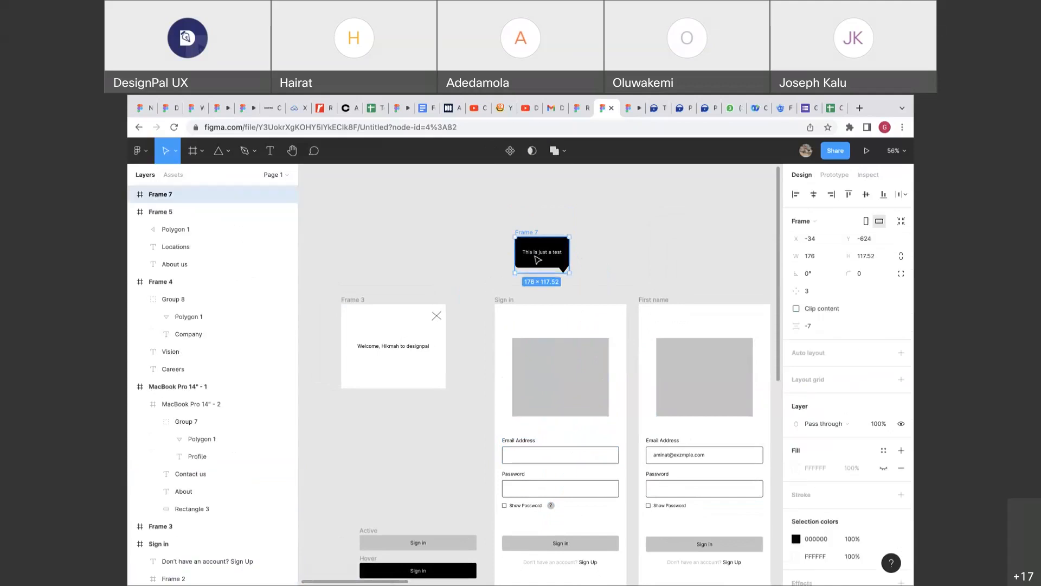
left_click(490, 224)
left_click_drag(533, 233, 512, 235)
left_click(573, 216)
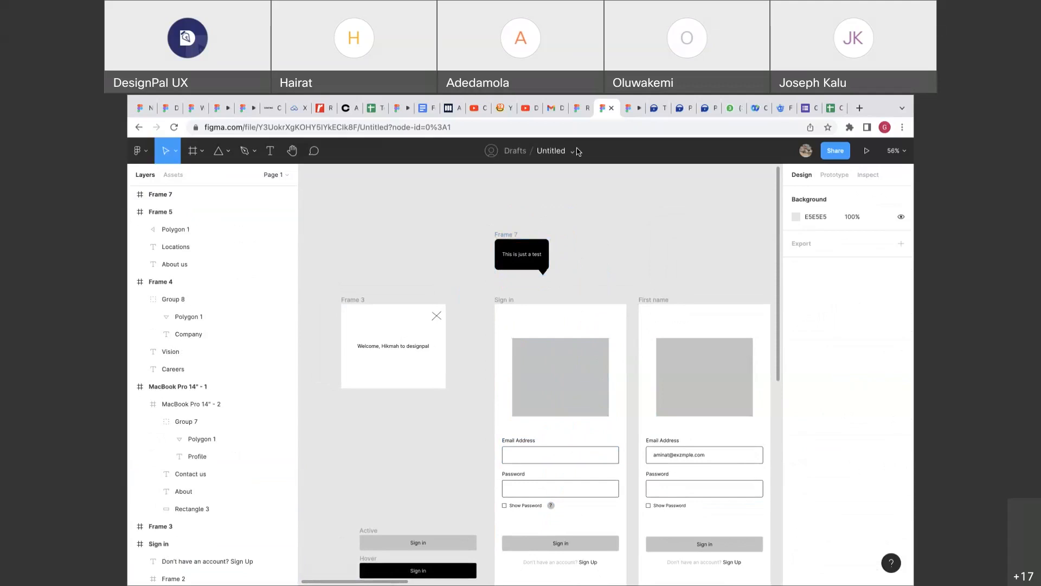
left_click(512, 236)
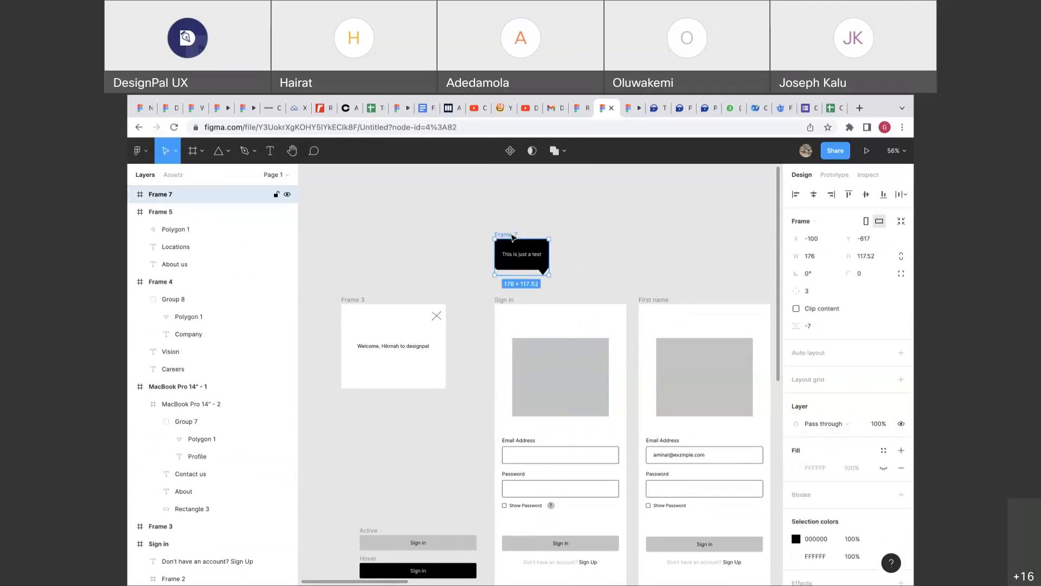
left_click(550, 394)
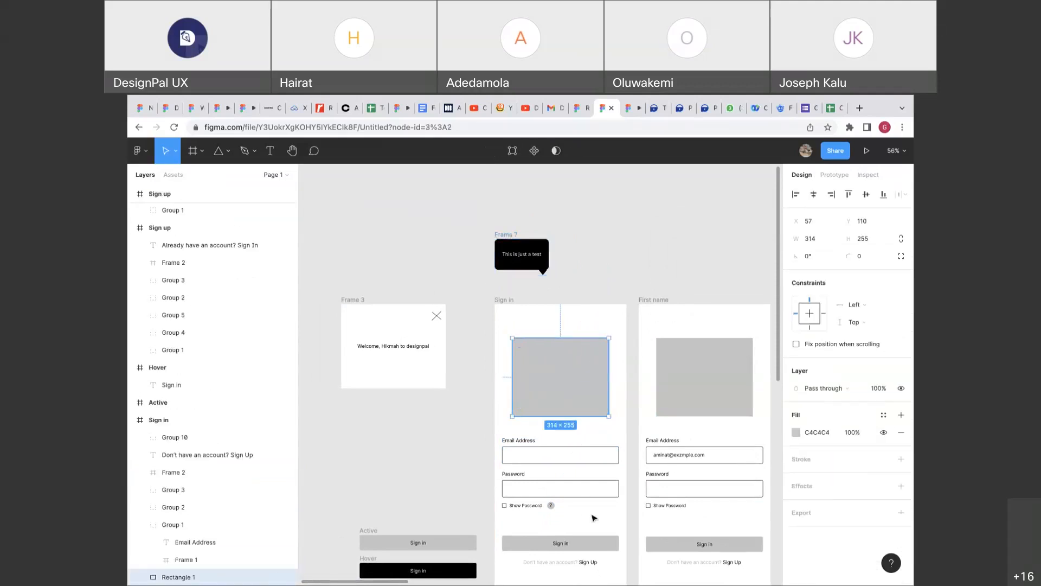
left_click(549, 507)
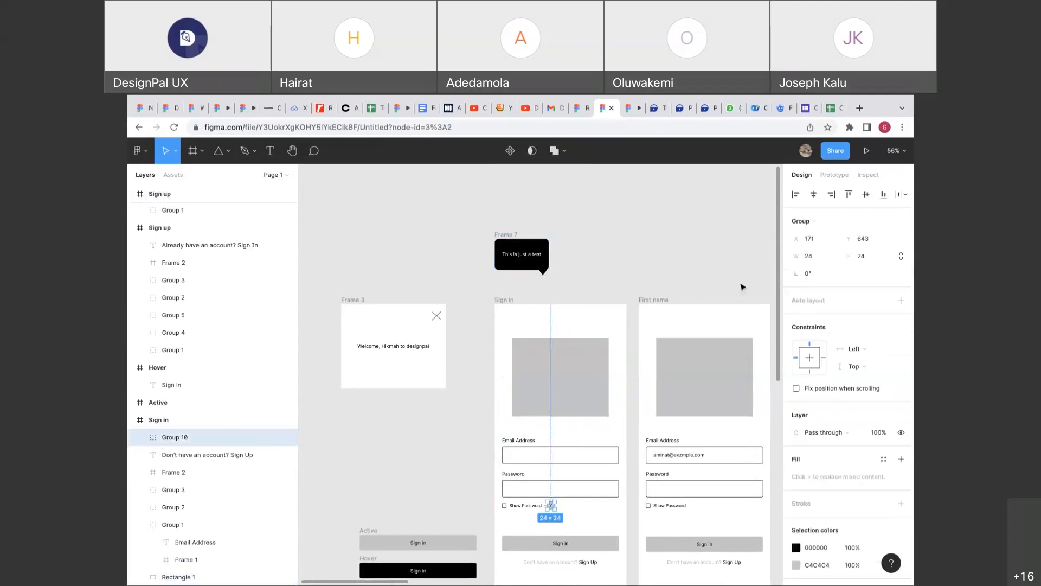
Set the icon's interaction to While hovering, Open overlay, with Manual position.
left_click(822, 179)
left_click(813, 216)
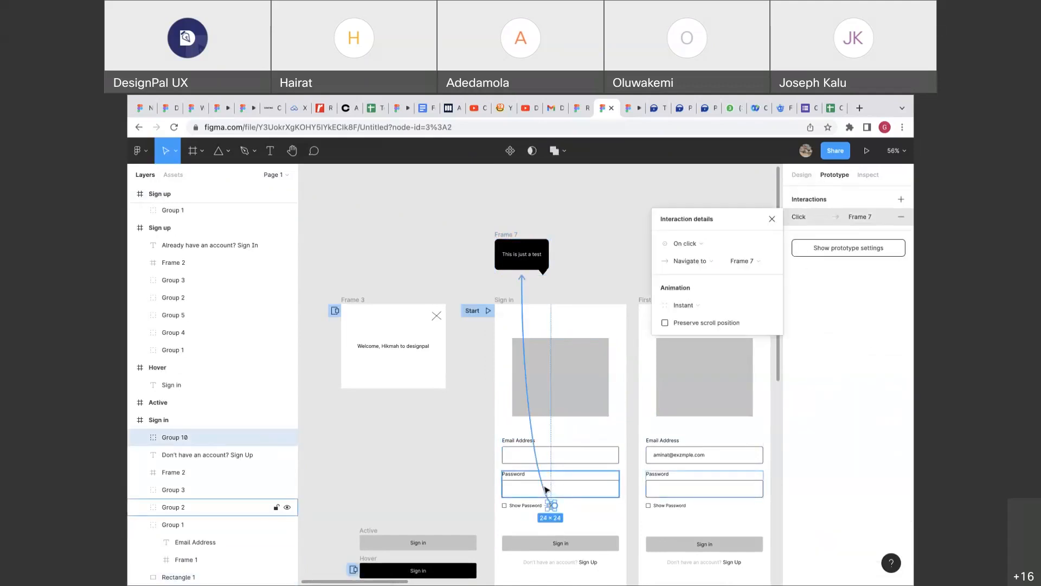
left_click(705, 245)
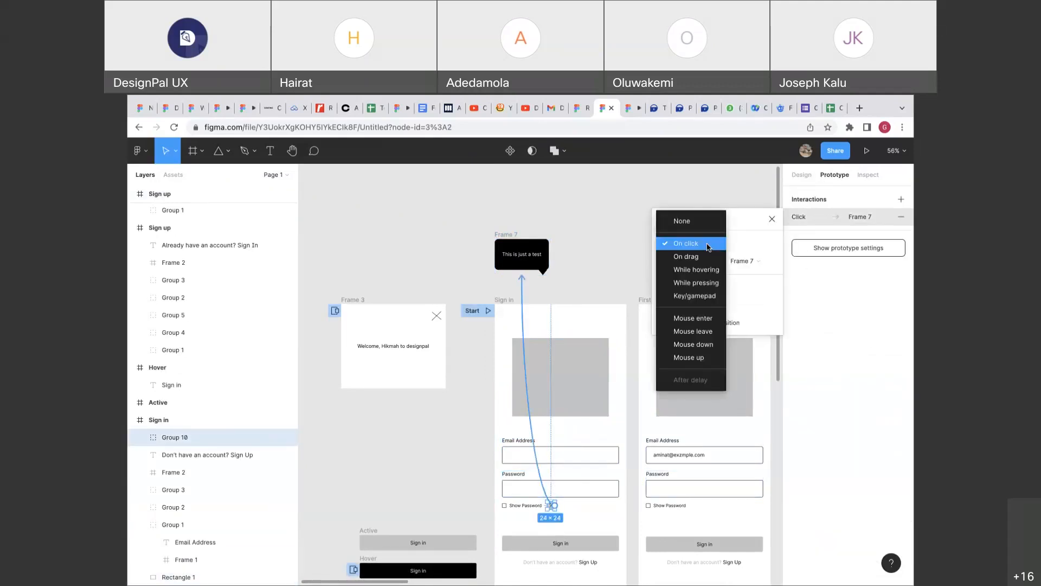
left_click(699, 274)
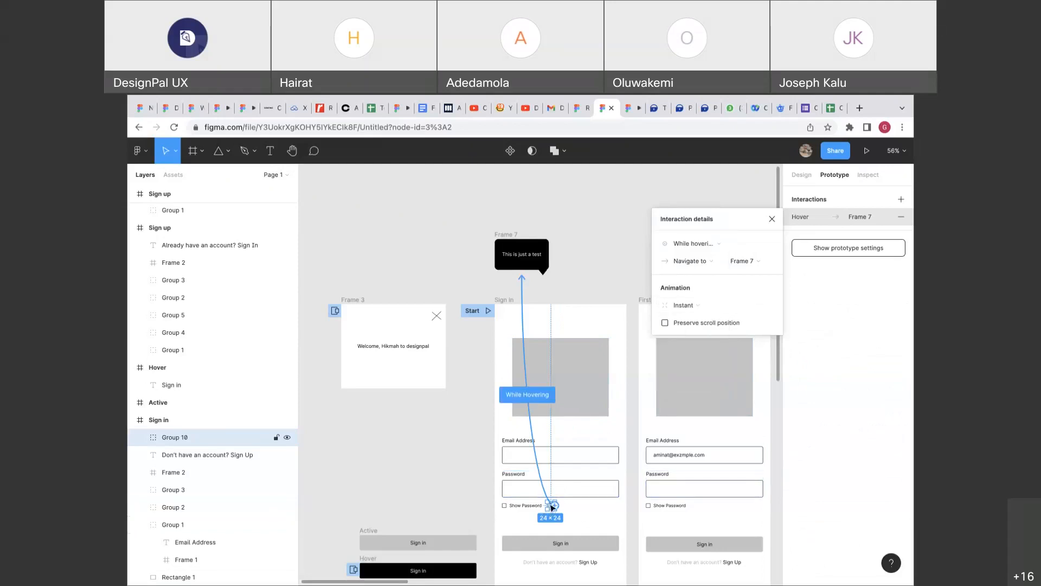
left_click(693, 268)
left_click(694, 296)
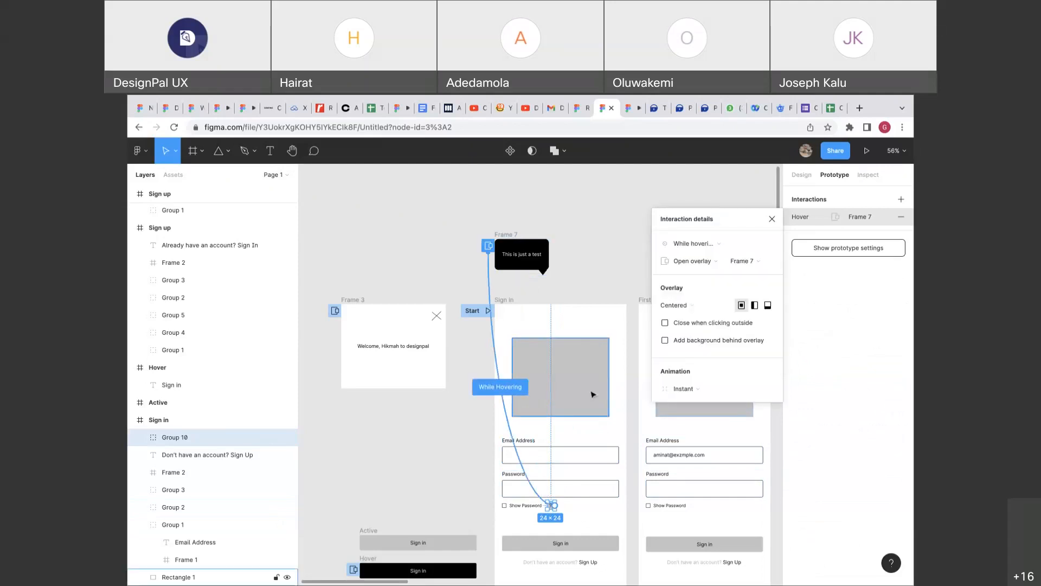
left_click(694, 304)
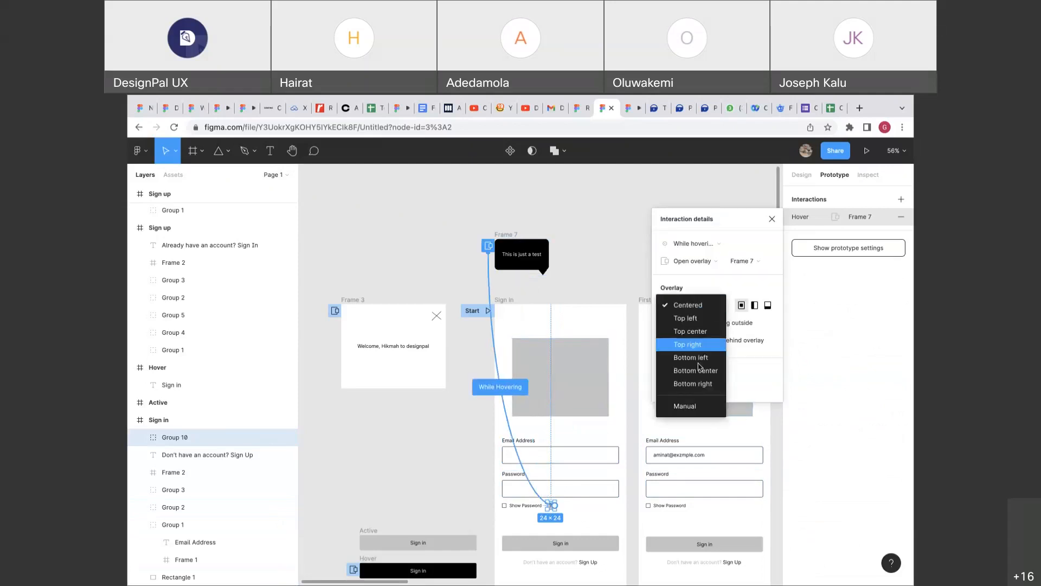
left_click(691, 406)
Place the tooltip overlay just above the ? icon so its bubble points at it.
scroll(590, 488, "up", 5)
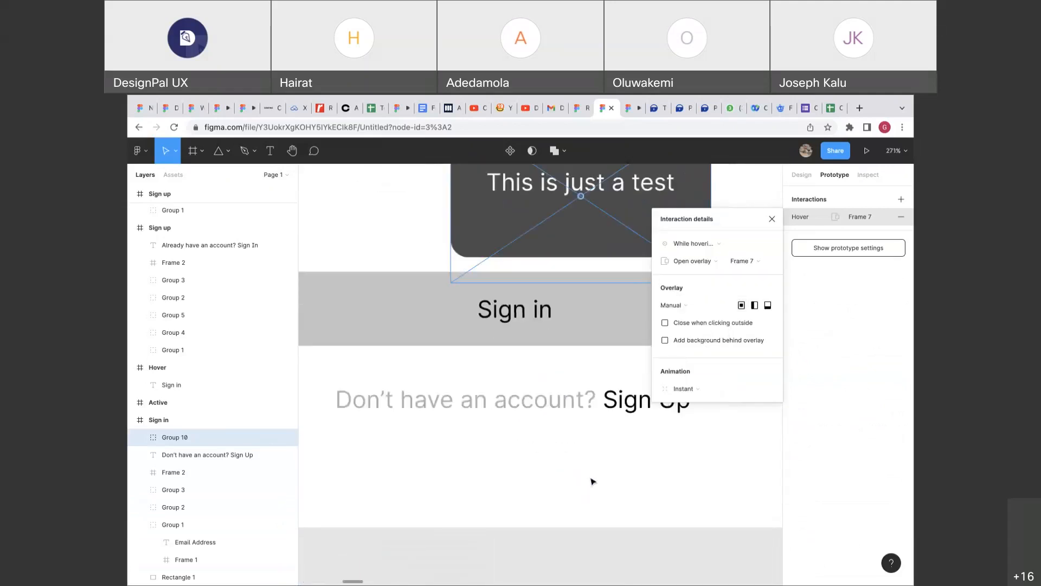
scroll(592, 481, "up", 8)
left_click_drag(592, 481, 426, 325)
scroll(475, 352, "left", 3)
left_click_drag(522, 360, 493, 331)
left_click(792, 178)
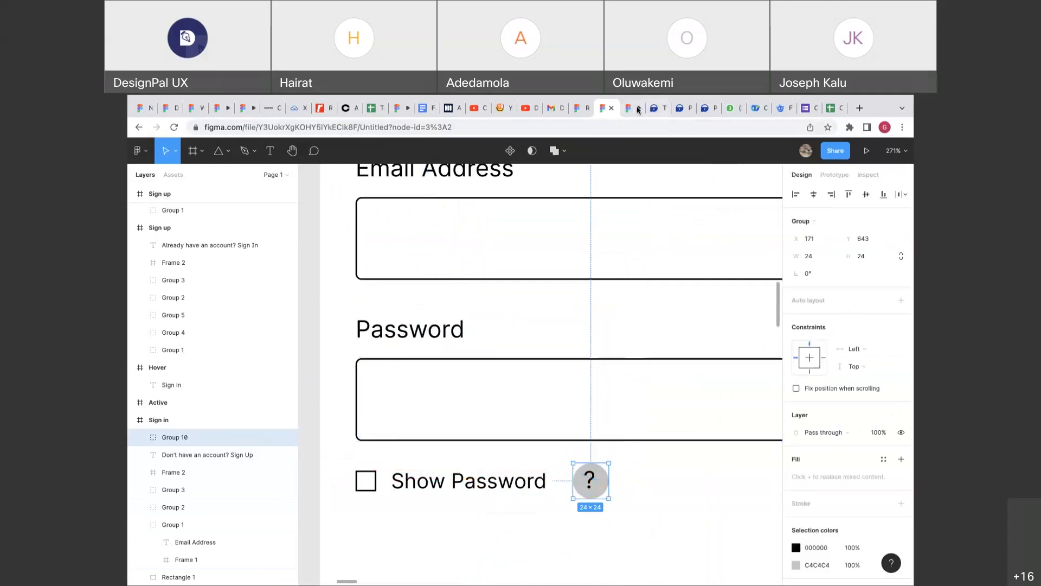
left_click(867, 151)
left_click(168, 203)
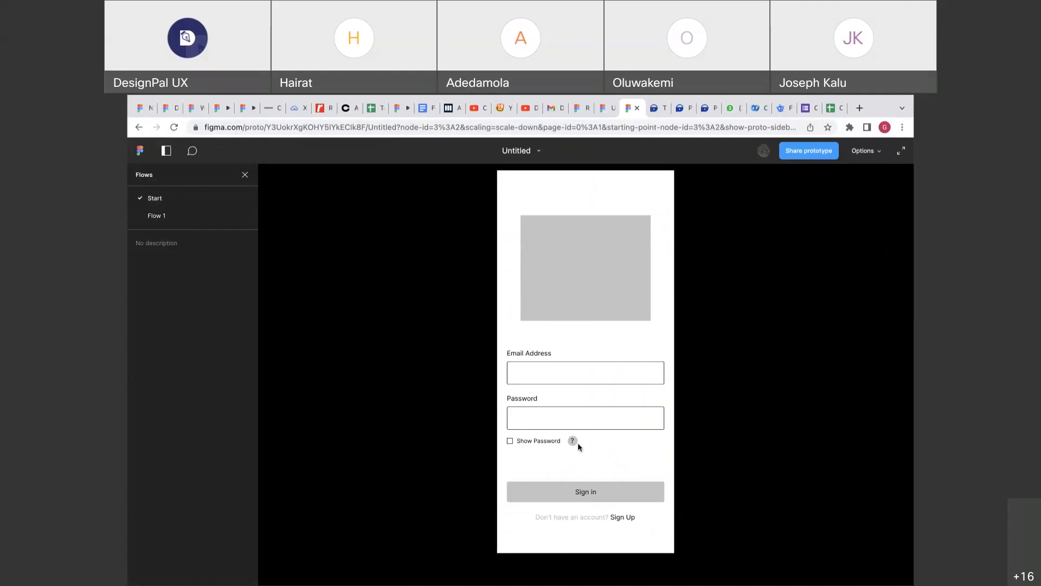
mouse_move(574, 442)
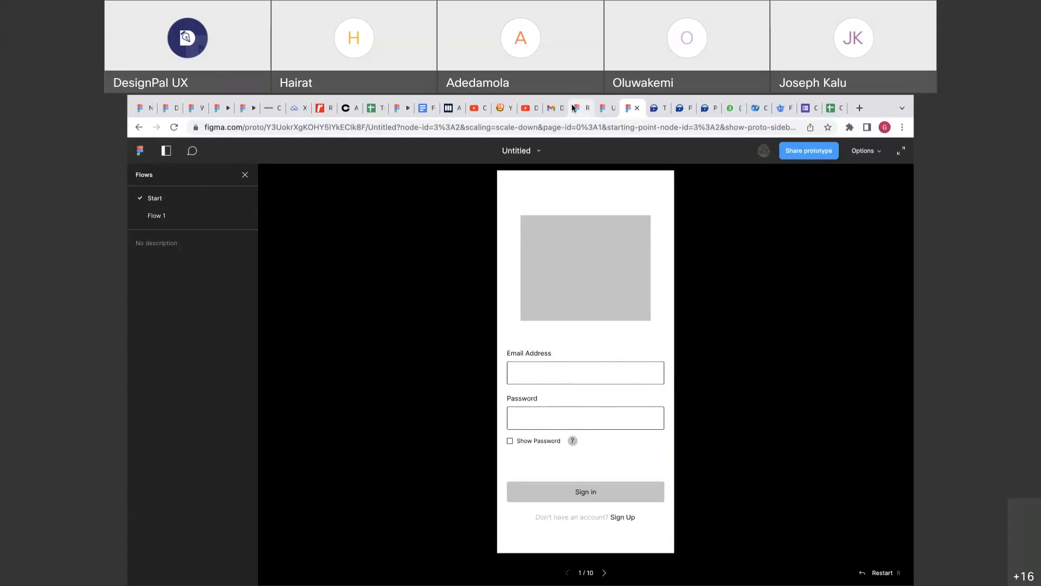
mouse_move(655, 111)
left_click(638, 108)
left_click(619, 108)
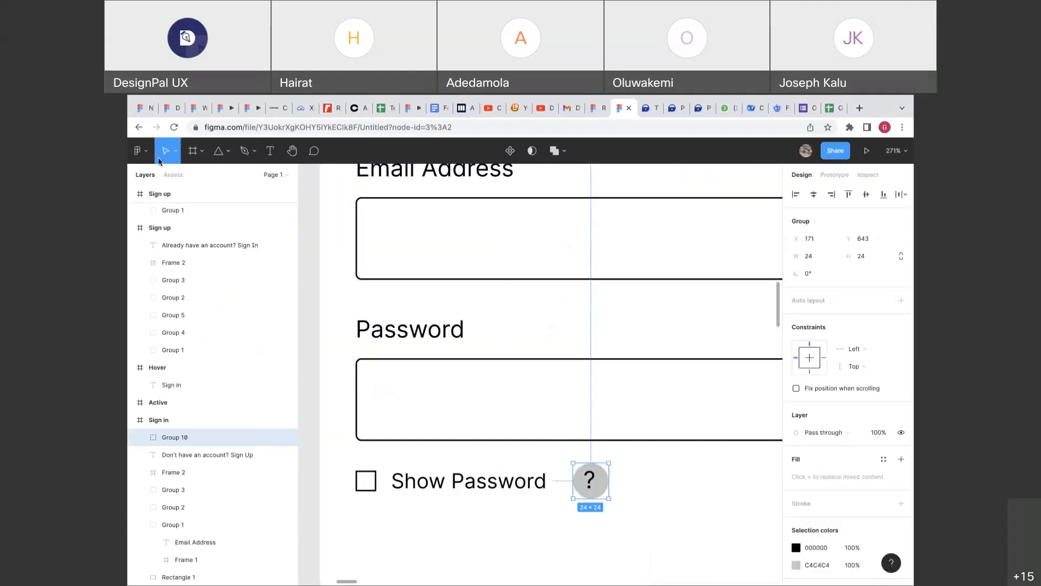
Leave the design file for the Drafts file browser from the main menu.
left_click(140, 151)
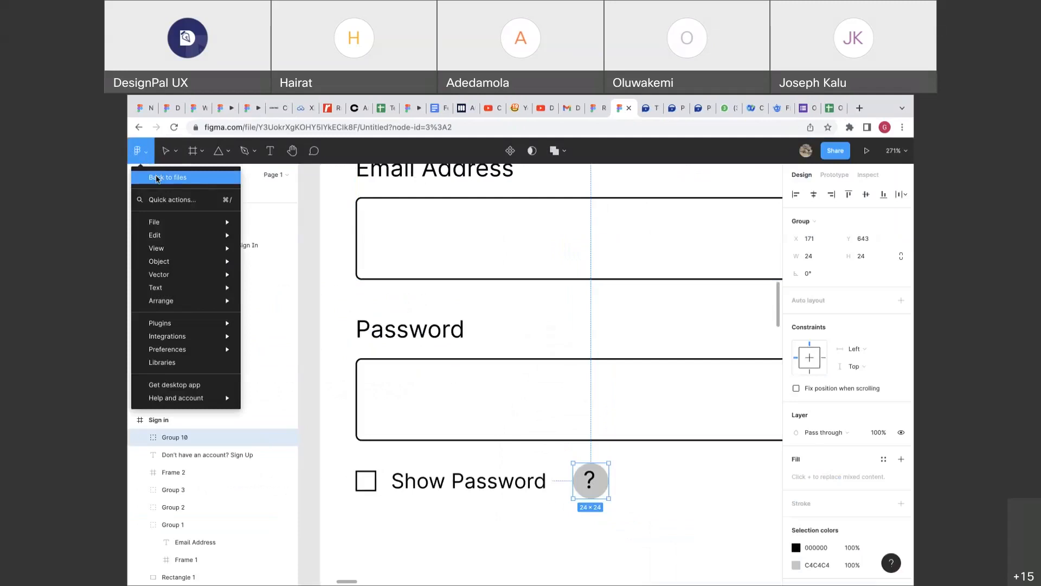
left_click(157, 178)
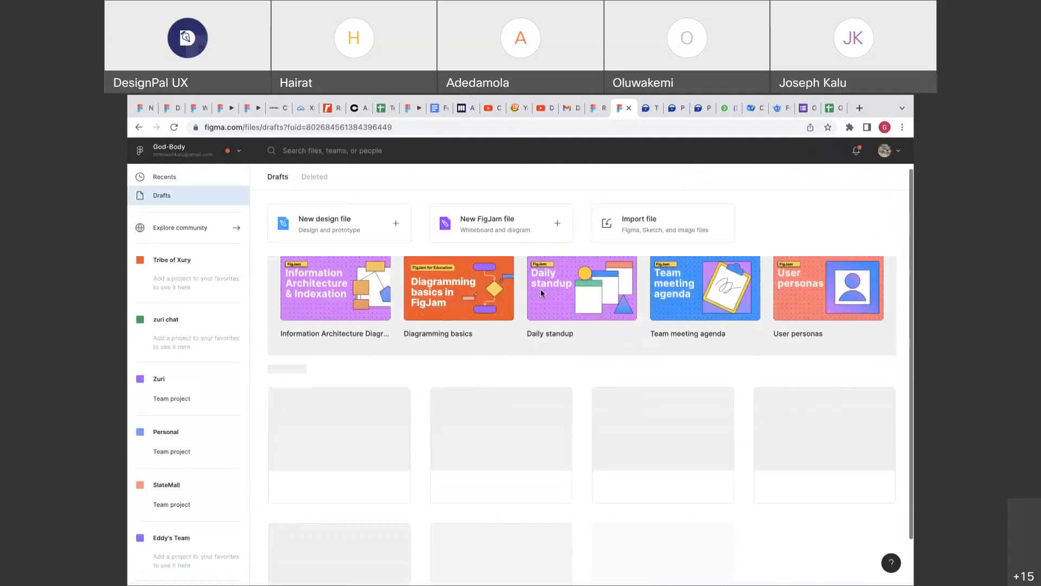
scroll(541, 293, "down", 1)
mouse_move(576, 98)
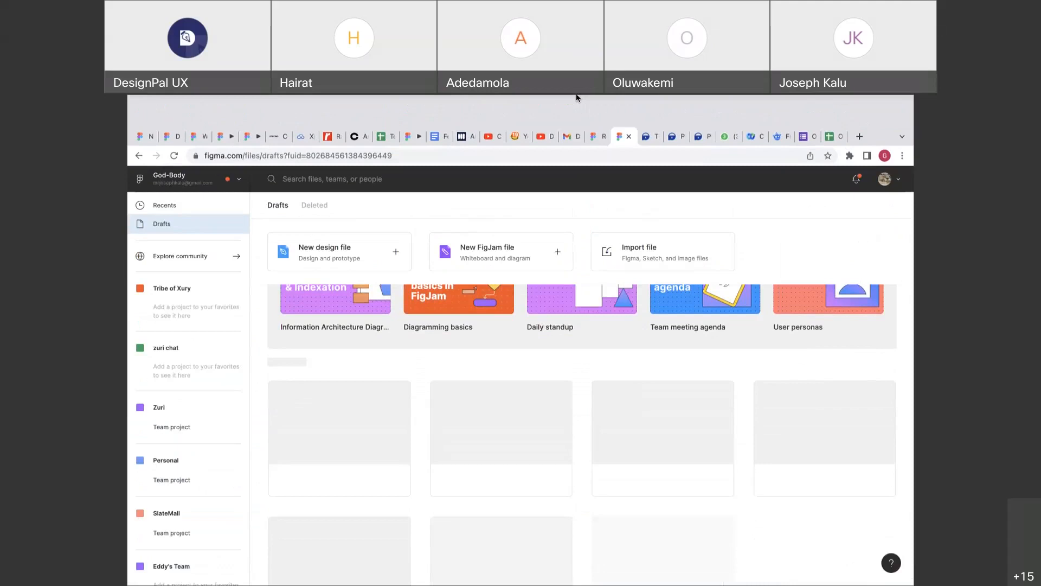
Scroll through the Drafts list, then return to the Untitled design file.
scroll(660, 433, "down", 2)
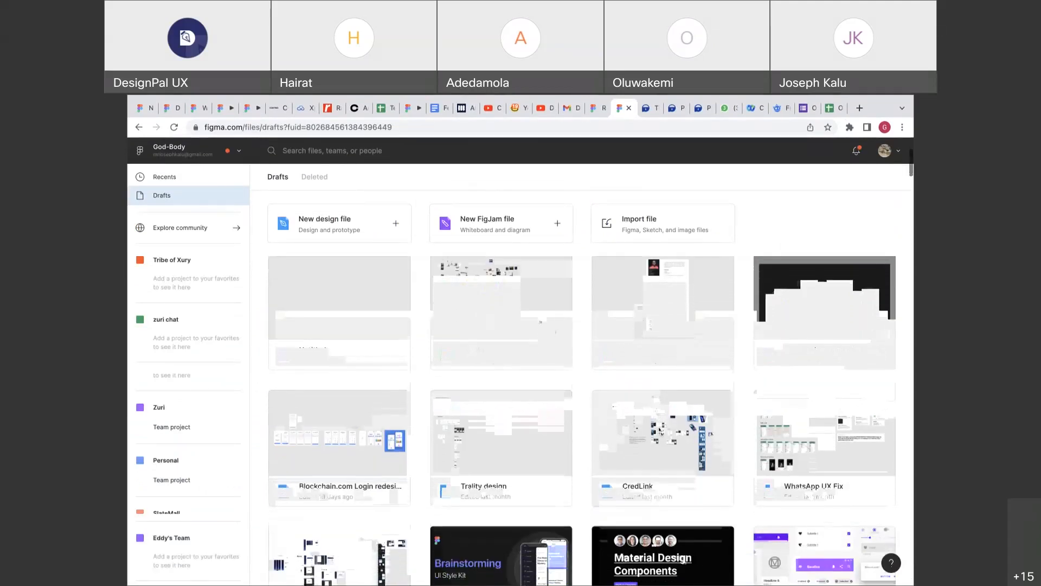
scroll(659, 428, "up", 1)
scroll(660, 430, "up", 3)
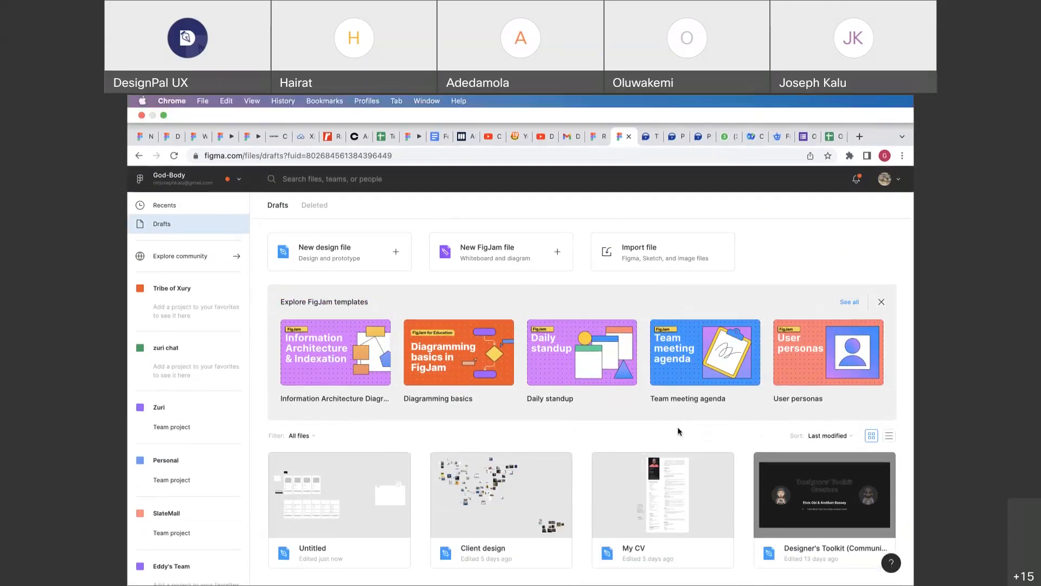
scroll(677, 426, "down", 5)
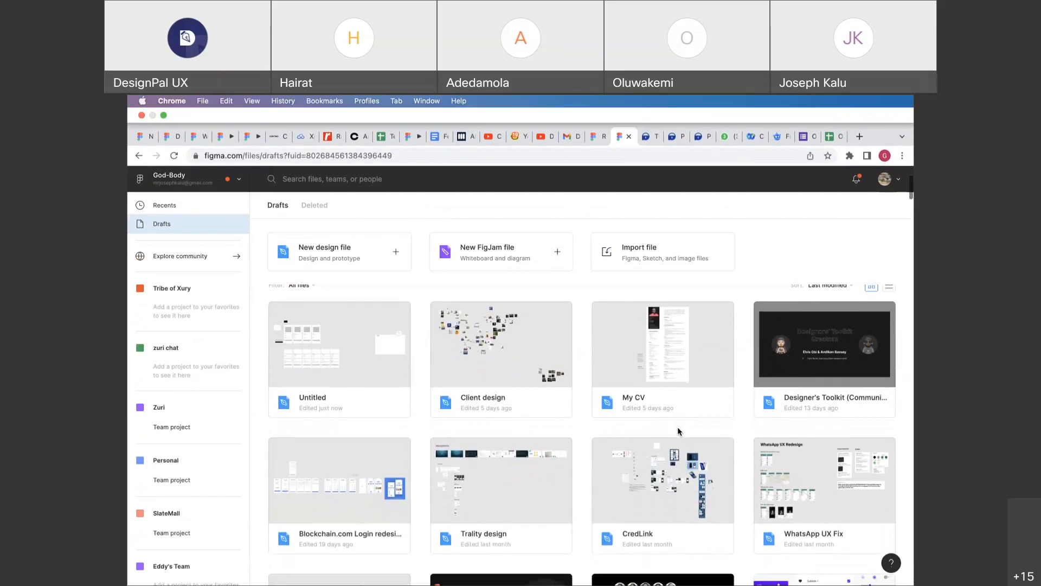
scroll(678, 426, "down", 5)
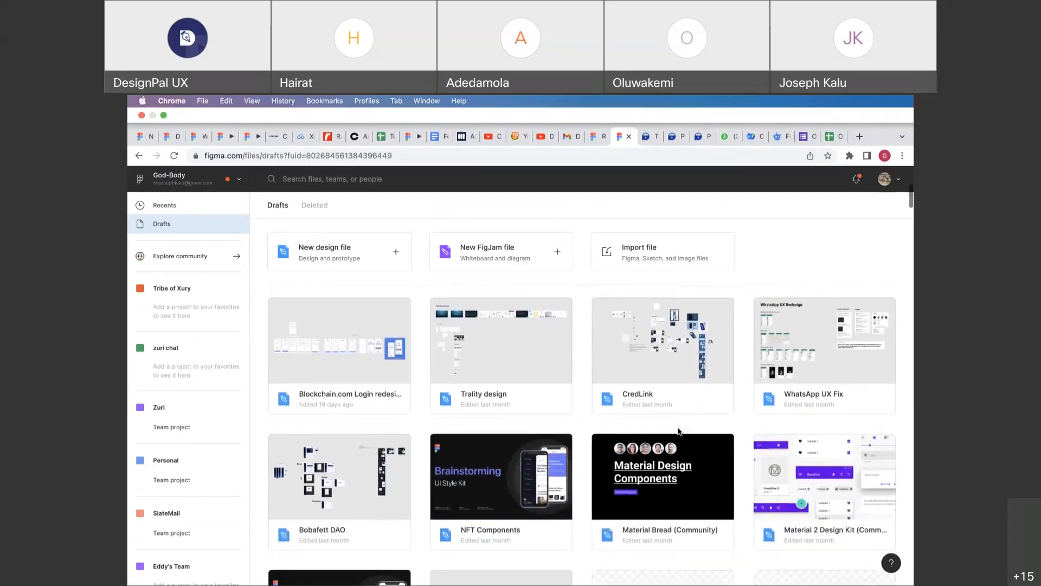
scroll(678, 431, "down", 15)
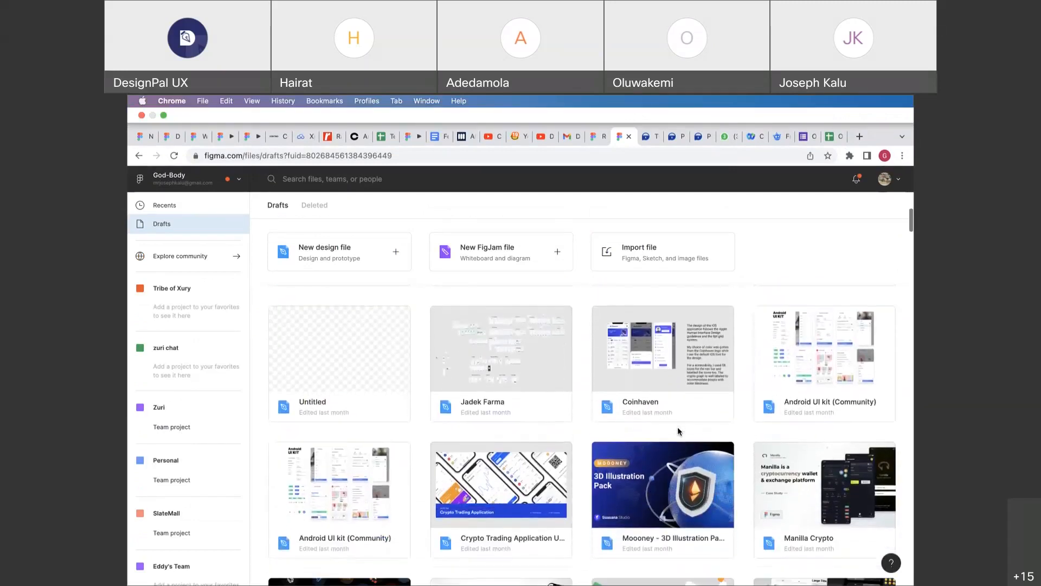
scroll(678, 427, "up", 20)
scroll(678, 426, "down", 3)
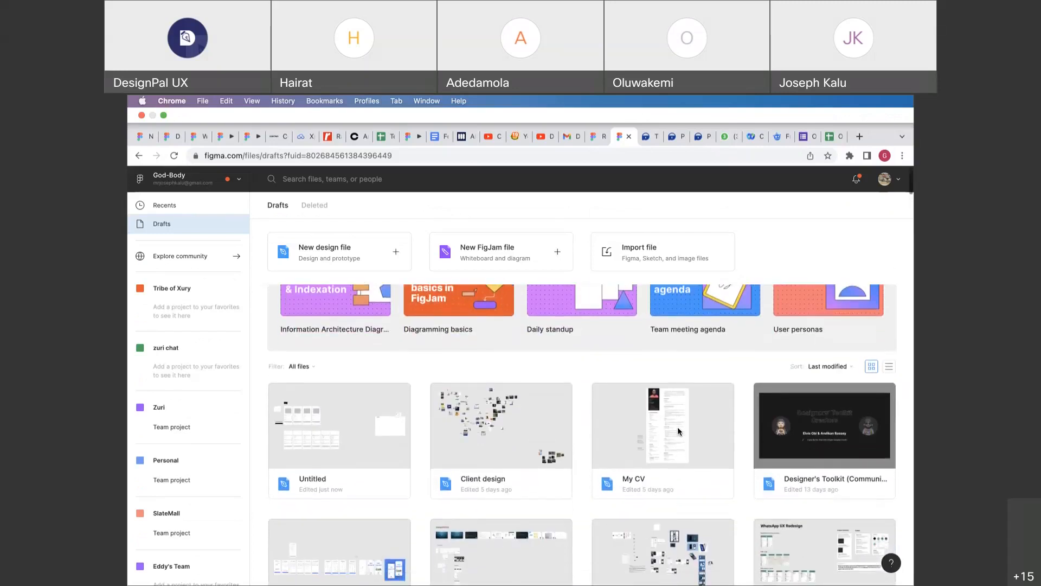
scroll(678, 426, "up", 3)
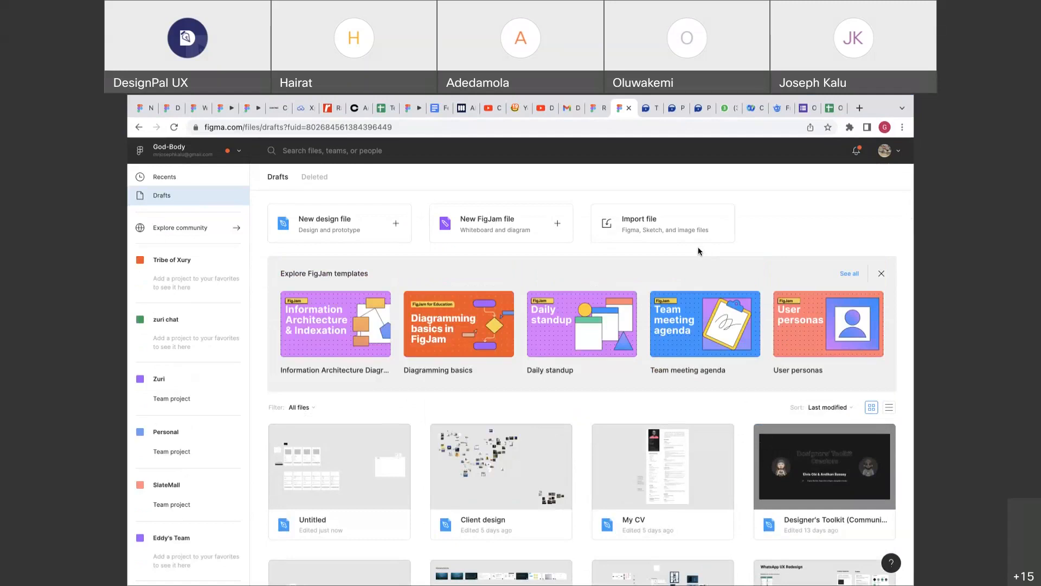
scroll(699, 251, "down", 1)
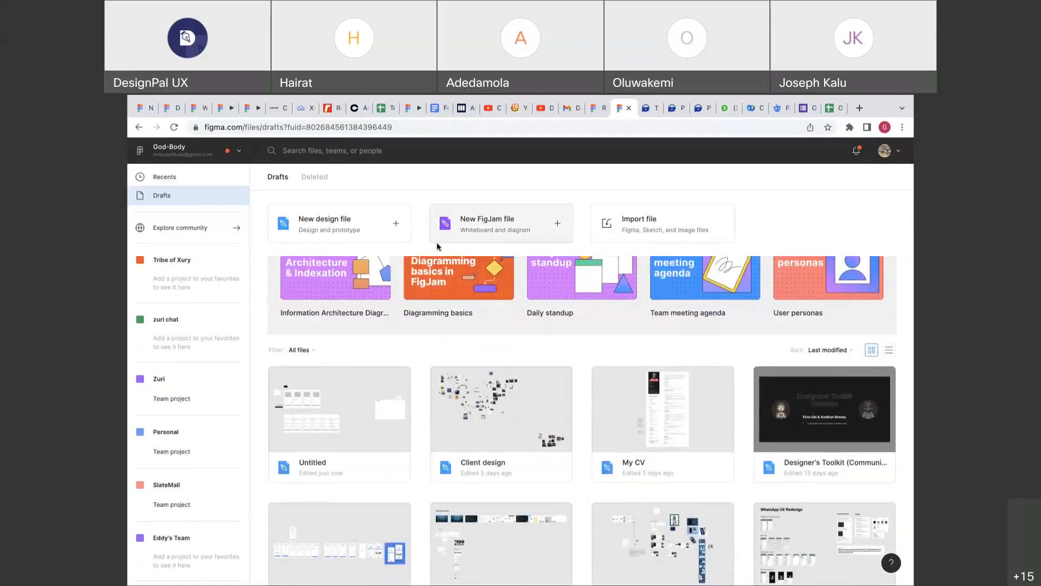
left_click(138, 128)
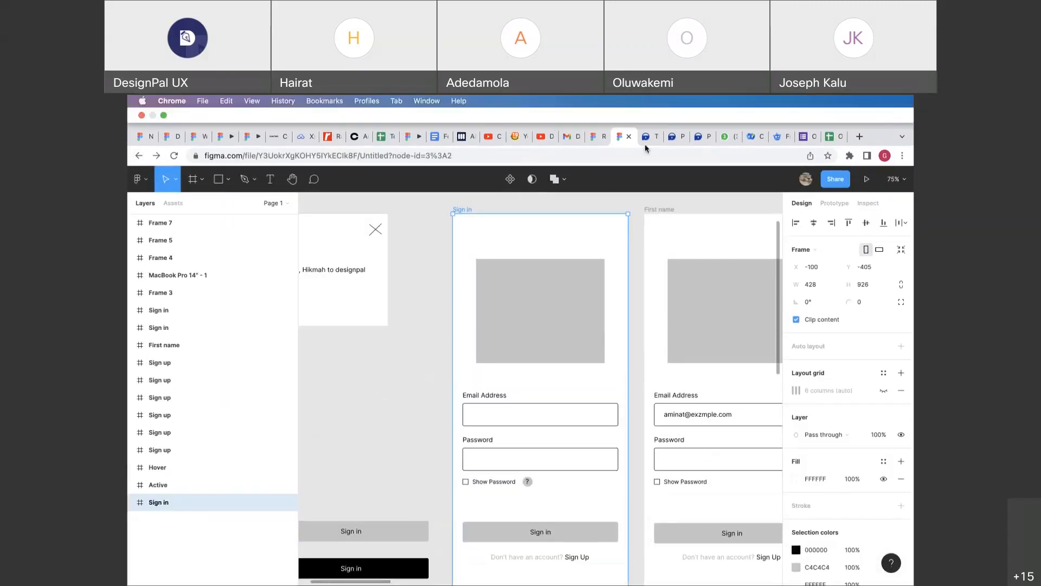
scroll(440, 335, "down", 3)
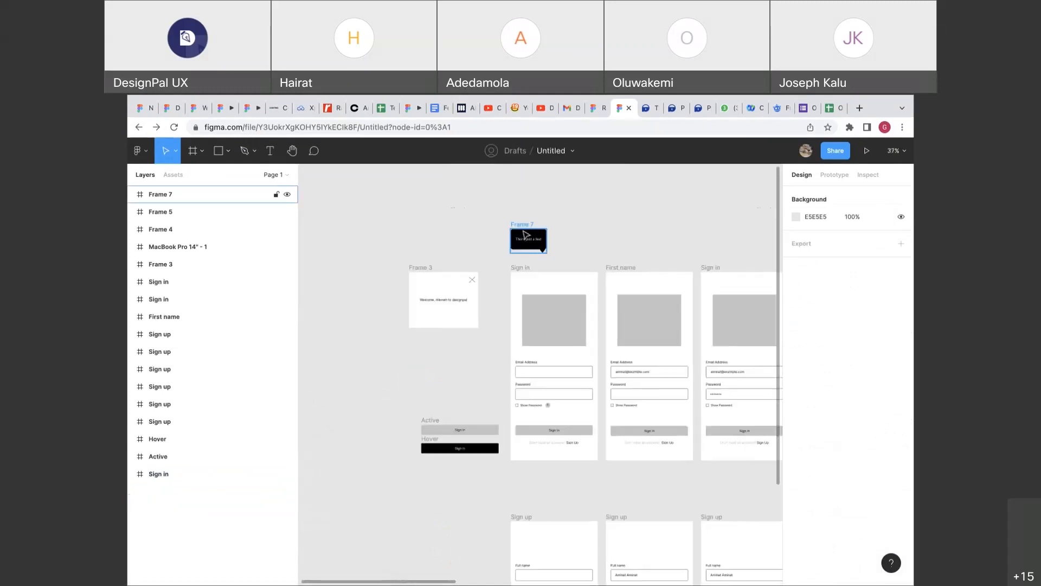
left_click(526, 231)
left_click(558, 222)
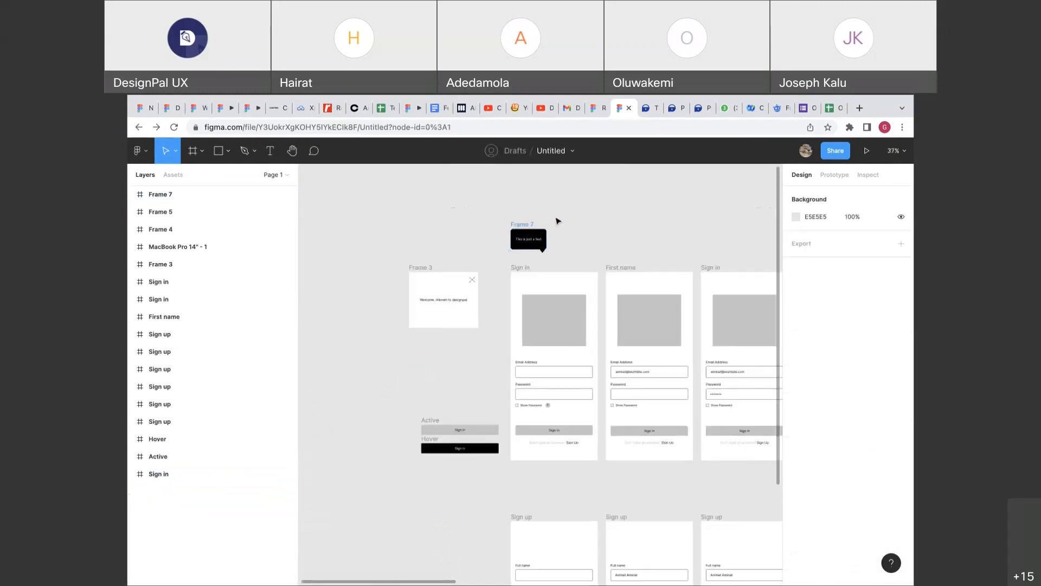
scroll(558, 222, "up", 5)
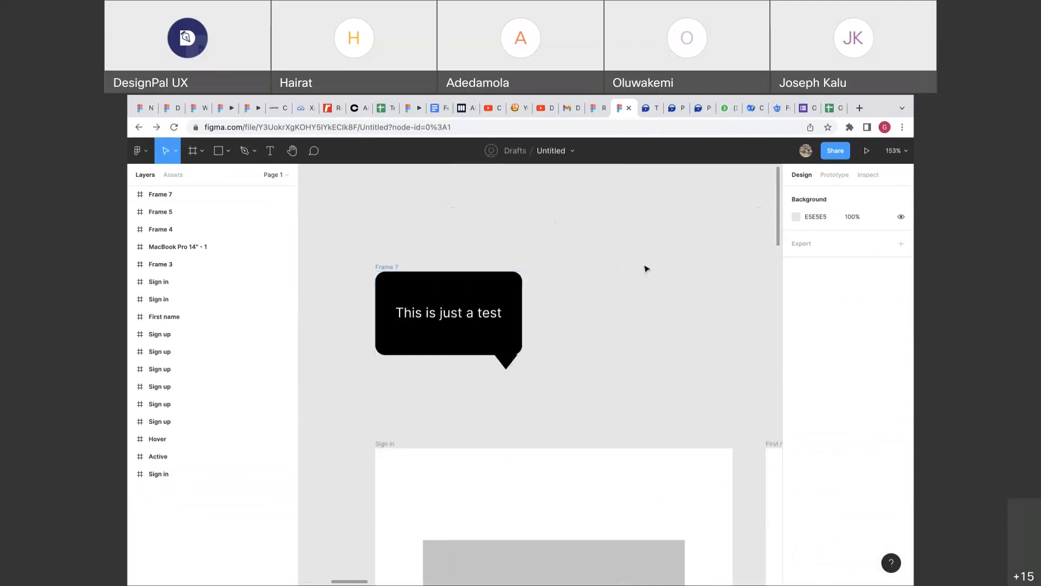
scroll(646, 267, "down", 2)
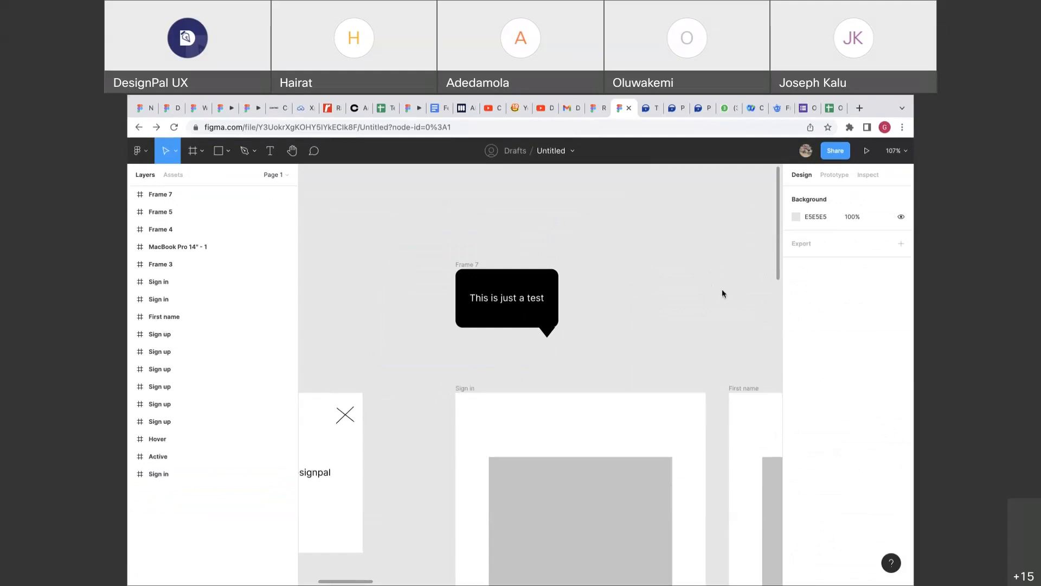
scroll(721, 289, "up", 3)
scroll(722, 290, "down", 3)
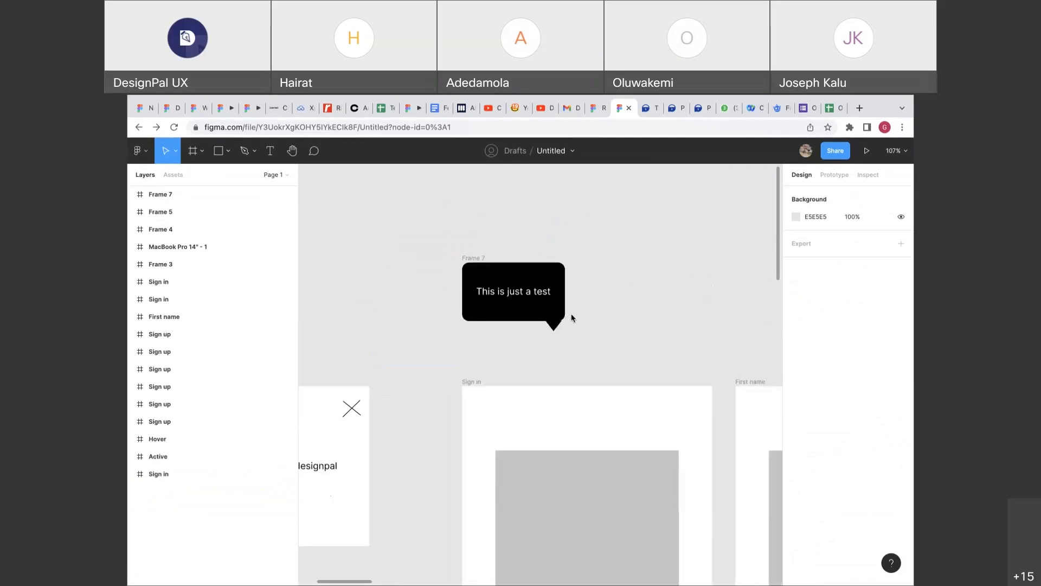
scroll(570, 317, "down", 3)
scroll(573, 336, "left", 1)
scroll(575, 361, "down", 5)
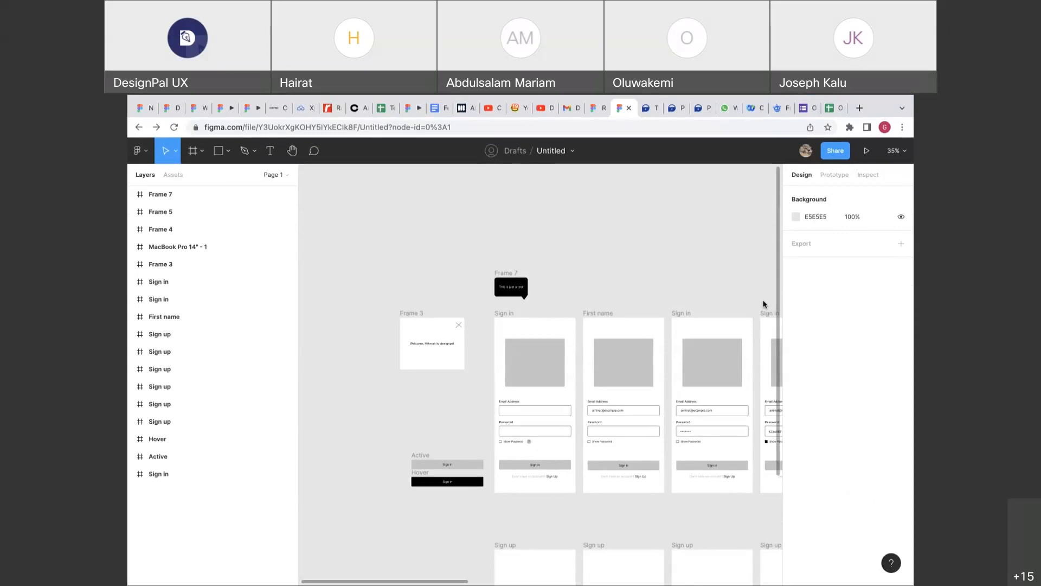
Open the shared Ronda Mobile Banking Application Wireframe link and sign in with your Figma account.
left_click(758, 303)
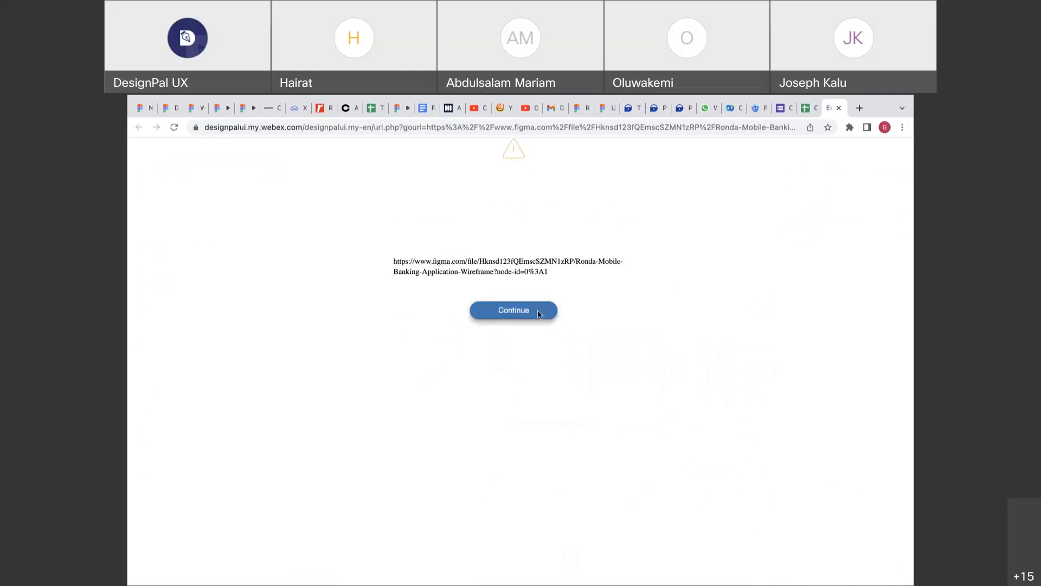
left_click(531, 319)
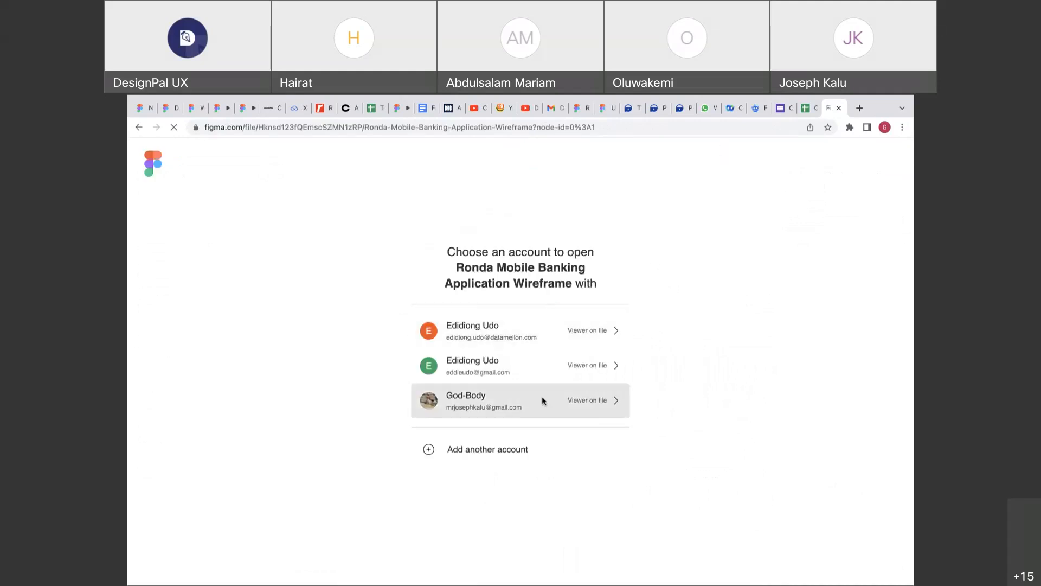
left_click(542, 399)
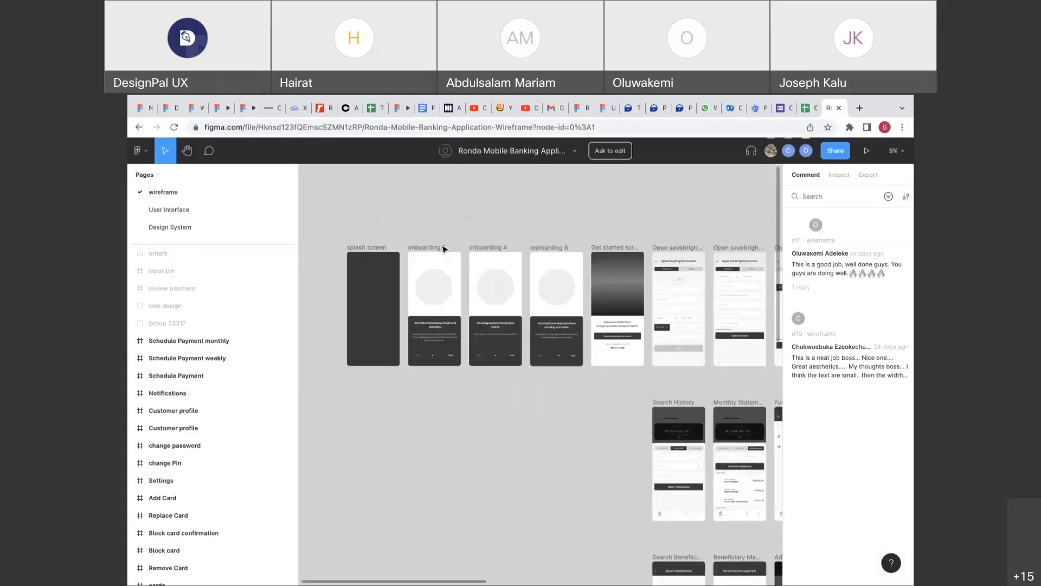
Browse the wireframe page, then view the User Interface page's Ronda splash and onboarding screens.
scroll(443, 249, "down", 3)
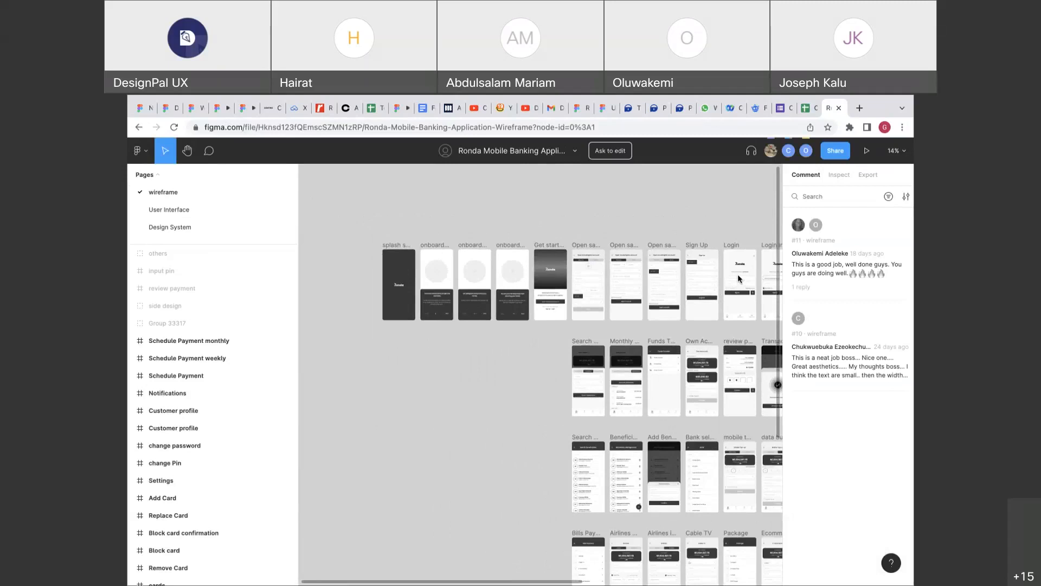
scroll(574, 273, "down", 1)
scroll(575, 274, "down", 3)
scroll(574, 274, "down", 5)
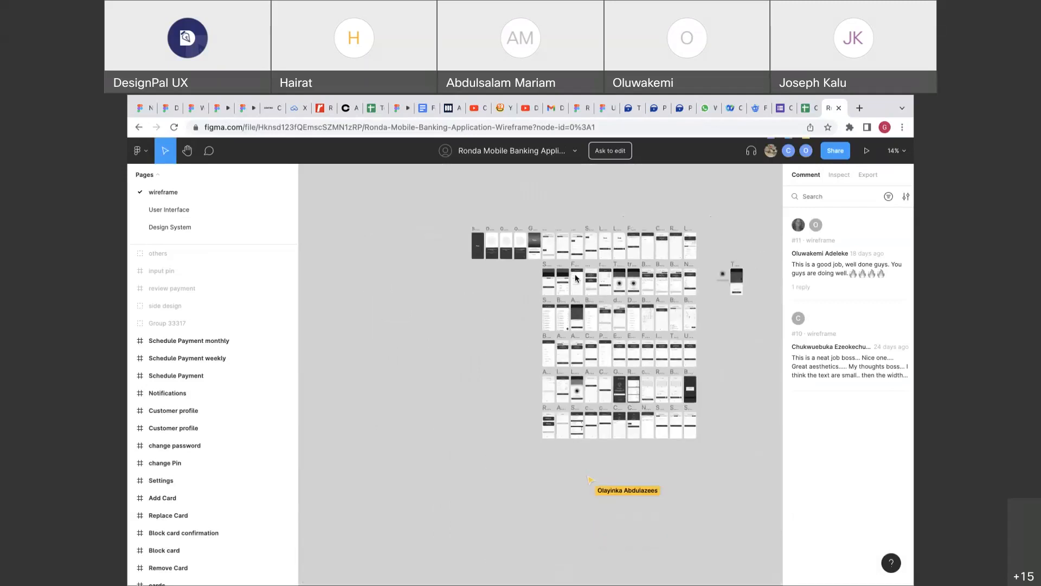
scroll(575, 274, "right", 3)
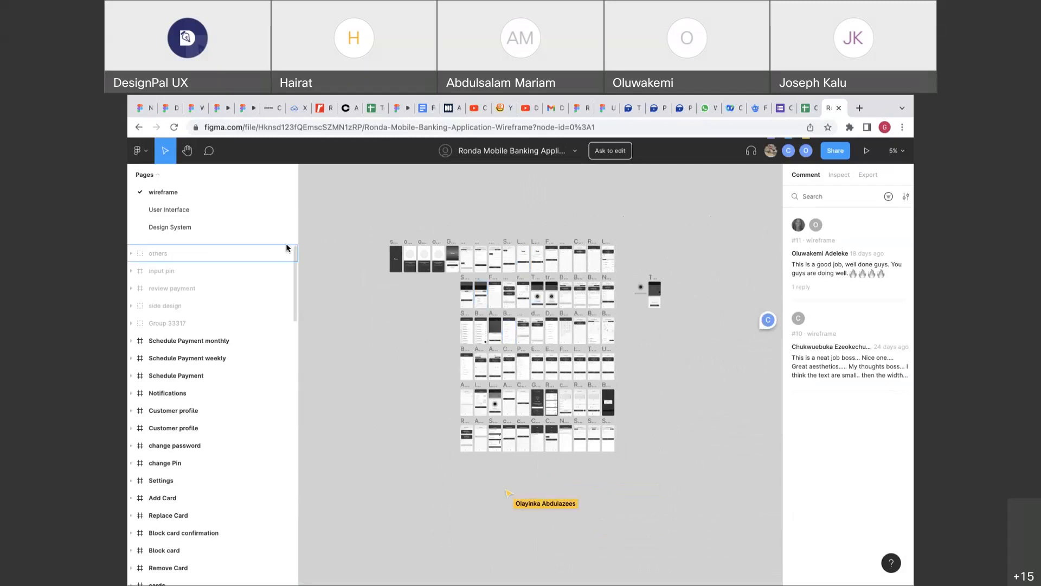
scroll(411, 248, "up", 5)
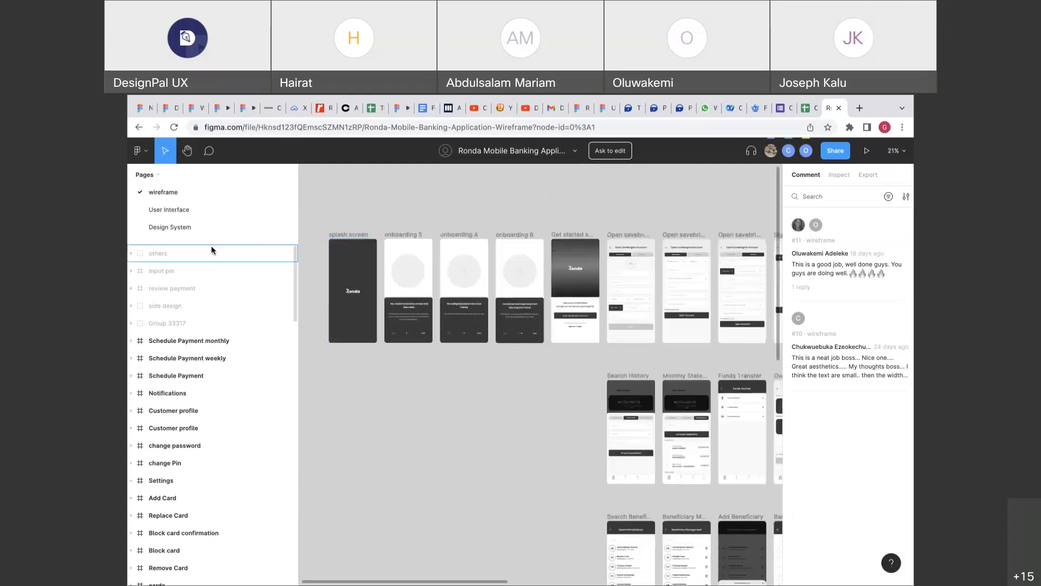
left_click(177, 214)
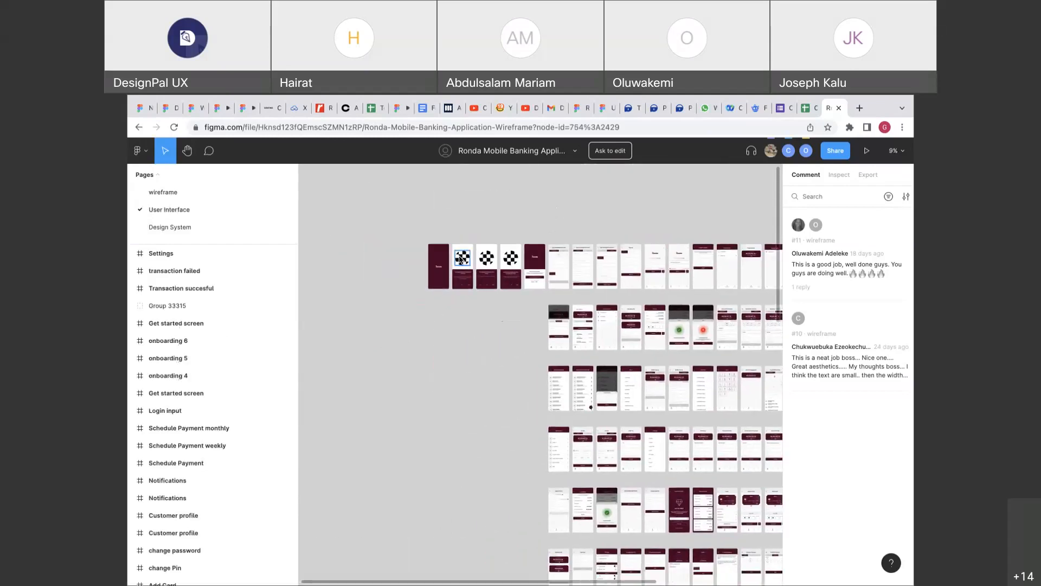
scroll(460, 259, "up", 3)
scroll(459, 259, "up", 5)
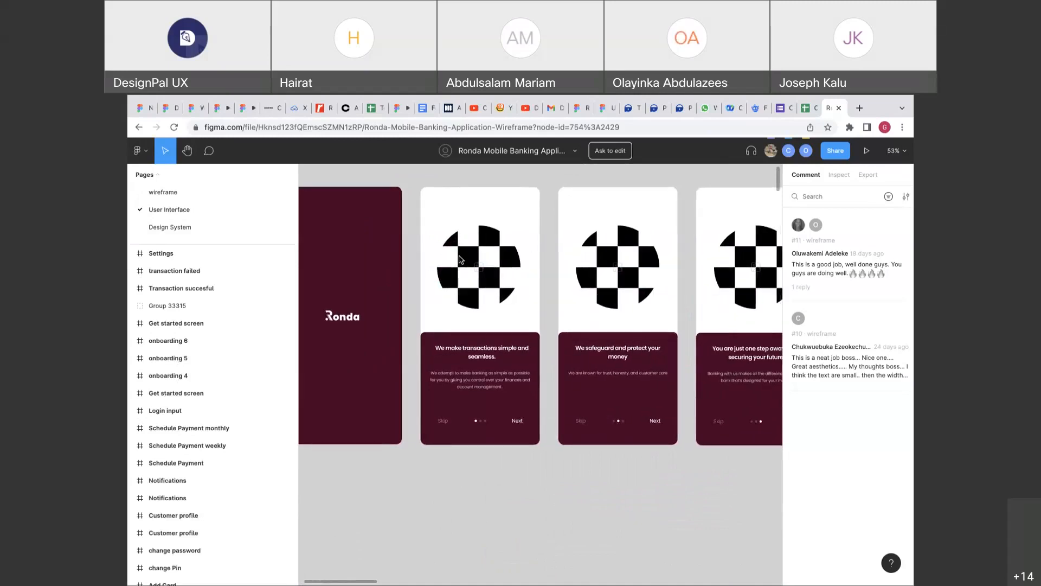
scroll(459, 259, "down", 1)
scroll(460, 259, "down", 3)
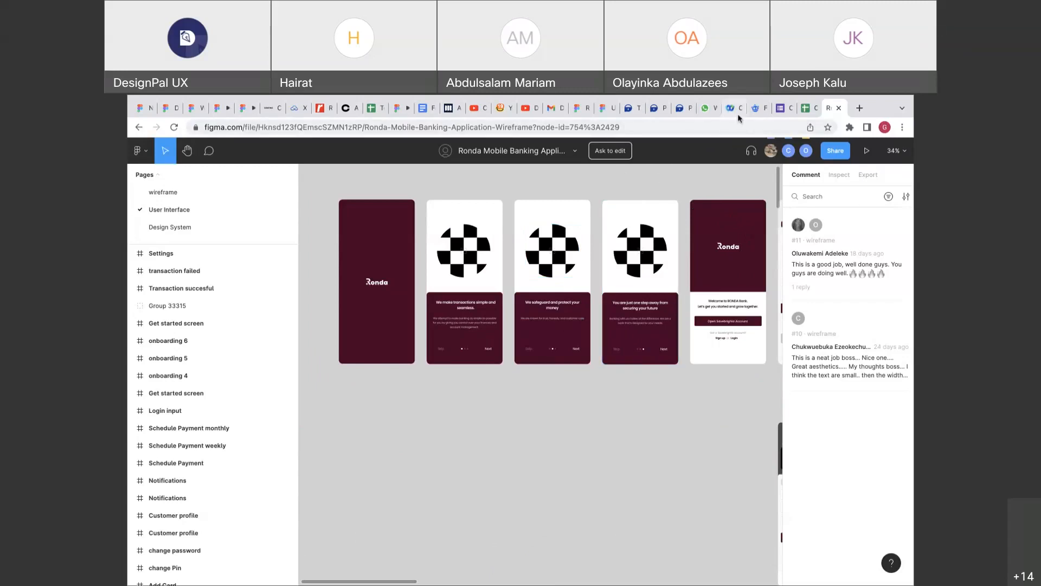
Return to the Untitled file and select the tooltip bubble Frame 7.
left_click(606, 107)
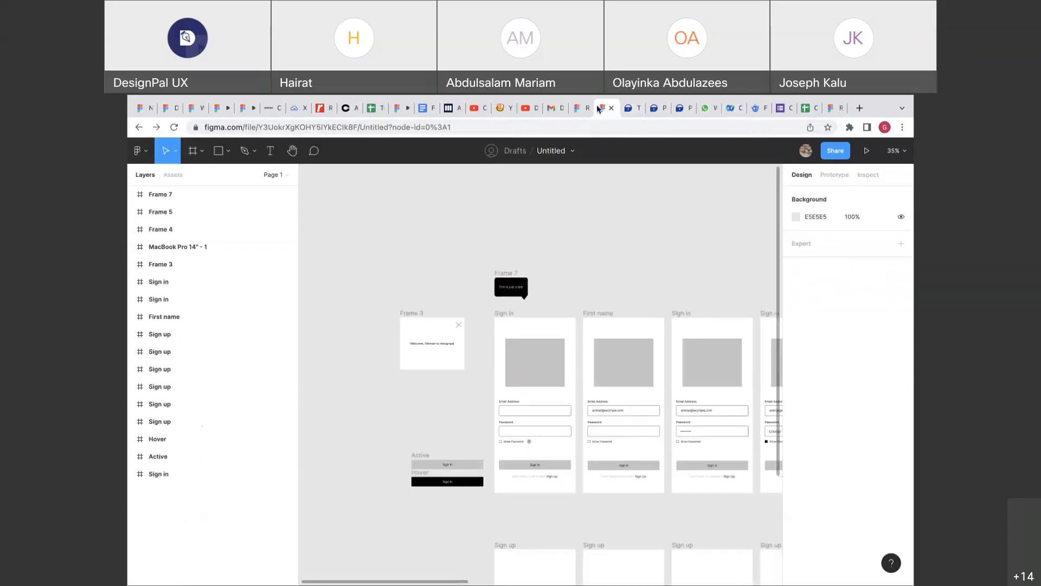
scroll(582, 213, "down", 1)
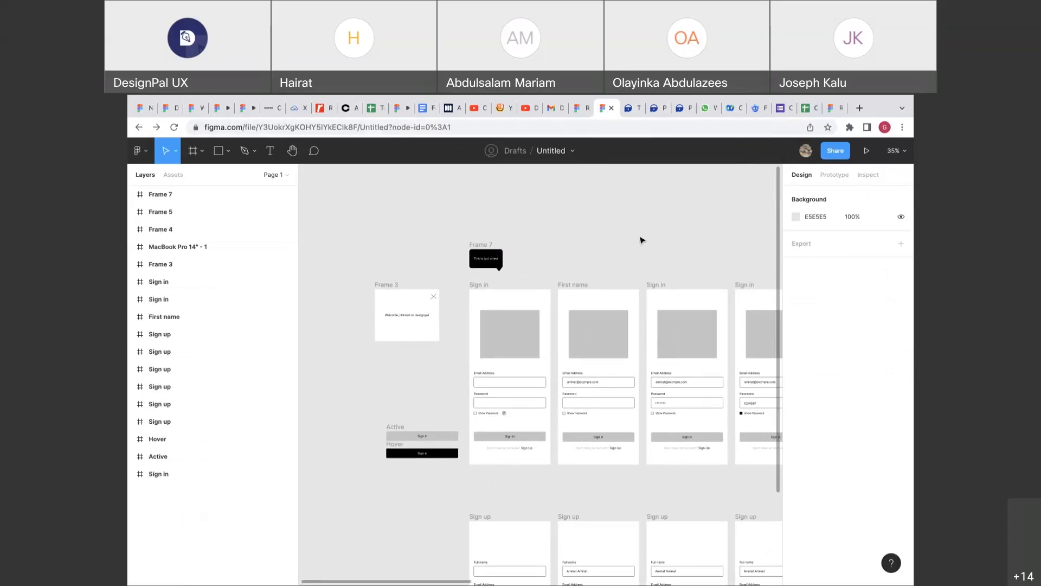
scroll(642, 240, "left", 5)
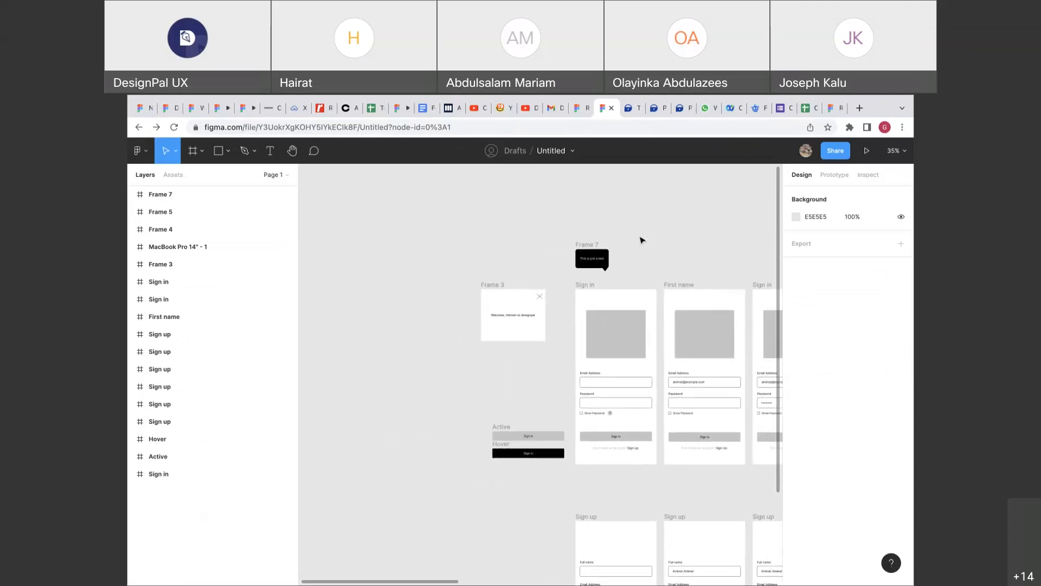
scroll(642, 240, "right", 3)
left_click(529, 232)
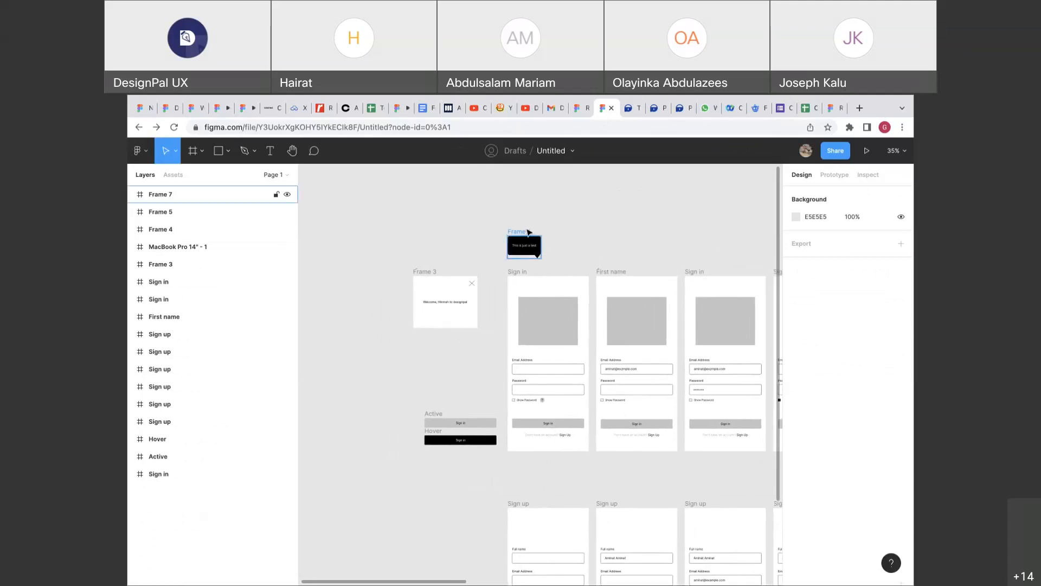
left_click(529, 232)
scroll(557, 233, "up", 5)
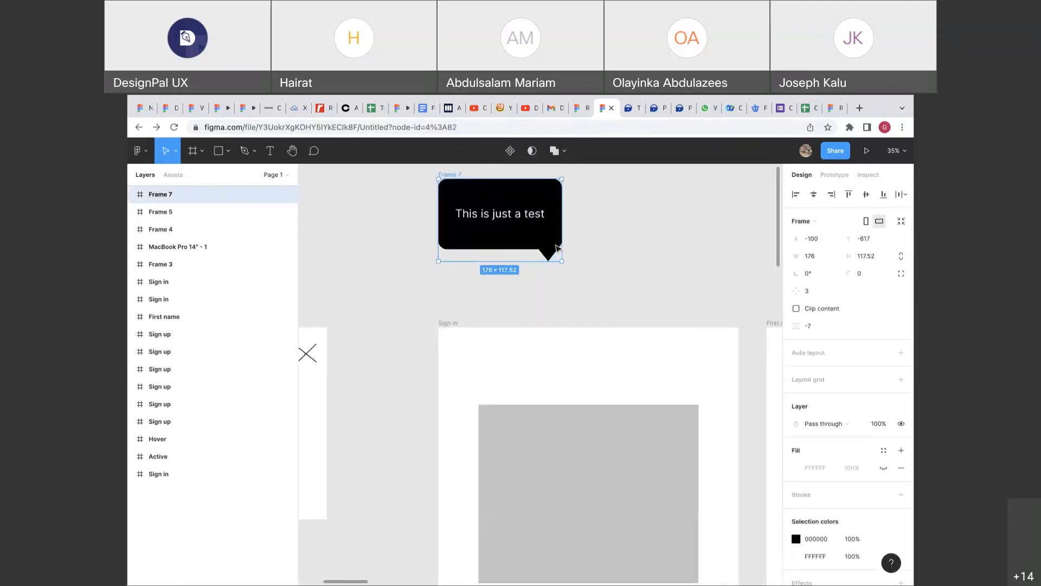
Nudge the pointer triangle Polygon 2 up by 1 to Y 115.52.
double_click(550, 255)
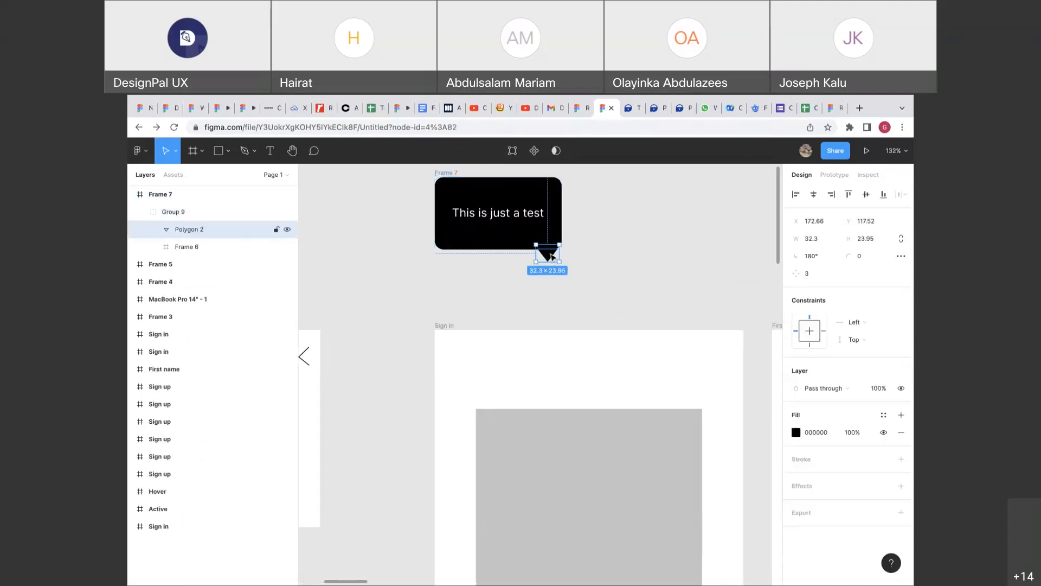
key("Up")
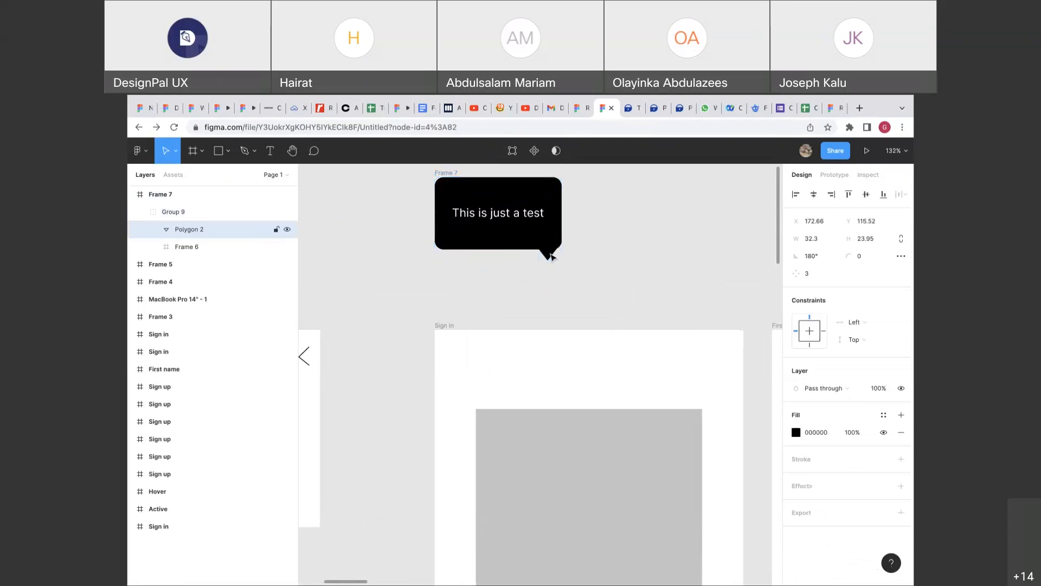
left_click(585, 253)
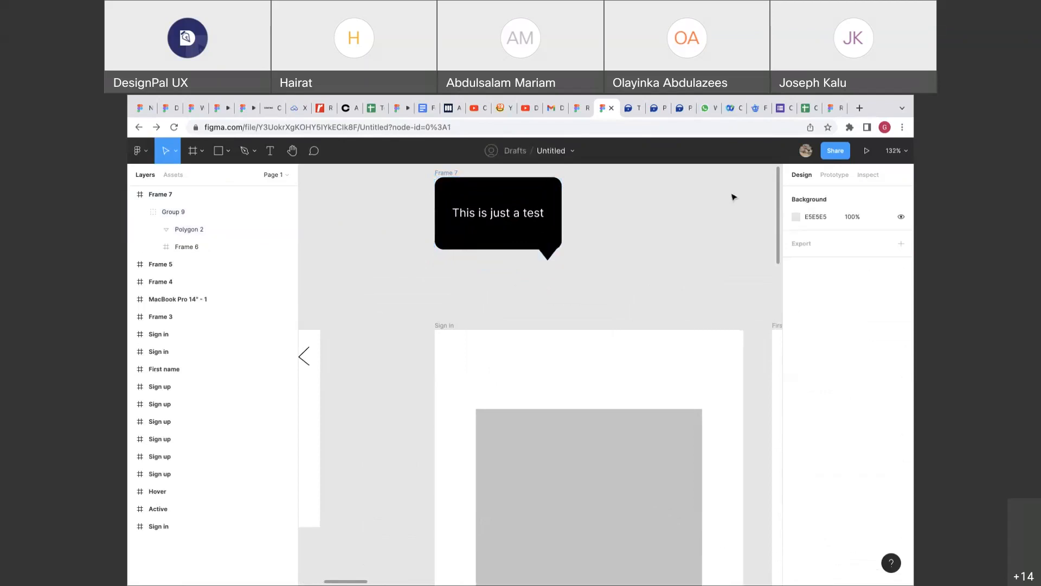
In Prototype mode, inspect the Email Address field's interaction details.
left_click(819, 175)
scroll(683, 275, "down", 5)
scroll(674, 284, "down", 3)
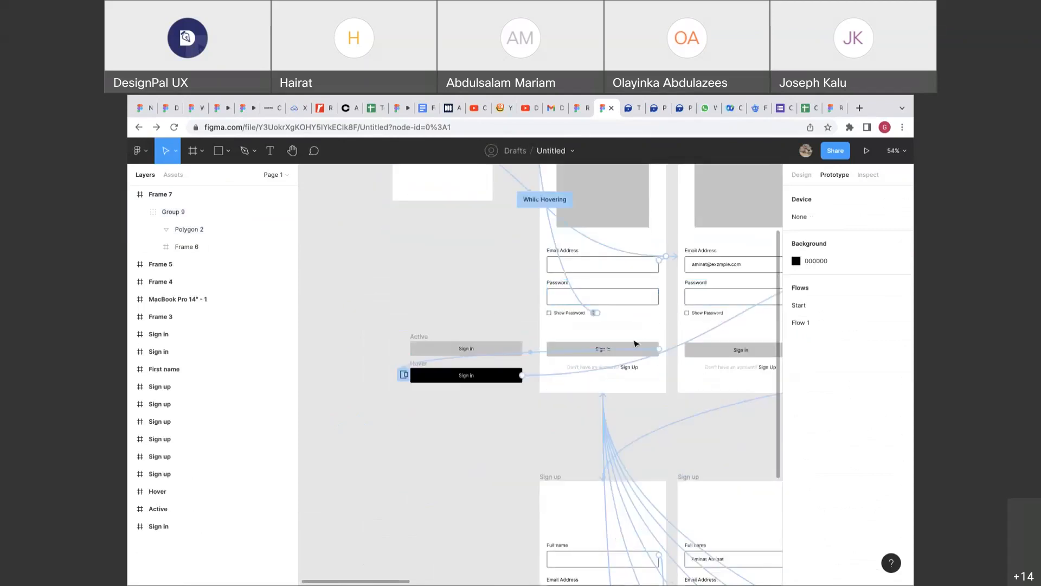
scroll(628, 348, "up", 2)
left_click(591, 325)
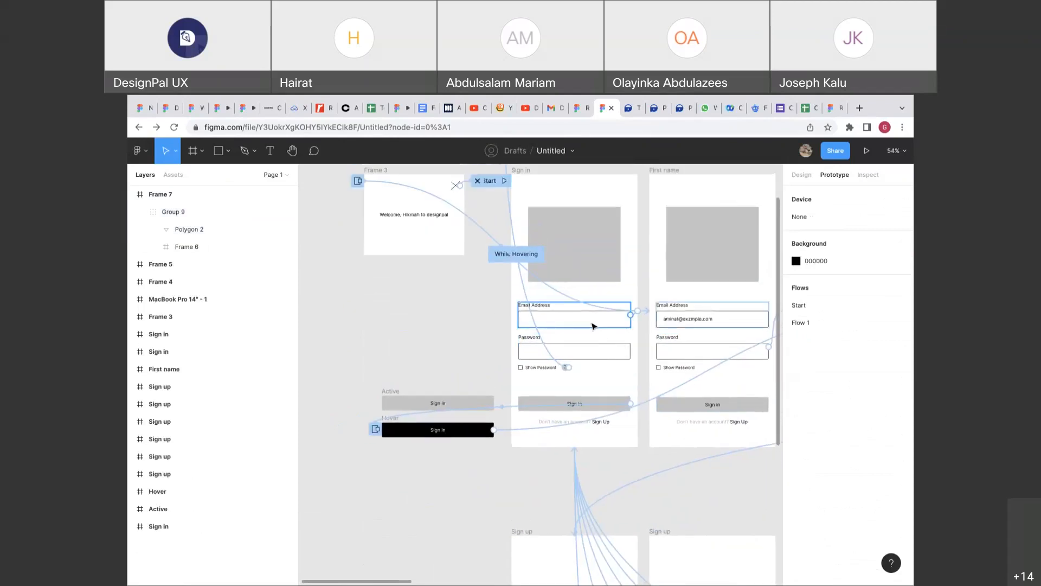
scroll(590, 320, "up", 10)
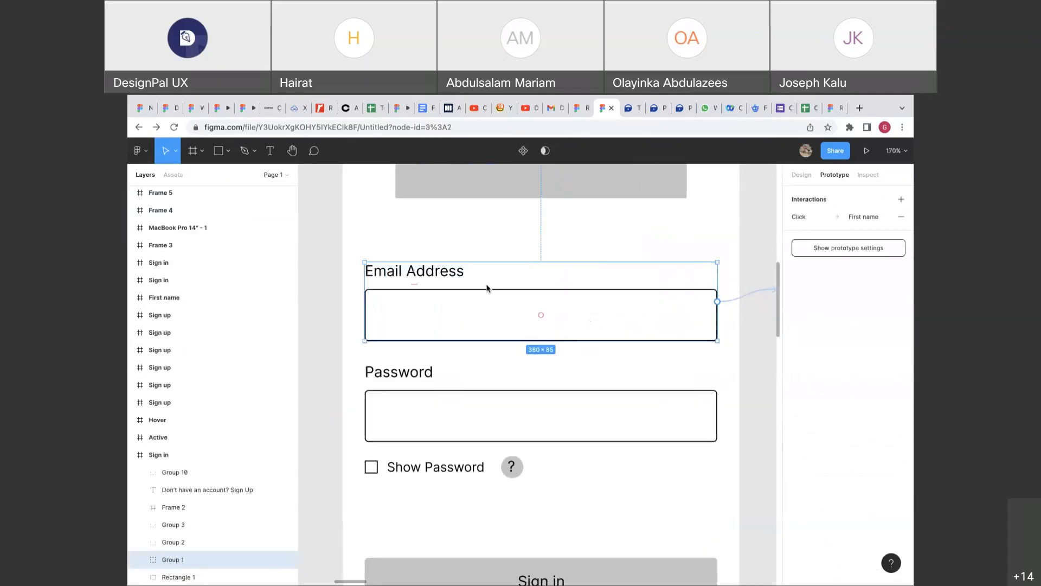
scroll(451, 300, "down", 2)
scroll(451, 300, "down", 5)
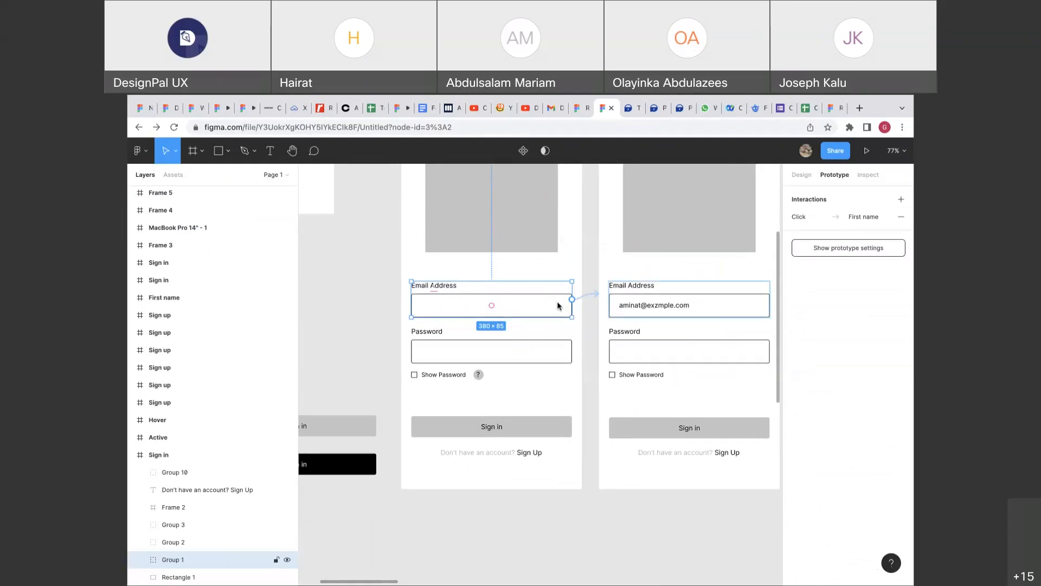
left_click(598, 296)
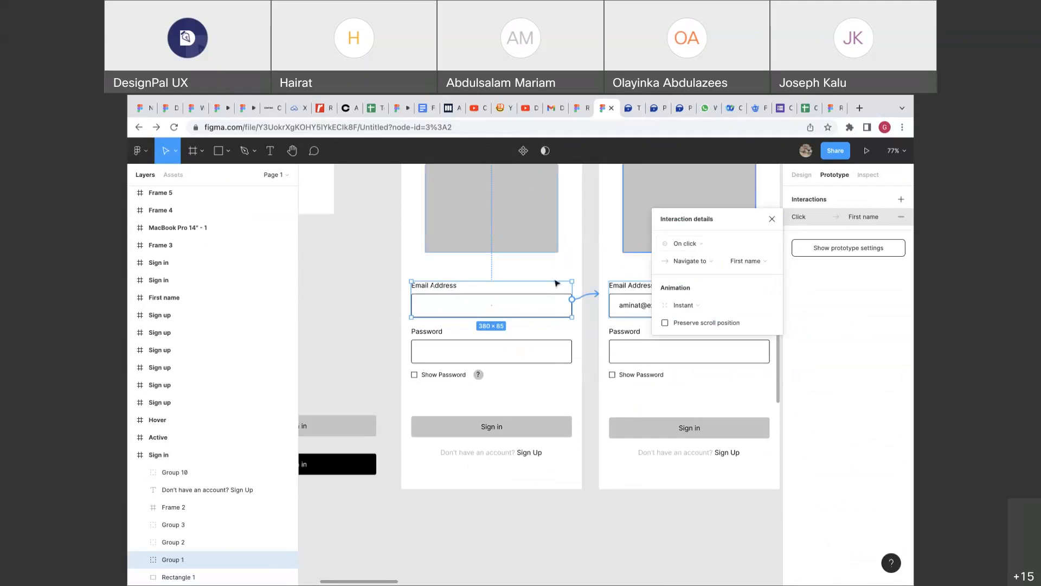
left_click(510, 311)
Keep the email field's interaction as On click to the First name frame.
scroll(488, 304, "right", 5)
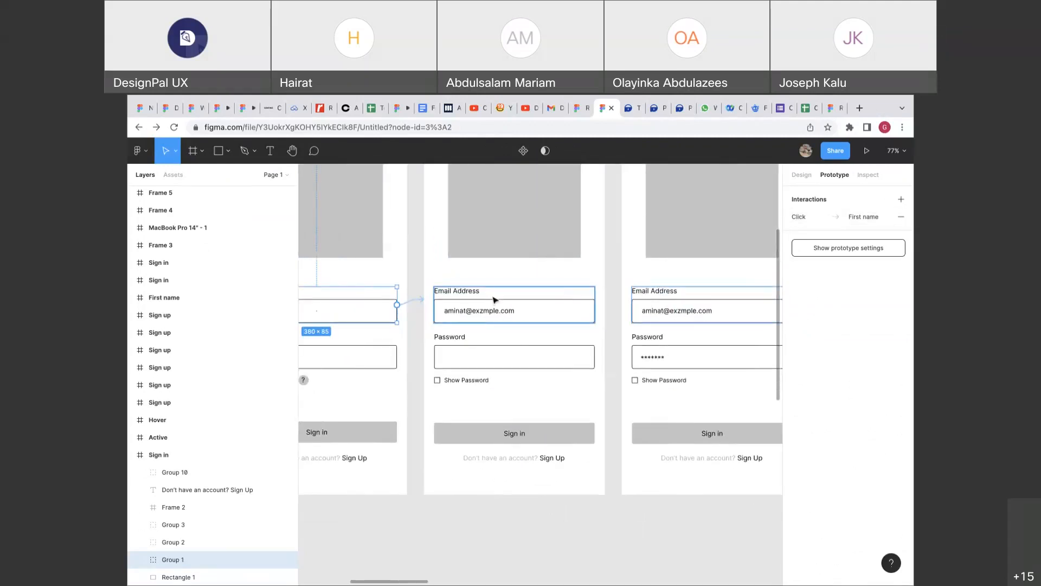
left_click(426, 306)
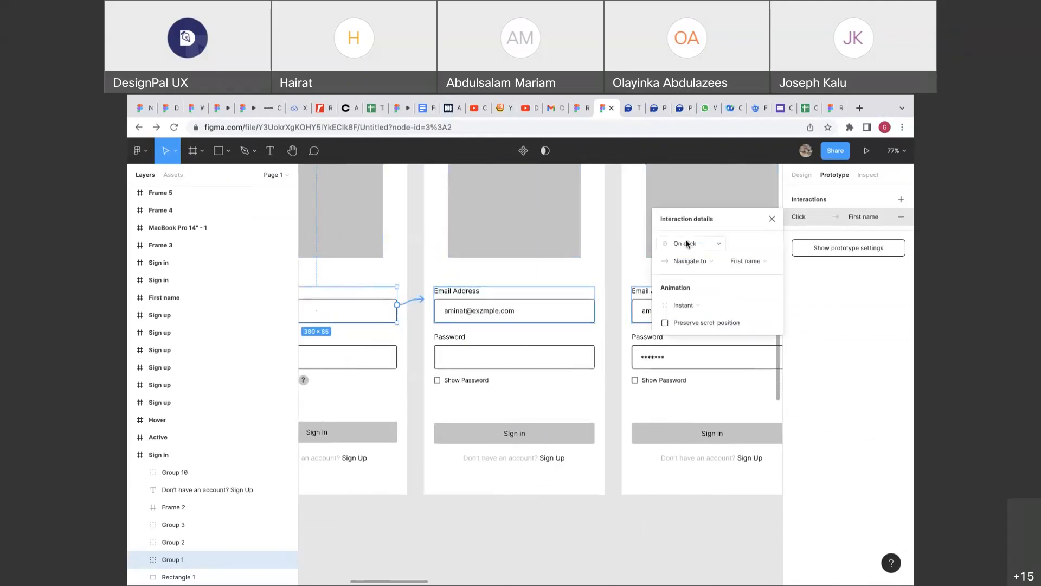
left_click(687, 244)
left_click(687, 243)
left_click(754, 262)
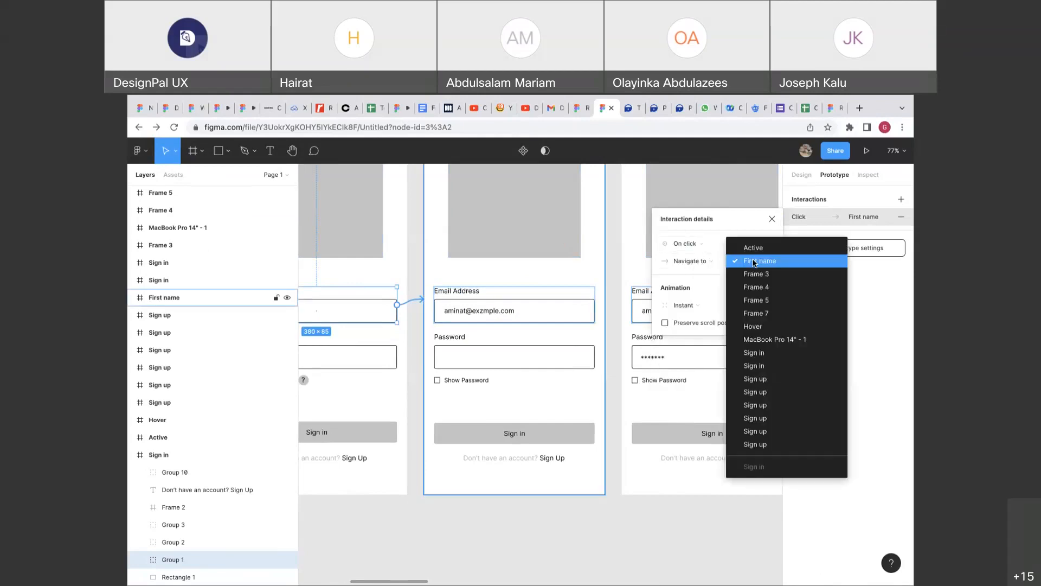
left_click(754, 262)
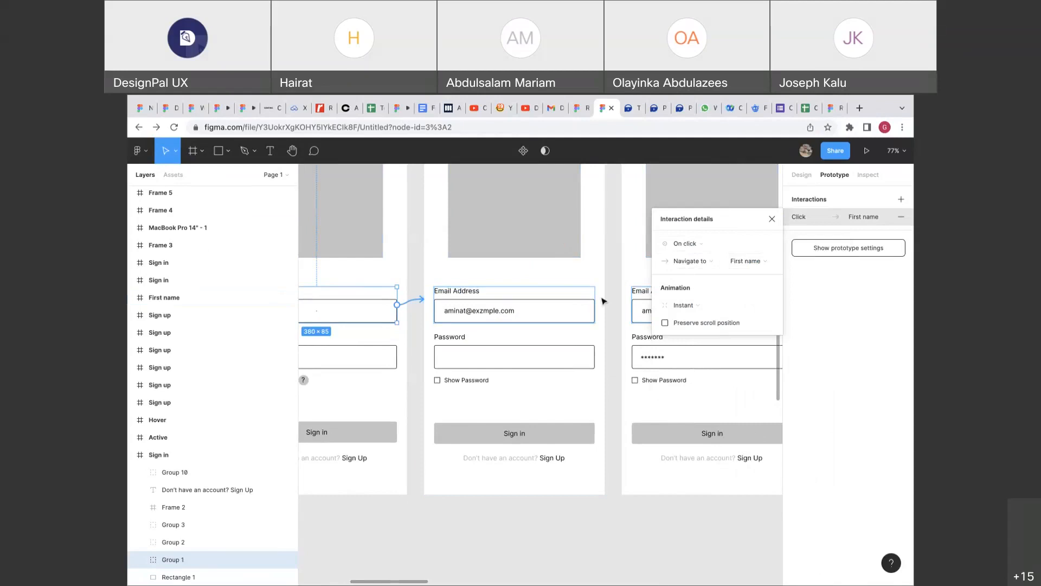
Set the ? help icon's interaction trigger to While hovering.
scroll(604, 301, "left", 5)
scroll(604, 301, "left", 7)
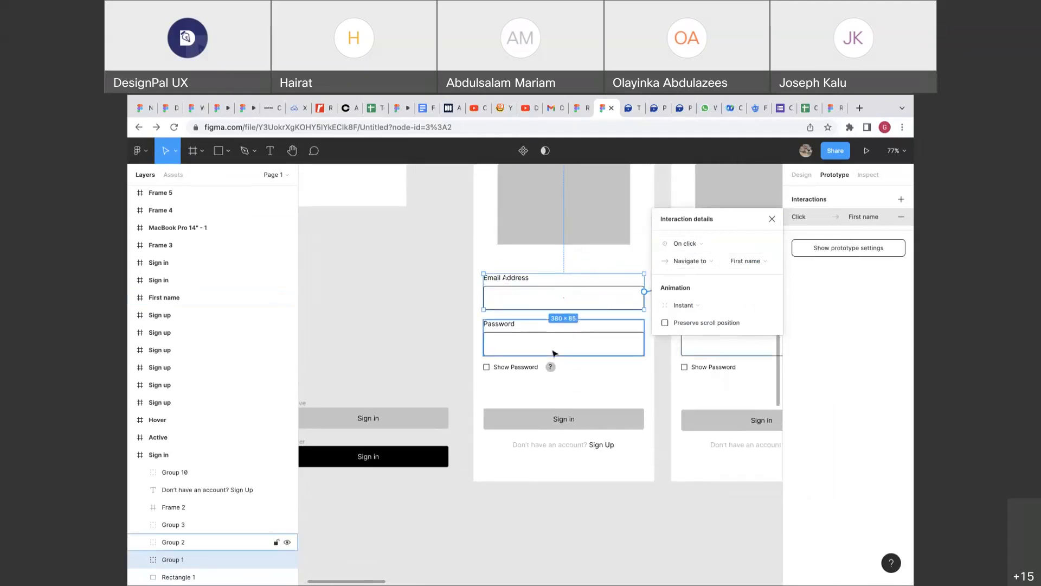
scroll(551, 368, "up", 10)
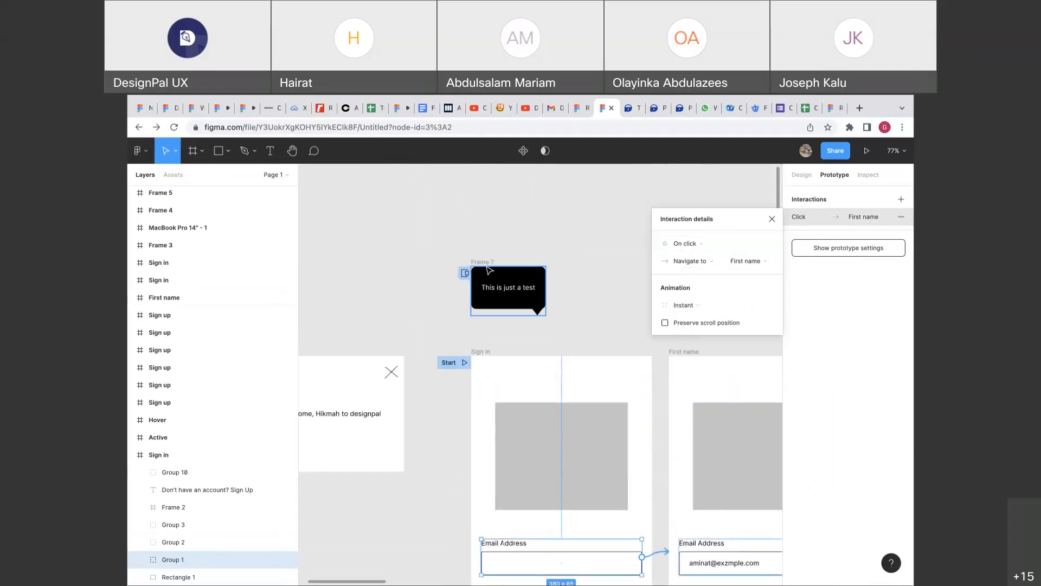
scroll(490, 270, "down", 7)
left_click(521, 455)
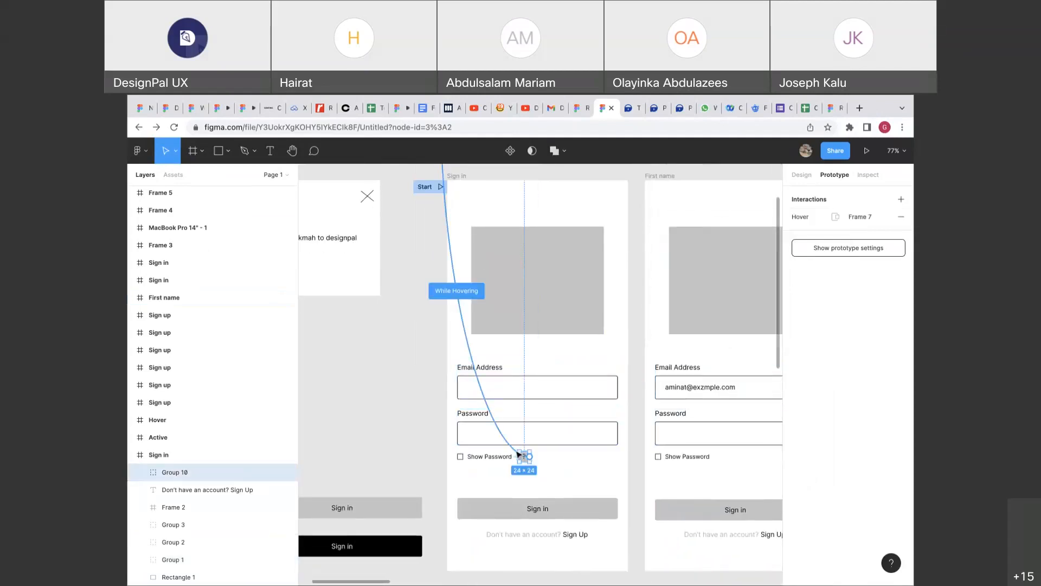
left_click(519, 454)
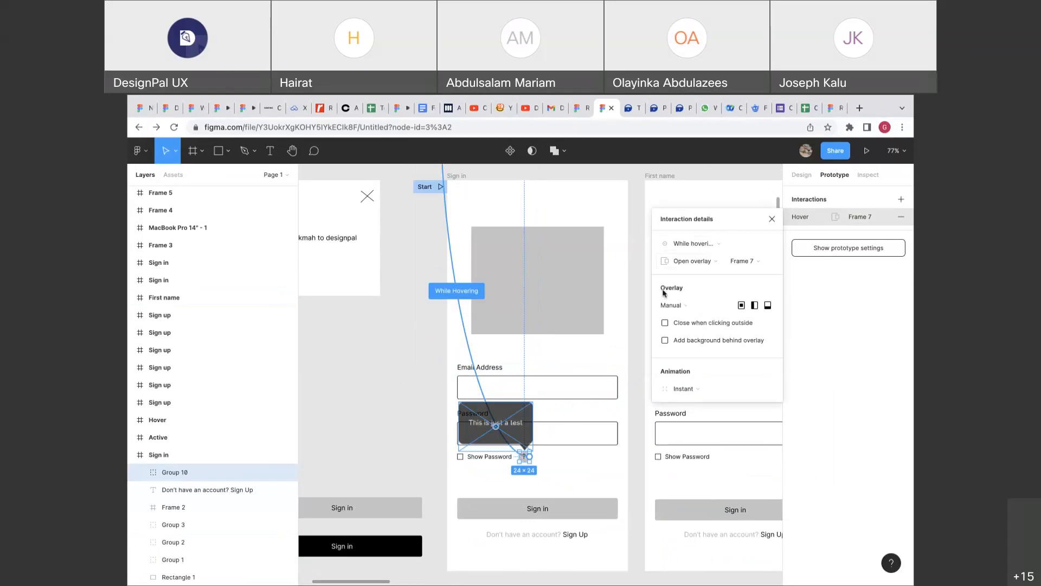
left_click(686, 245)
left_click(684, 218)
left_click(686, 245)
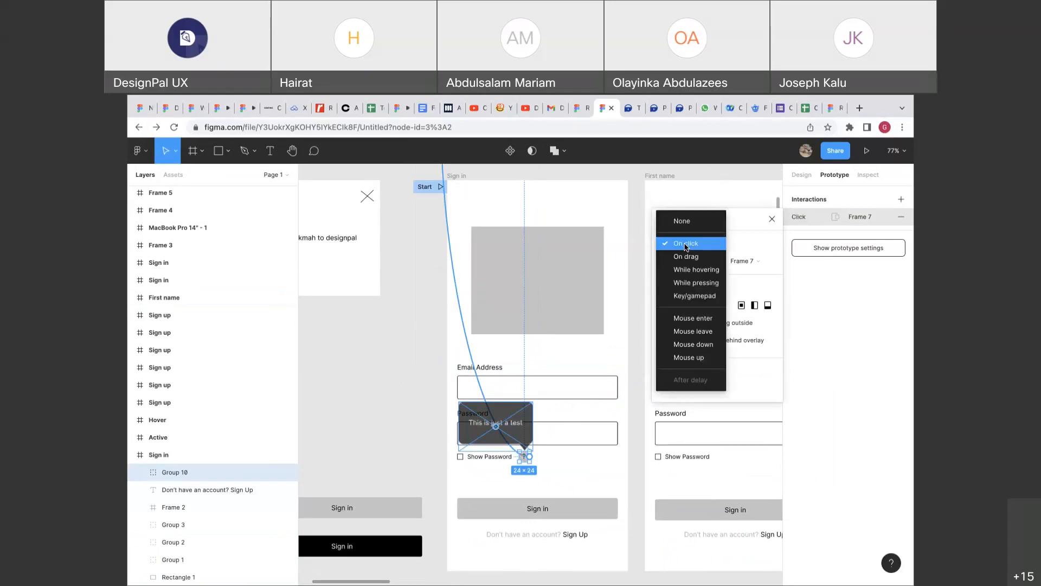
left_click(693, 269)
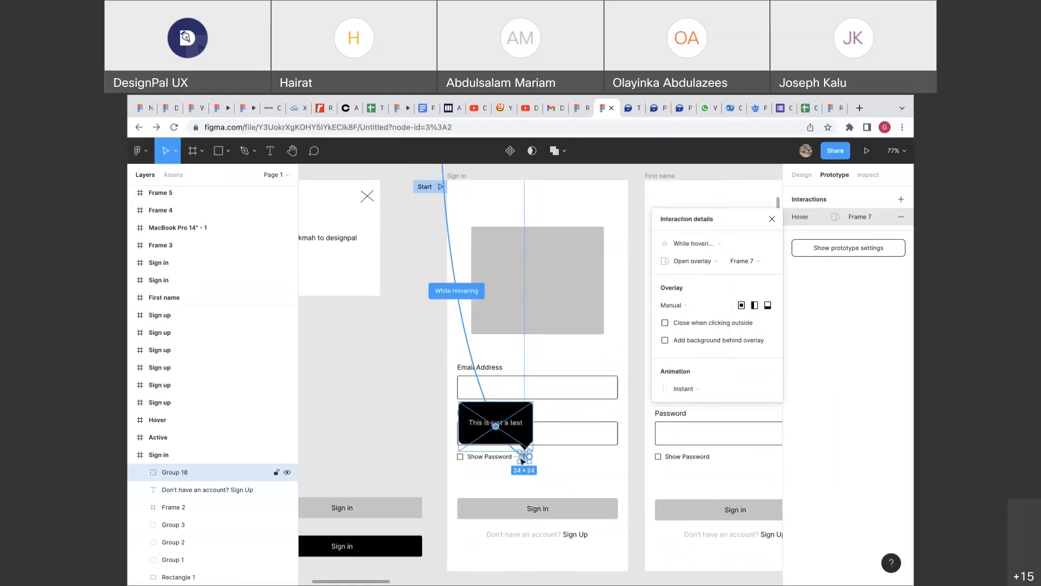
Change the icon's action to Open overlay with a centered overlay position.
scroll(508, 320, "up", 1)
scroll(508, 320, "up", 5)
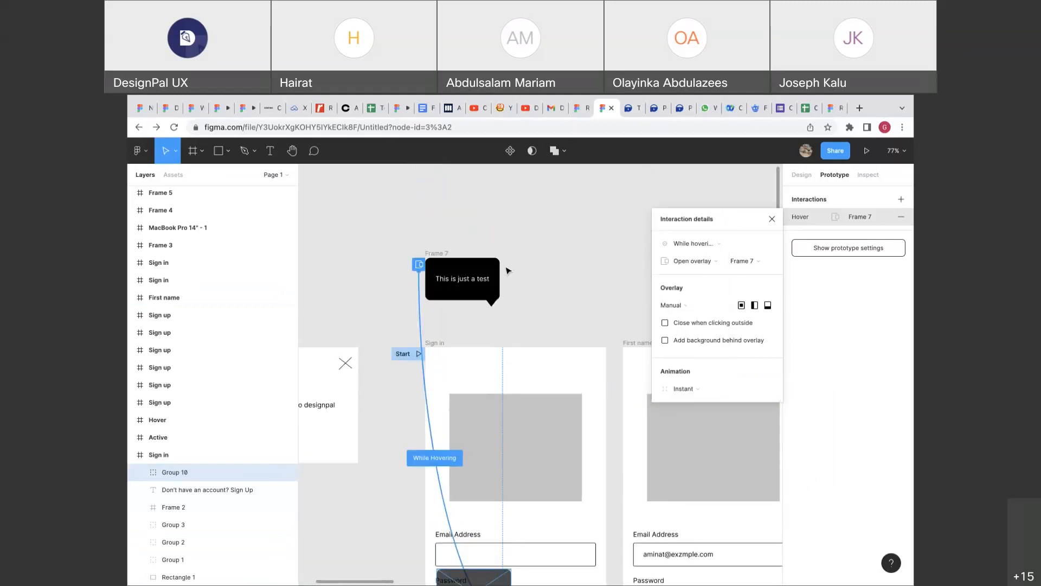
left_click(703, 264)
left_click(695, 225)
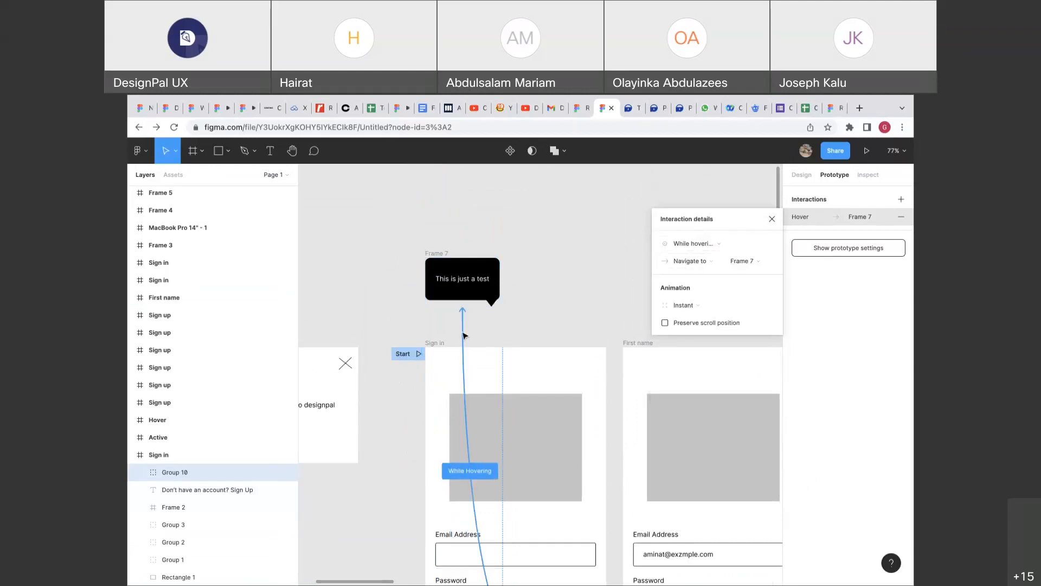
left_click(687, 265)
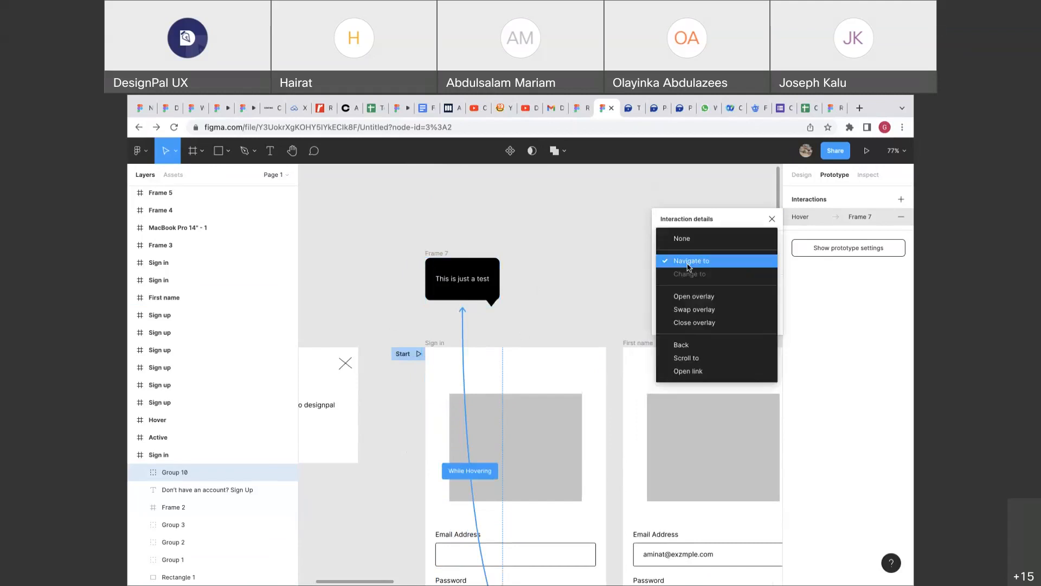
left_click(688, 261)
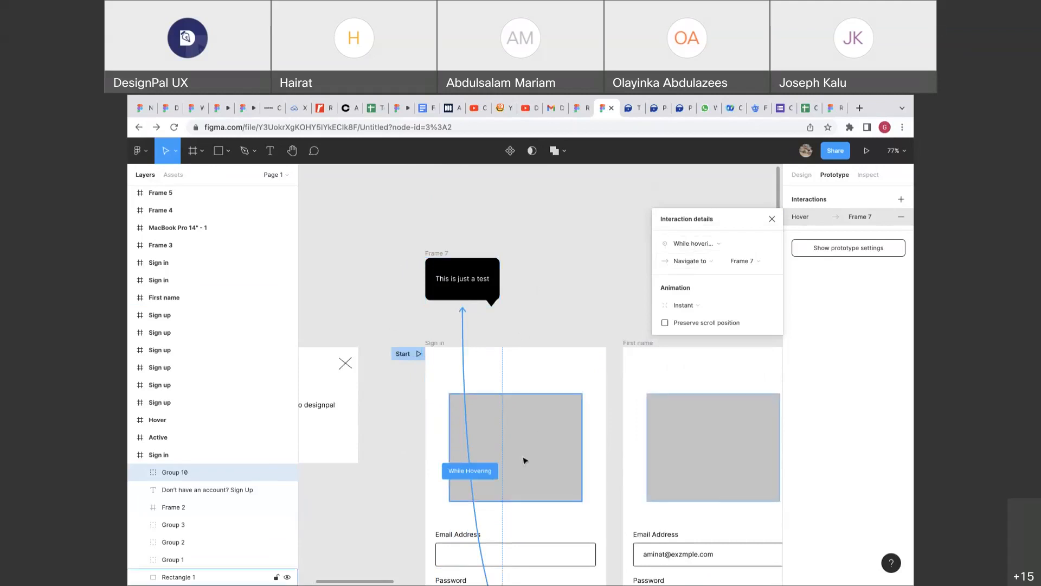
scroll(525, 461, "down", 4)
left_click(681, 263)
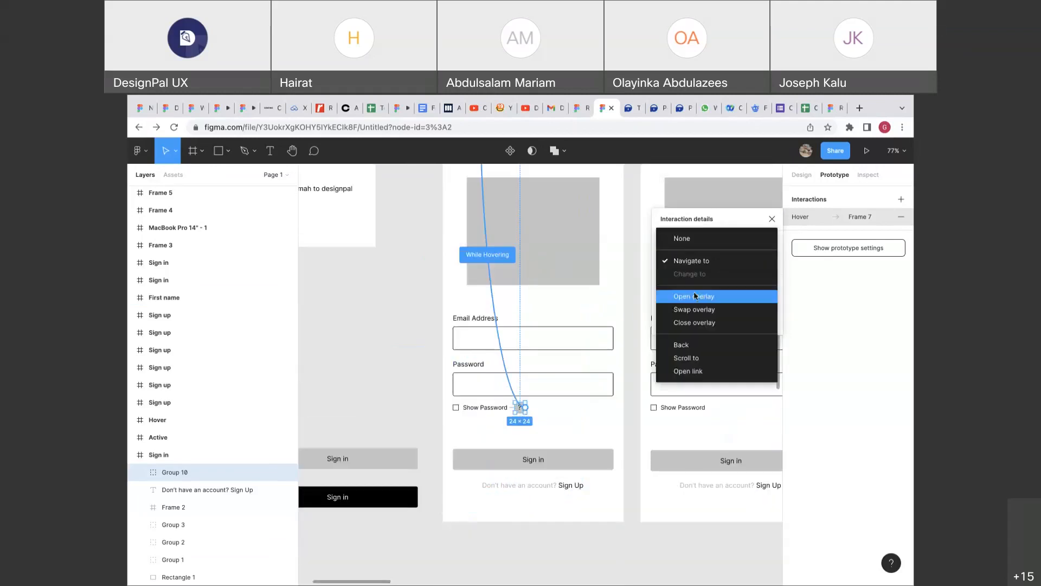
left_click(694, 296)
left_click(680, 305)
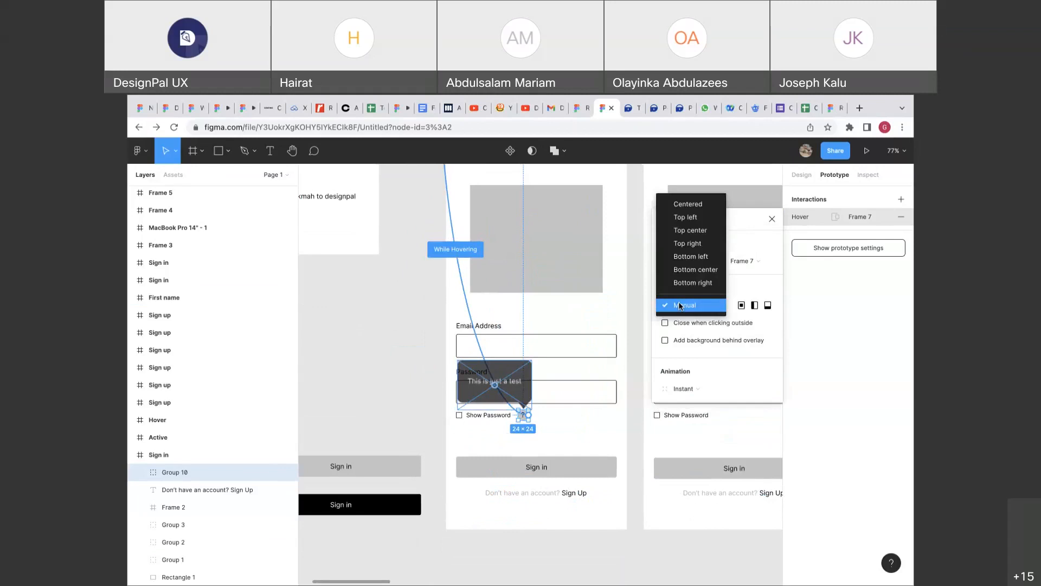
left_click(688, 203)
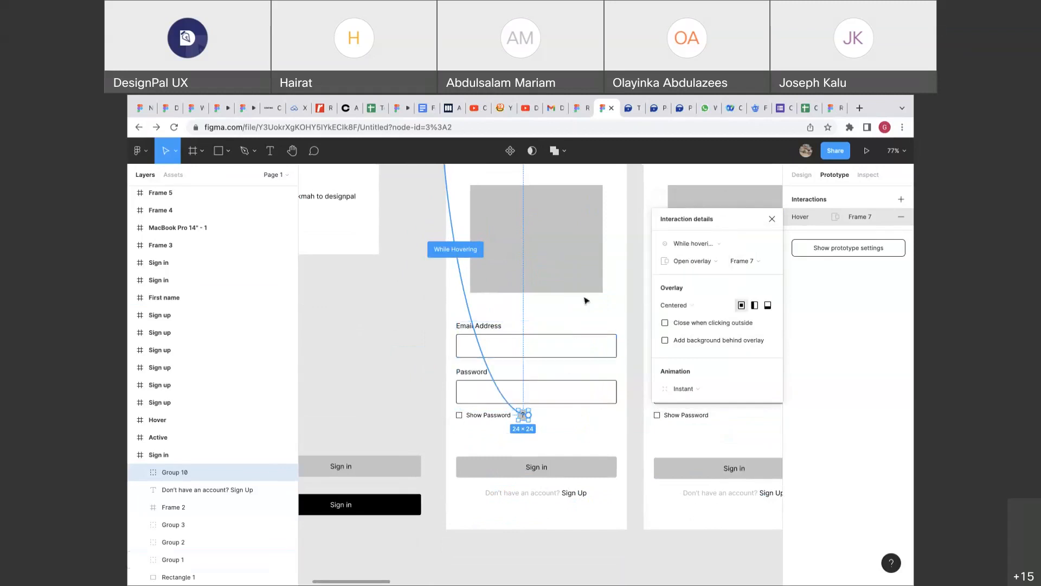
Delete the help icon's hover interaction to Frame 7 and deselect it.
scroll(542, 330, "up", 2)
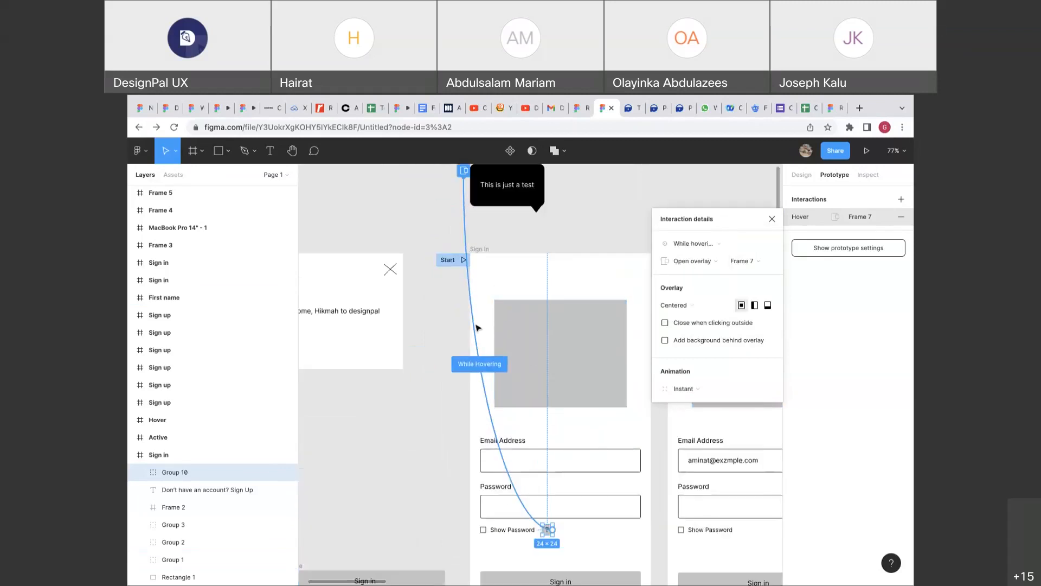
key("BackSpace")
scroll(476, 327, "up", 2)
left_click(579, 272)
scroll(580, 272, "down", 3)
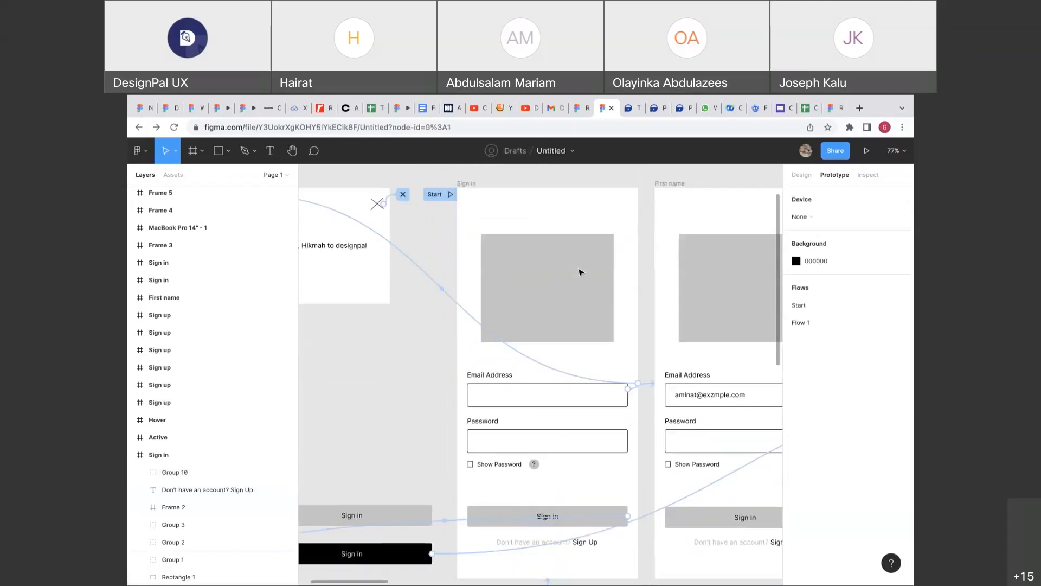
scroll(580, 272, "down", 1)
Link the ? help icon to the Frame 7 tooltip.
left_click(536, 454)
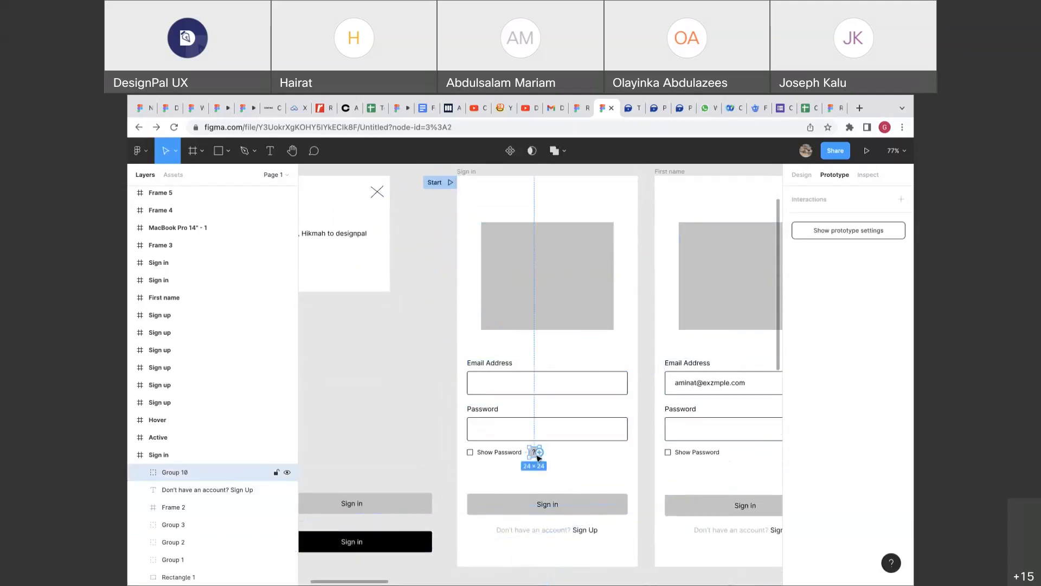
scroll(537, 458, "down", 5)
left_click_drag(537, 453, 515, 295)
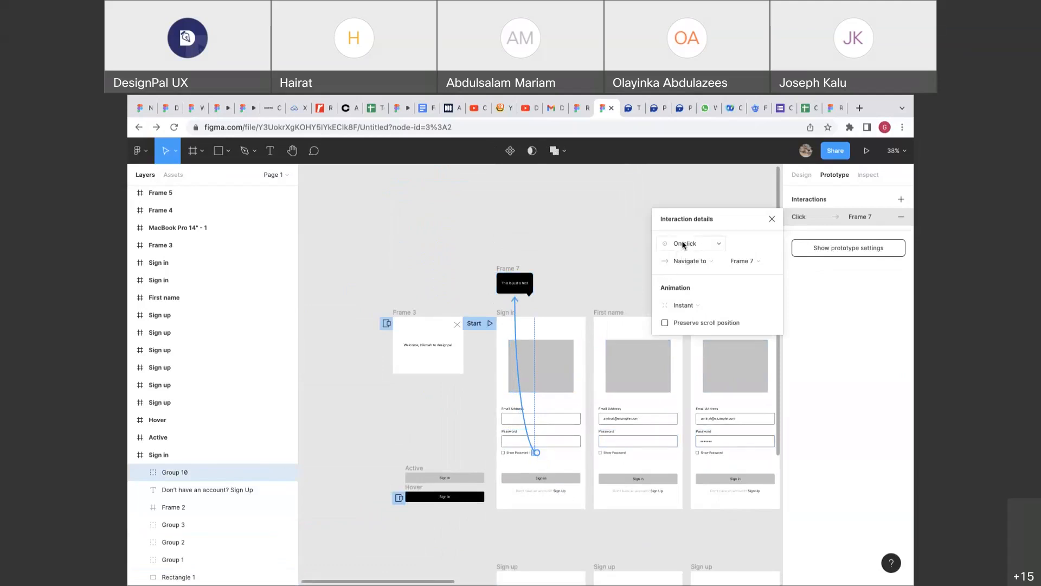
scroll(547, 301, "up", 5)
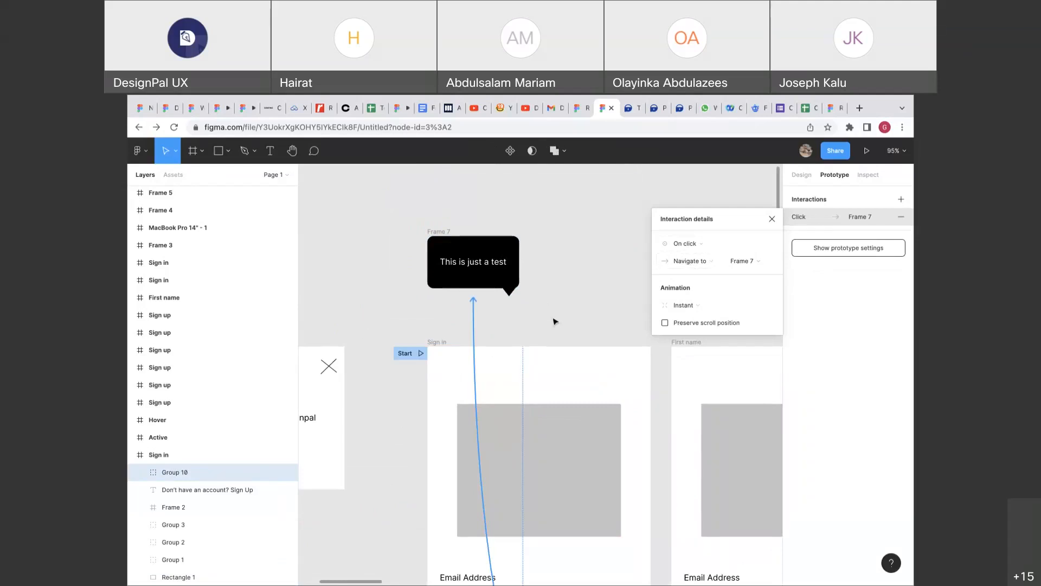
scroll(554, 321, "down", 2)
scroll(554, 321, "down", 3)
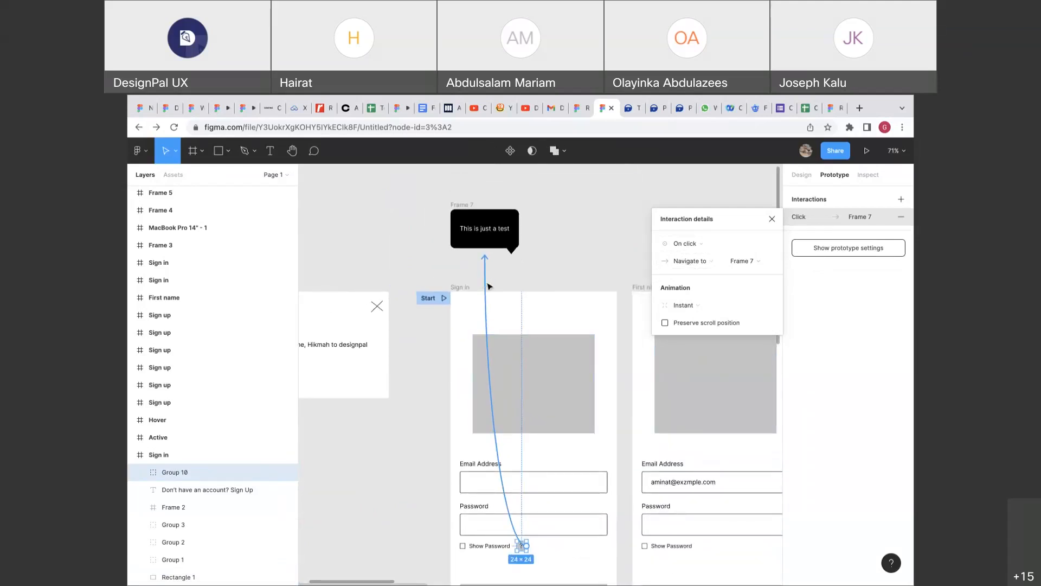
Set the interaction to While hovering, opening Frame 7 as an overlay.
left_click(686, 243)
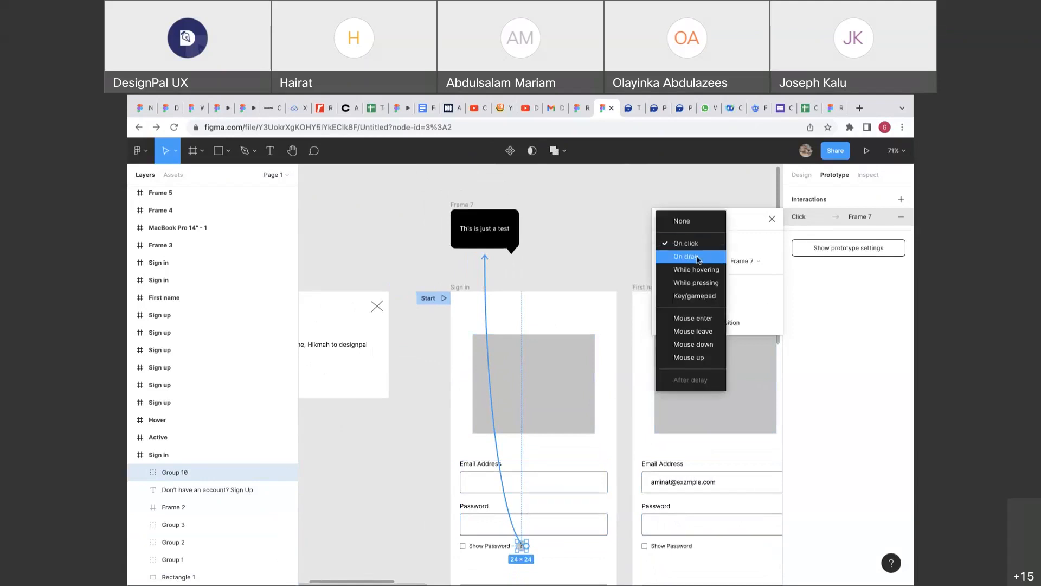
left_click(696, 269)
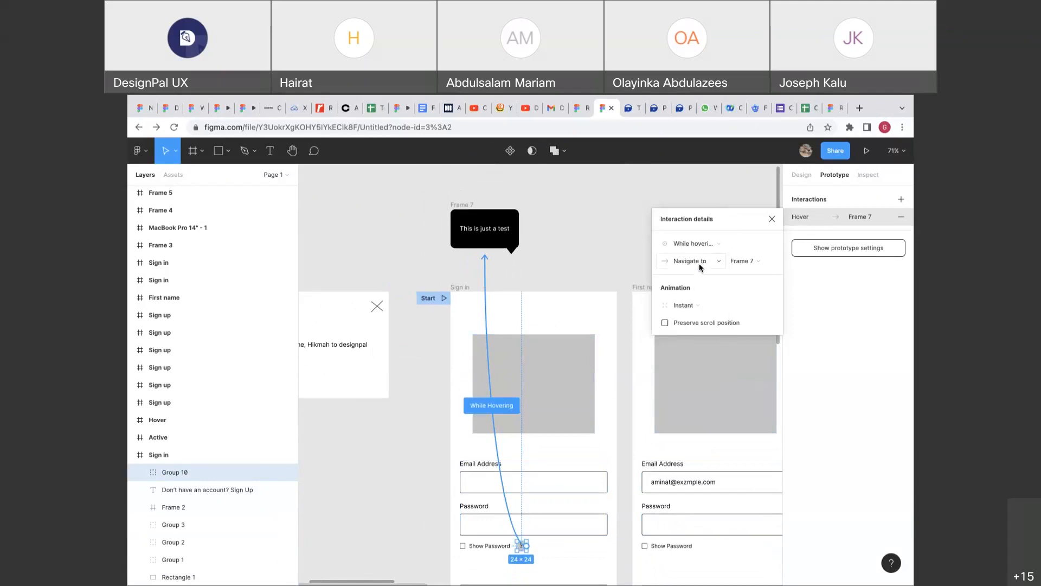
left_click(699, 265)
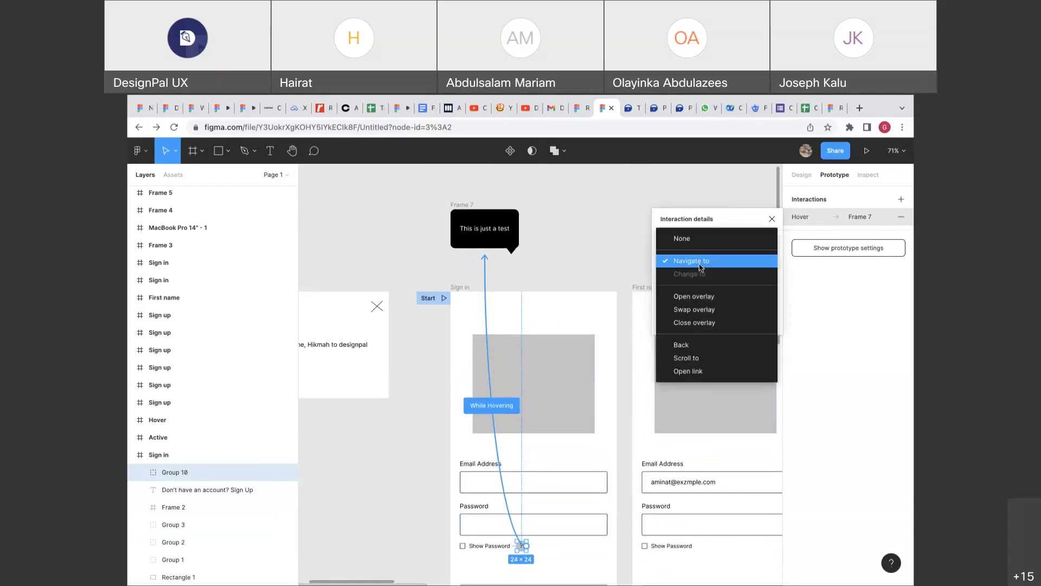
left_click(692, 295)
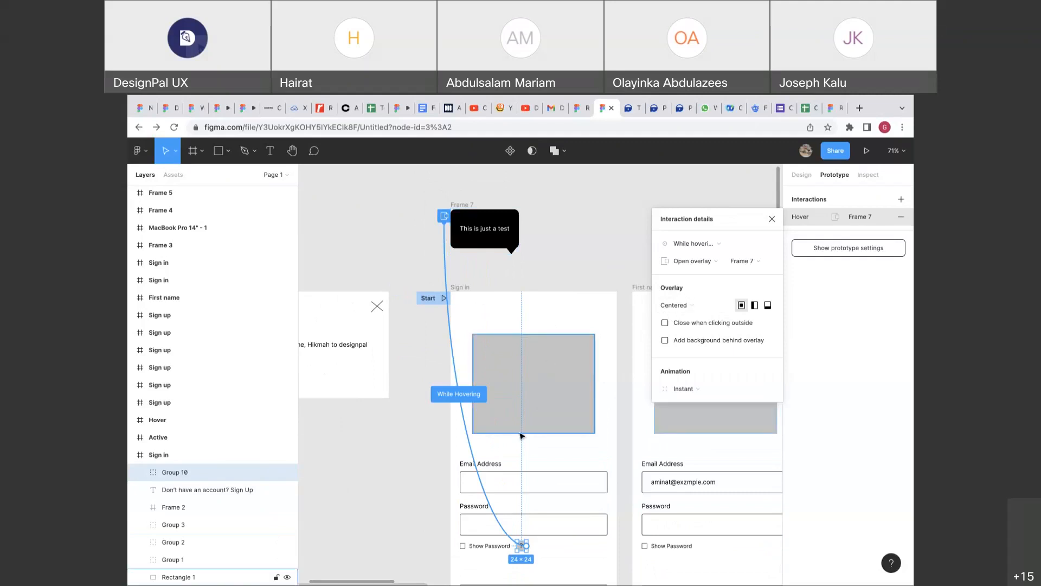
Set the overlay position to Manual and place the tooltip just above the Show Password icon.
left_click(678, 306)
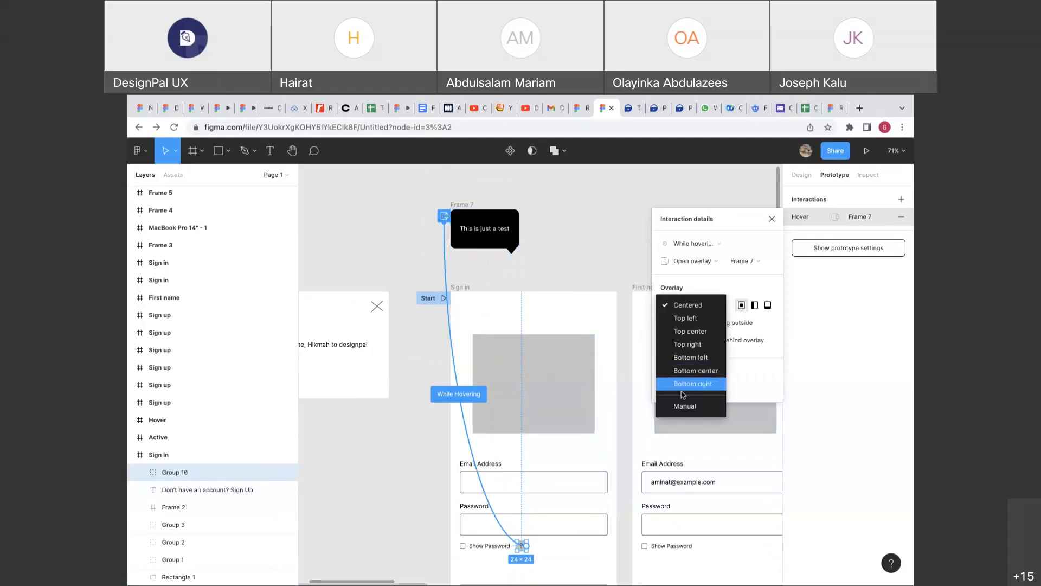
left_click(680, 405)
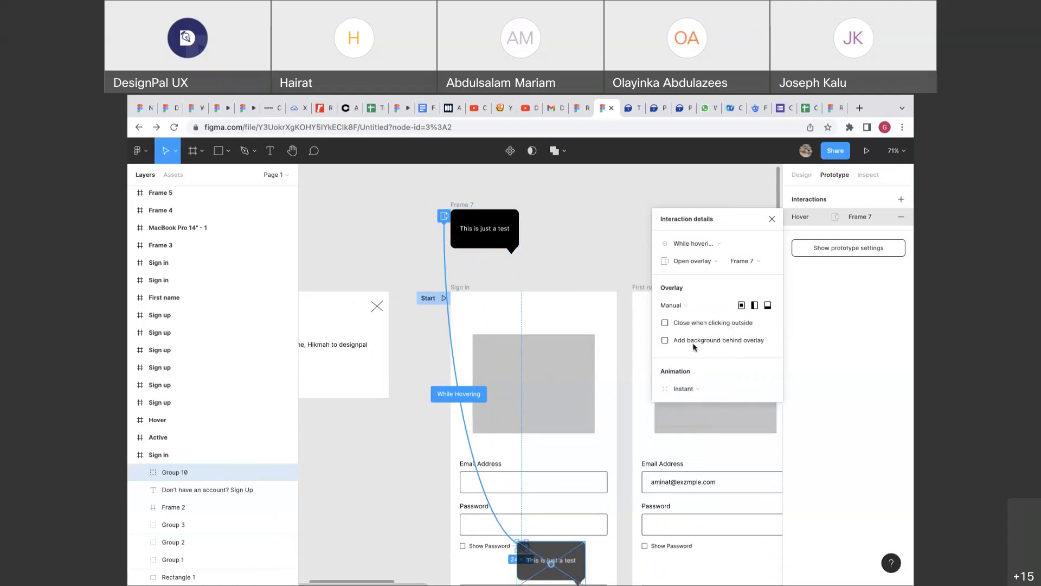
left_click(684, 306)
left_click(685, 304)
scroll(602, 393, "down", 3)
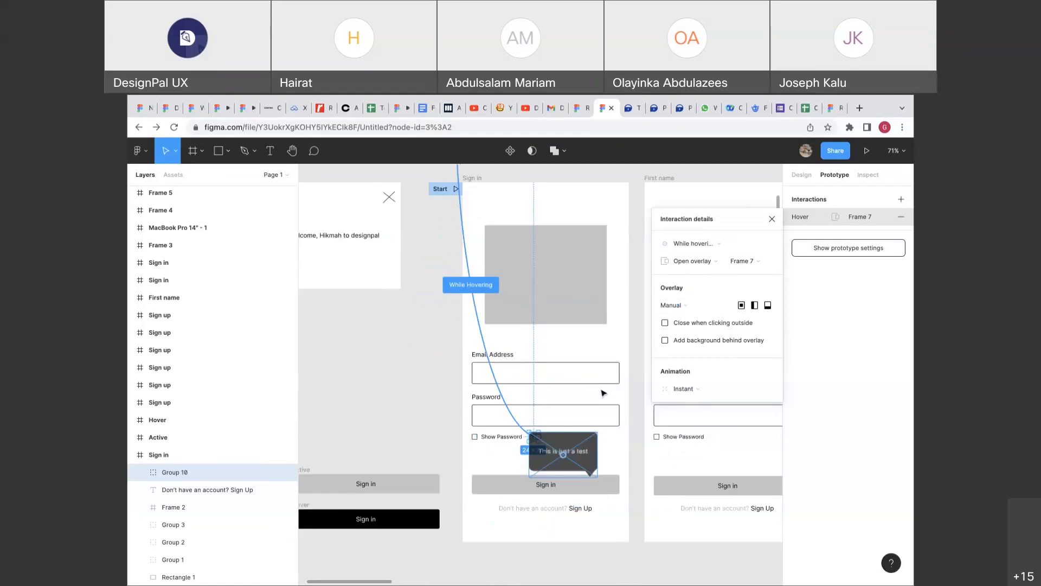
scroll(601, 393, "up", 3)
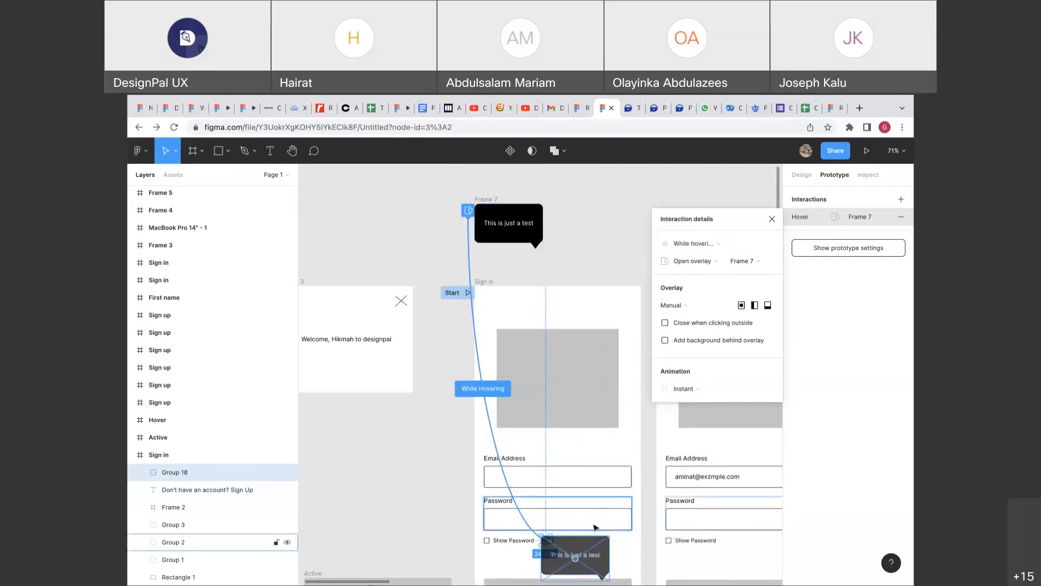
scroll(587, 547, "down", 1)
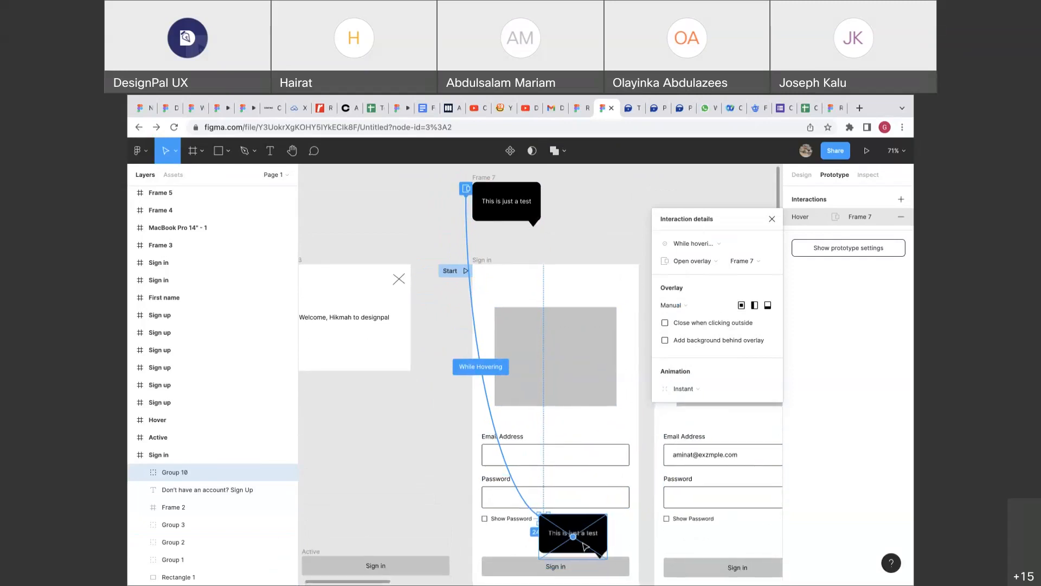
left_click_drag(597, 534, 540, 487)
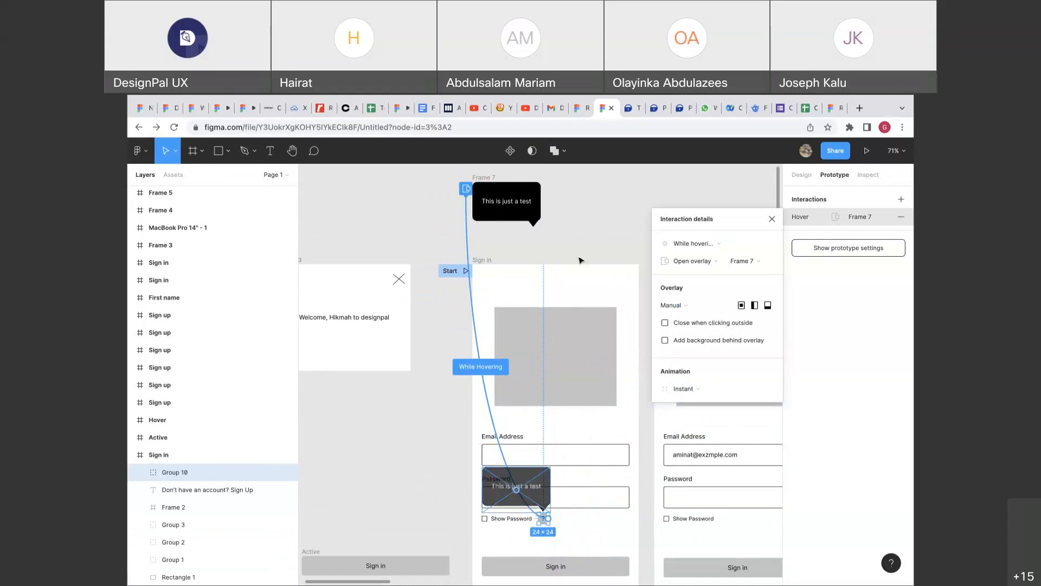
left_click(461, 270)
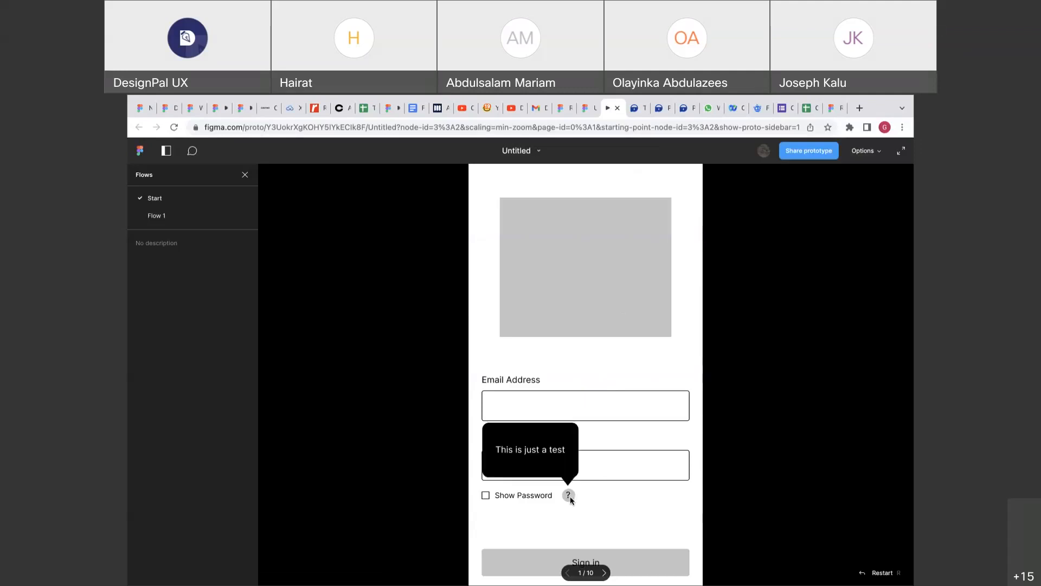
mouse_move(570, 494)
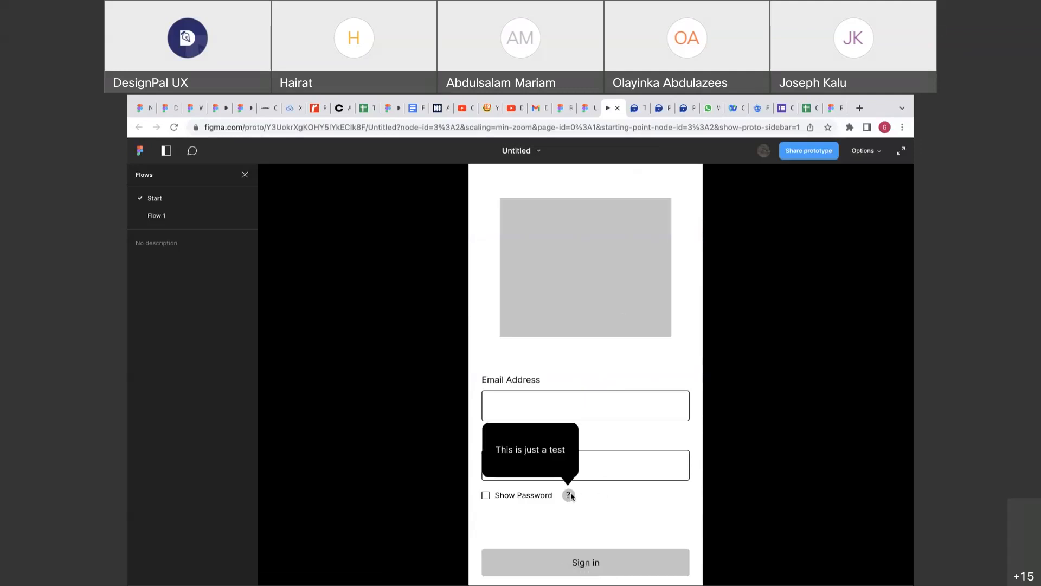
left_click(586, 108)
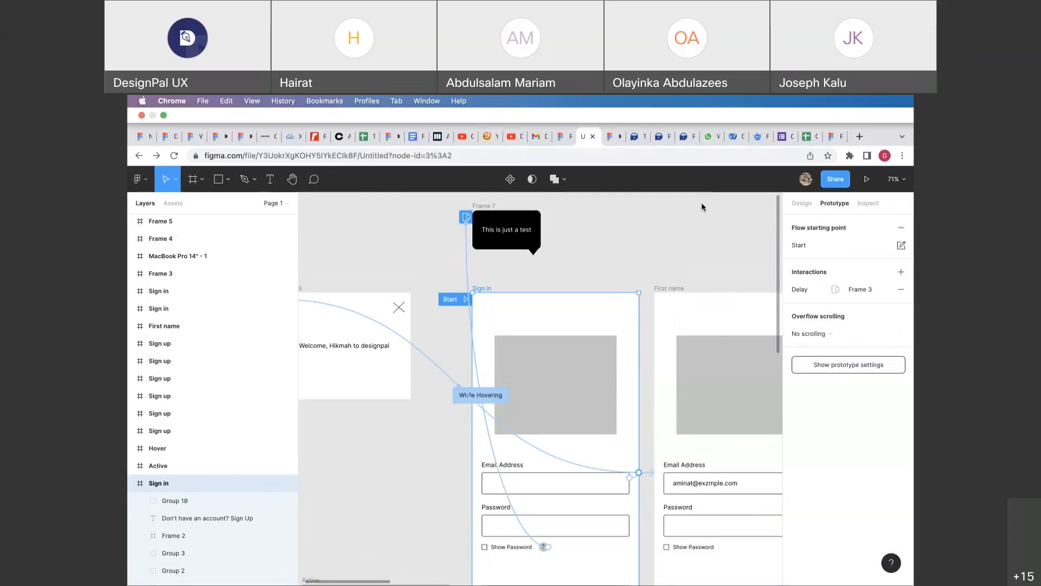
Check that the form's Sign in button keeps its While hovering interaction.
scroll(600, 309, "down", 3)
scroll(601, 311, "down", 3)
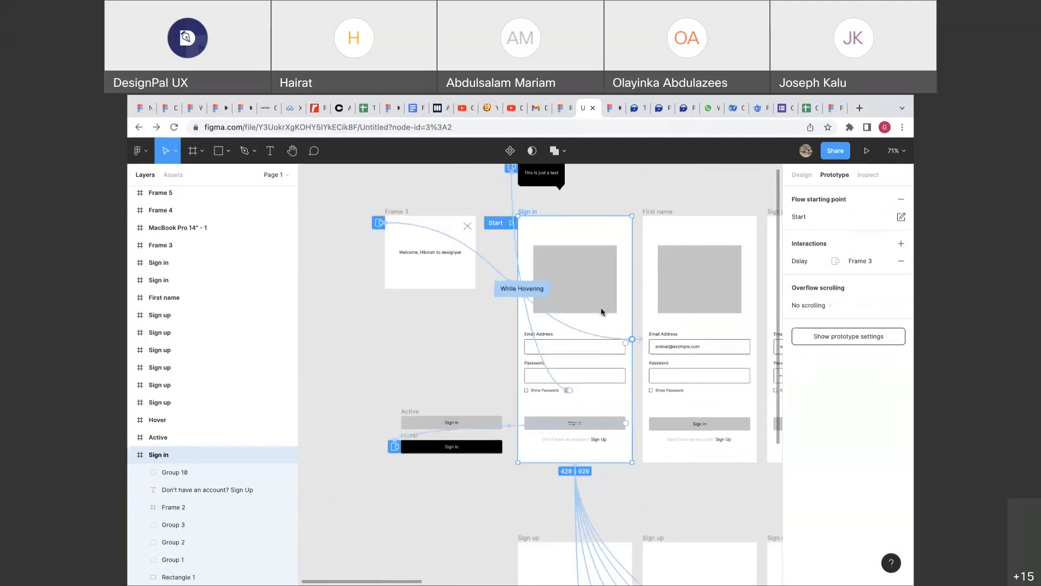
scroll(601, 312, "down", 4)
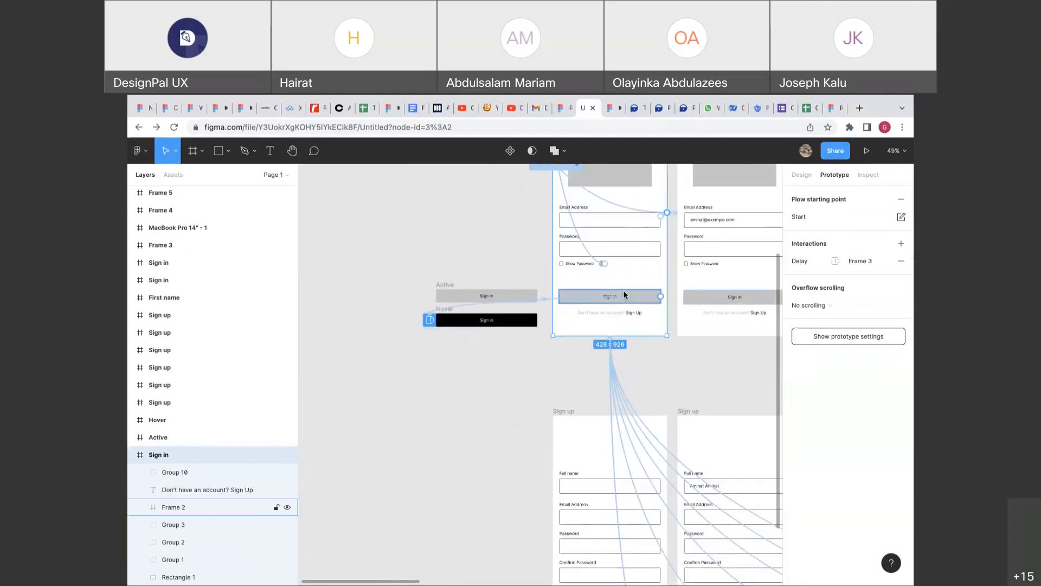
scroll(624, 295, "up", 2)
scroll(624, 294, "right", 2)
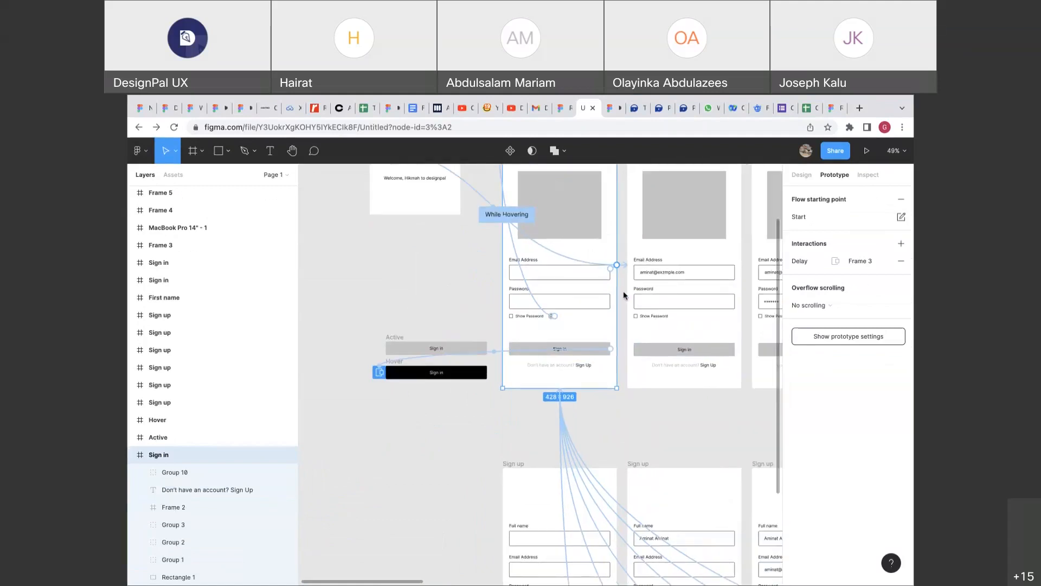
left_click(584, 351)
left_click(583, 353)
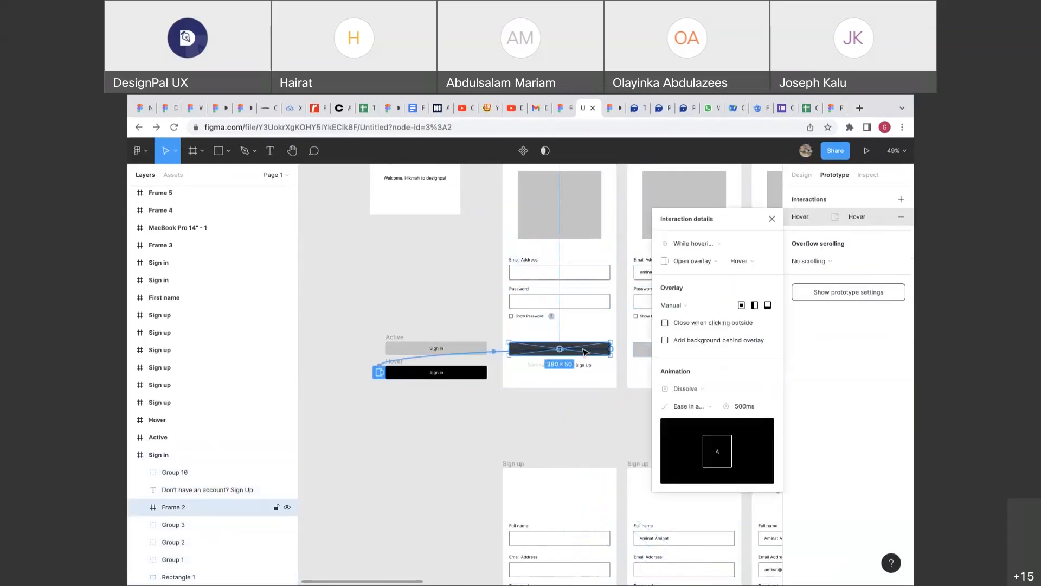
left_click(698, 245)
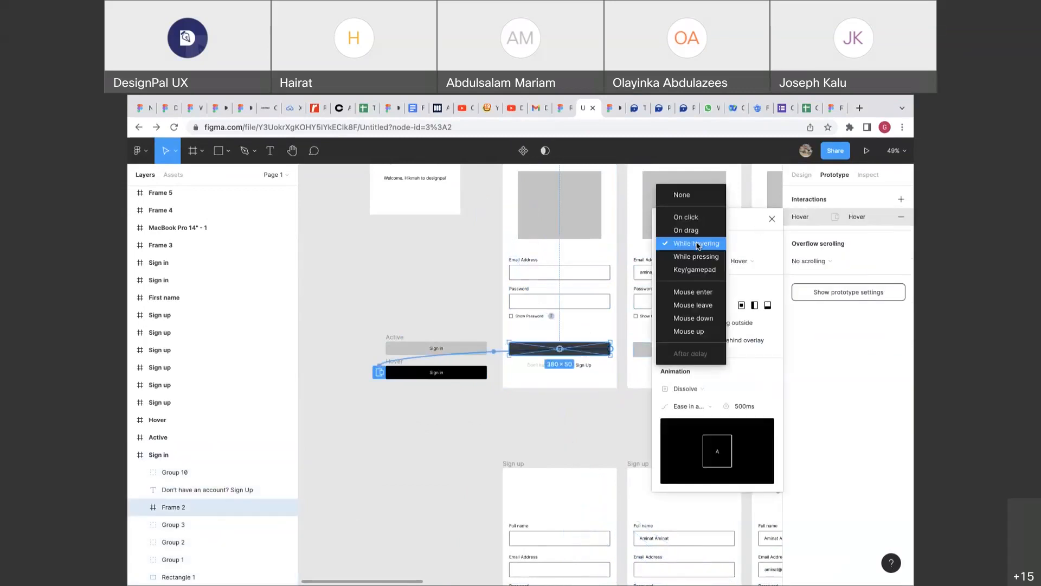
left_click(698, 245)
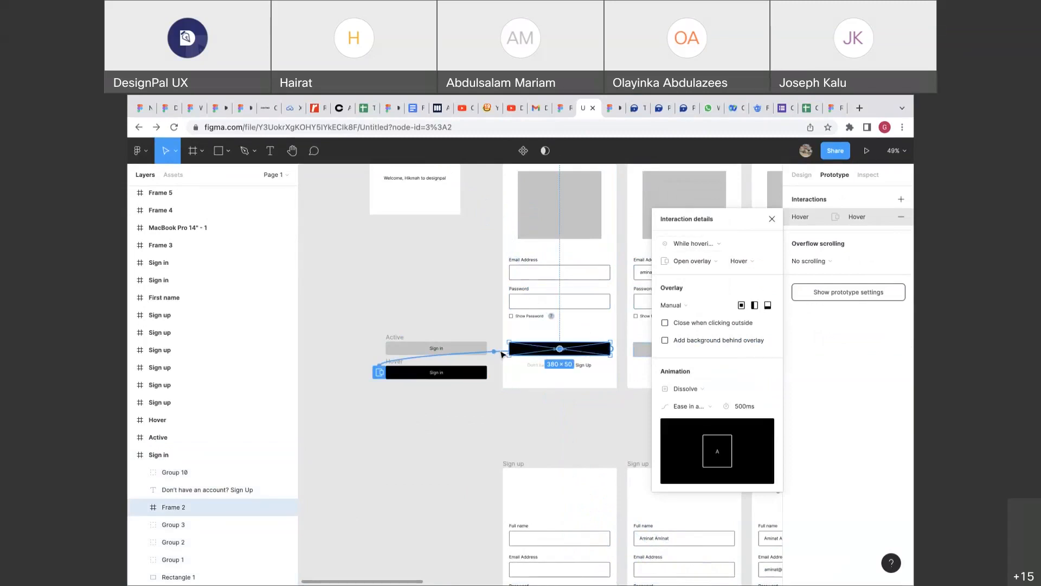
left_click(501, 354)
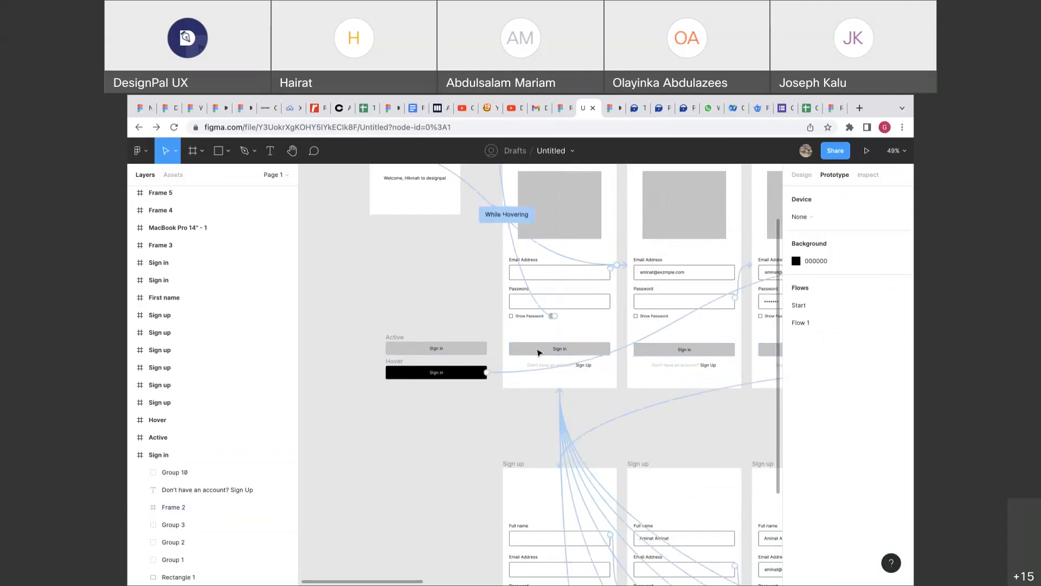
Delete the Hover frame's prototype link back to Sign in.
scroll(545, 358, "up", 3)
left_click(498, 386)
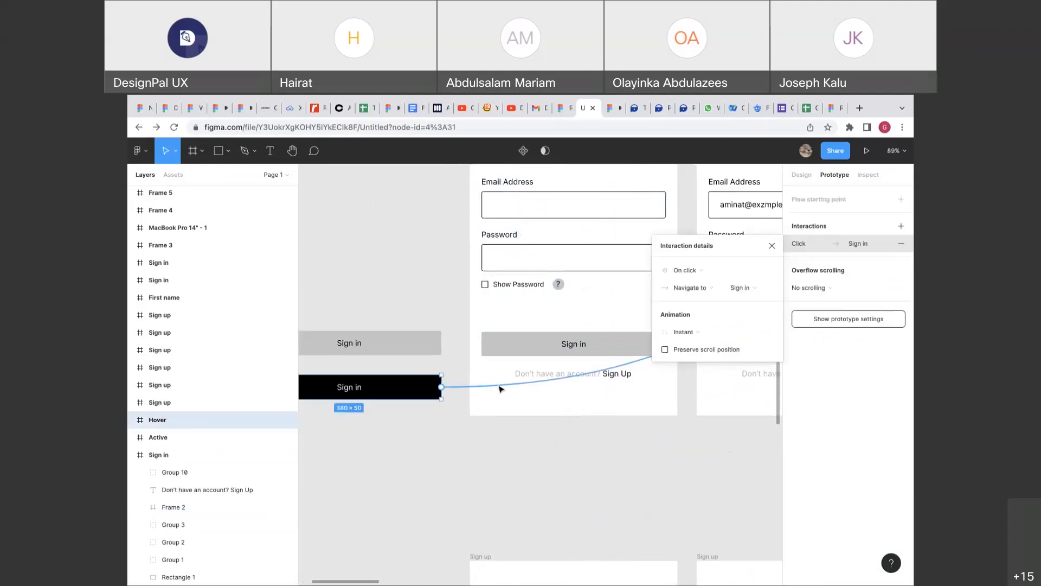
key("BackSpace")
left_click(499, 375)
scroll(507, 370, "left", 1)
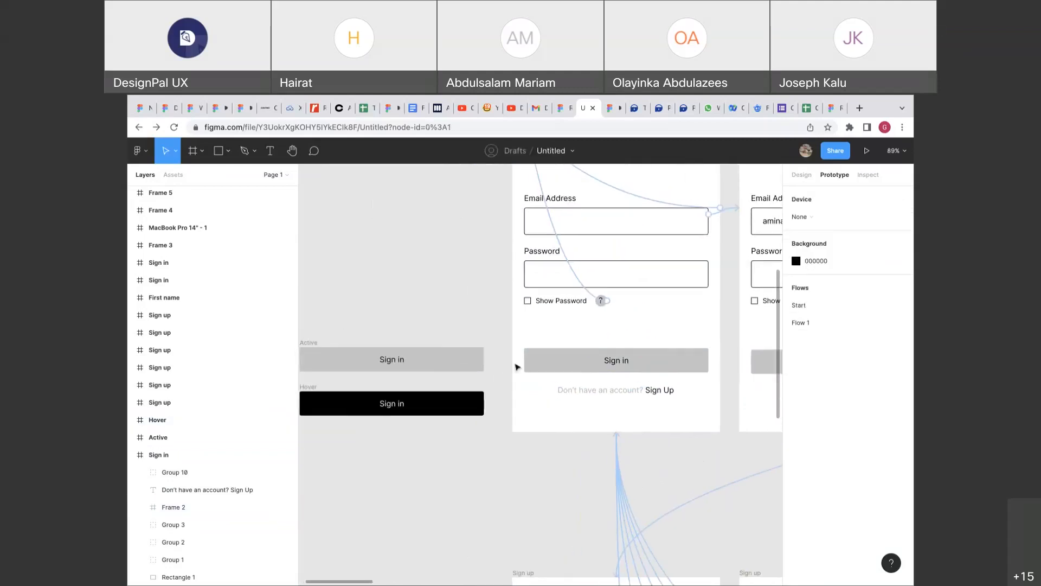
Review the Active and Hover button variants and their links, then switch to the piggyvest.com tab.
left_click(551, 357)
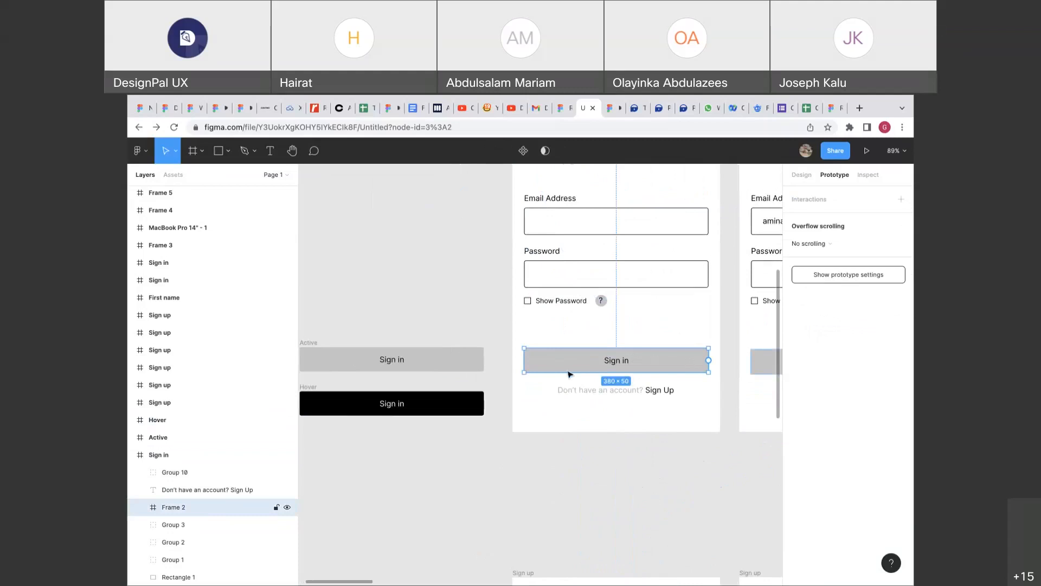
scroll(515, 379, "left", 2)
scroll(515, 379, "down", 1)
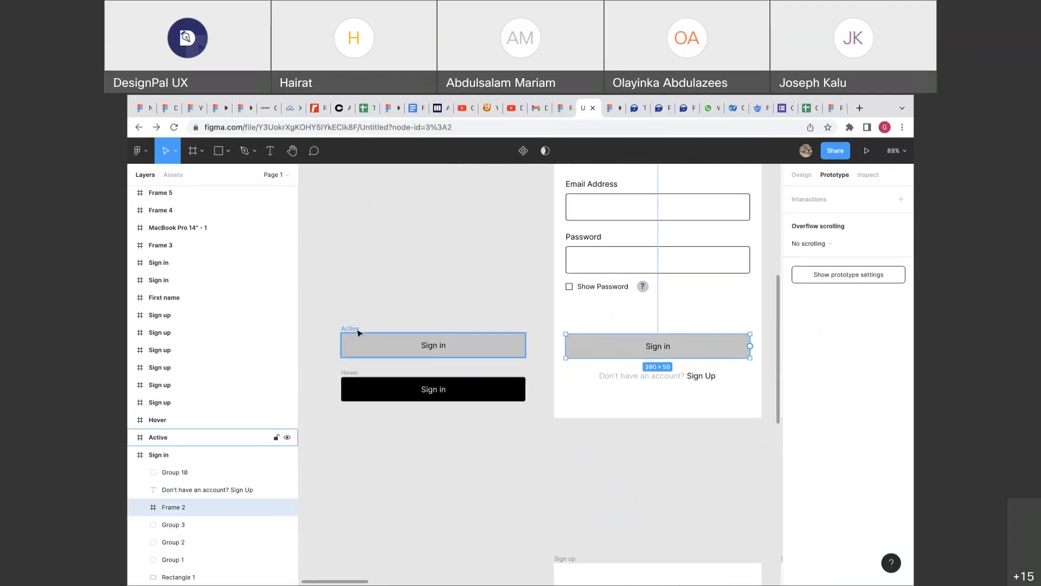
left_click(357, 332)
left_click(355, 373)
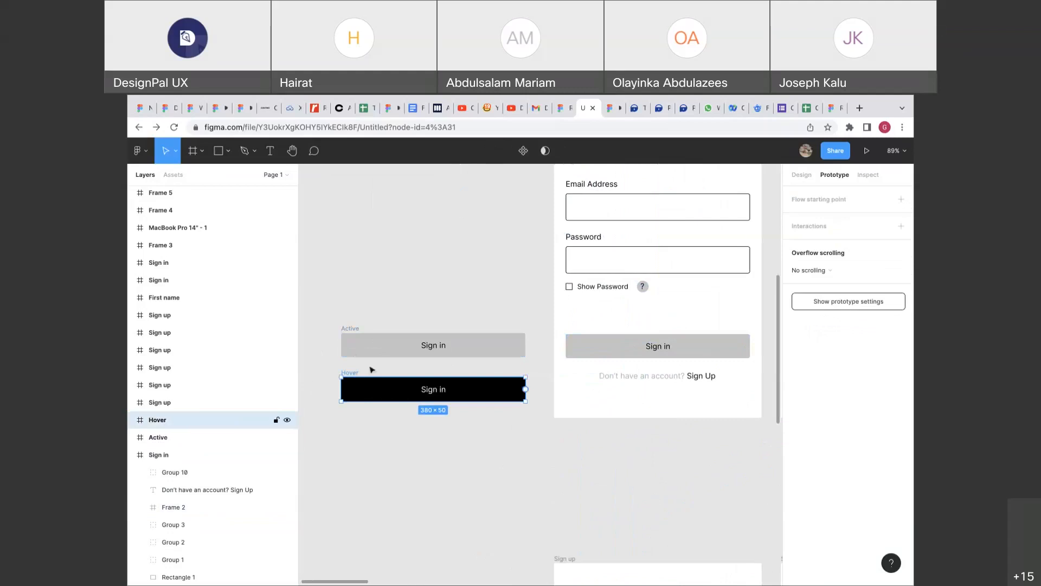
left_click(627, 337)
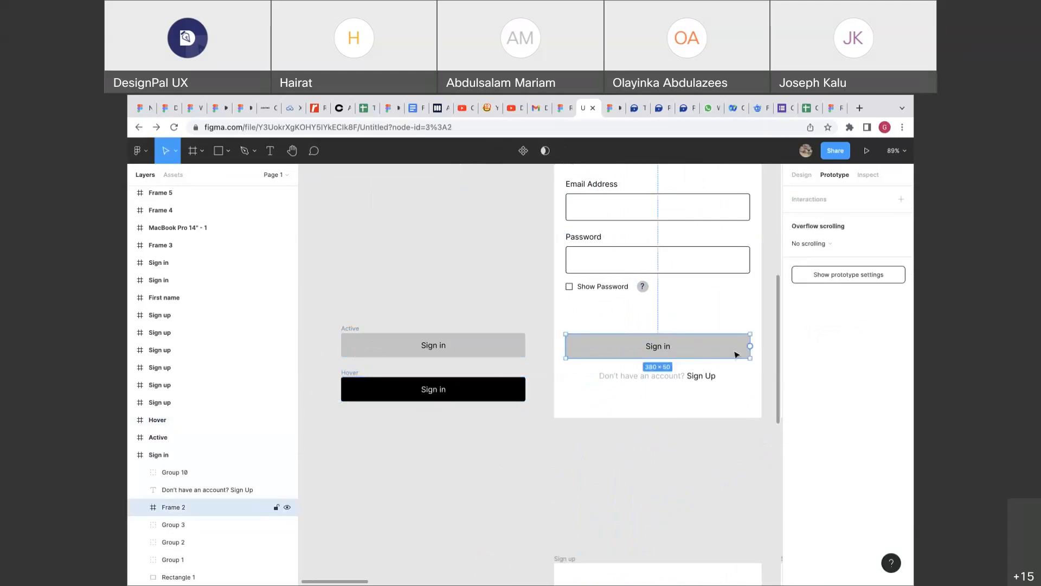
left_click(749, 323)
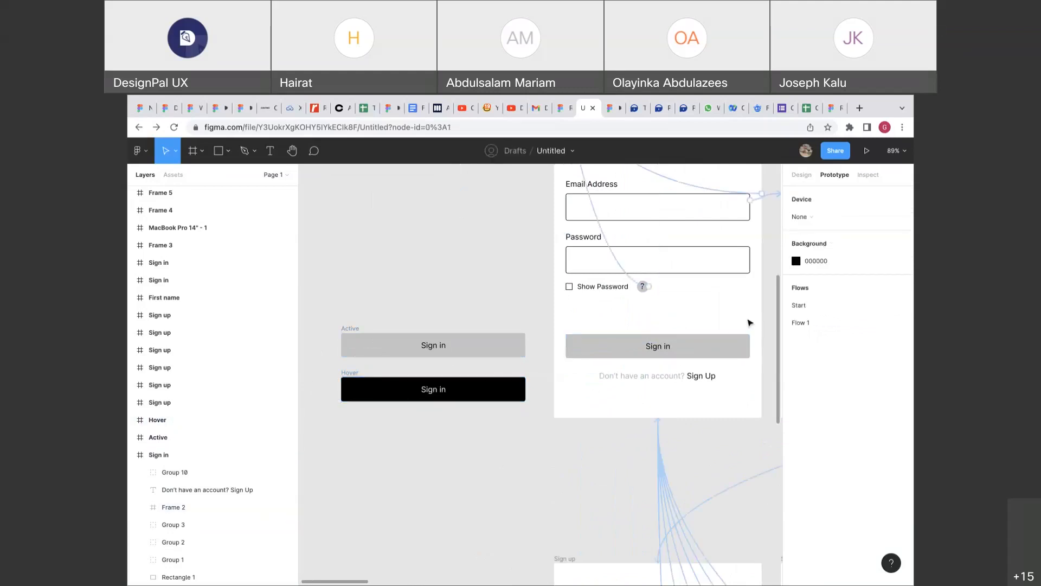
left_click(725, 338)
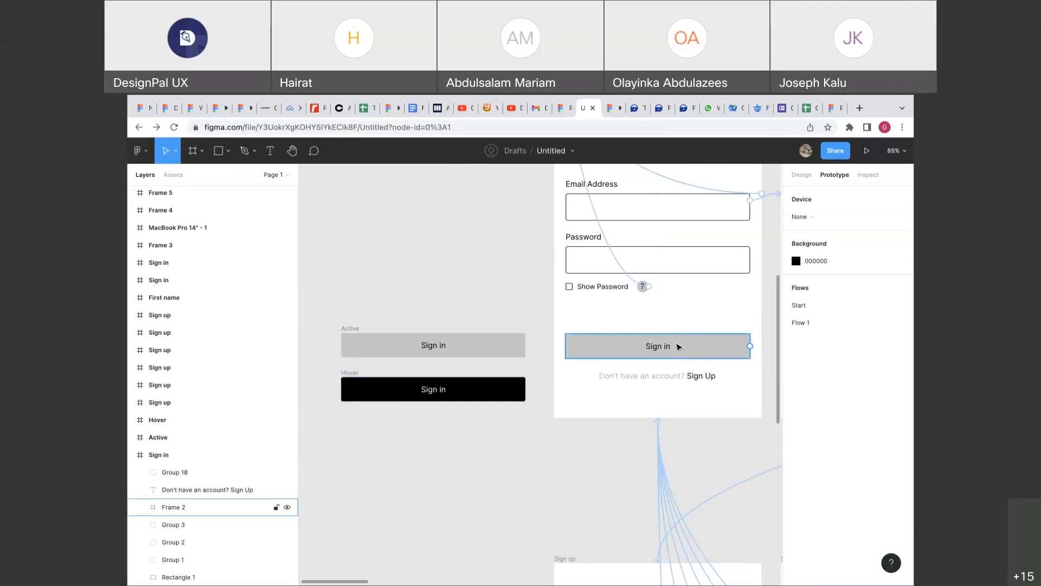
left_click(633, 110)
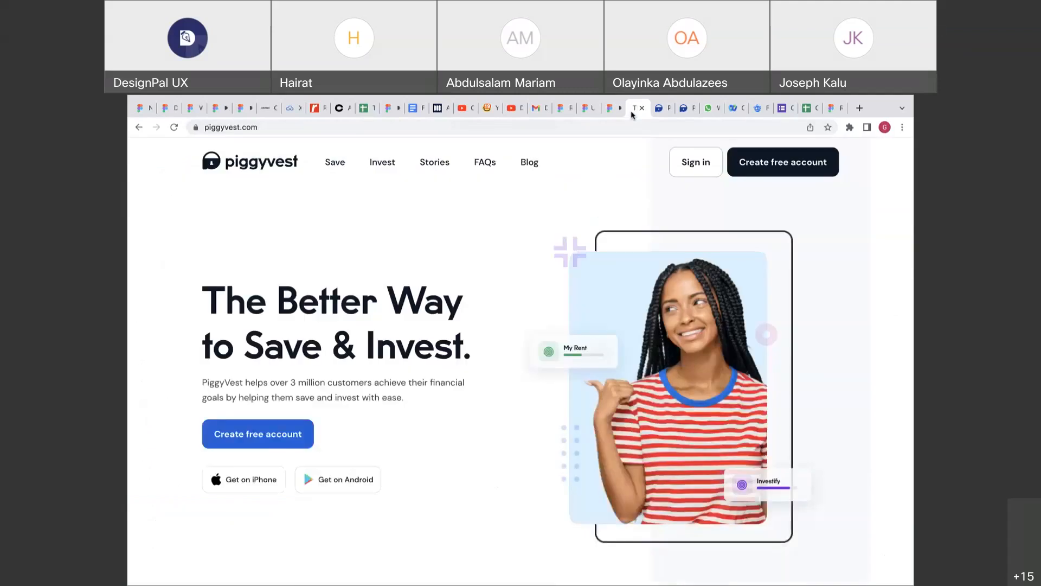
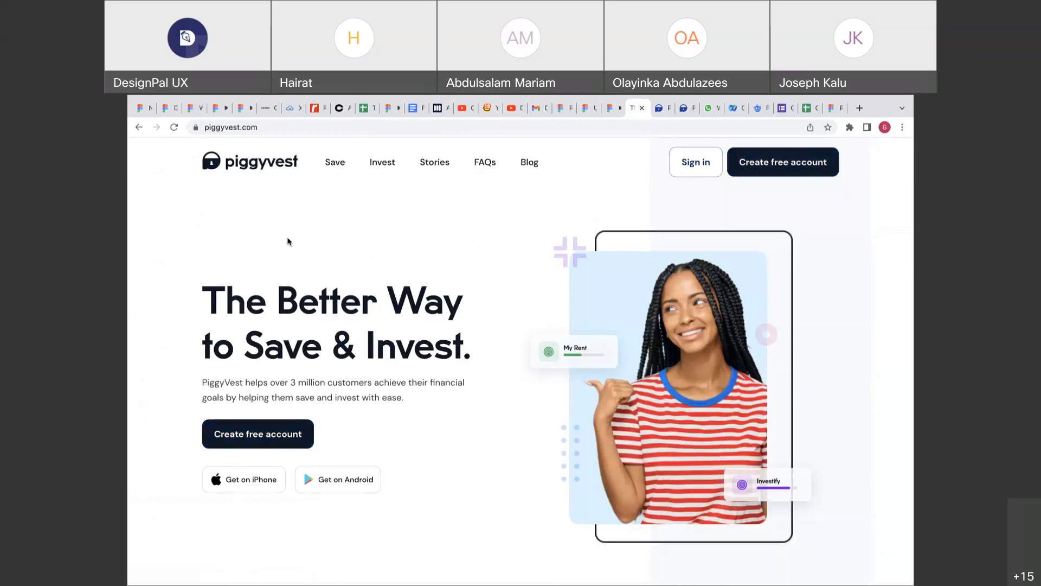
Skim the PiggyVest landing page, then return to the Figma design file.
scroll(269, 400, "down", 5)
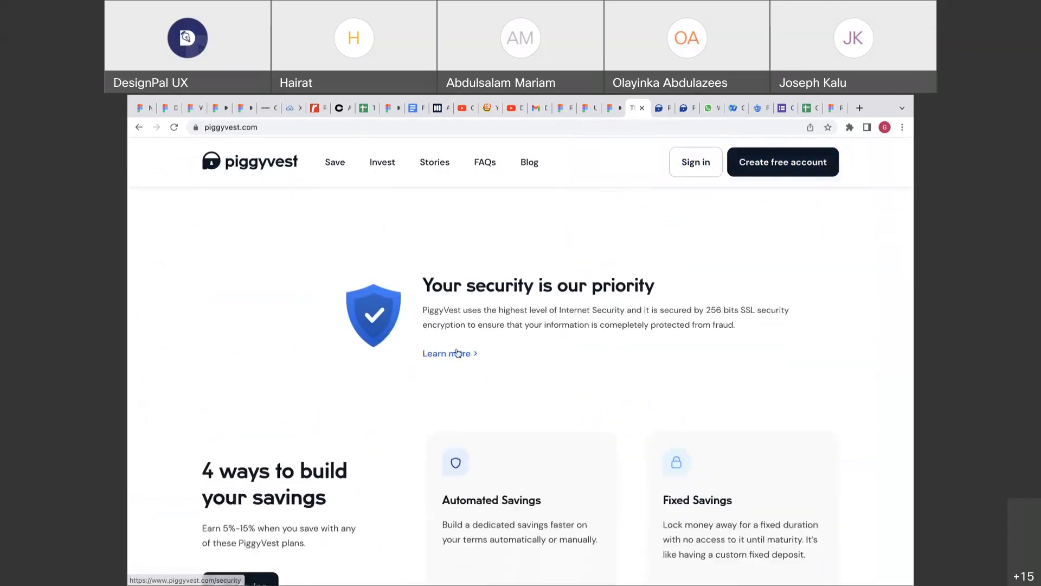
scroll(464, 453, "down", 4)
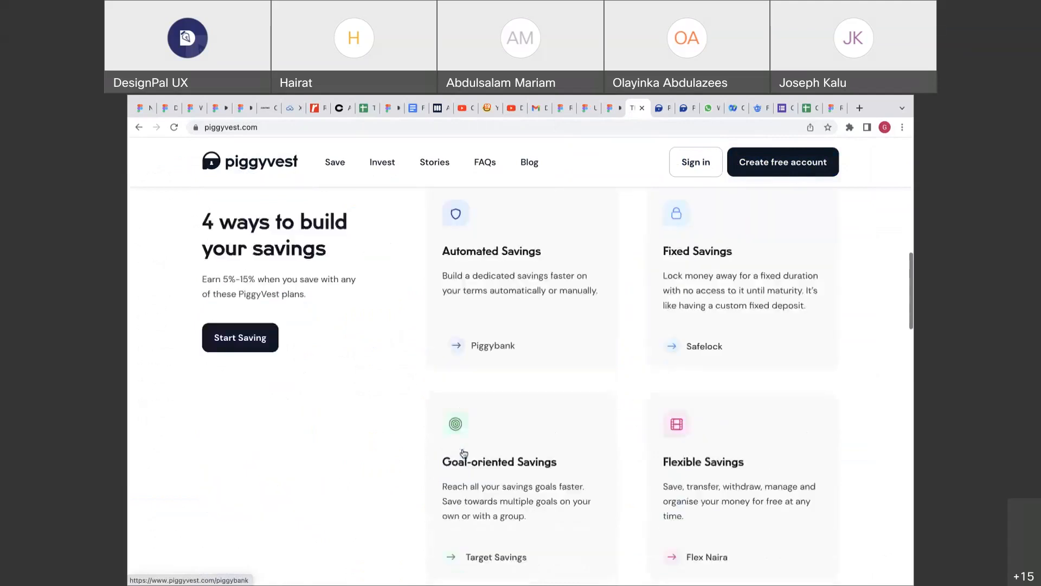
scroll(464, 453, "down", 1)
scroll(453, 330, "up", 1)
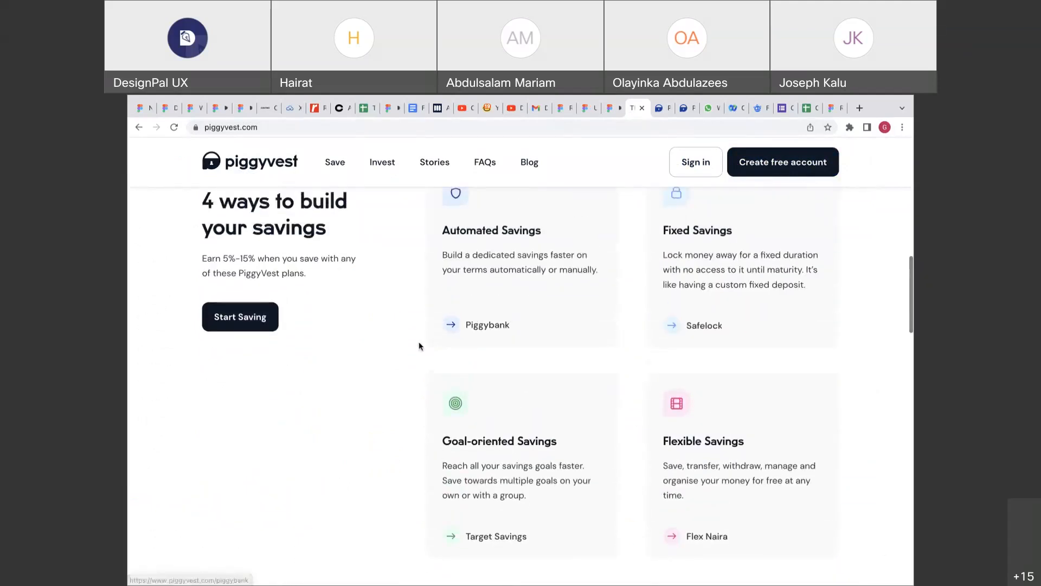
scroll(418, 346, "up", 1)
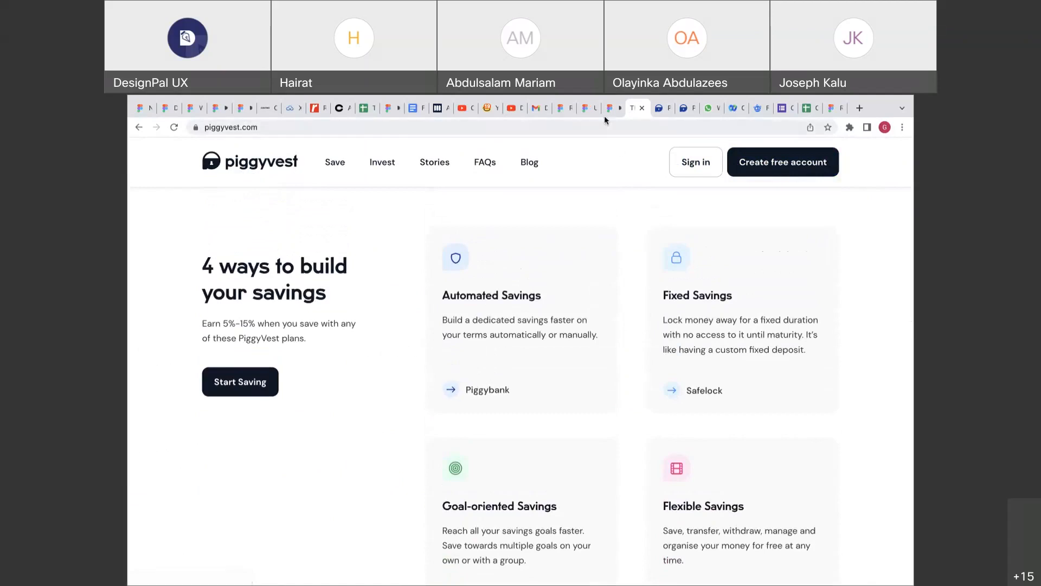
left_click(587, 108)
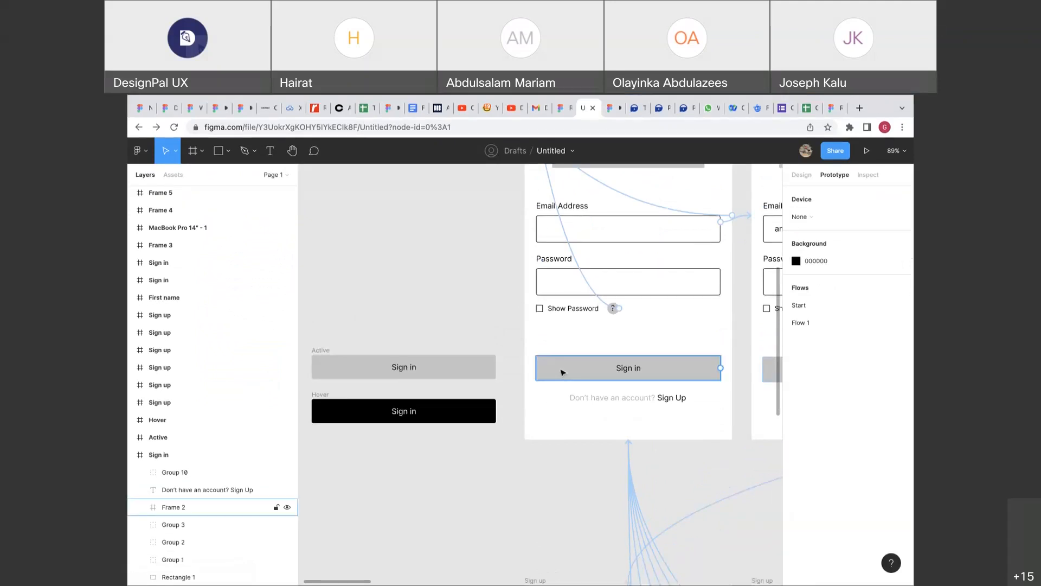
Link the Sign in button to the Hover frame: While hovering, Open overlay, Manual position.
left_click(562, 372)
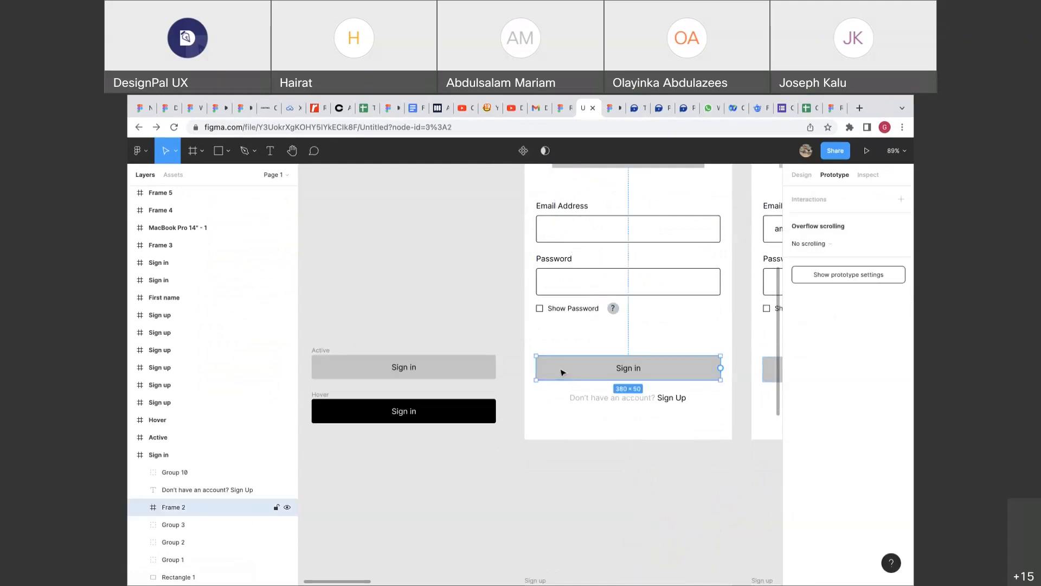
left_click_drag(721, 368, 489, 404)
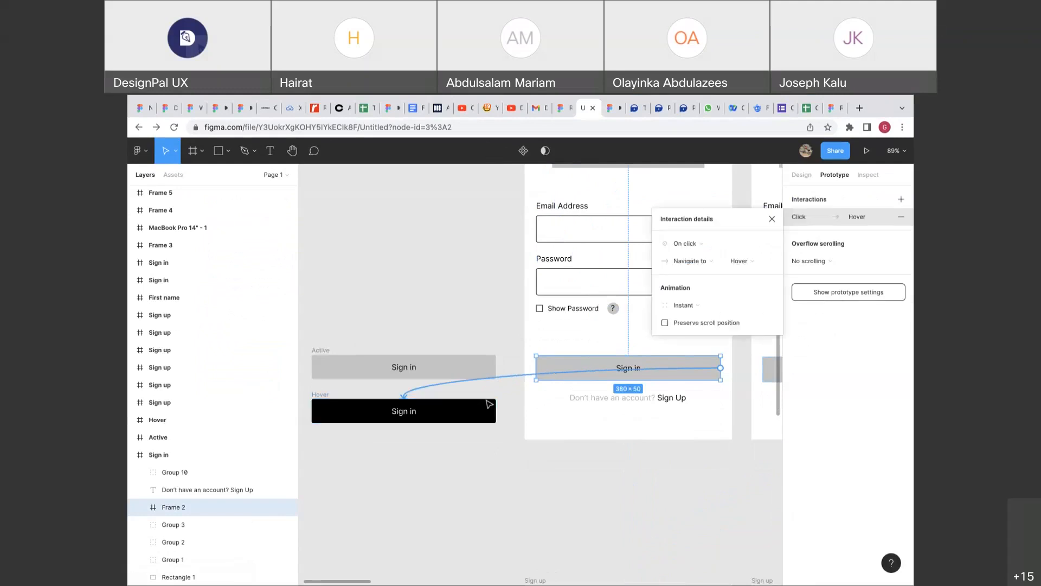
left_click(697, 244)
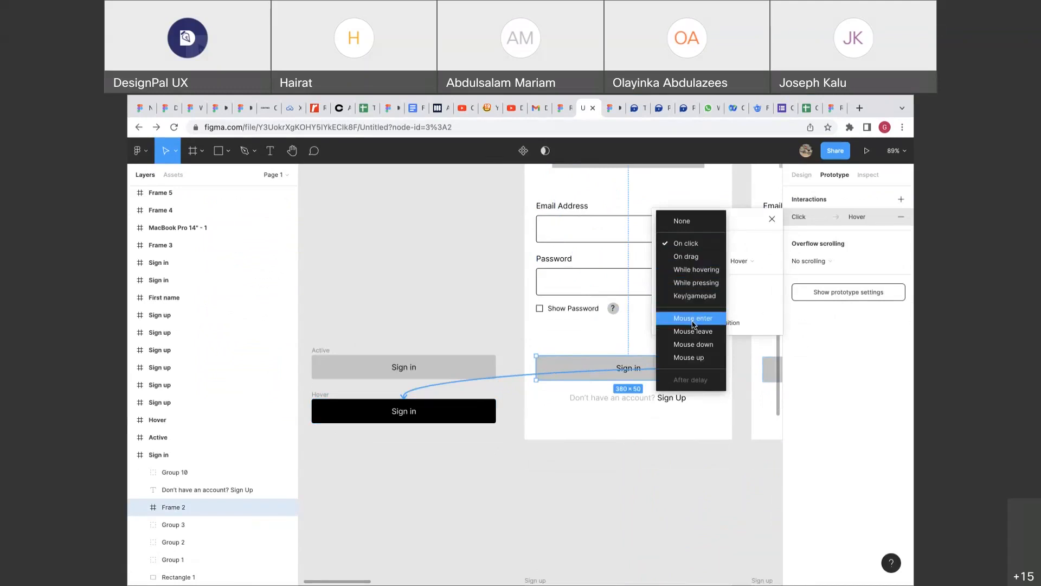
left_click(696, 270)
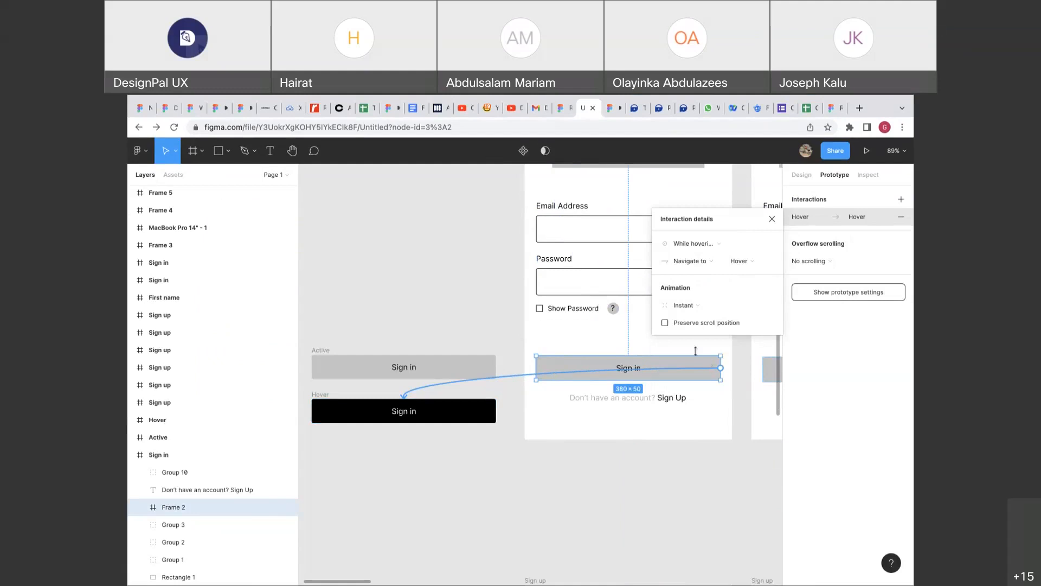
left_click(702, 261)
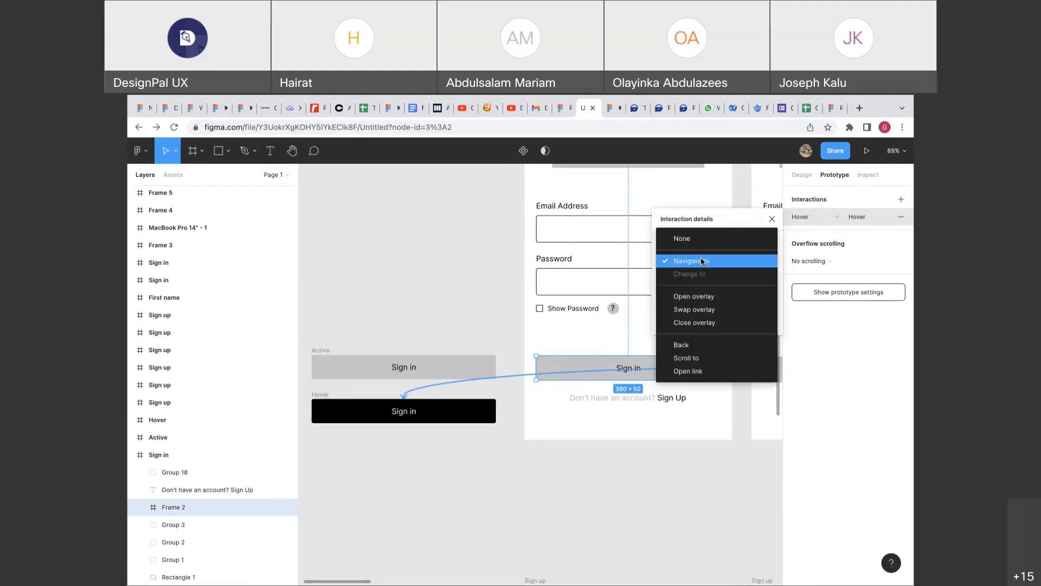
left_click(696, 297)
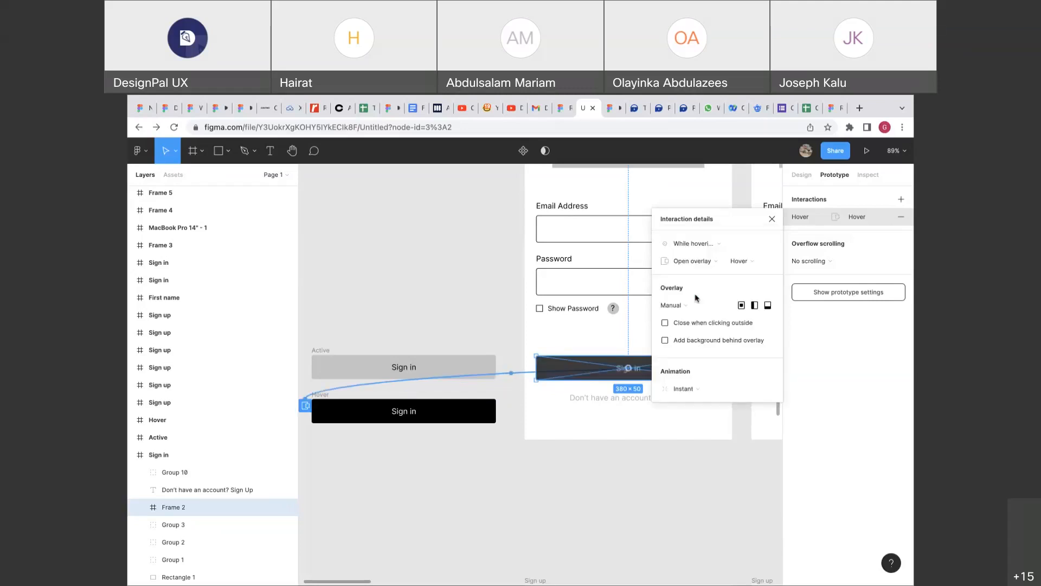
left_click(687, 304)
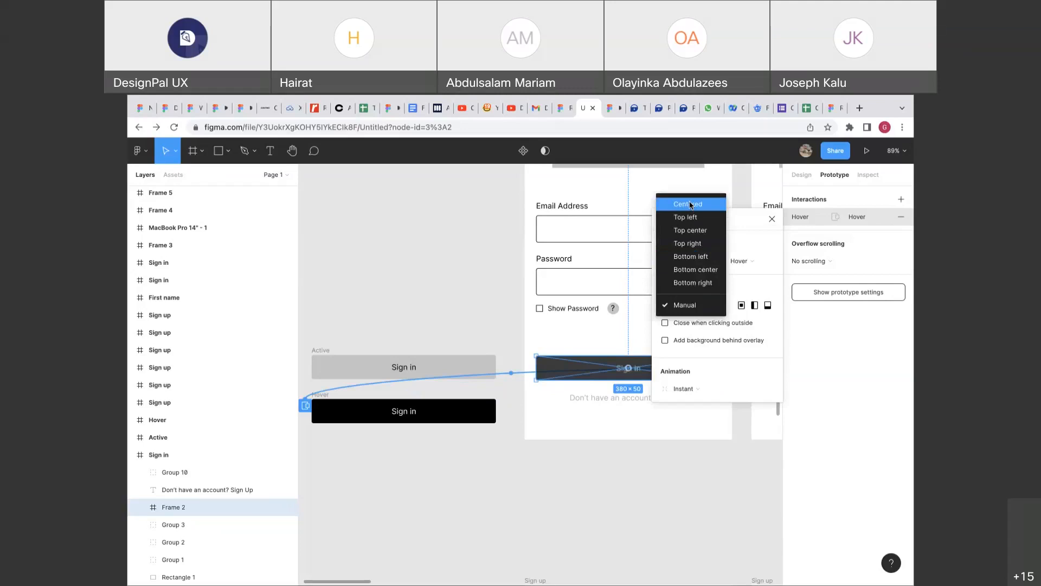
left_click(689, 204)
left_click(691, 306)
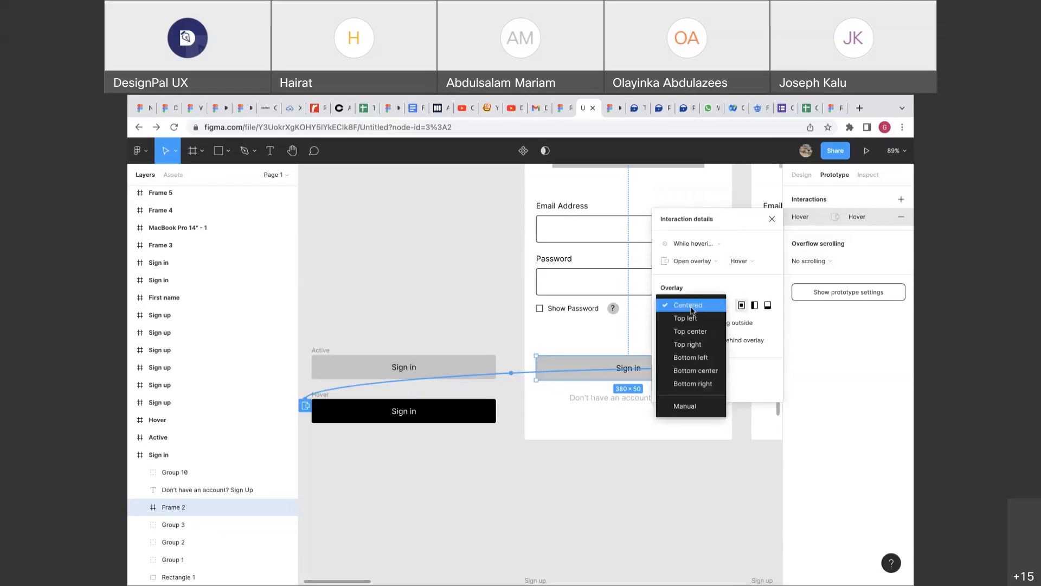
left_click(688, 404)
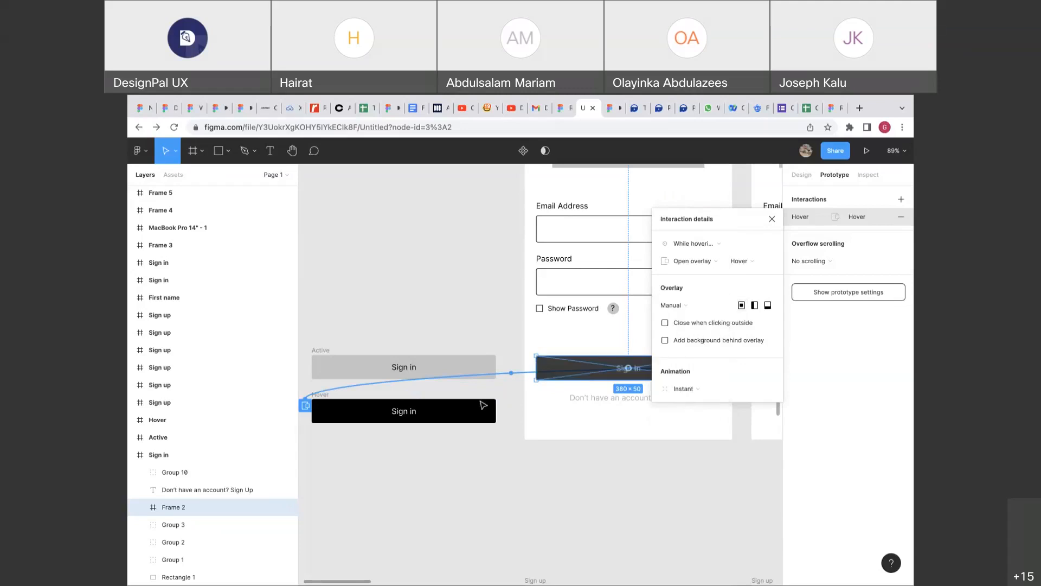
left_click(559, 331)
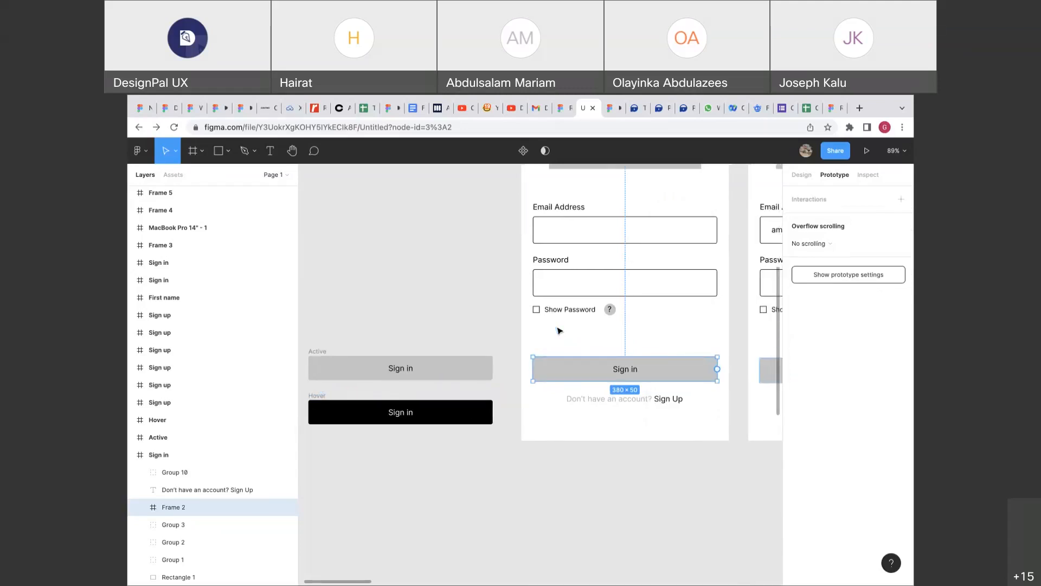
Link the other login screen's Sign in button to Hover, then remove that interaction.
scroll(560, 331, "right", 5)
left_click(493, 372)
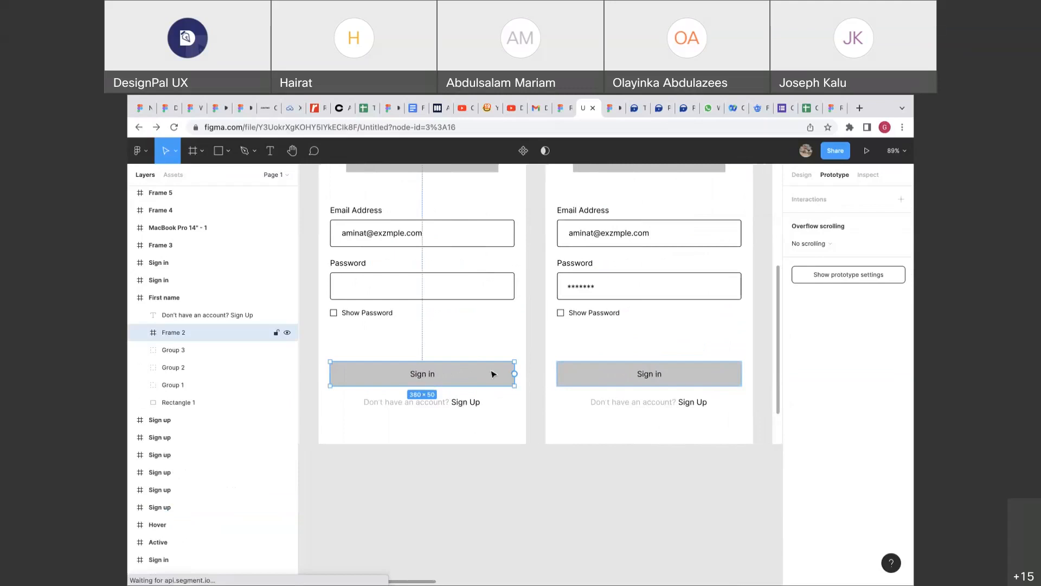
scroll(493, 372, "left", 5)
left_click_drag(705, 372, 440, 380)
scroll(558, 380, "down", 5)
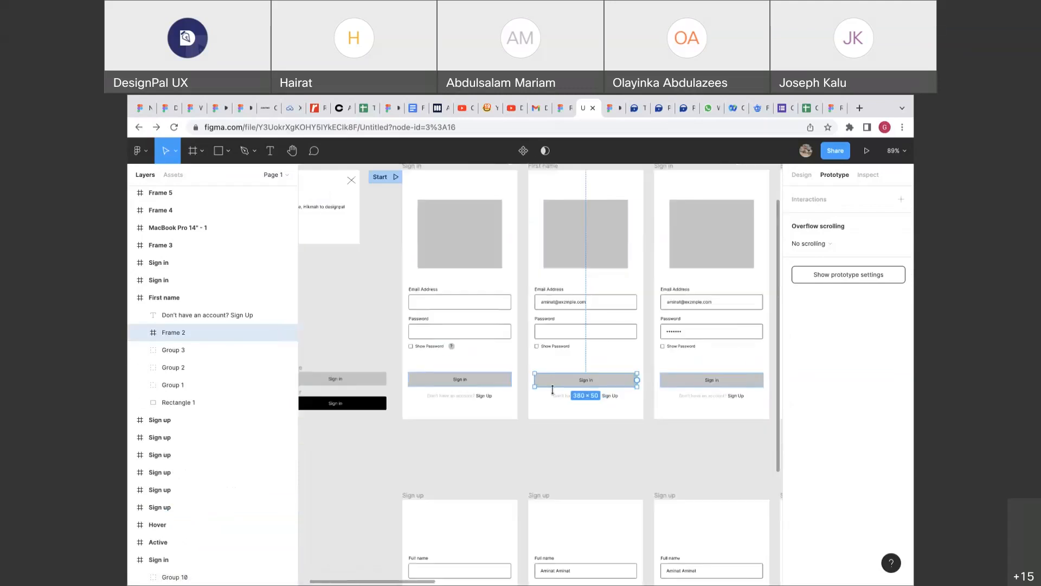
scroll(559, 358, "up", 3)
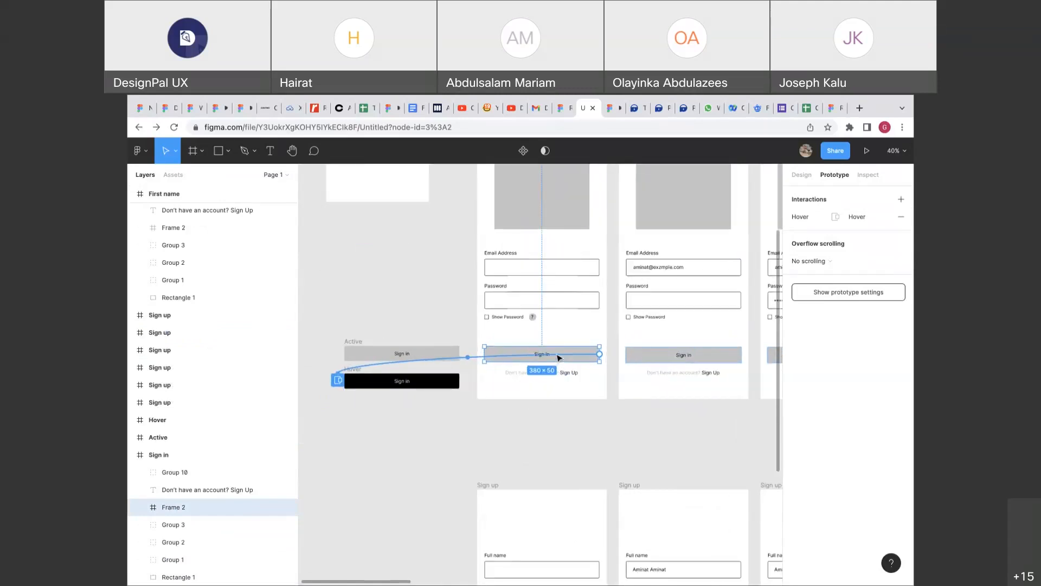
left_click(543, 354)
left_click_drag(564, 325, 561, 327)
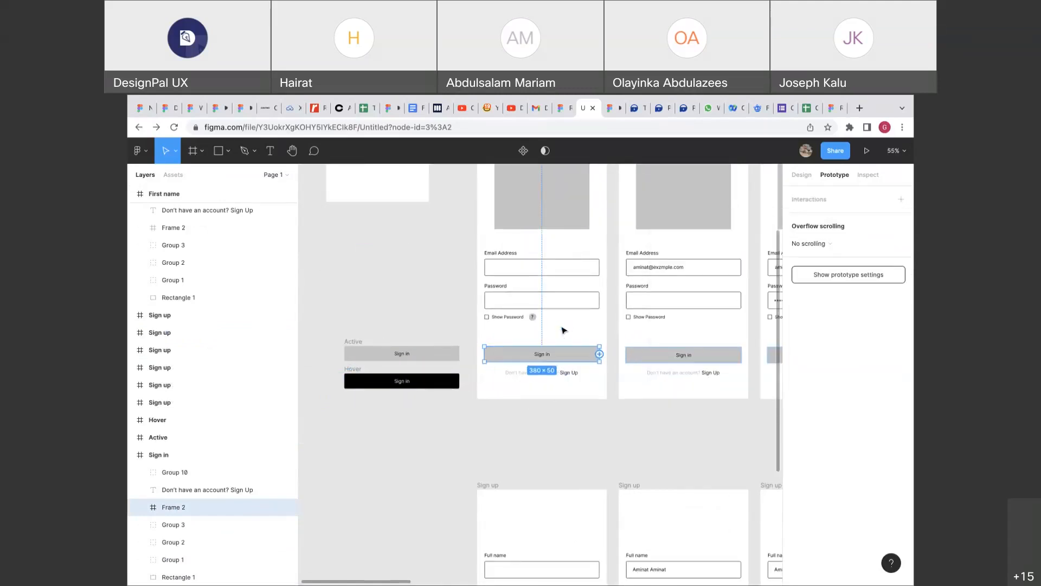
scroll(564, 356, "up", 1)
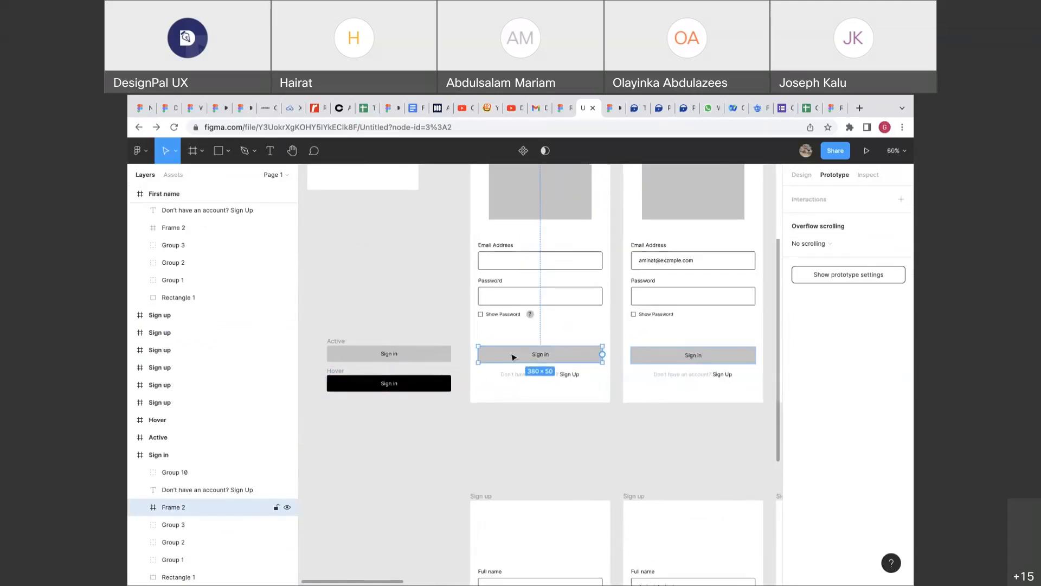
Reconnect the Sign in button to Hover as a While hovering, Open overlay interaction.
left_click_drag(602, 354, 388, 383)
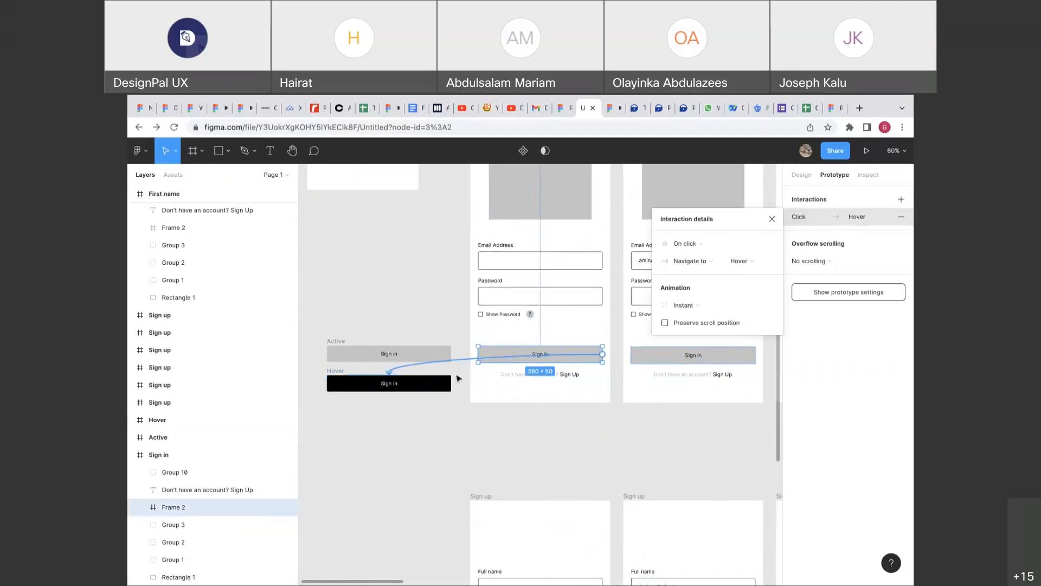
left_click(703, 245)
left_click(705, 270)
left_click(698, 261)
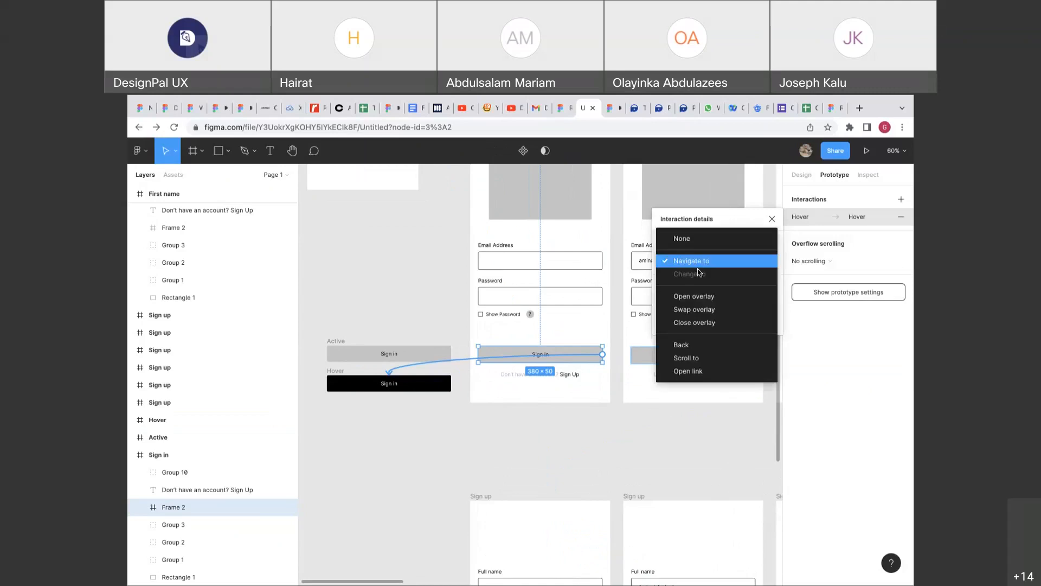
left_click(697, 301)
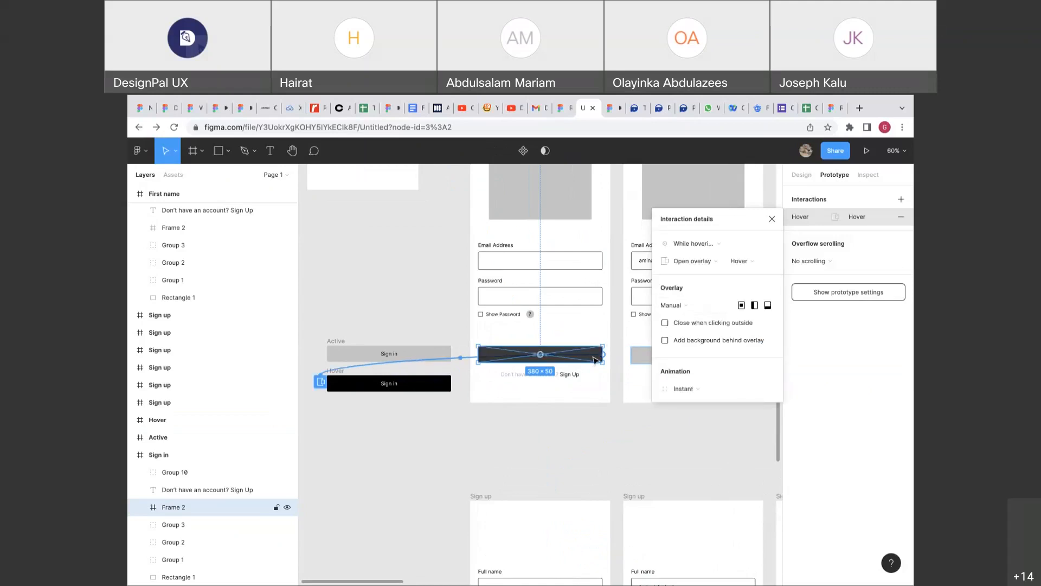
left_click_drag(577, 327, 577, 327)
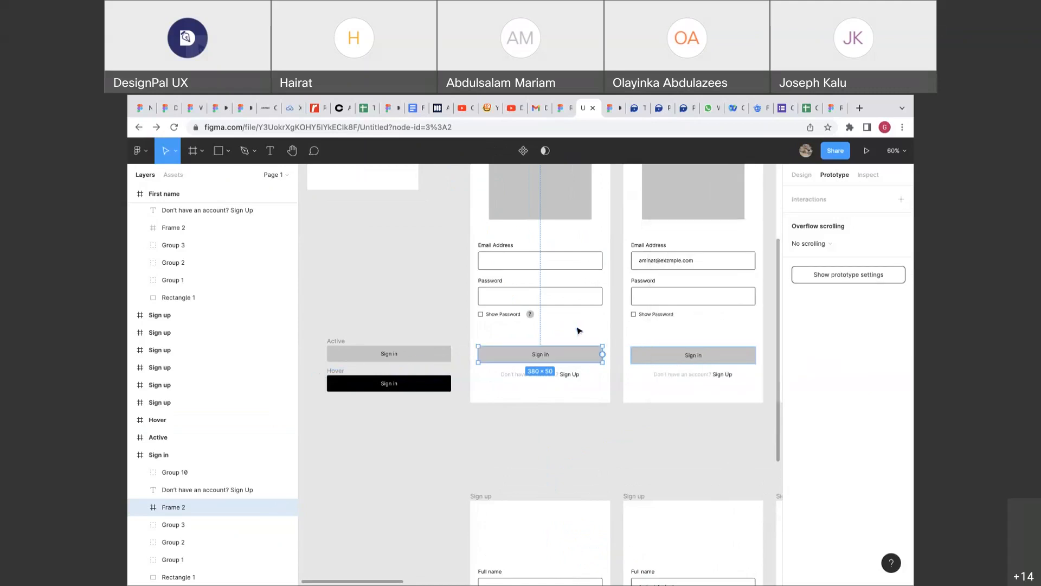
key("ctrl+z")
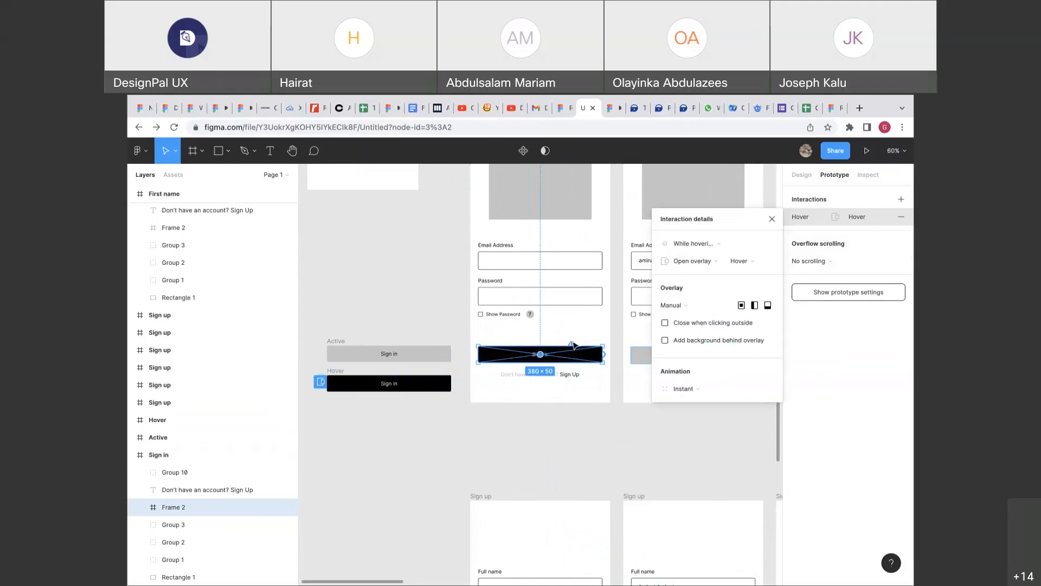
scroll(575, 330, "up", 5)
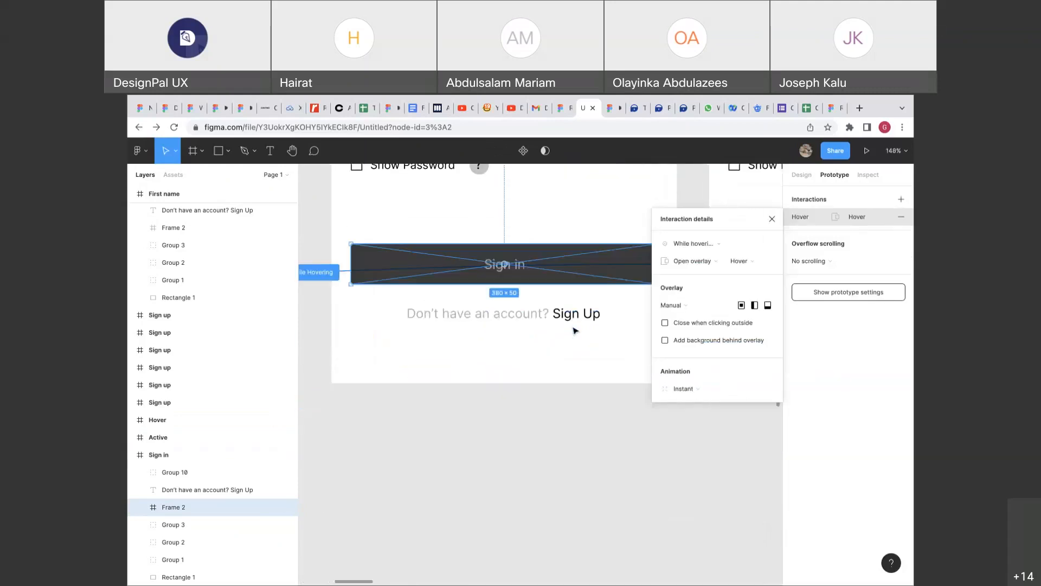
Place the black overlay above the Sign in button and recheck its hover interaction.
mouse_move(540, 275)
left_mouse_down()
mouse_move(542, 244)
mouse_move(521, 234)
mouse_move(521, 269)
mouse_move(582, 210)
mouse_move(586, 304)
mouse_move(605, 302)
mouse_move(564, 372)
mouse_move(587, 225)
mouse_move(566, 186)
mouse_move(477, 282)
mouse_move(536, 247)
mouse_move(540, 229)
mouse_move(542, 326)
mouse_move(518, 349)
mouse_move(530, 367)
mouse_move(608, 280)
mouse_move(542, 280)
left_mouse_up()
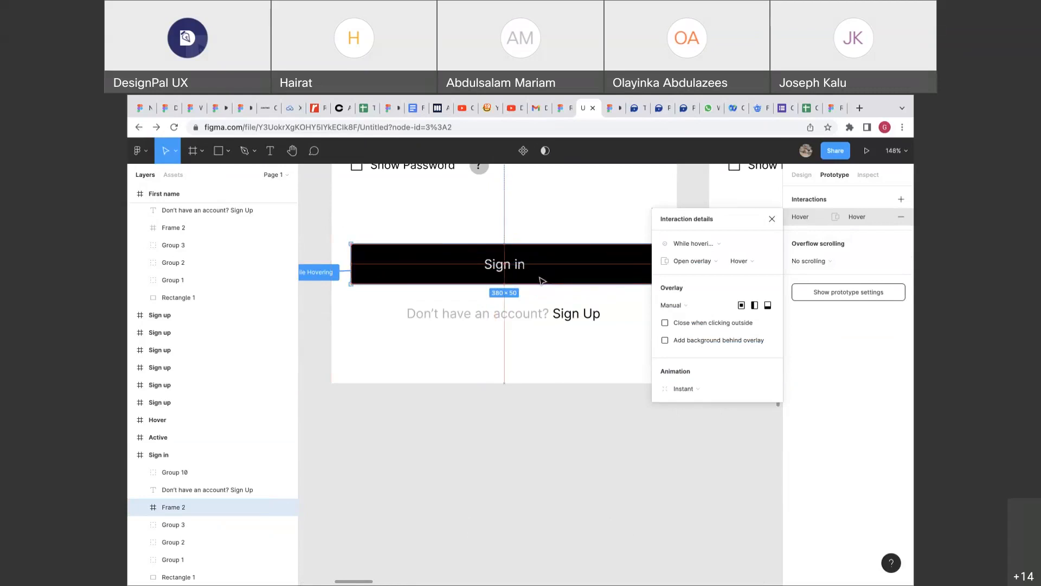
key("shift+0")
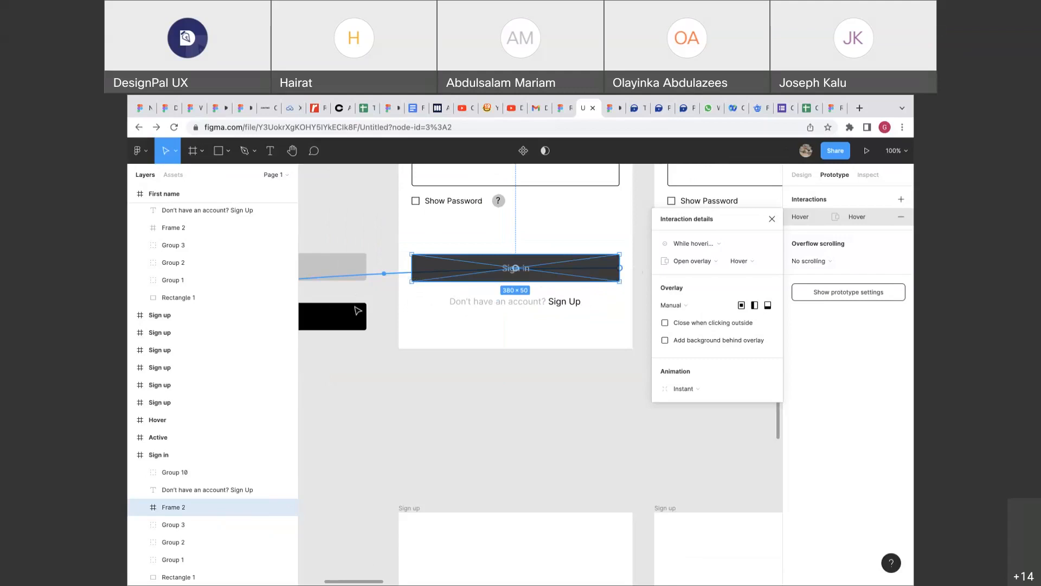
scroll(465, 260, "left", 3)
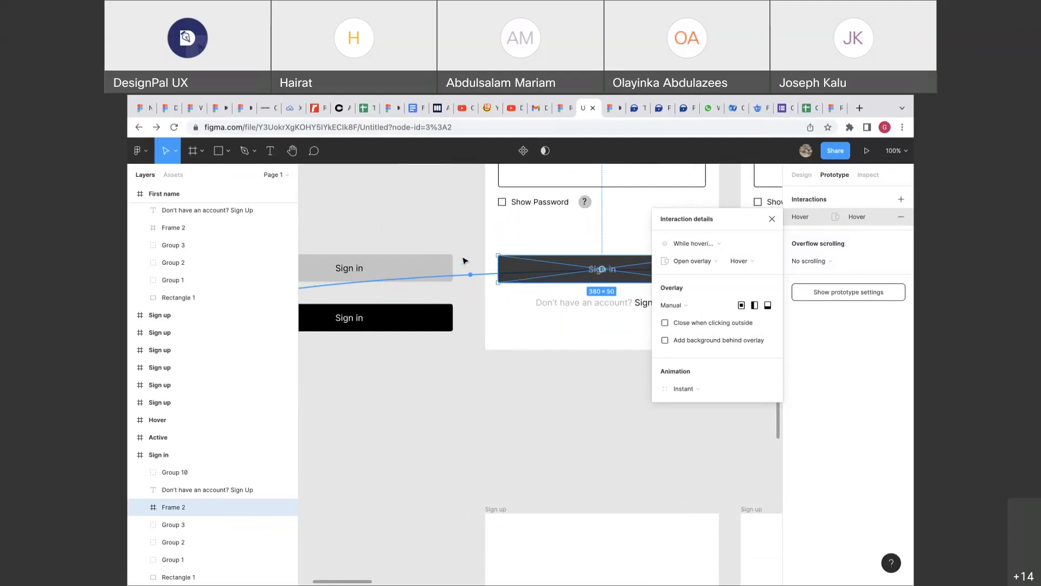
scroll(465, 261, "down", 2)
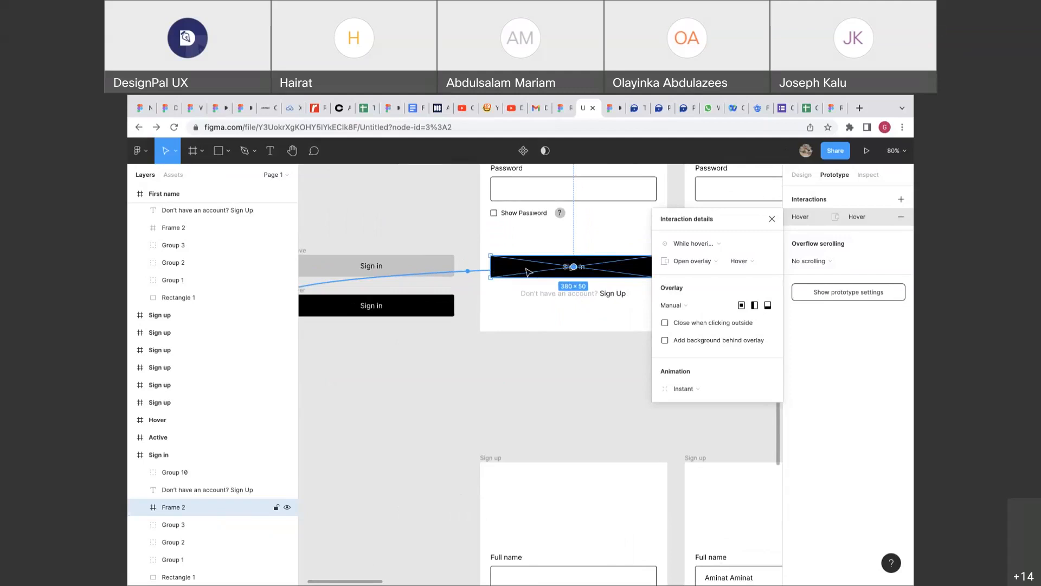
left_click(476, 298)
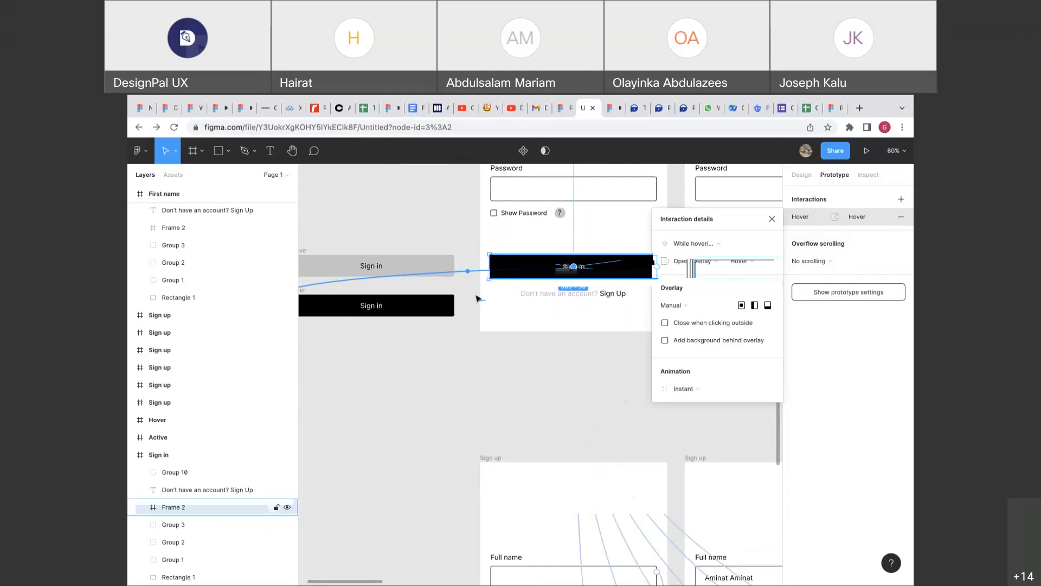
scroll(478, 298, "left", 2)
left_click(569, 262)
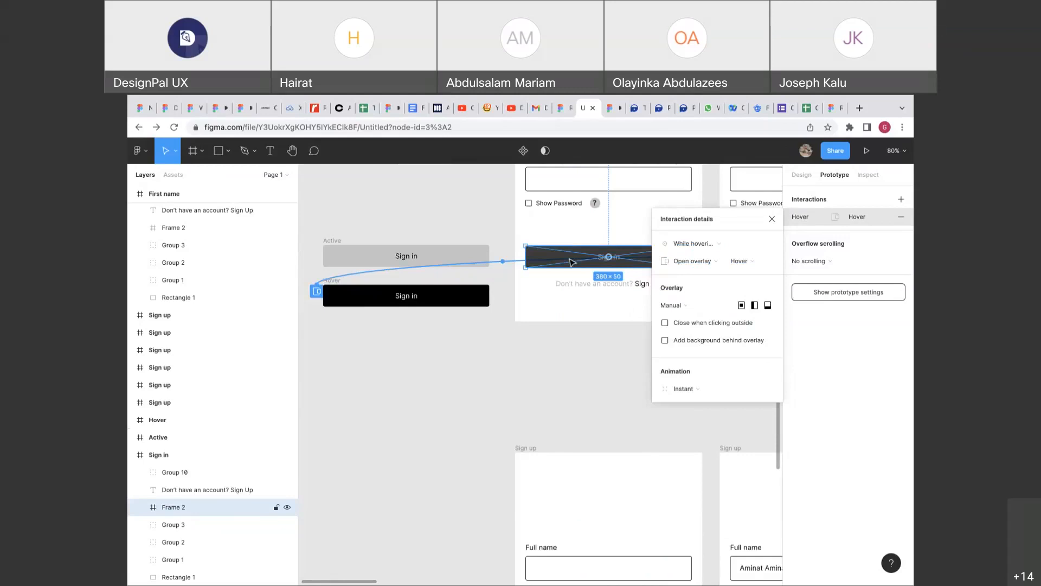
Link the black Hover button to the Sign up screen with an On click navigate.
scroll(336, 279, "down", 3)
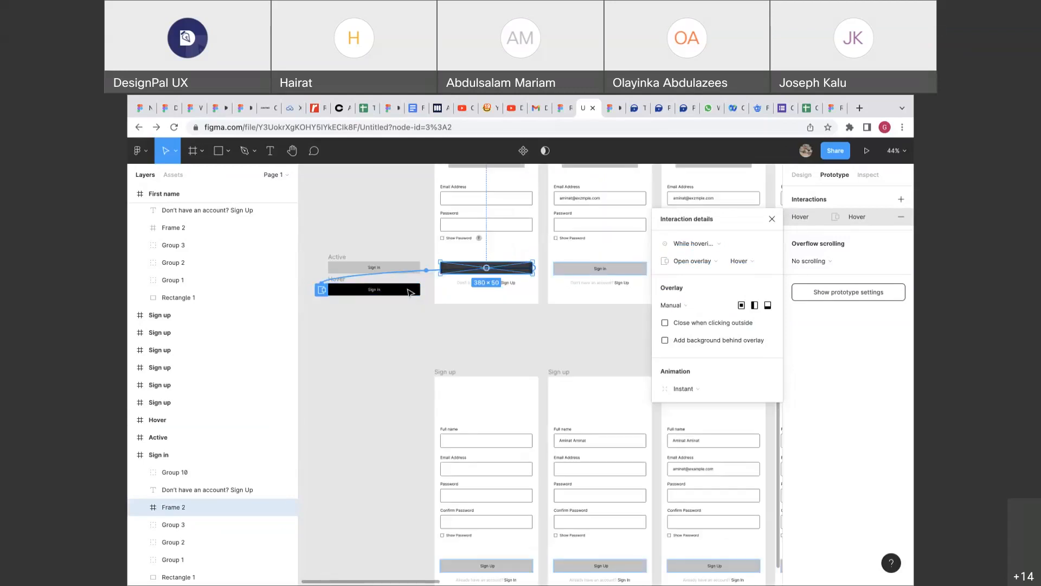
left_click(341, 289)
scroll(324, 287, "right", 1)
left_click_drag(409, 289, 447, 395)
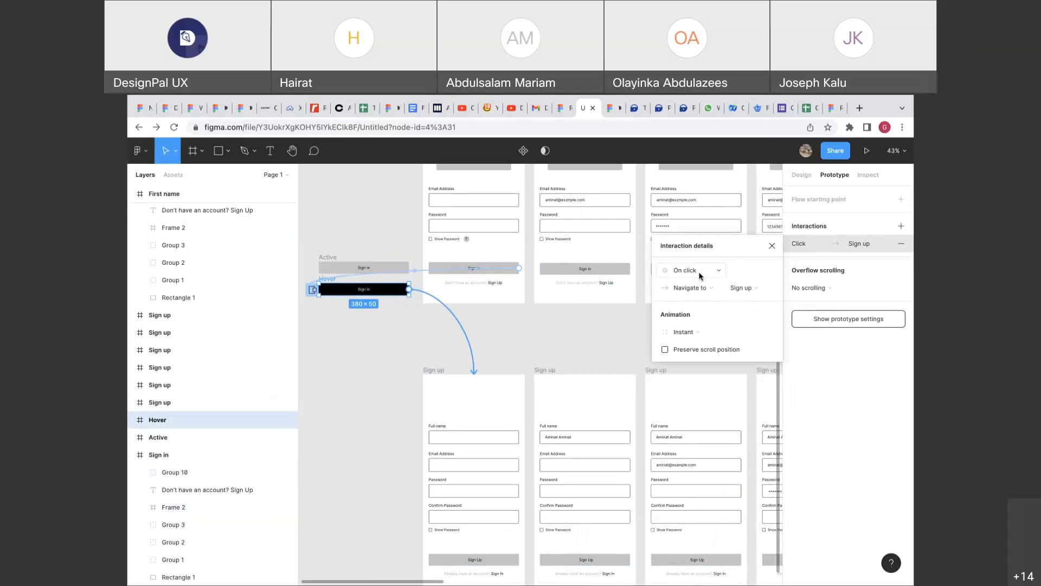
left_click(611, 110)
scroll(609, 293, "down", 2)
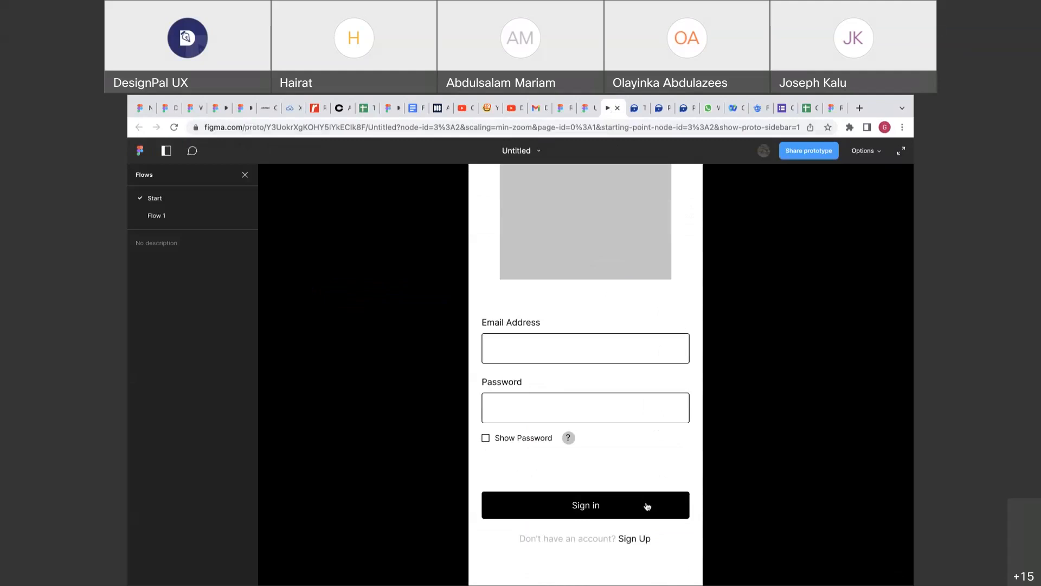
left_click(647, 506)
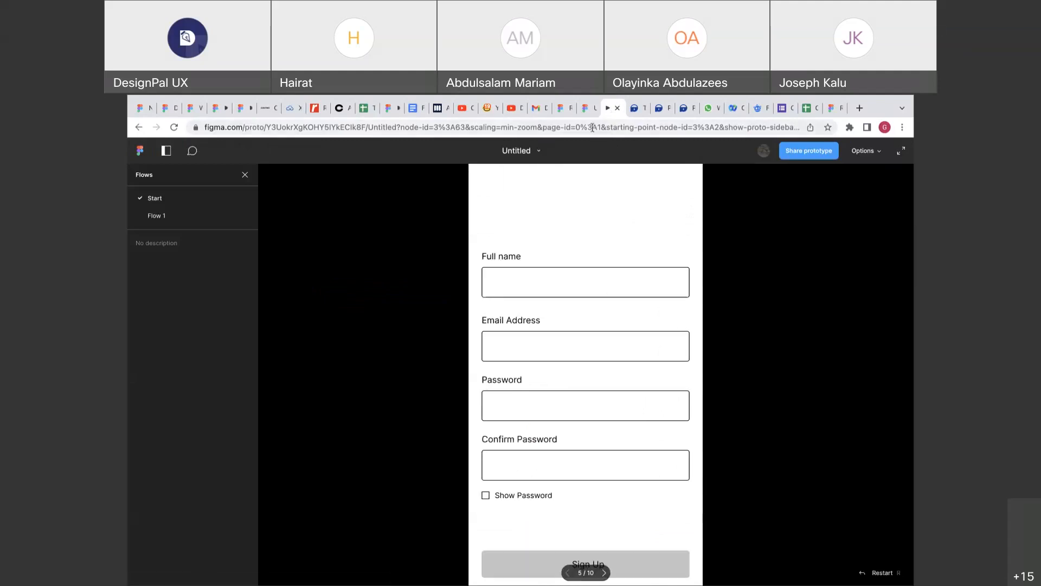
left_click(585, 112)
scroll(565, 338, "up", 1)
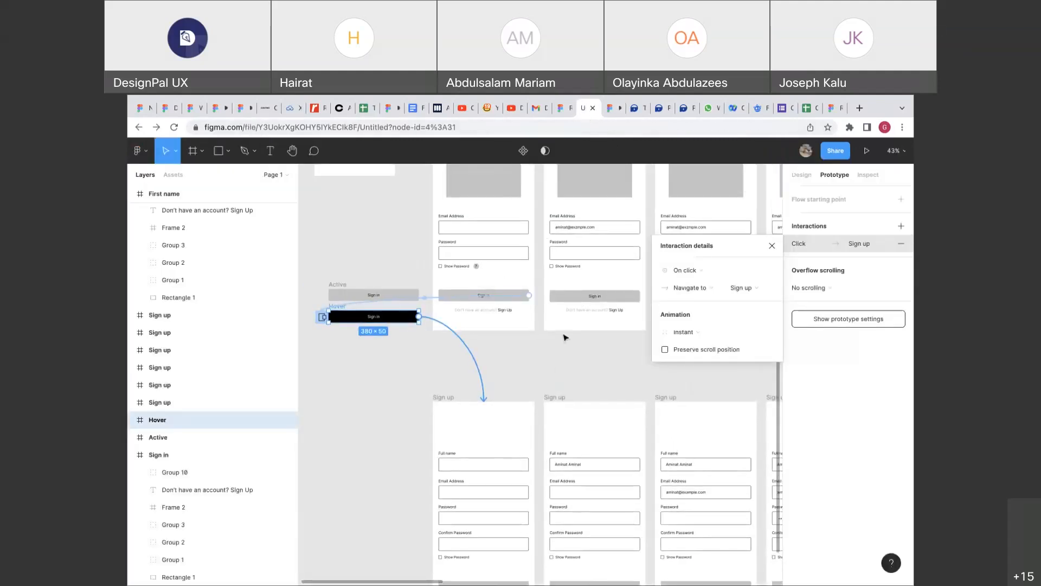
Inspect the Sign in frame's 5000ms delayed overlay that opens Frame 3.
scroll(566, 337, "up", 5)
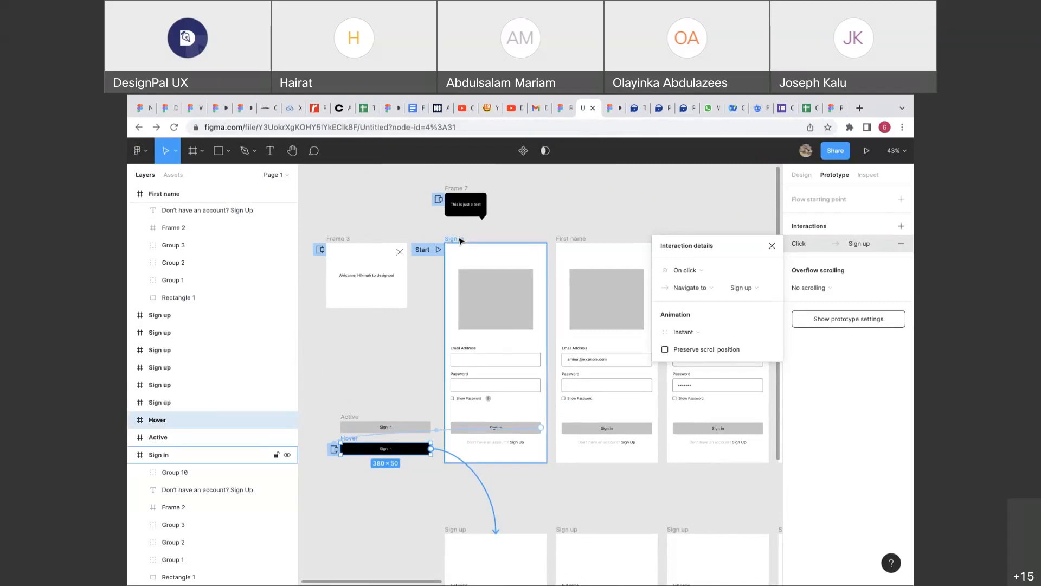
scroll(452, 242, "up", 3)
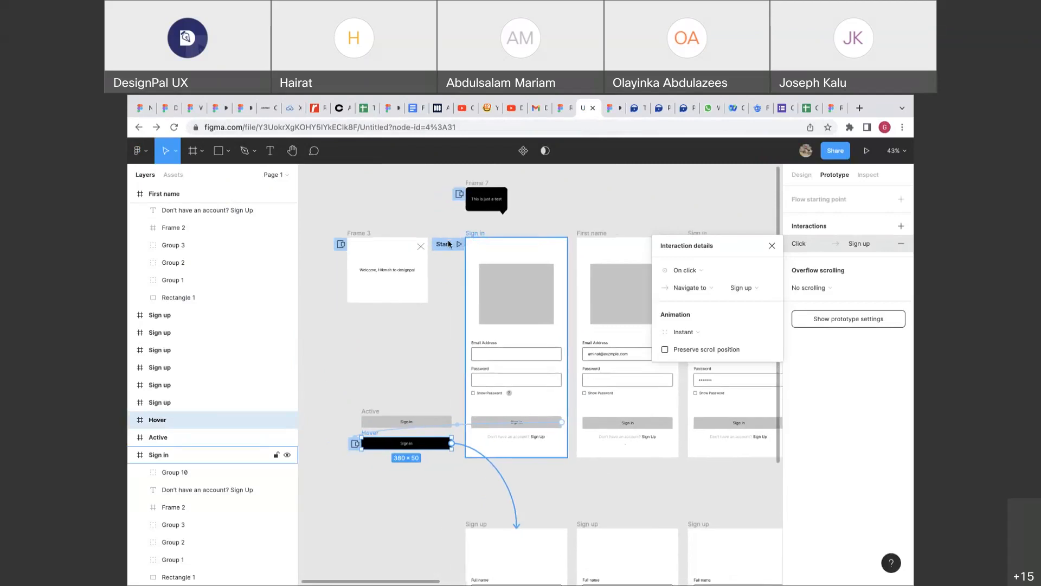
scroll(449, 243, "up", 2)
left_click(449, 243)
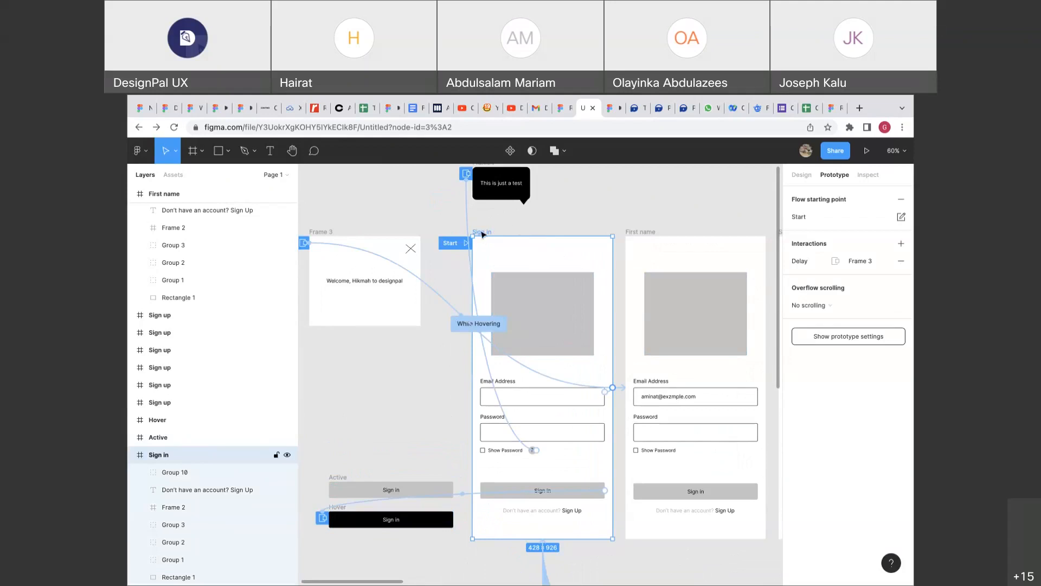
left_click(501, 354)
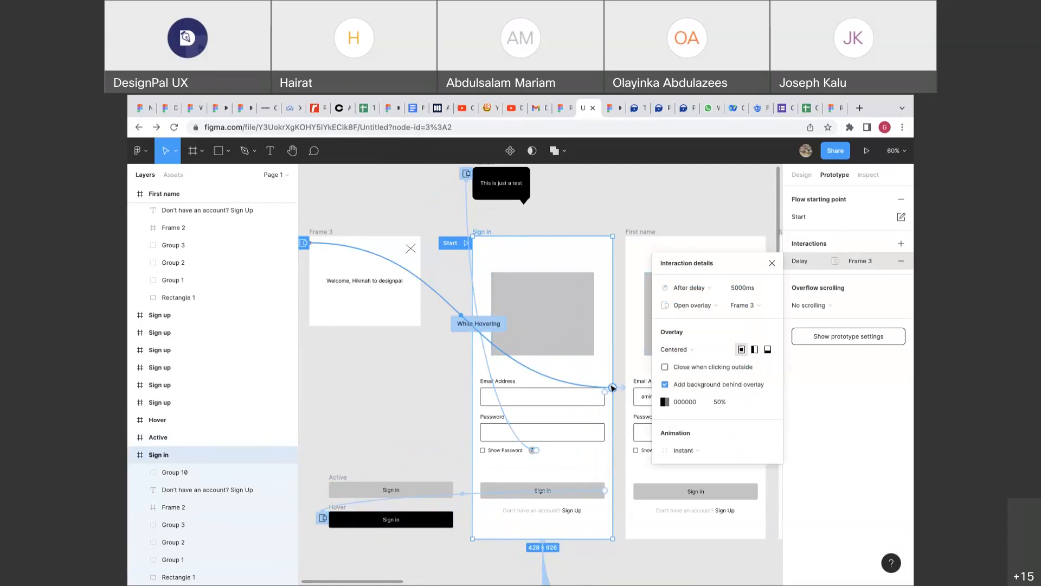
left_click(322, 231)
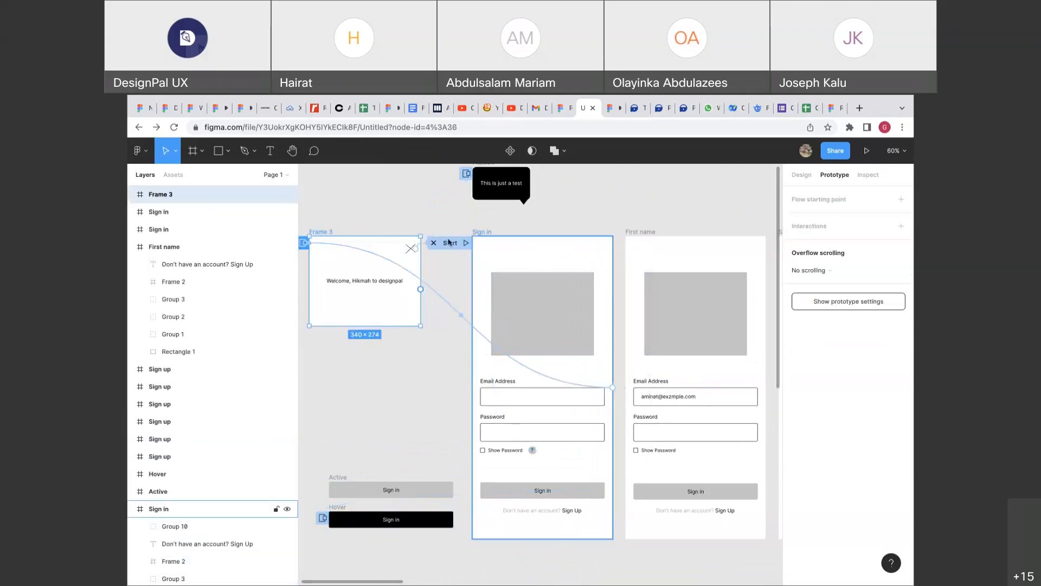
Deselect, show the Design properties, and return to the running prototype.
left_click(536, 213)
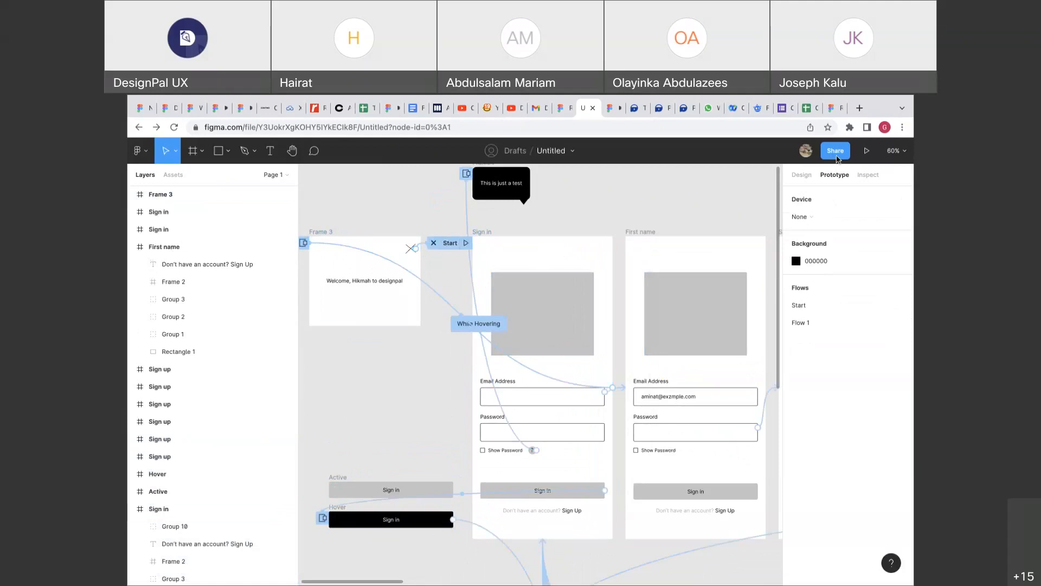
left_click(807, 175)
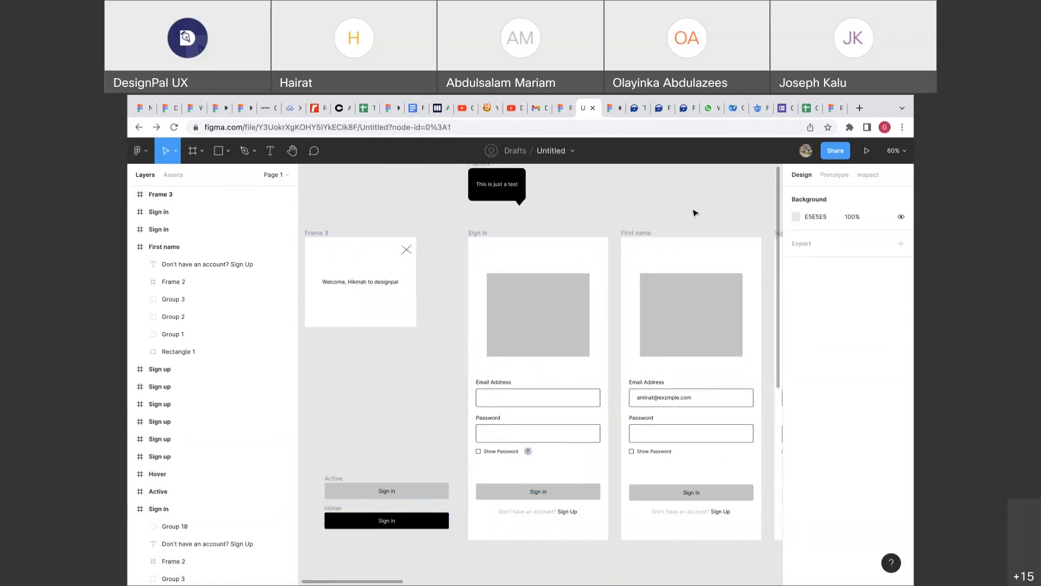
scroll(694, 212, "down", 5)
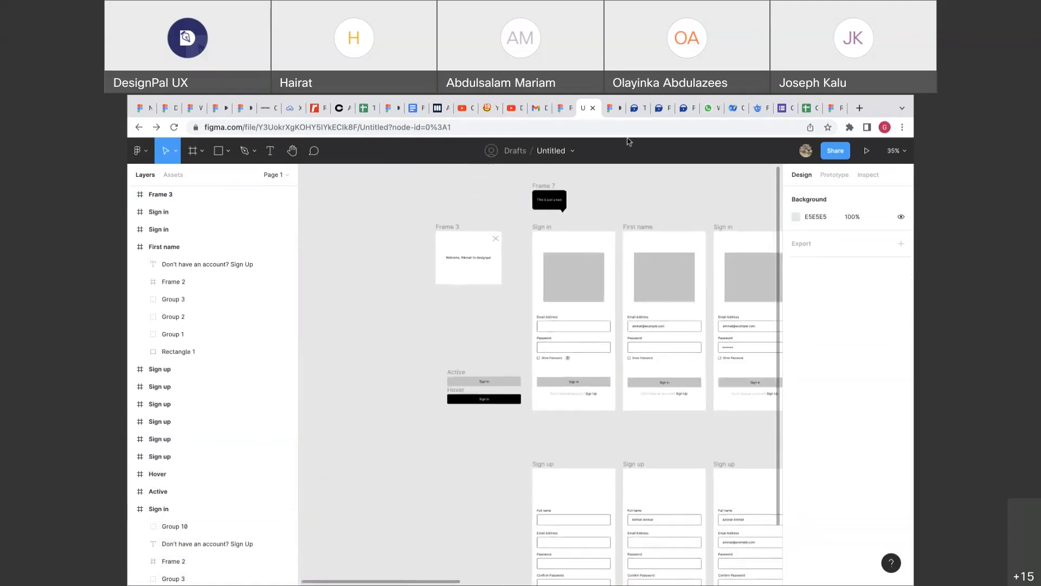
left_click(612, 108)
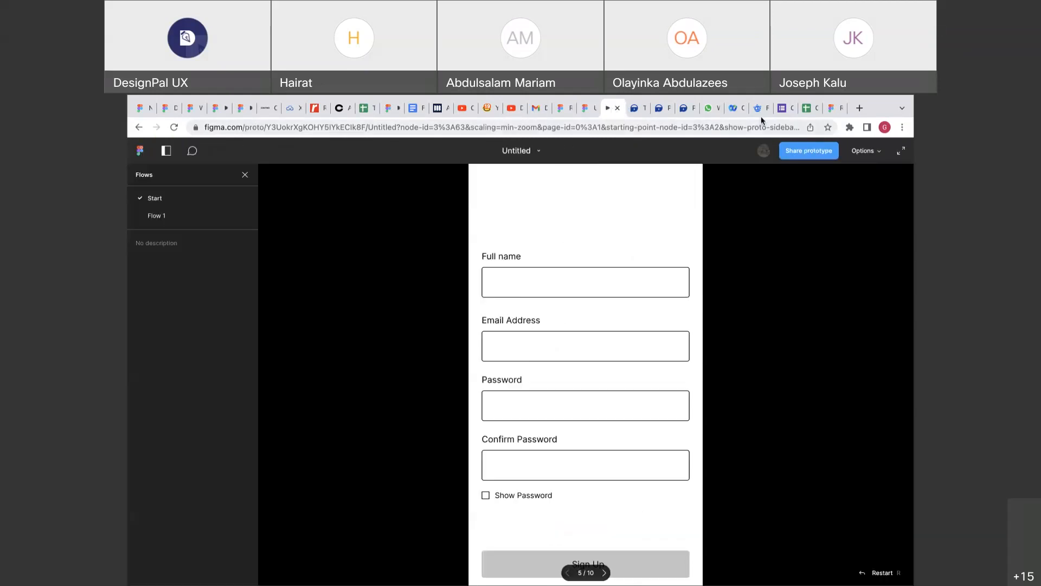
Switch to the Ronda Mobile Banking file and select the onboarding card's rectangle and body text.
left_click(827, 111)
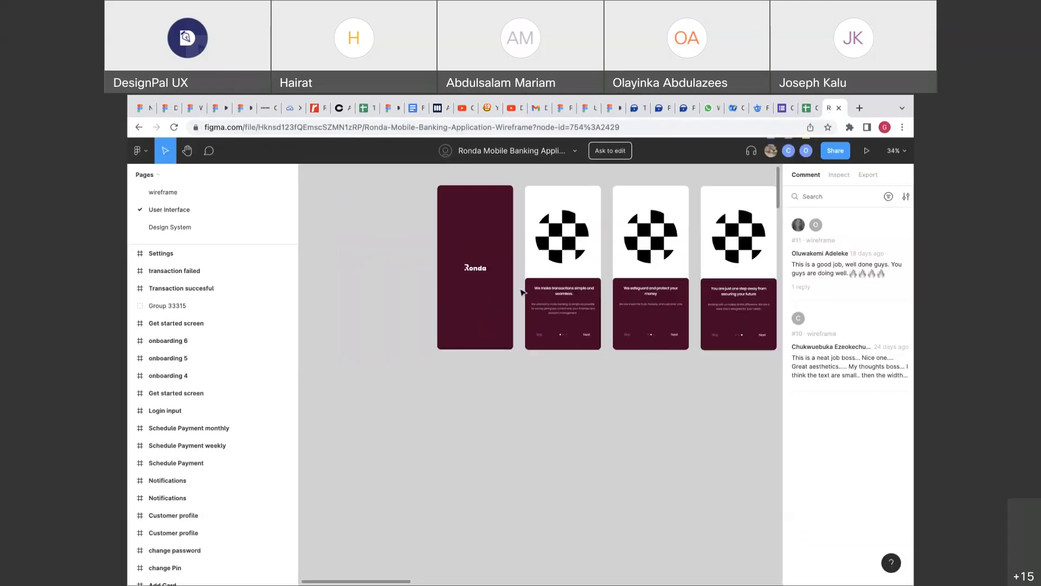
scroll(521, 292, "up", 3)
left_click(465, 340)
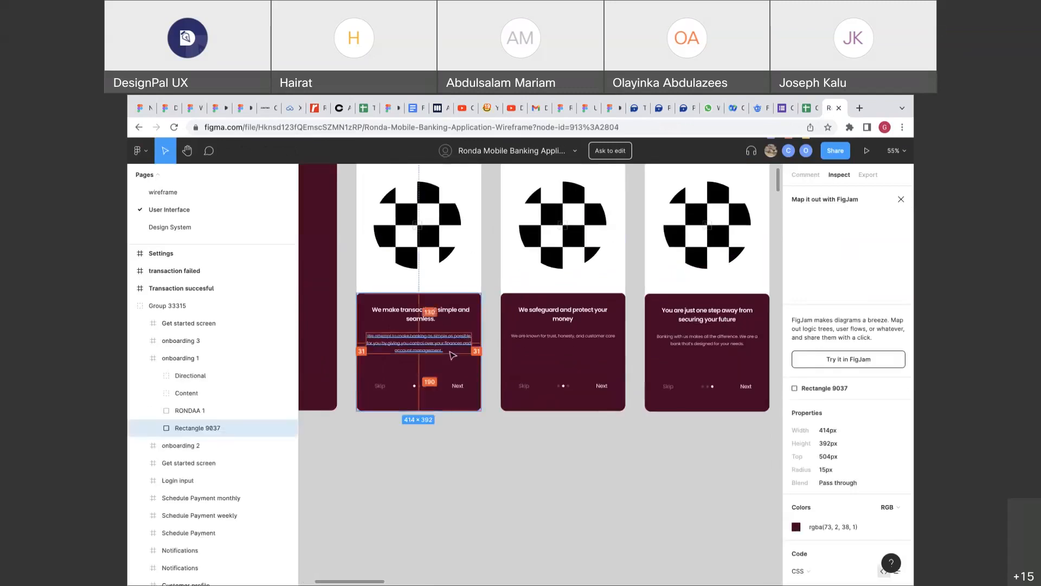
double_click(452, 355)
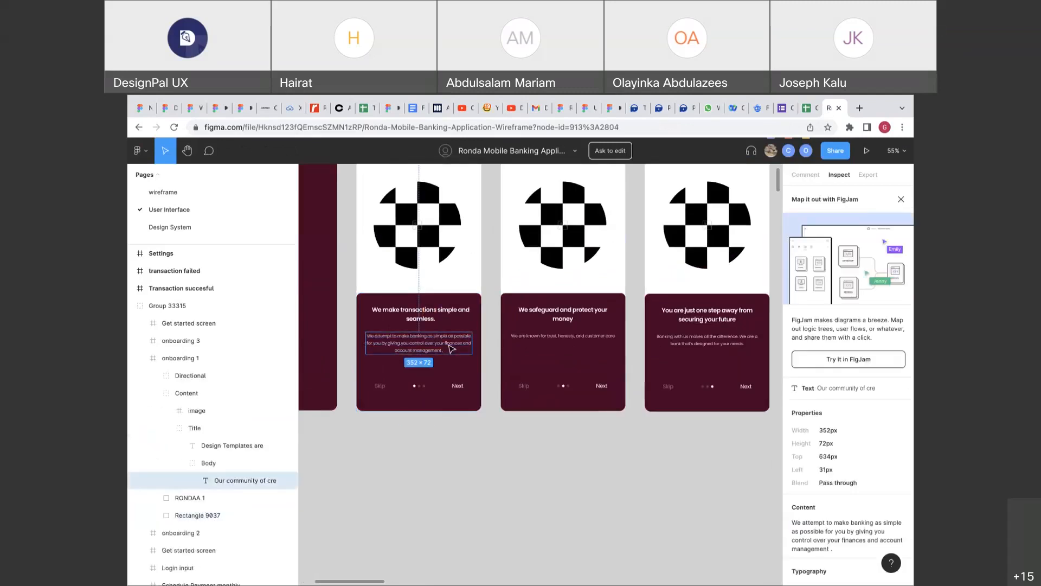
Select the Ronda splash screen background, request edit access, then clear the selection.
scroll(764, 187, "left", 2)
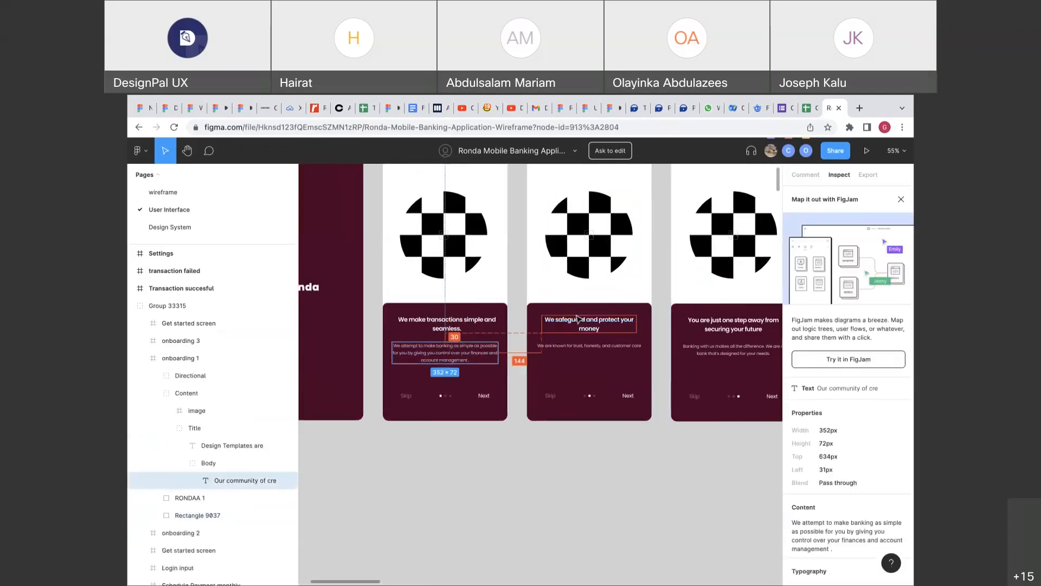
scroll(577, 319, "up", 2)
scroll(577, 319, "left", 2)
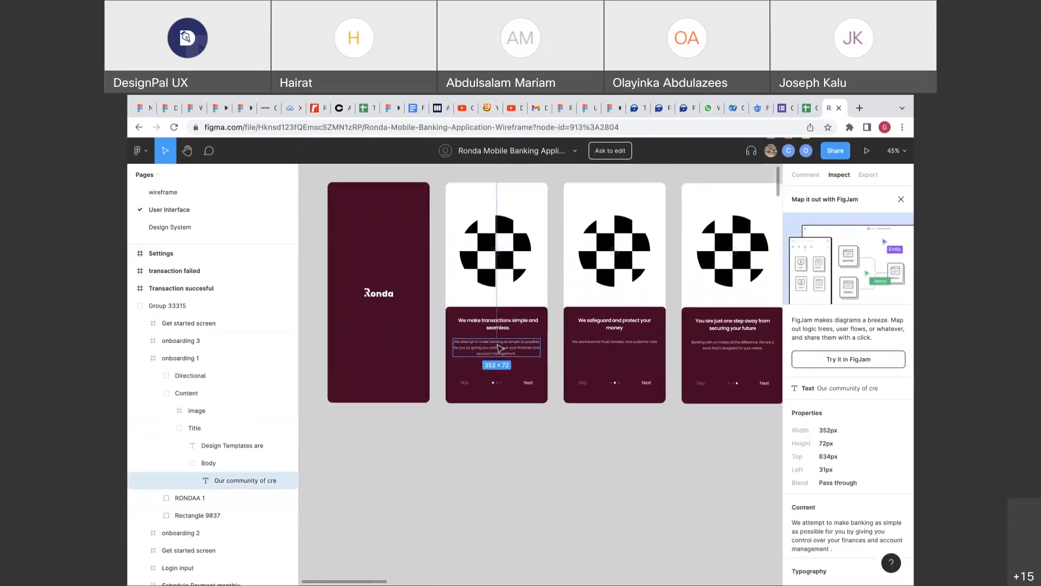
scroll(444, 298, "down", 3)
left_click(443, 298)
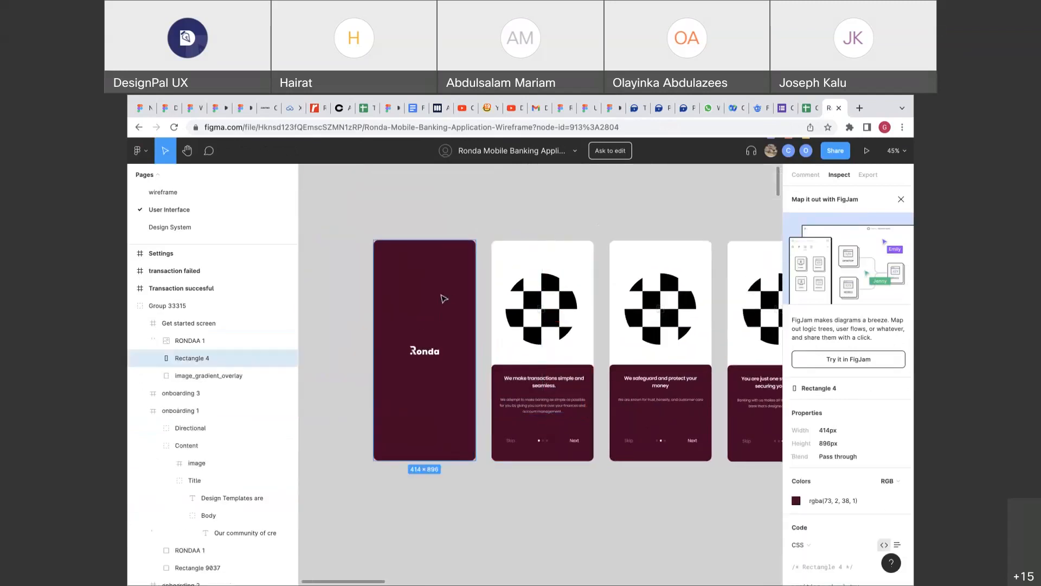
left_click(611, 153)
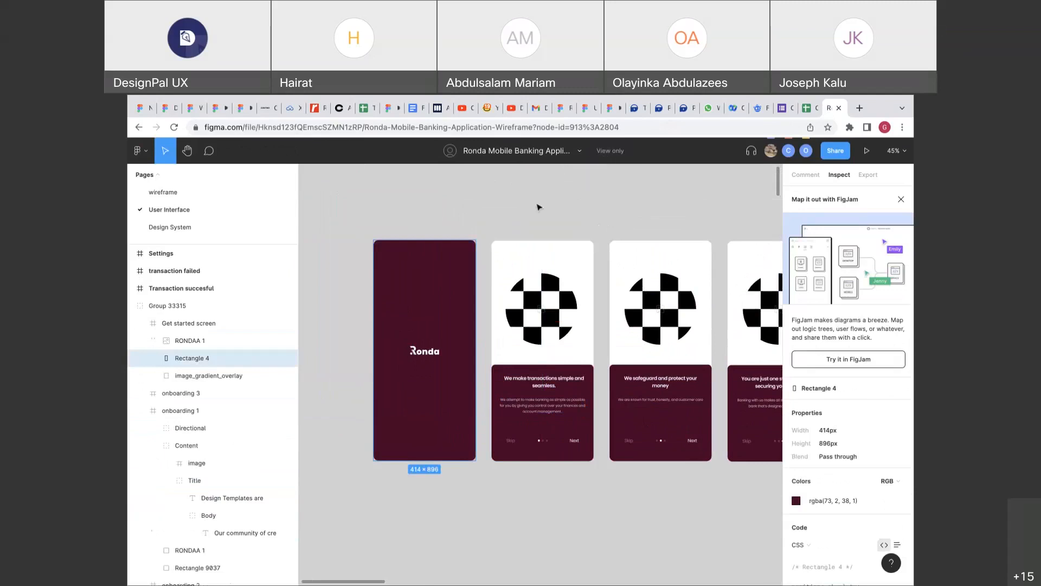
scroll(476, 290, "down", 1)
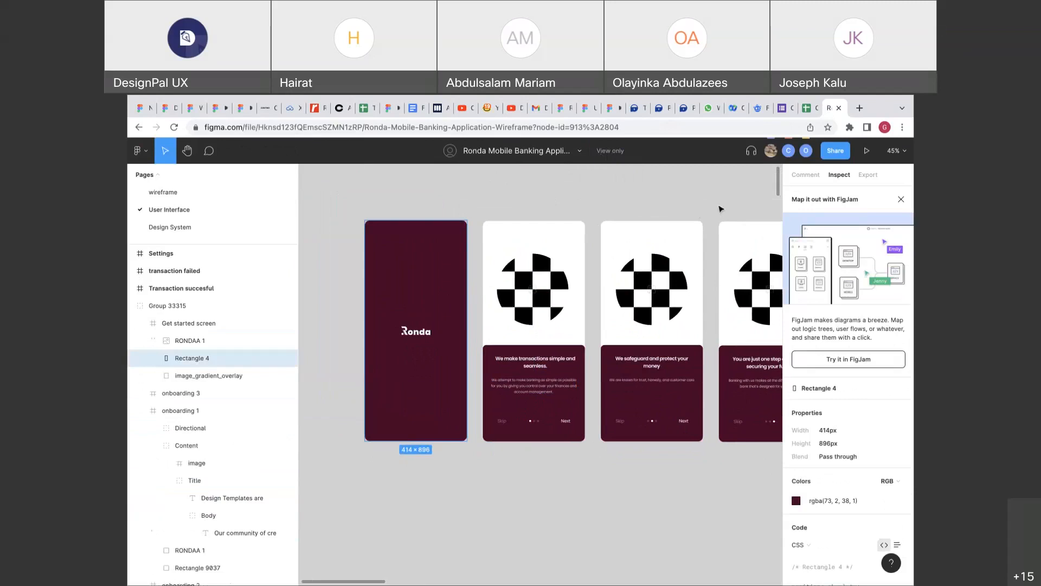
left_click(484, 212)
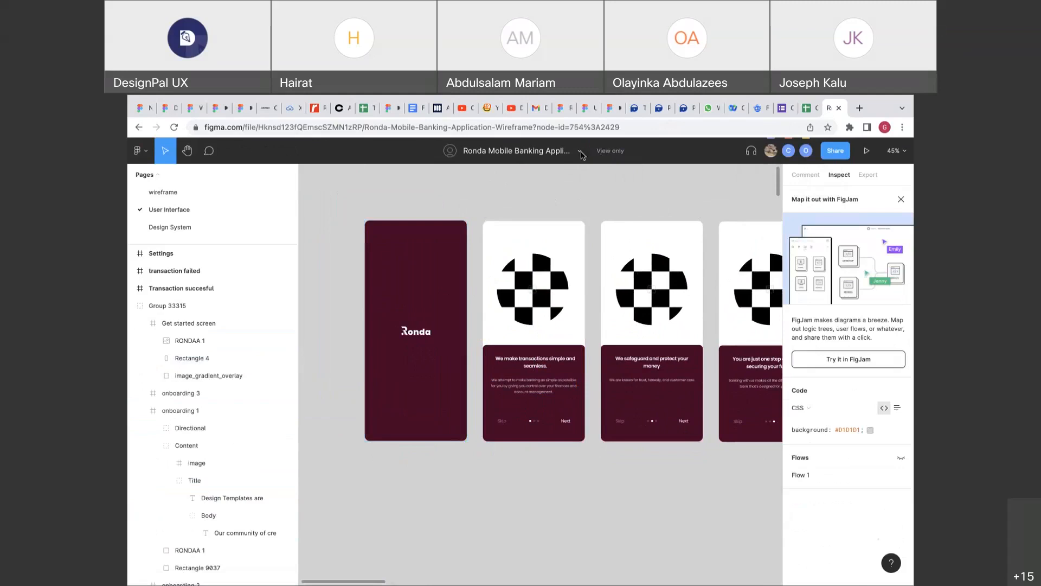
Pan the canvas back to the Ronda splash and onboarding screens.
scroll(610, 206, "right", 5)
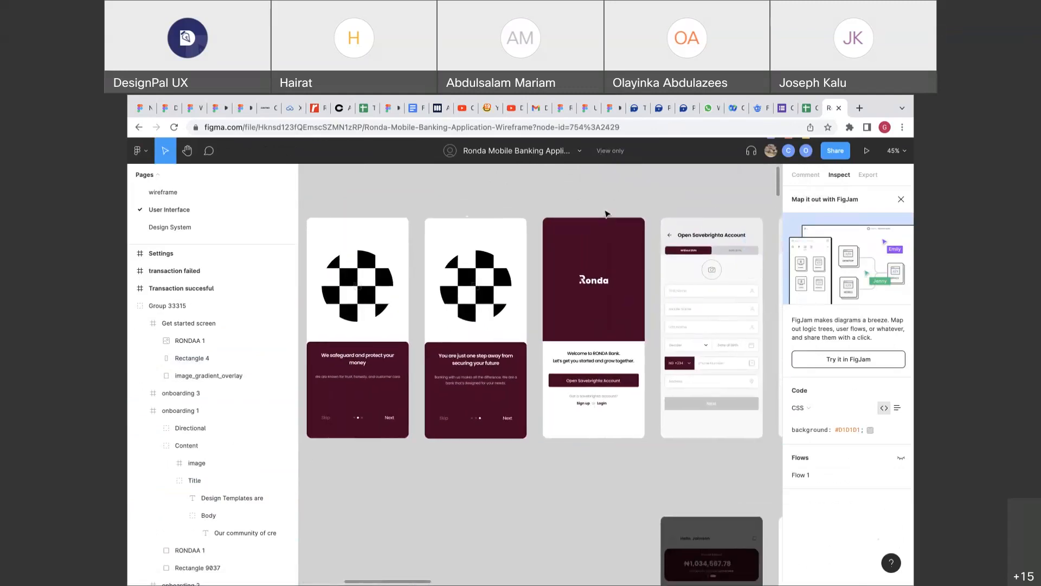
scroll(606, 213, "right", 6)
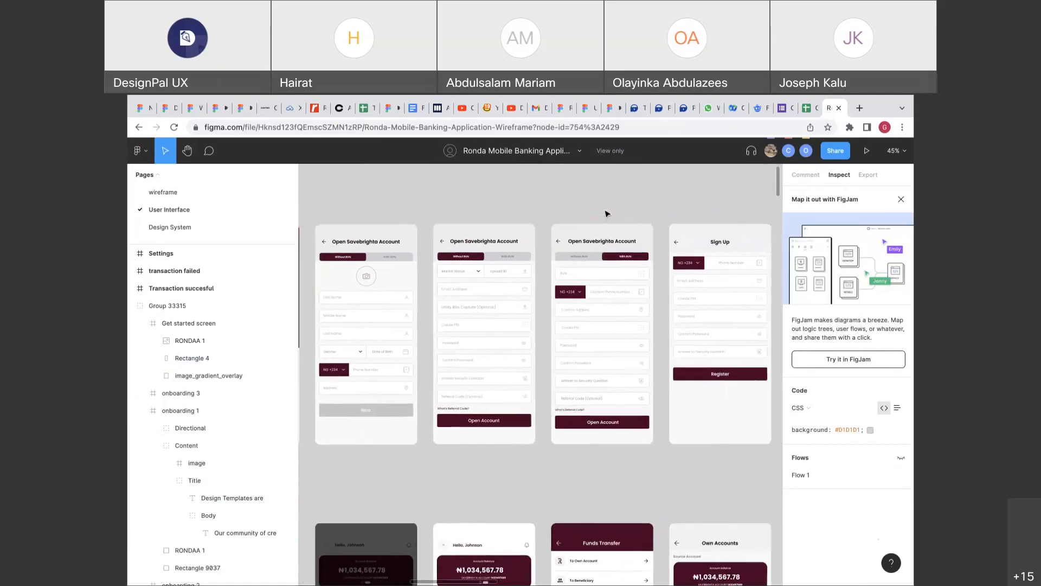
scroll(607, 214, "left", 10)
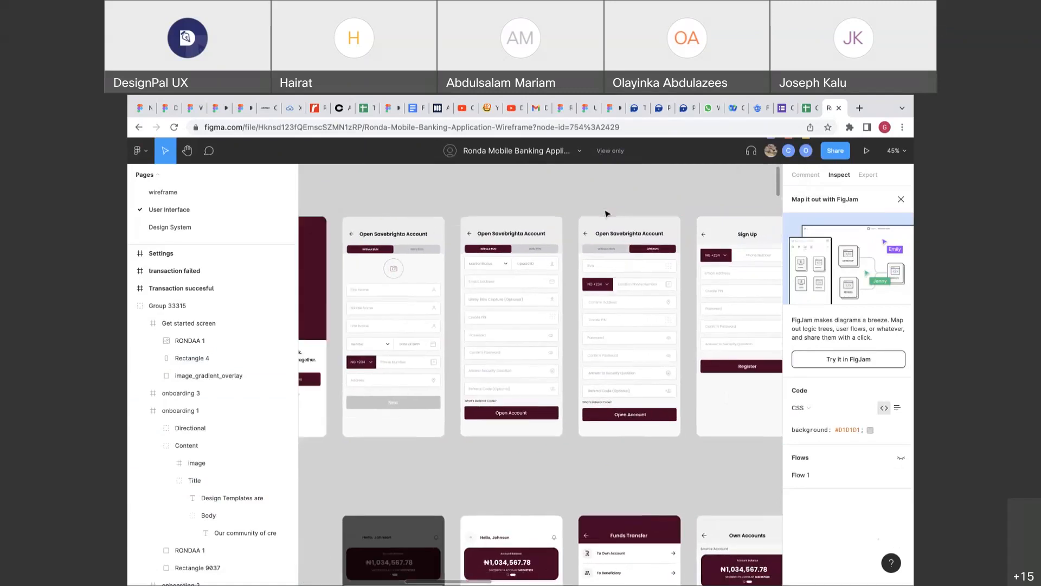
scroll(634, 218, "right", 6)
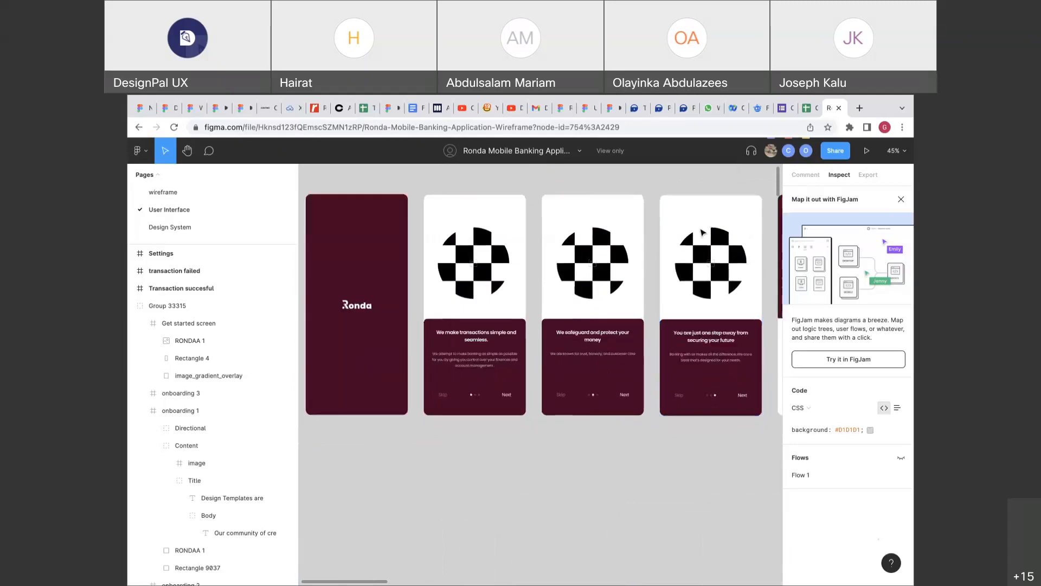
scroll(667, 225, "down", 3)
scroll(701, 232, "left", 6)
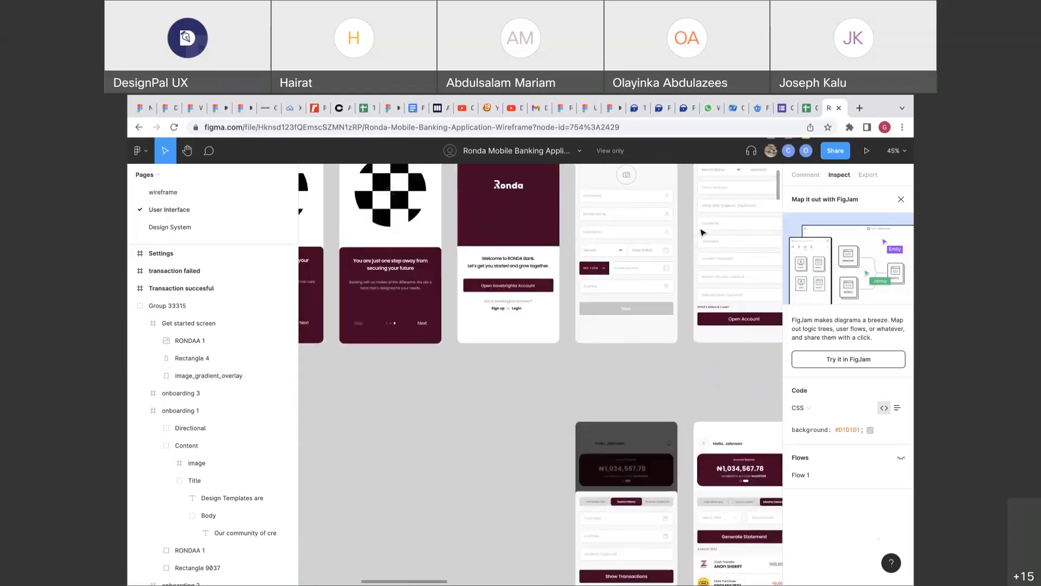
scroll(701, 231, "up", 4)
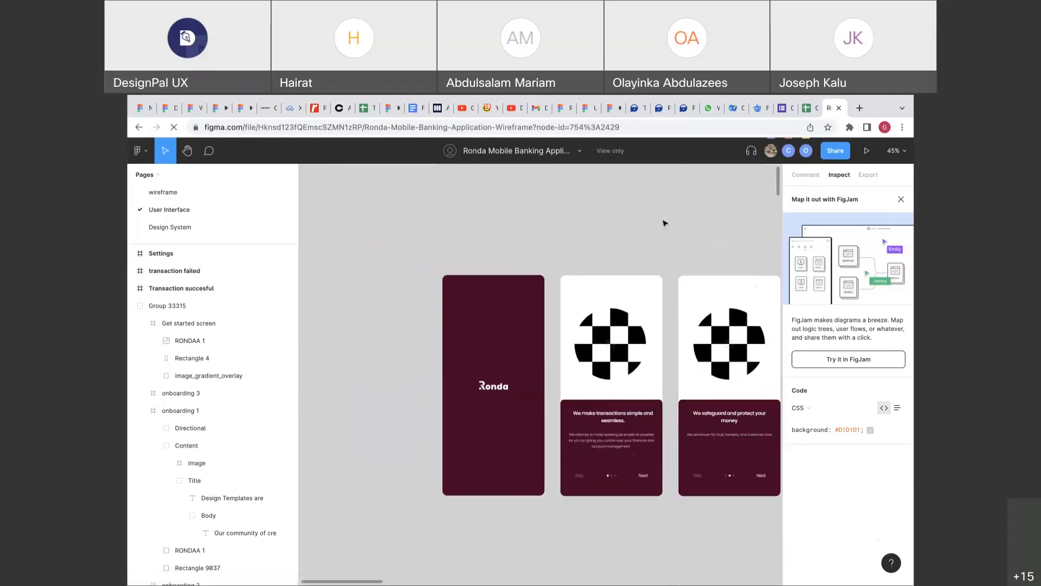
Zoom to the onboarding frames and select the 414 × 896 Get started screen frame.
left_click(805, 177)
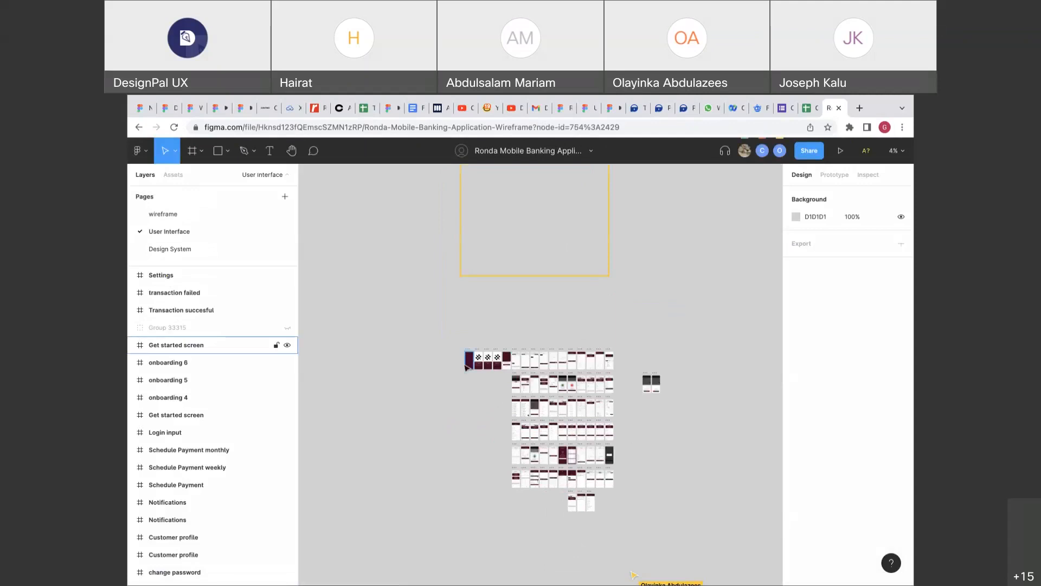
scroll(465, 367, "up", 4)
scroll(466, 367, "down", 6)
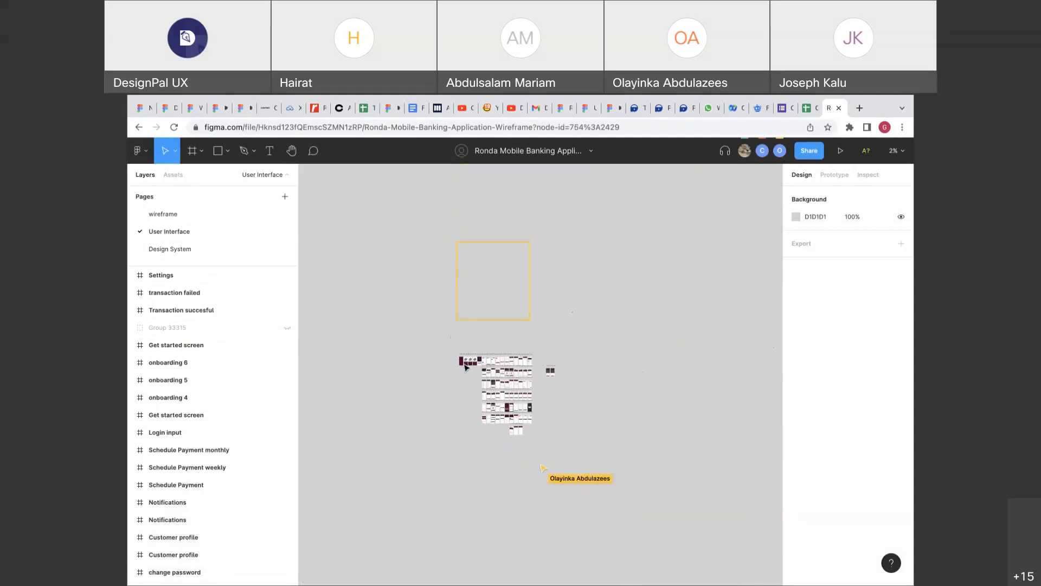
scroll(466, 366, "up", 10)
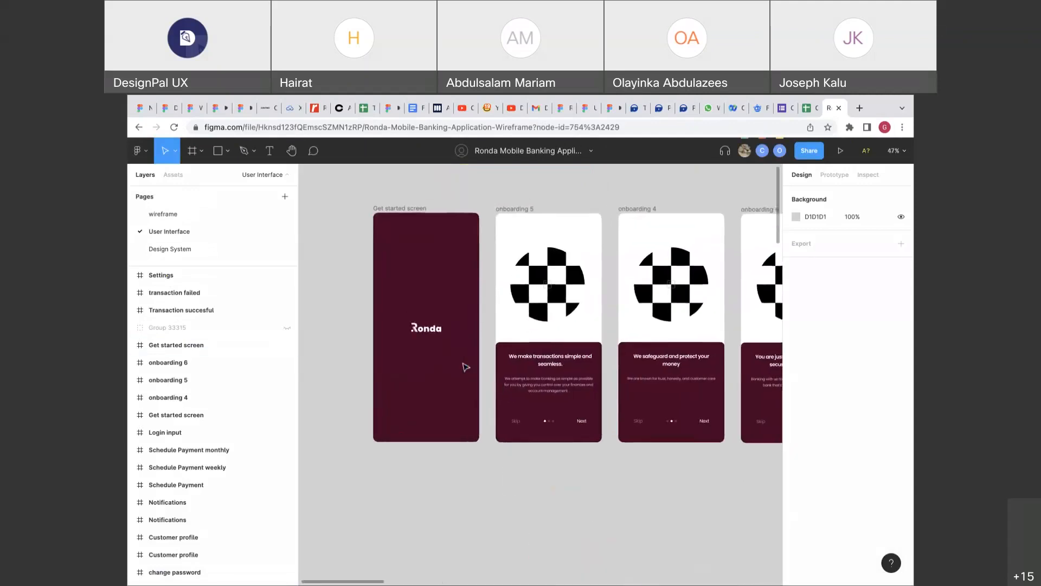
scroll(465, 367, "up", 1)
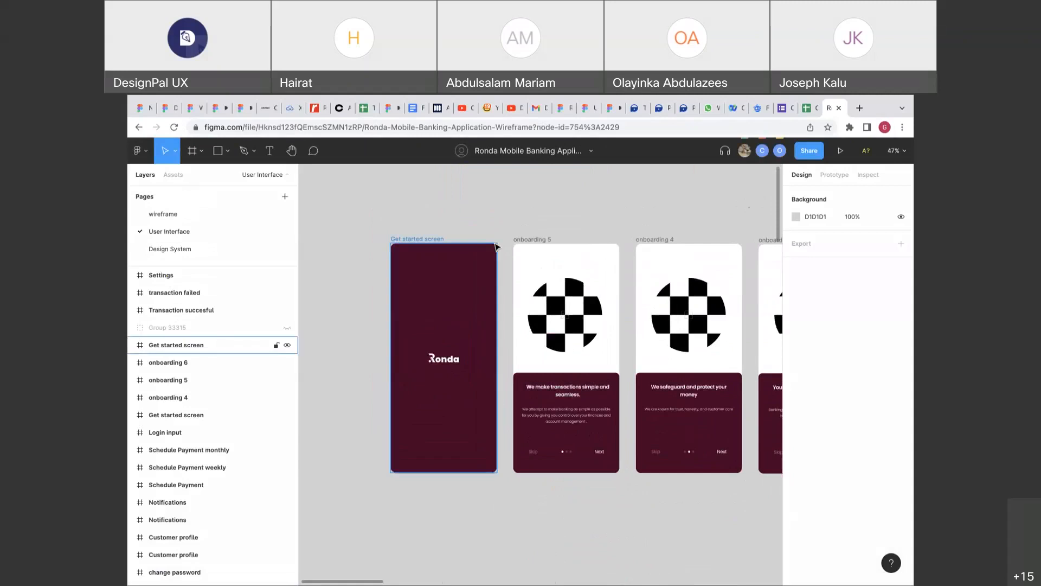
left_click(435, 238)
left_click(473, 212)
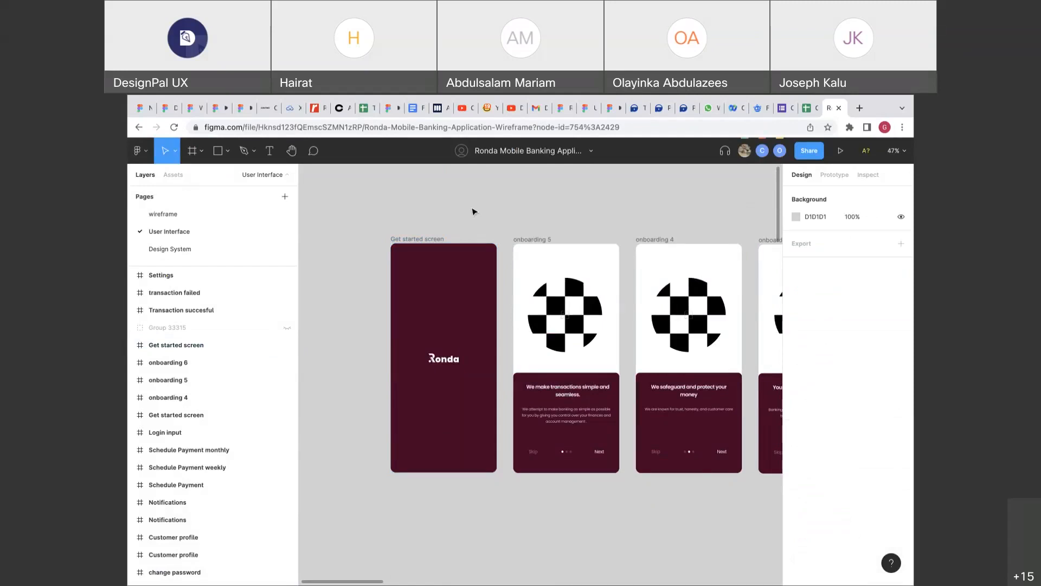
left_click(435, 238)
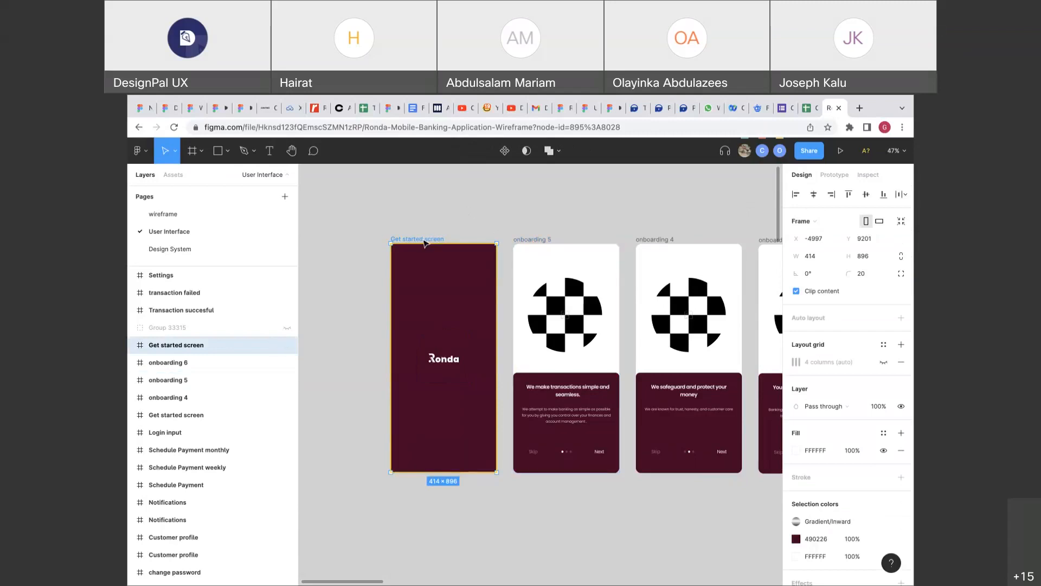
Show prototype settings and check the Untitled file's Sign in frame before returning to Ronda.
left_click(833, 175)
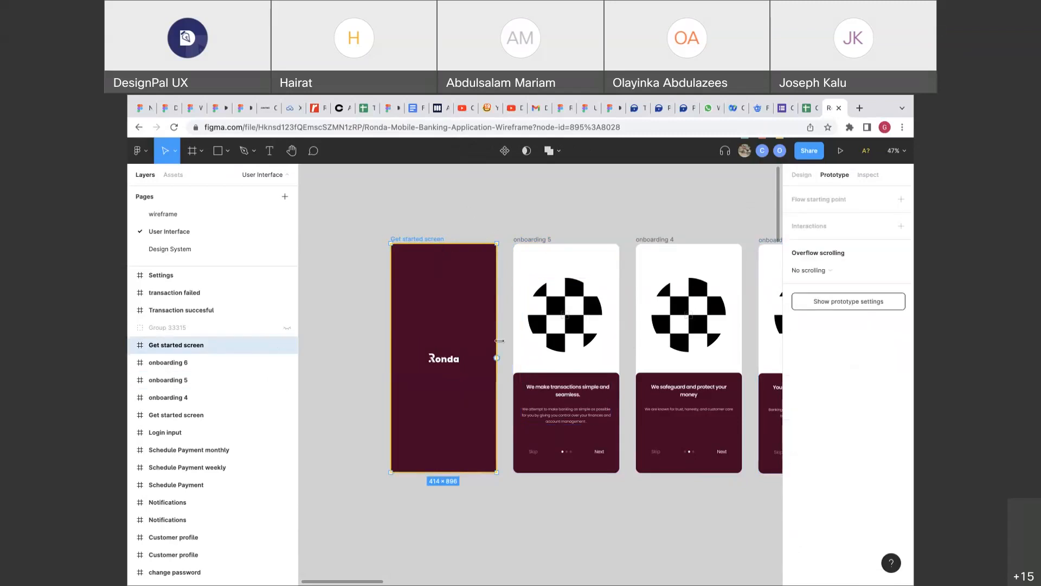
left_click(588, 108)
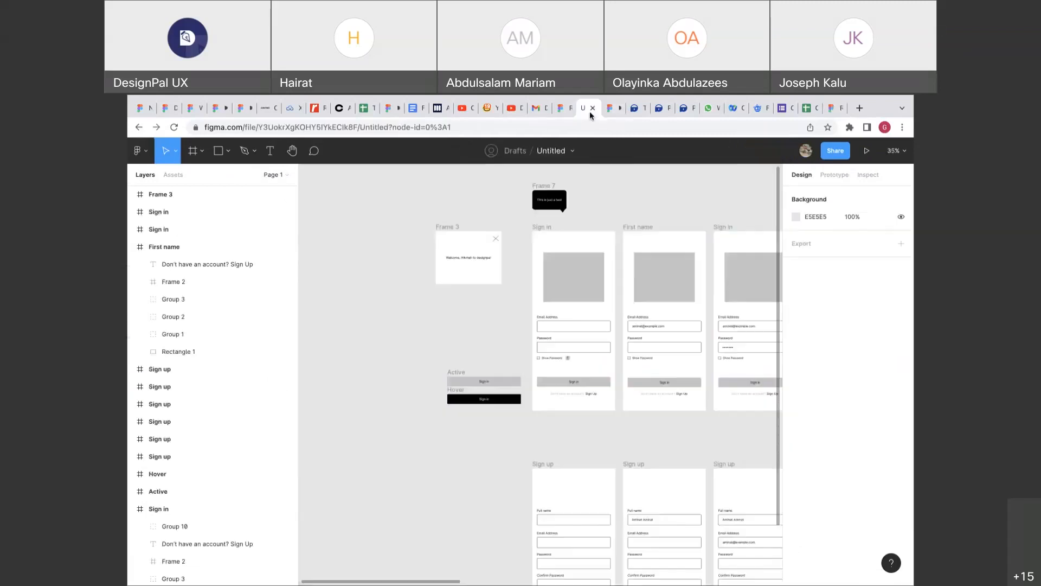
left_click(551, 228)
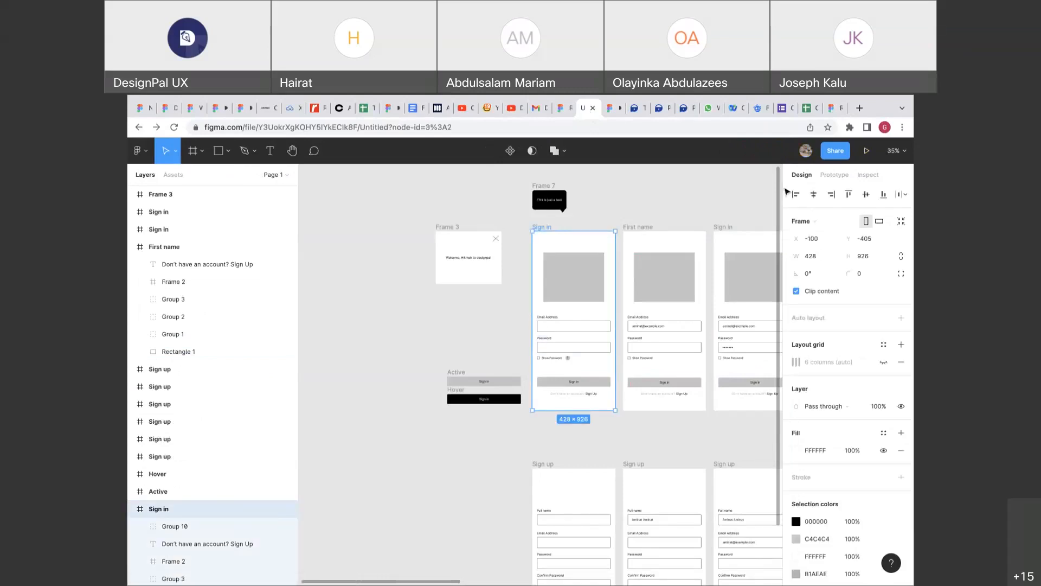
left_click(830, 108)
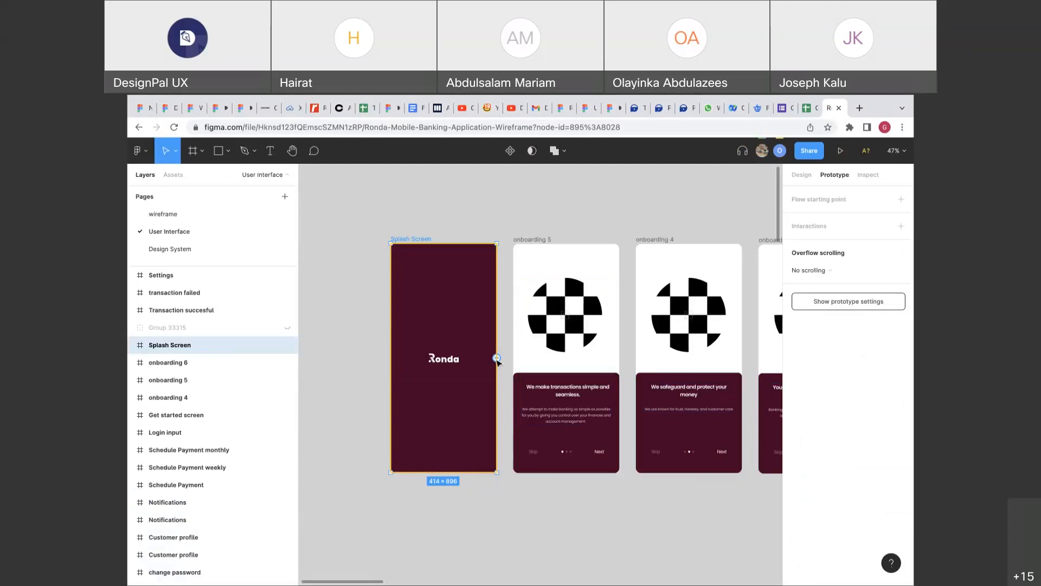
Link the Splash Screen to onboarding 5 with an After delay trigger of 3000 ms.
left_click_drag(497, 359, 570, 295)
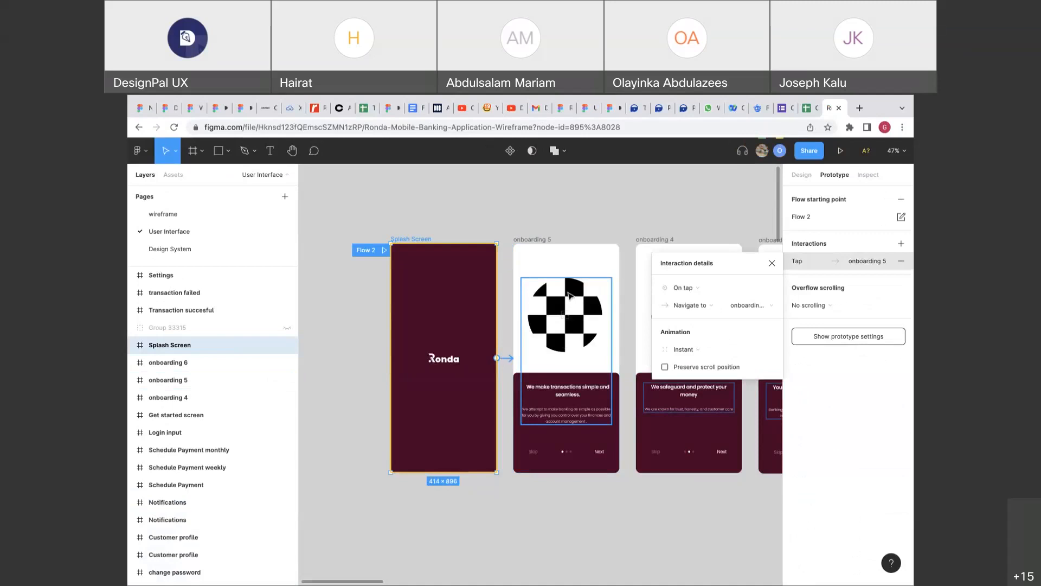
left_click(691, 288)
left_click(690, 425)
left_click(748, 288)
type("3000")
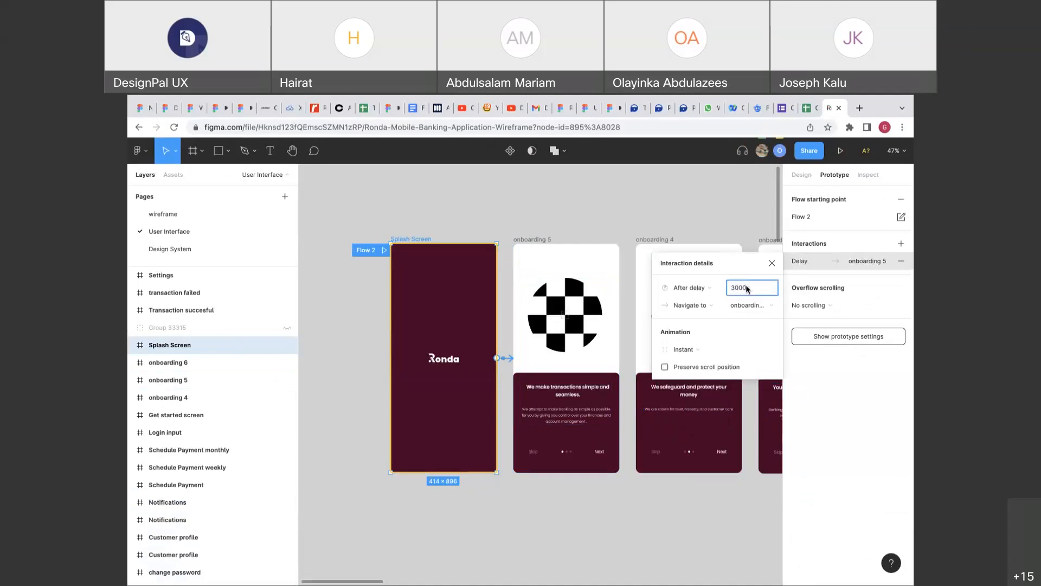
Link onboarding 5's Next button to onboarding 4 with an Instant transition.
left_click(559, 255)
scroll(572, 418, "down", 1)
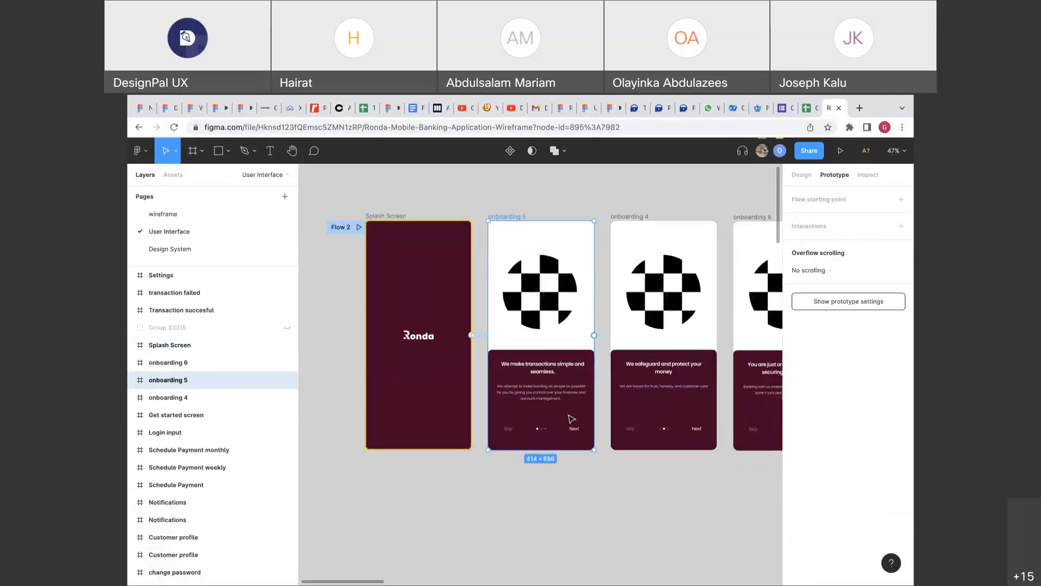
scroll(572, 419, "down", 1)
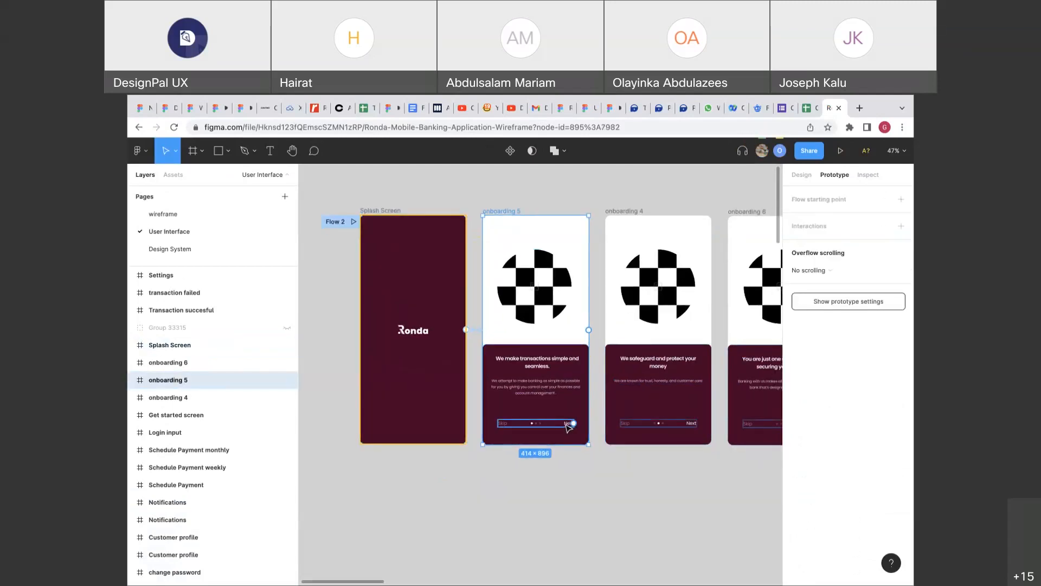
left_click(568, 426)
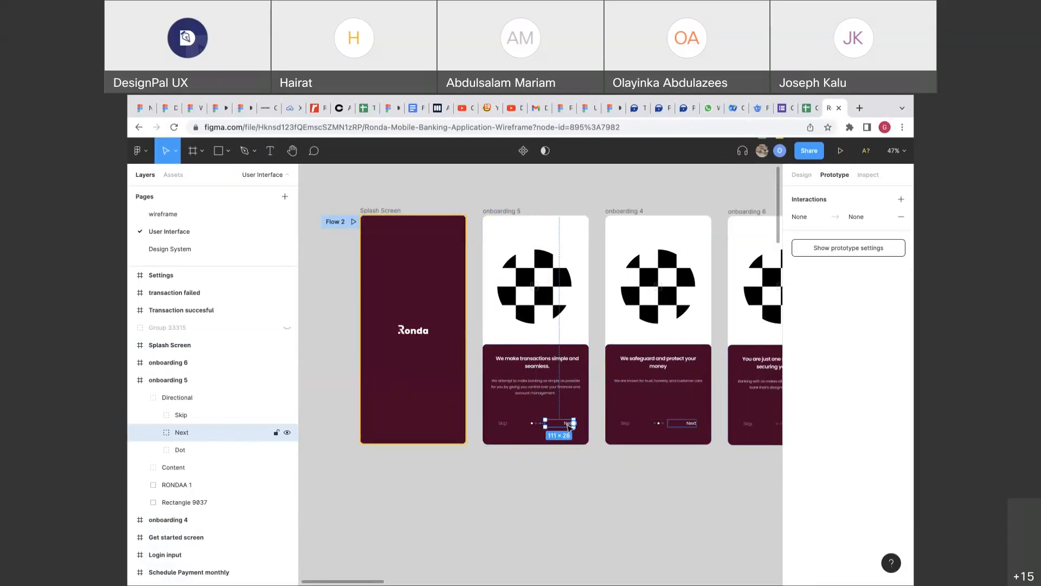
left_click_drag(573, 422, 649, 408)
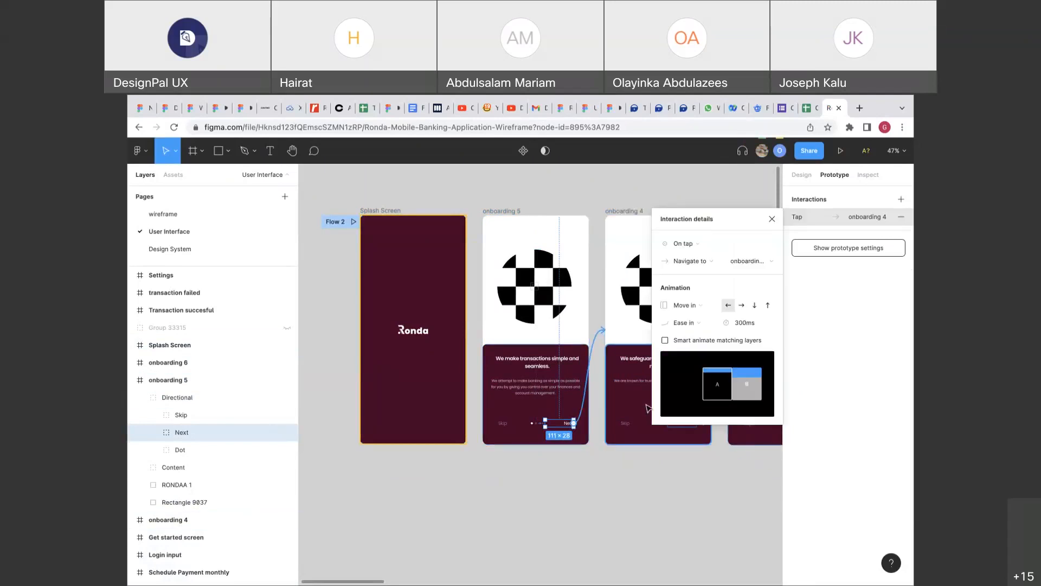
left_click(704, 306)
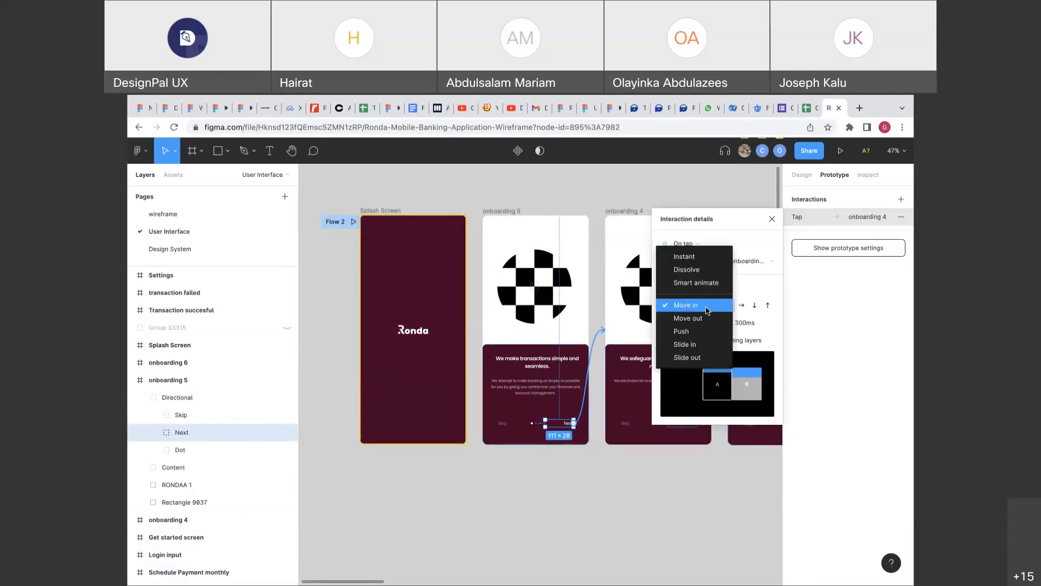
left_click(693, 258)
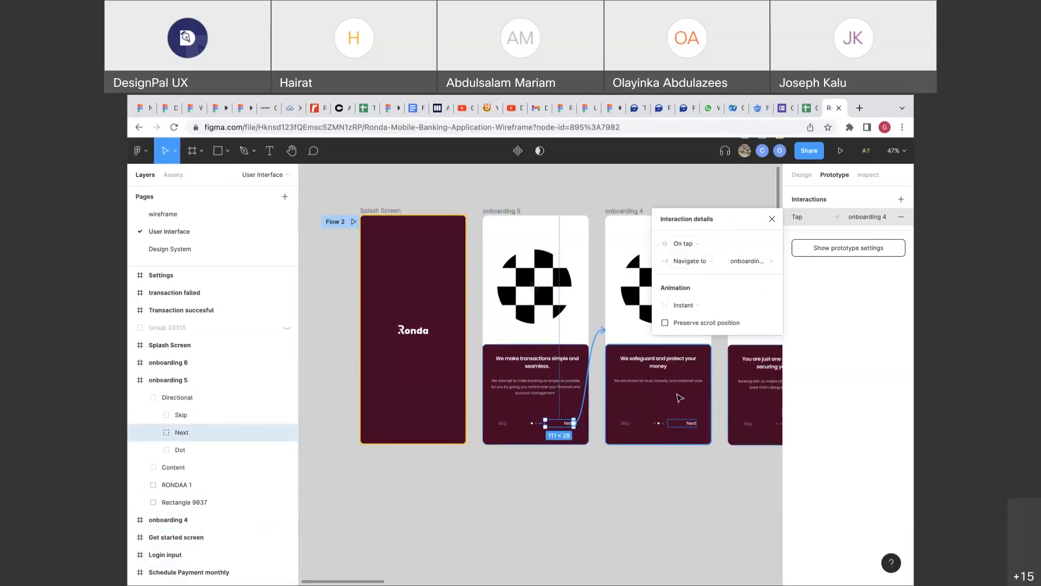
Link the Skip buttons on onboarding 5 and onboarding 4 to the Get started screen.
scroll(679, 398, "right", 3)
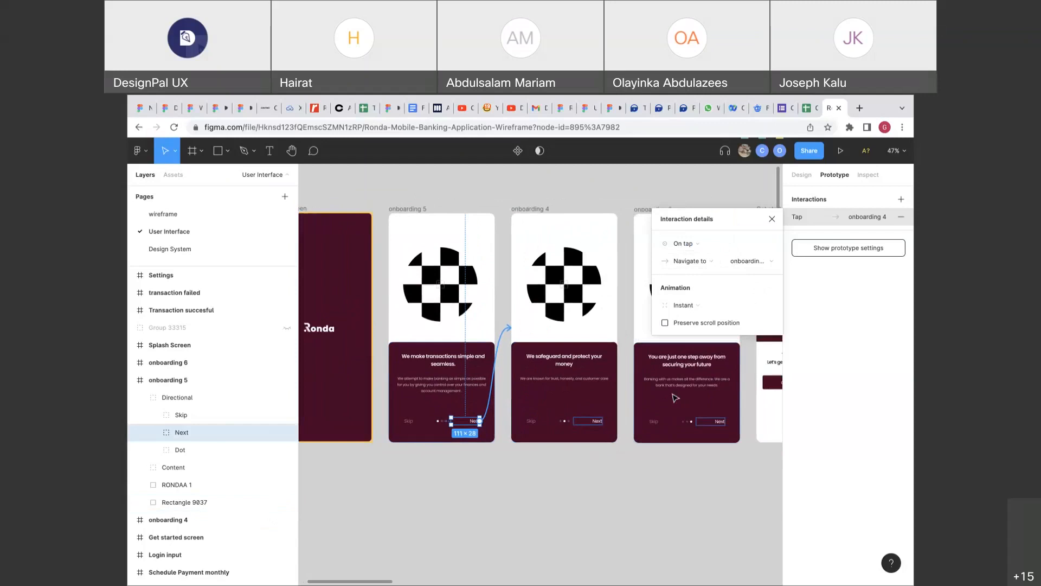
left_click(411, 422)
scroll(410, 422, "down", 2)
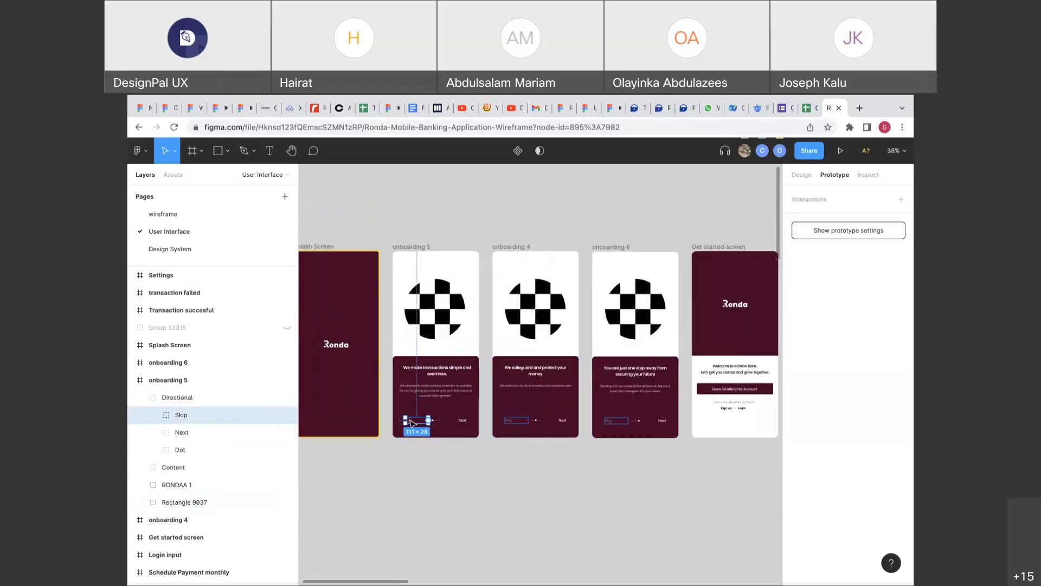
left_click_drag(428, 420, 710, 364)
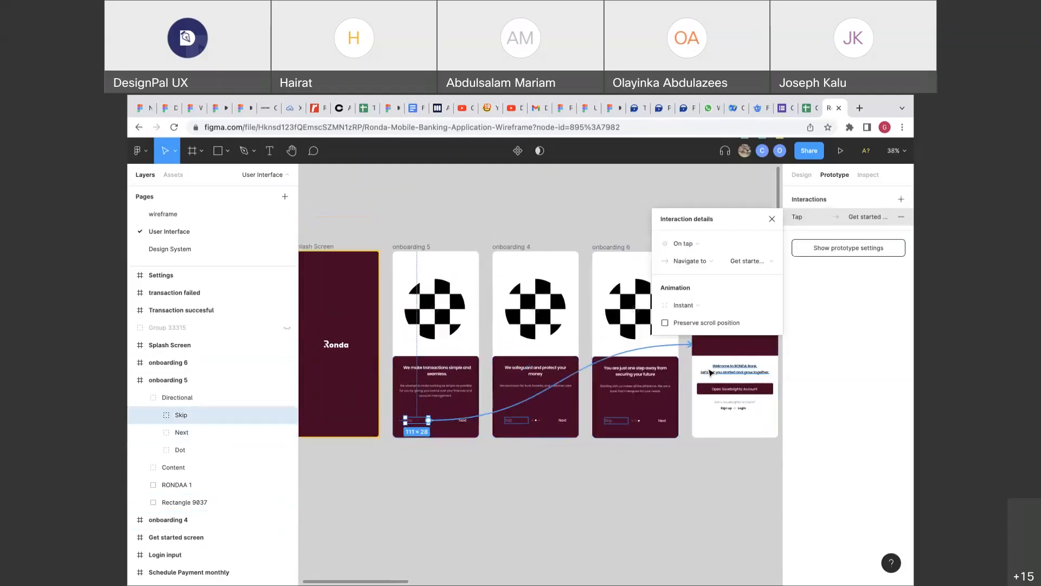
double_click(529, 424)
left_click(517, 423)
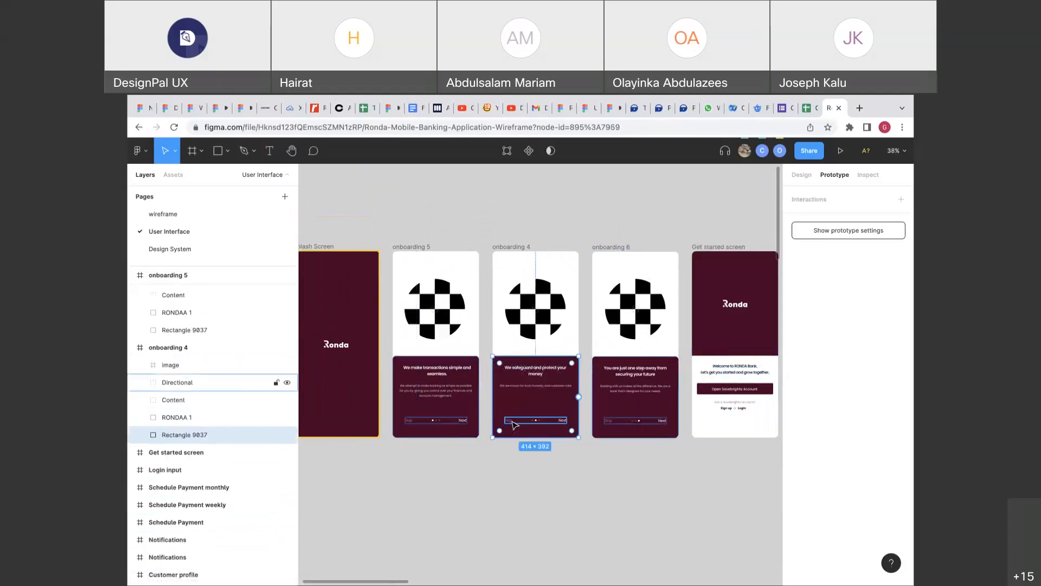
left_click(514, 424)
left_click_drag(528, 421, 710, 419)
Link onboarding 4's Next button to the Get started screen with an Instant transition.
left_click(564, 427)
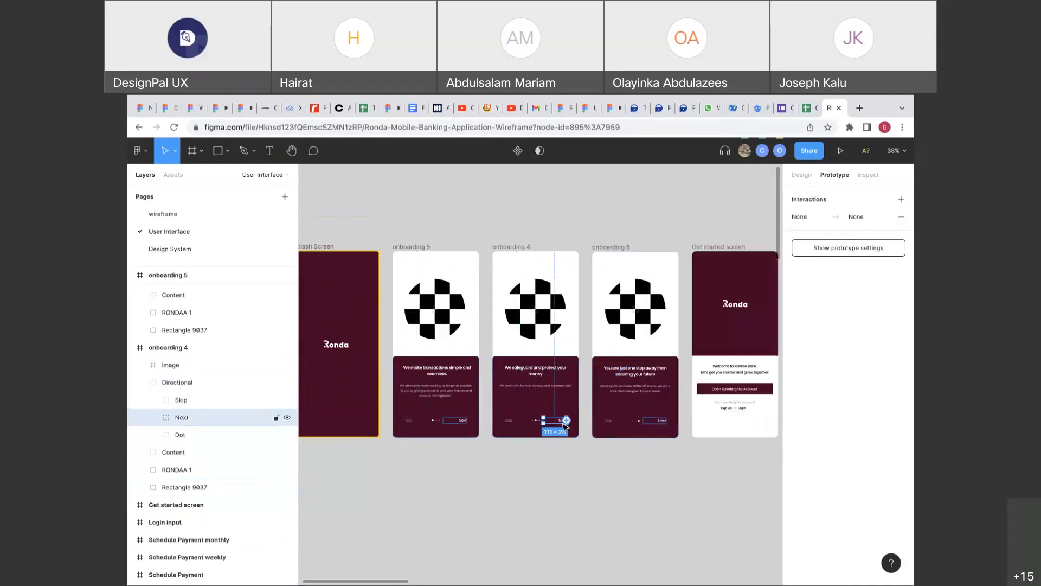
left_click_drag(568, 424, 705, 404)
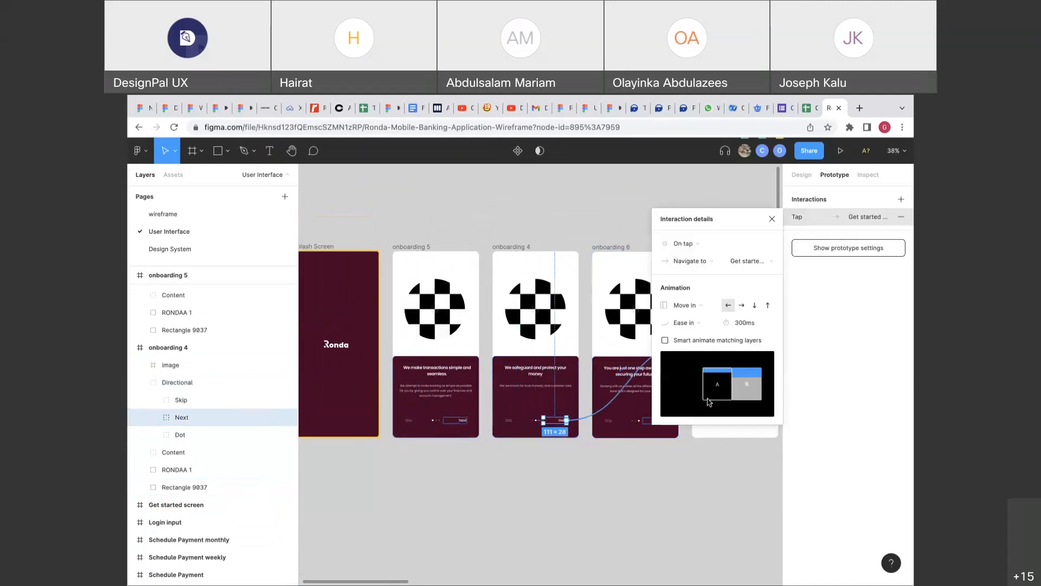
scroll(550, 401, "up", 5)
scroll(548, 399, "down", 3)
left_click(690, 305)
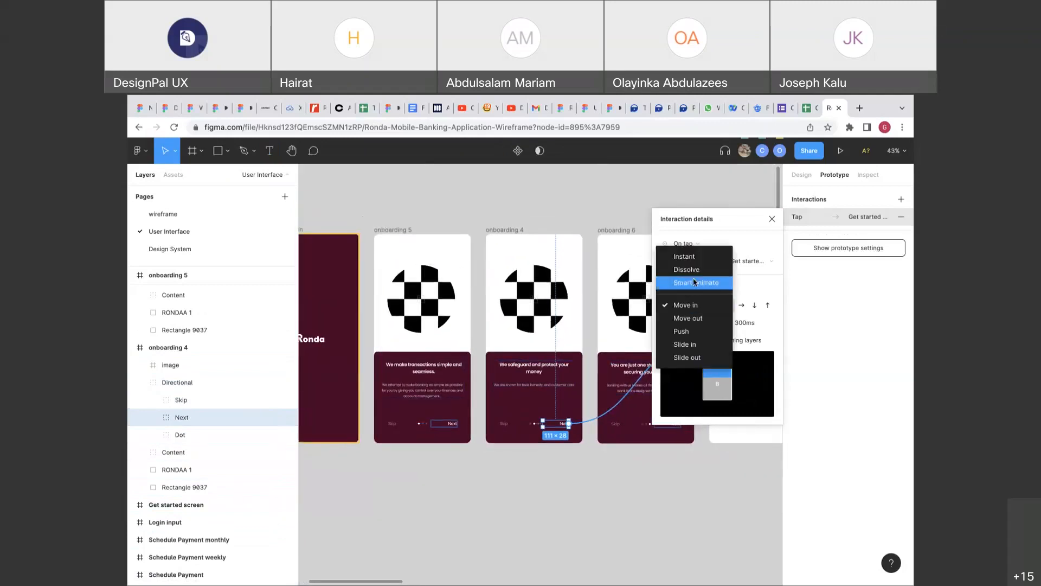
left_click(689, 257)
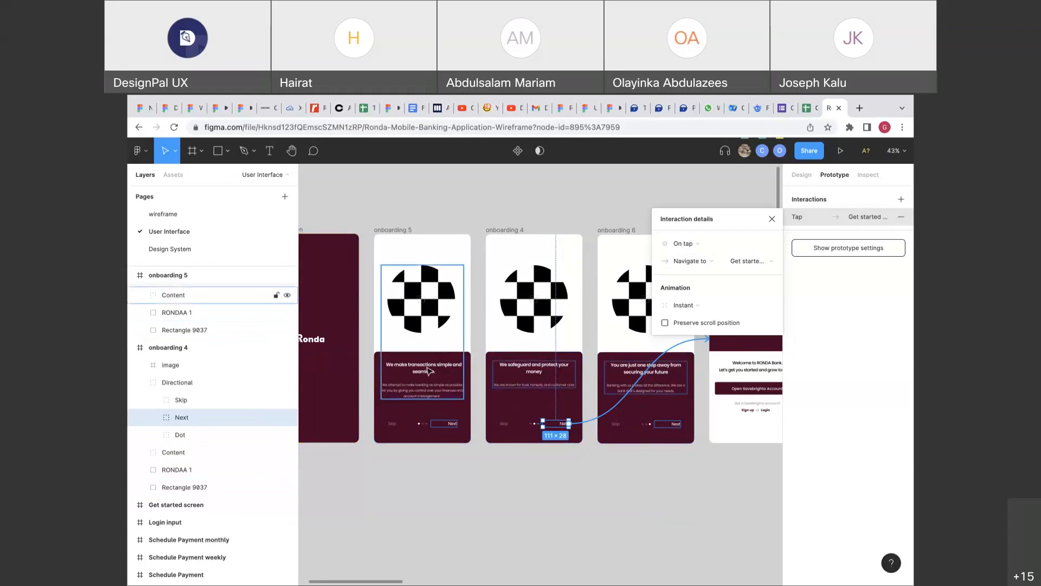
Retarget onboarding 4's Next to onboarding 6, and link onboarding 6's Next to Get started instantly.
scroll(434, 383, "right", 5)
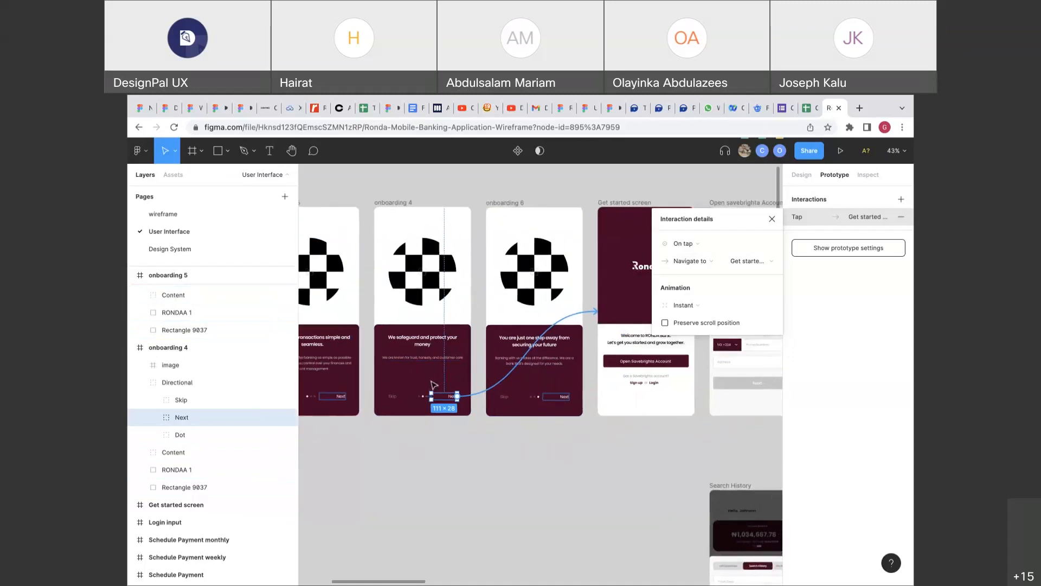
left_click_drag(583, 319, 504, 304)
left_click(547, 411)
left_click_drag(553, 404, 597, 346)
scroll(596, 345, "right", 4)
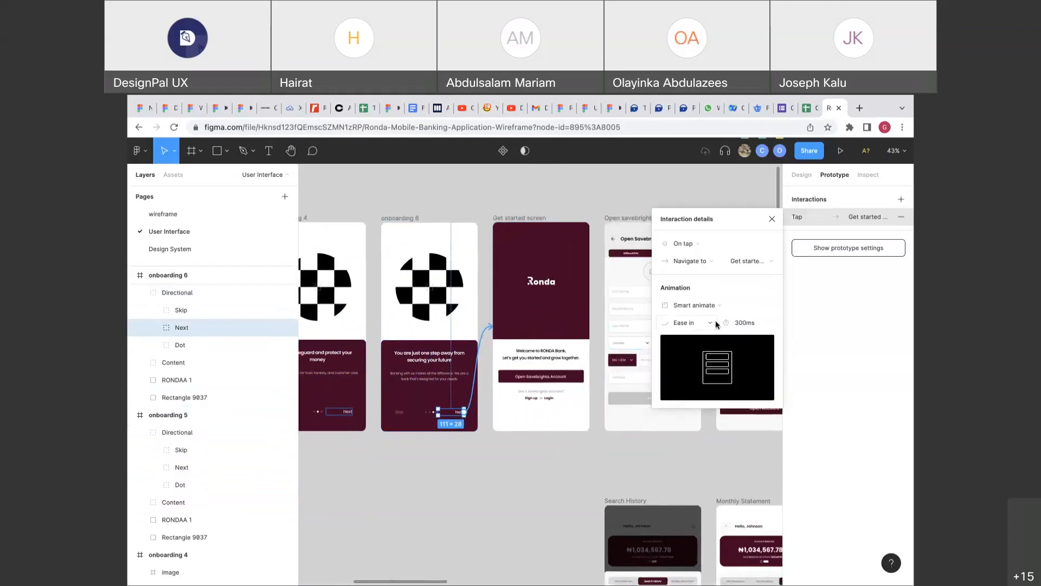
left_click(694, 305)
left_click(696, 280)
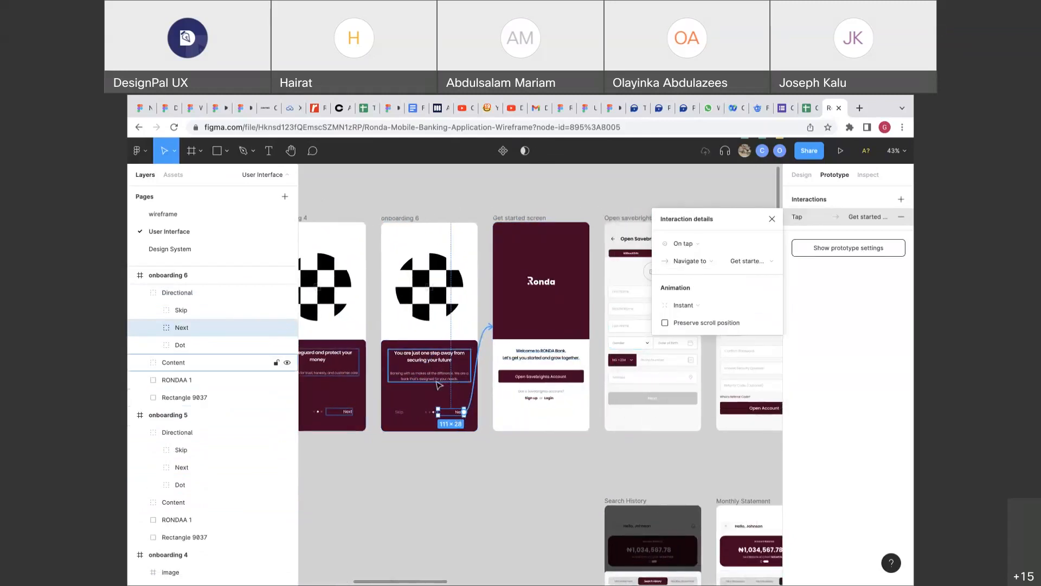
scroll(529, 378, "right", 1)
scroll(529, 378, "up", 1)
scroll(528, 378, "right", 2)
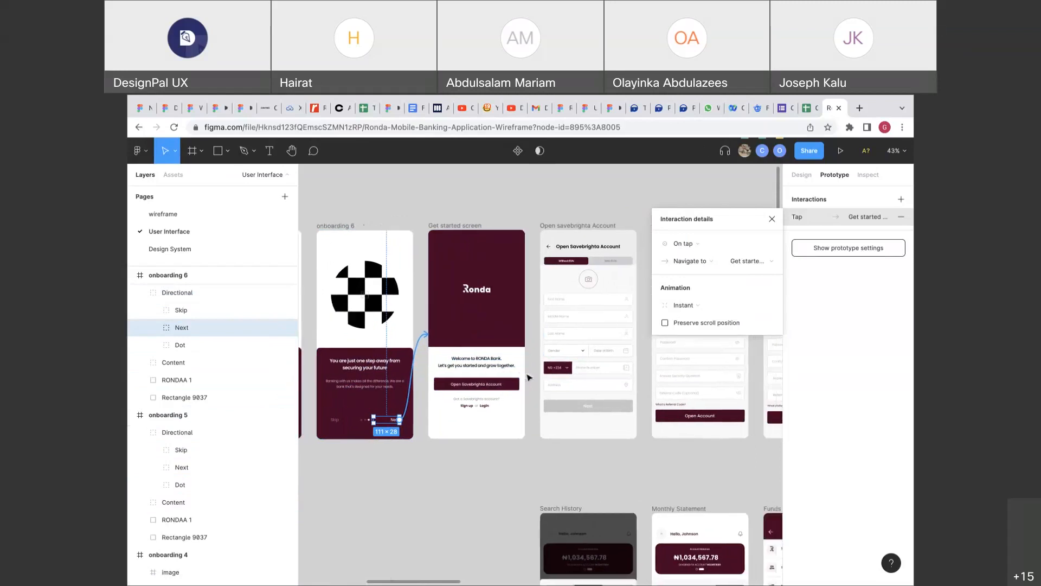
left_click(504, 389)
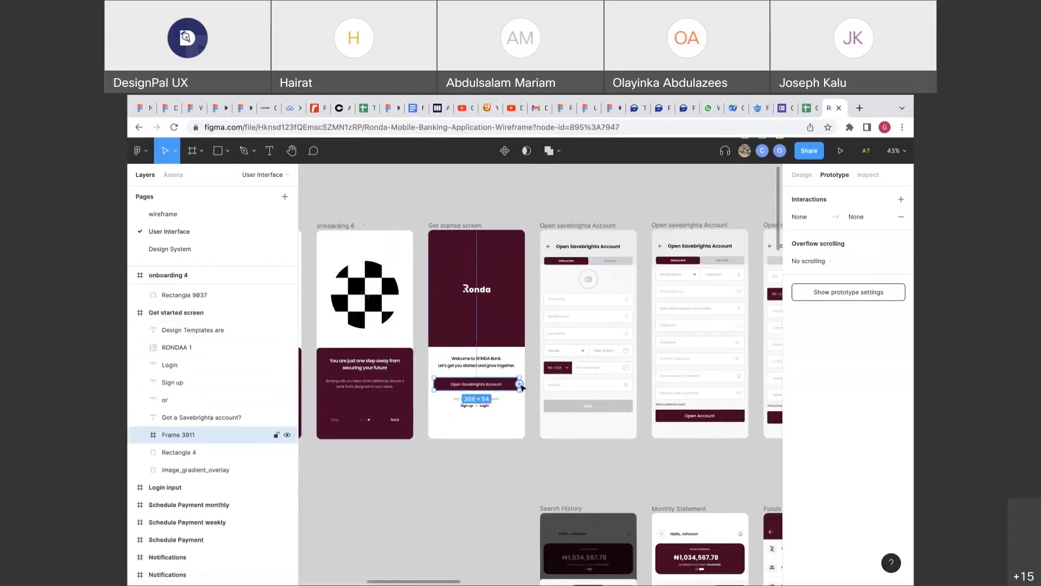
Link Open Savebrighta Account and Login to their matching screens, each with an Instant animation.
left_click_drag(519, 384, 564, 357)
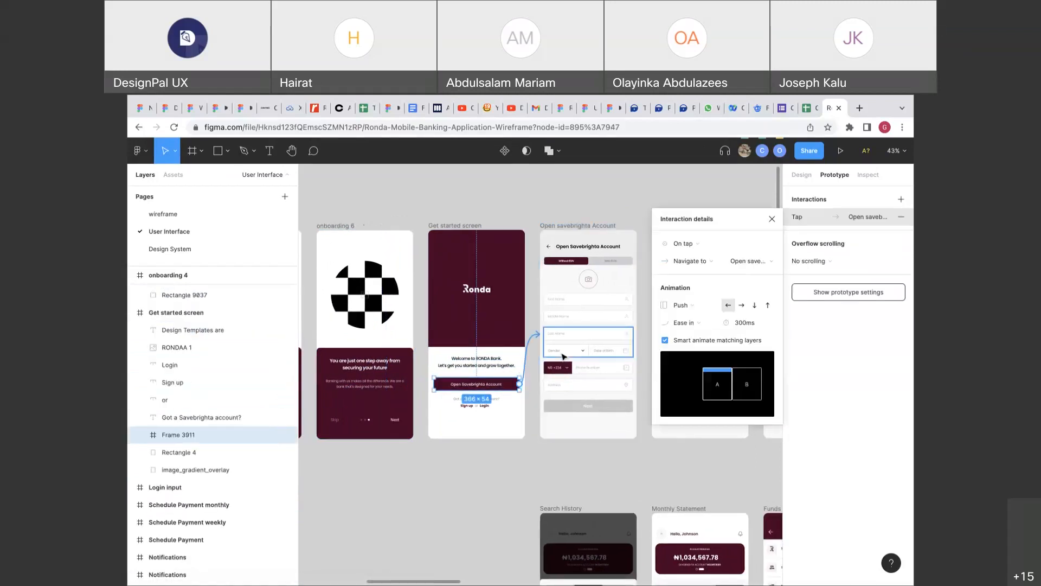
left_click(678, 306)
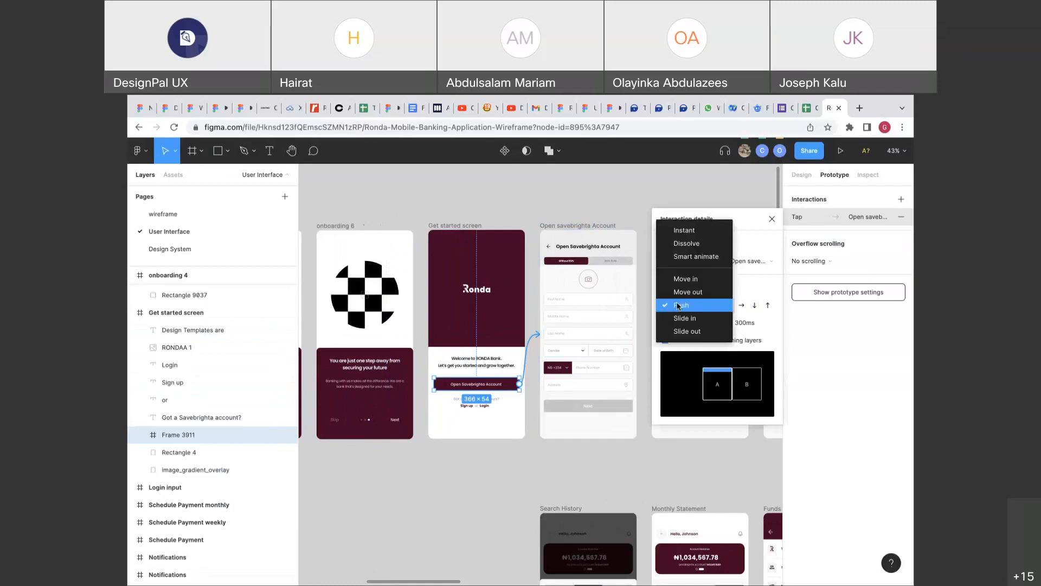
left_click(684, 230)
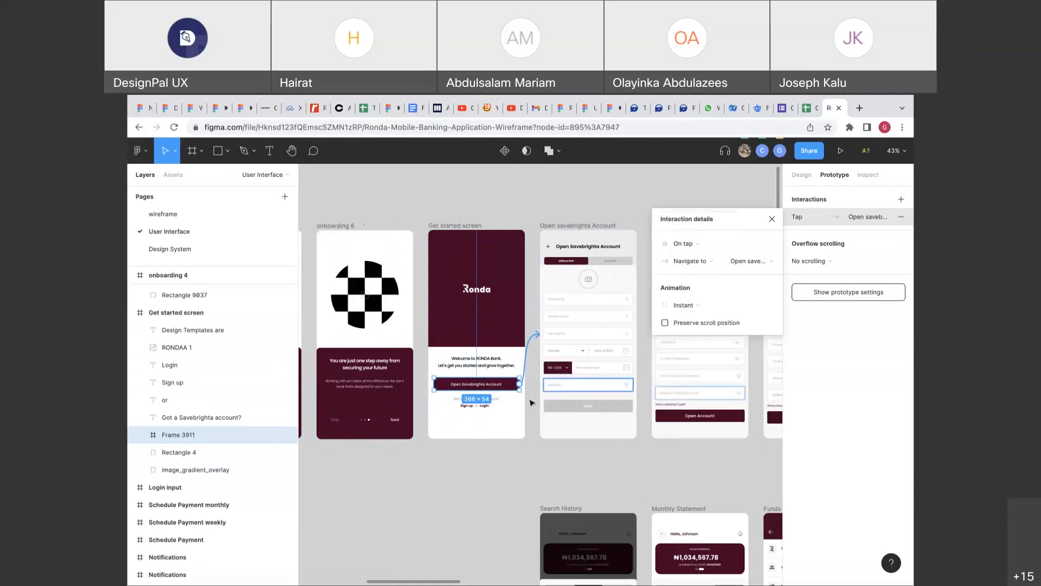
left_click(487, 407)
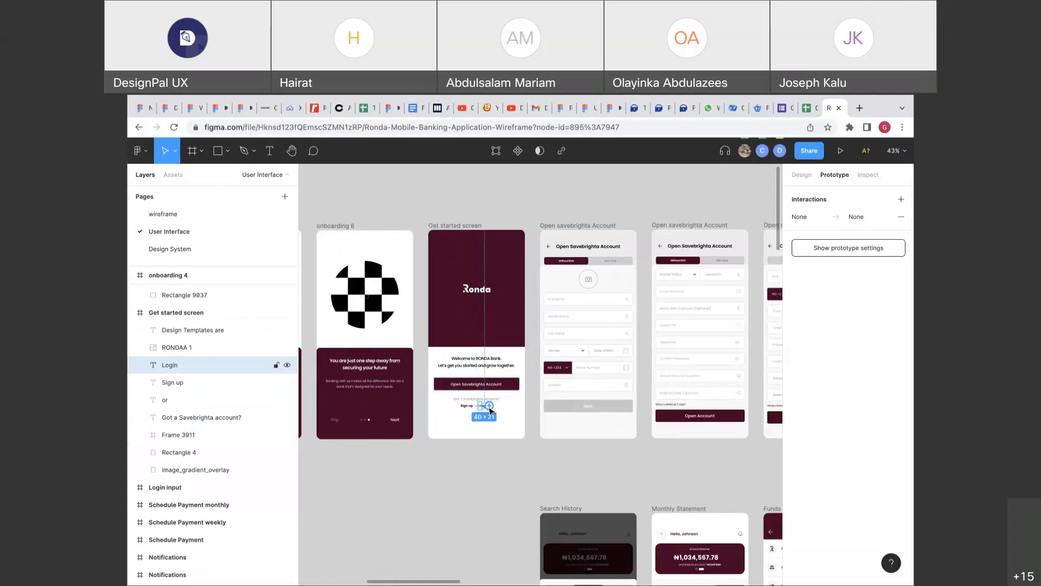
scroll(490, 411, "down", 5)
left_click_drag(488, 407, 729, 388)
left_click(685, 306)
left_click(681, 240)
scroll(483, 380, "up", 5)
Link the Get started screen's Sign up text to the Sign Up screen with an Instant animation.
left_click(476, 448)
scroll(477, 449, "down", 5)
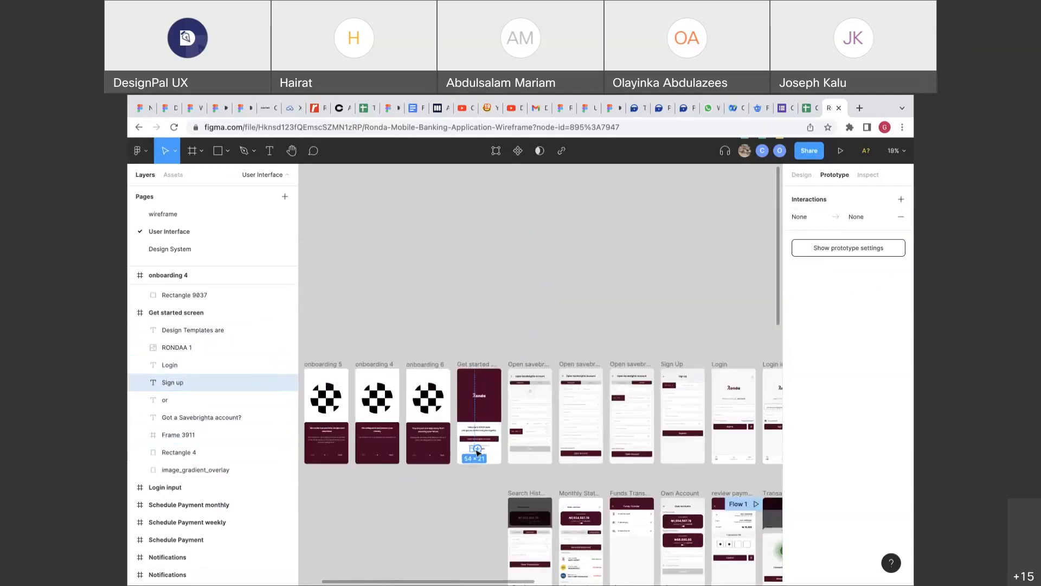
scroll(476, 450, "down", 3)
scroll(477, 450, "right", 2)
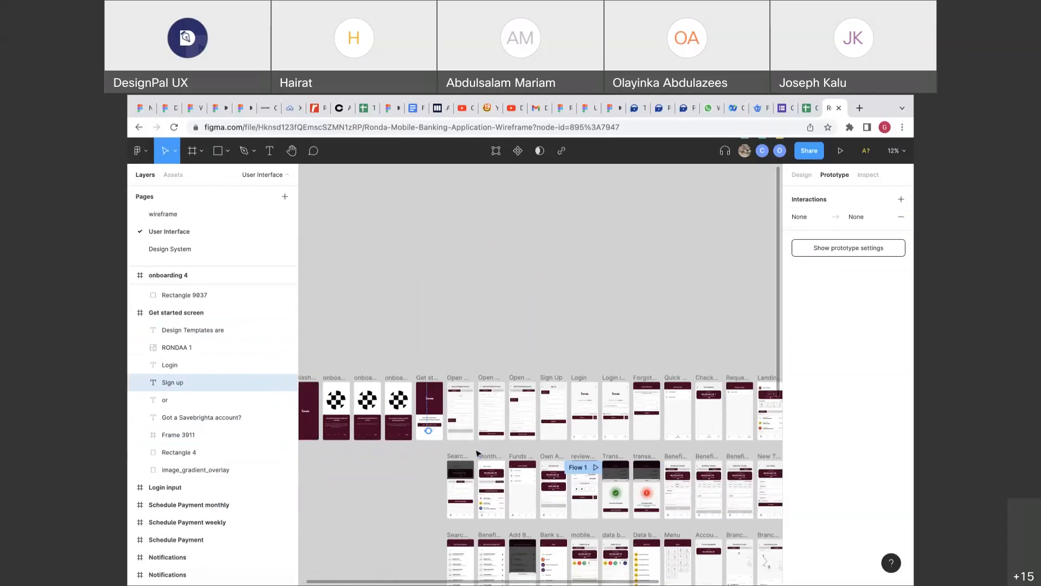
left_click_drag(428, 431, 553, 421)
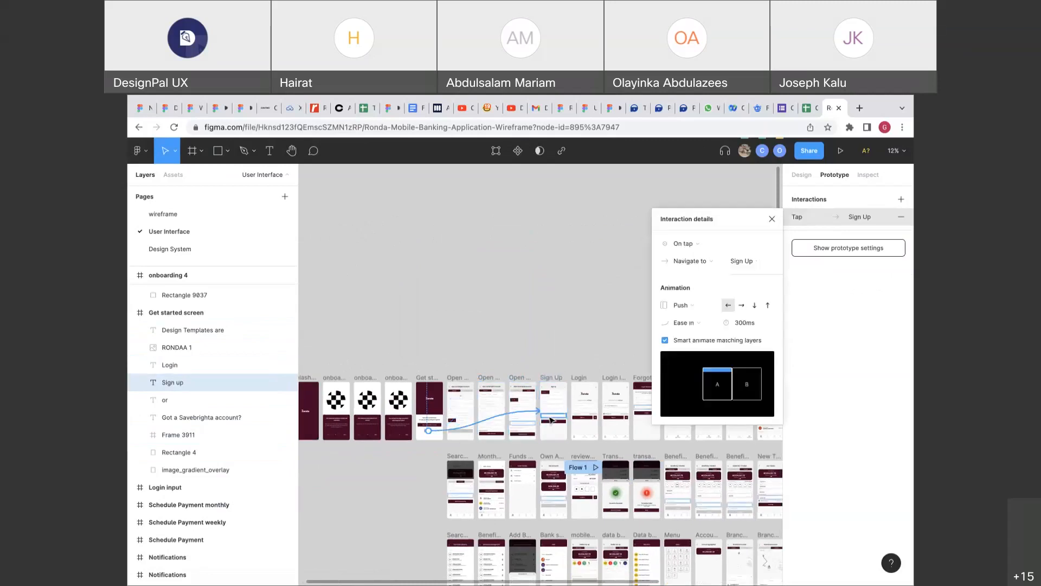
scroll(451, 396, "up", 3)
left_click(688, 303)
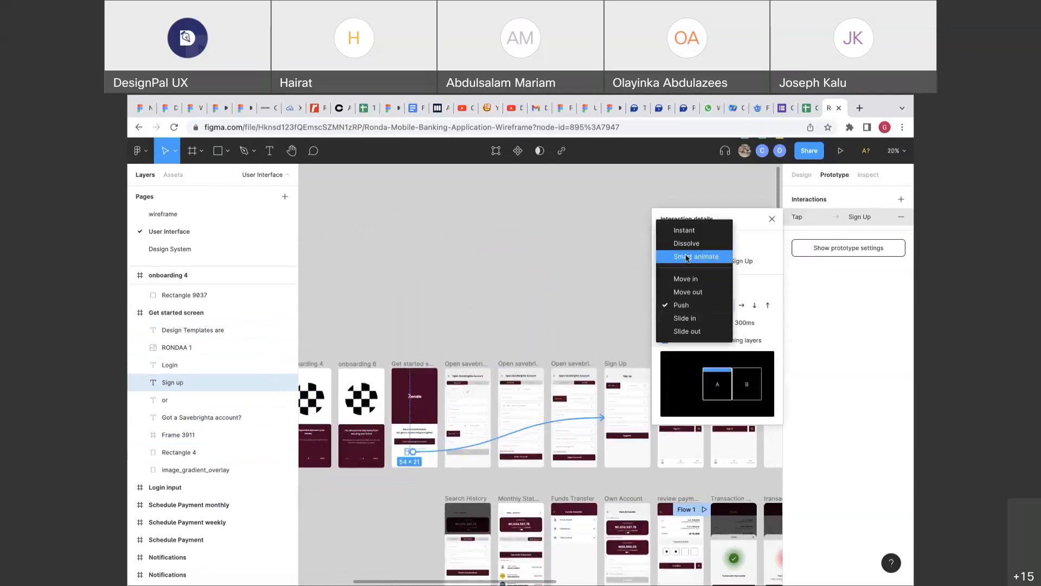
left_click(684, 227)
scroll(475, 393, "down", 4)
scroll(475, 392, "left", 3)
scroll(475, 393, "right", 2)
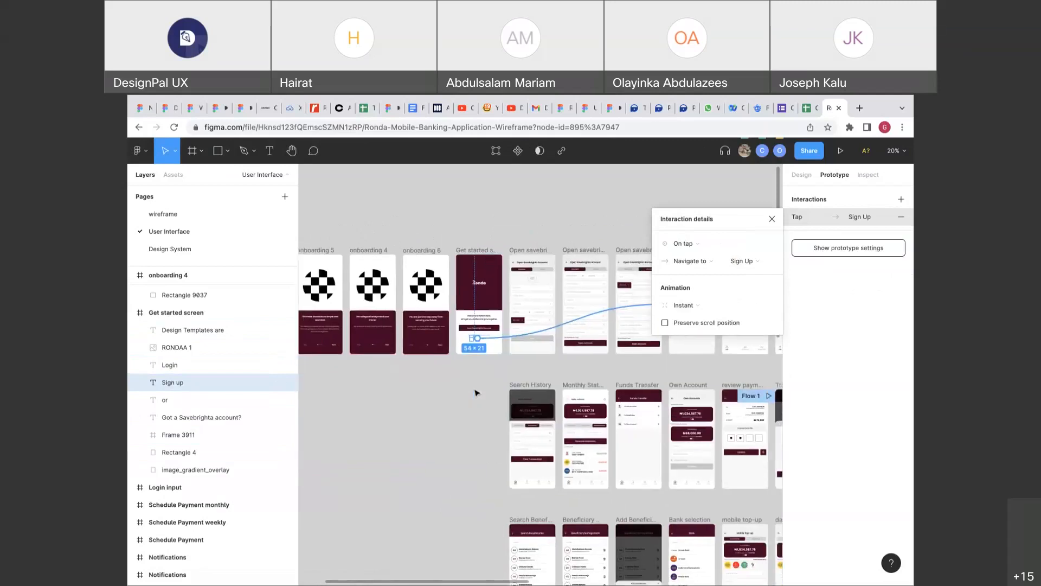
scroll(475, 393, "down", 3)
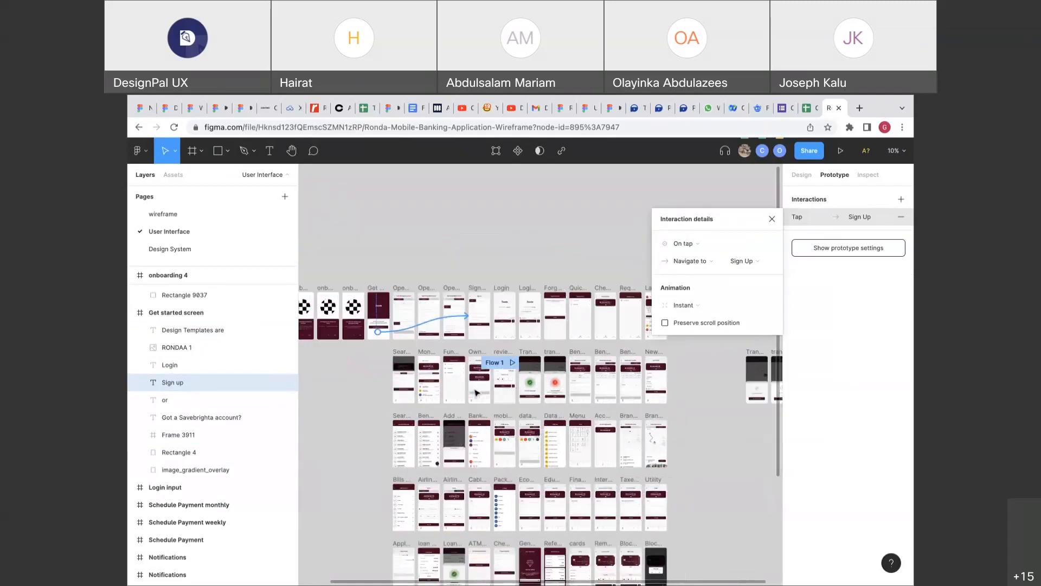
scroll(475, 392, "up", 5)
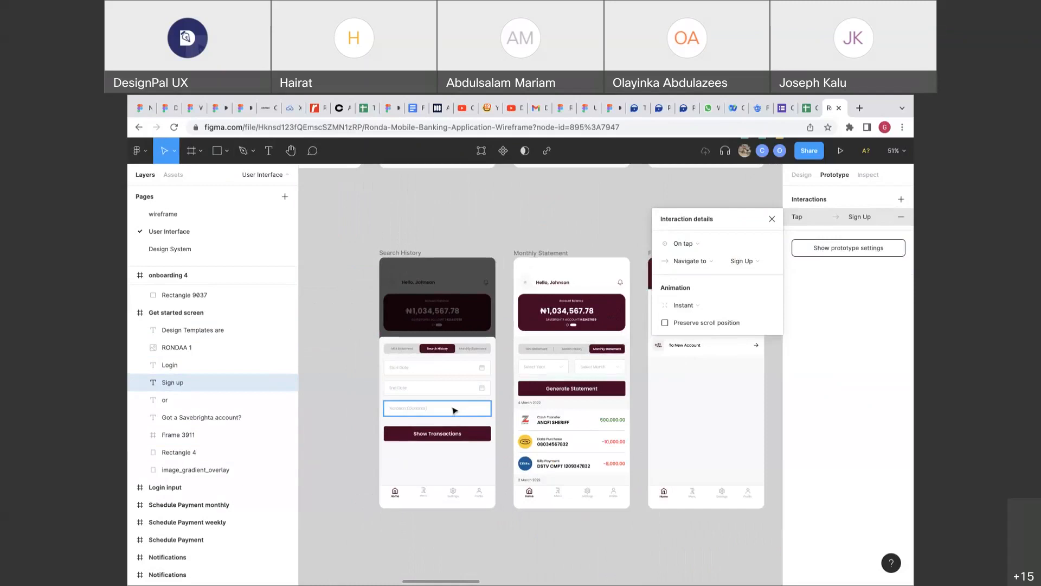
Connect the Login screen's Sign In button to the Monthly Statement screen.
left_click(412, 344)
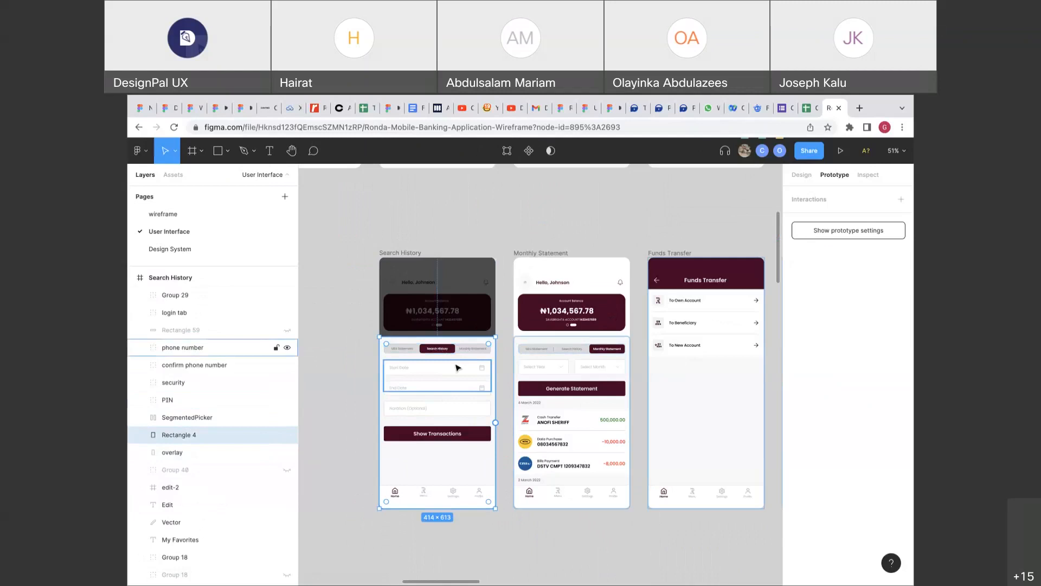
scroll(455, 368, "up", 3)
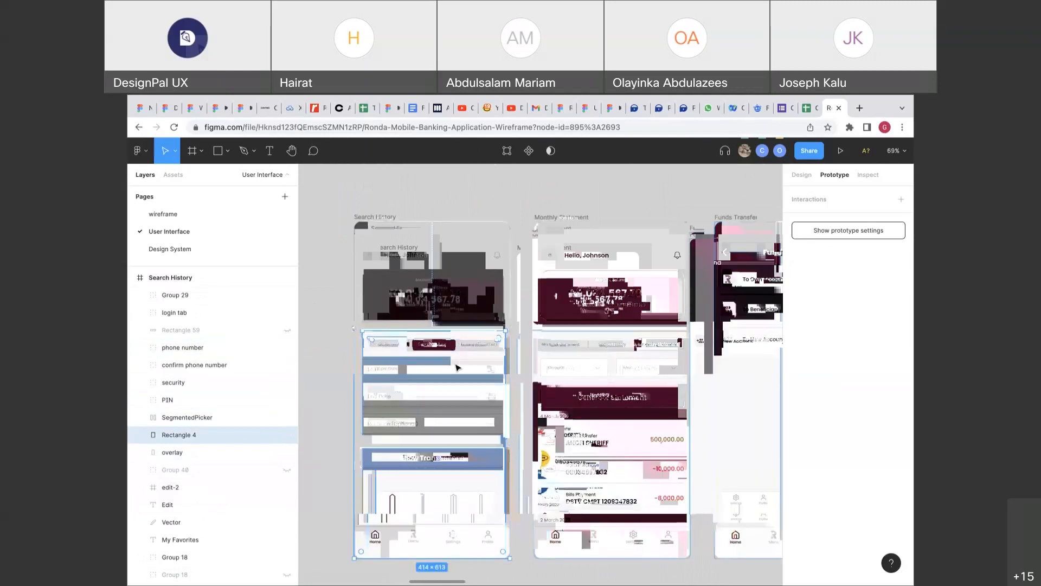
left_click(557, 219)
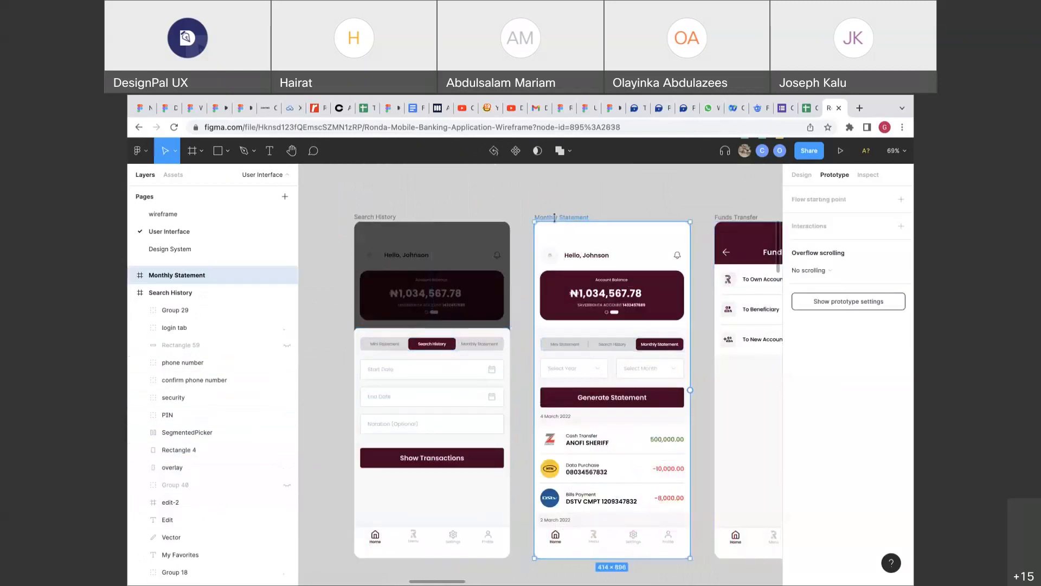
scroll(598, 397, "down", 1)
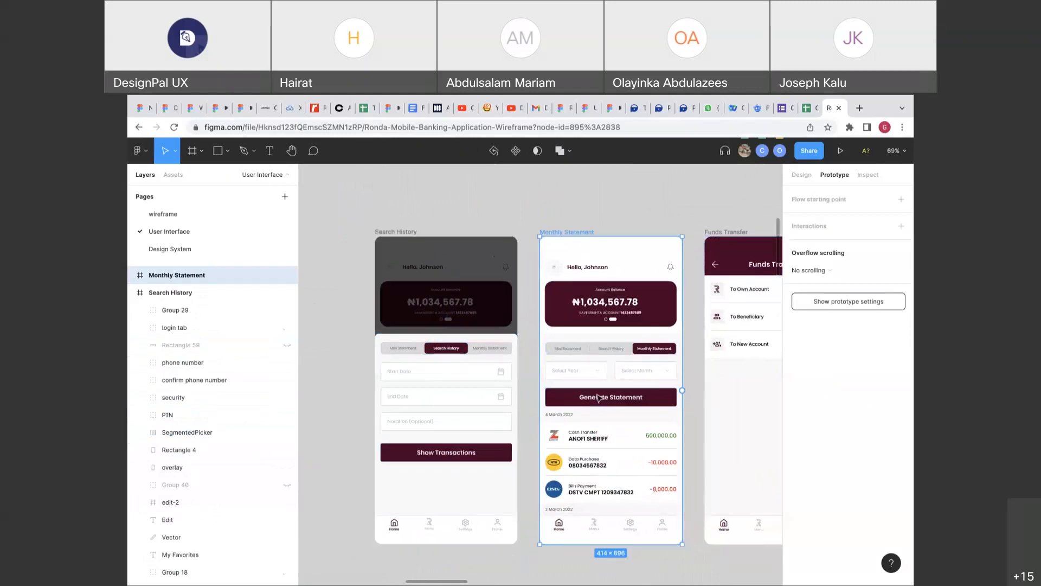
scroll(598, 398, "down", 8)
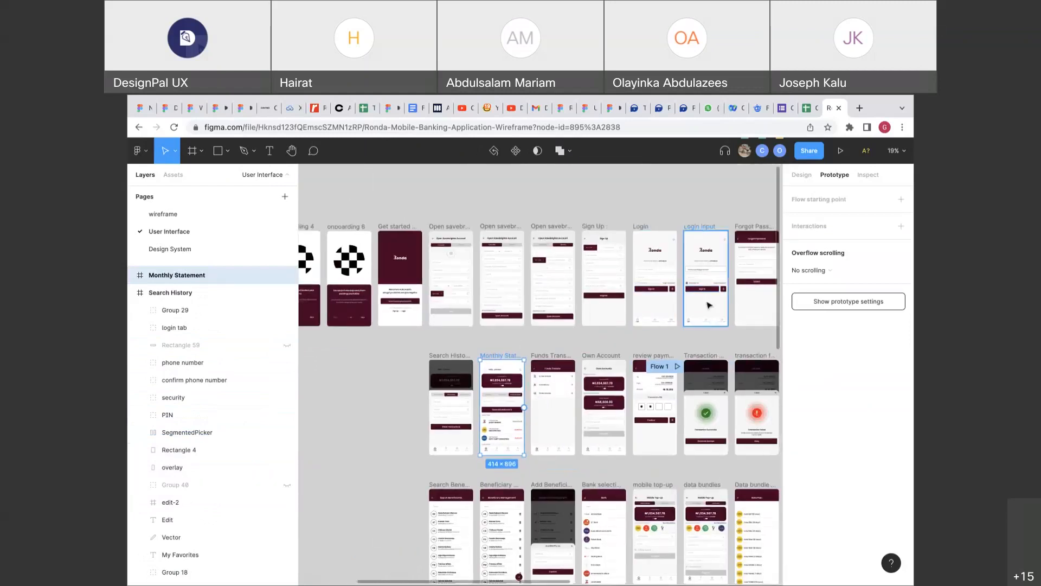
scroll(709, 305, "up", 5)
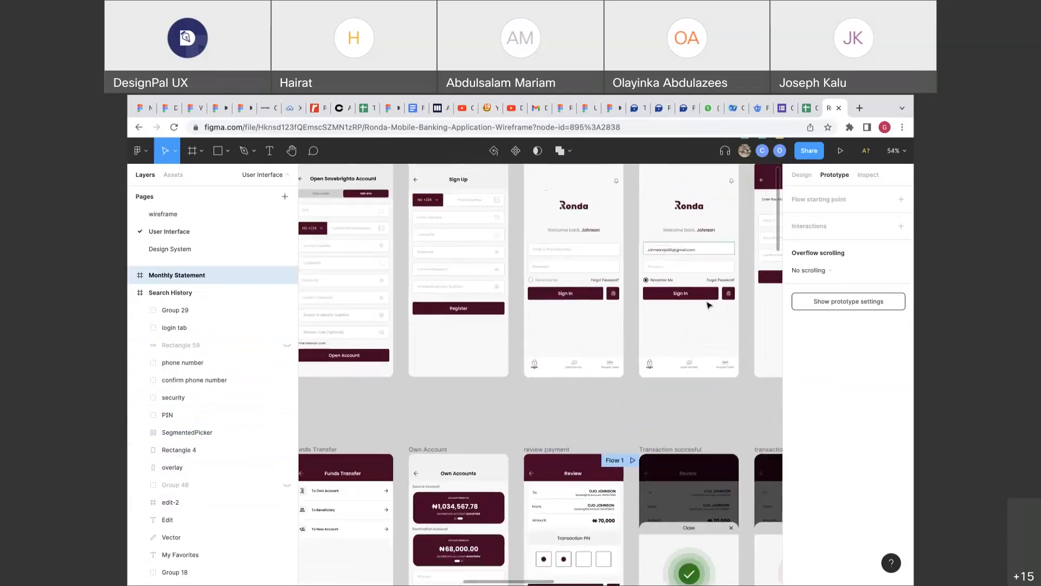
left_click(602, 296)
scroll(603, 299, "down", 5)
left_click_drag(605, 295, 487, 359)
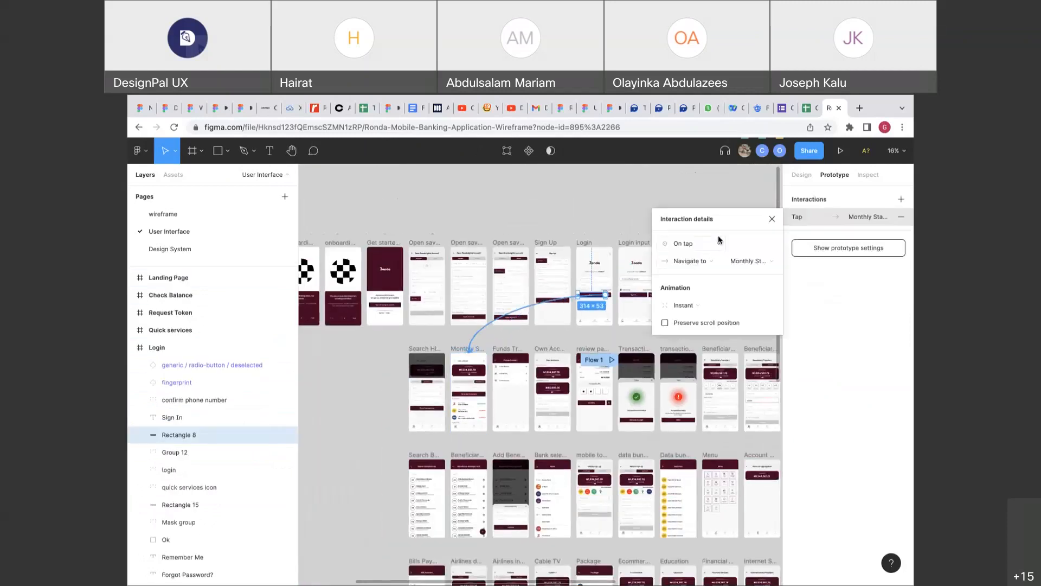
Clear the selection and inspect the connection leading into Monthly Statement.
left_click(387, 313)
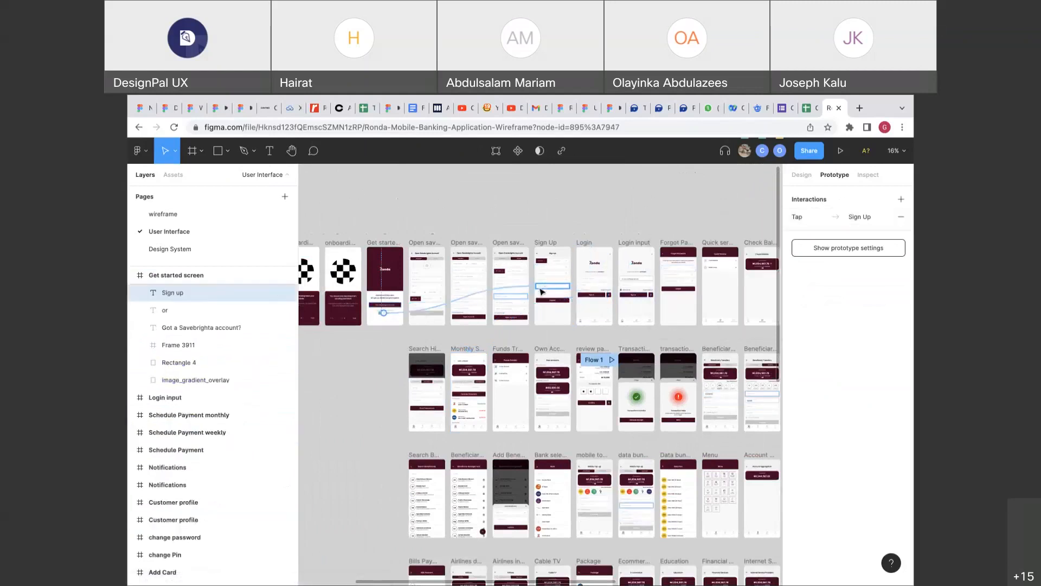
left_click(398, 320)
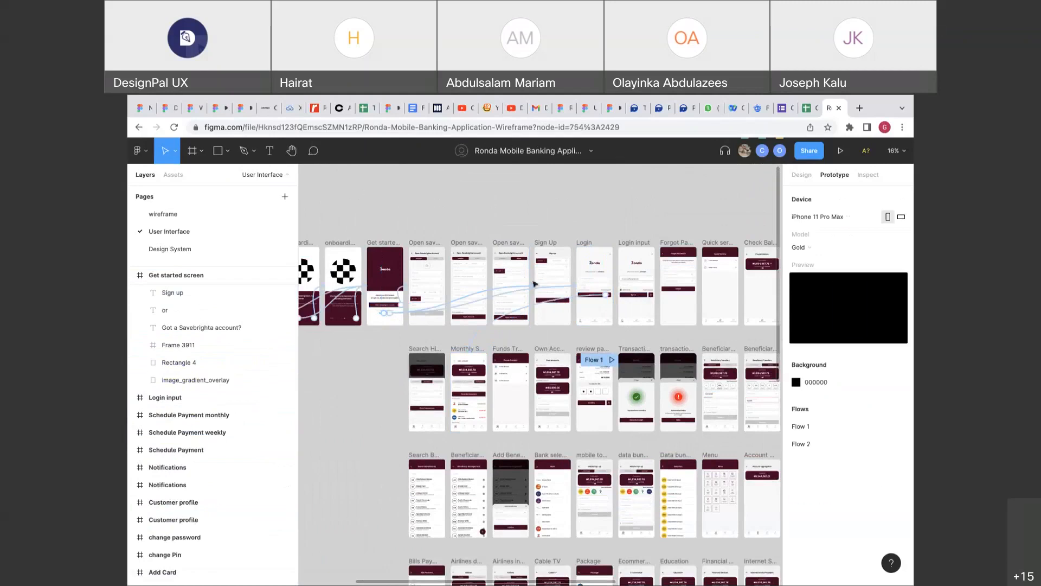
left_click(487, 331)
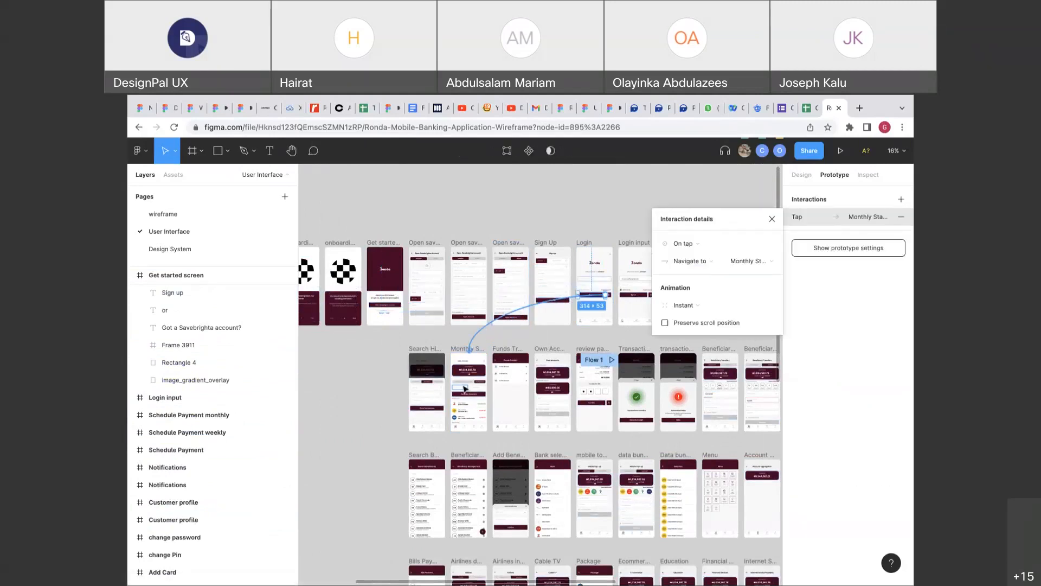
scroll(465, 388, "up", 5)
scroll(465, 388, "up", 3)
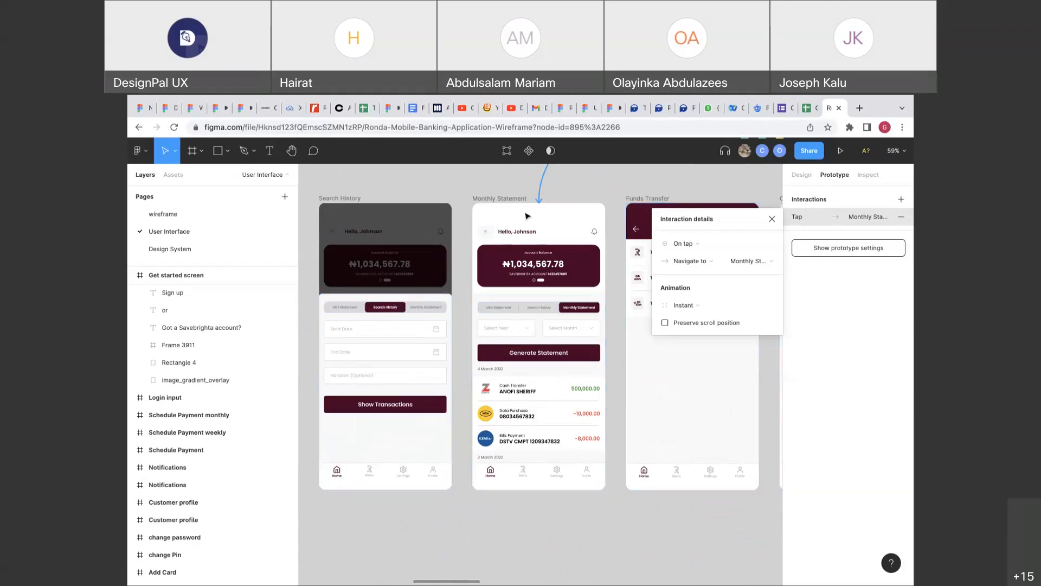
scroll(539, 205, "right", 5)
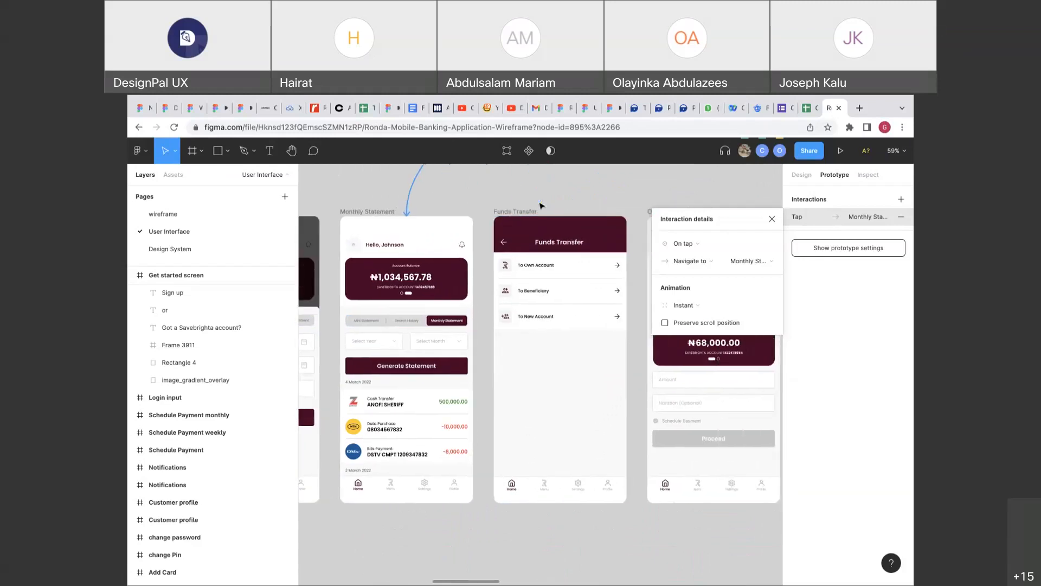
scroll(539, 205, "down", 5)
scroll(539, 205, "right", 4)
scroll(539, 205, "up", 2)
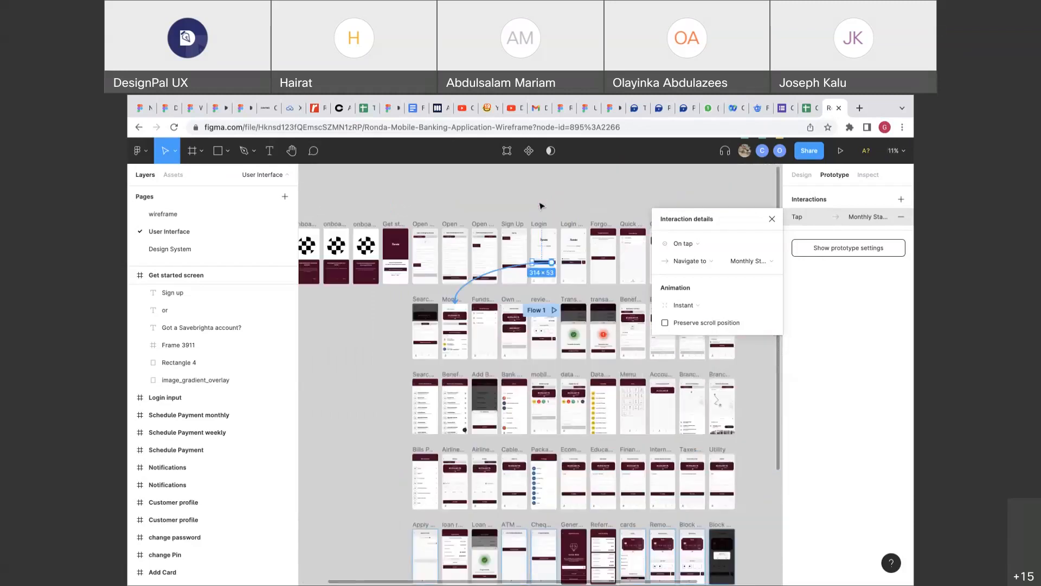
scroll(572, 230, "up", 10)
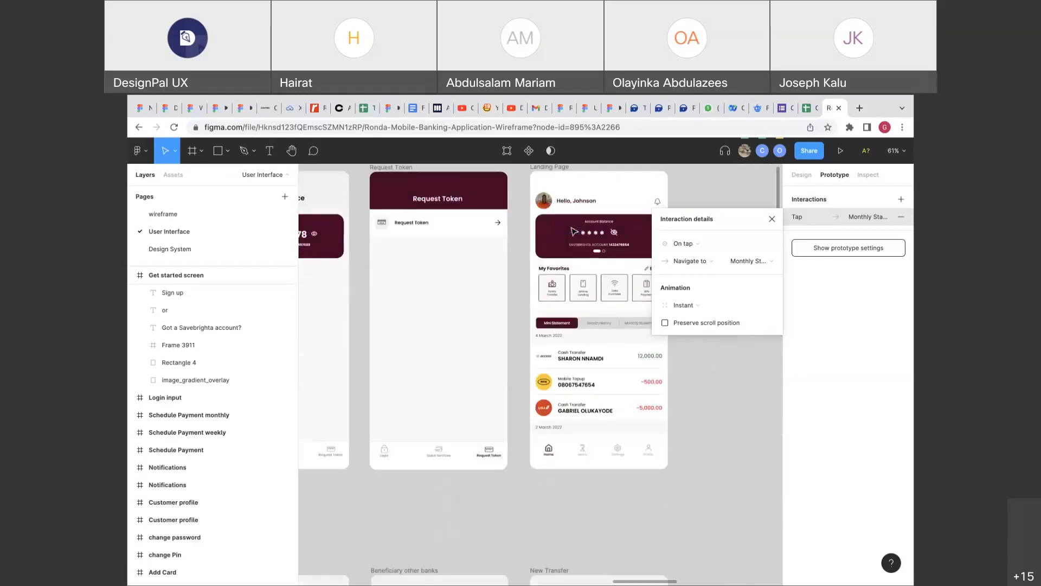
scroll(572, 230, "down", 5)
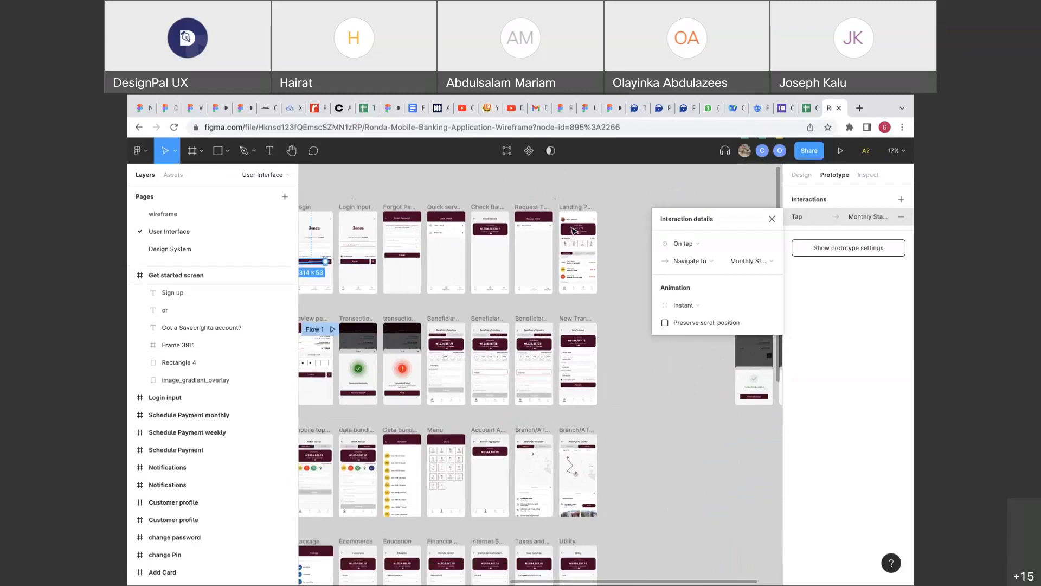
scroll(404, 286, "down", 5)
Retarget the Sign In connection to the Landing Page and bring that frame into view.
left_click_drag(384, 297, 623, 276)
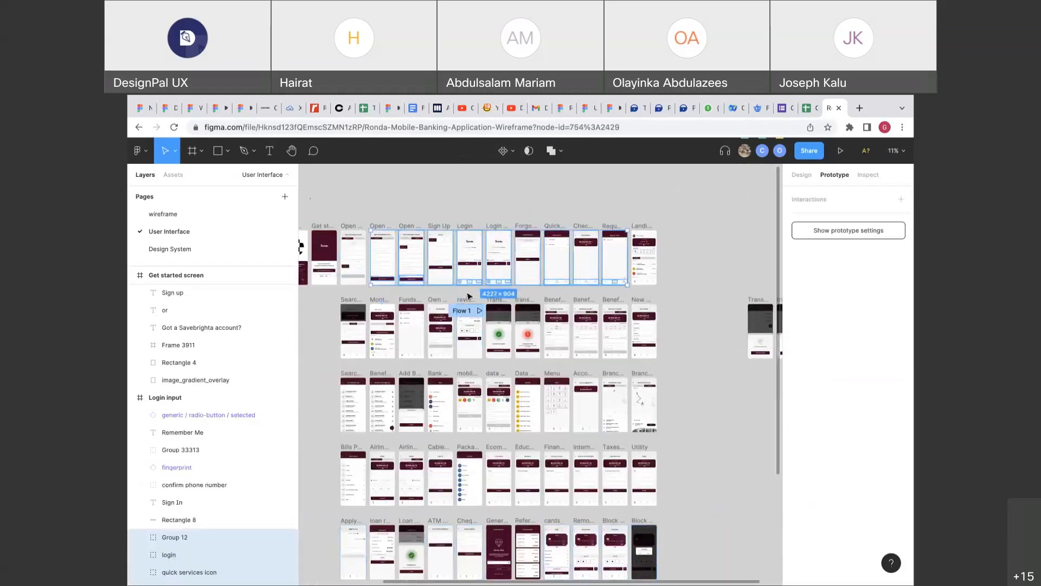
left_click(468, 293)
left_click_drag(386, 298, 618, 261)
scroll(618, 260, "up", 4)
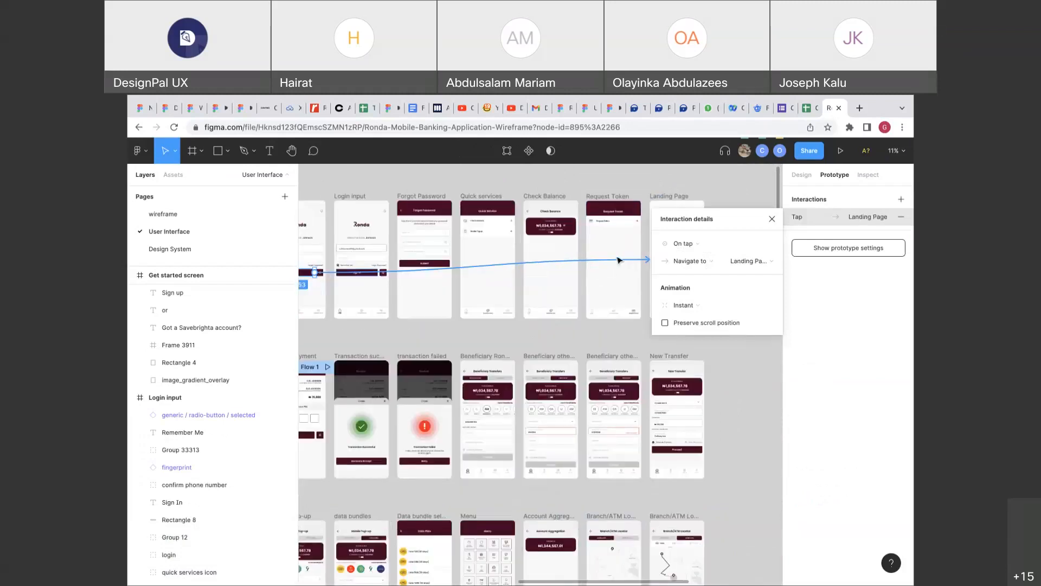
scroll(618, 260, "right", 2)
scroll(618, 260, "down", 1)
scroll(571, 288, "down", 5)
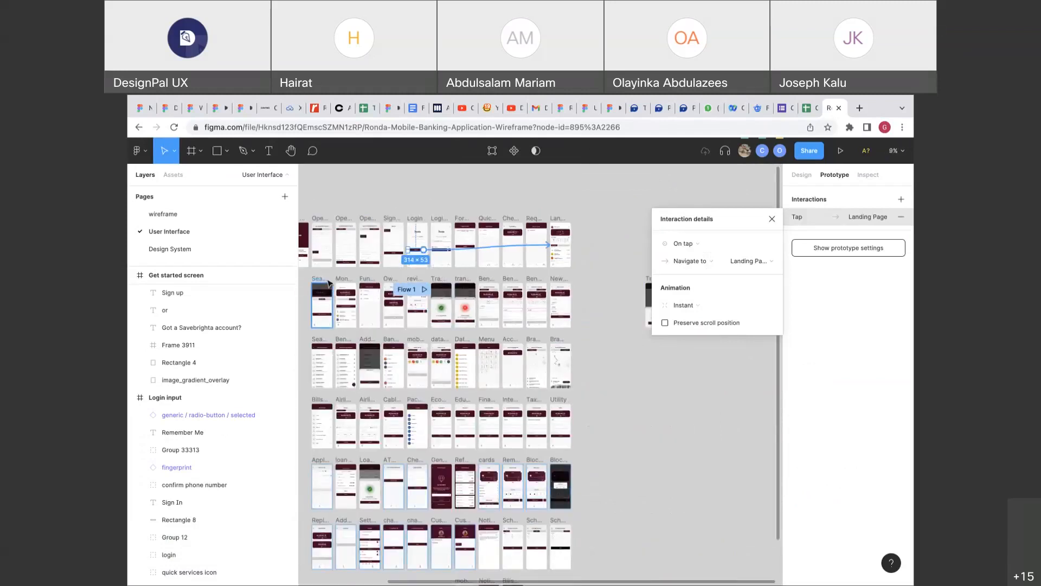
scroll(559, 252, "up", 8)
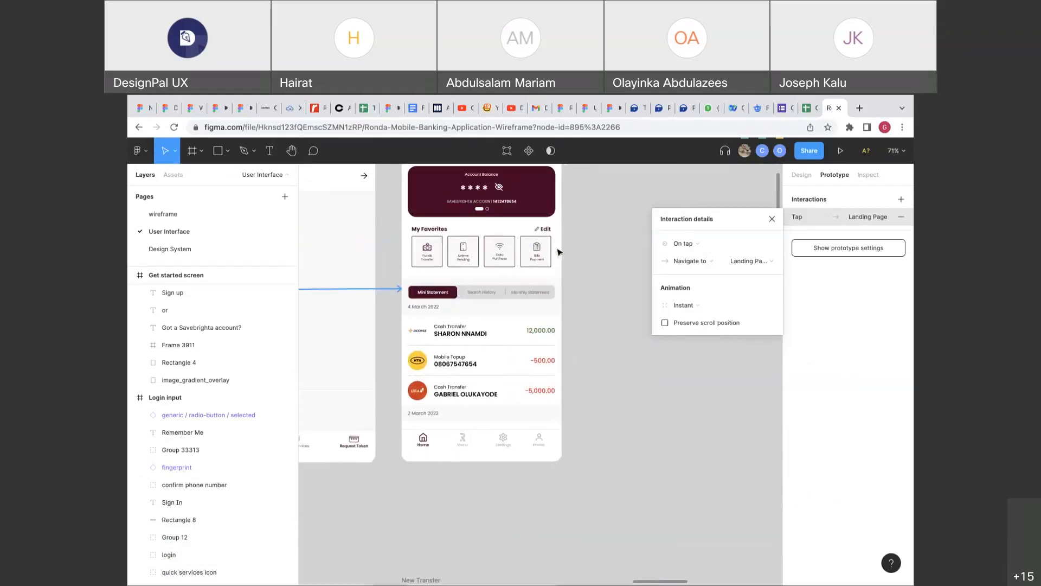
Link the Landing Page's Search History tab option to the Search History screen.
double_click(490, 342)
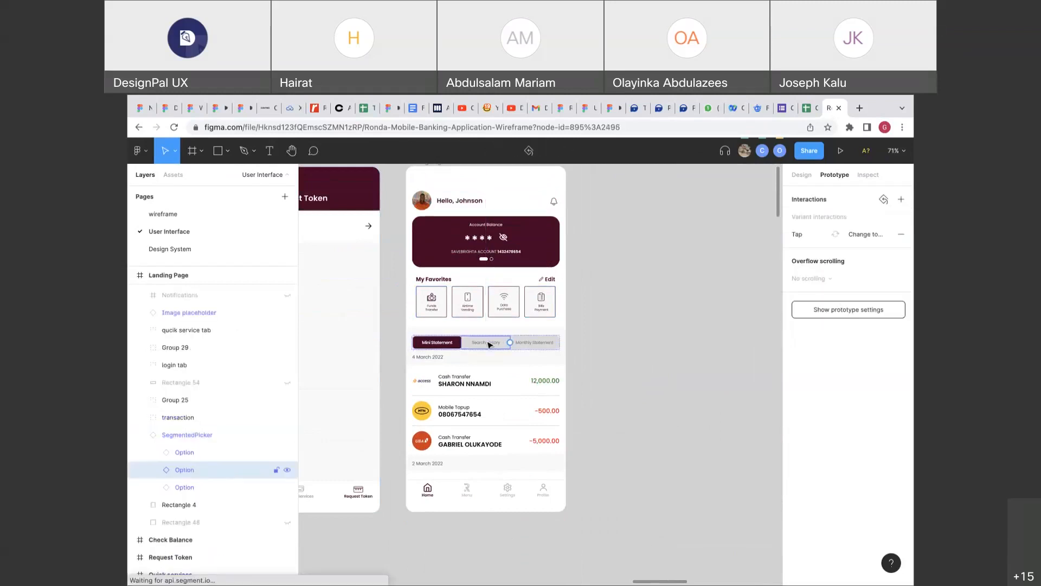
scroll(489, 343, "down", 8)
scroll(490, 344, "down", 10)
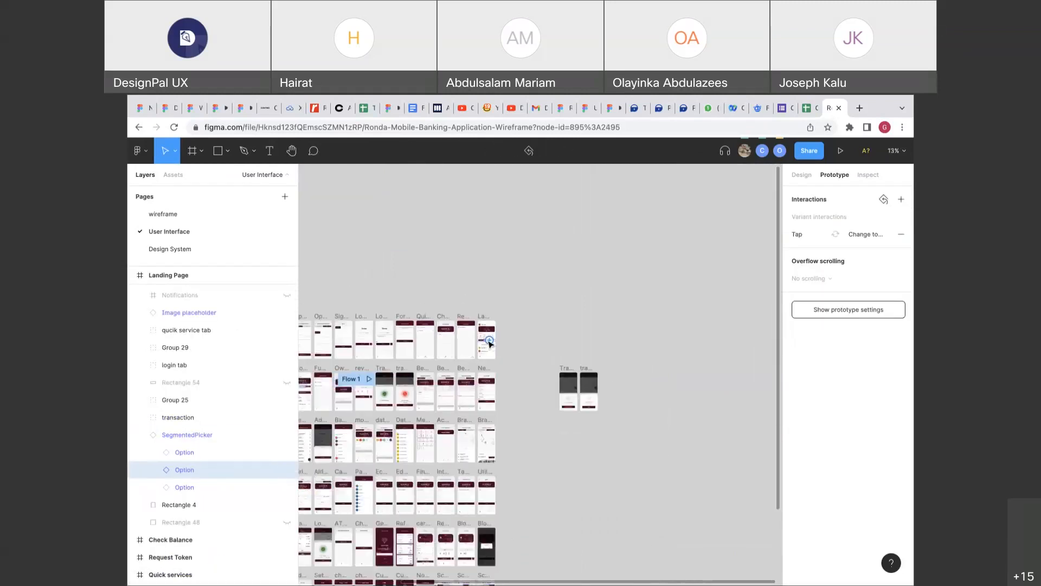
left_click_drag(489, 340, 337, 368)
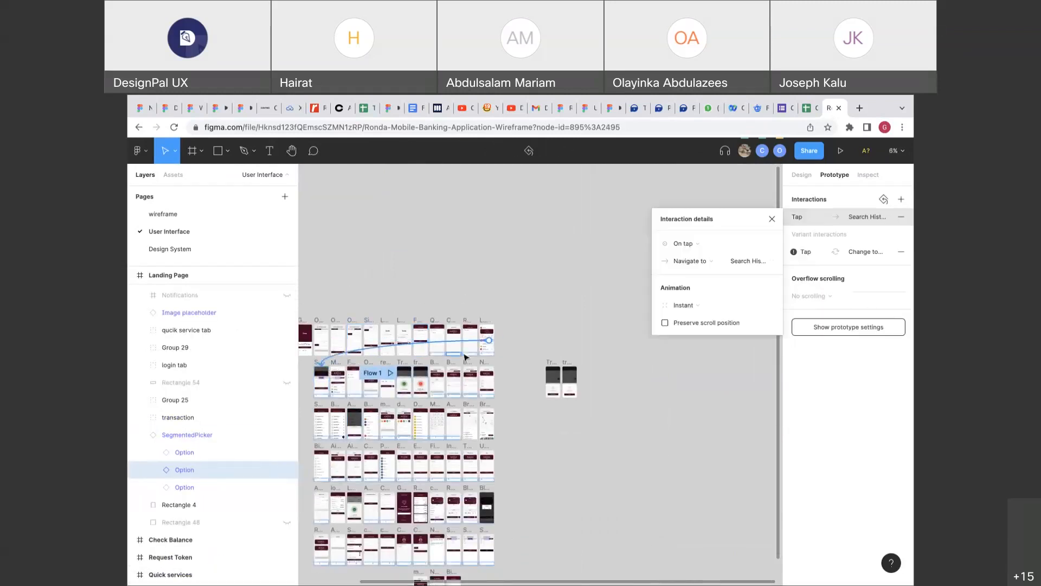
scroll(499, 340, "up", 5)
scroll(499, 340, "up", 5)
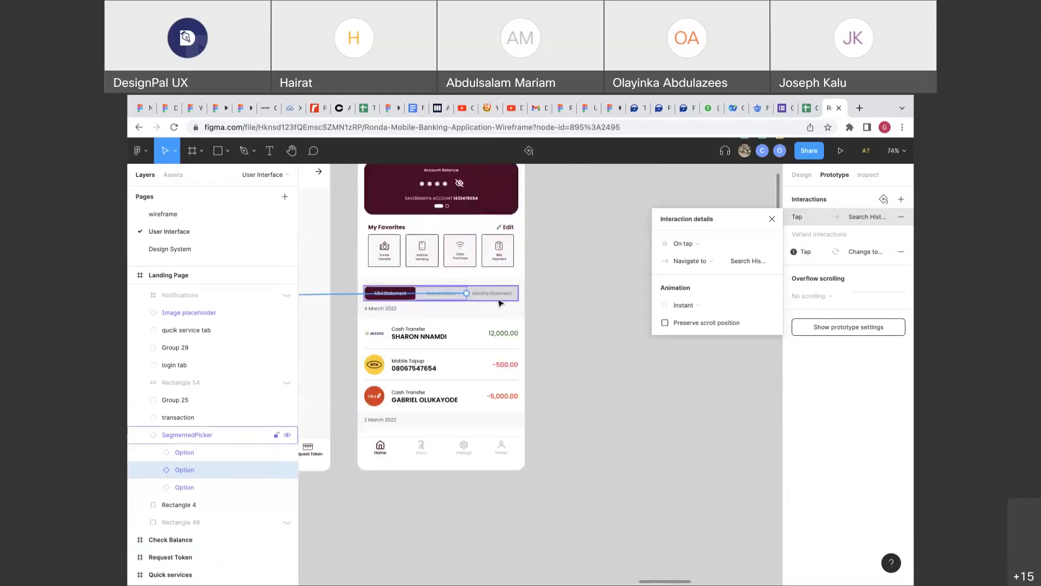
left_click(499, 297)
scroll(500, 301, "down", 5)
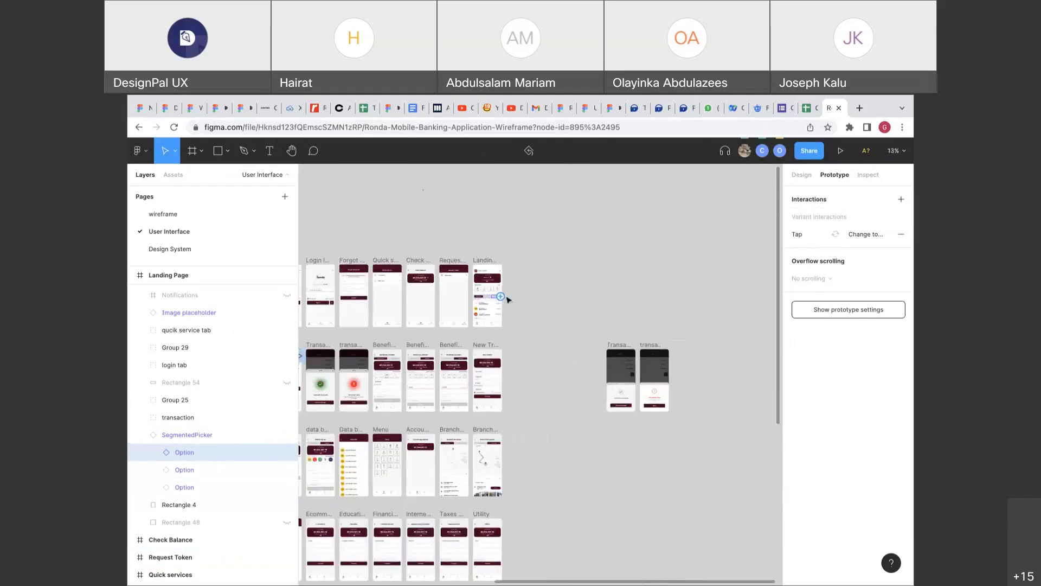
scroll(506, 299, "down", 3)
left_click_drag(503, 295, 362, 327)
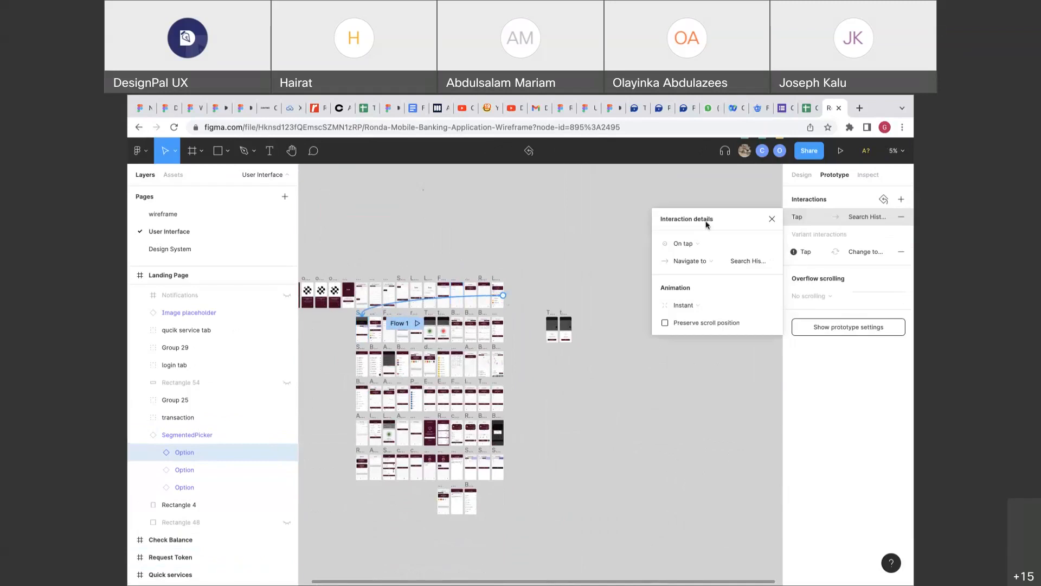
left_click(796, 175)
scroll(358, 331, "up", 3)
Duplicate the Search History screen beside the top row and select the copy's tab bar.
left_click(365, 272)
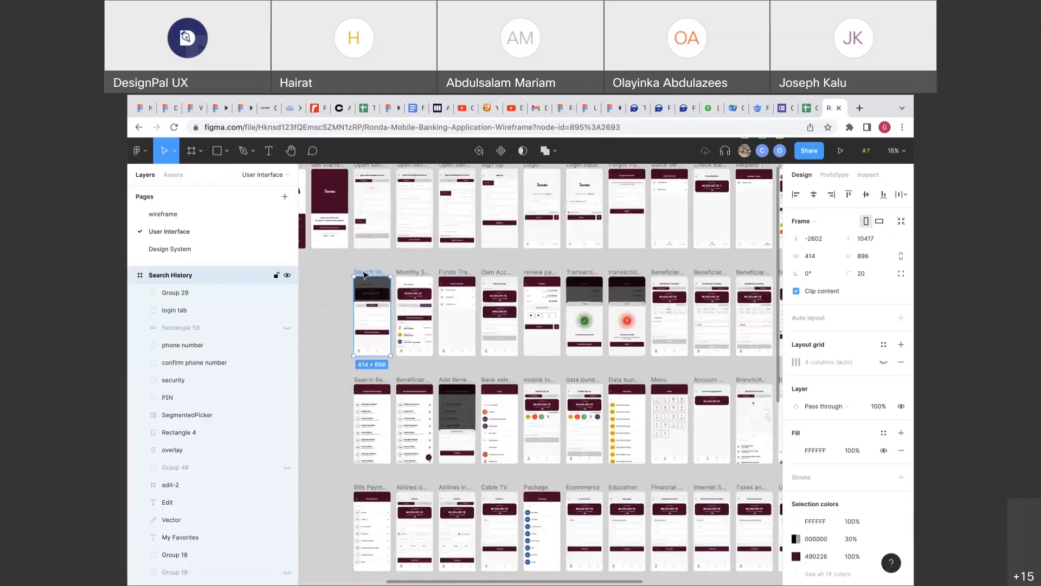
scroll(365, 272, "down", 4)
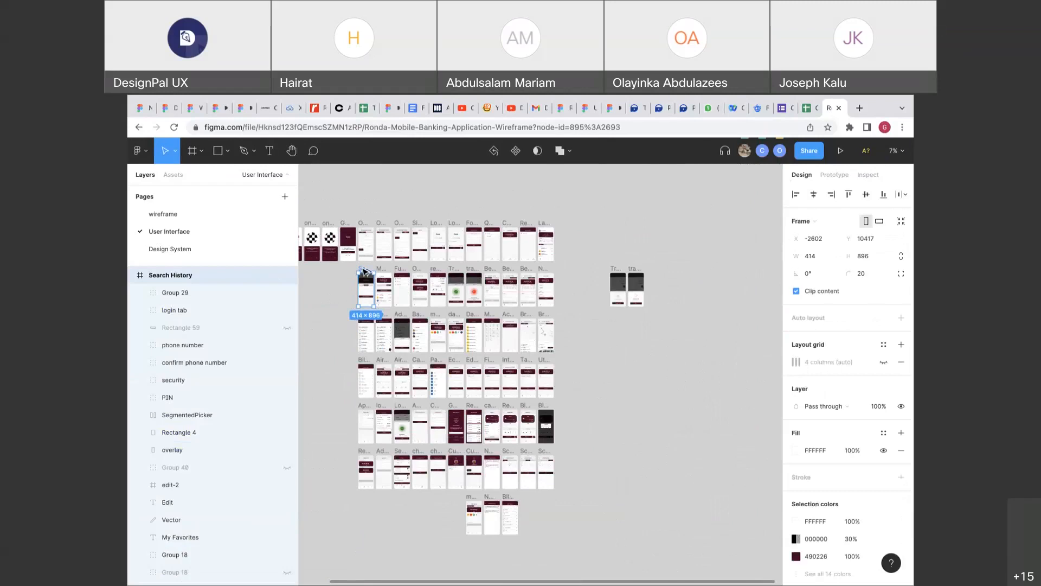
left_click_drag(365, 272, 585, 225)
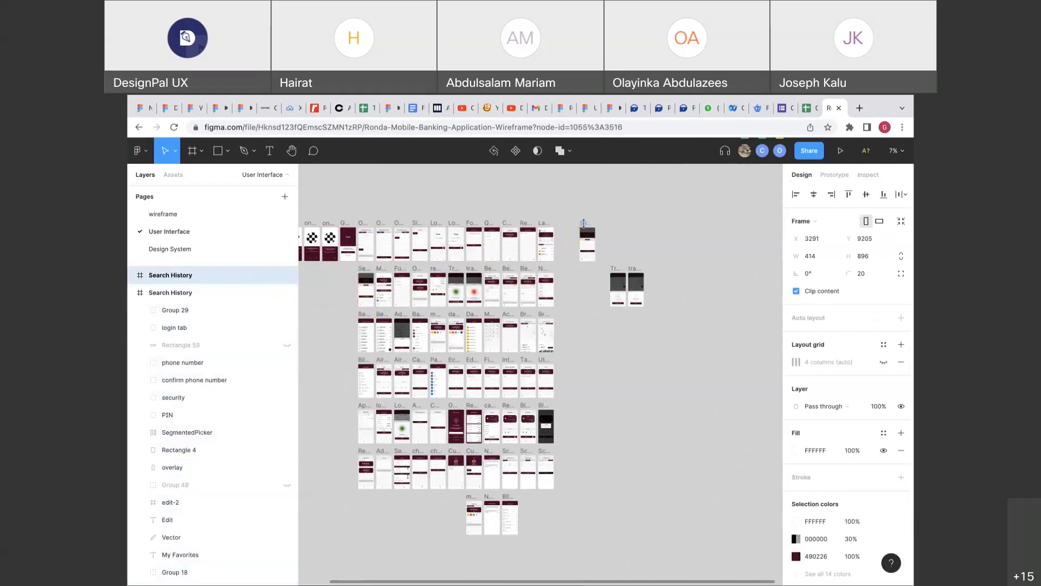
scroll(584, 225, "up", 4)
scroll(584, 239, "down", 2)
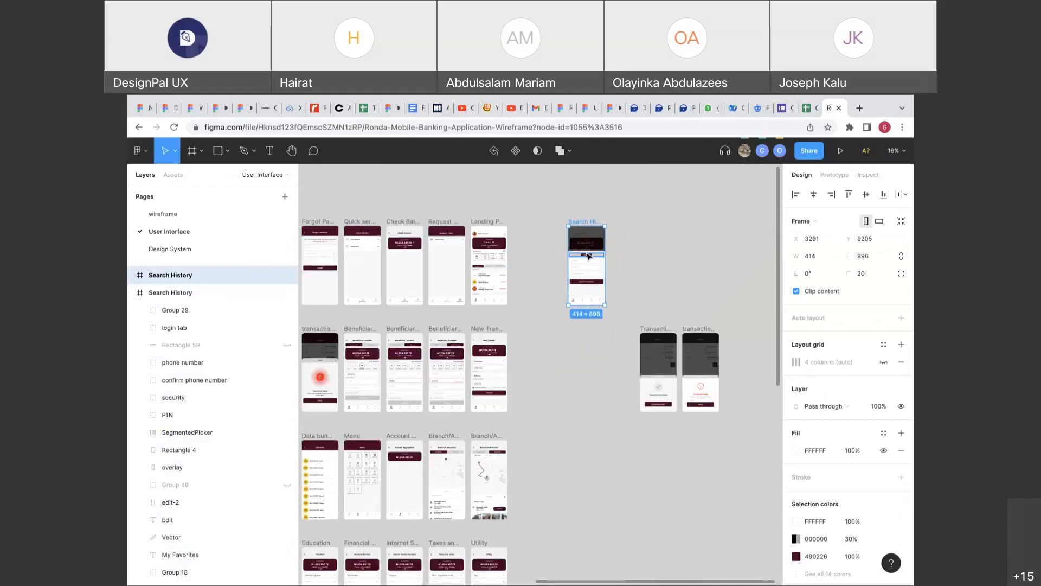
left_click(585, 250)
scroll(585, 251, "up", 5)
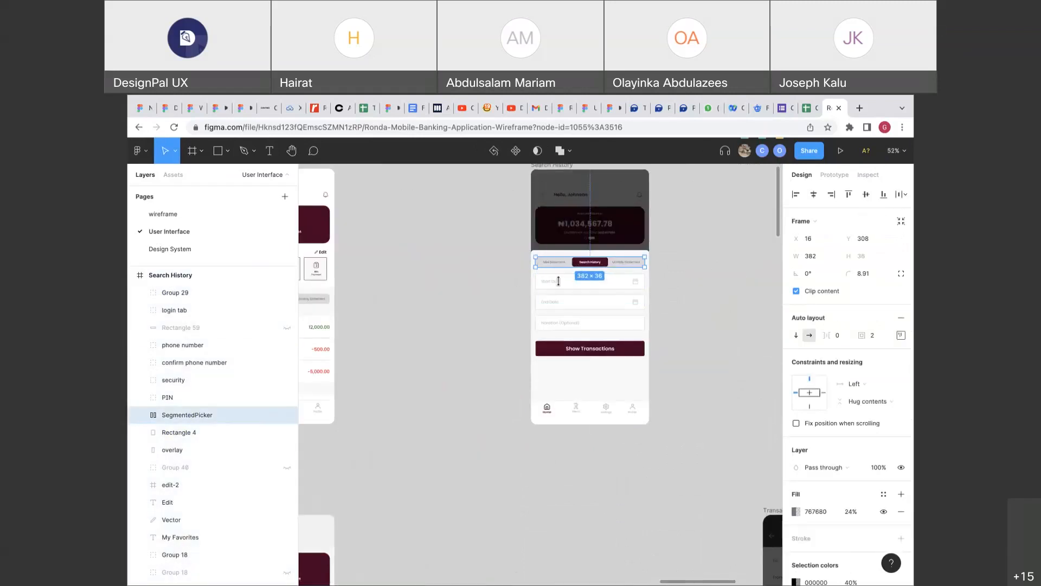
Move the tab bar, Start Date, Narration, Show Transactions and Rectangle 4 onto empty canvas.
left_click(559, 281, "shift")
left_click(567, 321, "shift")
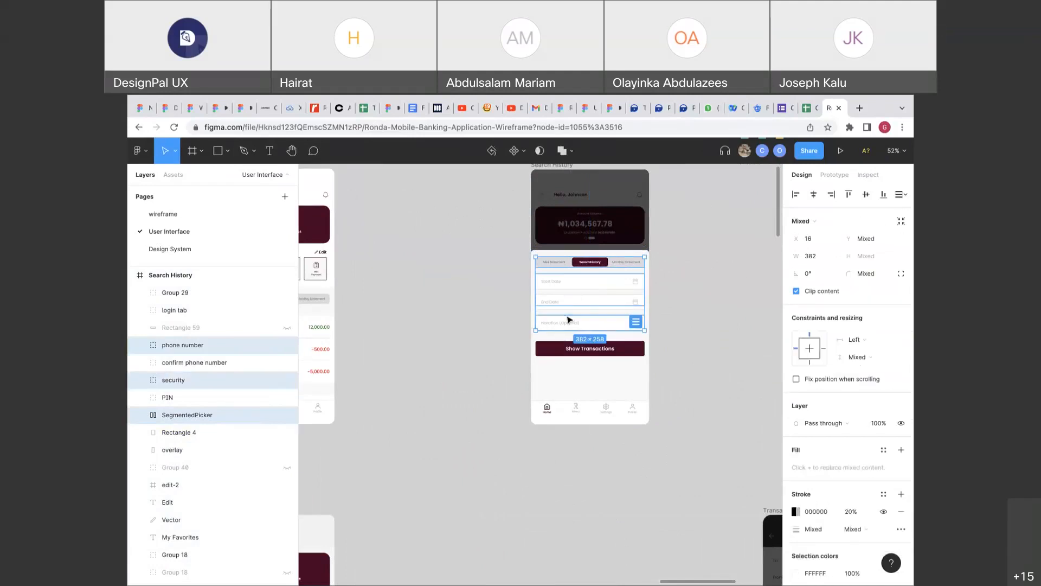
left_click(570, 348, "shift")
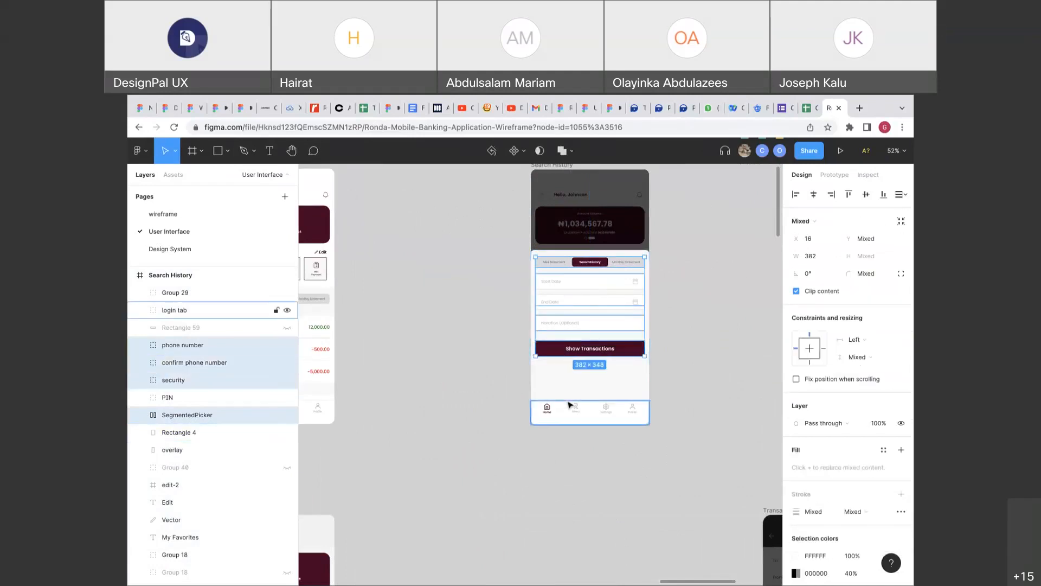
left_click(588, 377, "shift")
left_click_drag(588, 377, 472, 374)
key("ctrl+z")
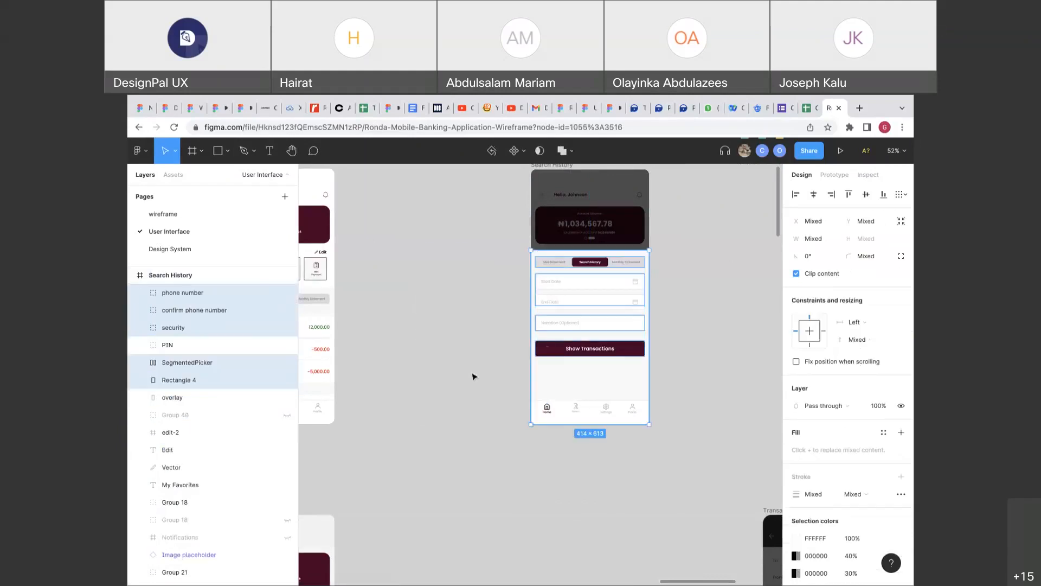
scroll(589, 311, "up", 5)
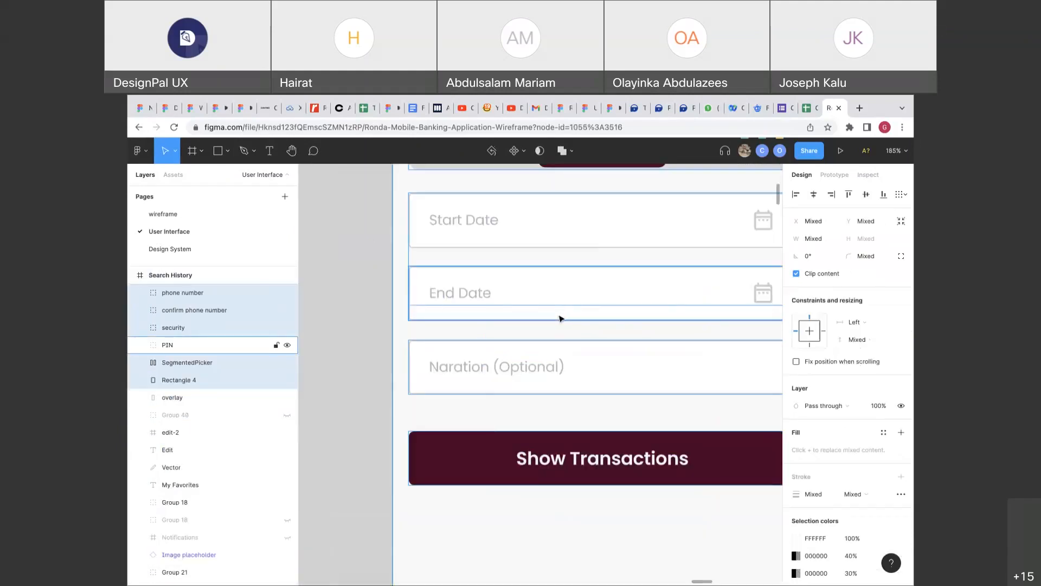
scroll(560, 317, "down", 5)
left_click_drag(564, 390, 418, 380)
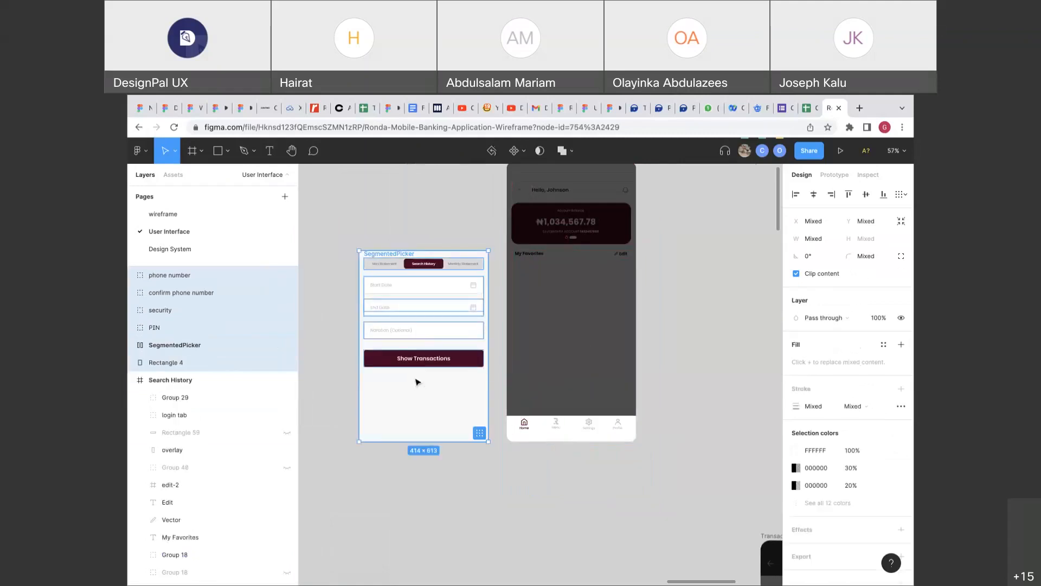
Group the moved elements and wrap them in a new frame, Frame 3926.
key("ctrl+g")
right_click(422, 332)
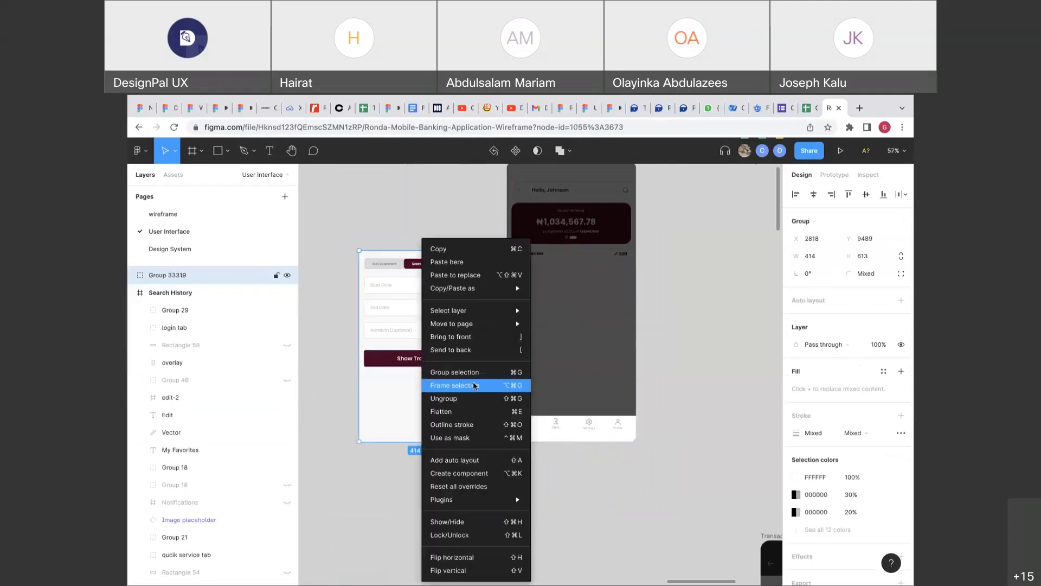
left_click(474, 386)
scroll(571, 357, "down", 3)
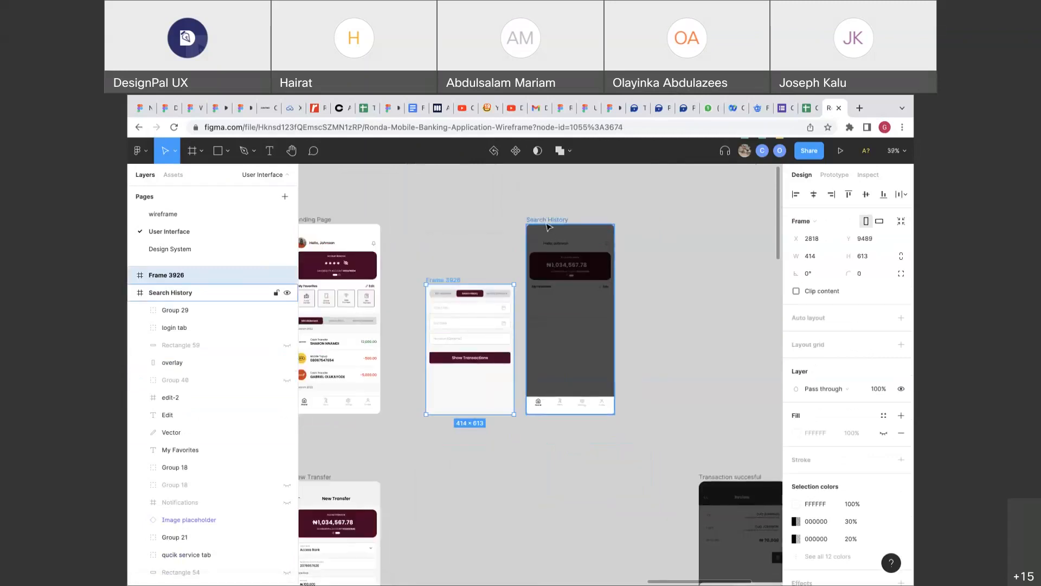
left_click(545, 221)
Point the Search History tab option's tap link at Frame 3926.
scroll(547, 223, "left", 1)
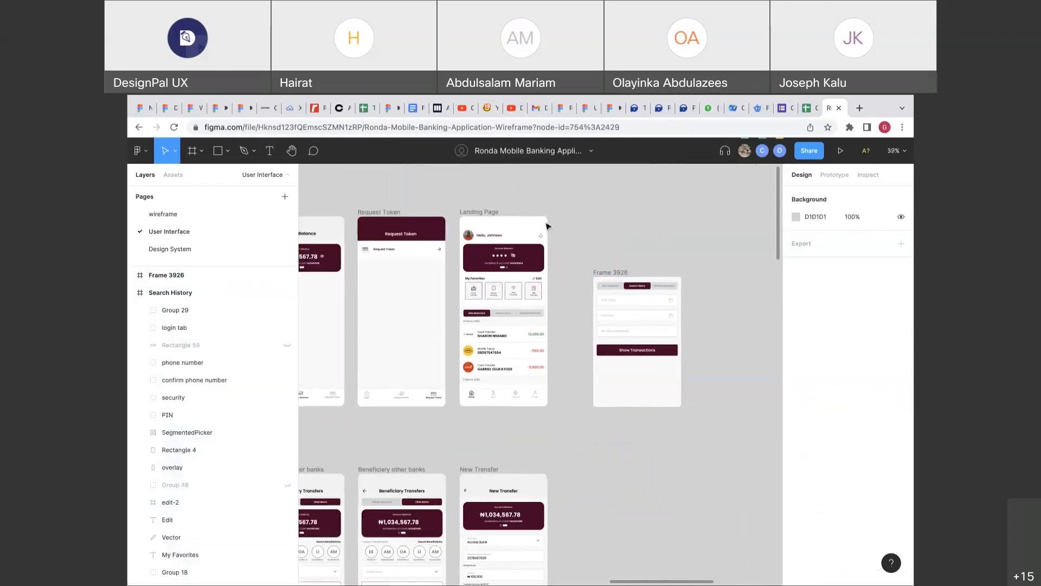
scroll(547, 225, "down", 4)
scroll(599, 287, "up", 5)
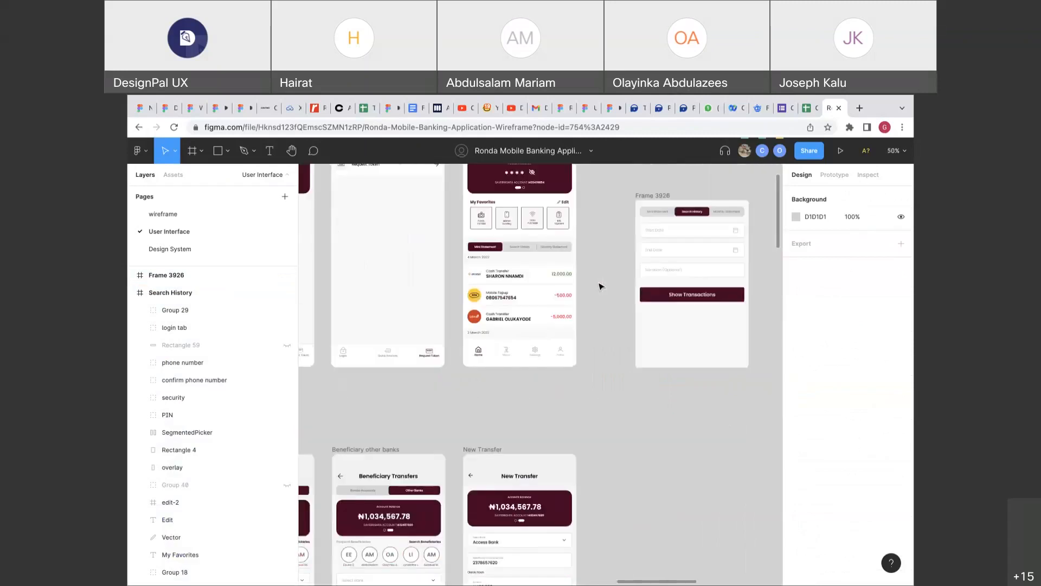
scroll(599, 286, "up", 5)
left_click(823, 181)
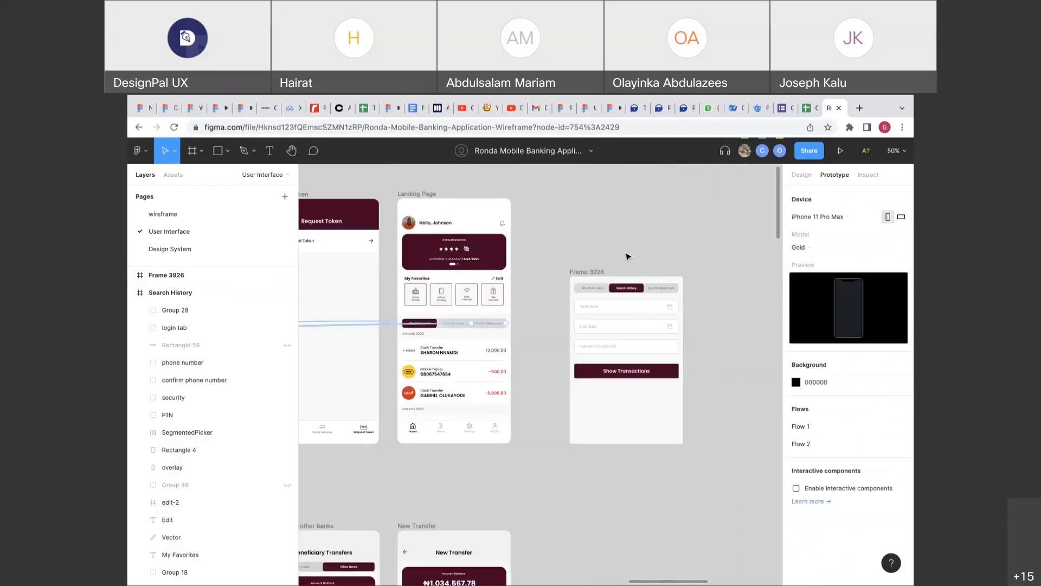
left_click(454, 325)
scroll(454, 326, "up", 5)
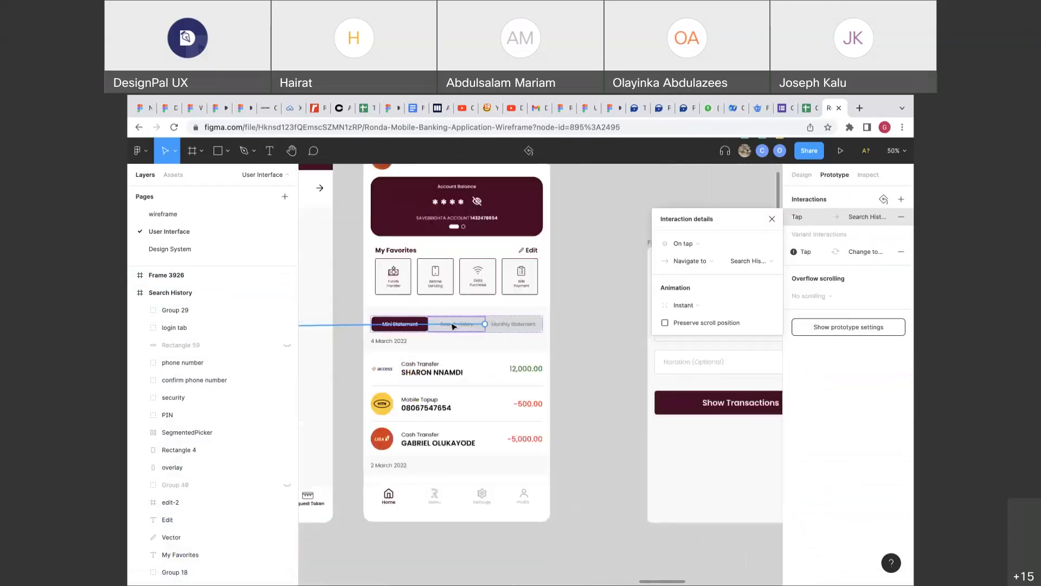
left_click(453, 324)
scroll(453, 325, "down", 3)
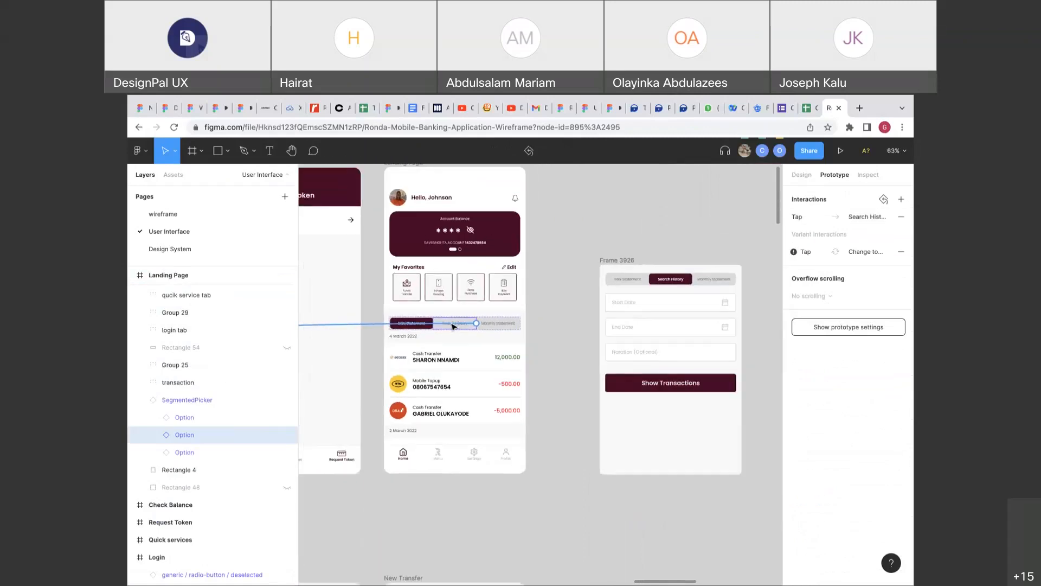
left_click_drag(454, 325, 620, 360)
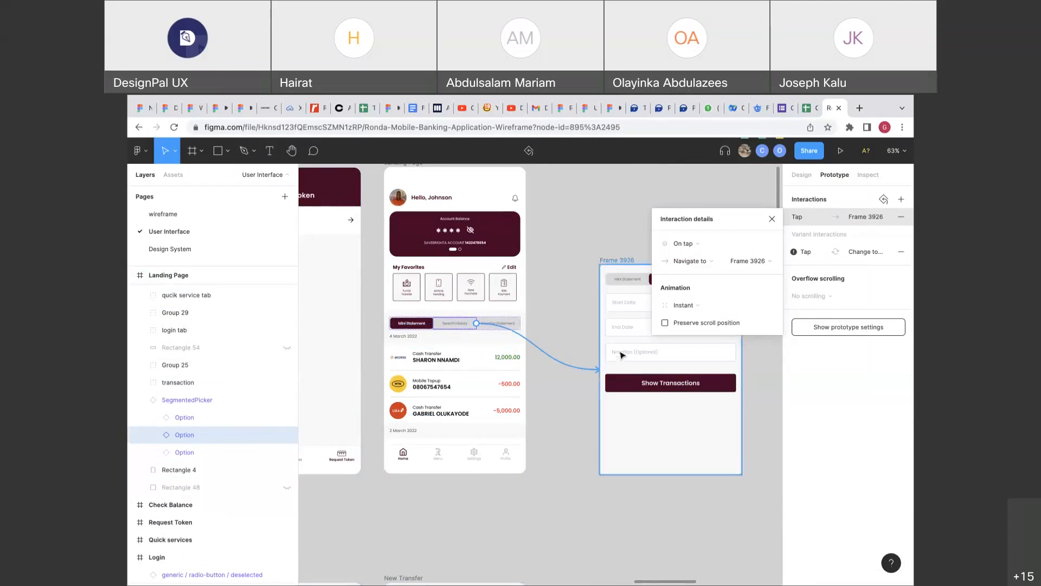
Make the tap Open overlay at Bottom center with a 50% black background behind it.
left_click(684, 262)
left_click(690, 295)
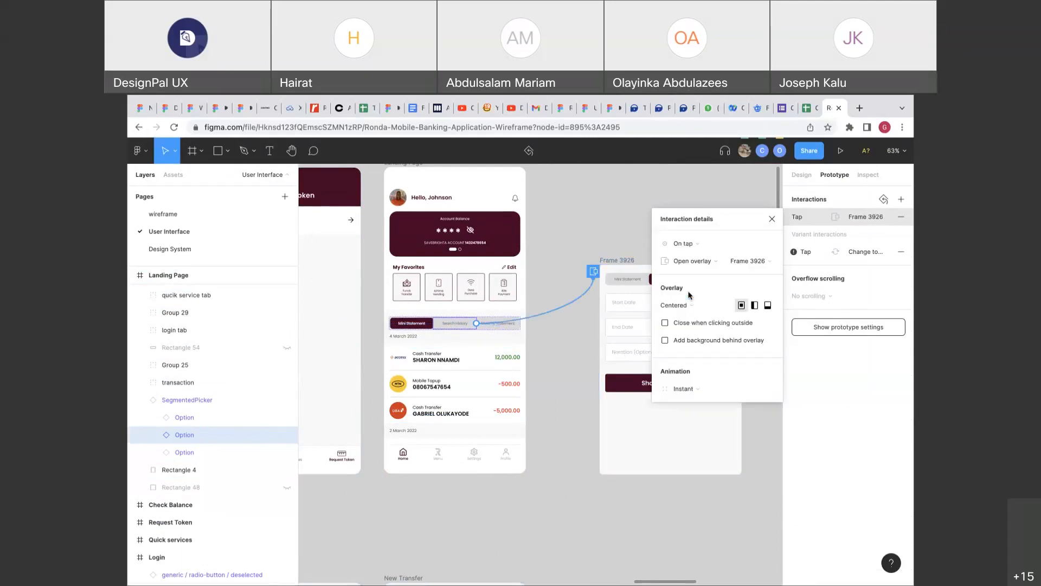
left_click(686, 306)
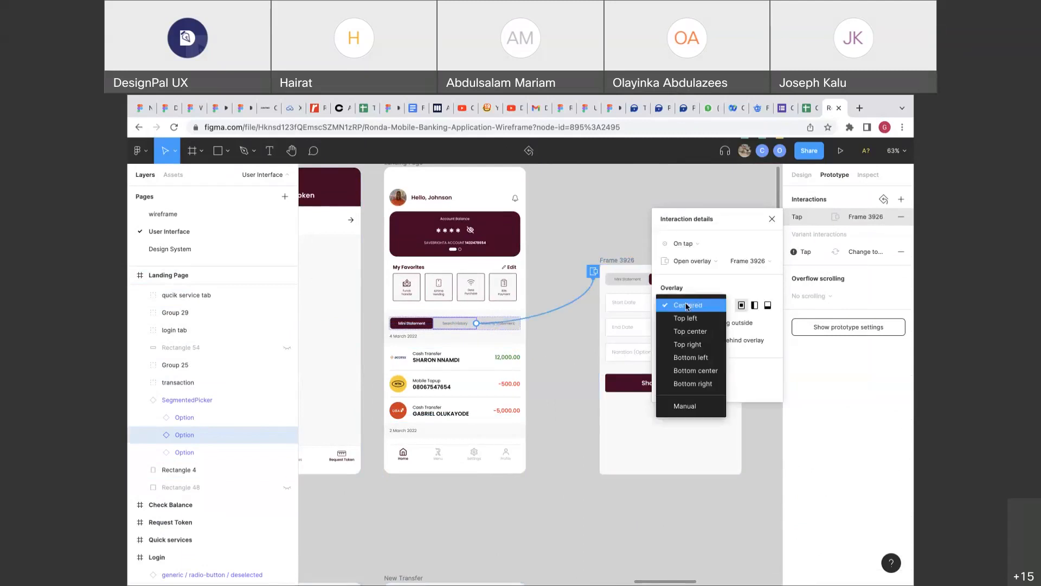
left_click(690, 371)
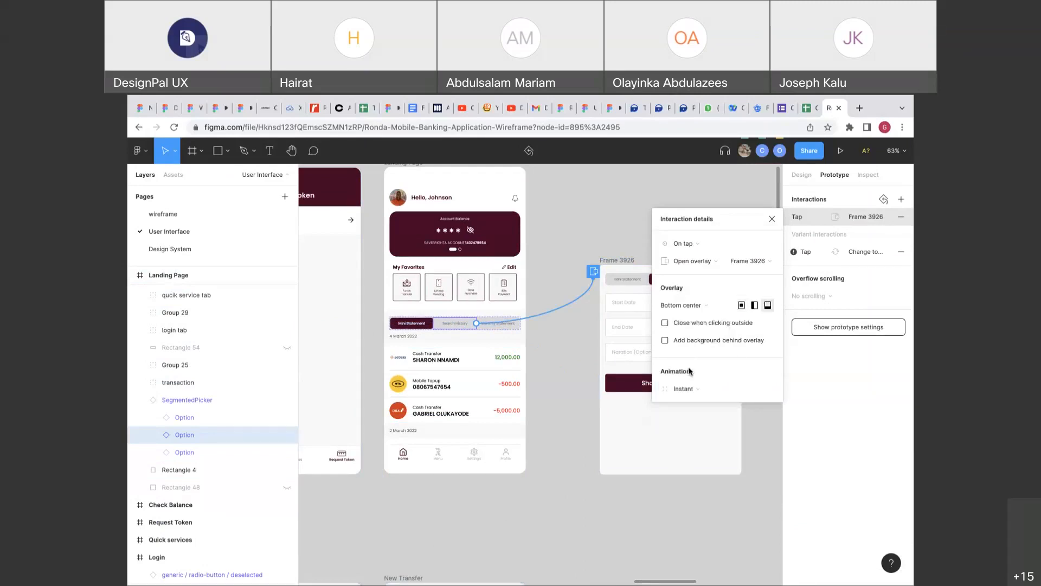
left_click(665, 340)
left_click(721, 358)
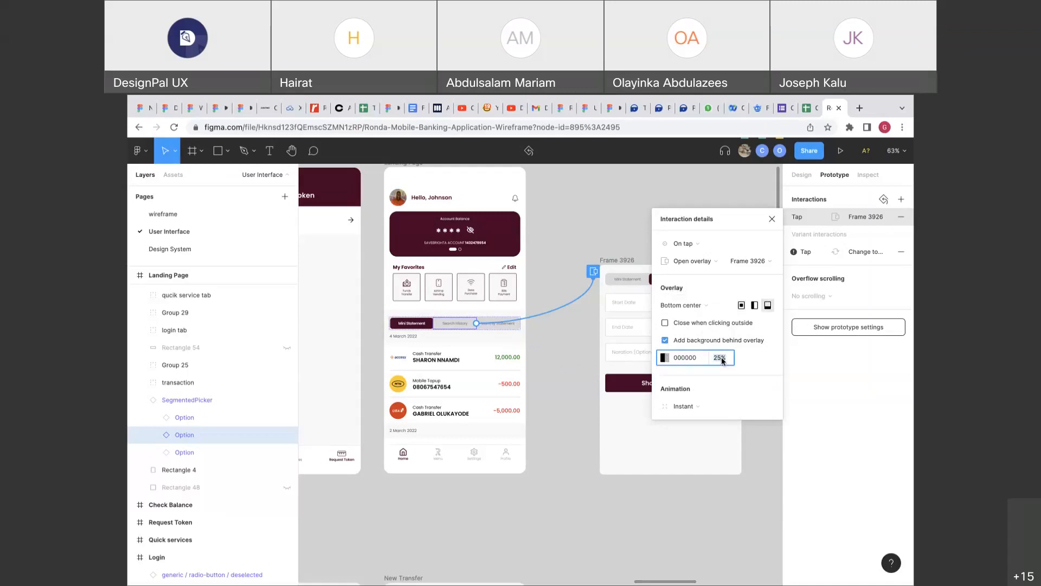
left_click(798, 176)
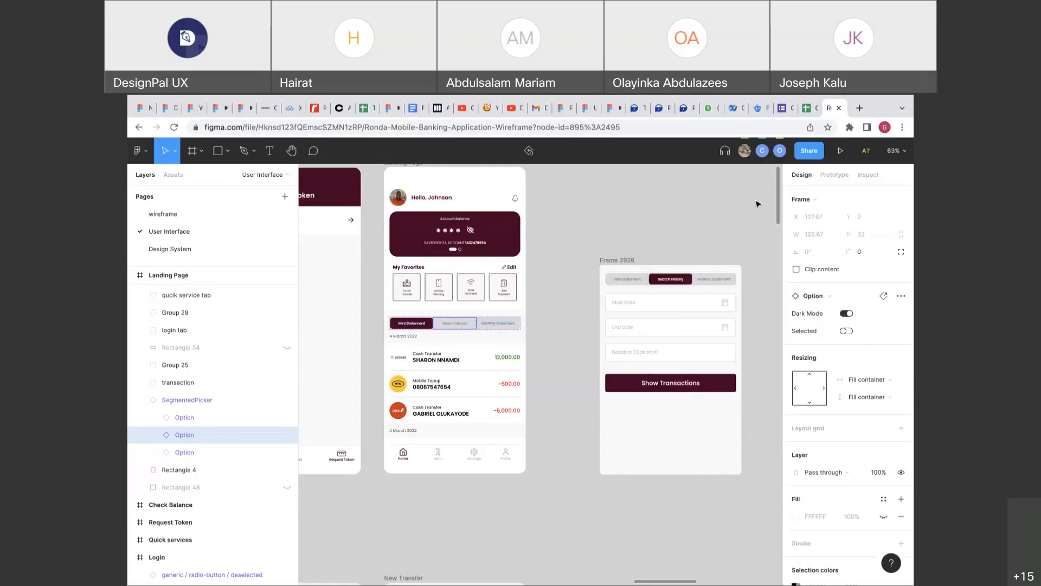
left_click(834, 174)
scroll(610, 269, "down", 3)
scroll(620, 263, "down", 5)
scroll(621, 263, "left", 8)
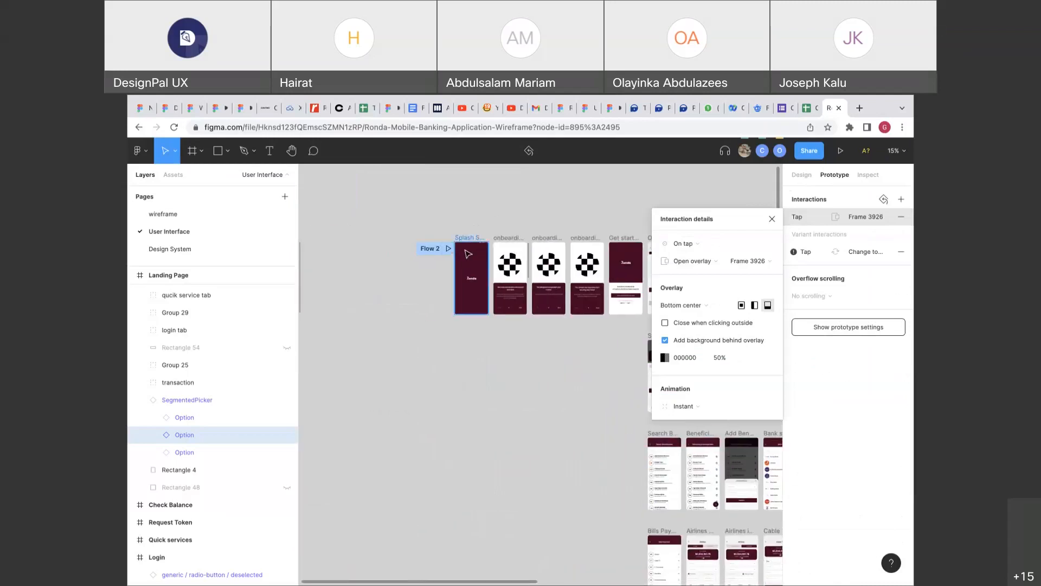
Preview Flow 2 in a new tab despite the interactive components warning, then return to the editor.
left_click(448, 249)
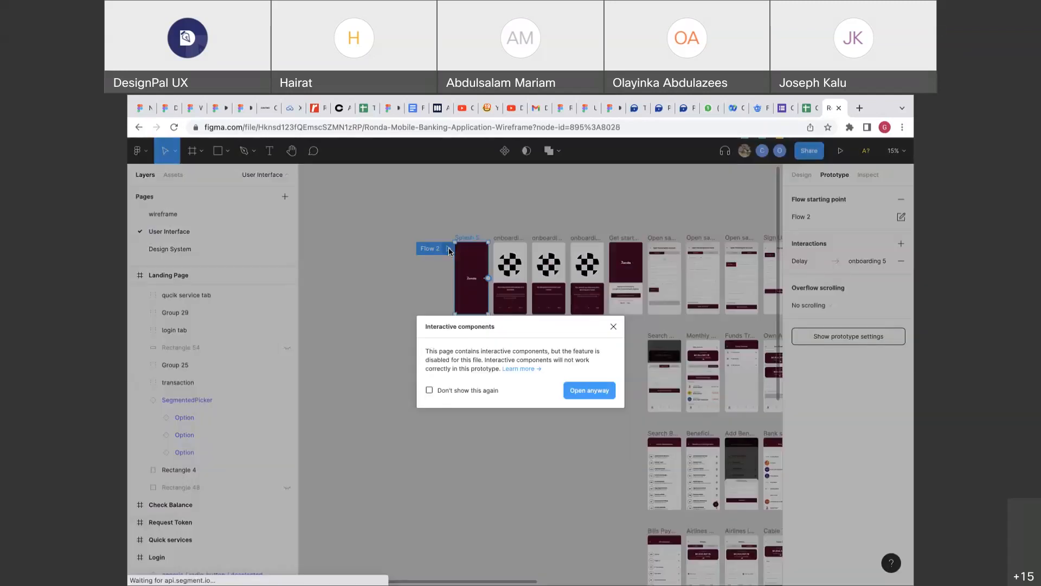
left_click(591, 389)
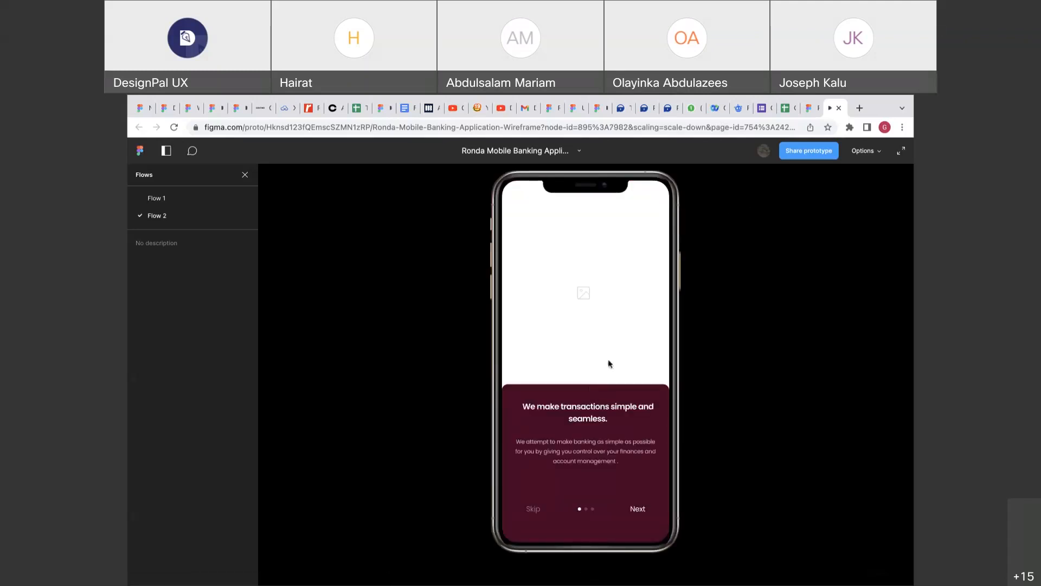
left_click(807, 111)
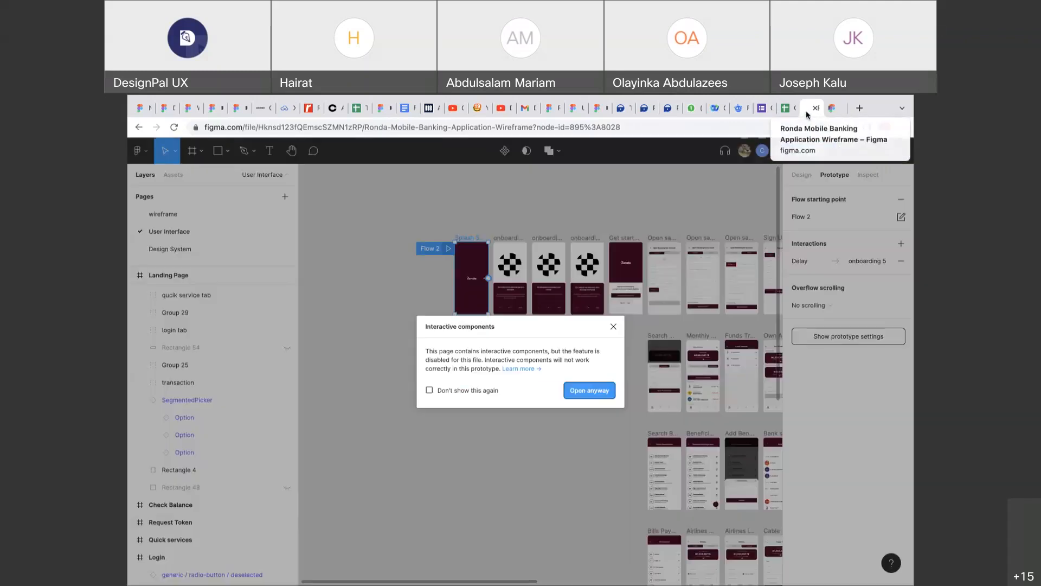
Inspect the Splash Screen's 3000ms delayed transition to onboarding 5.
scroll(467, 248, "up", 5)
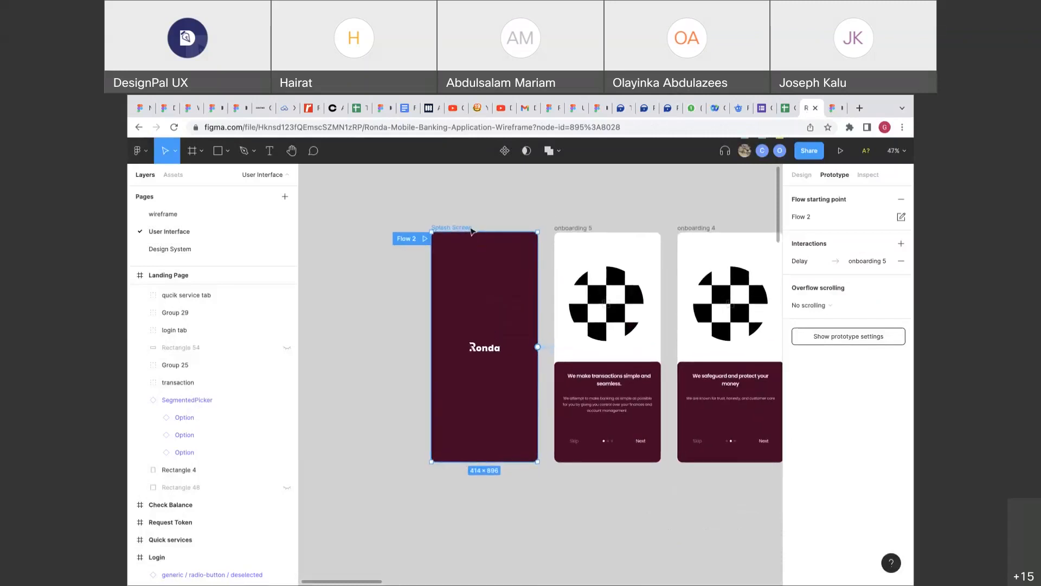
left_click(465, 230)
scroll(465, 230, "right", 3)
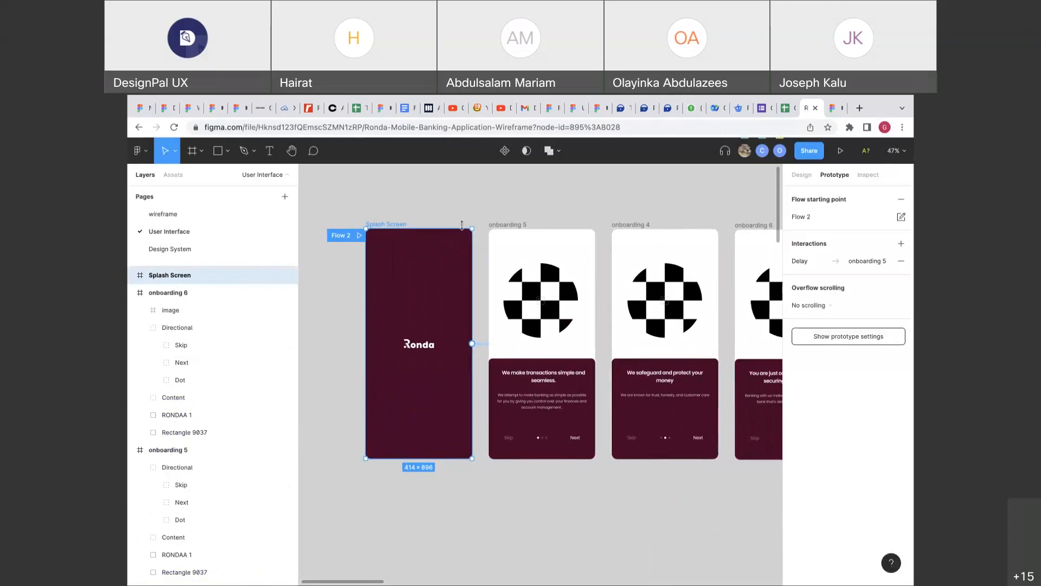
left_click(483, 345)
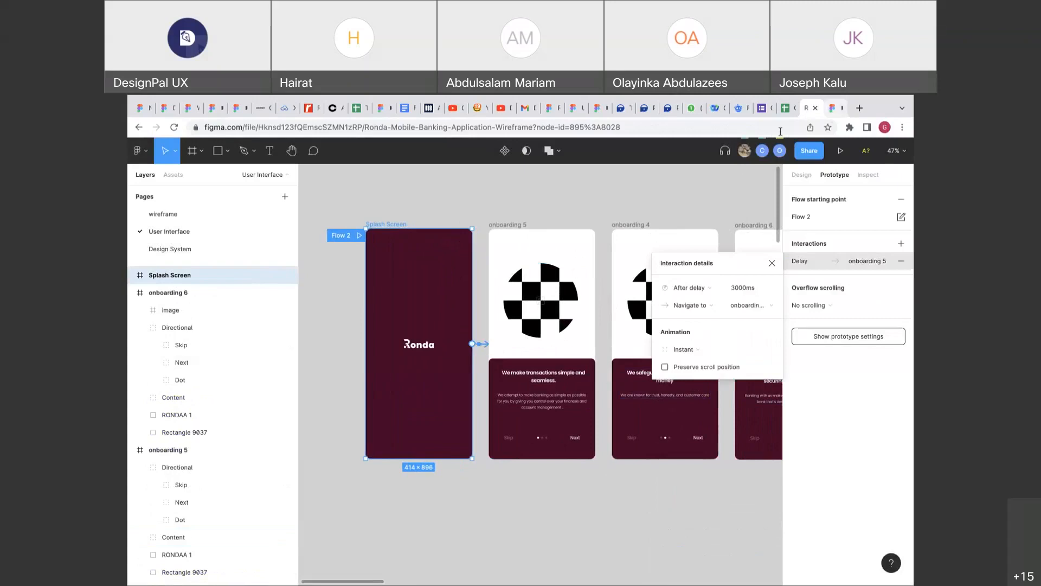
scroll(601, 170, "down", 3)
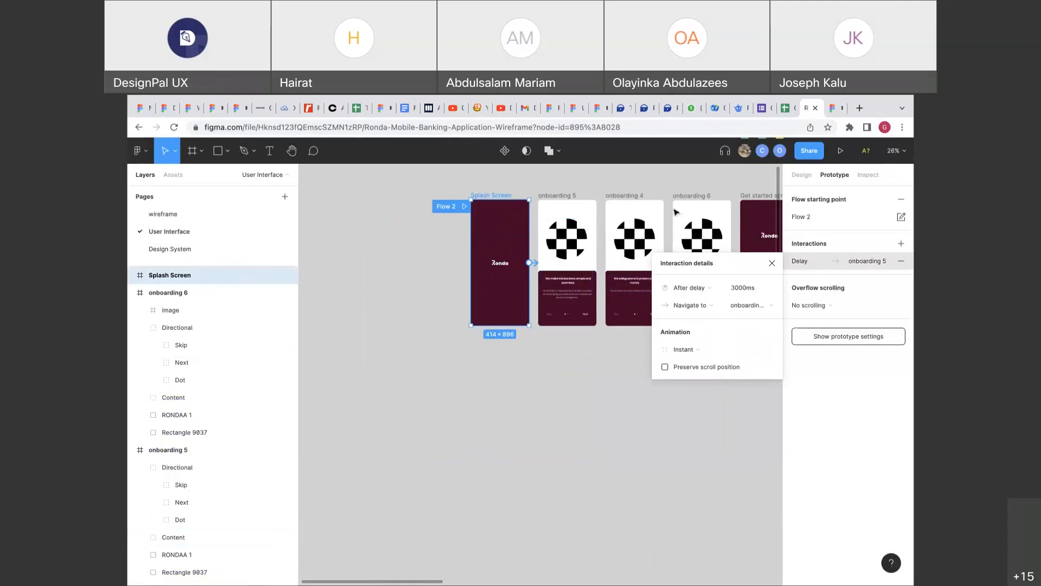
left_click(772, 263)
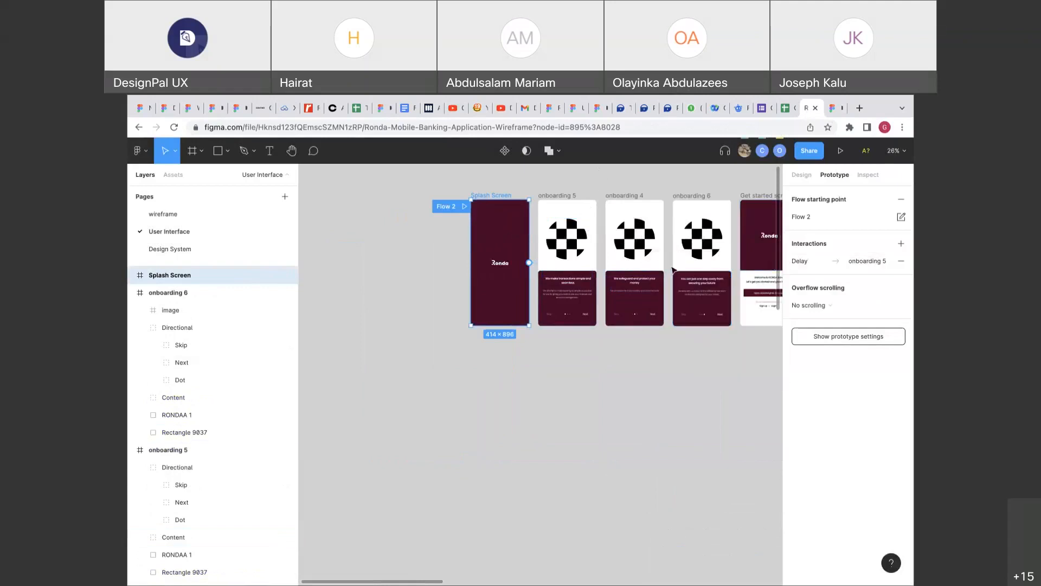
scroll(653, 357, "down", 6)
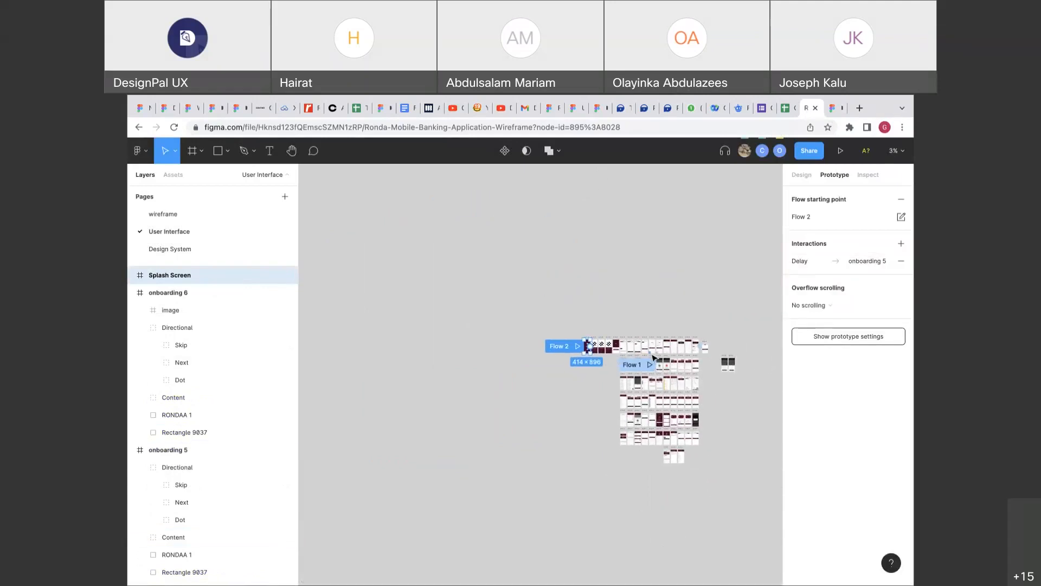
scroll(653, 357, "up", 6)
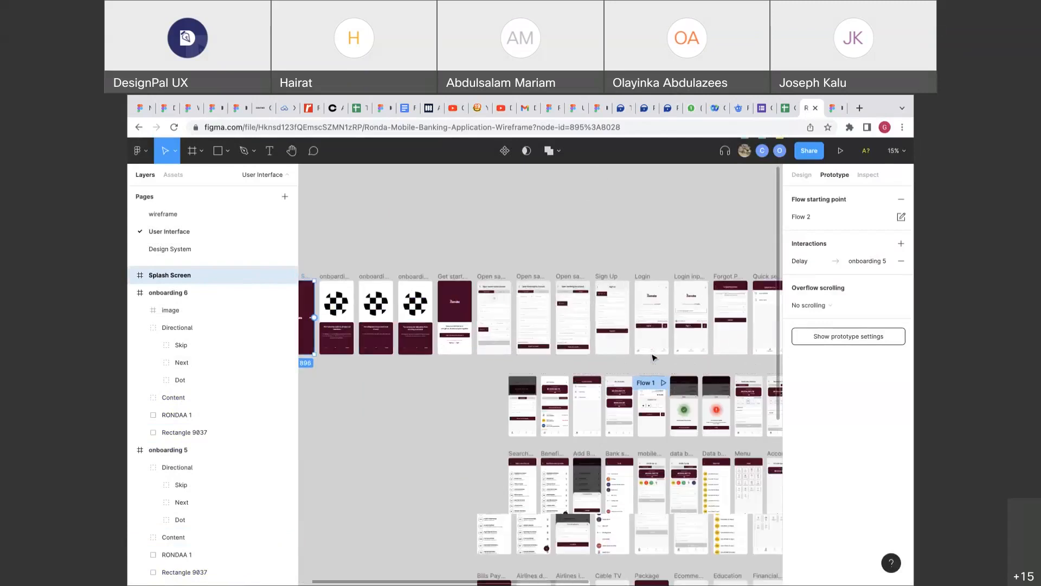
scroll(652, 352, "up", 5)
Delete the Flow 1 starting point from the Transaction succesful frame.
left_click(504, 287)
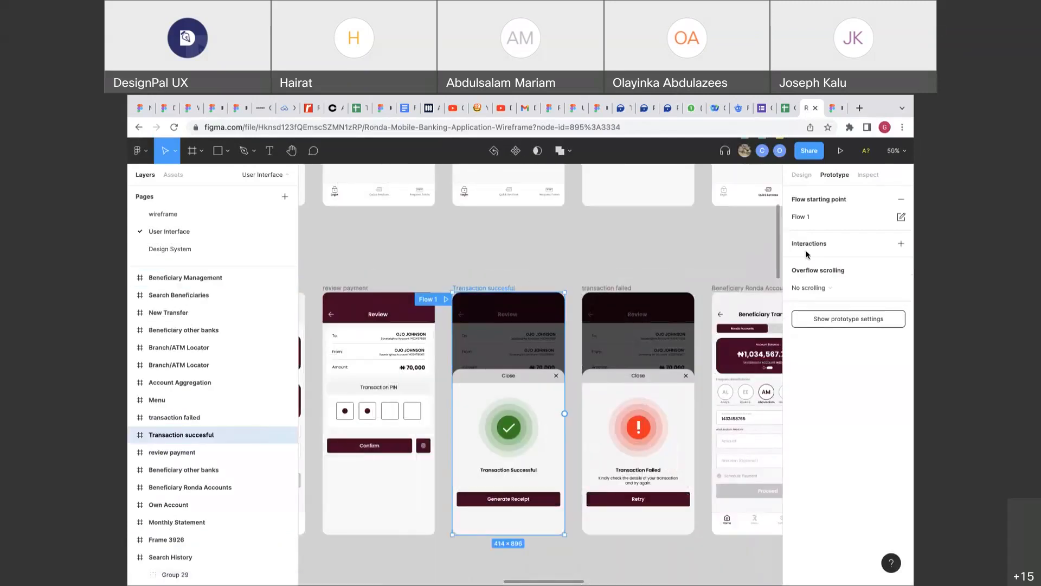
left_click(900, 200)
scroll(623, 263, "down", 5)
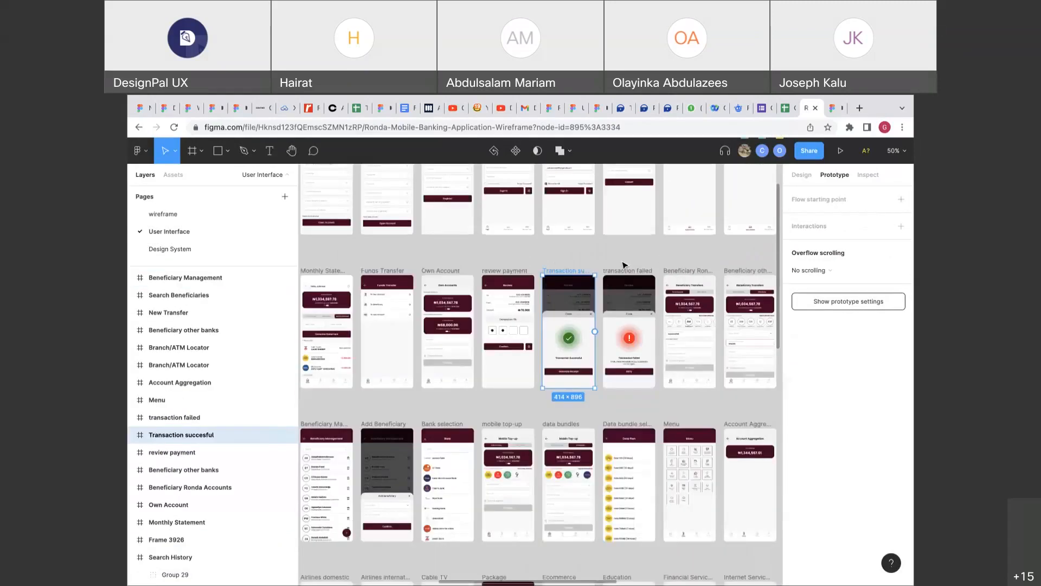
scroll(618, 265, "left", 3)
scroll(549, 287, "up", 2)
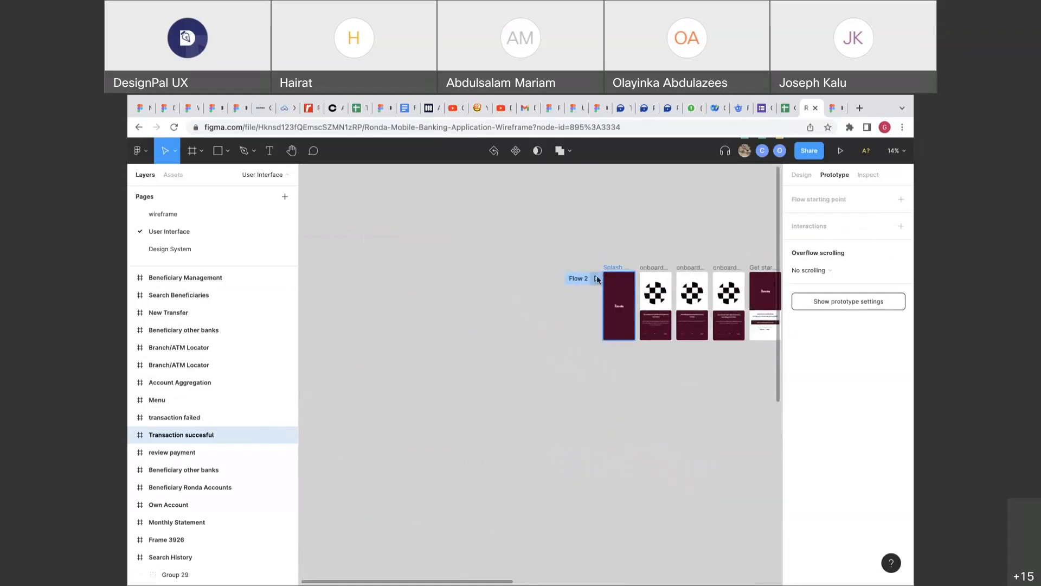
Start a Flow 2 preview, dismiss the interactive components warning, and show the file's prototype settings.
left_click(597, 280)
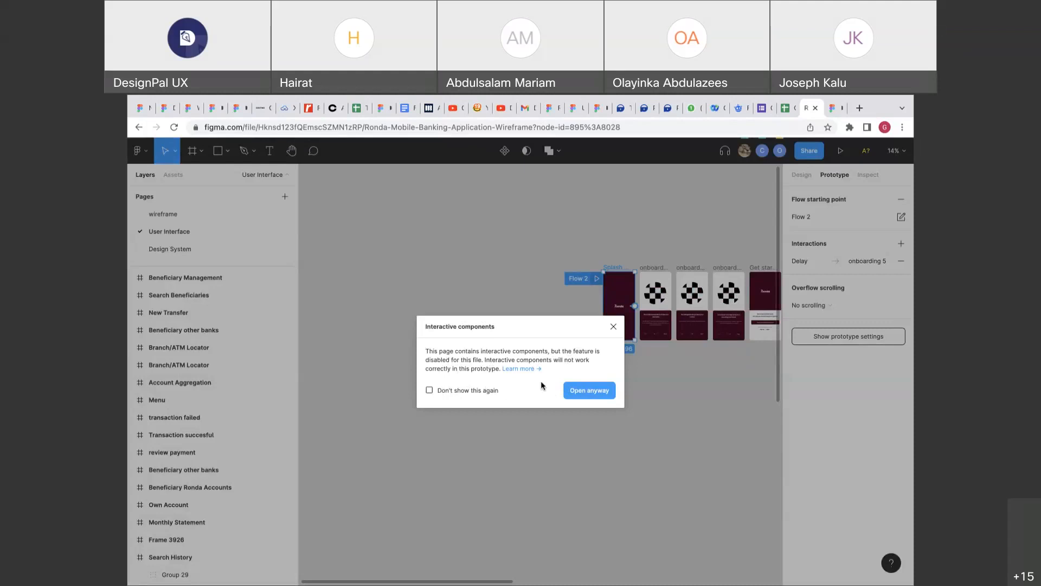
left_click(613, 327)
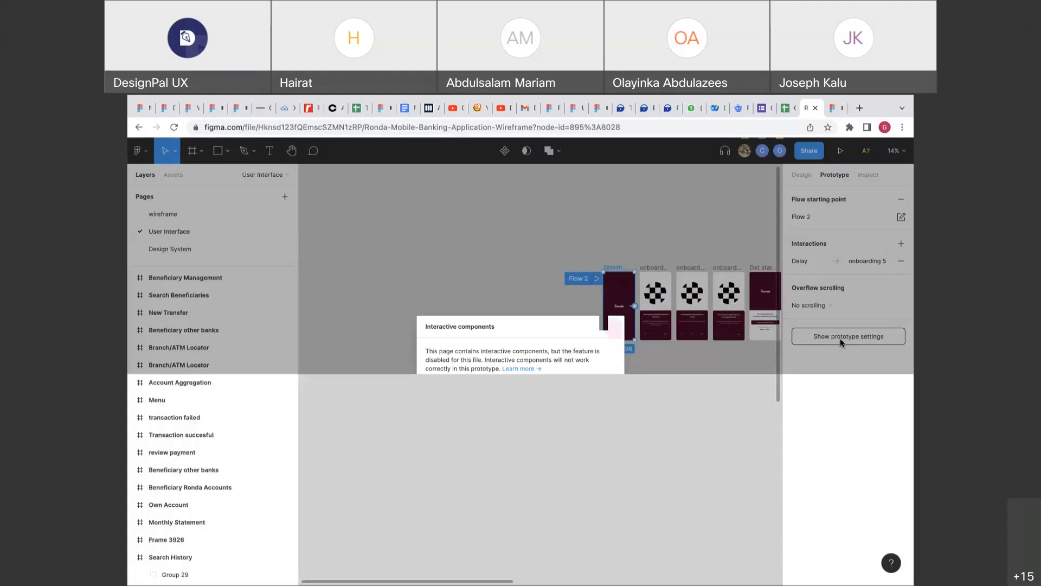
left_click(841, 343)
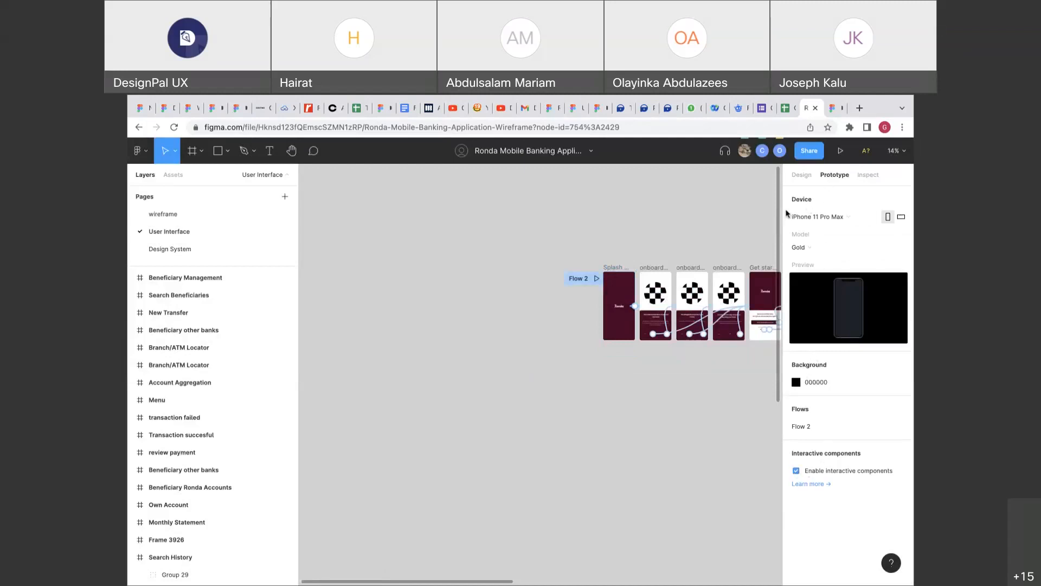
Launch the Flow 2 prototype, restart it, and advance through the onboarding screens to welcome.
left_click(597, 278)
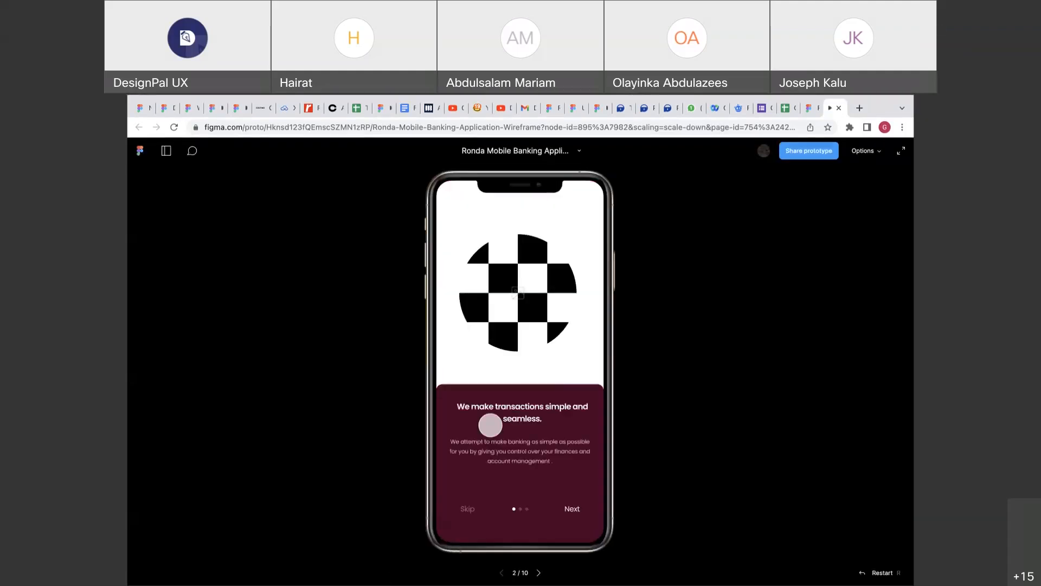
key("r")
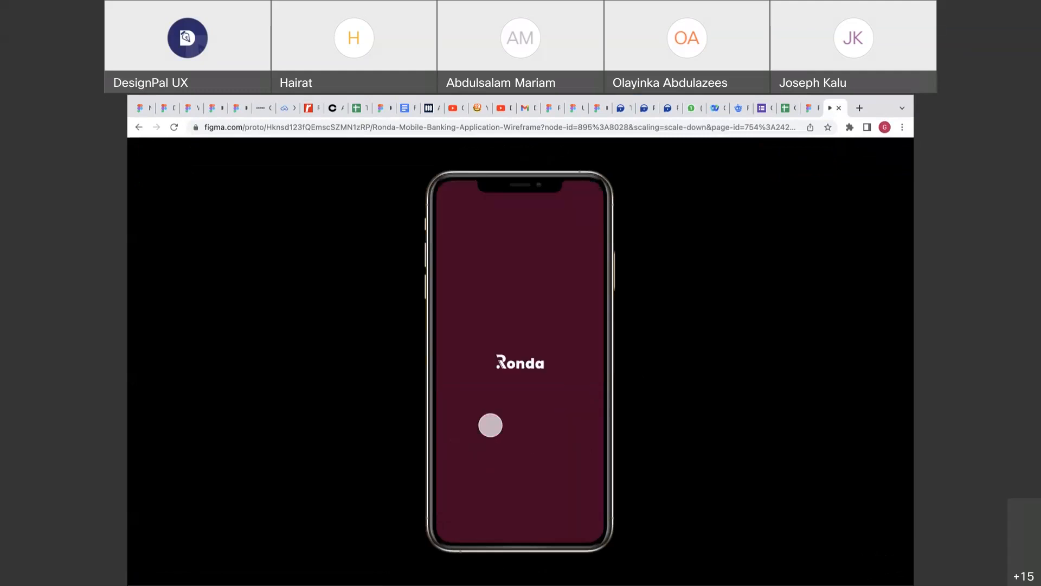
left_click(574, 509)
left_click(574, 509)
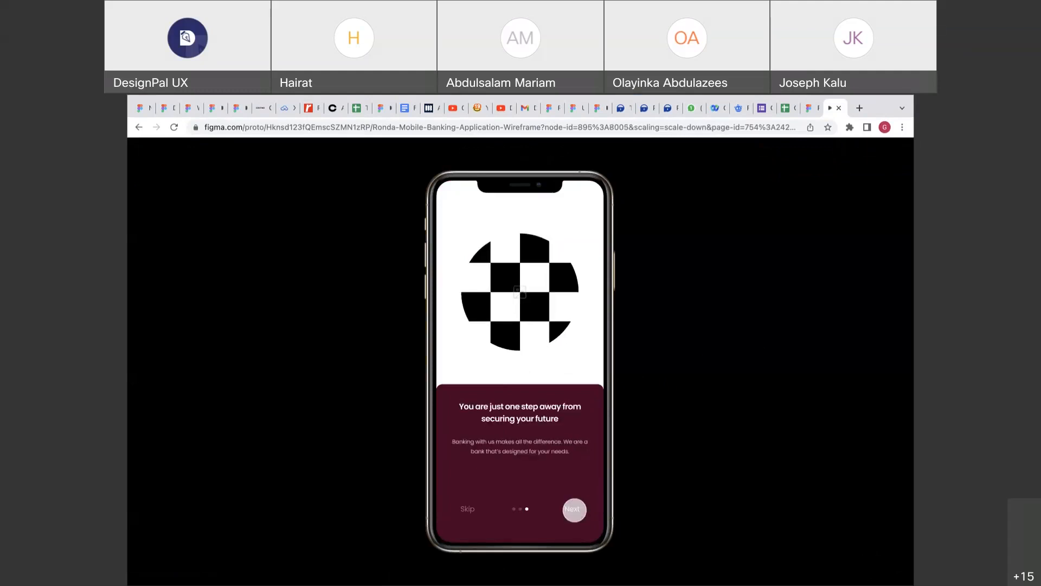
left_click(574, 509)
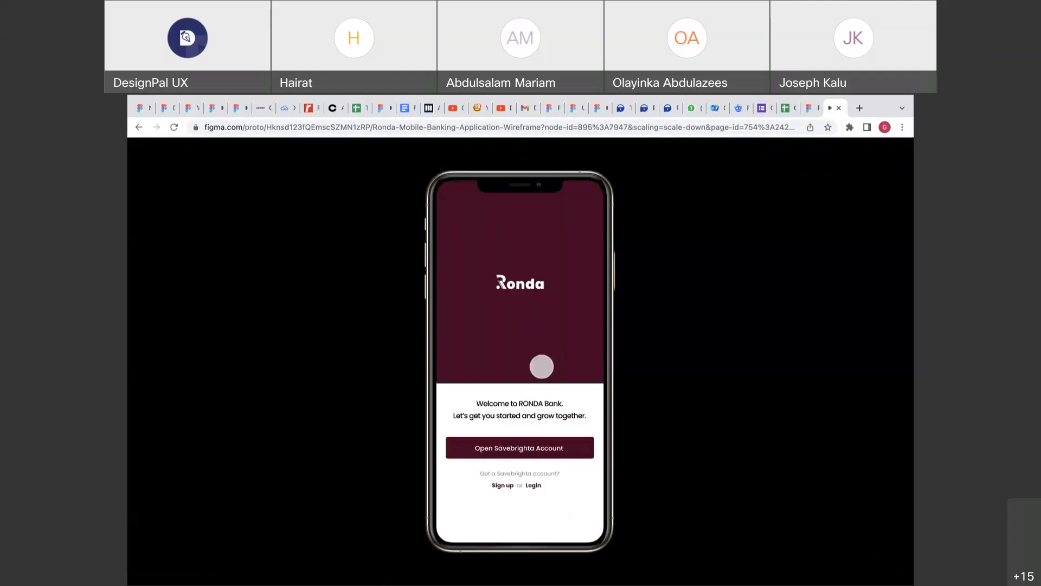
Go through Login and Sign In to the Landing Page, test its tappable areas, then return.
left_click(534, 488)
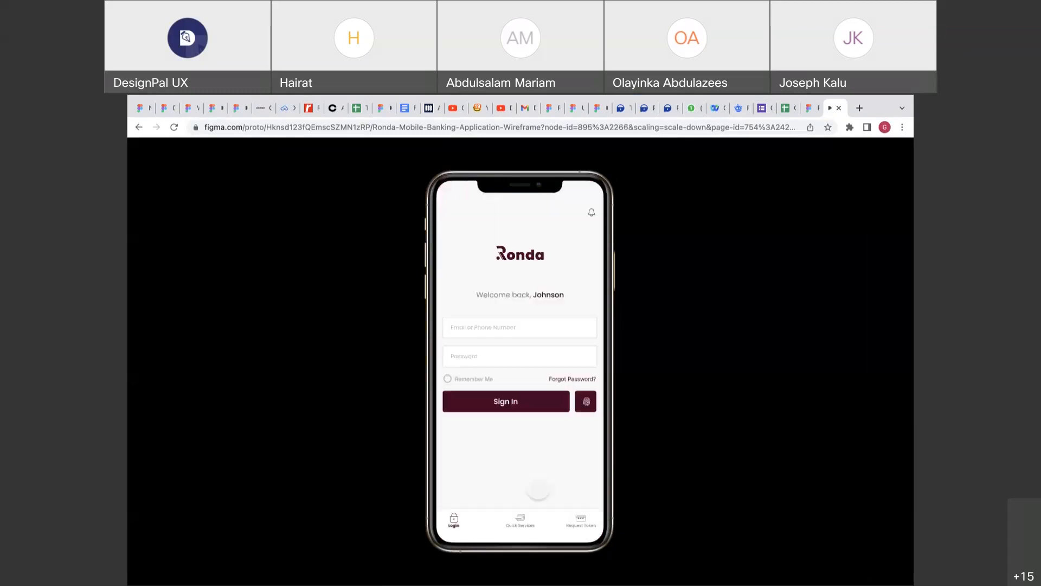
left_click(542, 402)
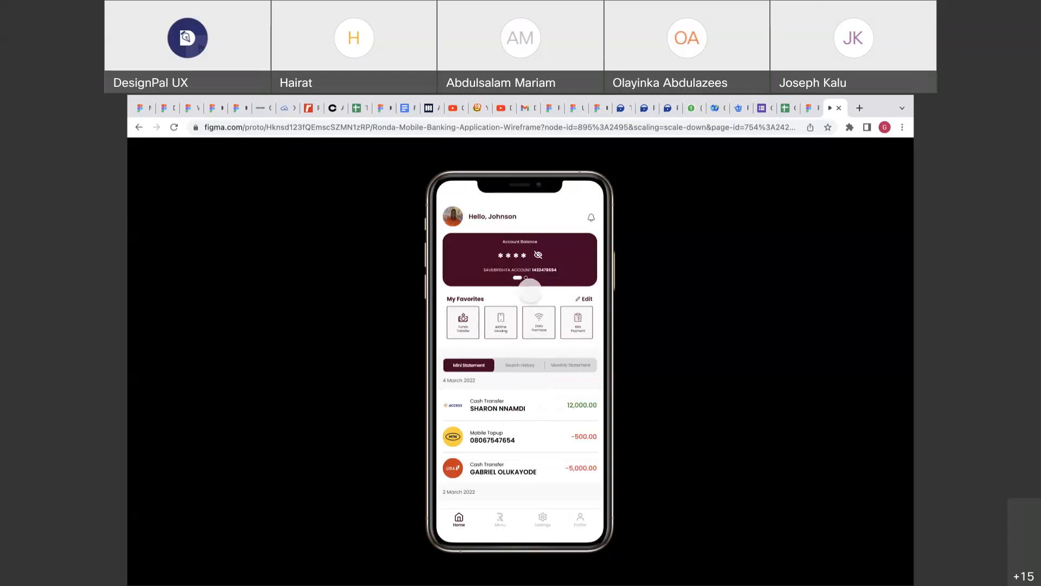
left_click(548, 286)
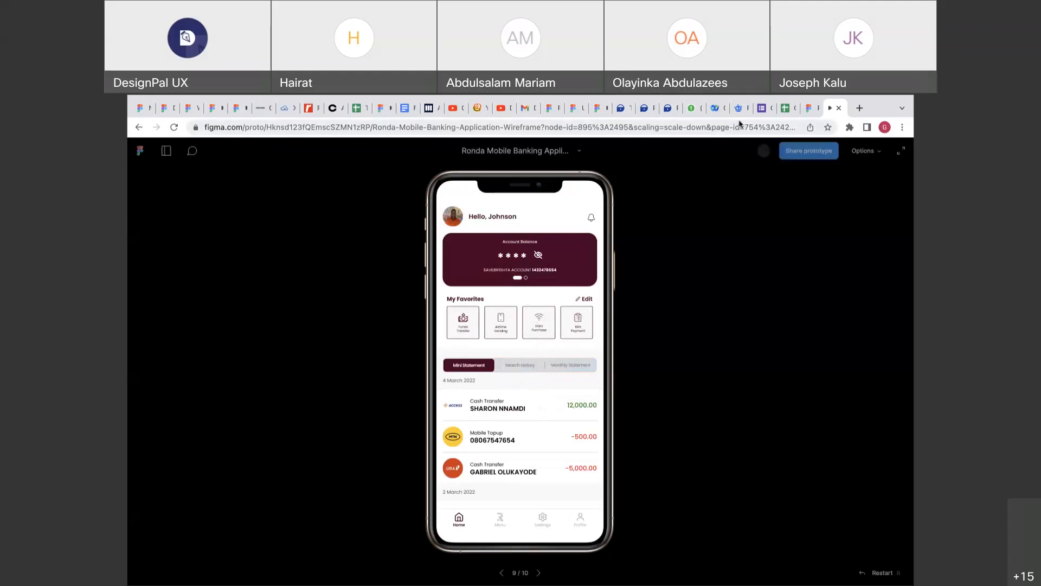
left_click(807, 108)
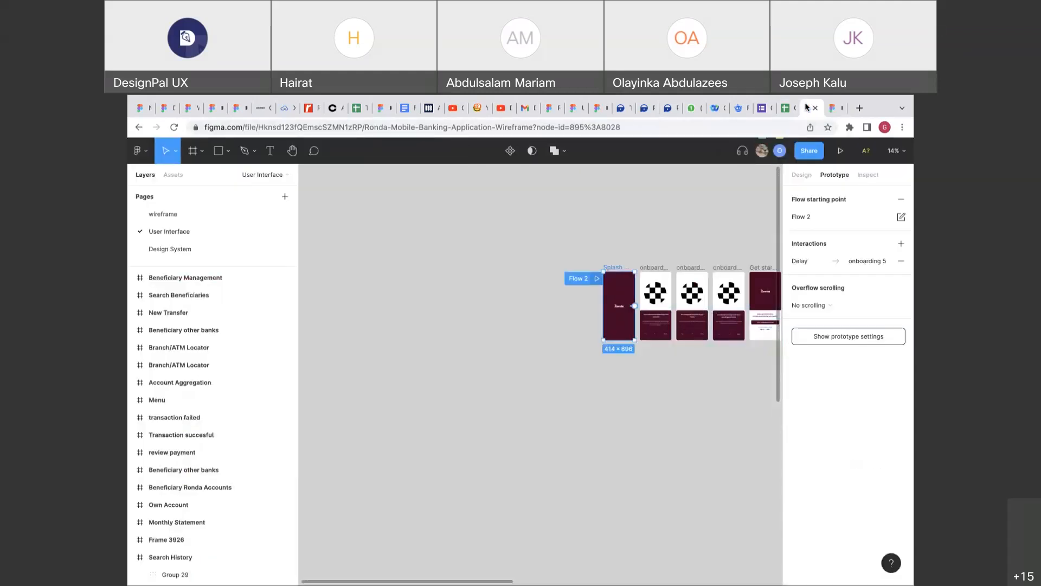
scroll(724, 308, "right", 6)
Nudge Frame 3926 slightly to the left on the canvas.
scroll(723, 308, "right", 4)
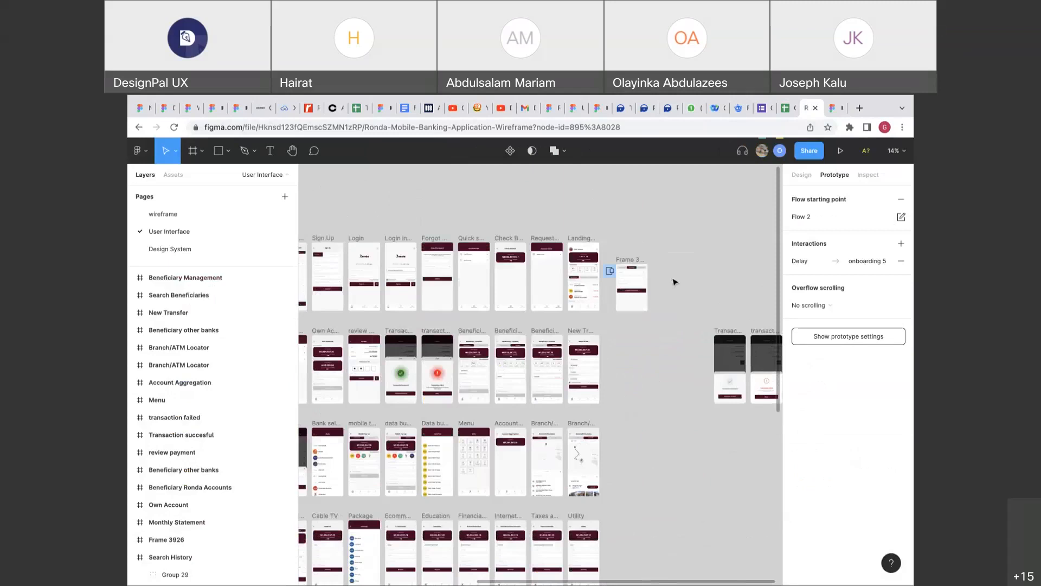
scroll(674, 282, "up", 6)
left_click(502, 296)
left_click_drag(502, 296, 477, 292)
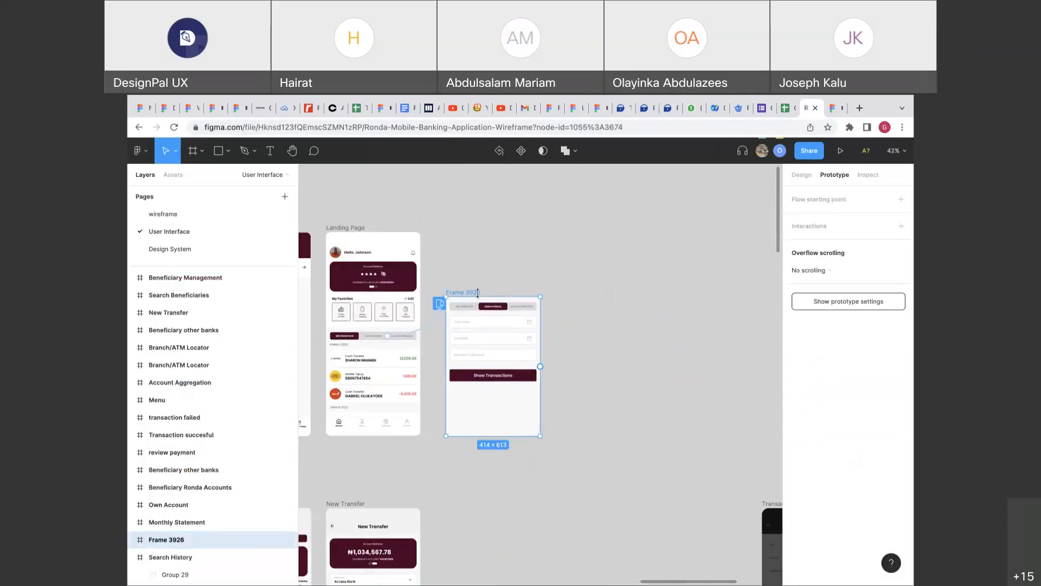
Present the landing page prototype and open the Search History overlay from its tab bar.
scroll(469, 293, "down", 5)
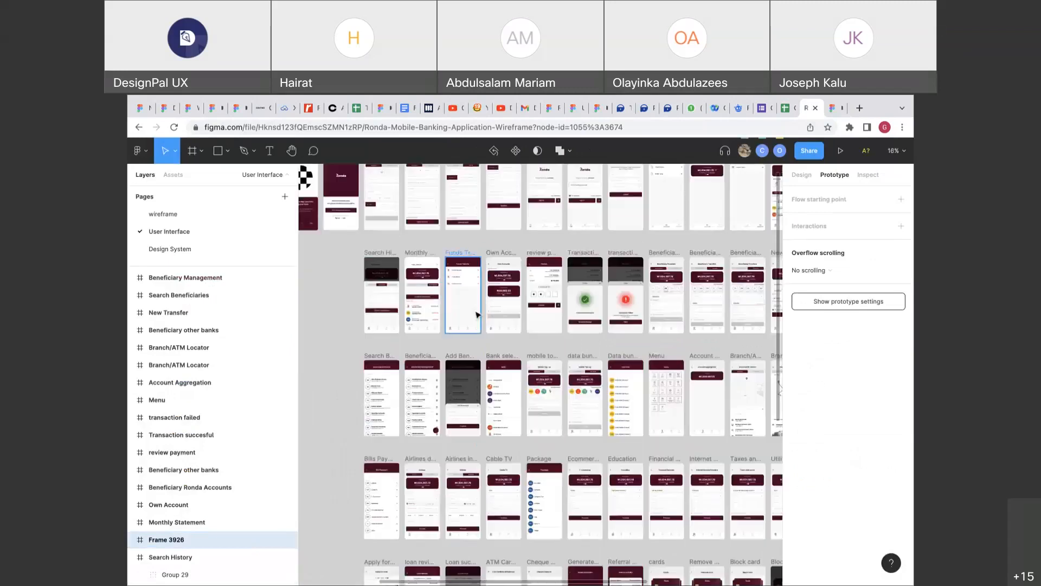
scroll(565, 280, "right", 3)
scroll(565, 280, "up", 5)
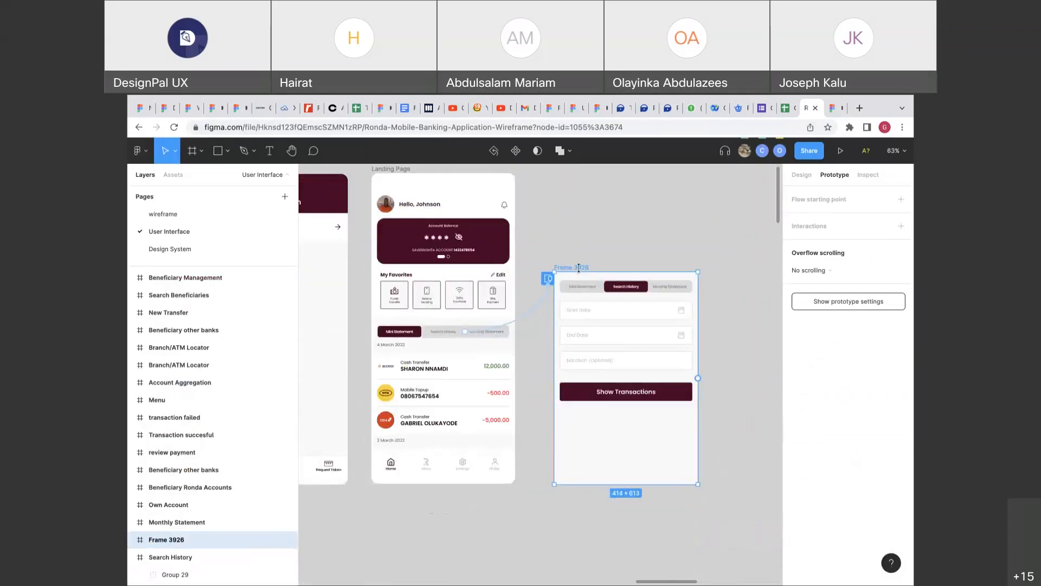
left_click(840, 150)
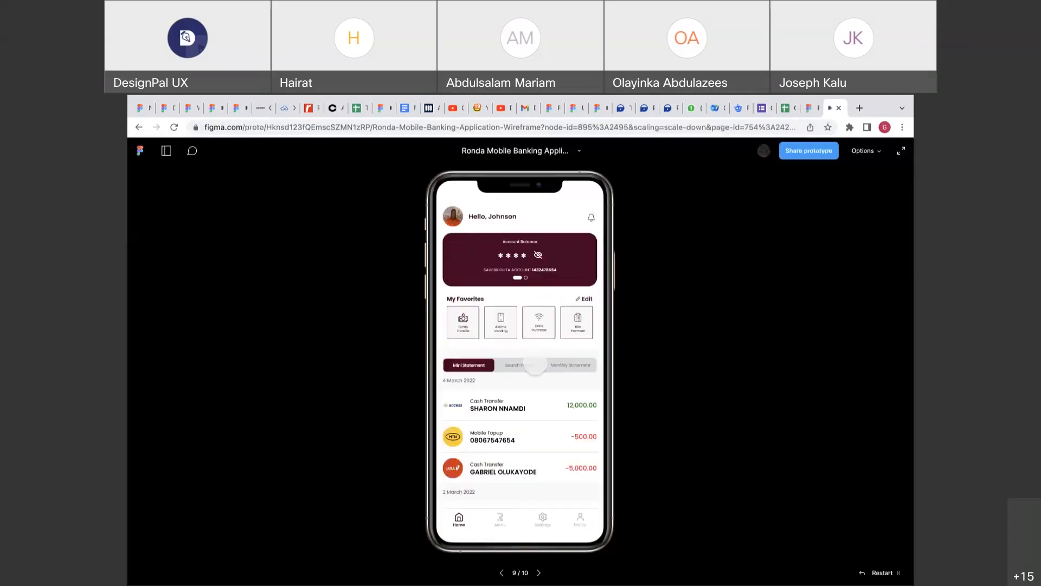
left_click(529, 368)
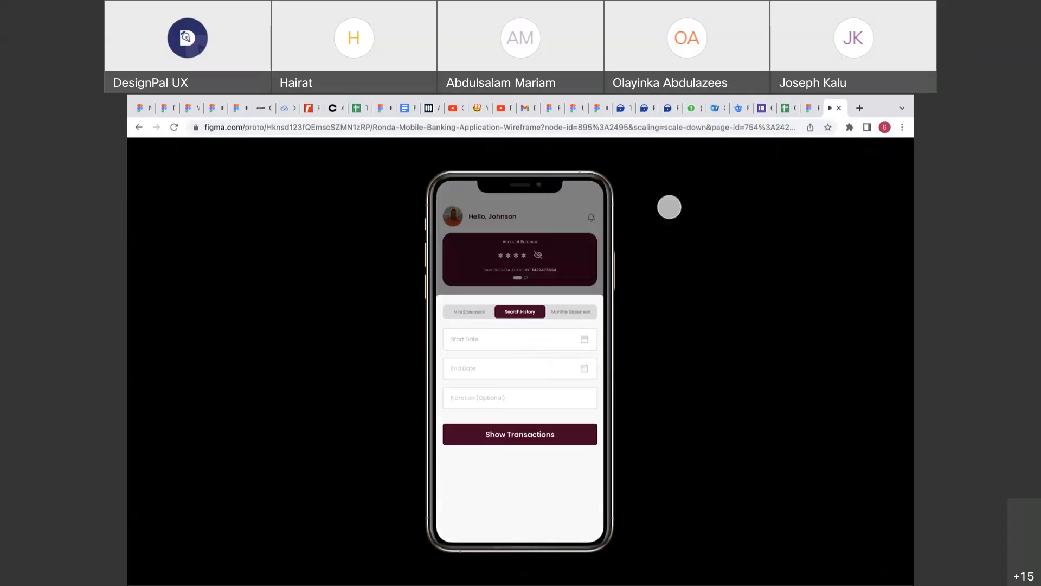
Give the Search History overlay a Move in from bottom animation, Ease out 300ms.
left_click(812, 107)
left_click(549, 280)
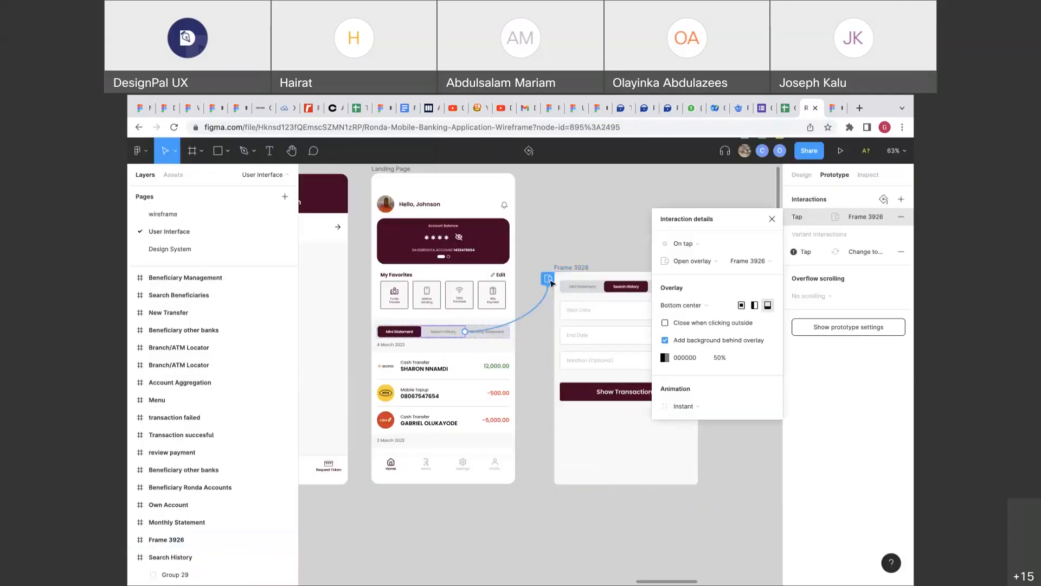
left_click(683, 405)
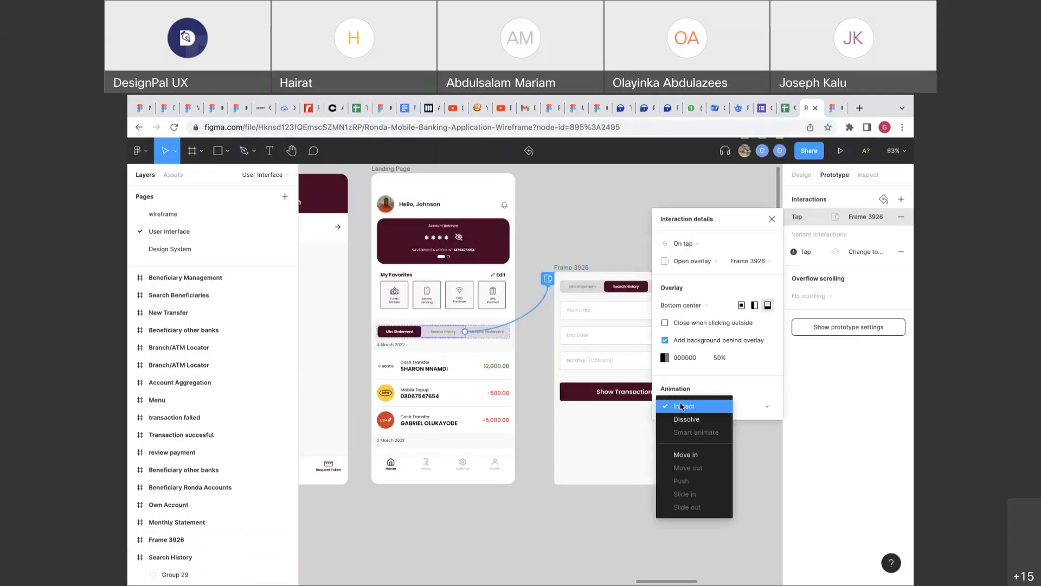
left_click(687, 453)
left_click(766, 409)
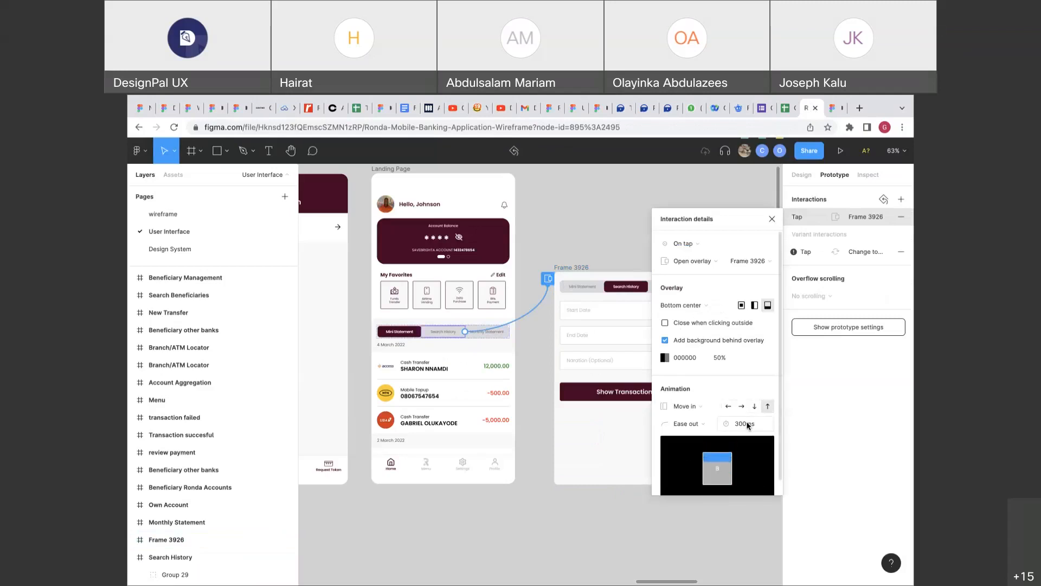
left_click(748, 424)
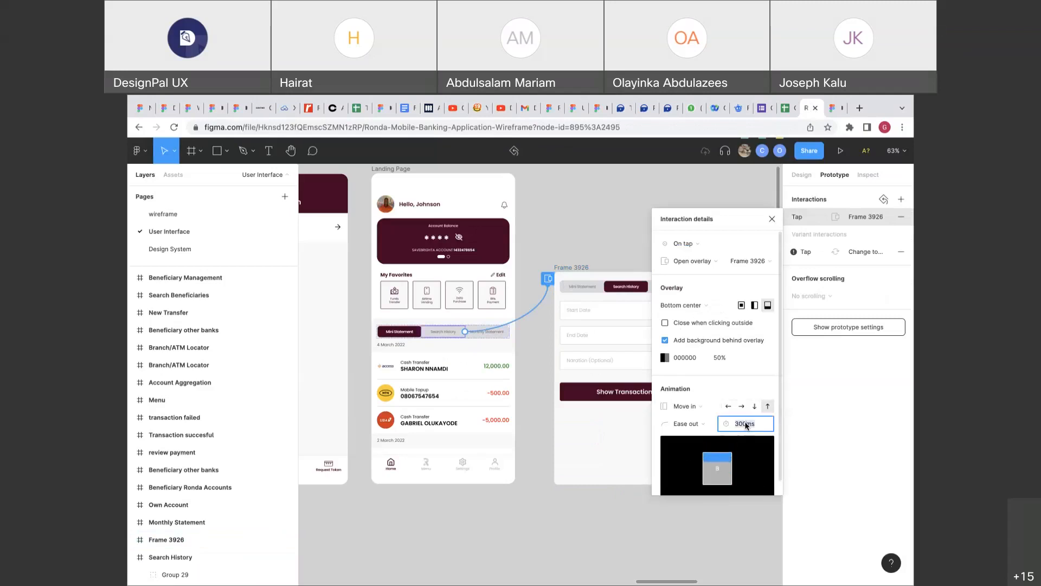
Test the prototype by repeatedly opening the Search History overlay and dismissing it with an outside tap.
left_click(830, 111)
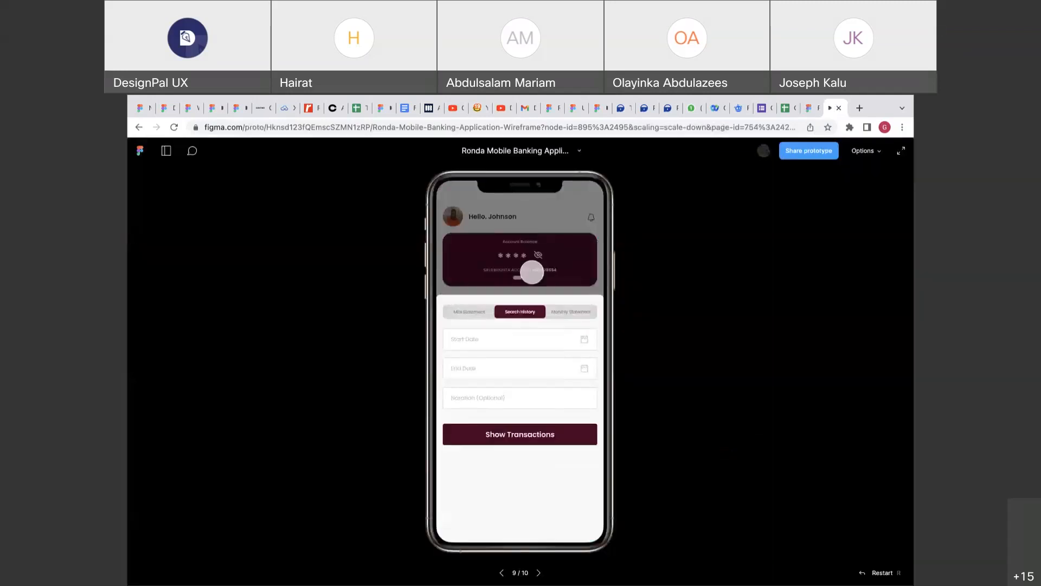
left_click(807, 110)
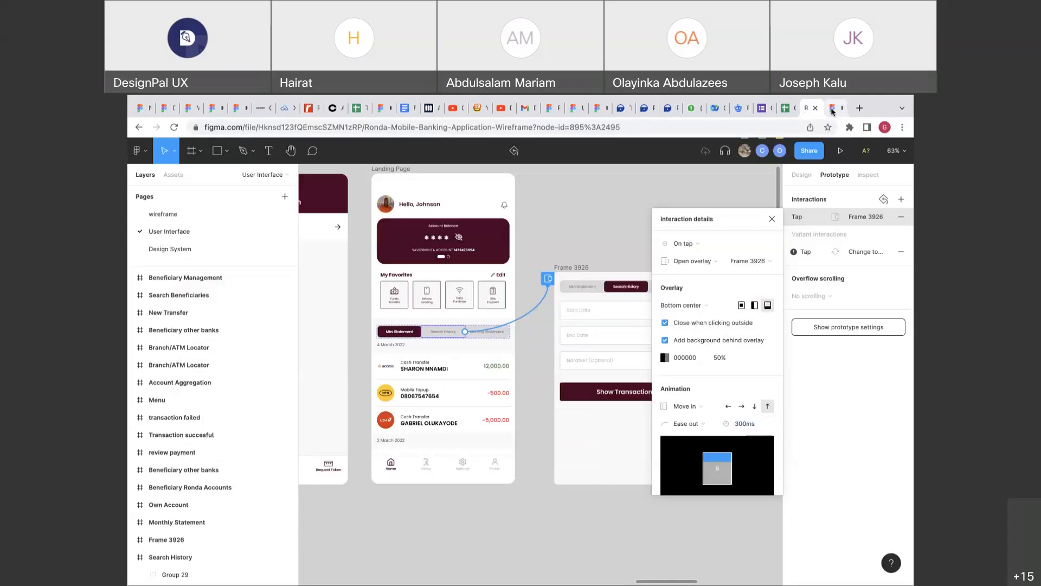
left_click(833, 110)
left_click(592, 245)
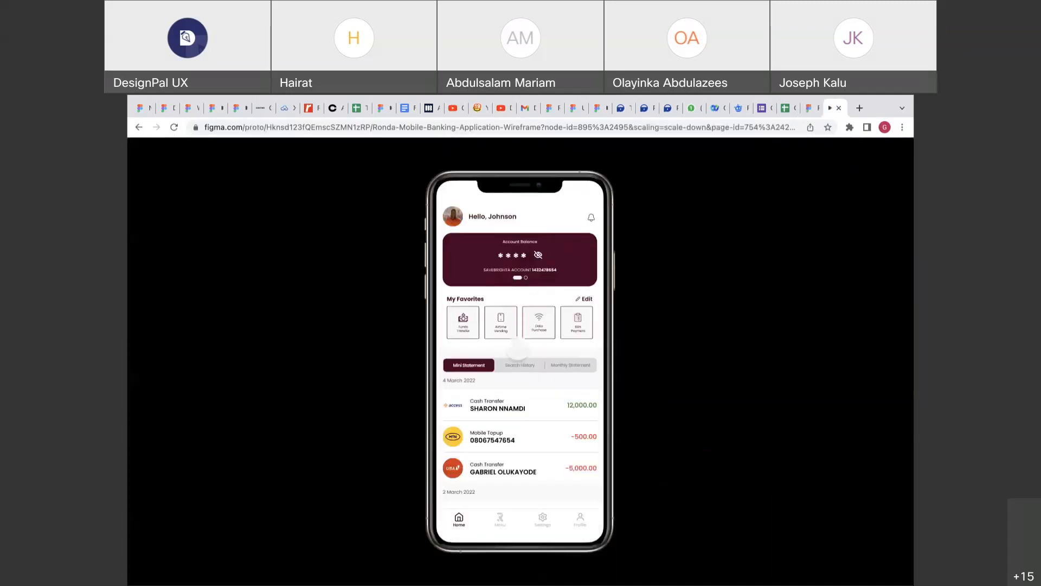
left_click(520, 364)
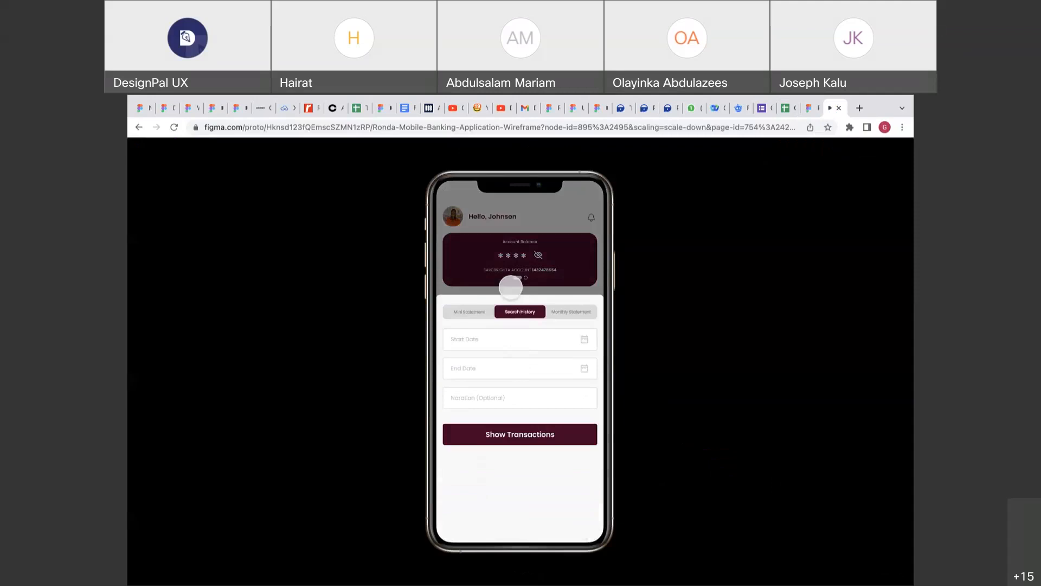
left_click(509, 283)
left_click(520, 361)
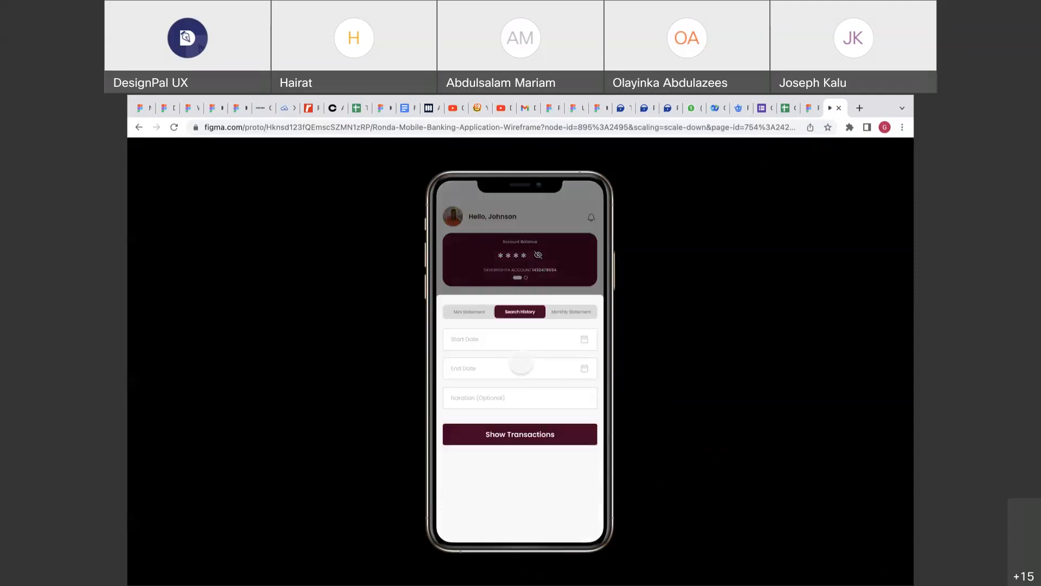
left_click(486, 276)
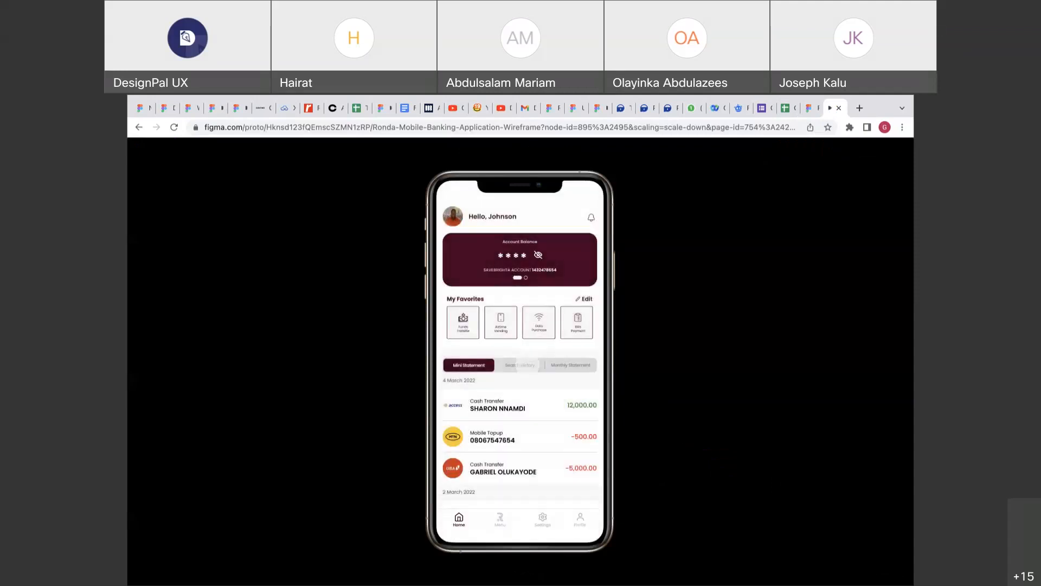
left_click(527, 367)
left_click(482, 270)
left_click(531, 363)
left_click(475, 262)
left_click(509, 365)
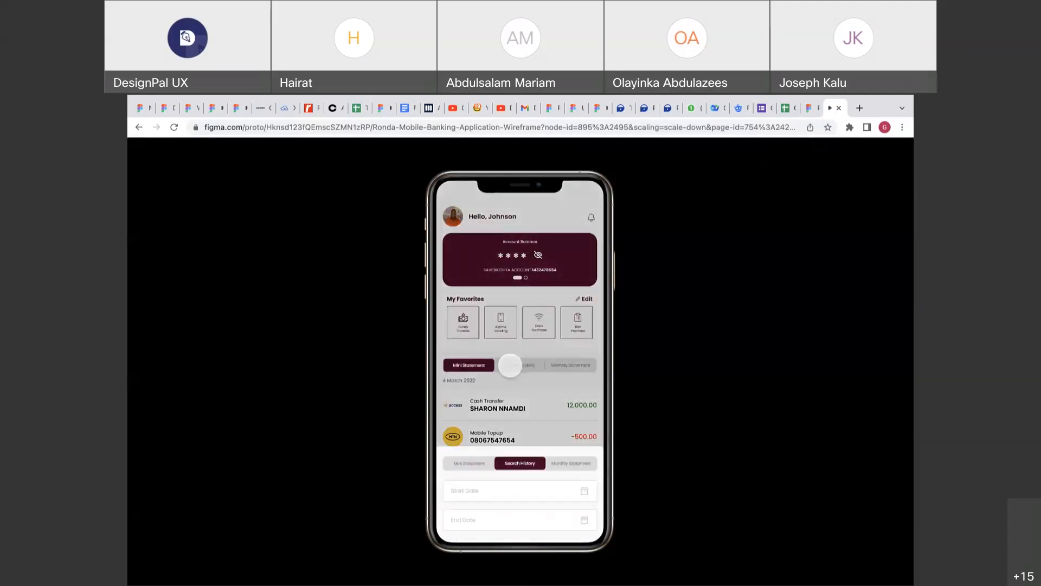
left_click(805, 108)
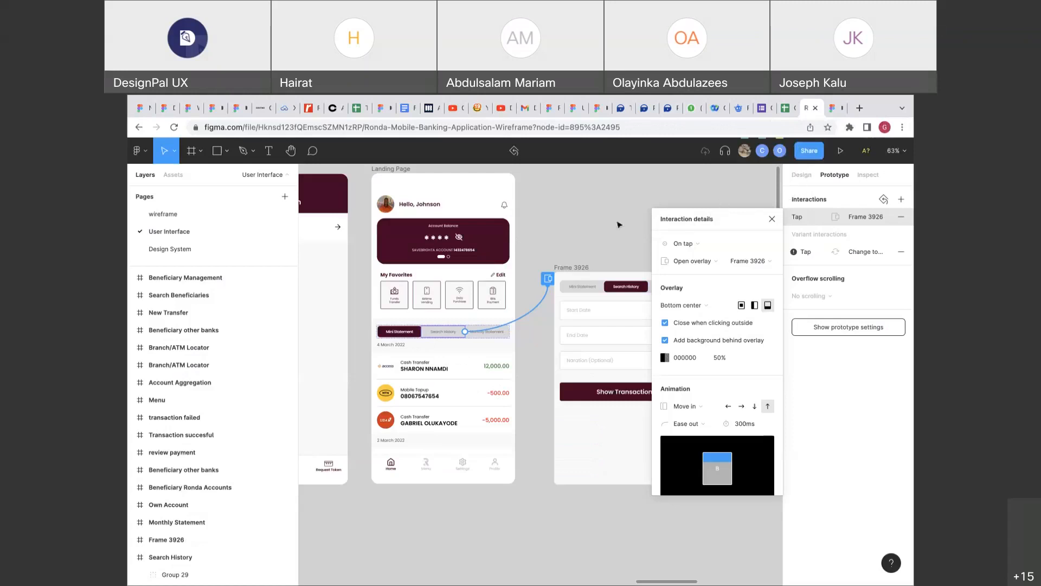
Close the interaction details and show the Design properties panel.
scroll(587, 265, "down", 2)
scroll(587, 265, "up", 5)
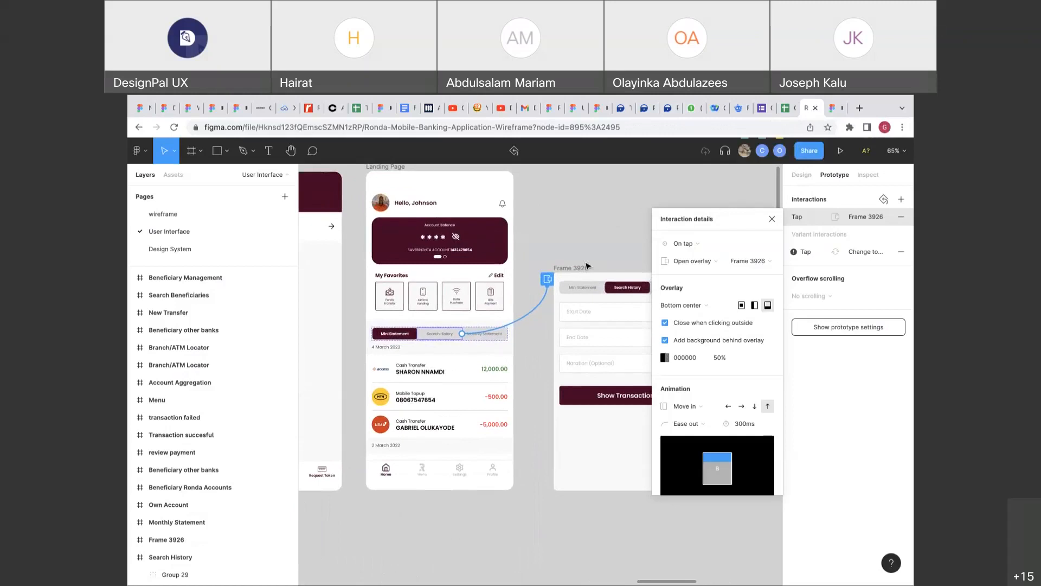
scroll(587, 266, "down", 1)
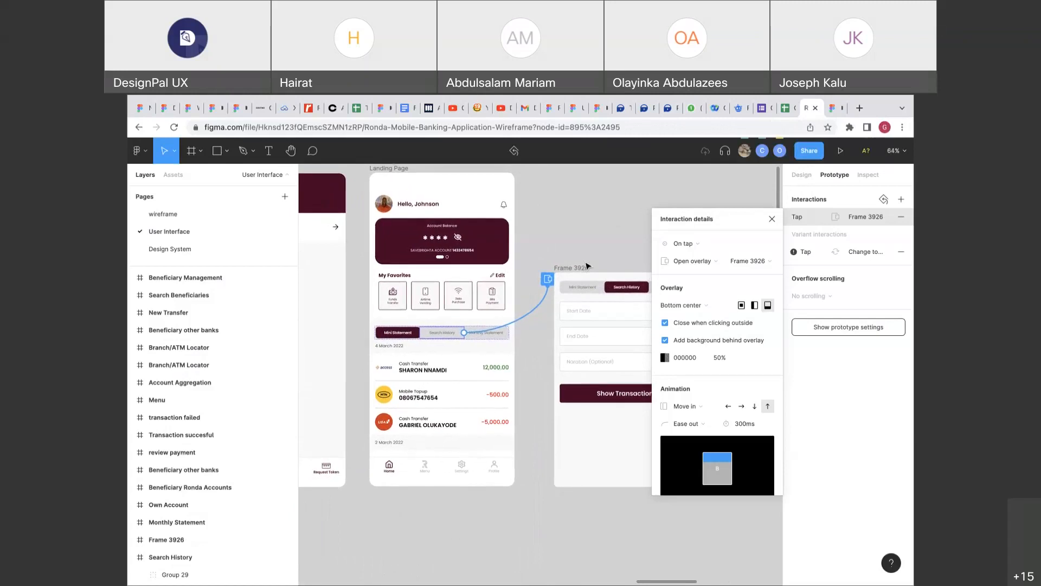
scroll(587, 266, "down", 5)
scroll(587, 266, "up", 1)
scroll(587, 266, "down", 1)
scroll(587, 266, "up", 5)
scroll(587, 266, "down", 3)
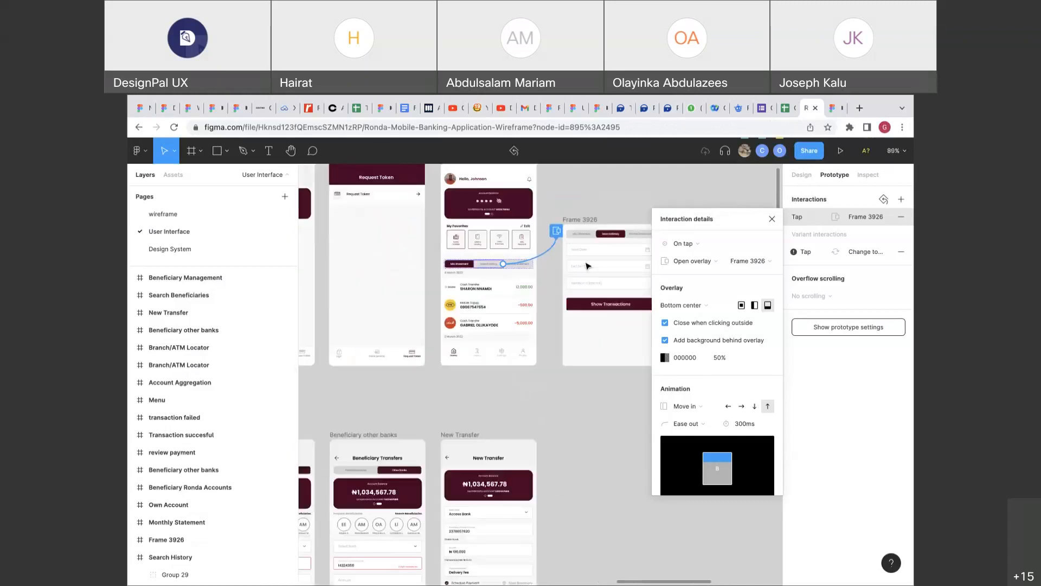
scroll(587, 266, "down", 5)
left_click(772, 219)
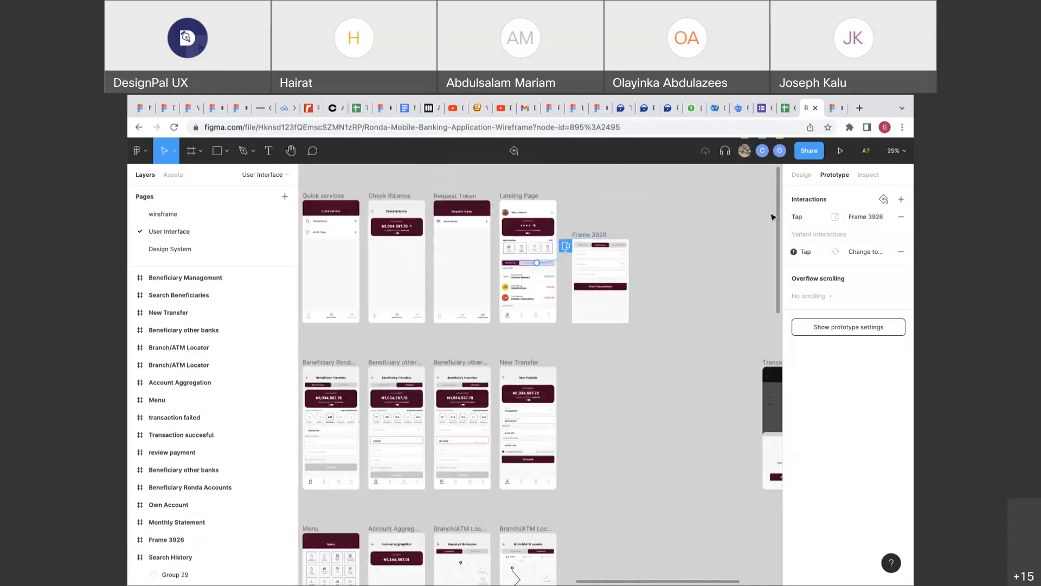
left_click(801, 174)
Select Frame 3926 and zoom in on the Landing Page segmented picker.
left_click(589, 235)
scroll(548, 292, "up", 3)
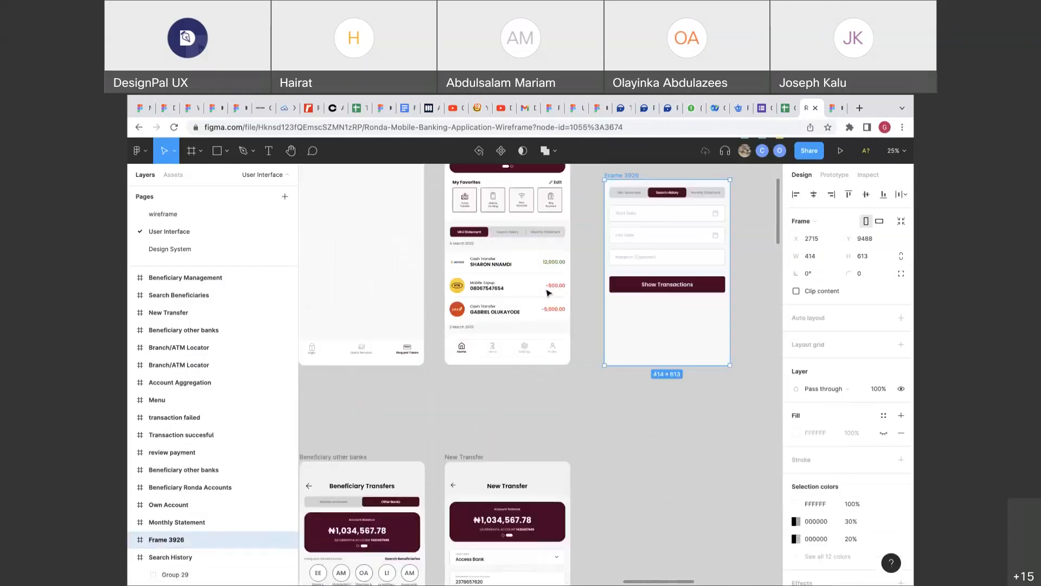
scroll(547, 292, "up", 6)
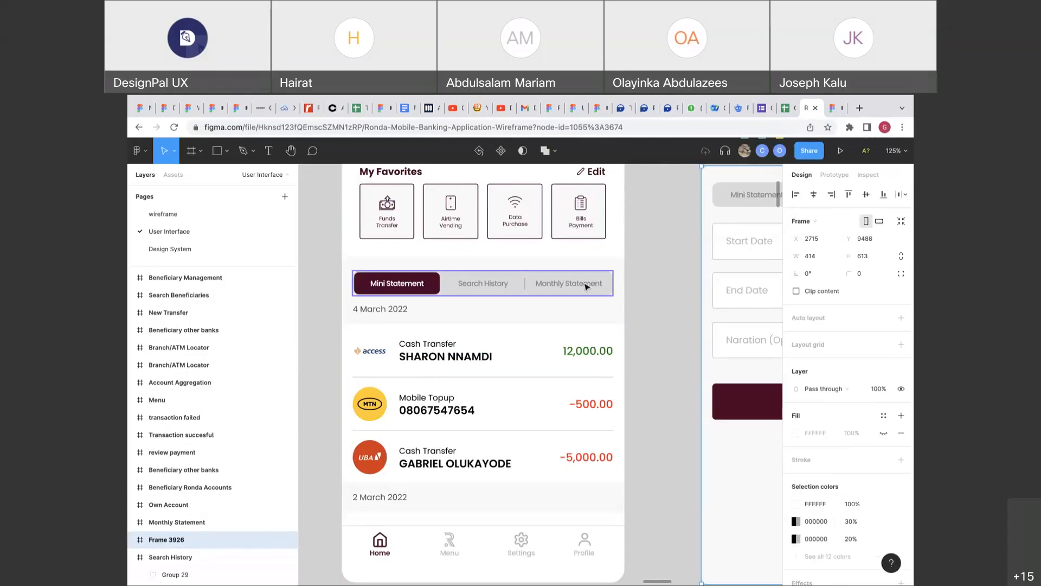
scroll(586, 286, "right", 1)
scroll(586, 284, "right", 2)
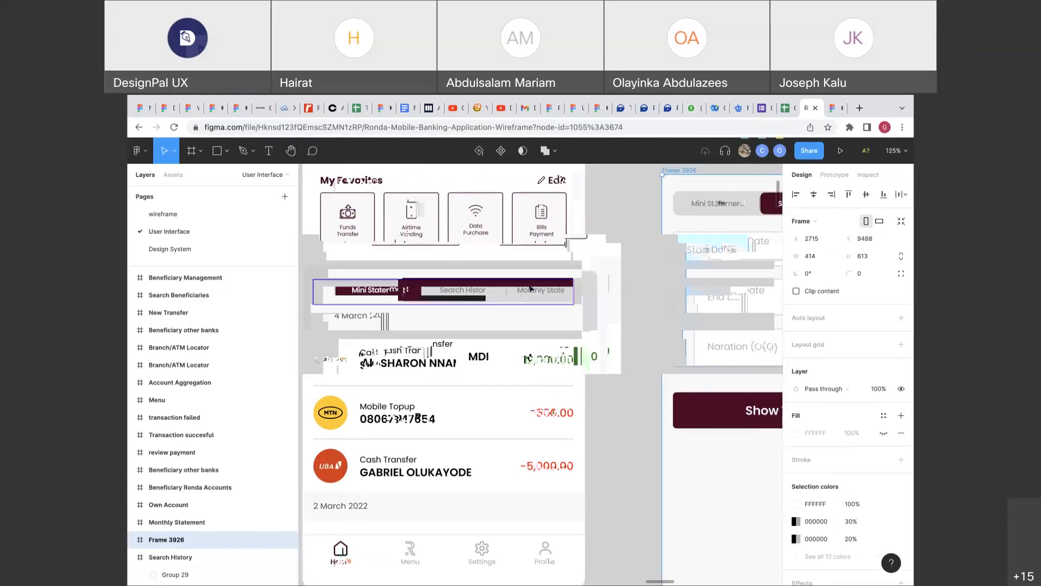
Select the whole segmented picker and switch it to a four-option variant.
double_click(530, 288)
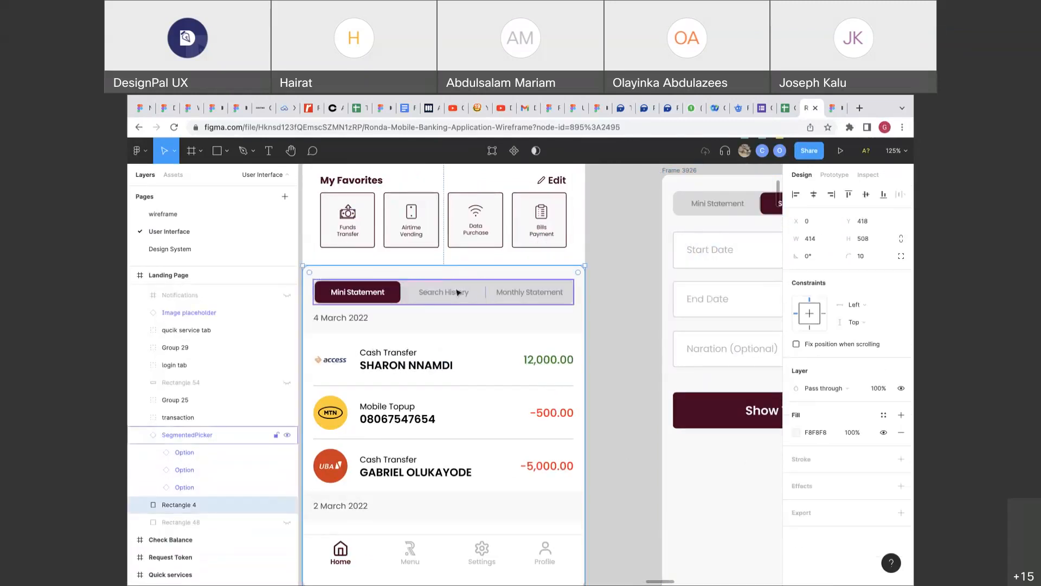
key("Escape")
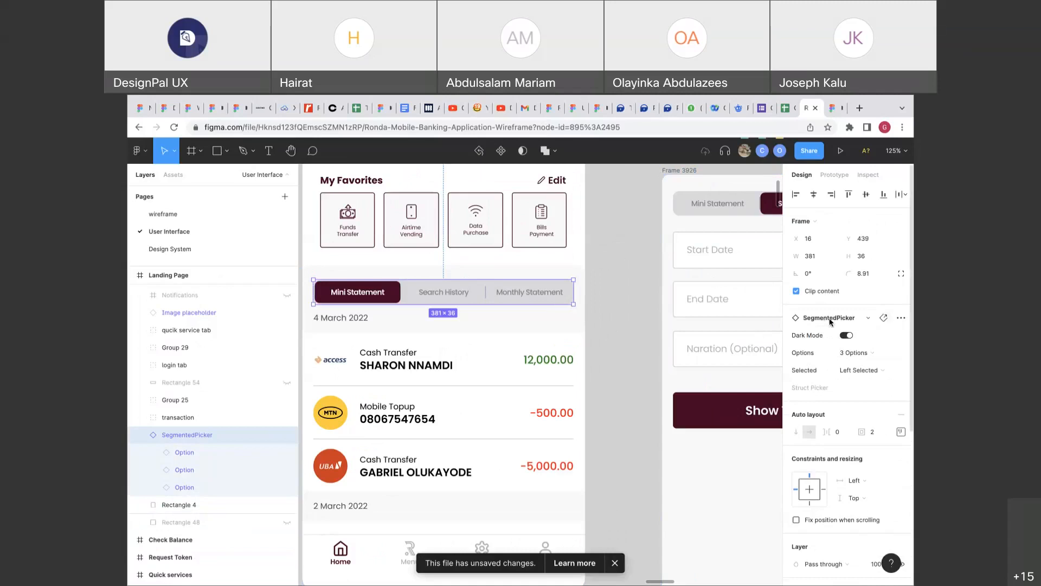
left_click(900, 323)
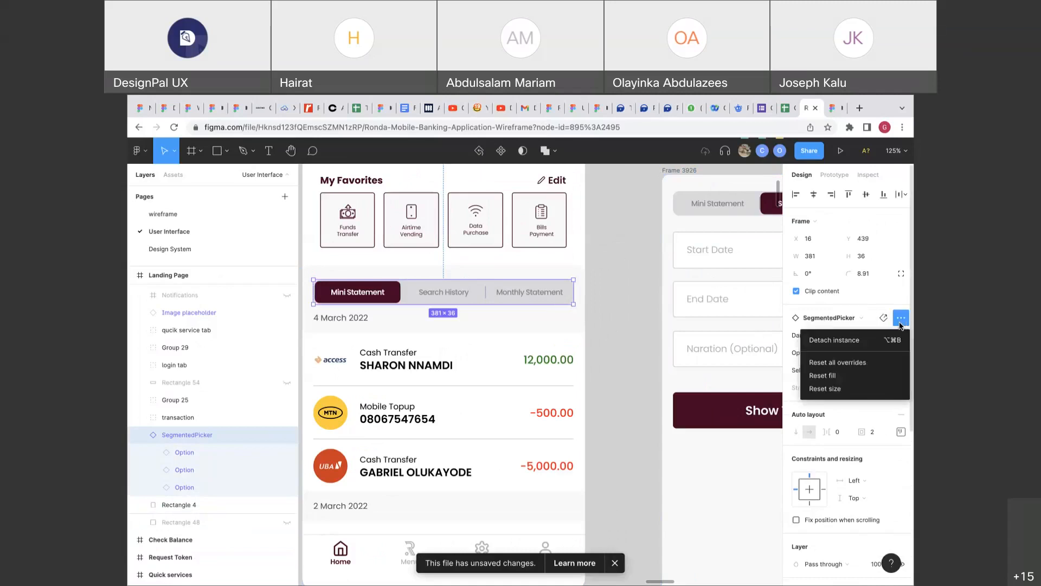
left_click(880, 353)
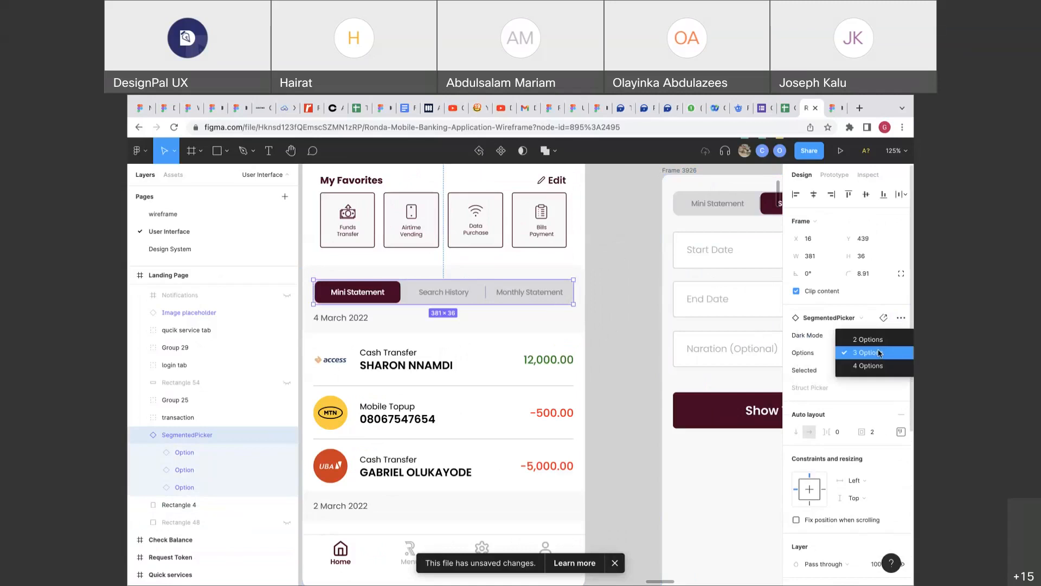
left_click(873, 365)
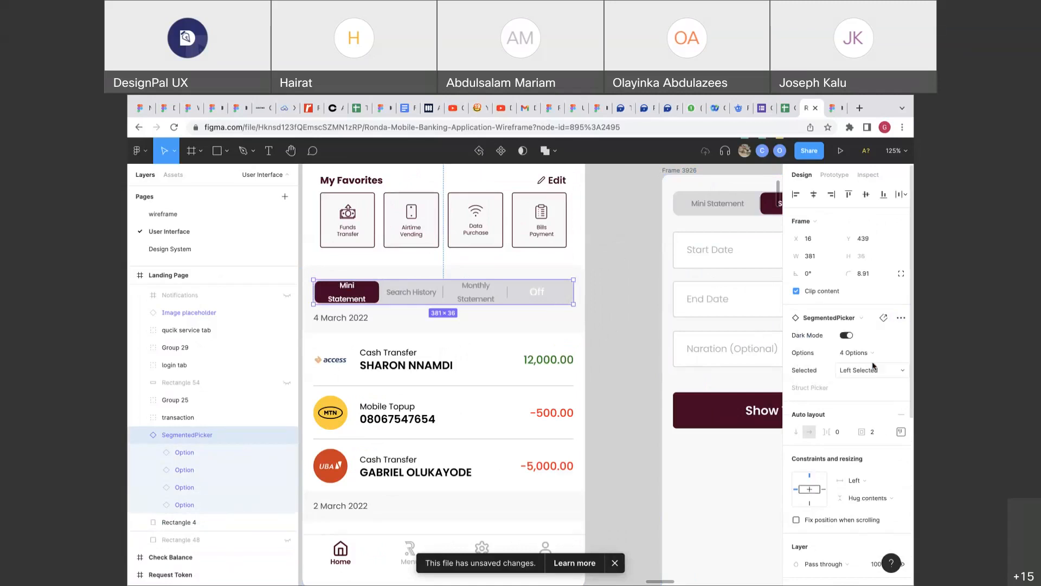
Detach the tab bar from its component, then try duplicating Monthly Statement and undo it.
left_click(901, 318)
left_click(849, 340)
left_click(555, 300)
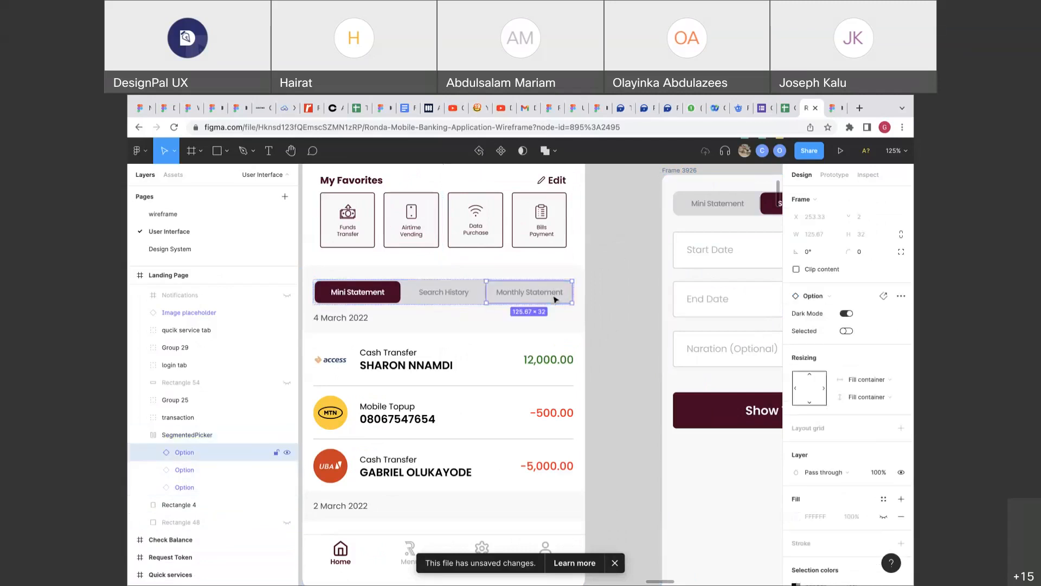
key("ctrl+d")
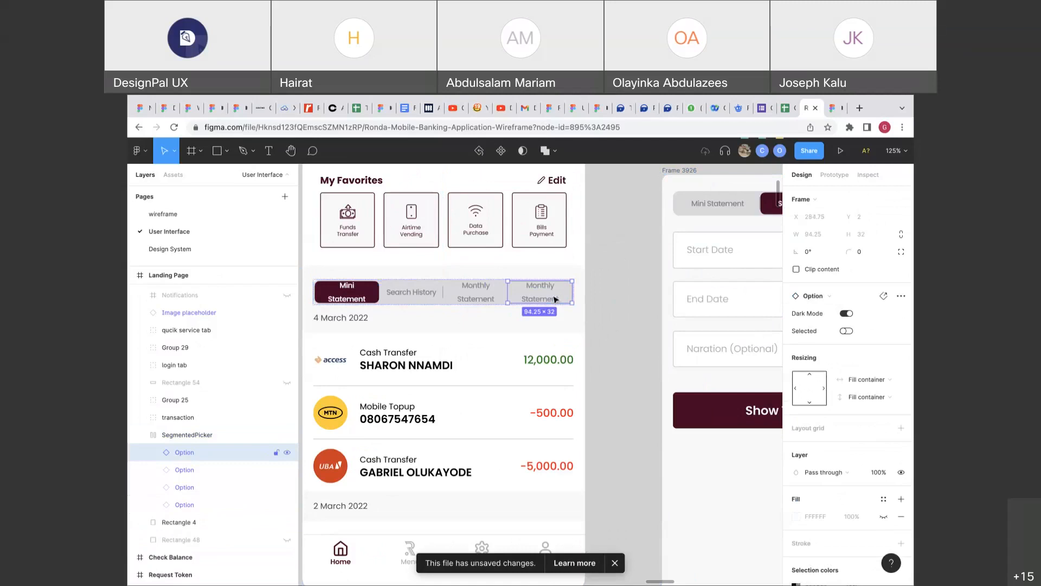
key("ctrl+z")
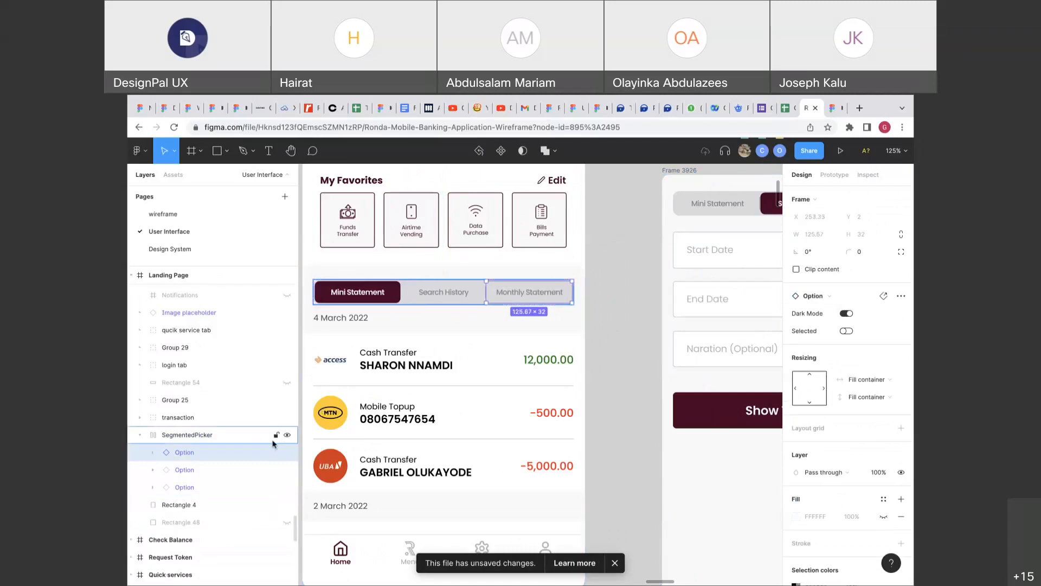
Detach the three options into editable frames, then duplicate Monthly Statement and undo it.
left_click(230, 487, "shift")
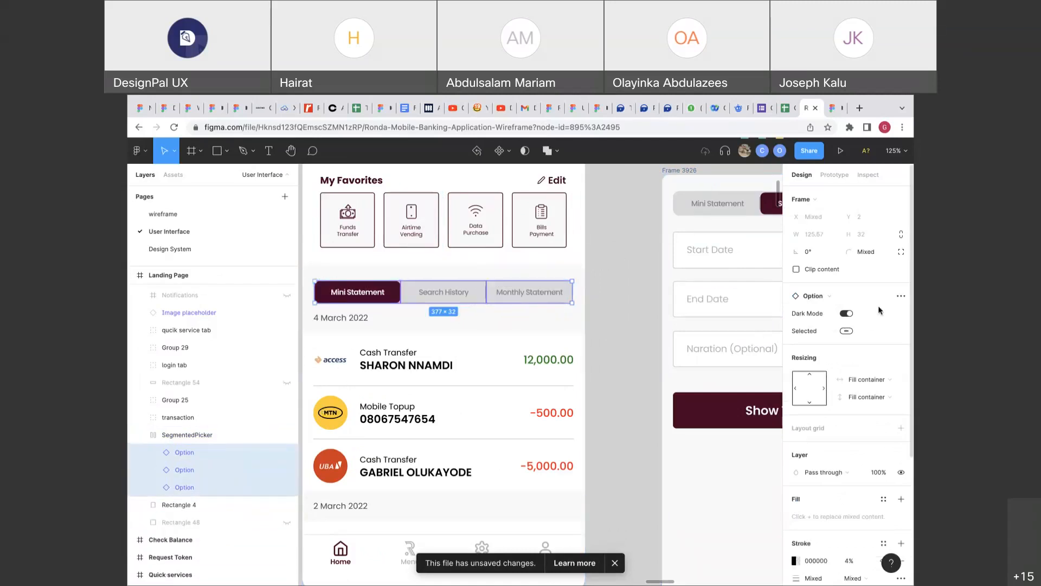
left_click(901, 296)
left_click(835, 319)
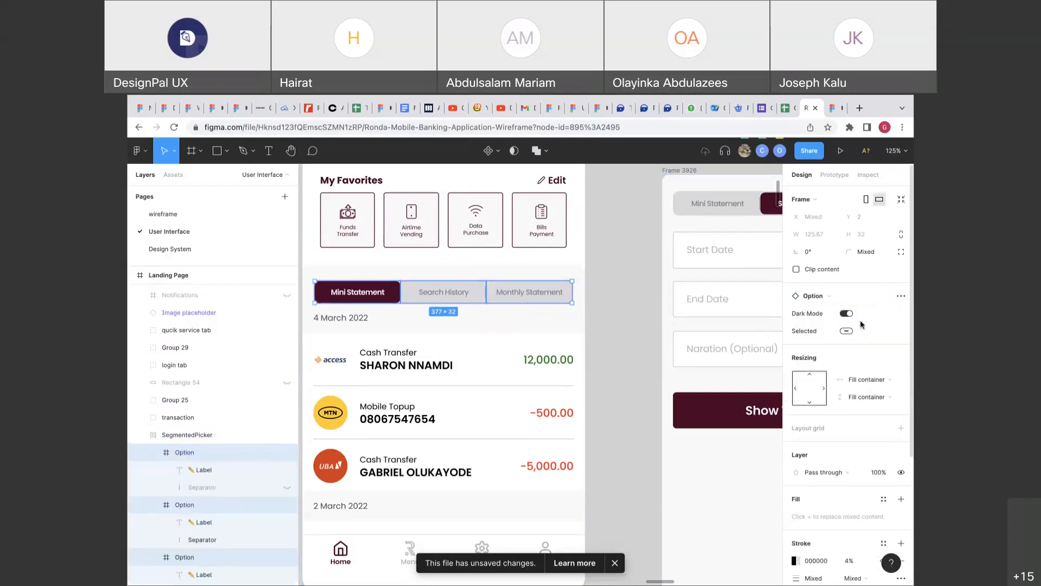
left_click(546, 297)
key("ctrl+d")
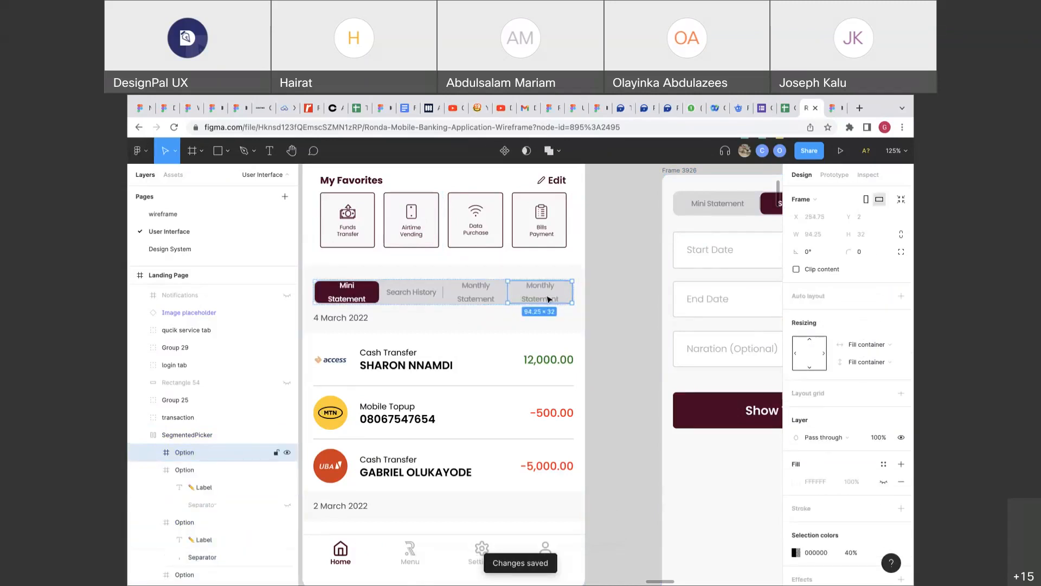
key("ctrl+z")
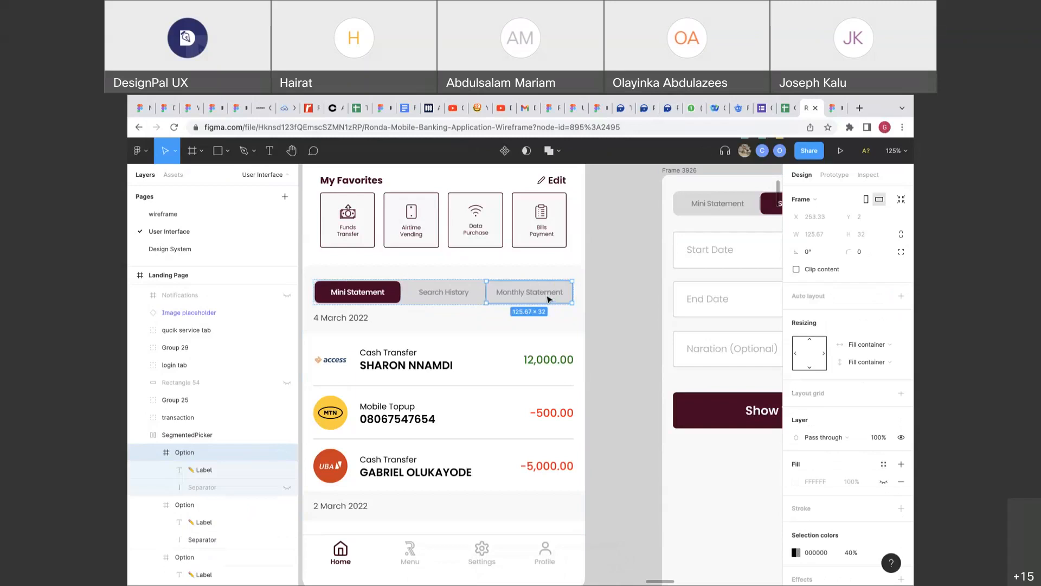
Try widening the picker (undone), then duplicate the Monthly Statement option.
double_click(549, 299)
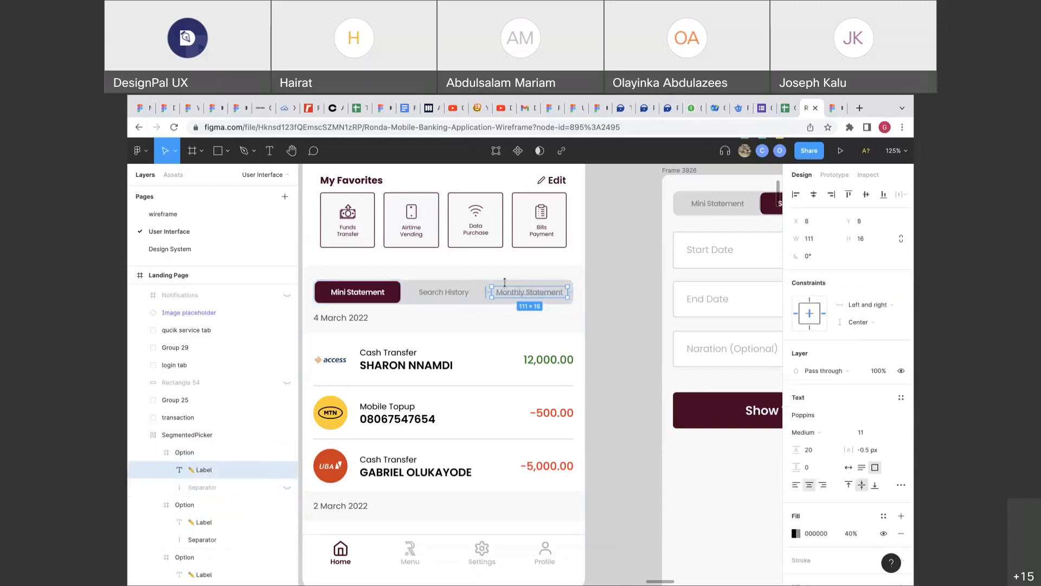
left_click(467, 291)
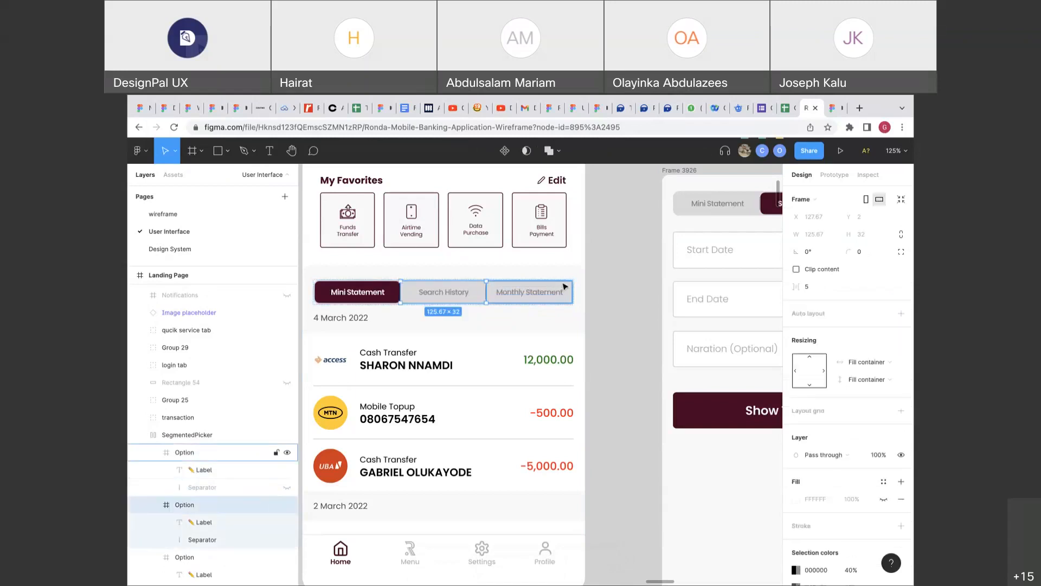
left_click(446, 275)
left_click(433, 293)
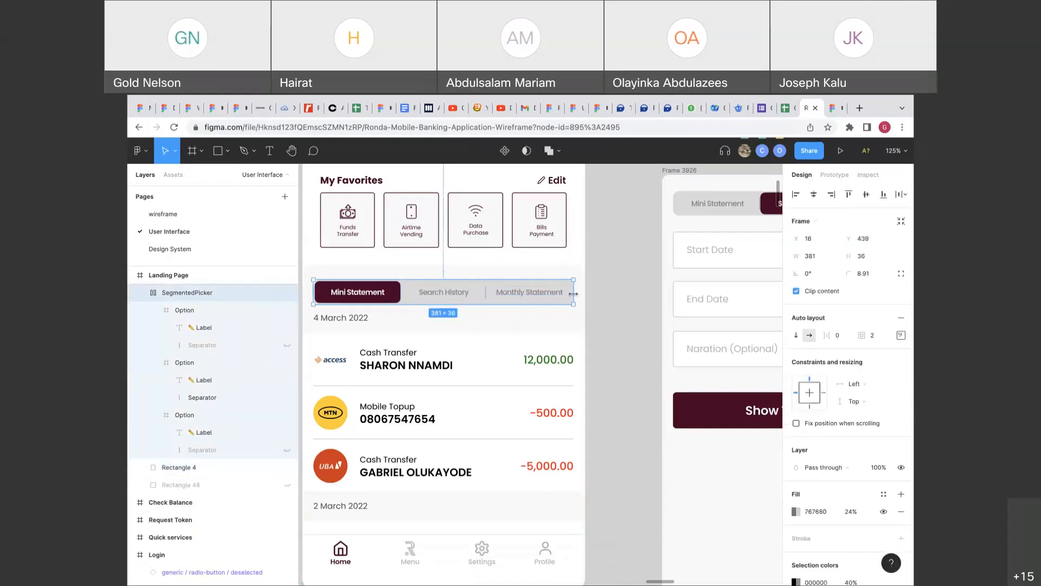
left_click_drag(573, 293, 595, 293)
key("ctrl+z")
double_click(557, 297)
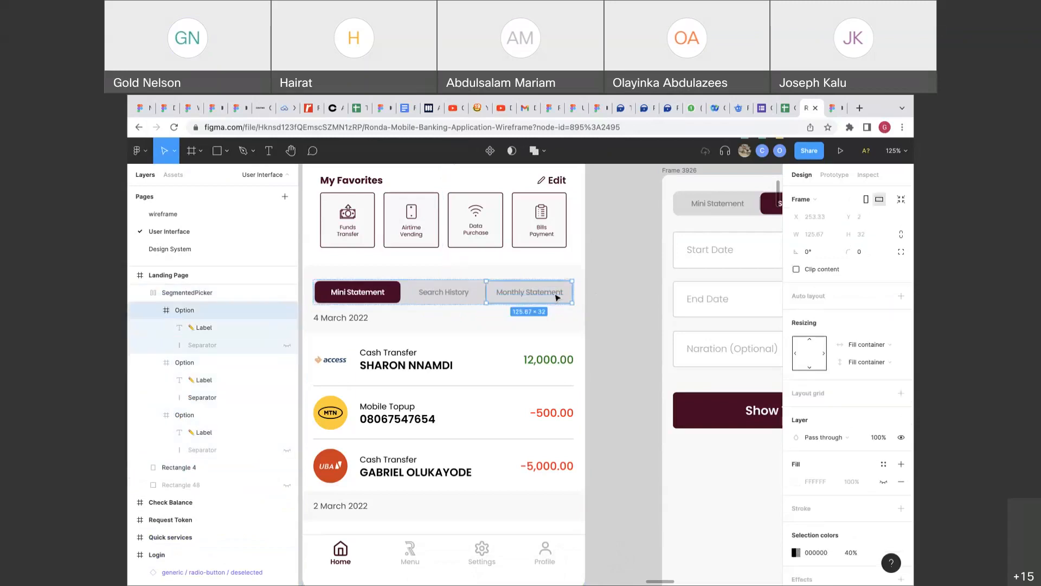
key("ctrl+d")
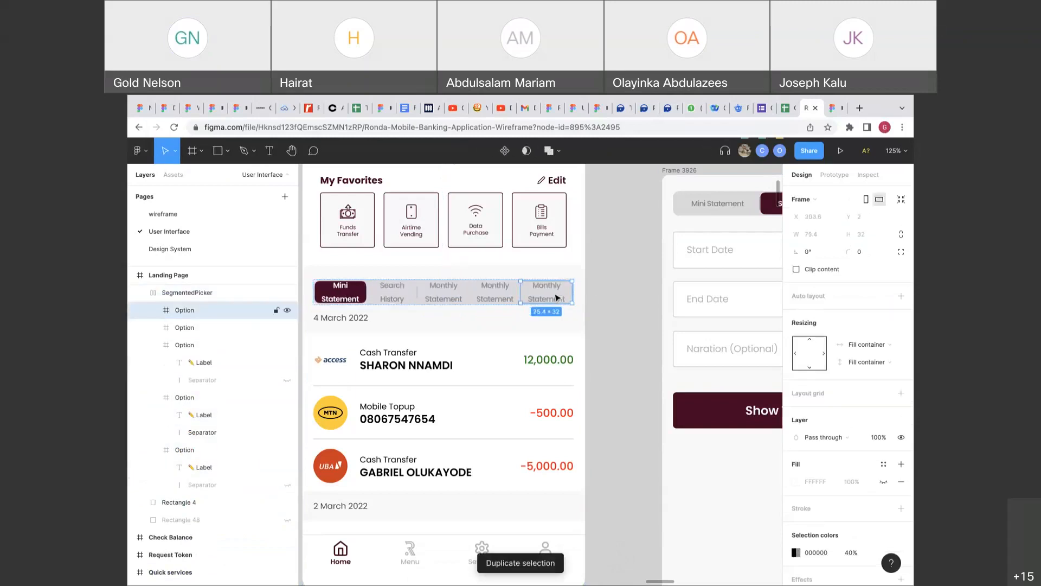
Make the Mini Statement and Search History labels auto width and widen the Mini Statement tab.
double_click(356, 295)
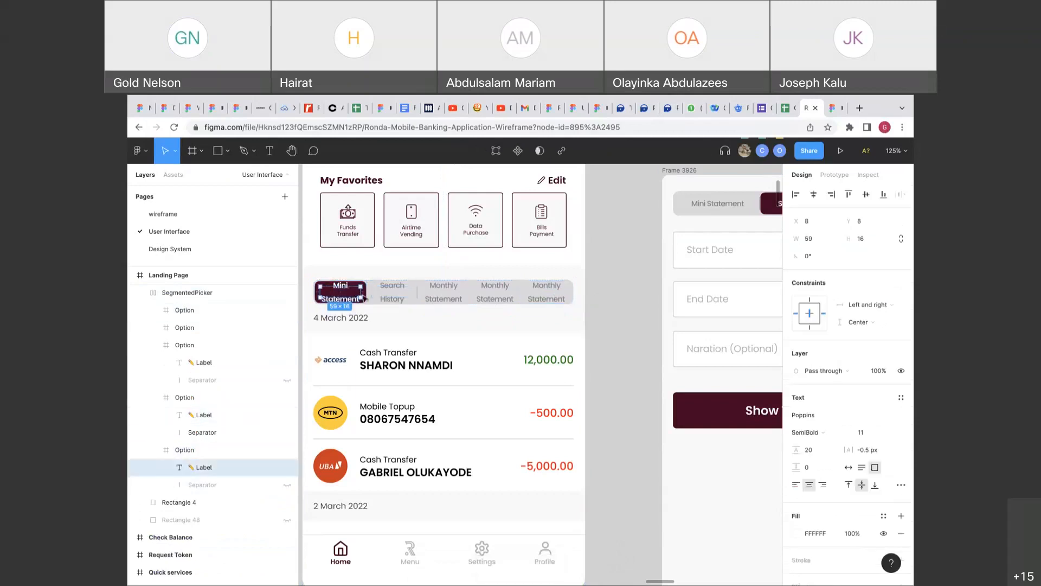
double_click(361, 293)
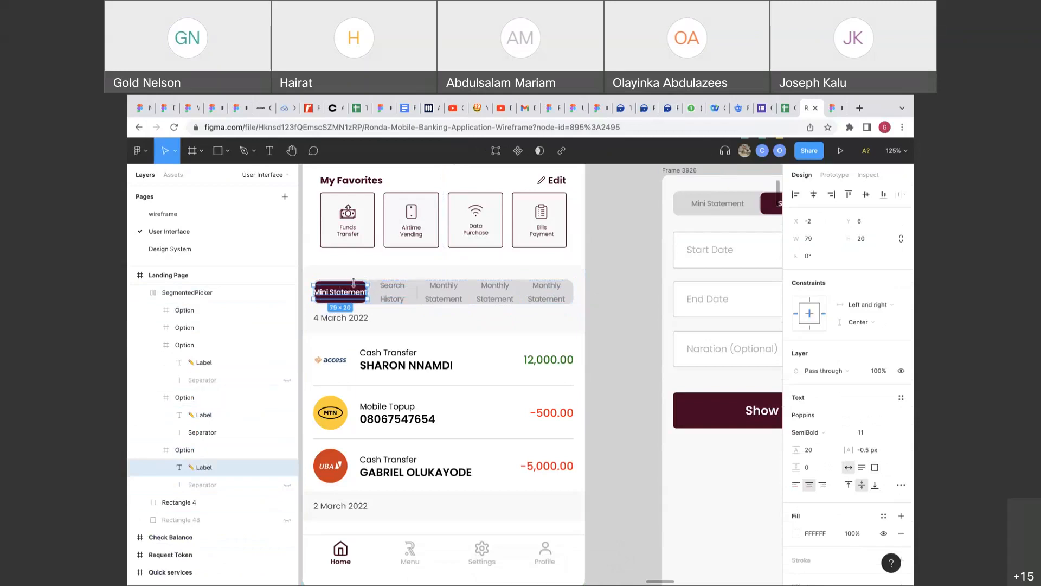
scroll(353, 283, "up", 3)
scroll(353, 282, "left", 2)
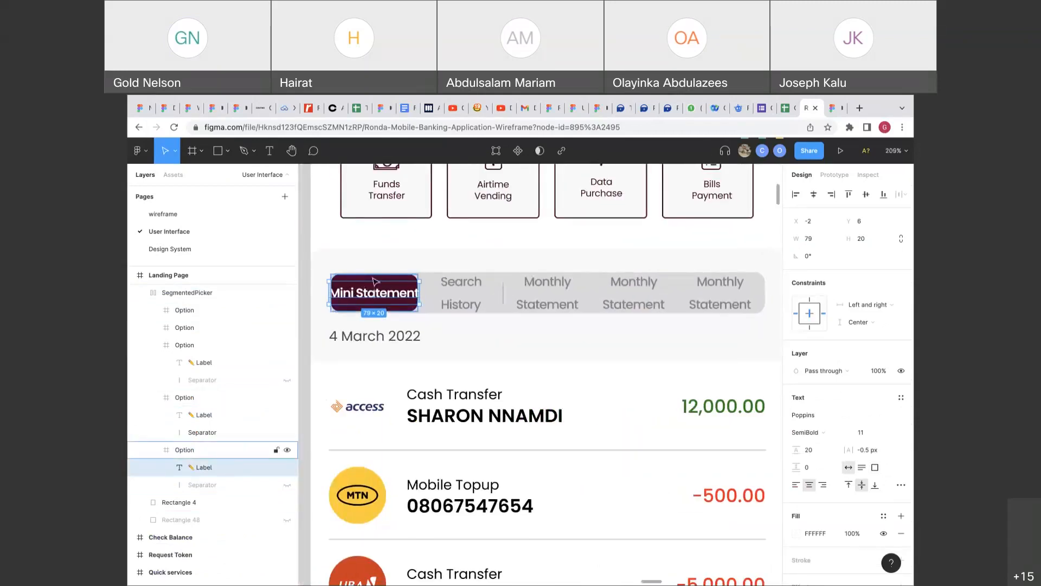
left_click(371, 280)
left_click_drag(425, 298, 442, 298)
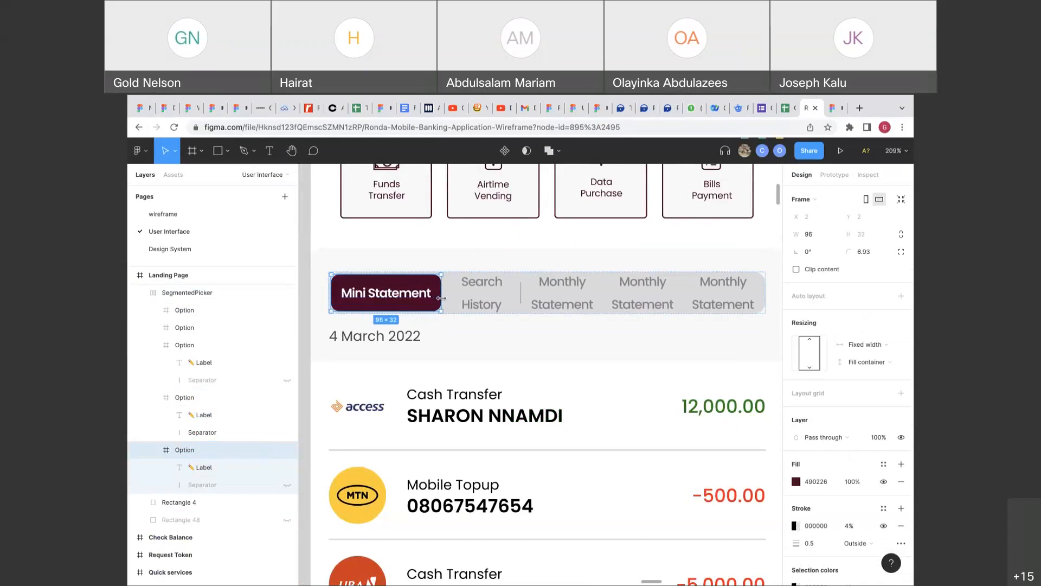
double_click(481, 293)
double_click(513, 292)
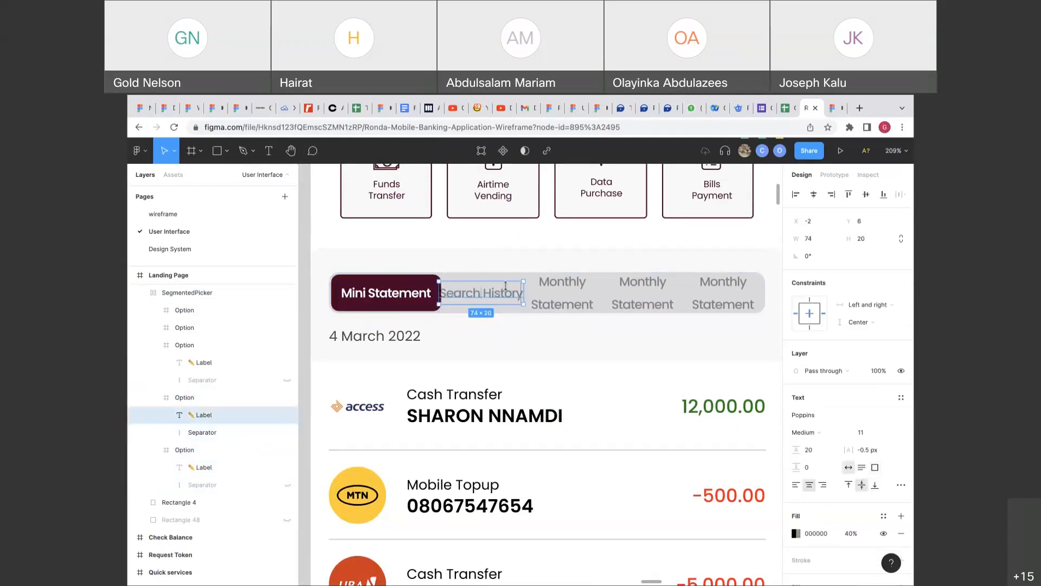
Set all three Monthly Statement labels to auto width so each fits on one line.
left_click(561, 293)
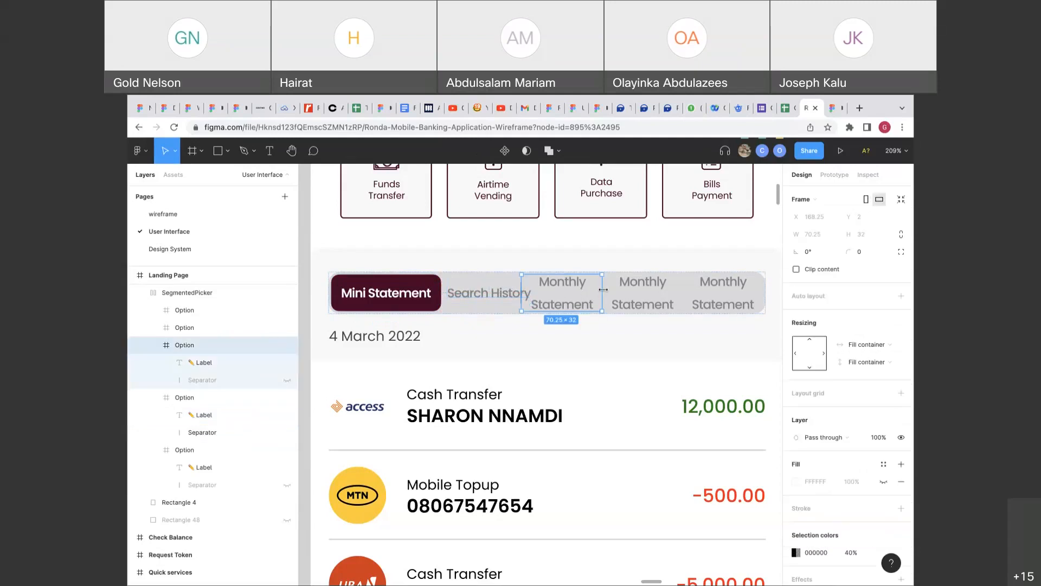
double_click(595, 290)
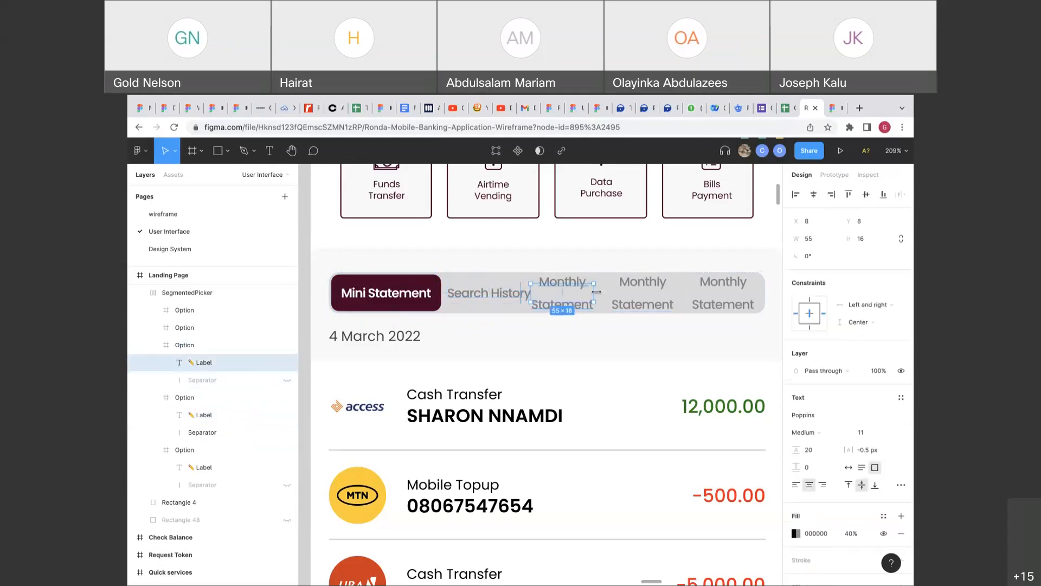
double_click(596, 291)
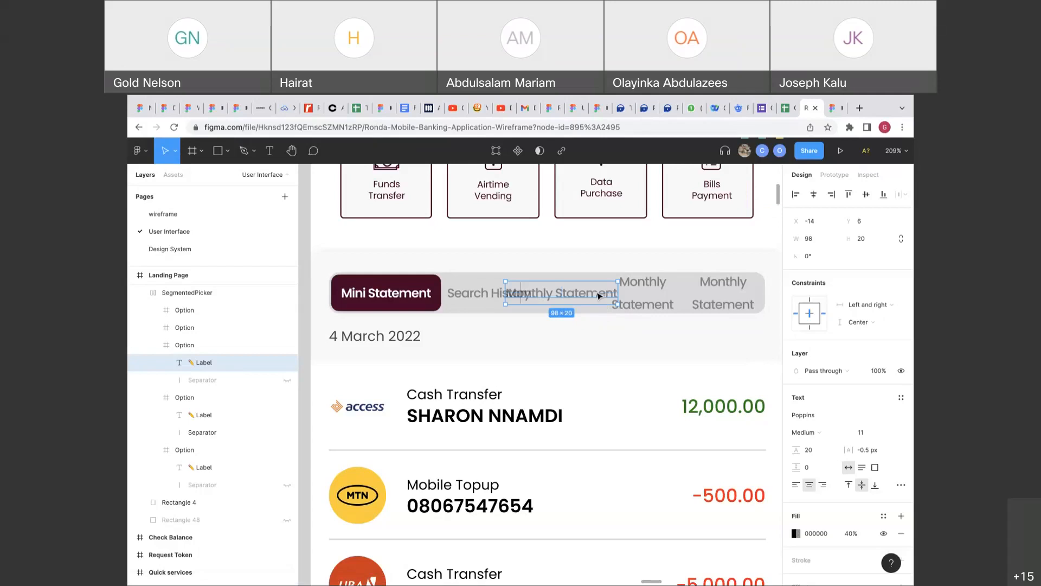
left_click(645, 291)
double_click(672, 287)
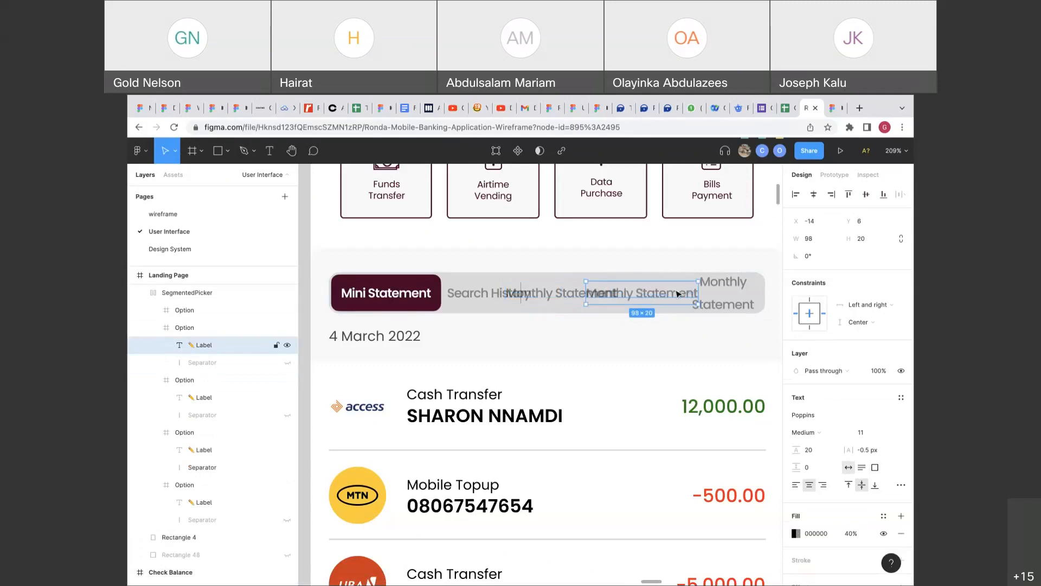
double_click(719, 287)
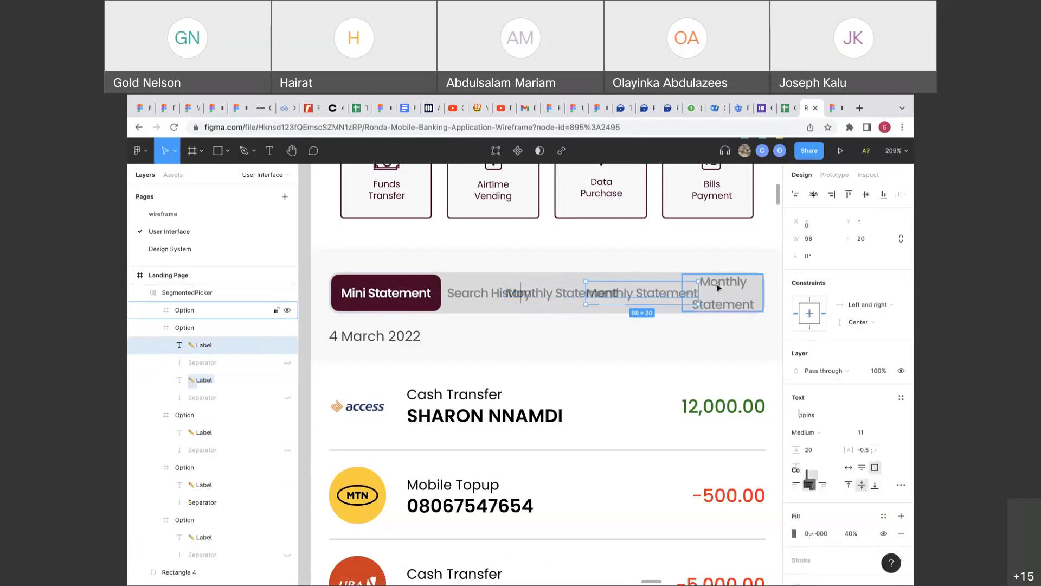
double_click(752, 290)
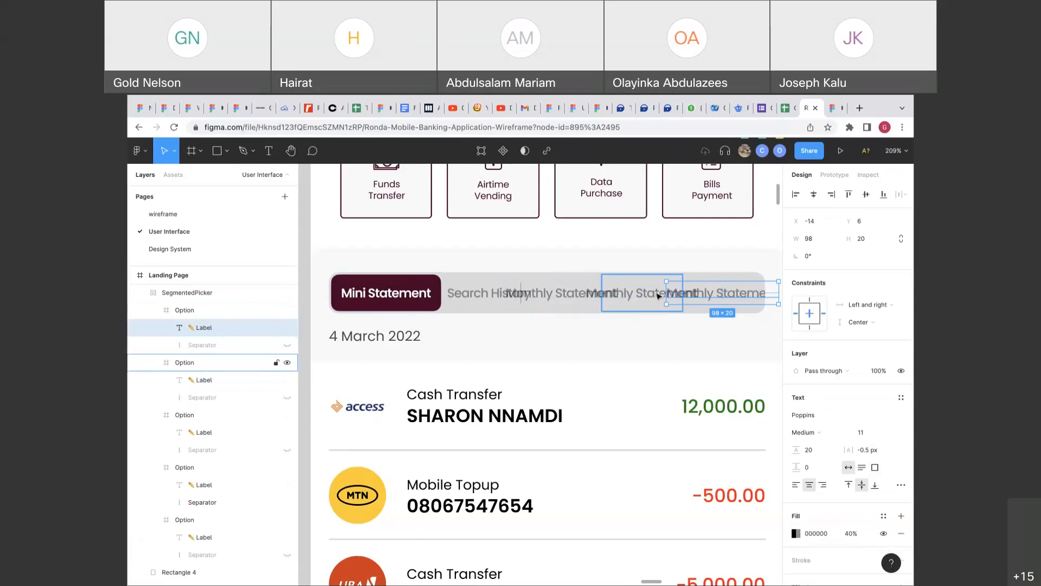
Widen the third option frame from 100 to 116 and select the whole picker.
double_click(656, 296)
left_click(579, 298)
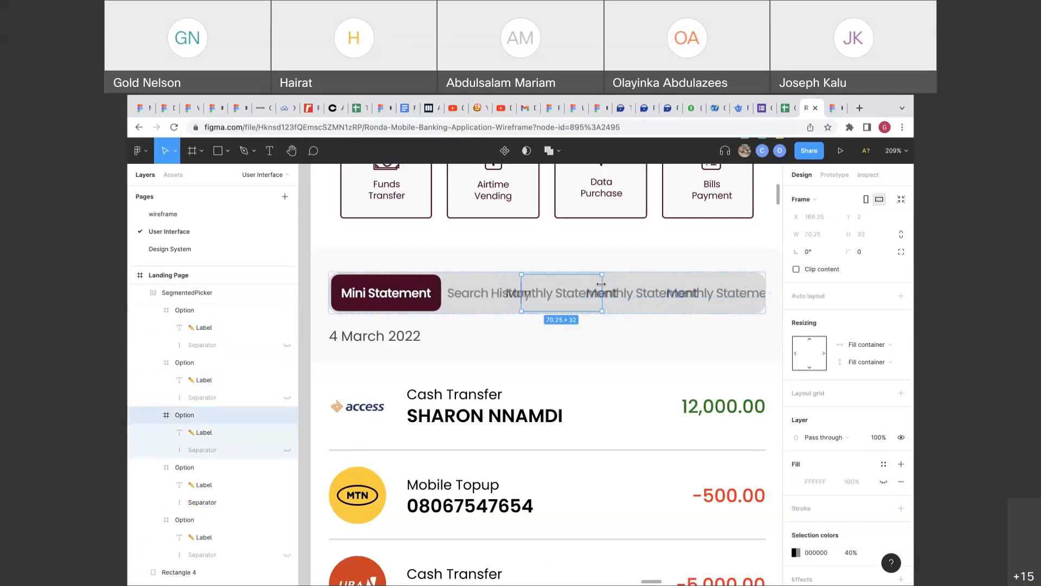
left_click_drag(601, 284, 743, 292)
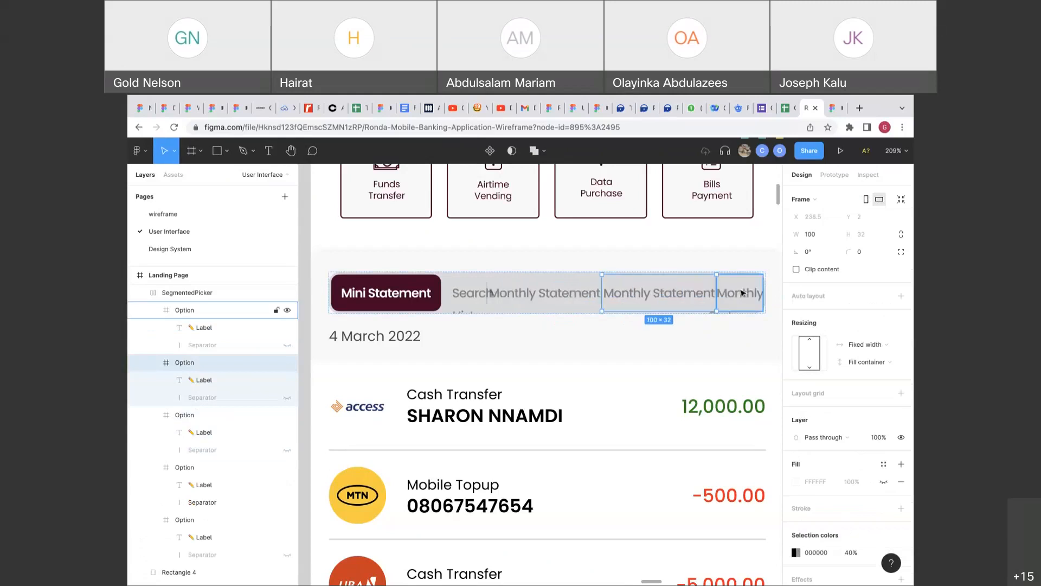
left_click_drag(742, 293, 780, 288)
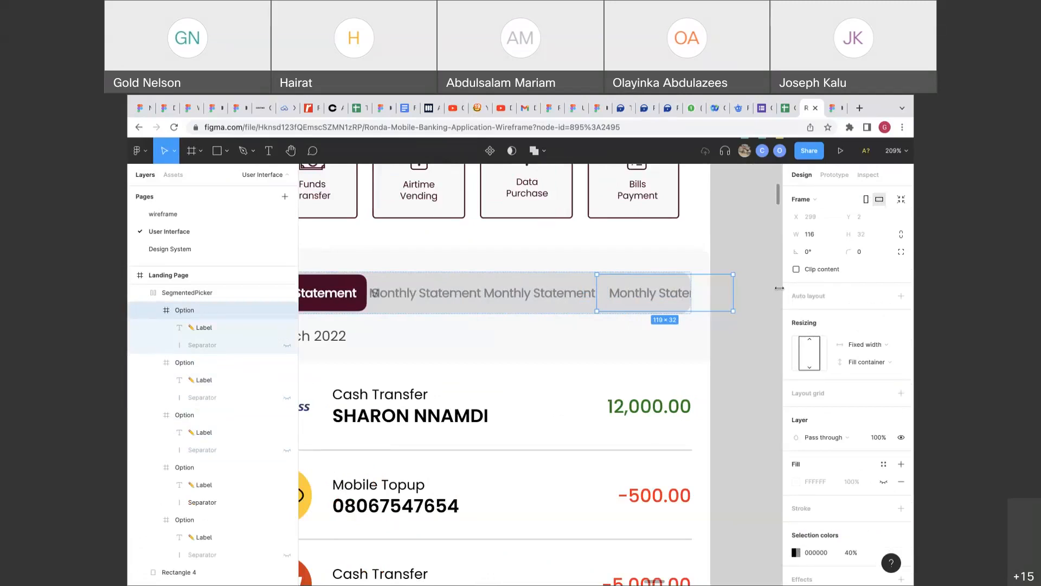
scroll(624, 305, "down", 5)
left_click(620, 306)
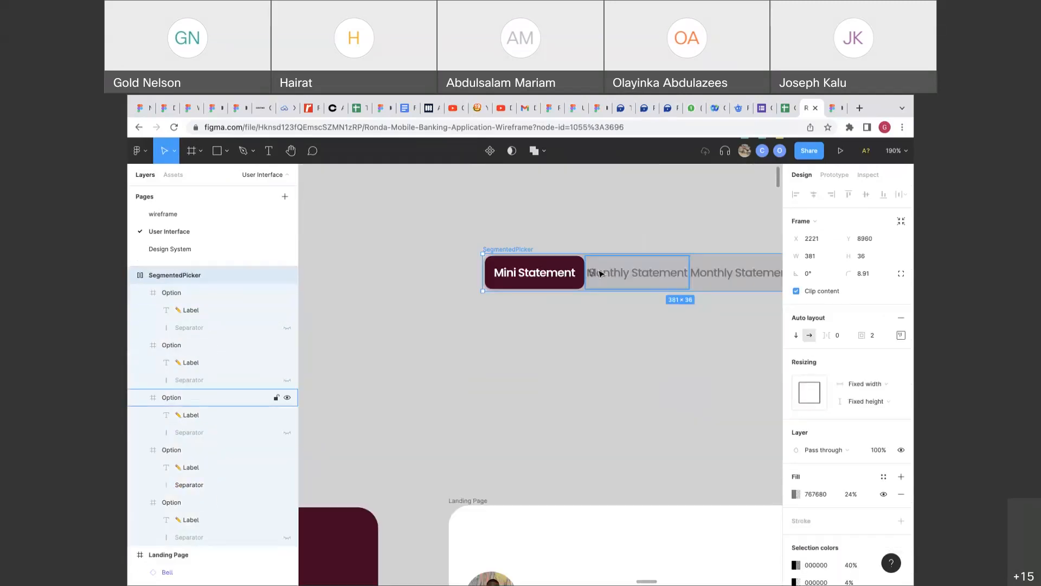
Ungroup the tab options out of the segmented picker.
key("Escape")
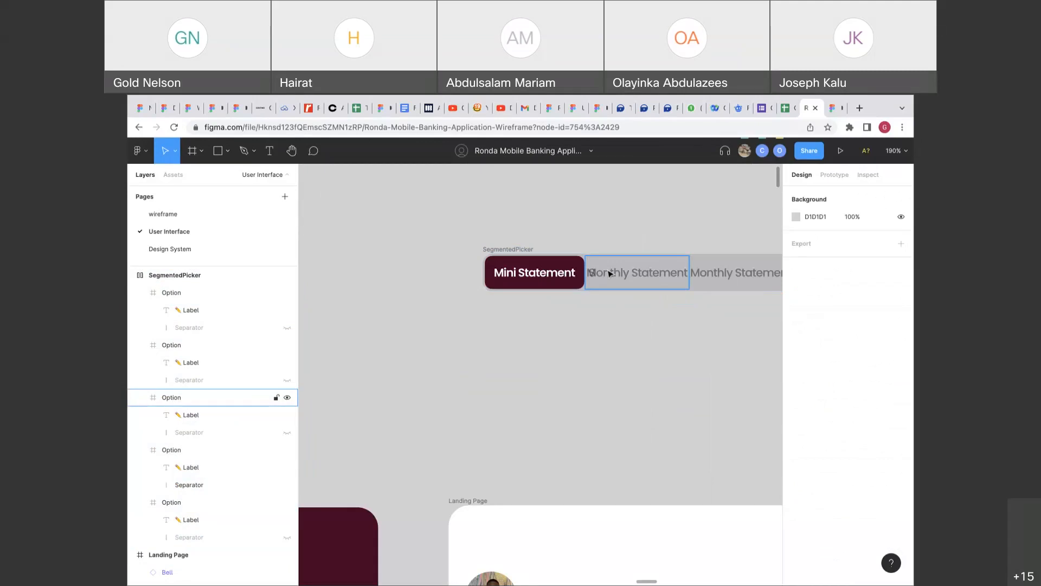
left_click(610, 273)
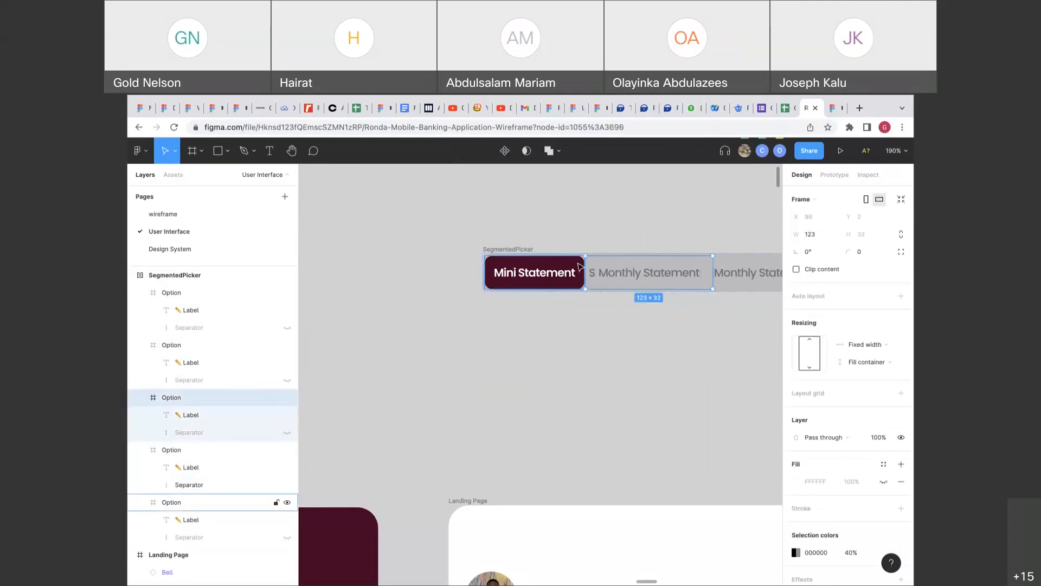
left_click(511, 251)
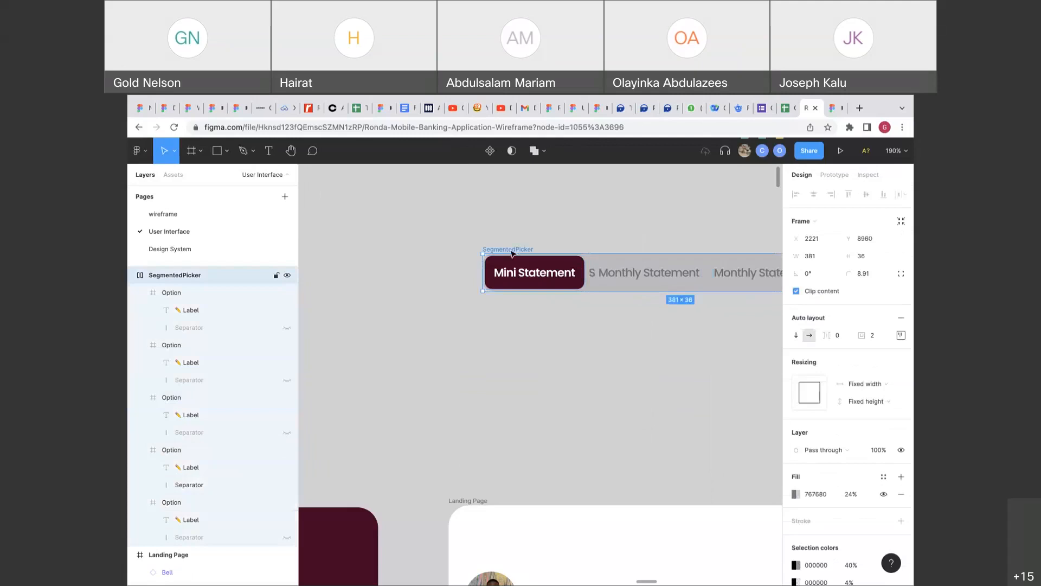
right_click(512, 253)
left_click(561, 395)
left_click(609, 349)
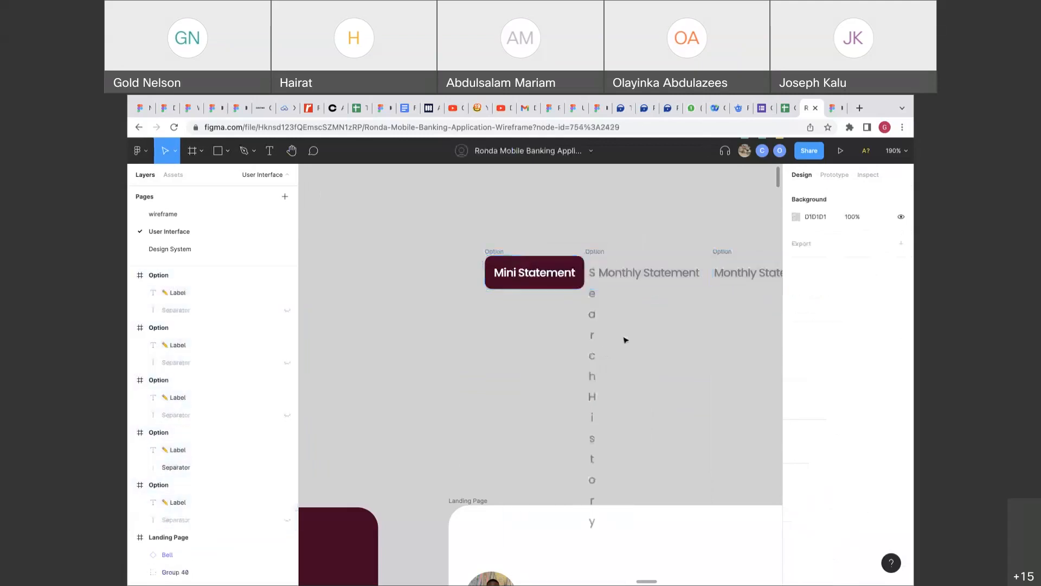
Make the vertical Search History label a single horizontal line.
left_click(598, 342)
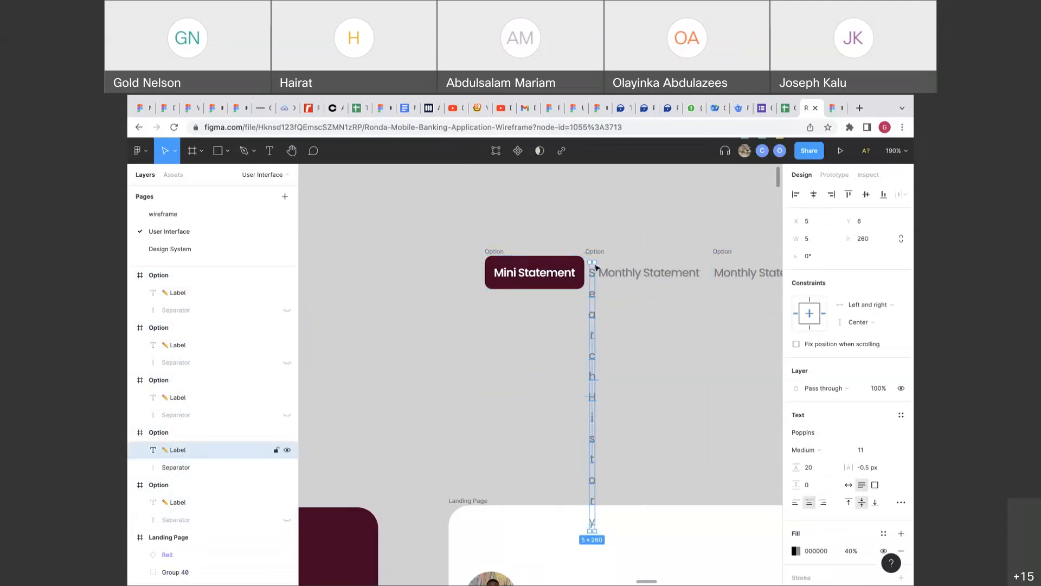
key("Return")
key("Escape")
double_click(595, 500)
Alt-drag a Monthly Statement tab to add another Monthly Statement option.
scroll(624, 439, "right", 4)
scroll(623, 439, "up", 1)
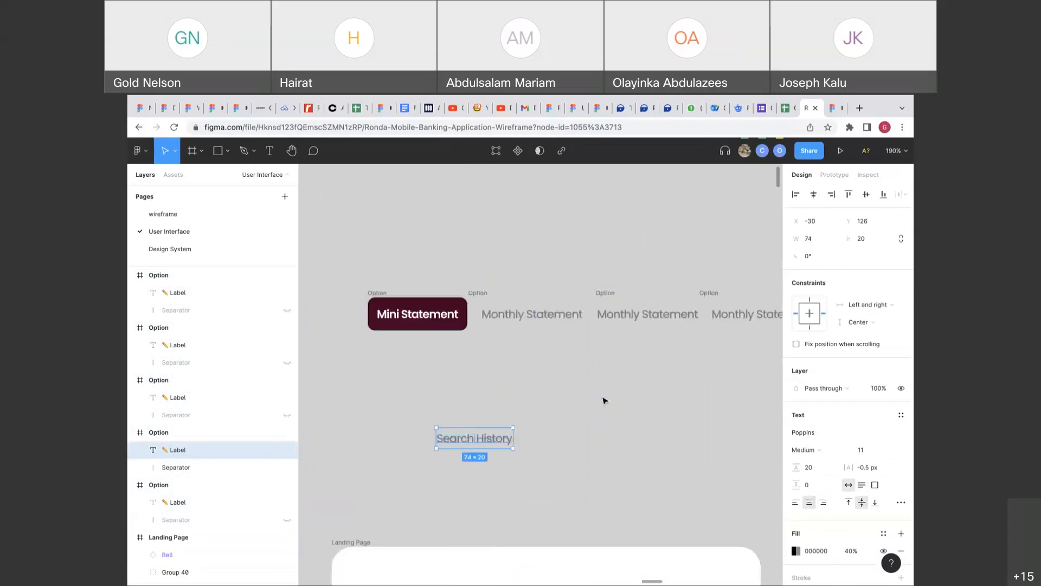
scroll(605, 400, "right", 2)
left_click(379, 322)
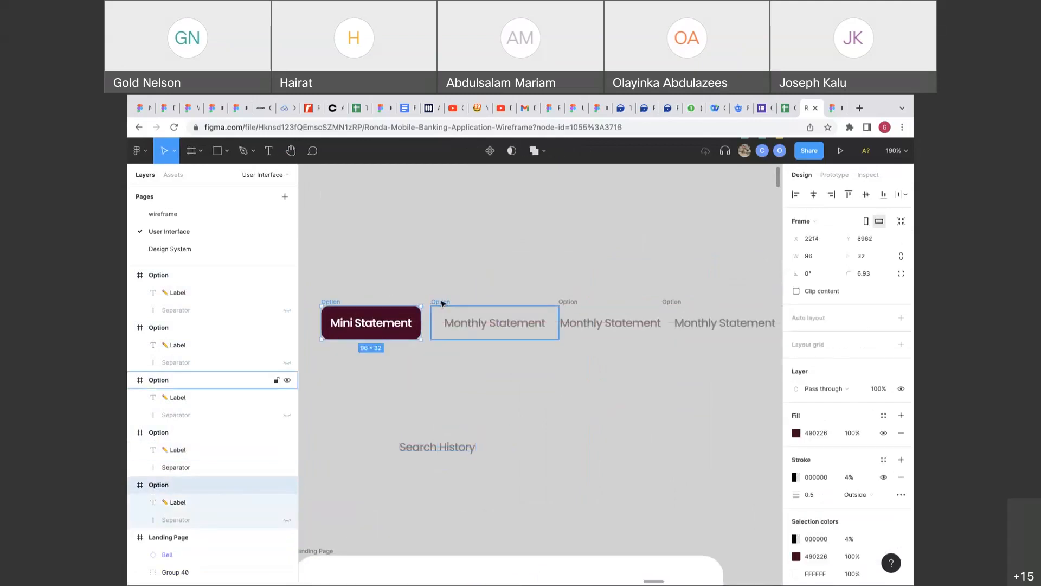
left_click(442, 303)
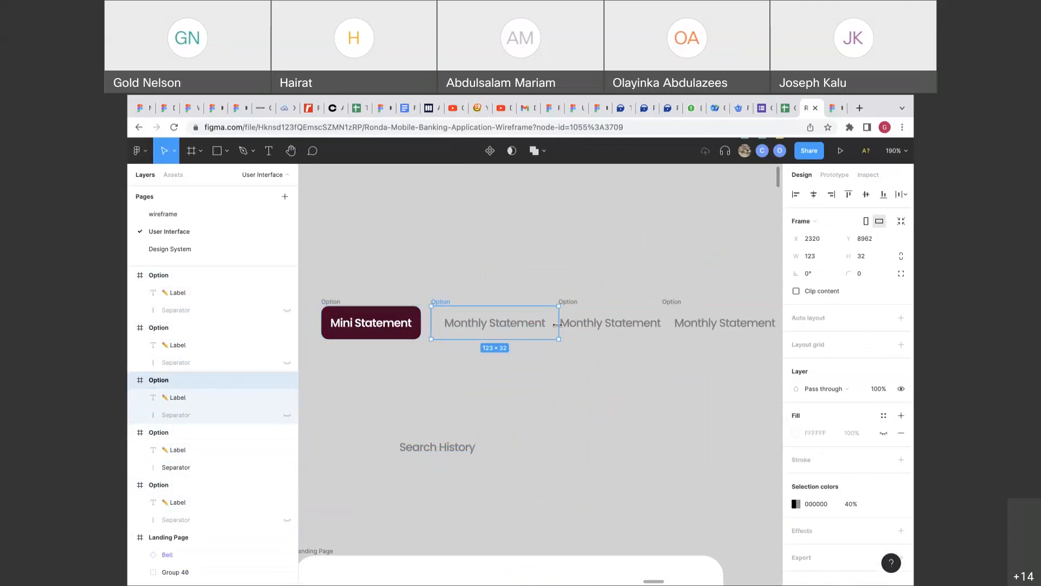
left_click(574, 303)
left_click(670, 303)
scroll(604, 306, "right", 3)
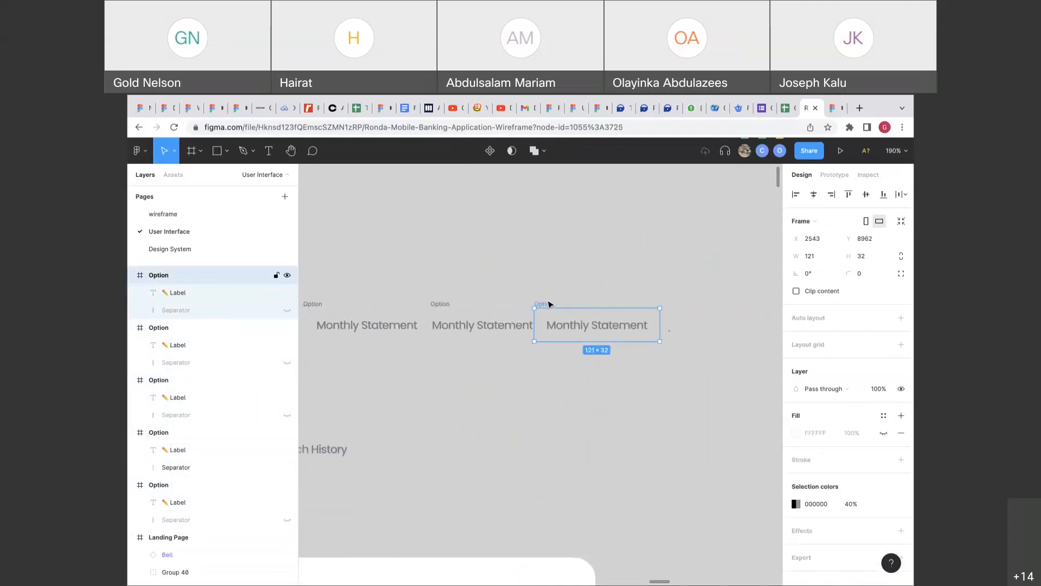
left_click_drag(549, 304, 688, 303)
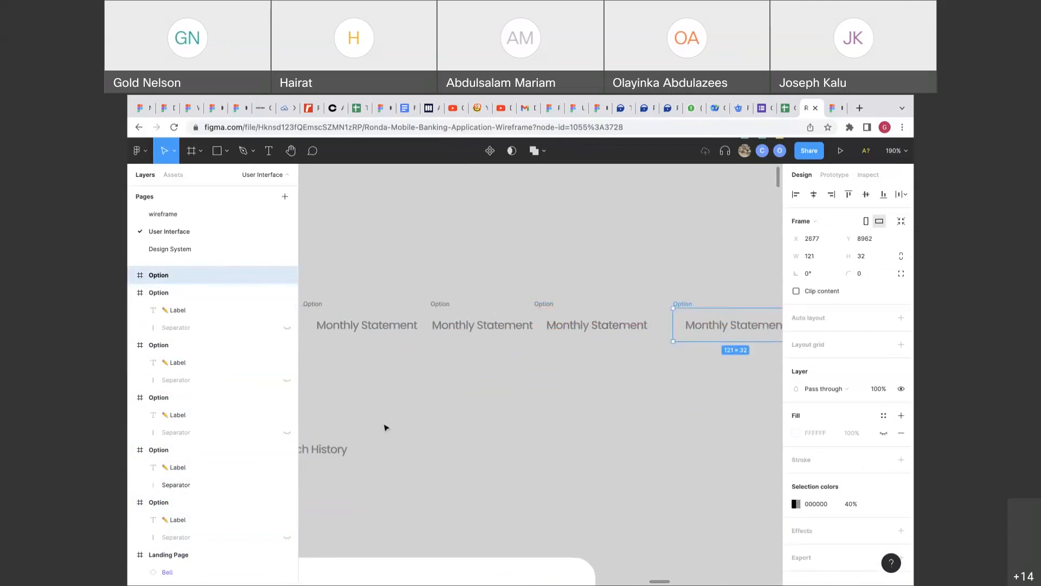
Delete the small stray option, put the Monthly Statement tab back in the row, and select all five.
scroll(525, 395, "down", 5)
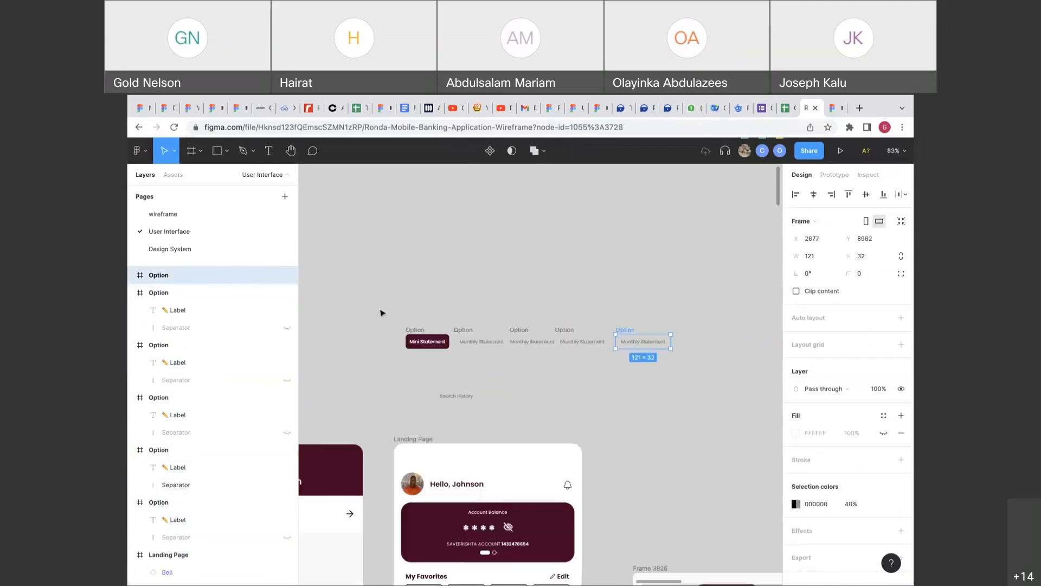
left_click_drag(379, 309, 682, 357)
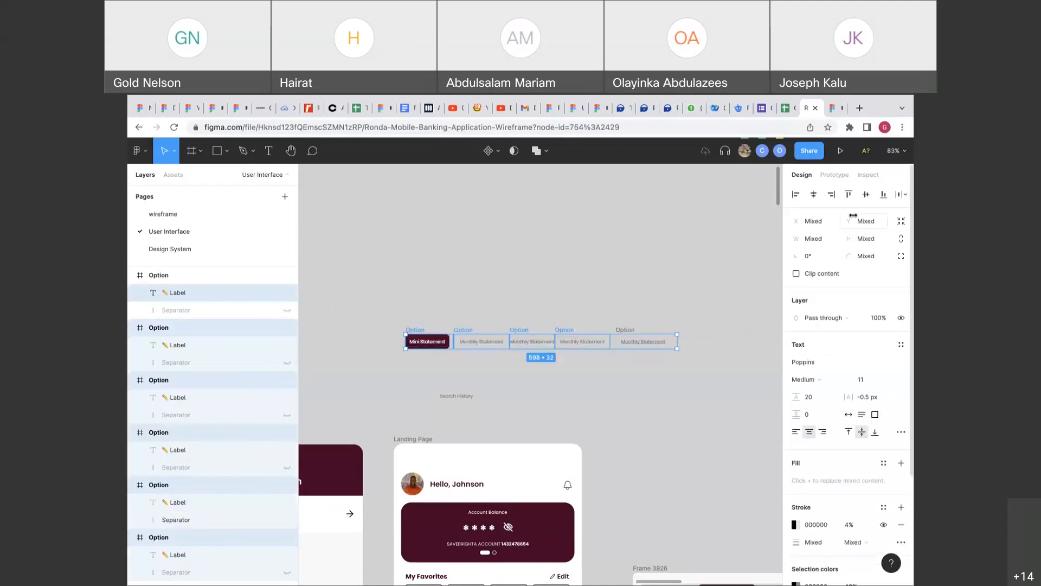
left_click(627, 307)
left_click_drag(627, 307, 492, 303)
left_click(458, 337)
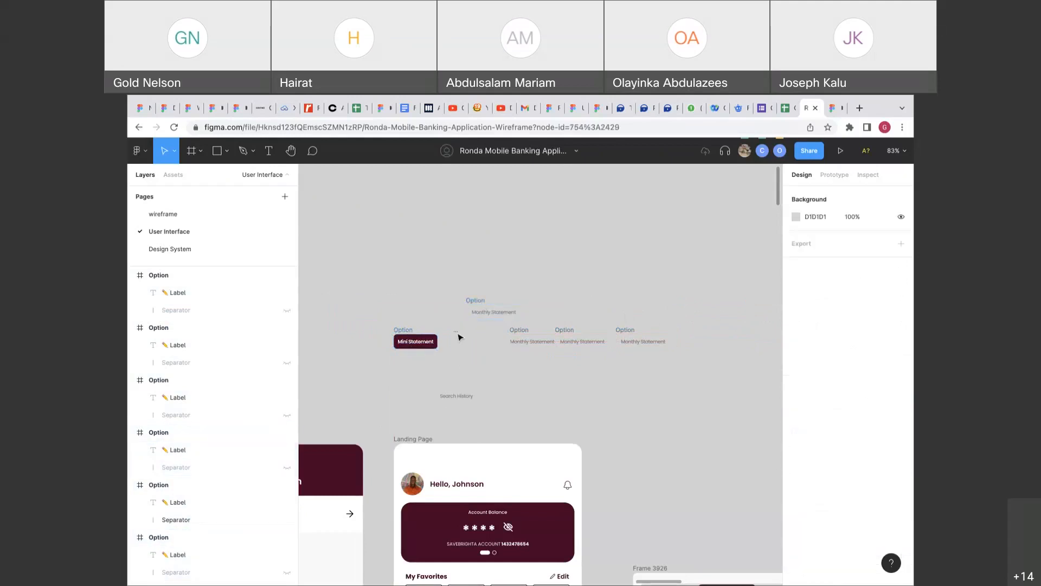
left_click(458, 335)
key("Delete")
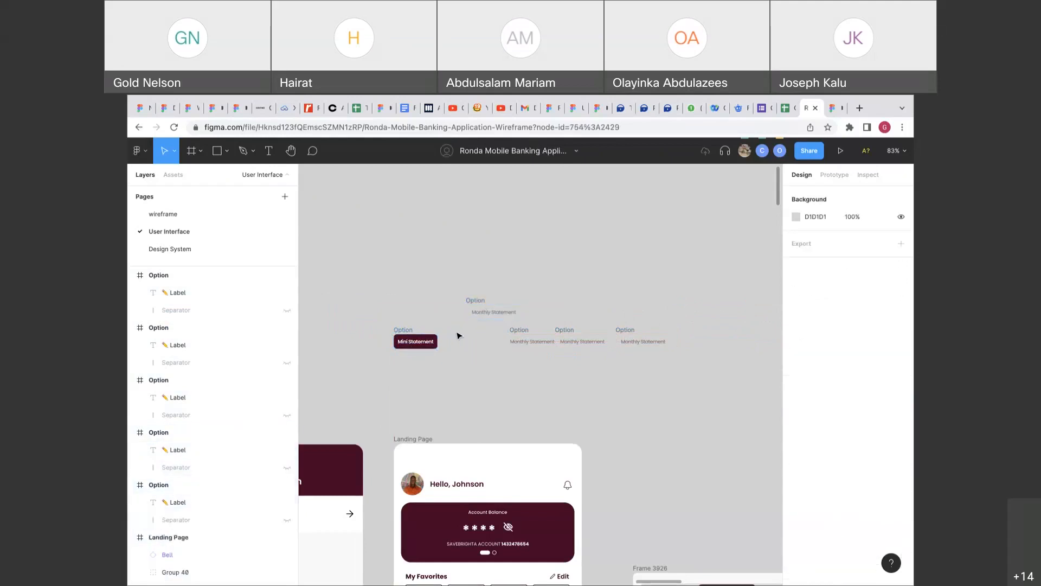
left_click_drag(481, 297, 465, 332)
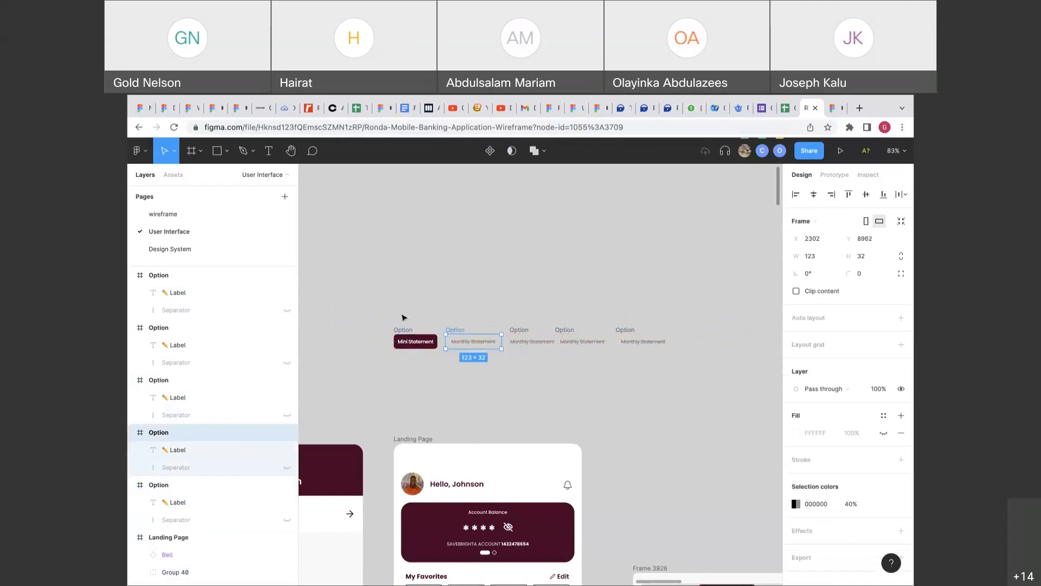
left_click_drag(382, 309, 701, 389)
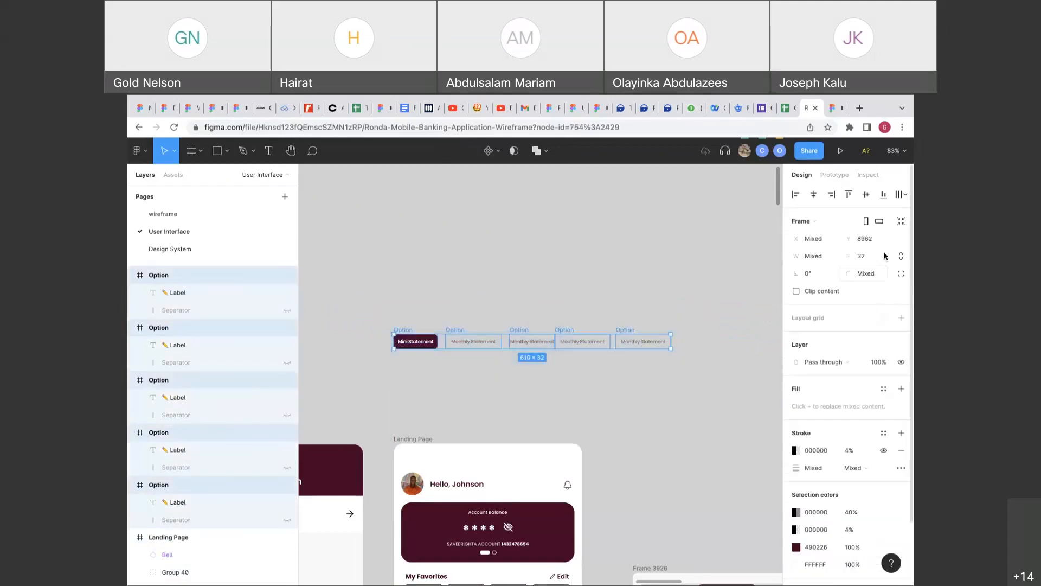
Tidy up the five tabs and wrap them in an auto layout with 0 spacing.
left_click(897, 199)
left_click(807, 214)
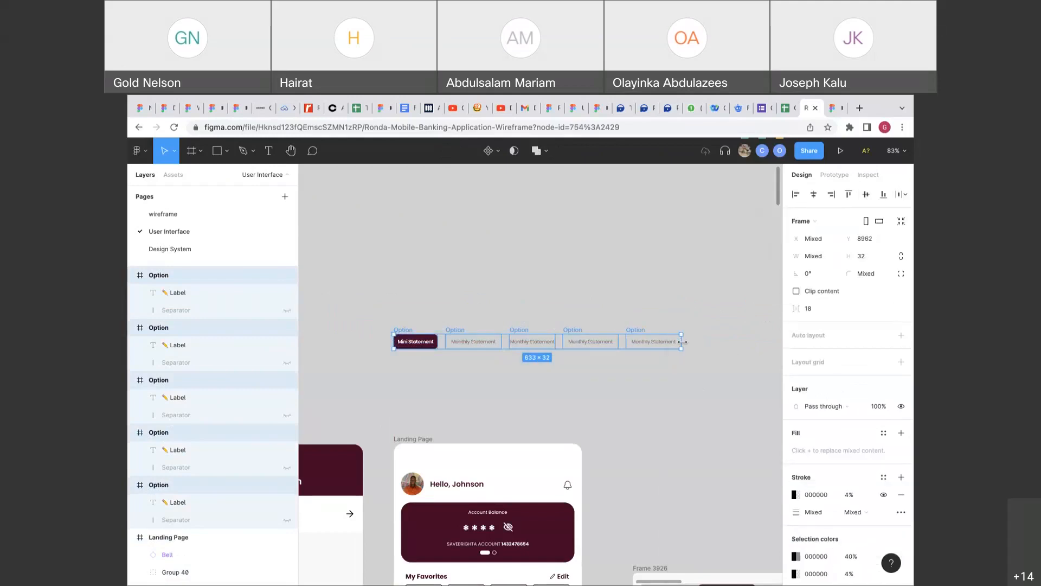
right_click(682, 342)
left_click(705, 474)
left_click(900, 335)
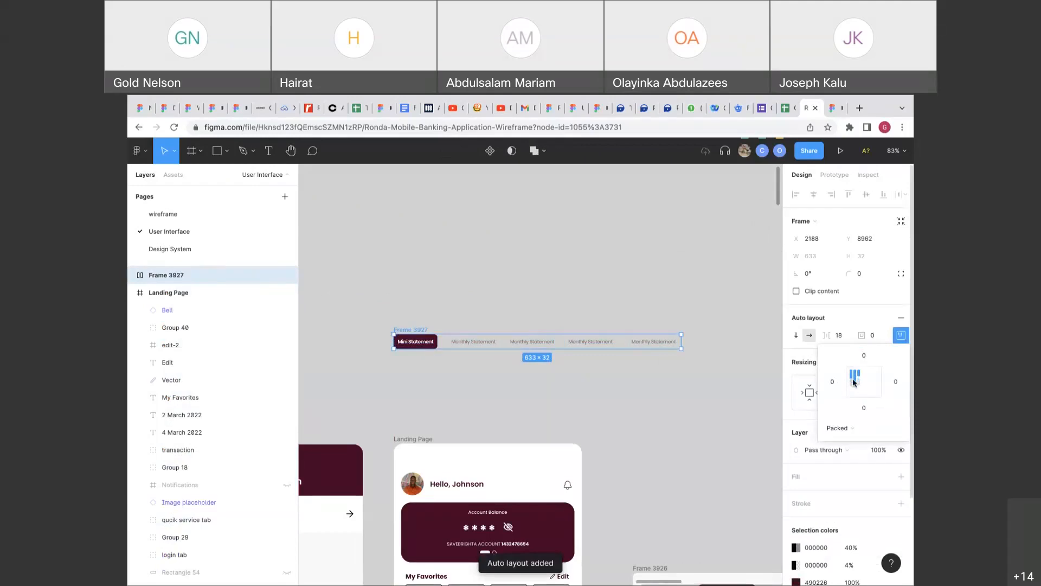
left_click(845, 335)
type("0")
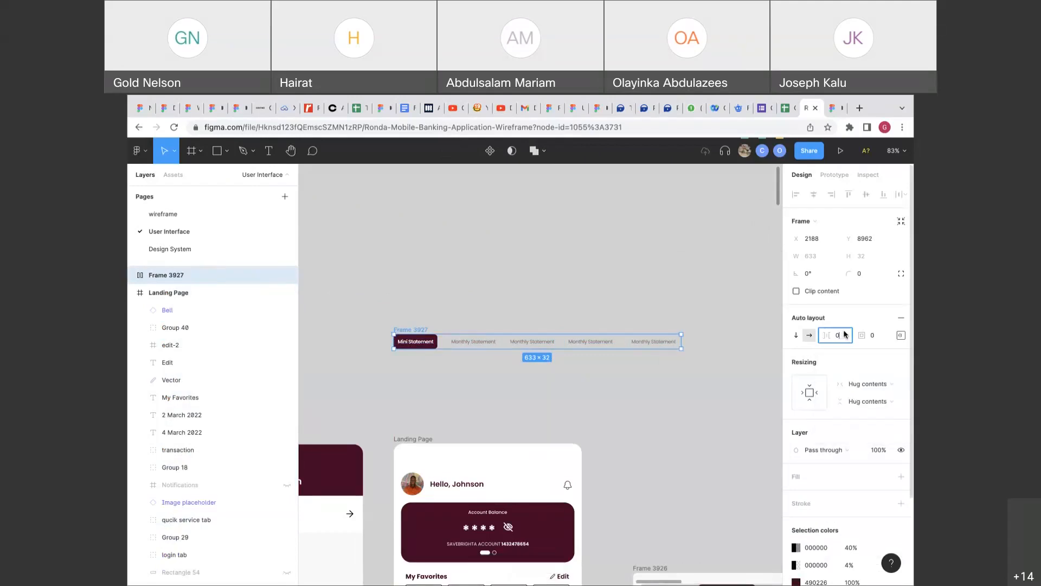
key("Return")
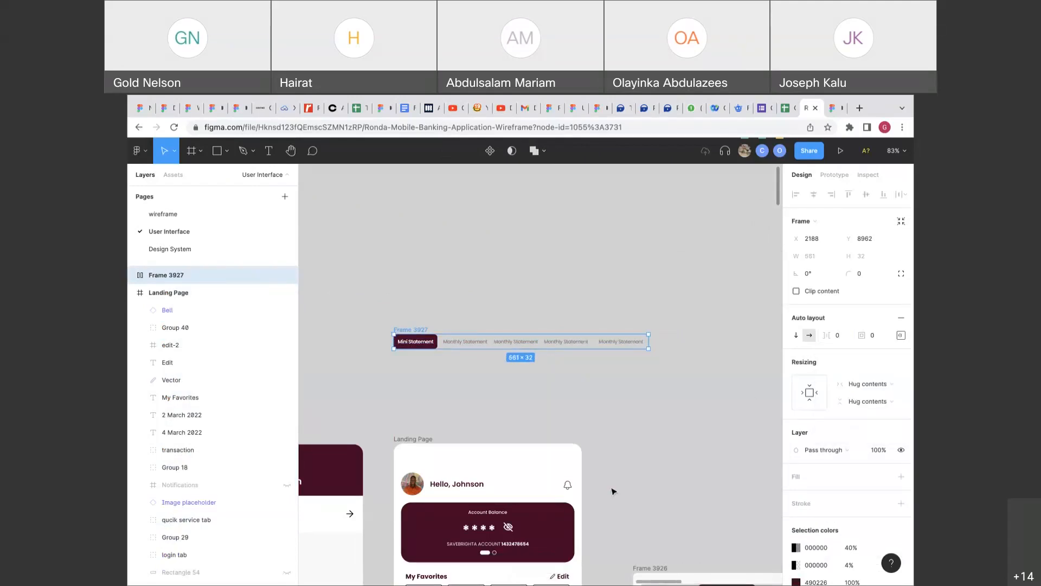
Place Frame 3927 on the Landing Page below My Favorites, aligned left at 16, 432.
scroll(632, 434, "down", 3)
scroll(632, 435, "left", 1)
left_click(651, 383)
scroll(651, 383, "down", 5)
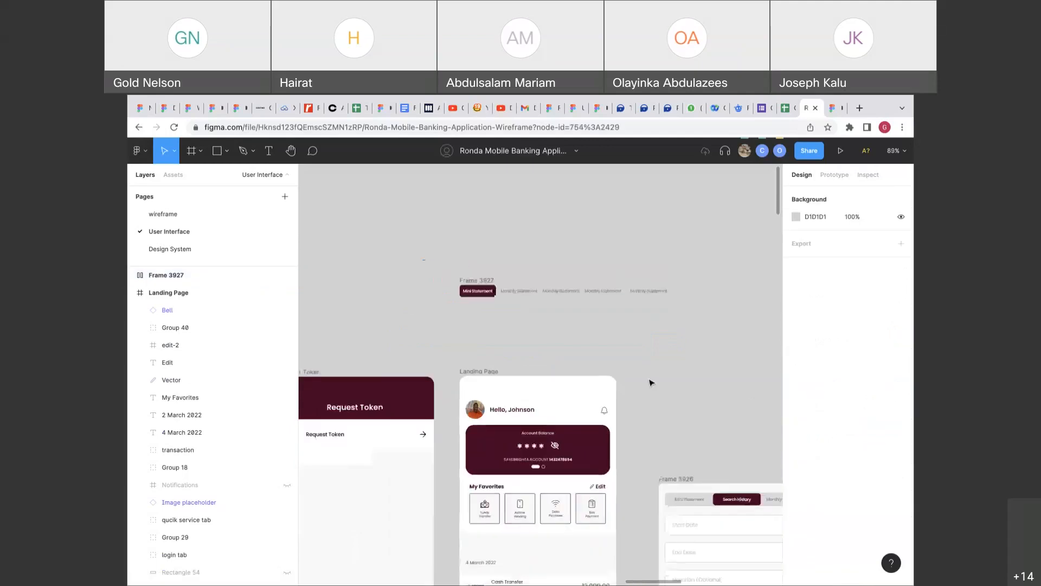
left_click_drag(512, 210, 520, 407)
scroll(520, 406, "up", 5)
left_click_drag(554, 462, 521, 433)
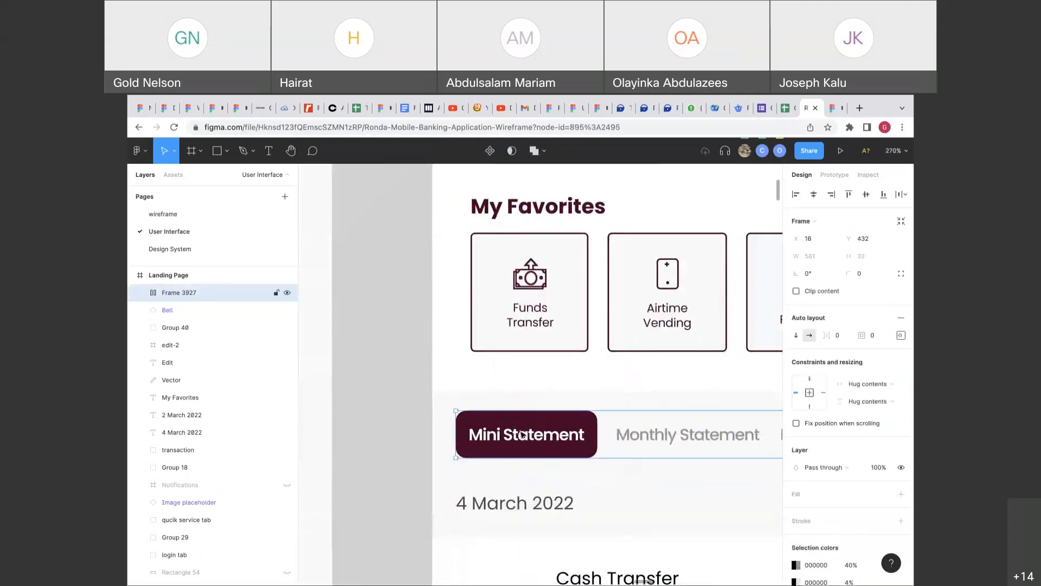
scroll(521, 434, "right", 5)
scroll(521, 434, "down", 5)
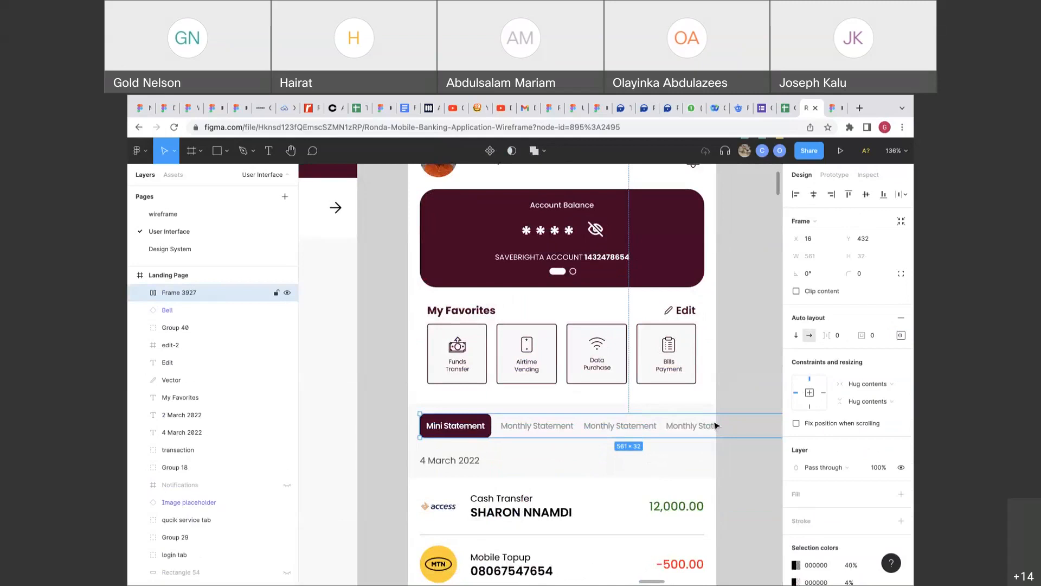
scroll(683, 426, "right", 7)
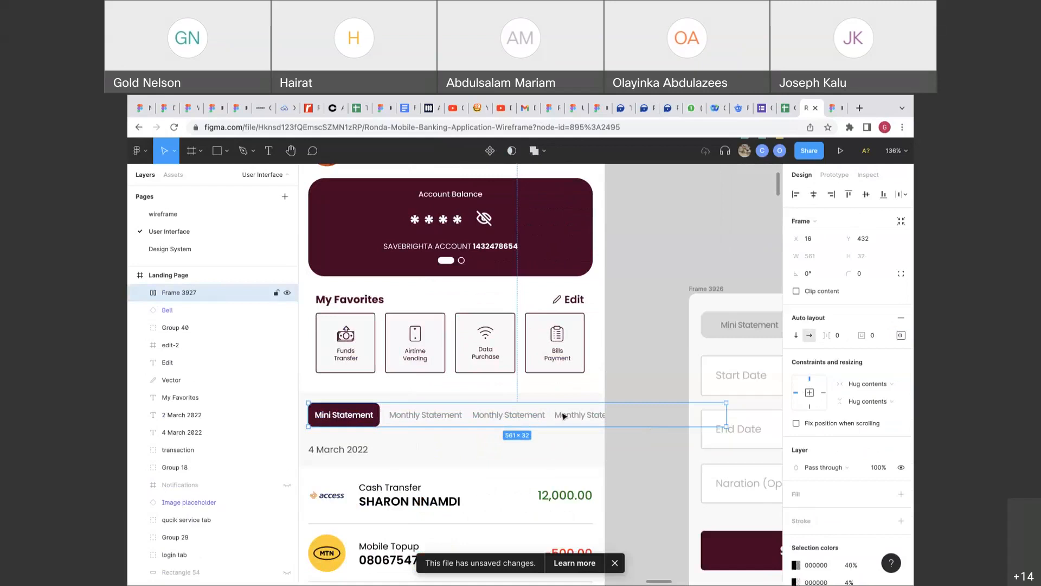
scroll(564, 416, "left", 2)
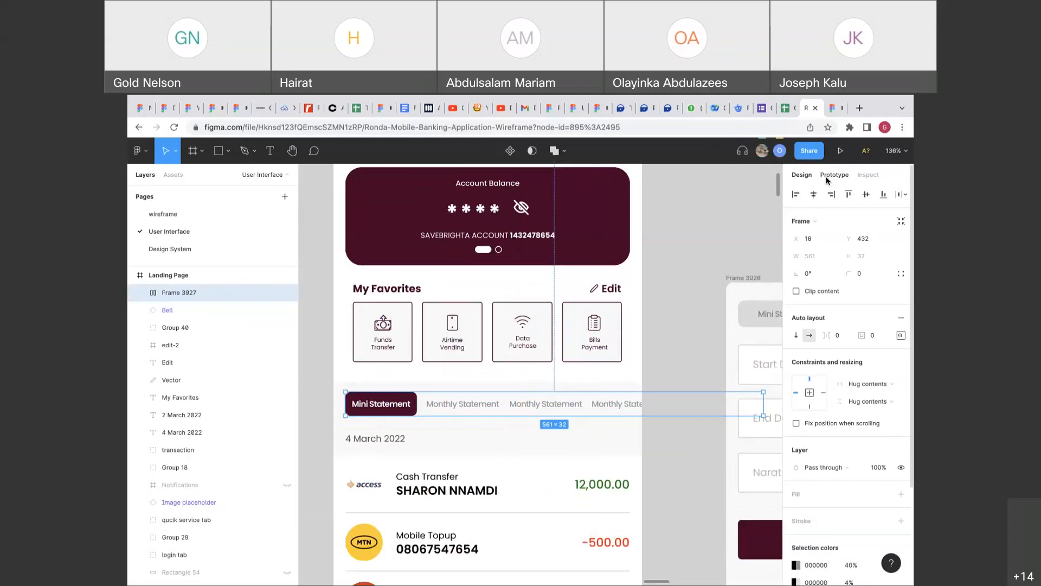
Set Frame 3927's prototype overflow scrolling to Horizontal scrolling.
left_click(827, 179)
left_click(659, 383)
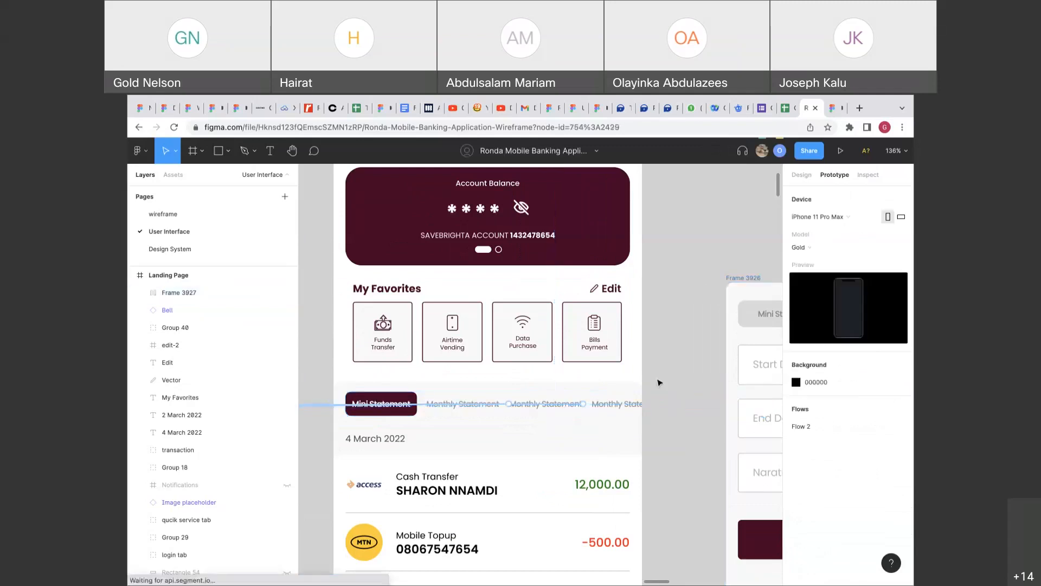
left_click(641, 405)
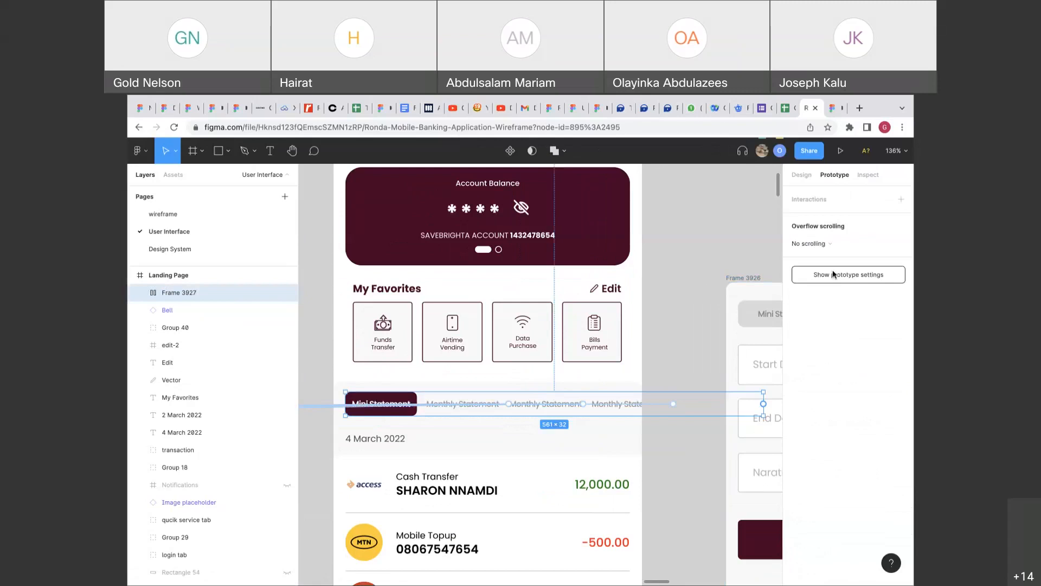
left_click(825, 244)
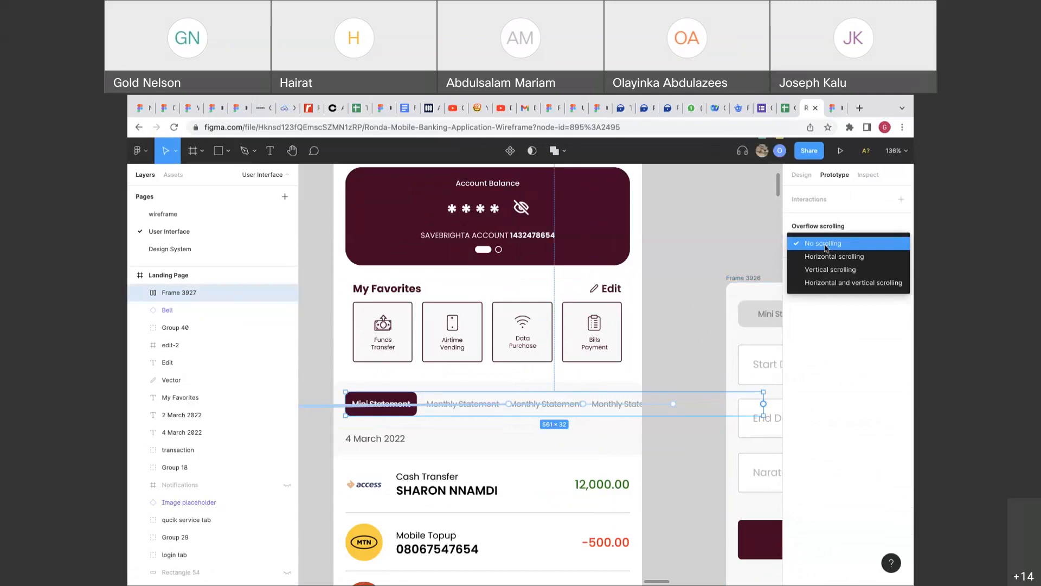
left_click(829, 256)
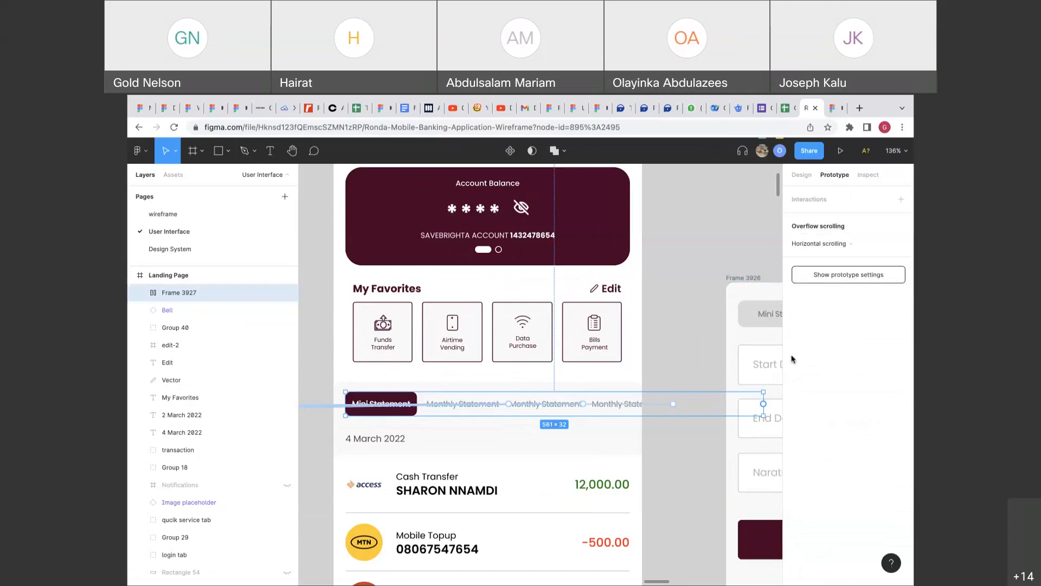
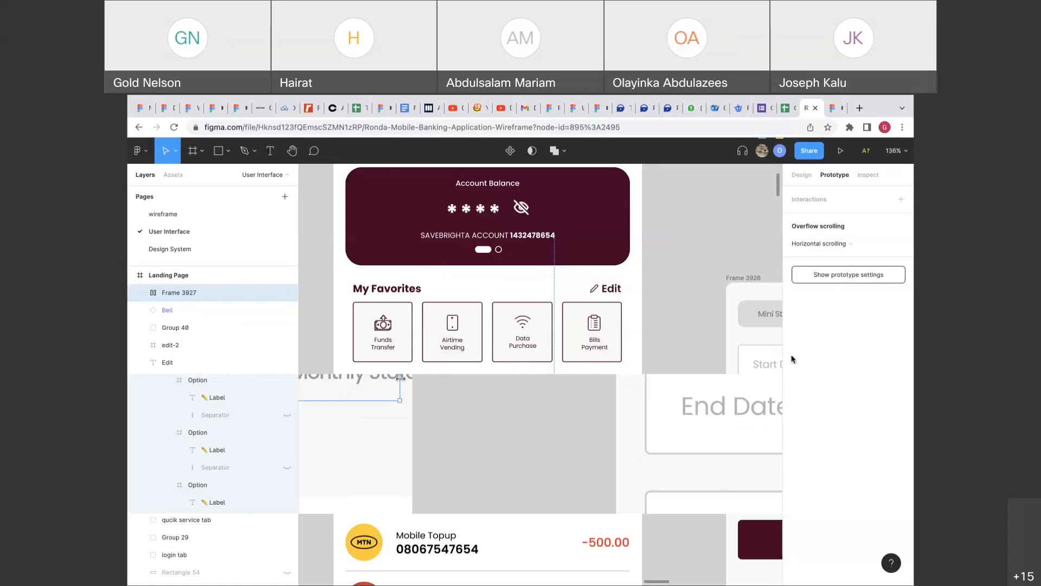
Zoom out and select Frame 3926, the search history screen, with the Prototype settings showing.
scroll(477, 388, "down", 3)
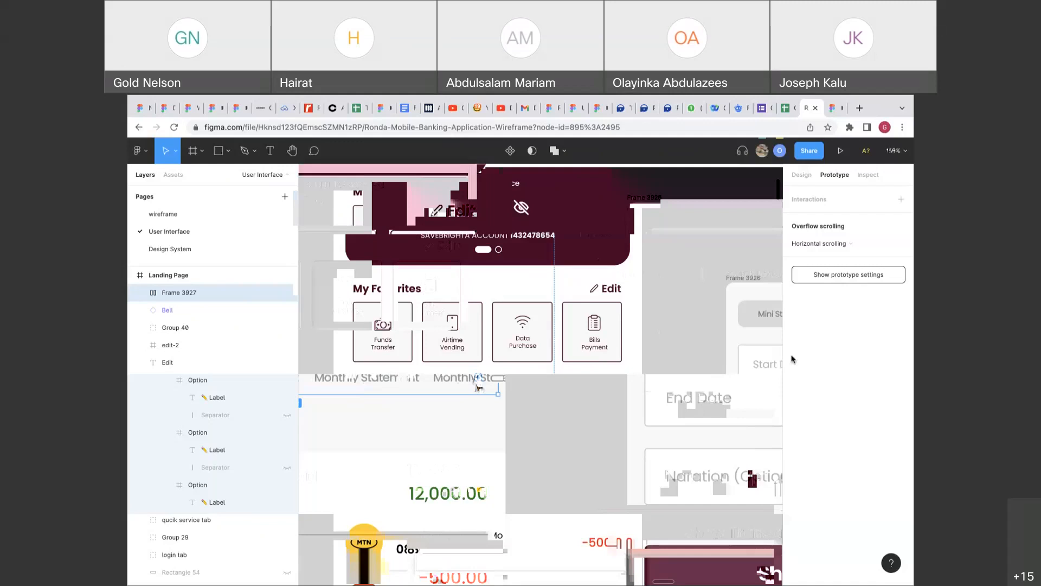
scroll(661, 296, "down", 3)
left_click(661, 296)
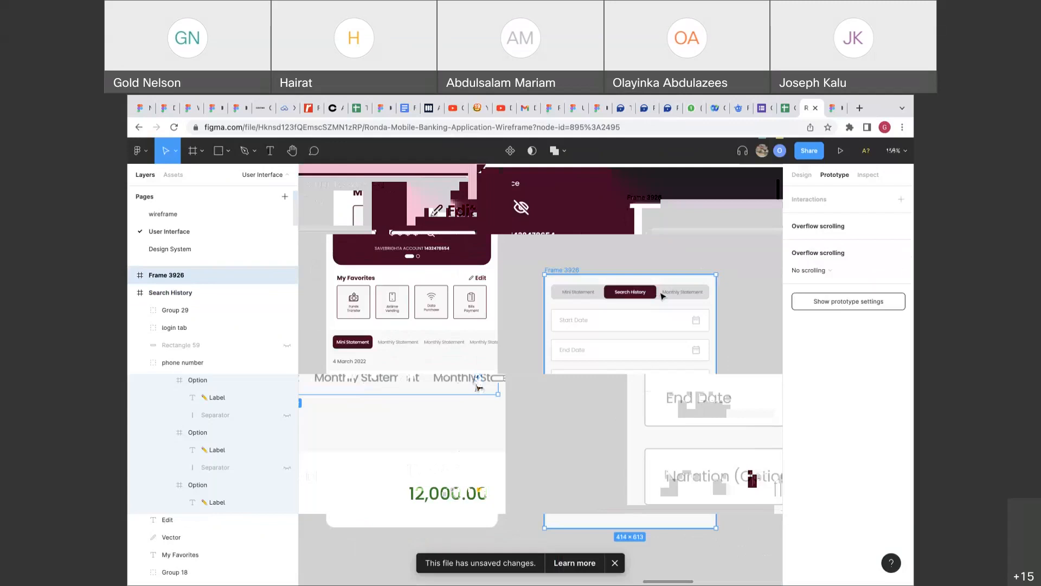
Pan and zoom the canvas out to about 7% to see every app screen.
scroll(661, 296, "right", 2)
scroll(661, 295, "down", 1)
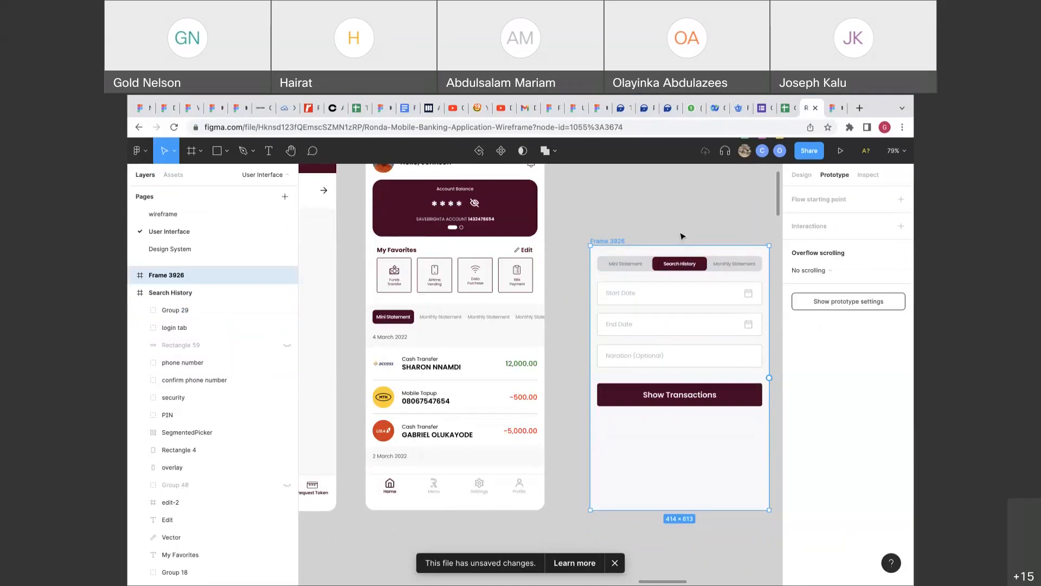
scroll(681, 236, "down", 5)
scroll(681, 236, "down", 5)
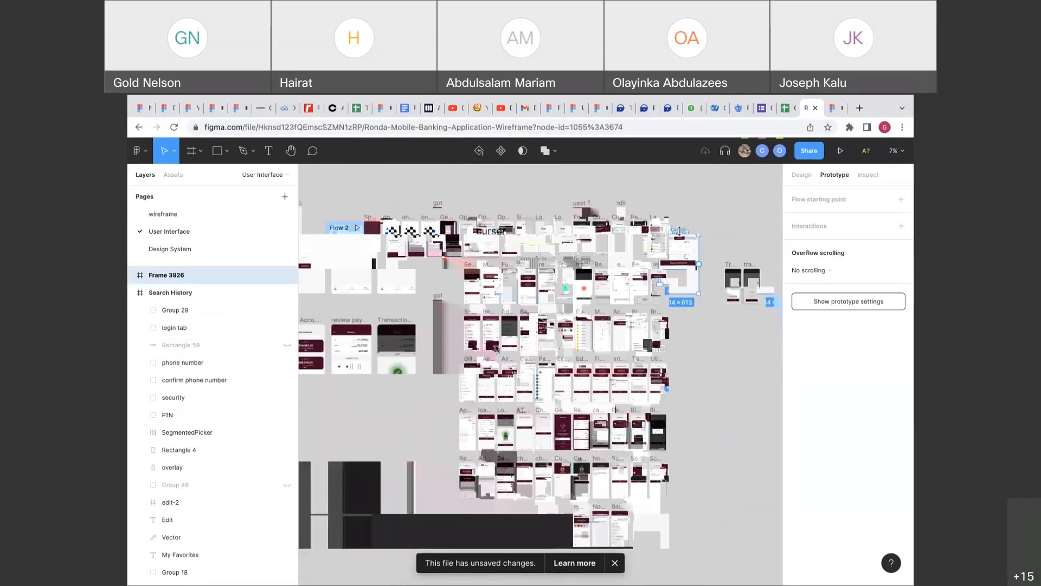
Zoom in to about 68% on the Open Savebrighta Account and Sign Up screens.
scroll(679, 231, "up", 1)
scroll(679, 231, "up", 1)
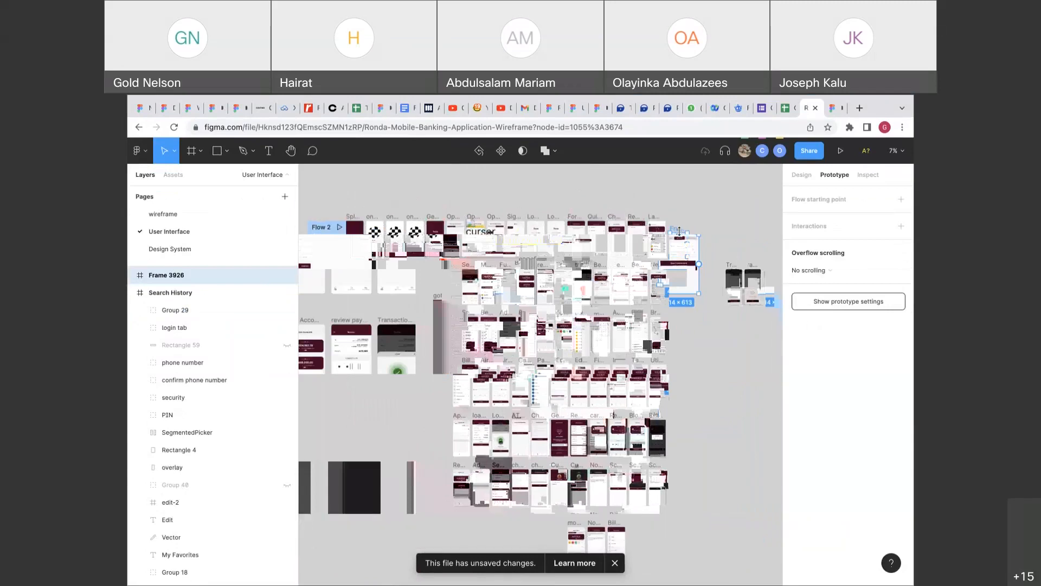
scroll(678, 231, "up", 3)
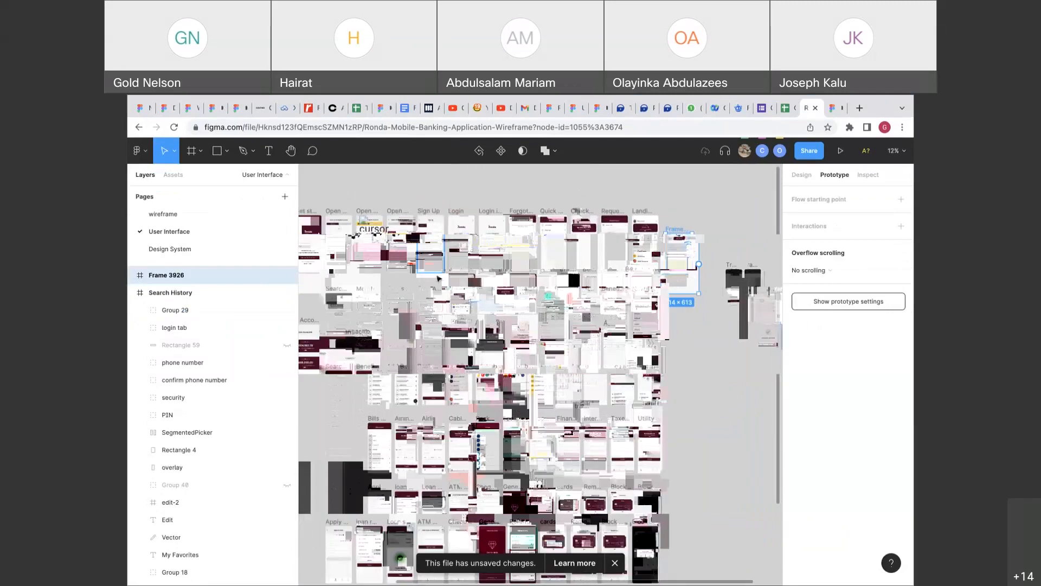
scroll(438, 278, "up", 5)
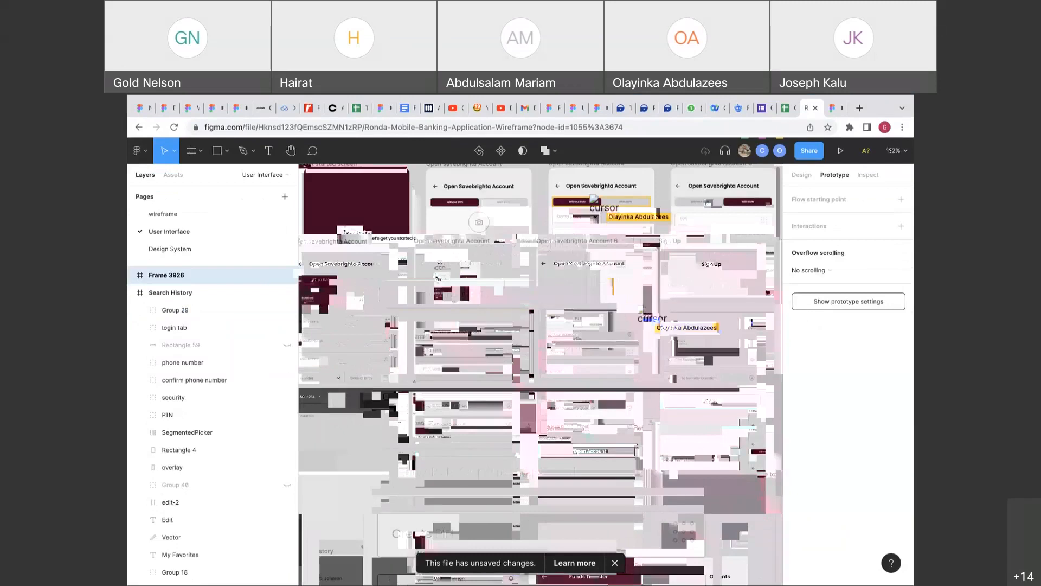
scroll(437, 279, "up", 4)
scroll(437, 280, "down", 4)
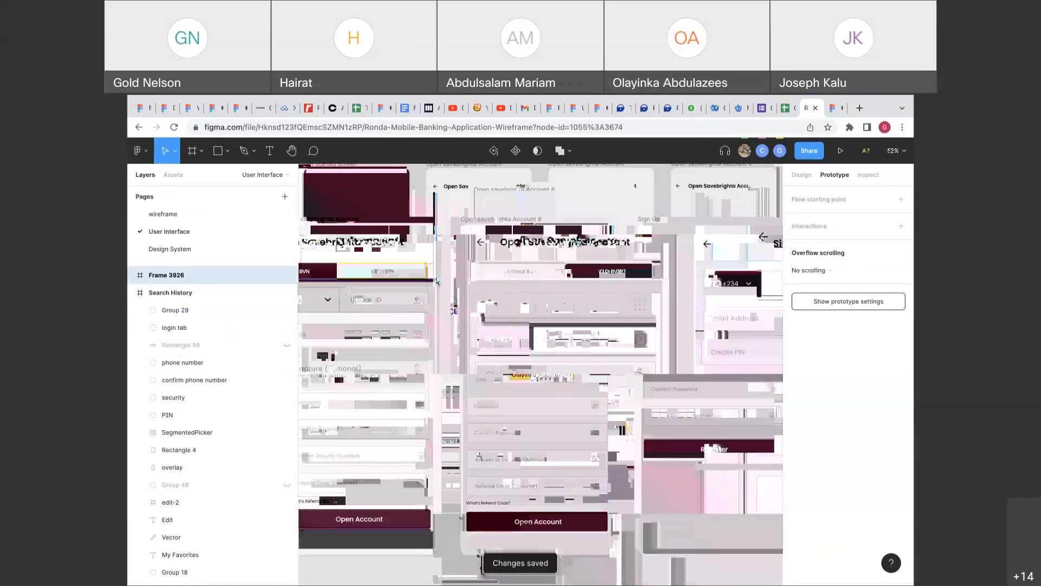
scroll(437, 281, "left", 1)
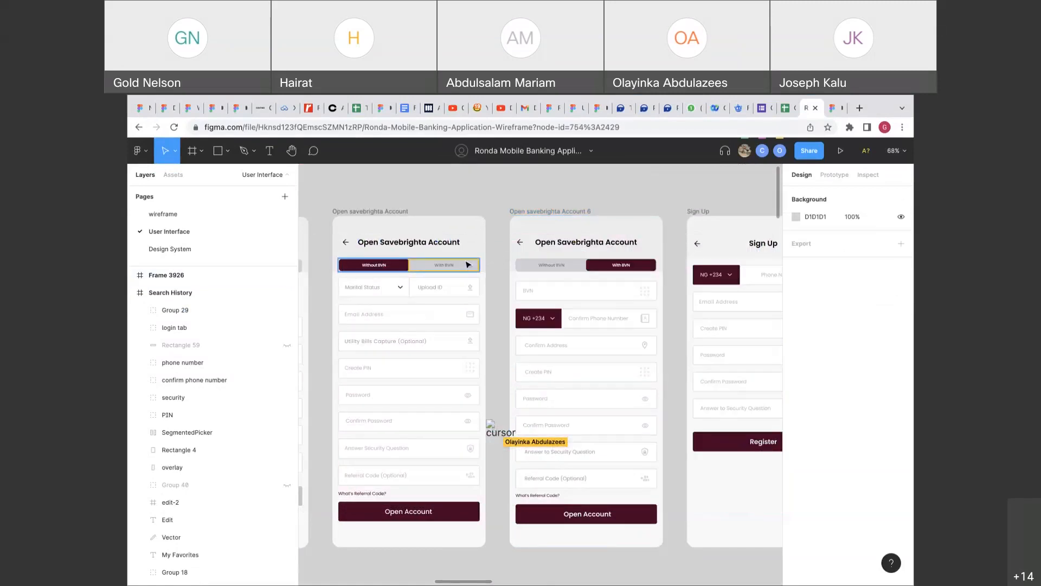
Change the With BVN tab's tap transition from Smart Animate to Instant.
left_click(825, 177)
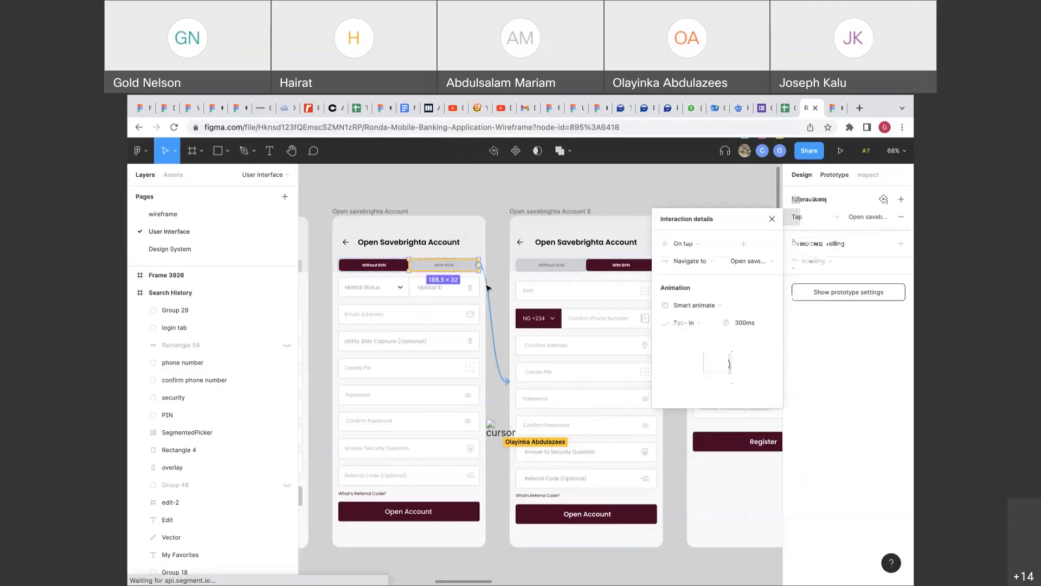
left_click(705, 304)
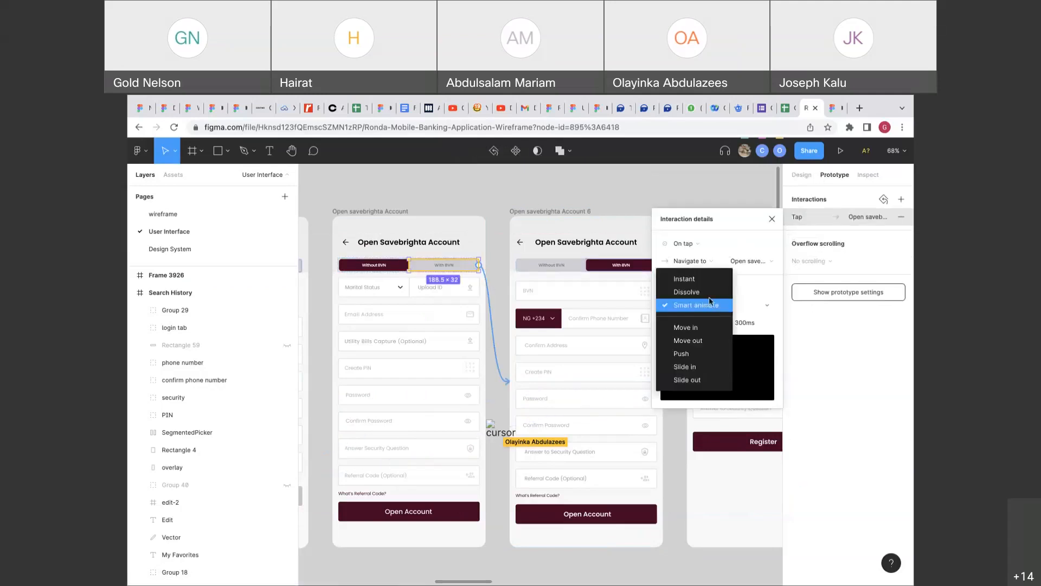
left_click(684, 279)
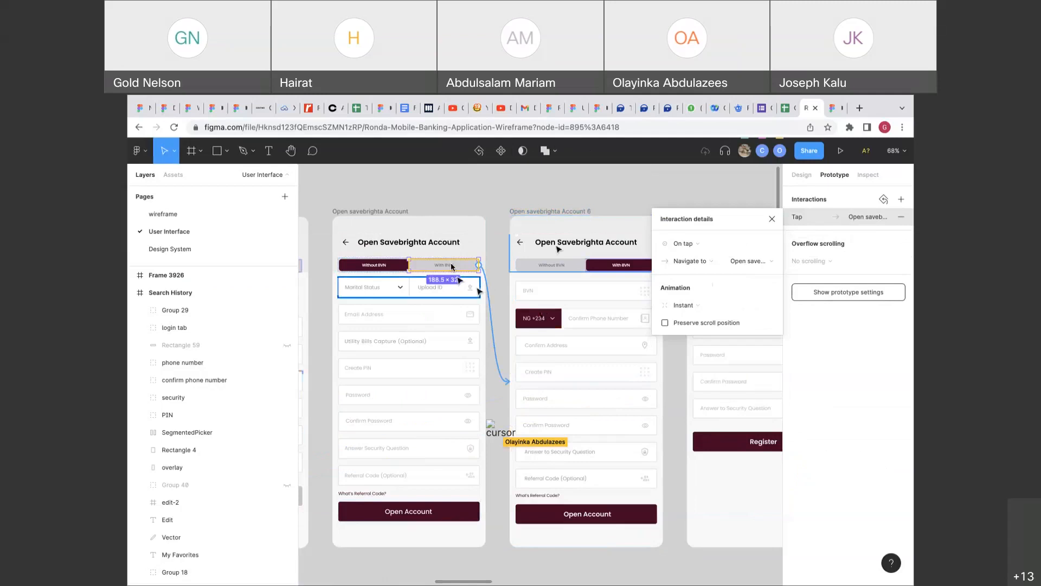
Link the Without BVN tab on Account 6 back to the first account screen.
left_click(546, 261)
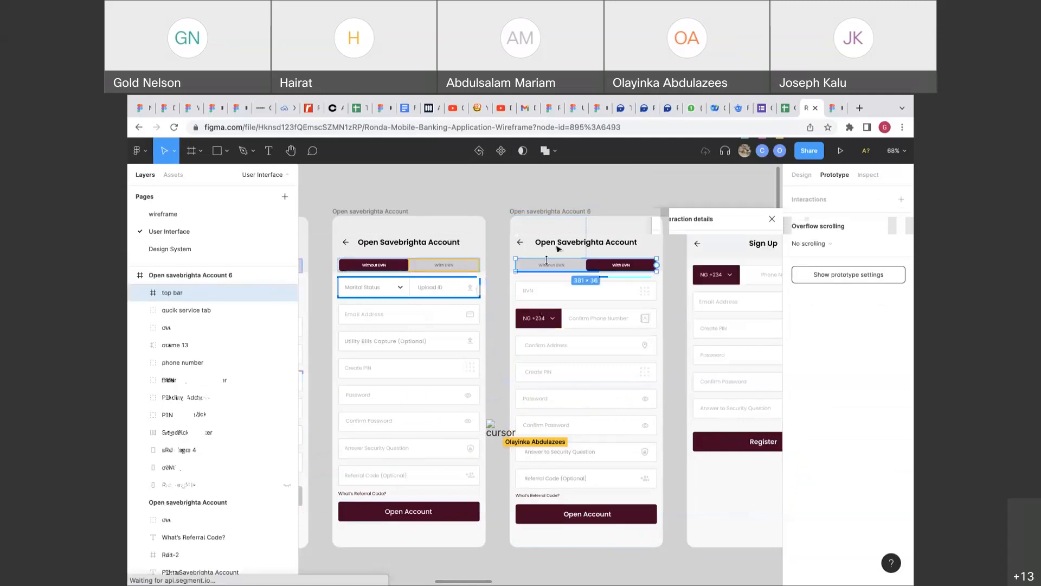
double_click(578, 269)
left_click_drag(586, 265, 455, 293)
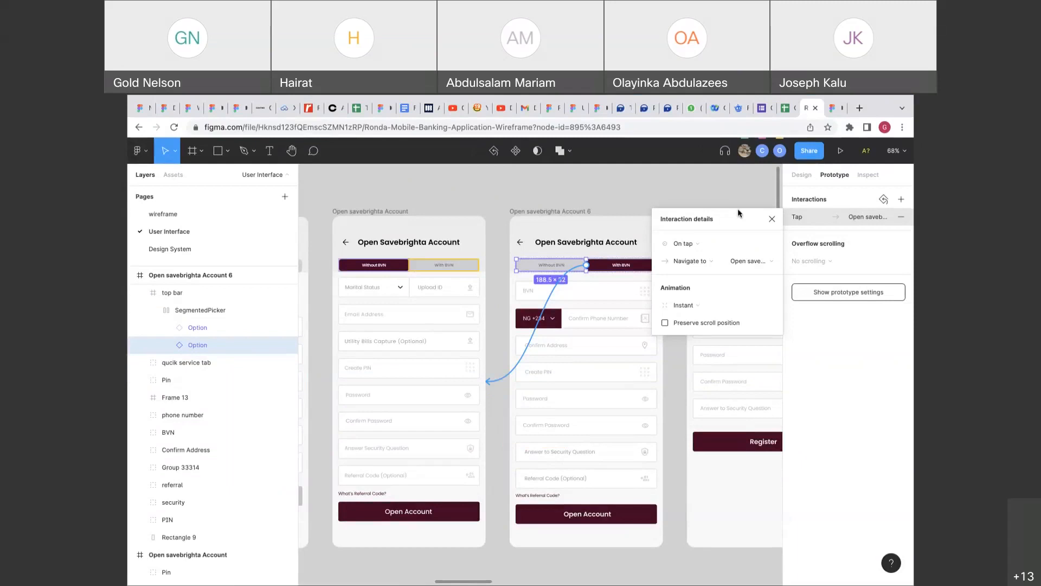
left_click(470, 265)
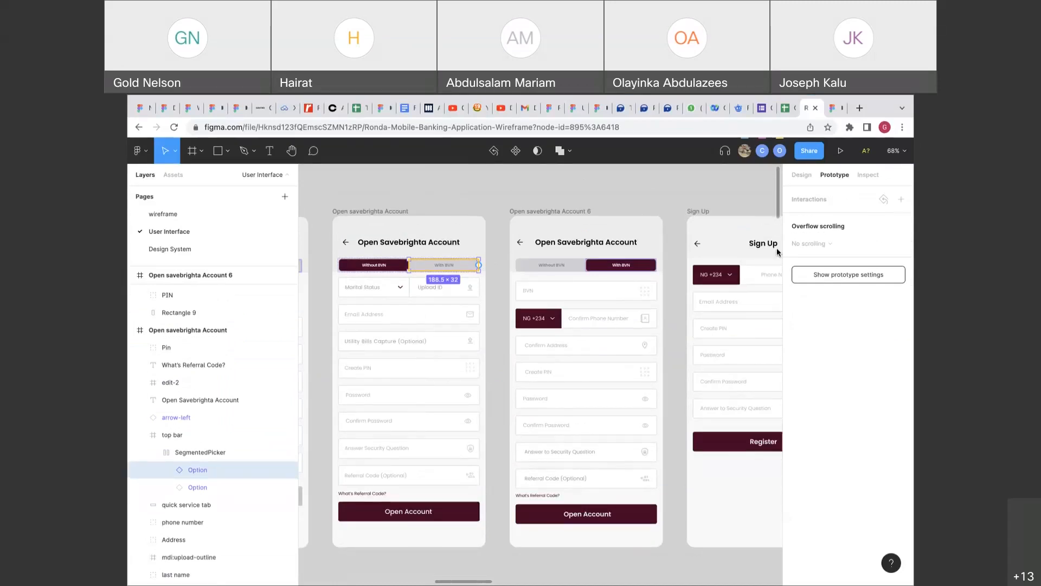
Link the first screen's With BVN tab to the Open savebrighta Account 6 screen.
left_click(700, 202)
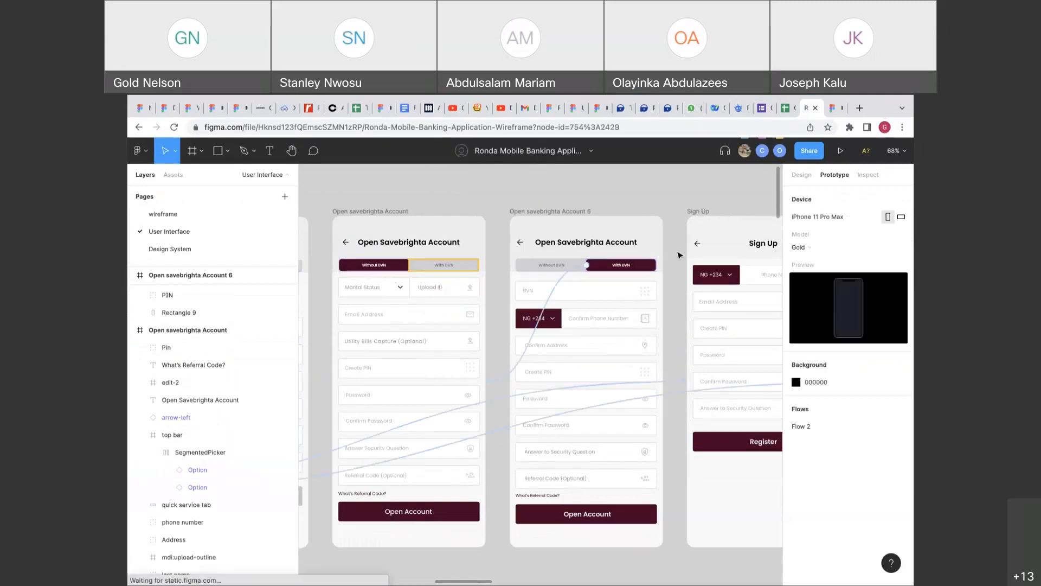
scroll(679, 254, "right", 5)
scroll(679, 254, "left", 6)
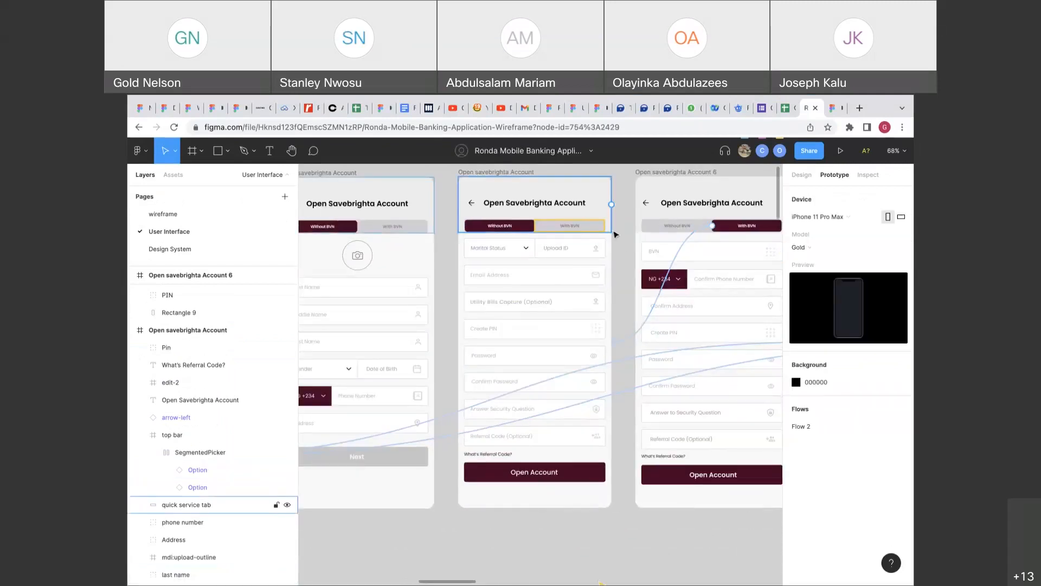
left_click(562, 253)
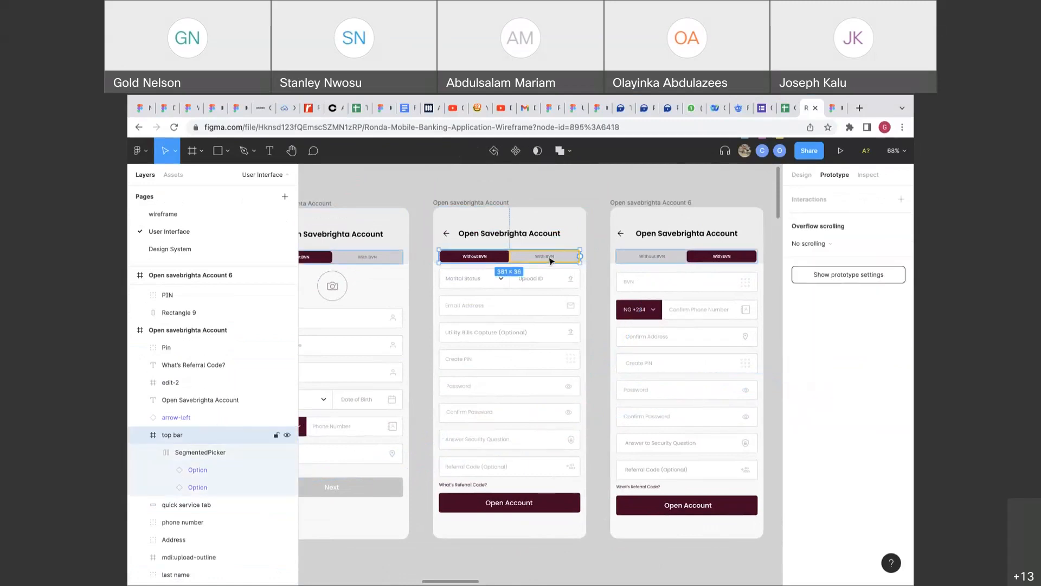
left_click(551, 260)
left_click(550, 261)
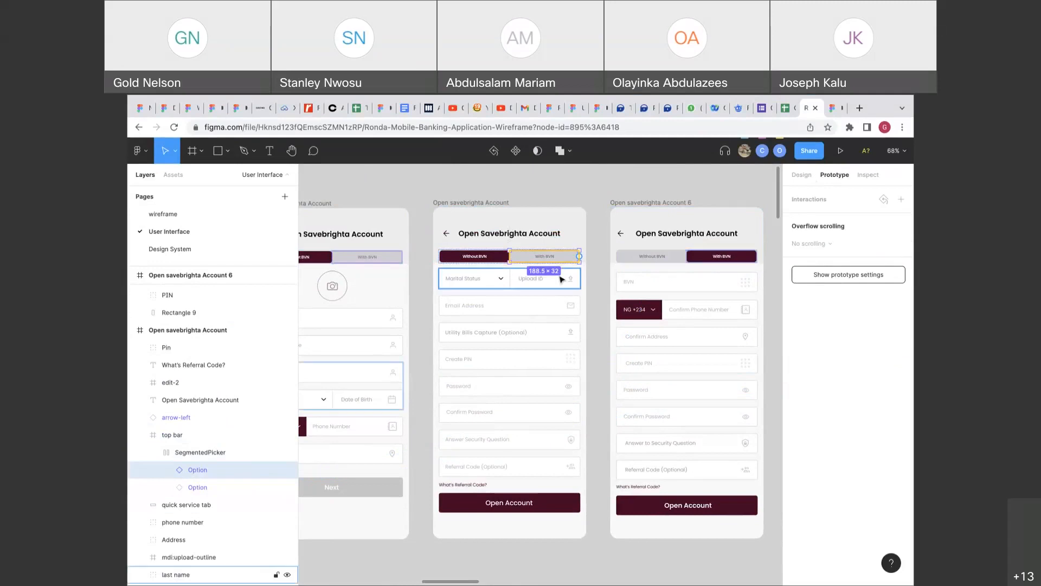
left_click_drag(579, 256, 641, 282)
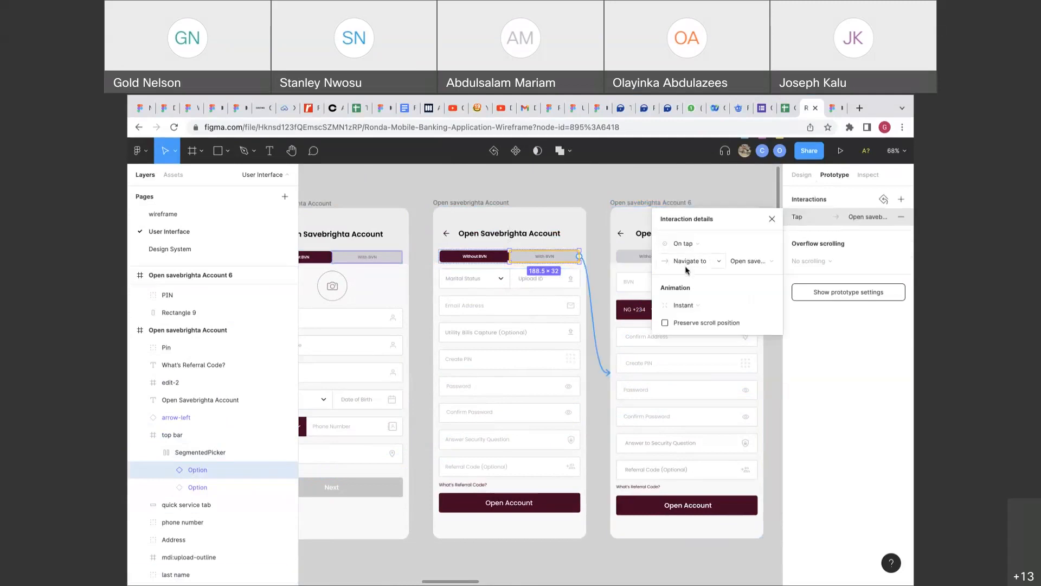
Re-link Account 6's Without BVN tab to the first screen, keeping the transition Instant.
scroll(640, 335, "left", 5)
scroll(640, 335, "right", 1)
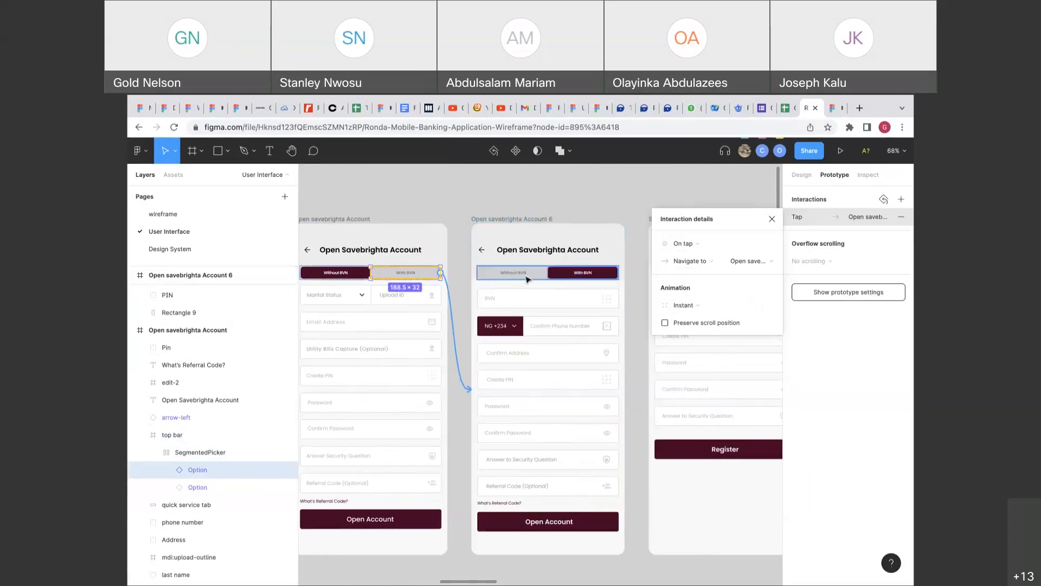
left_click(536, 276)
double_click(533, 280)
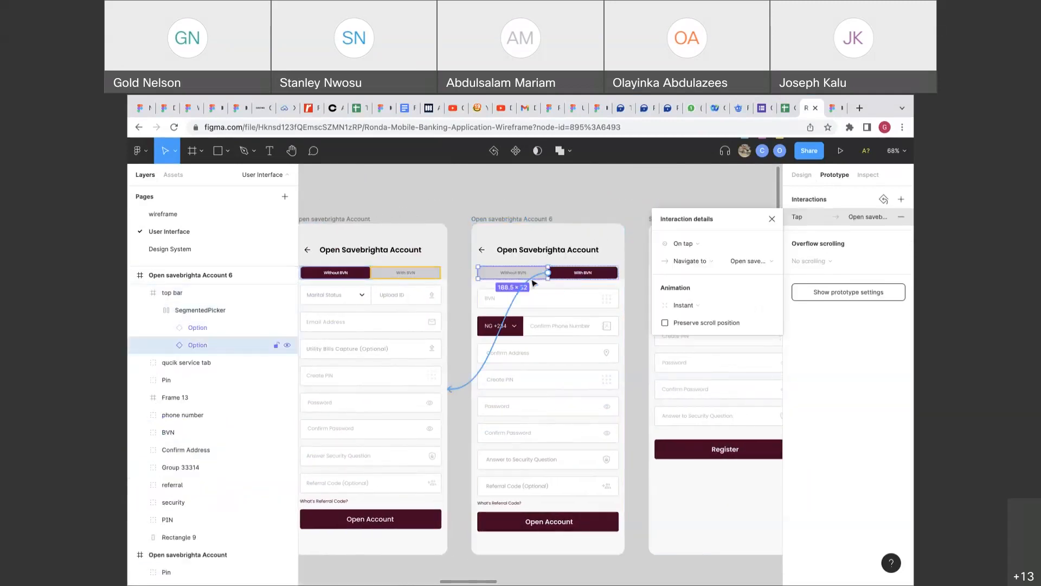
left_click_drag(547, 272, 435, 289)
scroll(434, 289, "left", 1)
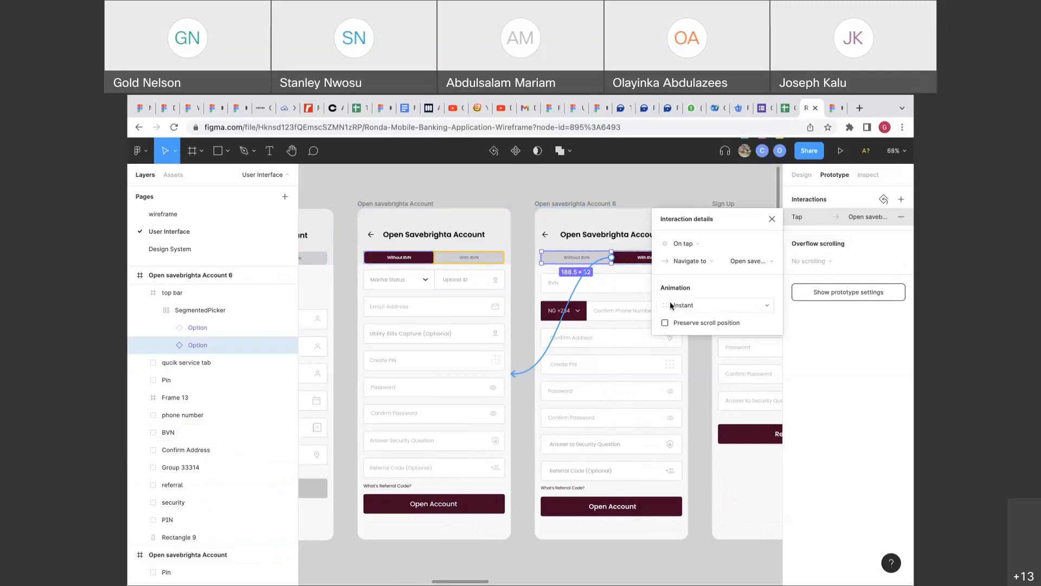
left_click(671, 304)
left_click(672, 305)
left_click(672, 304)
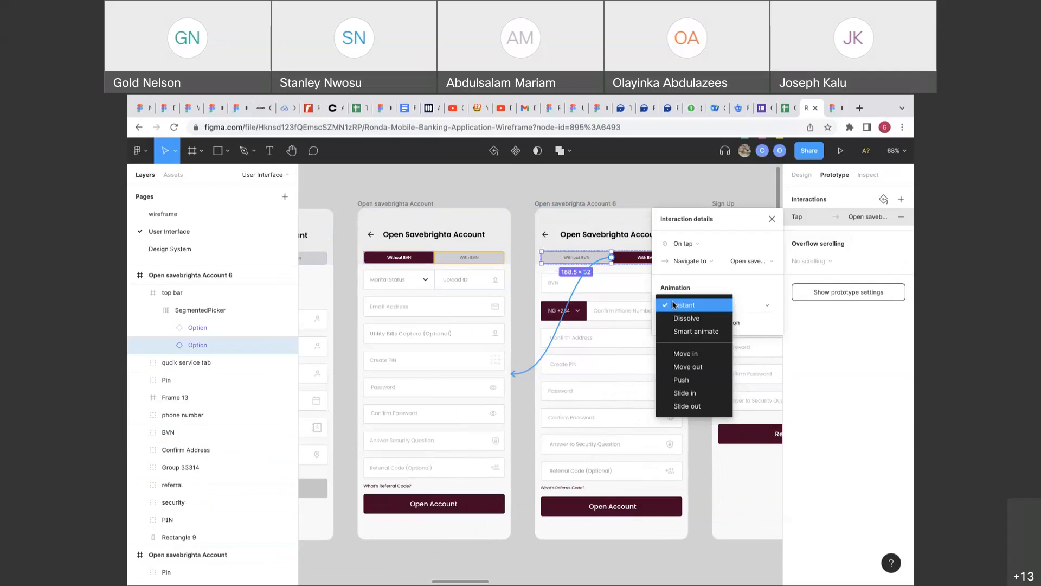
left_click(600, 304)
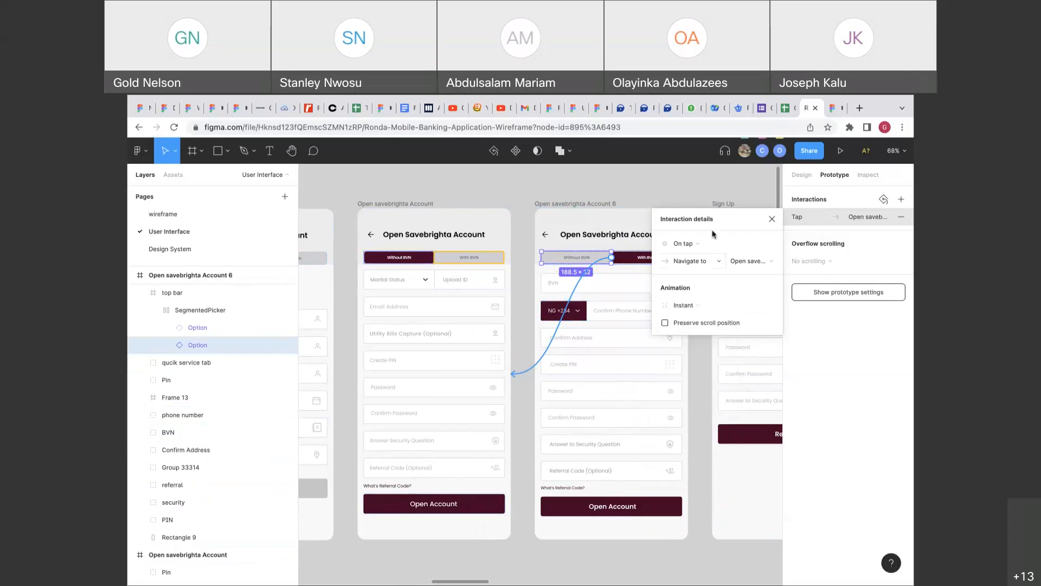
left_click(771, 218)
Delete the extra Without BVN connection and zoom out to the home screen.
left_click(473, 260)
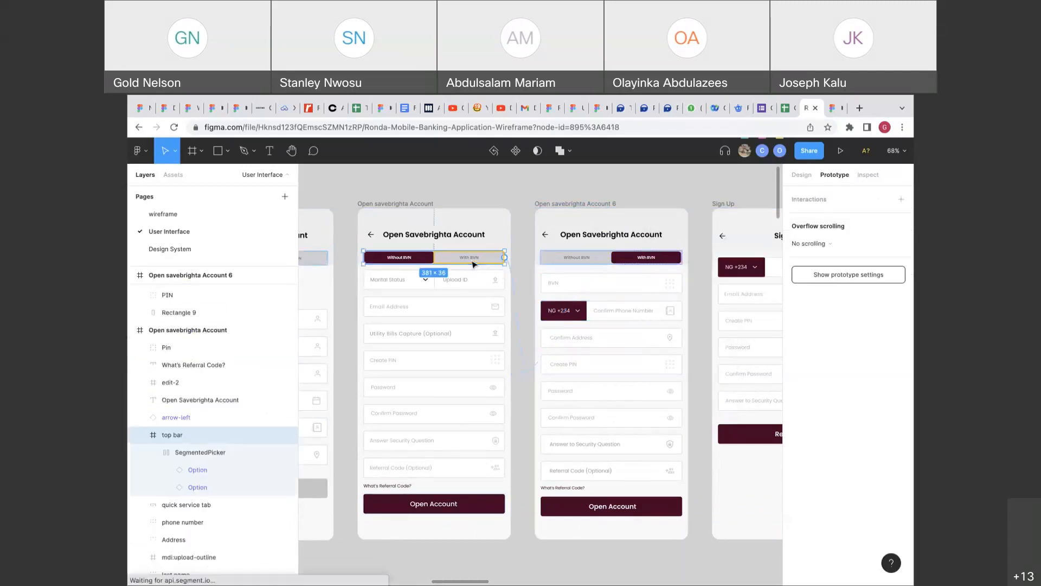
left_click(588, 261)
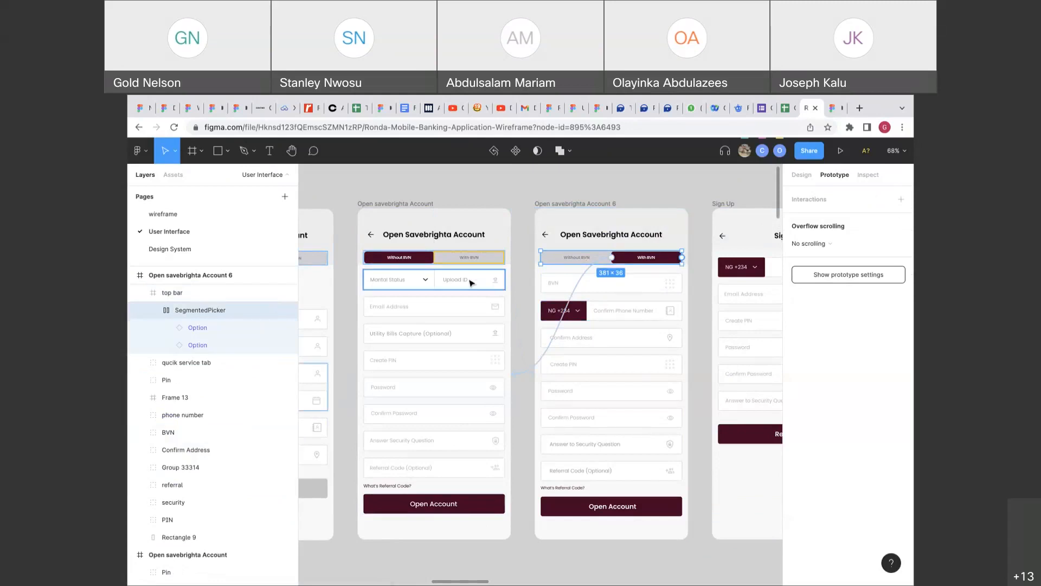
left_click(533, 369)
key("Delete")
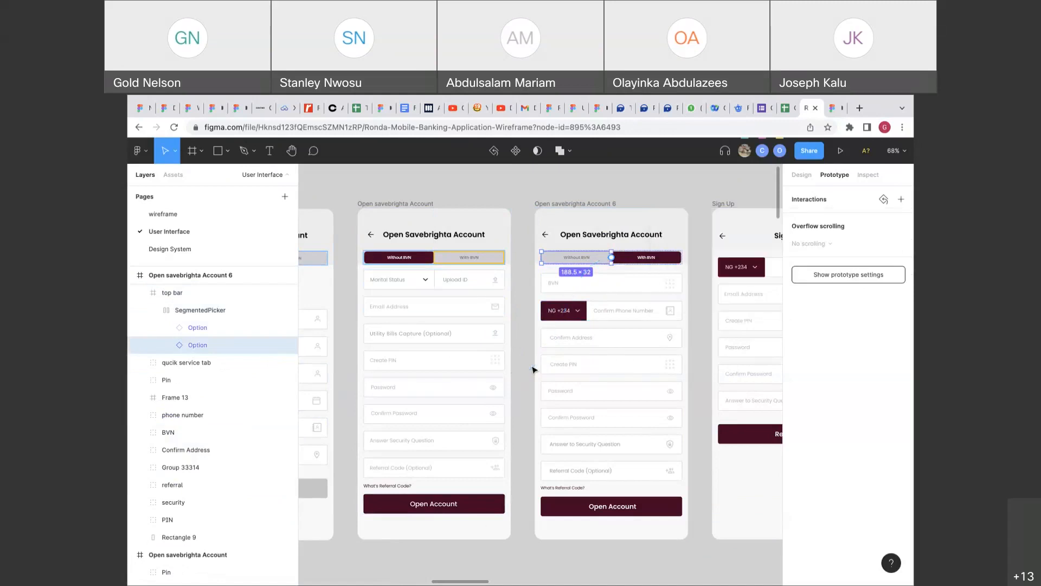
key("shift+1")
scroll(535, 370, "left", 7)
scroll(534, 370, "right", 1)
scroll(534, 369, "up", 5)
Shorten Rectangle 4 behind the home screen's transaction list to about 414×479.
scroll(534, 370, "down", 2)
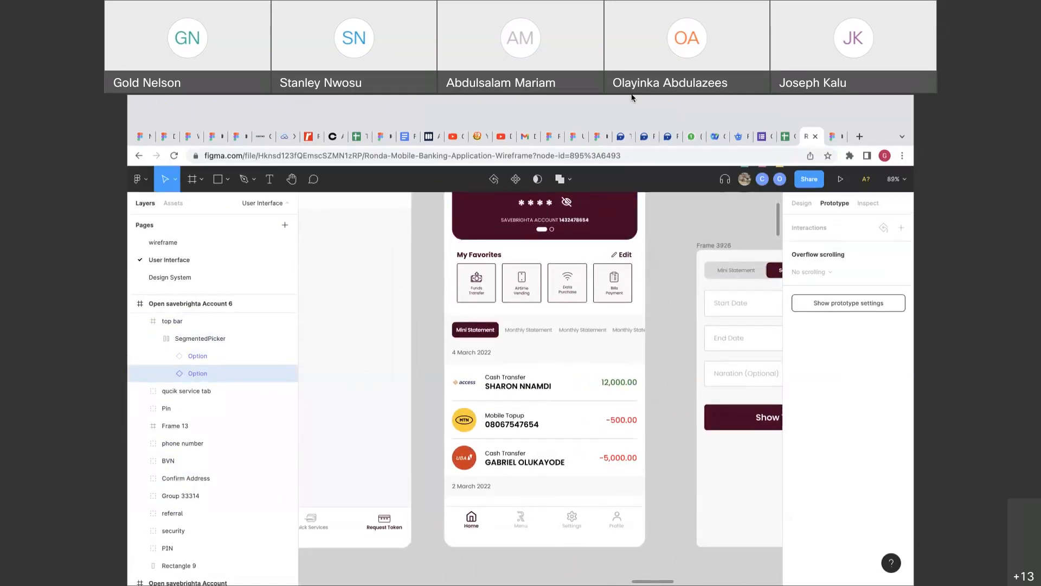
scroll(680, 278, "up", 1)
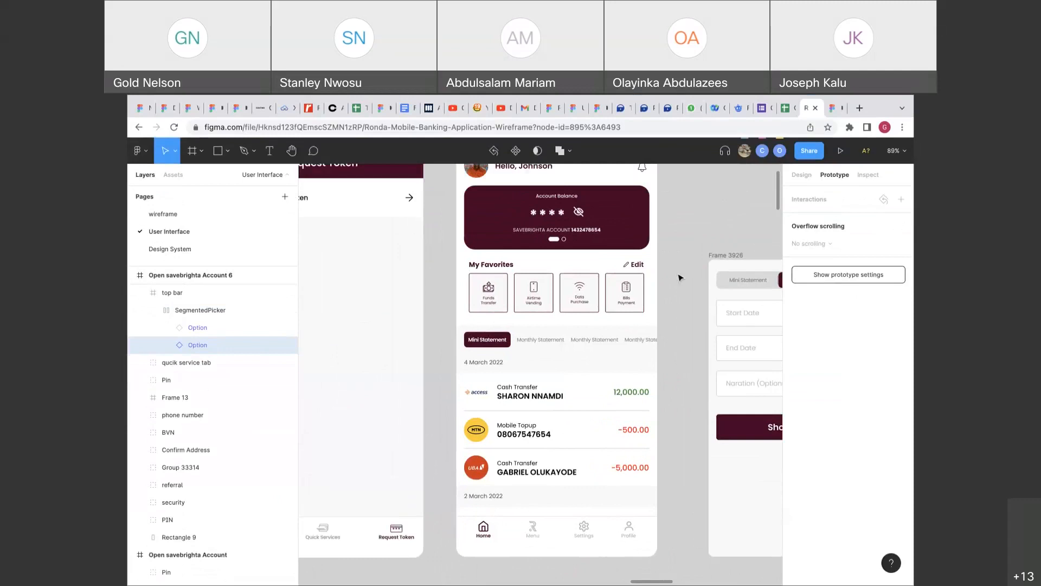
left_click(628, 339)
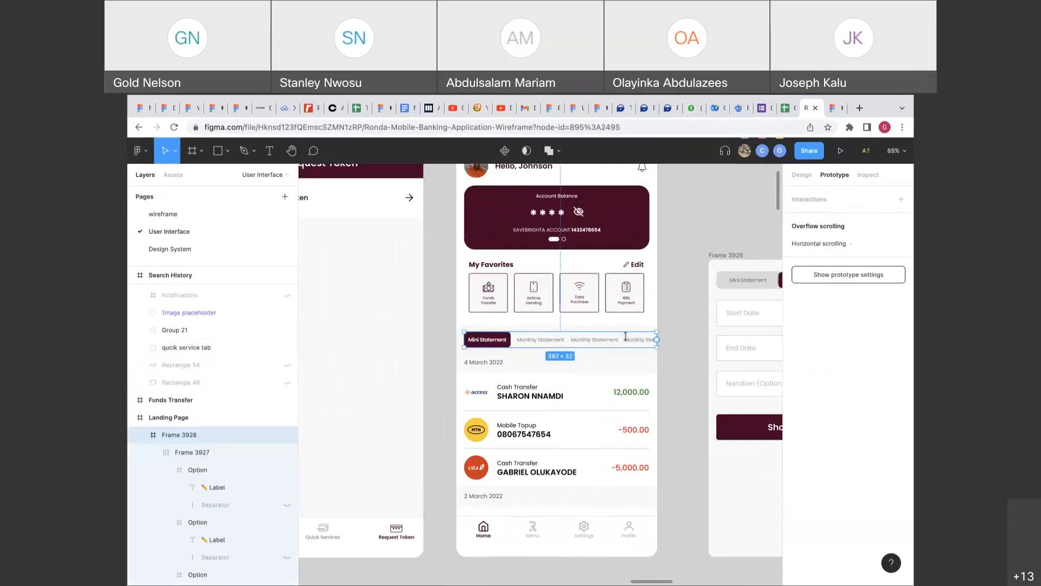
left_click(639, 364)
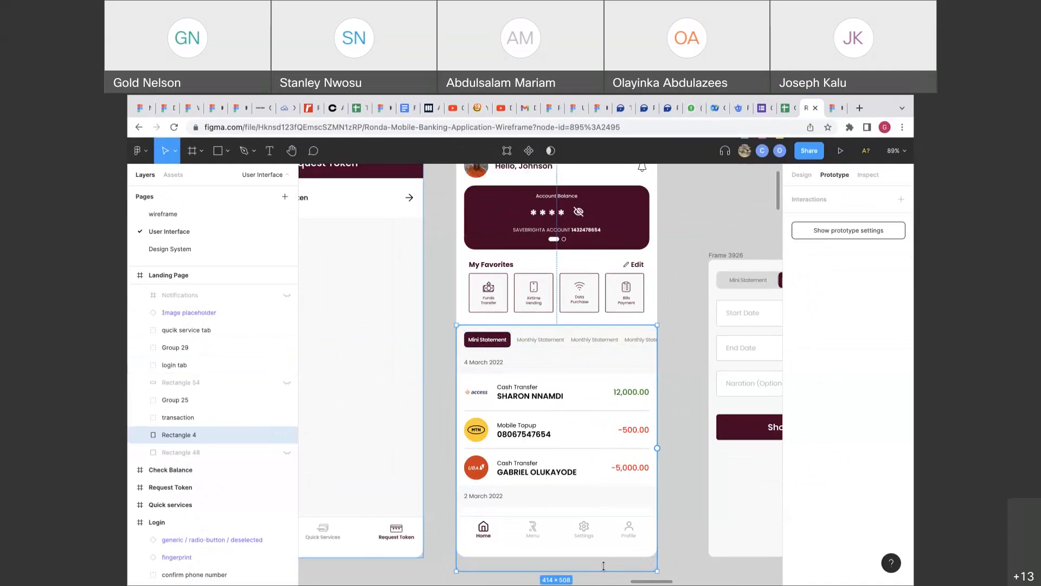
left_click_drag(602, 566, 607, 558)
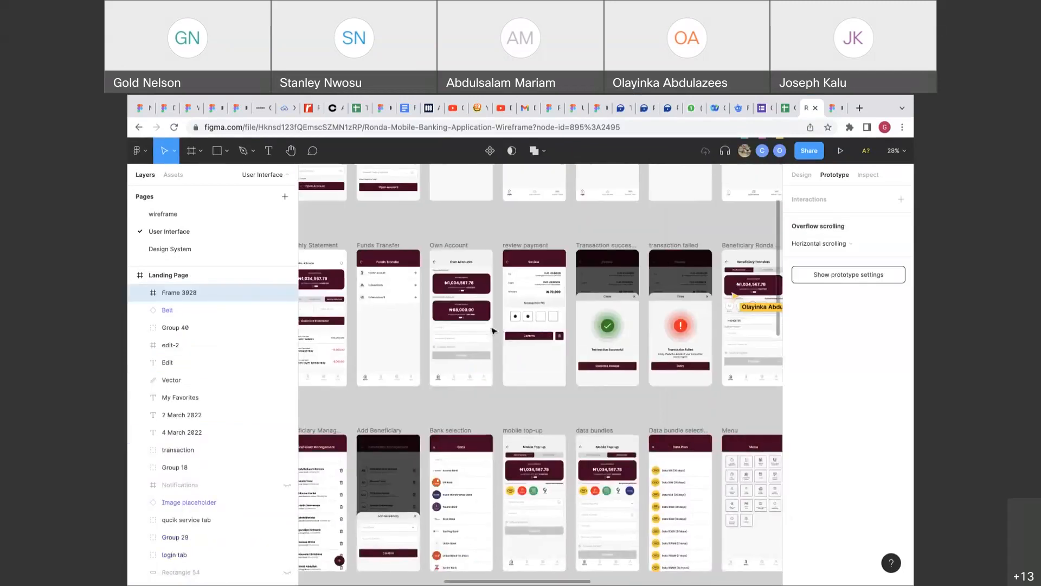
scroll(493, 330, "left", 5)
scroll(493, 330, "right", 5)
scroll(493, 332, "up", 8)
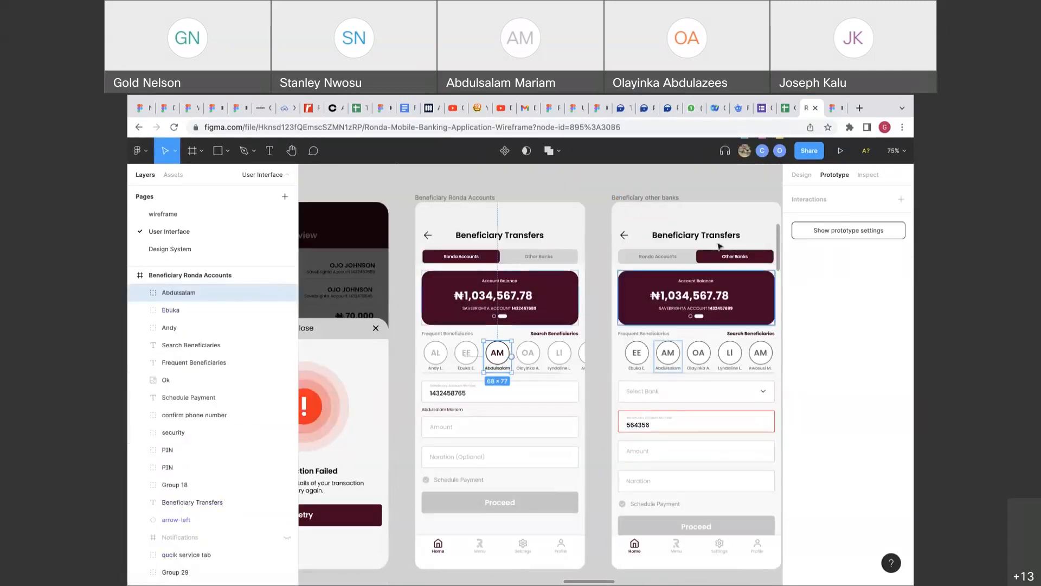
Select the six beneficiary avatars and wrap them in an auto layout frame.
left_click(801, 175)
left_click(586, 355)
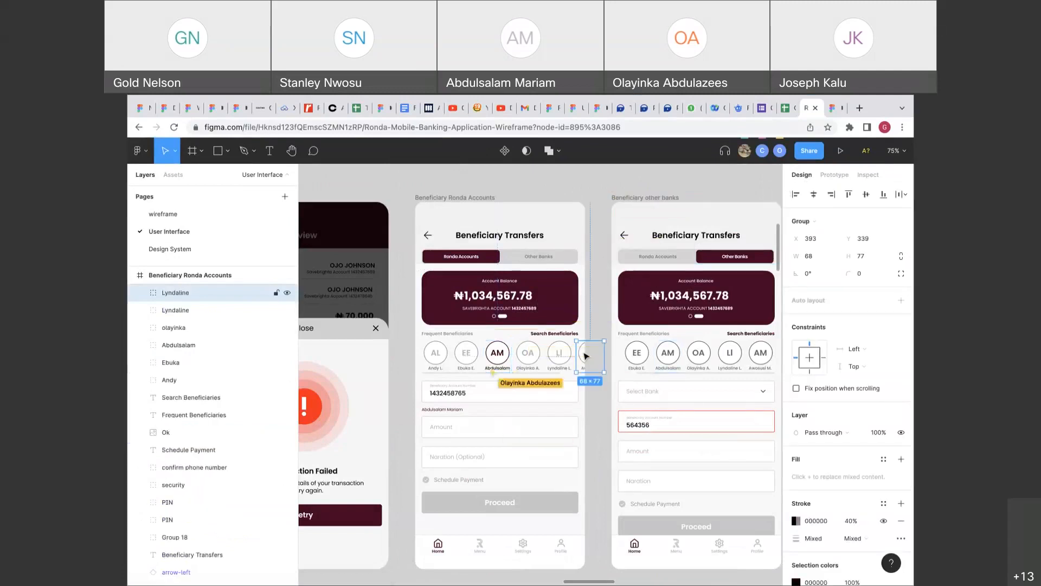
left_click(559, 354, "shift")
left_click(527, 353, "shift")
left_click(507, 362, "shift")
left_click(466, 361, "shift")
left_click(444, 366, "shift")
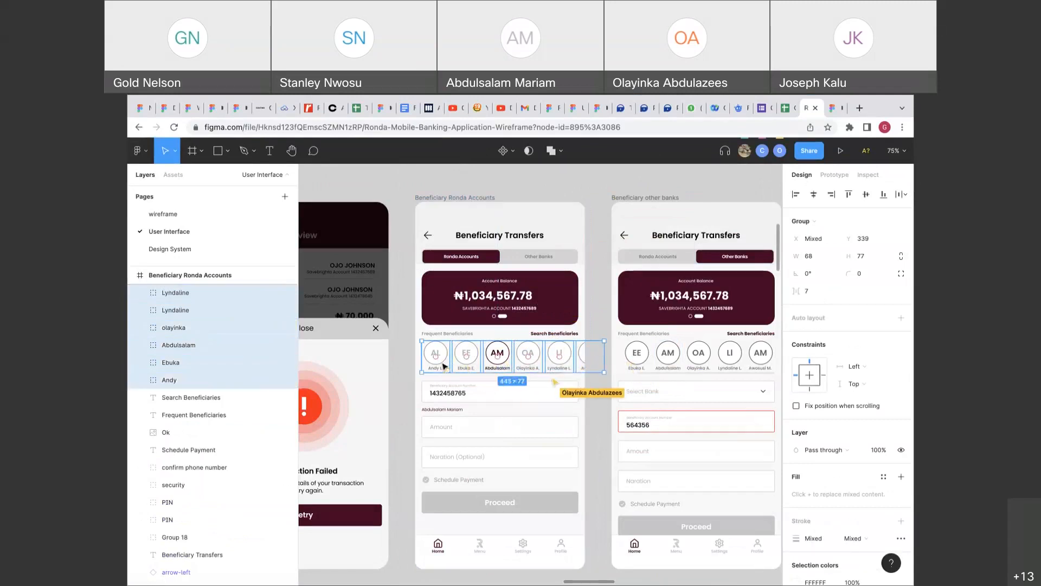
right_click(444, 366)
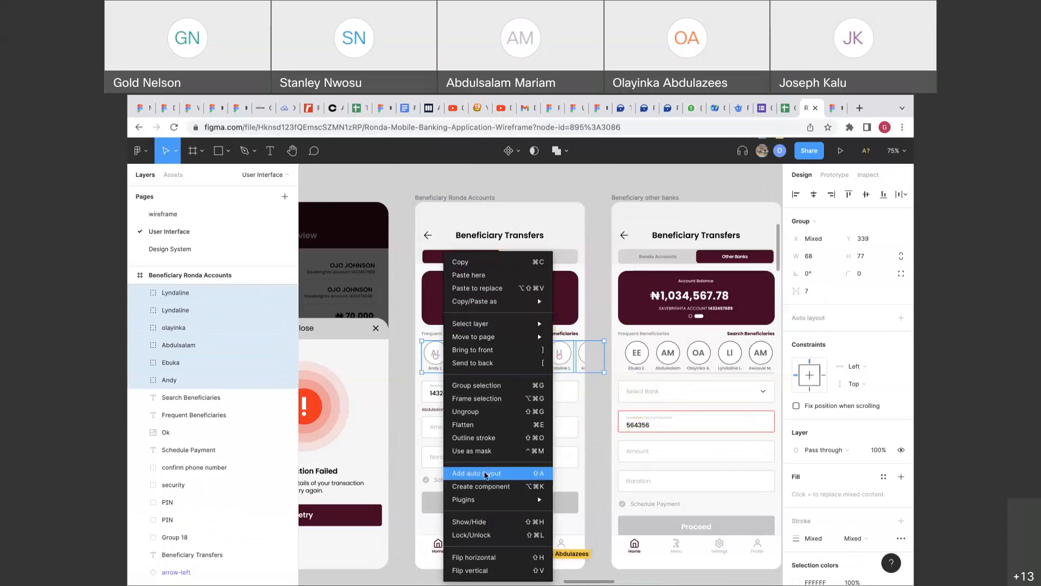
left_click(485, 475)
Narrow the avatar row to 382 wide and set its overflow to Horizontal scrolling.
left_click(900, 335)
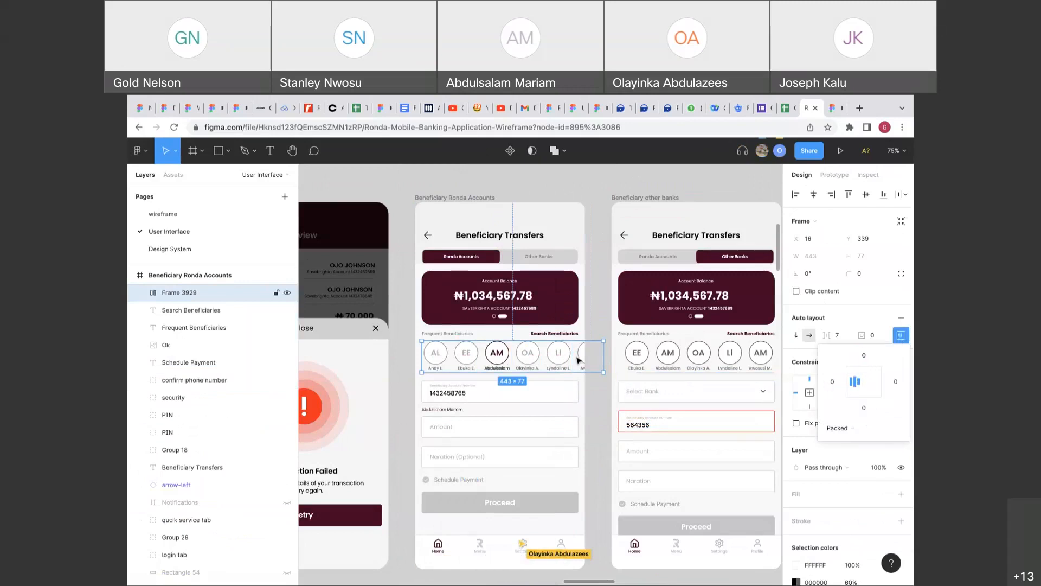
scroll(577, 359, "left", 1)
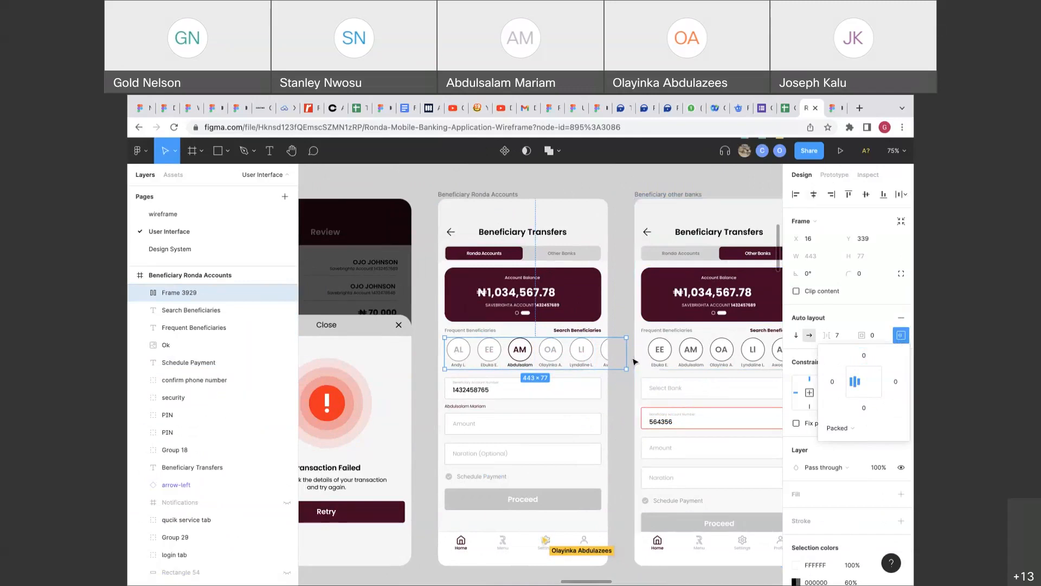
left_click_drag(627, 357, 600, 360)
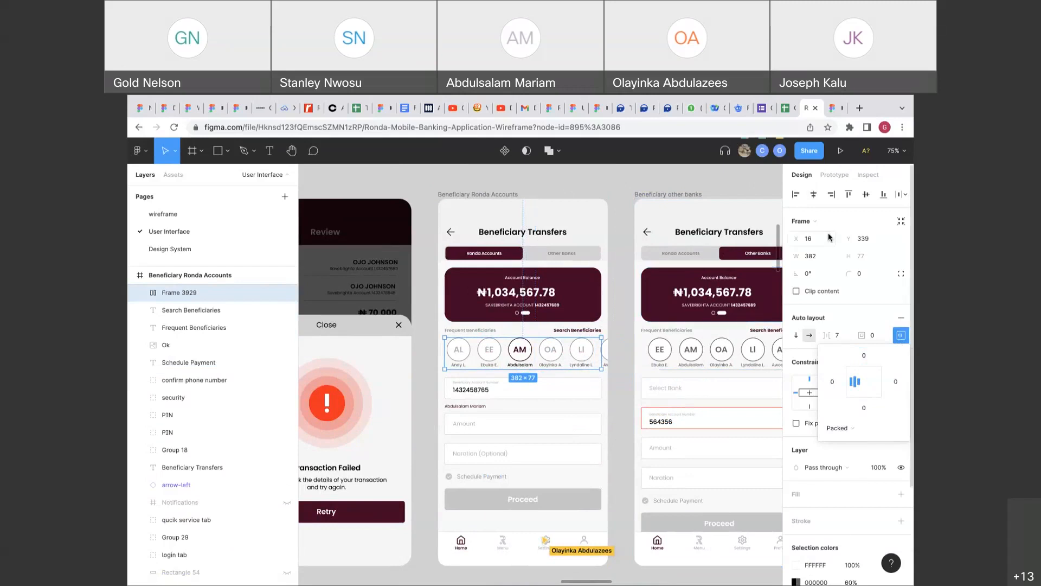
left_click(836, 178)
left_click(820, 249)
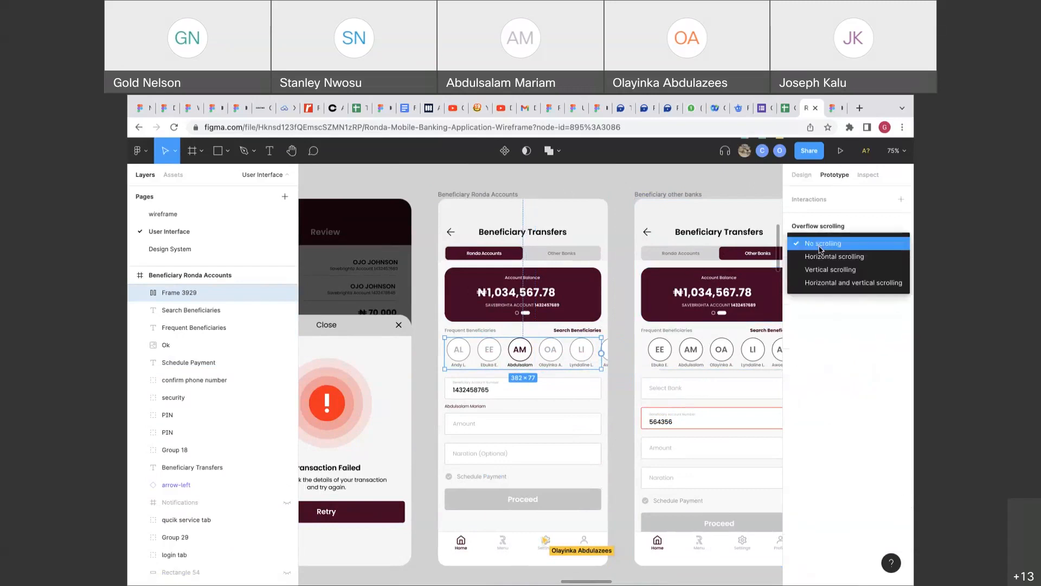
left_click(823, 256)
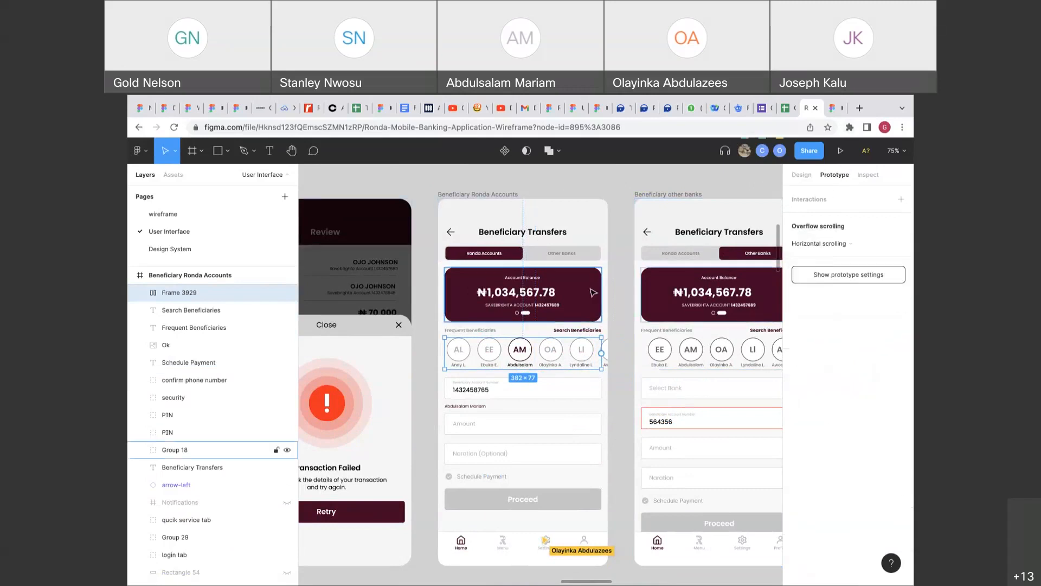
Make Beneficiary Ronda Accounts the Flow 3 starting point and present the prototype.
key("Escape")
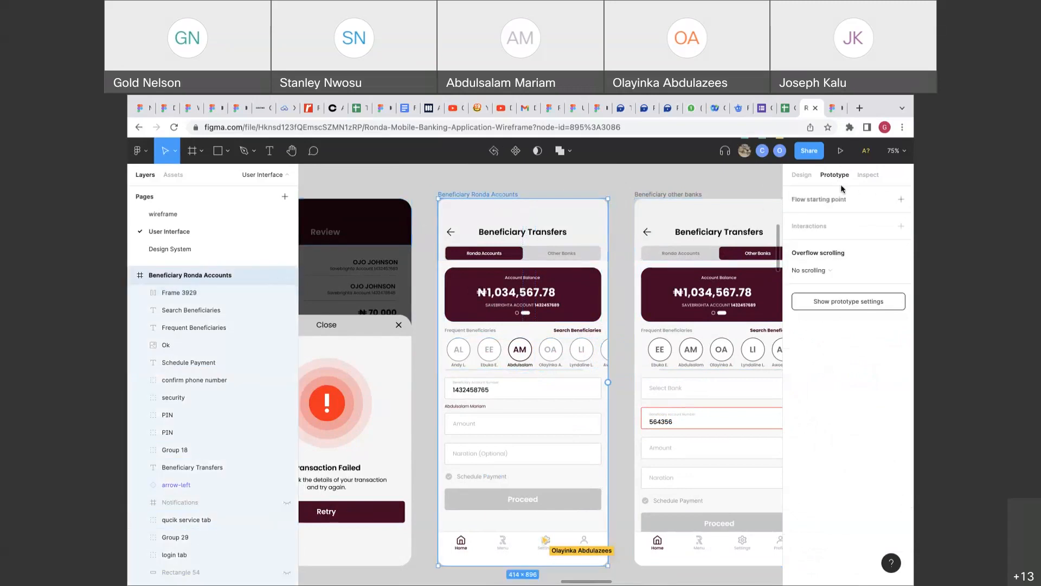
left_click(900, 199)
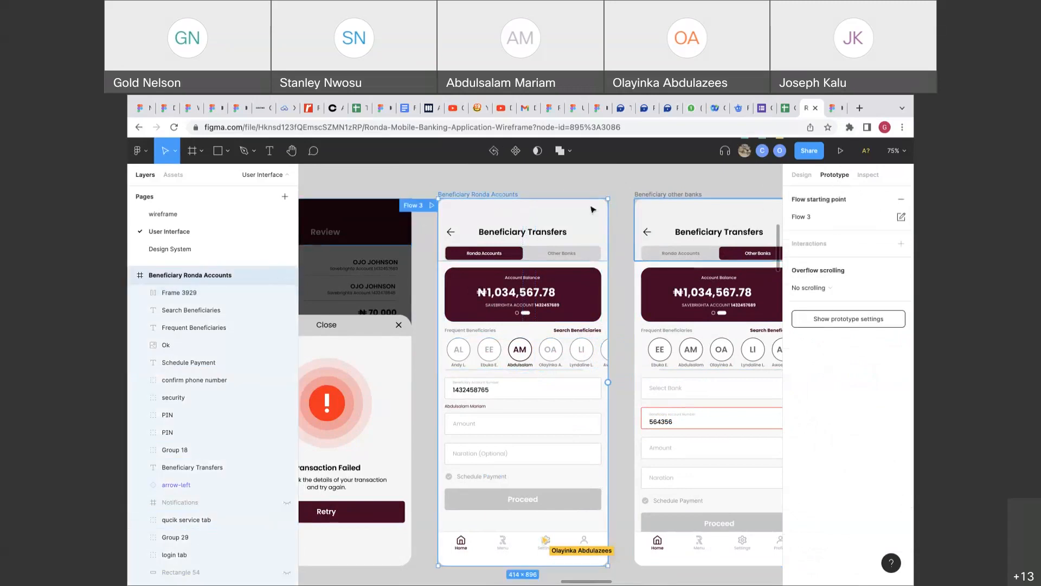
left_click(433, 206)
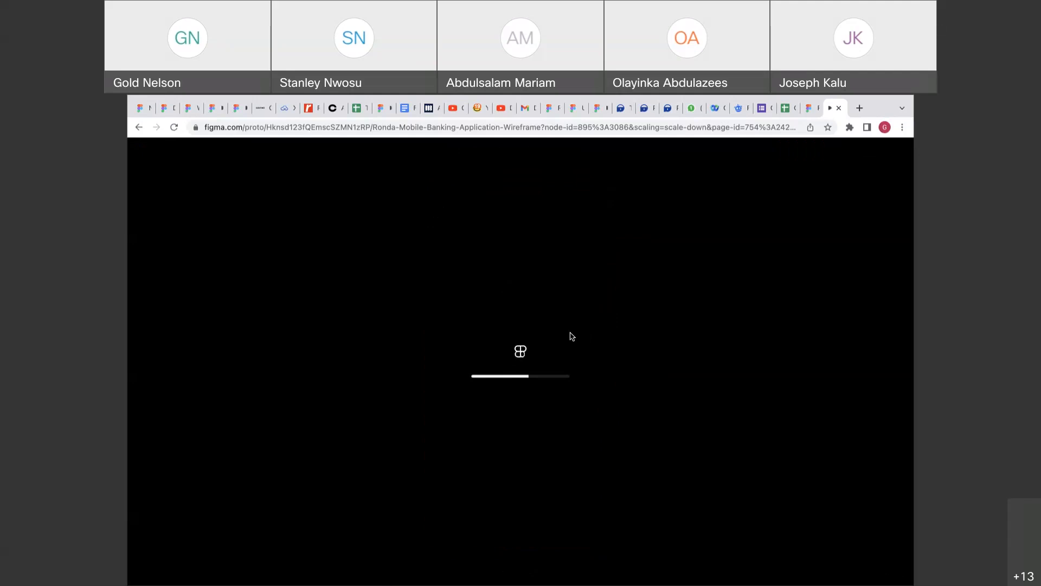
Scroll the beneficiary avatars sideways in the prototype, then return to the editor's Design panel.
left_click(809, 108)
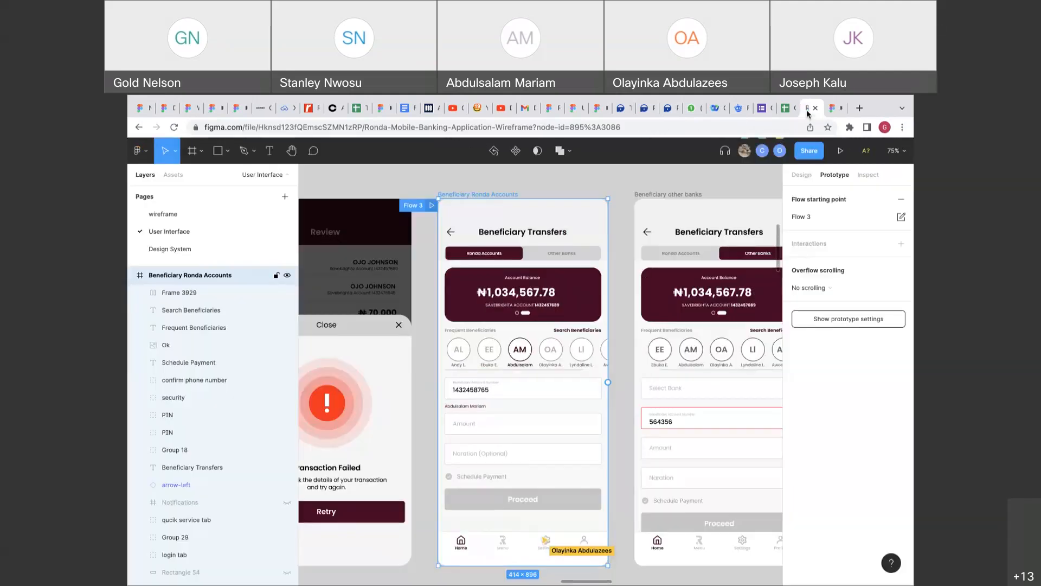
left_click(837, 109)
left_click_drag(651, 329, 637, 328)
scroll(640, 331, "left", 1)
scroll(639, 330, "right", 1)
scroll(638, 330, "left", 1)
scroll(639, 330, "right", 1)
scroll(638, 330, "left", 1)
scroll(636, 329, "left", 1)
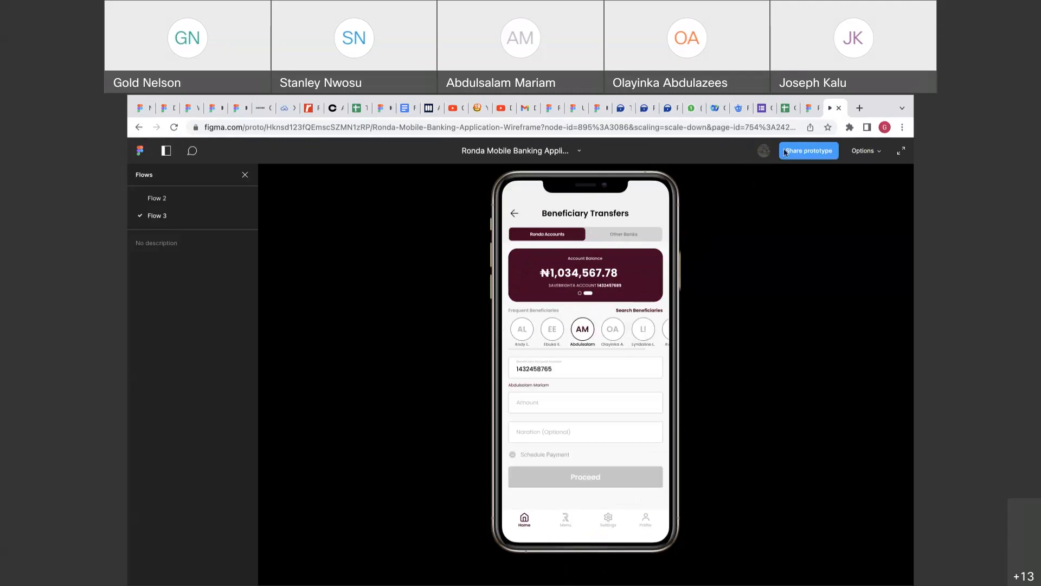
left_click(807, 110)
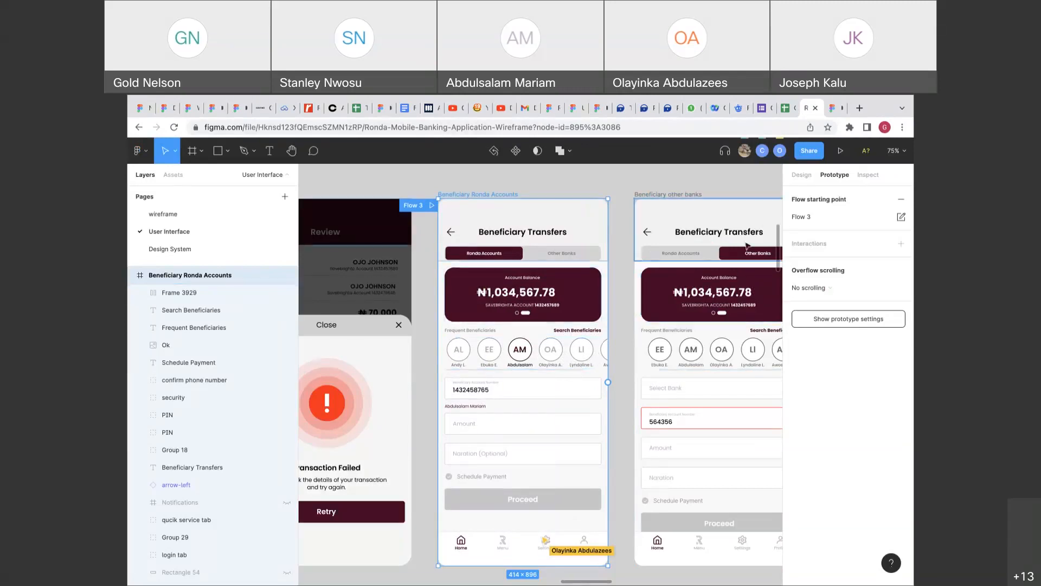
left_click(790, 177)
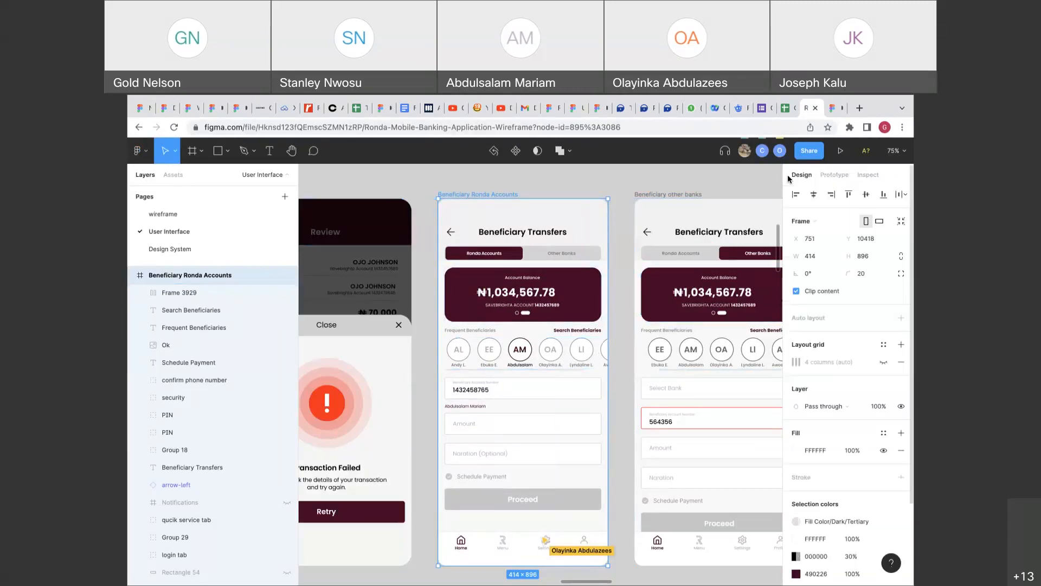
Select the Abdulsalam, olayinka, AM, EE, AL and other beneficiary avatars in the row.
left_click(674, 348)
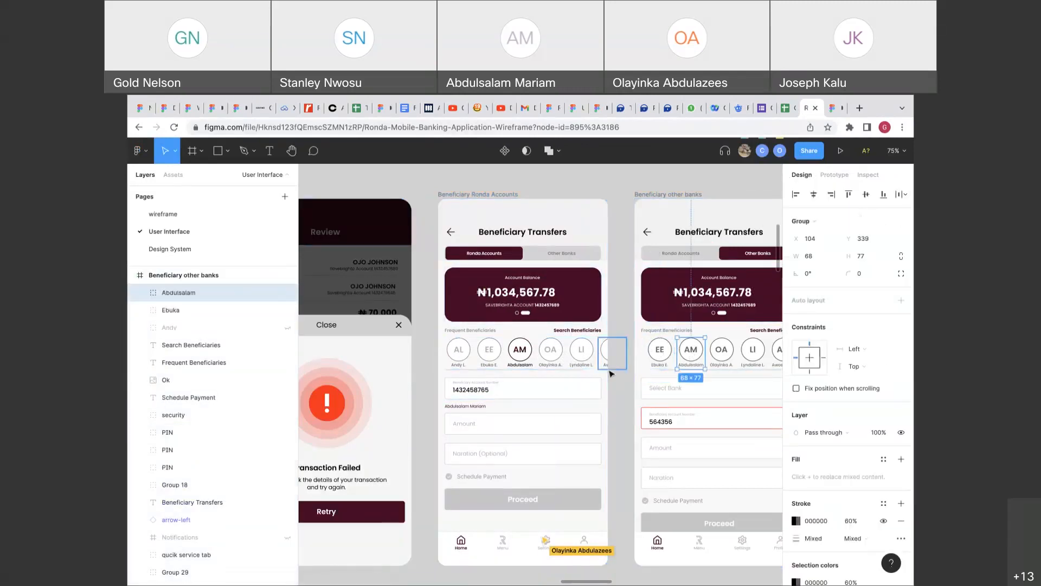
double_click(583, 357)
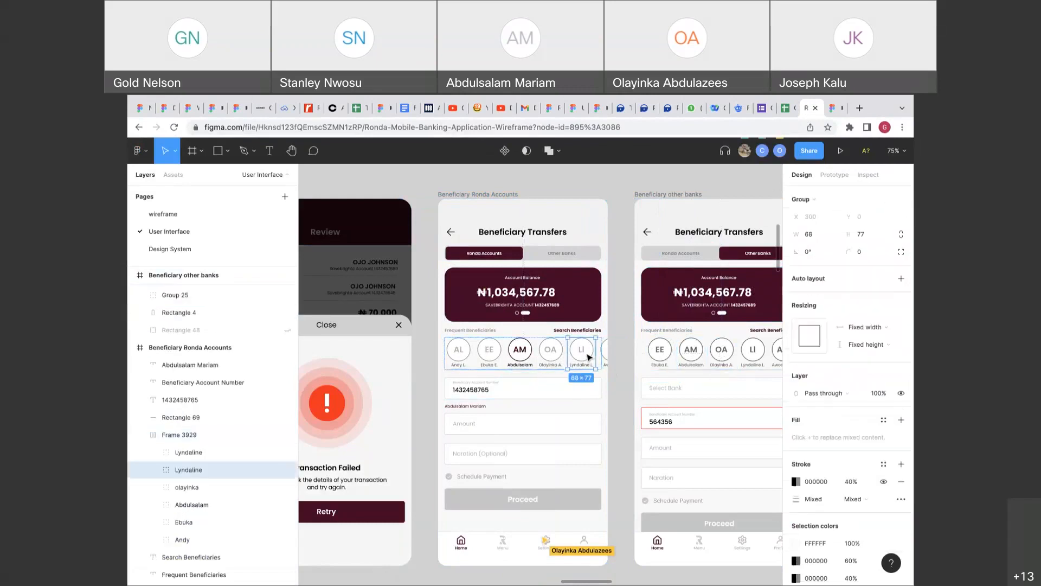
key("ctrl+z")
key("ctrl+z")
key("ctrl+z")
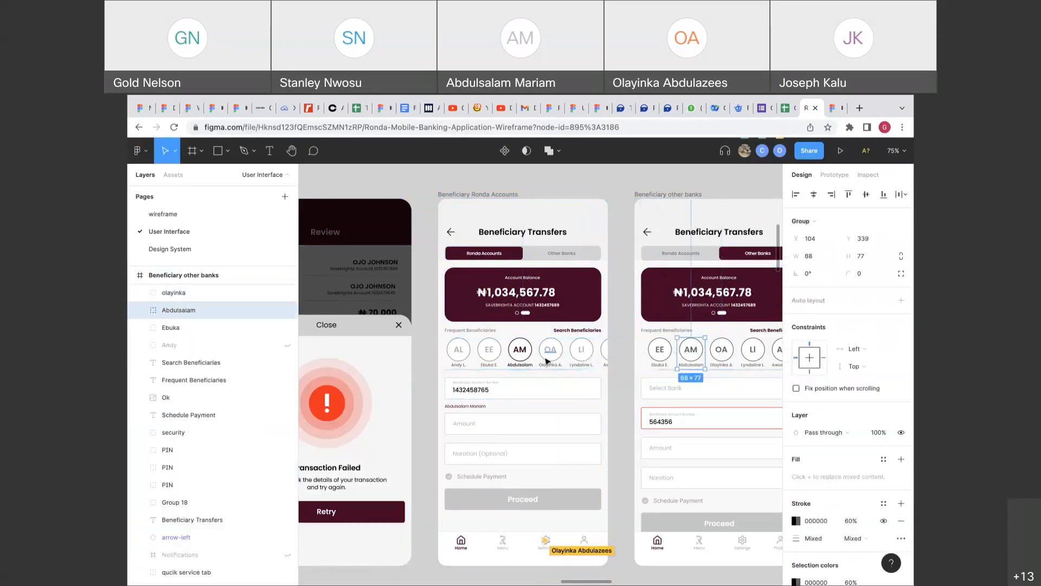
left_click(546, 361)
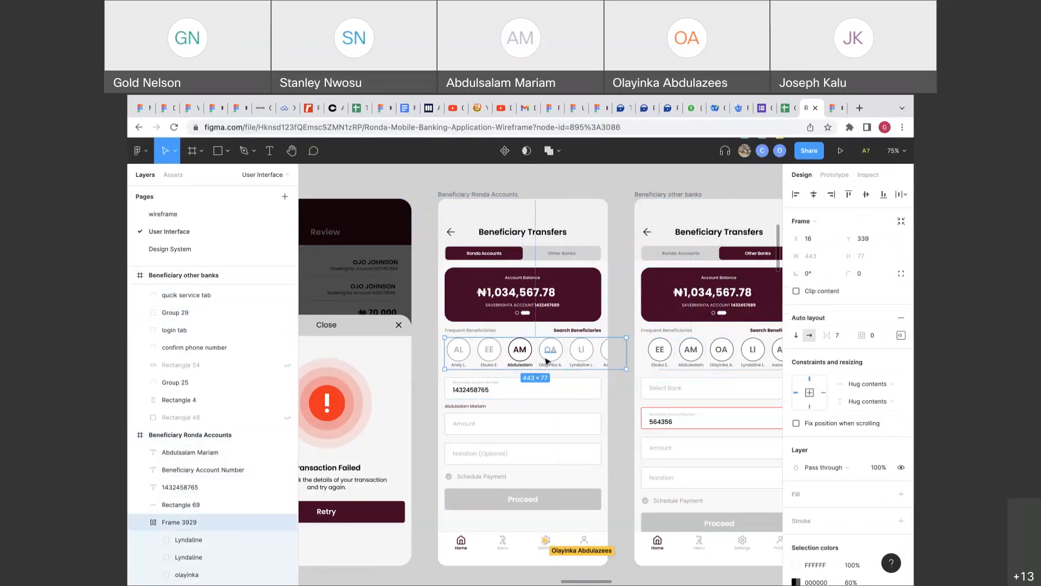
left_click(530, 358)
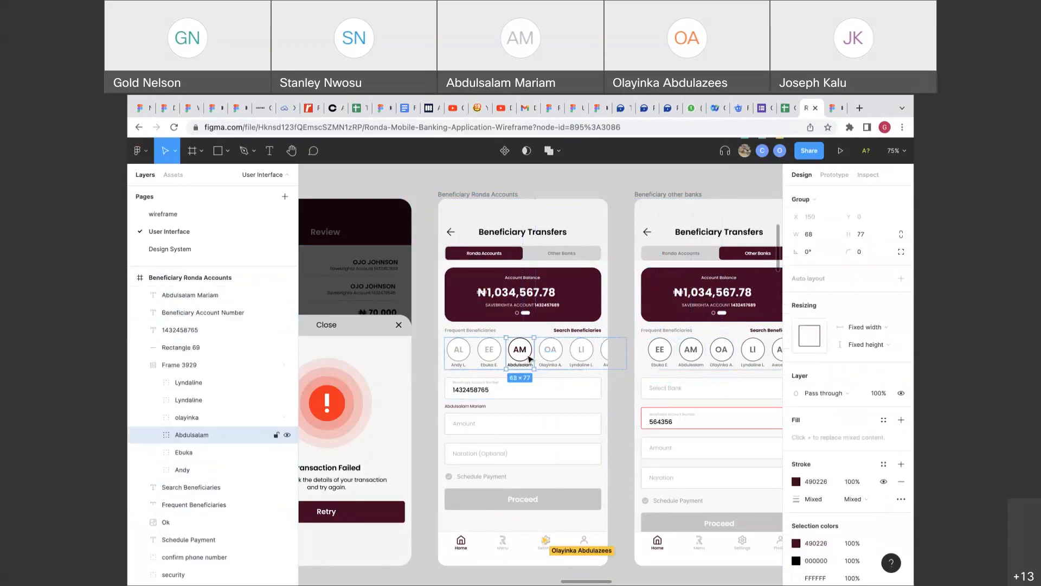
left_click(550, 356)
left_click(576, 356, "shift")
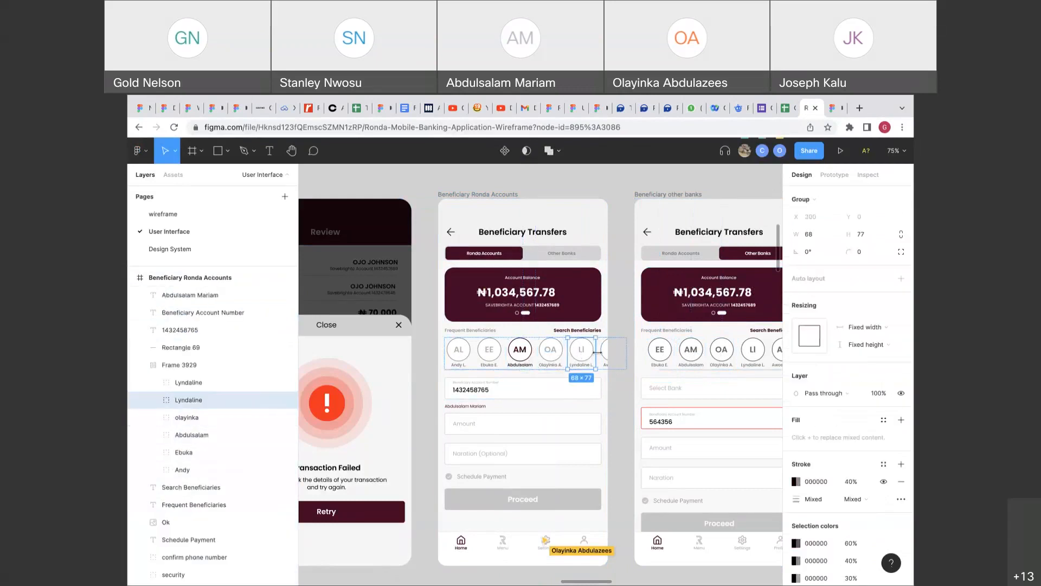
left_click(609, 352, "shift")
left_click(525, 359, "shift")
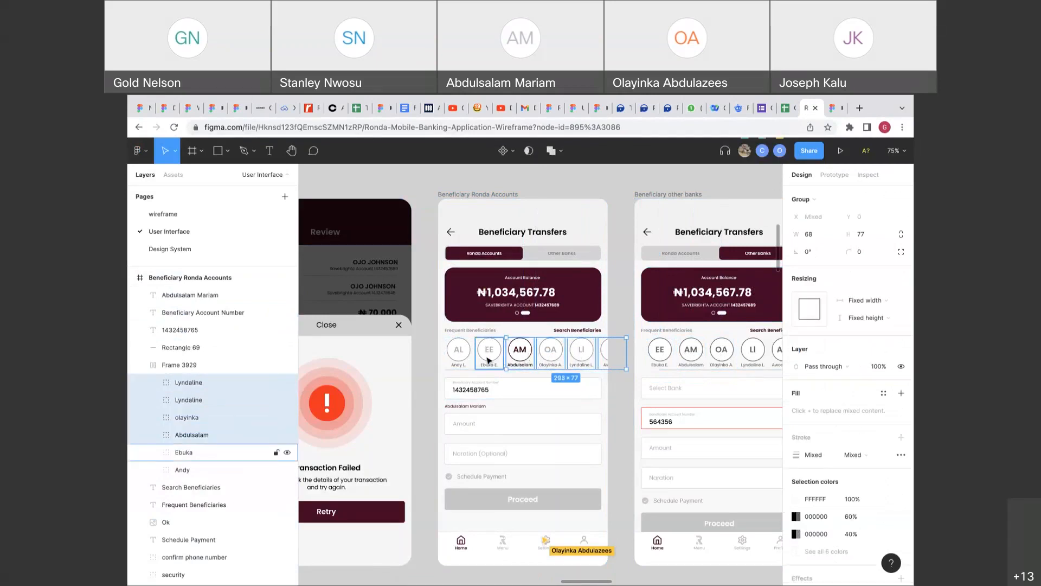
left_click(490, 356, "shift")
left_click(462, 359, "shift")
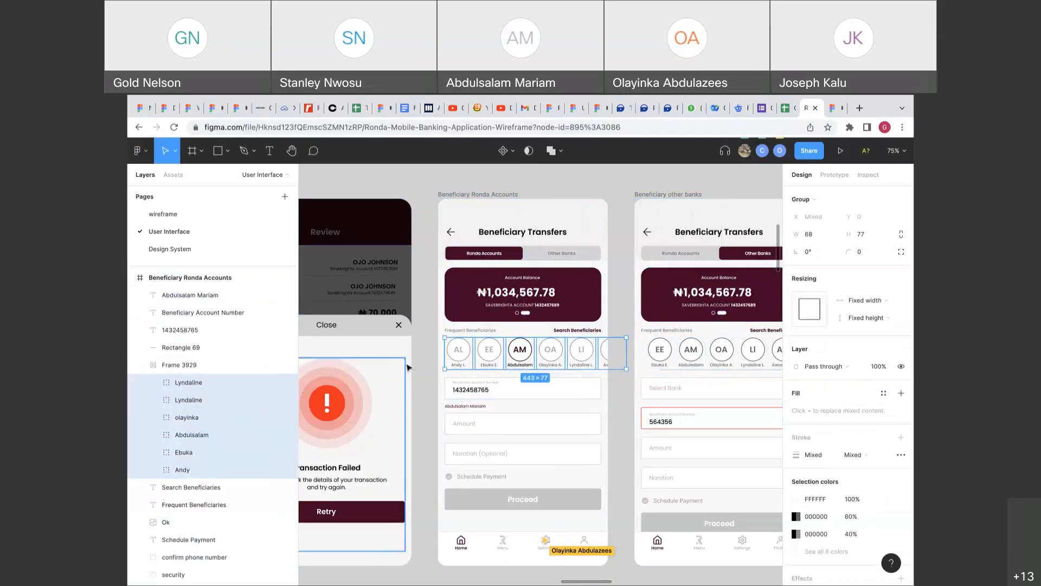
Dismiss the context menu and select the auto layout avatar row, Frame 3929.
right_click(461, 363)
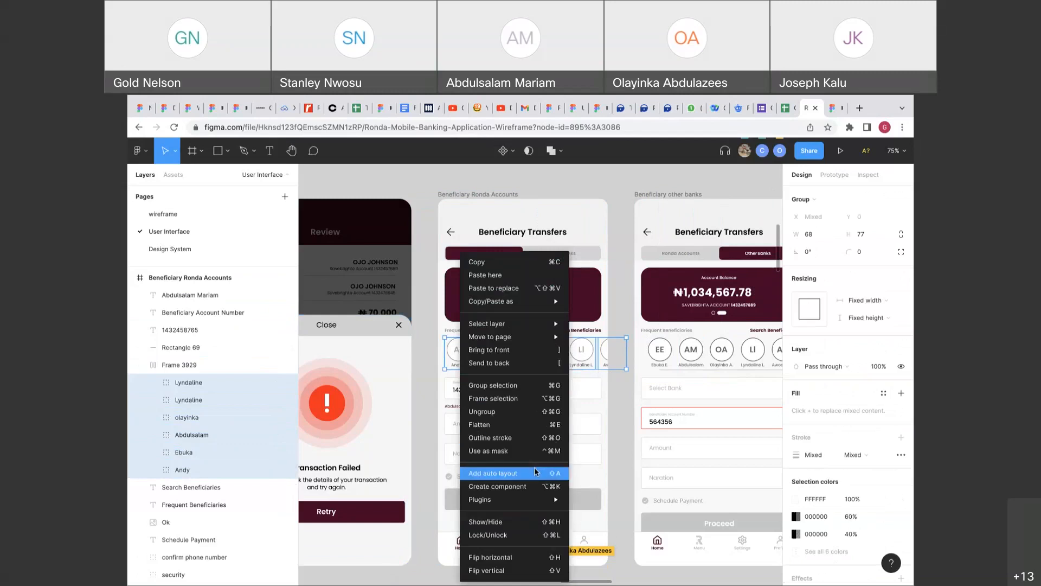
left_click(608, 355)
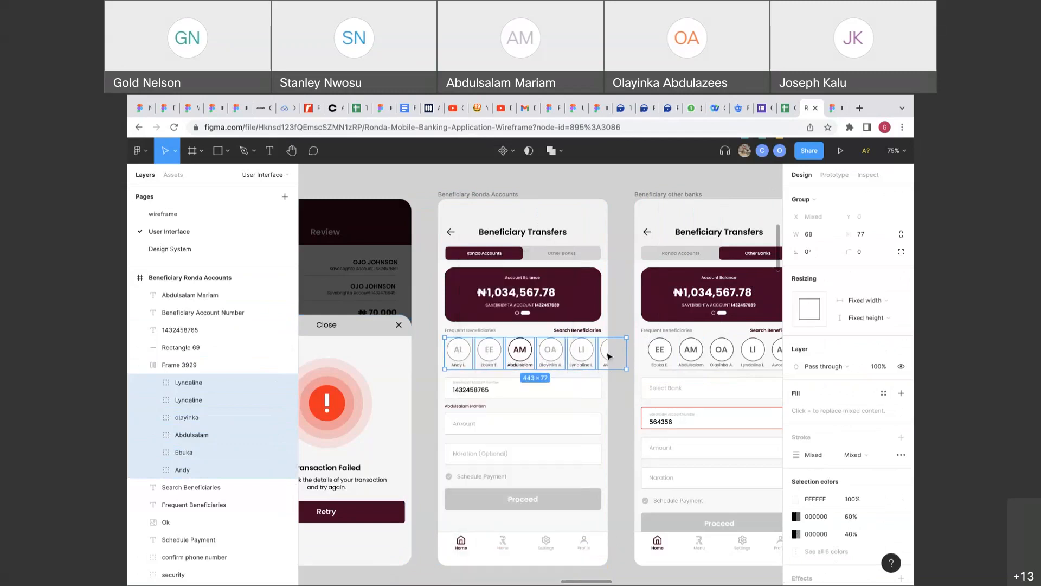
left_click(613, 336)
left_click(602, 356)
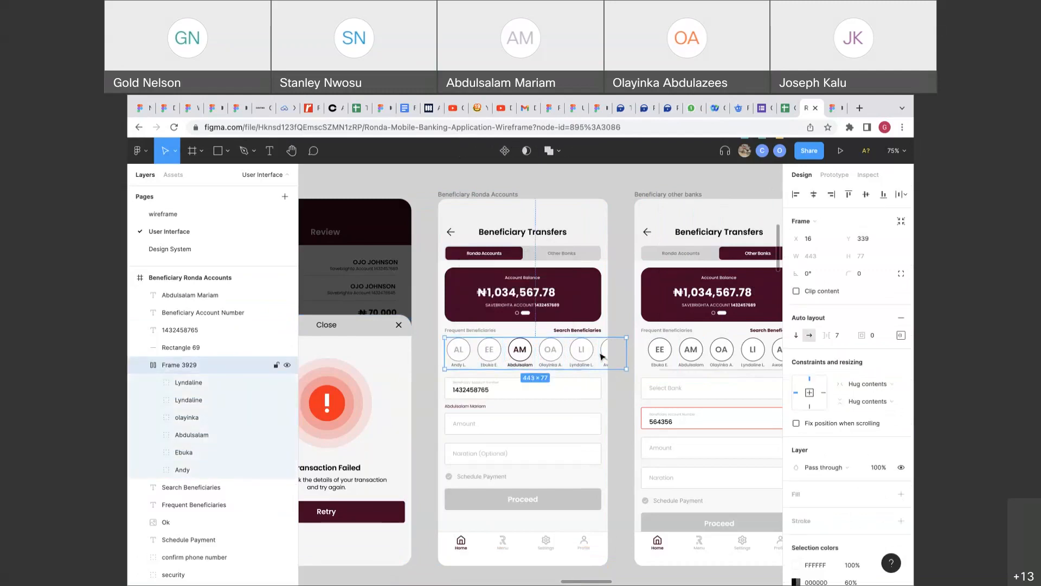
scroll(601, 356, "left", 1)
scroll(601, 357, "down", 1)
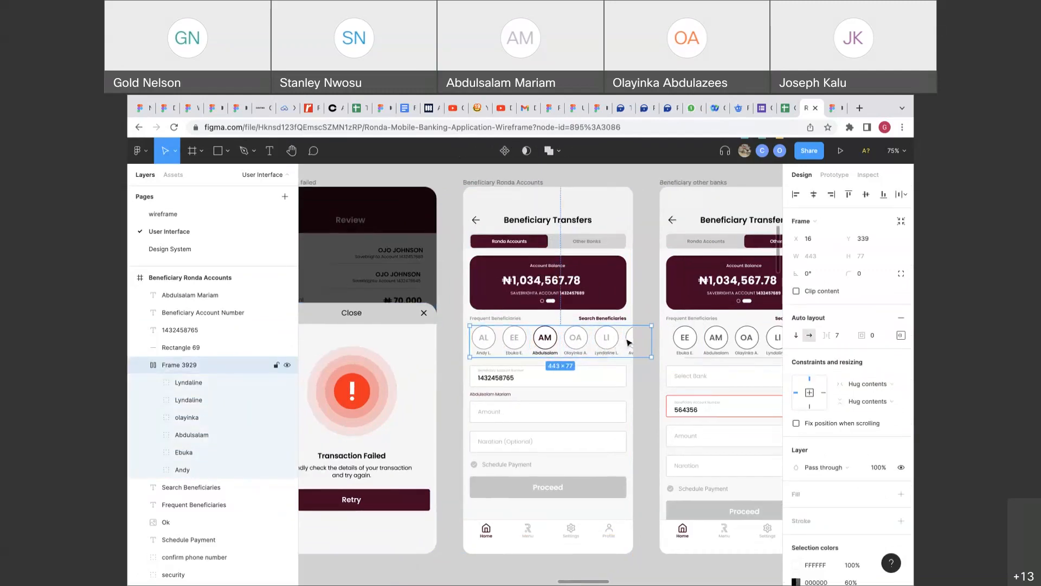
Duplicate a Lyndaline avatar and narrow Frame 3929 from 593 to a fixed width of about 387.
left_click(629, 341)
key("ctrl+d")
key("ctrl+d")
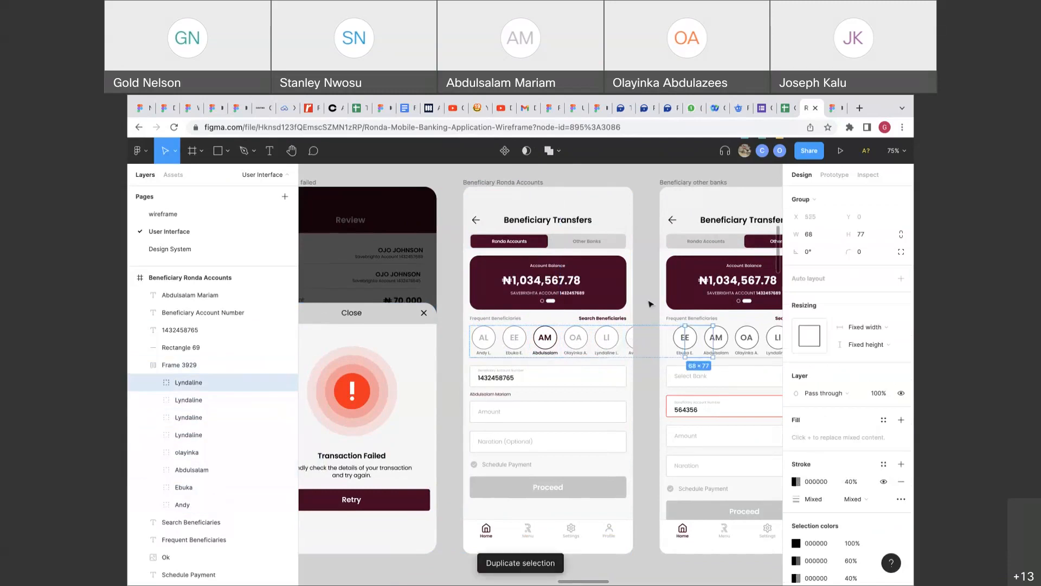
left_click(650, 303)
left_click(634, 339)
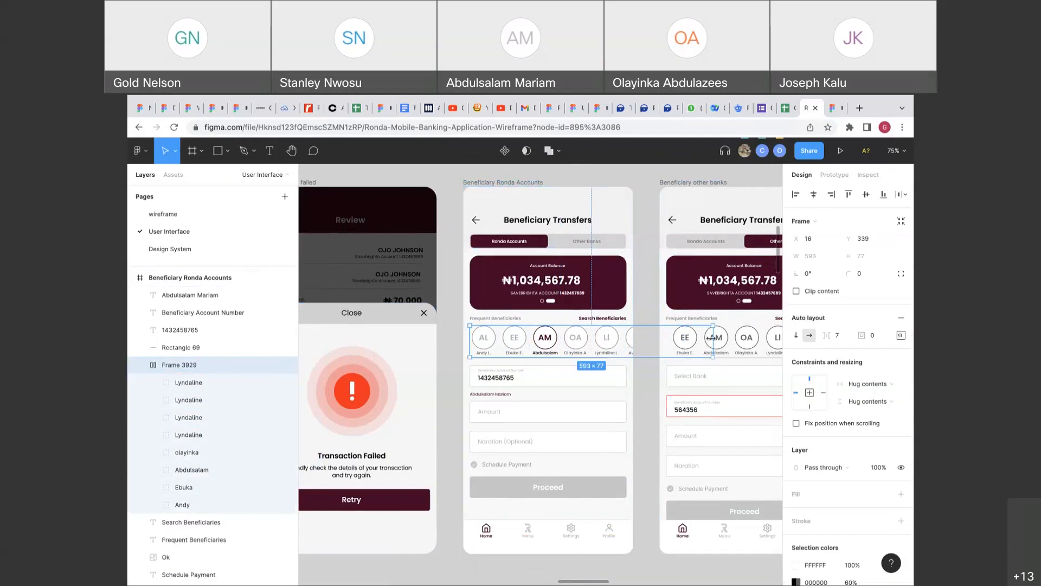
left_click_drag(712, 338, 627, 344)
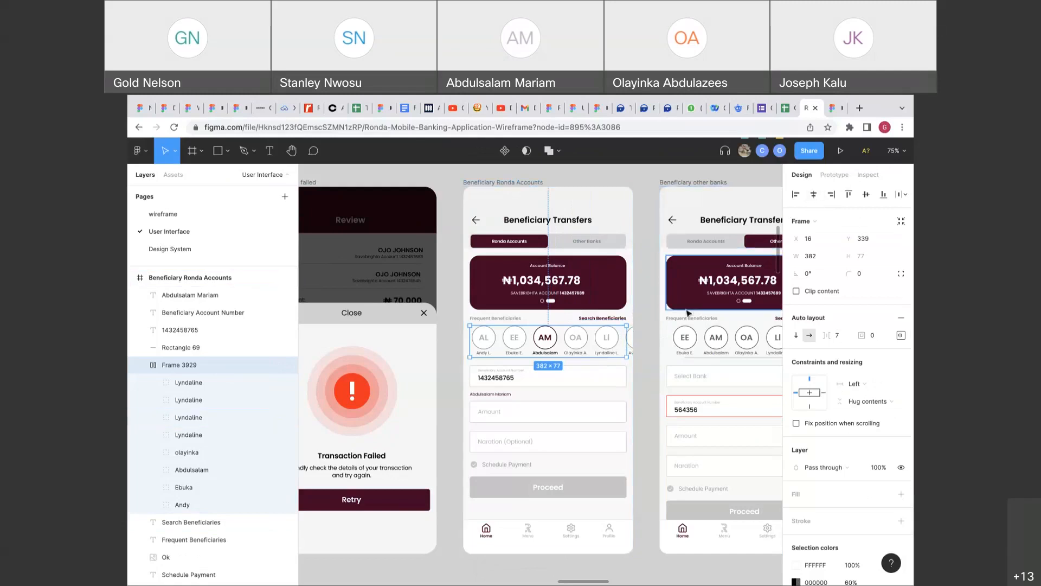
scroll(670, 319, "up", 5)
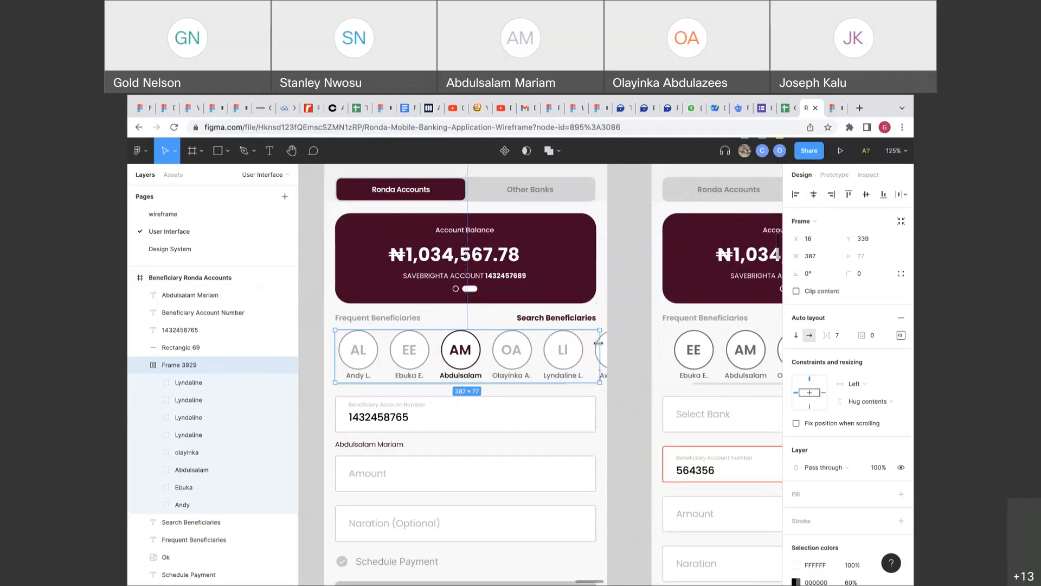
Check the avatar row's overflow options, then widen it to 593 and narrow it back to 387 wide.
left_click(835, 175)
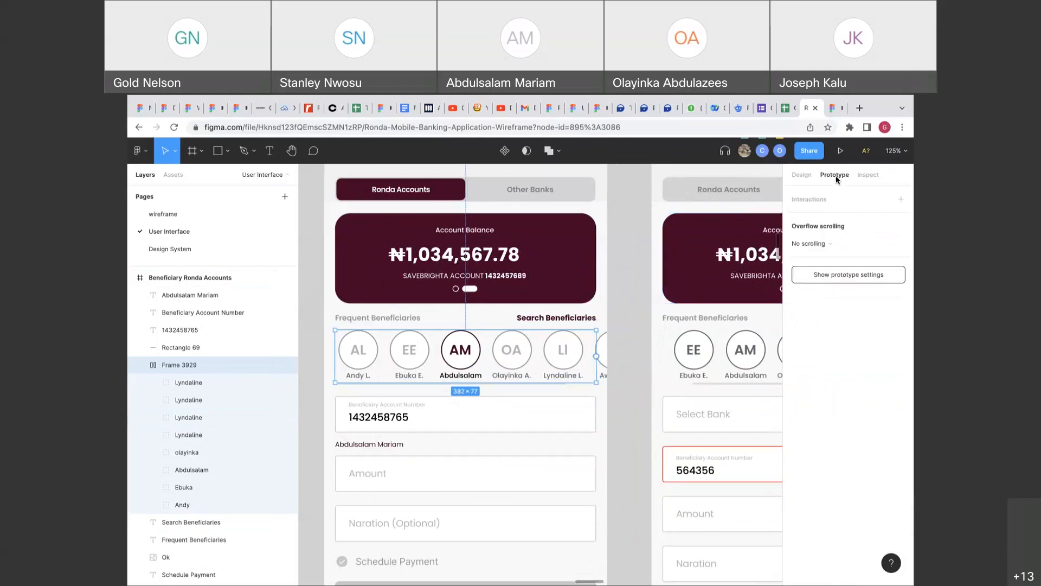
left_click(827, 247)
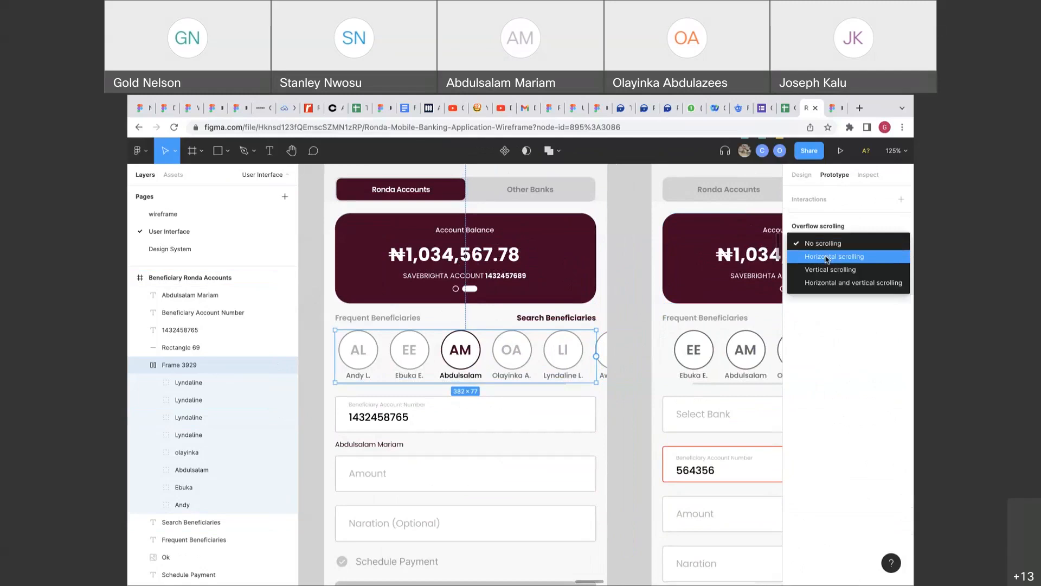
left_click(827, 228)
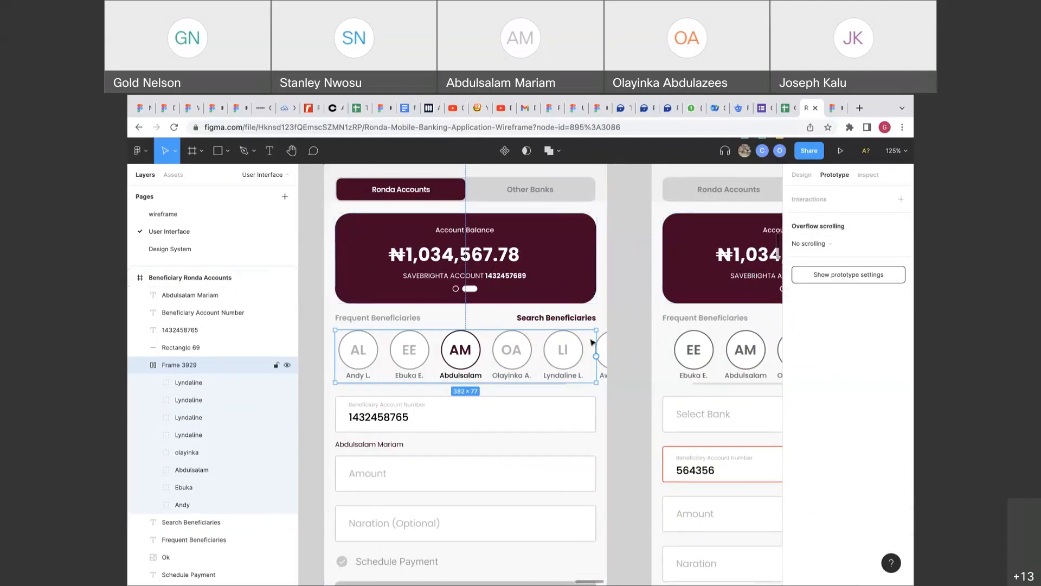
left_click(793, 178)
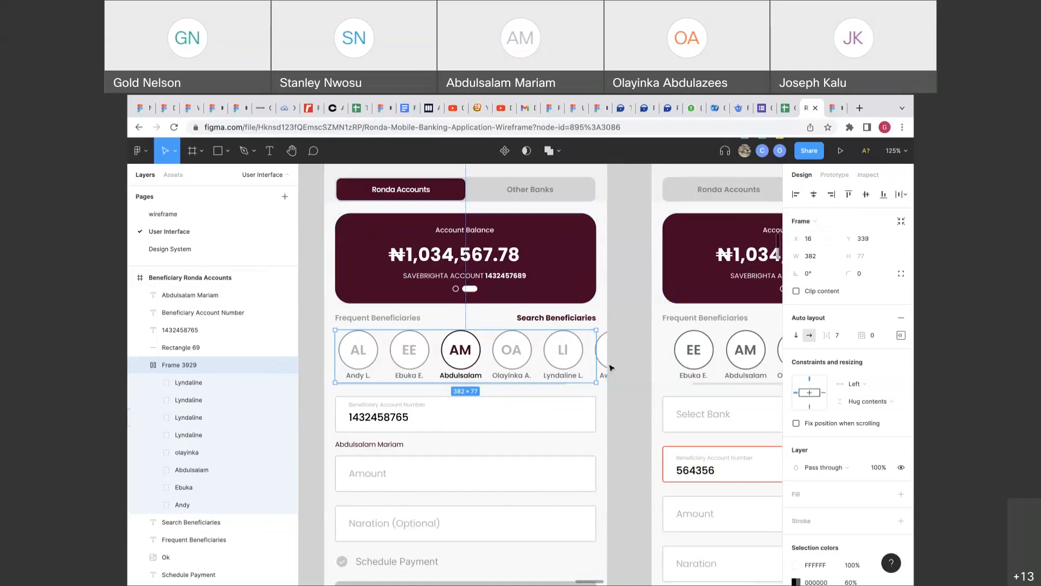
left_click_drag(600, 366, 743, 336)
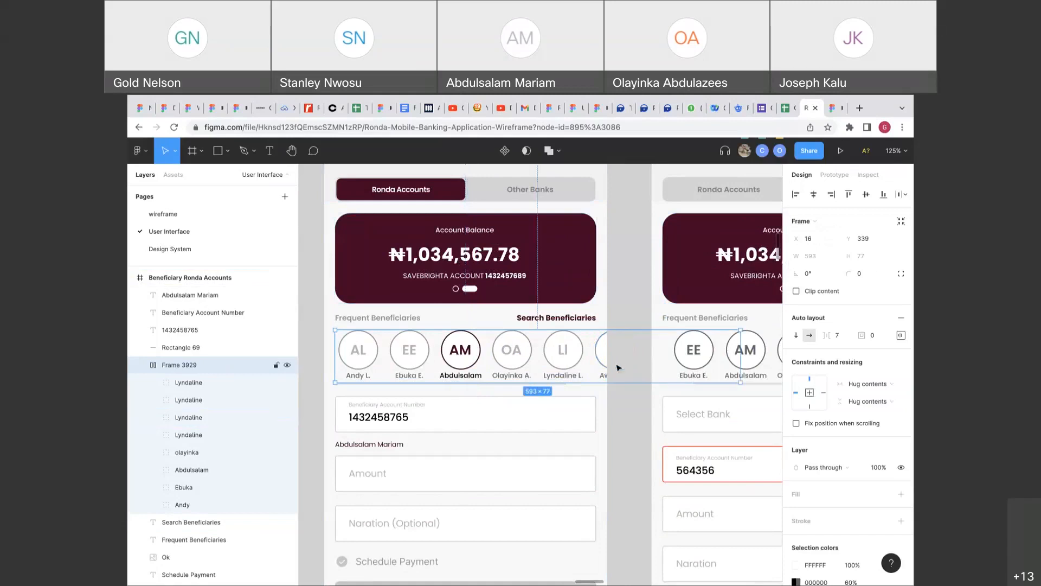
left_click(629, 317)
left_click(602, 343)
left_click_drag(741, 346, 597, 353)
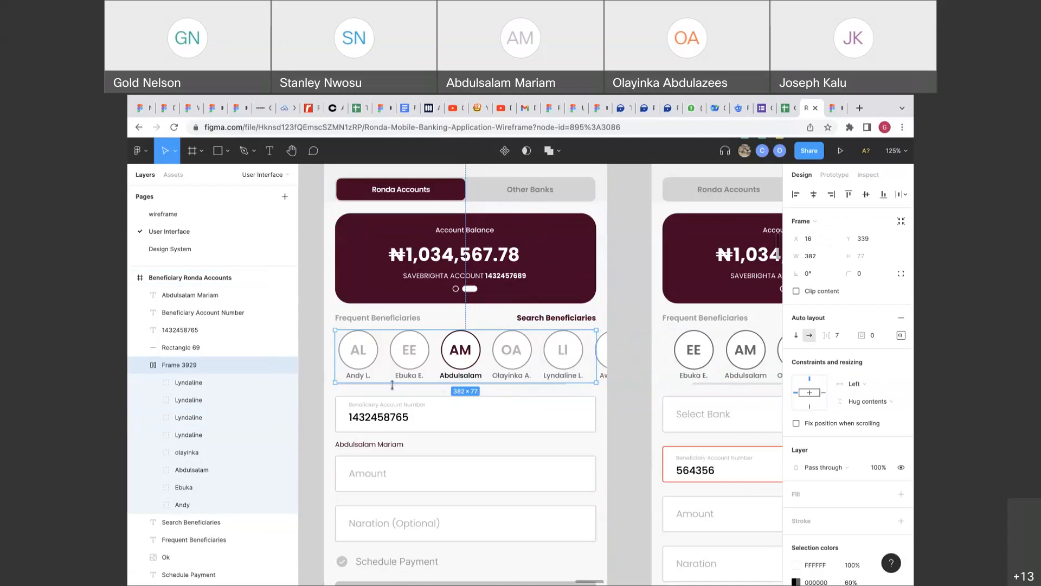
Set the avatar row's overflow to Horizontal scrolling and present the prototype.
left_click(840, 176)
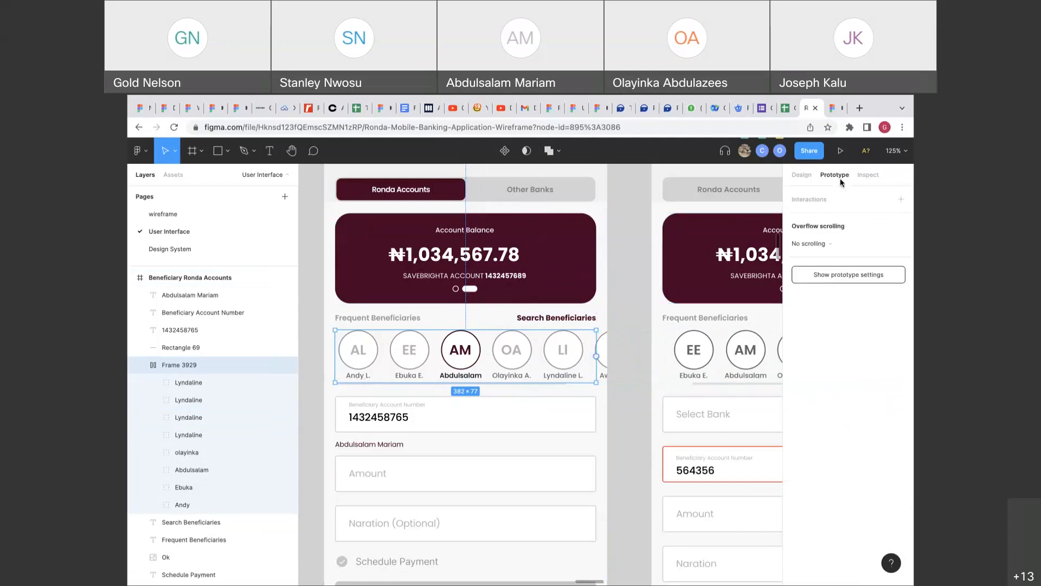
left_click(856, 246)
left_click(852, 257)
left_click(840, 150)
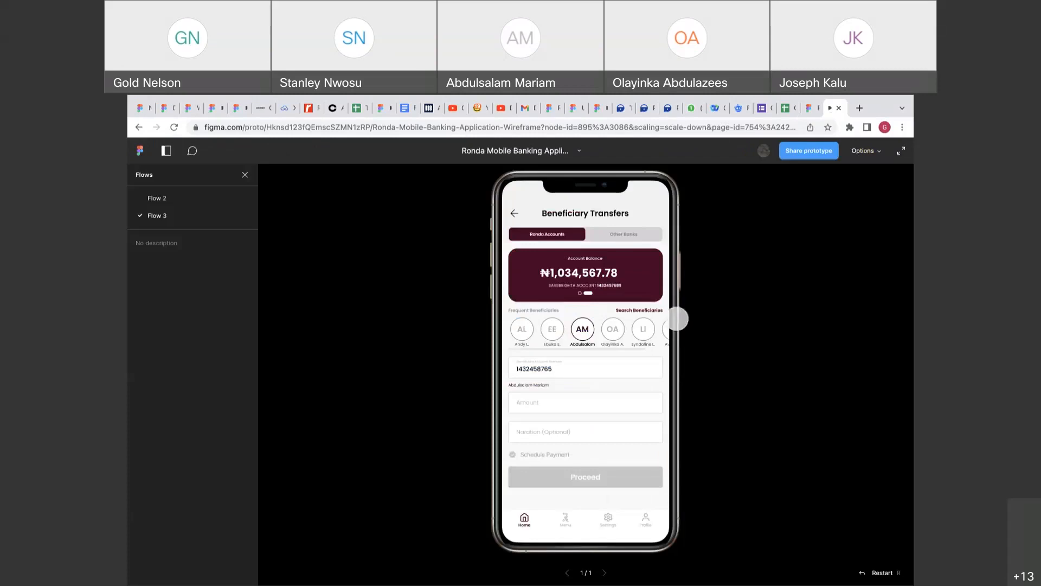
Return from the prototype viewer to the design editor.
scroll(649, 332, "right", 3)
scroll(583, 336, "left", 3)
scroll(583, 334, "right", 3)
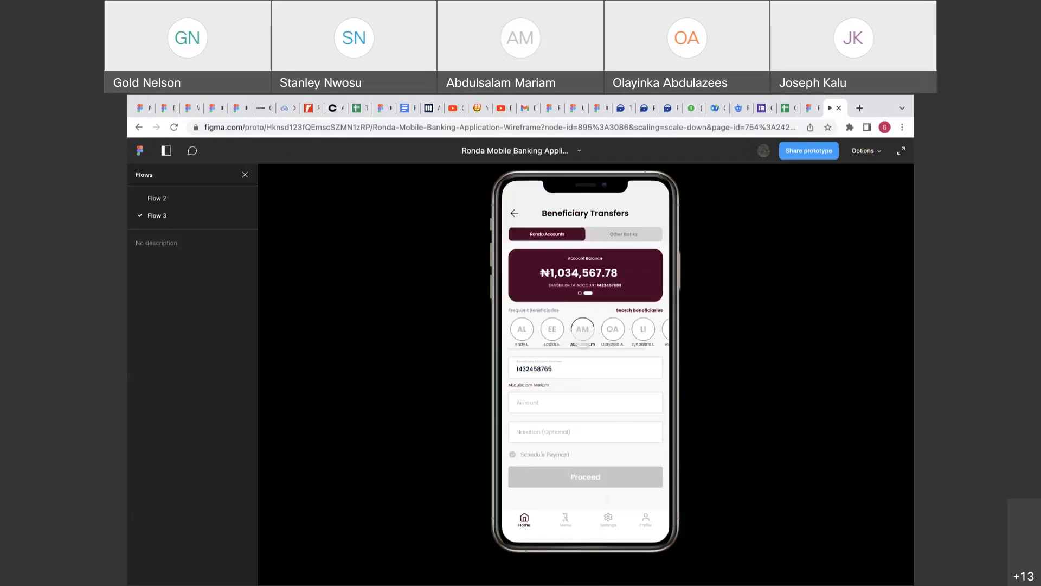
left_click(816, 108)
scroll(692, 371, "down", 5)
Undo six recent edits to remove the duplicated Lyndaline avatars, then clear the selection.
key("super+z")
key("super+z")
key("super+z")
key("super+z")
key("super+z")
key("super+z")
key("super+z")
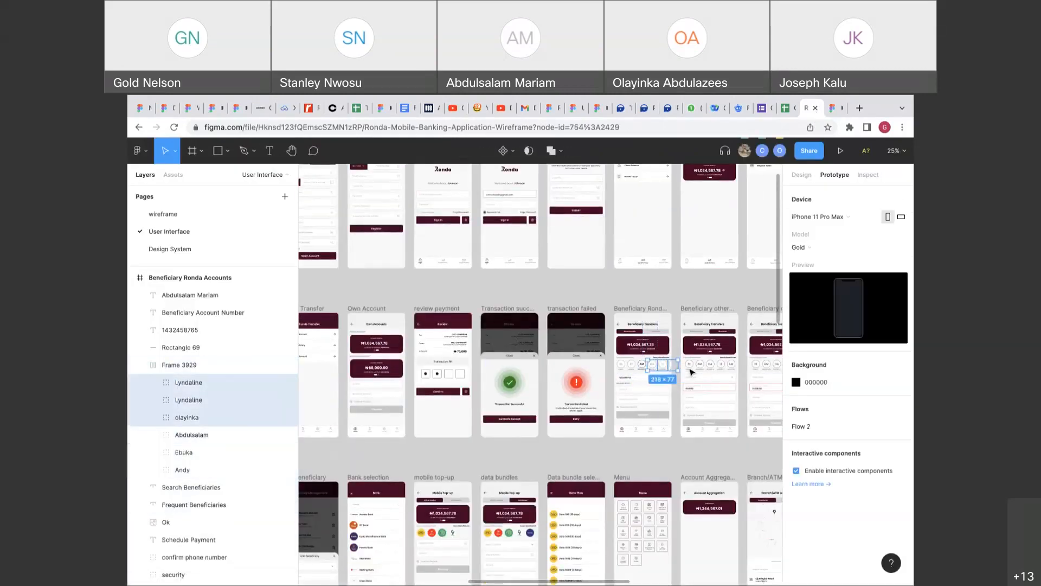
key("super+z")
key("super+z")
key("super+z")
key("super+z")
key("super+z")
key("super+z")
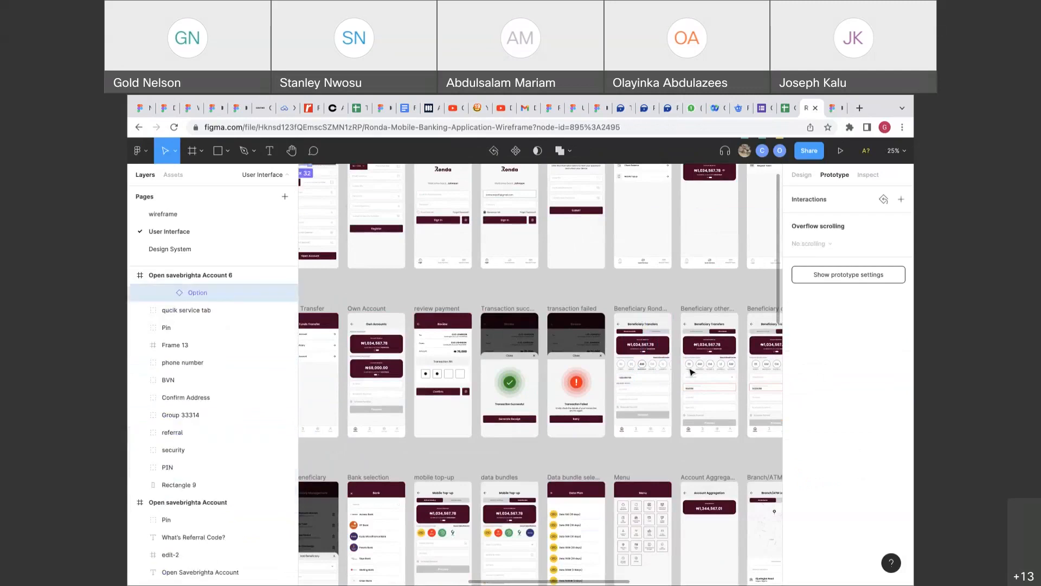
key("super+z")
key("super+z")
key("super+z")
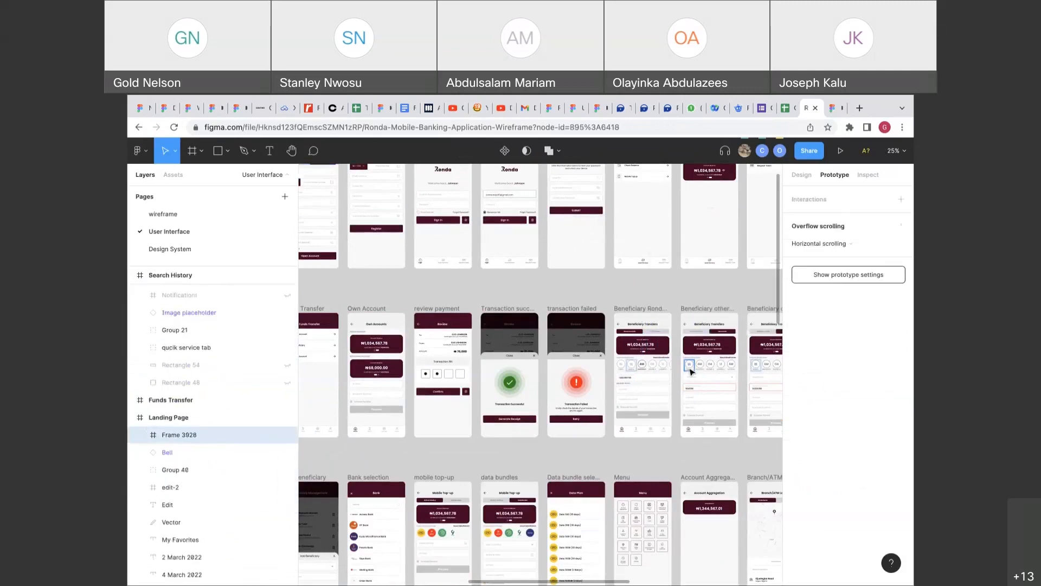
scroll(692, 371, "down", 5)
scroll(691, 371, "up", 2)
key("super+z")
key("super+z")
key("super+z")
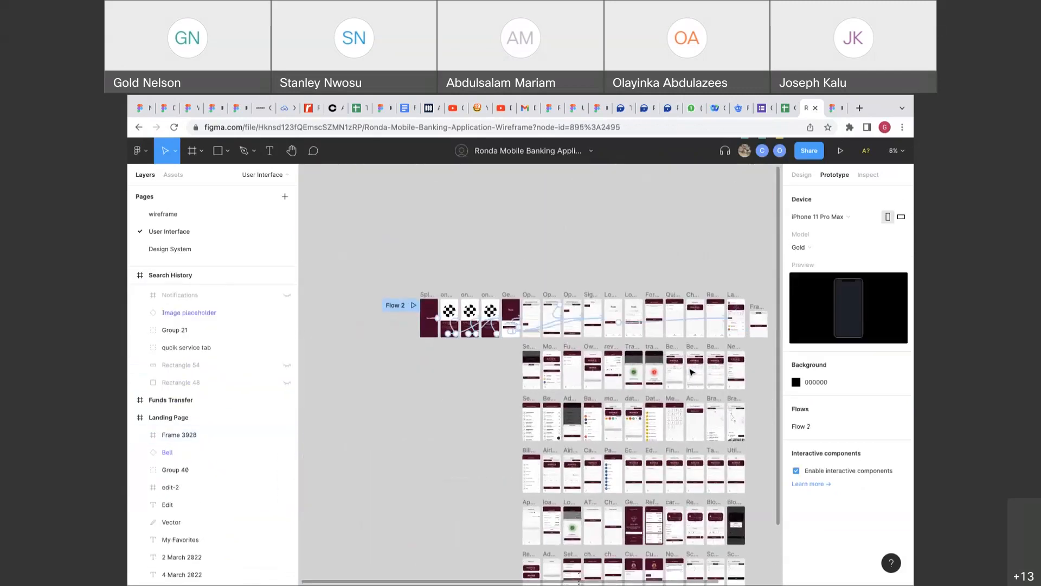
key("super+z")
key("super+z")
key("super+z")
key("super+z")
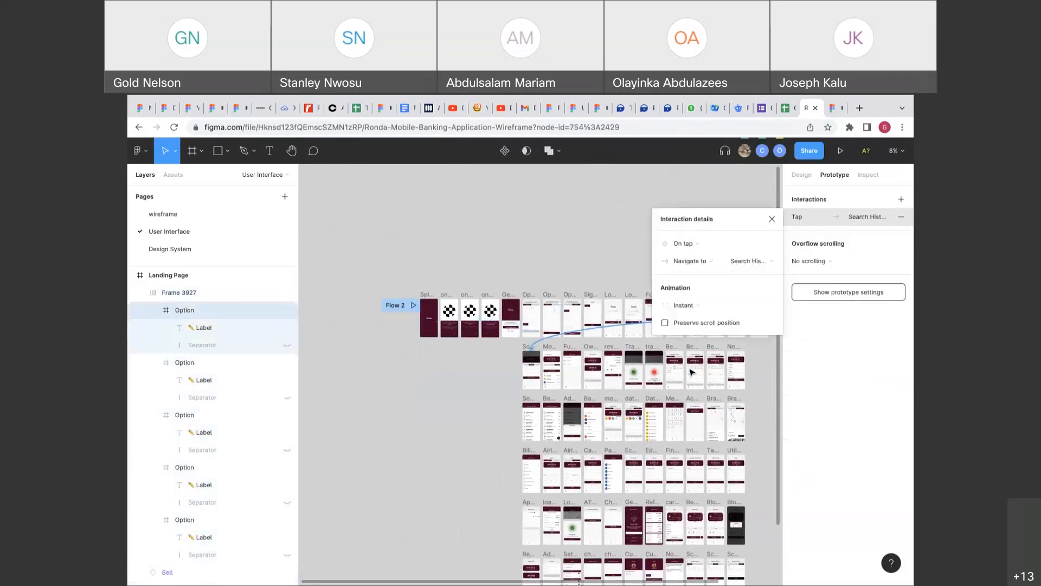
key("super+z")
key("super+z")
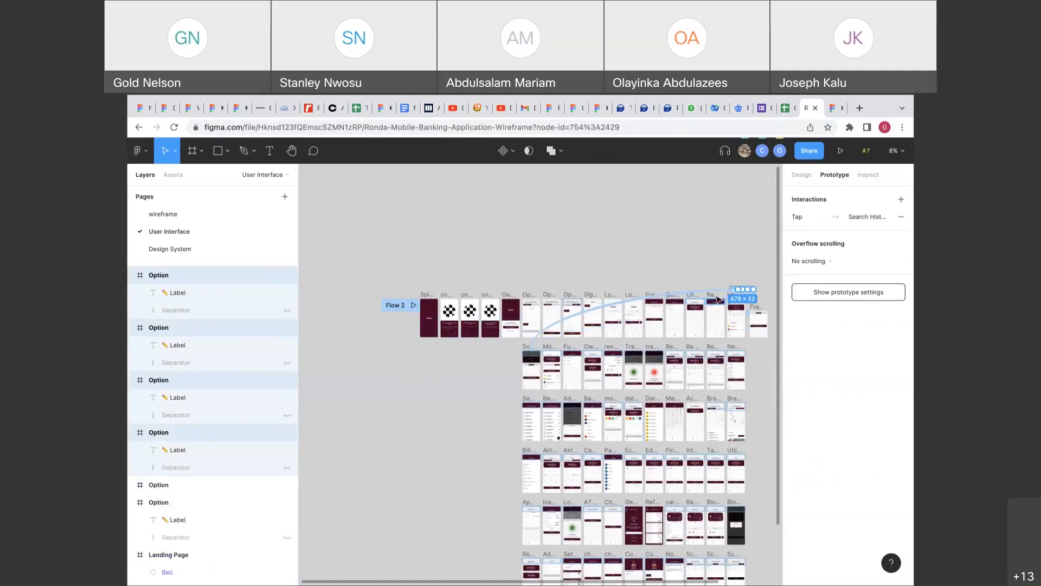
scroll(691, 372, "up", 5)
scroll(612, 369, "down", 2)
scroll(611, 369, "left", 3)
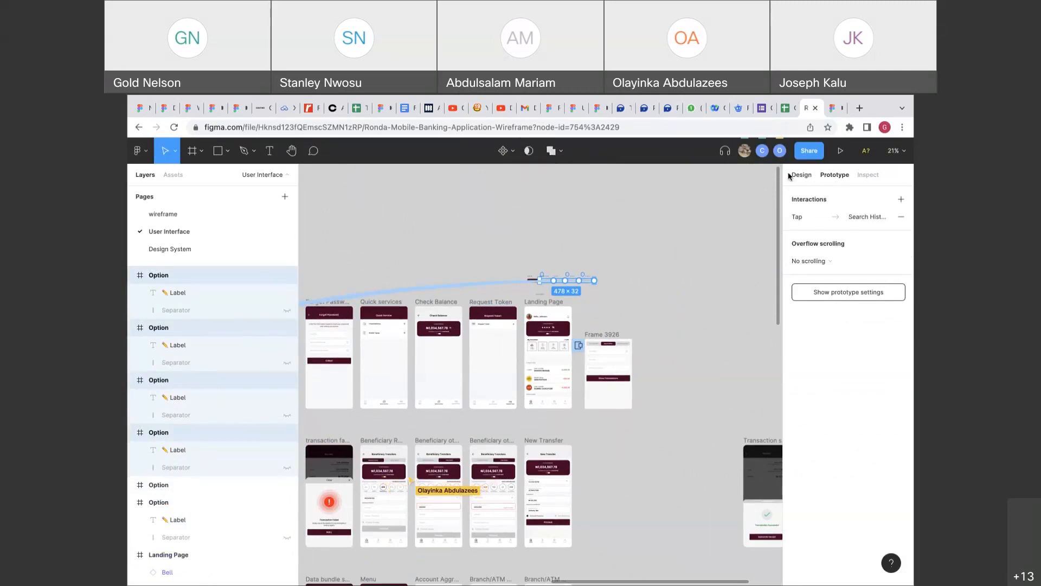
left_click(586, 213)
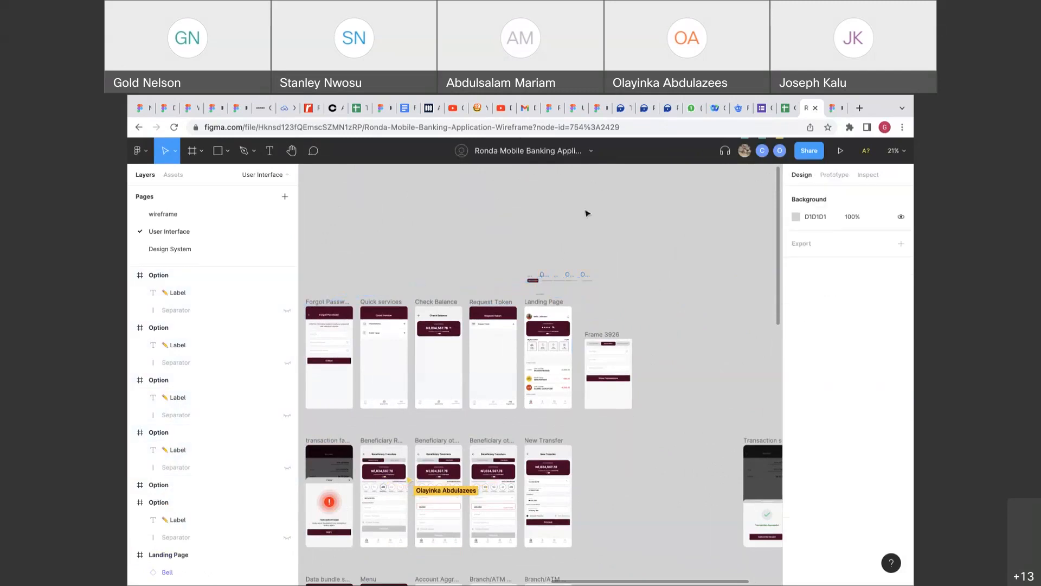
Open version history, view the 6:38 pm autosaved version, then return to editing.
left_click(591, 156)
left_click(586, 173)
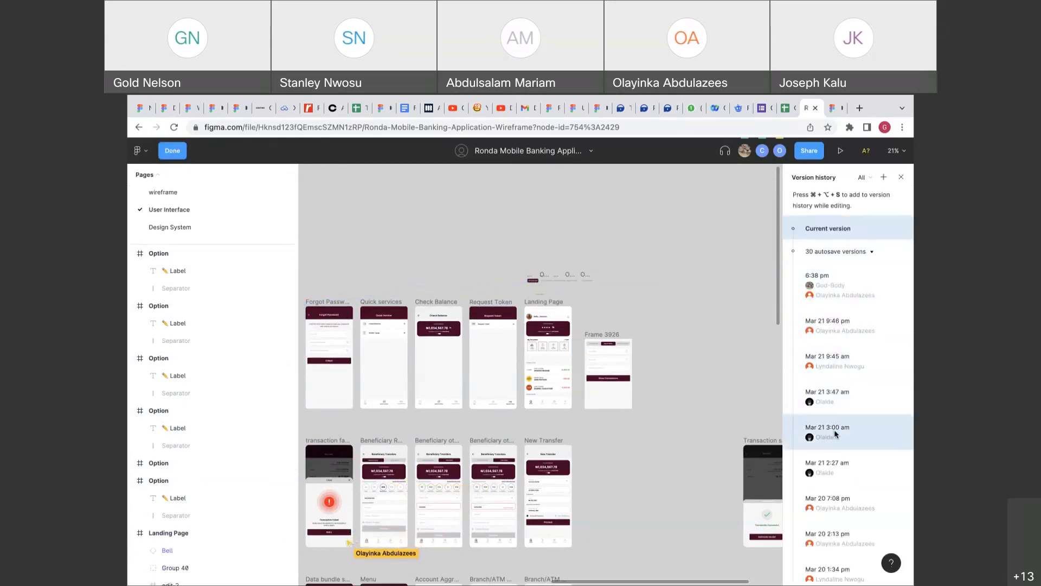
left_click(858, 295)
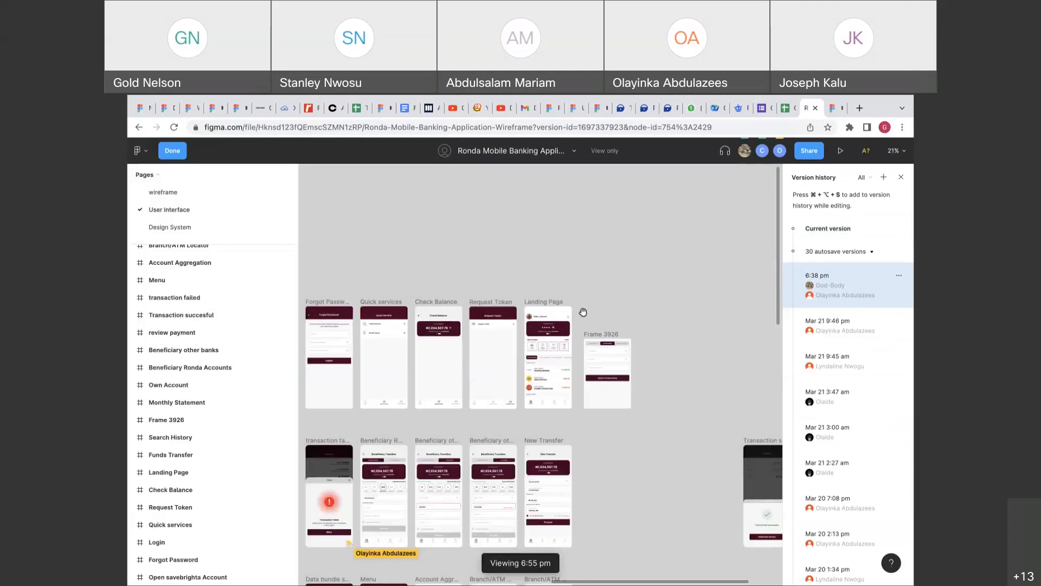
left_click(182, 154)
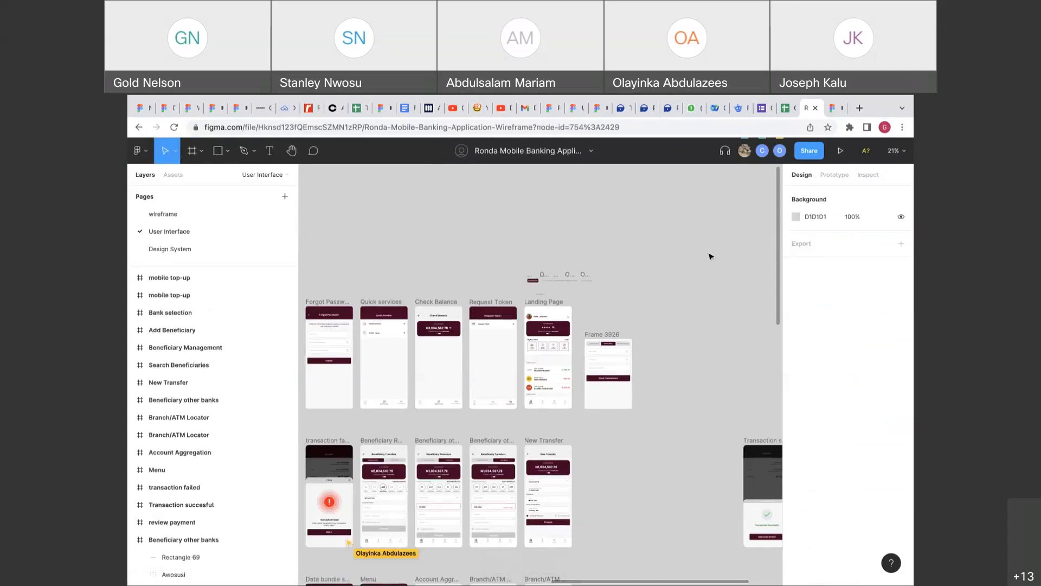
Reopen version history, view the 6:38 pm autosave, load older autosaves, and return to the current version.
left_click(592, 152)
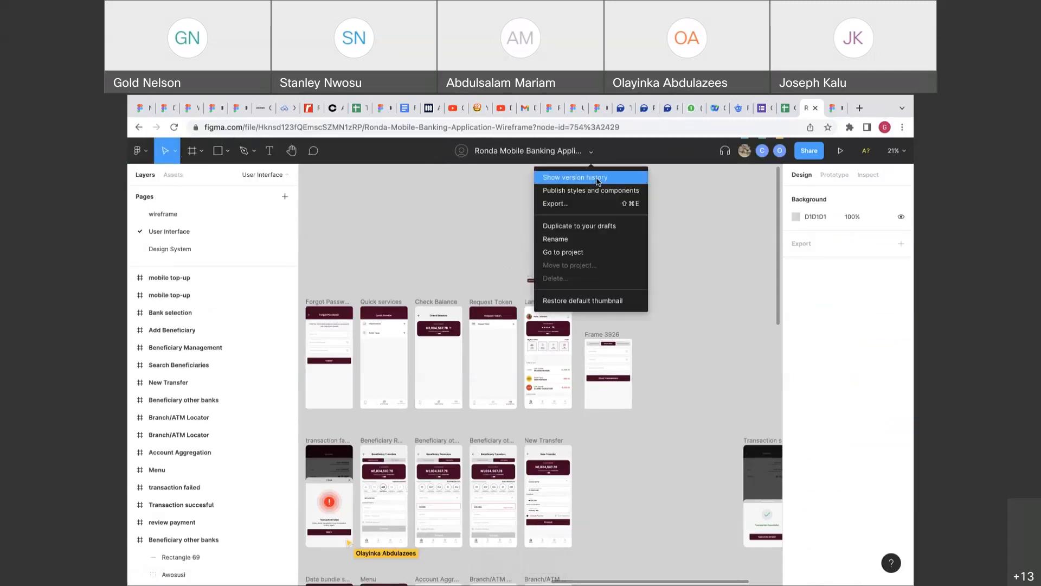
left_click(598, 178)
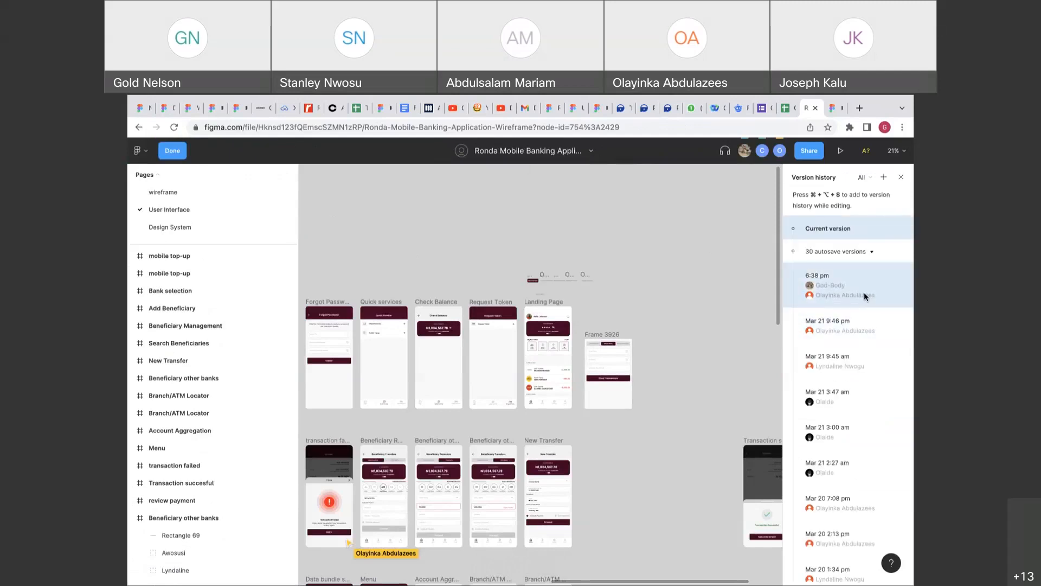
left_click(864, 292)
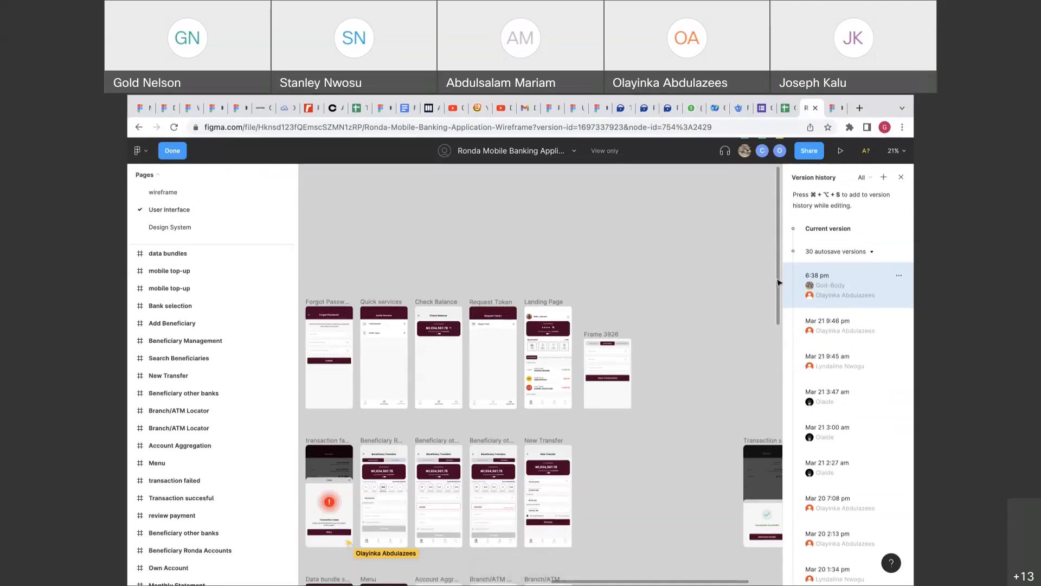
left_click(851, 251)
left_click(829, 275)
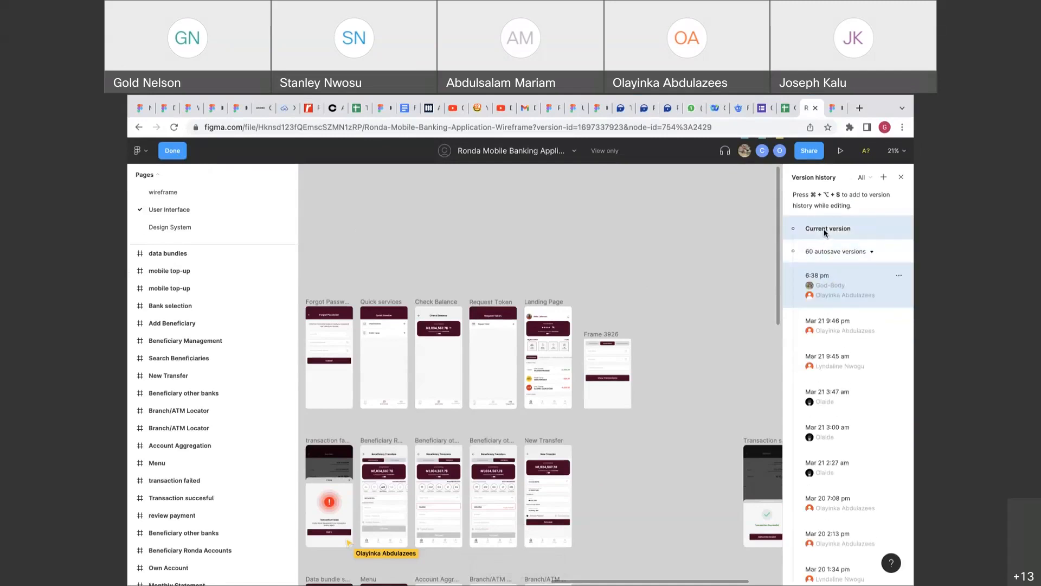
left_click(825, 229)
Exit version history and pan the canvas toward the Check Balance frame.
left_click(178, 159)
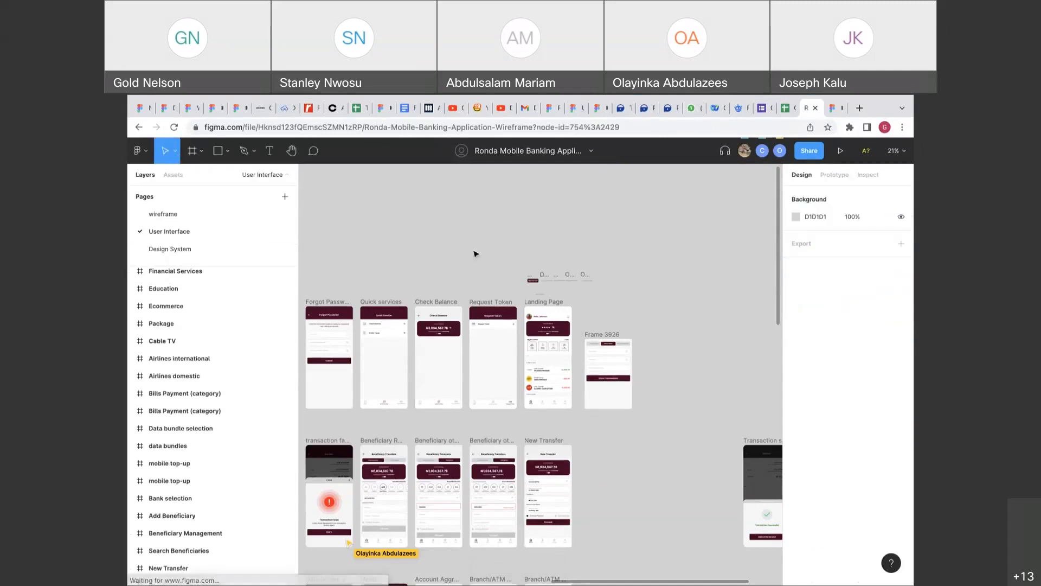
scroll(476, 253, "left", 5)
scroll(641, 277, "right", 2)
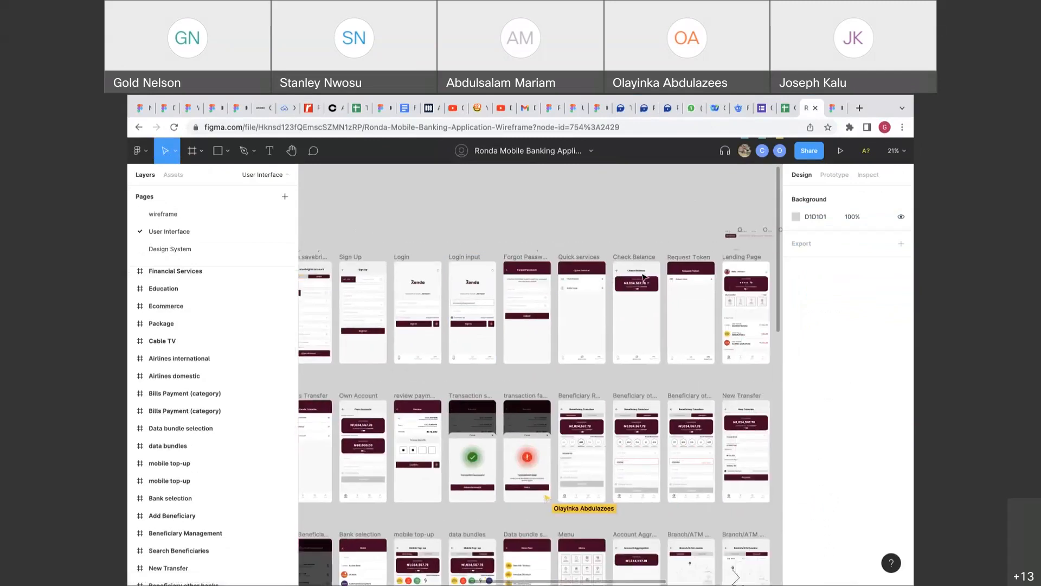
scroll(643, 277, "up", 10)
scroll(642, 274, "right", 1)
key("space")
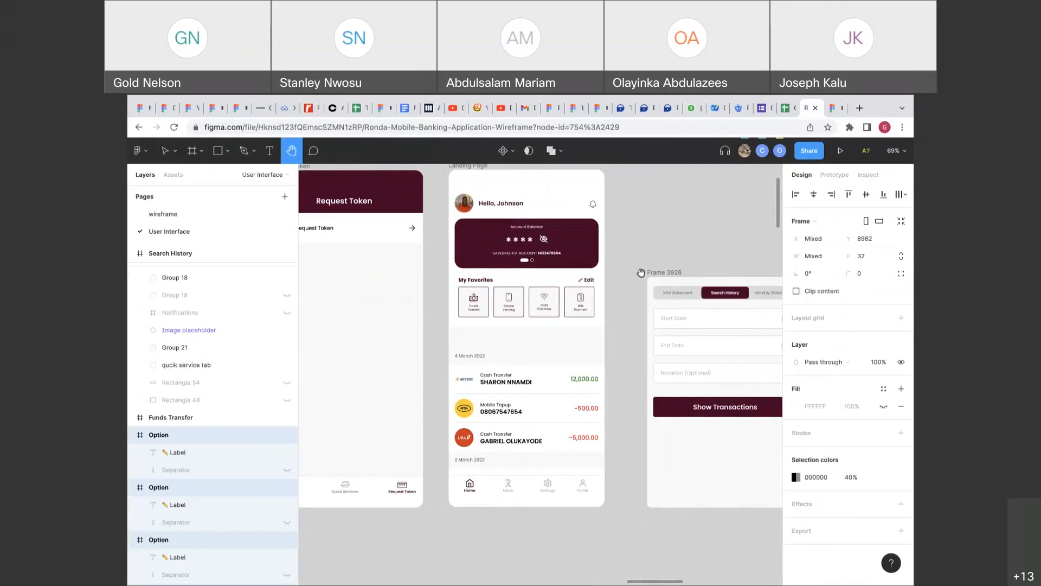
scroll(641, 272, "up", 5)
scroll(645, 282, "down", 2)
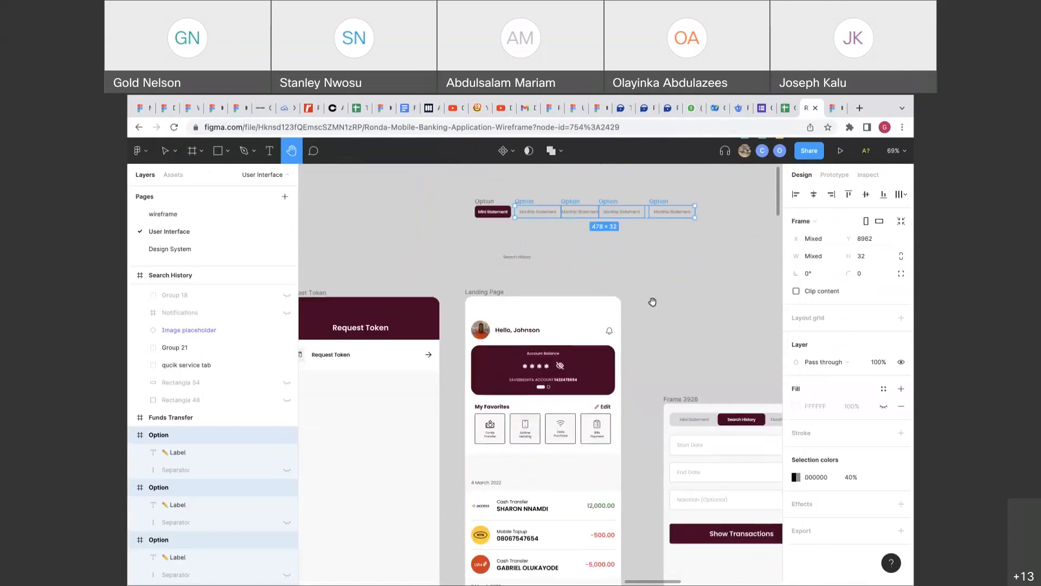
scroll(641, 361, "down", 2)
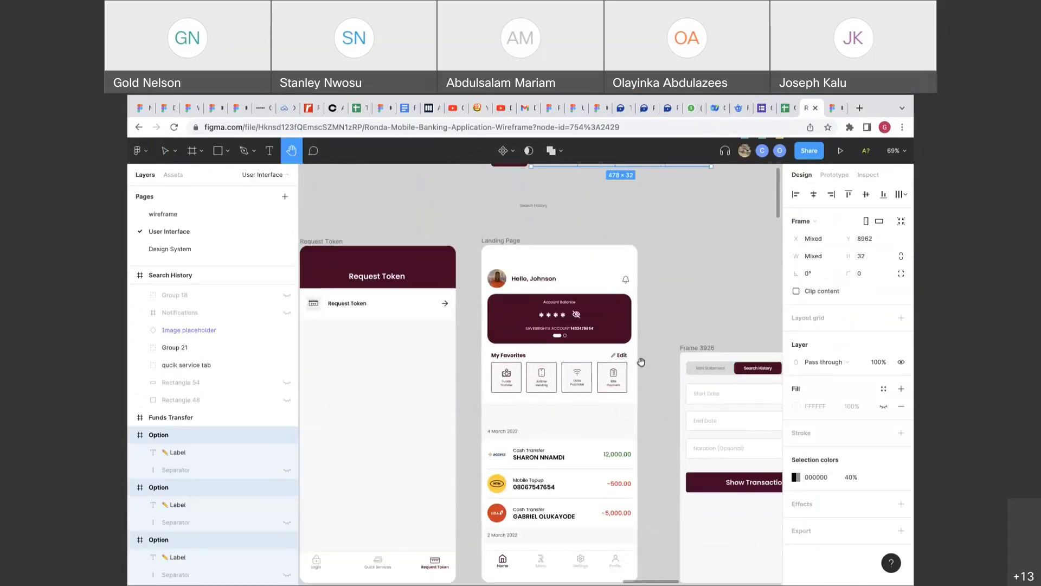
scroll(641, 362, "up", 2)
scroll(641, 362, "up", 3)
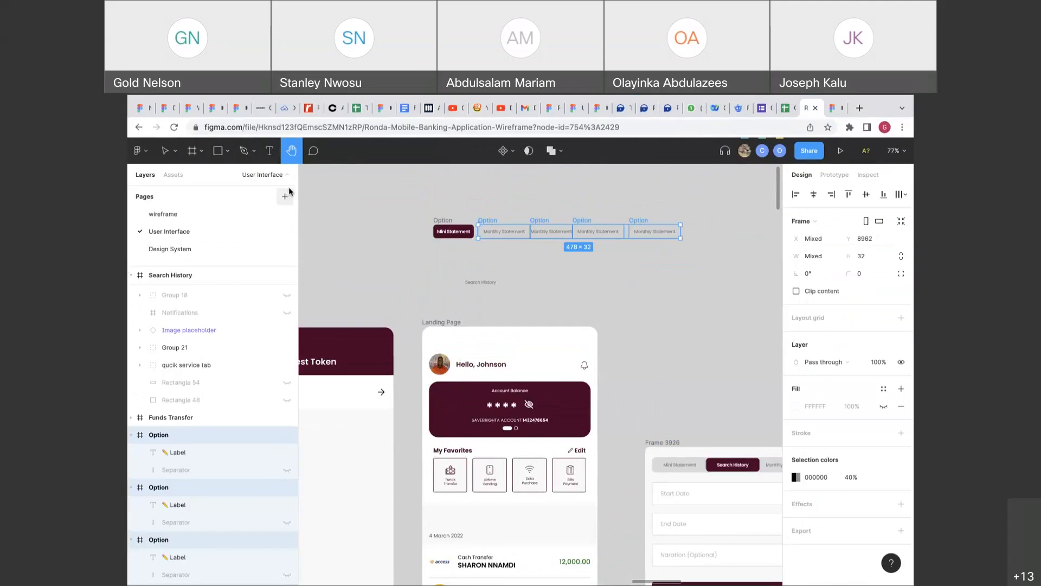
Return to the selection tool and zoom in on the Check Balance account balance card.
left_click(165, 151)
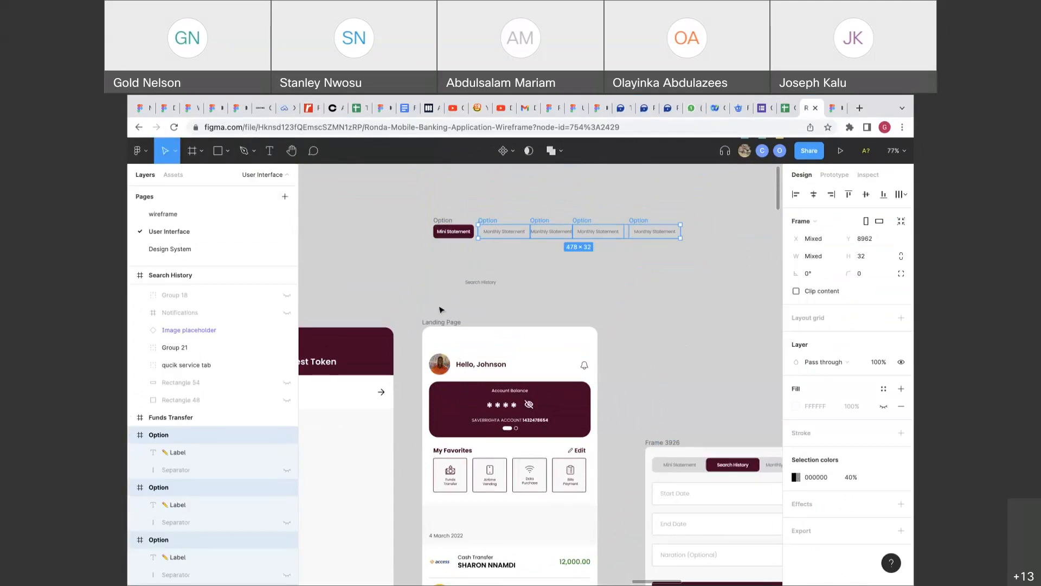
scroll(440, 309, "down", 3)
scroll(441, 309, "down", 2, "ctrl")
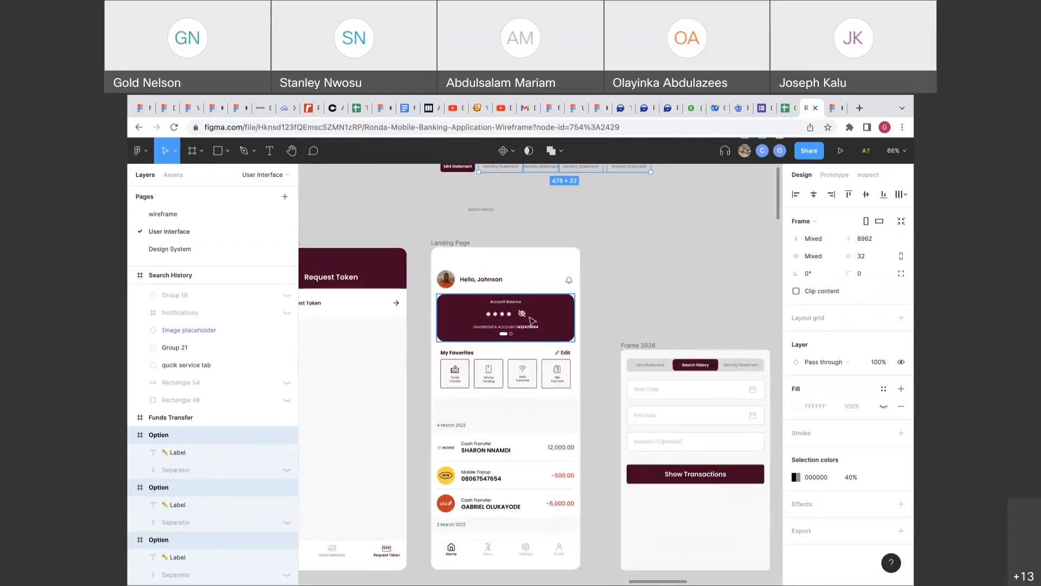
scroll(531, 321, "left", 5)
scroll(531, 321, "right", 5)
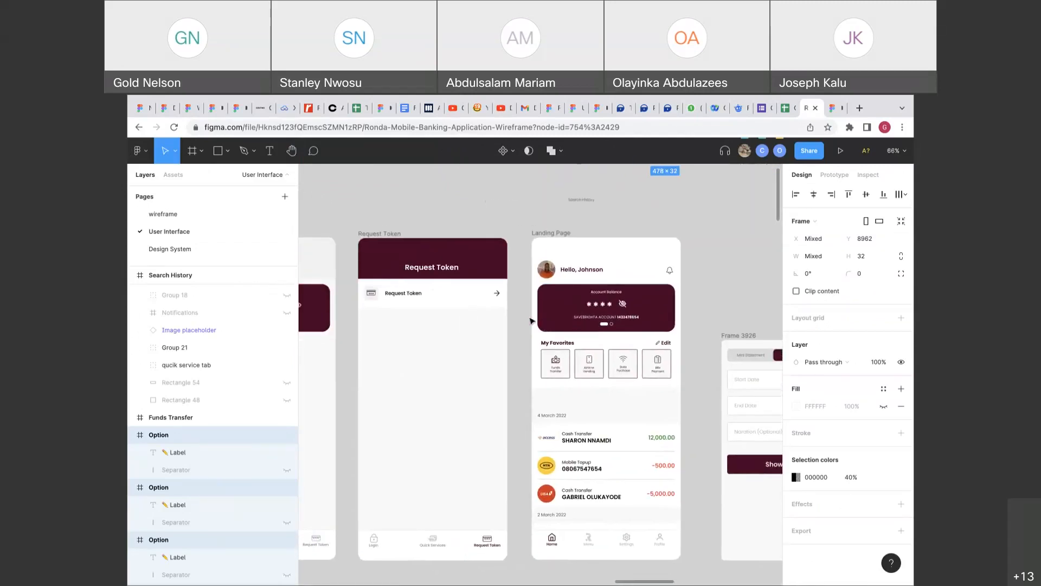
scroll(552, 394, "up", 5, "ctrl")
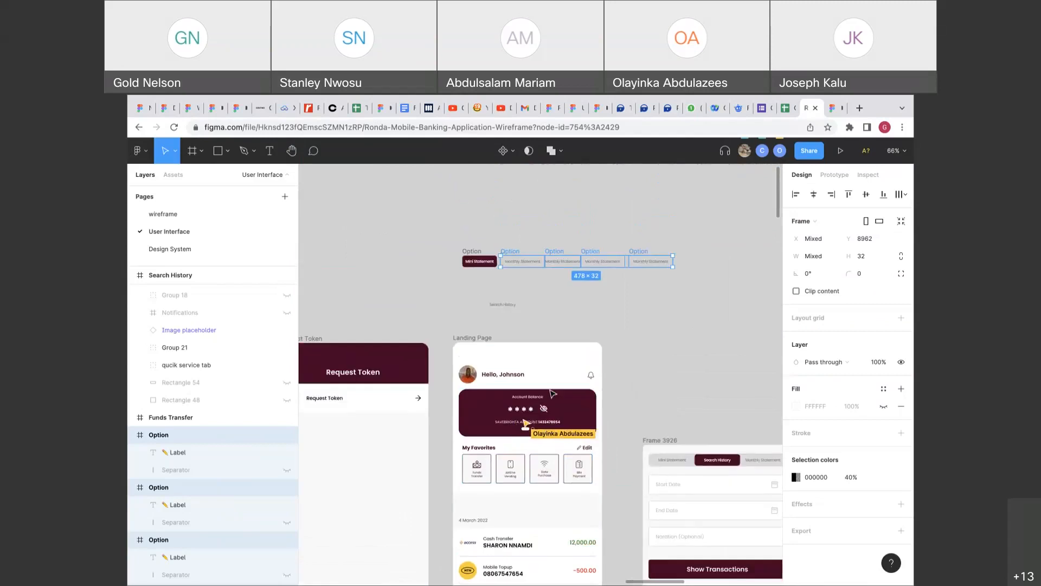
scroll(552, 393, "down", 10, "ctrl")
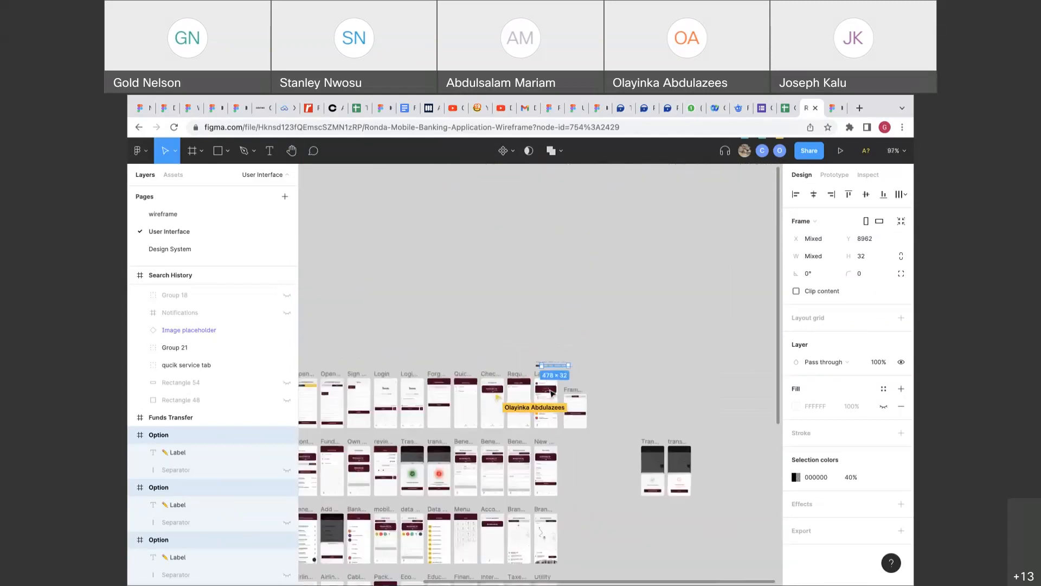
scroll(519, 404, "up", 10, "ctrl")
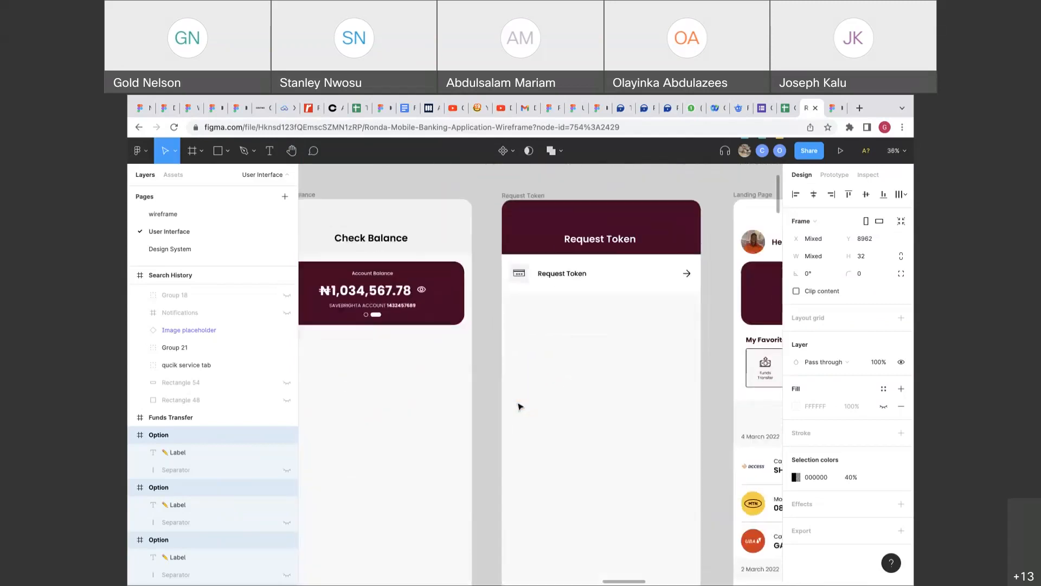
scroll(406, 347, "up", 4, "ctrl")
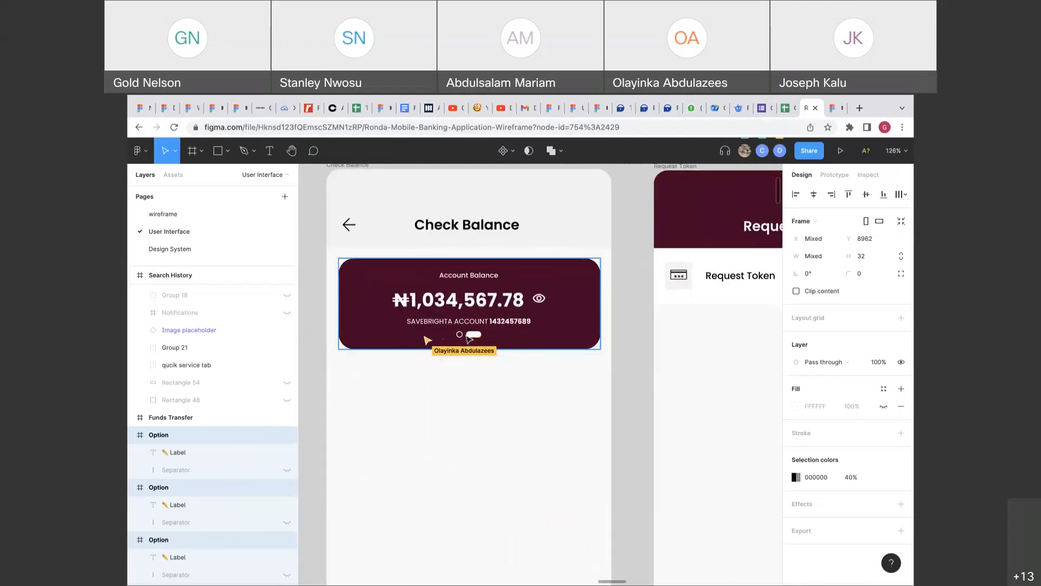
scroll(465, 330, "up", 4, "ctrl")
scroll(469, 337, "down", 4, "ctrl")
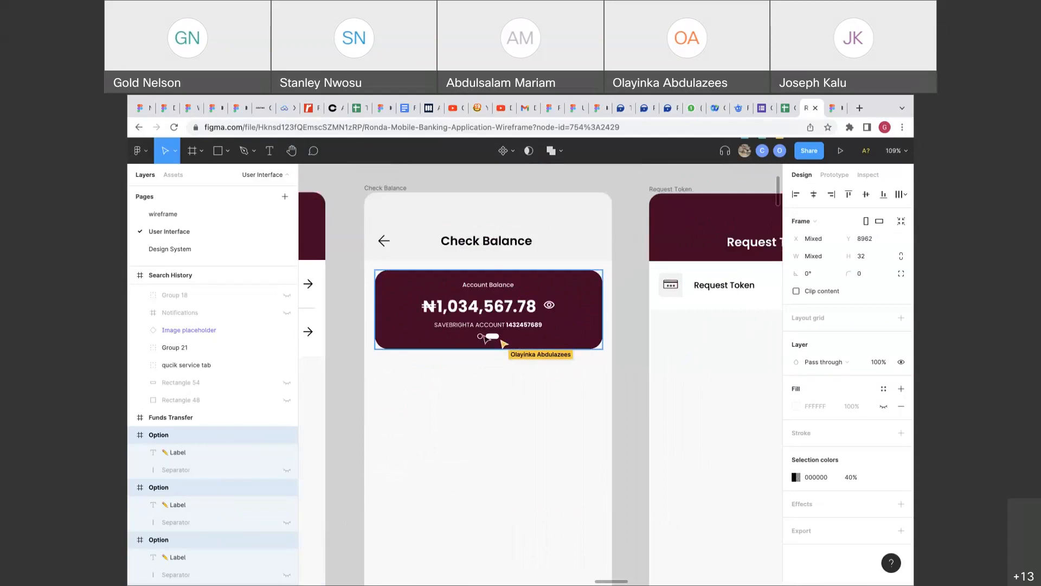
double_click(488, 336)
scroll(635, 324, "right", 1)
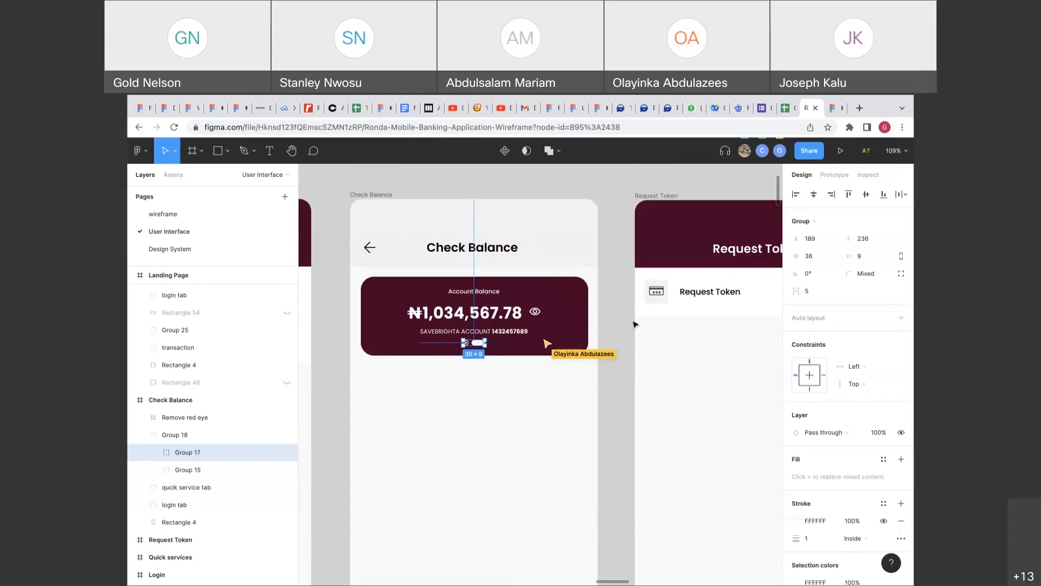
Set the pager dots' existing interaction to On drag, then delete that link to Landing Page.
key("shift+e")
scroll(634, 324, "down", 3)
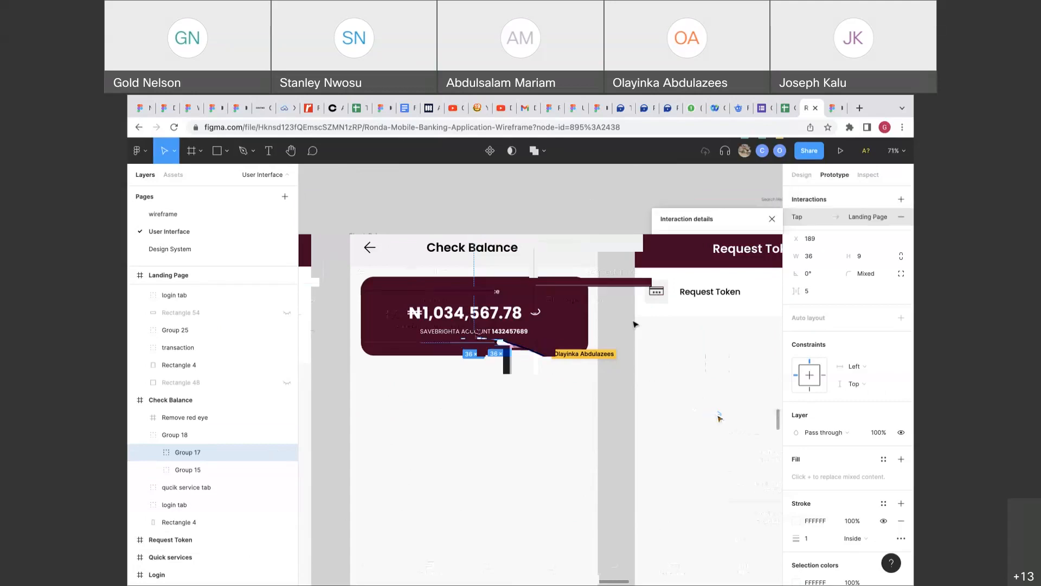
scroll(717, 418, "right", 4)
left_click(503, 346)
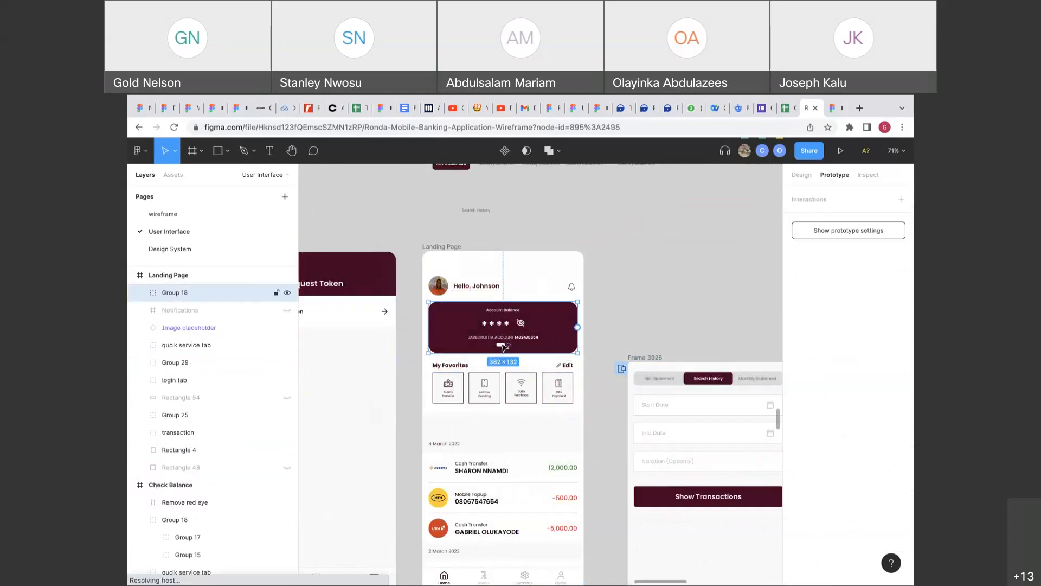
scroll(503, 345, "left", 6)
double_click(518, 339)
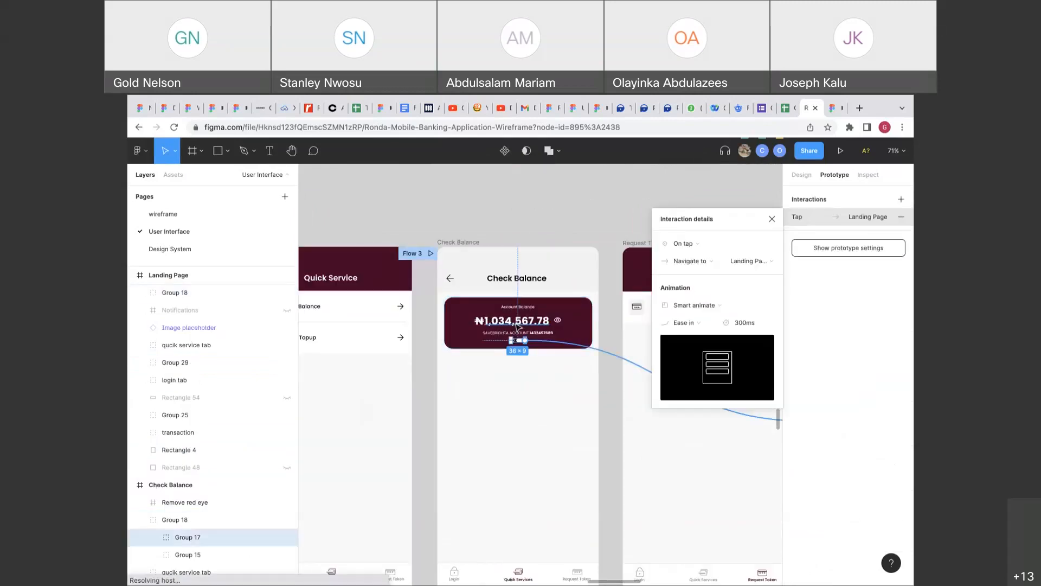
left_click(682, 250)
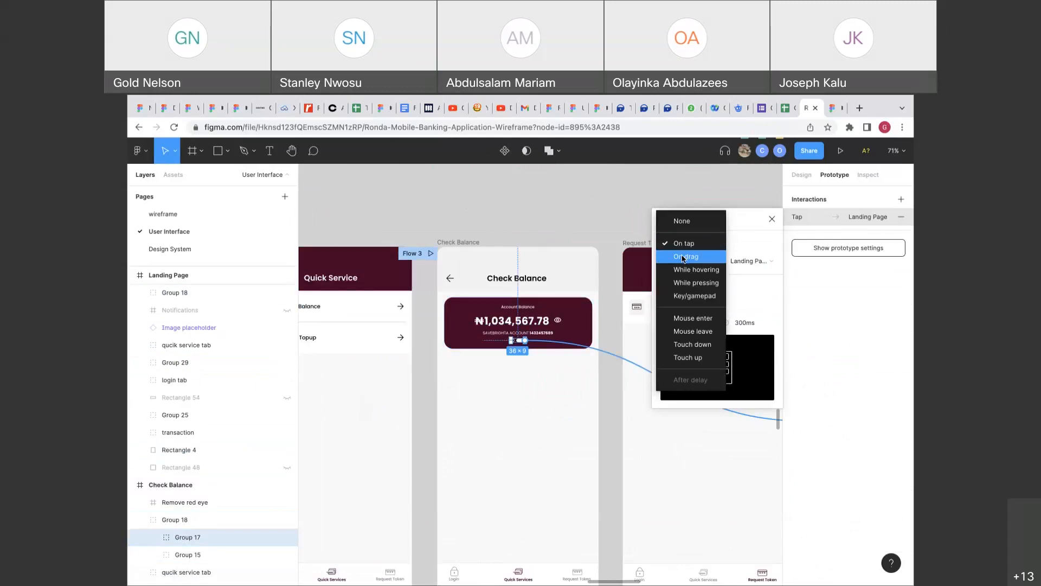
left_click(683, 256)
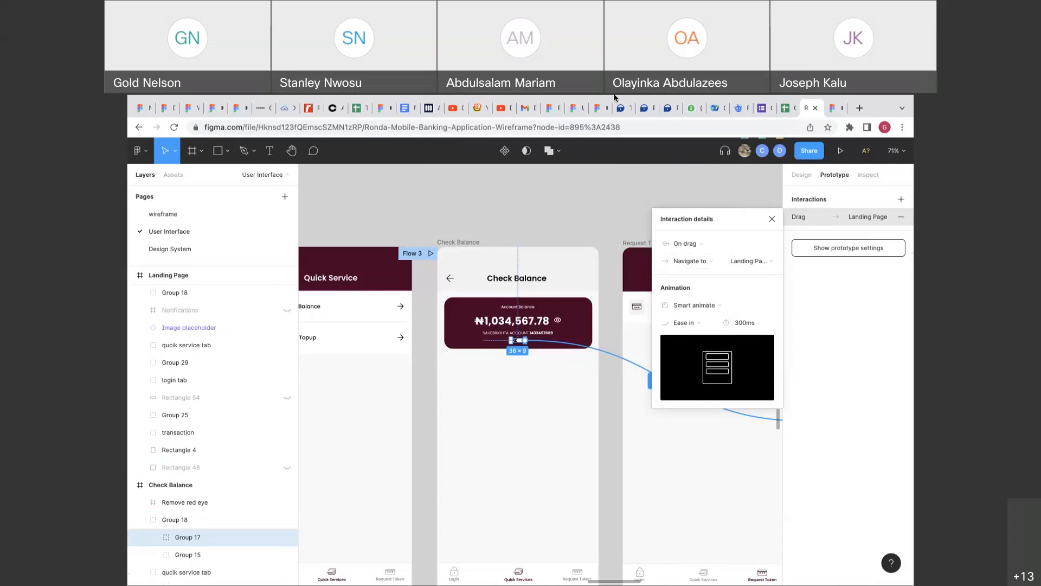
mouse_move(582, 106)
key("BackSpace")
Link the Check Balance card's pill indicator (Rectangle 47) to the Landing Page screen.
scroll(612, 354, "down", 4)
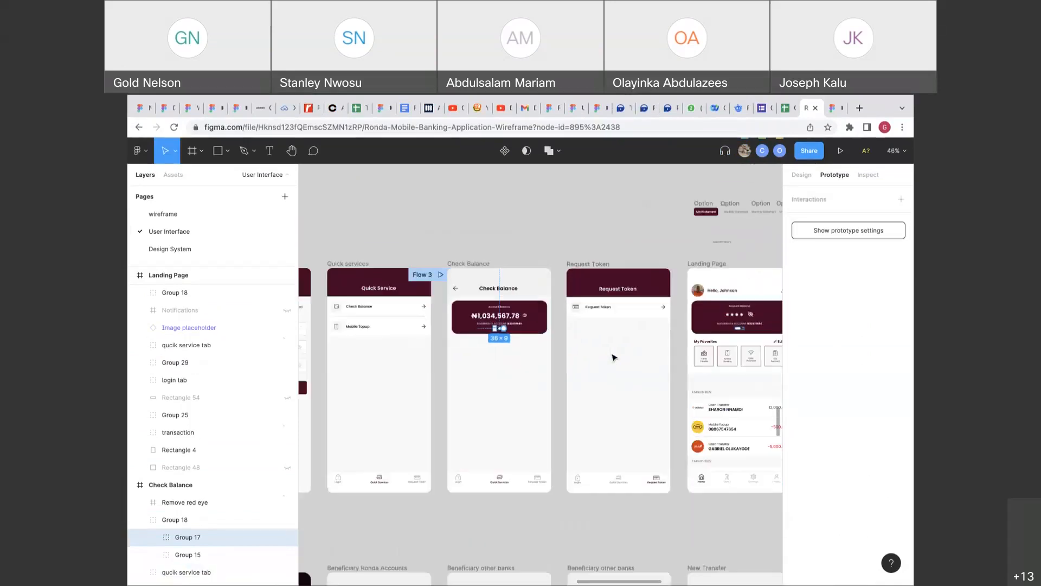
left_click(612, 354)
double_click(499, 328)
scroll(499, 329, "up", 3)
scroll(499, 328, "up", 5)
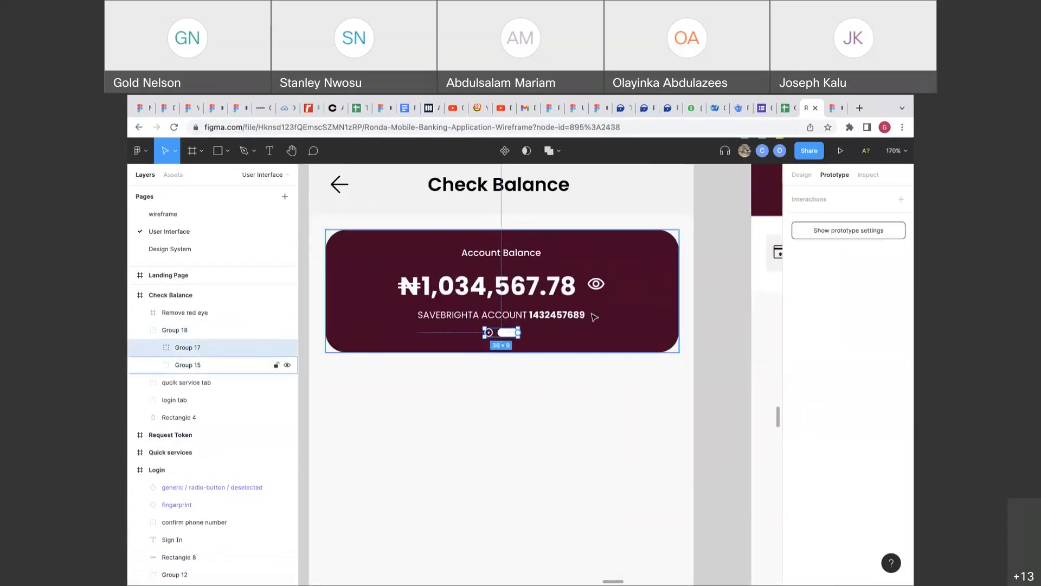
scroll(593, 313, "down", 2)
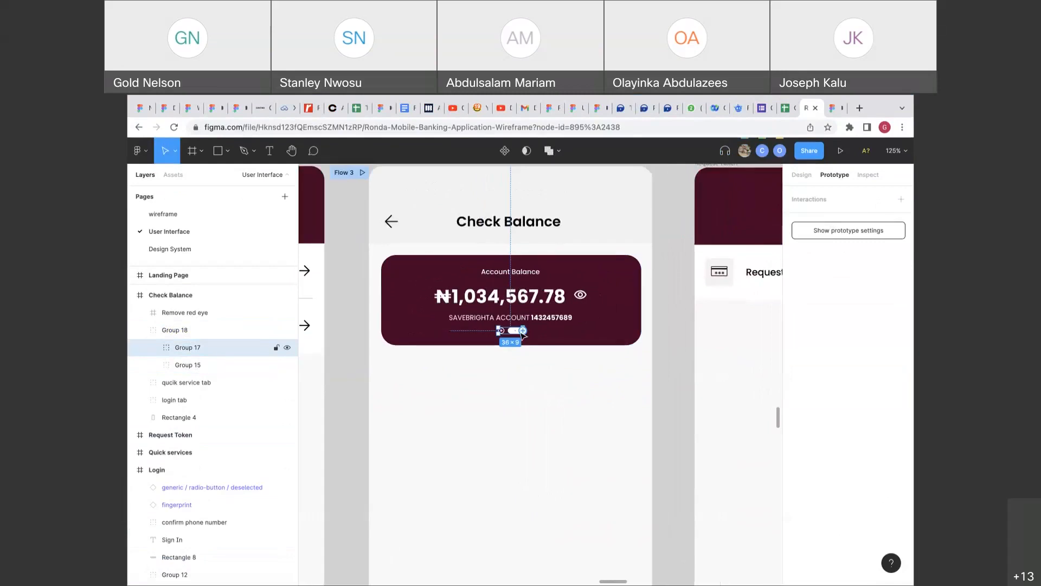
scroll(488, 336, "right", 2)
scroll(467, 347, "up", 5)
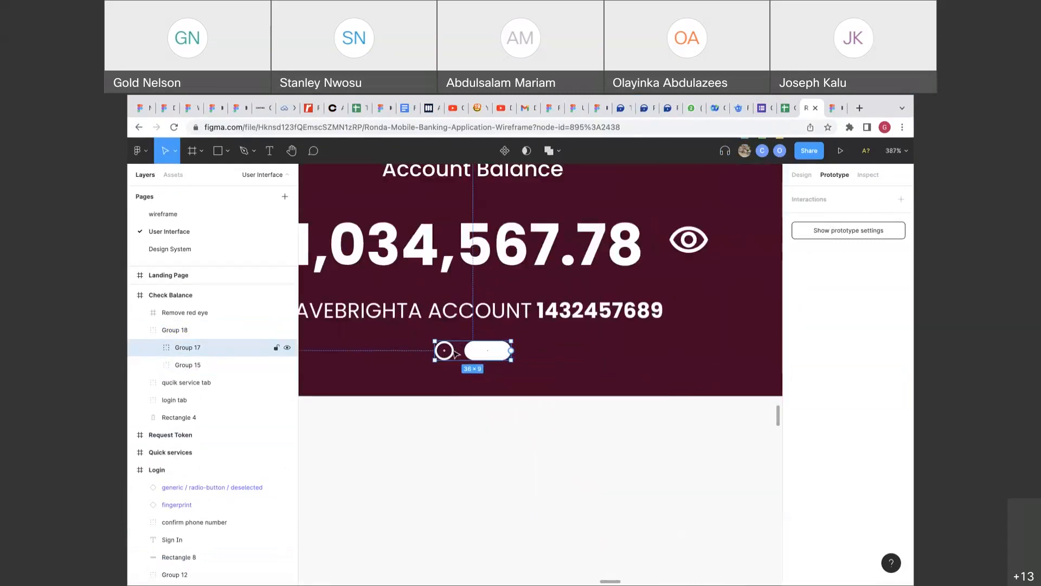
double_click(488, 350)
scroll(486, 352, "down", 6)
left_click_drag(487, 352, 753, 367)
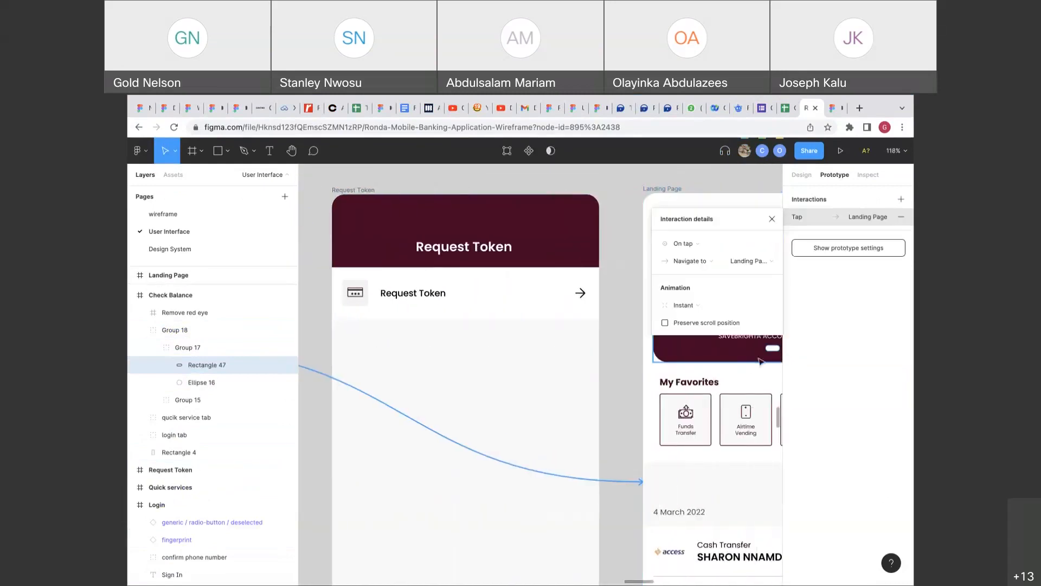
Link the Landing Page card's pill indicator to the Check Balance screen.
double_click(772, 350)
double_click(772, 349)
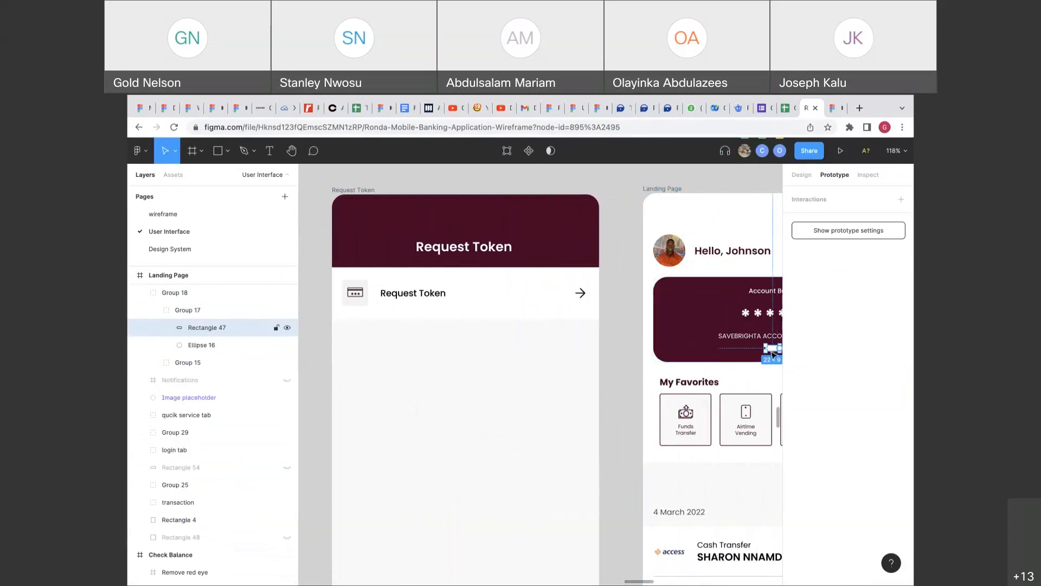
scroll(773, 349, "down", 1)
left_click_drag(780, 348, 339, 390)
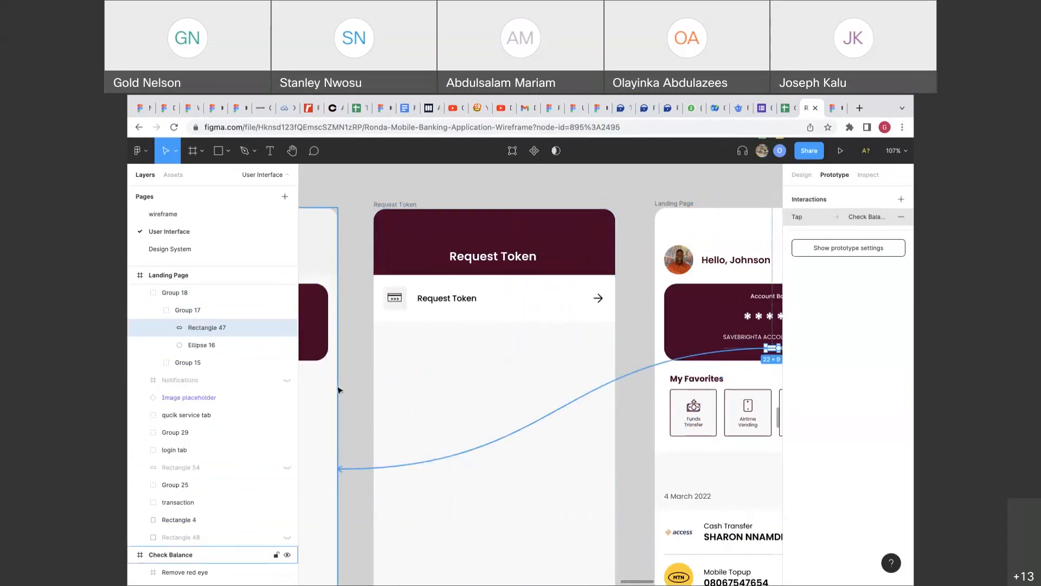
scroll(407, 353, "left", 2)
scroll(407, 354, "left", 2)
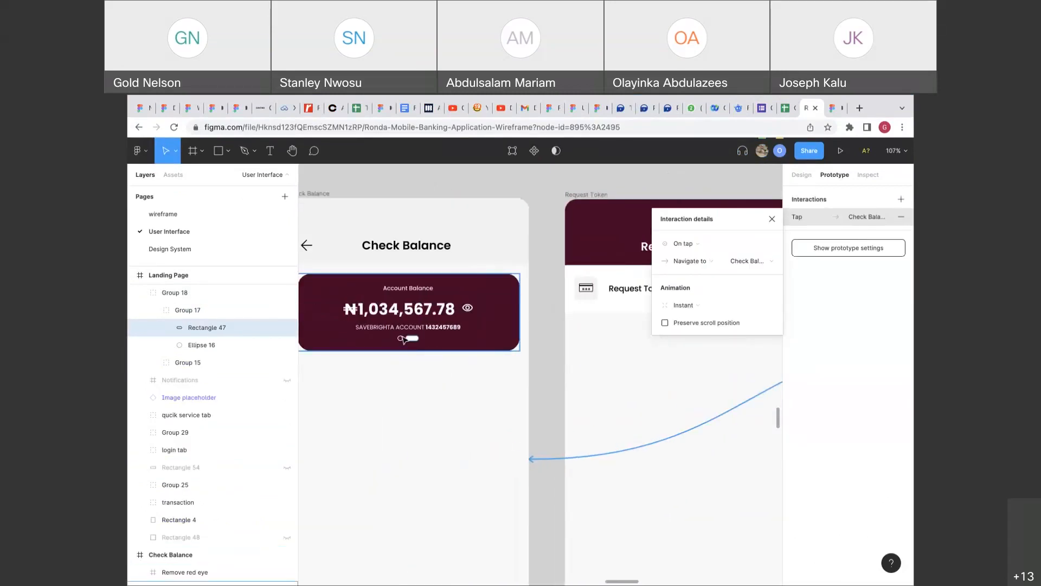
Set the Check Balance pill's link to Landing Page to On drag with a Move in animation.
left_click(407, 338)
left_click(439, 341)
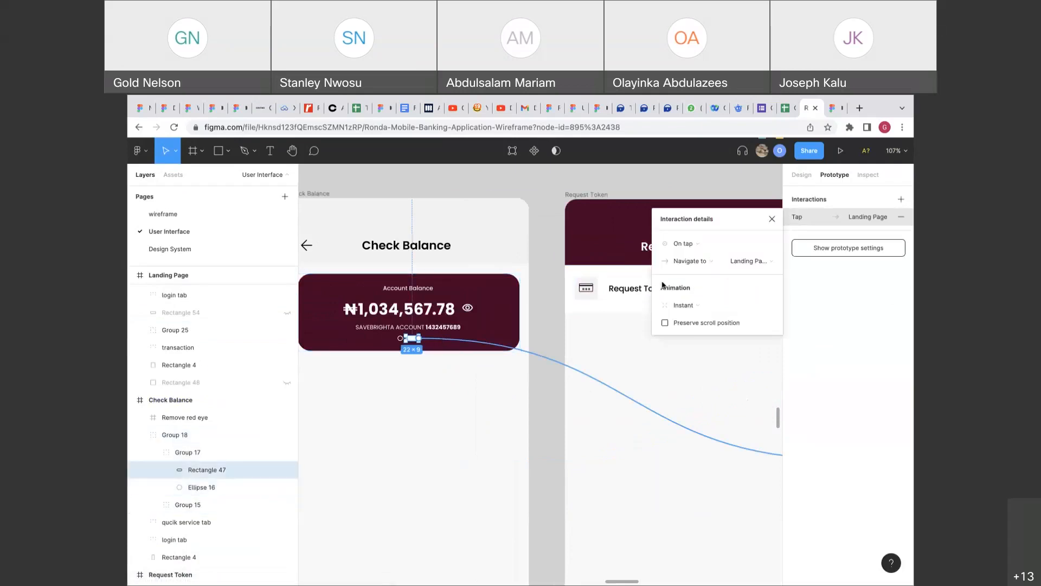
left_click(698, 245)
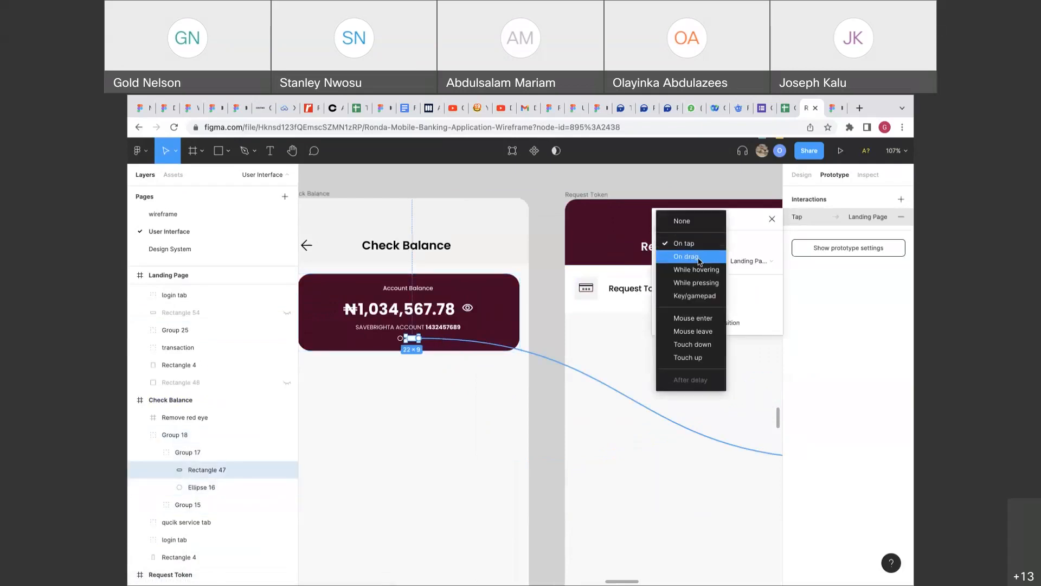
left_click(697, 257)
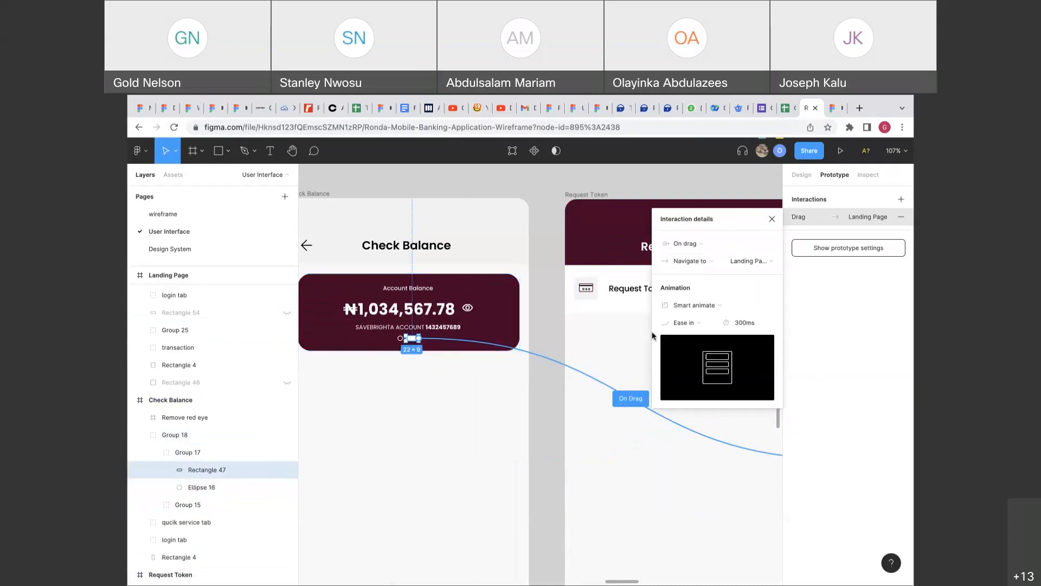
left_click(690, 307)
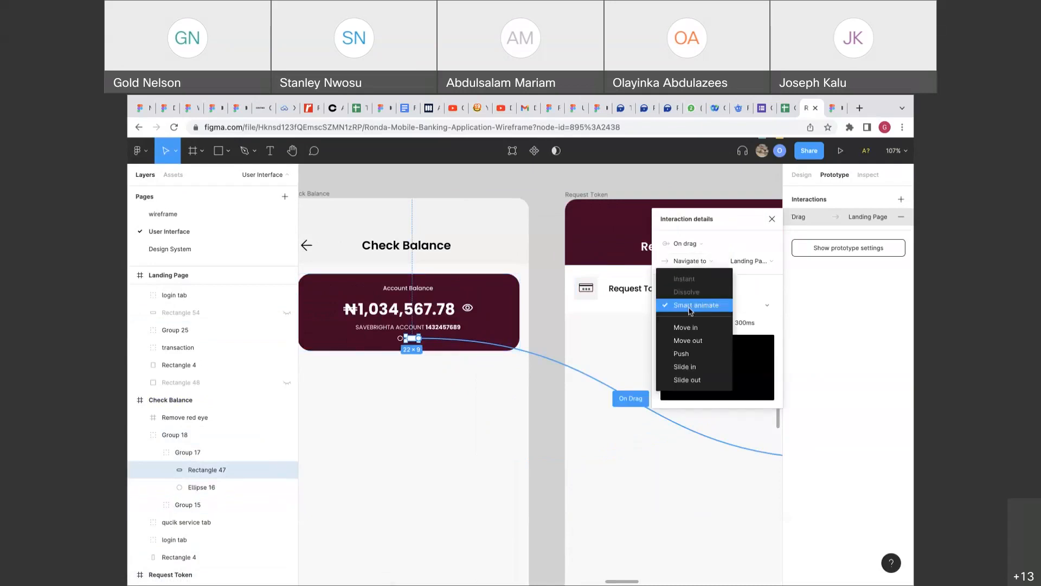
left_click(688, 326)
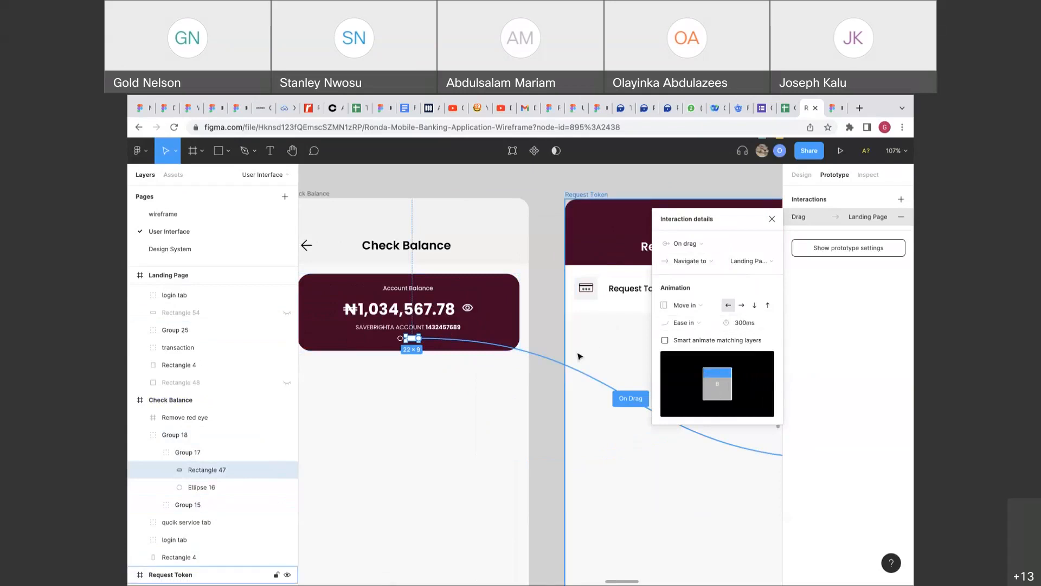
Set the Landing Page dots' interaction to On drag, Ease in, Move in, and preview it.
scroll(579, 355, "right", 6)
scroll(579, 355, "right", 2)
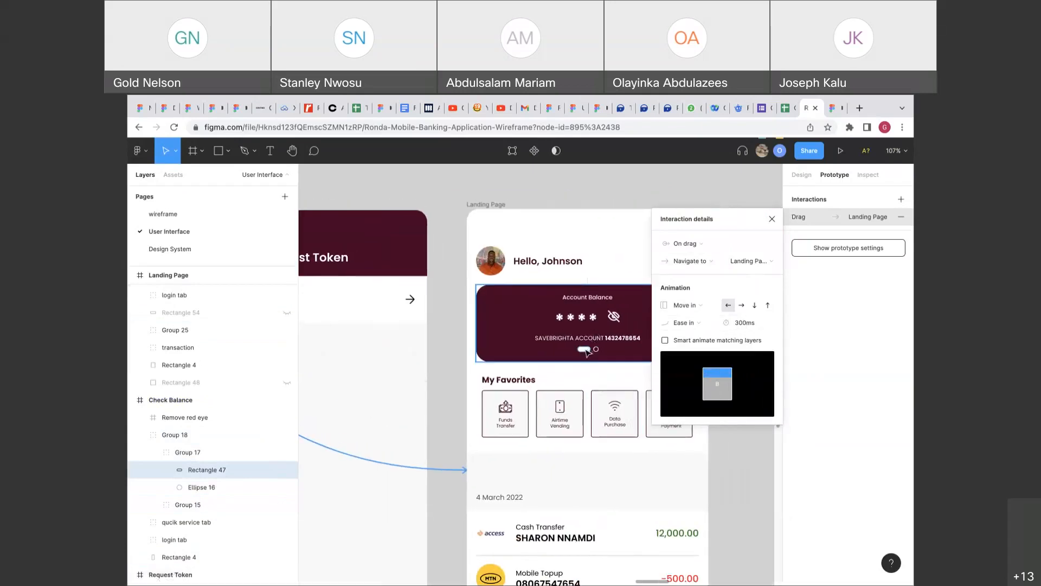
left_click(577, 351)
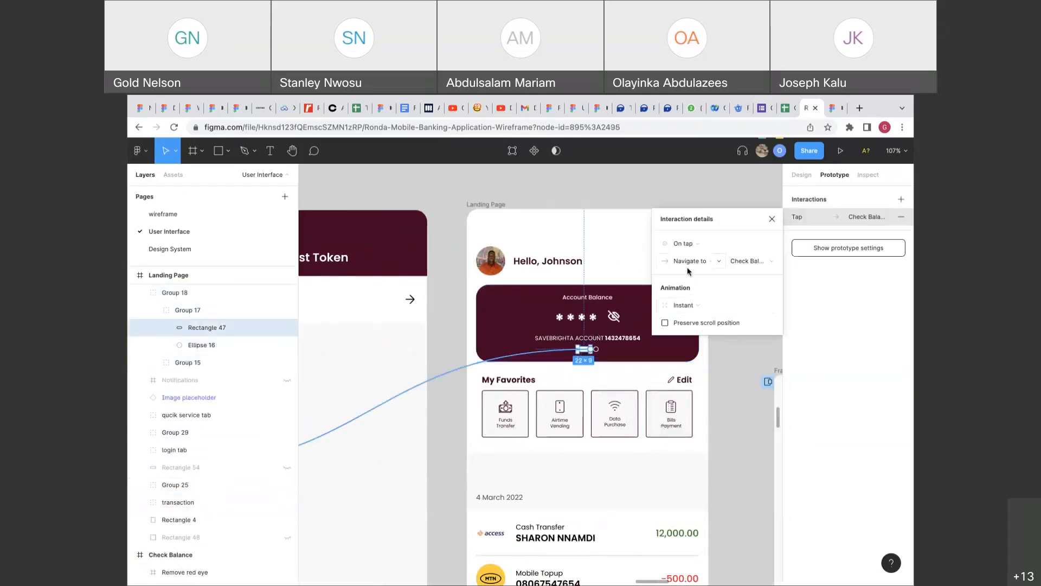
left_click(683, 245)
left_click(684, 255)
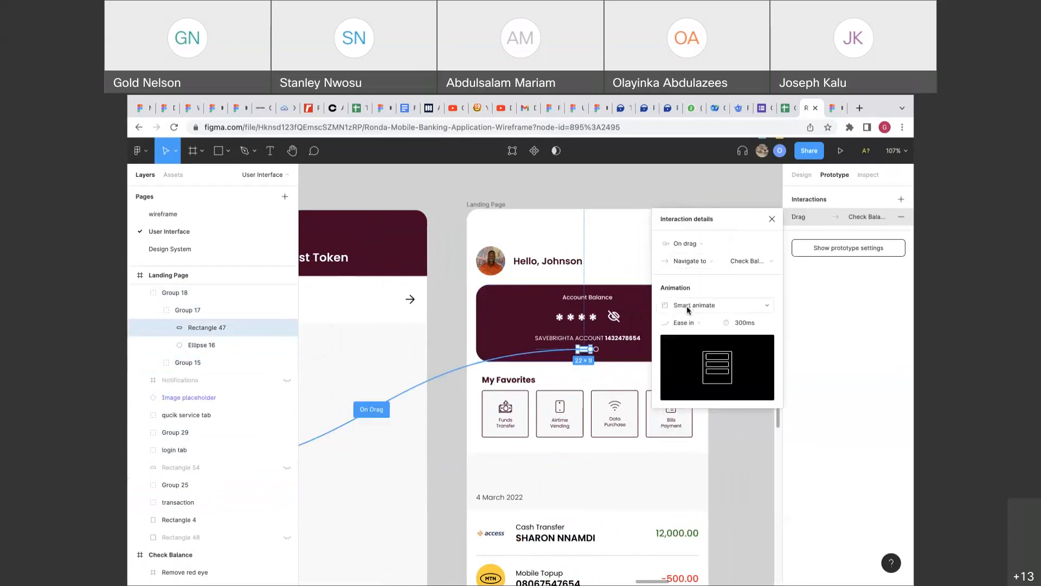
left_click(686, 323)
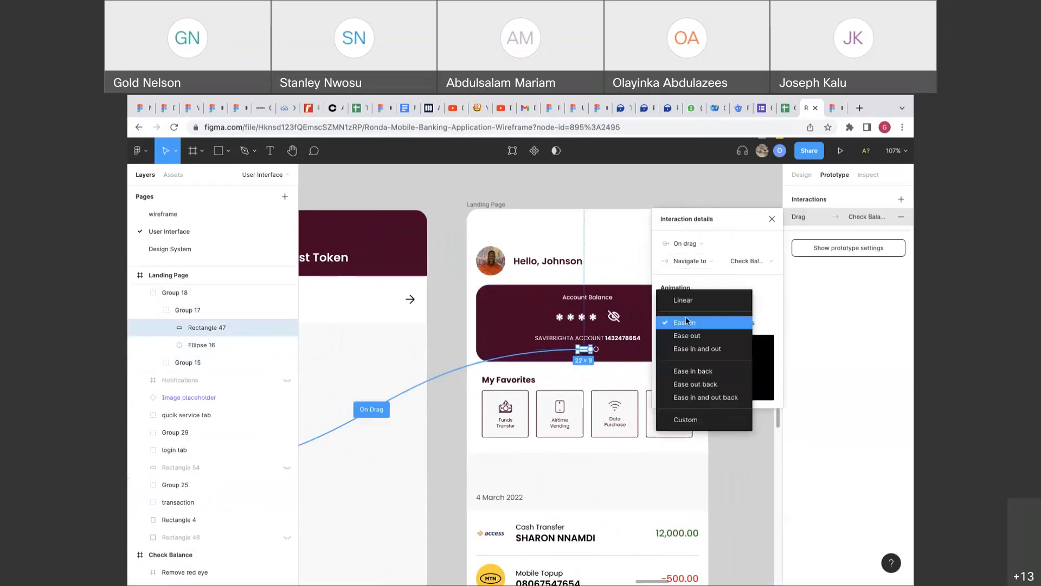
left_click(686, 322)
left_click(695, 305)
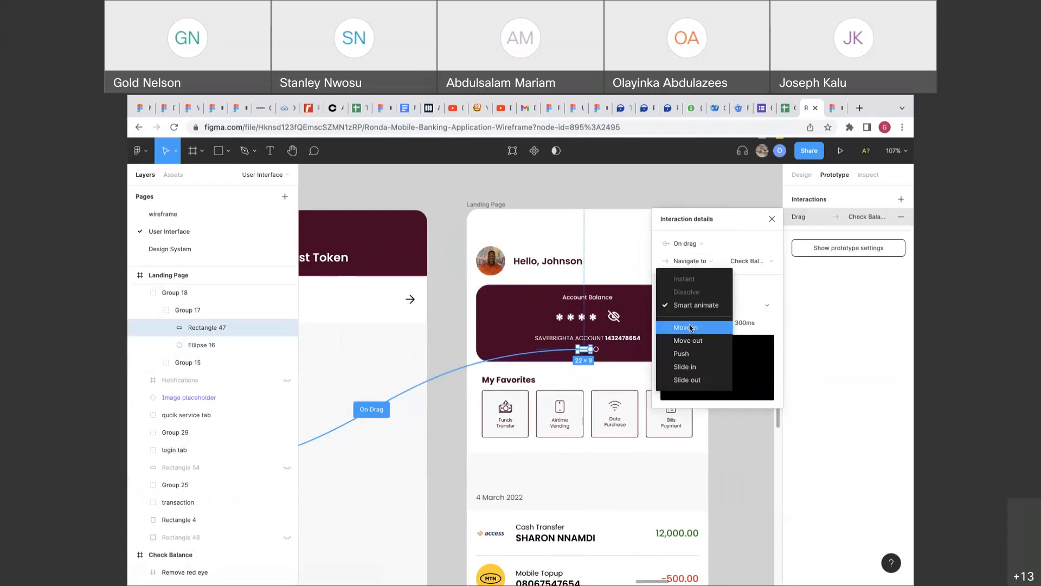
left_click(692, 327)
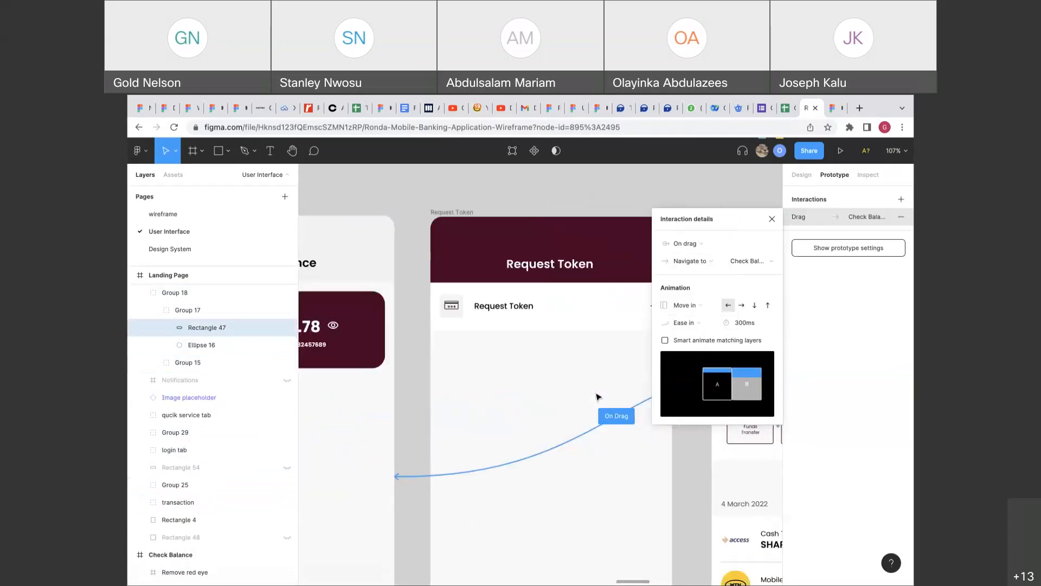
left_click(828, 112)
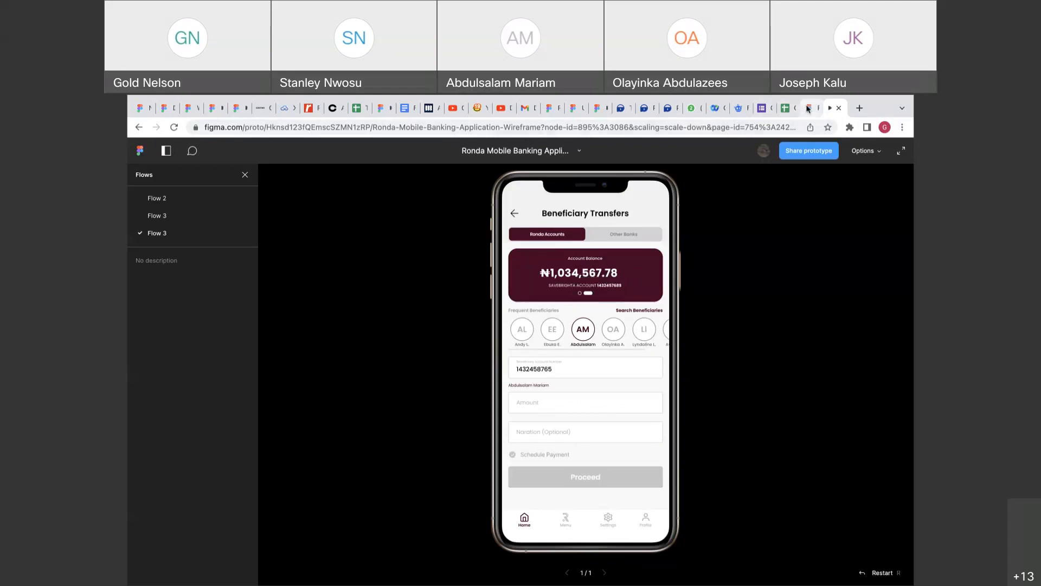
Play the Flow 3 prototype, then reopen the Check Balance pill's drag link to Landing Page.
left_click(808, 107)
left_click(570, 240)
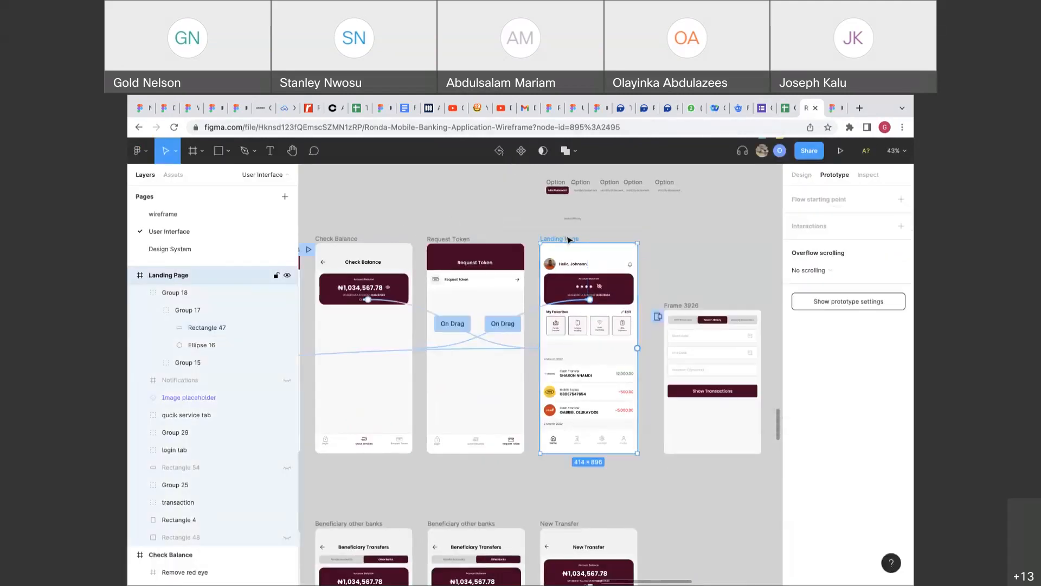
scroll(568, 240, "down", 3)
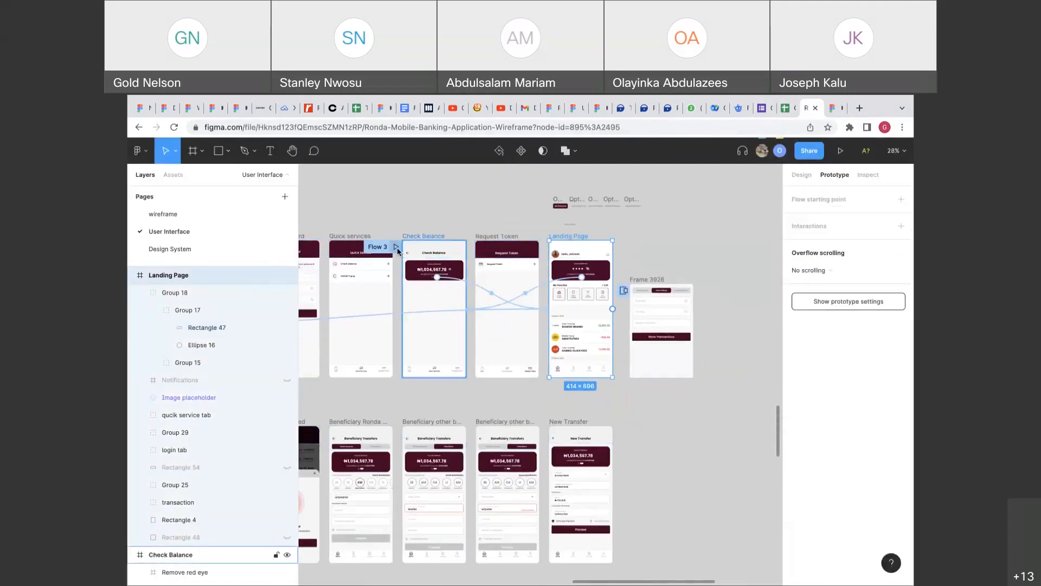
left_click(395, 248)
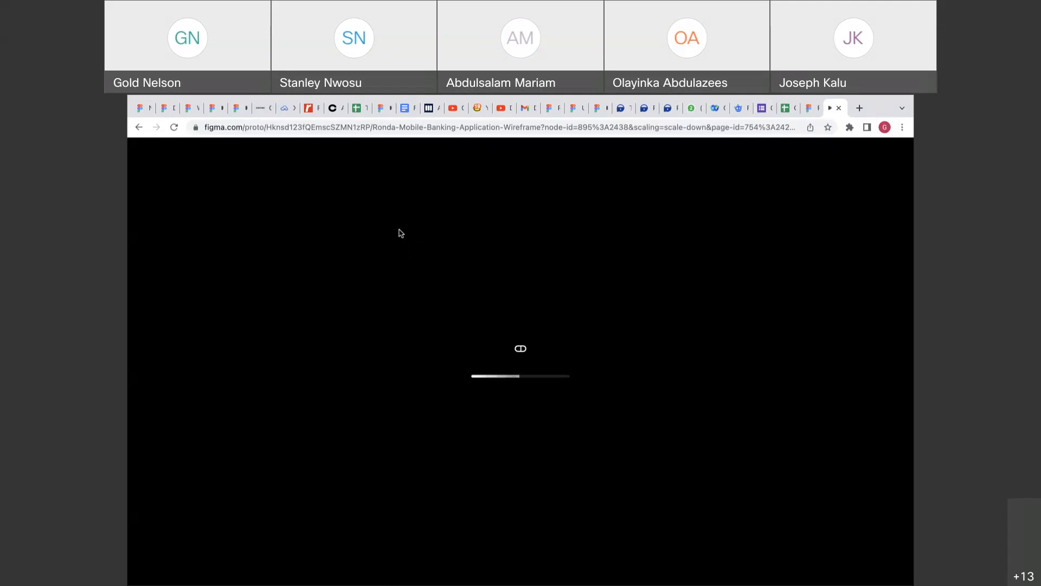
mouse_move(554, 104)
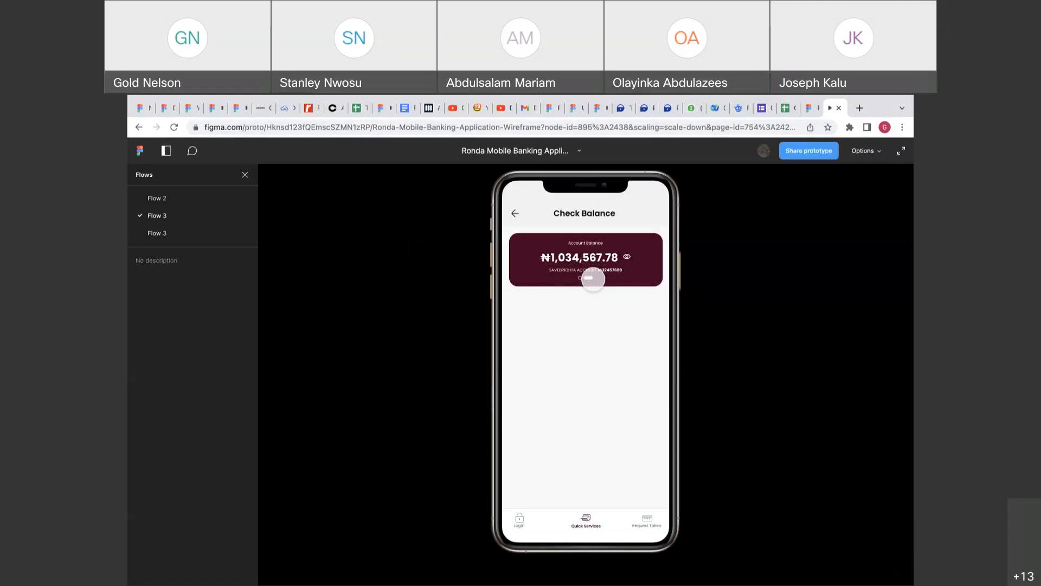
left_click(808, 114)
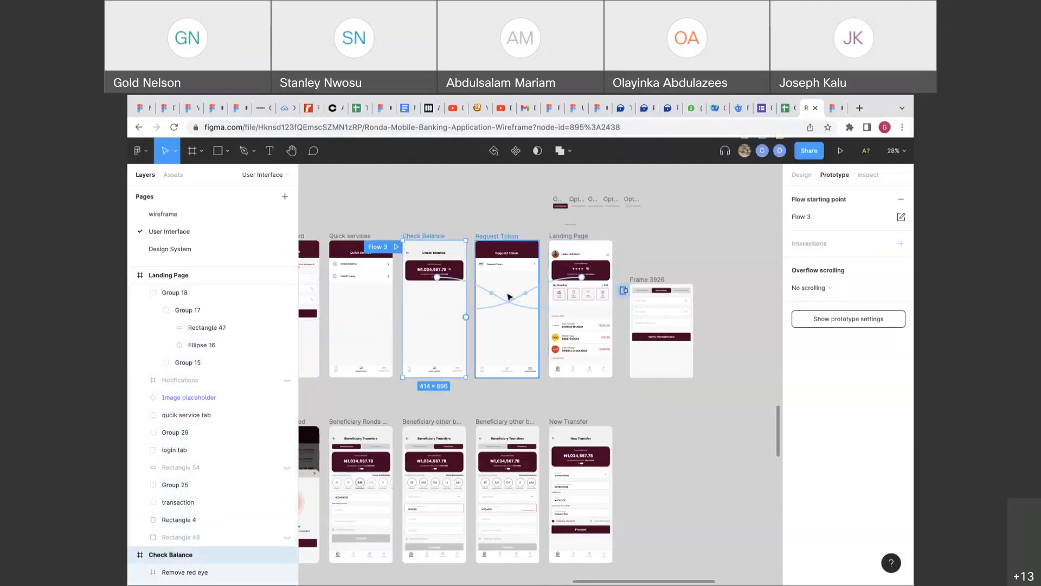
left_click(494, 297)
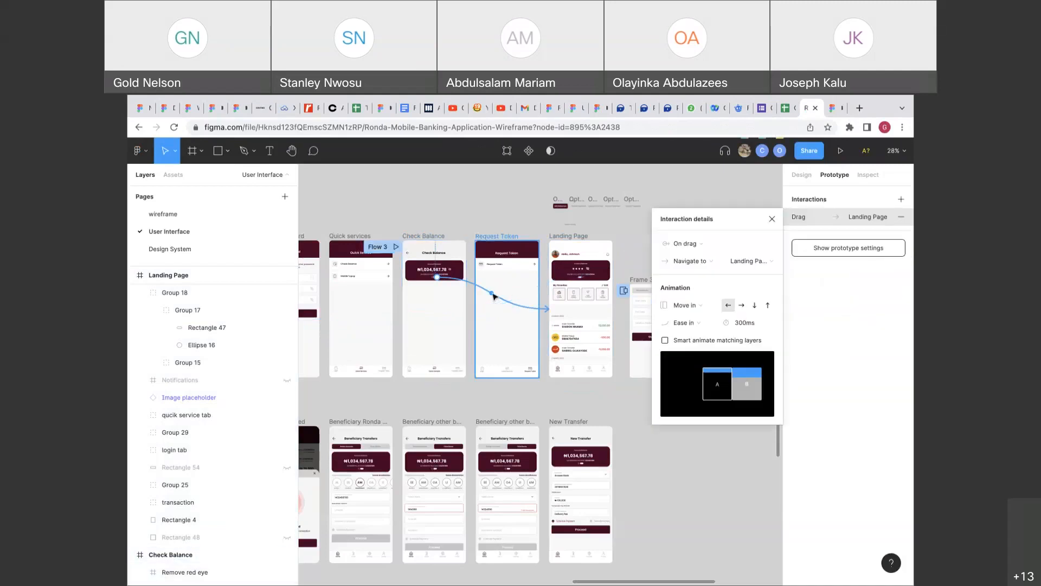
Change the Check Balance pill's trigger from On drag to On tap and test it in the prototype.
left_click(701, 244)
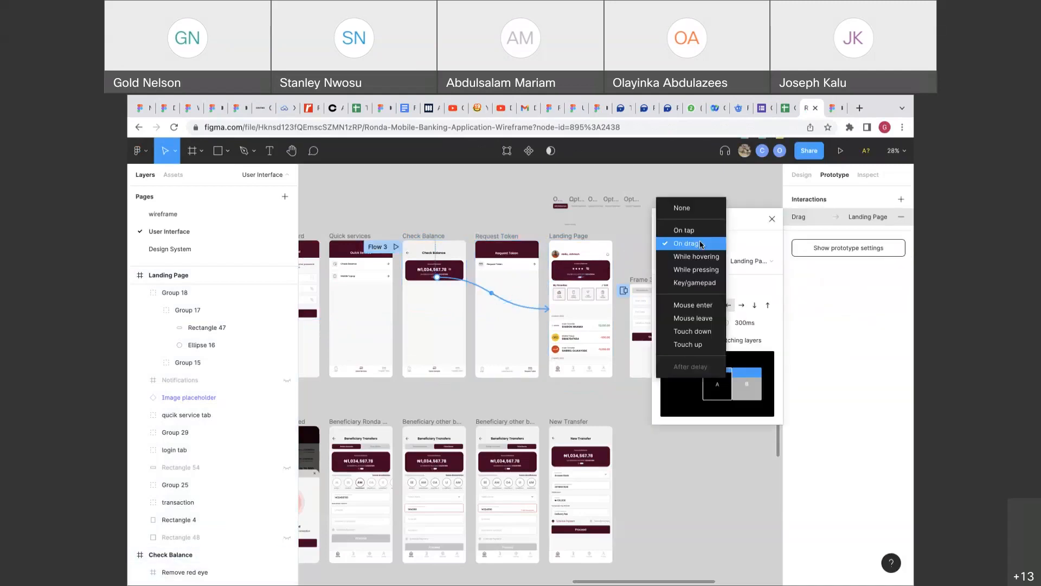
left_click(701, 245)
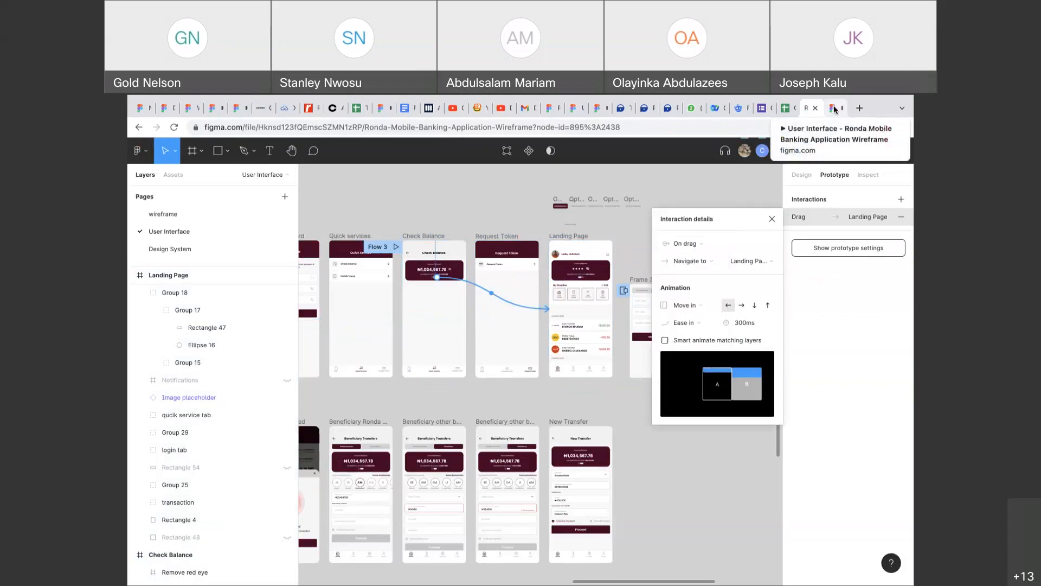
left_click(834, 108)
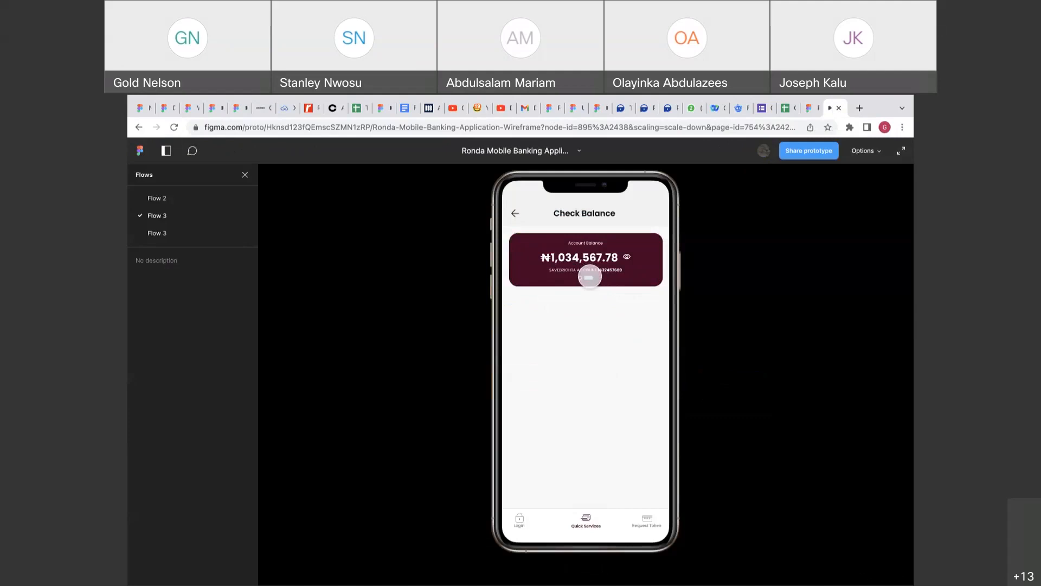
left_click(806, 111)
left_click(678, 244)
left_click(692, 235)
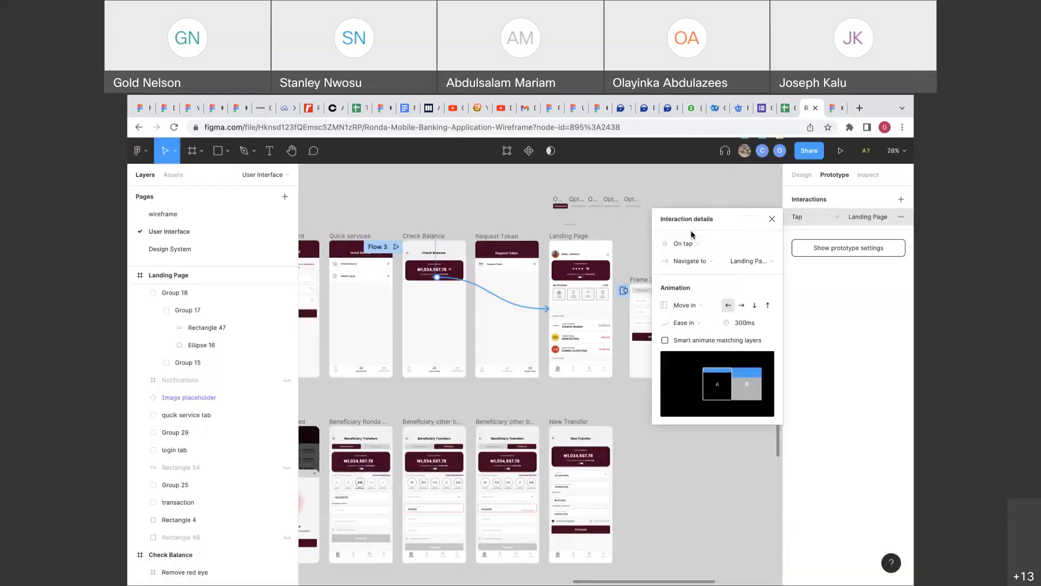
left_click(833, 115)
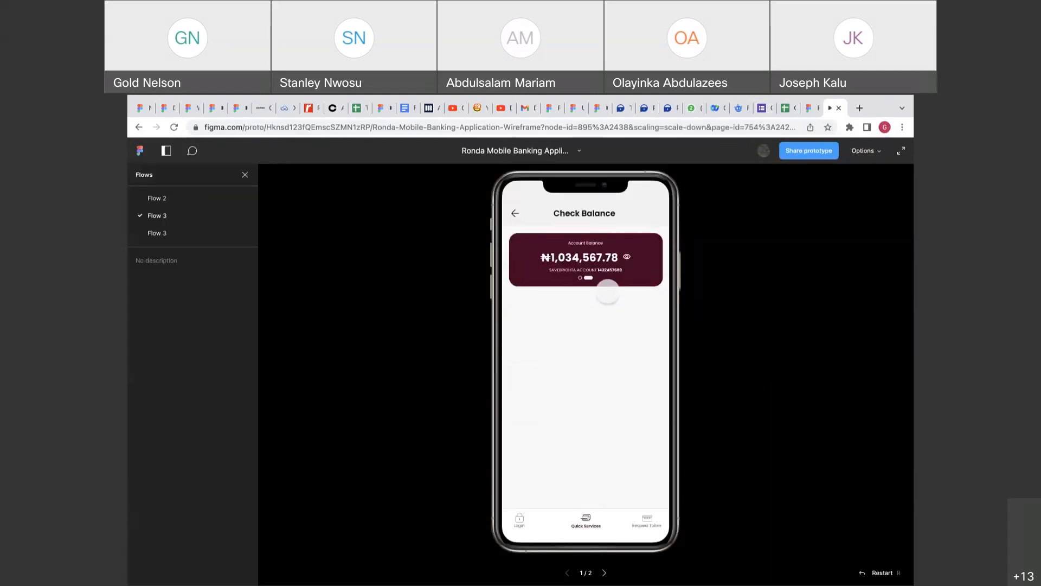
left_click(591, 278)
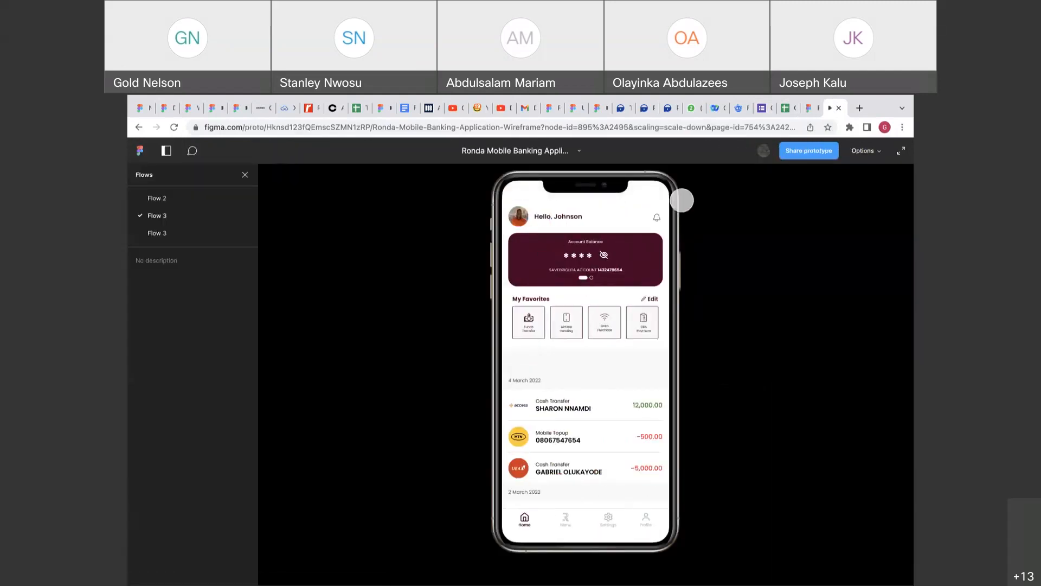
left_click(816, 114)
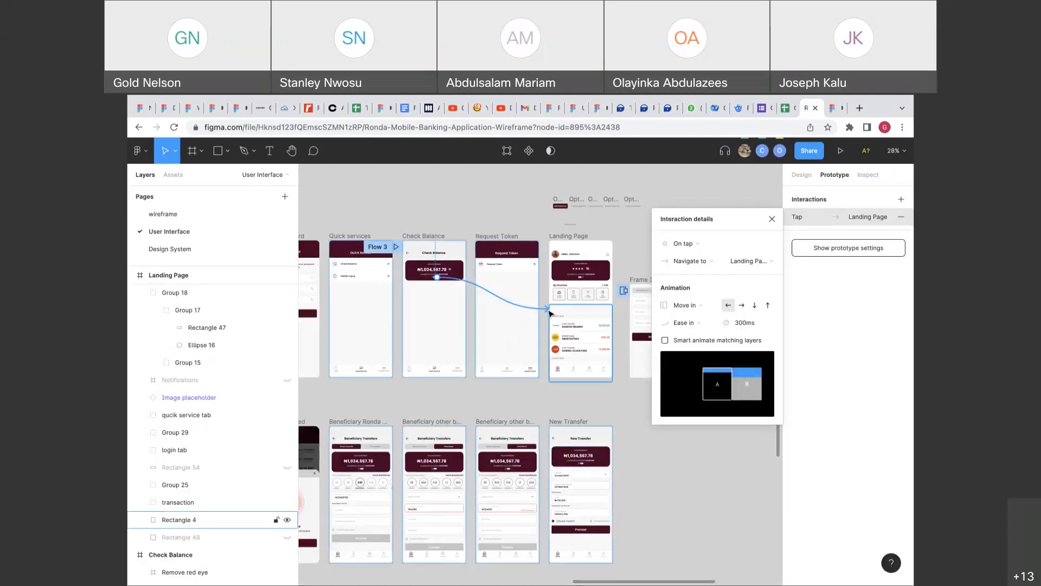
Change the transition to Instant and test the tap on the slider dots in the prototype.
left_click(700, 306)
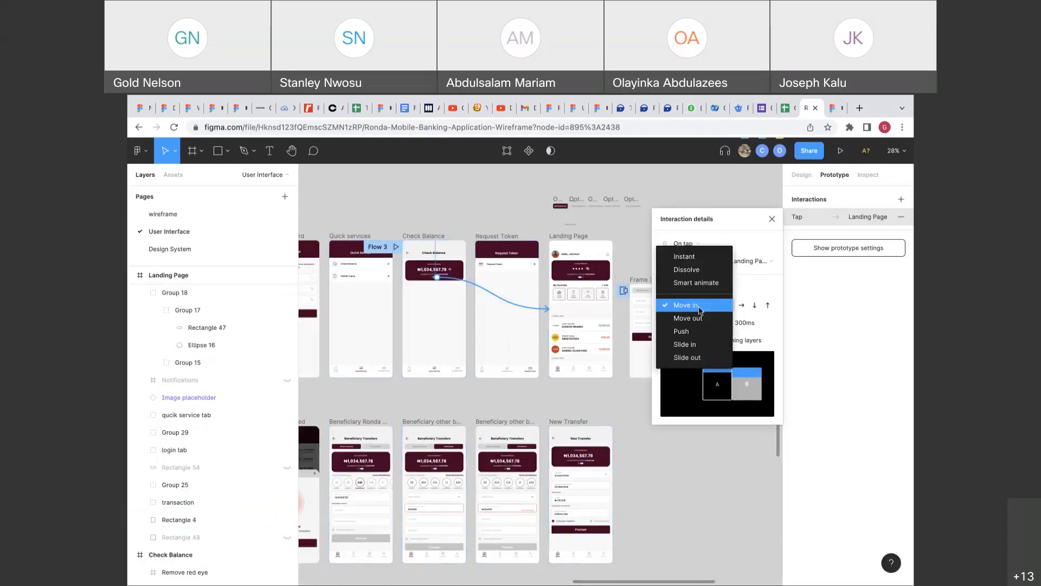
left_click(698, 256)
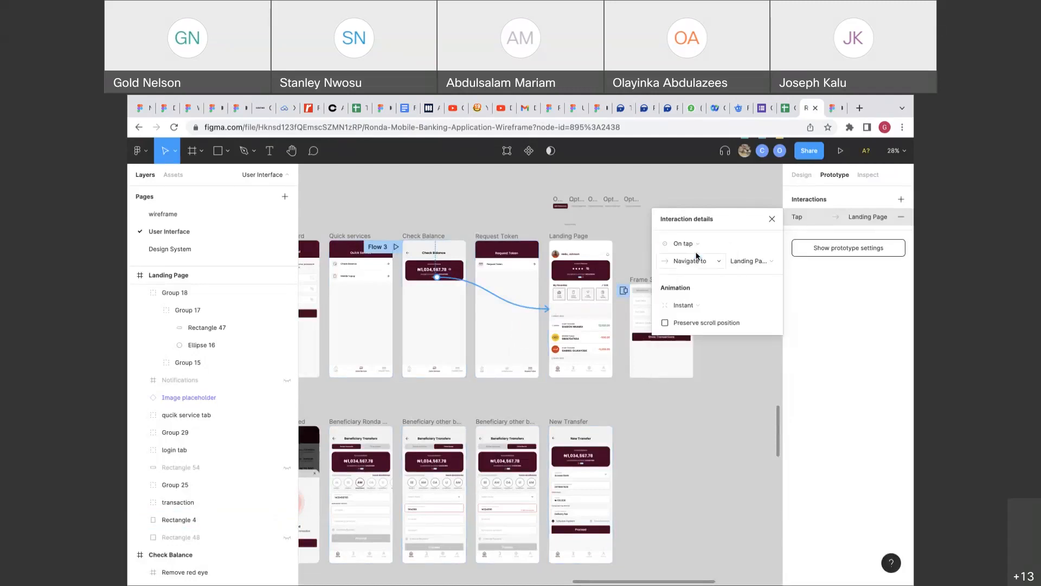
left_click(832, 107)
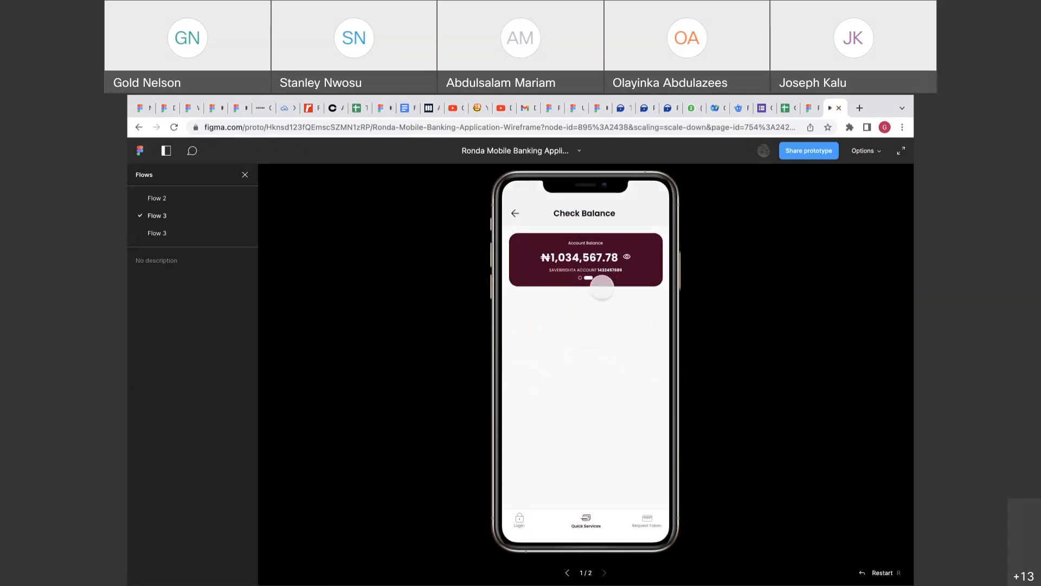
left_click(590, 277)
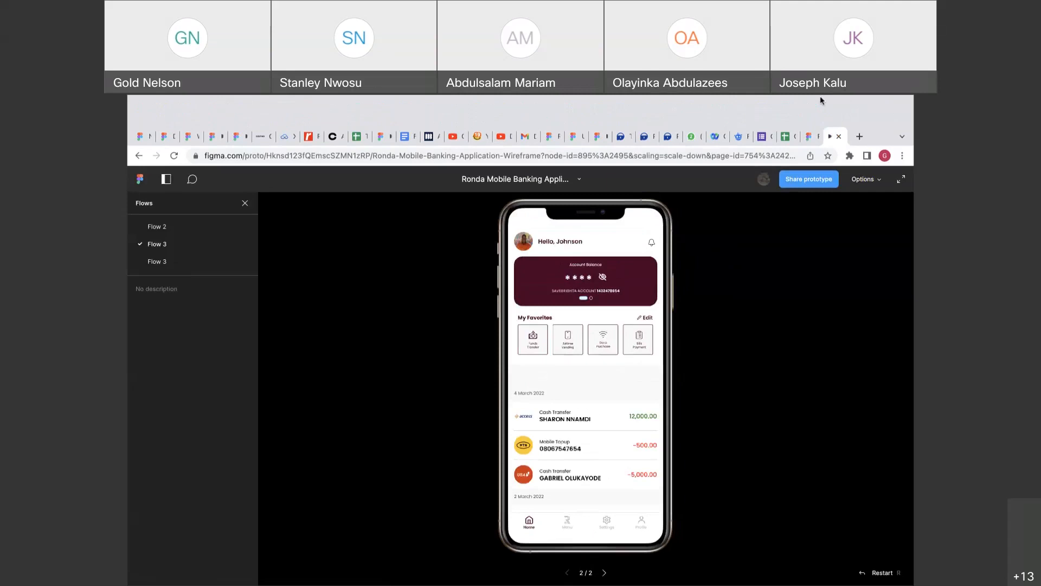
left_click(811, 108)
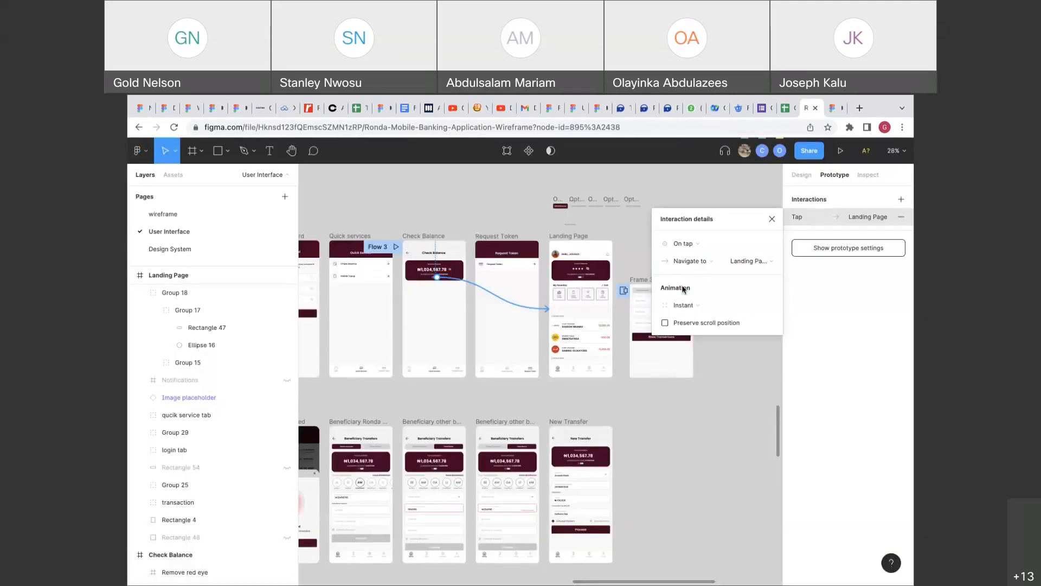
Make the Landing Page pill's link to Check Balance trigger On tap instead of On drag.
left_click(586, 279)
left_click(569, 279)
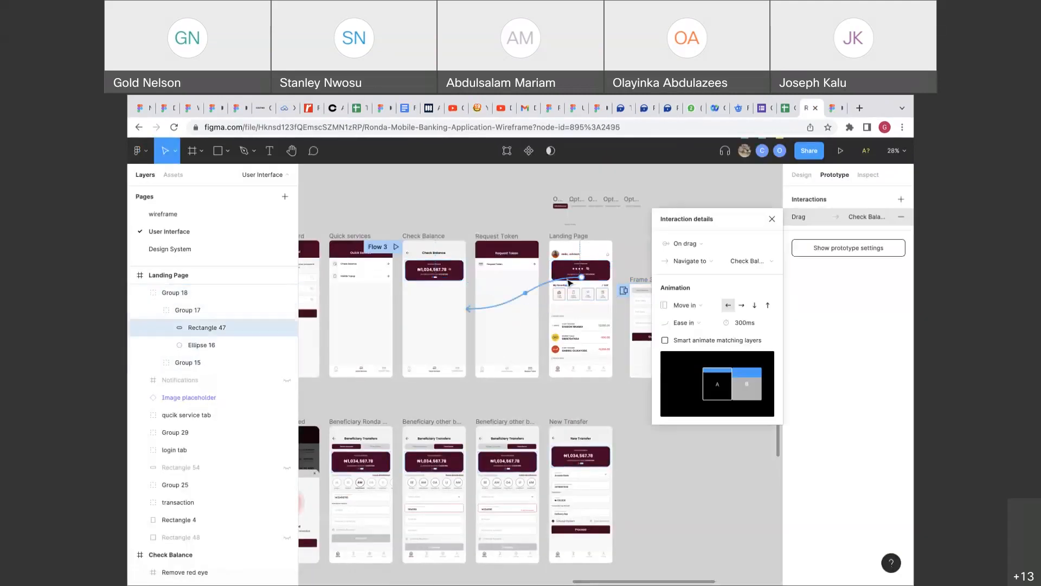
left_click(698, 246)
left_click(684, 230)
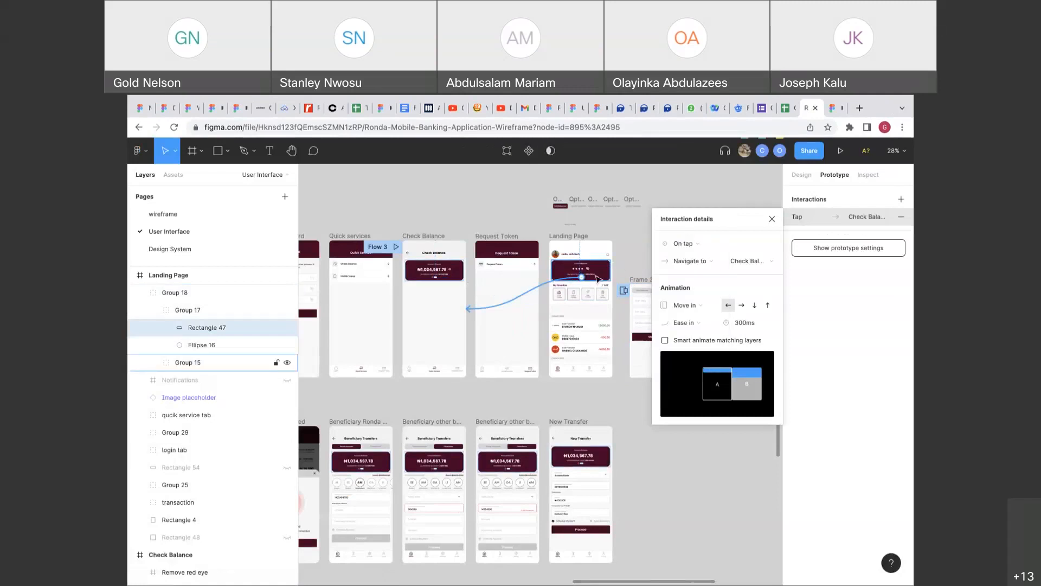
Delete Frame 3926, then select the Check Balance frame in the design properties.
scroll(596, 278, "up", 5)
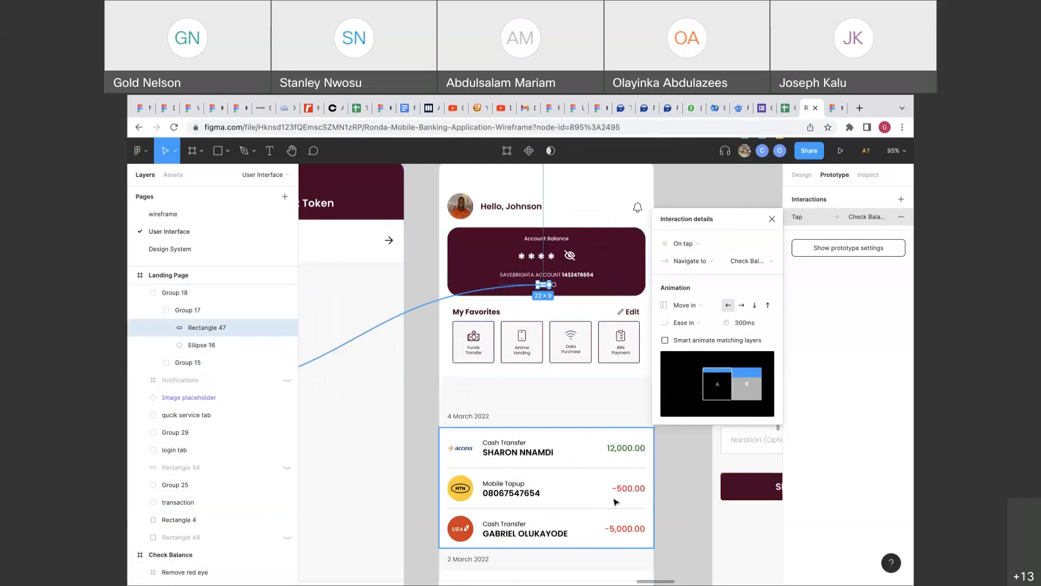
scroll(616, 502, "down", 5)
scroll(583, 450, "up", 1)
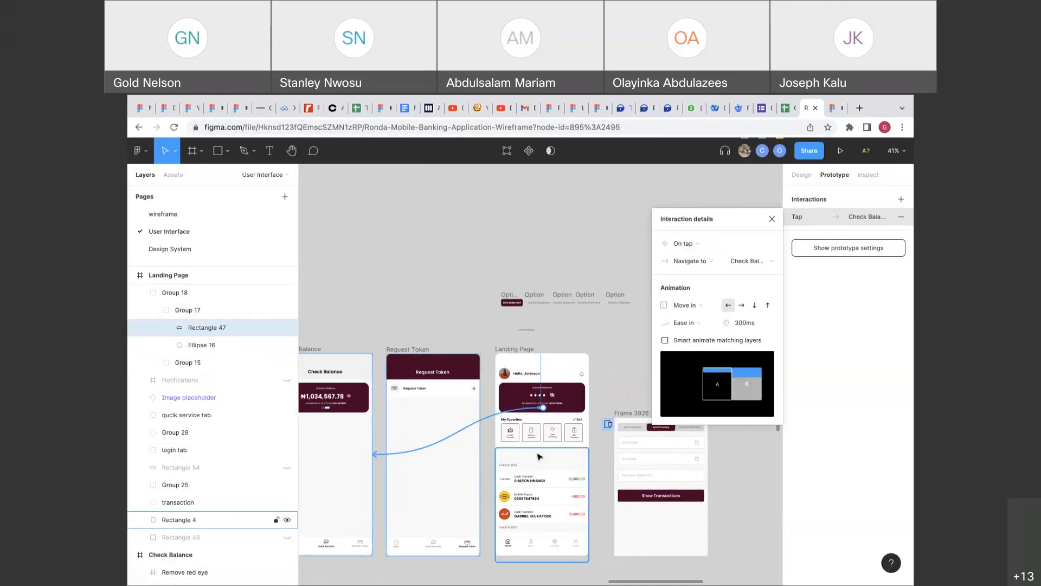
scroll(538, 457, "down", 2)
scroll(597, 412, "down", 1)
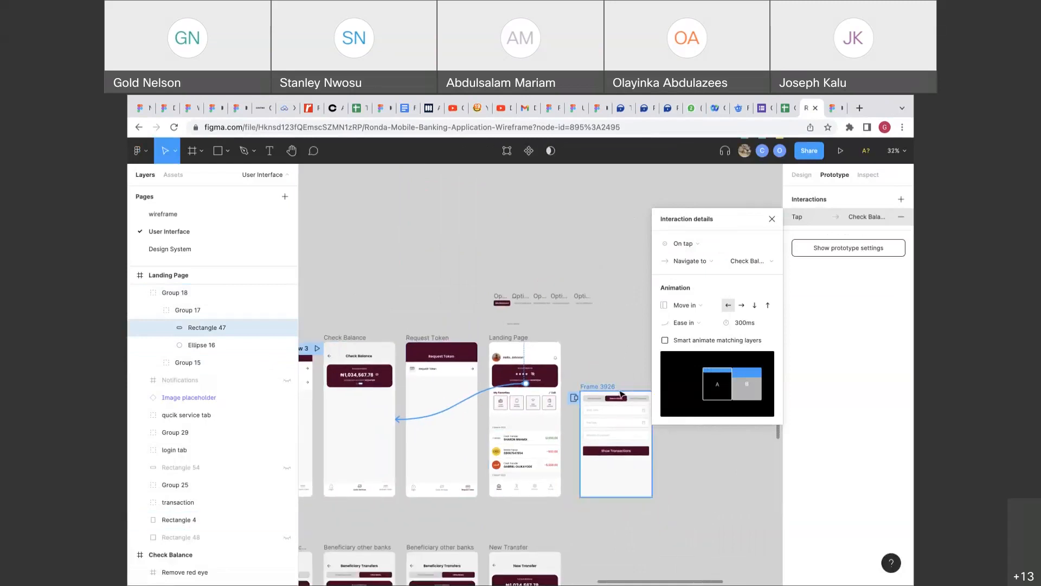
left_click(615, 385)
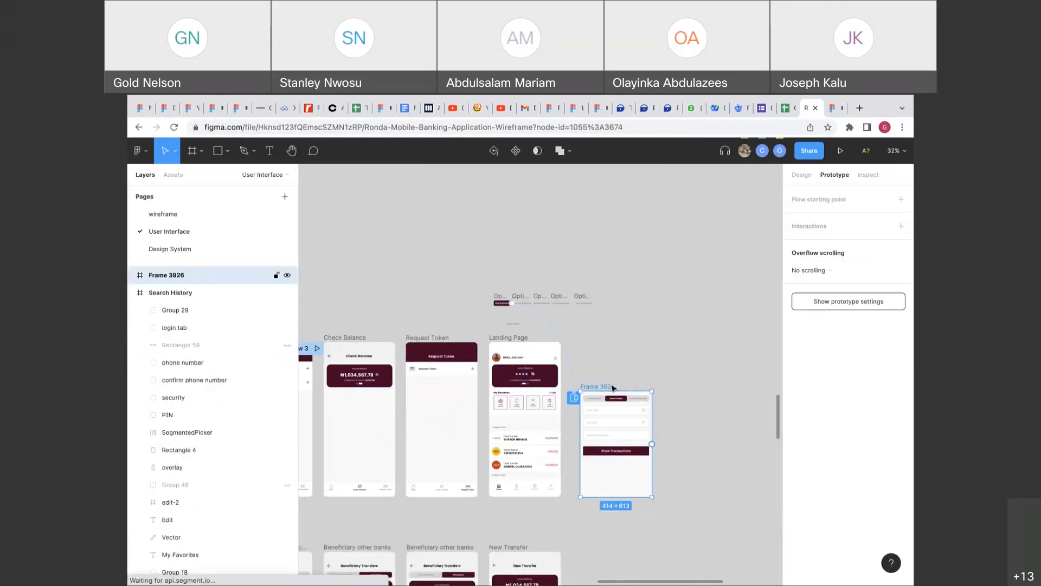
key("Delete")
left_click(796, 175)
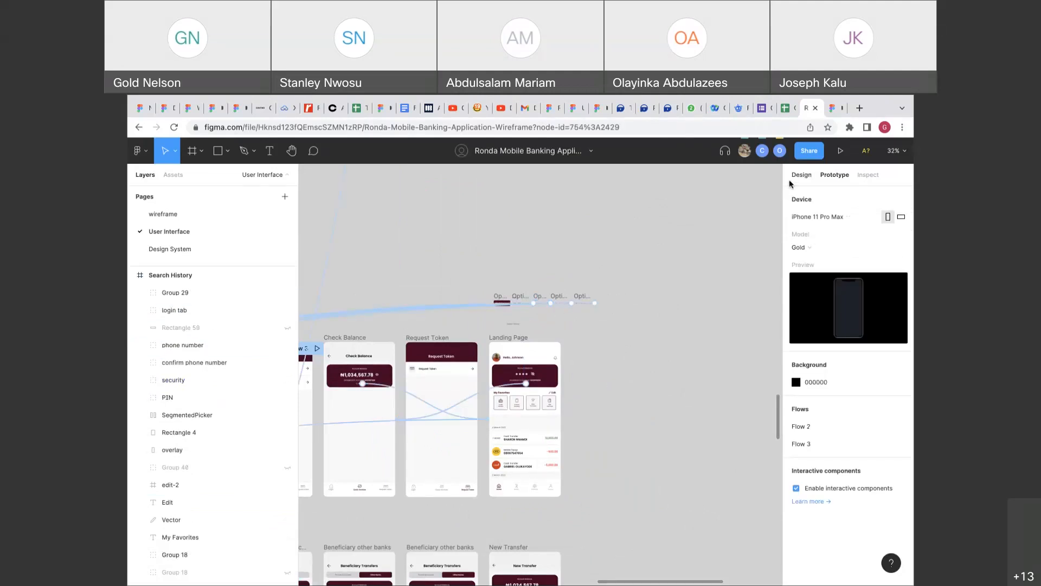
left_click(350, 338)
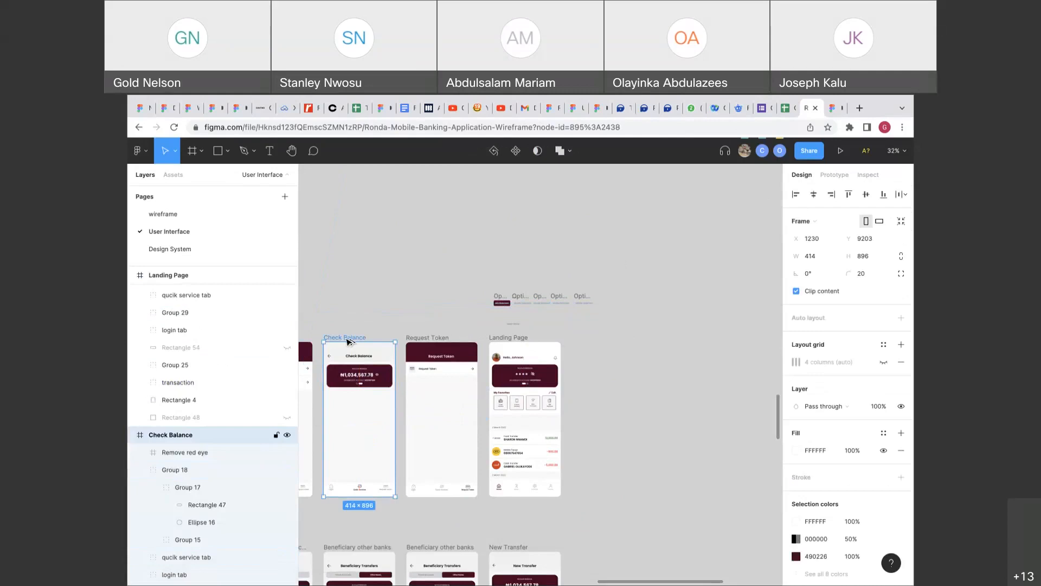
Duplicate the Check Balance frame and change the copy's balance to ₦0000000.
left_click_drag(347, 340, 600, 341)
scroll(626, 369, "up", 10)
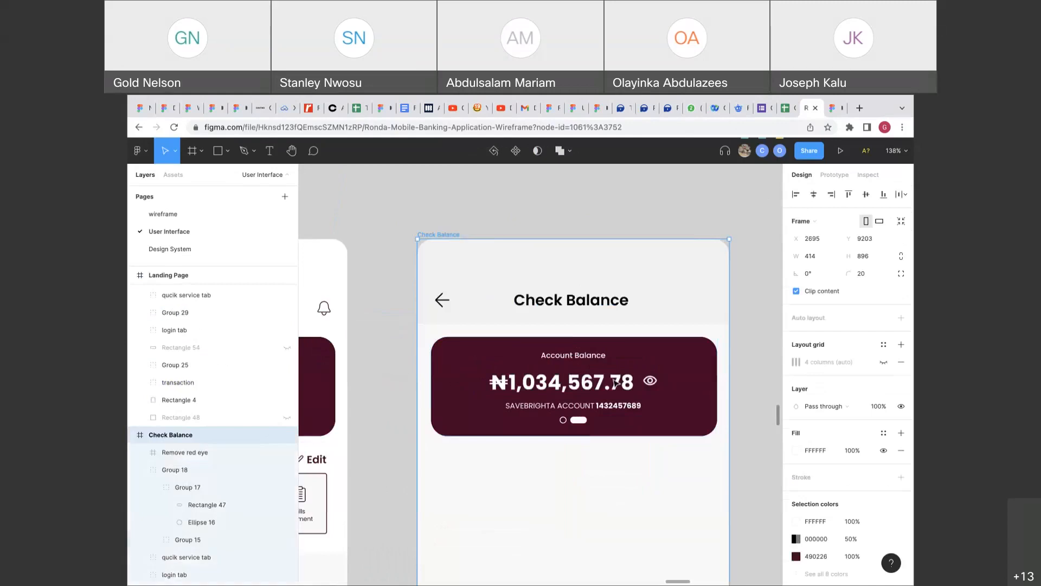
left_click(623, 375, "ctrl")
double_click(616, 383)
type("0")
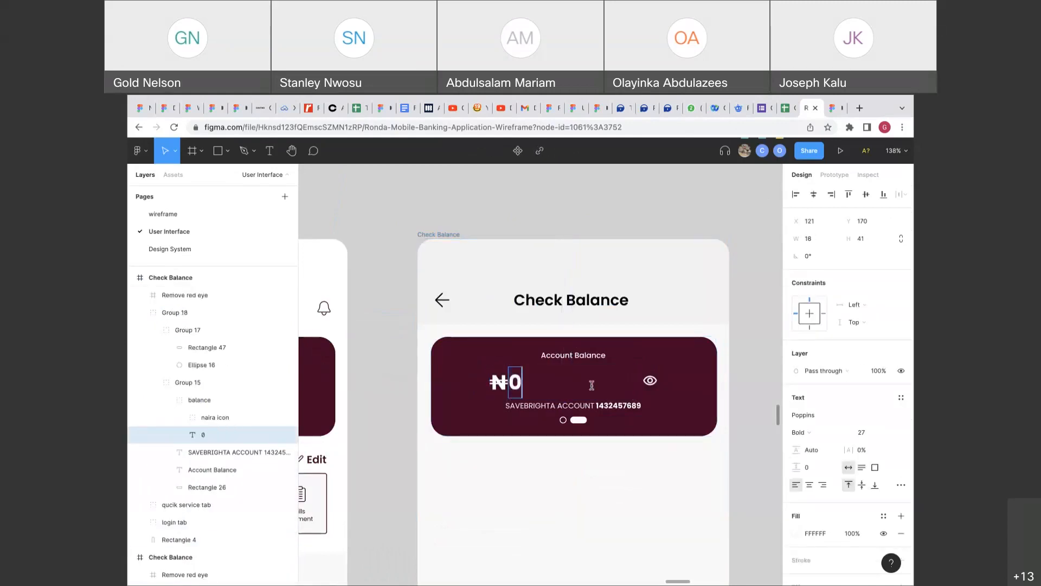
type("000000")
key("Escape")
Redirect the balance card's tap connection from Landing Page to the new Check Balance copy.
scroll(598, 454, "down", 6)
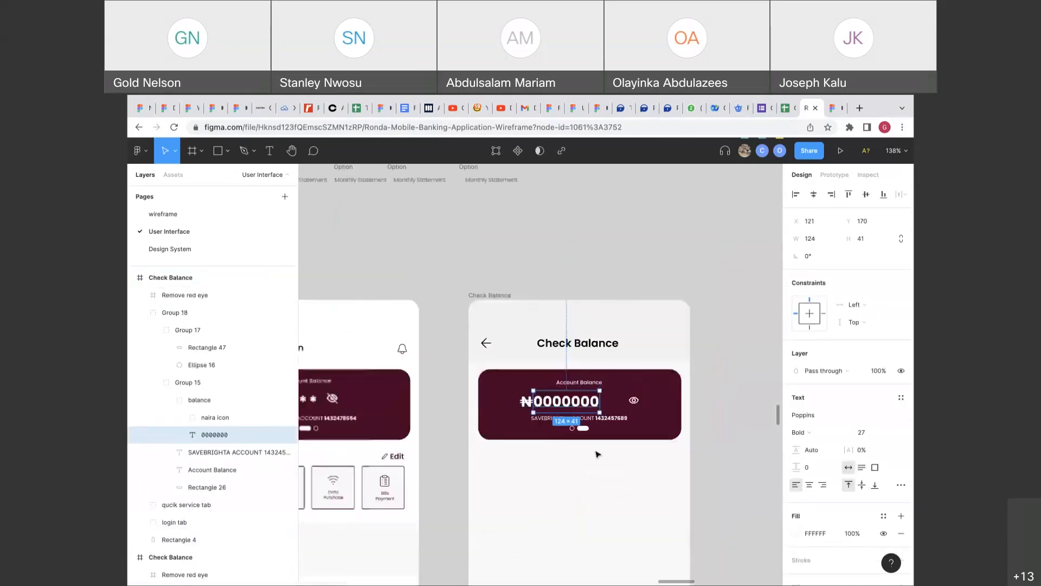
scroll(598, 454, "left", 2)
left_click(834, 175)
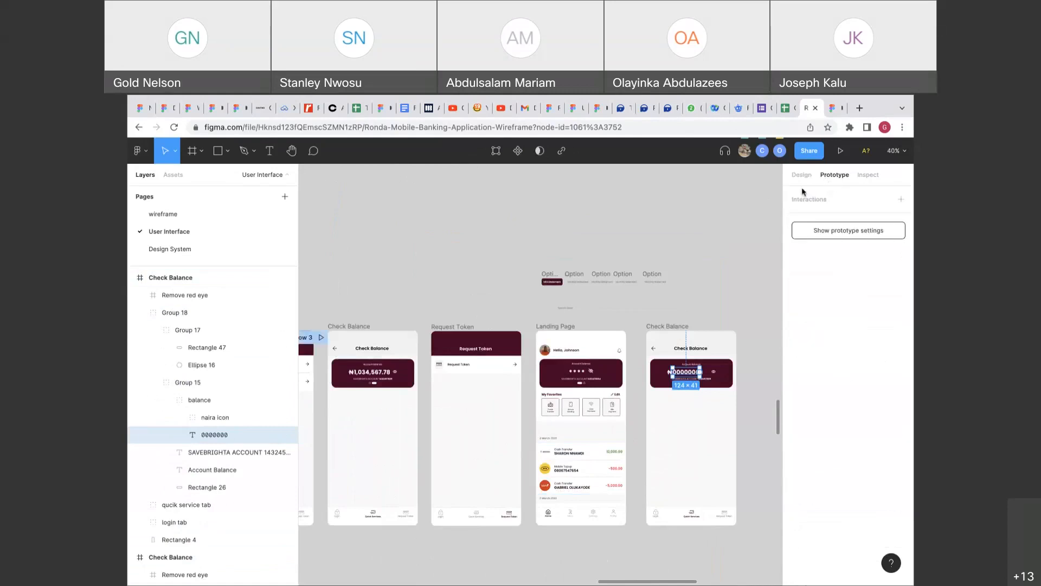
left_click(378, 382)
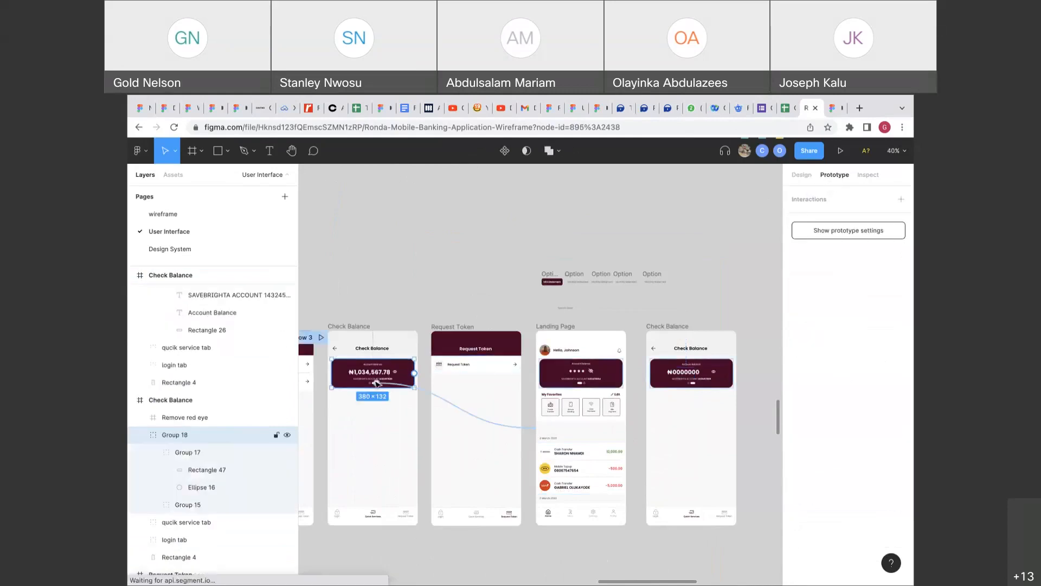
left_click(463, 410)
left_click_drag(535, 428, 678, 429)
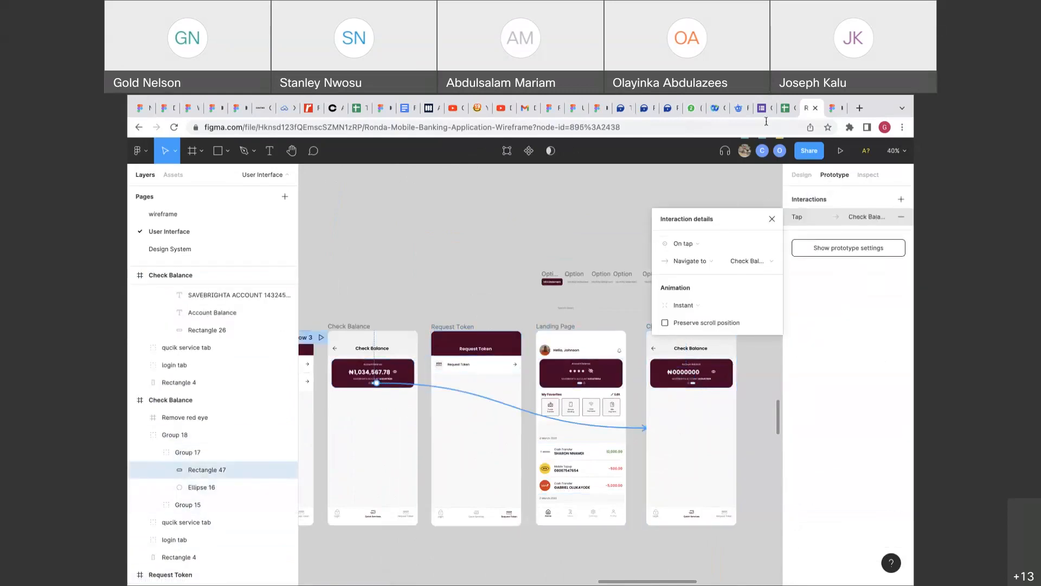
Test the link in the running prototype by tapping the balance card through to Landing Page.
left_click(832, 108)
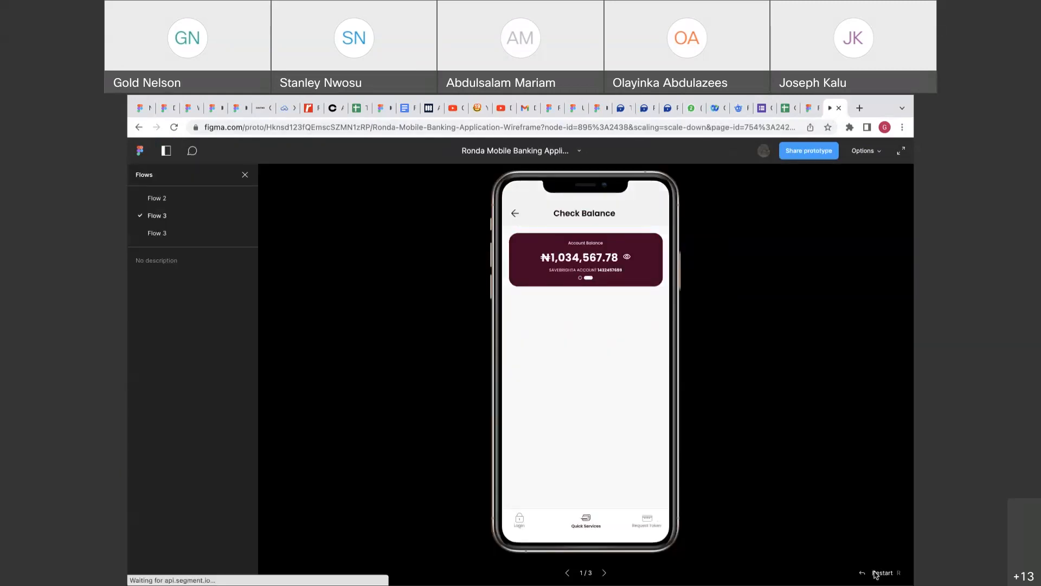
left_click(593, 278)
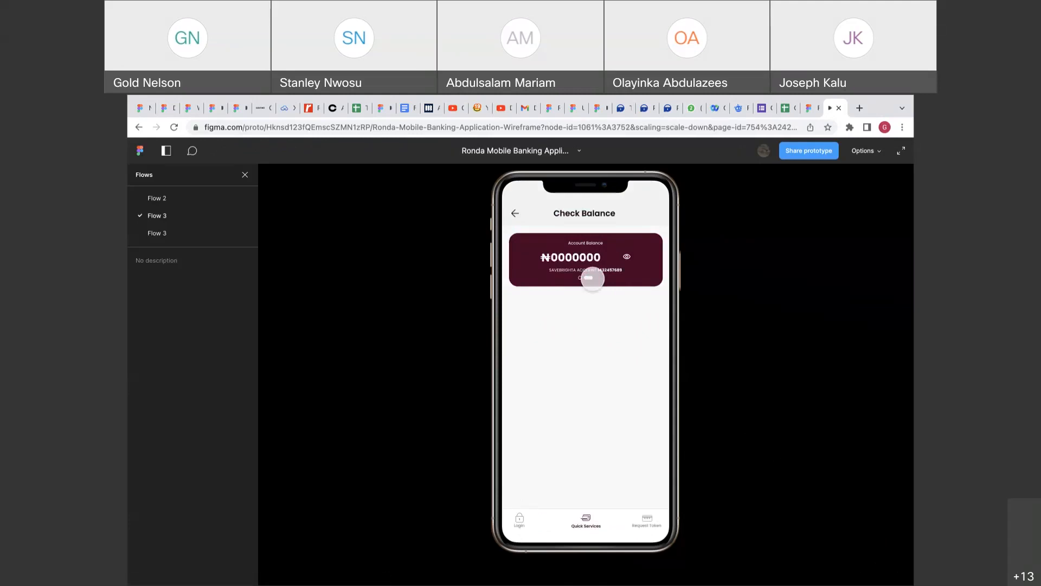
left_click(593, 278)
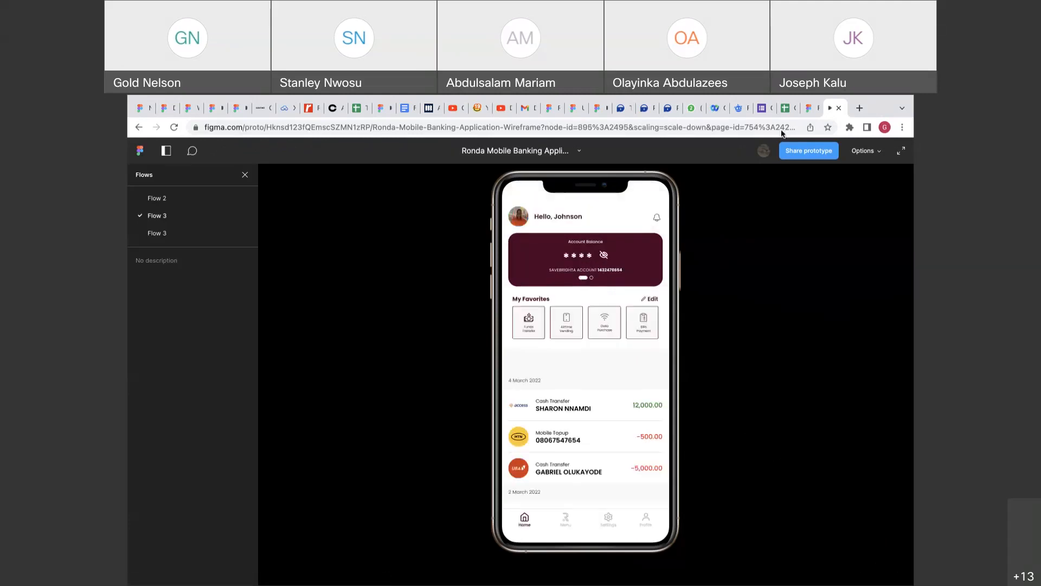
left_click(810, 109)
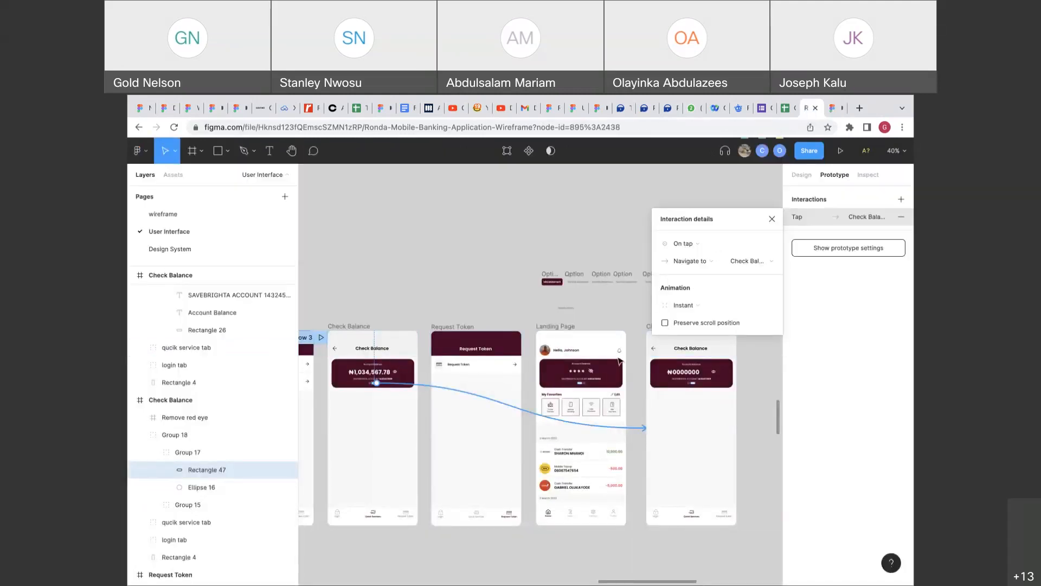
Delete the duplicate ₦0000000 Check Balance frame.
scroll(620, 360, "right", 3)
left_click(622, 339)
key("Delete")
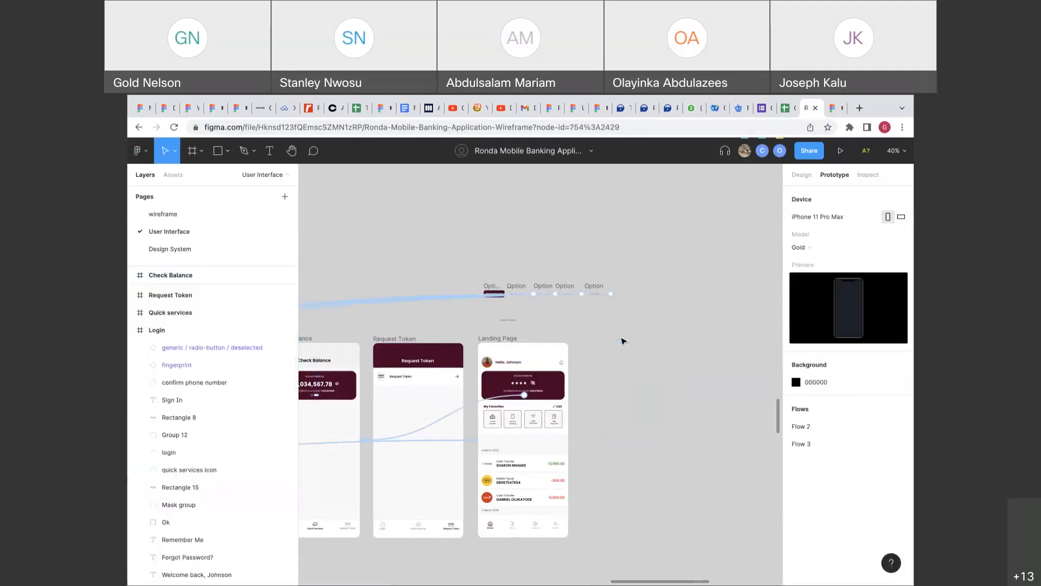
scroll(622, 340, "left", 5)
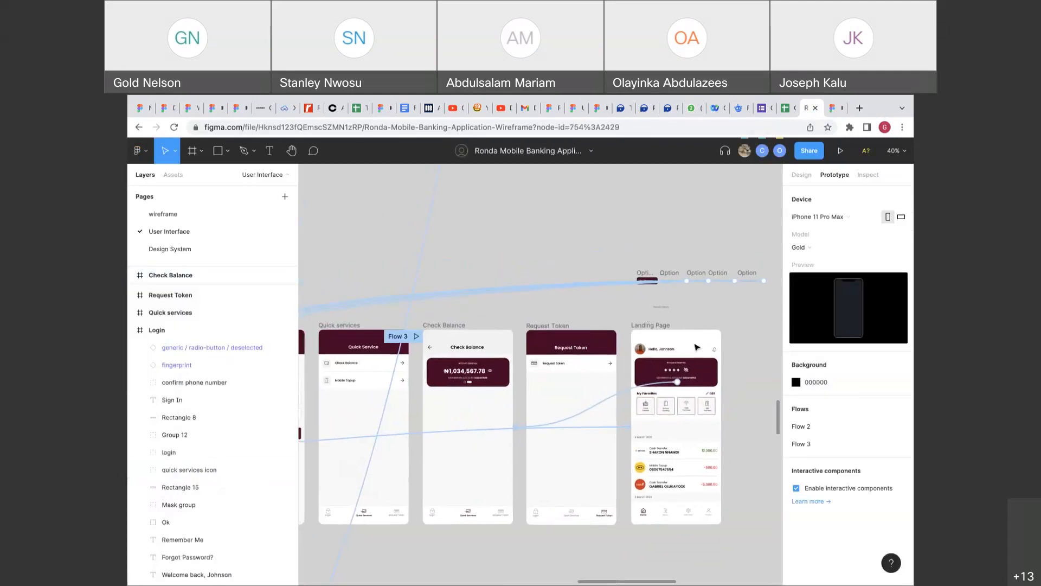
Delete the row of six Option frames above the screens and look over the remaining grid.
left_click(804, 177)
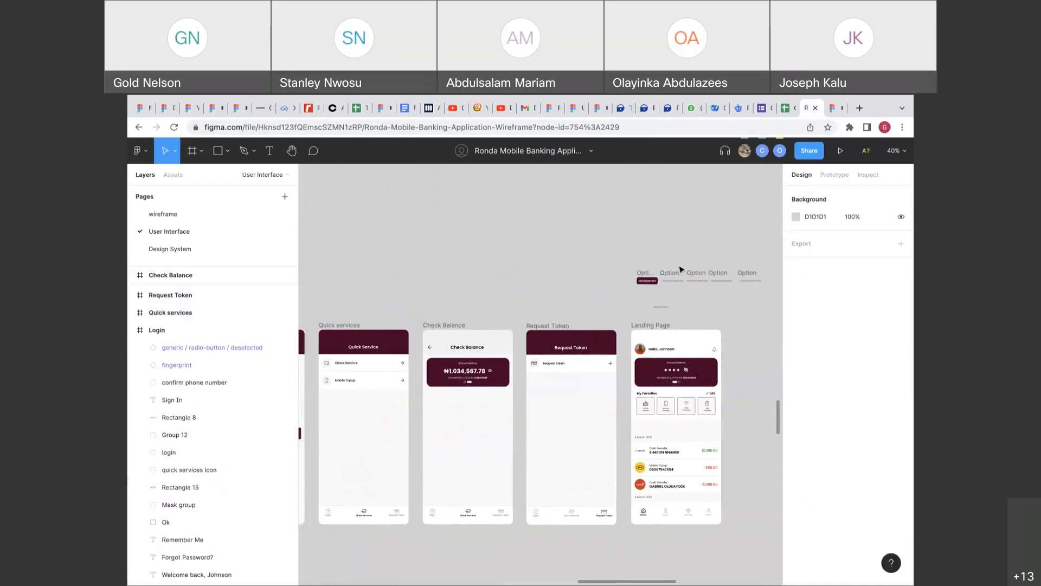
scroll(680, 270, "down", 3)
scroll(680, 270, "right", 2)
scroll(651, 277, "up", 1)
left_click_drag(602, 271, 721, 307)
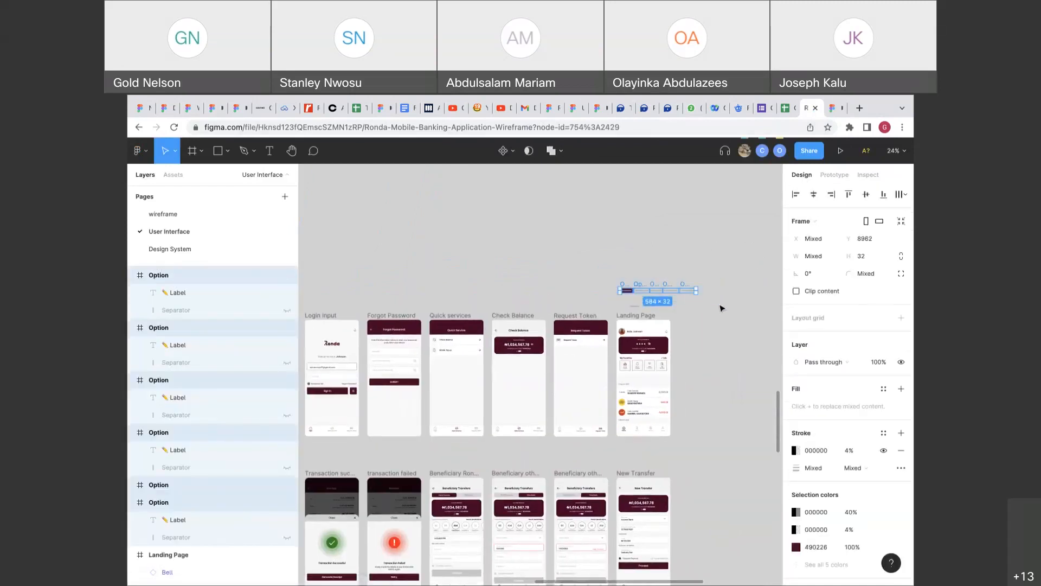
key("Delete")
scroll(721, 308, "down", 2)
scroll(721, 308, "up", 4)
scroll(721, 308, "down", 5)
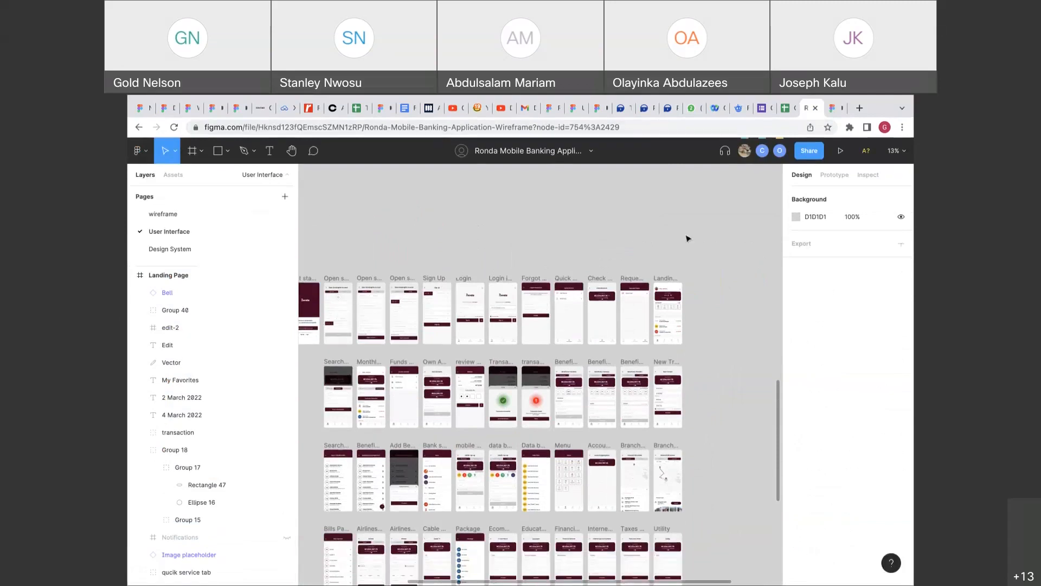
scroll(688, 239, "right", 1)
scroll(601, 193, "left", 2)
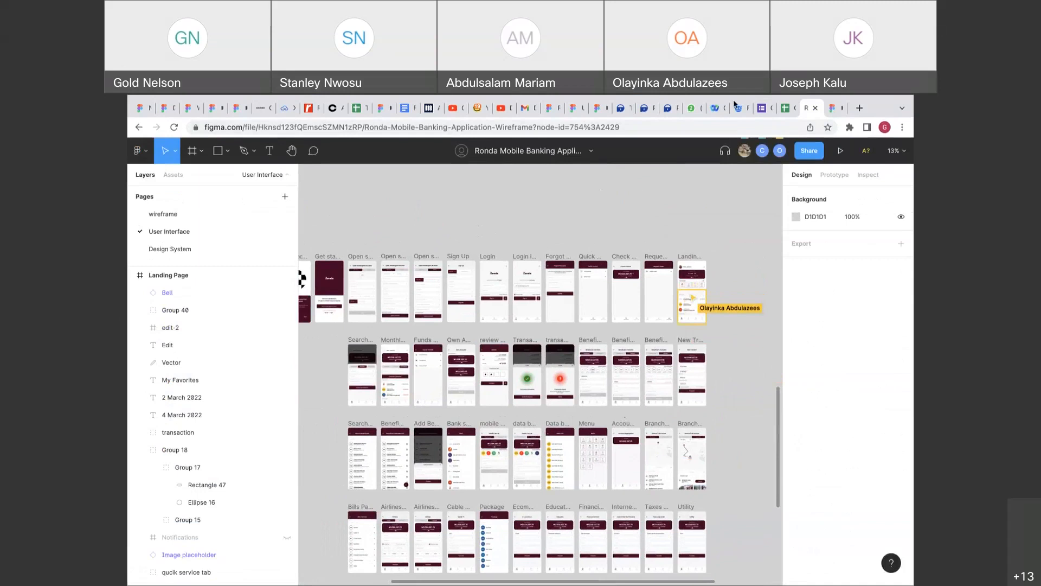
Glance at the Sign Up prototype, then select the website header frame in the Untitled design file.
left_click(594, 108)
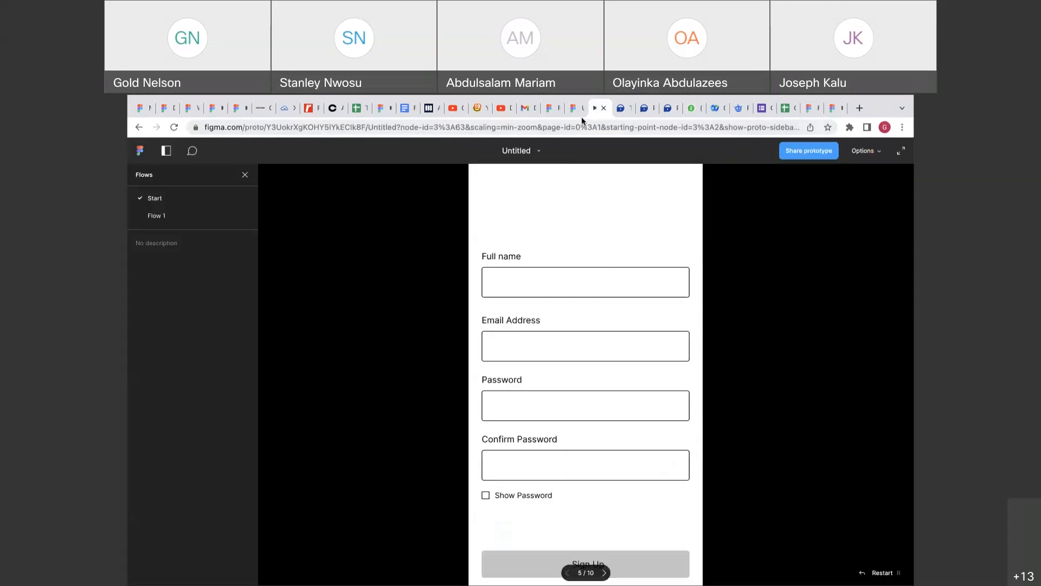
left_click(581, 118)
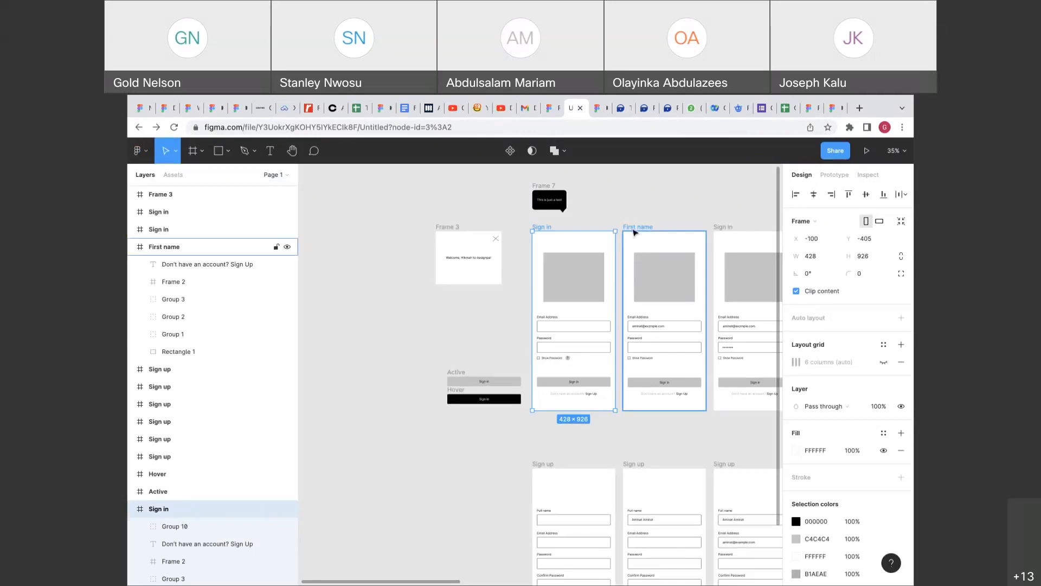
scroll(633, 232, "right", 2)
scroll(633, 233, "down", 5)
scroll(633, 232, "right", 5)
scroll(633, 232, "left", 3)
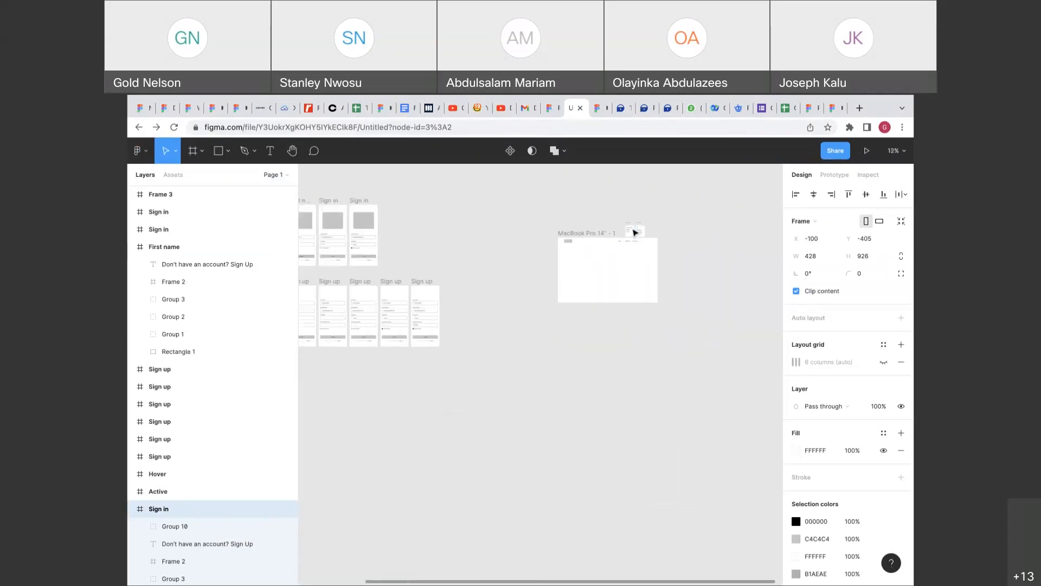
scroll(633, 232, "up", 5)
scroll(633, 232, "right", 4)
left_click(562, 287)
scroll(561, 287, "left", 2)
scroll(562, 288, "up", 1)
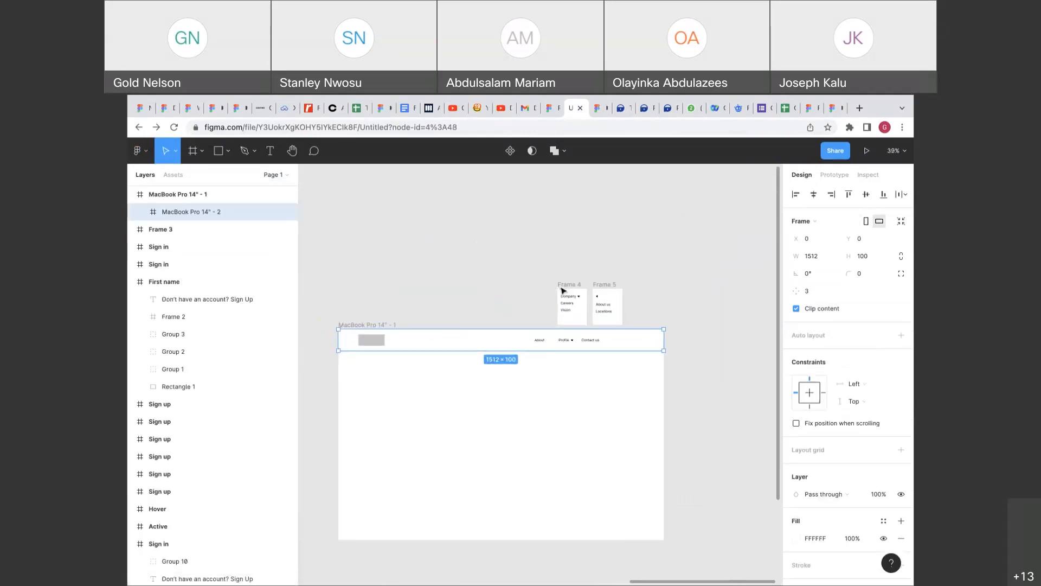
scroll(563, 290, "down", 1)
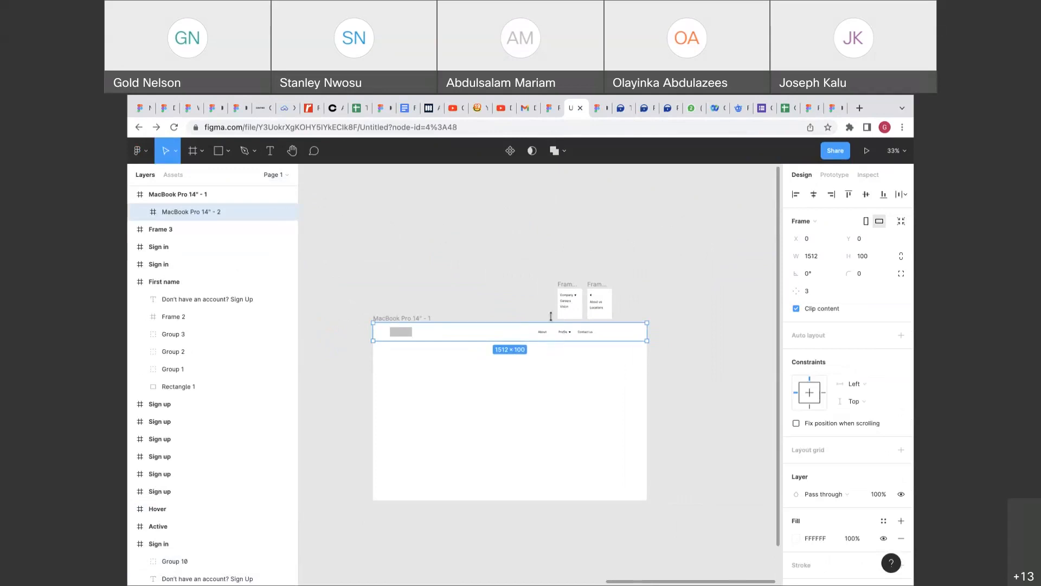
Leave the header frame unchanged and go to Recently viewed files from the banking prototype.
right_click(533, 334)
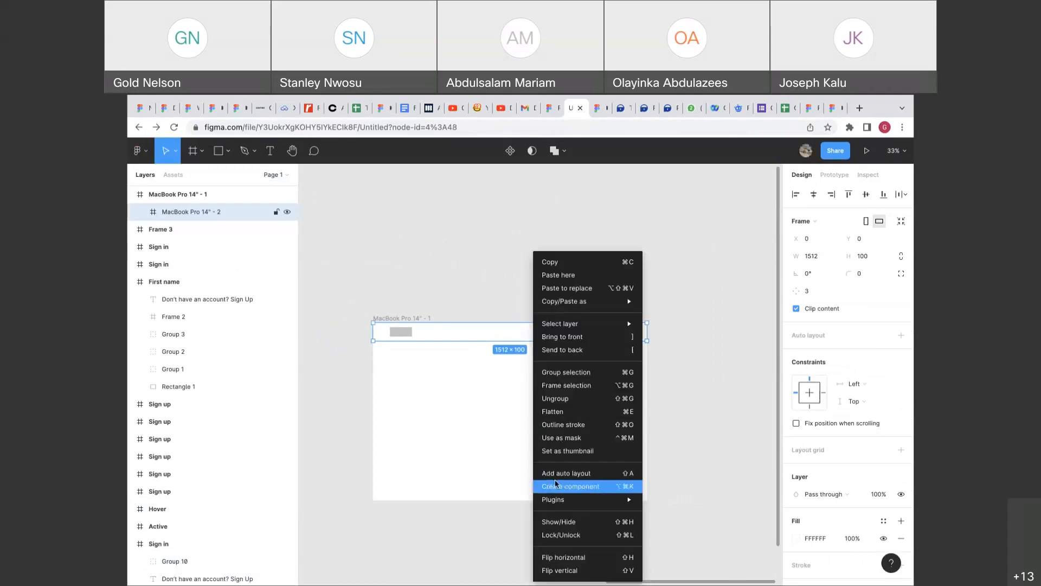
left_click(505, 389)
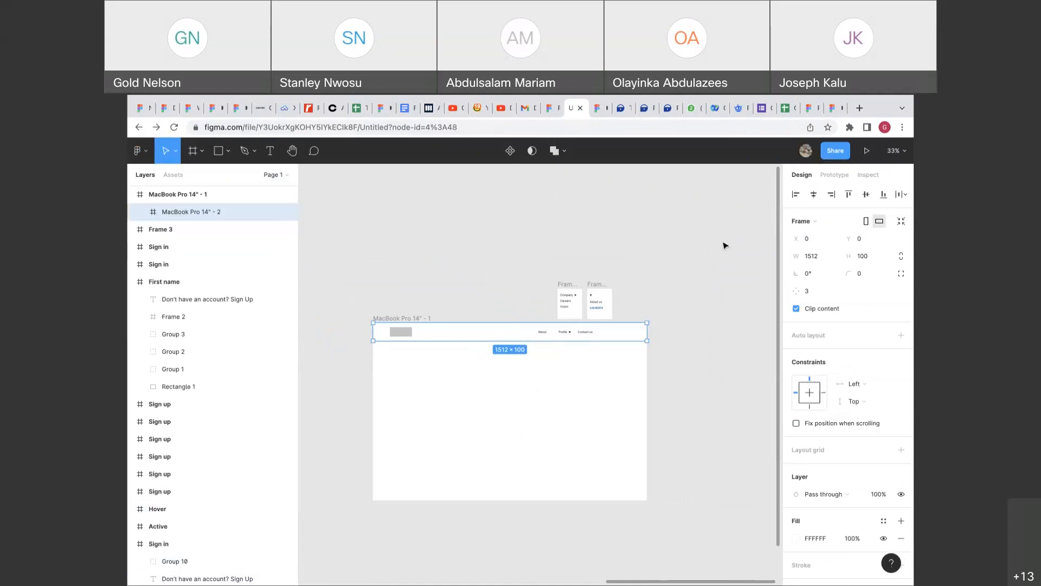
left_click(693, 269)
left_click(641, 332)
left_click(830, 108)
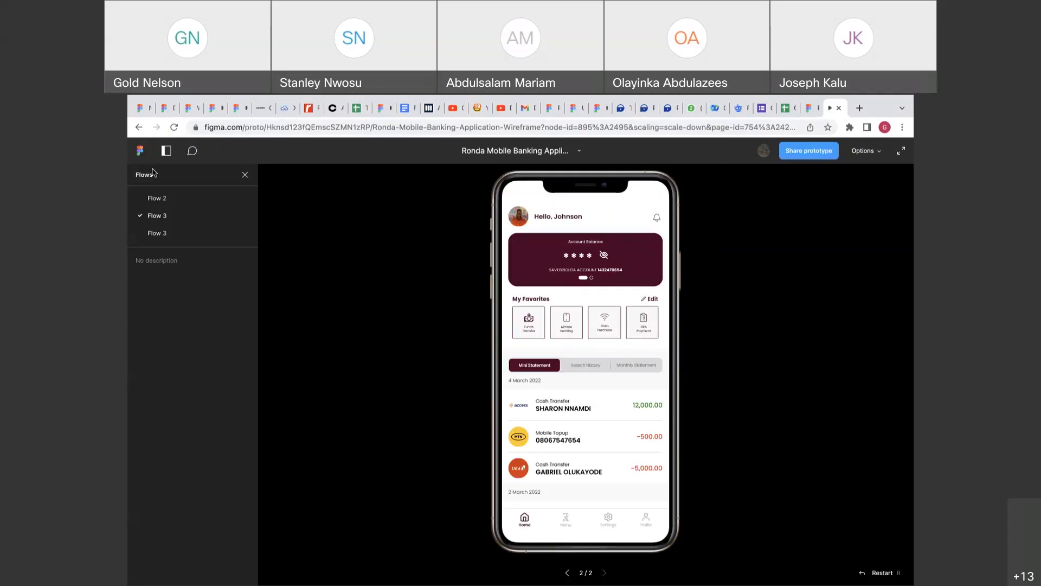
left_click(140, 152)
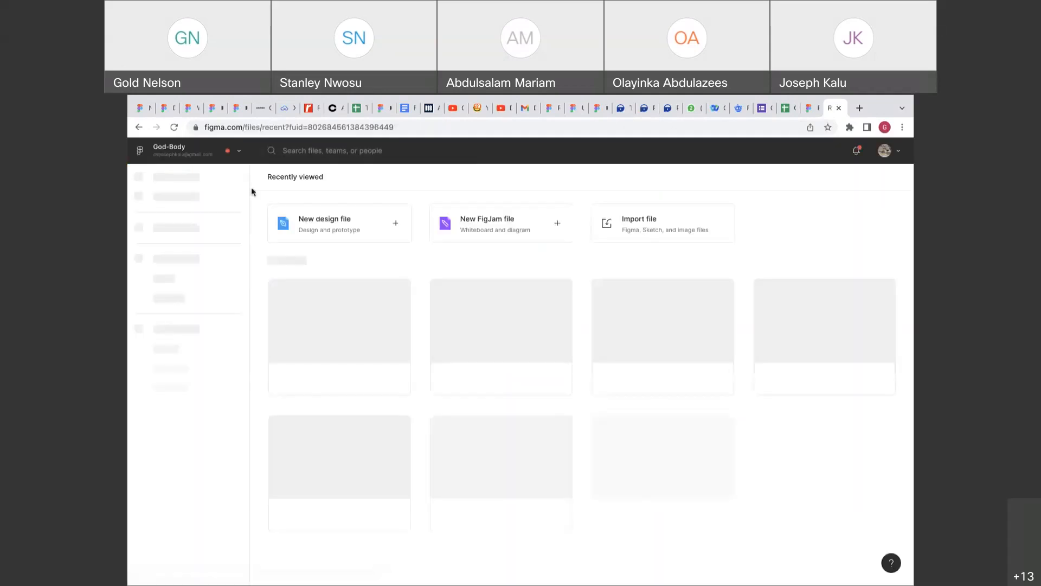
Scroll through Recents and open the Trality design file.
scroll(521, 325, "down", 2)
scroll(522, 324, "down", 7)
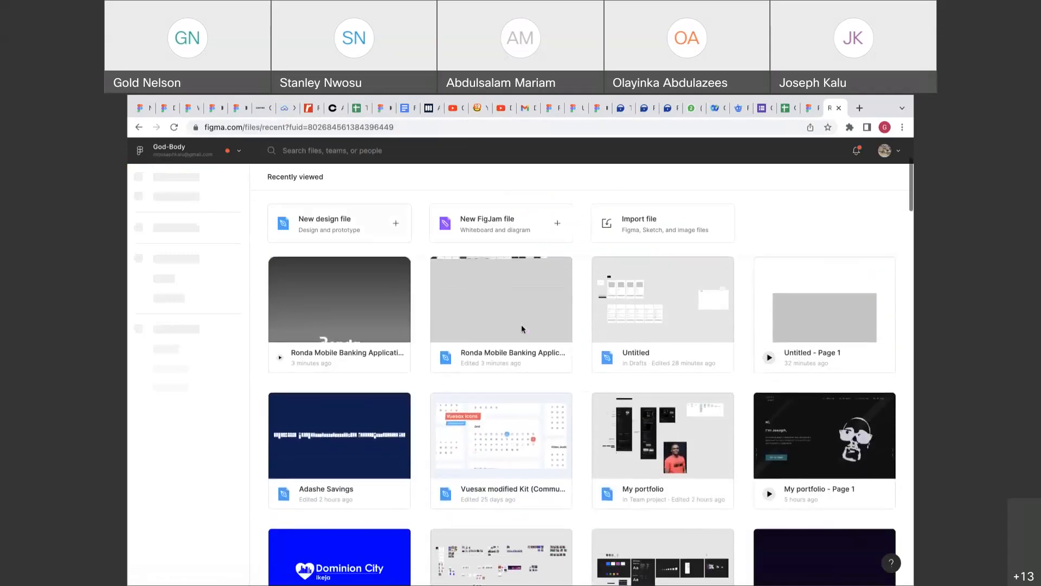
scroll(522, 325, "down", 5)
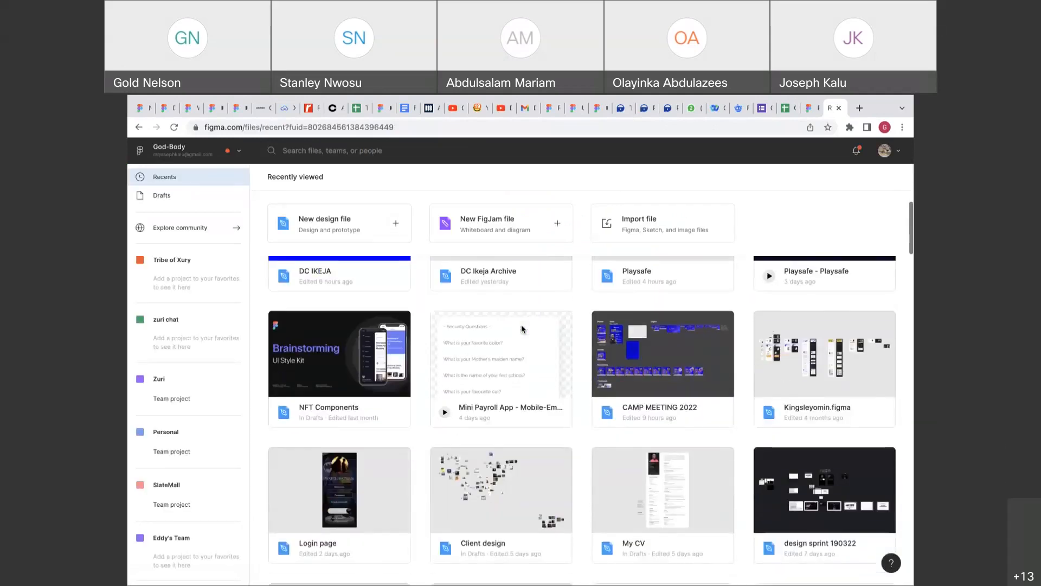
scroll(521, 324, "down", 5)
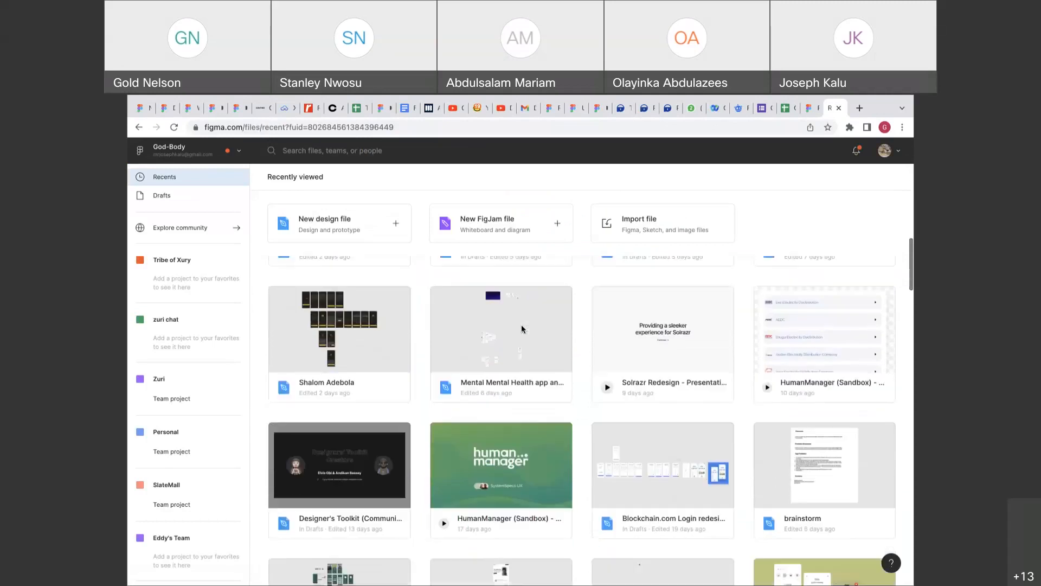
scroll(521, 324, "down", 5)
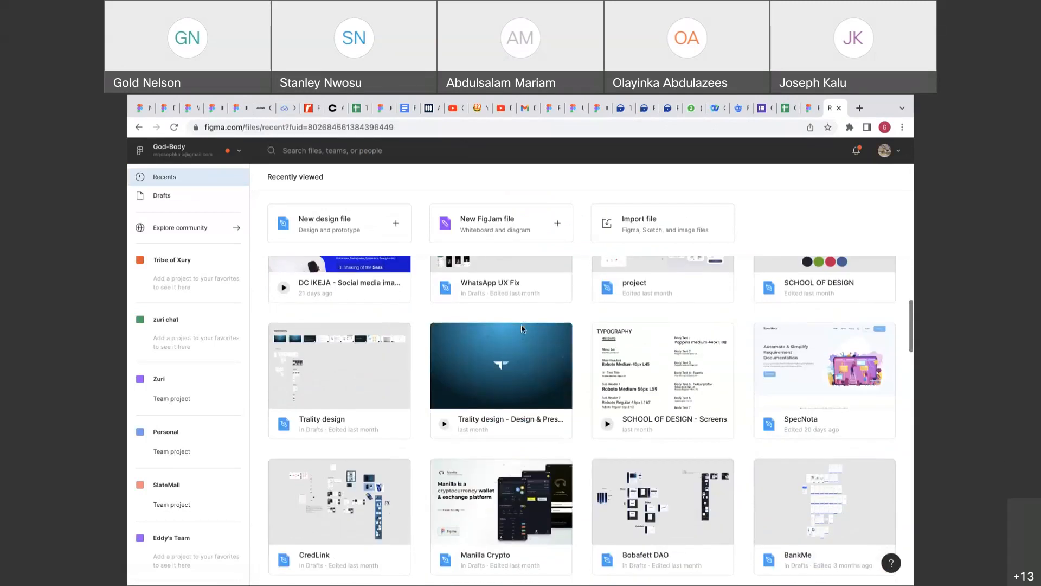
double_click(381, 361)
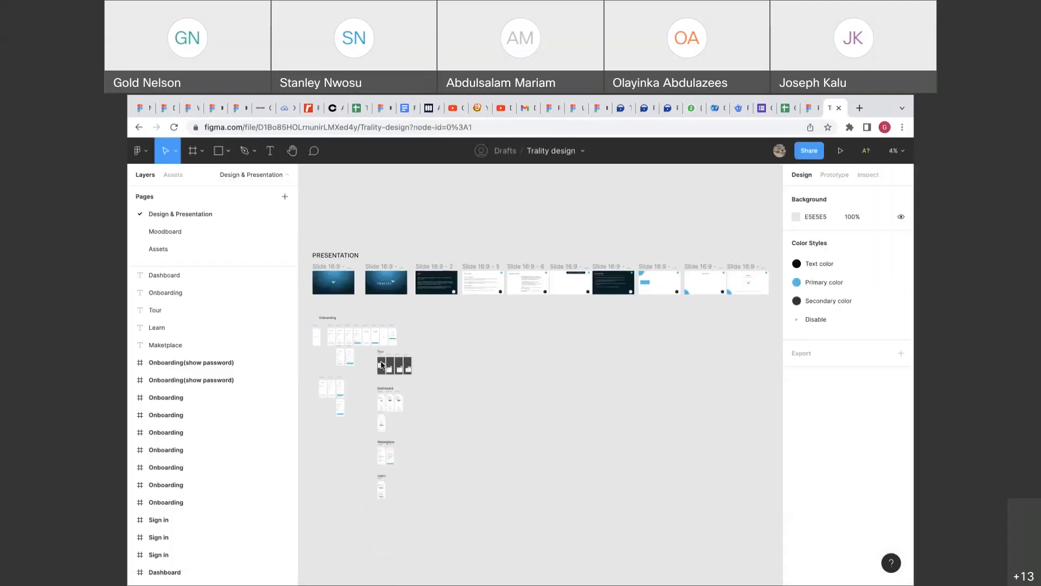
Show the prototype flows and play the Design flow from its starting point.
left_click(834, 174)
left_click(812, 175)
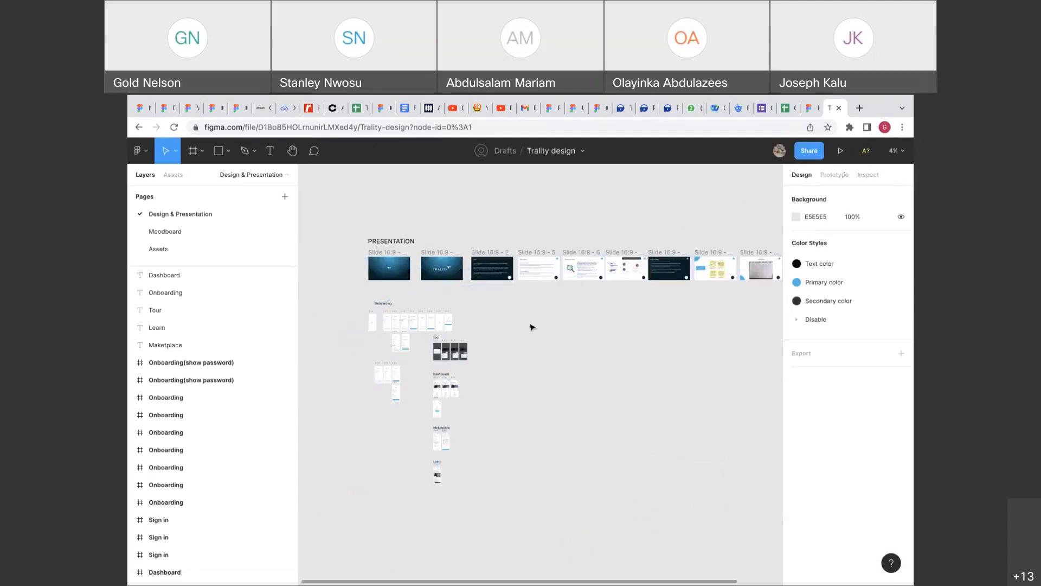
scroll(532, 328, "up", 6, "ctrl")
left_click(833, 175)
left_click(802, 175)
scroll(651, 350, "down", 2)
scroll(650, 349, "up", 2)
scroll(651, 350, "left", 1)
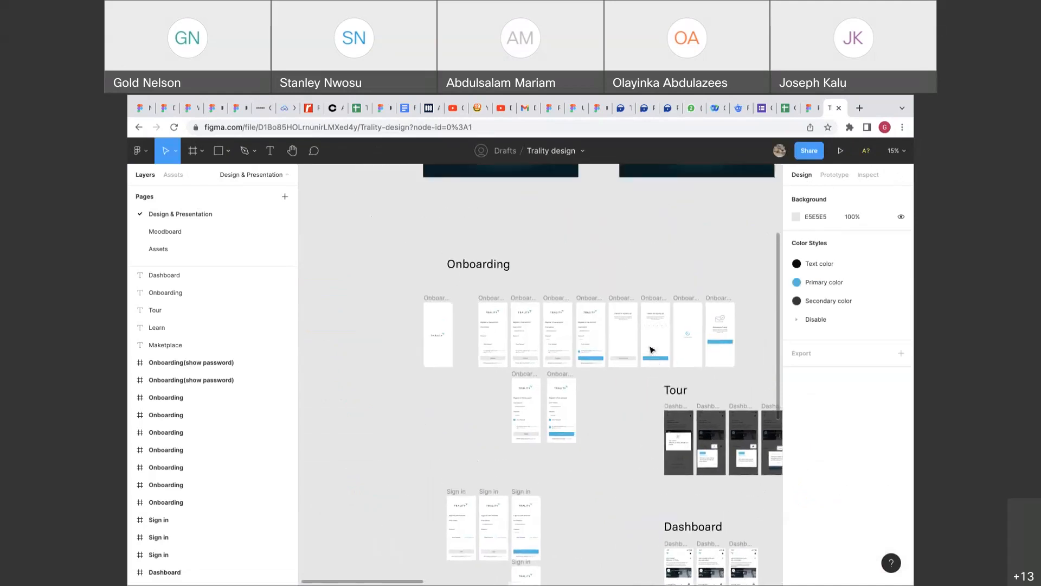
left_click(837, 181)
left_click(418, 318)
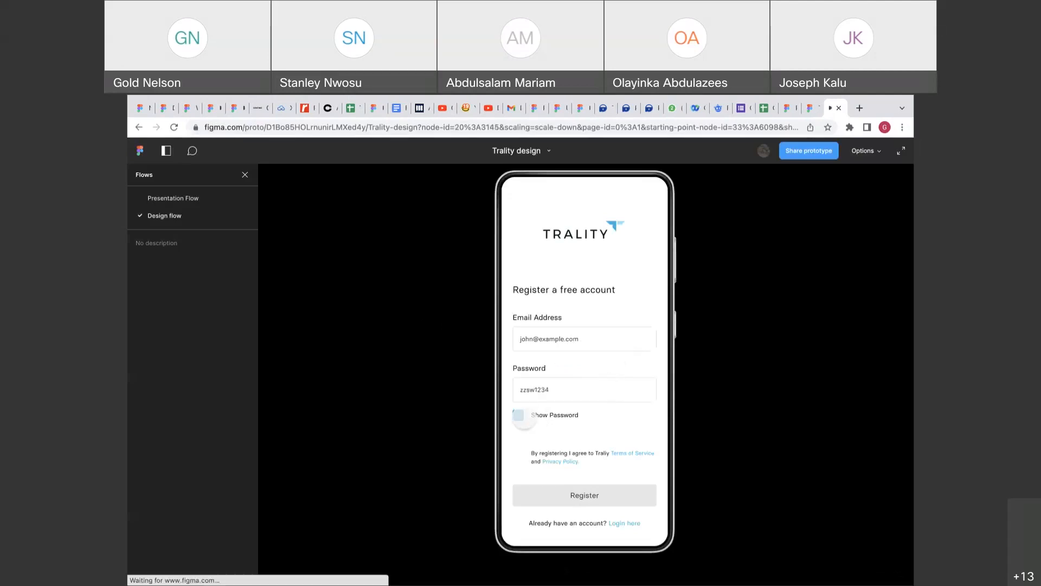
Accept the terms, register, verify the code and continue into the account.
left_click(519, 458)
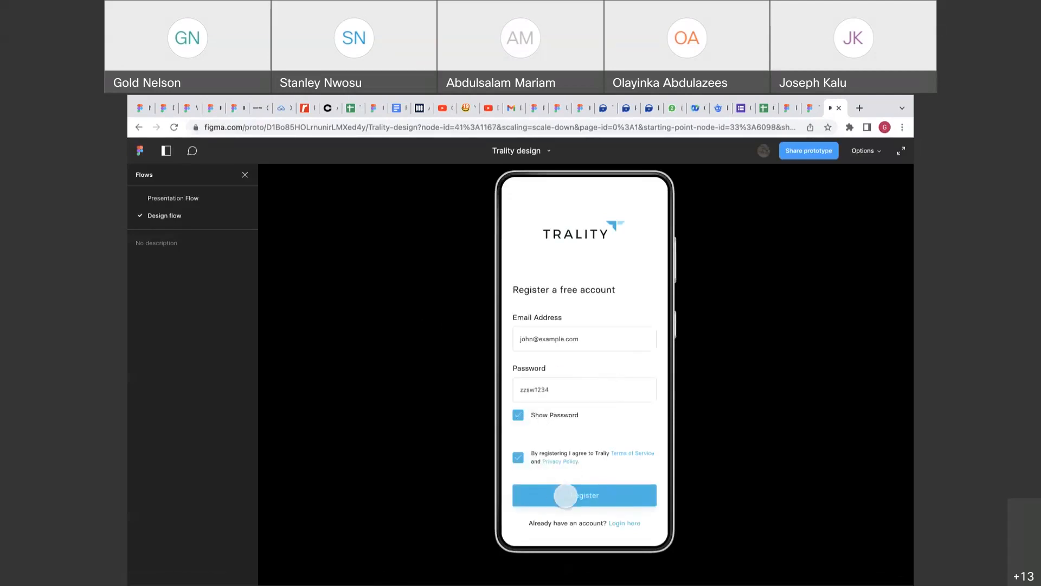
left_click(561, 494)
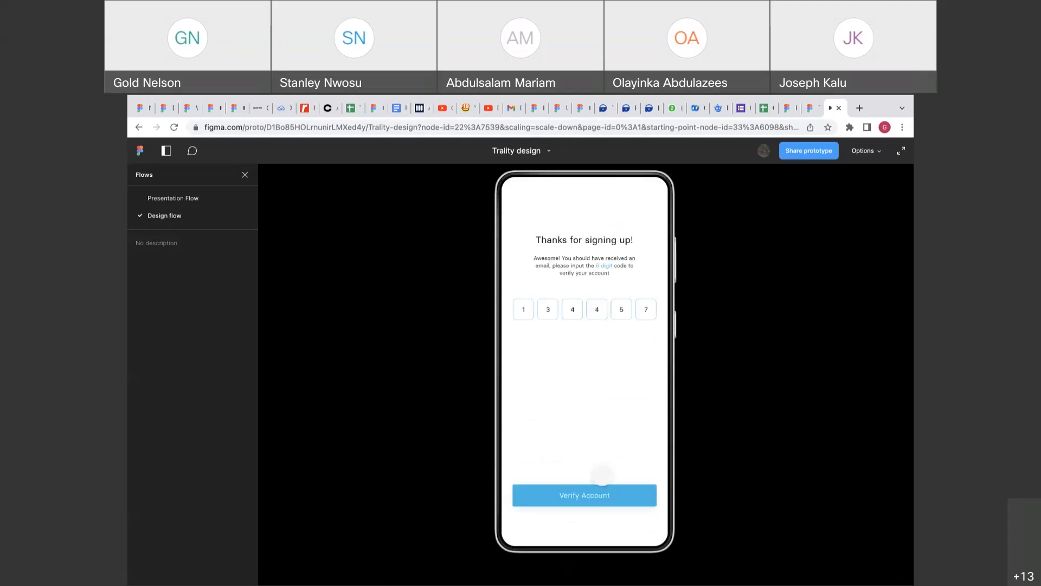
left_click(600, 492)
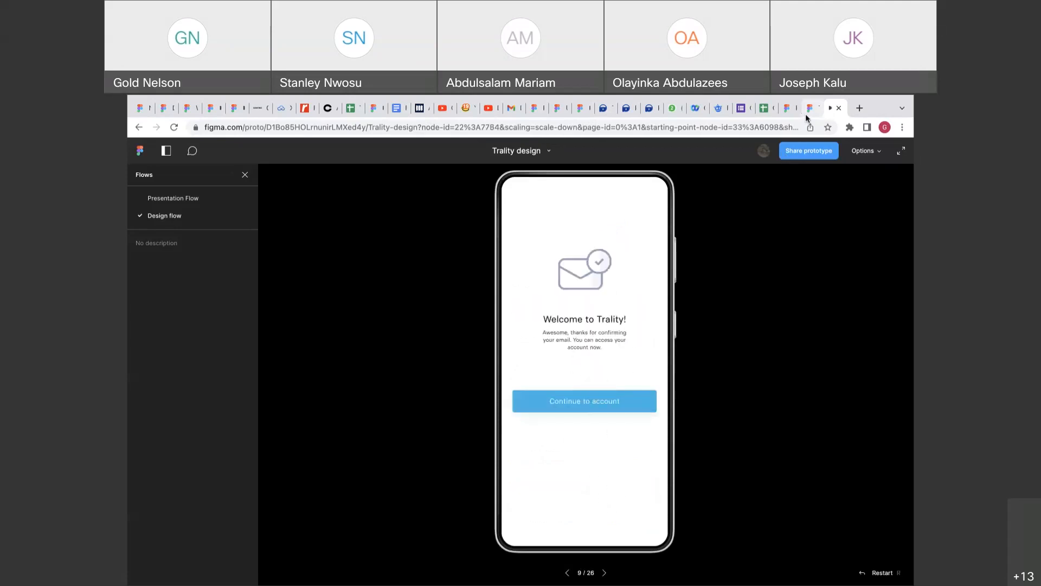
key("Left")
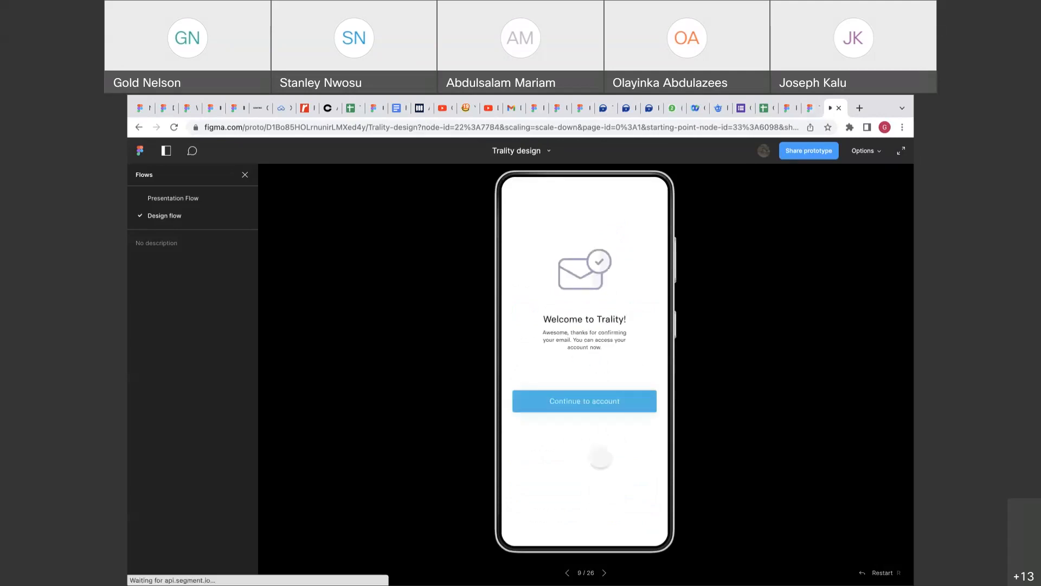
left_click(596, 402)
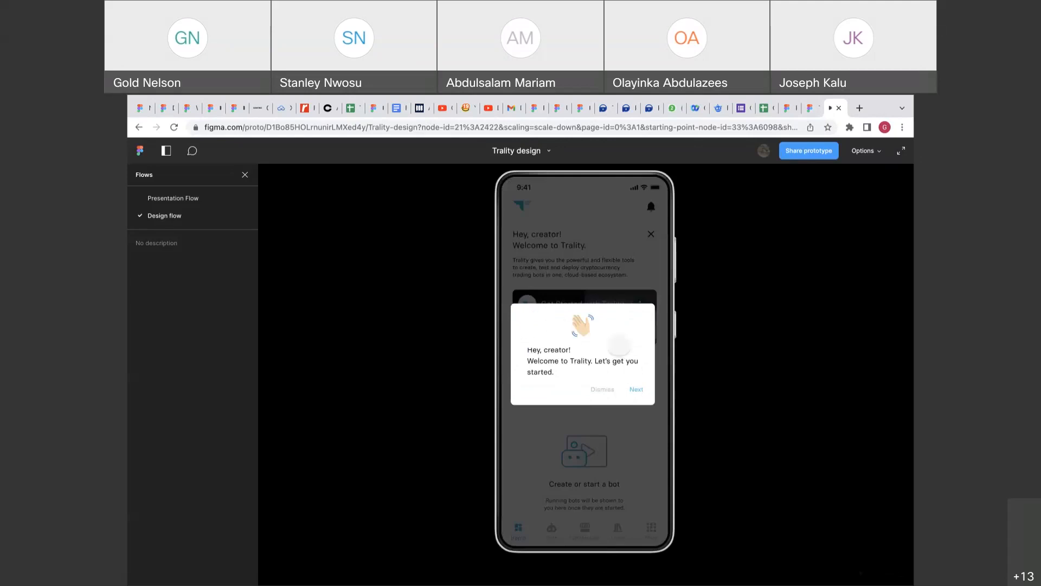
Step through the dashboard welcome tour tips until it finishes.
left_click(636, 389)
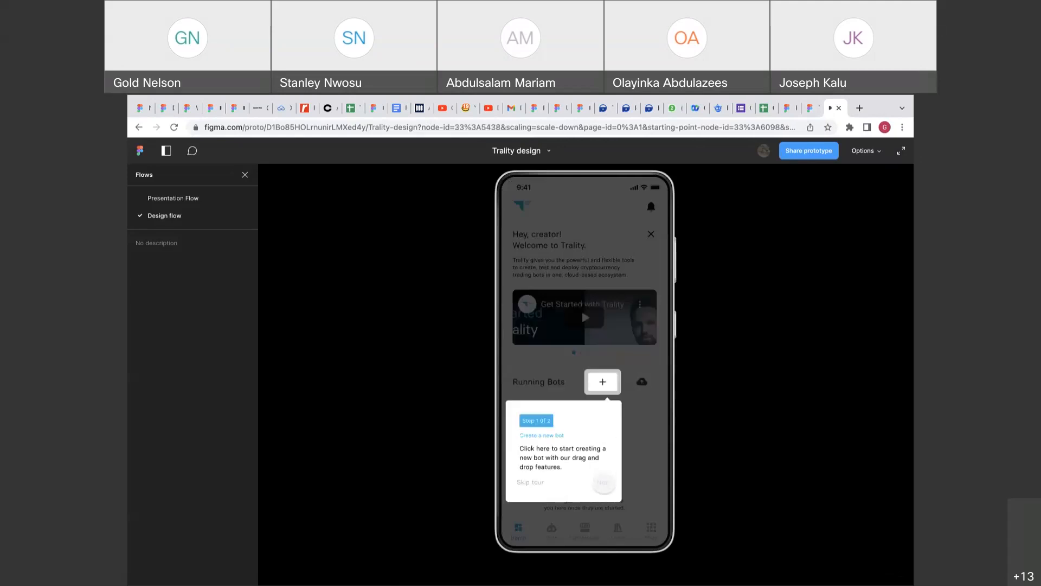
left_click(603, 480)
left_click(639, 480)
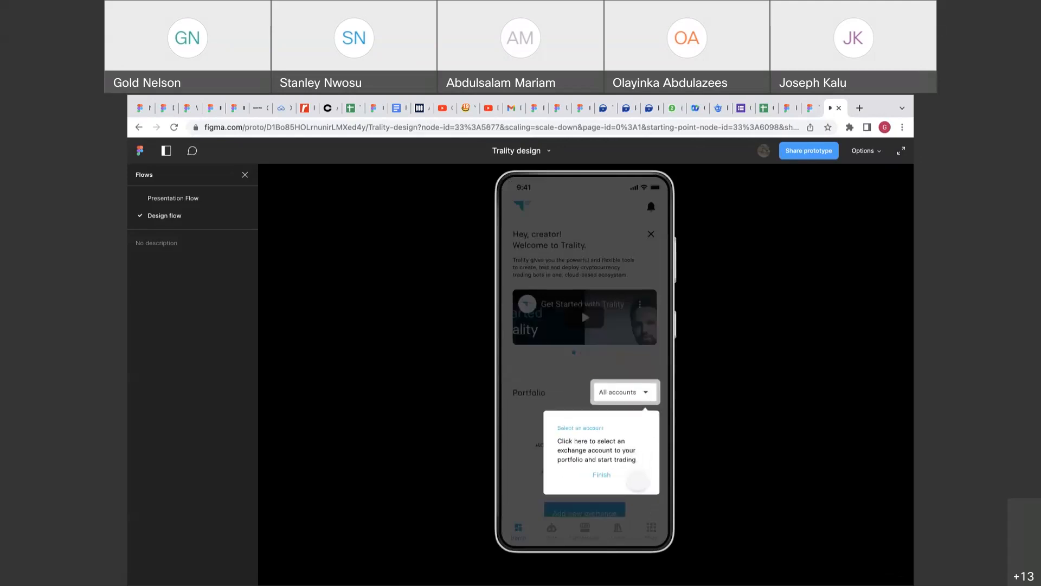
left_click(610, 478)
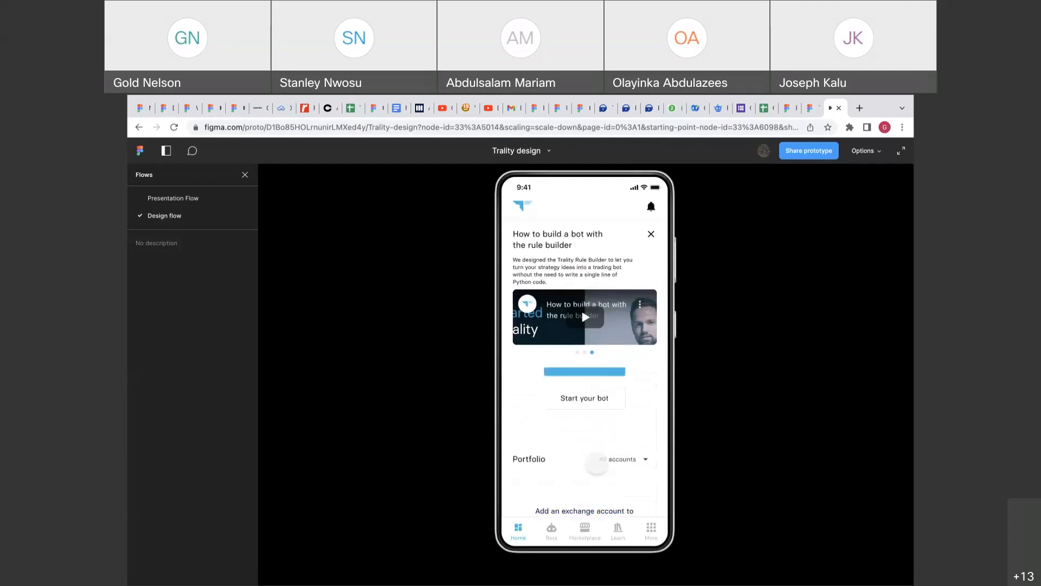
left_click(810, 107)
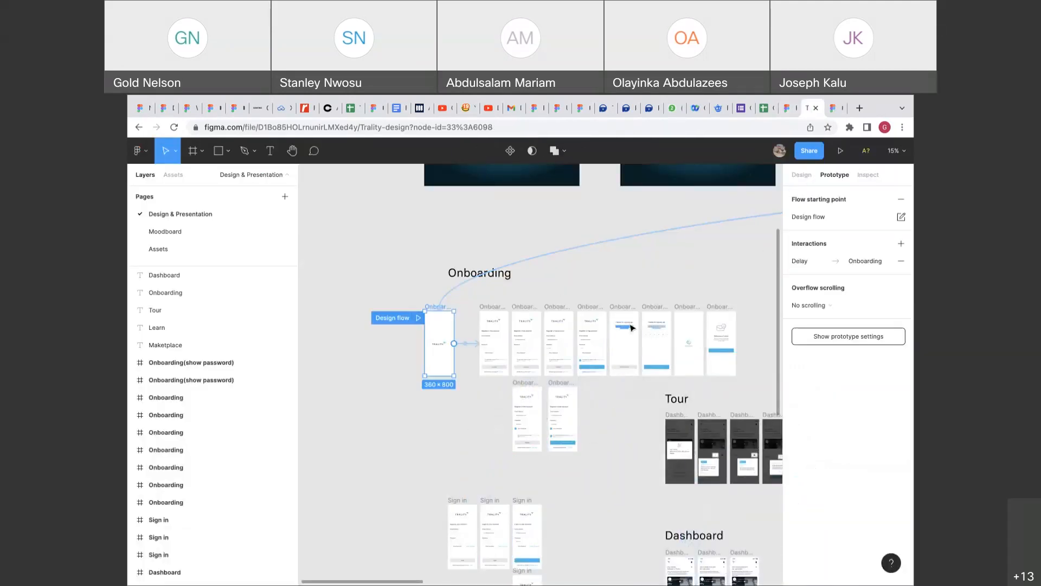
Select the Onboarding frame's loading icon and jump to the Loading main component.
scroll(607, 355, "right", 3)
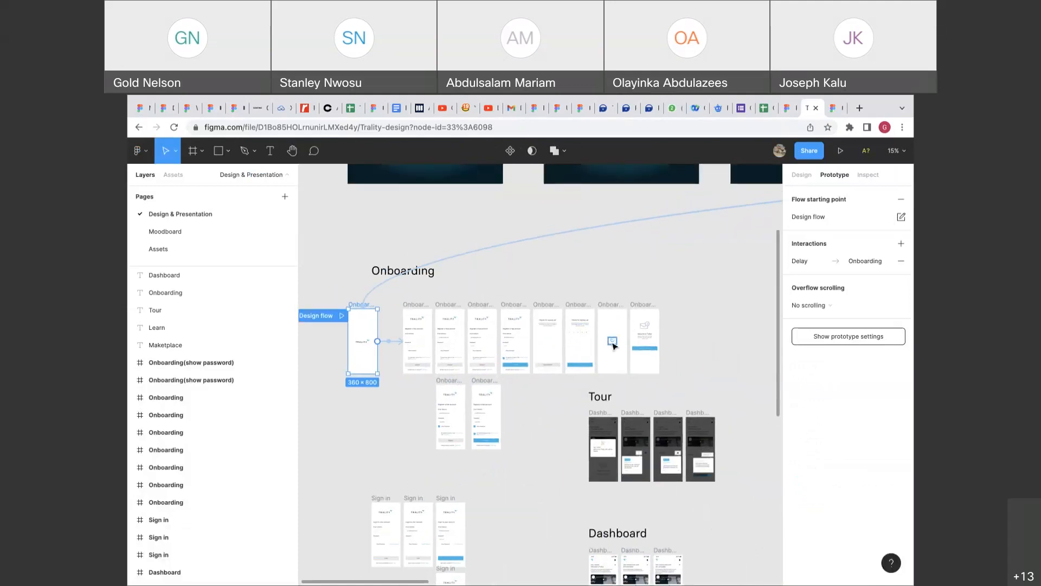
left_click(615, 346)
scroll(614, 346, "up", 5)
left_click(797, 174)
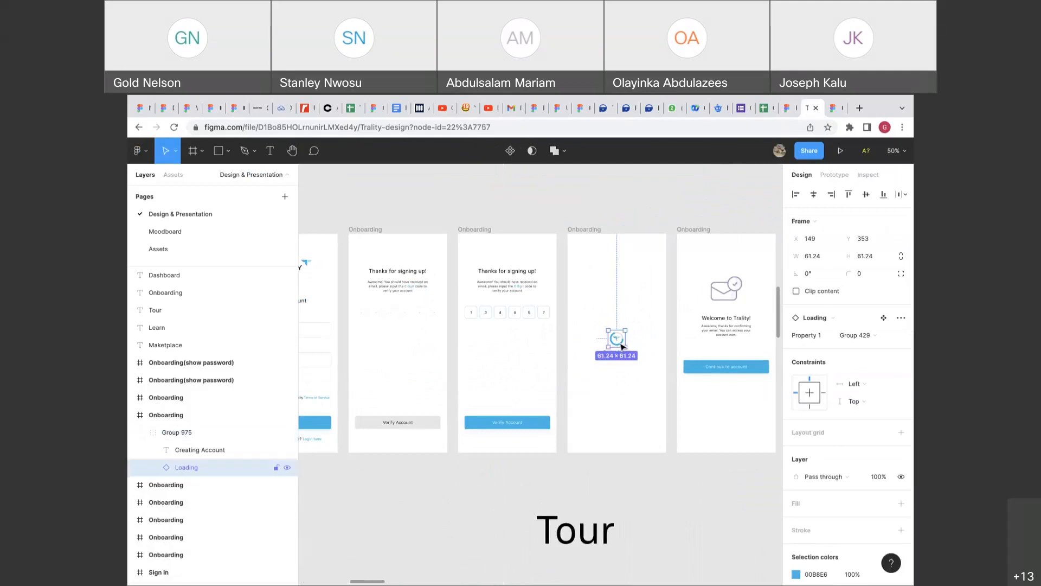
key("shift+2")
left_click(883, 316)
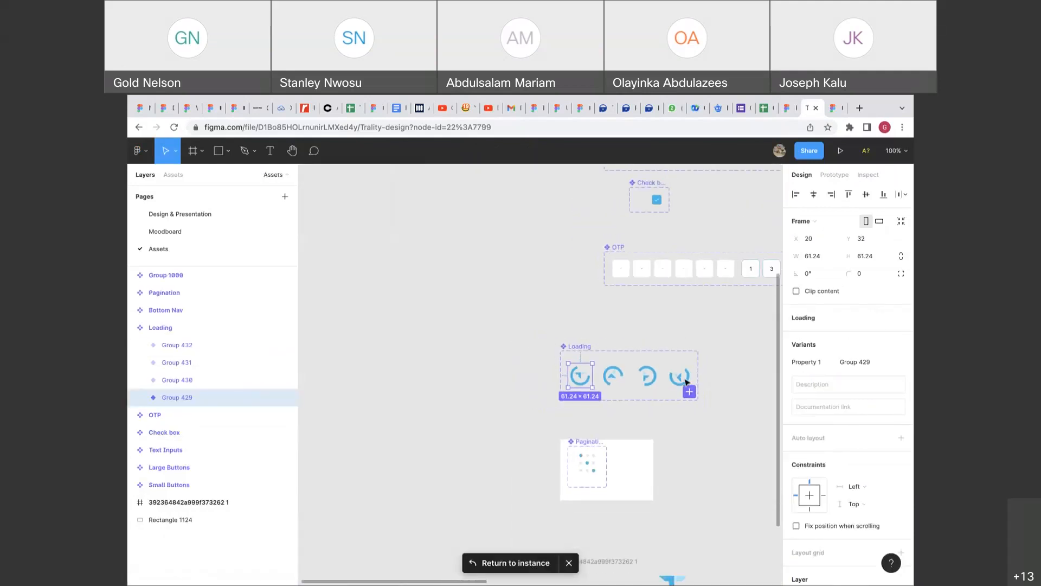
left_click(662, 341)
Show the After Delay connections between the Loading component's icon variants.
scroll(662, 342, "right", 2)
scroll(571, 373, "up", 3)
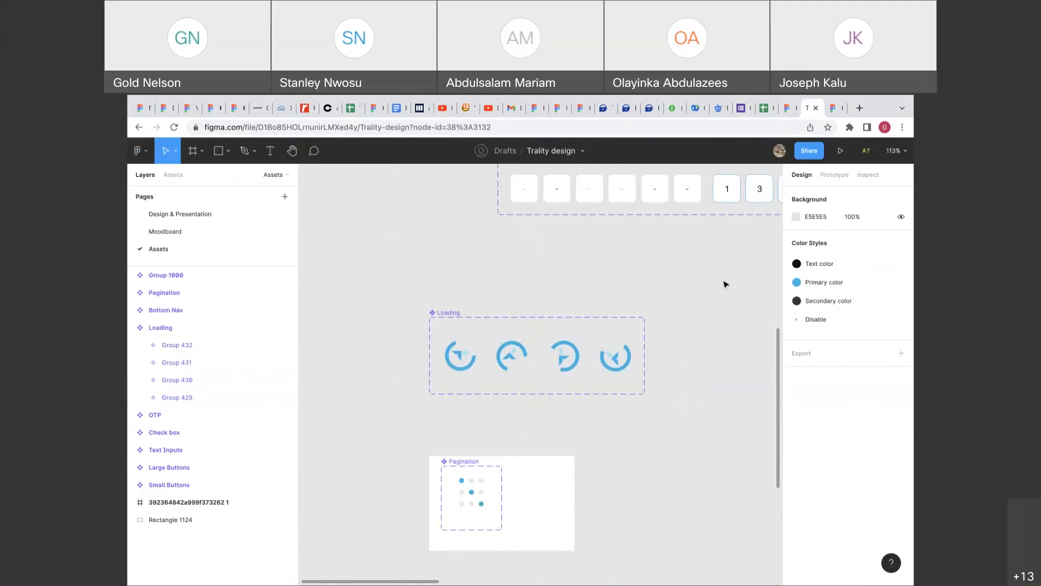
left_click(832, 175)
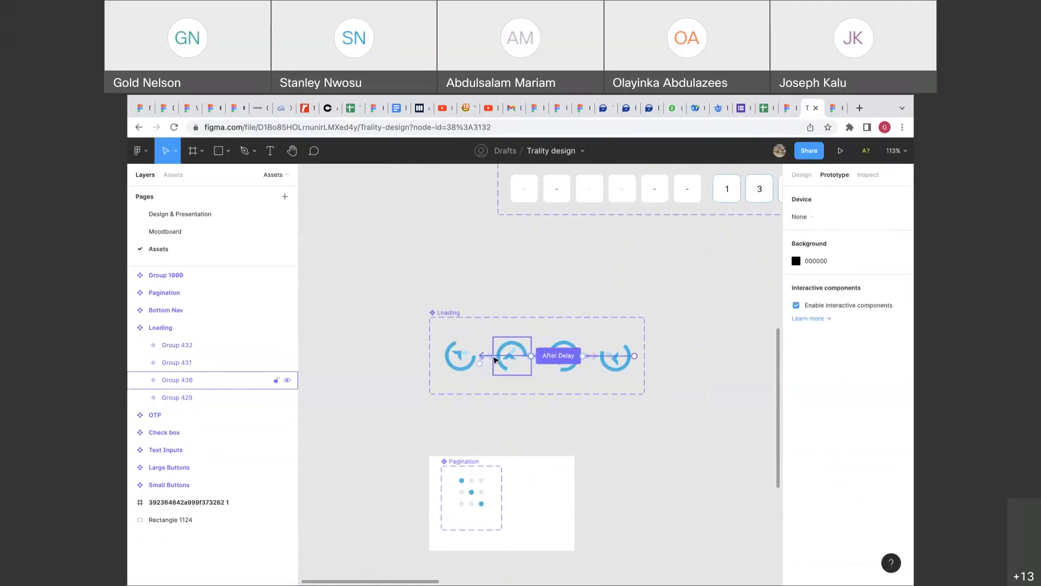
scroll(494, 359, "up", 5)
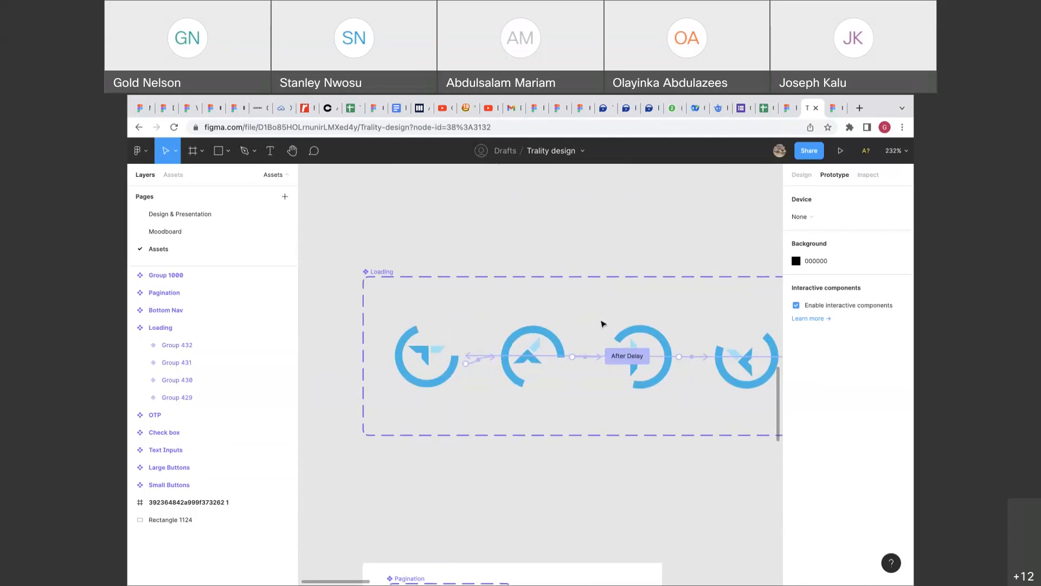
key("ctrl+Tab")
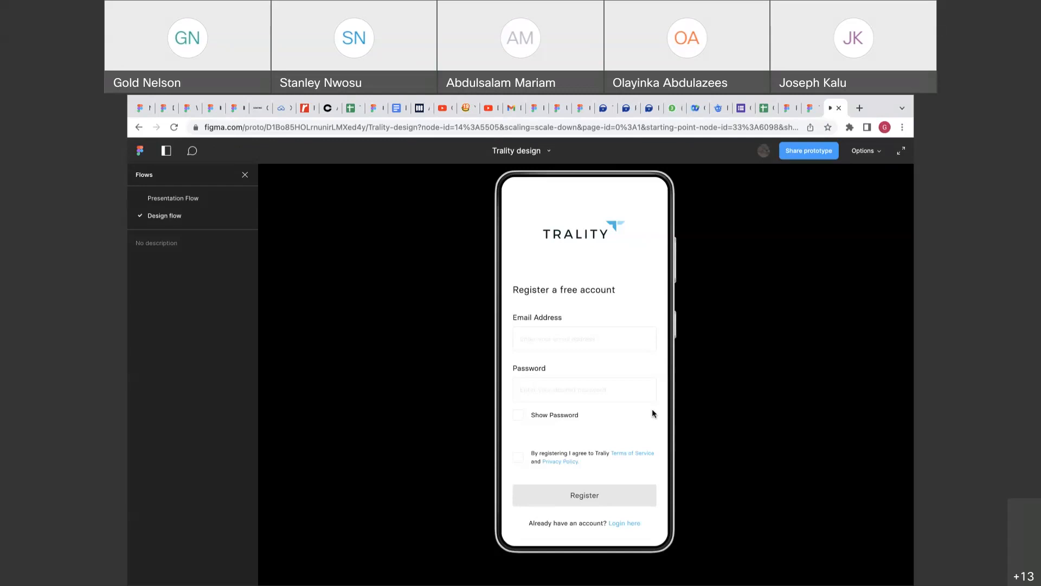
Restart the prototype, fill in and reveal the password, accept the terms and register.
mouse_move(552, 98)
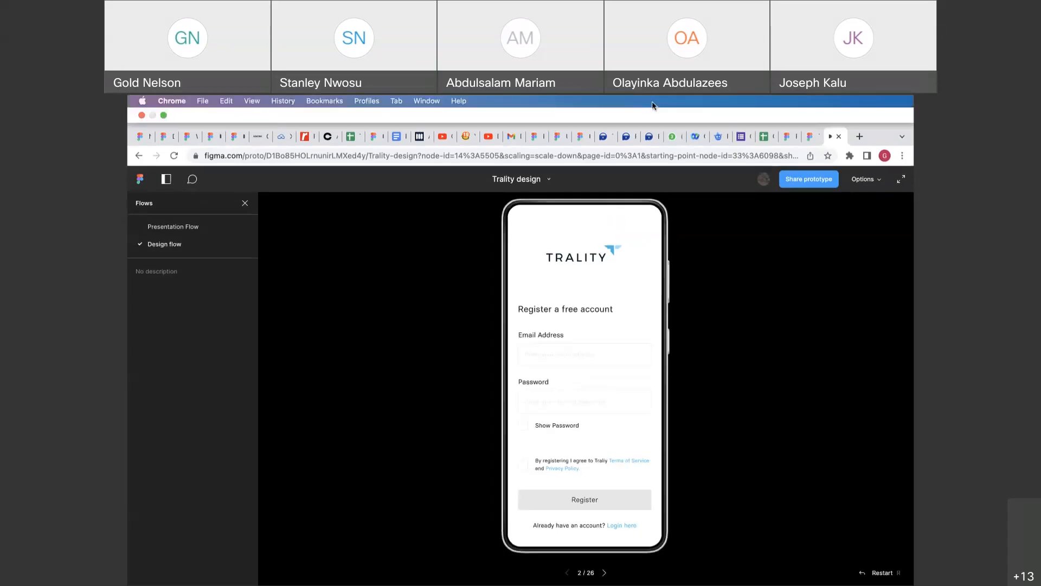
left_click(699, 399)
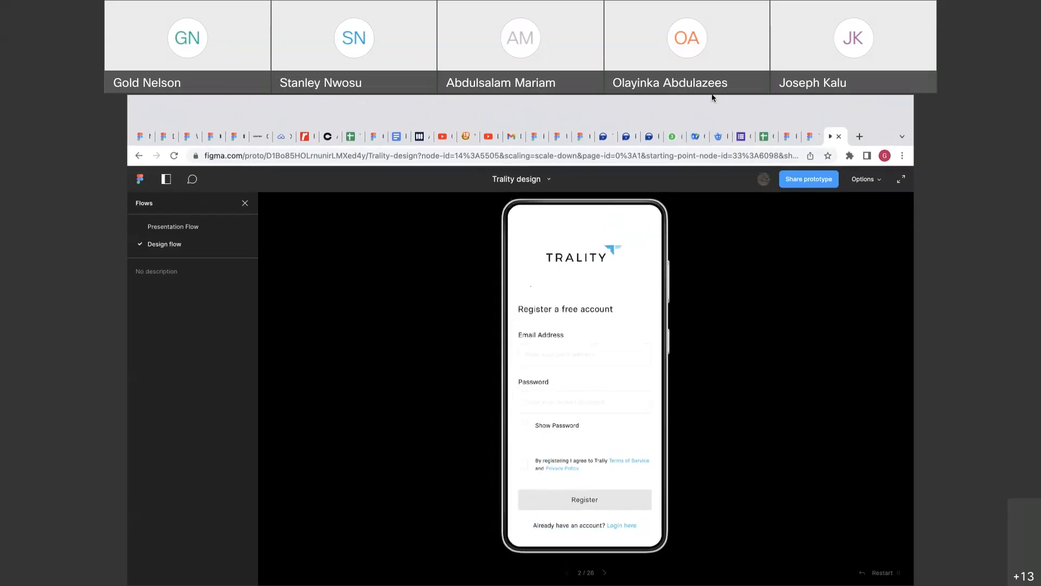
left_click(871, 573)
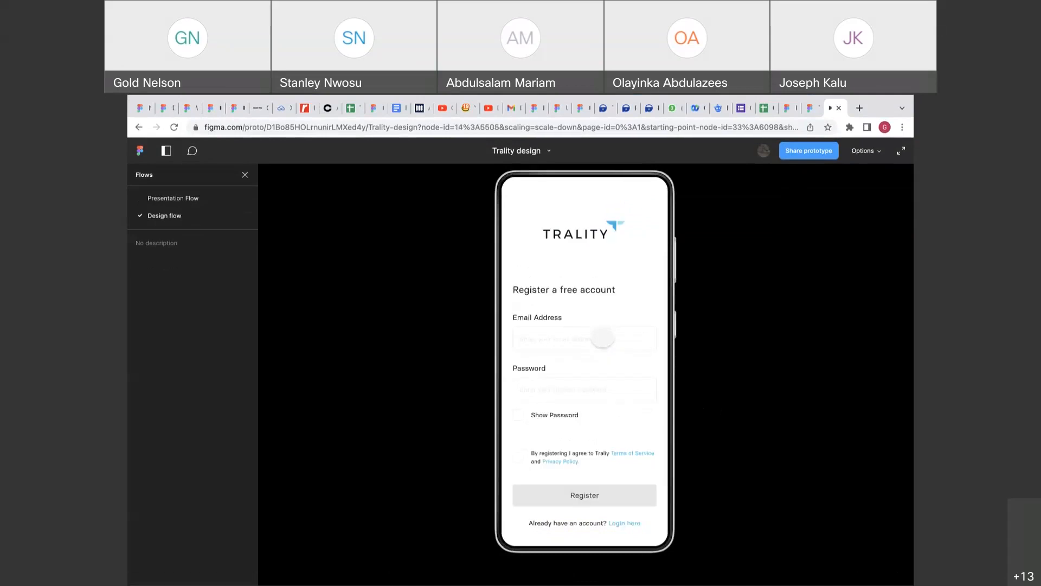
left_click(582, 394)
left_click(520, 416)
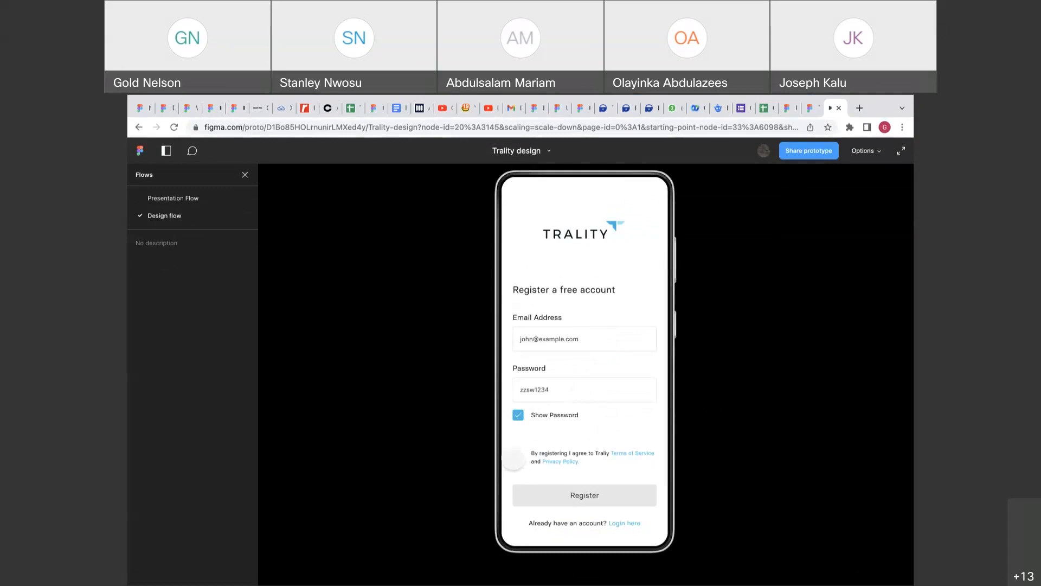
left_click(518, 457)
left_click(567, 495)
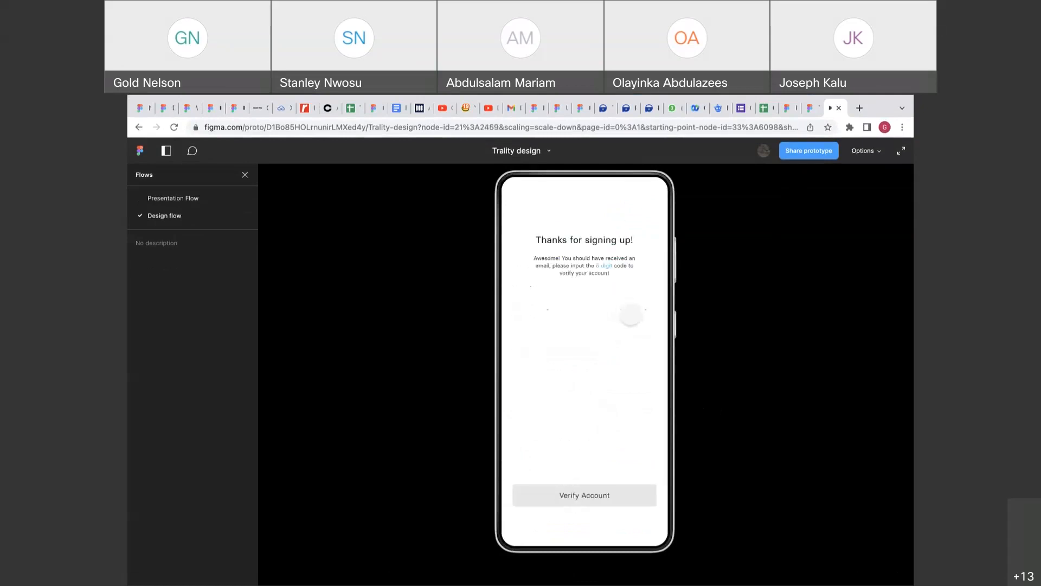
Enter the verification code, verify, and continue past the loader to the account.
left_click(628, 313)
left_click(597, 493)
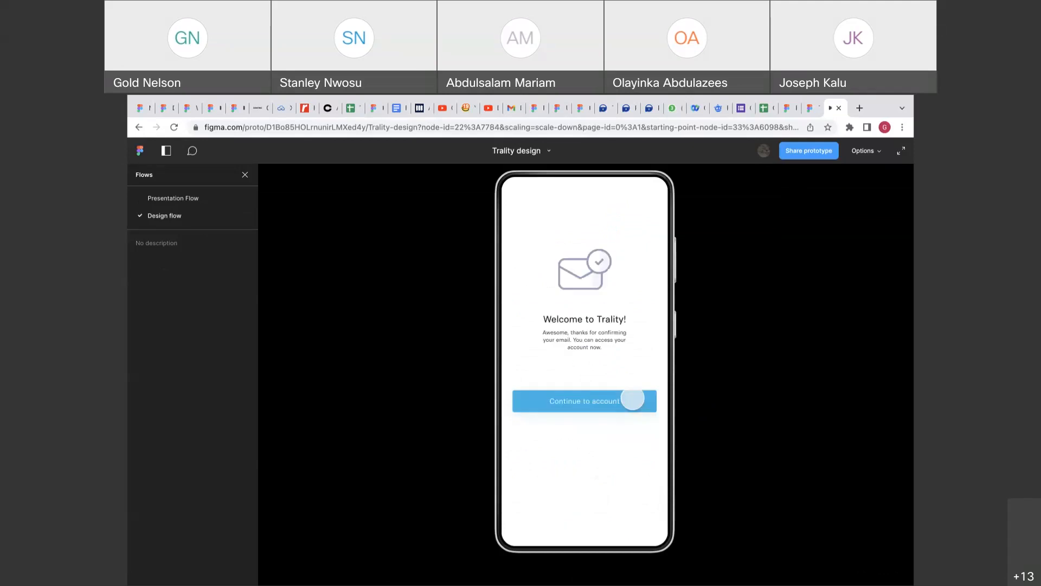
left_click(632, 399)
left_click(632, 400)
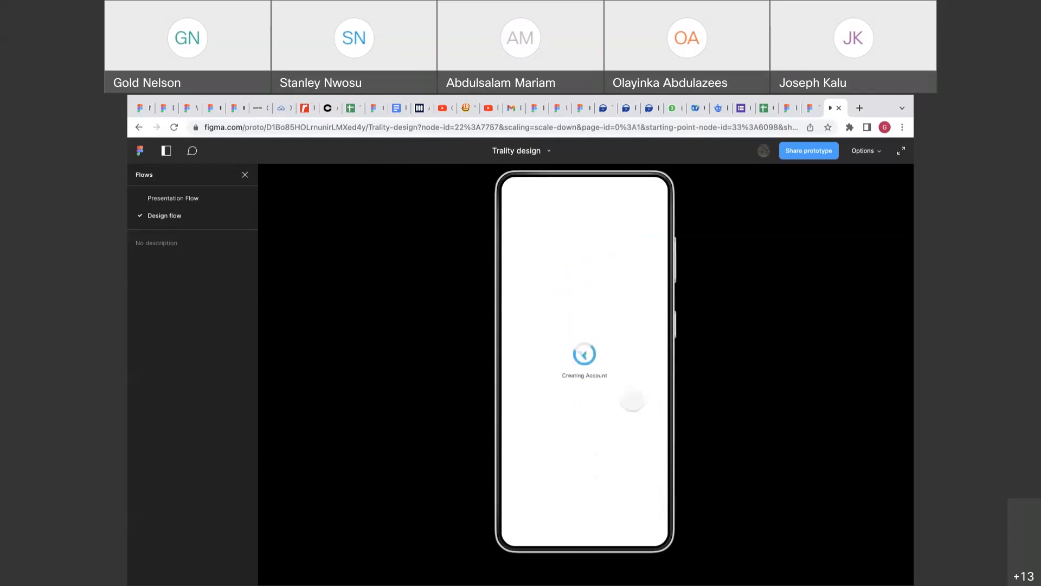
left_click(565, 406)
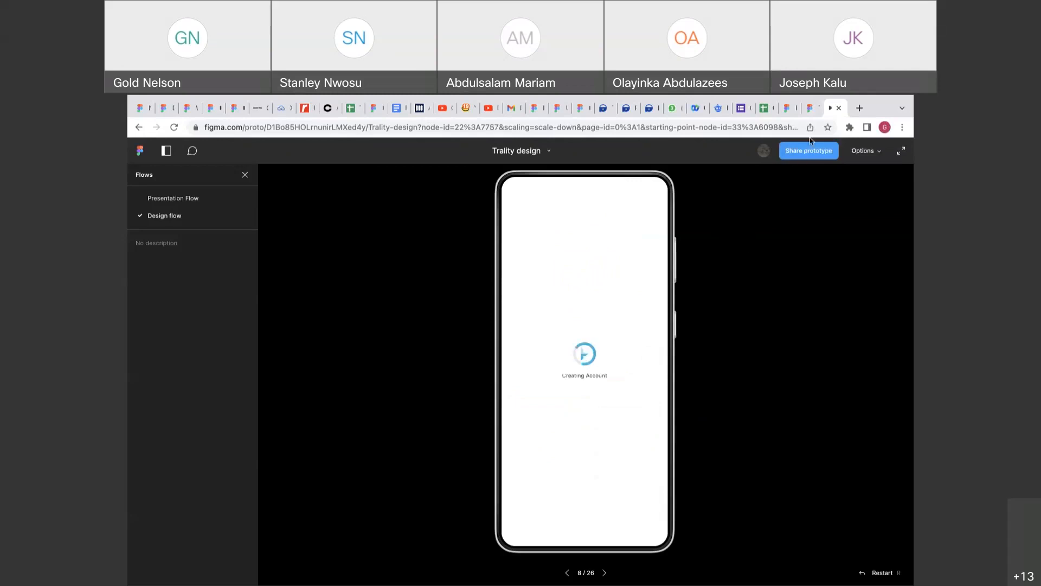
left_click(812, 109)
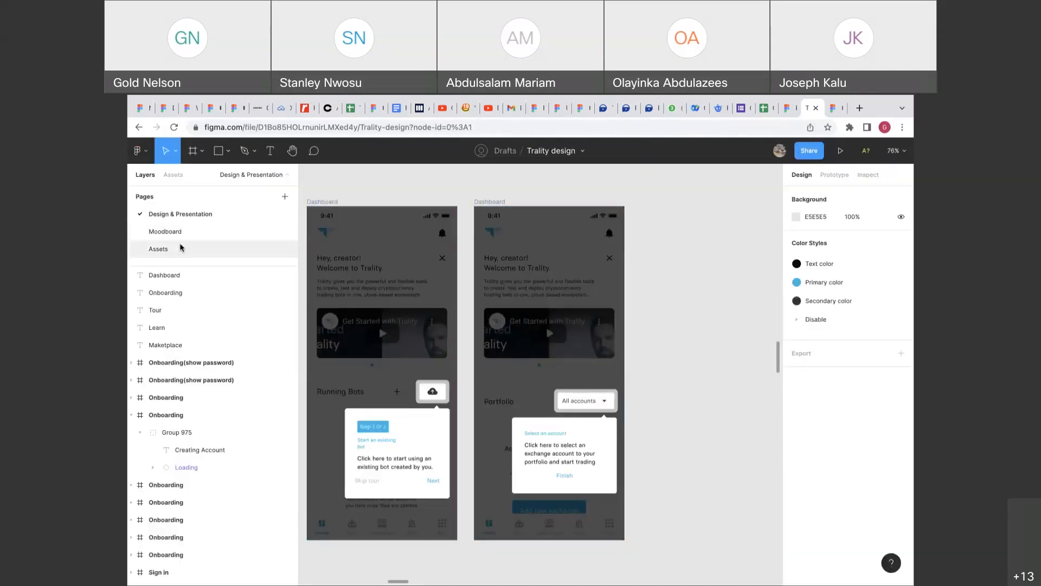
On the Assets page, show the Loading icons' interactions and open the first After Delay connection.
left_click(159, 249)
left_click(834, 175)
left_click(463, 371)
left_click(463, 371)
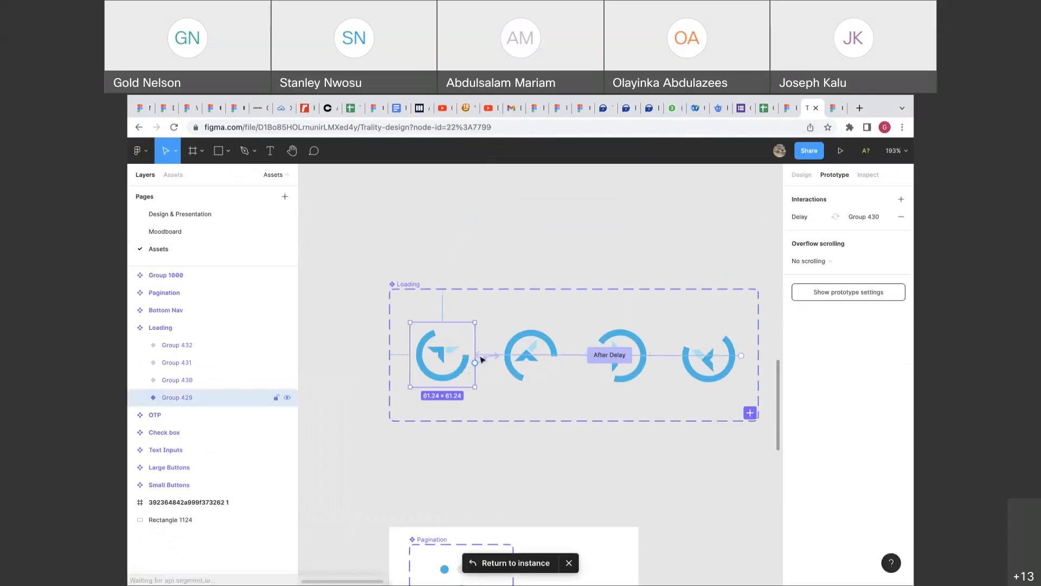
left_click(804, 174)
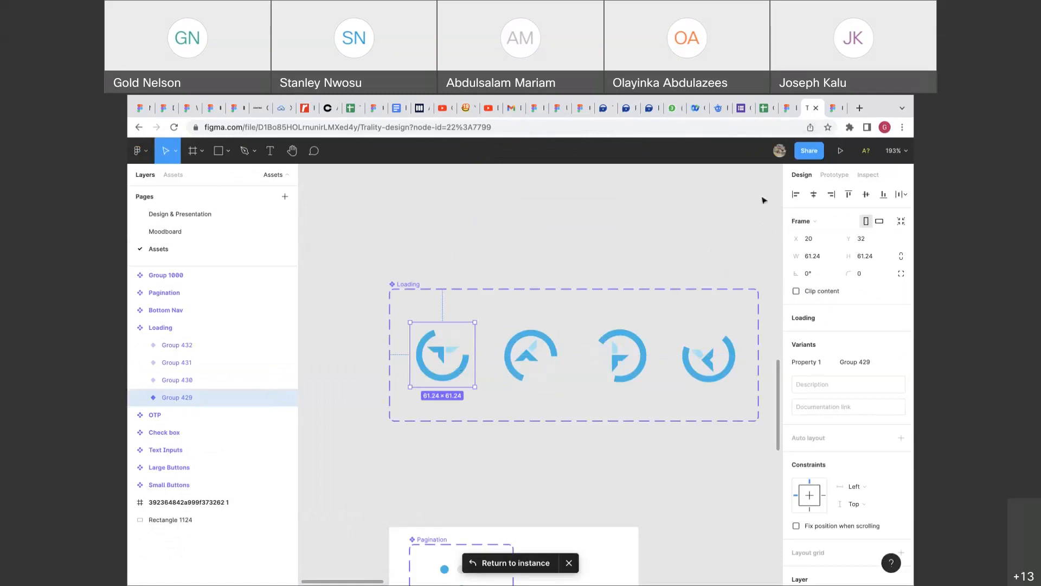
left_click(833, 175)
scroll(490, 382, "up", 5)
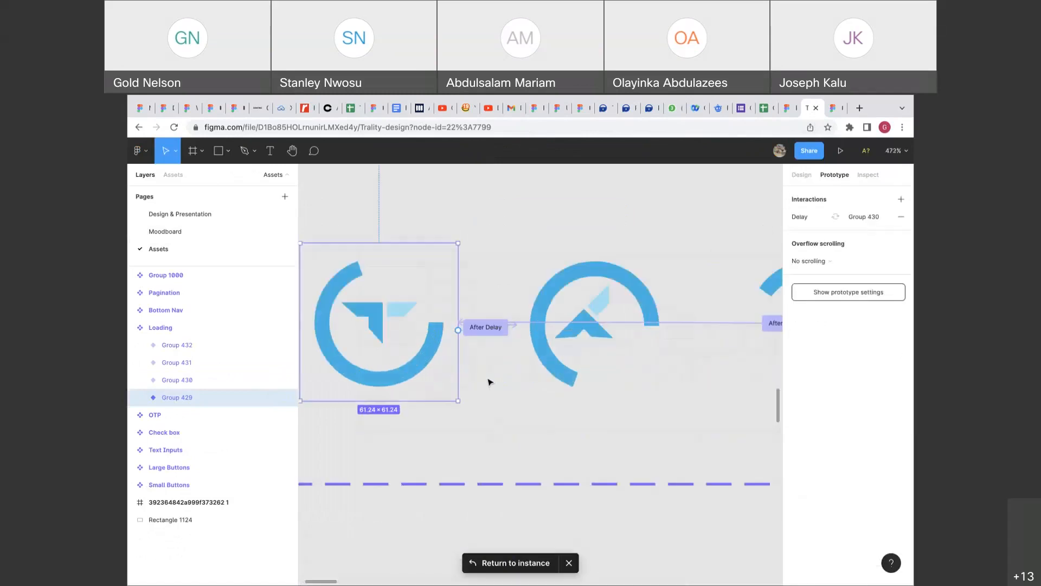
left_click(516, 331)
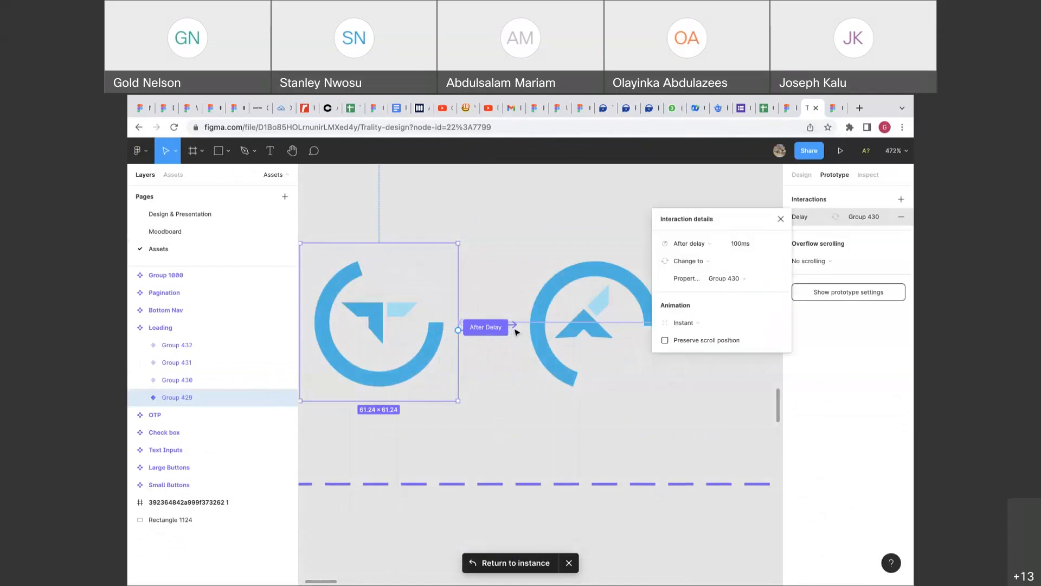
Open Group 430's delay setting and change Group 431's After Delay to 300ms.
left_click(649, 328)
left_click(697, 327)
left_click(745, 245)
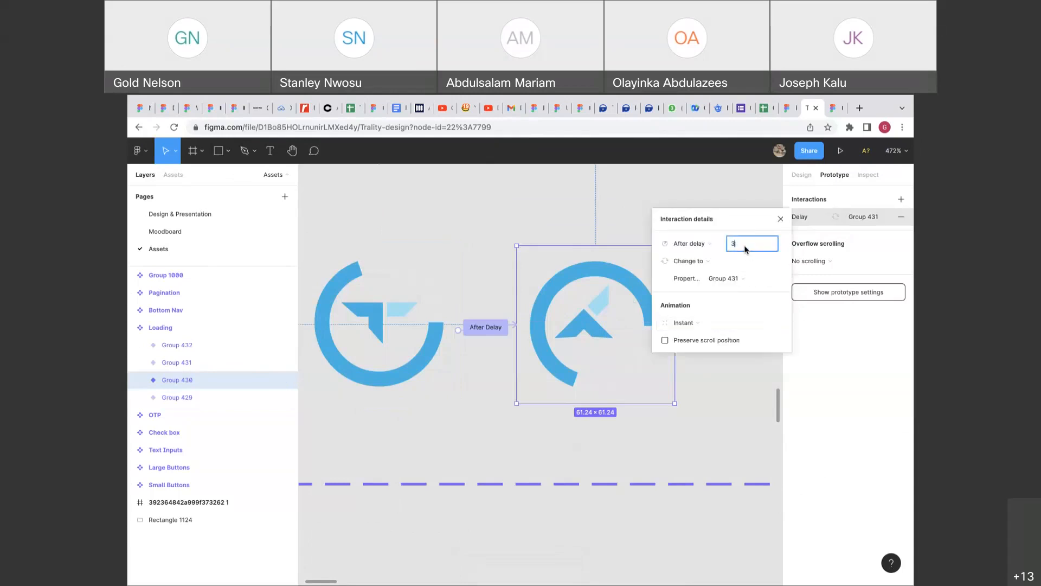
scroll(558, 365, "right", 5)
left_click(590, 353)
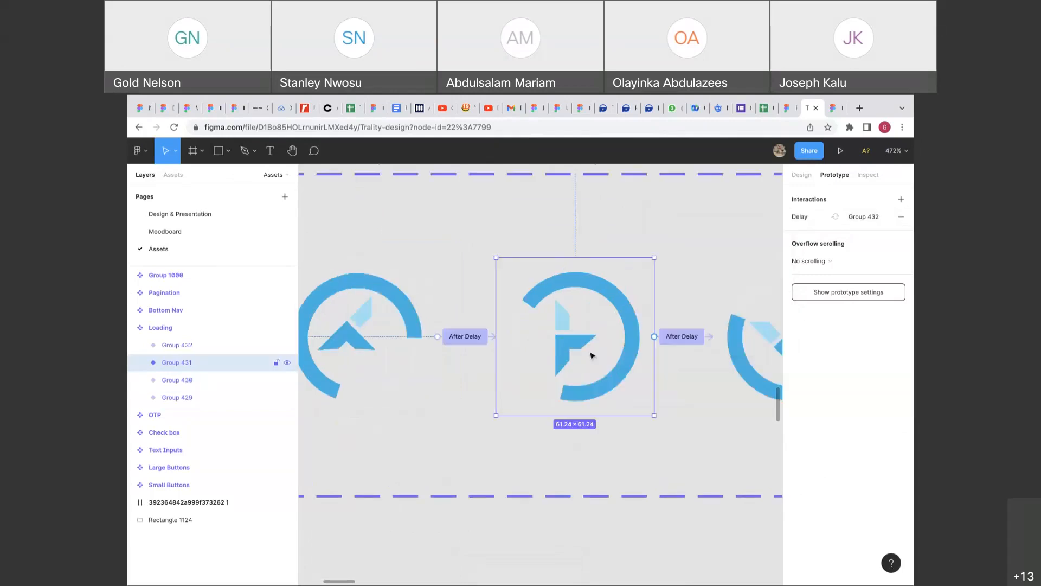
left_click(690, 336)
left_click(742, 244)
type("300")
Change Group 432's After Delay from 100ms to 300ms.
scroll(661, 376, "right", 3)
left_click(565, 384)
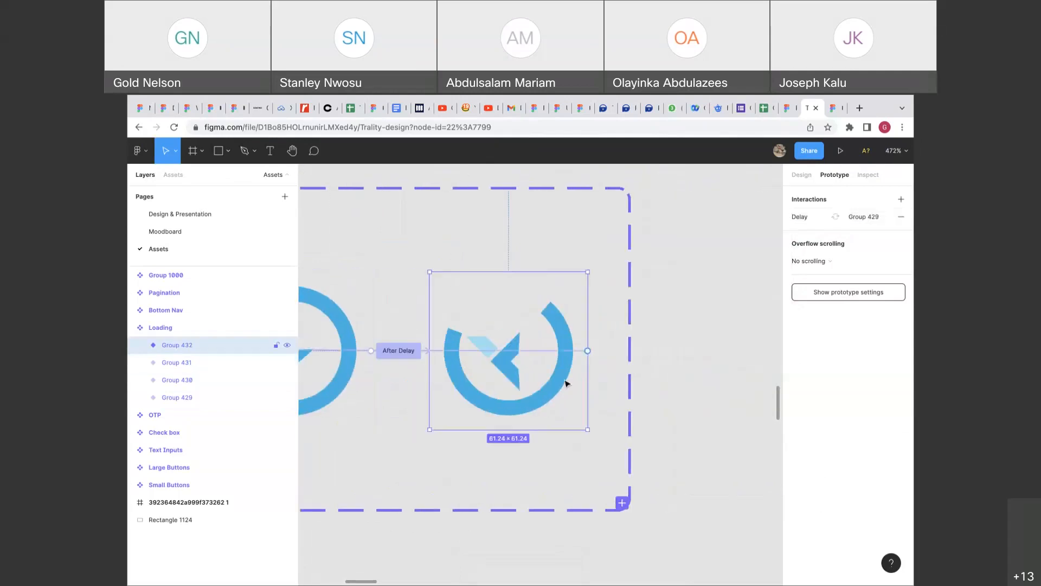
left_click(554, 354)
left_click(738, 244)
type("300")
key("Return")
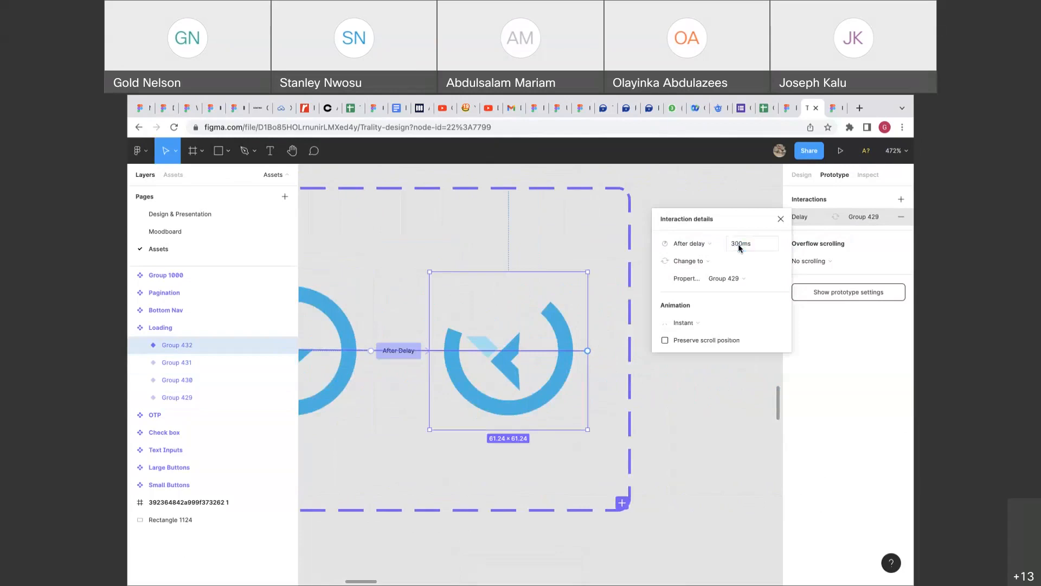
scroll(591, 356, "down", 3)
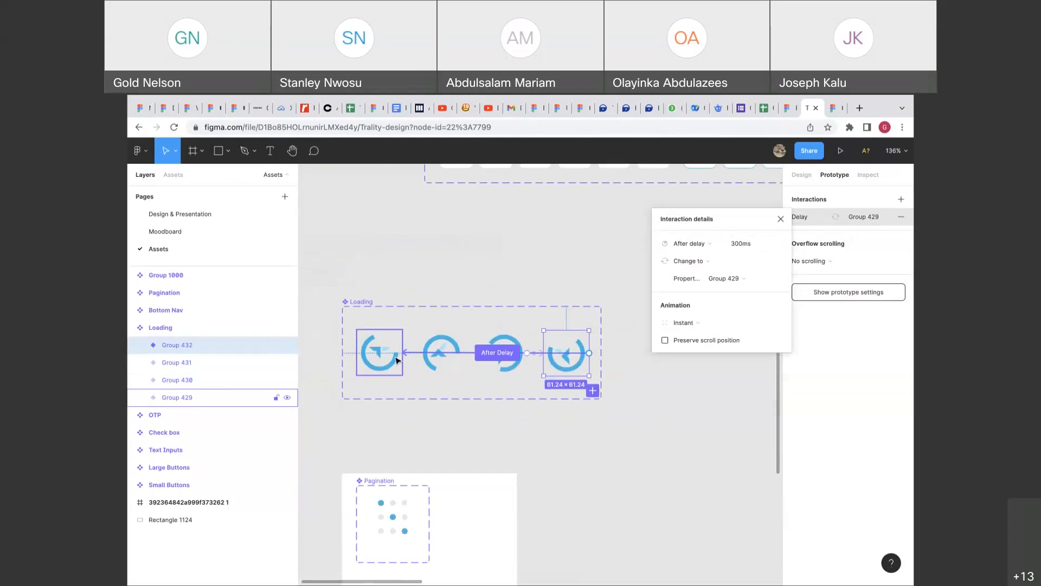
On Design & Presentation, link Creating Account to the Welcome screen with a 4000ms After delay.
left_click(196, 216)
scroll(471, 336, "down", 5)
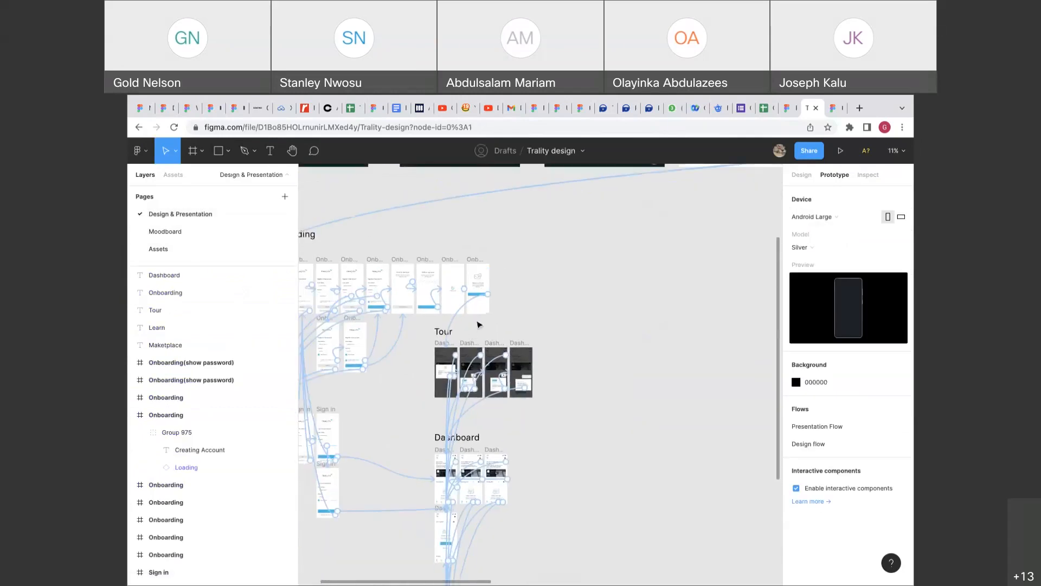
key("shift+2")
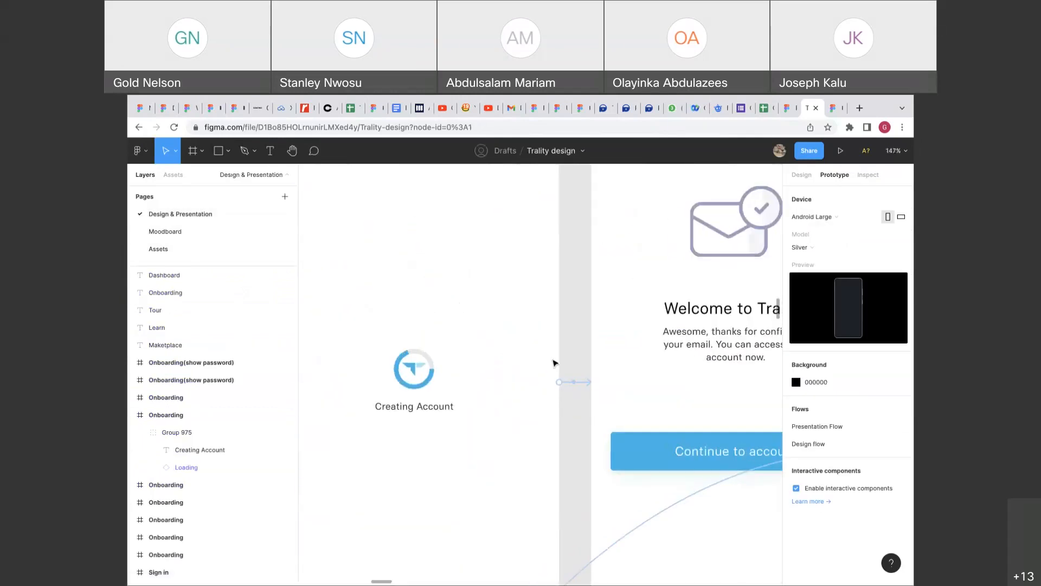
scroll(573, 383, "down", 4)
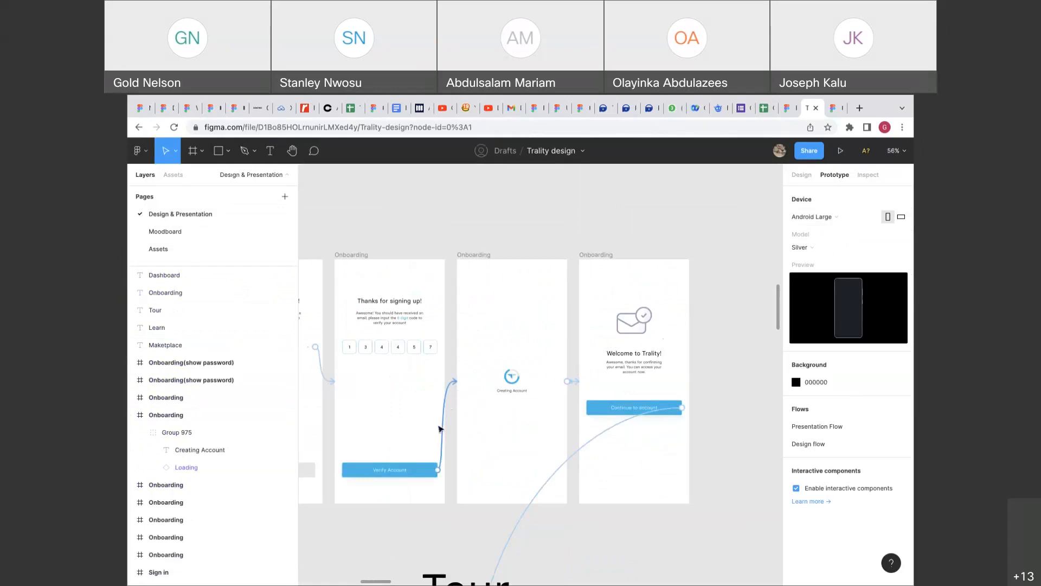
left_click(457, 388)
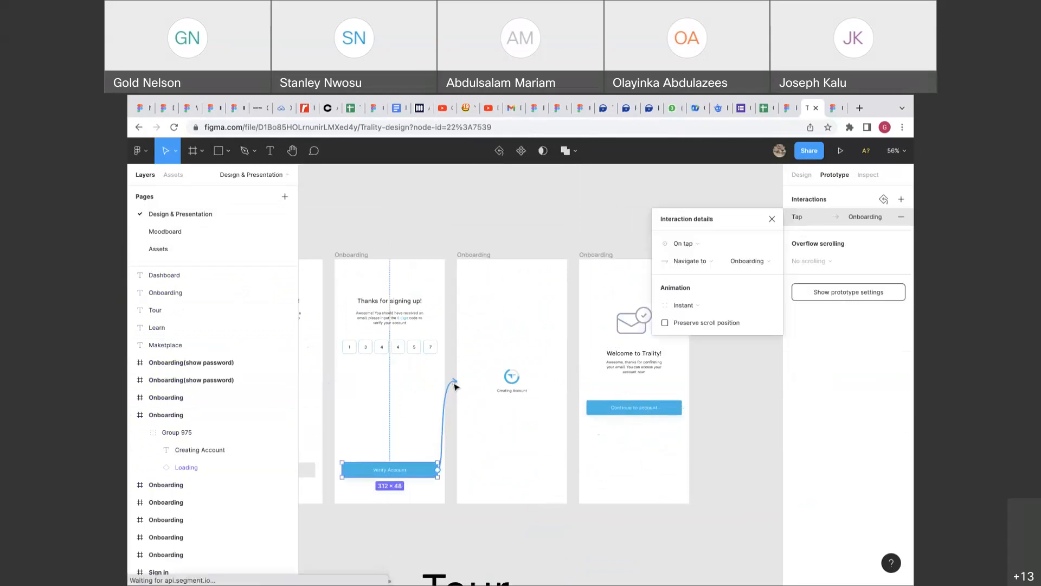
left_click(462, 255)
left_click_drag(567, 381, 583, 380)
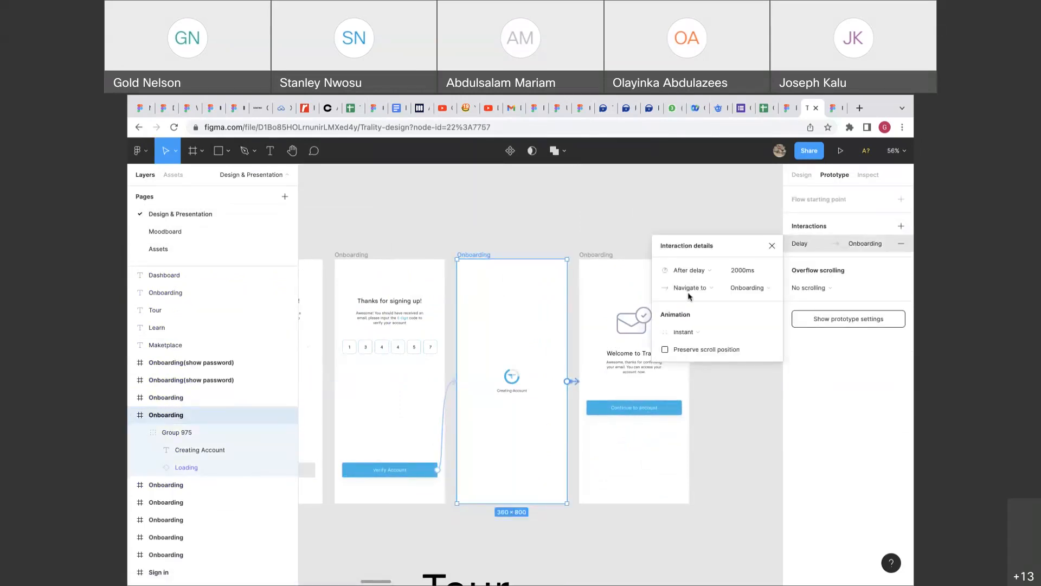
left_click(737, 271)
type("4000")
key("Return")
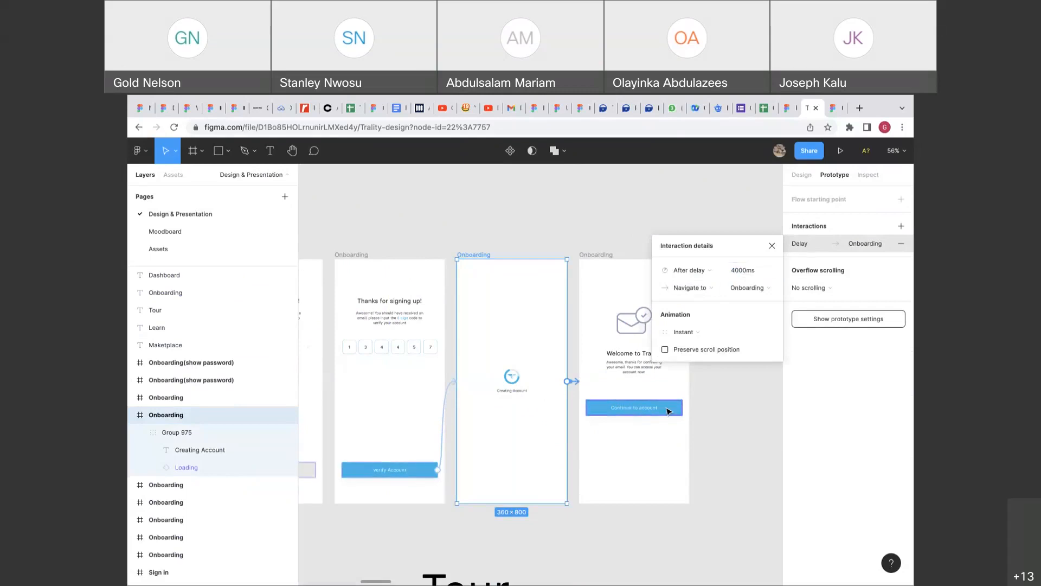
In the prototype, go back to Verify Account, verify it, pass the loading screen, and continue from Welcome.
left_click(831, 108)
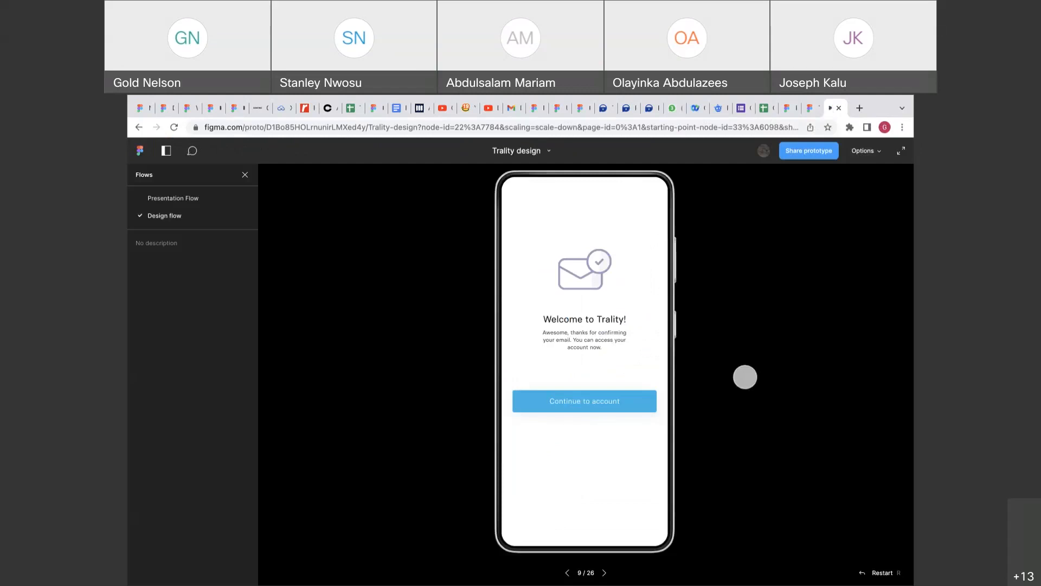
key("Left")
key("Left")
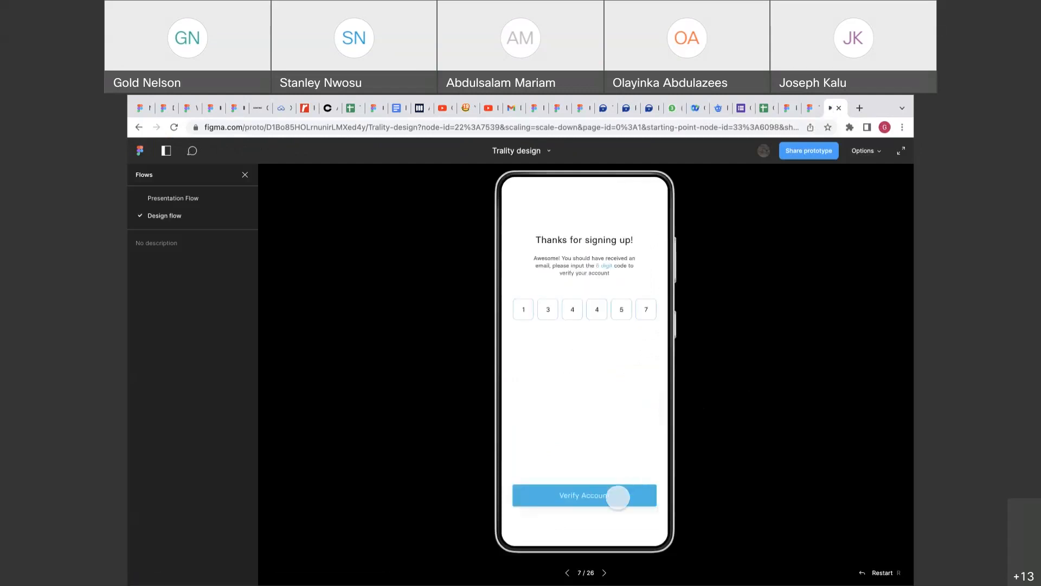
left_click(616, 497)
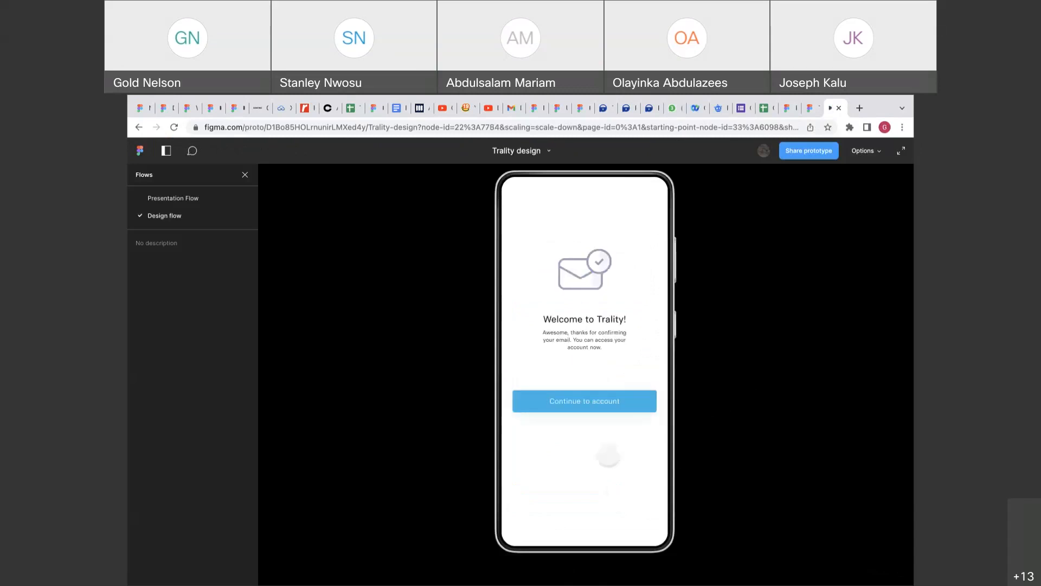
left_click(599, 404)
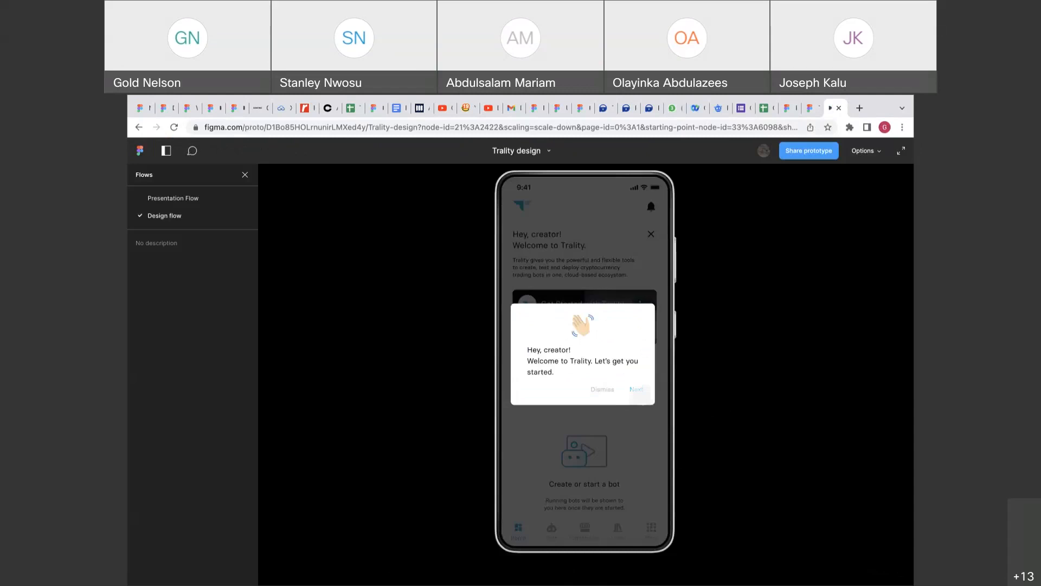
Advance through the onboarding tour tips to reach the plain dashboard.
left_click(635, 390)
left_click(603, 481)
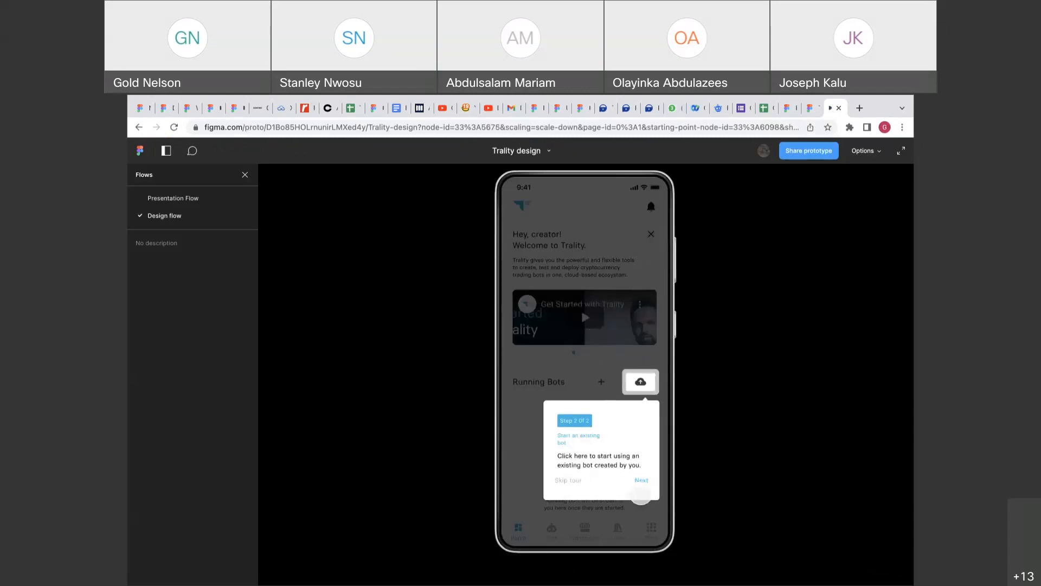
left_click(642, 480)
left_click(605, 483)
Open the Marketplace screen and scroll down through its bot sections and carousels.
left_click(584, 531)
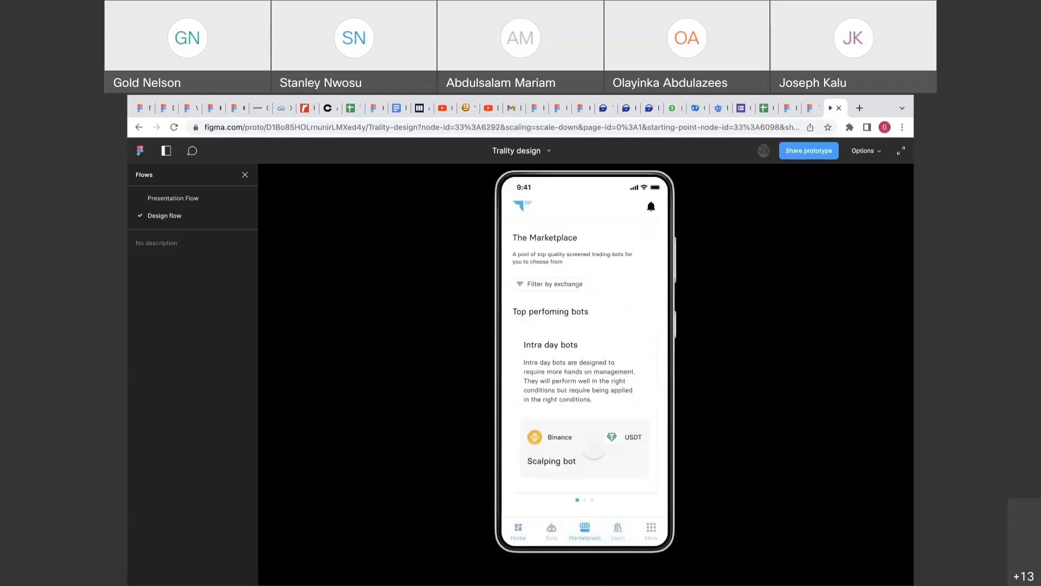
scroll(594, 448, "down", 5)
scroll(594, 448, "down", 5)
scroll(594, 448, "down", 5)
scroll(593, 448, "down", 5)
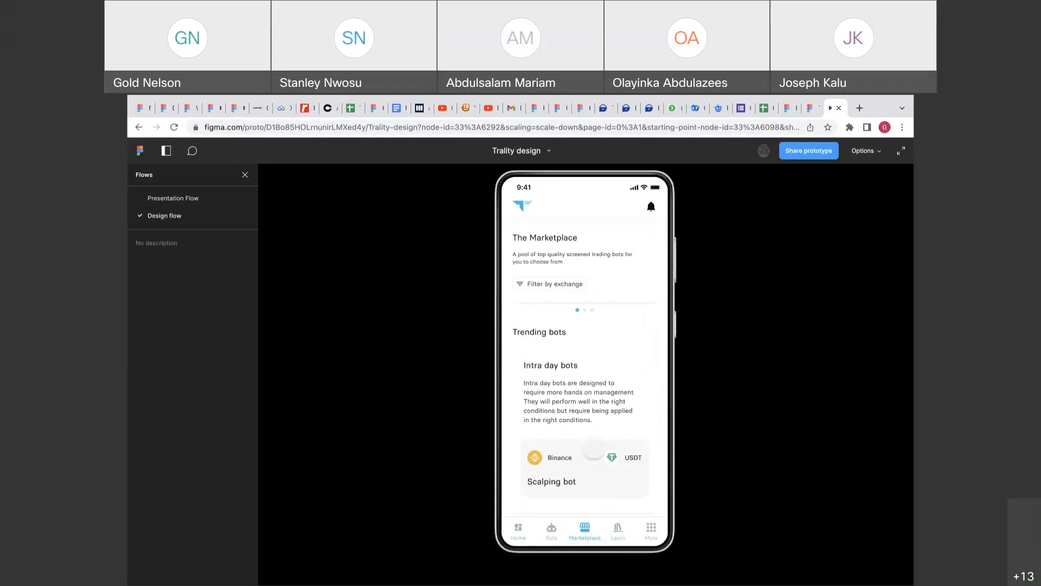
scroll(594, 447, "right", 3)
scroll(594, 448, "left", 3)
scroll(593, 448, "right", 5)
scroll(594, 448, "right", 2)
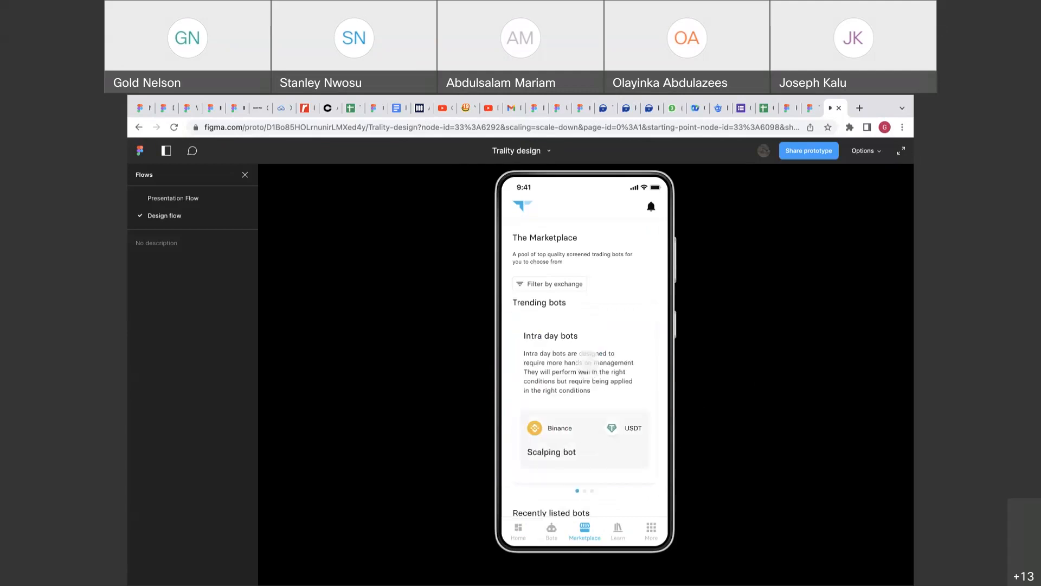
Scroll back through the Marketplace sections and carousels, then move on to the Learn page.
scroll(588, 360, "up", 1)
scroll(587, 361, "down", 3)
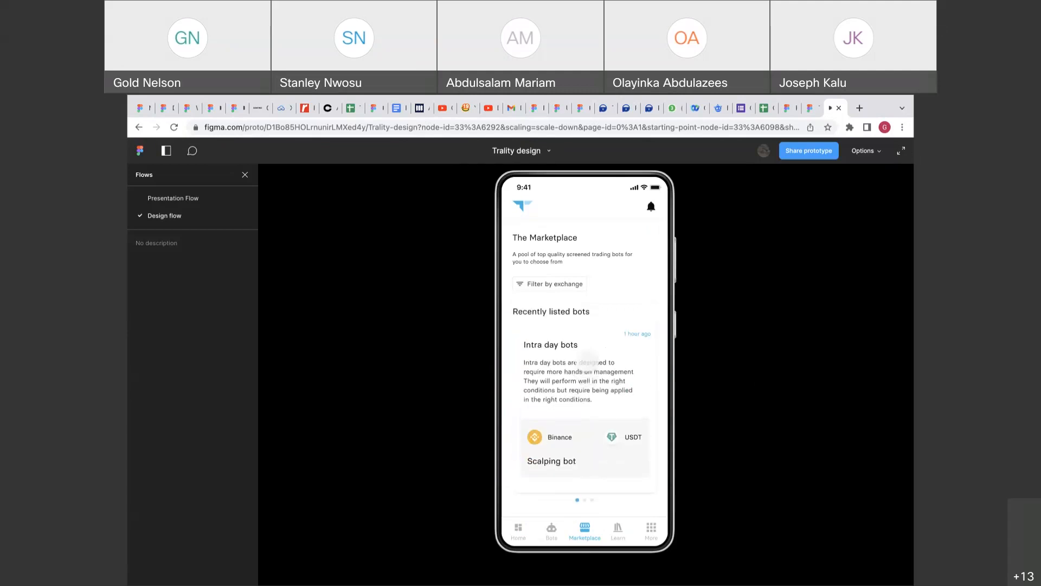
scroll(587, 361, "up", 3)
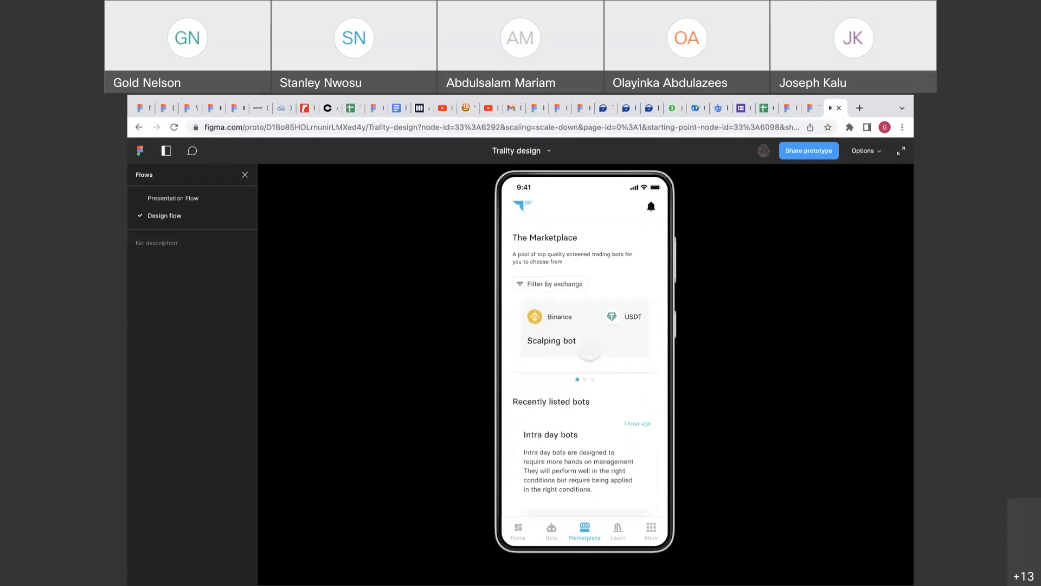
scroll(589, 351, "up", 2)
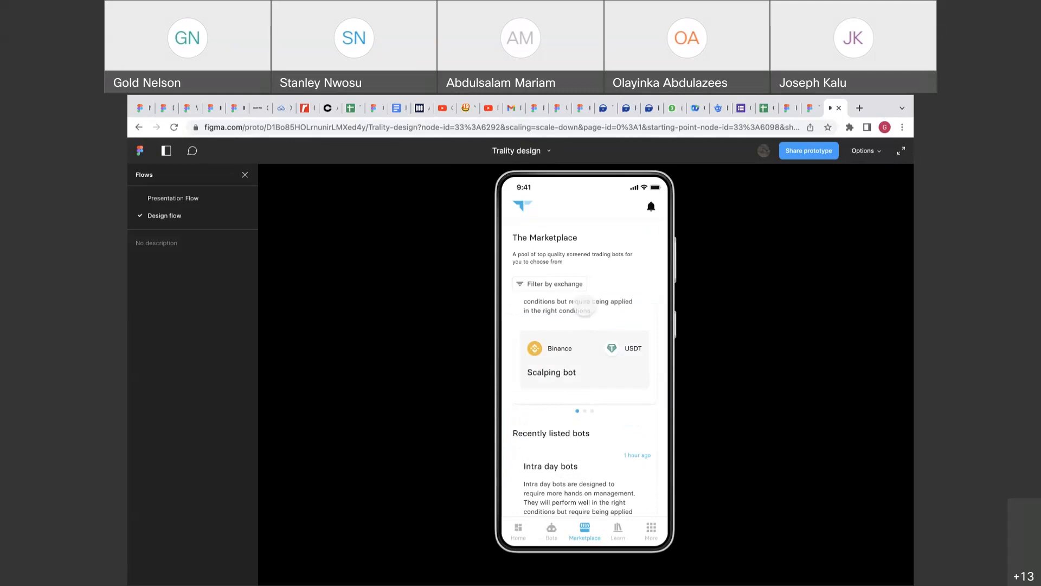
scroll(573, 465, "down", 3)
scroll(573, 464, "up", 3)
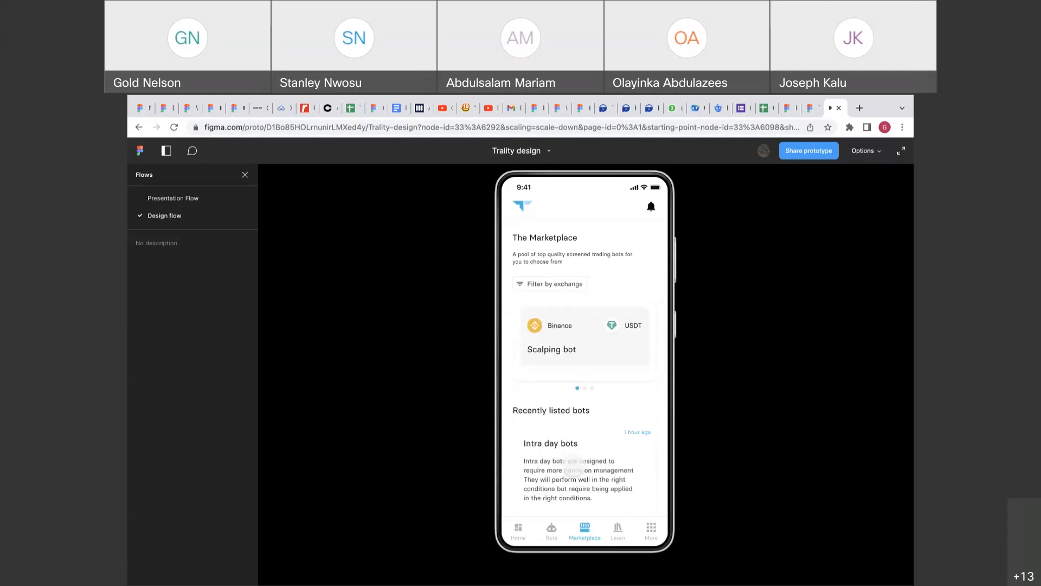
scroll(573, 464, "right", 2)
scroll(573, 464, "right", 3)
scroll(573, 464, "left", 5)
left_click(618, 532)
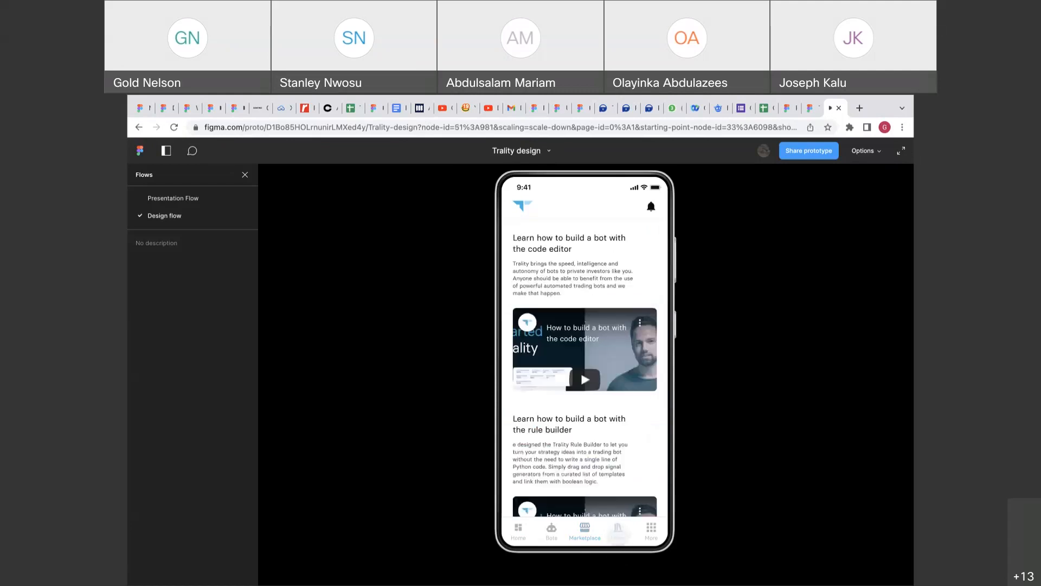
Scroll the Learn page, then return to the Home dashboard and scroll through it.
scroll(610, 429, "down", 2)
scroll(610, 427, "up", 2)
left_click(518, 530)
scroll(605, 330, "down", 3)
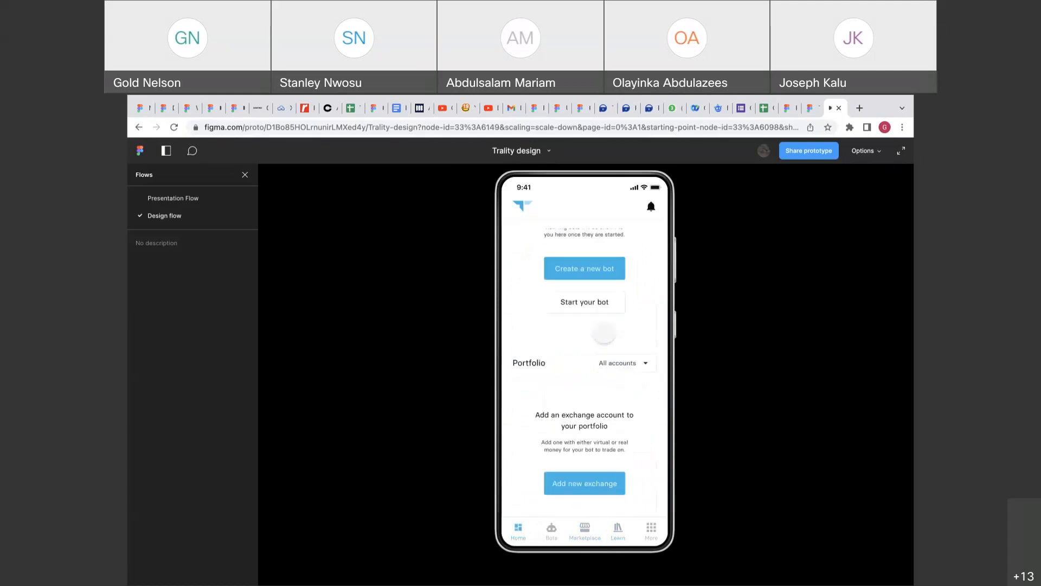
scroll(606, 336, "up", 3)
left_click(612, 307)
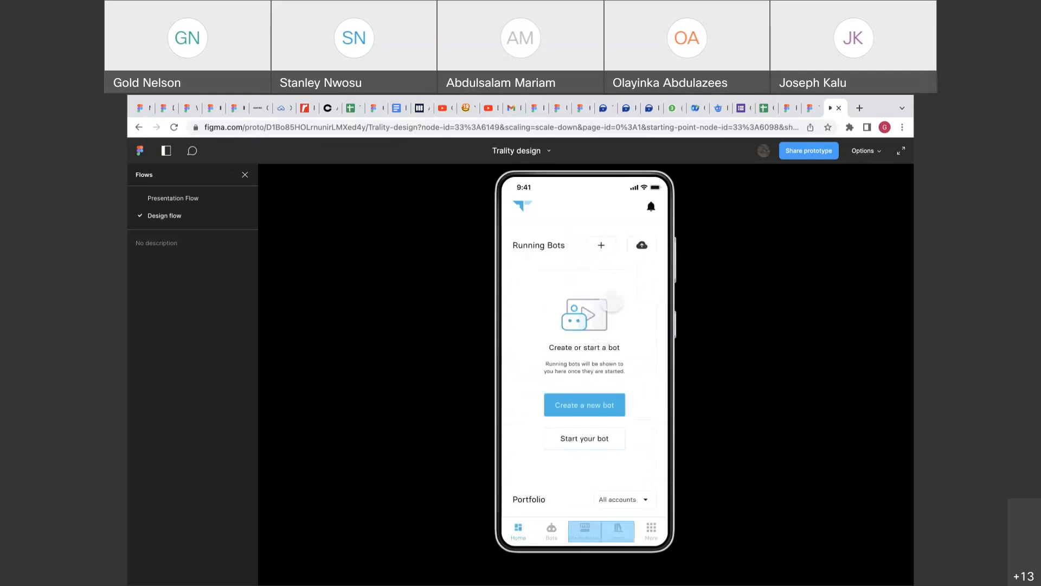
scroll(625, 457, "down", 3)
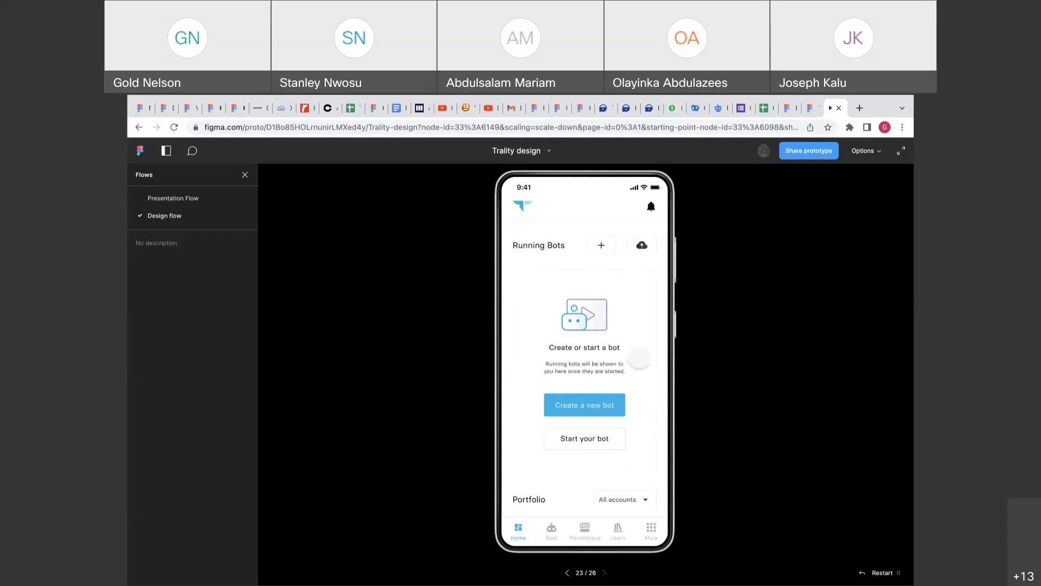
scroll(621, 442, "down", 3)
scroll(621, 442, "up", 3)
scroll(596, 499, "down", 3)
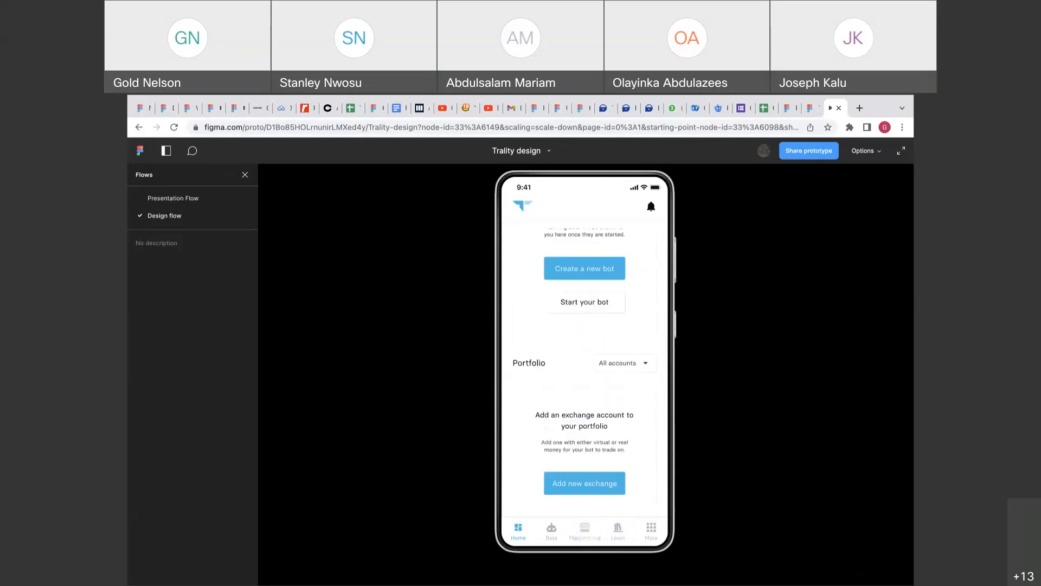
Visit the Marketplace, return Home, then reopen the Marketplace and slide its bot carousel.
left_click(585, 529)
scroll(588, 381, "right", 2)
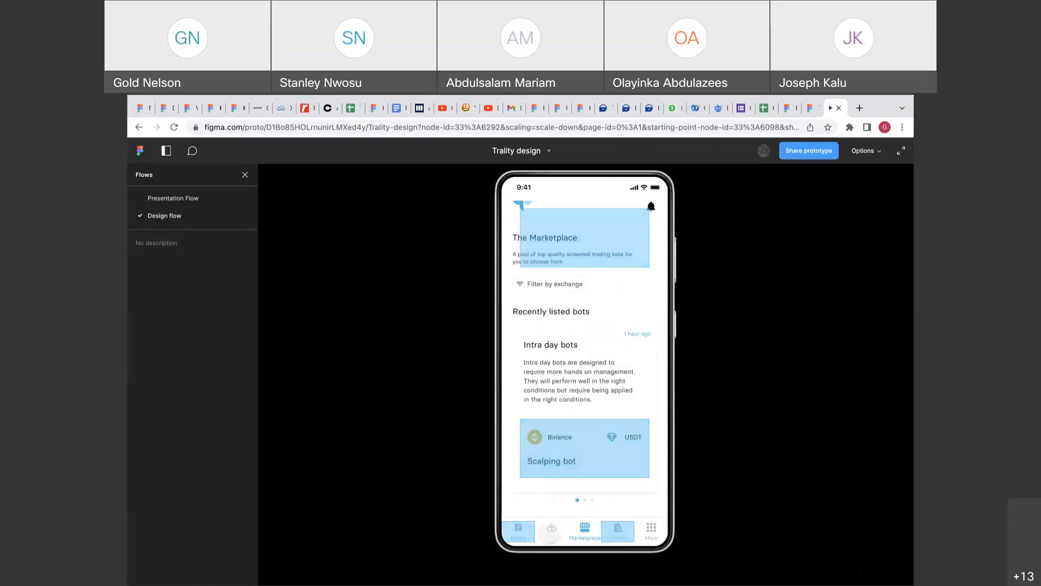
left_click(519, 532)
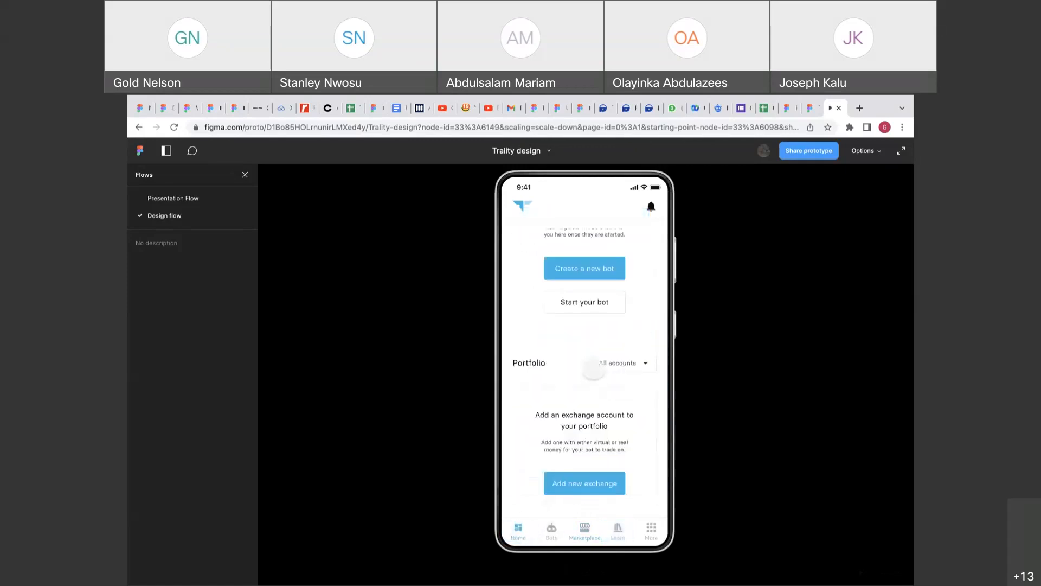
scroll(594, 372, "up", 3)
scroll(593, 372, "down", 3)
left_click(585, 531)
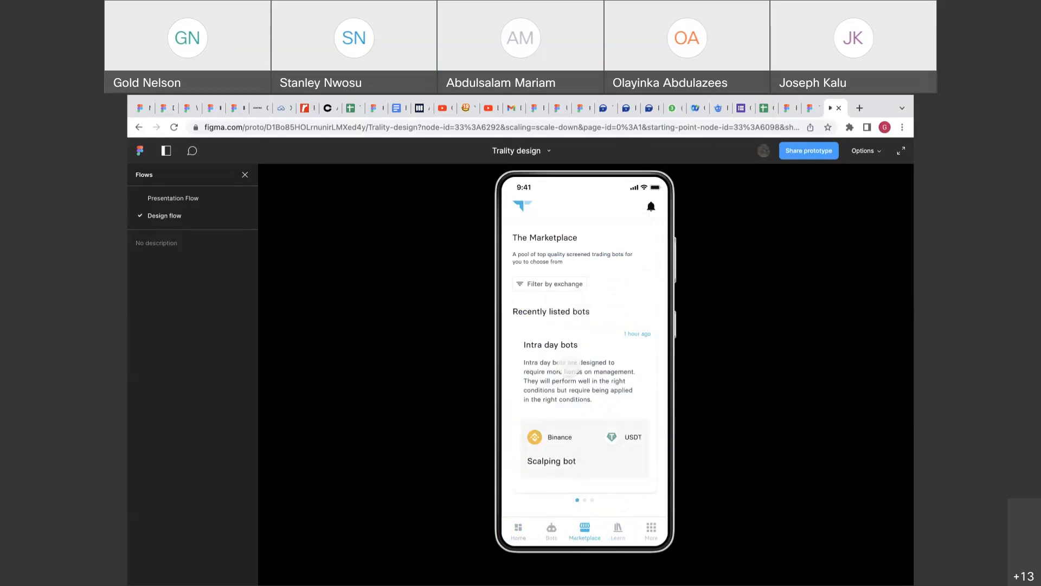
left_click(548, 534)
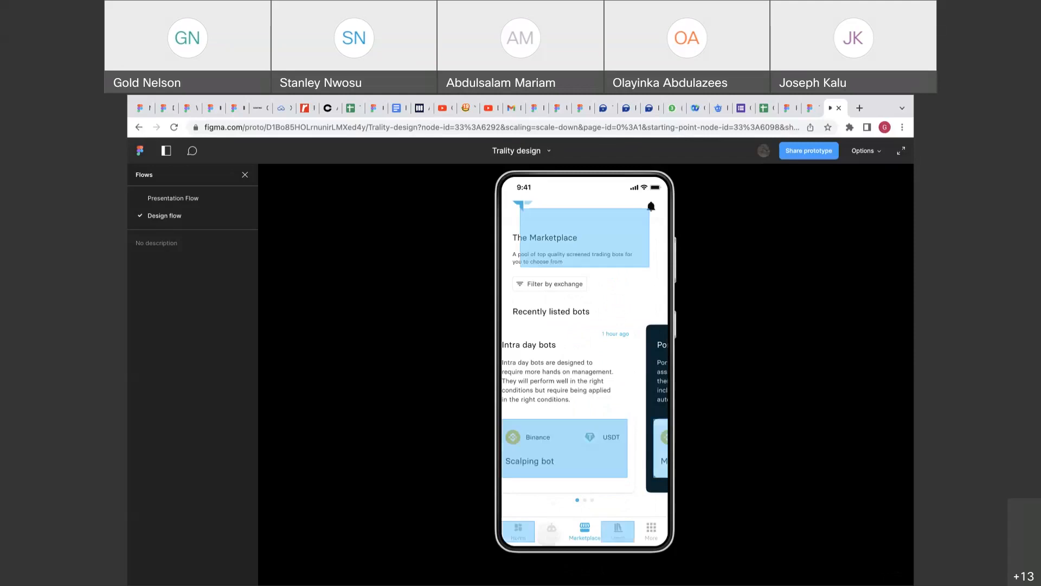
Scroll the Learn screen, go back Home, then return to the Trality design file editor.
left_click(618, 530)
scroll(579, 367, "down", 2)
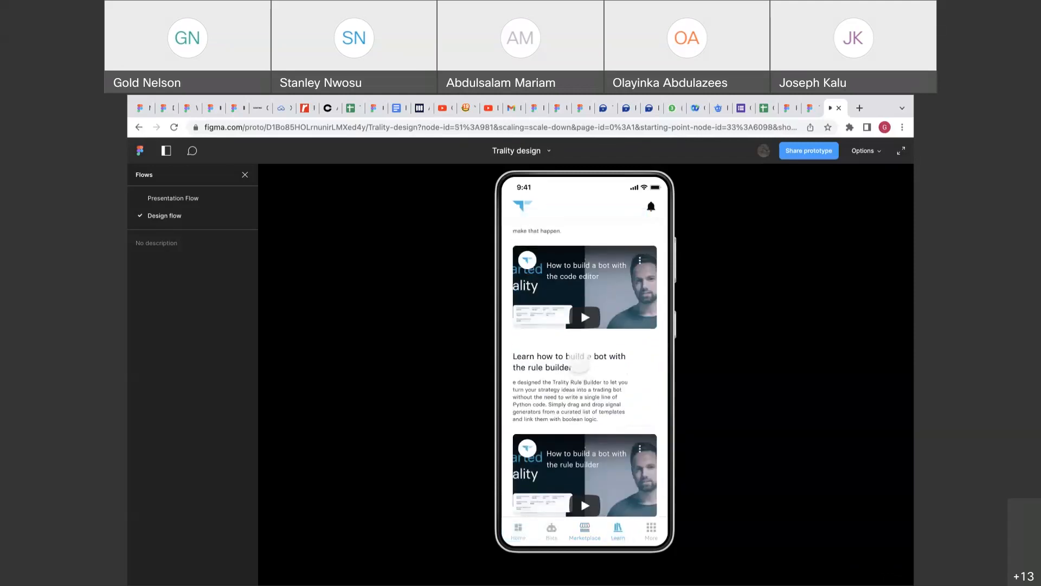
scroll(579, 361, "up", 2)
scroll(561, 314, "down", 3)
scroll(561, 313, "up", 2)
left_click(519, 533)
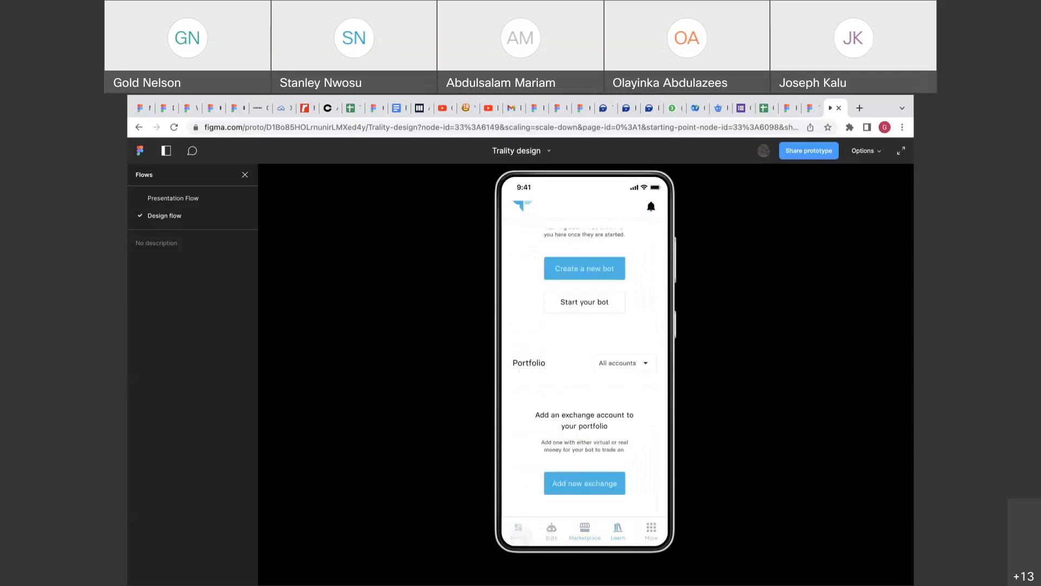
scroll(602, 407, "up", 3)
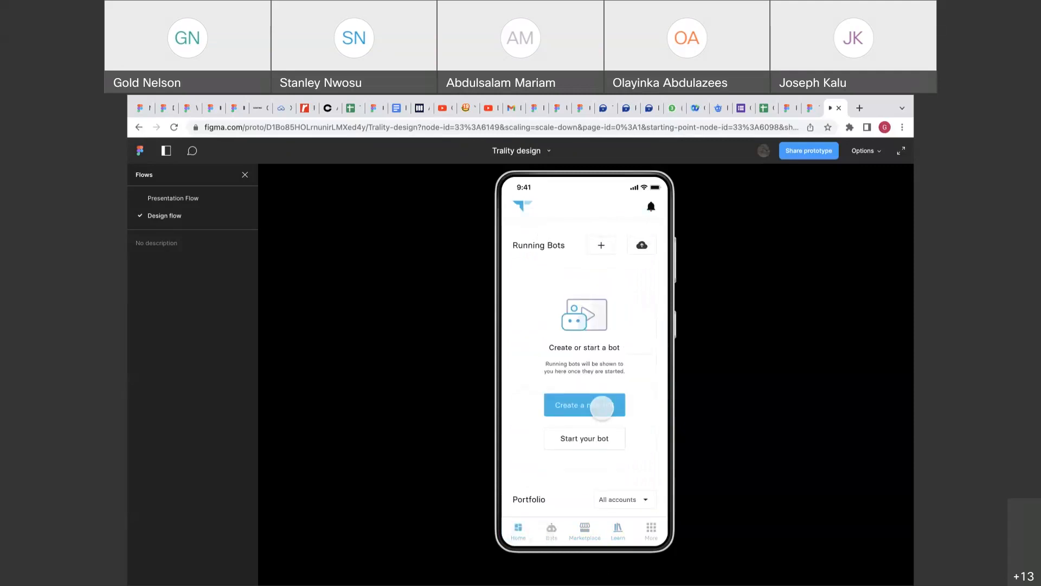
scroll(602, 407, "down", 3)
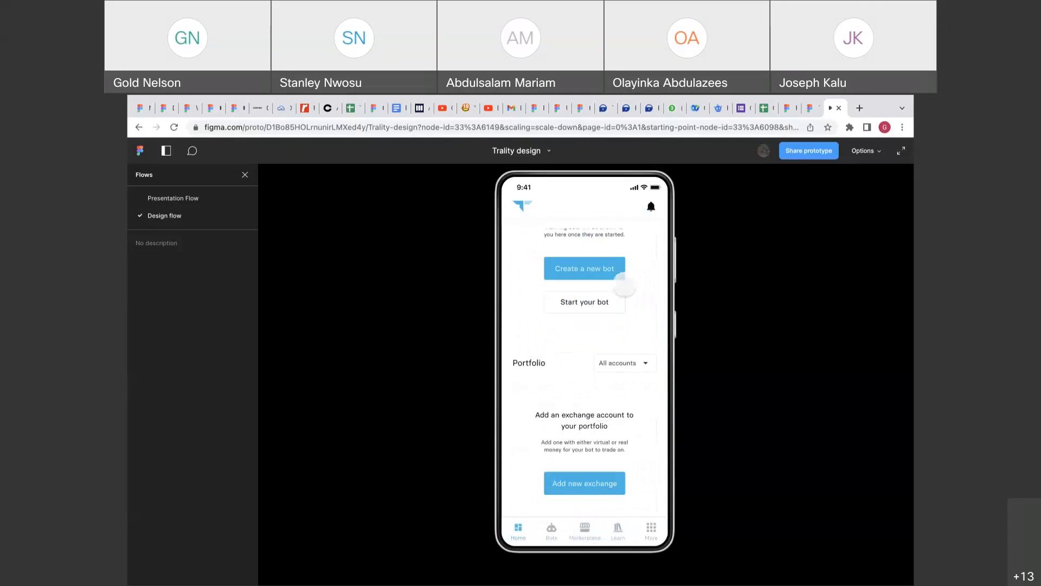
left_click(807, 111)
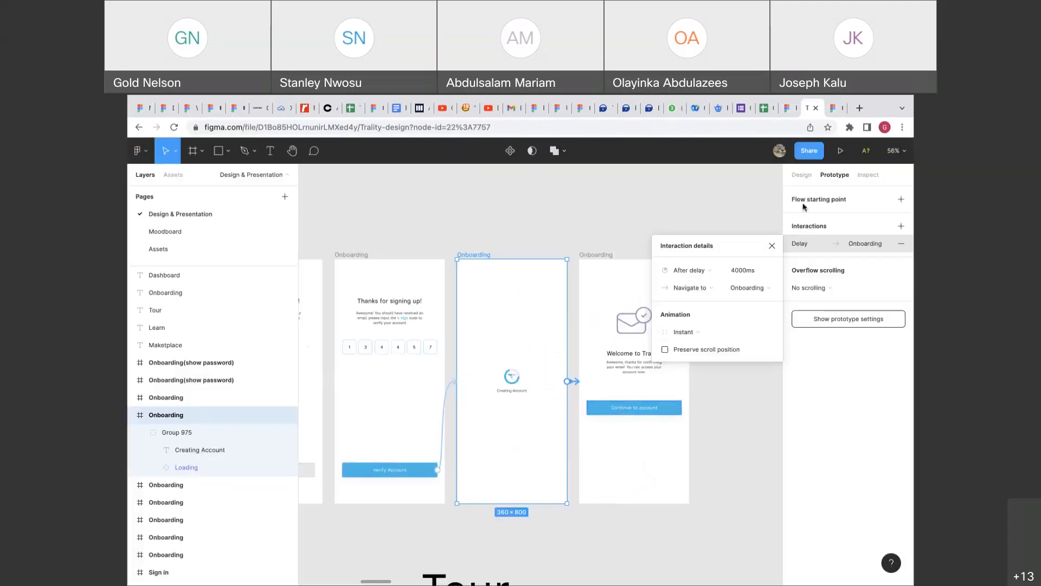
Close the interaction details and zoom in on the Maketplace and Scalping bot frames.
left_click(803, 175)
scroll(688, 395, "down", 5)
scroll(688, 395, "down", 4)
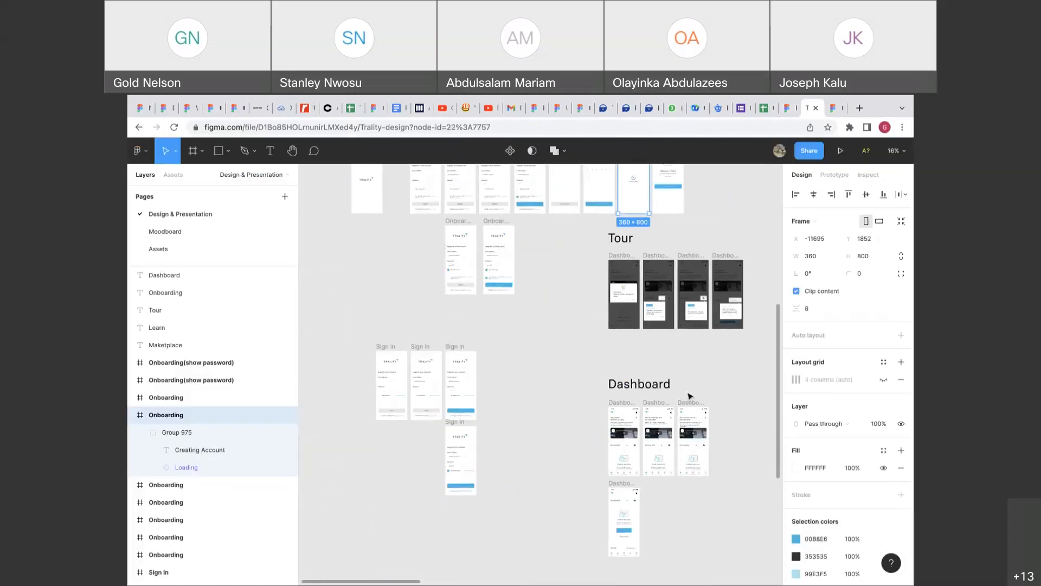
scroll(689, 395, "down", 5)
scroll(690, 395, "up", 8)
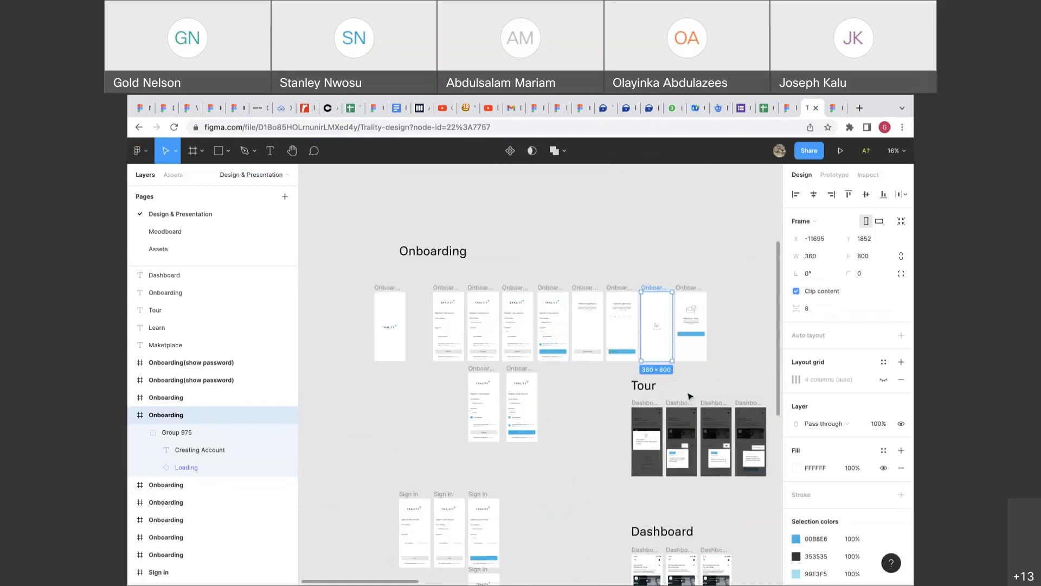
scroll(571, 432, "down", 10)
scroll(571, 435, "up", 6)
scroll(600, 337, "up", 5)
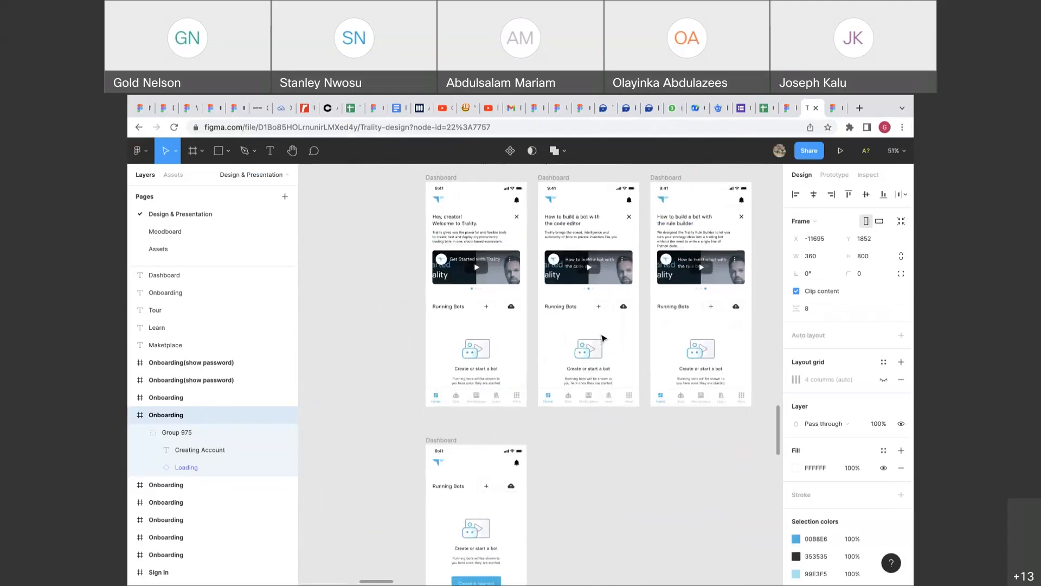
scroll(601, 337, "down", 10)
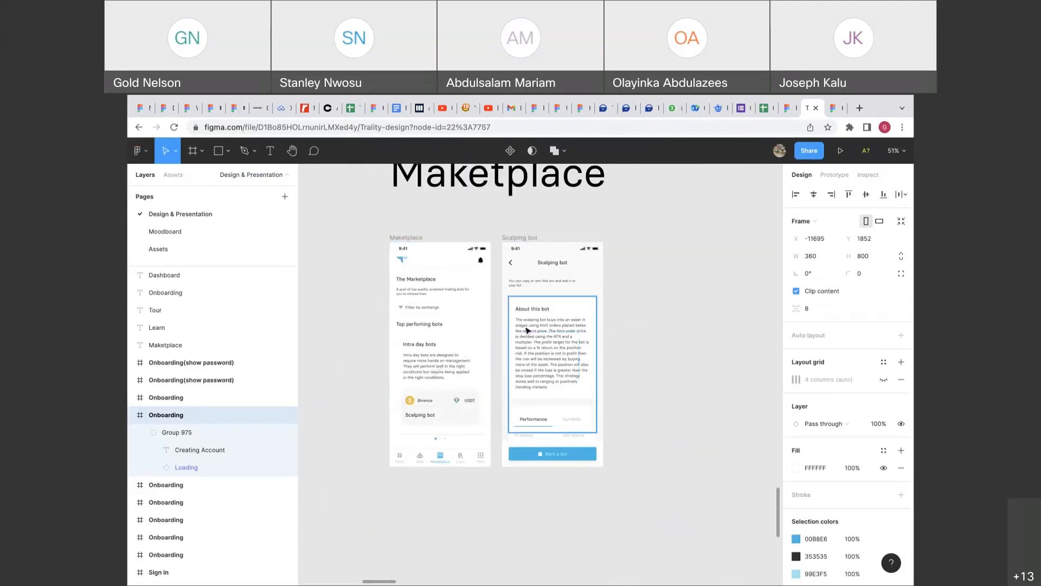
Stretch the Maketplace frame to 1739 tall by dragging its bottom edge.
left_click(529, 237)
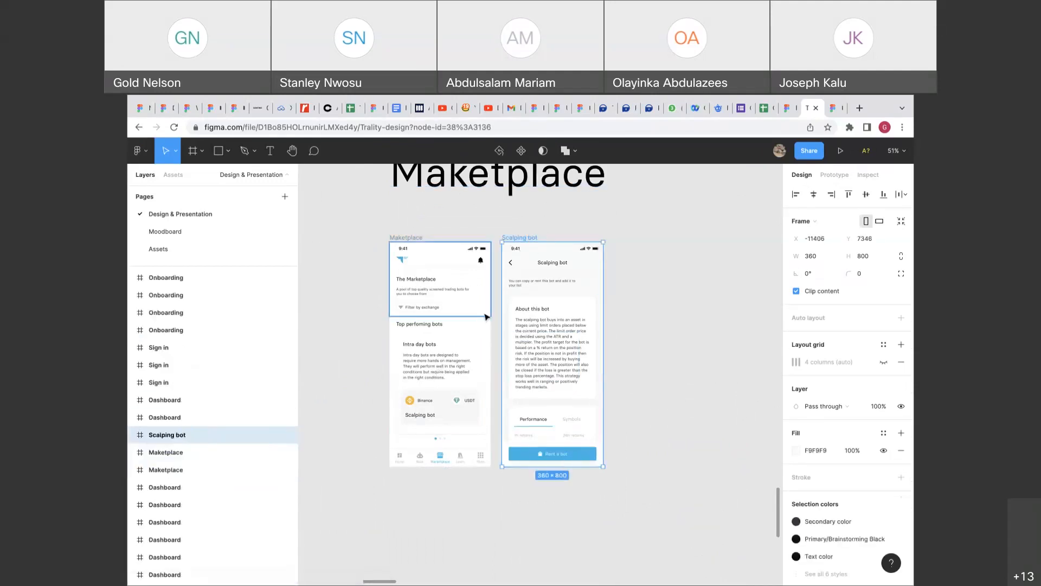
left_click(415, 241)
left_click_drag(434, 465, 440, 562)
scroll(442, 565, "down", 3)
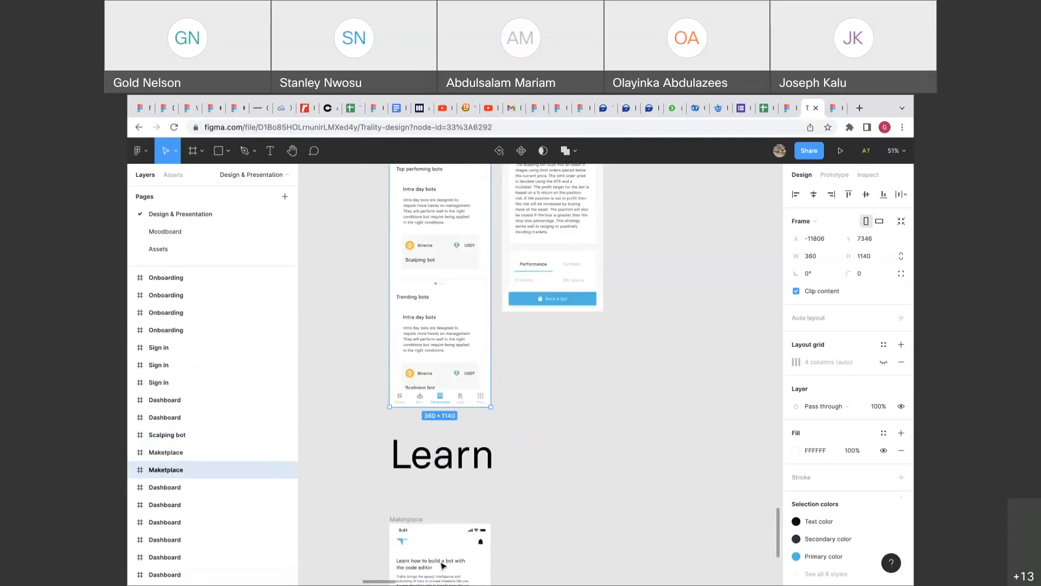
scroll(442, 565, "down", 5)
left_click_drag(426, 301, 355, 295)
scroll(356, 292, "down", 5)
scroll(356, 293, "left", 2)
left_click_drag(434, 293, 439, 386)
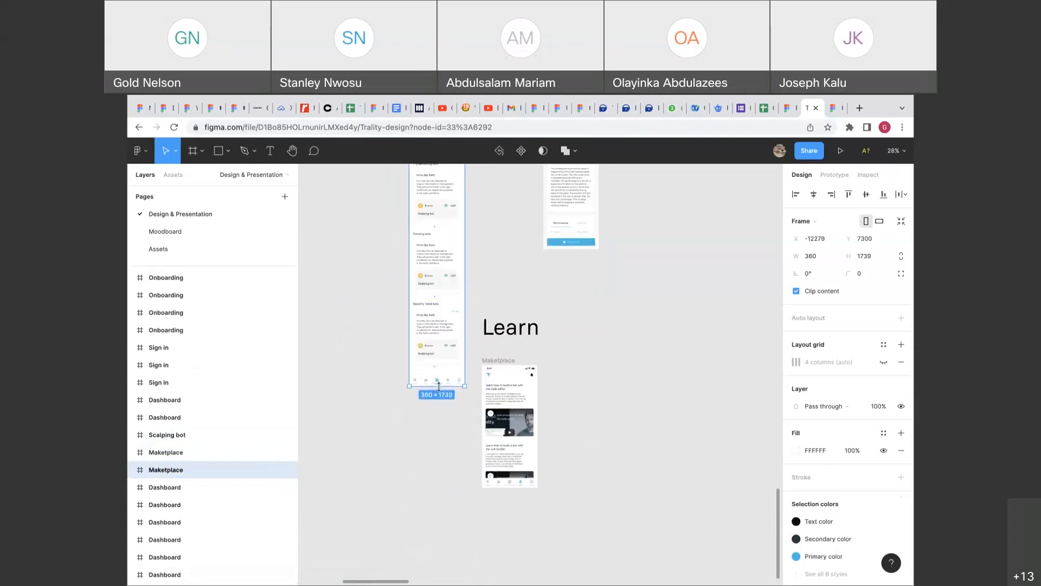
scroll(439, 386, "up", 5)
scroll(440, 388, "up", 3)
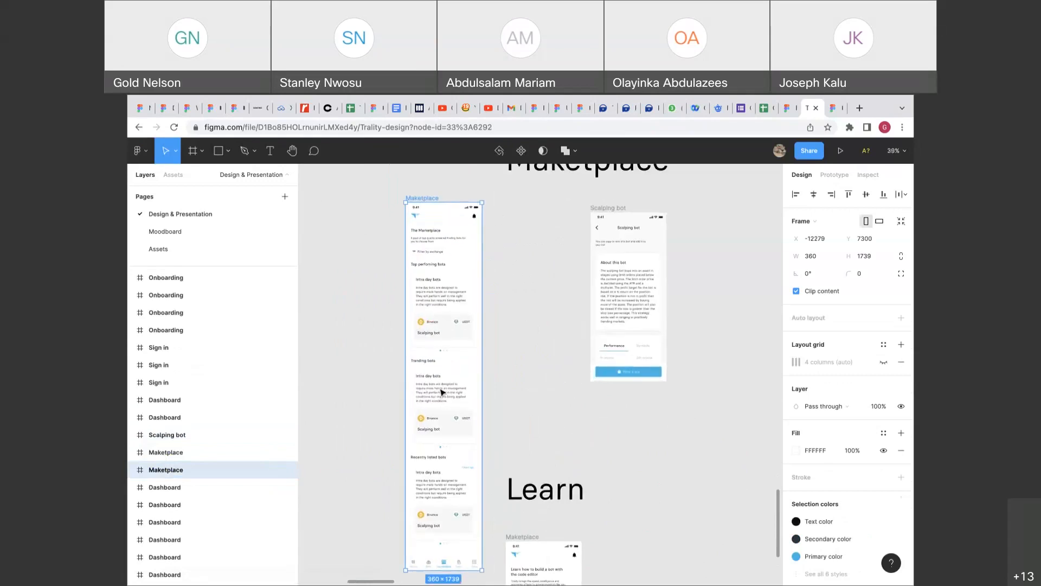
Test the taller Marketplace in the prototype, then undo the resize back to 800 tall.
left_click(831, 108)
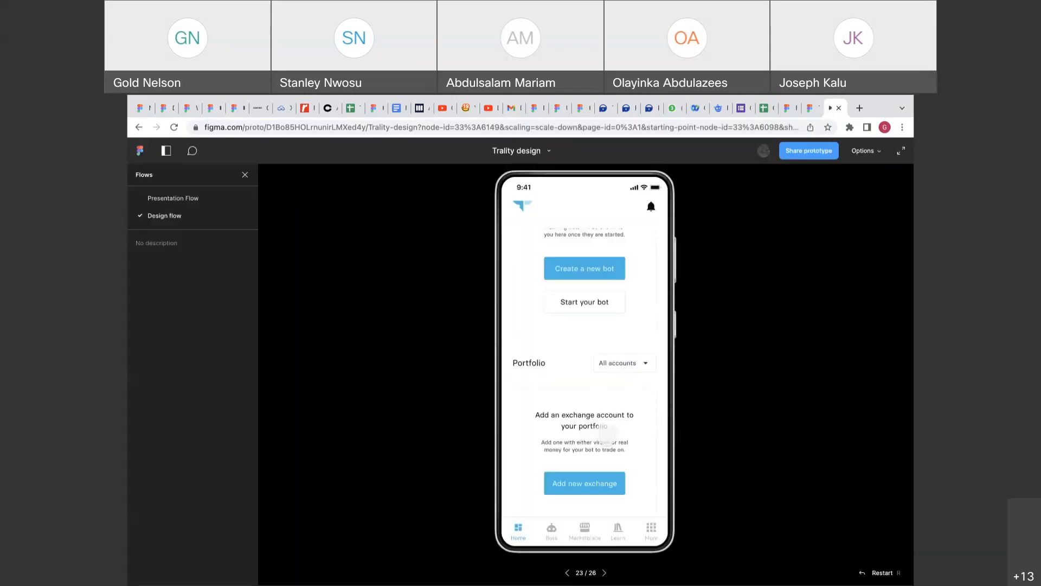
left_click(594, 527)
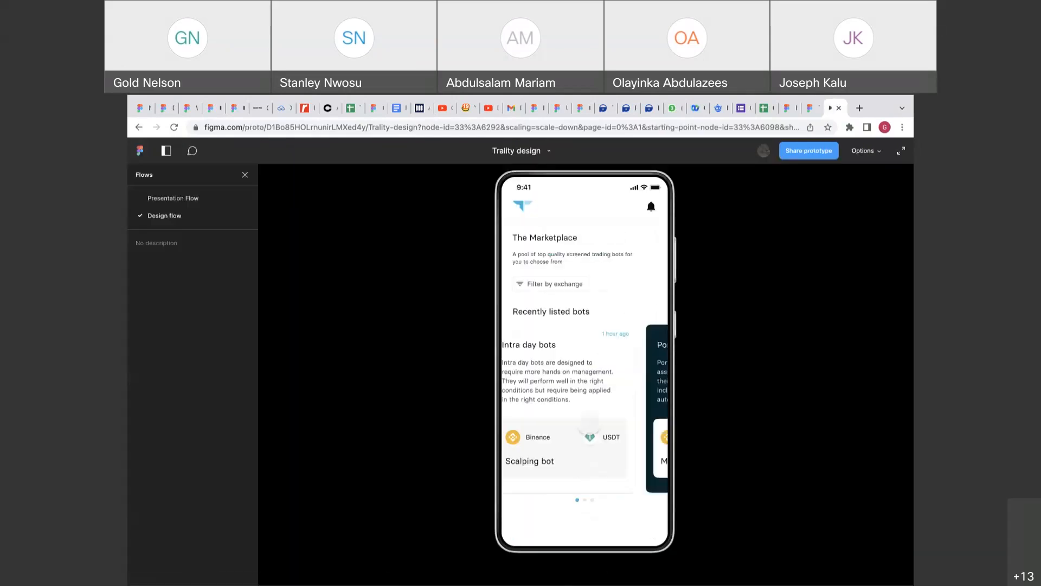
scroll(597, 316, "down", 6)
scroll(596, 316, "up", 6)
mouse_move(827, 98)
left_click(809, 136)
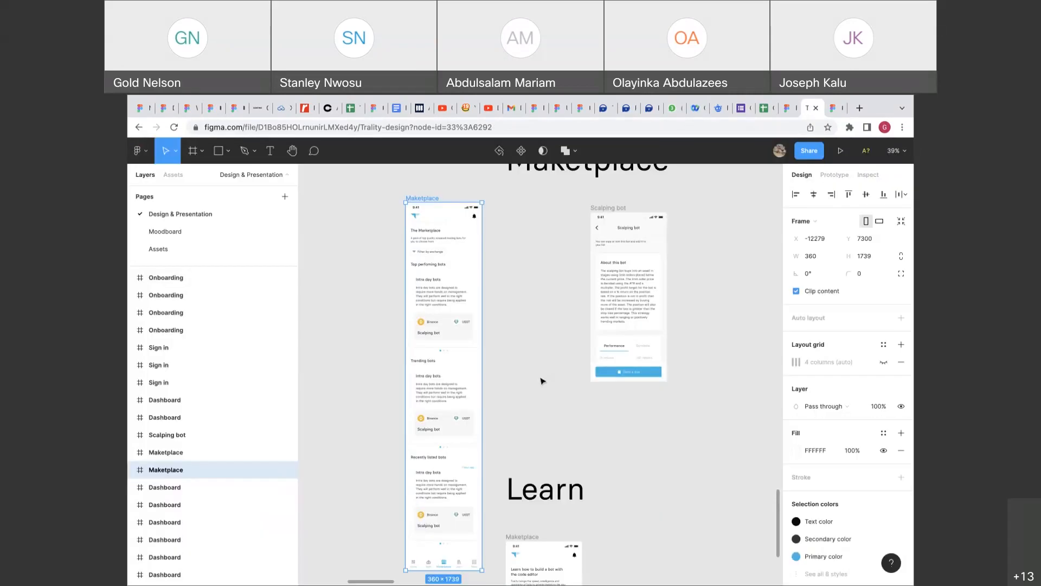
key("super+z")
key("super+z")
key("super+z")
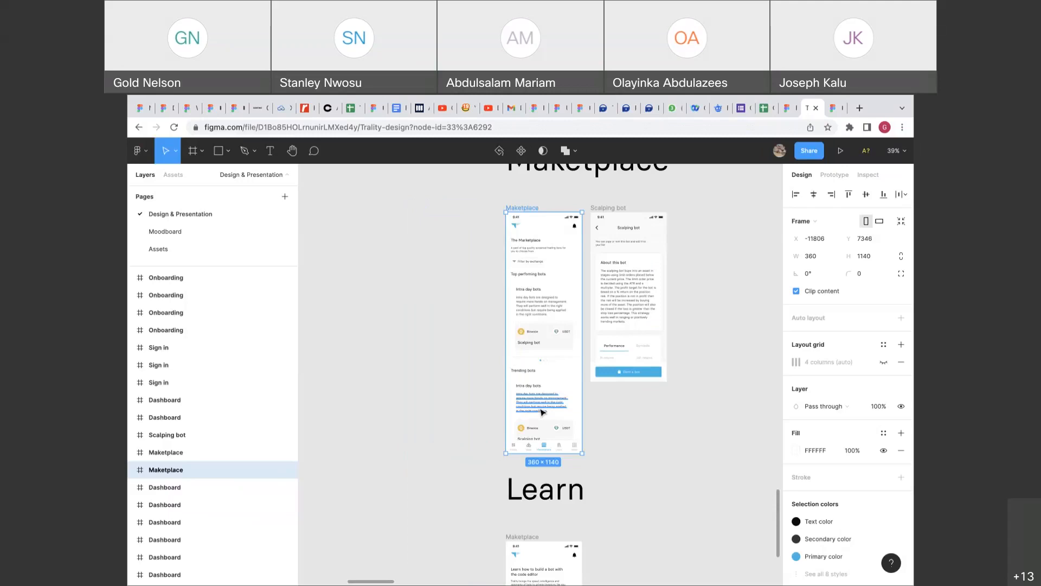
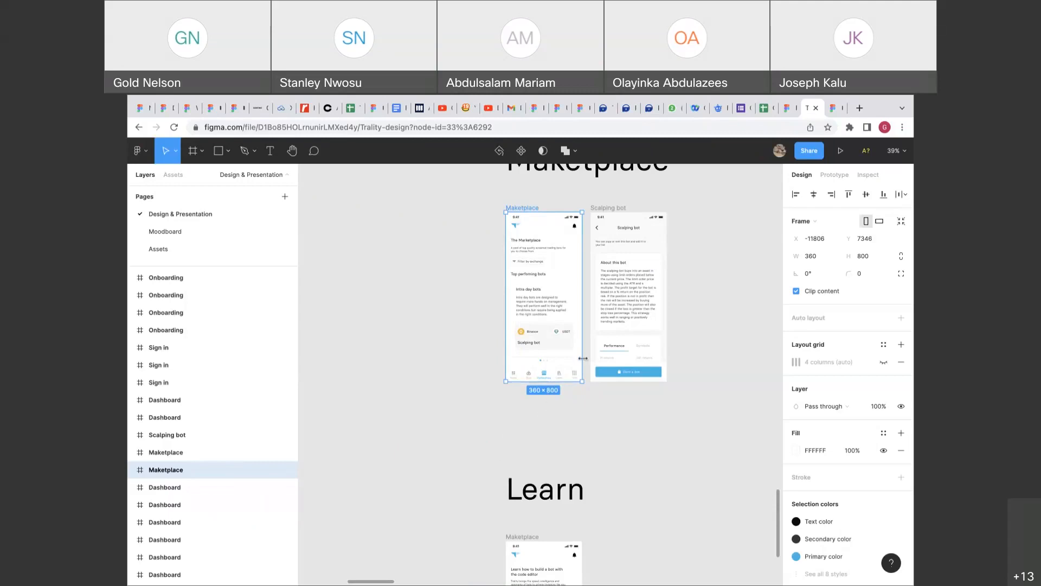
Drag the Maketplace frame left from X -11806 to -12340, Y 7294.
scroll(549, 391, "up", 5)
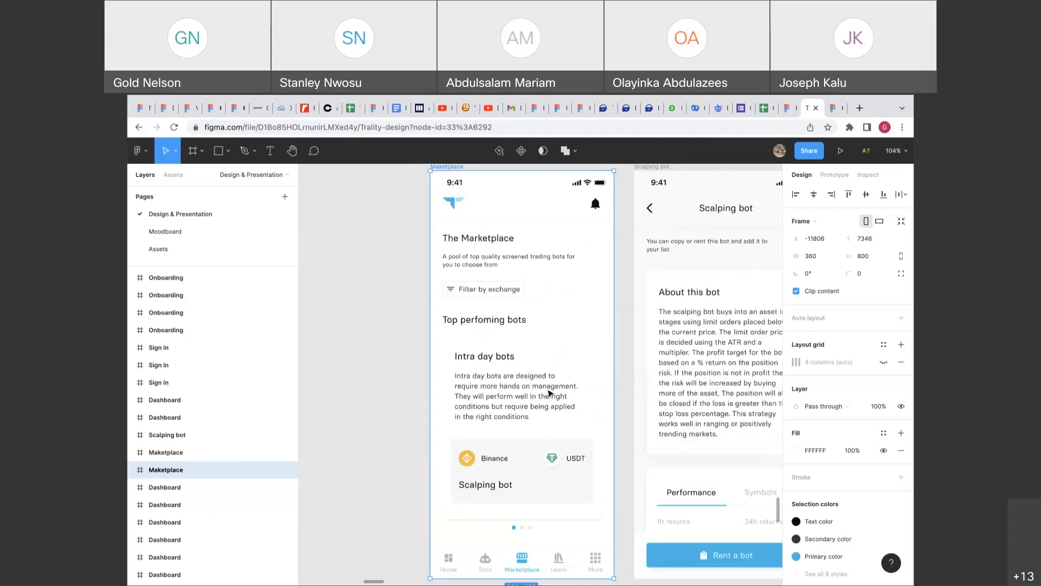
scroll(543, 260, "up", 3)
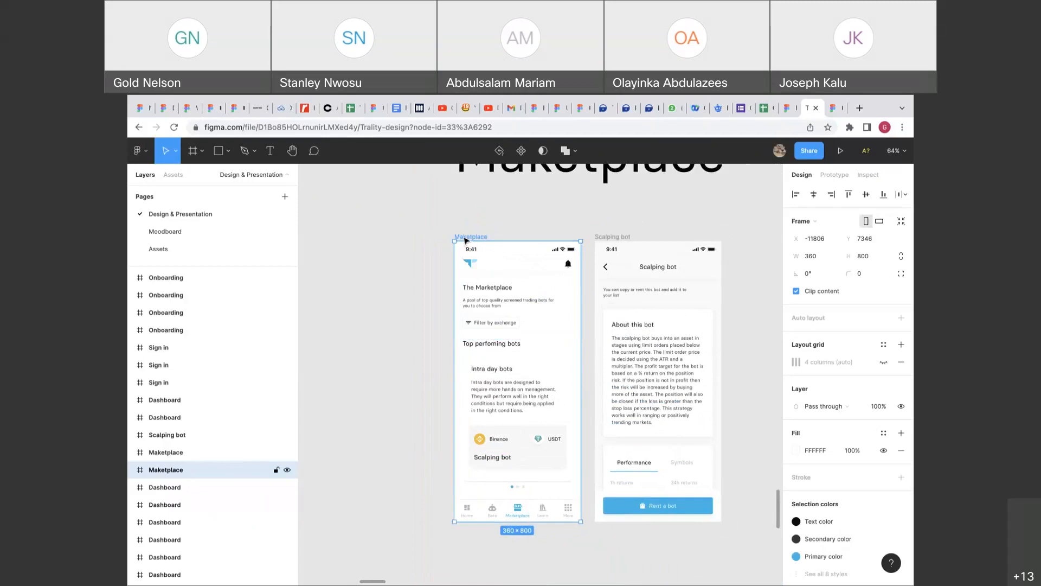
scroll(480, 259, "down", 3)
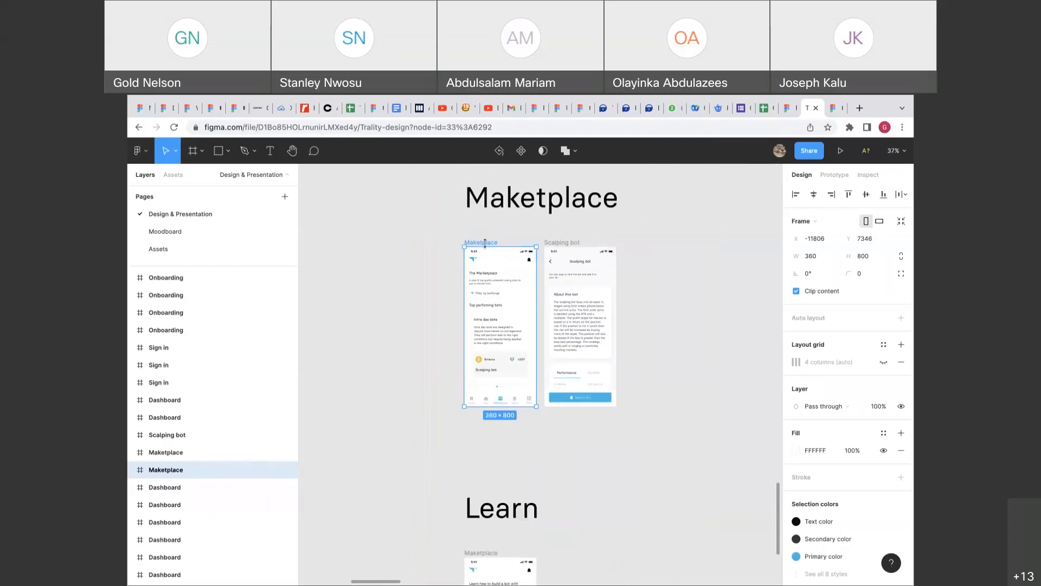
left_click_drag(490, 246, 383, 236)
scroll(429, 351, "down", 2)
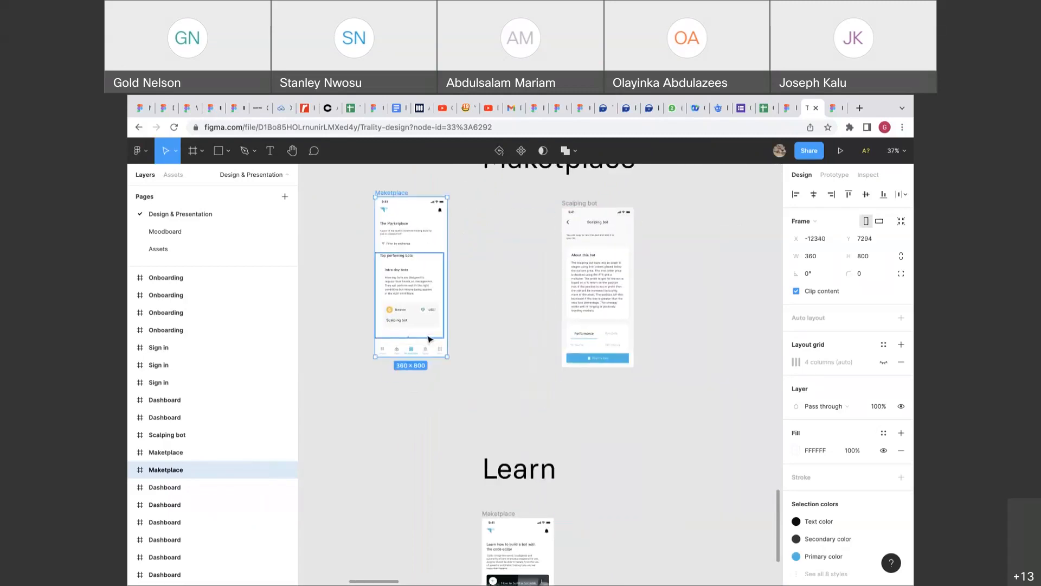
Select the Maketplace frame and drag its bottom edge to make it 360 × 1616.
left_click(428, 356)
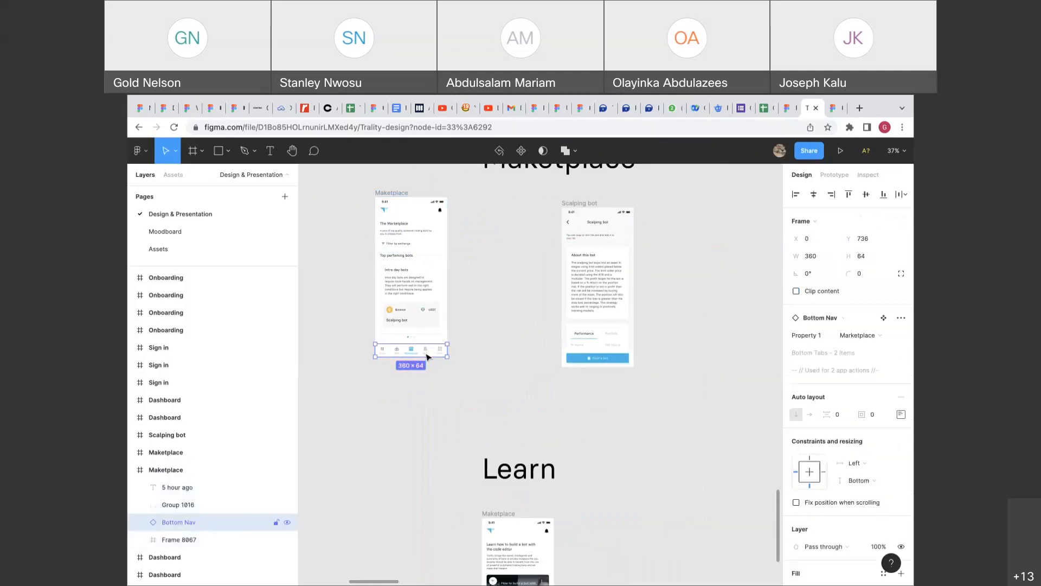
scroll(428, 357, "up", 4)
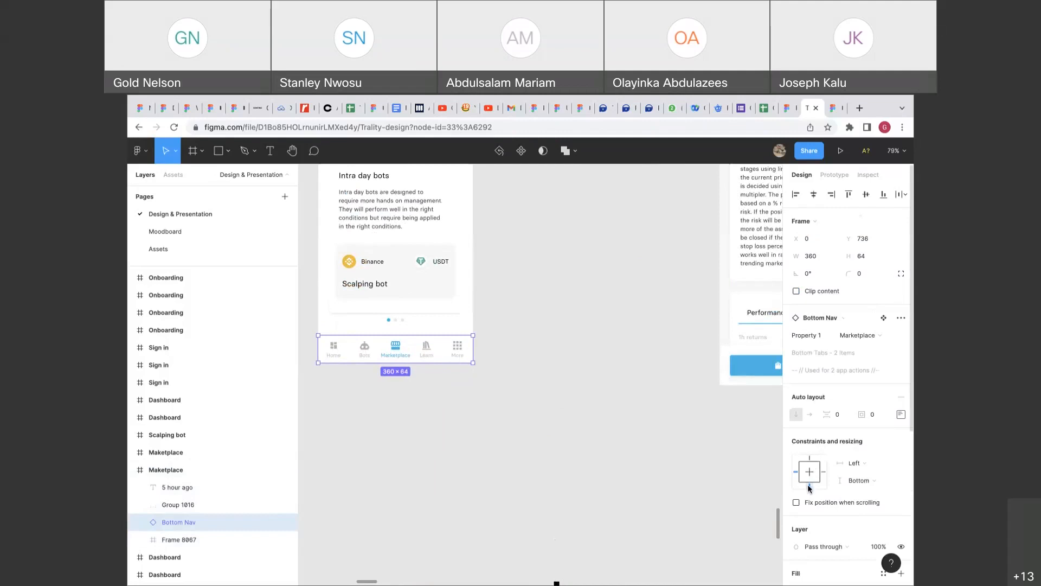
scroll(589, 450, "down", 5)
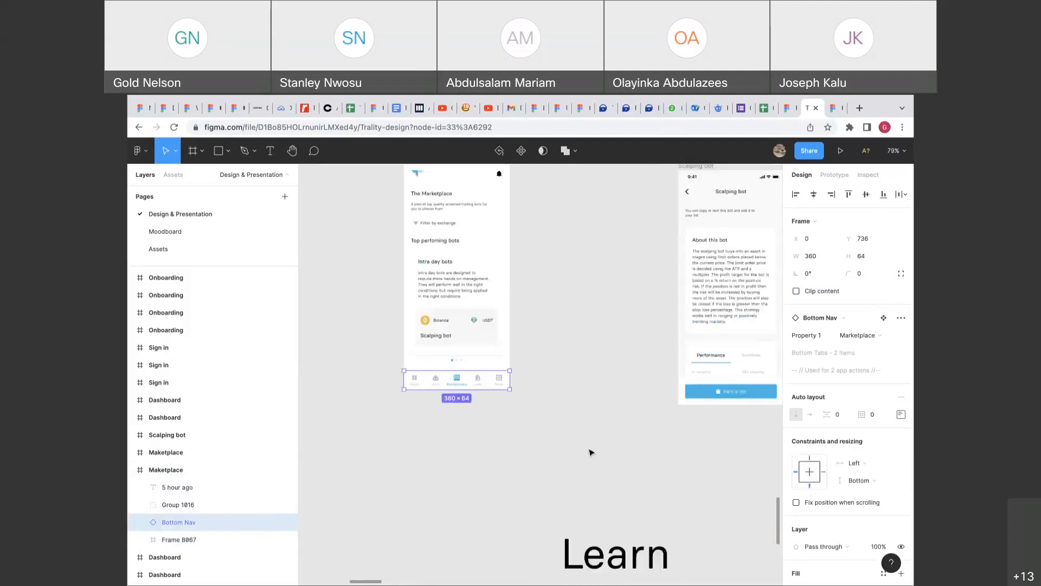
left_click(500, 279)
left_click_drag(516, 414, 539, 556)
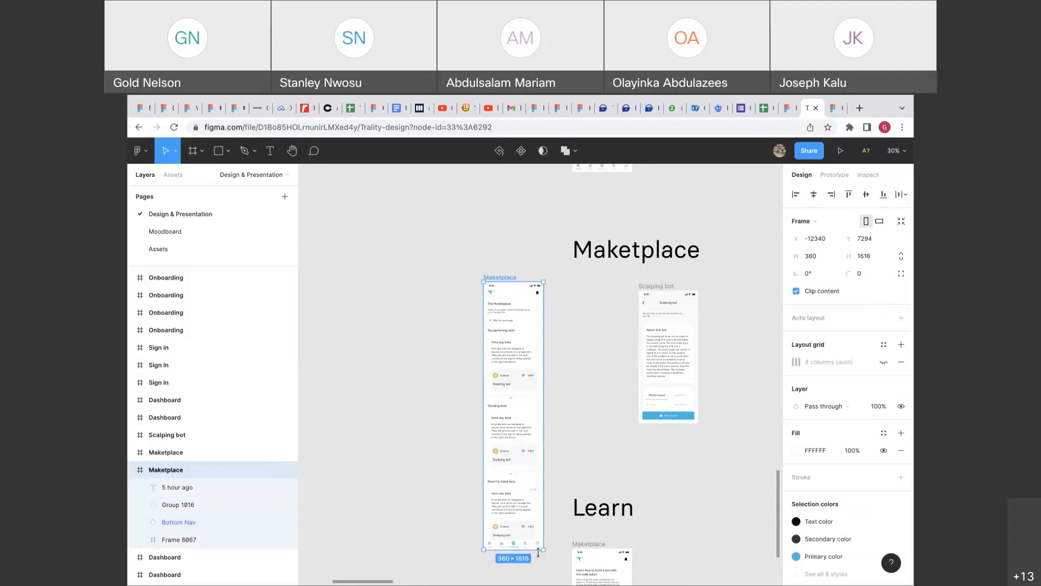
Switch Bottom Nav's vertical constraint to Top and back to Bottom.
scroll(539, 555, "down", 2)
left_click(519, 497)
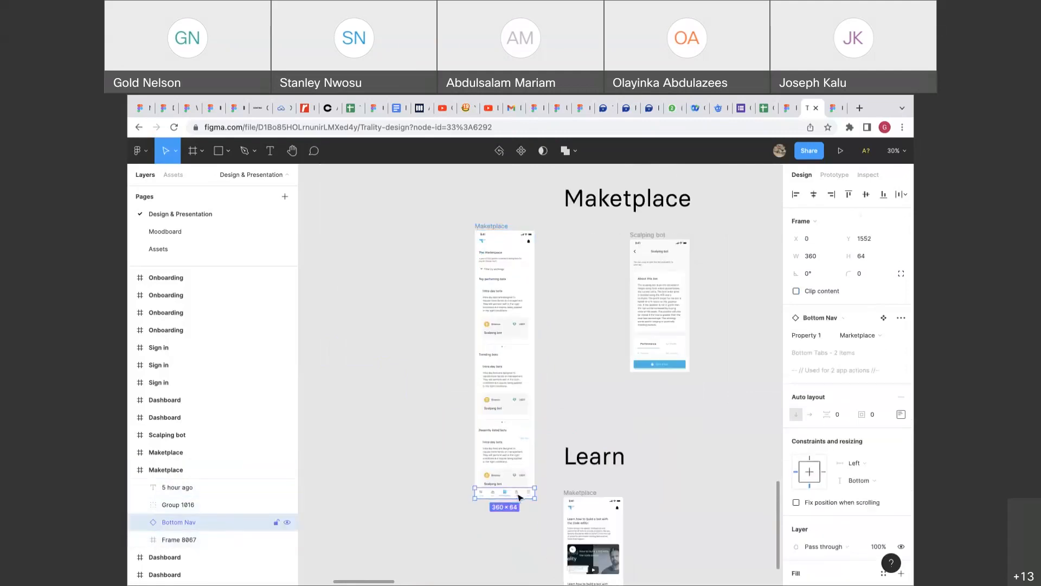
left_click(810, 458)
left_click(810, 486)
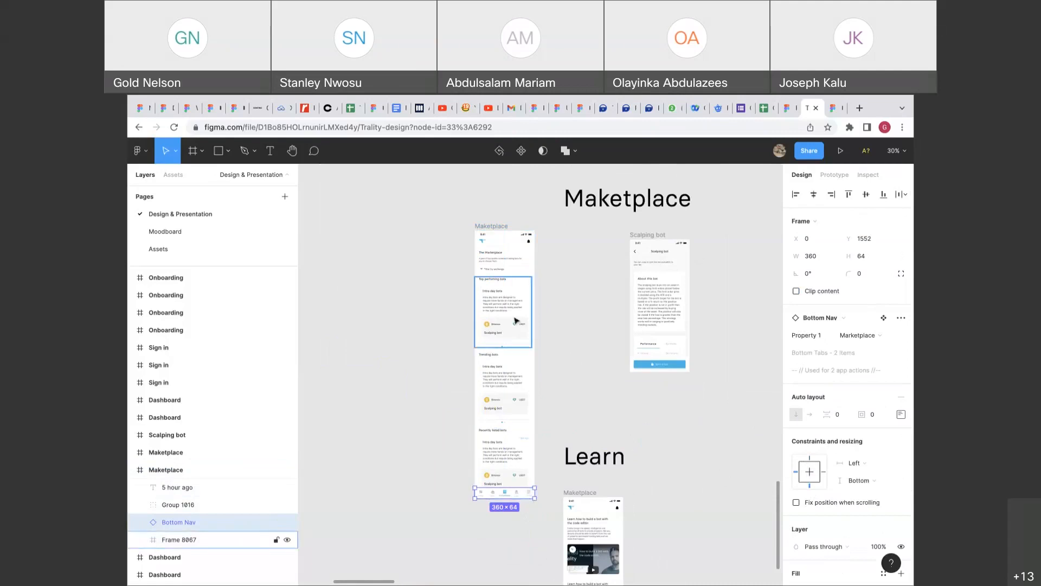
Stretch the Maketplace frame further to 1956 px tall.
left_click(494, 227)
left_click_drag(502, 497, 506, 554)
scroll(515, 559, "down", 5)
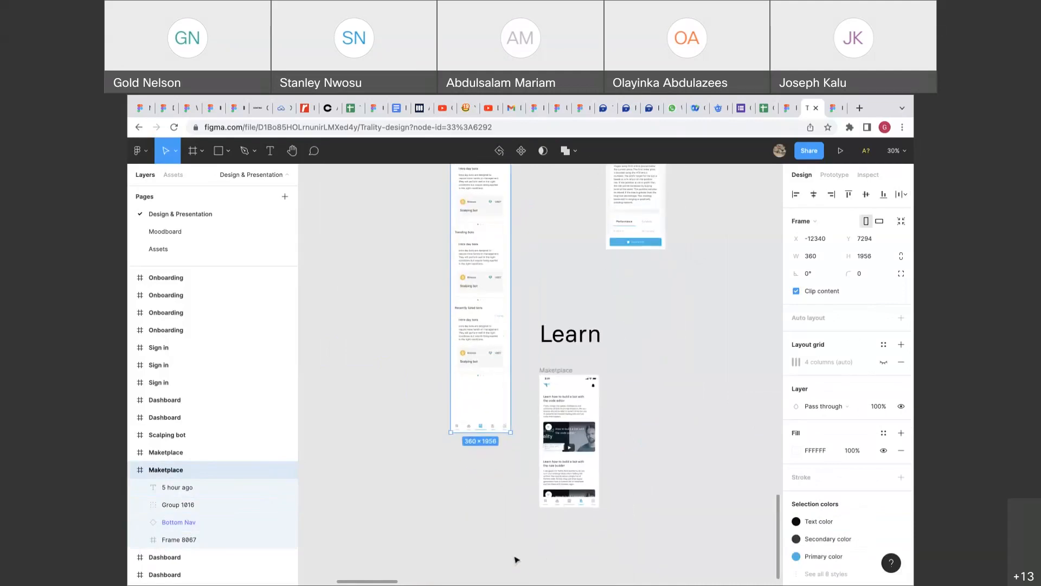
Inspect Frame 8067 and its nested Group 1013 and Frame 8064 bot lists.
left_click(488, 362)
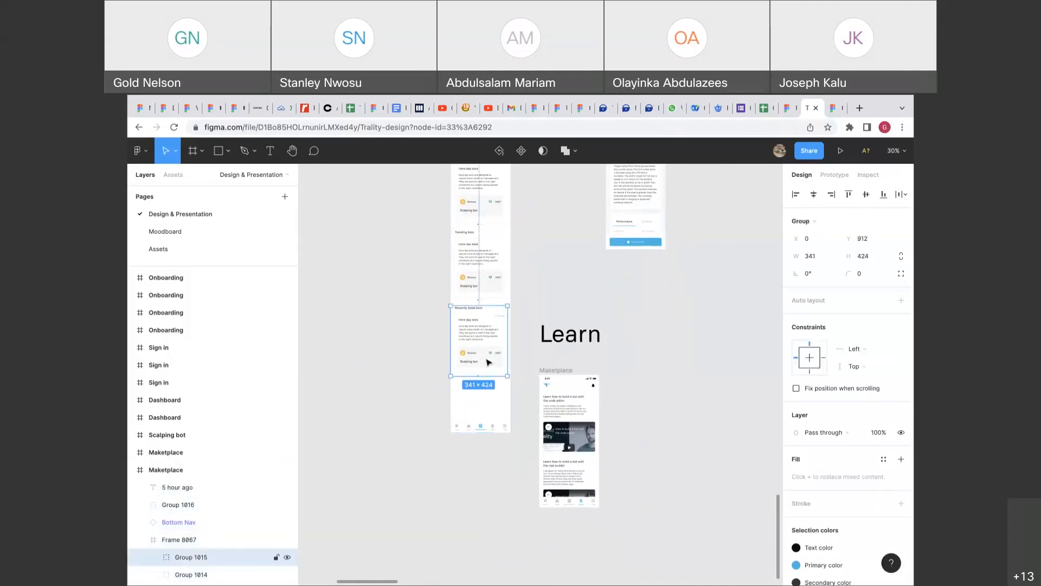
left_click(516, 407)
scroll(515, 404, "up", 3)
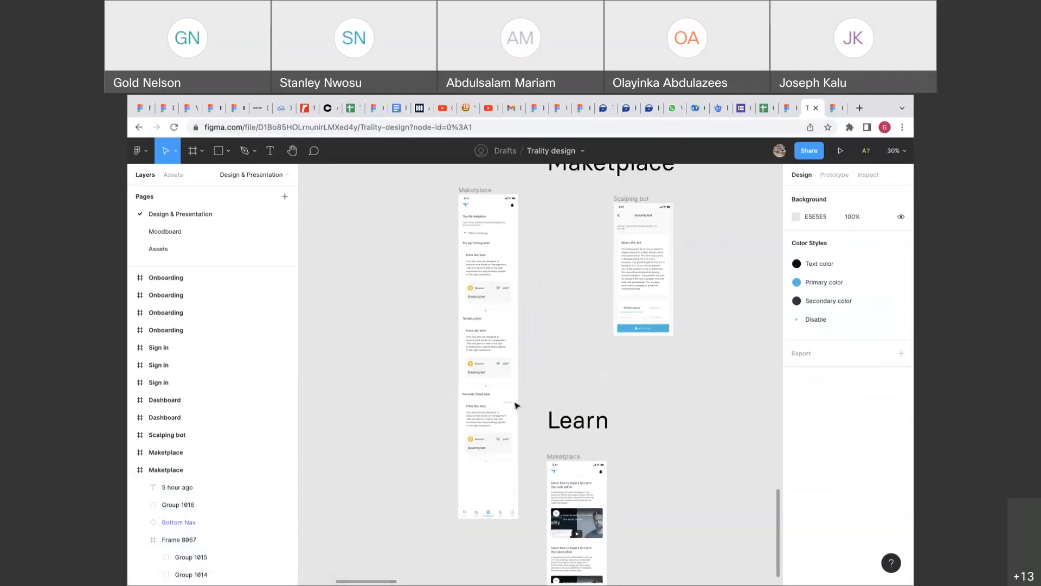
scroll(516, 405, "up", 6)
scroll(515, 405, "up", 3)
scroll(515, 405, "down", 4)
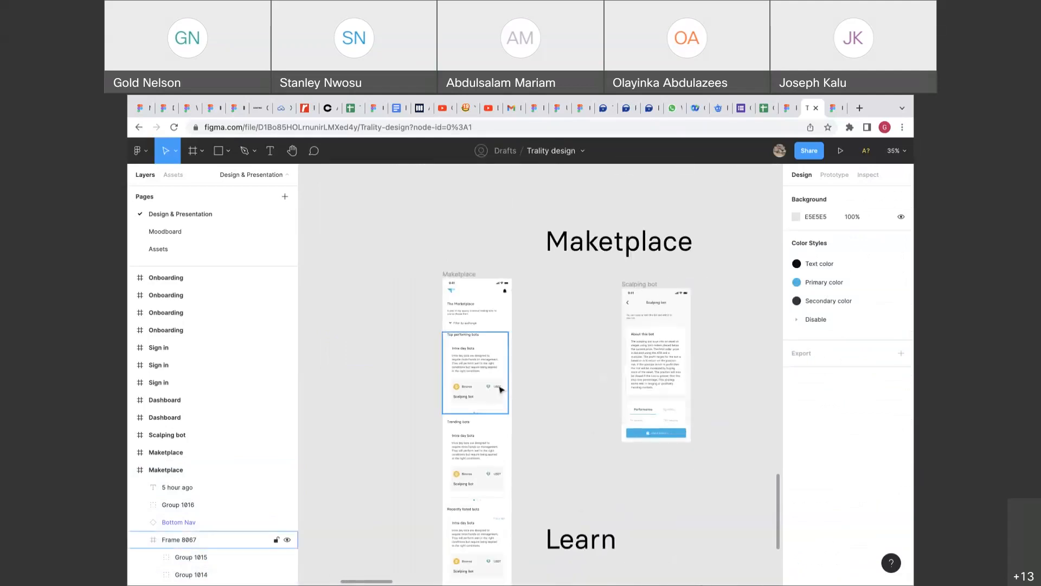
left_click(497, 387)
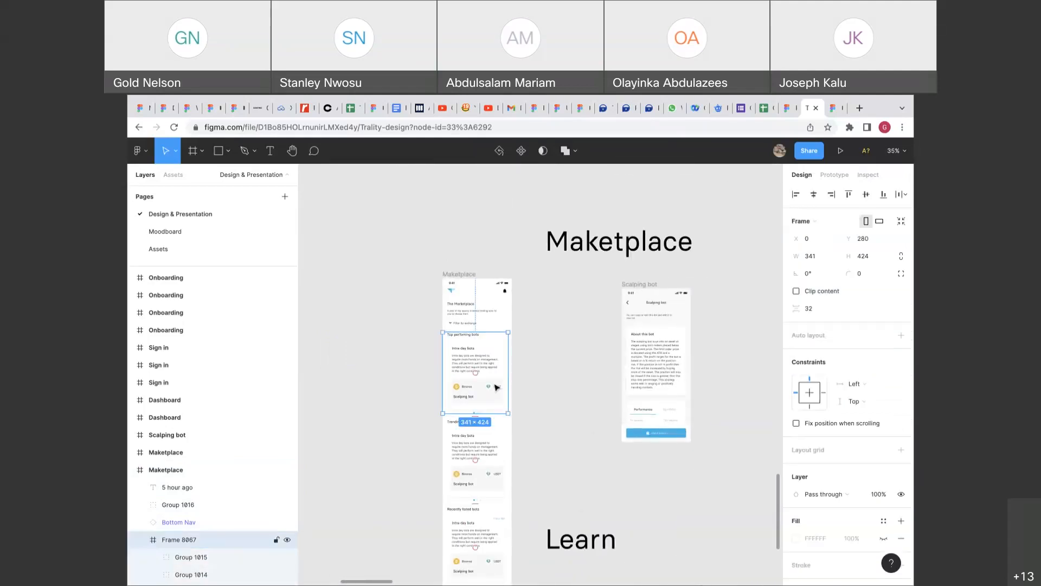
double_click(496, 387)
double_click(497, 387)
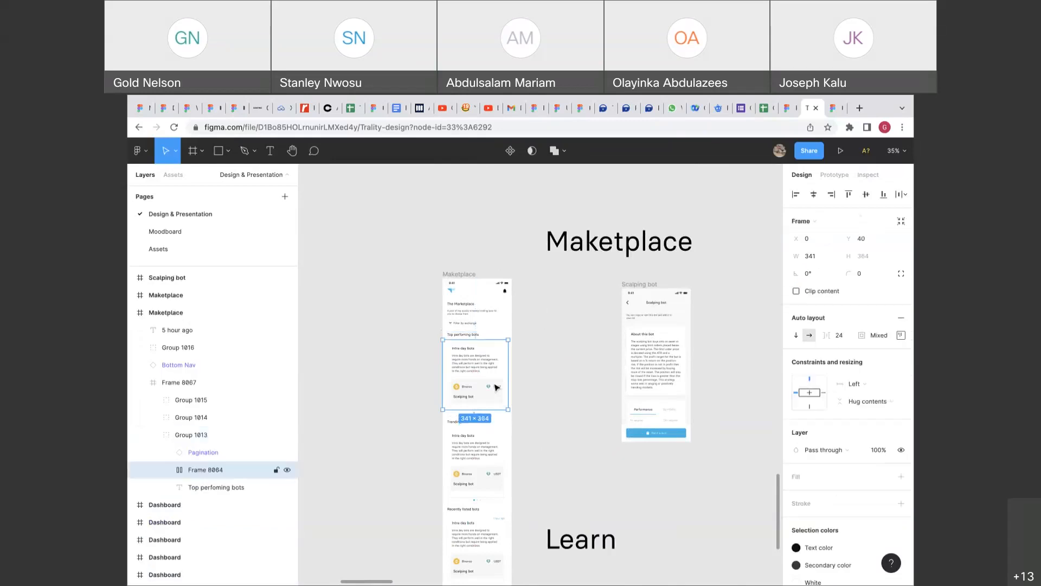
left_click(519, 374)
left_click(493, 386)
Check Frame 8067's prototype scrolling settings after viewing the Trending bots group.
scroll(493, 386, "up", 4)
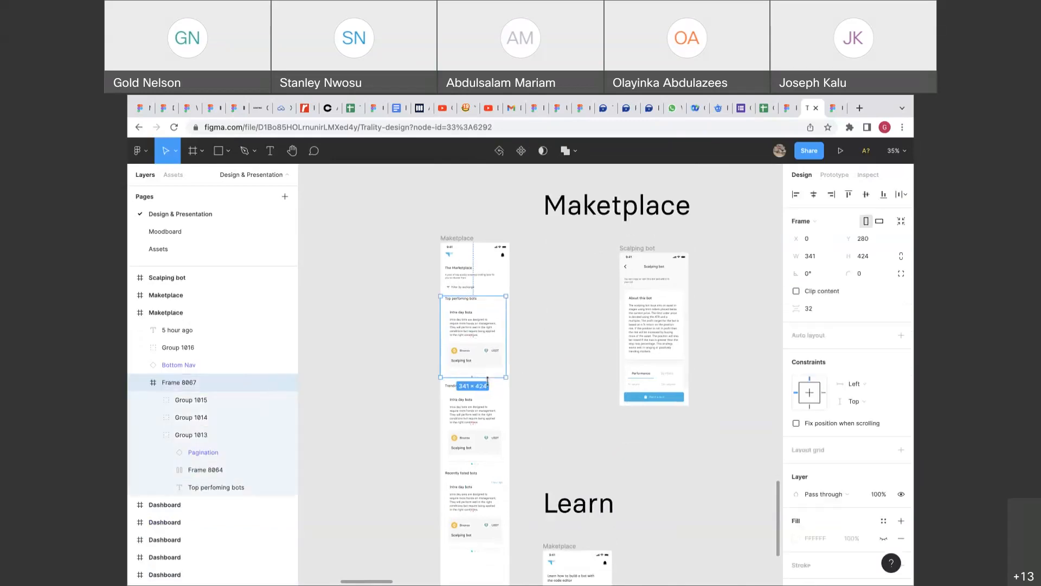
scroll(493, 369, "down", 2)
left_click(484, 417)
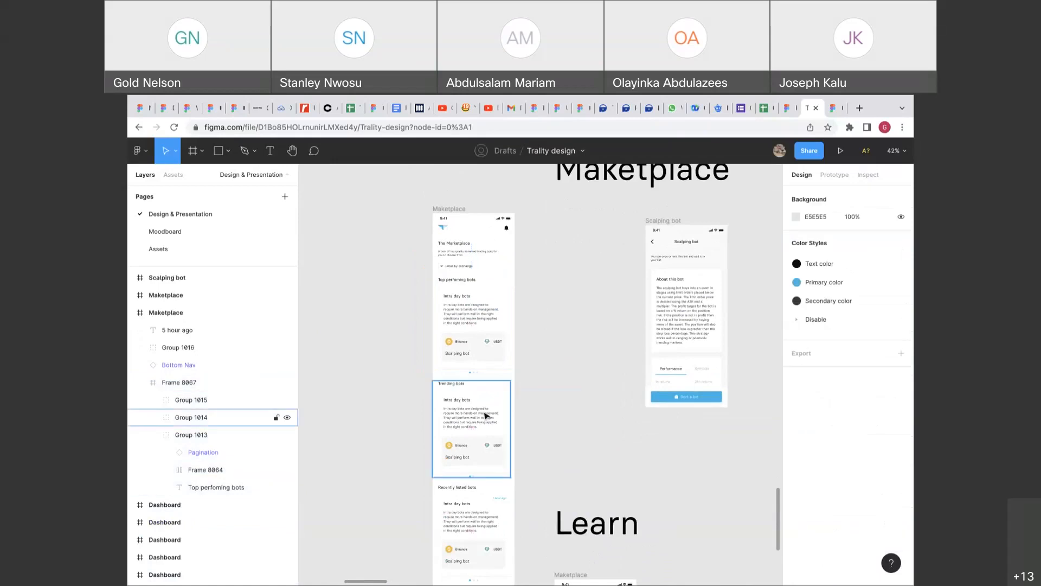
left_click(482, 356)
left_click(835, 174)
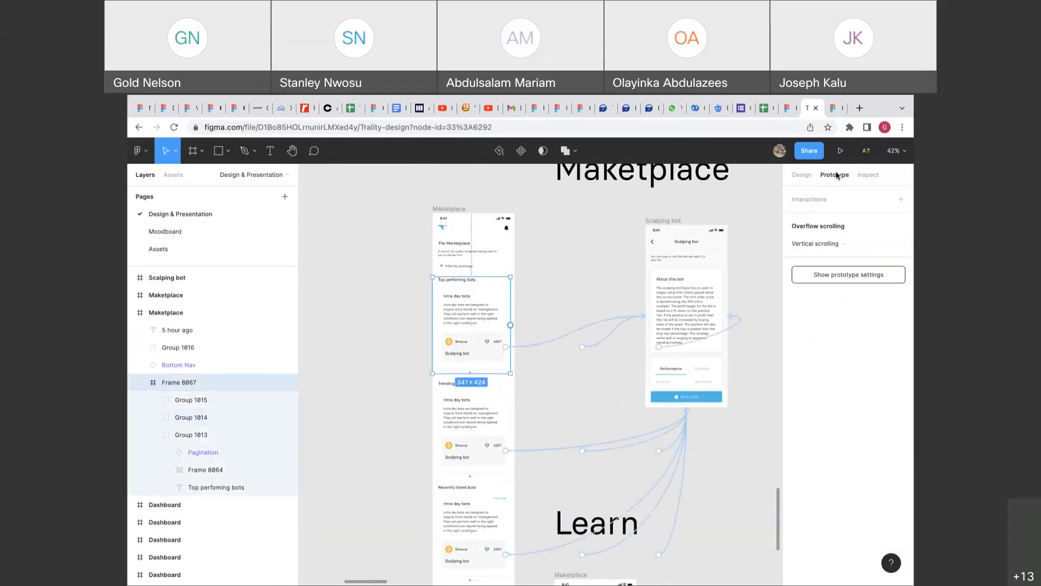
left_click(816, 175)
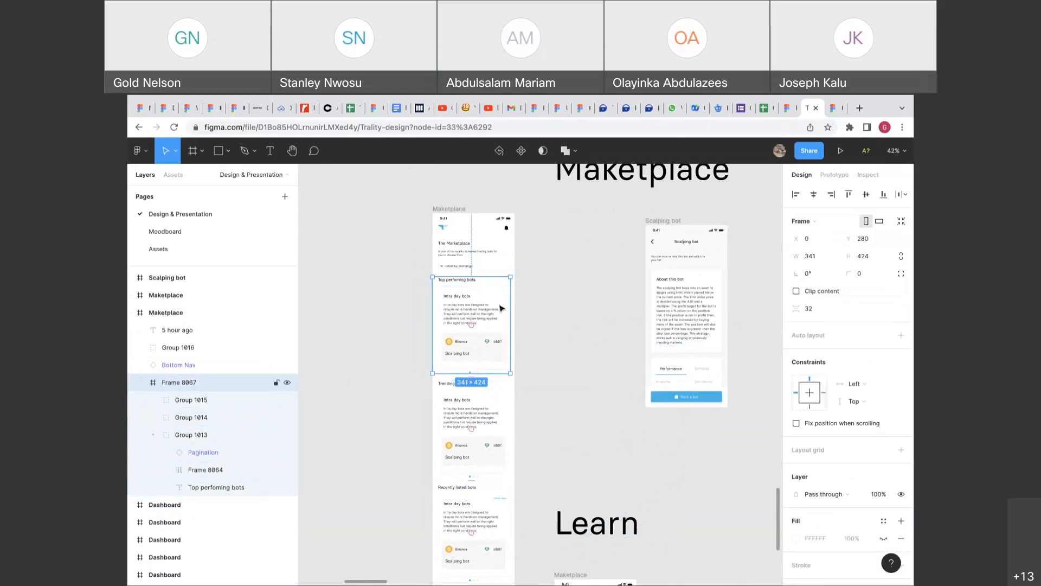
Select the Top performing, Trending and Recently listed bots groups in turn.
scroll(499, 308, "up", 3)
left_click(488, 318)
scroll(510, 313, "down", 4)
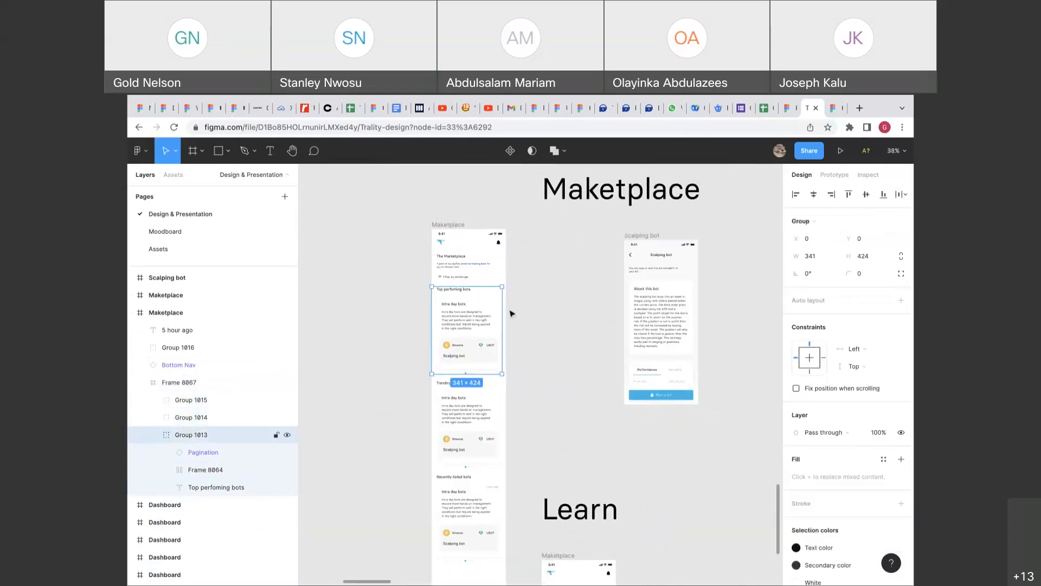
left_click(510, 313)
left_click(487, 322)
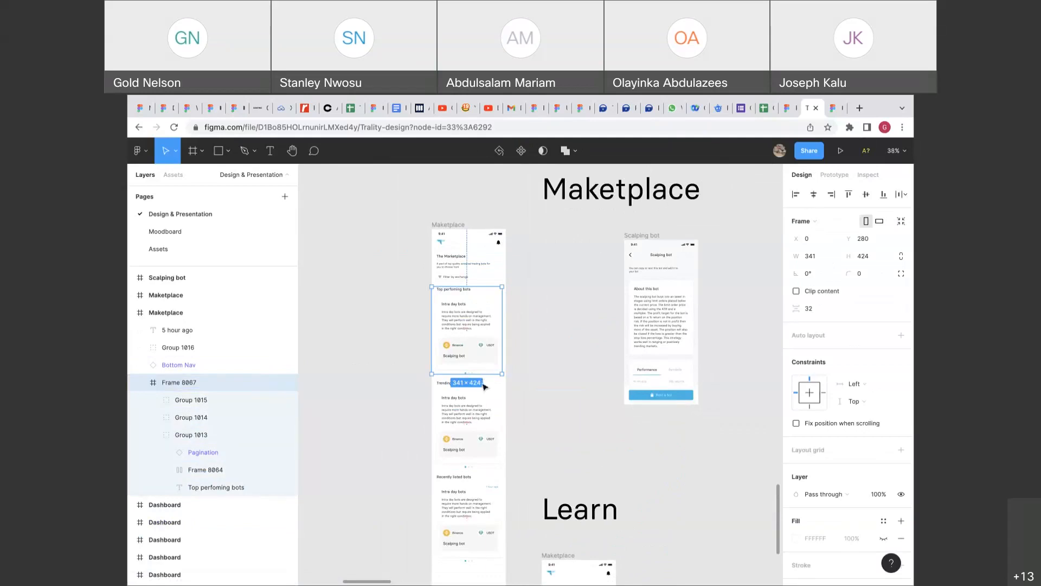
left_click(480, 401)
scroll(479, 404, "down", 3)
left_click(480, 411)
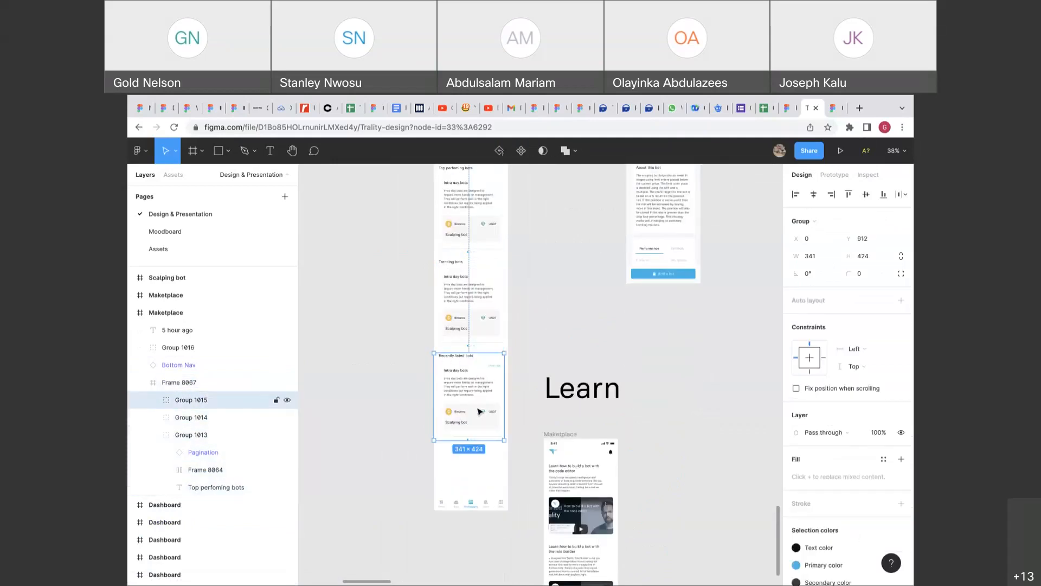
scroll(480, 411, "down", 5)
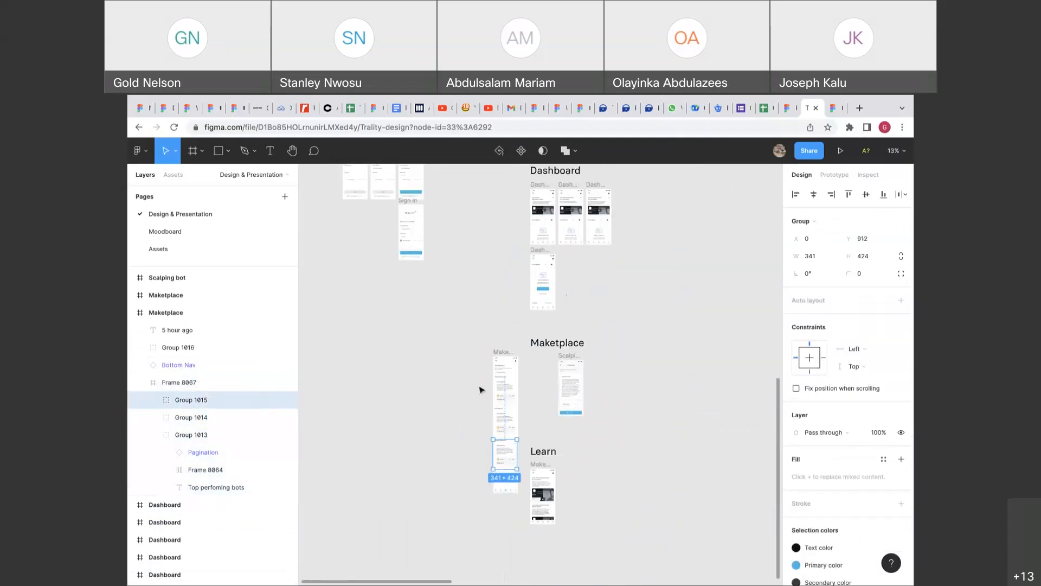
Select Frame 8067 on its own, excluding the '5 hour ago' text.
left_click_drag(475, 388, 522, 453)
scroll(523, 454, "up", 2)
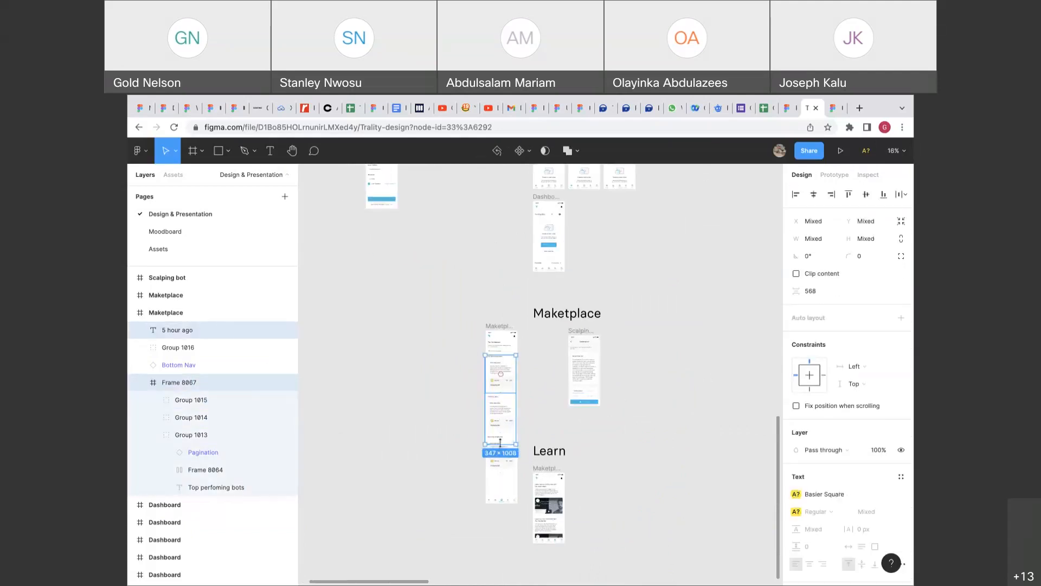
left_click(504, 460)
left_click_drag(476, 484, 510, 466)
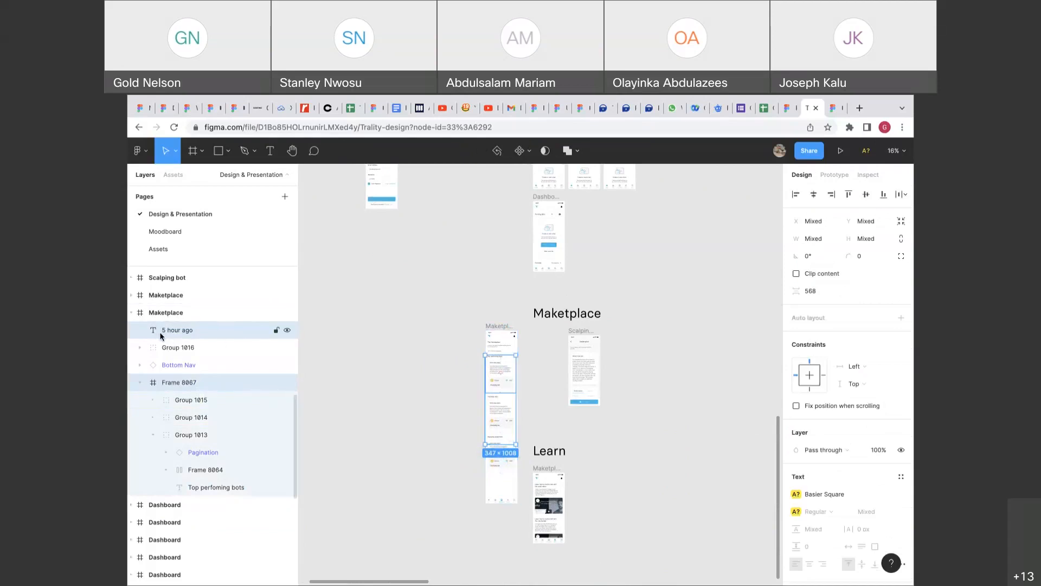
left_click(167, 383)
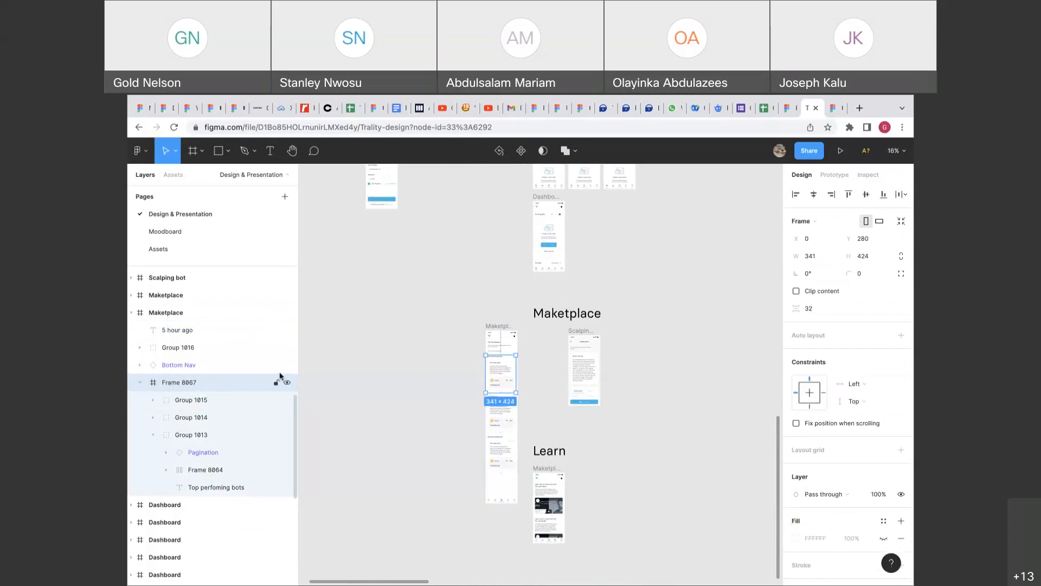
scroll(499, 372, "up", 5, "ctrl")
Undo a 683 spacing change and stretch Frame 8067 to 341 × 1362.
left_click_drag(498, 372, 499, 467)
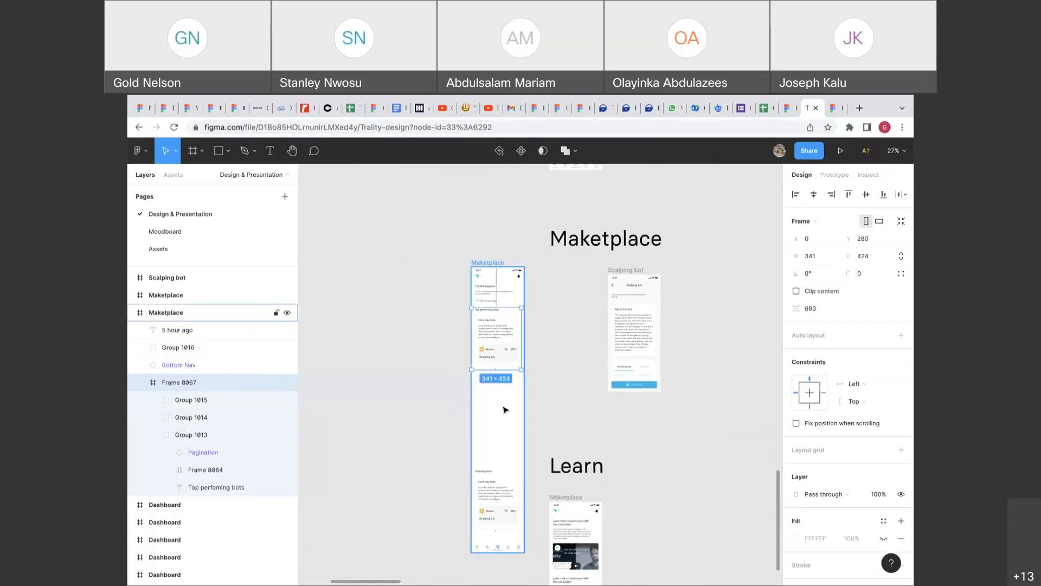
key("ctrl+z")
left_click_drag(512, 371, 534, 507)
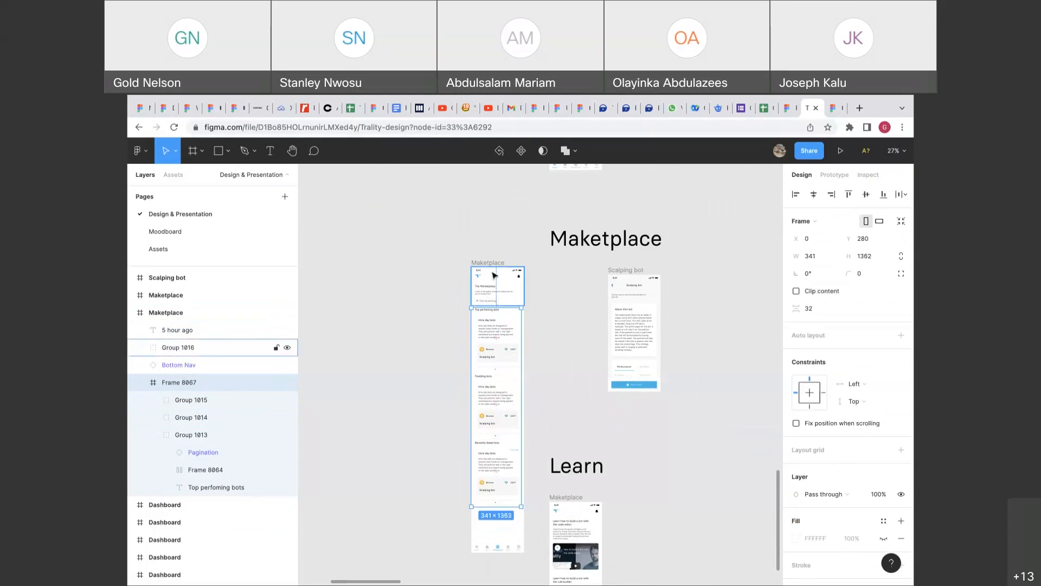
left_click(618, 273)
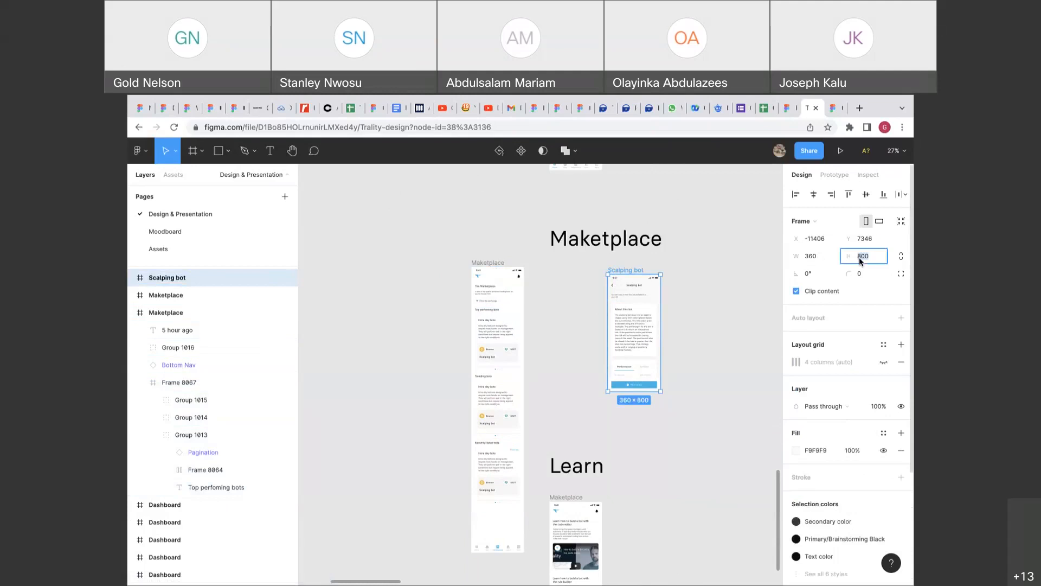
left_click(520, 268)
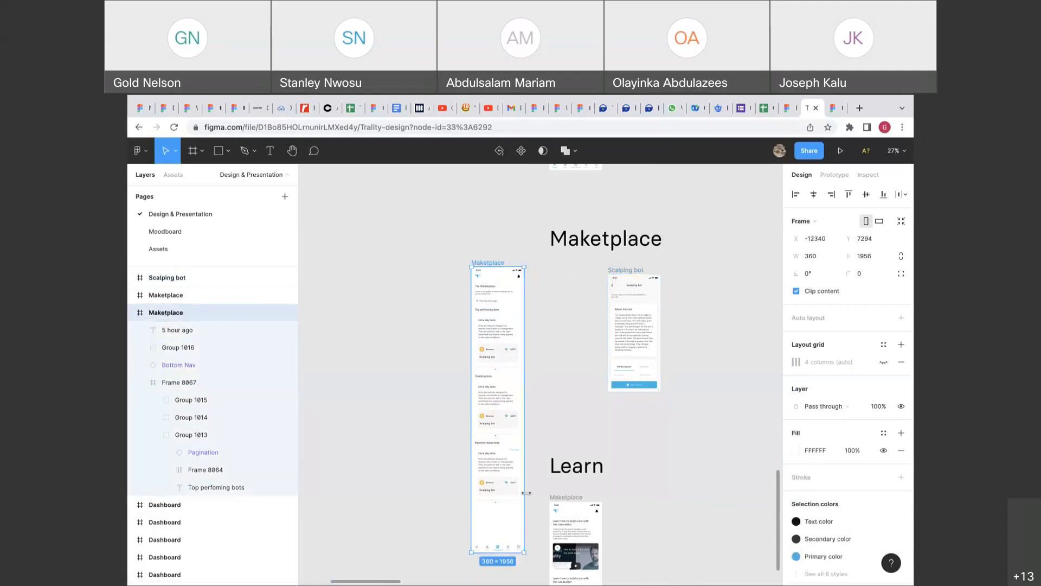
left_click(865, 257)
type("800")
key("Return")
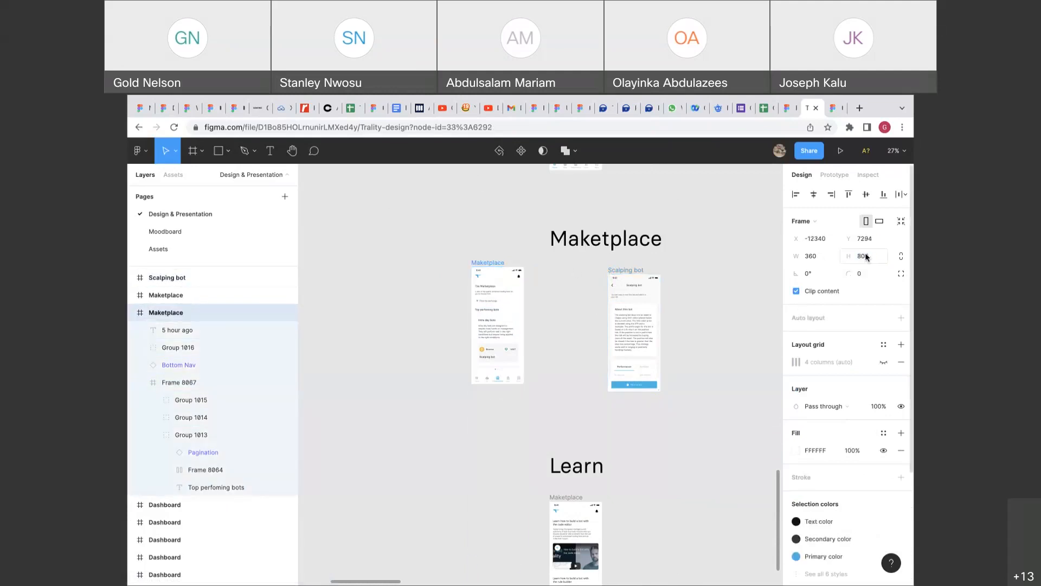
left_click(514, 325)
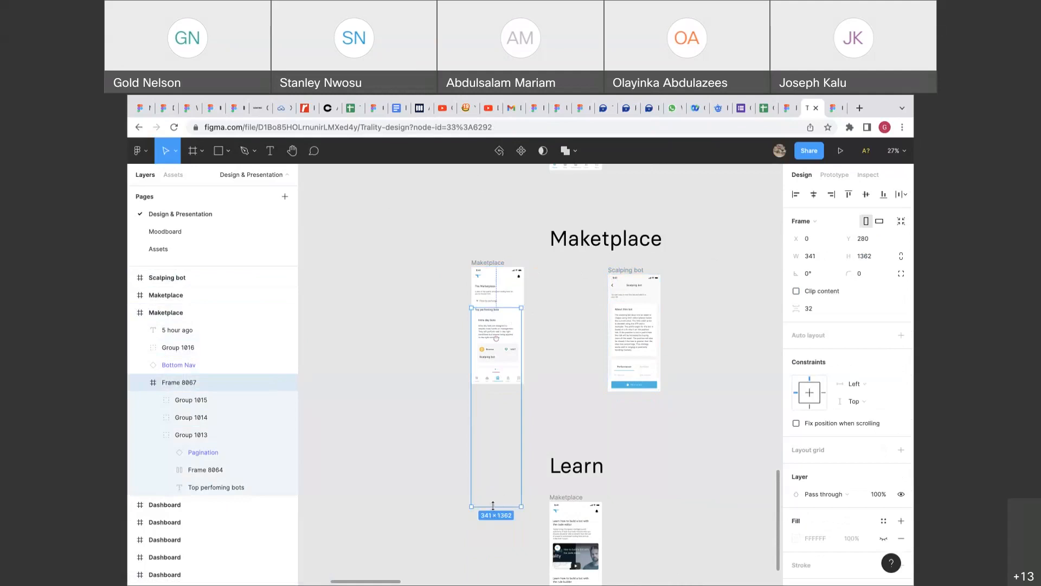
left_click_drag(493, 506, 515, 366)
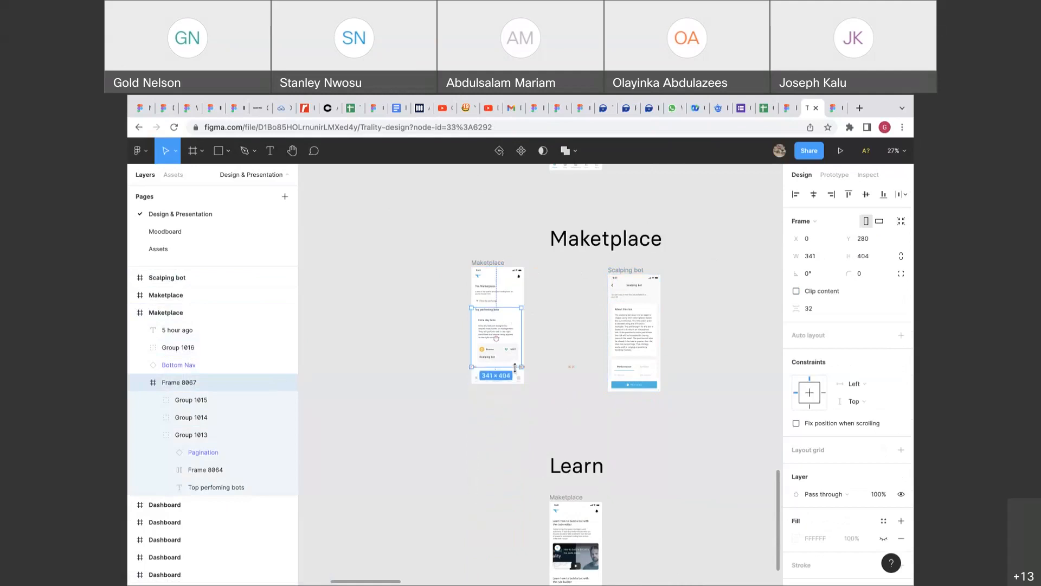
left_click(823, 175)
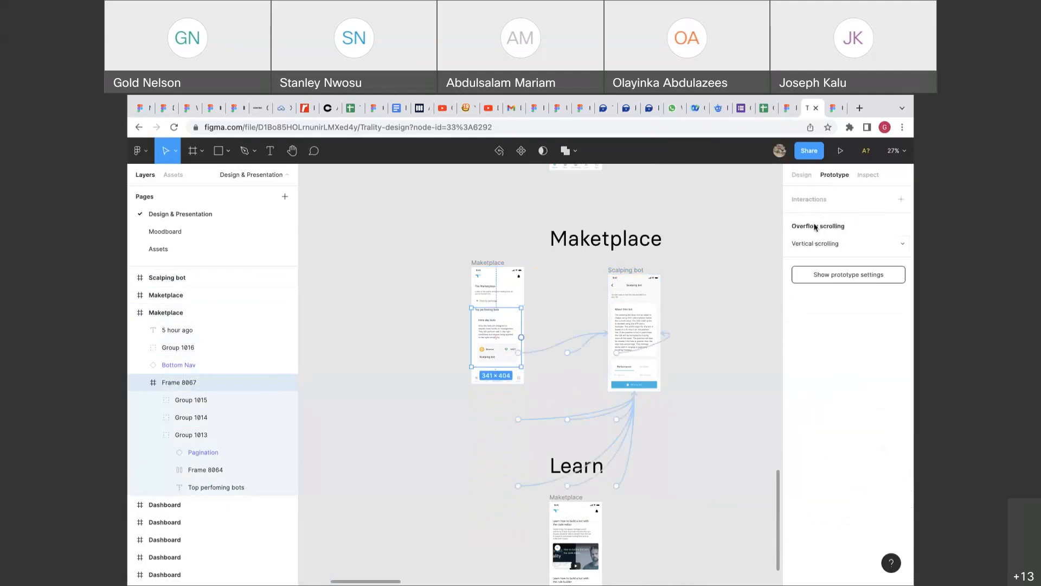
left_click(801, 175)
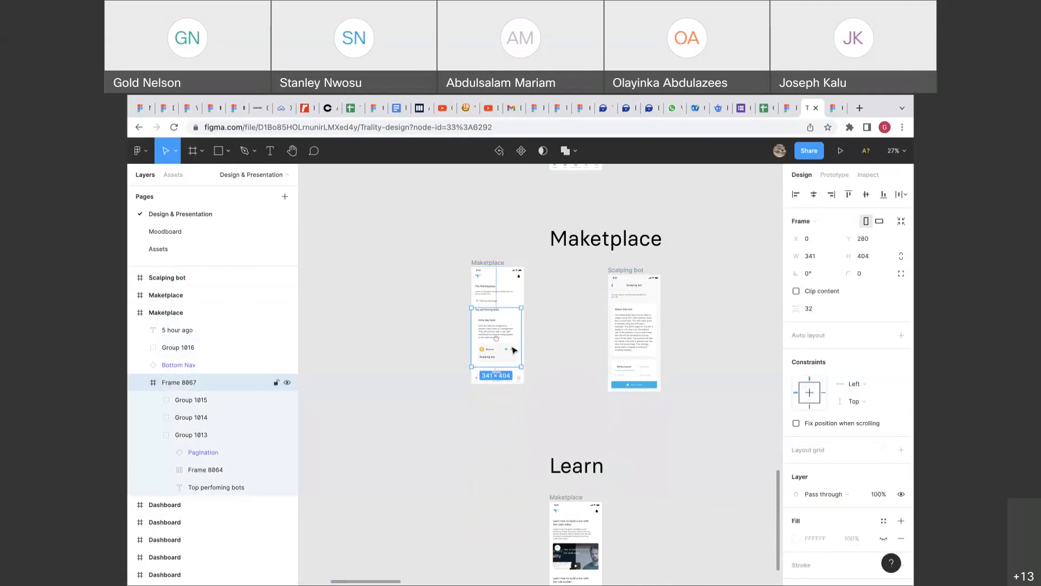
left_click(514, 350)
left_click(514, 350)
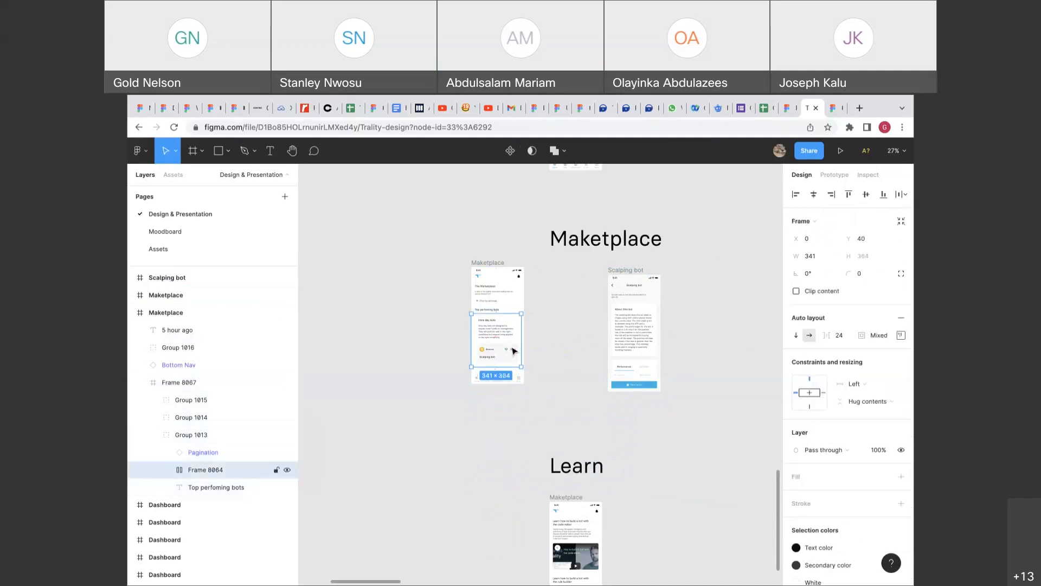
key("super+z")
key("super+z")
key("super+z")
key("super+z")
key("super+z")
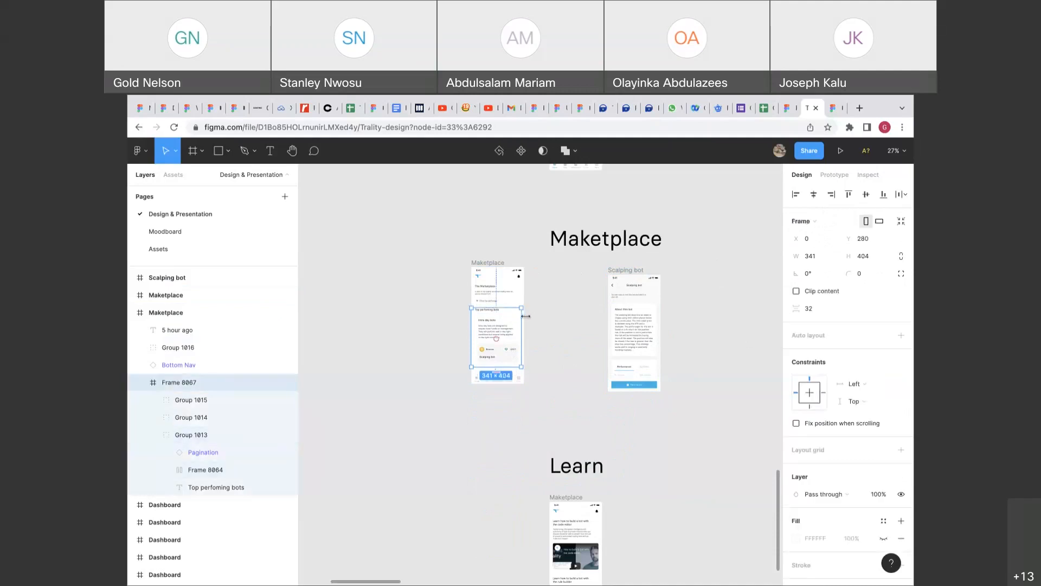
left_click(503, 352)
scroll(500, 355, "up", 5)
left_click(514, 351)
scroll(514, 351, "down", 3)
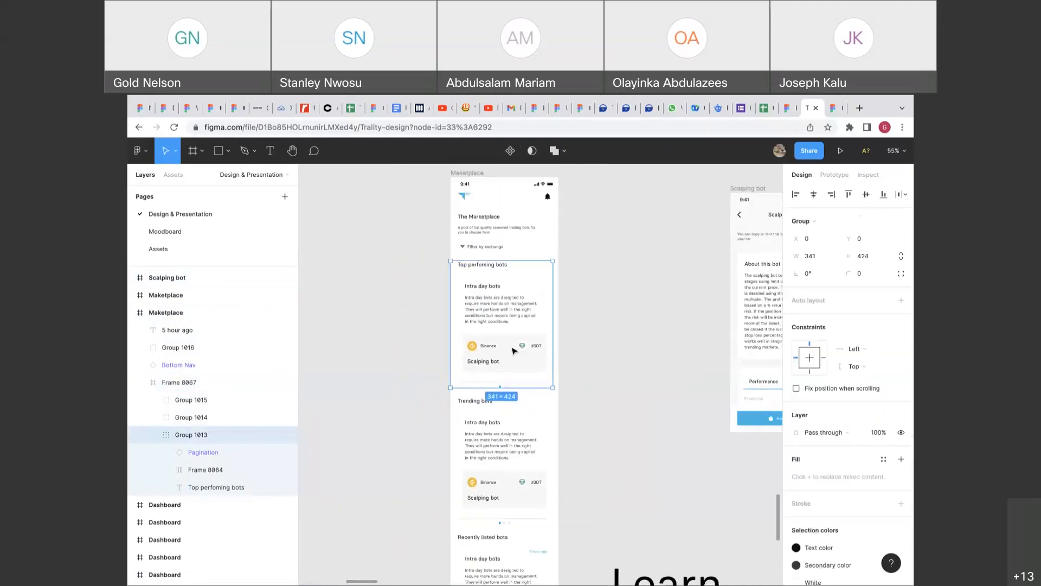
left_click_drag(552, 344, 568, 343)
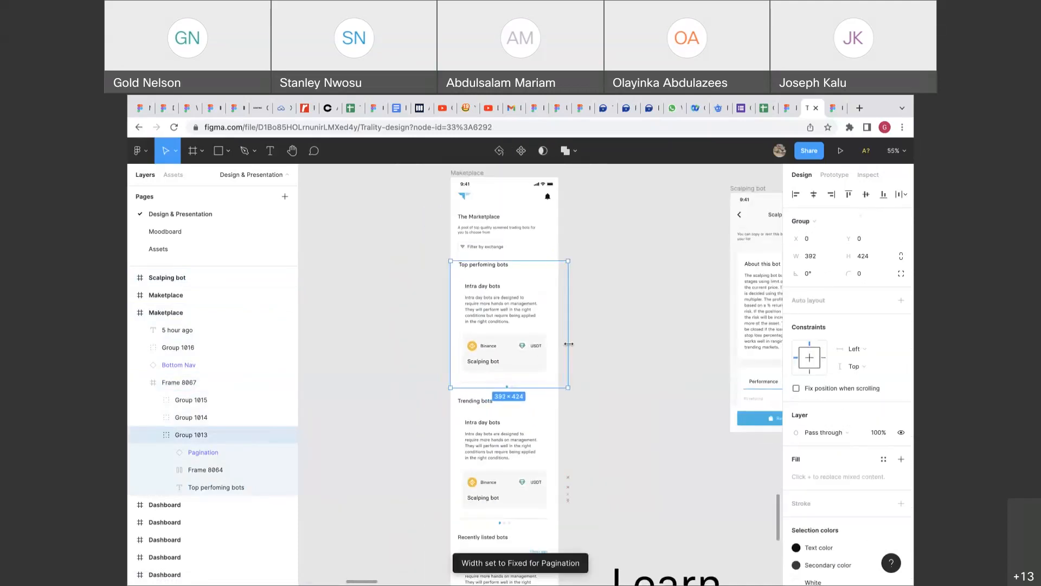
key("ctrl+z")
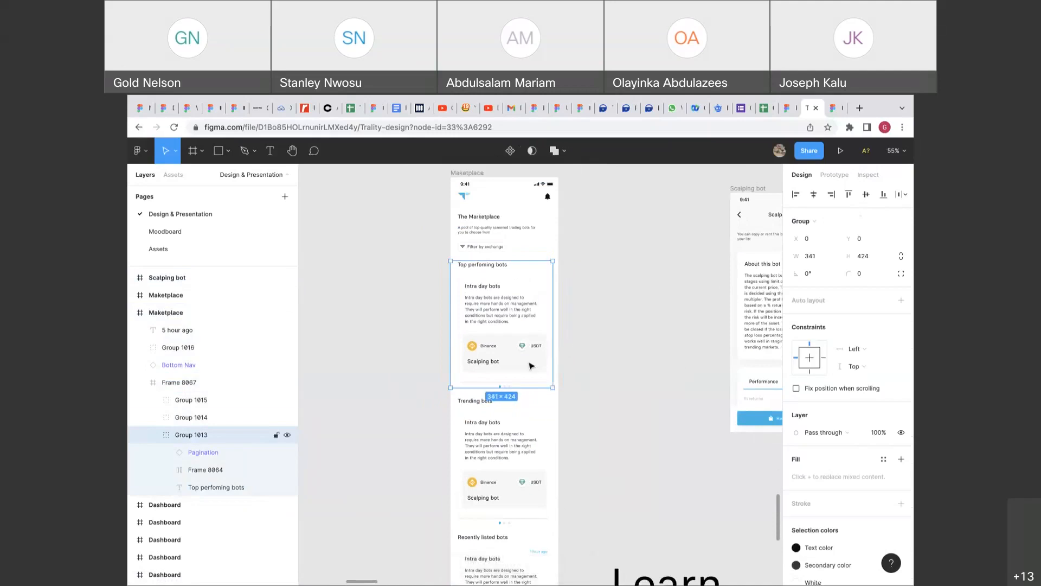
left_click(522, 438)
scroll(522, 439, "down", 2)
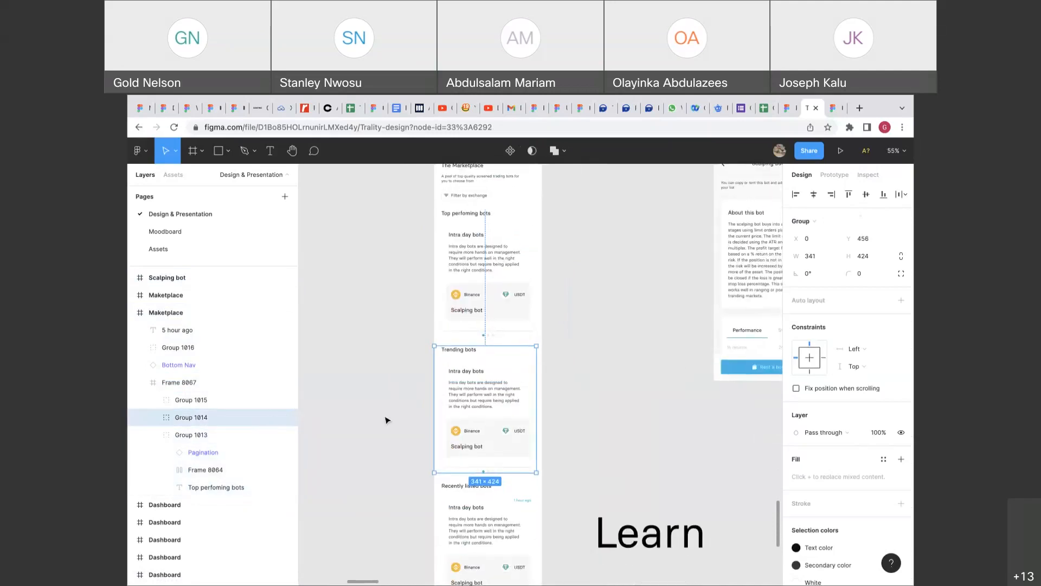
left_click(153, 417)
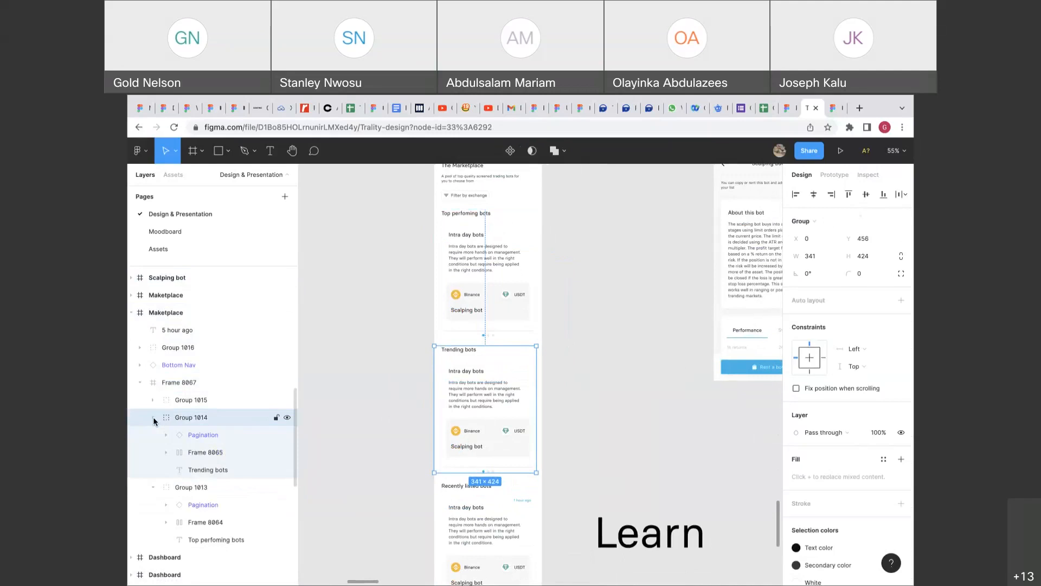
left_click(153, 419)
scroll(469, 386, "down", 5)
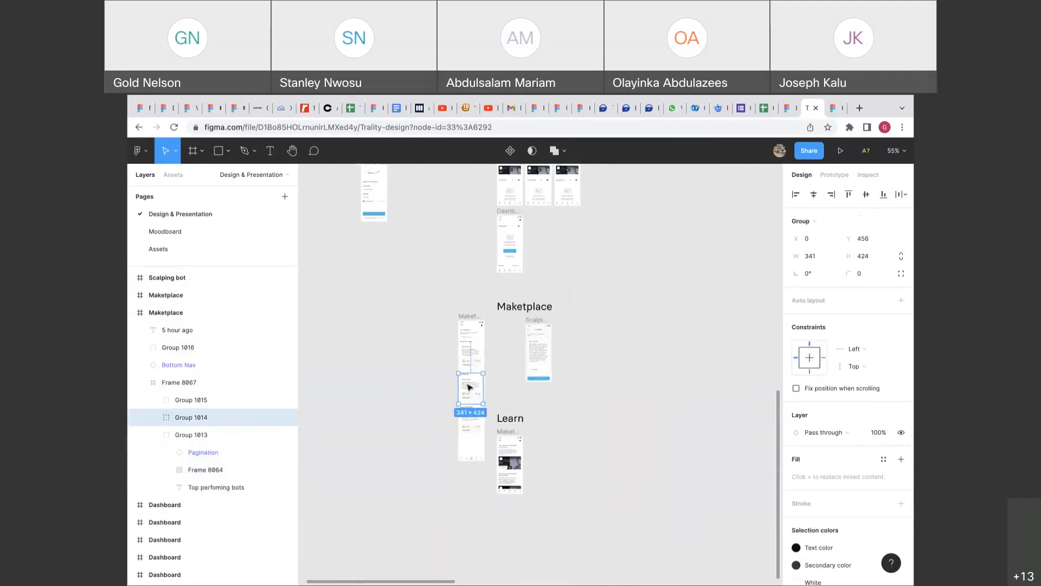
key("Tab")
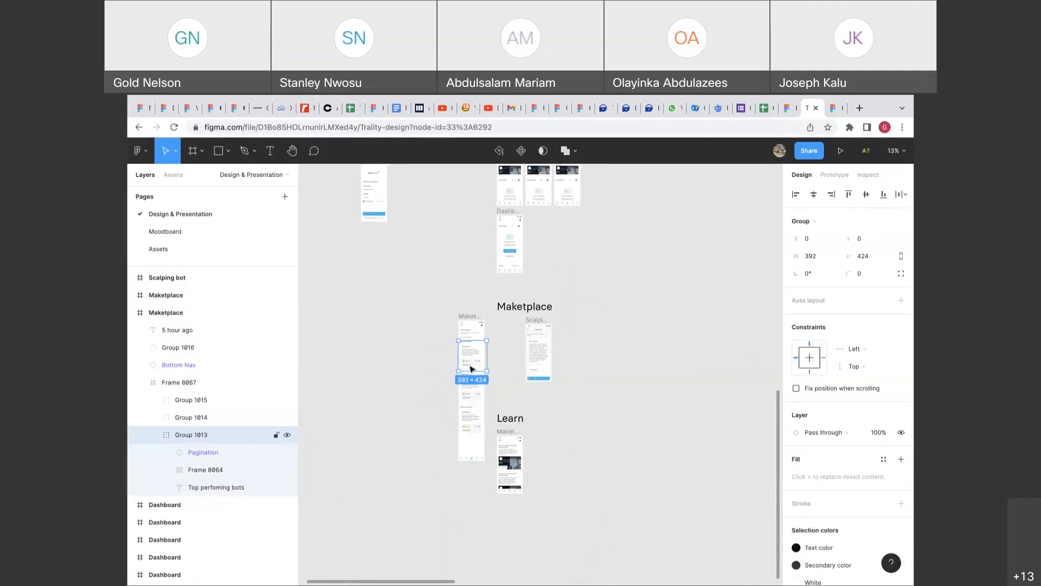
left_click(835, 174)
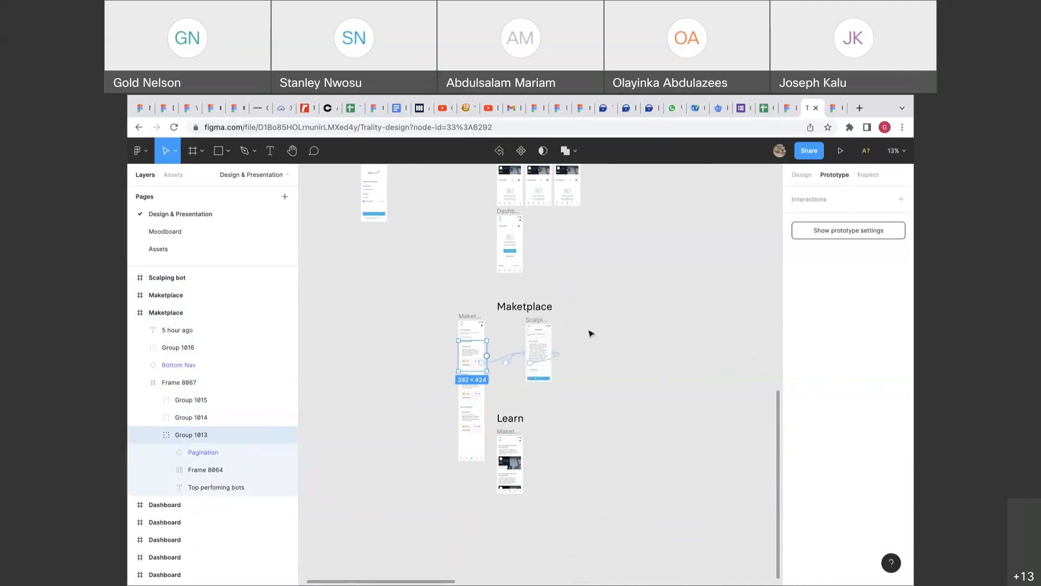
scroll(477, 407, "up", 6)
left_click(490, 384)
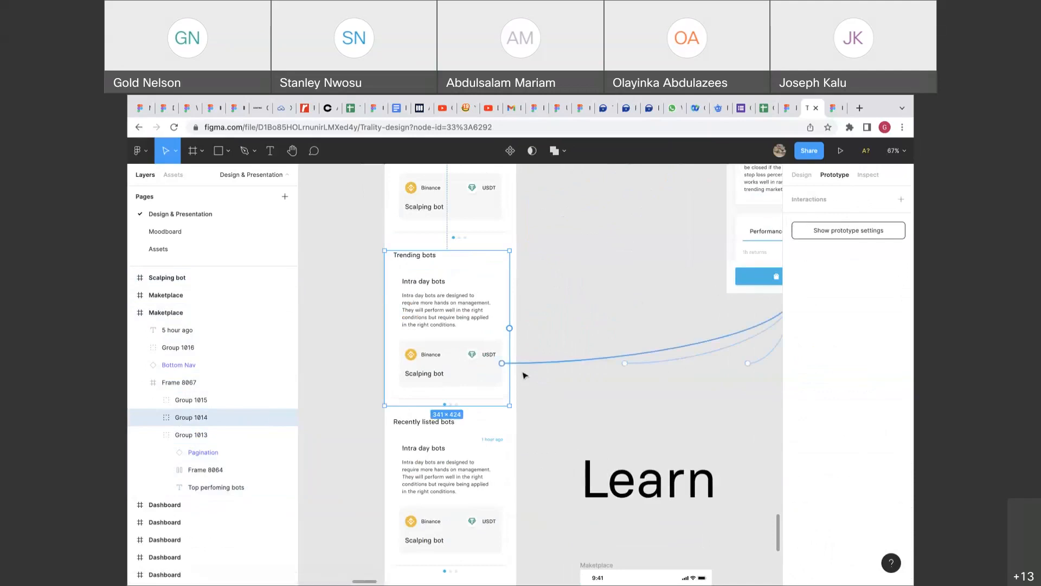
left_click(490, 441)
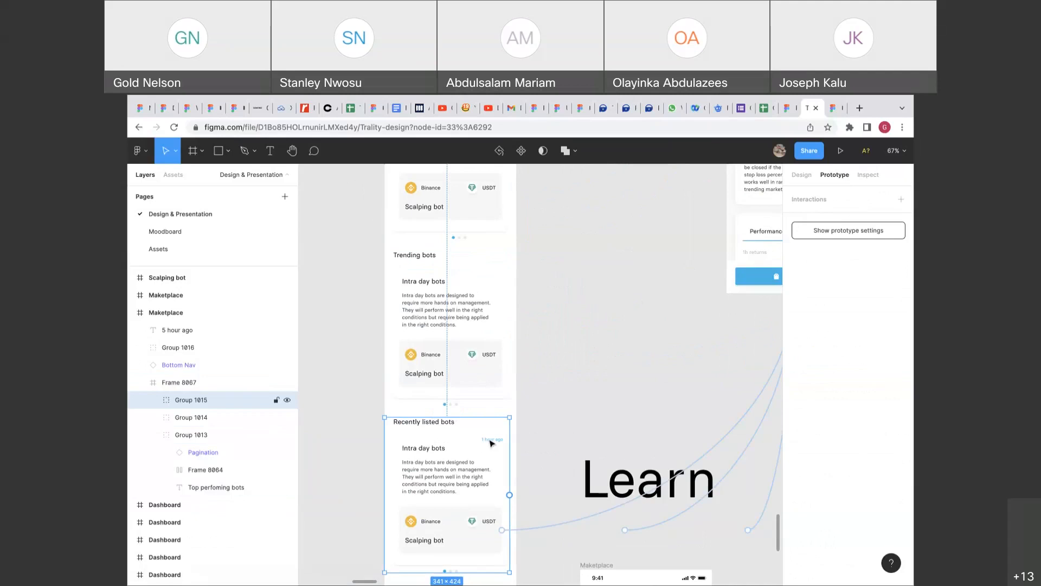
scroll(491, 442, "down", 5)
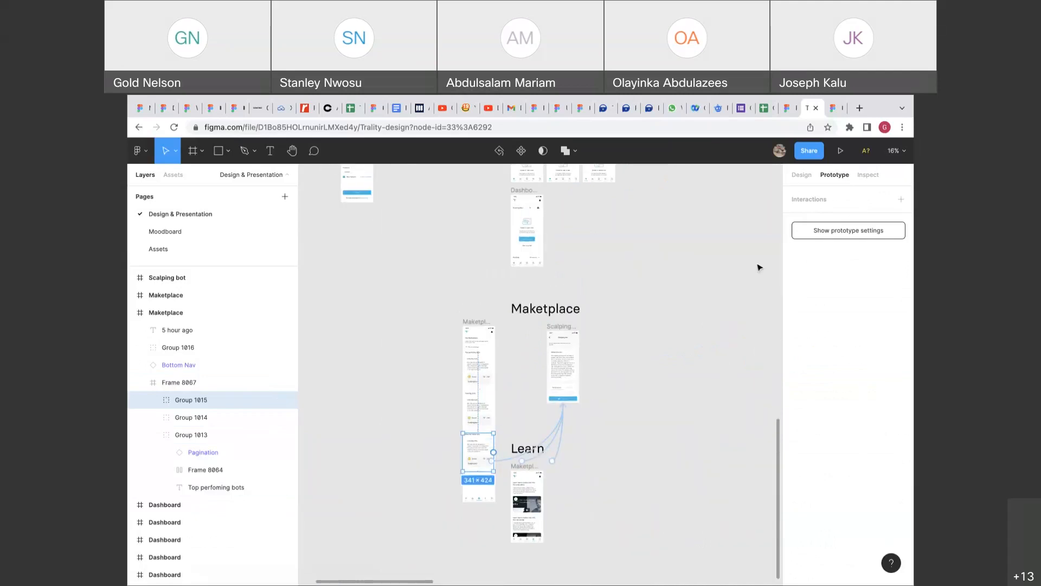
left_click(797, 175)
left_click(694, 320)
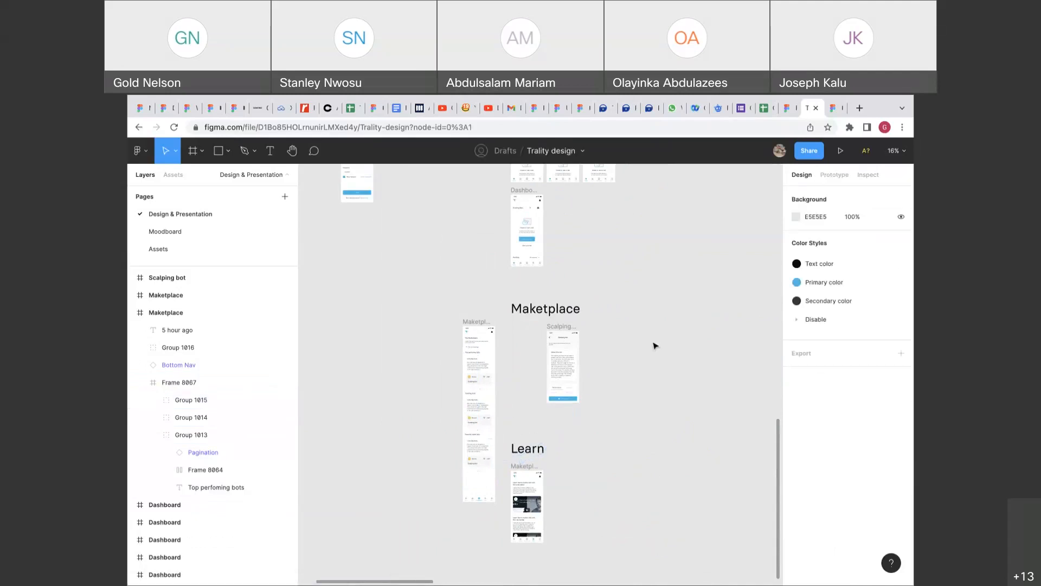
Undo four edits back to the Maketplace screen state and nudge it left.
left_click(474, 323)
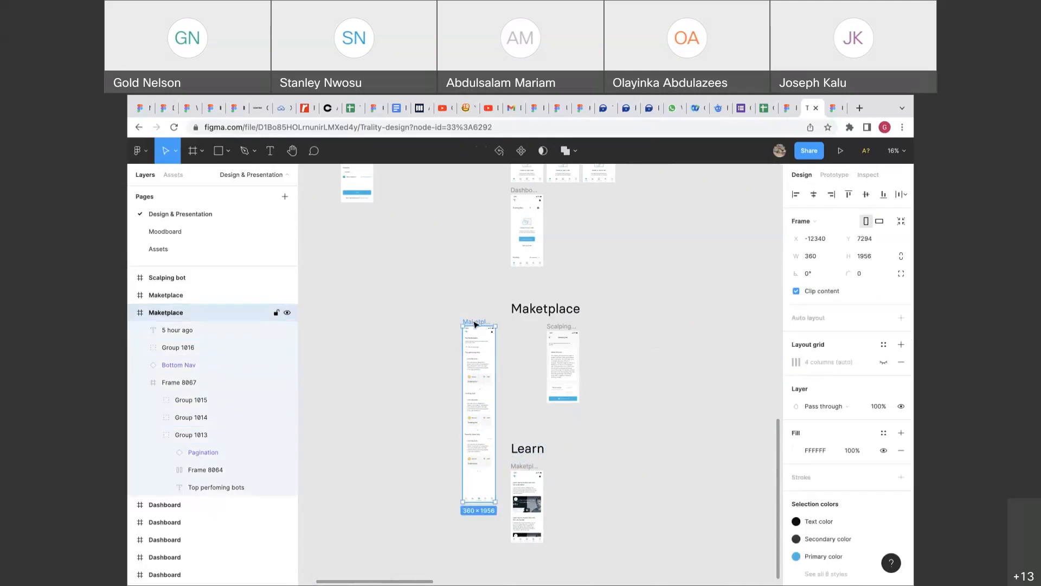
key("super+z")
key("super+z")
key("super+z")
key("super+z")
key("super+z")
key("super+z")
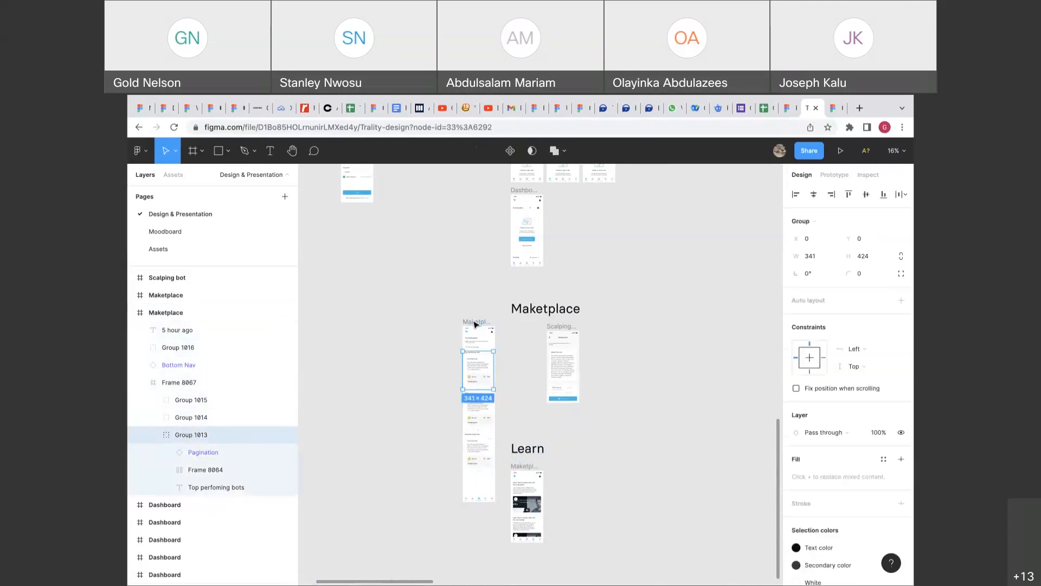
key("super+z")
key("super+z")
key("super+z")
key("super+z")
key("super+z")
key("super+z")
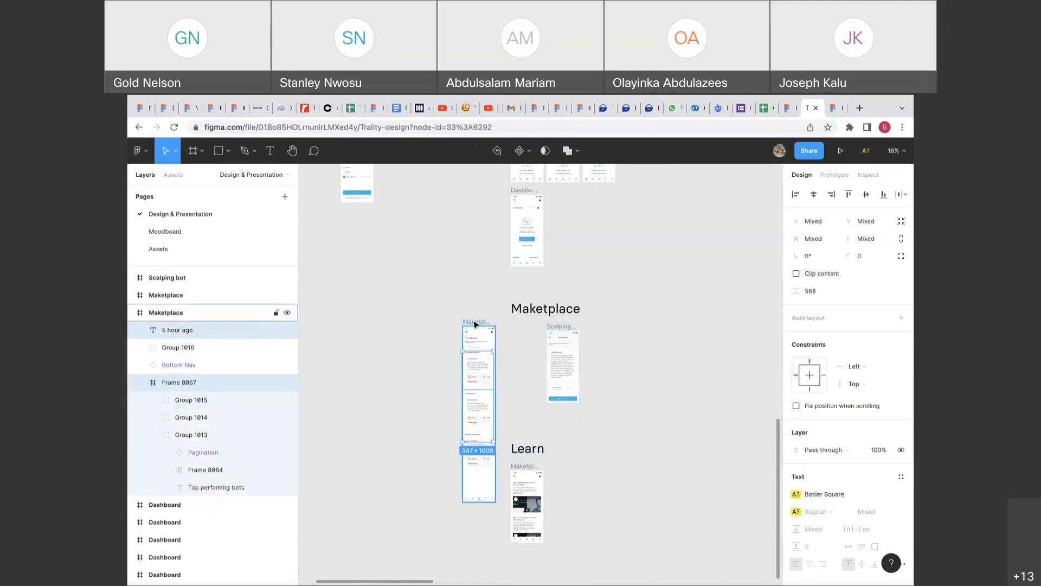
key("super+z")
key("super+z")
key("super+z")
key("super+z")
key("super+z")
key("super+z")
key("super+z")
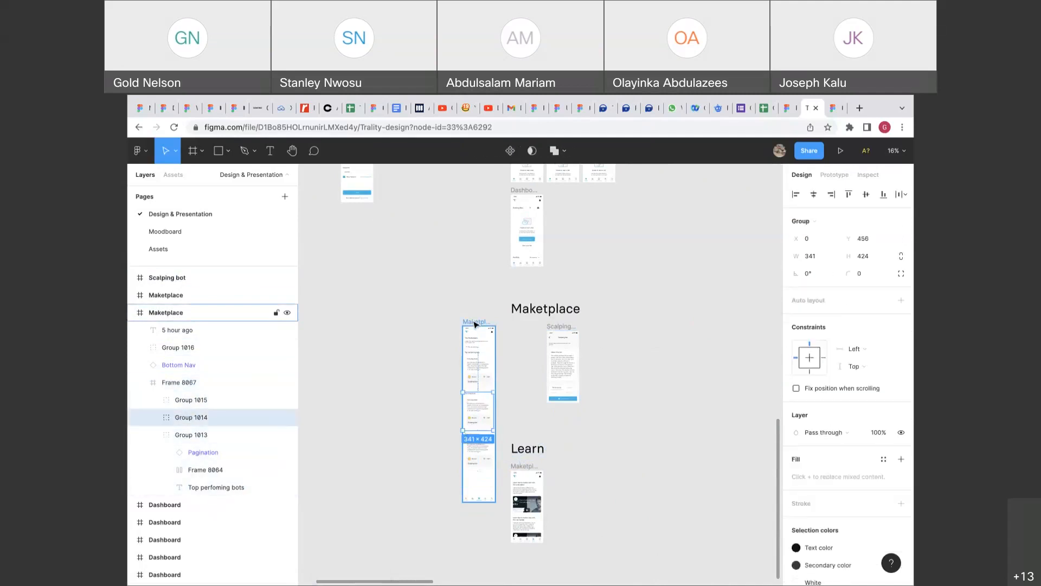
key("super+z")
key("super+z")
key("super+z")
key("super+z")
key("super+z")
key("super+z")
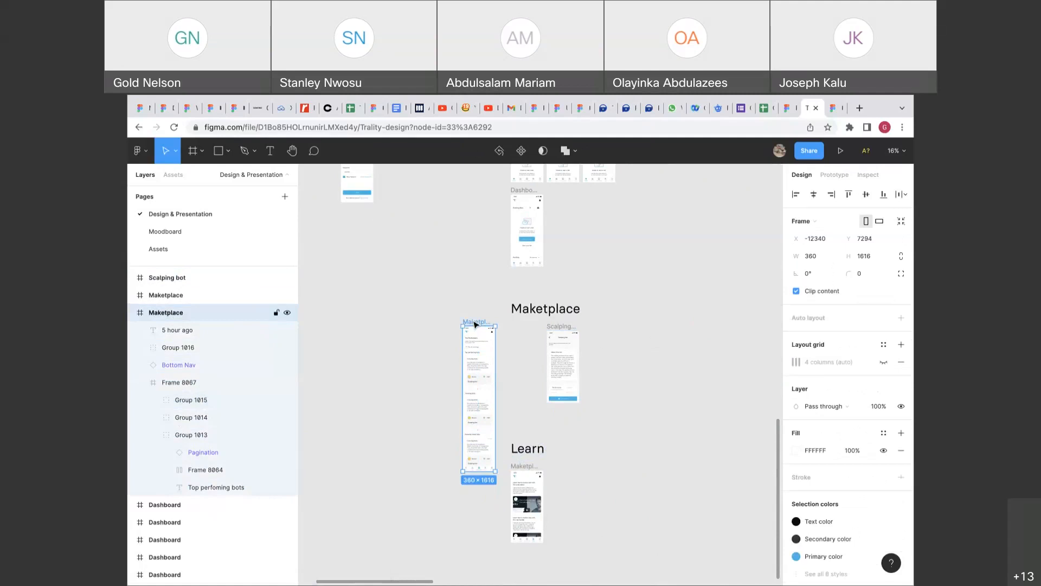
left_click_drag(474, 324, 454, 321)
scroll(454, 321, "down", 3)
scroll(453, 320, "up", 4)
Drag the Trending bots card (Group 1014) out to X -13105, Y 9302.
left_click(523, 330)
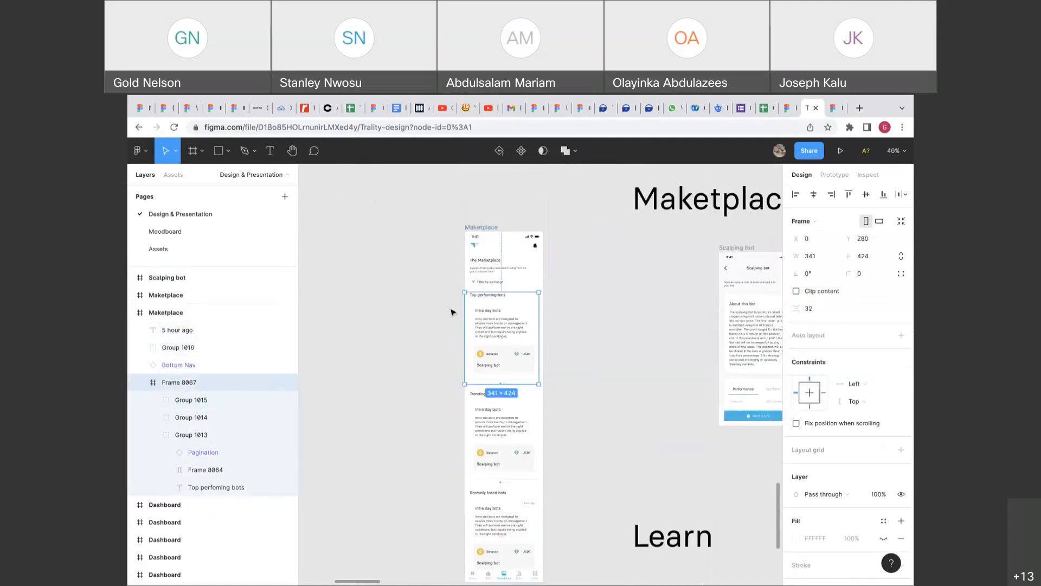
scroll(530, 481, "down", 3)
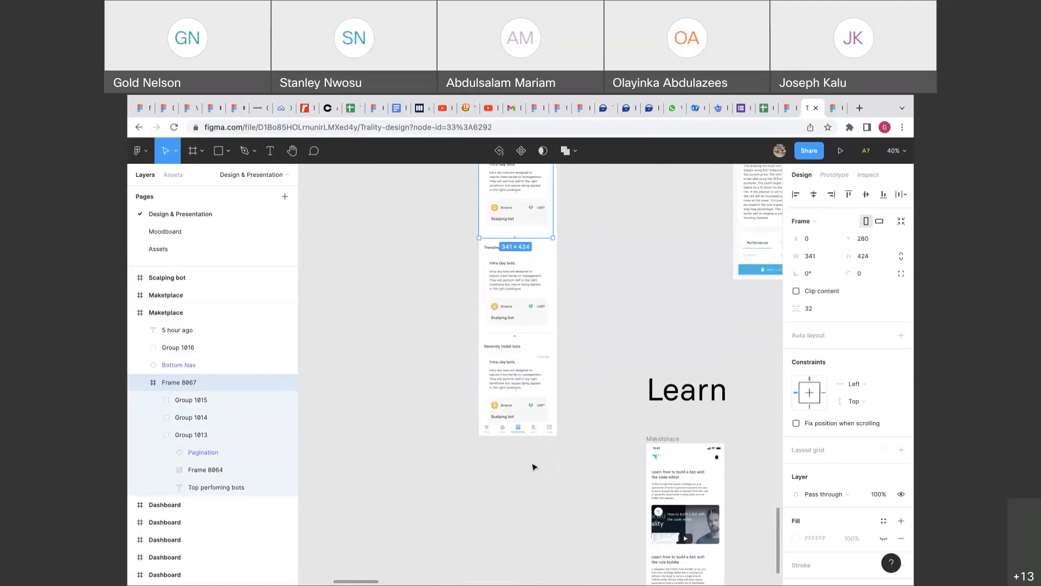
left_click(536, 383)
left_click(534, 332, "shift")
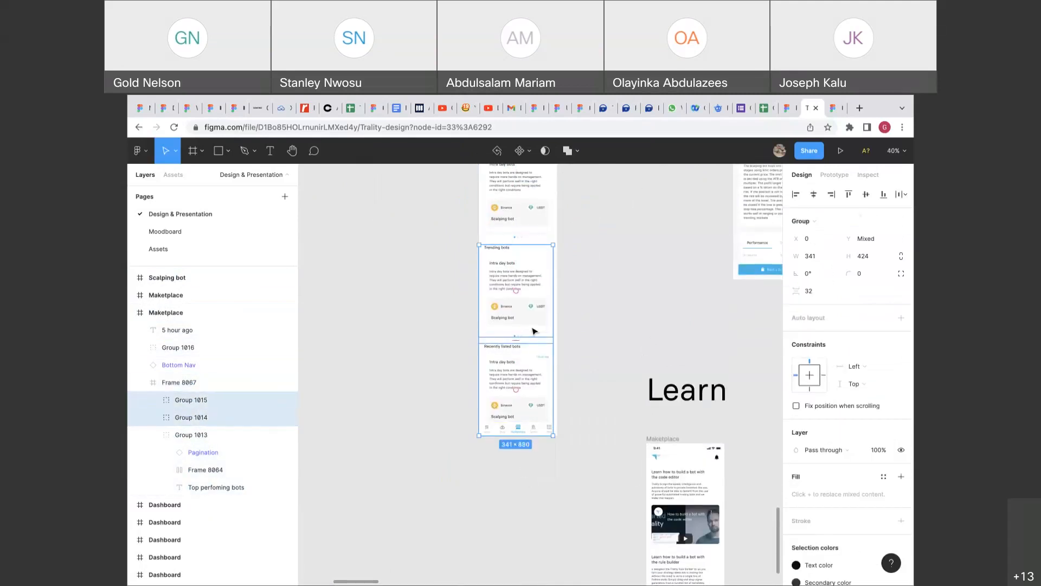
scroll(534, 331, "up", 3)
left_click(540, 315)
left_click(515, 408)
left_click_drag(532, 404, 402, 491)
scroll(403, 394, "down", 5)
left_click(403, 371)
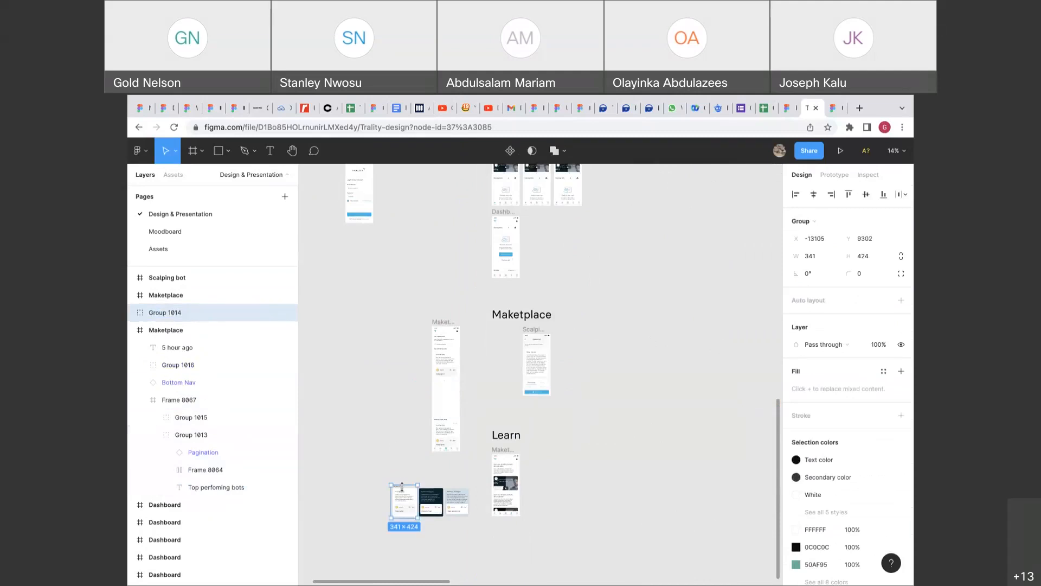
Ungroup the Trending bots card and Frame 8065 into separate cards.
right_click(403, 497)
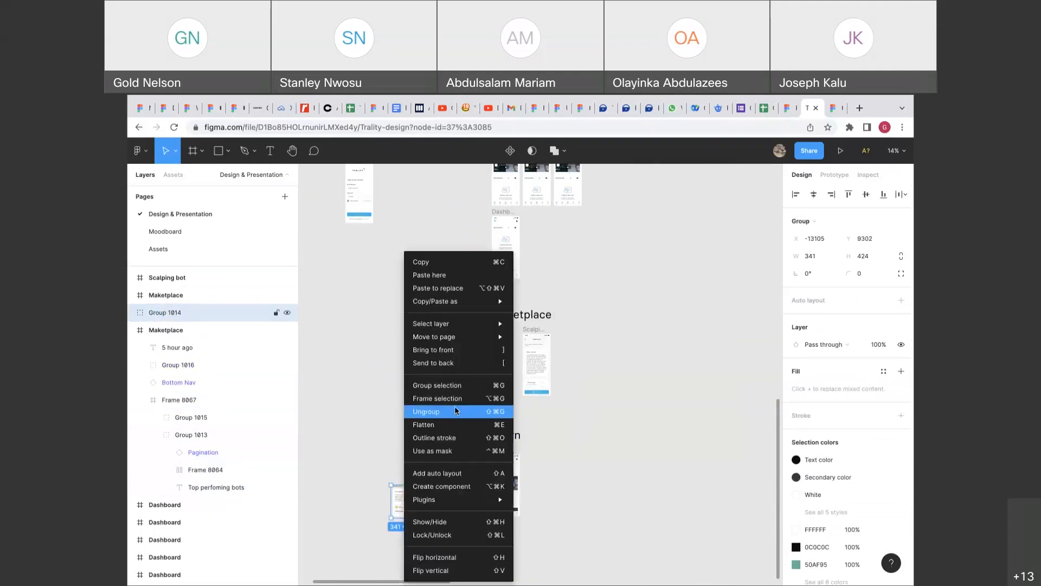
left_click(457, 408)
left_click(381, 409)
left_click(404, 484)
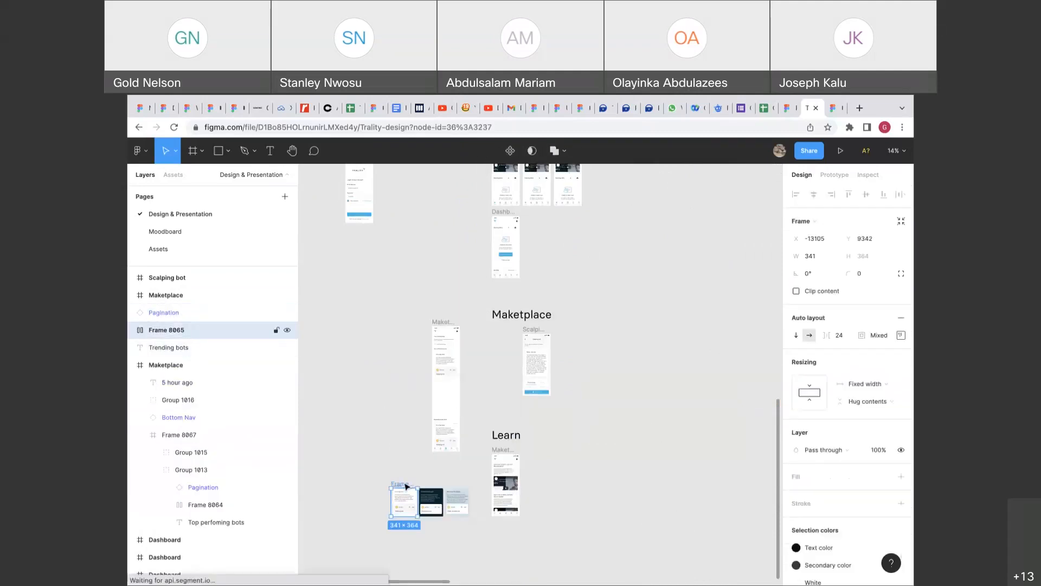
right_click(404, 484)
left_click(433, 398)
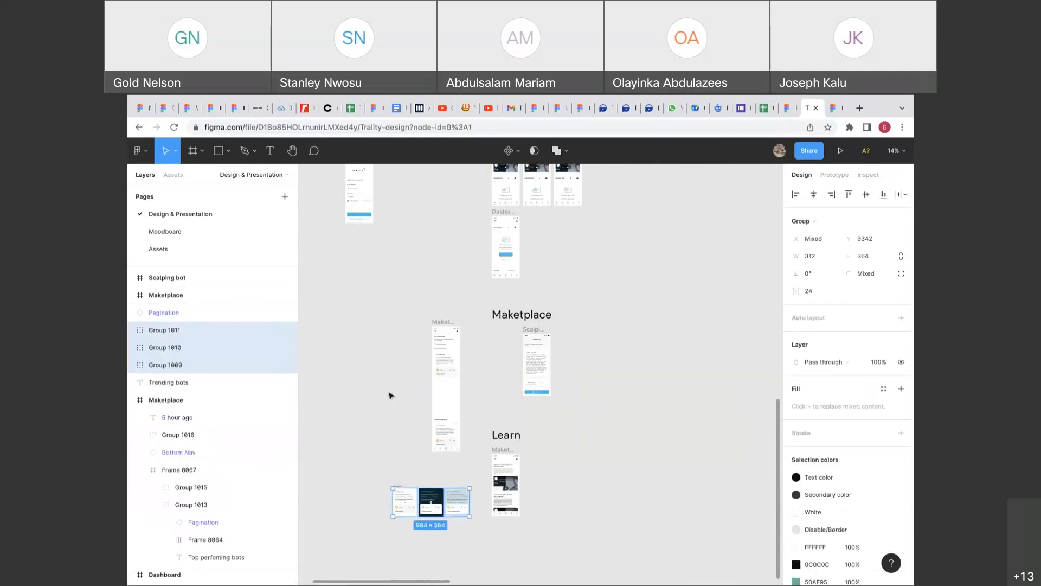
left_click(425, 368)
Move Frame 8067 out of the Maketplace screen, then ungroup it and Groups 1013 and 1015.
left_click(447, 362)
left_click_drag(451, 367, 415, 470)
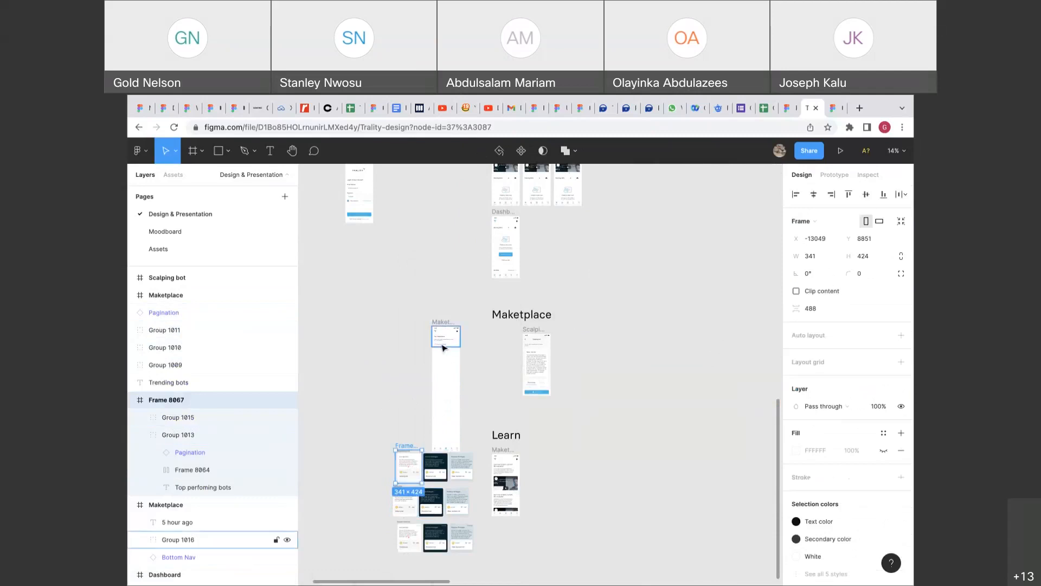
left_click_drag(443, 348, 428, 286)
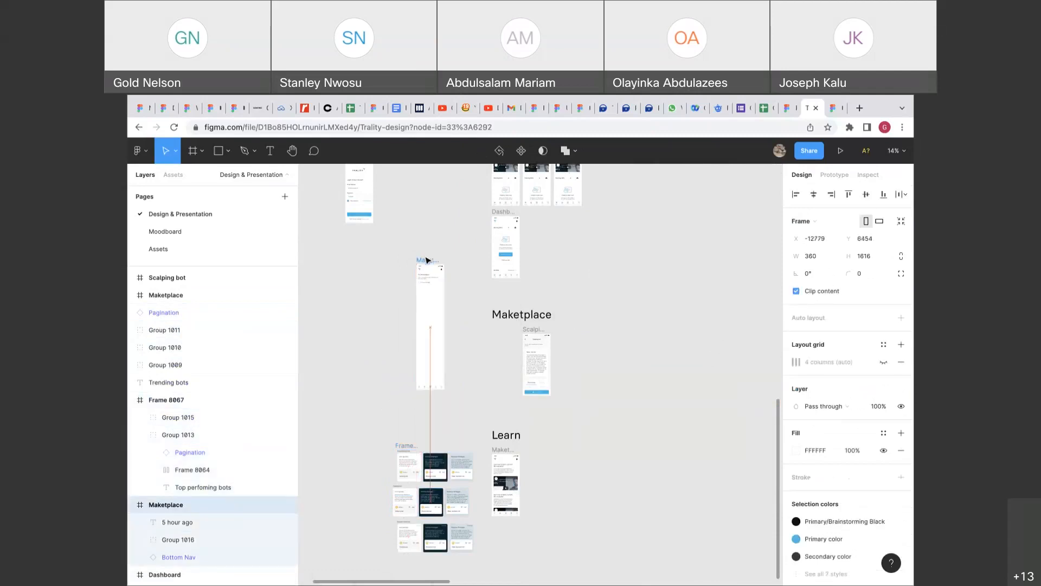
left_click_drag(405, 449, 398, 434)
right_click(400, 434)
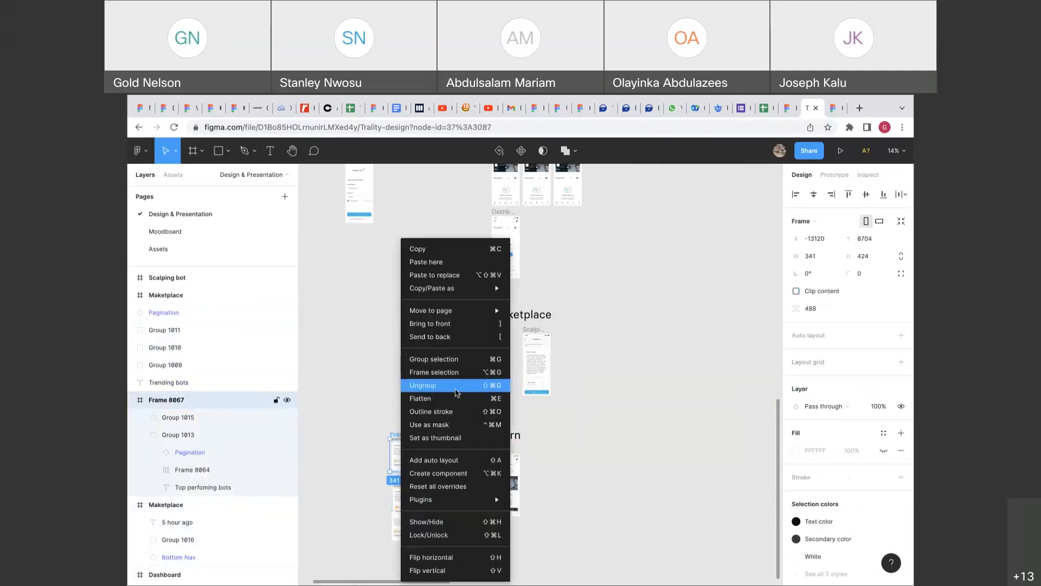
left_click(456, 385)
right_click(410, 450)
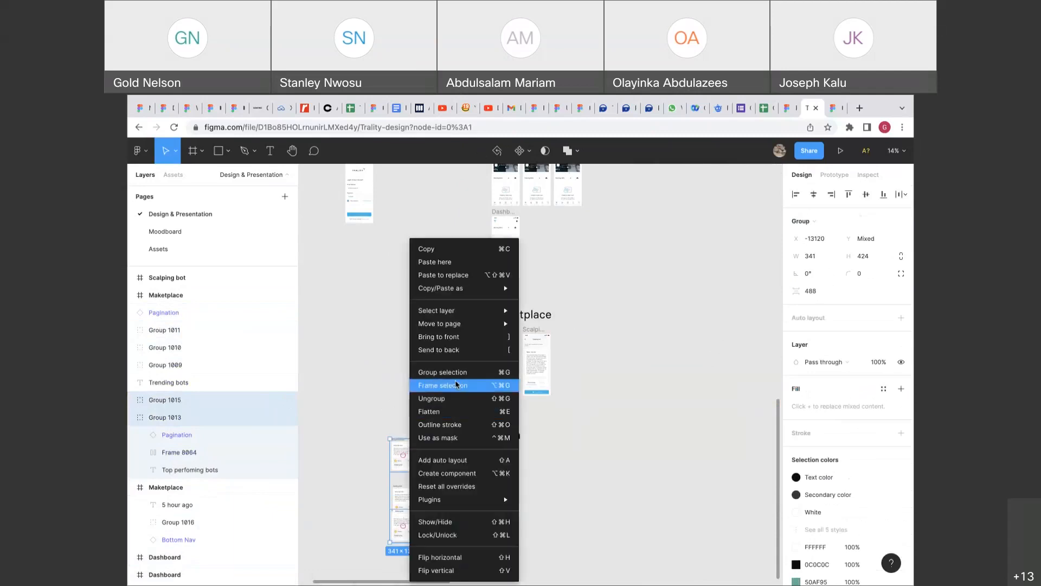
left_click(456, 417)
left_click(458, 422)
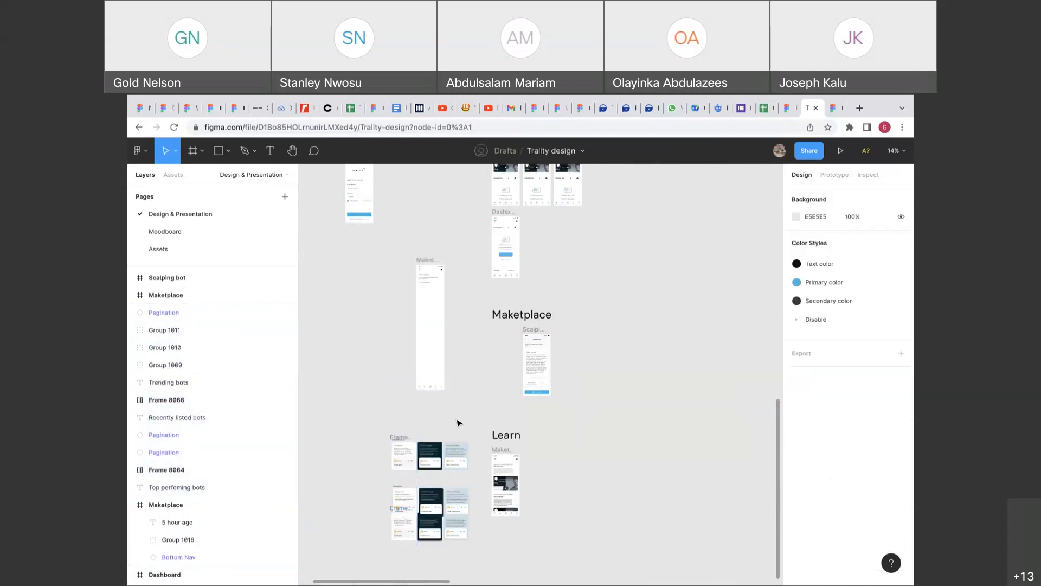
Ungroup Frame 8064 into three loose card groups.
left_click_drag(400, 441, 401, 433)
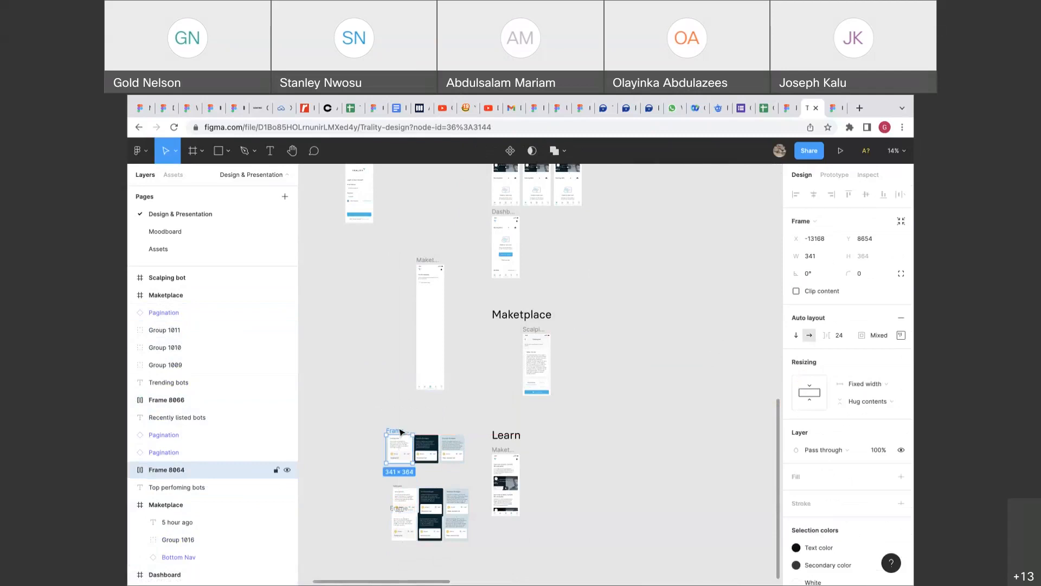
right_click(401, 432)
left_click(462, 408)
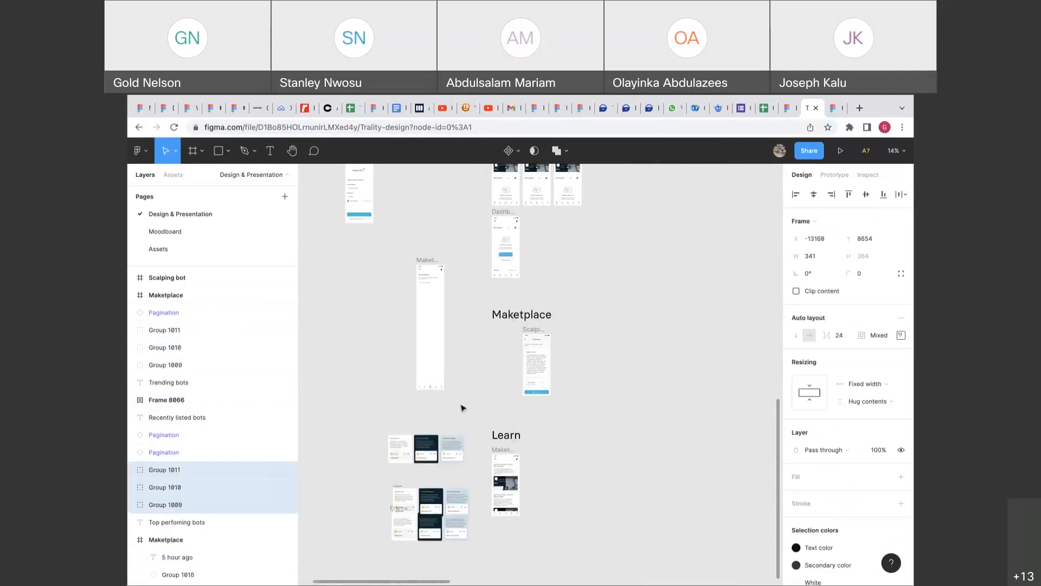
left_click(384, 481)
left_click(400, 488)
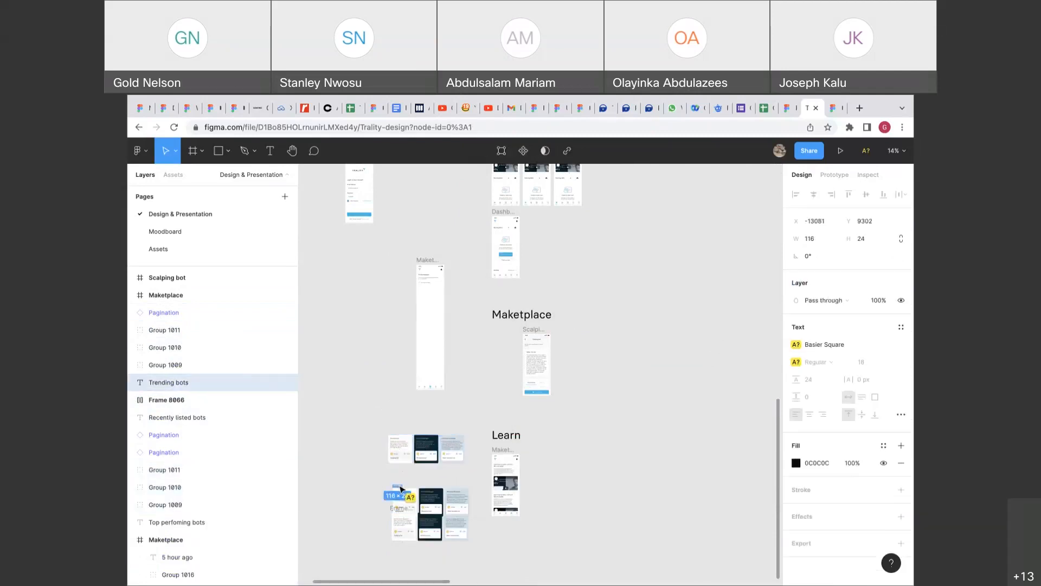
left_click(366, 525)
Shift Frame 8066 down-right and ungroup it into separate card groups.
scroll(381, 499, "down", 2)
scroll(381, 499, "up", 5)
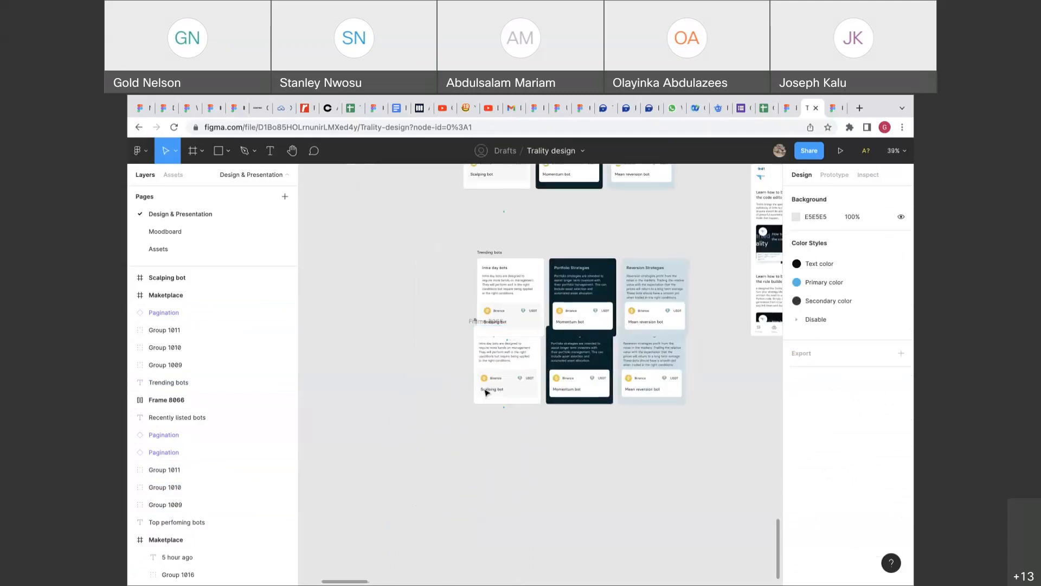
scroll(463, 422, "up", 3)
scroll(462, 421, "right", 1)
left_click_drag(431, 475, 445, 507)
right_click(444, 507)
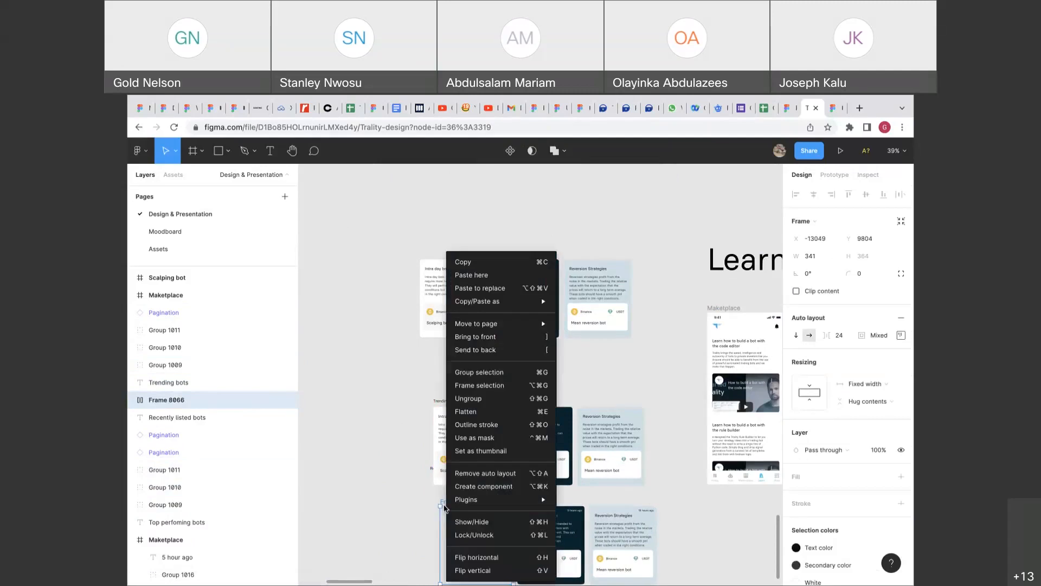
left_click(513, 398)
left_click(553, 375)
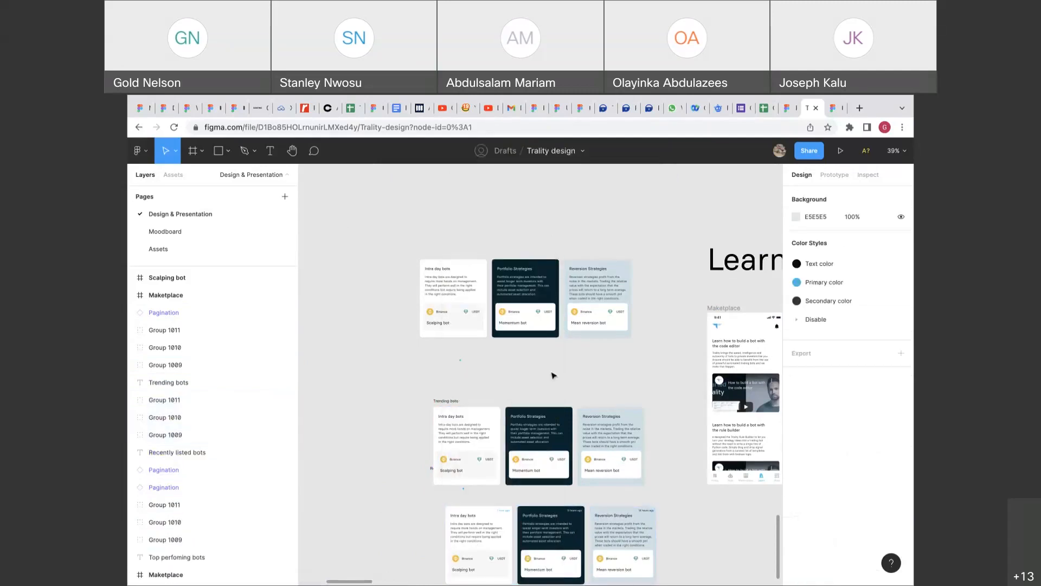
Move the Recently listed bots heading above the third card row.
scroll(553, 375, "down", 3)
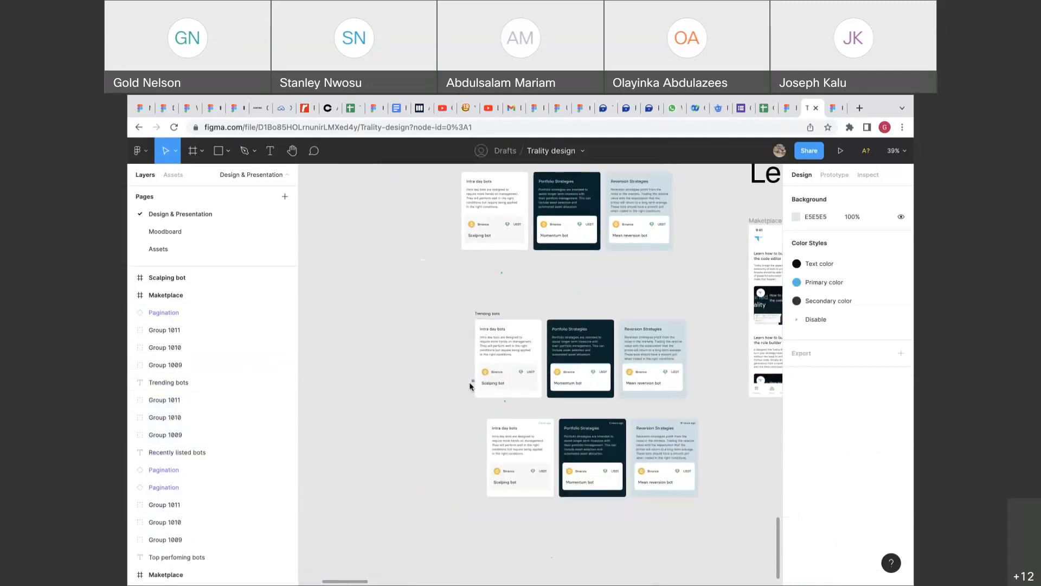
left_click_drag(475, 387, 493, 419)
scroll(494, 420, "up", 10)
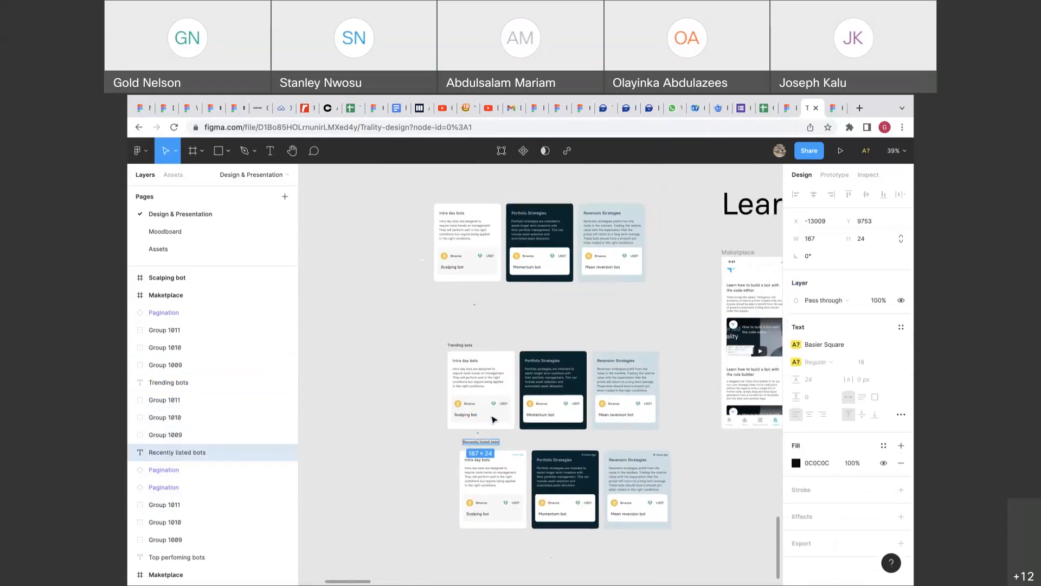
scroll(493, 419, "down", 1)
scroll(493, 419, "left", 1)
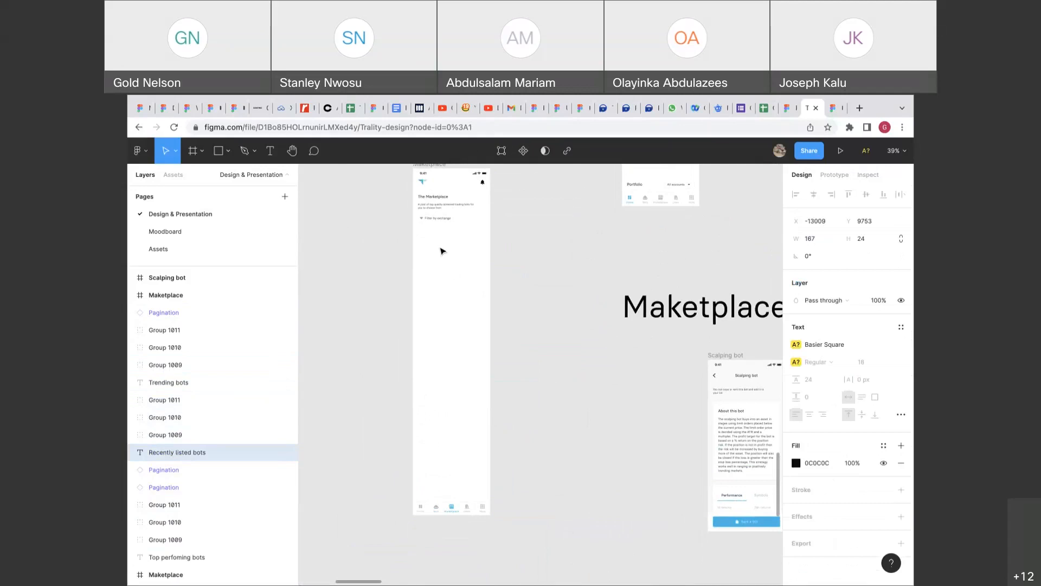
scroll(442, 251, "down", 10)
scroll(442, 251, "down", 4)
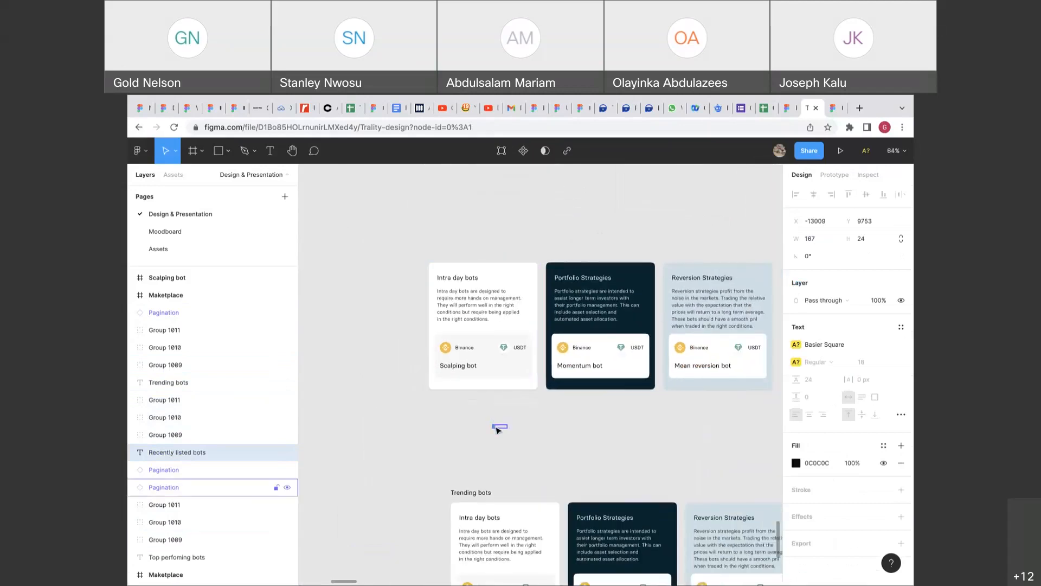
Move the Pagination dots up beneath the top card row.
left_click(496, 428)
scroll(504, 429, "up", 5)
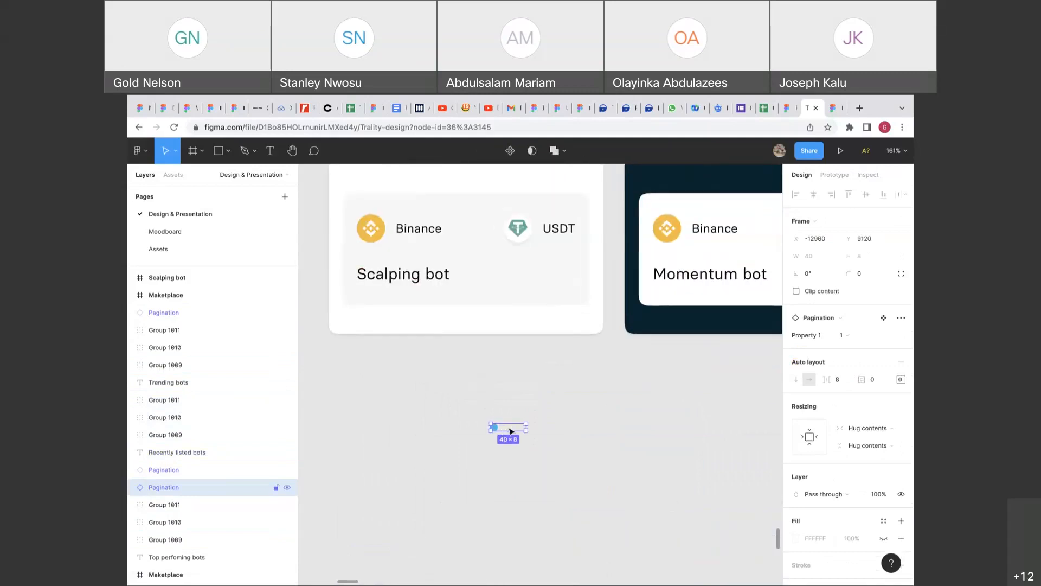
scroll(510, 432, "down", 6)
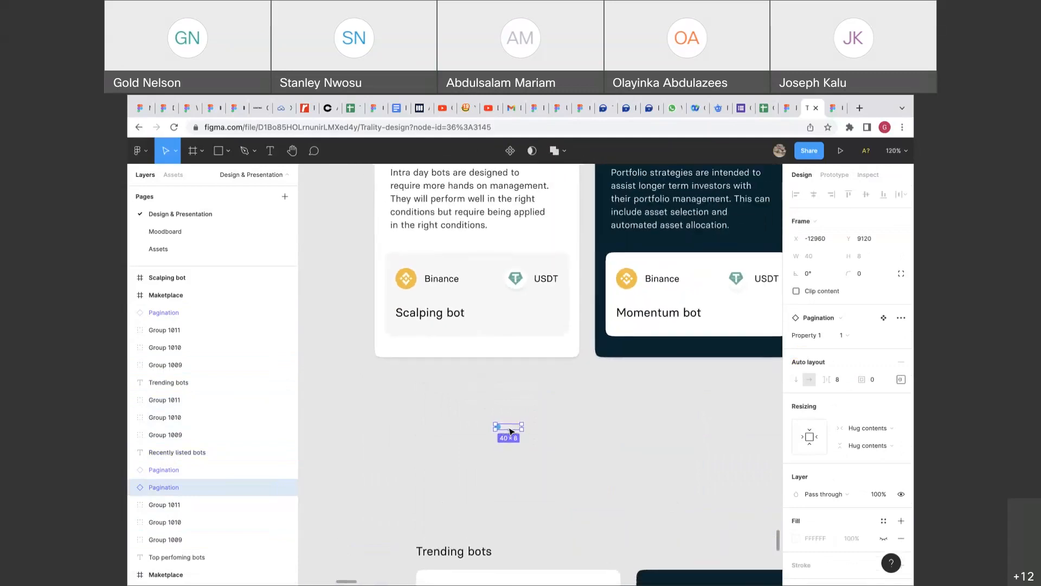
left_click_drag(510, 432, 484, 407)
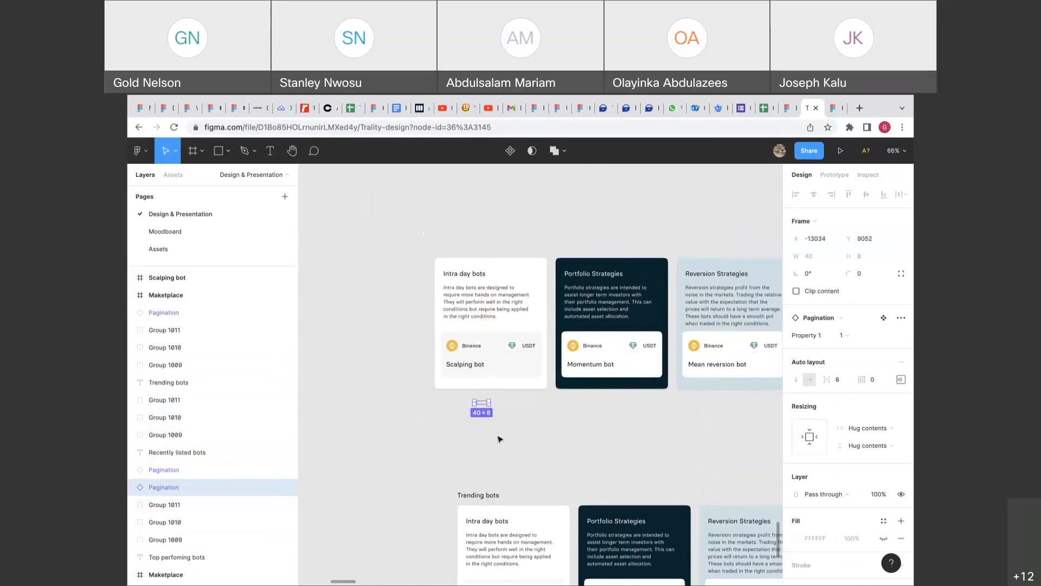
Alt-drag a copy of the Trending bots heading above the top cards at Y 8596.
left_click(499, 494)
left_click_drag(510, 354, 498, 251)
key("super+z")
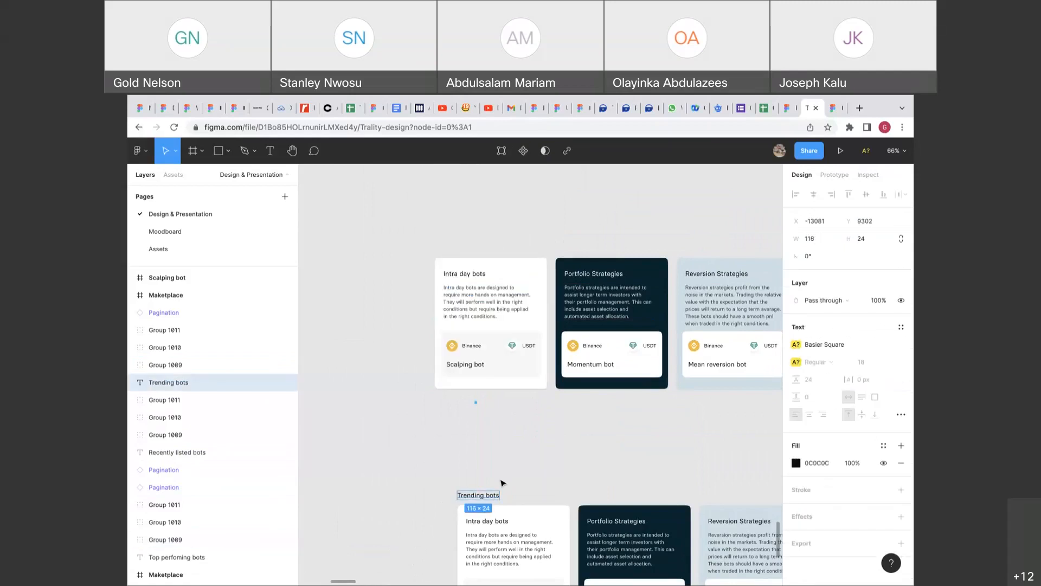
left_click_drag(490, 495, 497, 243)
scroll(500, 231, "down", 5)
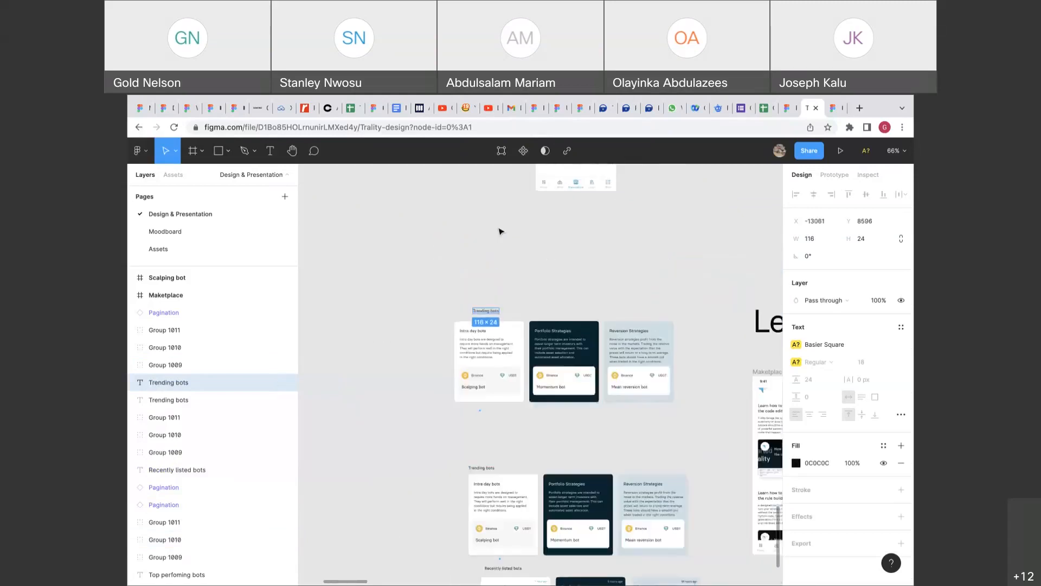
scroll(500, 231, "up", 5)
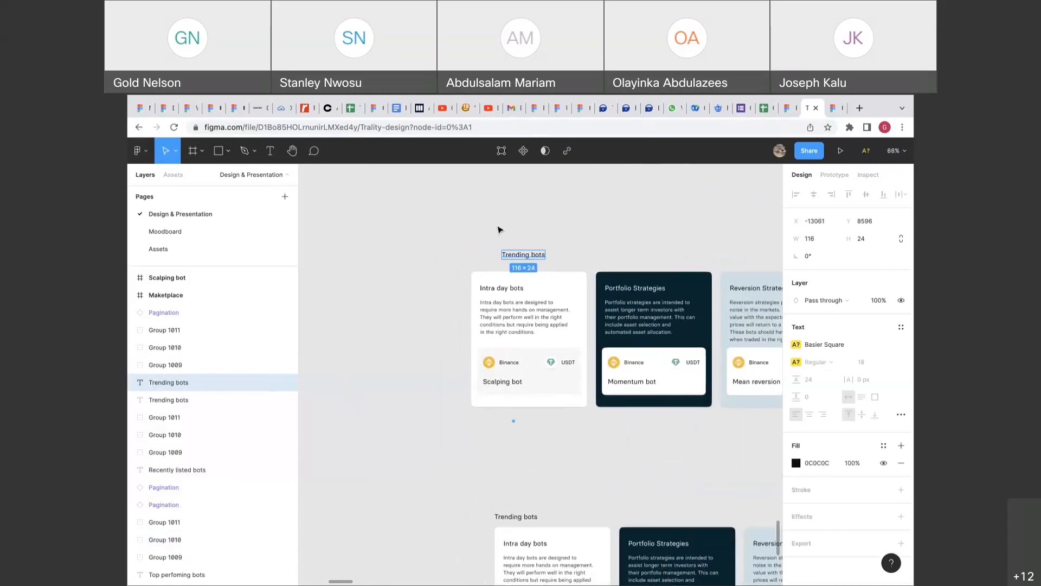
scroll(525, 258, "down", 1)
Nudge the Trending bots heading right and centre the Pagination dots below the top cards.
left_click_drag(525, 258, 529, 258)
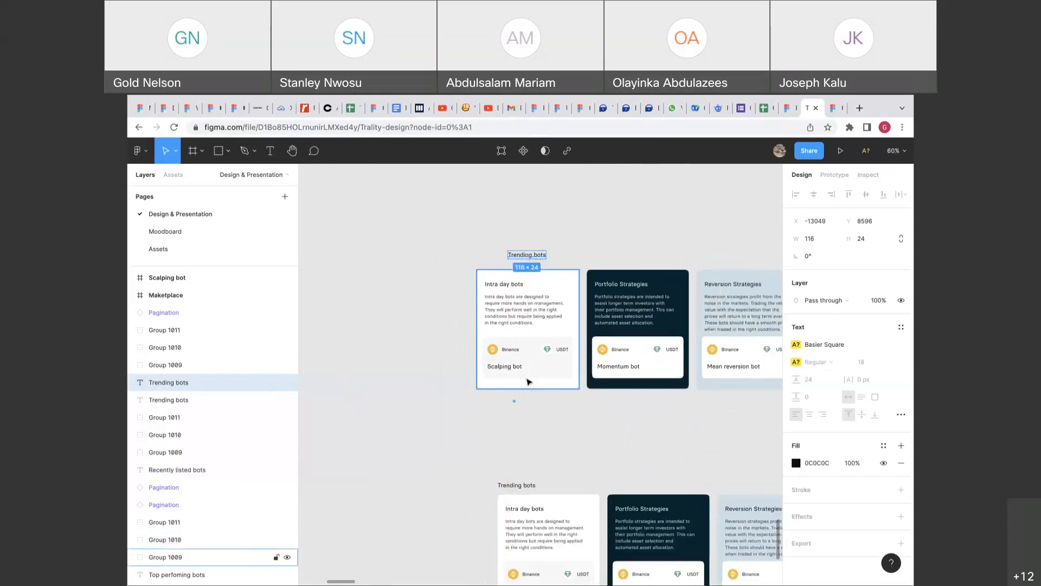
left_click_drag(515, 402, 528, 398)
left_click(550, 412)
scroll(551, 412, "right", 3)
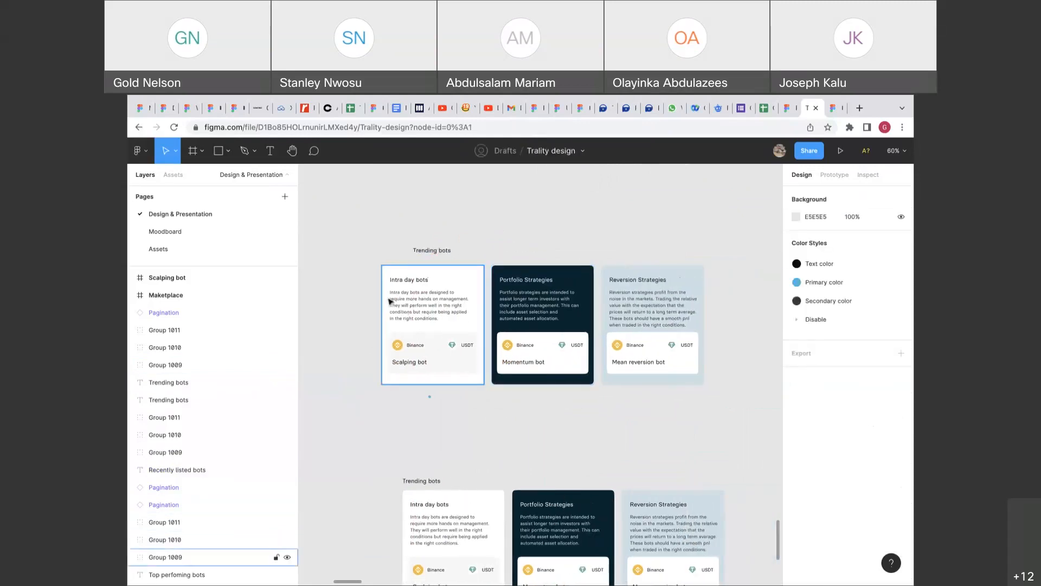
Try wrapping the three top cards in auto layout, then undo it.
left_click_drag(371, 293, 612, 323)
right_click(612, 324)
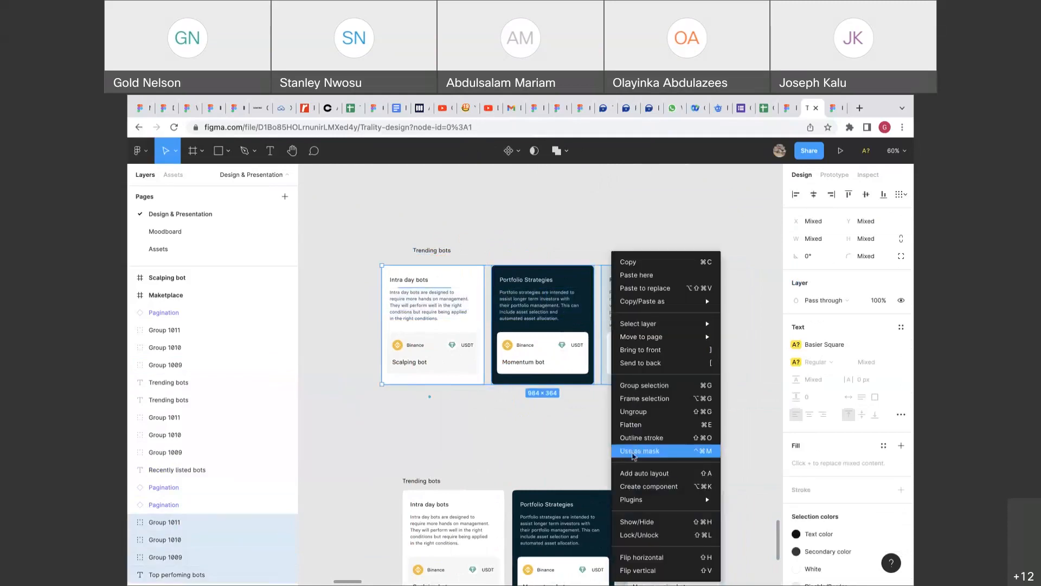
left_click(636, 472)
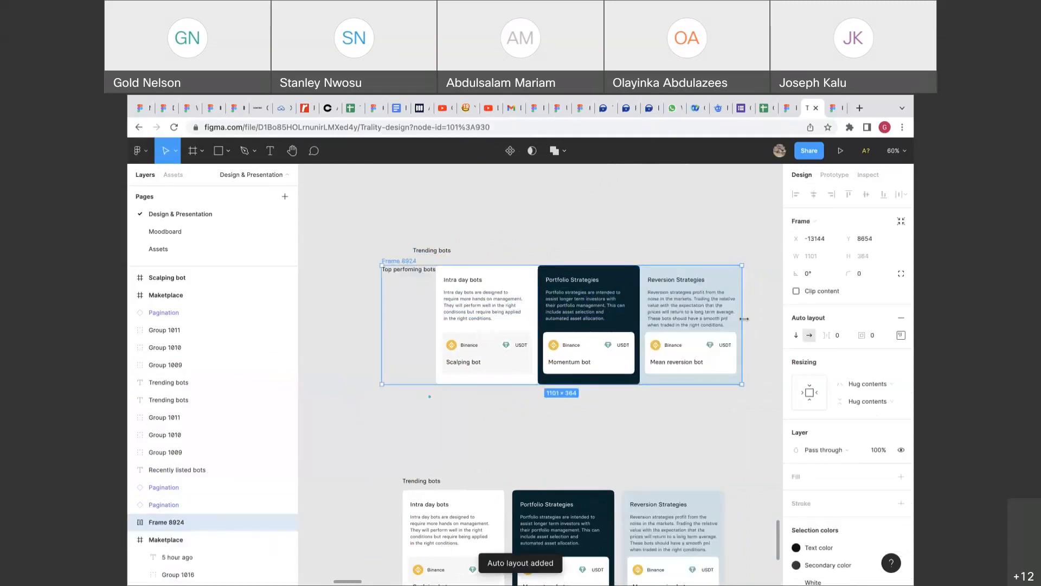
key("ctrl+z")
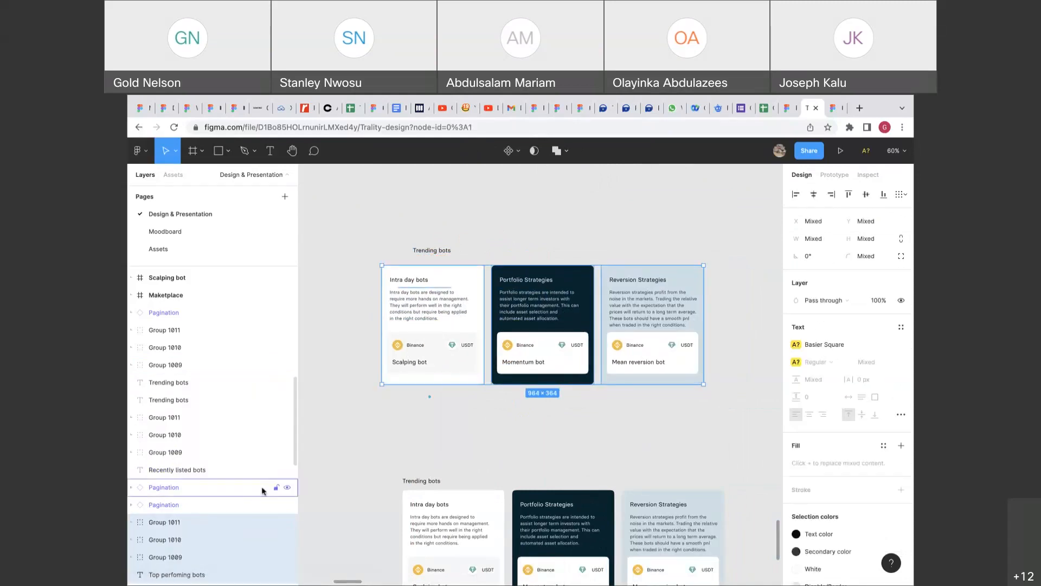
Move Top perfoming bots up beside Trending bots and delete Trending bots, then undo.
scroll(175, 521, "down", 2)
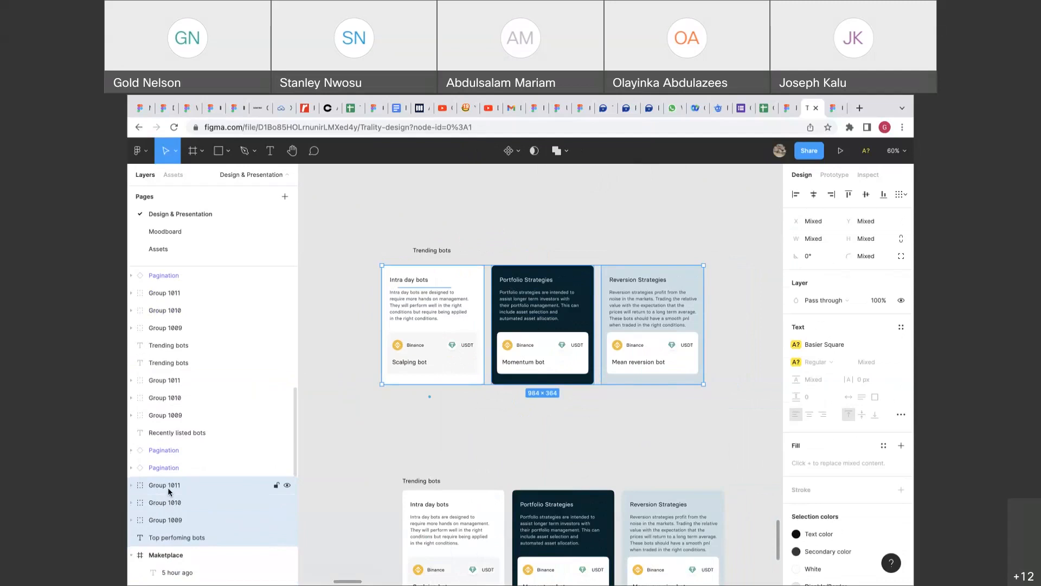
left_click(168, 486)
left_click(130, 485)
left_click(130, 485)
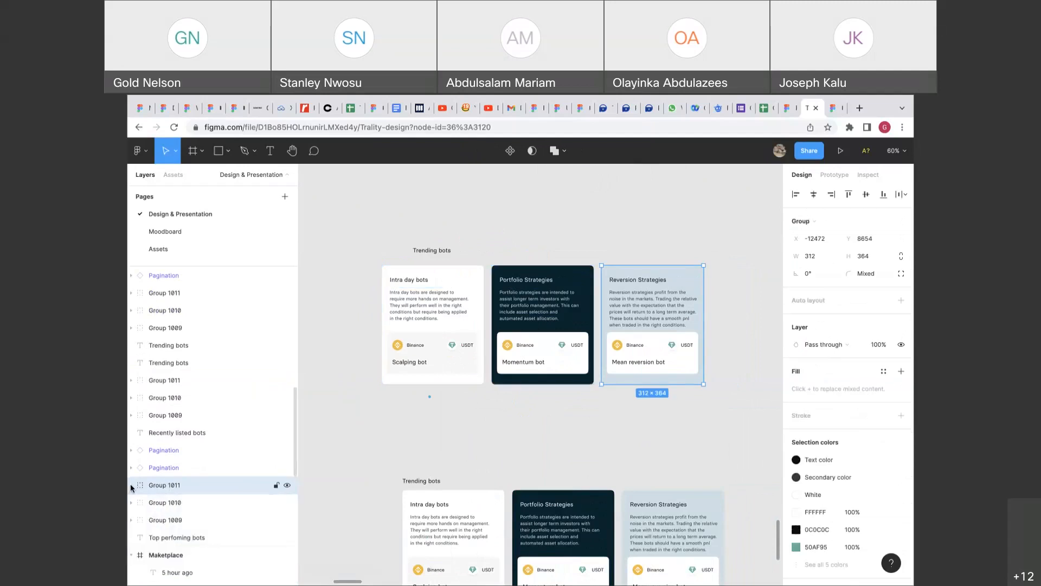
left_click(169, 536)
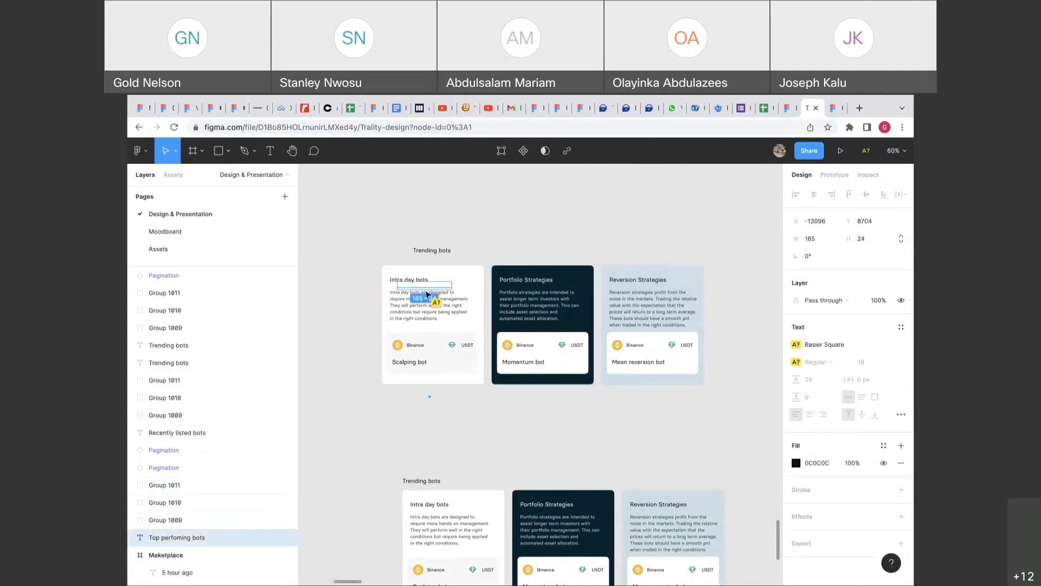
left_click_drag(434, 288, 415, 262)
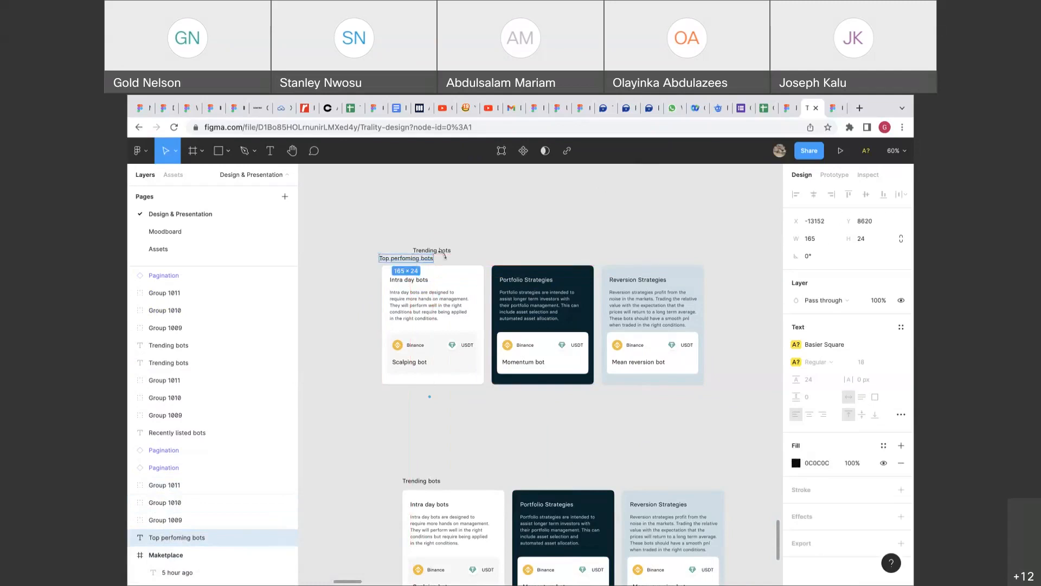
left_click(444, 253)
key("Delete")
left_click_drag(409, 263, 412, 263)
key("ctrl+z")
key("ctrl+z")
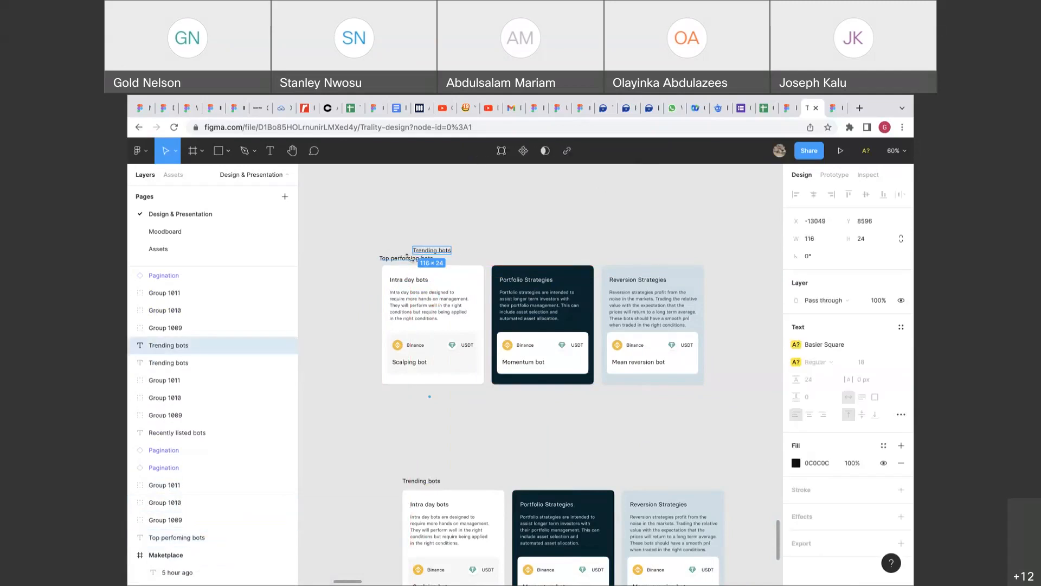
Delete the Trending bots heading and place Top perfoming bots above the top cards.
left_click(414, 262)
key("super+z")
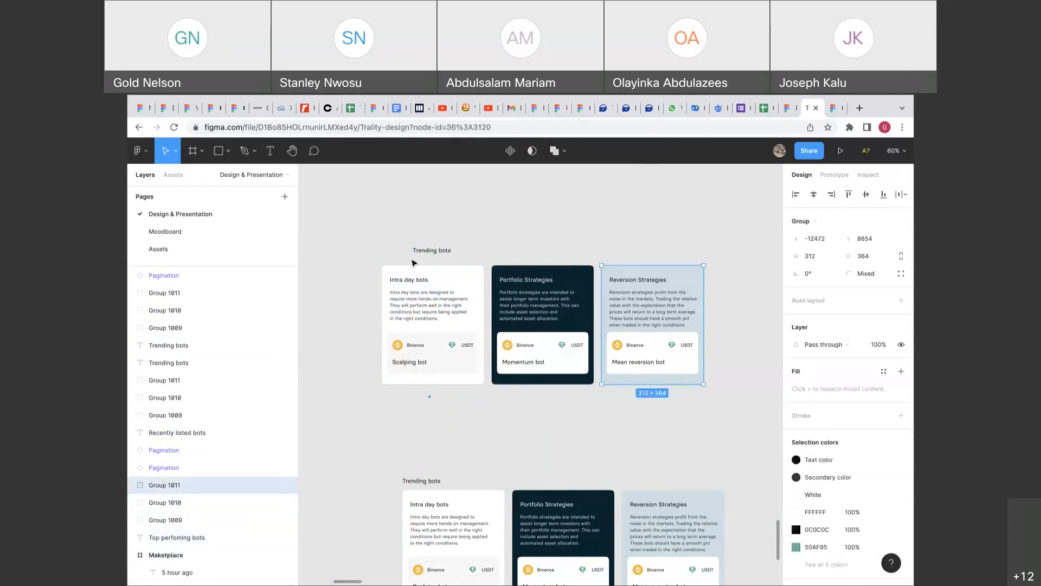
left_click(429, 254)
key("Delete")
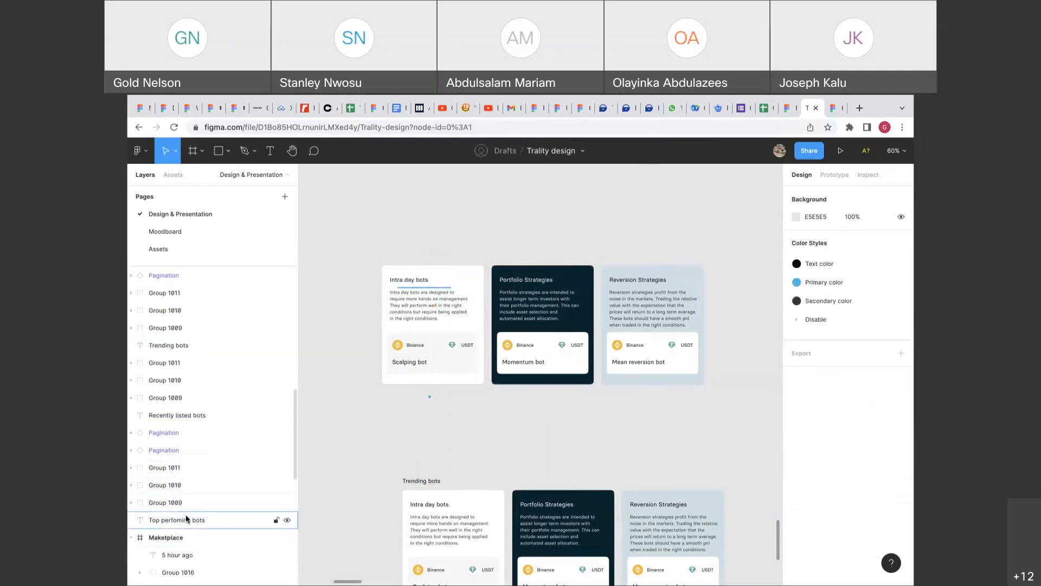
left_click(184, 520)
left_click_drag(417, 294, 428, 258)
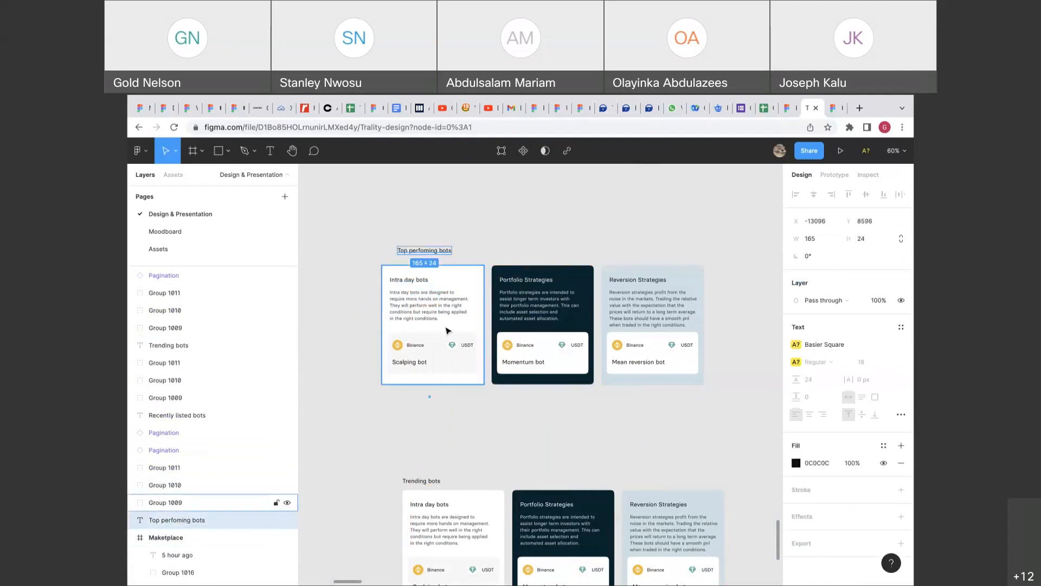
Wrap the three Top performing cards in an auto-layout frame and check its spacing options.
left_click_drag(364, 280, 627, 305)
right_click(627, 305)
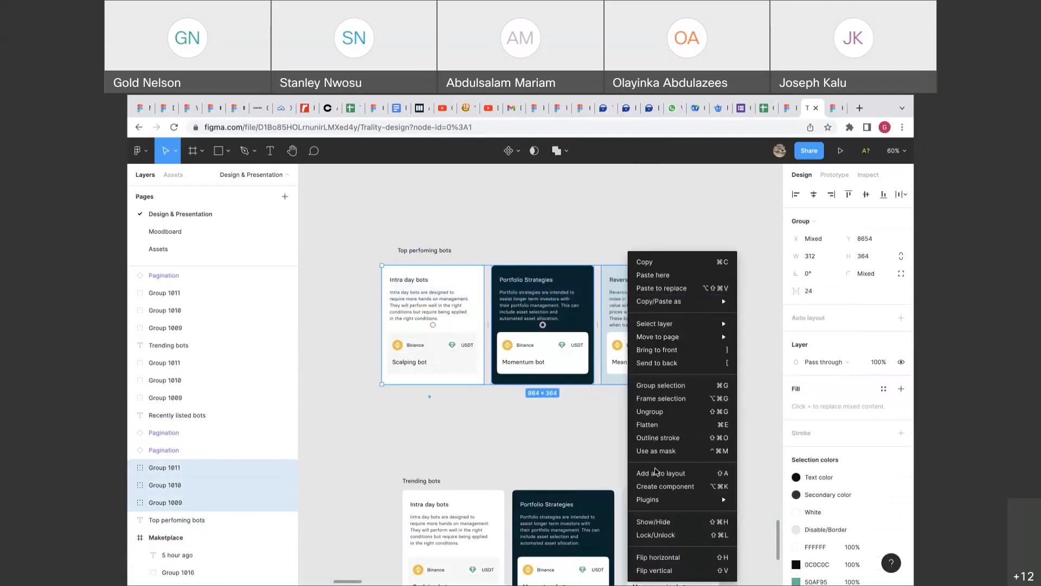
left_click(657, 472)
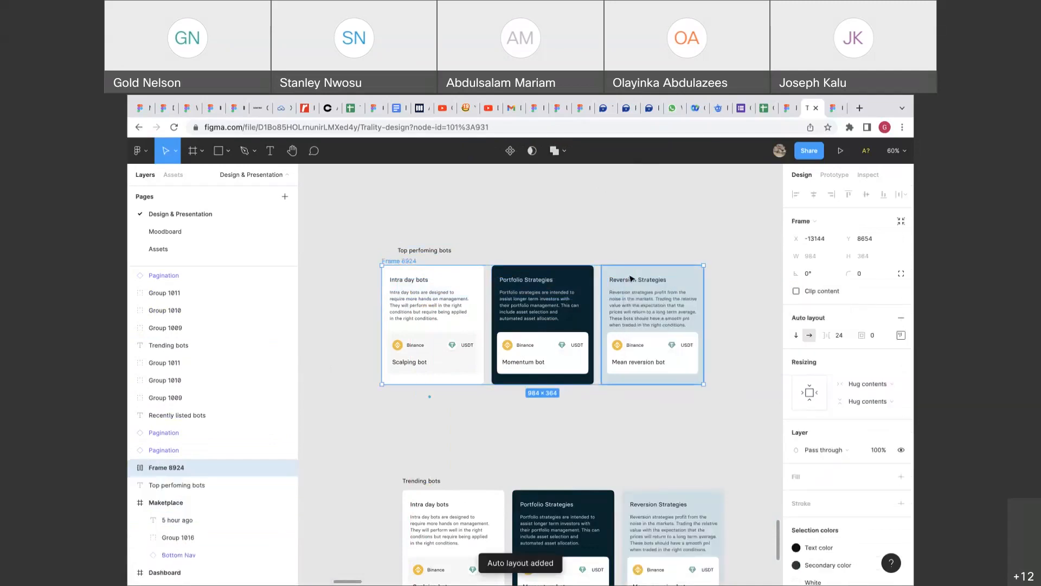
left_click(901, 334)
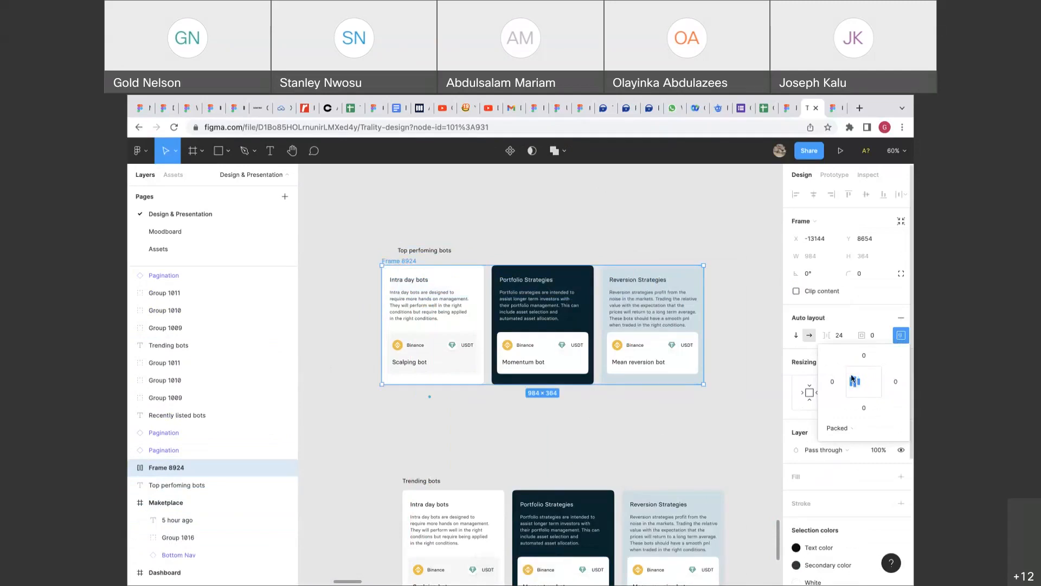
left_click(843, 334)
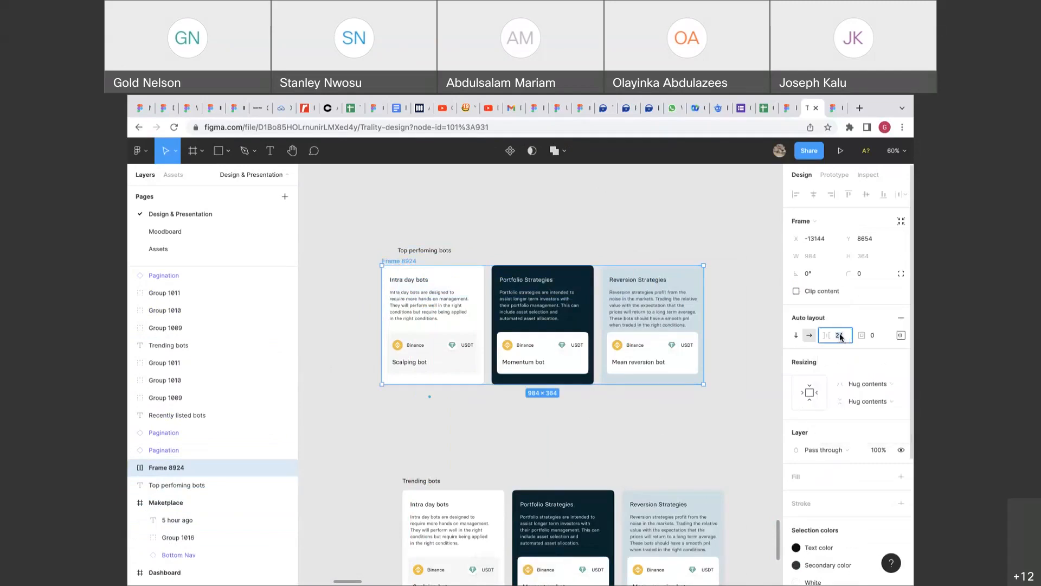
Group the Top perfoming bots heading, card frame and Pagination dots into Group 1031.
left_click(475, 248)
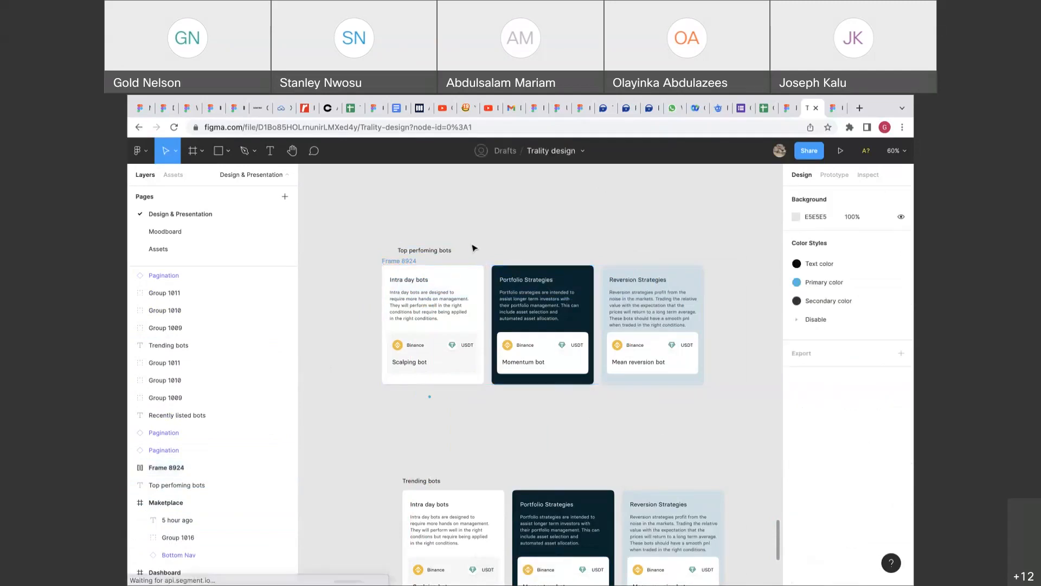
left_click(445, 251)
left_click(430, 386, "shift")
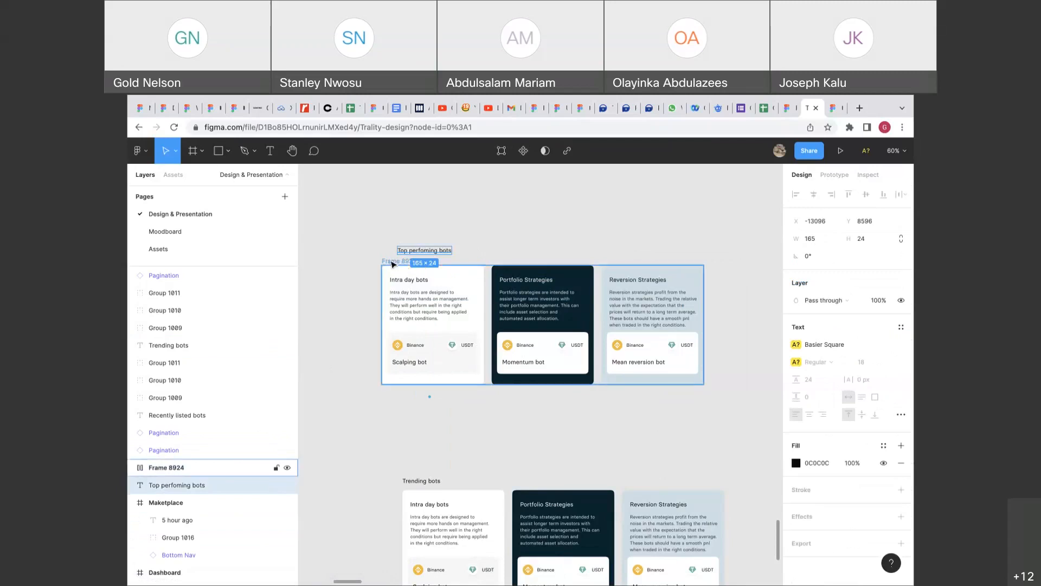
left_click(430, 397, "shift")
key("ctrl+g")
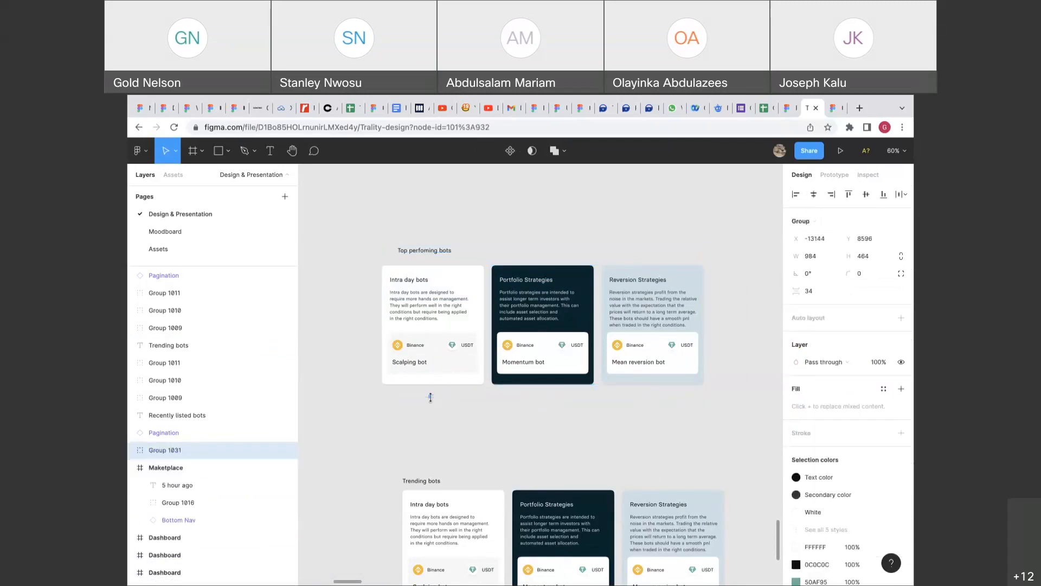
scroll(430, 397, "left", 2)
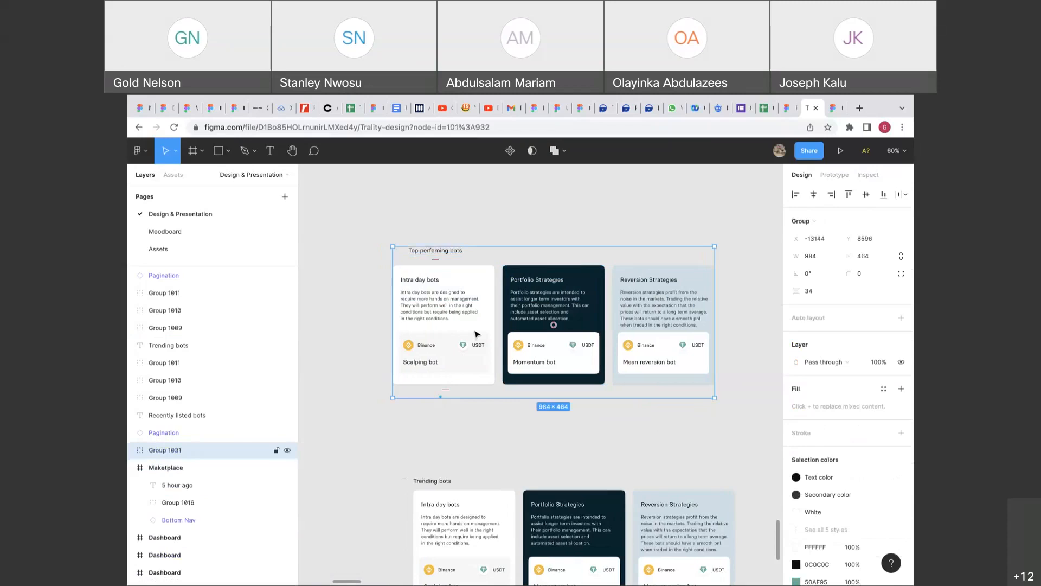
scroll(477, 333, "down", 3)
scroll(473, 442, "down", 1)
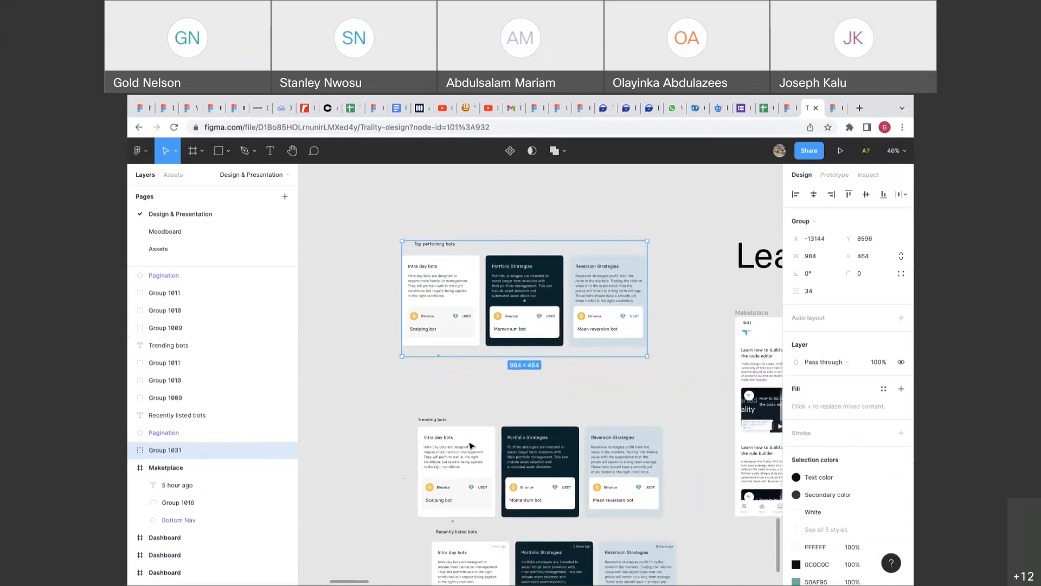
Nudge the Trending bots heading right and wrap its three cards in an auto-layout frame.
left_click(438, 420)
left_click_drag(439, 423, 461, 423)
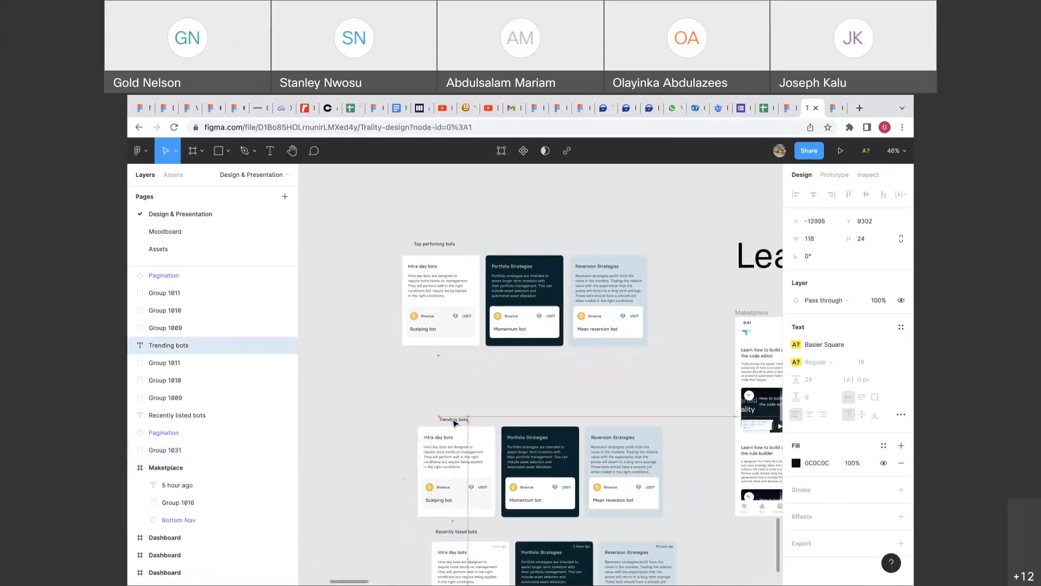
left_click(400, 458)
left_click_drag(399, 458, 590, 467)
right_click(590, 468)
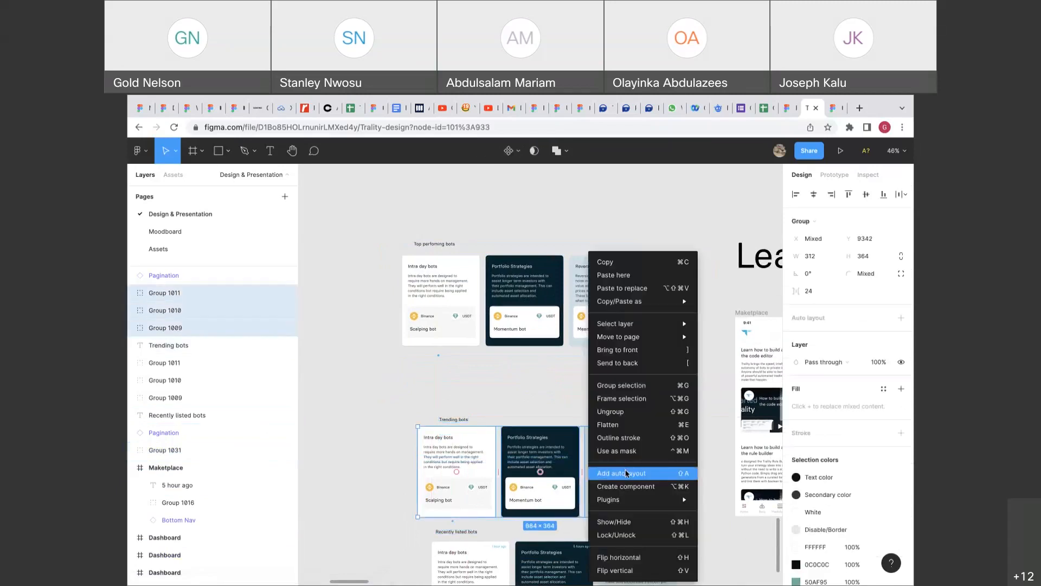
left_click(596, 470)
Group the Trending bots heading with its new card frame.
left_click_drag(409, 413, 488, 522)
left_click(504, 403)
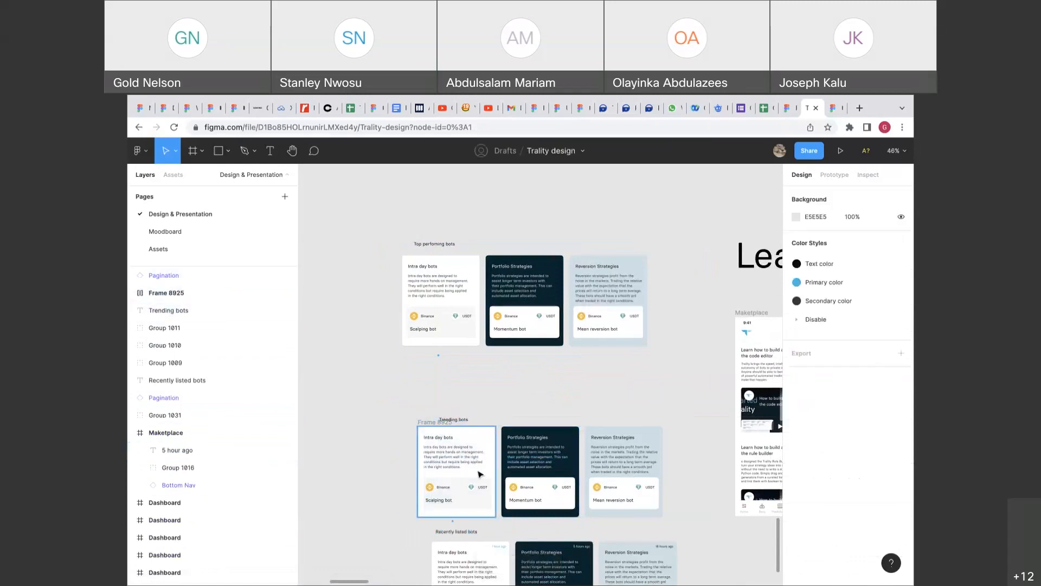
left_click(480, 474)
left_click(497, 368)
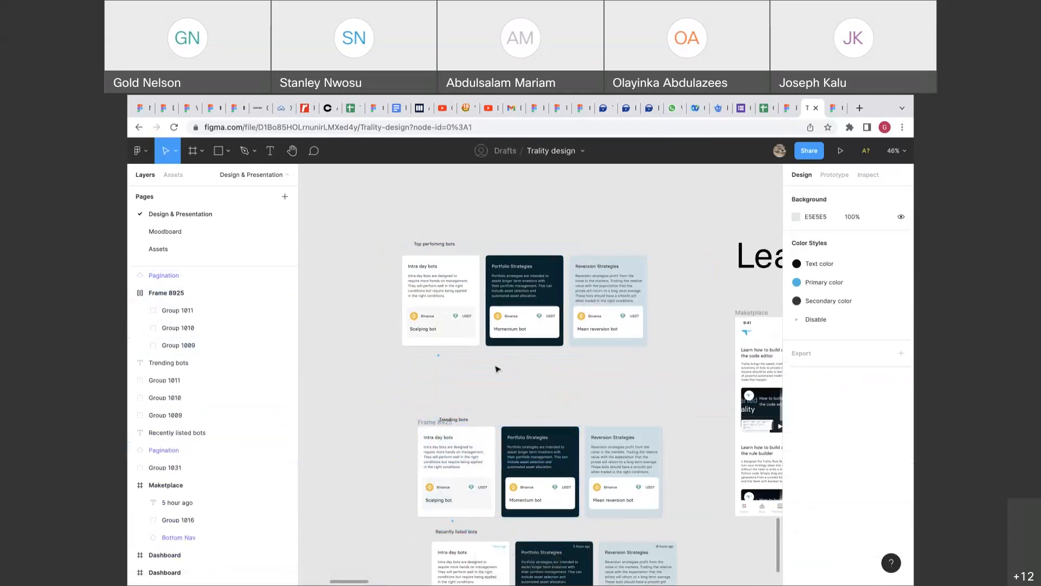
left_click(434, 422)
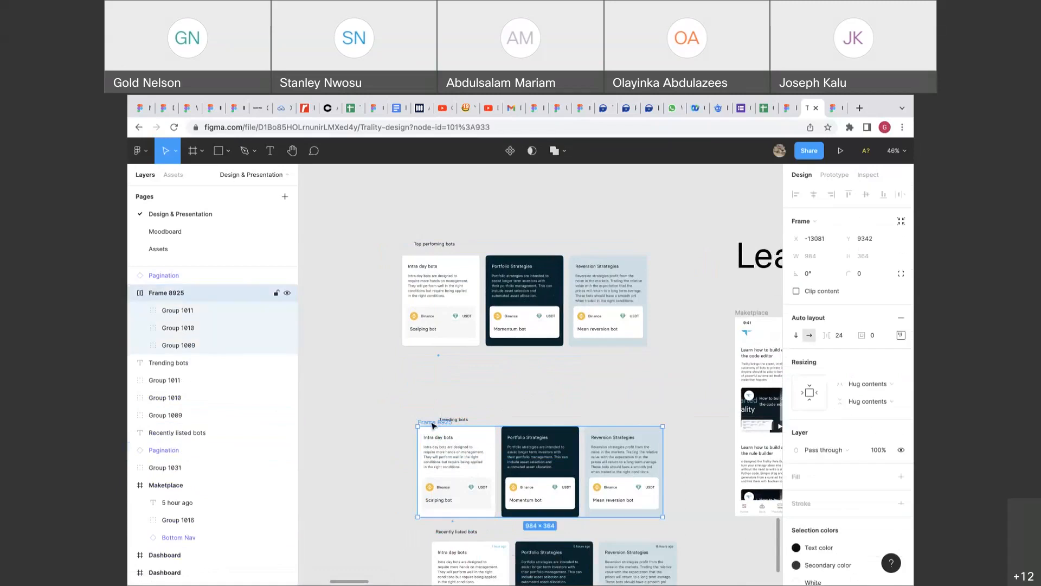
left_click(460, 417, "shift")
key("ctrl+g")
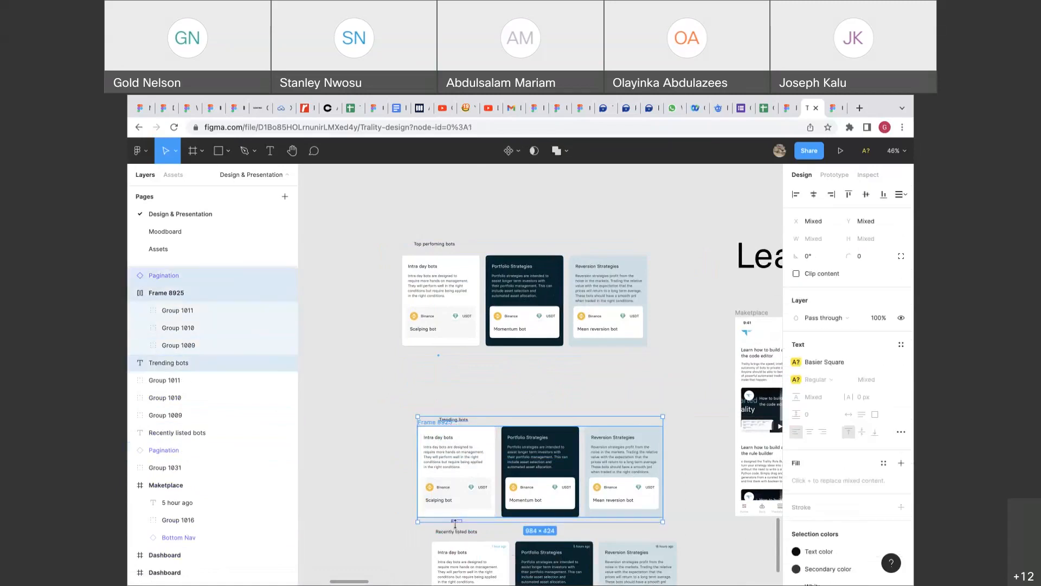
Move Group 1032 up directly beneath the Top performing section, at Y 9148.
scroll(455, 523, "down", 2)
left_click_drag(490, 408, 473, 366)
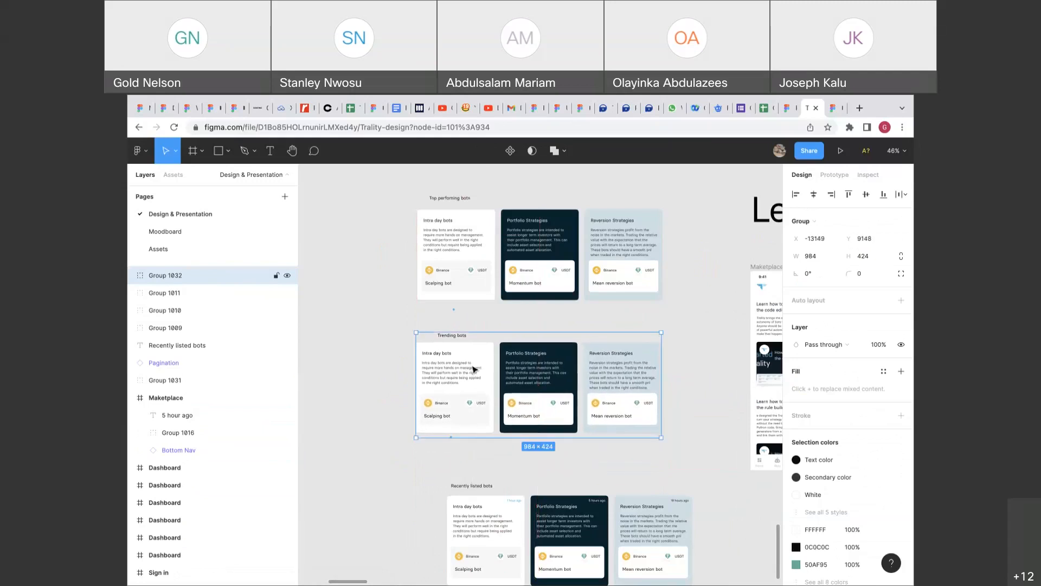
scroll(473, 367, "up", 12)
scroll(419, 397, "left", 2)
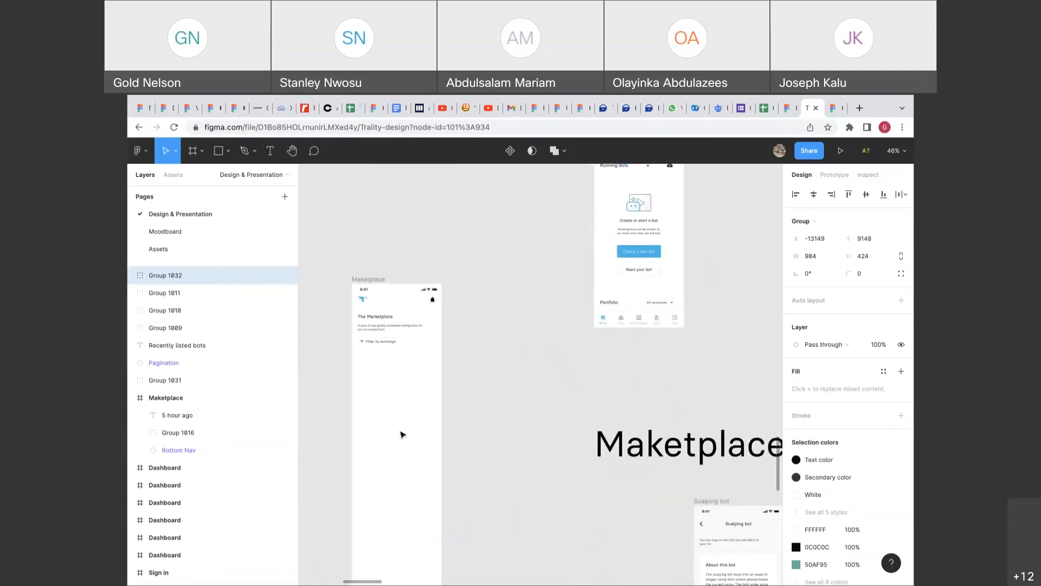
scroll(401, 434, "down", 12)
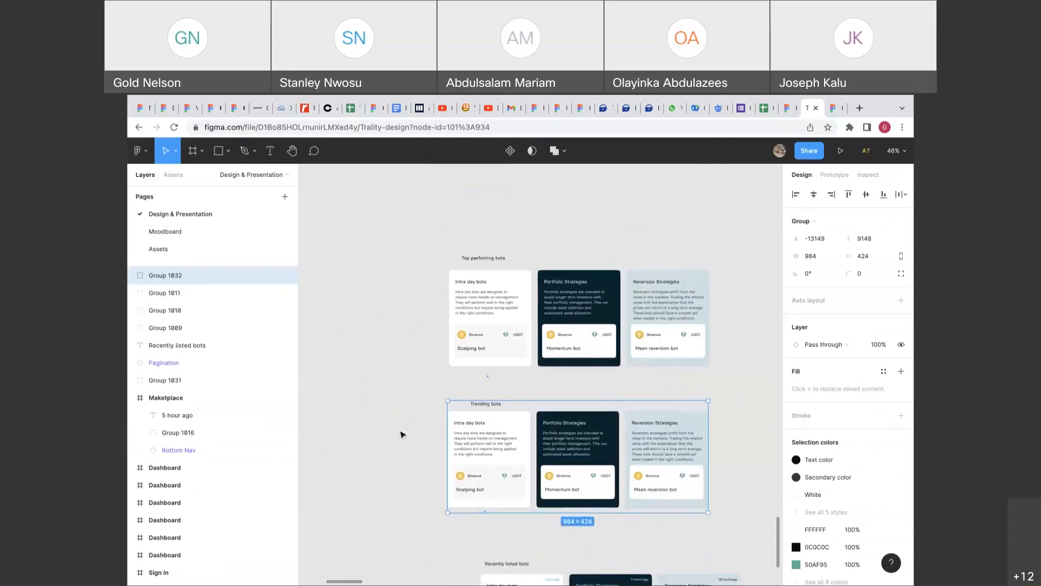
scroll(465, 364, "up", 2)
scroll(481, 355, "up", 5)
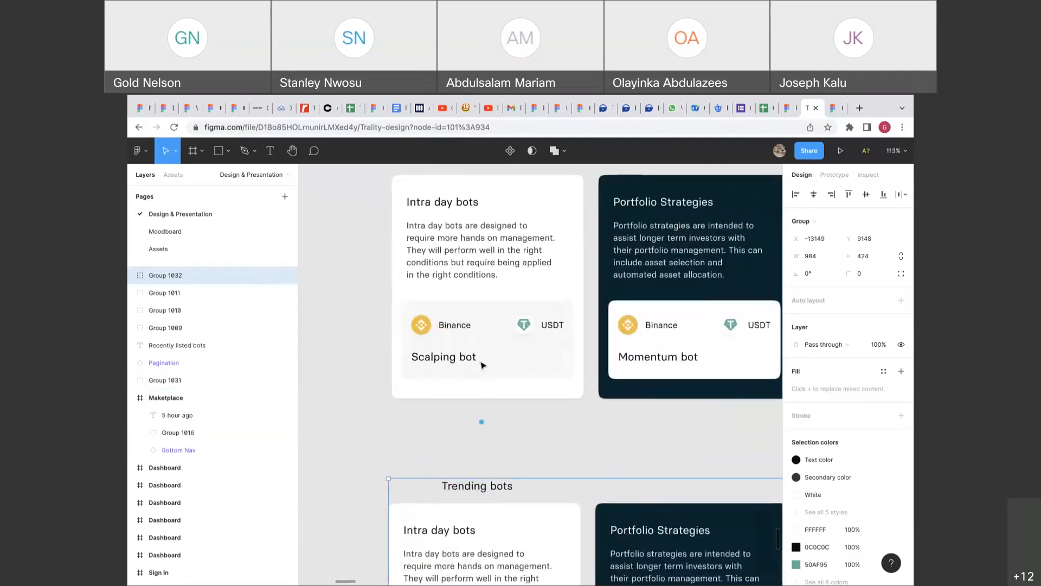
scroll(482, 290, "up", 4)
left_click(493, 439)
double_click(494, 439)
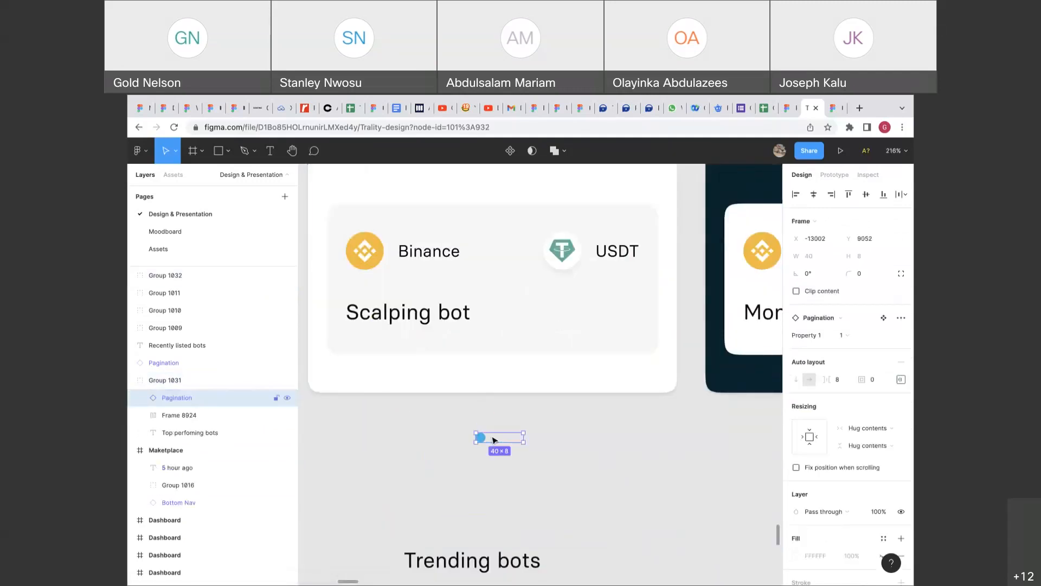
left_click(499, 479)
scroll(496, 477, "down", 10)
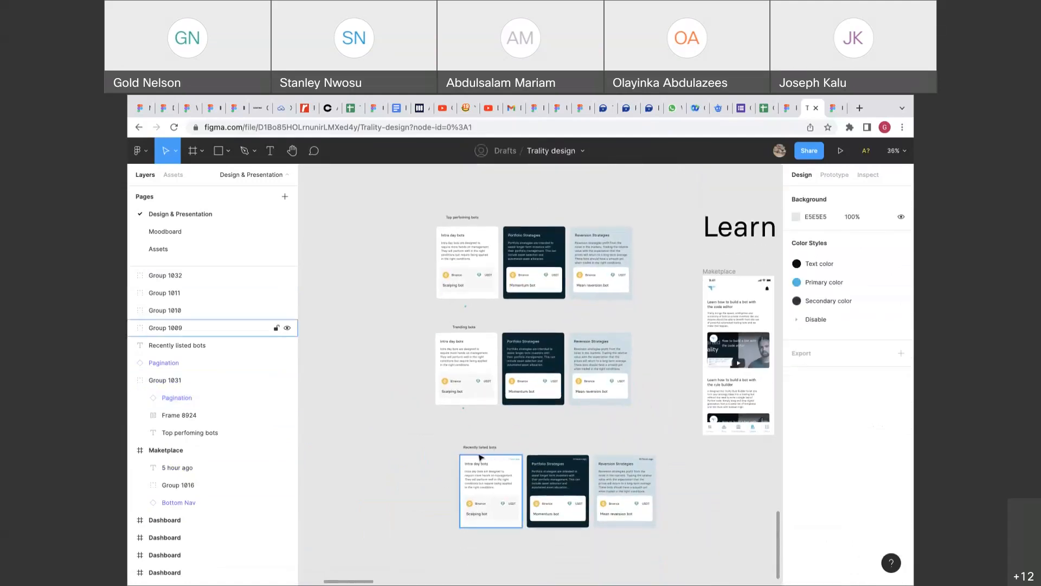
Nudge the Recently listed bots heading into place and wrap its three cards in auto layout.
left_click_drag(475, 450, 485, 456)
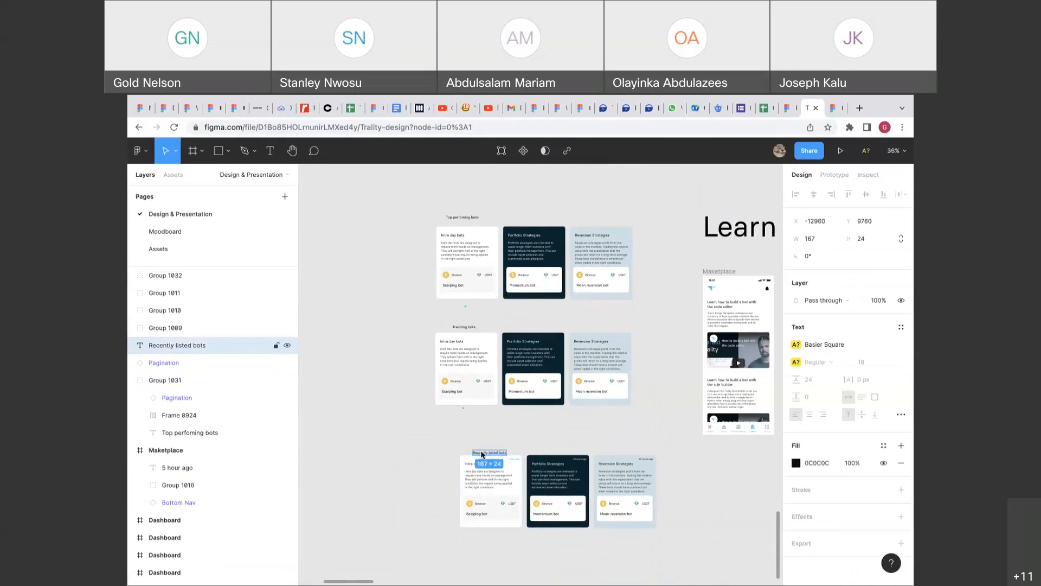
scroll(476, 445, "up", 3)
left_click_drag(491, 458, 491, 454)
left_click_drag(420, 491, 677, 495)
right_click(682, 497)
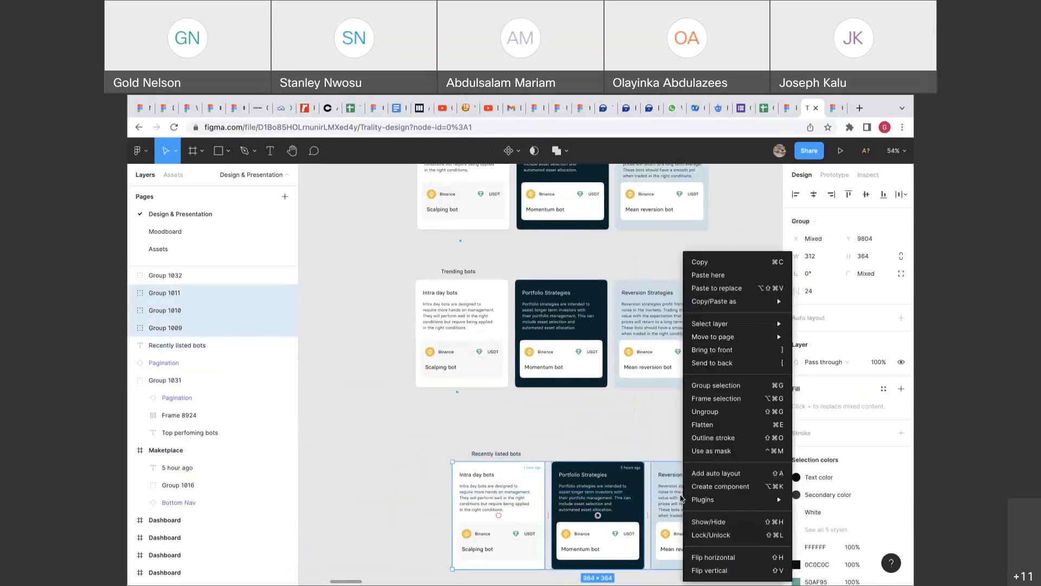
left_click(736, 474)
Group the Recently listed heading with its card row and move it up toward Trending bots.
left_click(518, 456)
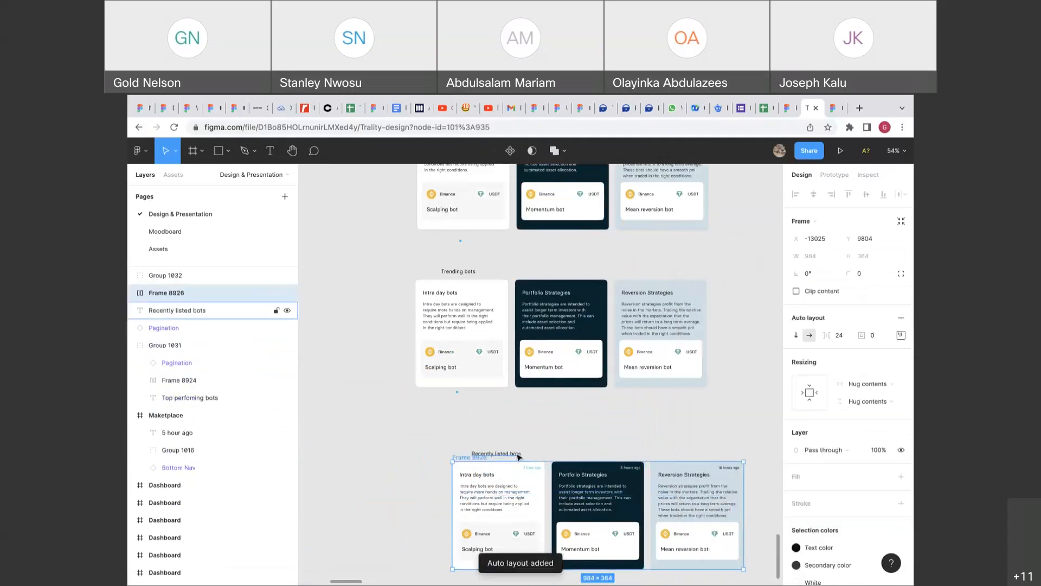
right_click(516, 456)
left_click(462, 475)
left_click(461, 457)
left_click(503, 456, "shift")
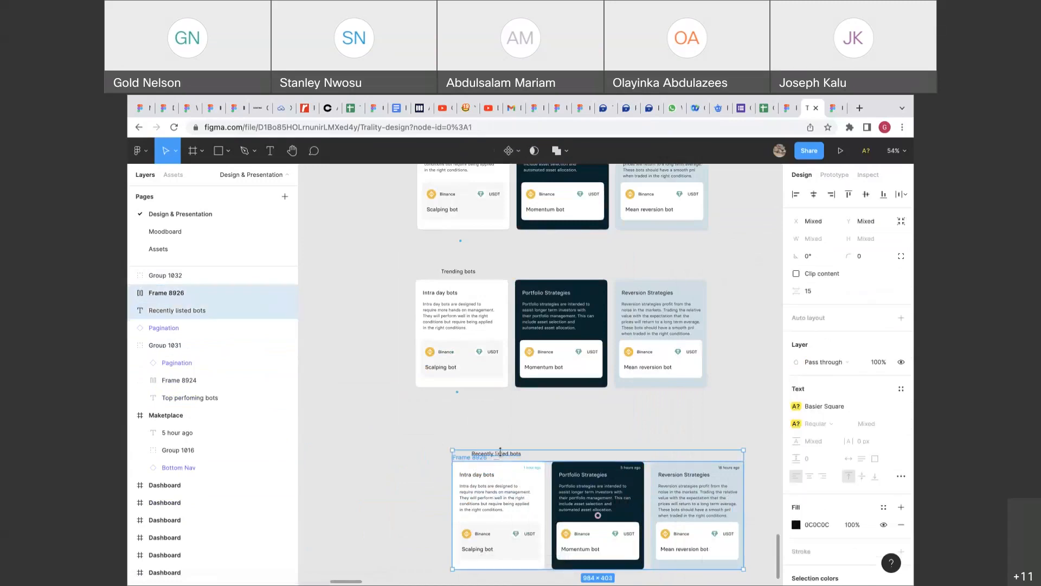
key("ctrl+g")
left_click_drag(514, 469, 478, 441)
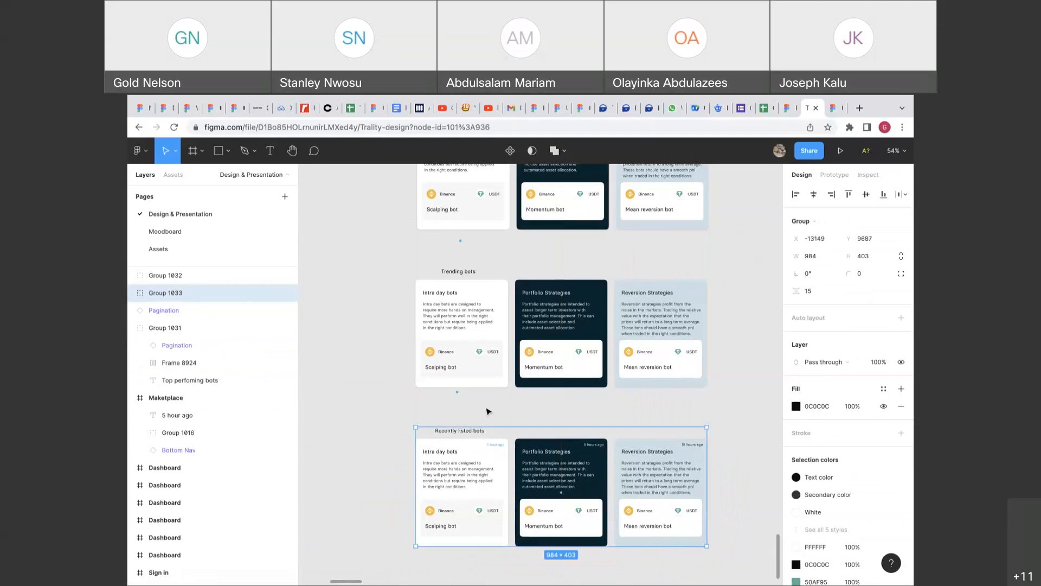
Space the three bot sections 48 apart vertically and move them onto the Maketplace screen.
scroll(487, 411, "down", 8)
left_click_drag(444, 350, 496, 448)
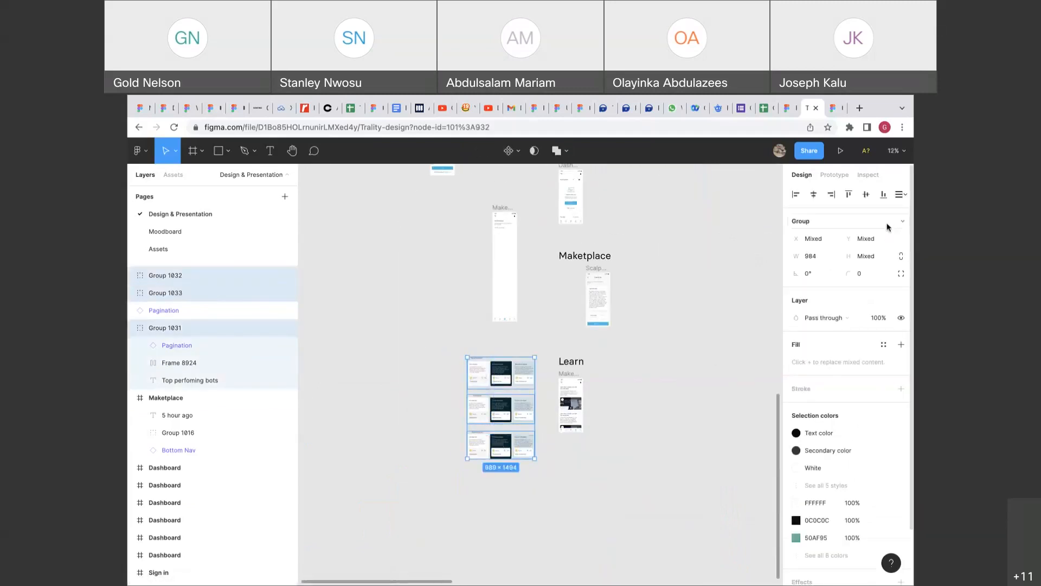
left_click(900, 198)
left_click(865, 216)
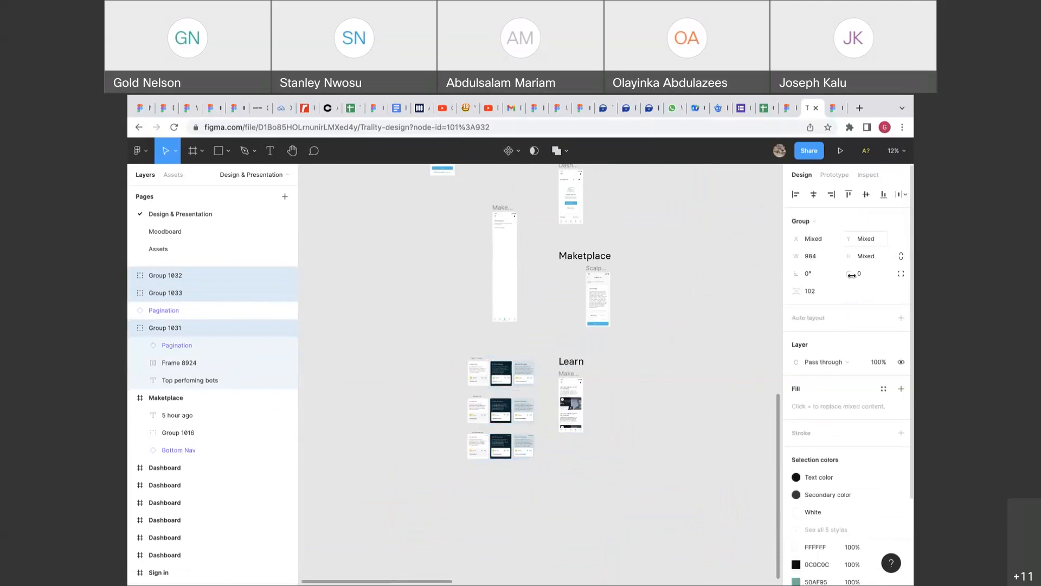
left_click(823, 296)
type("48")
key("Return")
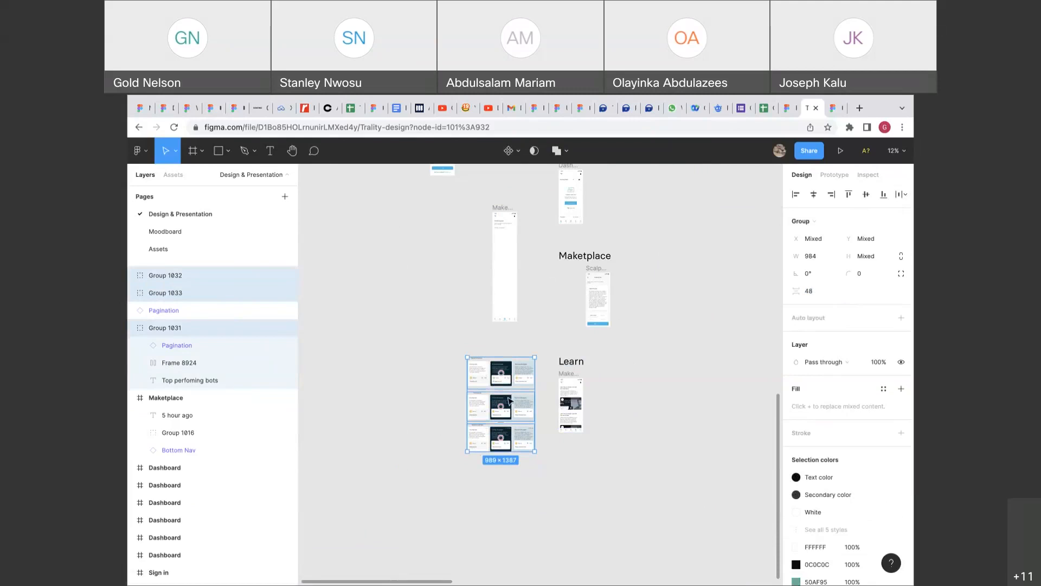
left_click_drag(512, 412, 517, 276)
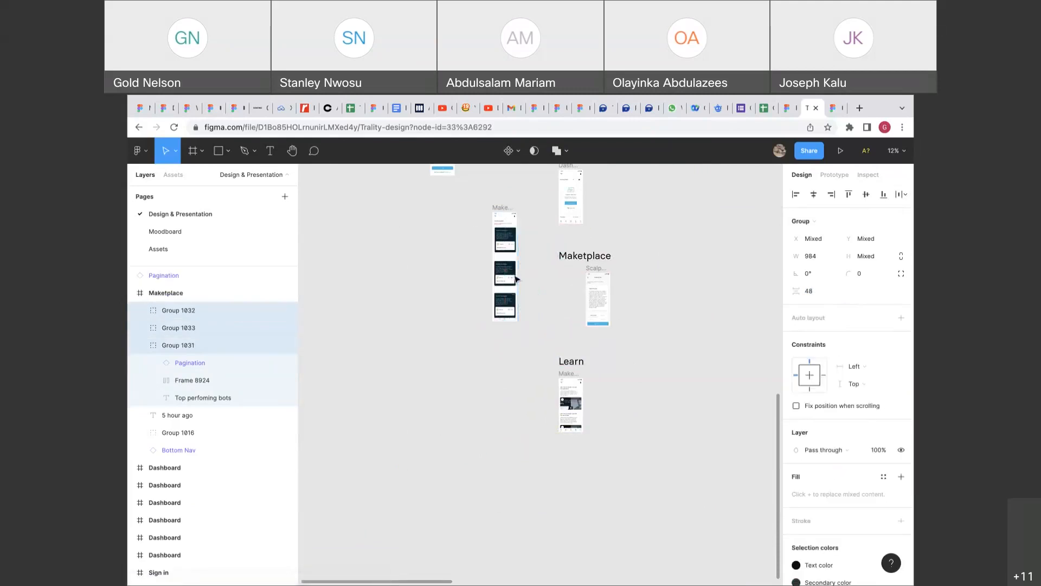
Reposition the three sections inside the Maketplace screen, checking distances to neighbouring groups.
scroll(515, 275, "up", 2)
scroll(515, 274, "up", 5)
scroll(500, 362, "down", 3)
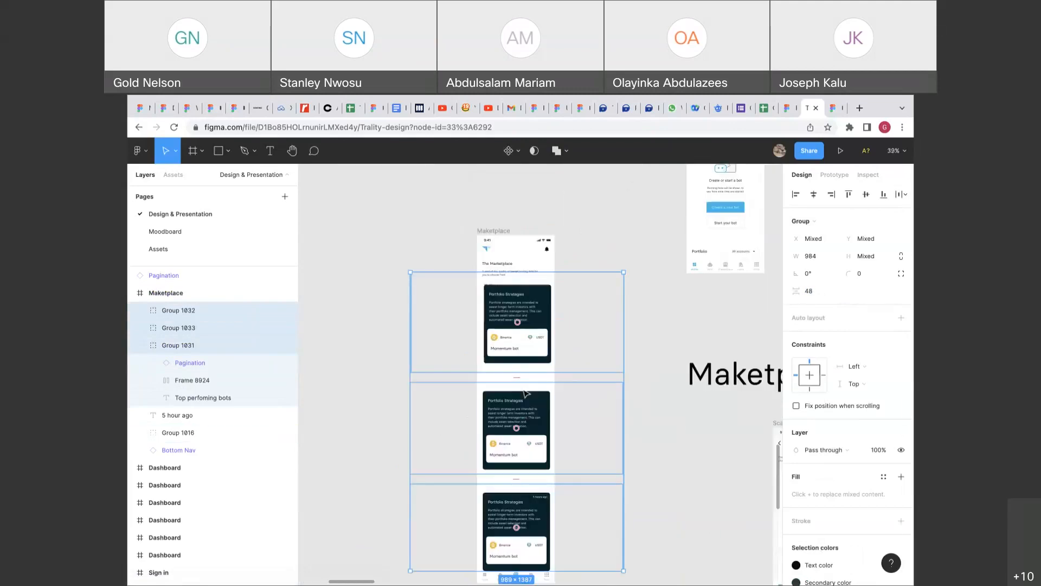
mouse_move(500, 351)
left_mouse_down()
mouse_move(539, 378)
mouse_move(512, 364)
left_mouse_up()
scroll(514, 364, "down", 1)
key("alt")
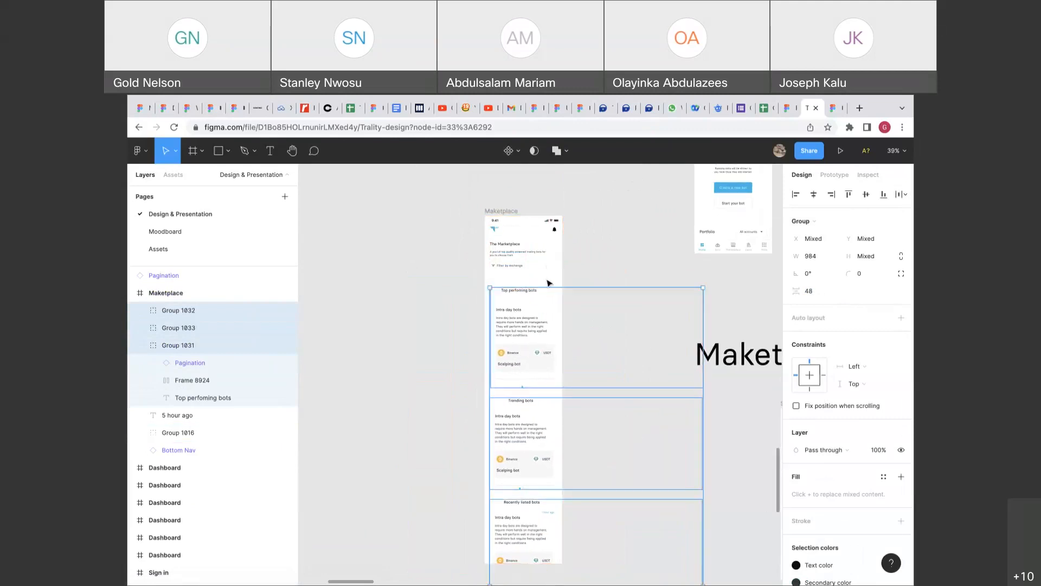
scroll(554, 257, "down", 3)
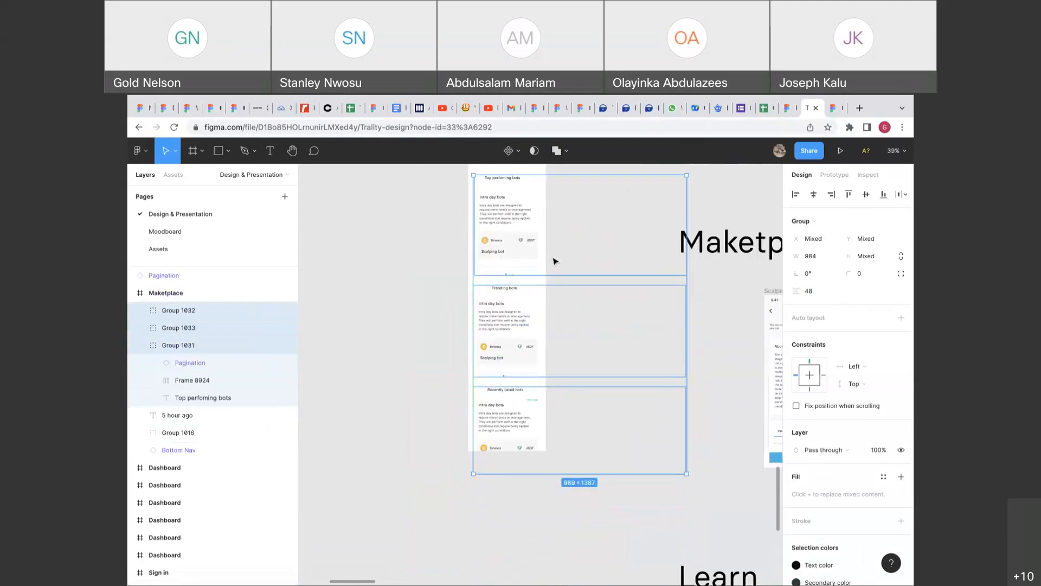
scroll(572, 232, "up", 2)
Drag the Maketplace frame's bottom edge down so its height becomes 2012.
left_click(585, 214)
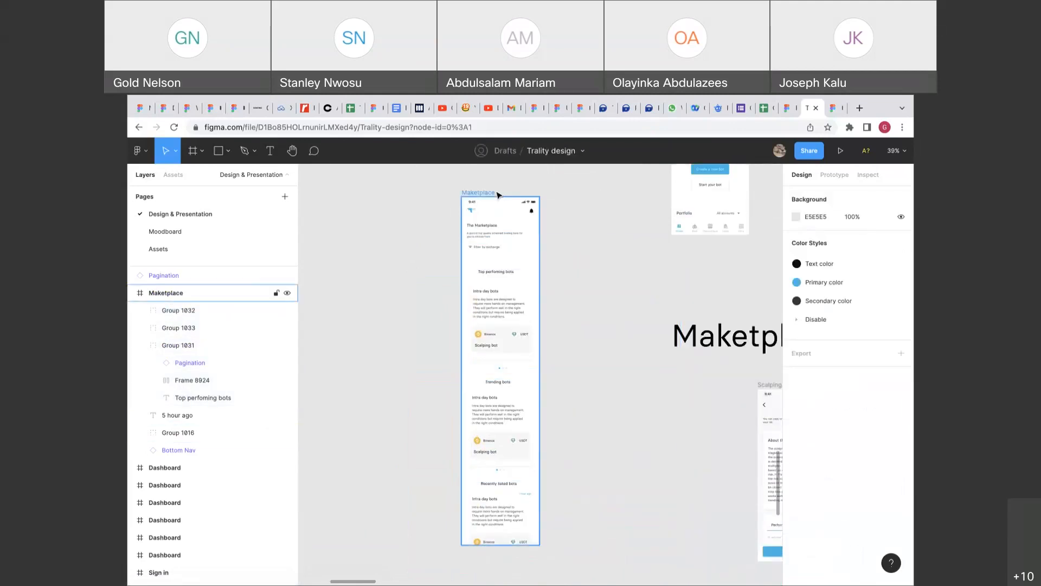
left_click(491, 193)
scroll(492, 560, "down", 5)
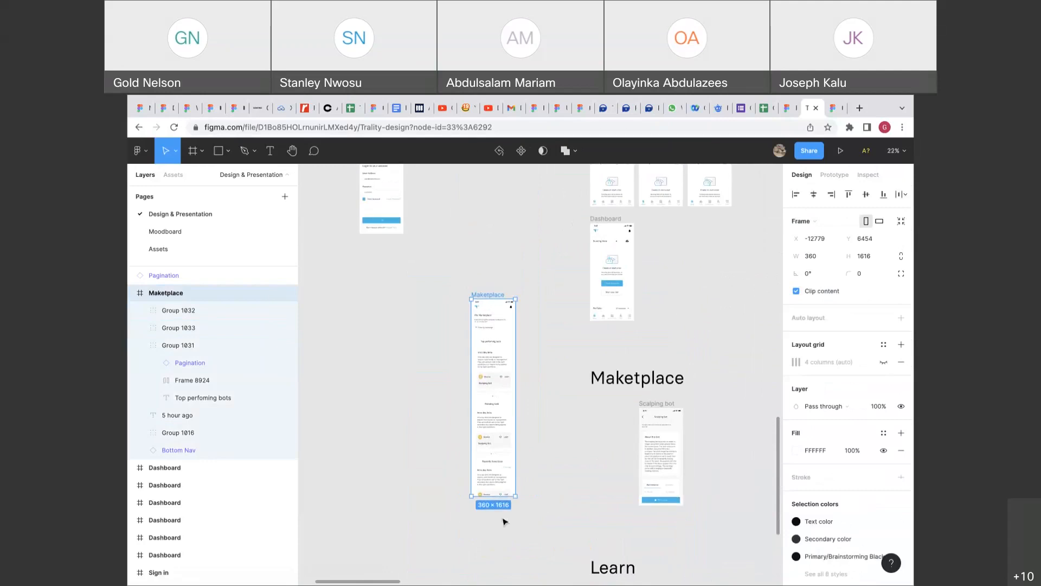
left_click_drag(508, 499, 509, 546)
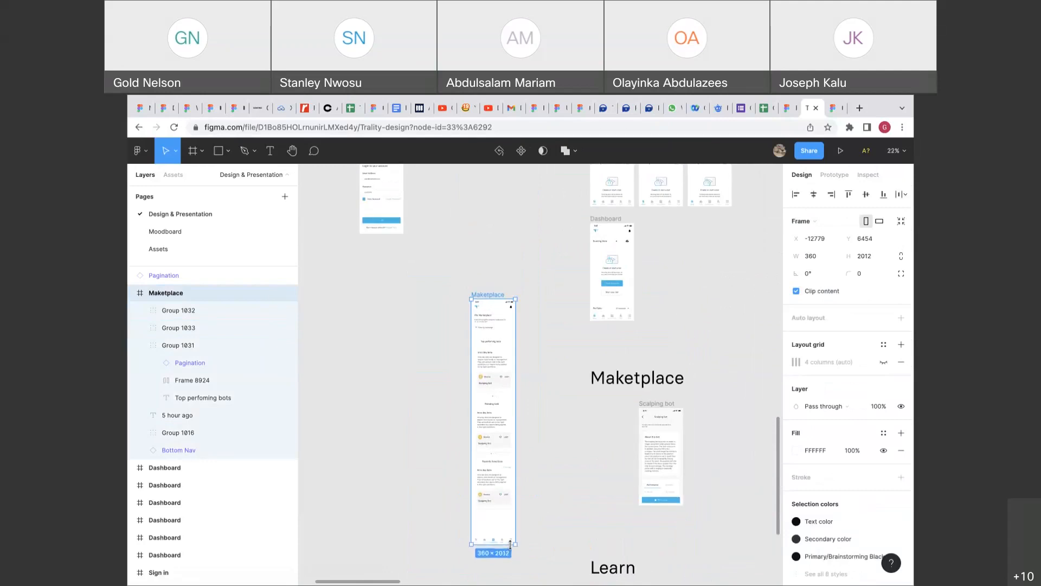
scroll(454, 378, "up", 5)
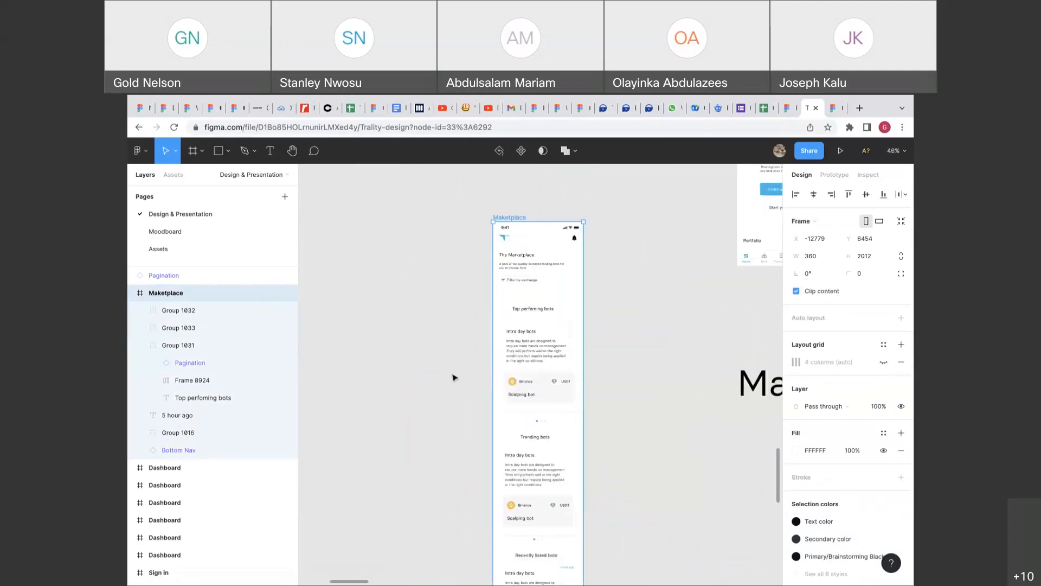
left_click(427, 375)
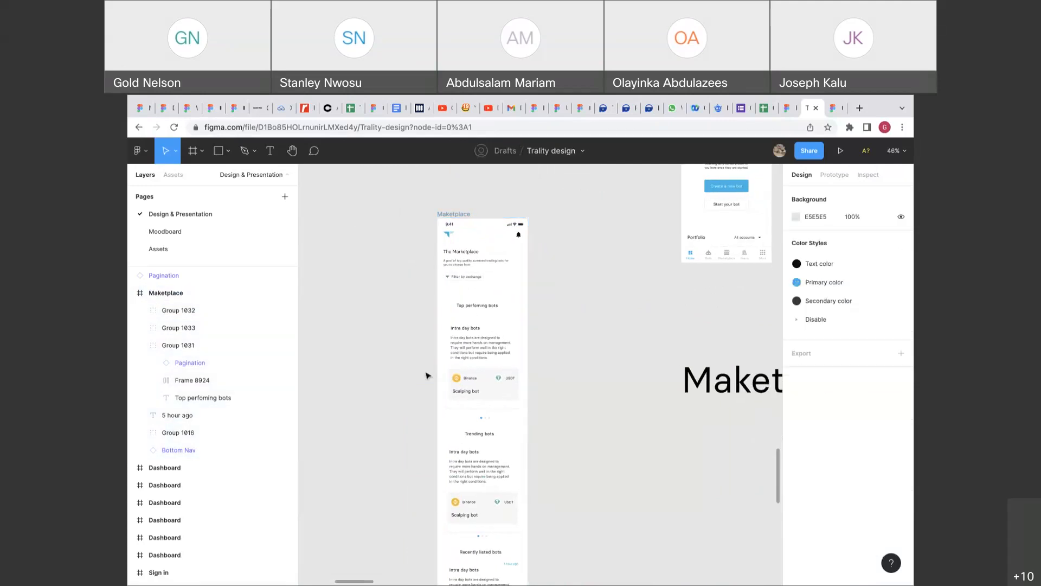
Narrow the Top performing card row to phone width and set its overflow scrolling to Horizontal.
double_click(479, 370)
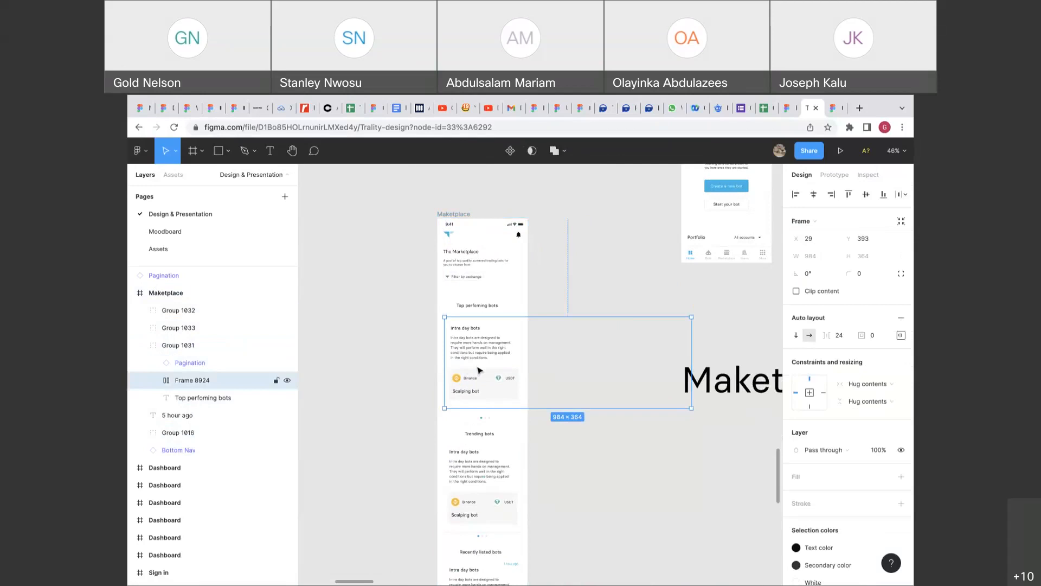
left_click_drag(691, 356, 520, 358)
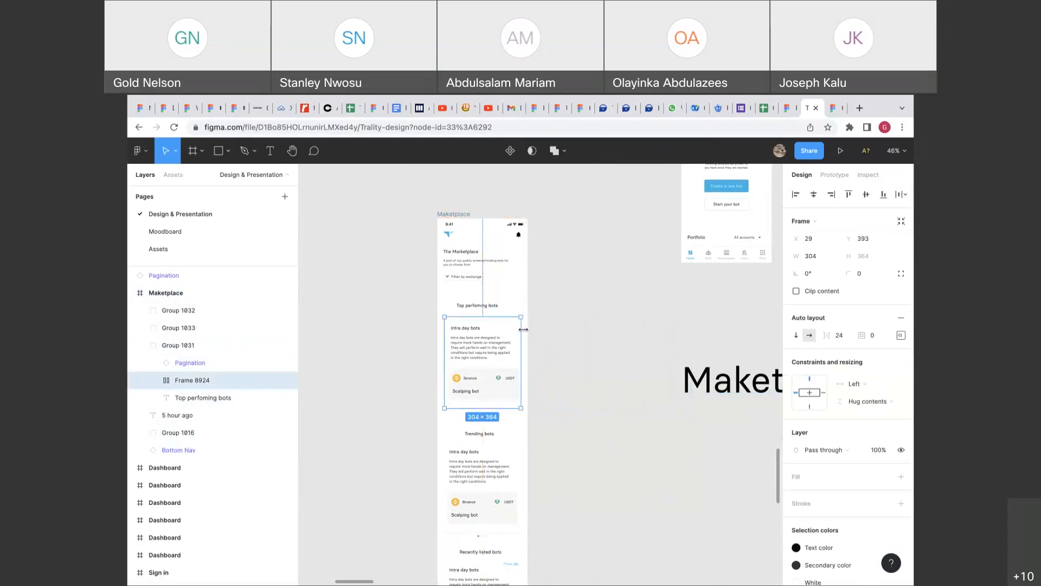
left_click(834, 175)
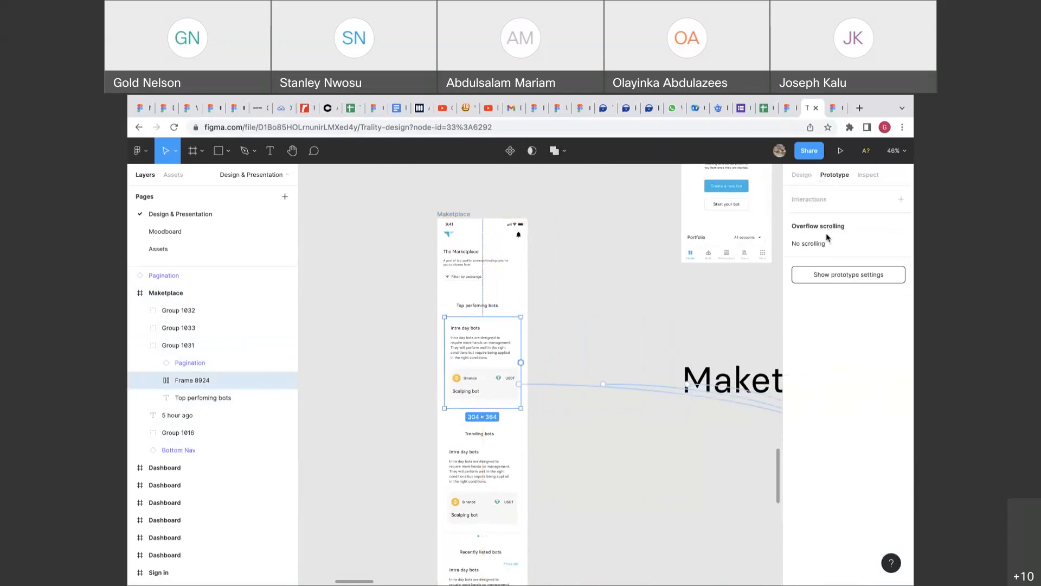
left_click(810, 243)
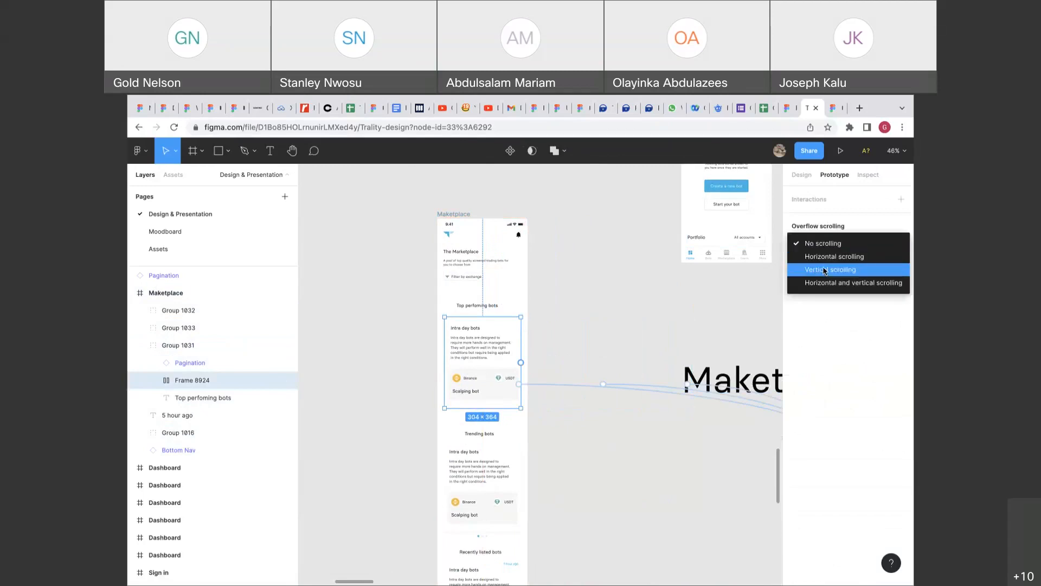
left_click(824, 270)
left_click(832, 250)
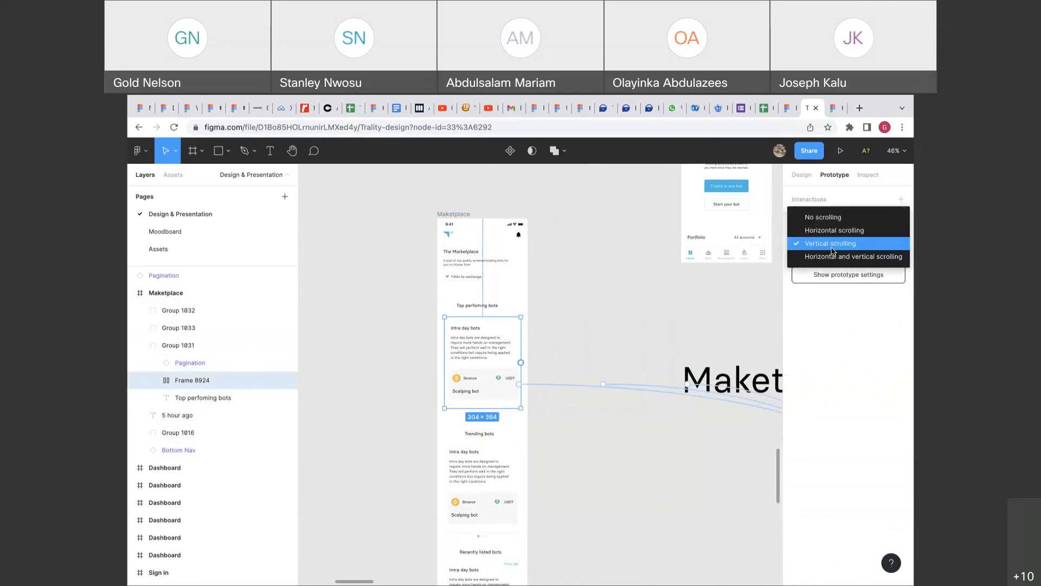
left_click(828, 230)
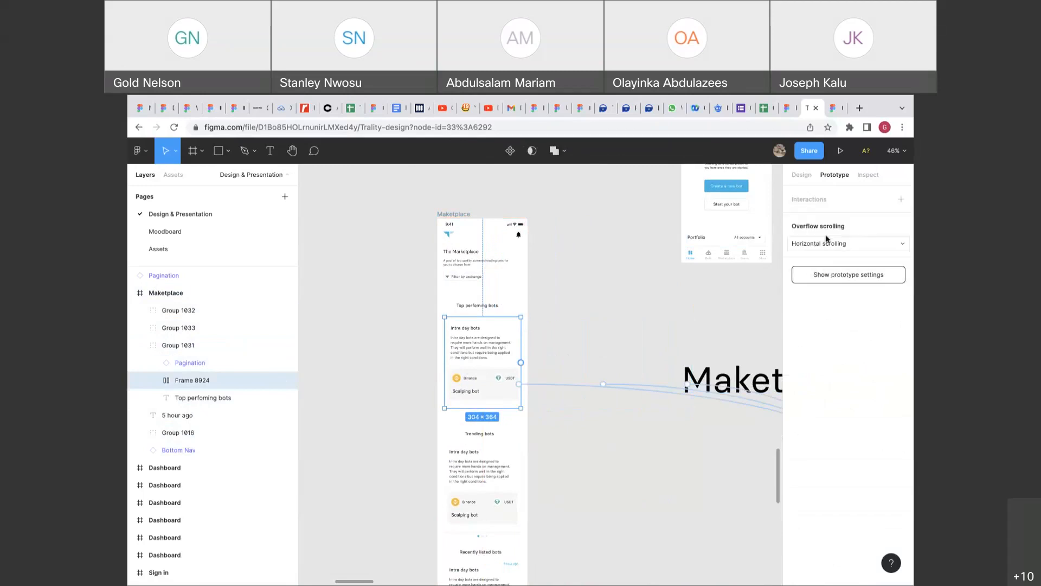
Narrow the Trending bots card row to 309 wide with Horizontal overflow scrolling.
left_click(495, 473)
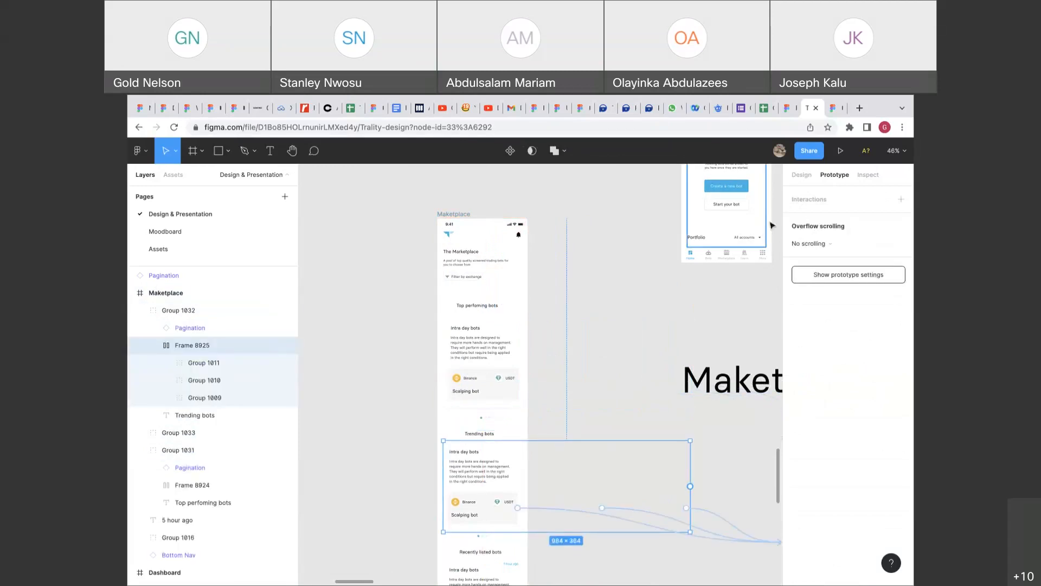
left_click(801, 177)
left_click_drag(687, 483, 521, 493)
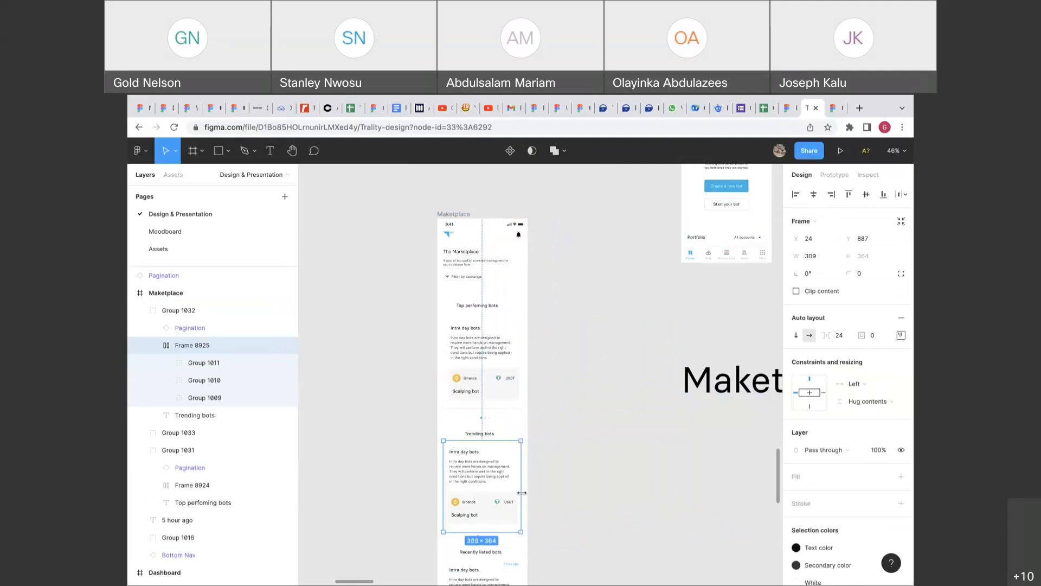
left_click(833, 174)
left_click(822, 244)
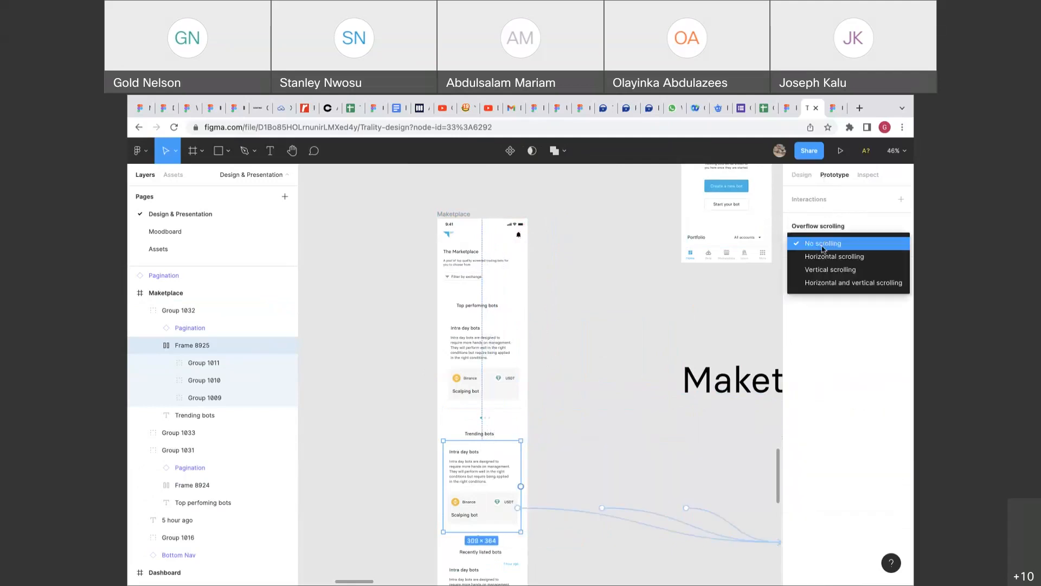
left_click(822, 257)
scroll(627, 383, "down", 5)
left_click(801, 174)
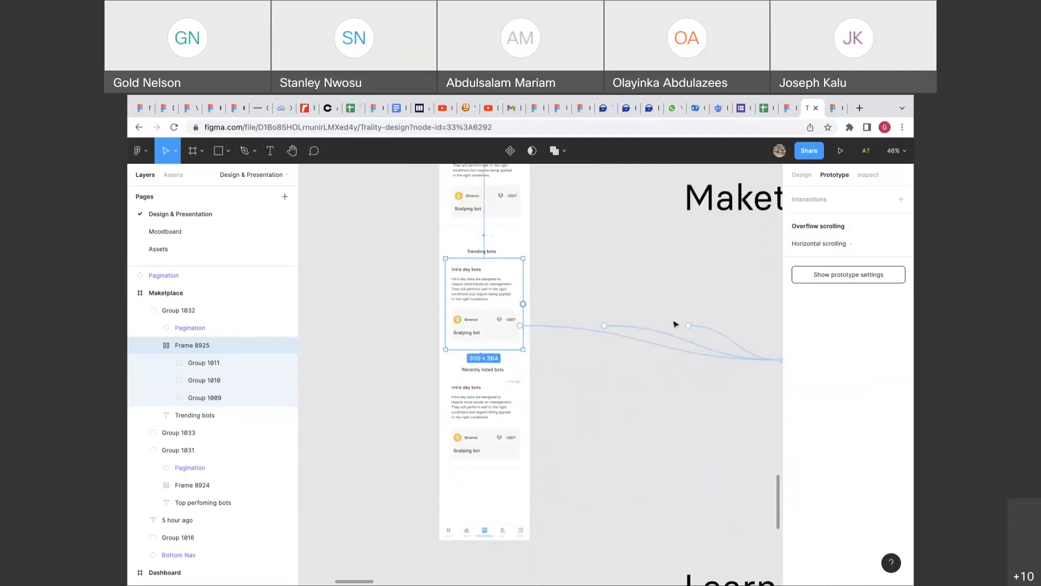
Wrap the Recently listed bots group in auto layout with Shift+A, then review the Trending group.
left_click(519, 408)
key("shift+a")
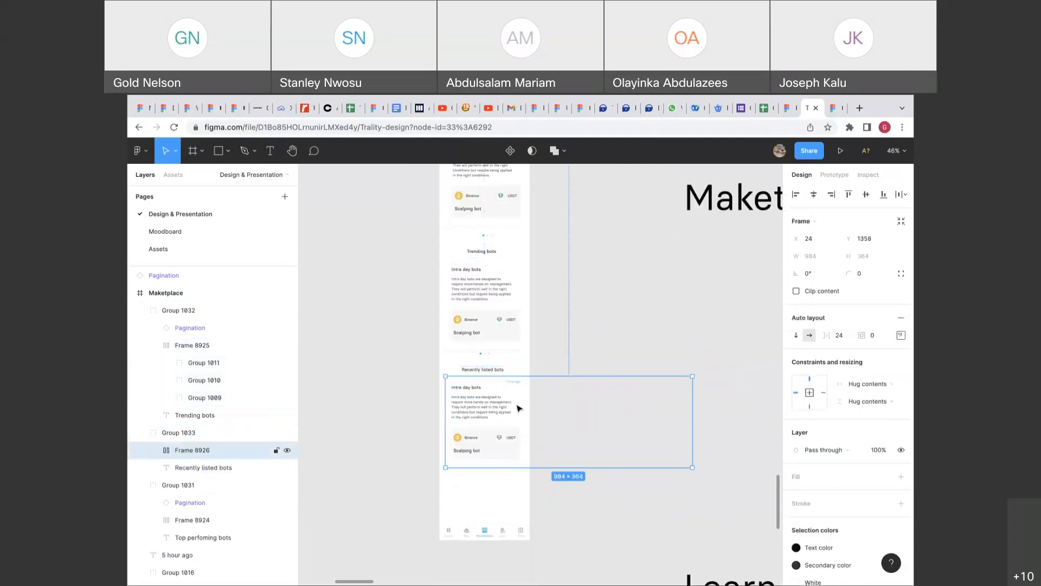
scroll(493, 436, "up", 5)
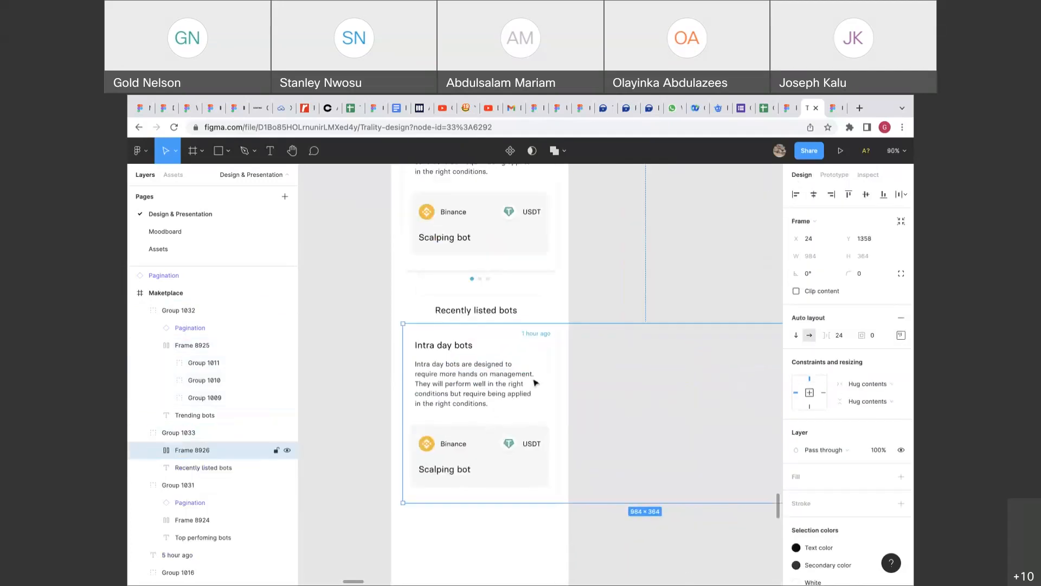
scroll(537, 353, "down", 8)
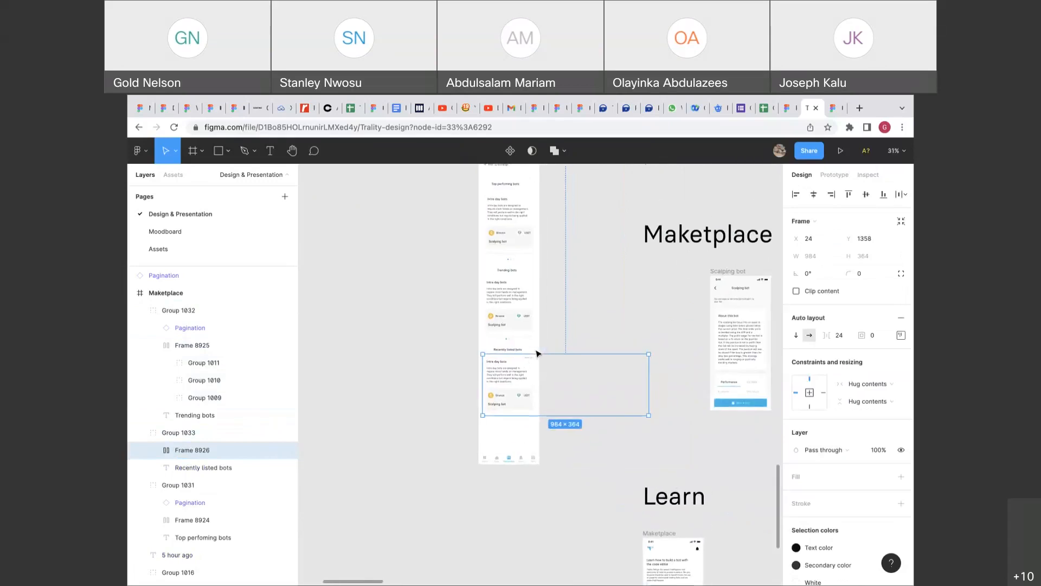
scroll(537, 353, "up", 4)
left_click(535, 336)
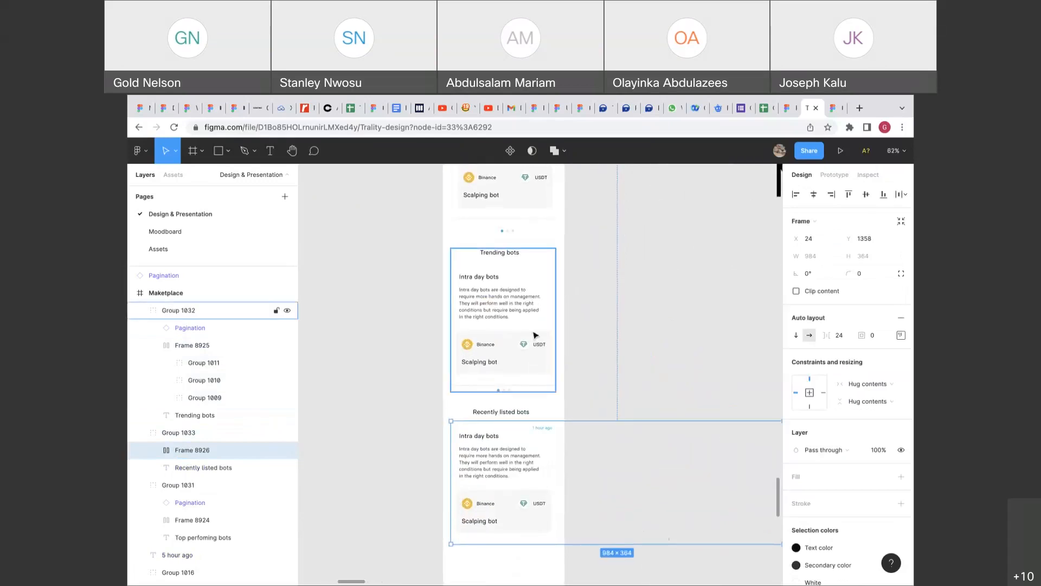
left_click(535, 335)
left_click(543, 259)
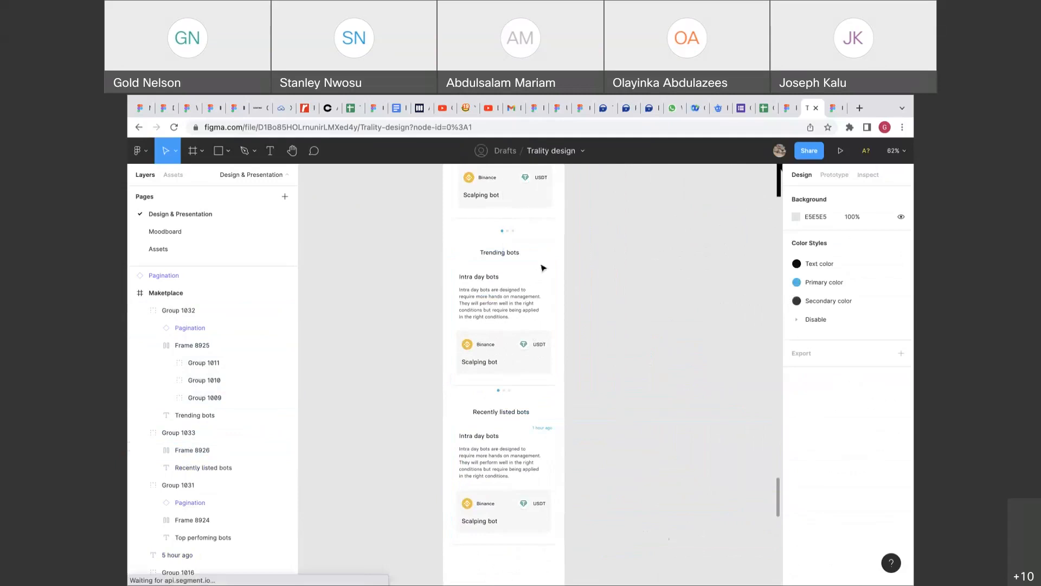
left_click(537, 279)
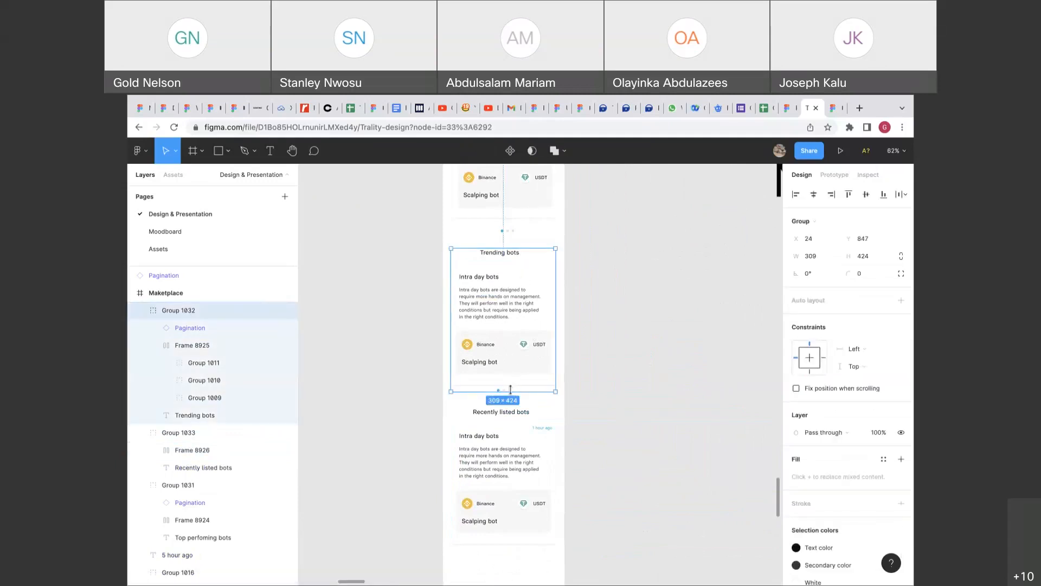
Narrow the Recently listed card row to 314 wide with Horizontal overflow scrolling.
double_click(513, 465)
scroll(514, 465, "right", 2)
scroll(513, 466, "down", 1)
left_click_drag(668, 428, 442, 429)
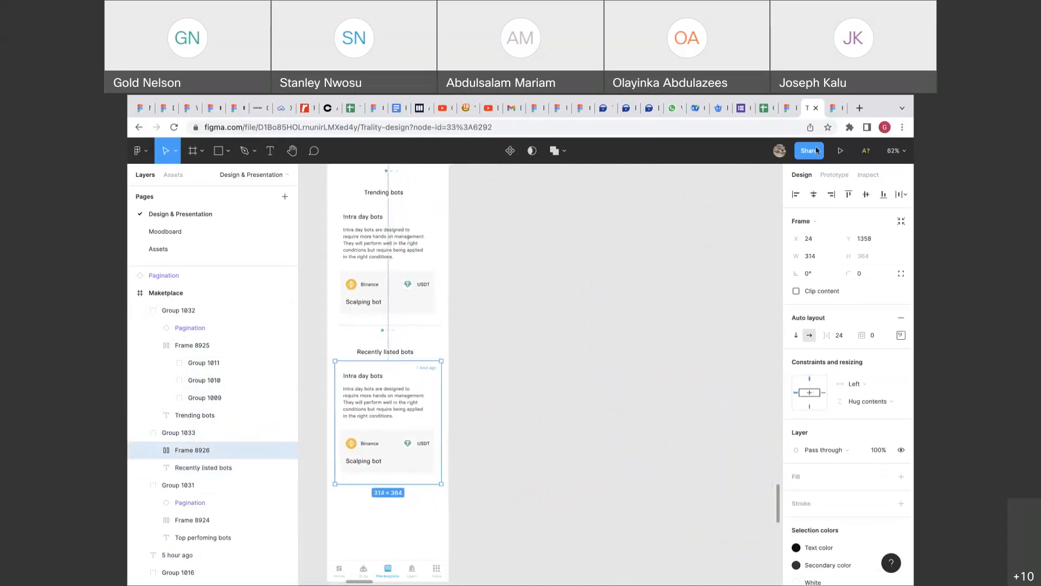
left_click(837, 175)
left_click(814, 242)
left_click(816, 253)
left_click(793, 175)
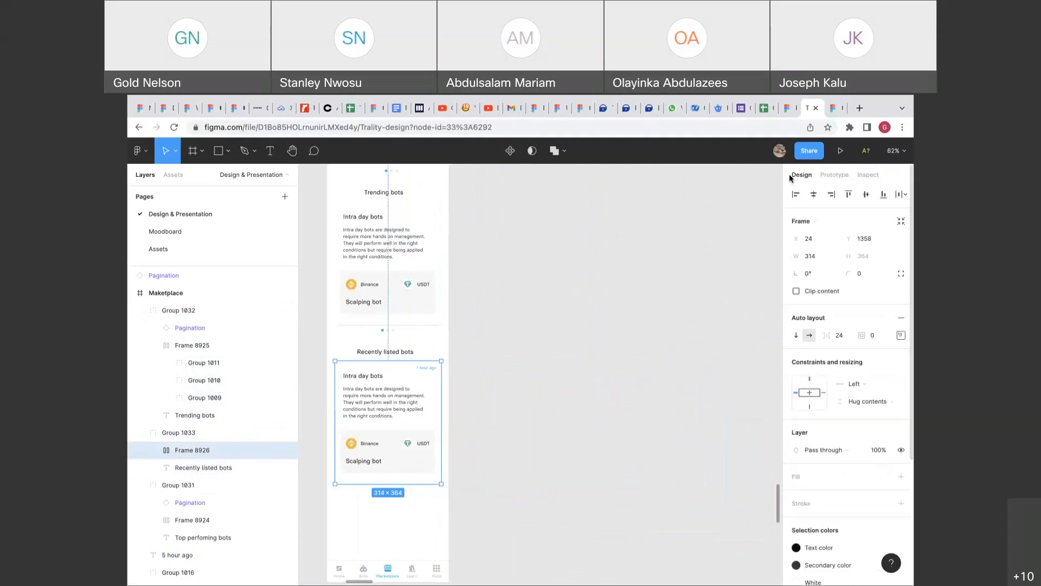
left_click(589, 281)
scroll(589, 268, "down", 3)
scroll(590, 268, "down", 2)
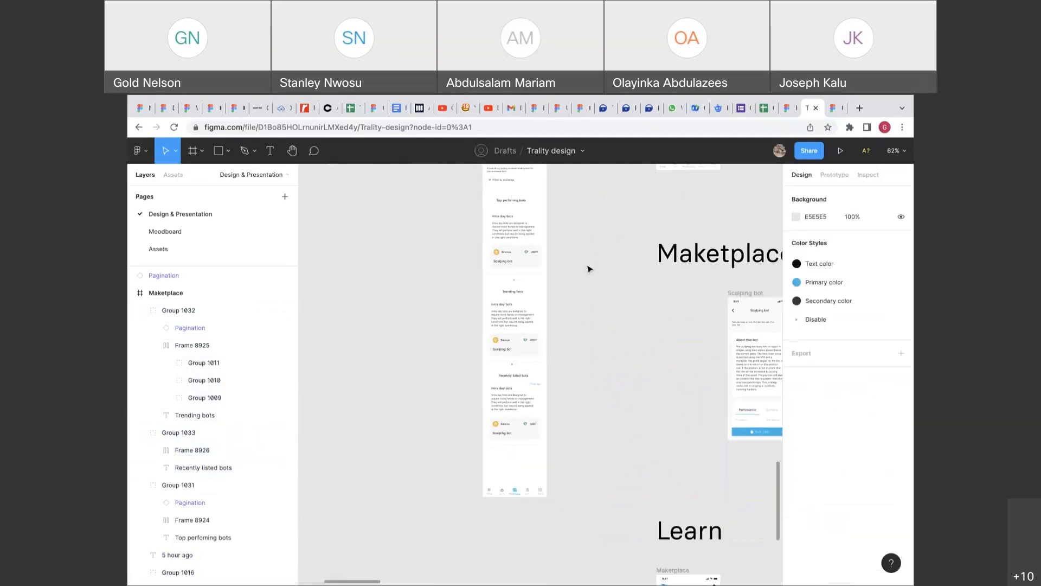
scroll(590, 268, "up", 2)
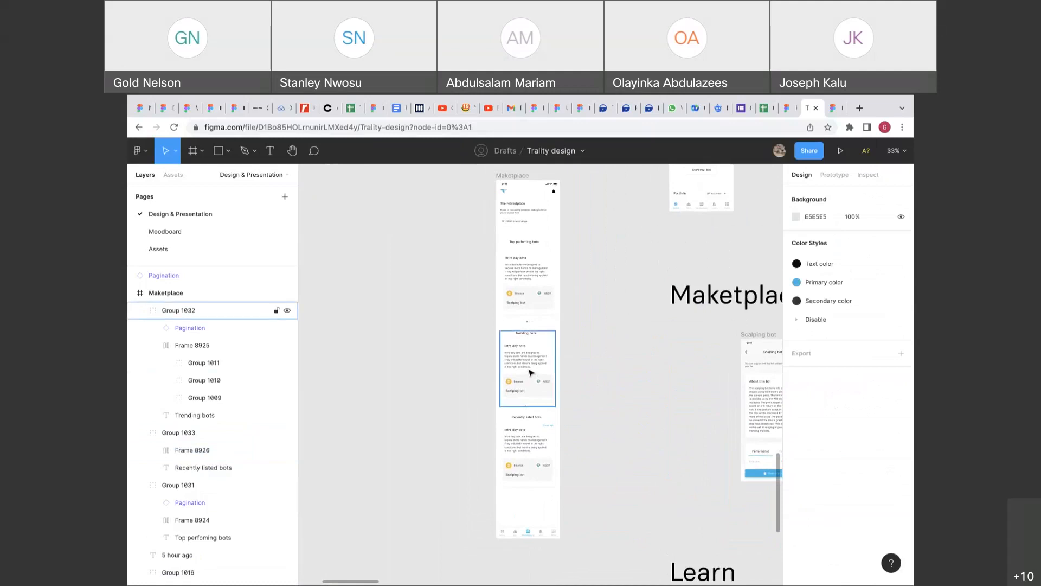
Wrap the Top performing bots, Trending bots and Recently listed groups in a new frame.
left_click(521, 274)
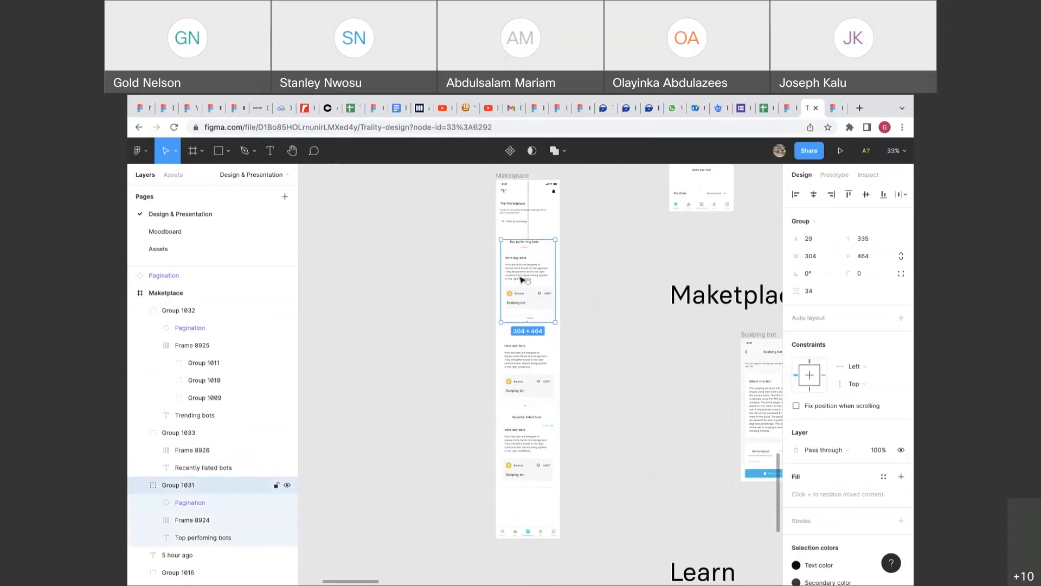
left_click(518, 341, "shift")
left_click(517, 424, "shift")
right_click(518, 424)
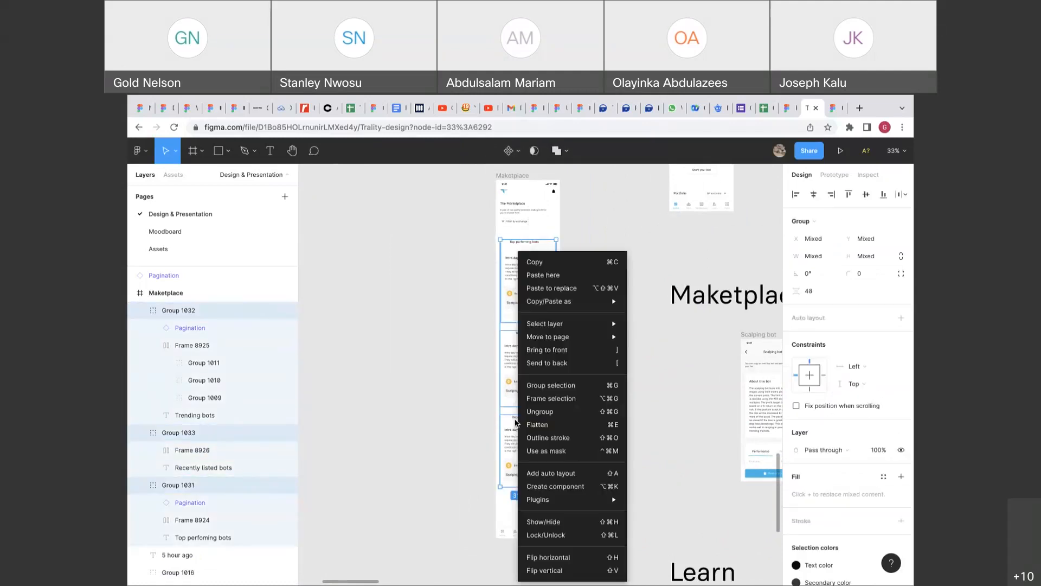
left_click(552, 392)
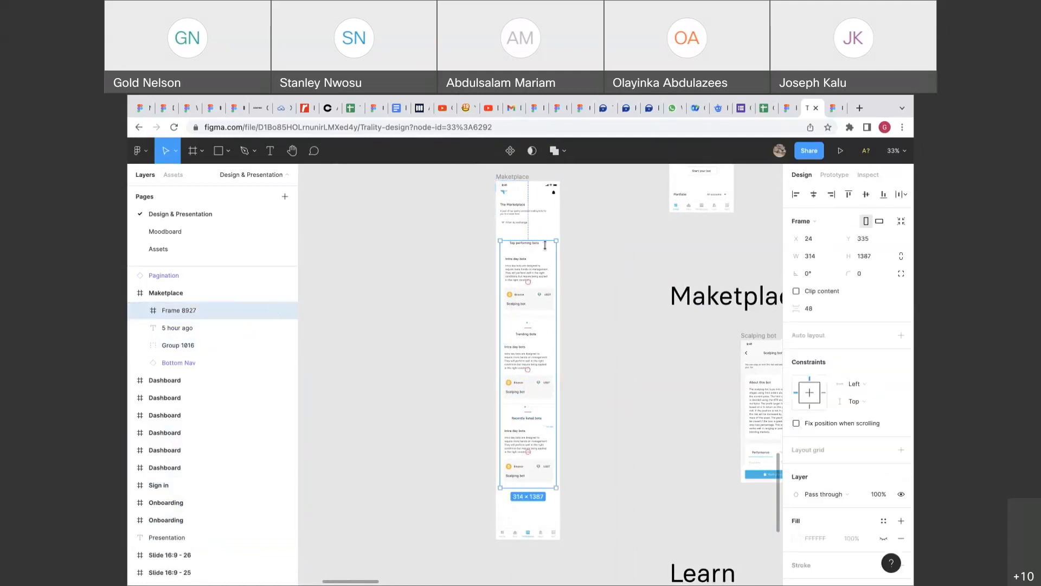
Select the rectangle inside the header group at the top of the screen.
scroll(544, 228, "up", 5)
scroll(548, 250, "up", 5)
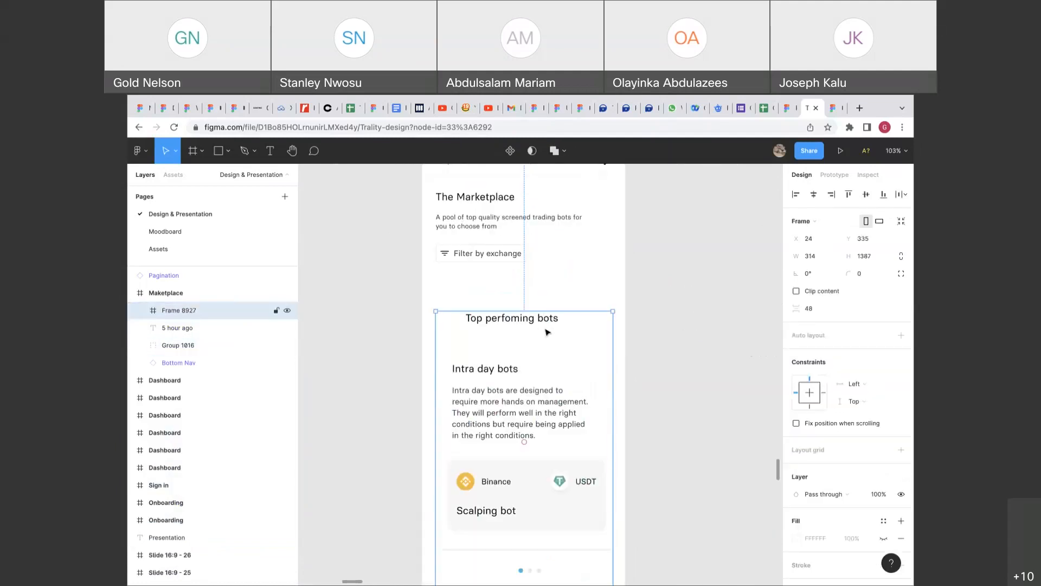
scroll(534, 315, "up", 2)
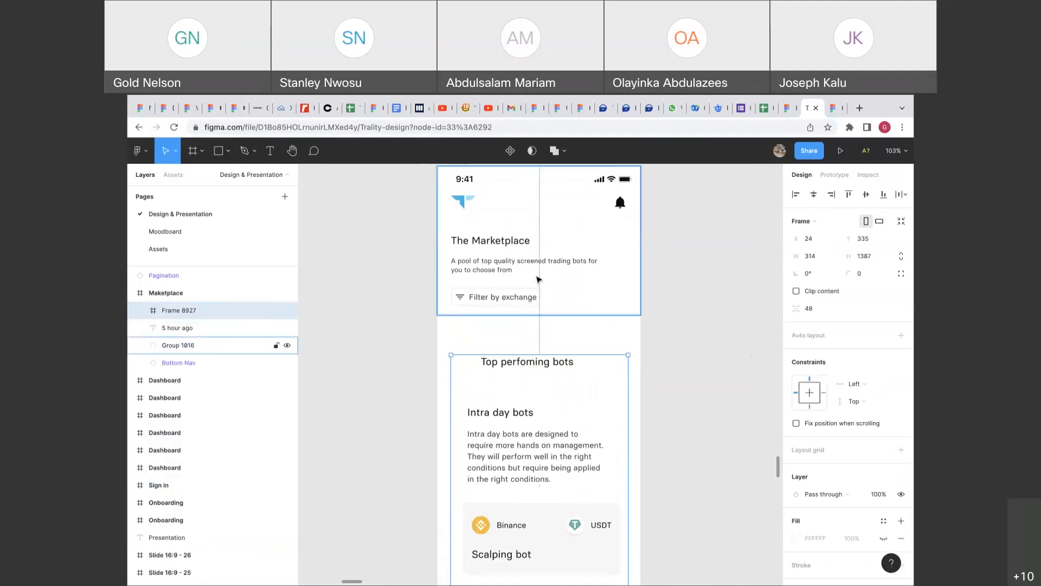
left_click(527, 292)
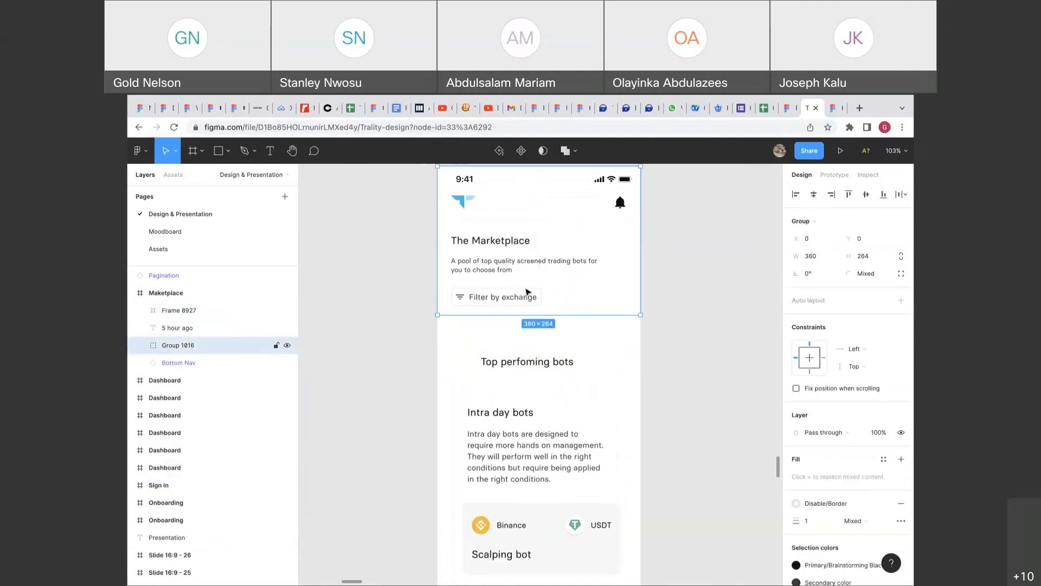
double_click(566, 293)
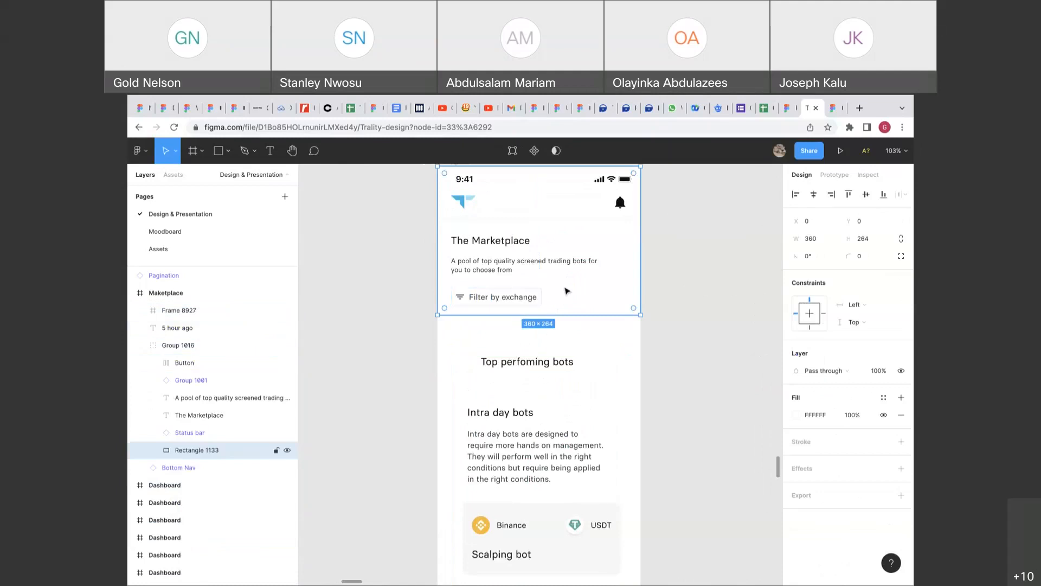
Send the bots content frame to the back and move it up to Y 304.
scroll(520, 336, "up", 2)
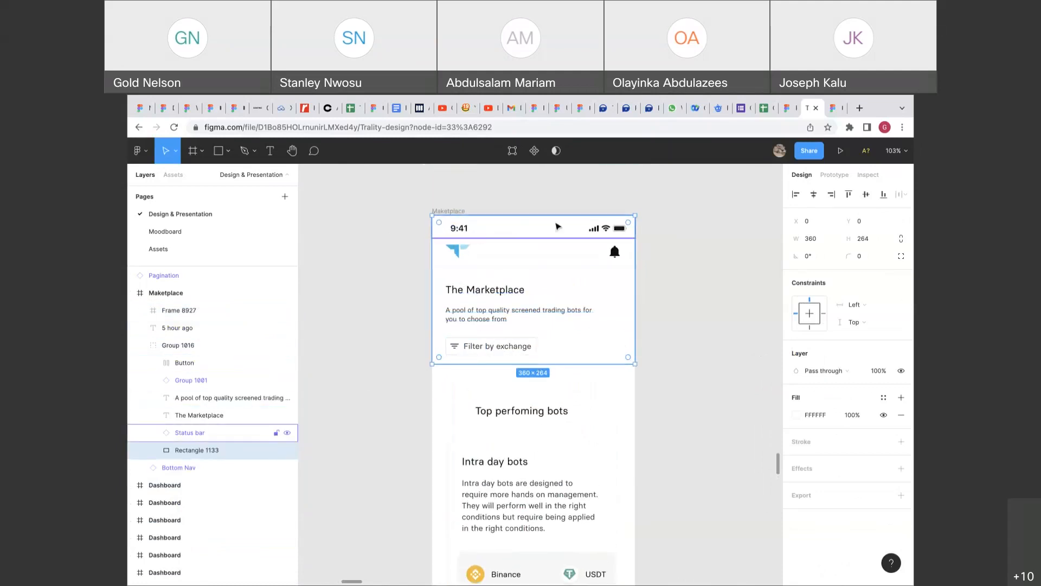
left_click(662, 360)
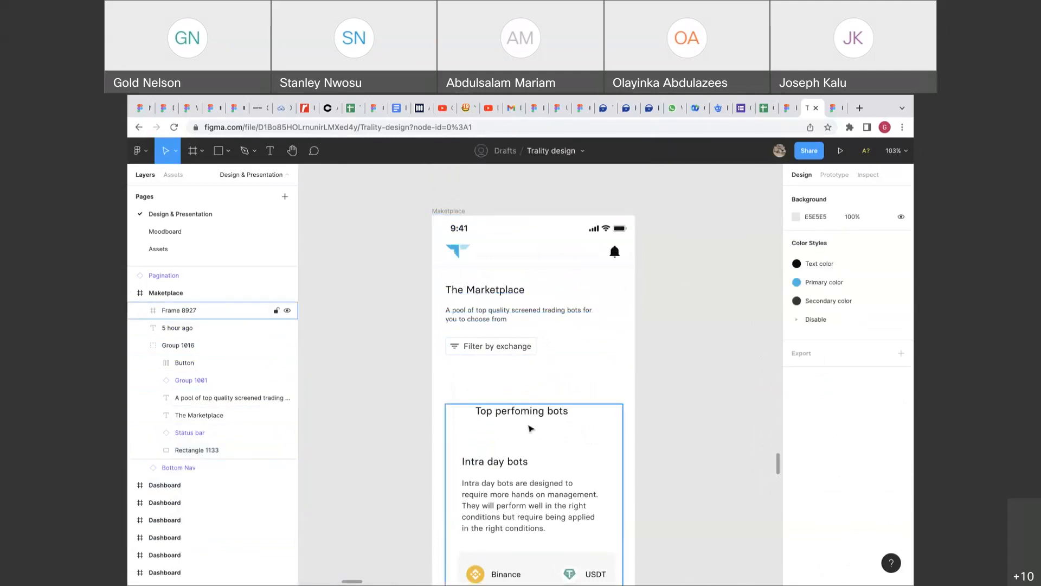
left_click(529, 427)
right_click(529, 426)
left_click(584, 350)
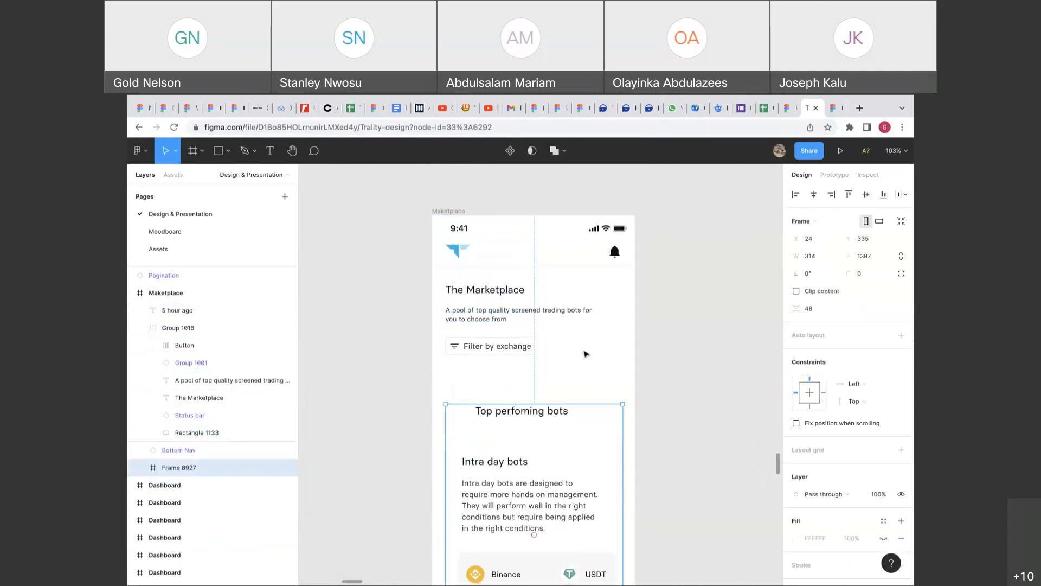
left_click(659, 373)
left_click(566, 435)
left_click_drag(563, 456, 565, 439)
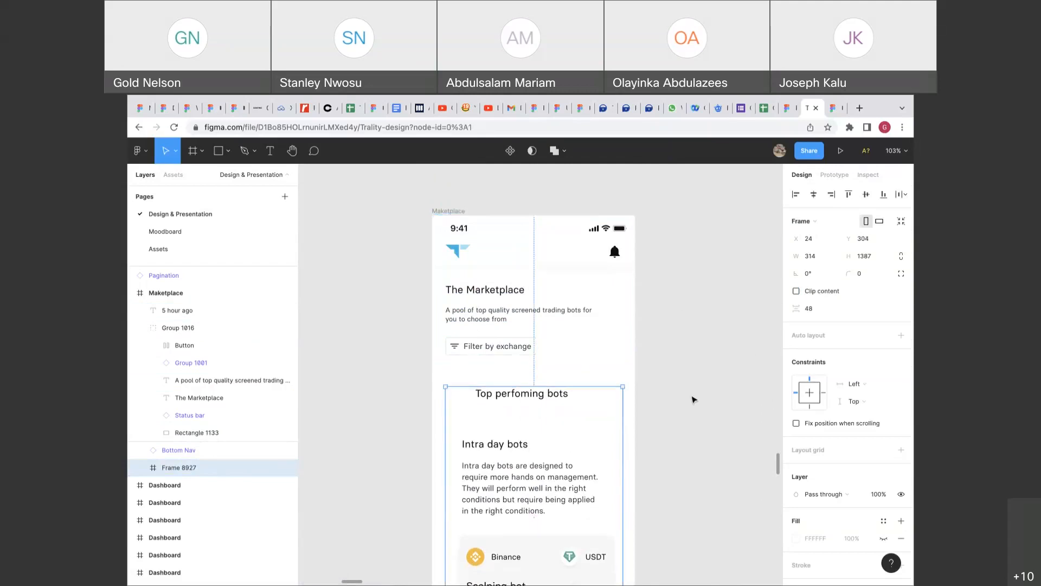
Select the whole Maketplace screen frame.
left_click(694, 398)
scroll(693, 368, "down", 2)
scroll(693, 368, "down", 8)
scroll(693, 369, "down", 2)
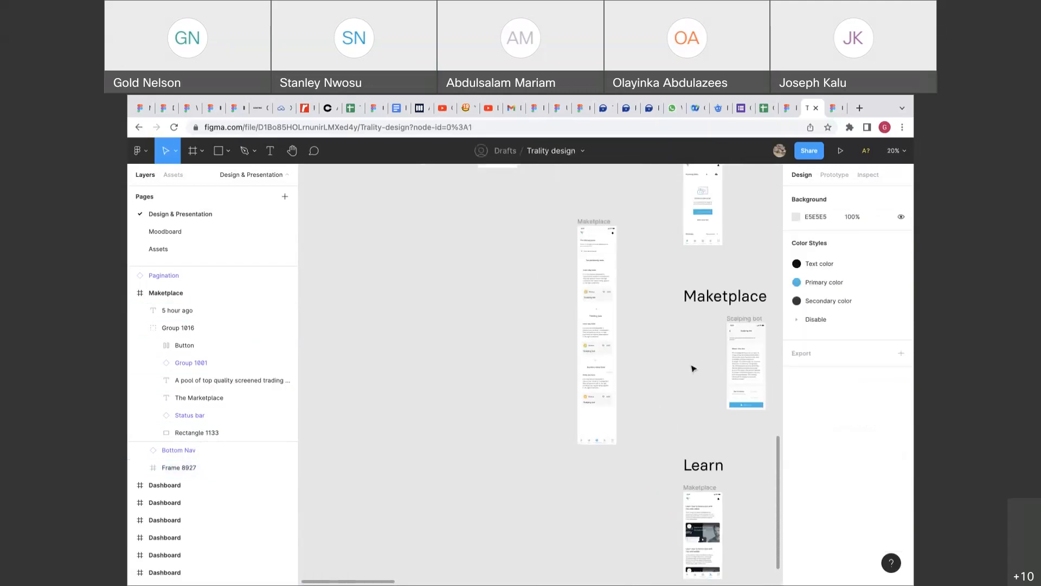
left_click(611, 365)
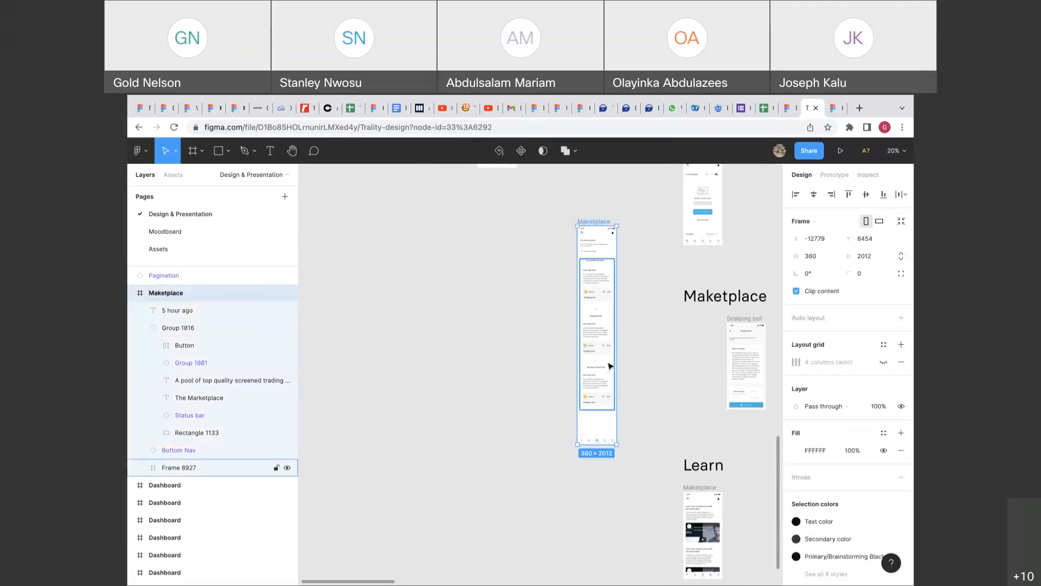
Set the Maketplace screen height to 800 and trim the content frame to 422 high.
left_click(868, 255)
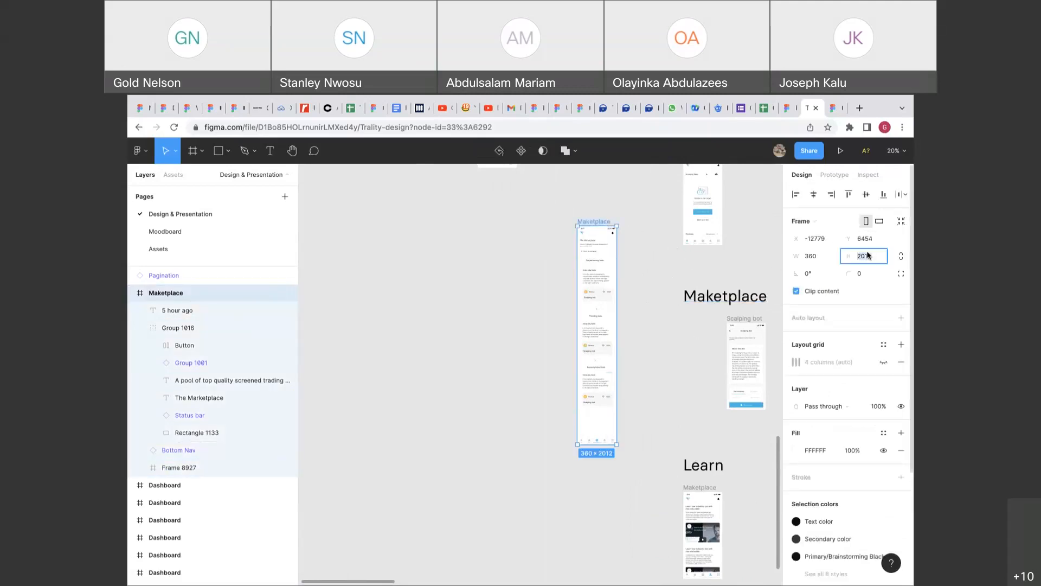
key("Return")
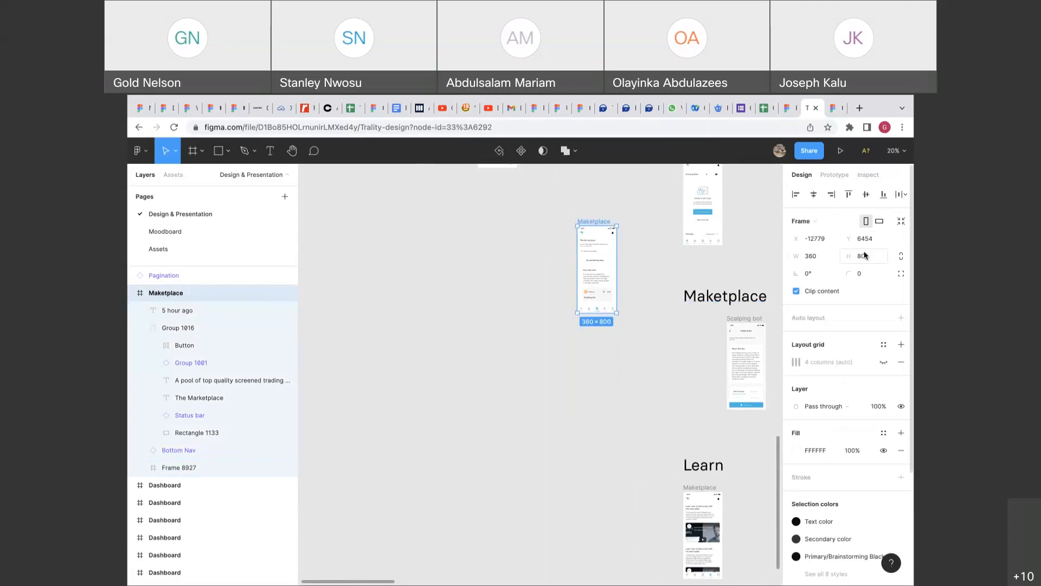
scroll(640, 299, "up", 3)
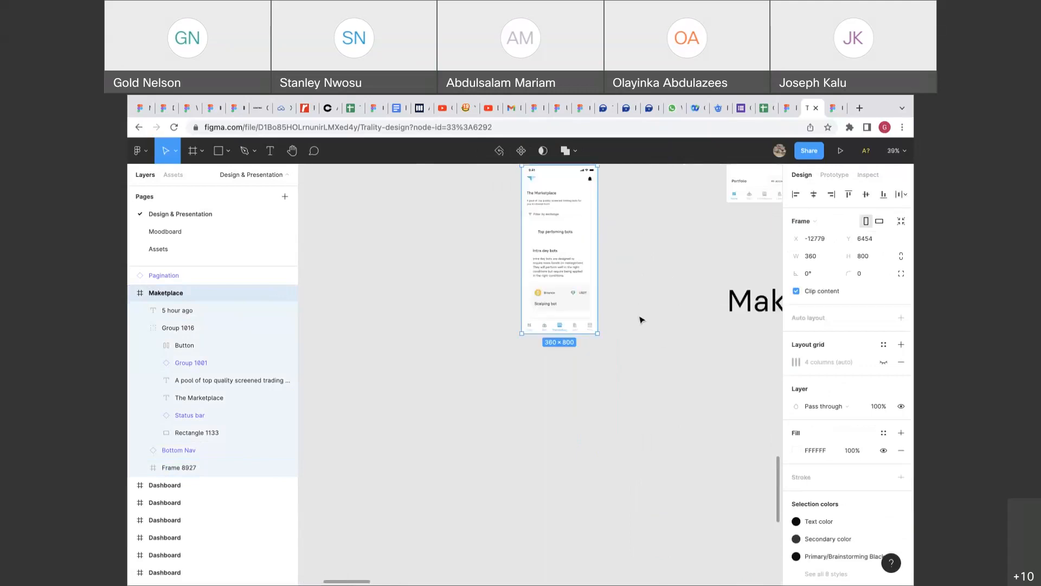
left_click(575, 291)
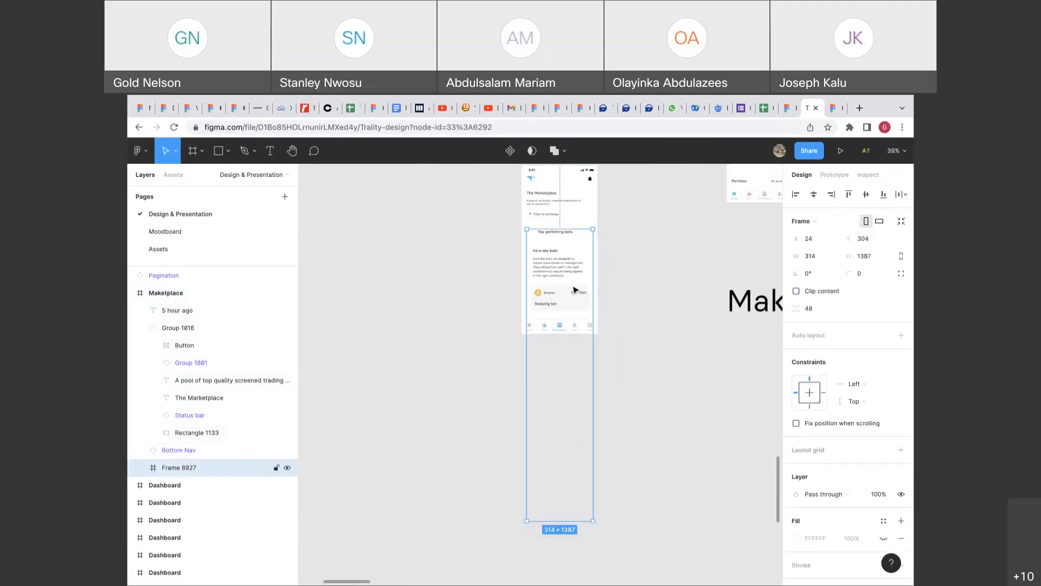
left_click_drag(565, 521, 568, 318)
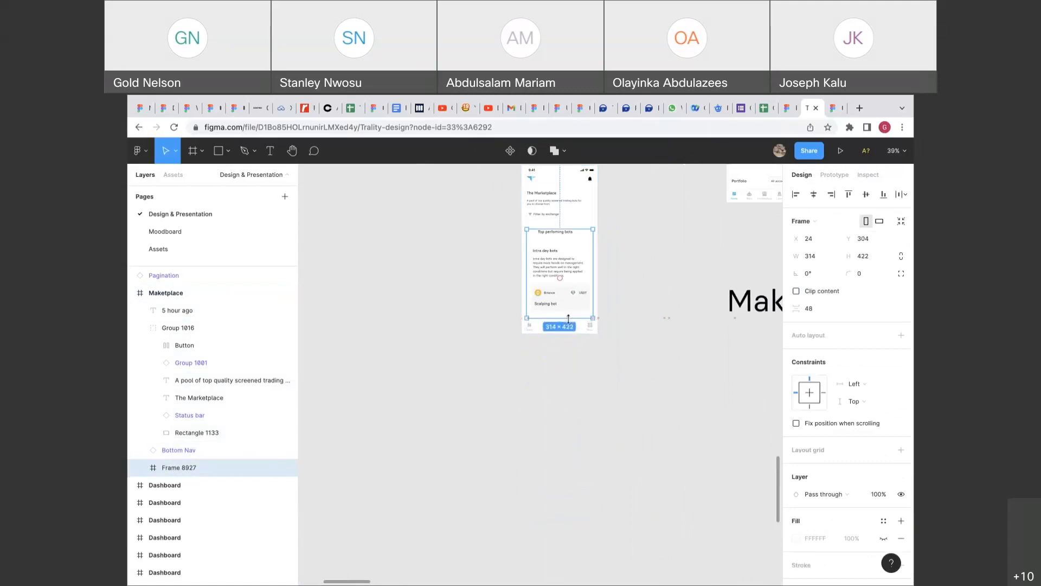
key("shift+2")
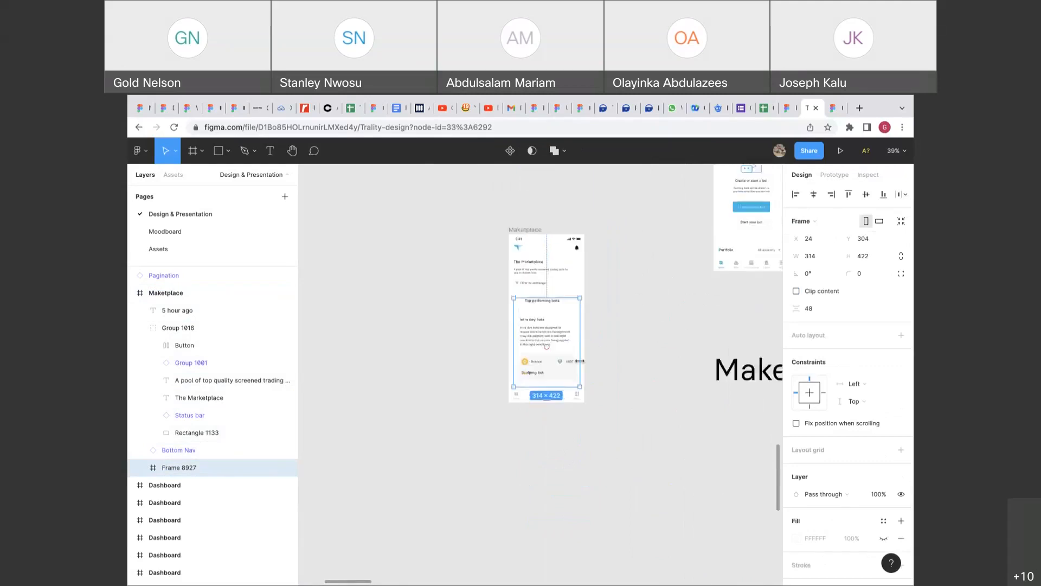
Set the content frame's overflow scrolling to Vertical scrolling.
left_click(827, 177)
left_click(823, 239)
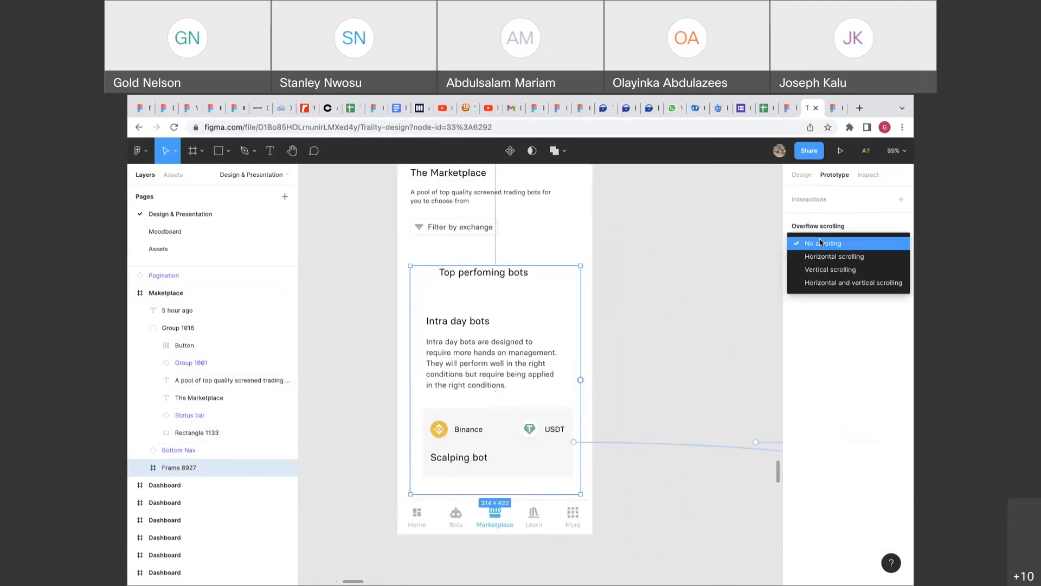
left_click(820, 269)
scroll(681, 307, "down", 5)
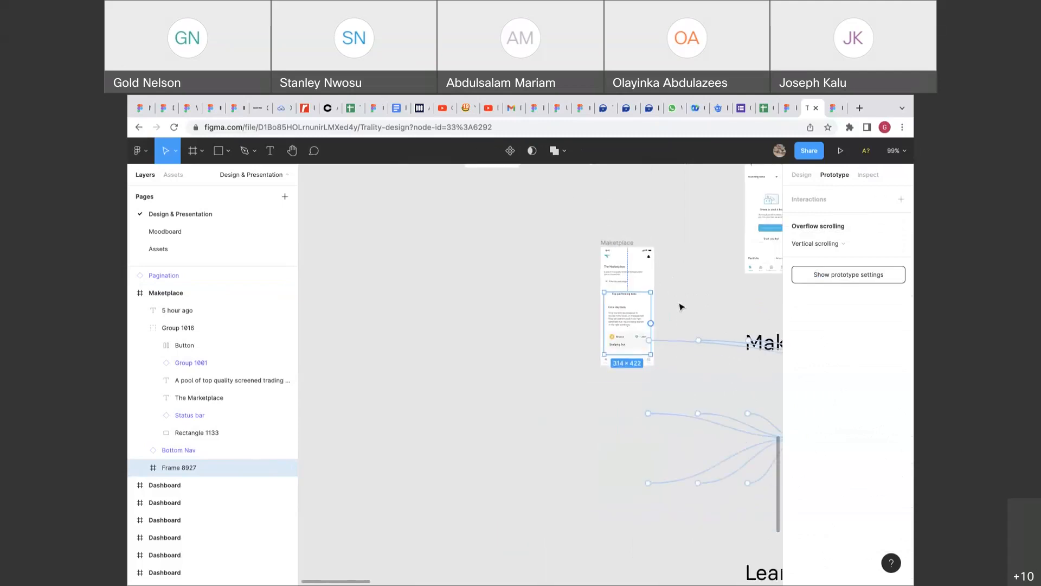
Preview the prototype and scroll the screen vertically and the bot carousels sideways.
left_click(841, 150)
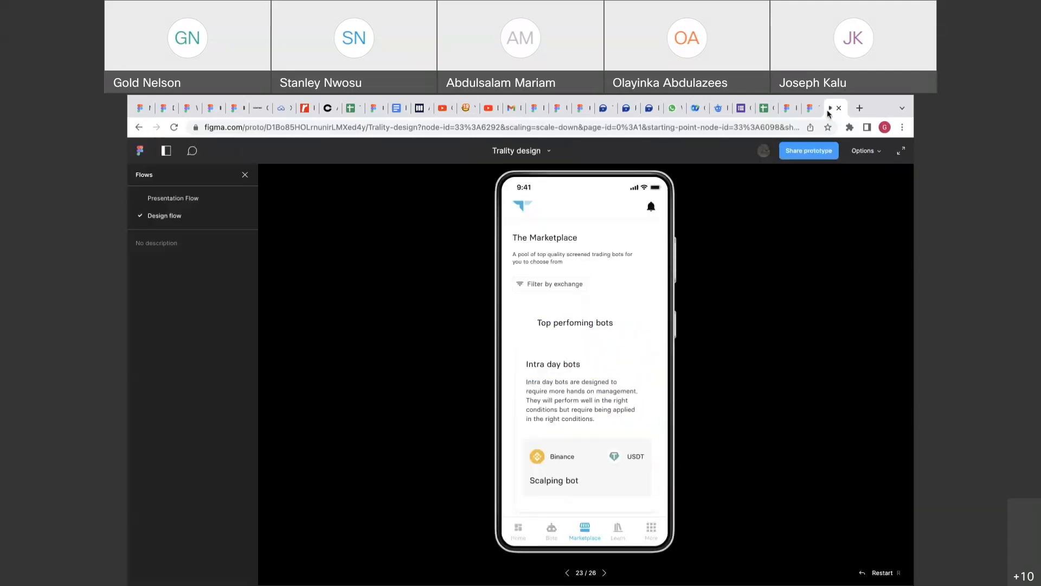
scroll(599, 362, "down", 3)
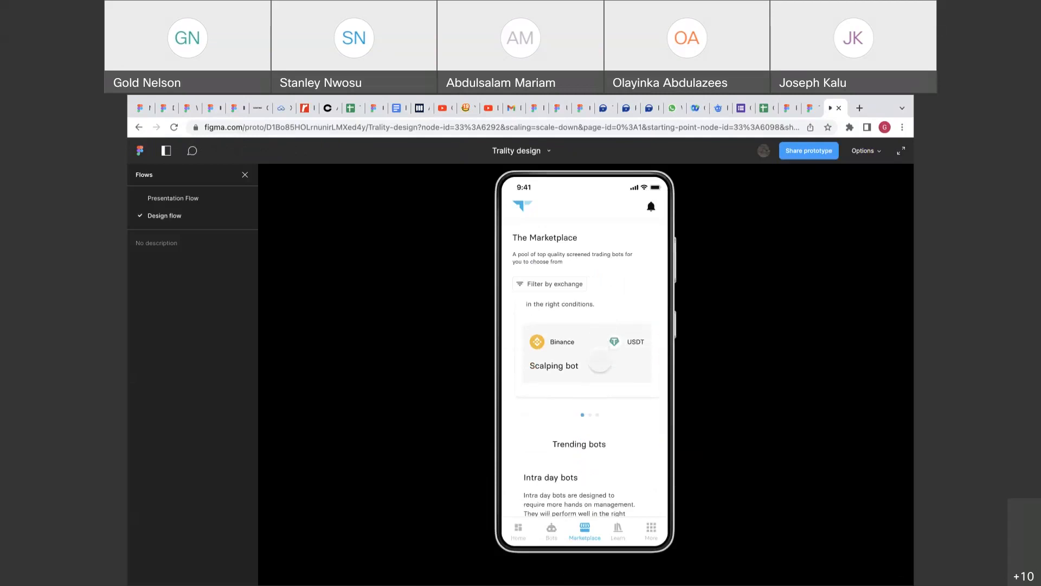
scroll(600, 362, "down", 4)
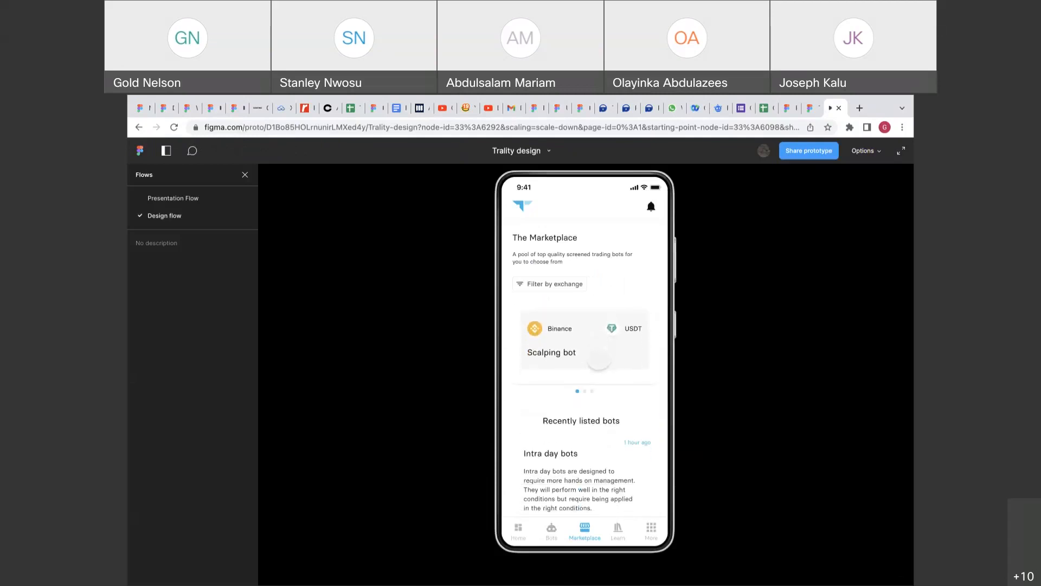
scroll(598, 360, "up", 5)
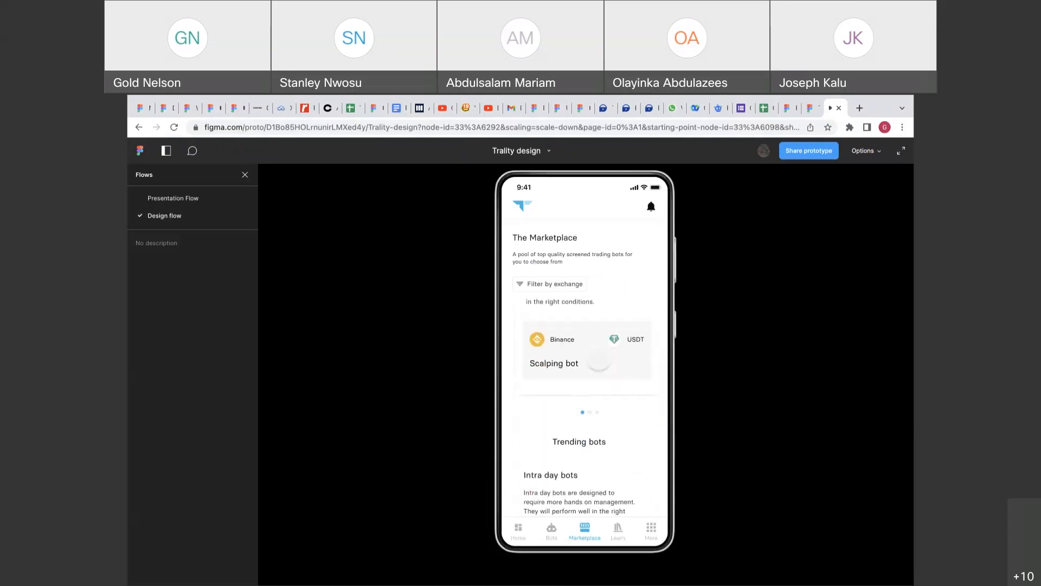
scroll(599, 359, "down", 4)
scroll(599, 359, "up", 4)
scroll(607, 450, "right", 6)
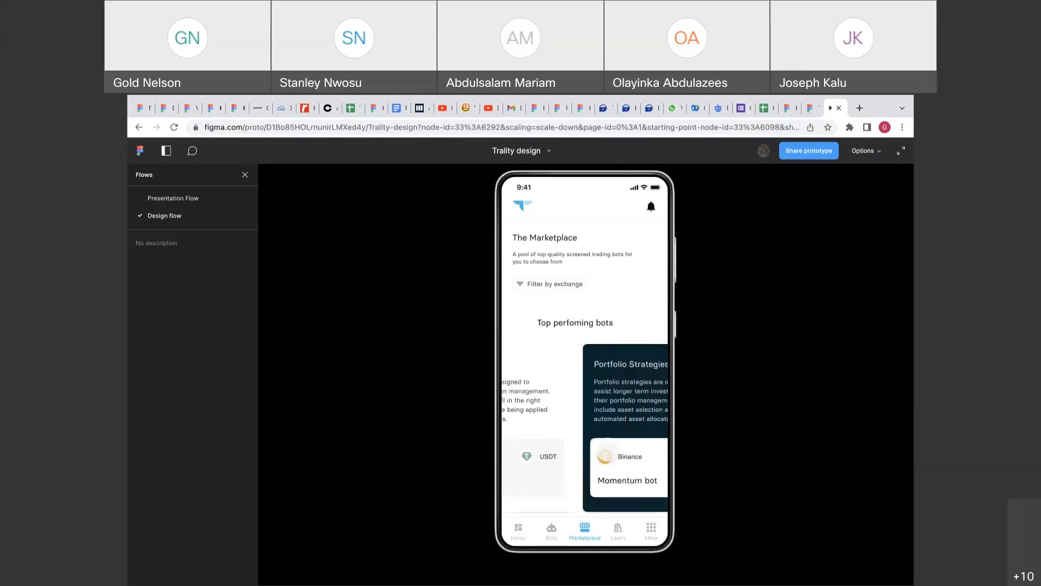
scroll(608, 450, "right", 3)
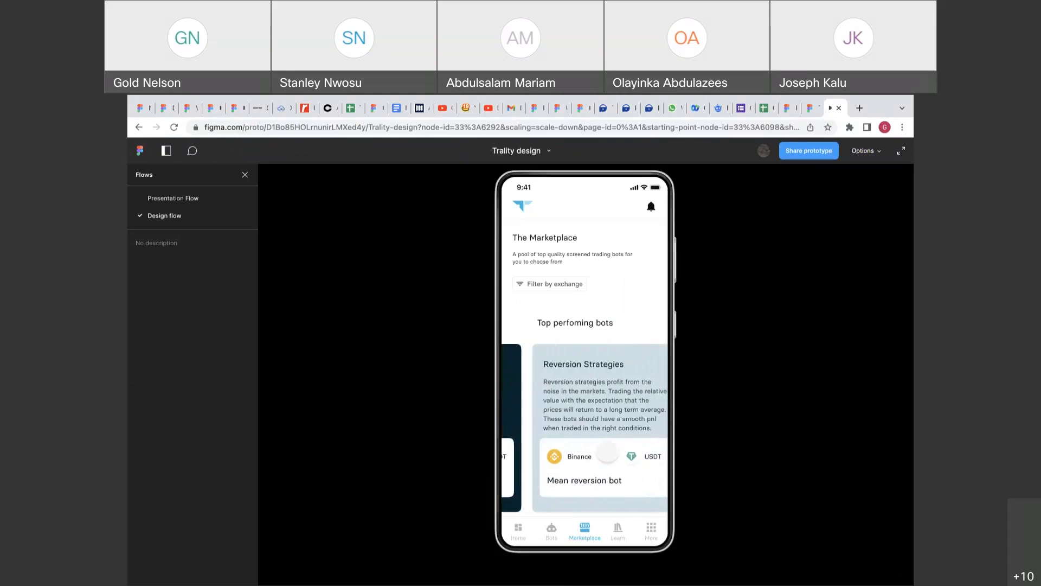
scroll(607, 450, "left", 6)
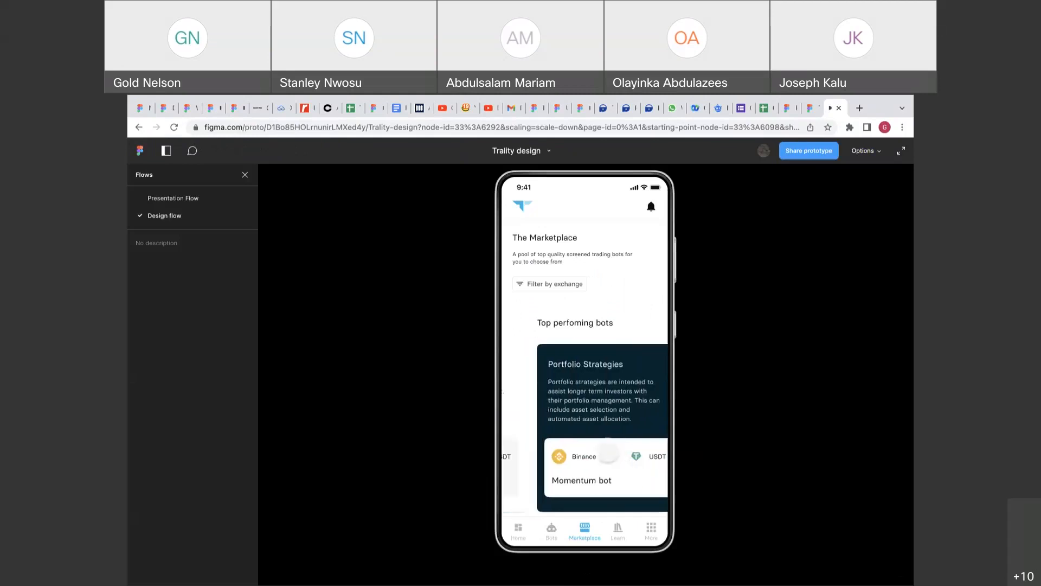
scroll(585, 428, "right", 6)
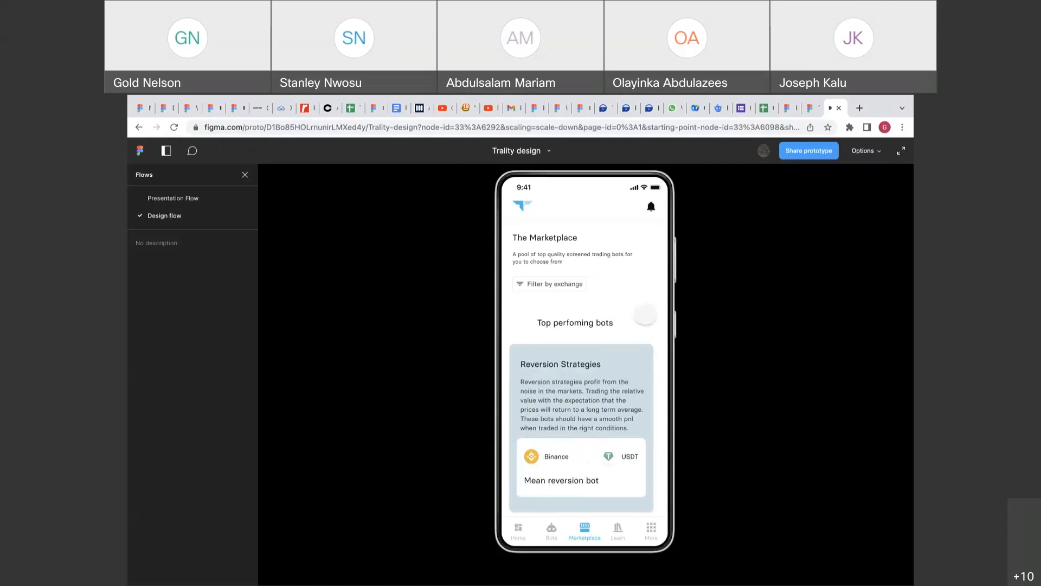
scroll(573, 404, "left", 6)
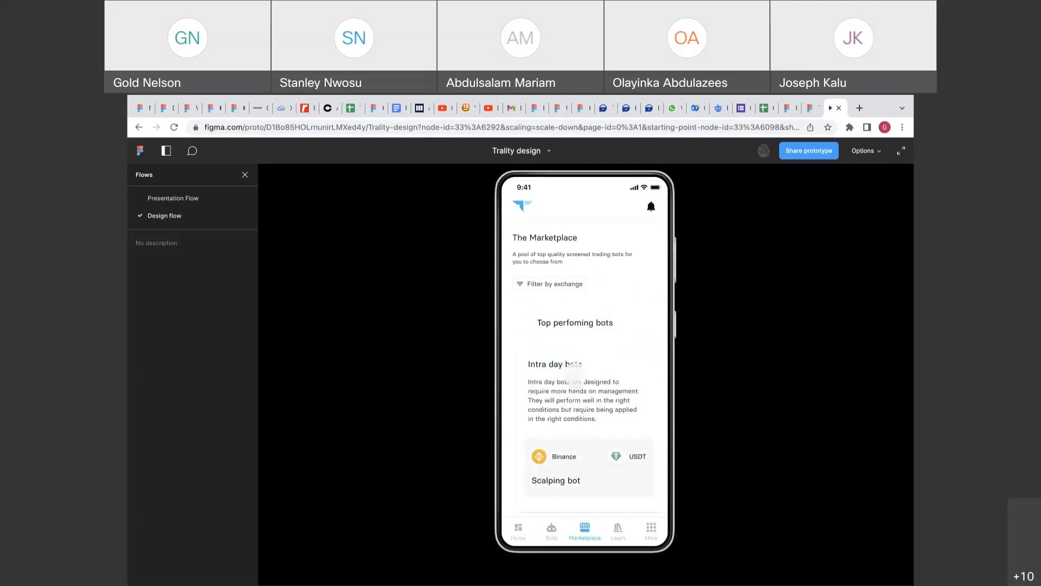
Test the bots section scrolling once more, then go back to the design file.
left_click(535, 326)
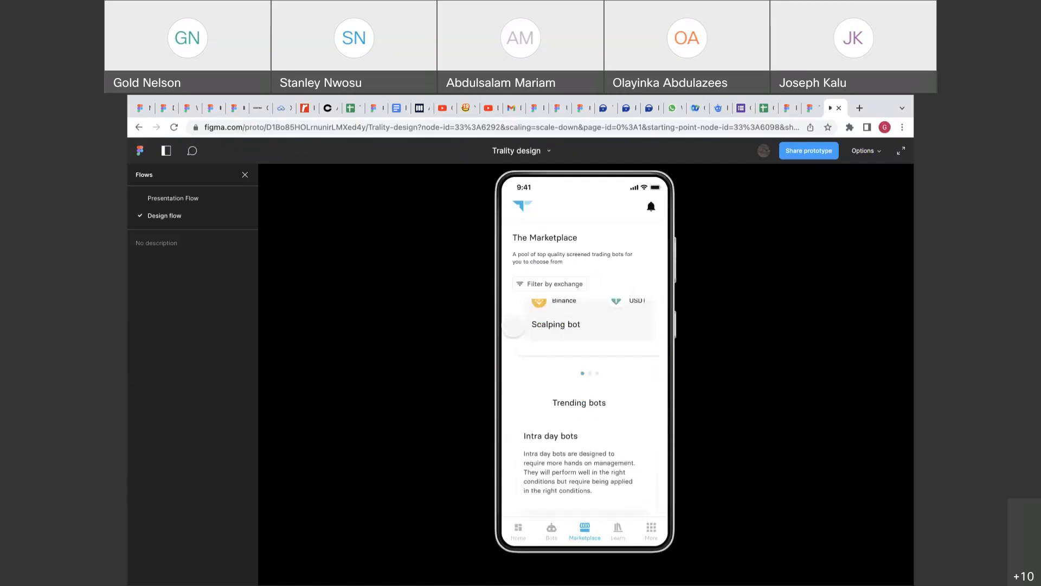
scroll(562, 374, "right", 2)
scroll(562, 374, "left", 2)
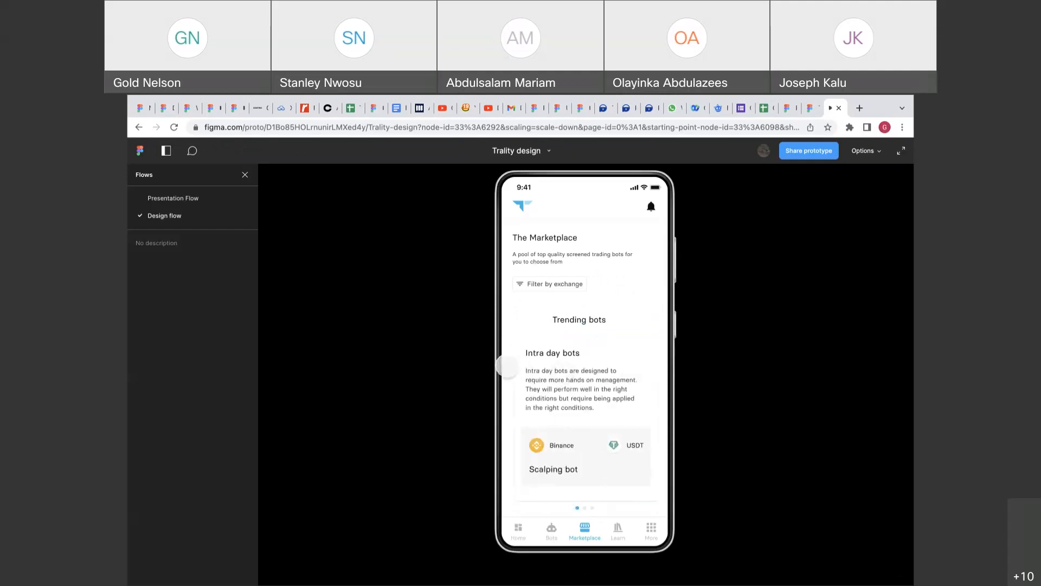
scroll(516, 324, "down", 3)
scroll(515, 324, "down", 3)
scroll(562, 374, "right", 2)
scroll(562, 374, "left", 2)
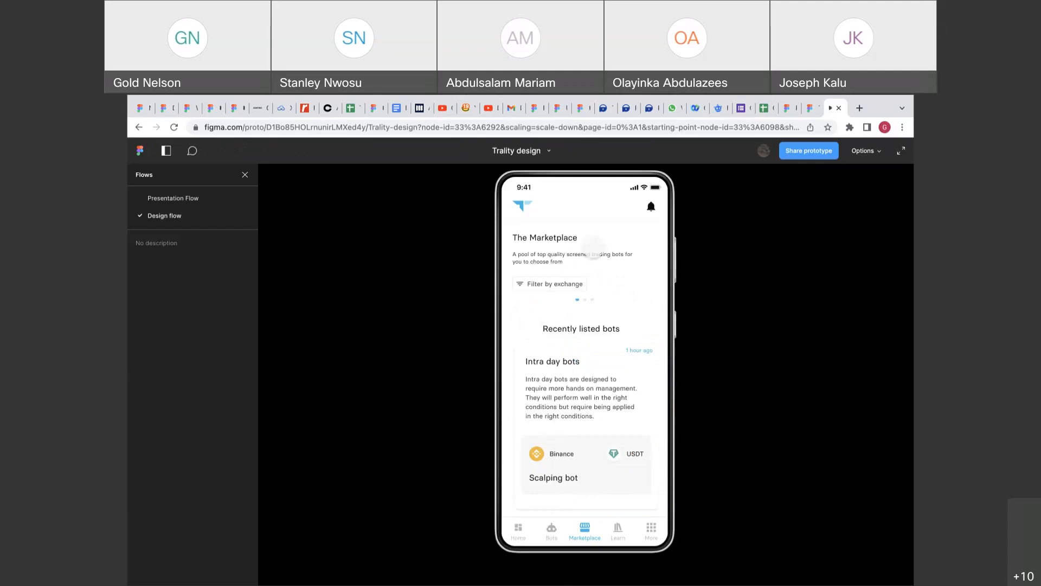
left_click(810, 108)
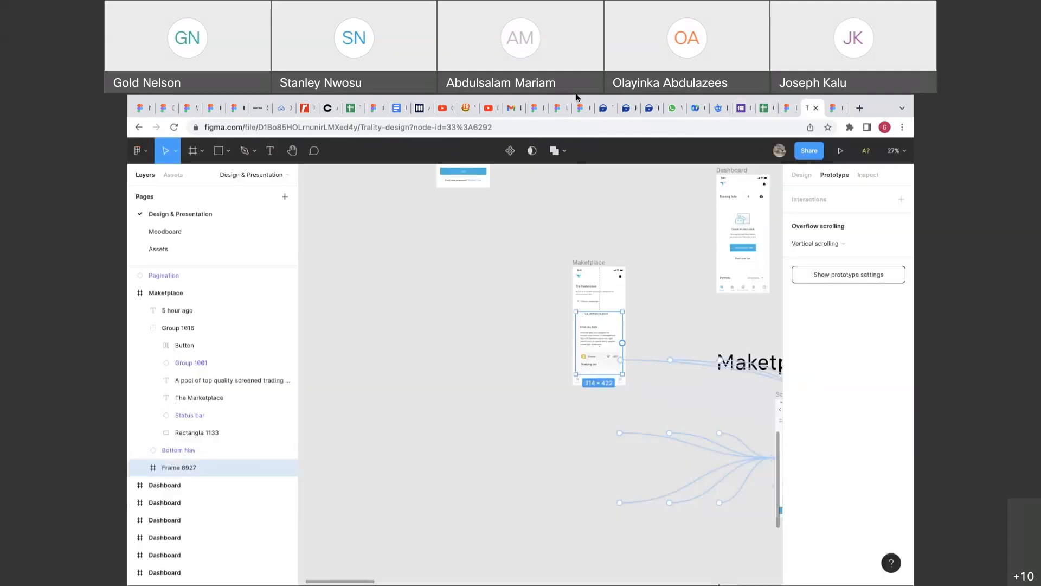
Undo the last four layer changes with Ctrl+Z and clear the selection.
mouse_move(577, 98)
left_click(801, 175)
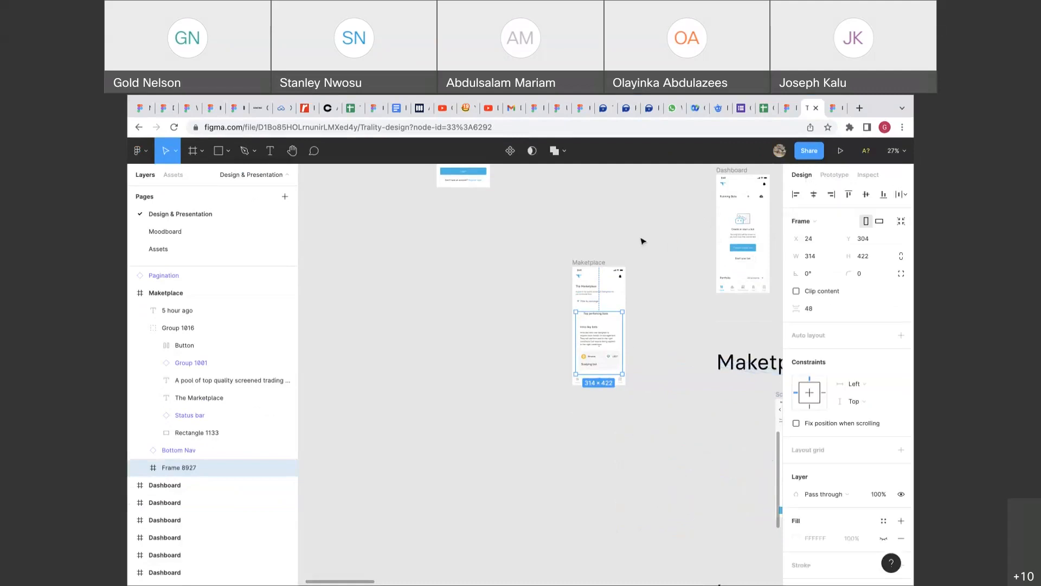
key("super+z")
key("super+z")
key("super+z")
key("super+z")
key("super+z")
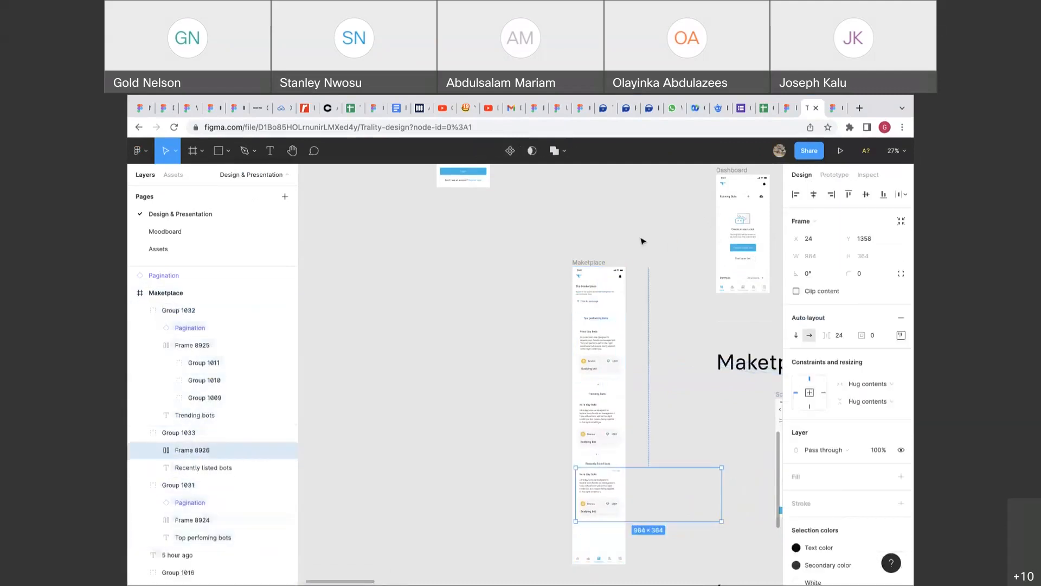
key("super+z")
key("super+z")
key("super+z")
key("super+z")
key("super+z")
key("super+z")
key("super+z")
key("super+z")
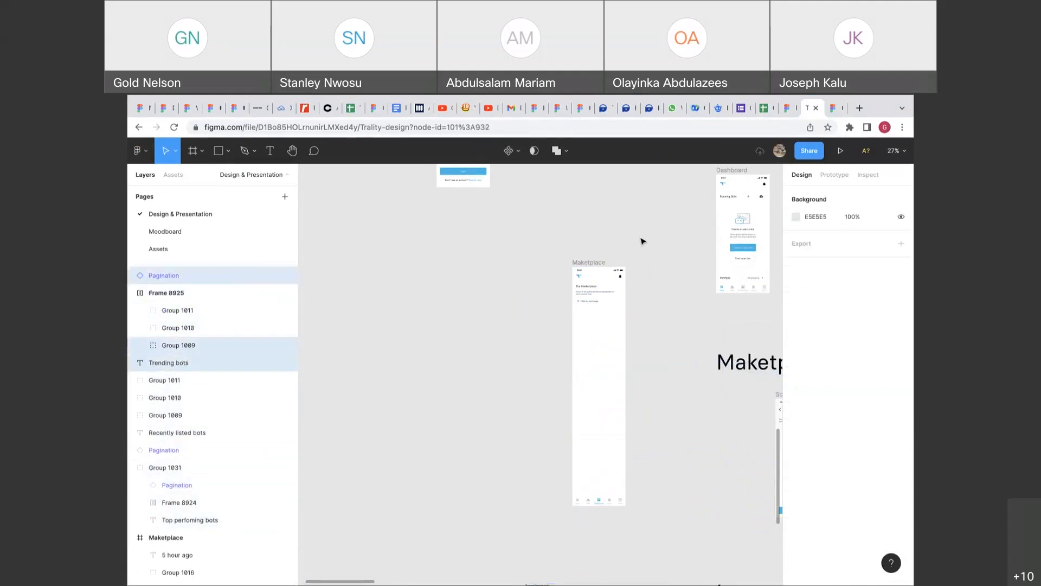
key("super+z")
key("super+z")
key("super+z")
key("super+z")
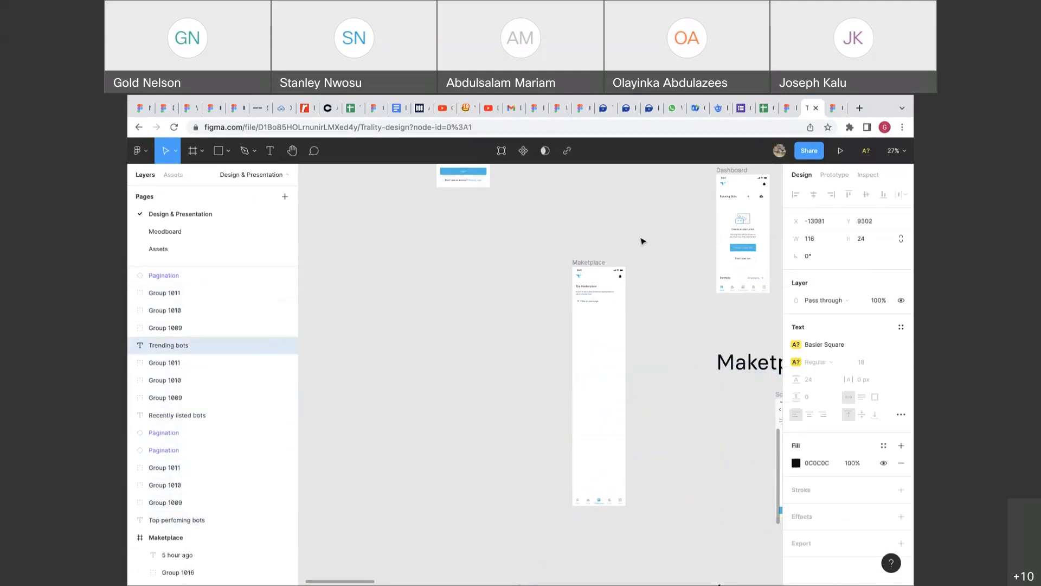
key("super+z")
key("super+z")
key("super+z")
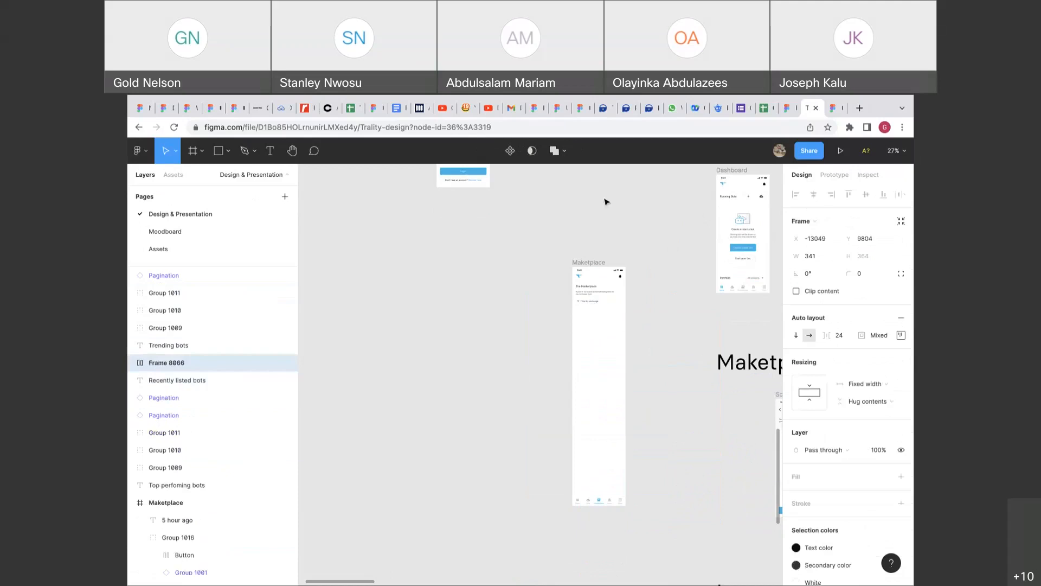
left_click(563, 152)
left_click(494, 278)
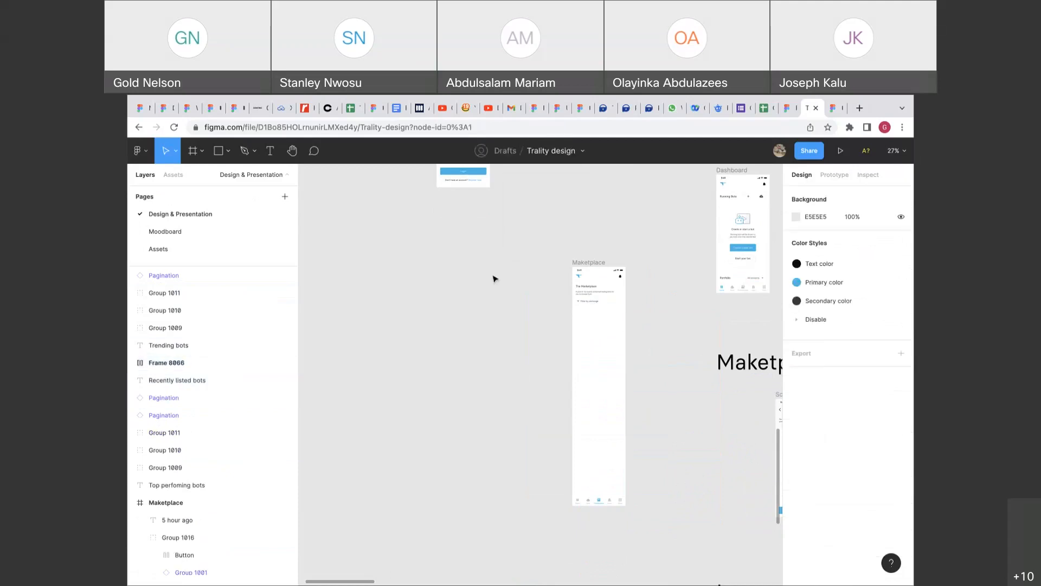
left_click(573, 154)
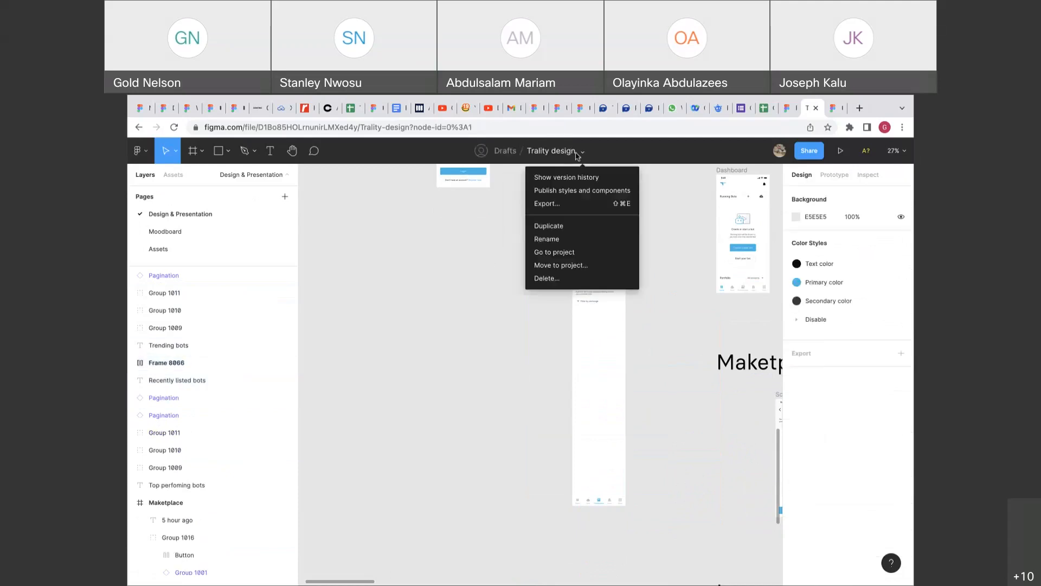
left_click(588, 178)
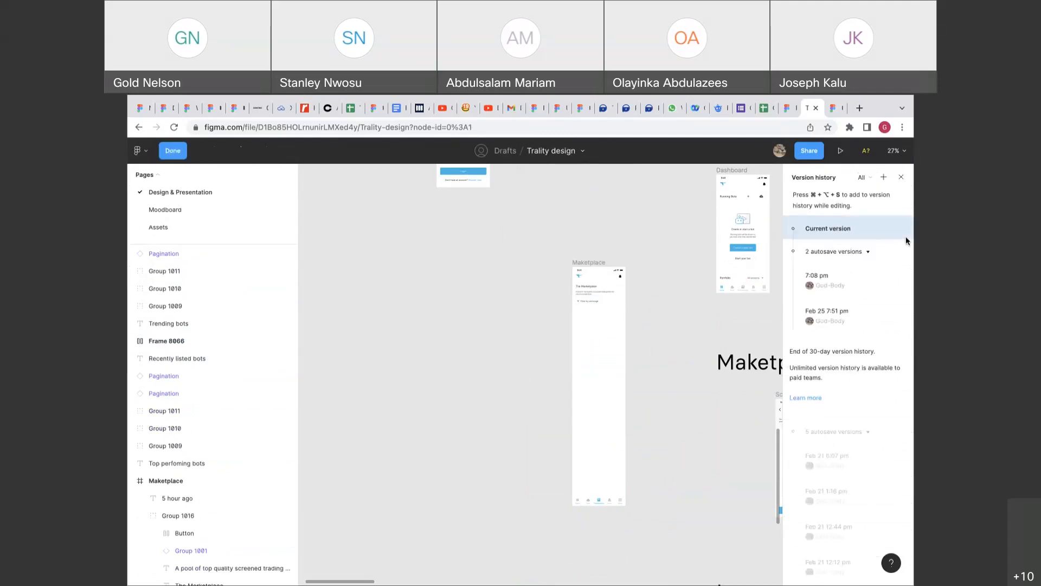
left_click(843, 289)
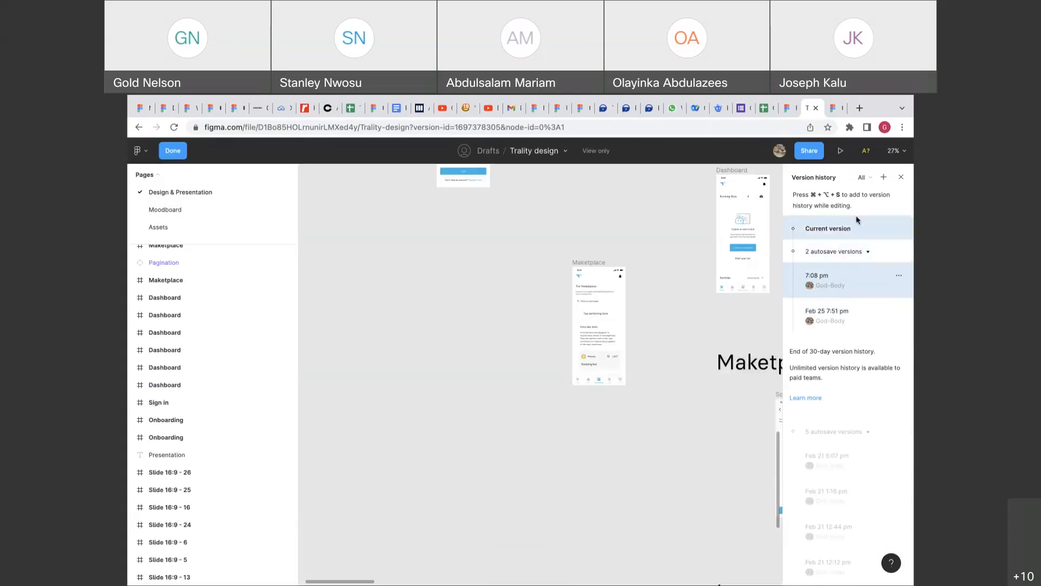
left_click(834, 310)
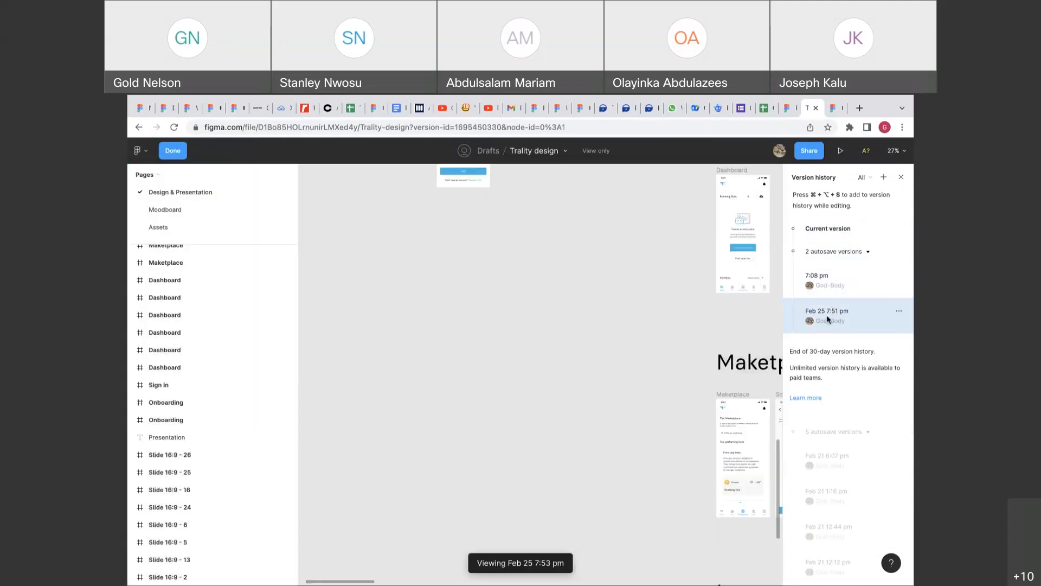
scroll(690, 347, "right", 4)
scroll(690, 348, "up", 3)
scroll(691, 347, "down", 5)
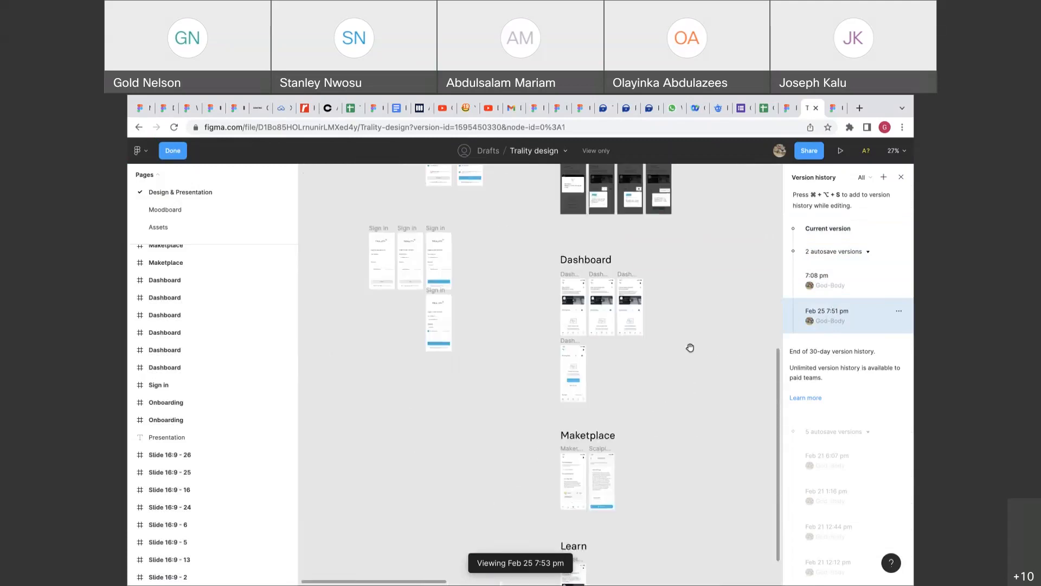
scroll(690, 348, "down", 2)
scroll(688, 346, "down", 3)
scroll(688, 346, "left", 1)
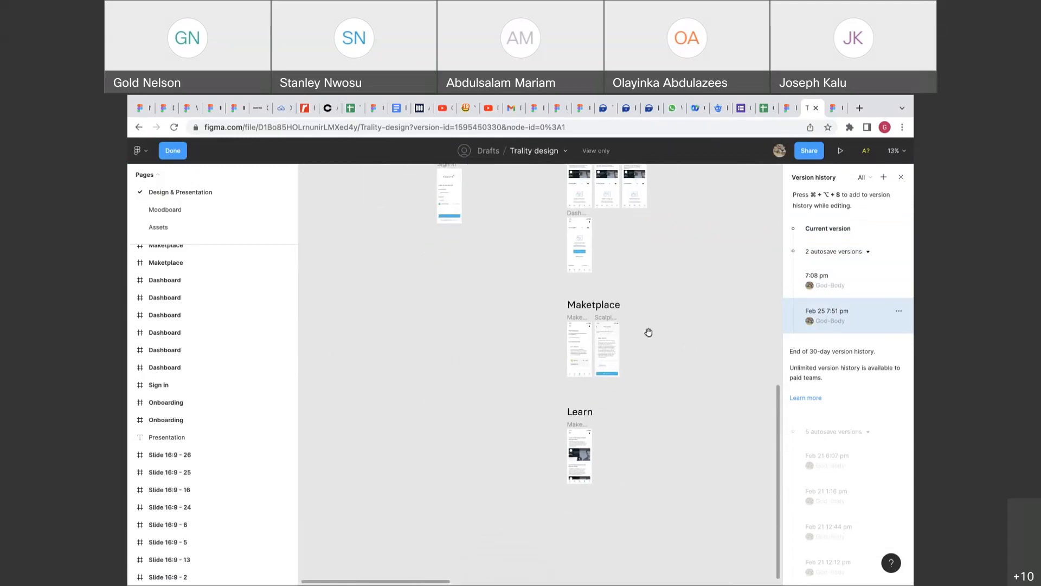
left_click(182, 157)
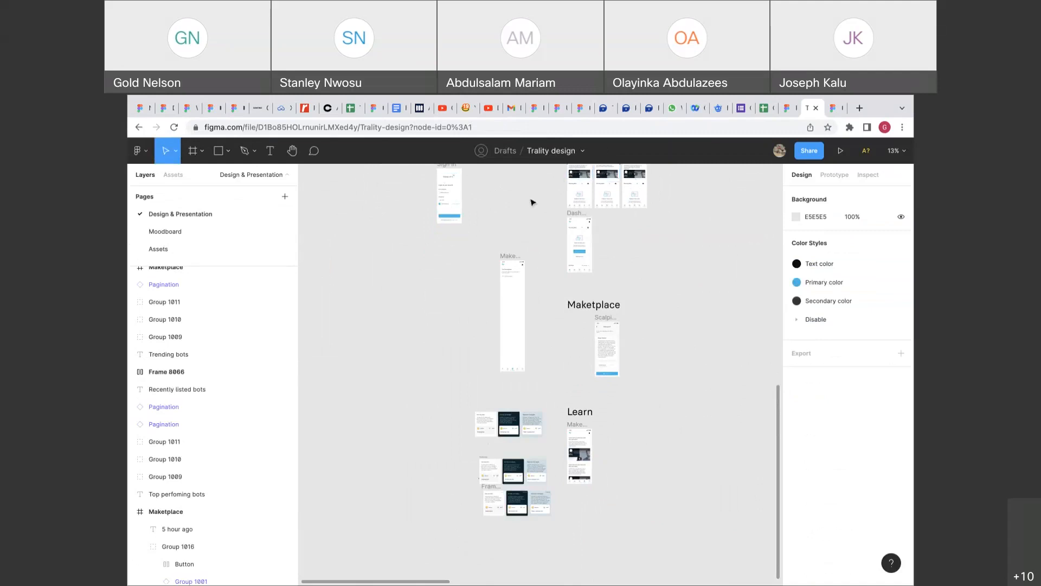
Reopen version history from the file menu and view the Feb 25 7:51 pm autosave.
left_click(583, 151)
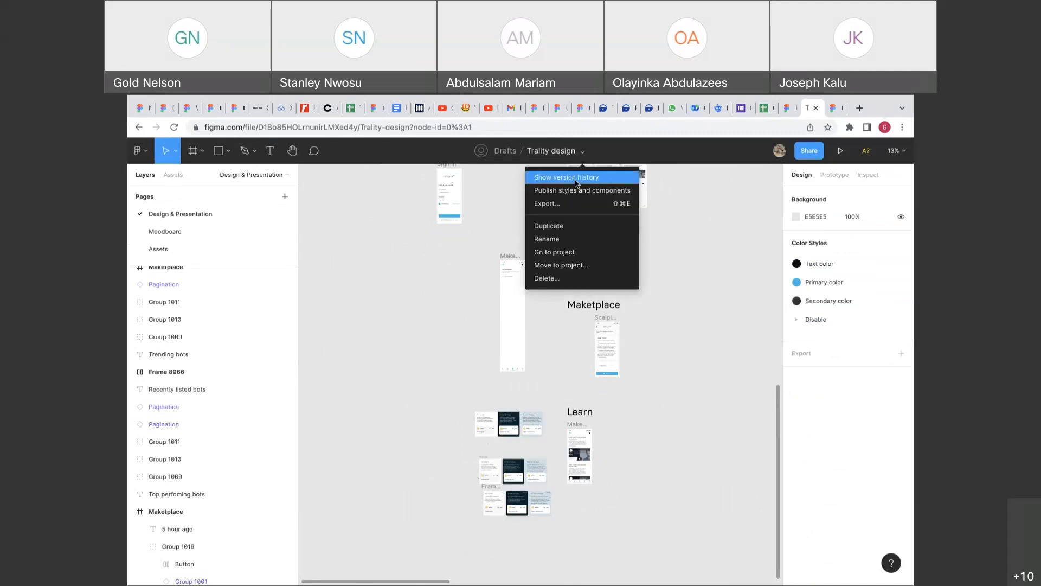
left_click(576, 178)
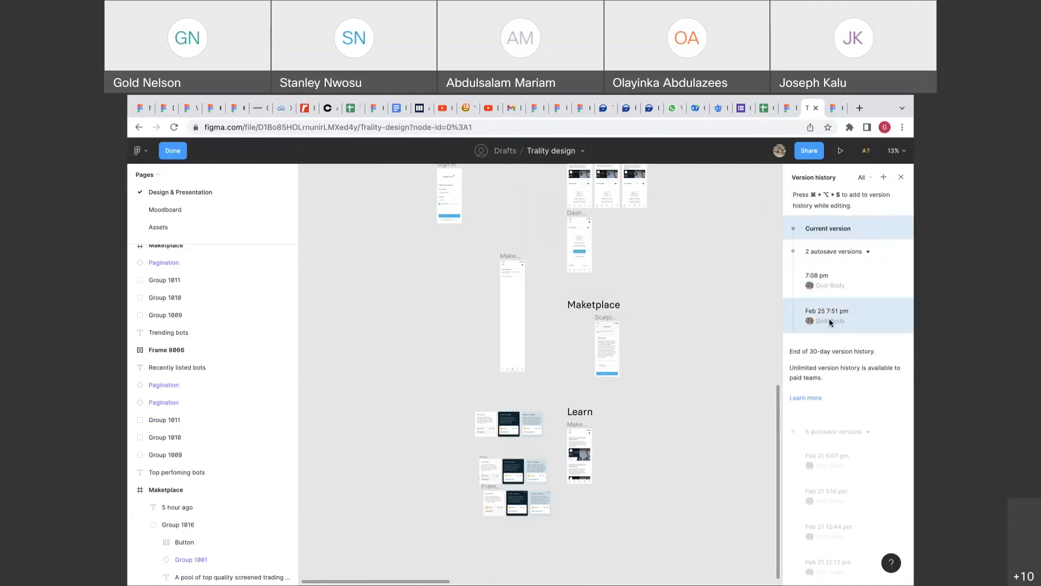
left_click(830, 317)
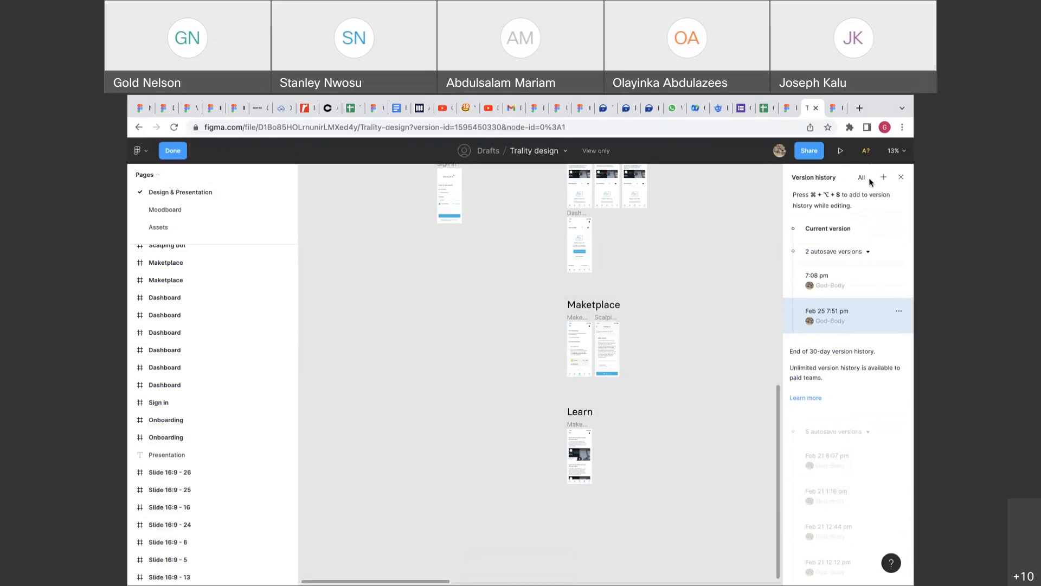
scroll(880, 401, "down", 2)
scroll(879, 400, "up", 2)
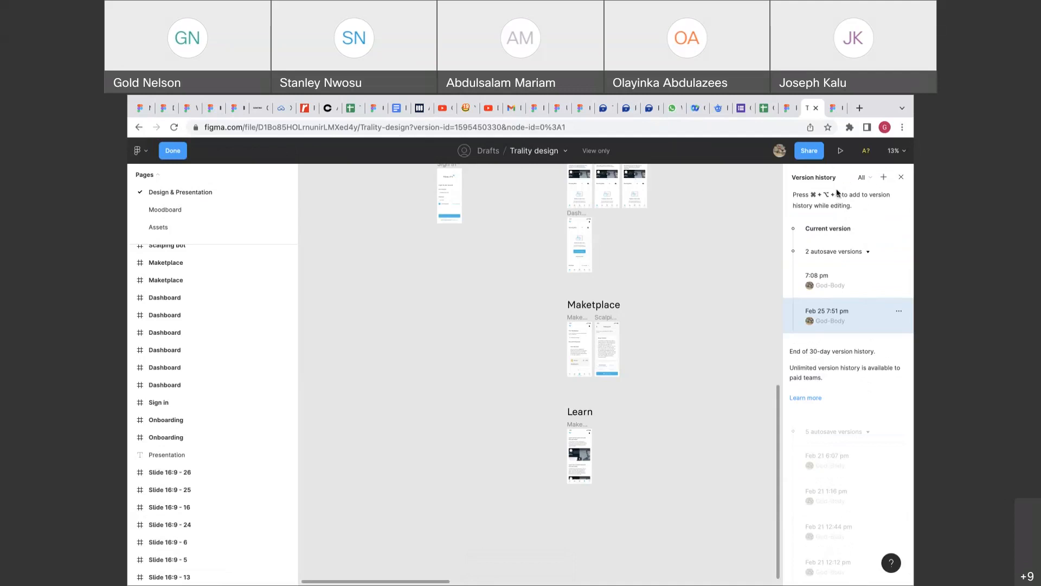
left_click(871, 178)
left_click(870, 177)
Restore the Feb 25 7:51 pm version, then exit version history to editing.
left_click(899, 311)
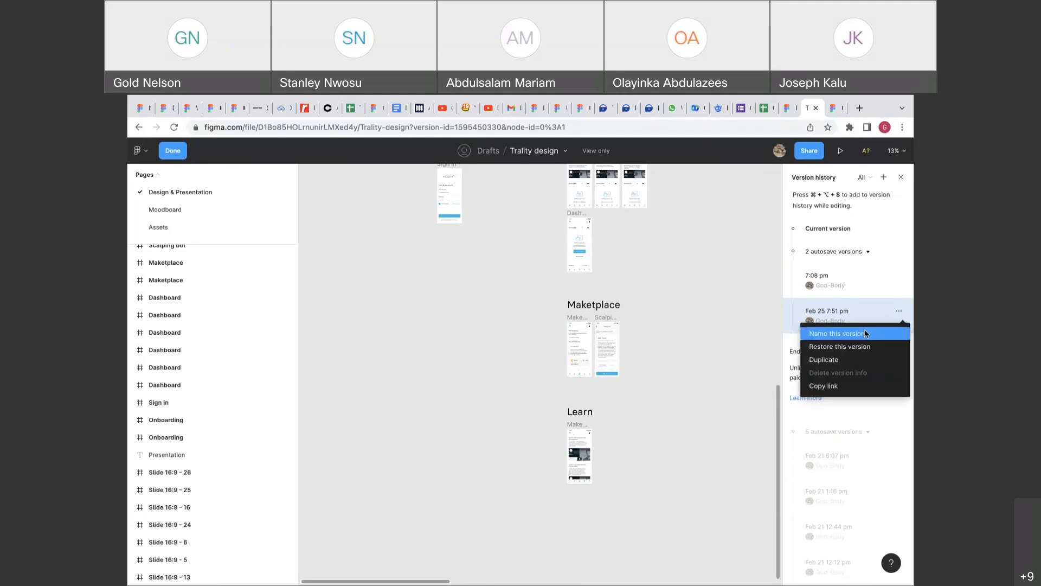
left_click(855, 343)
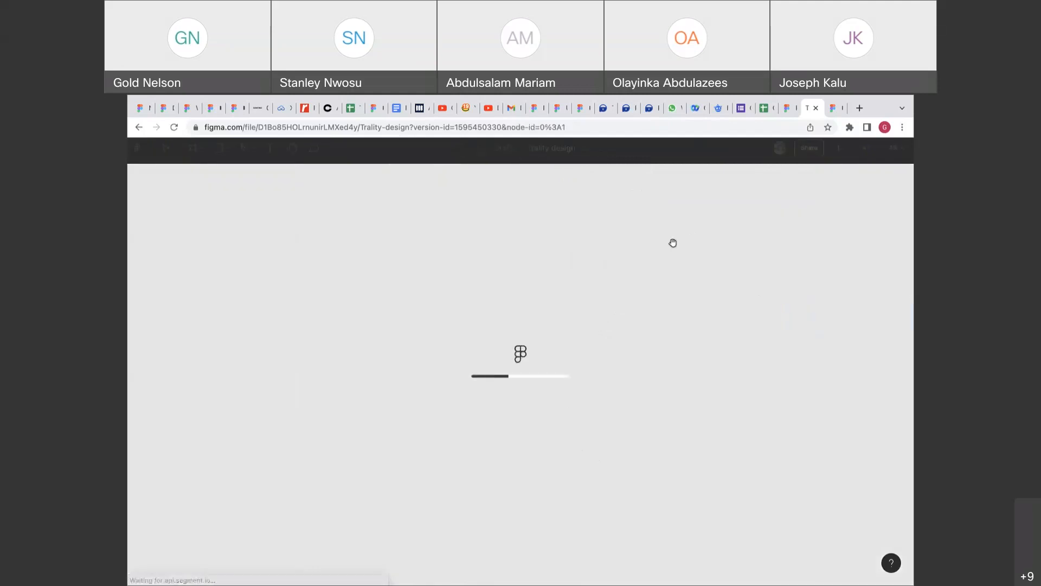
scroll(499, 296, "up", 5)
scroll(499, 296, "down", 5)
scroll(499, 296, "up", 5)
scroll(499, 296, "down", 3)
scroll(499, 295, "up", 5)
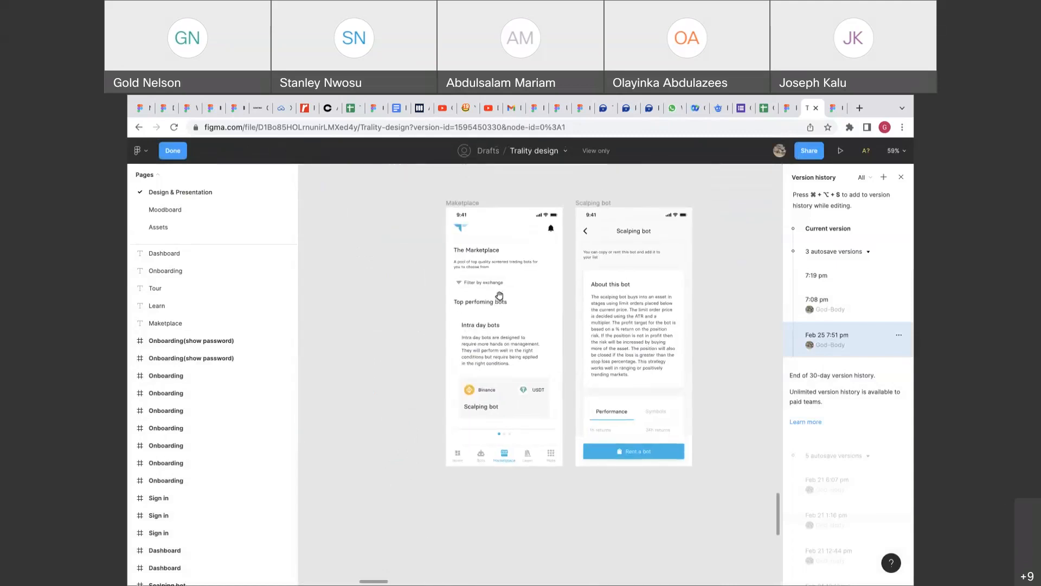
left_click(173, 151)
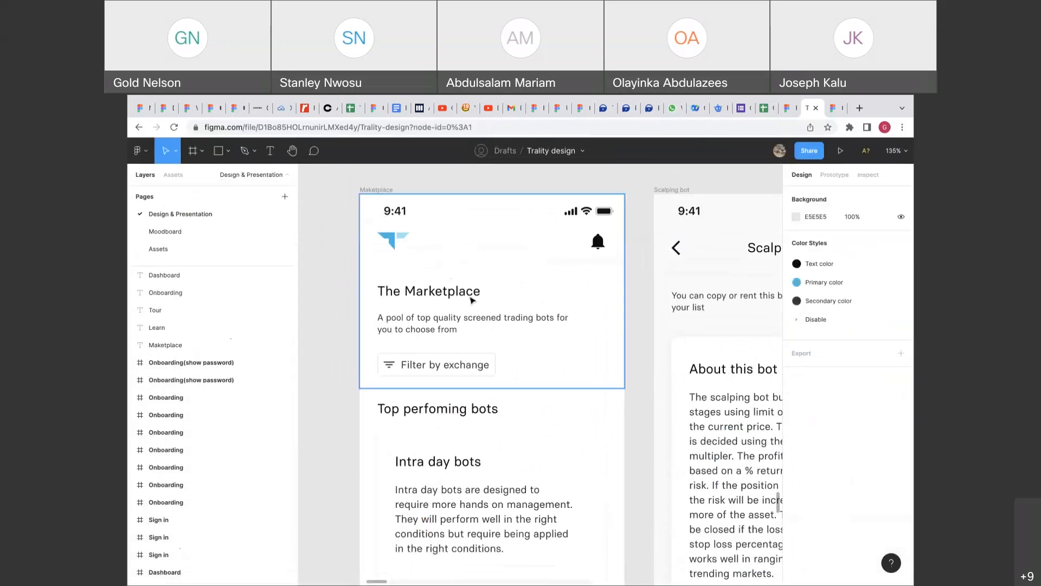
Alt-drag a copy of the Maketplace screen beside the original.
scroll(347, 317, "down", 10)
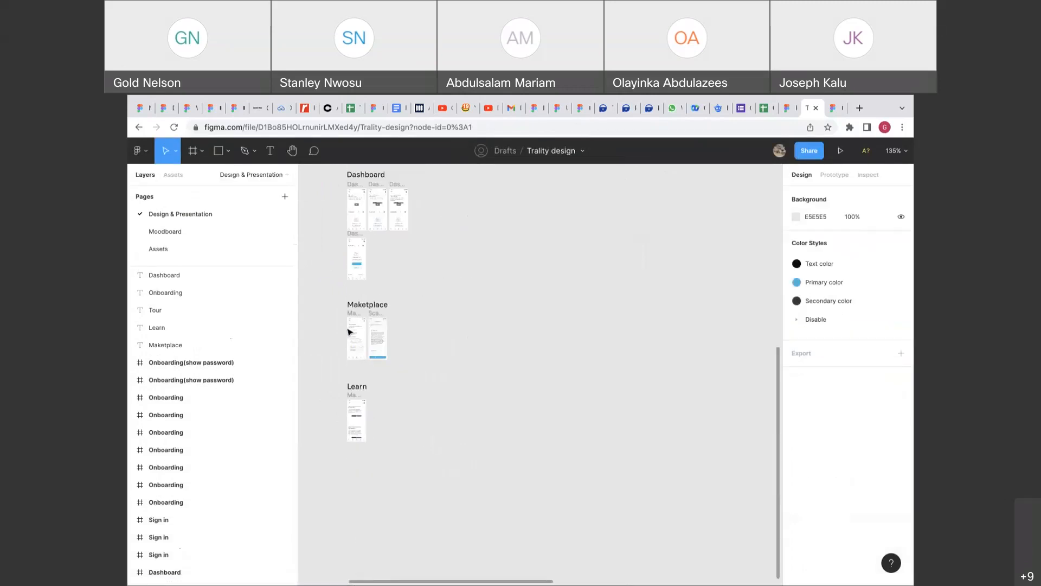
left_click(355, 317)
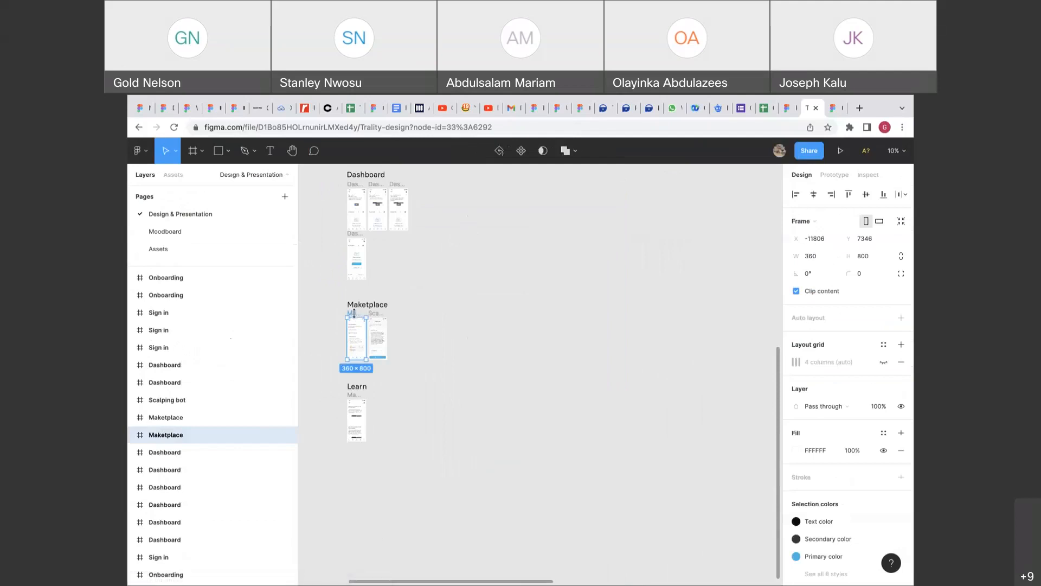
left_click_drag(354, 316, 490, 316, "alt")
scroll(490, 316, "up", 5)
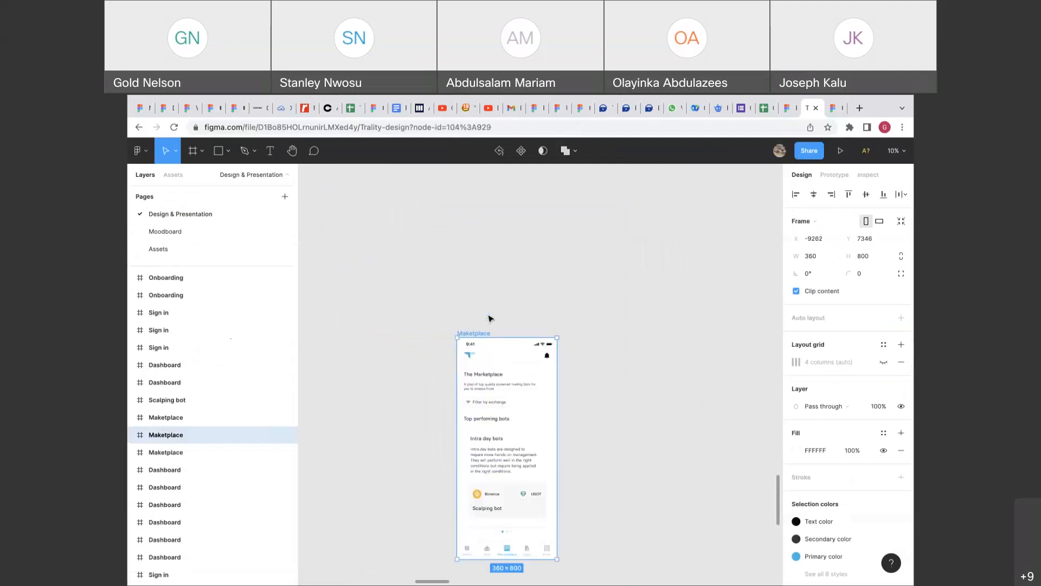
scroll(490, 319, "up", 10)
Delete the title, description and Filter by exchange button from the header.
left_click(534, 336)
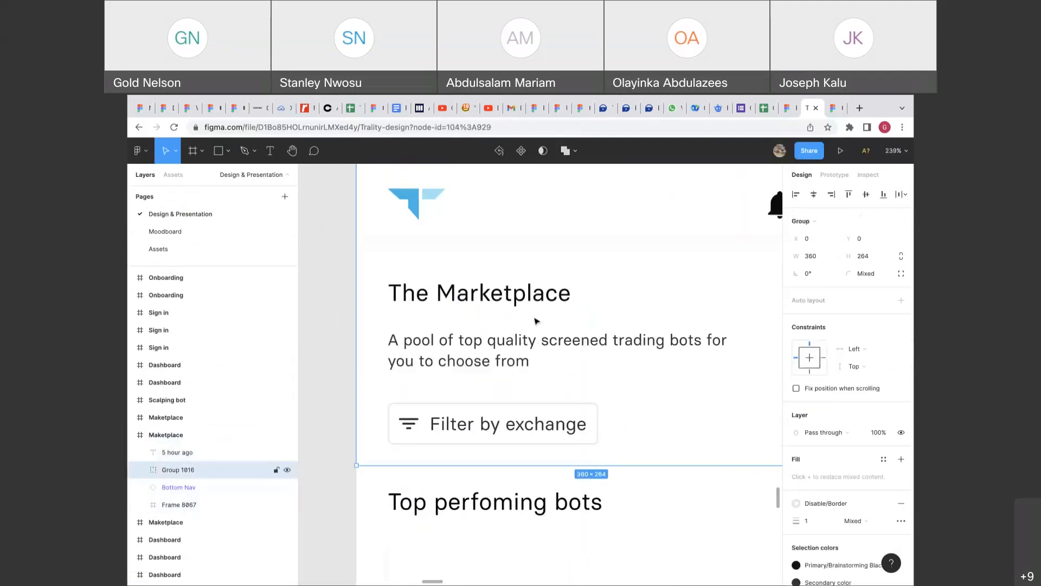
scroll(536, 321, "right", 5)
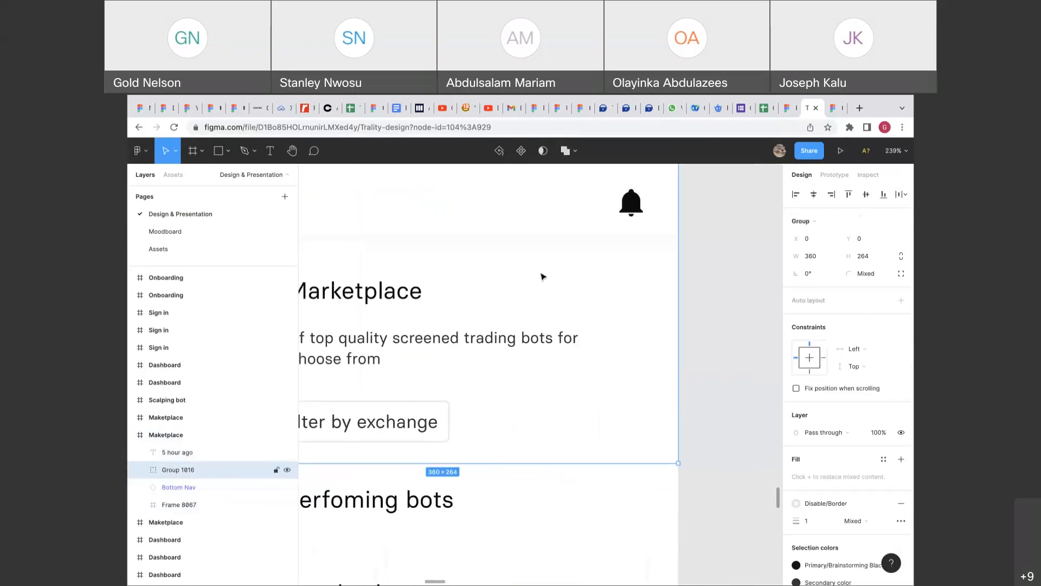
left_click(689, 261)
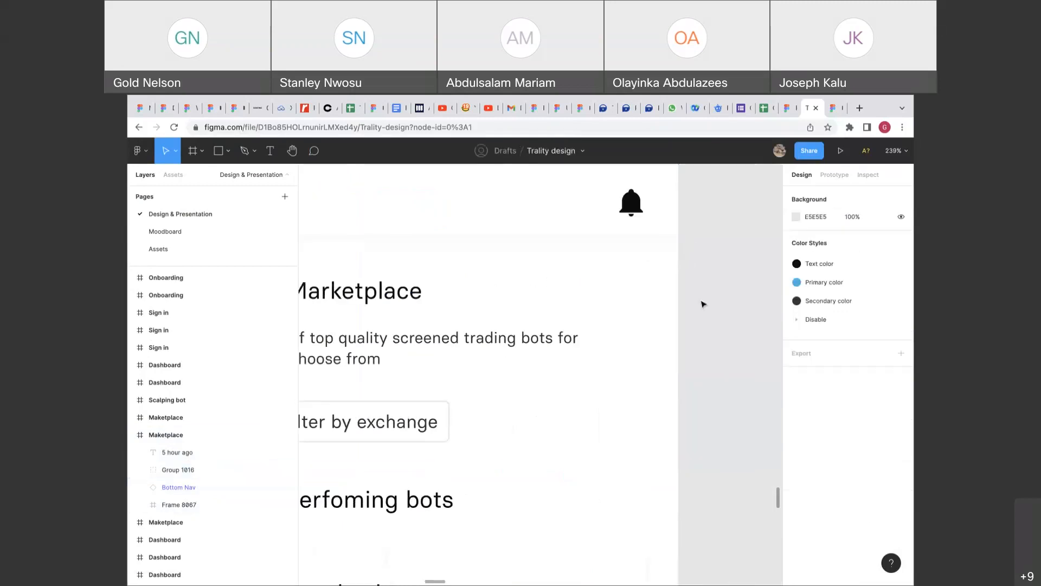
scroll(703, 304, "down", 5)
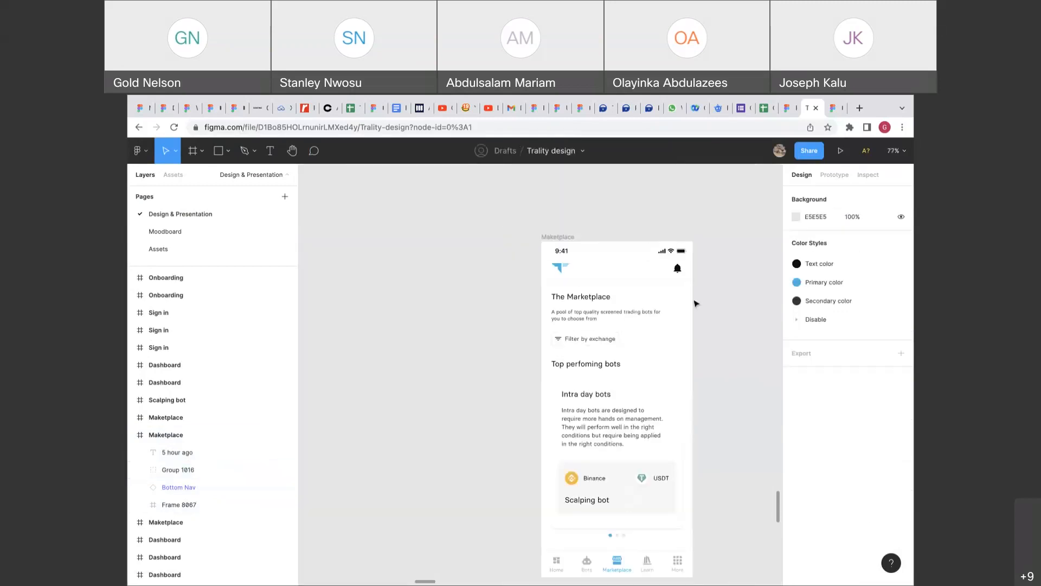
left_click(655, 302)
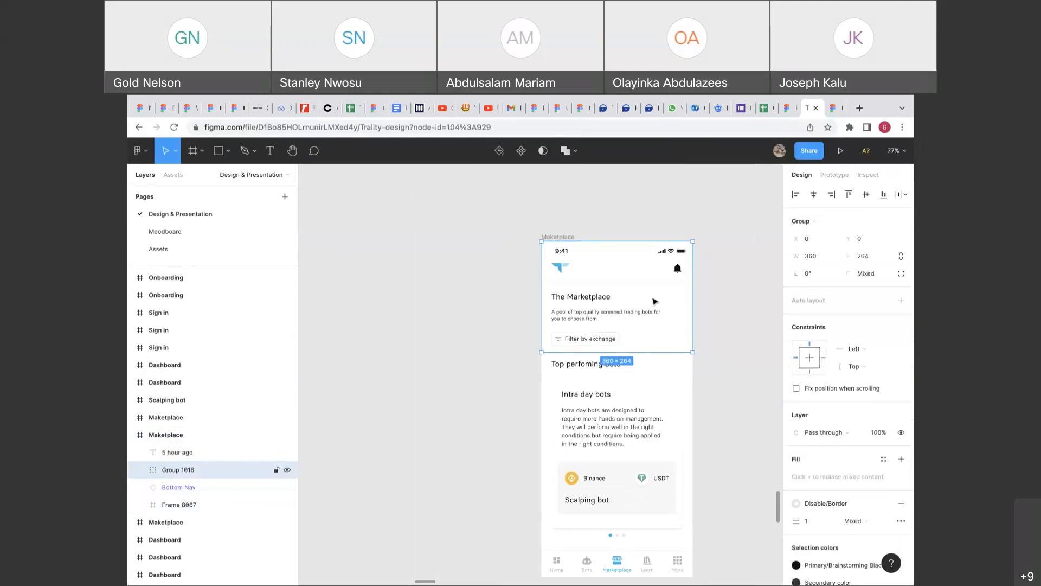
double_click(605, 319)
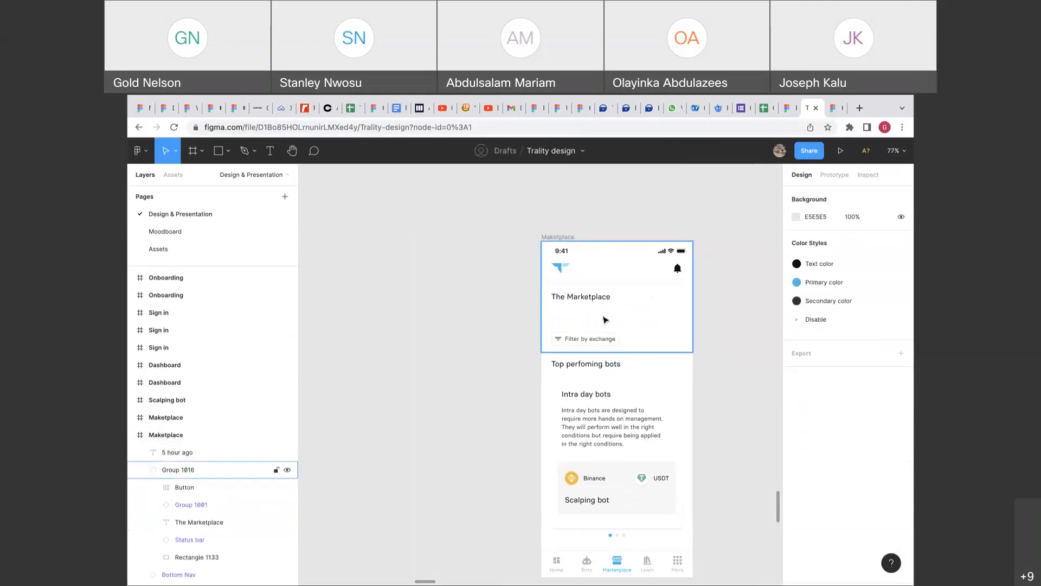
left_click(579, 297)
left_click(584, 336)
key("Delete")
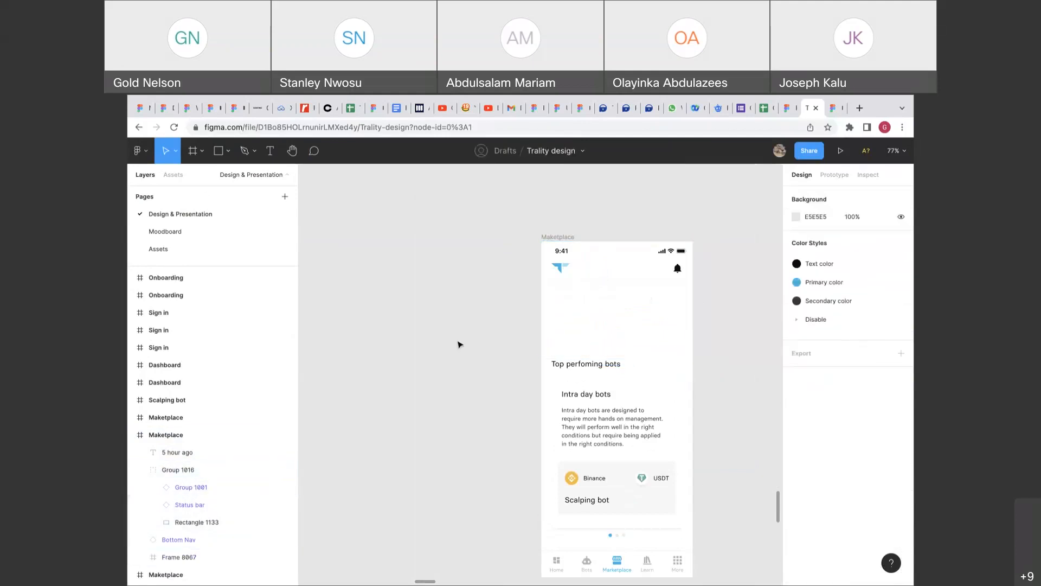
Draw a 254×136 placeholder rectangle in the emptied header.
right_click(399, 255)
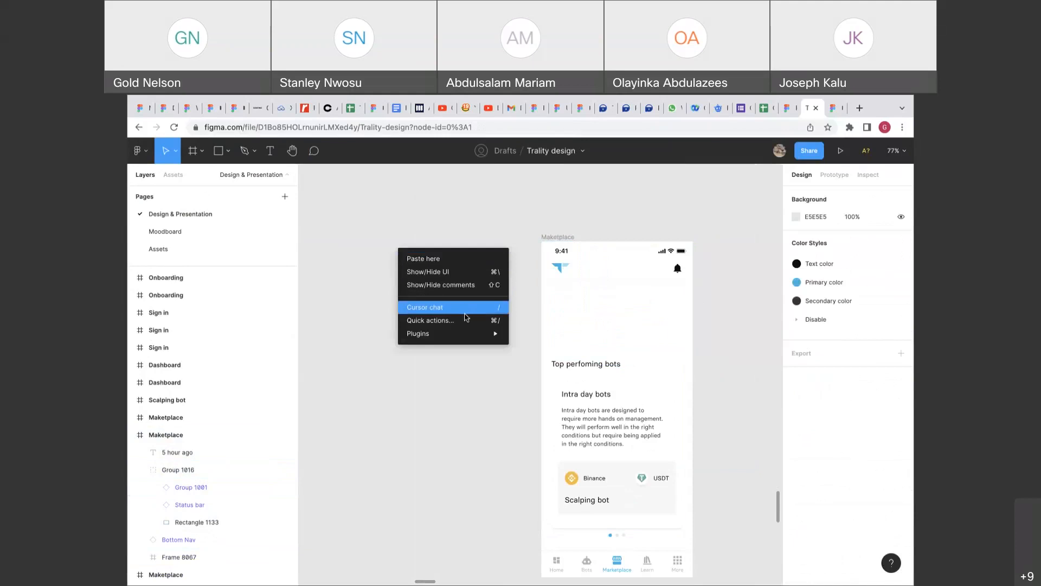
mouse_move(465, 334)
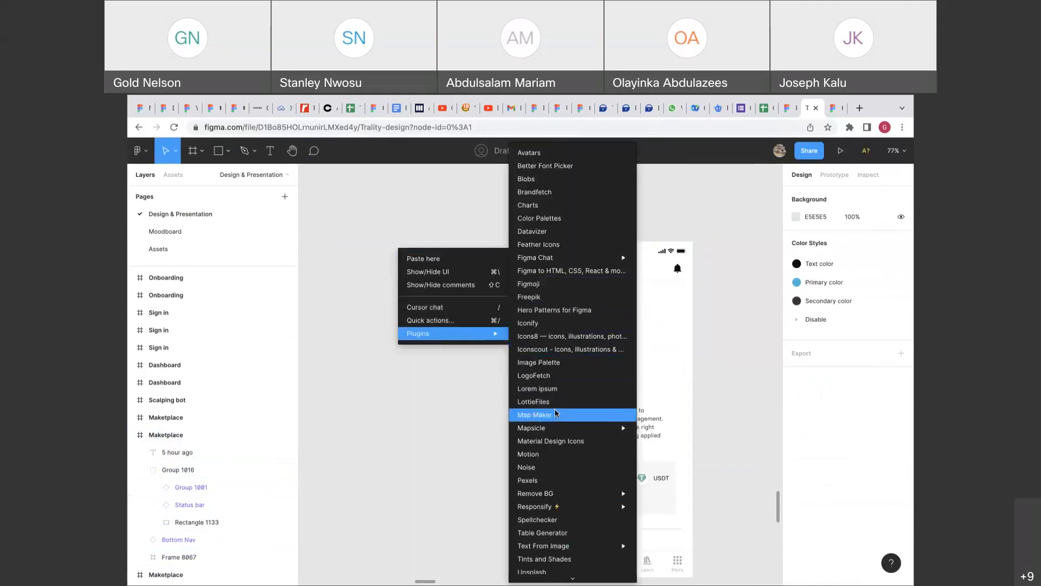
mouse_move(552, 427)
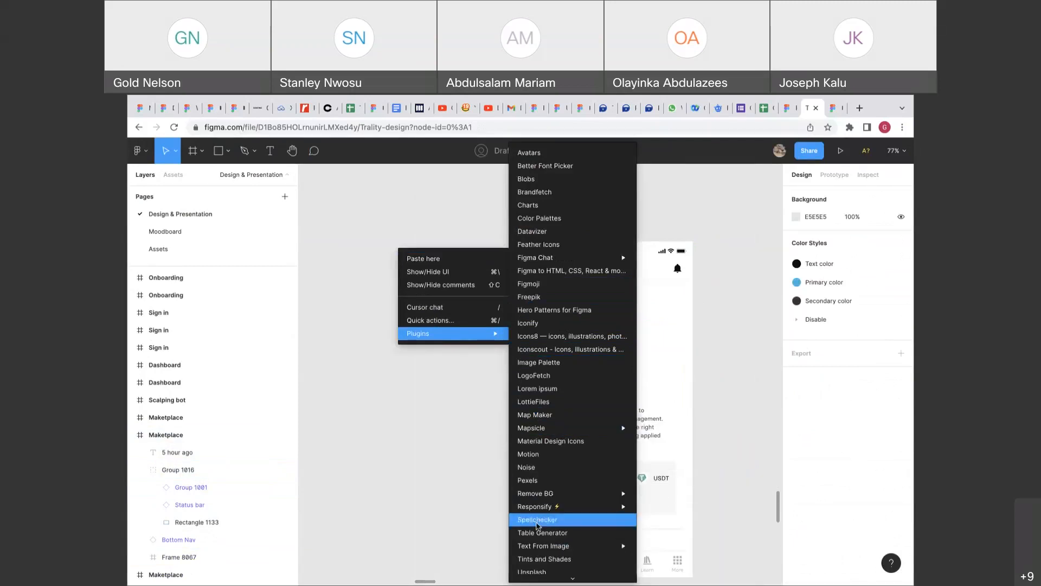
left_click(543, 562)
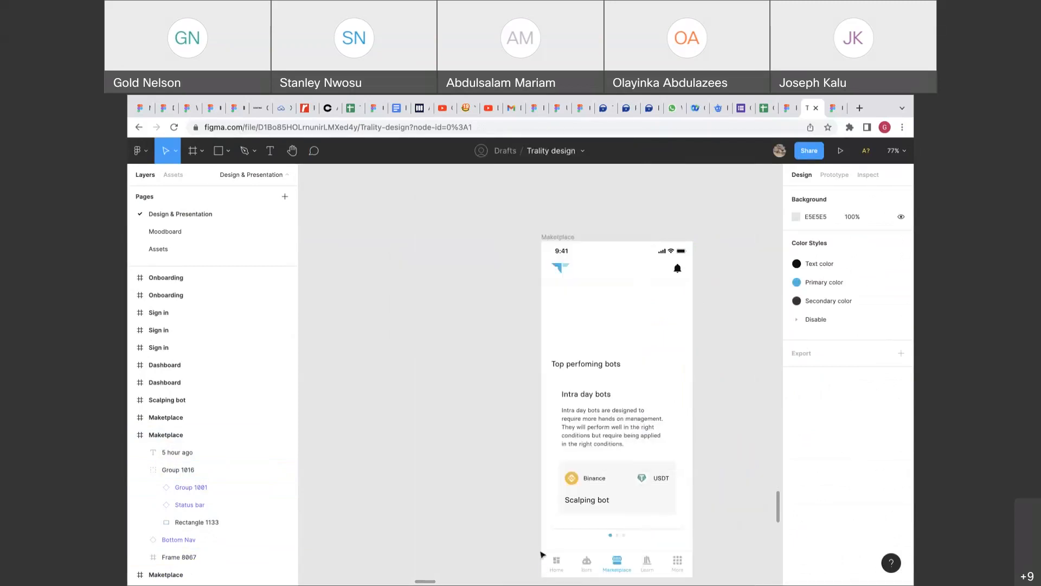
key("r")
left_click_drag(386, 269, 492, 325)
Fill the rectangle with the Unsplash Surface photo.
key("super+alt+p")
right_click(471, 302)
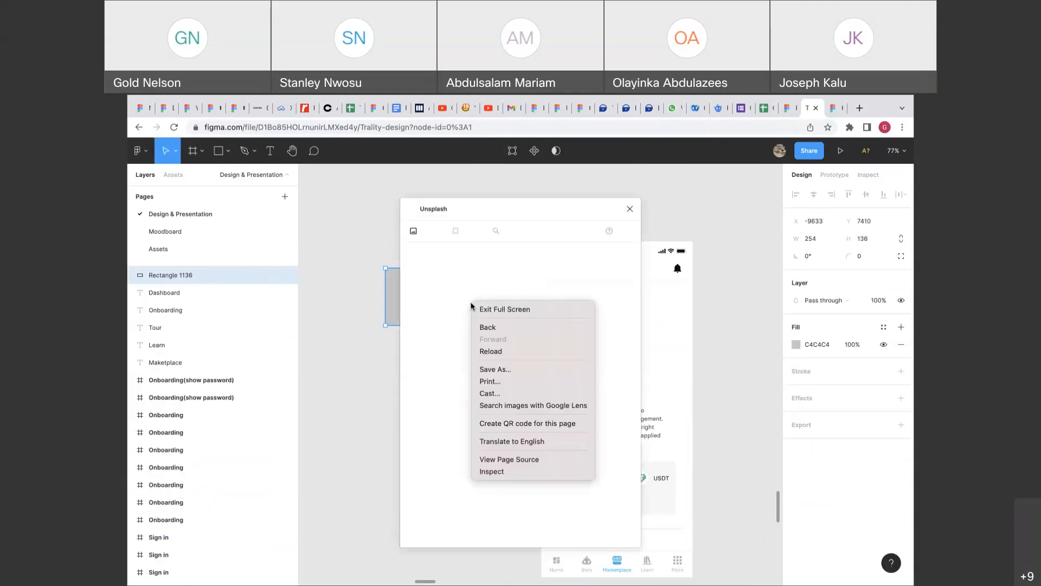
left_click(509, 286)
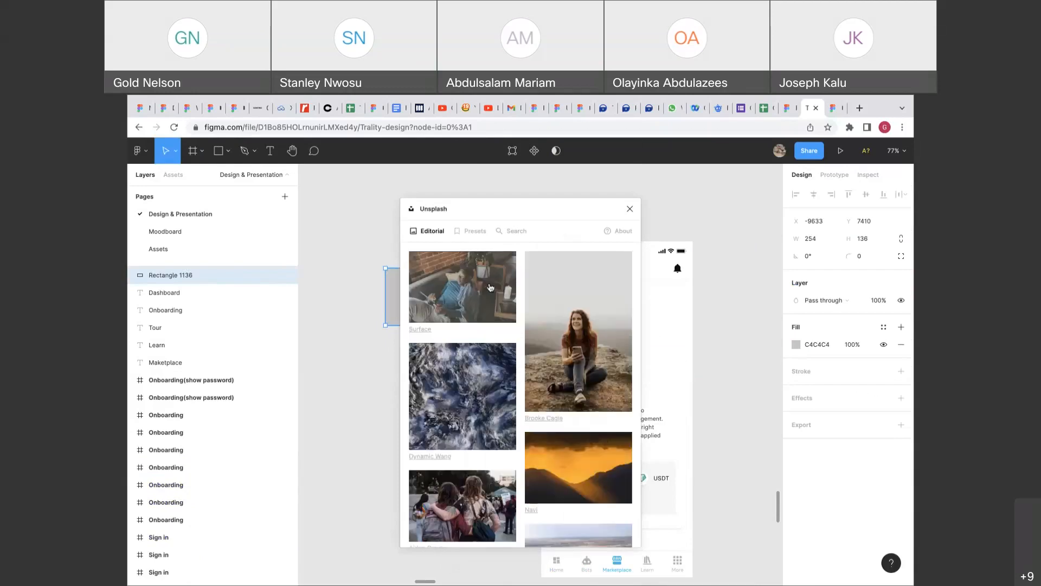
left_click(487, 302)
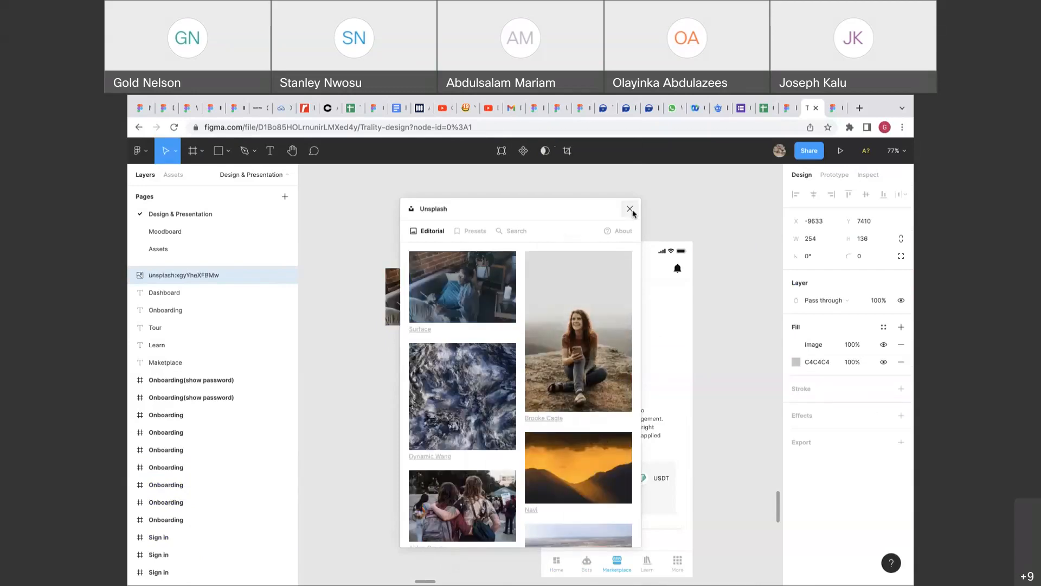
left_click(630, 209)
Move the photo into the Maketplace screen and stretch it to 360 × 160 at Y 88.
left_click_drag(448, 302, 624, 322)
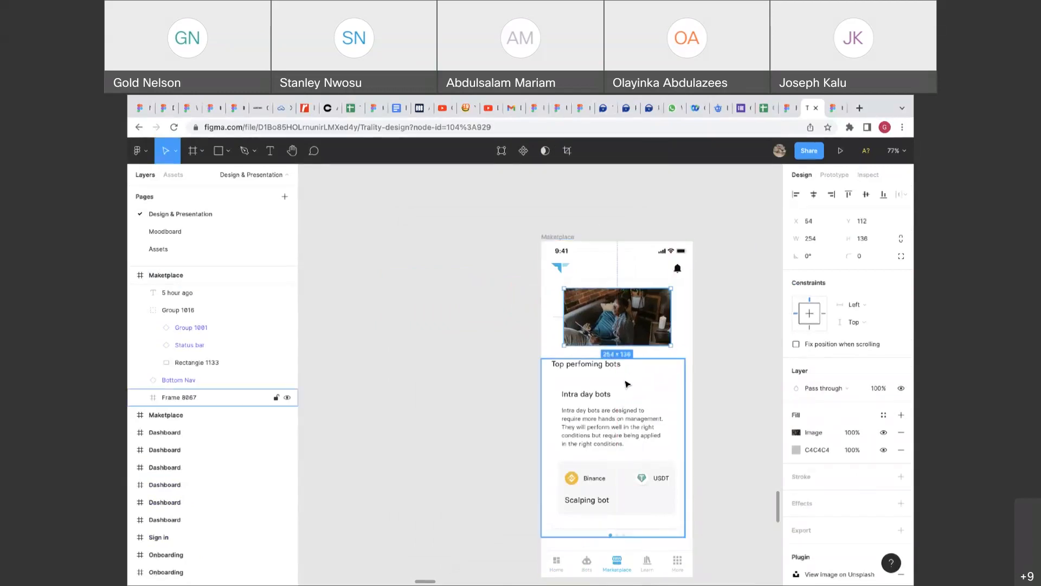
left_click(627, 383)
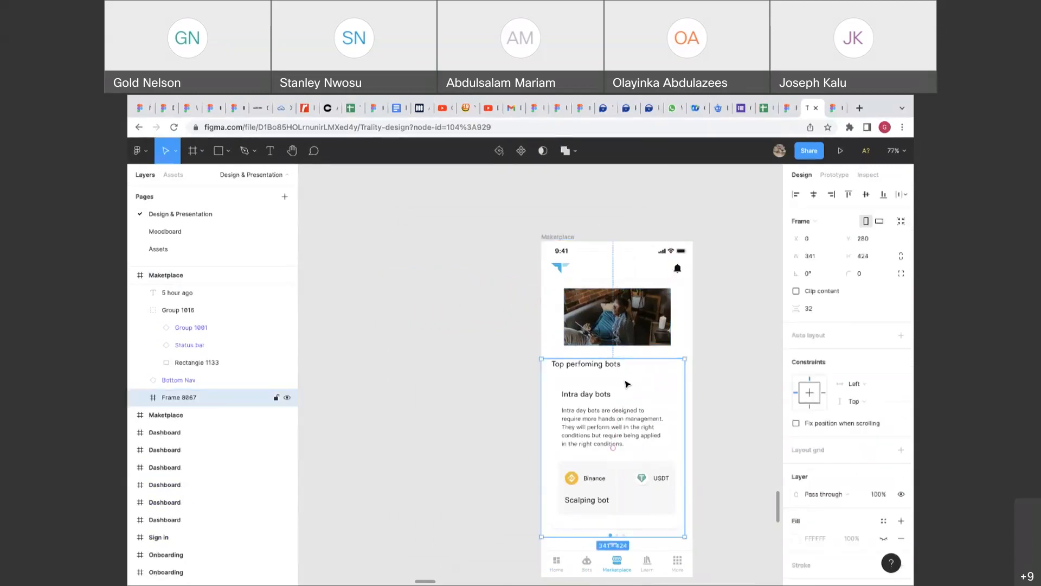
scroll(626, 383, "right", 1)
left_click(635, 342)
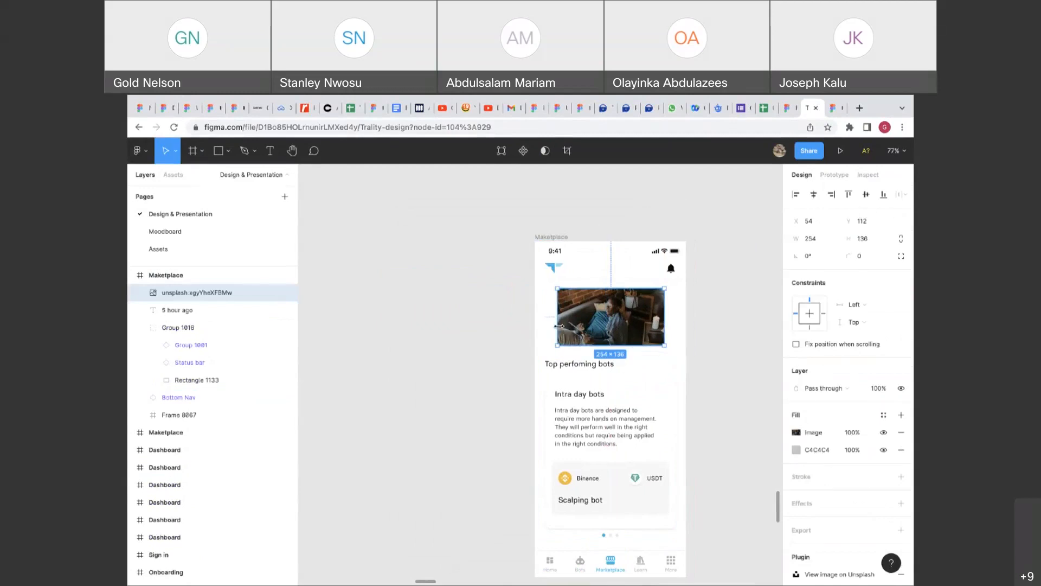
left_click_drag(558, 326, 536, 326)
left_click_drag(586, 288, 590, 277)
left_click_drag(665, 305, 686, 304)
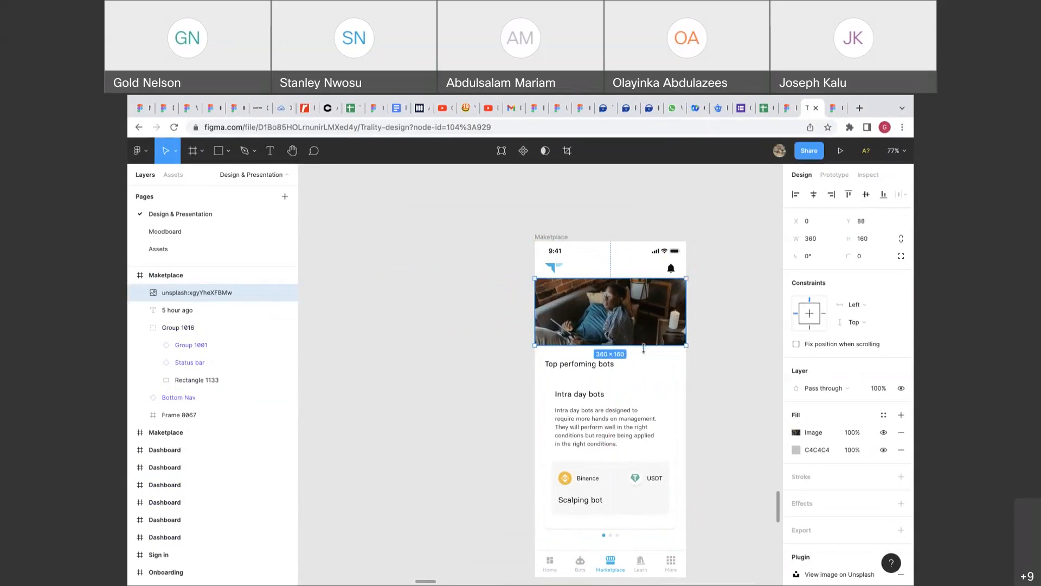
left_click_drag(643, 346, 643, 354)
Extend the photo up to the screen top and send it to the back.
left_click(693, 365)
scroll(694, 367, "up", 3)
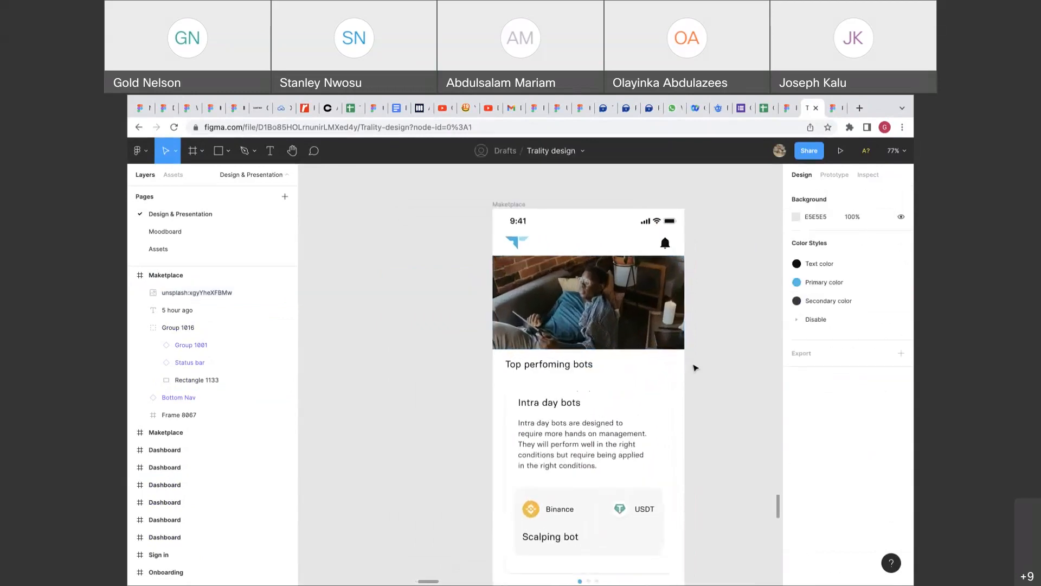
left_click(651, 323)
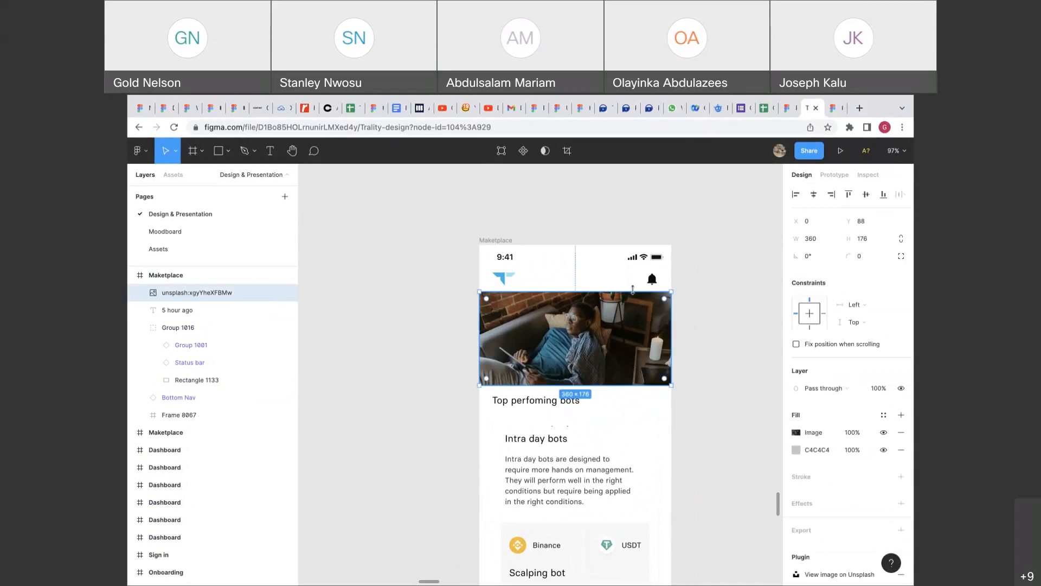
left_click_drag(632, 288, 627, 244)
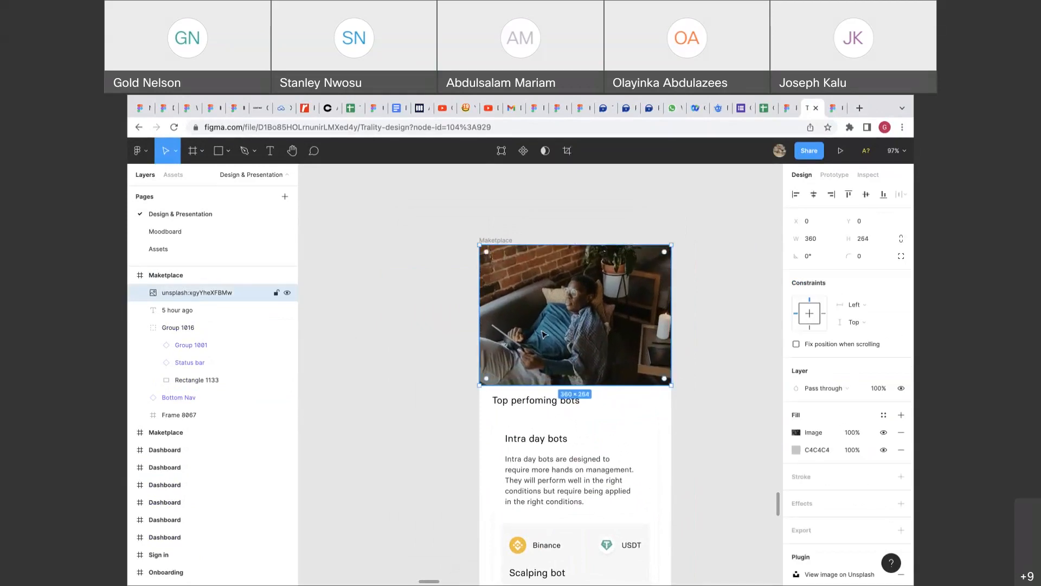
right_click(543, 334)
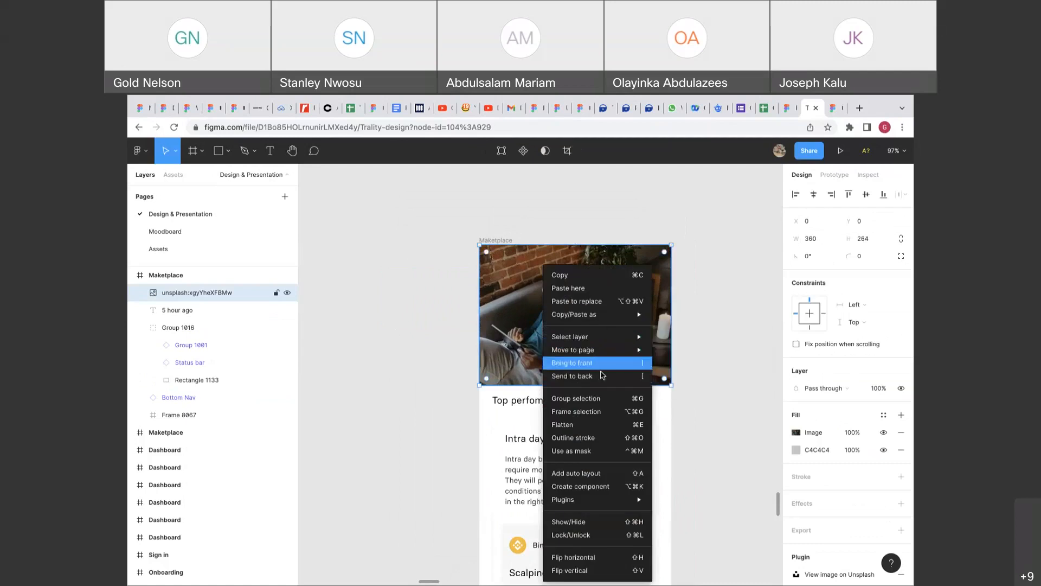
left_click(604, 377)
Ungroup Group 1016, delete its white background rectangle, and hide the header bar's fill.
left_click(599, 325)
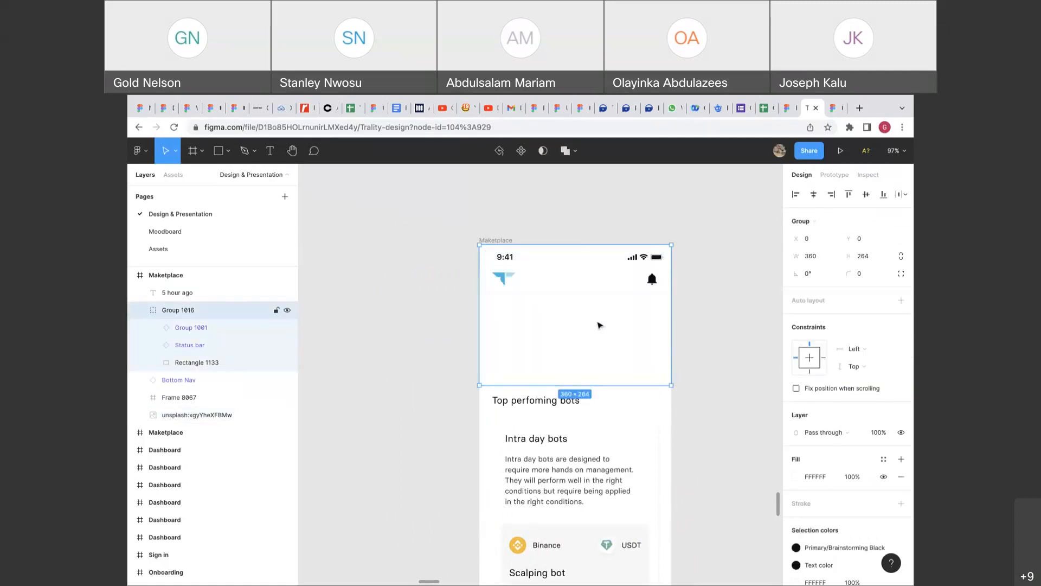
right_click(600, 324)
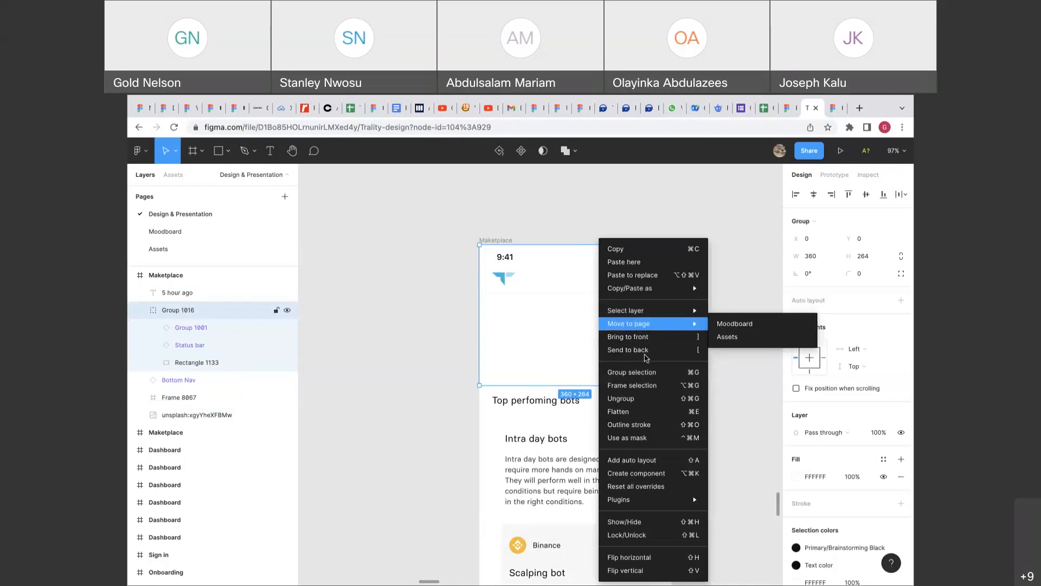
left_click(636, 398)
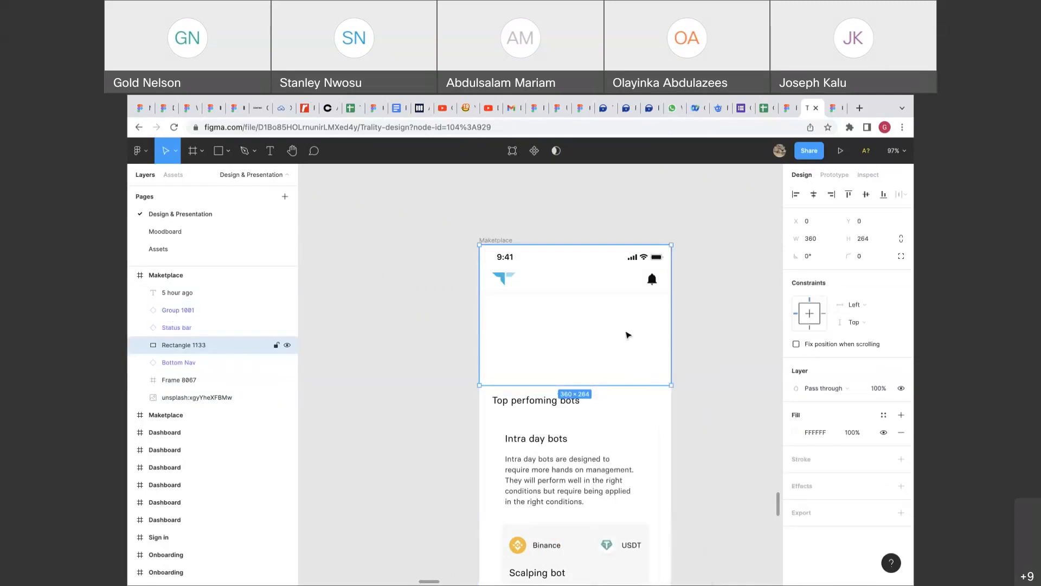
key("Delete")
left_click(627, 293)
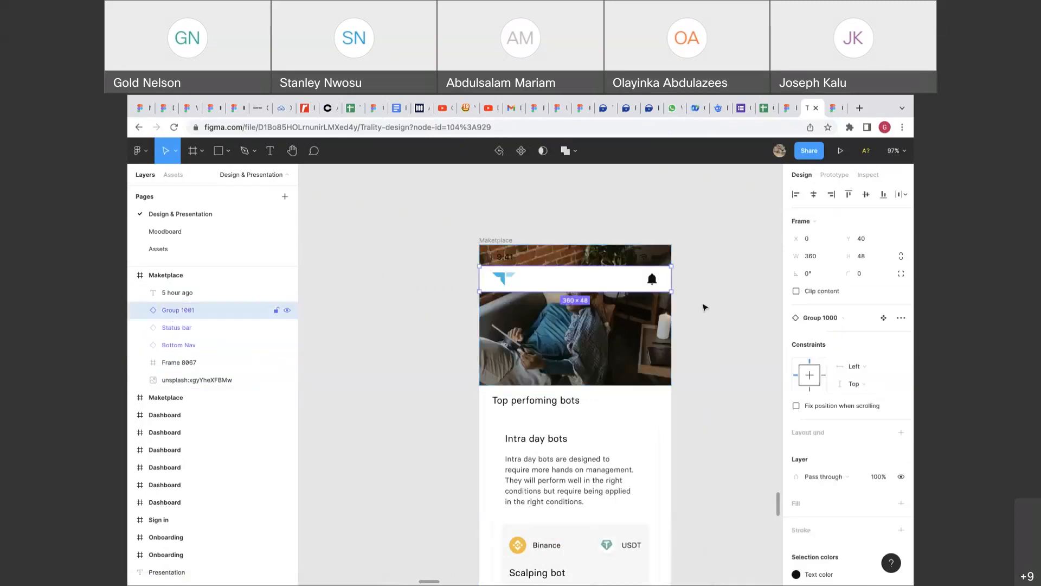
double_click(624, 285)
left_click(883, 441)
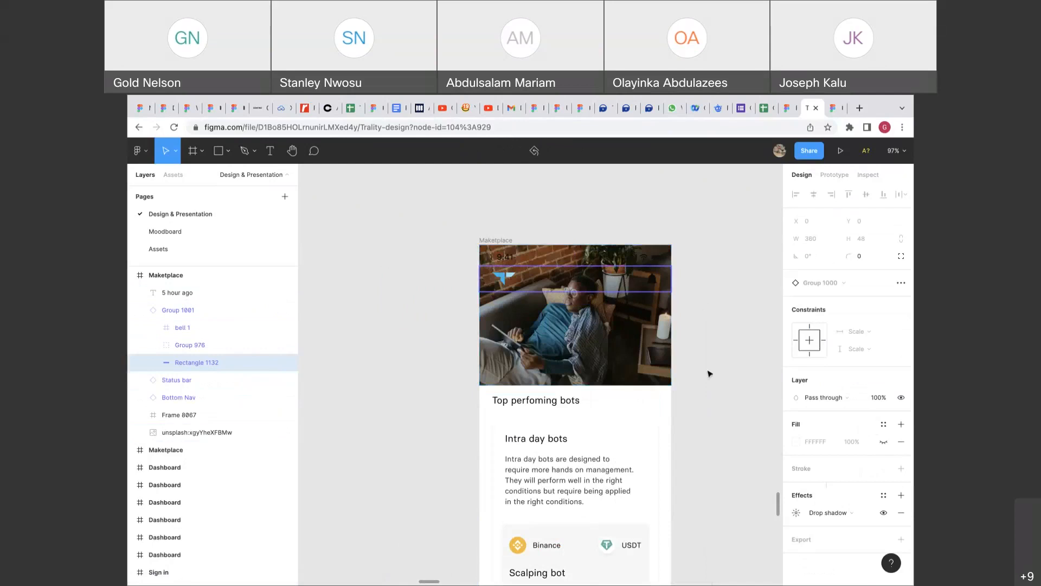
Set the header icons to light grey Gray 6 and review the status bar colour.
left_click(205, 310)
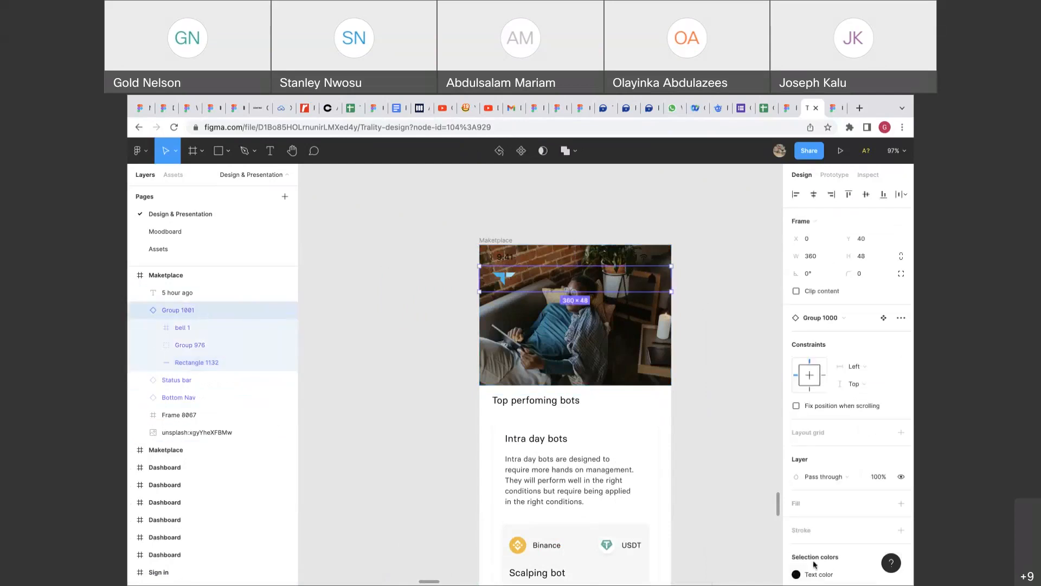
left_click(828, 574)
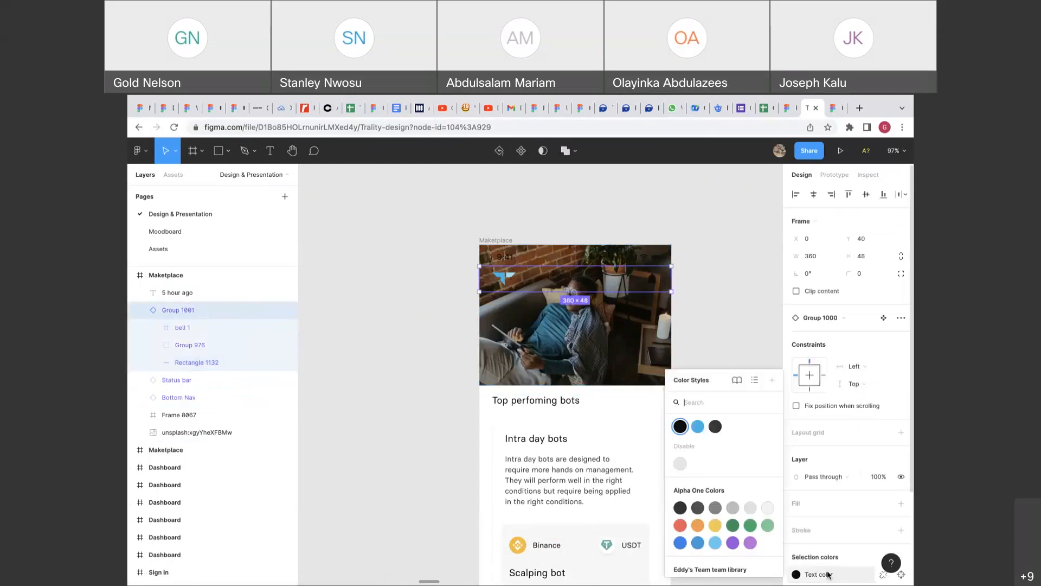
left_click(769, 509)
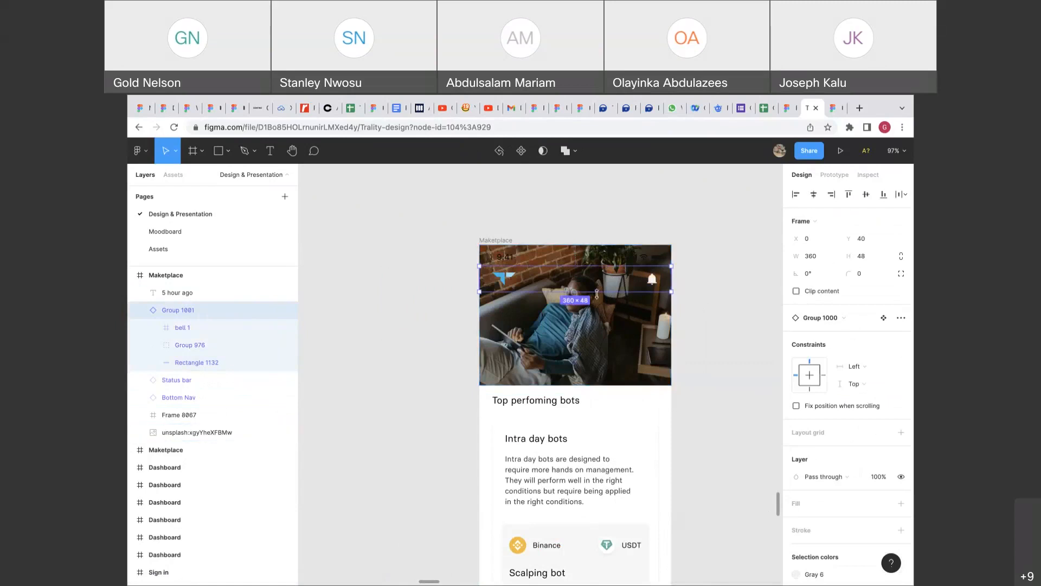
left_click(580, 263)
scroll(848, 491, "down", 3)
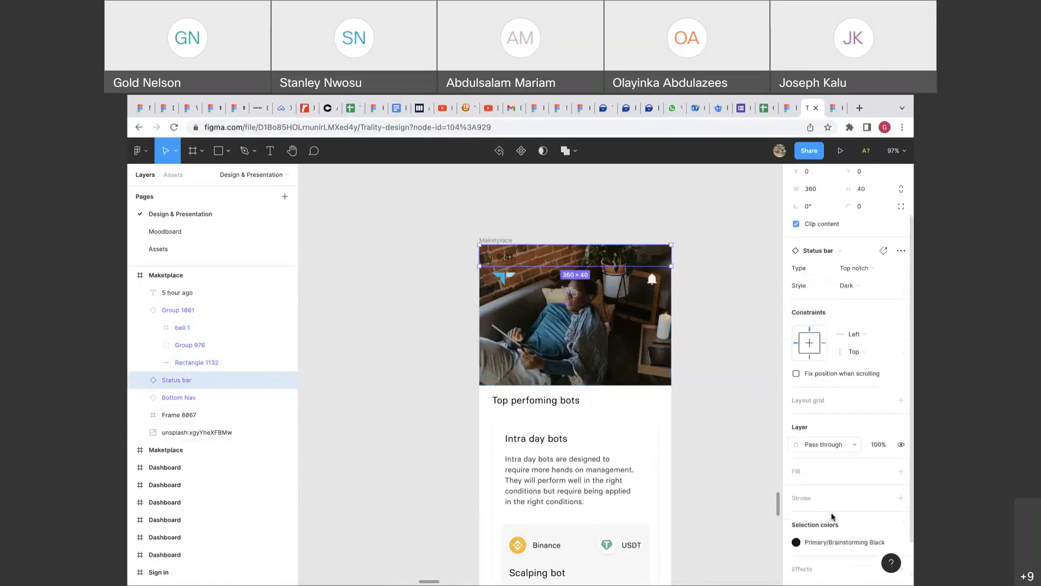
left_click(848, 492)
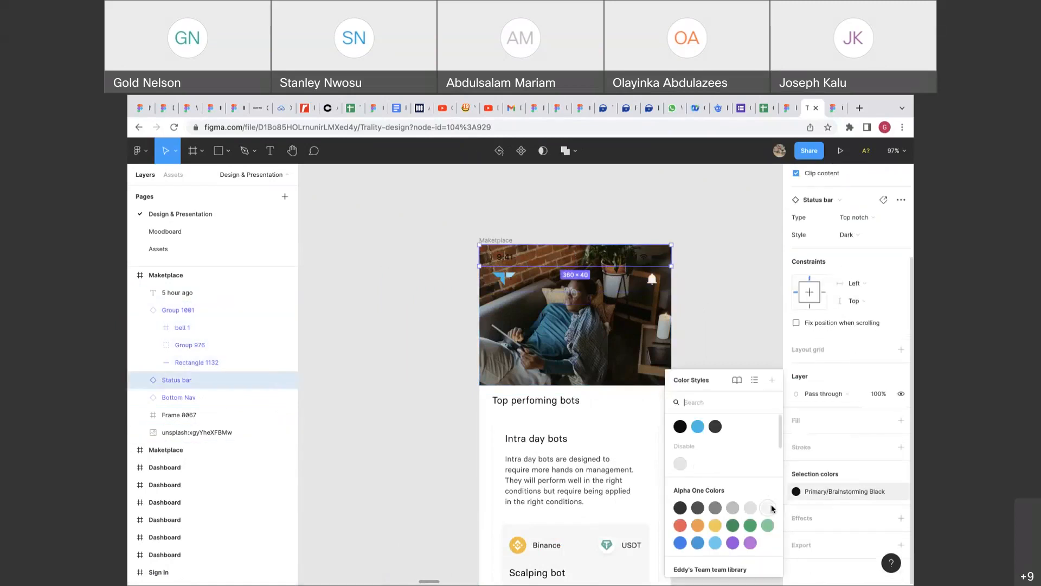
key("Escape")
left_click(720, 399)
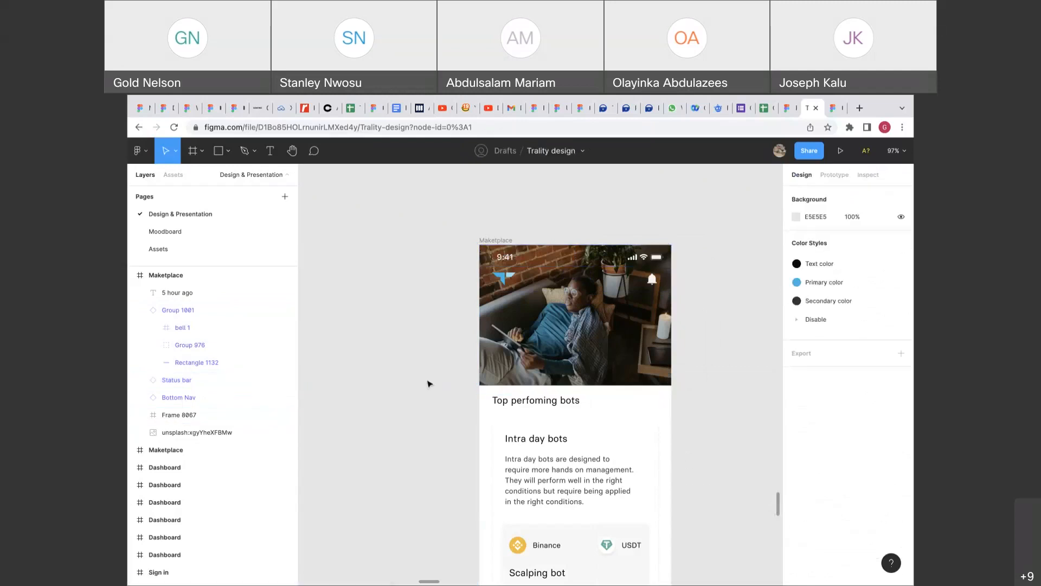
Type a short sample headline on the photo, set Inter Semi Bold 32, and centre it.
key("t")
left_click(498, 324)
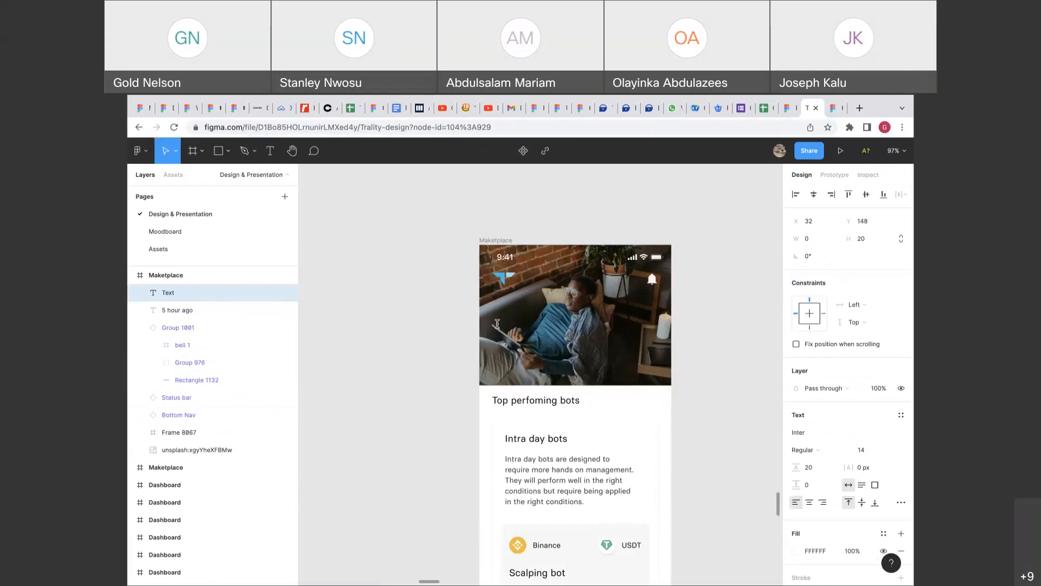
type("Stanley Is a boy")
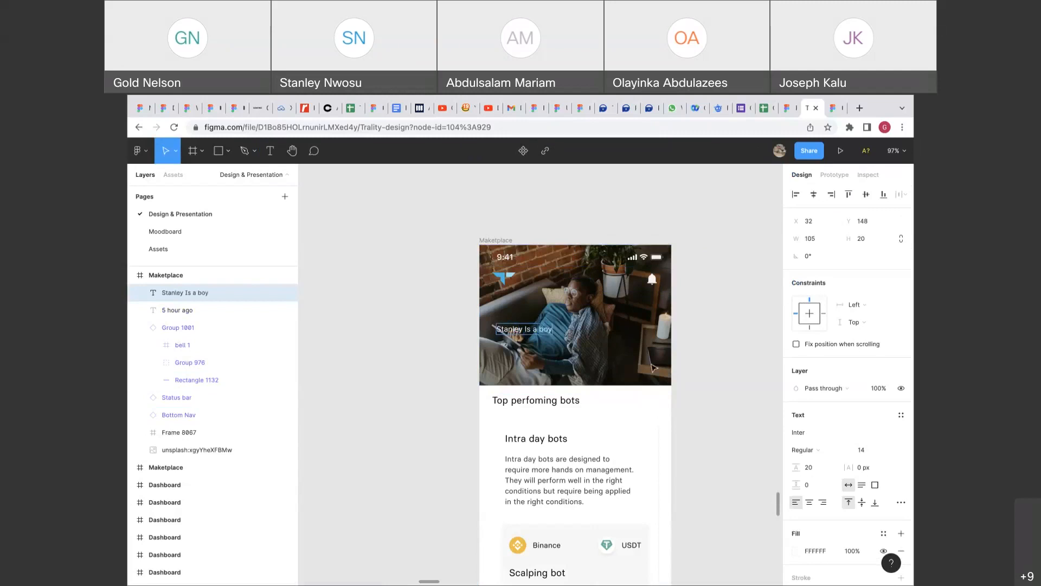
key("Escape")
left_click(890, 452)
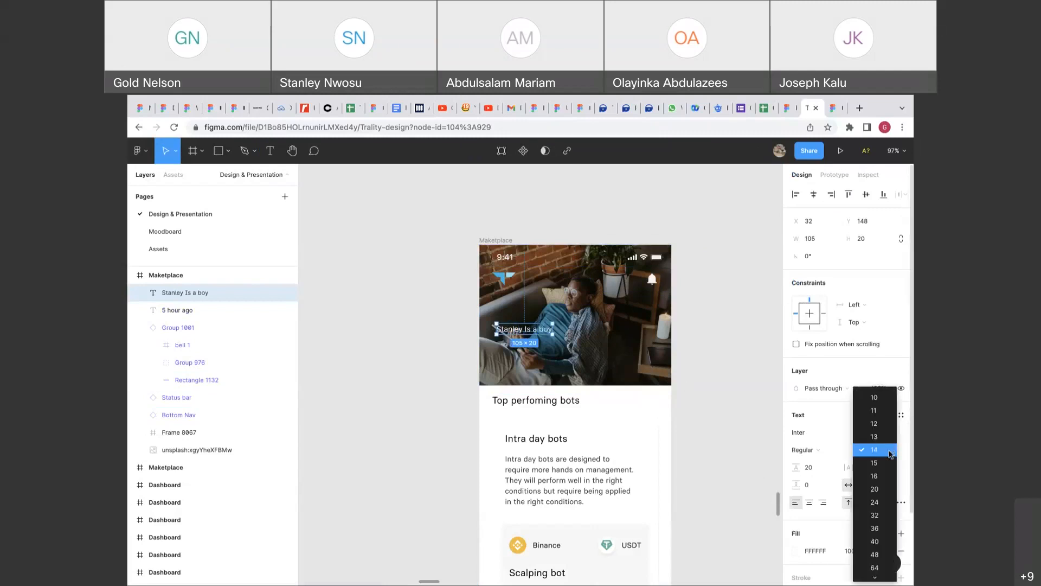
left_click(888, 514)
left_click(823, 453)
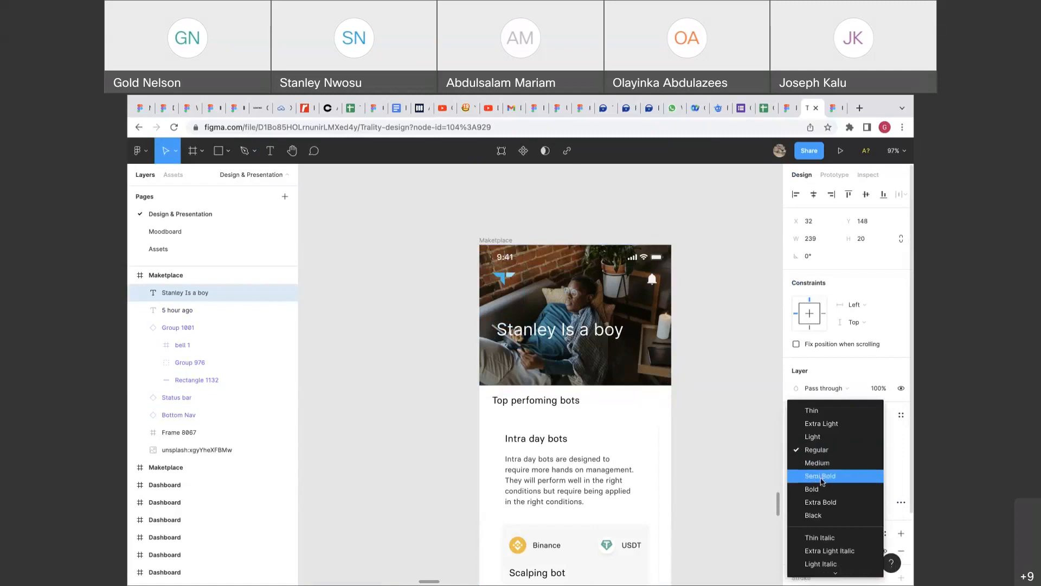
left_click(822, 480)
left_click_drag(593, 335, 607, 327)
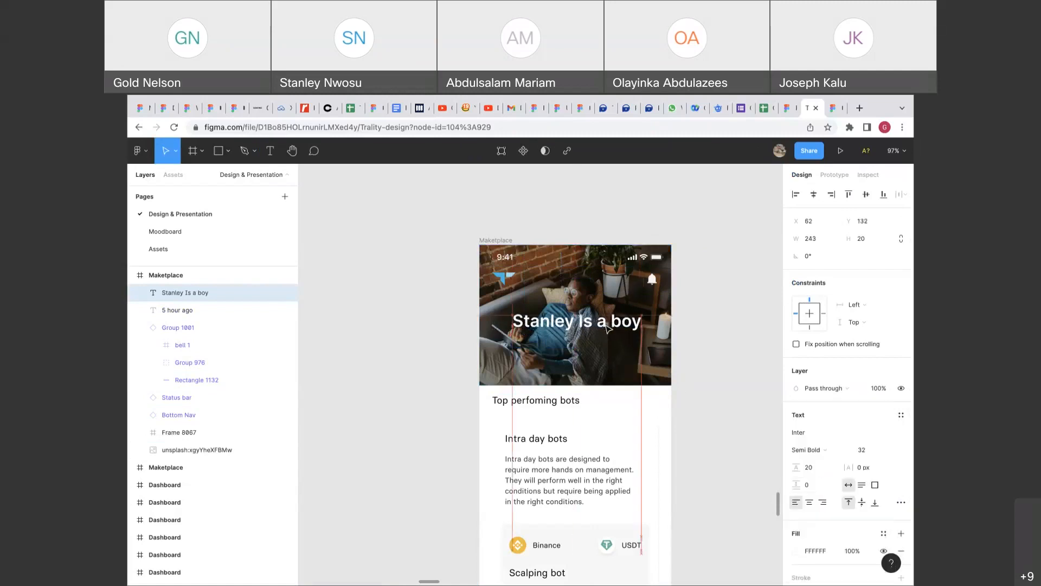
left_click(680, 375)
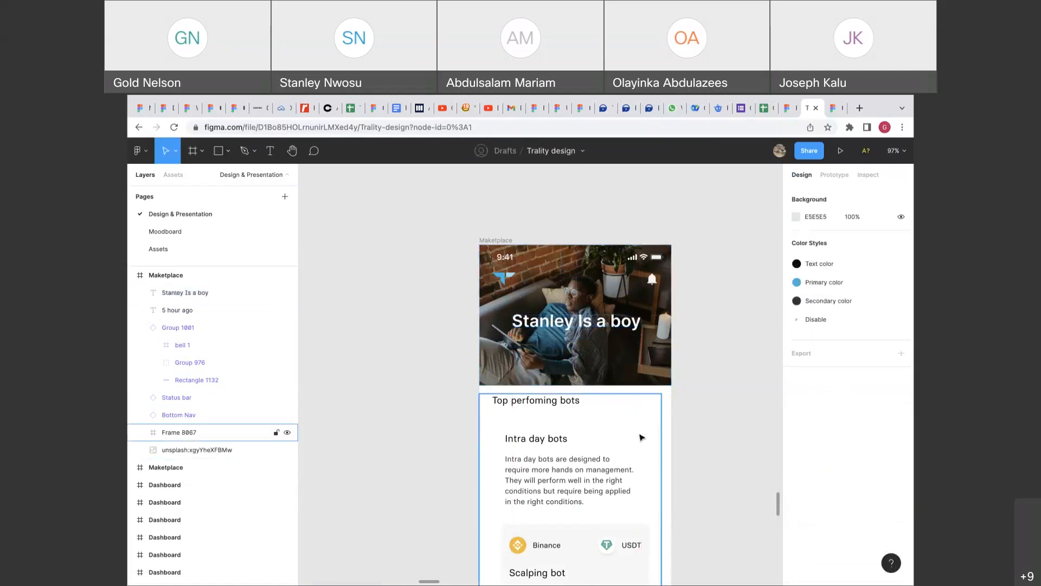
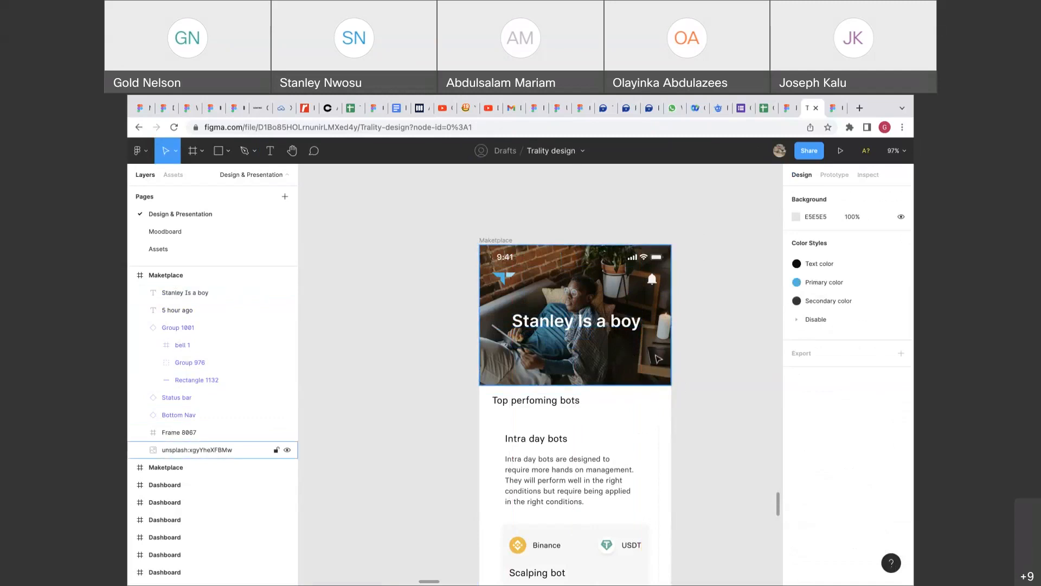
Narrow the photo headline's text box so the title wraps onto two lines.
scroll(657, 358, "right", 3)
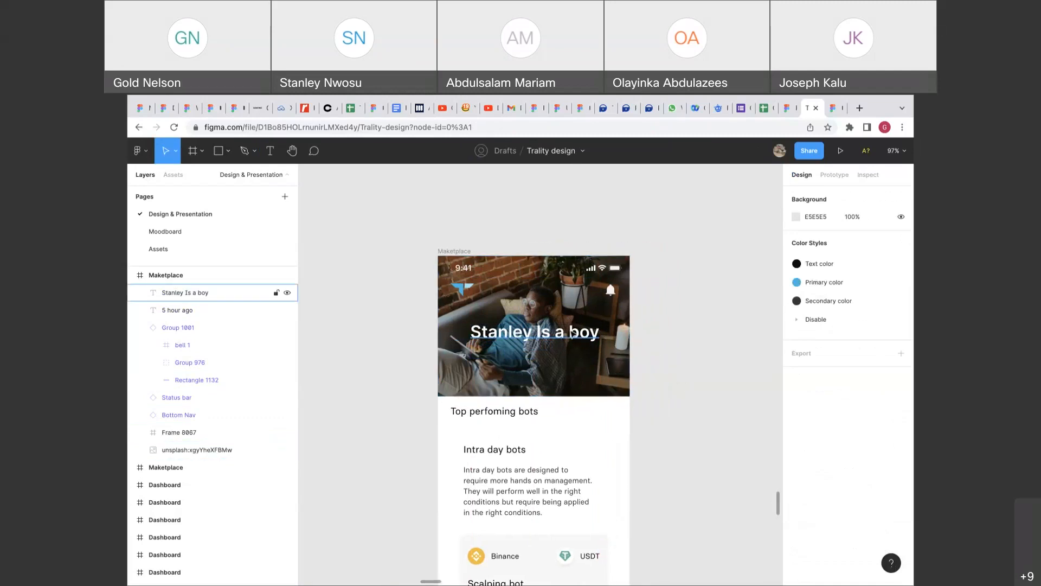
left_click(573, 334)
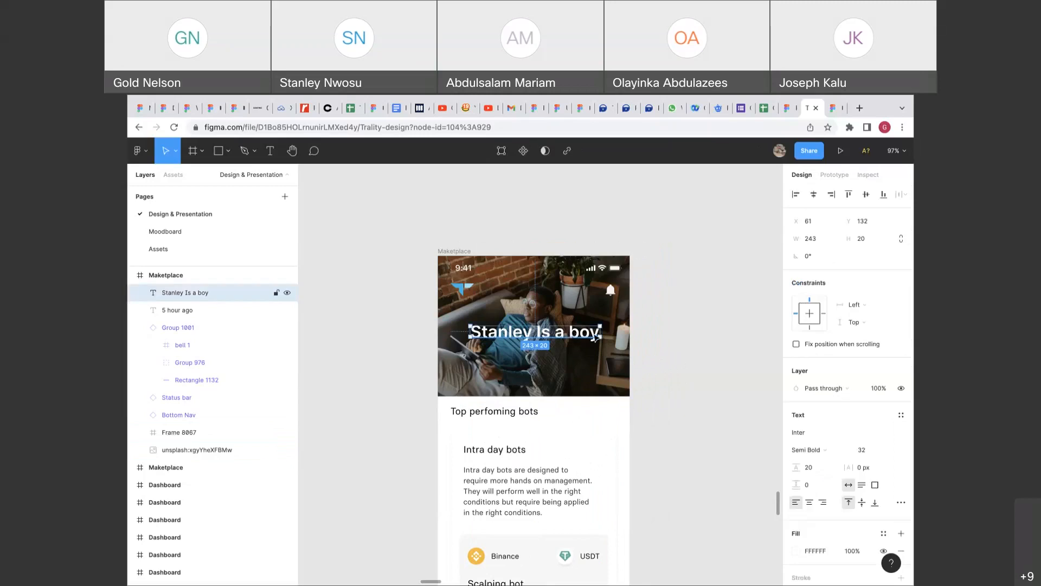
left_click(659, 332)
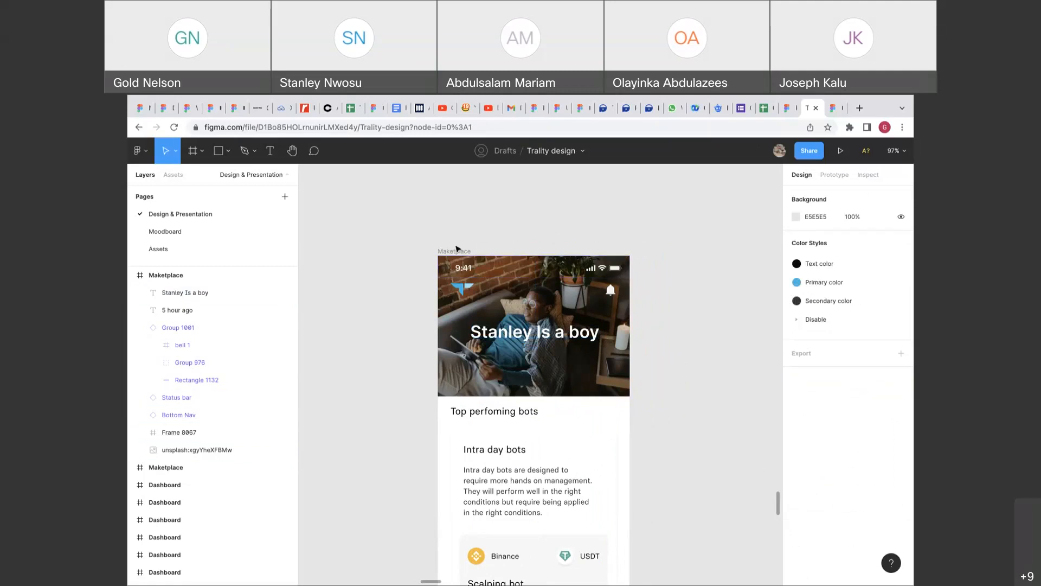
left_click(455, 251)
scroll(456, 251, "right", 3)
scroll(455, 251, "down", 2)
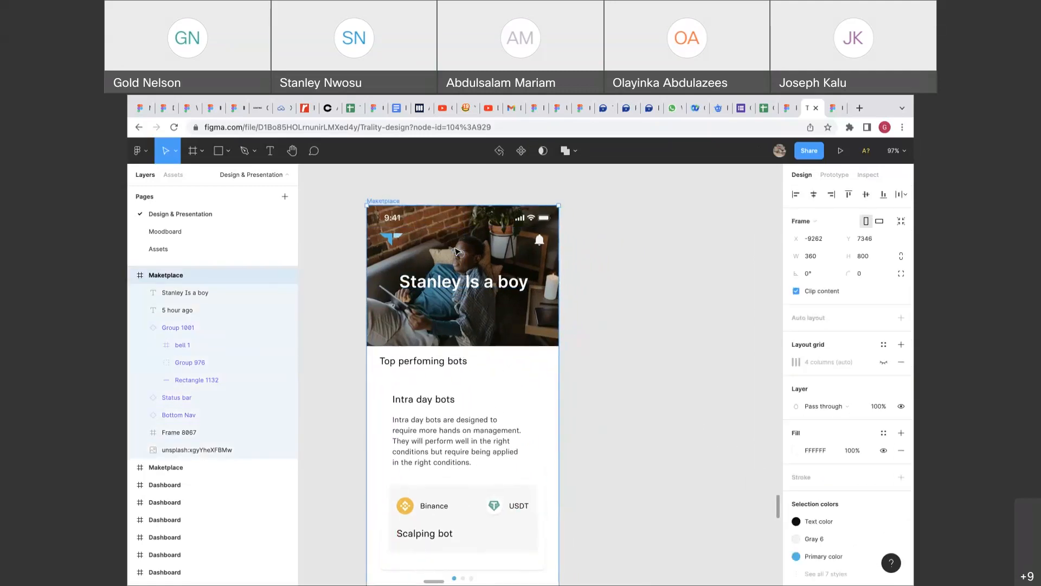
scroll(455, 251, "up", 2)
scroll(455, 251, "left", 1)
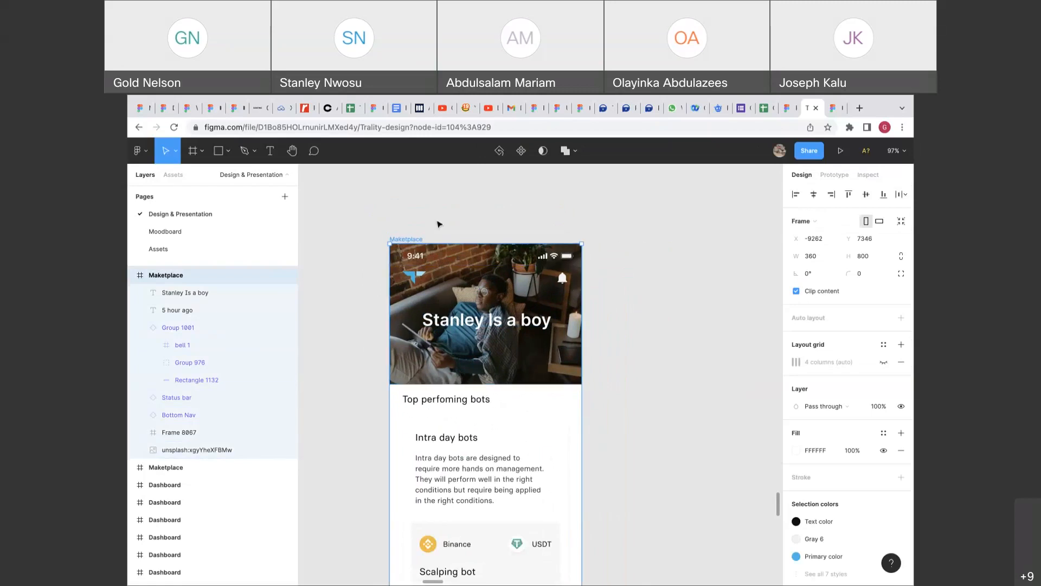
left_click(434, 222)
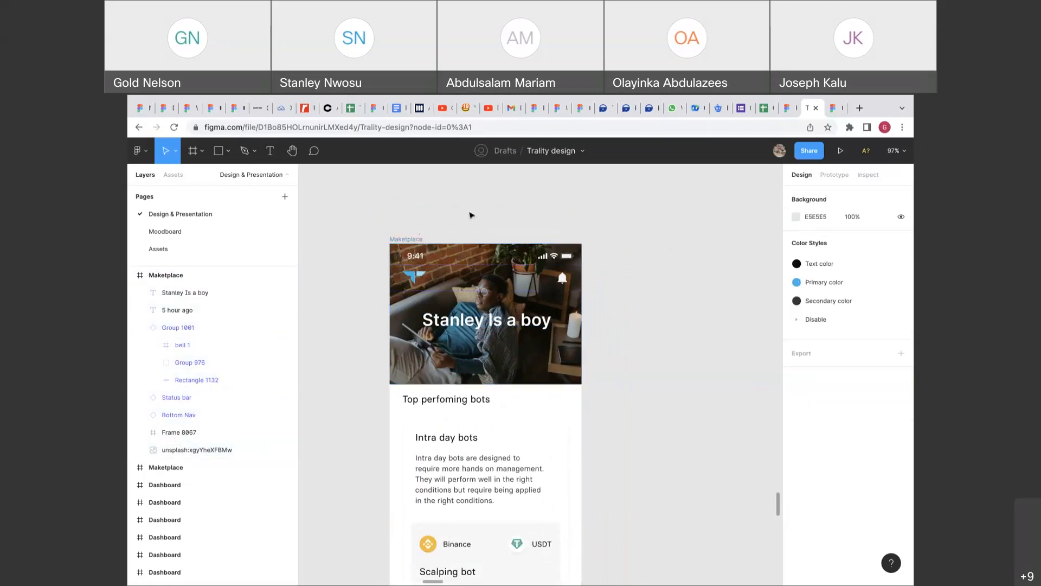
left_click(495, 320)
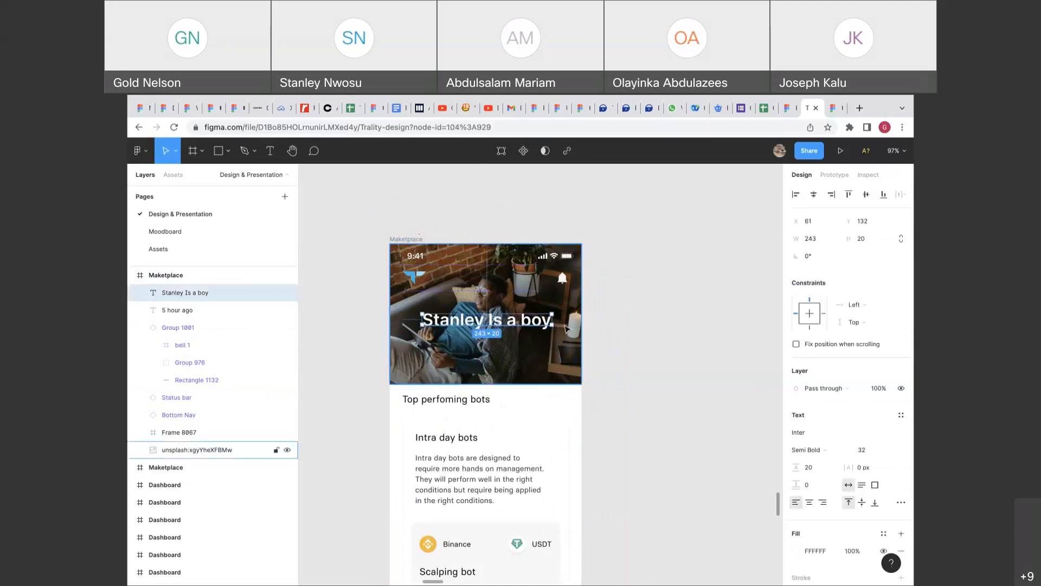
left_click_drag(552, 322, 509, 324)
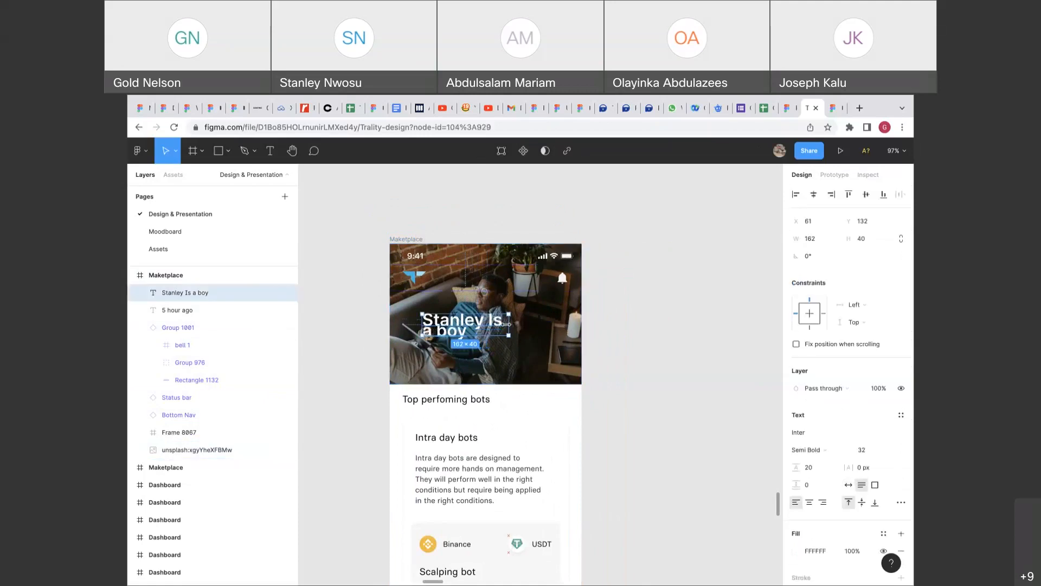
Give the headline a 48 line height, centre-align it, and move it to the photo's middle.
left_click(816, 467)
type("48")
key("Return")
left_click(809, 503)
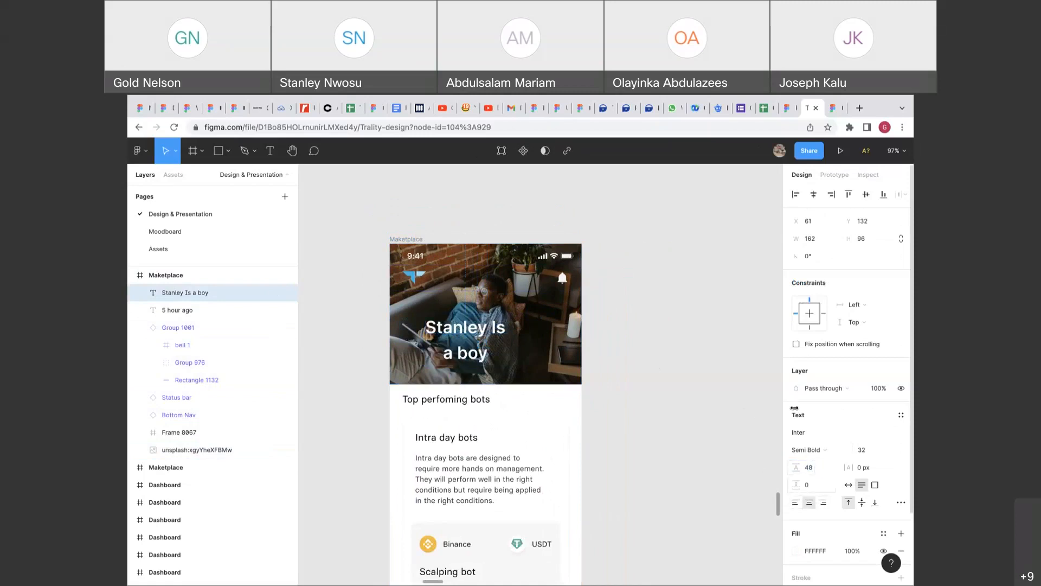
left_click_drag(484, 349, 504, 330)
left_click(613, 332)
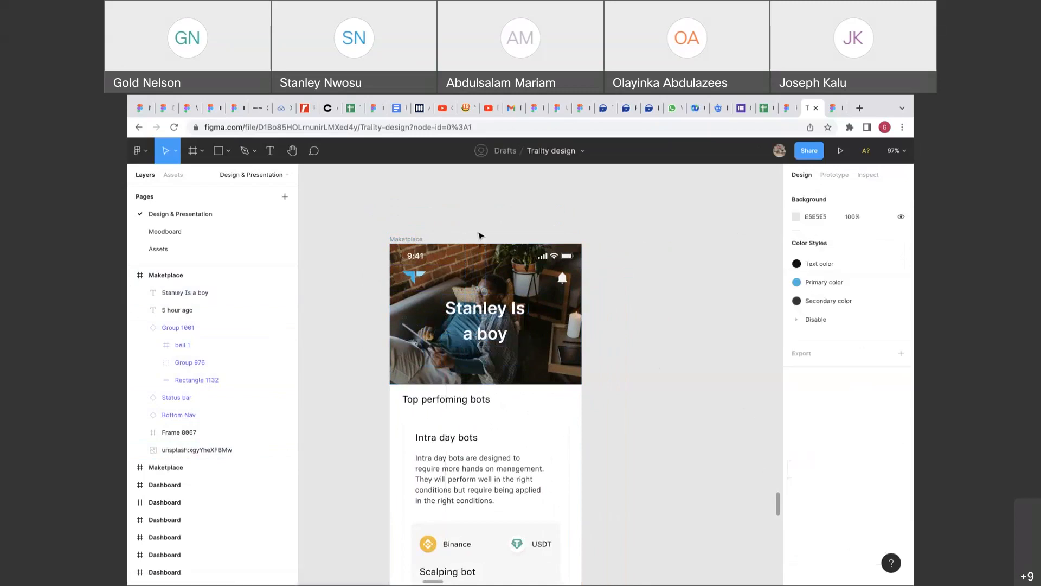
Duplicate the Maketplace frame and delete the photo from the copy.
left_click(405, 239)
key("ctrl+d")
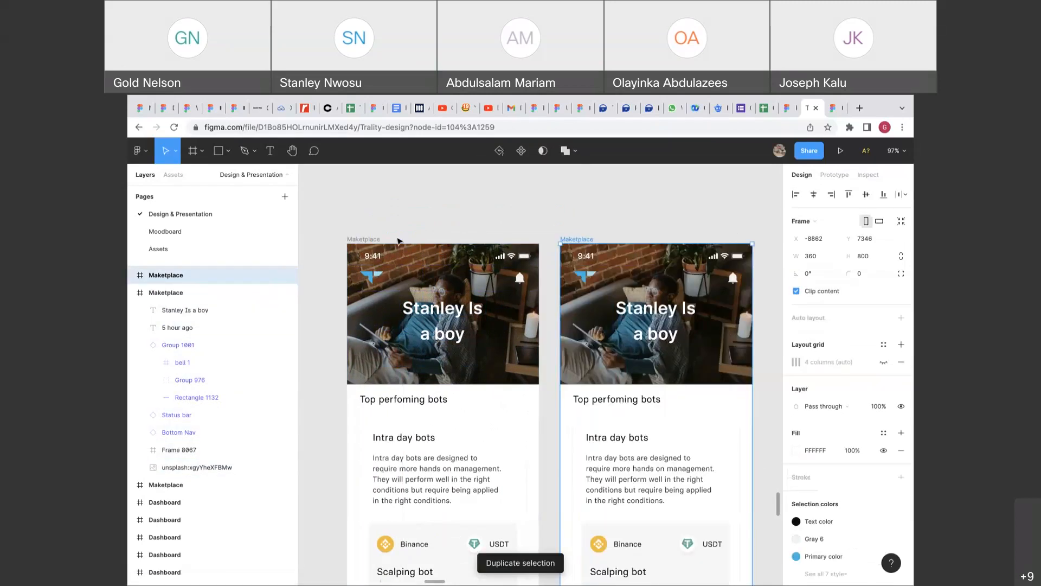
left_click(617, 349)
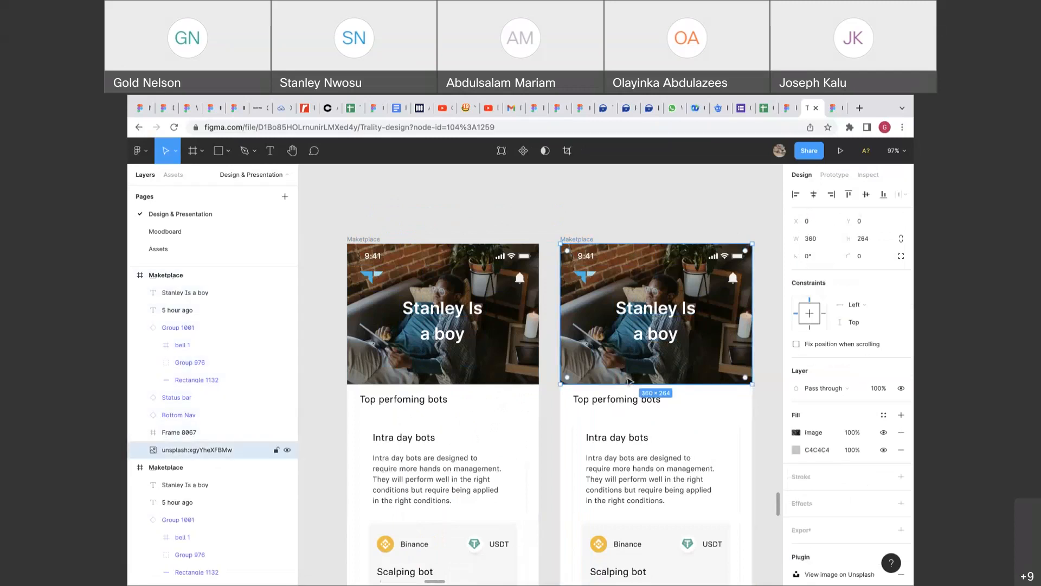
key("Delete")
Make the copy's title black (000), size 20, line height 32, and place it beside the logo.
left_click(657, 343)
left_click(824, 551)
type("0")
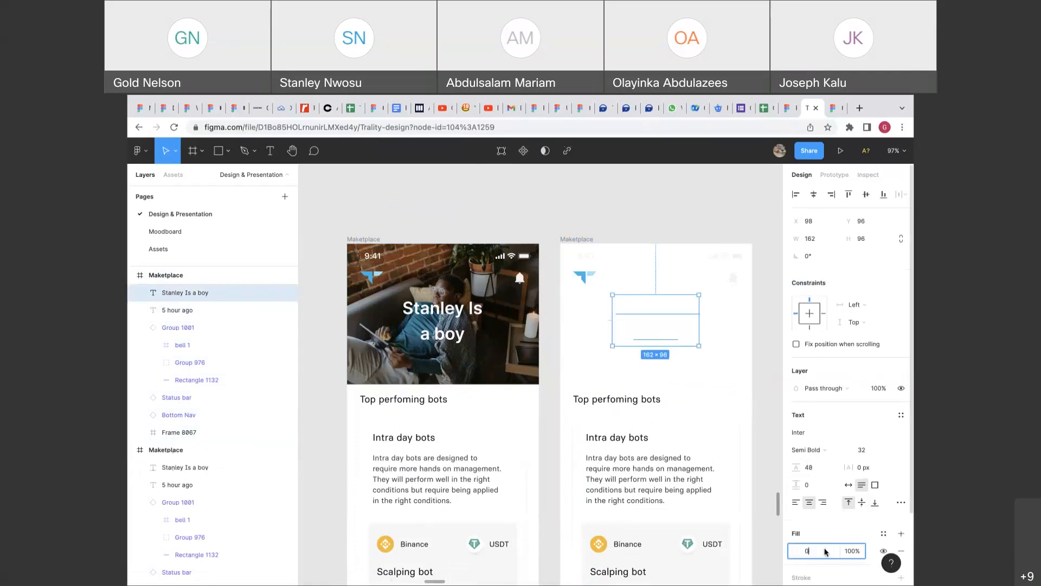
type("00")
key("Return")
left_click(884, 451)
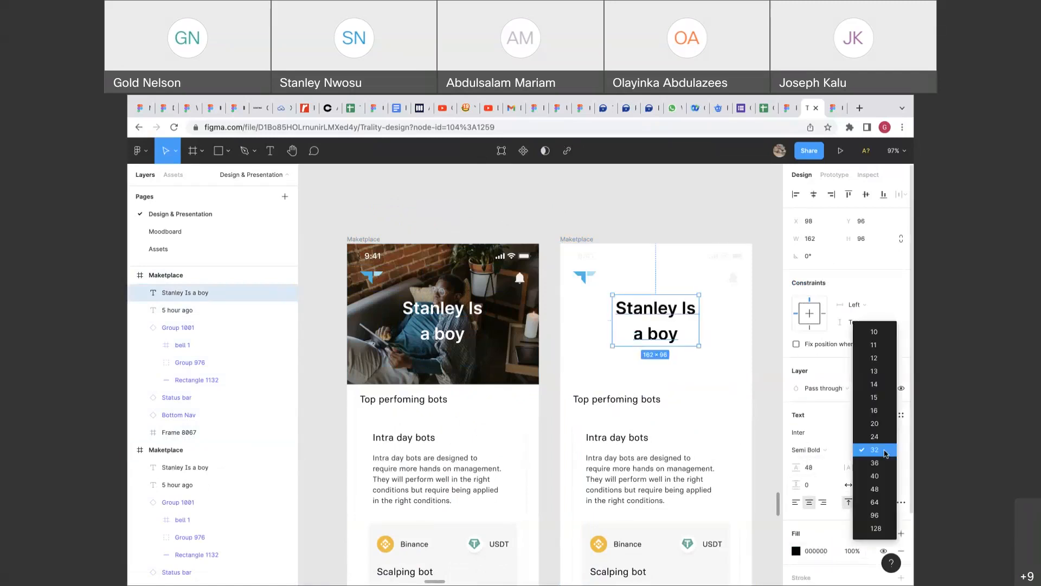
left_click(875, 426)
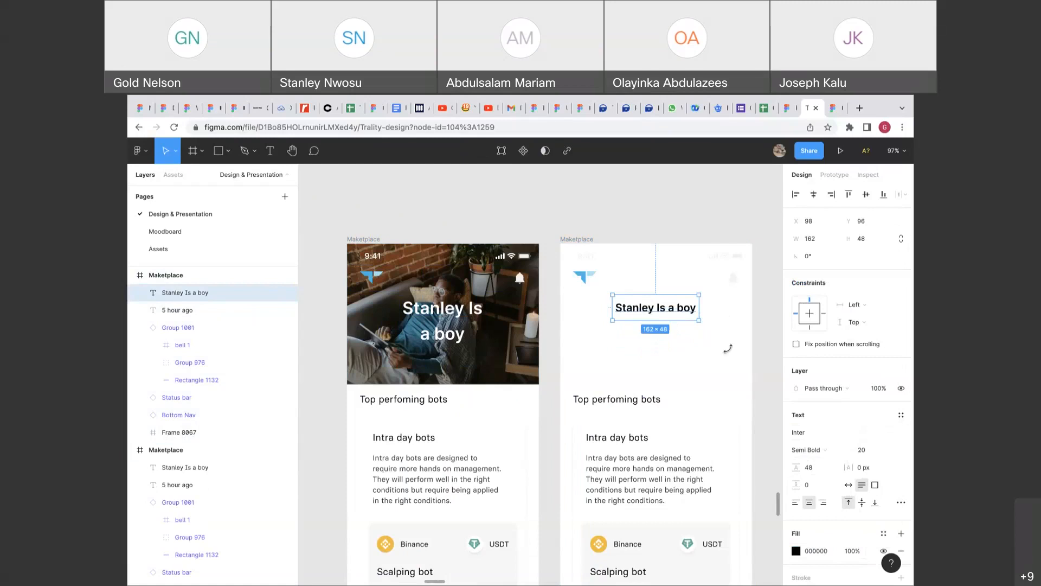
left_click(813, 470)
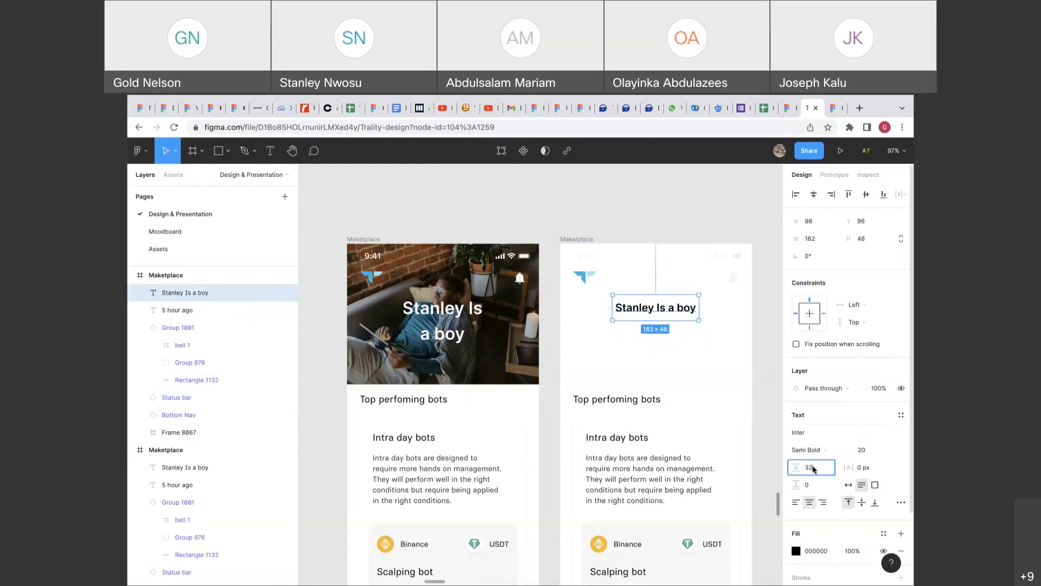
key("Return")
left_click_drag(667, 294, 662, 285)
Review the colour styles used by the copy's header and status bar.
left_click(704, 287)
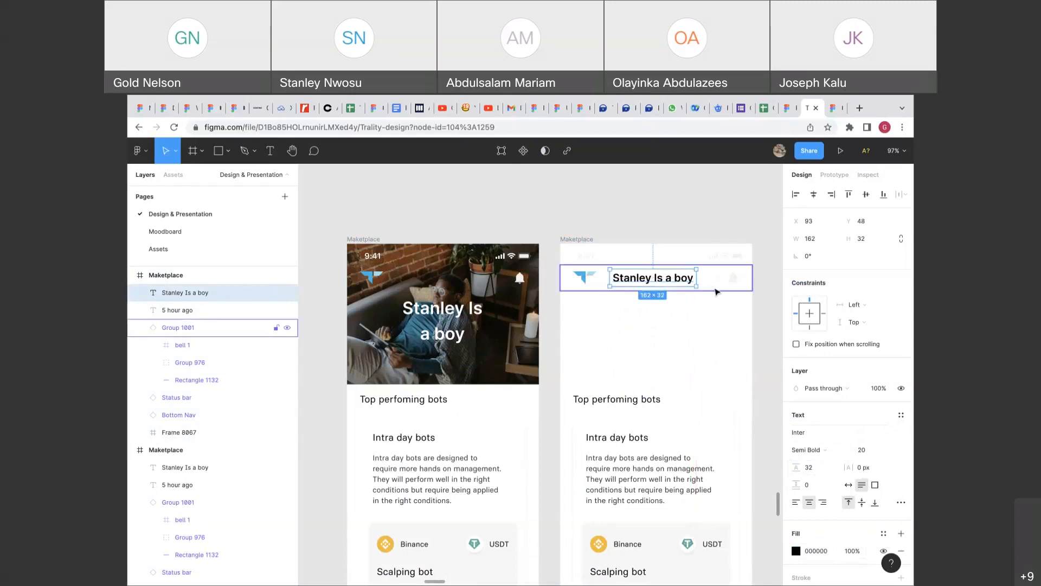
left_click(819, 573)
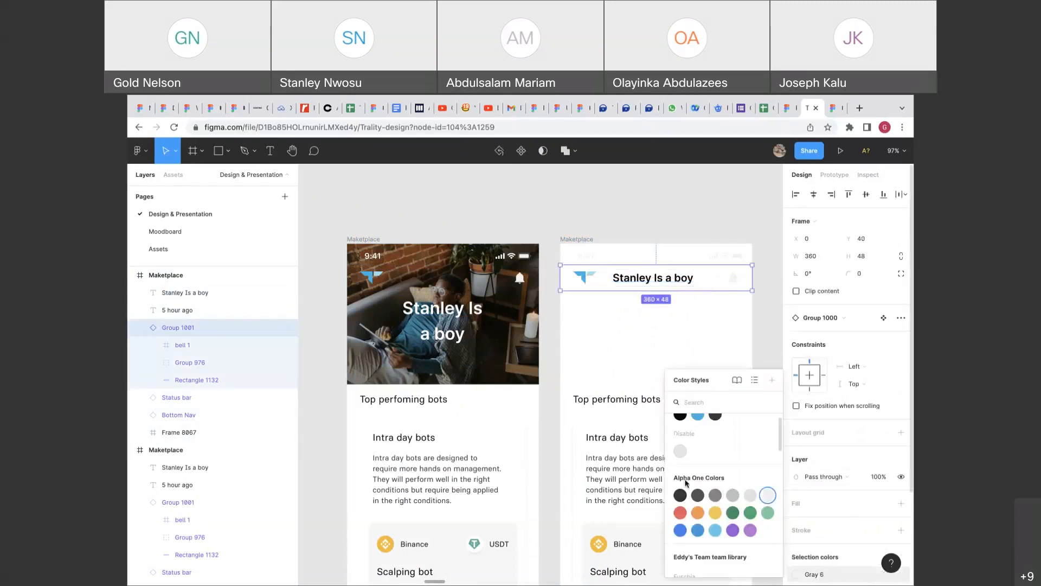
key("Escape")
left_click(177, 397)
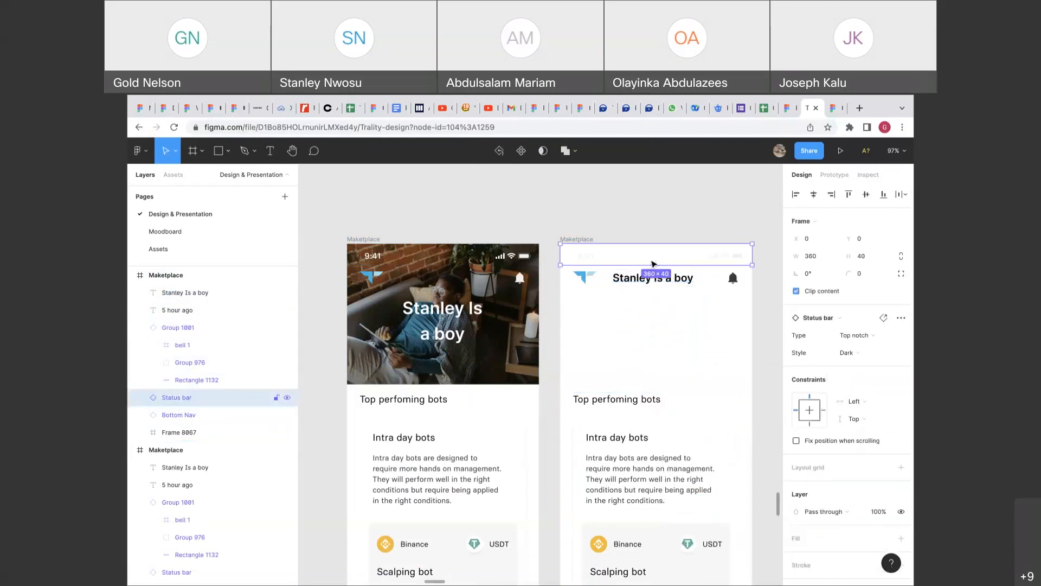
scroll(806, 526, "down", 3)
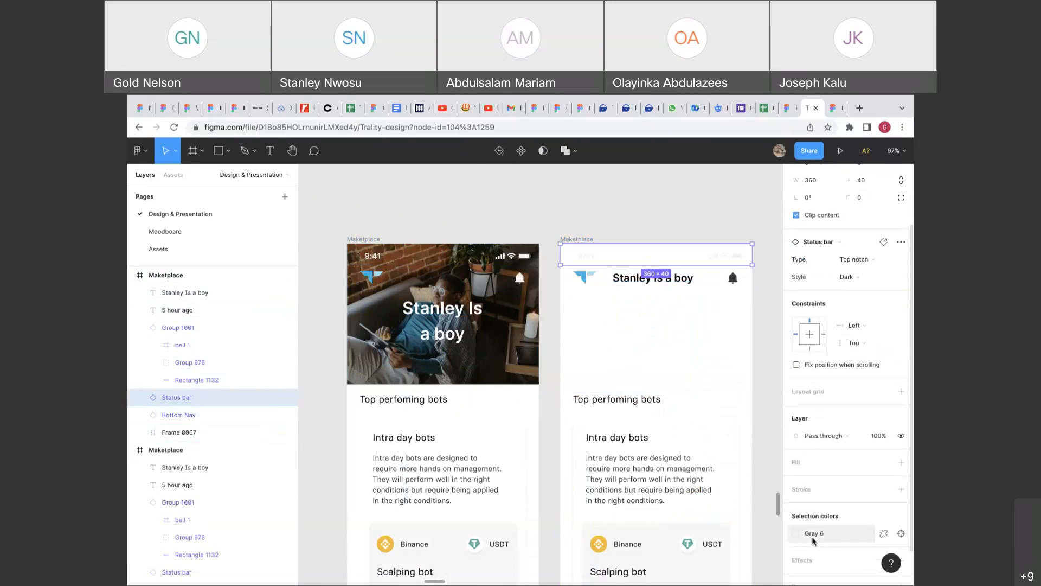
left_click(814, 533)
key("Escape")
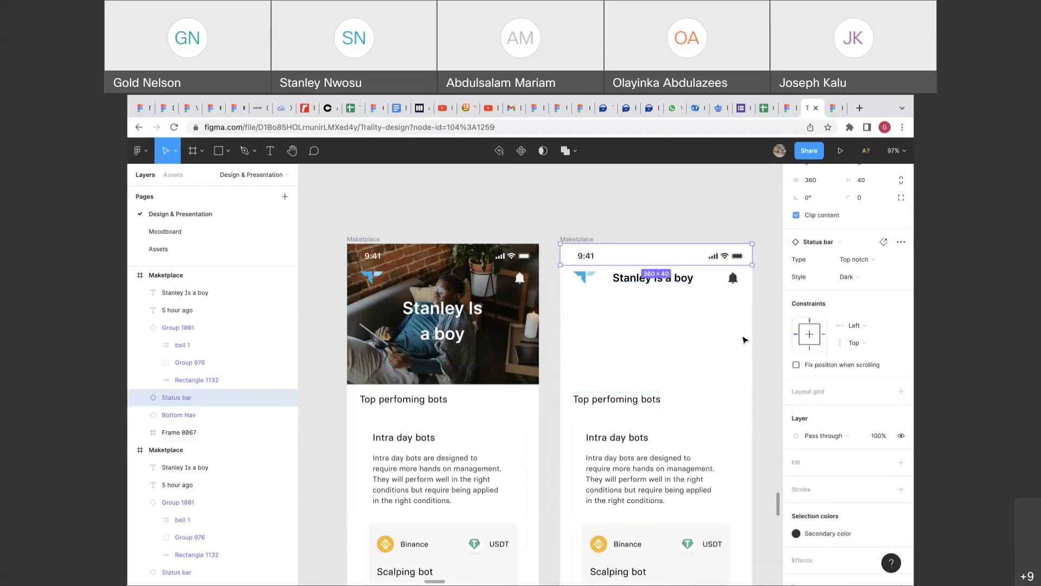
key("Escape")
Try moving the copy's content frame upward, then undo the move.
scroll(748, 337, "right", 3)
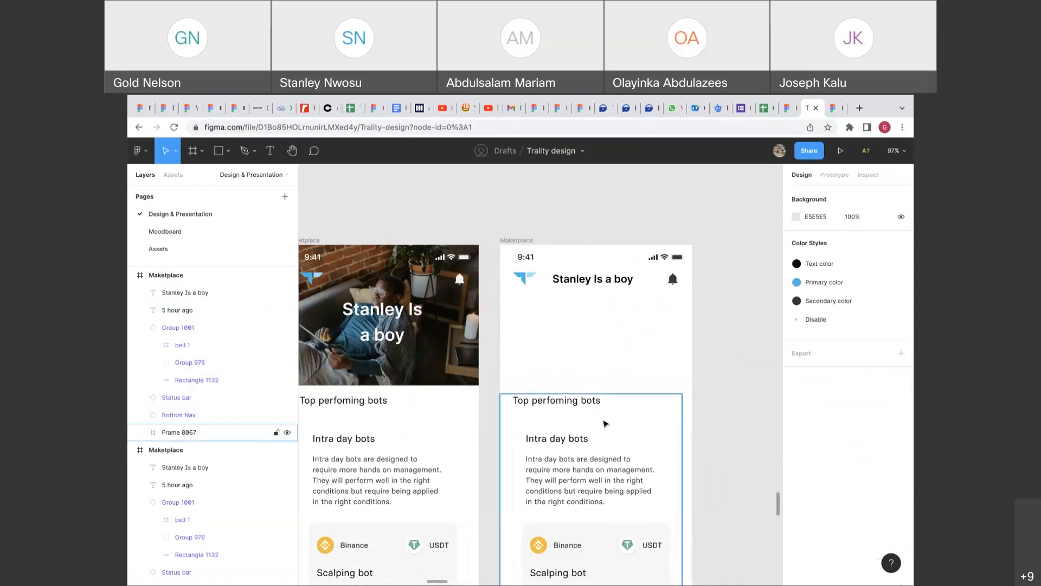
left_click(606, 423)
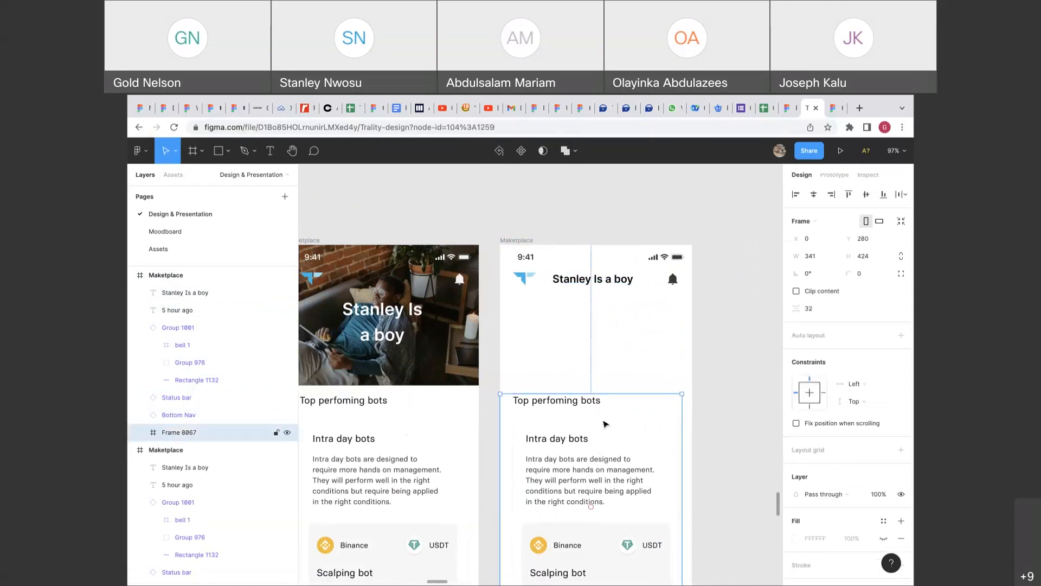
left_click_drag(605, 424, 595, 347)
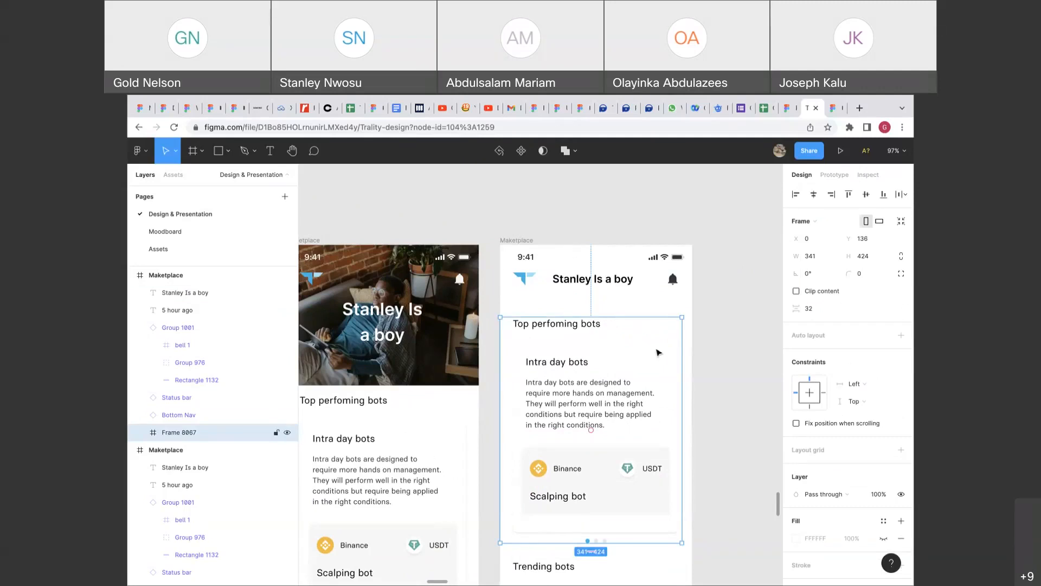
key("ctrl+z")
left_click(728, 342)
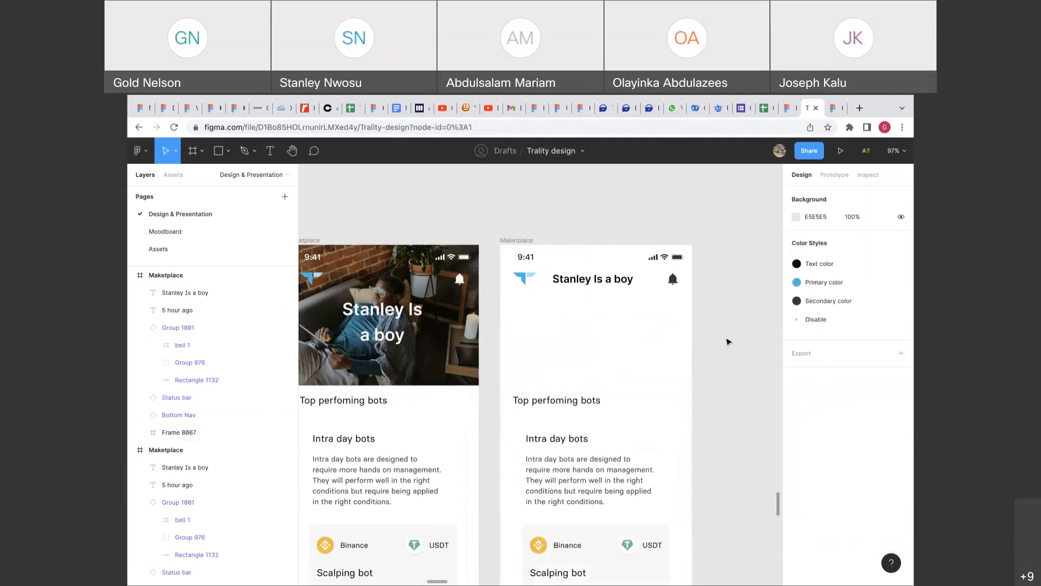
scroll(569, 339, "left", 3)
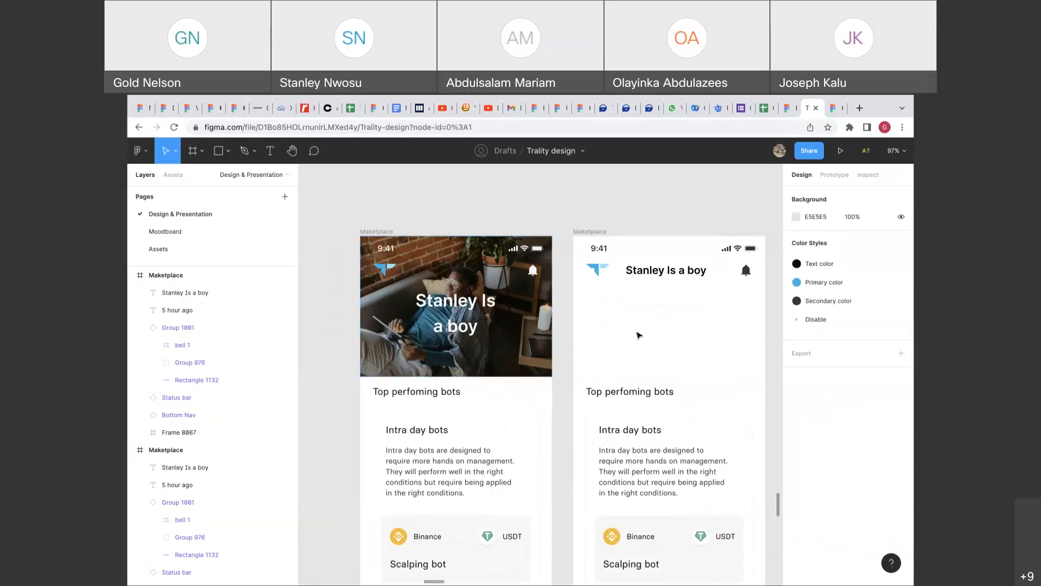
scroll(637, 333, "right", 2)
Draw a white (ffffff) rectangle across the copy's header and send it behind the header items.
key("r")
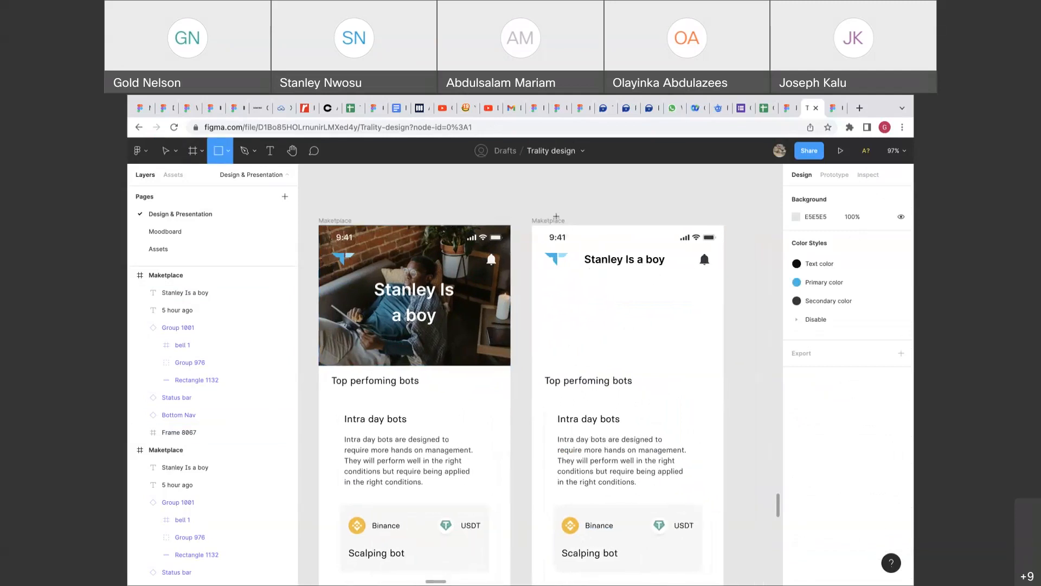
mouse_move(532, 224)
left_mouse_down()
mouse_move(697, 272)
mouse_move(725, 307)
mouse_move(724, 232)
mouse_move(727, 364)
mouse_move(726, 350)
left_mouse_up()
left_click(837, 437)
type("ffffff")
key("Return")
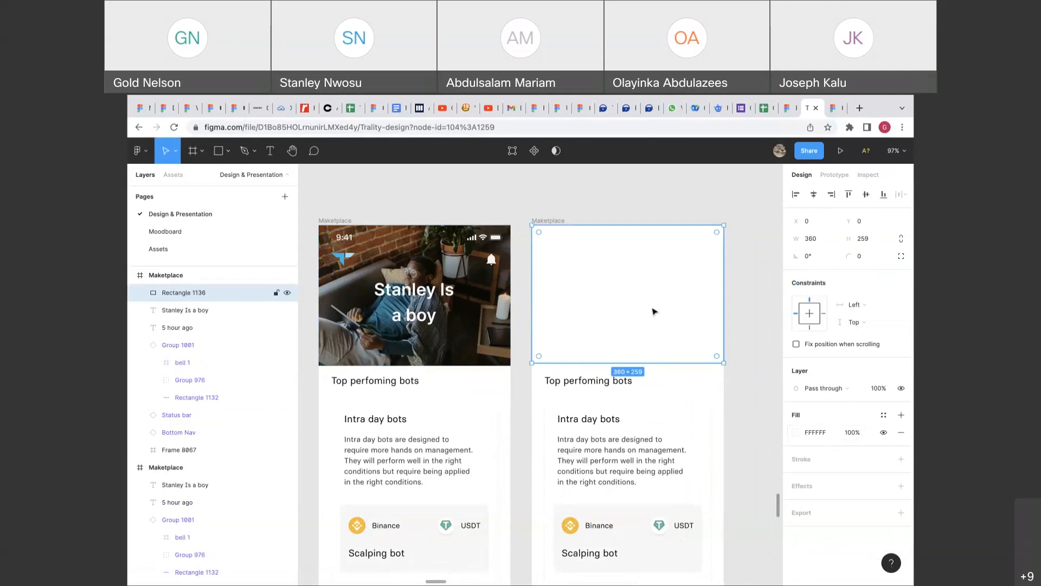
right_click(653, 309)
mouse_move(692, 319)
left_click(682, 375)
Group the copy's header layers and send the content frame to the back.
left_click_drag(739, 310, 567, 238)
key("ctrl+g")
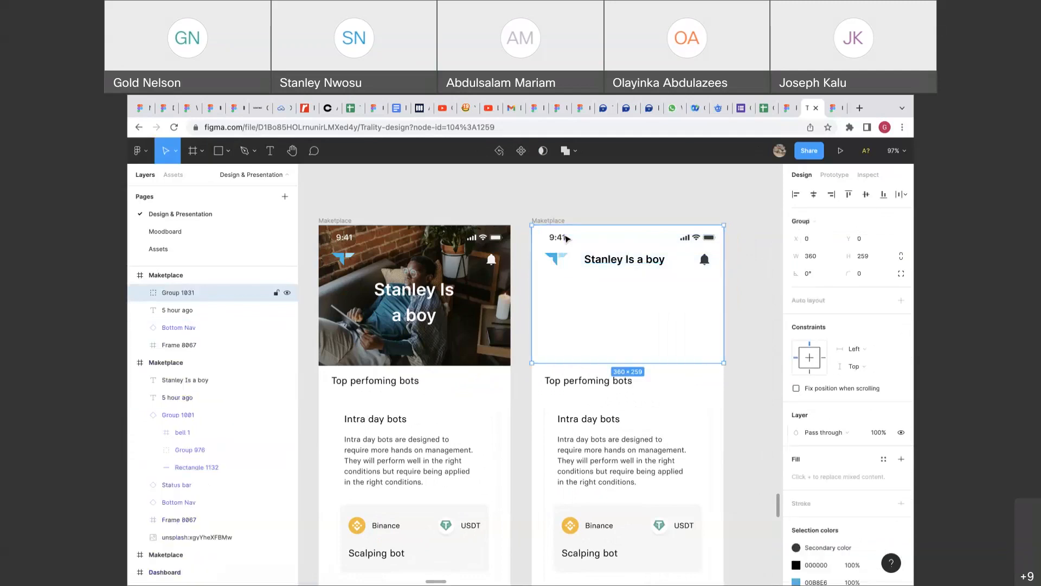
left_click(566, 382)
right_click(567, 382)
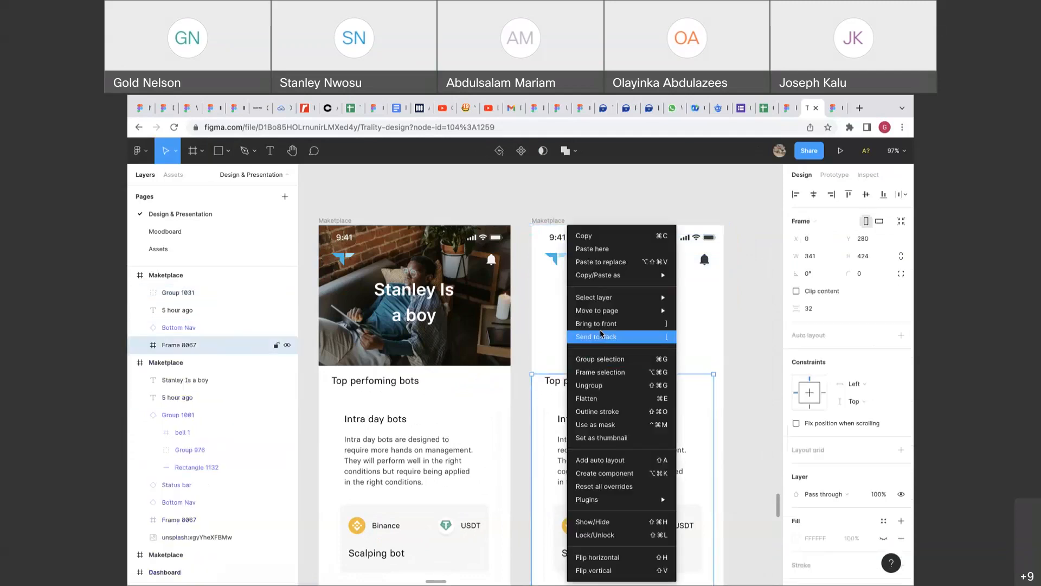
left_click(601, 336)
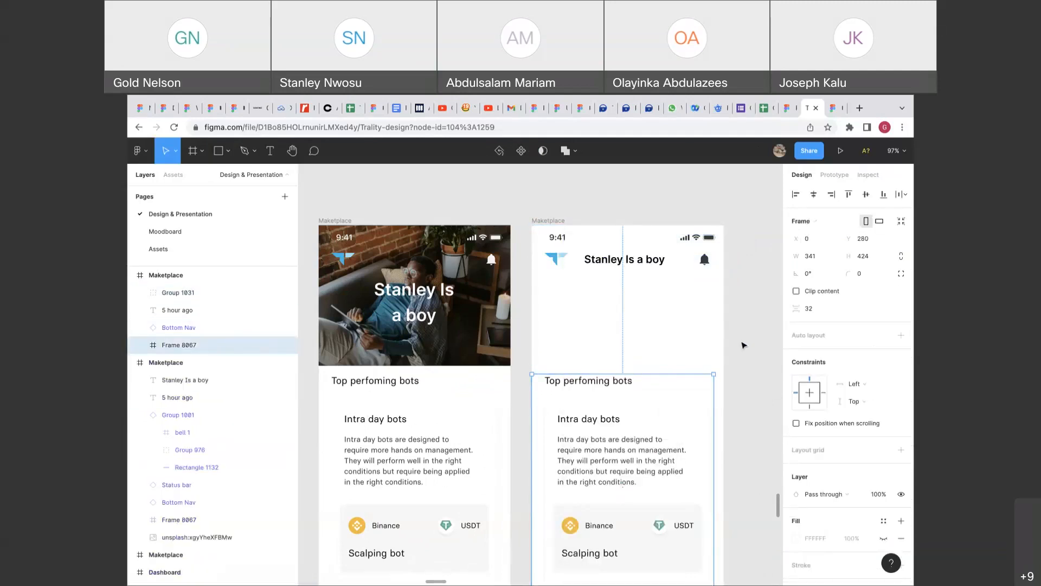
Shrink the header rectangle to an 88-px bar and move the bot list up under it.
left_click(695, 337)
double_click(686, 353)
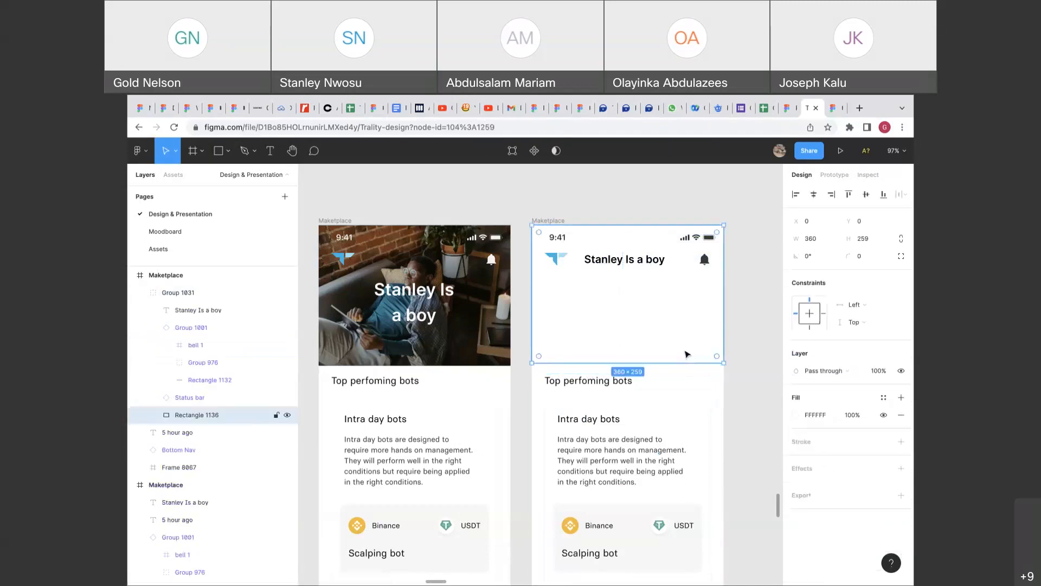
left_click_drag(681, 362, 700, 275)
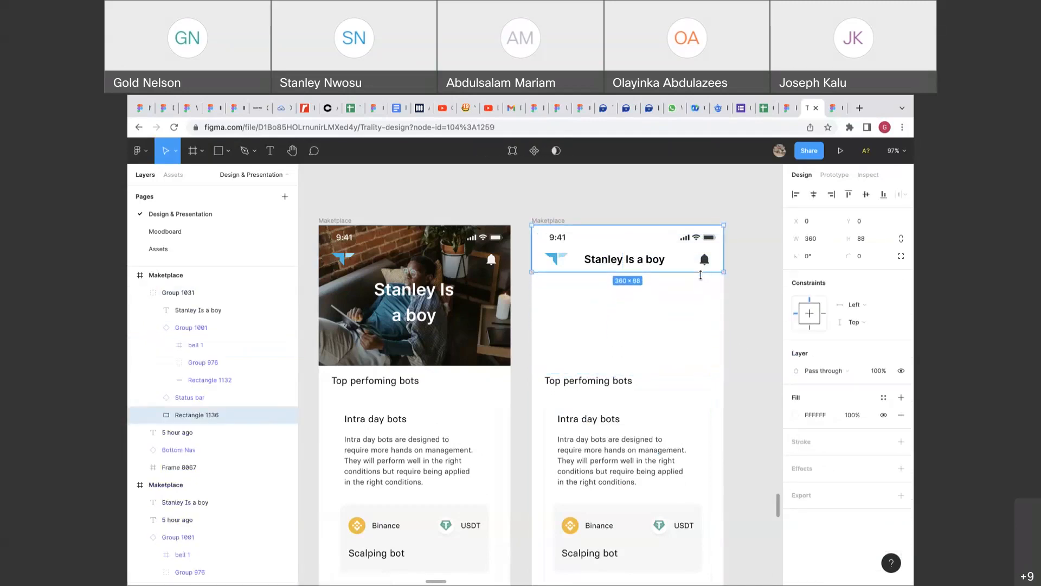
left_click(614, 417)
left_click_drag(617, 453, 615, 358)
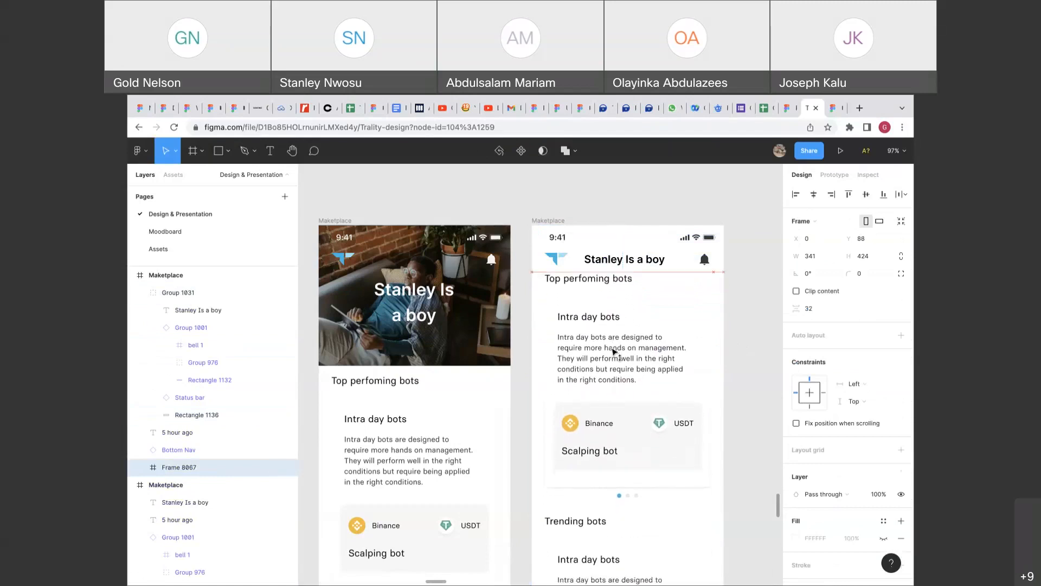
left_click(738, 362)
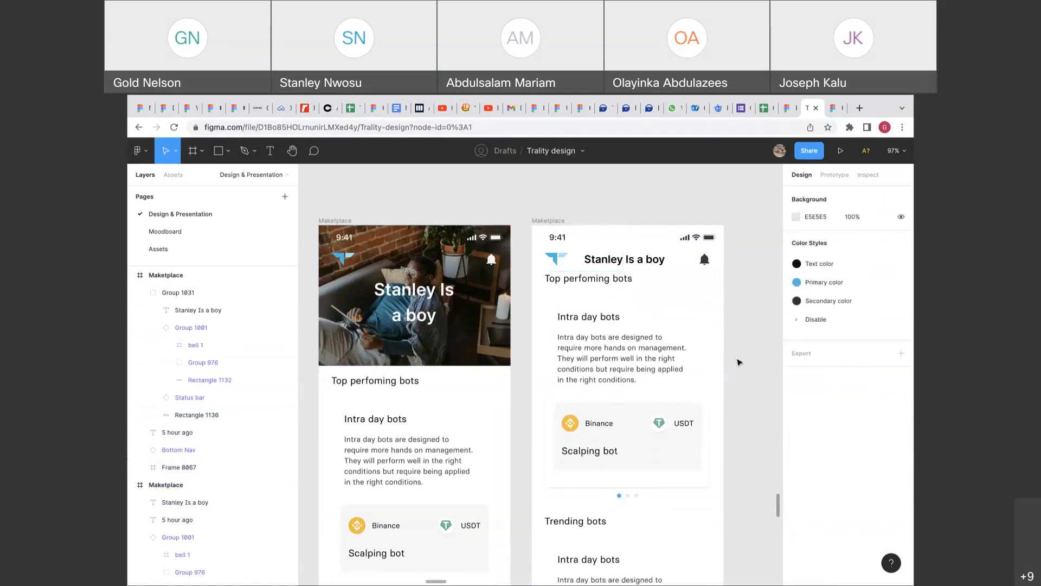
Extend the right screen's bot list frame down to 643 high.
scroll(738, 362, "down", 3)
left_click(671, 351)
scroll(670, 350, "down", 5)
left_click_drag(669, 402, 670, 432)
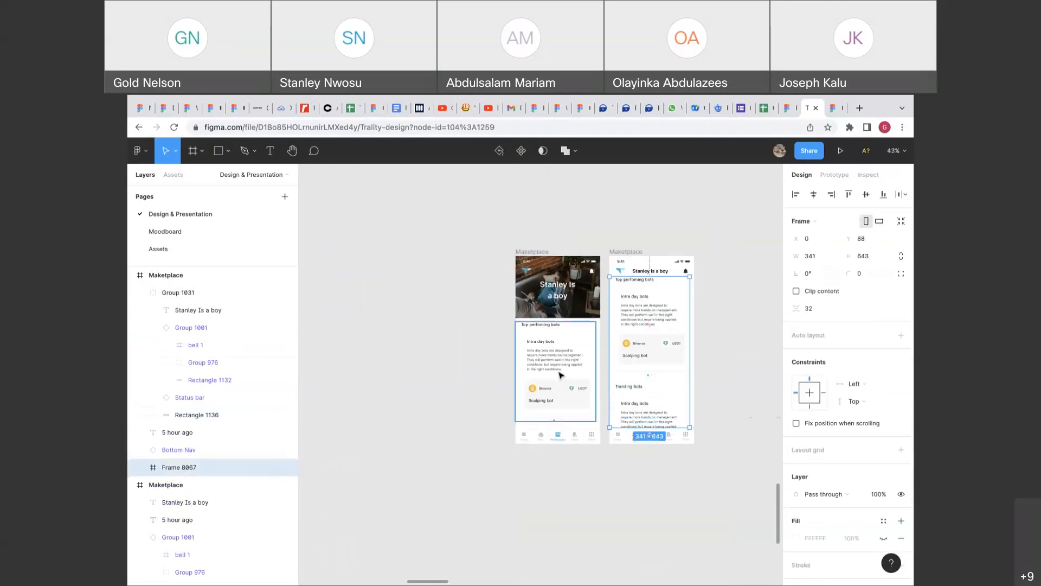
left_click(561, 374)
left_click(494, 299)
scroll(493, 300, "up", 5)
scroll(493, 300, "up", 2)
left_click(540, 310)
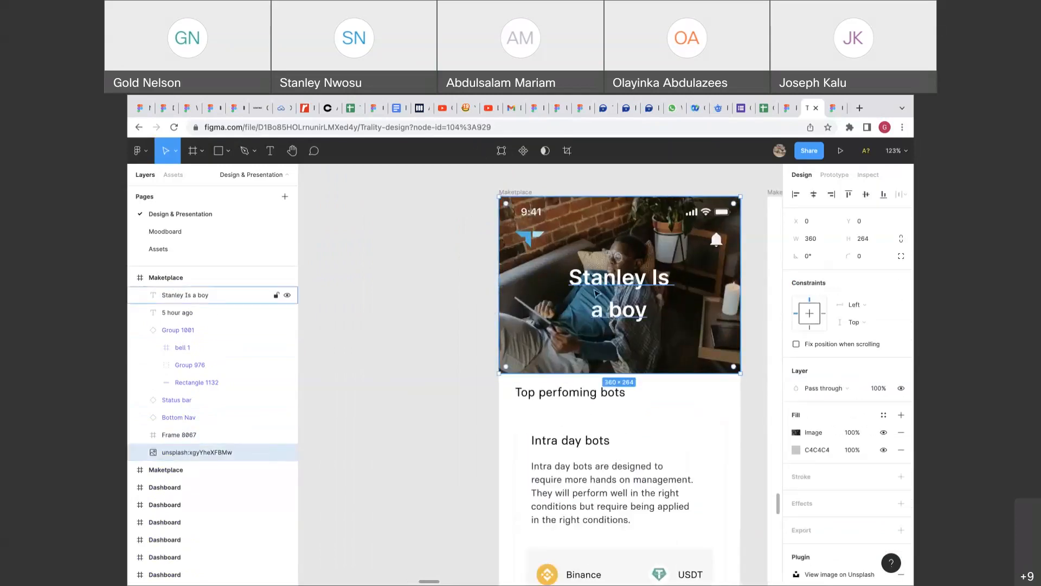
Group the photo, title text, Group 1001 and Status bar into Group 1032.
left_click(587, 266, "shift")
left_click(589, 242, "shift")
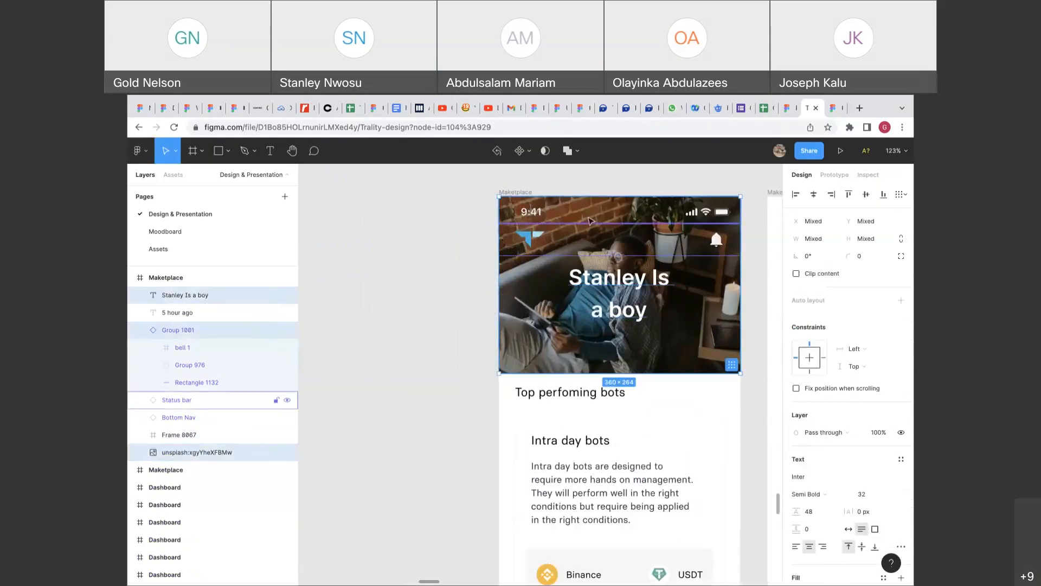
left_click(591, 216, "shift")
key("ctrl+g")
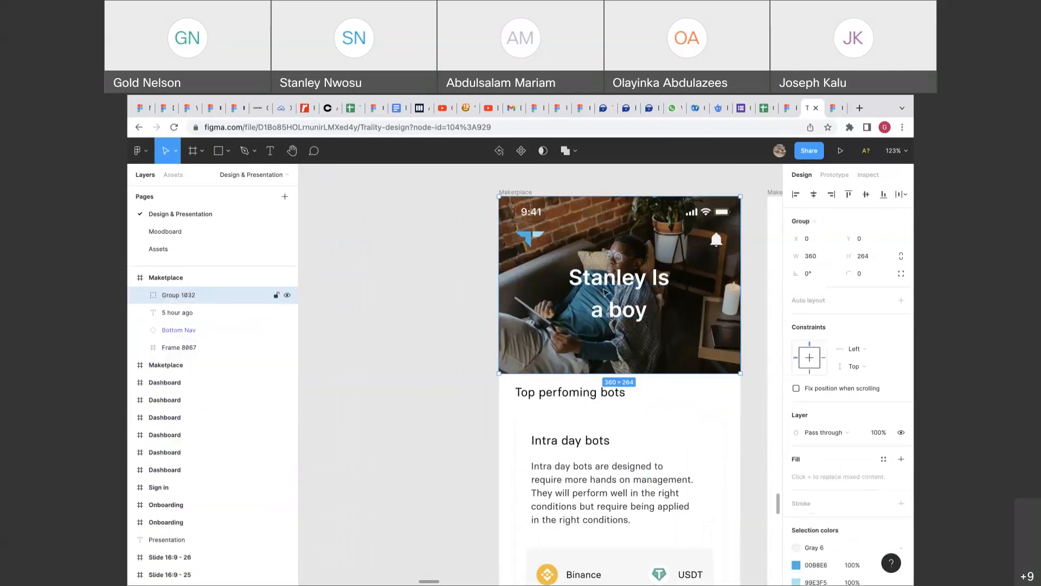
left_click(587, 404)
right_click(587, 407)
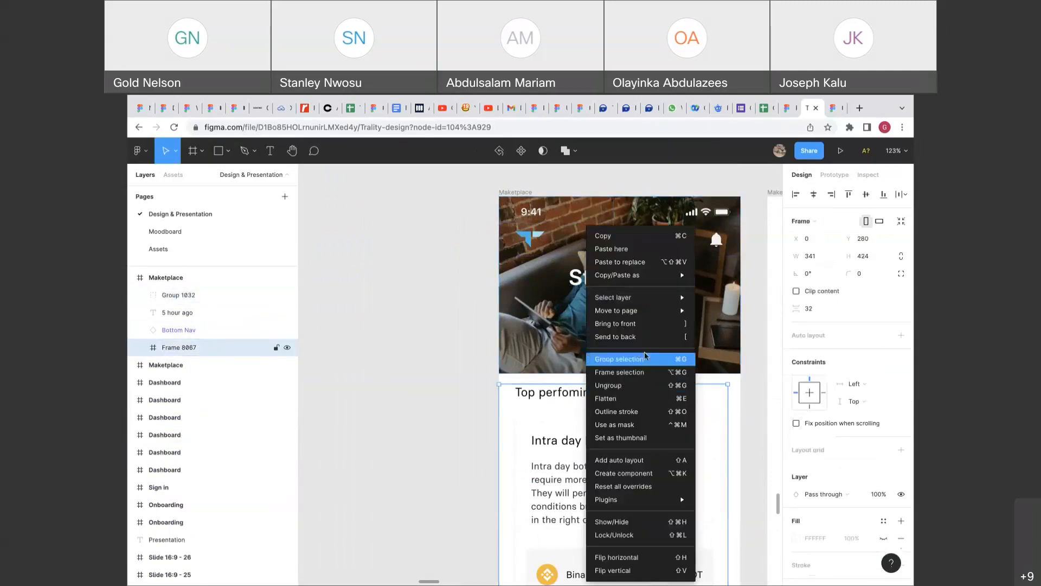
left_click(509, 335)
left_click(509, 335)
left_click(454, 338)
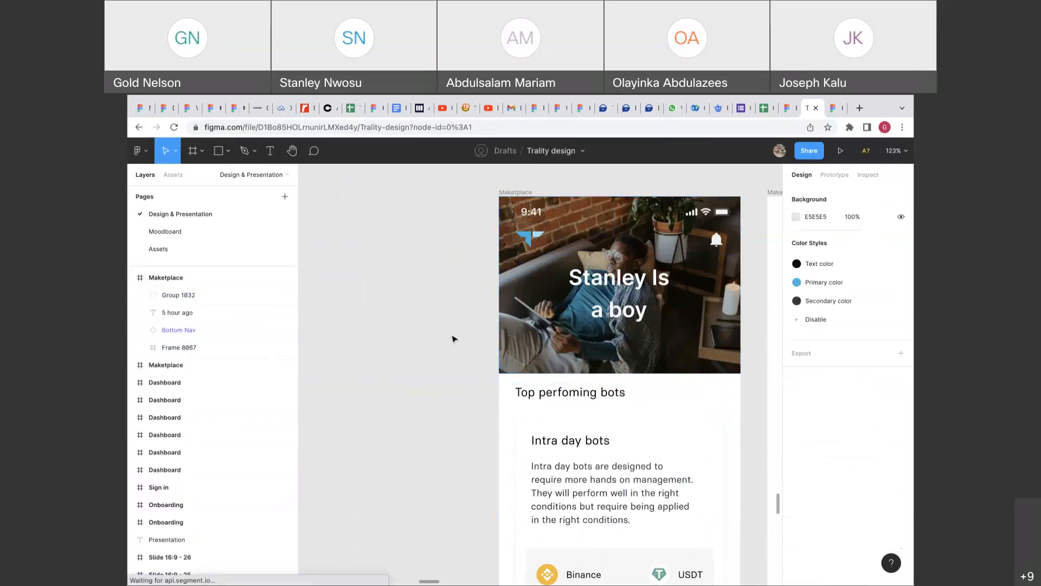
scroll(454, 341, "down", 3)
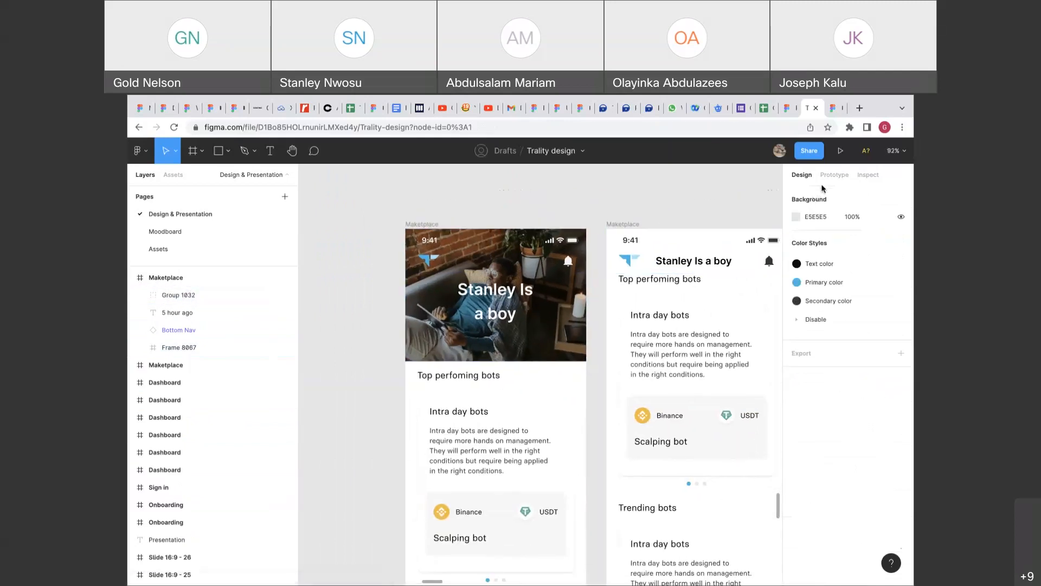
Connect Frame 8067 to the right Maketplace screen with an On drag, Smart animate, Ease in transition.
left_click(822, 180)
left_click(693, 436)
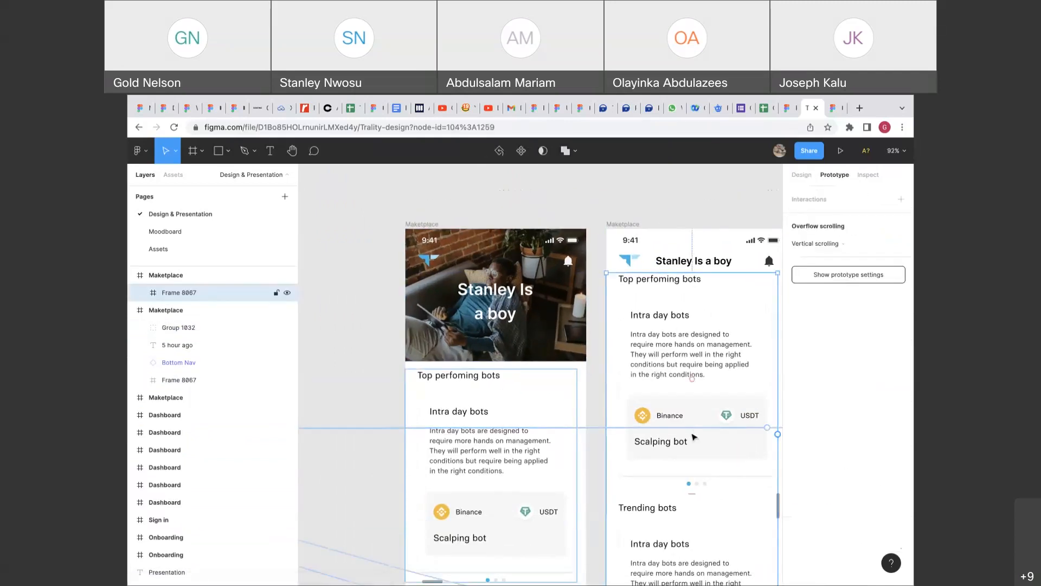
left_click(416, 225)
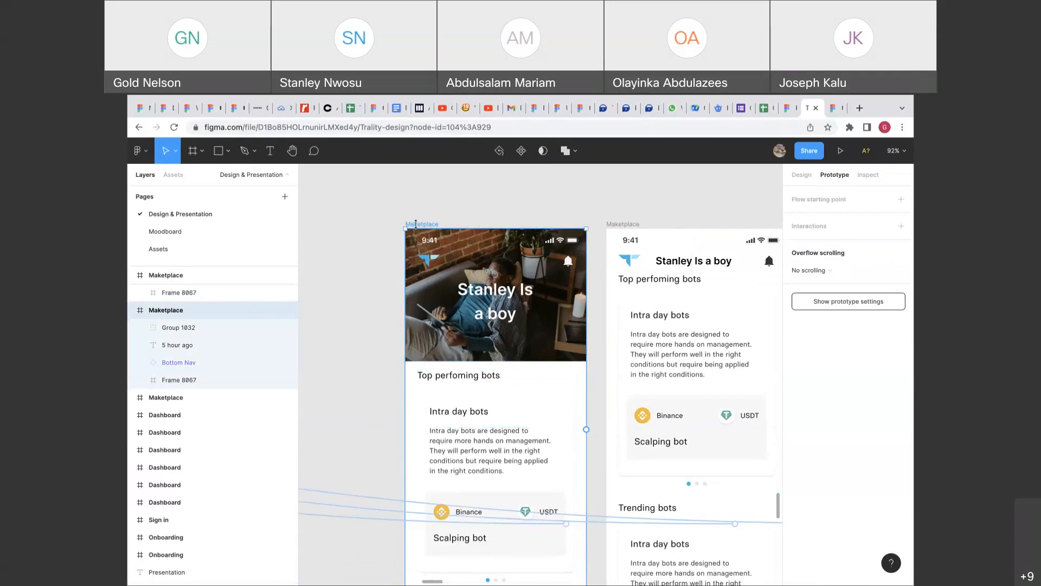
left_click(445, 405)
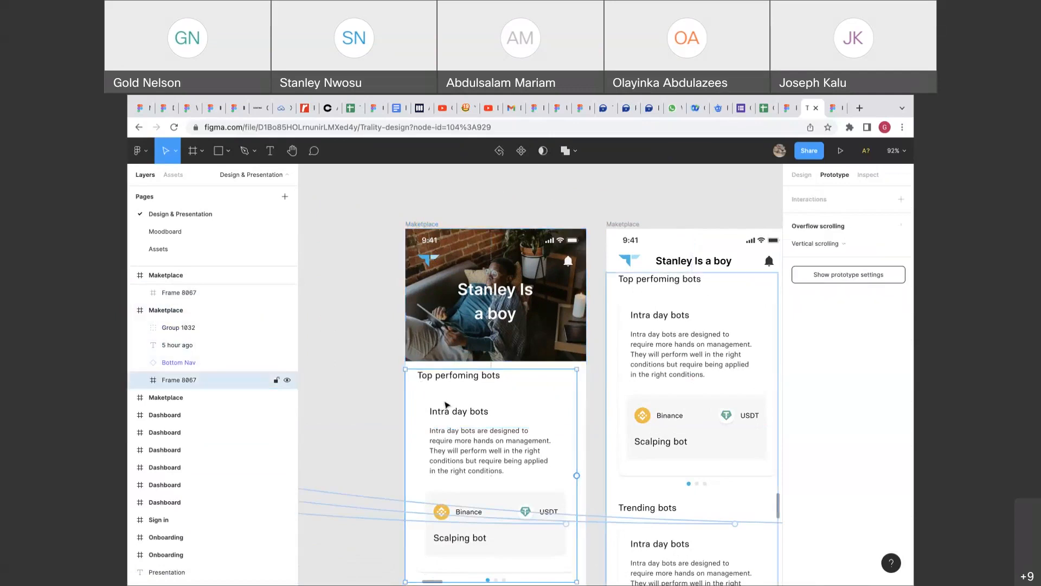
left_click_drag(576, 475, 661, 400)
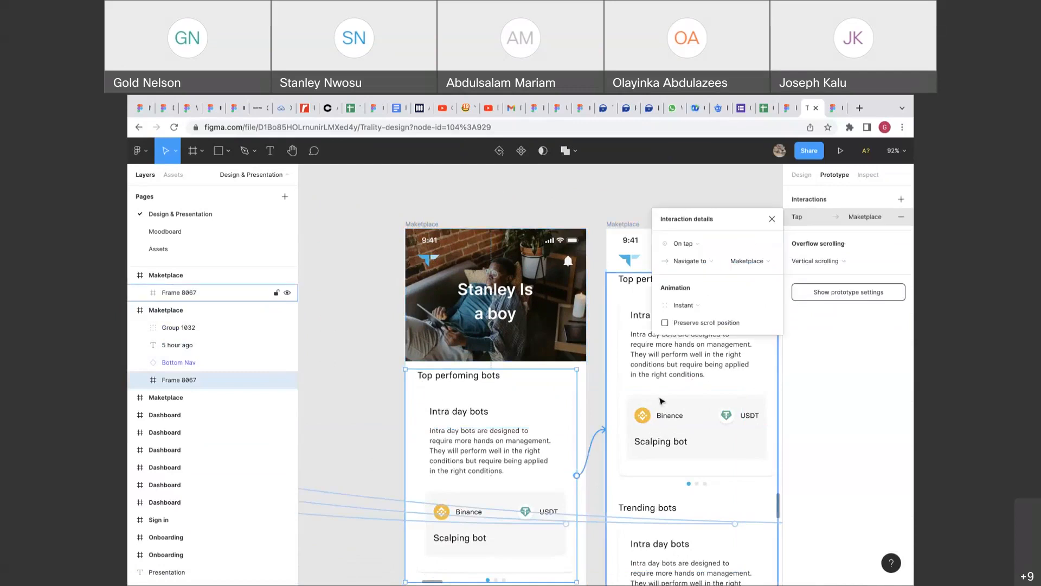
left_click(684, 244)
left_click(687, 259)
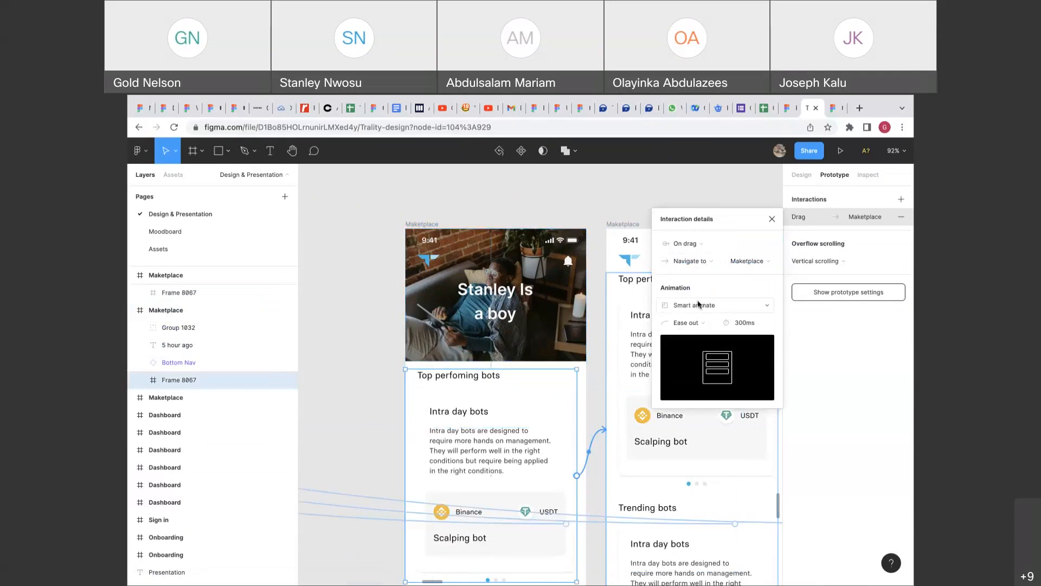
left_click(696, 322)
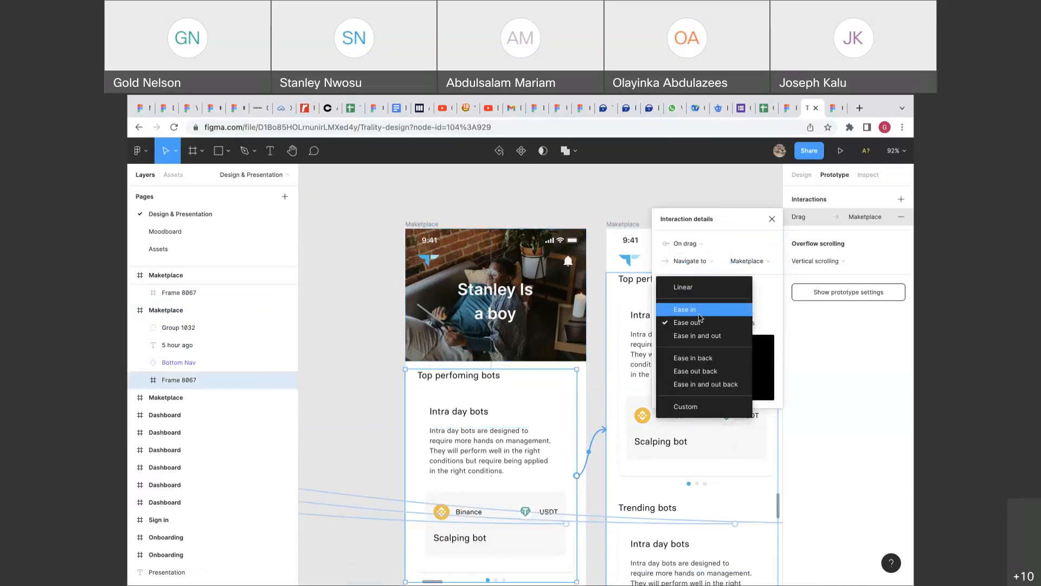
left_click(699, 314)
scroll(585, 357, "right", 2)
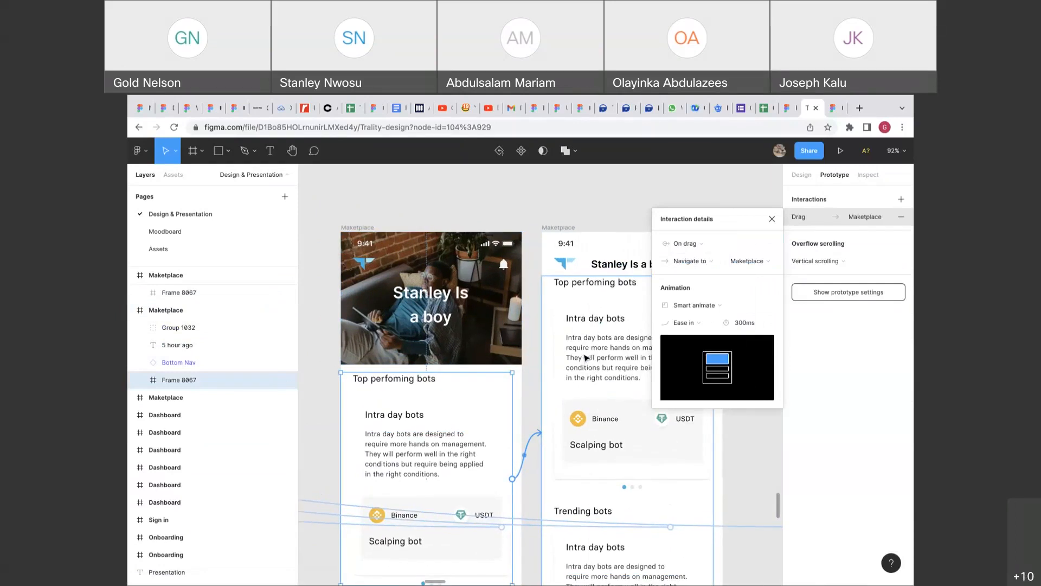
left_click(360, 220)
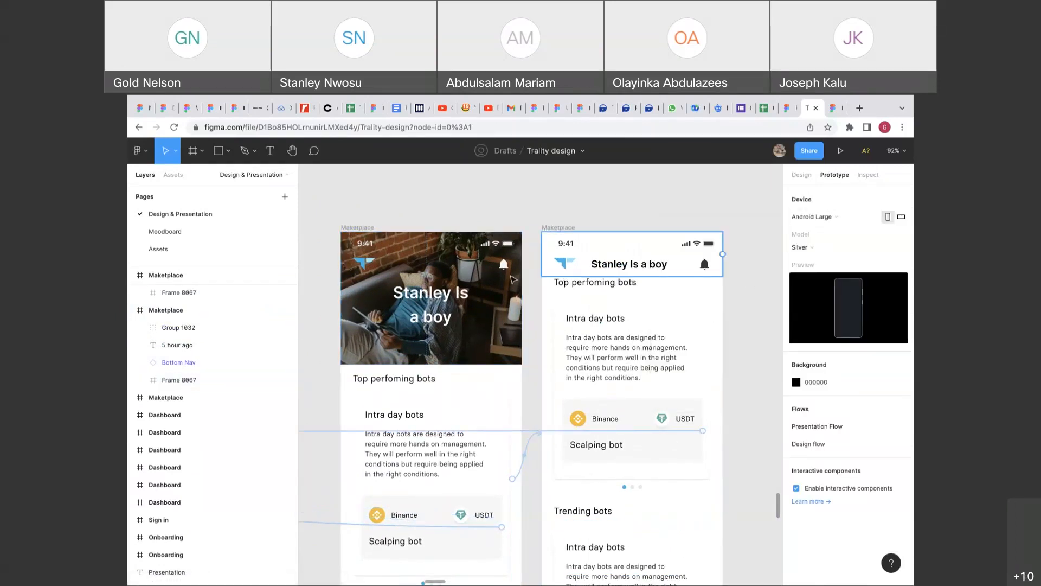
Make the photo Maketplace screen the Flow 1 starting point and play Flow 1.
left_click(355, 234)
left_click(900, 199)
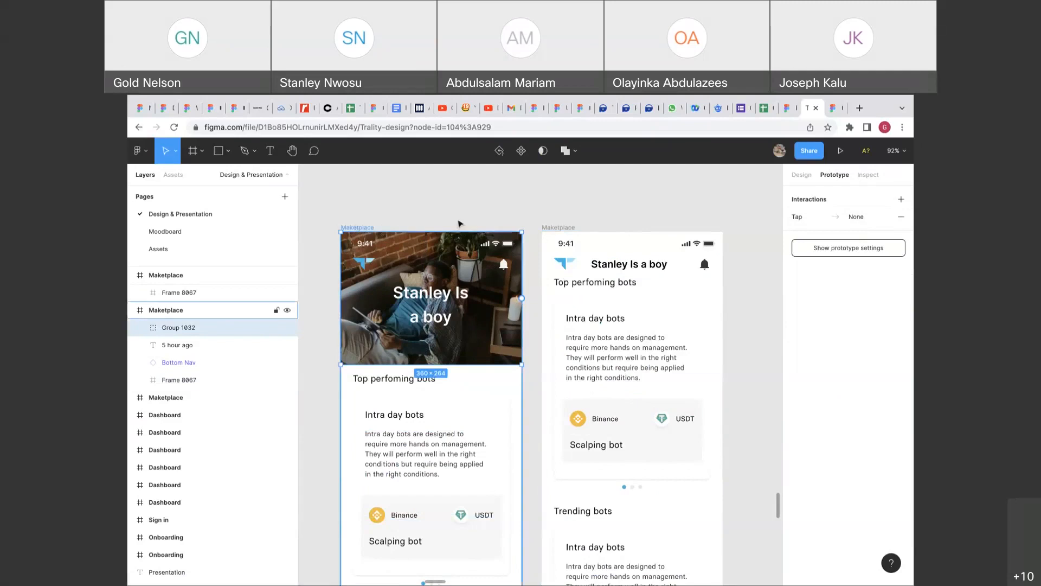
left_click(900, 216)
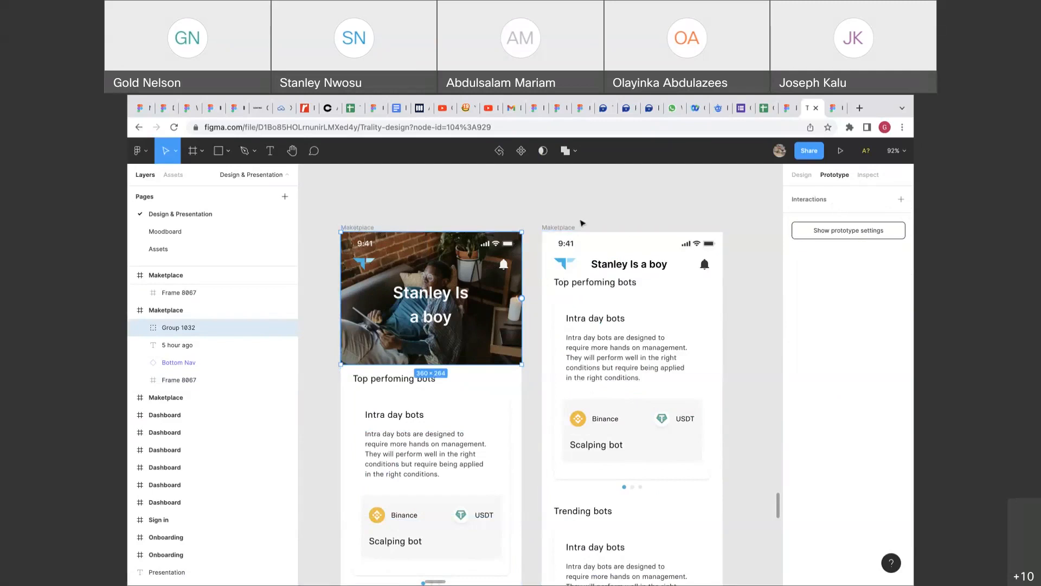
left_click(346, 227)
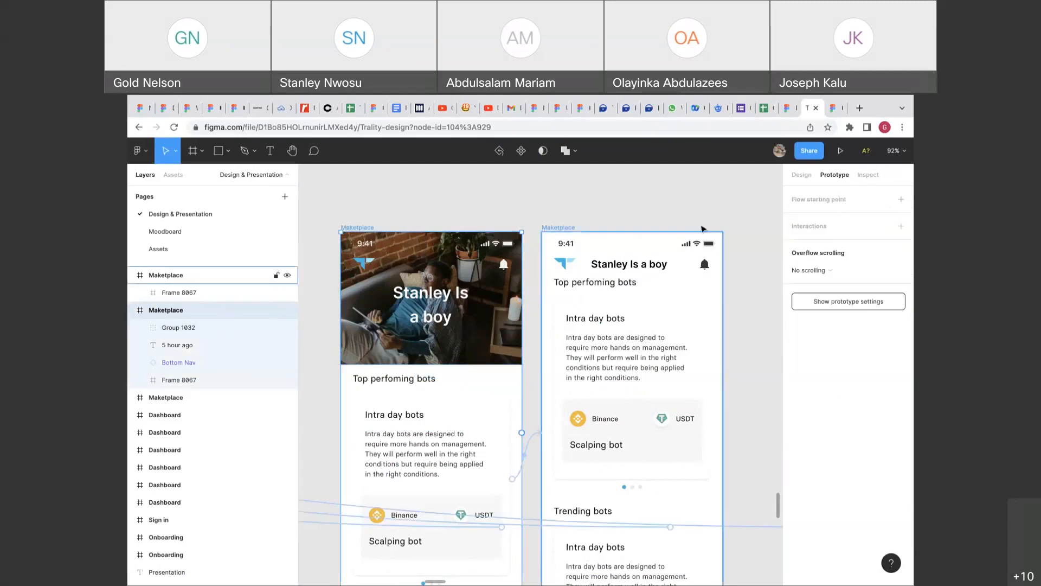
left_click(858, 210)
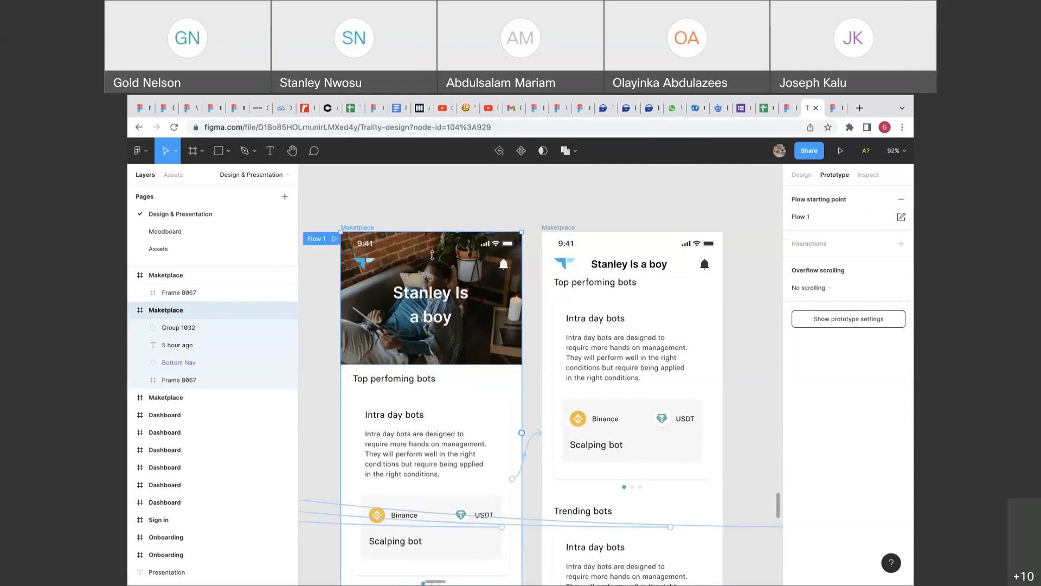
left_click(333, 241)
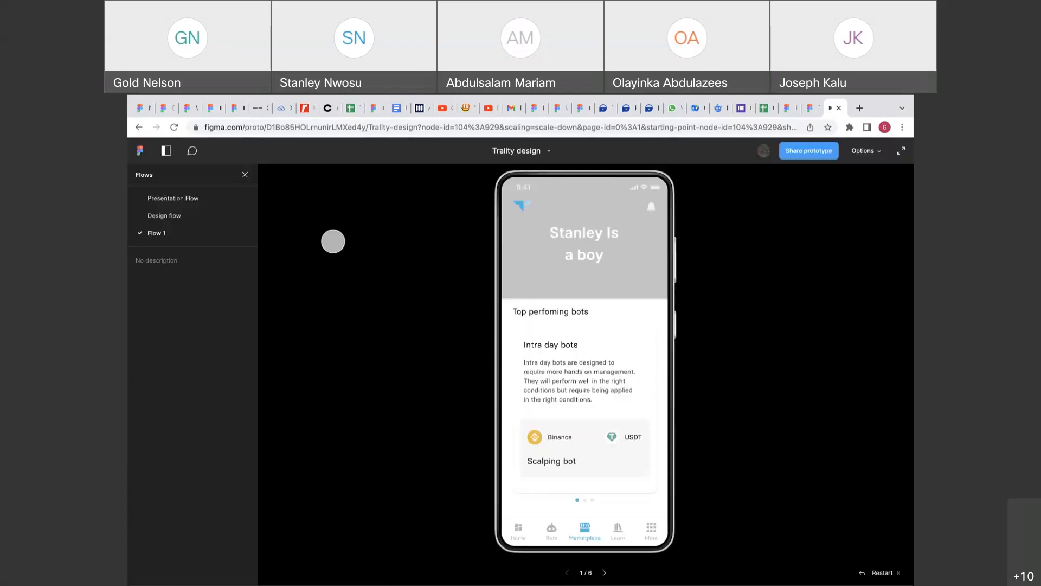
Scroll the Flow 1 prototype down to Trending bots and back, then return to the Trality editor.
scroll(592, 399, "down", 3)
scroll(592, 399, "up", 3)
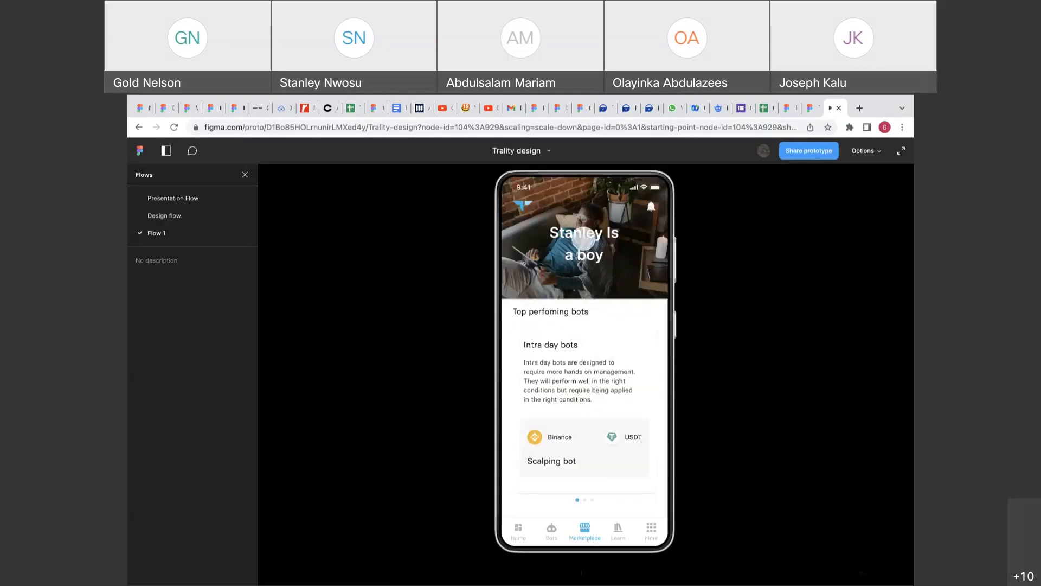
left_click(810, 107)
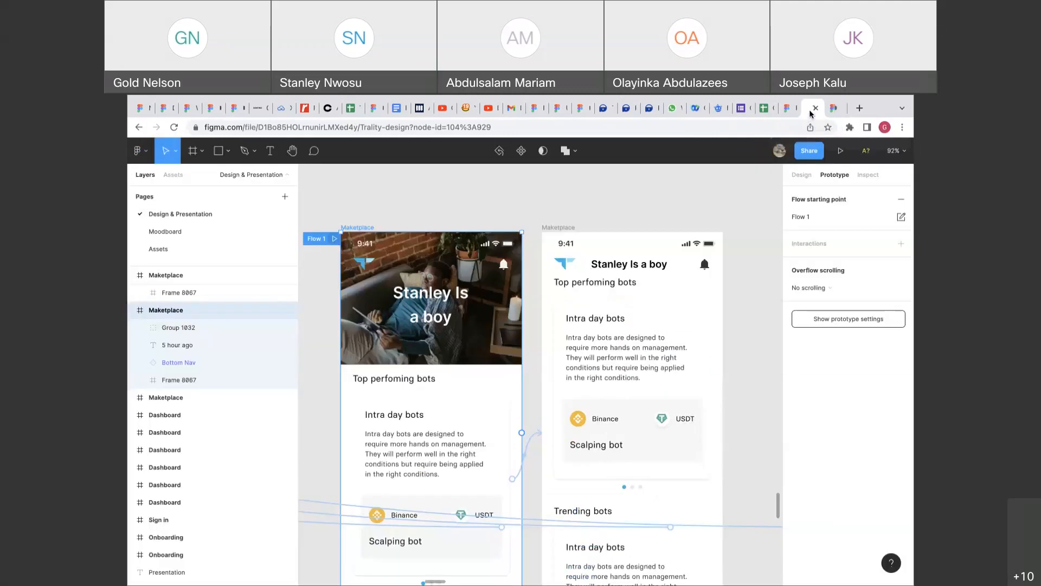
Delete the On drag interaction from Frame 8067 on the photo screen.
scroll(458, 345, "down", 5)
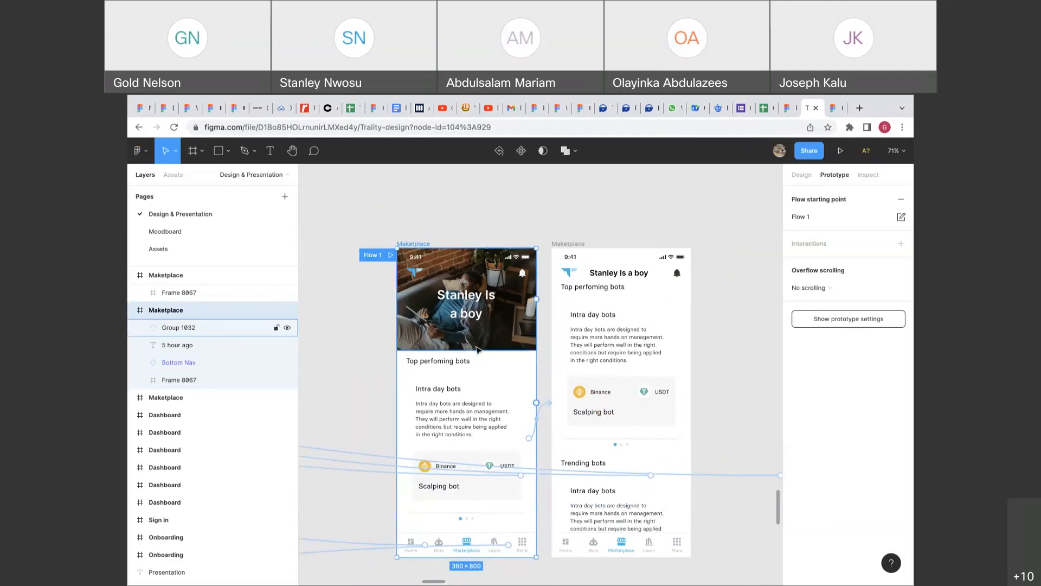
left_click(478, 349)
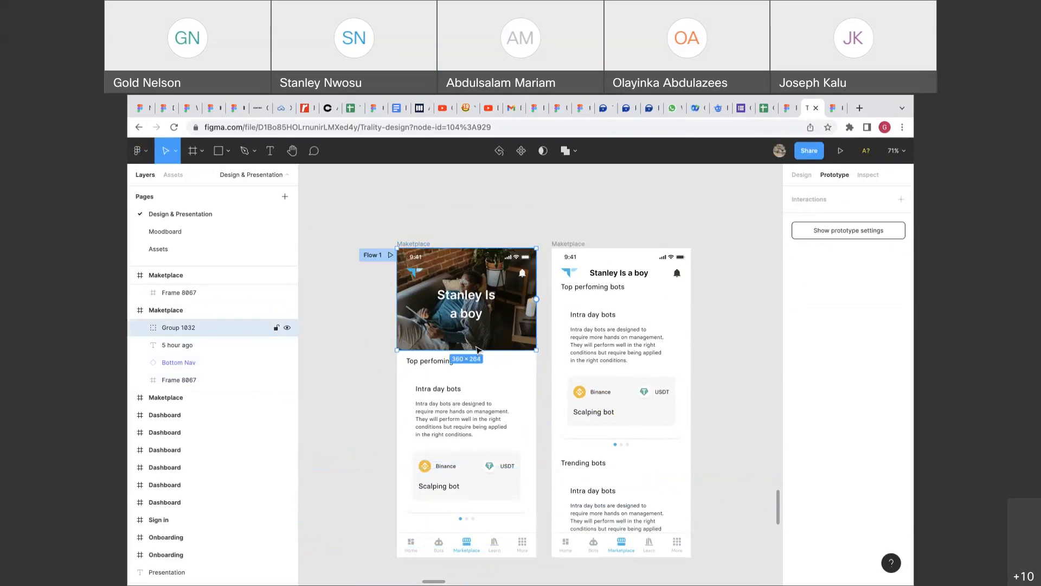
left_click(477, 382)
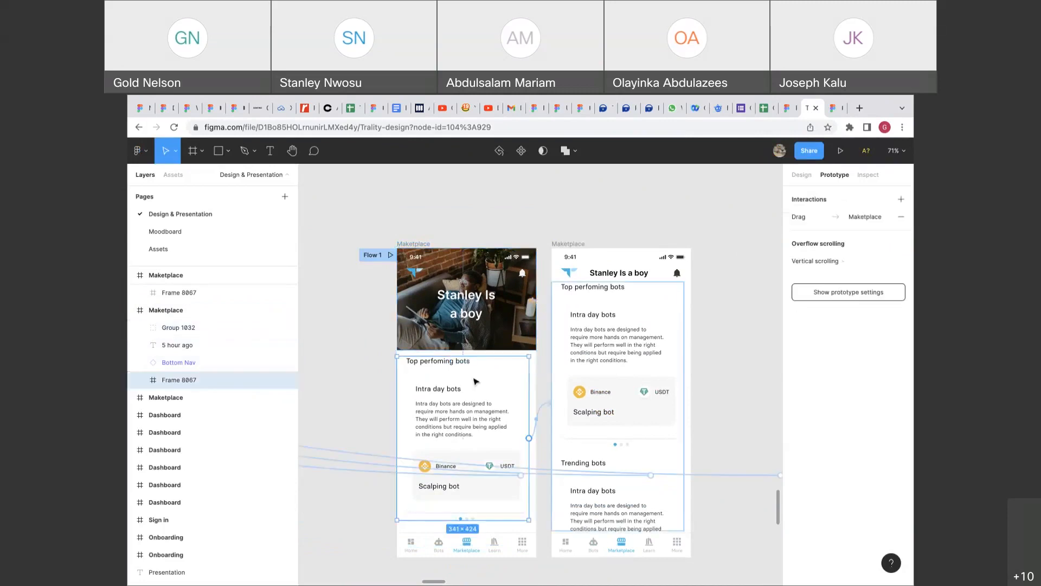
left_click(545, 410)
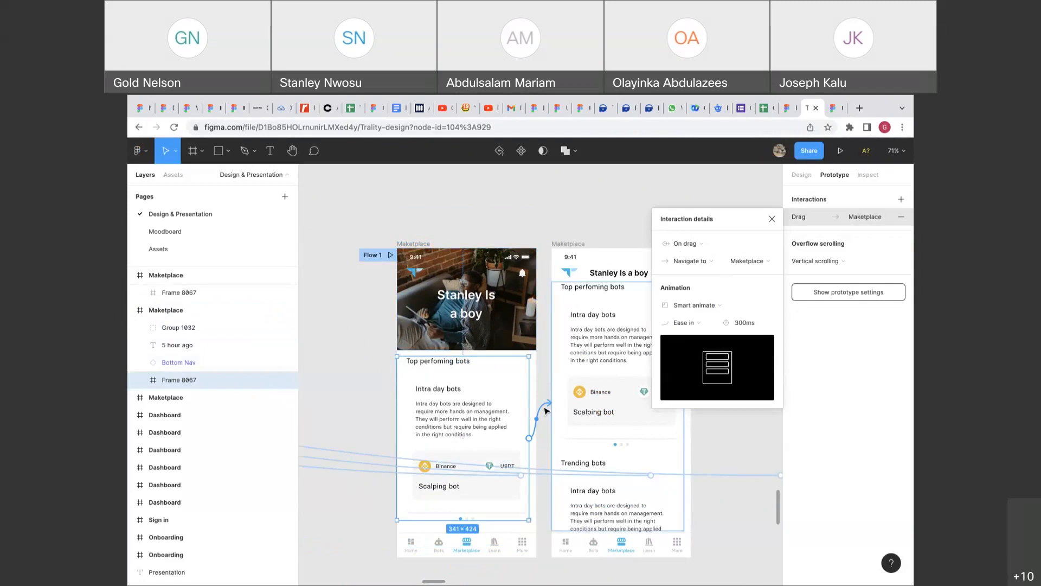
key("Delete")
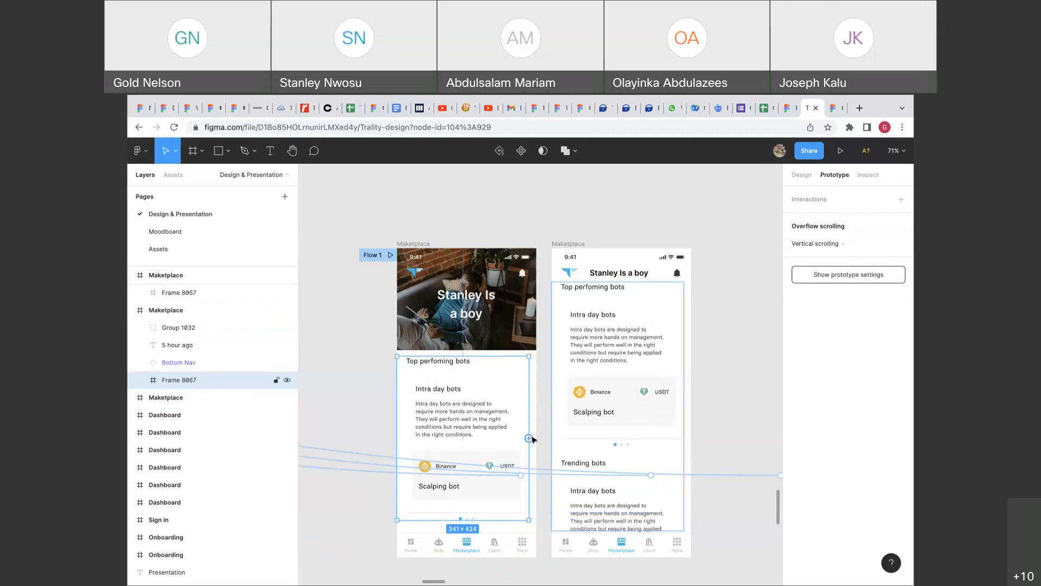
left_click(538, 421)
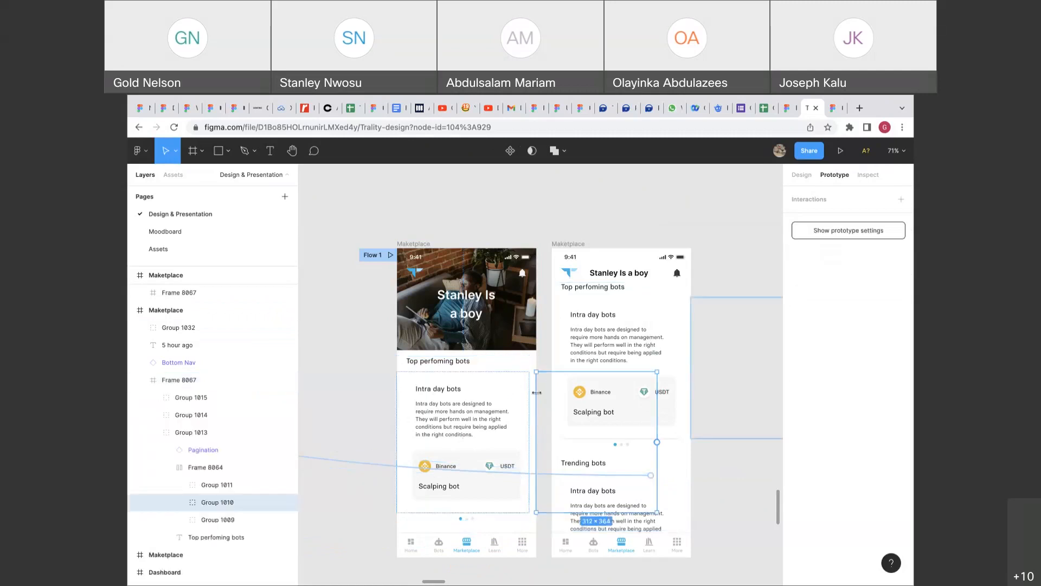
Select the whole photo Maketplace frame, the Flow 1 starting screen.
left_click(542, 364)
left_click(538, 415)
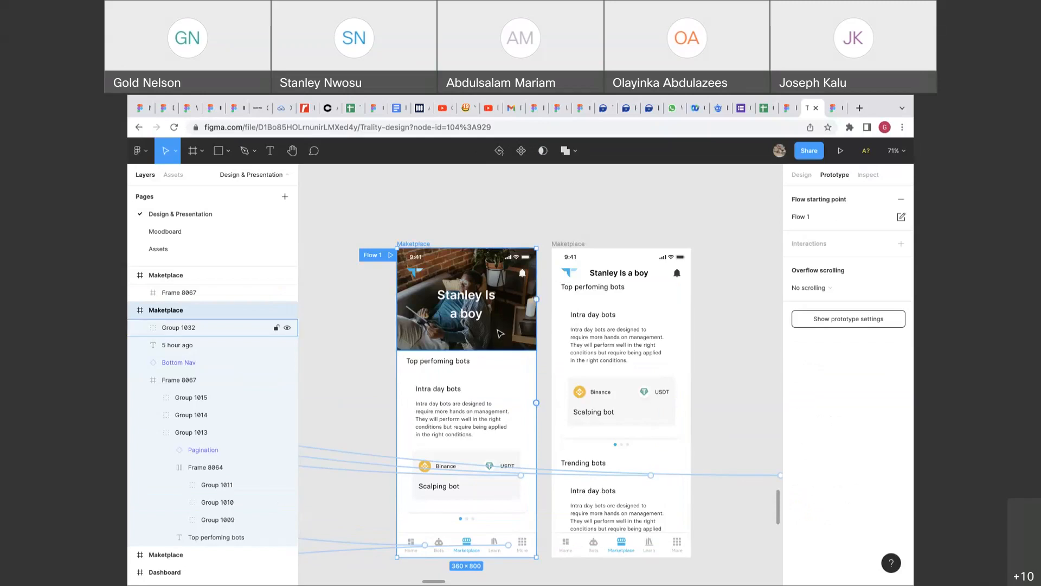
left_click_drag(536, 402, 589, 339)
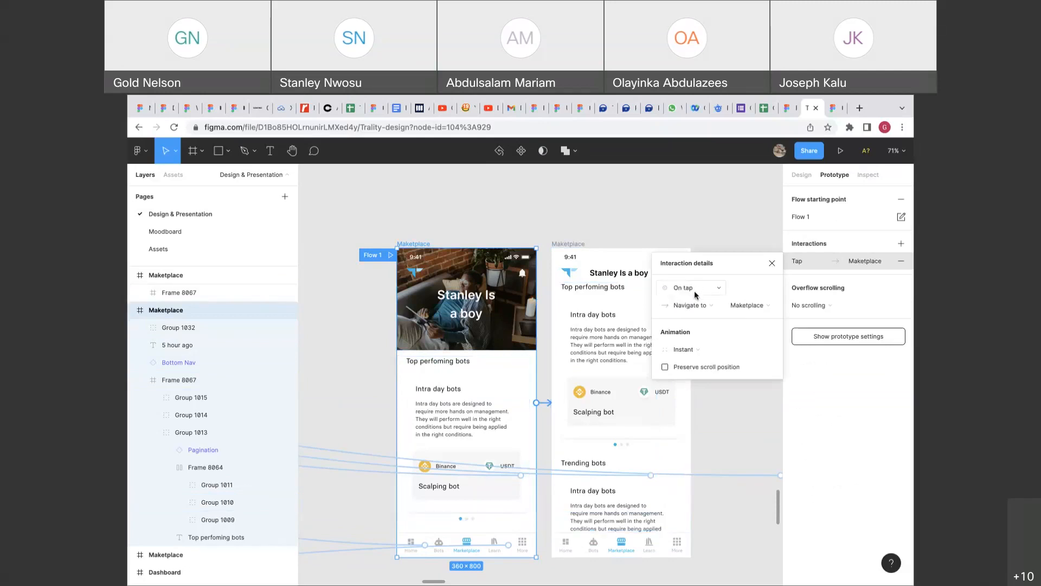
left_click(696, 292)
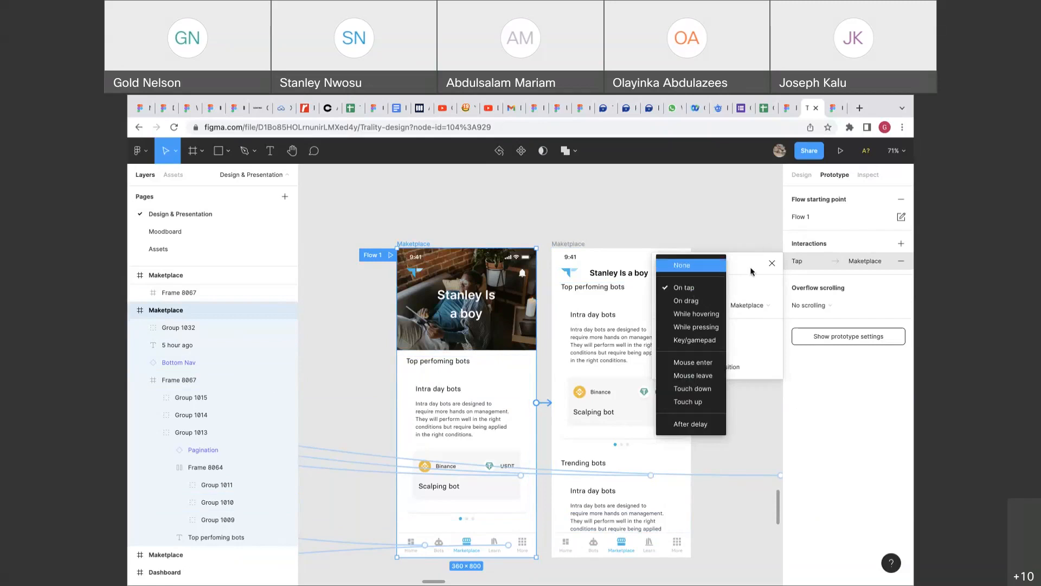
left_click(682, 271)
left_click(528, 438)
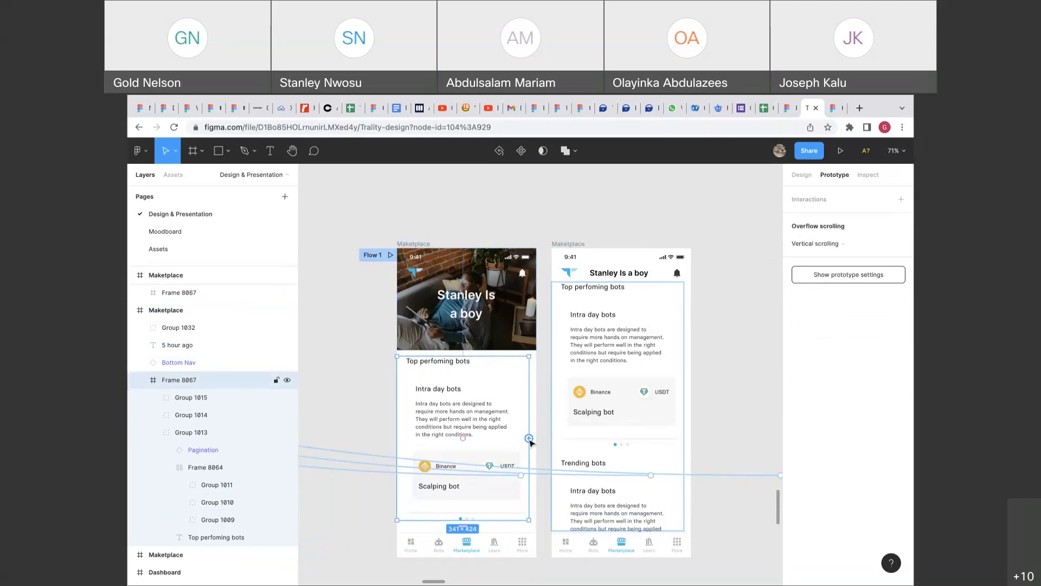
left_click_drag(529, 438, 580, 381)
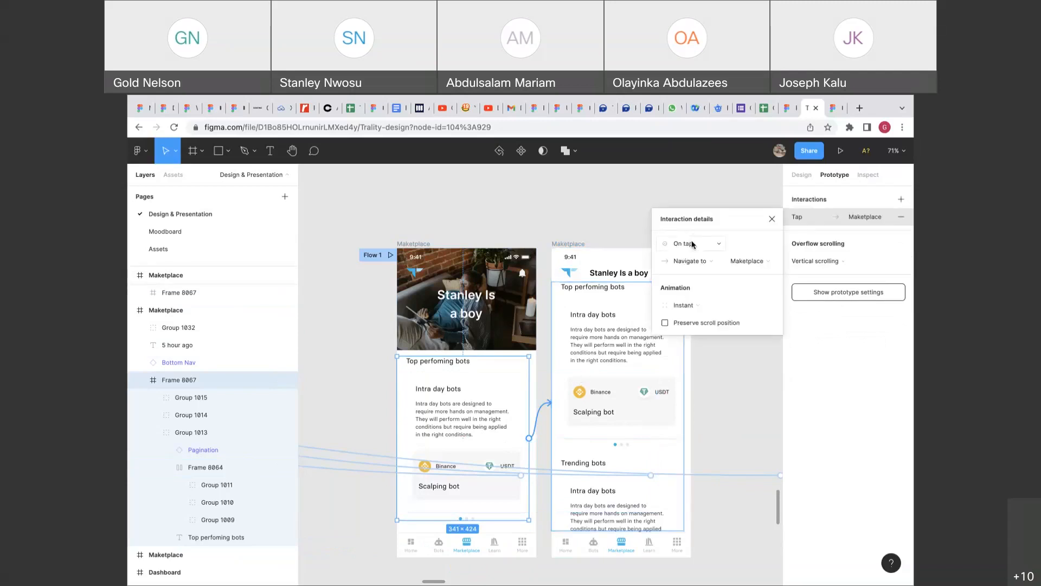
key("super+z")
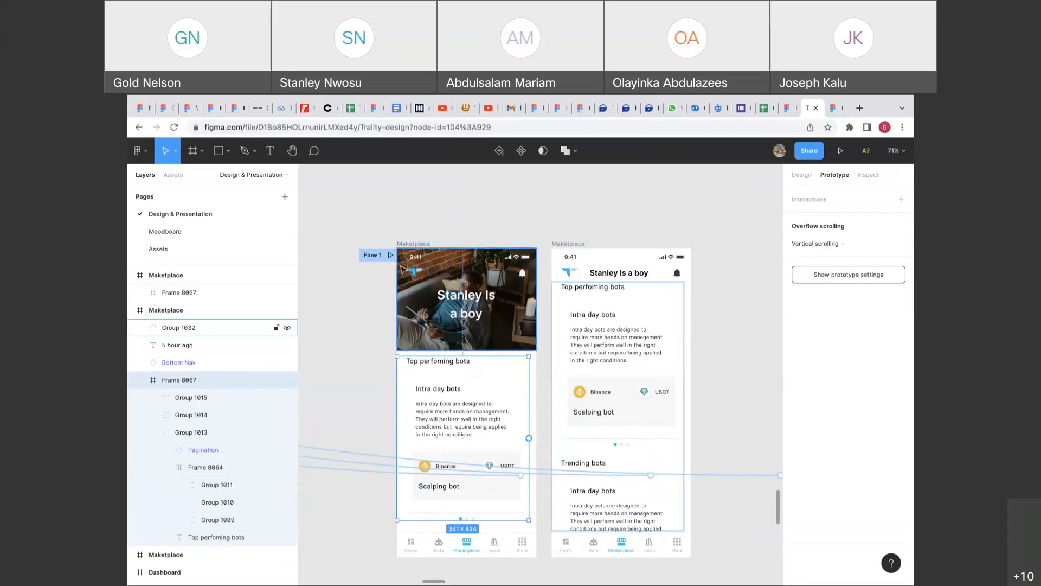
left_click(413, 244)
left_click_drag(541, 402, 650, 390)
left_click(702, 293)
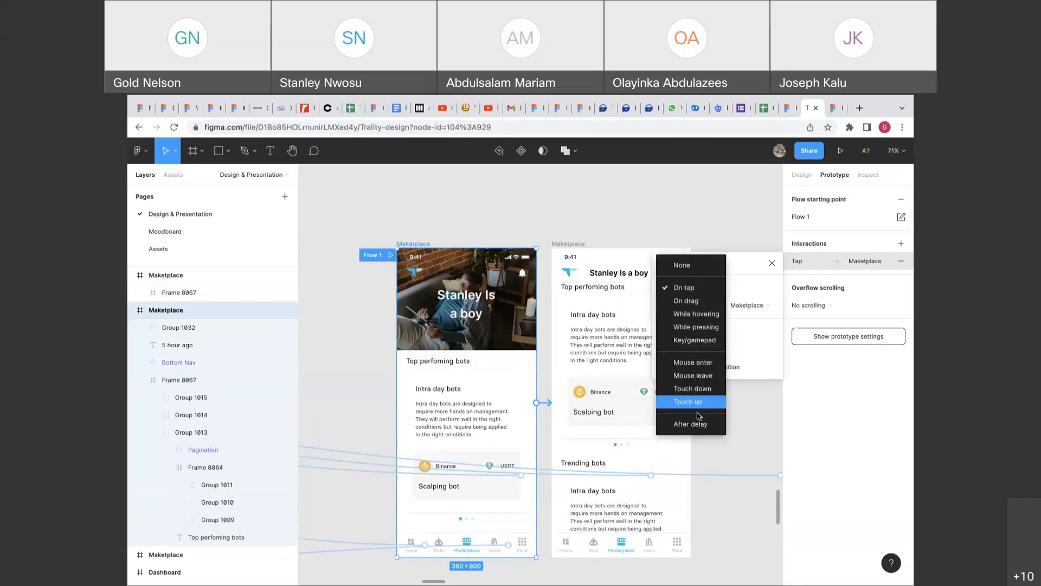
left_click(699, 422)
left_click(758, 292)
type("2000ms")
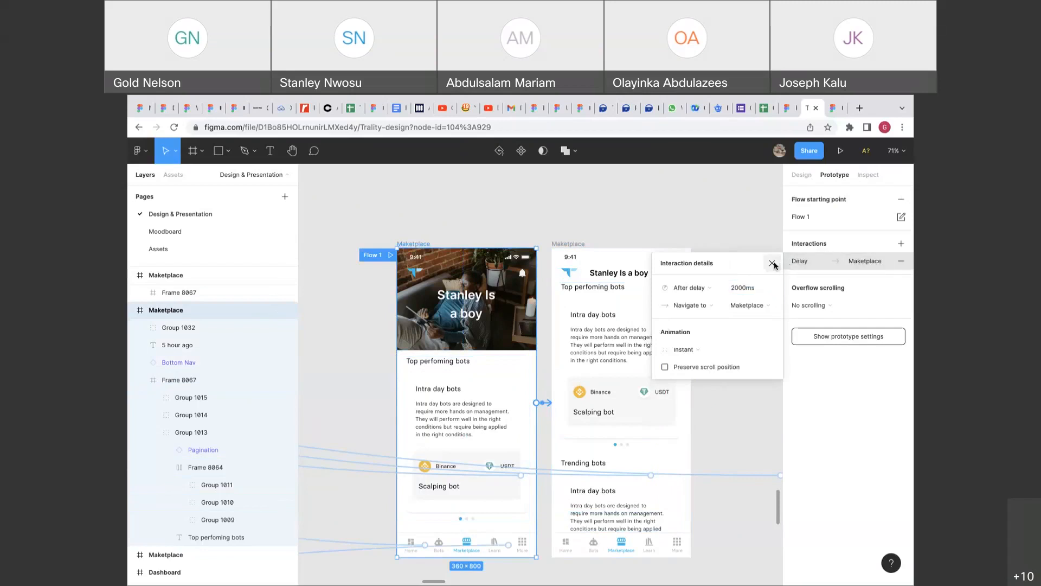
left_click(771, 263)
left_click(550, 404)
key("Delete")
scroll(394, 264, "down", 2)
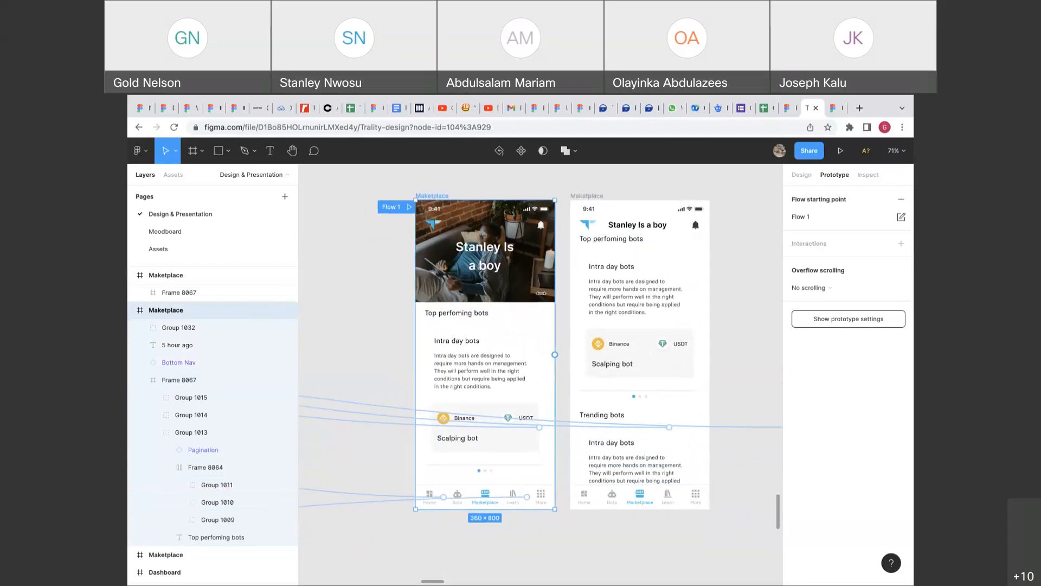
left_click(492, 338)
scroll(491, 333, "up", 5)
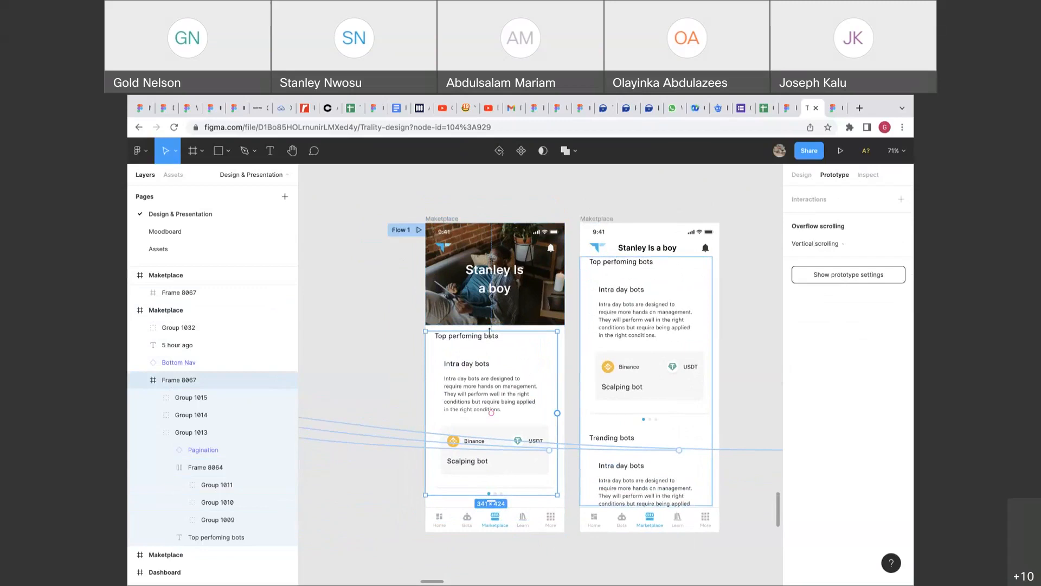
scroll(490, 331, "down", 2)
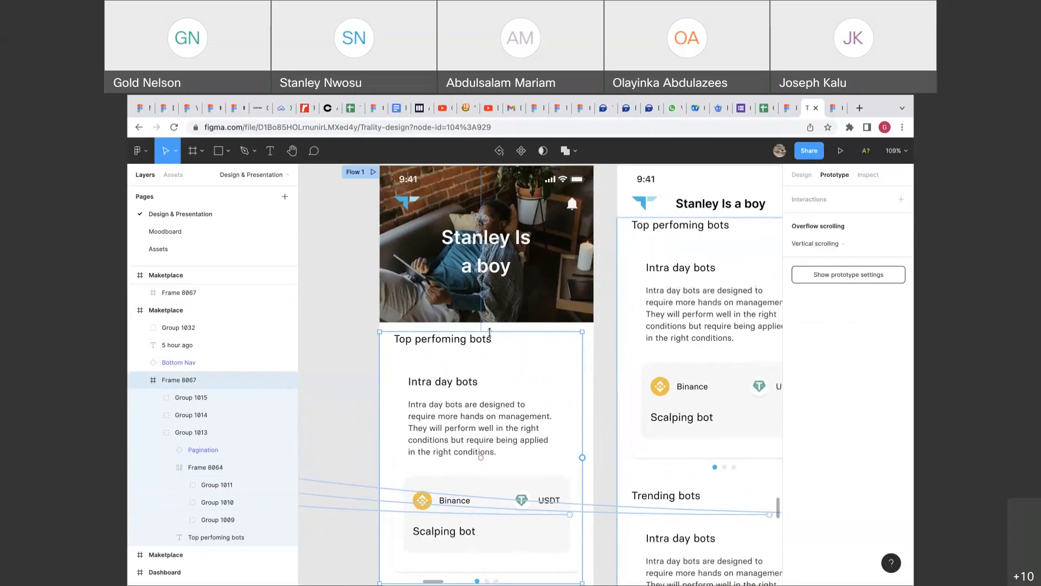
scroll(490, 332, "up", 1)
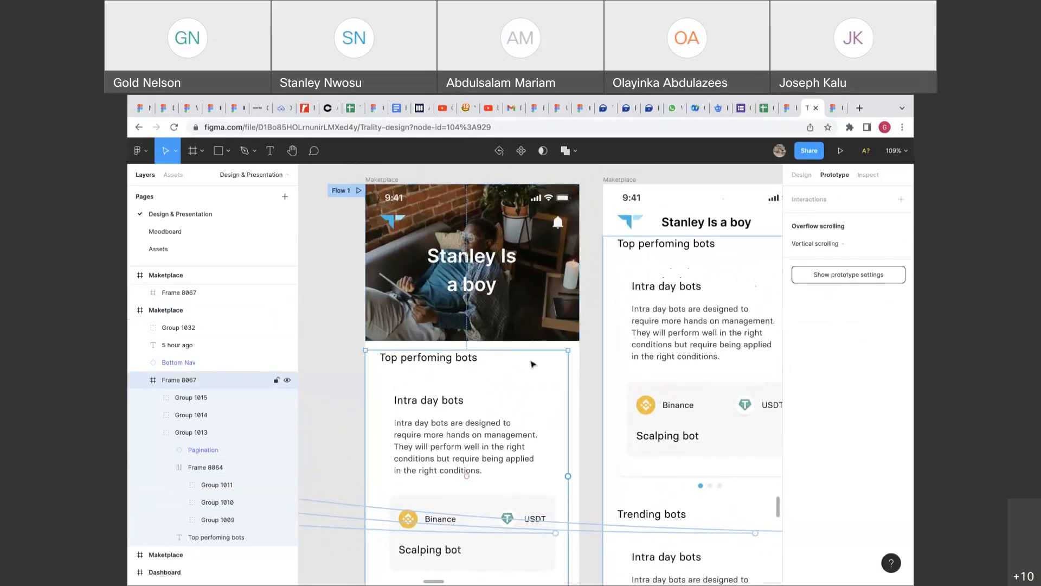
scroll(605, 344, "right", 2)
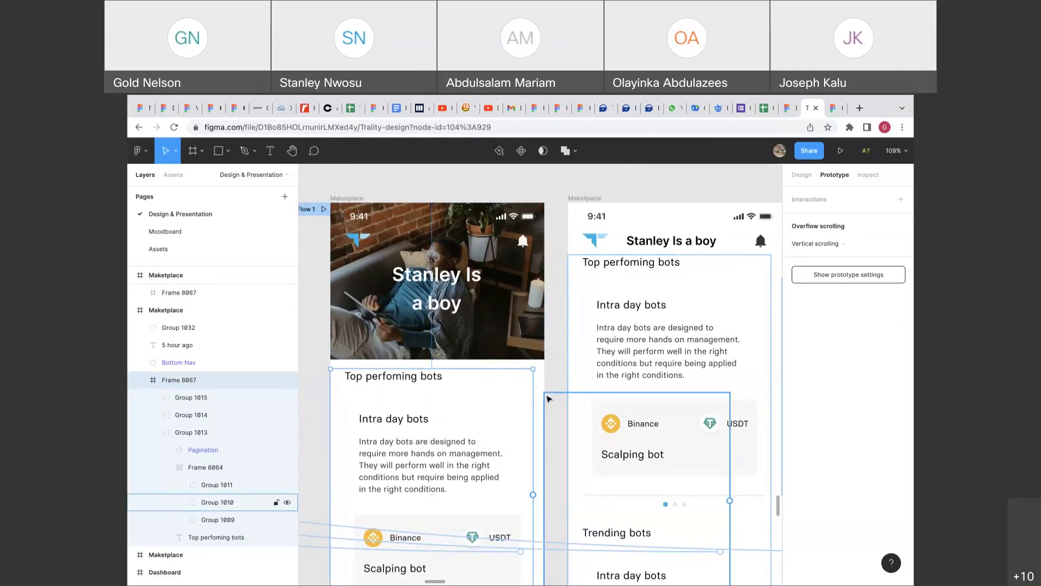
scroll(549, 419, "down", 3)
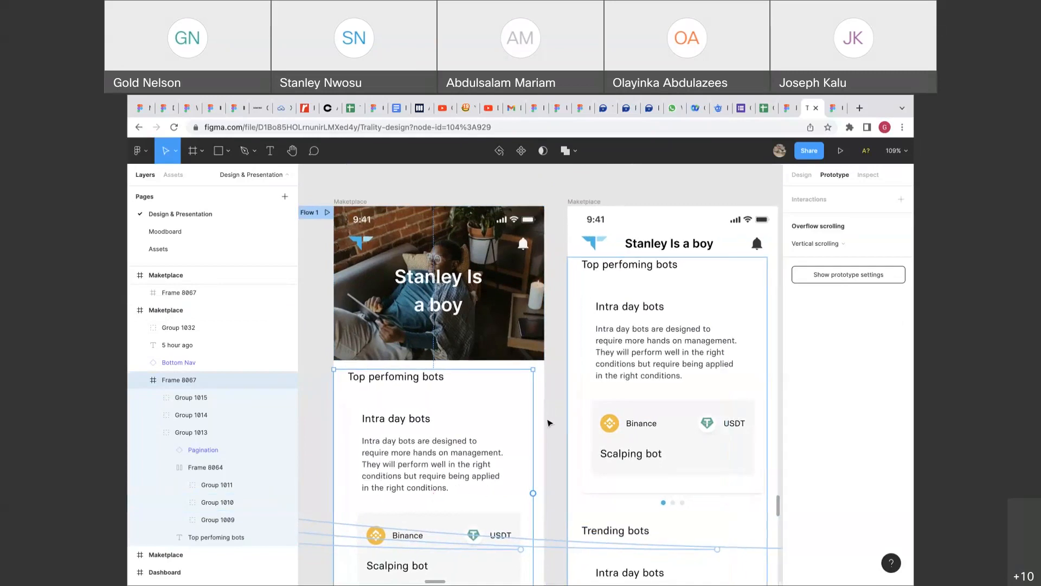
scroll(549, 423, "up", 1)
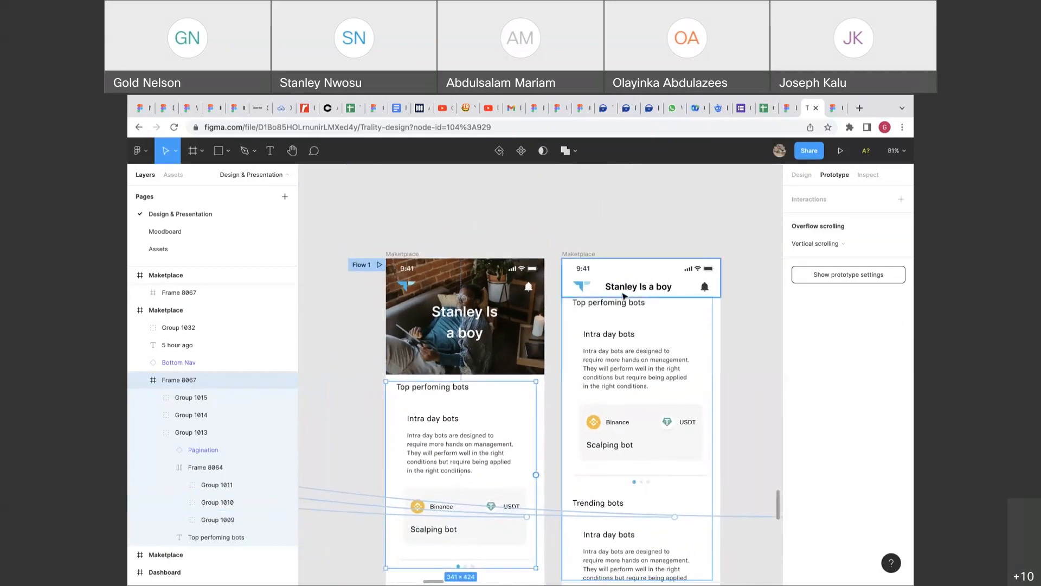
scroll(624, 296, "down", 1)
scroll(569, 353, "right", 2)
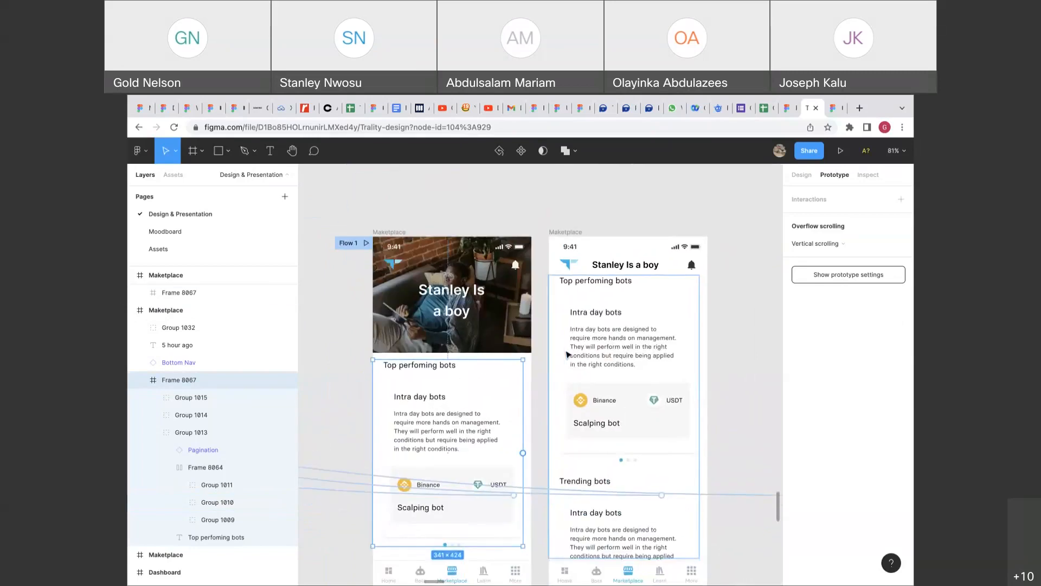
left_click(390, 251)
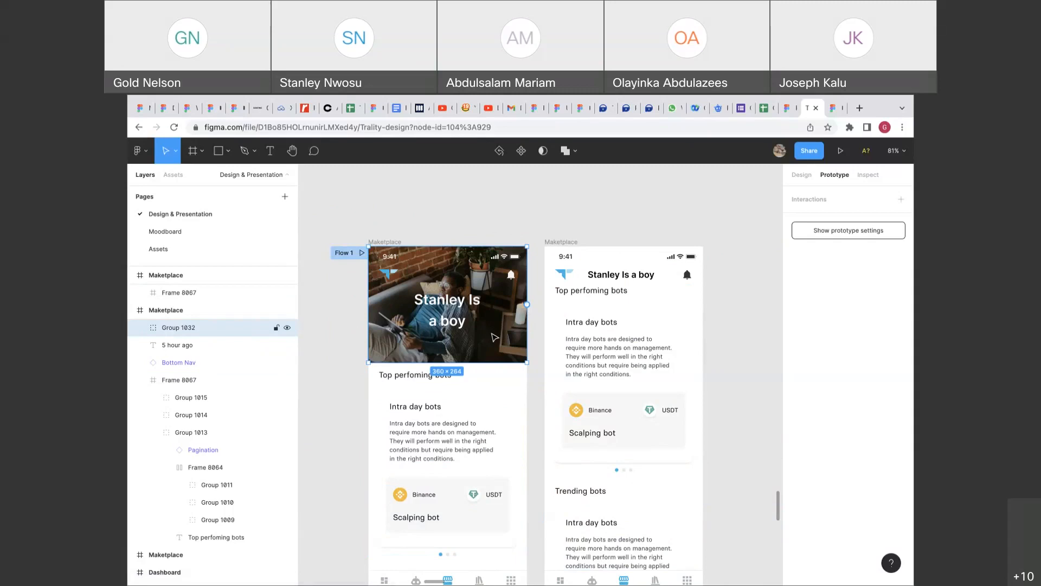
Link Frame 8067 to Maketplace with an On tap Scroll to action, then preview the Scalping bot screen.
left_click(472, 404)
left_click_drag(519, 464, 588, 339)
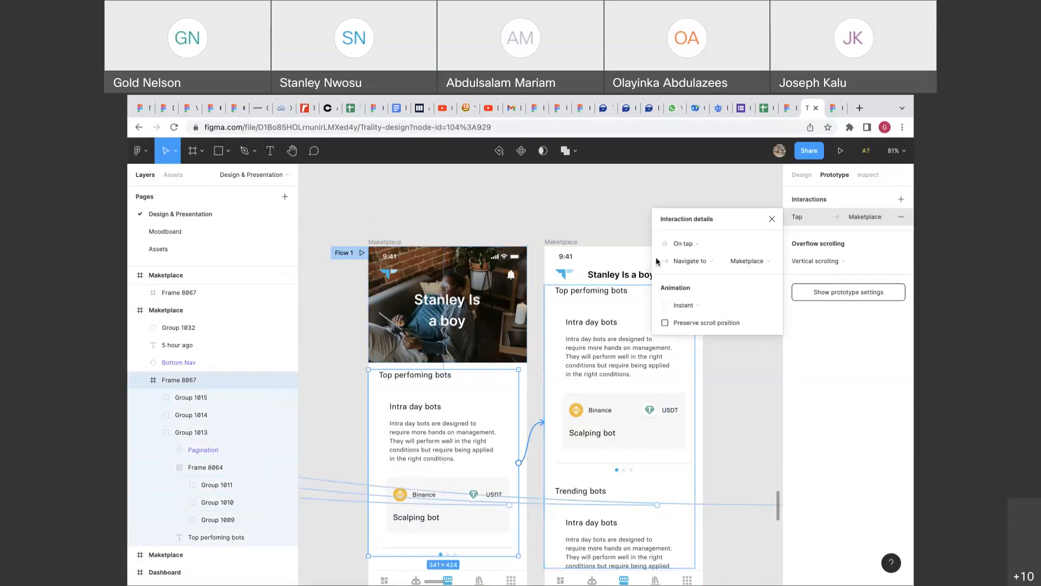
left_click(682, 262)
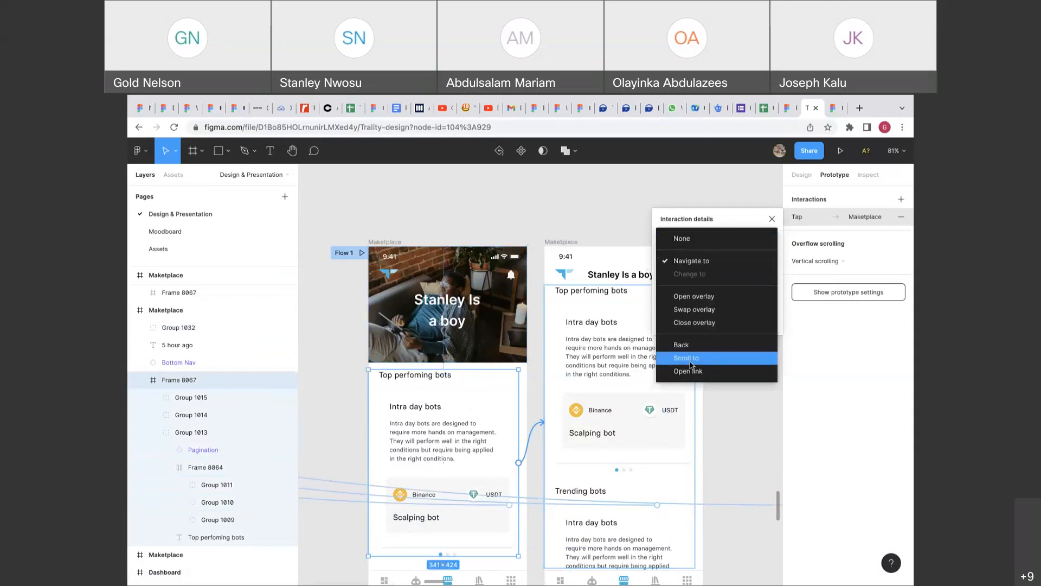
left_click(692, 361)
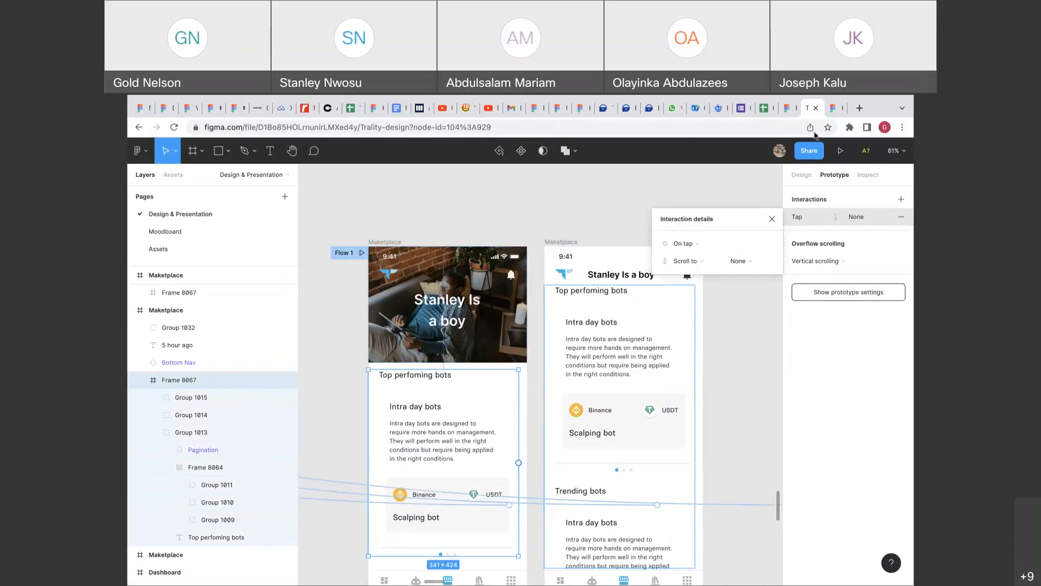
left_click(832, 108)
left_click(554, 313)
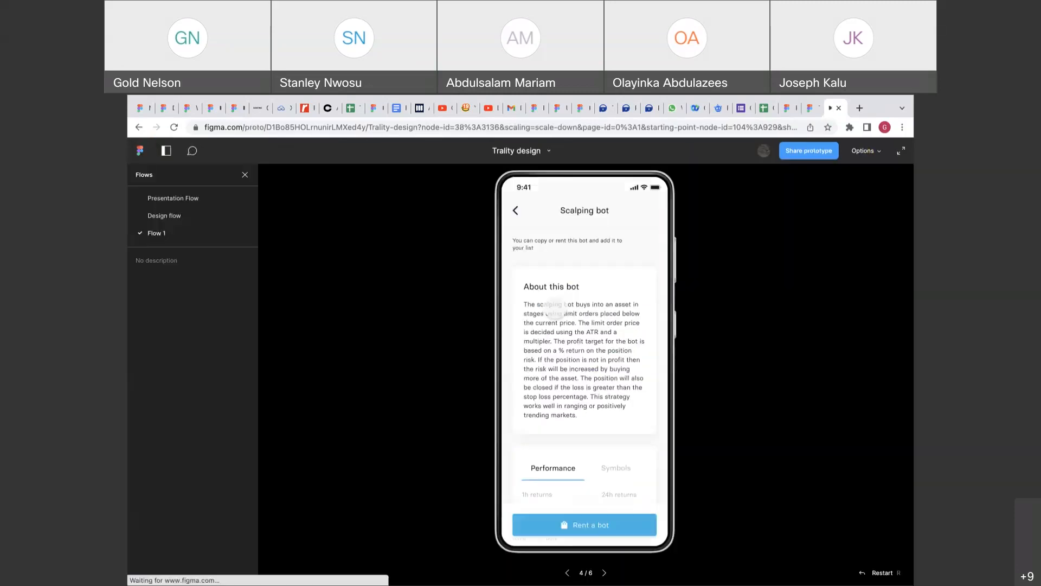
Restart the prototype, open the Scalping bot details, go back, and return to screen 1 of 6.
left_click(874, 573)
scroll(622, 378, "down", 2)
scroll(623, 378, "up", 2)
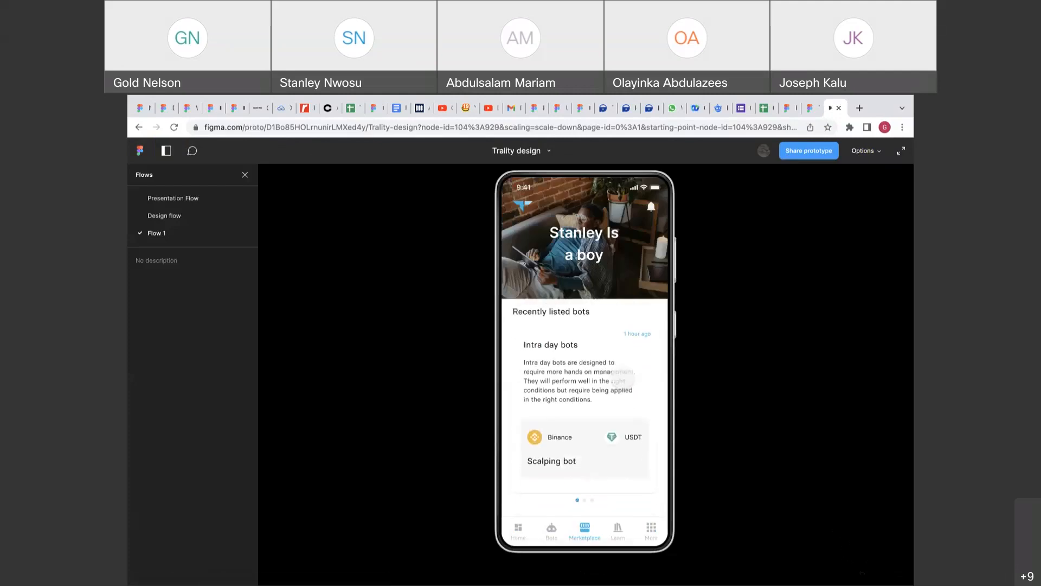
left_click(622, 431)
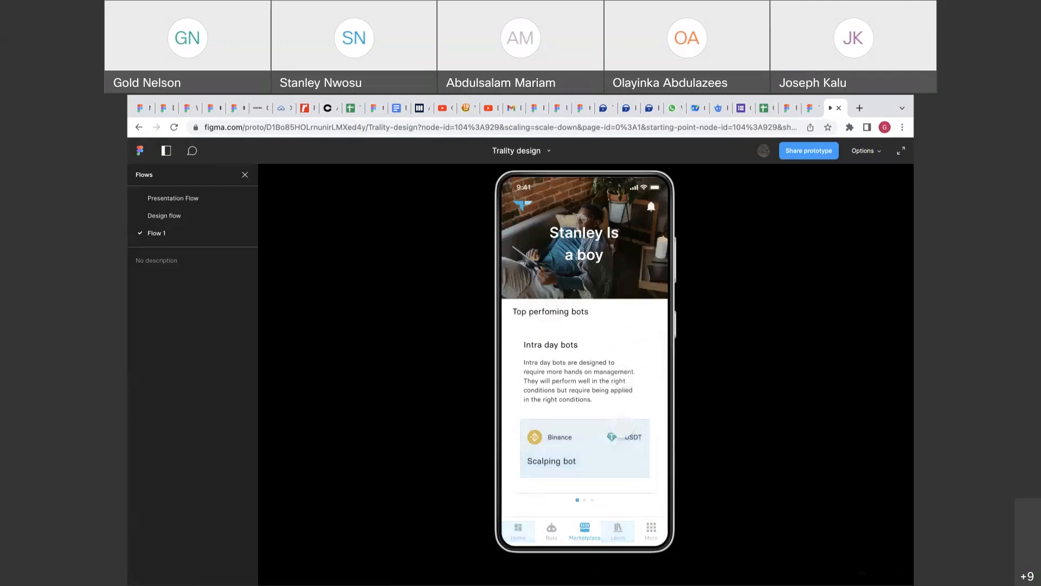
left_click(515, 210)
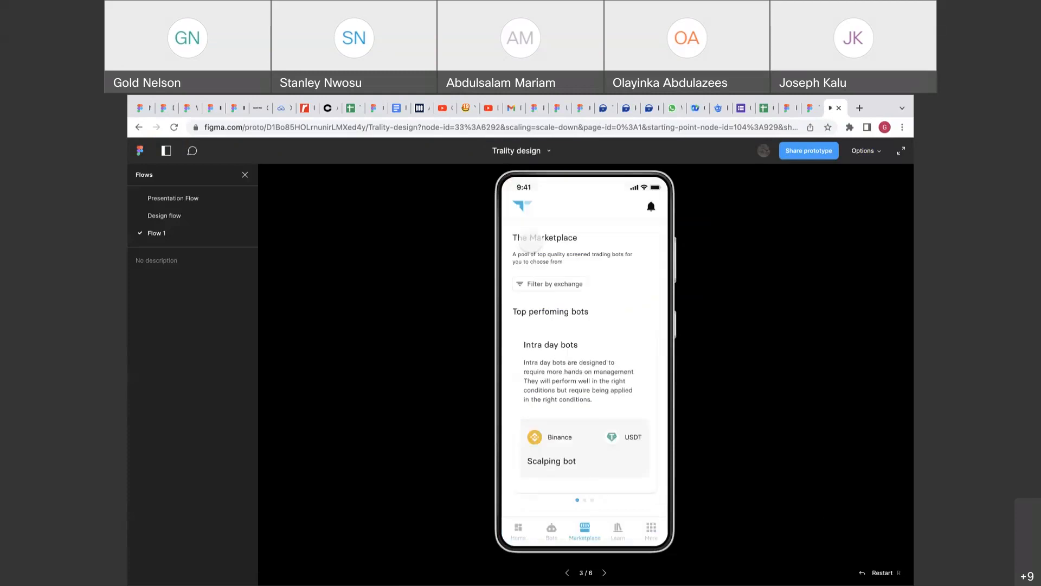
key("Left")
key("Left")
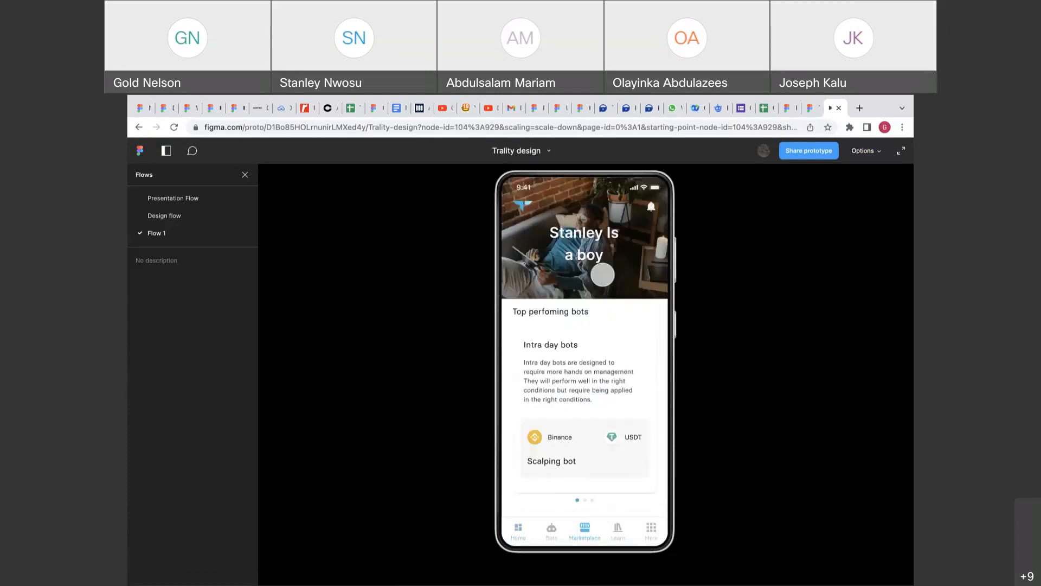
Change the bot list interaction trigger to On drag and preview it in presentation view.
left_click(803, 108)
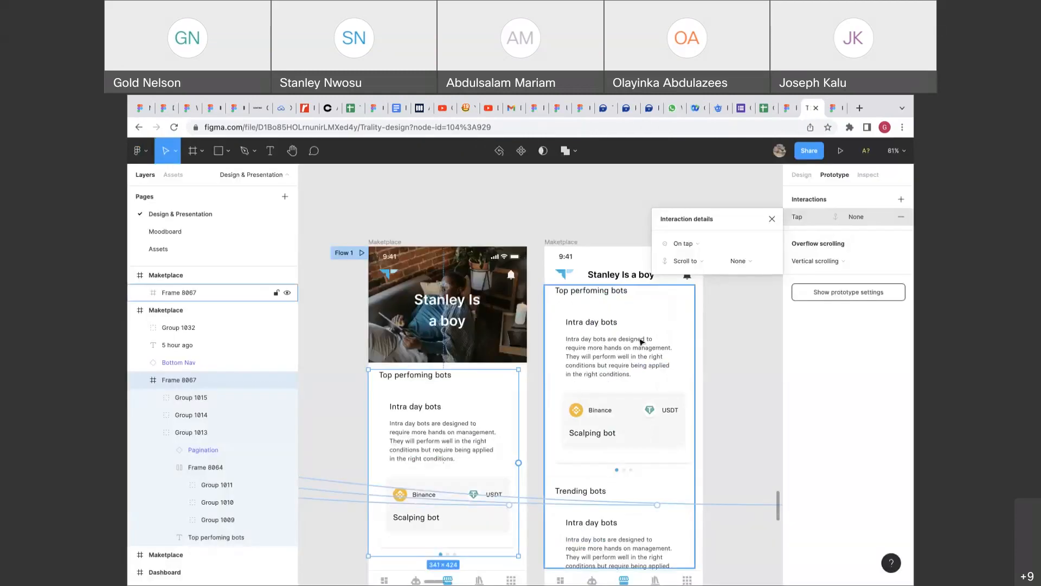
left_click(696, 247)
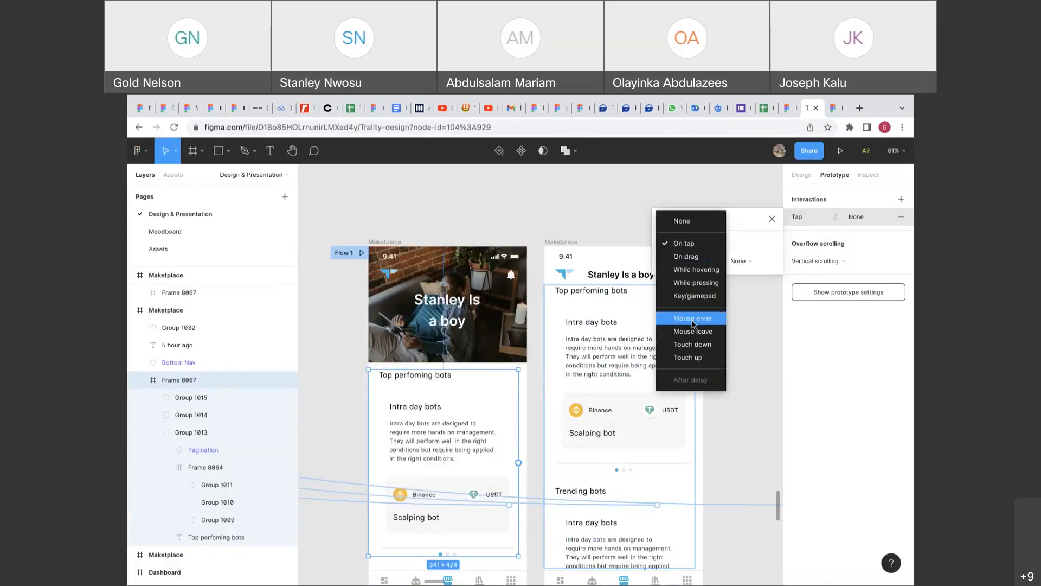
left_click(690, 257)
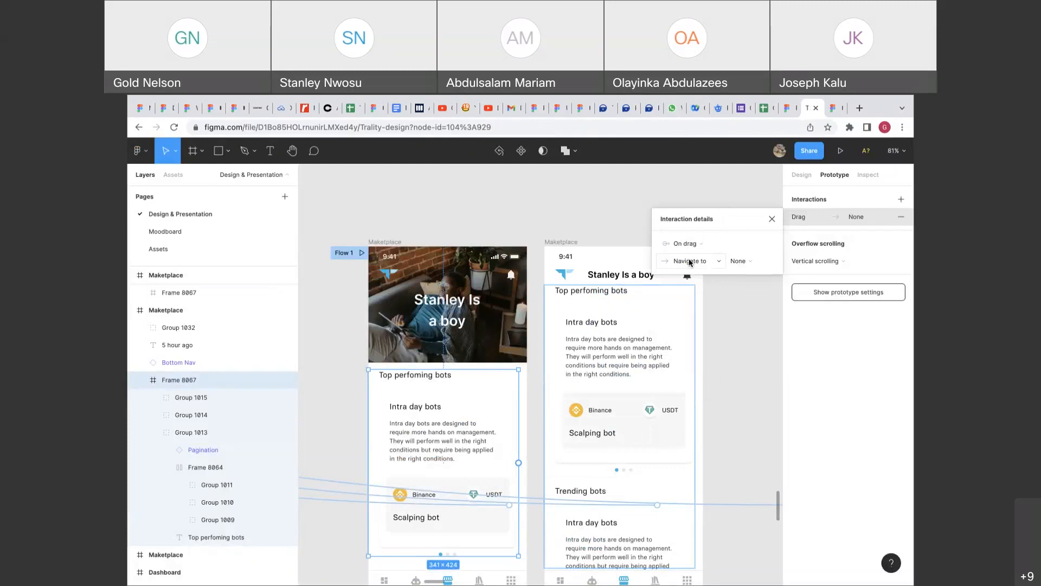
left_click(827, 112)
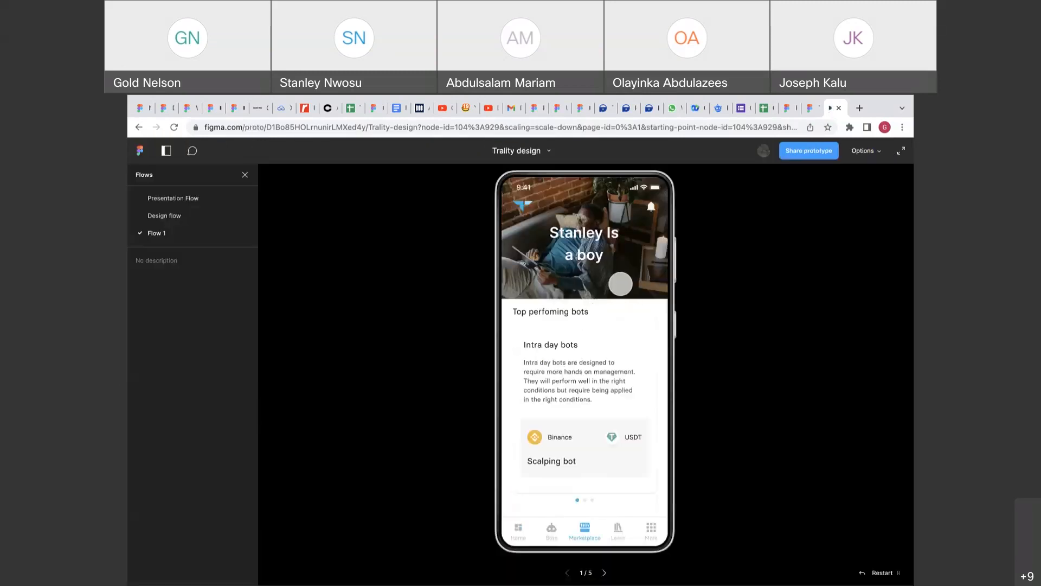
left_click(809, 108)
Set the bot list interaction trigger back to On tap.
left_click(708, 247)
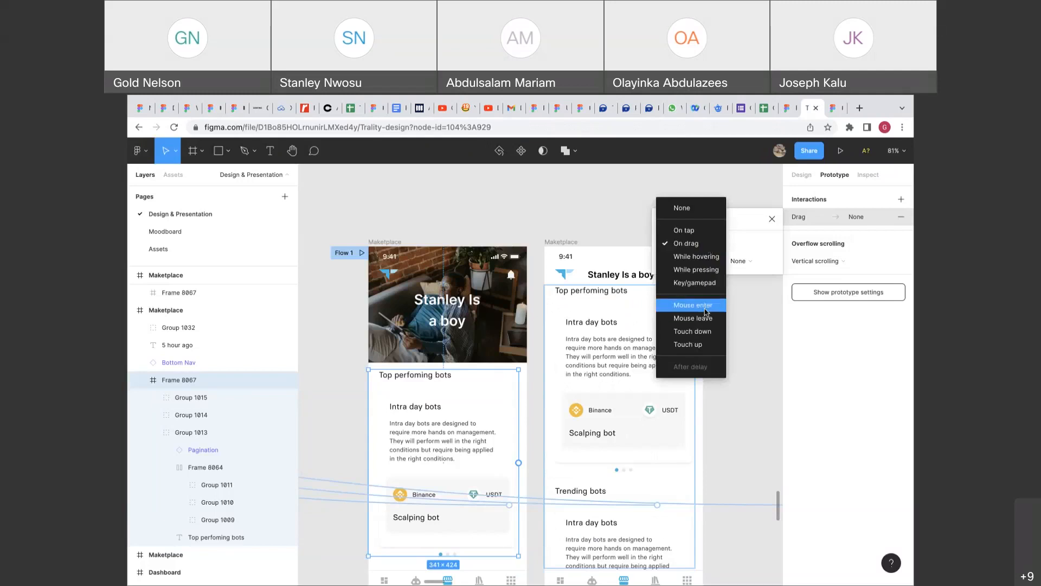
left_click(684, 230)
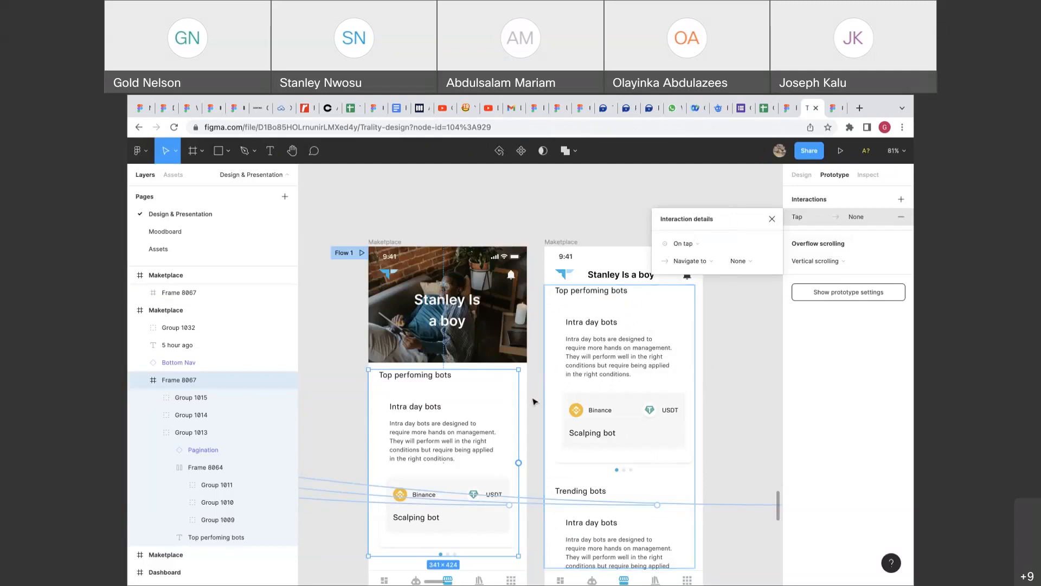
scroll(533, 401, "down", 3)
scroll(533, 401, "up", 3)
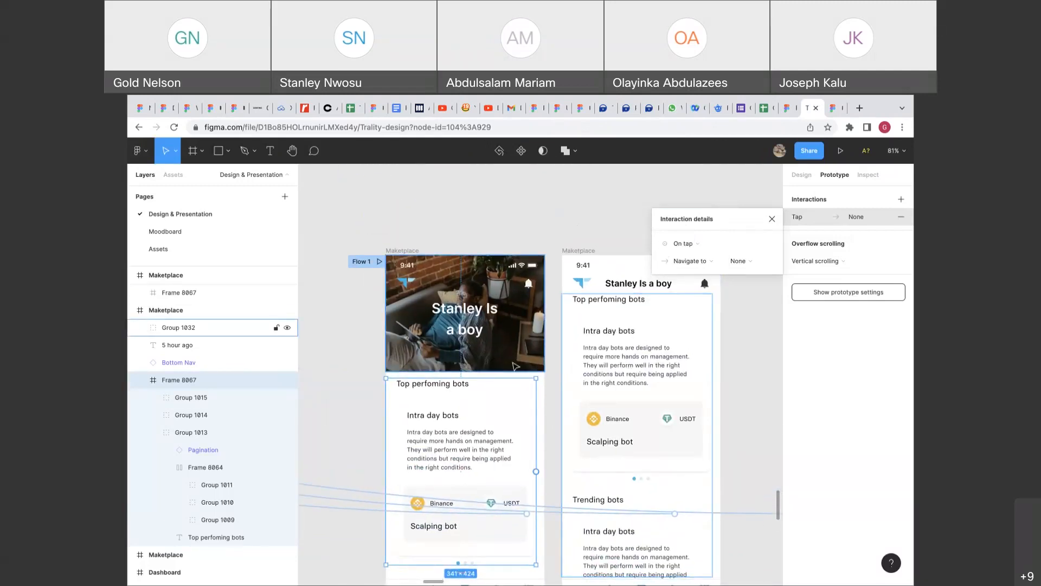
Select Frame 8067, then the whole Maketplace frame, to review its scrolling and flow setup.
left_click(515, 366)
left_click(515, 404)
scroll(515, 403, "down", 1)
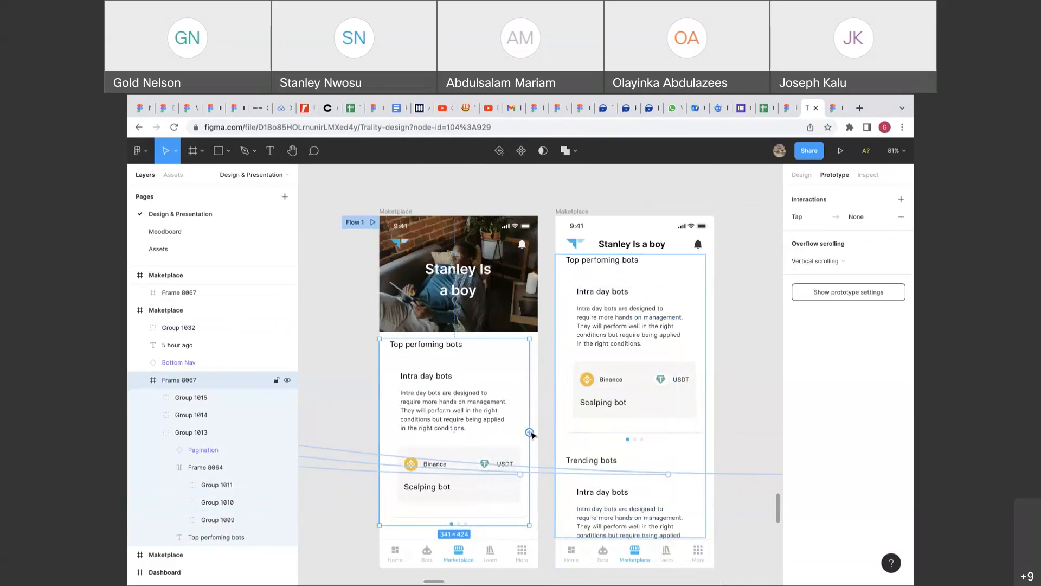
left_click(411, 211)
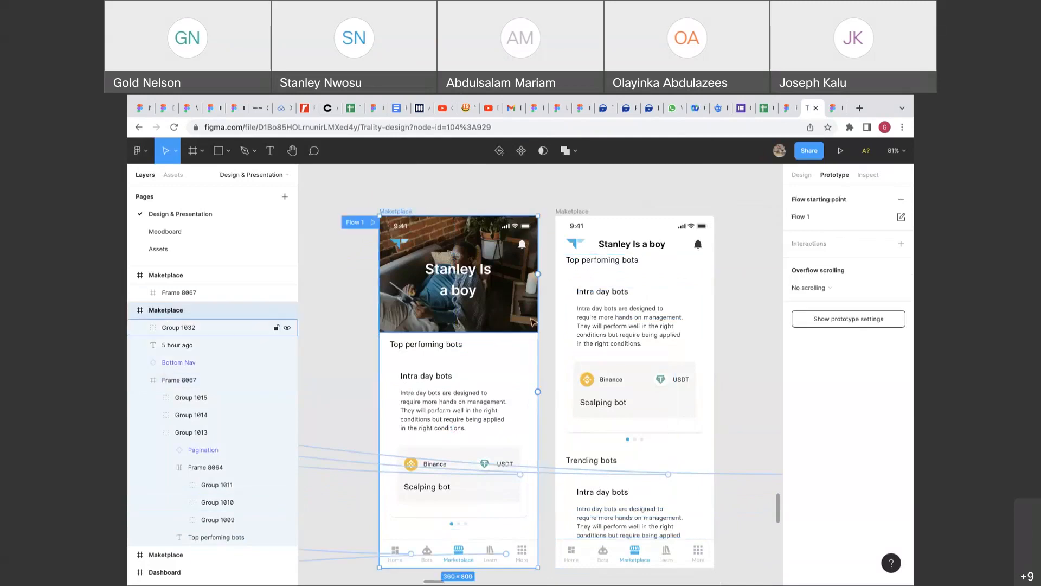
left_click(531, 412)
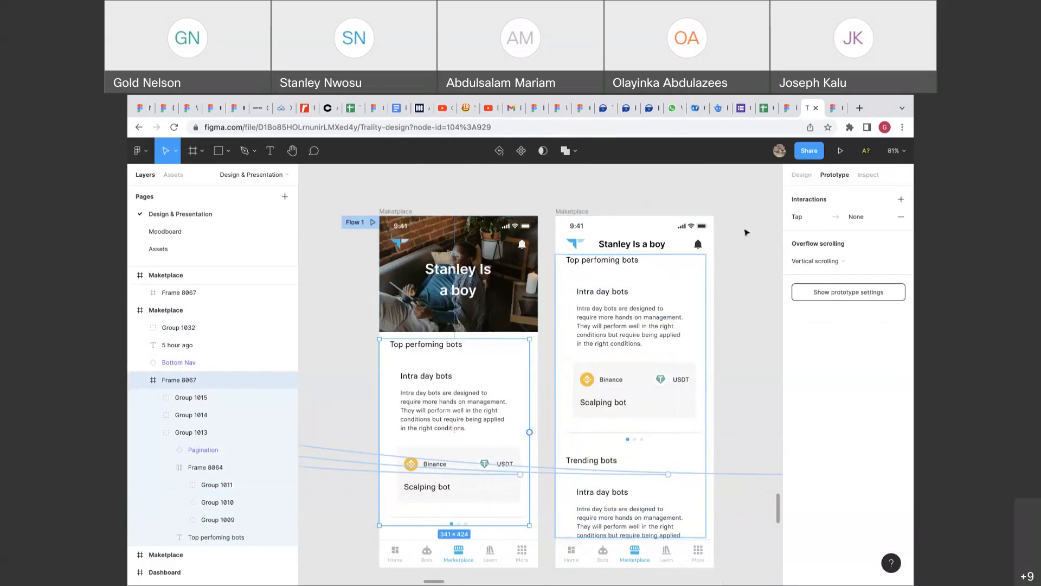
left_click(552, 284)
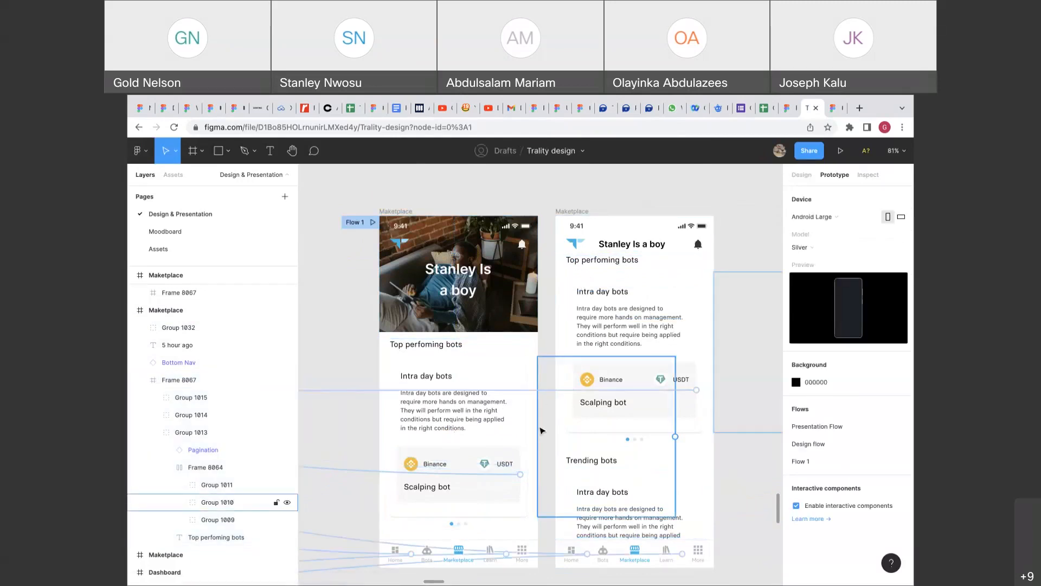
left_click(529, 432)
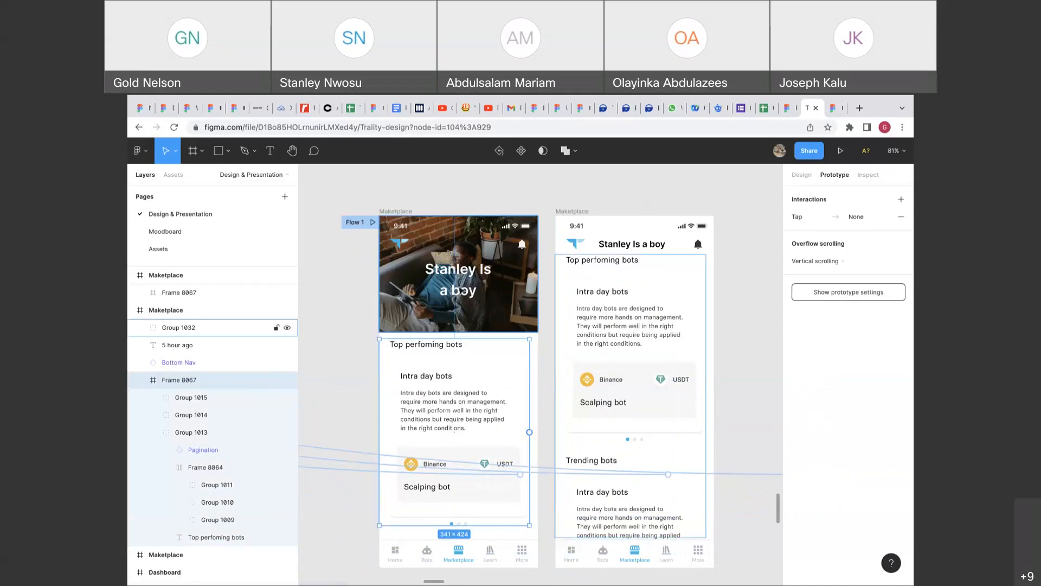
left_click(394, 211)
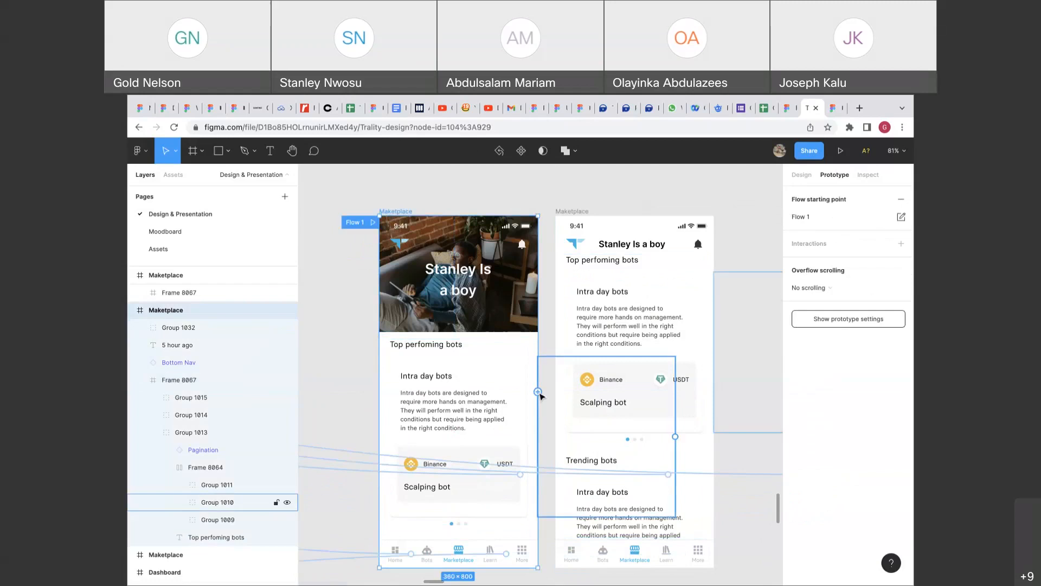
scroll(543, 374, "down", 2)
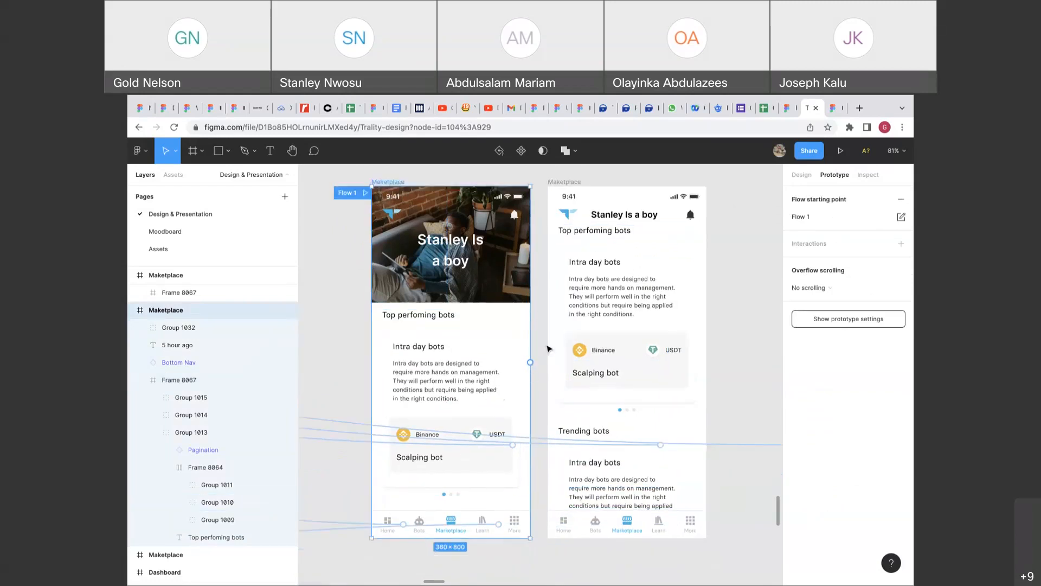
scroll(548, 348, "right", 2)
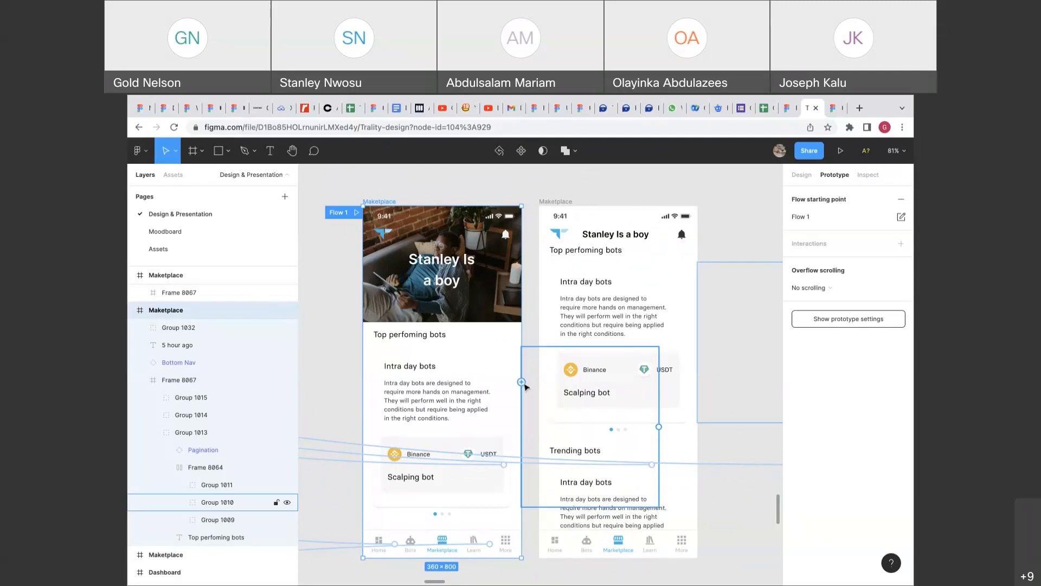
left_click(548, 202)
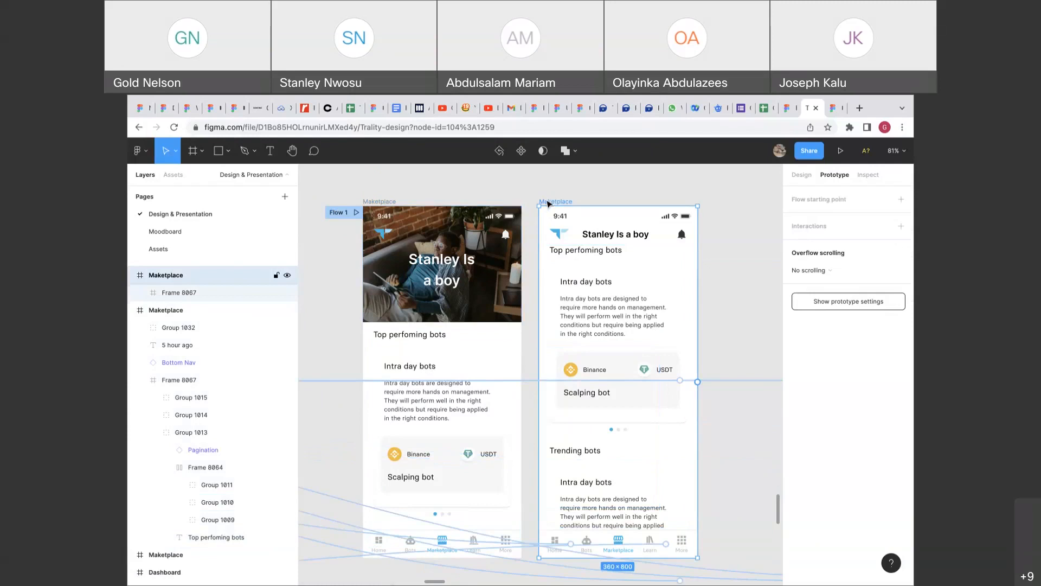
Shift the scrolled screen right, duplicate the photo-header Maketplace screen, and select the copy's header photo.
left_click_drag(547, 203, 745, 203)
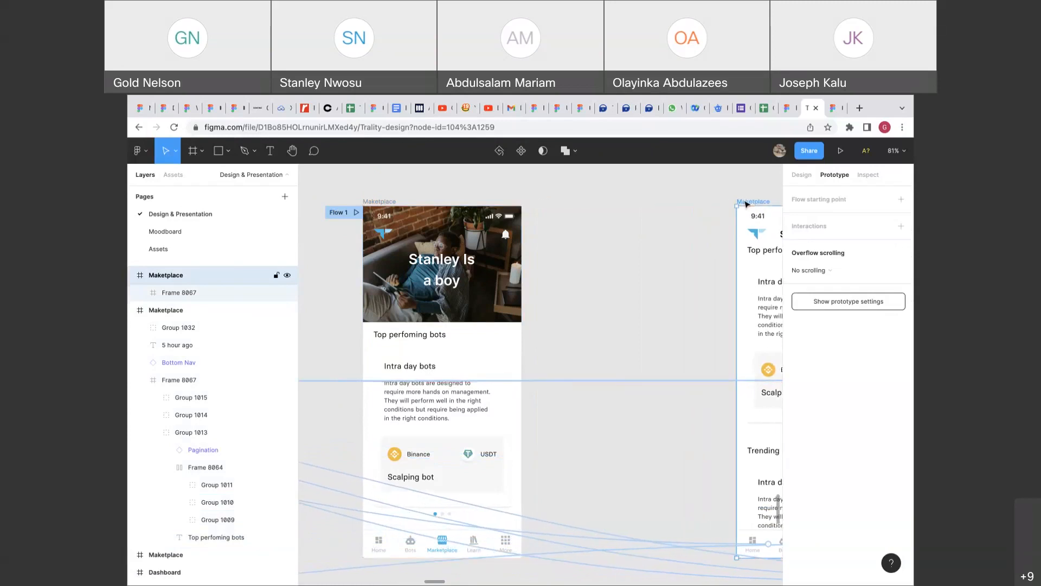
left_click(799, 174)
left_click(386, 201)
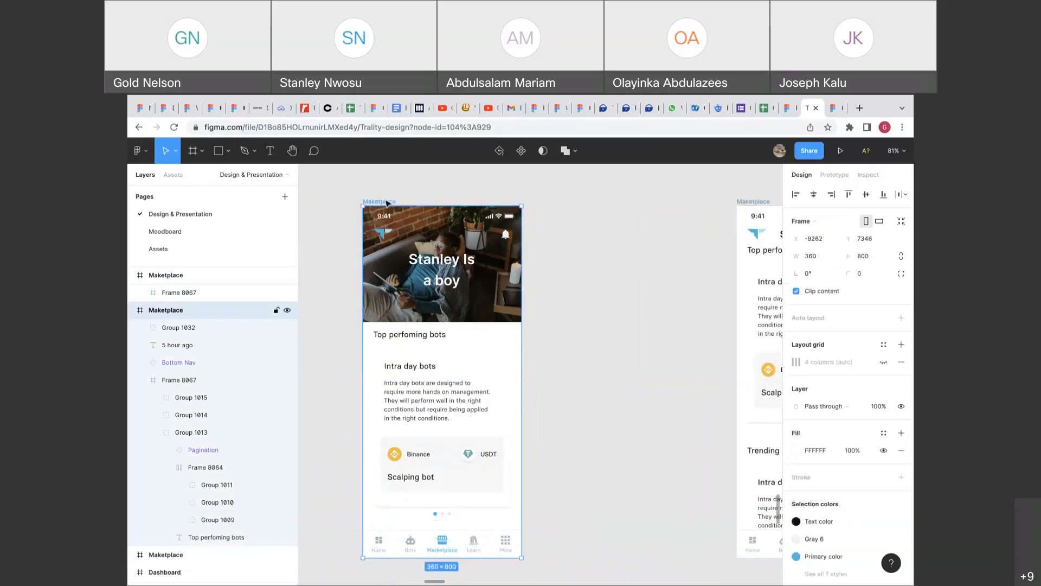
key("ctrl+d")
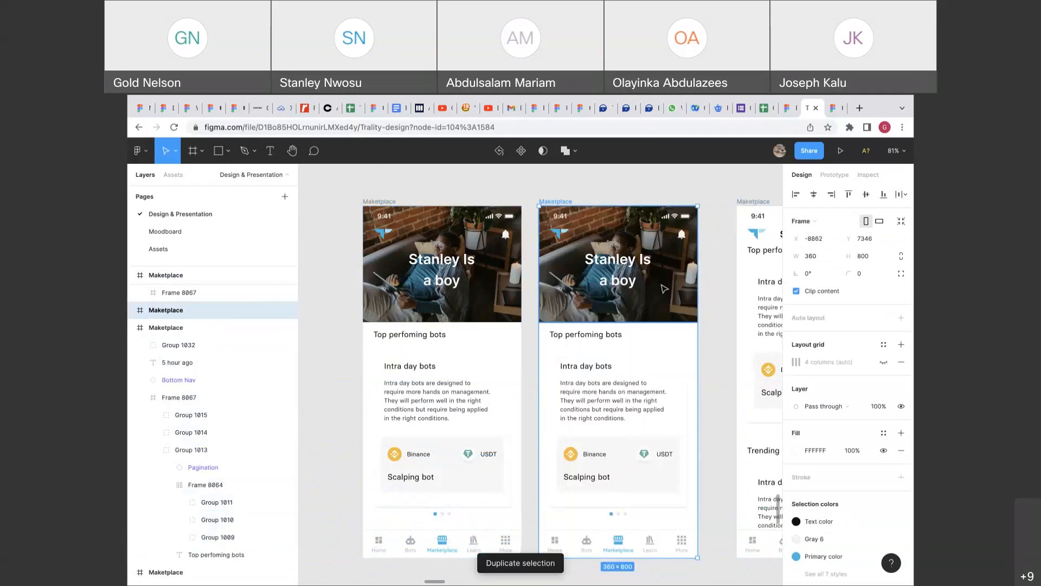
left_click(664, 290)
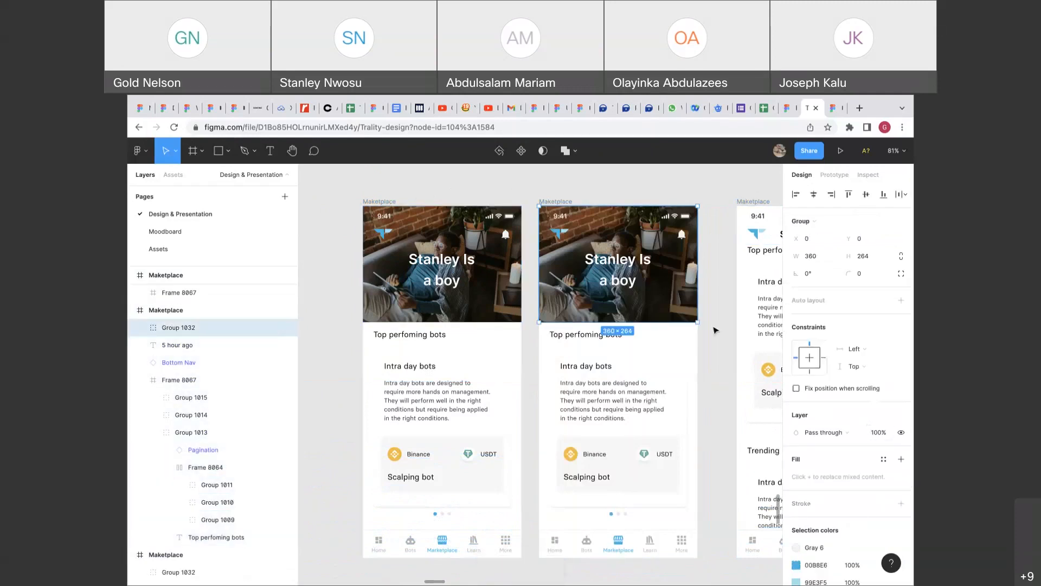
double_click(673, 314)
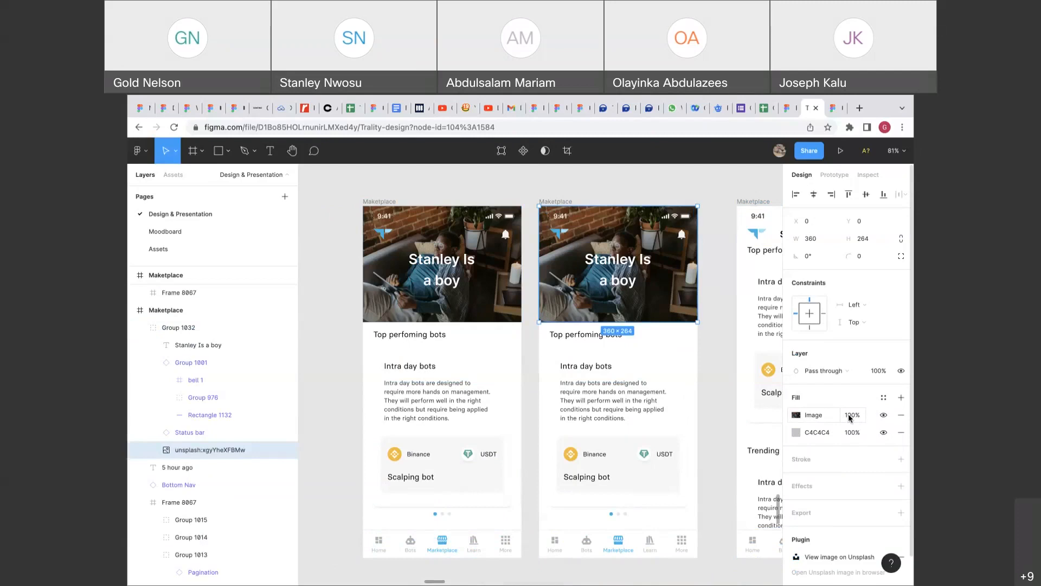
Undo an accidental move of the screens and select only the scrolled screen.
scroll(742, 396, "right", 4)
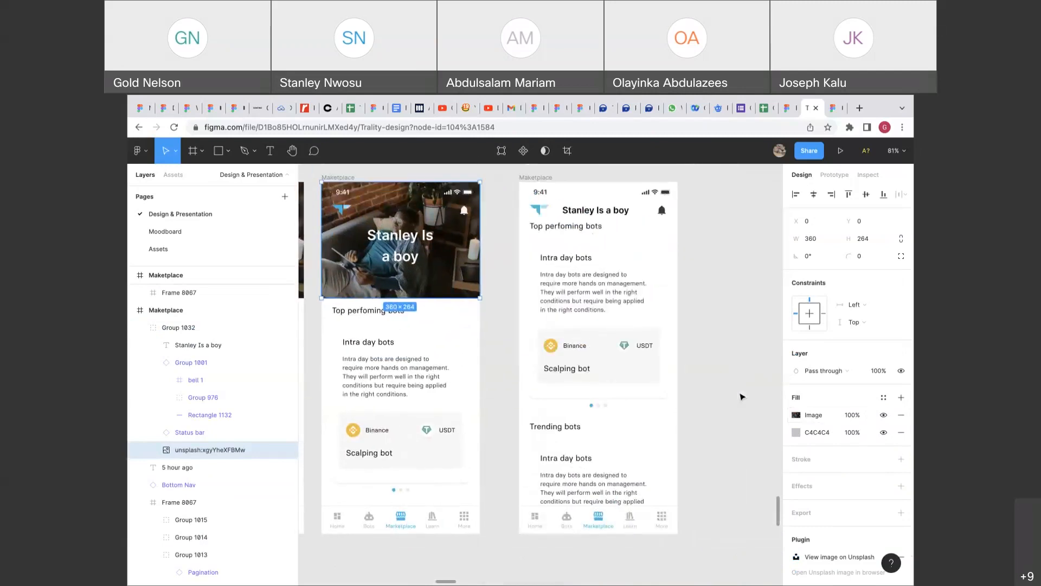
scroll(743, 397, "down", 4)
left_click(659, 299, "shift")
left_click_drag(662, 299, 743, 302)
key("super+z")
left_click(675, 301)
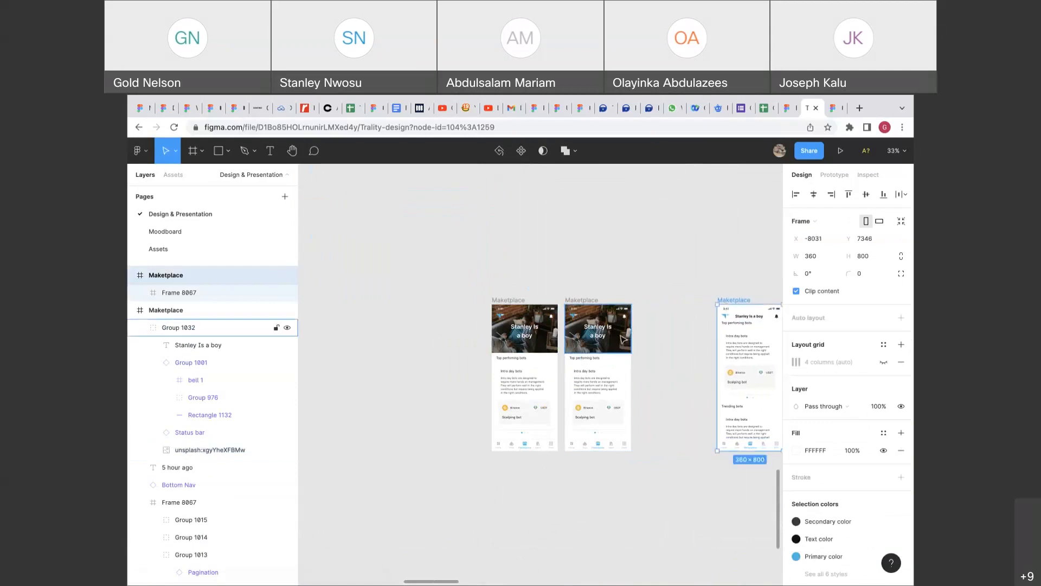
Try raising the heading, shortening the photo to 179 and moving the card section up, then undo.
scroll(624, 339, "up", 2)
scroll(624, 339, "up", 3)
left_click(617, 358)
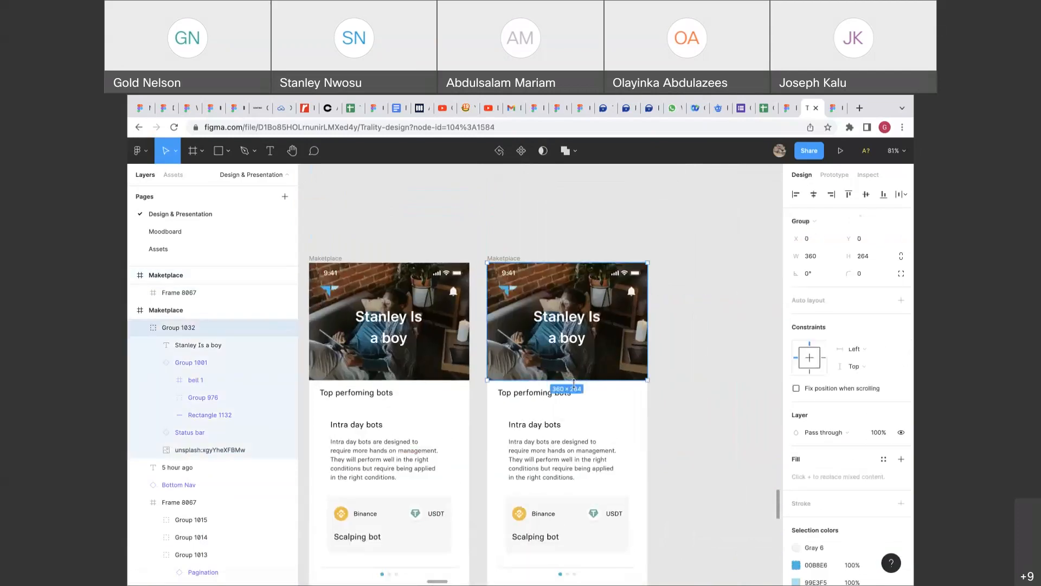
double_click(573, 340)
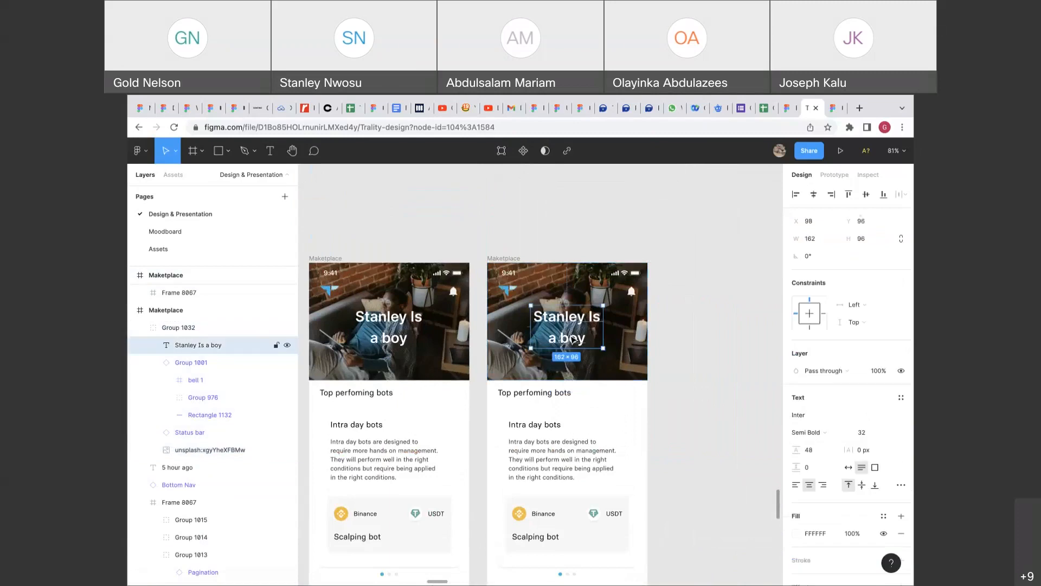
left_click_drag(573, 340, 573, 322)
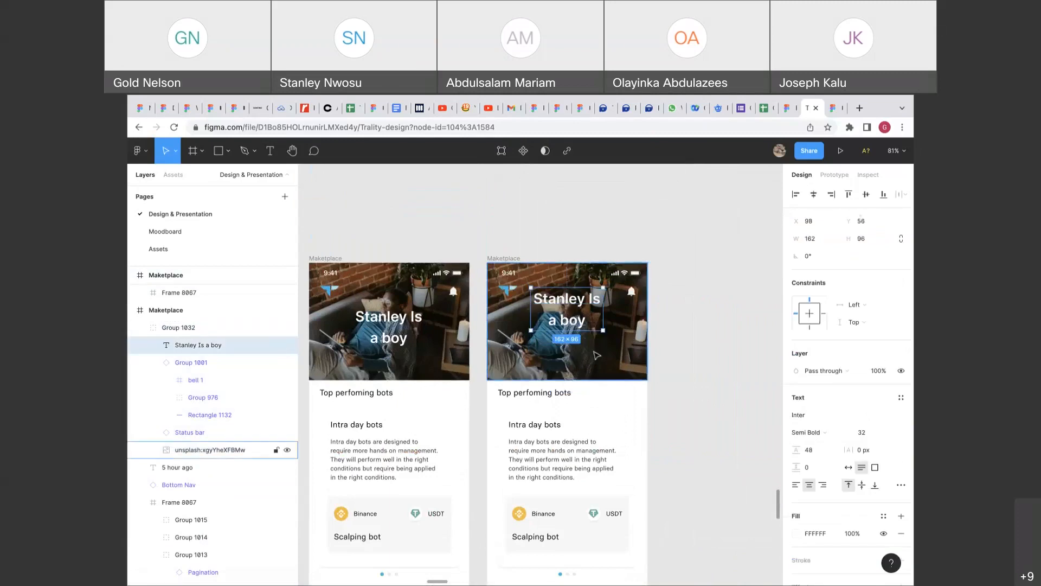
left_click(588, 376)
left_click_drag(589, 376, 586, 343)
left_click(545, 447)
mouse_move(549, 468)
left_mouse_down()
mouse_move(551, 425)
mouse_move(551, 466)
left_mouse_up()
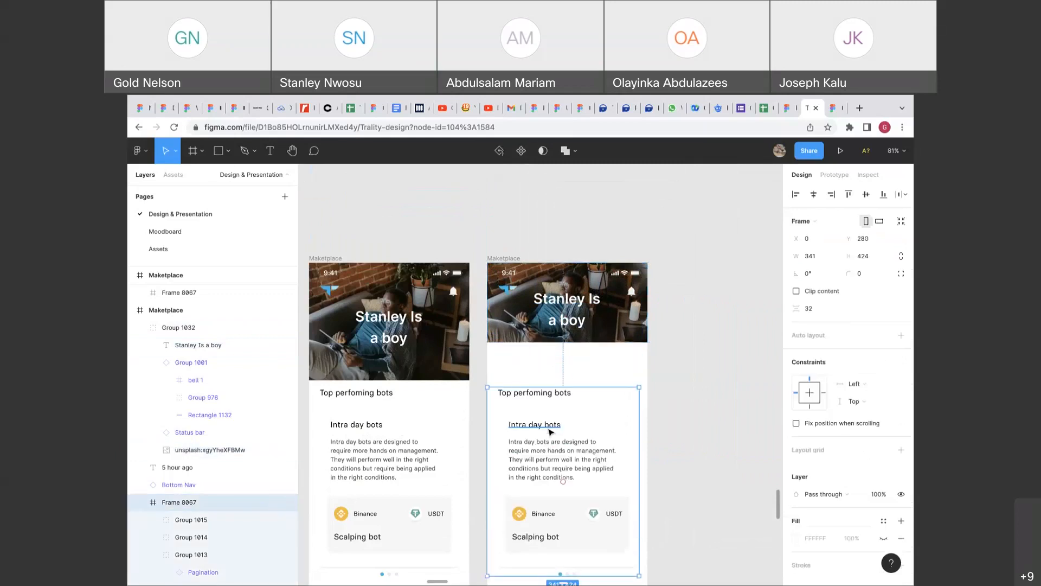
left_click(602, 340)
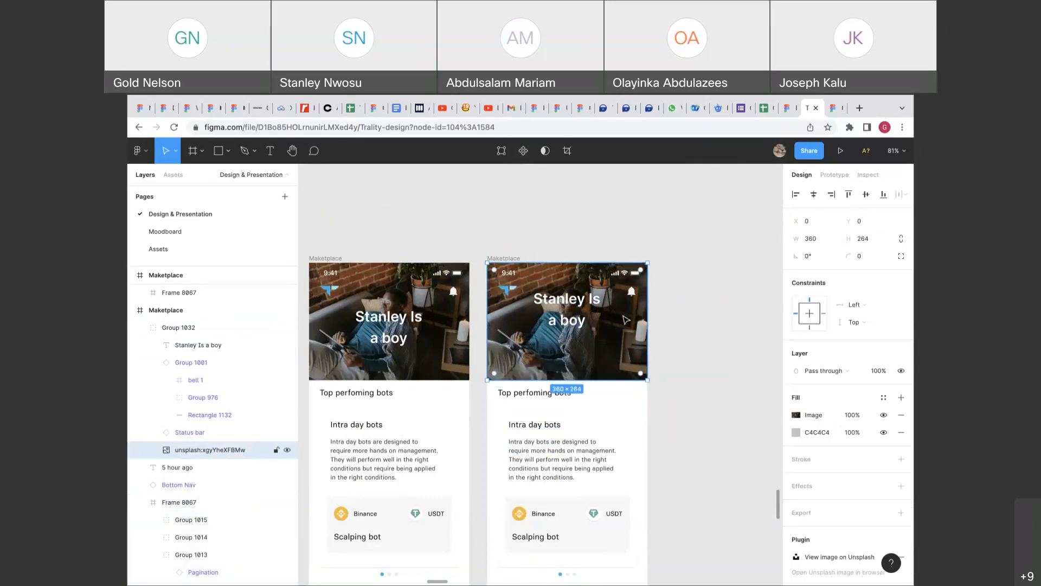
key("ctrl+z")
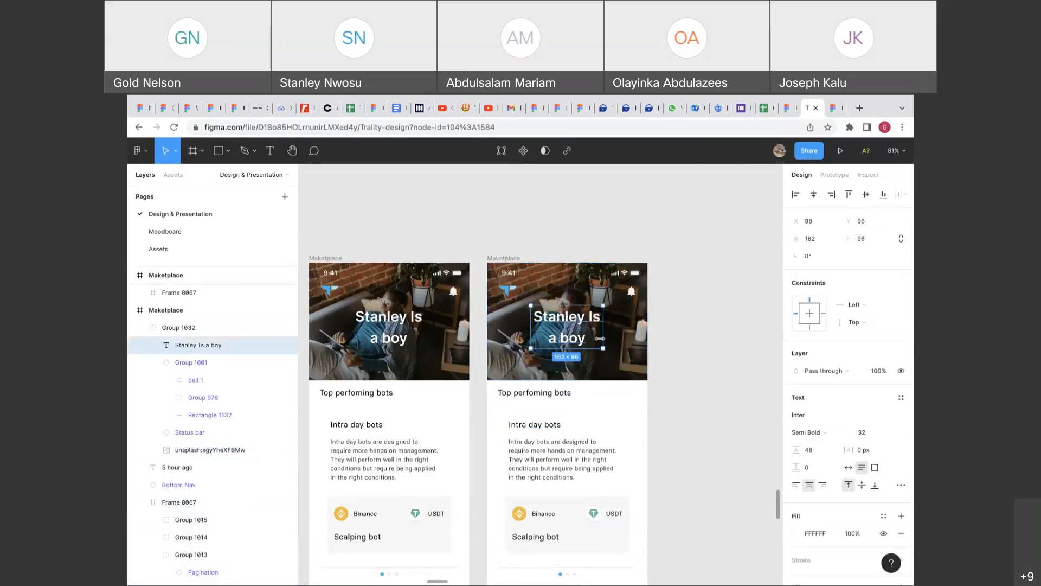
Lower the duplicate's header photo image fill opacity to 50%.
double_click(615, 341)
left_click(772, 326)
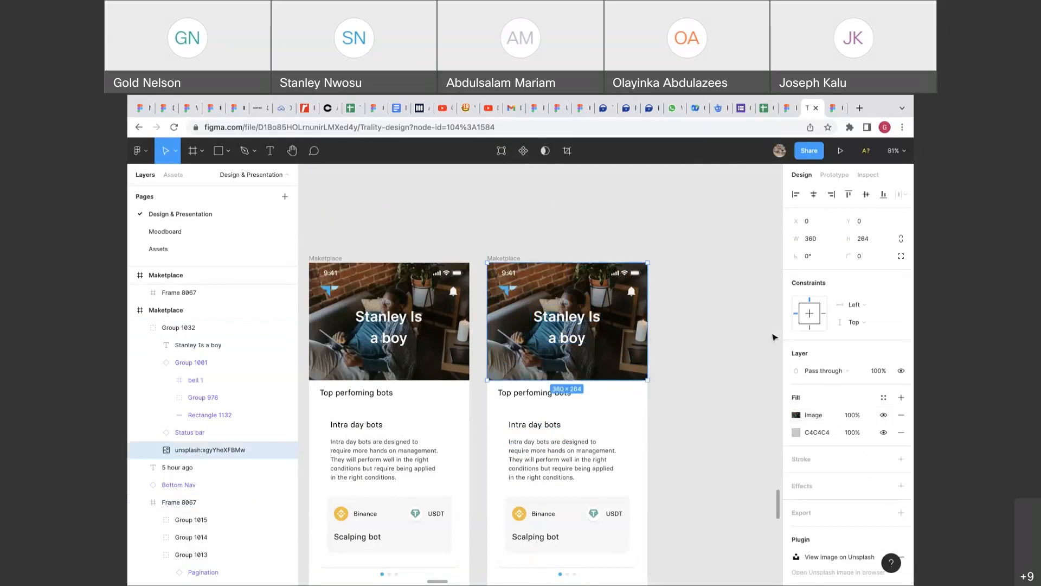
left_click(862, 417)
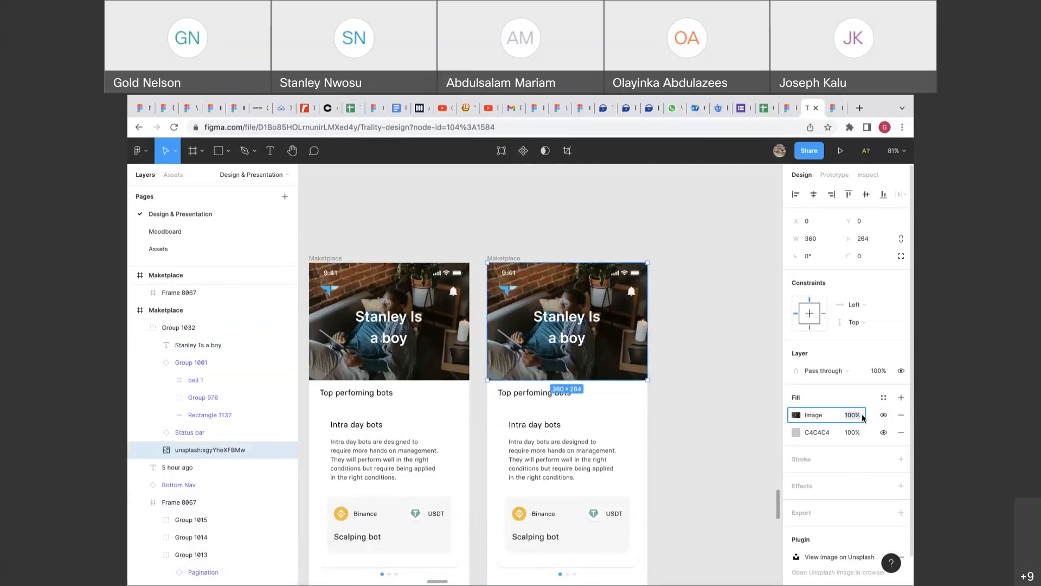
type("50")
key("Return")
left_click(513, 259)
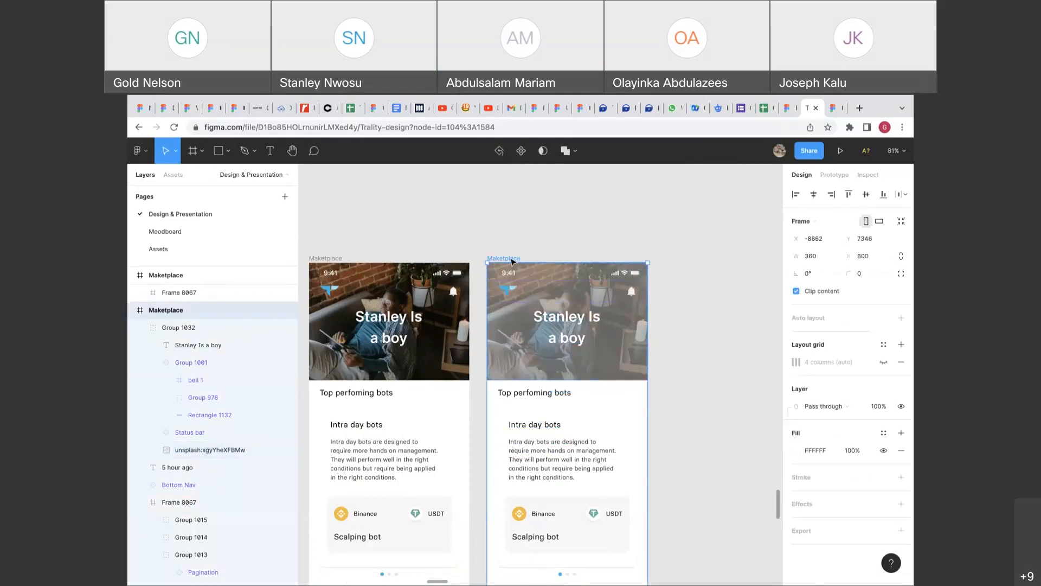
Duplicate the faded-photo screen, hide the copy's photo fill and make its header background white (fff).
key("super+d")
left_click(696, 309, "super")
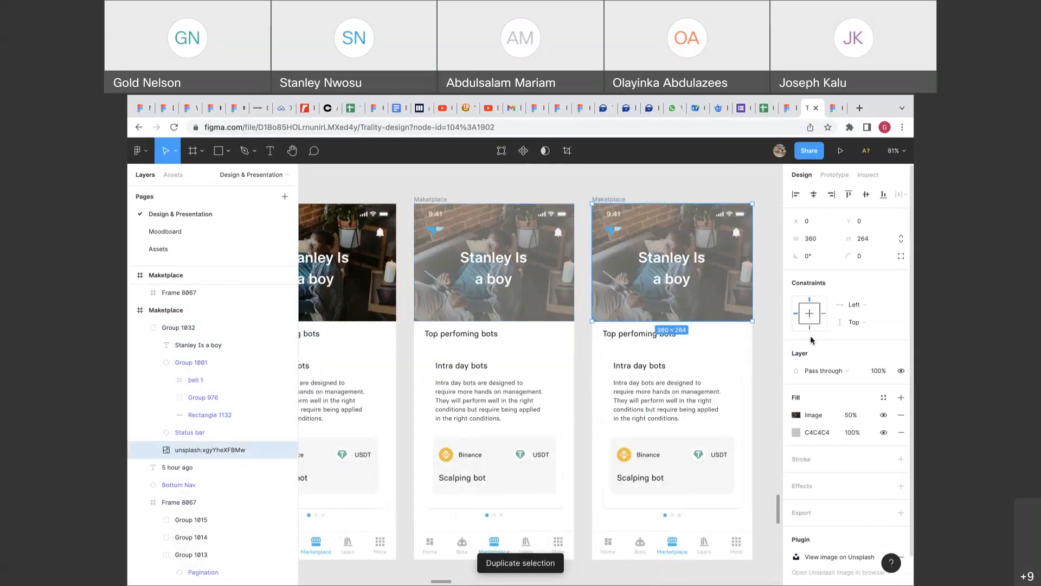
left_click(882, 415)
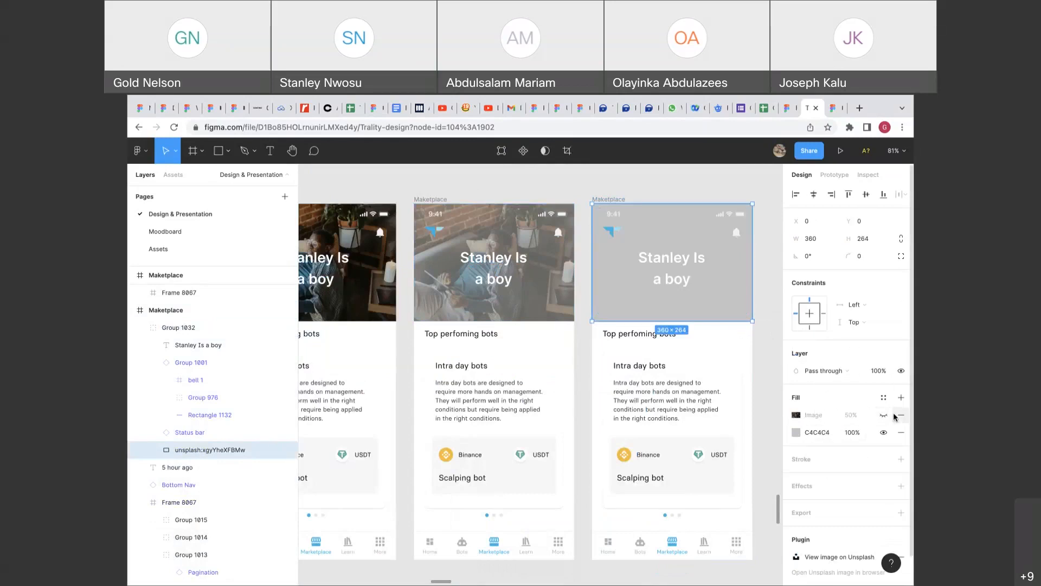
left_click(818, 433)
type("ffff")
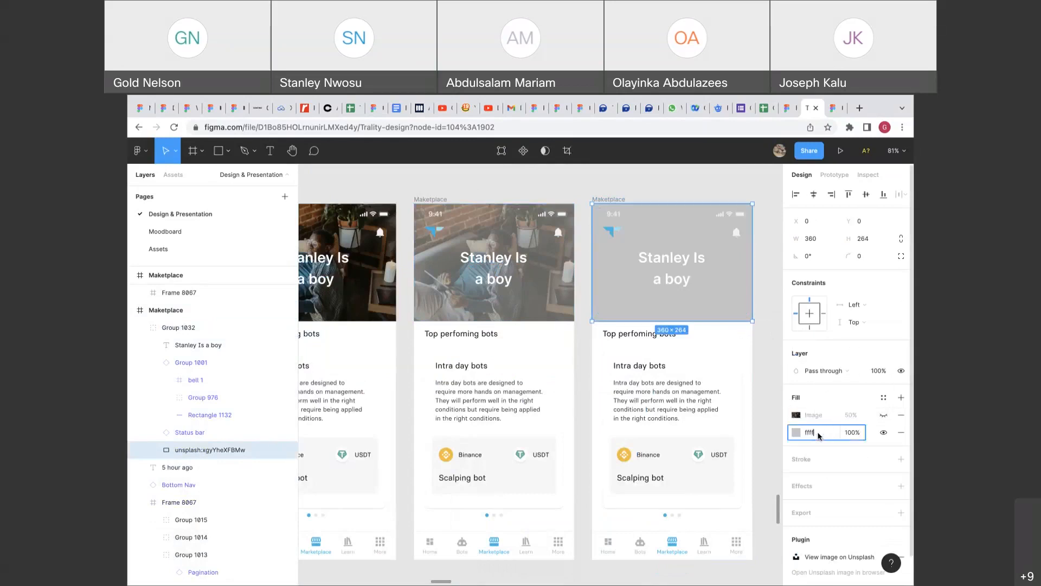
key("Return")
Make the Stanley Is a boy heading black (000000) and fit it on one line.
left_click(675, 285)
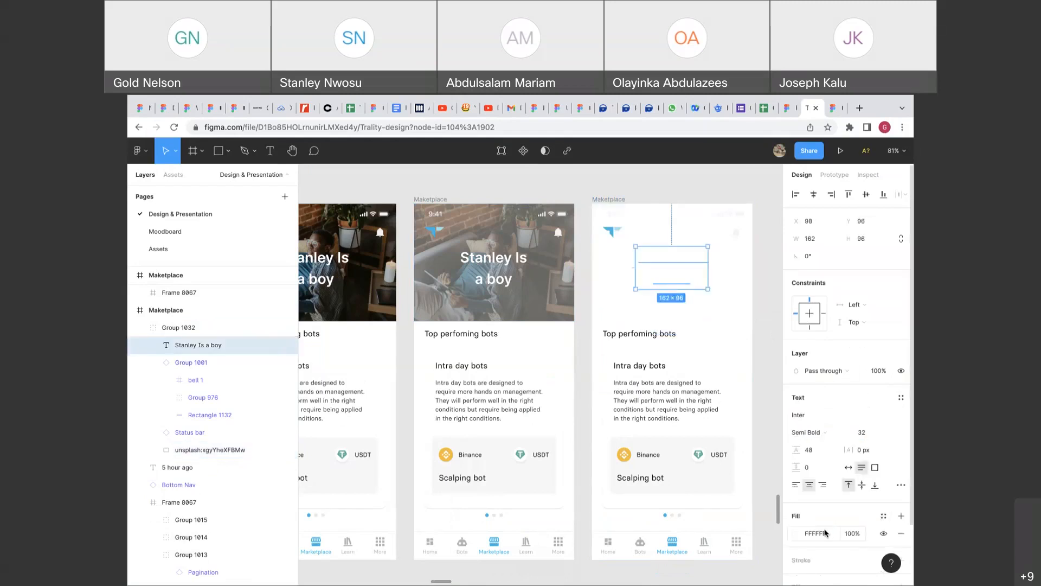
left_click(825, 533)
type("000000")
key("Return")
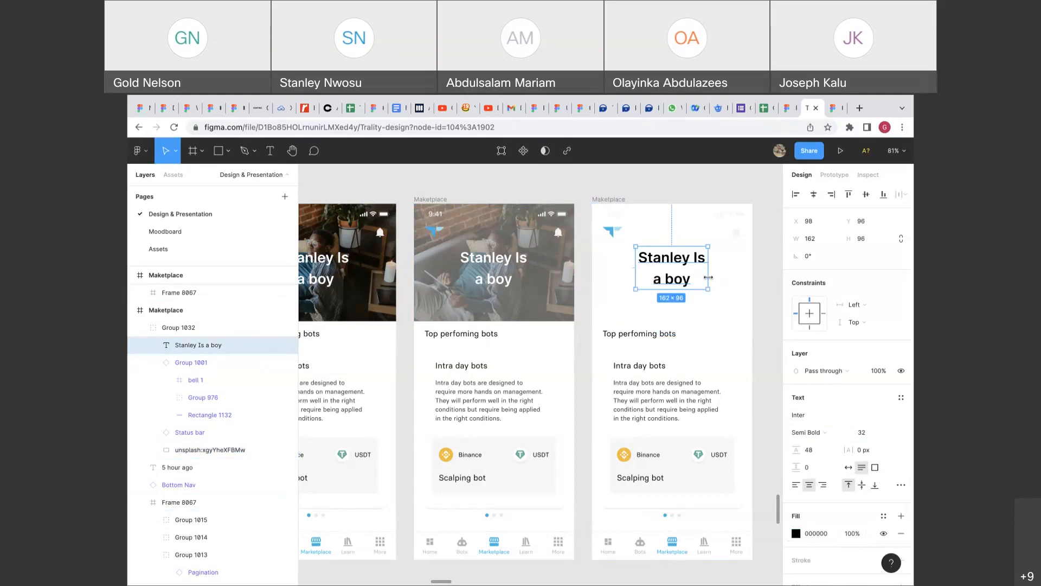
double_click(708, 277)
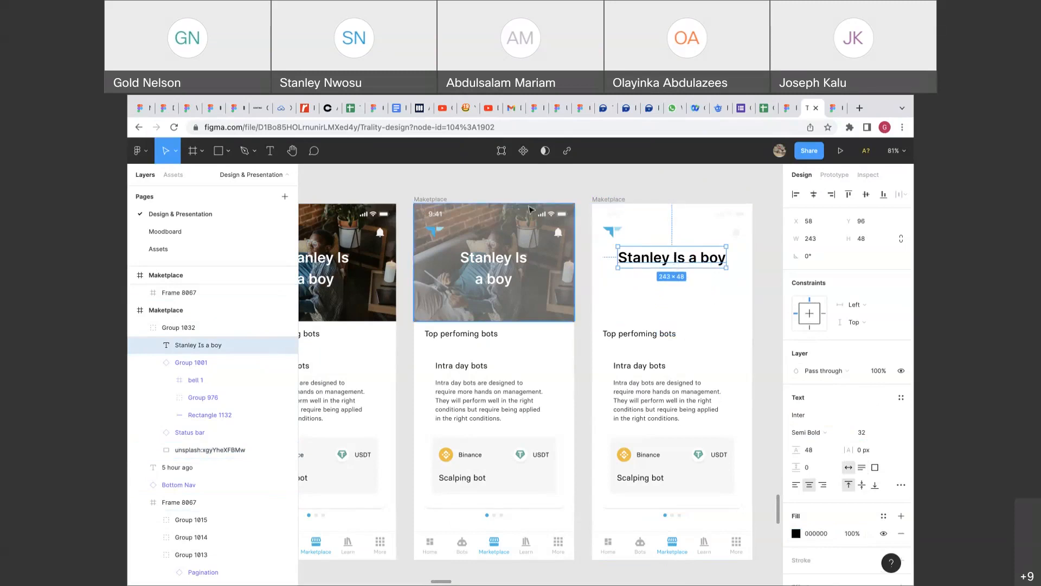
Switch the right-hand properties panel to the Prototype settings.
scroll(704, 244, "left", 4)
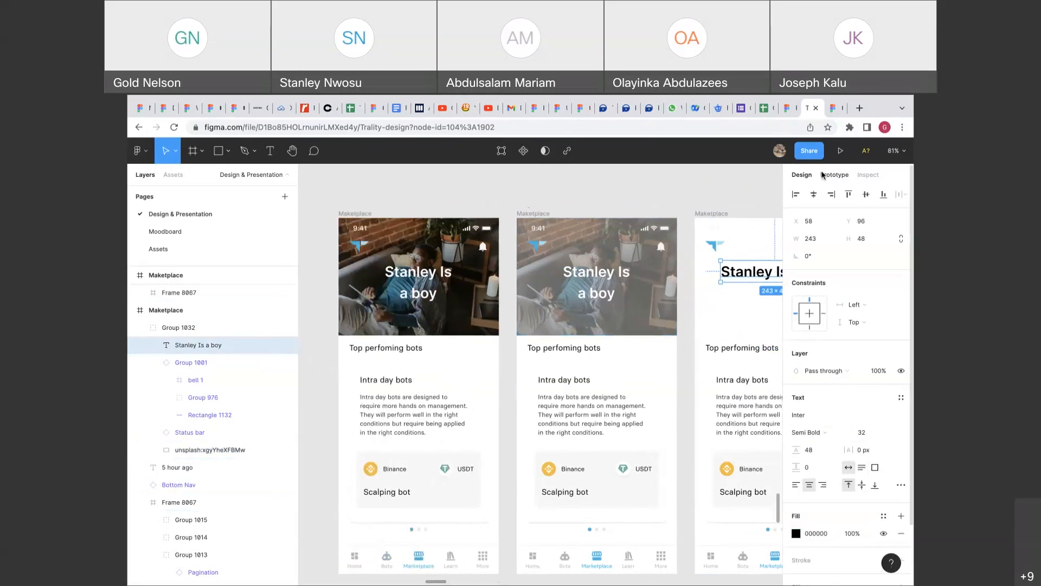
left_click(823, 175)
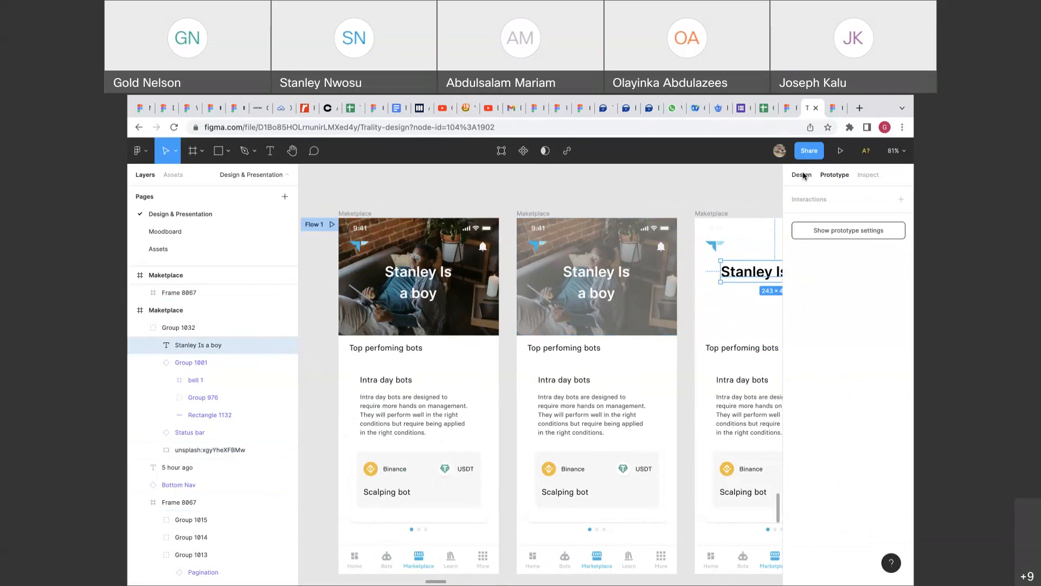
left_click(802, 174)
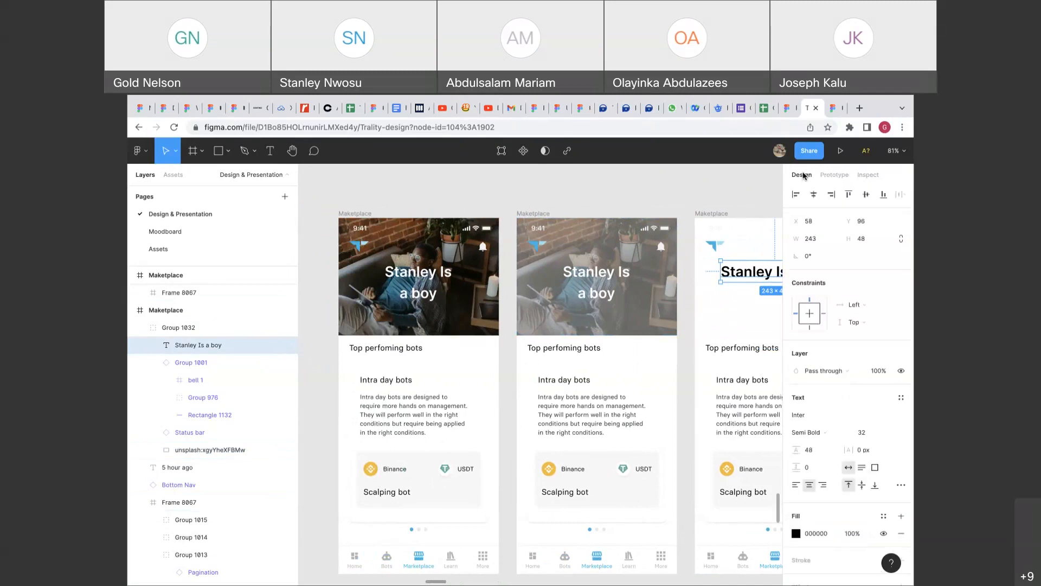
left_click(832, 175)
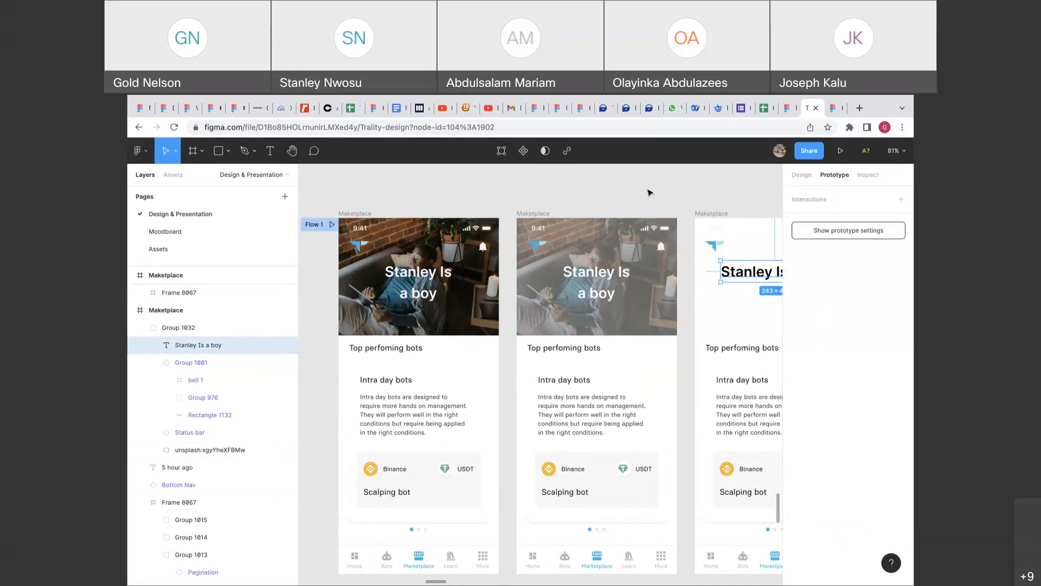
Link the first Maketplace frame to the second with an After delay trigger, entering 30000 as delay.
left_click(366, 215)
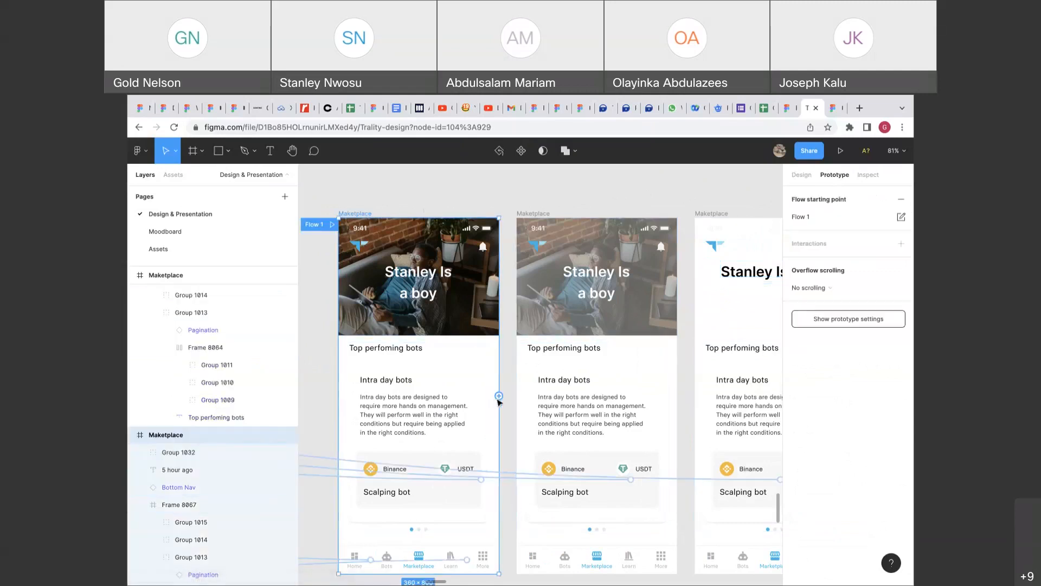
left_click_drag(500, 400, 599, 371)
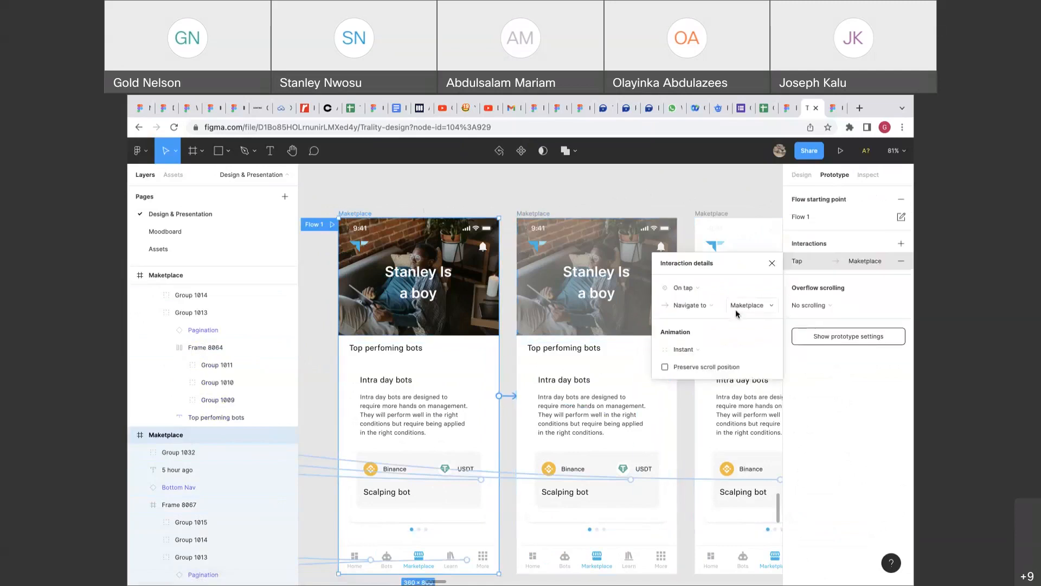
left_click(705, 294)
left_click(705, 421)
left_click(744, 293)
type("30000")
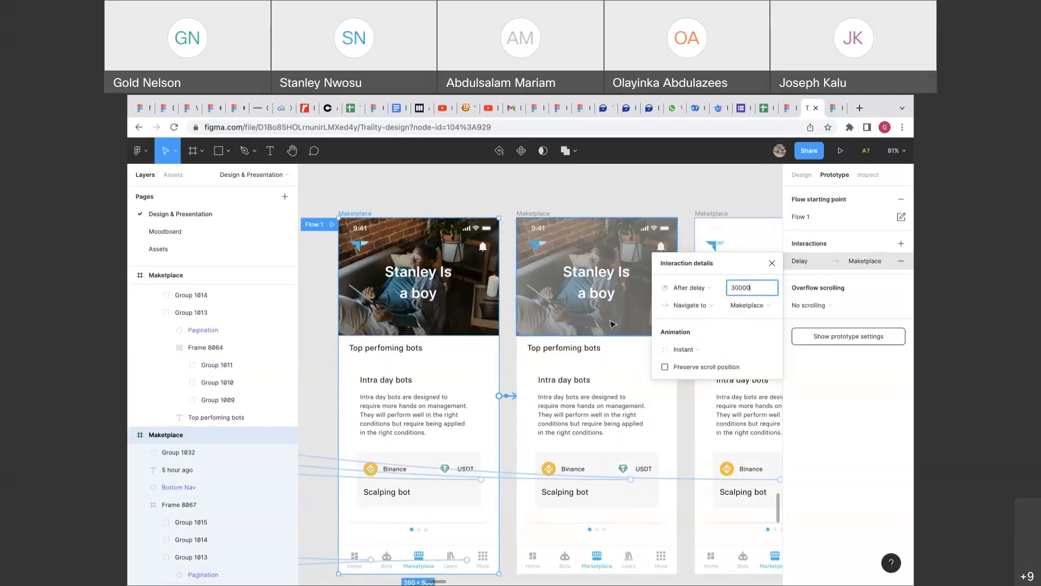
Link the second Maketplace frame to the third with an After delay of 3000 ms.
left_click(676, 233)
left_click_drag(680, 399, 735, 350)
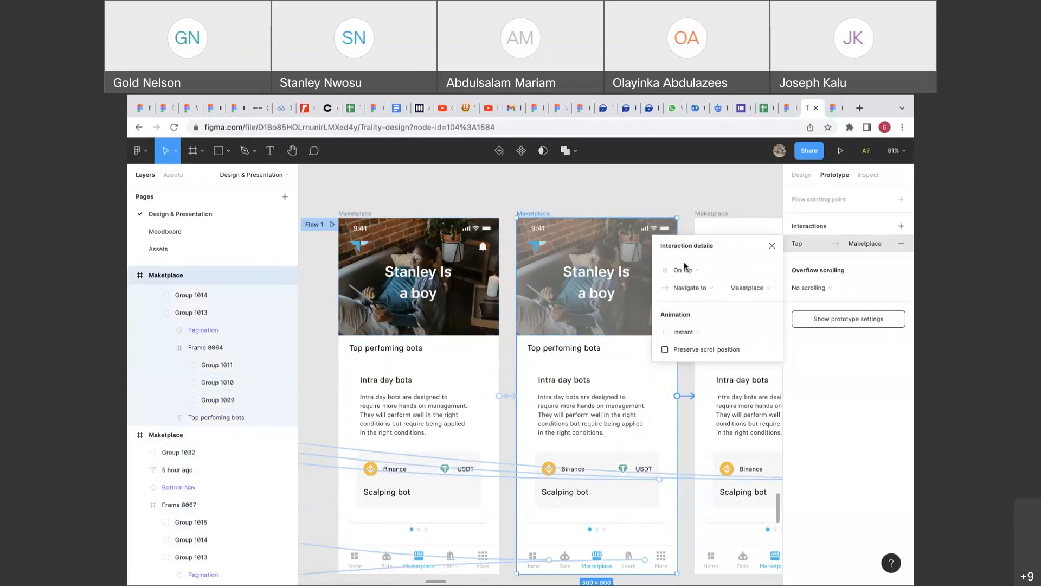
left_click(683, 270)
left_click(693, 404)
left_click(758, 274)
type("3000")
key("Return")
Close the editor tab to bring up the running prototype.
scroll(651, 389, "right", 3)
scroll(650, 390, "down", 1)
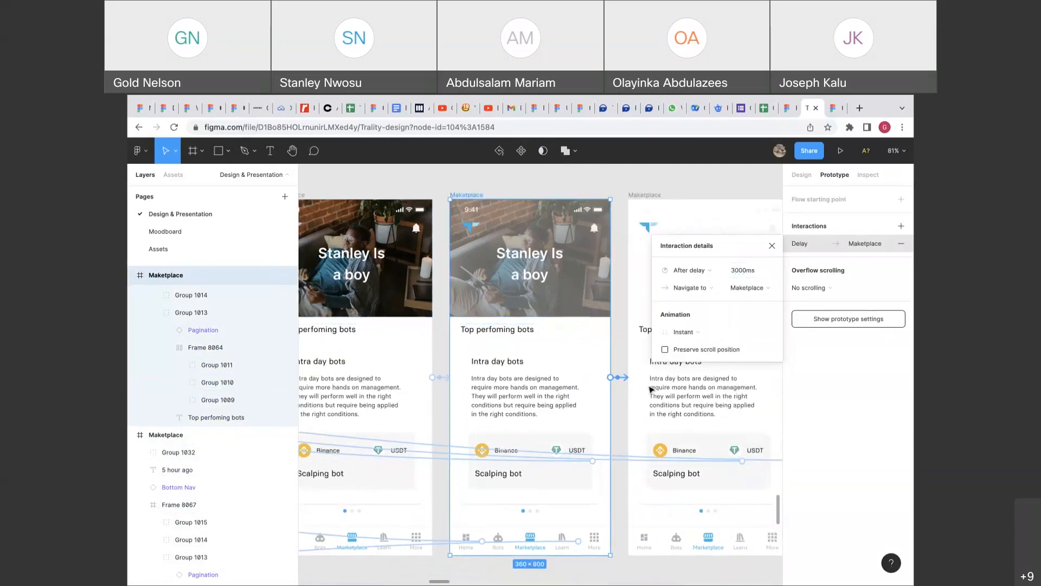
scroll(604, 378, "left", 1)
scroll(605, 377, "up", 1)
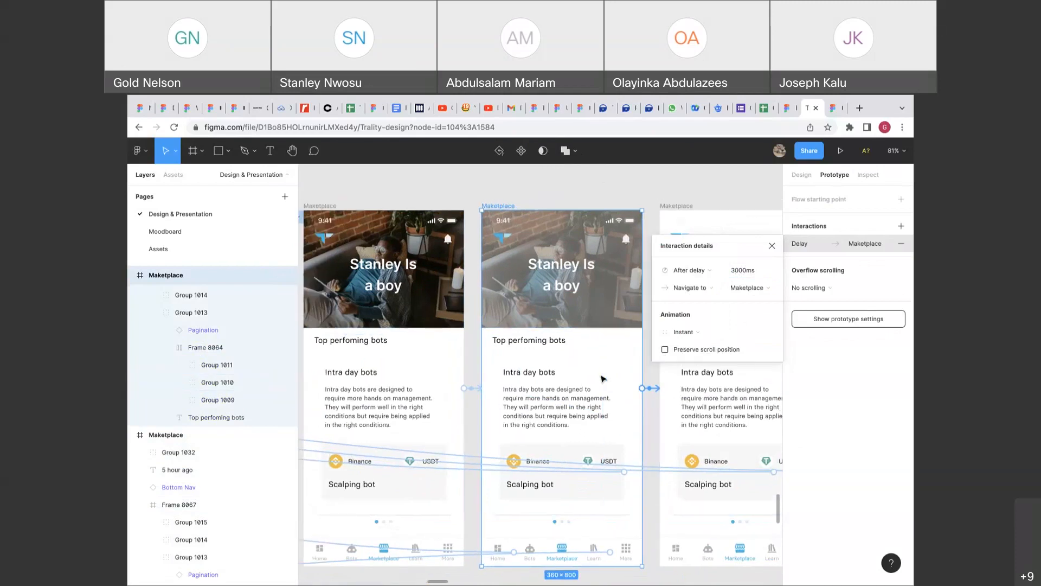
left_click(816, 109)
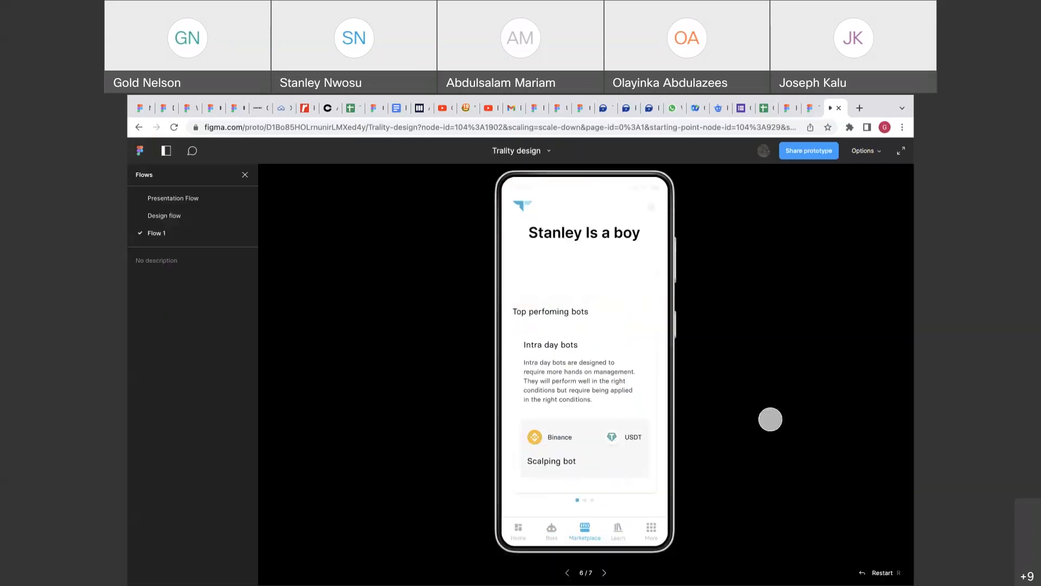
Restart the prototype from its first screen, then go back to the design file editor.
left_click(868, 575)
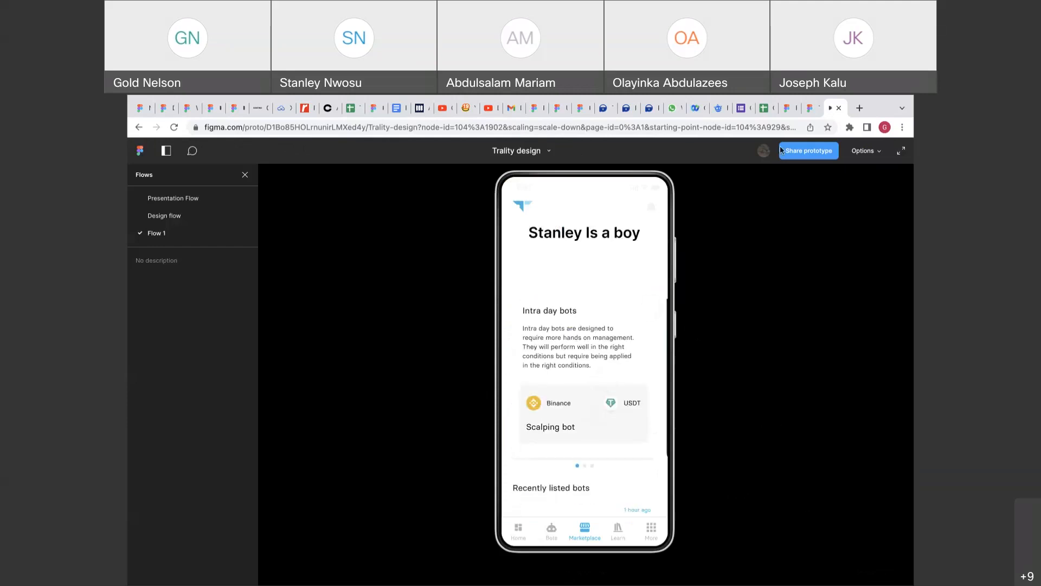
left_click(810, 108)
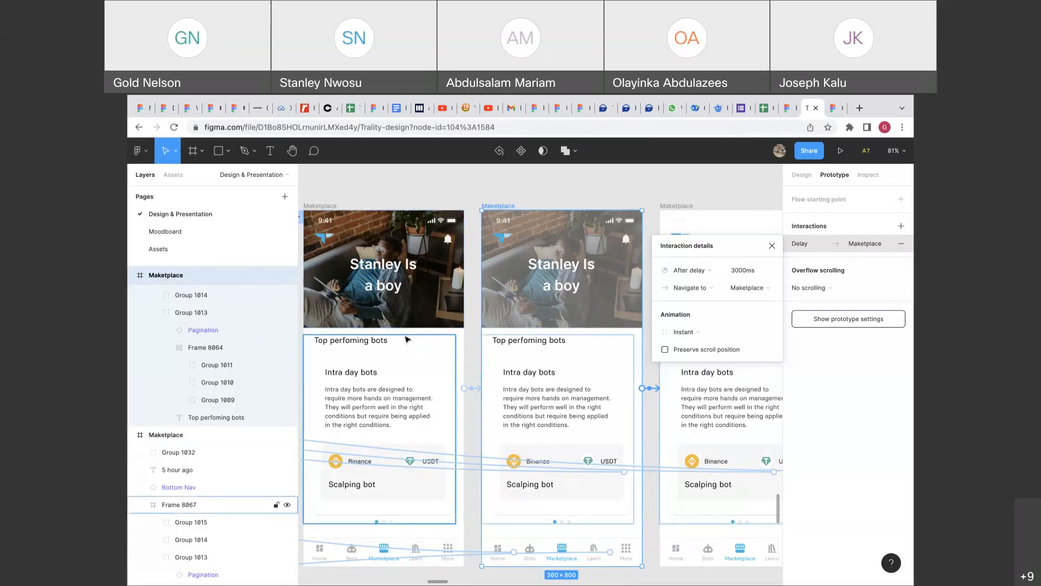
Group the photo header Group 1032 with content Frame 8067 using Ctrl+G.
left_click(797, 177)
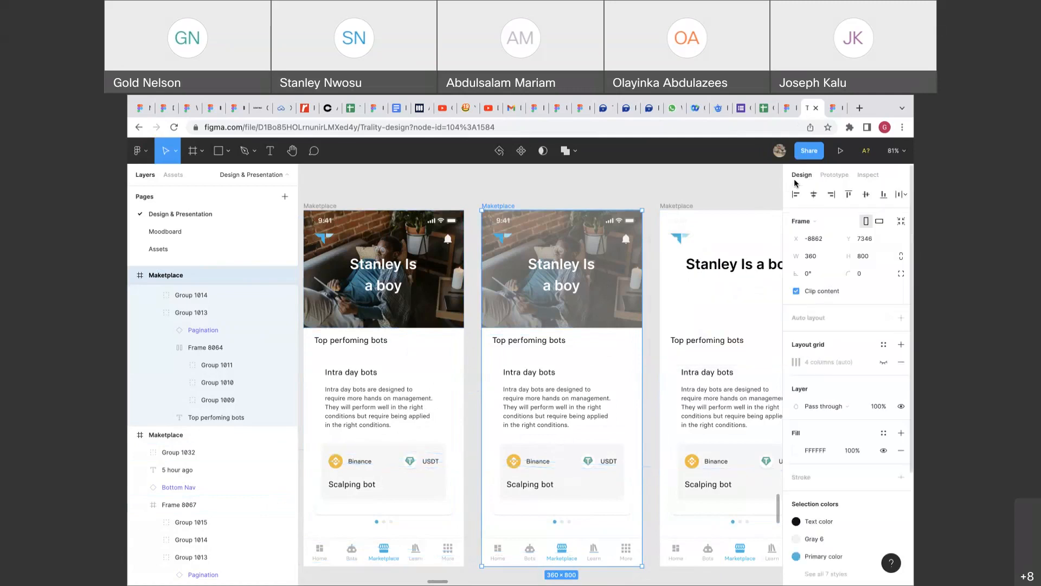
left_click(424, 306)
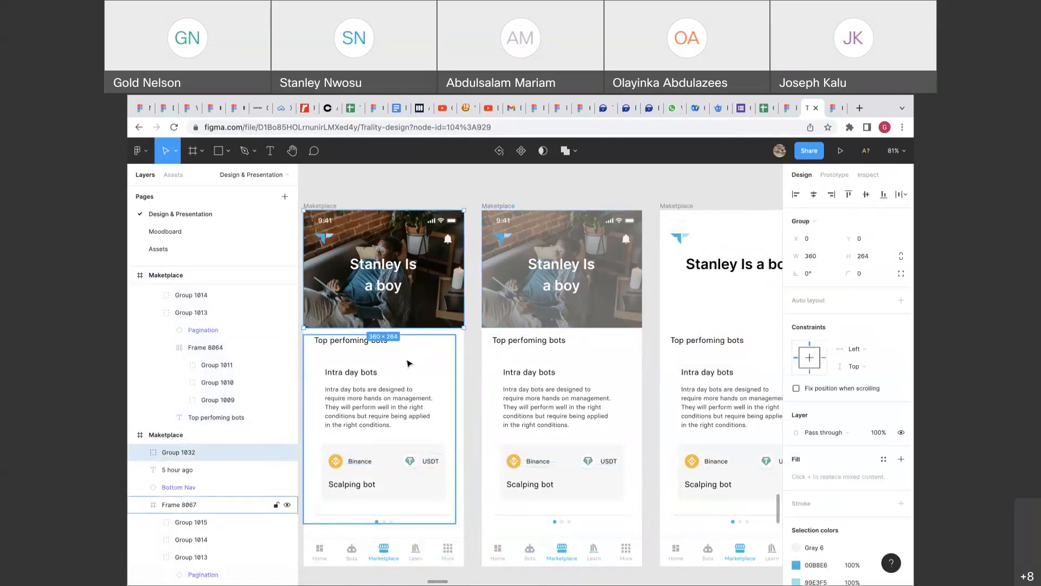
left_click(409, 363, "shift")
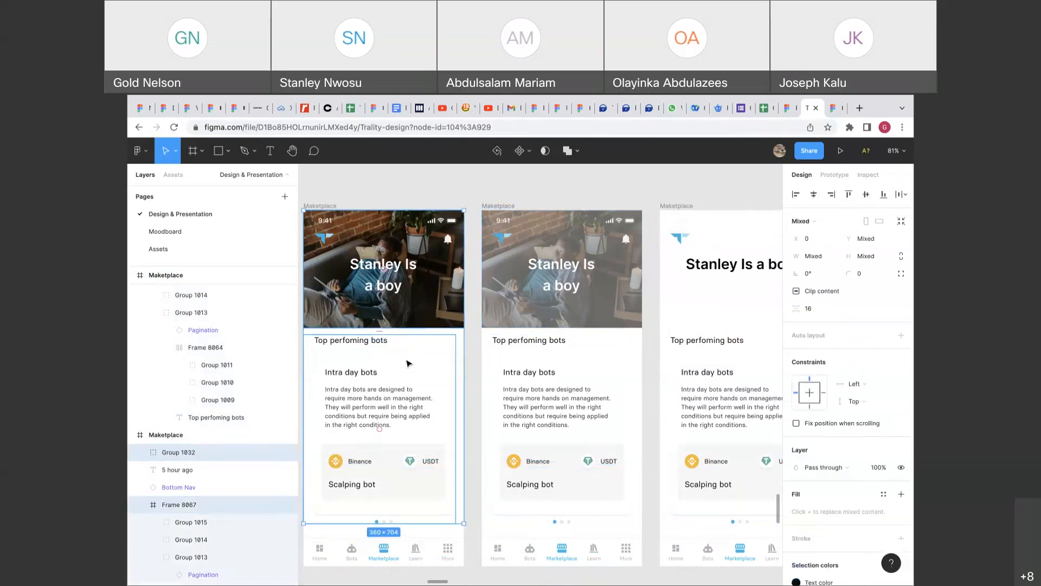
key("ctrl+g")
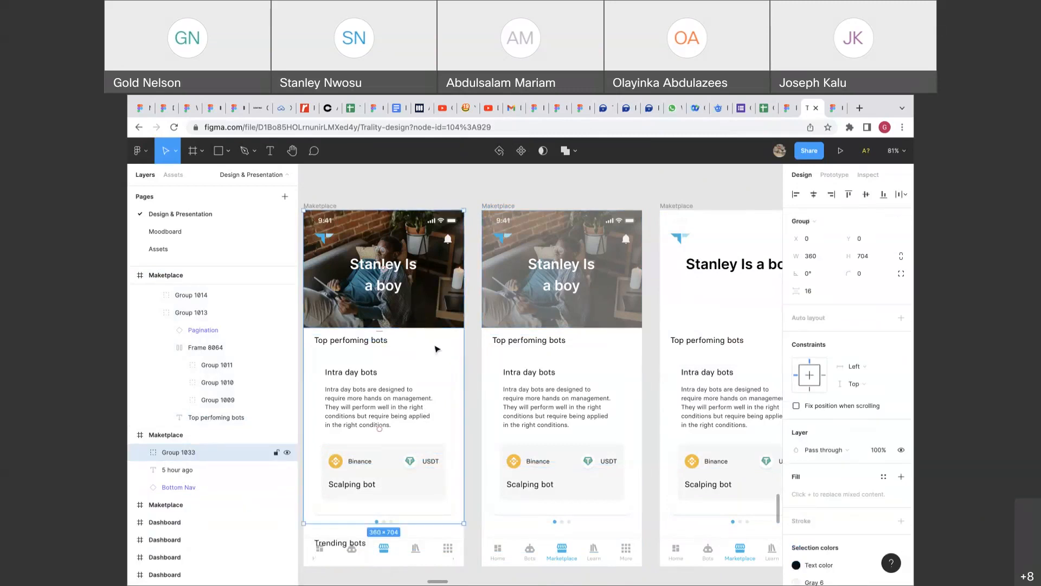
Add an interaction to the new group, undo it, and return to the Design properties.
left_click(834, 177)
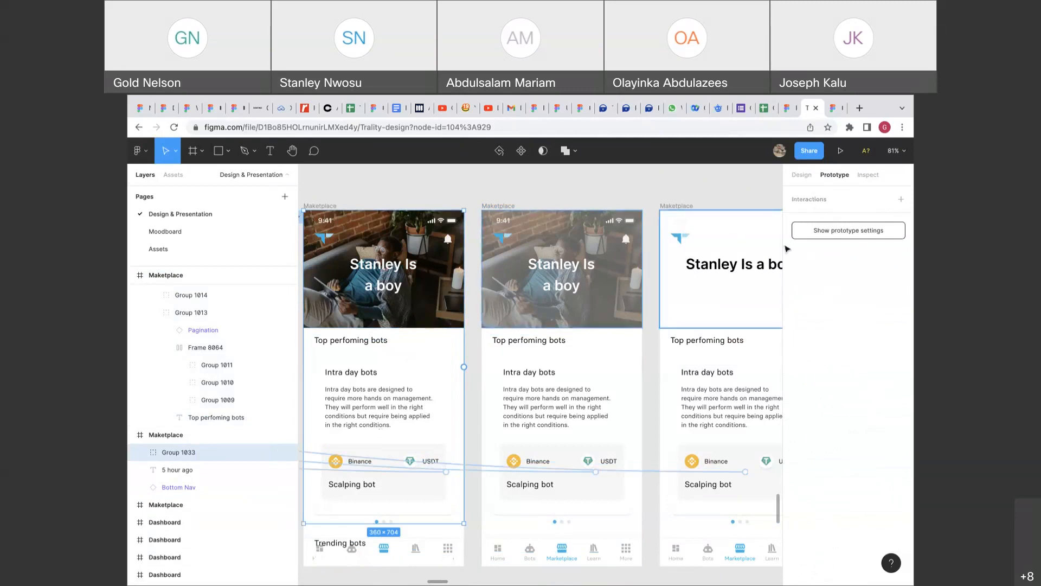
left_click(821, 199)
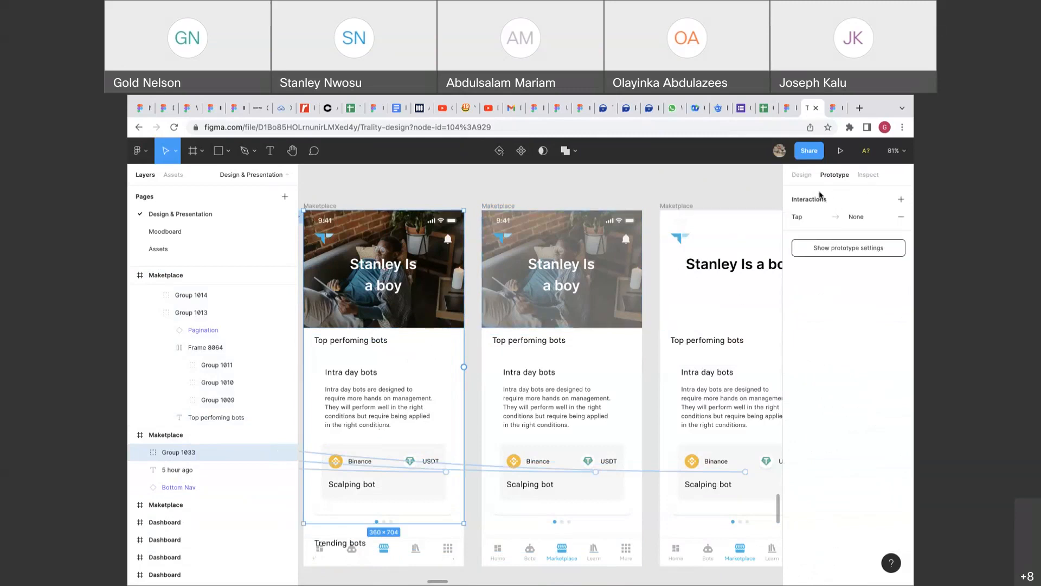
key("super+z")
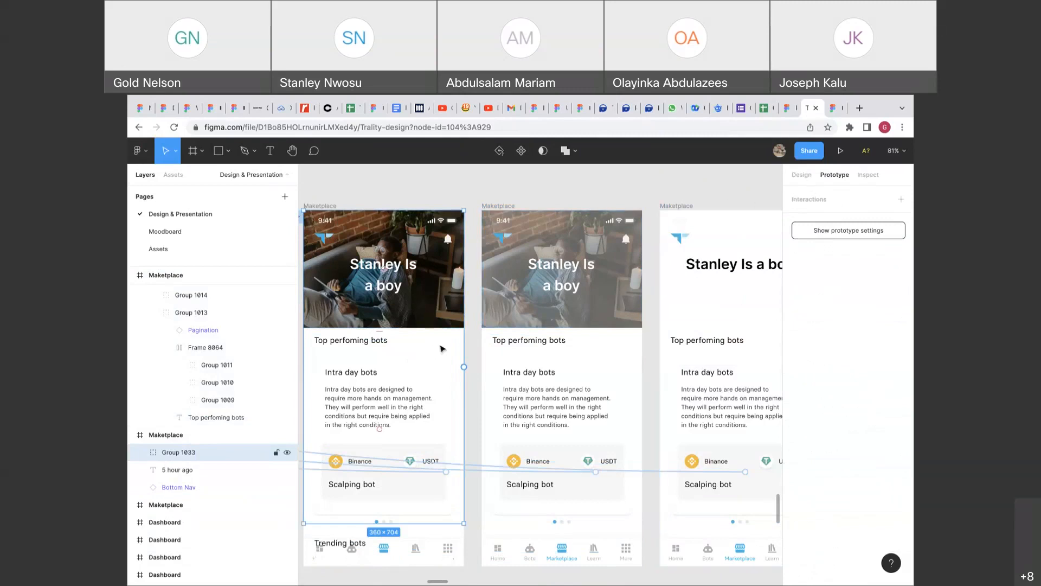
scroll(403, 342, "left", 2)
scroll(401, 340, "left", 3)
left_click(810, 174)
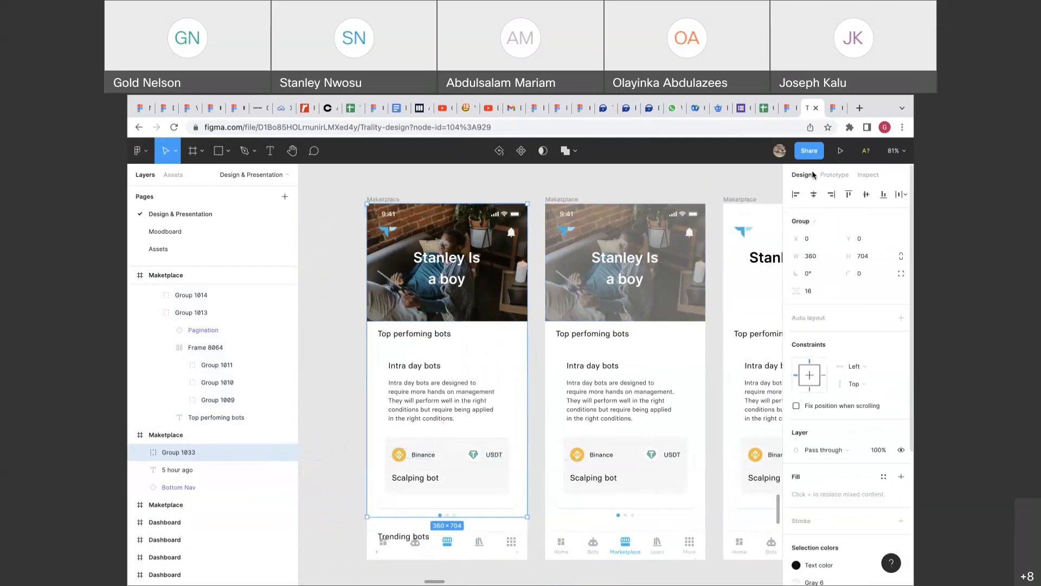
left_click_drag(436, 516, 437, 554)
key("super+z")
double_click(502, 386)
left_click(534, 335)
left_click(503, 335)
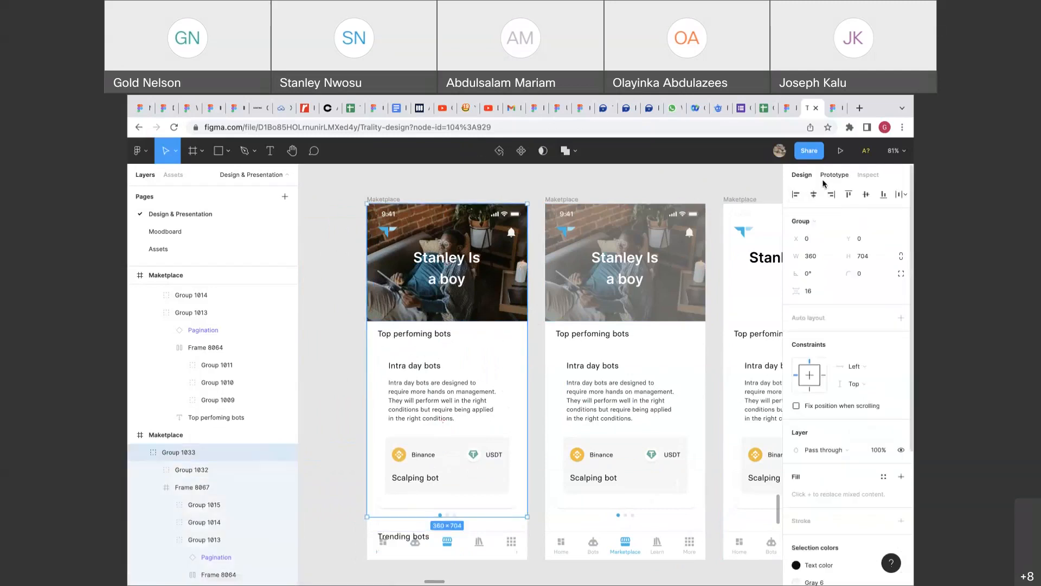
left_click(827, 176)
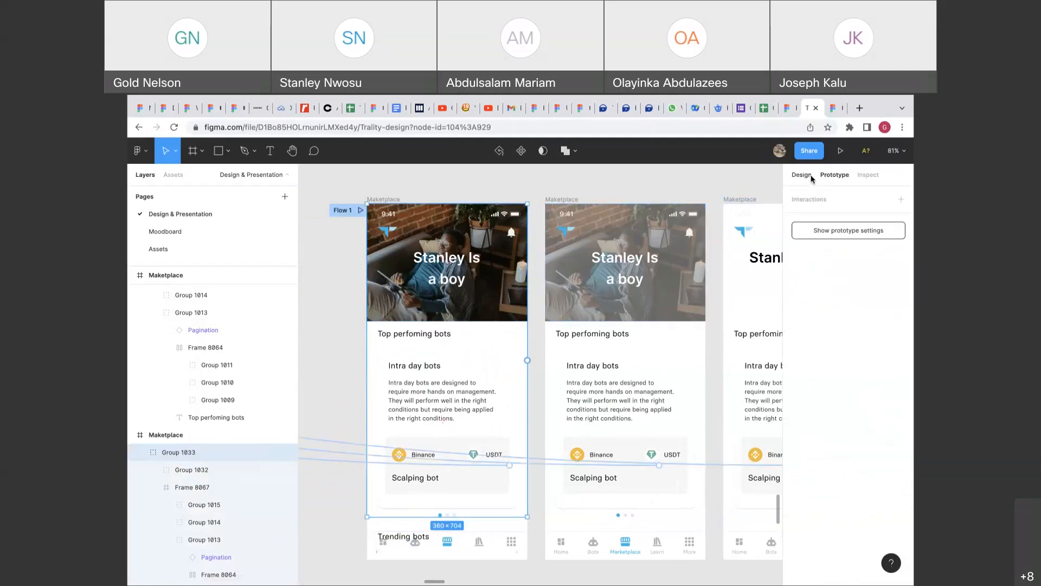
left_click(801, 175)
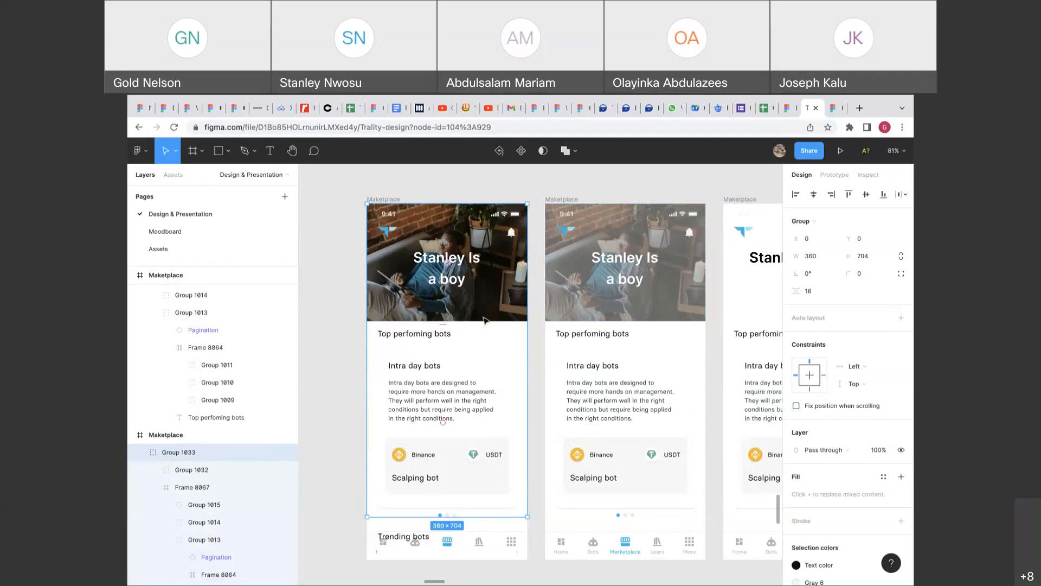
scroll(424, 356, "right", 2)
scroll(424, 356, "down", 1)
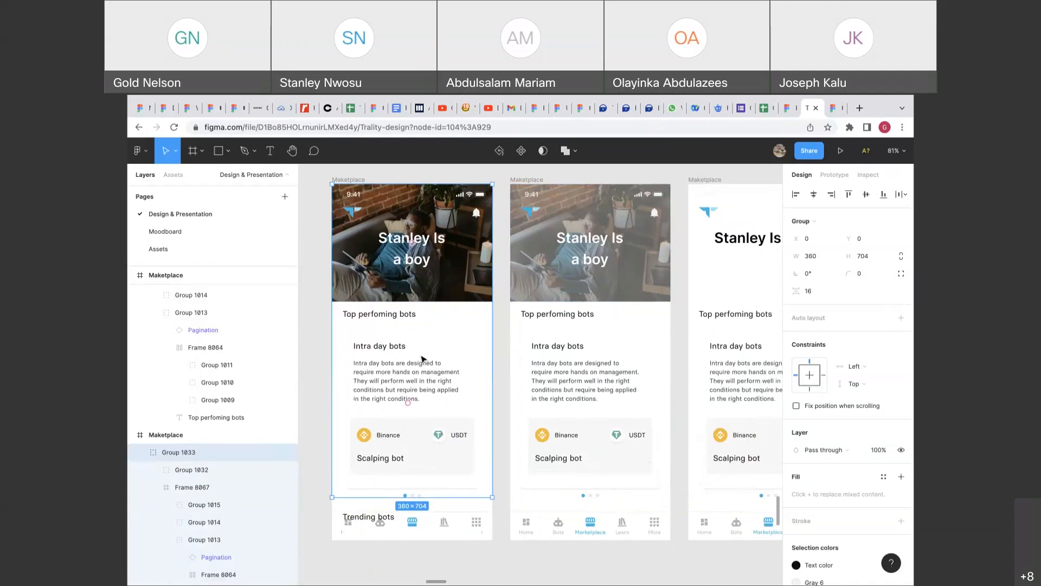
double_click(424, 357)
scroll(424, 358, "left", 1)
scroll(424, 357, "down", 1)
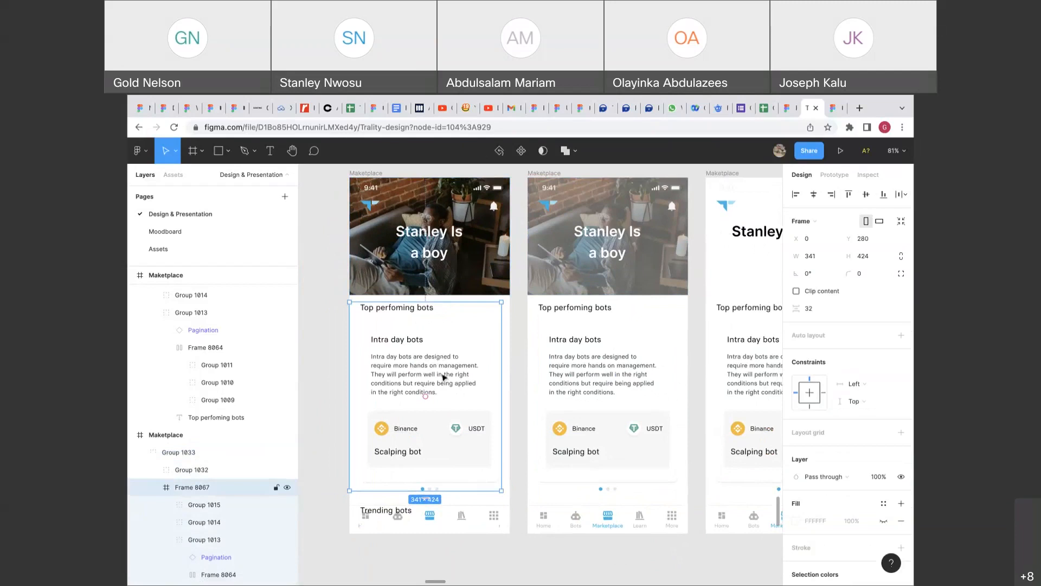
left_click_drag(448, 386, 444, 307)
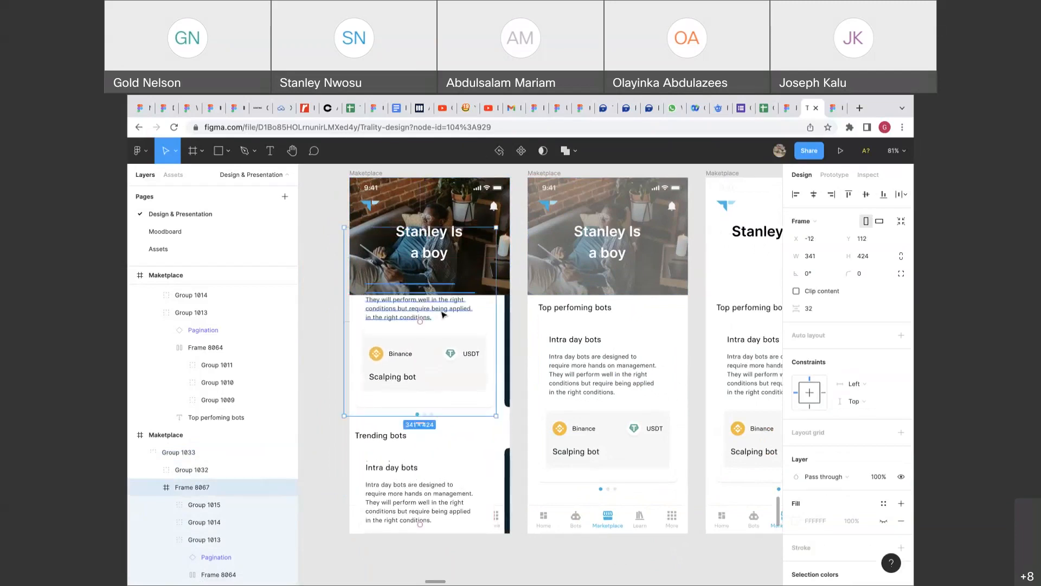
key("ctrl+z")
left_click(479, 259)
left_click(520, 274)
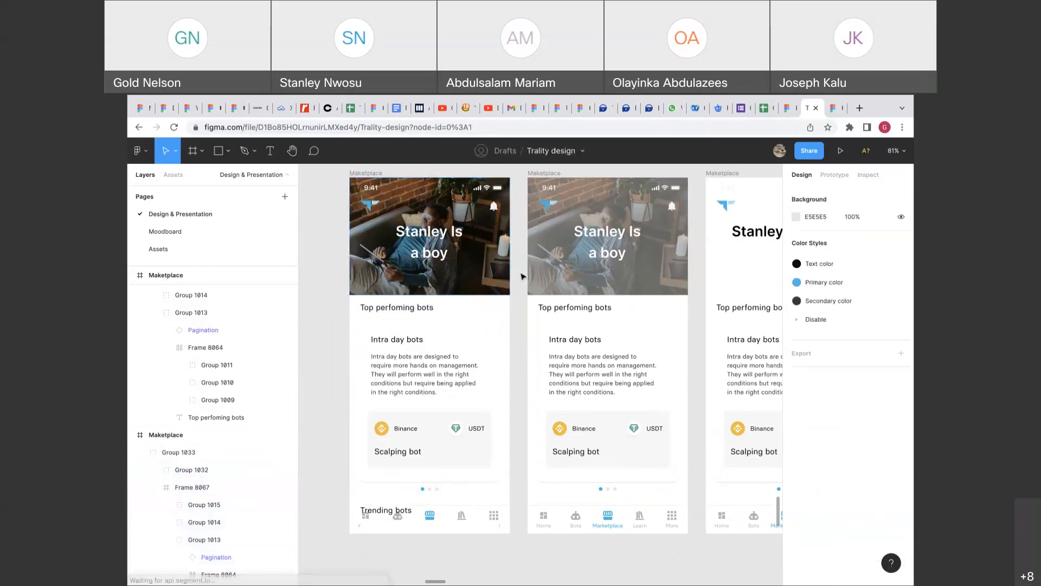
left_click(832, 179)
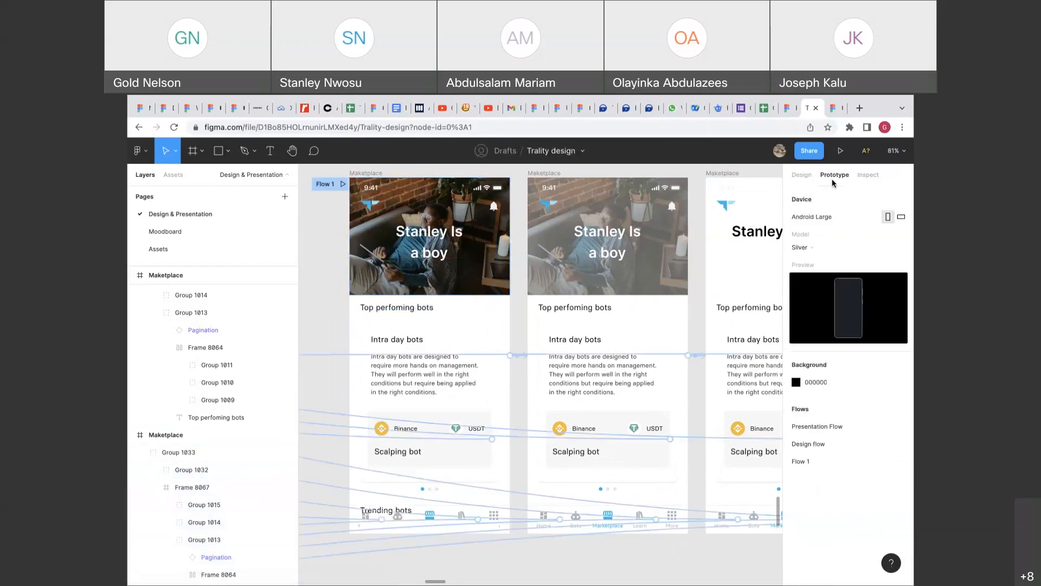
left_click(447, 269)
left_click(815, 198)
left_click(828, 218)
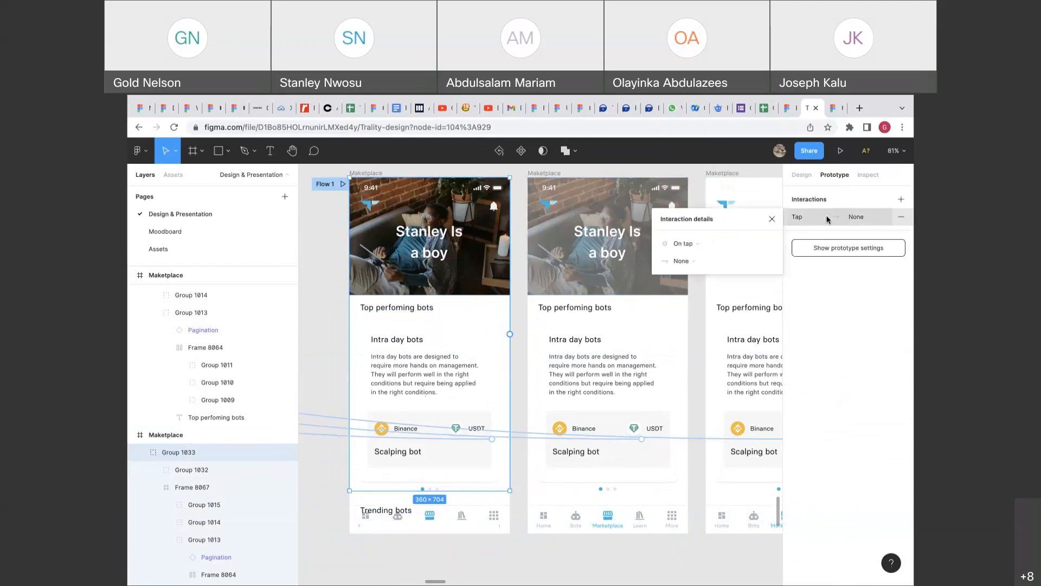
left_click(707, 245)
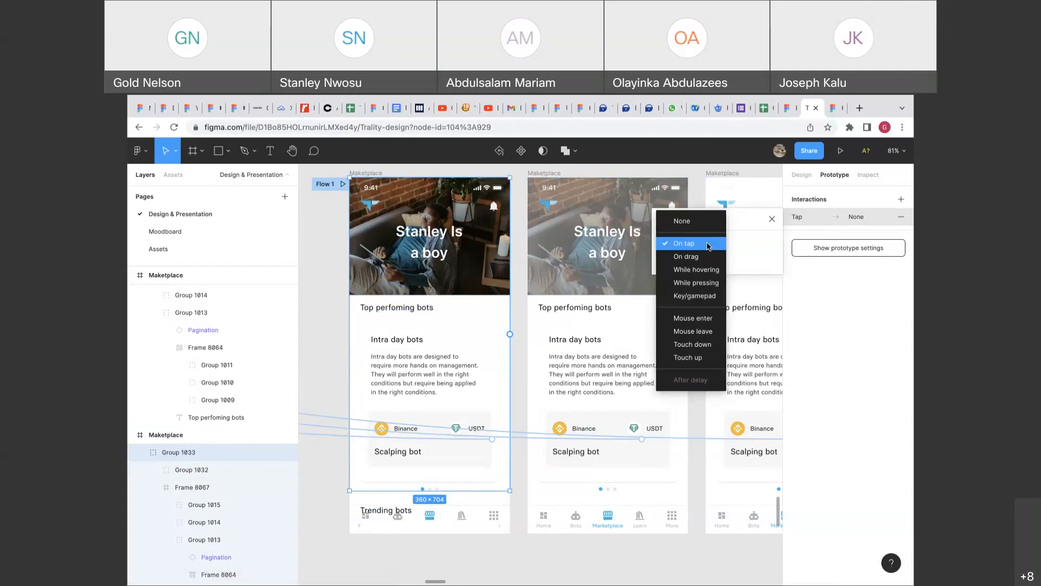
left_click(804, 179)
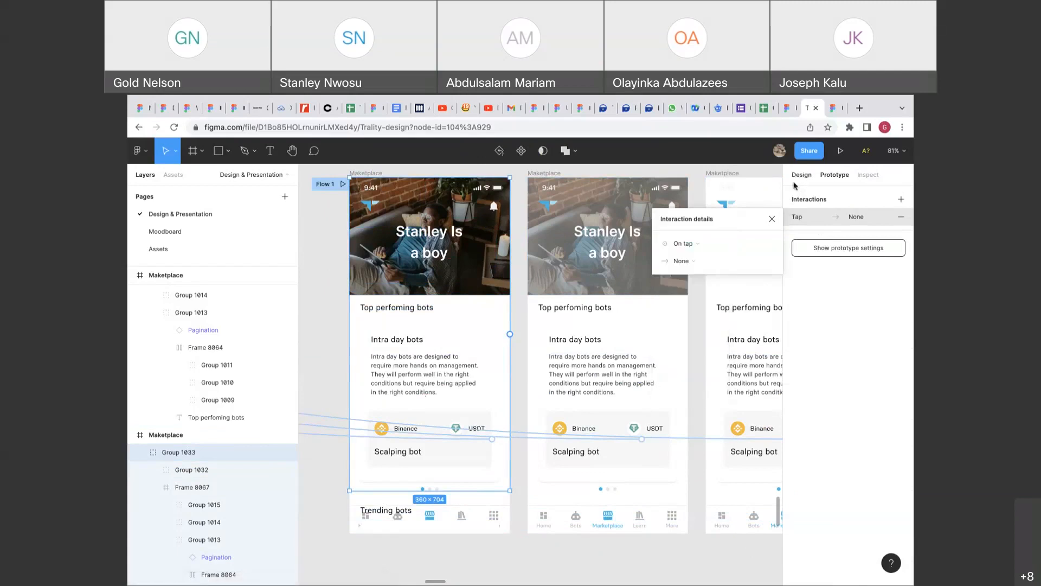
left_click(899, 216)
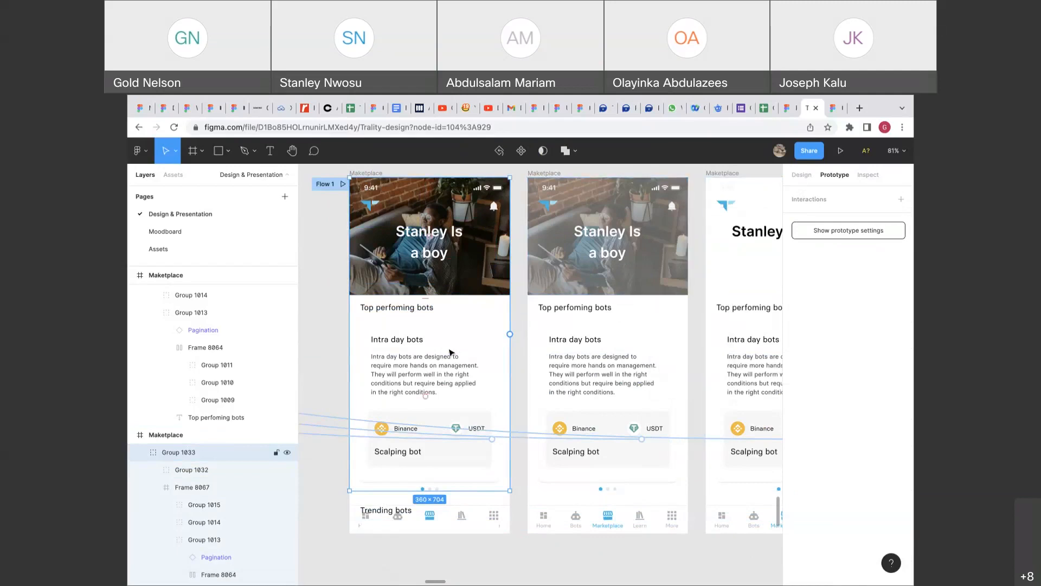
scroll(450, 350, "up", 1)
scroll(450, 350, "right", 1)
left_click(790, 178)
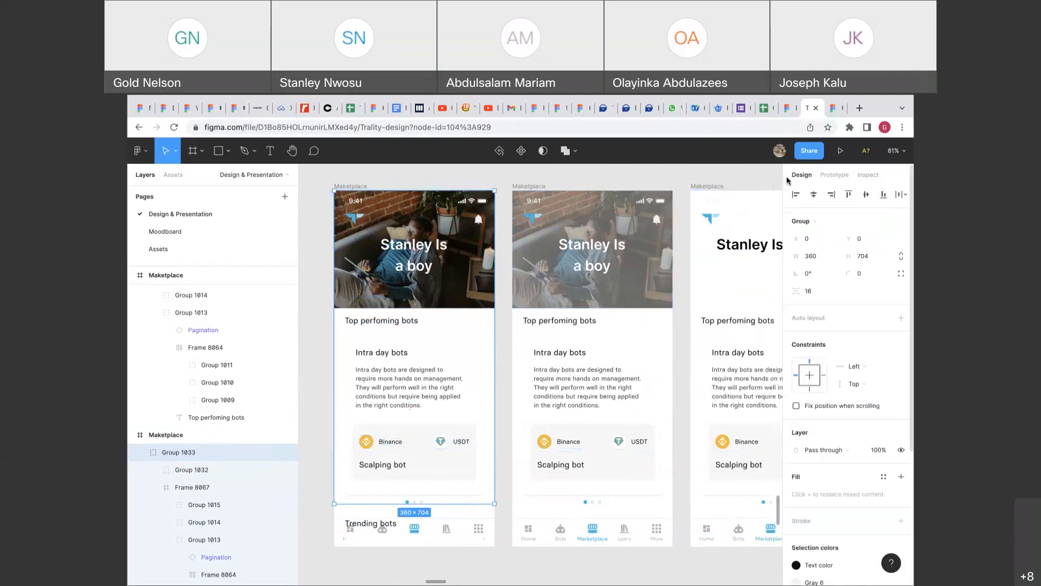
Ungroup Group 1033 from the context menu and clear the selection.
right_click(469, 369)
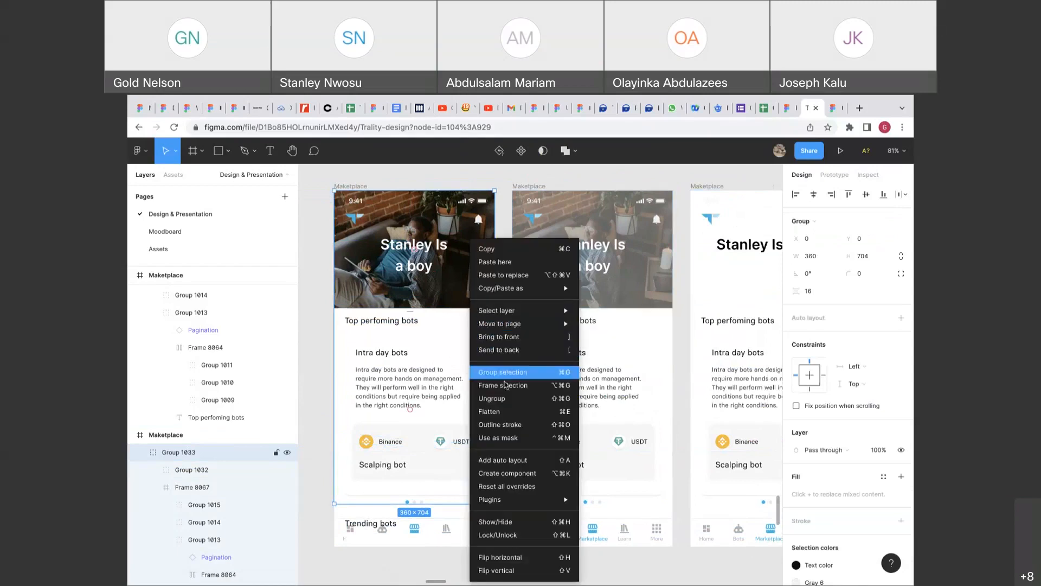
left_click(513, 400)
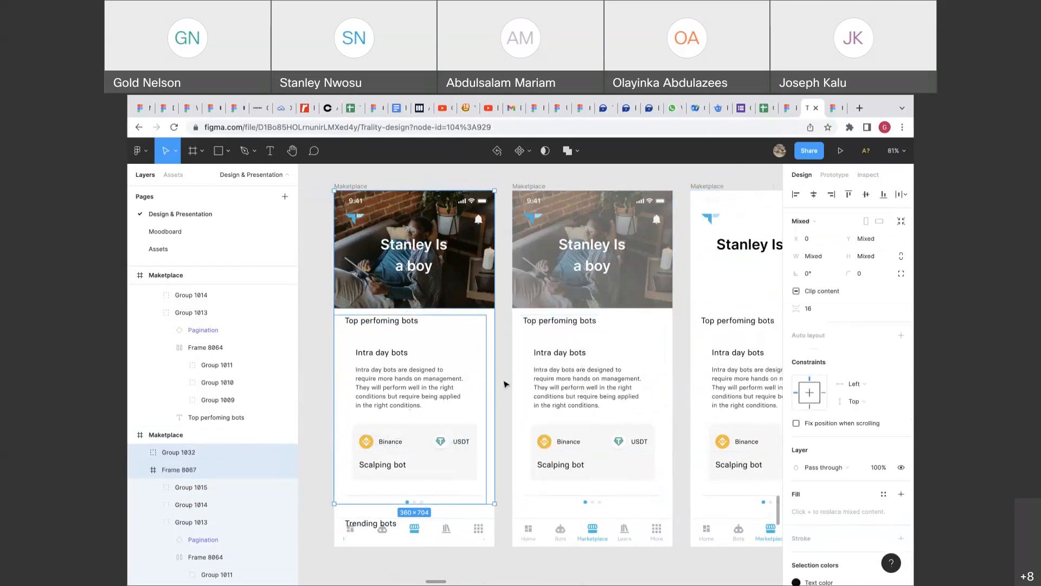
left_click(505, 381)
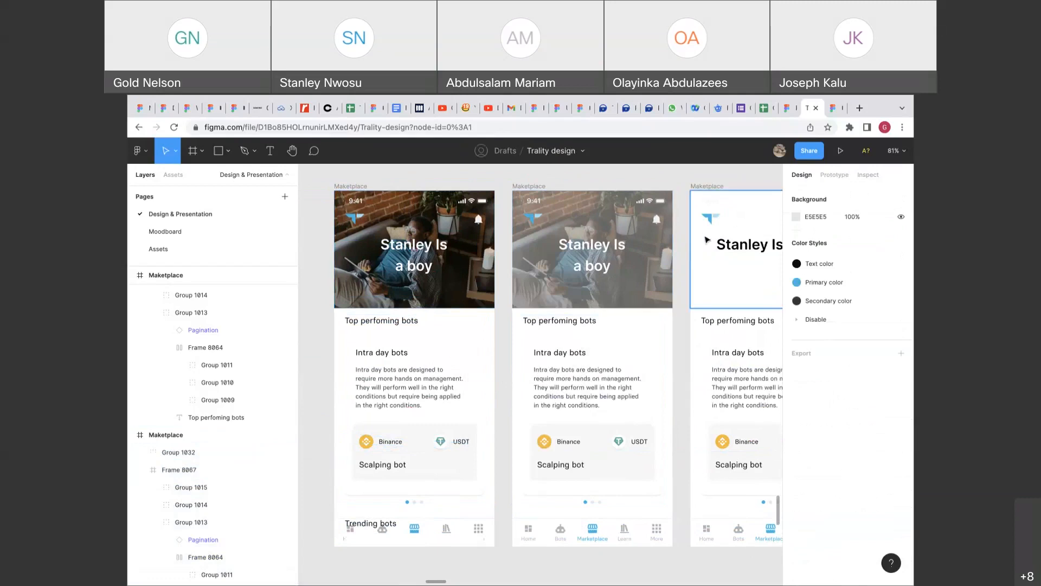
Open a new browser tab, come back, and inspect the first screen's card frame.
left_click(858, 108)
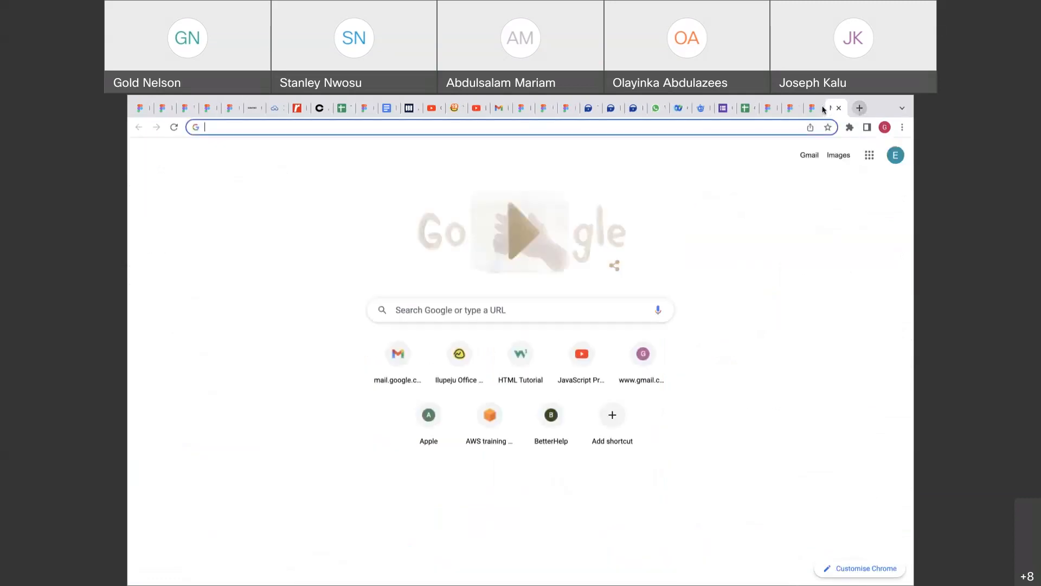
left_click(791, 108)
left_click(448, 329)
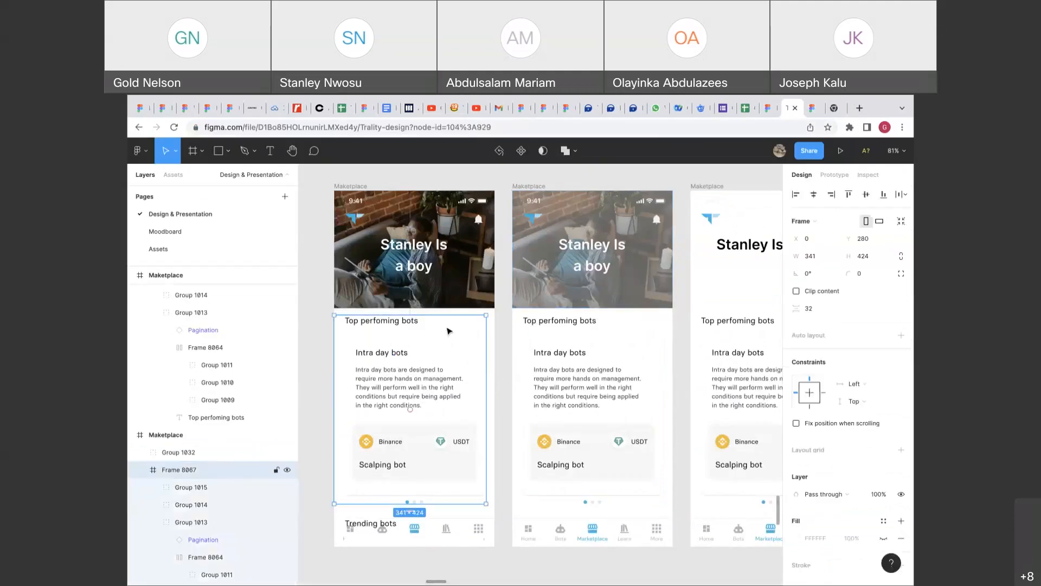
scroll(449, 331, "up", 1)
scroll(433, 408, "down", 1)
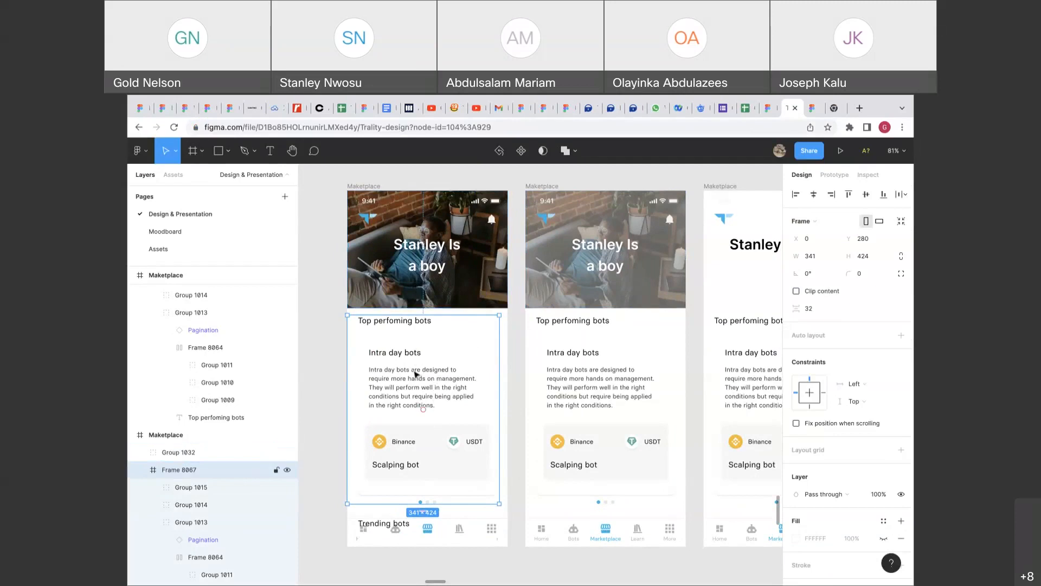
left_click(519, 369)
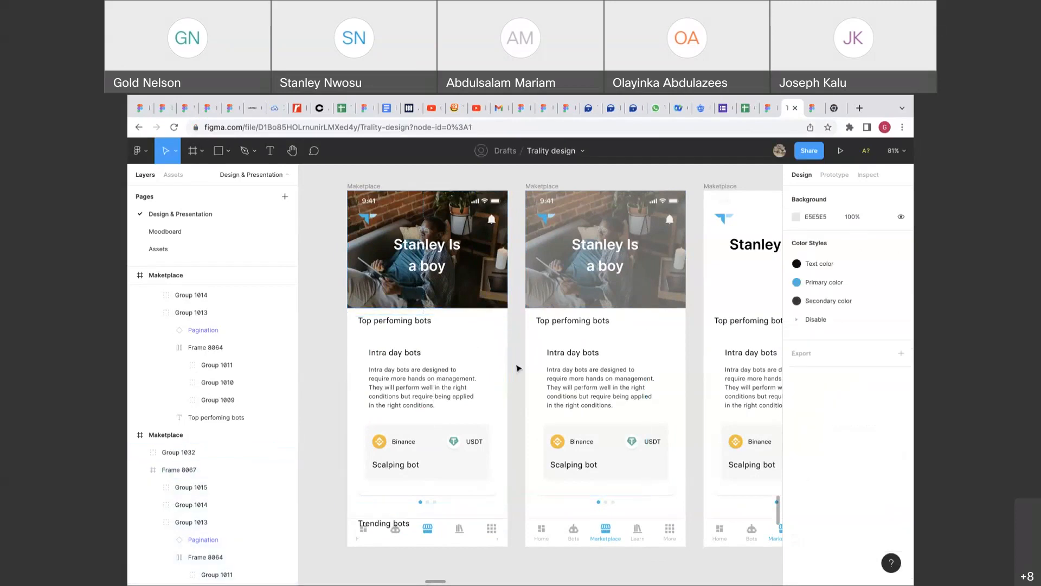
left_click(462, 375)
left_click(520, 362)
scroll(519, 361, "up", 1)
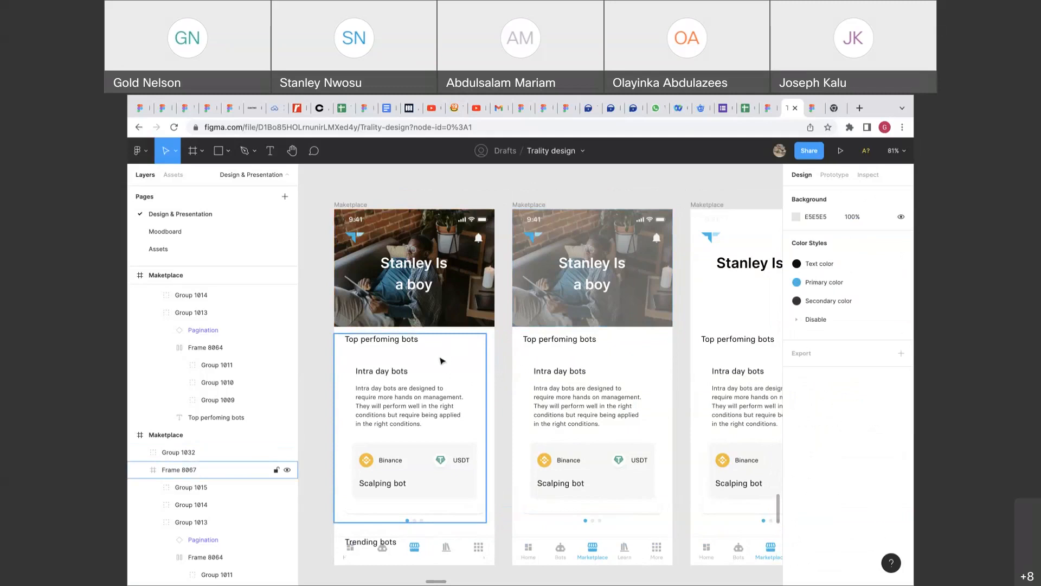
Shorten the second screen's photo header Group 1032 to 205 px tall.
left_click(557, 298)
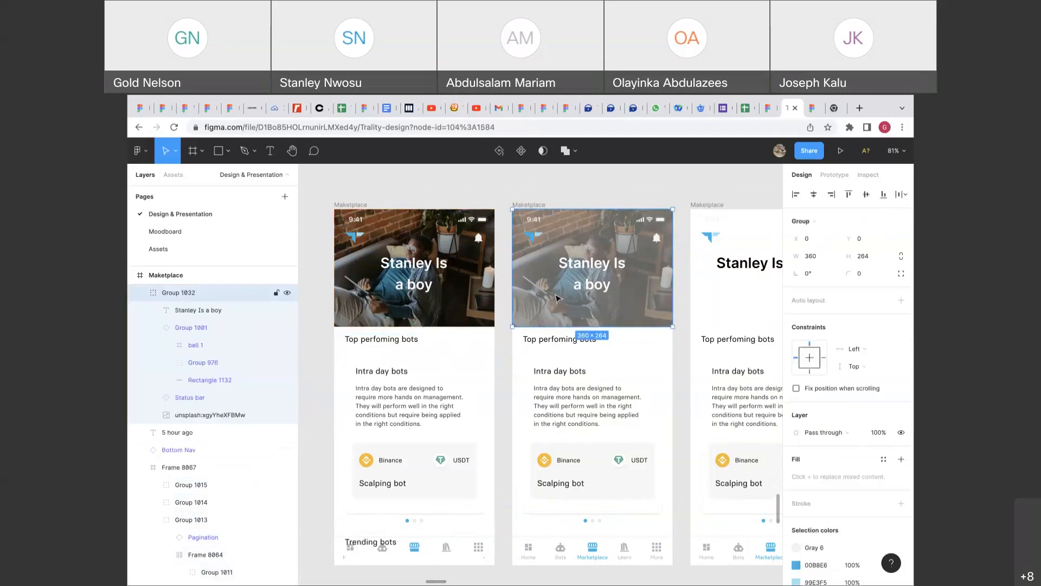
left_click(504, 360)
scroll(504, 360, "down", 1)
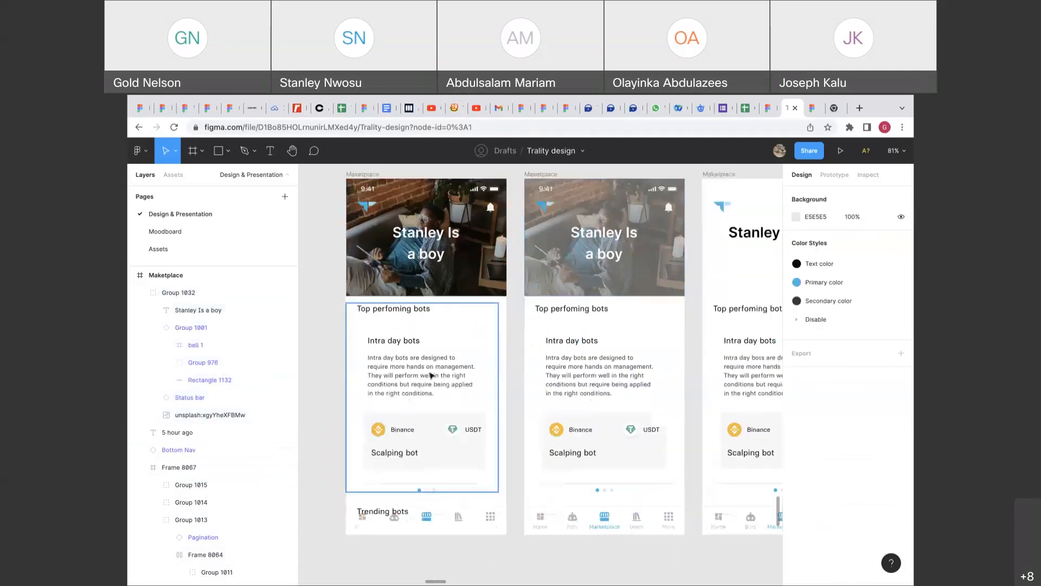
left_click(431, 375)
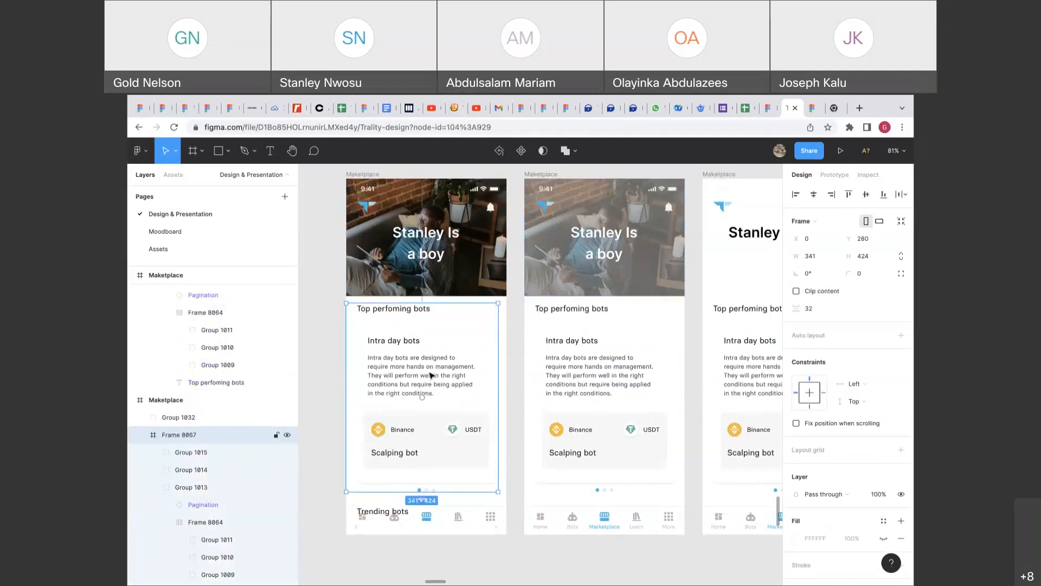
scroll(488, 347, "up", 1)
left_click(546, 312)
left_click_drag(546, 318, 561, 292)
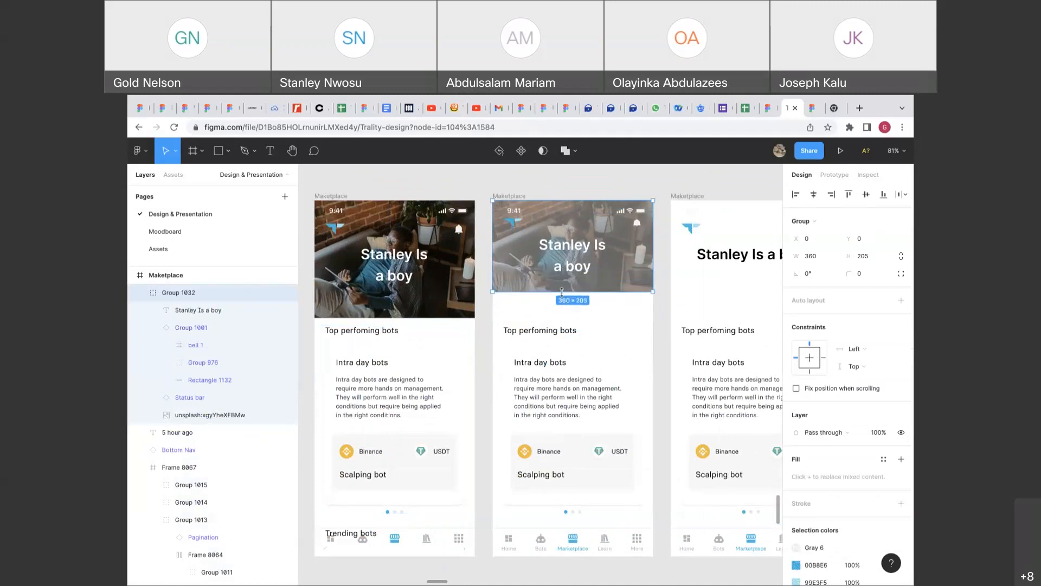
Try squashing the first screen's header, then undo to keep it at 264 px.
left_click(379, 308)
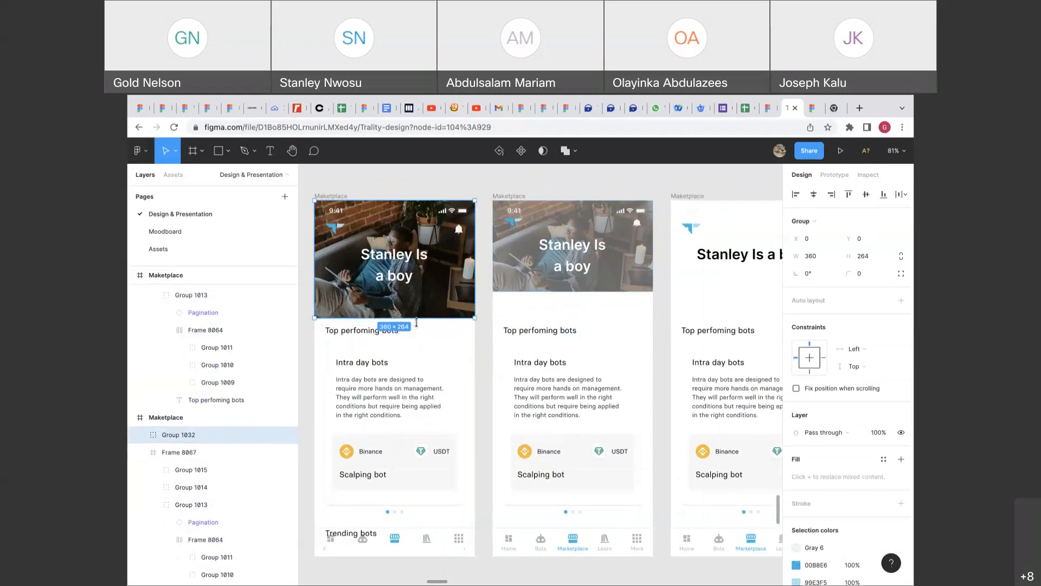
left_click(411, 338)
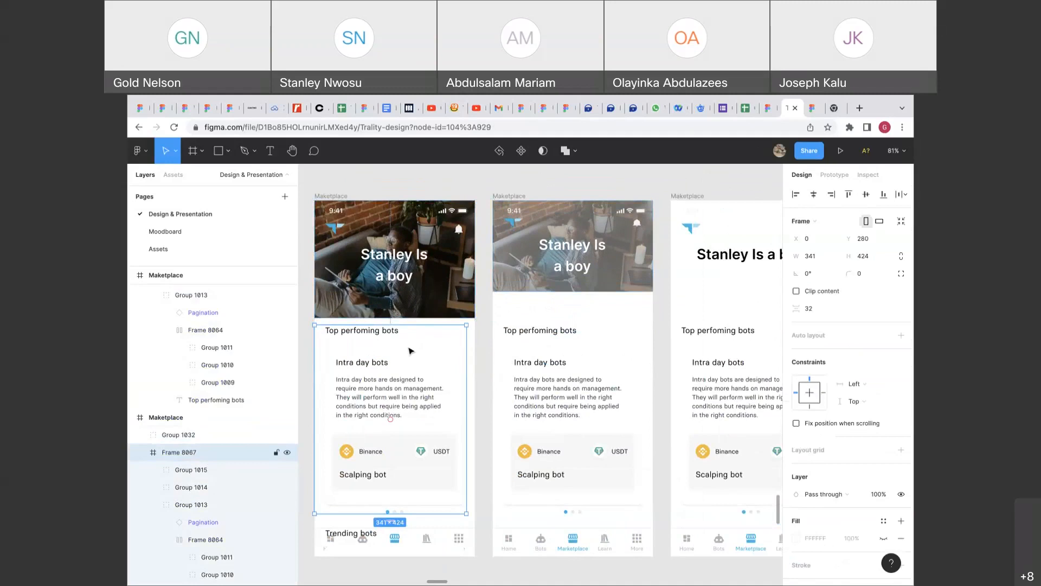
left_click(419, 305)
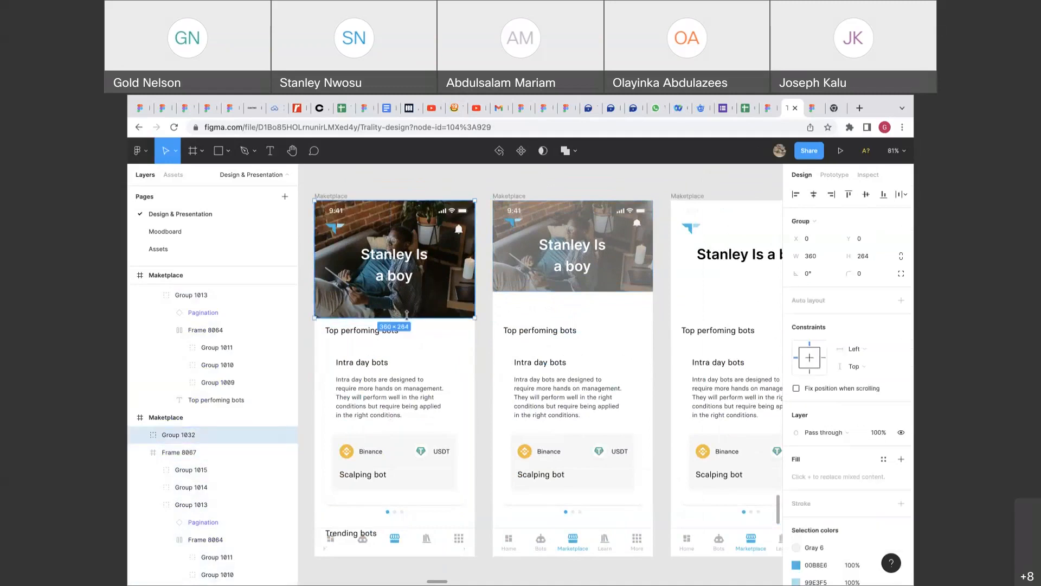
left_click_drag(404, 317, 399, 223)
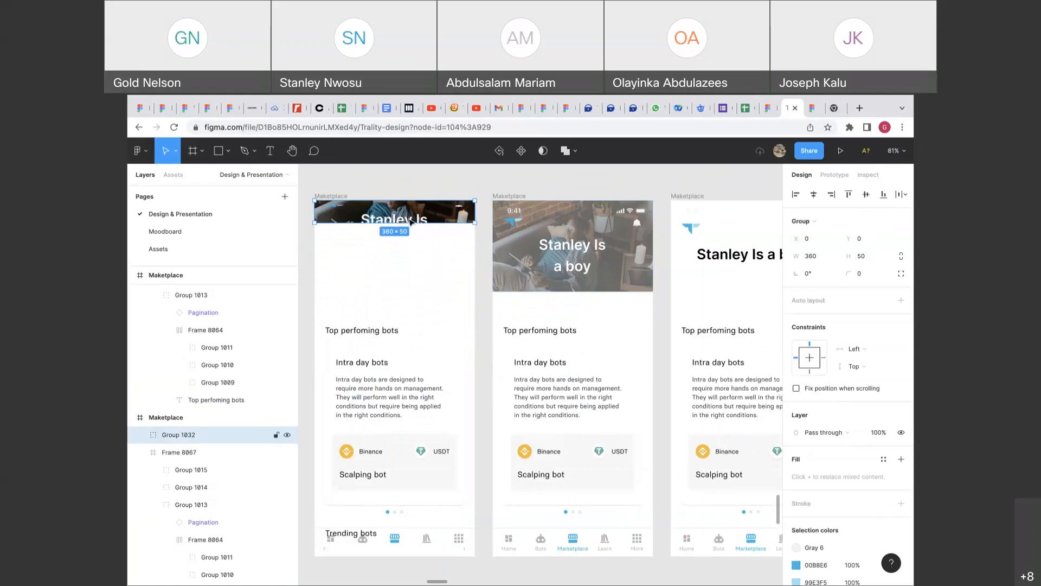
double_click(412, 219)
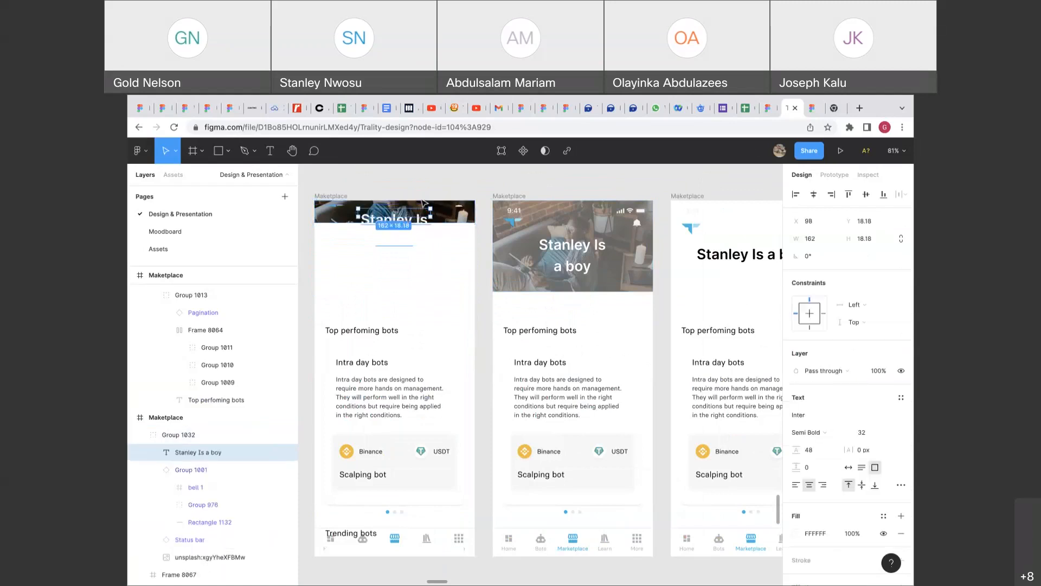
left_click(423, 202)
key("ctrl+z")
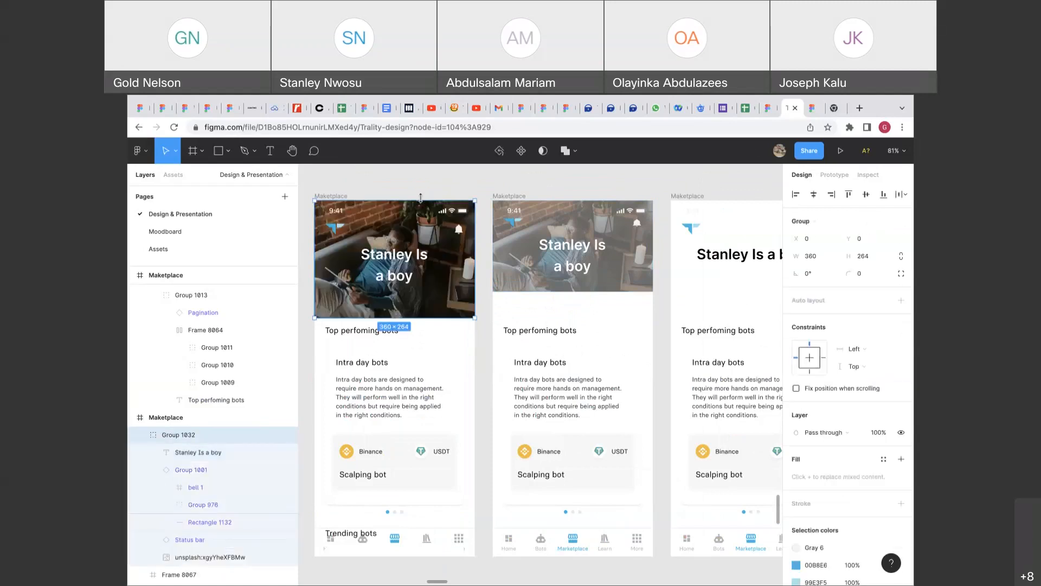
key("Tab")
key("Escape")
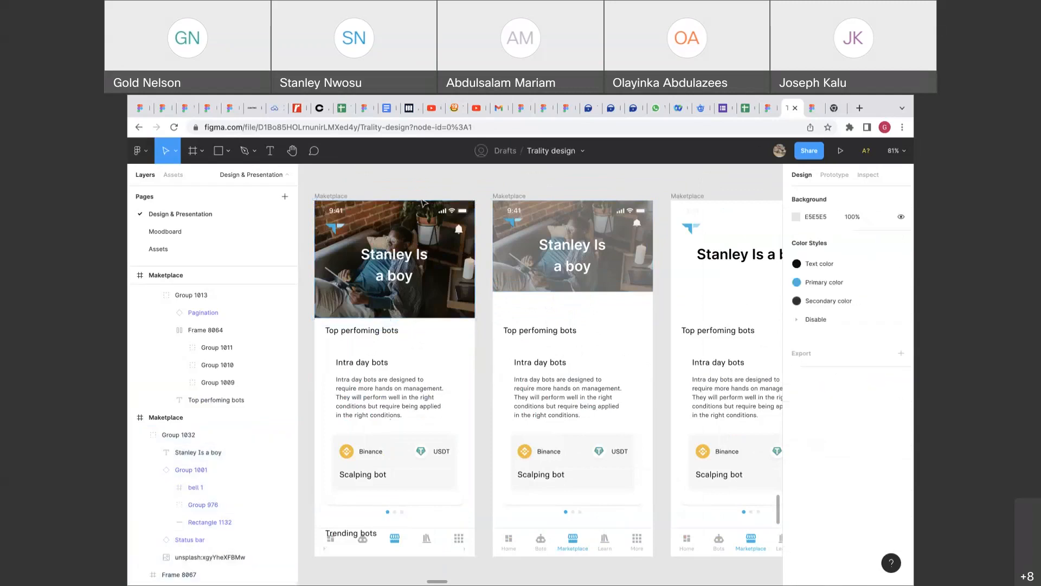
scroll(428, 203, "left", 3)
scroll(428, 202, "up", 1)
left_click(527, 249)
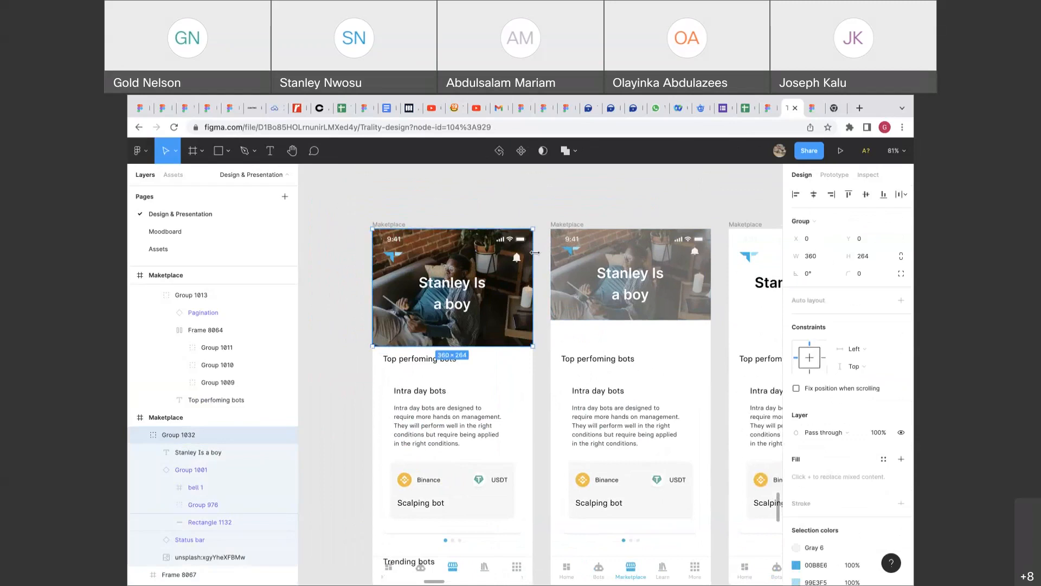
left_click(539, 274)
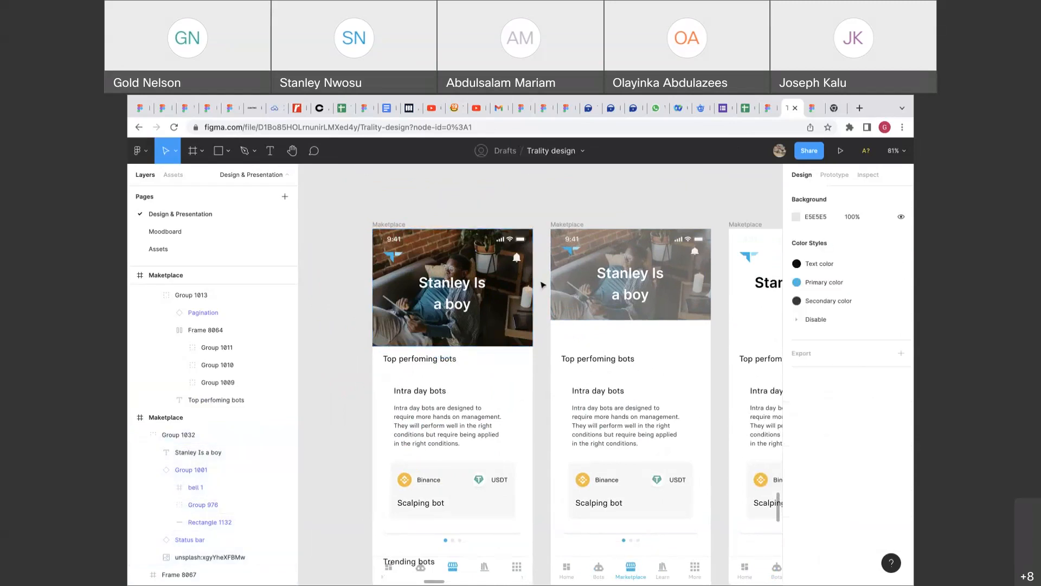
left_click(527, 285)
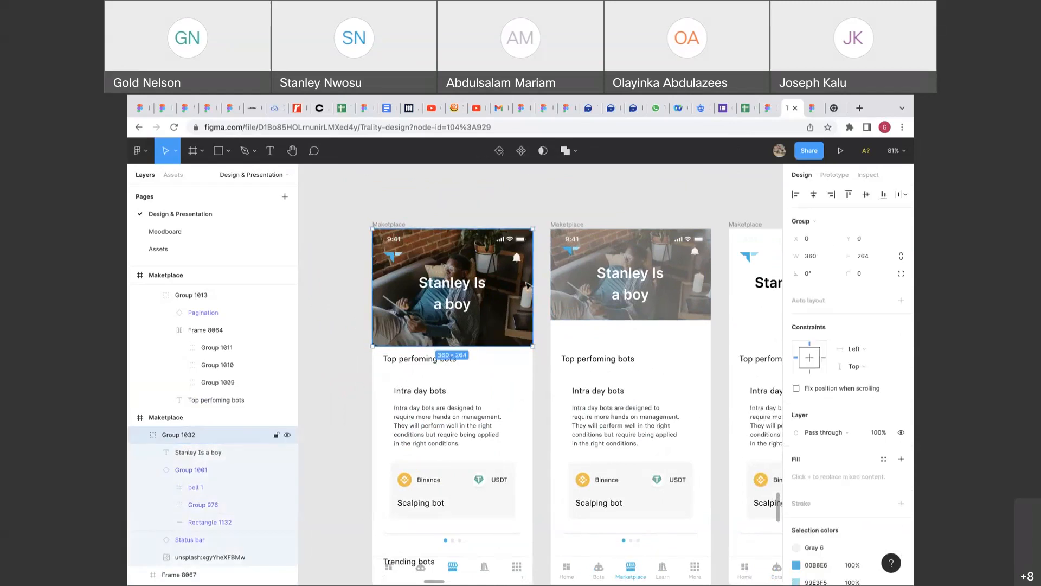
left_click(544, 290)
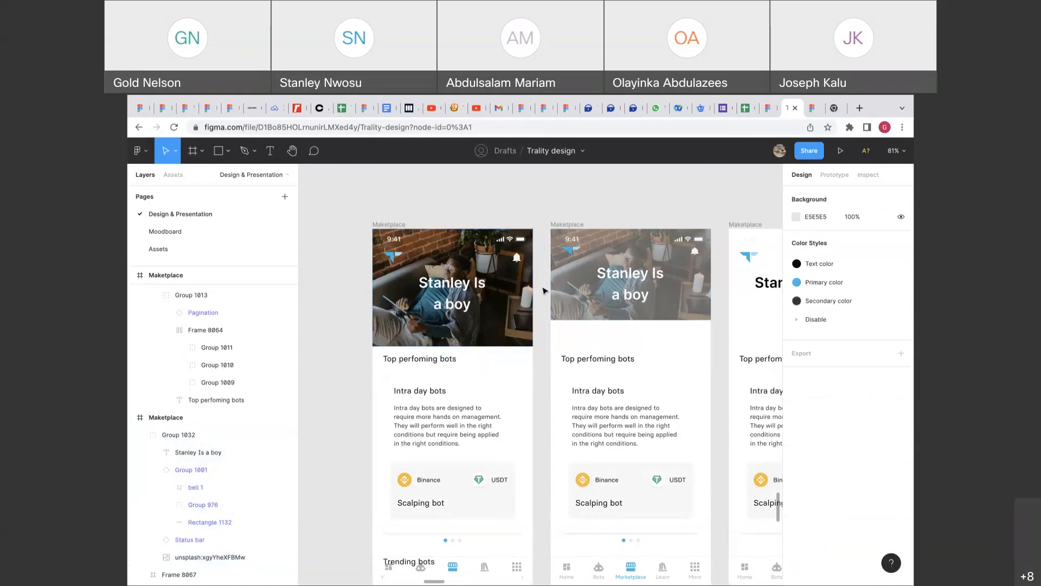
scroll(544, 290, "down", 5)
left_click(530, 344)
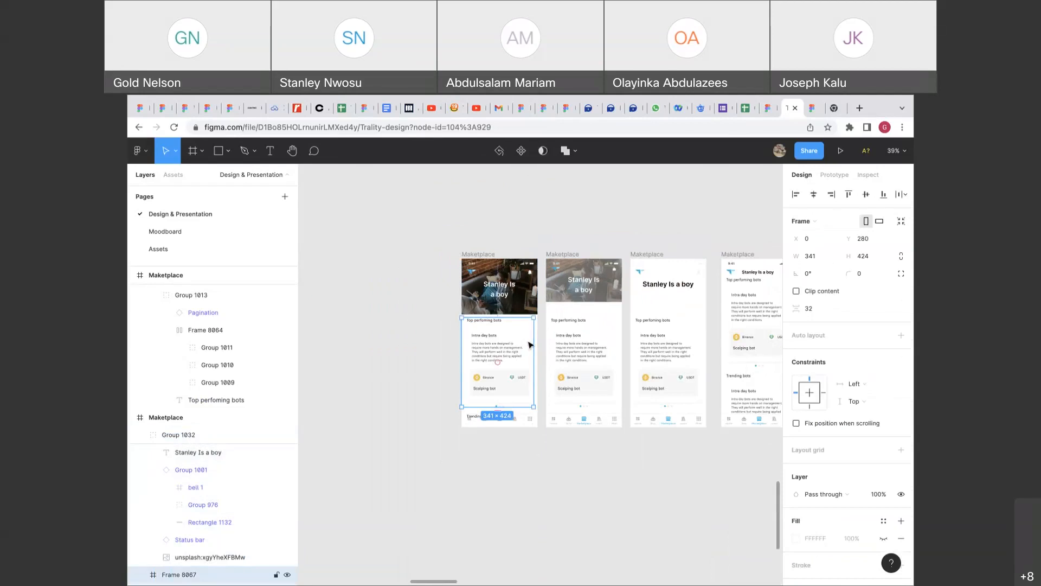
scroll(530, 344, "up", 5)
left_click(534, 344)
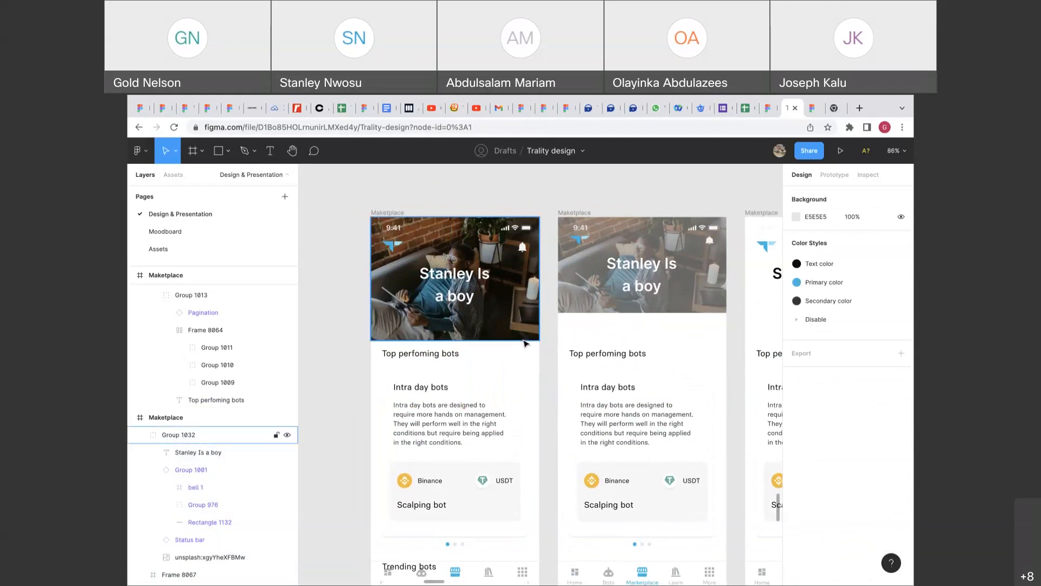
left_click(506, 364)
left_click(551, 376)
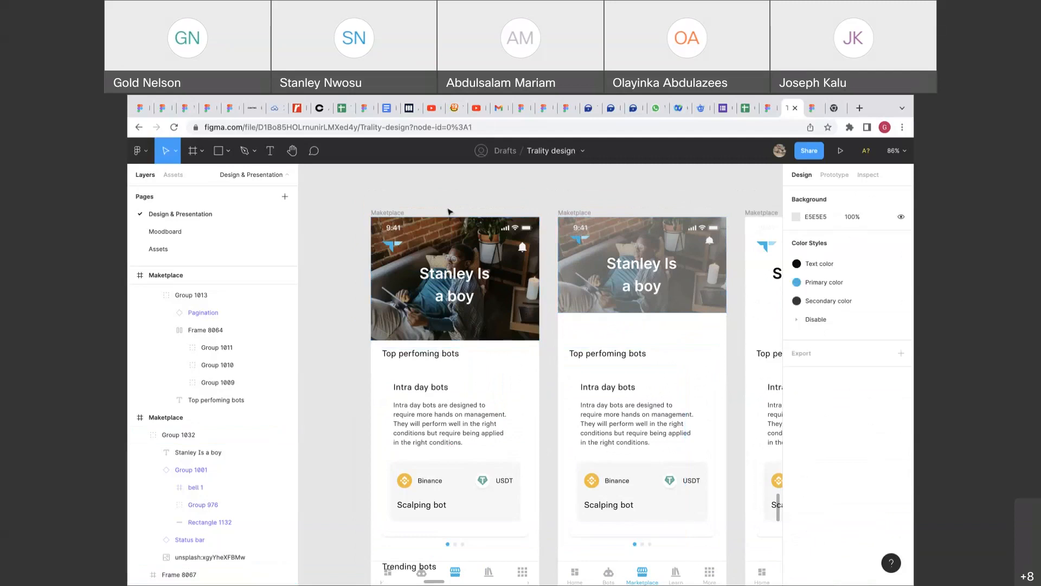
left_click(401, 213)
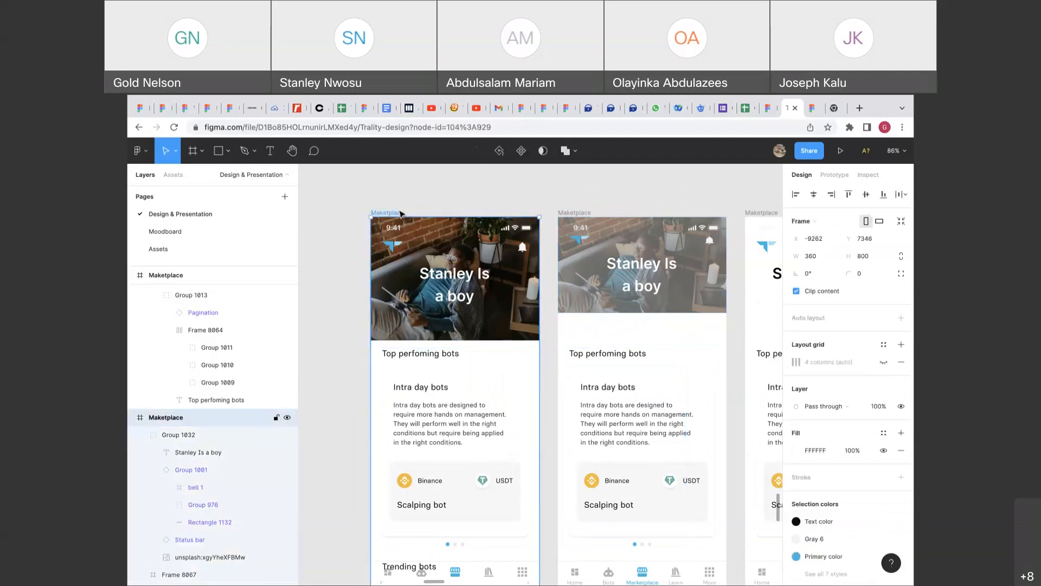
Delete the first Maketplace frame's On tap interaction that links to the next Maketplace frame.
left_click(834, 175)
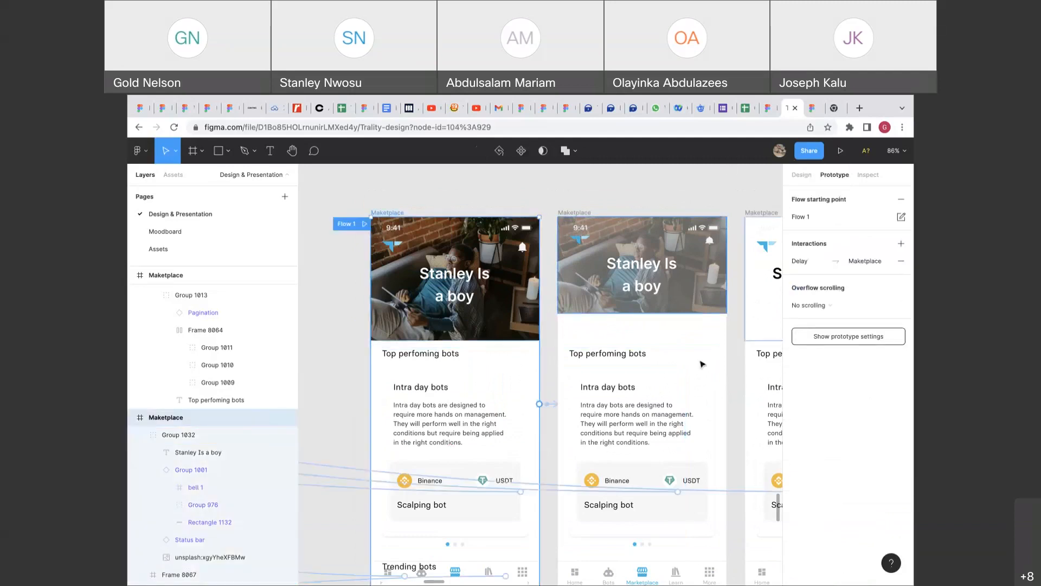
left_click(554, 404)
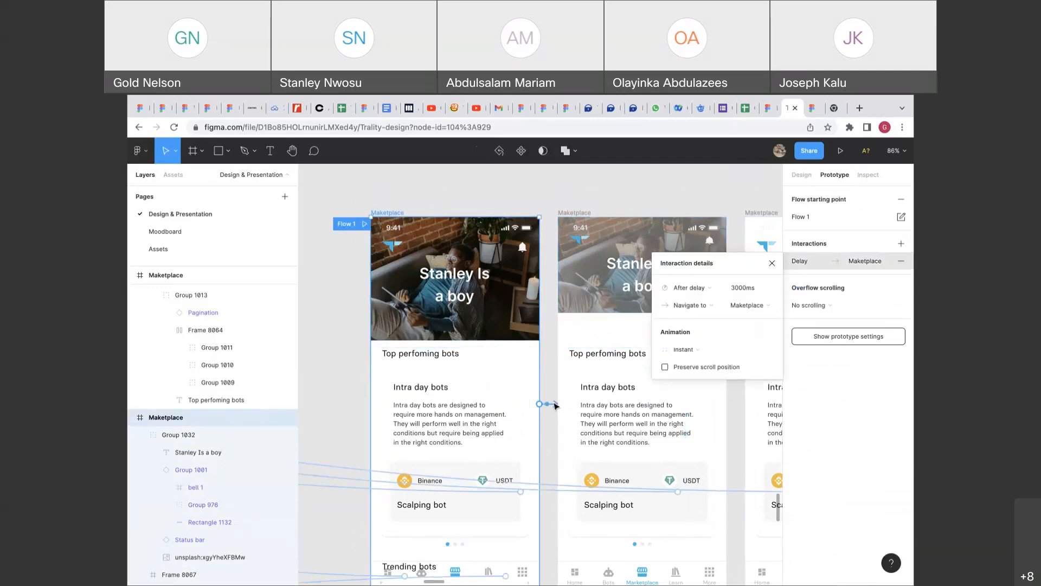
left_click(689, 287)
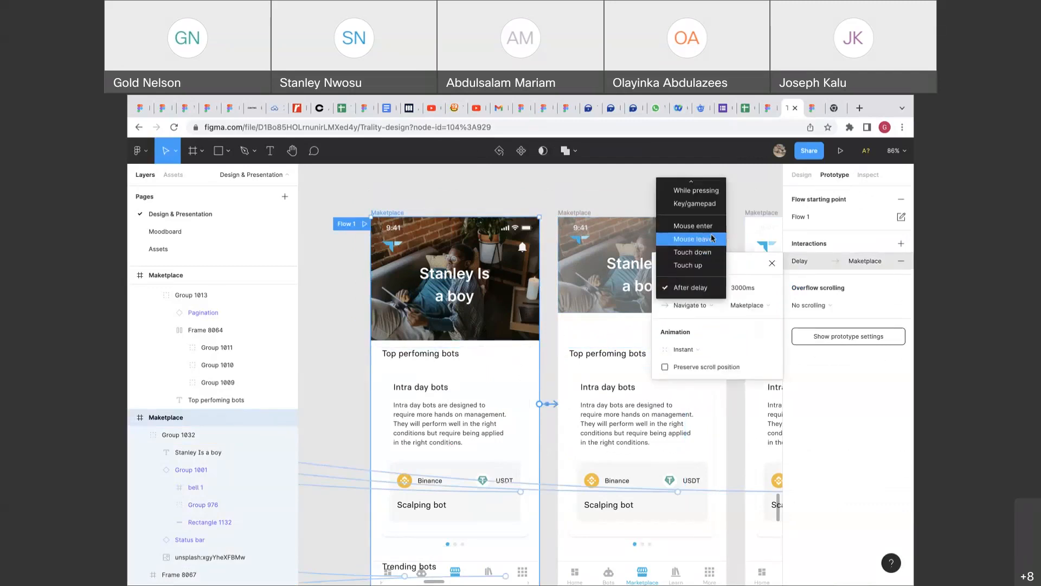
scroll(687, 217, "up", 3)
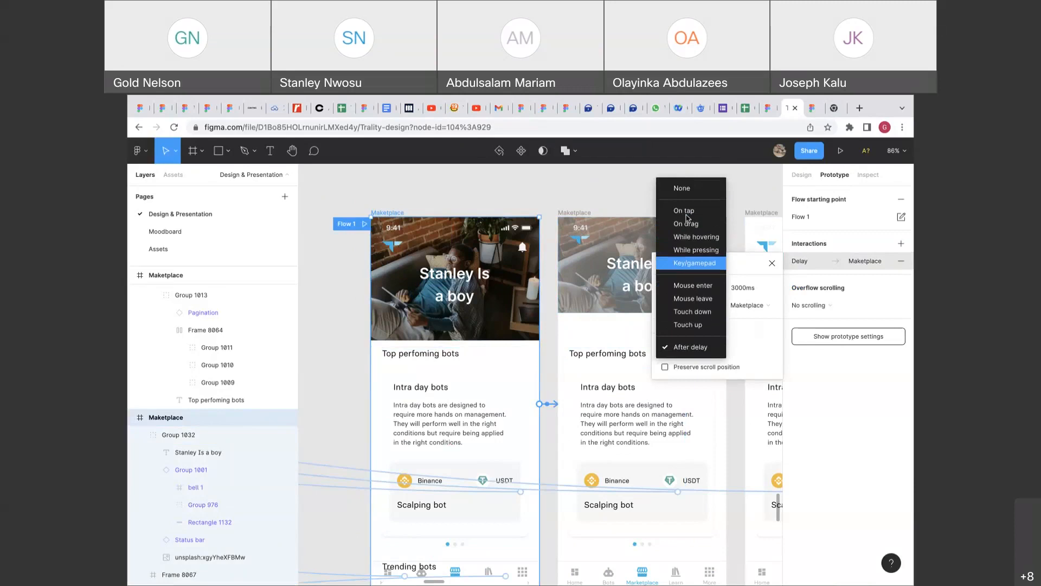
left_click(686, 211)
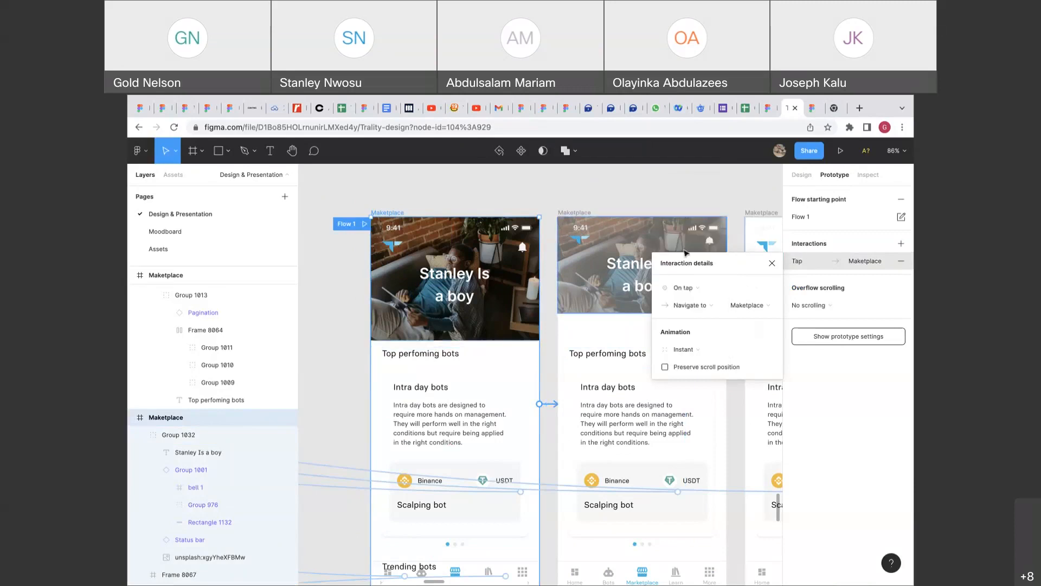
left_click(687, 288)
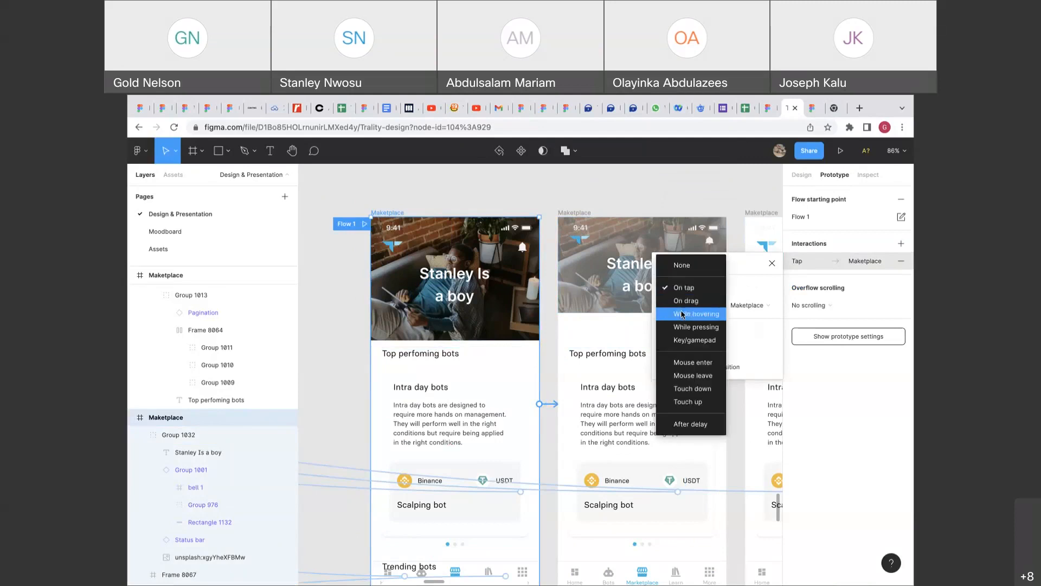
left_click(689, 287)
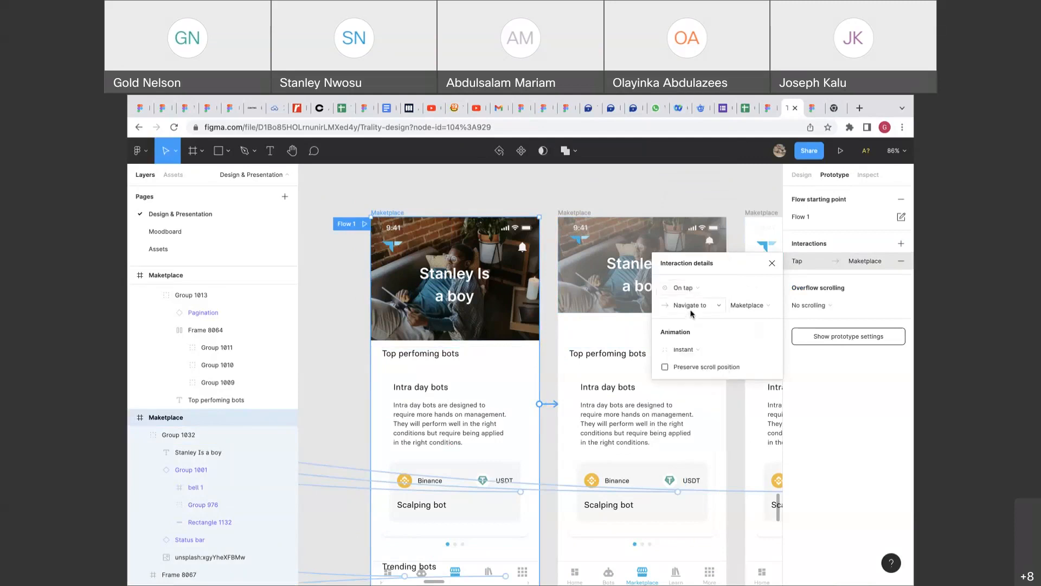
left_click(692, 312)
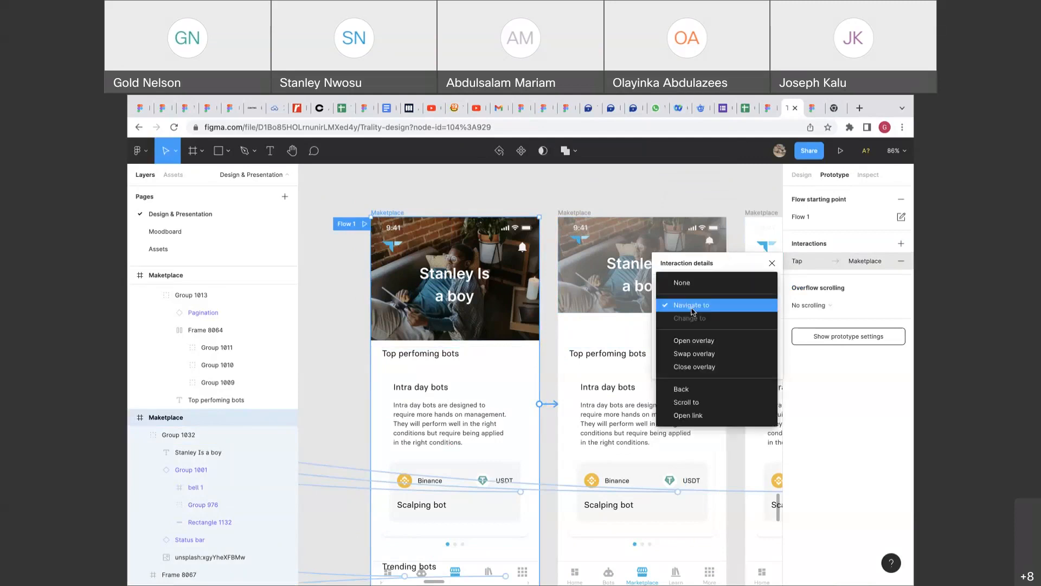
left_click(694, 340)
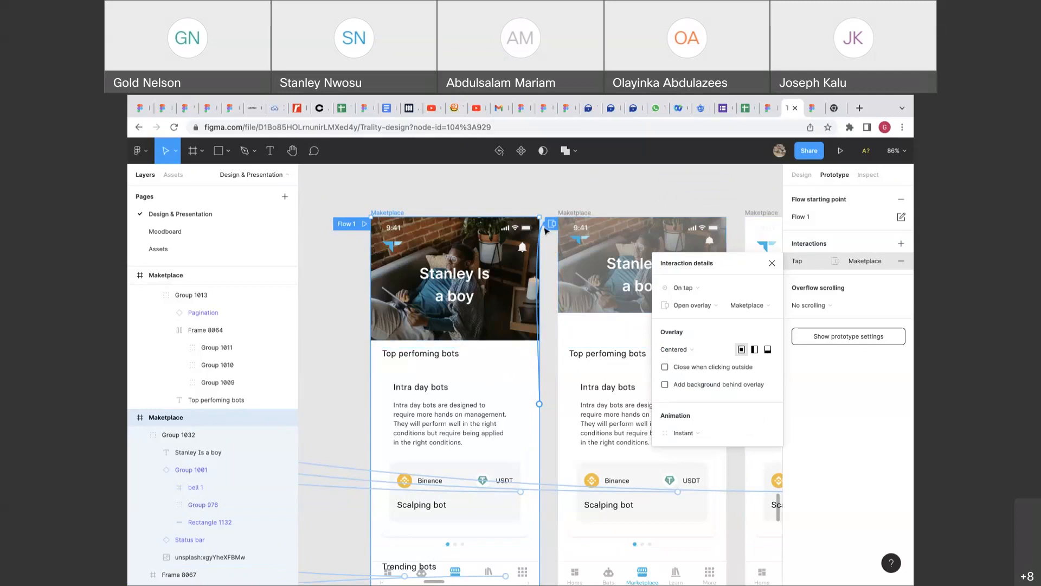
left_click_drag(545, 228, 542, 227)
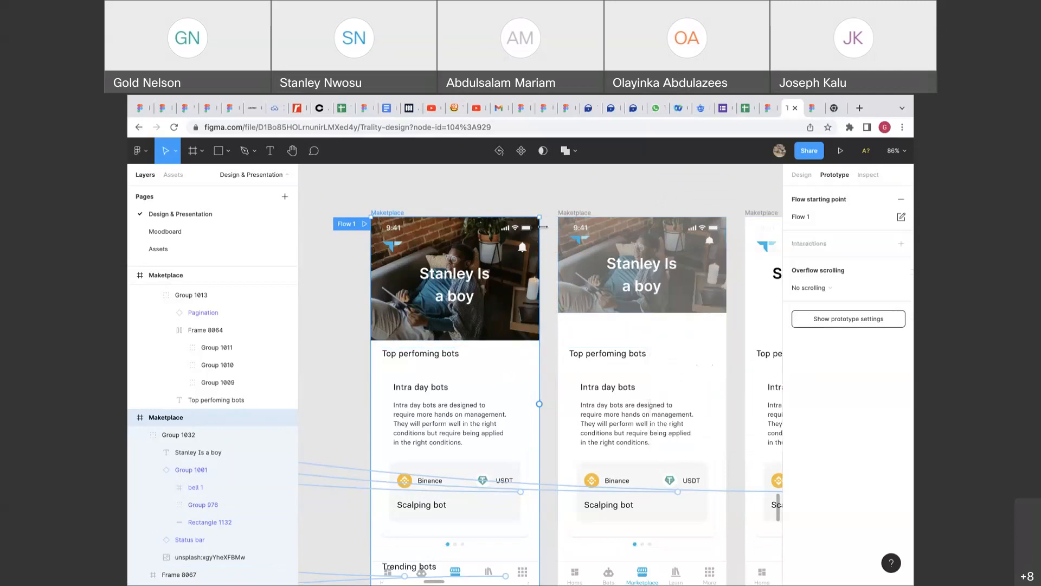
Switch the right panel back from Prototype to Design properties.
left_click(549, 225)
scroll(552, 224, "down", 1)
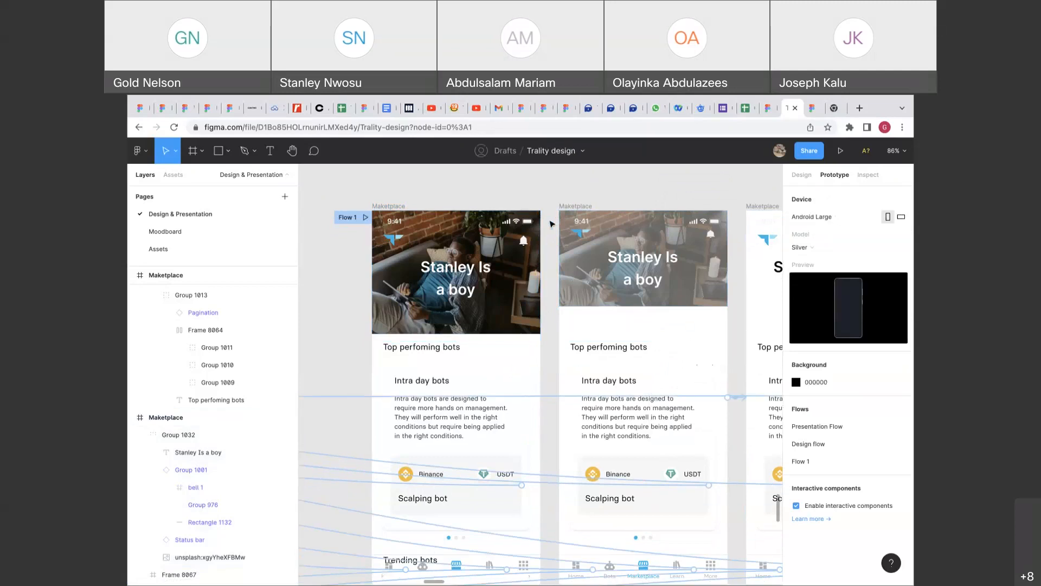
scroll(551, 223, "down", 1)
scroll(411, 254, "up", 2)
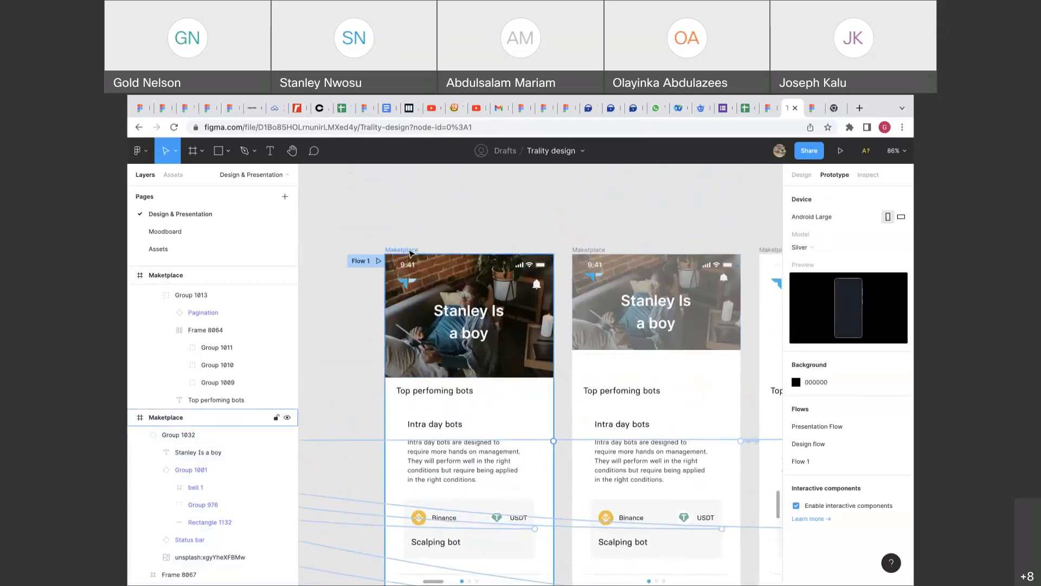
left_click(411, 251)
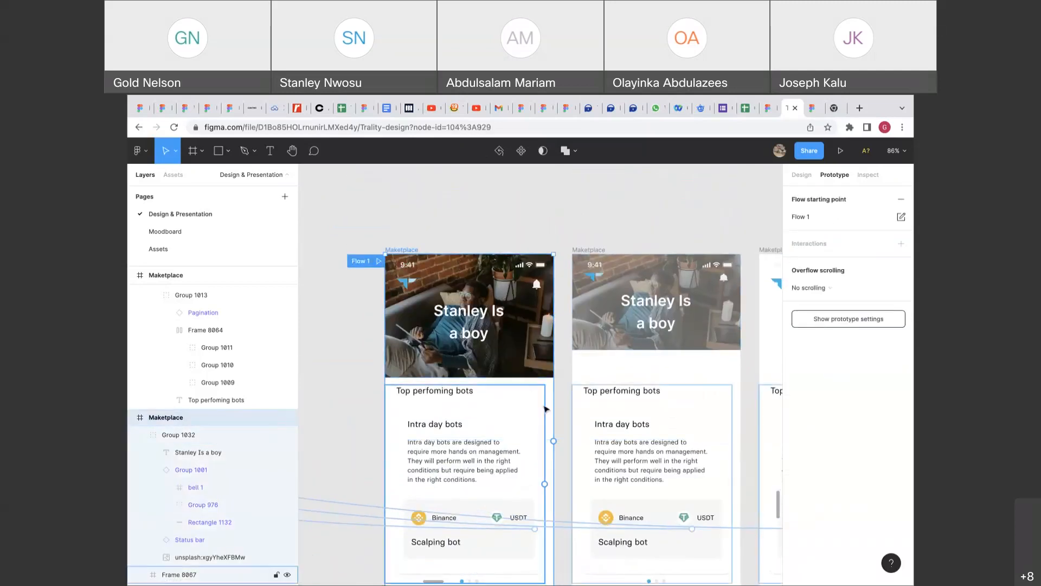
scroll(536, 360, "down", 1)
left_click(554, 362)
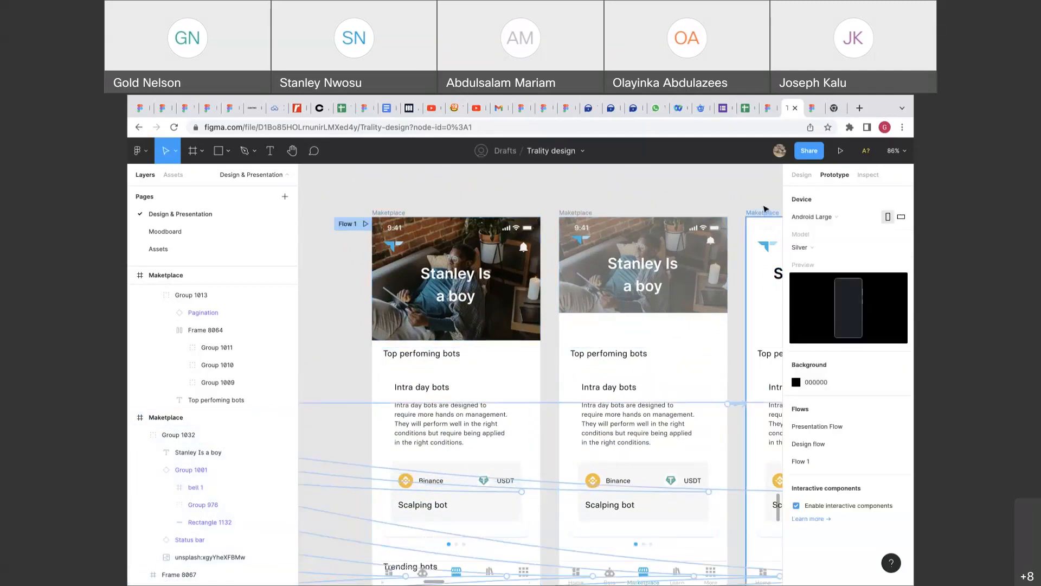
left_click(797, 174)
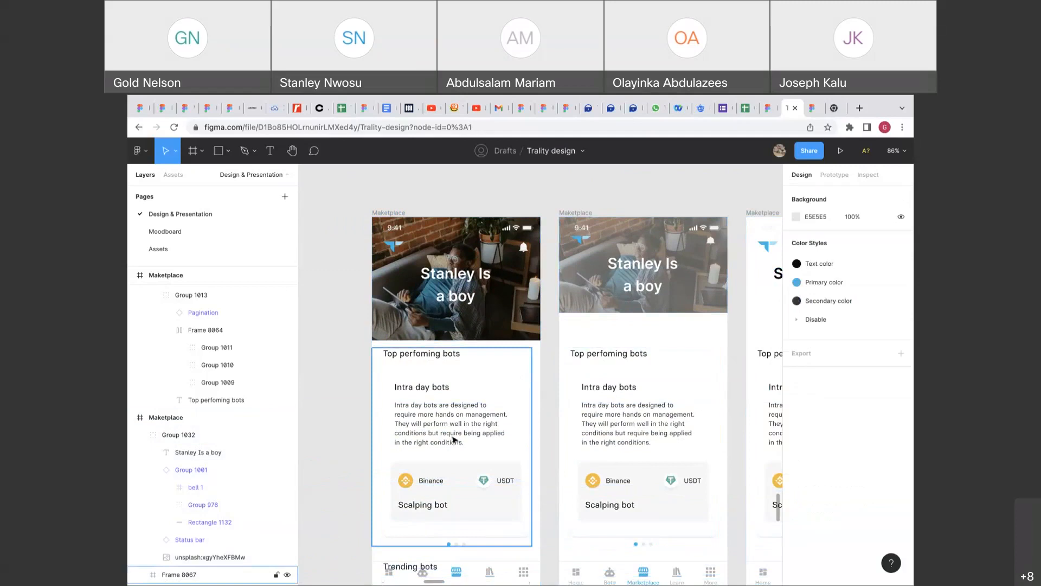
Select the 'Stanley Is a boy' title text inside the first frame's photo header group.
scroll(454, 439, "down", 1)
left_click(498, 320)
left_click(463, 288)
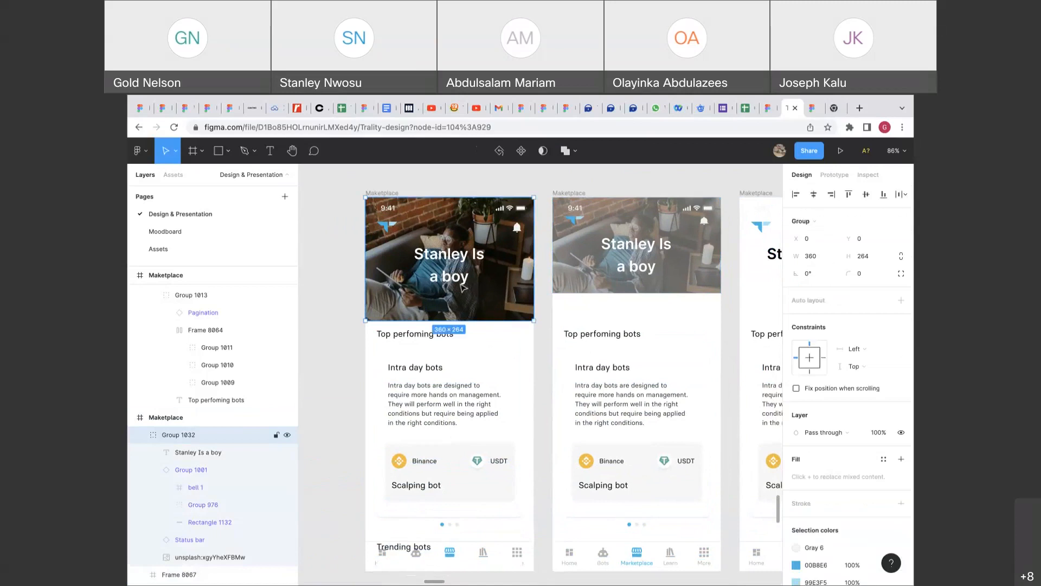
double_click(463, 287)
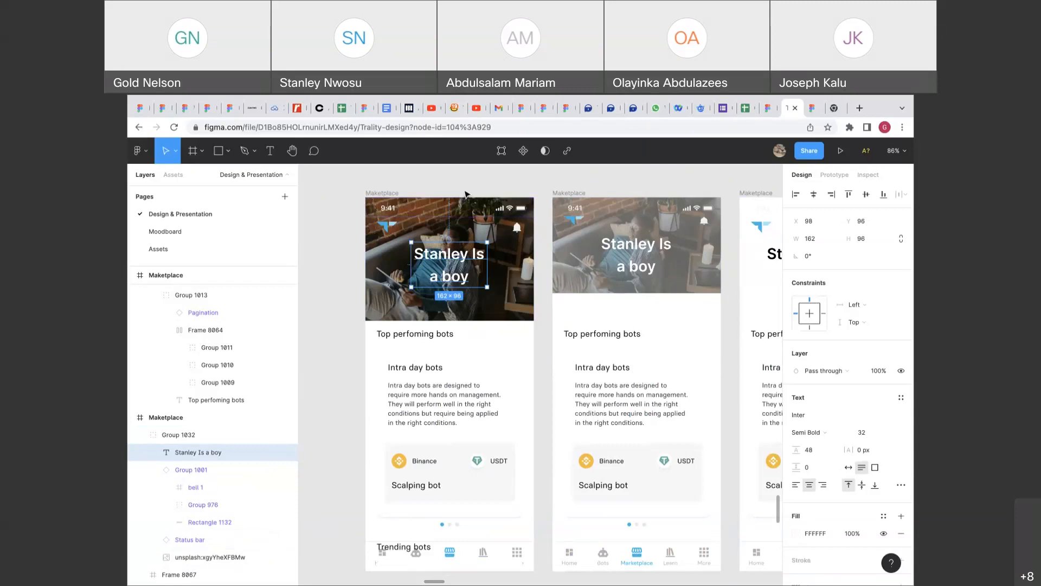
Set the 'Stanley Is a boy' title to auto width so it fits one line at 243 × 48.
left_click(465, 194)
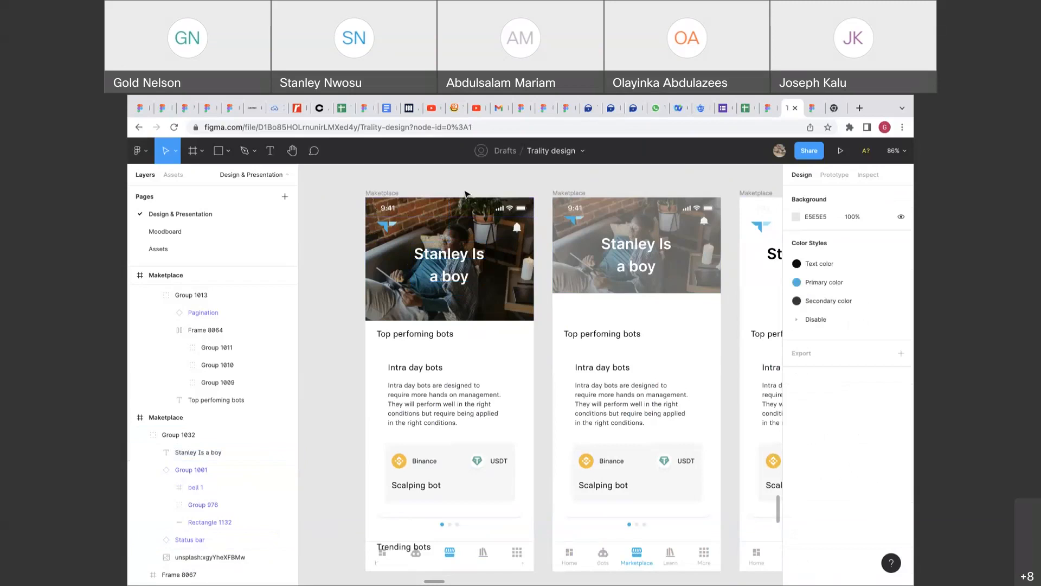
left_click(449, 266)
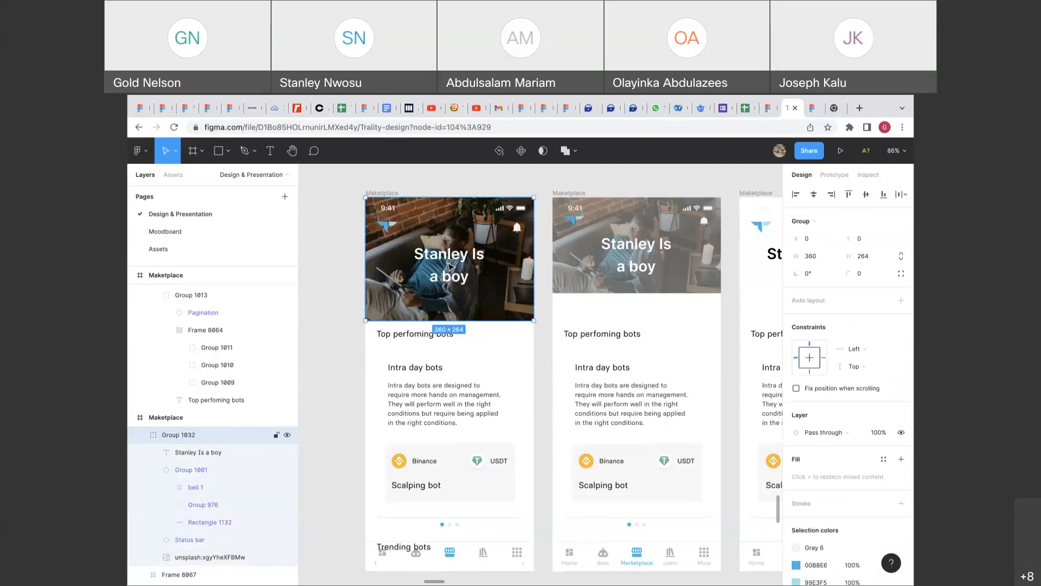
double_click(450, 265)
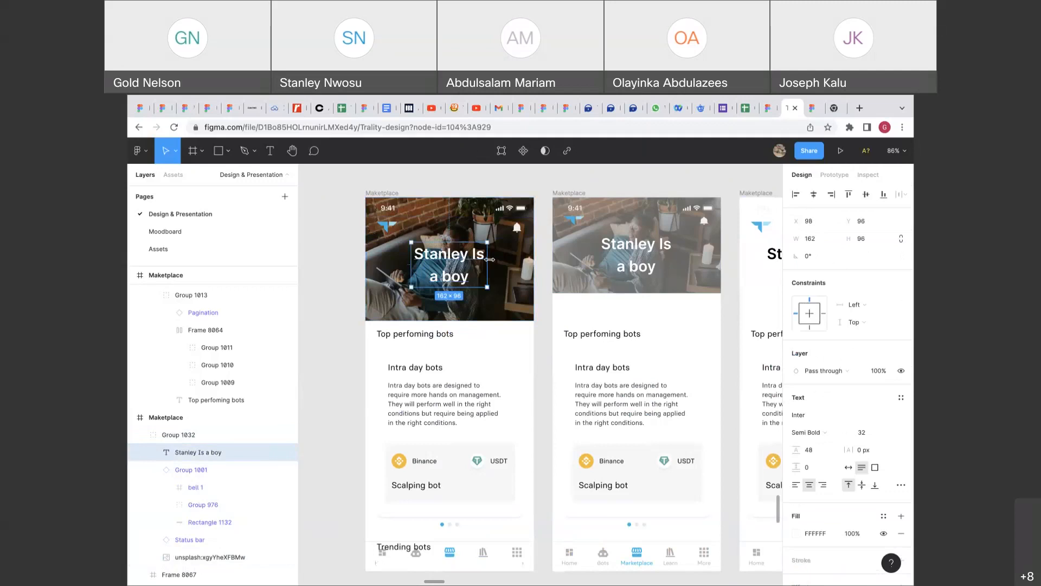
key("Return")
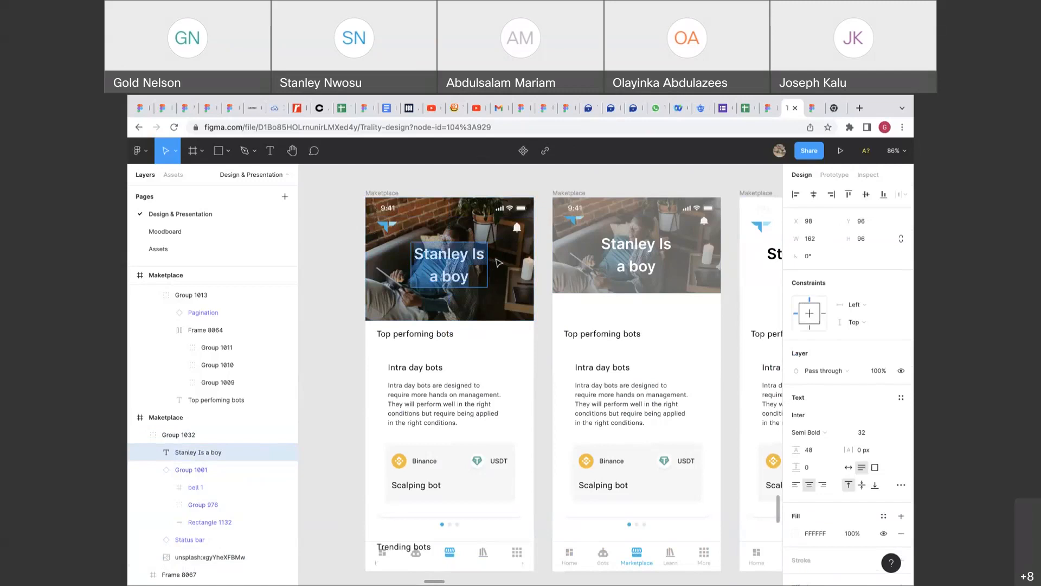
key("Escape")
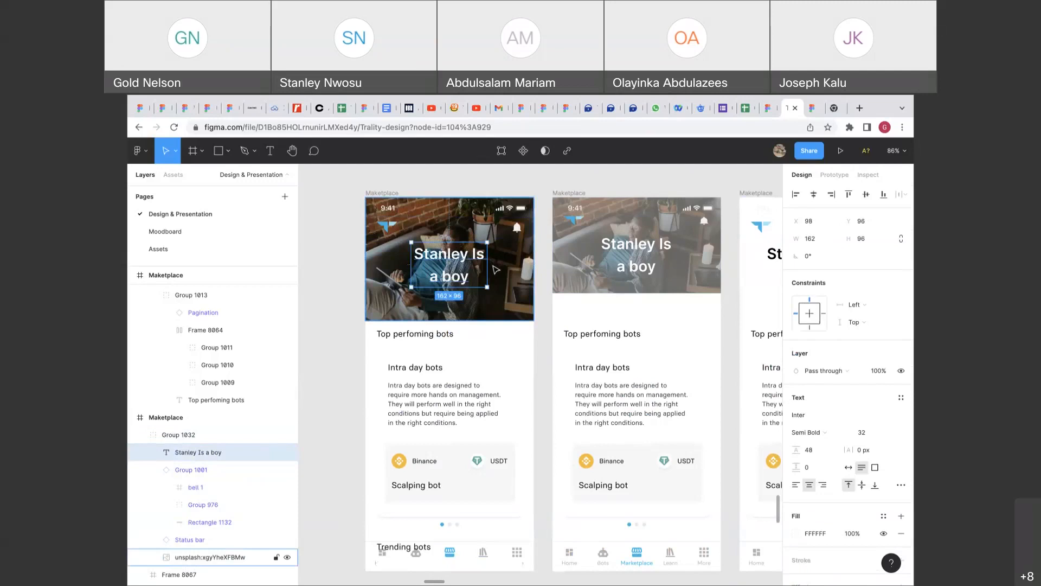
double_click(487, 266)
left_click_drag(477, 253, 477, 266)
left_click(546, 344)
mouse_move(654, 107)
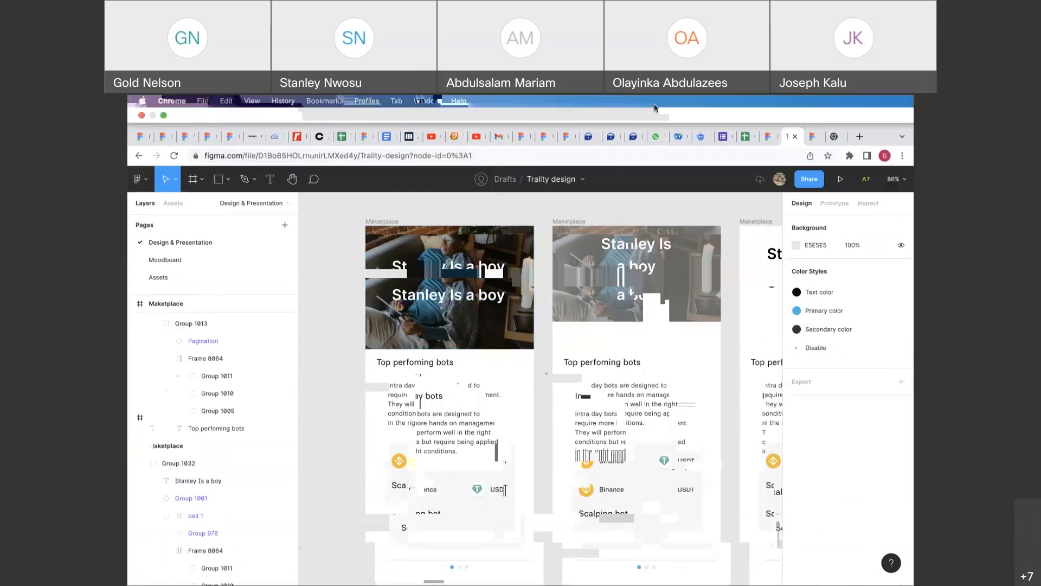
scroll(603, 213, "down", 3)
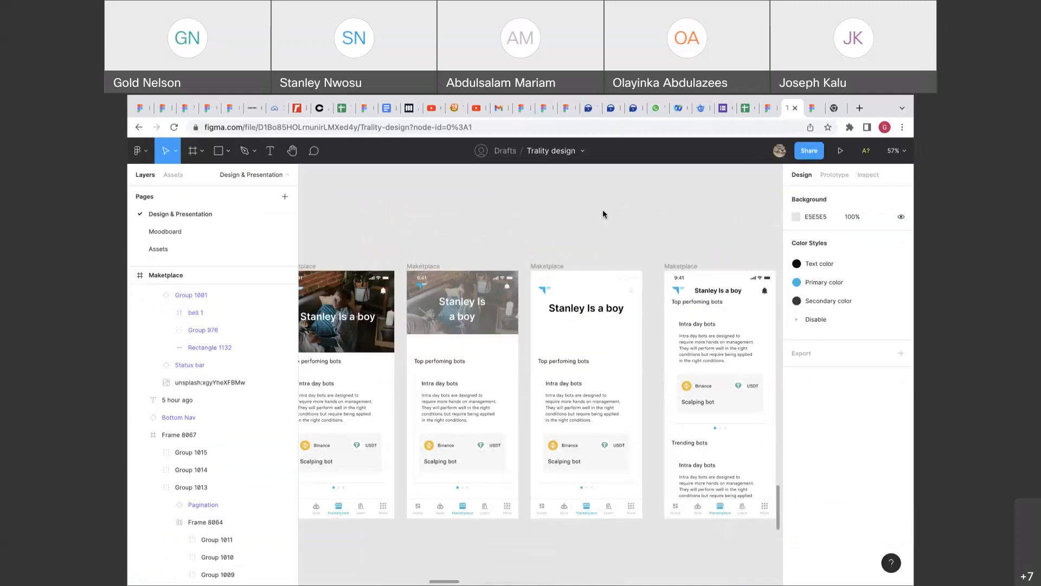
mouse_move(712, 94)
scroll(639, 243, "left", 3)
scroll(639, 242, "down", 1)
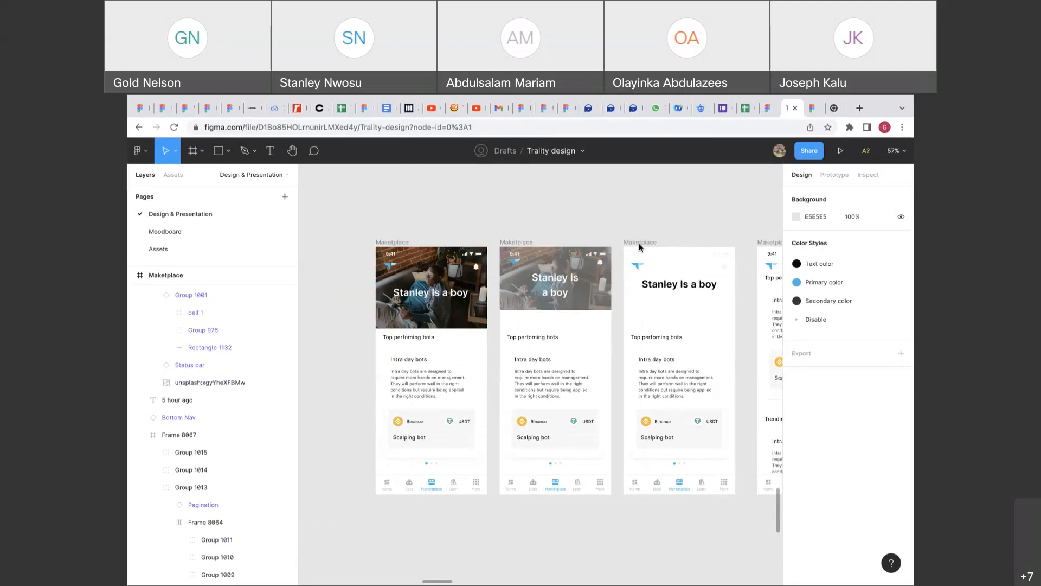
scroll(585, 357, "left", 5)
scroll(585, 358, "down", 2)
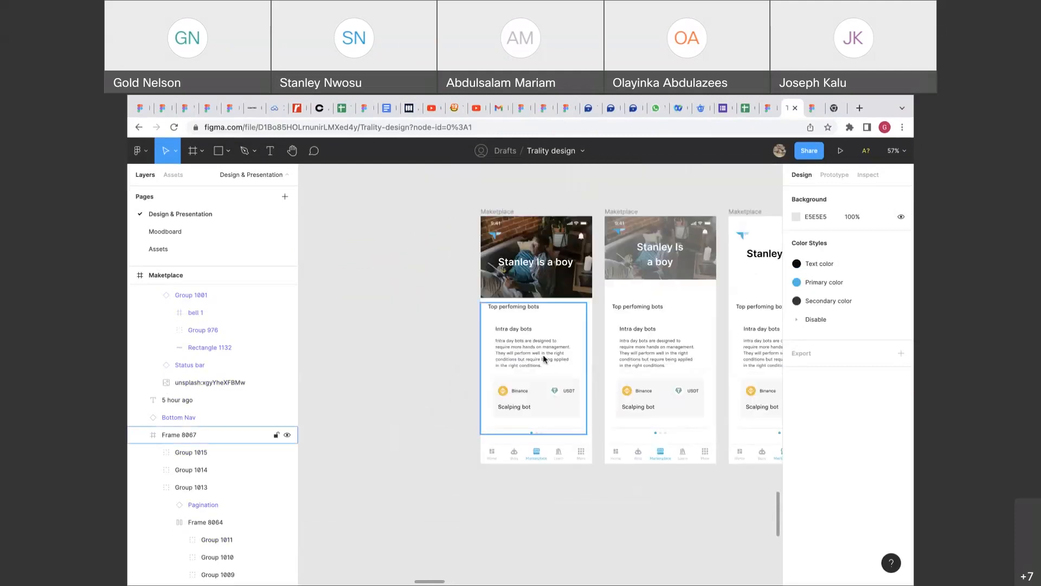
scroll(544, 359, "right", 2)
scroll(544, 359, "up", 1)
scroll(544, 359, "up", 3)
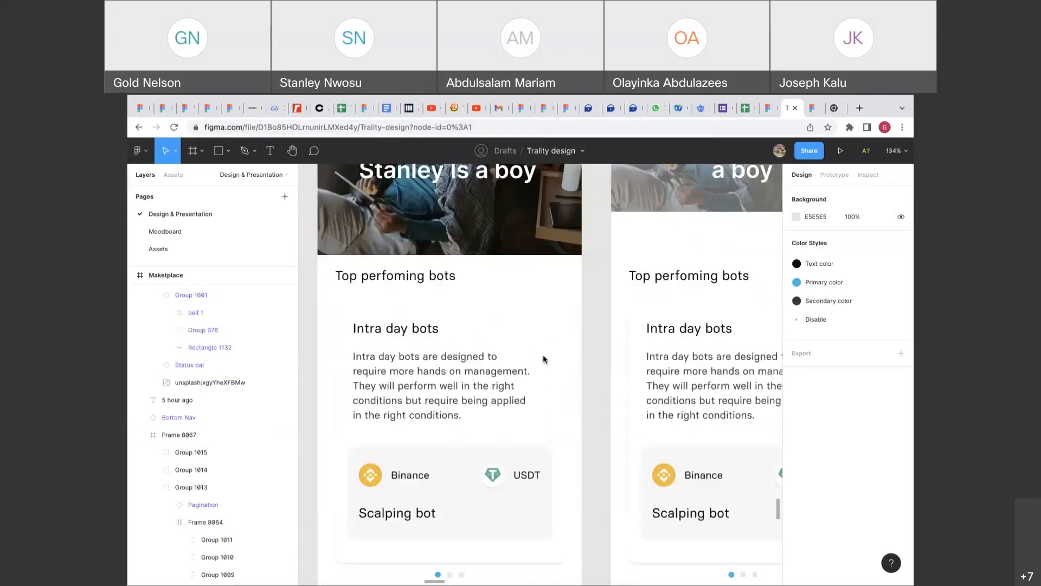
scroll(544, 359, "down", 2)
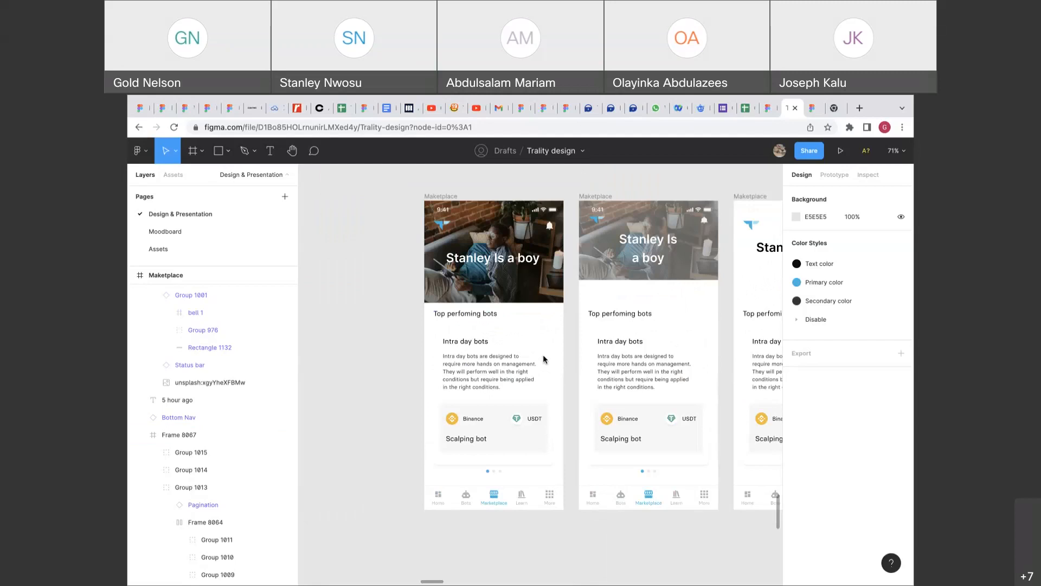
left_click(458, 197)
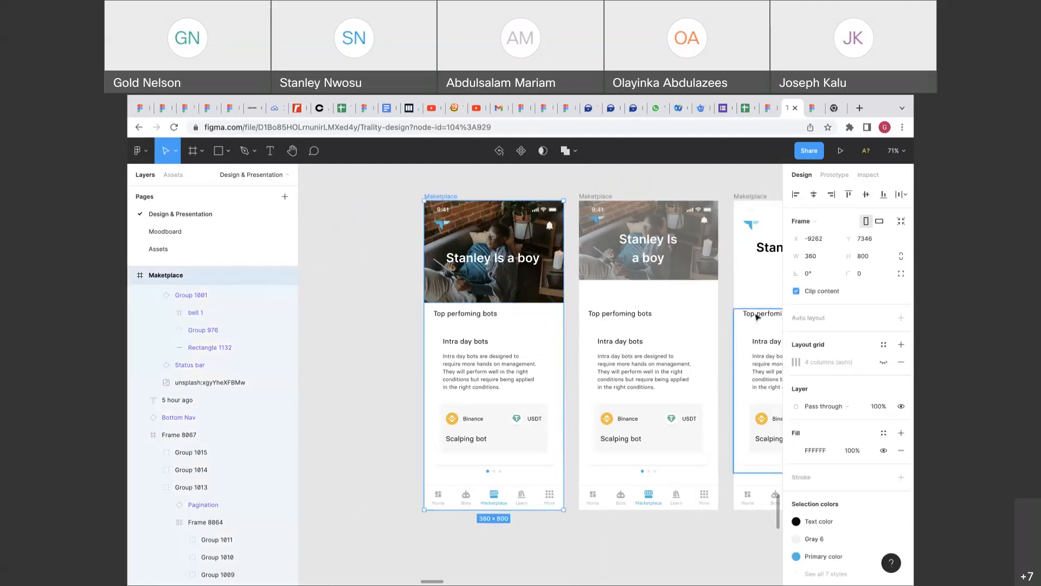
left_click(572, 340)
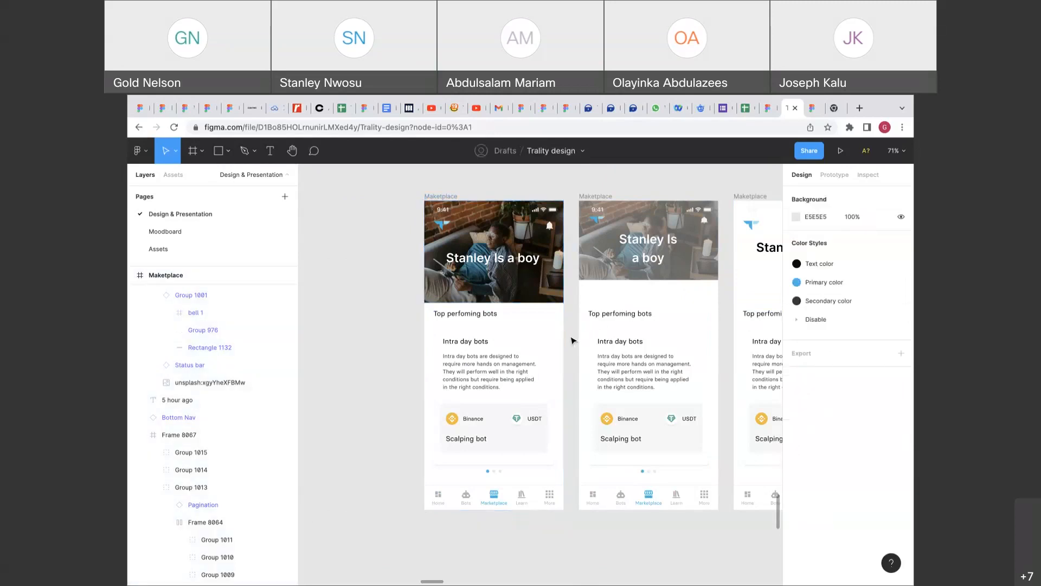
scroll(572, 339, "right", 2)
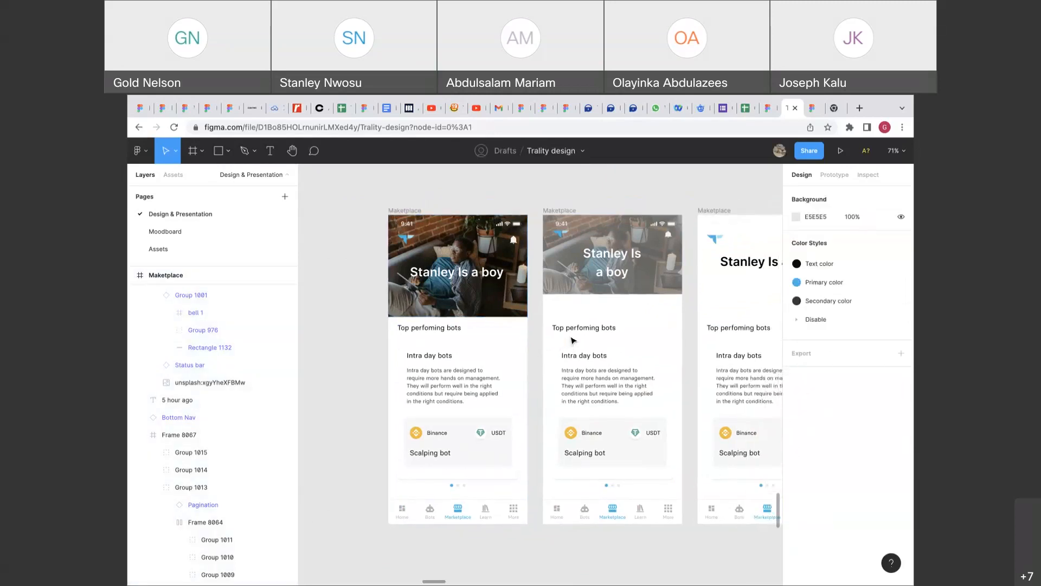
Stretch the second frame's photo header group down to 262 px tall.
left_click(557, 292)
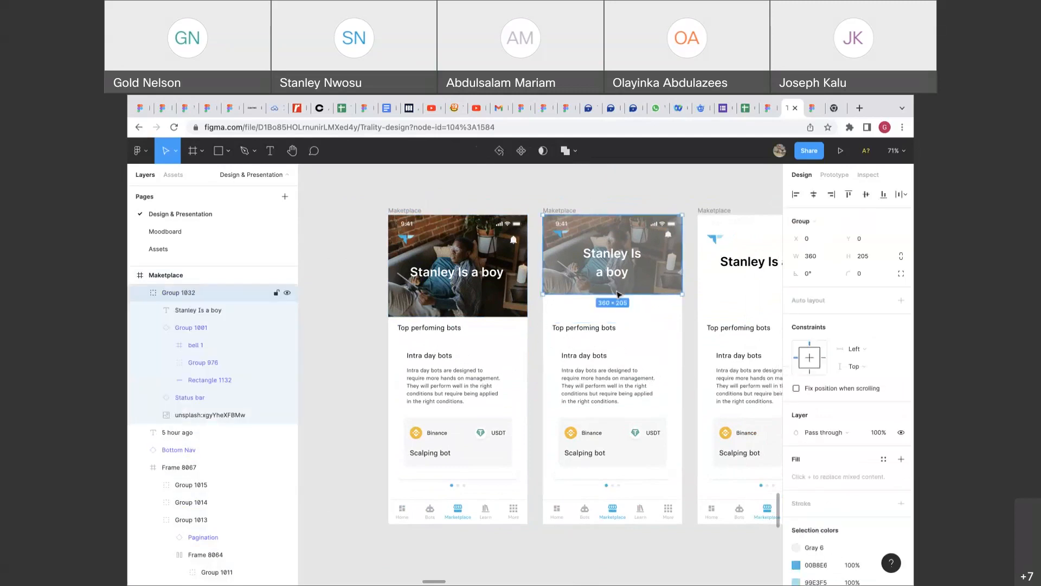
left_click_drag(615, 293, 615, 315)
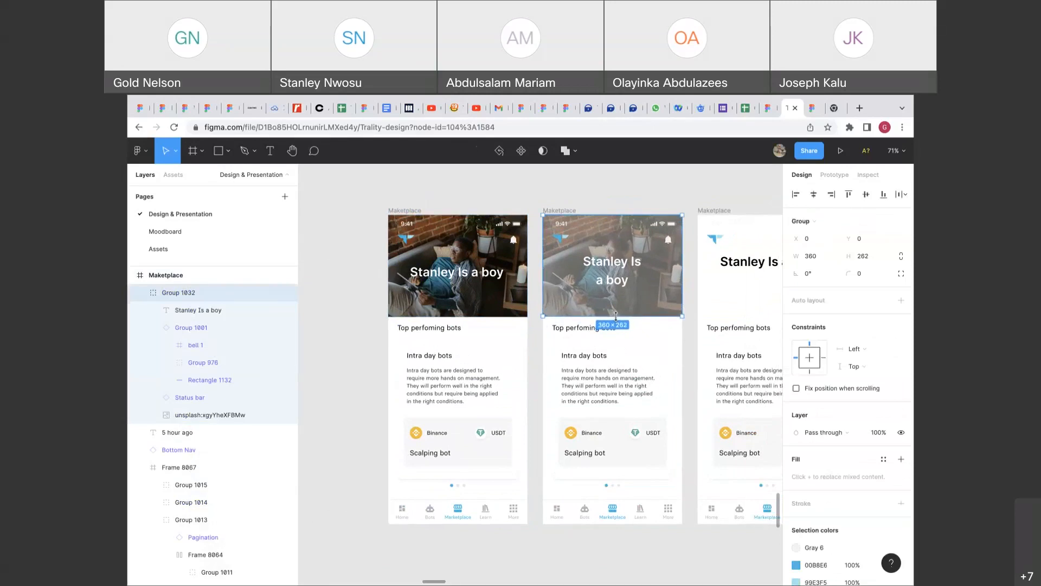
scroll(866, 452, "down", 2)
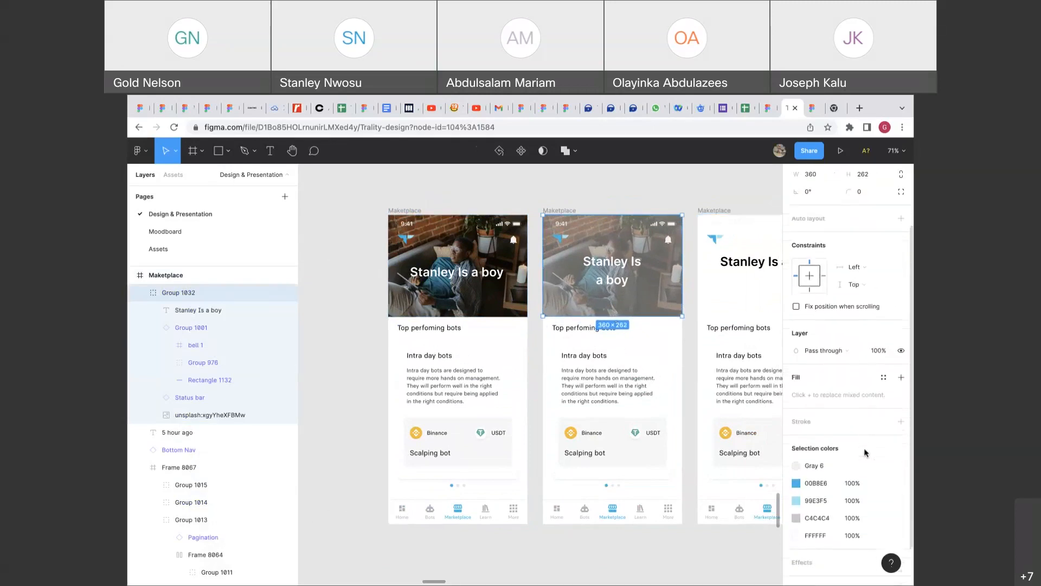
Set the header photo's image fill opacity to 100%.
double_click(673, 313)
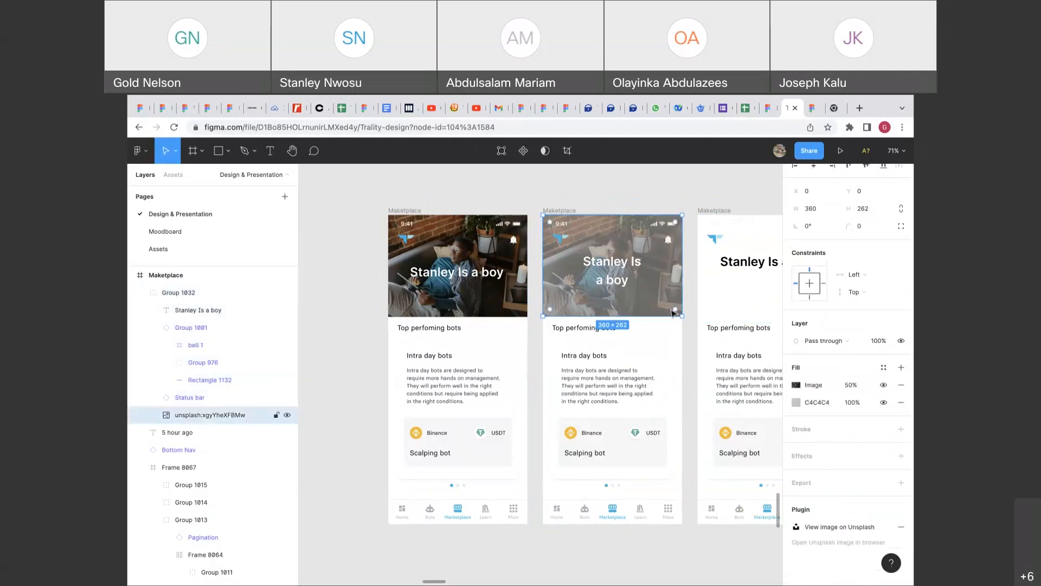
left_click(859, 388)
type("100")
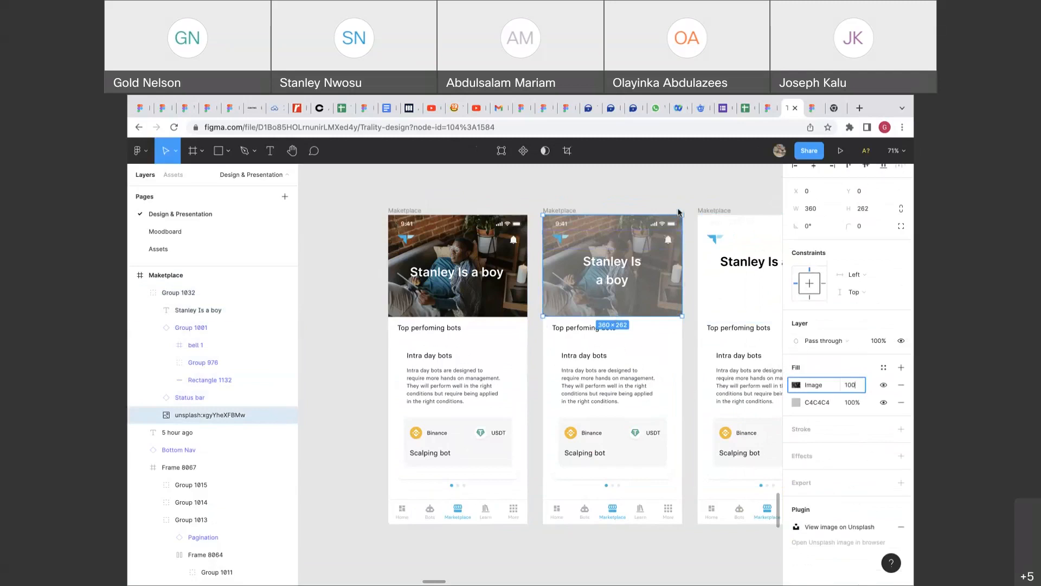
left_click(691, 302)
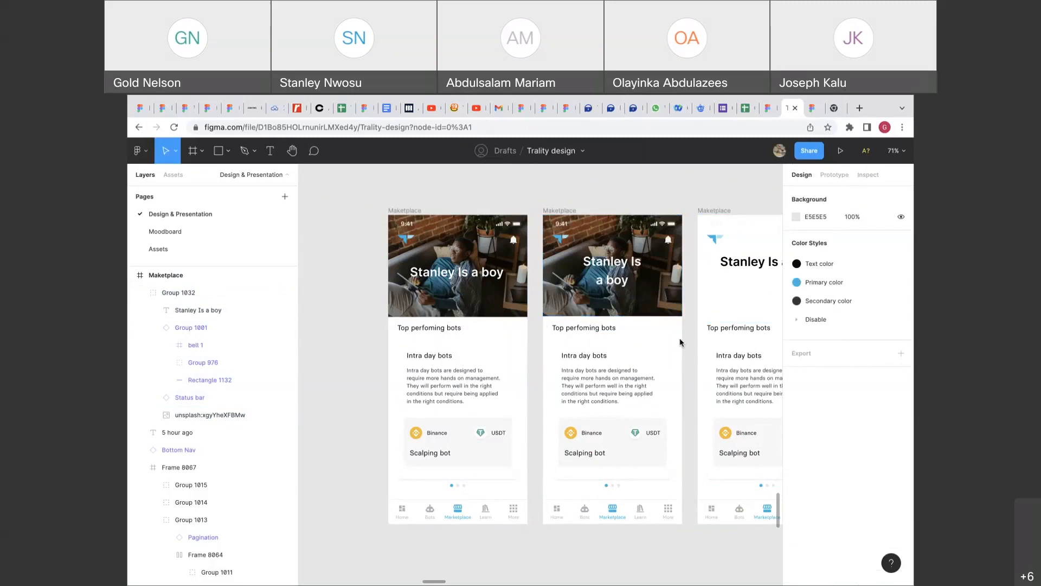
left_click(555, 209)
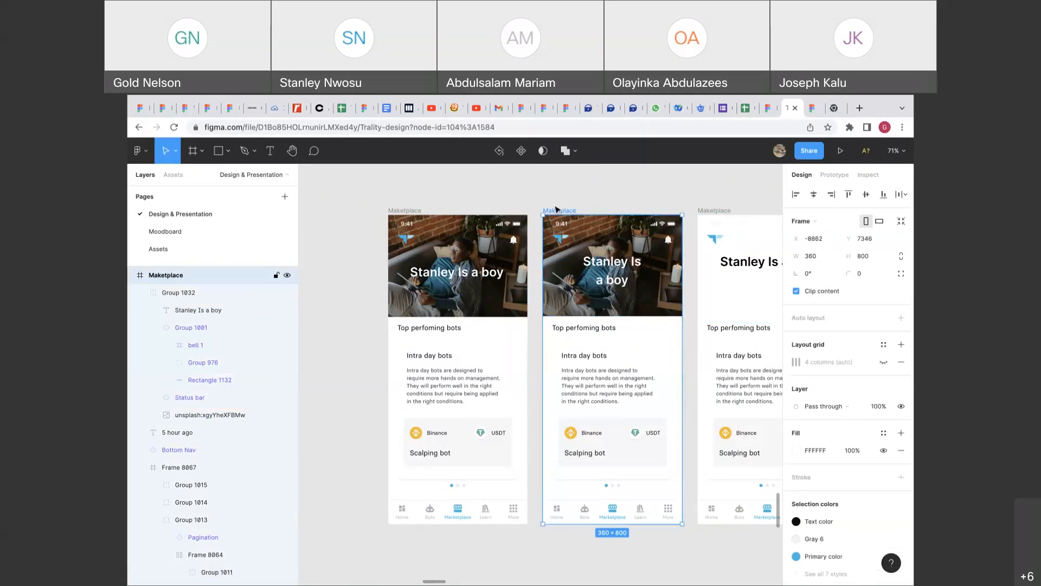
scroll(556, 208, "right", 3)
scroll(556, 208, "left", 4)
scroll(556, 208, "down", 1)
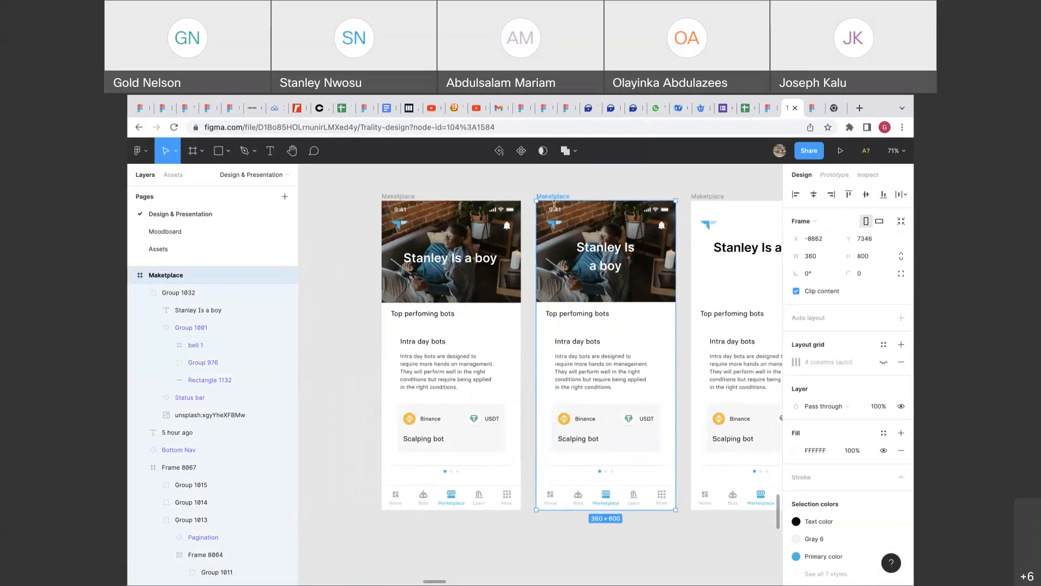
left_click(556, 209)
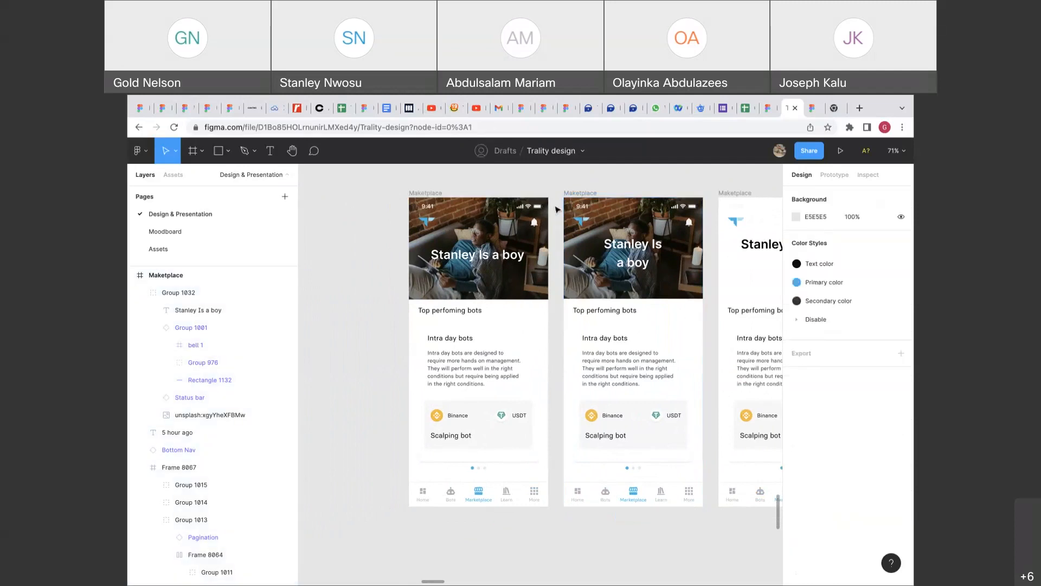
scroll(556, 210, "up", 1)
scroll(556, 209, "left", 1)
scroll(556, 210, "up", 5)
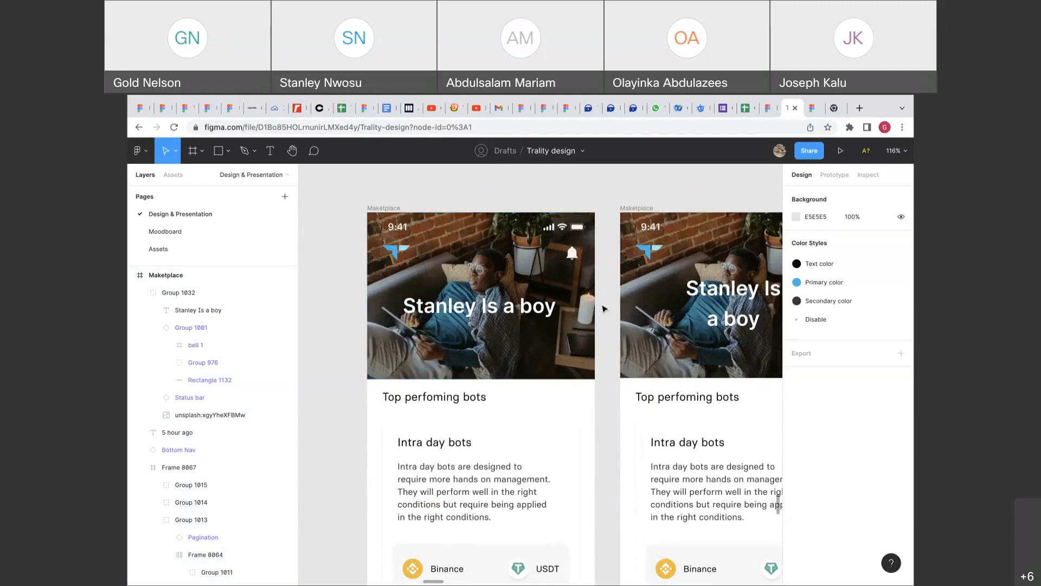
scroll(603, 308, "down", 10)
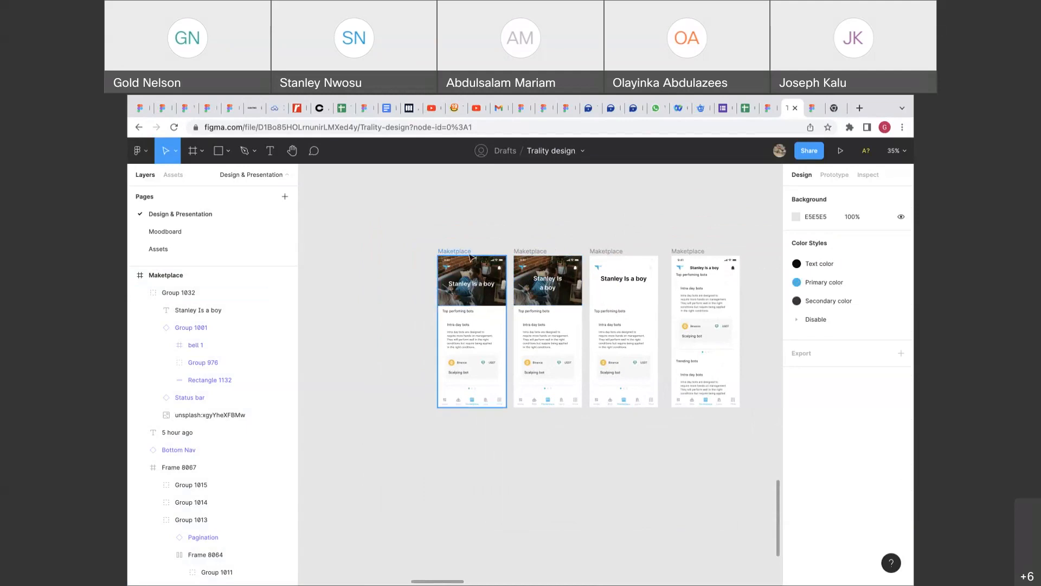
Link the first frame's photo header group to the scrolled Maketplace frame.
left_click(502, 315)
left_click(832, 175)
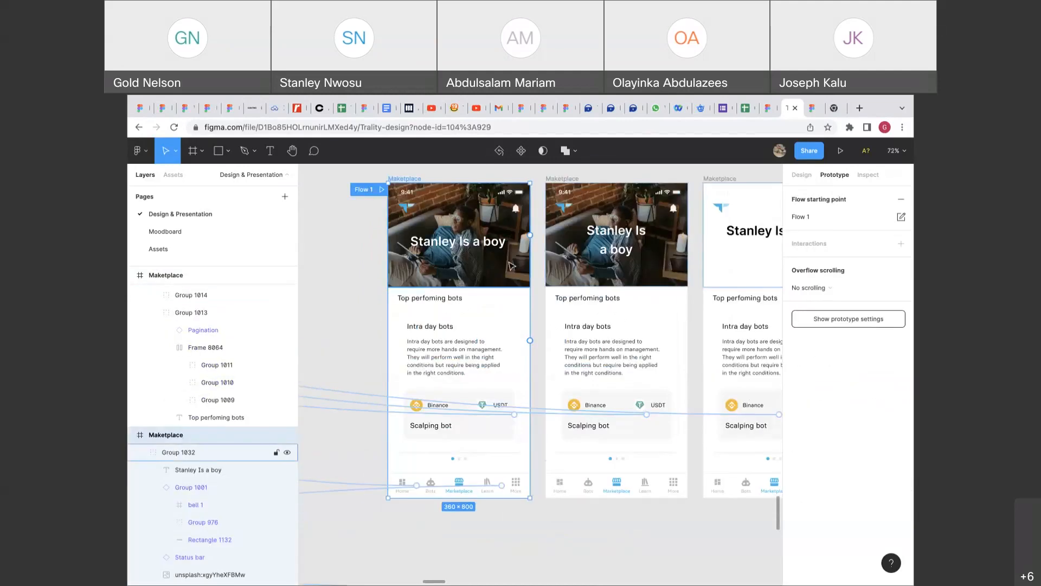
left_click(508, 278)
scroll(507, 278, "up", 2)
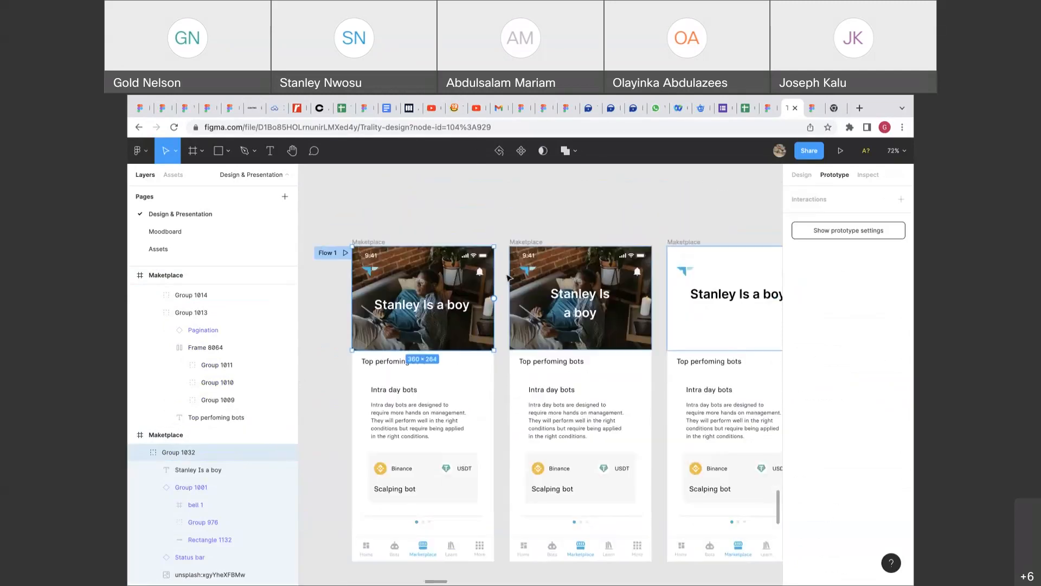
scroll(507, 278, "up", 1)
scroll(474, 323, "down", 3, "ctrl")
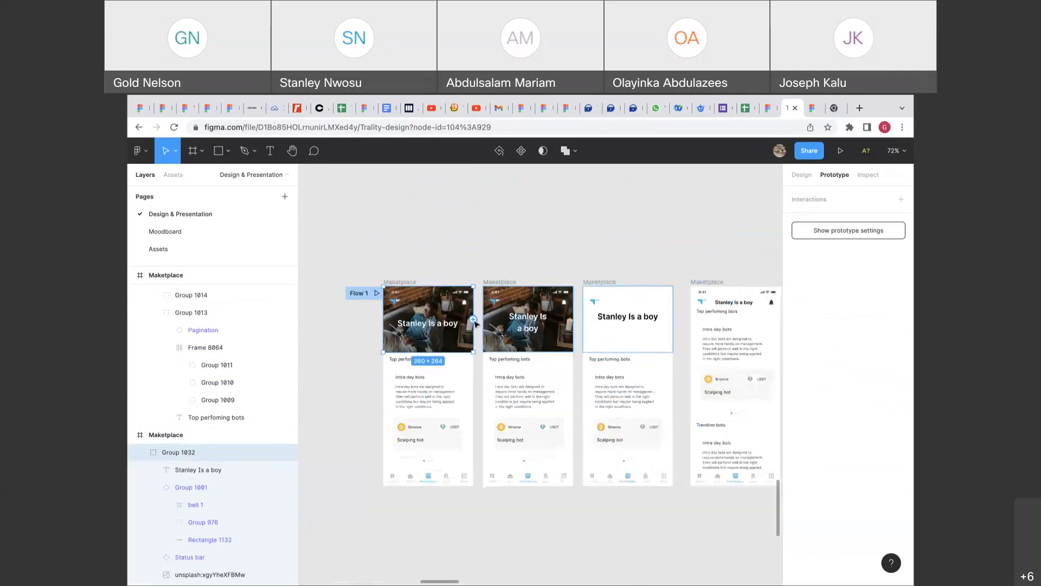
left_click_drag(473, 319, 711, 291)
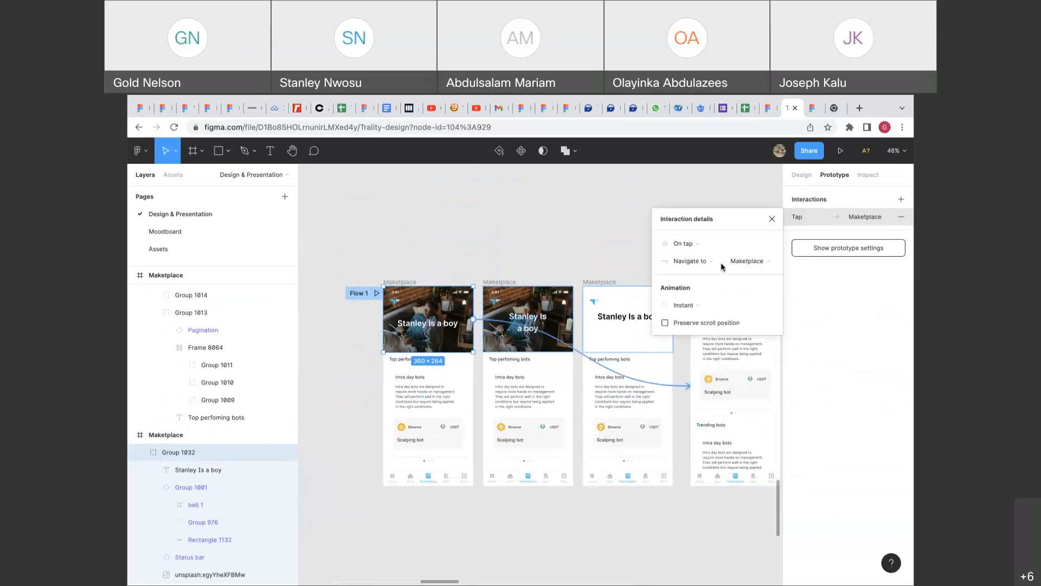
Use a Dissolve transition lasting 500ms, then start the prototype presentation.
left_click(687, 304)
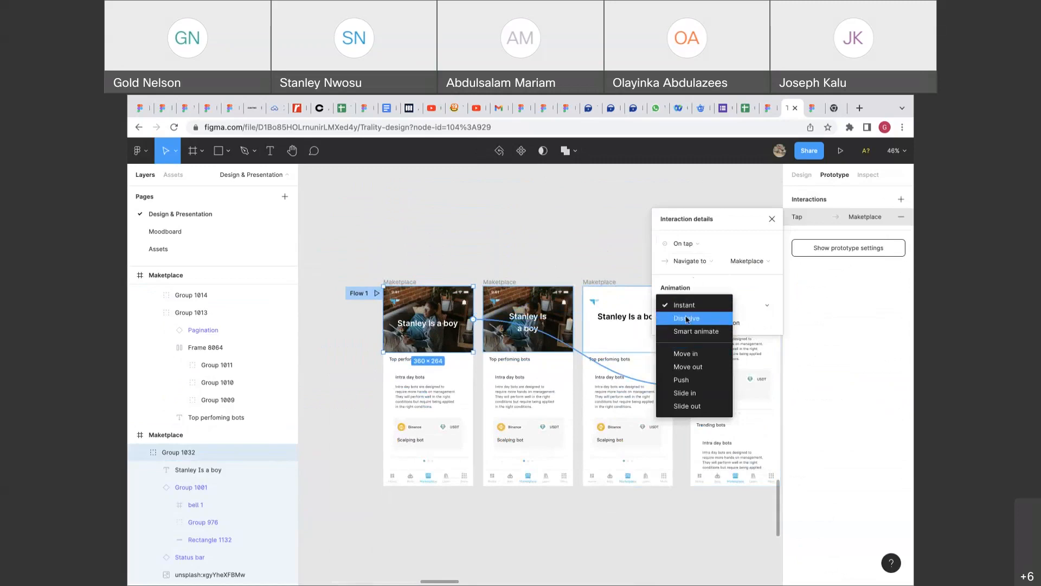
left_click(686, 319)
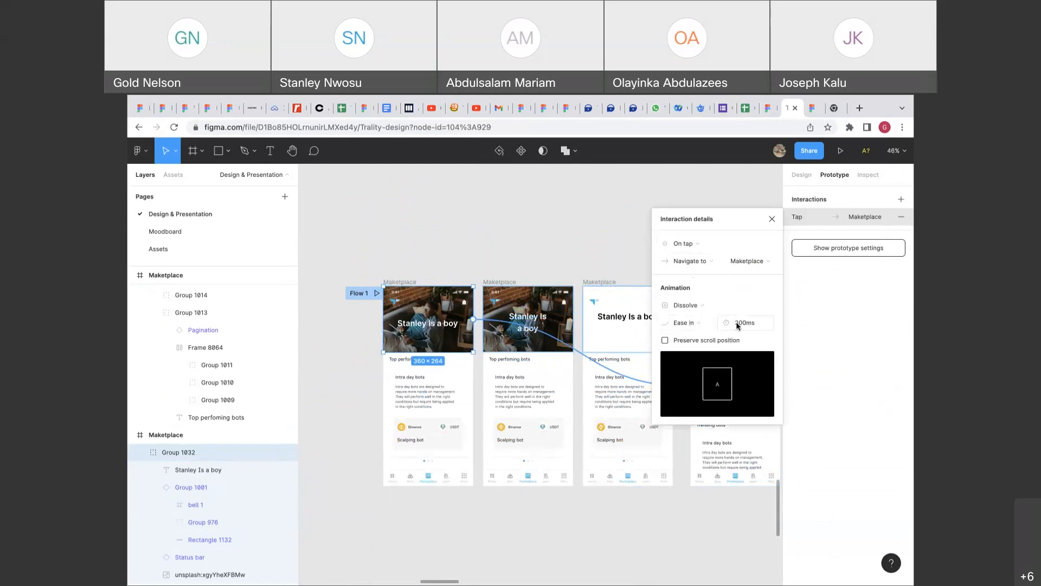
left_click(738, 325)
type("500")
key("Return")
left_click(840, 150)
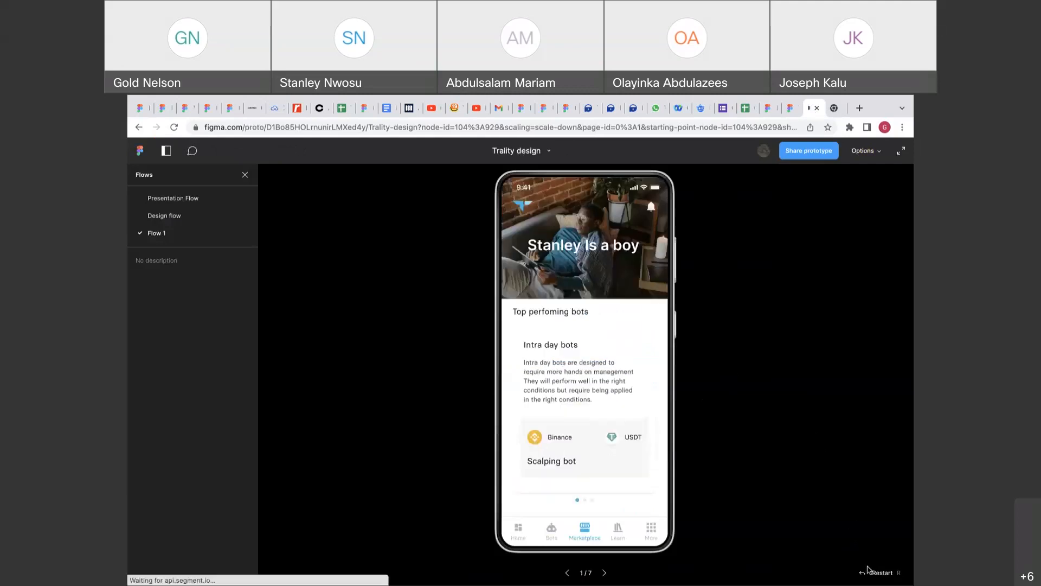
Test the header tap, then delete the second and third Maketplace frames.
left_click(650, 281)
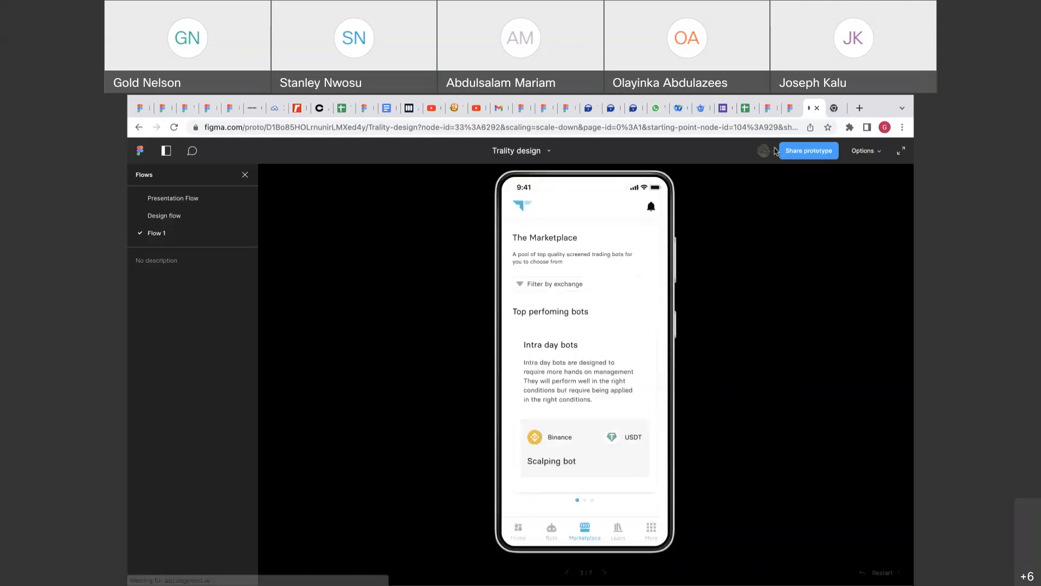
left_click(784, 111)
left_click(796, 174)
left_click(607, 282)
left_click(505, 284, "shift")
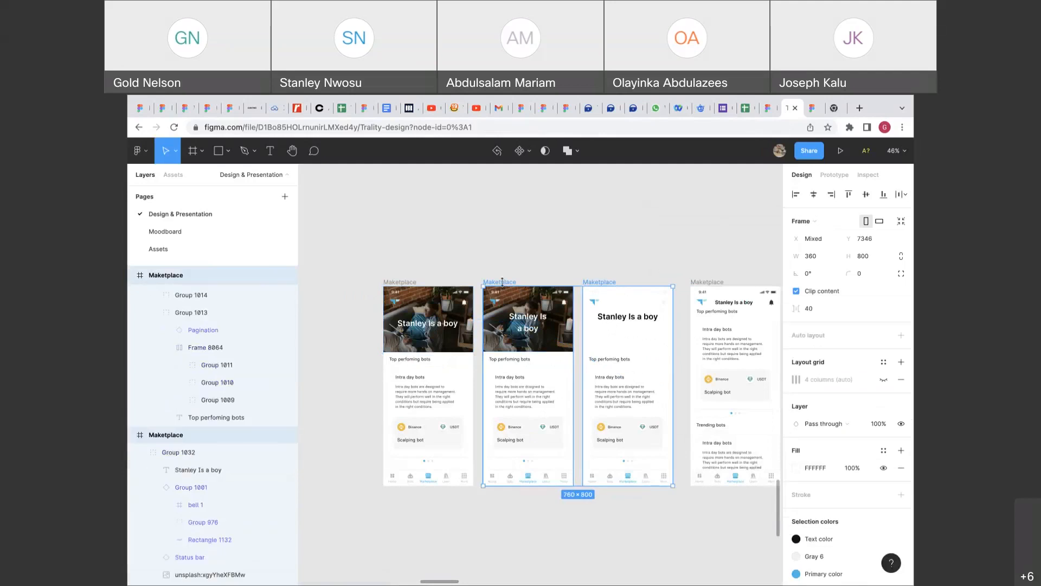
key("Delete")
Restart the prototype and confirm tapping the header reaches the Trending bots screen.
left_click(813, 108)
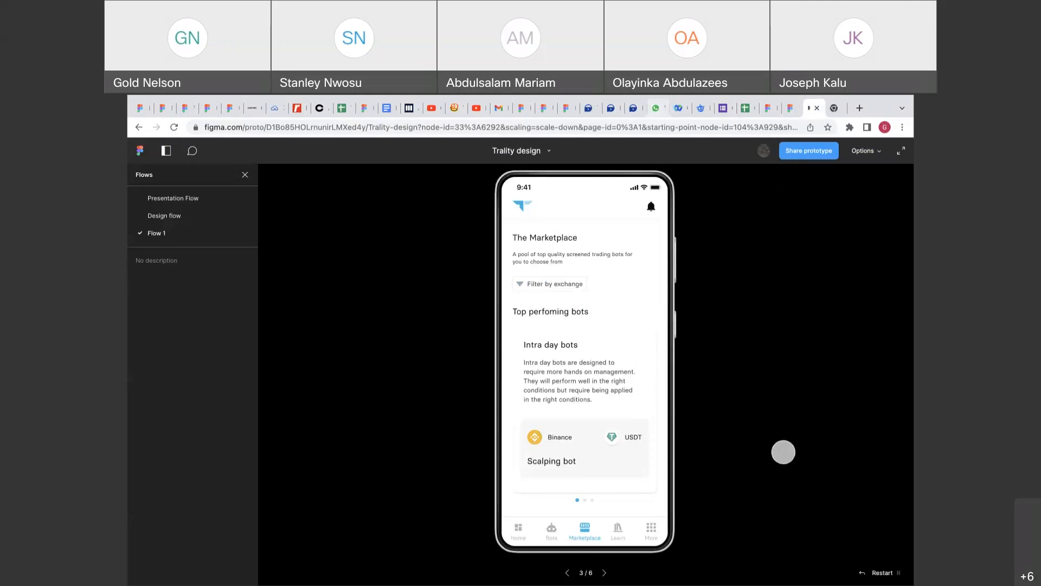
left_click(878, 573)
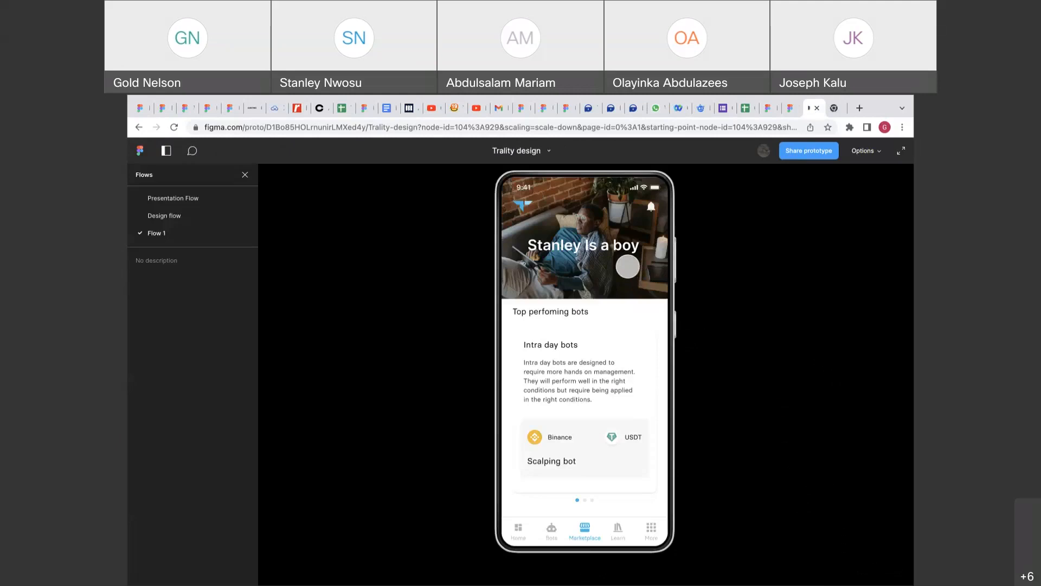
left_click(628, 266)
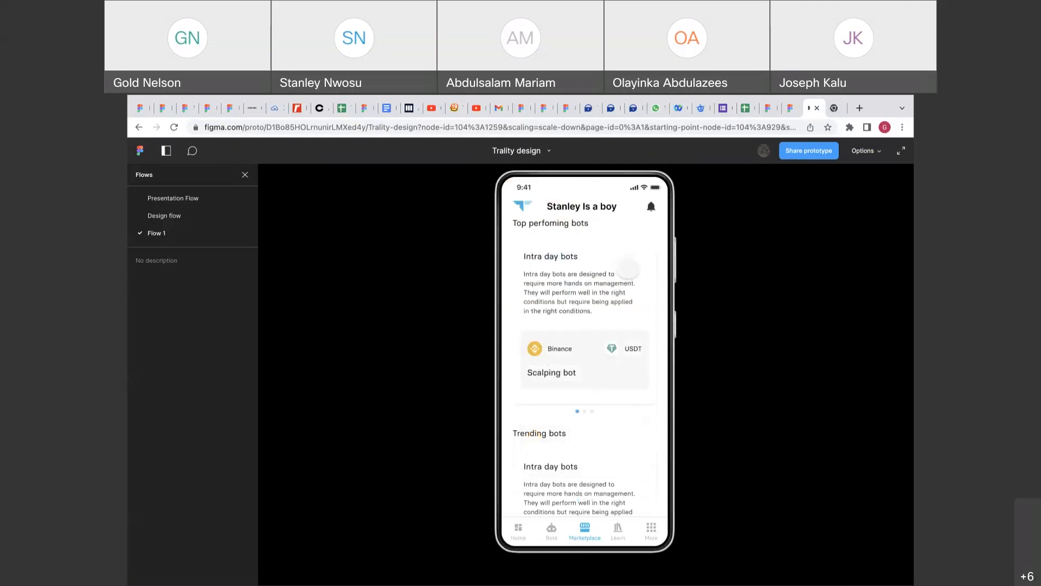
left_click(784, 112)
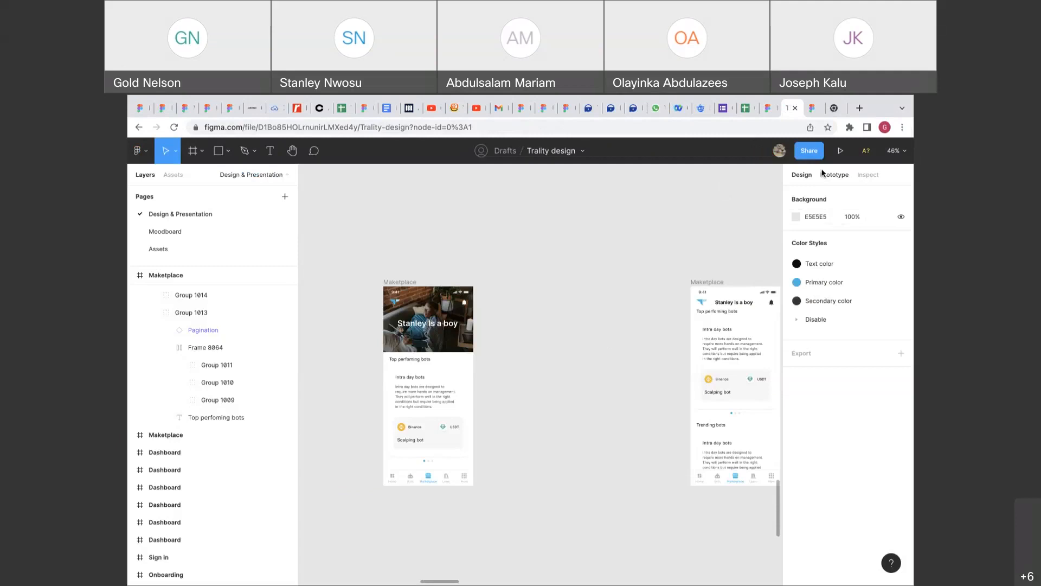
Set the header's transition to the Trending bots screen to Move in, direction up.
left_click(585, 370)
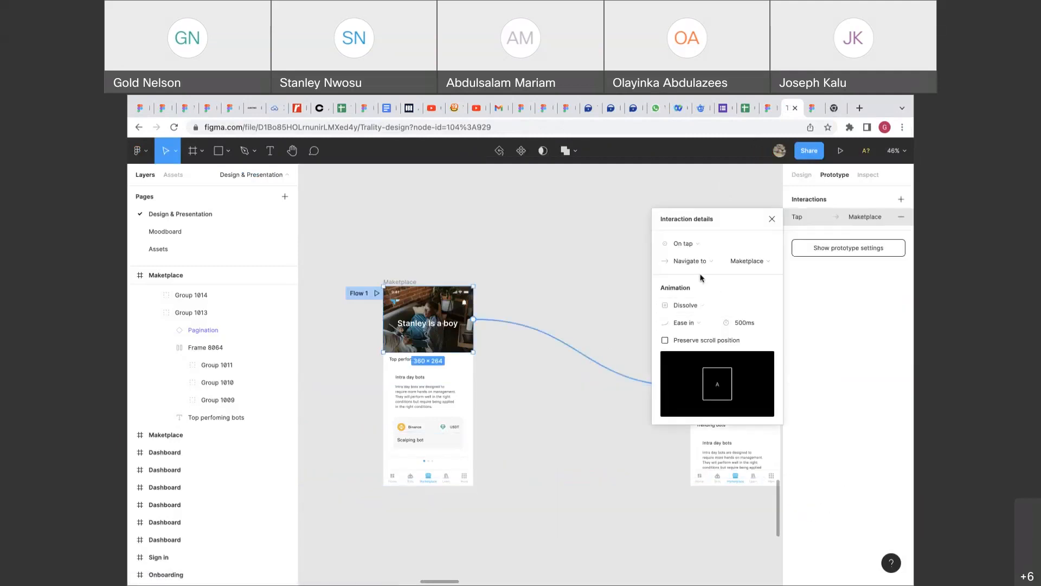
left_click(694, 309)
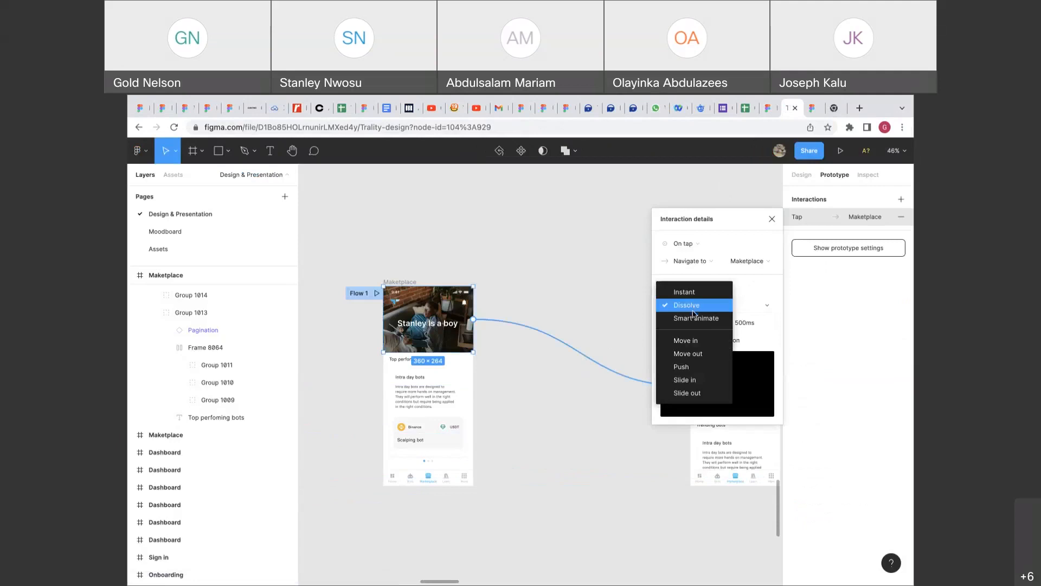
left_click(696, 318)
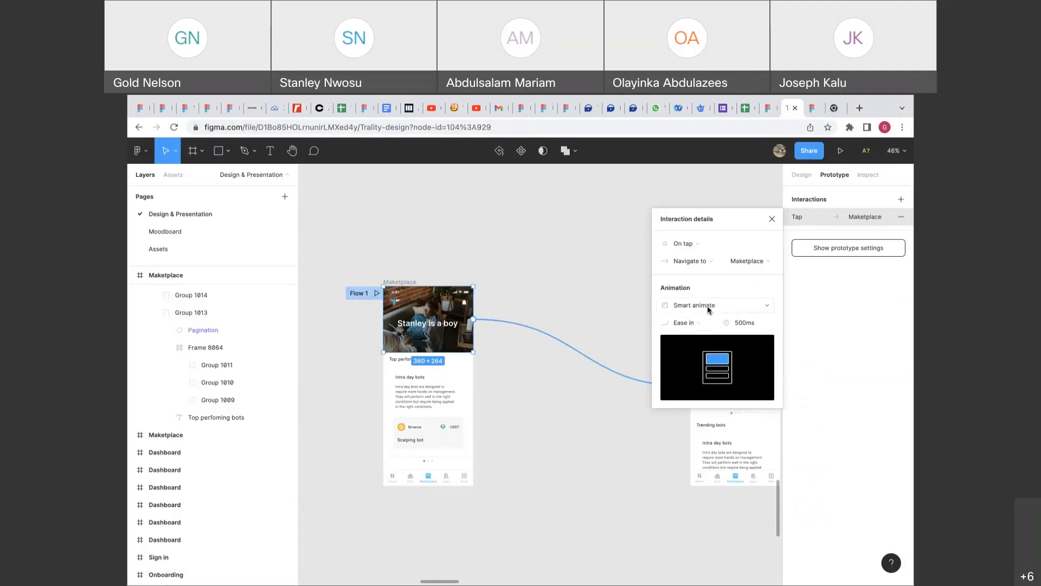
left_click(709, 311)
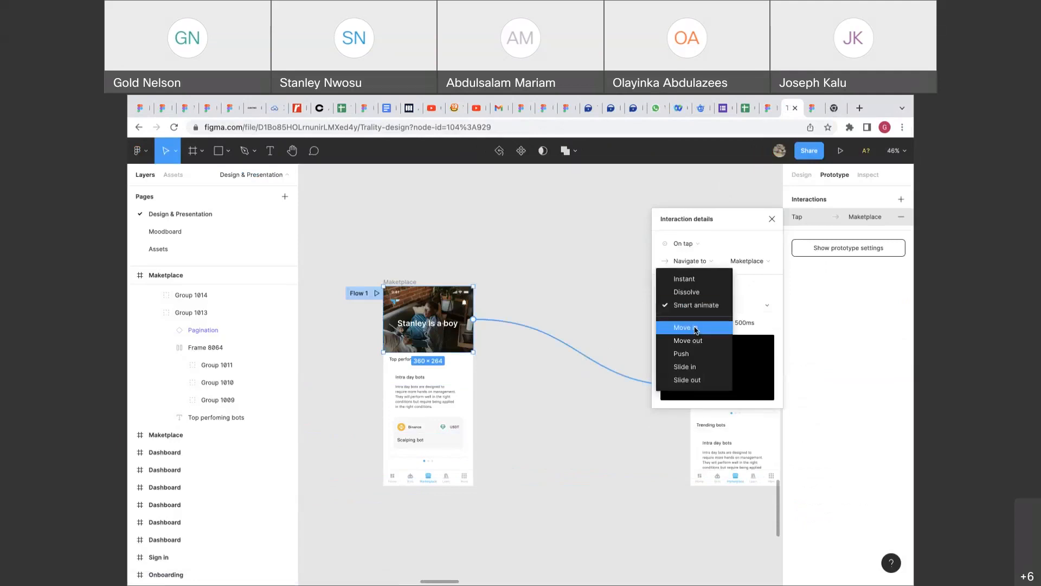
left_click(695, 328)
left_click(765, 306)
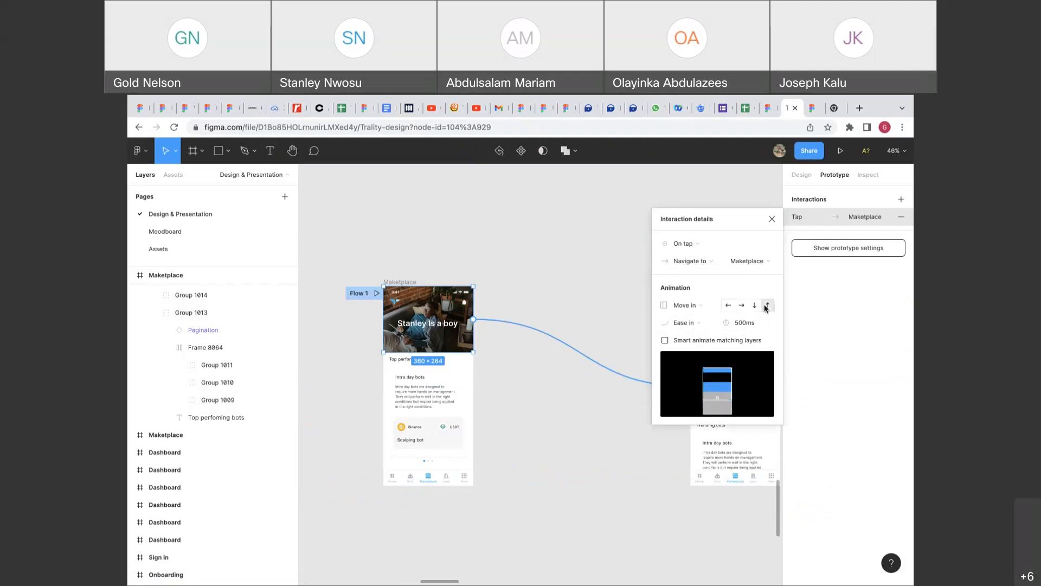
left_click(702, 323)
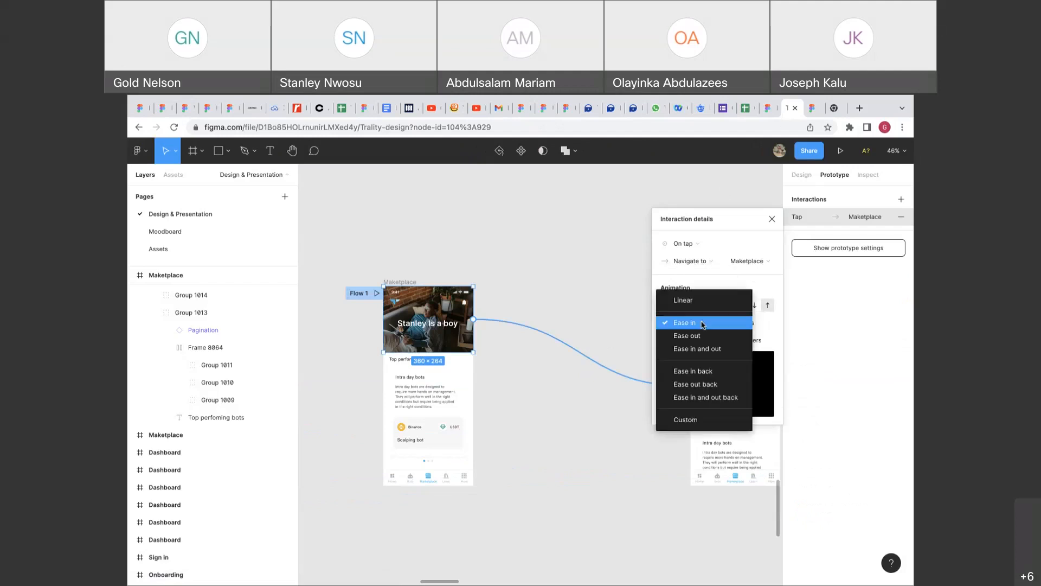
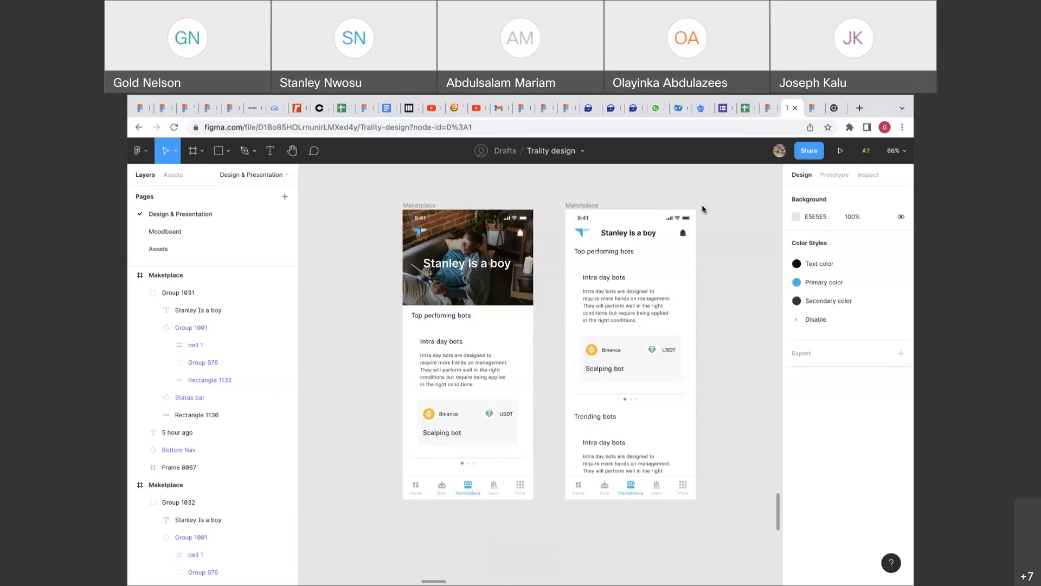
Inspect the 'Stanley Is a boy' header text in the prototype file.
scroll(713, 236, "right", 2)
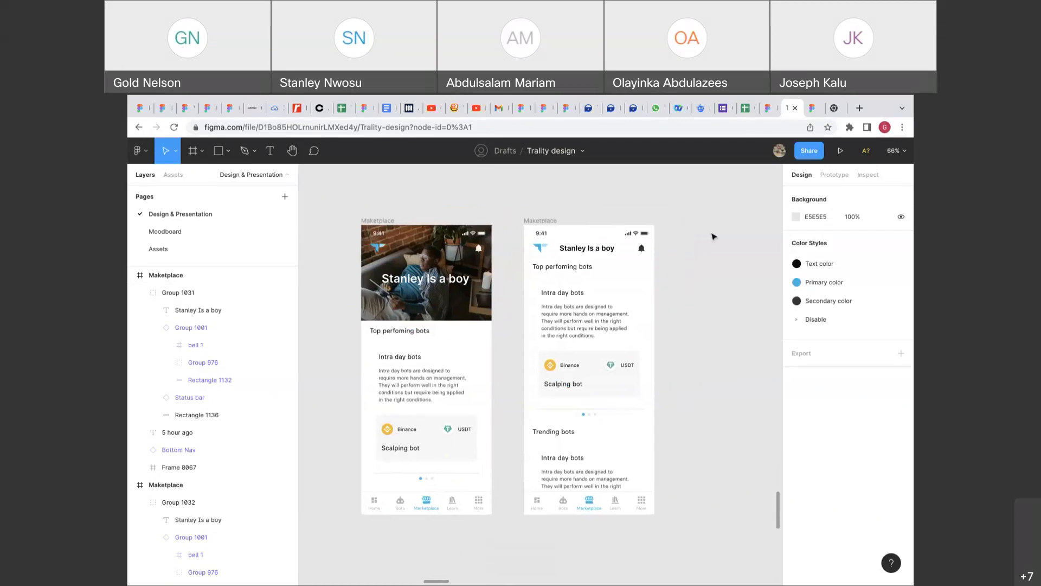
scroll(714, 236, "left", 2)
mouse_move(571, 97)
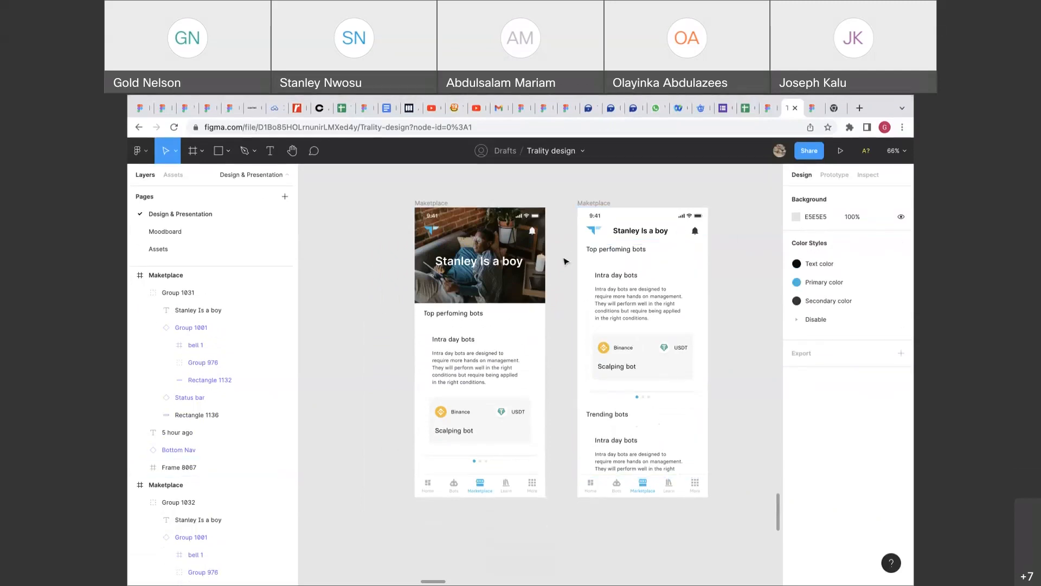
left_click(503, 261)
double_click(503, 261)
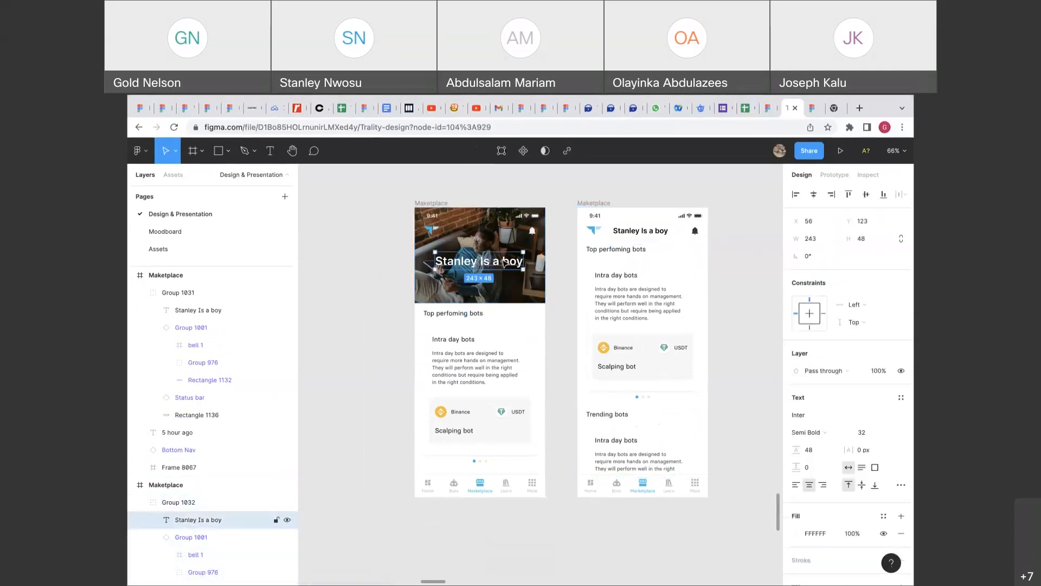
left_click(548, 272)
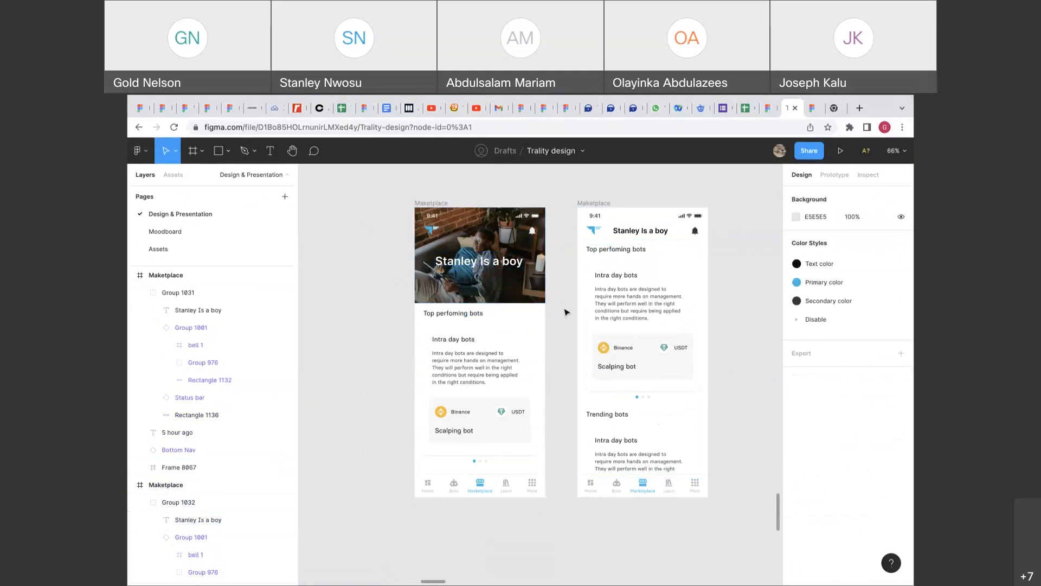
scroll(565, 312, "down", 5)
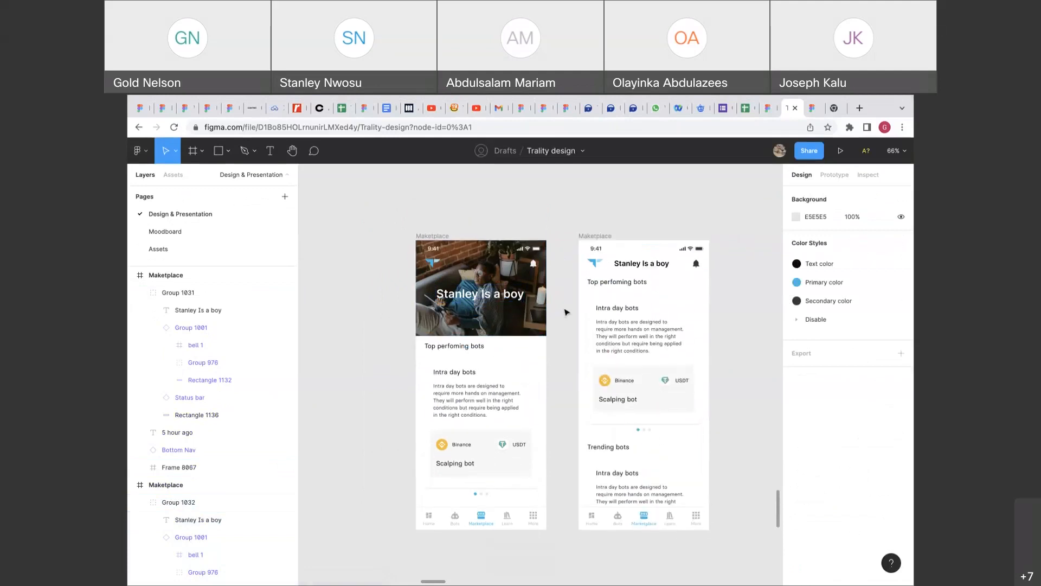
scroll(565, 313, "up", 6)
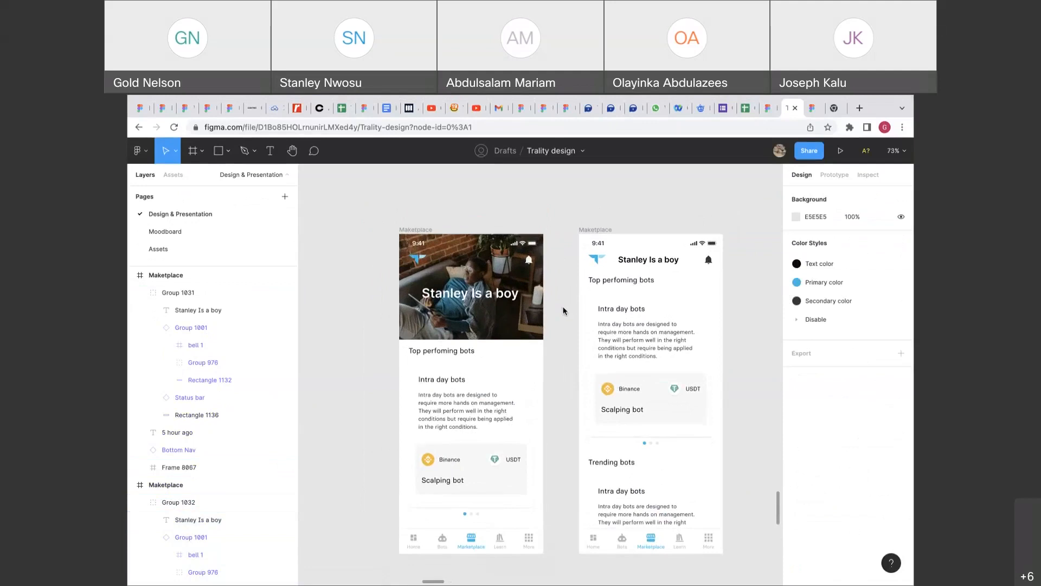
scroll(565, 312, "up", 2)
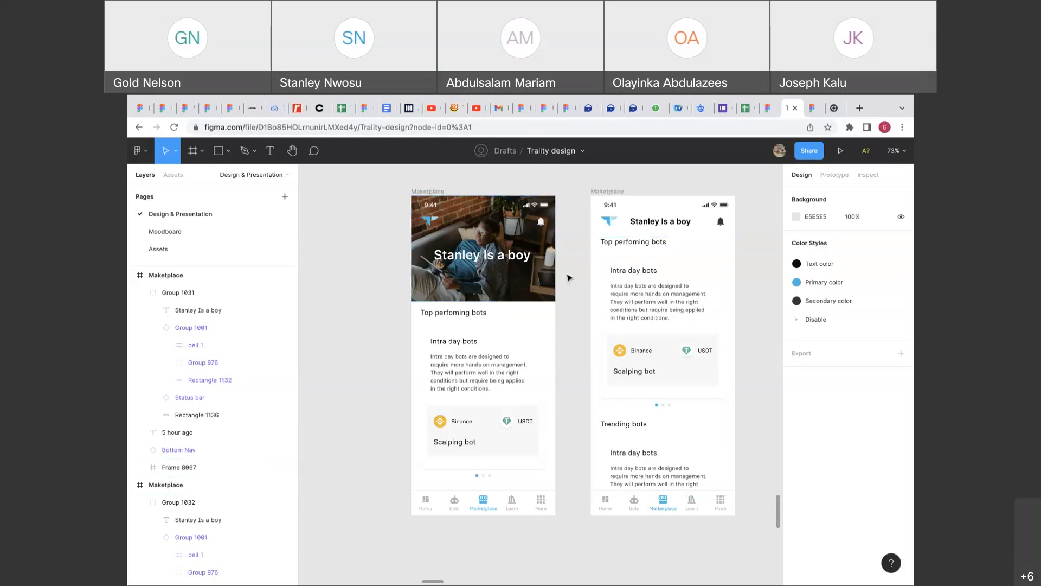
scroll(566, 277, "down", 5)
scroll(566, 277, "up", 4)
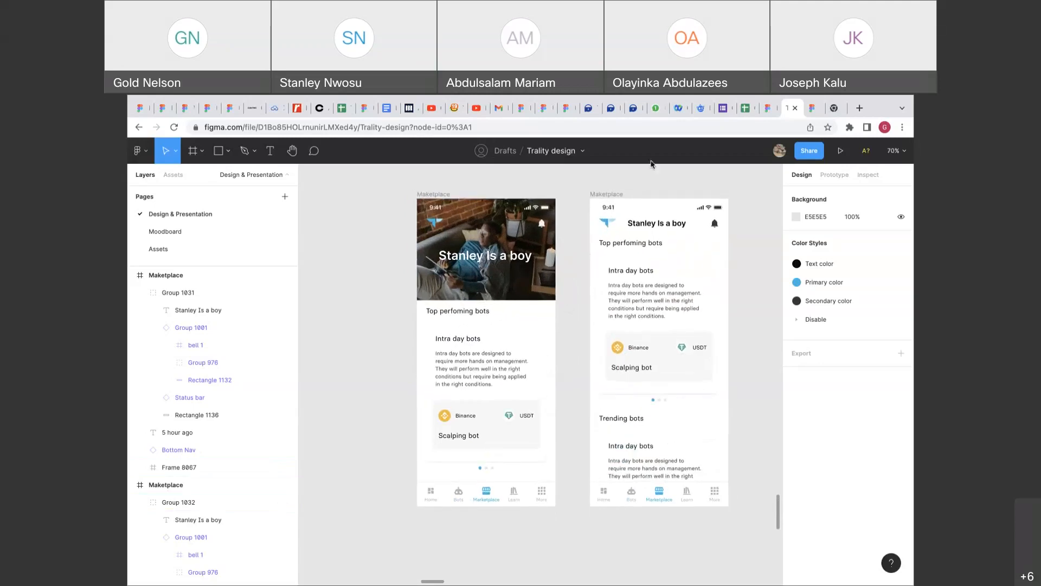
In the Untitled file, check the Frame 4 dropdown and Frame 5 submenu frames.
left_click(544, 108)
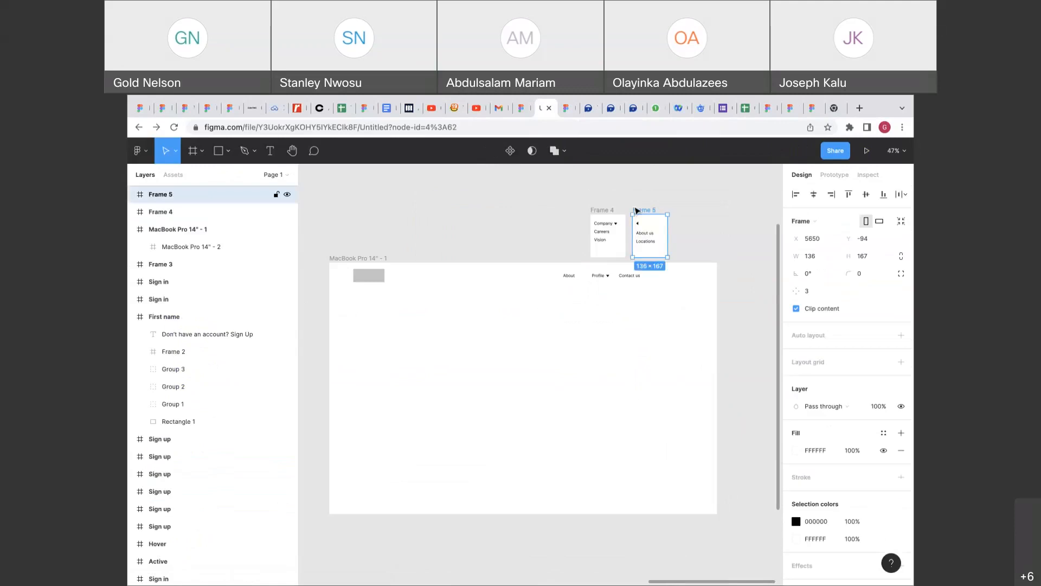
left_click(616, 211)
left_click(564, 222)
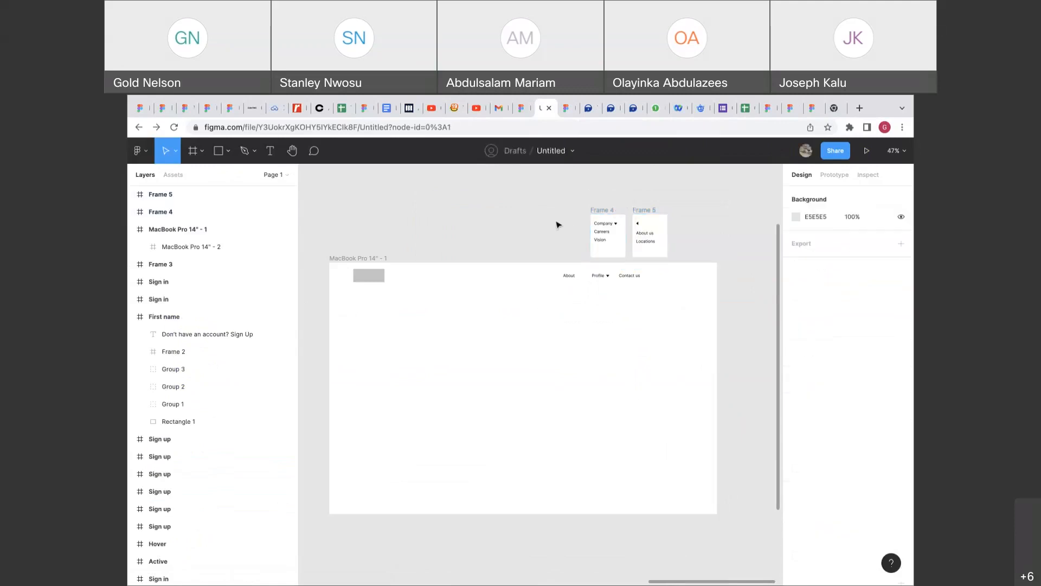
left_click(606, 211)
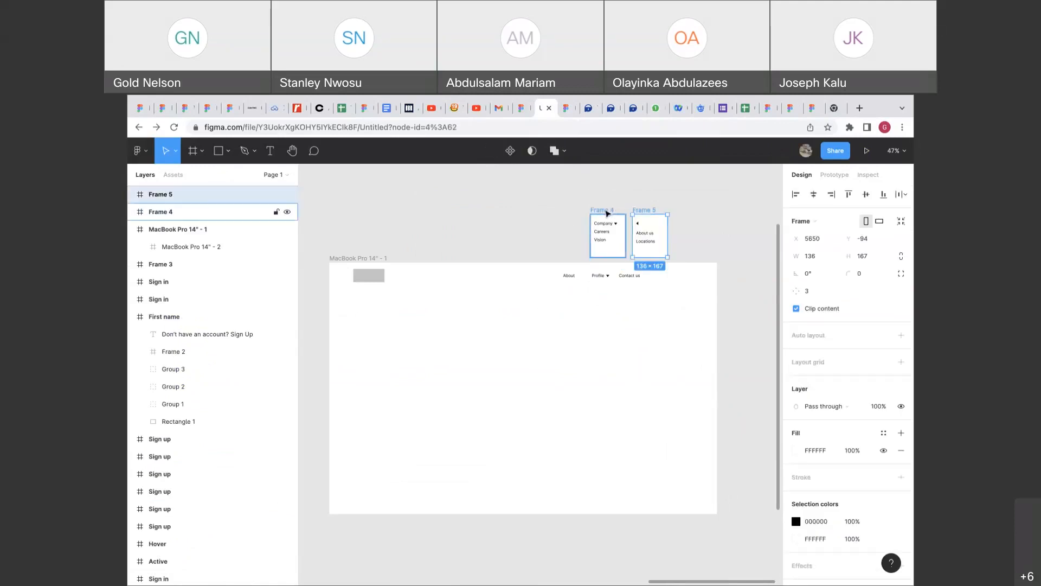
left_click(561, 224)
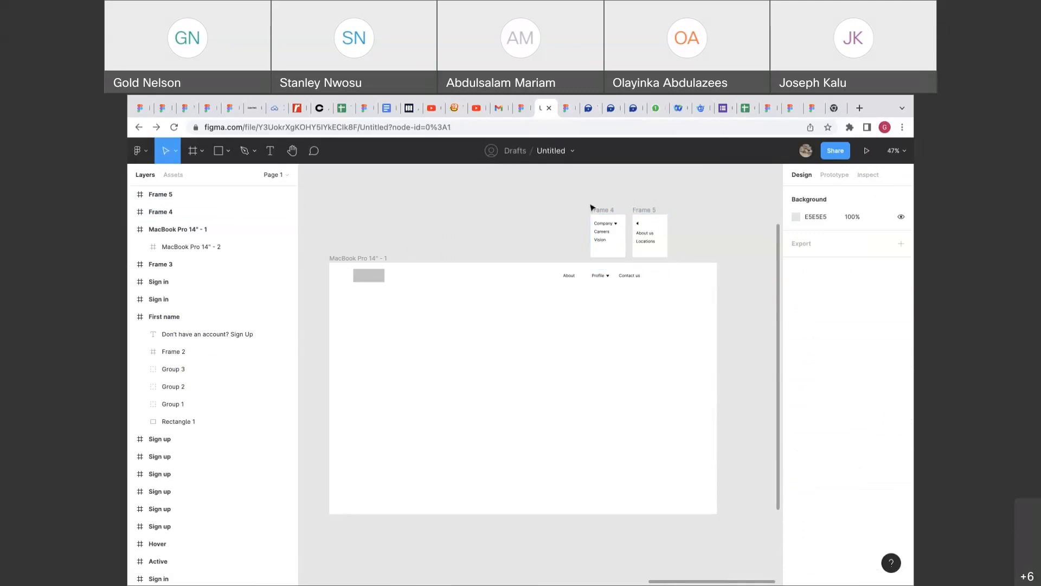
left_click(596, 209)
left_click(576, 217)
left_click(610, 211)
left_click(643, 210)
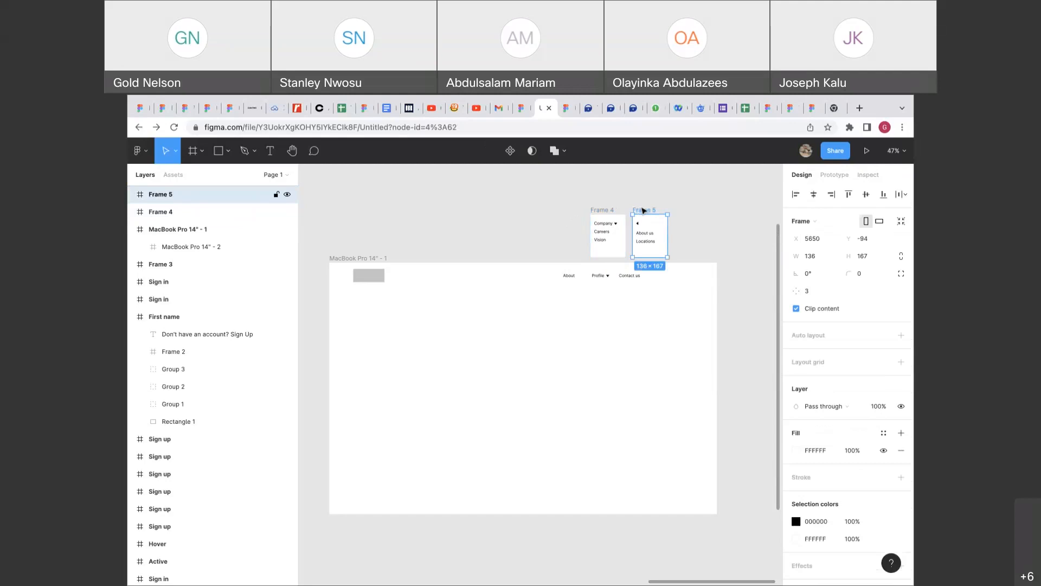
left_click(613, 210)
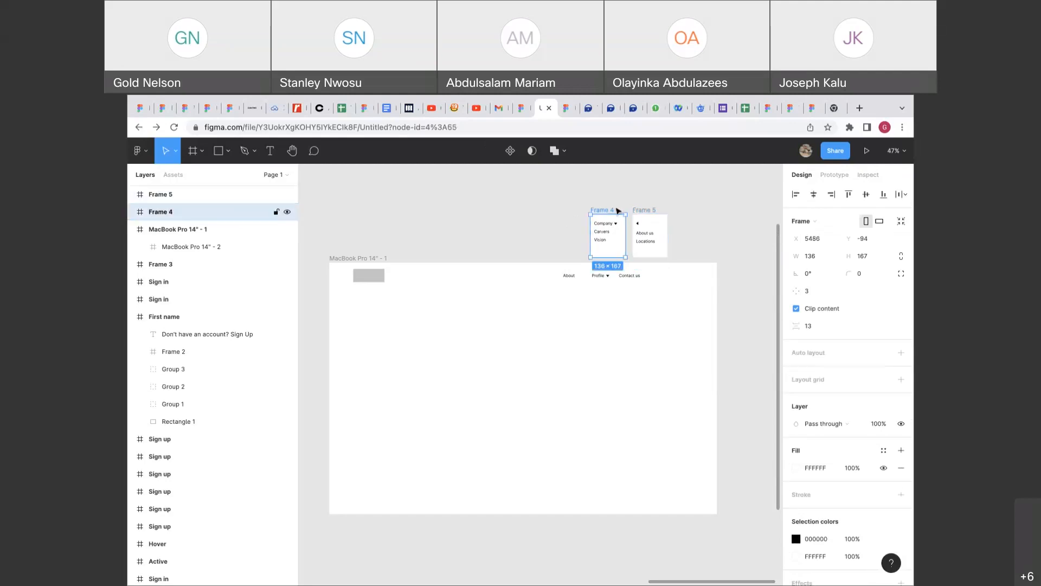
left_click(561, 218)
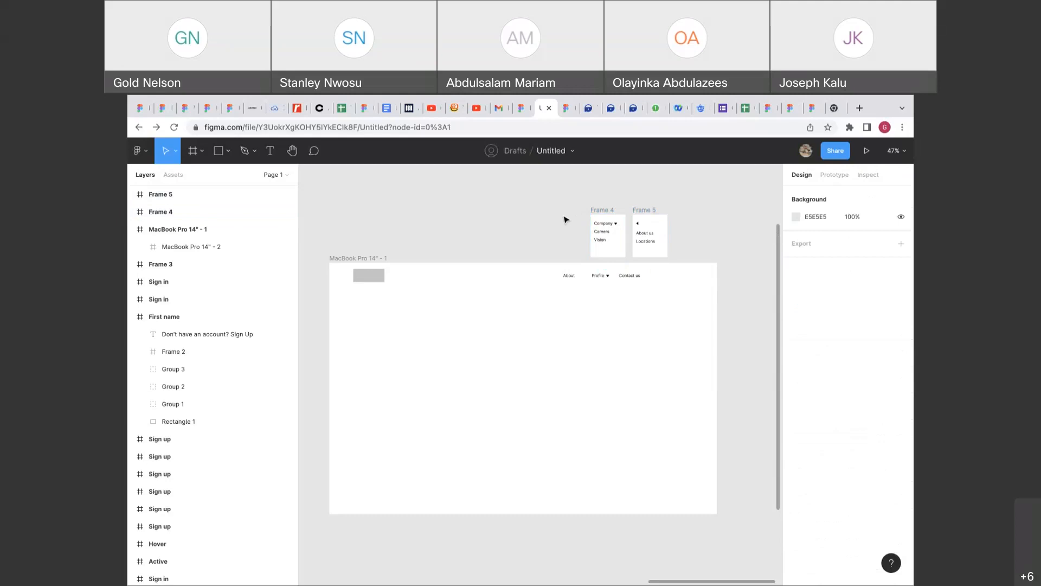
scroll(566, 221, "down", 2)
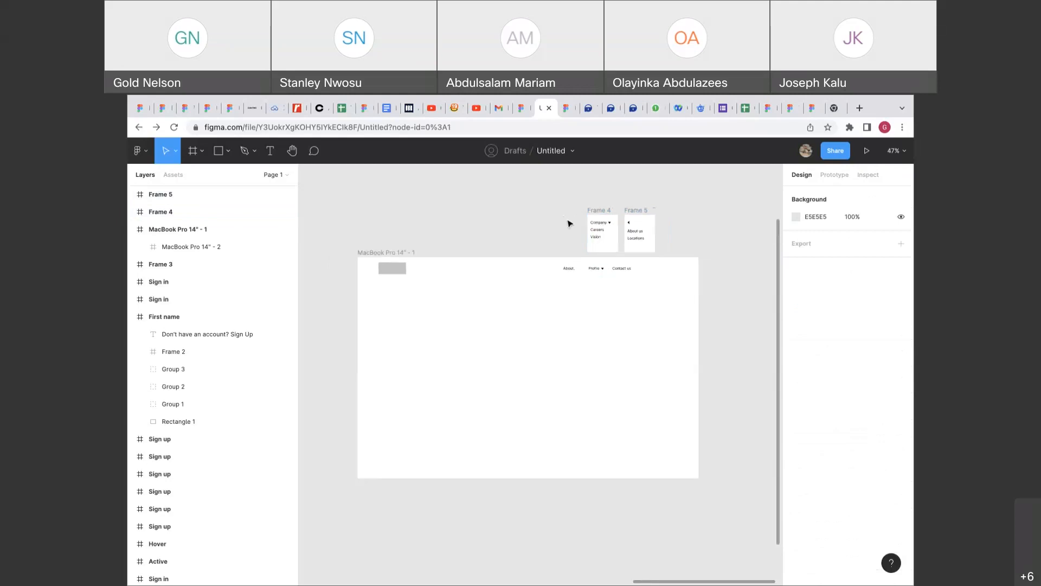
Duplicate MacBook Pro 14" - 1 beside the original as MacBook Pro 14" - 2.
left_click(409, 251)
left_click_drag(410, 251, 745, 253, "alt")
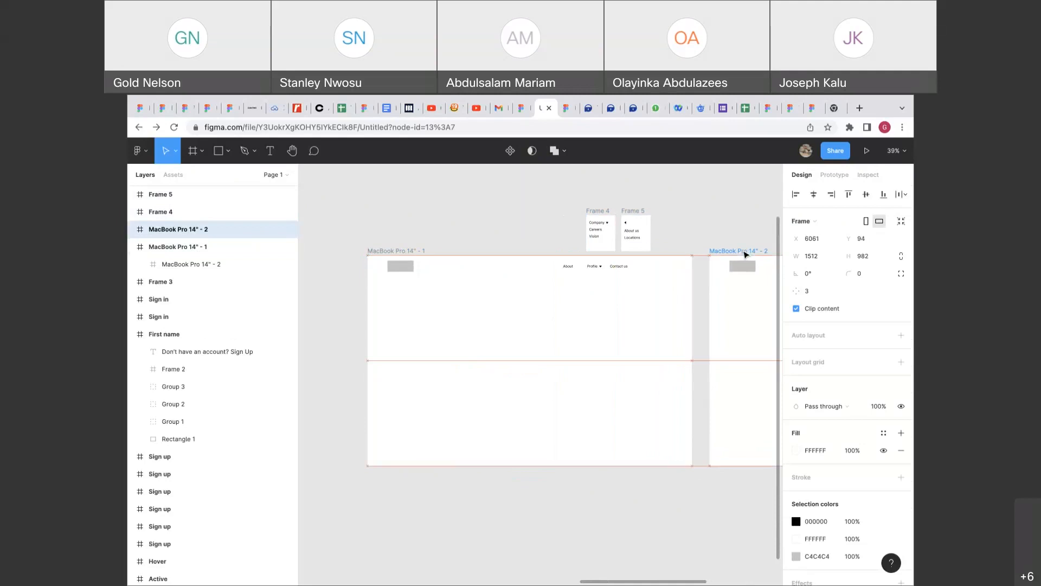
scroll(746, 254, "right", 7)
scroll(745, 253, "left", 4)
scroll(555, 221, "left", 5)
scroll(599, 219, "down", 2)
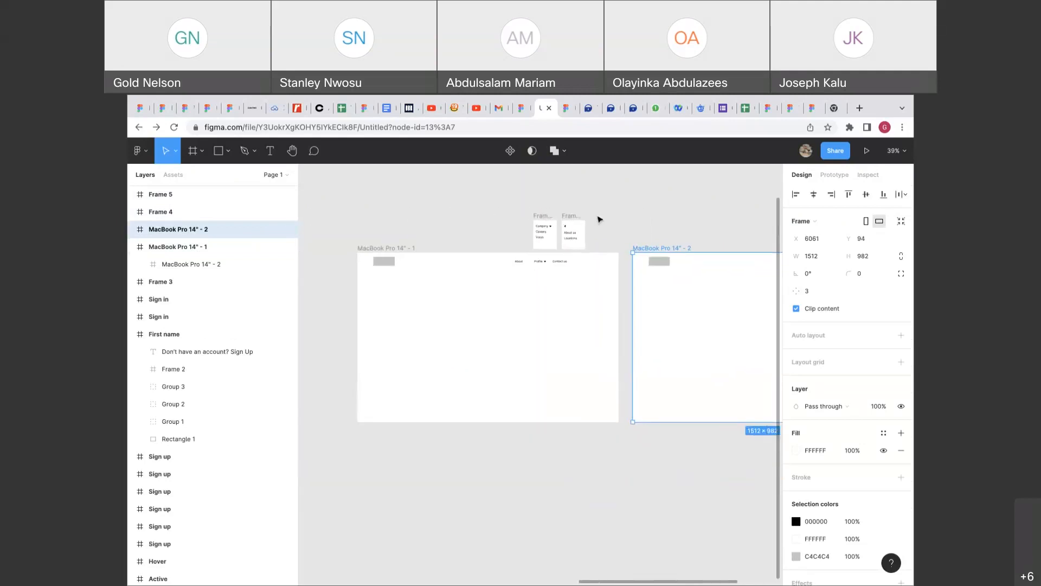
scroll(599, 219, "down", 2)
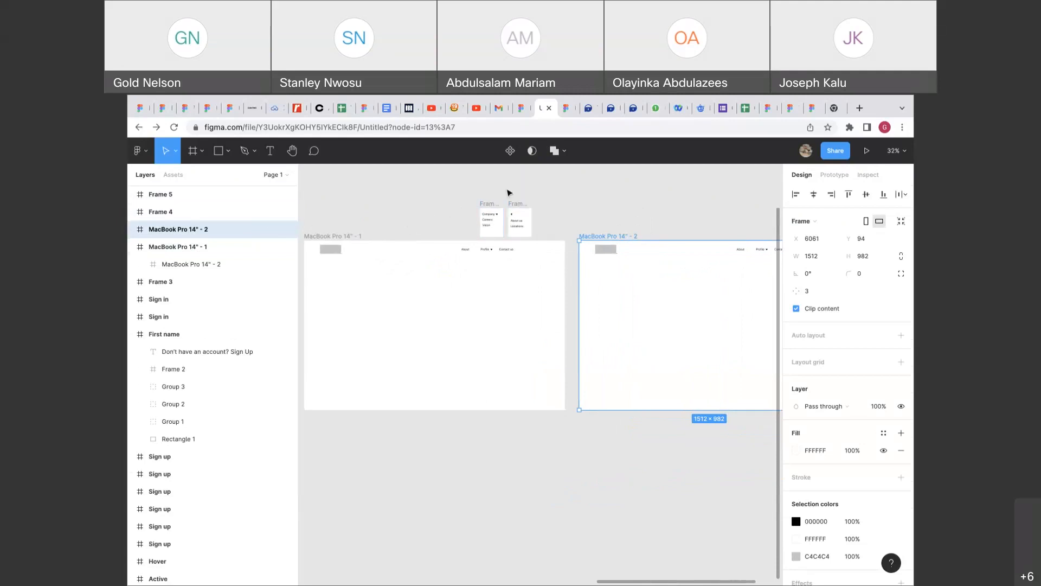
scroll(551, 212, "right", 3)
scroll(488, 241, "left", 3)
scroll(488, 242, "down", 2)
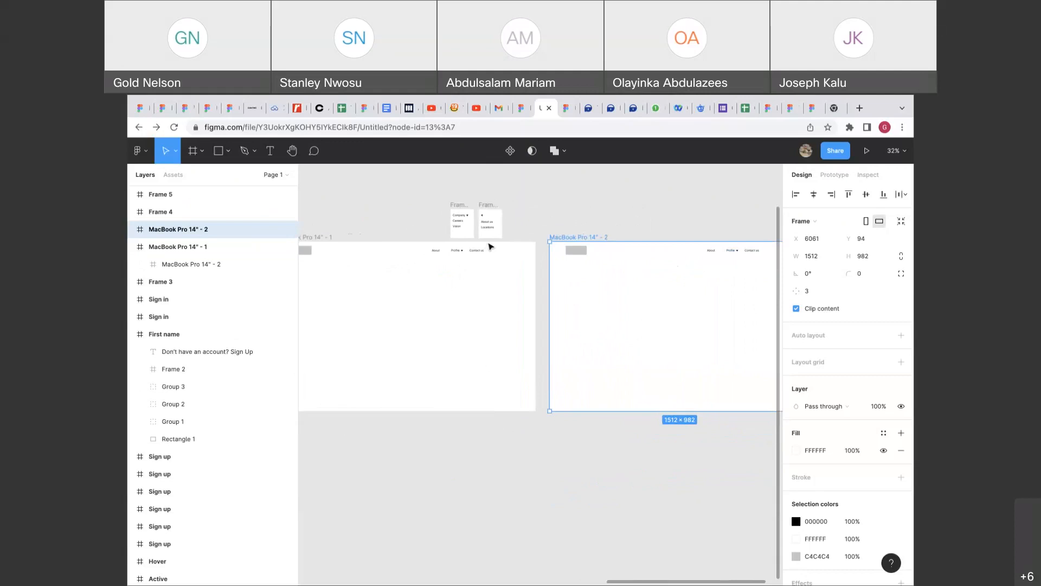
Place the Company dropdown under Profile in frame 2, then duplicate that frame as MacBook Pro 14" - 3.
left_click_drag(496, 192, 569, 265)
scroll(859, 440, "down", 3)
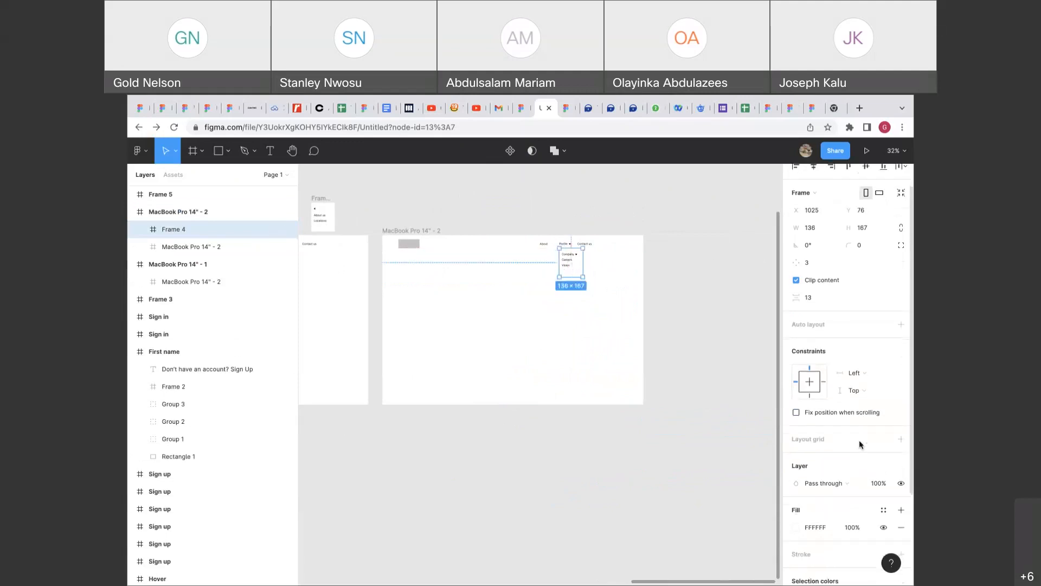
left_click(731, 304)
left_click(437, 233)
key("ctrl+d")
scroll(436, 231, "down", 5)
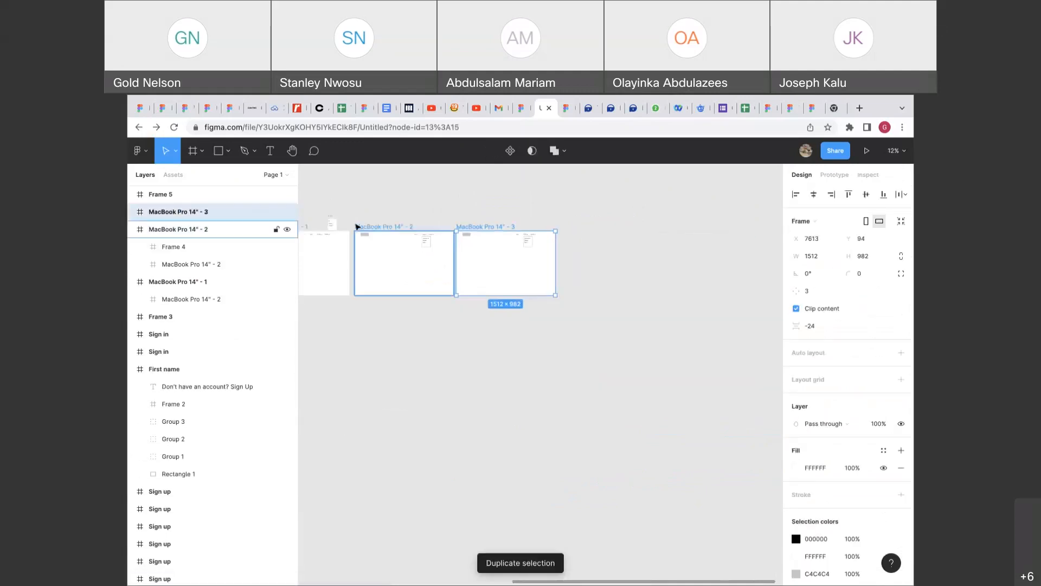
Put the Frame 5 About us/Locations submenu beside the Company dropdown in frame 3, with a black stroke.
left_click_drag(334, 217, 543, 247)
scroll(542, 246, "up", 10)
scroll(549, 348, "up", 3)
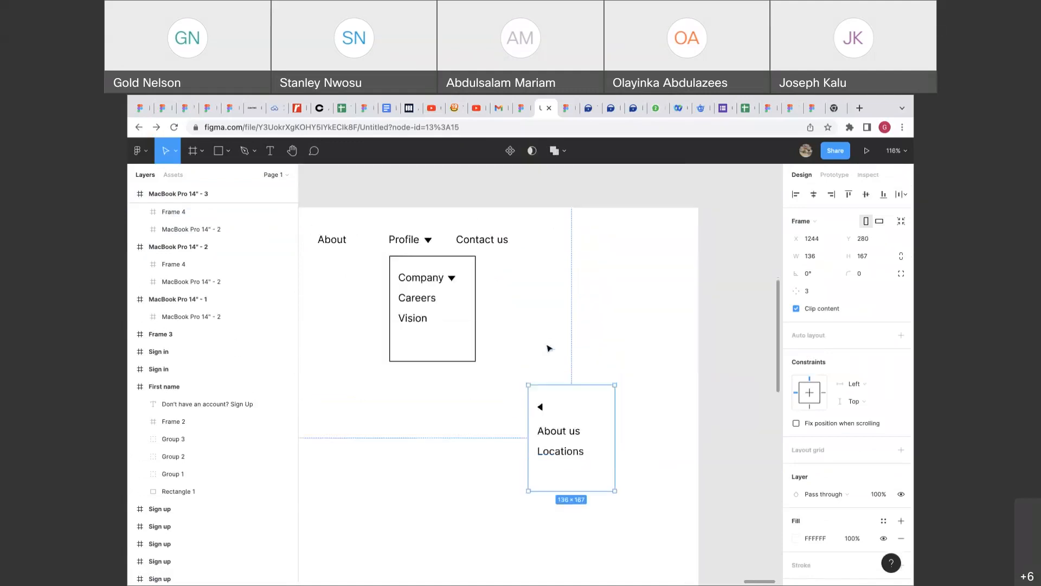
left_click_drag(564, 426, 533, 326)
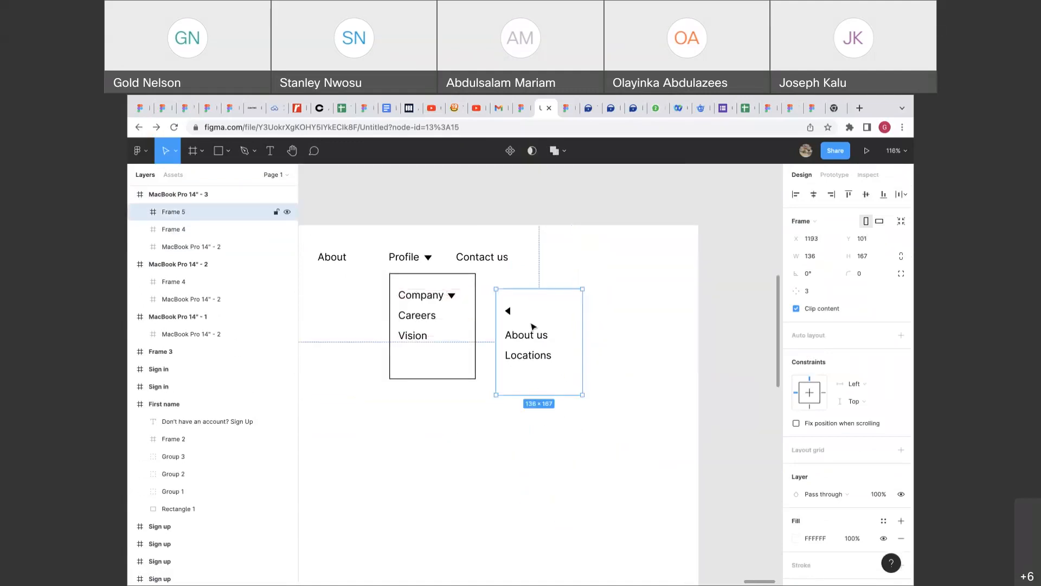
scroll(891, 529, "down", 3)
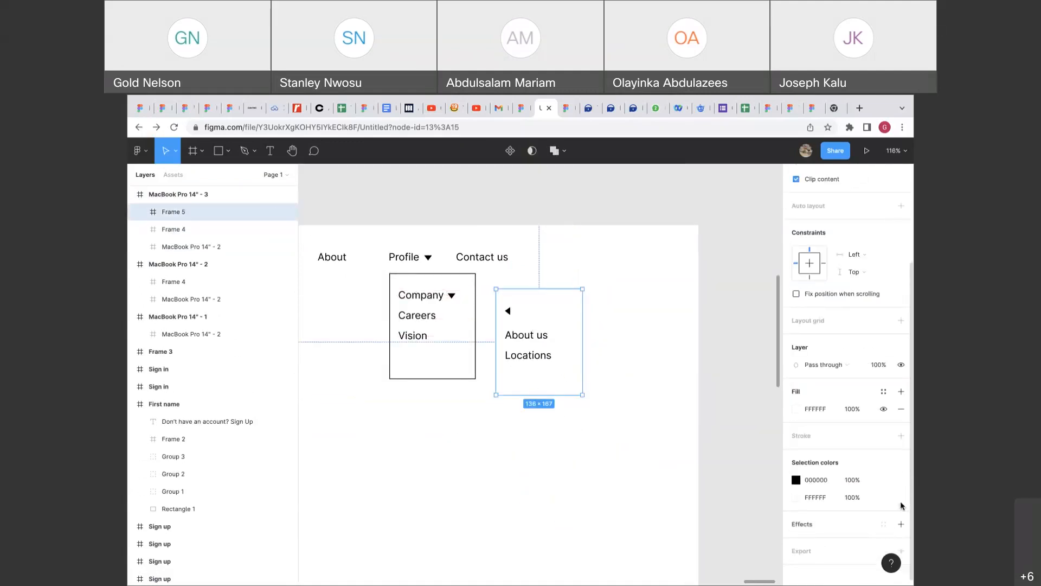
left_click(902, 436)
left_click(627, 344)
scroll(626, 343, "down", 2)
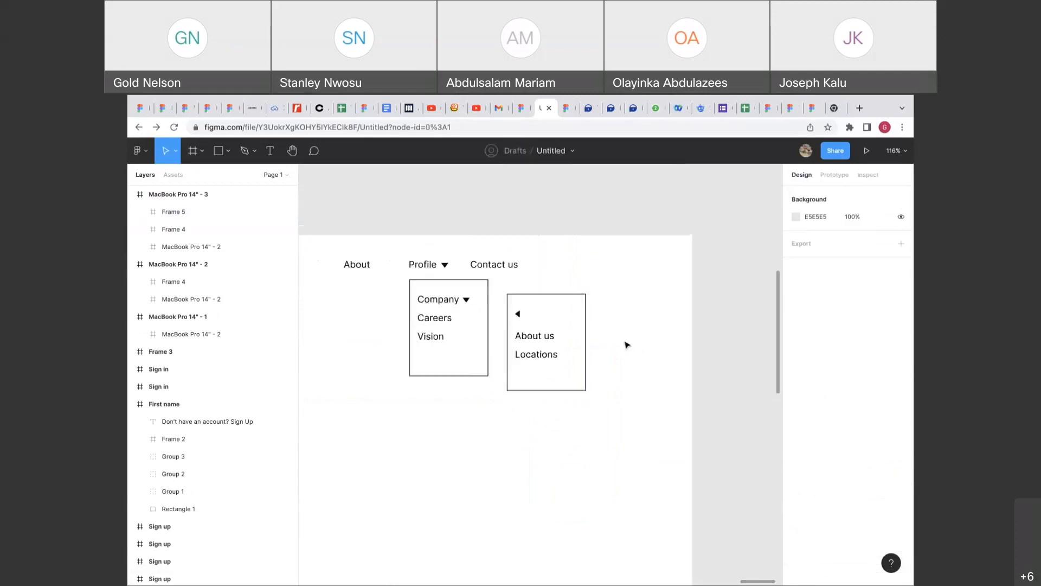
left_click_drag(572, 344, 562, 344)
Zoom out and pan left from the third MacBook frame to the Sign in/Sign up screens.
left_click(597, 343)
scroll(598, 345, "down", 2)
scroll(597, 345, "down", 5)
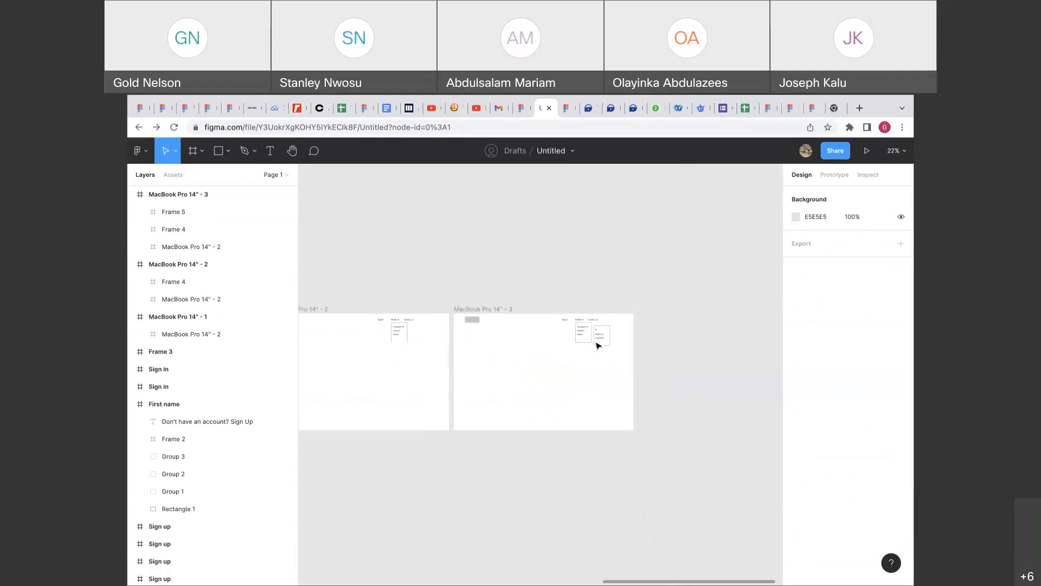
scroll(577, 349, "up", 5)
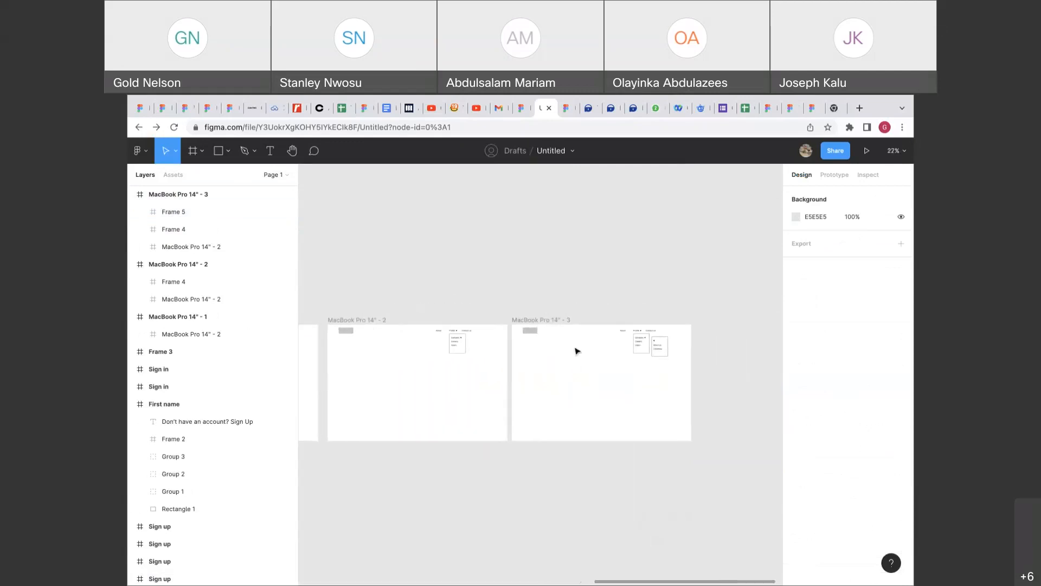
scroll(618, 279, "down", 3)
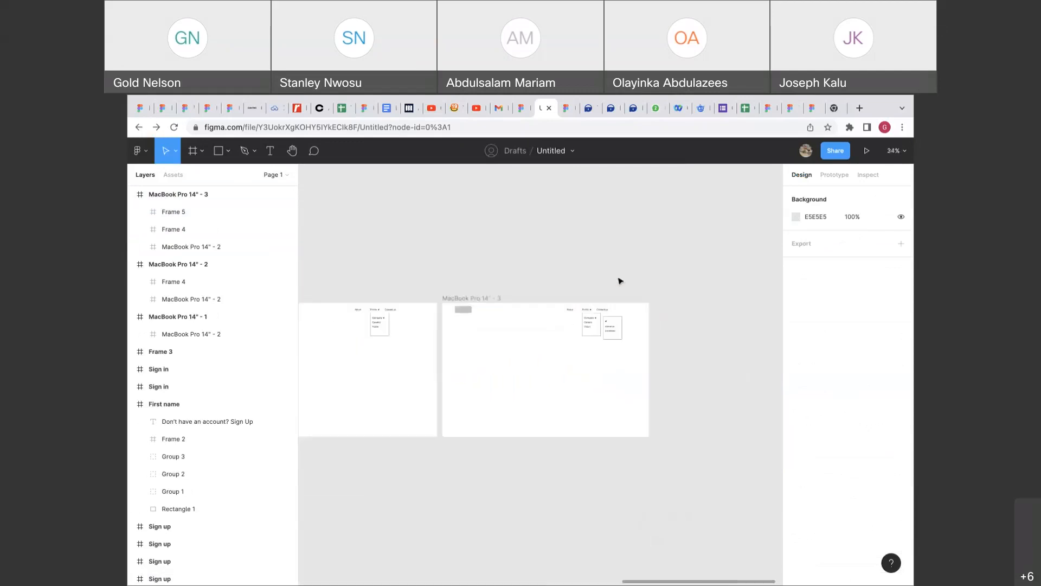
scroll(620, 280, "down", 3)
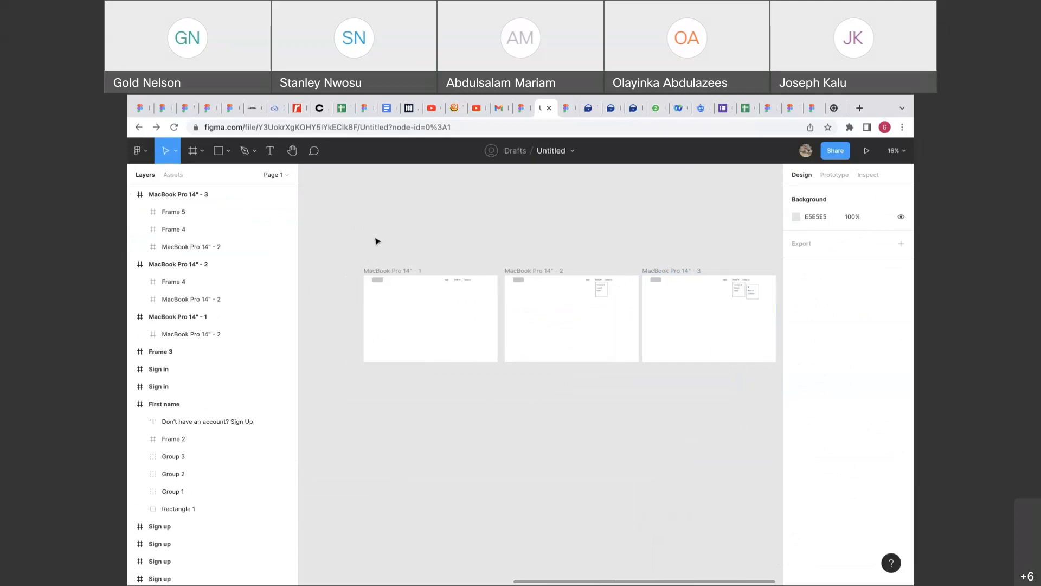
scroll(378, 240, "left", 10)
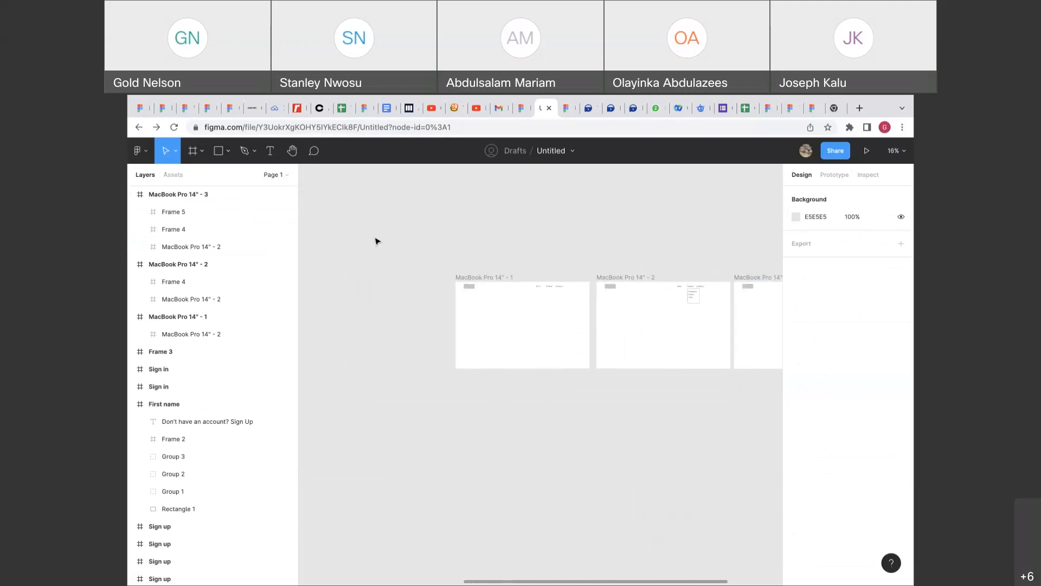
scroll(378, 241, "down", 2)
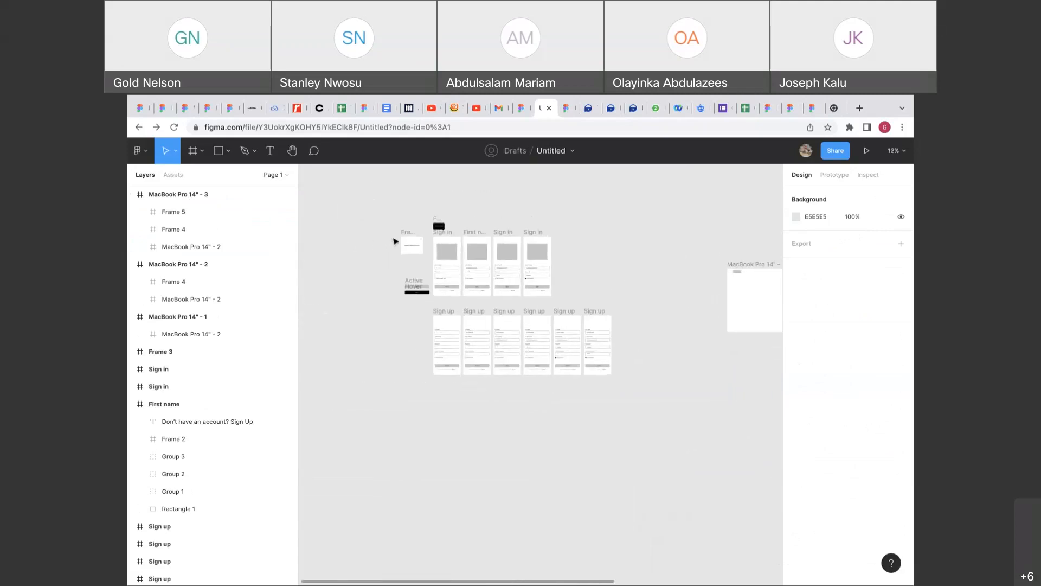
Nudge the Frame 3 welcome card one pixel to the right.
scroll(378, 241, "up", 5)
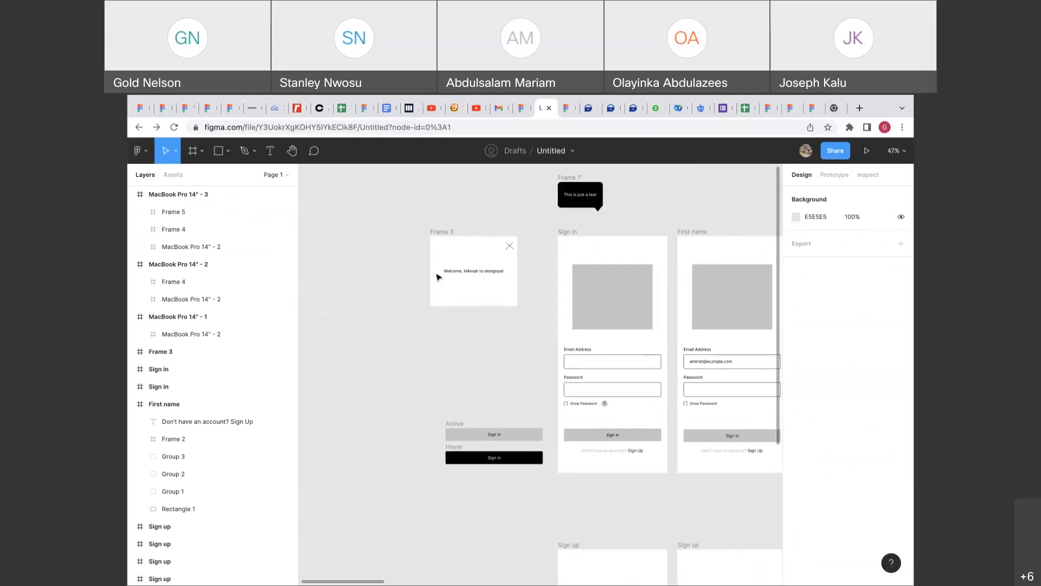
left_click(446, 236)
left_click_drag(445, 234, 445, 233)
left_click(495, 339)
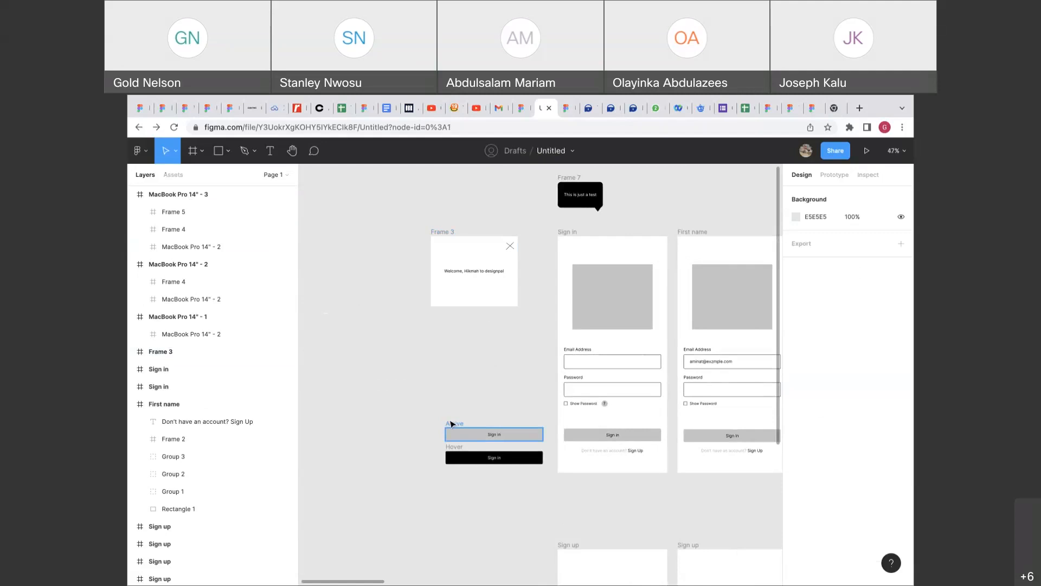
Zoom out and pan right to bring the three MacBook Pro 14" frames into view.
scroll(453, 423, "up", 2)
scroll(453, 423, "right", 2)
scroll(449, 422, "up", 1)
scroll(449, 421, "right", 1)
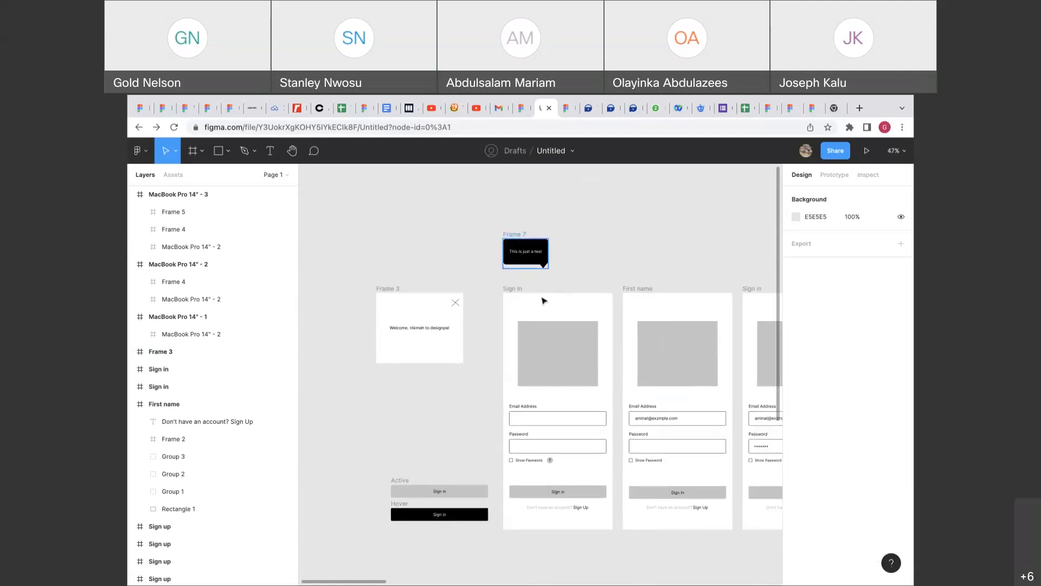
scroll(554, 332, "down", 1)
scroll(554, 333, "right", 2)
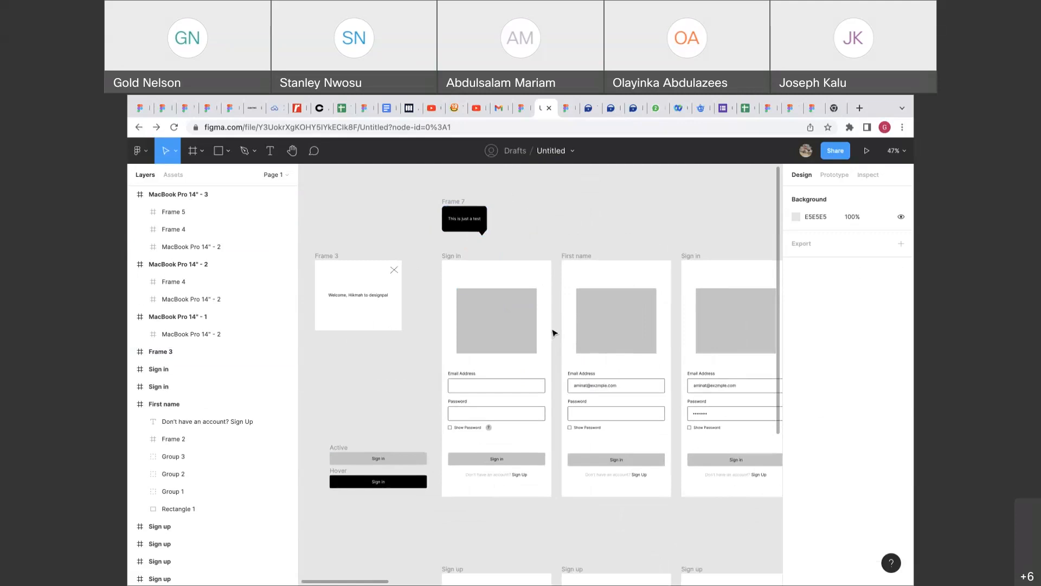
scroll(554, 332, "down", 10)
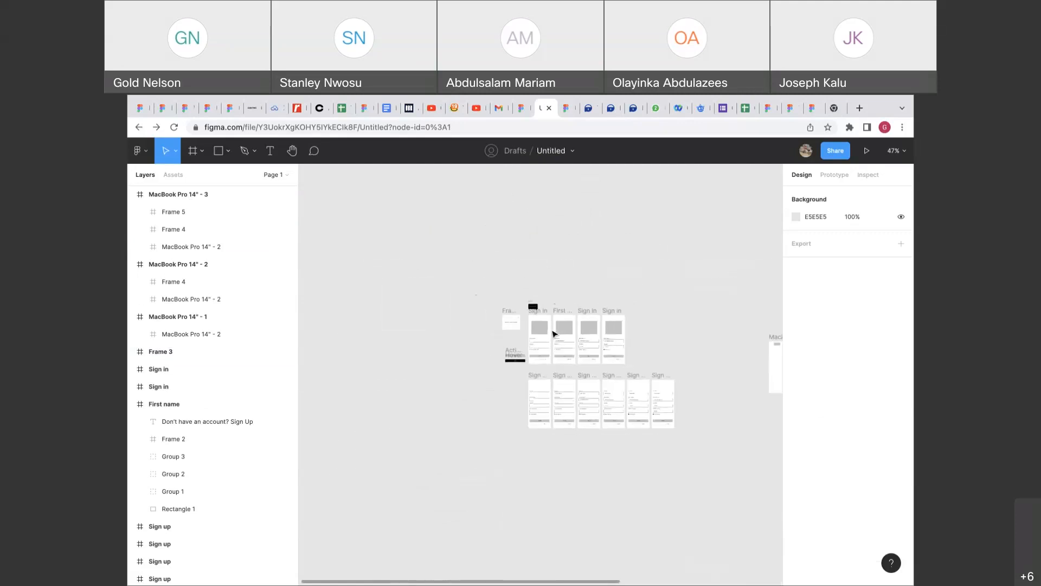
scroll(547, 328, "right", 10)
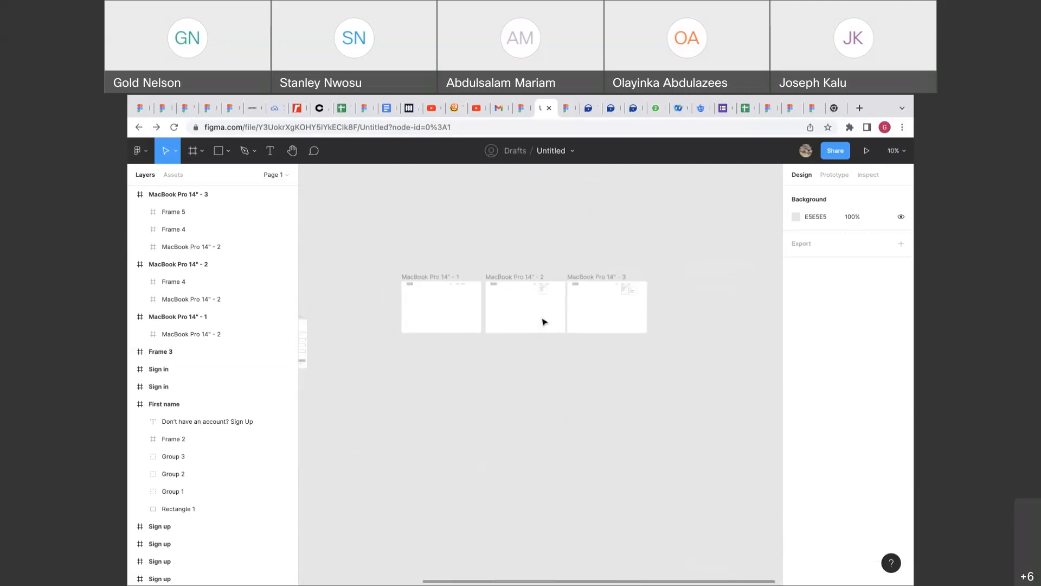
scroll(545, 322, "up", 5)
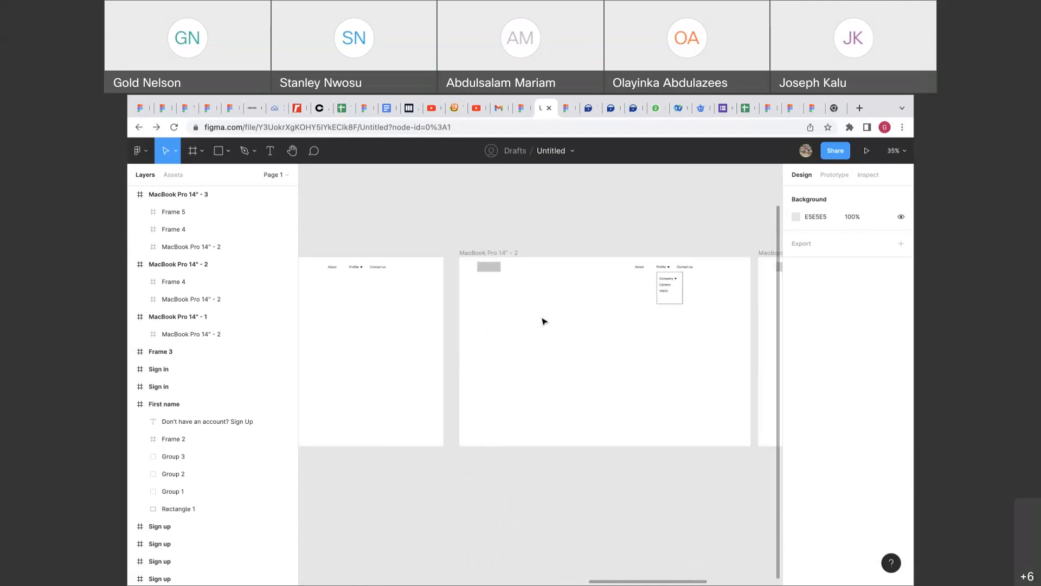
scroll(544, 322, "right", 5)
scroll(544, 321, "left", 5)
scroll(544, 321, "up", 3)
scroll(544, 322, "right", 10)
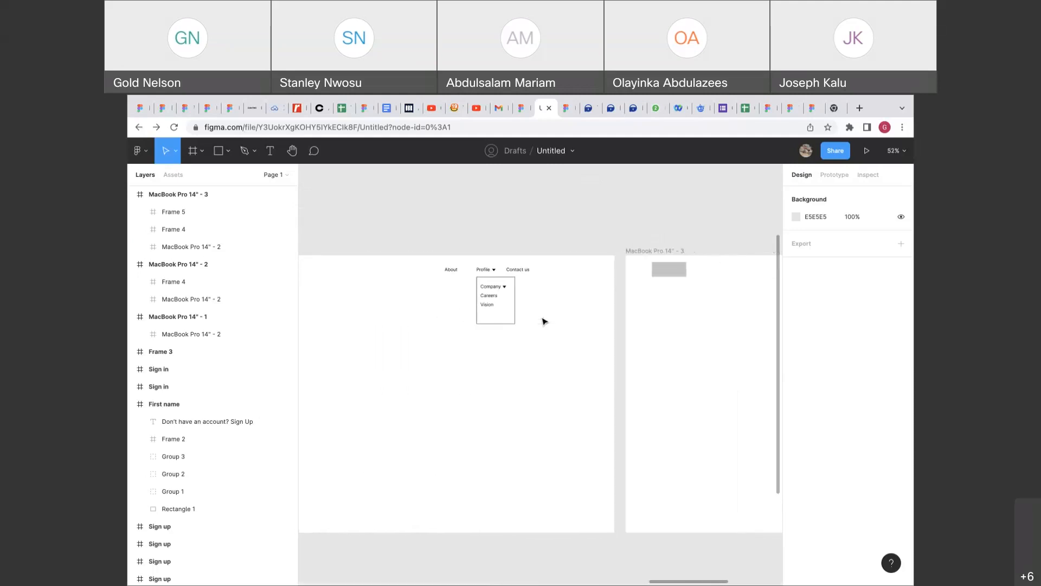
scroll(544, 322, "right", 1)
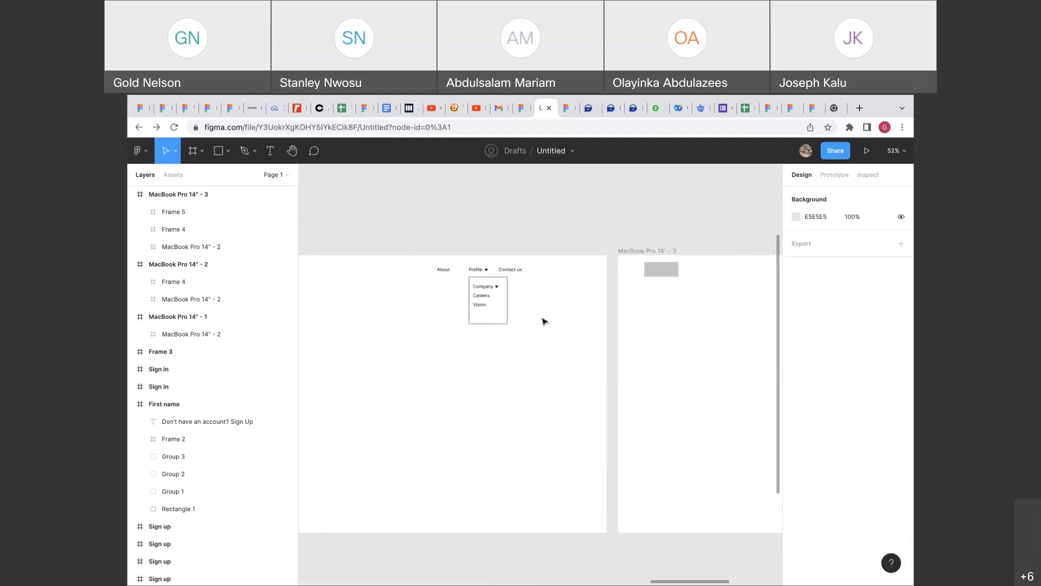
scroll(544, 322, "down", 3)
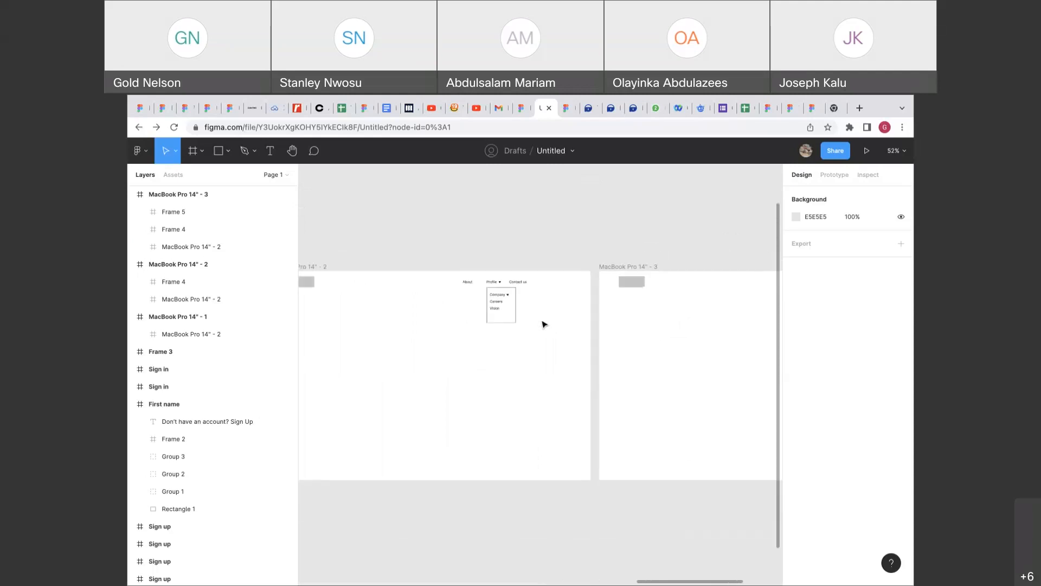
scroll(544, 324, "down", 3)
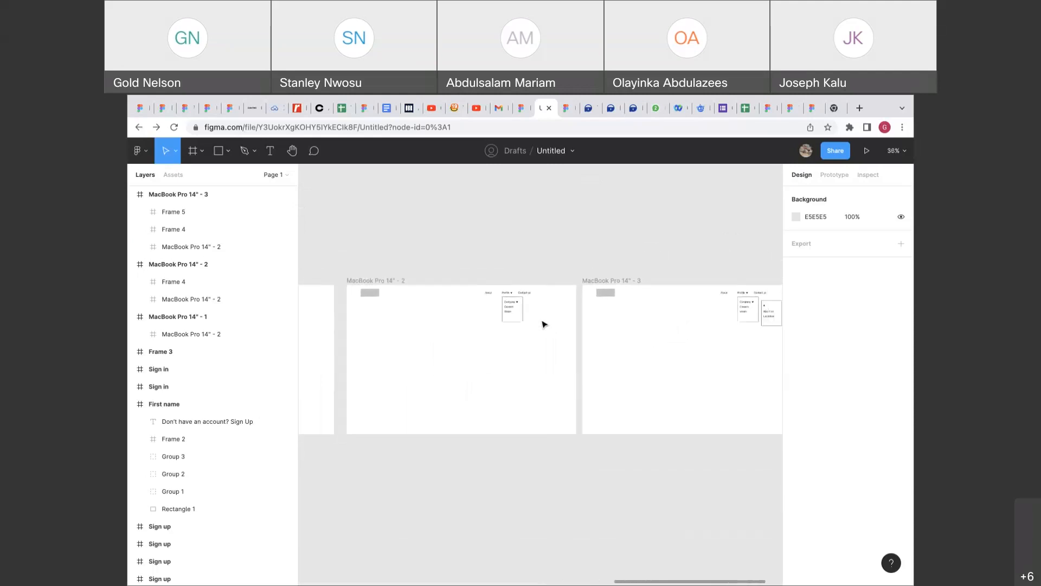
scroll(545, 324, "up", 5)
scroll(544, 324, "up", 4)
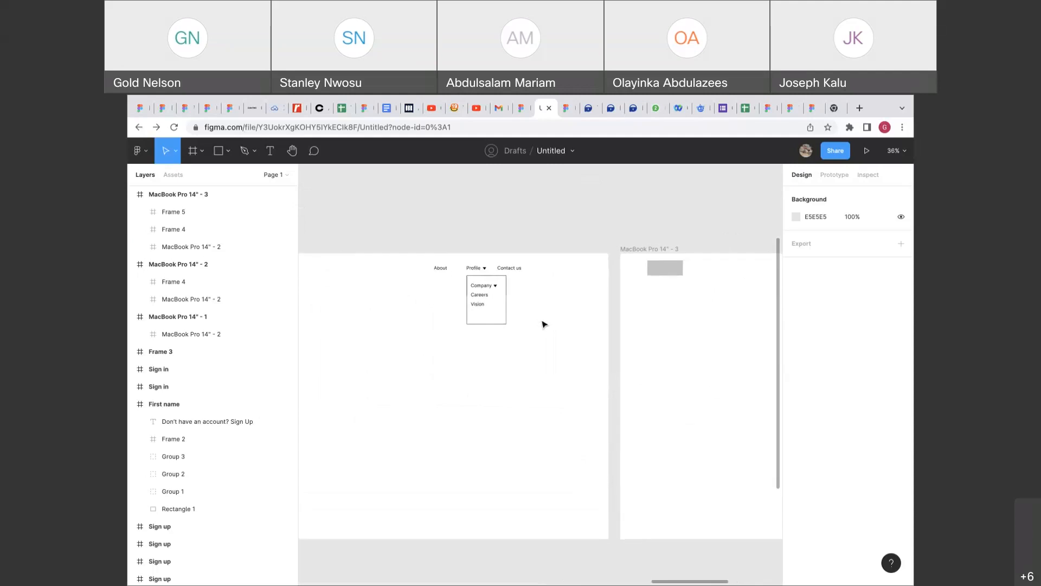
scroll(544, 324, "right", 5)
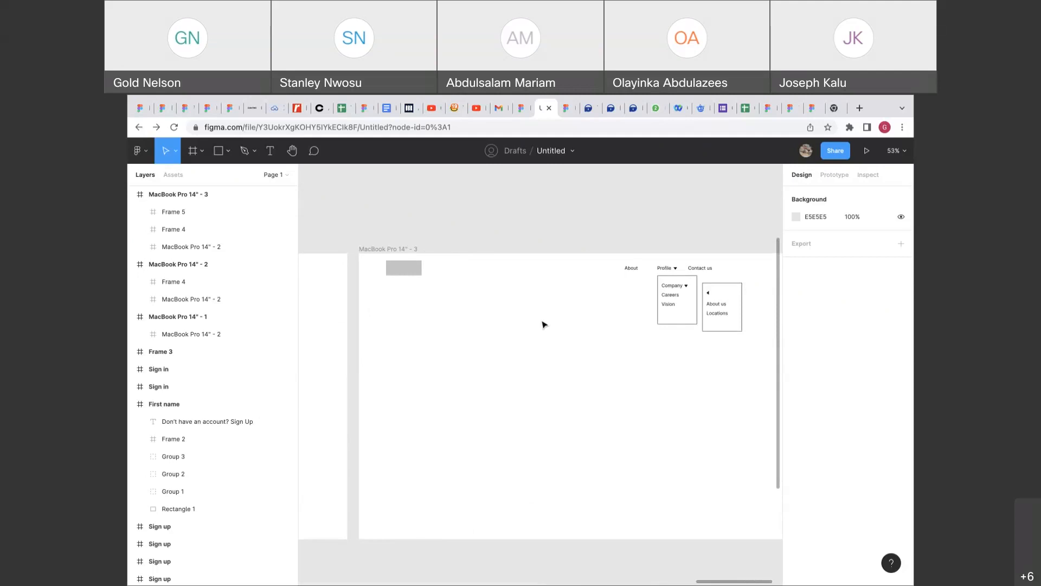
scroll(544, 324, "down", 3)
scroll(545, 323, "right", 5)
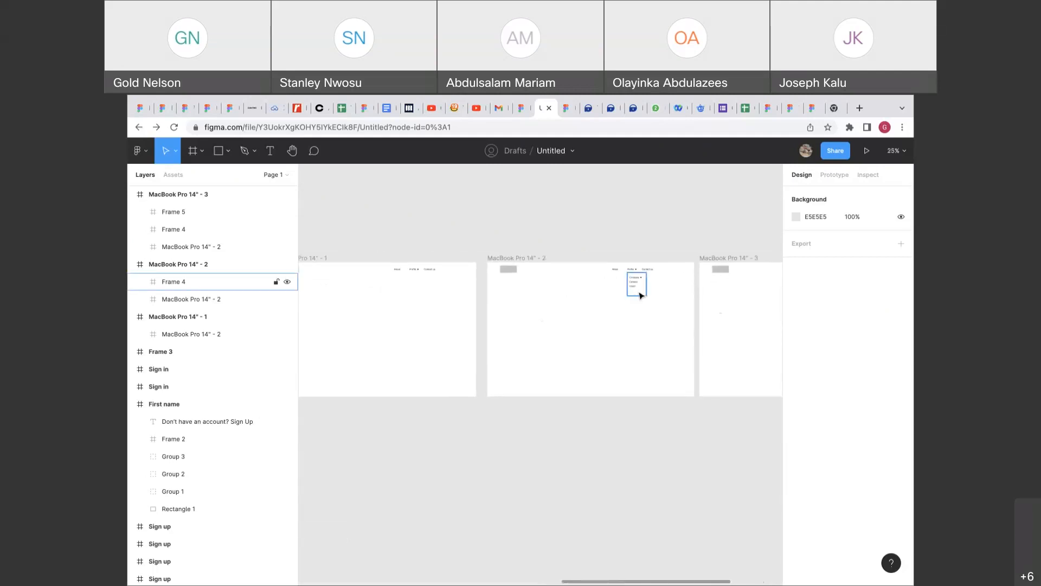
Zoom out to about 6% to view the Sign in/Sign up screens and all three MacBook frames.
scroll(668, 309, "down", 4)
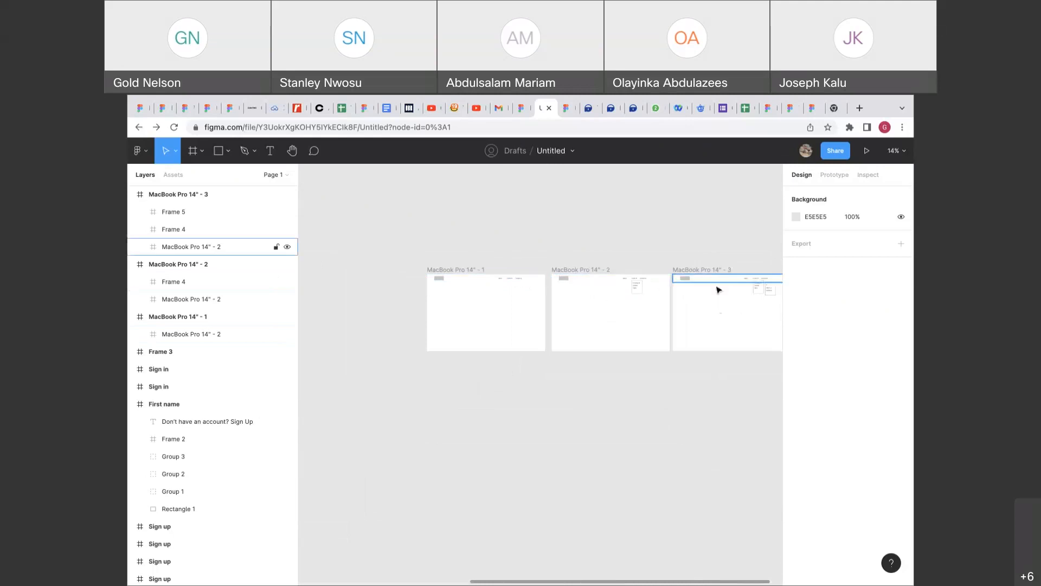
scroll(638, 256, "down", 5)
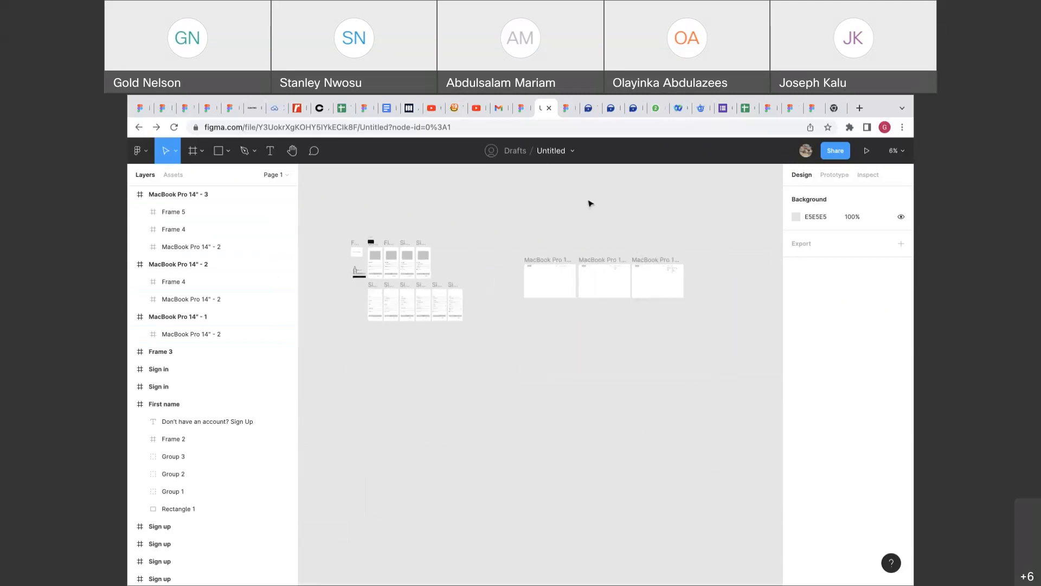
scroll(590, 203, "up", 5)
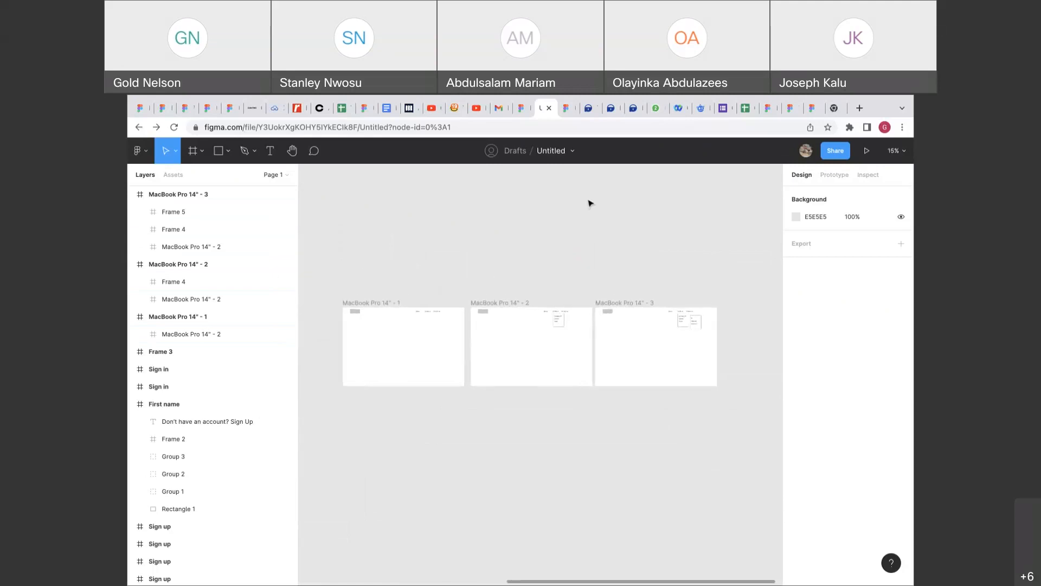
scroll(590, 202, "down", 3)
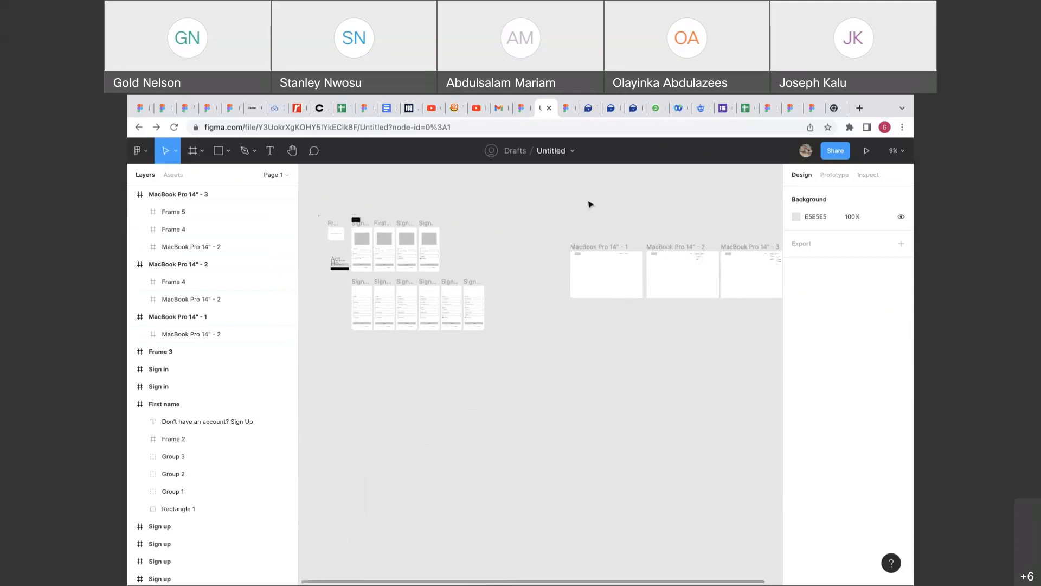
scroll(590, 203, "down", 2)
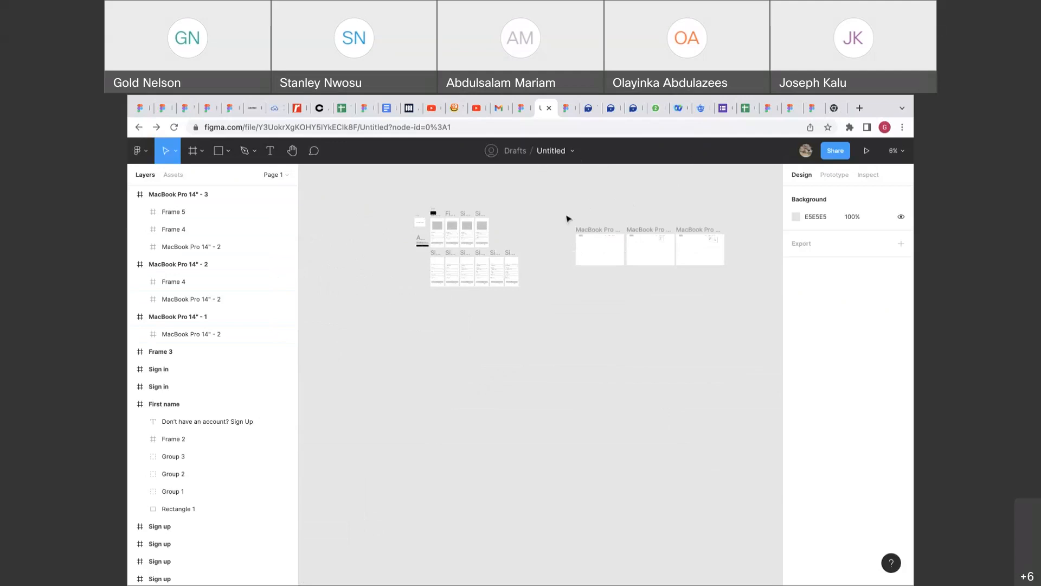
mouse_move(567, 116)
scroll(661, 284, "right", 2)
scroll(661, 284, "up", 1)
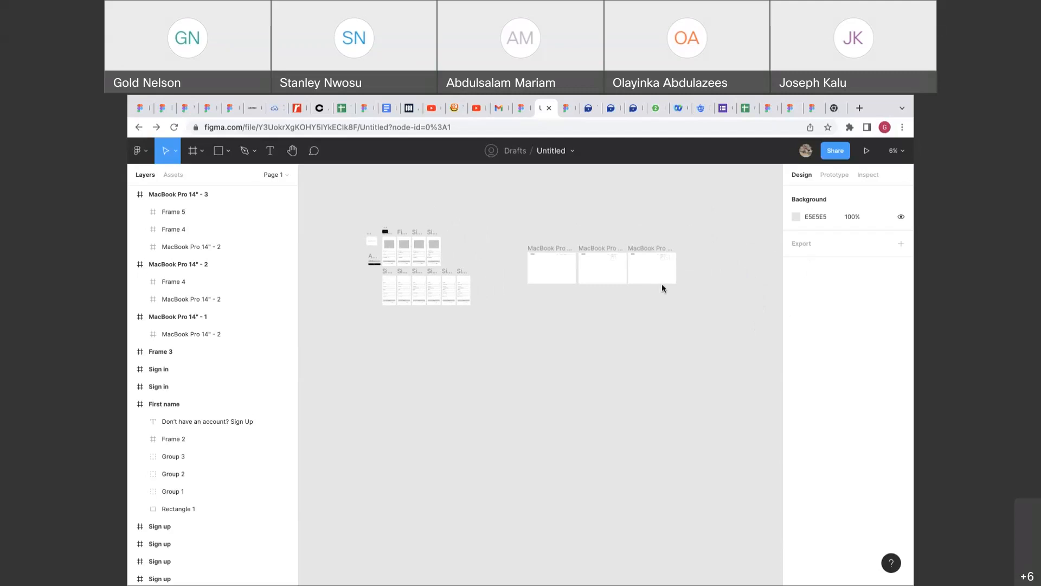
left_click(551, 250)
left_click(518, 235)
mouse_move(573, 98)
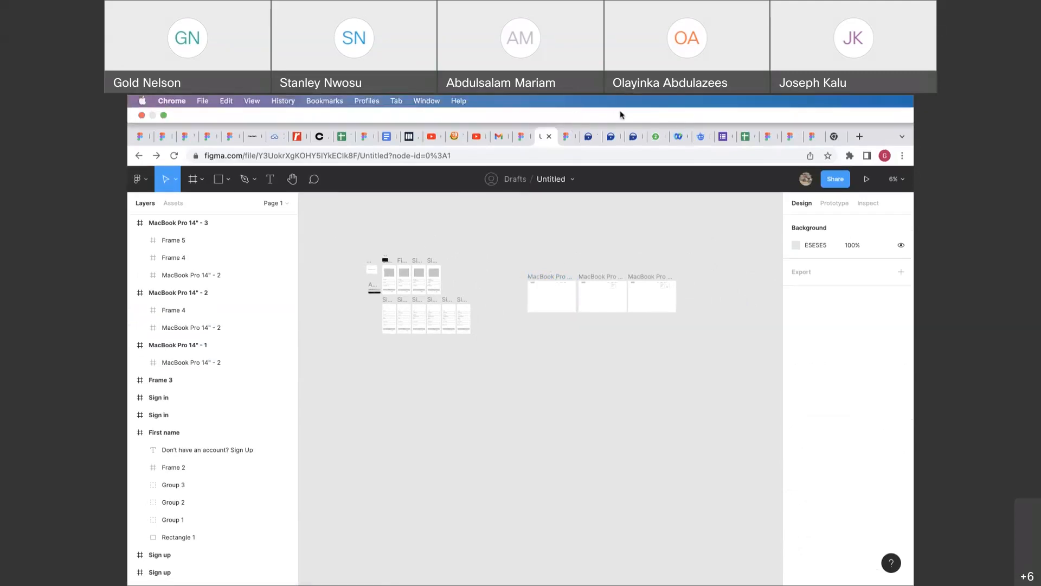